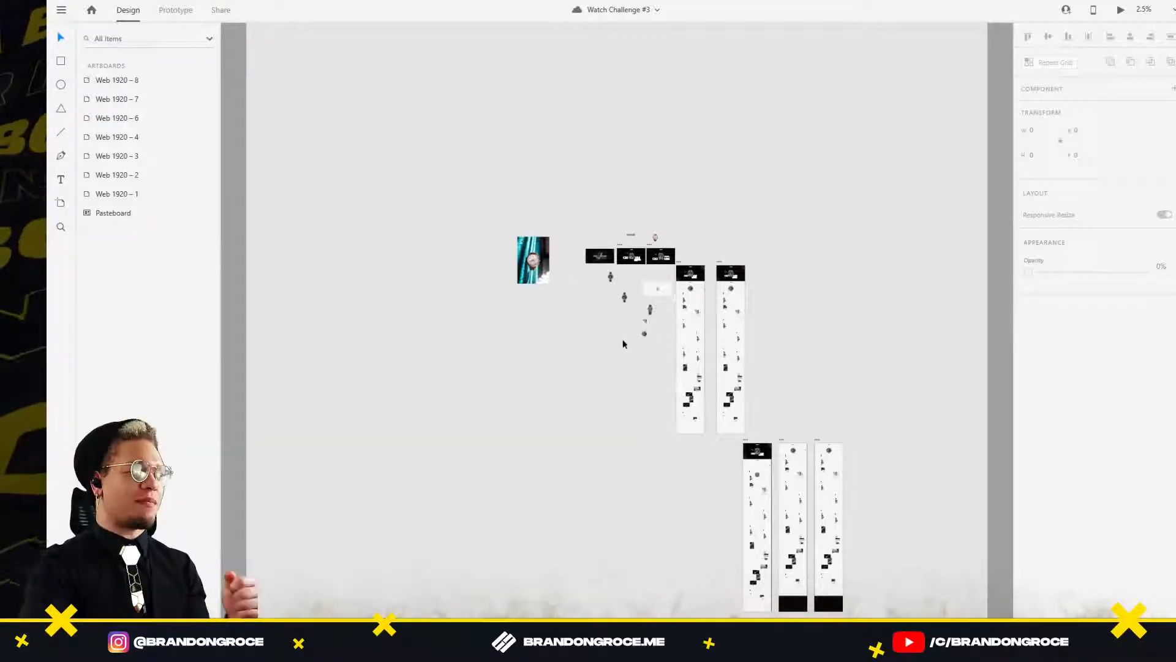
Survey the watch page artboards across the pasteboard, then examine the Quantum hero section of artboard Web 1920 – 6.
{"action": "scroll", "coordinate": [648, 399], "scroll_direction": "up", "scroll_amount": 3}
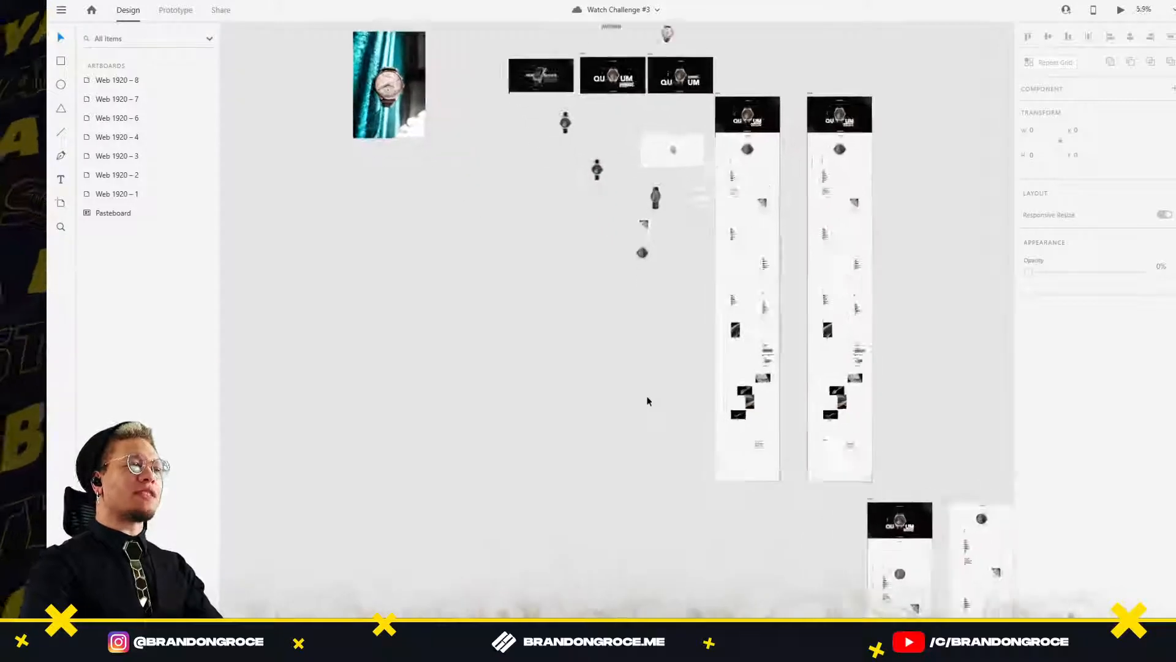
{"action": "scroll", "coordinate": [649, 401], "scroll_direction": "up", "scroll_amount": 1}
{"action": "left_click_drag", "start_coordinate": [655, 411], "coordinate": [312, 490]}
{"action": "left_click_drag", "start_coordinate": [322, 374], "coordinate": [429, 494]}
{"action": "scroll", "coordinate": [420, 206], "scroll_direction": "up", "scroll_amount": 4}
{"action": "left_click_drag", "start_coordinate": [522, 289], "coordinate": [548, 101]}
{"action": "scroll", "coordinate": [579, 296], "scroll_direction": "down", "scroll_amount": 4}
{"action": "left_click_drag", "start_coordinate": [696, 461], "coordinate": [584, 29]}
{"action": "left_click_drag", "start_coordinate": [590, 335], "coordinate": [386, 203]}
{"action": "scroll", "coordinate": [517, 190], "scroll_direction": "up", "scroll_amount": 3}
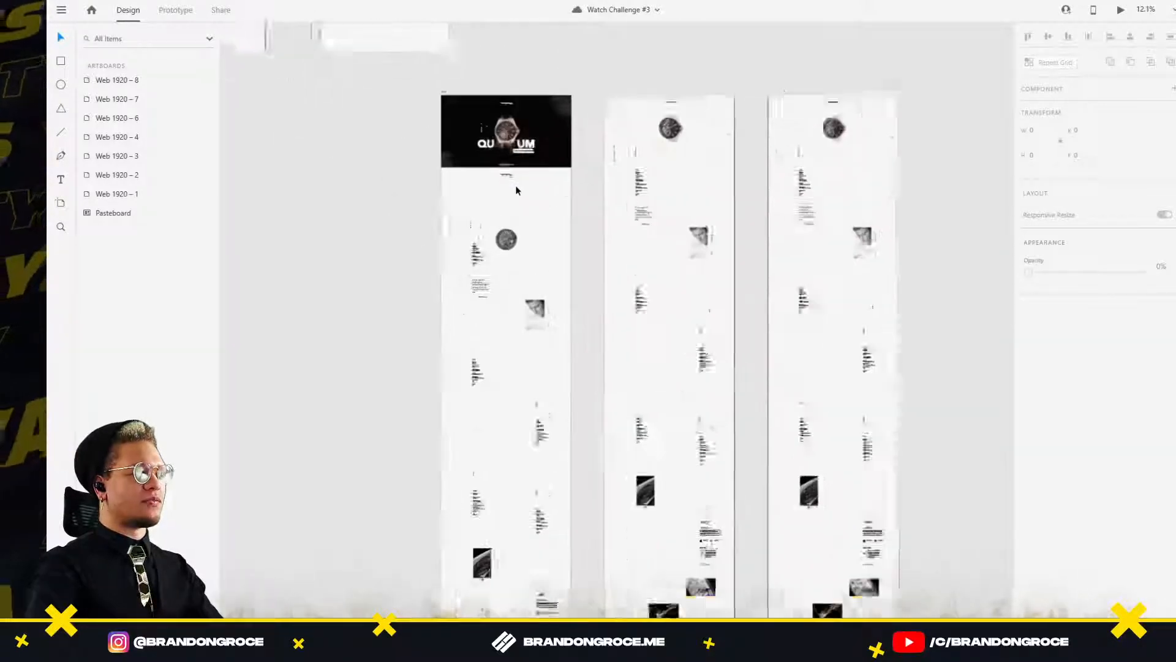
{"action": "left_click_drag", "start_coordinate": [531, 149], "coordinate": [619, 248]}
{"action": "scroll", "coordinate": [565, 200], "scroll_direction": "up", "scroll_amount": 2}
{"action": "left_click", "coordinate": [503, 177]}
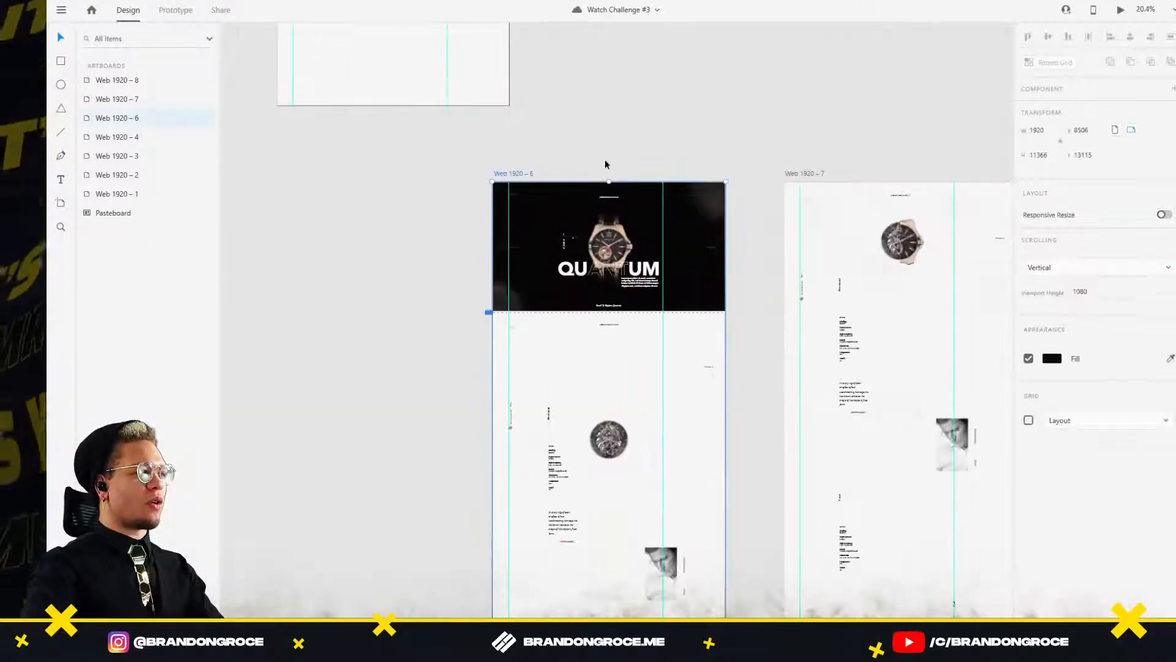
{"action": "scroll", "coordinate": [589, 272], "scroll_direction": "up", "scroll_amount": 4}
{"action": "scroll", "coordinate": [589, 272], "scroll_direction": "up", "scroll_amount": 4}
Switch to the Parmigiani site in Chrome and examine the Kalpa Hebdomadaire page's scrolling transitions from the hero through the details to the gallery.
{"action": "key", "text": "alt+Tab"}
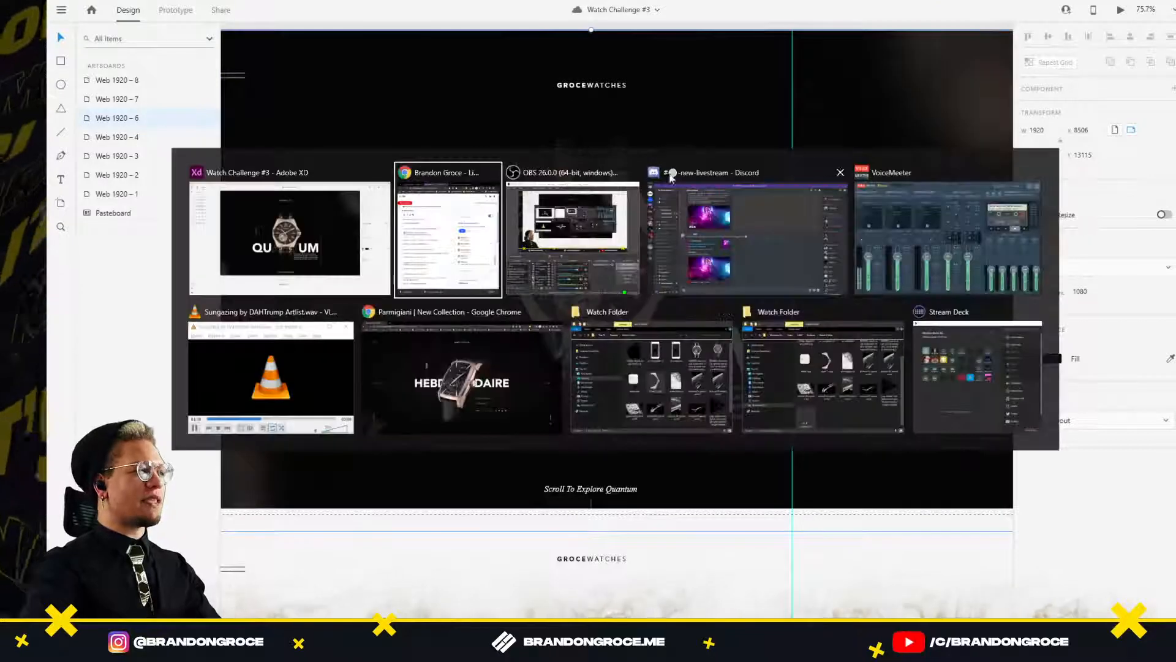
{"action": "left_click", "coordinate": [475, 378]}
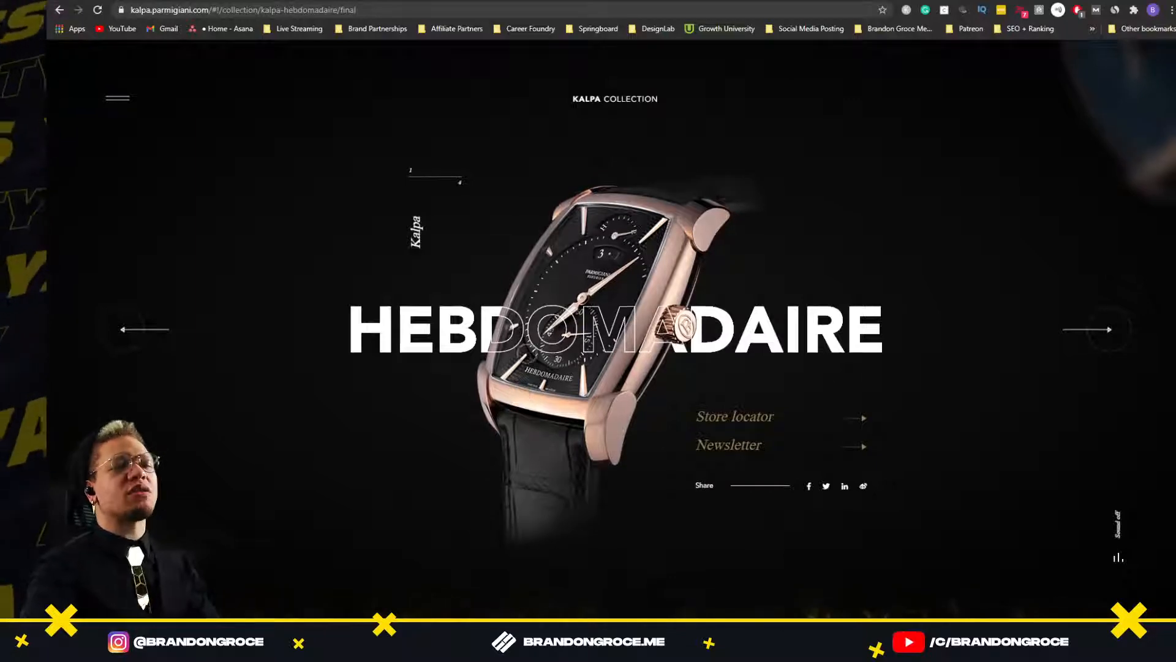
{"action": "scroll", "coordinate": [537, 340], "scroll_direction": "down", "scroll_amount": 3}
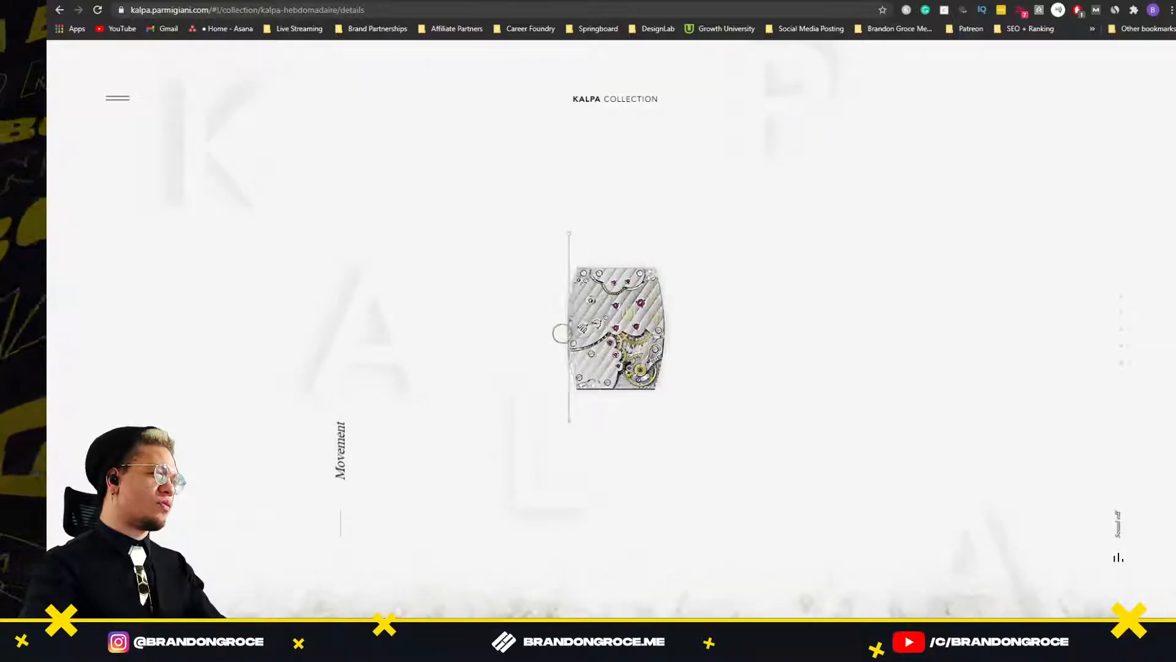
{"action": "scroll", "coordinate": [745, 338], "scroll_direction": "down", "scroll_amount": 8}
{"action": "scroll", "coordinate": [745, 338], "scroll_direction": "down", "scroll_amount": 10}
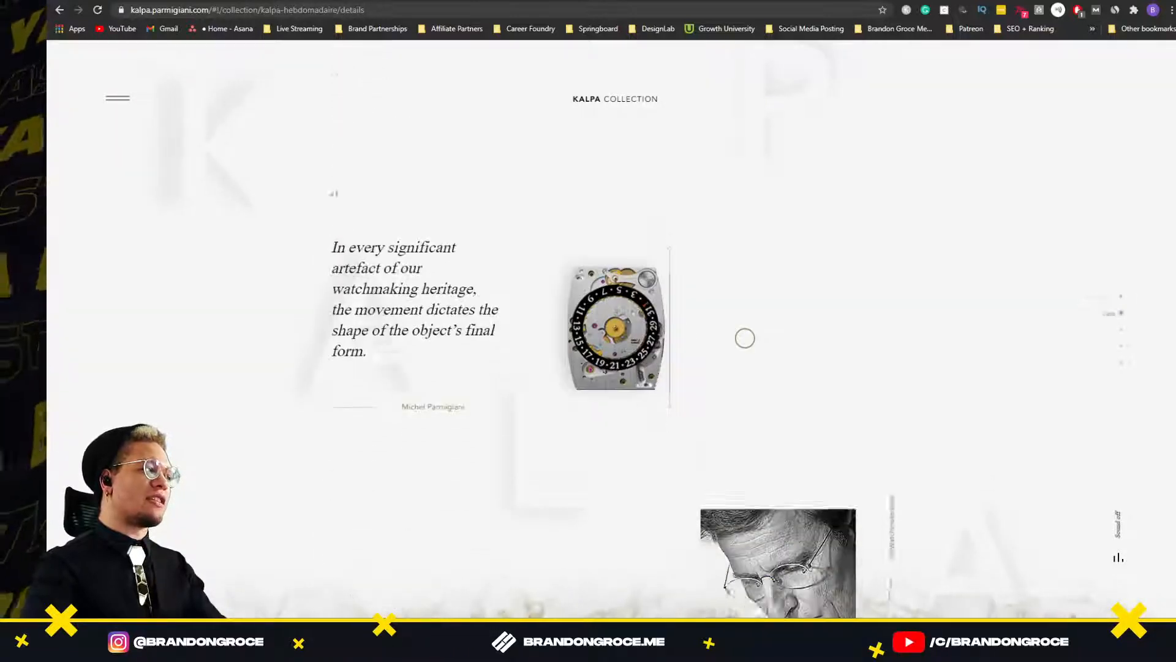
{"action": "scroll", "coordinate": [745, 338], "scroll_direction": "down", "scroll_amount": 8}
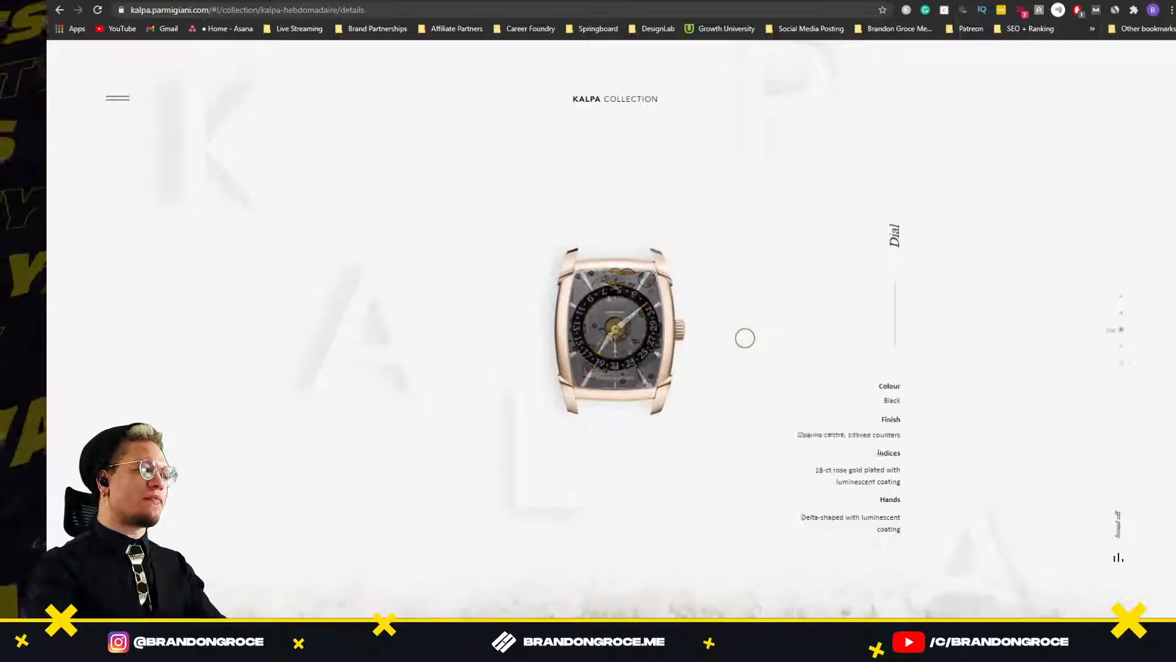
{"action": "scroll", "coordinate": [746, 336], "scroll_direction": "down", "scroll_amount": 6}
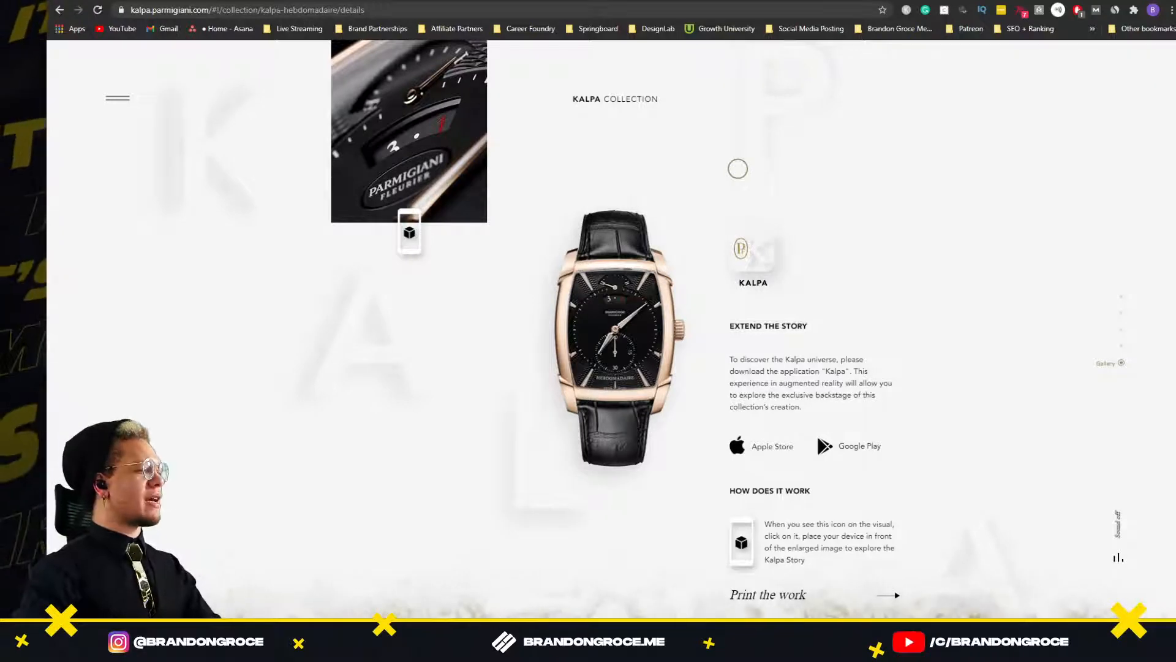
{"action": "scroll", "coordinate": [701, 170], "scroll_direction": "down", "scroll_amount": 5}
{"action": "scroll", "coordinate": [696, 169], "scroll_direction": "up", "scroll_amount": 10}
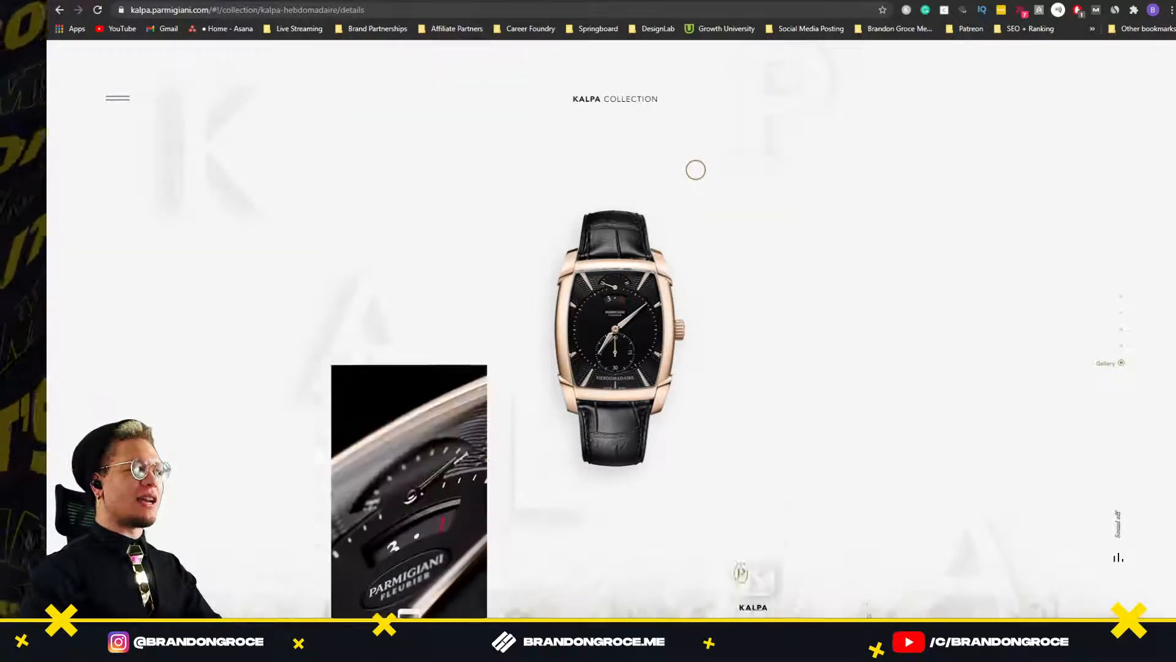
Switch back to Adobe XD and compare the Movement sections of artboards Web 1920 – 6 and Web 1920 – 7.
{"action": "key", "text": "alt+Tab"}
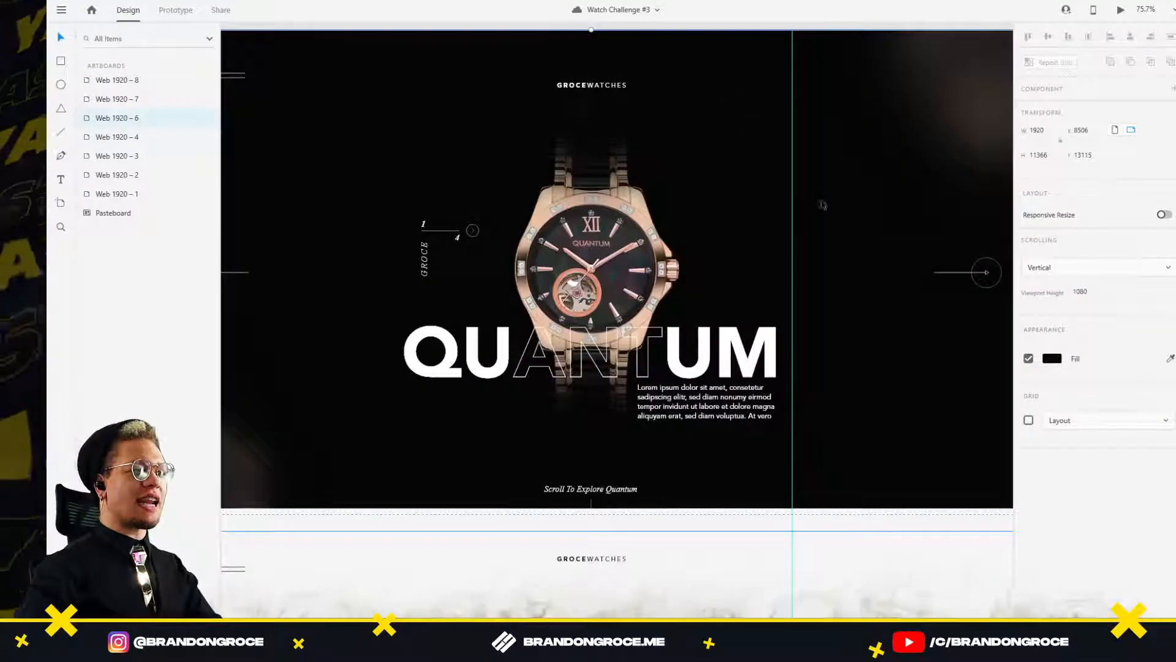
{"action": "scroll", "coordinate": [823, 206], "scroll_direction": "down", "scroll_amount": 6}
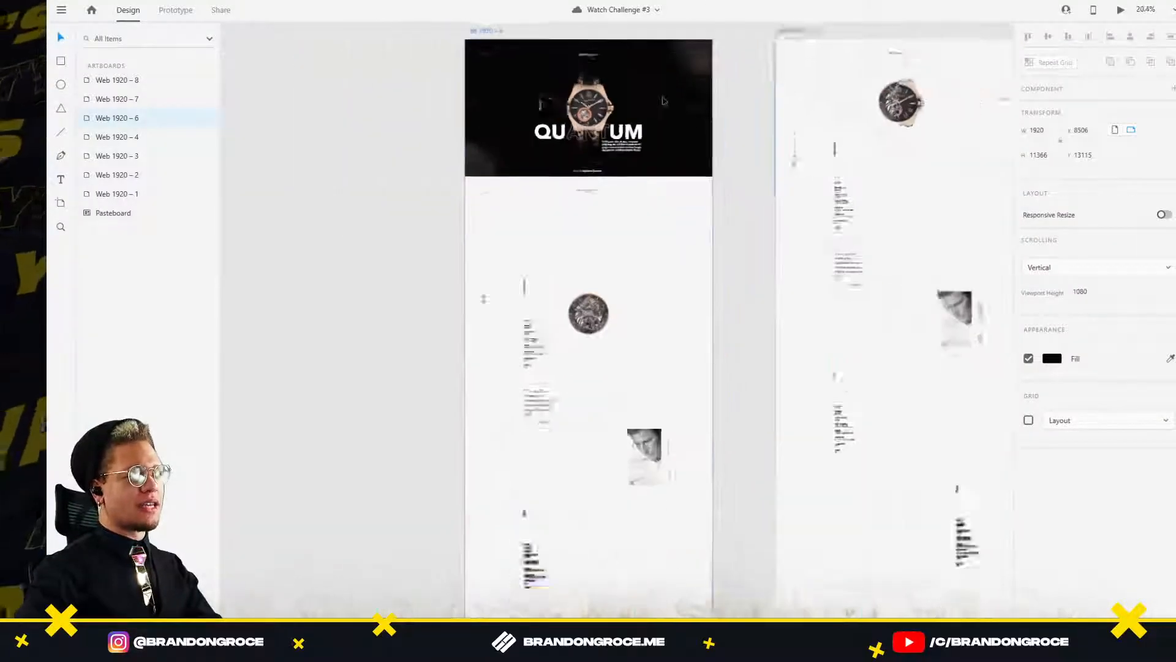
{"action": "scroll", "coordinate": [664, 99], "scroll_direction": "up", "scroll_amount": 5}
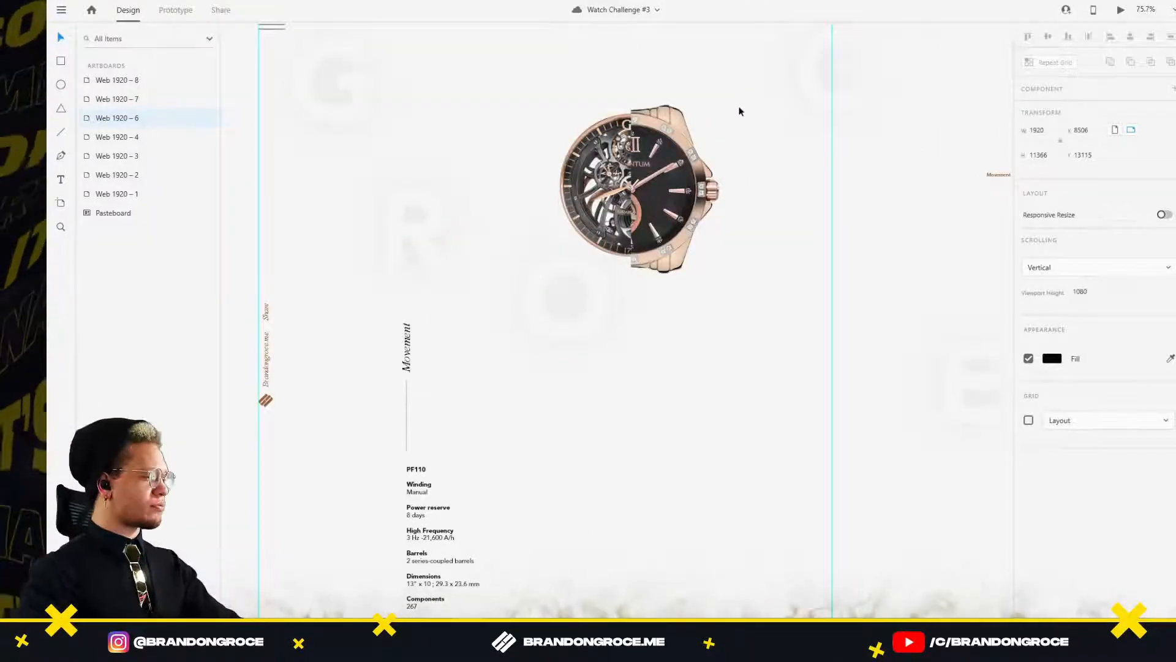
{"action": "scroll", "coordinate": [740, 111], "scroll_direction": "down", "scroll_amount": 3}
{"action": "scroll", "coordinate": [525, 231], "scroll_direction": "down", "scroll_amount": 3}
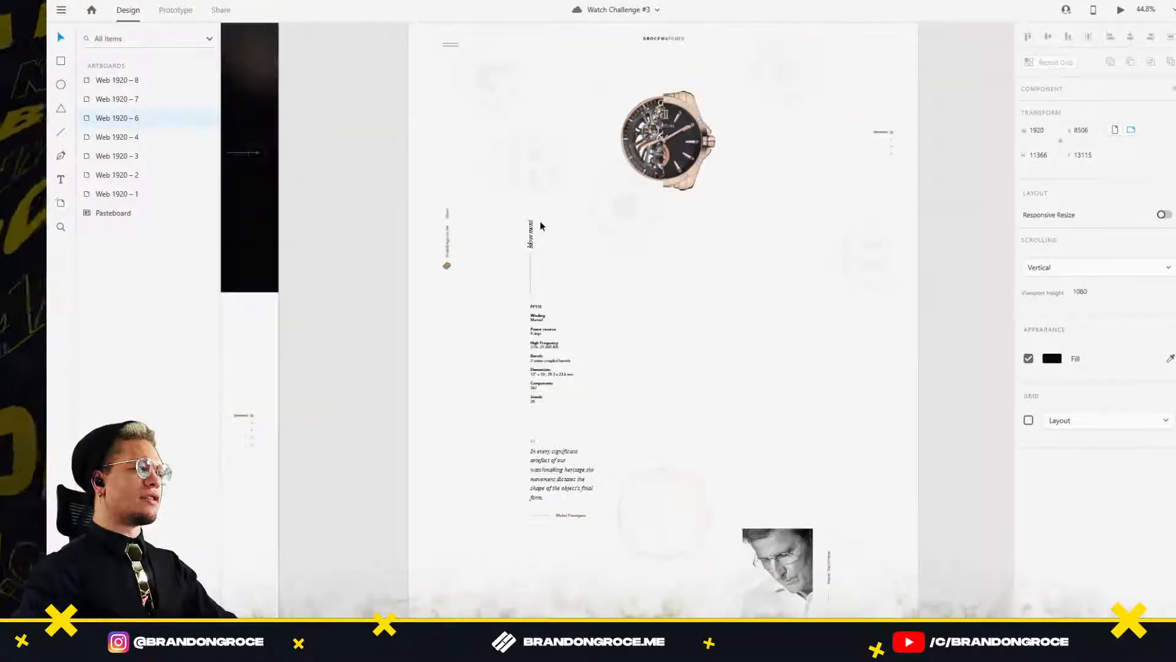
{"action": "scroll", "coordinate": [540, 226], "scroll_direction": "left", "scroll_amount": 5}
{"action": "scroll", "coordinate": [541, 226], "scroll_direction": "down", "scroll_amount": 3}
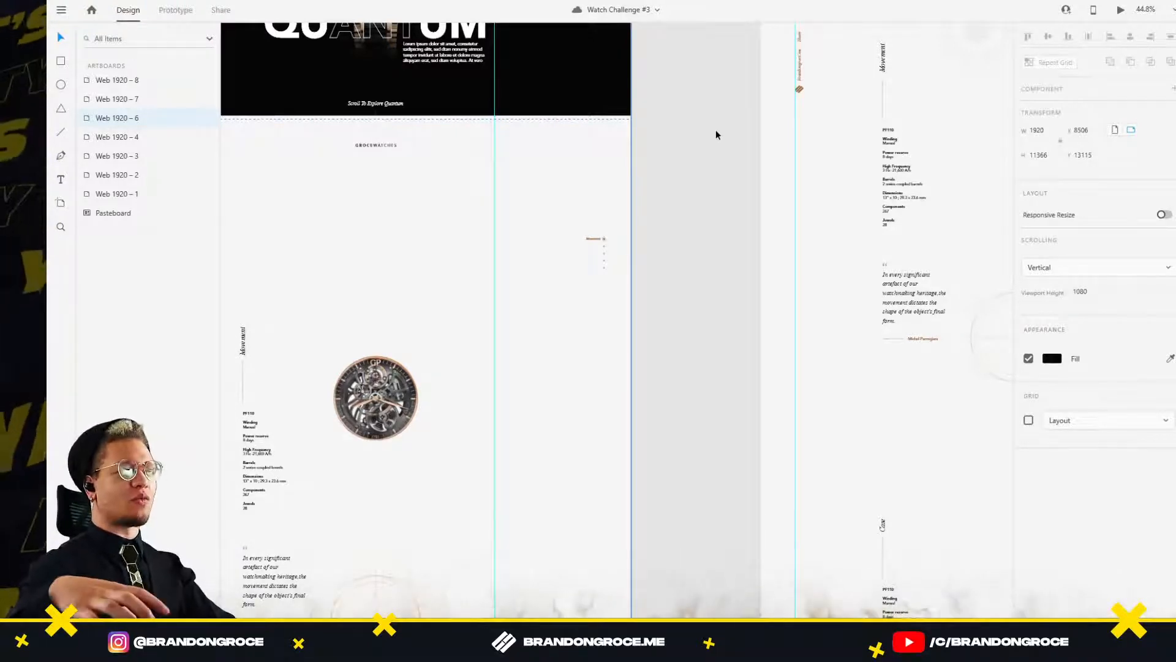
Inspect the section indicator component and the vertical Movement heading on artboard Web 1920 – 6.
{"action": "left_click", "coordinate": [603, 251]}
{"action": "double_click", "coordinate": [603, 255]}
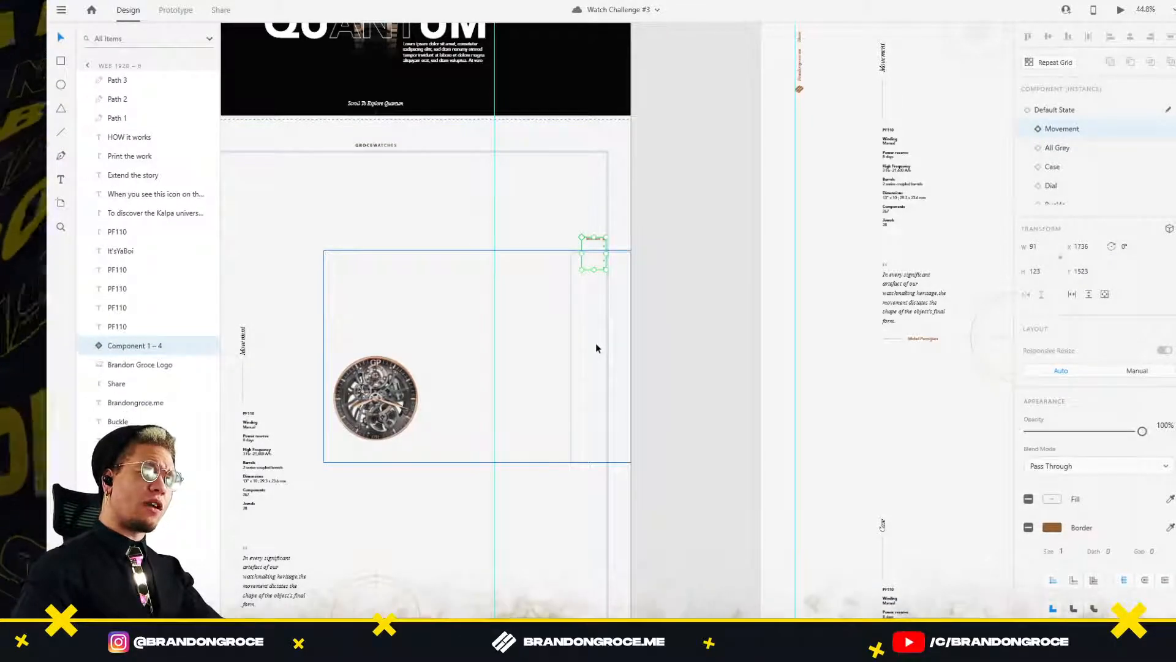
{"action": "left_click_drag", "start_coordinate": [519, 368], "coordinate": [523, 367]}
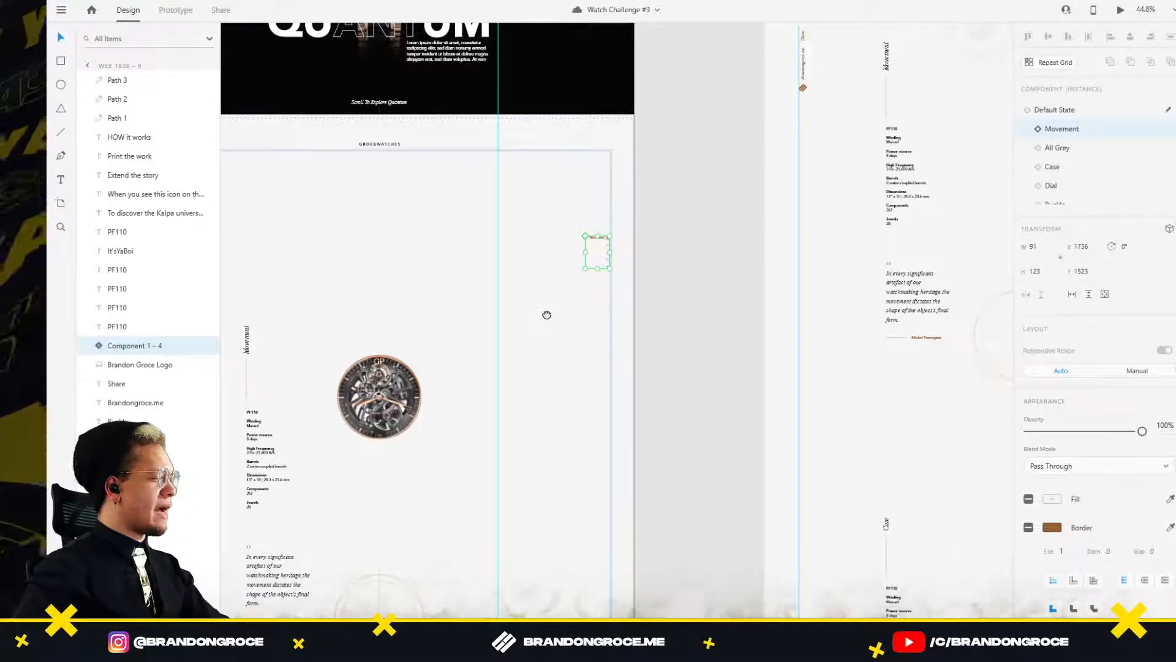
{"action": "left_click_drag", "start_coordinate": [546, 314], "coordinate": [702, 266]}
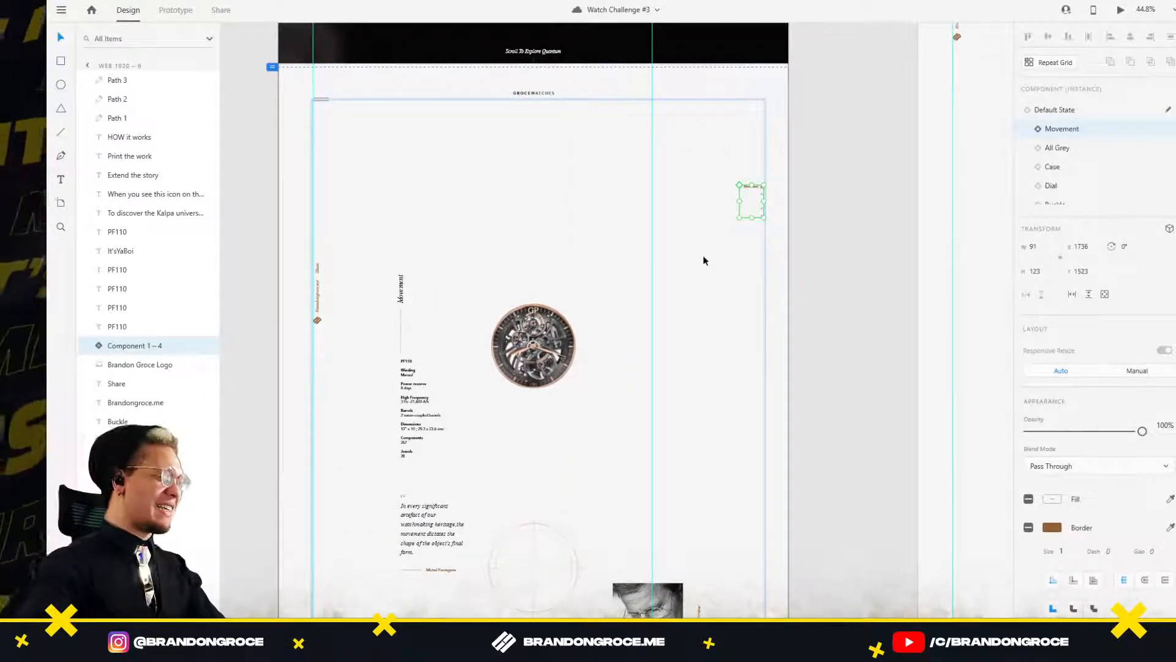
{"action": "left_click", "coordinate": [402, 289]}
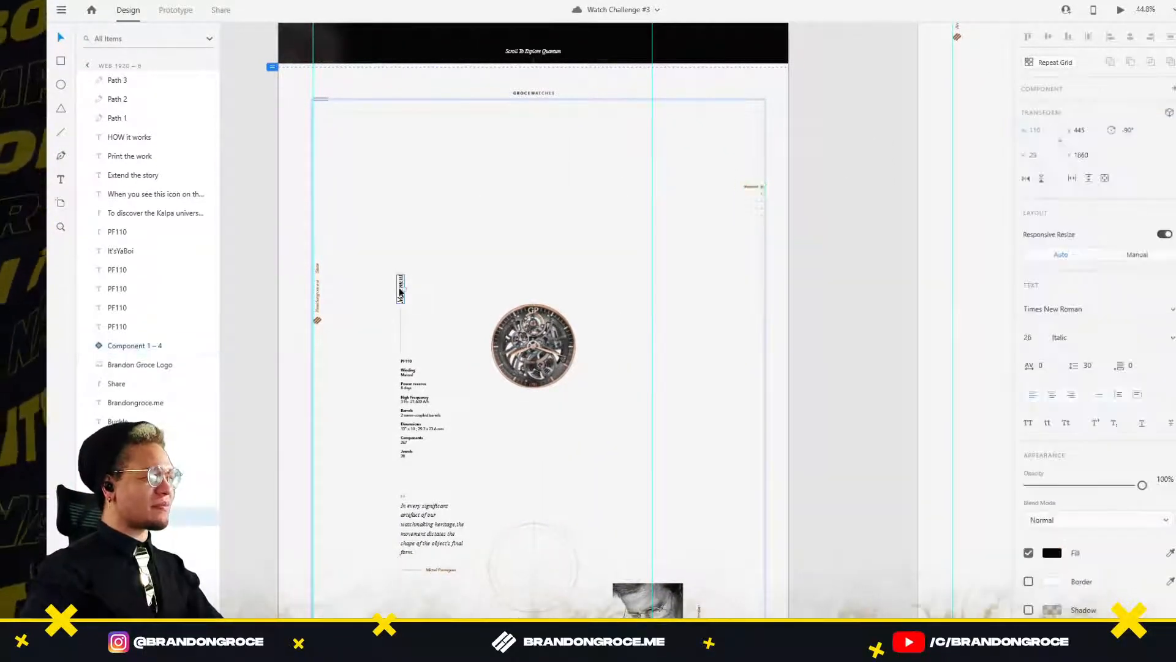
Preview the transition from the Quantum hero on artboard Web 1920 – 6 to the Movement section, then close the preview.
{"action": "scroll", "coordinate": [705, 209], "scroll_direction": "down", "scroll_amount": 5}
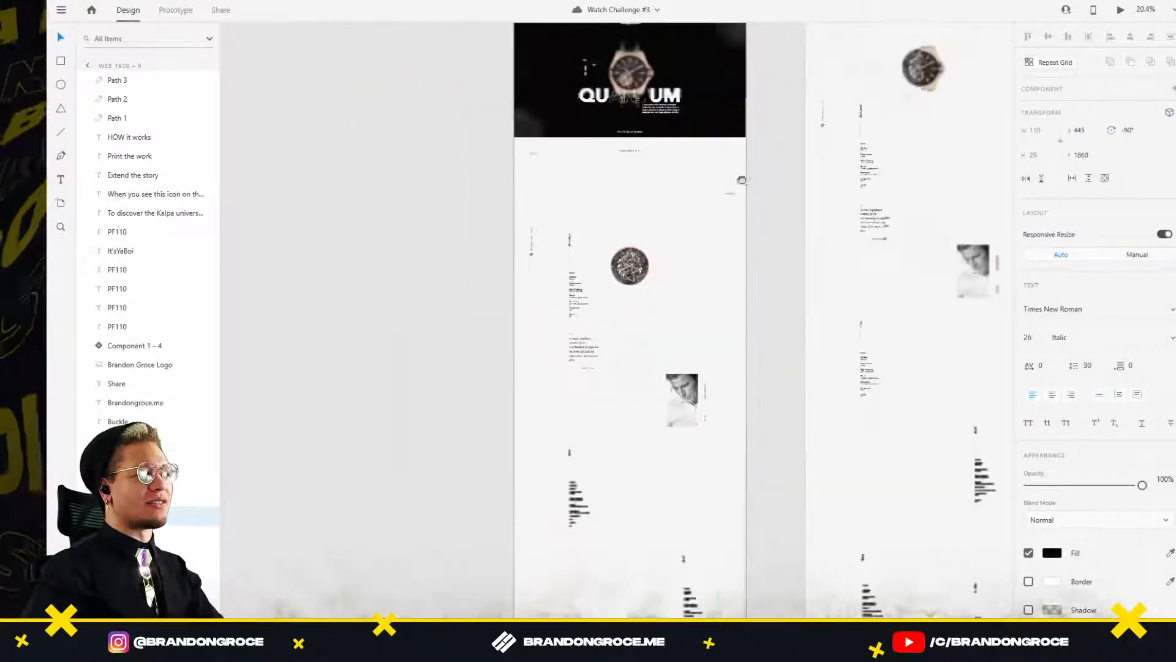
{"action": "left_click_drag", "start_coordinate": [741, 178], "coordinate": [662, 386]}
{"action": "left_click", "coordinate": [452, 209]}
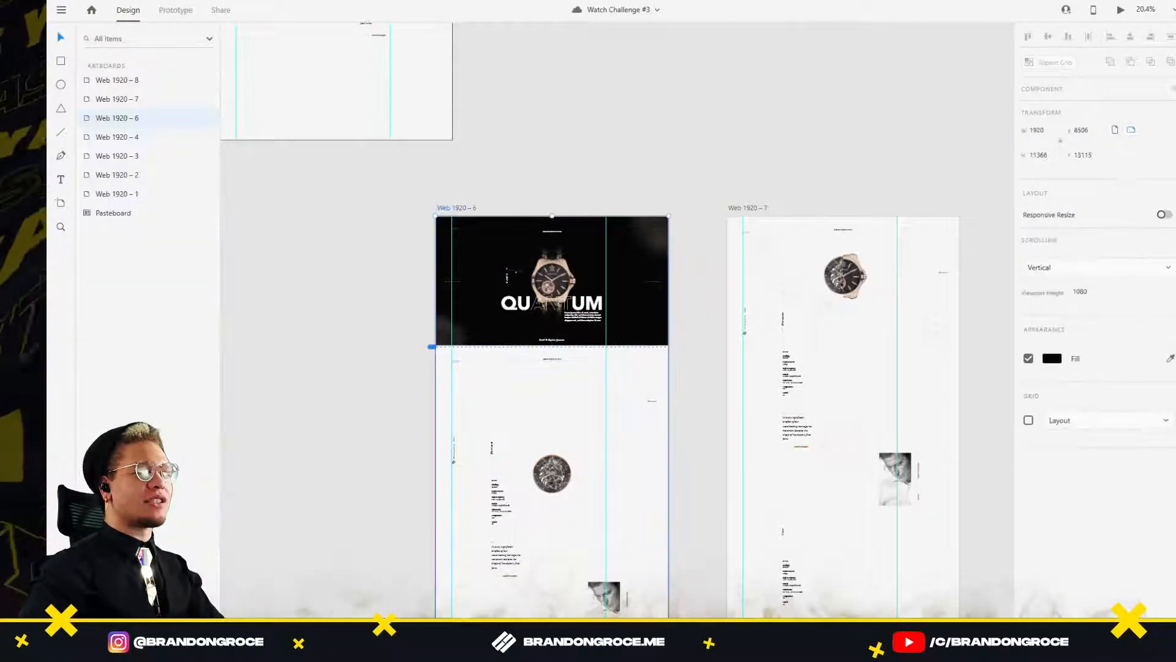
{"action": "left_click", "coordinate": [1120, 10]}
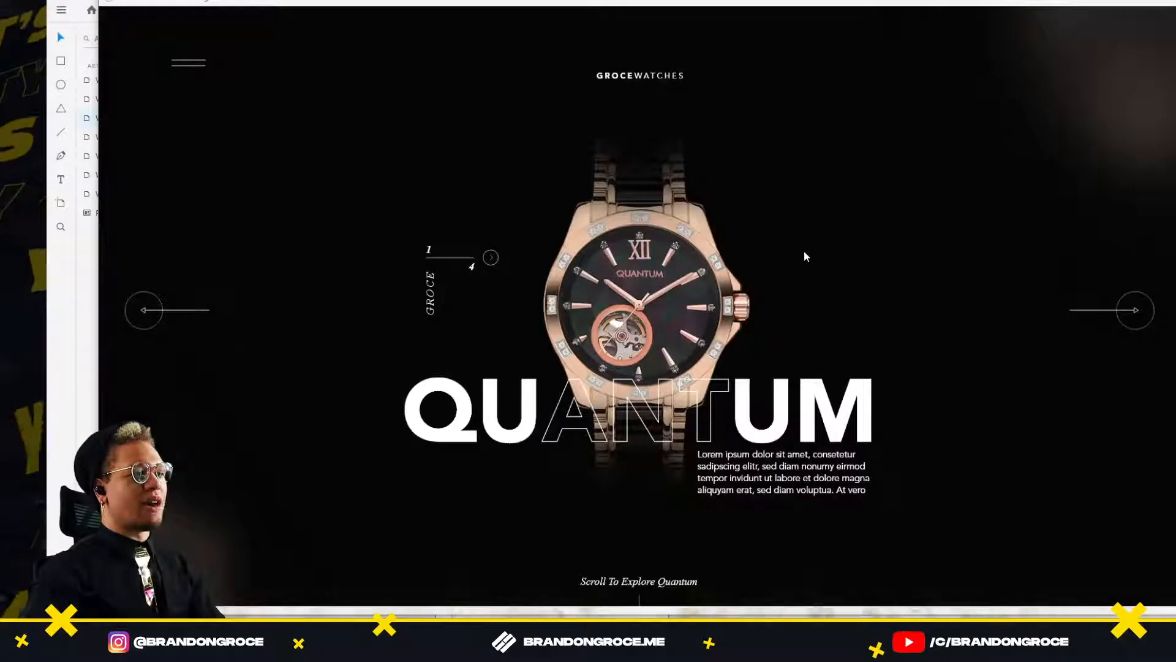
{"action": "left_click", "coordinate": [805, 256]}
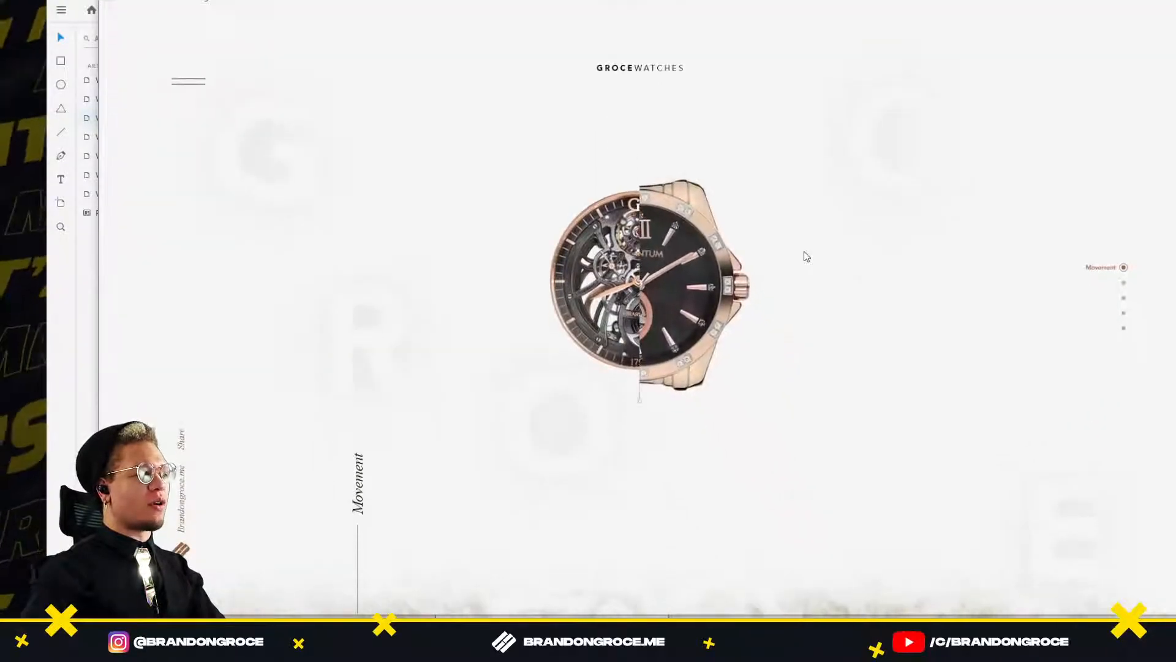
{"action": "left_click", "coordinate": [1171, 2]}
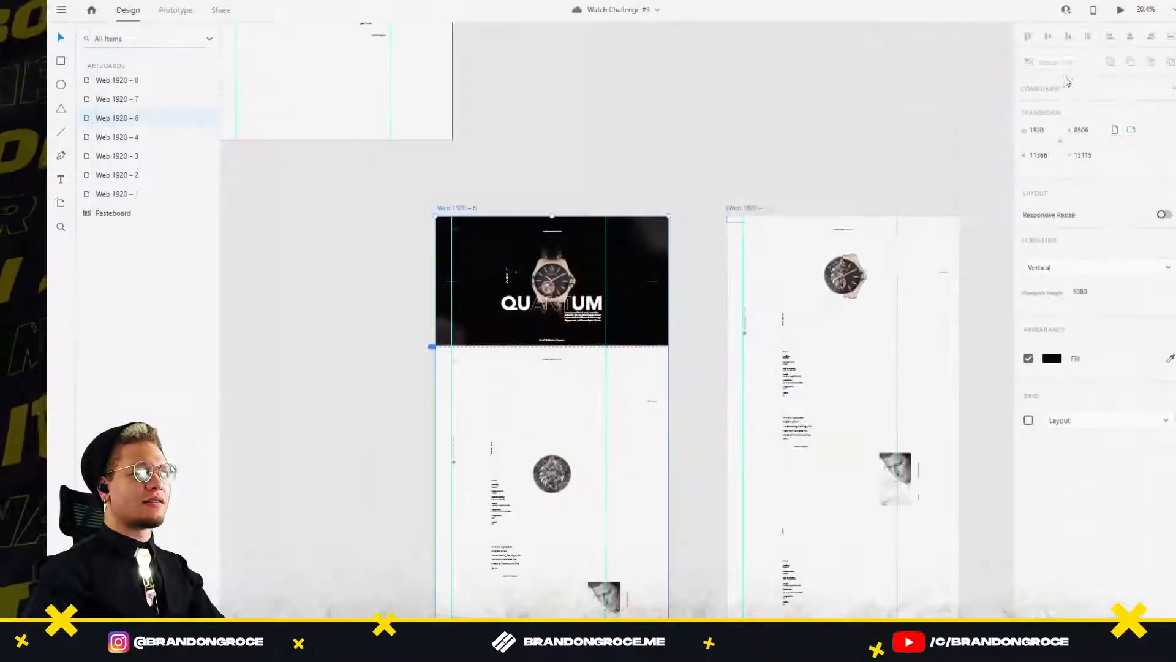
Select the hidden background letters around the watch movement on artboard Web 1920 – 6 and set their opacity to 100%.
{"action": "left_click_drag", "start_coordinate": [701, 324], "coordinate": [493, 313]}
{"action": "scroll", "coordinate": [651, 179], "scroll_direction": "up", "scroll_amount": 3}
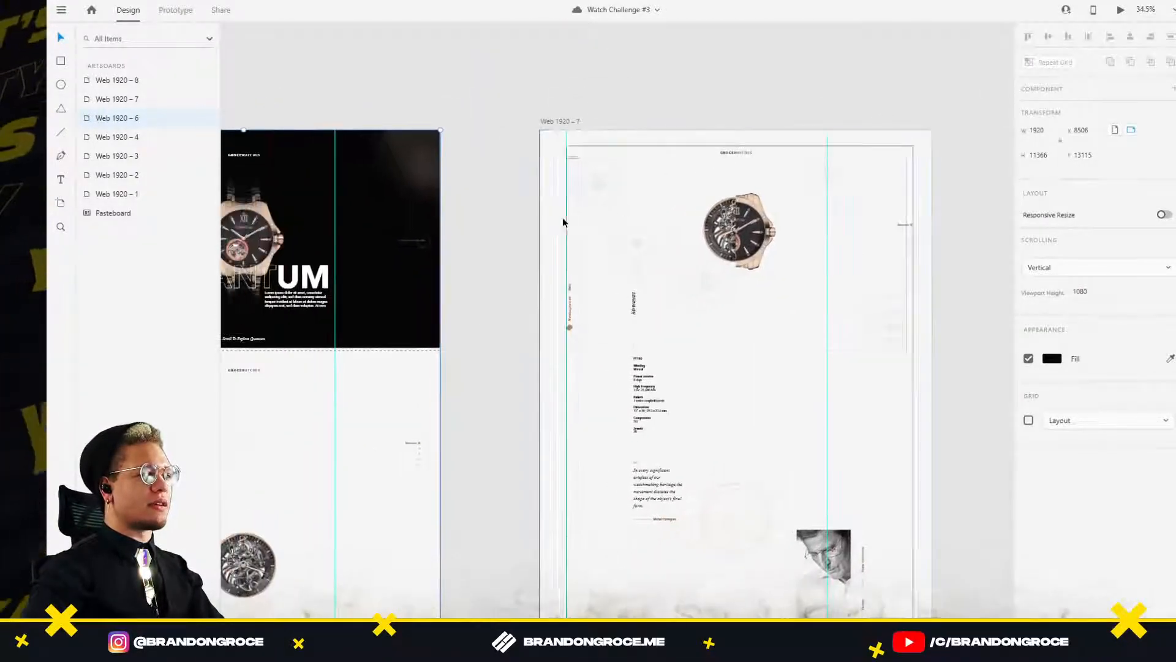
{"action": "left_click_drag", "start_coordinate": [562, 223], "coordinate": [893, 114]}
{"action": "left_click", "coordinate": [486, 273]}
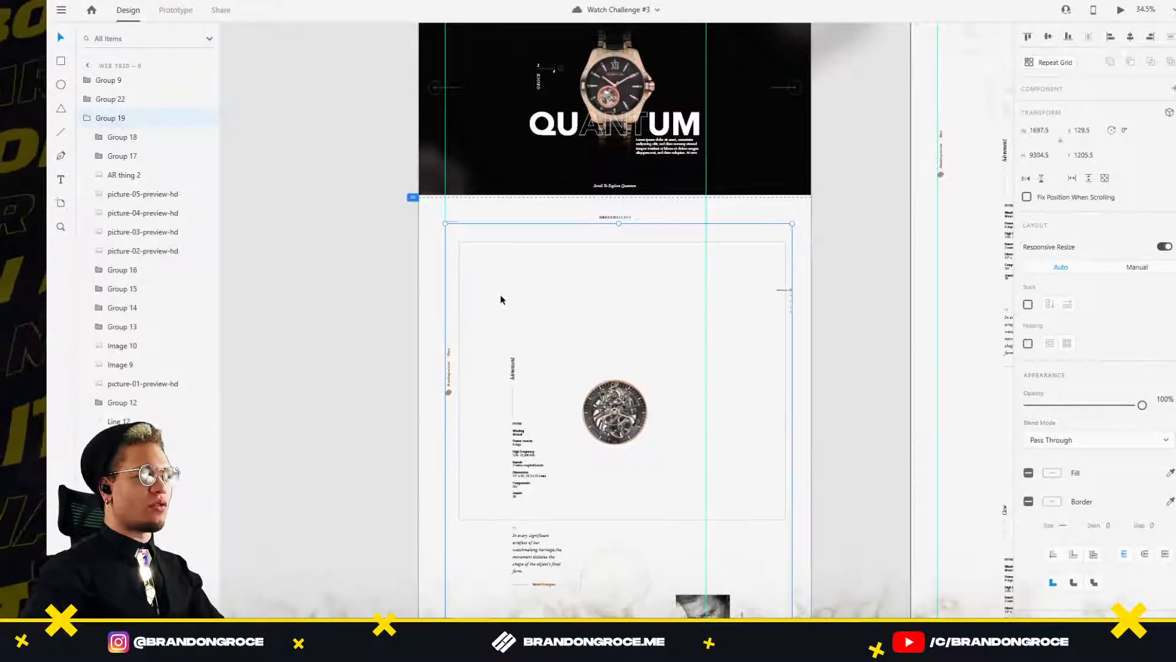
{"action": "double_click", "coordinate": [499, 294]}
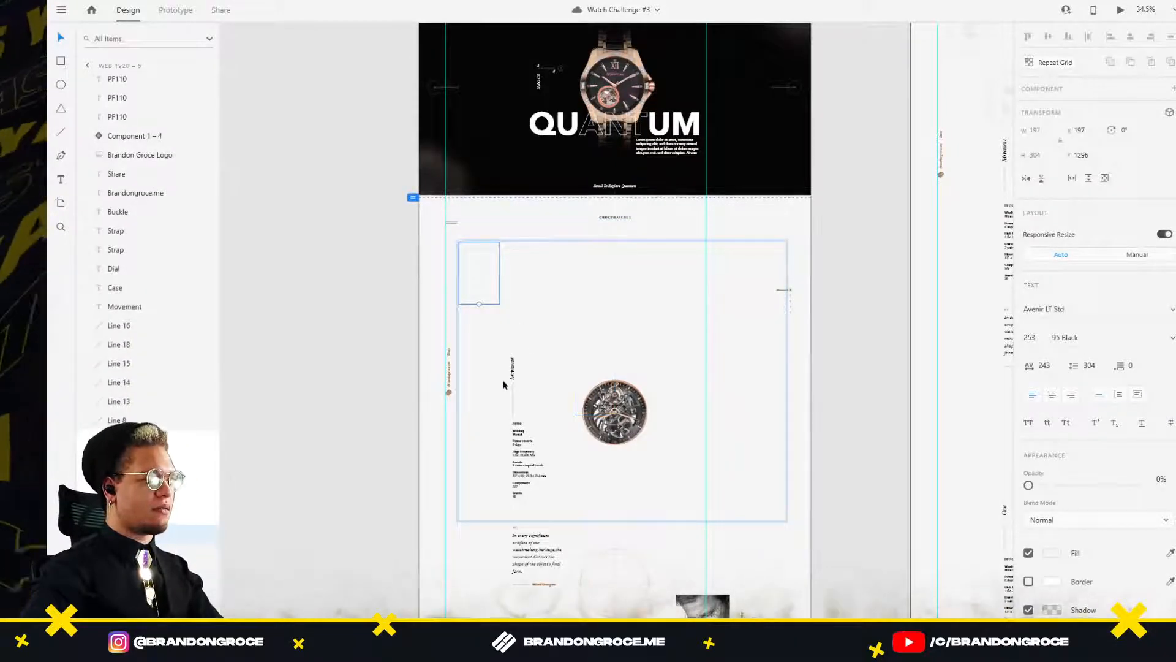
{"action": "left_click", "coordinate": [601, 360], "text": "ctrl"}
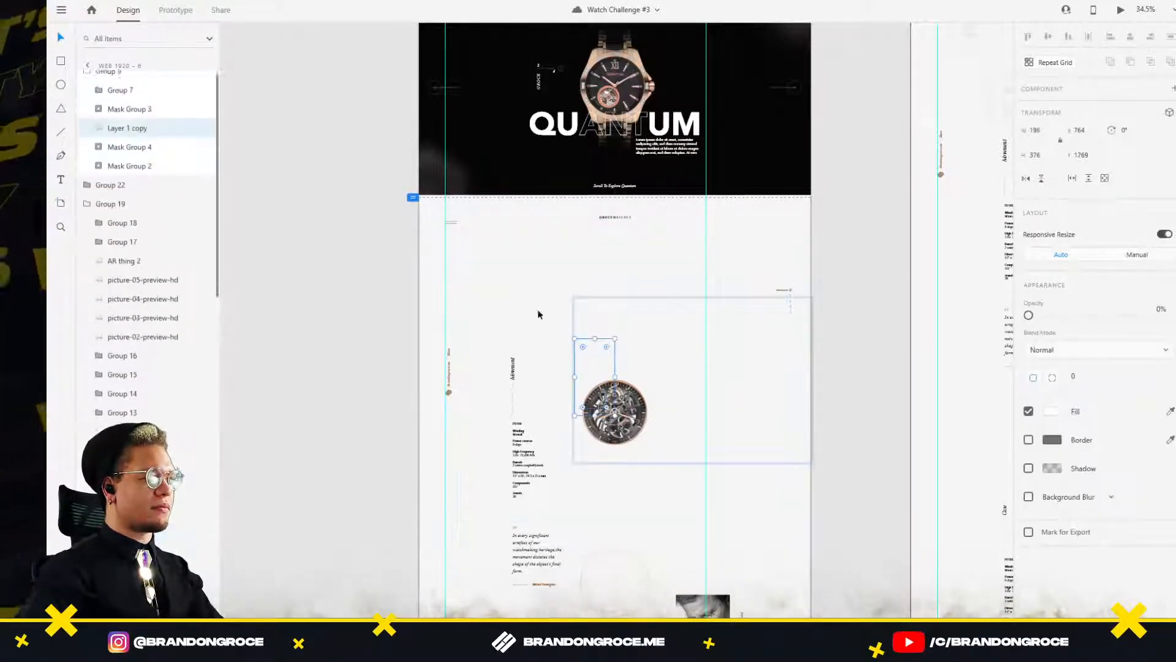
{"action": "left_click", "coordinate": [479, 260], "text": "shift"}
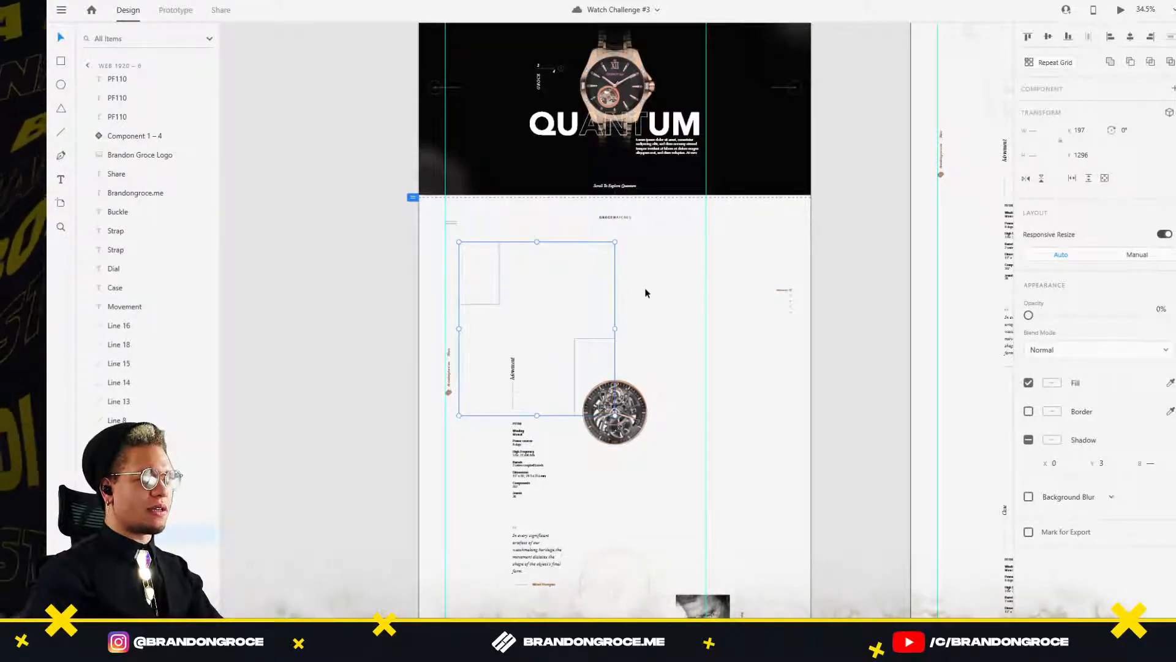
{"action": "left_click", "coordinate": [706, 309], "text": "shift"}
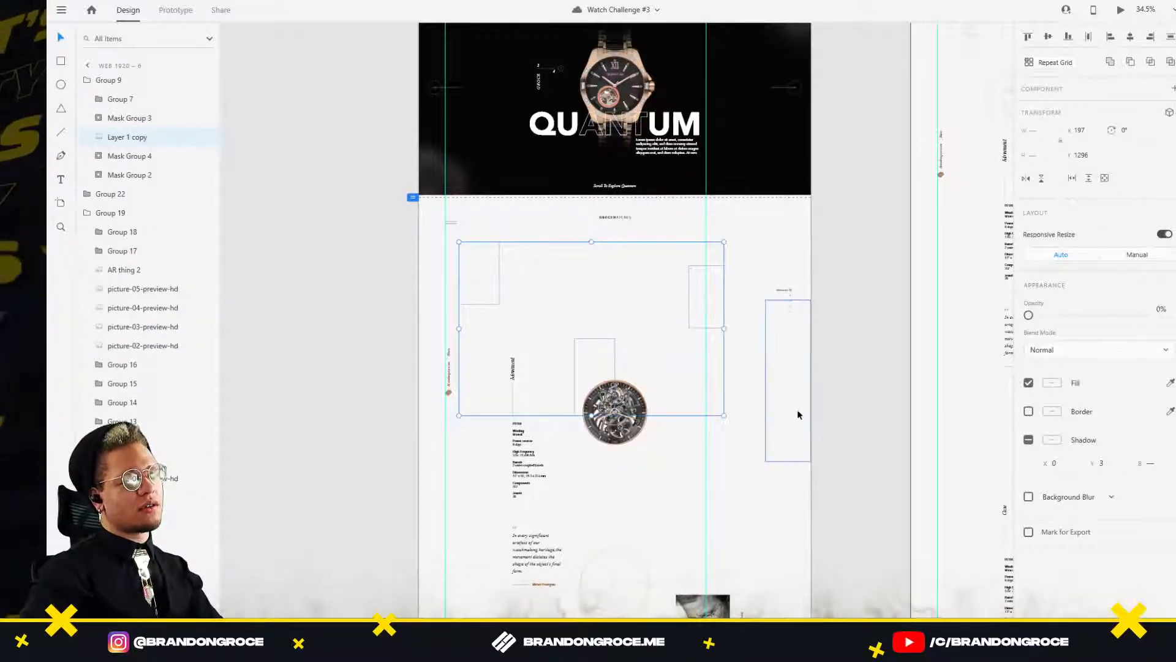
{"action": "left_click", "coordinate": [765, 469], "text": "shift"}
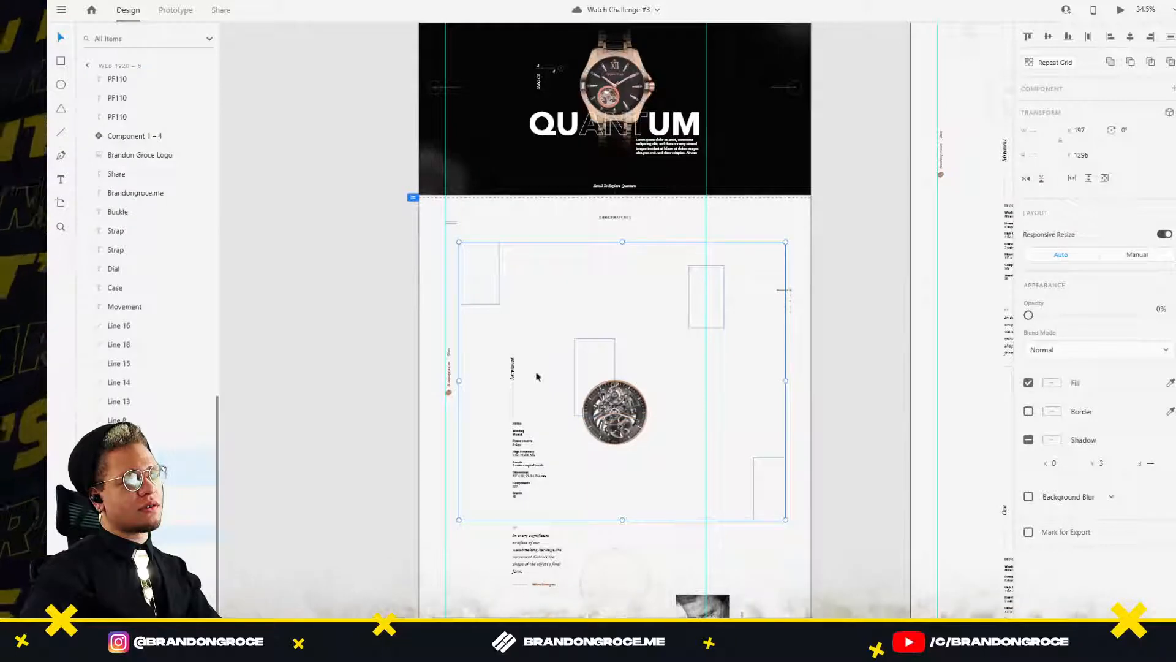
{"action": "left_click", "coordinate": [572, 399], "text": "shift"}
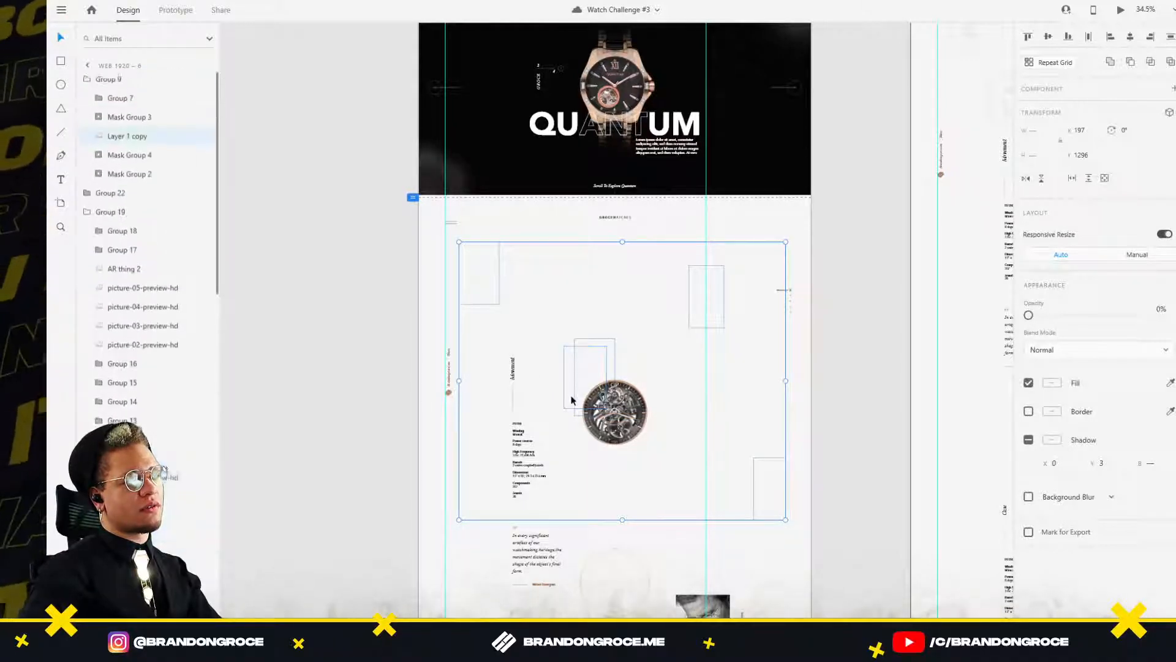
{"action": "left_click_drag", "start_coordinate": [1029, 315], "coordinate": [1140, 313]}
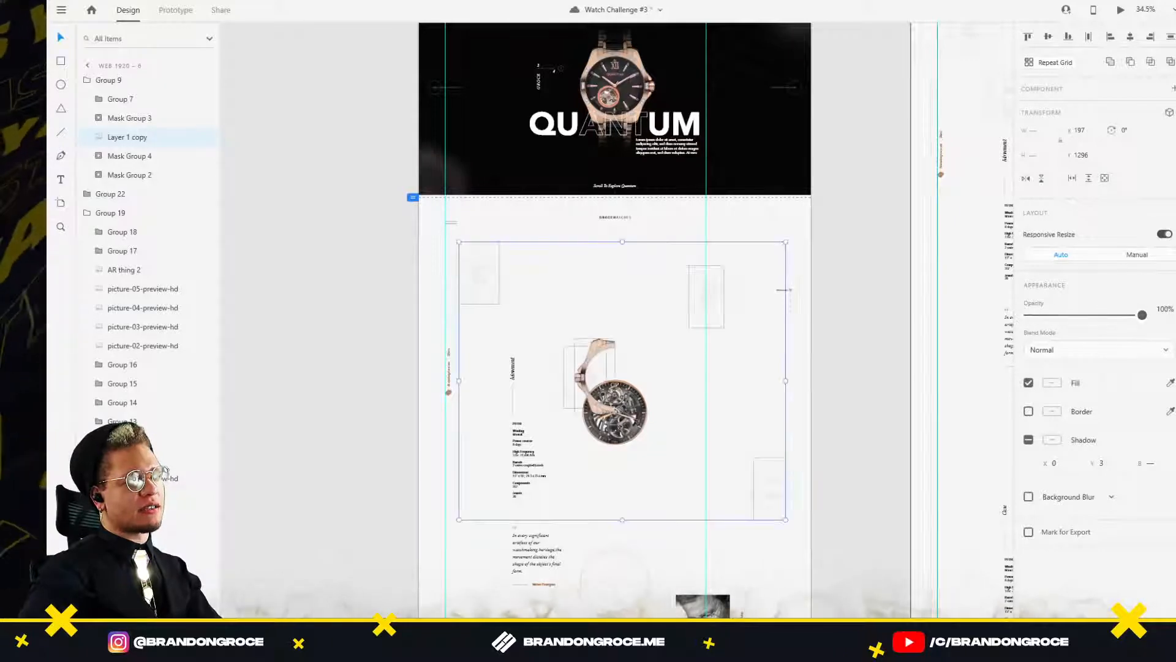
Set the opacity of the watch case image Layer 1 copy to 0%.
{"action": "left_click", "coordinate": [857, 264]}
{"action": "double_click", "coordinate": [592, 348]}
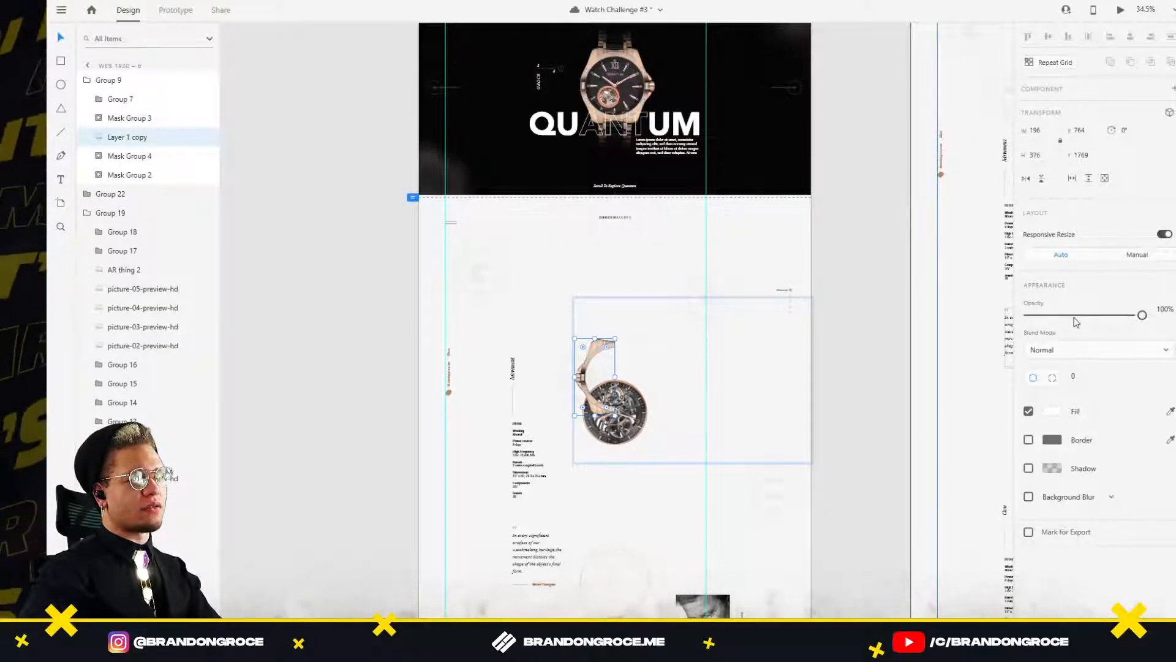
{"action": "left_click_drag", "start_coordinate": [1073, 316], "coordinate": [889, 318]}
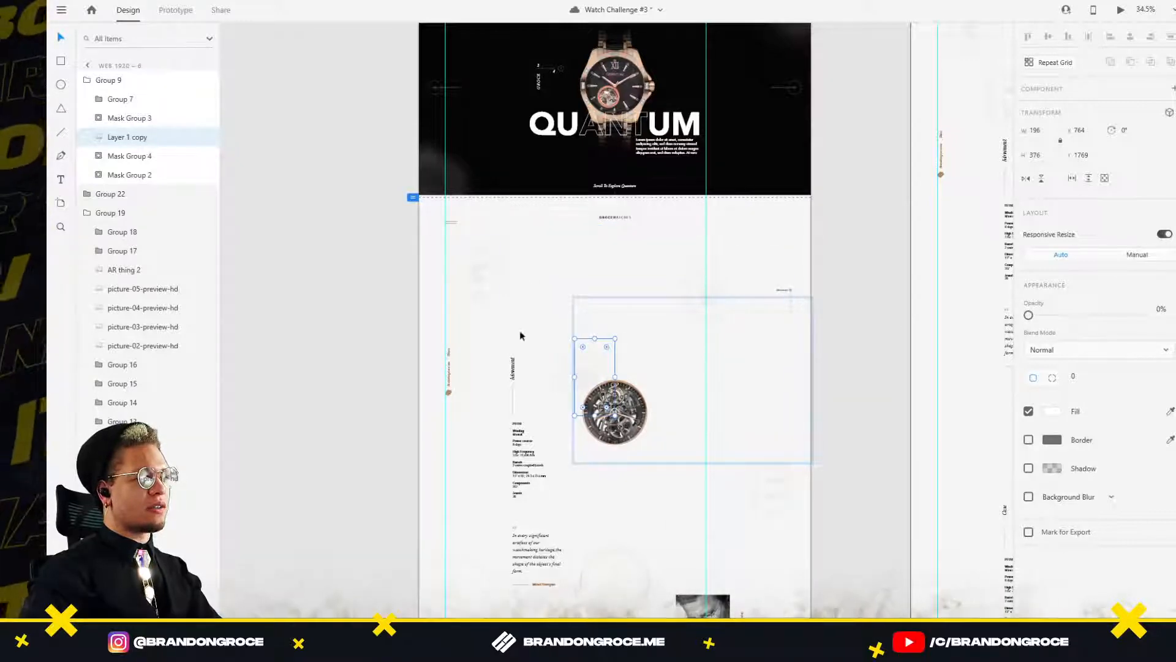
Select the hidden background letter behind the Movement specifications on artboard Web 1920 – 6 and set its opacity to 100%.
{"action": "left_click", "coordinate": [530, 492]}
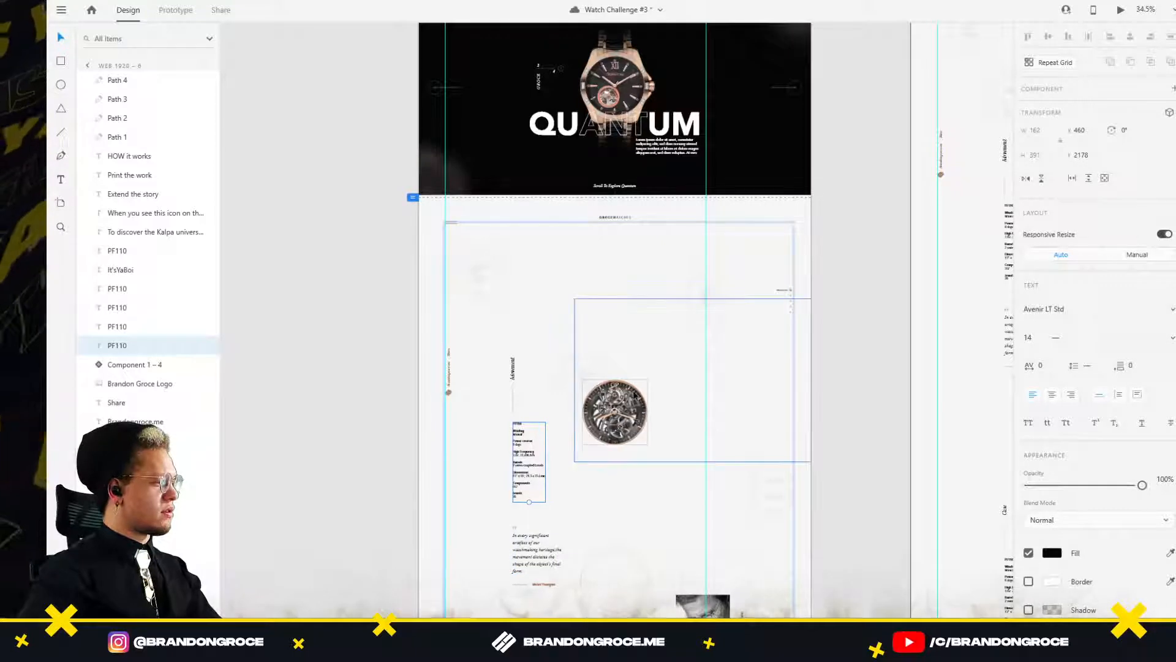
{"action": "scroll", "coordinate": [634, 395], "scroll_direction": "down", "scroll_amount": 3}
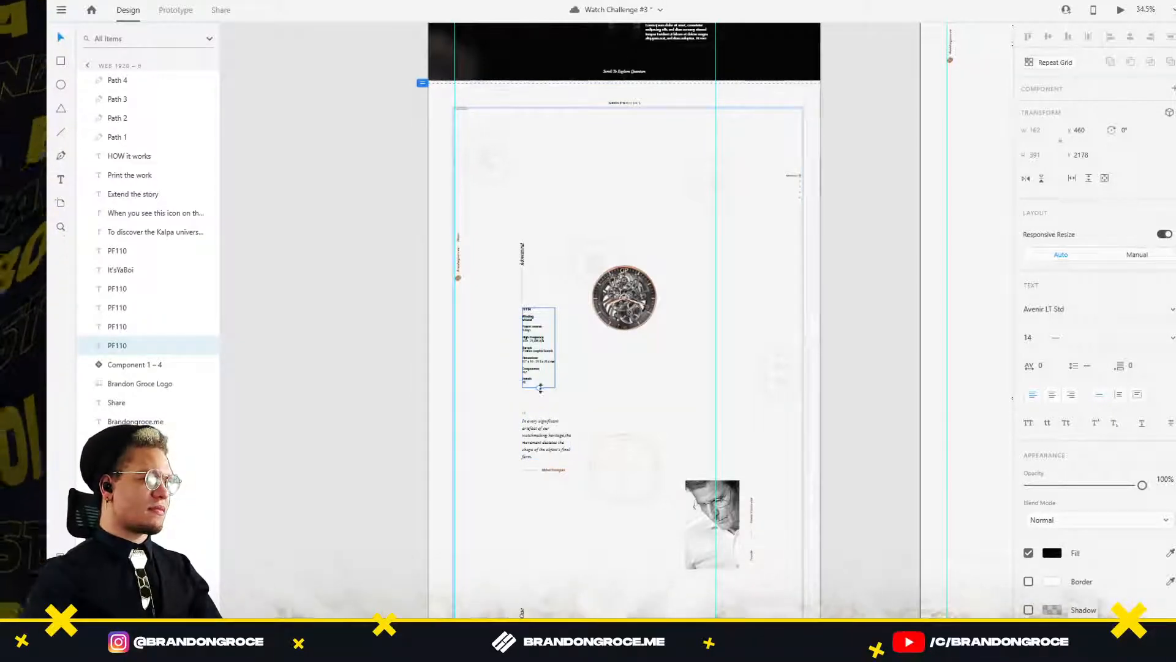
{"action": "left_click", "coordinate": [513, 380]}
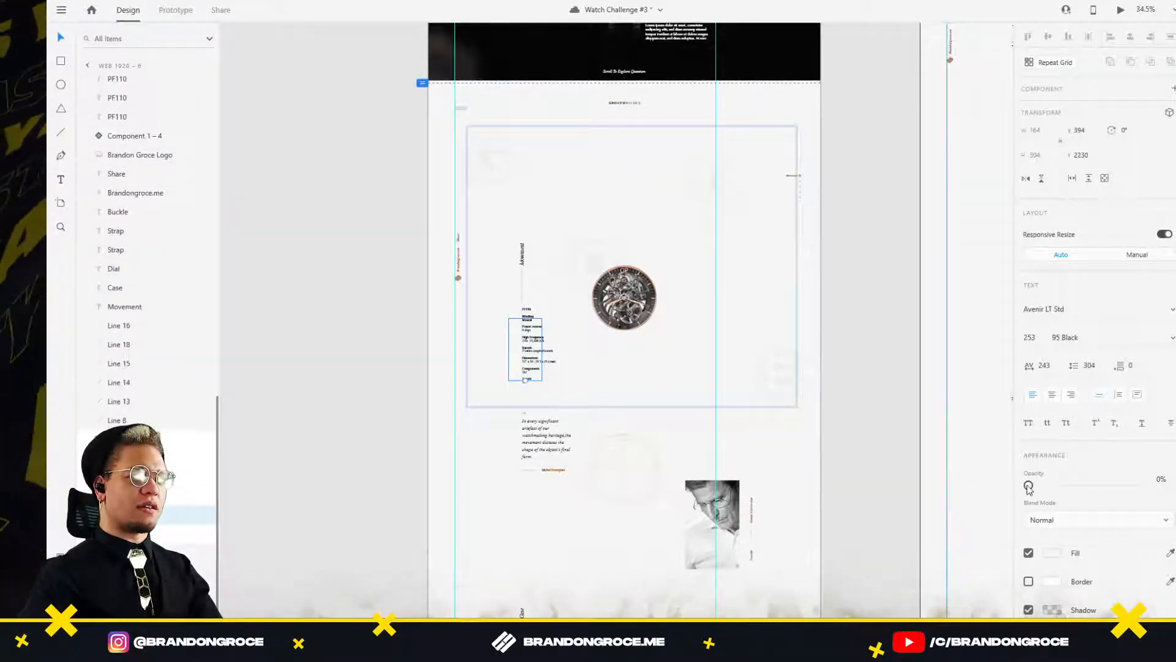
{"action": "left_click_drag", "start_coordinate": [1029, 485], "coordinate": [1146, 485]}
Spread out the background letters: G at about X 197, Y 2010, E at about X 1638, Y 2963, with O and C lower down.
{"action": "left_click", "coordinate": [579, 268]}
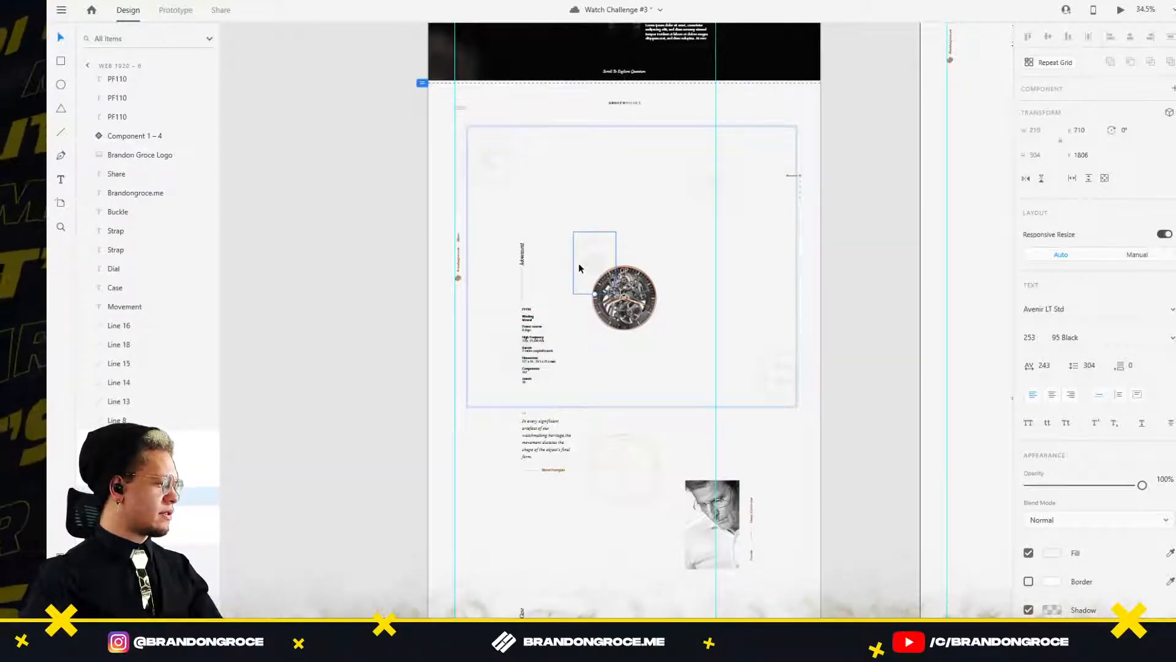
{"action": "left_click_drag", "start_coordinate": [579, 268], "coordinate": [488, 318]}
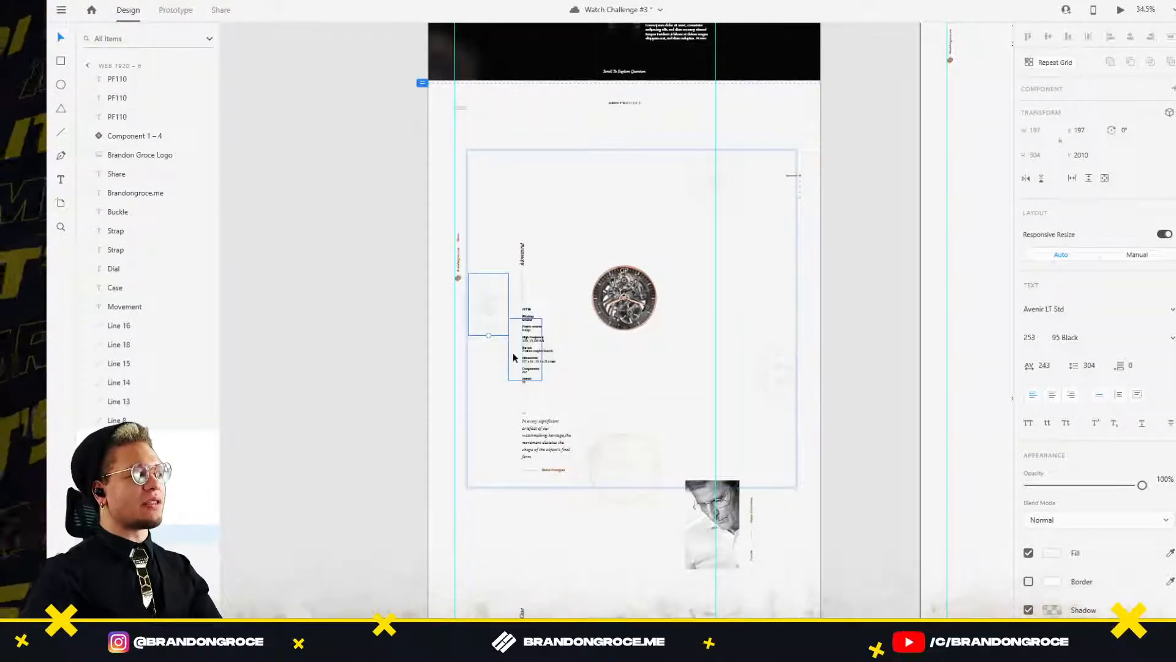
{"action": "left_click", "coordinate": [717, 197]}
{"action": "left_click", "coordinate": [729, 197]}
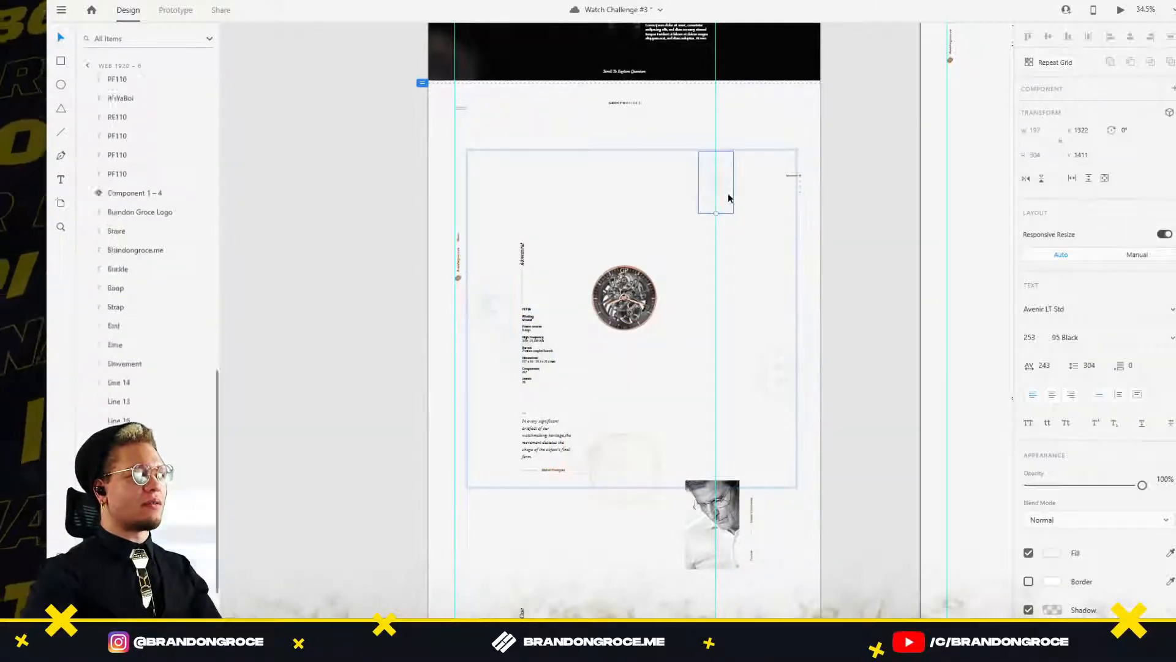
{"action": "left_click_drag", "start_coordinate": [727, 197], "coordinate": [726, 275]}
{"action": "left_click_drag", "start_coordinate": [773, 370], "coordinate": [771, 489]}
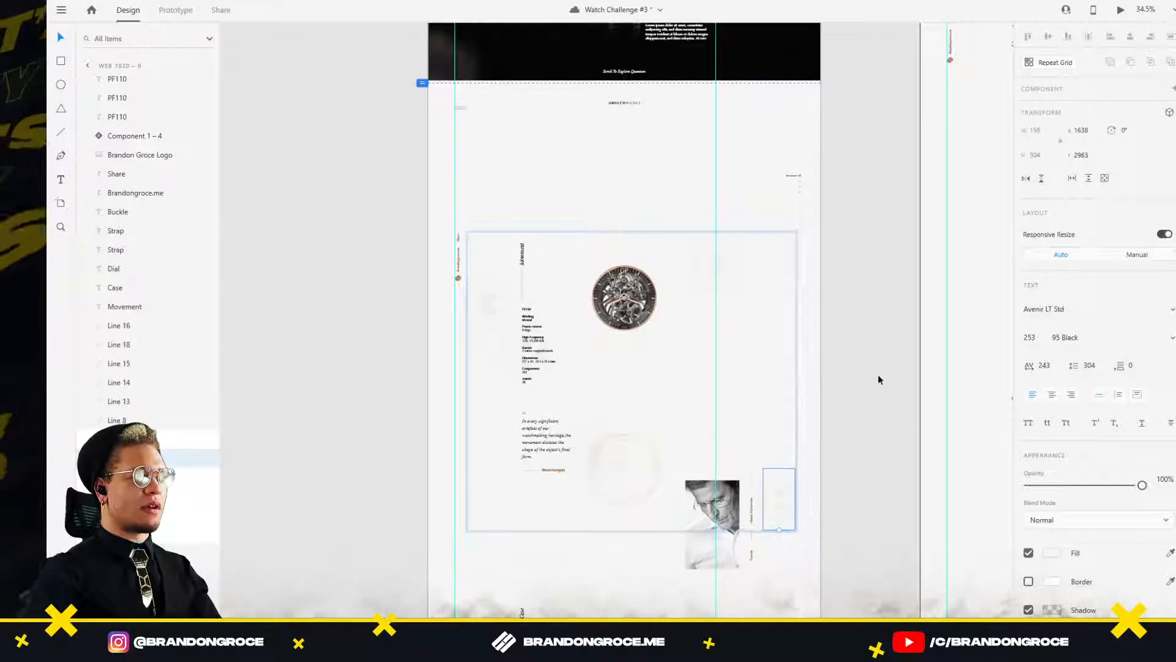
Deselect the background letters and save the document.
{"action": "left_click", "coordinate": [879, 375]}
{"action": "left_click_drag", "start_coordinate": [875, 323], "coordinate": [746, 306]}
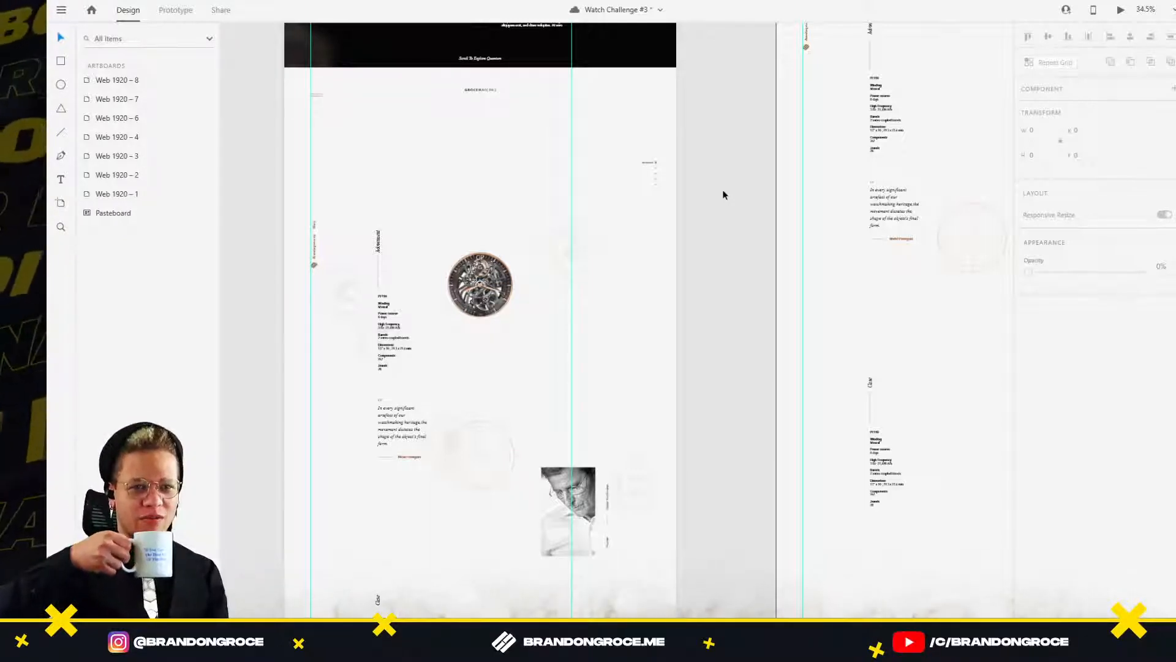
{"action": "key", "text": "ctrl+s"}
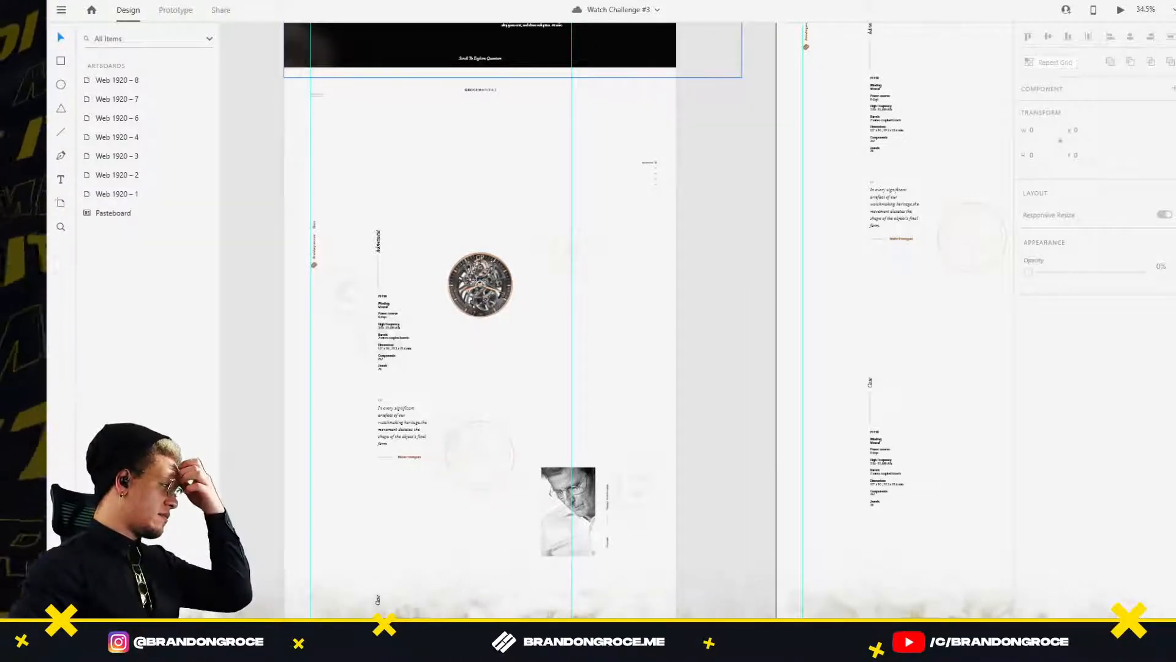
Preview the scroll from the Quantum hero on artboard Web 1920 – 6 to the Movement section, then close the preview.
{"action": "left_click_drag", "start_coordinate": [738, 239], "coordinate": [642, 436]}
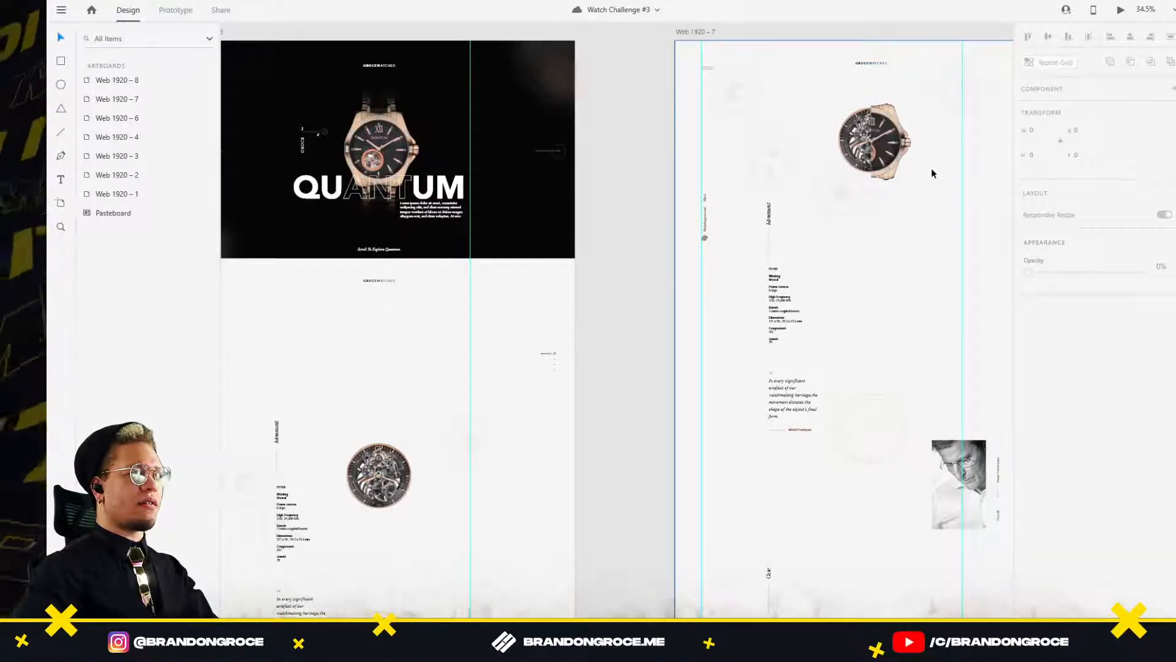
{"action": "left_click_drag", "start_coordinate": [931, 171], "coordinate": [884, 171]}
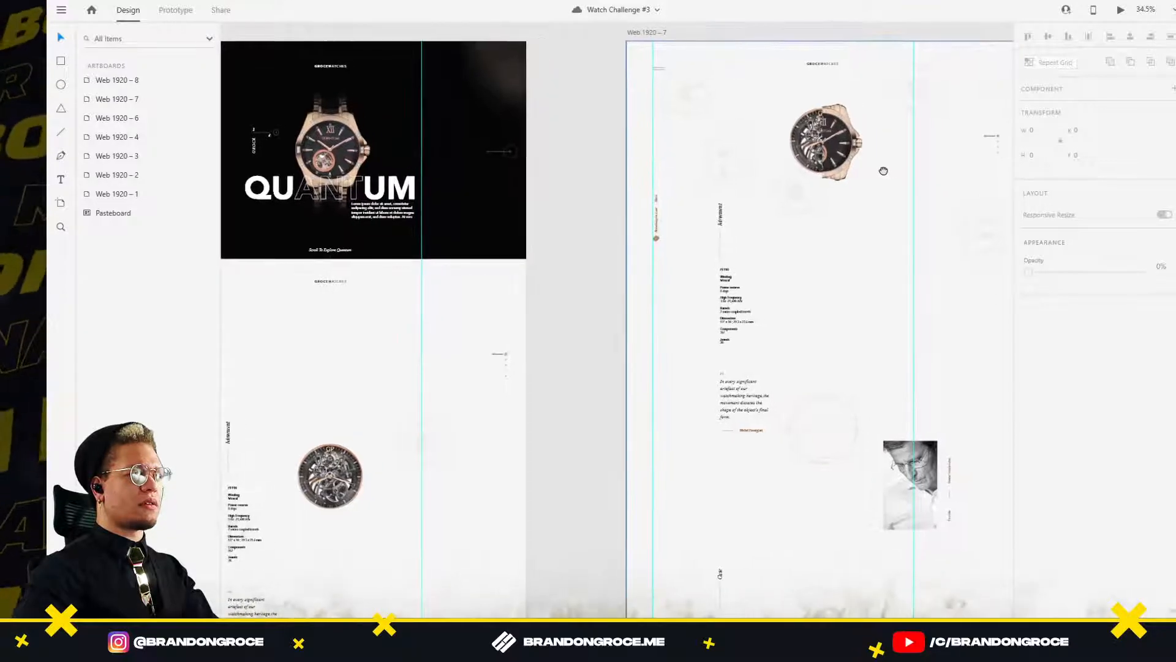
{"action": "scroll", "coordinate": [522, 48], "scroll_direction": "left", "scroll_amount": 5}
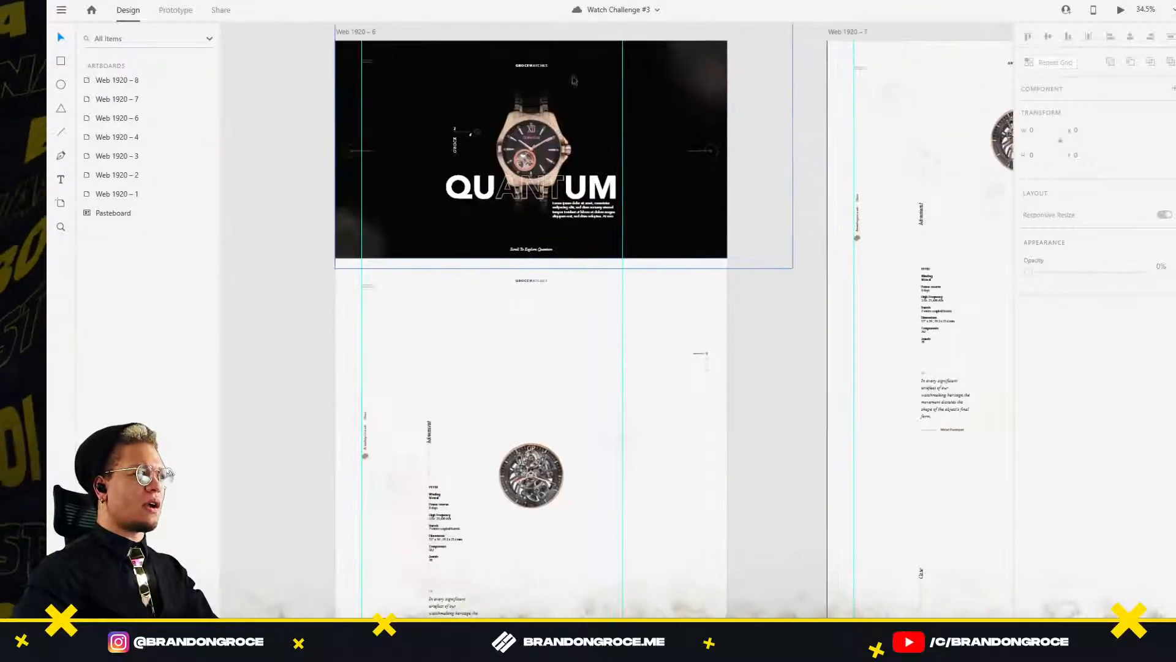
{"action": "left_click", "coordinate": [348, 32]}
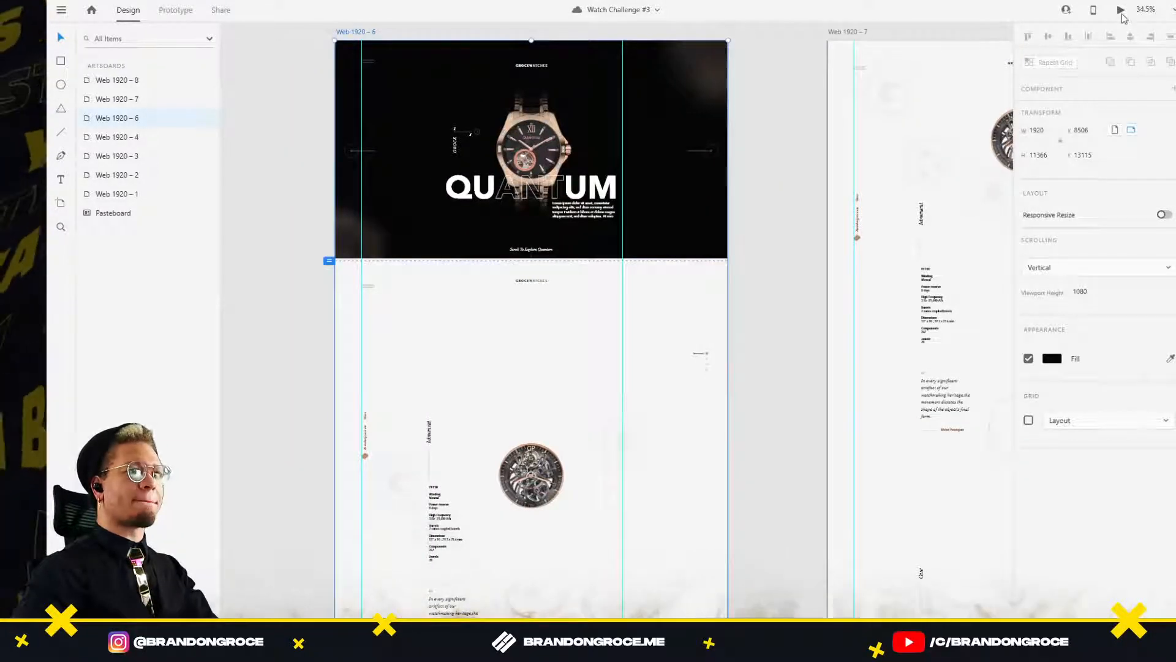
{"action": "left_click", "coordinate": [1120, 10]}
{"action": "scroll", "coordinate": [696, 190], "scroll_direction": "down", "scroll_amount": 5}
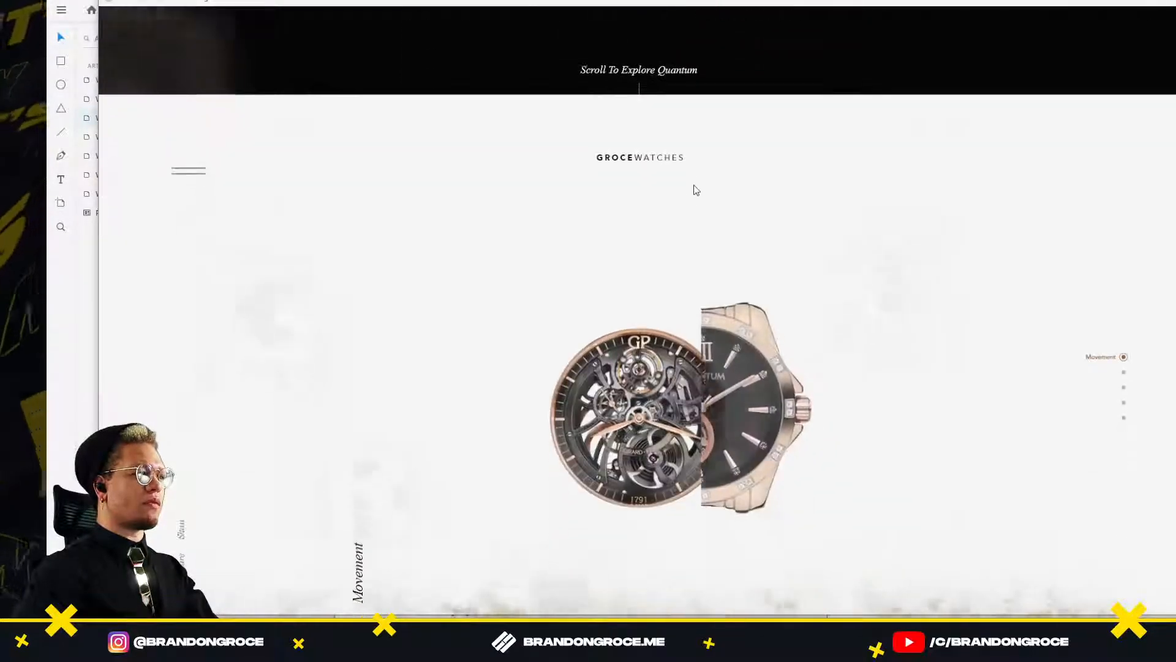
{"action": "scroll", "coordinate": [696, 190], "scroll_direction": "down", "scroll_amount": 2}
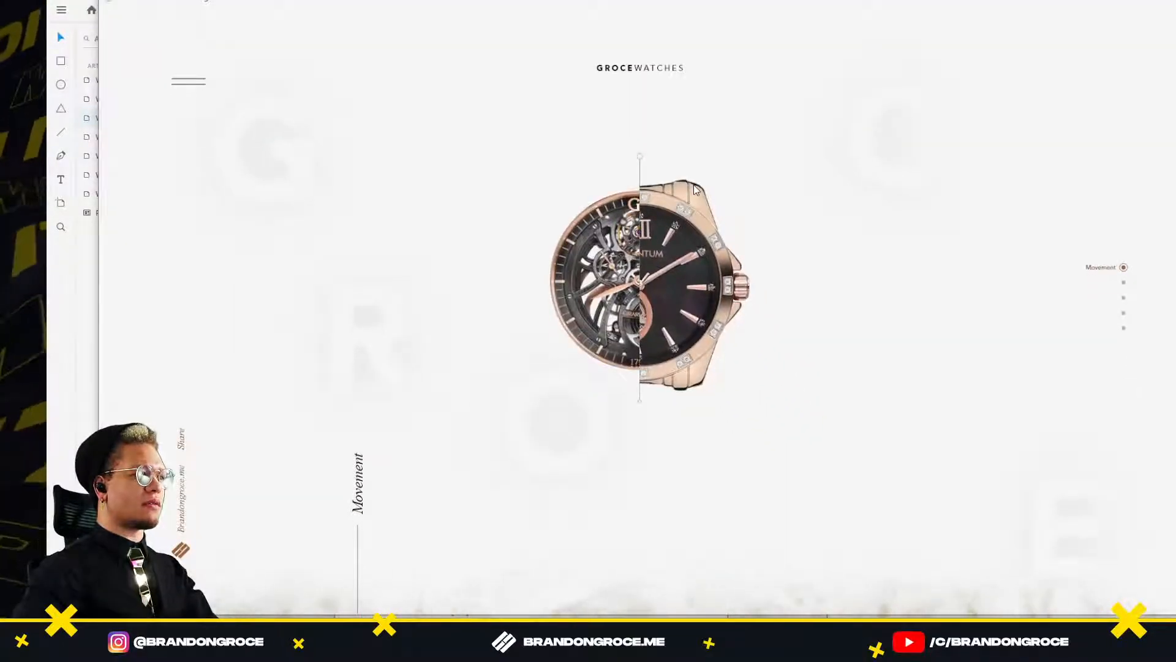
{"action": "left_click", "coordinate": [1166, 7]}
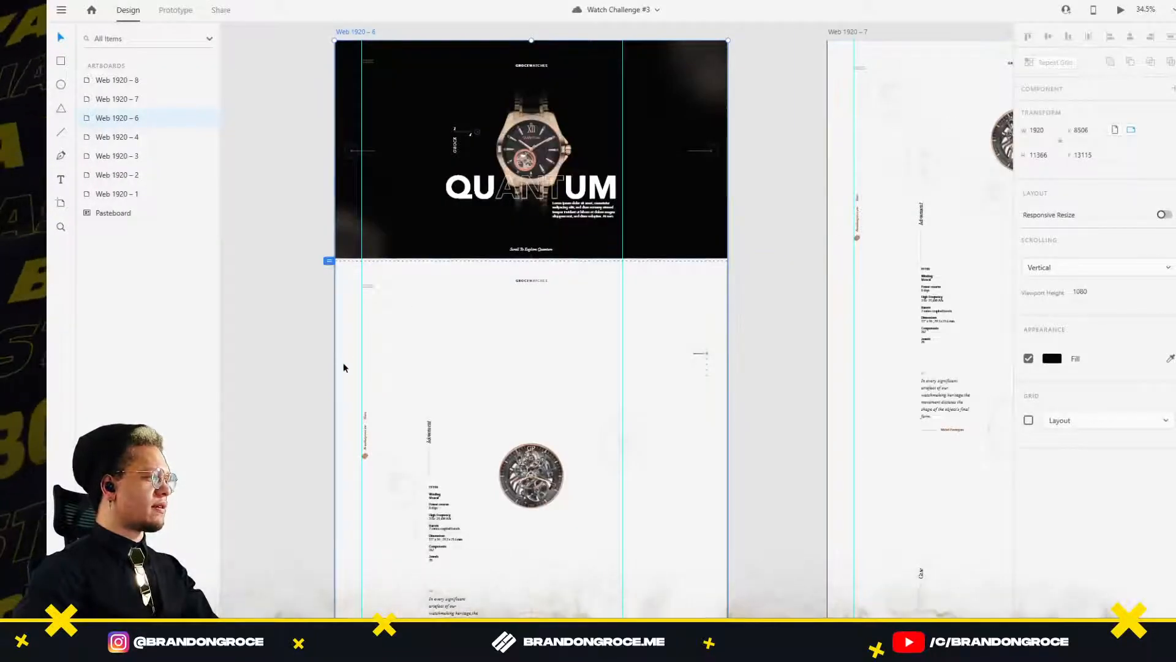
Replay the hero-to-Movement preview twice to judge how the background letters travel into place, closing it each time.
{"action": "left_click_drag", "start_coordinate": [344, 367], "coordinate": [323, 444]}
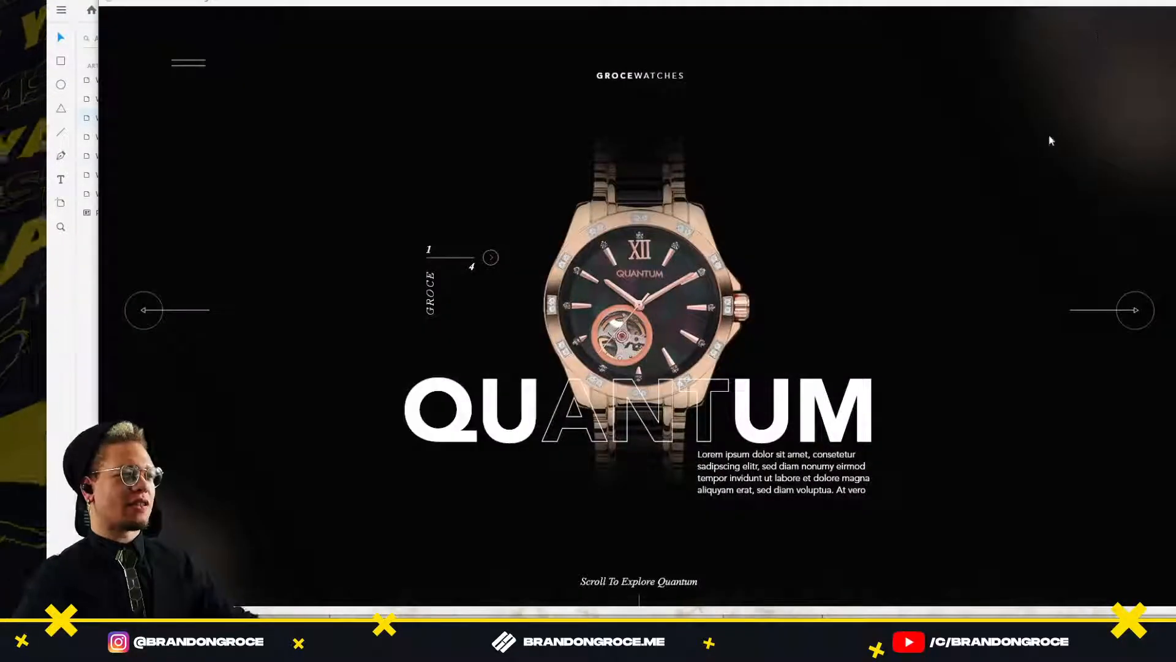
{"action": "scroll", "coordinate": [638, 223], "scroll_direction": "down", "scroll_amount": 10}
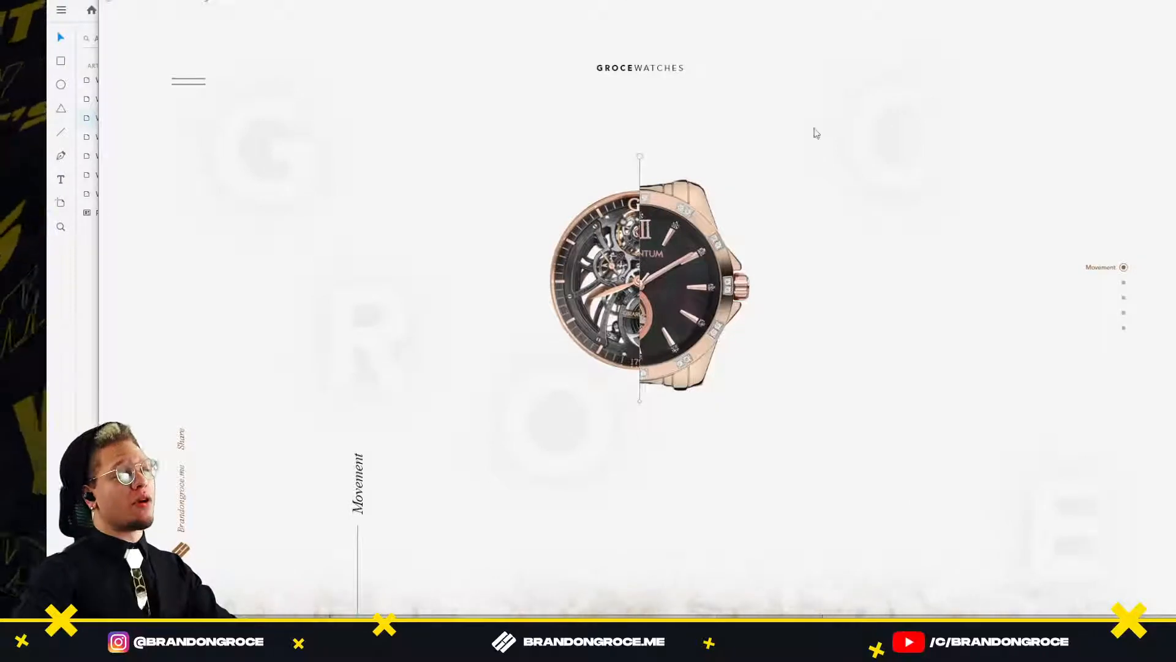
{"action": "left_click", "coordinate": [1174, 18]}
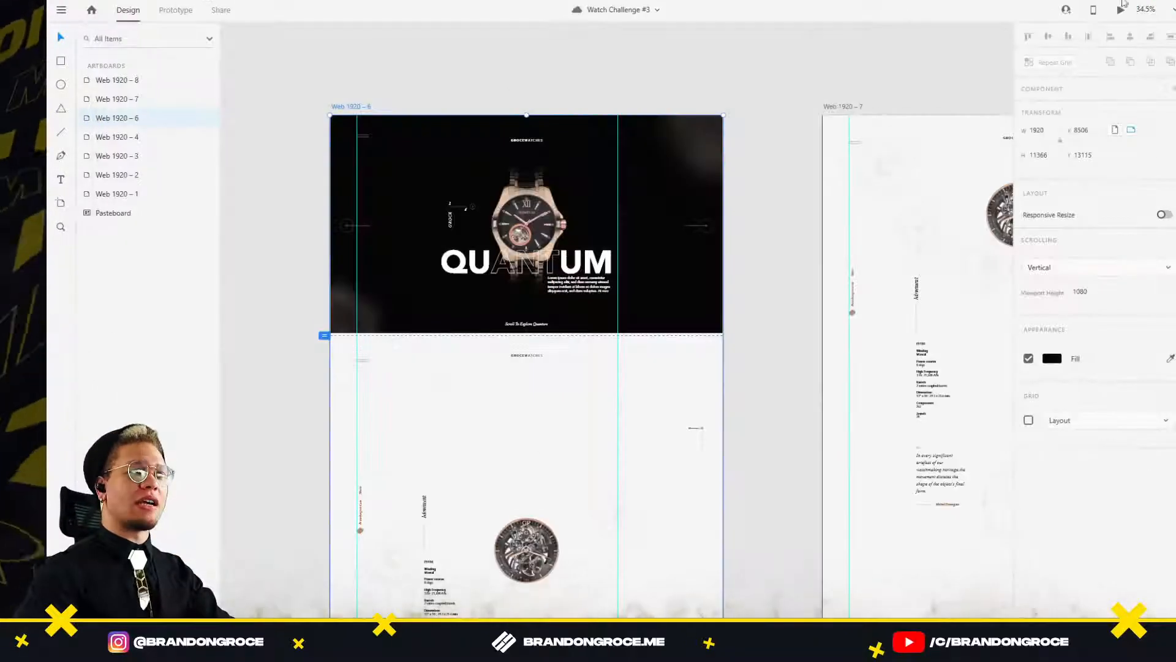
{"action": "left_click", "coordinate": [1121, 10]}
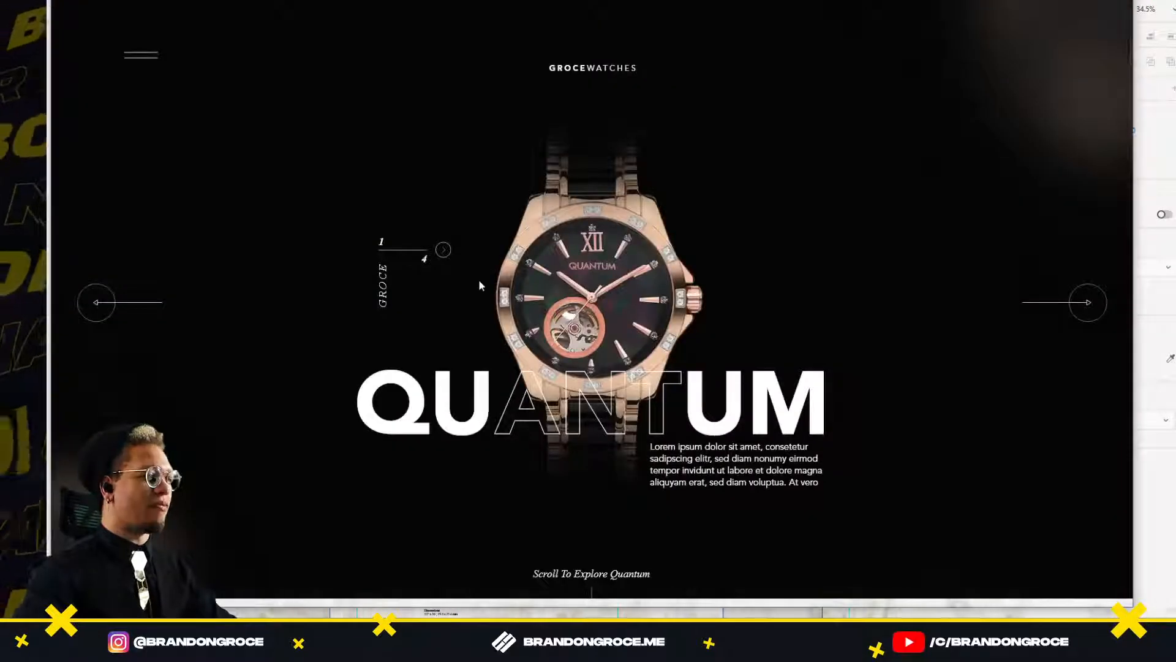
{"action": "scroll", "coordinate": [479, 279], "scroll_direction": "down", "scroll_amount": 5}
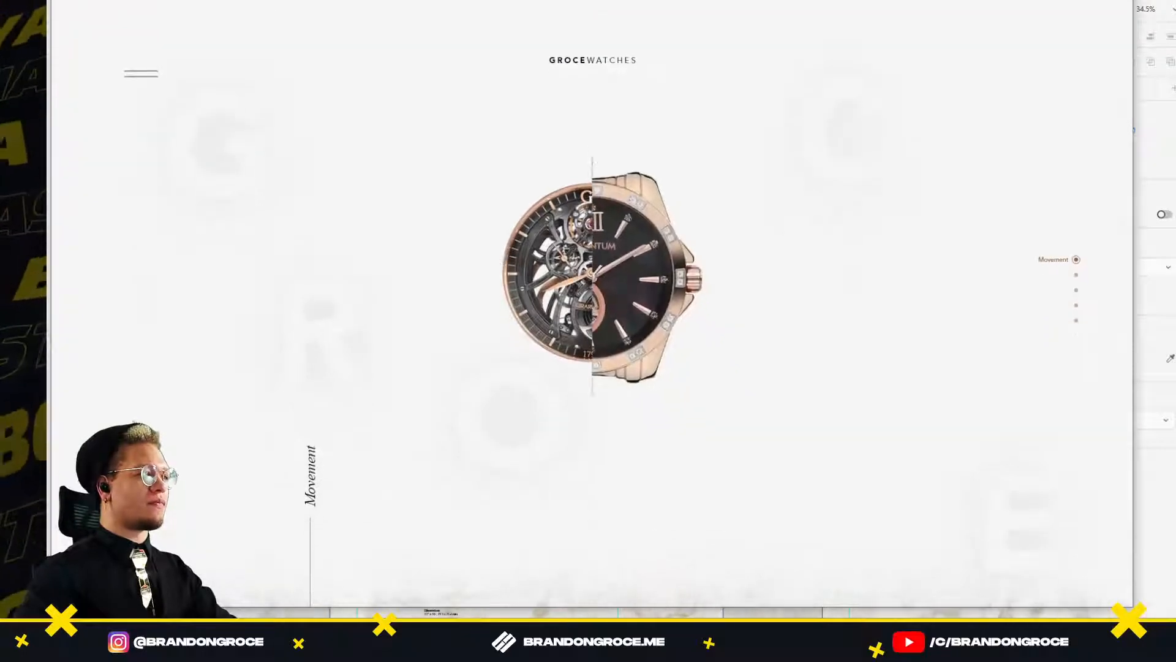
{"action": "left_click", "coordinate": [1125, 3]}
Move the background letters R, C and E further down artboard Web 1920 – 6, with R at about Y 3376 and E at about Y 4118.
{"action": "scroll", "coordinate": [490, 367], "scroll_direction": "down", "scroll_amount": 5}
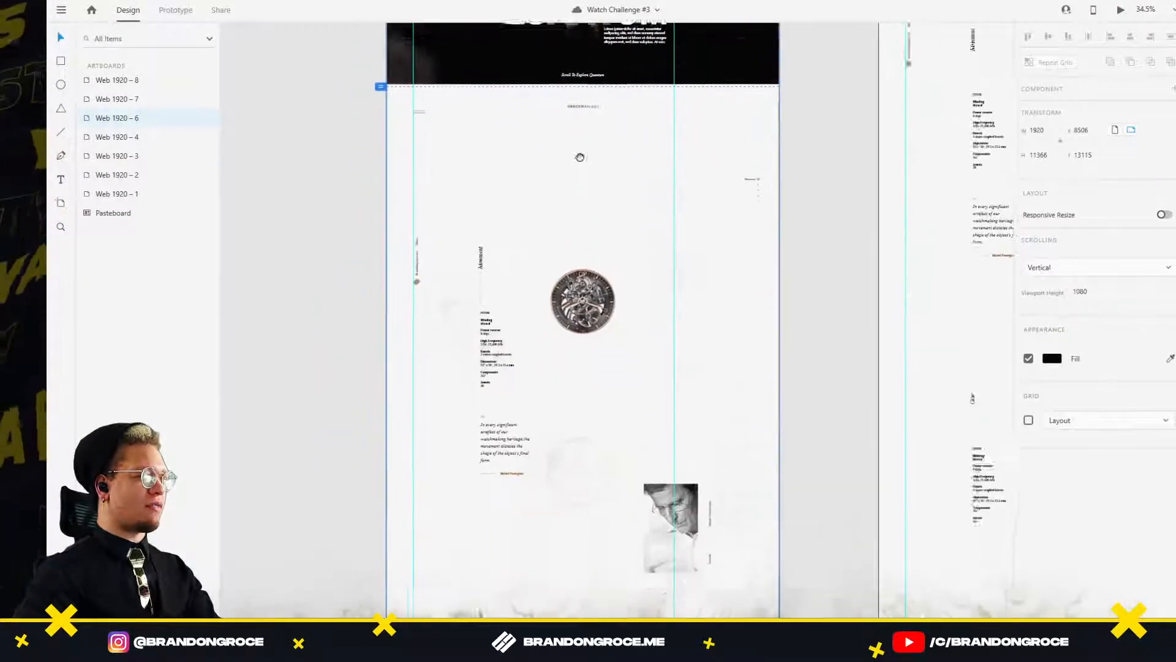
{"action": "left_click", "coordinate": [475, 310]}
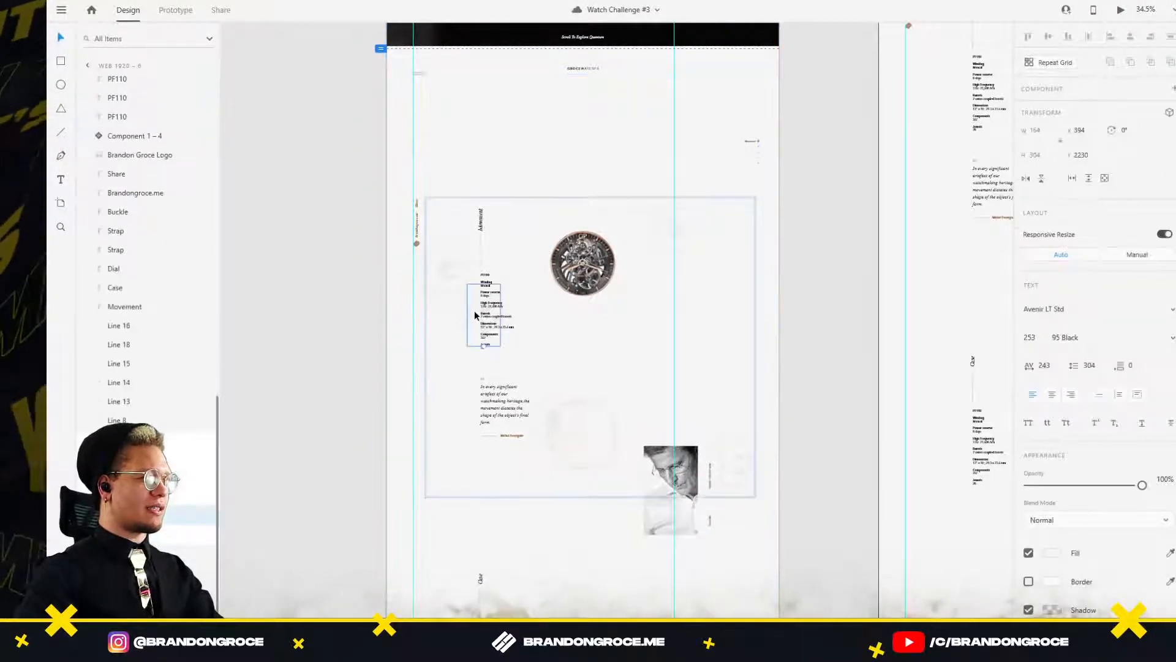
{"action": "left_click_drag", "start_coordinate": [470, 429], "coordinate": [472, 546]}
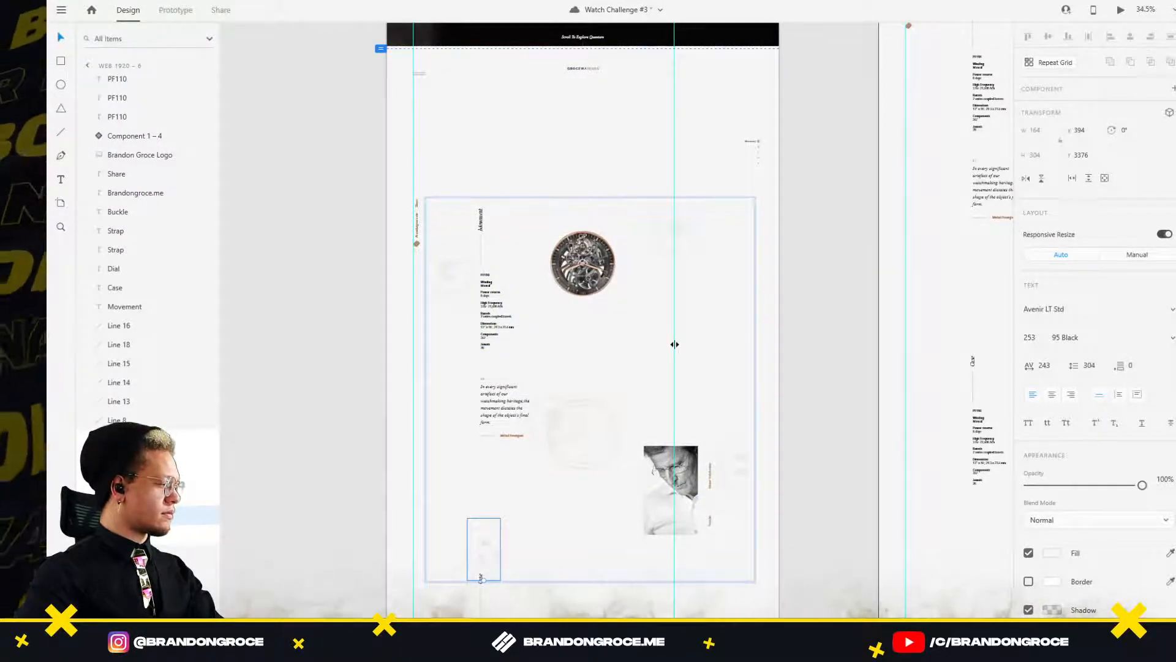
{"action": "left_click_drag", "start_coordinate": [680, 333], "coordinate": [539, 376]}
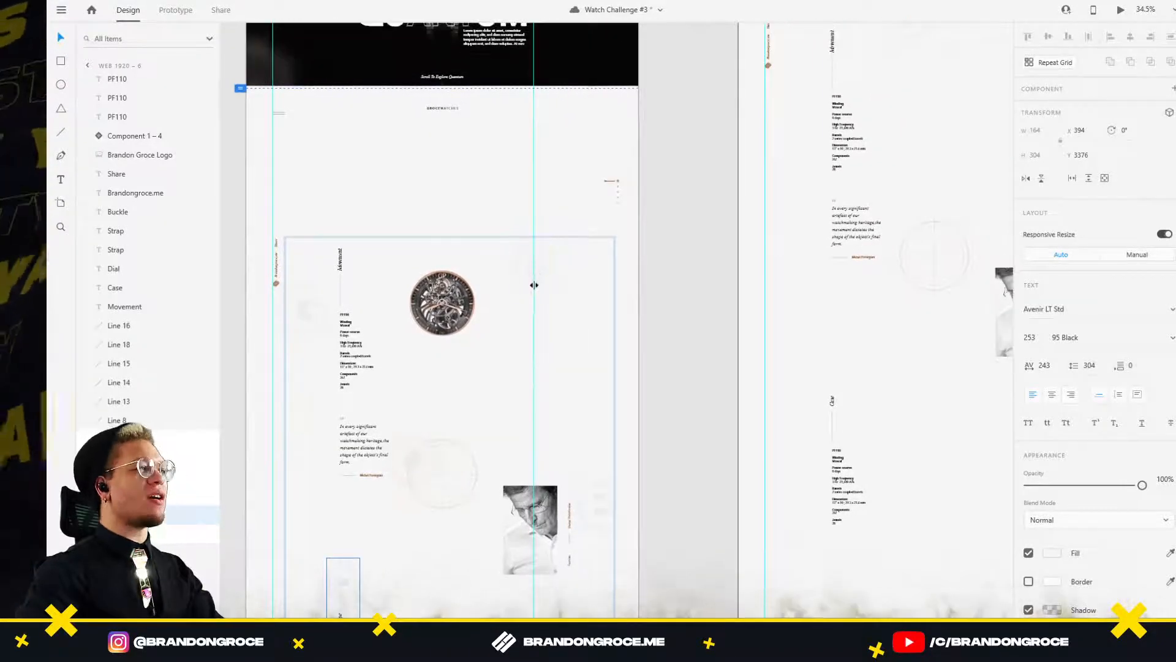
{"action": "left_click_drag", "start_coordinate": [543, 284], "coordinate": [595, 249]}
{"action": "left_click_drag", "start_coordinate": [582, 344], "coordinate": [581, 583]}
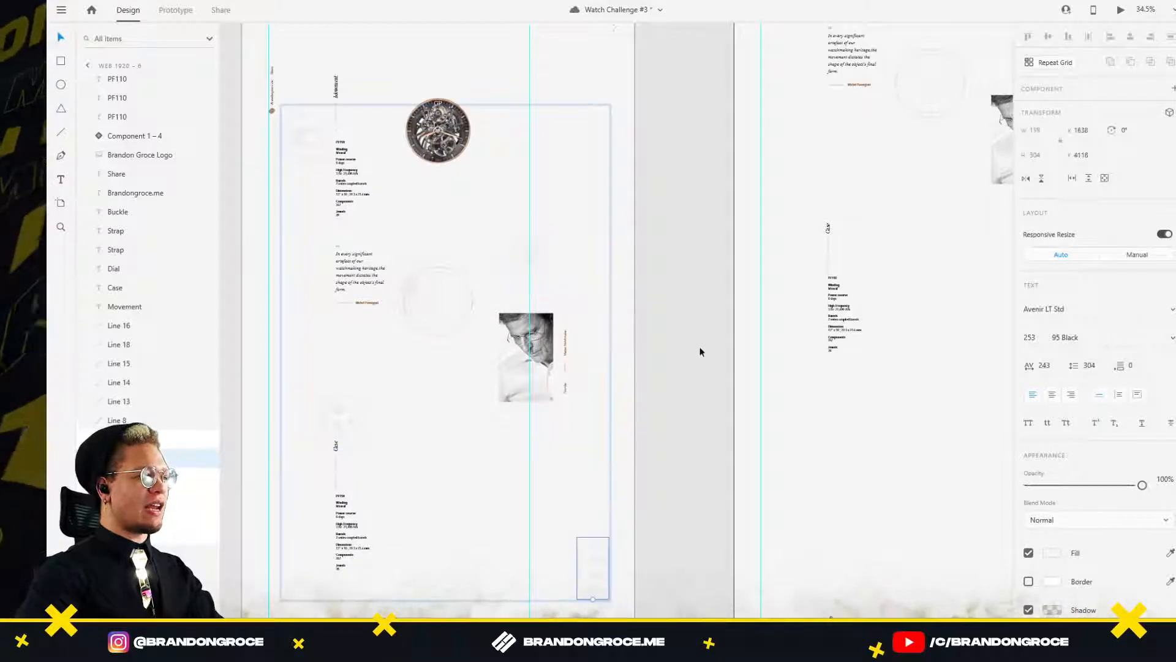
Preview artboard Web 1920 – 6 from the hero again to check the motion of the lowered letters, then close the preview.
{"action": "left_click_drag", "start_coordinate": [703, 342], "coordinate": [742, 512]}
{"action": "left_click_drag", "start_coordinate": [383, 153], "coordinate": [560, 426]}
{"action": "left_click_drag", "start_coordinate": [543, 221], "coordinate": [528, 308]}
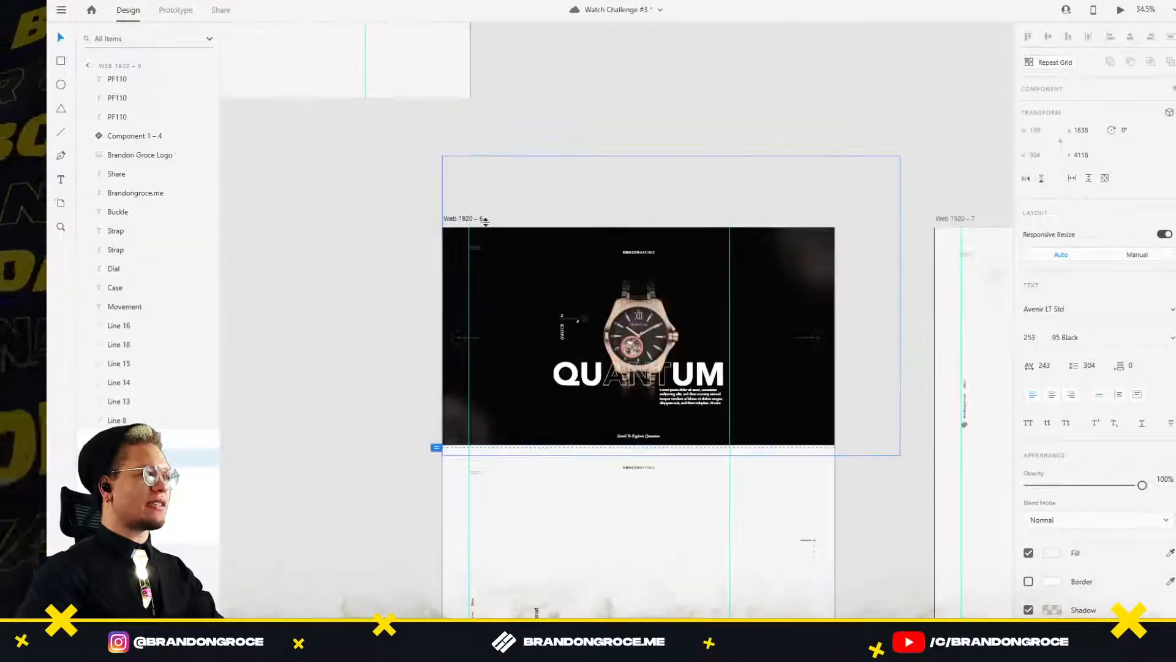
{"action": "left_click", "coordinate": [464, 219]}
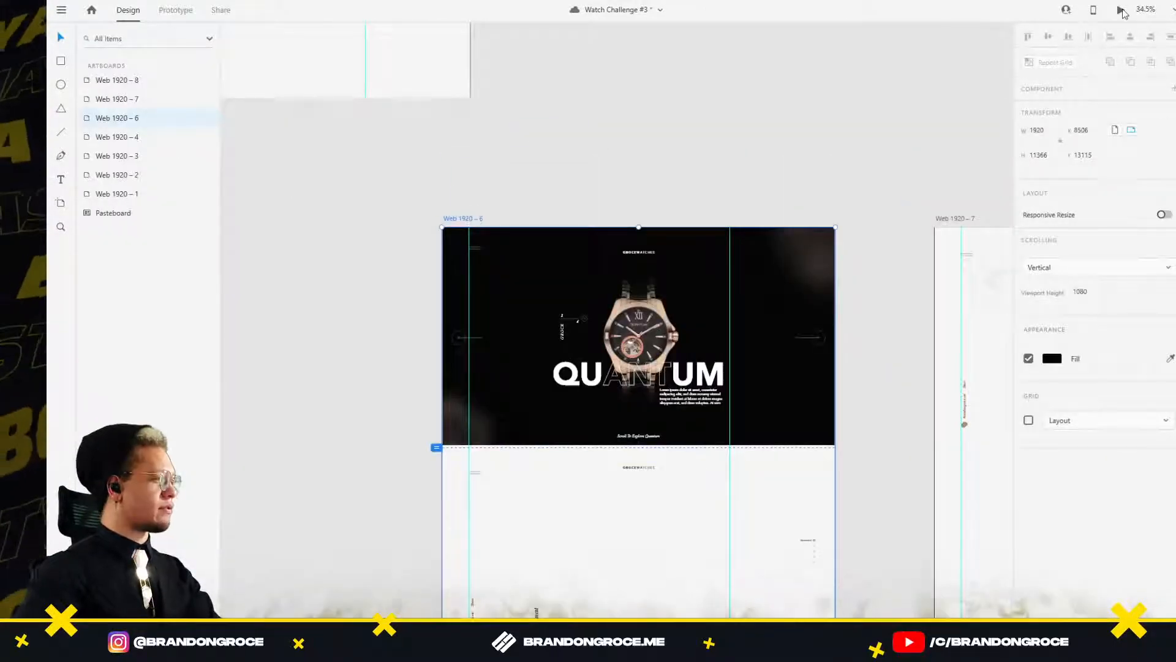
{"action": "key", "text": "ctrl+Return"}
{"action": "scroll", "coordinate": [860, 288], "scroll_direction": "down", "scroll_amount": 10}
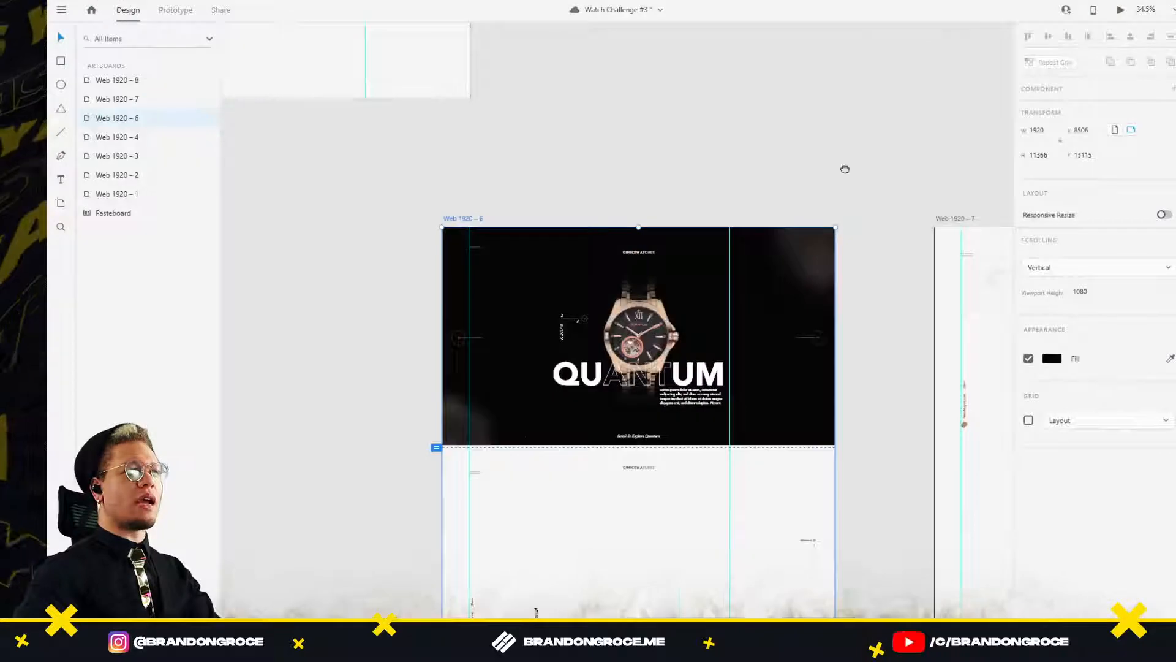
Inspect the split watch on artboard Web 1920 – 7 and the mask Rectangle 4 inside its Mask Group 3.
{"action": "scroll", "coordinate": [843, 168], "scroll_direction": "right", "scroll_amount": 5}
{"action": "scroll", "coordinate": [583, 231], "scroll_direction": "up", "scroll_amount": 10}
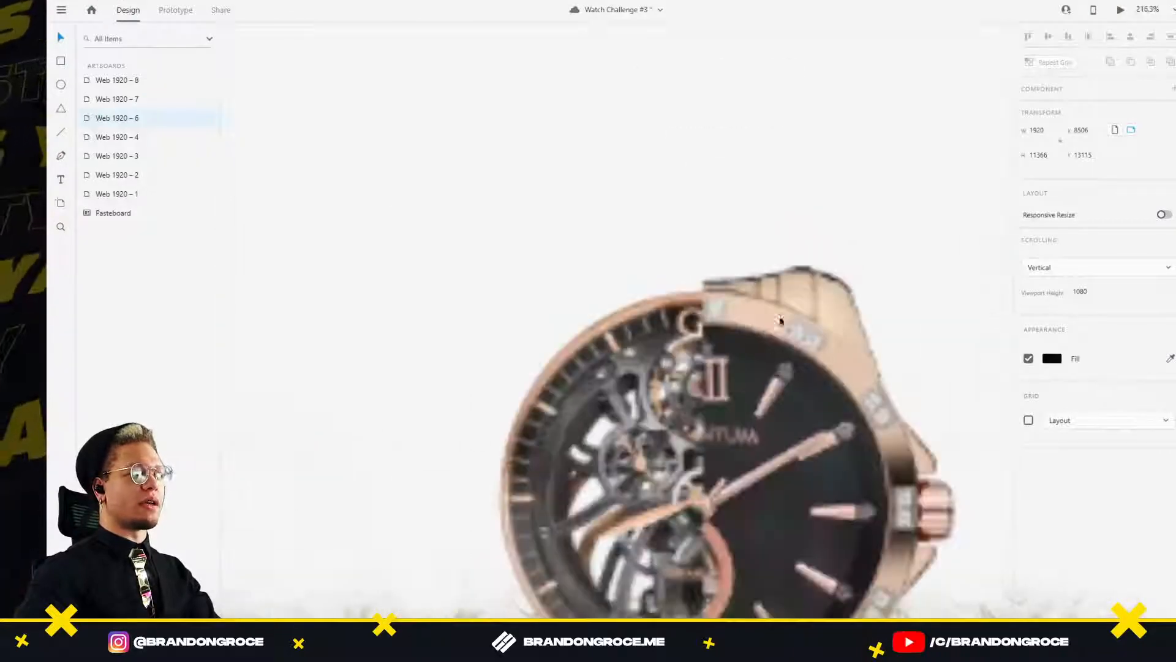
{"action": "scroll", "coordinate": [767, 384], "scroll_direction": "down", "scroll_amount": 5}
{"action": "scroll", "coordinate": [728, 186], "scroll_direction": "down", "scroll_amount": 3}
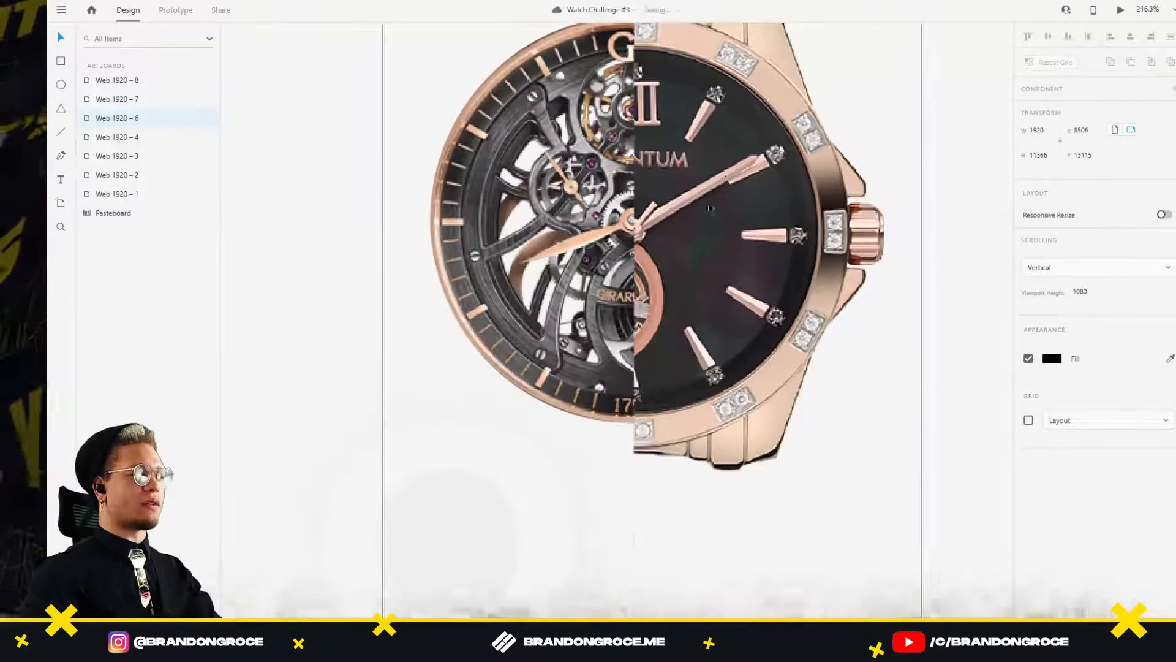
{"action": "left_click", "coordinate": [728, 186]}
{"action": "double_click", "coordinate": [728, 185]}
{"action": "scroll", "coordinate": [595, 157], "scroll_direction": "up", "scroll_amount": 5}
{"action": "scroll", "coordinate": [594, 157], "scroll_direction": "right", "scroll_amount": 2}
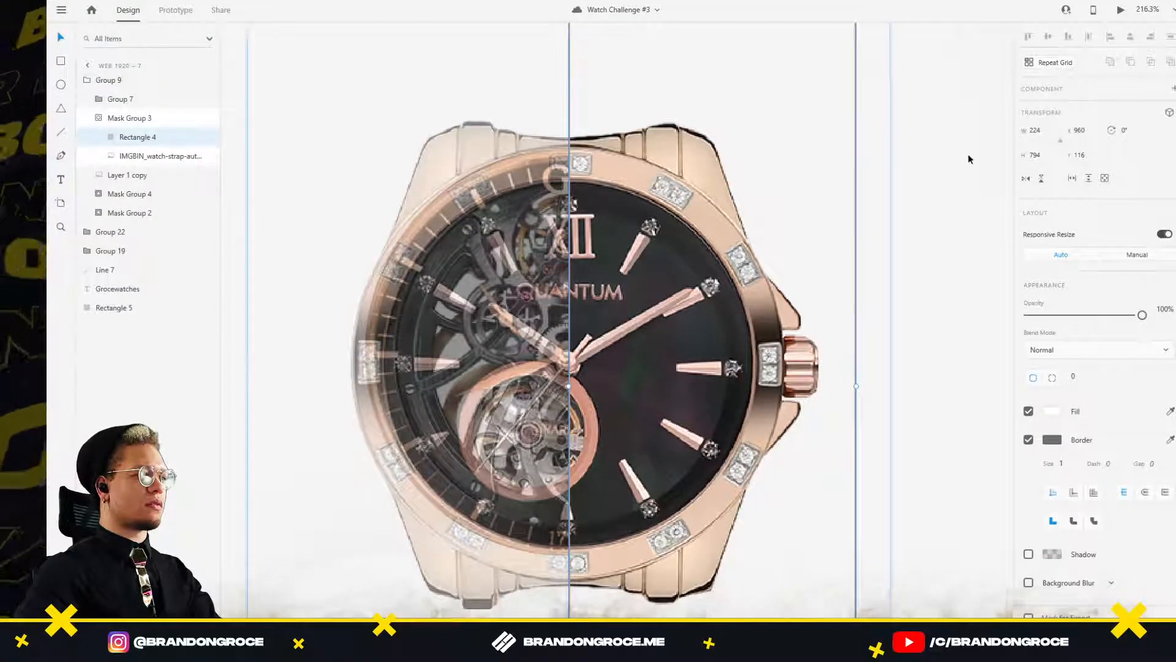
Examine the split watch's Group 9 on artboard Web 1920 – 7 and the mask Rectangle 4 nested inside it.
{"action": "key", "text": "Escape"}
{"action": "scroll", "coordinate": [613, 252], "scroll_direction": "down", "scroll_amount": 5}
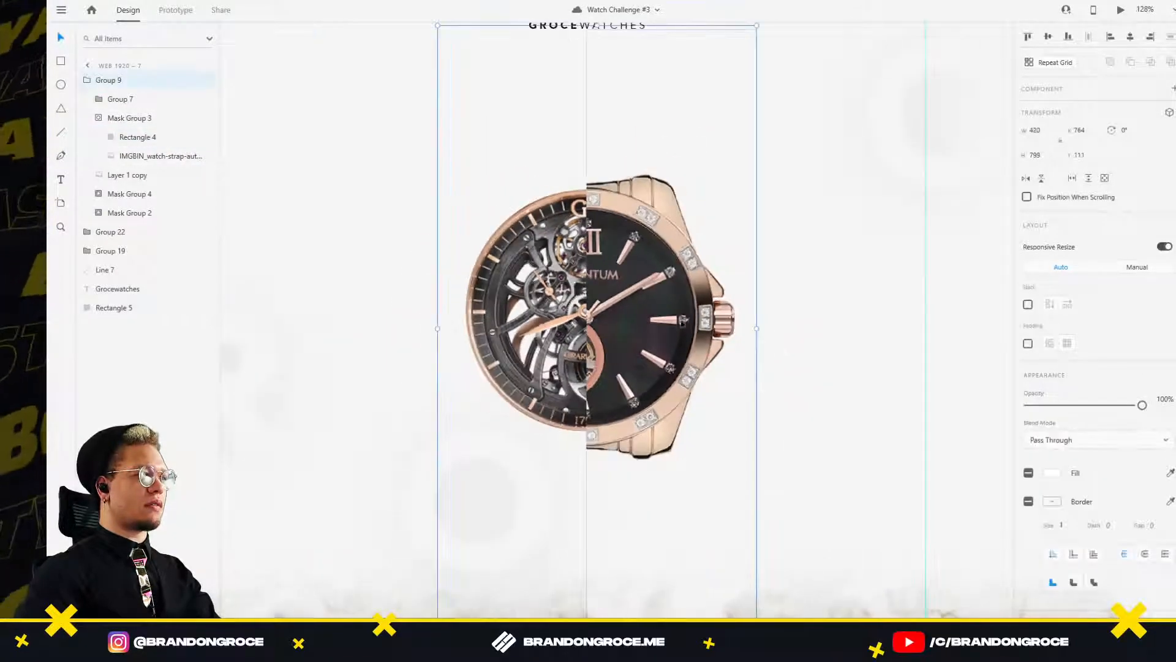
{"action": "scroll", "coordinate": [757, 128], "scroll_direction": "up", "scroll_amount": 3}
{"action": "scroll", "coordinate": [757, 128], "scroll_direction": "right", "scroll_amount": 1}
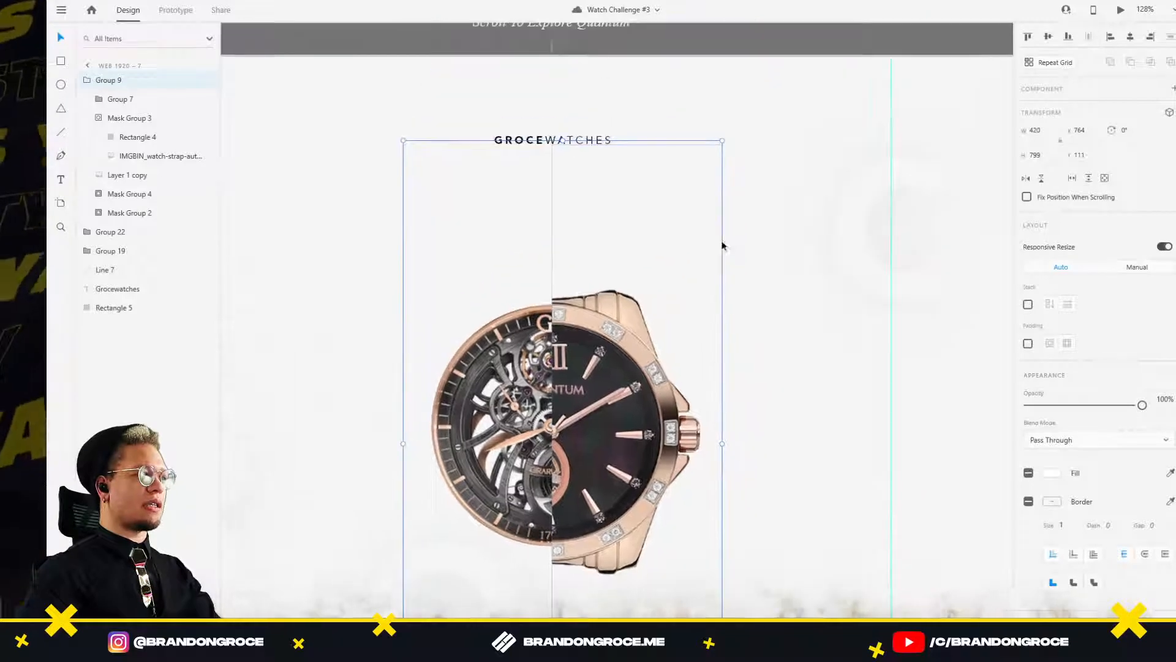
{"action": "mouse_move", "coordinate": [722, 139]}
{"action": "left_mouse_down"}
{"action": "mouse_move", "coordinate": [727, 126]}
{"action": "mouse_move", "coordinate": [731, 145]}
{"action": "left_mouse_up"}
{"action": "double_click", "coordinate": [549, 348]}
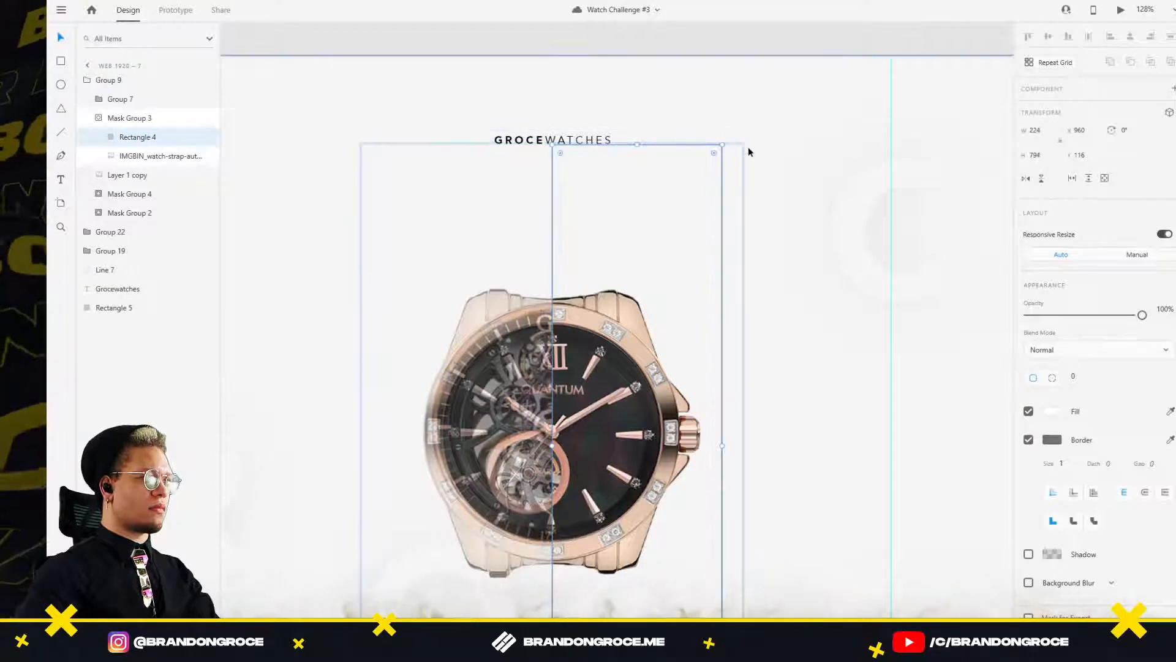
{"action": "left_click", "coordinate": [796, 187]}
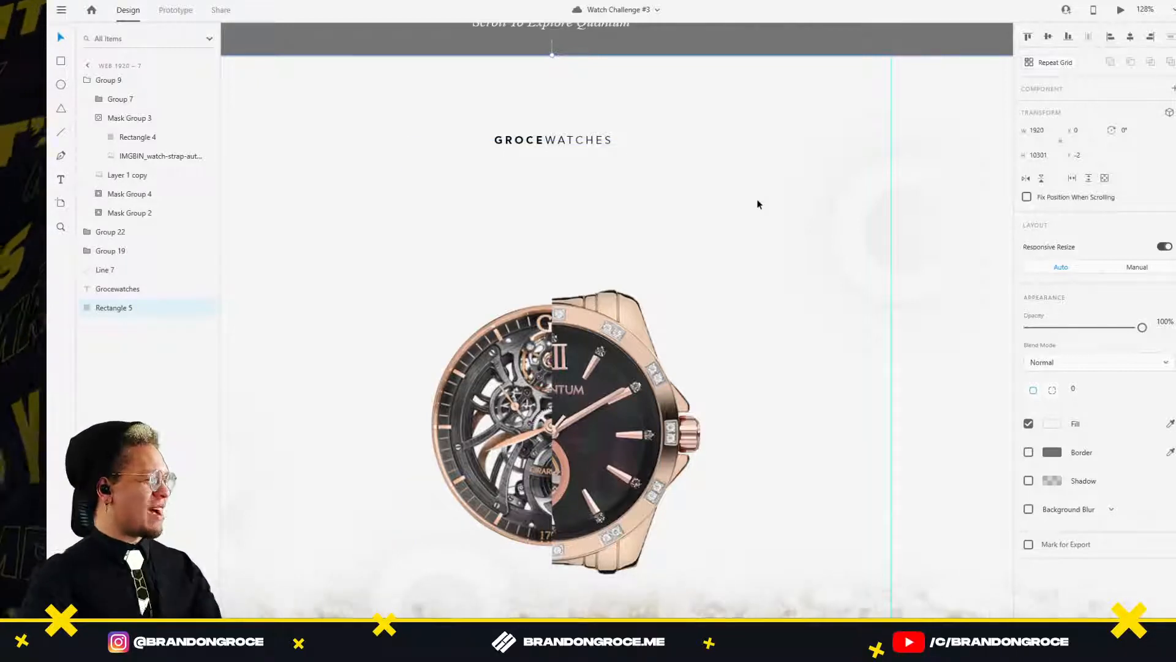
Try to enlarge mask Rectangle 4 in Mask Group 3 outward from its corner, and undo the change.
{"action": "left_click", "coordinate": [616, 344], "text": "ctrl"}
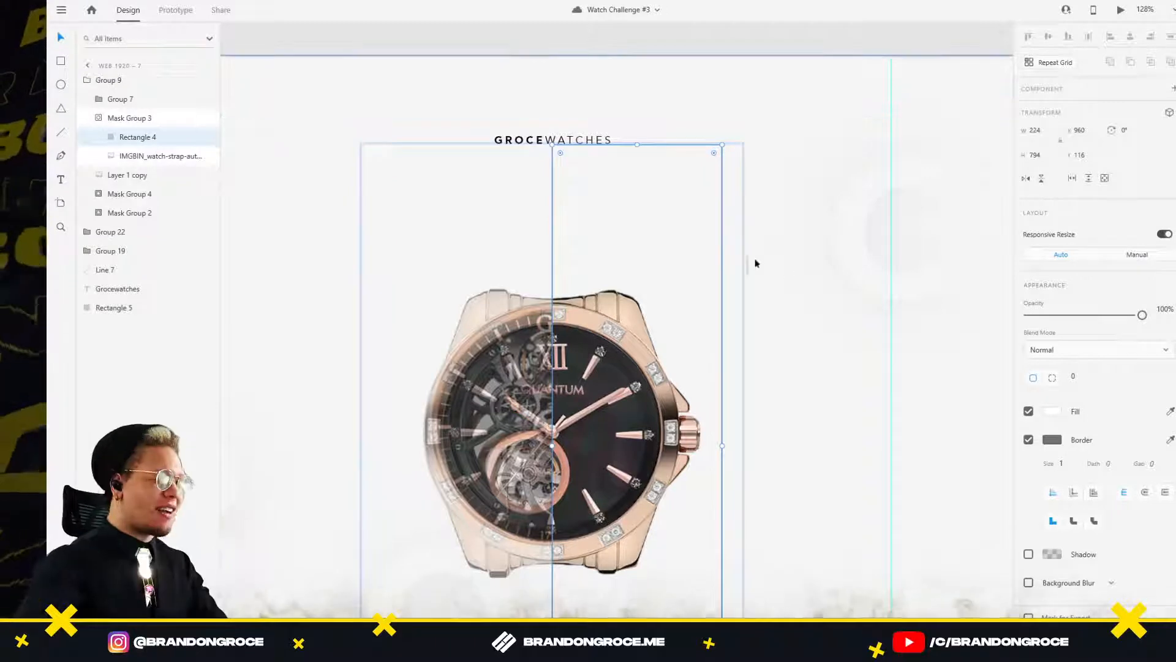
{"action": "left_click", "coordinate": [817, 212]}
{"action": "left_click", "coordinate": [699, 162]}
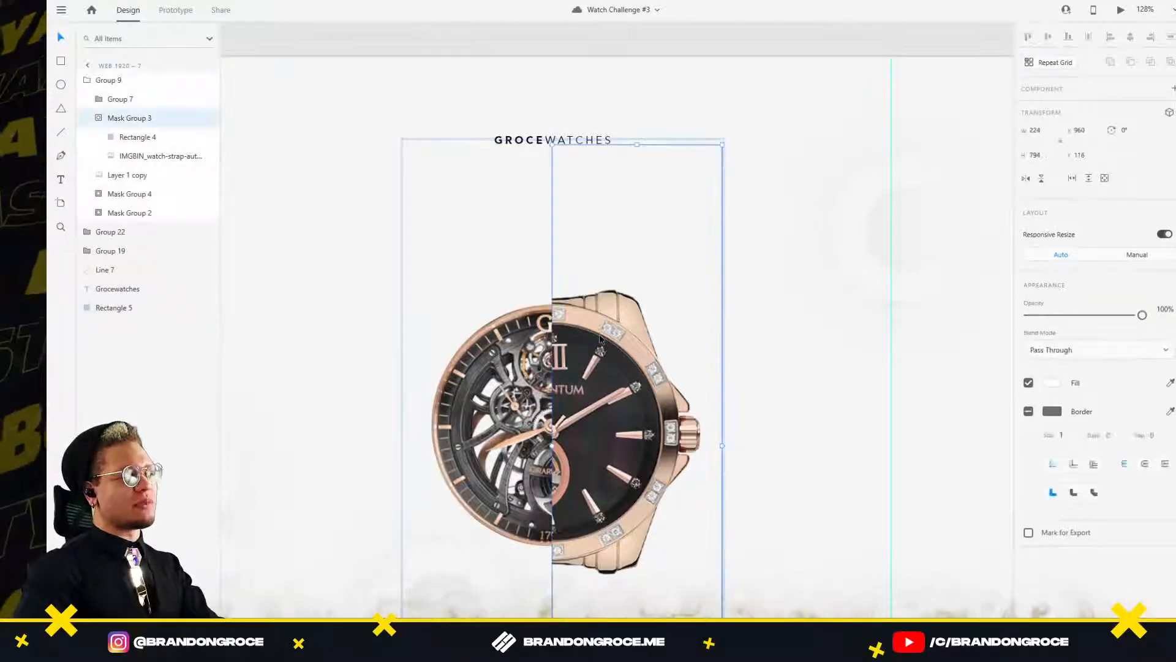
{"action": "left_click", "coordinate": [756, 233]}
{"action": "double_click", "coordinate": [596, 379]}
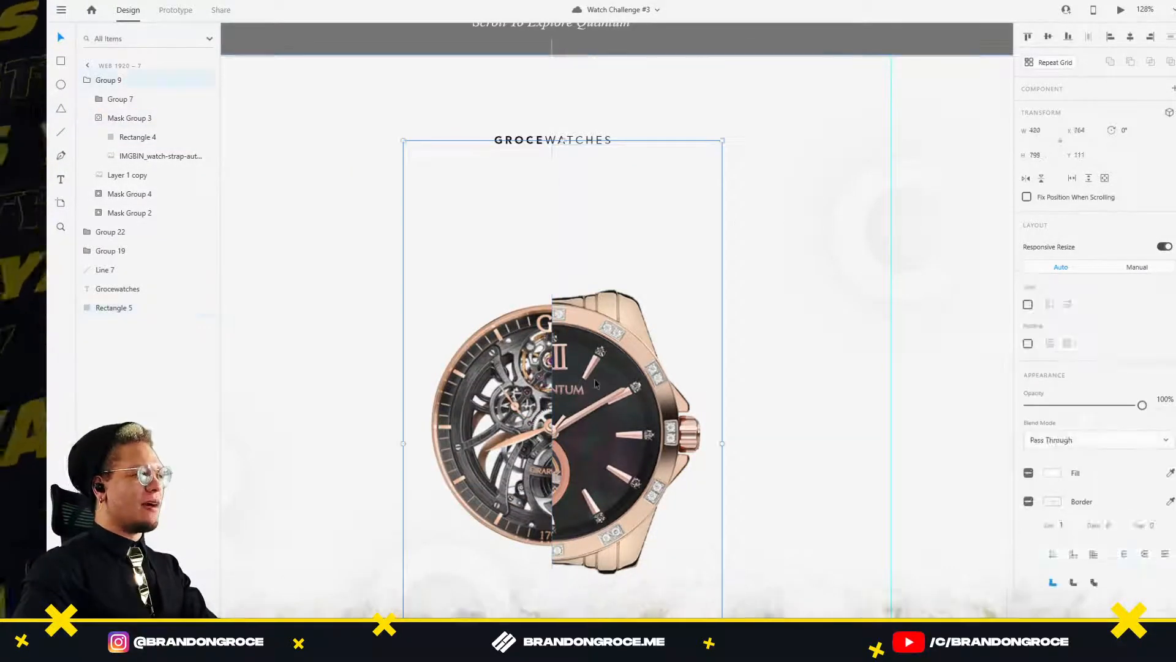
{"action": "double_click", "coordinate": [714, 214]}
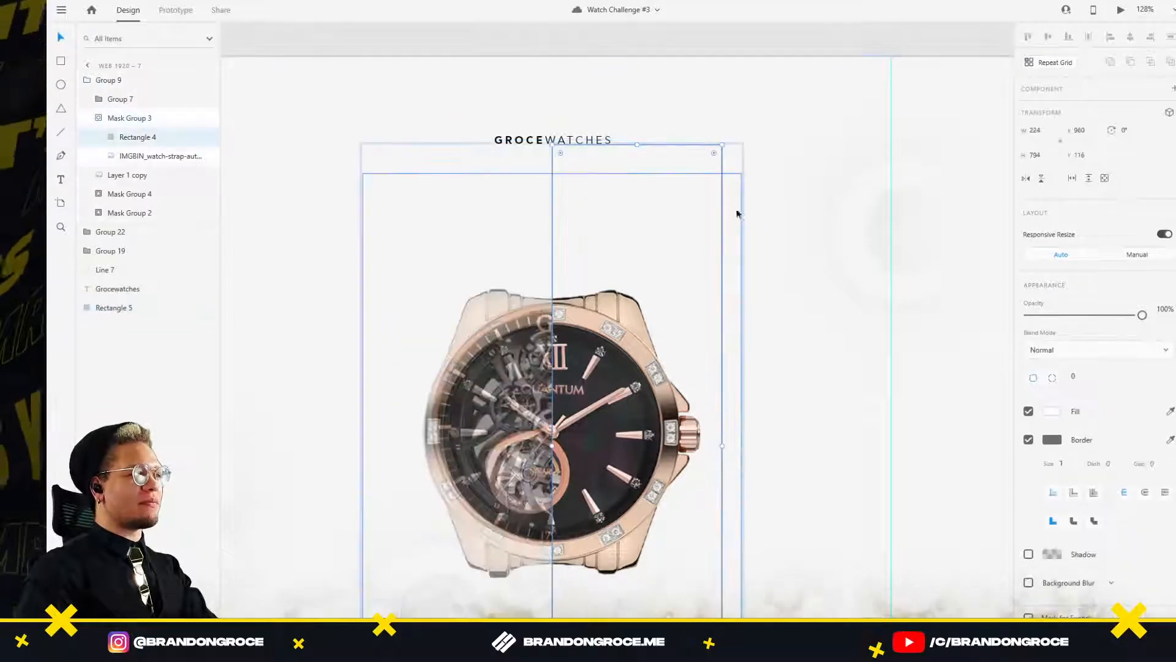
{"action": "left_click_drag", "start_coordinate": [722, 145], "coordinate": [759, 116]}
{"action": "key", "text": "ctrl+z"}
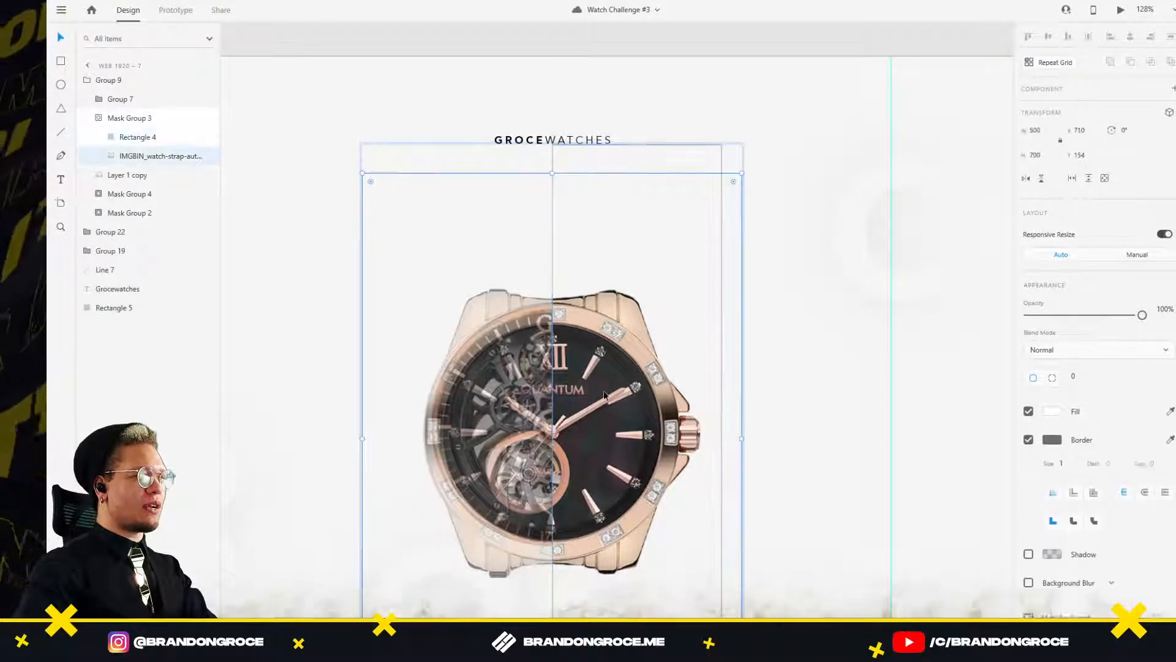
Inspect the contents of Mask Group 4 and the full watch image inside Mask Group 3.
{"action": "double_click", "coordinate": [514, 368]}
{"action": "left_click", "coordinate": [633, 365]}
{"action": "left_click", "coordinate": [633, 365]}
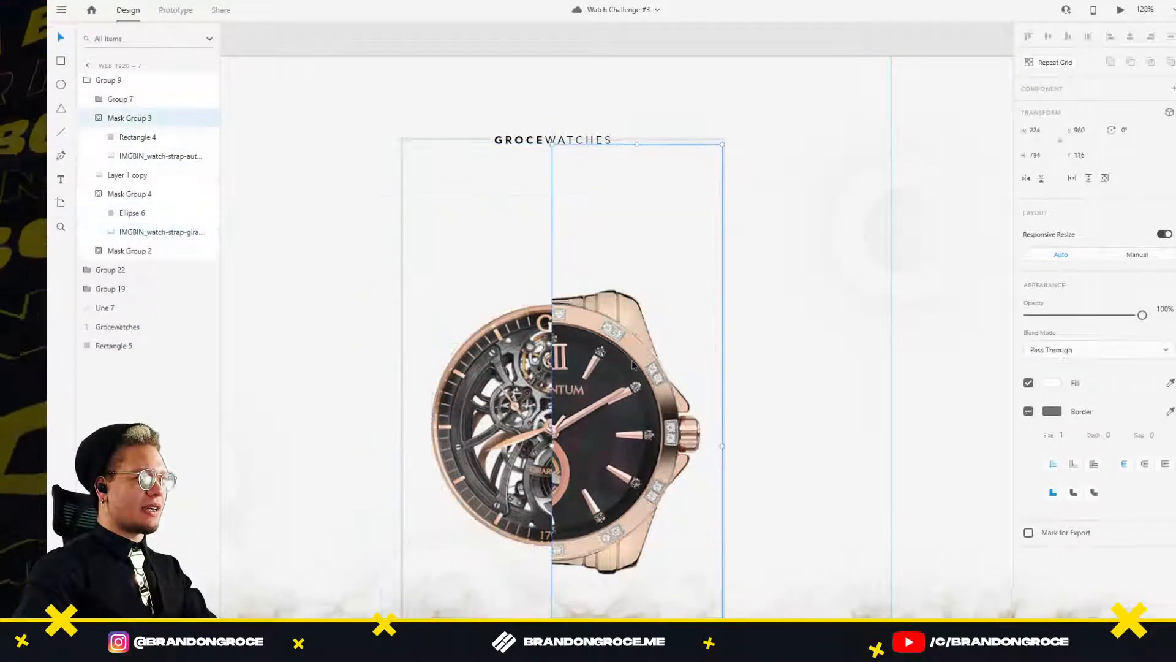
{"action": "double_click", "coordinate": [633, 366]}
{"action": "left_click", "coordinate": [633, 366]}
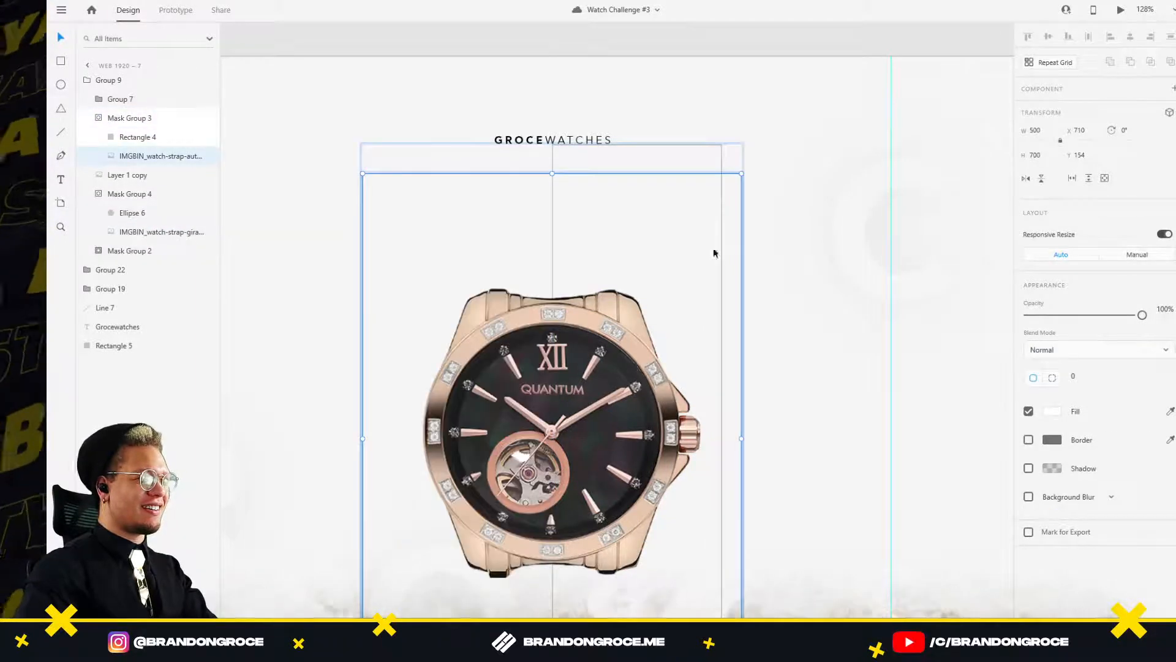
{"action": "left_click", "coordinate": [792, 174]}
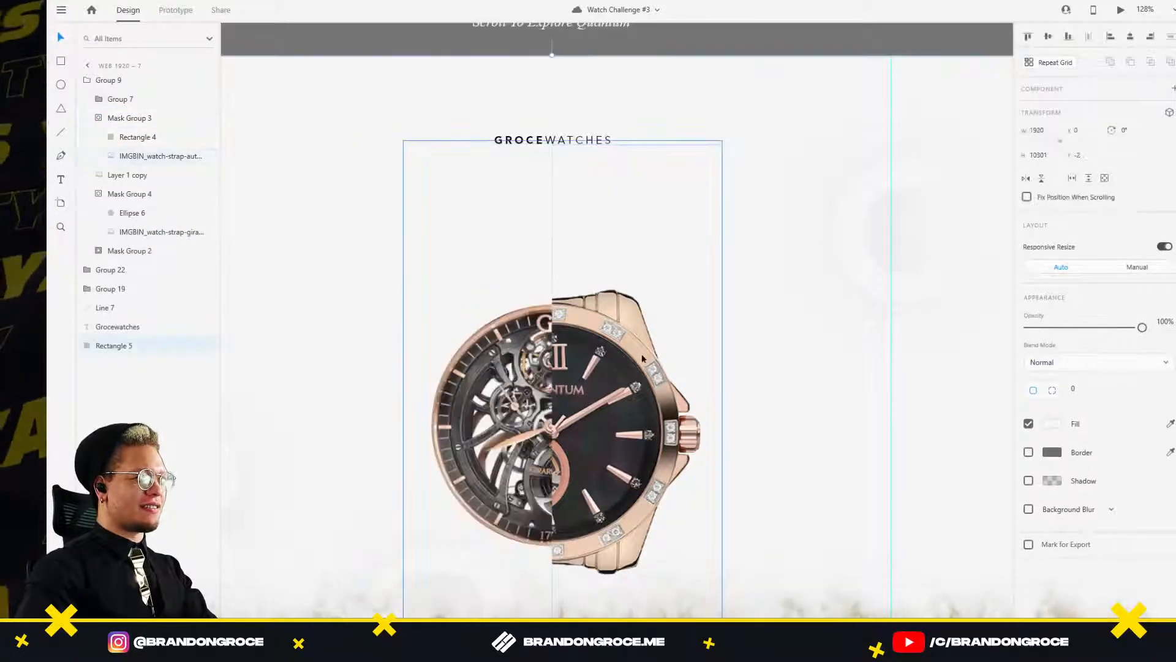
Ungroup the split watch's Group 9 and select its Mask Group 3 separately.
{"action": "left_click", "coordinate": [641, 360]}
{"action": "left_click_drag", "start_coordinate": [679, 377], "coordinate": [654, 380]}
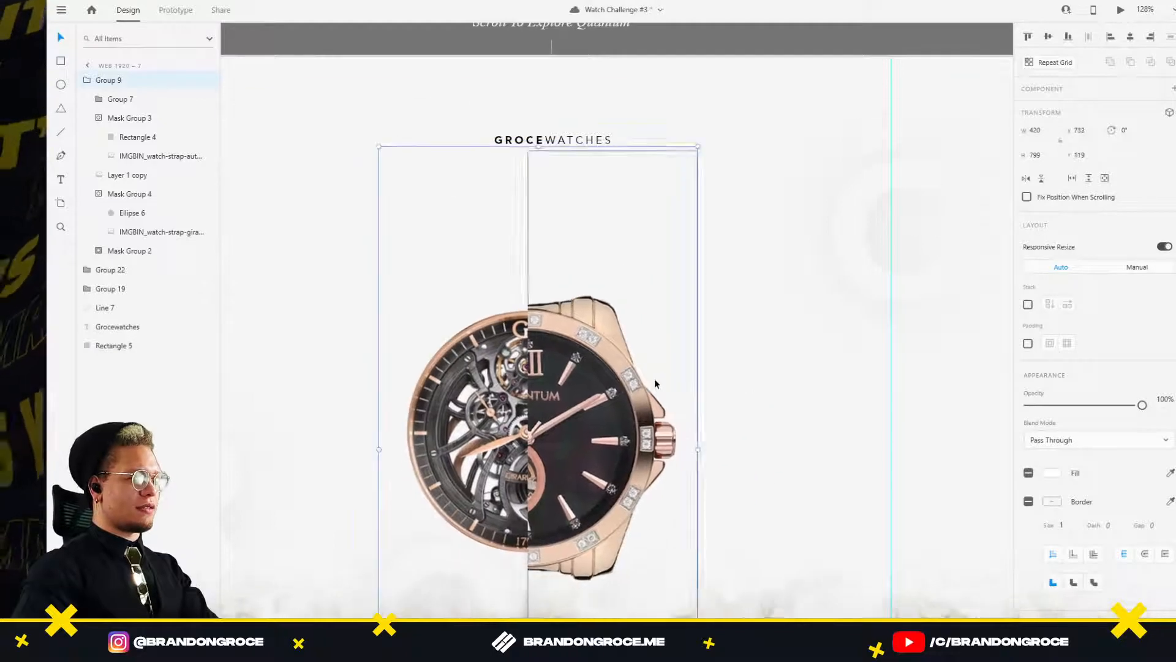
{"action": "key", "text": "ctrl+z"}
{"action": "key", "text": "ctrl+shift+g"}
{"action": "left_click", "coordinate": [707, 365]}
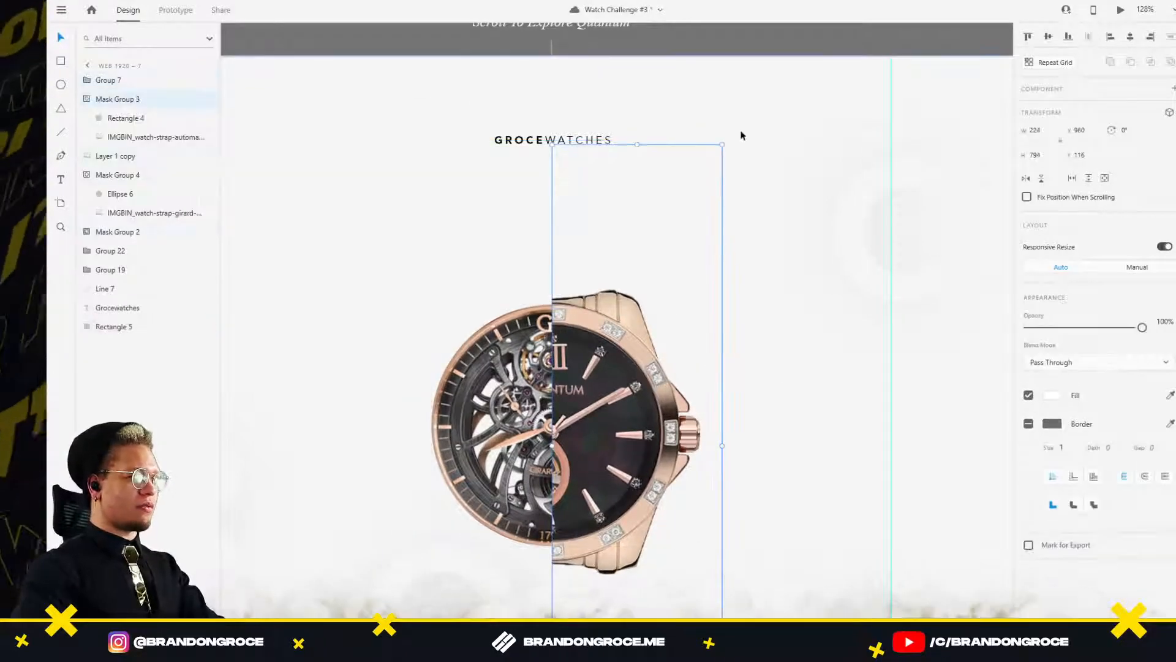
Scale Mask Group 3 proportionally to about 237 × 838 at X 966, Y 90, fitting the dial half to the movement half.
{"action": "left_click_drag", "start_coordinate": [723, 146], "coordinate": [738, 127]}
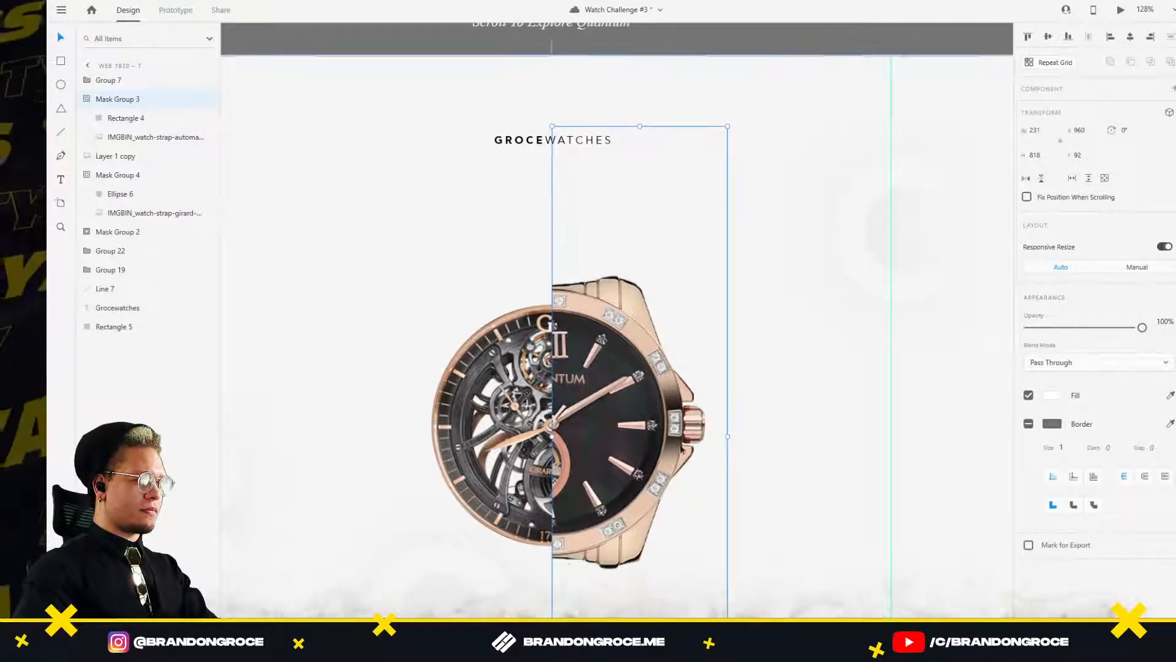
{"action": "scroll", "coordinate": [574, 547], "scroll_direction": "down", "scroll_amount": 3}
{"action": "scroll", "coordinate": [648, 412], "scroll_direction": "down", "scroll_amount": 2, "text": "ctrl"}
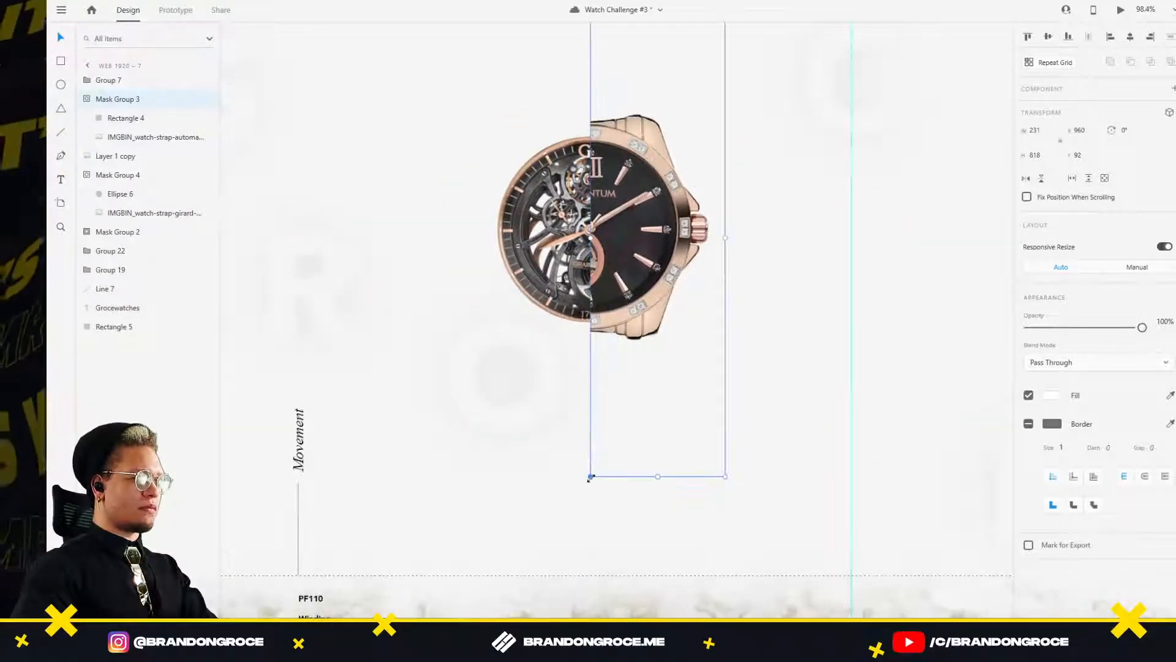
{"action": "left_click_drag", "start_coordinate": [590, 477], "coordinate": [587, 485]}
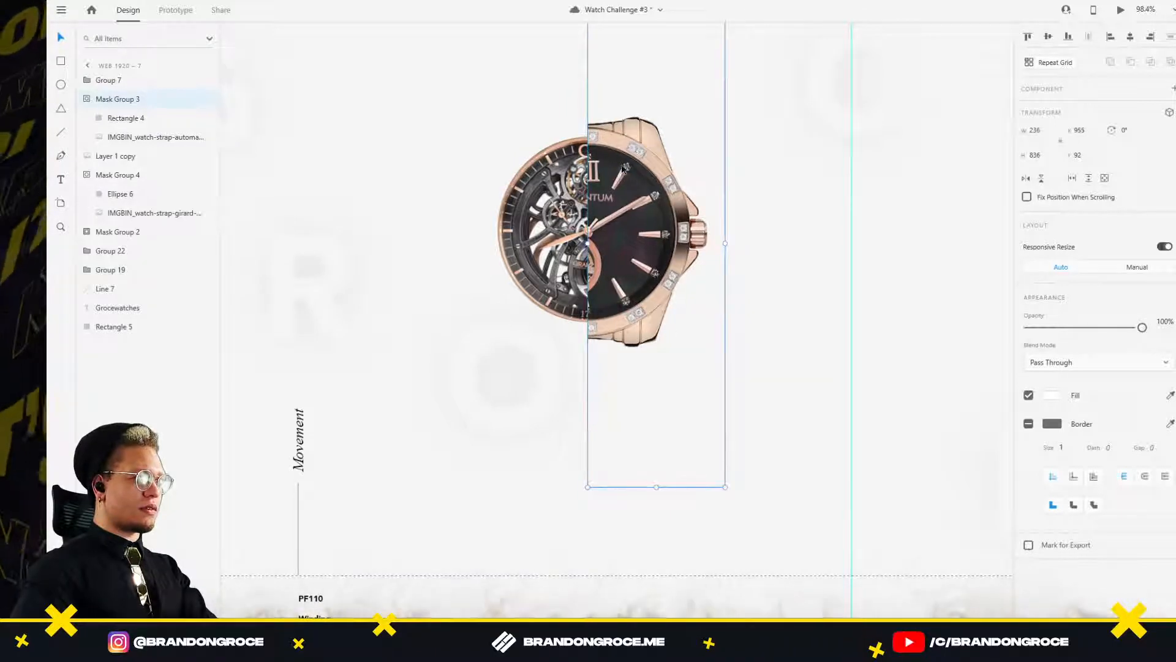
{"action": "left_click_drag", "start_coordinate": [634, 172], "coordinate": [611, 265]}
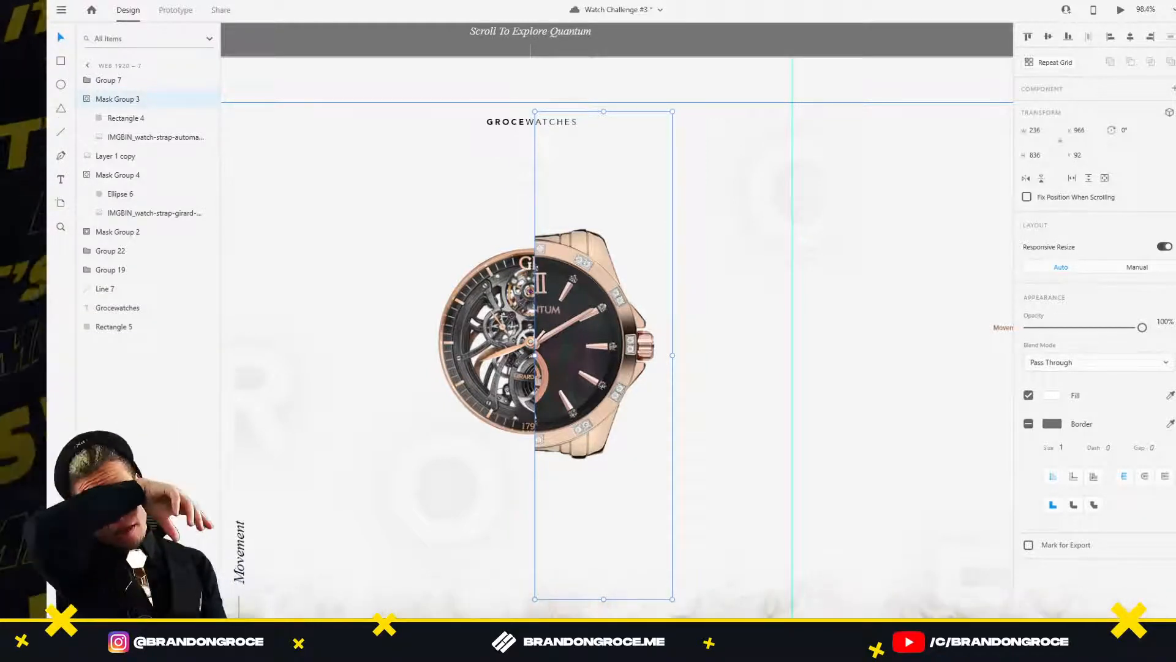
{"action": "key", "text": "ctrl+s"}
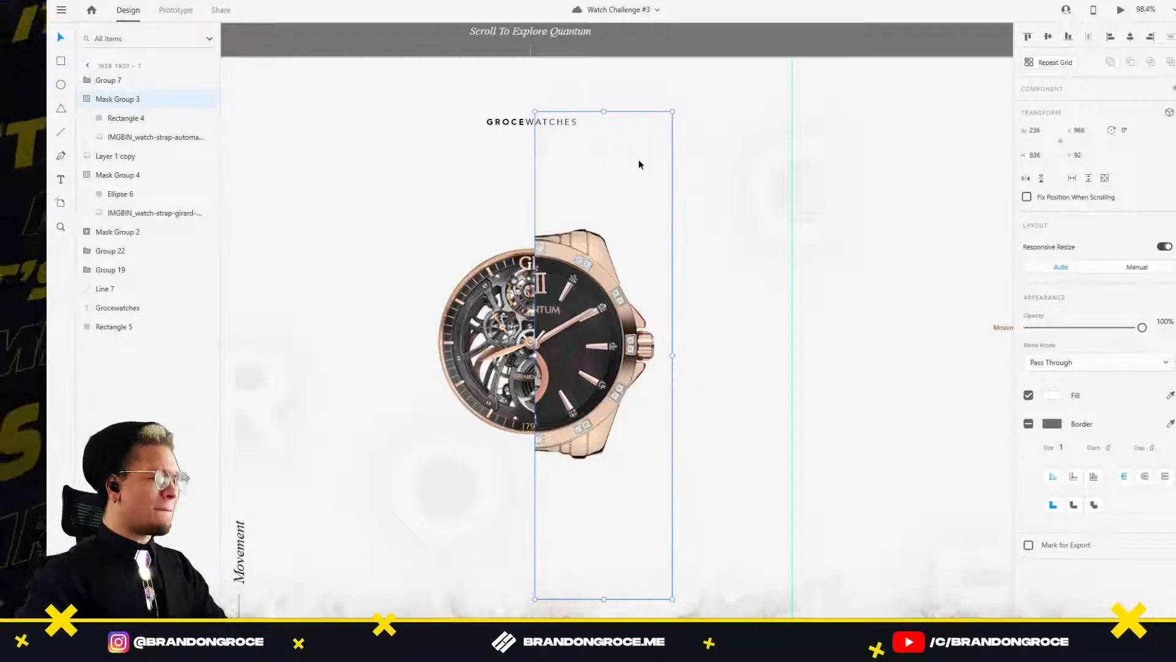
{"action": "left_click_drag", "start_coordinate": [672, 110], "coordinate": [676, 111]}
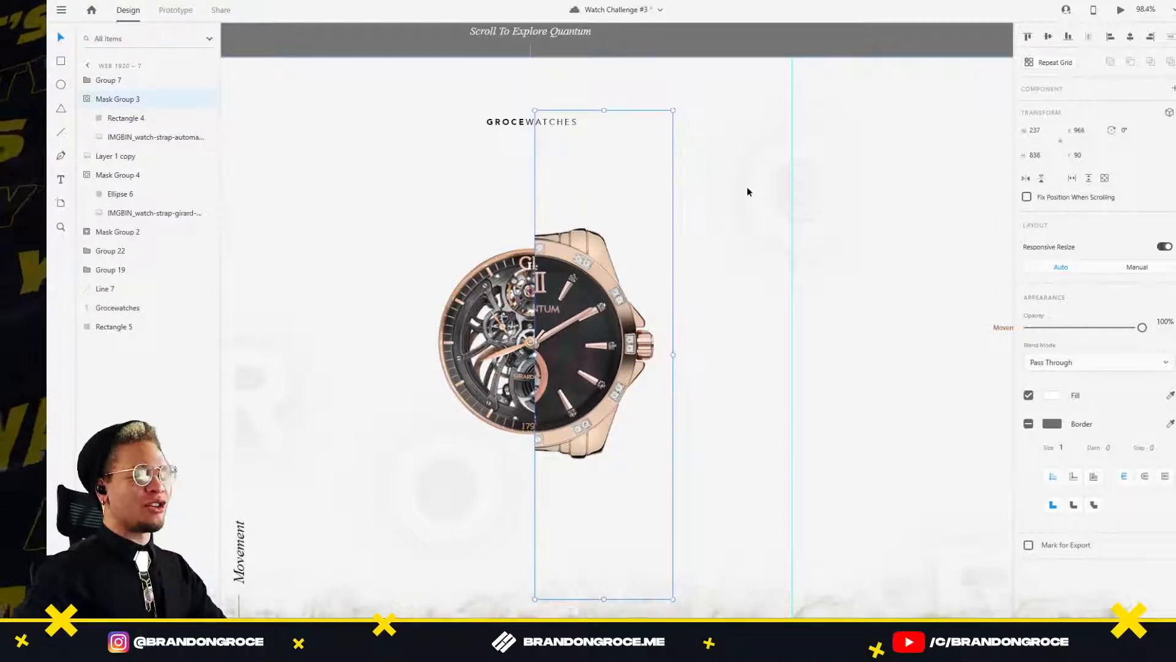
{"action": "left_click", "coordinate": [757, 195]}
Compare artboard Web 1920 – 7 with its neighbouring artboard, save the document, and return to the split watch.
{"action": "scroll", "coordinate": [771, 219], "scroll_direction": "down", "scroll_amount": 5}
{"action": "scroll", "coordinate": [771, 226], "scroll_direction": "down", "scroll_amount": 2}
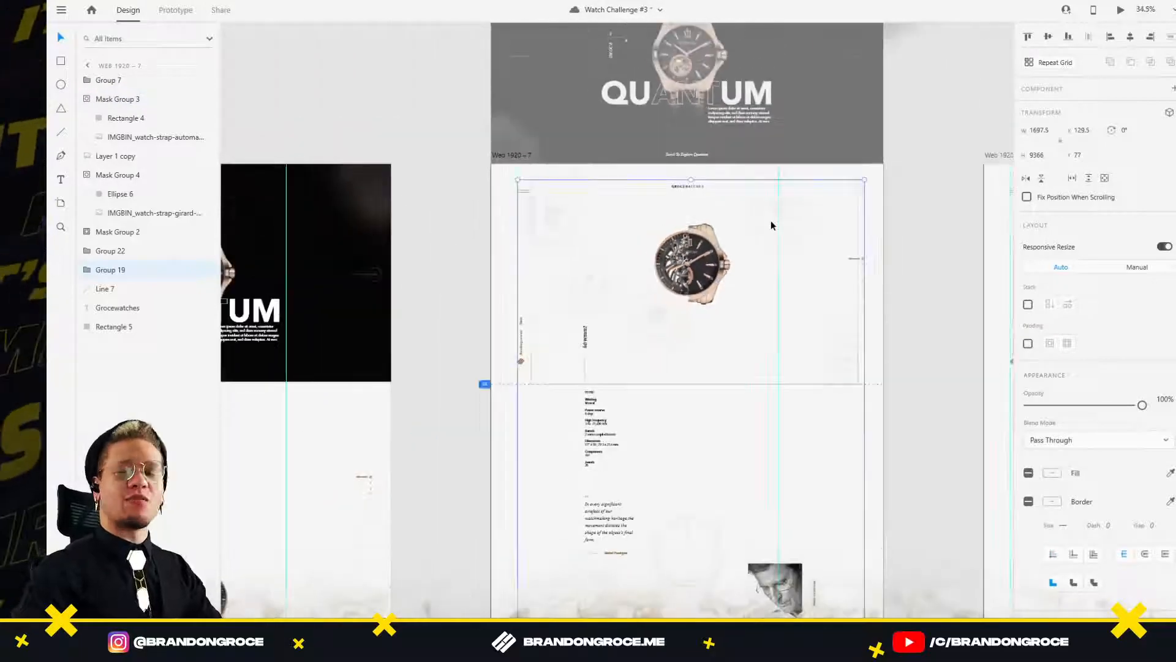
{"action": "scroll", "coordinate": [610, 337], "scroll_direction": "down", "scroll_amount": 3}
{"action": "scroll", "coordinate": [609, 337], "scroll_direction": "left", "scroll_amount": 3}
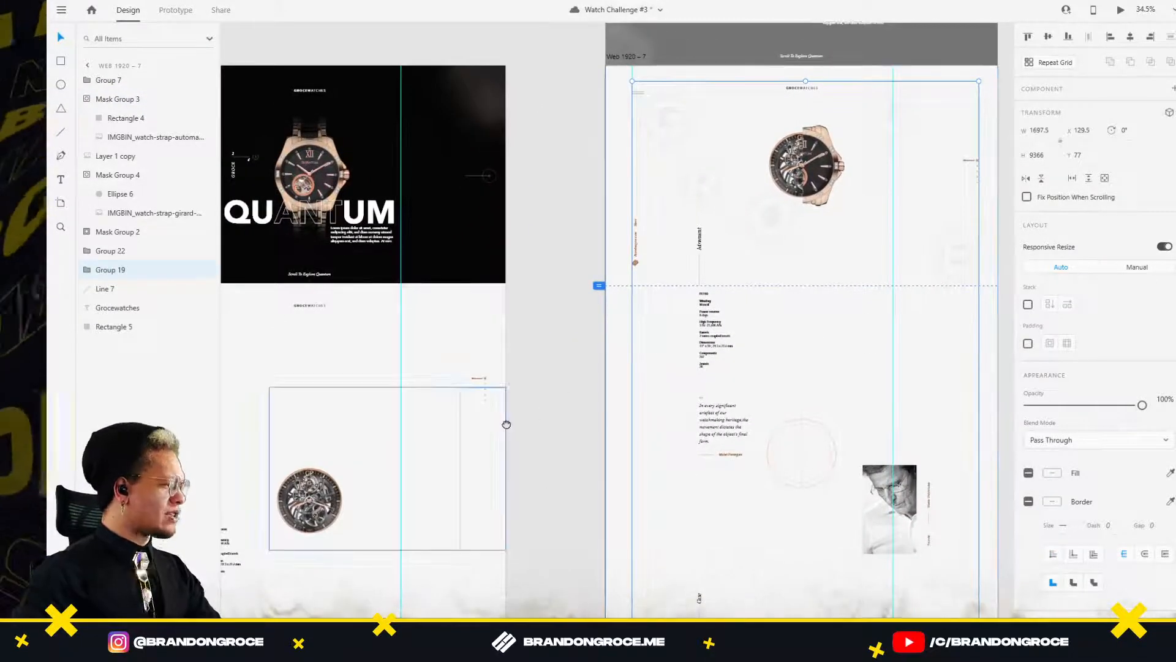
{"action": "scroll", "coordinate": [432, 401], "scroll_direction": "down", "scroll_amount": 3}
{"action": "scroll", "coordinate": [432, 401], "scroll_direction": "left", "scroll_amount": 3}
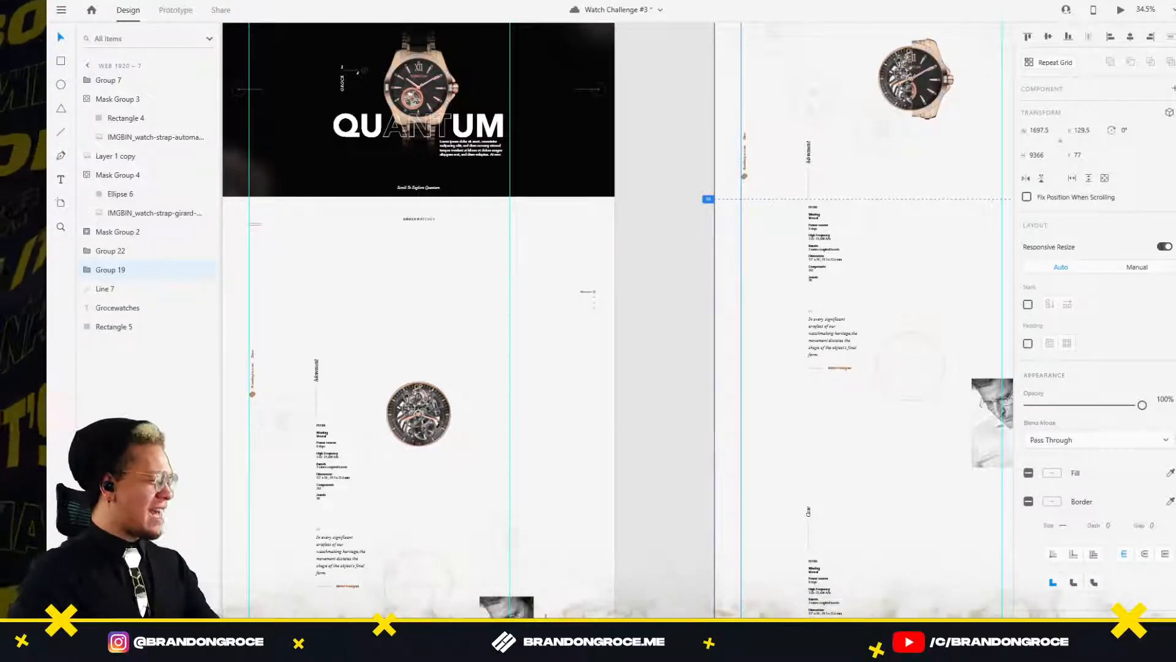
{"action": "mouse_move", "coordinate": [765, 598]}
{"action": "key", "text": "ctrl+s"}
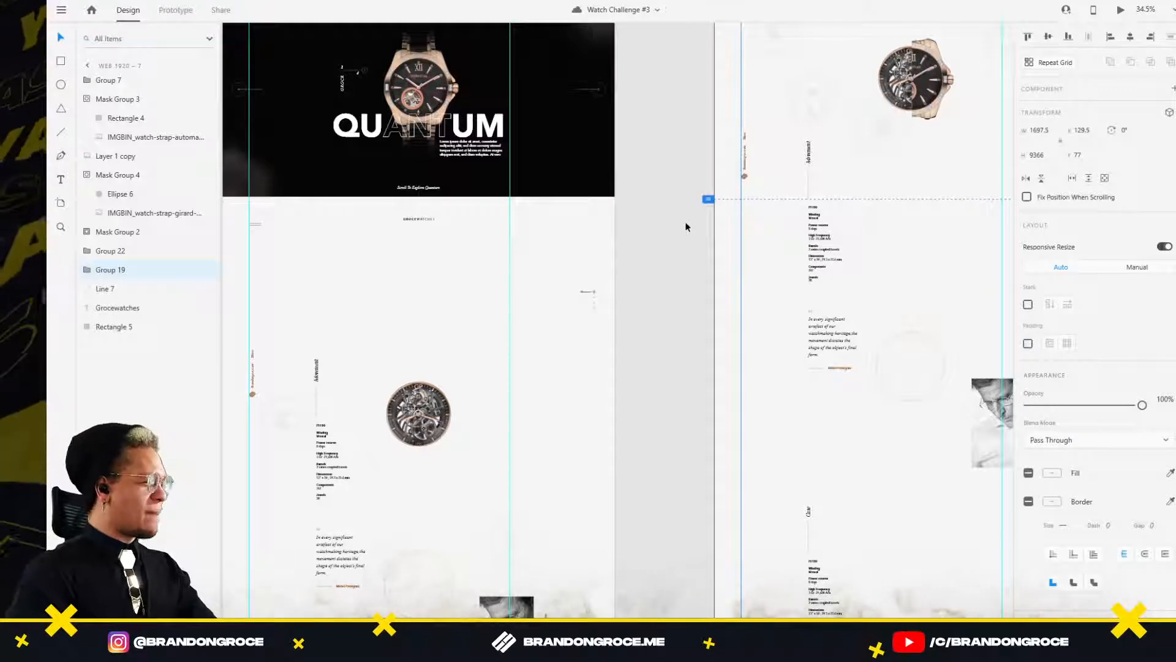
{"action": "left_click_drag", "start_coordinate": [685, 222], "coordinate": [395, 280]}
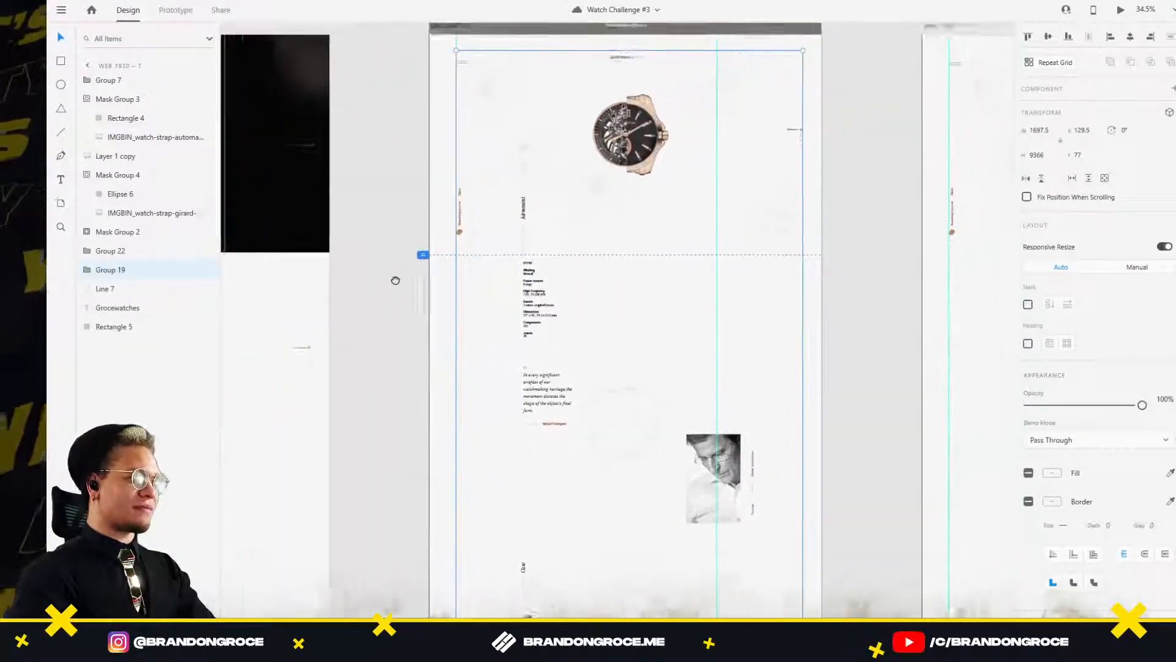
{"action": "scroll", "coordinate": [637, 37], "scroll_direction": "up", "scroll_amount": 5}
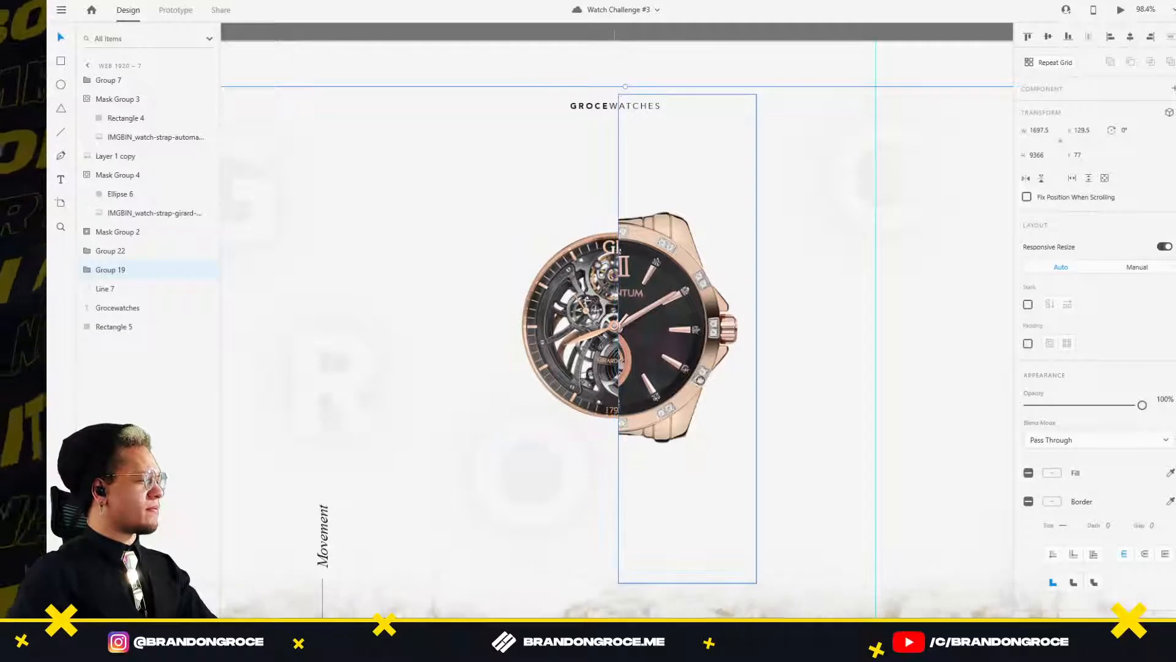
{"action": "left_click_drag", "start_coordinate": [696, 378], "coordinate": [619, 342]}
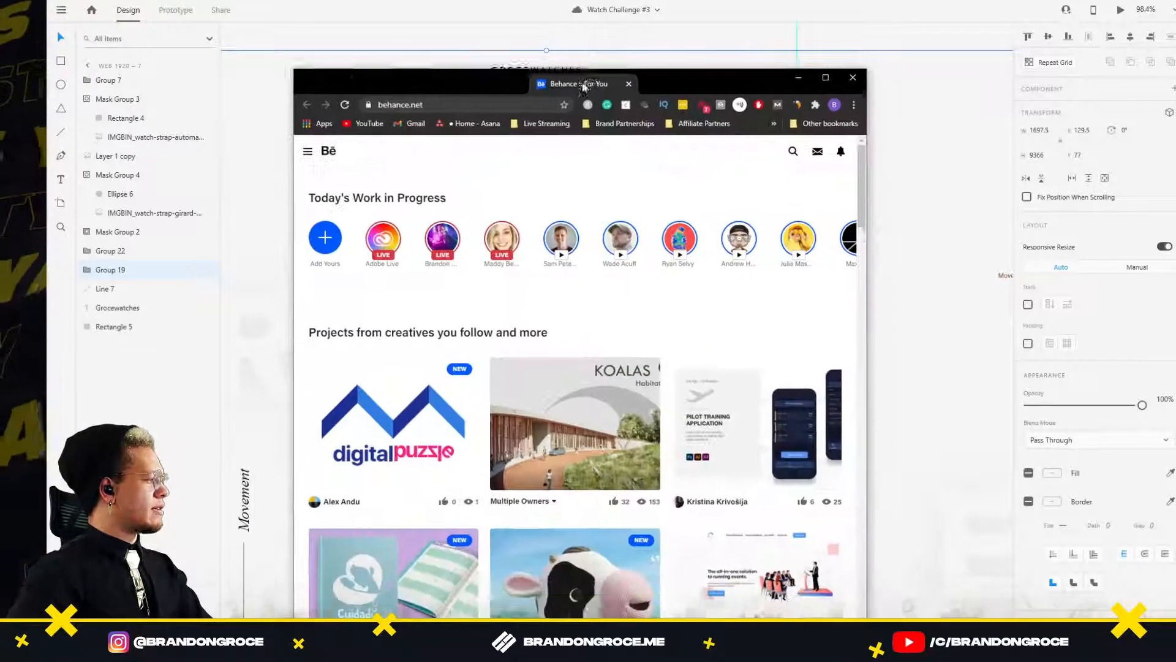
Look at the Behance video "Designing Coffee Packaging in Illustrator on iPad" in the browser, then close the browser window.
{"action": "left_click_drag", "start_coordinate": [585, 86], "coordinate": [585, 78]}
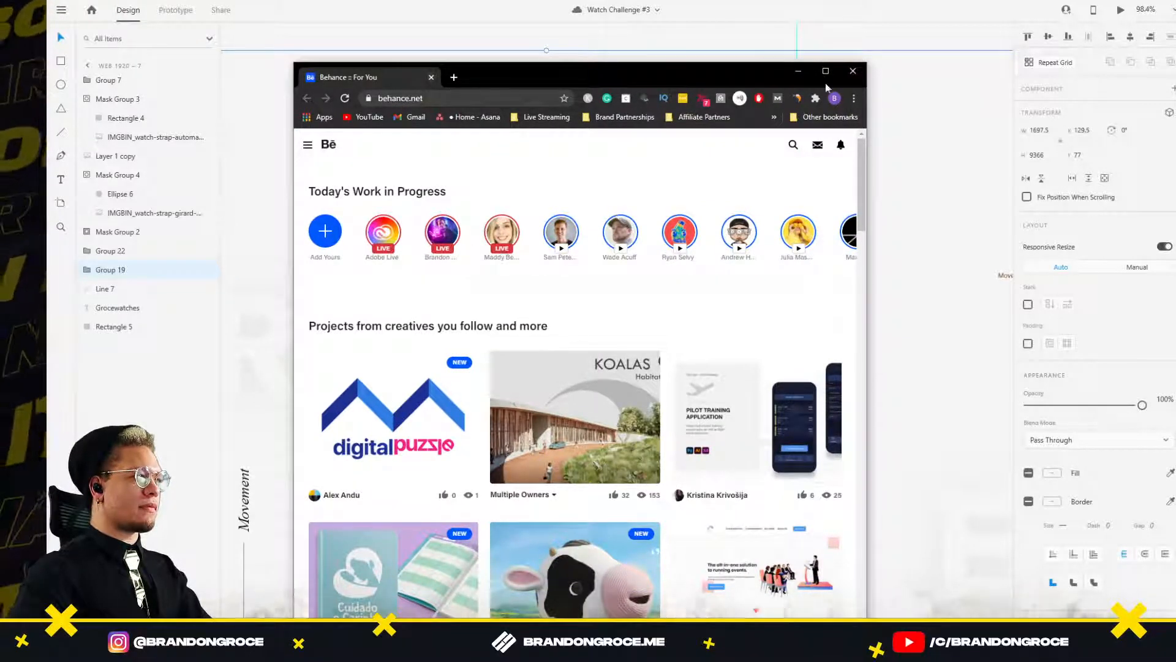
{"action": "left_click", "coordinate": [853, 71]}
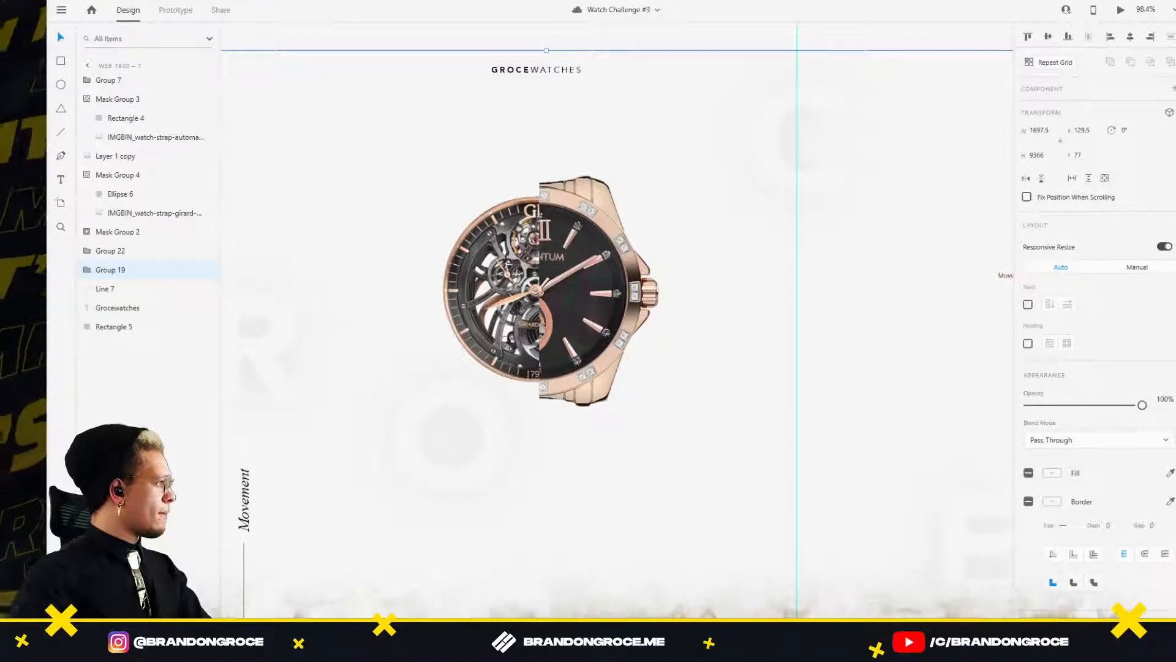
{"action": "left_click_drag", "start_coordinate": [49, 183], "coordinate": [755, 63]}
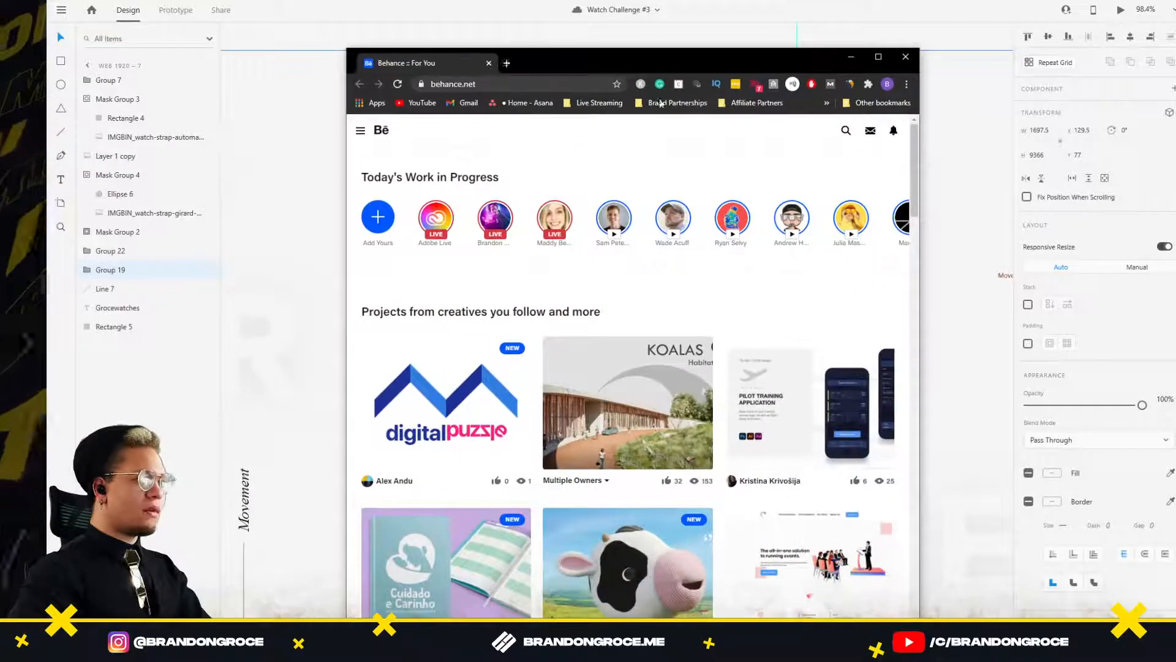
{"action": "left_click", "coordinate": [853, 218]}
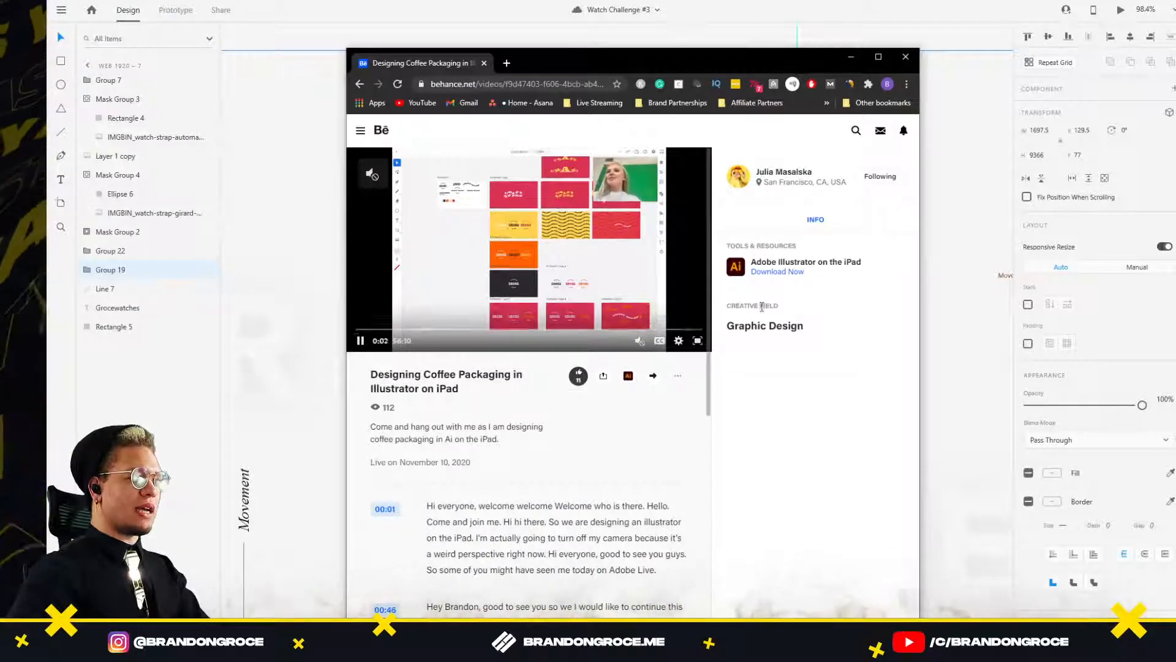
{"action": "left_click", "coordinate": [907, 58]}
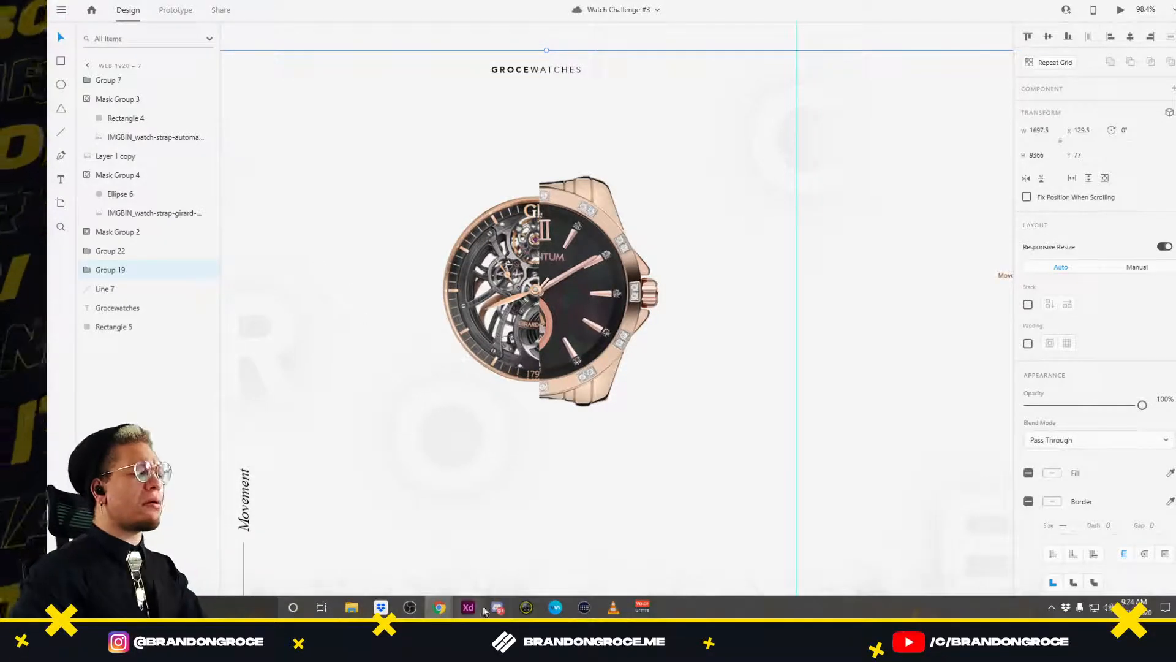
Switch to Discord and search The Game Changers server for a member's name.
{"action": "left_click", "coordinate": [497, 608]}
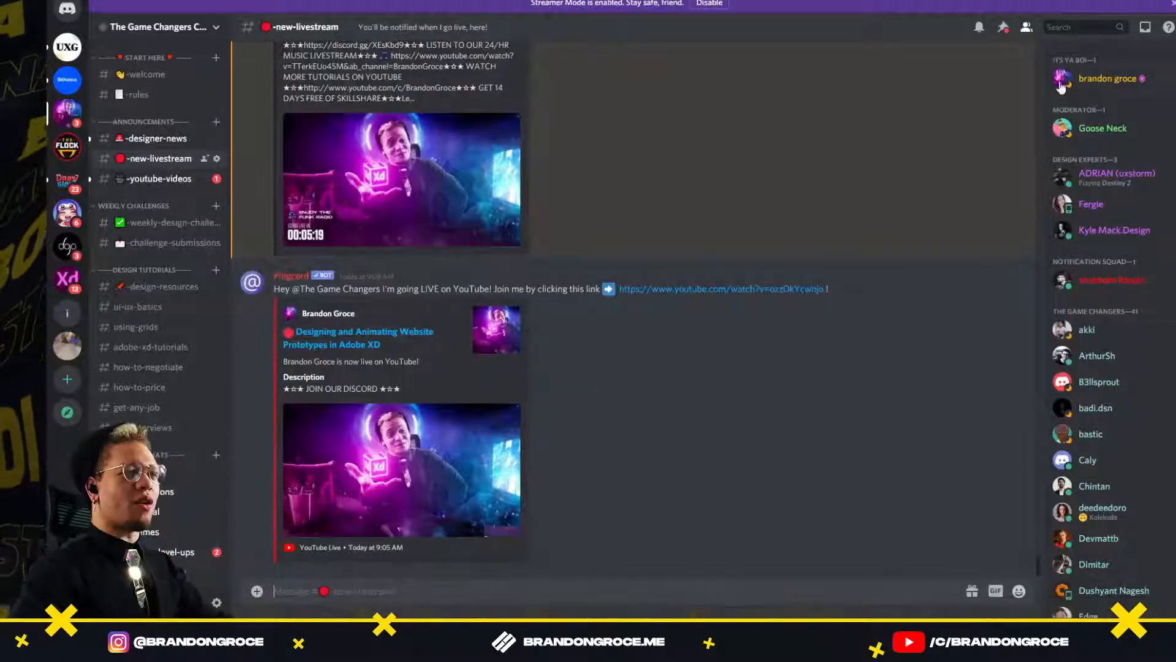
{"action": "key", "text": "ctrl+f"}
{"action": "type", "text": "badi"}
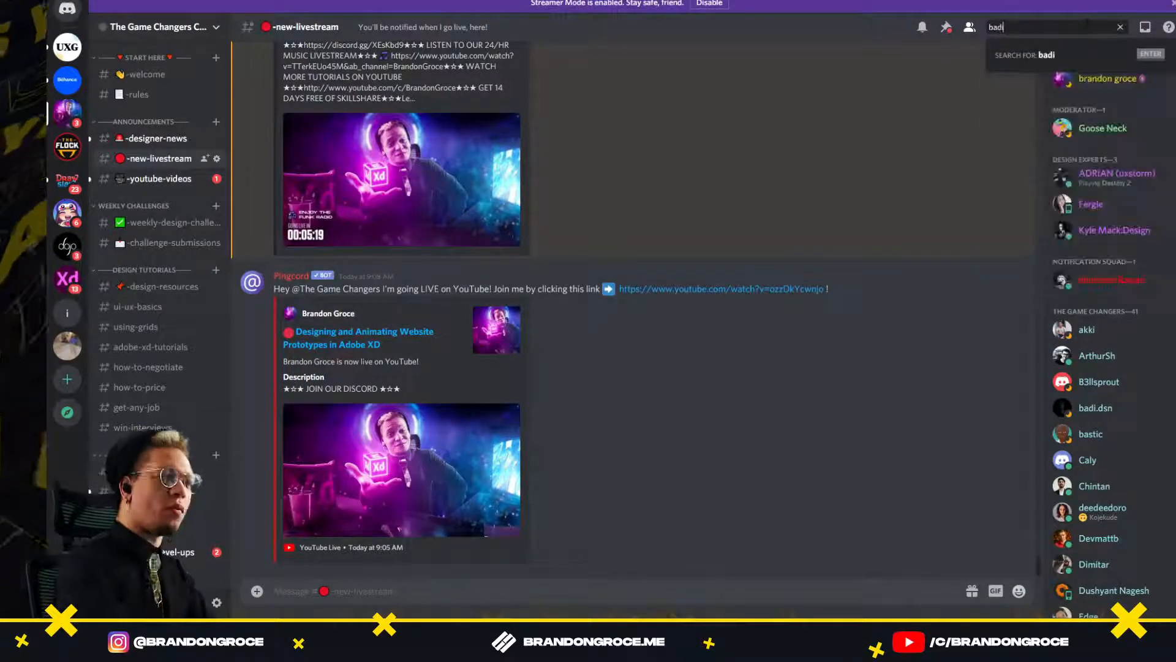
{"action": "left_click", "coordinate": [1066, 57]}
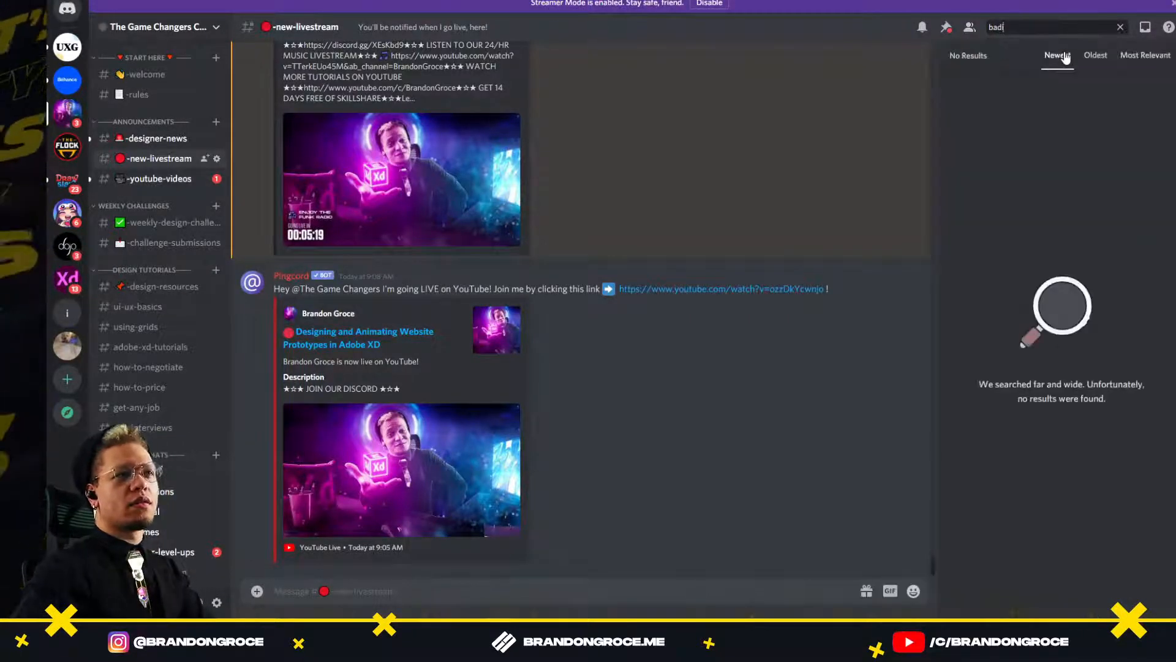
Look through the member list of The Game Changers server, then return to the watch design in Adobe XD.
{"action": "left_click", "coordinate": [969, 27]}
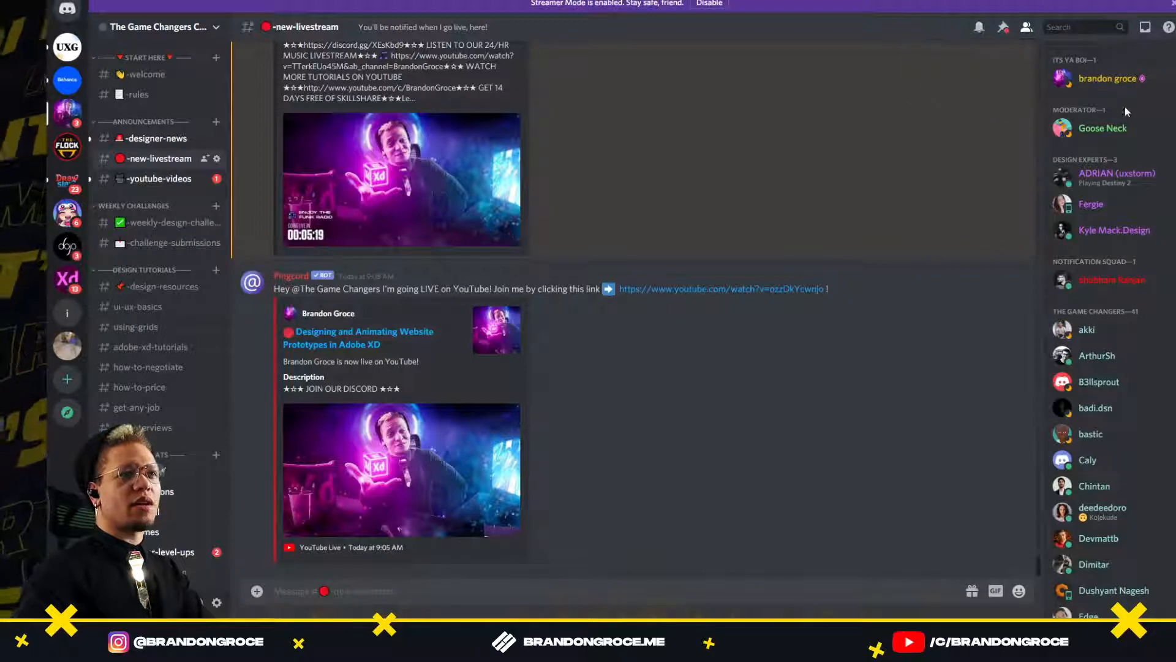
{"action": "scroll", "coordinate": [1066, 336], "scroll_direction": "down", "scroll_amount": 2}
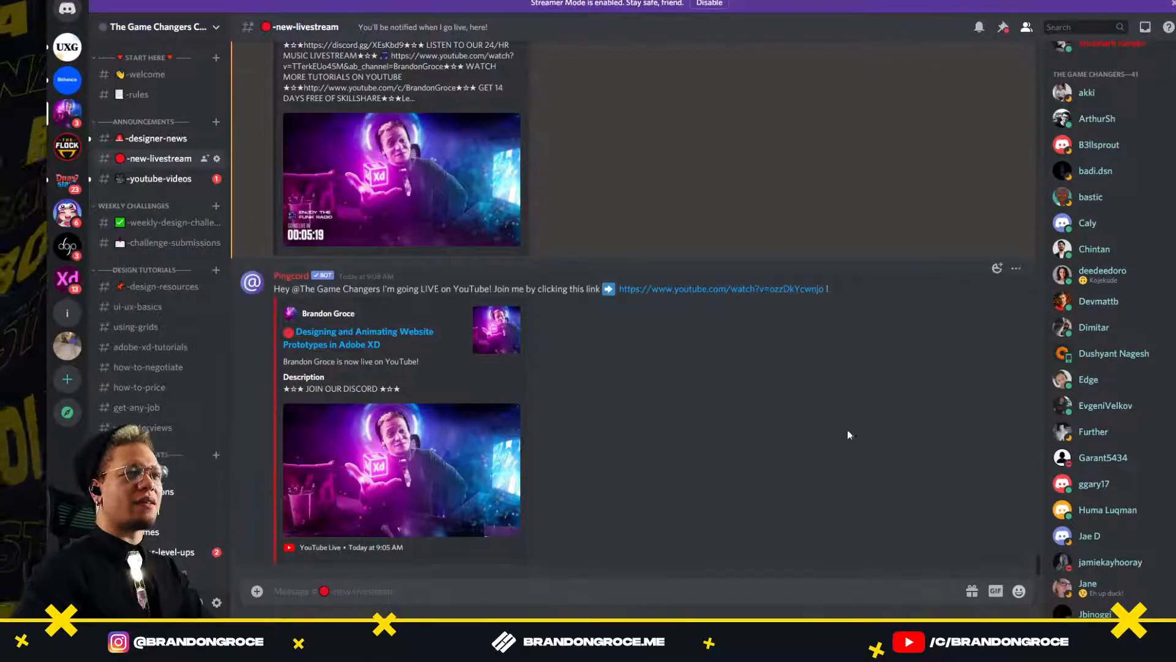
{"action": "left_click", "coordinate": [1140, 1]}
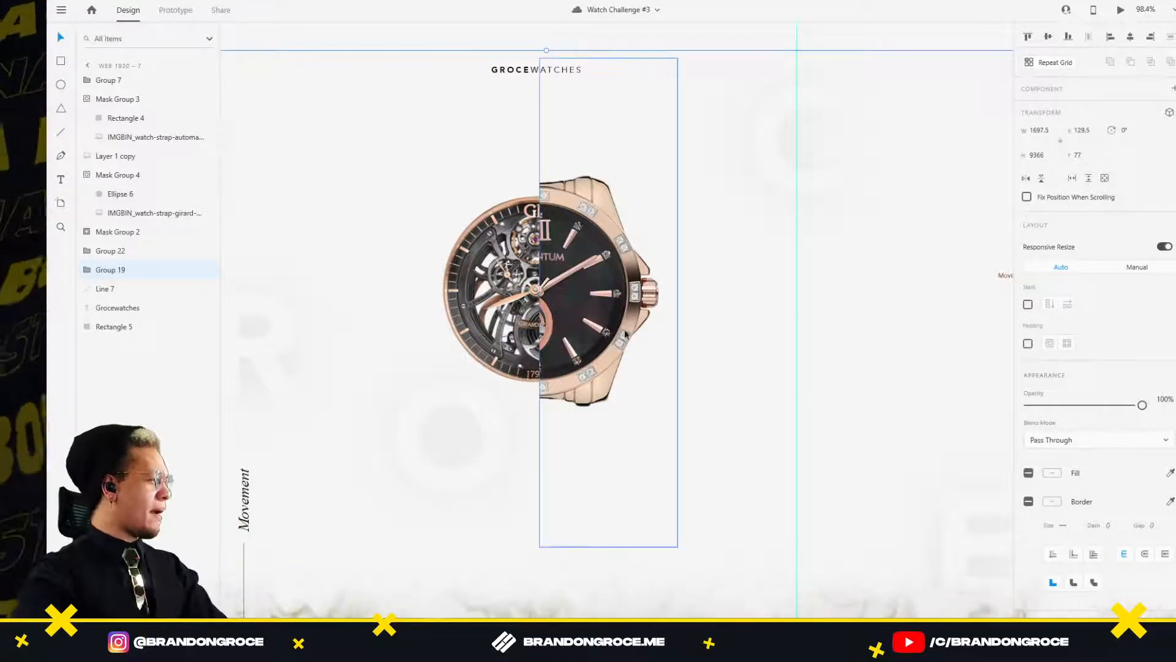
Switch to the browser with the Behance home page and maximize its window.
{"action": "key", "text": "alt+Tab"}
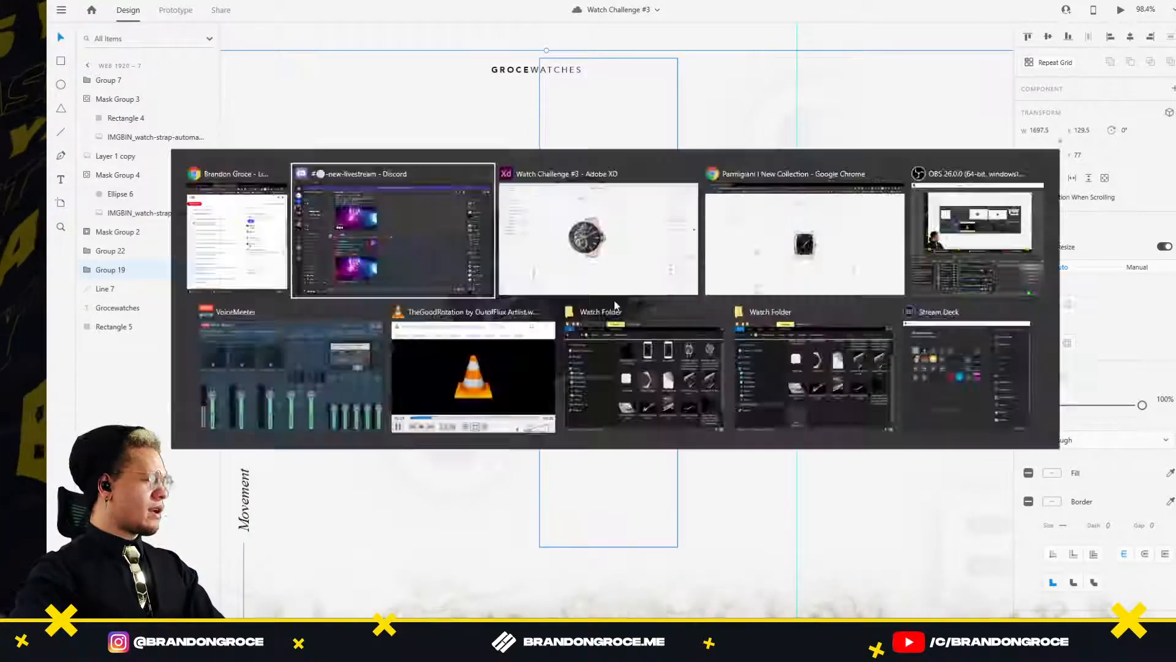
{"action": "key", "text": "alt+Tab"}
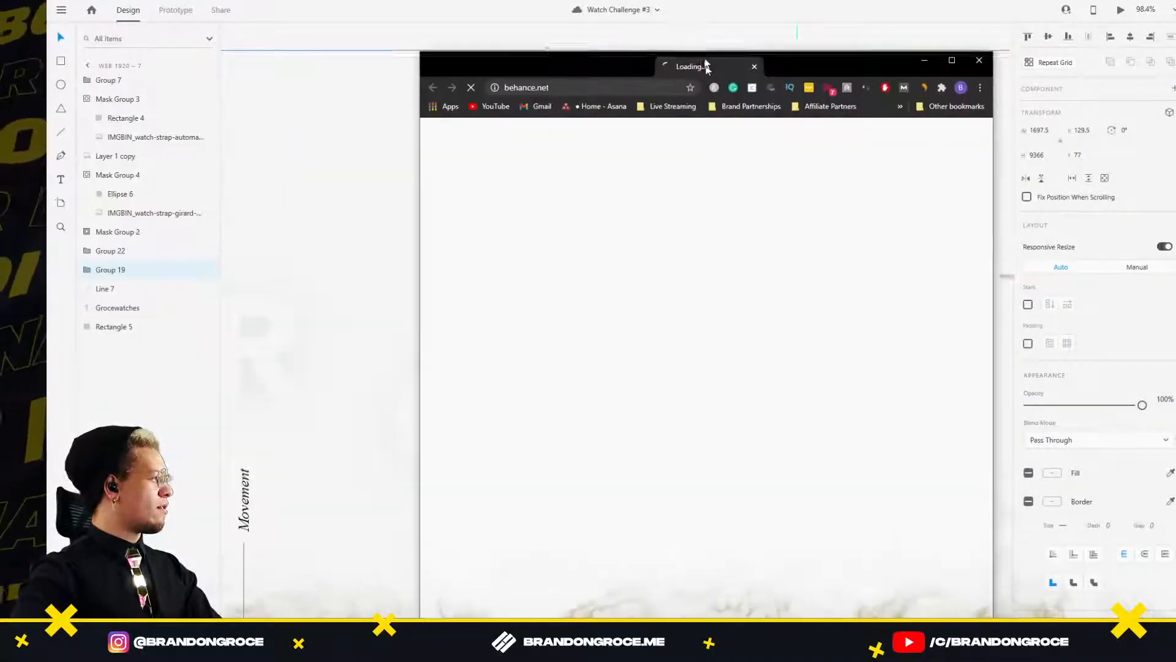
{"action": "left_click_drag", "start_coordinate": [707, 66], "coordinate": [715, 39]}
{"action": "double_click", "coordinate": [717, 39]}
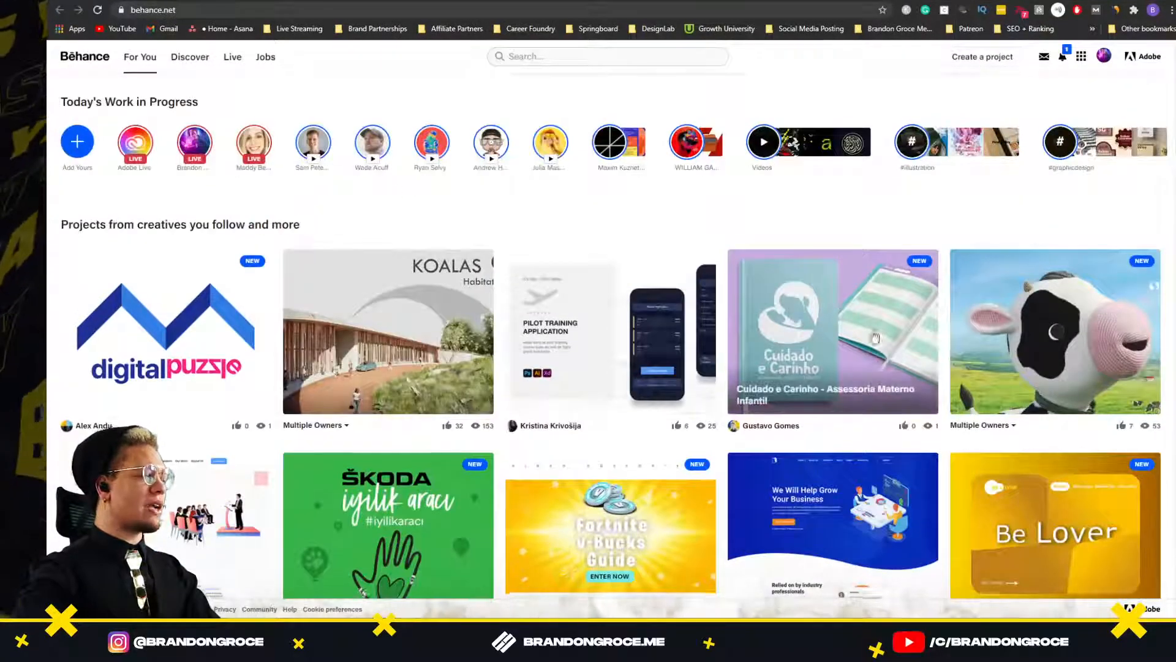
Reload the Behance home page and look through its project feed, including the featured livestream section.
{"action": "scroll", "coordinate": [252, 184], "scroll_direction": "down", "scroll_amount": 4}
{"action": "left_click", "coordinate": [99, 64]}
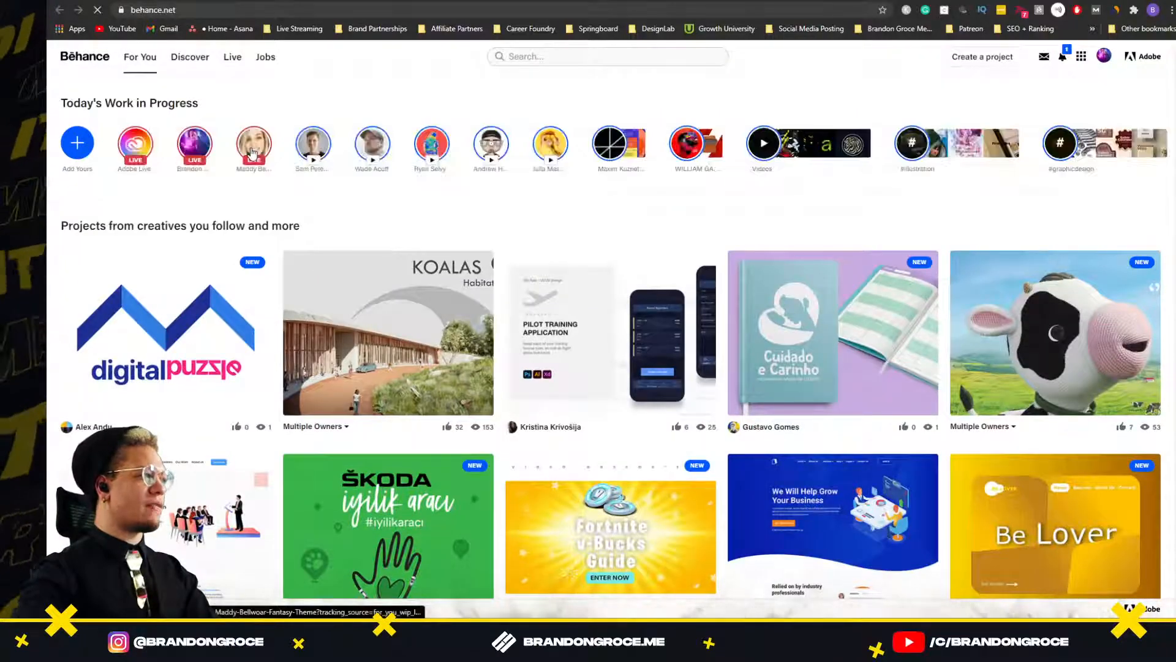
{"action": "scroll", "coordinate": [511, 306], "scroll_direction": "down", "scroll_amount": 18}
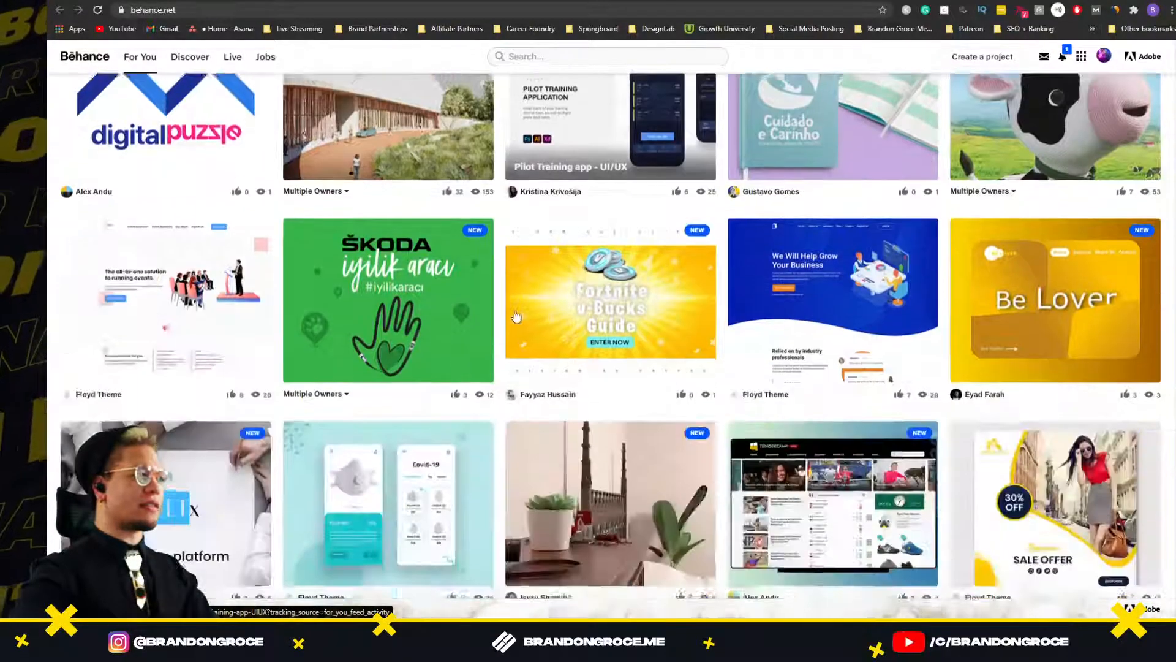
{"action": "scroll", "coordinate": [518, 315], "scroll_direction": "up", "scroll_amount": 4}
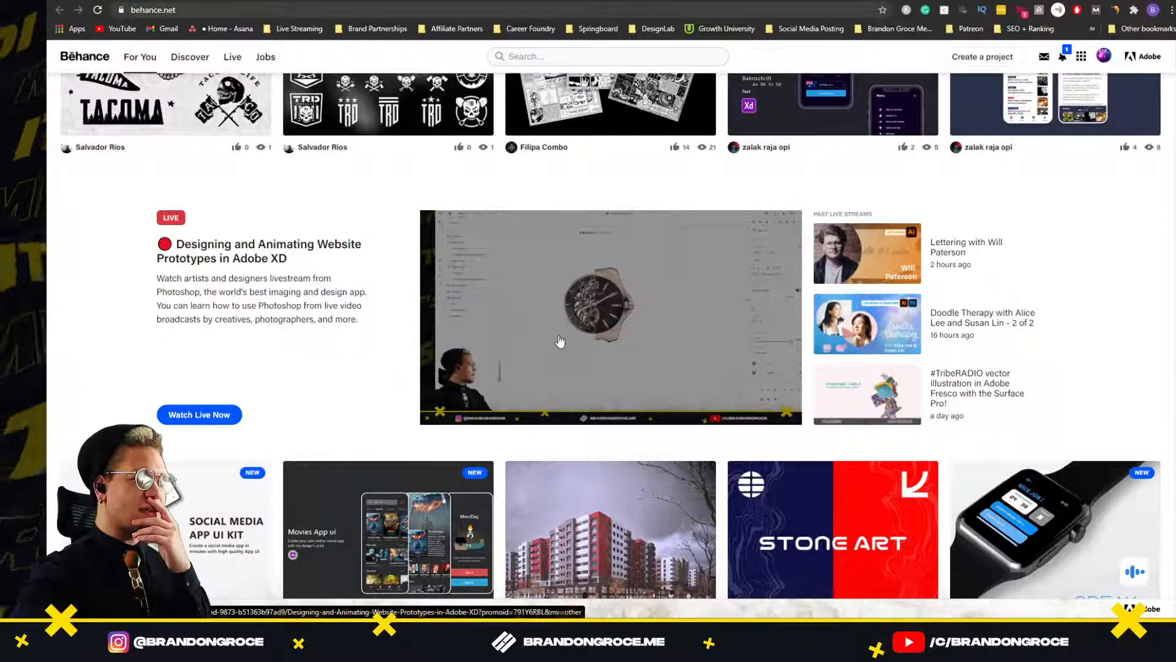
{"action": "scroll", "coordinate": [947, 482], "scroll_direction": "down", "scroll_amount": 7}
{"action": "scroll", "coordinate": [946, 482], "scroll_direction": "down", "scroll_amount": 20}
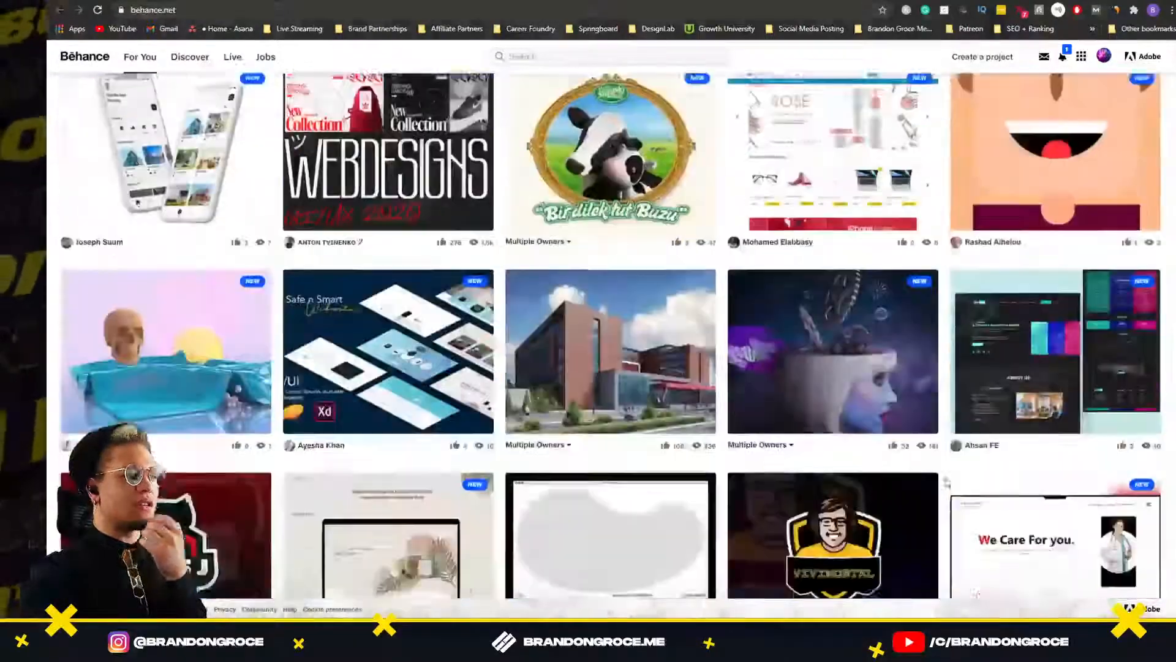
{"action": "scroll", "coordinate": [946, 482], "scroll_direction": "down", "scroll_amount": 10}
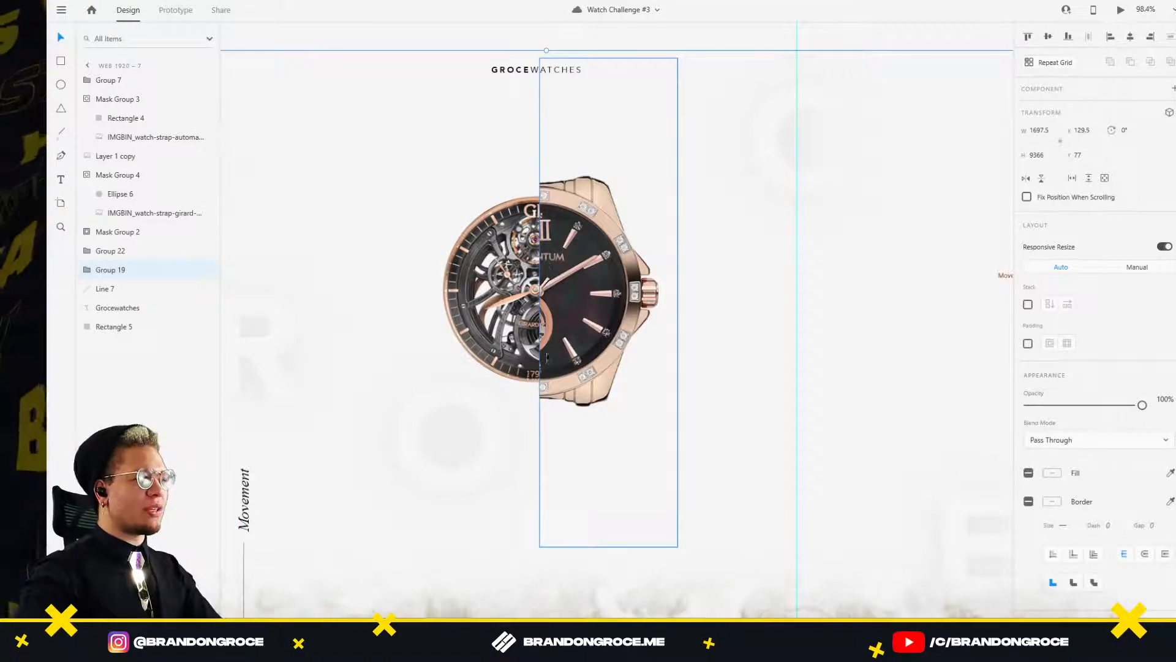
Return to the Adobe XD document, bring the full-page artboards into view, and select artboard Web 1920 – 6.
{"action": "scroll", "coordinate": [578, 211], "scroll_direction": "down", "scroll_amount": 8}
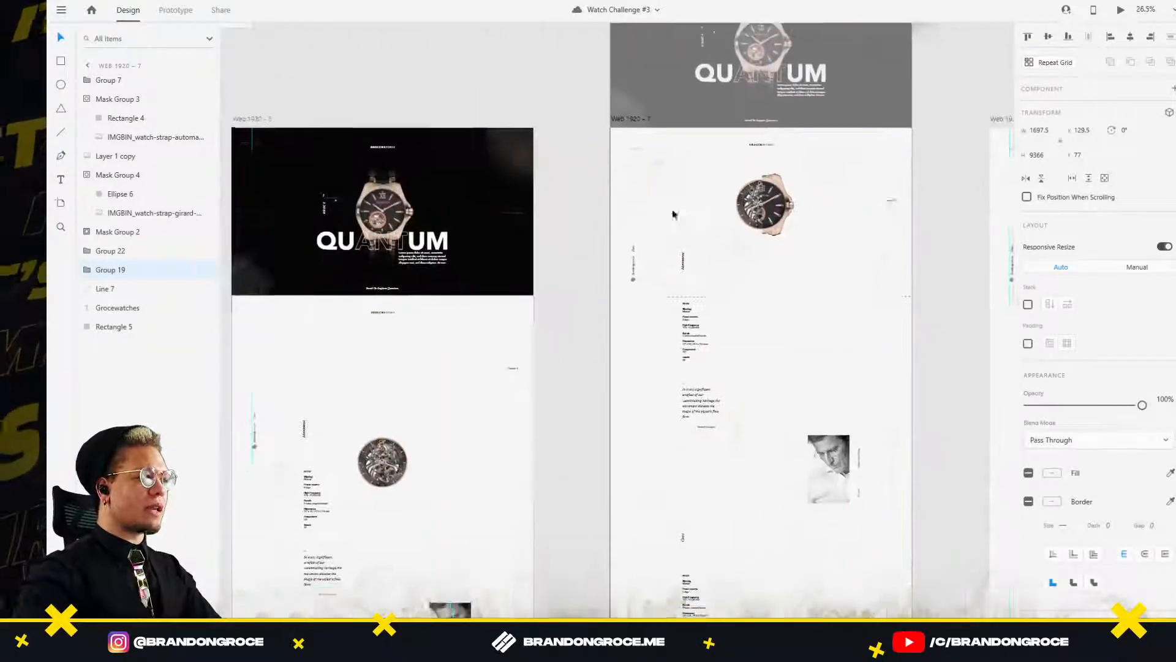
{"action": "left_click", "coordinate": [588, 309]}
{"action": "left_click_drag", "start_coordinate": [583, 303], "coordinate": [235, 75]}
{"action": "left_click_drag", "start_coordinate": [313, 80], "coordinate": [391, 48]}
{"action": "left_click_drag", "start_coordinate": [392, 43], "coordinate": [663, 271]}
{"action": "left_click", "coordinate": [328, 88]}
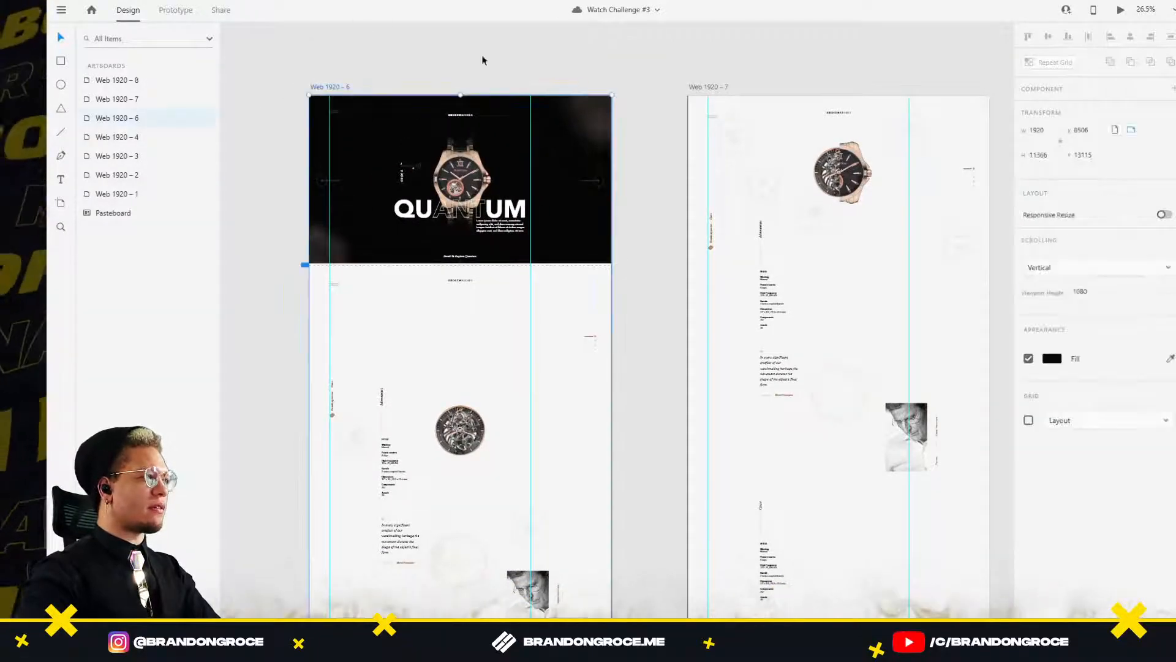
Switch to the Kalpa Hebdomadaire page in the browser and examine how its hero, movement and strap sections change on scroll.
{"action": "key", "text": "alt+Tab"}
{"action": "key", "text": "alt+Tab"}
{"action": "key", "text": "alt+Tab"}
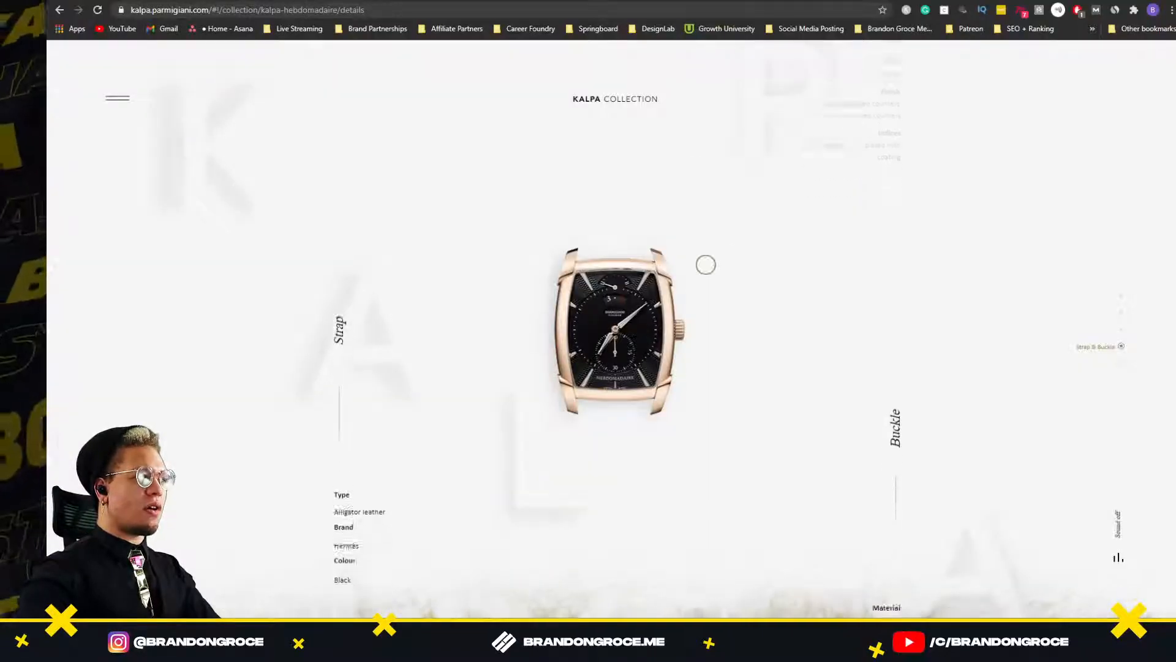
{"action": "scroll", "coordinate": [702, 257], "scroll_direction": "down", "scroll_amount": 3}
{"action": "scroll", "coordinate": [706, 258], "scroll_direction": "down", "scroll_amount": 3}
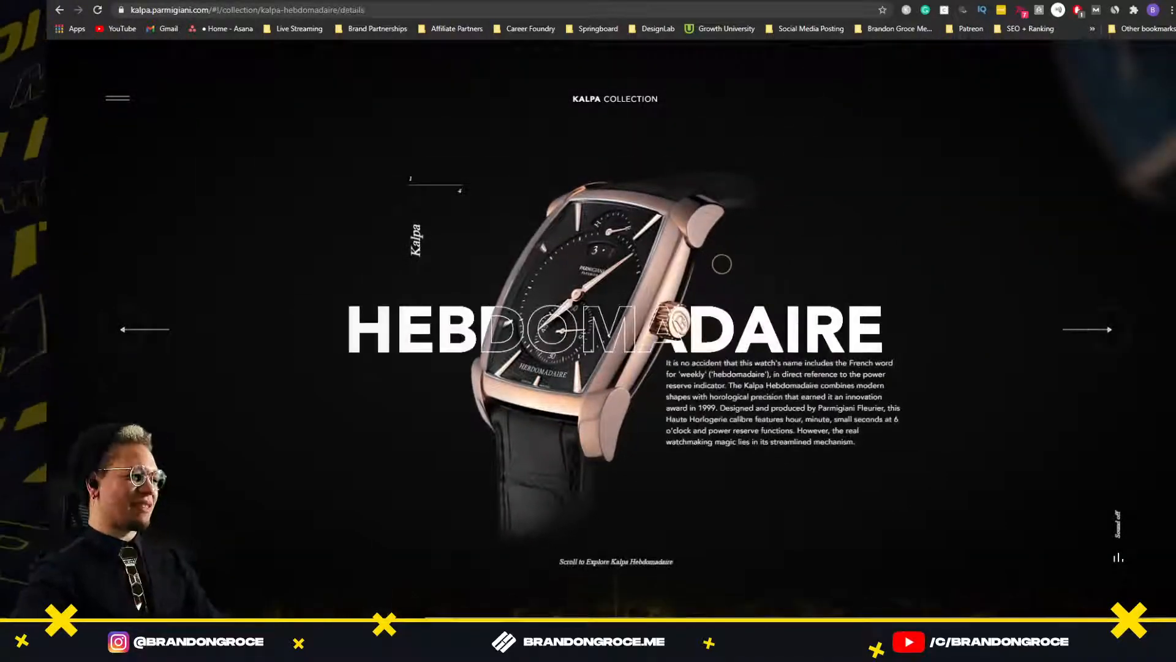
{"action": "scroll", "coordinate": [720, 264], "scroll_direction": "up", "scroll_amount": 2}
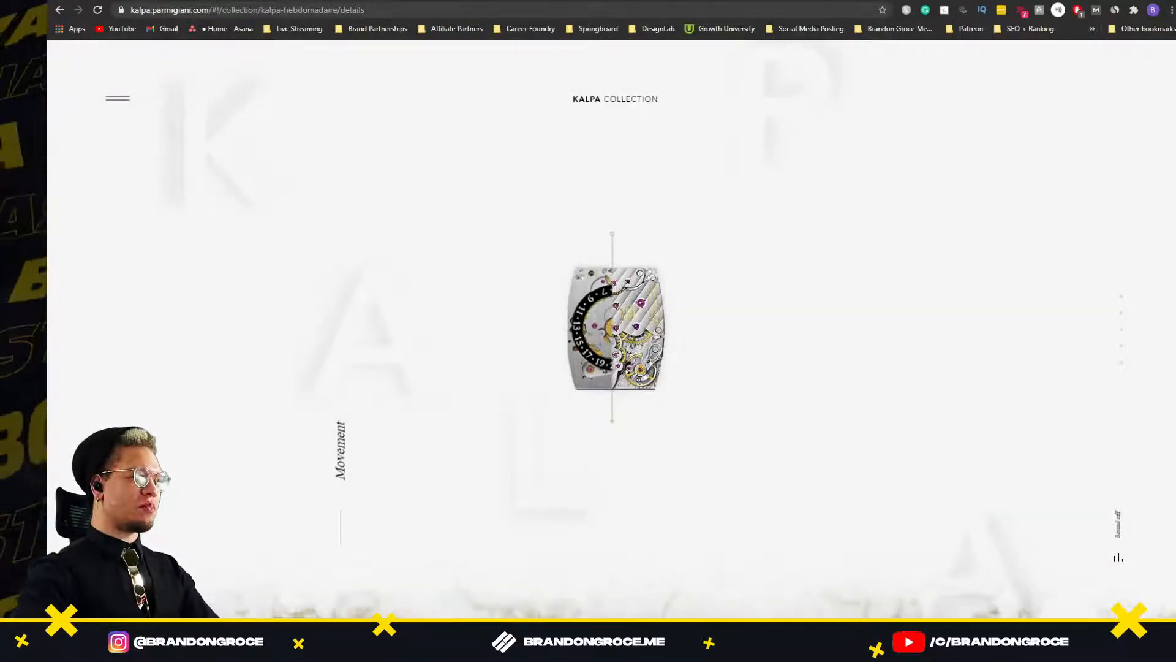
{"action": "scroll", "coordinate": [612, 331], "scroll_direction": "down", "scroll_amount": 2}
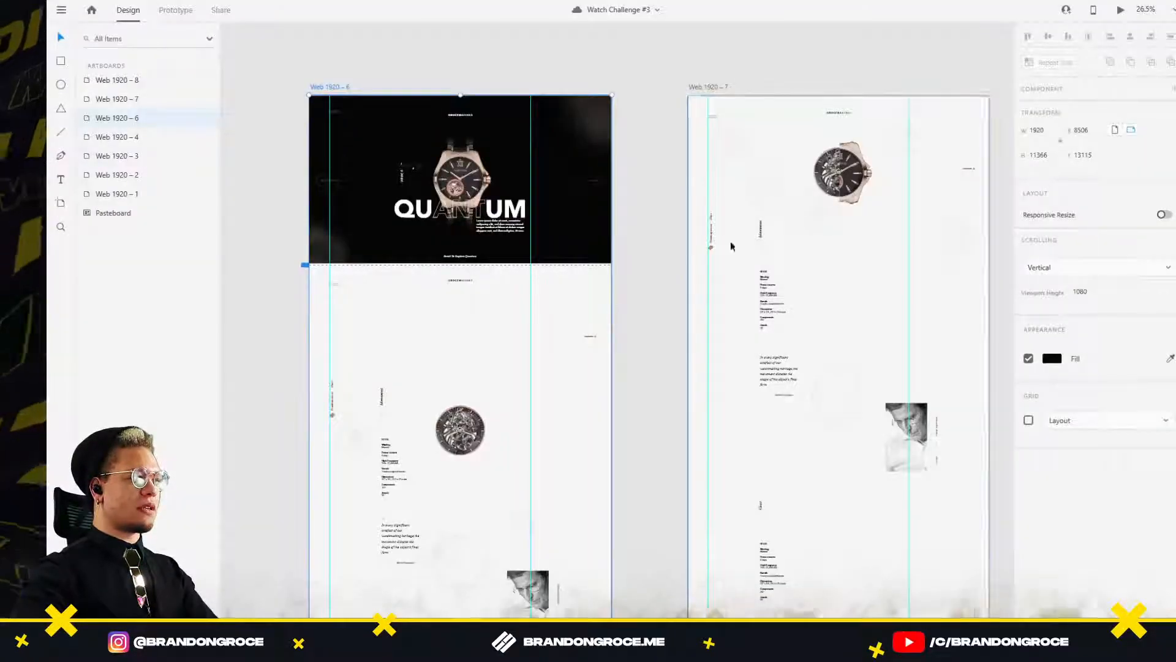
Try moving the Movement heading, specifications and quote on artboard Web 1920 – 8 up to Y 314, then undo the move and deselect everything.
{"action": "left_click_drag", "start_coordinate": [642, 317], "coordinate": [554, 317]}
{"action": "left_click_drag", "start_coordinate": [811, 303], "coordinate": [468, 311]}
{"action": "left_click_drag", "start_coordinate": [542, 377], "coordinate": [586, 221]}
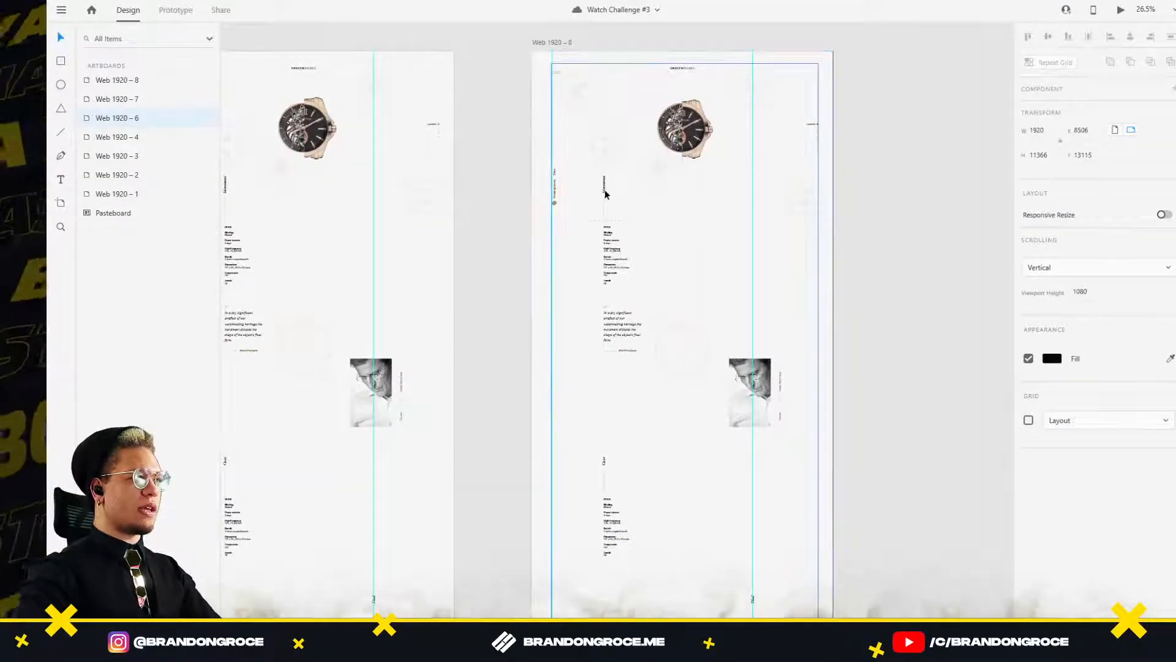
{"action": "left_click", "coordinate": [605, 194]}
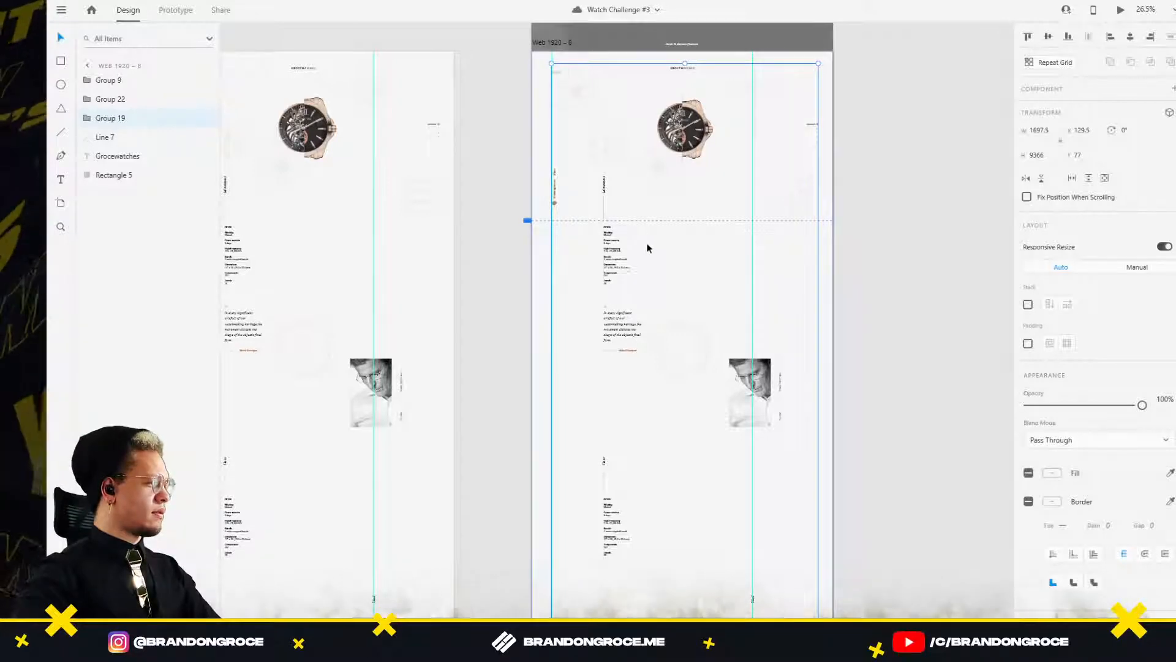
{"action": "double_click", "coordinate": [605, 187]}
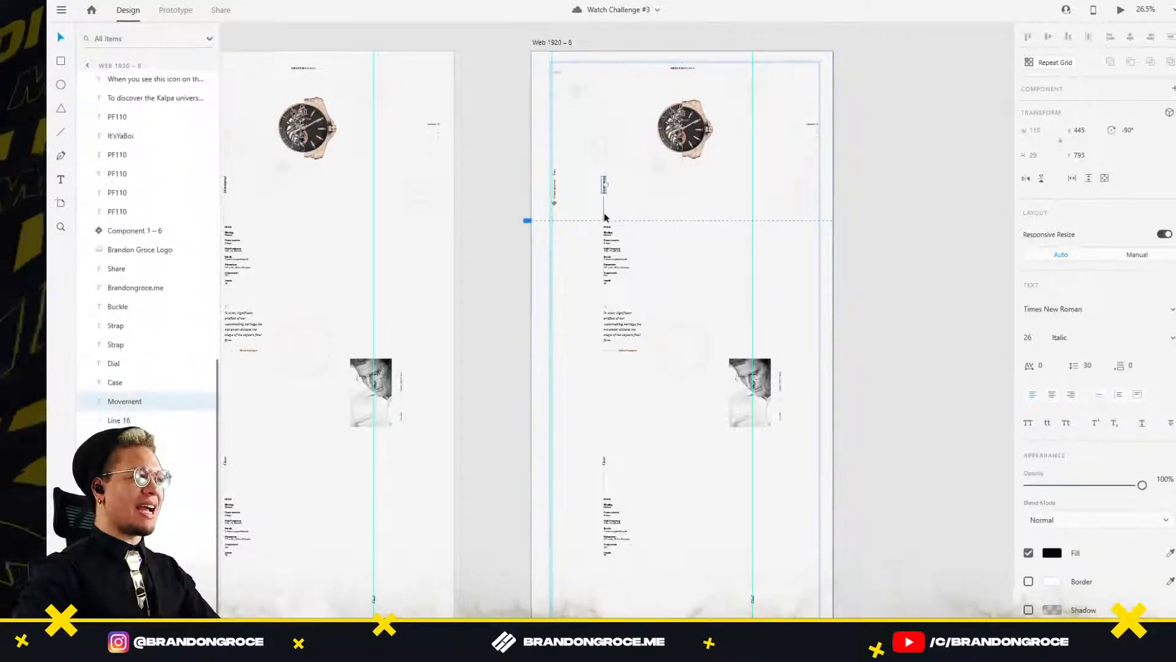
{"action": "left_click", "coordinate": [613, 258], "text": "shift"}
{"action": "left_click", "coordinate": [611, 316], "text": "shift"}
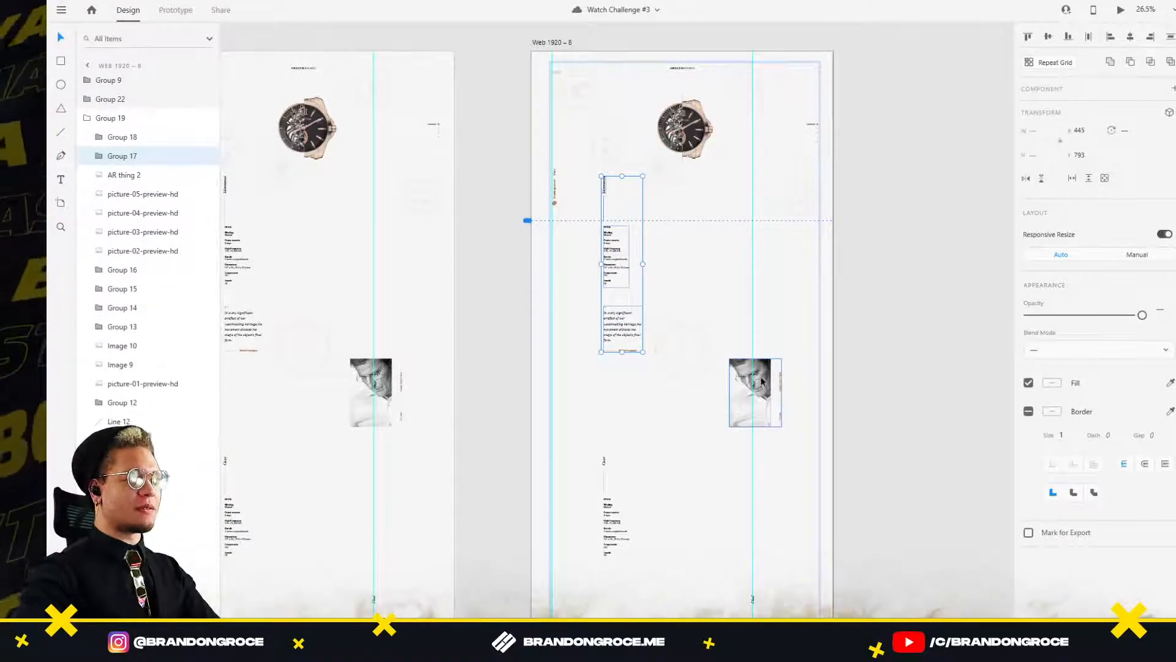
{"action": "left_click_drag", "start_coordinate": [614, 265], "coordinate": [611, 189]}
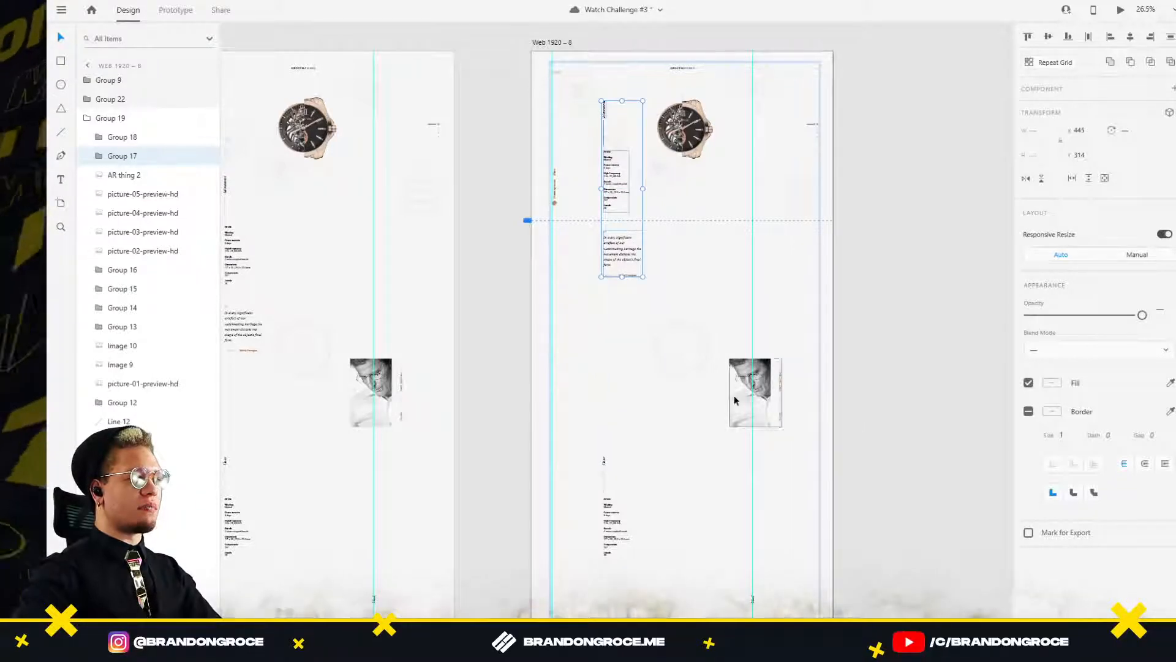
{"action": "key", "text": "ctrl+z"}
{"action": "left_click", "coordinate": [763, 406], "text": "shift"}
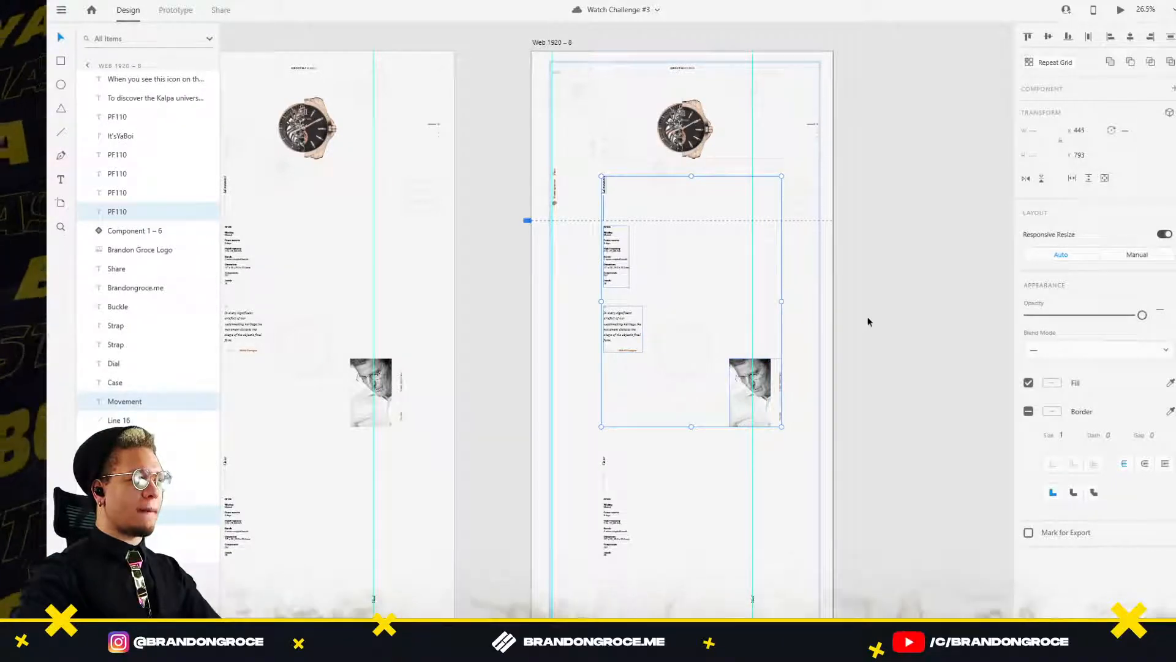
{"action": "left_click_drag", "start_coordinate": [867, 317], "coordinate": [649, 381]}
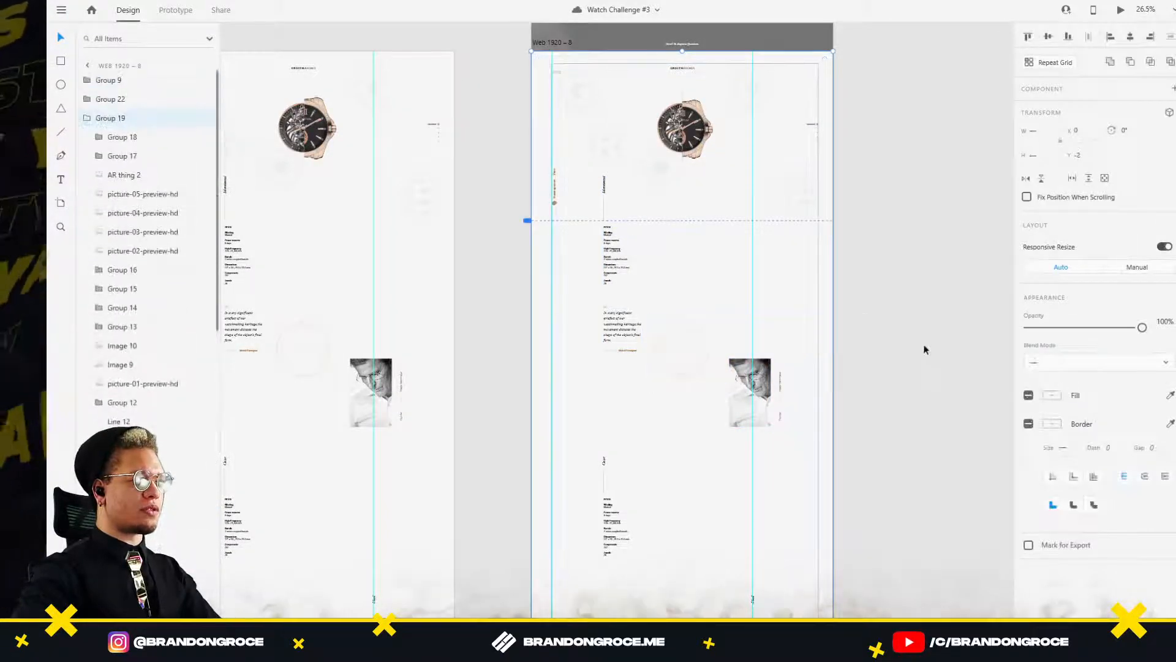
{"action": "left_click", "coordinate": [925, 349]}
Group the crossing lines, circle and curved outlines of the circular line drawing beside the quote on Web 1920 – 8.
{"action": "scroll", "coordinate": [674, 334], "scroll_direction": "up", "scroll_amount": 6}
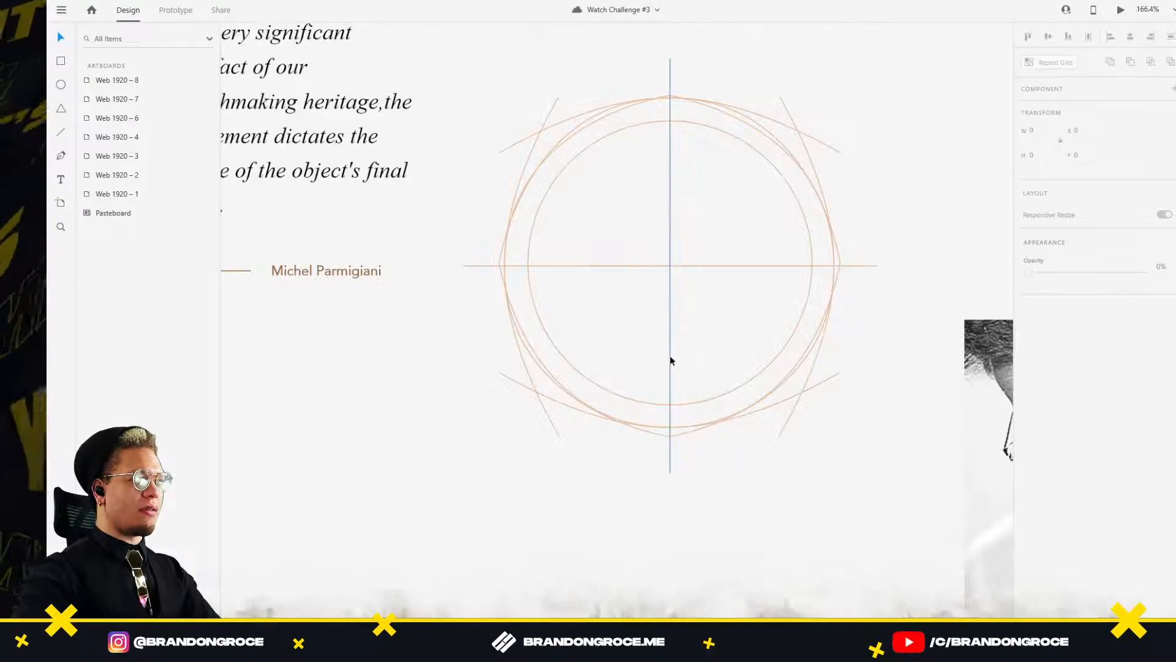
{"action": "left_click", "coordinate": [671, 356]}
{"action": "left_click", "coordinate": [703, 268], "text": "shift"}
{"action": "left_click", "coordinate": [812, 258], "text": "shift"}
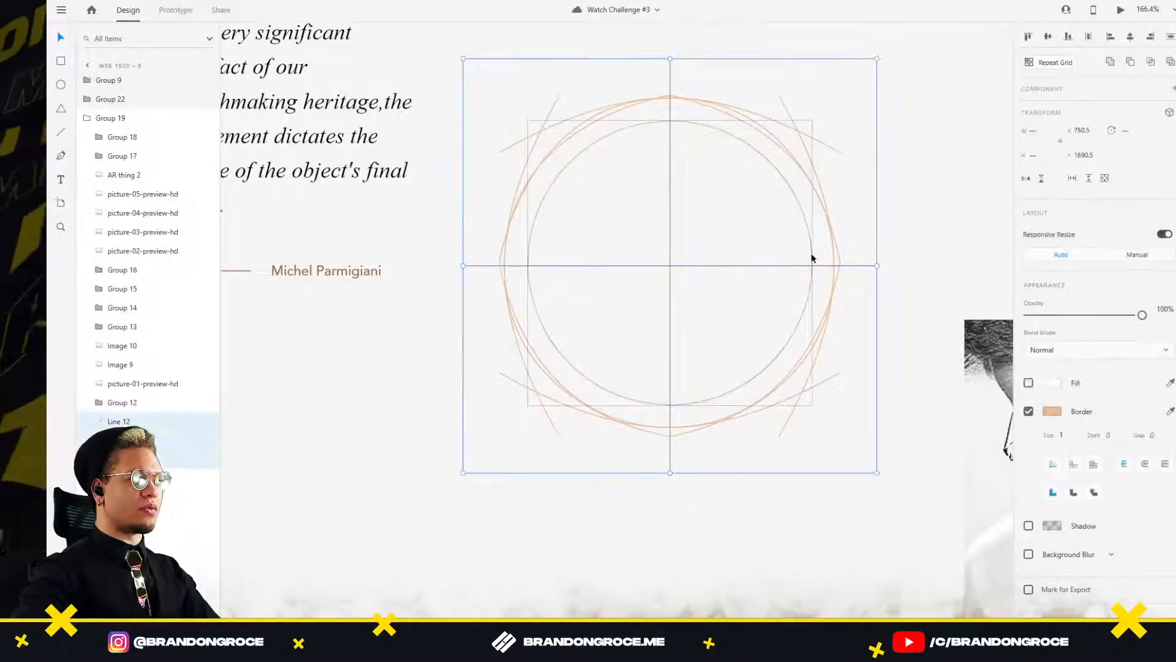
{"action": "left_click", "coordinate": [837, 247], "text": "shift"}
{"action": "left_click", "coordinate": [834, 251], "text": "shift"}
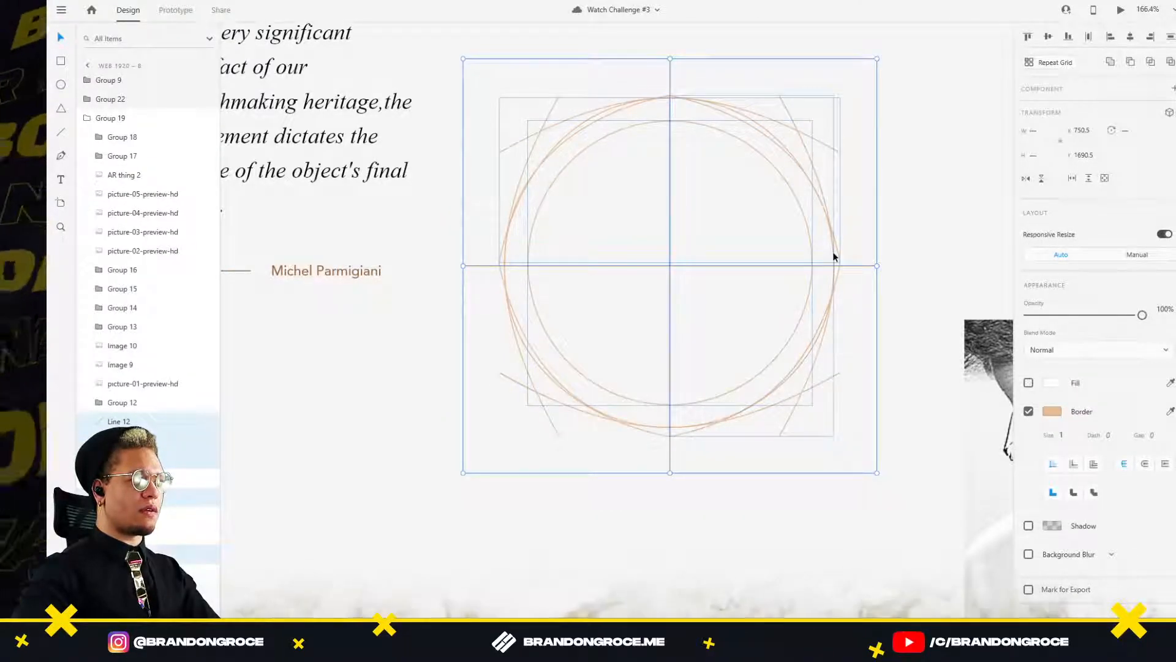
{"action": "left_click", "coordinate": [837, 274], "text": "shift"}
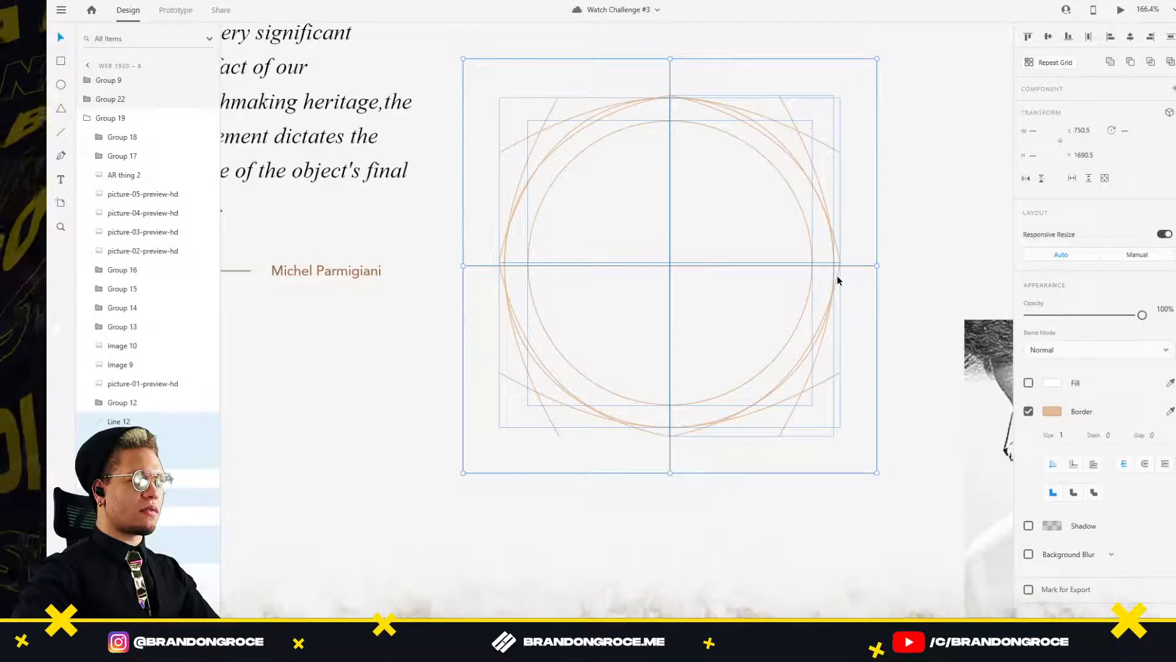
{"action": "left_click", "coordinate": [658, 435], "text": "shift"}
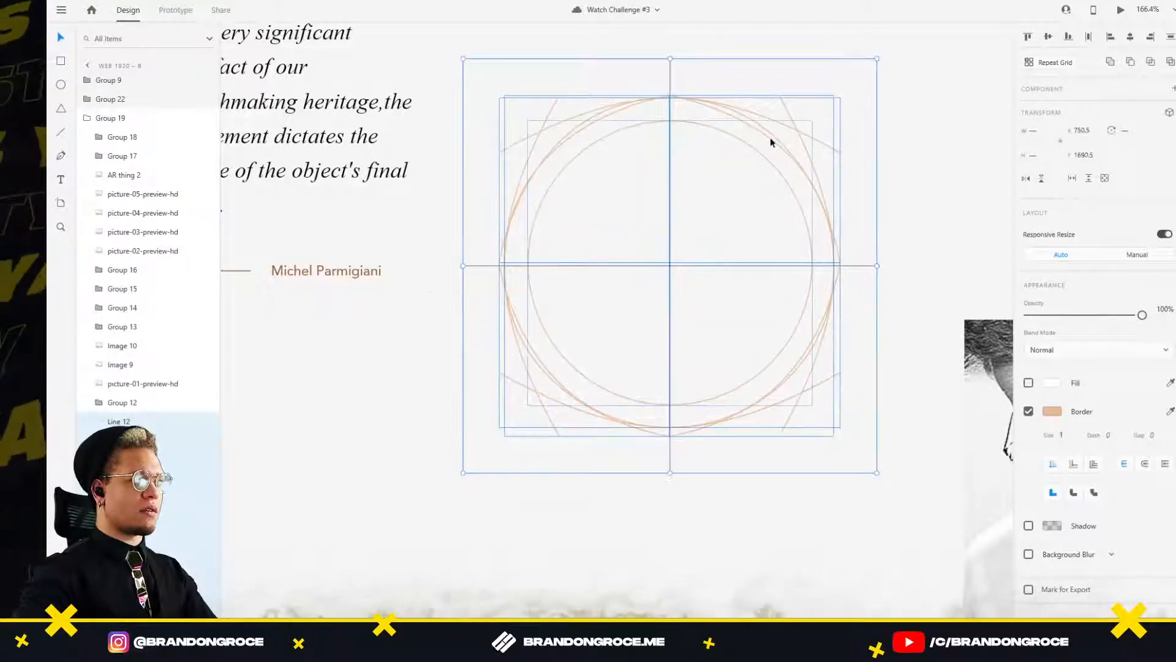
{"action": "key", "text": "ctrl+g"}
Move the Movement heading, specifications, quote, circular line drawing and portrait on Web 1920 – 8 up together to Y 255 and deselect them.
{"action": "scroll", "coordinate": [810, 179], "scroll_direction": "down", "scroll_amount": 5}
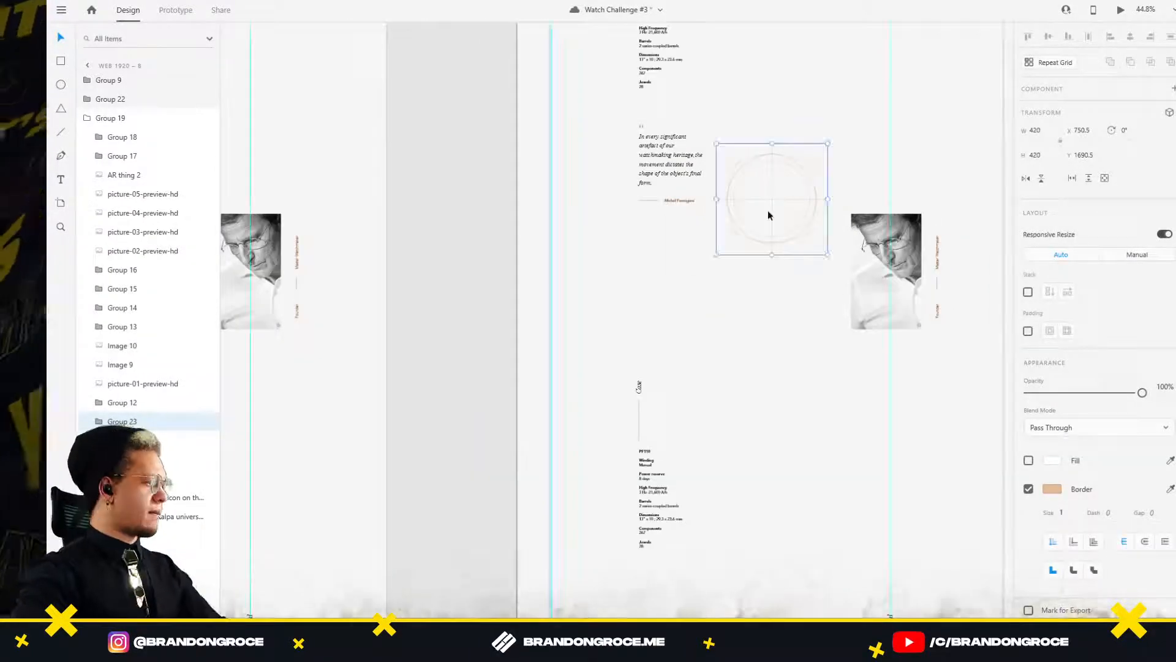
{"action": "left_click_drag", "start_coordinate": [754, 148], "coordinate": [585, 350]}
{"action": "scroll", "coordinate": [667, 210], "scroll_direction": "down", "scroll_amount": 1}
{"action": "left_click", "coordinate": [492, 210]}
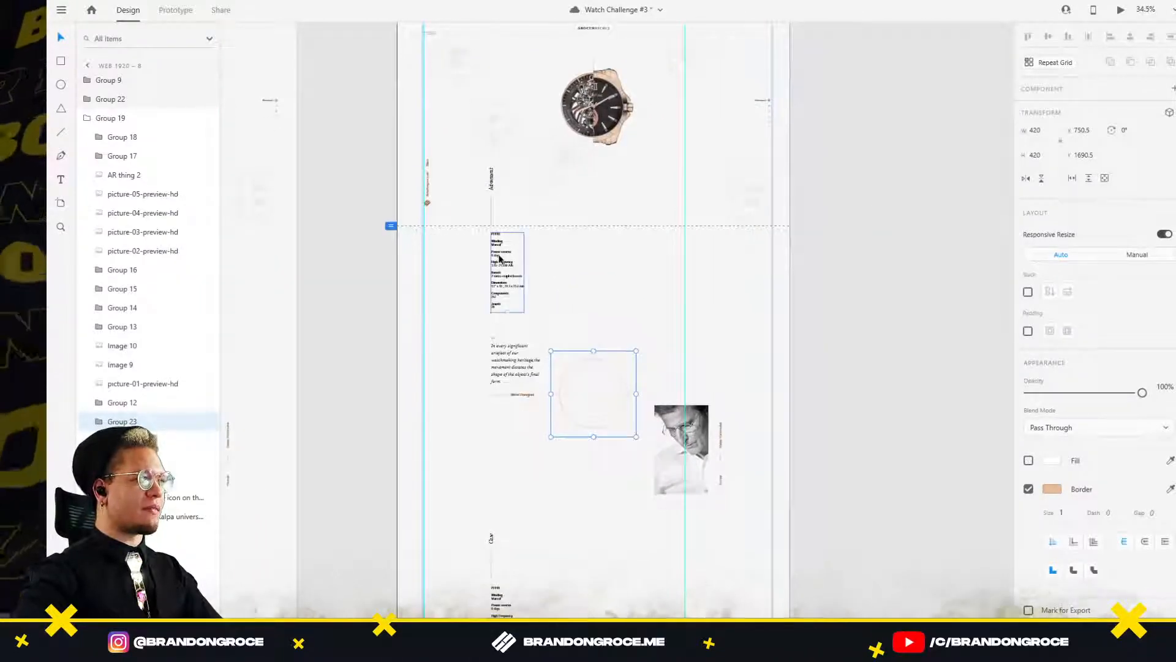
{"action": "left_click", "coordinate": [502, 349]}
{"action": "scroll", "coordinate": [501, 349], "scroll_direction": "up", "scroll_amount": 4}
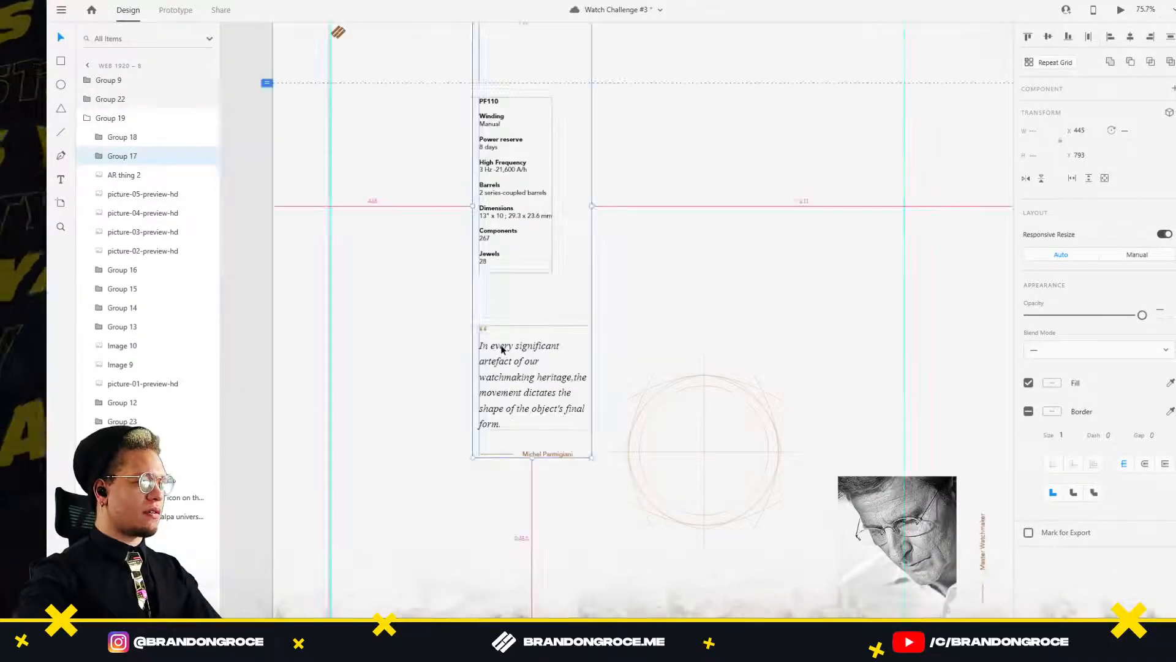
{"action": "scroll", "coordinate": [502, 349], "scroll_direction": "down", "scroll_amount": 4}
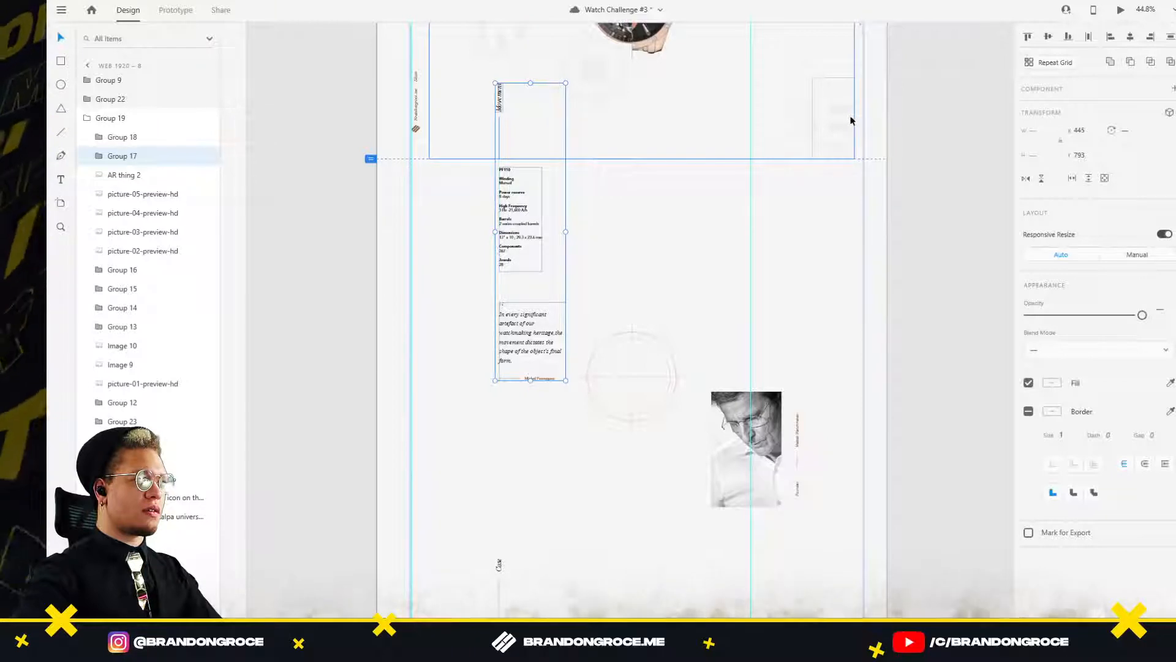
{"action": "left_click", "coordinate": [771, 450], "text": "shift"}
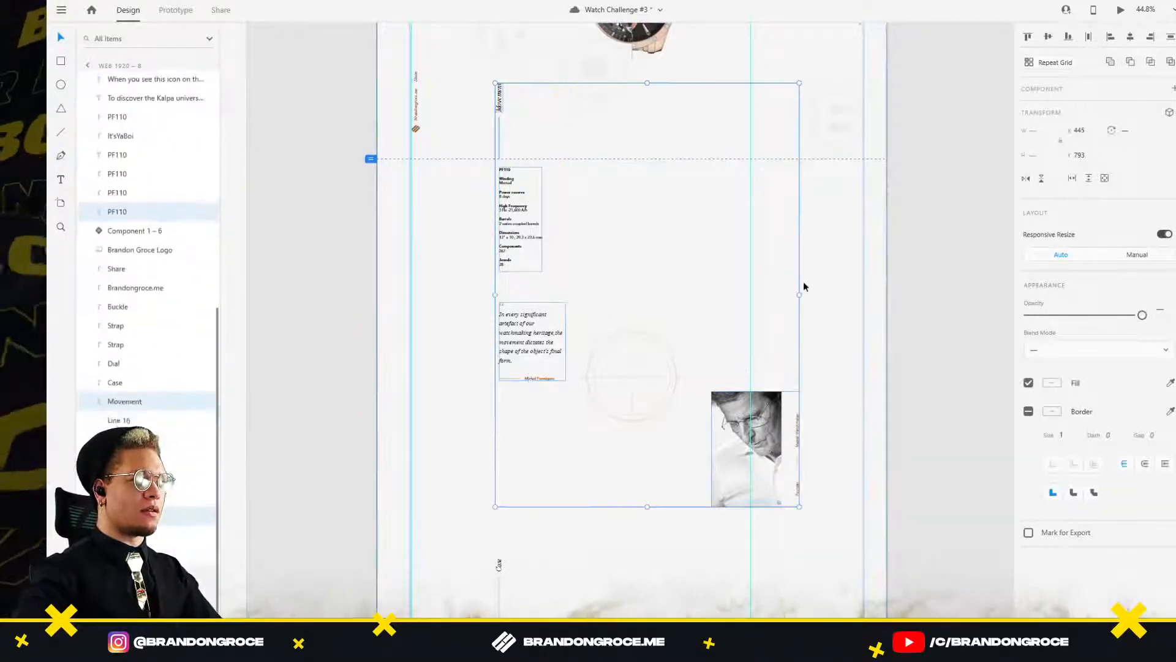
{"action": "left_click_drag", "start_coordinate": [804, 287], "coordinate": [793, 409]}
{"action": "mouse_move", "coordinate": [500, 362]}
{"action": "left_mouse_down"}
{"action": "mouse_move", "coordinate": [496, 338]}
{"action": "mouse_move", "coordinate": [496, 351]}
{"action": "left_mouse_up"}
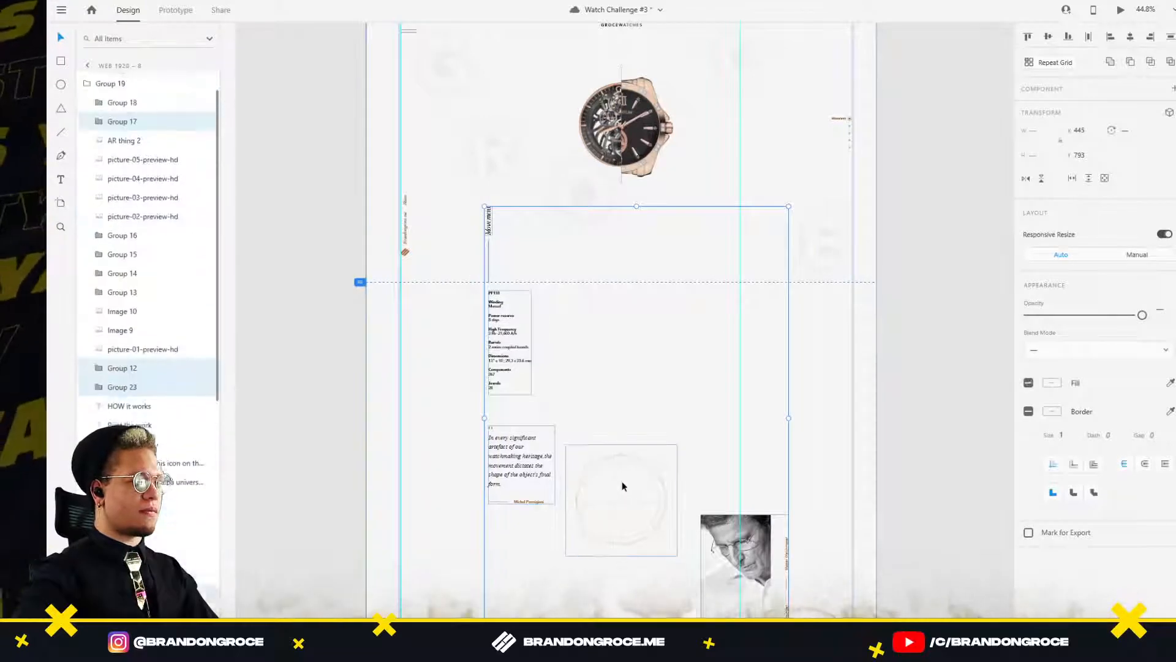
{"action": "left_click_drag", "start_coordinate": [622, 501], "coordinate": [652, 358]}
{"action": "left_click", "coordinate": [925, 339]}
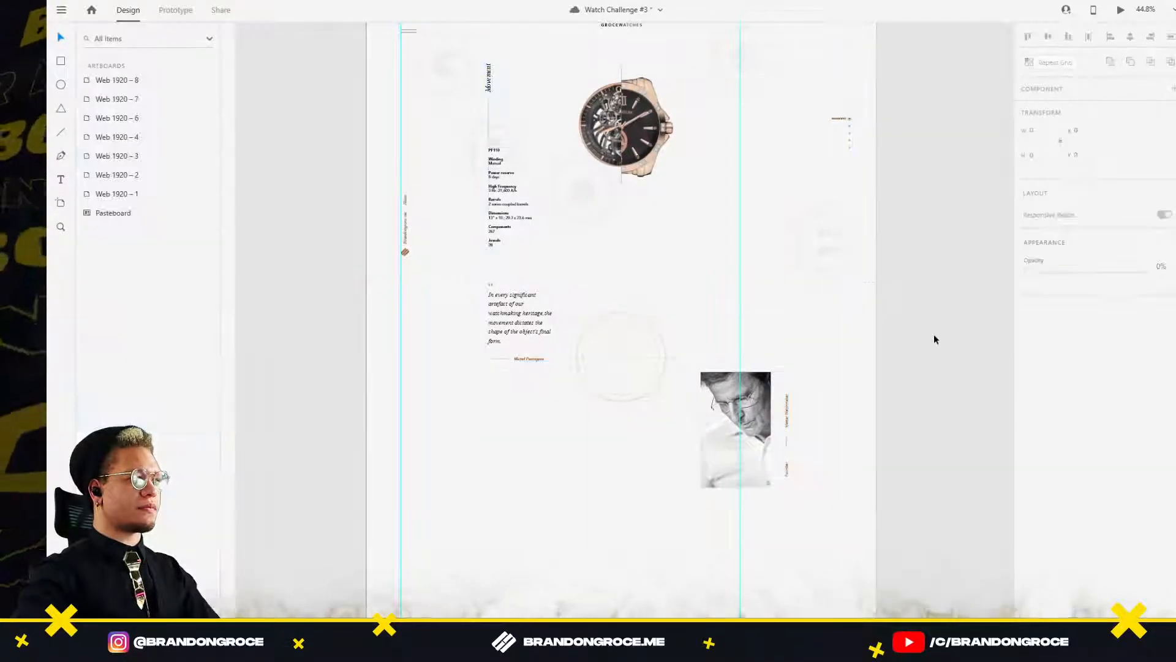
Duplicate artboard Web 1920 – 8 and place the copy directly to its right.
{"action": "scroll", "coordinate": [837, 357], "scroll_direction": "down", "scroll_amount": 5}
{"action": "left_click_drag", "start_coordinate": [752, 362], "coordinate": [597, 353]}
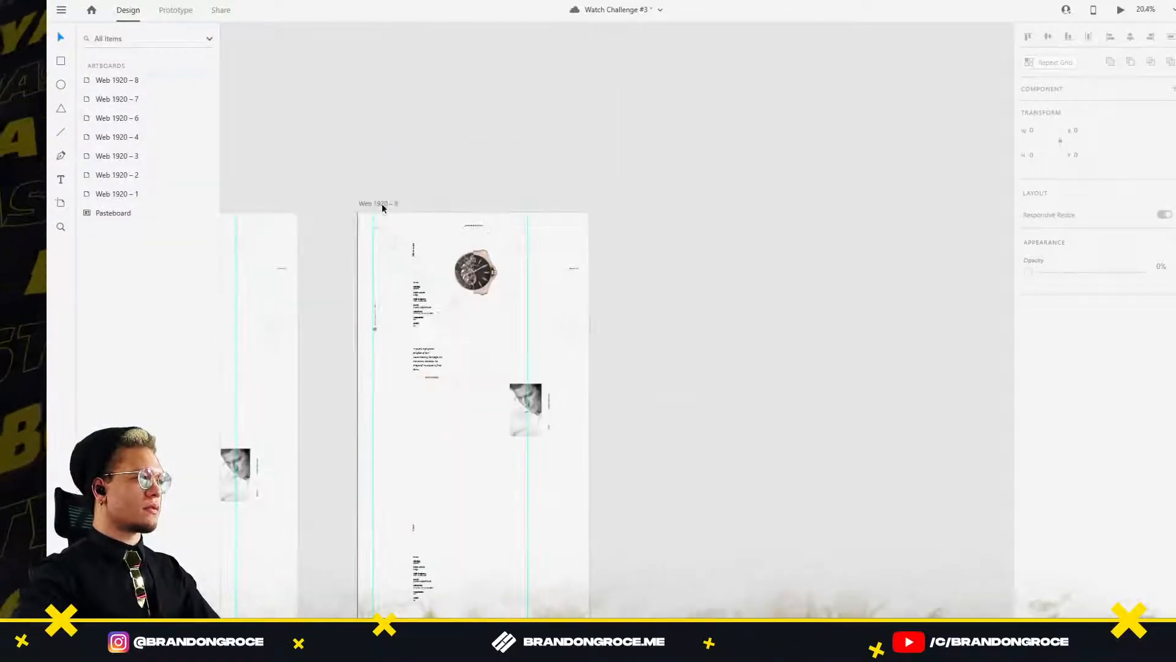
{"action": "left_click_drag", "start_coordinate": [381, 203], "coordinate": [650, 203]}
{"action": "scroll", "coordinate": [764, 178], "scroll_direction": "right", "scroll_amount": 3}
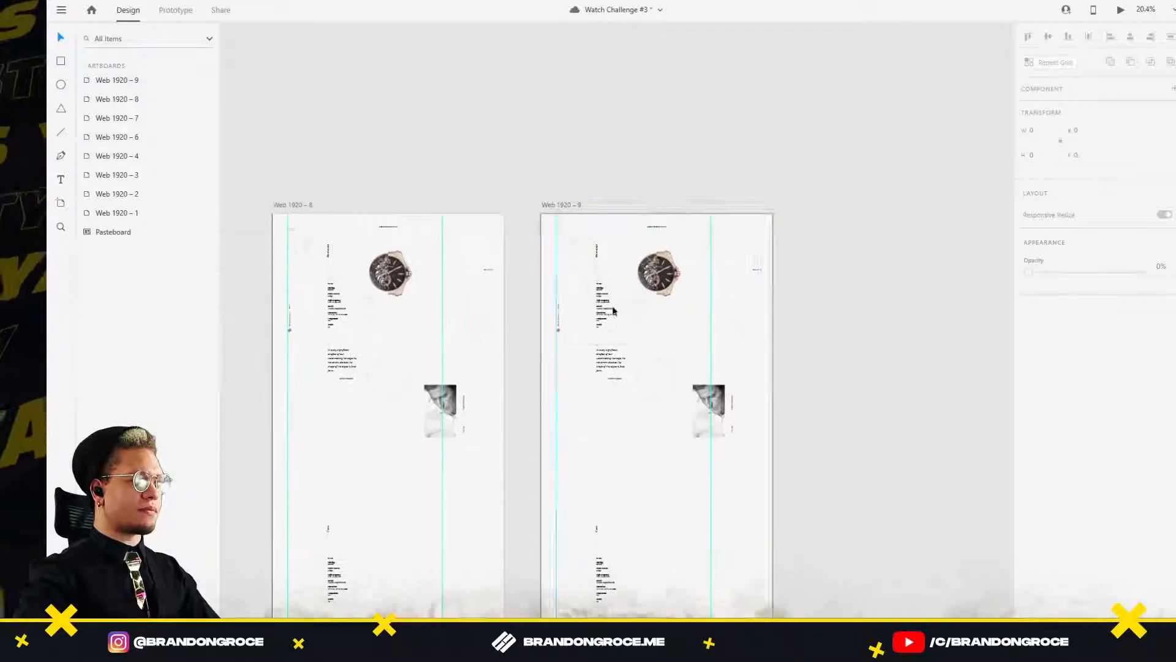
On Web 1920 – 9, move the Movement heading, specifications, quote, circular line drawing and portrait up together to Y -617, with the quote beside the watch.
{"action": "left_click", "coordinate": [626, 308]}
{"action": "double_click", "coordinate": [605, 305]}
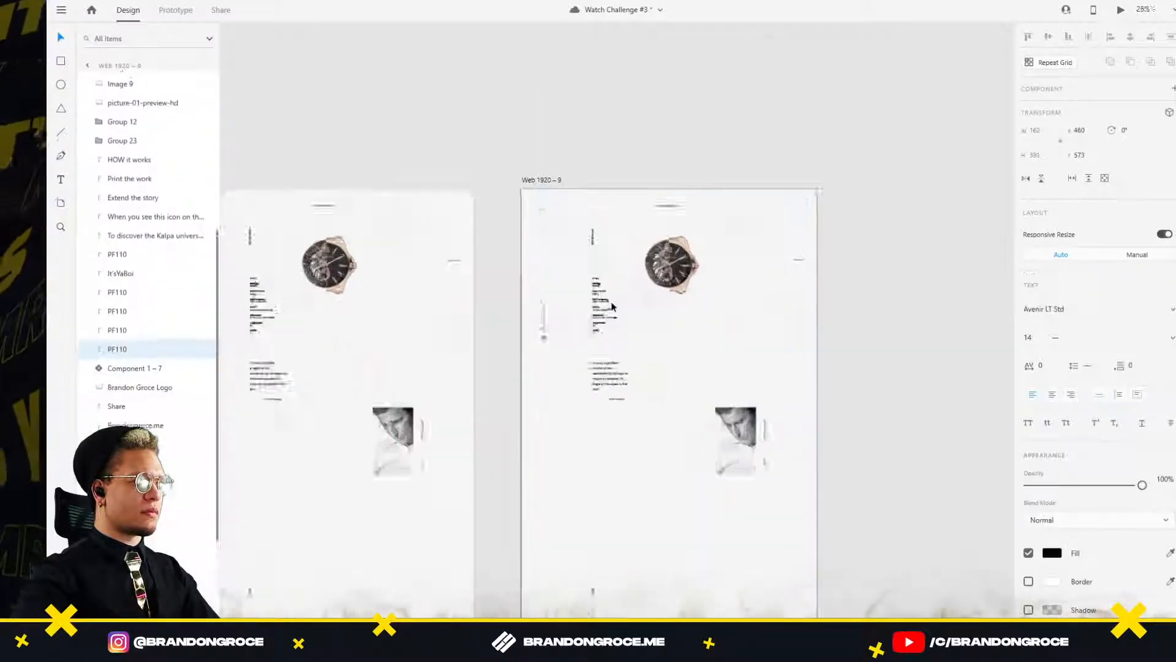
{"action": "scroll", "coordinate": [605, 305], "scroll_direction": "up", "scroll_amount": 4}
{"action": "left_click", "coordinate": [597, 253], "text": "shift"}
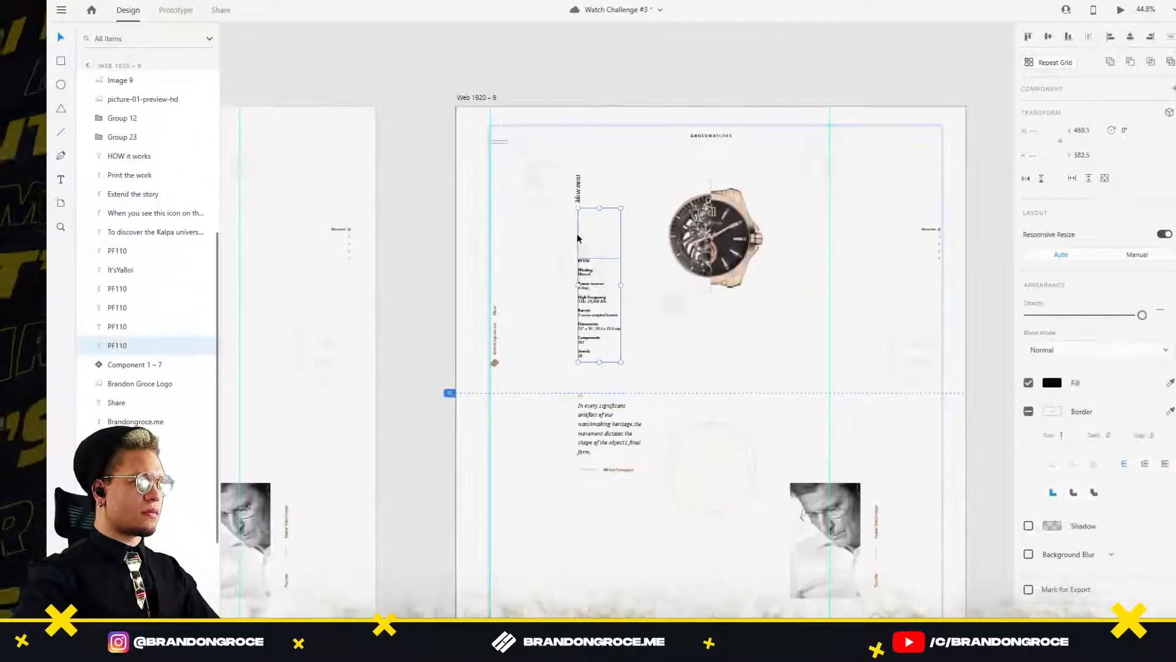
{"action": "left_click", "coordinate": [585, 404], "text": "shift"}
{"action": "left_click", "coordinate": [676, 437], "text": "shift"}
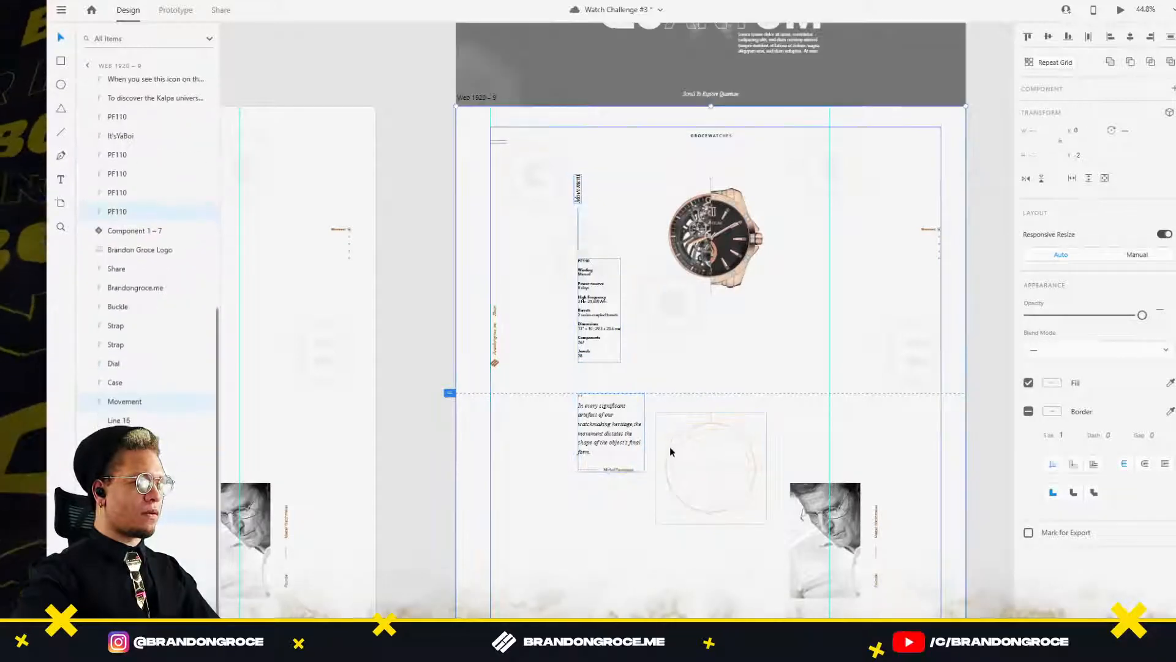
{"action": "left_click", "coordinate": [603, 512], "text": "shift"}
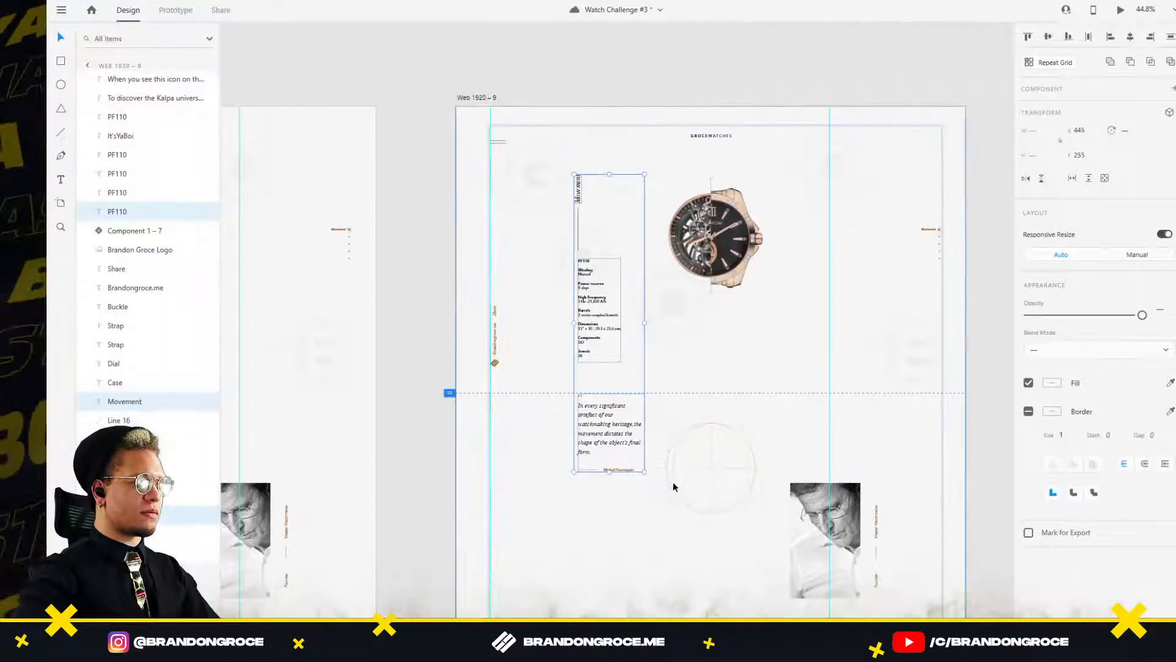
{"action": "left_click", "coordinate": [672, 450], "text": "shift"}
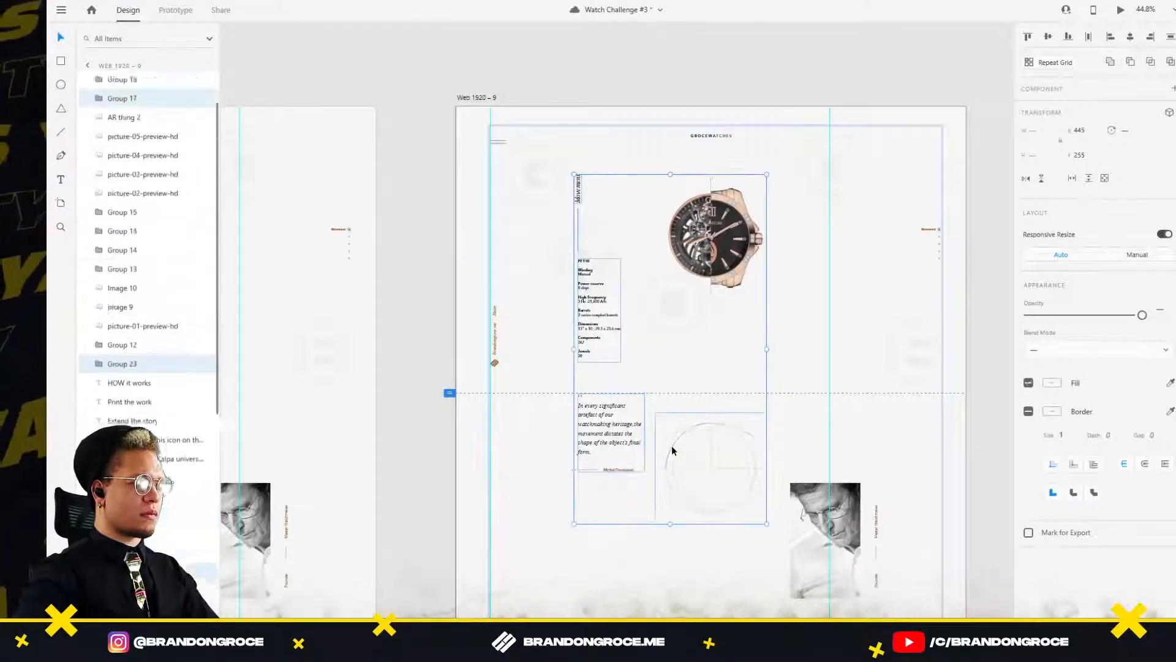
{"action": "left_click", "coordinate": [815, 550], "text": "shift"}
{"action": "left_click_drag", "start_coordinate": [815, 550], "coordinate": [810, 320]}
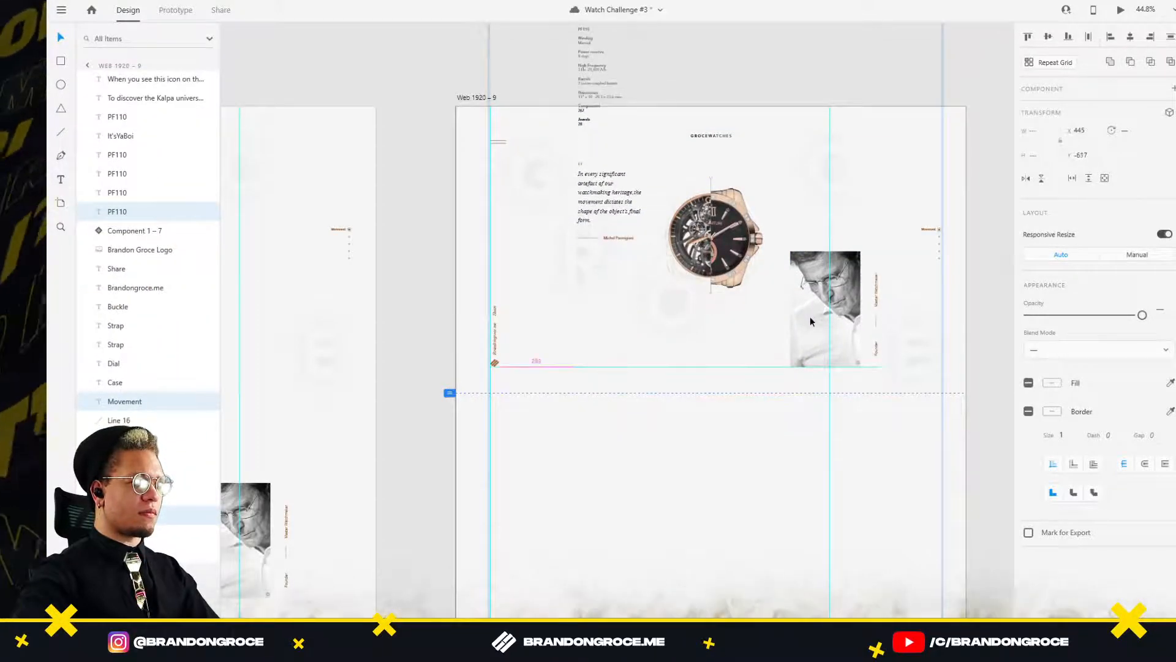
Try to select the circular line drawing behind the watch on Web 1920 – 9.
{"action": "scroll", "coordinate": [758, 223], "scroll_direction": "up", "scroll_amount": 5}
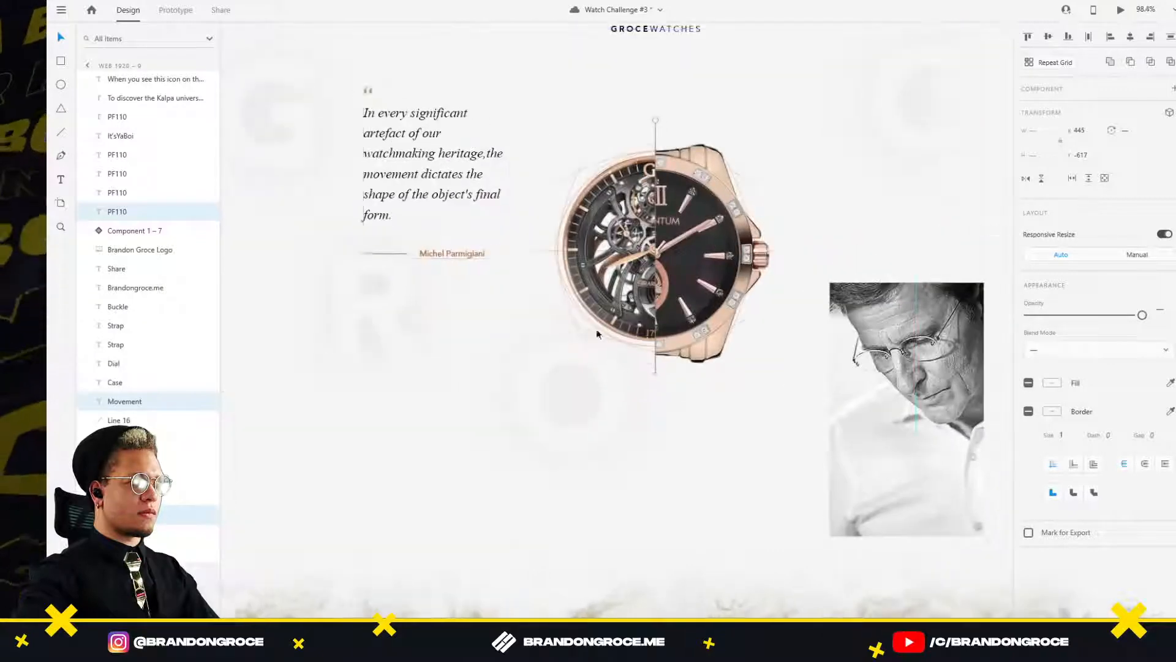
{"action": "left_click", "coordinate": [567, 296]}
{"action": "double_click", "coordinate": [564, 295]}
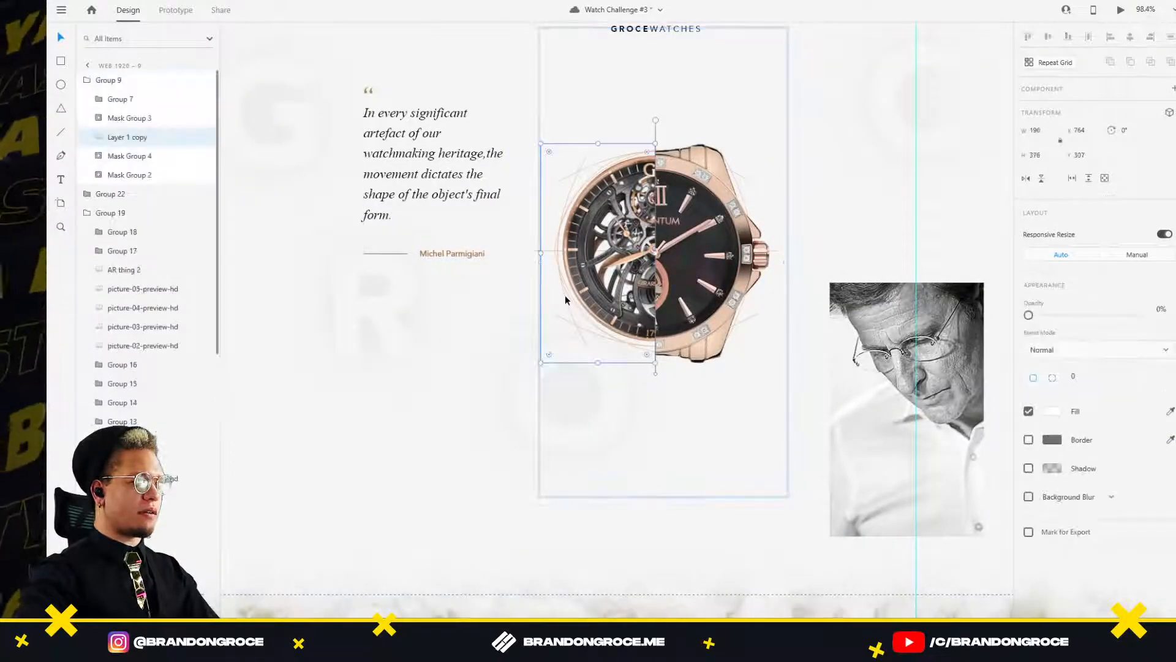
{"action": "left_click", "coordinate": [579, 388]}
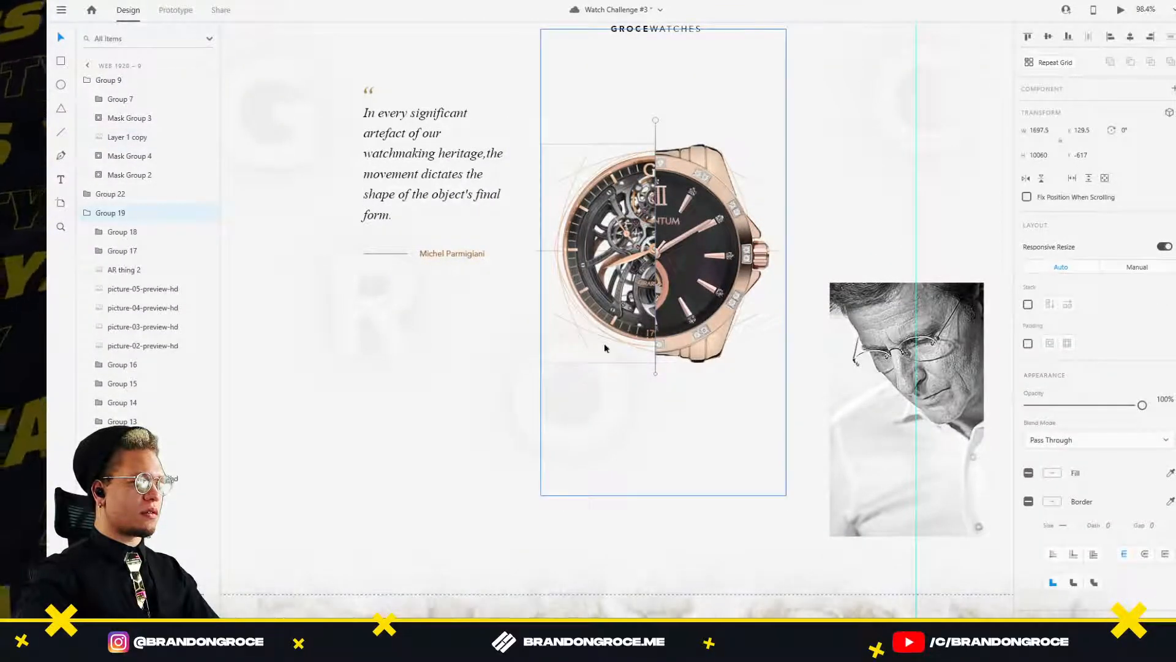
{"action": "double_click", "coordinate": [630, 348]}
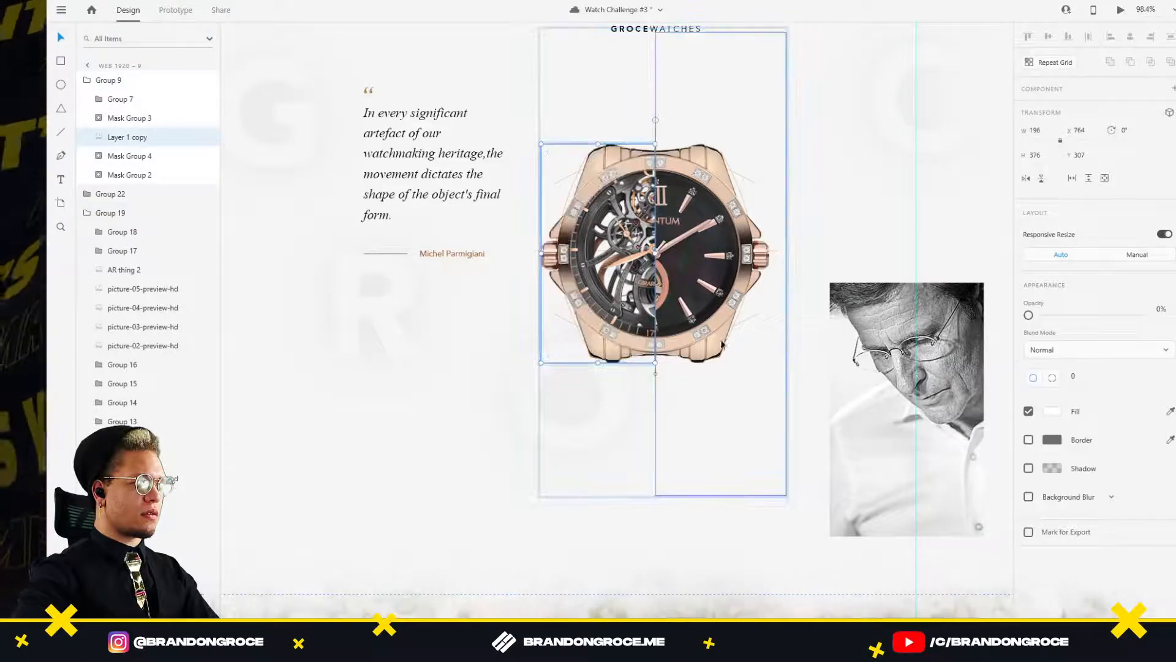
{"action": "double_click", "coordinate": [752, 317]}
{"action": "left_click", "coordinate": [799, 305]}
{"action": "left_click", "coordinate": [809, 303]}
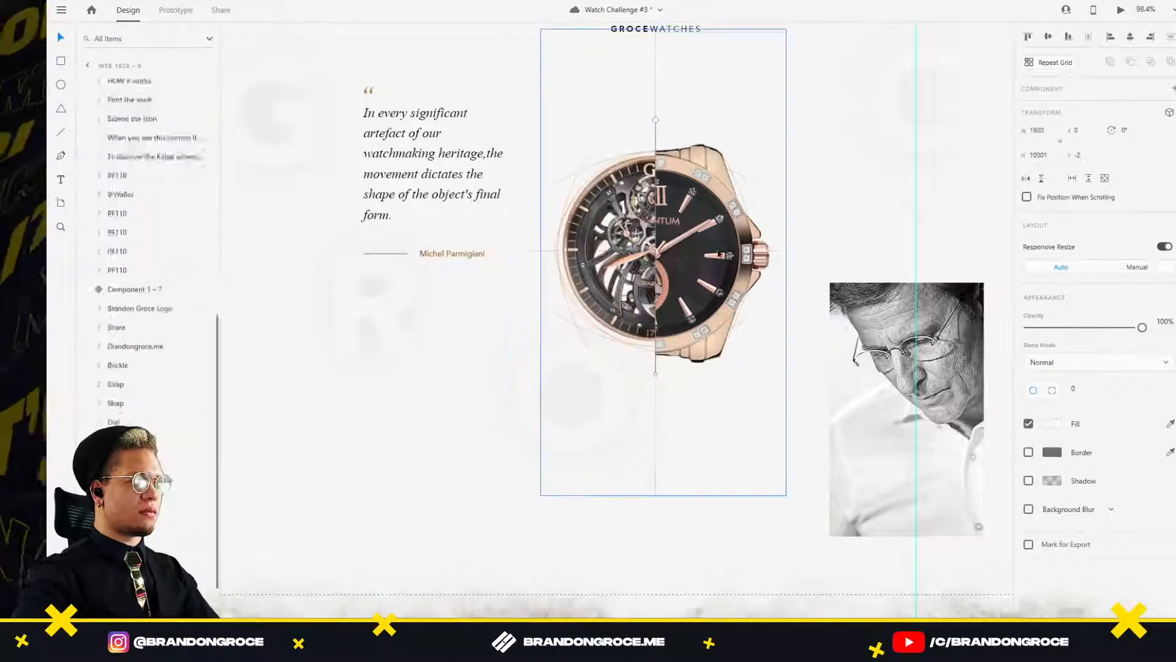
Move the watch group straight up to Y -289, clear of the circular line drawing.
{"action": "left_click_drag", "start_coordinate": [689, 264], "coordinate": [690, 177]}
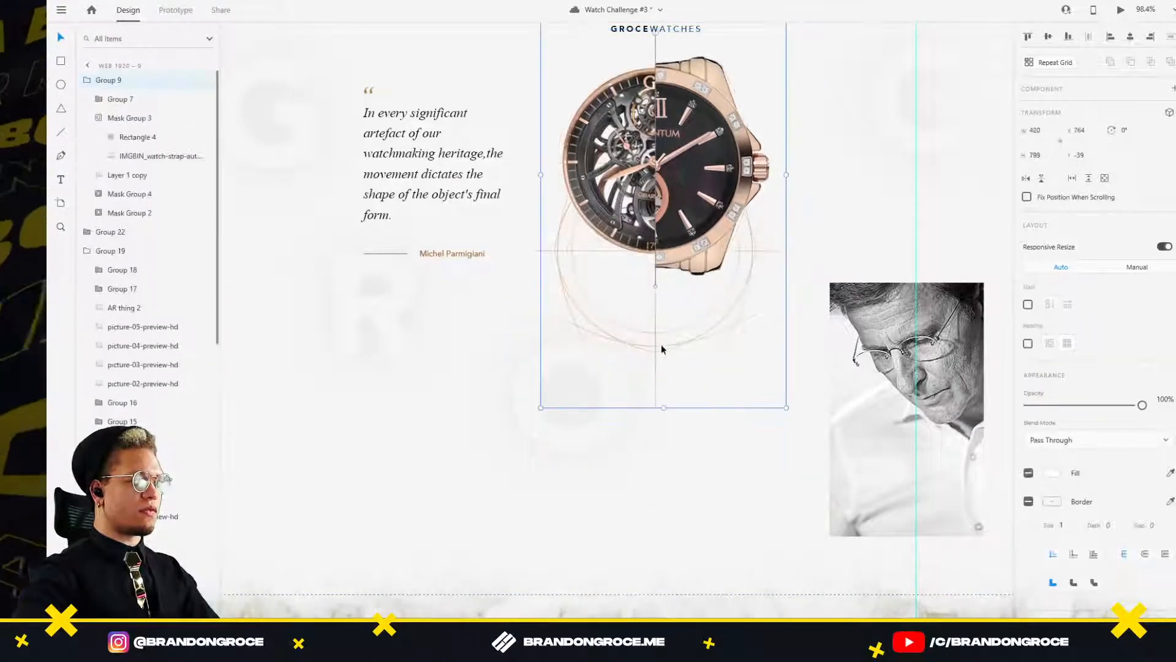
{"action": "double_click", "coordinate": [654, 342]}
{"action": "double_click", "coordinate": [640, 348]}
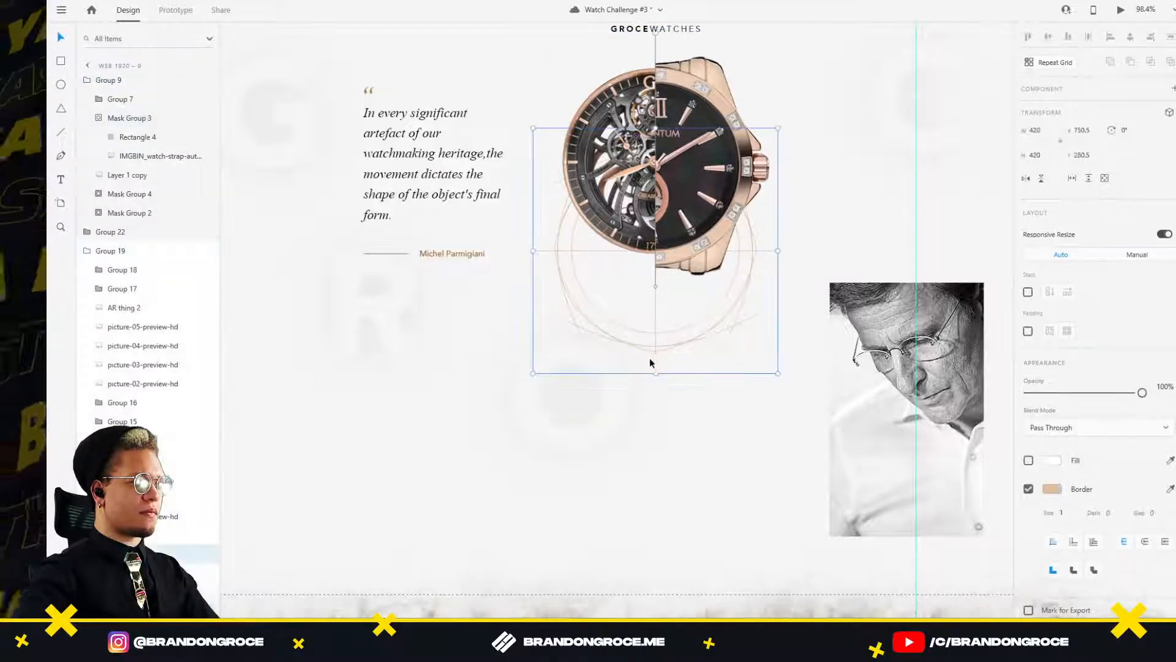
{"action": "left_click", "coordinate": [652, 355]}
{"action": "left_click", "coordinate": [703, 267]}
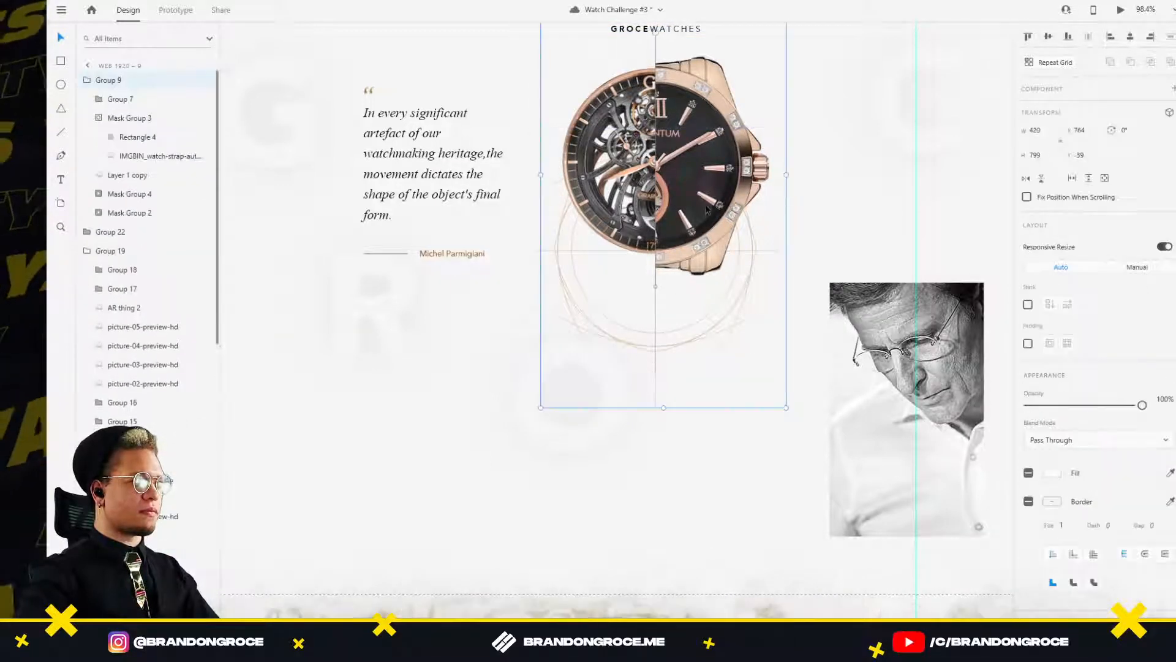
{"action": "left_click_drag", "start_coordinate": [702, 268], "coordinate": [703, 122]}
Try shifting the circular line drawing and lowering the watch over it, and undo both moves.
{"action": "left_click", "coordinate": [656, 321]}
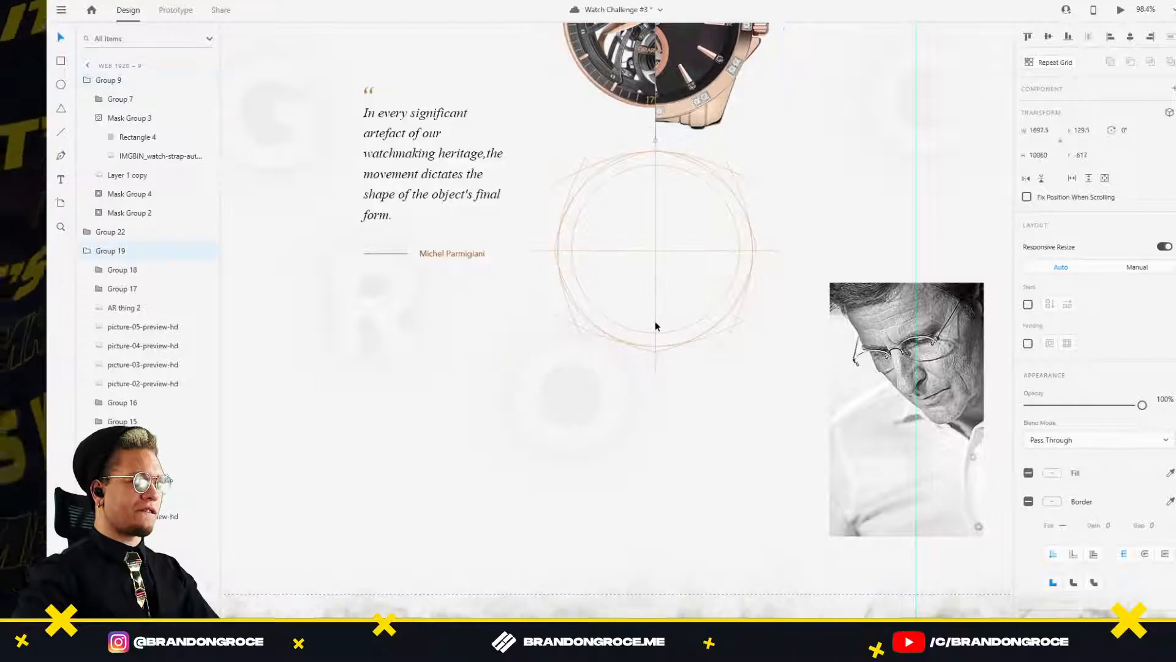
{"action": "left_click", "coordinate": [653, 327]}
{"action": "double_click", "coordinate": [657, 345]}
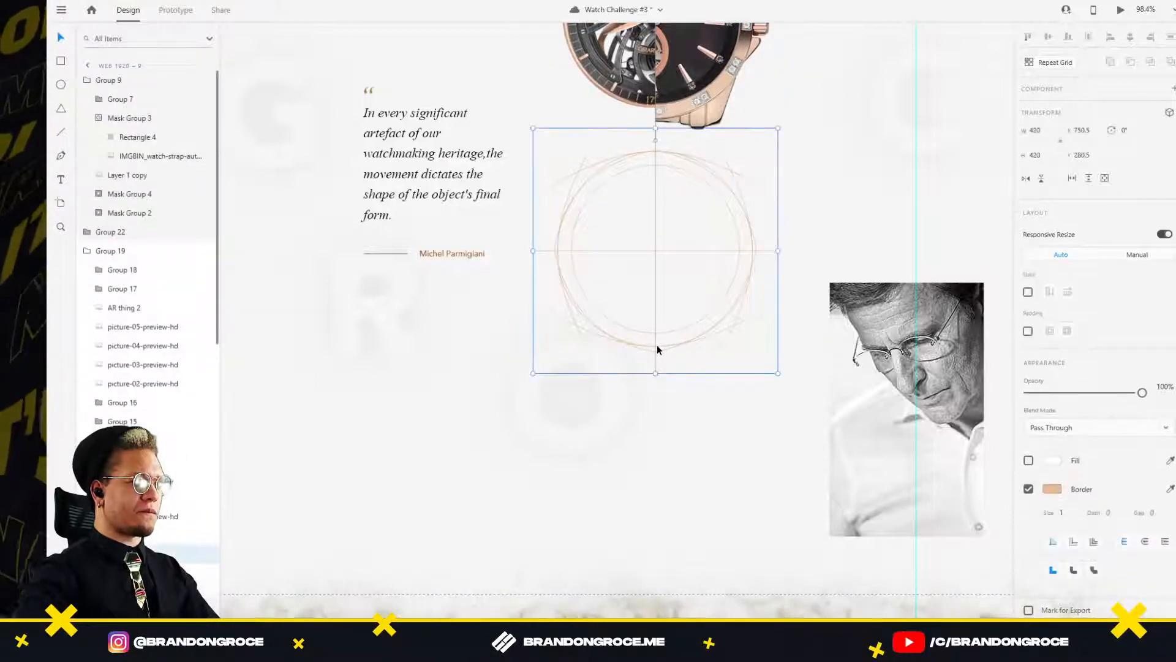
{"action": "left_click_drag", "start_coordinate": [658, 346], "coordinate": [643, 340]}
{"action": "key", "text": "ctrl+z"}
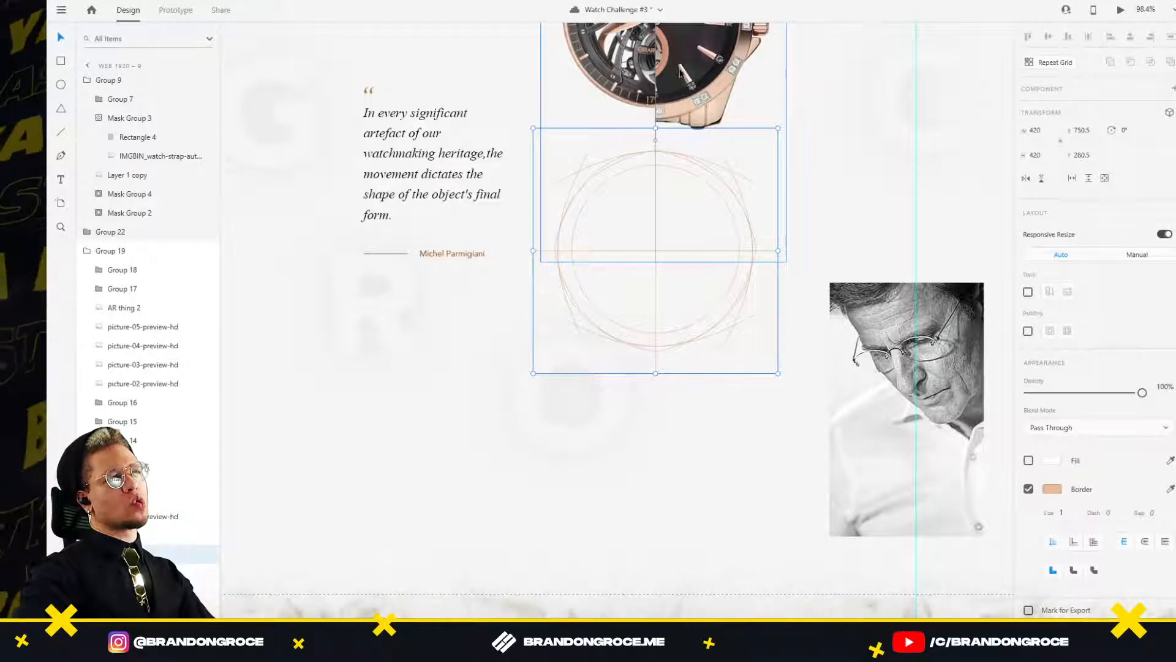
{"action": "left_click_drag", "start_coordinate": [680, 71], "coordinate": [682, 307]}
{"action": "key", "text": "ctrl+z"}
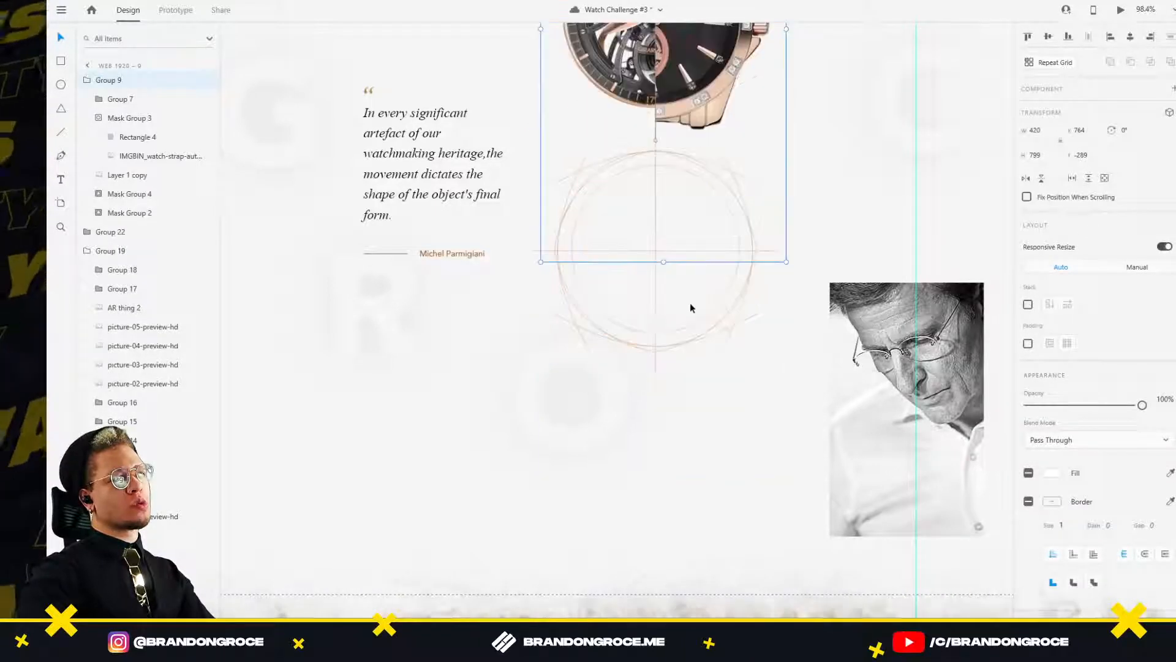
Bring the circular line drawing to the front of Group 19, try lowering the watch over it to Y 111, and undo that move.
{"action": "left_click", "coordinate": [631, 345]}
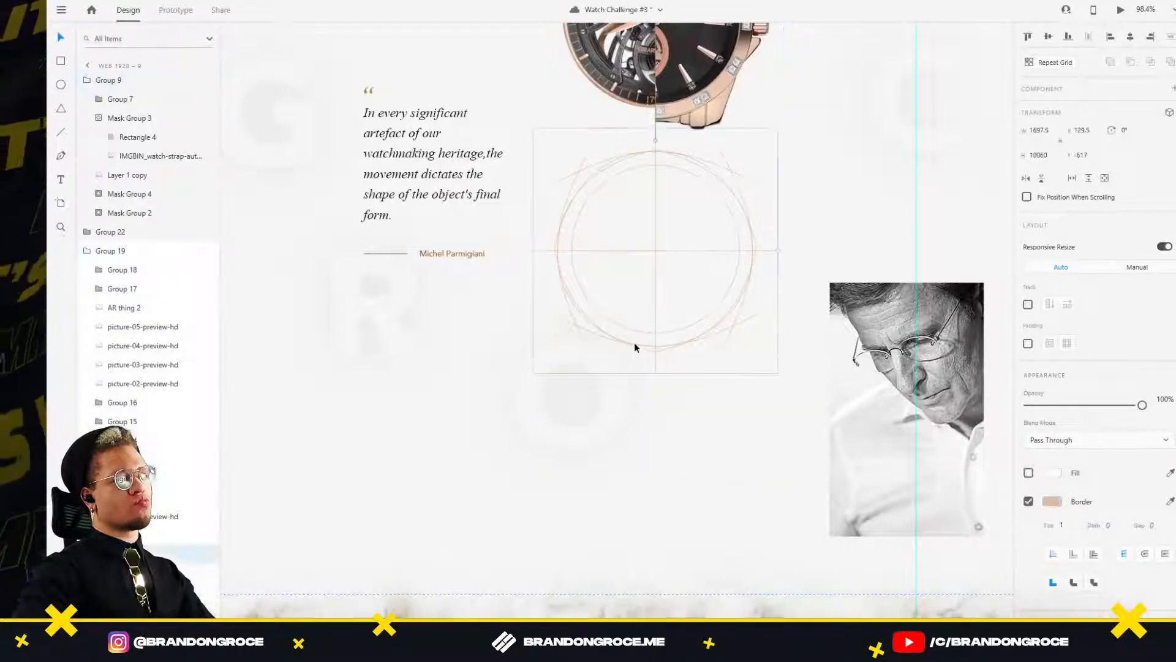
{"action": "double_click", "coordinate": [635, 344]}
{"action": "key", "text": "ctrl+shift+]"}
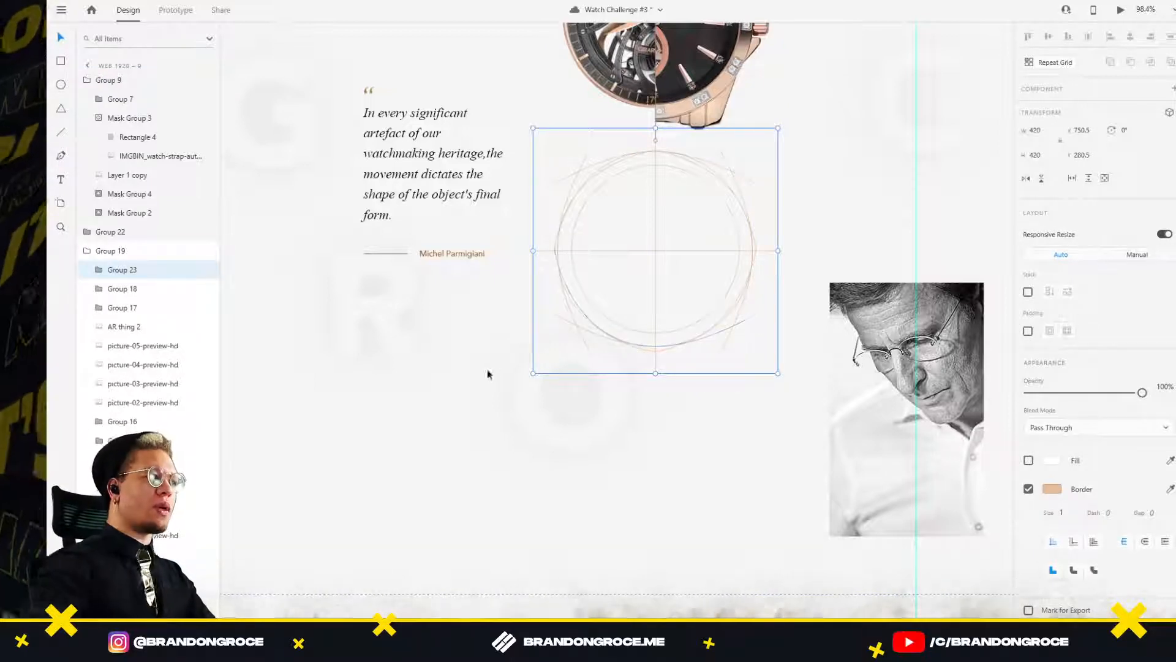
{"action": "left_click_drag", "start_coordinate": [707, 91], "coordinate": [704, 313]}
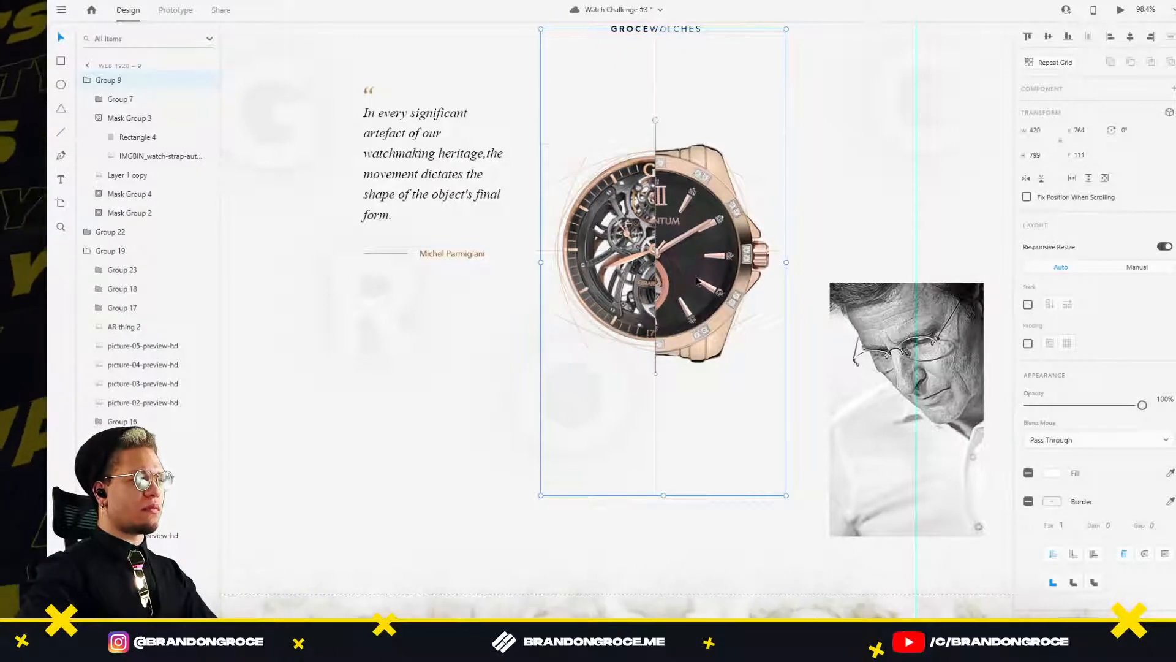
{"action": "key", "text": "ctrl+z"}
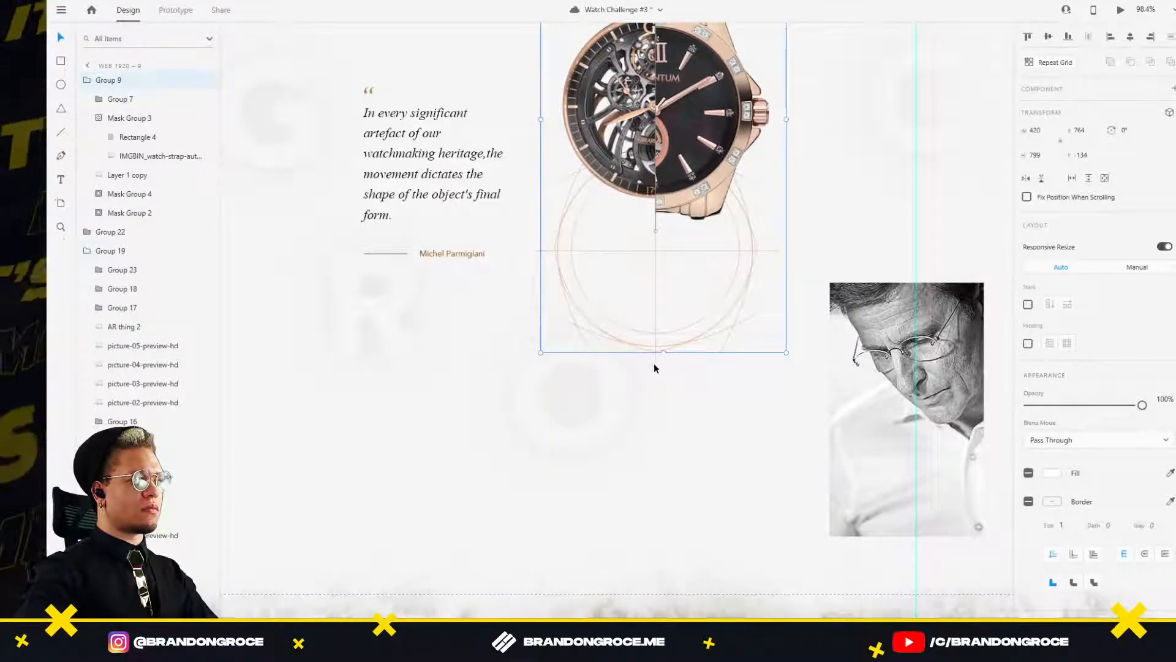
Take the circular line drawing group out of Group 19 and place it first in the layer order, above the watch's Group 9.
{"action": "left_click", "coordinate": [654, 365]}
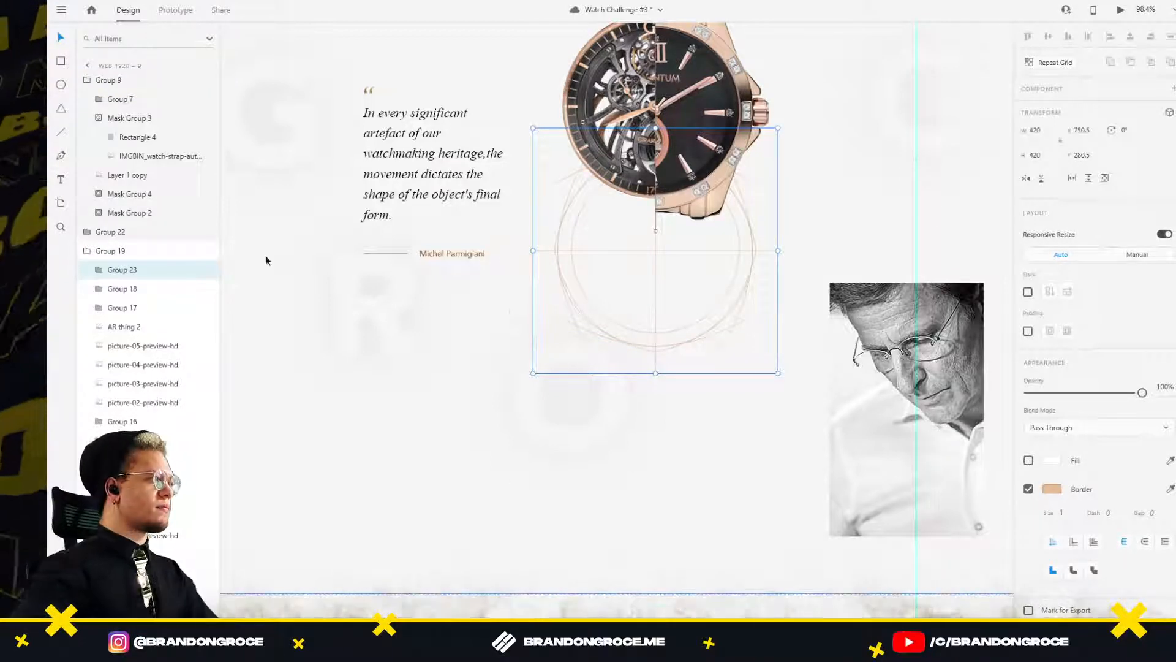
{"action": "left_click_drag", "start_coordinate": [116, 272], "coordinate": [158, 78]}
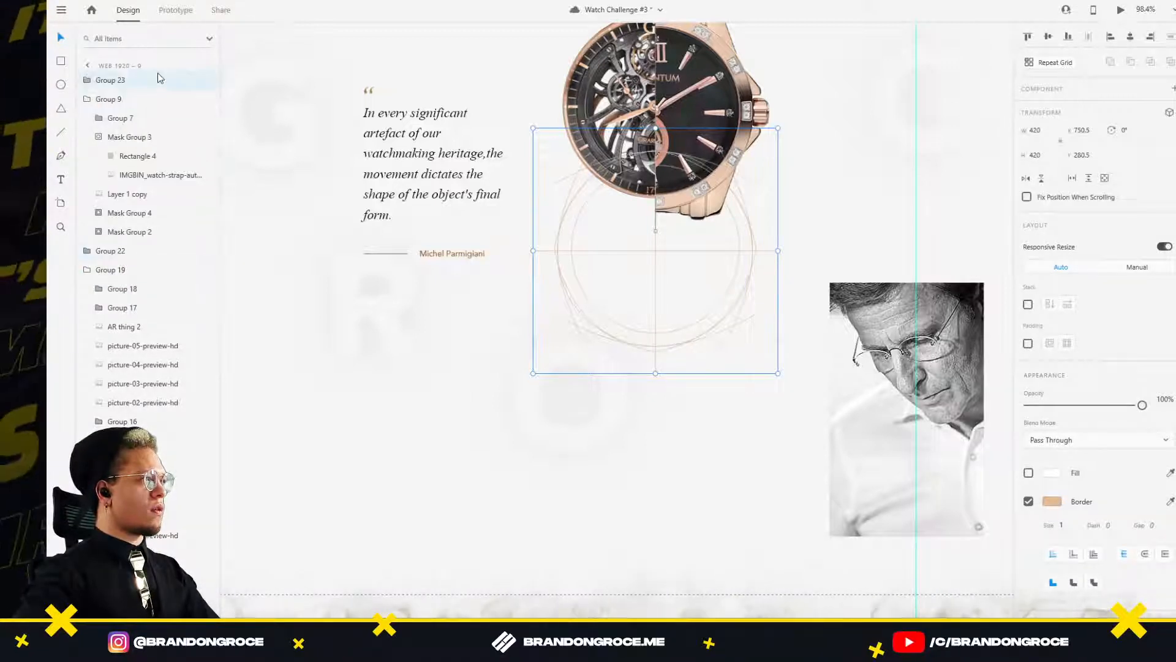
{"action": "scroll", "coordinate": [788, 212], "scroll_direction": "down", "scroll_amount": 5}
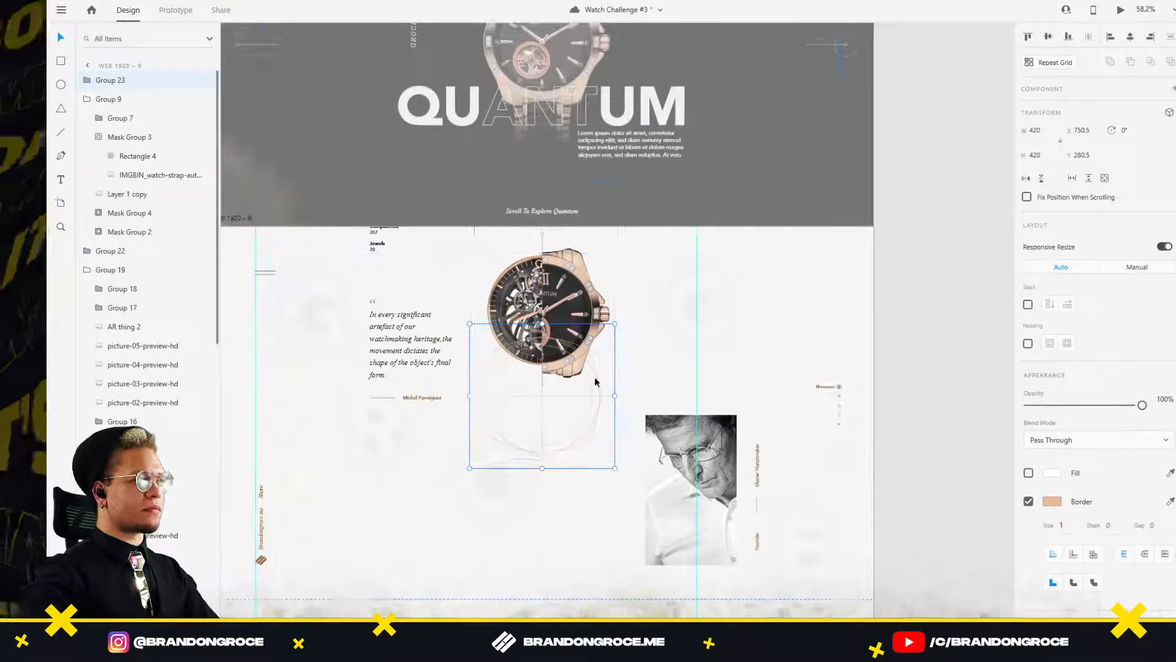
{"action": "scroll", "coordinate": [589, 386], "scroll_direction": "down", "scroll_amount": 5}
{"action": "scroll", "coordinate": [589, 386], "scroll_direction": "left", "scroll_amount": 6}
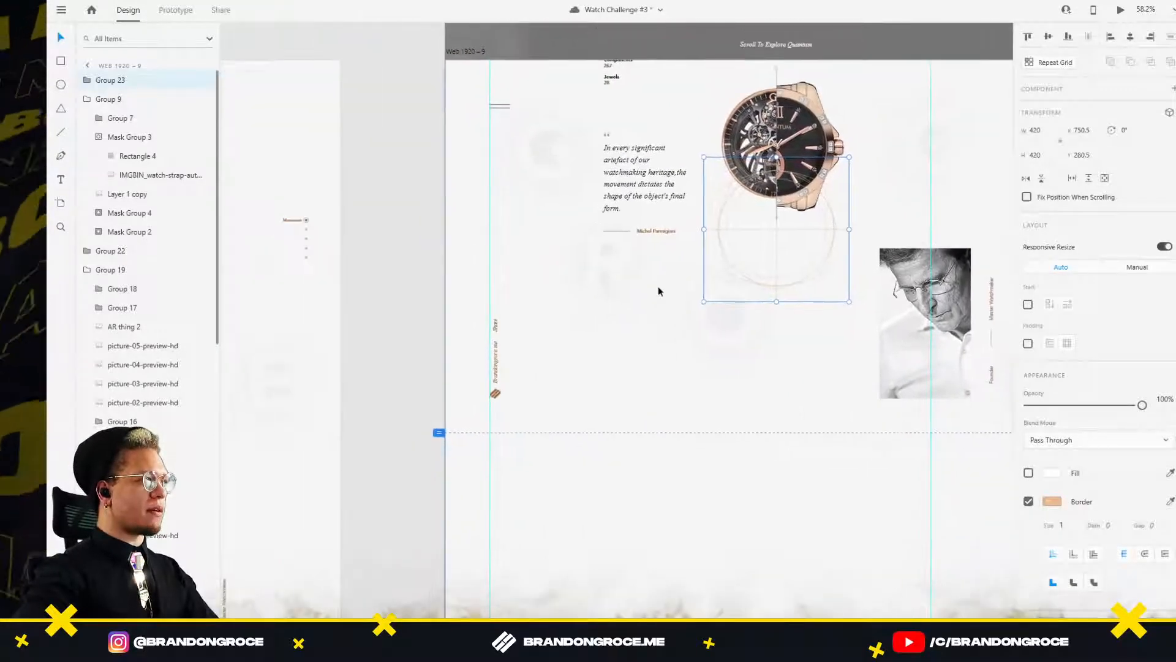
On Web 1920 – 8, cut the circular line drawing and paste it back at X 750.5, Y 280.5, behind the watch.
{"action": "left_click_drag", "start_coordinate": [509, 416], "coordinate": [710, 356]}
{"action": "scroll", "coordinate": [546, 377], "scroll_direction": "down", "scroll_amount": 2}
{"action": "left_click_drag", "start_coordinate": [601, 350], "coordinate": [816, 265]}
{"action": "left_click", "coordinate": [542, 318]}
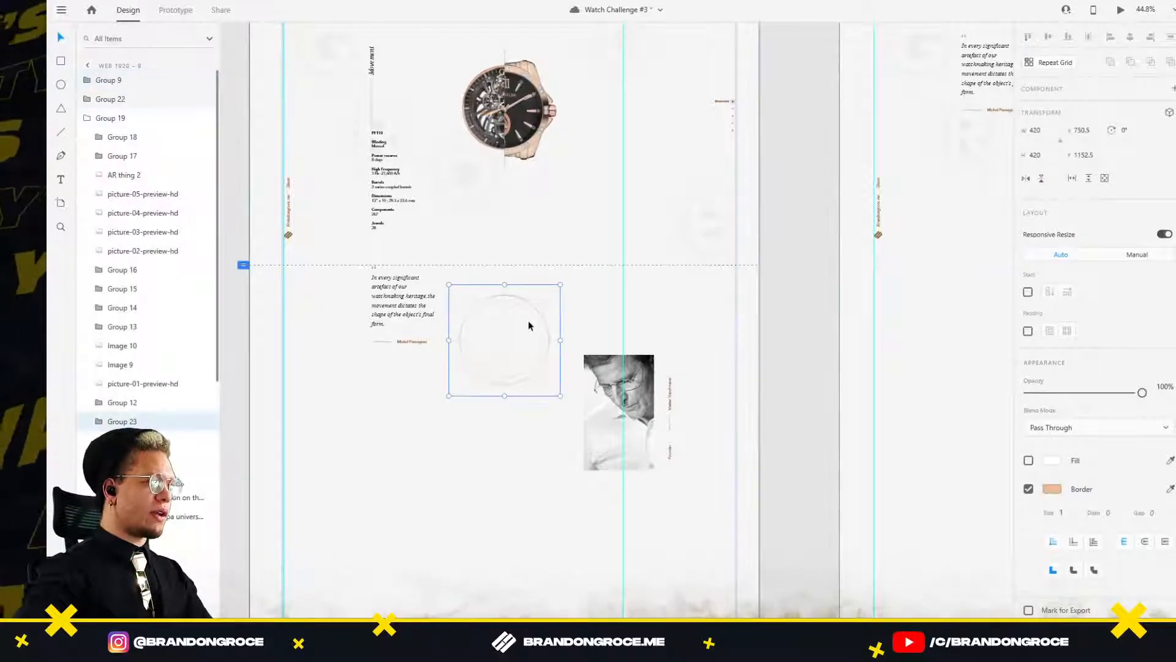
{"action": "key", "text": "ctrl+x"}
{"action": "key", "text": "ctrl+v"}
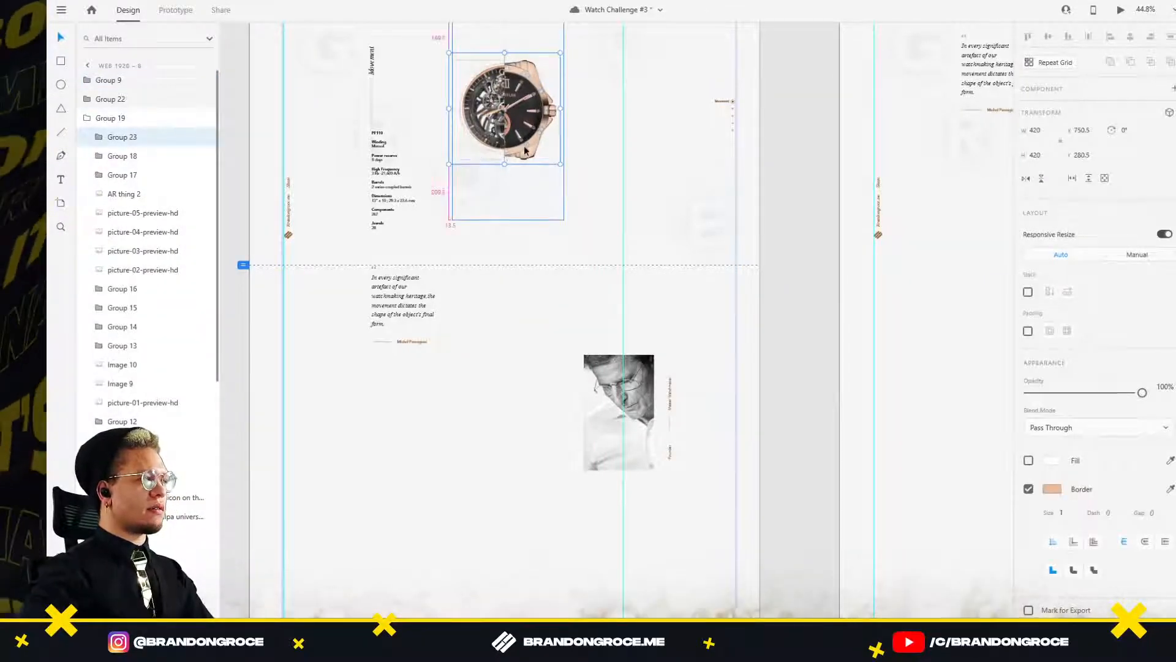
On Web 1920 – 9, try shifting the watch's right half, undo that move, and delete the whole watch group.
{"action": "scroll", "coordinate": [662, 178], "scroll_direction": "down", "scroll_amount": 3}
{"action": "left_click_drag", "start_coordinate": [662, 179], "coordinate": [612, 204]}
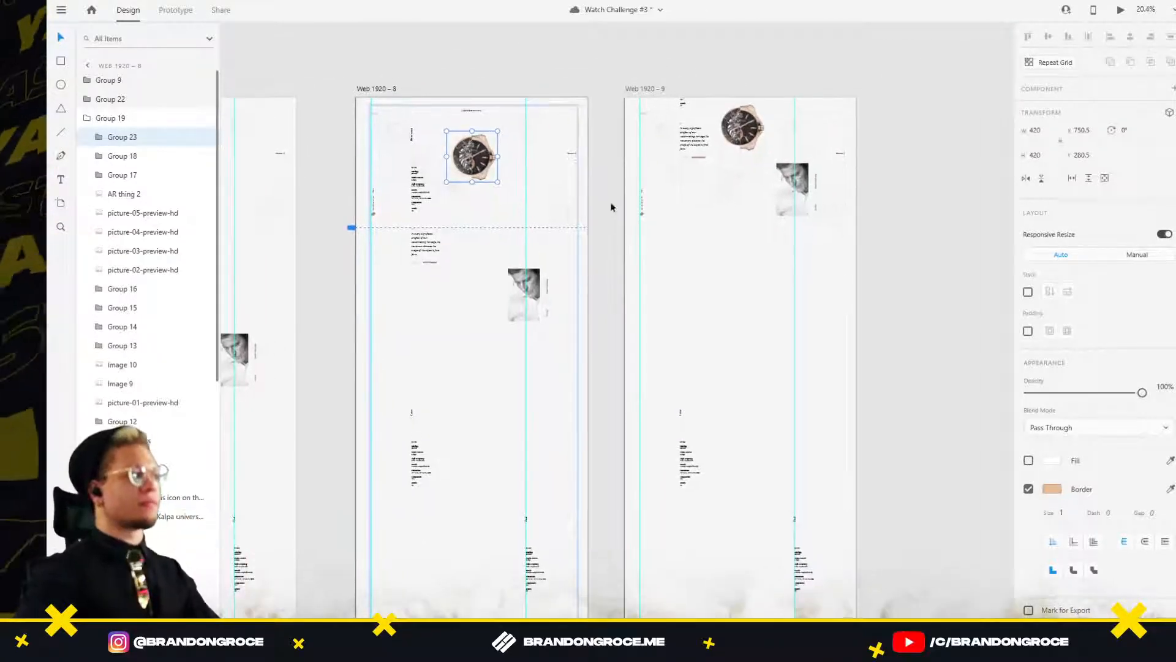
{"action": "scroll", "coordinate": [814, 113], "scroll_direction": "up", "scroll_amount": 5}
{"action": "left_click", "coordinate": [641, 112]}
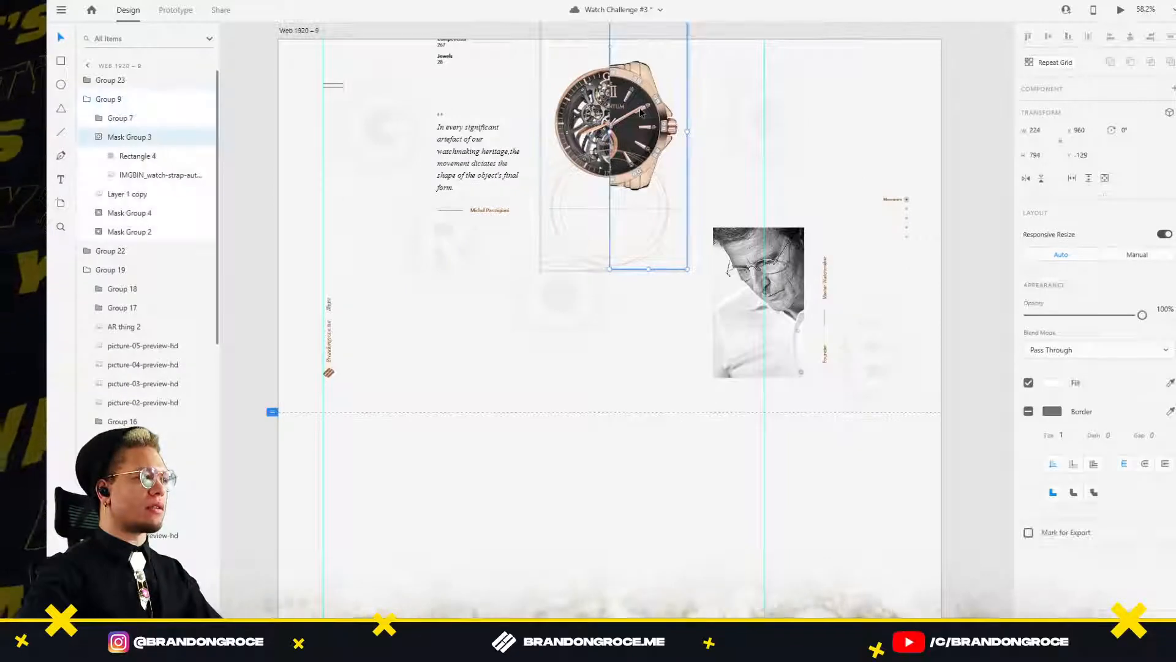
{"action": "left_click_drag", "start_coordinate": [637, 130], "coordinate": [590, 128]}
{"action": "key", "text": "ctrl+z"}
{"action": "left_click", "coordinate": [794, 94]}
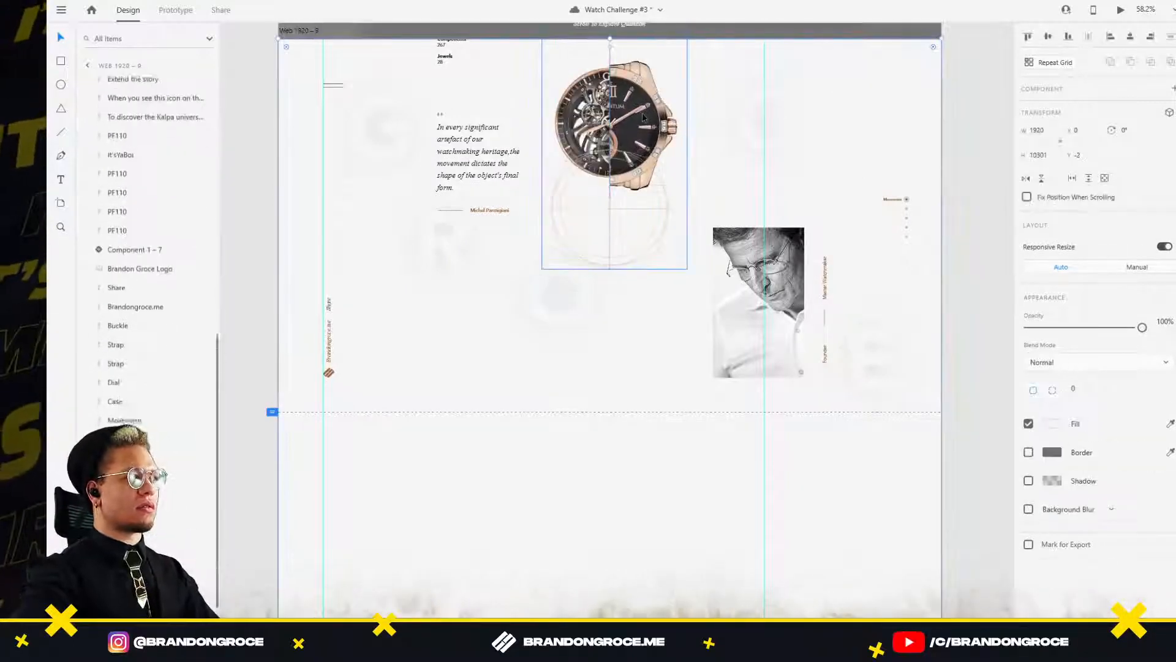
{"action": "left_click", "coordinate": [643, 115]}
{"action": "key", "text": "Delete"}
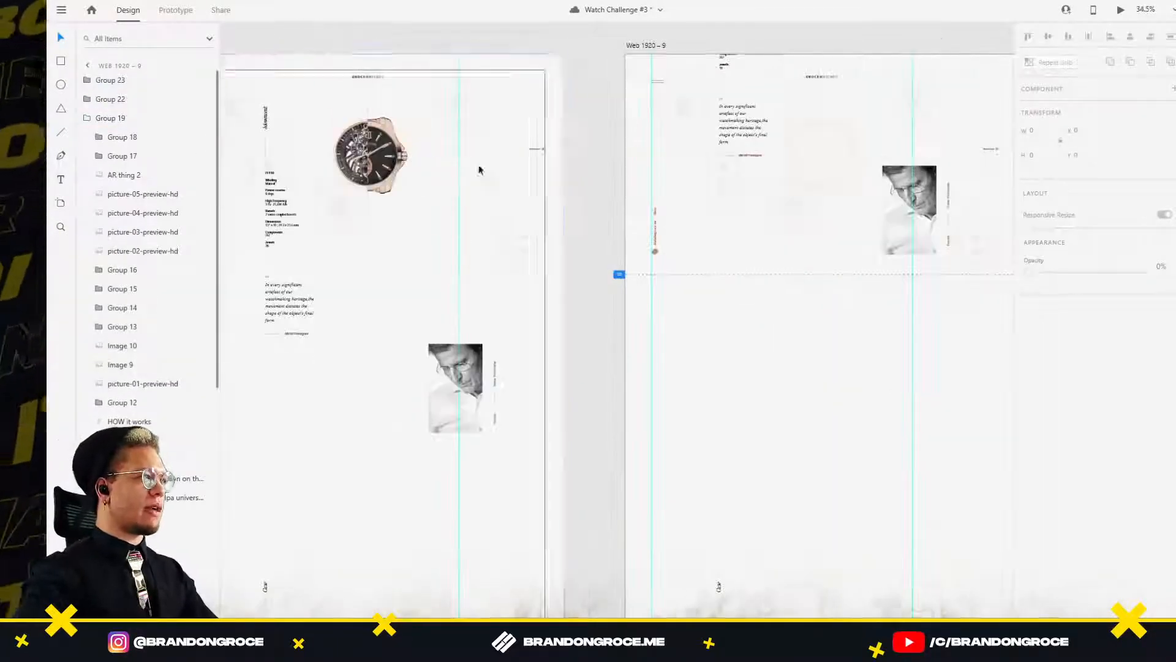
Copy the watch group from Web 1920 – 8 onto Web 1920 – 9 at X 764, Y 111, and save the document.
{"action": "left_click", "coordinate": [824, 125]}
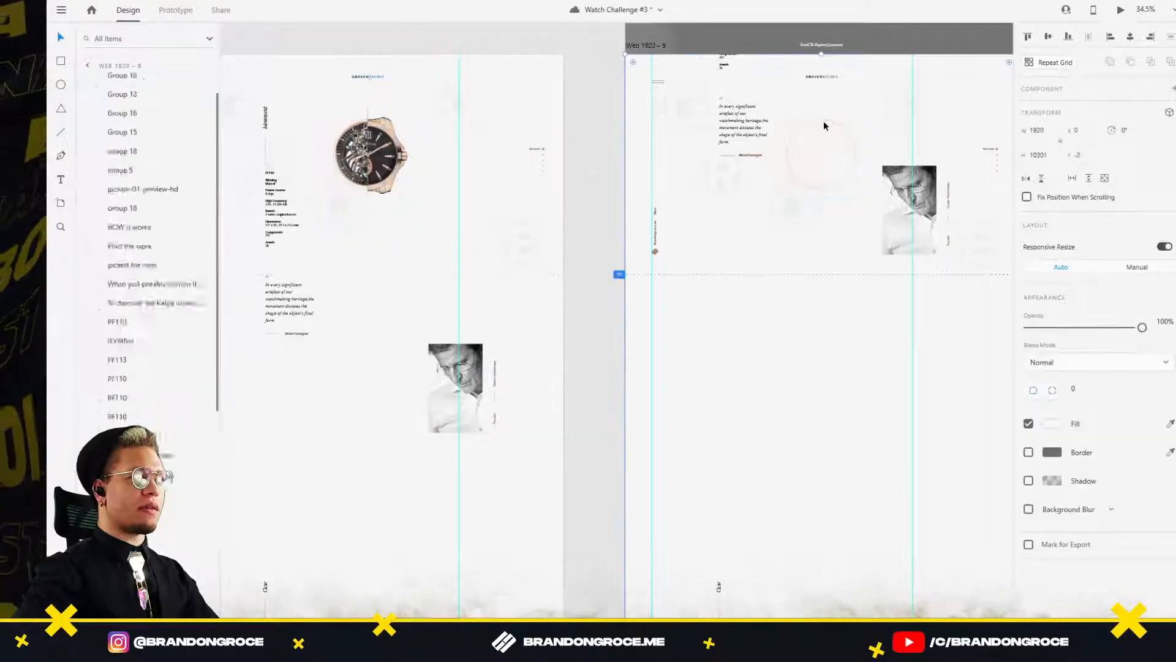
{"action": "key", "text": "ctrl+z"}
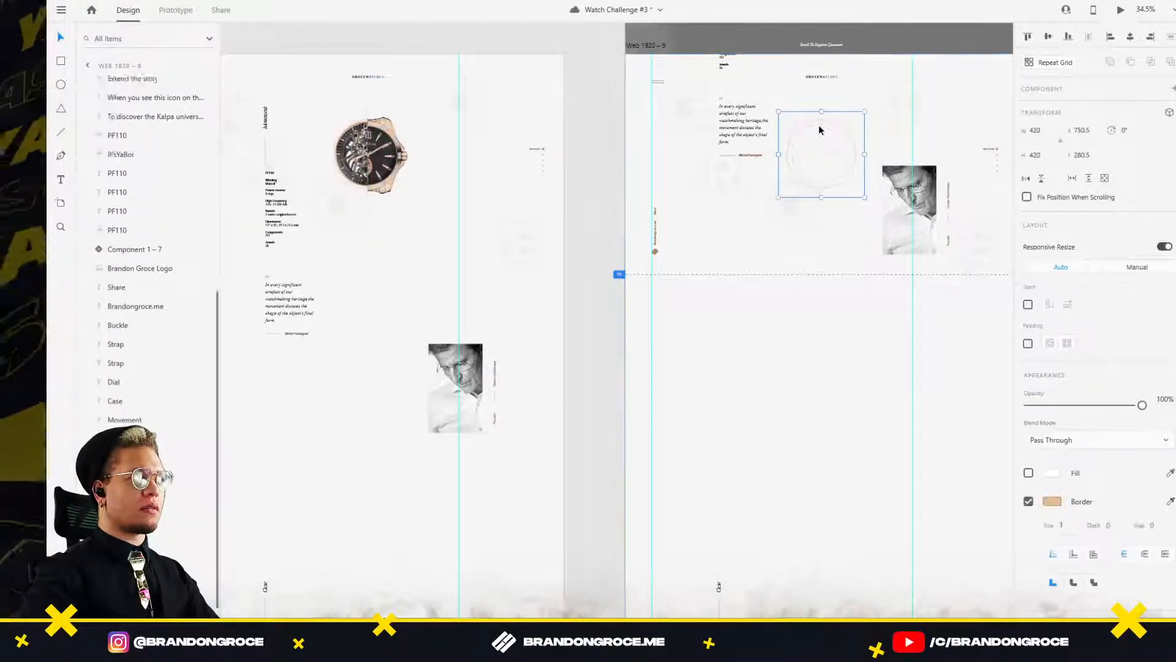
{"action": "key", "text": "alt"}
{"action": "left_click_drag", "start_coordinate": [853, 111], "coordinate": [671, 147]}
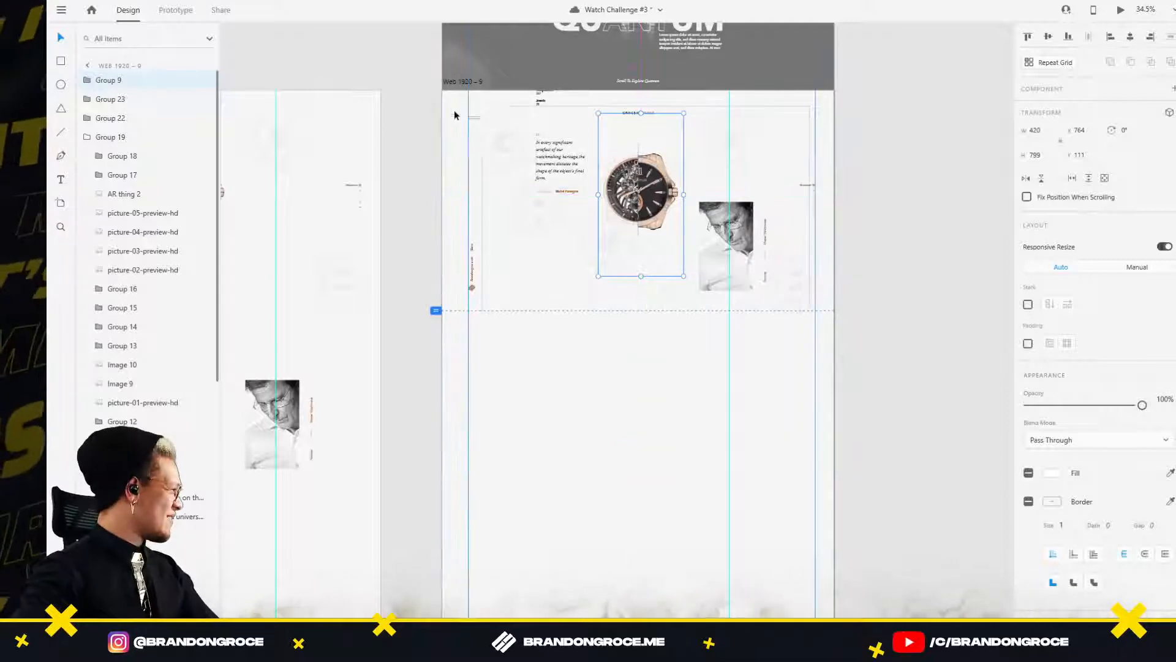
{"action": "key", "text": "ctrl+s"}
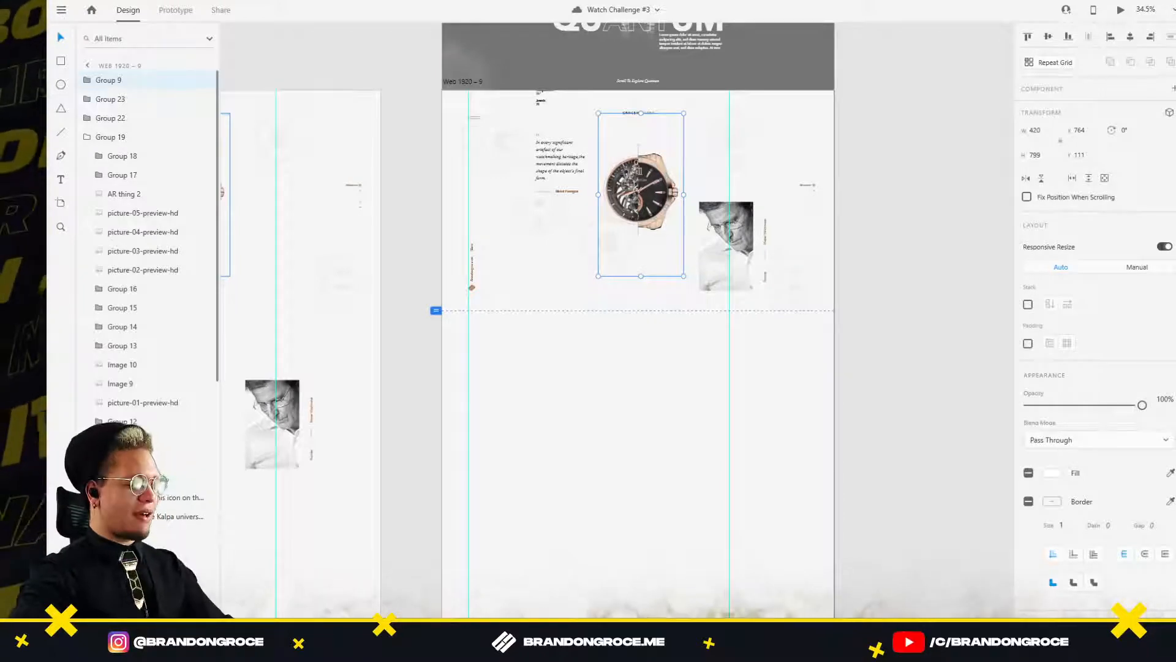
Centre the watch group horizontally on Web 1920 – 9.
{"action": "scroll", "coordinate": [657, 159], "scroll_direction": "up", "scroll_amount": 3}
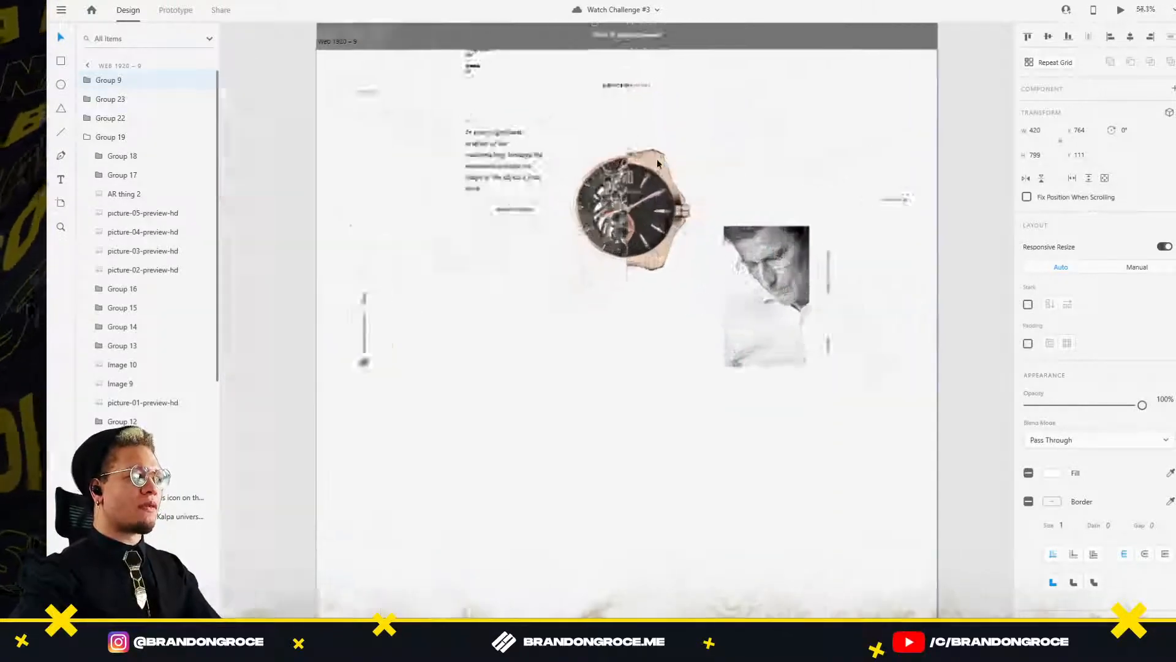
{"action": "scroll", "coordinate": [658, 163], "scroll_direction": "up", "scroll_amount": 5}
{"action": "left_click", "coordinate": [1132, 38]}
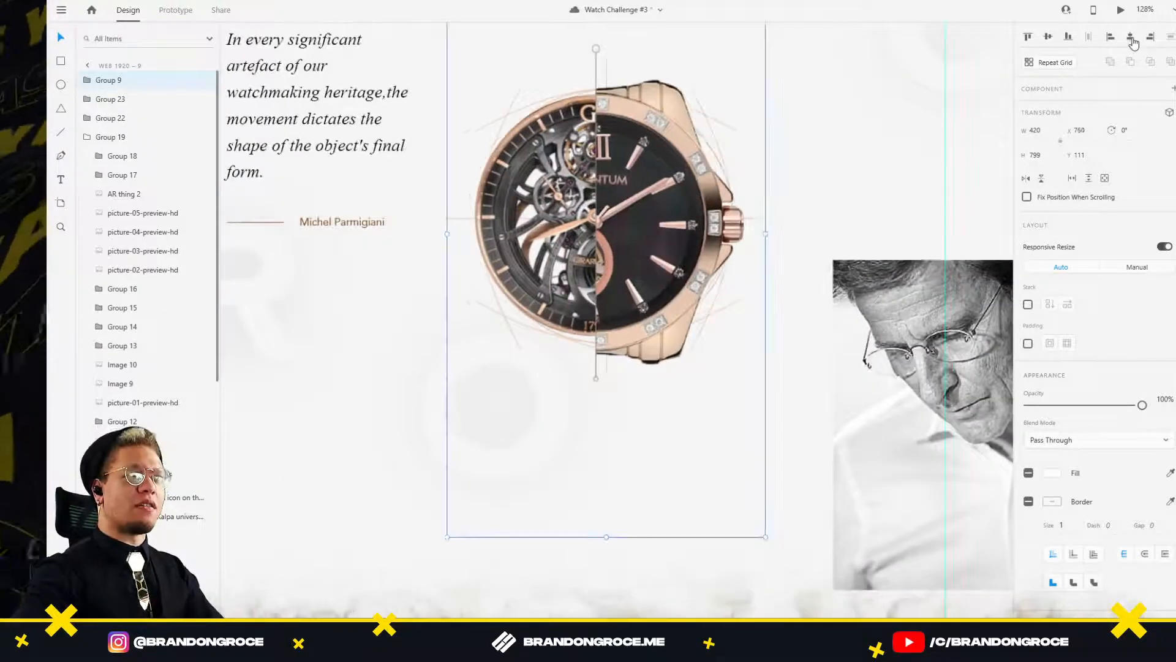
Compare the watch's placement on Web 1920 – 8 with its placement on Web 1920 – 9.
{"action": "scroll", "coordinate": [668, 207], "scroll_direction": "down", "scroll_amount": 5}
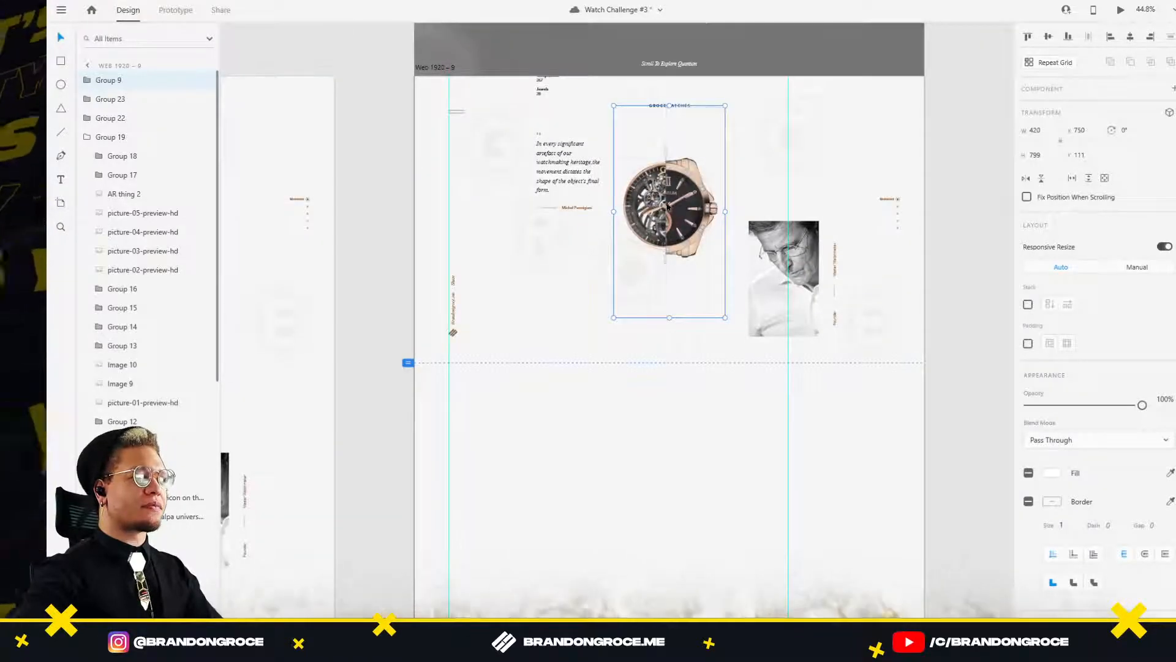
{"action": "scroll", "coordinate": [668, 206], "scroll_direction": "down", "scroll_amount": 3}
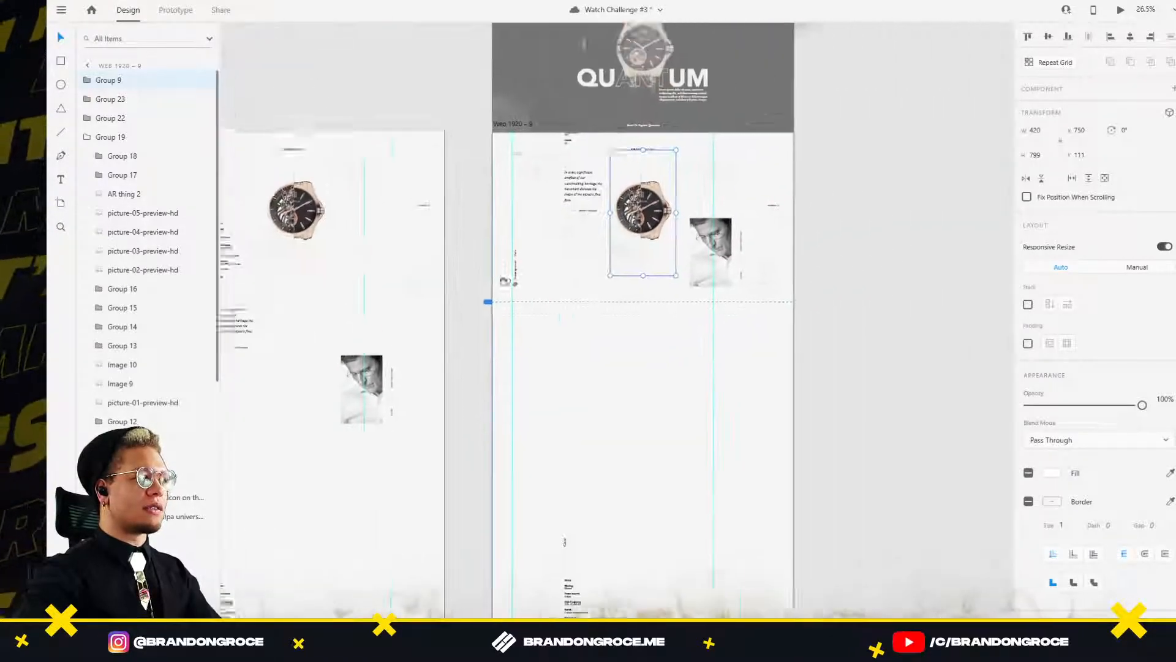
{"action": "scroll", "coordinate": [695, 190], "scroll_direction": "up", "scroll_amount": 1}
{"action": "scroll", "coordinate": [695, 189], "scroll_direction": "right", "scroll_amount": 5}
{"action": "scroll", "coordinate": [709, 380], "scroll_direction": "left", "scroll_amount": 9}
{"action": "scroll", "coordinate": [555, 284], "scroll_direction": "up", "scroll_amount": 3}
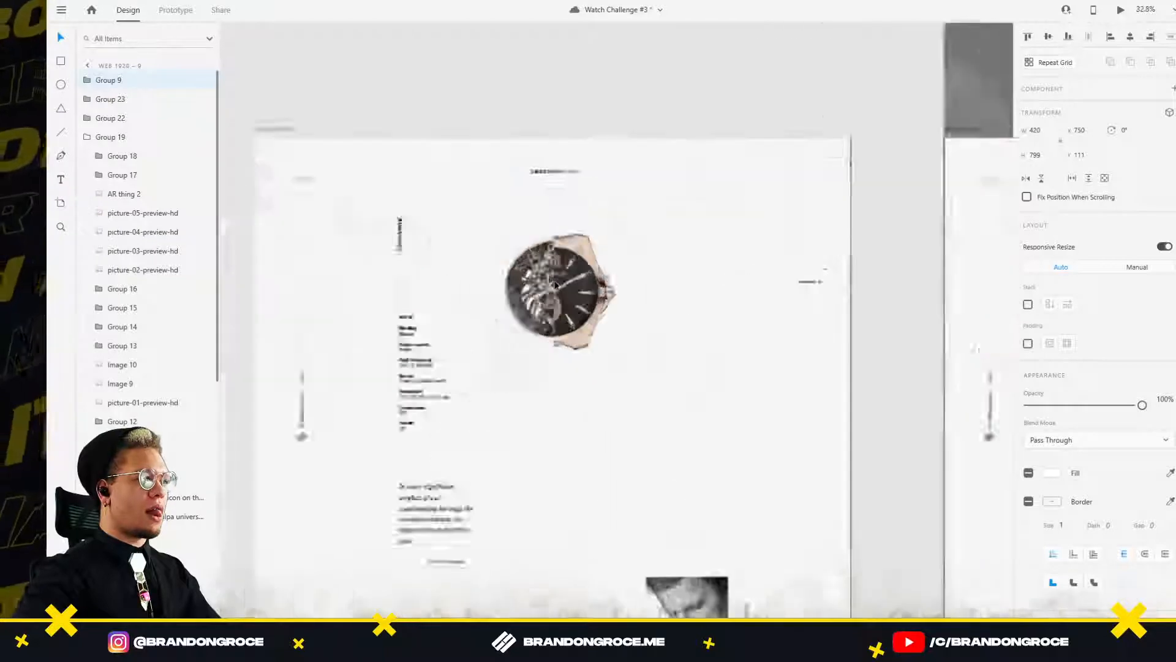
{"action": "scroll", "coordinate": [554, 283], "scroll_direction": "up", "scroll_amount": 4}
{"action": "left_click_drag", "start_coordinate": [793, 354], "coordinate": [184, 210]}
{"action": "left_click_drag", "start_coordinate": [761, 268], "coordinate": [480, 329]}
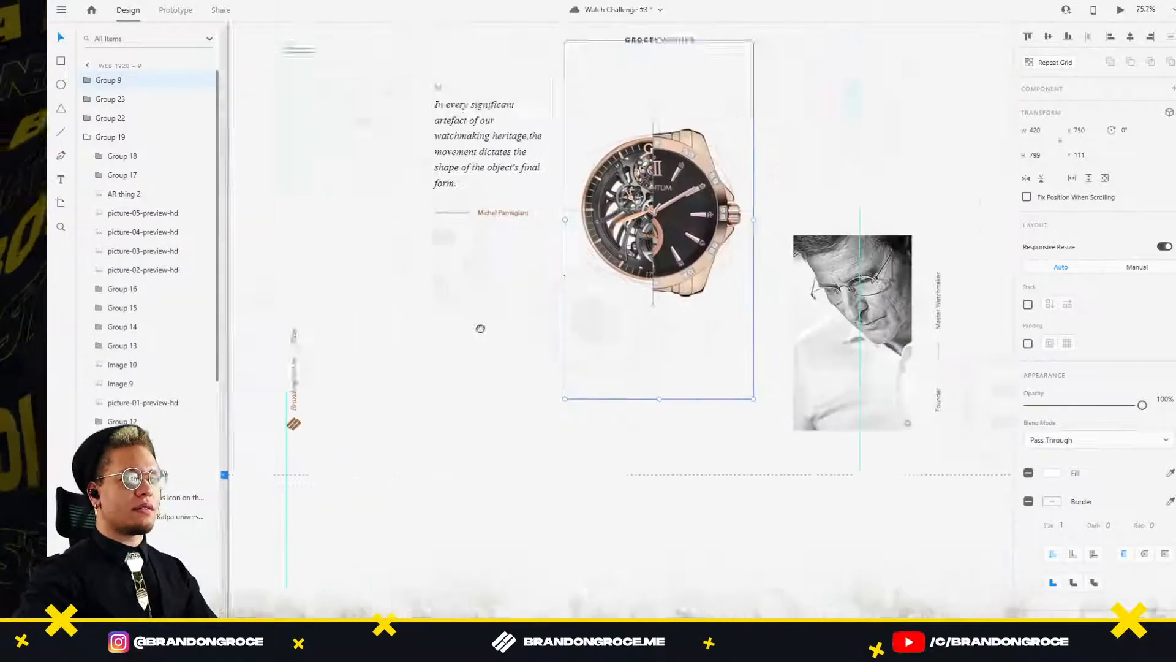
On Web 1920 – 9, place the circular line drawing's Group 23 above the watch's Group 9 in the layer order.
{"action": "scroll", "coordinate": [659, 192], "scroll_direction": "up", "scroll_amount": 5}
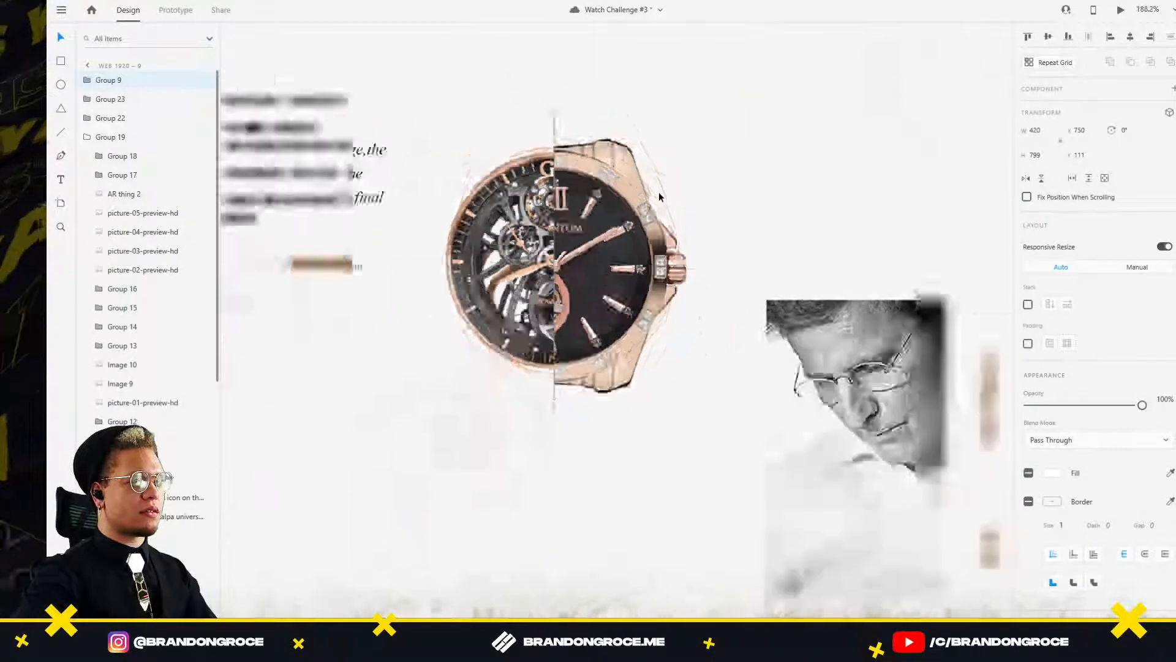
{"action": "scroll", "coordinate": [660, 193], "scroll_direction": "down", "scroll_amount": 5}
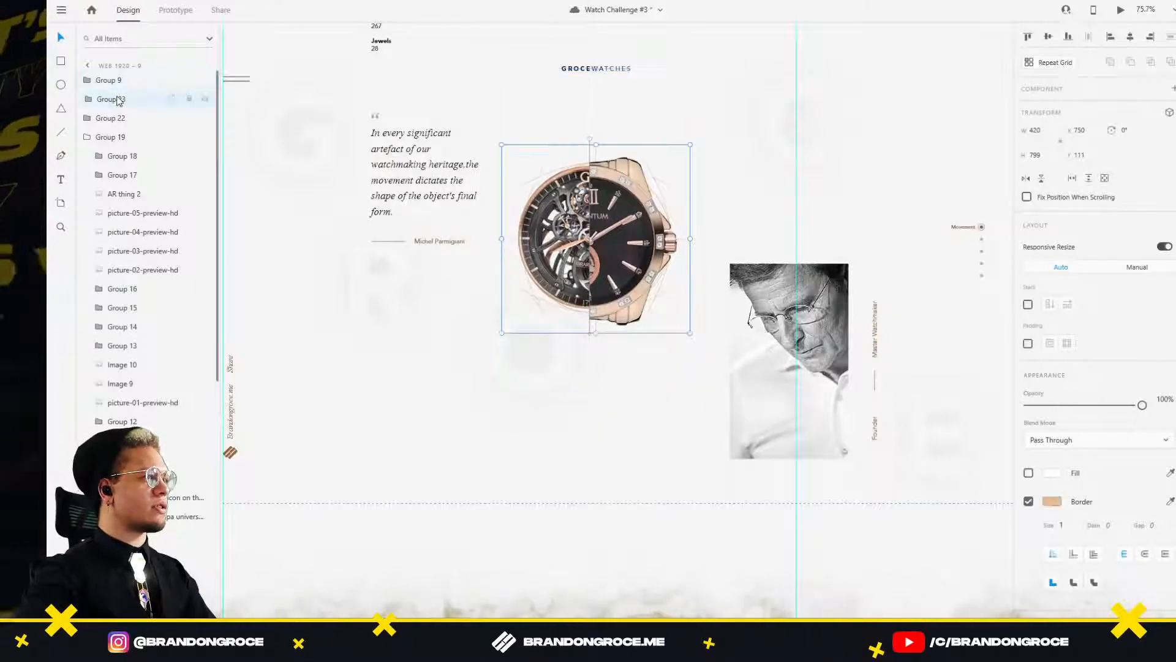
{"action": "left_click_drag", "start_coordinate": [119, 100], "coordinate": [128, 74]}
Centre the watch group horizontally on Web 1920 – 8.
{"action": "scroll", "coordinate": [625, 220], "scroll_direction": "down", "scroll_amount": 4}
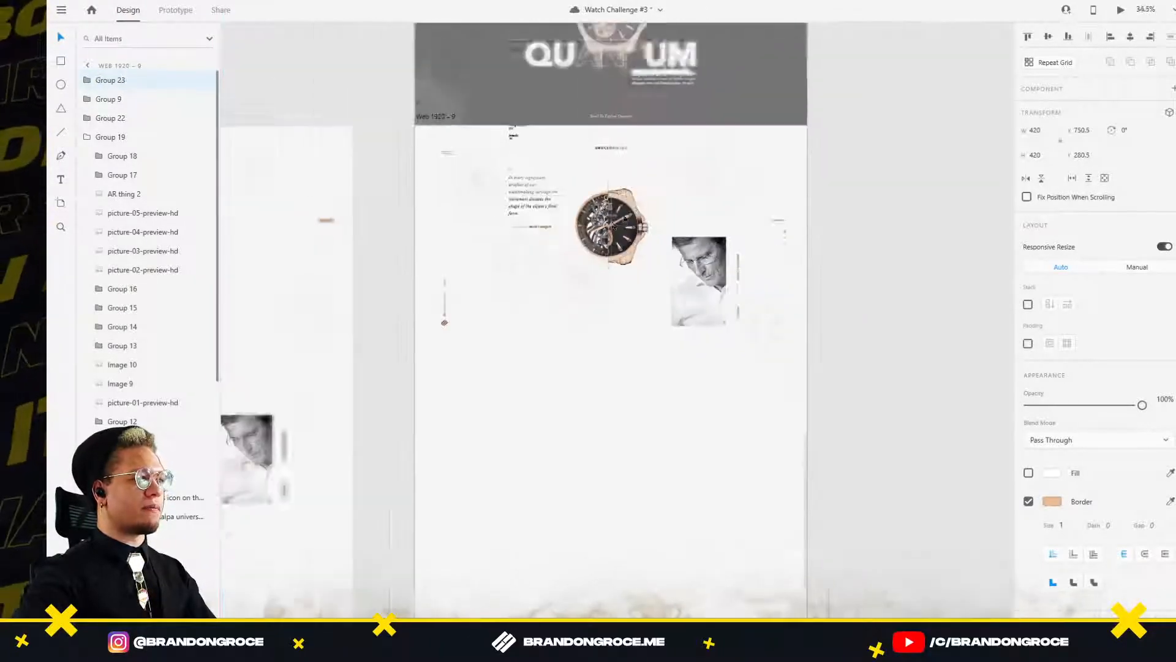
{"action": "scroll", "coordinate": [624, 218], "scroll_direction": "up", "scroll_amount": 6}
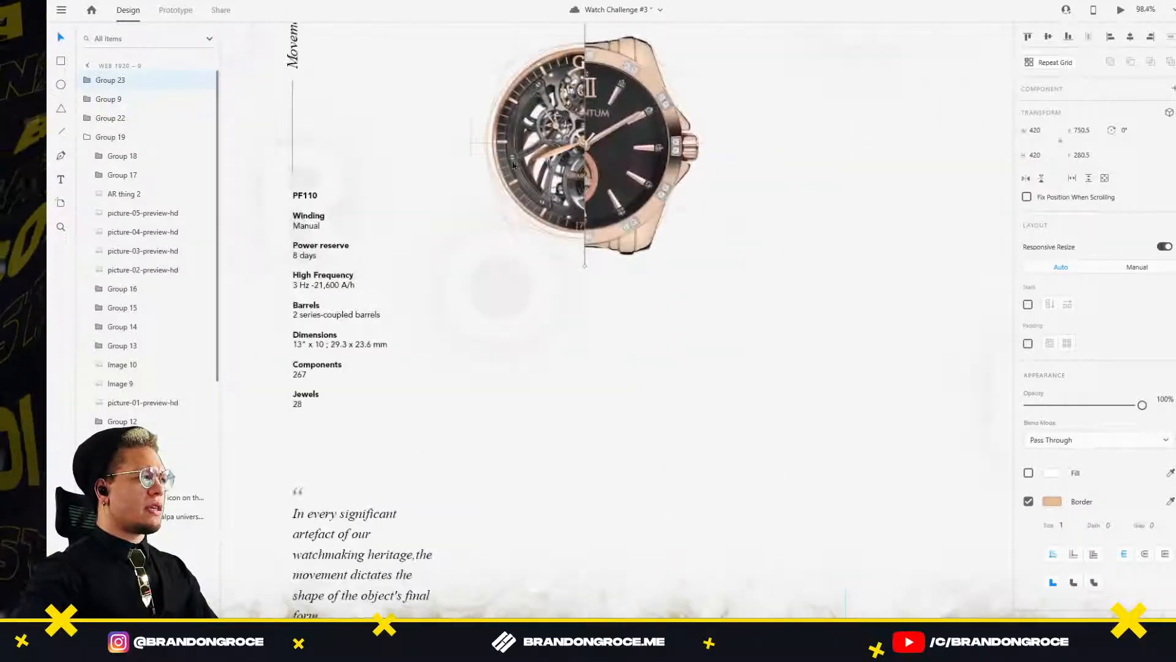
{"action": "left_click", "coordinate": [513, 165]}
{"action": "left_click", "coordinate": [1131, 37]}
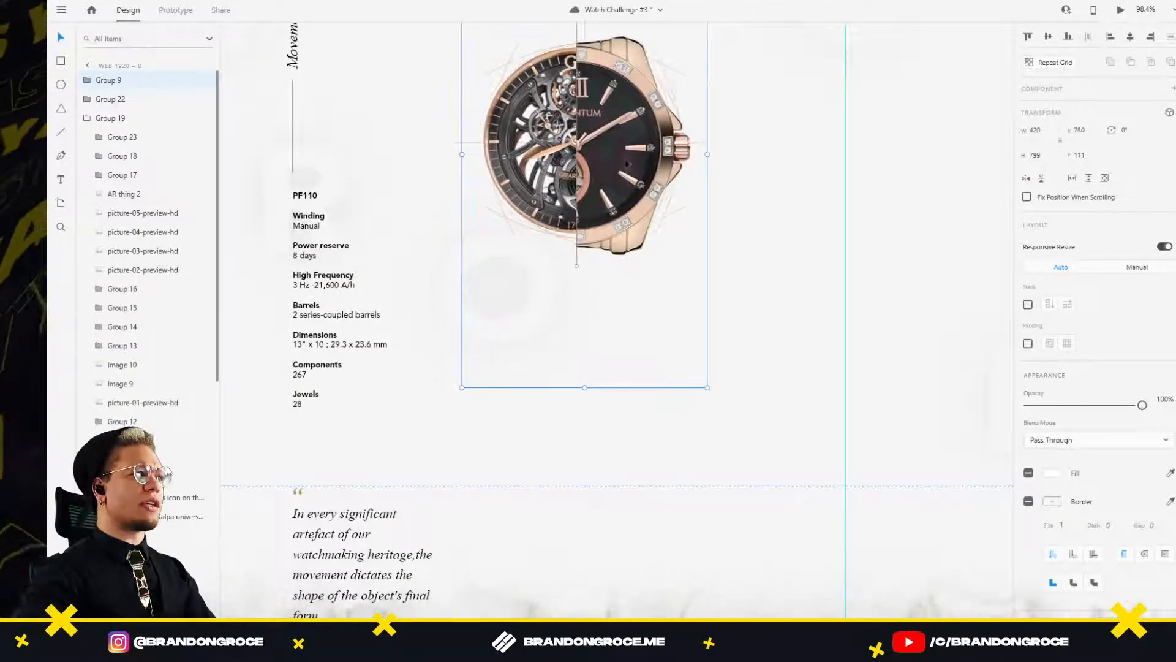
Slide the watch's Group 9 sideways on Web 1920 – 8 to uncover the circular line drawing beneath it.
{"action": "double_click", "coordinate": [674, 209]}
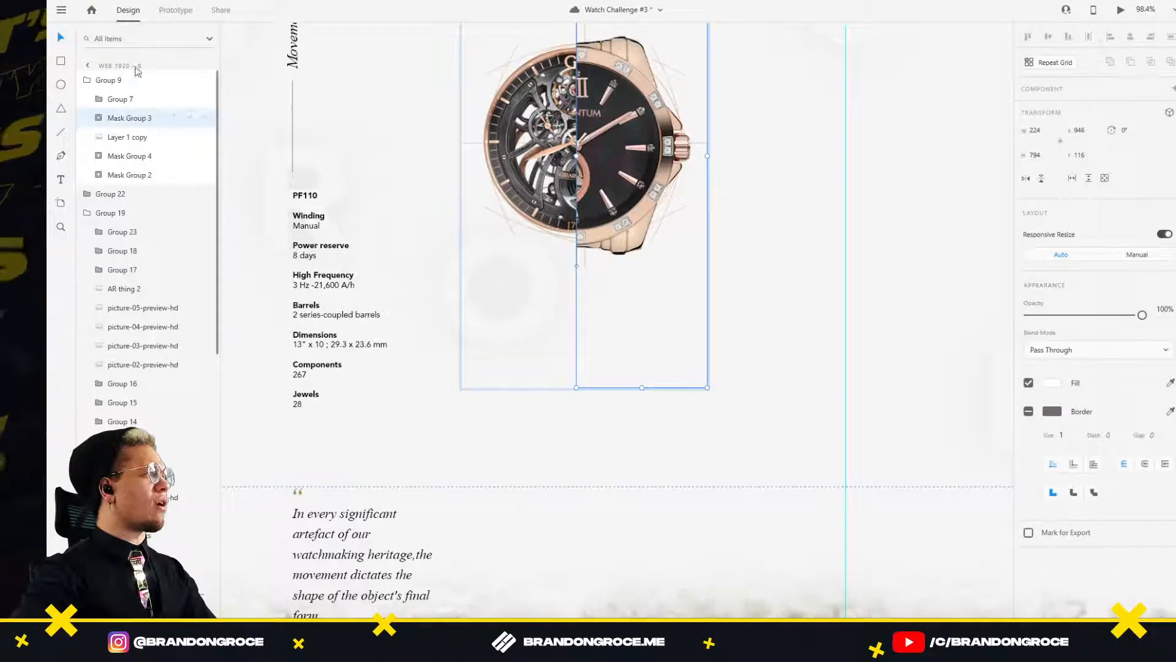
{"action": "left_click", "coordinate": [89, 80]}
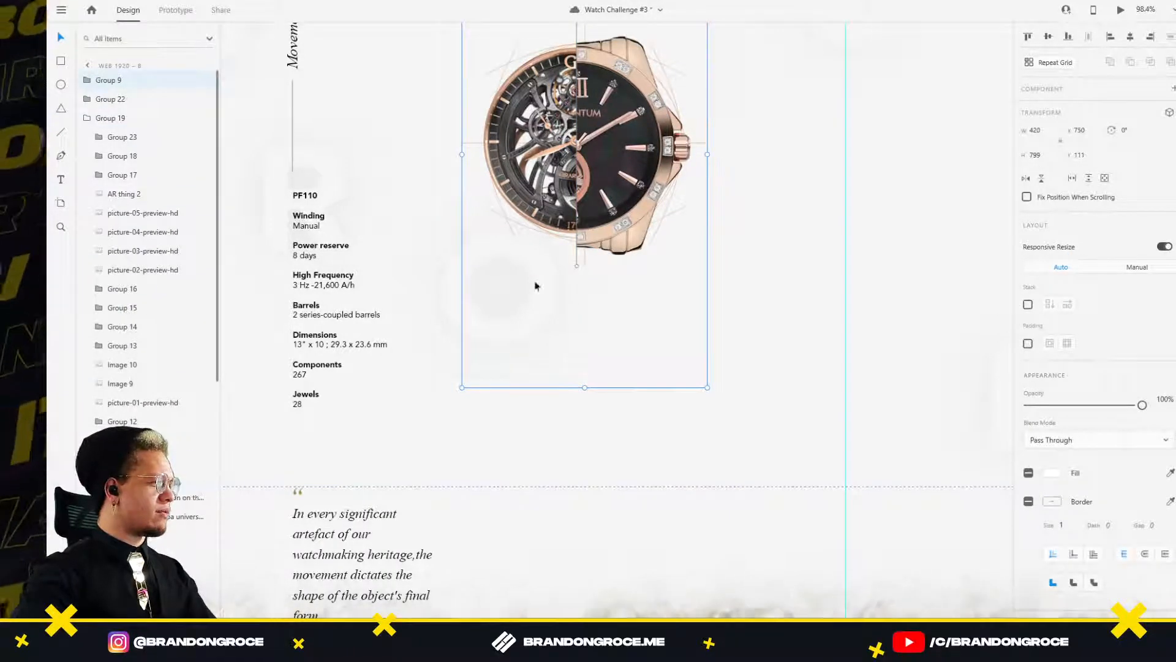
{"action": "left_click_drag", "start_coordinate": [621, 182], "coordinate": [697, 182]}
{"action": "left_click", "coordinate": [489, 147]}
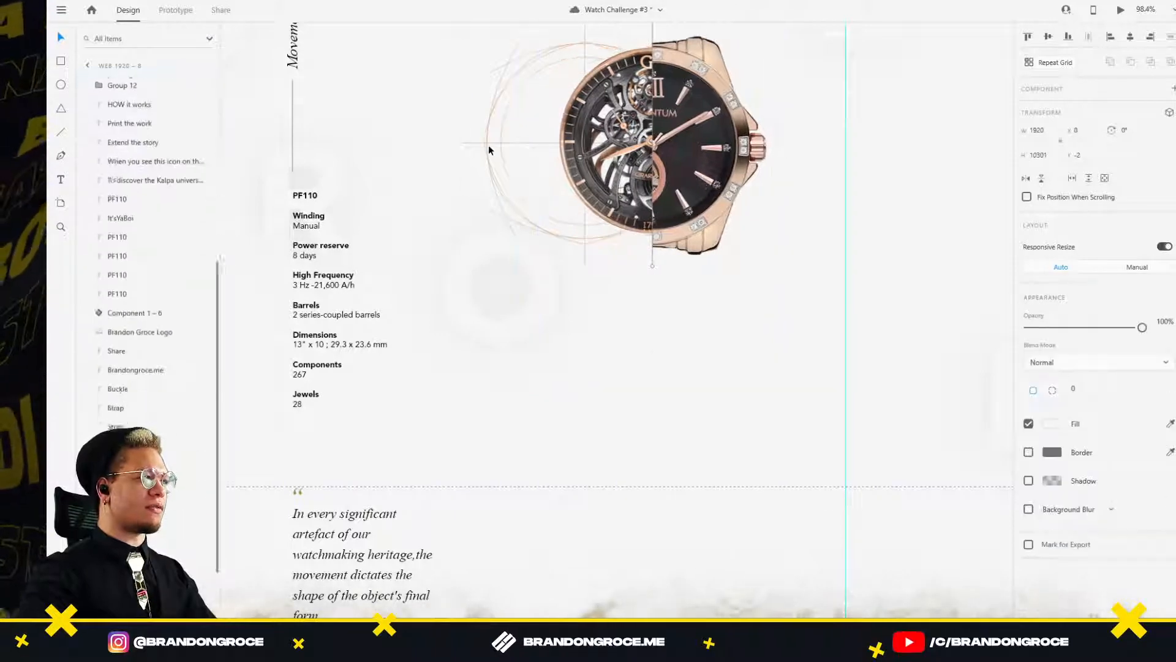
{"action": "left_click", "coordinate": [488, 145]}
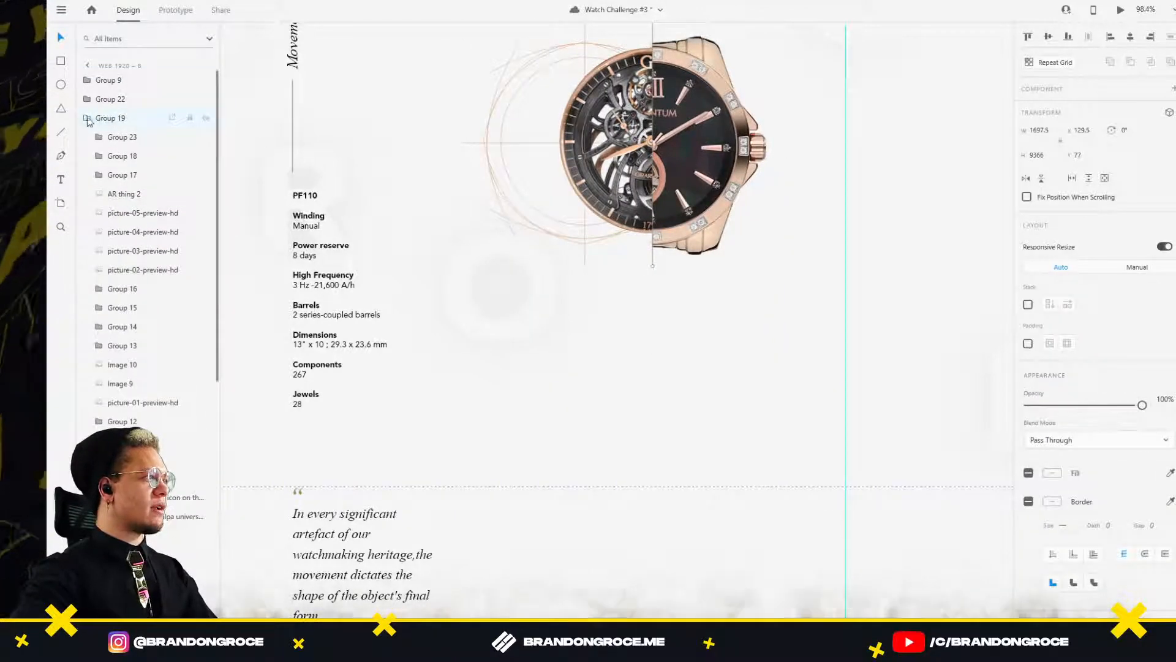
Try placing all of Group 19 above the watch's Group 9 on Web 1920 – 8, and undo the reordering.
{"action": "left_click", "coordinate": [88, 120]}
{"action": "left_click_drag", "start_coordinate": [104, 118], "coordinate": [121, 78]}
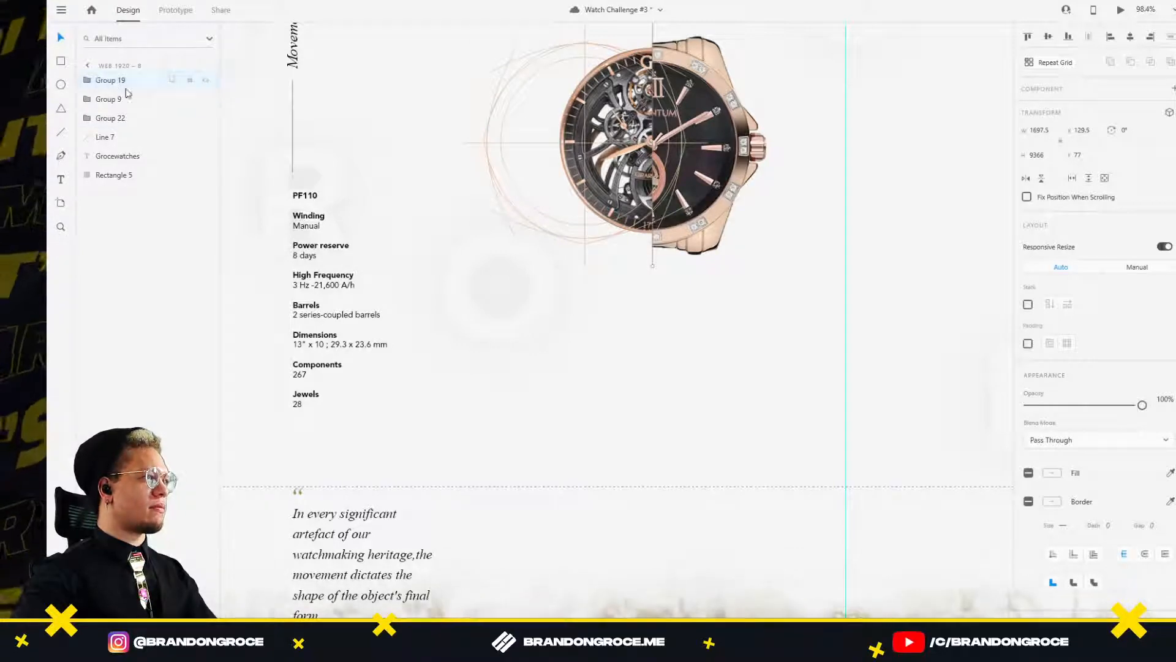
{"action": "scroll", "coordinate": [462, 155], "scroll_direction": "down", "scroll_amount": 6}
{"action": "key", "text": "ctrl+z"}
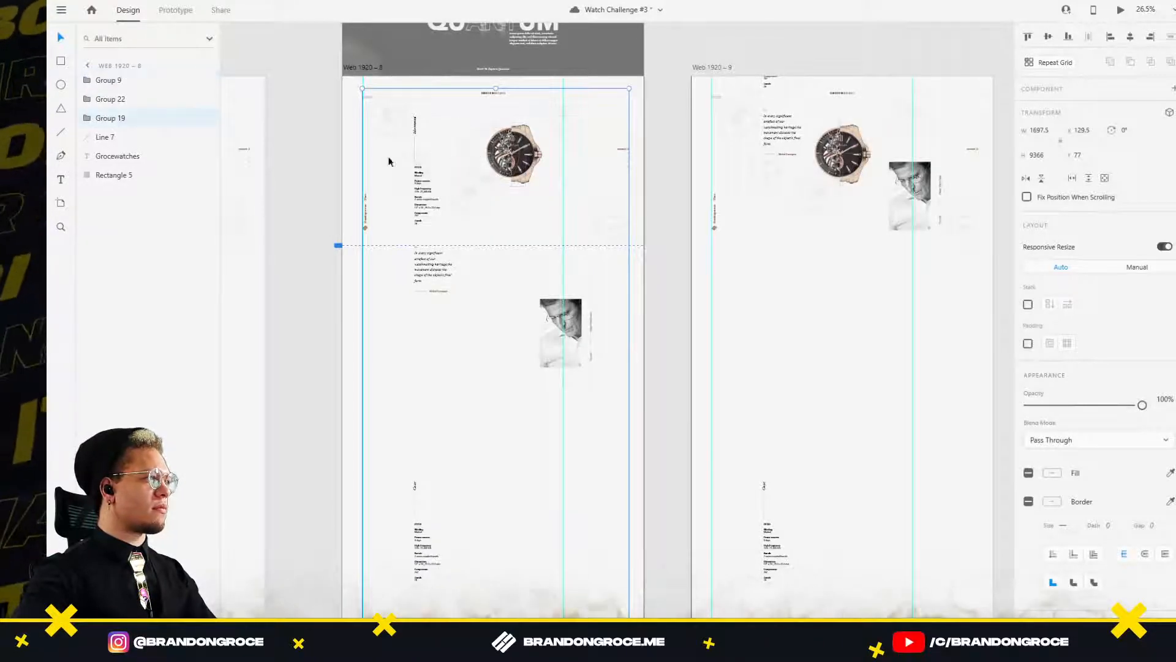
On Web 1920 – 8, take Group 23 out of Group 19, place it above Group 9, and centre the watch group horizontally.
{"action": "left_click", "coordinate": [92, 120]}
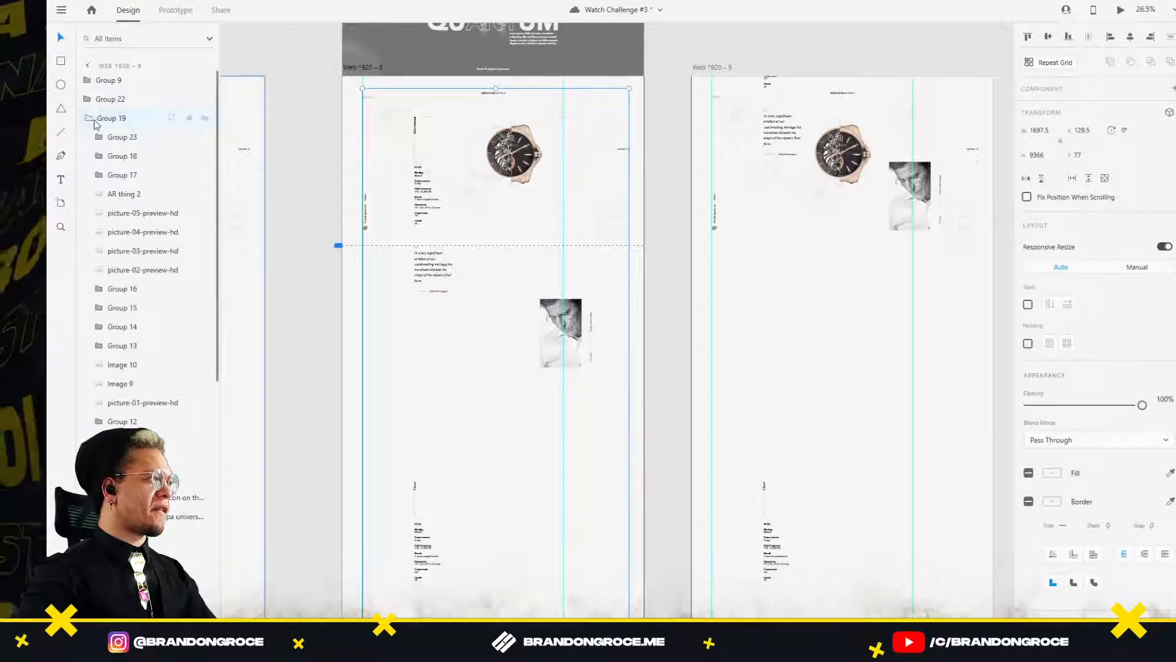
{"action": "left_click_drag", "start_coordinate": [120, 137], "coordinate": [126, 80]}
{"action": "scroll", "coordinate": [405, 128], "scroll_direction": "up", "scroll_amount": 5}
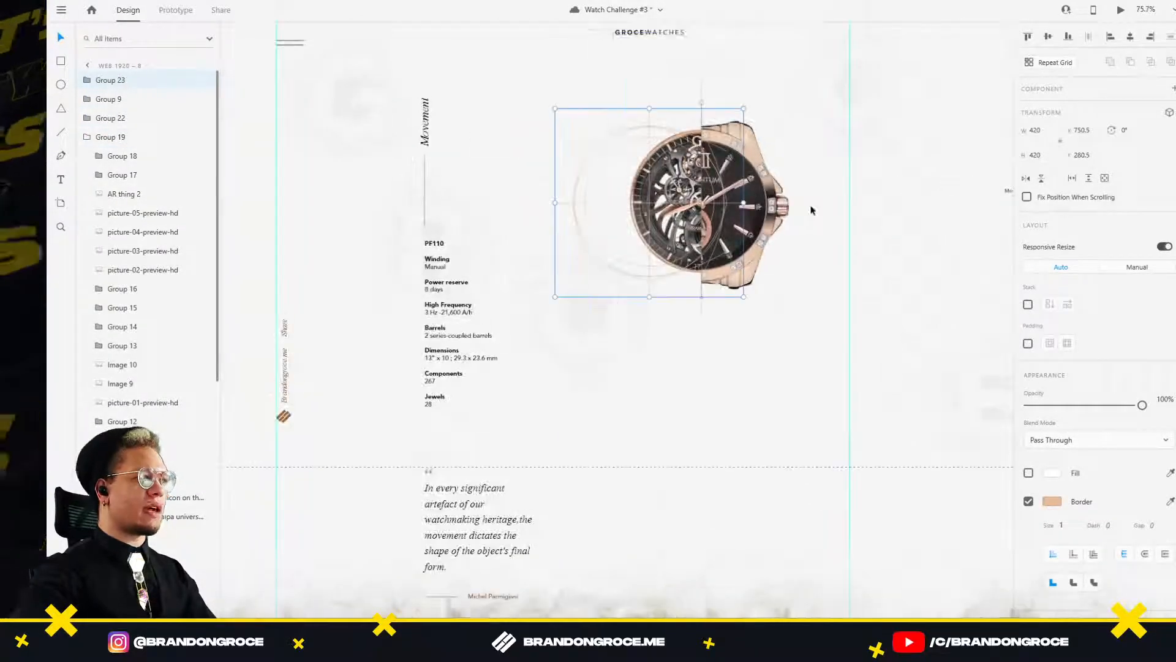
{"action": "left_click", "coordinate": [773, 209]}
{"action": "left_click", "coordinate": [1130, 38]}
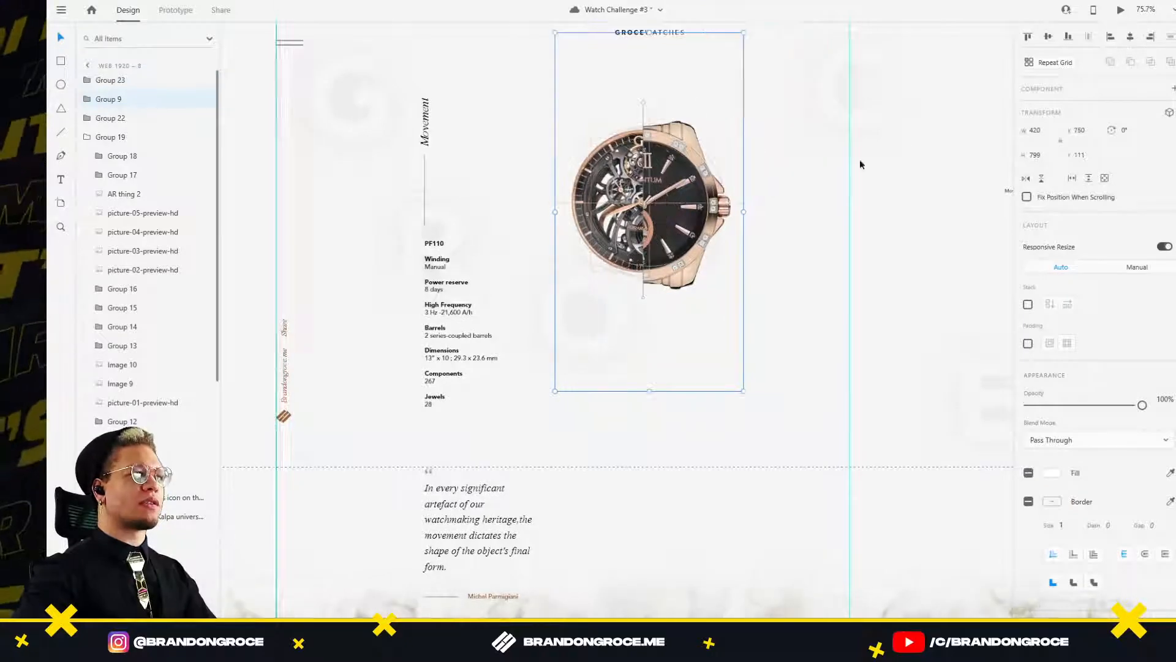
Check the circular line drawing over the watch on Web 1920 – 8 up close, selecting Path 2 inside Group 23.
{"action": "scroll", "coordinate": [861, 164], "scroll_direction": "down", "scroll_amount": 5}
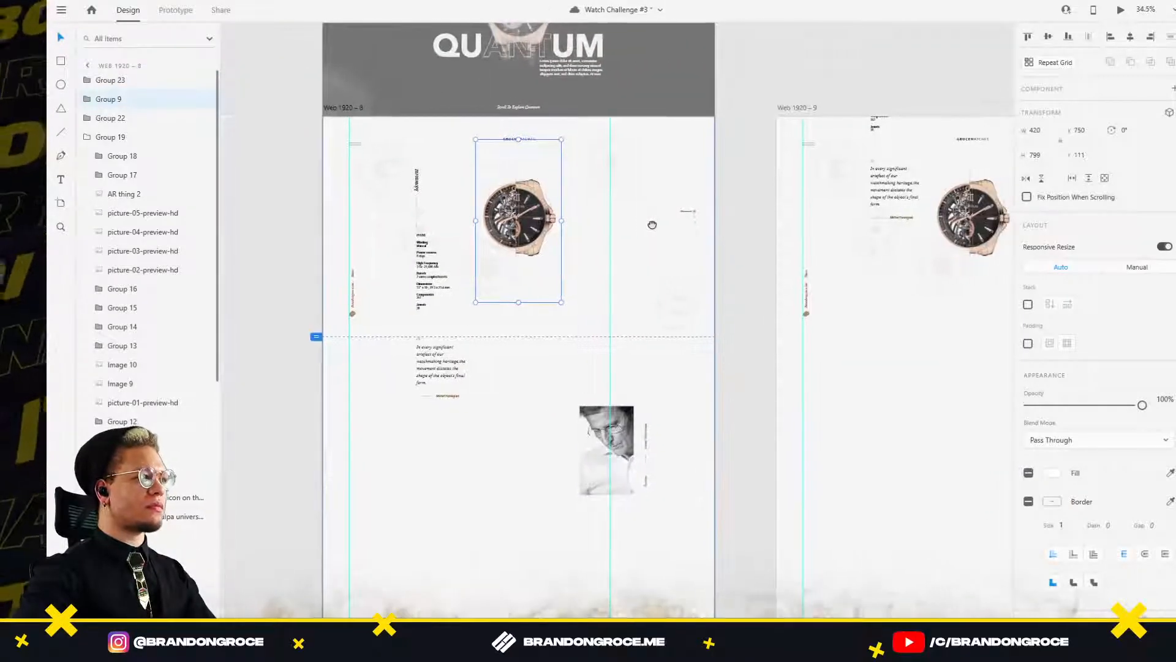
{"action": "left_click_drag", "start_coordinate": [653, 224], "coordinate": [395, 207]}
{"action": "left_click_drag", "start_coordinate": [603, 222], "coordinate": [832, 195]}
{"action": "scroll", "coordinate": [404, 182], "scroll_direction": "up", "scroll_amount": 2}
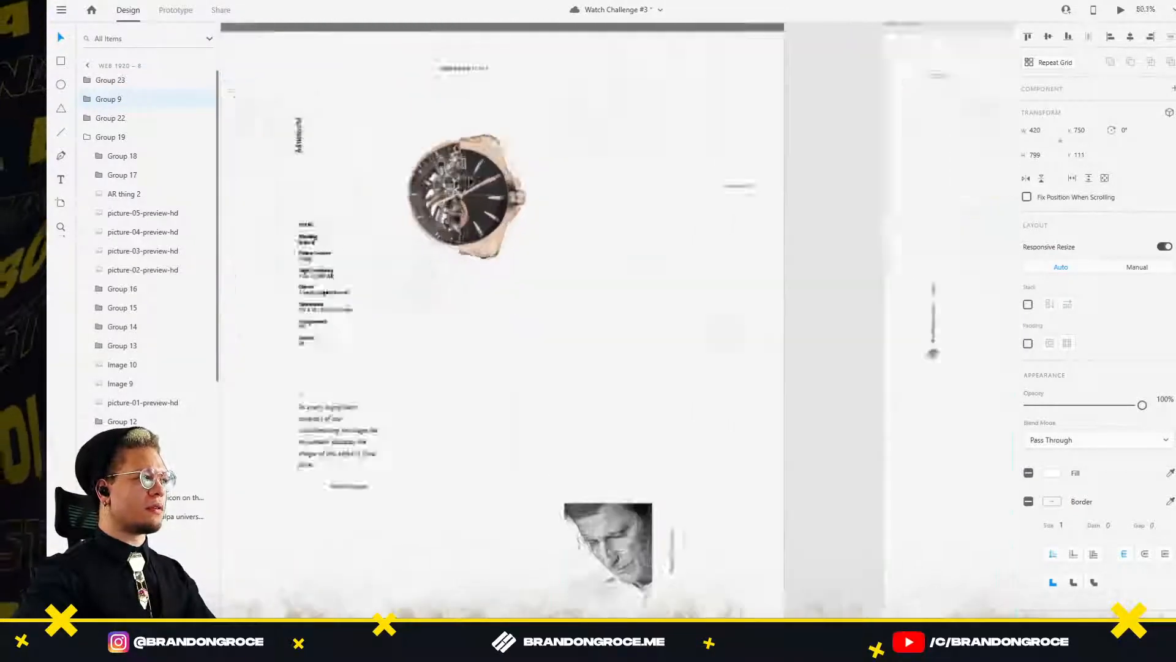
{"action": "scroll", "coordinate": [472, 184], "scroll_direction": "up", "scroll_amount": 2}
{"action": "left_click", "coordinate": [530, 165]}
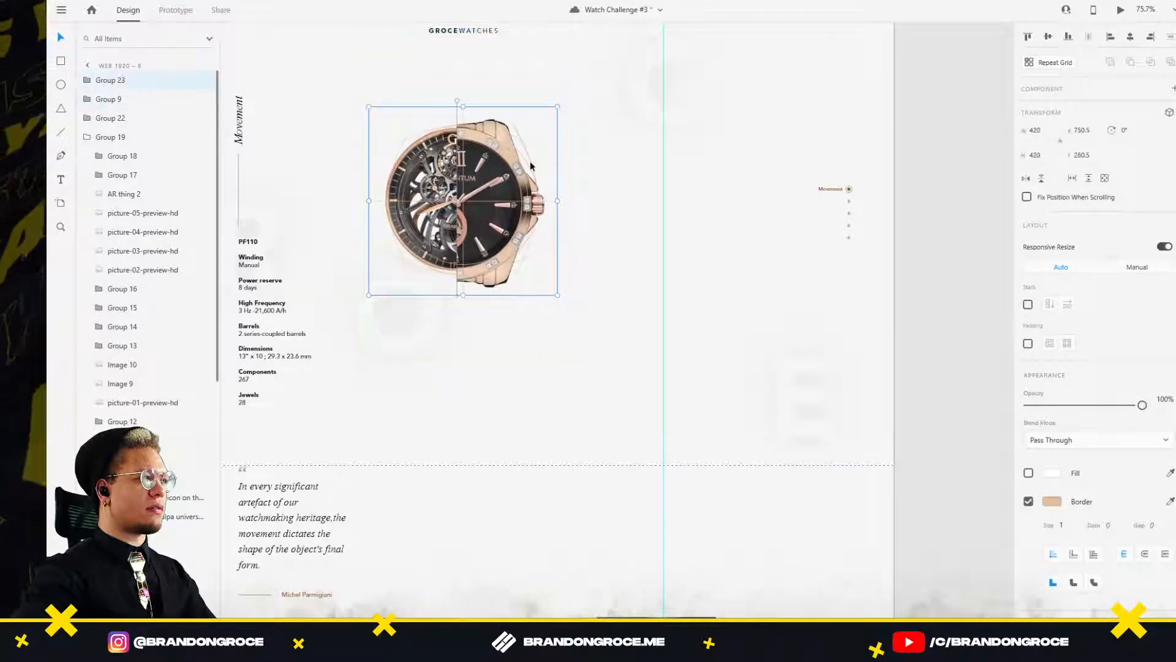
{"action": "mouse_move", "coordinate": [1142, 405]}
{"action": "left_mouse_down"}
{"action": "mouse_move", "coordinate": [1072, 406]}
{"action": "mouse_move", "coordinate": [1142, 405]}
{"action": "left_mouse_up"}
{"action": "scroll", "coordinate": [428, 123], "scroll_direction": "up", "scroll_amount": 3}
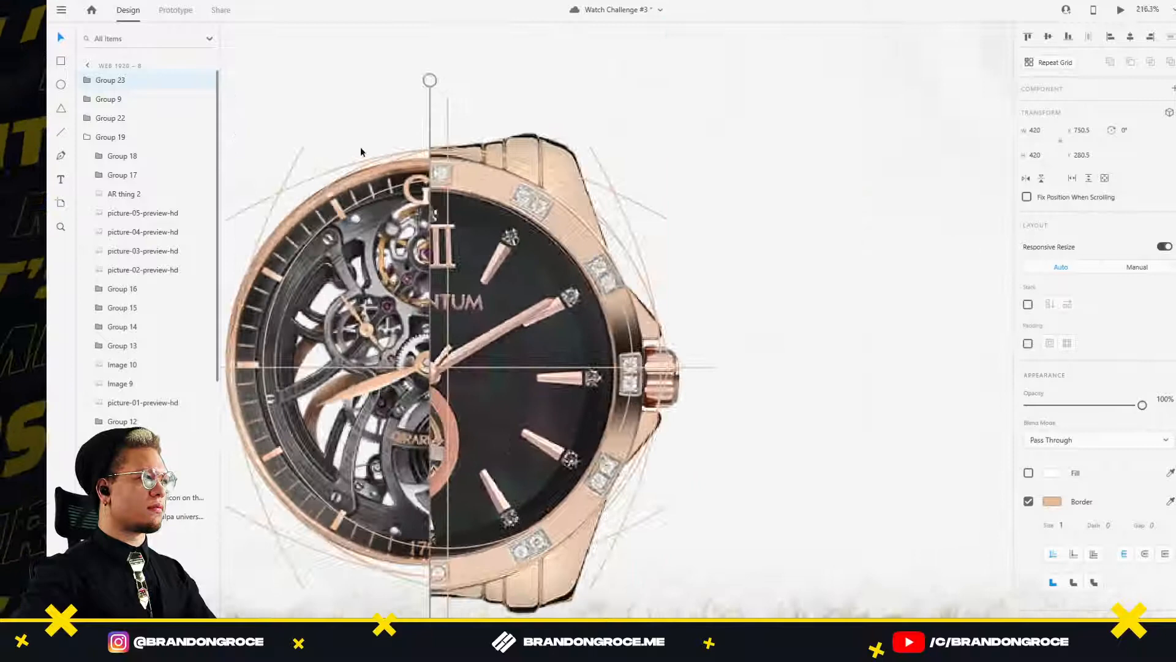
{"action": "double_click", "coordinate": [297, 157]}
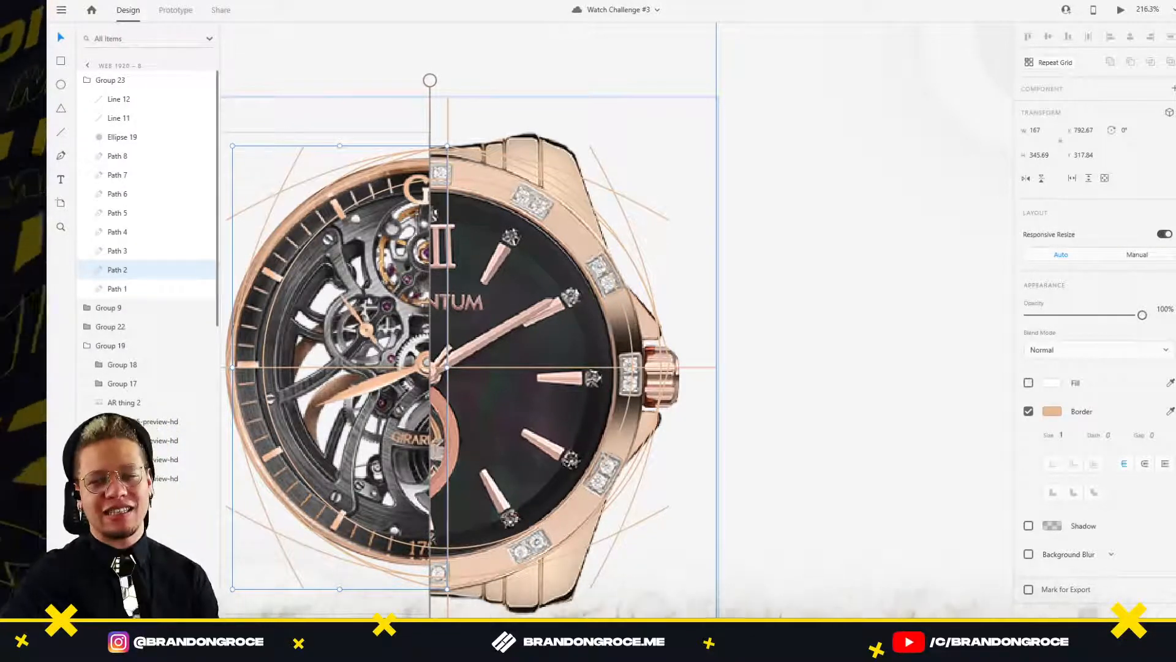
{"action": "left_click_drag", "start_coordinate": [558, 421], "coordinate": [672, 368]}
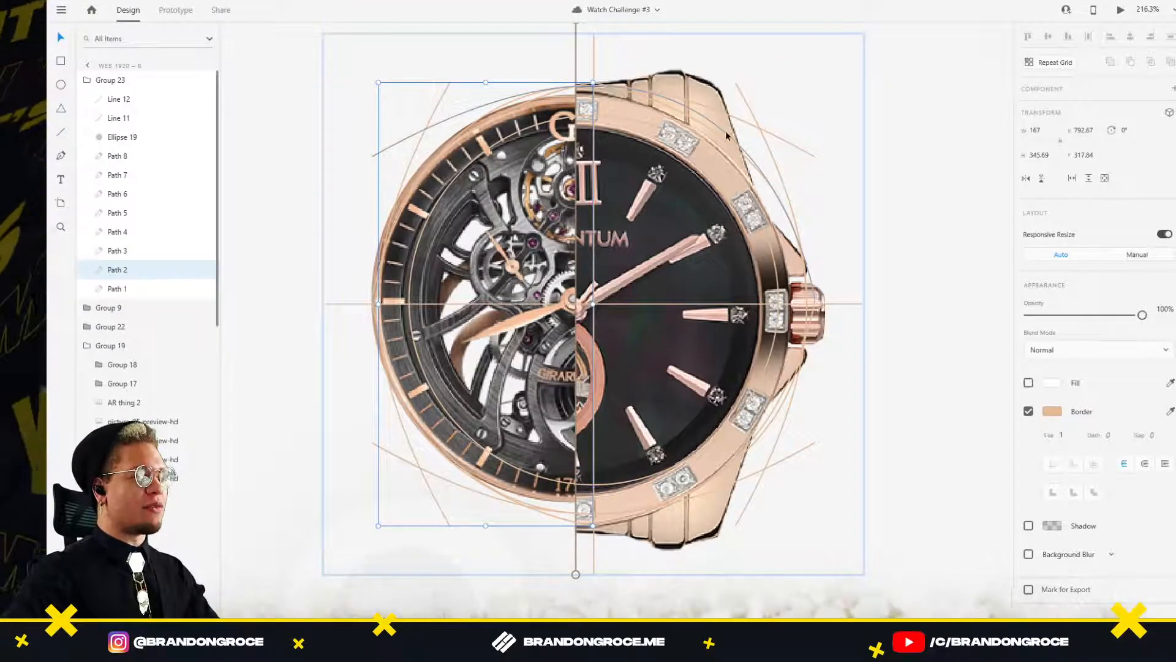
{"action": "left_click", "coordinate": [927, 126]}
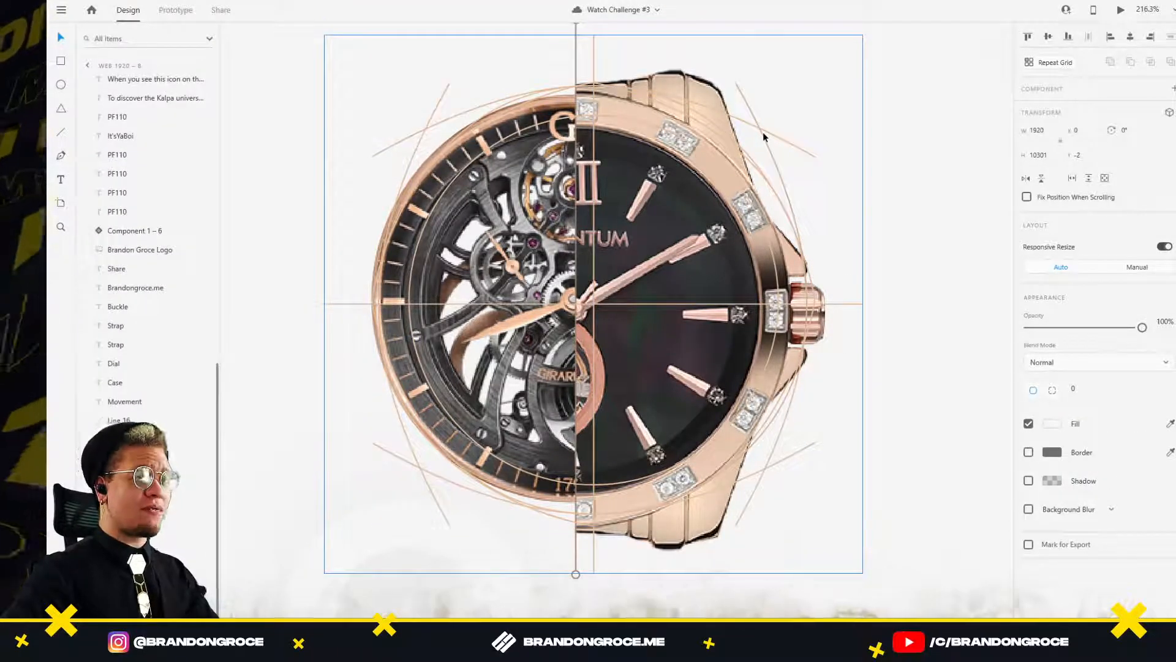
{"action": "double_click", "coordinate": [774, 130]}
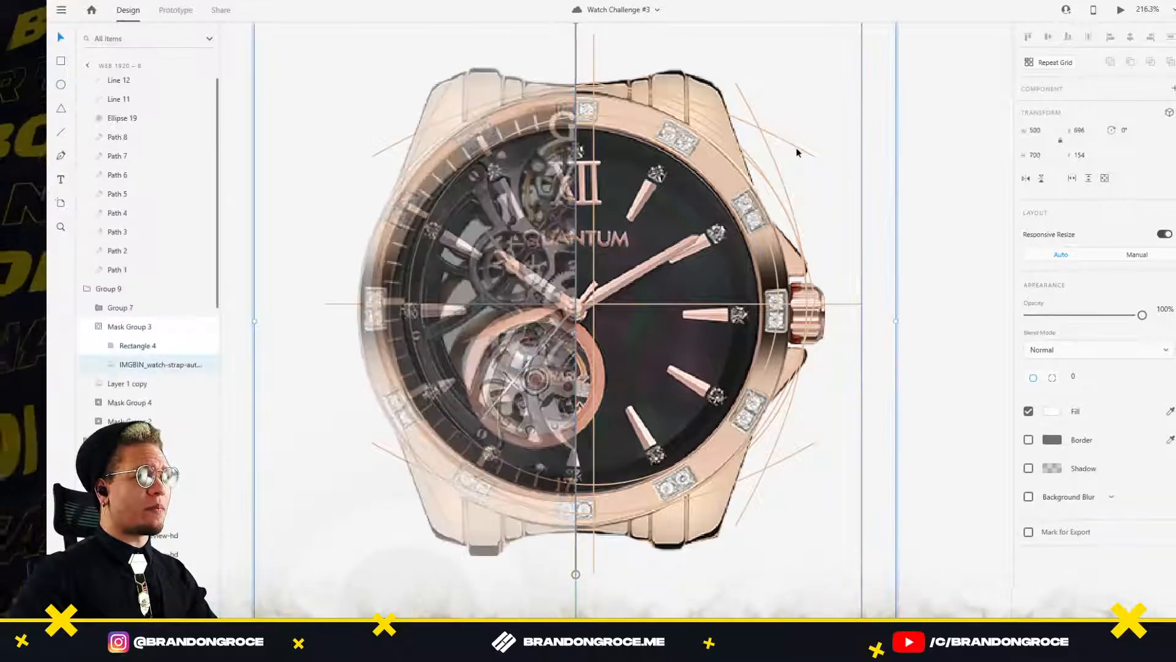
{"action": "left_click", "coordinate": [939, 149]}
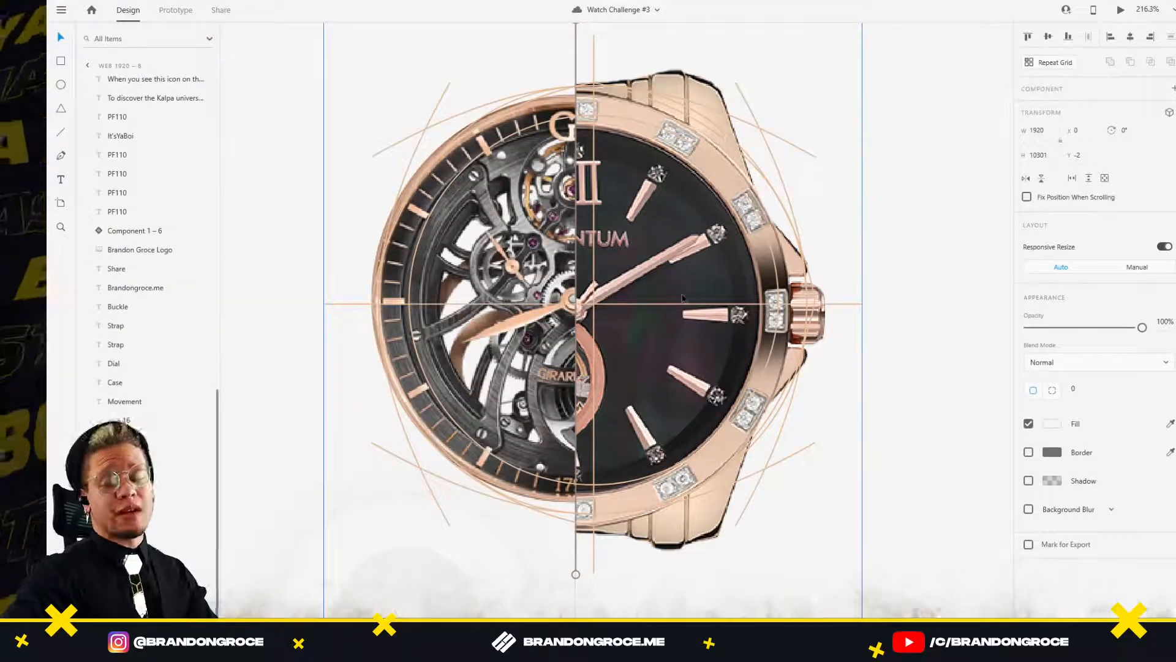
Select Path 7 in Group 23, try border dashes of 75, 101 and 42, settle on 41, and fade the path out.
{"action": "double_click", "coordinate": [381, 152]}
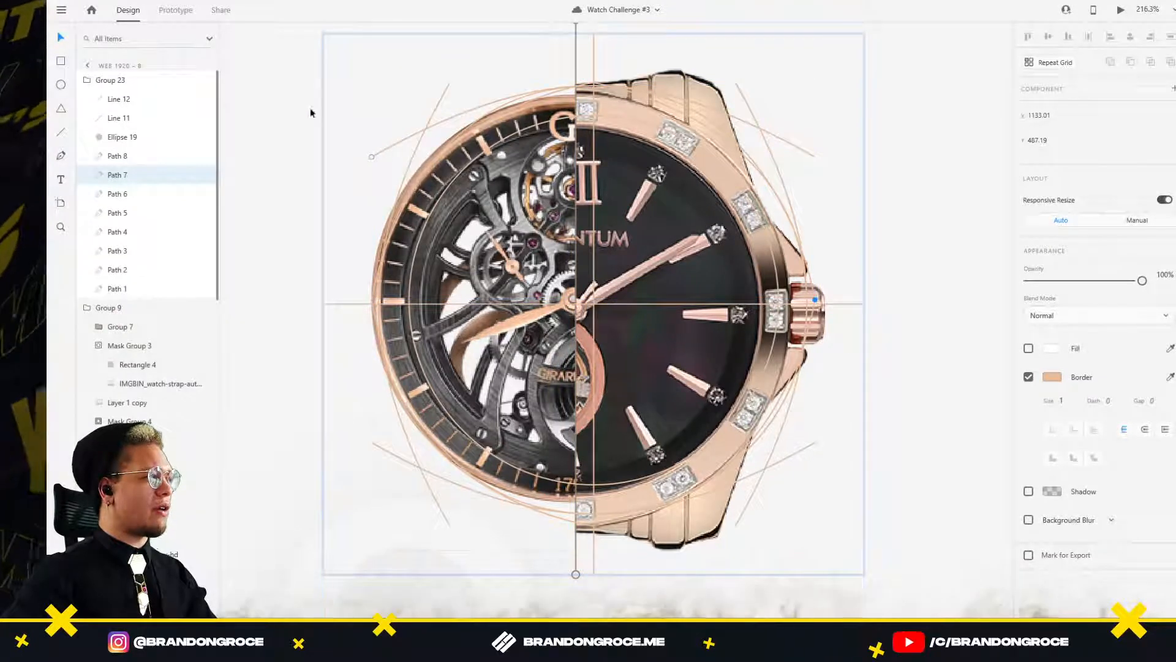
{"action": "left_click", "coordinate": [372, 123]}
{"action": "left_click", "coordinate": [407, 142]}
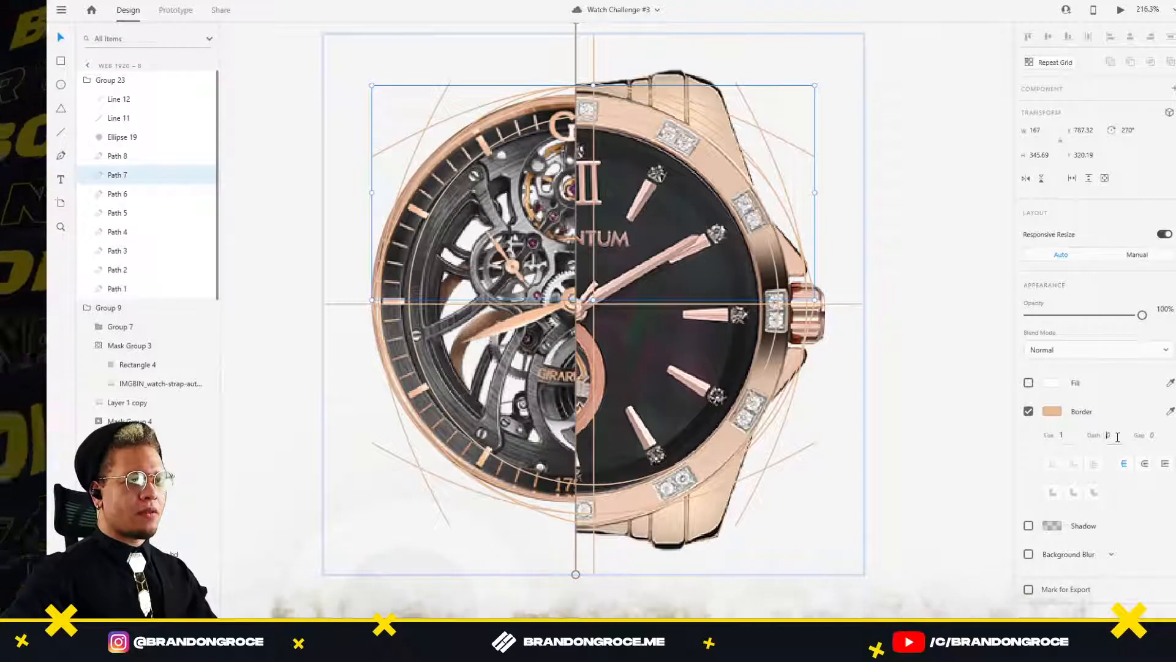
{"action": "type", "text": "75"}
{"action": "key", "text": "Return"}
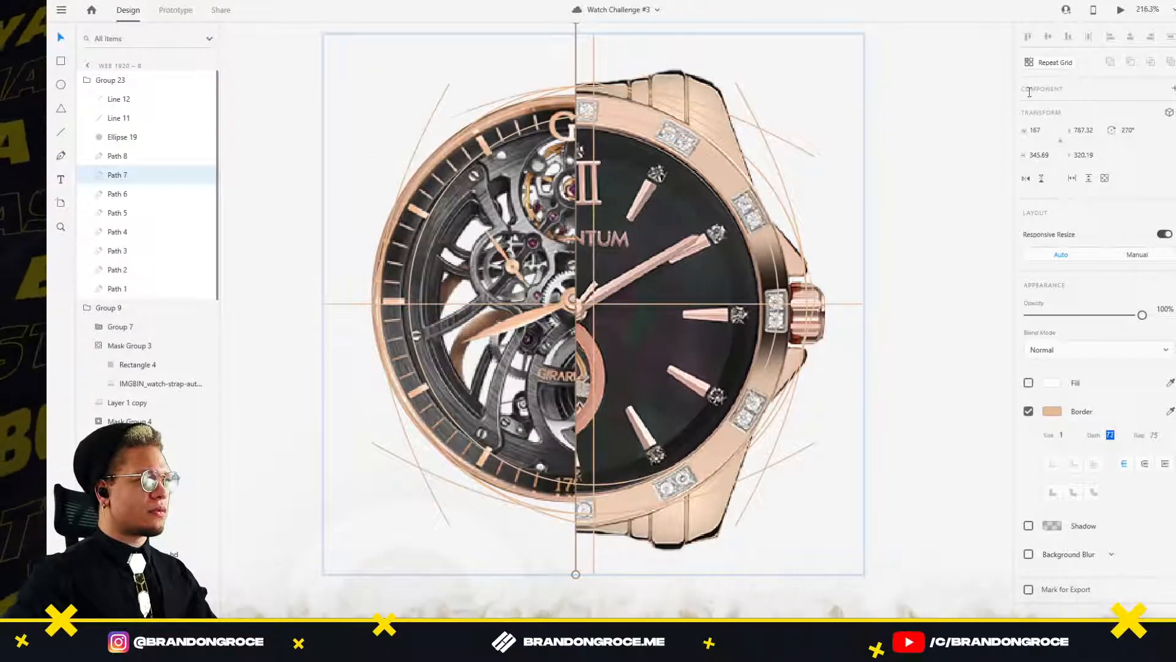
{"action": "type", "text": "101"}
{"action": "key", "text": "Return"}
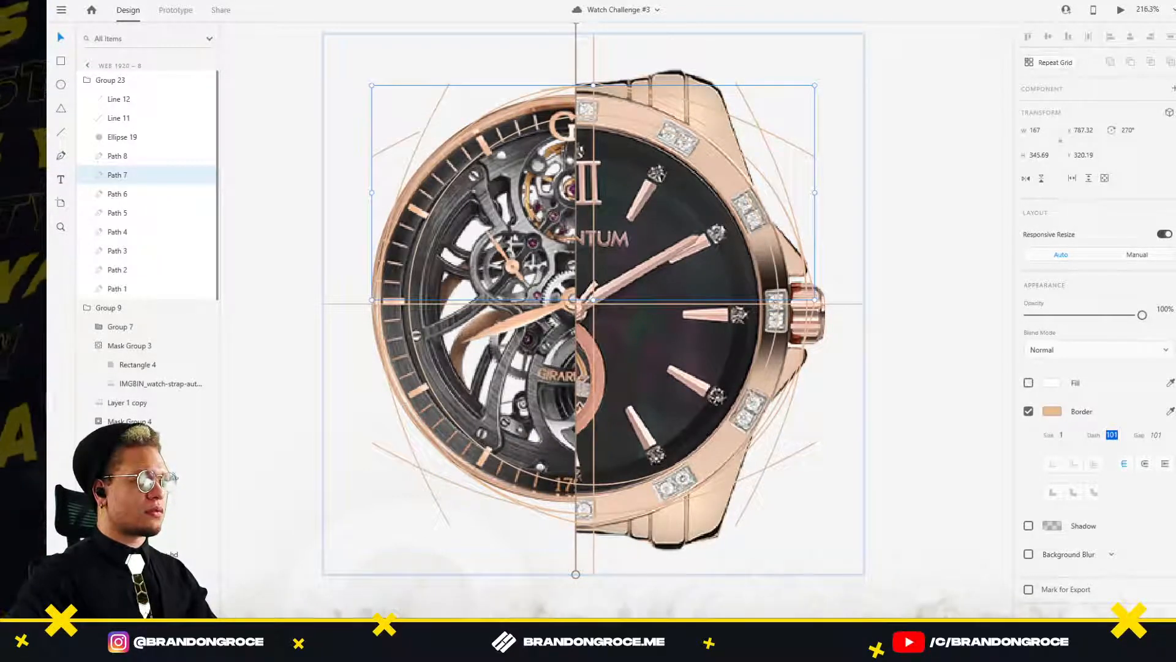
{"action": "type", "text": "42"}
{"action": "key", "text": "Return"}
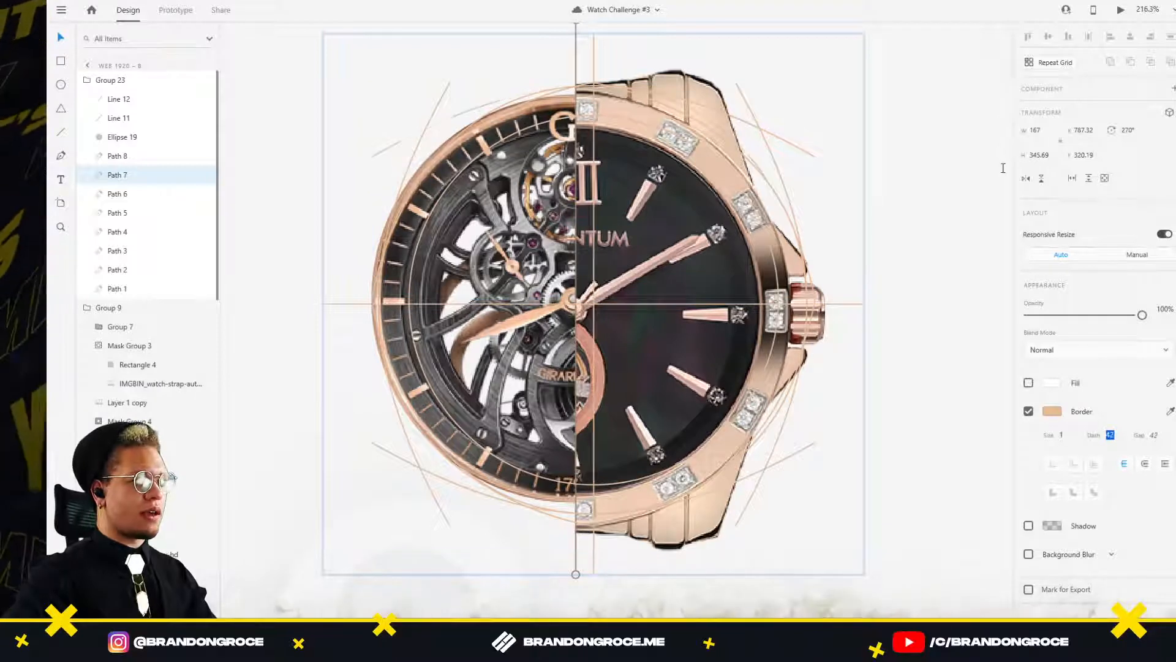
{"action": "left_click_drag", "start_coordinate": [1004, 170], "coordinate": [1005, 170]}
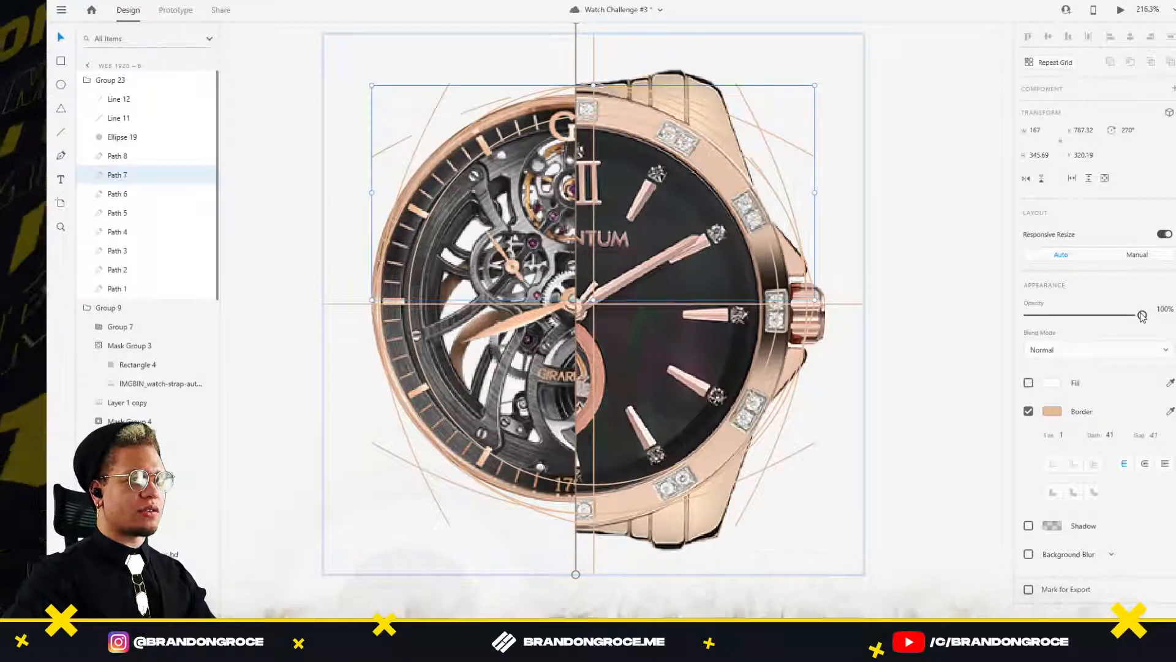
Set the border dash of Path 2 in Group 23 to 40 and its opacity to 0%.
{"action": "left_click", "coordinate": [432, 115]}
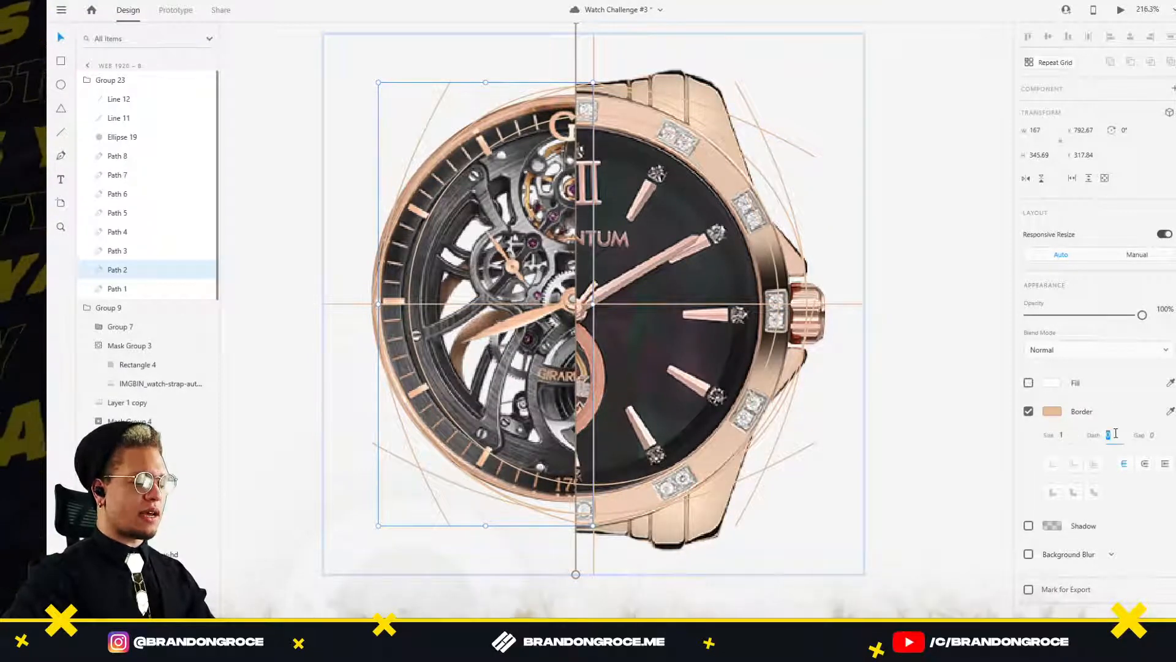
{"action": "key", "text": "Return"}
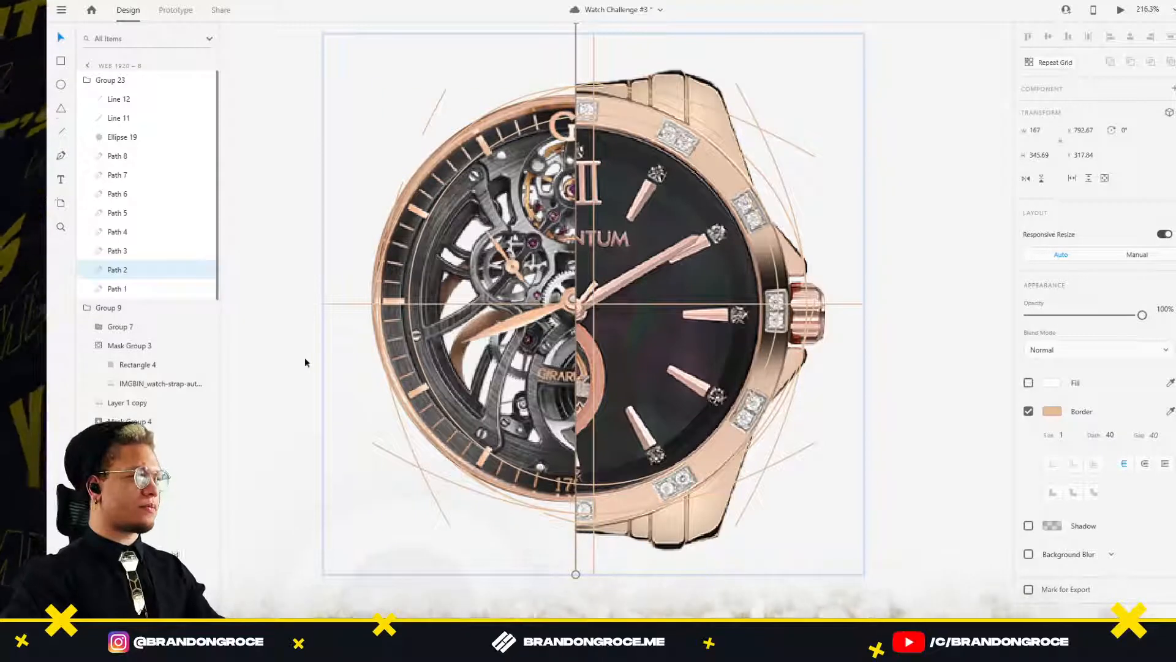
{"action": "left_click_drag", "start_coordinate": [1142, 315], "coordinate": [855, 328]}
Set the border dash of the horizontal Line 12 through the watch to 40 and fade the line out.
{"action": "left_click", "coordinate": [358, 303]}
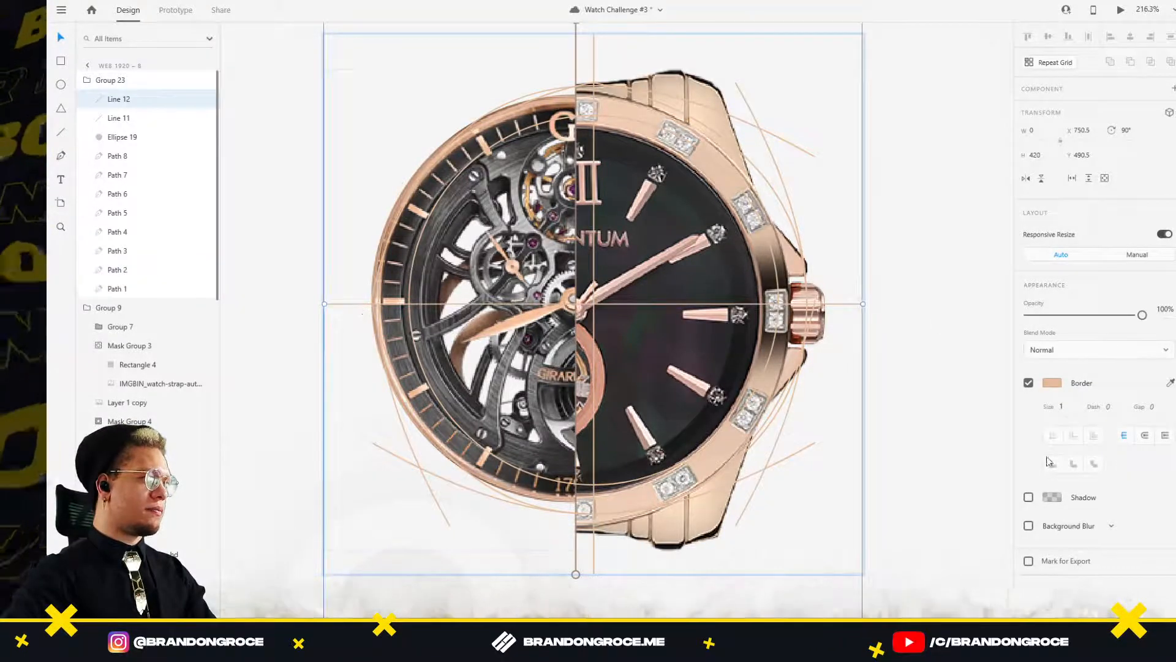
{"action": "left_click", "coordinate": [1109, 405]}
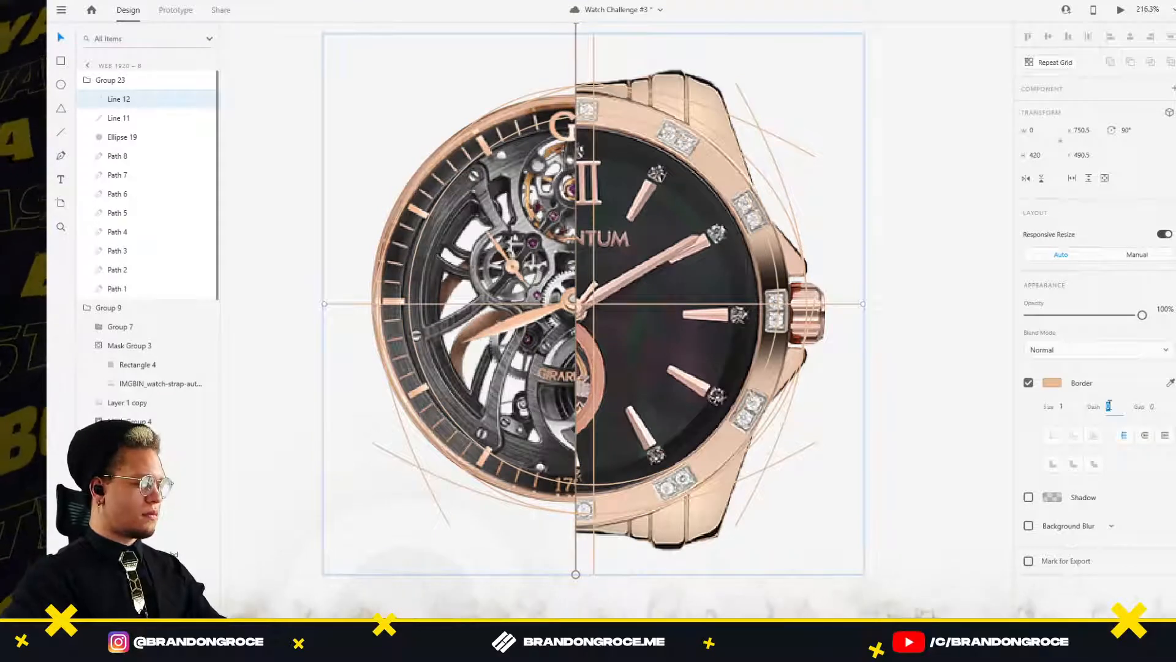
{"action": "type", "text": "40"}
{"action": "key", "text": "Return"}
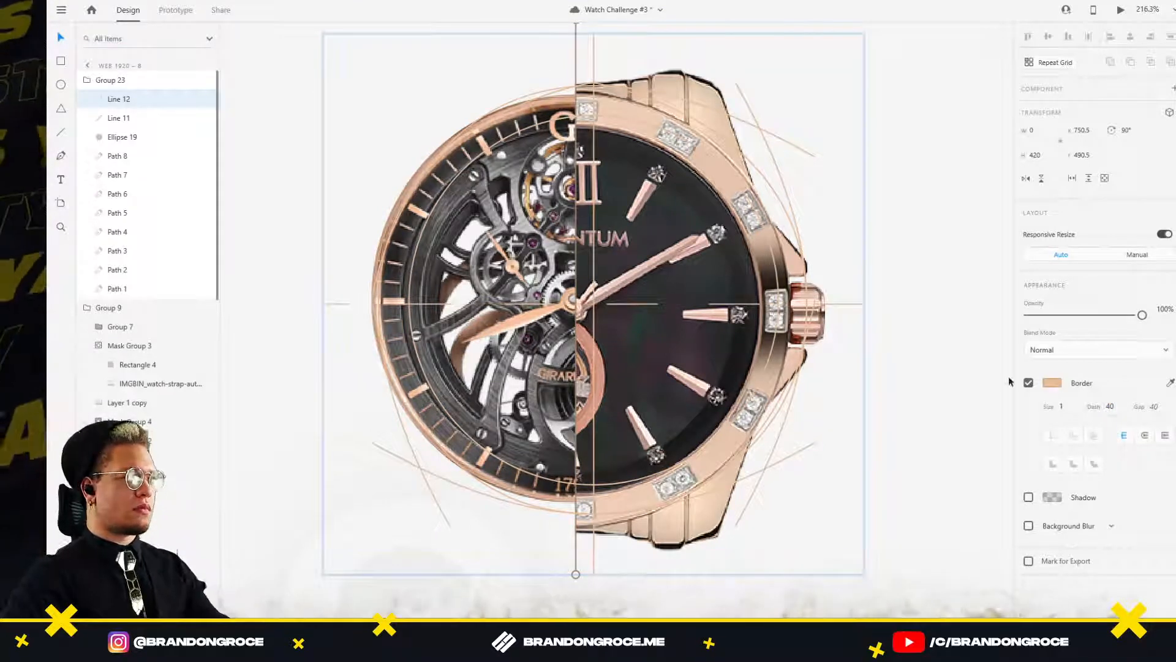
Set the border dash of Path 1 in Group 23 to 51 and its opacity to 0%.
{"action": "left_click", "coordinate": [418, 468]}
{"action": "left_click", "coordinate": [414, 459]}
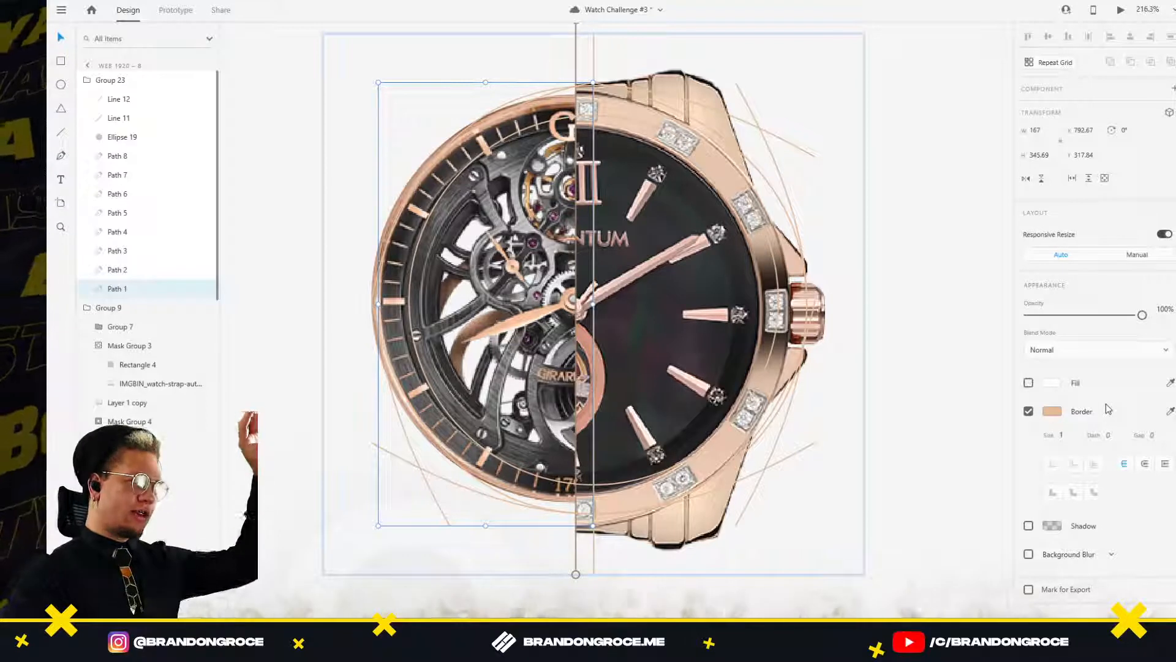
{"action": "left_click_drag", "start_coordinate": [1114, 437], "coordinate": [1117, 325]}
{"action": "left_click_drag", "start_coordinate": [1115, 264], "coordinate": [1100, 167]}
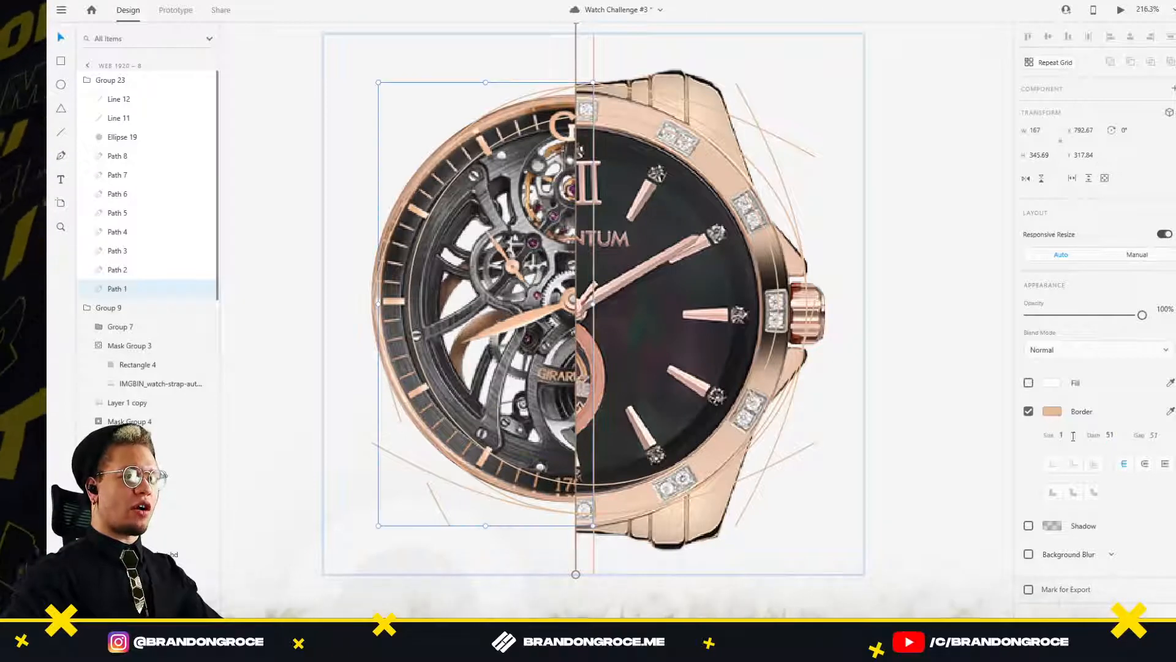
{"action": "left_click_drag", "start_coordinate": [1142, 315], "coordinate": [1048, 319]}
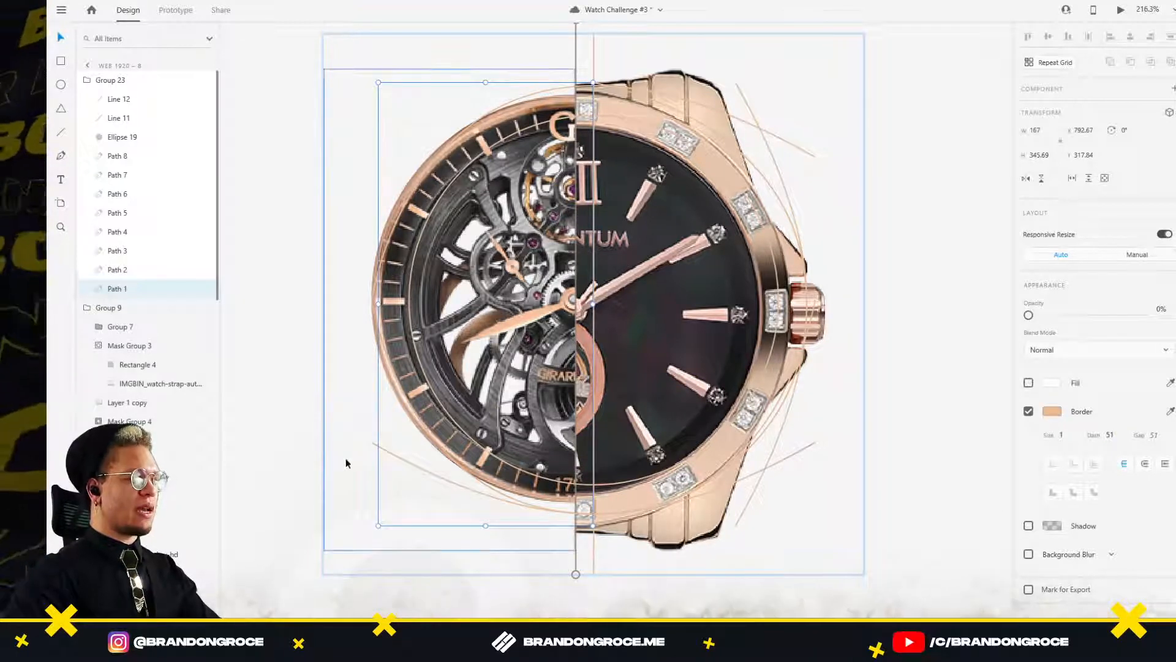
Set the border dash of Path 5 in Group 23 to 40 and its opacity to 0%.
{"action": "left_click", "coordinate": [487, 423]}
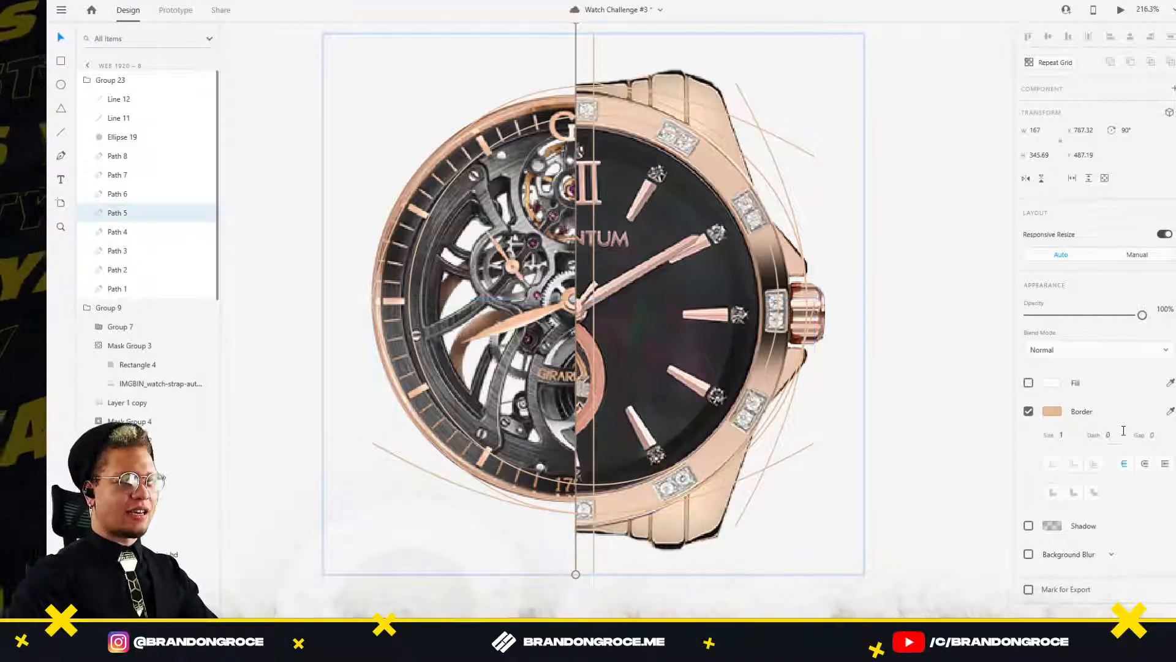
{"action": "key", "text": "4"}
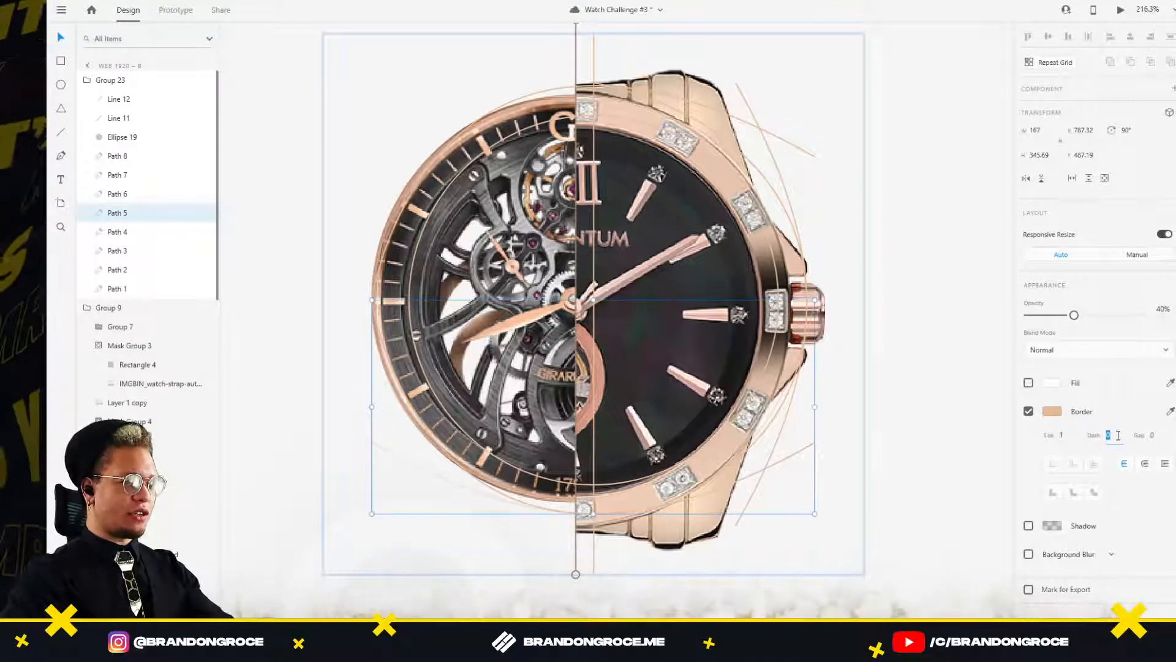
{"action": "key", "text": "Return"}
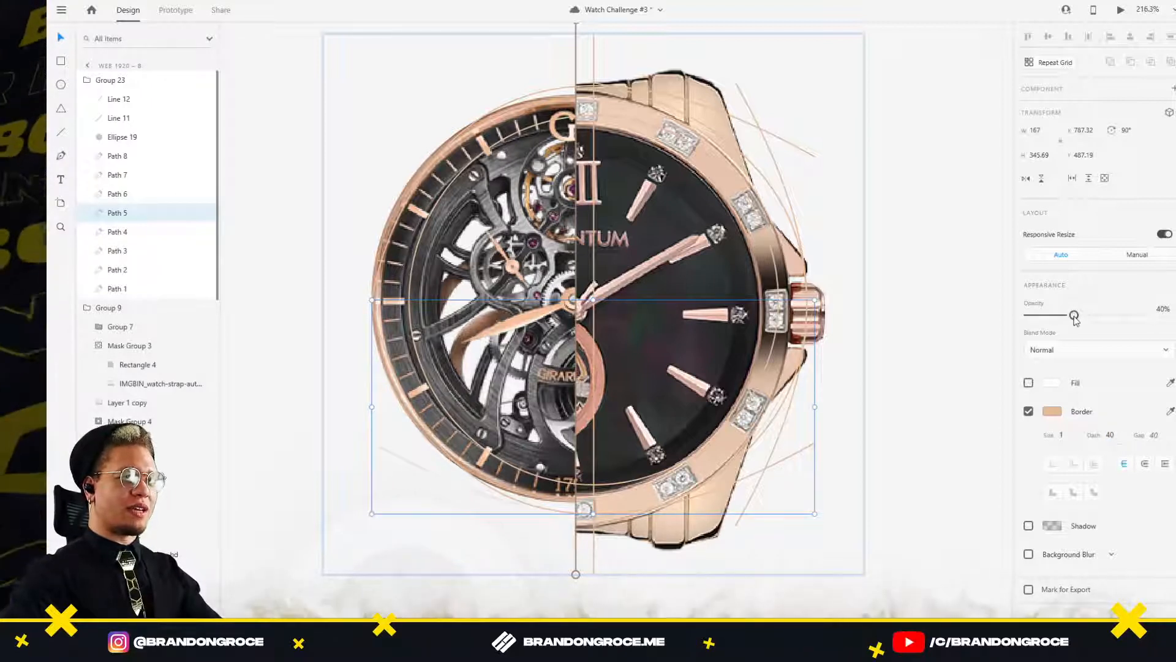
{"action": "left_click_drag", "start_coordinate": [1074, 316], "coordinate": [981, 320]}
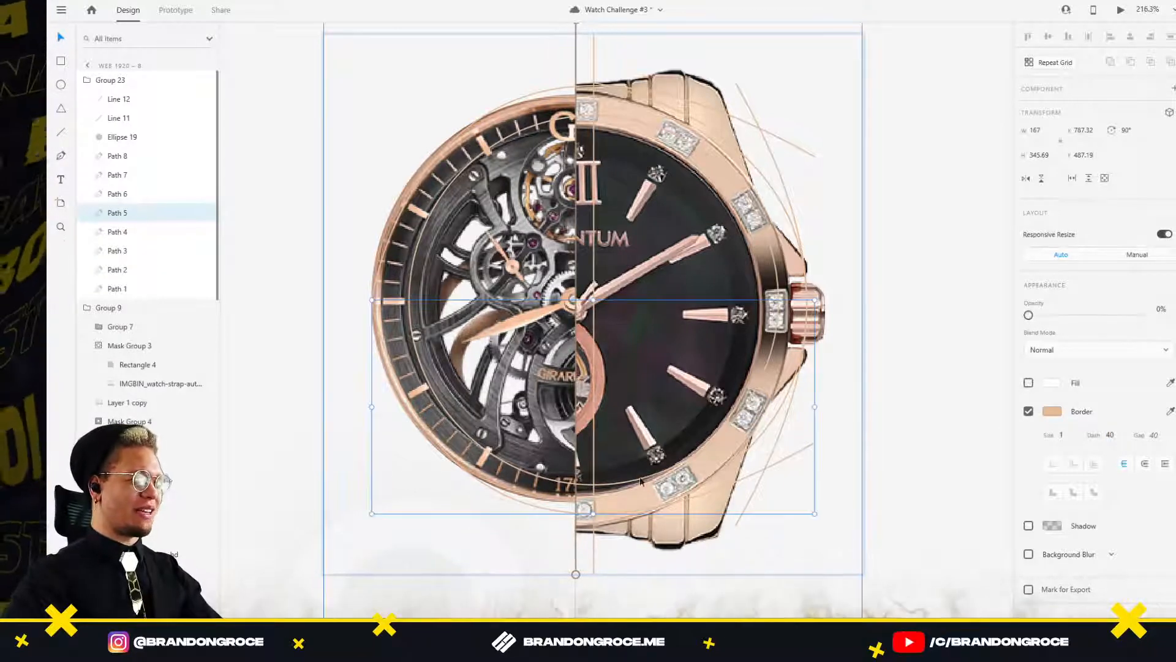
Switch to the Parmigiani Kalpa page in Chrome, examine how the case's line drawing animates between the Movement and Case sections, and return to Adobe XD.
{"action": "left_click", "coordinate": [556, 513]}
{"action": "key", "text": "alt+Tab"}
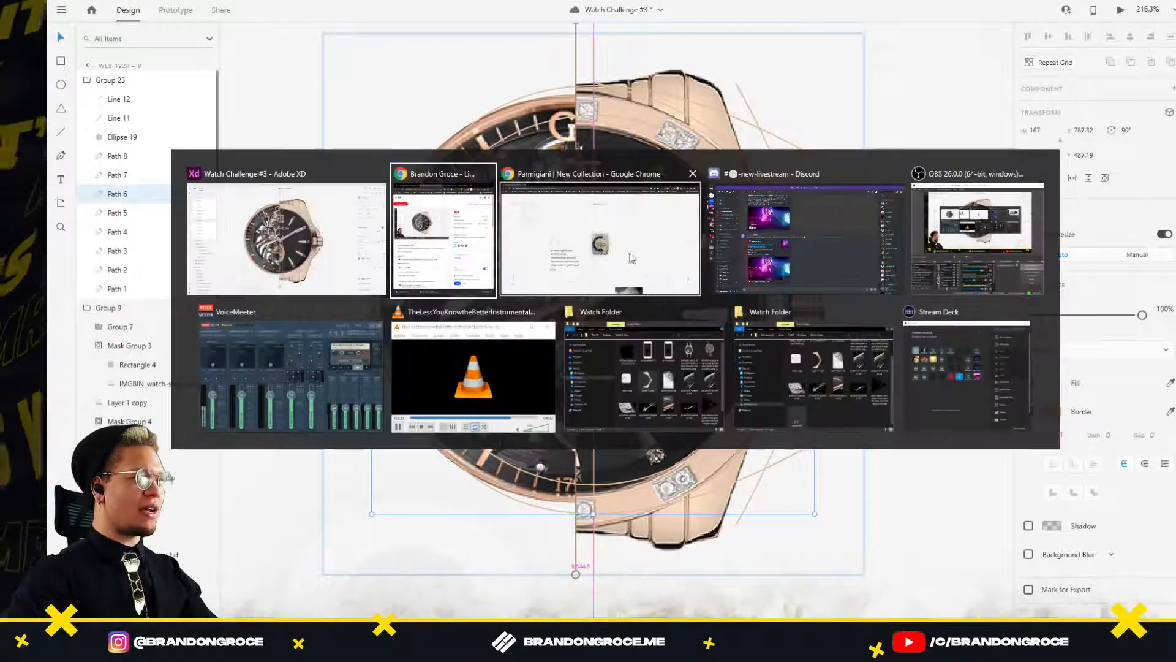
{"action": "scroll", "coordinate": [666, 422], "scroll_direction": "down", "scroll_amount": 8}
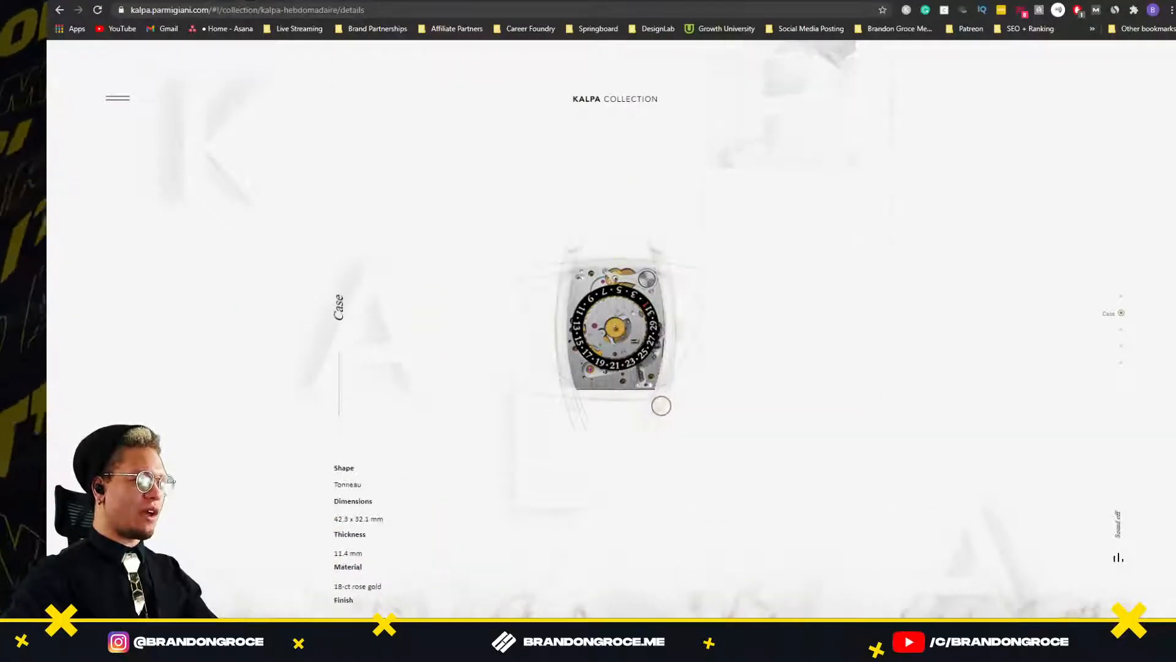
{"action": "scroll", "coordinate": [665, 401], "scroll_direction": "up", "scroll_amount": 7}
{"action": "scroll", "coordinate": [669, 397], "scroll_direction": "down", "scroll_amount": 5}
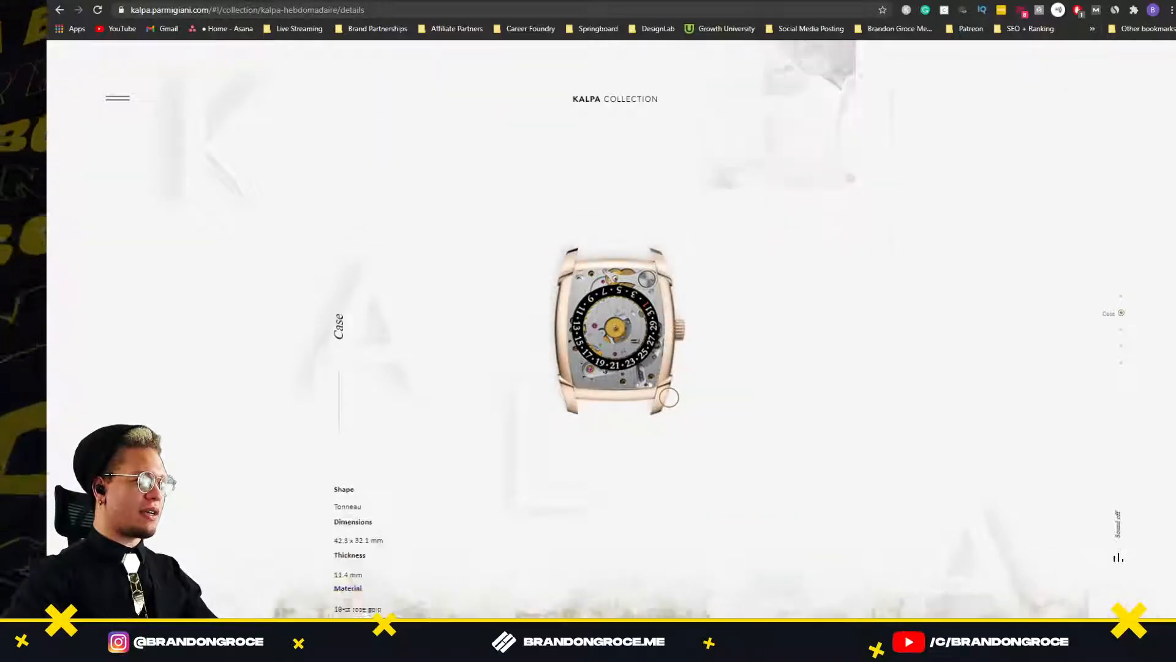
{"action": "scroll", "coordinate": [666, 391], "scroll_direction": "down", "scroll_amount": 3}
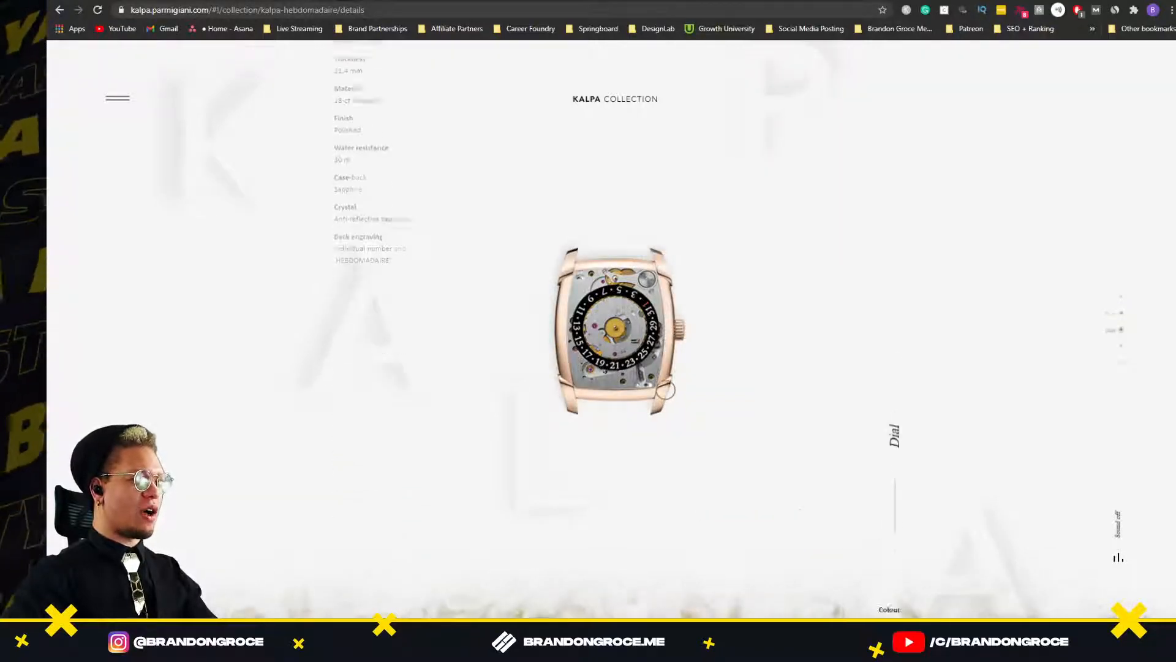
{"action": "scroll", "coordinate": [730, 274], "scroll_direction": "up", "scroll_amount": 6}
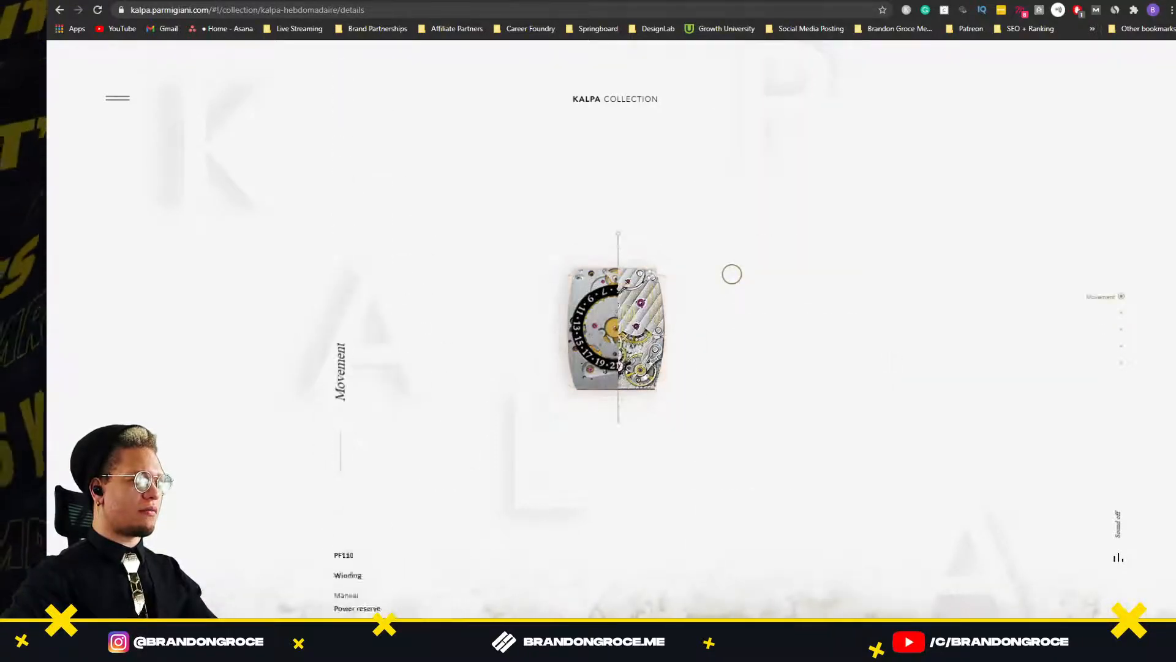
{"action": "scroll", "coordinate": [731, 274], "scroll_direction": "down", "scroll_amount": 2}
{"action": "scroll", "coordinate": [731, 274], "scroll_direction": "down", "scroll_amount": 2}
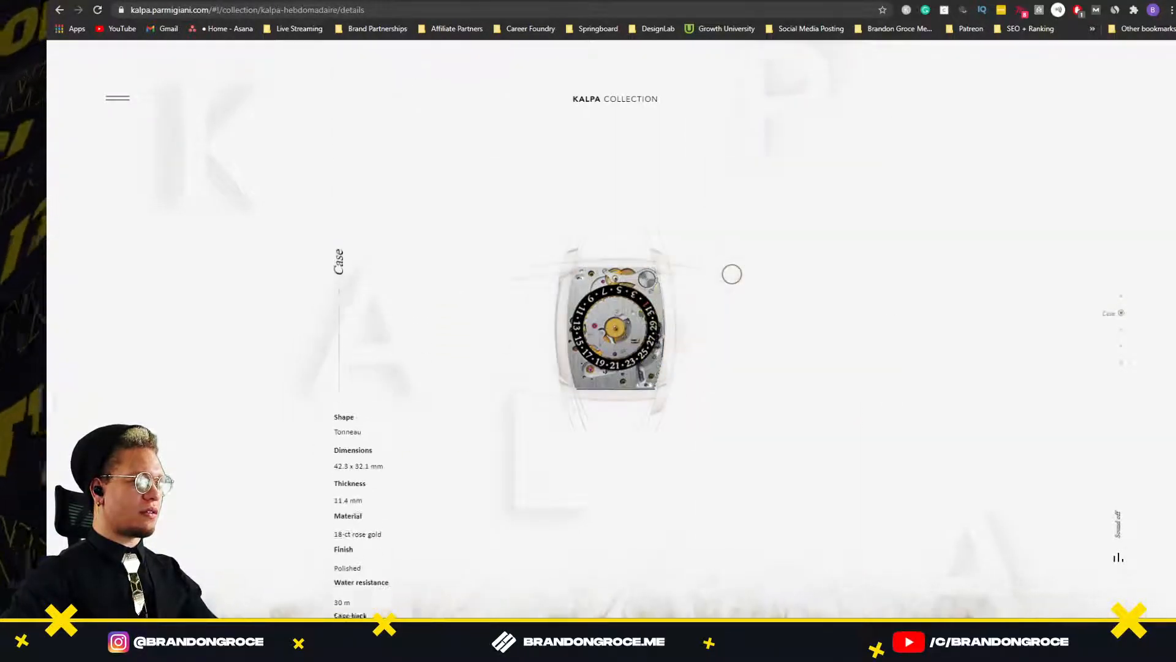
{"action": "key", "text": "alt+Tab"}
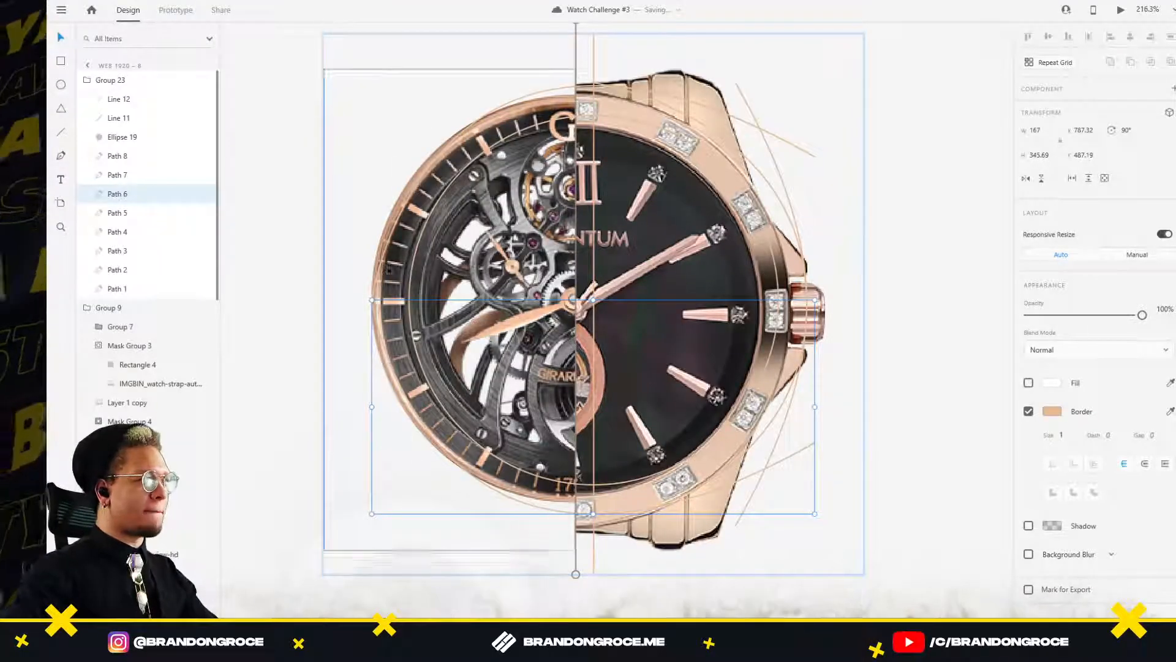
Set the border dash of Ellipse 19 in Group 23 to 40 and its opacity to 0%.
{"action": "left_click", "coordinate": [381, 268]}
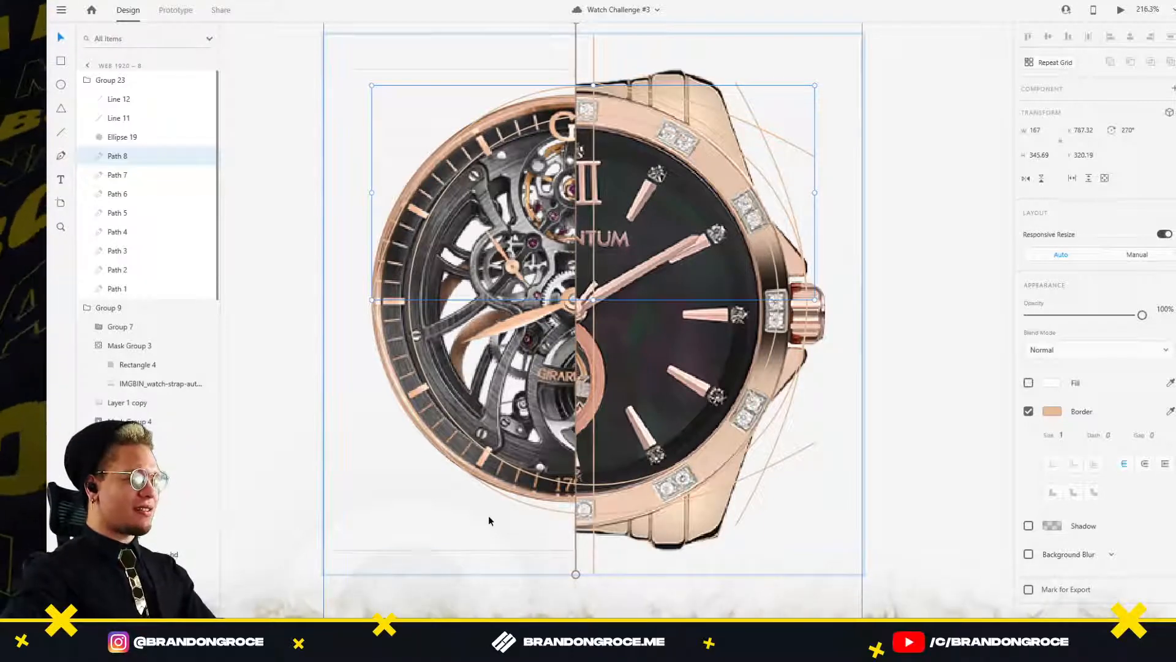
{"action": "left_click", "coordinate": [513, 466]}
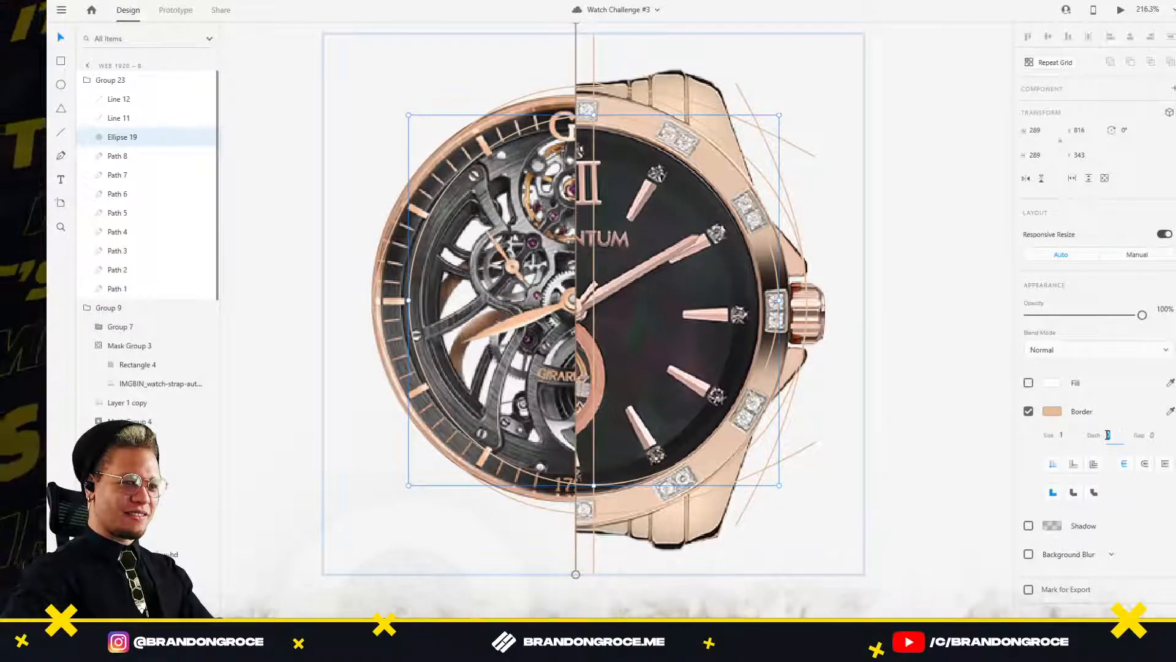
{"action": "type", "text": "40"}
{"action": "key", "text": "Return"}
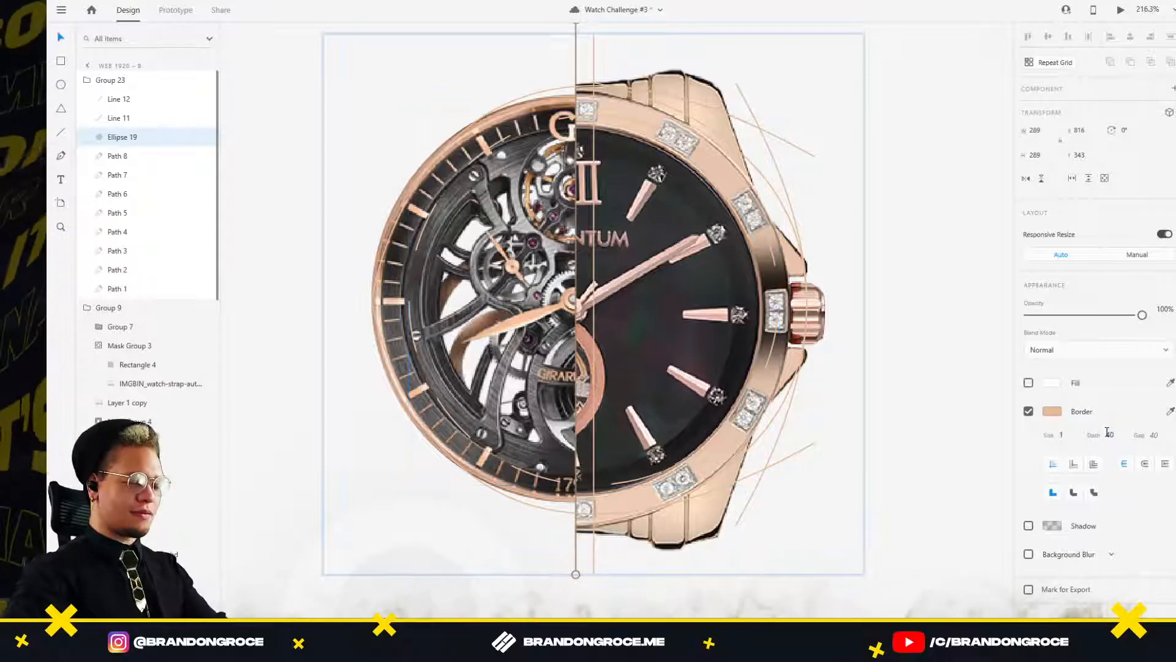
{"action": "left_click_drag", "start_coordinate": [1142, 314], "coordinate": [1028, 315]}
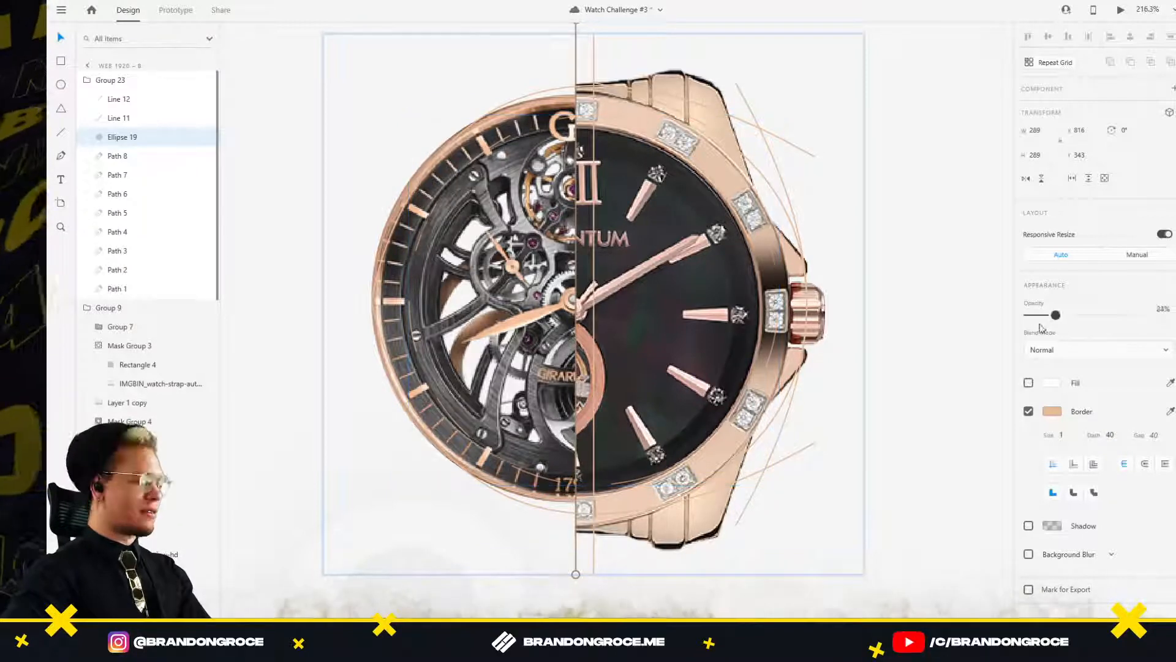
Set the border dash of Path 2 and Path 6 in Group 23 to 40 and their opacity to 0%.
{"action": "left_click", "coordinate": [506, 497]}
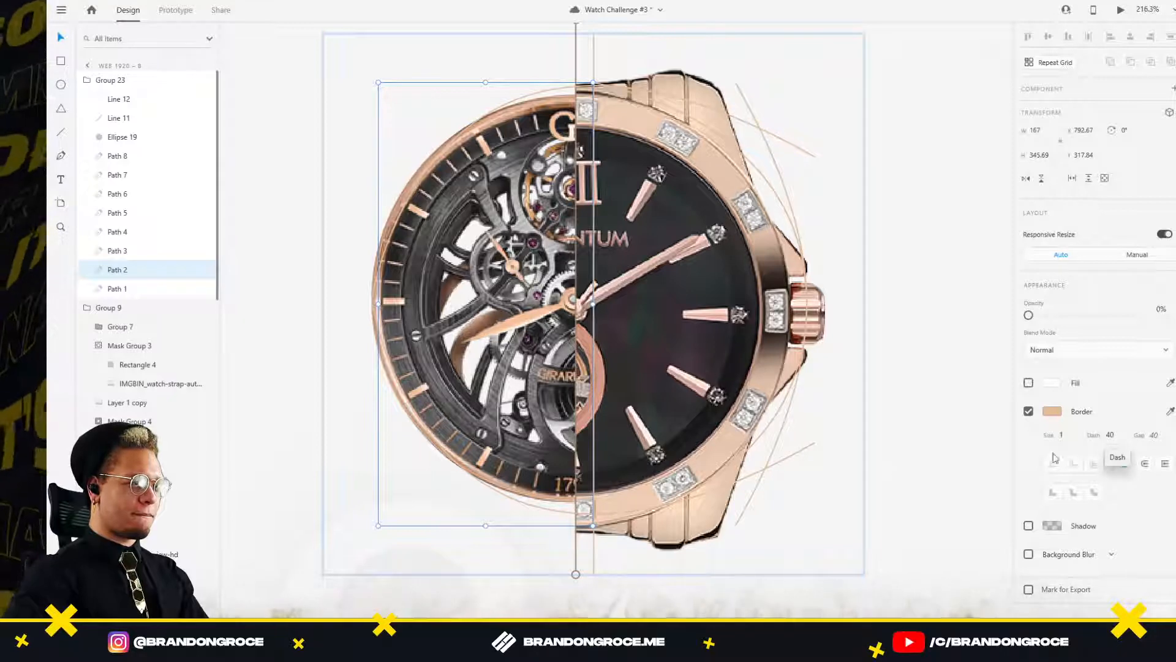
{"action": "left_click", "coordinate": [521, 502]}
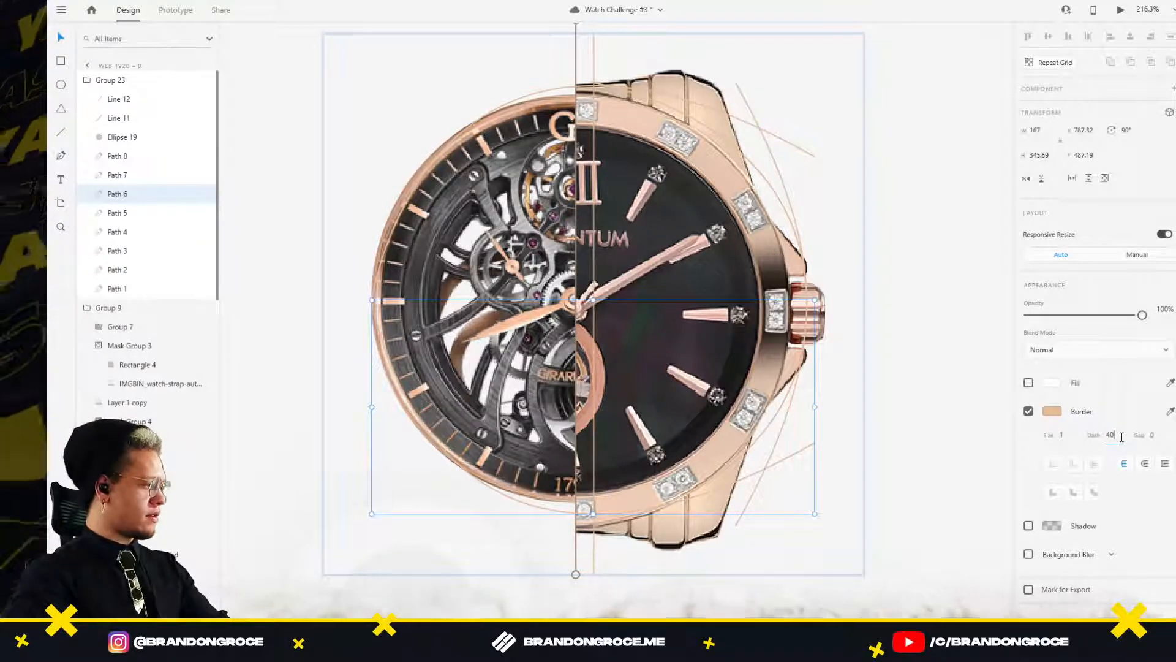
{"action": "left_click", "coordinate": [1122, 437]}
{"action": "type", "text": "40"}
{"action": "key", "text": "Return"}
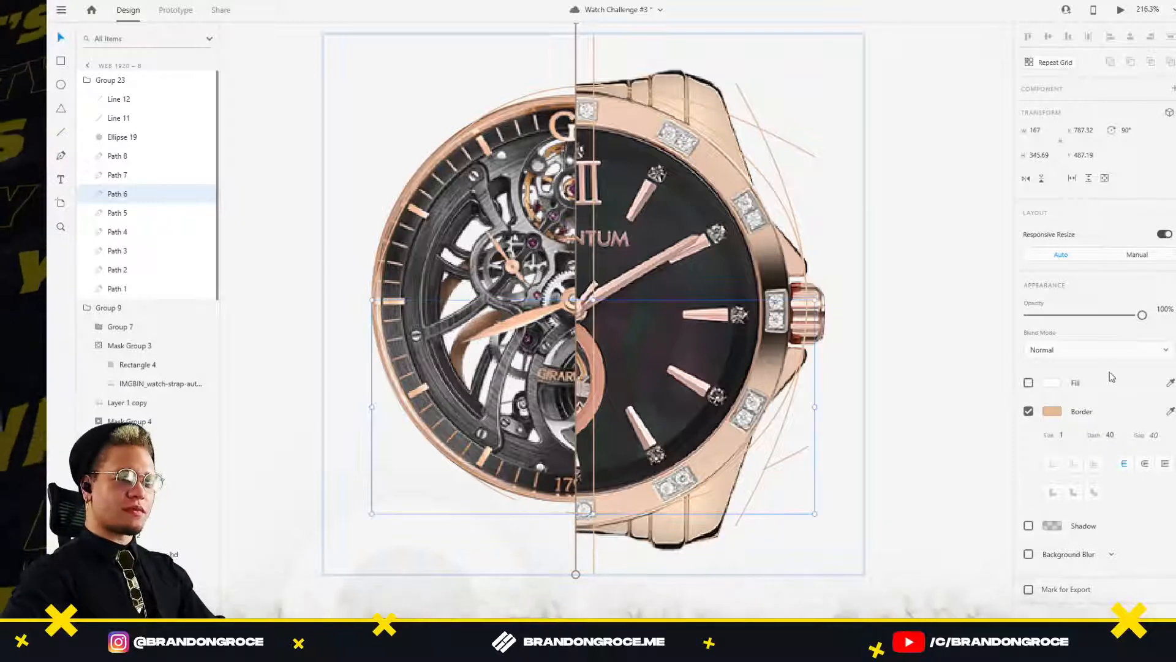
{"action": "left_click_drag", "start_coordinate": [1142, 315], "coordinate": [1028, 315]}
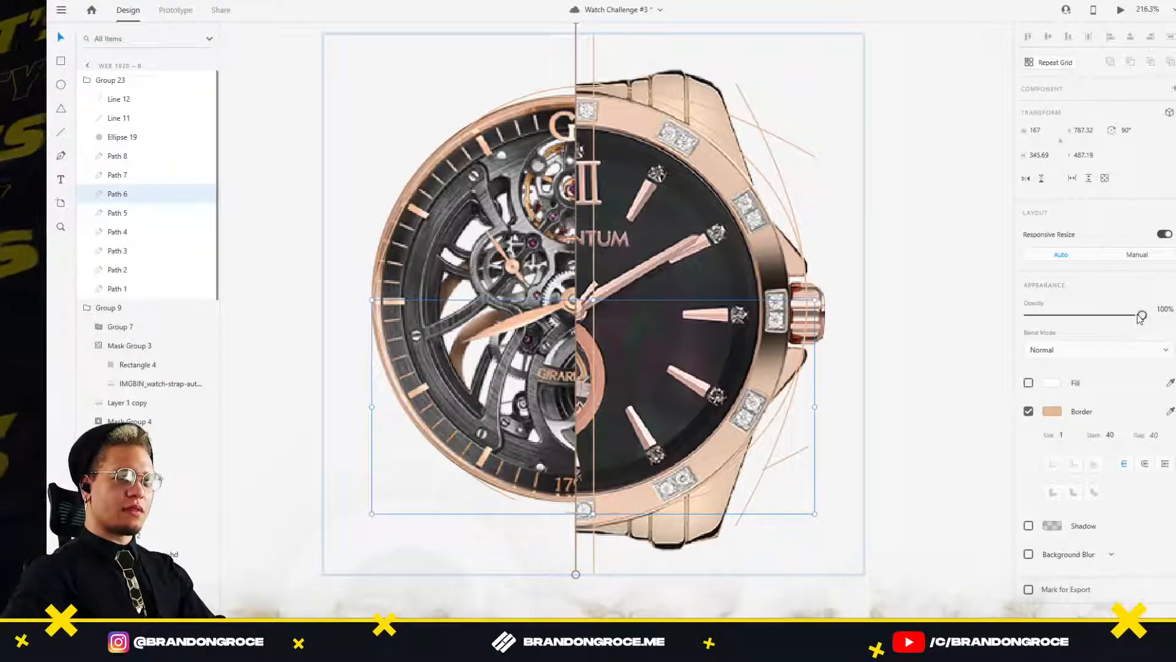
Move the watch's Group 9 to X 764 so its dividing line aligns with the centre line of the line drawing.
{"action": "left_click", "coordinate": [379, 270]}
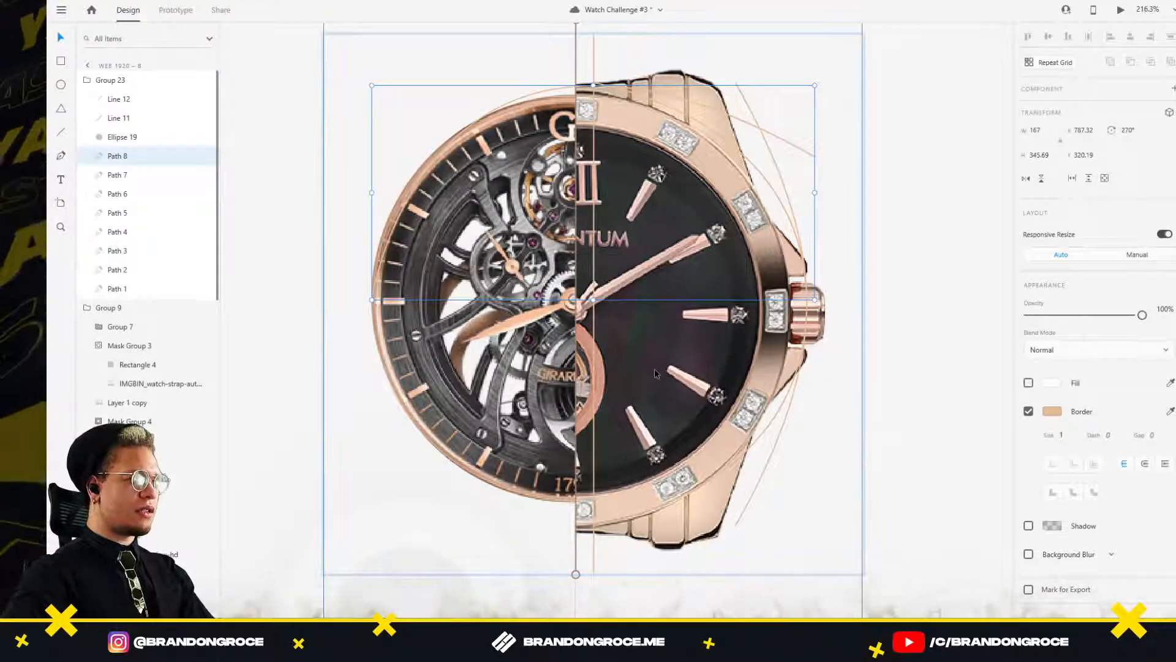
{"action": "left_click", "coordinate": [909, 397]}
{"action": "left_click_drag", "start_coordinate": [634, 364], "coordinate": [661, 366]}
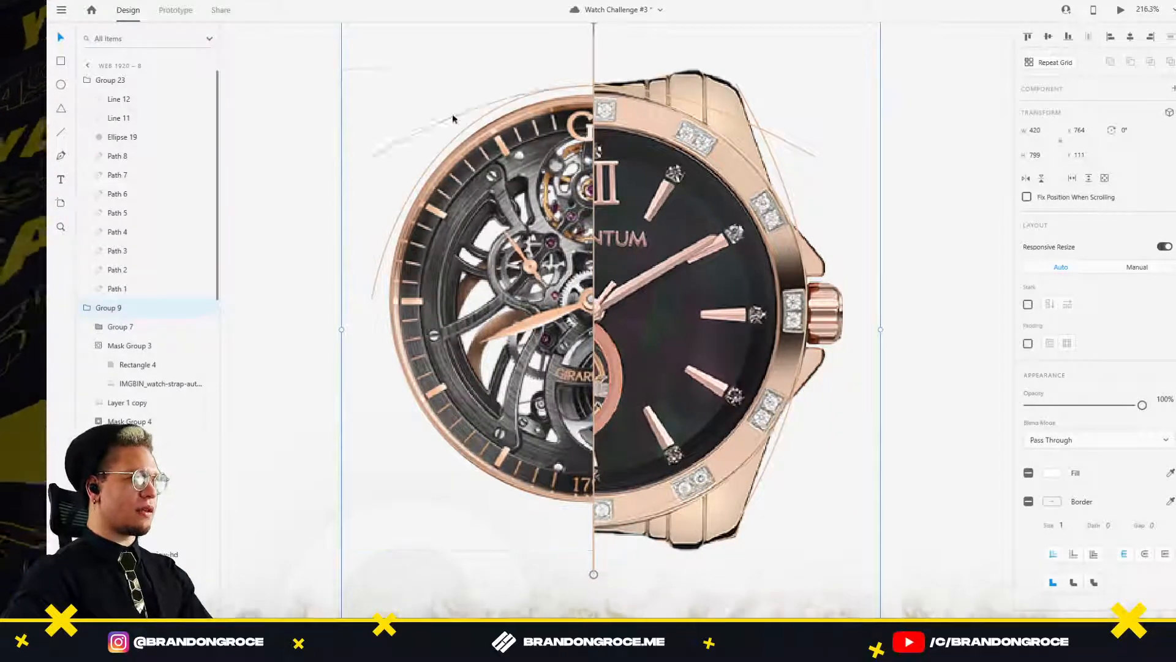
Set the border dash of Path 8 in Group 23 to 40 and its opacity to 0%.
{"action": "left_click", "coordinate": [473, 125]}
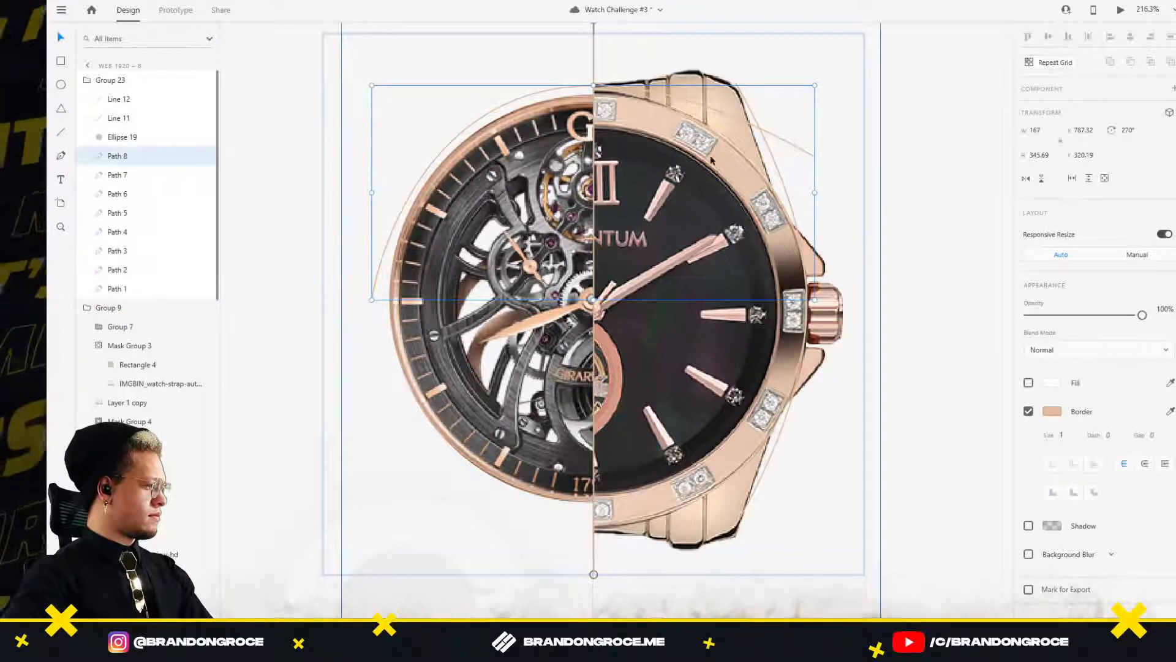
{"action": "left_click", "coordinate": [1107, 435]}
{"action": "type", "text": "1"}
{"action": "type", "text": "23"}
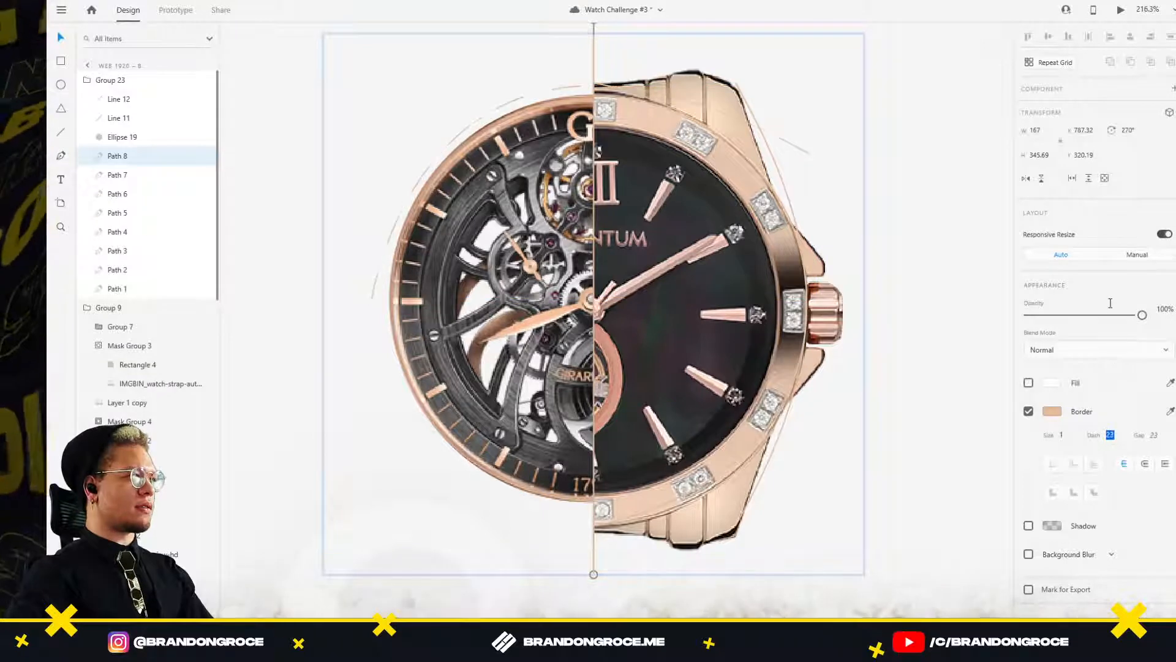
{"action": "left_click_drag", "start_coordinate": [1112, 320], "coordinate": [1111, 195]}
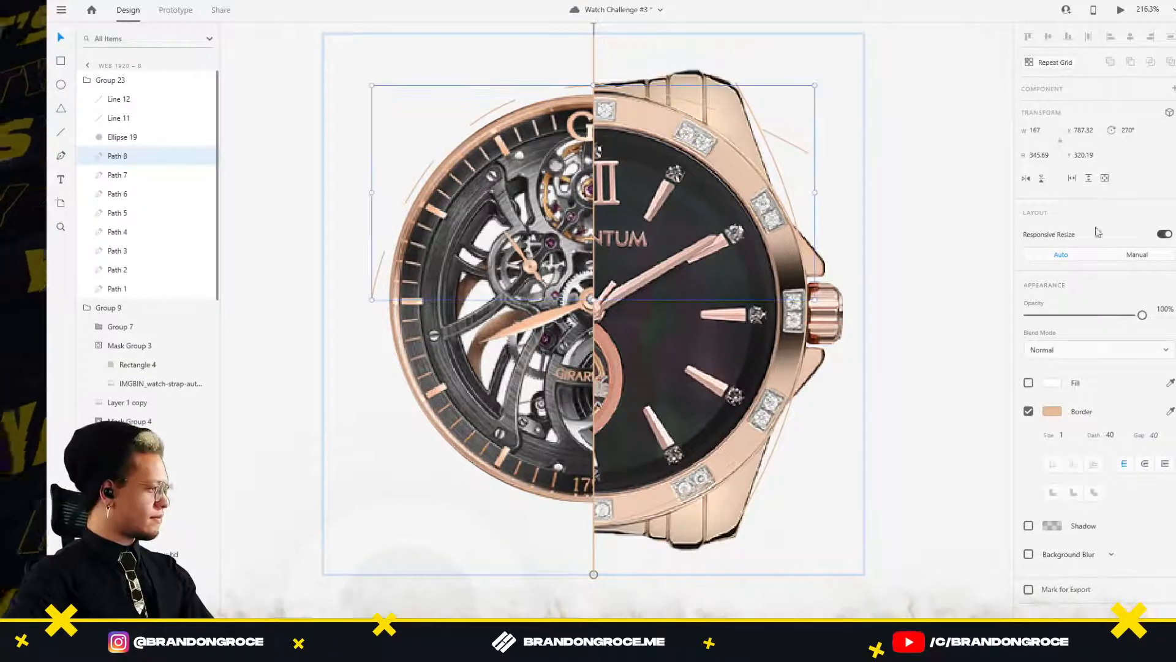
{"action": "left_click_drag", "start_coordinate": [1142, 315], "coordinate": [866, 308]}
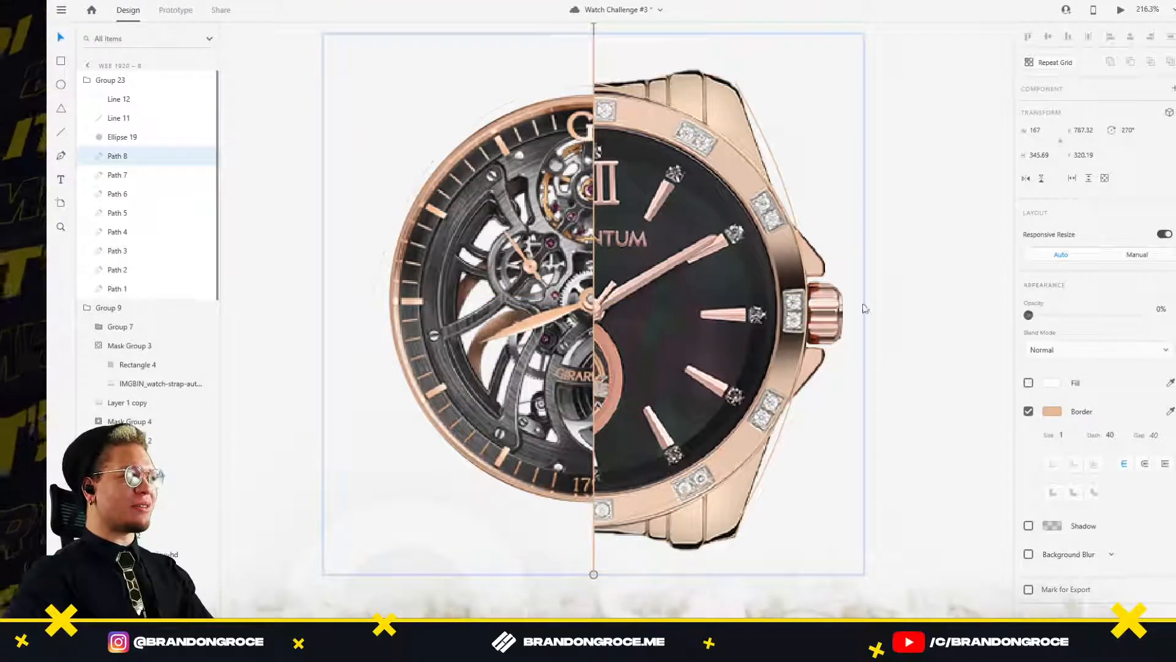
Set the border dash of Path 3 and Path 4 in Group 23 to 40 and their opacity to 0%.
{"action": "left_click", "coordinate": [706, 131]}
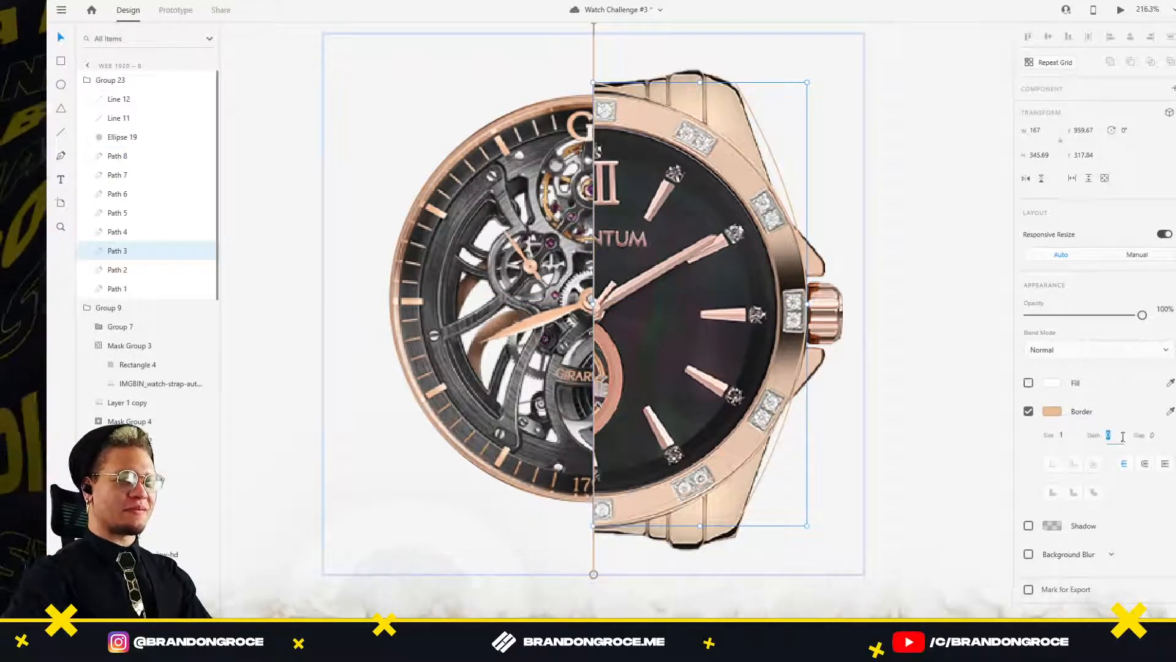
{"action": "key", "text": "Return"}
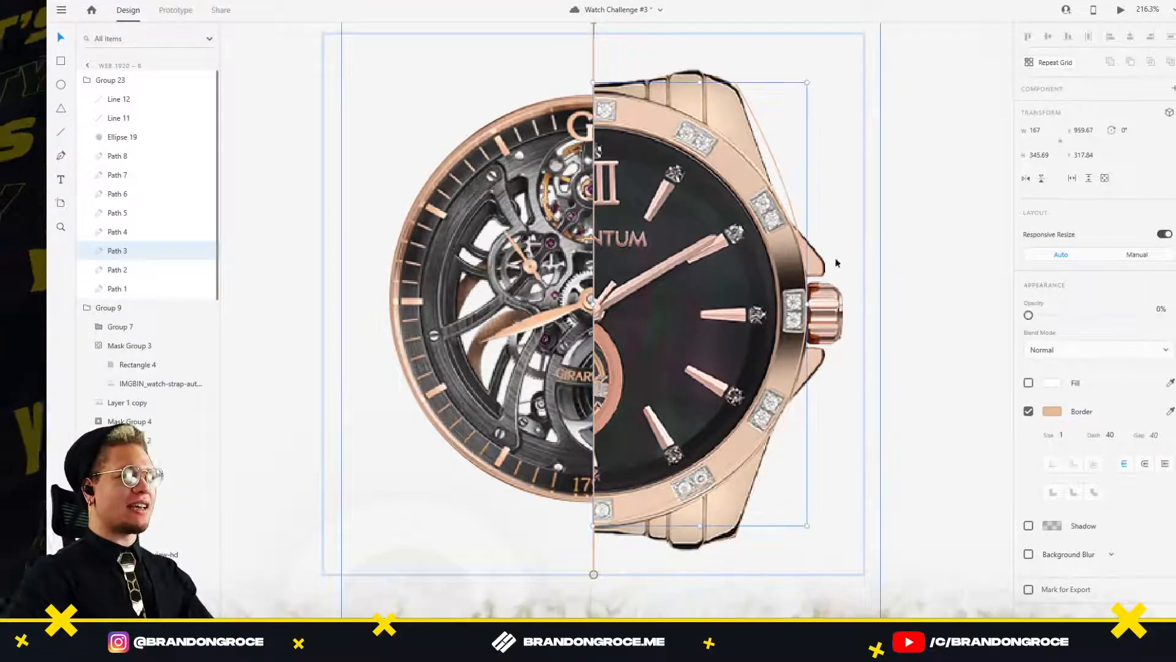
{"action": "left_click", "coordinate": [778, 170]}
{"action": "left_click", "coordinate": [1110, 436]}
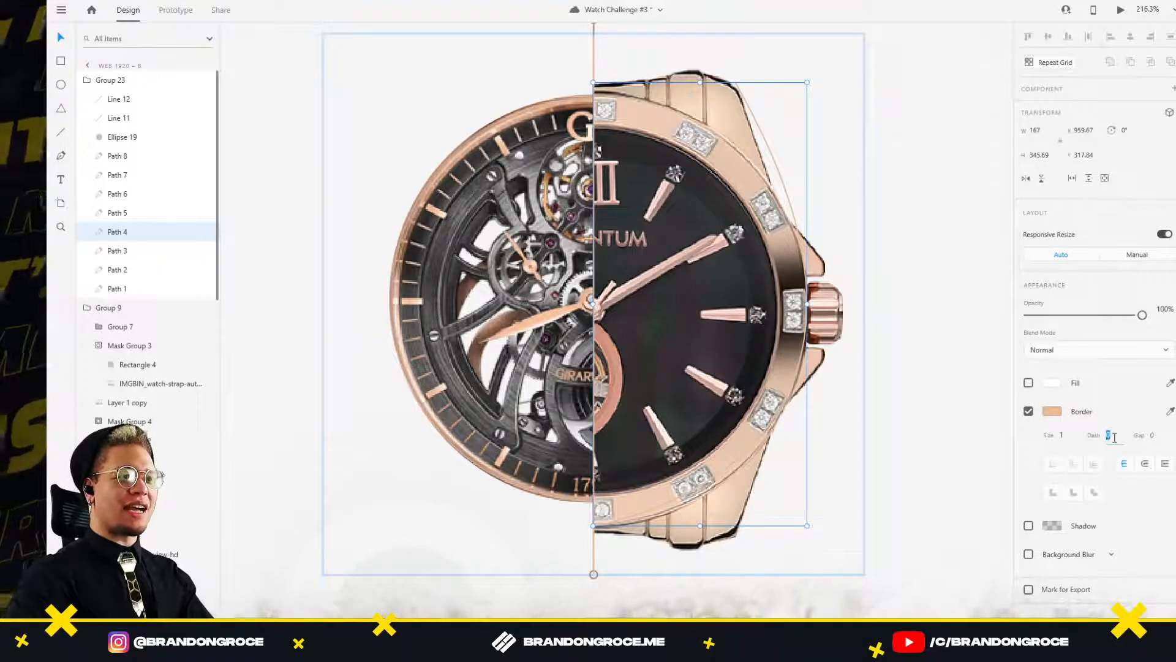
{"action": "type", "text": "40"}
{"action": "key", "text": "Return"}
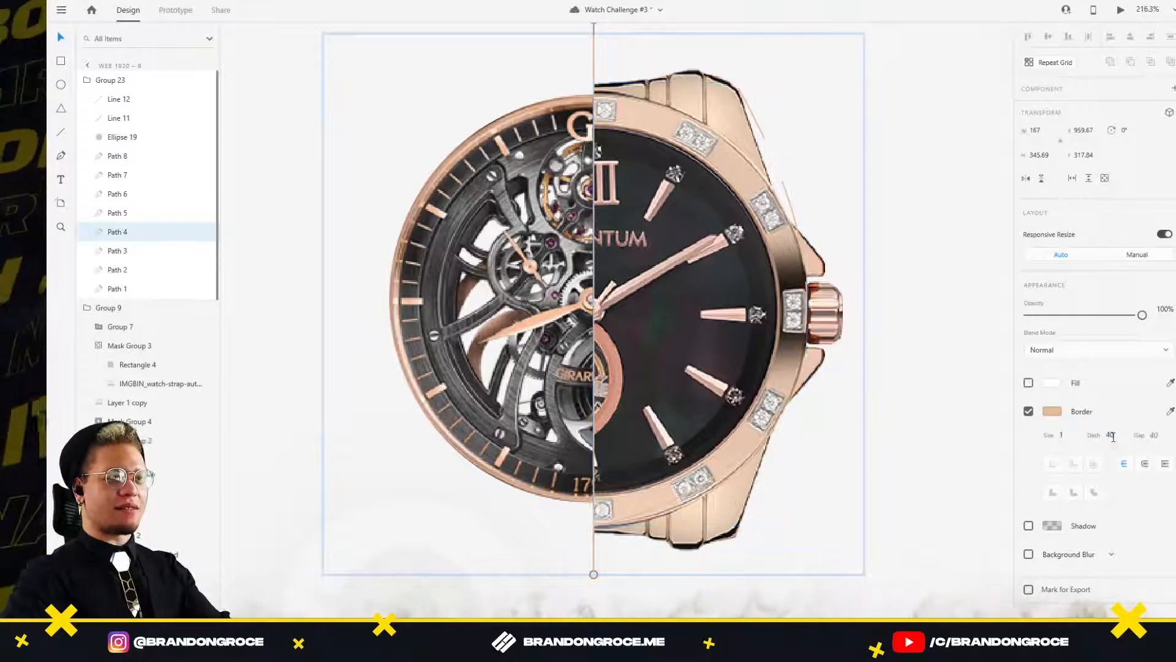
{"action": "left_click_drag", "start_coordinate": [1138, 315], "coordinate": [1028, 316]}
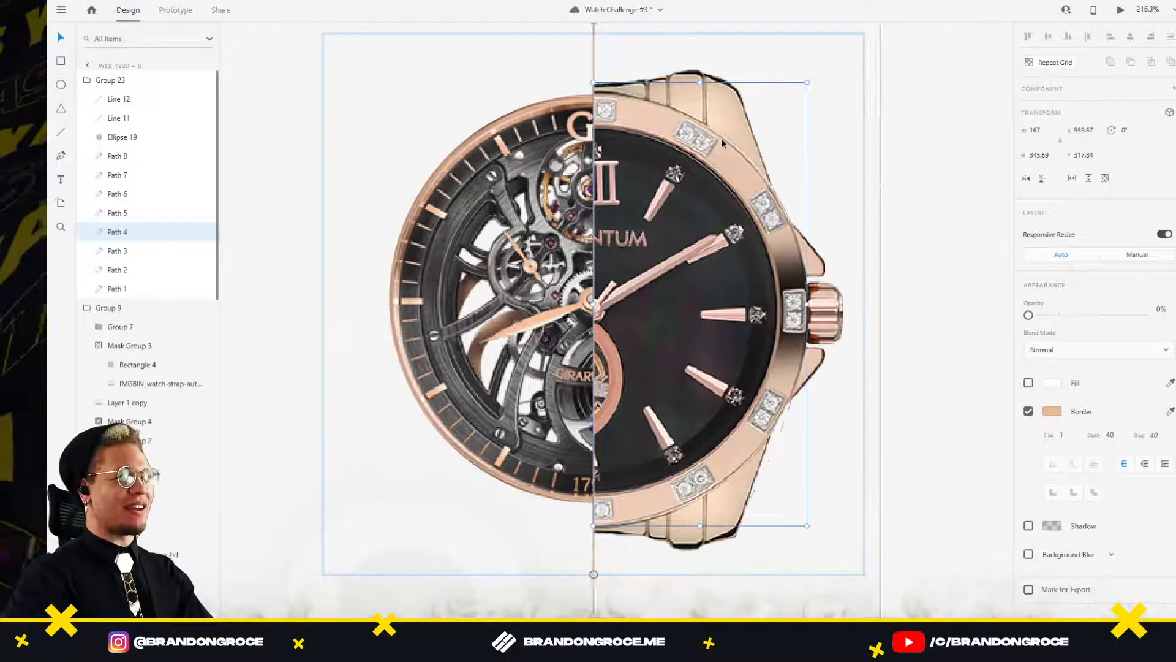
Set the border dash of Line 11, the vertical line through the watch in Group 23, to 40 and its opacity to 0%.
{"action": "left_click", "coordinate": [755, 170]}
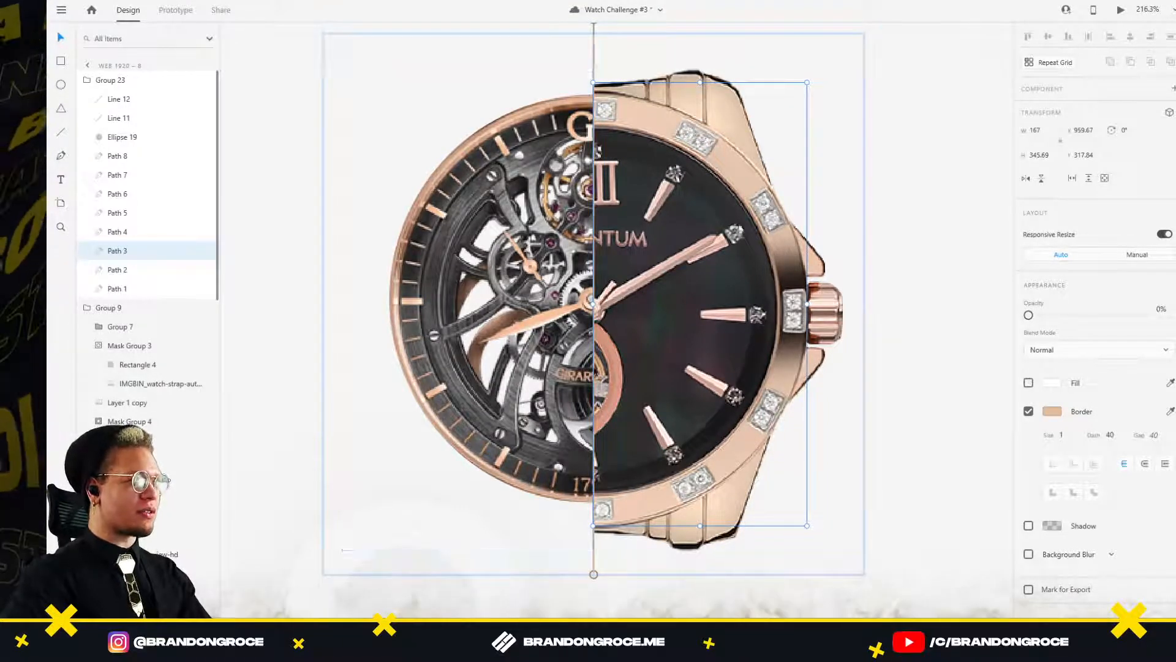
{"action": "key", "text": "alt"}
{"action": "scroll", "coordinate": [623, 395], "scroll_direction": "down", "scroll_amount": 5}
{"action": "scroll", "coordinate": [617, 307], "scroll_direction": "up", "scroll_amount": 6}
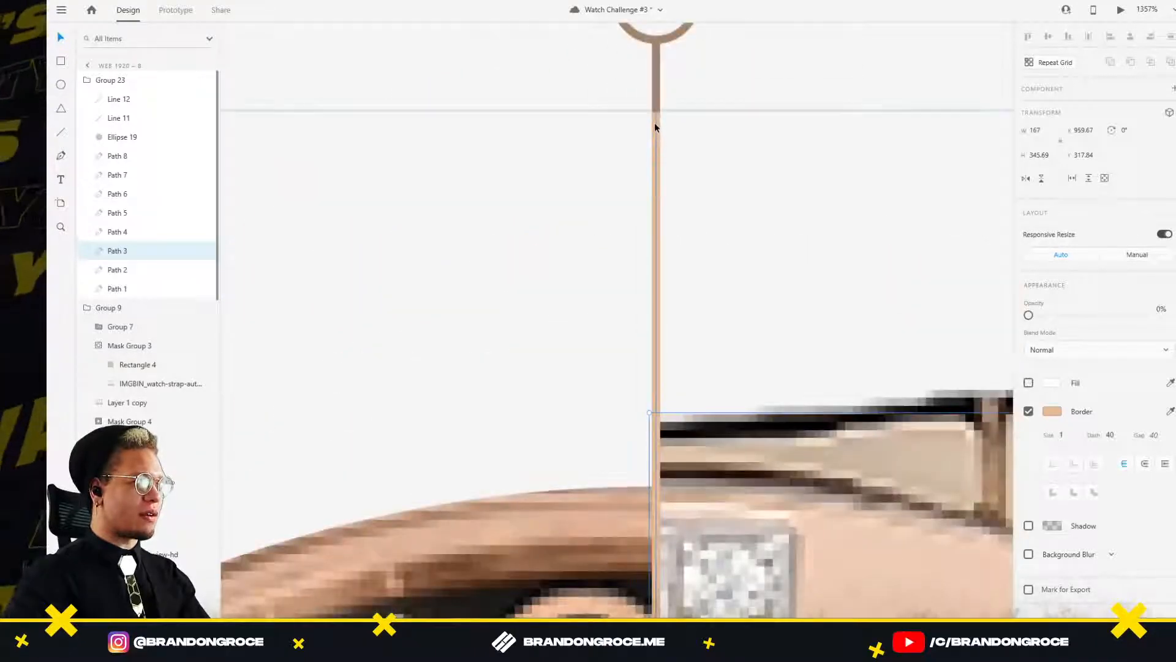
{"action": "left_click", "coordinate": [654, 127]}
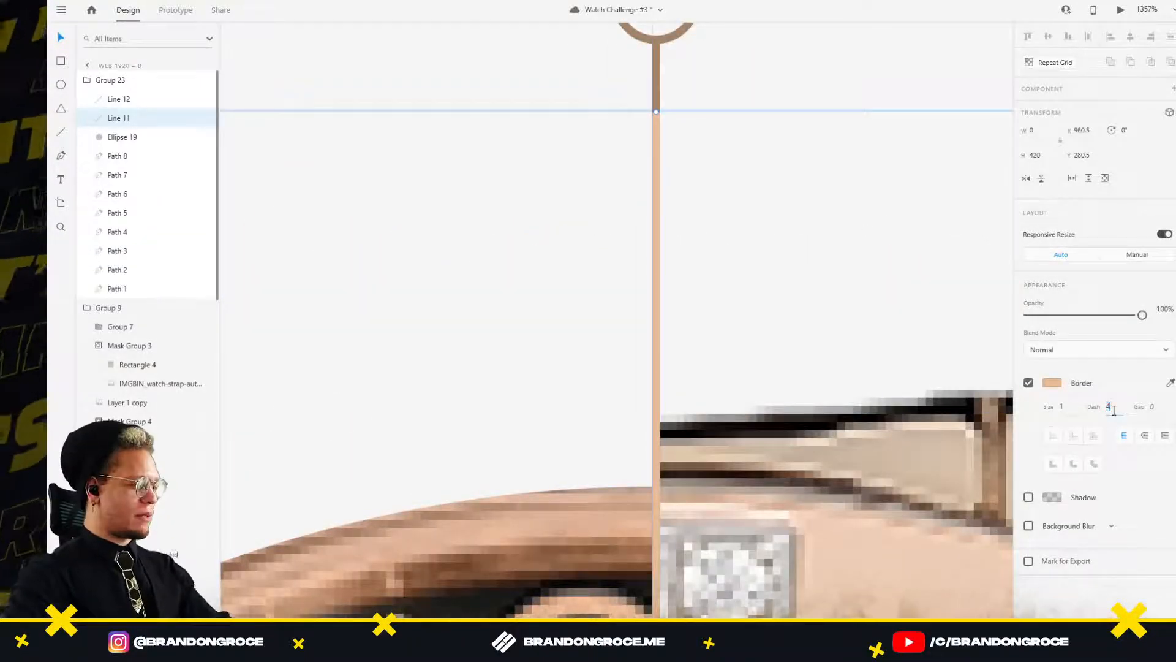
{"action": "left_click", "coordinate": [1114, 407]}
{"action": "type", "text": "40"}
{"action": "key", "text": "Return"}
{"action": "left_click_drag", "start_coordinate": [1142, 315], "coordinate": [735, 310]}
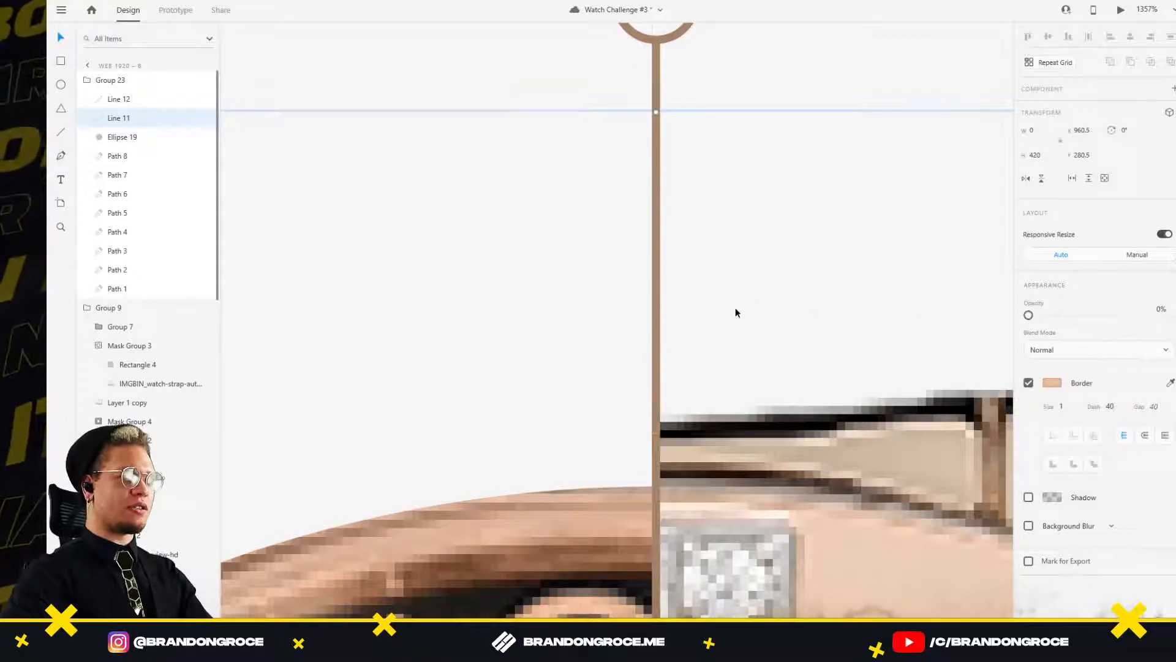
Compare the watch section across the Web 1920 – 7, Web 1920 – 8 and Web 1920 – 9 artboards.
{"action": "key", "text": "ctrl+0"}
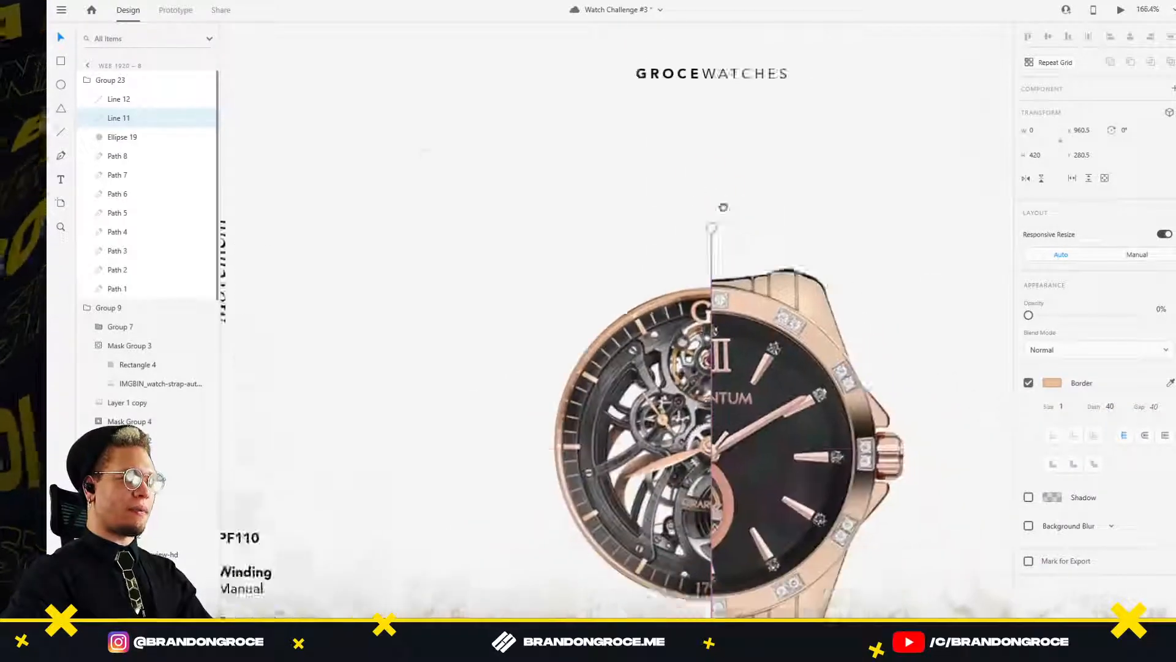
{"action": "scroll", "coordinate": [861, 221], "scroll_direction": "down", "scroll_amount": 6}
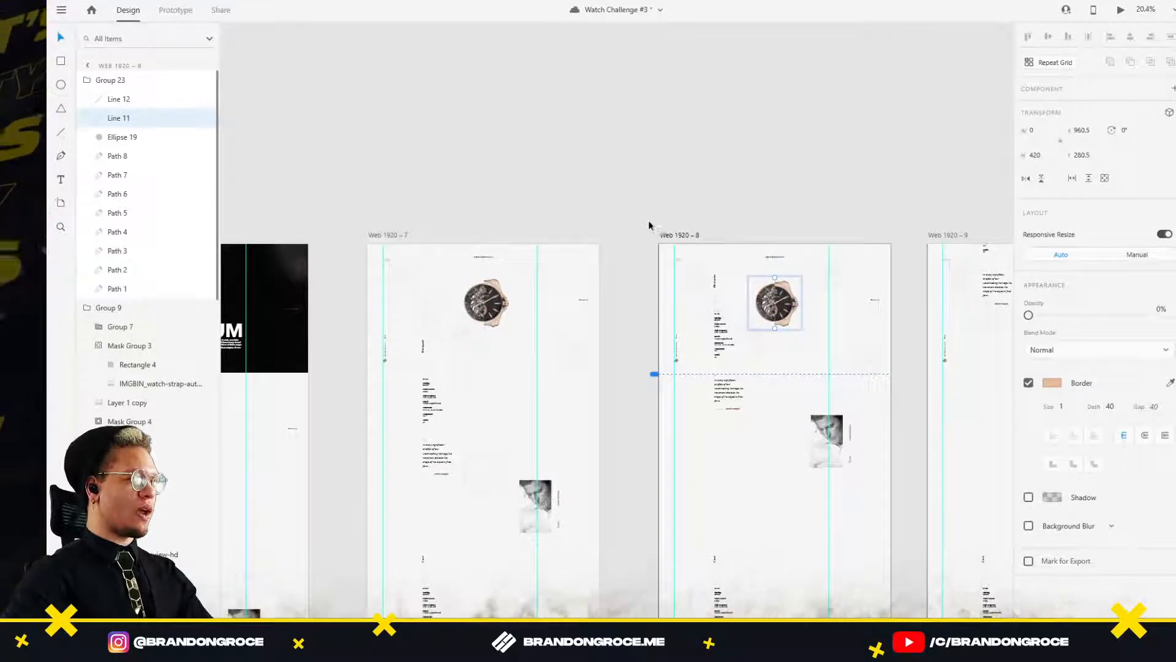
{"action": "left_click_drag", "start_coordinate": [649, 226], "coordinate": [448, 169]}
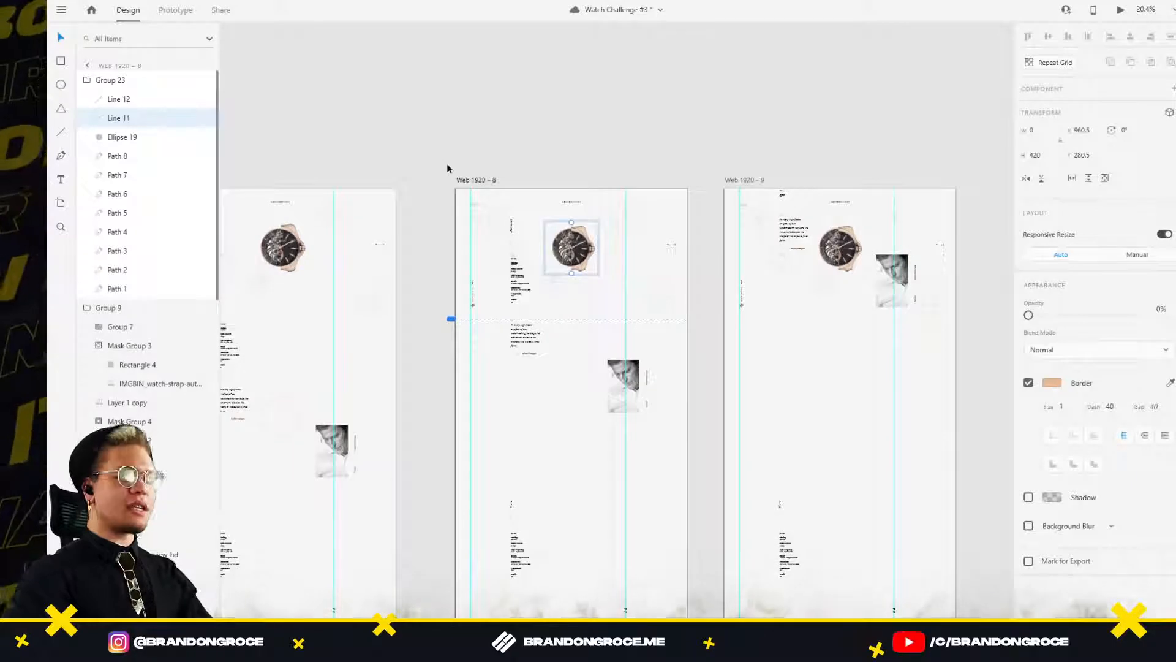
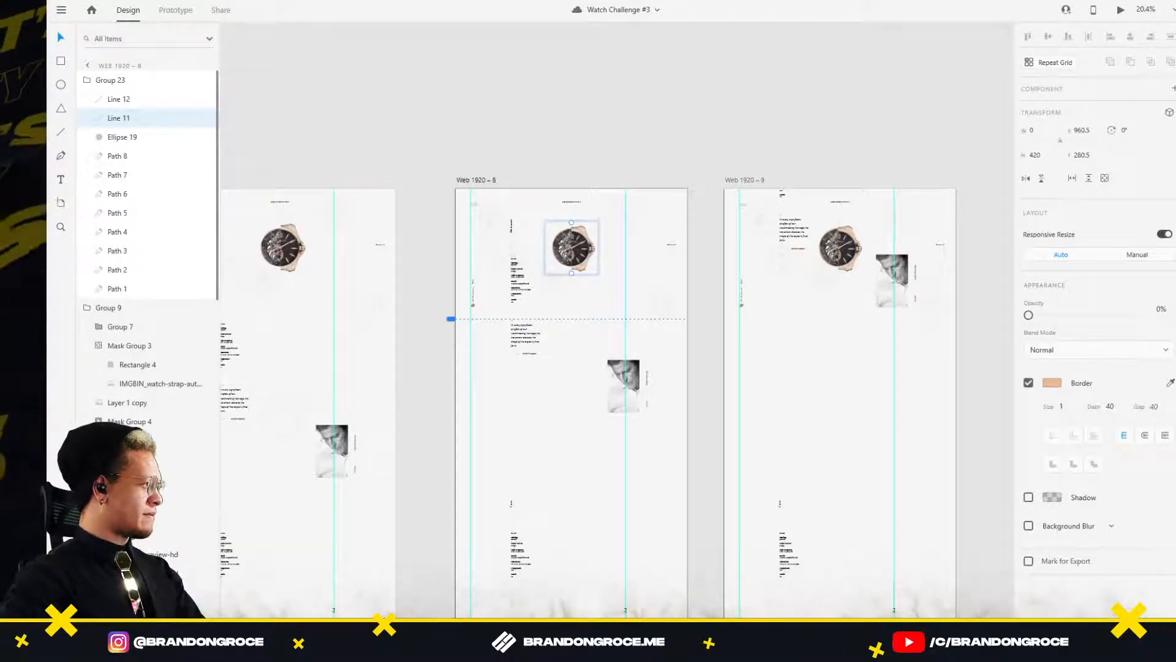
{"action": "left_click_drag", "start_coordinate": [637, 170], "coordinate": [588, 135]}
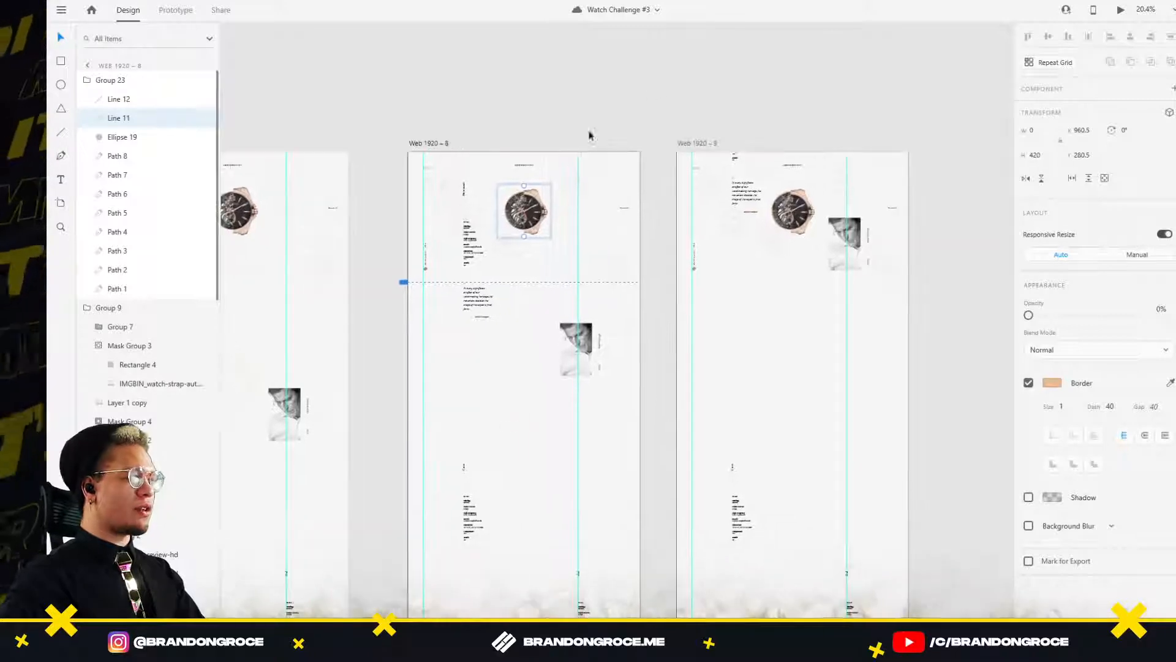
{"action": "scroll", "coordinate": [576, 172], "scroll_direction": "up", "scroll_amount": 4}
{"action": "left_click_drag", "start_coordinate": [597, 320], "coordinate": [634, 244]}
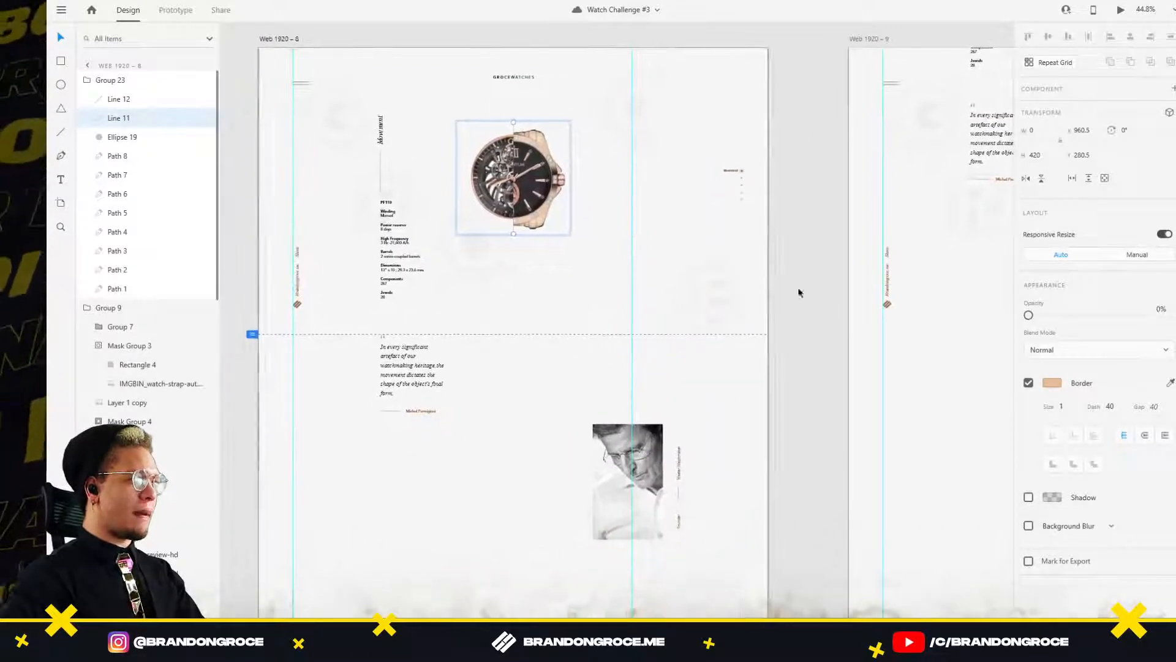
{"action": "left_click", "coordinate": [834, 278]}
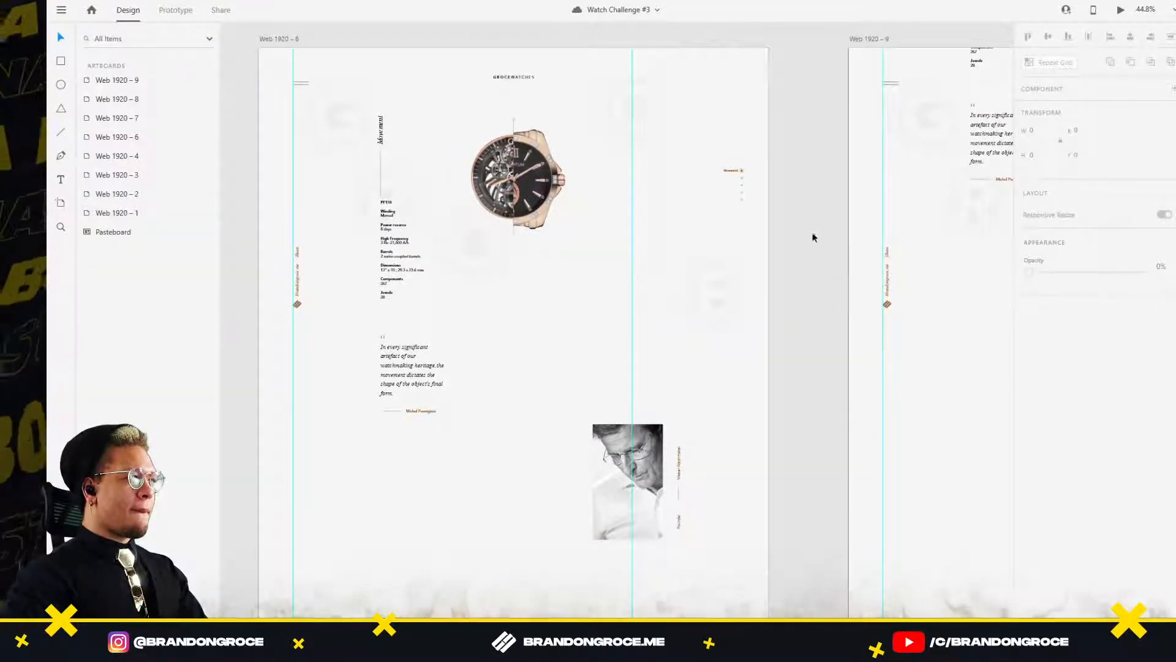
{"action": "left_click_drag", "start_coordinate": [811, 236], "coordinate": [494, 341]}
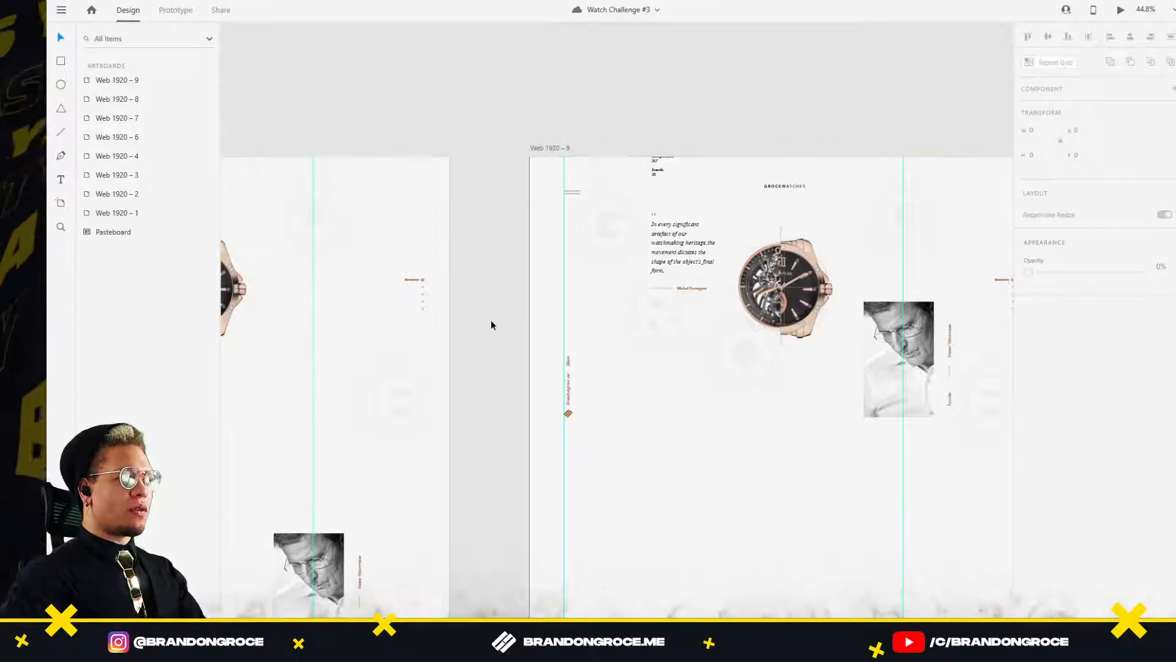
{"action": "scroll", "coordinate": [491, 320], "scroll_direction": "down", "scroll_amount": 4}
{"action": "left_click_drag", "start_coordinate": [401, 276], "coordinate": [883, 247]}
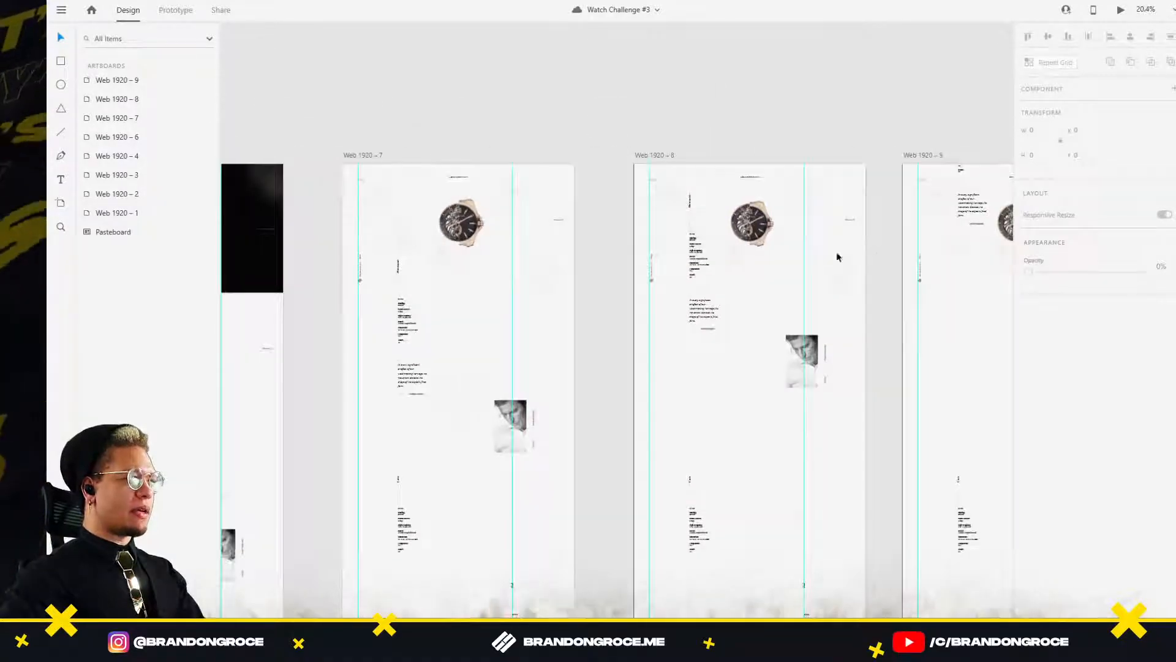
Try to move the watch pieces Mask Group 3 and Layer 1 copy together on Web 1920 – 7, then undo the move.
{"action": "scroll", "coordinate": [539, 223], "scroll_direction": "up", "scroll_amount": 6}
{"action": "left_click_drag", "start_coordinate": [352, 222], "coordinate": [506, 230]}
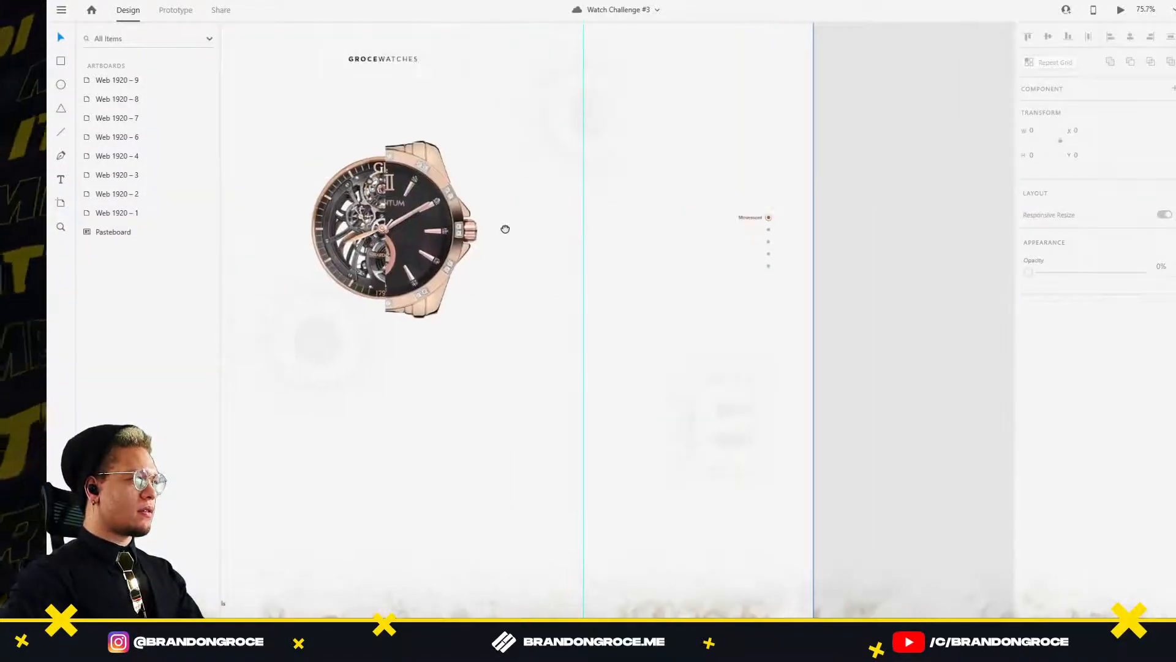
{"action": "left_click", "coordinate": [404, 226]}
{"action": "left_click", "coordinate": [343, 240]}
{"action": "left_click", "coordinate": [646, 119]}
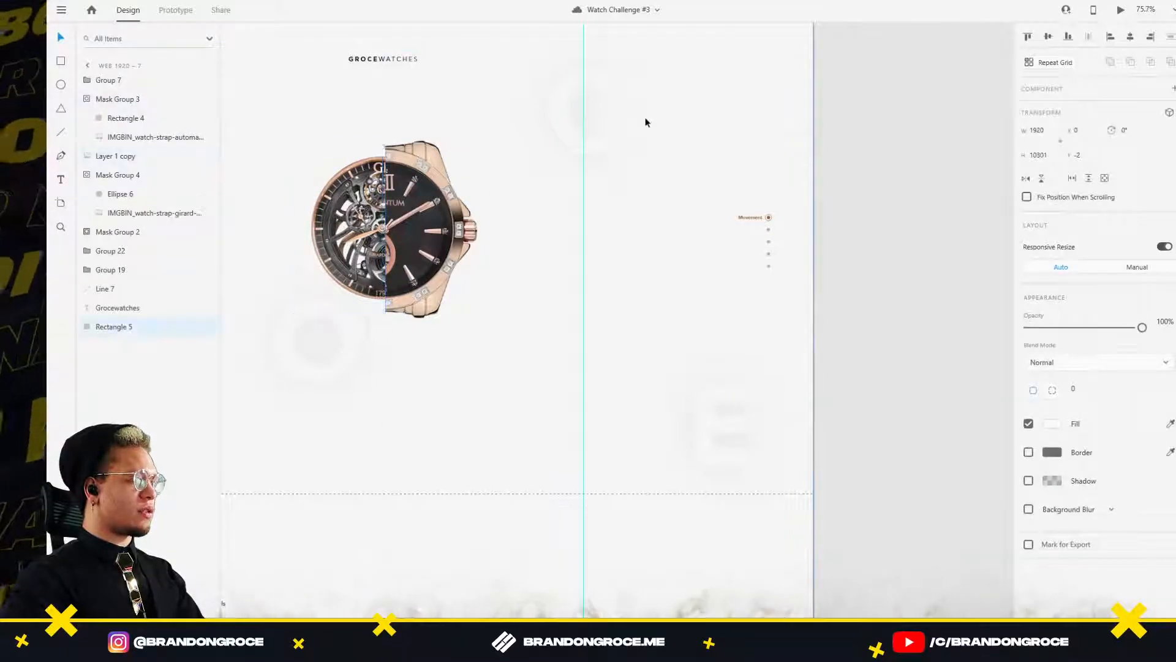
{"action": "left_click", "coordinate": [424, 191]}
{"action": "left_click", "coordinate": [353, 202], "text": "shift"}
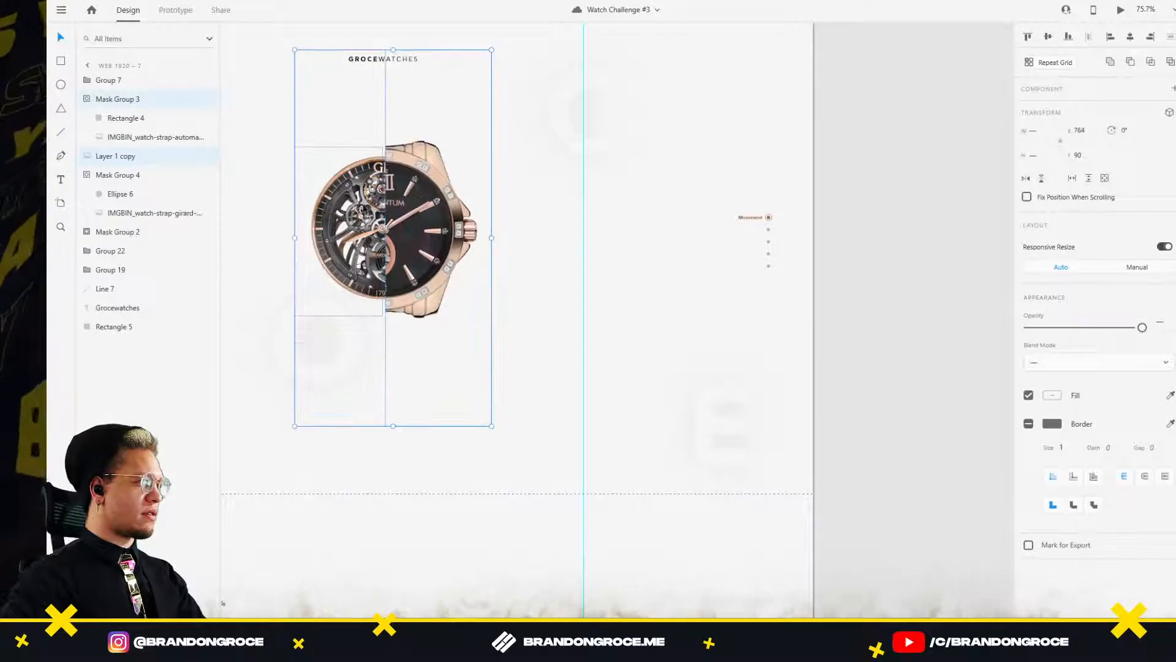
{"action": "left_click", "coordinate": [432, 210]}
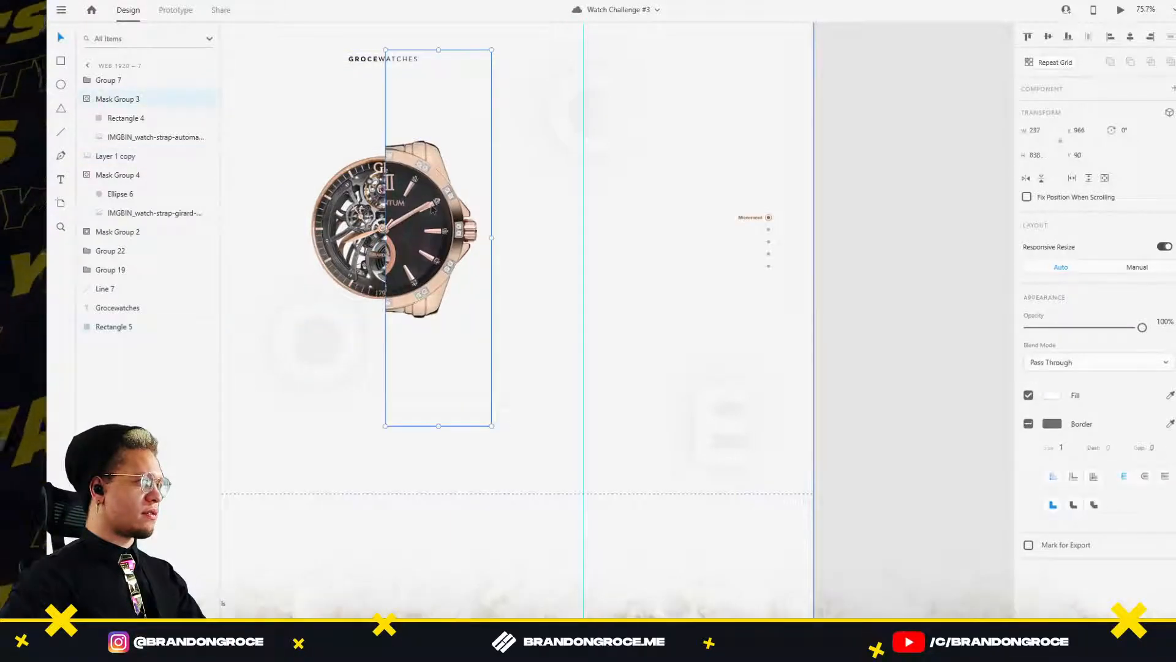
{"action": "left_click", "coordinate": [381, 199], "text": "shift"}
{"action": "left_click_drag", "start_coordinate": [430, 206], "coordinate": [449, 187]}
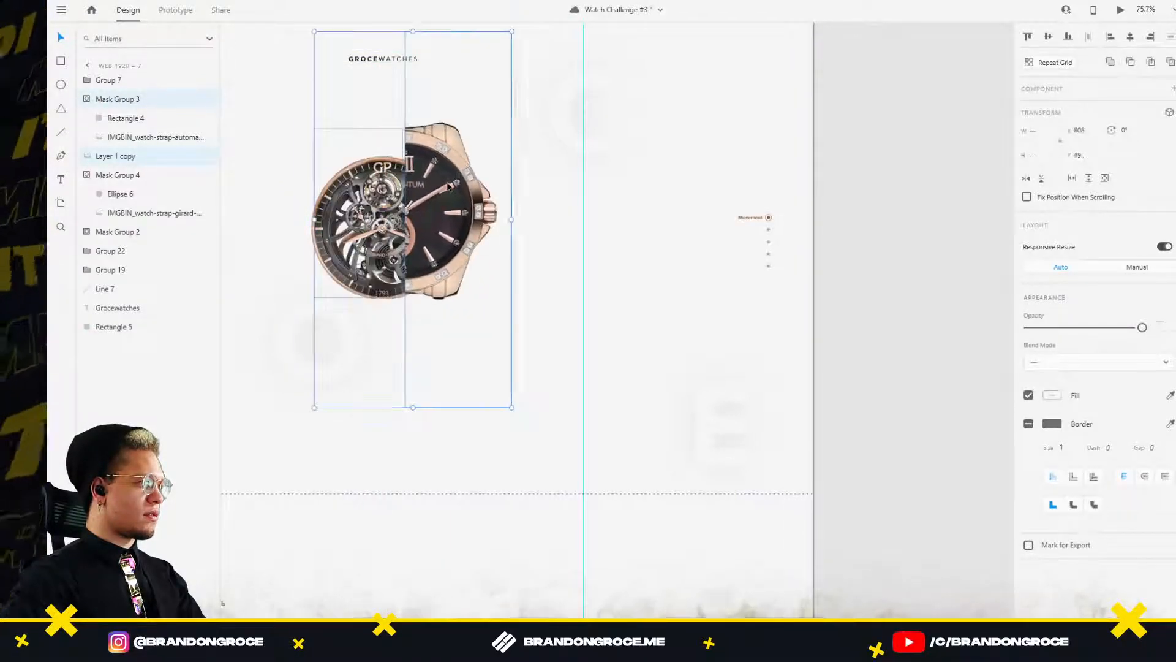
{"action": "key", "text": "ctrl+z"}
Replace Group 9 on Web 1920 – 8 with copies of Mask Group 3, Layer 1 copy and Mask Group 4 from Web 1920 – 7.
{"action": "scroll", "coordinate": [344, 216], "scroll_direction": "up", "scroll_amount": 3}
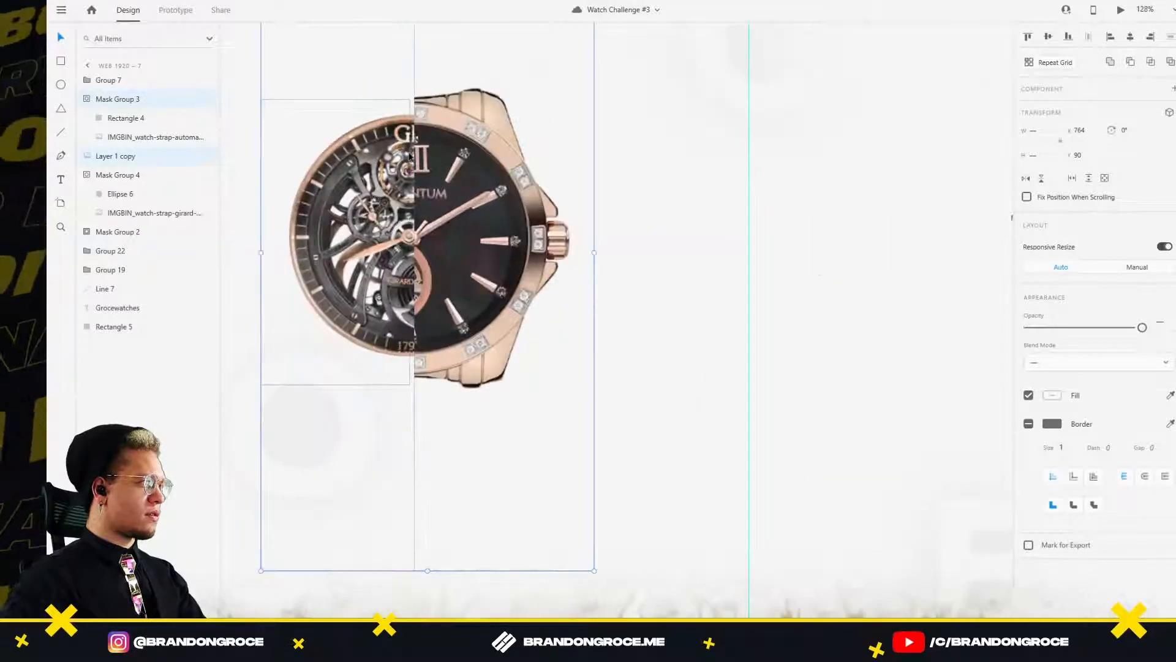
{"action": "double_click", "coordinate": [412, 143]}
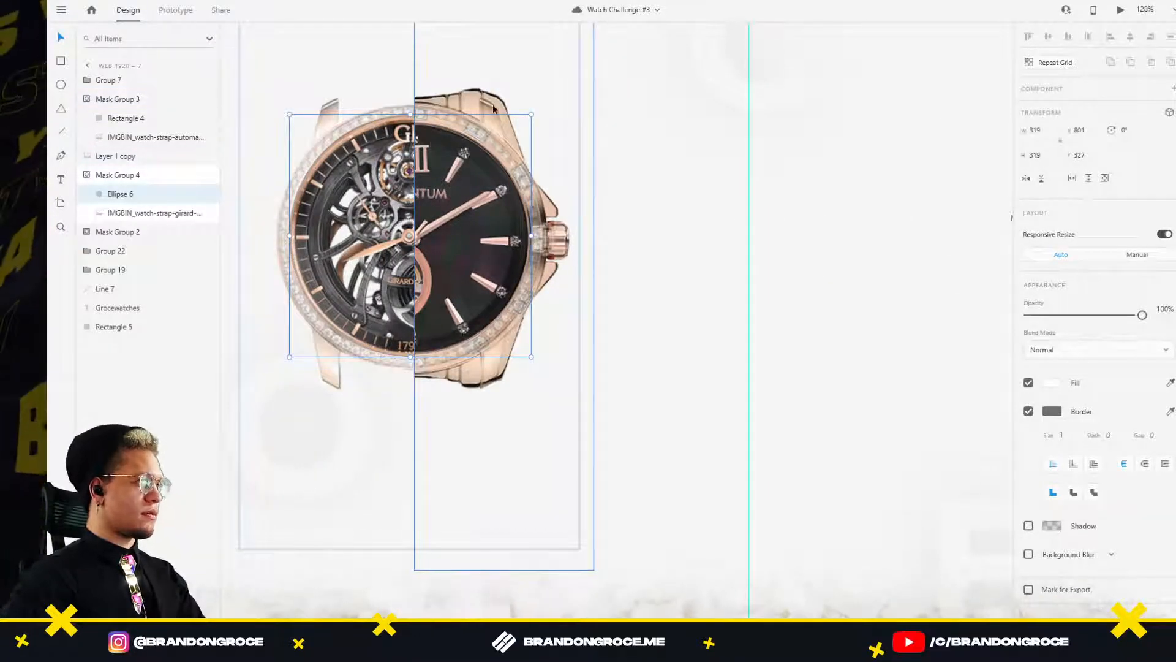
{"action": "key", "text": "Escape"}
{"action": "left_click", "coordinate": [360, 161], "text": "shift"}
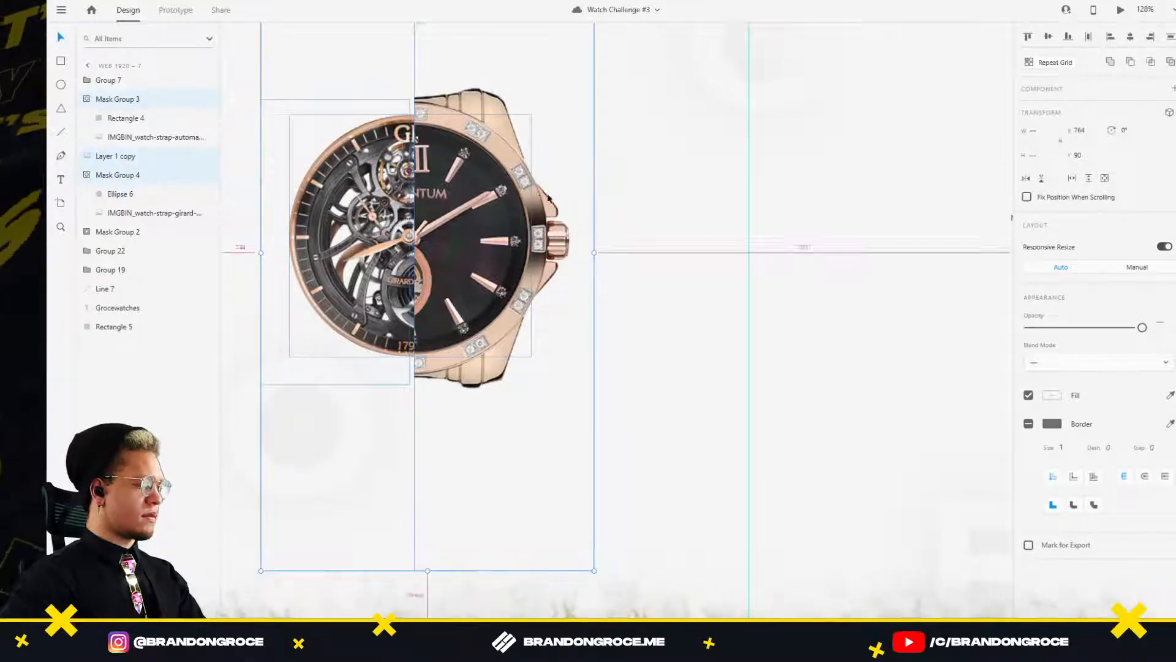
{"action": "scroll", "coordinate": [539, 191], "scroll_direction": "down", "scroll_amount": 5}
{"action": "left_click_drag", "start_coordinate": [924, 219], "coordinate": [554, 226]}
{"action": "scroll", "coordinate": [576, 221], "scroll_direction": "up", "scroll_amount": 6}
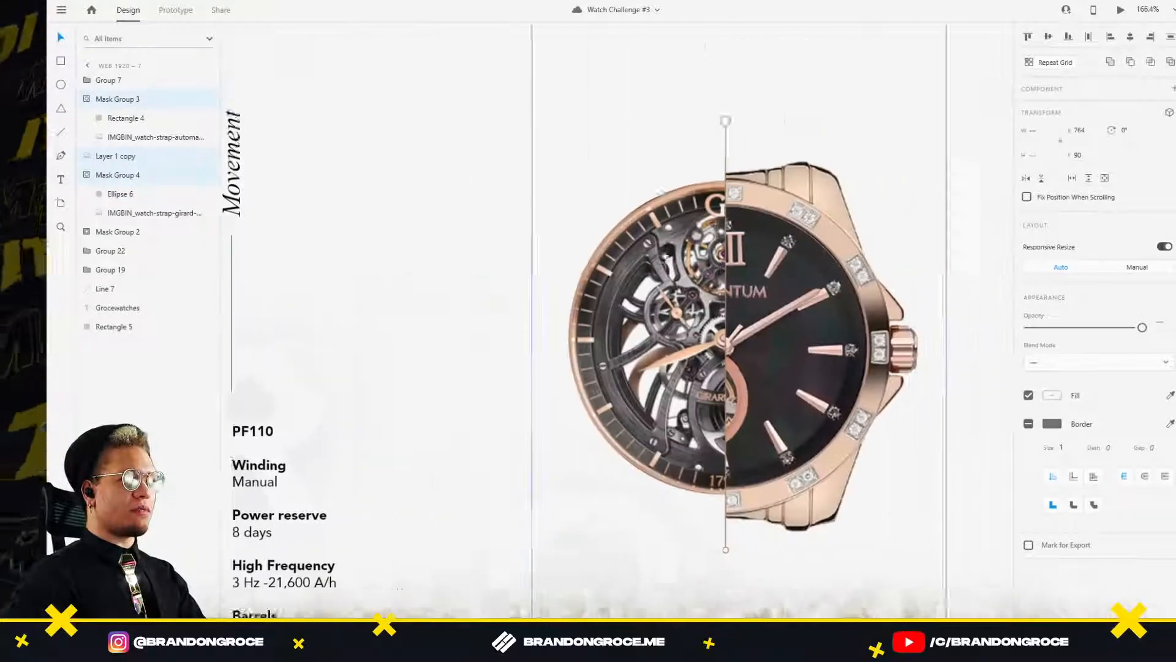
{"action": "left_click", "coordinate": [725, 244]}
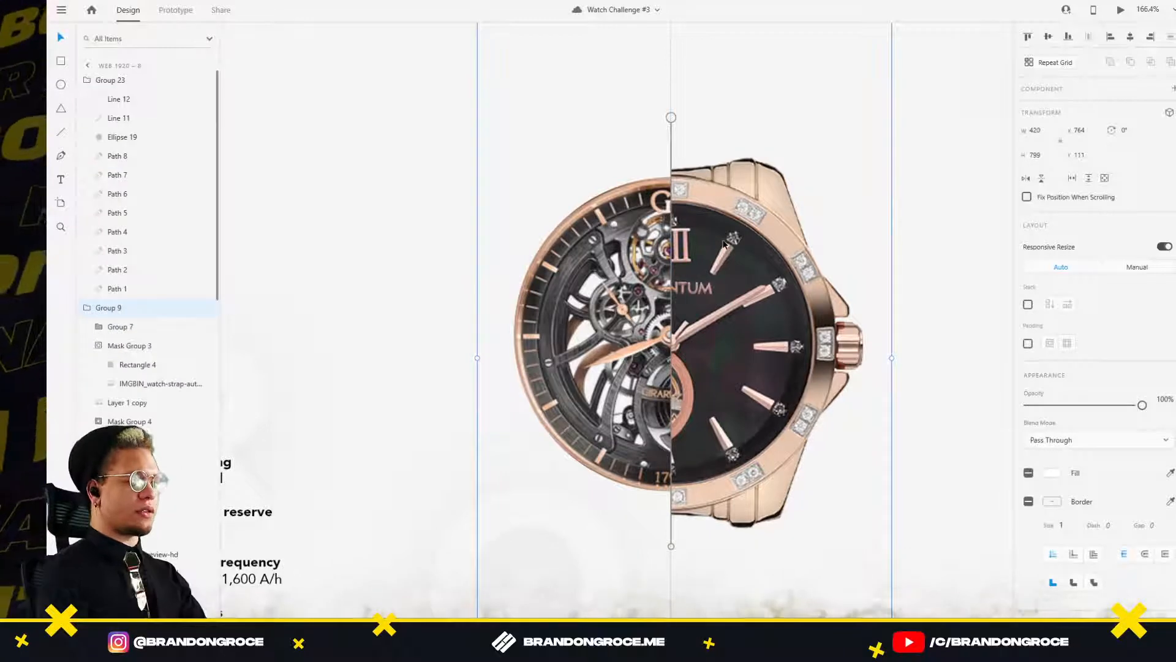
{"action": "key", "text": "Delete"}
{"action": "key", "text": "ctrl+v"}
Bring Group 23 in front of the pasted watch pieces on Web 1920 – 8 and collapse the group.
{"action": "scroll", "coordinate": [729, 239], "scroll_direction": "down", "scroll_amount": 3}
{"action": "scroll", "coordinate": [739, 227], "scroll_direction": "down", "scroll_amount": 4}
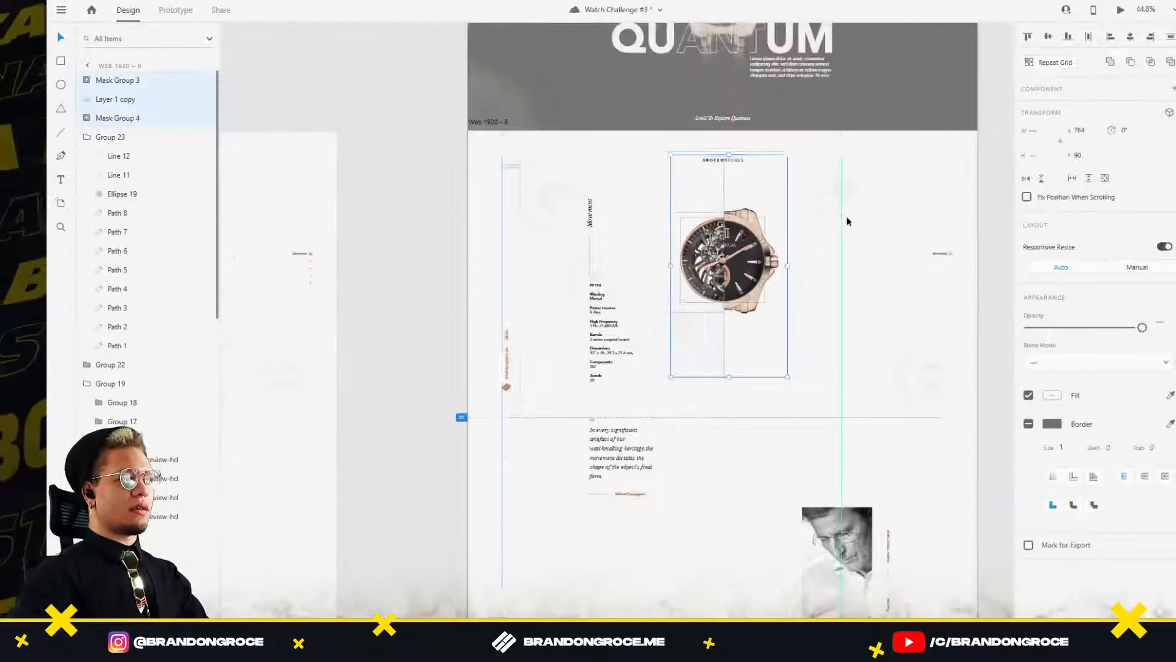
{"action": "left_click_drag", "start_coordinate": [859, 219], "coordinate": [361, 223]}
{"action": "scroll", "coordinate": [882, 255], "scroll_direction": "up", "scroll_amount": 5}
{"action": "scroll", "coordinate": [879, 256], "scroll_direction": "up", "scroll_amount": 2}
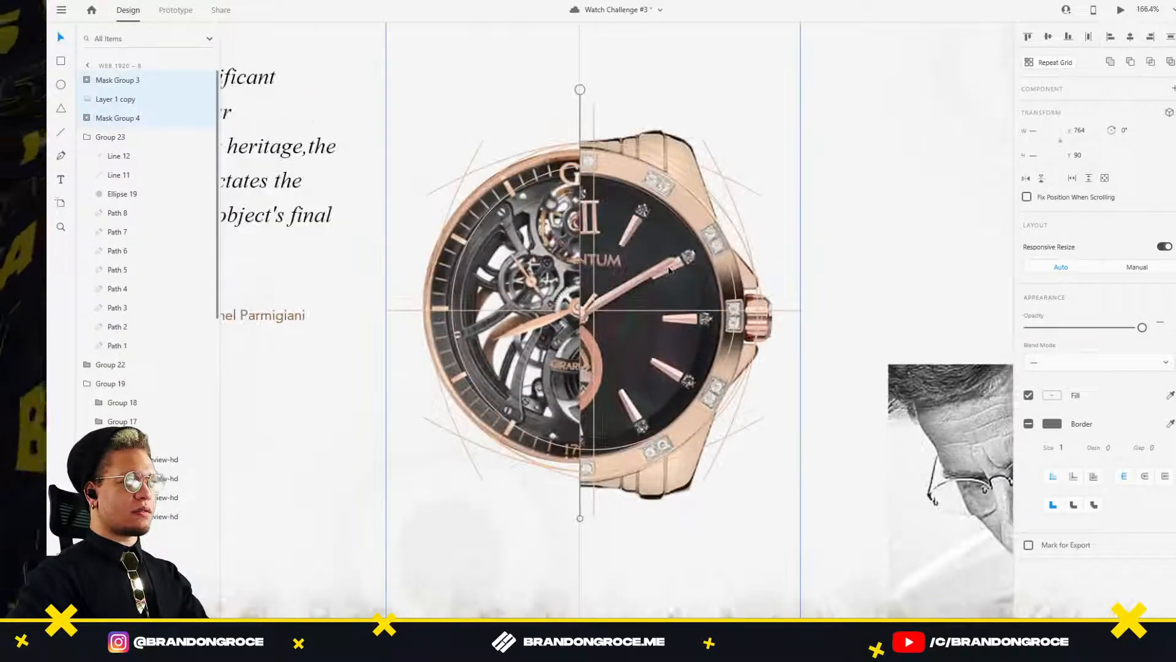
{"action": "scroll", "coordinate": [652, 270], "scroll_direction": "left", "scroll_amount": 10}
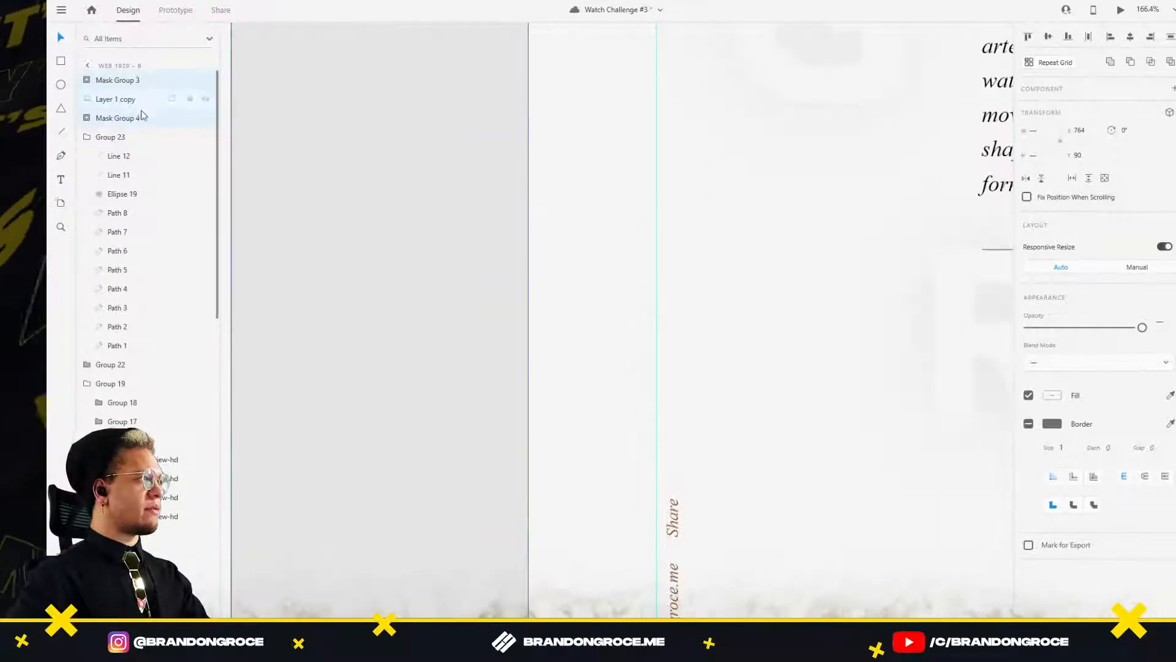
{"action": "scroll", "coordinate": [443, 218], "scroll_direction": "down", "scroll_amount": 6}
{"action": "scroll", "coordinate": [422, 216], "scroll_direction": "left", "scroll_amount": 5}
{"action": "scroll", "coordinate": [409, 216], "scroll_direction": "up", "scroll_amount": 4}
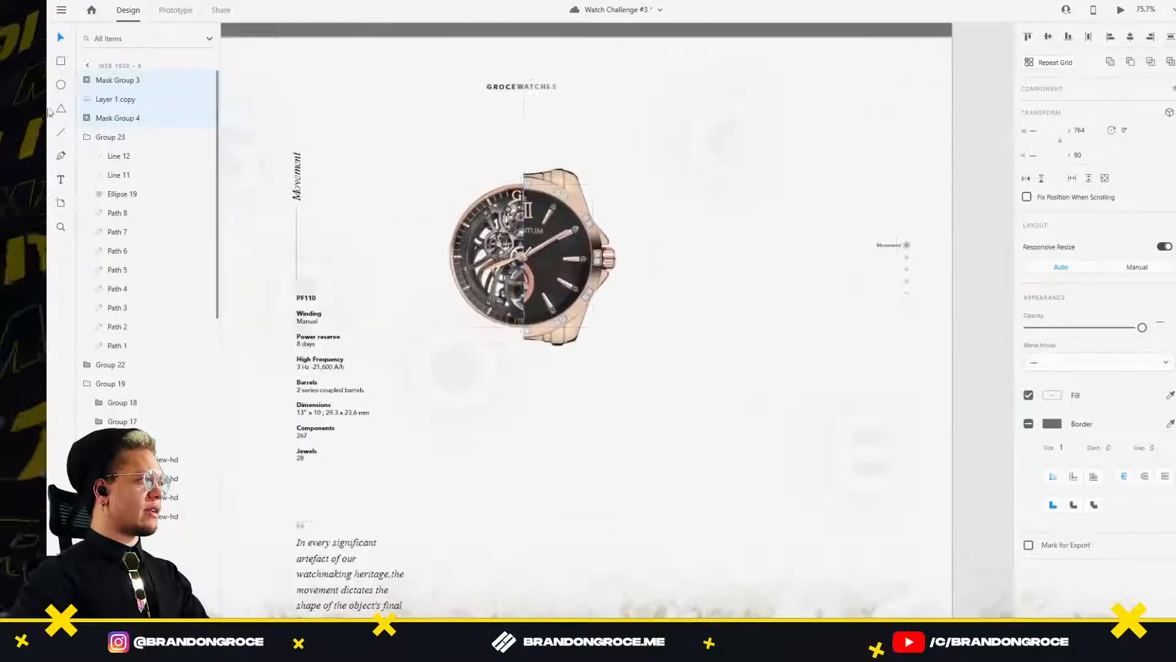
{"action": "left_click", "coordinate": [103, 138]}
{"action": "left_click_drag", "start_coordinate": [104, 140], "coordinate": [104, 62]}
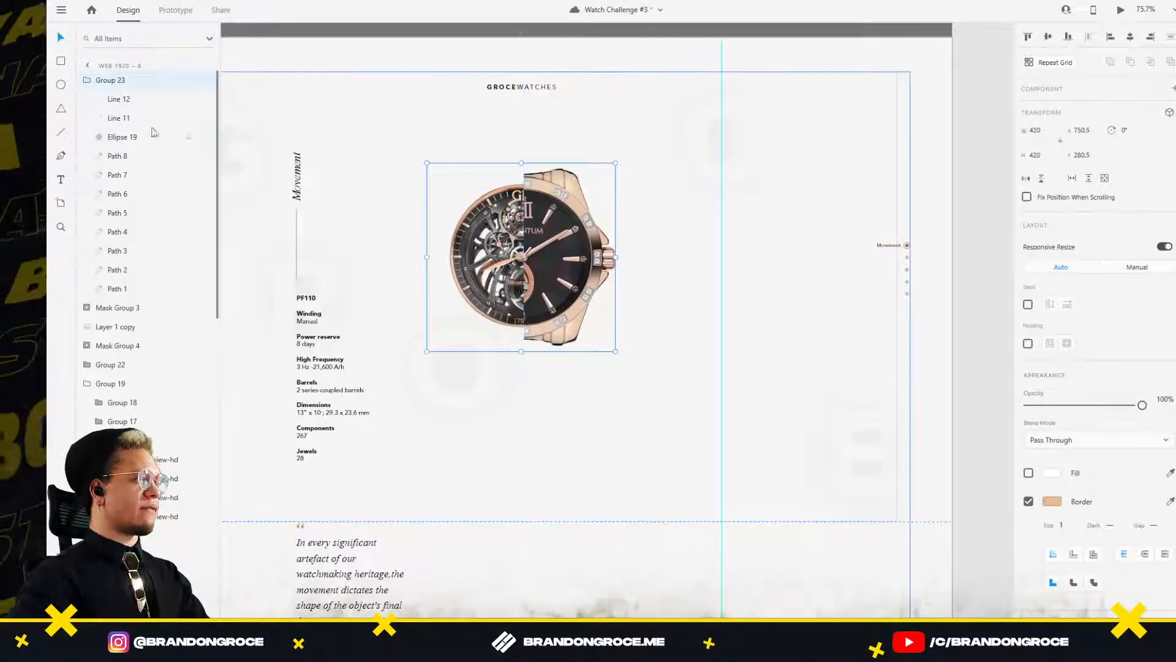
{"action": "left_click", "coordinate": [83, 82]}
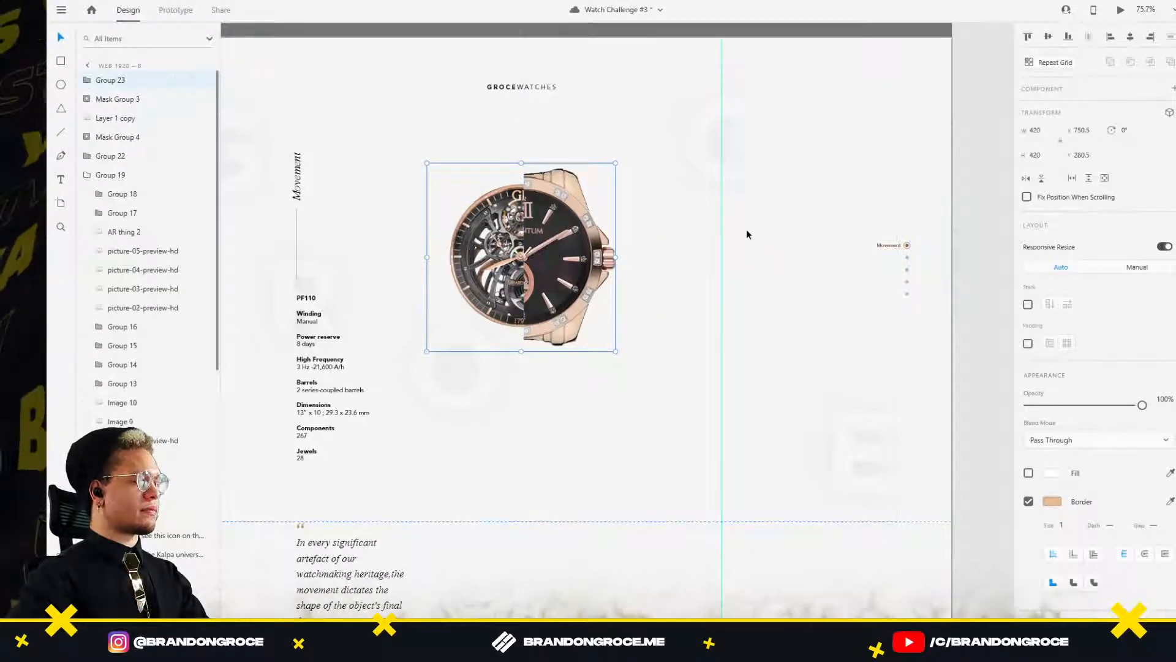
Check the stacking of Group 23 and Mask Group 3 on Web 1920 – 8 and collapse Group 19.
{"action": "scroll", "coordinate": [745, 229], "scroll_direction": "down", "scroll_amount": 2}
{"action": "left_click_drag", "start_coordinate": [794, 237], "coordinate": [876, 282]}
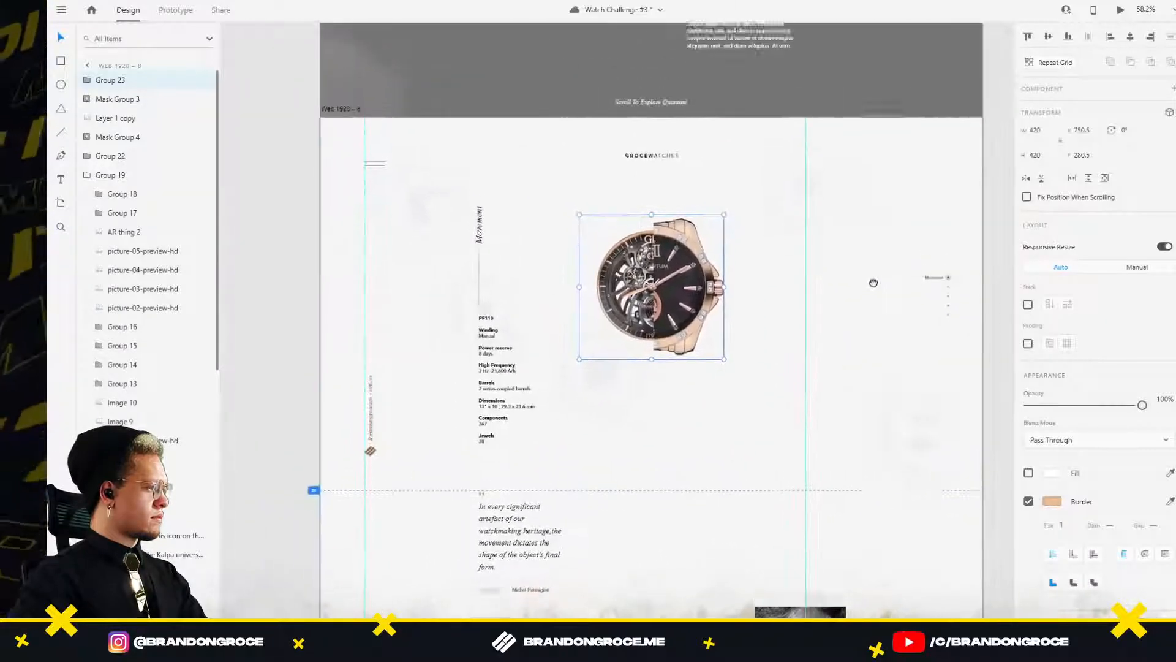
{"action": "scroll", "coordinate": [694, 291], "scroll_direction": "up", "scroll_amount": 2}
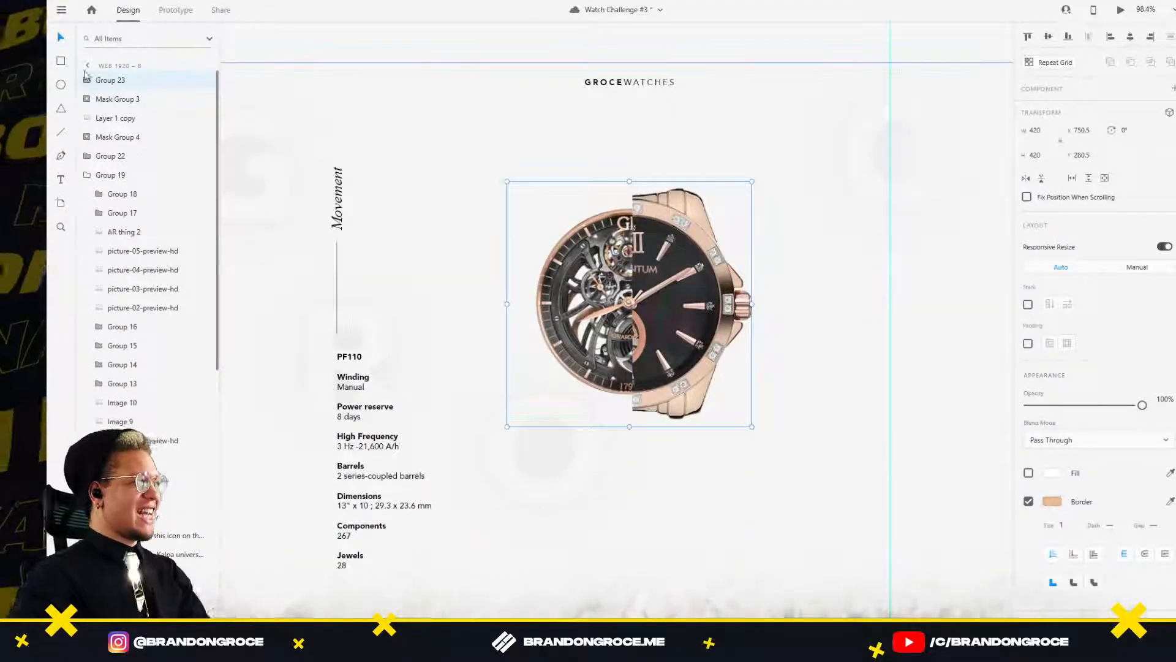
{"action": "left_click", "coordinate": [112, 99]}
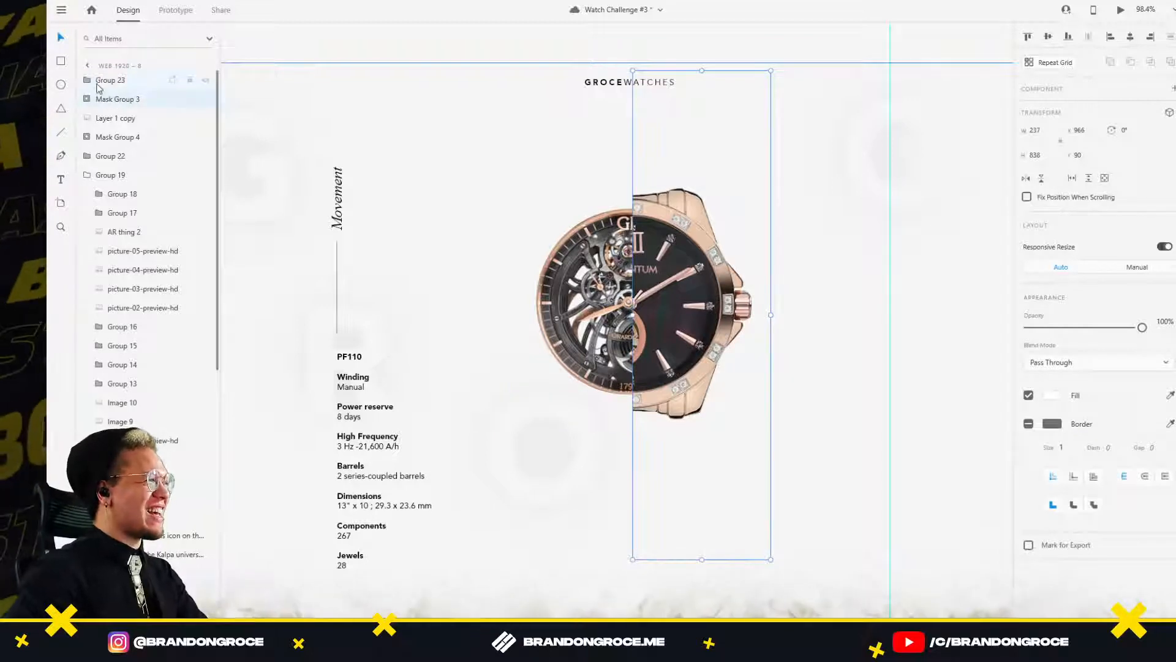
{"action": "left_click", "coordinate": [98, 85]}
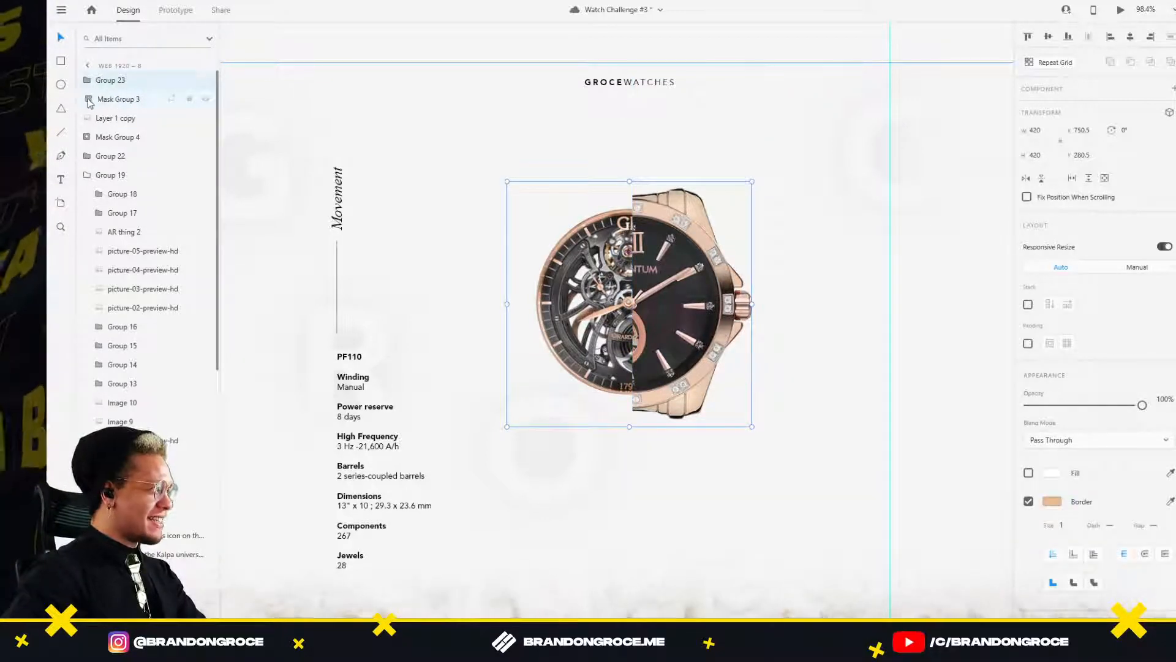
{"action": "left_click", "coordinate": [88, 99]}
{"action": "left_click", "coordinate": [87, 99]}
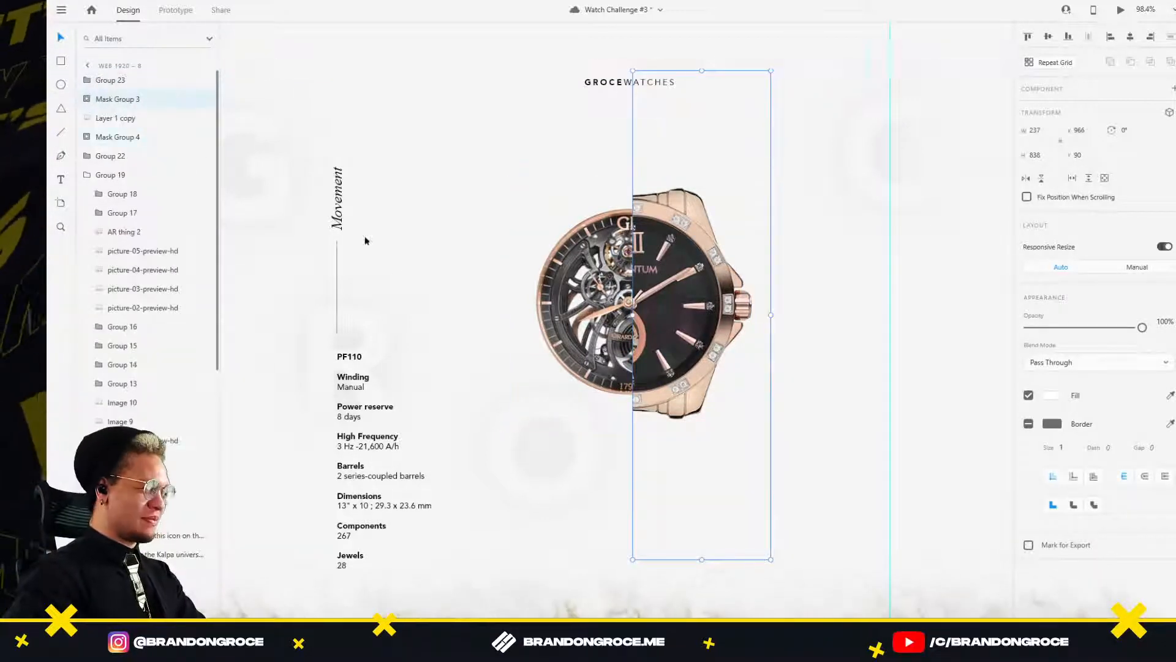
{"action": "left_click", "coordinate": [92, 176]}
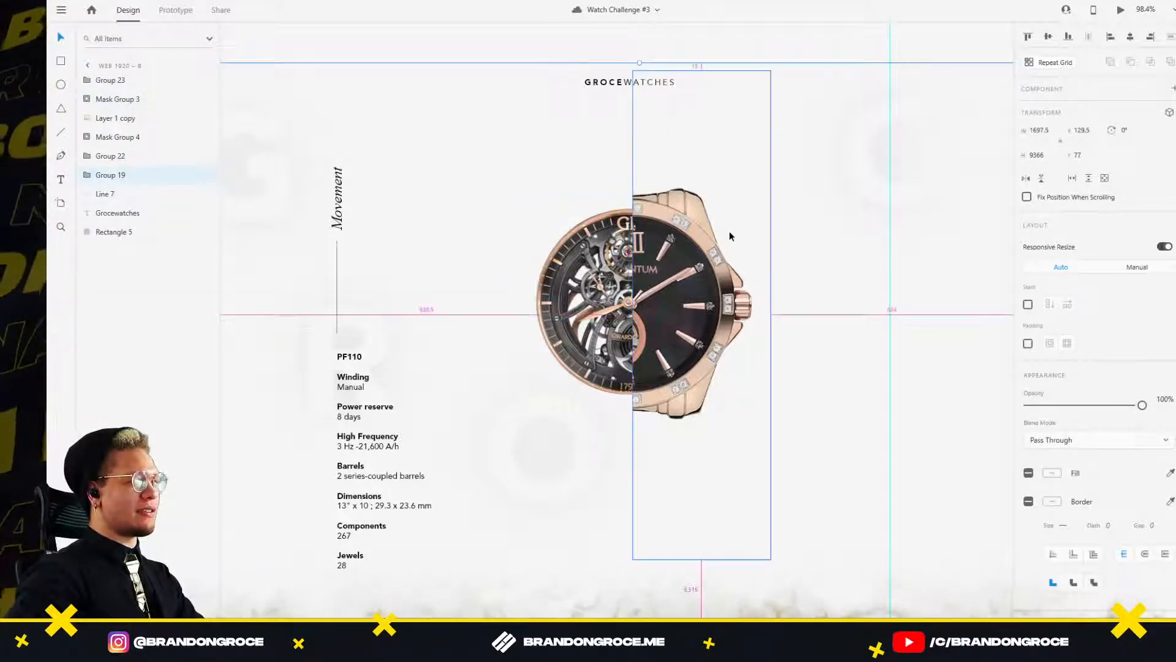
Examine how the line drawing in Group 23 lines up with the watch in Group 9 on Web 1920 – 9.
{"action": "scroll", "coordinate": [729, 233], "scroll_direction": "down", "scroll_amount": 3}
{"action": "left_click_drag", "start_coordinate": [821, 290], "coordinate": [512, 269]}
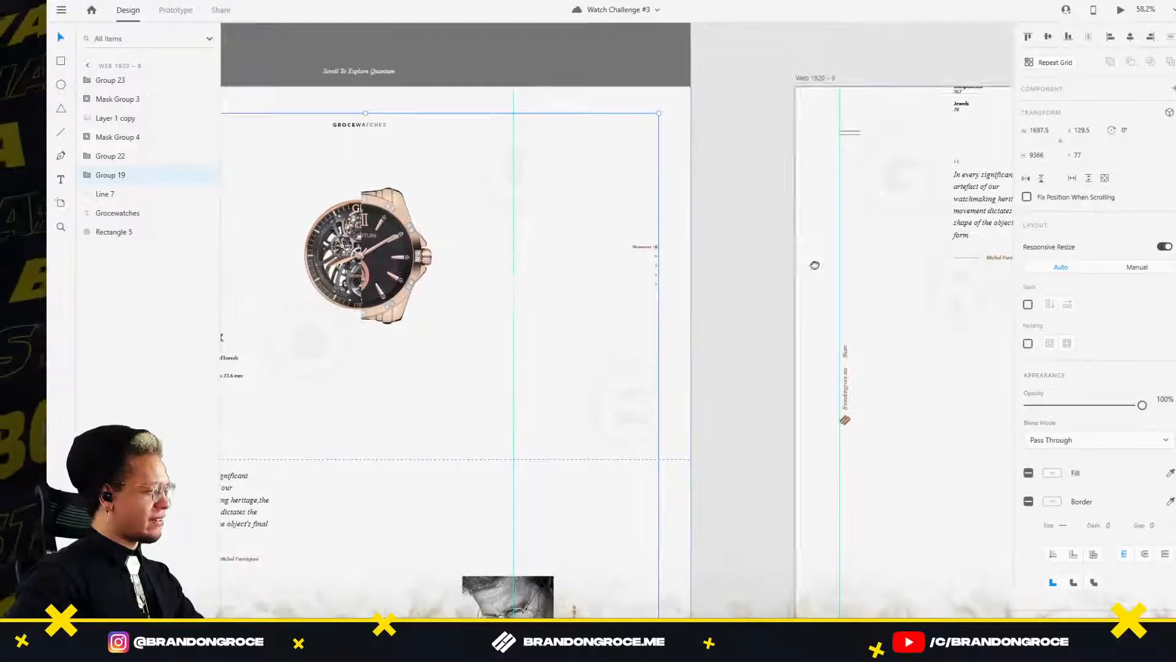
{"action": "left_click_drag", "start_coordinate": [814, 263], "coordinate": [451, 239]}
{"action": "left_click", "coordinate": [783, 208]}
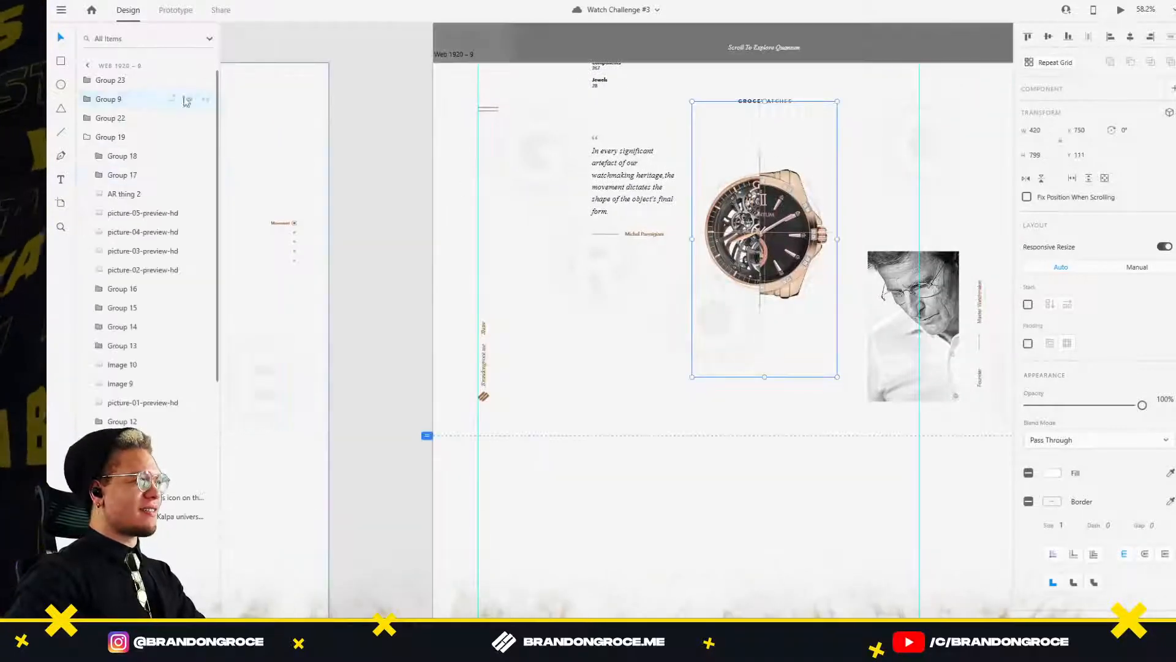
{"action": "mouse_move", "coordinate": [783, 209]}
{"action": "left_mouse_down"}
{"action": "mouse_move", "coordinate": [773, 224]}
{"action": "mouse_move", "coordinate": [794, 206]}
{"action": "left_mouse_up"}
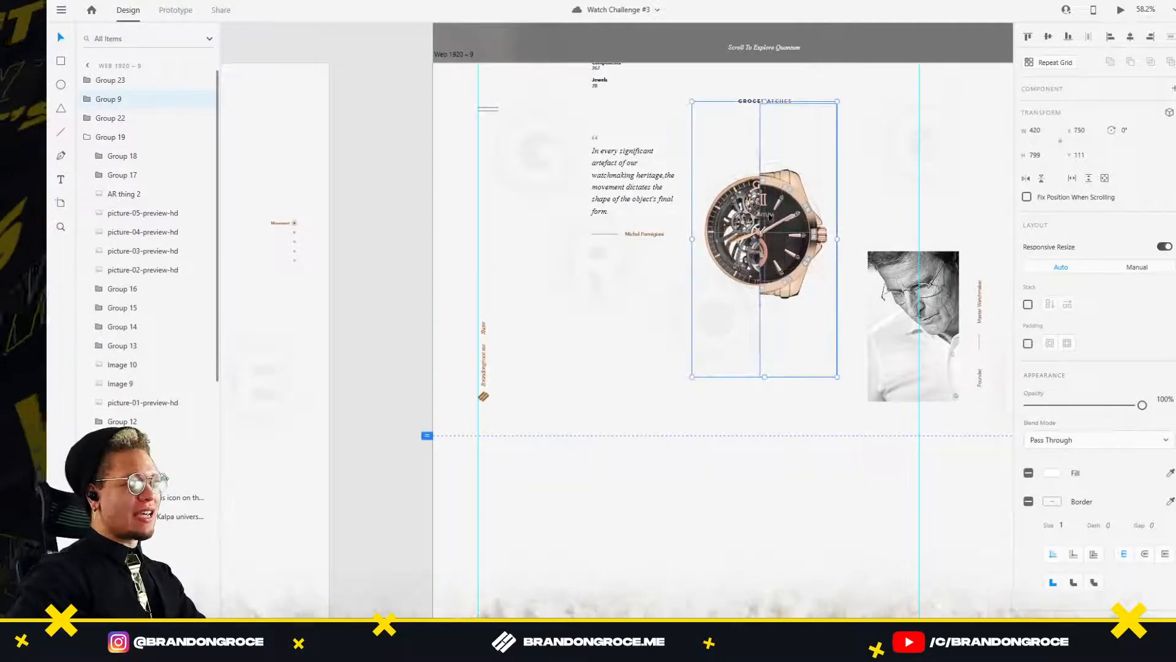
{"action": "left_click", "coordinate": [808, 186]}
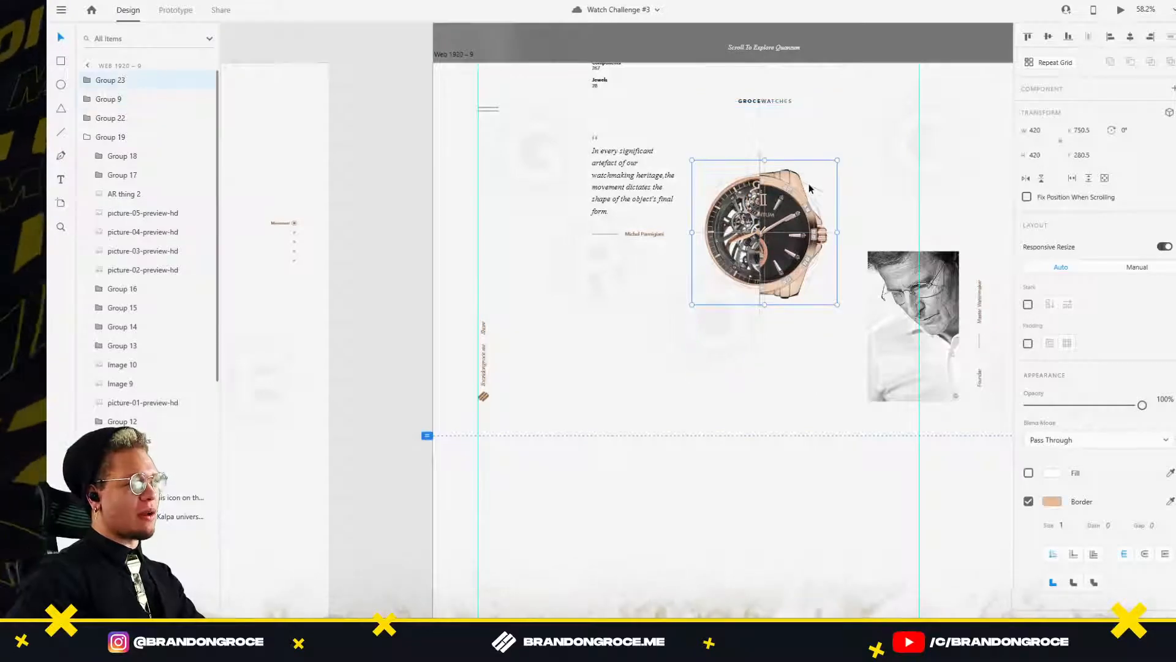
{"action": "key", "text": "ctrl+3"}
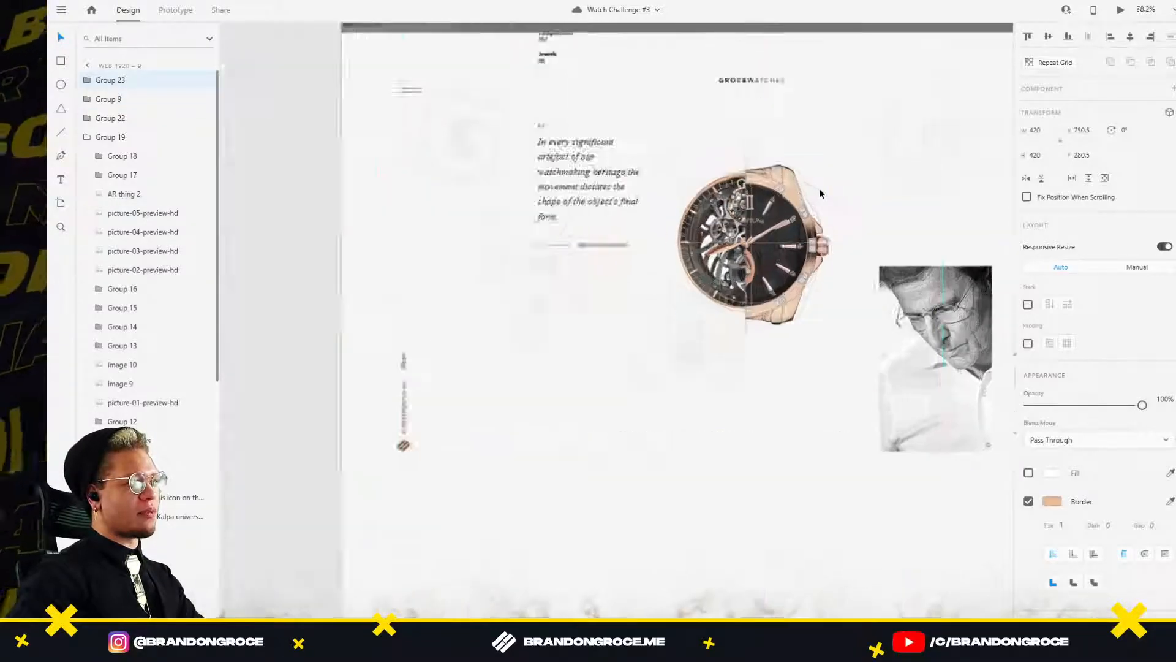
{"action": "left_click_drag", "start_coordinate": [805, 185], "coordinate": [747, 177]}
{"action": "key", "text": "ctrl+z"}
{"action": "scroll", "coordinate": [806, 177], "scroll_direction": "down", "scroll_amount": 5}
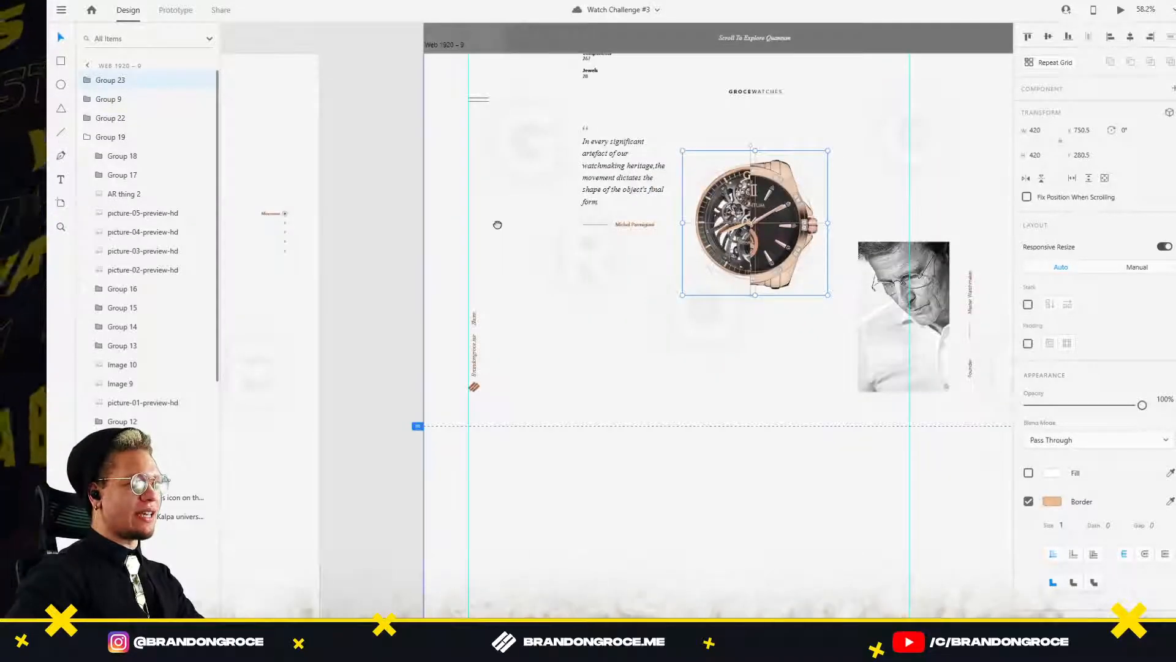
{"action": "left_click_drag", "start_coordinate": [497, 225], "coordinate": [499, 256]}
Replace Group 9 on Web 1920 – 9 with the copied watch pieces and place them directly beneath Group 23.
{"action": "left_click", "coordinate": [108, 99]}
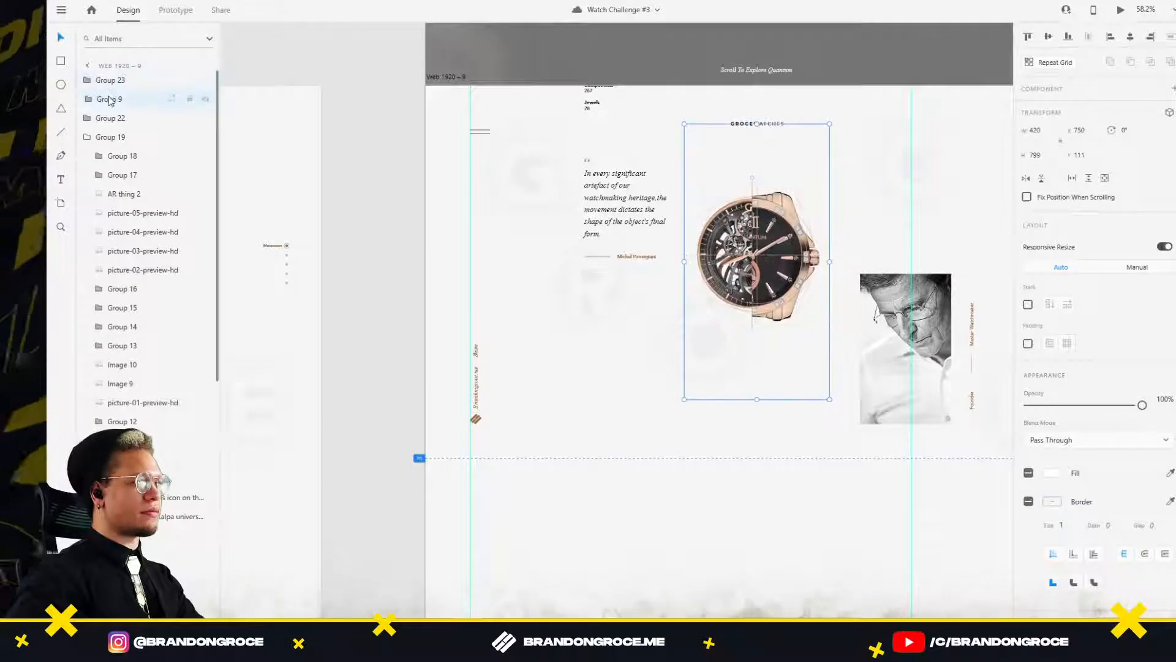
{"action": "key", "text": "Delete"}
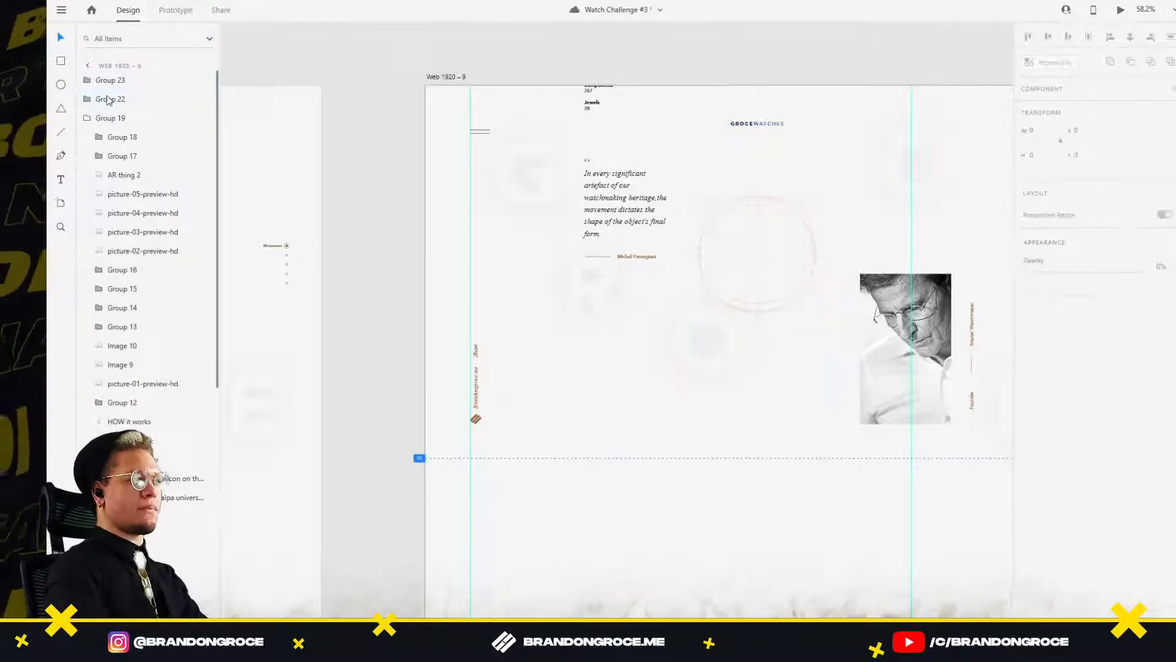
{"action": "key", "text": "ctrl+z"}
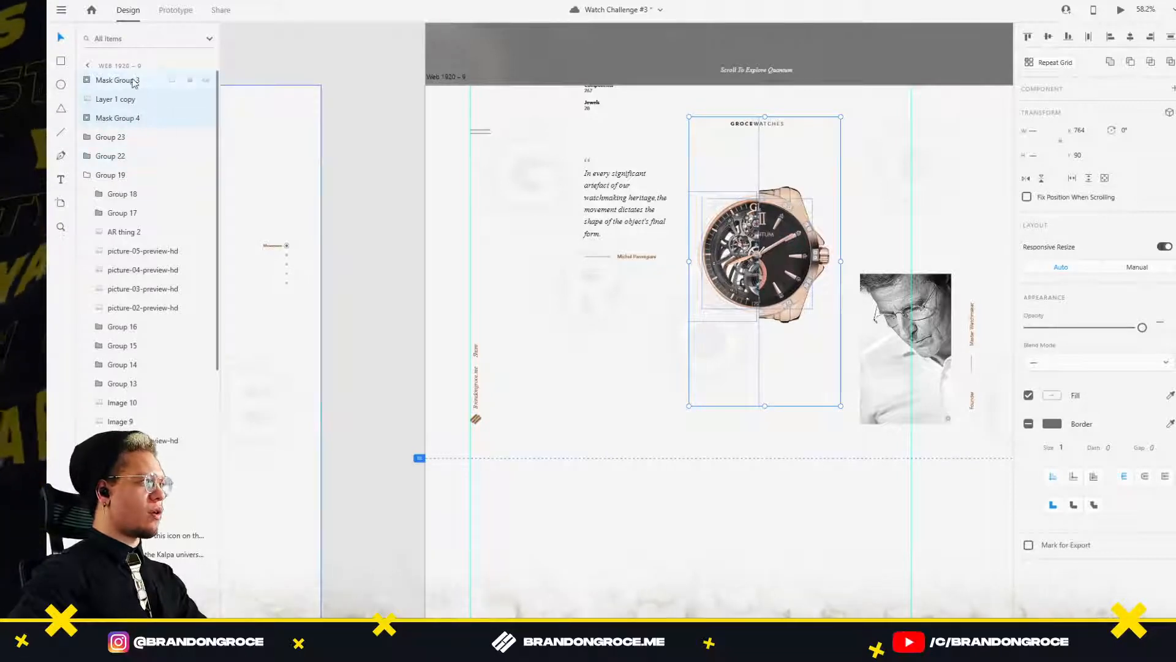
{"action": "left_click_drag", "start_coordinate": [131, 84], "coordinate": [118, 152]}
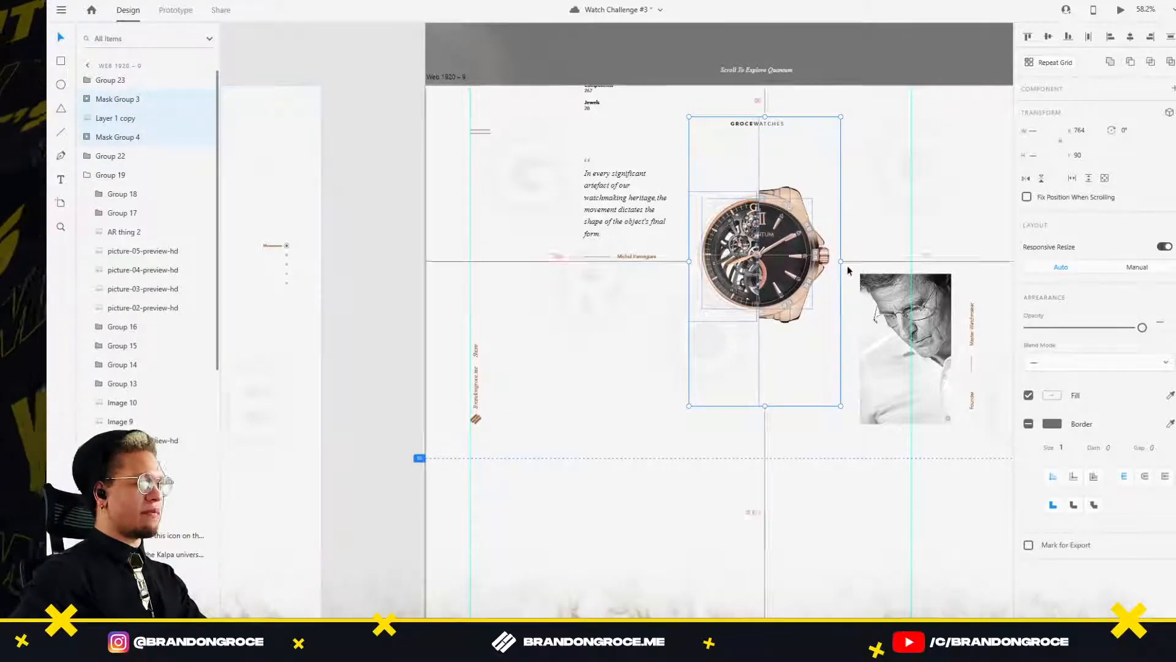
Move the pasted watch pieces on Web 1920 – 9 to X 759 to align them with the line drawing.
{"action": "scroll", "coordinate": [848, 269], "scroll_direction": "up", "scroll_amount": 5}
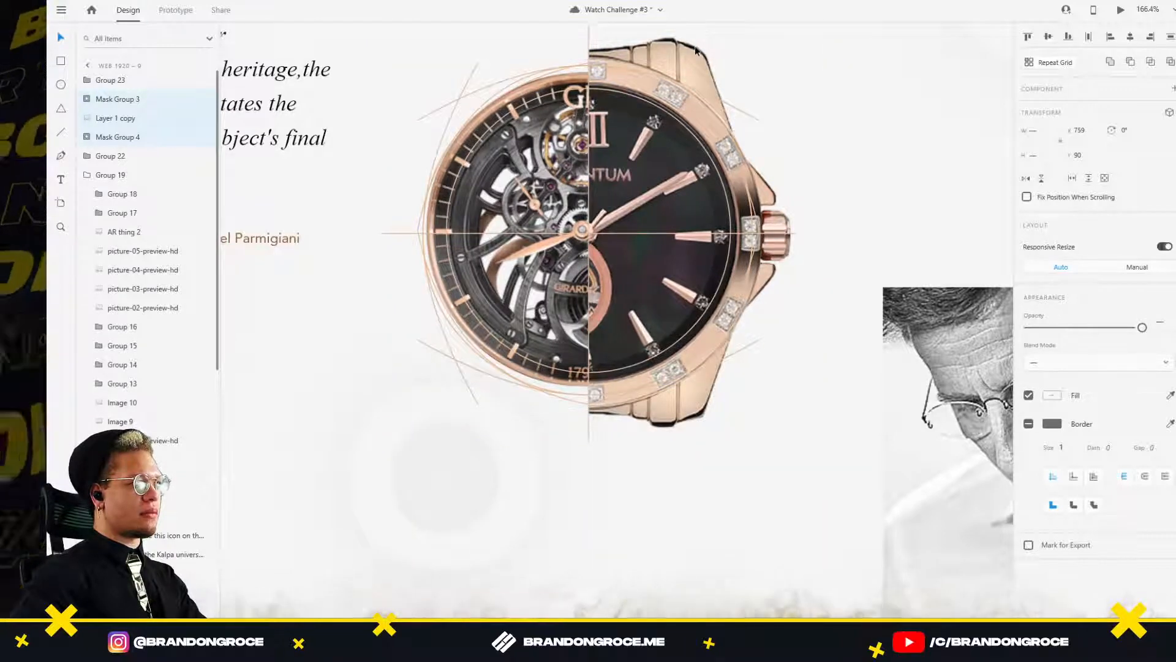
{"action": "scroll", "coordinate": [692, 50], "scroll_direction": "down", "scroll_amount": 4}
{"action": "scroll", "coordinate": [566, 123], "scroll_direction": "down", "scroll_amount": 5}
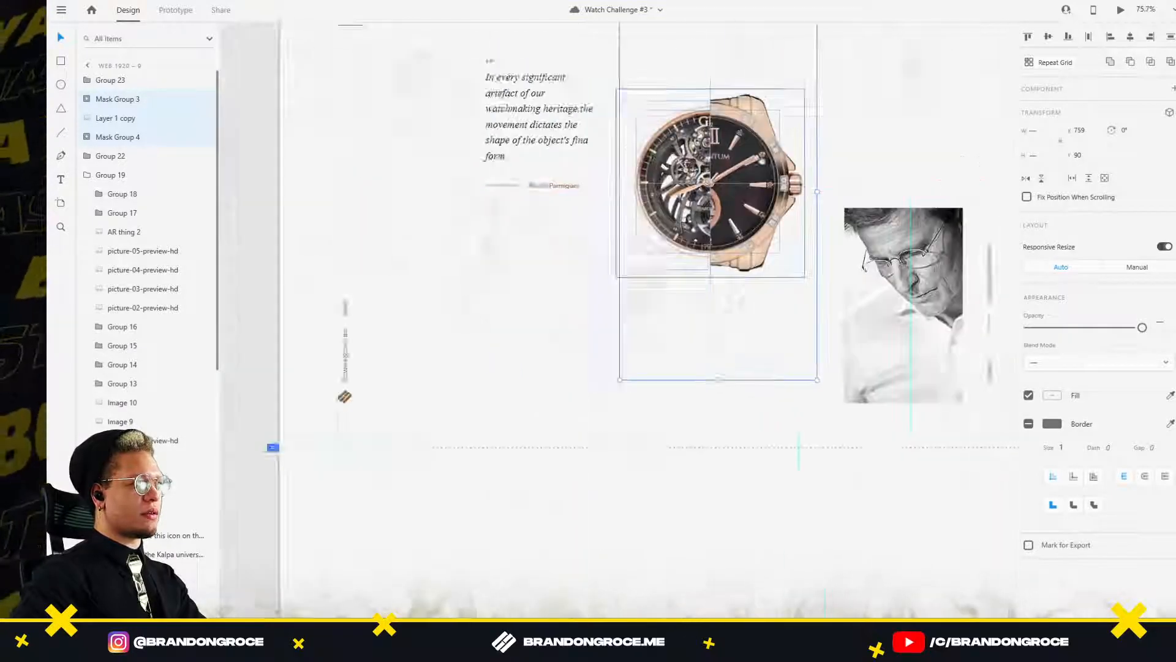
Preview the prototype starting from Web 1920 – 7 to check the watch transition between the artboards.
{"action": "scroll", "coordinate": [486, 209], "scroll_direction": "up", "scroll_amount": 4}
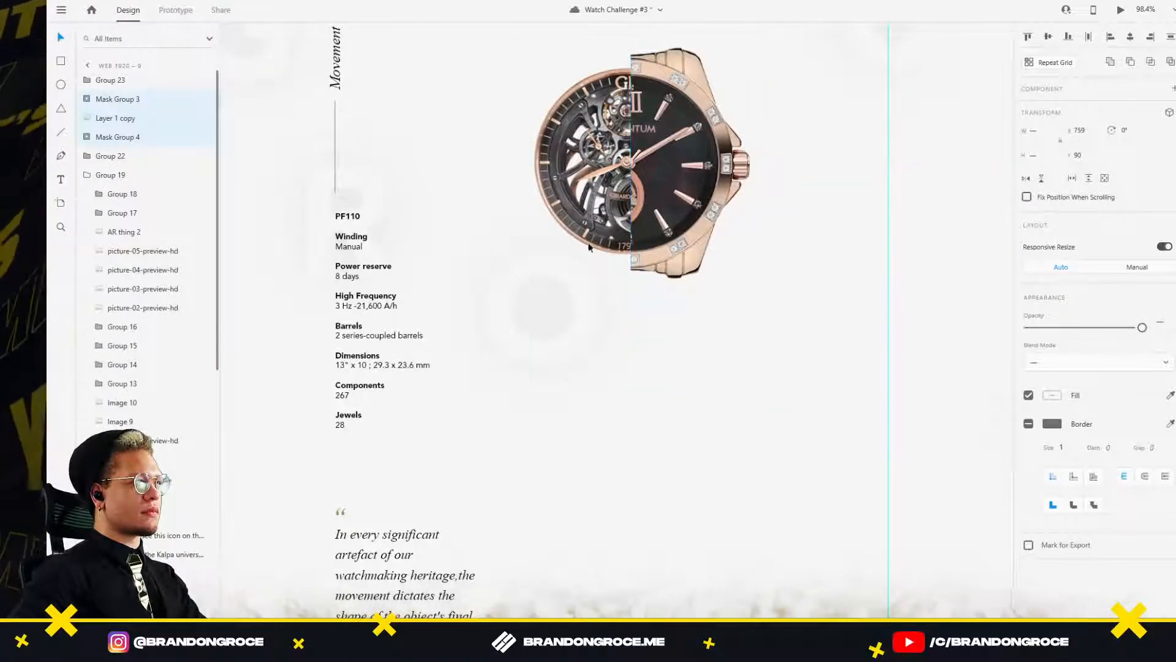
{"action": "scroll", "coordinate": [604, 152], "scroll_direction": "up", "scroll_amount": 4}
{"action": "scroll", "coordinate": [638, 166], "scroll_direction": "down", "scroll_amount": 4}
{"action": "scroll", "coordinate": [638, 162], "scroll_direction": "down", "scroll_amount": 5}
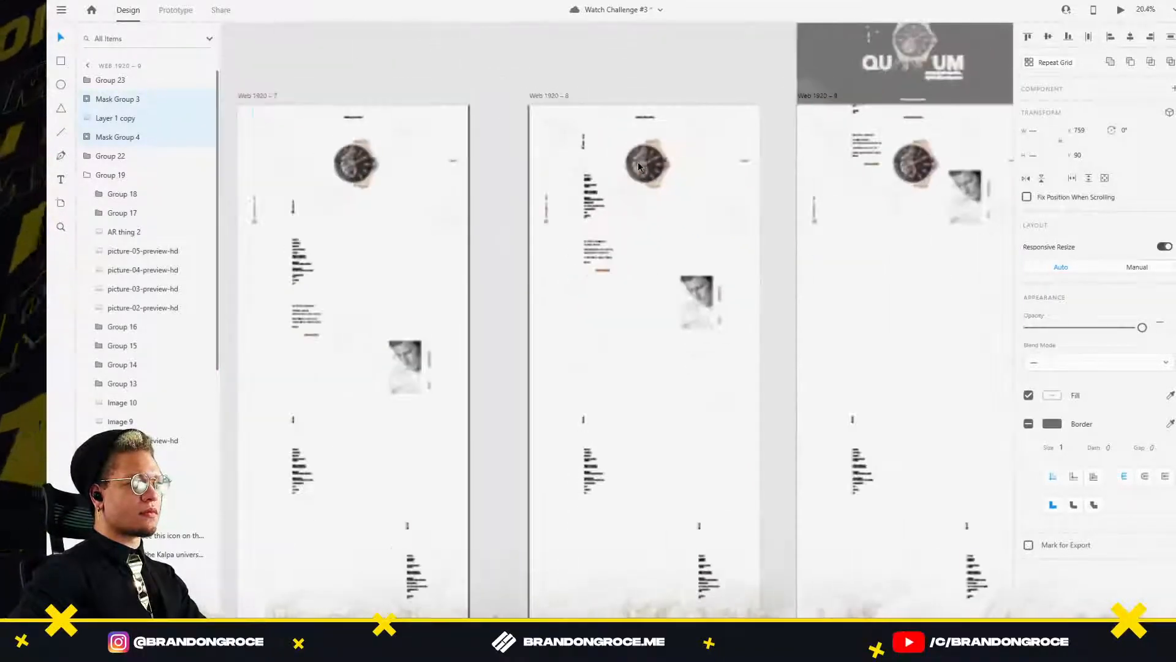
{"action": "left_click", "coordinate": [274, 98]}
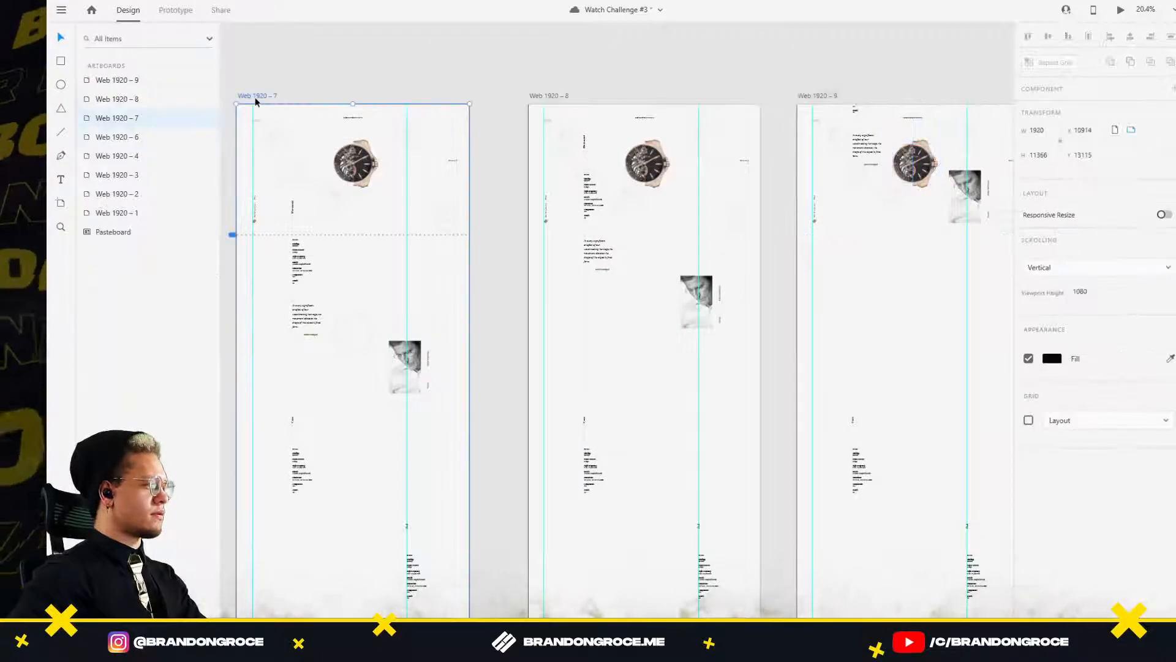
{"action": "left_click", "coordinate": [1123, 12]}
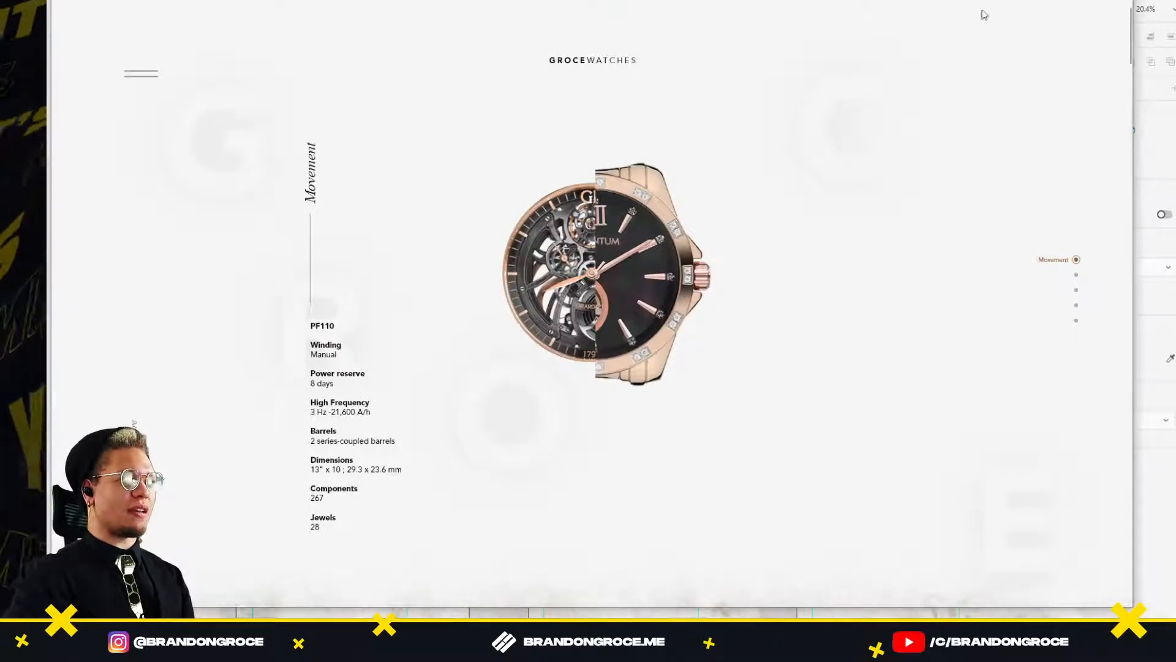
{"action": "left_click", "coordinate": [1128, 1]}
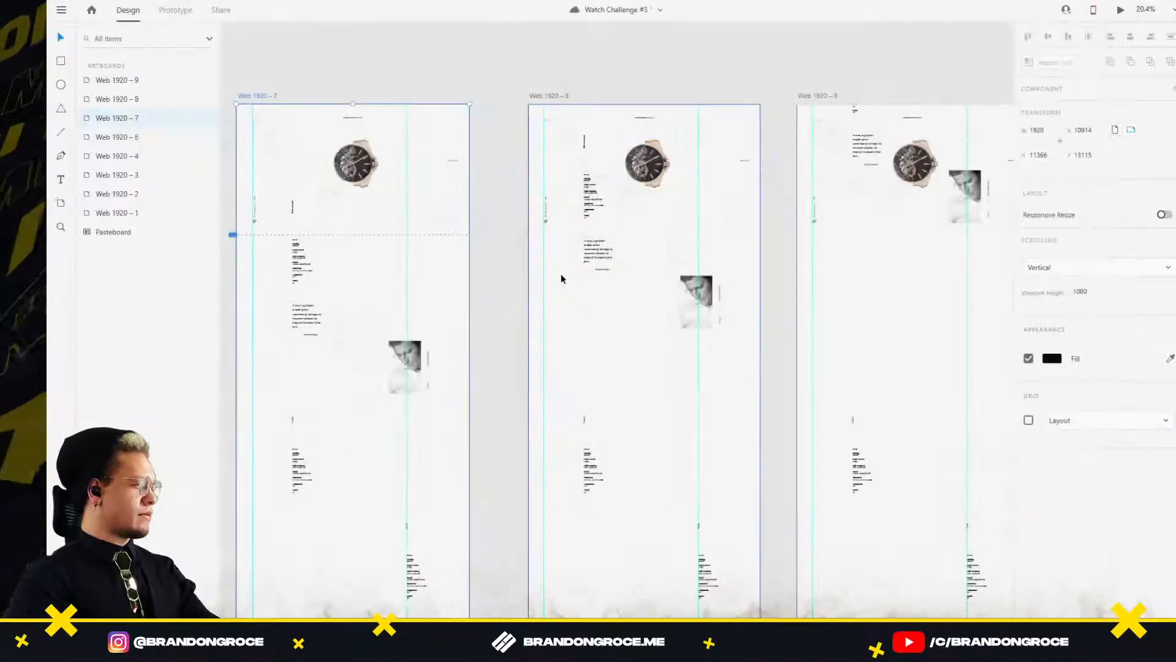
{"action": "scroll", "coordinate": [563, 271], "scroll_direction": "down", "scroll_amount": 3}
{"action": "left_click_drag", "start_coordinate": [543, 283], "coordinate": [754, 247]}
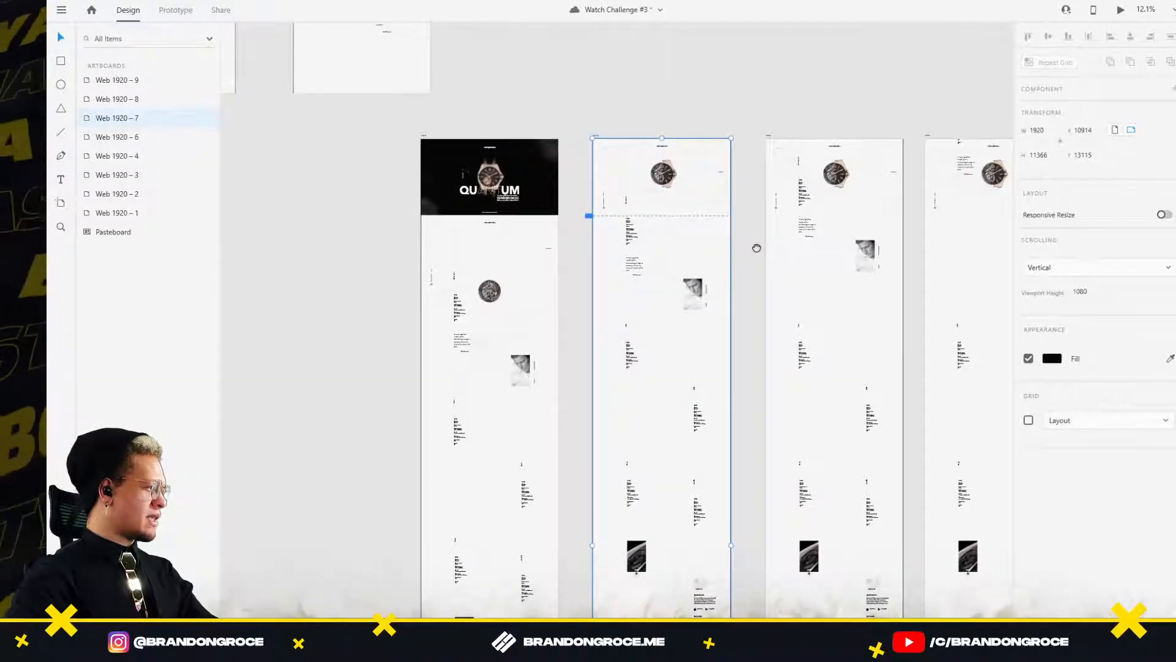
Save the Watch Challenge #3 document and select the Web 1920 – 6 artboard.
{"action": "key", "text": "ctrl+s"}
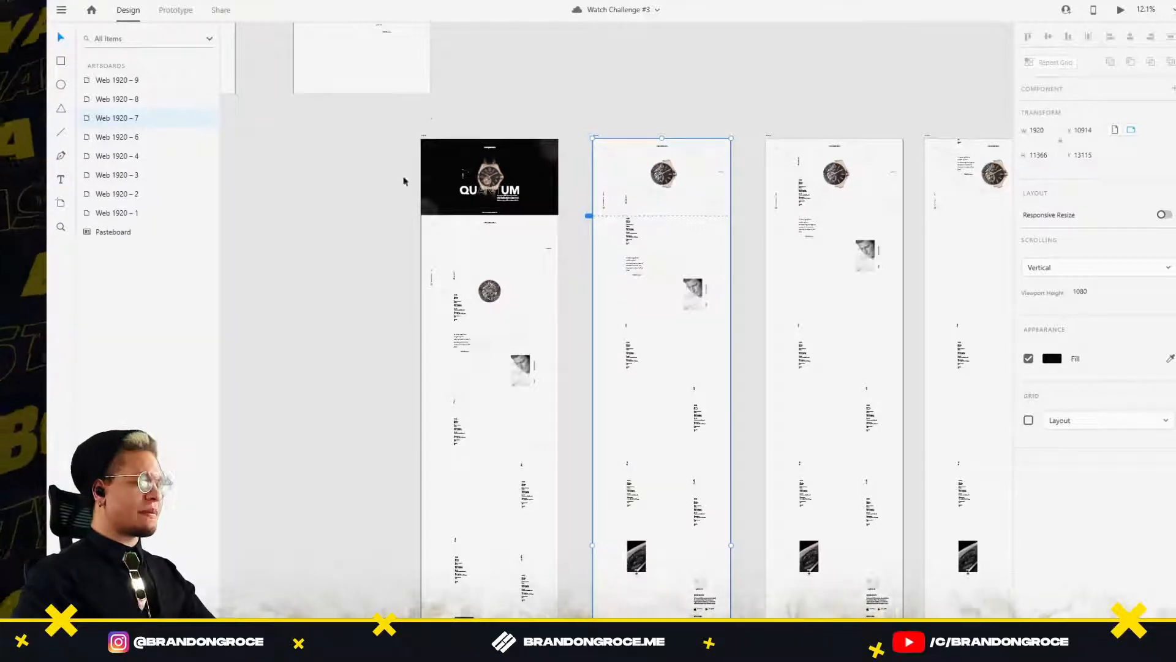
{"action": "left_click", "coordinate": [425, 135]}
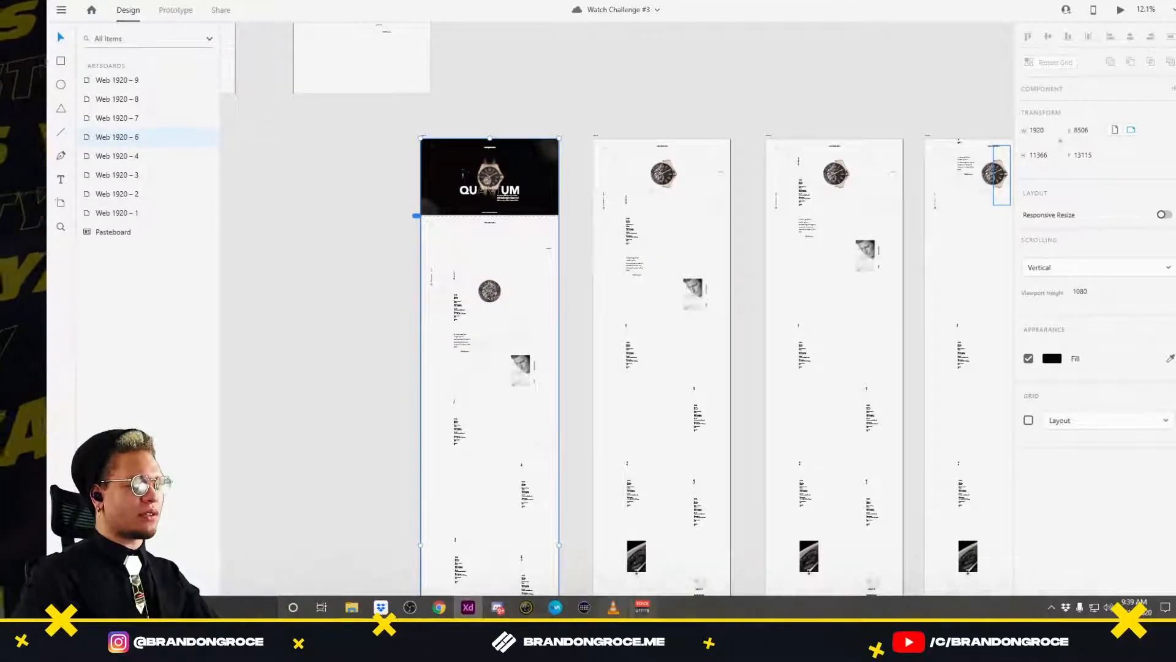
Switch to Discord and open the design-resources channel of the design community server.
{"action": "left_click", "coordinate": [498, 607]}
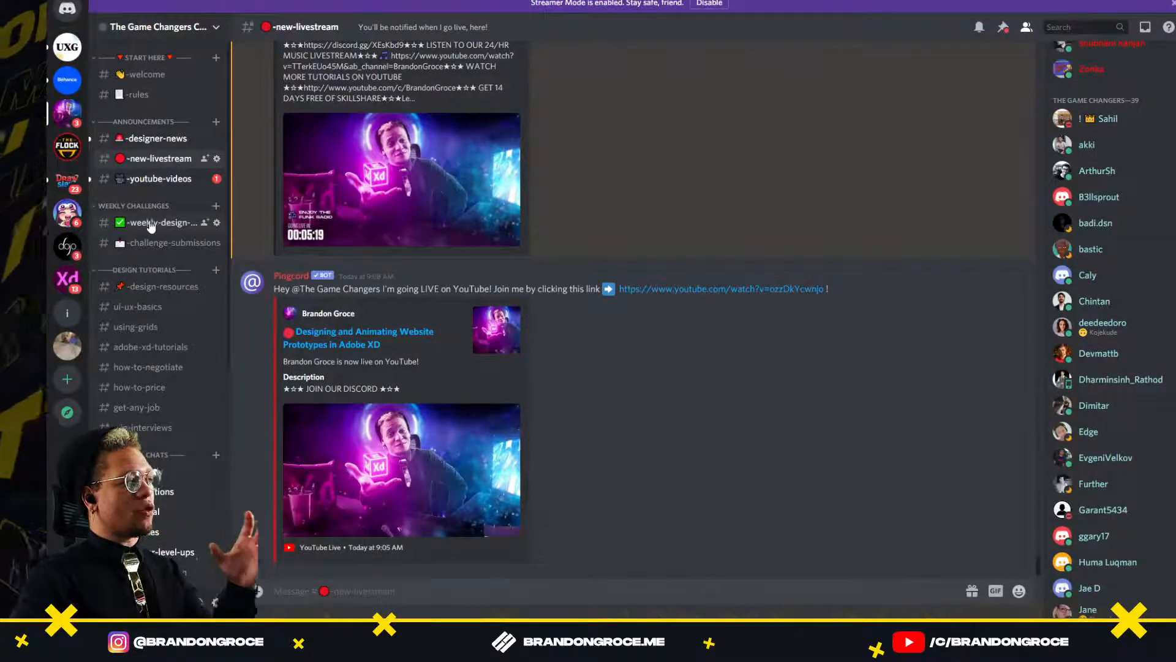
{"action": "left_click", "coordinate": [147, 286]}
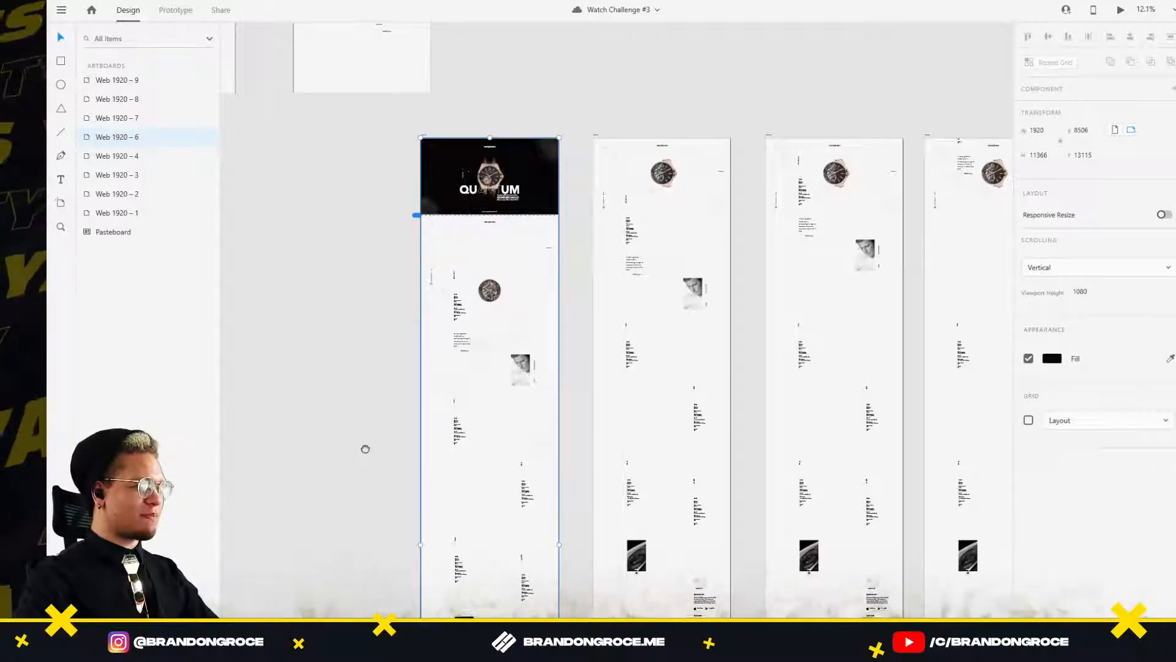
In Prototype mode, link the Web 1920 – 8 artboard to Web 1920 – 9.
{"action": "left_click_drag", "start_coordinate": [883, 459], "coordinate": [700, 433]}
{"action": "left_click_drag", "start_coordinate": [634, 57], "coordinate": [474, 156]}
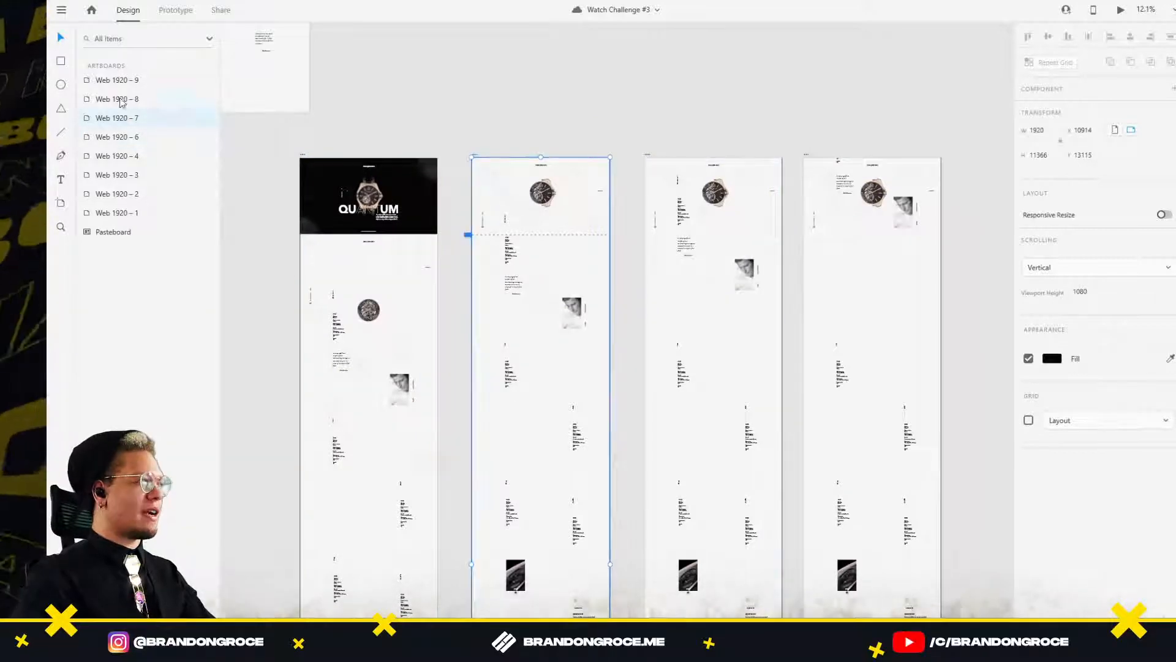
{"action": "left_click", "coordinate": [175, 11]}
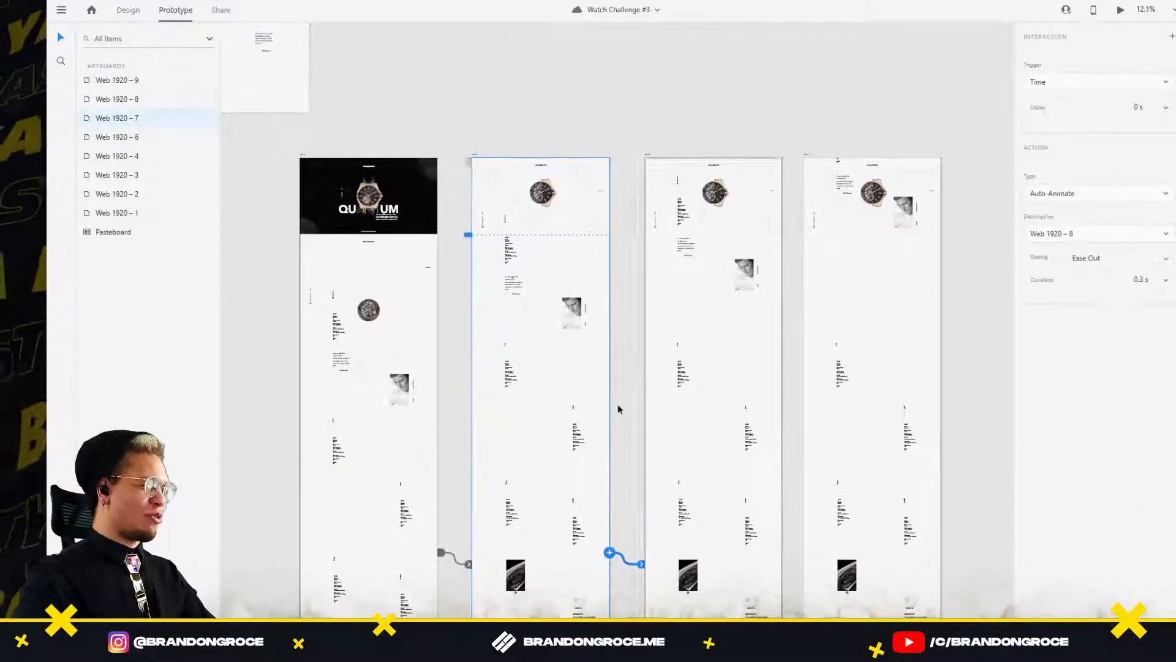
{"action": "scroll", "coordinate": [634, 373], "scroll_direction": "down", "scroll_amount": 2}
{"action": "scroll", "coordinate": [568, 131], "scroll_direction": "up", "scroll_amount": 2}
{"action": "scroll", "coordinate": [569, 131], "scroll_direction": "right", "scroll_amount": 2}
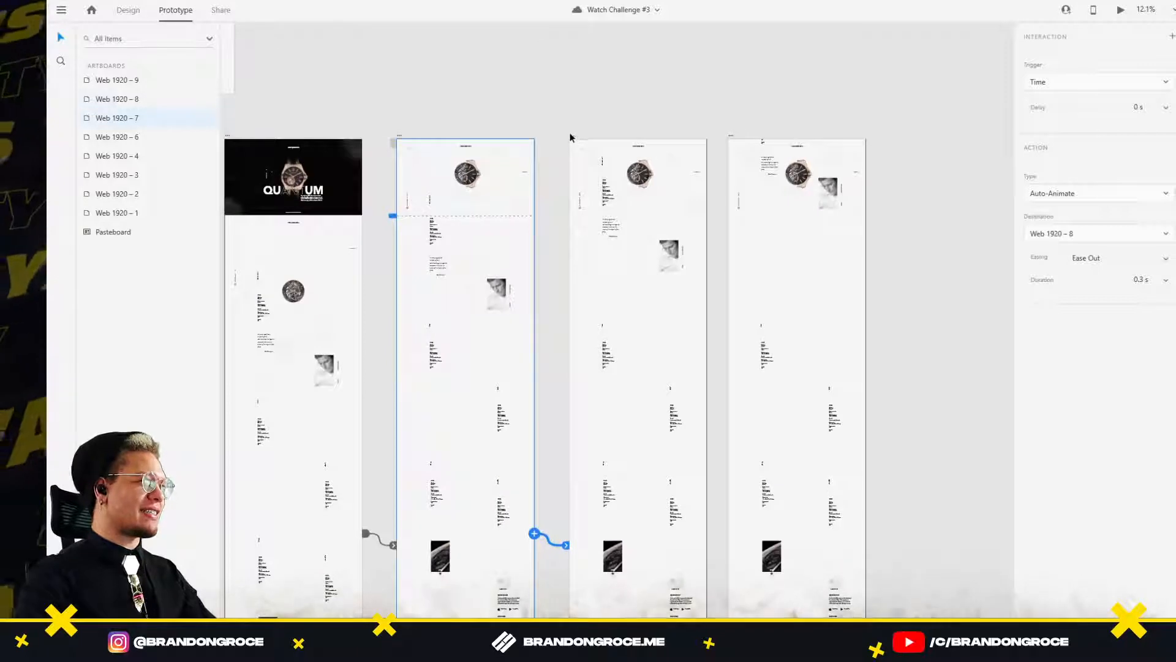
{"action": "left_click", "coordinate": [573, 140]}
{"action": "scroll", "coordinate": [573, 141], "scroll_direction": "right", "scroll_amount": 4}
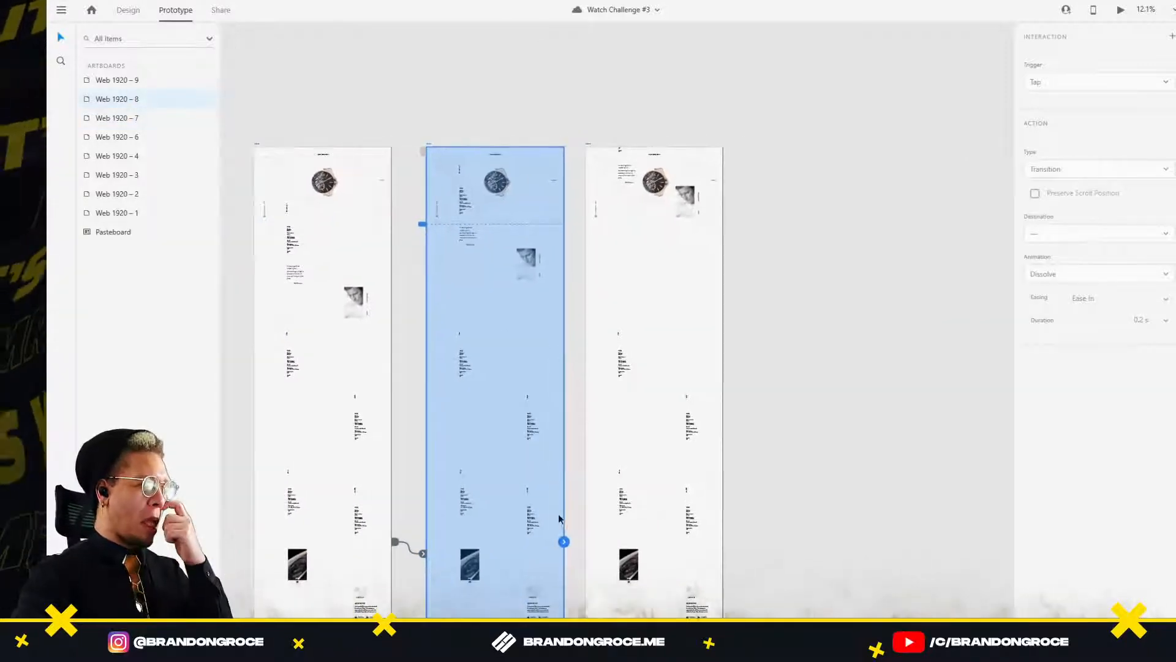
{"action": "left_click_drag", "start_coordinate": [564, 542], "coordinate": [619, 540]}
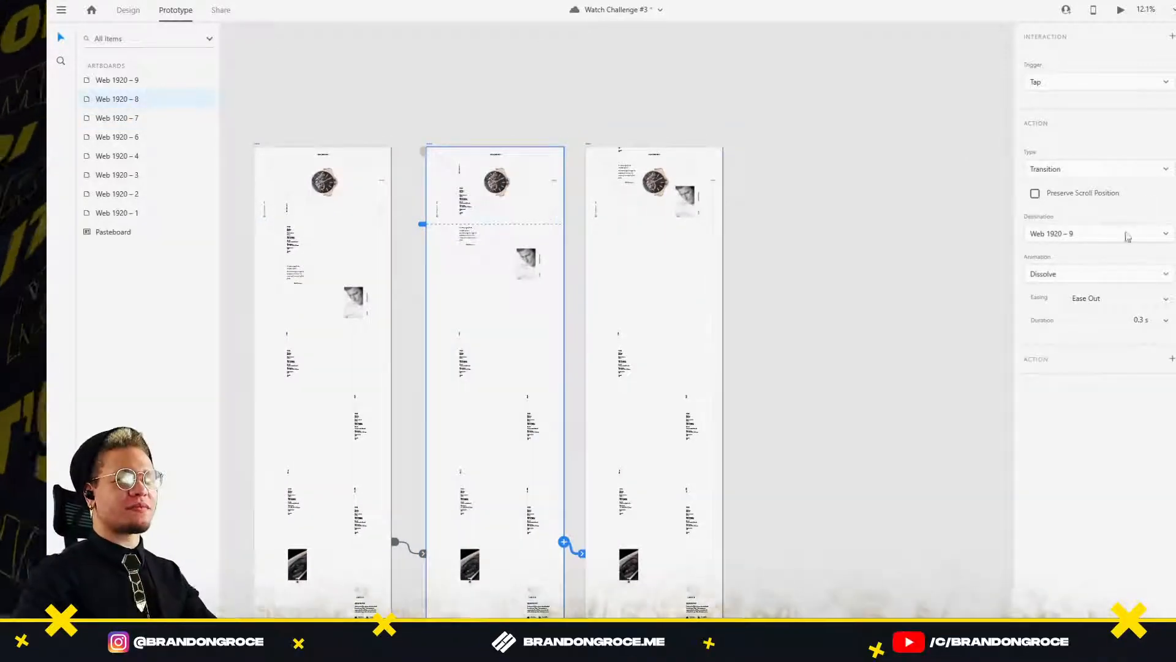
Make the Web 1920 – 8 link an Auto-Animate action with a Time trigger and a 0.3 s delay.
{"action": "left_click", "coordinate": [1124, 166]}
{"action": "left_click", "coordinate": [1072, 195]}
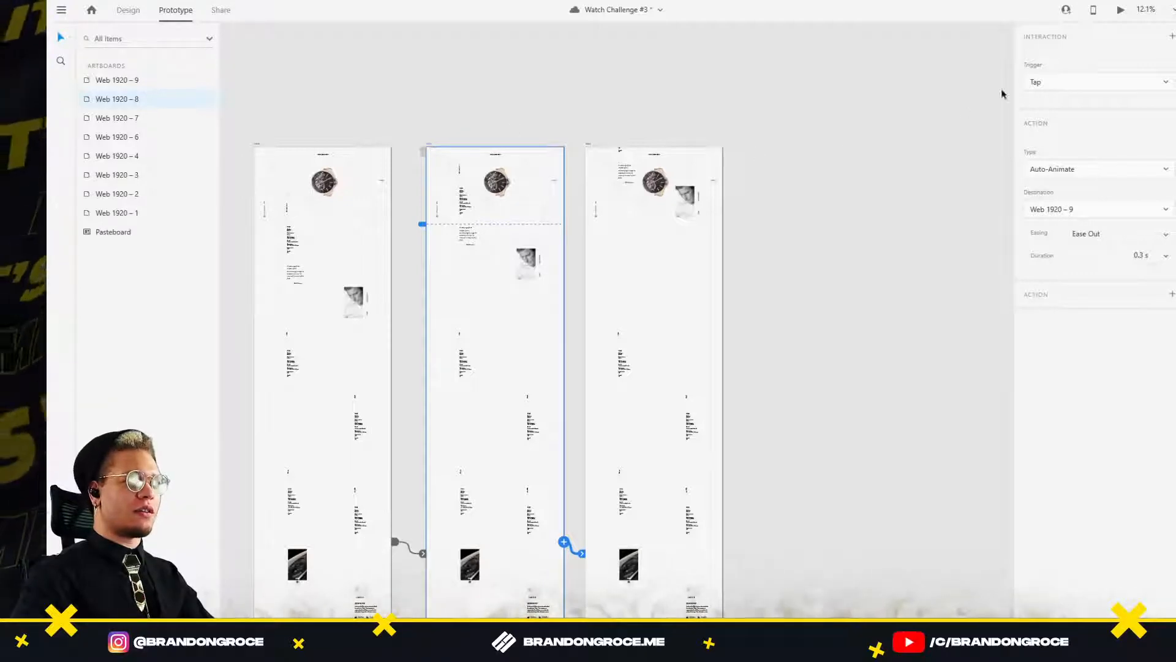
{"action": "left_click", "coordinate": [1056, 83]}
{"action": "left_click", "coordinate": [1040, 129]}
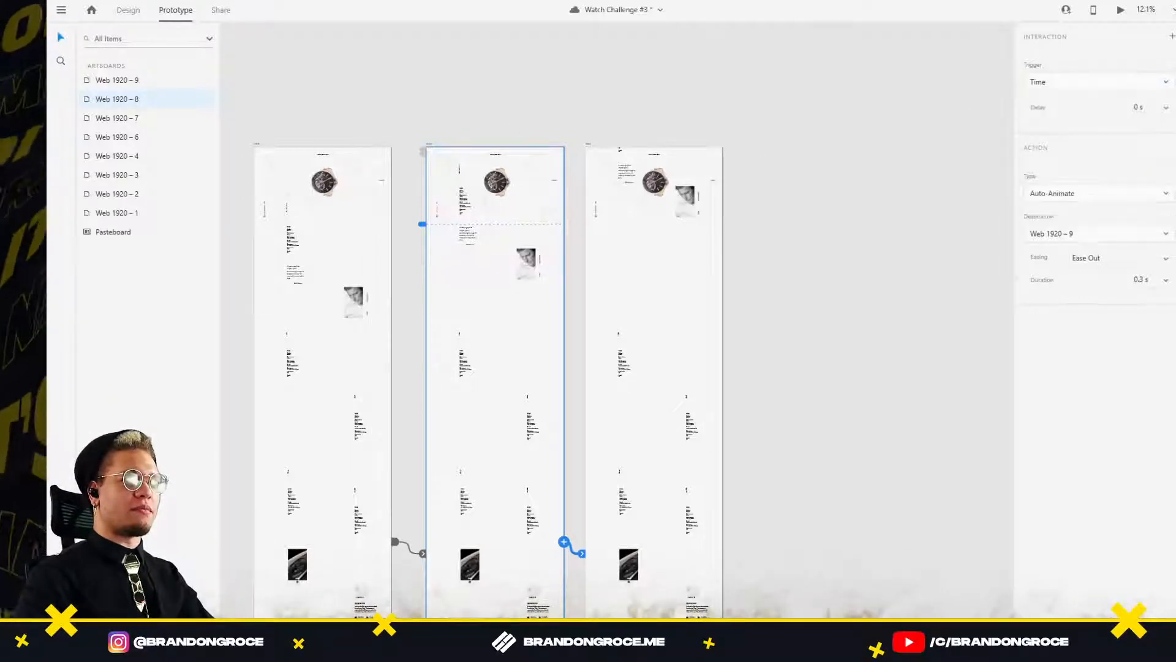
{"action": "left_click", "coordinate": [1139, 108]}
{"action": "left_click_drag", "start_coordinate": [1140, 107], "coordinate": [1128, 109]}
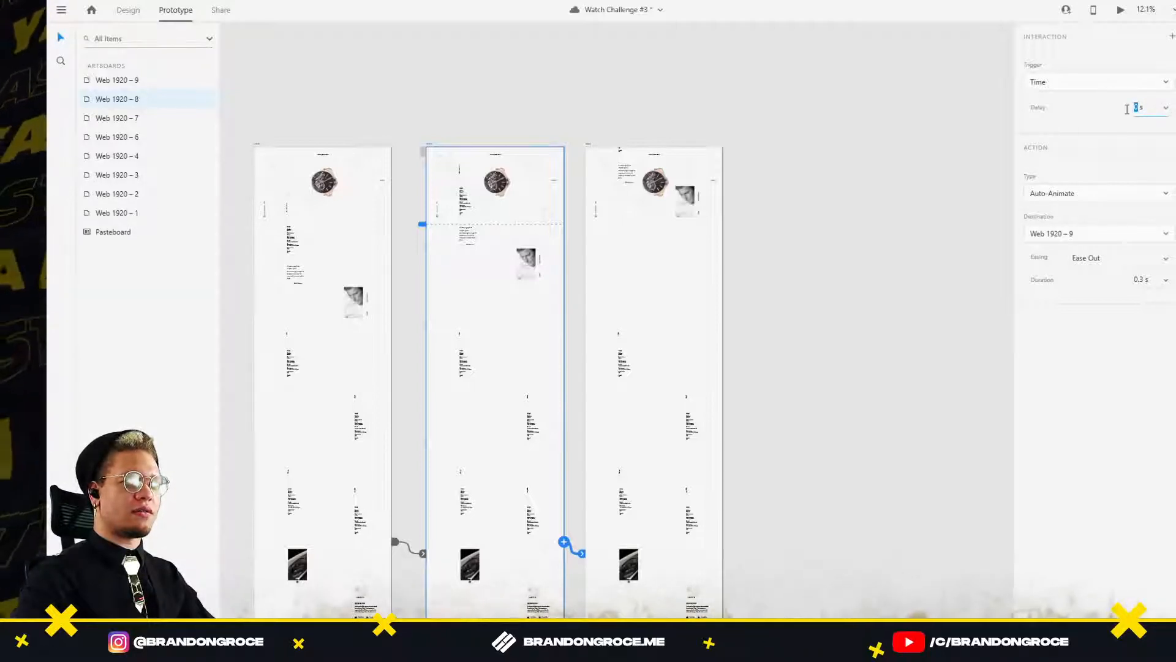
{"action": "key", "text": "BackSpace"}
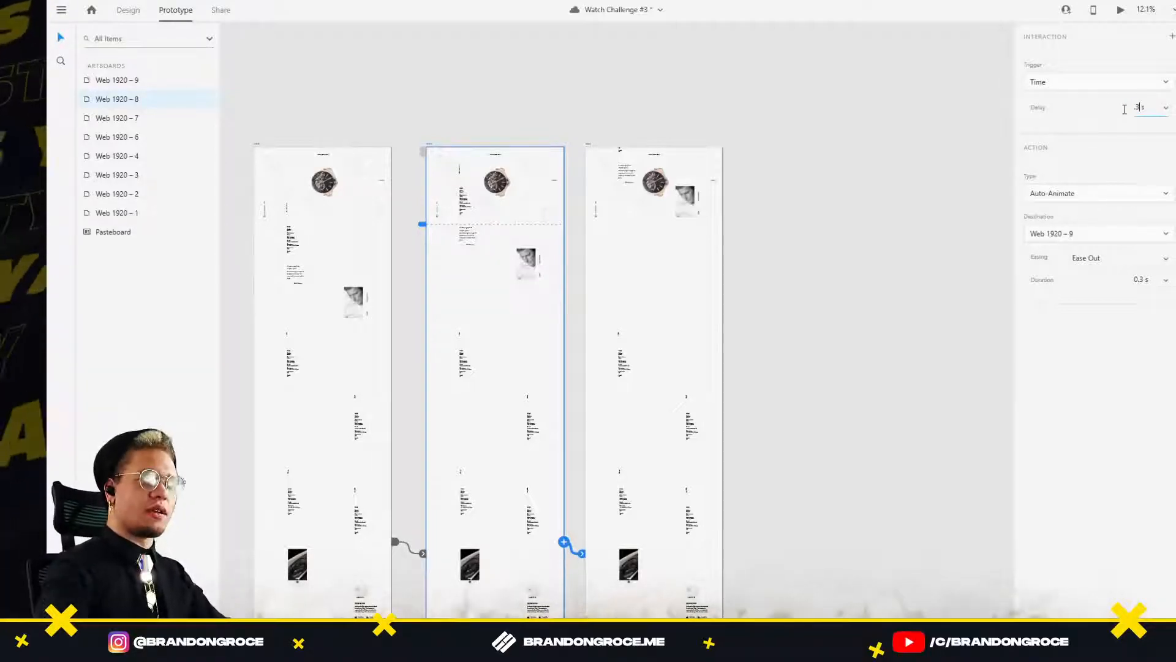
{"action": "left_click", "coordinate": [757, 102]}
Preview the prototype from Web 1920 – 6 to check the full animation sequence through Web 1920 – 9.
{"action": "left_click_drag", "start_coordinate": [647, 90], "coordinate": [887, 43]}
{"action": "left_click", "coordinate": [327, 98]}
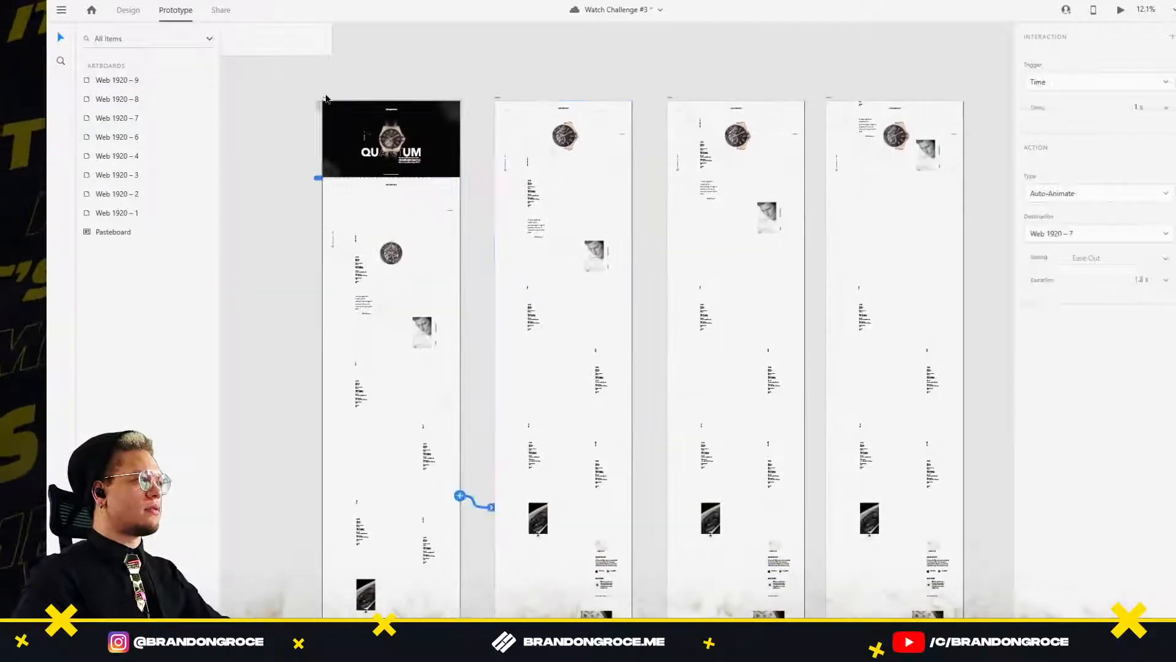
{"action": "key", "text": "ctrl+Return"}
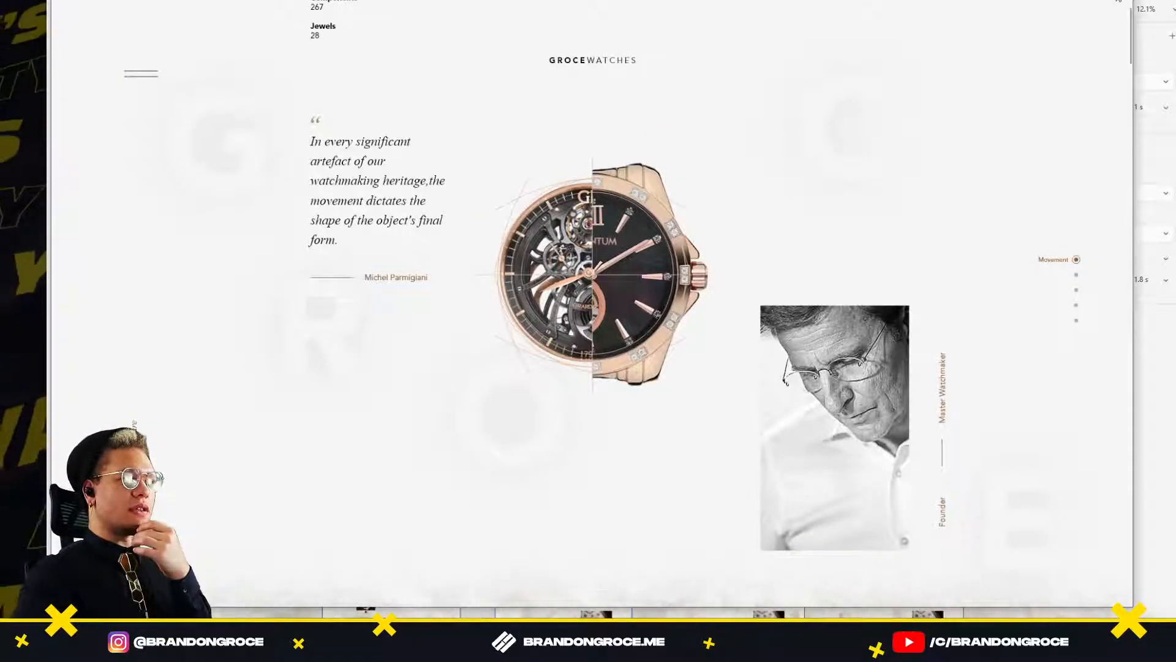
{"action": "left_click", "coordinate": [1118, 1]}
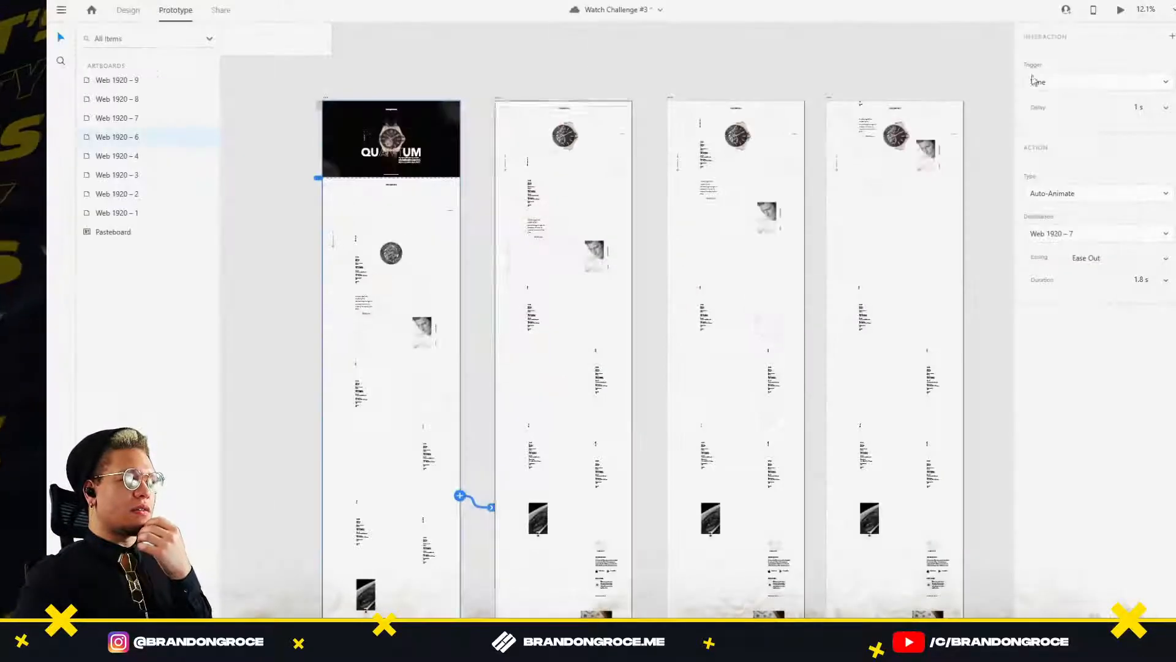
Set the Web 1920 – 7 transition to a 0.3 s delay and a 0.8 s duration.
{"action": "left_click", "coordinate": [499, 96]}
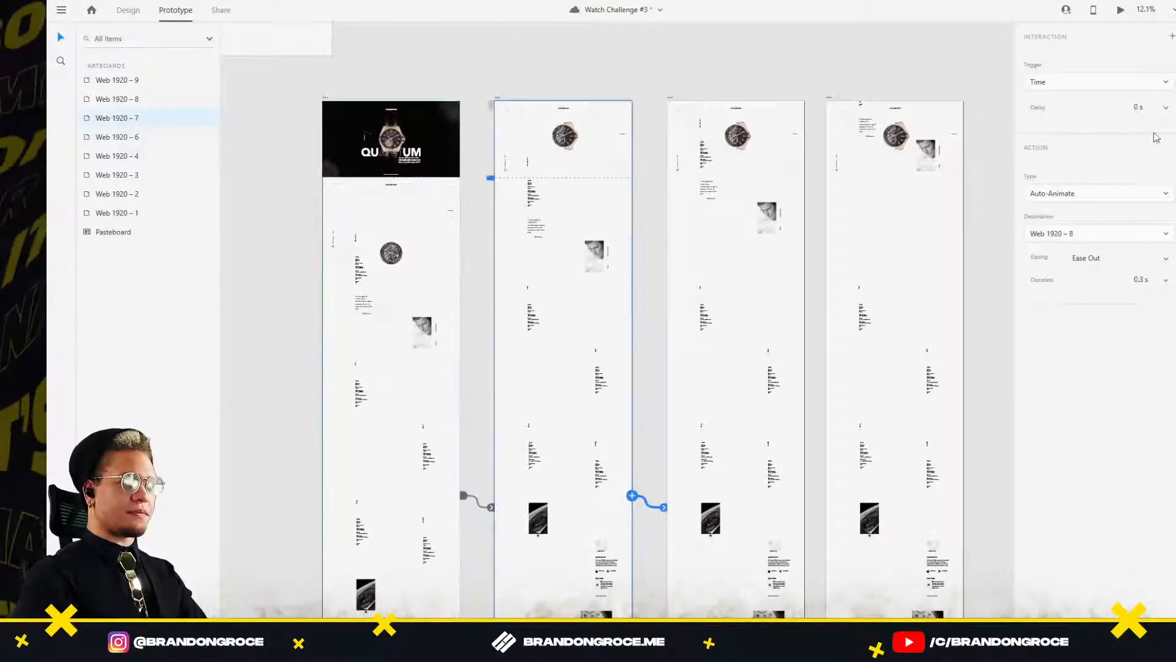
{"action": "left_click", "coordinate": [1143, 108]}
{"action": "left_click", "coordinate": [1143, 109]}
{"action": "left_click_drag", "start_coordinate": [1141, 109], "coordinate": [1133, 108]}
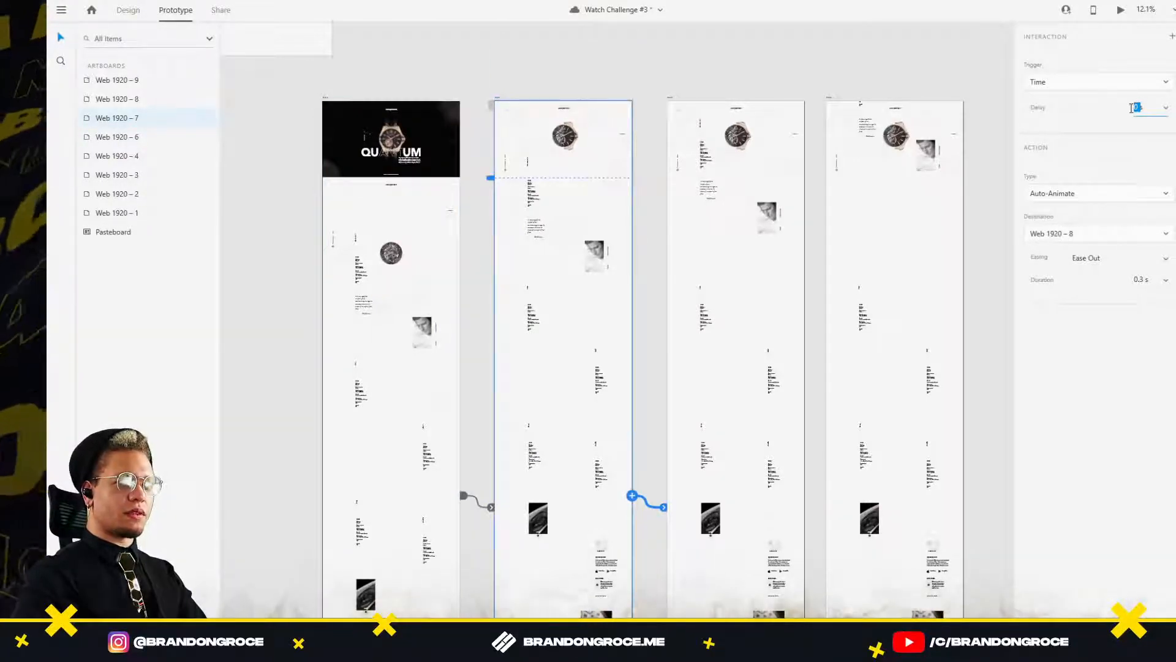
{"action": "type", "text": ".3"}
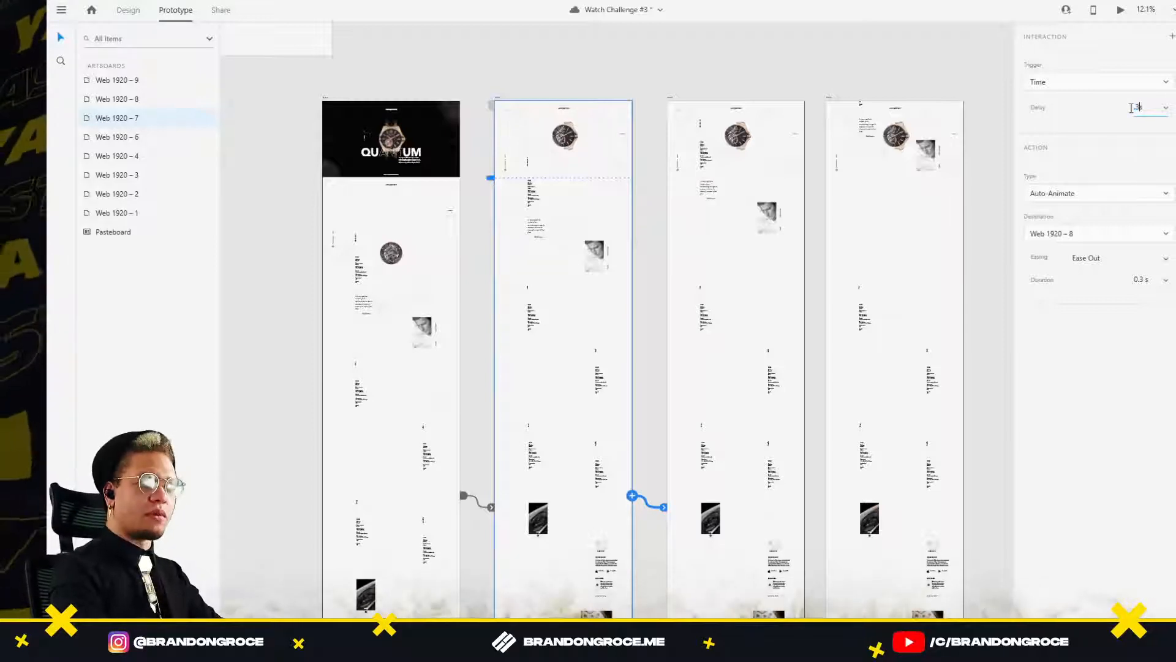
{"action": "key", "text": "Return"}
{"action": "left_click", "coordinate": [1131, 107]}
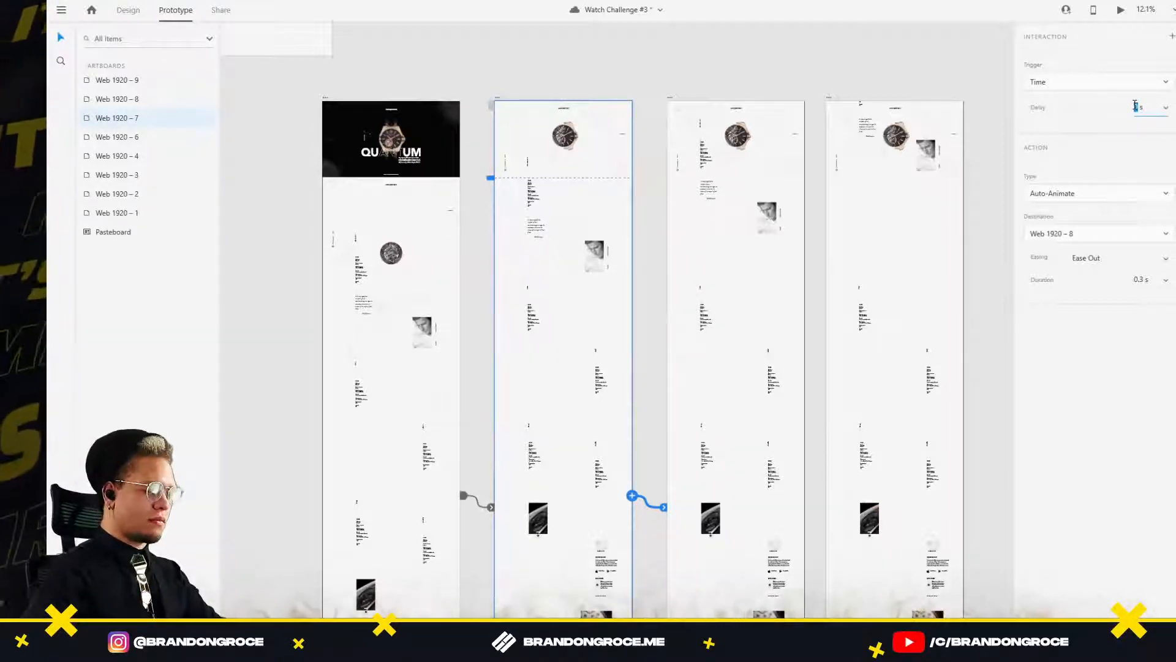
{"action": "type", "text": "0.3"}
{"action": "key", "text": "Return"}
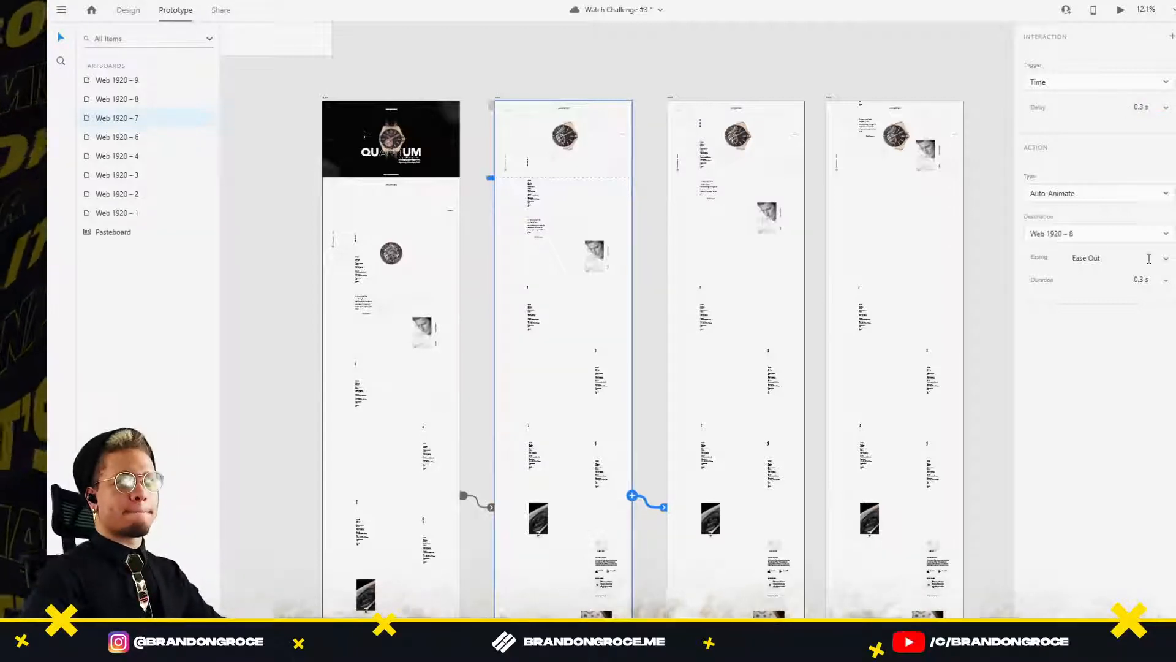
{"action": "left_click", "coordinate": [1165, 282]}
{"action": "left_click", "coordinate": [1140, 306]}
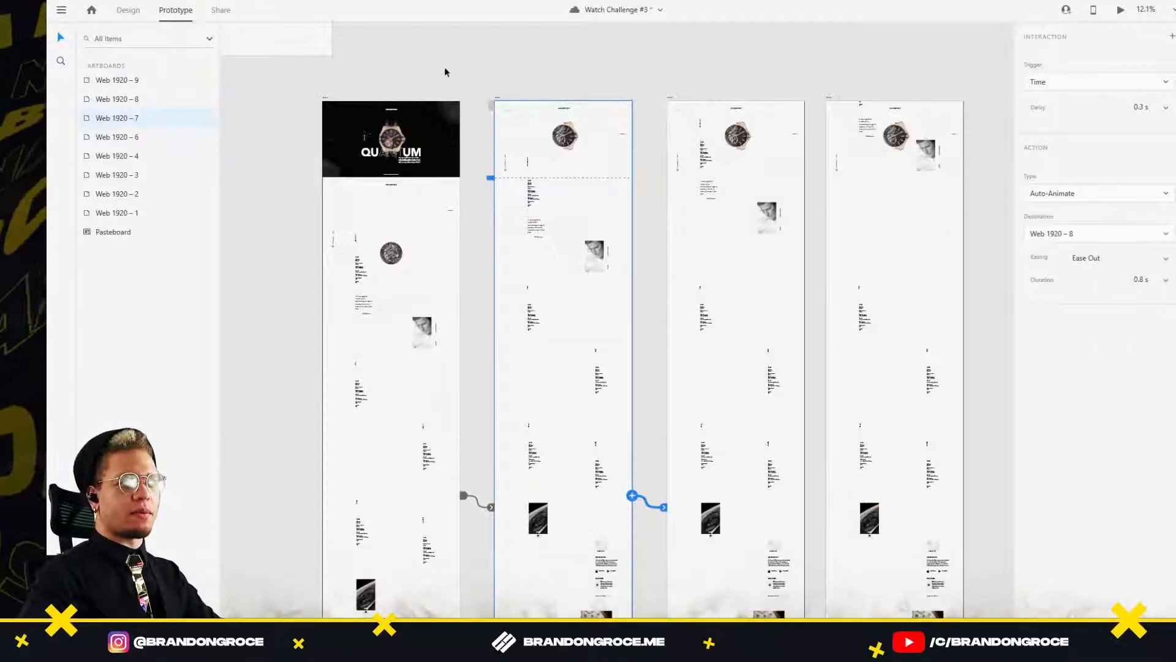
Preview the prototype from Web 1920 – 6 to check the new timing of the Web 1920 – 7 transition.
{"action": "left_click", "coordinate": [327, 98]}
{"action": "left_click", "coordinate": [1123, 9]}
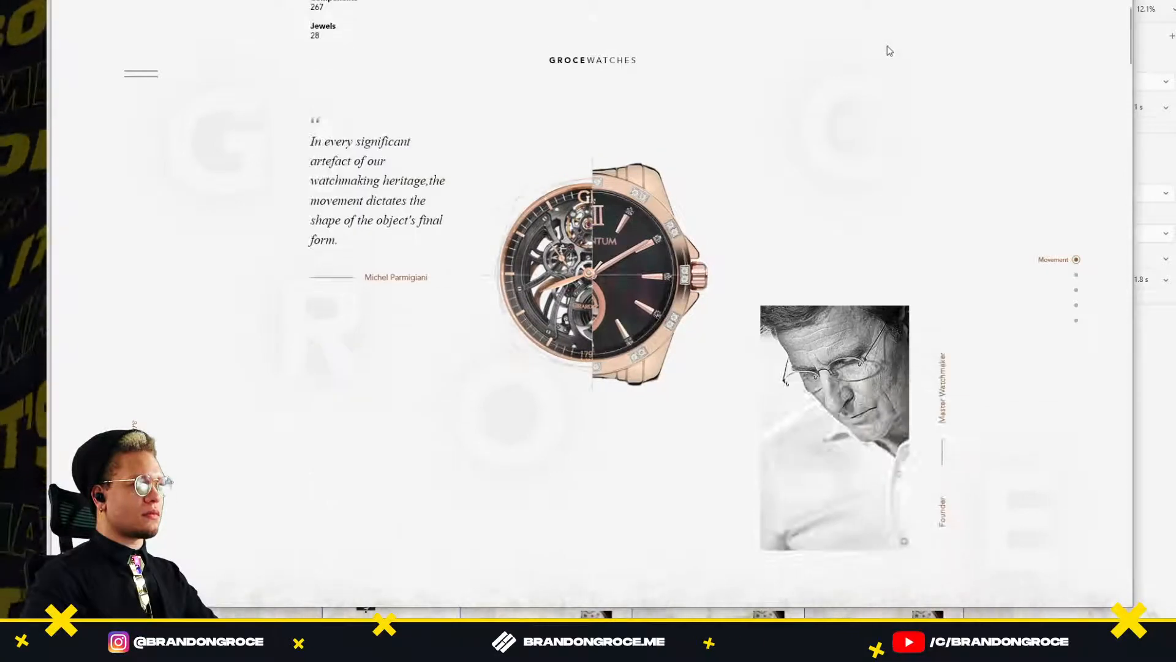
{"action": "left_click", "coordinate": [1118, 1]}
Set the duration of the Web 1920 – 8 transition to 0.8 s.
{"action": "left_click_drag", "start_coordinate": [949, 180], "coordinate": [797, 223]}
{"action": "left_click", "coordinate": [476, 138]}
{"action": "left_click", "coordinate": [479, 138]}
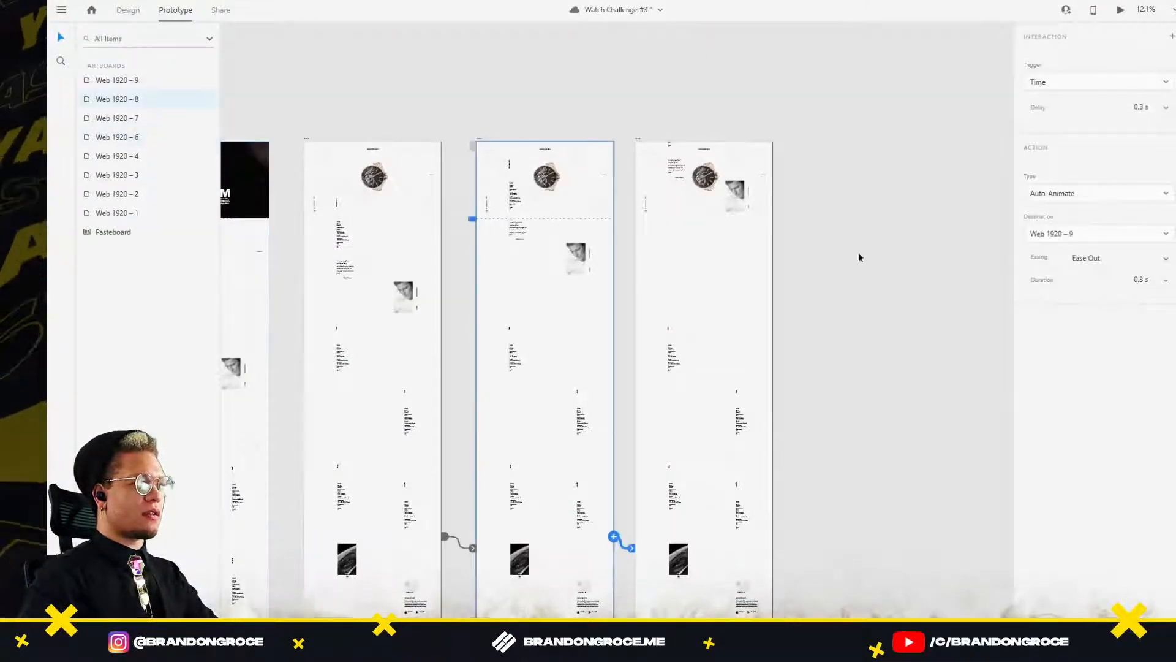
{"action": "left_click", "coordinate": [1158, 281]}
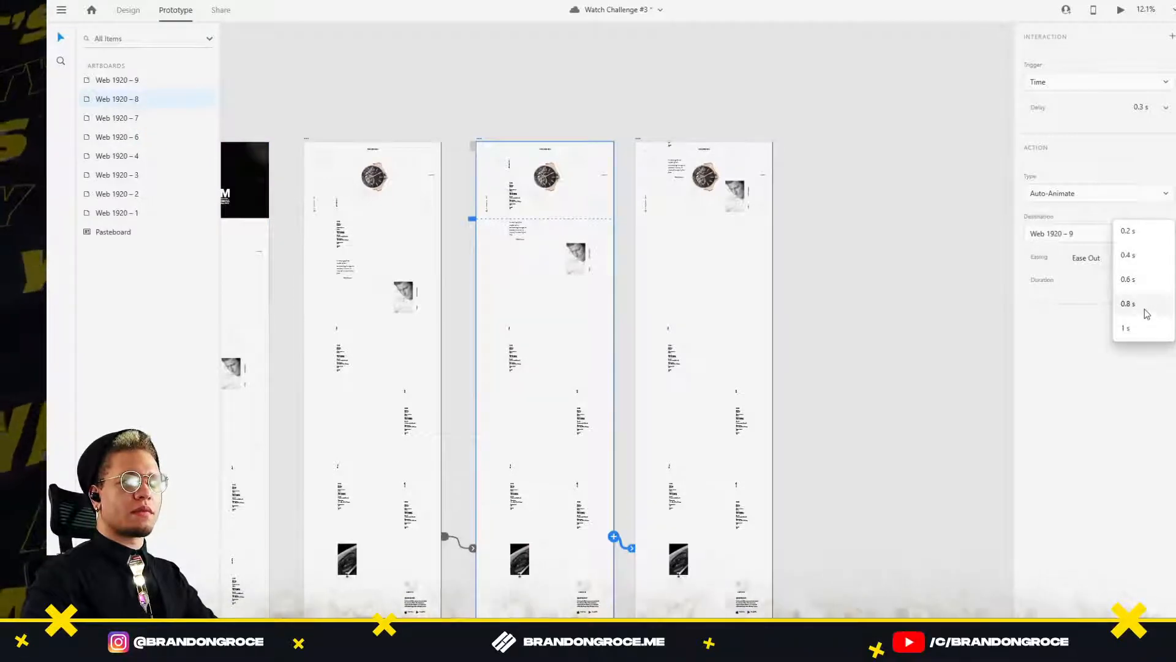
{"action": "left_click", "coordinate": [1145, 308]}
{"action": "left_click_drag", "start_coordinate": [333, 104], "coordinate": [481, 90]}
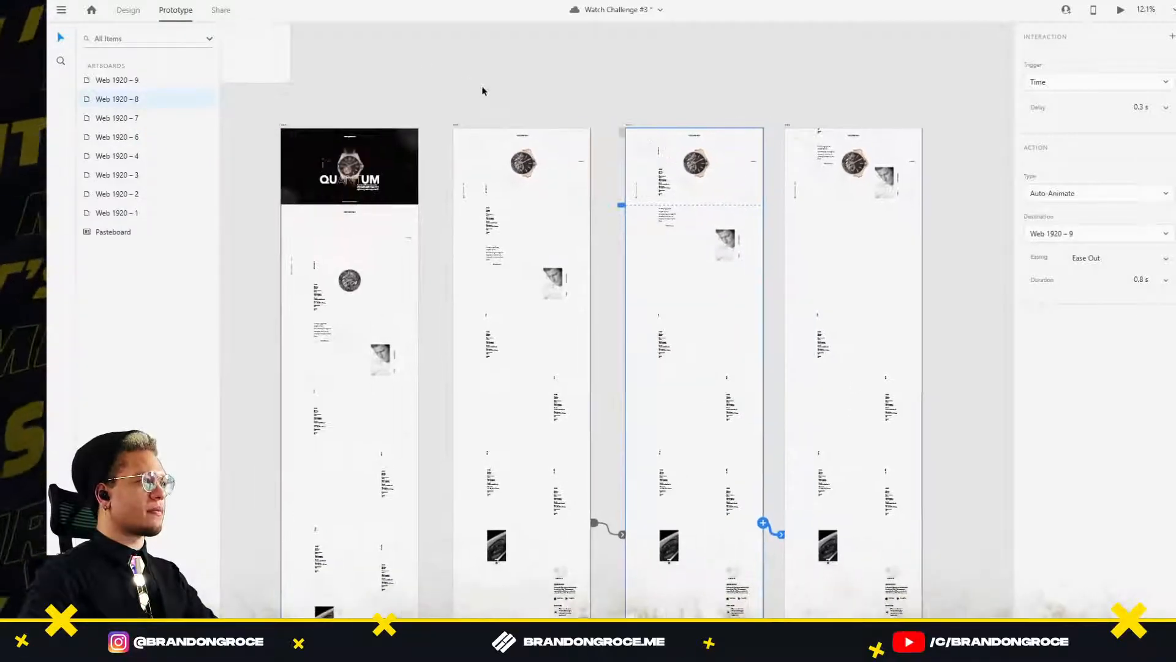
{"action": "left_click", "coordinate": [1159, 280]}
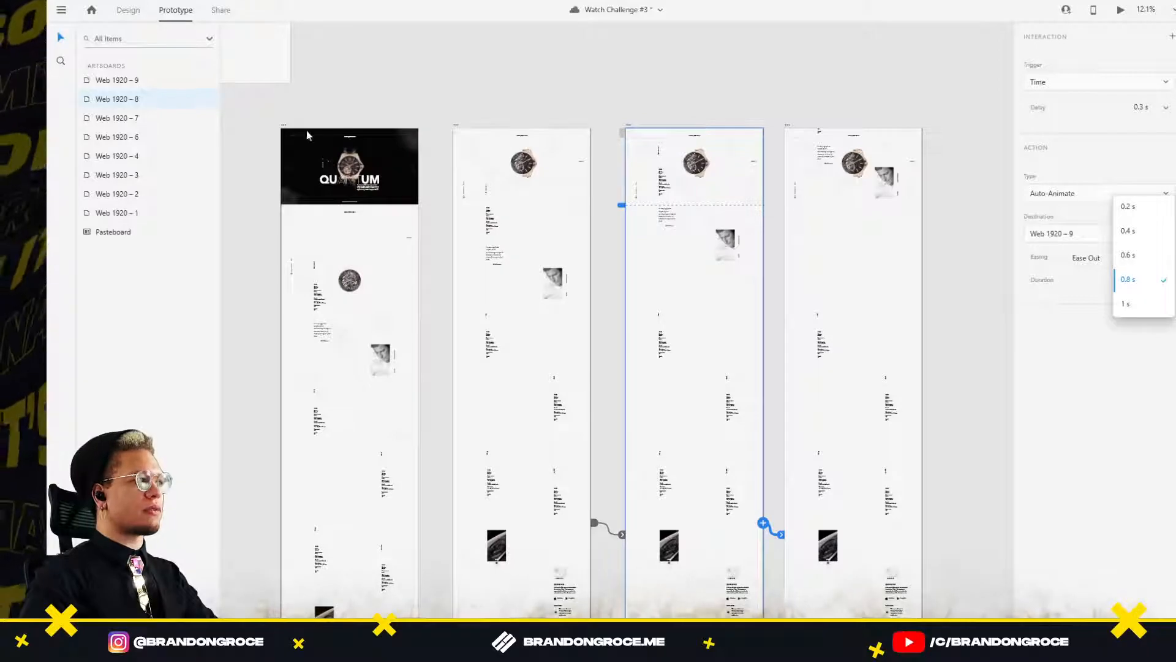
{"action": "key", "text": "Escape"}
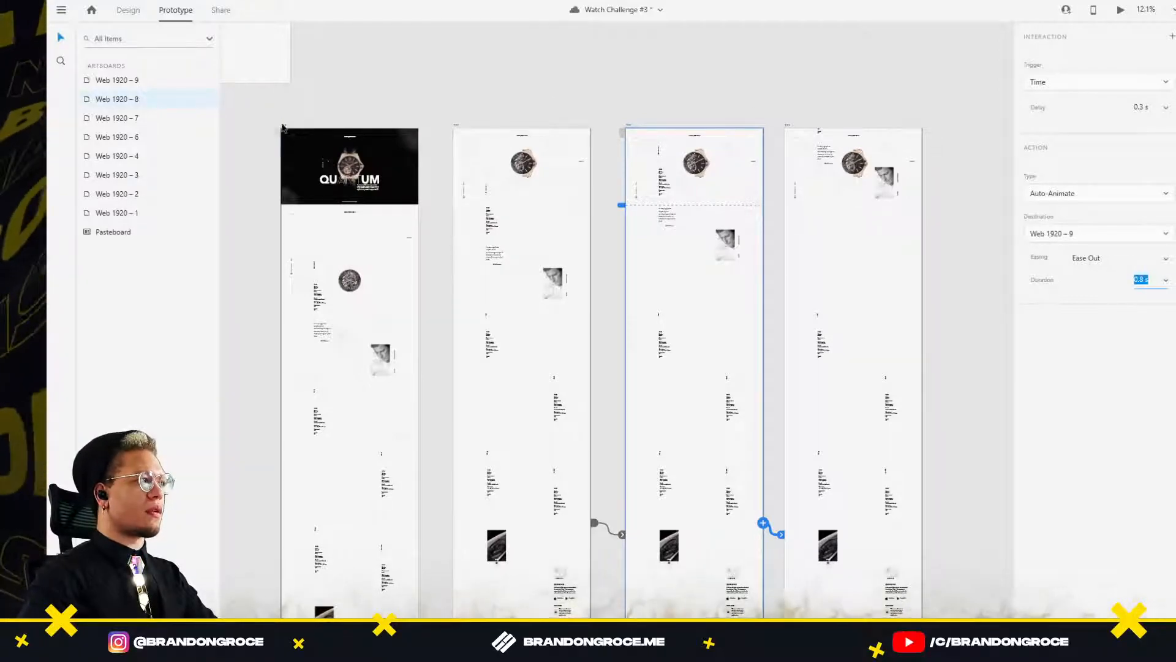
Preview the prototype from Web 1920 – 6 again to check the slower Web 1920 – 8 transition.
{"action": "left_click", "coordinate": [283, 124]}
{"action": "left_click", "coordinate": [1123, 10]}
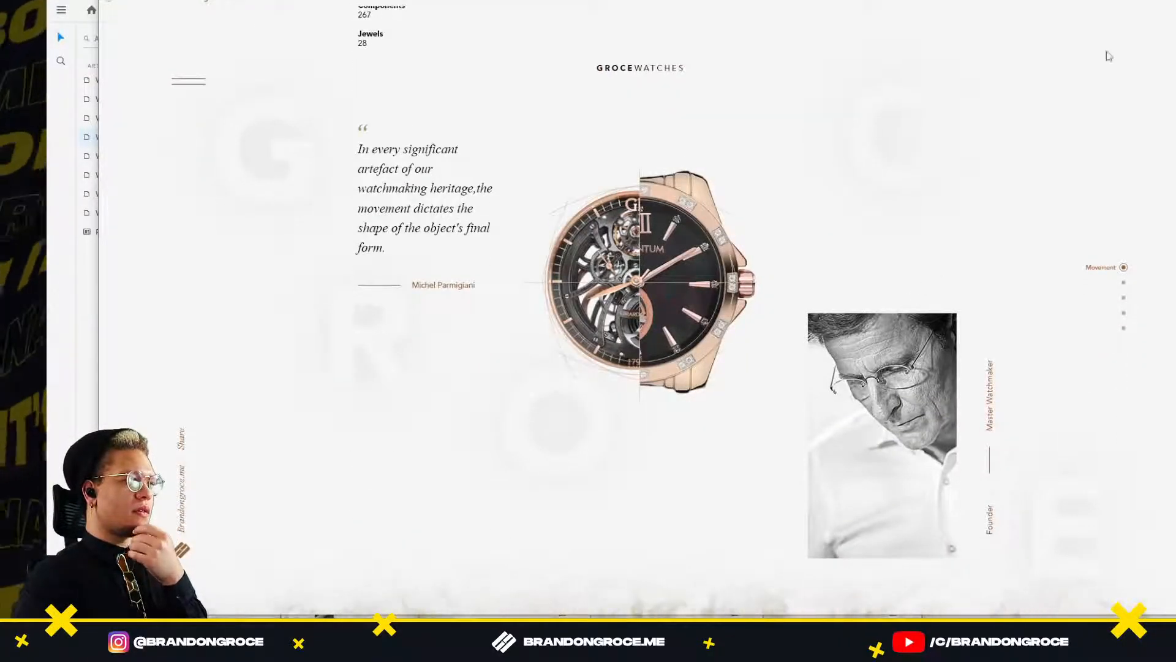
{"action": "left_click", "coordinate": [1169, 2]}
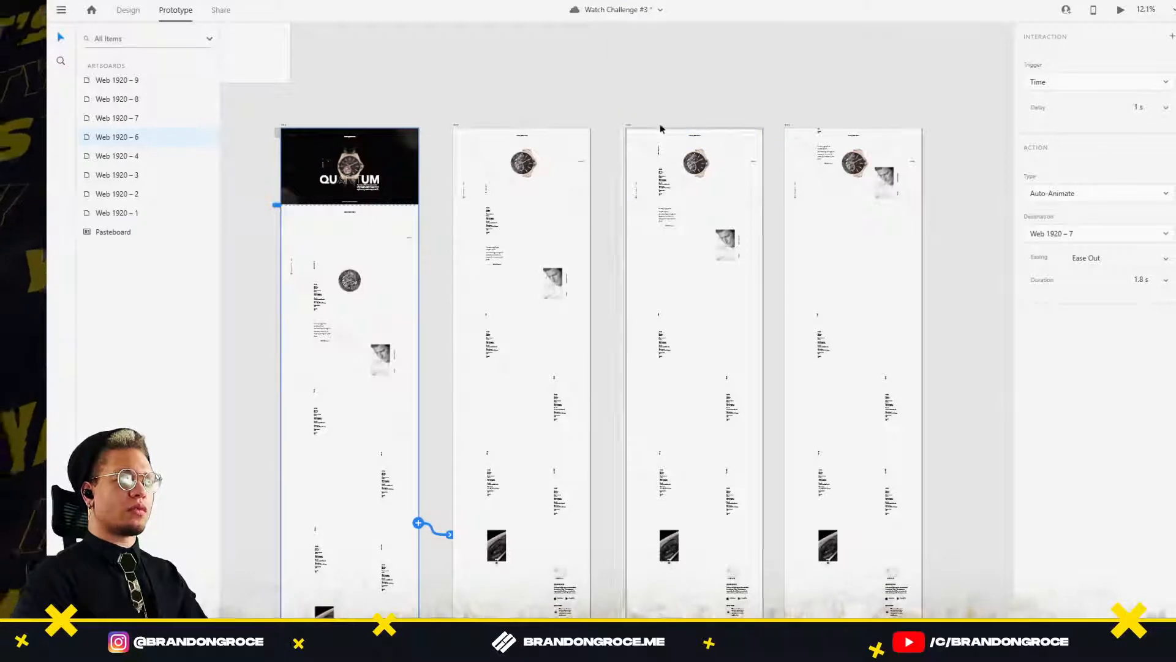
Compare the delay, easing and duration settings of the Web 1920 – 6, 7 and 8 transitions.
{"action": "left_click", "coordinate": [628, 127]}
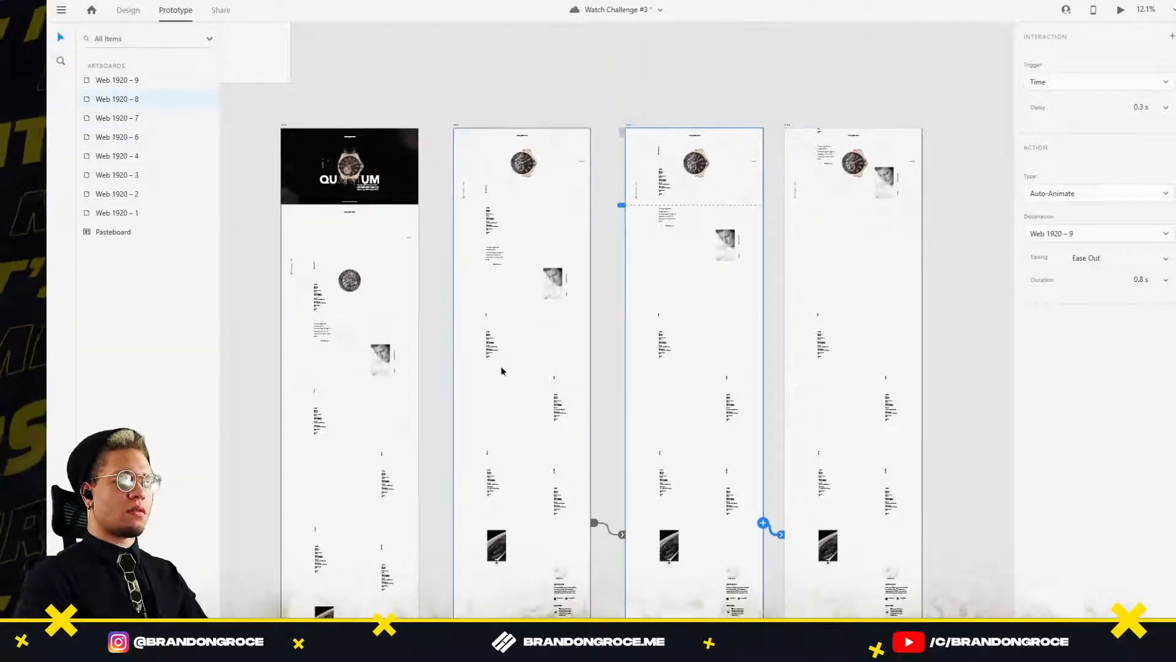
{"action": "left_click", "coordinate": [456, 127]}
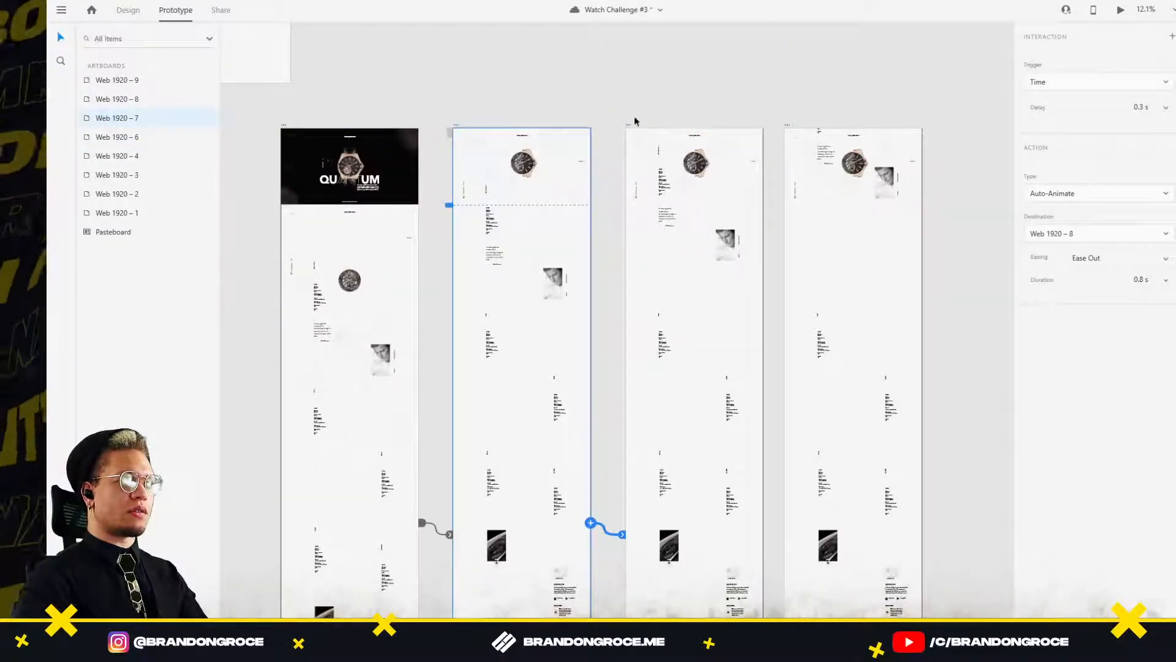
{"action": "left_click", "coordinate": [285, 126]}
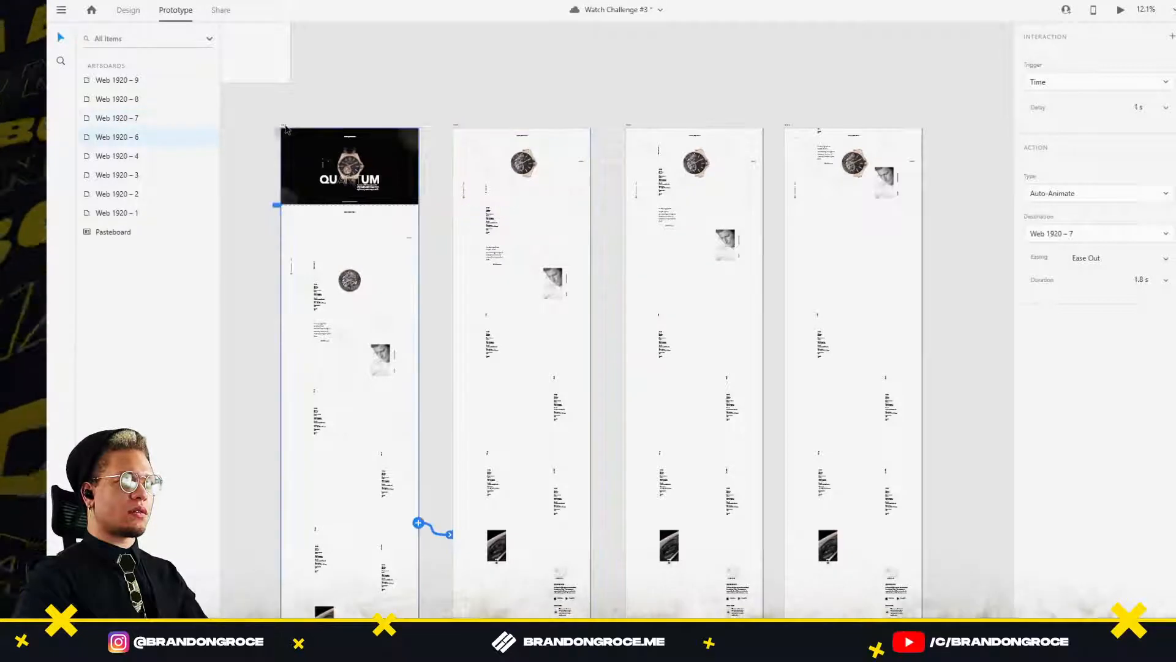
{"action": "left_click", "coordinate": [457, 127]}
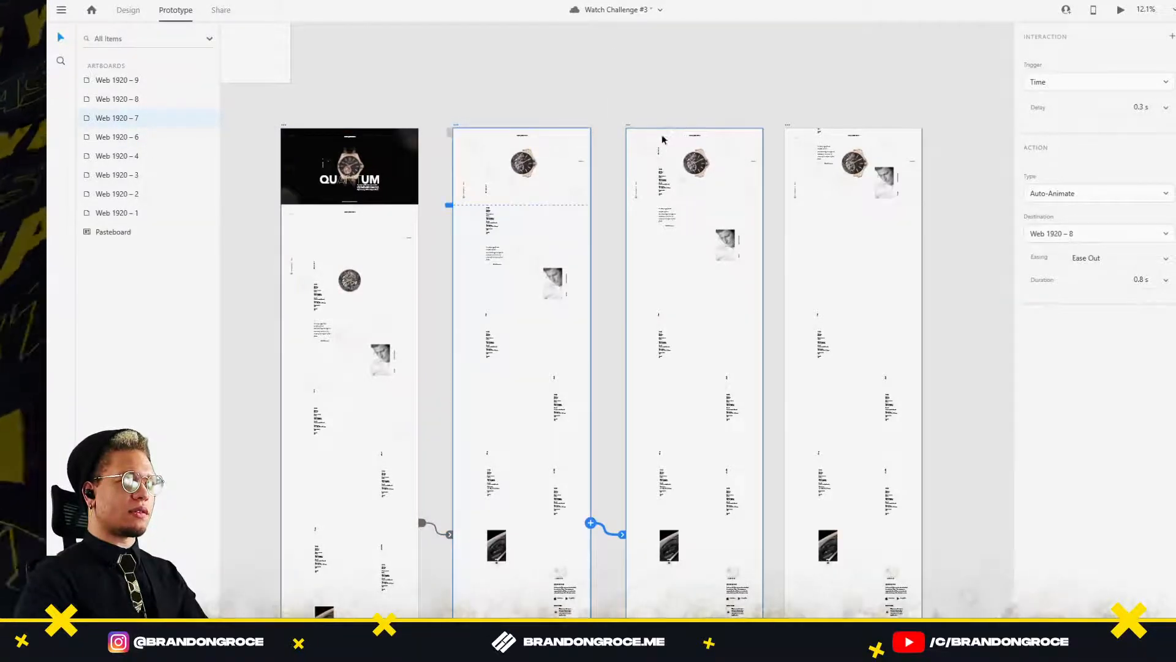
{"action": "left_click", "coordinate": [633, 130]}
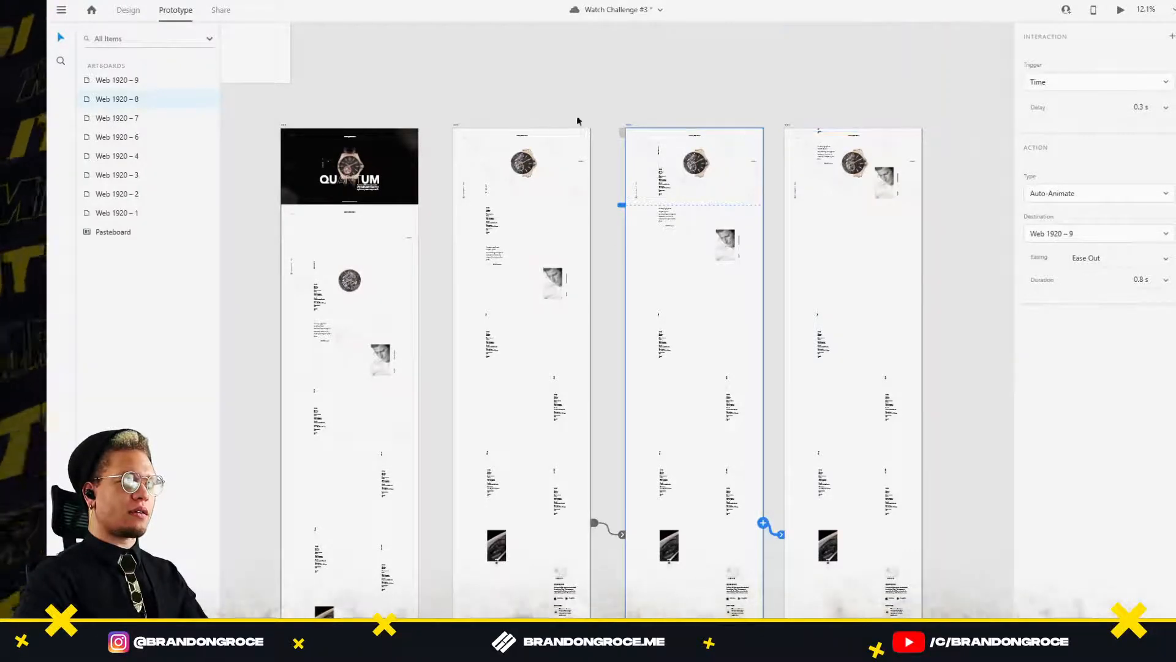
Compare the interaction settings of the Web 1920 – 7, 8 and 9 artboards.
{"action": "left_click", "coordinate": [788, 127]}
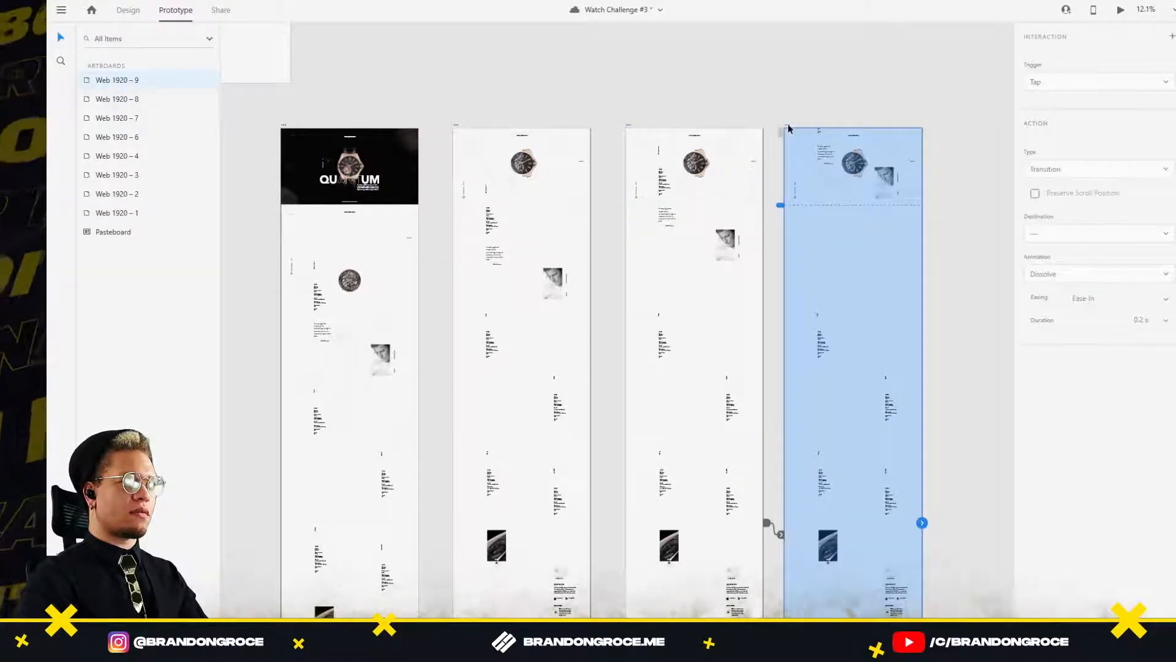
{"action": "left_click", "coordinate": [782, 535]}
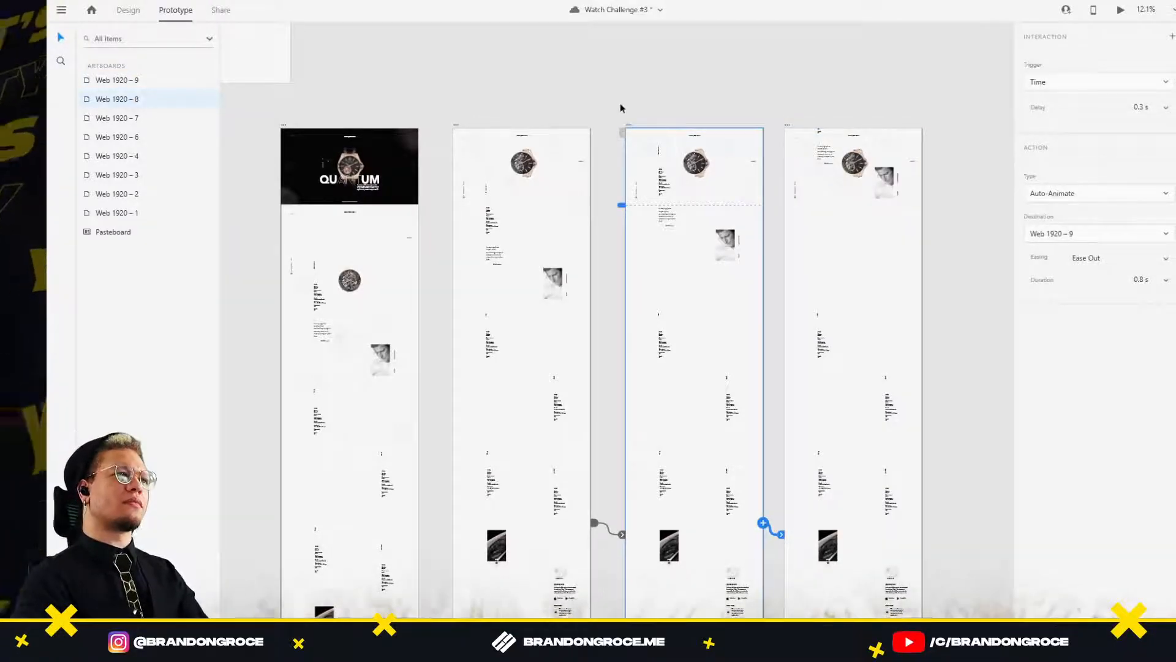
{"action": "left_click", "coordinate": [457, 126]}
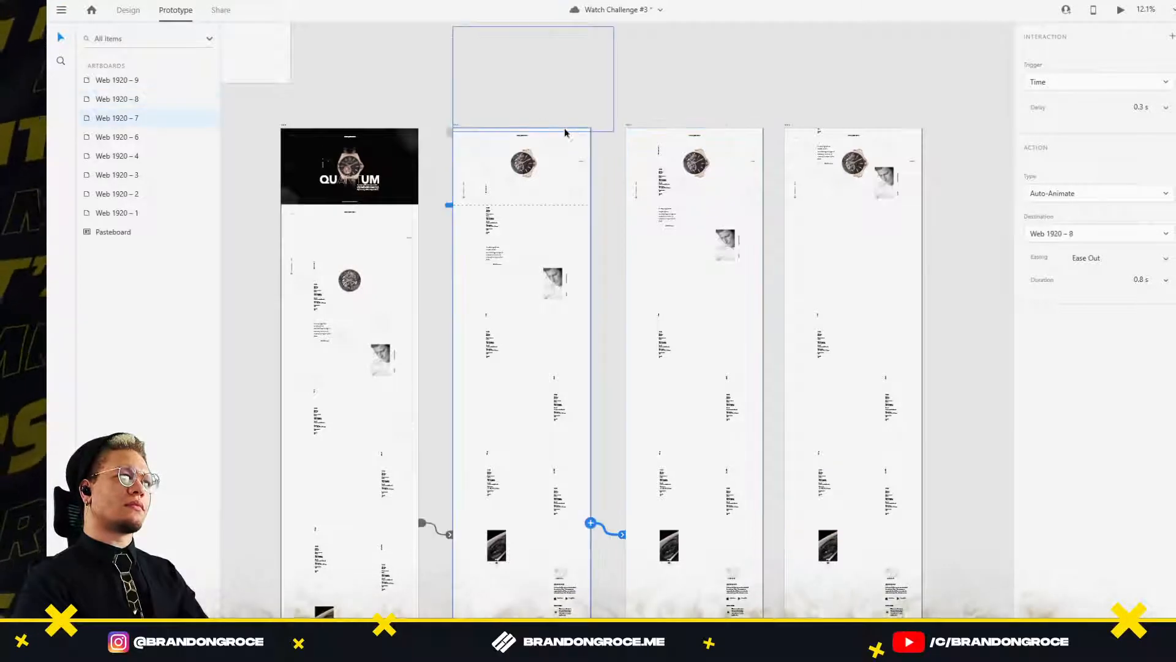
{"action": "left_click", "coordinate": [627, 127]}
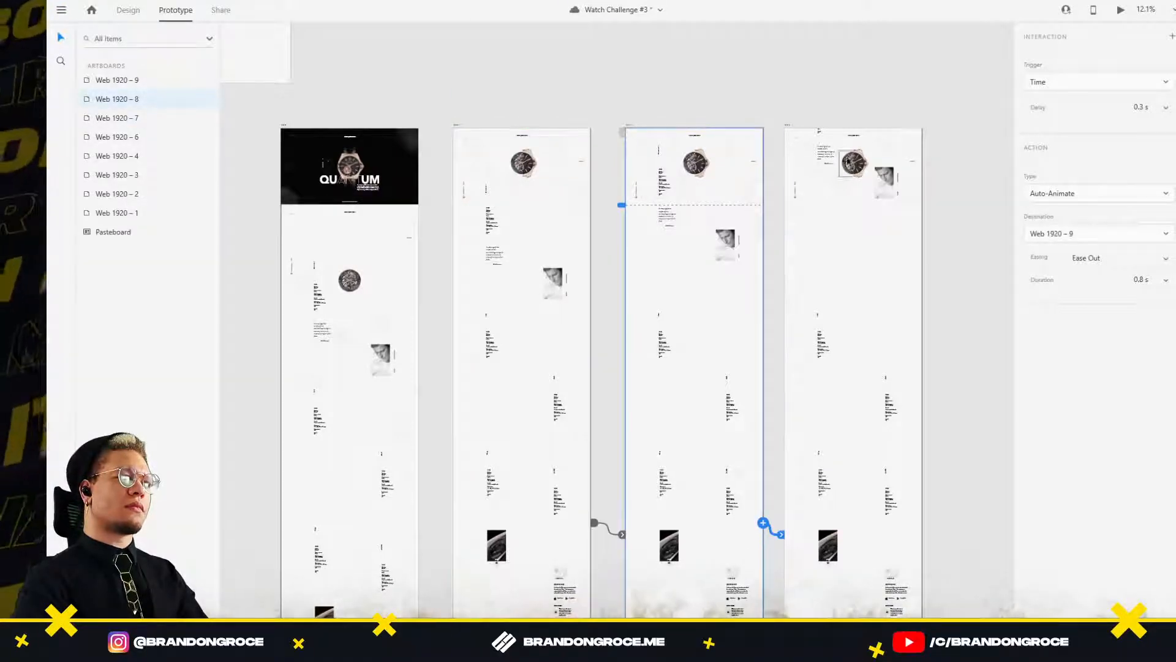
Inspect the layers of the split watch on Web 1920 – 9 in Design mode, including the contents of Mask Group 3.
{"action": "scroll", "coordinate": [887, 194], "scroll_direction": "up", "scroll_amount": 2}
{"action": "scroll", "coordinate": [887, 191], "scroll_direction": "up", "scroll_amount": 5}
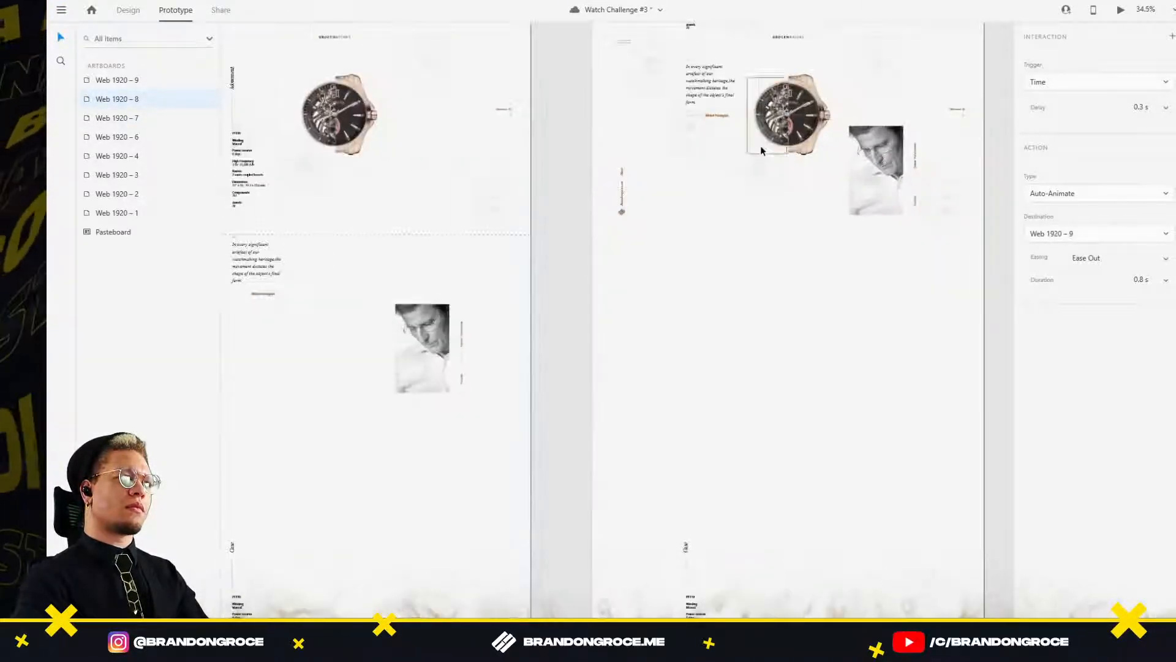
{"action": "scroll", "coordinate": [809, 120], "scroll_direction": "up", "scroll_amount": 5}
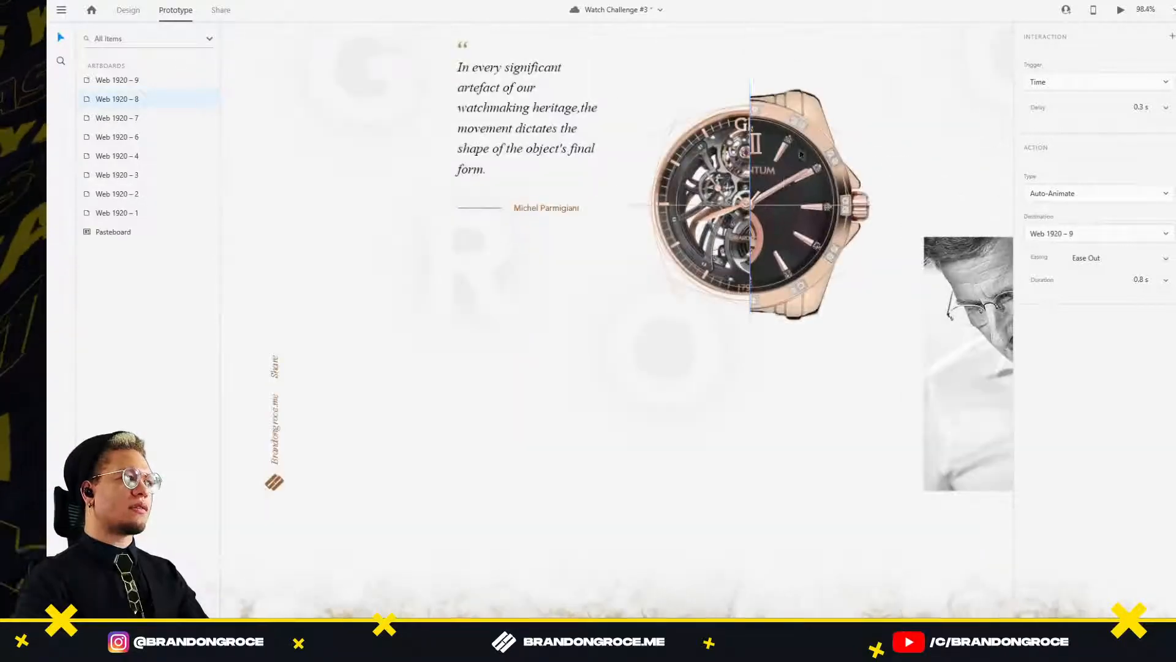
{"action": "left_click", "coordinate": [784, 184]}
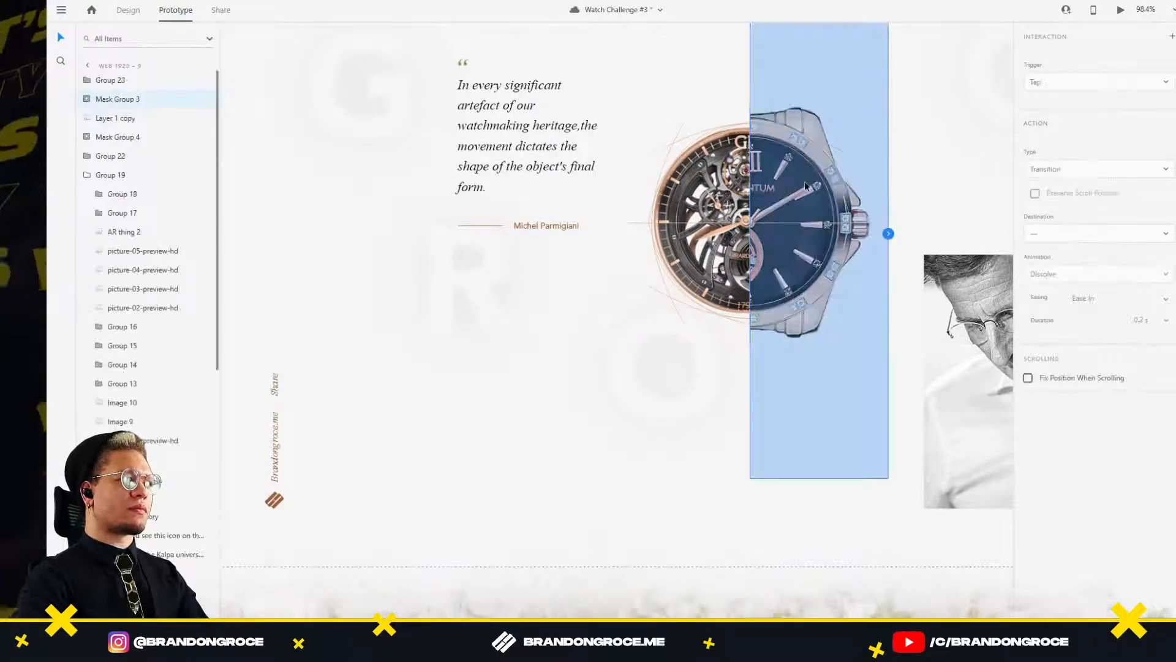
{"action": "left_click", "coordinate": [129, 11]}
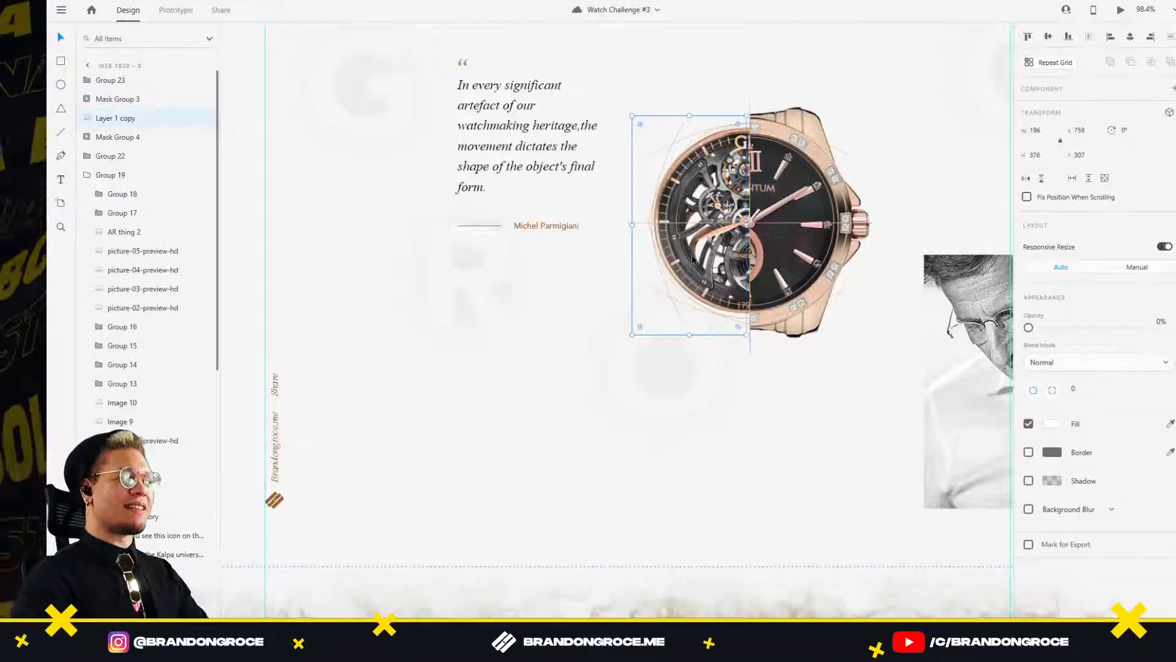
{"action": "double_click", "coordinate": [810, 187]}
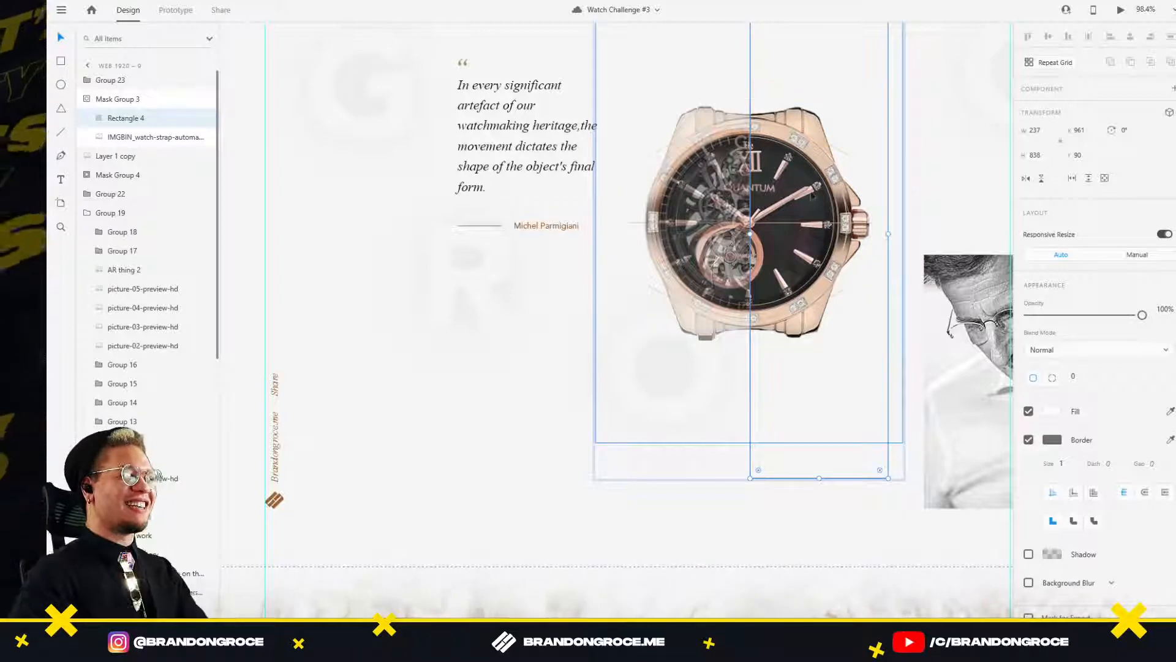
{"action": "left_click", "coordinate": [804, 146]}
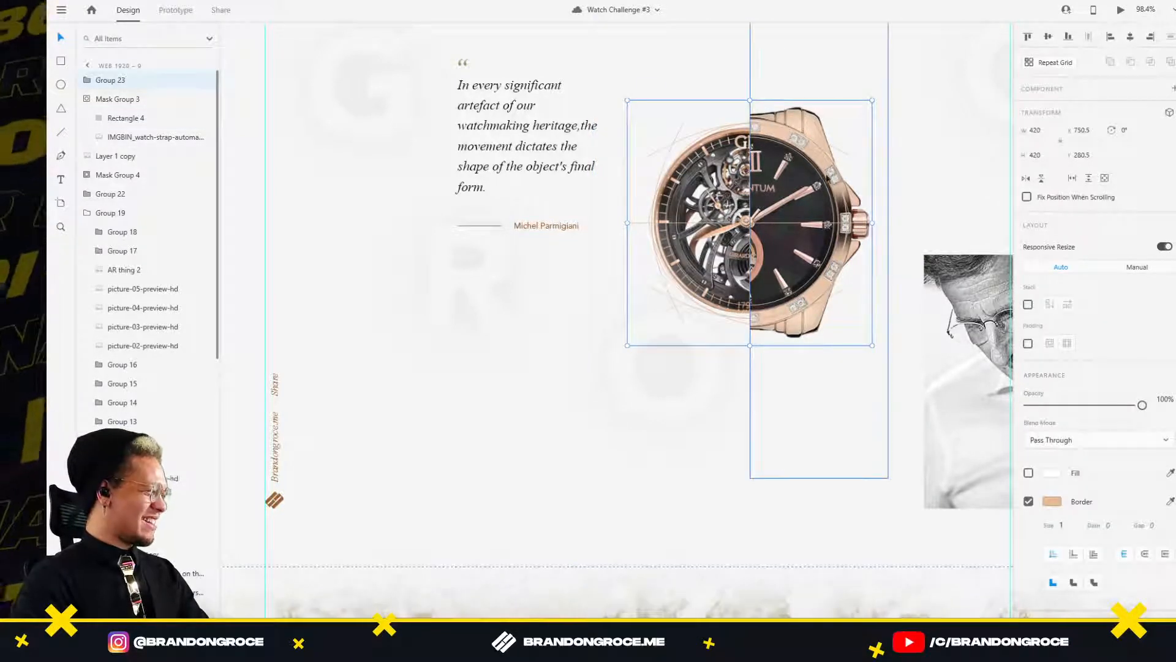
Select Mask Group 3, Layer 1 copy and Mask Group 4 on Web 1920 – 9 to check the watch's placement.
{"action": "scroll", "coordinate": [700, 180], "scroll_direction": "up", "scroll_amount": 3}
{"action": "scroll", "coordinate": [700, 180], "scroll_direction": "right", "scroll_amount": 4}
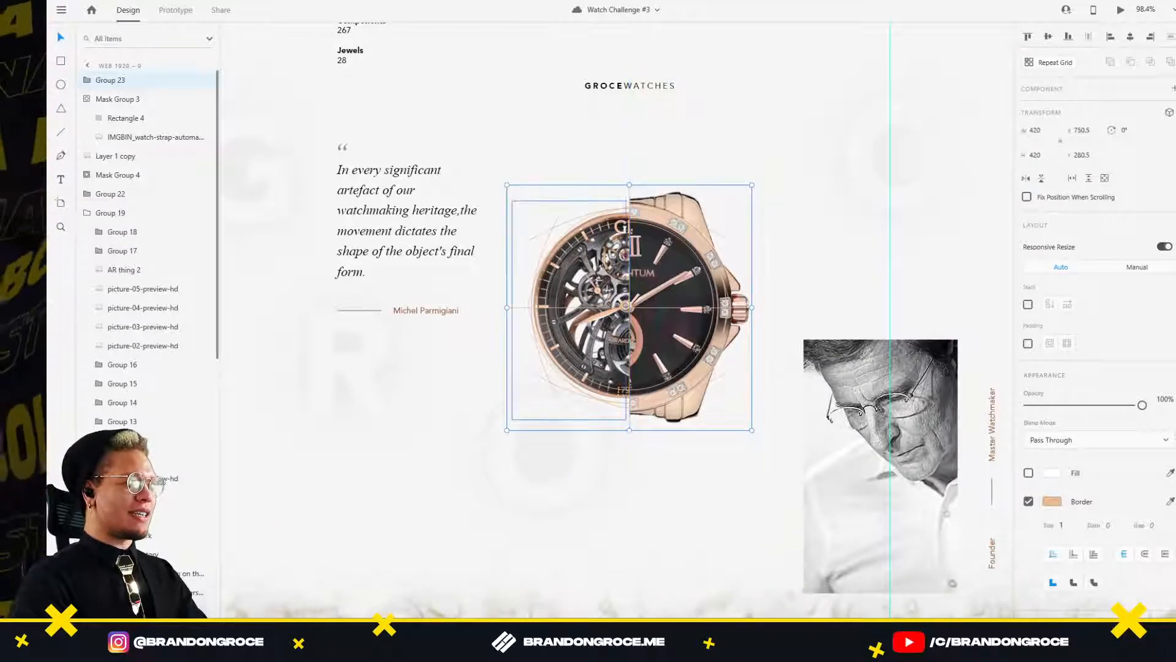
{"action": "left_click", "coordinate": [89, 100]}
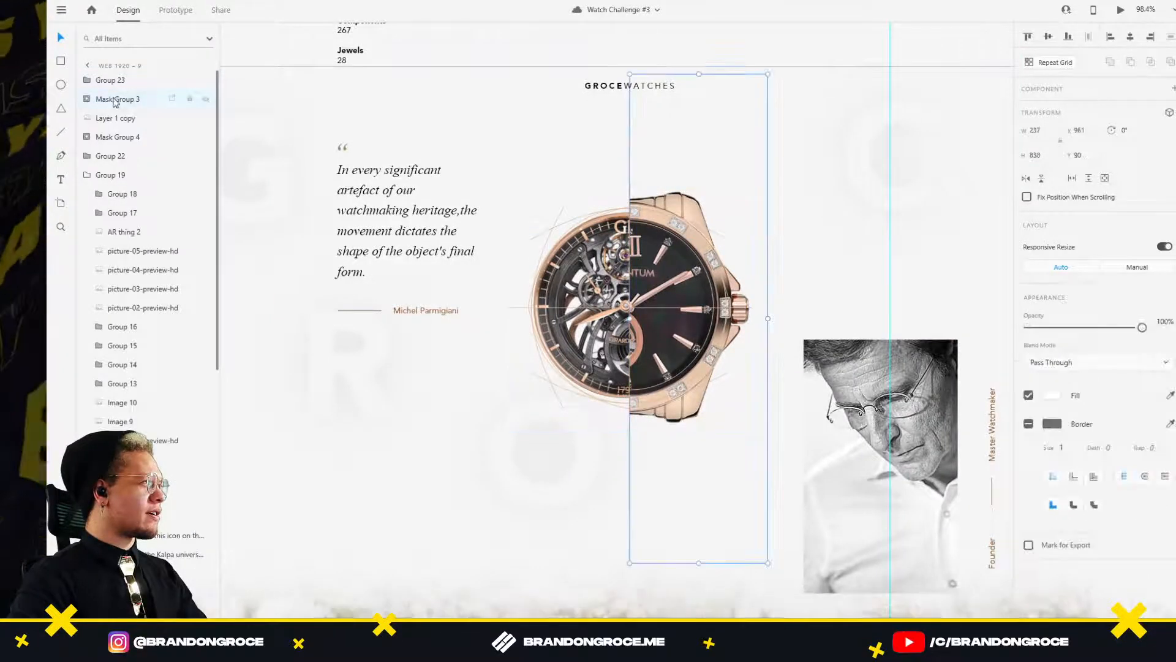
{"action": "left_click", "coordinate": [115, 137], "text": "shift"}
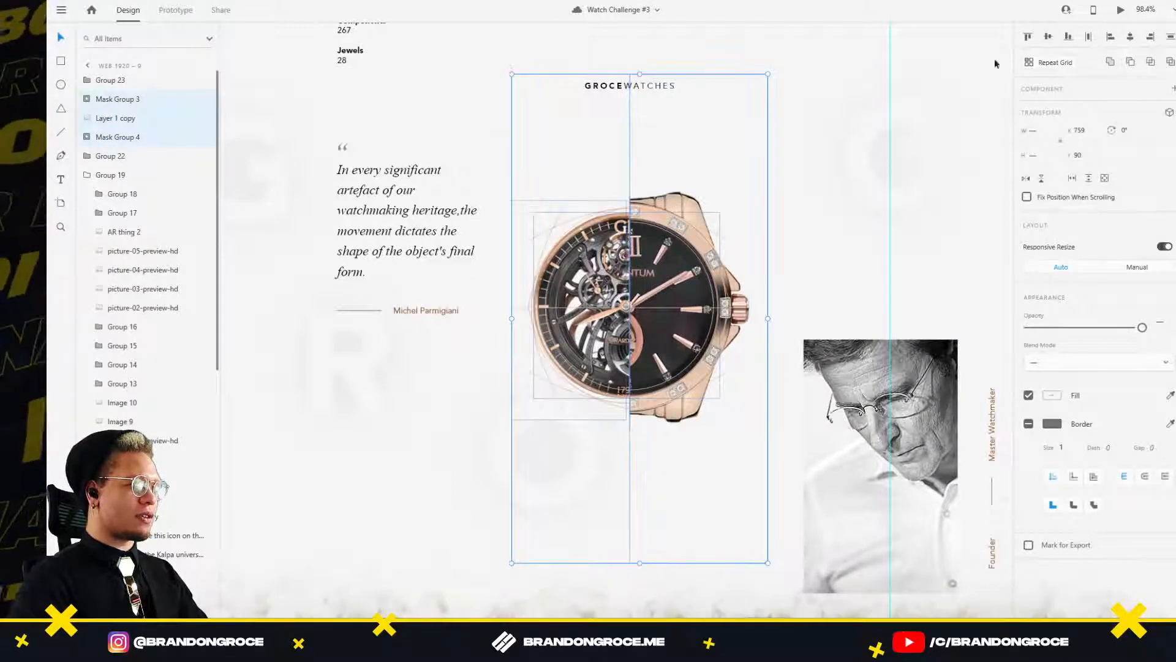
{"action": "scroll", "coordinate": [329, 173], "scroll_direction": "down", "scroll_amount": 6}
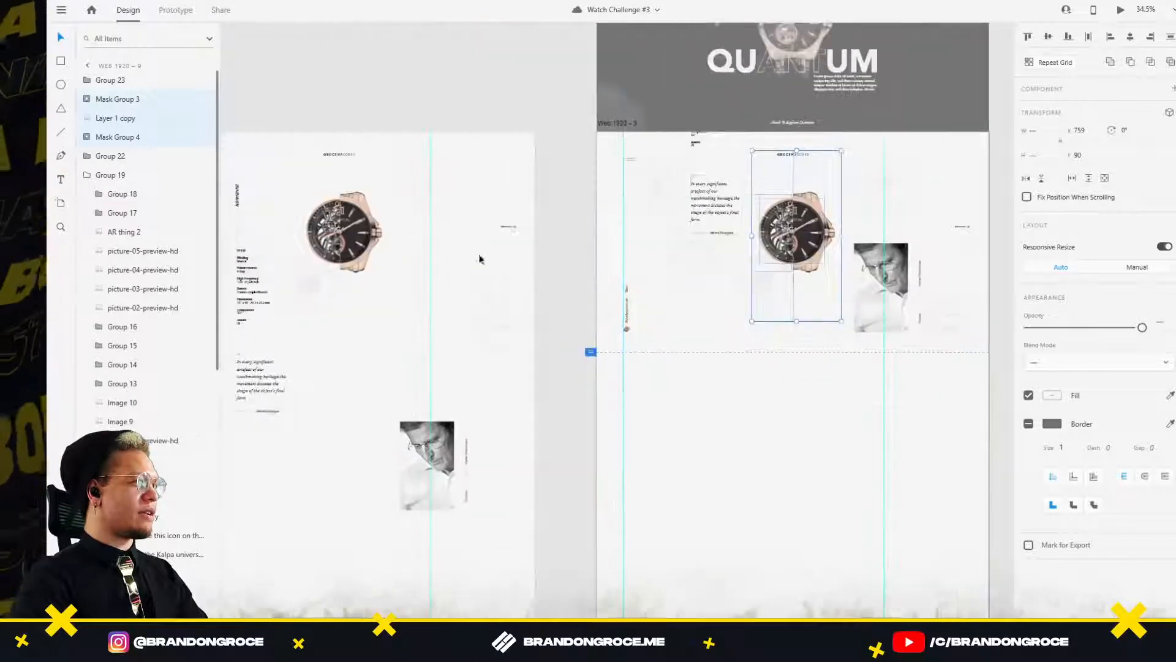
Group Mask Group 3, Layer 1 copy and Mask Group 4 of the watch on Web 1920 – 8.
{"action": "scroll", "coordinate": [505, 232], "scroll_direction": "up", "scroll_amount": 2}
{"action": "left_click", "coordinate": [504, 231]}
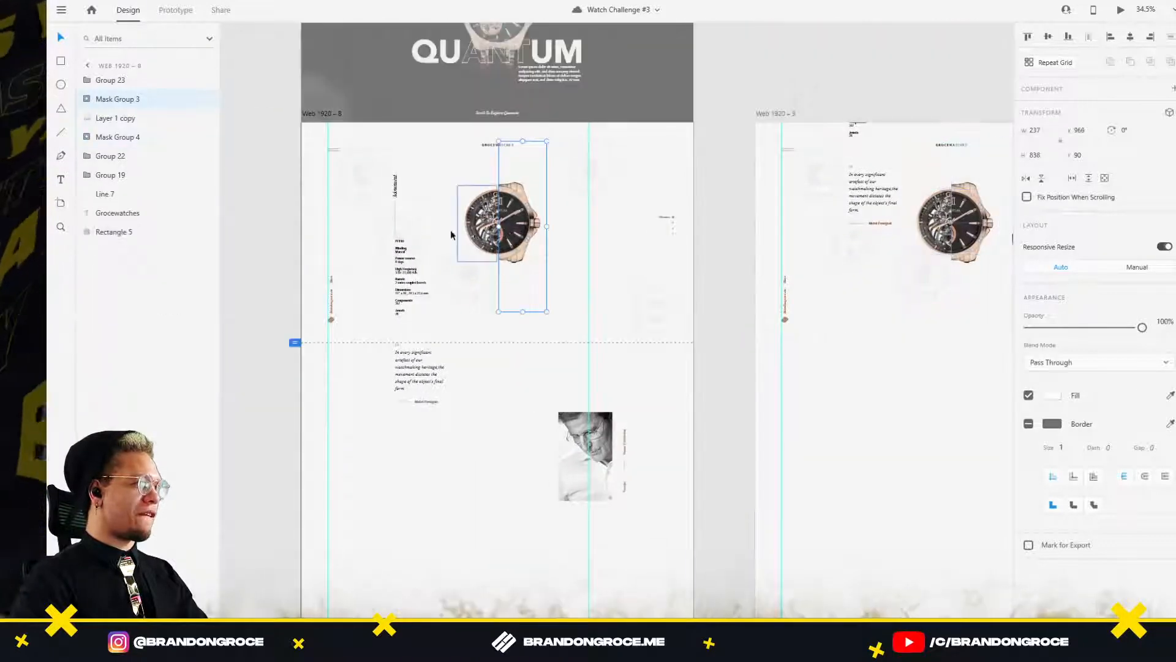
{"action": "left_click_drag", "start_coordinate": [418, 232], "coordinate": [562, 178]}
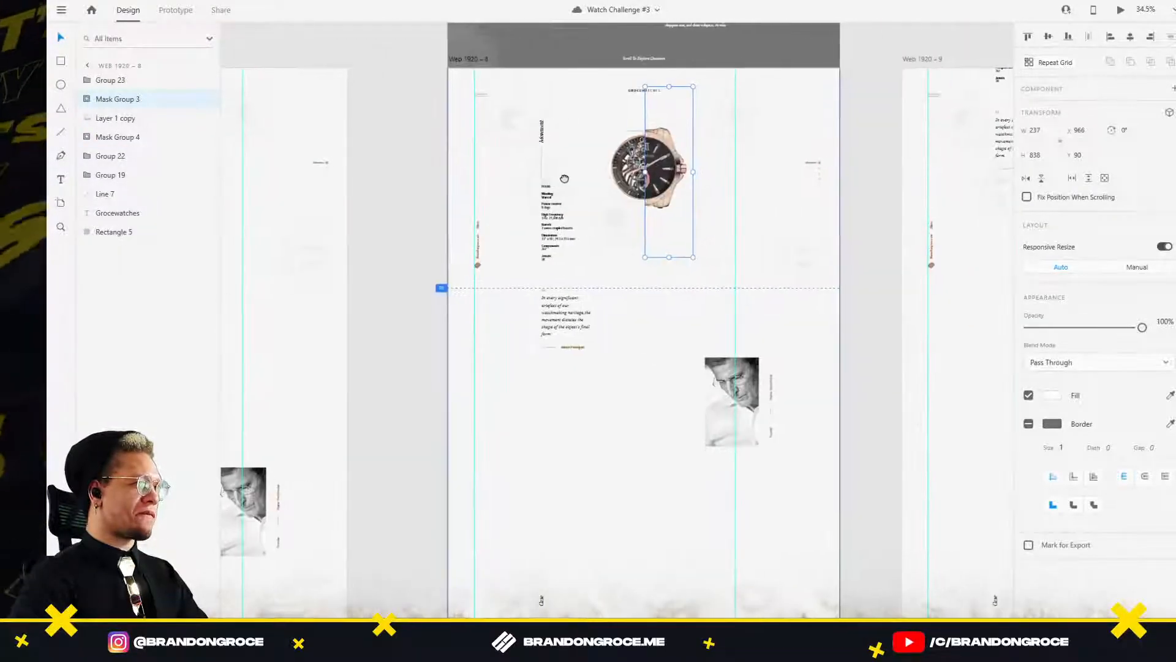
{"action": "left_click", "coordinate": [637, 159]}
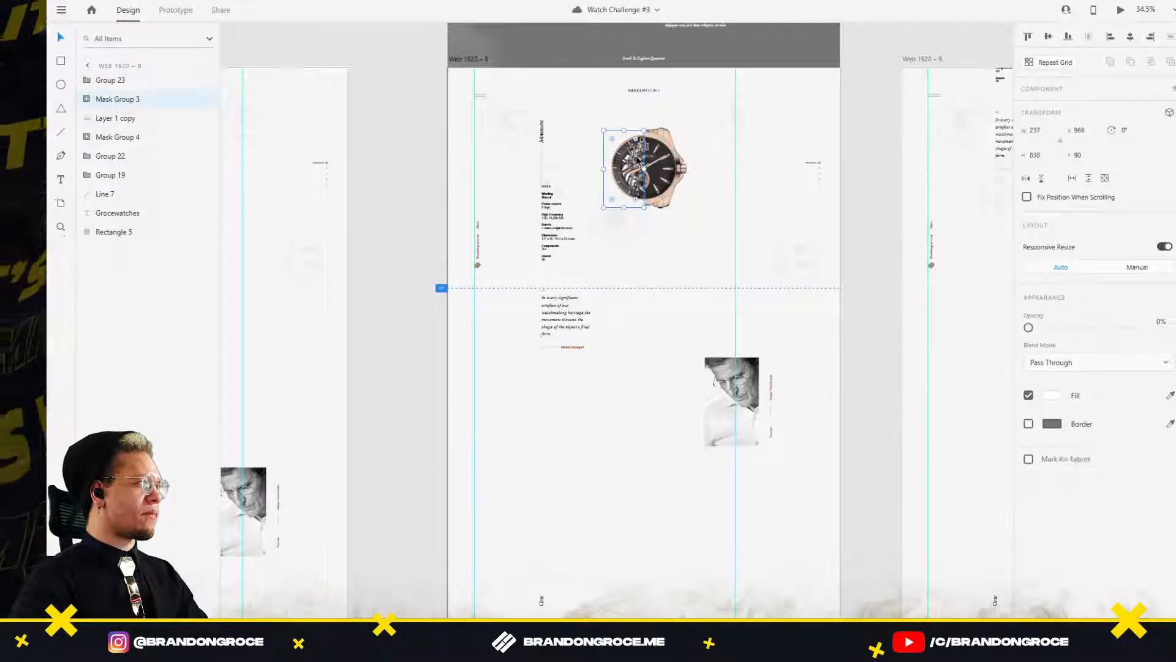
{"action": "left_click", "coordinate": [672, 166], "text": "shift"}
{"action": "left_click", "coordinate": [117, 99]}
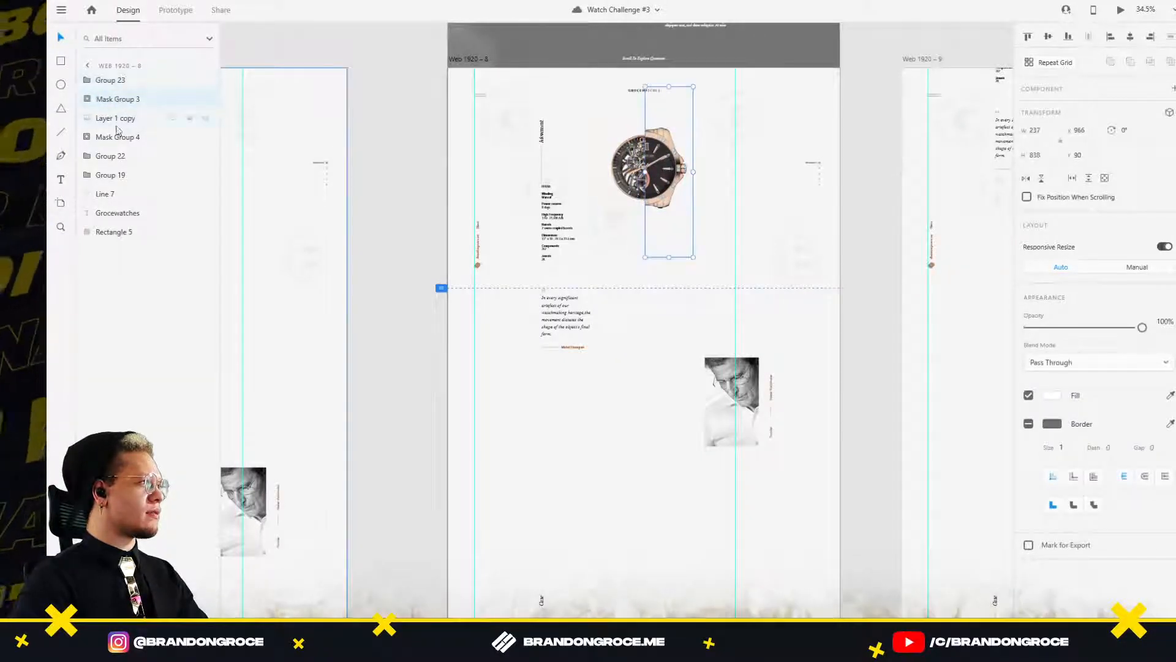
{"action": "left_click", "coordinate": [114, 138], "text": "shift"}
{"action": "left_click_drag", "start_coordinate": [660, 176], "coordinate": [680, 199]}
{"action": "key", "text": "ctrl+z"}
{"action": "key", "text": "ctrl+g"}
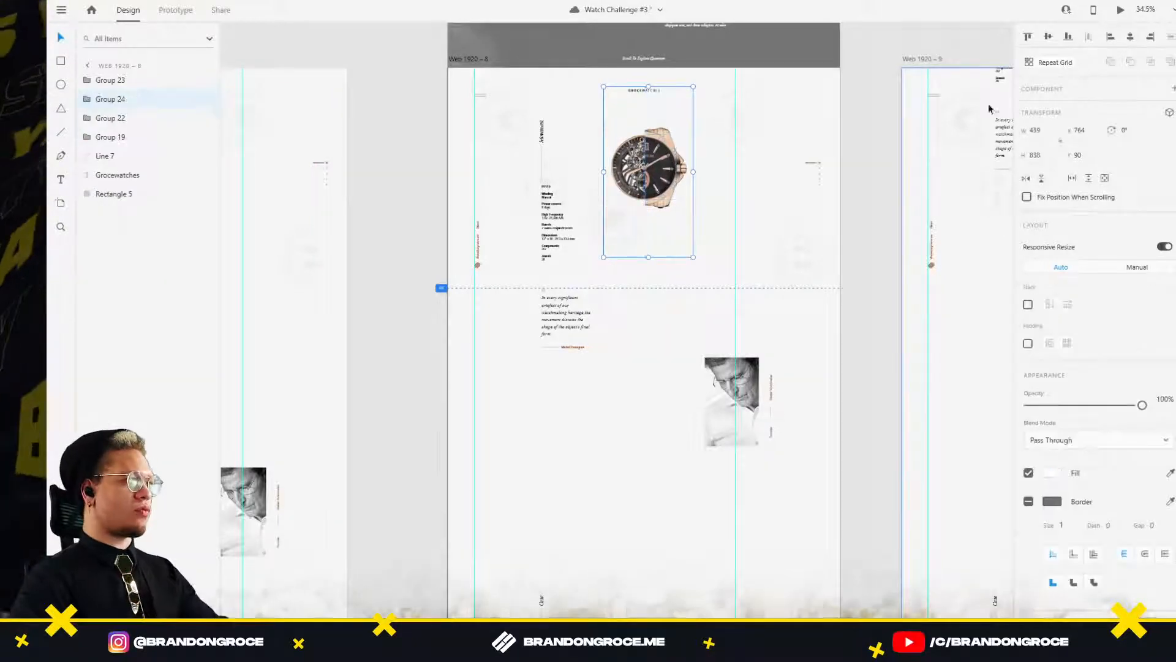
Group Mask Group 3, Layer 1 copy and Mask Group 4 of the watch on Web 1920 – 7.
{"action": "scroll", "coordinate": [818, 150], "scroll_direction": "left", "scroll_amount": 5}
{"action": "left_click_drag", "start_coordinate": [818, 150], "coordinate": [893, 206]}
{"action": "left_click", "coordinate": [508, 196]}
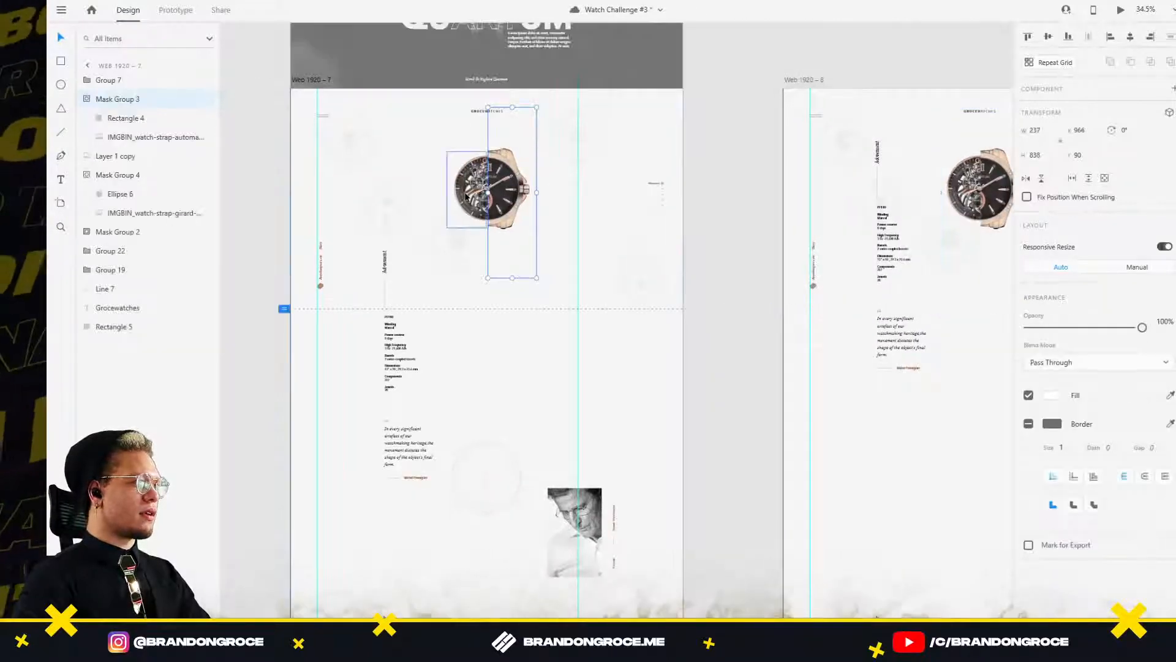
{"action": "left_click", "coordinate": [465, 196], "text": "shift"}
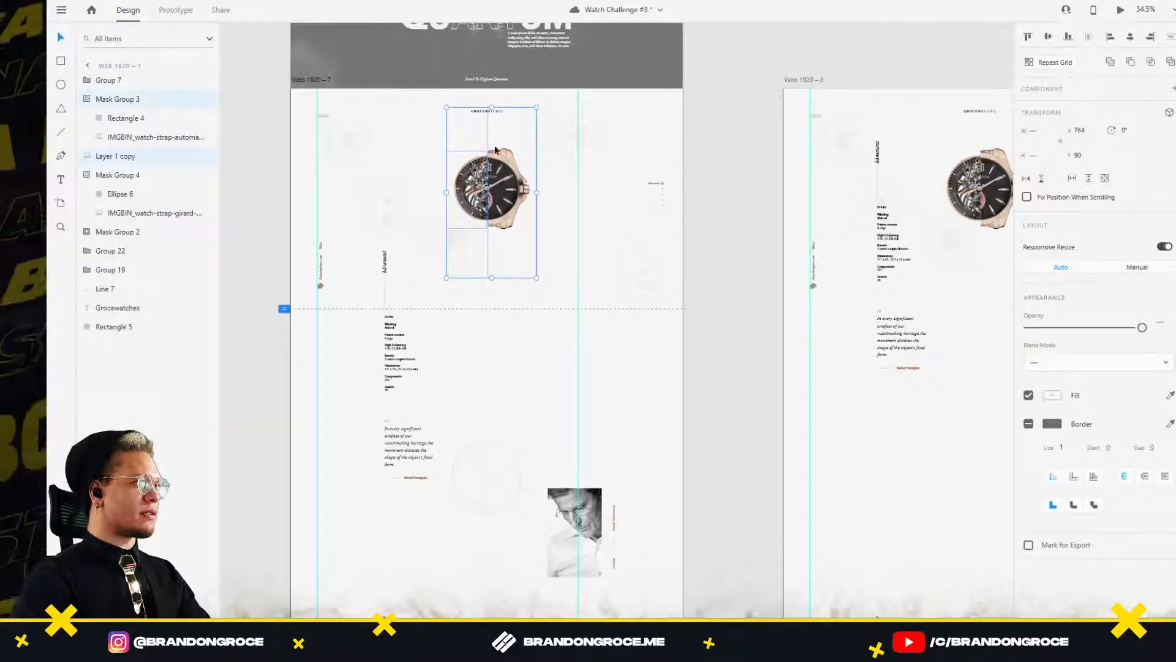
{"action": "scroll", "coordinate": [481, 200], "scroll_direction": "up", "scroll_amount": 5}
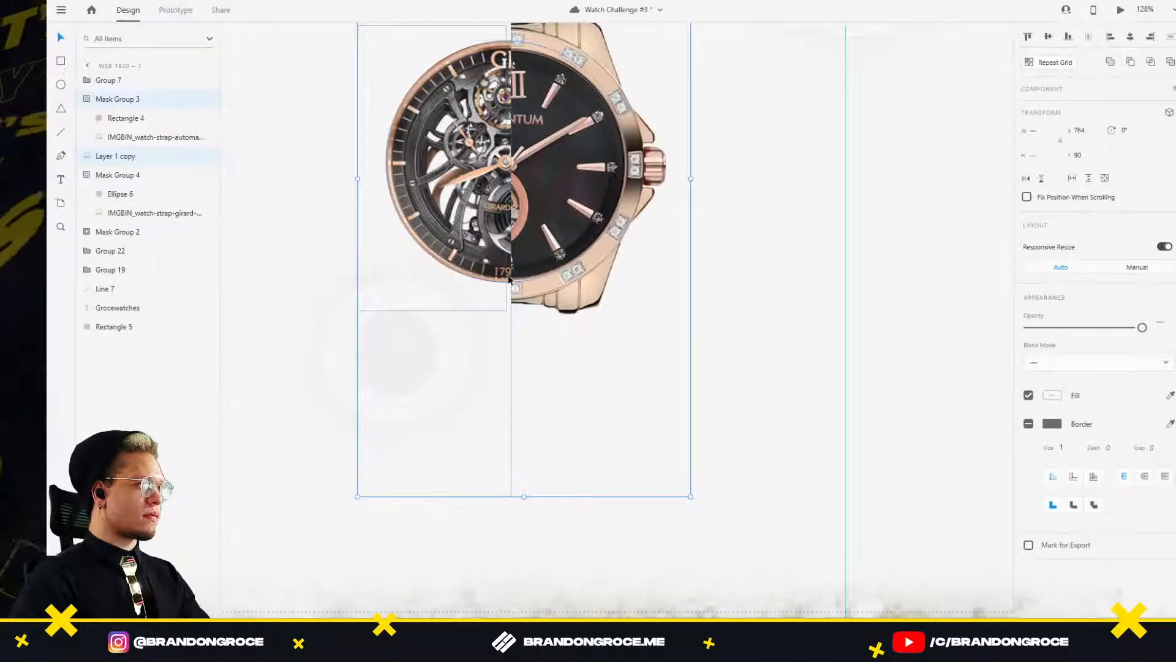
{"action": "left_click", "coordinate": [509, 277], "text": "shift"}
{"action": "key", "text": "ctrl+g"}
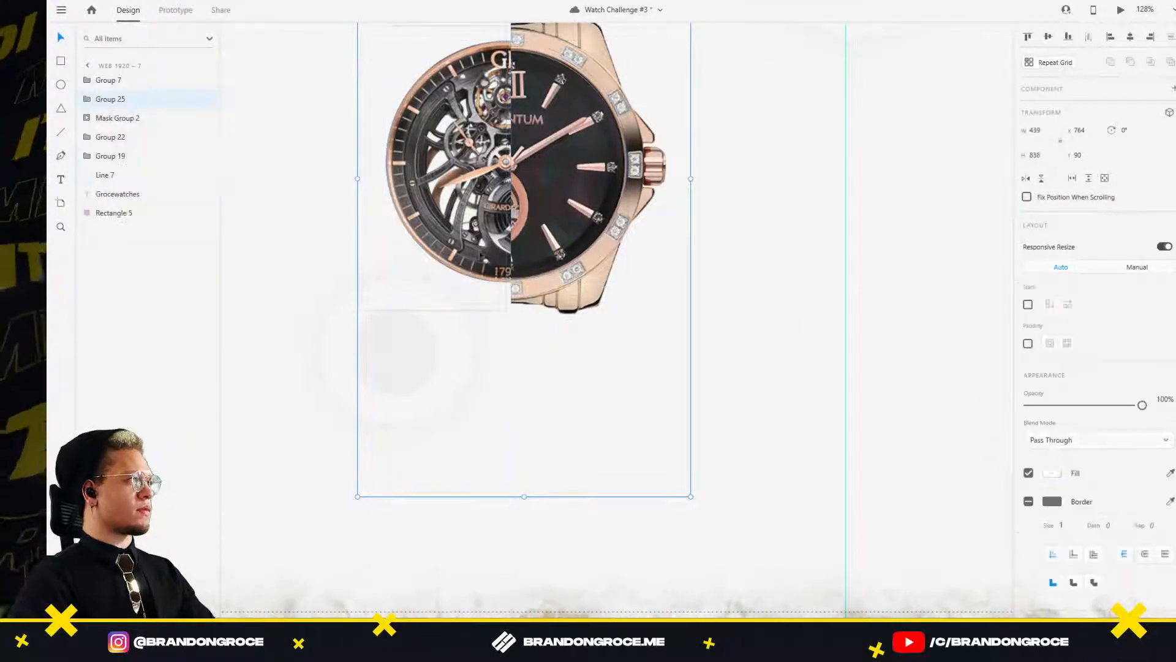
Select the grouped watch on Web 1920 – 8 to check its position and size.
{"action": "scroll", "coordinate": [671, 186], "scroll_direction": "down", "scroll_amount": 3}
{"action": "scroll", "coordinate": [671, 187], "scroll_direction": "down", "scroll_amount": 1}
{"action": "left_click_drag", "start_coordinate": [905, 205], "coordinate": [622, 223]}
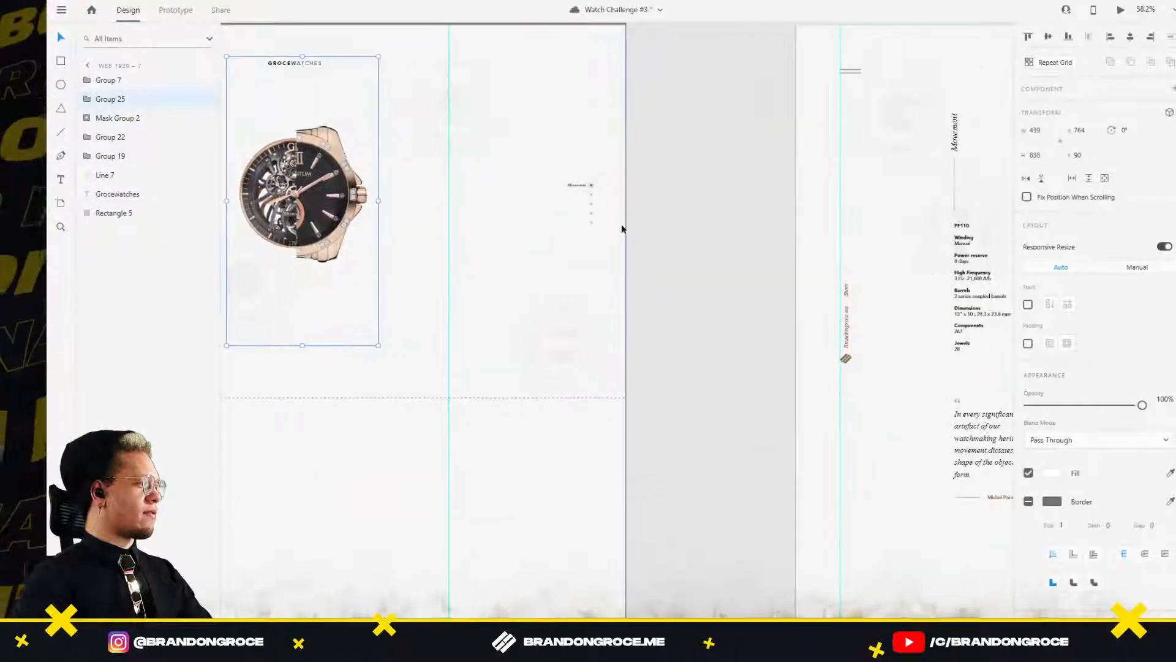
{"action": "scroll", "coordinate": [676, 211], "scroll_direction": "down", "scroll_amount": 1}
{"action": "left_click_drag", "start_coordinate": [741, 230], "coordinate": [440, 288]}
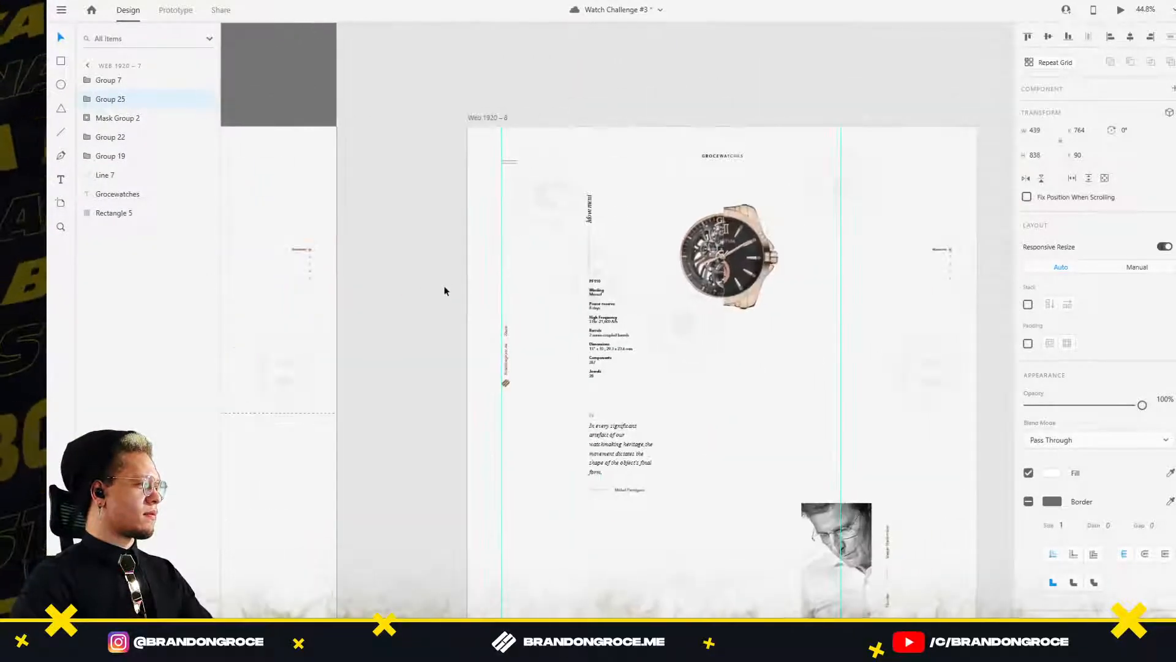
{"action": "left_click", "coordinate": [720, 273]}
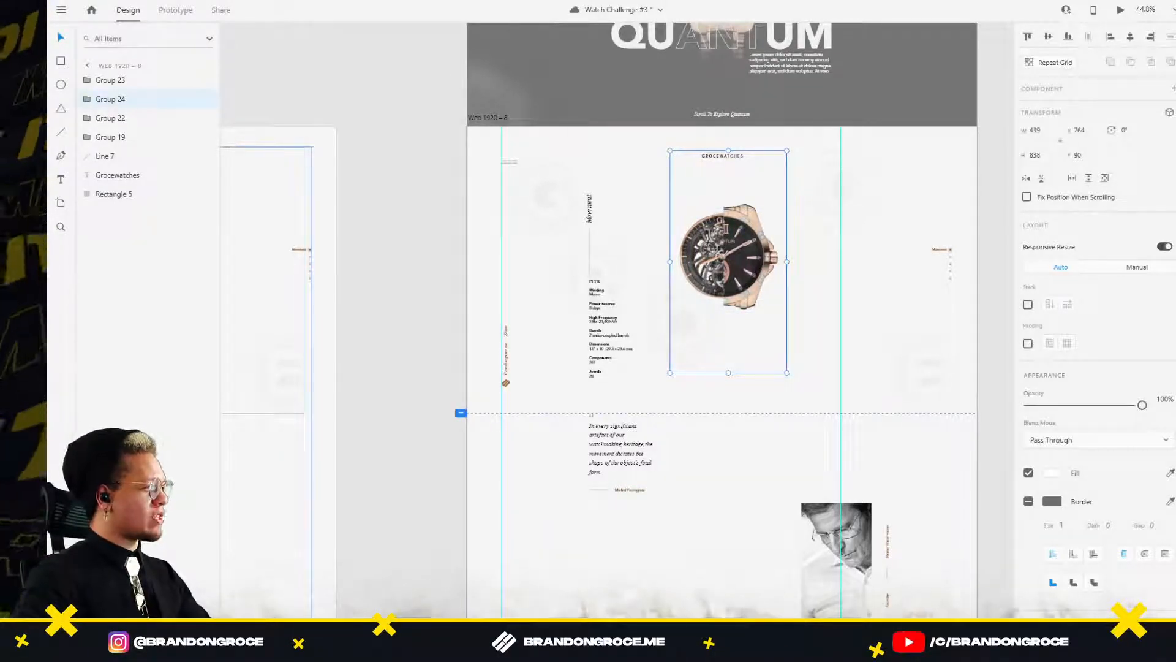
Select the three watch layers from Mask Group 3 to Mask Group 4 on Web 1920 – 9 and save the document.
{"action": "scroll", "coordinate": [691, 214], "scroll_direction": "down", "scroll_amount": 2}
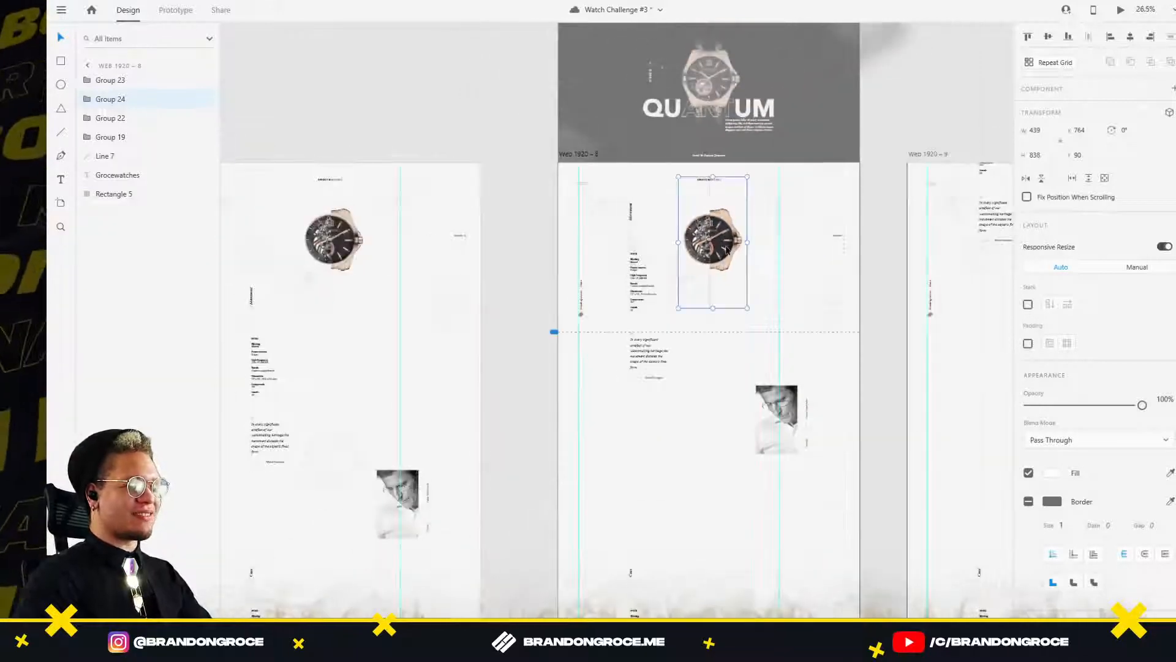
{"action": "left_click_drag", "start_coordinate": [834, 258], "coordinate": [564, 258]}
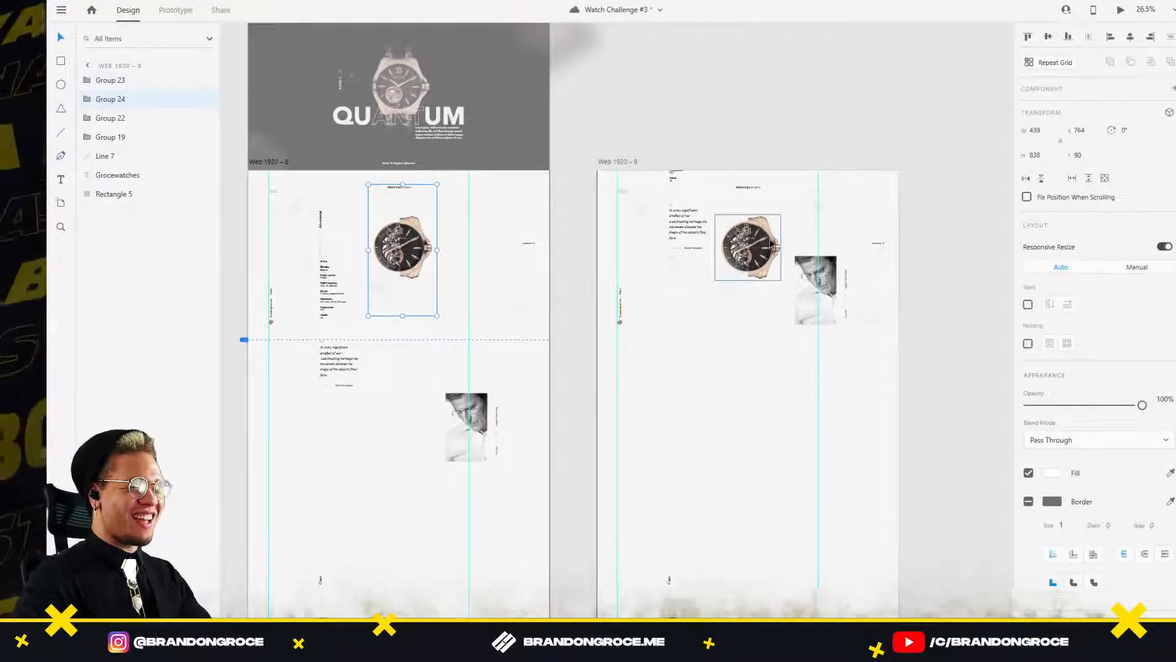
{"action": "left_click", "coordinate": [777, 244]}
{"action": "left_click", "coordinate": [778, 244]}
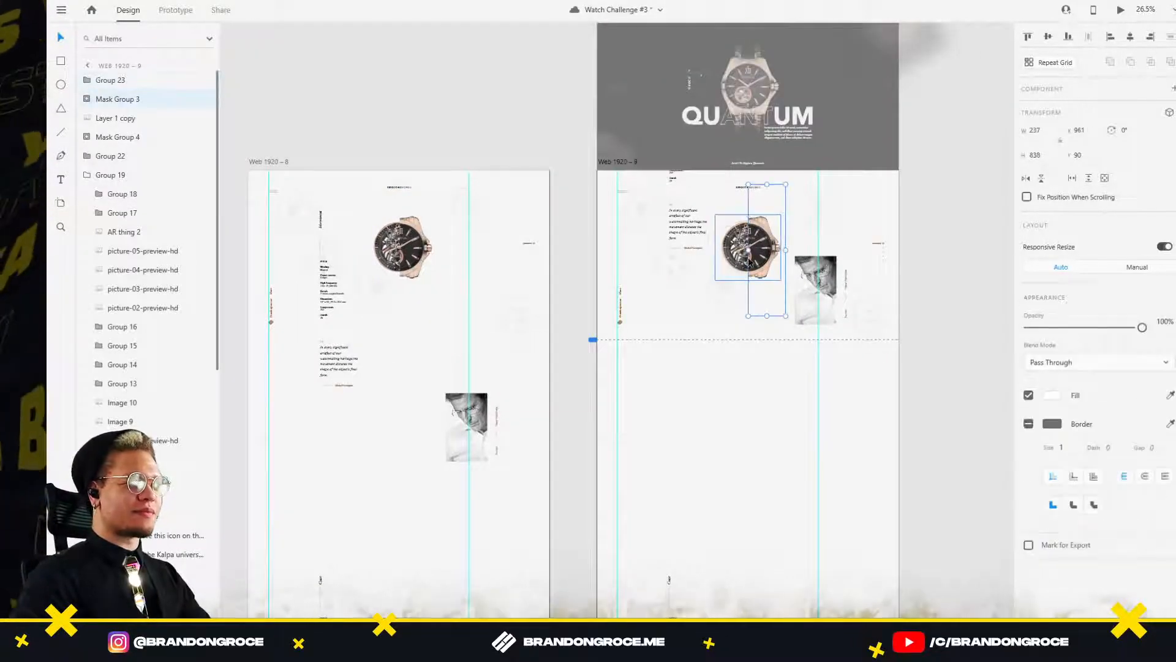
{"action": "left_click", "coordinate": [102, 137], "text": "shift"}
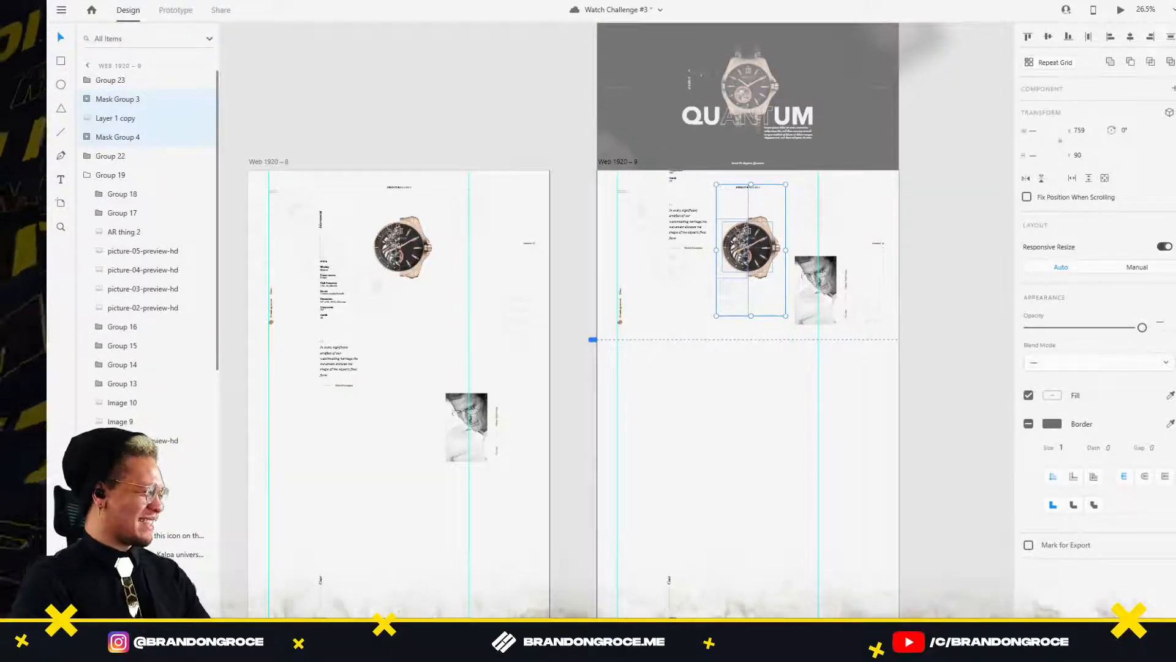
{"action": "key", "text": "ctrl+s"}
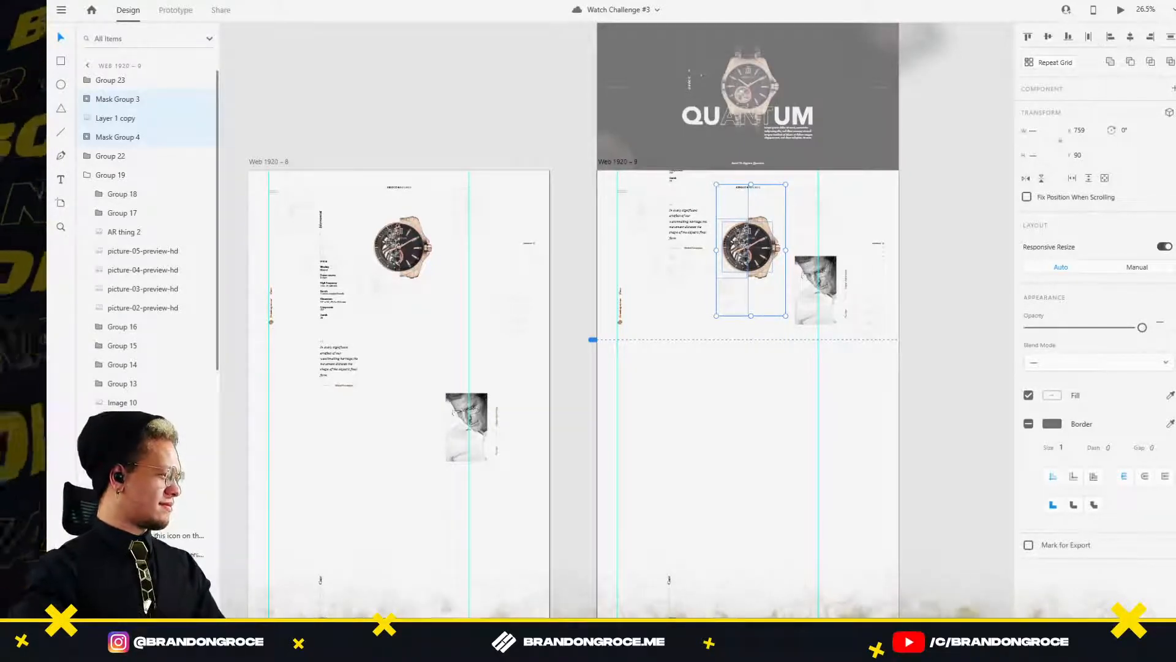
Open Group 23, the thin line drawing over the watch on Web 1920 – 9, and examine its Path 7.
{"action": "left_click", "coordinate": [928, 253]}
{"action": "scroll", "coordinate": [838, 286], "scroll_direction": "up", "scroll_amount": 6}
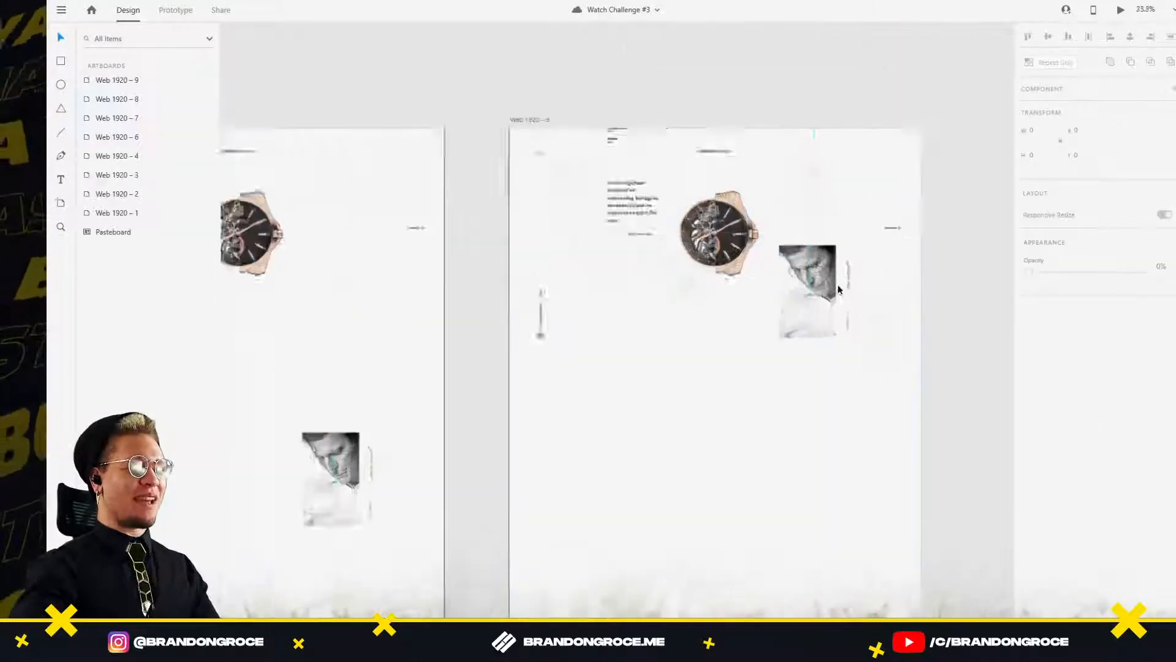
{"action": "left_click", "coordinate": [592, 238]}
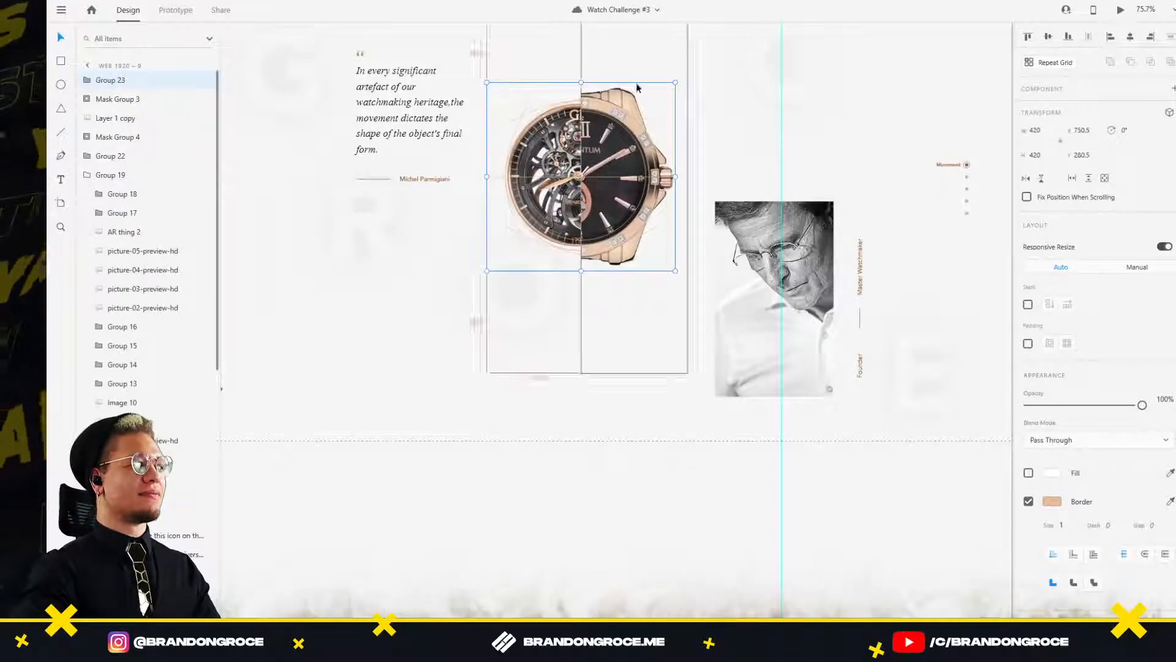
{"action": "scroll", "coordinate": [638, 87], "scroll_direction": "up", "scroll_amount": 6}
{"action": "double_click", "coordinate": [573, 158]}
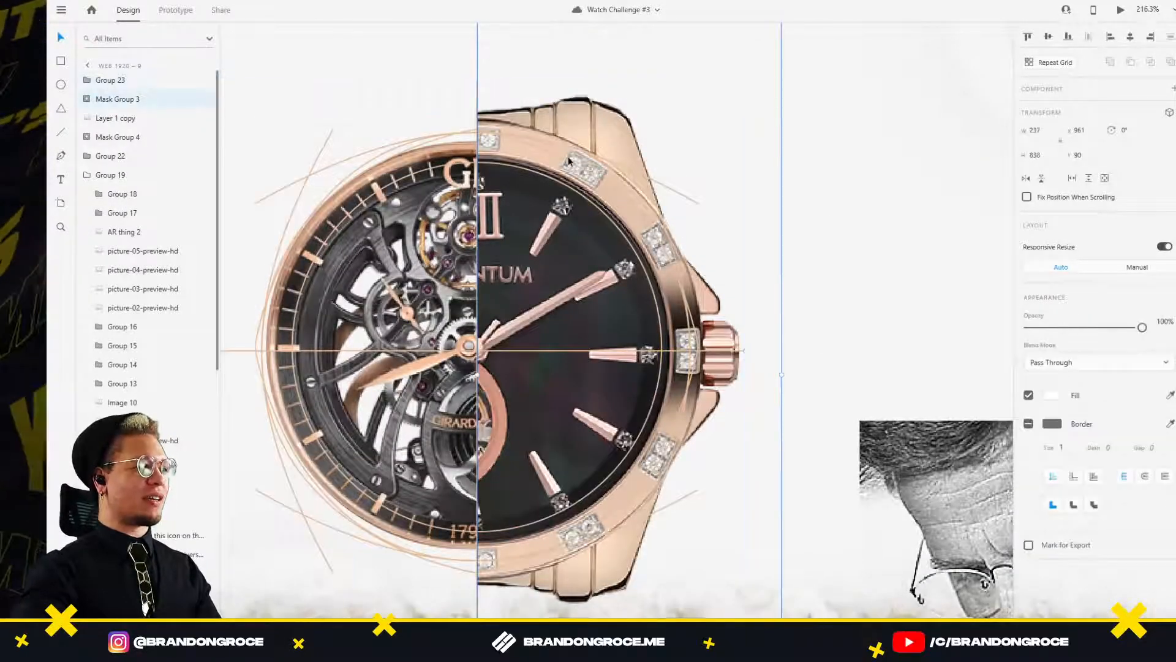
{"action": "double_click", "coordinate": [575, 158]}
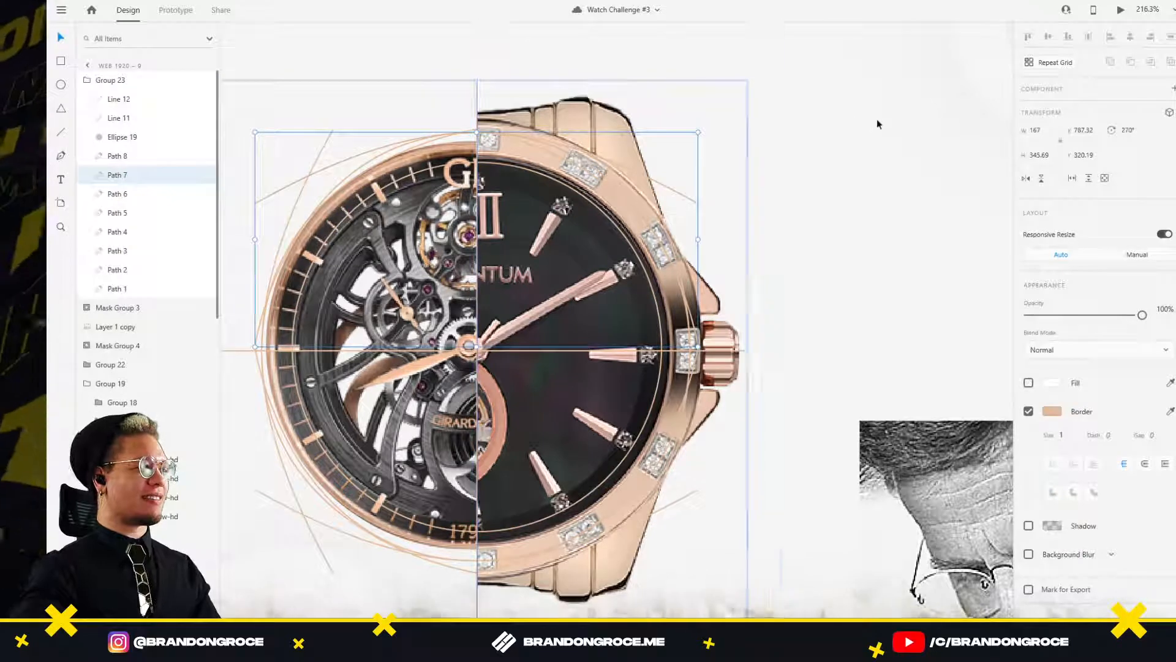
Center Group 23, the thin line drawing over the watch, horizontally on the Web 1920 – 9 artboard.
{"action": "left_click", "coordinate": [416, 145]}
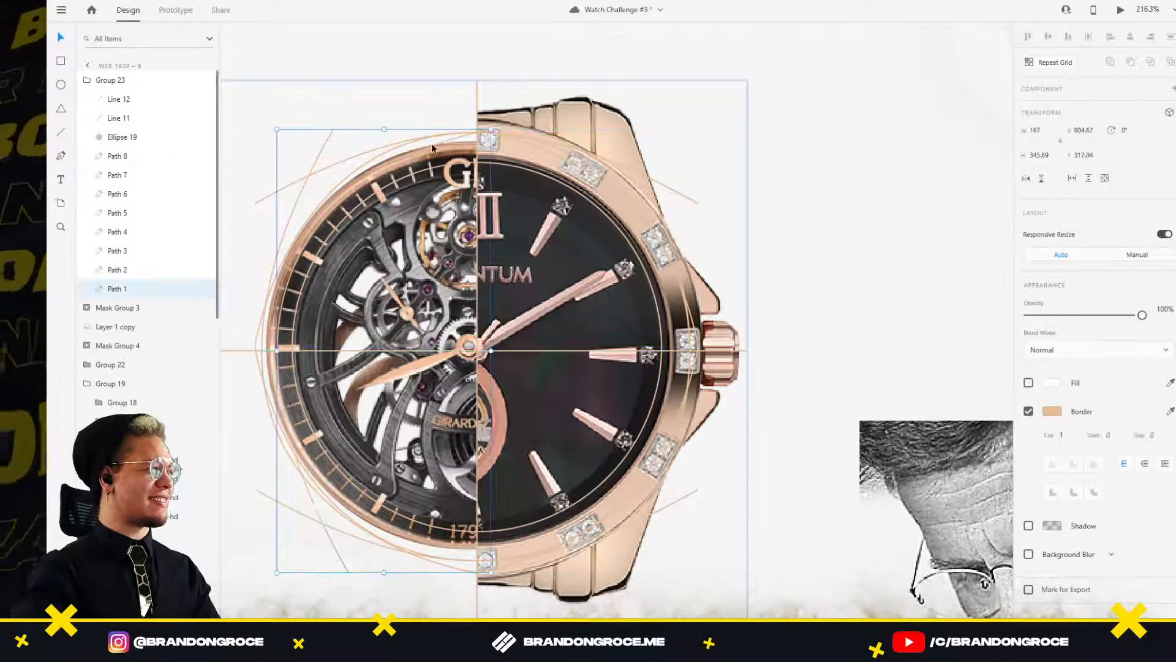
{"action": "left_click", "coordinate": [807, 115]}
{"action": "scroll", "coordinate": [808, 116], "scroll_direction": "down", "scroll_amount": 3}
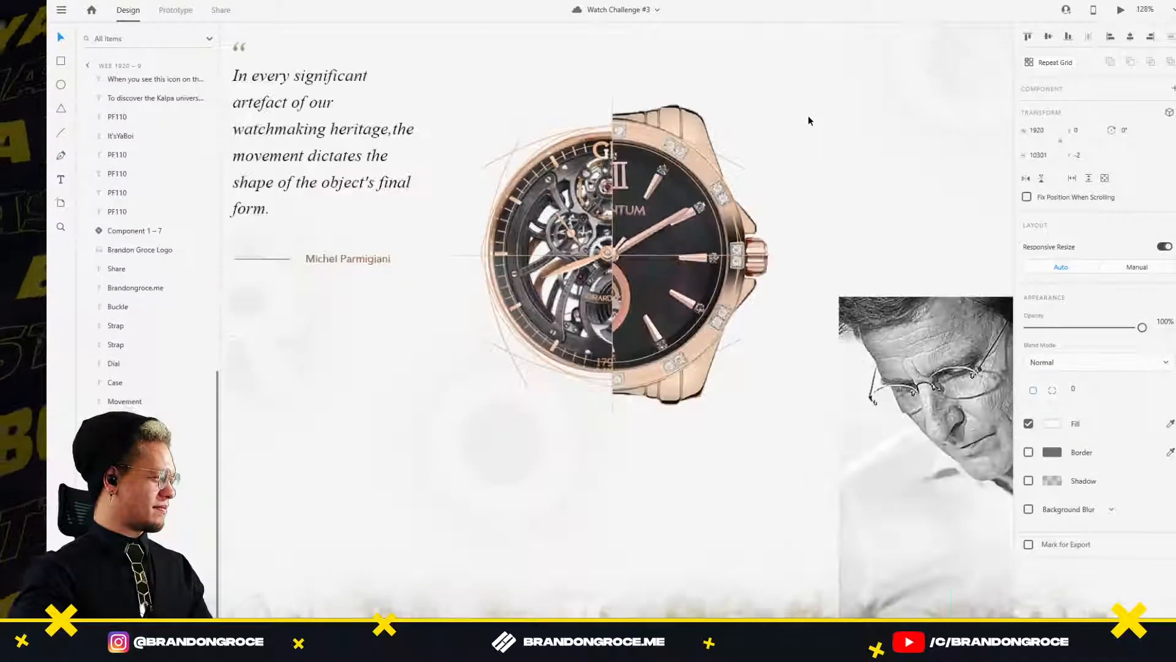
{"action": "left_click_drag", "start_coordinate": [806, 118], "coordinate": [769, 130]}
{"action": "left_click_drag", "start_coordinate": [678, 193], "coordinate": [686, 197]}
{"action": "left_click", "coordinate": [1131, 37]}
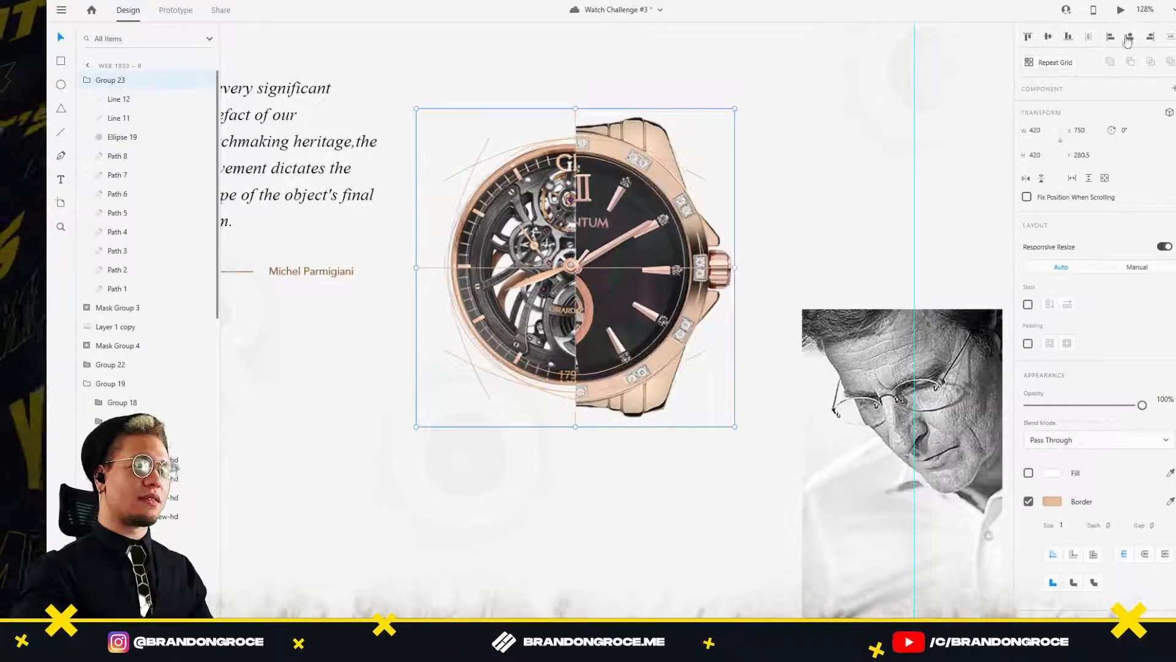
Try moving Group 9, the watch dial group on Web 1920 – 6, upward and undo the move.
{"action": "scroll", "coordinate": [648, 127], "scroll_direction": "down", "scroll_amount": 5}
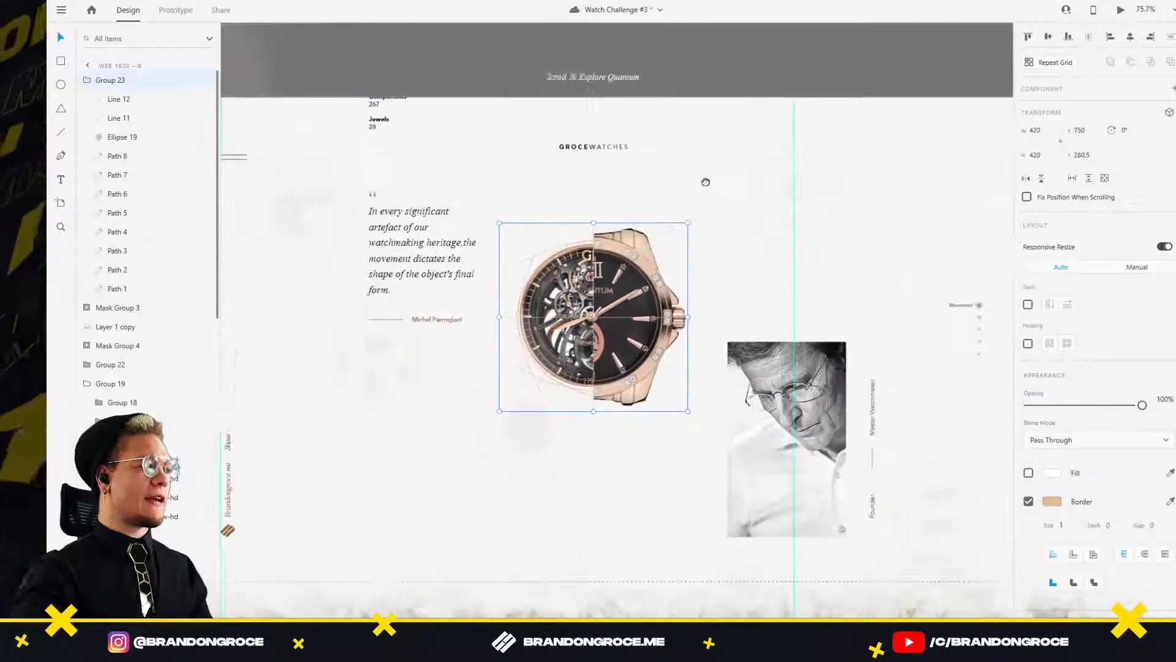
{"action": "scroll", "coordinate": [706, 186], "scroll_direction": "down", "scroll_amount": 3}
{"action": "left_click_drag", "start_coordinate": [562, 208], "coordinate": [769, 194]}
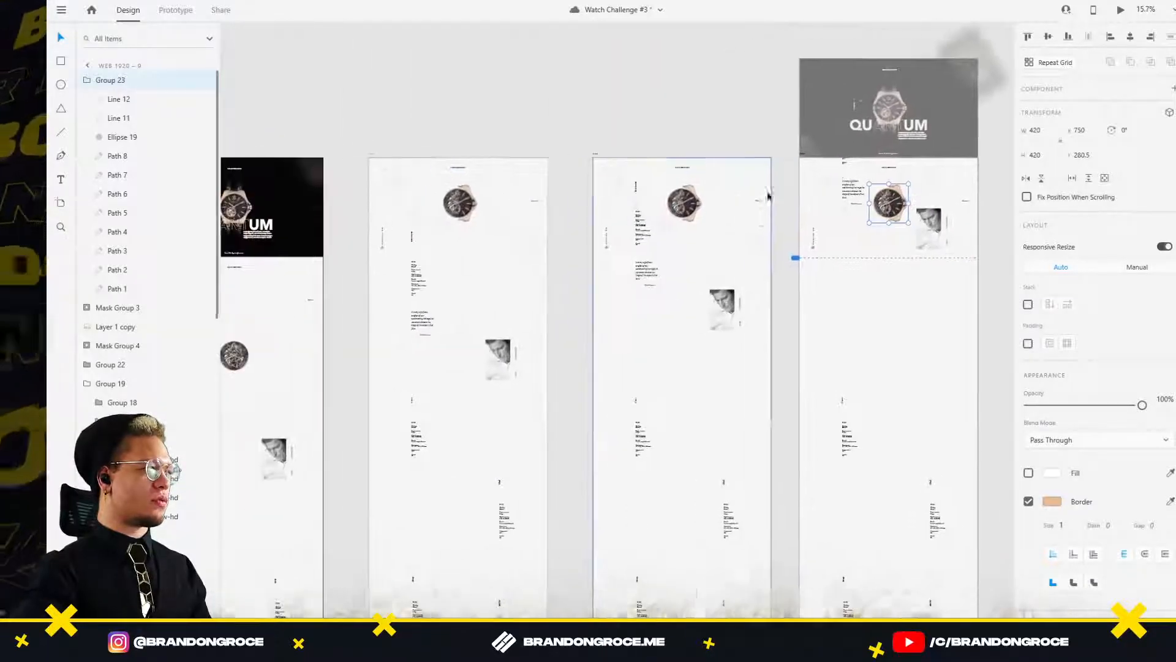
{"action": "scroll", "coordinate": [426, 203], "scroll_direction": "up", "scroll_amount": 5}
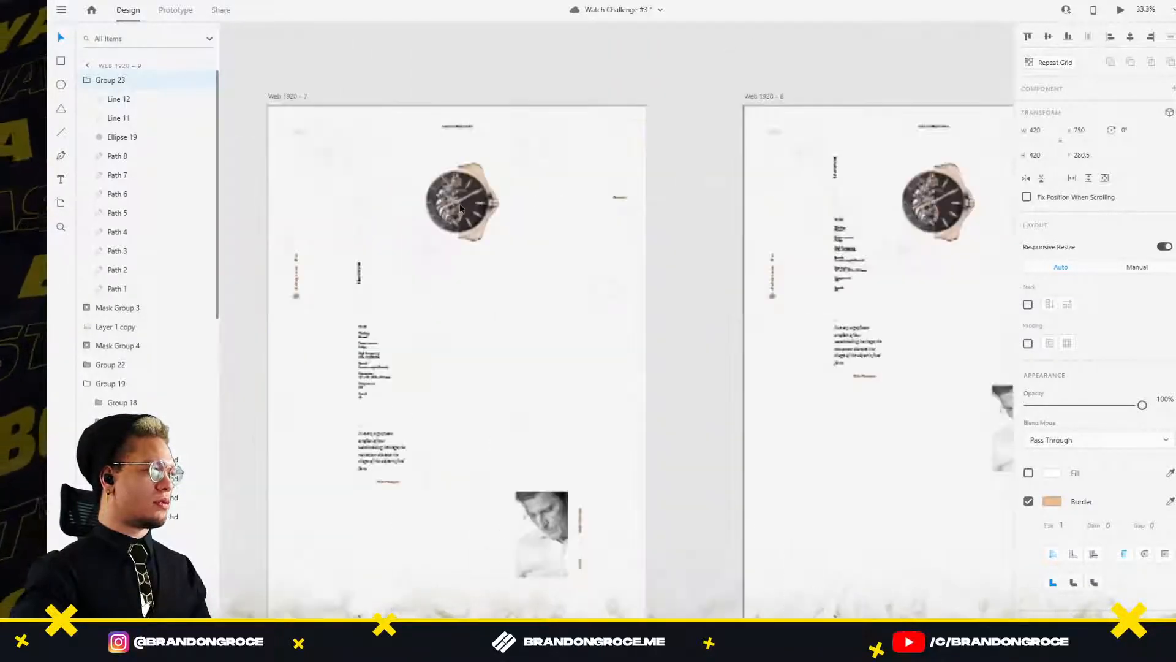
{"action": "scroll", "coordinate": [616, 231], "scroll_direction": "down", "scroll_amount": 4}
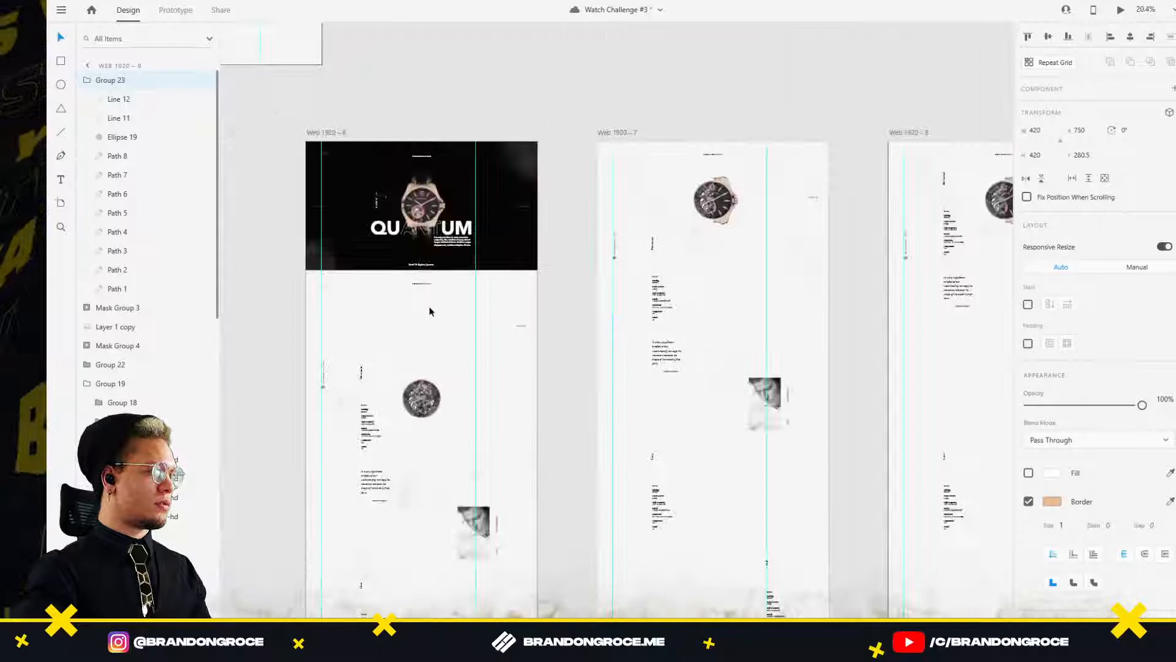
{"action": "left_click", "coordinate": [390, 403]}
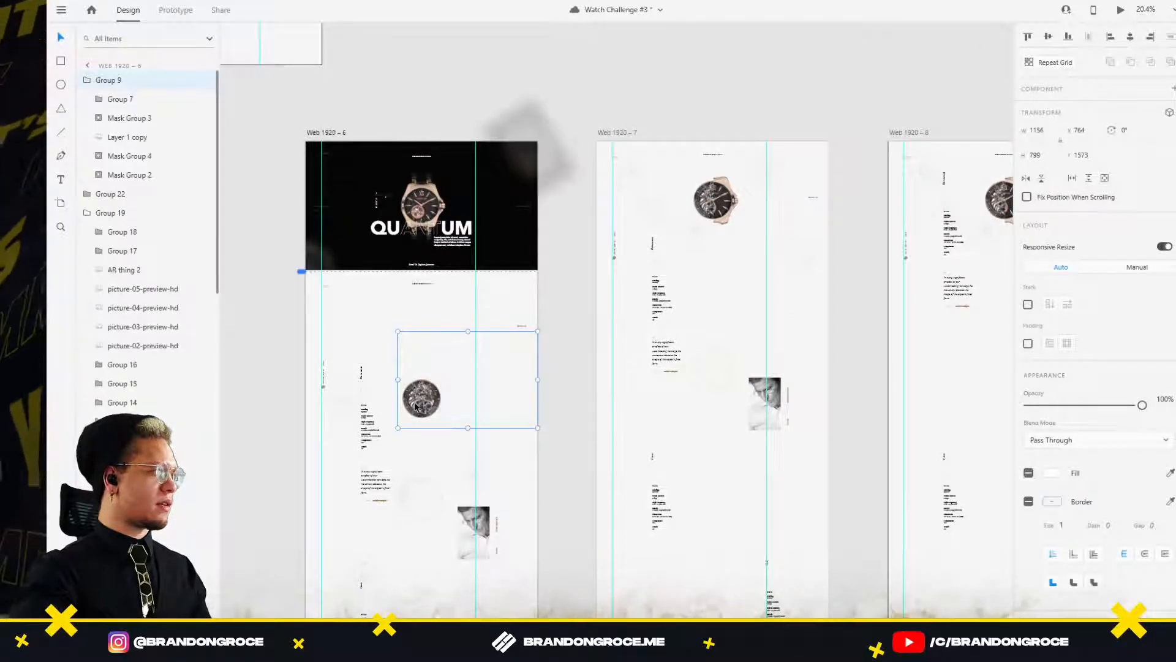
{"action": "left_click_drag", "start_coordinate": [386, 402], "coordinate": [387, 374]}
{"action": "key", "text": "ctrl+z"}
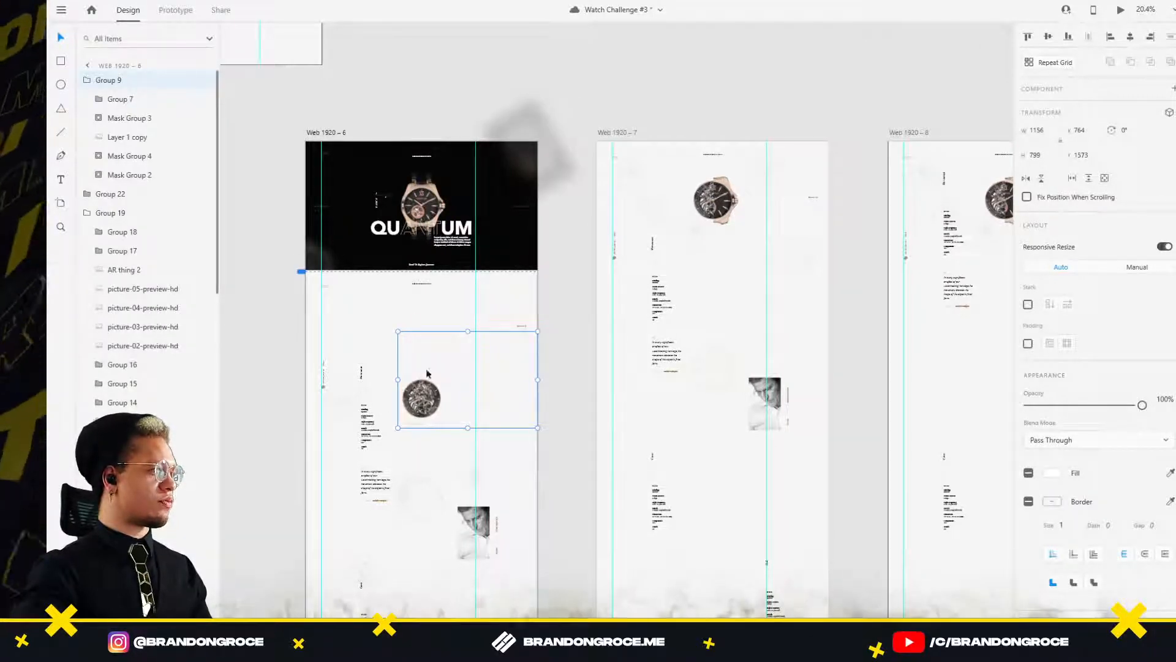
Rename the watch's Group 25 on Web 1920 – 7 to Group 9, matching the dial group's name on Web 1920 – 6.
{"action": "left_click", "coordinate": [725, 208]}
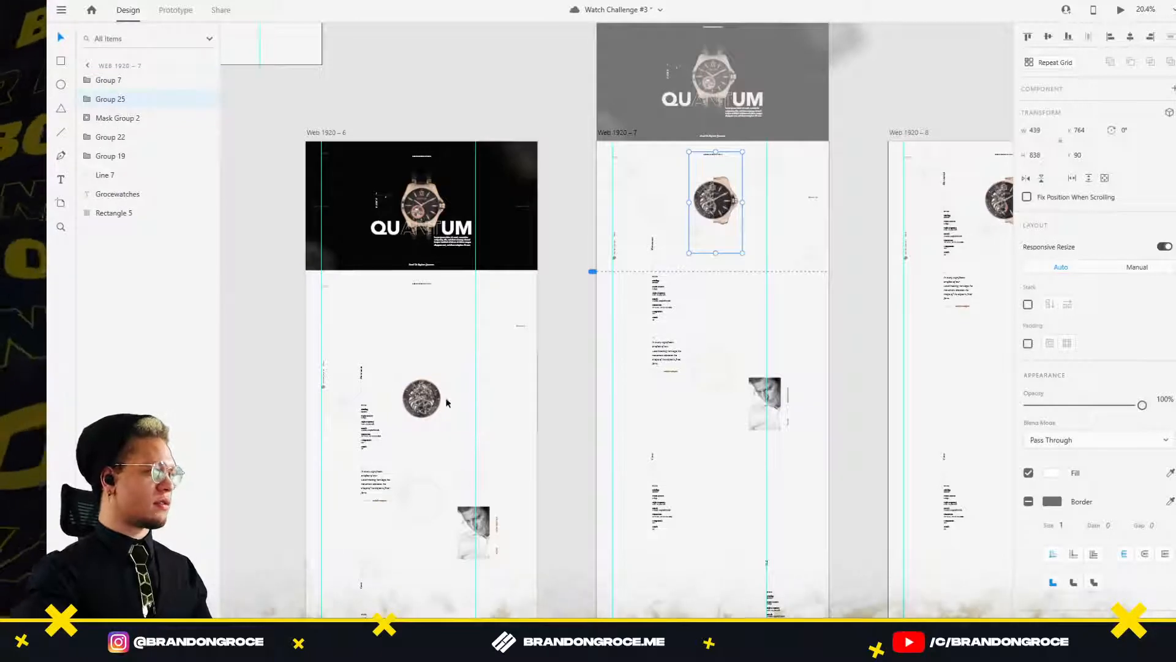
{"action": "left_click", "coordinate": [428, 399]}
{"action": "left_click", "coordinate": [693, 220]}
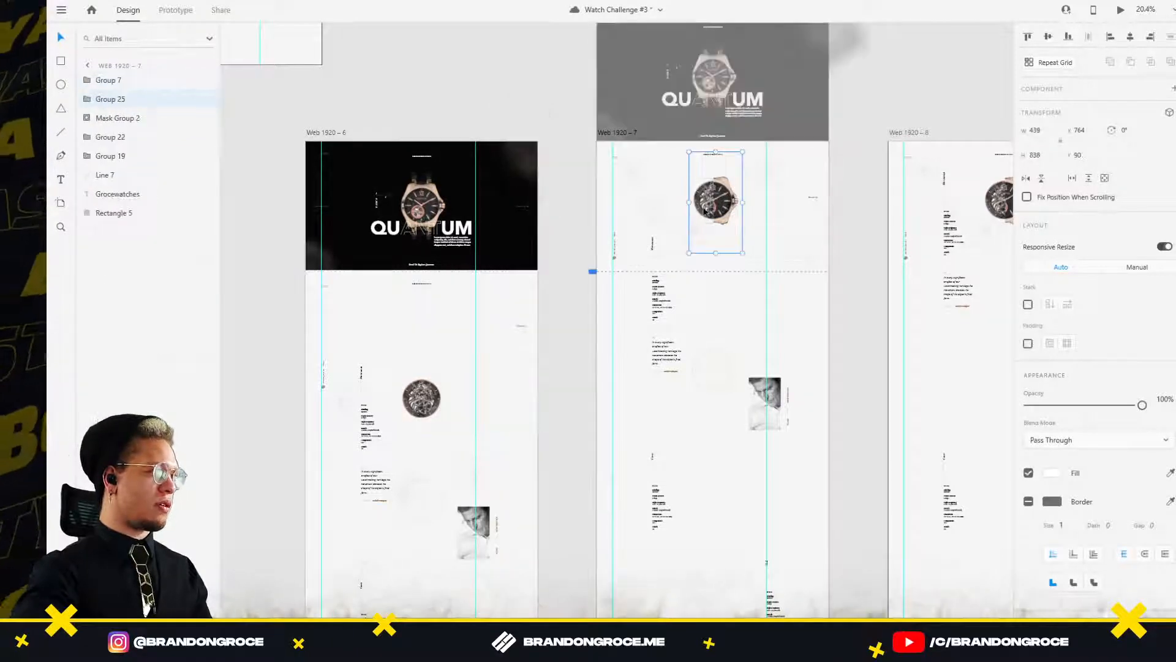
{"action": "double_click", "coordinate": [114, 100]}
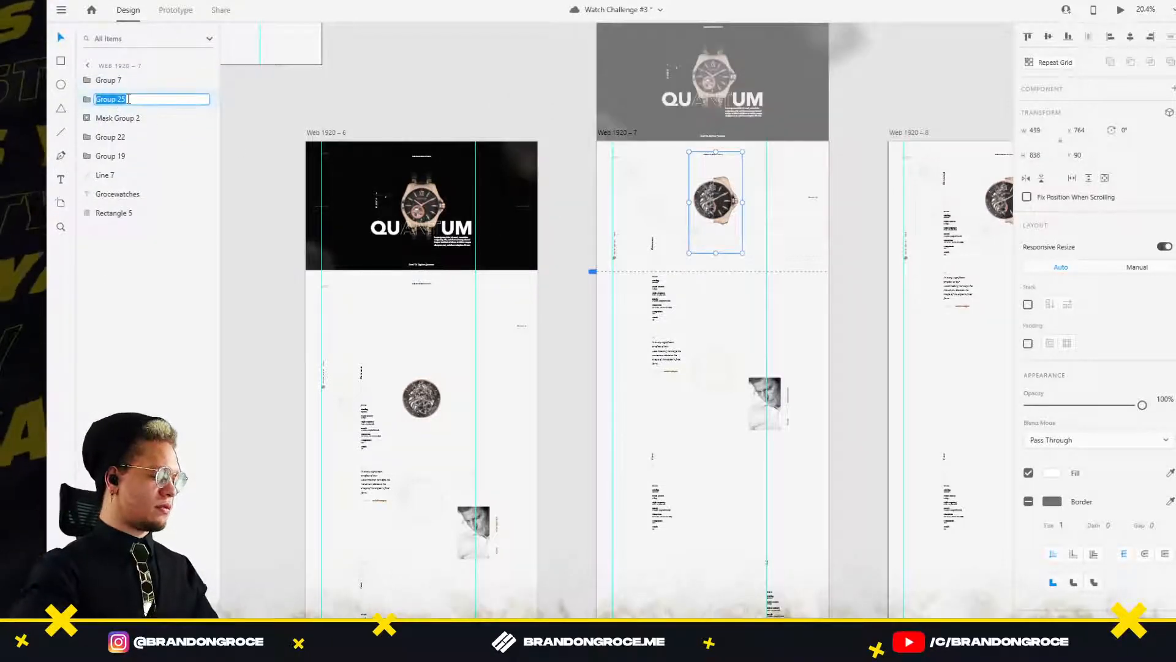
{"action": "type", "text": "Group"}
{"action": "key", "text": "Return"}
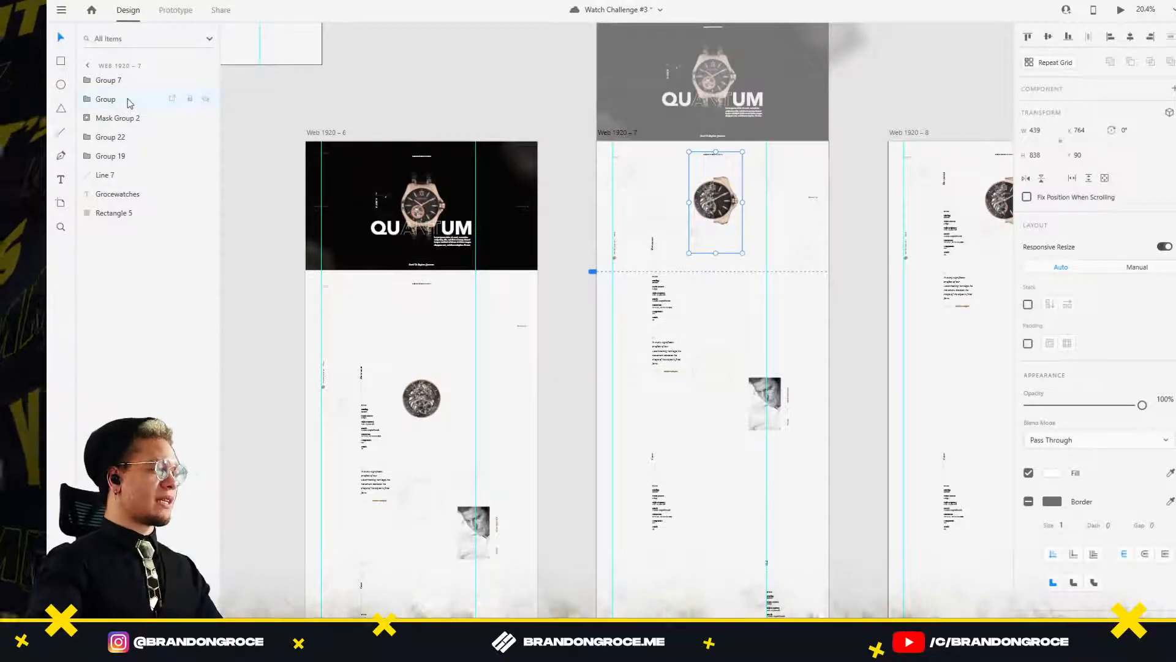
{"action": "double_click", "coordinate": [127, 102]}
{"action": "double_click", "coordinate": [126, 100]}
{"action": "left_click", "coordinate": [123, 98]}
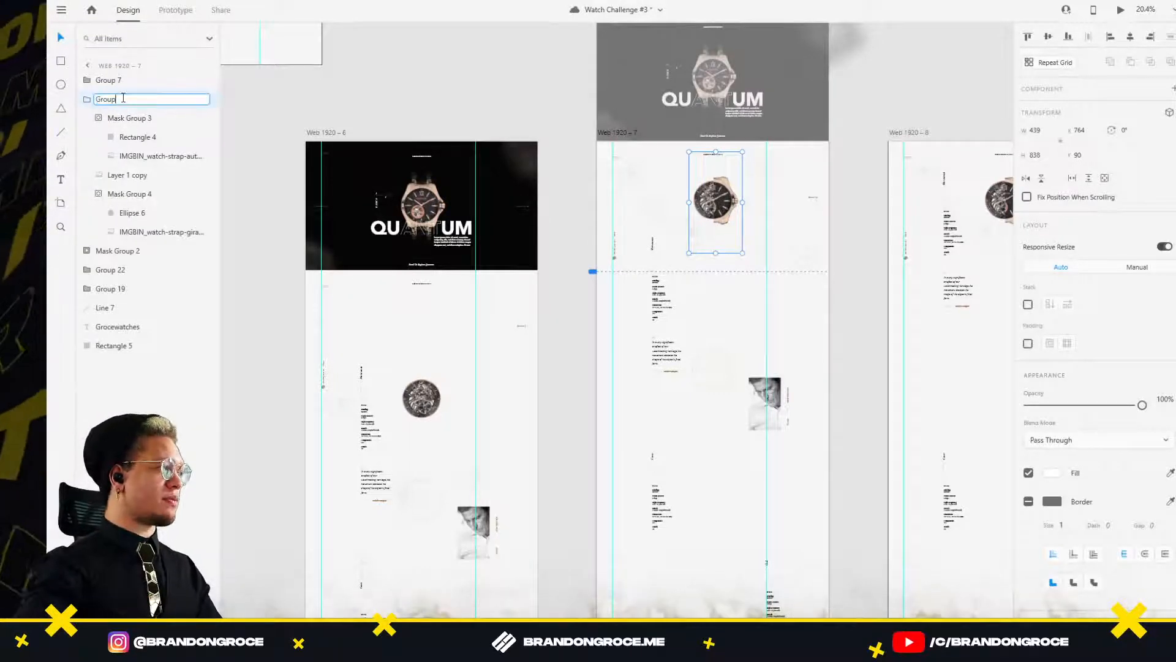
{"action": "type", "text": "9"}
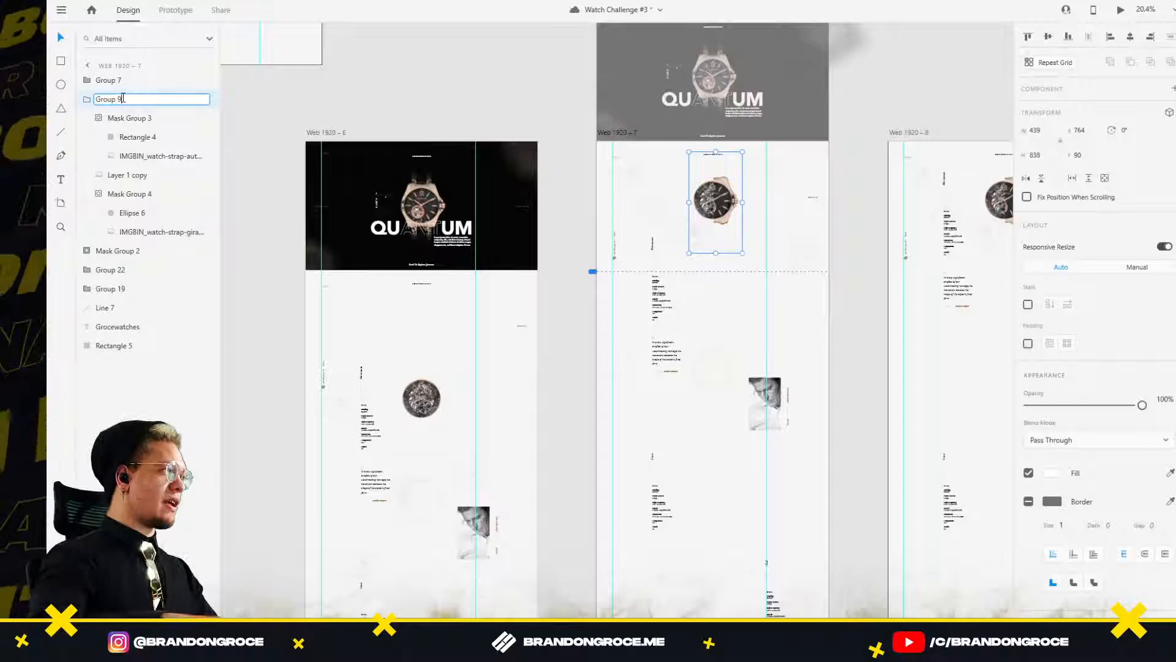
{"action": "left_click", "coordinate": [395, 98]}
Preview the prototype from Web 1920 – 6 and scroll through the watch transitions to the quote section.
{"action": "left_click", "coordinate": [342, 136]}
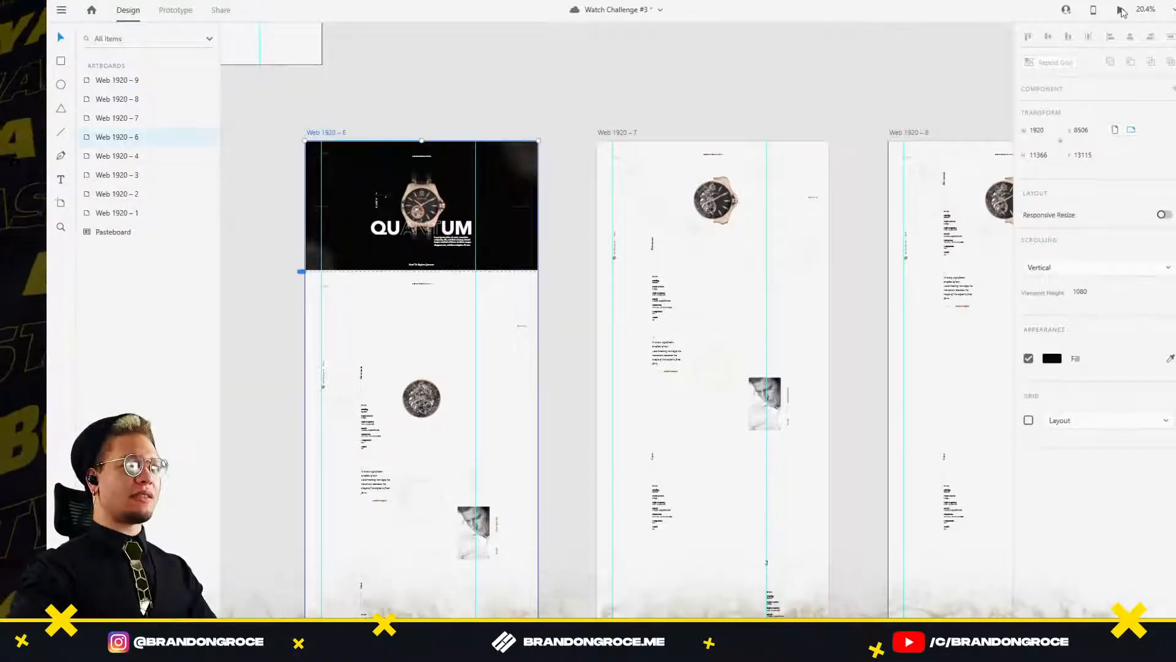
{"action": "left_click", "coordinate": [1121, 9]}
{"action": "scroll", "coordinate": [841, 133], "scroll_direction": "down", "scroll_amount": 5}
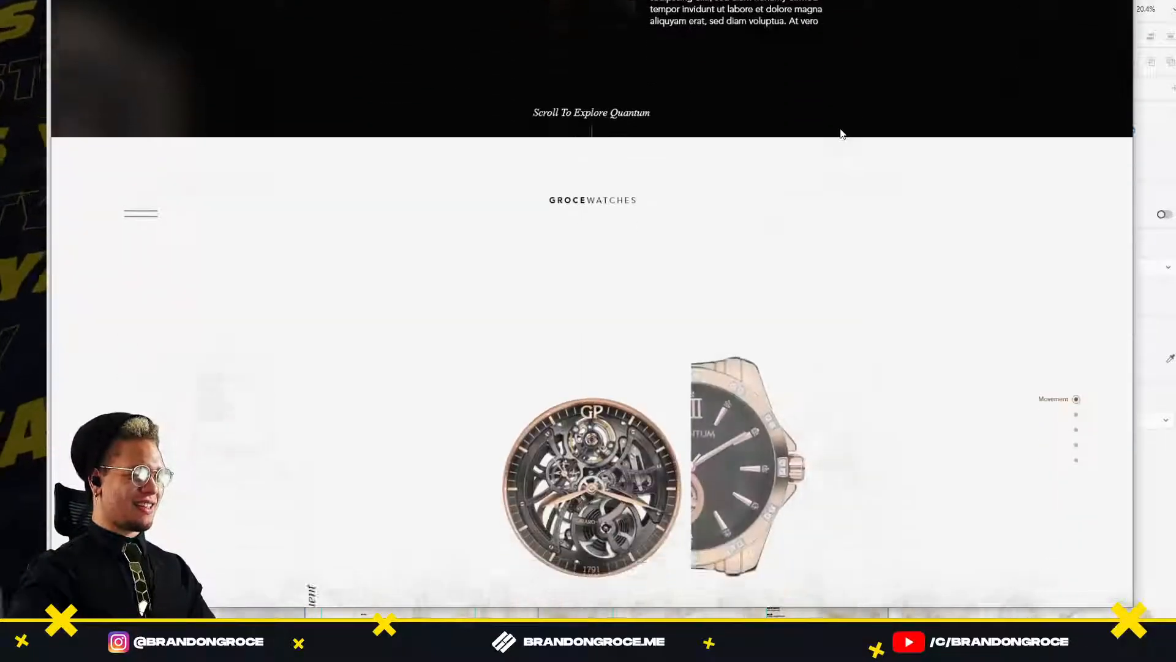
{"action": "scroll", "coordinate": [842, 132], "scroll_direction": "down", "scroll_amount": 8}
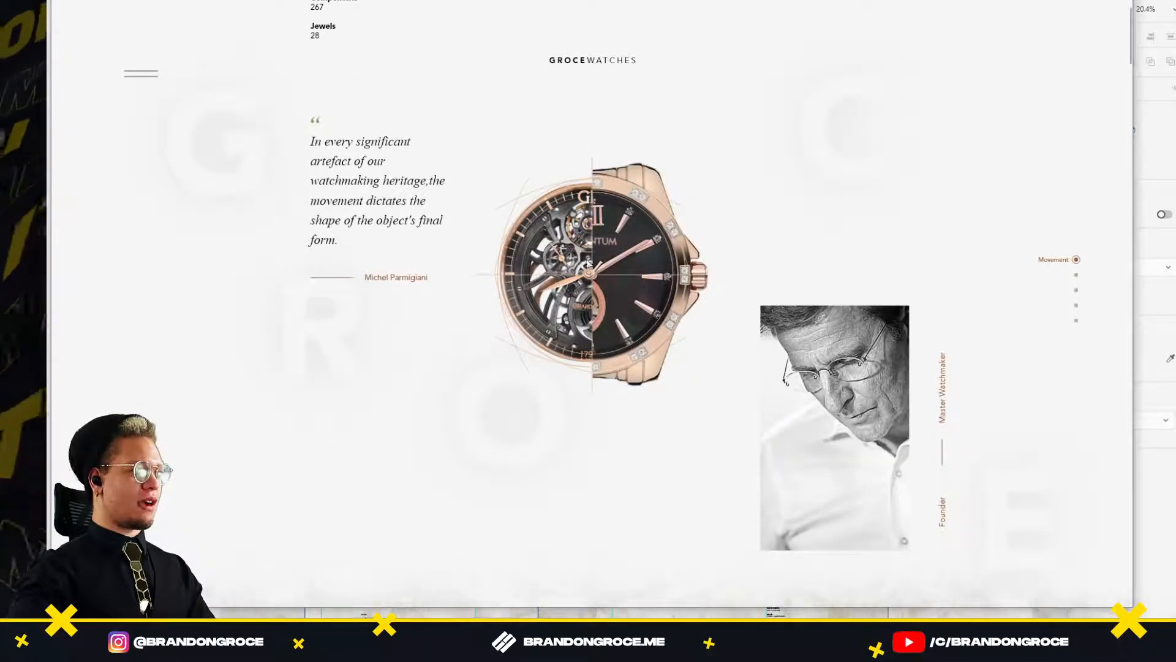
{"action": "left_click", "coordinate": [1121, 2]}
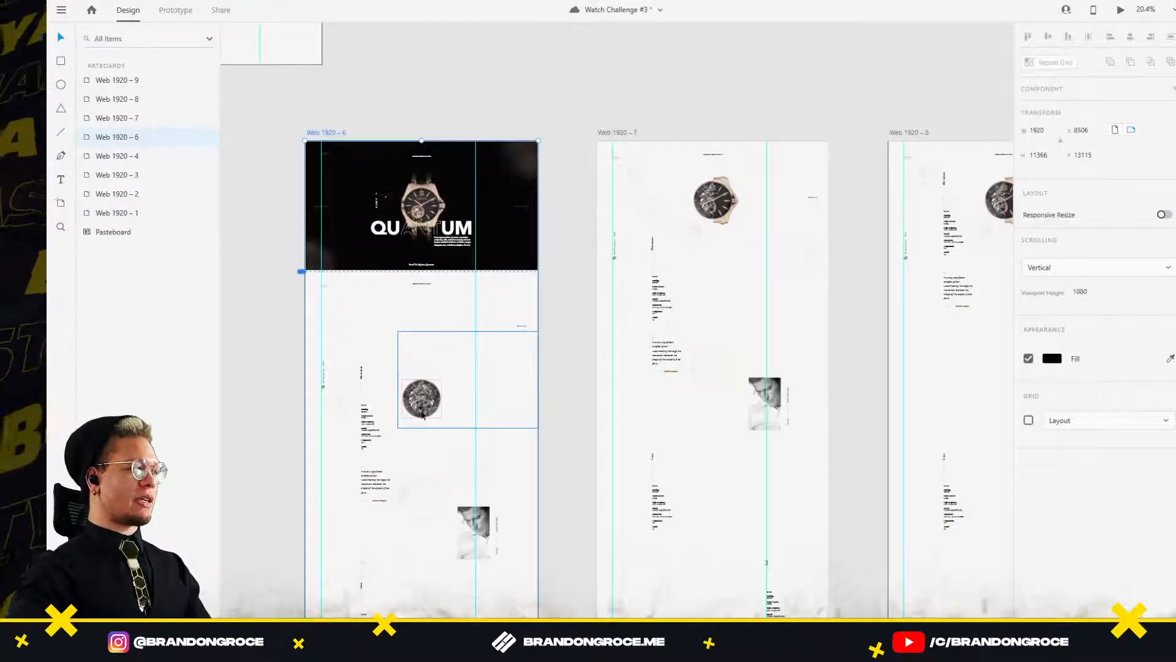
Compare the contents of Group 9 on Web 1920 – 7 and Web 1920 – 6, including Group 7, and save the document.
{"action": "left_click", "coordinate": [724, 216]}
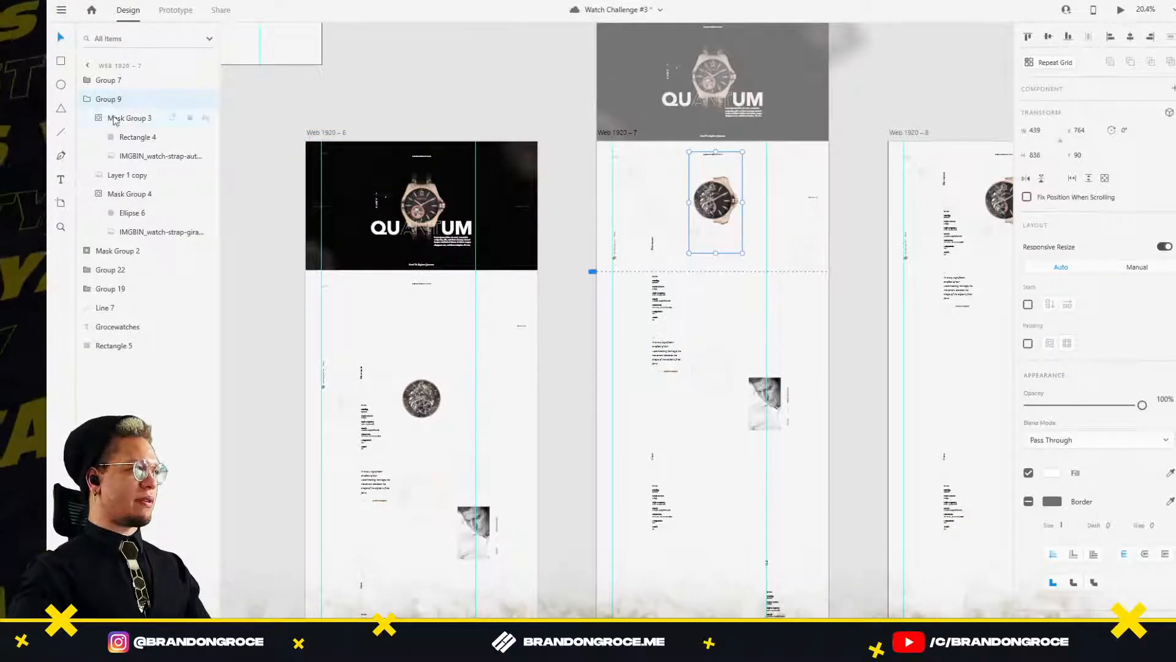
{"action": "left_click", "coordinate": [421, 398]}
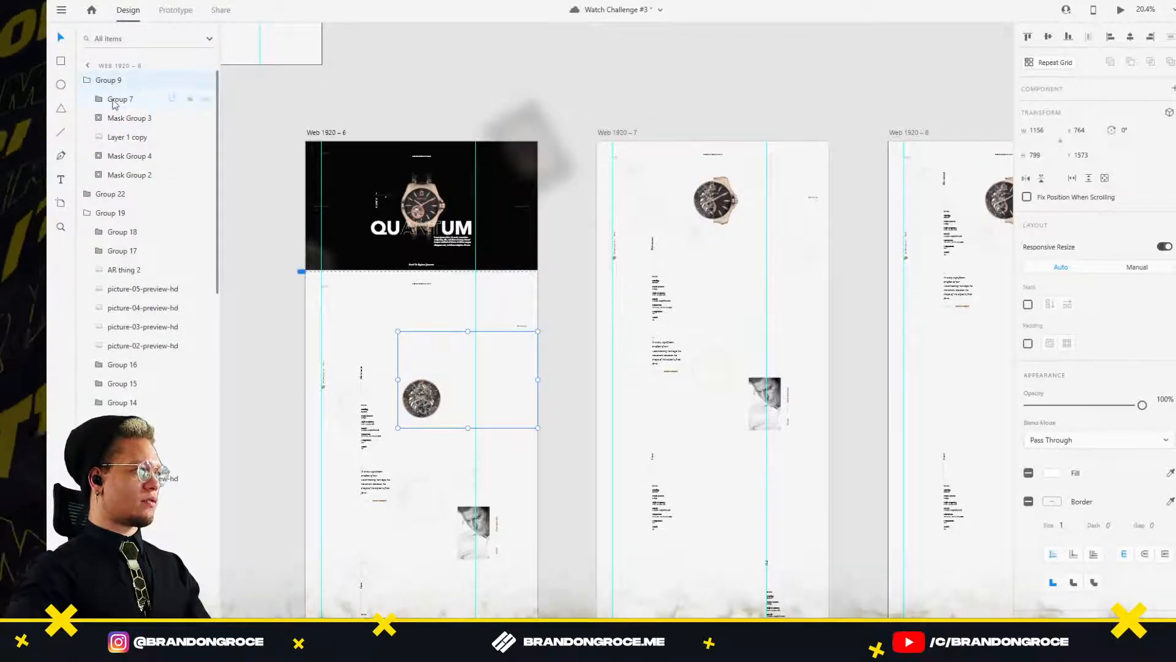
{"action": "left_click", "coordinate": [113, 102]}
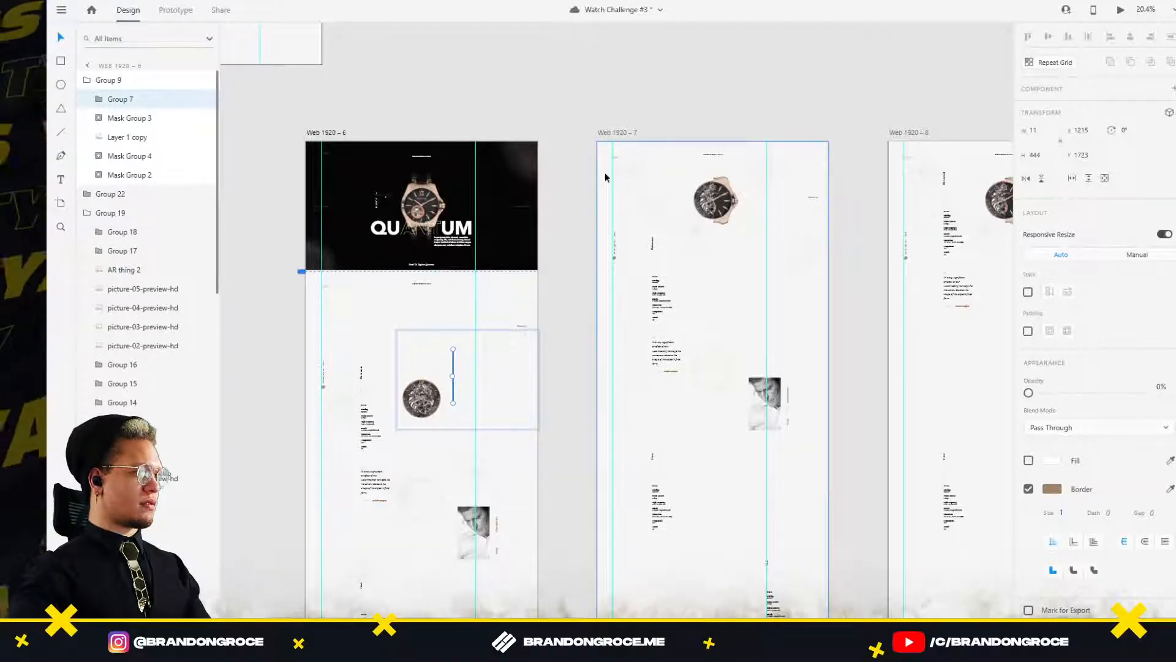
{"action": "left_click", "coordinate": [711, 200]}
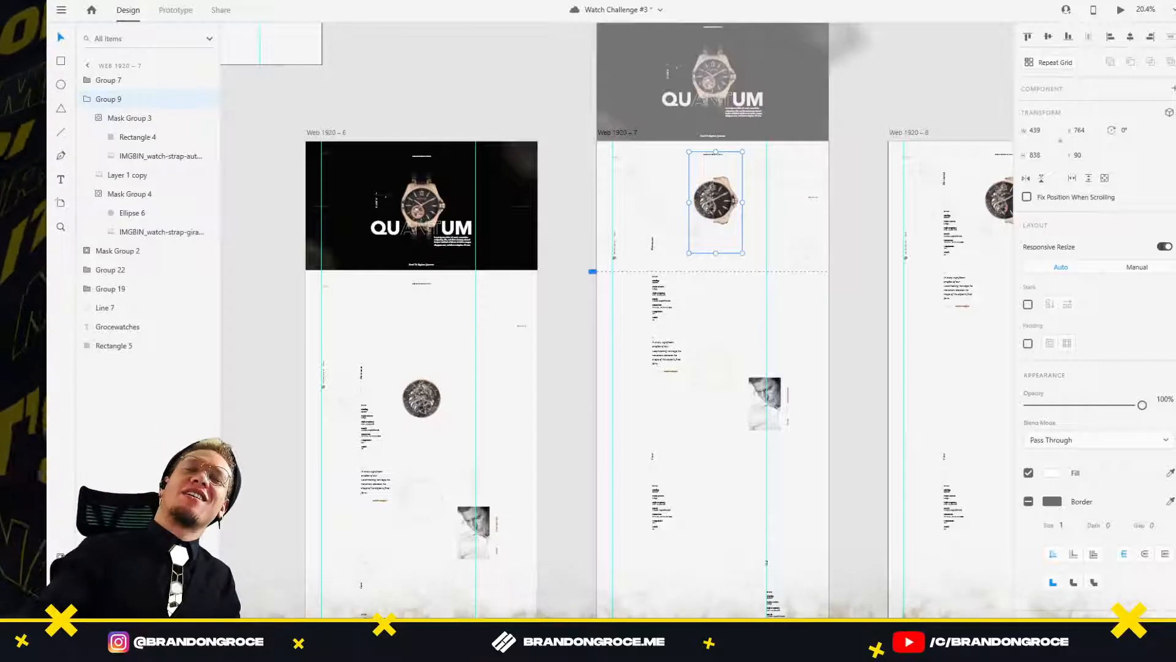
{"action": "key", "text": "ctrl+s"}
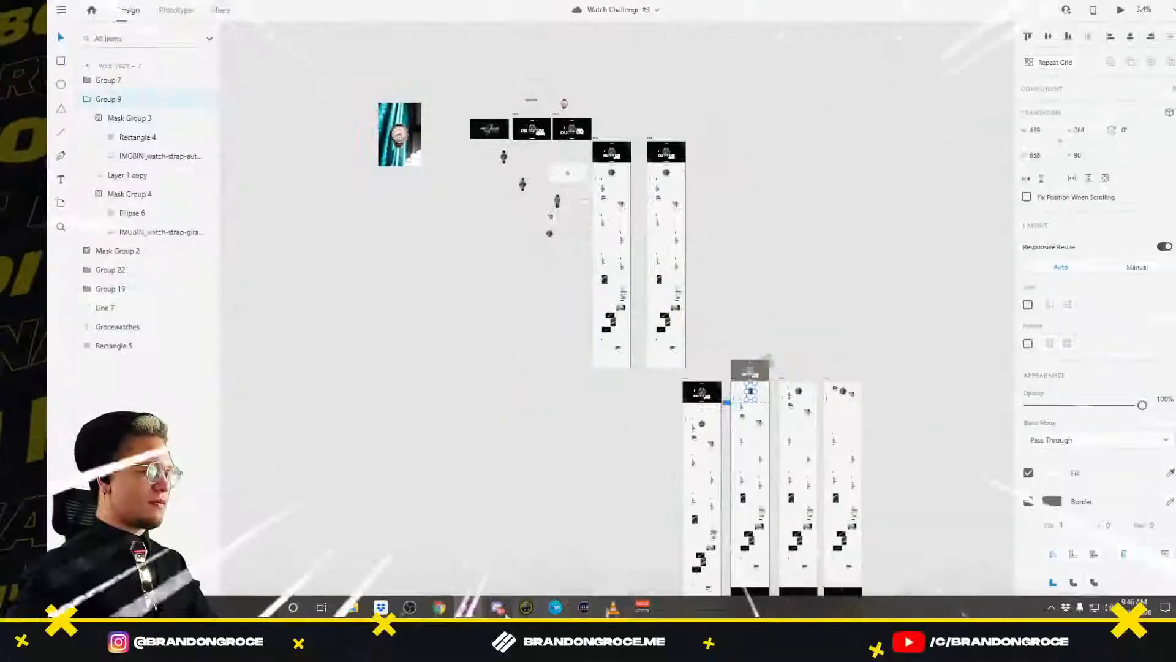
Switch to Discord and open the weekly-design-challenges channel of The Game Changers server.
{"action": "mouse_move", "coordinate": [493, 614]}
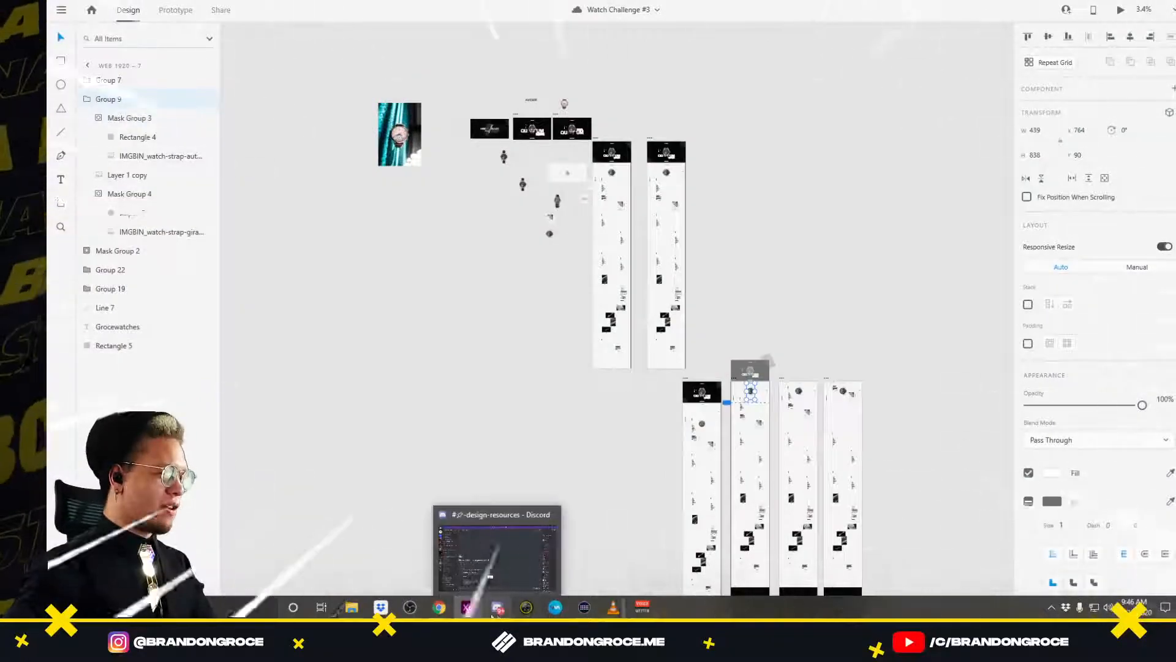
{"action": "left_click", "coordinate": [499, 610]}
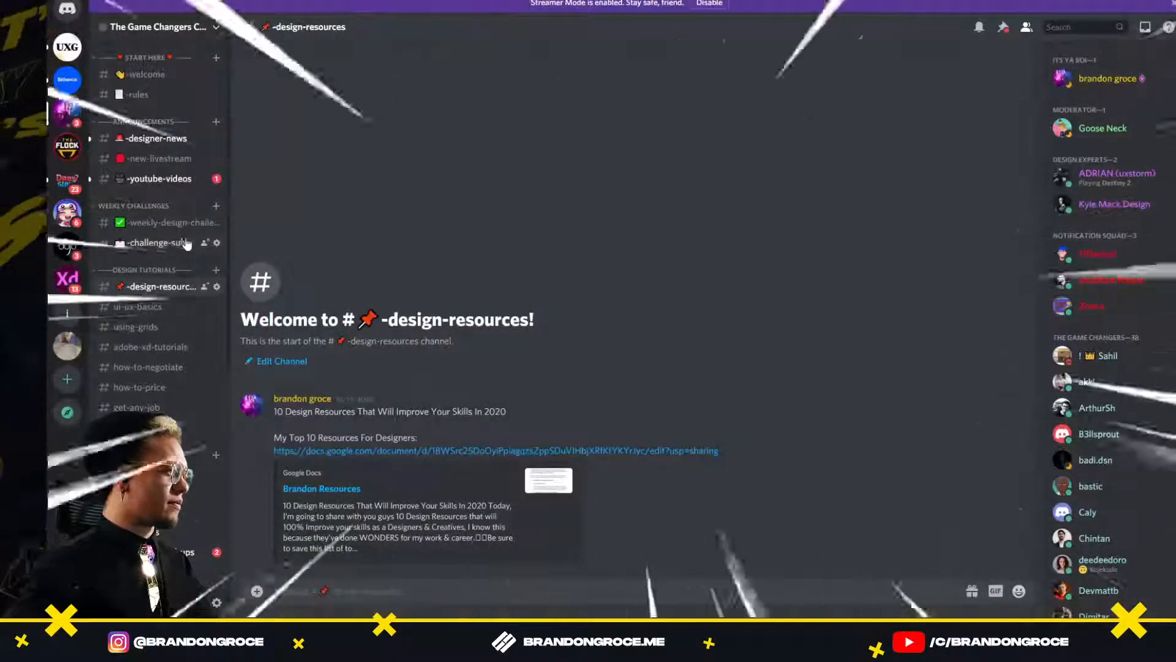
{"action": "left_click", "coordinate": [178, 227]}
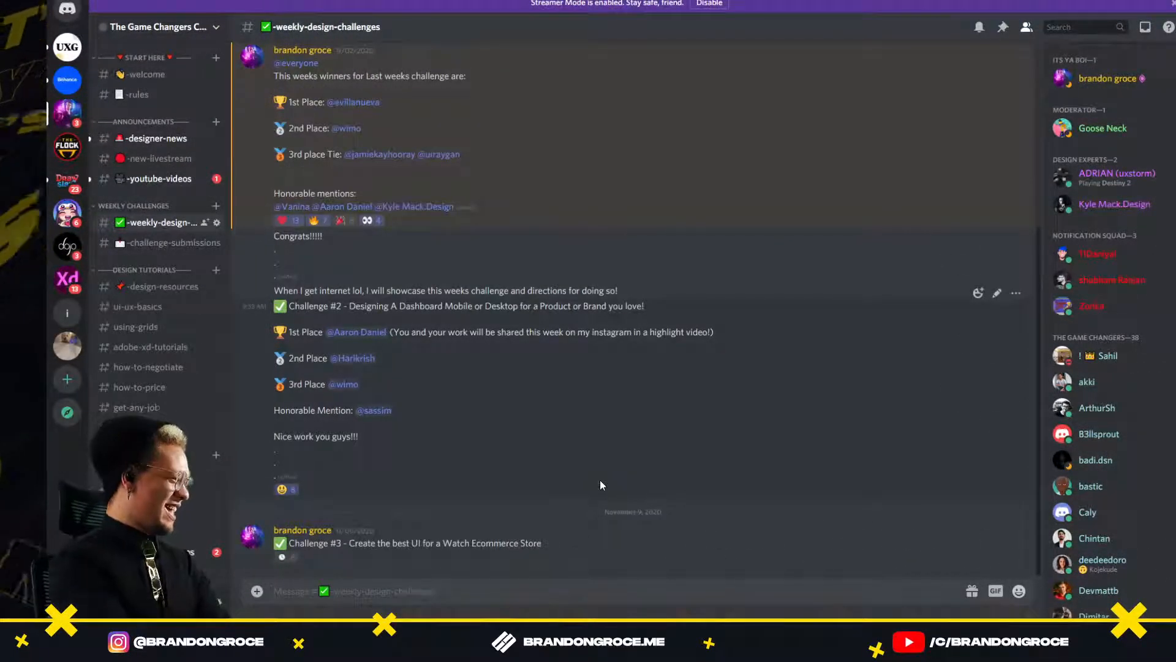
Start a channel message with the heading "SIDE CHALLLENGEEEEE!" followed by a line break.
{"action": "type", "text": "S"}
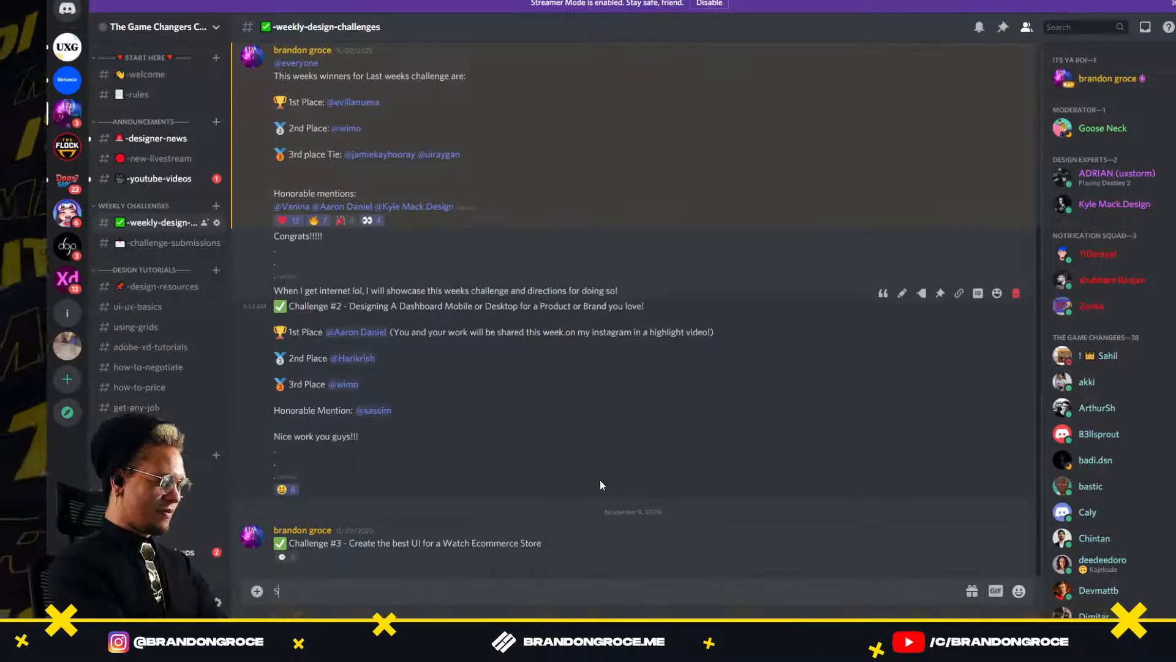
{"action": "type", "text": "IDE CHALLLENGE"}
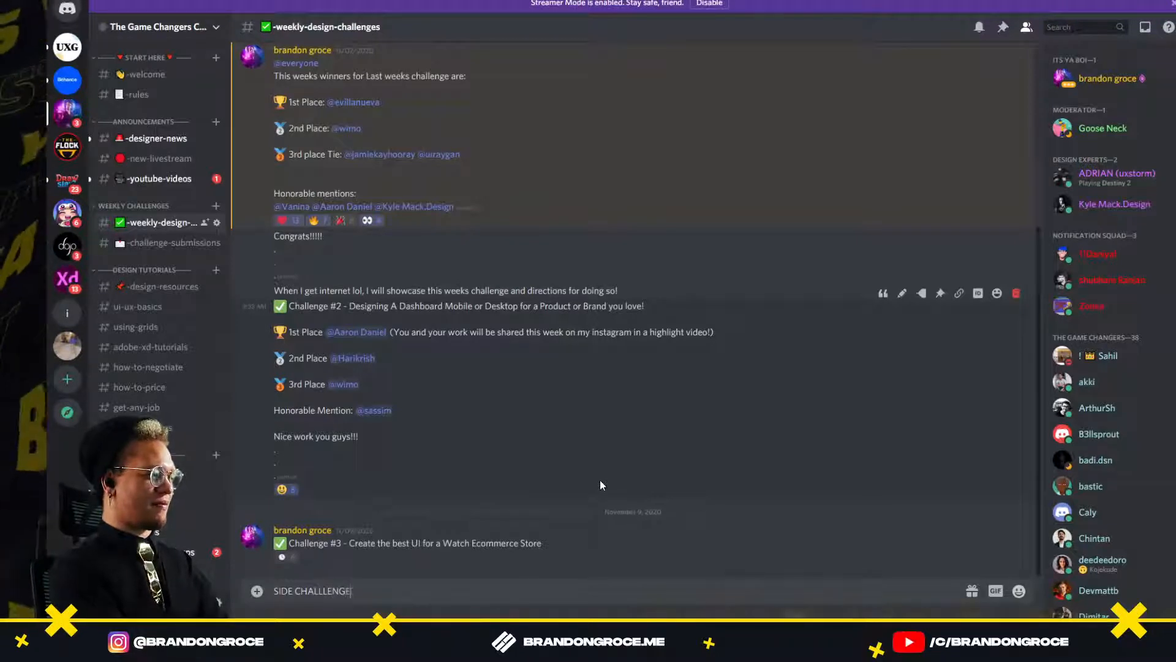
{"action": "type", "text": "EEEE!"}
{"action": "key", "text": "shift+Return"}
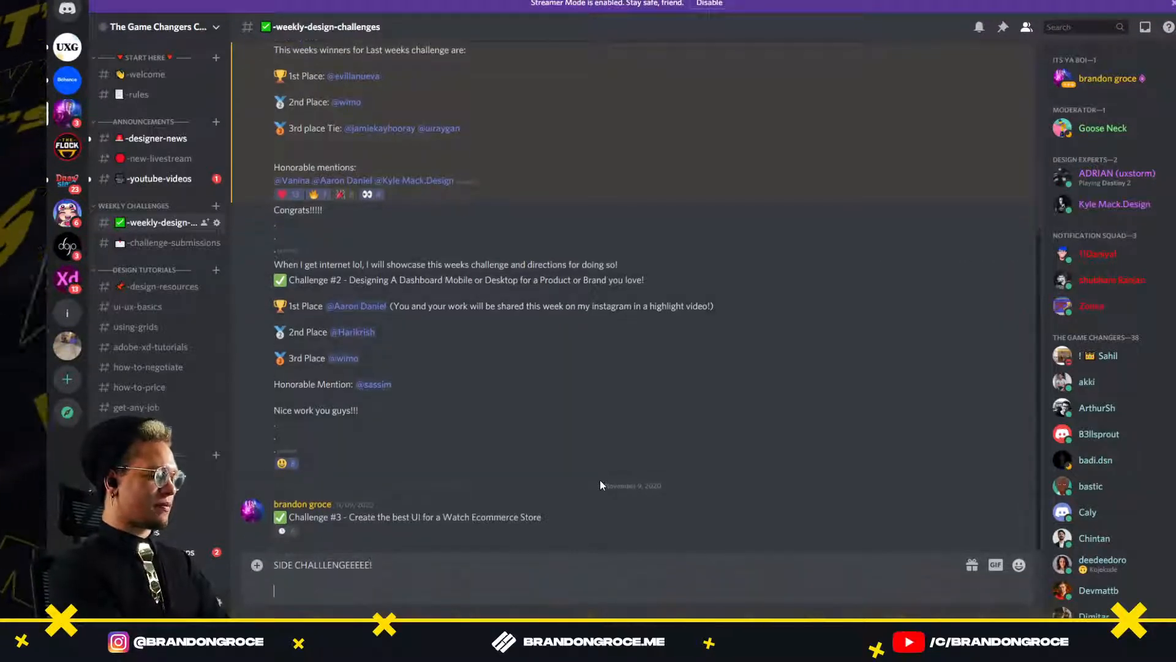
Insert a mention of The Game Changers role in front of the message heading.
{"action": "type", "text": "@e"}
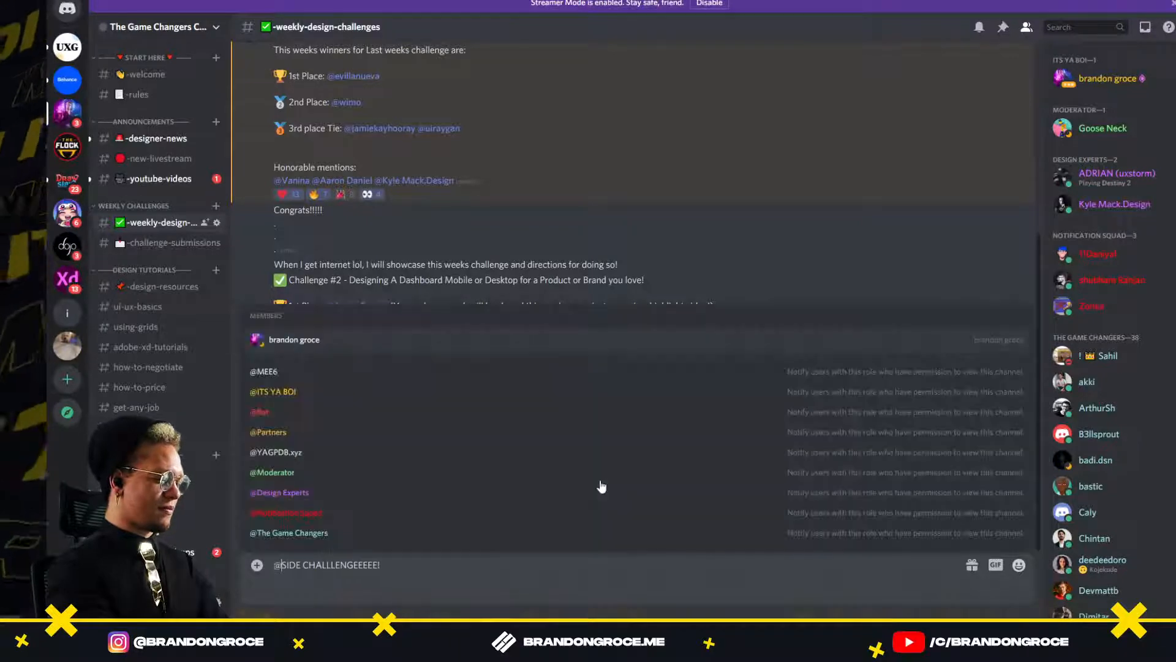
{"action": "key", "text": "BackSpace"}
{"action": "type", "text": "gam"}
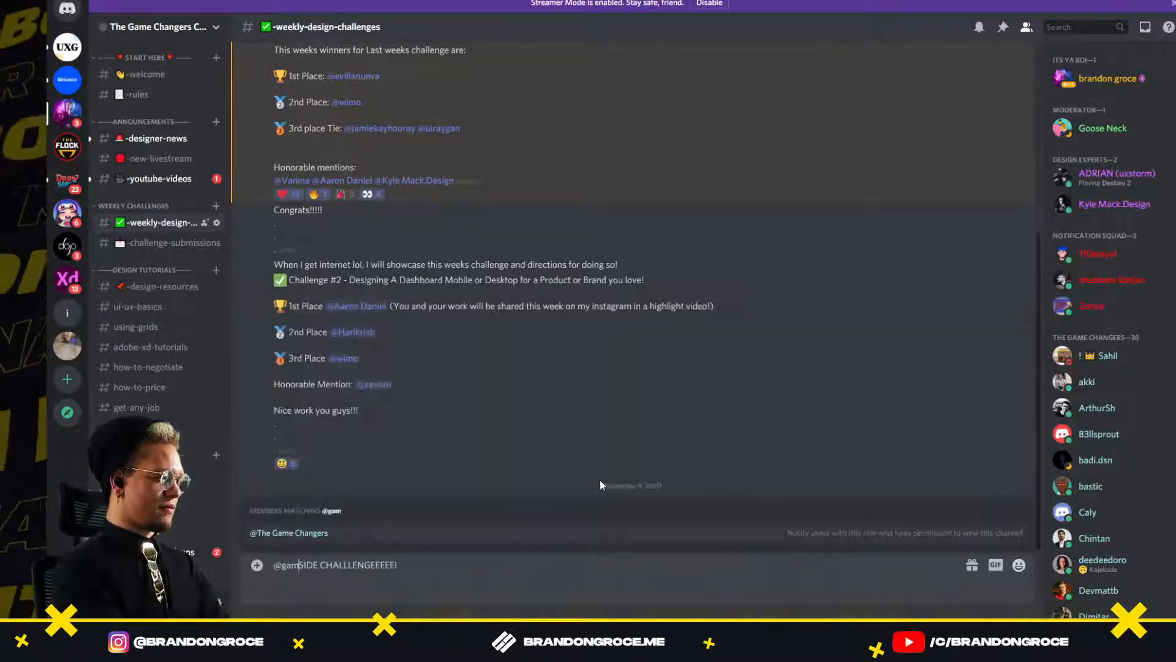
{"action": "key", "text": "Return"}
{"action": "key", "text": "ctrl+a"}
{"action": "key", "text": "Down"}
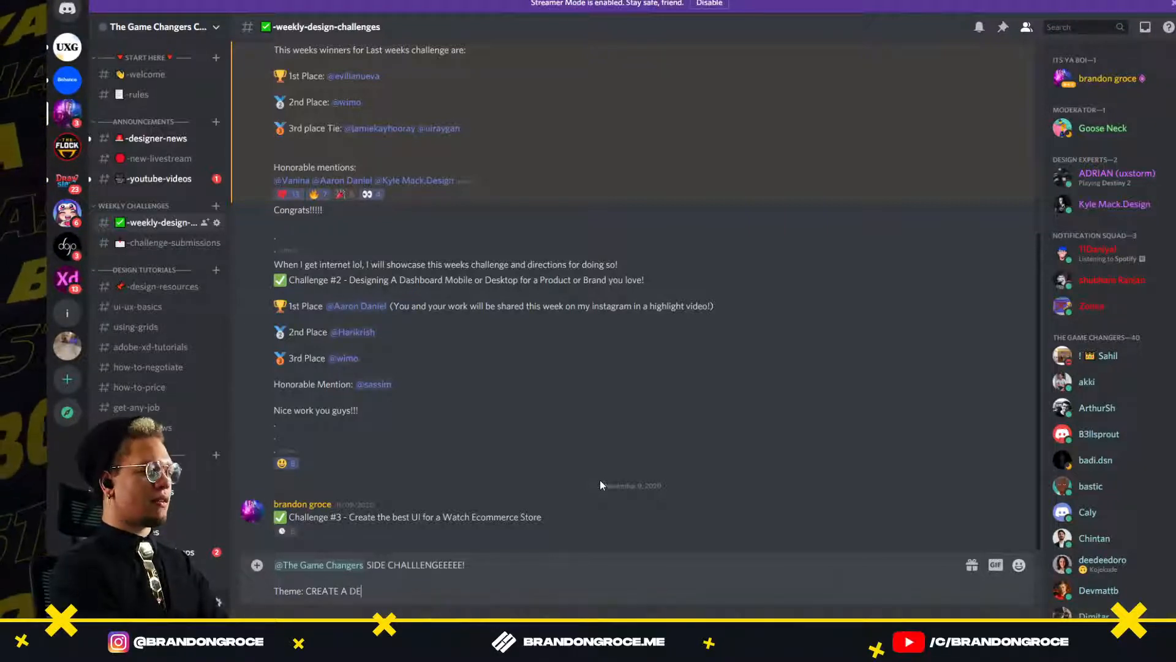
Add the line "Theme: CREATE A DESIGN DELIVERABLE OF YOUR CHOICE:" below the heading.
{"action": "type", "text": "LIVER"}
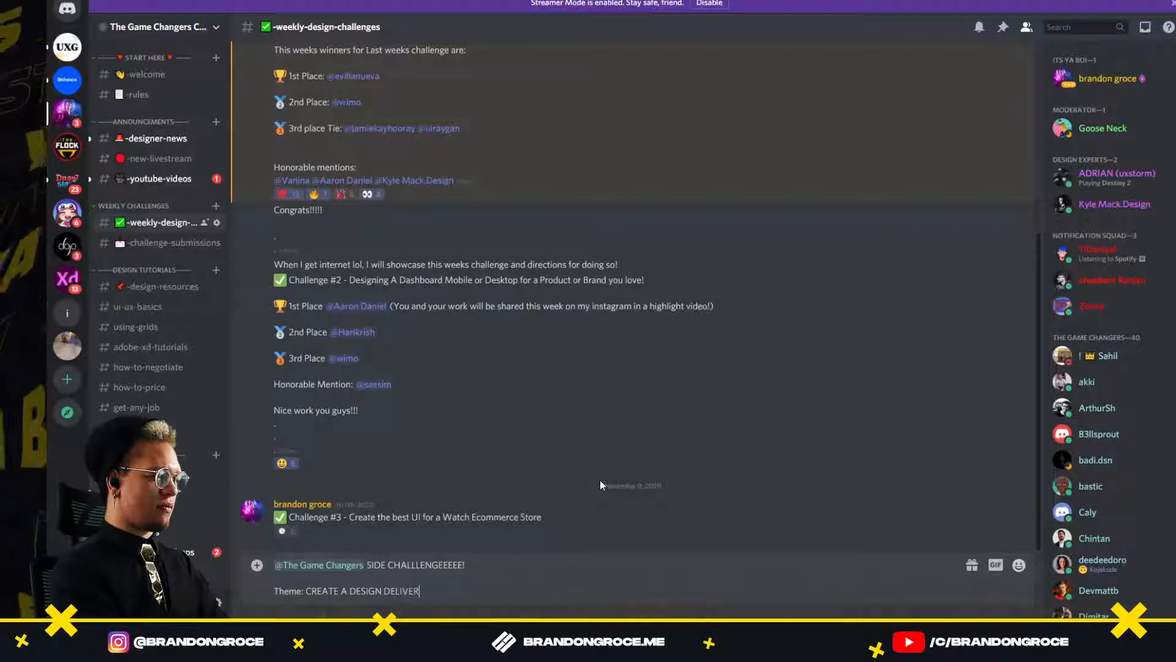
{"action": "type", "text": "ABLE OF YOUR "}
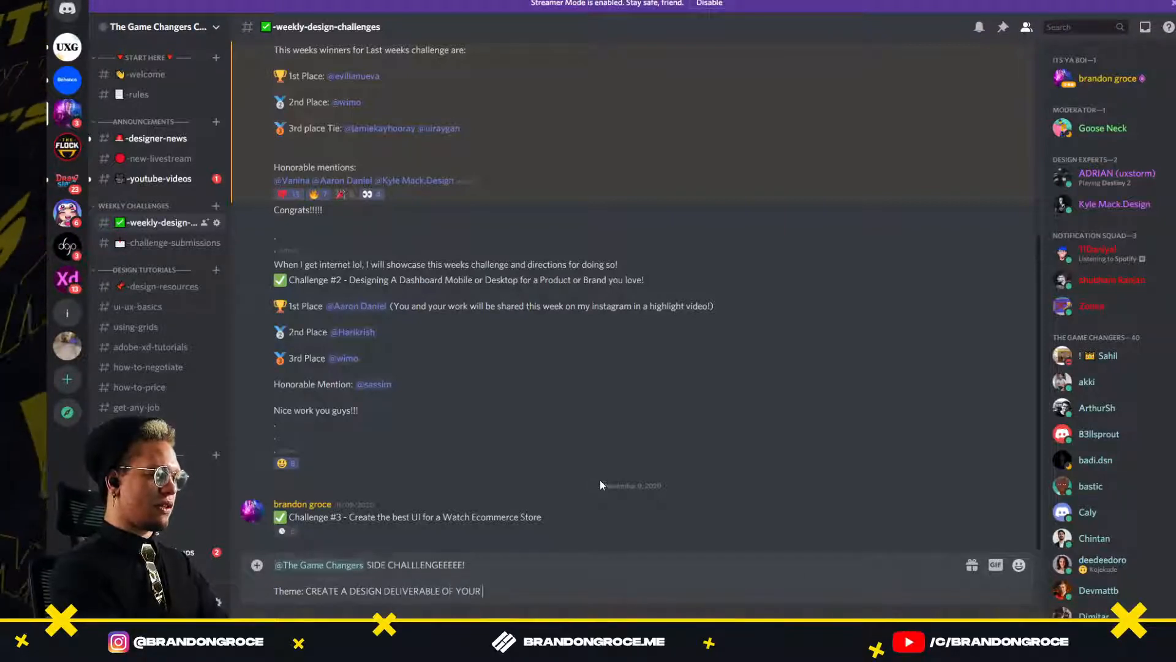
{"action": "type", "text": "CHOICE:"}
{"action": "key", "text": "shift+Return"}
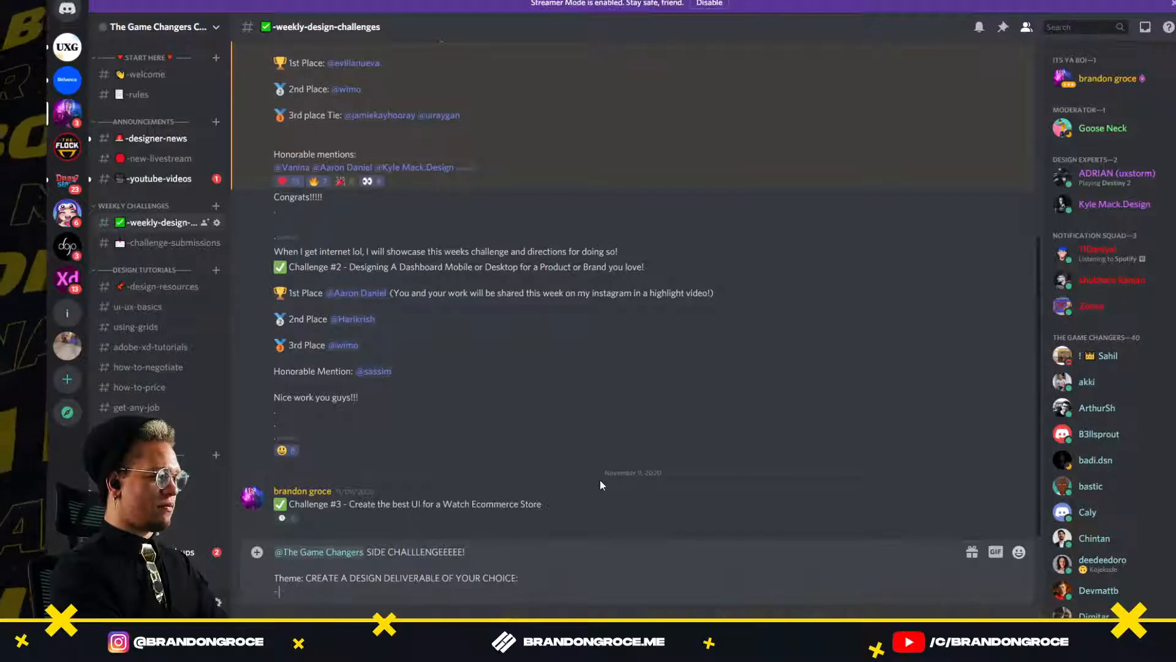
List the deliverable options under the theme as dashed lines: logo, UI Design and Illustration.
{"action": "type", "text": "- logo"}
{"action": "key", "text": "shift+Return"}
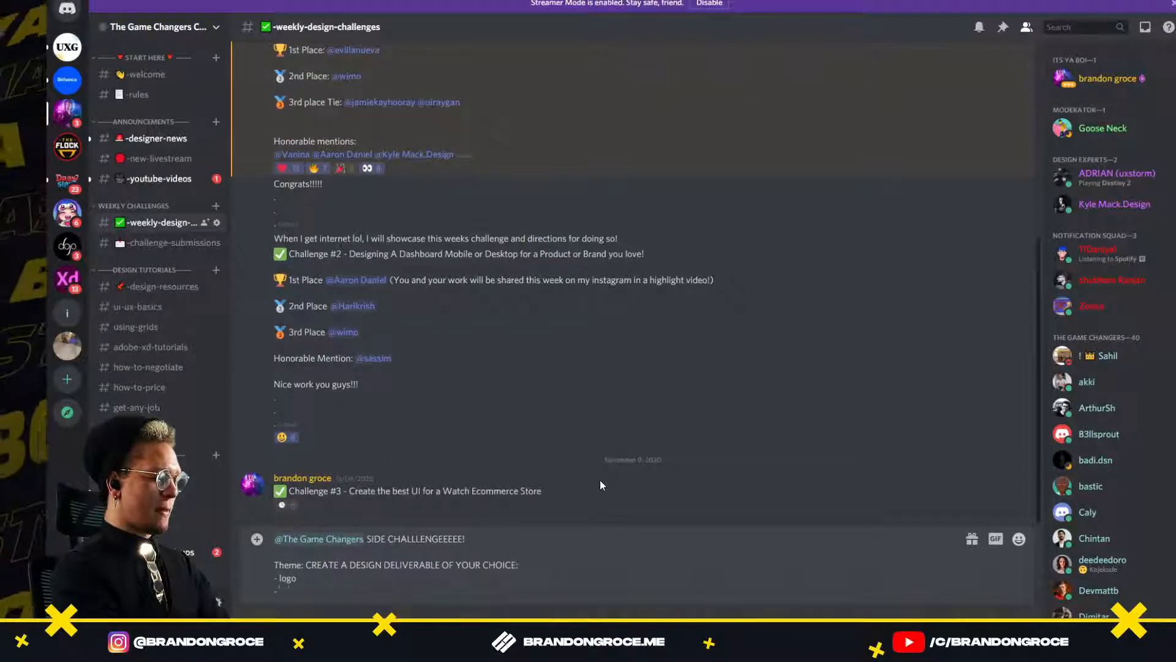
{"action": "type", "text": "- UI Design"}
{"action": "key", "text": "shift+Return"}
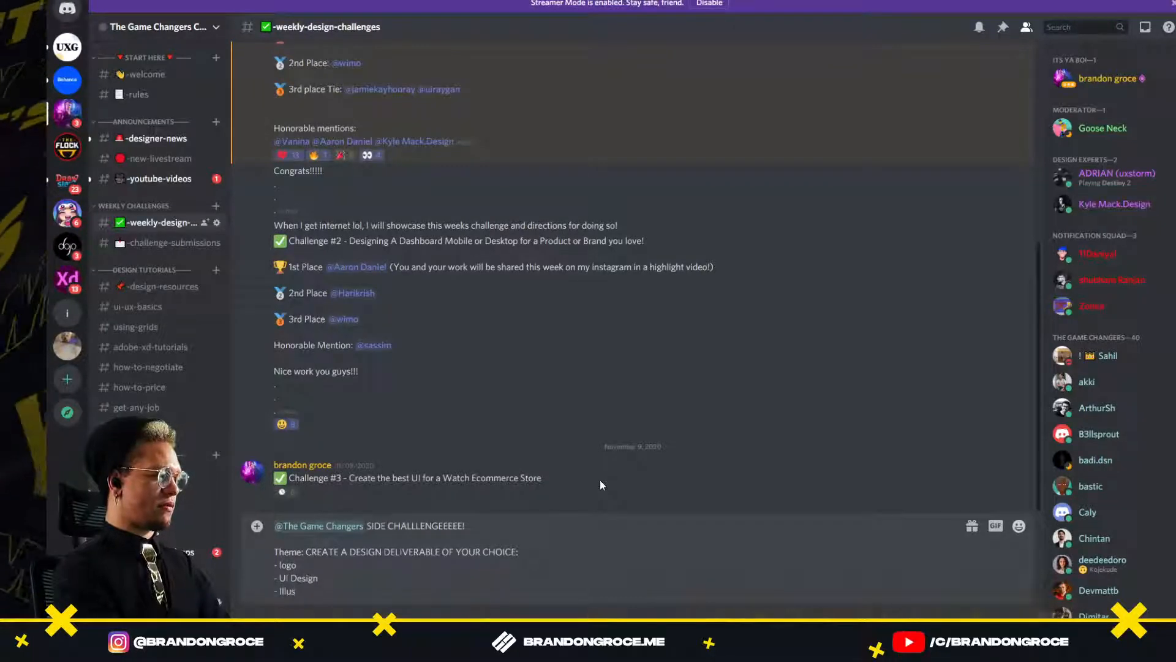
{"action": "type", "text": "- Illustration"}
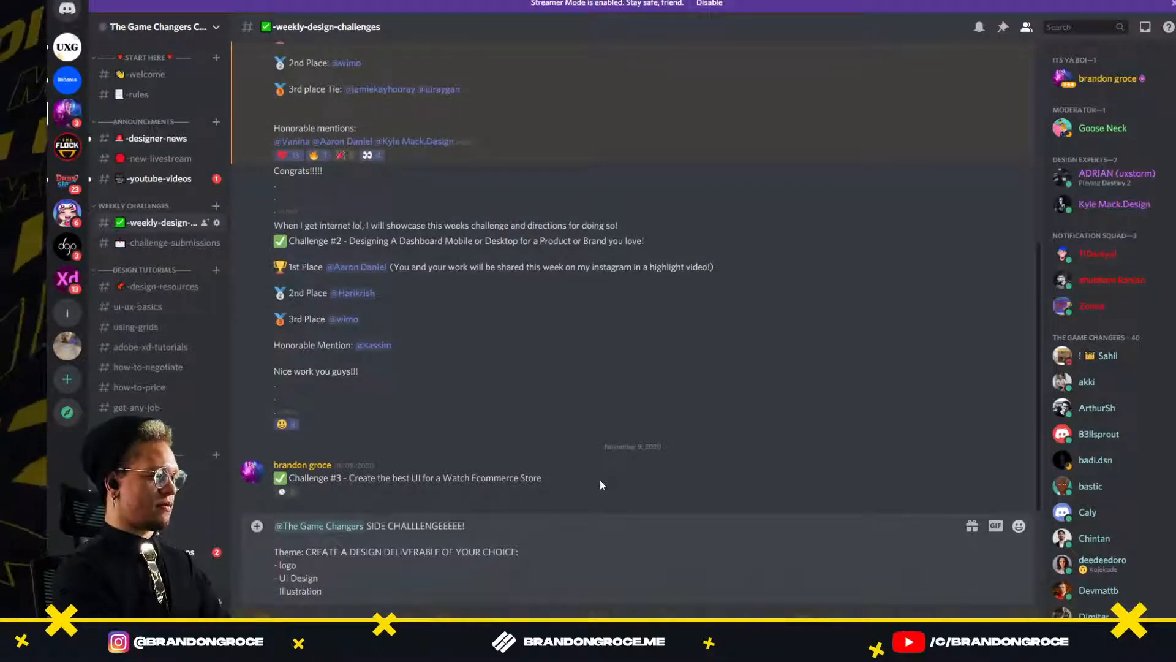
Leave a blank line after the list and add the closing sentence "That somehow encompasses MY TIEEEEEE!".
{"action": "key", "text": "shift+Return"}
{"action": "key", "text": "shift+Return"}
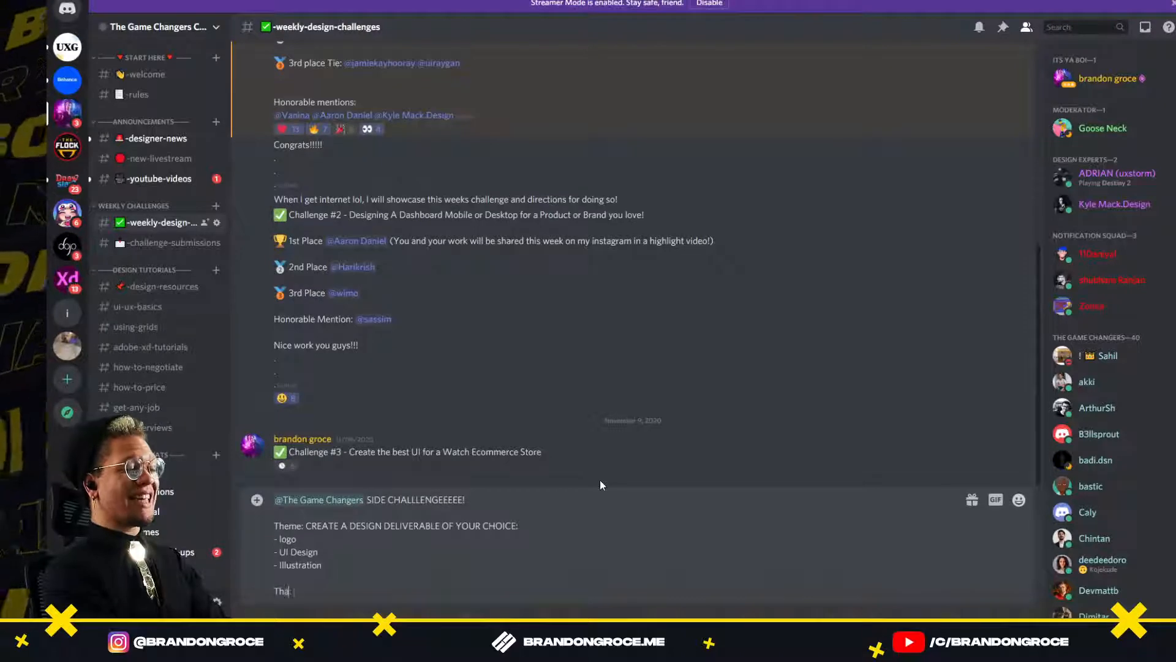
{"action": "type", "text": "That somehow encompasses MY"}
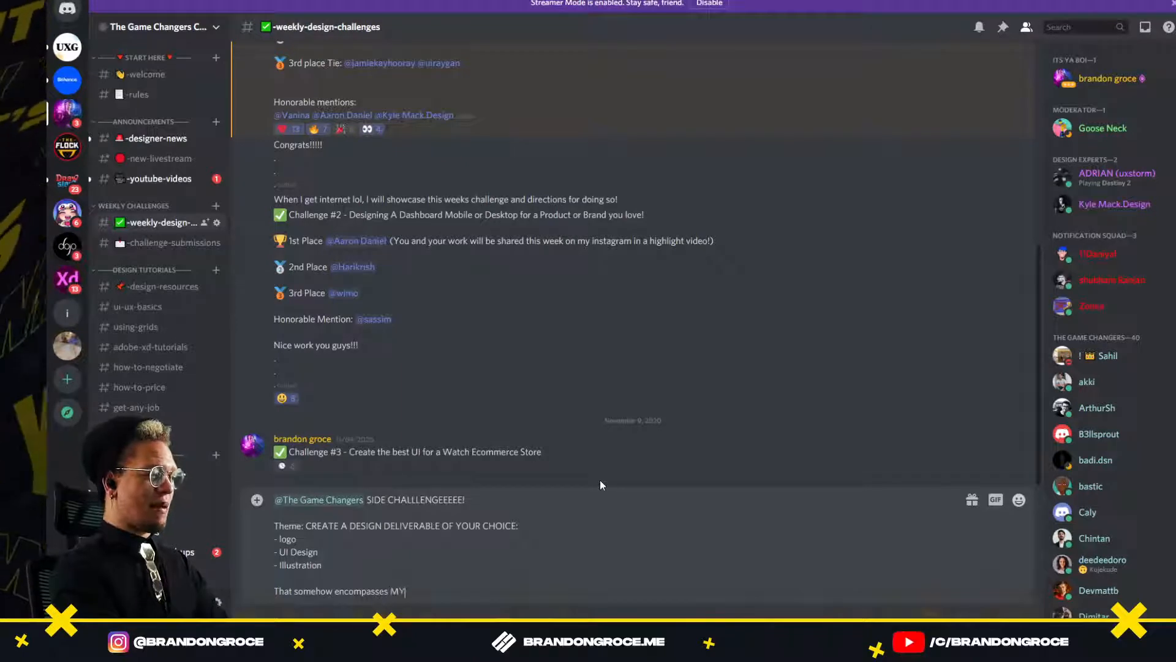
{"action": "type", "text": "!"}
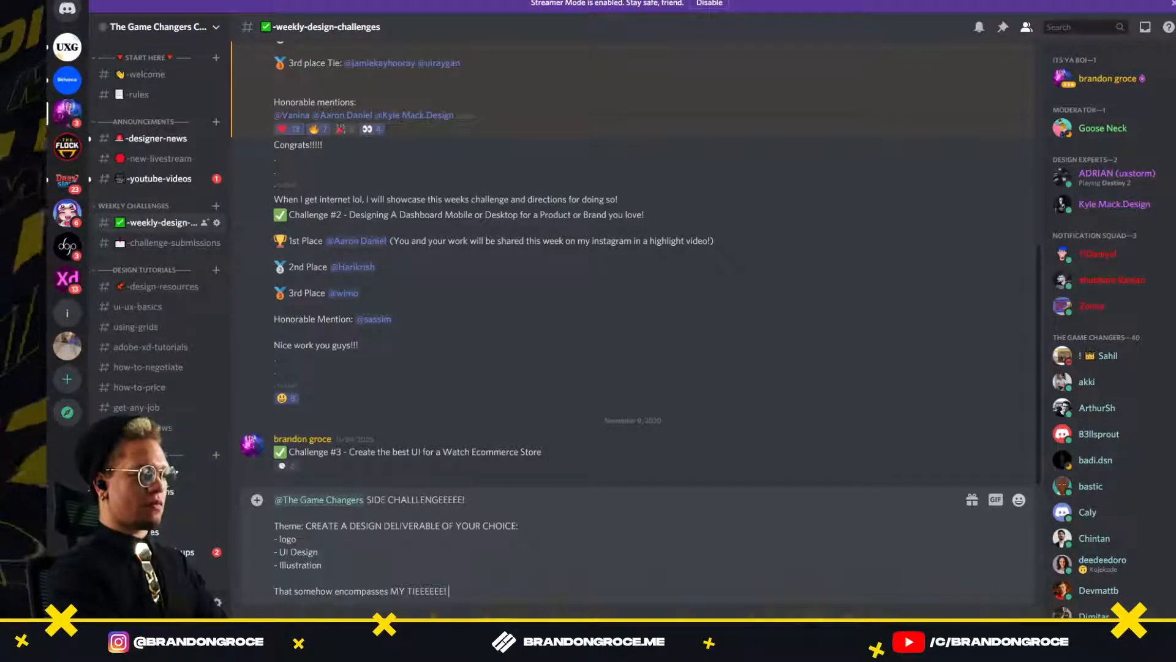
{"action": "key", "text": "shift+Return"}
{"action": "key", "text": "shift+Return"}
{"action": "type", "text": "FO"}
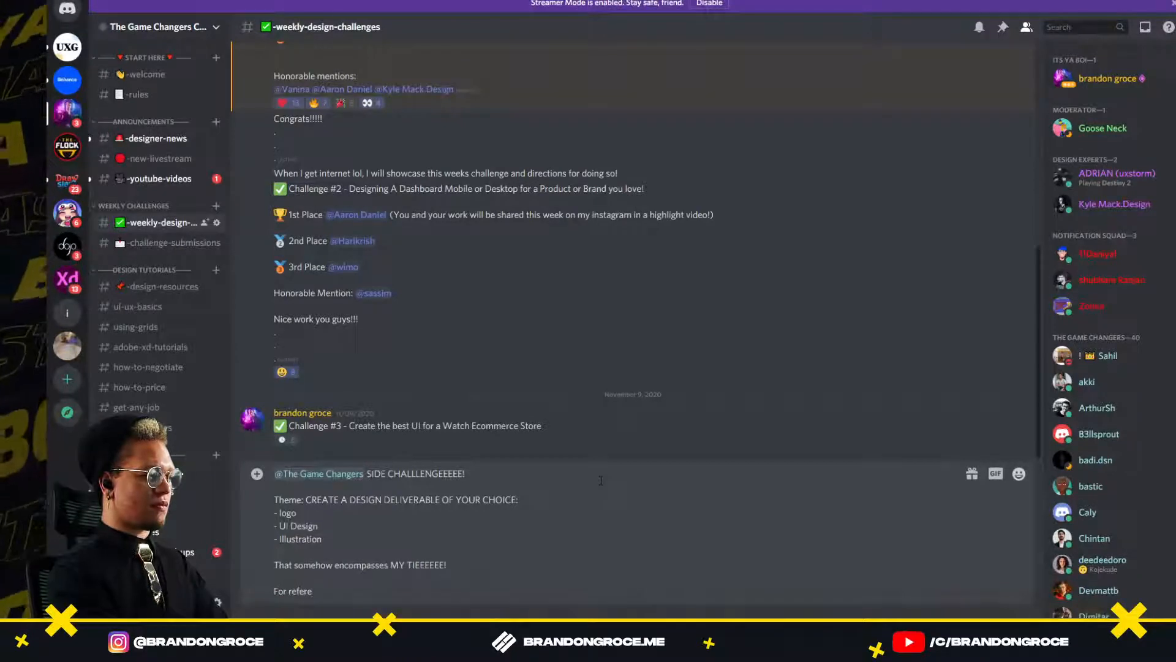
{"action": "key", "text": "BackSpace"}
{"action": "key", "text": "BackSpace"}
{"action": "key", "text": "BackSpace"}
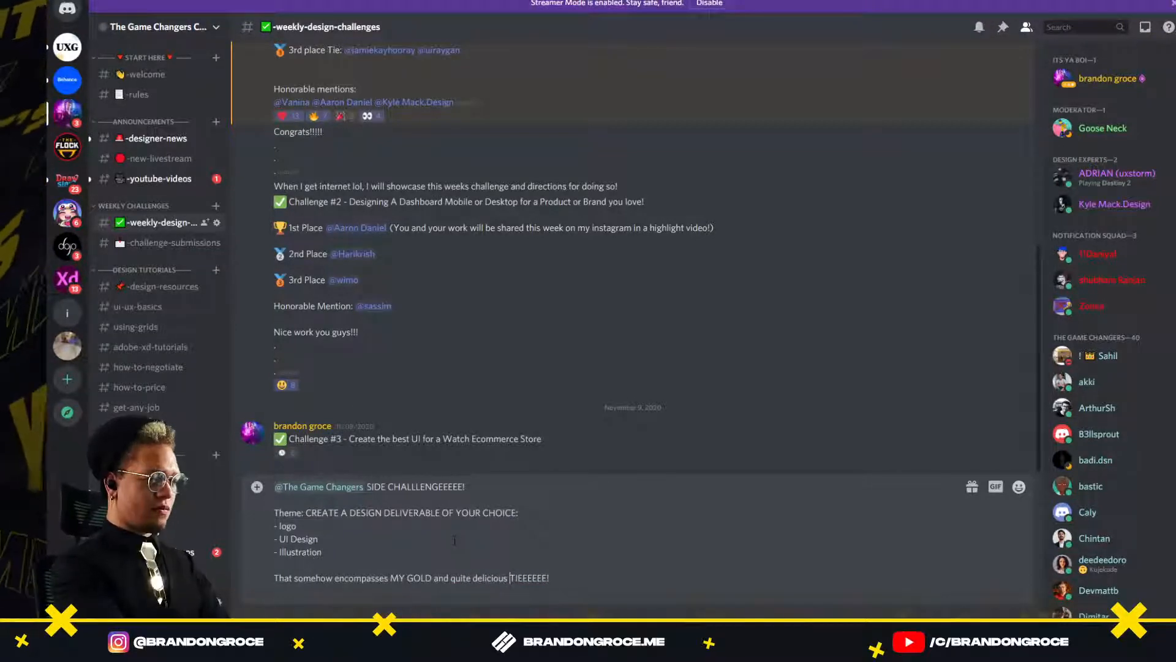
Complete the closing sentence as "That somehow encompasses MY GOLD and quite delicious TIEEEEEE!" and post the message to the channel.
{"action": "left_click", "coordinate": [554, 579]}
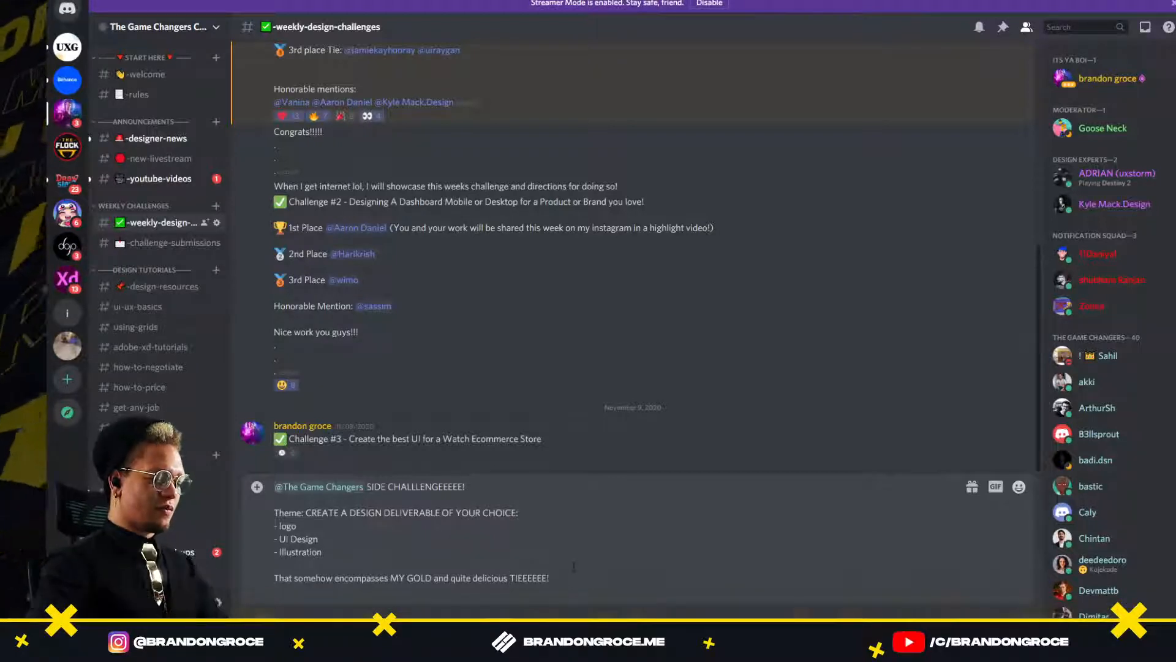
{"action": "key", "text": "shift+Return"}
{"action": "key", "text": "Return"}
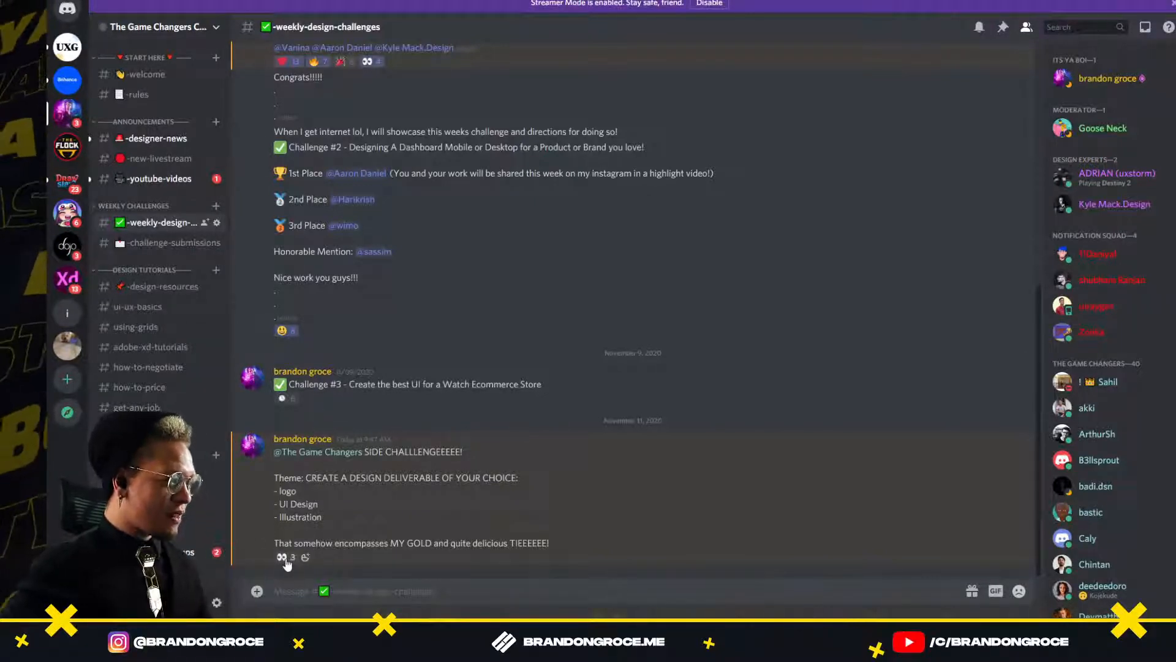
{"action": "mouse_move", "coordinate": [287, 562]}
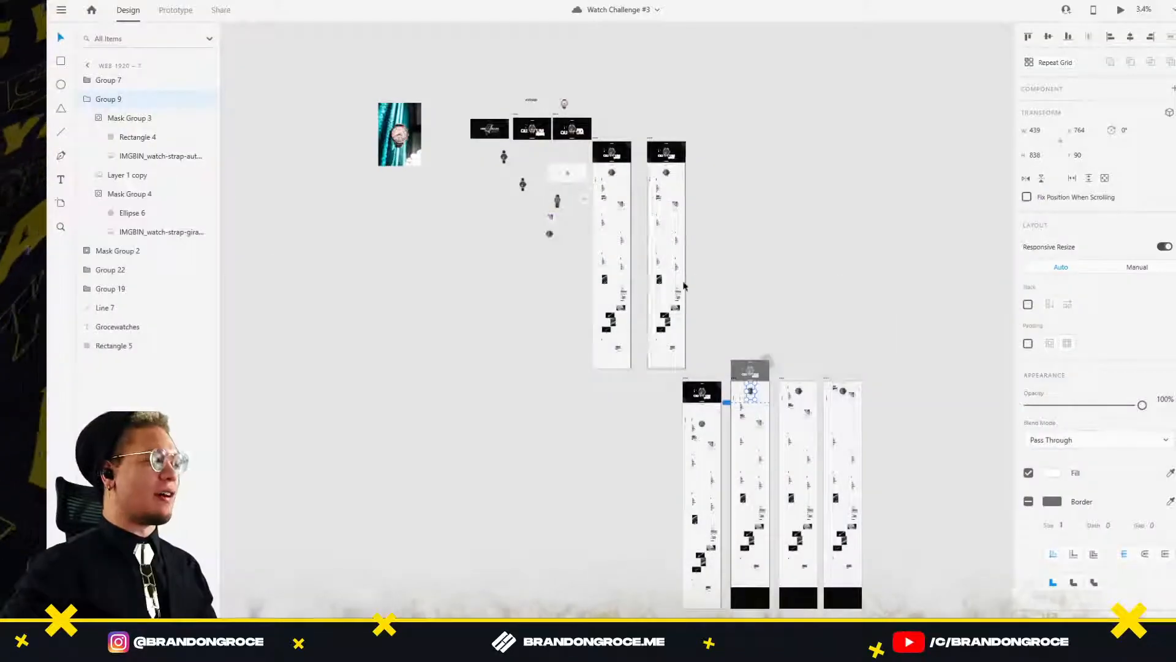
Return to Adobe XD and delete the watch layers Mask Group 3, Layer 1 copy and Mask Group 4 from the Web 1920 – 9 artboard.
{"action": "left_click", "coordinate": [607, 459]}
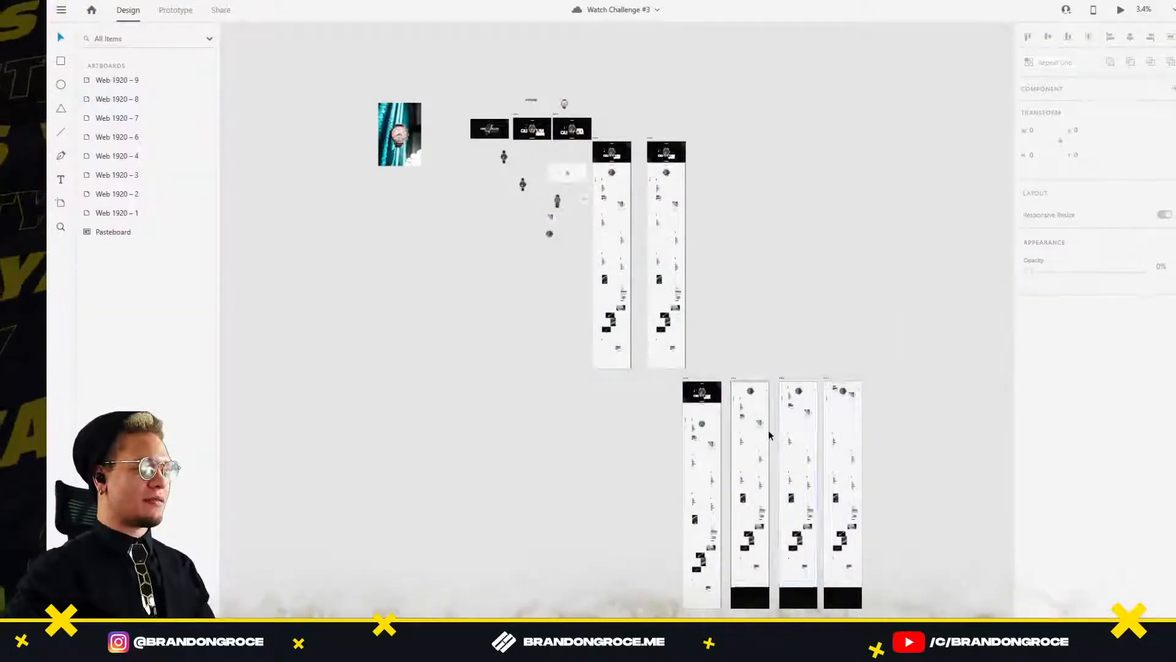
{"action": "scroll", "coordinate": [757, 429], "scroll_direction": "up", "scroll_amount": 5}
{"action": "left_click", "coordinate": [531, 409]}
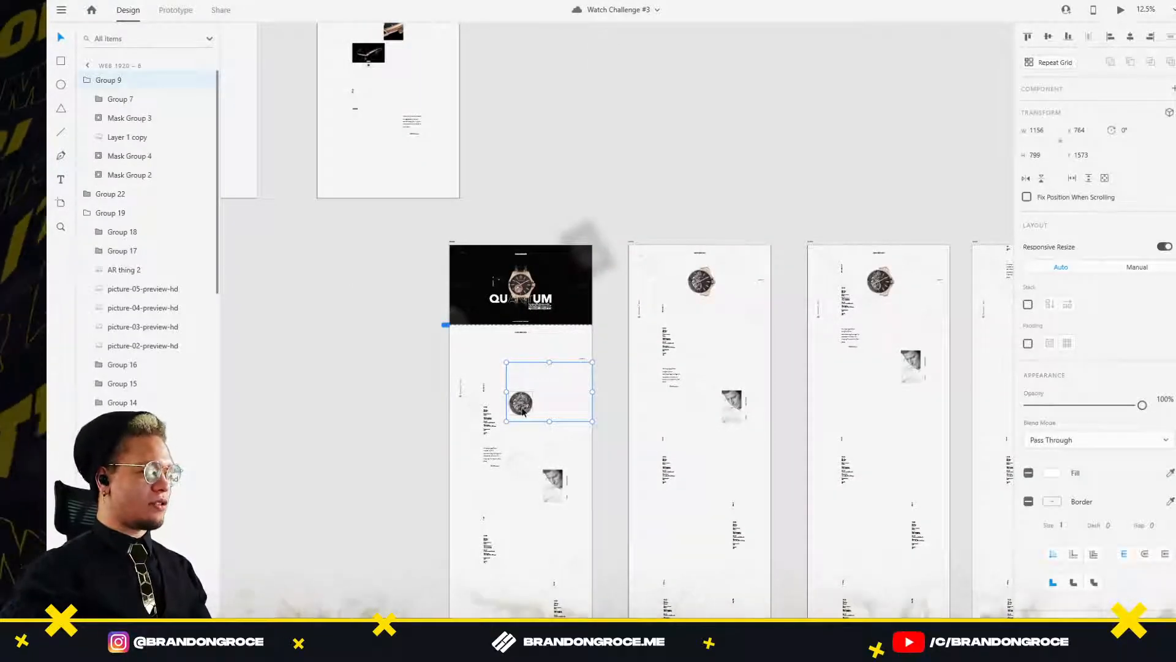
{"action": "left_click", "coordinate": [702, 285]}
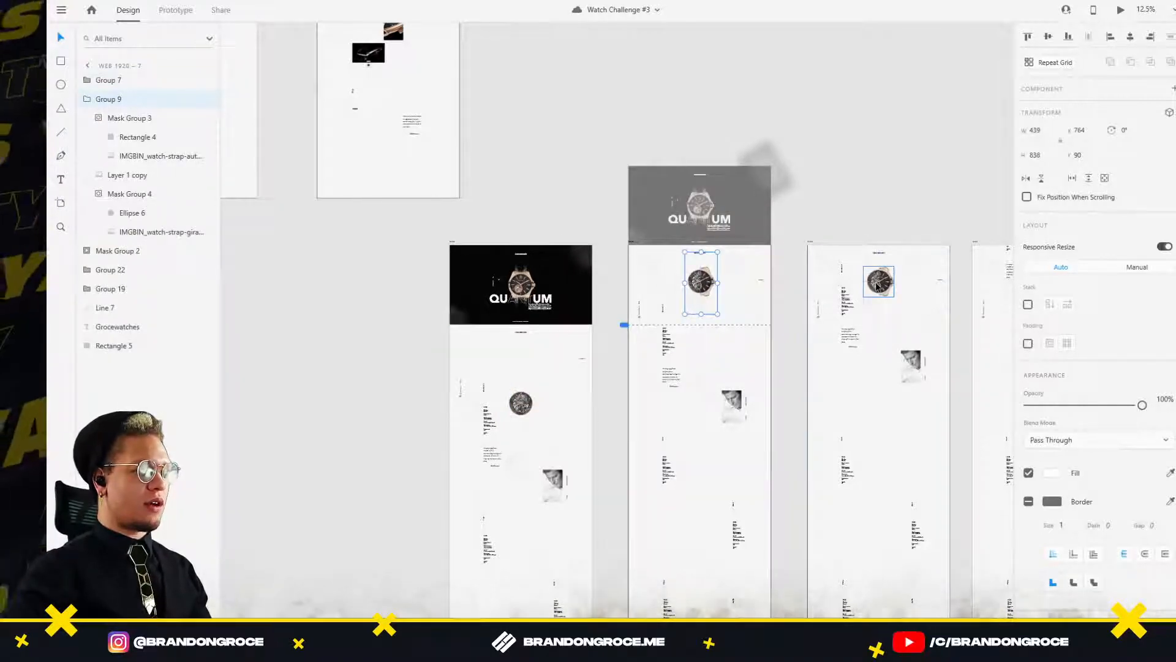
{"action": "left_click", "coordinate": [878, 286]}
{"action": "left_click", "coordinate": [701, 282], "text": "shift"}
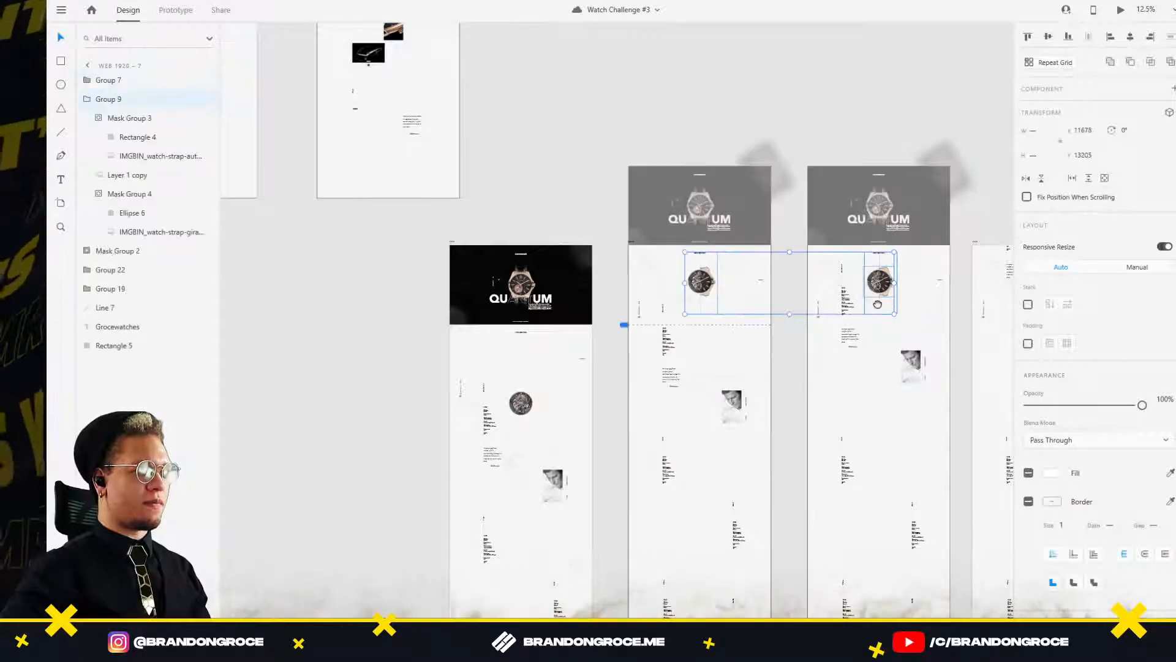
{"action": "scroll", "coordinate": [789, 308], "scroll_direction": "right", "scroll_amount": 5}
{"action": "left_click", "coordinate": [783, 300], "text": "shift"}
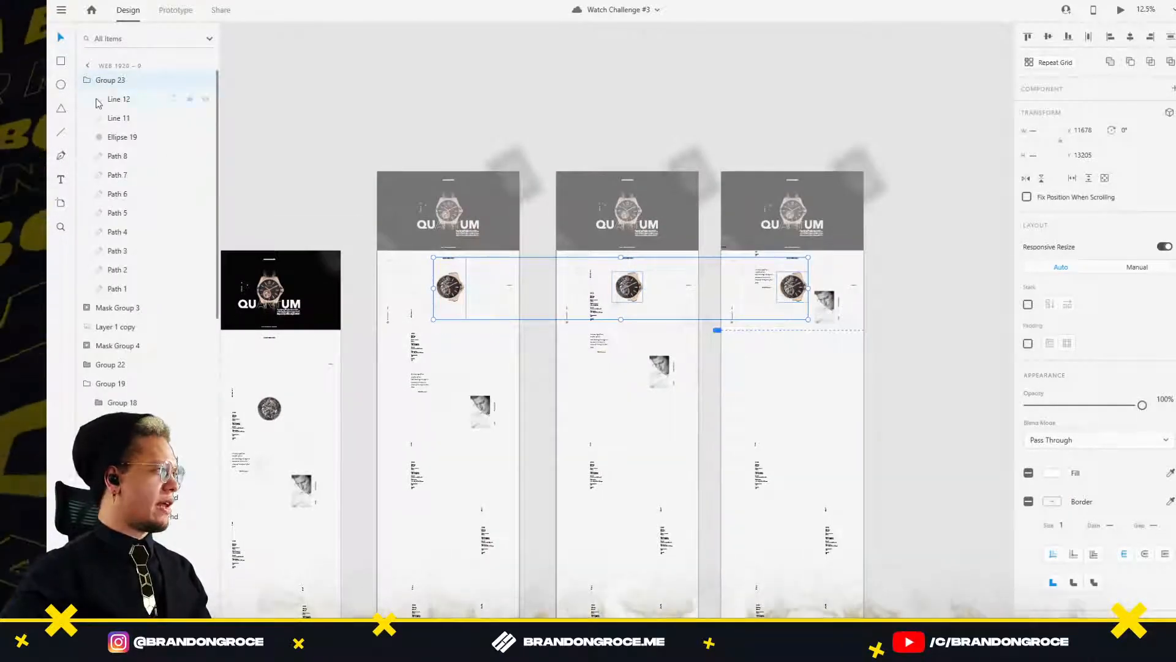
{"action": "left_click", "coordinate": [113, 313]}
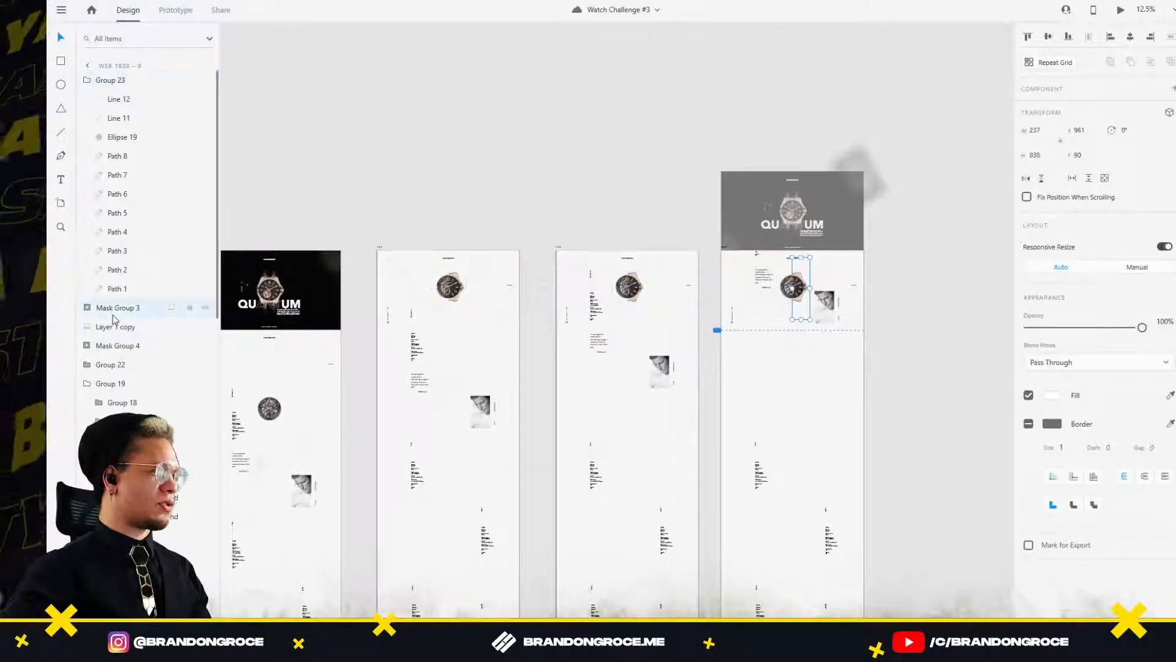
{"action": "left_click", "coordinate": [115, 330], "text": "shift"}
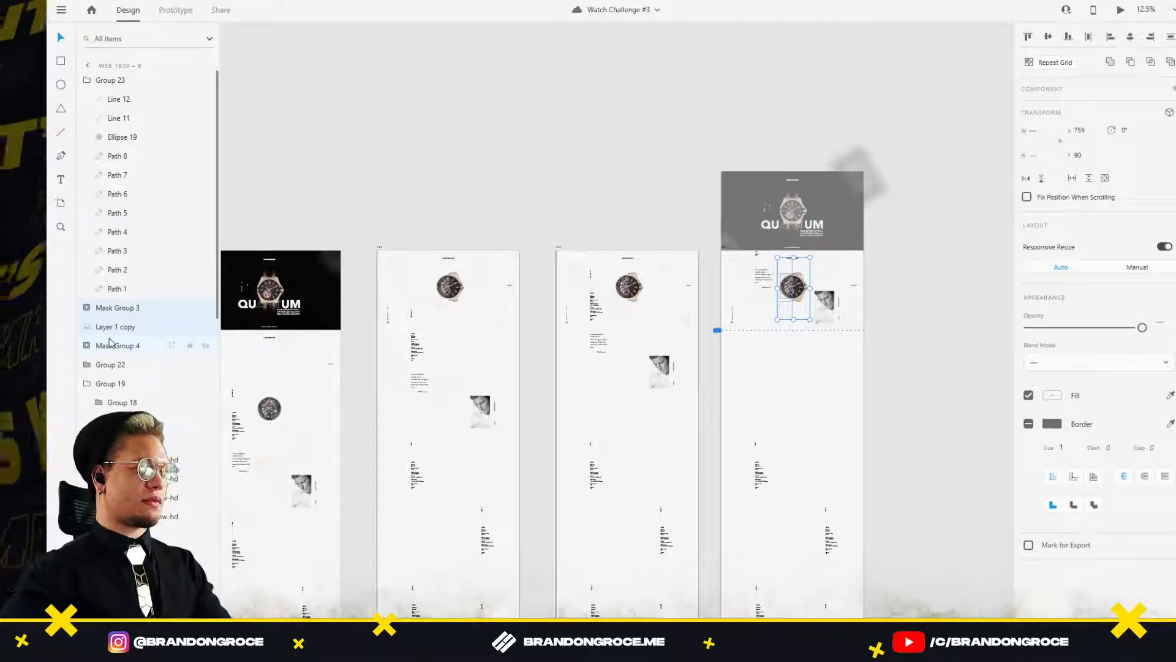
{"action": "key", "text": "Delete"}
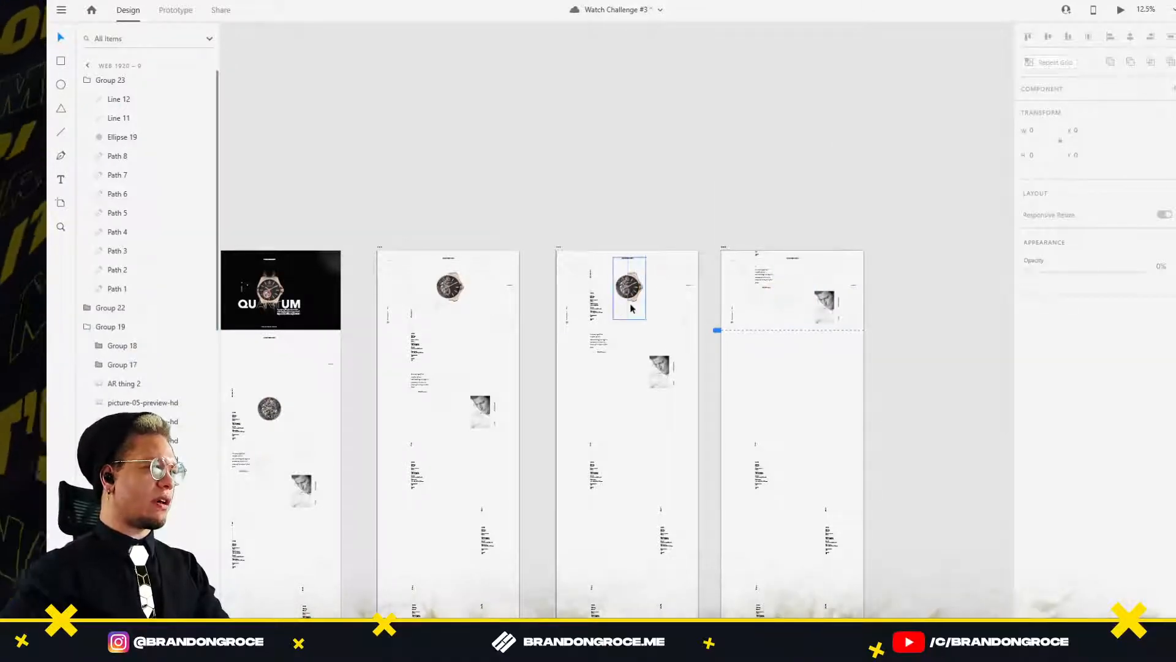
Delete the watch groups from the Web 1920 – 8 and Web 1920 – 7 artboards.
{"action": "left_click", "coordinate": [632, 308]}
{"action": "key", "text": "Delete"}
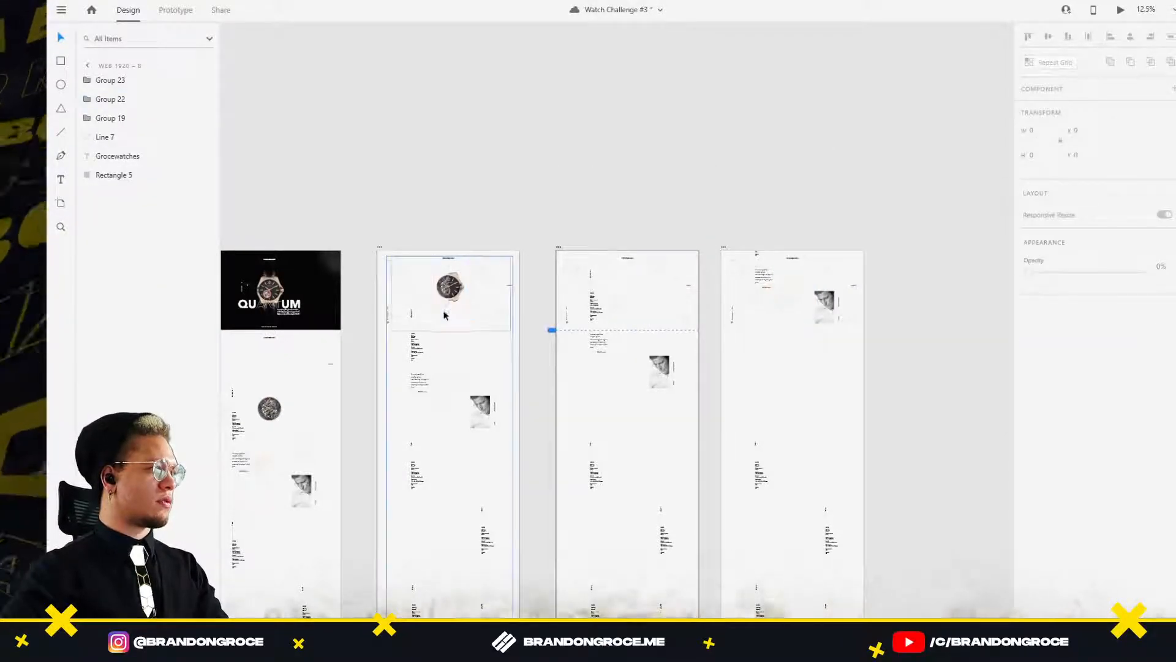
{"action": "left_click", "coordinate": [445, 313]}
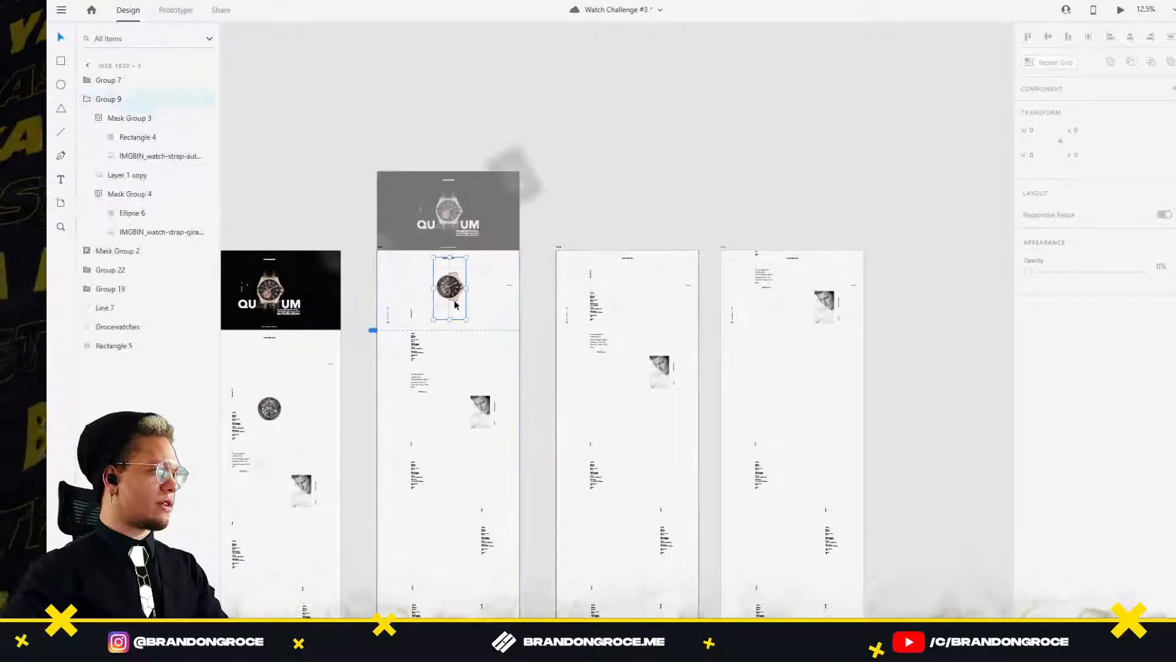
{"action": "key", "text": "Delete"}
Try to reuse the watch group from Web 1920 – 6 by pasting it onto Web 1920 – 7 and moving it near the artboard's top.
{"action": "scroll", "coordinate": [412, 391], "scroll_direction": "up", "scroll_amount": 5}
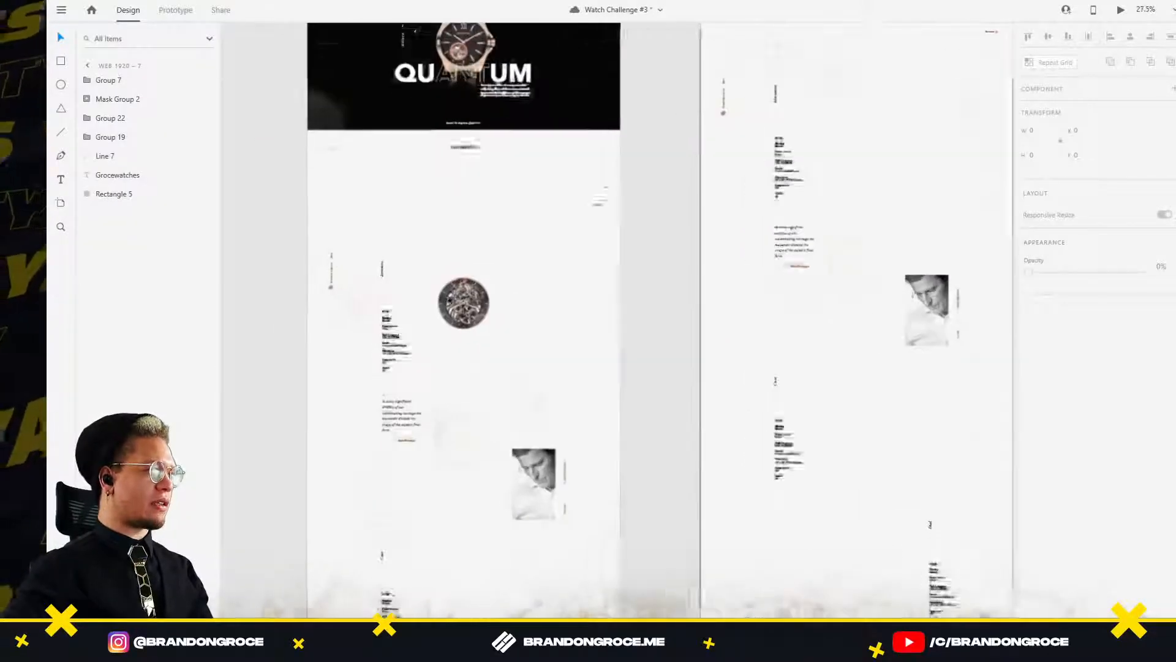
{"action": "left_click", "coordinate": [465, 310]}
{"action": "left_click_drag", "start_coordinate": [769, 222], "coordinate": [485, 365]}
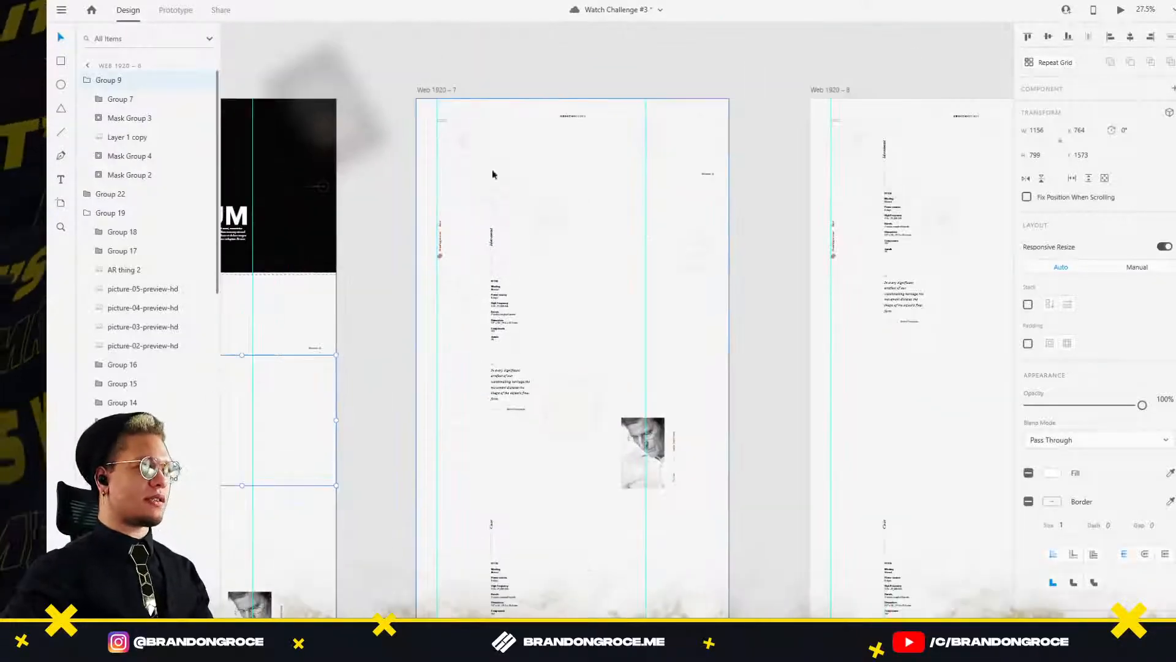
{"action": "left_click", "coordinate": [435, 90]}
{"action": "key", "text": "ctrl+v"}
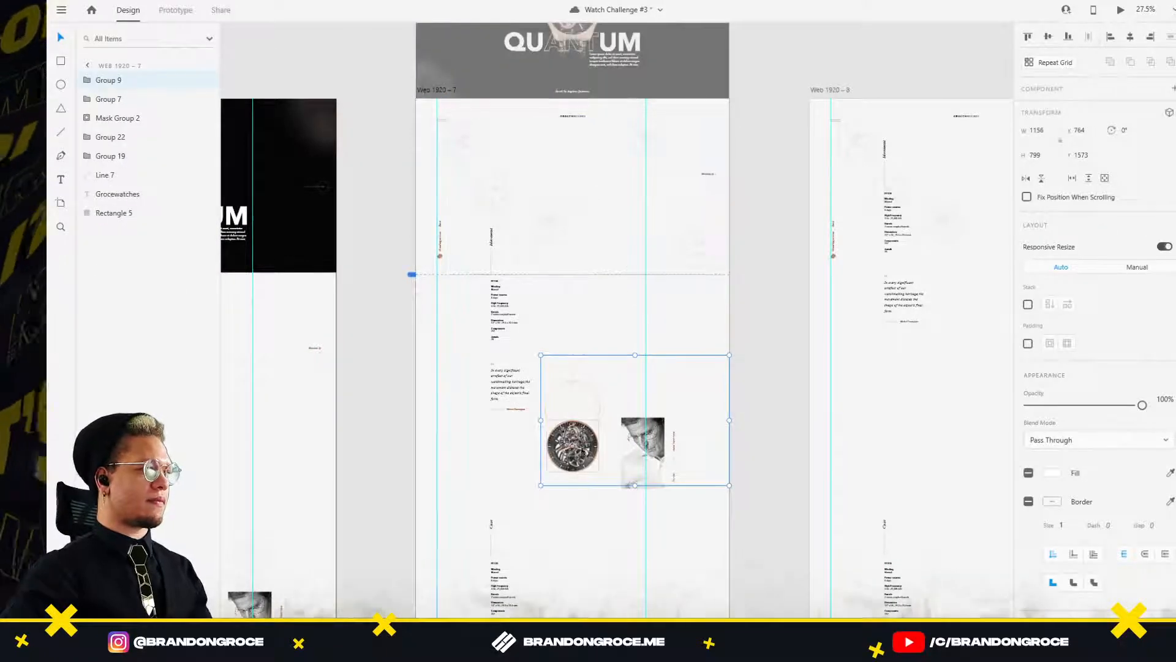
{"action": "left_click_drag", "start_coordinate": [596, 450], "coordinate": [602, 177]}
{"action": "left_click_drag", "start_coordinate": [601, 172], "coordinate": [602, 169]}
{"action": "left_click_drag", "start_coordinate": [648, 246], "coordinate": [321, 327]}
Undo the pasted watch group and the watch deletions on the Web 1920 – 7, Web 1920 – 8 and Web 1920 – 9 artboards.
{"action": "key", "text": "ctrl+z"}
{"action": "key", "text": "ctrl+shift+z"}
{"action": "key", "text": "ctrl+shift+z"}
{"action": "key", "text": "ctrl+shift+z"}
{"action": "key", "text": "ctrl+shift+z"}
{"action": "key", "text": "ctrl+shift+z"}
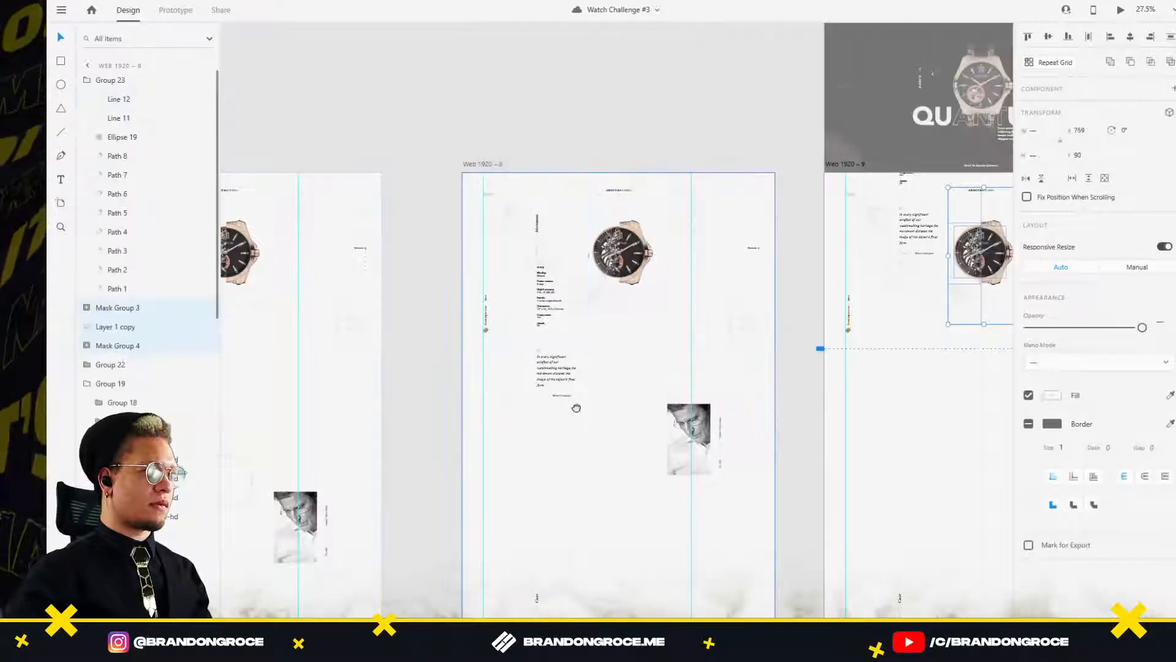
Examine the layers inside Group 9 on Web 1920 – 6 and compare its watch with those on the neighbouring artboards.
{"action": "left_click_drag", "start_coordinate": [575, 407], "coordinate": [859, 299]}
{"action": "left_click_drag", "start_coordinate": [487, 381], "coordinate": [796, 277]}
{"action": "left_click", "coordinate": [414, 314]}
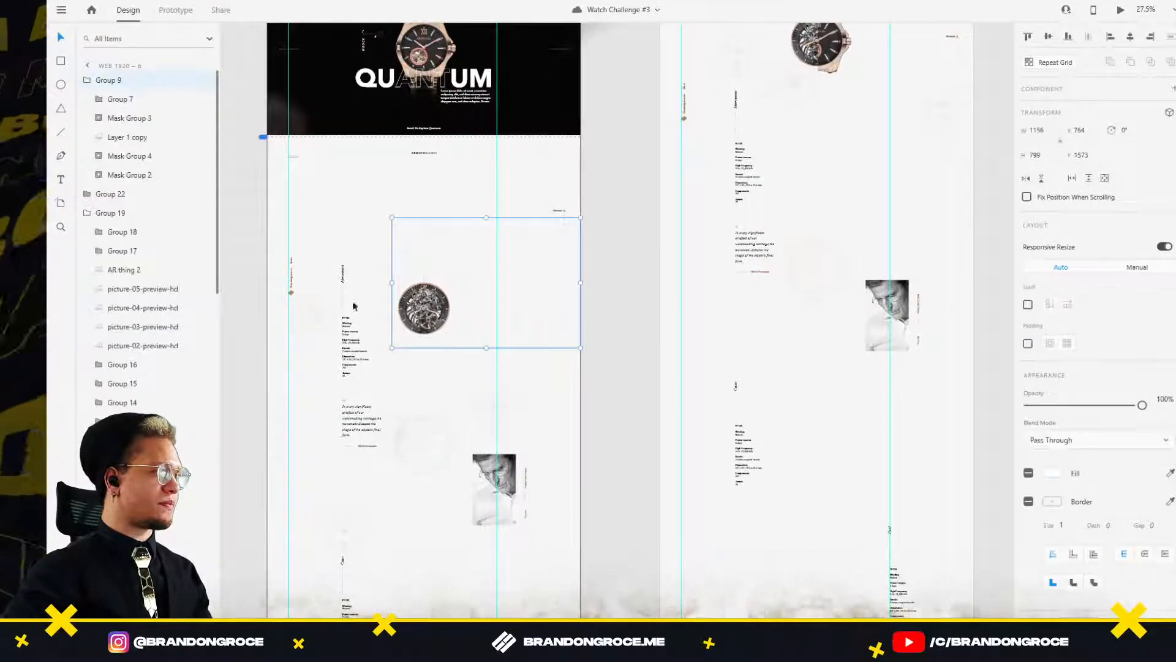
{"action": "left_click", "coordinate": [107, 101]}
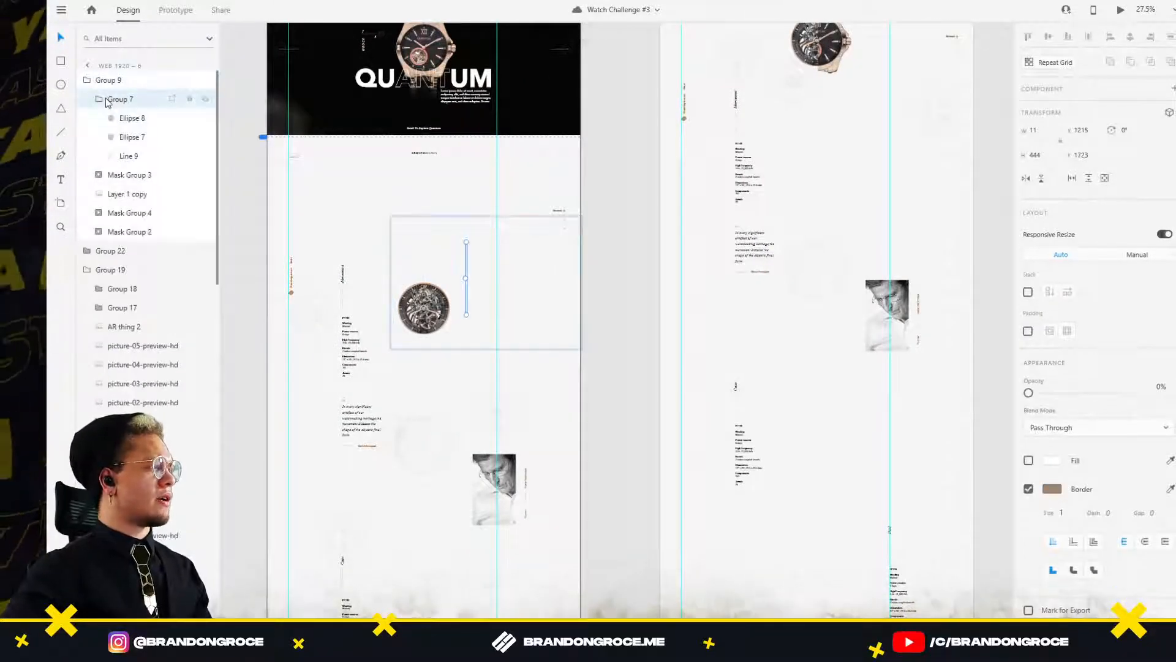
{"action": "left_click_drag", "start_coordinate": [602, 176], "coordinate": [492, 315]}
{"action": "scroll", "coordinate": [691, 141], "scroll_direction": "up", "scroll_amount": 5}
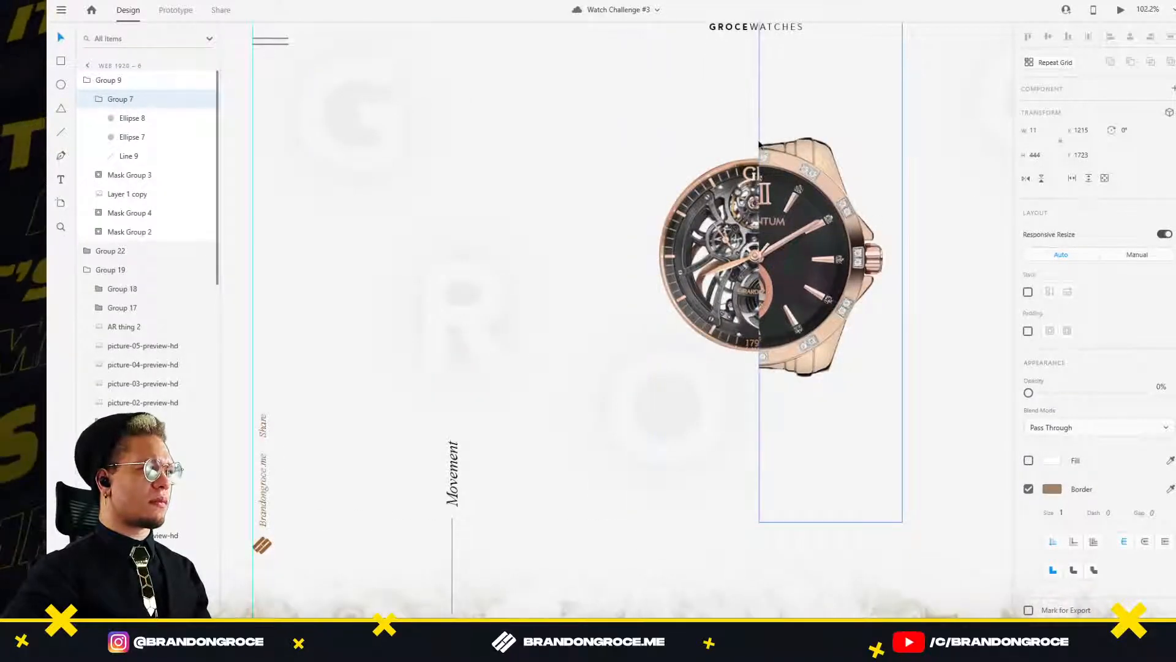
{"action": "scroll", "coordinate": [773, 300], "scroll_direction": "down", "scroll_amount": 3}
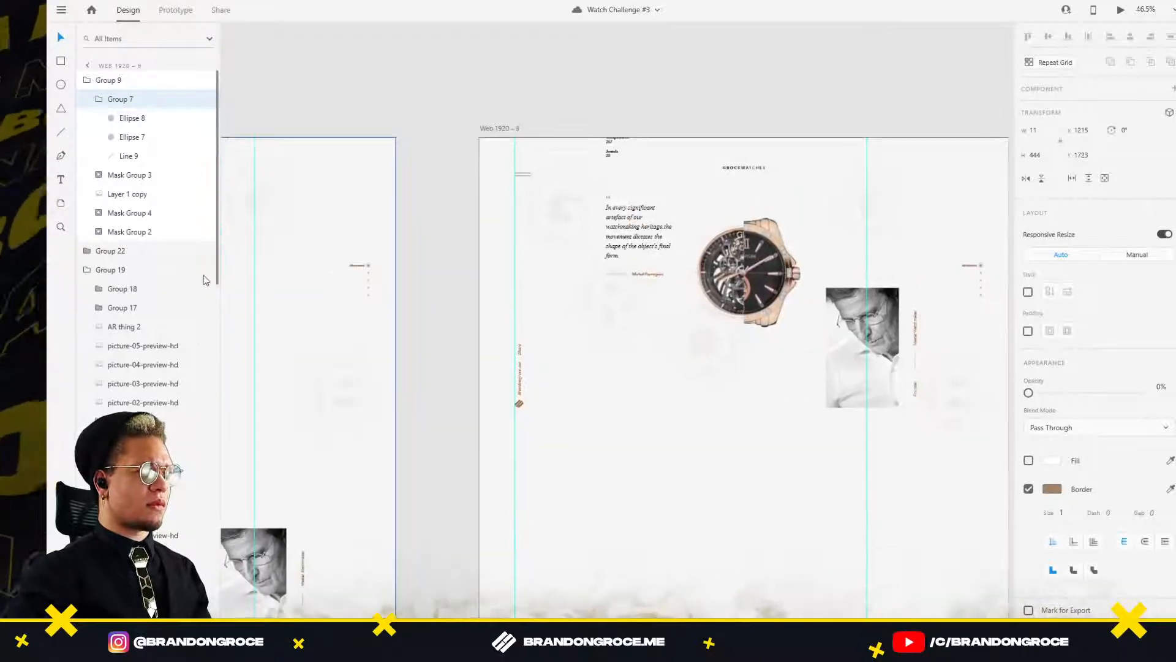
{"action": "scroll", "coordinate": [433, 283], "scroll_direction": "down", "scroll_amount": 5}
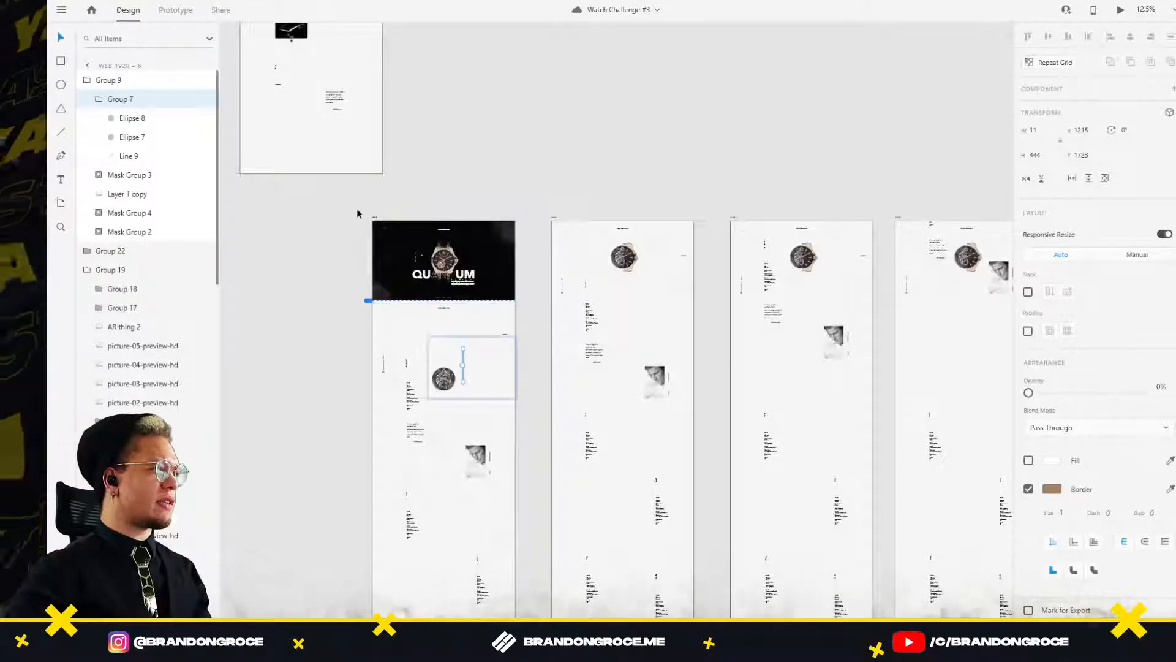
Preview the prototype from the Web 1920 – 6 artboard, check the watch transitions down the page and close the preview.
{"action": "left_click", "coordinate": [405, 215]}
{"action": "left_click", "coordinate": [375, 217]}
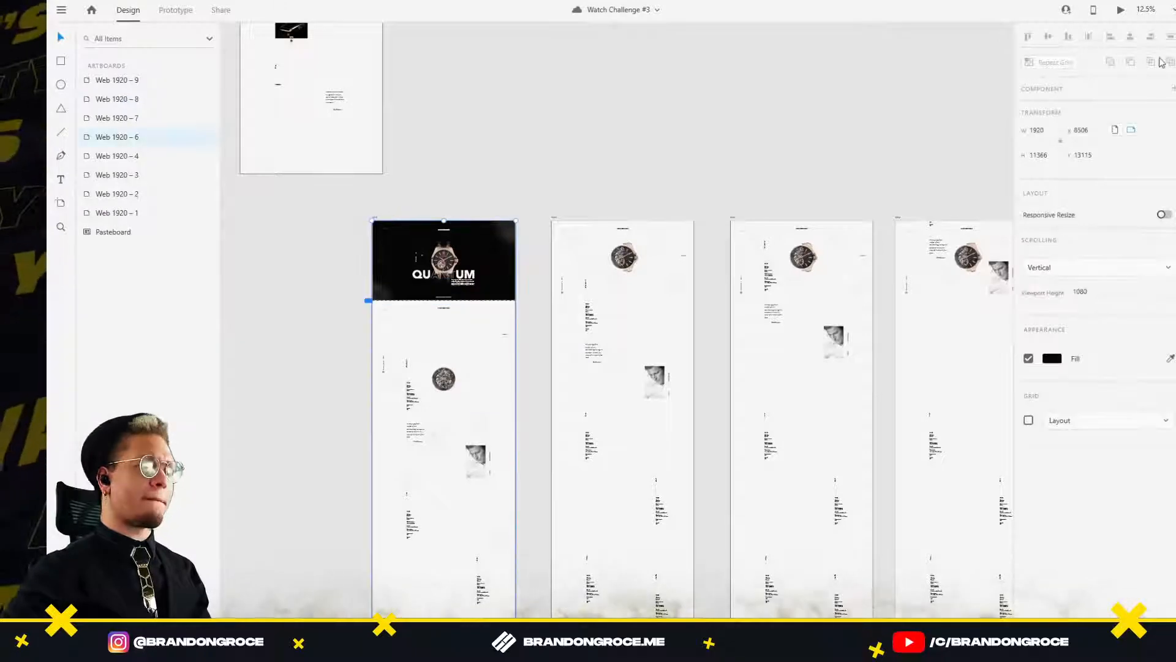
{"action": "key", "text": "ctrl+Return"}
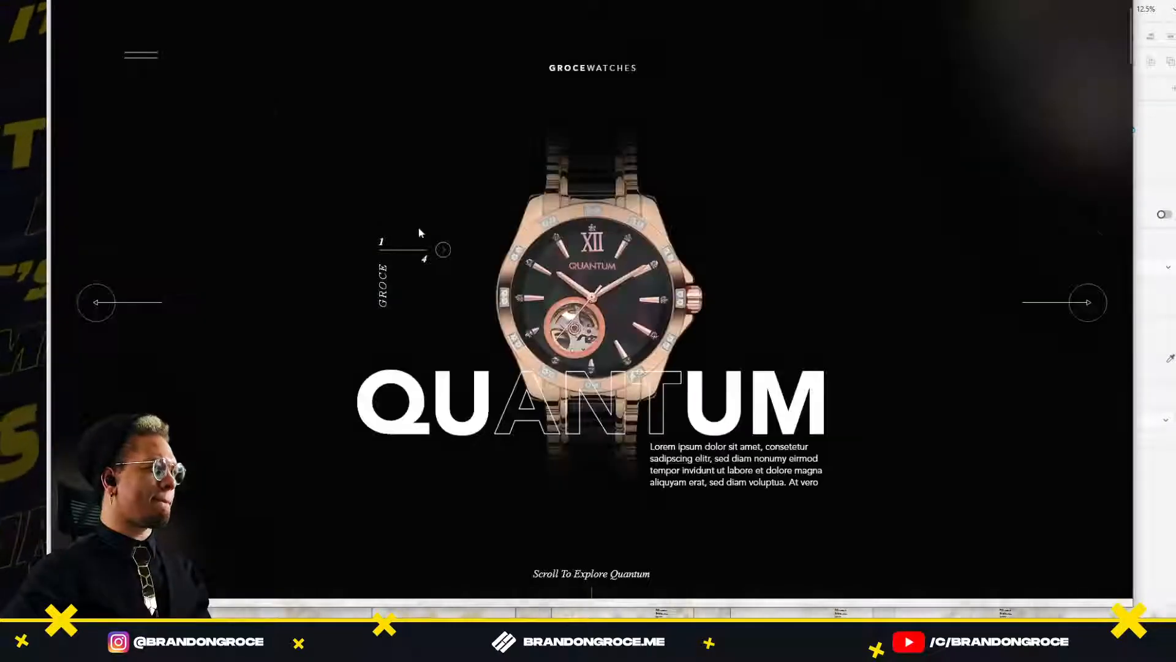
{"action": "scroll", "coordinate": [478, 245], "scroll_direction": "down", "scroll_amount": 6}
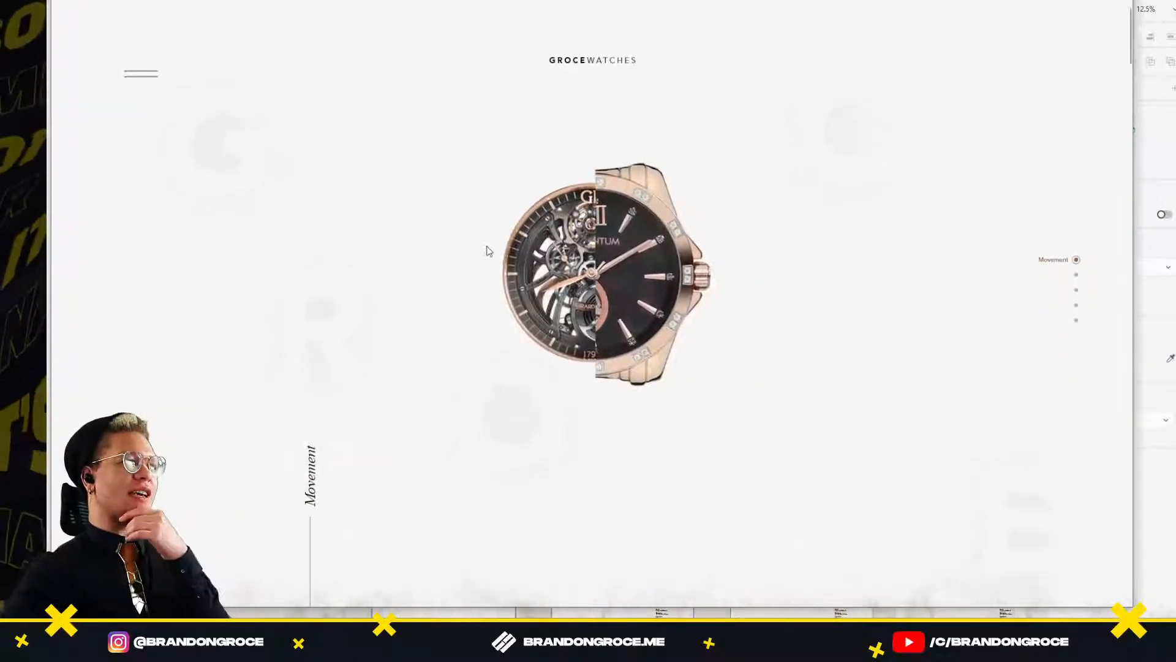
{"action": "scroll", "coordinate": [498, 251], "scroll_direction": "down", "scroll_amount": 5}
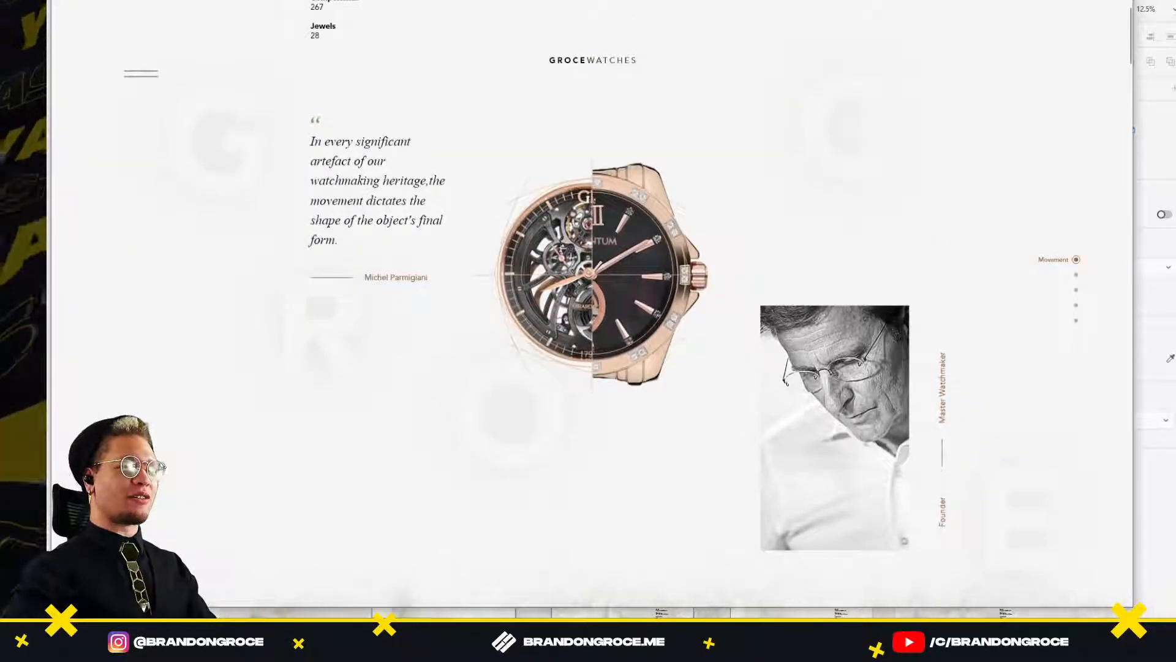
{"action": "left_click", "coordinate": [1132, 3]}
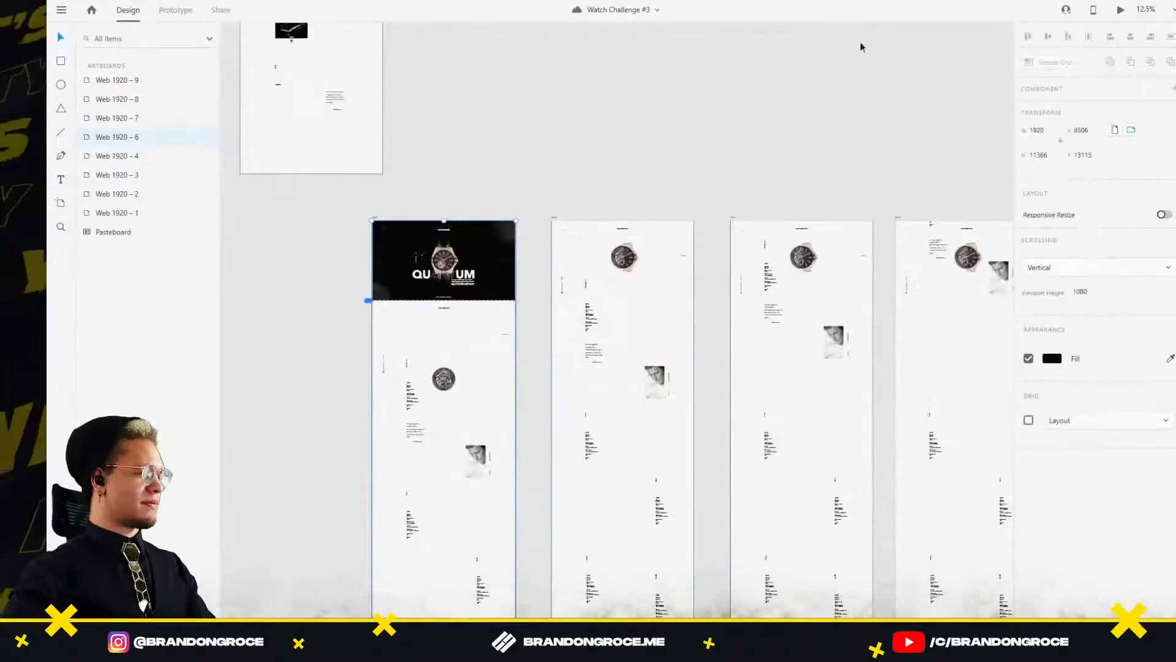
Check the watch group names on Web 1920 – 6 and Web 1920 – 7, and rename the watch group on Web 1920 – 8 as Group 9.
{"action": "scroll", "coordinate": [432, 394], "scroll_direction": "up", "scroll_amount": 3}
{"action": "left_click", "coordinate": [433, 394]}
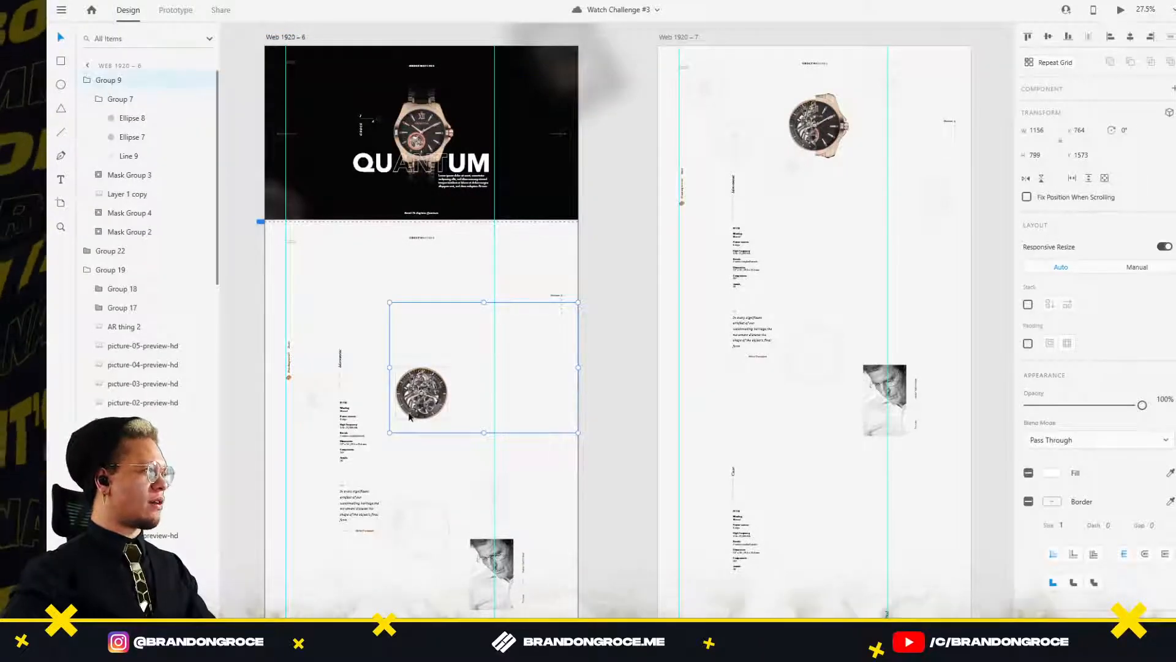
{"action": "left_click", "coordinate": [812, 141]}
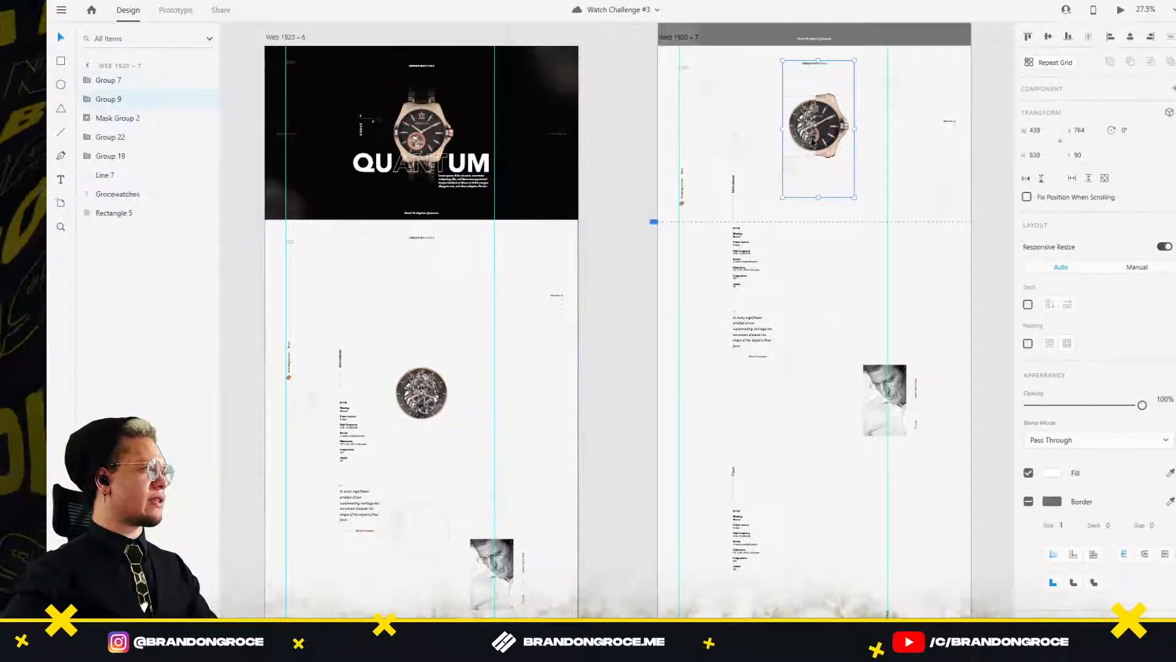
{"action": "left_click_drag", "start_coordinate": [875, 183], "coordinate": [239, 261]}
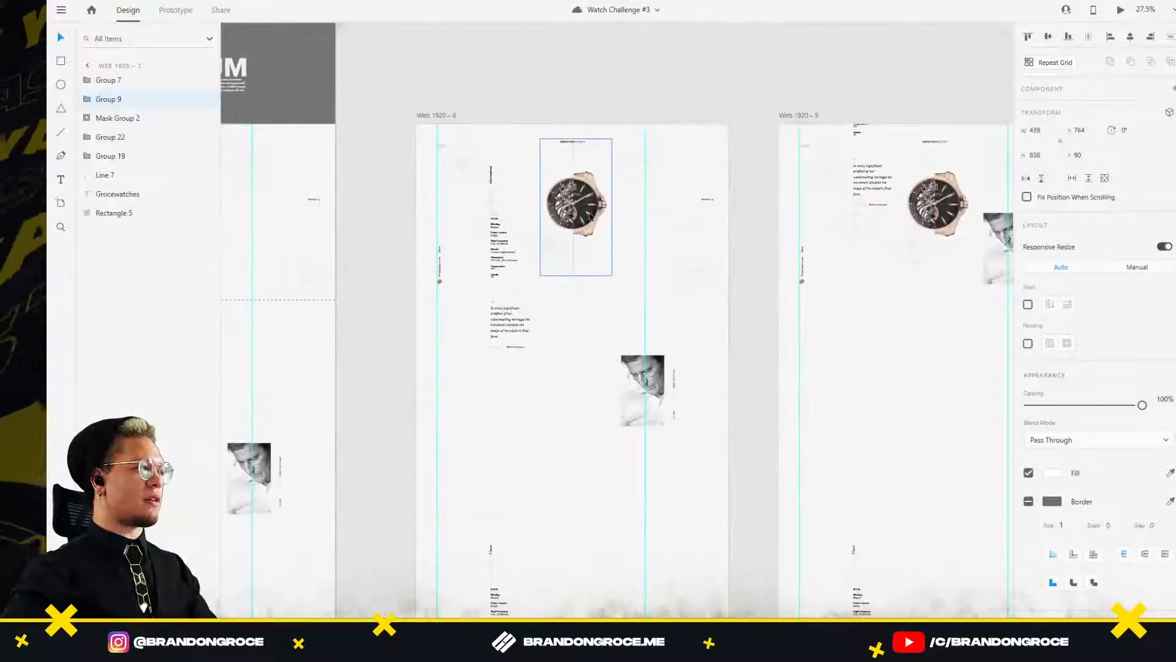
{"action": "left_click", "coordinate": [591, 216]}
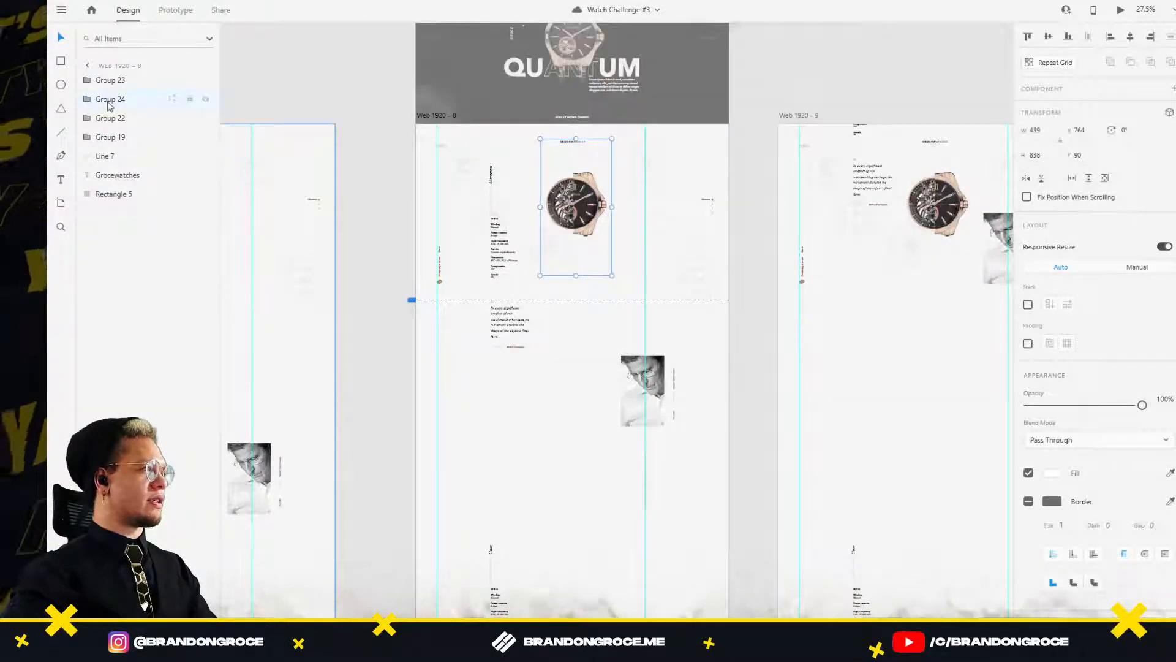
{"action": "double_click", "coordinate": [108, 102]}
{"action": "type", "text": "Gro"}
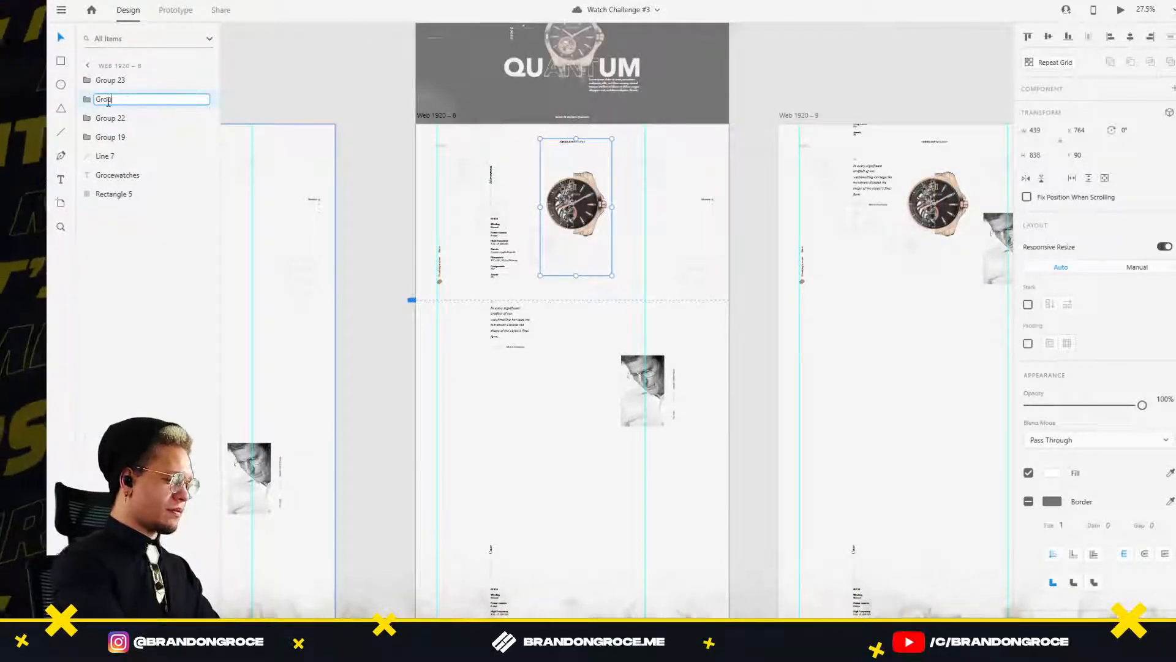
{"action": "type", "text": "up 9"}
{"action": "key", "text": "Return"}
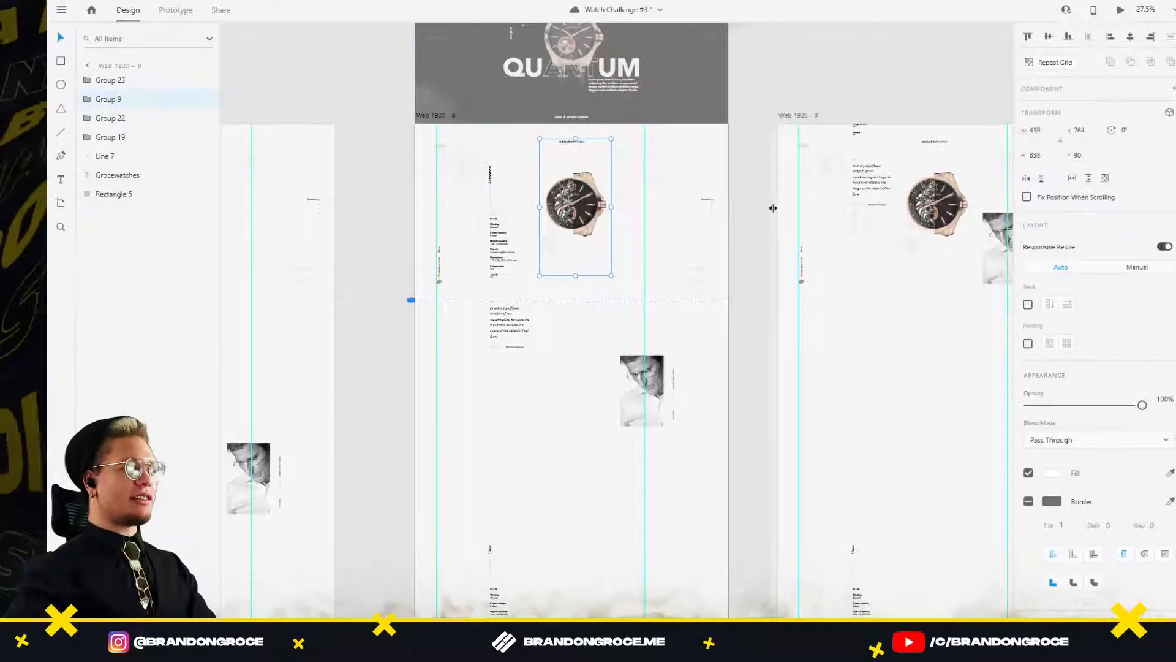
Switch to Discord, go over the Challenge #3 watch store message and add its existing emoji reaction.
{"action": "key", "text": "alt+Tab"}
{"action": "key", "text": "alt+Tab"}
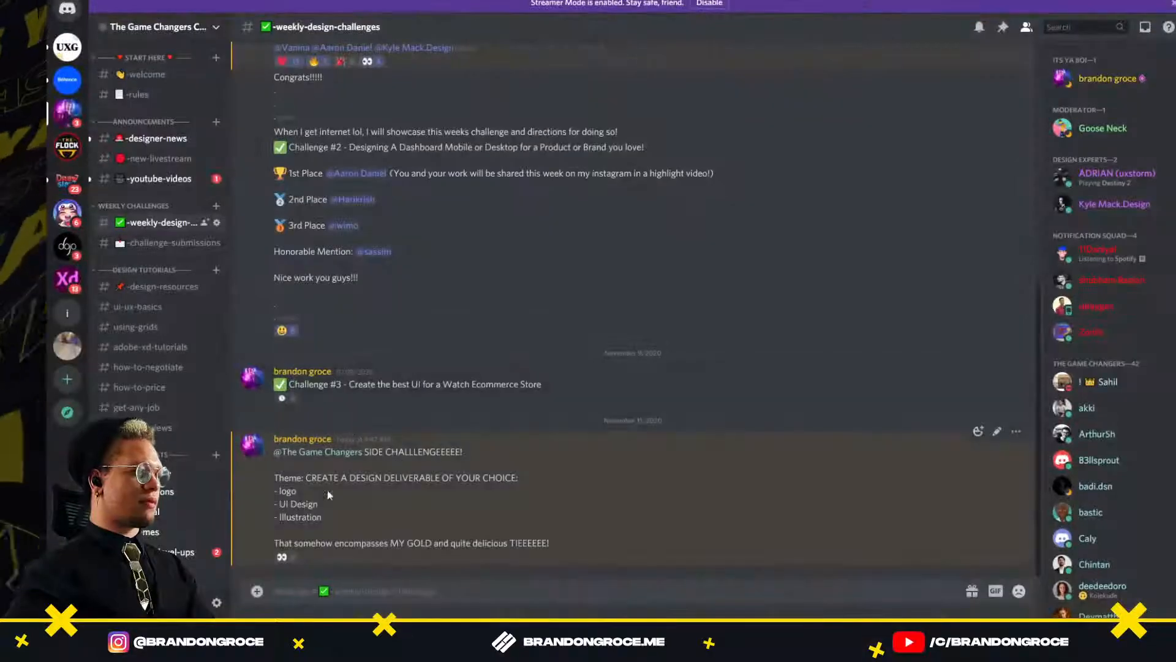
{"action": "left_click_drag", "start_coordinate": [301, 384], "coordinate": [501, 384]}
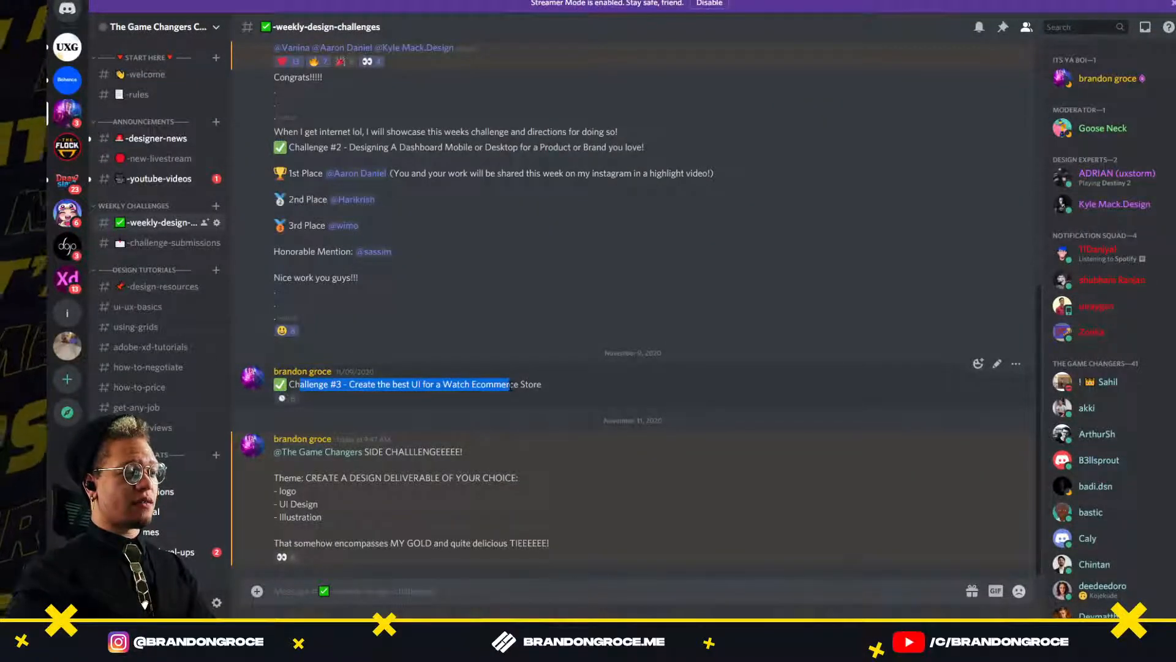
{"action": "left_click", "coordinate": [546, 388]}
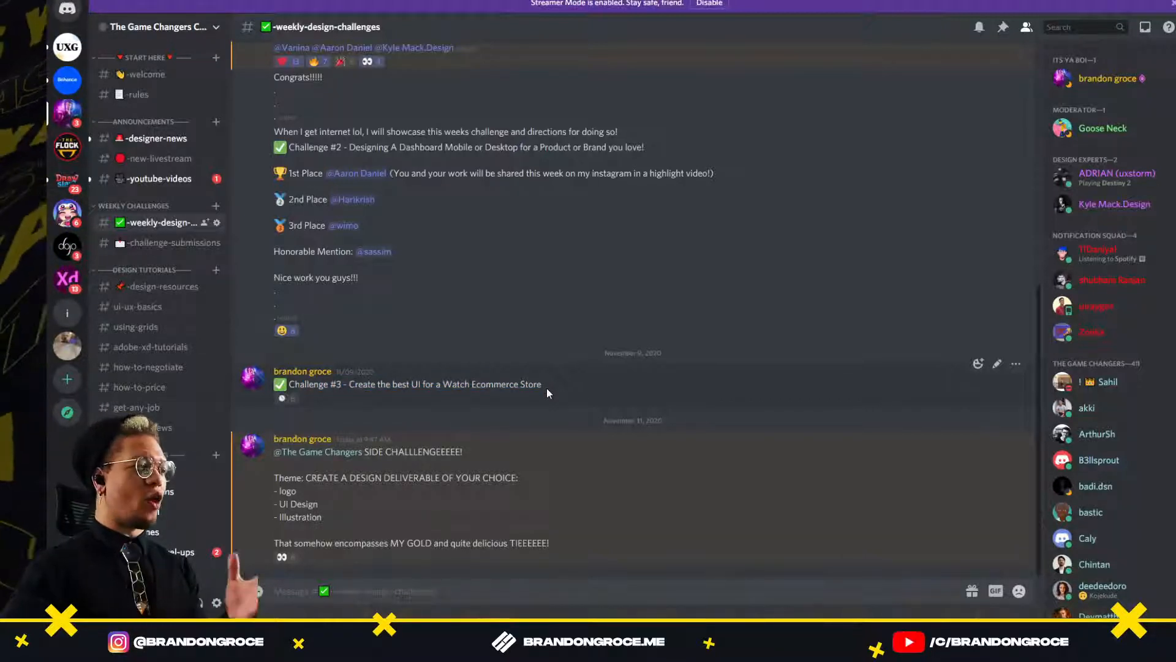
{"action": "left_click", "coordinate": [294, 400]}
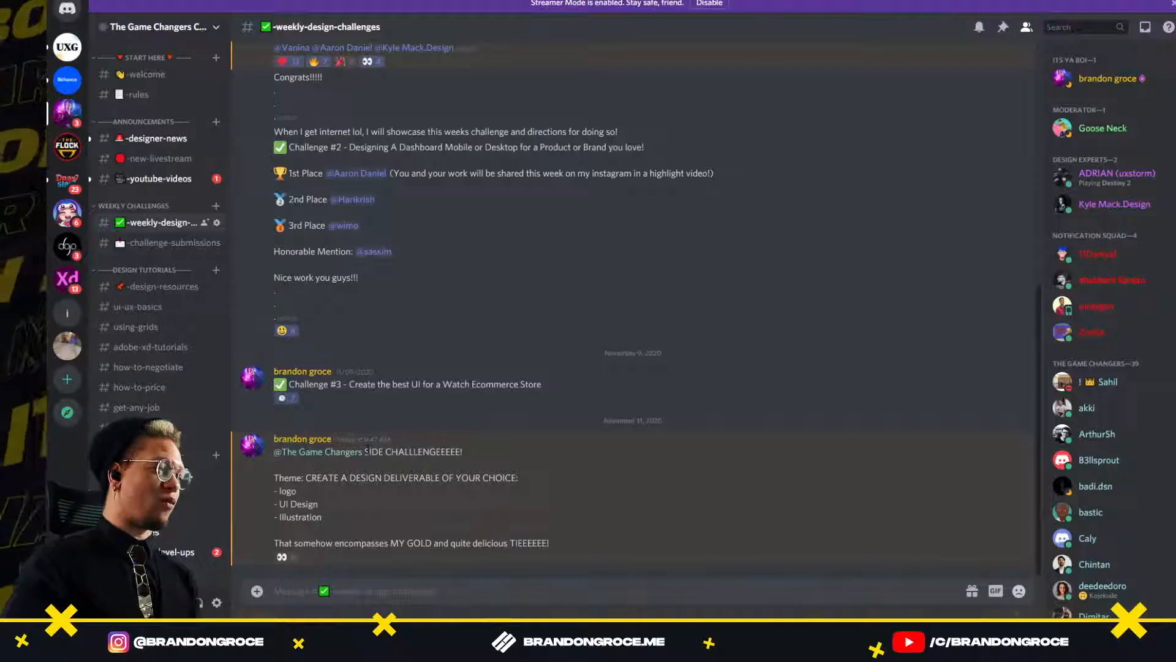
Go over the side challenge post's theme, deliverables list and closing sentence in Discord, and return to Adobe XD.
{"action": "left_click_drag", "start_coordinate": [369, 454], "coordinate": [504, 506]}
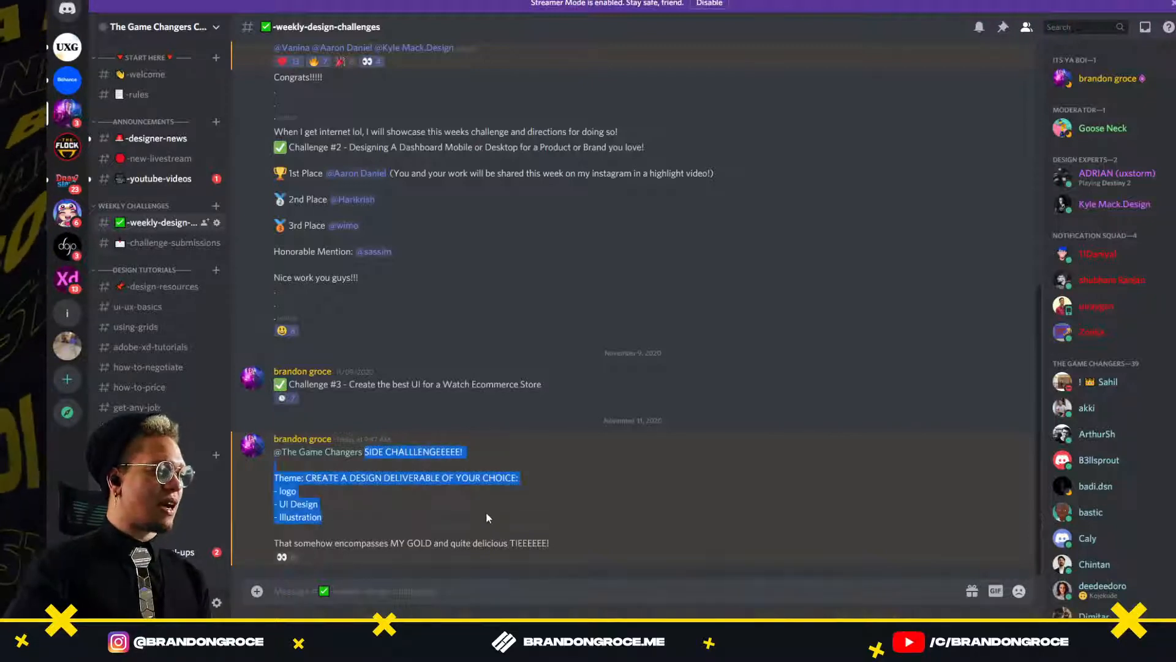
{"action": "left_click", "coordinate": [484, 510]}
{"action": "left_click_drag", "start_coordinate": [279, 491], "coordinate": [499, 550]}
{"action": "left_click", "coordinate": [320, 510]}
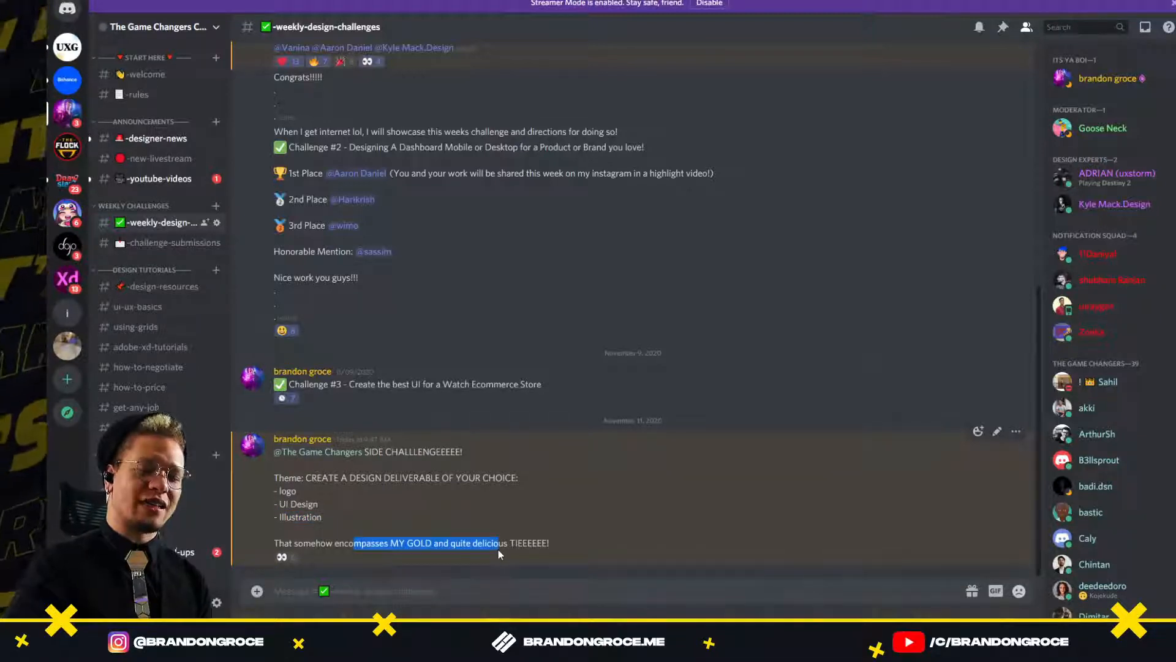
{"action": "left_click", "coordinate": [1156, 1]}
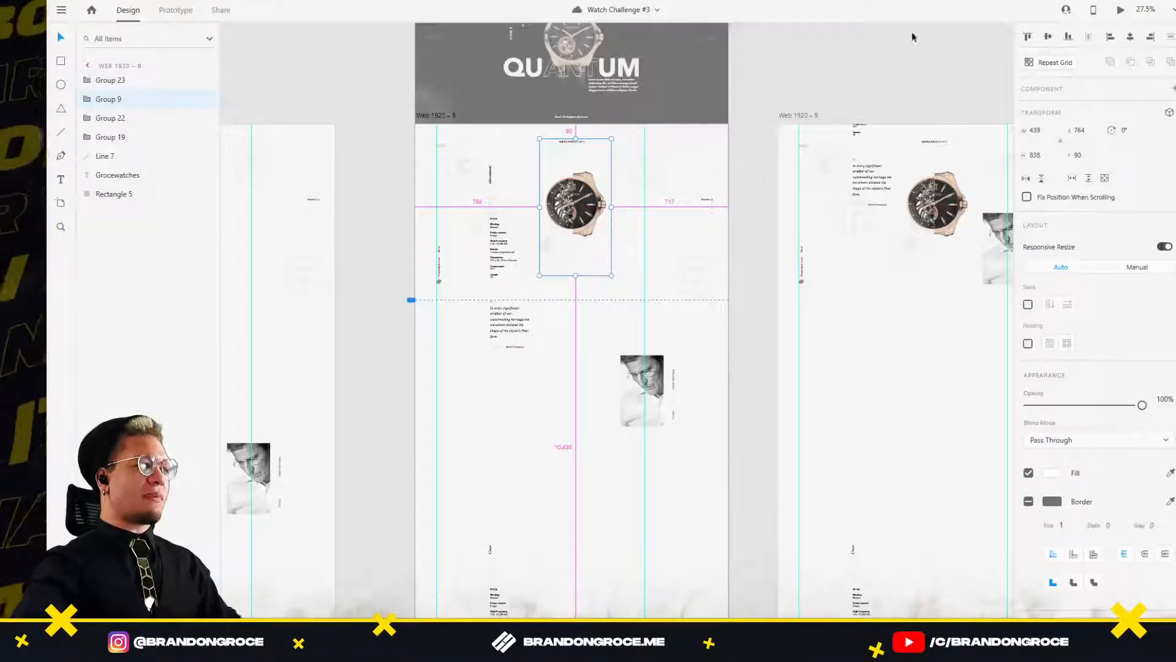
Group Mask Group 3, Layer 1 copy and Mask Group 4 on Web 1920 – 9, name the group Group 9 and collapse Group 23.
{"action": "left_click_drag", "start_coordinate": [659, 191], "coordinate": [368, 214]}
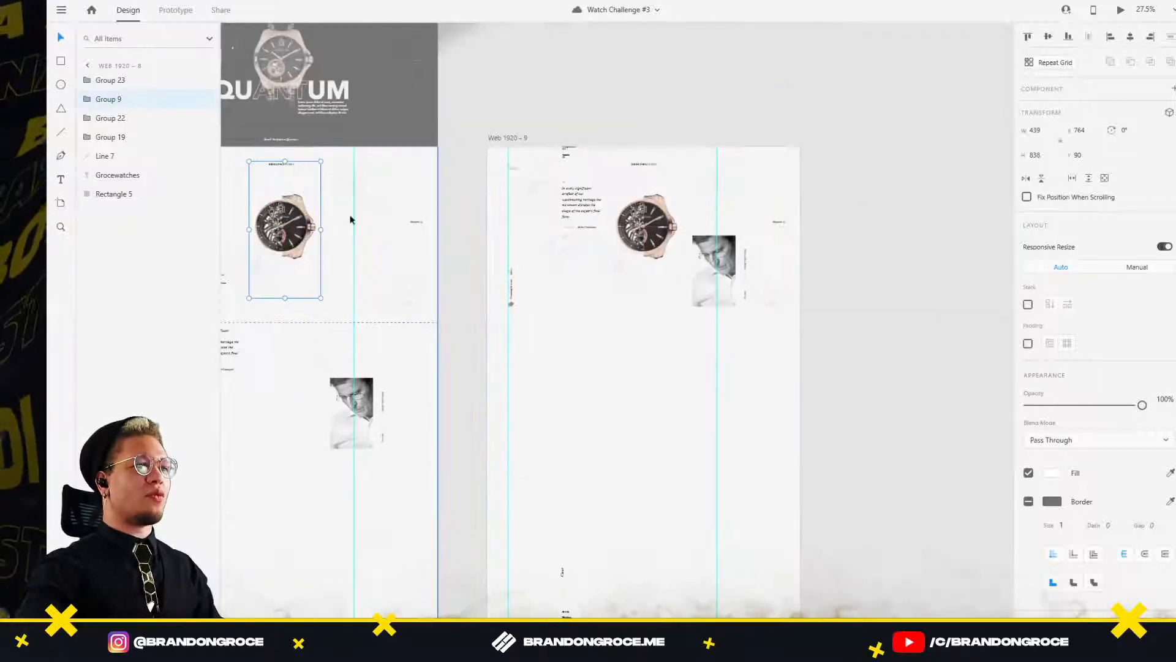
{"action": "left_click", "coordinate": [652, 233]}
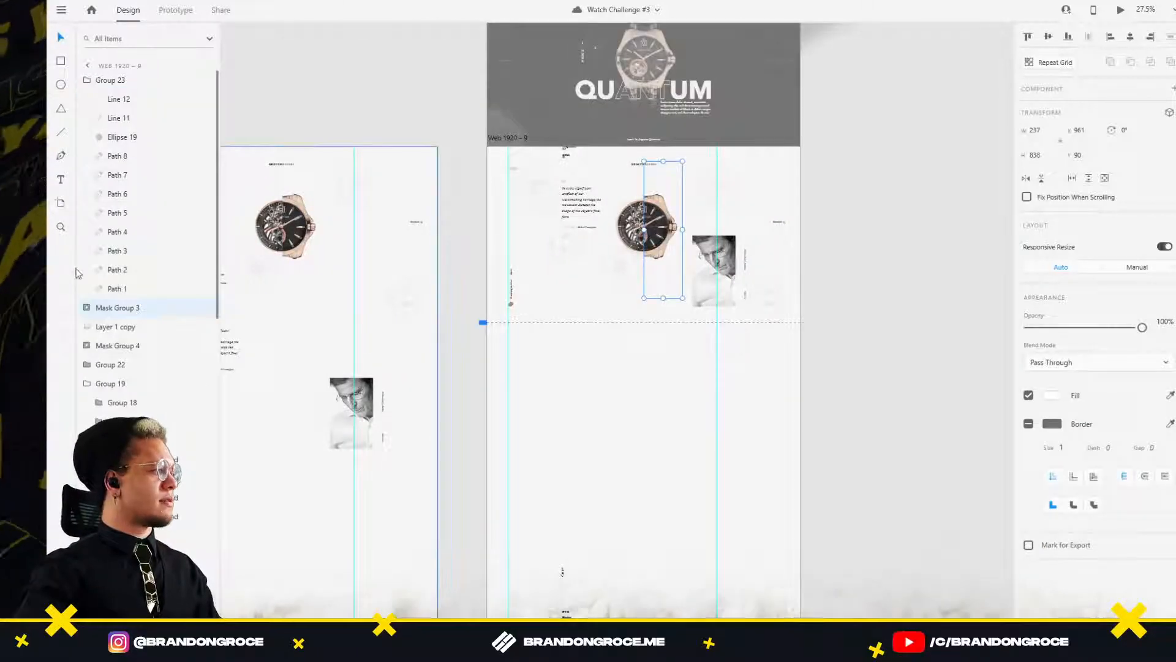
{"action": "left_click", "coordinate": [112, 346], "text": "shift"}
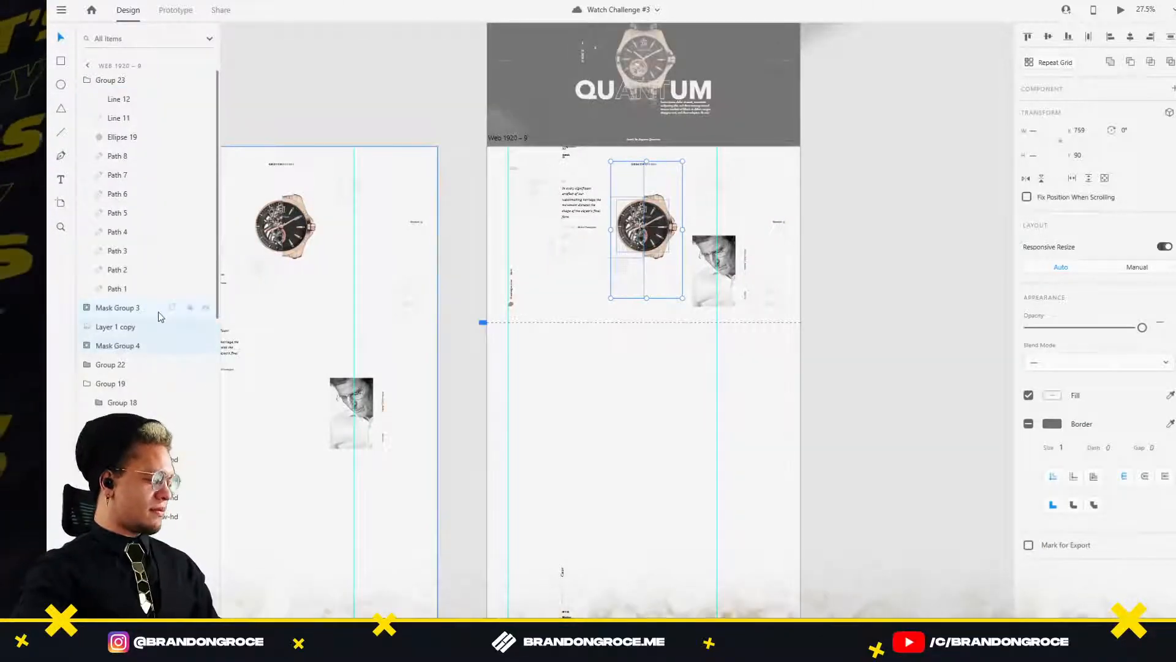
{"action": "key", "text": "ctrl+g"}
{"action": "double_click", "coordinate": [106, 308]}
{"action": "type", "text": "Group"}
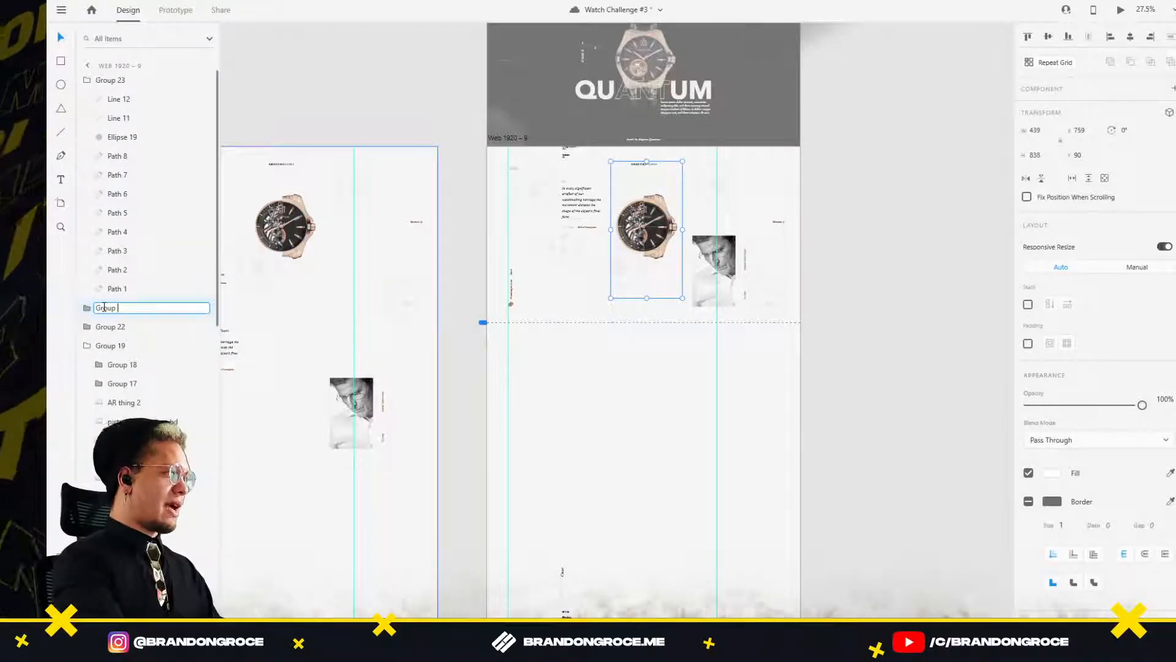
{"action": "key", "text": "Escape"}
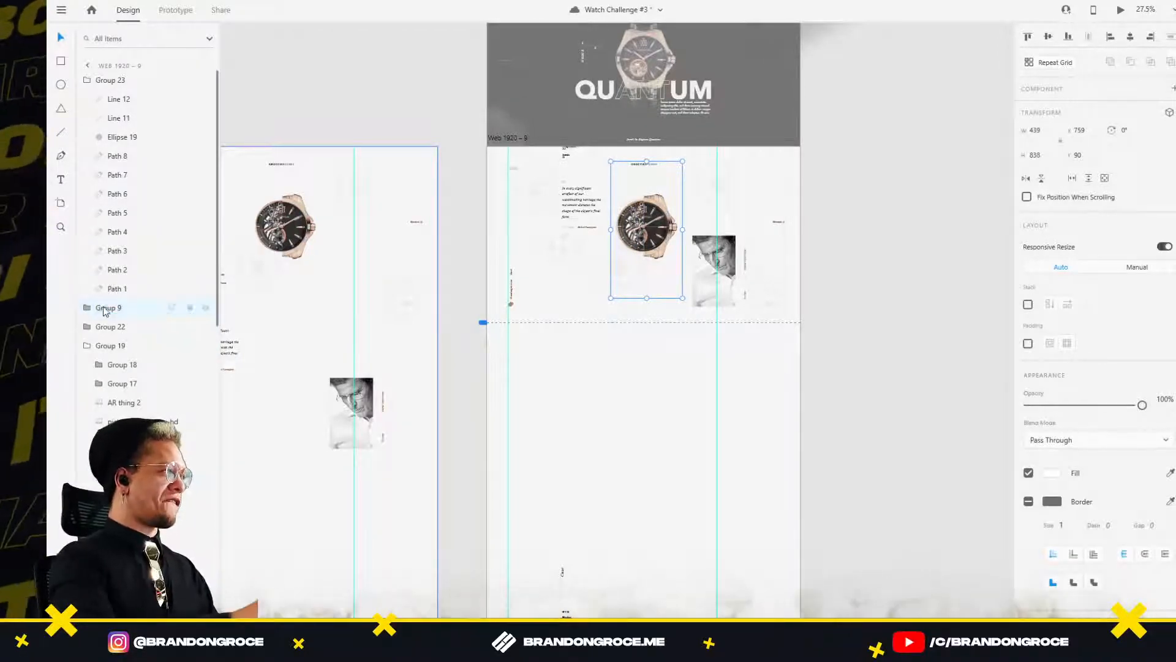
{"action": "left_click", "coordinate": [86, 82]}
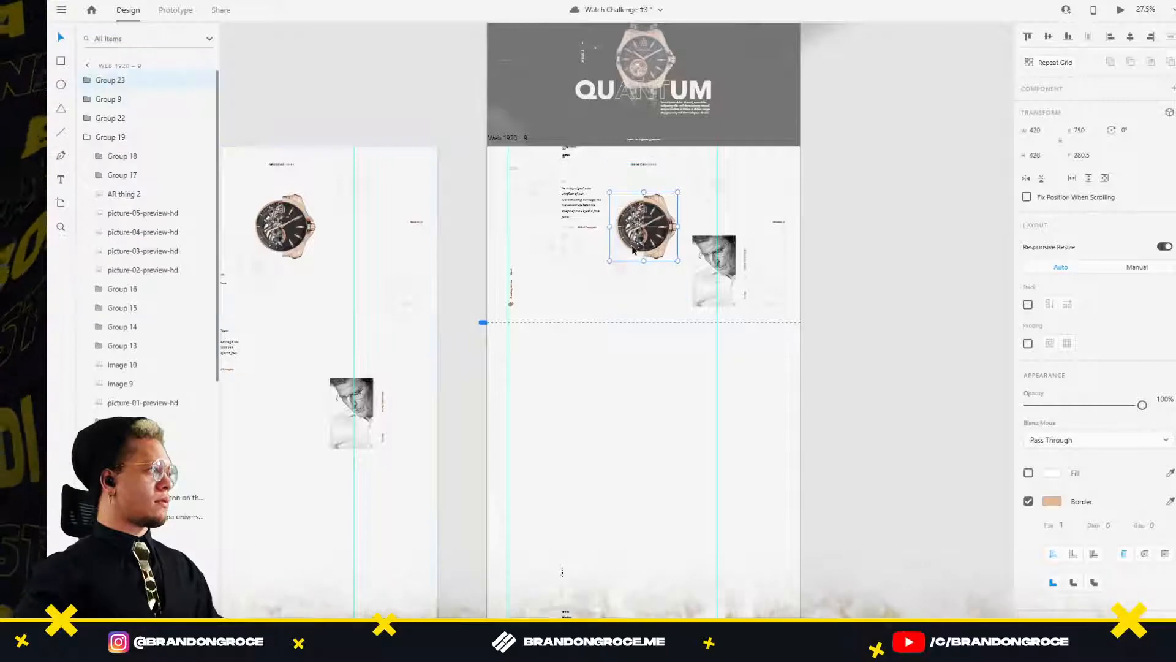
Preview the prototype from Web 1920 – 6, check the watch through the Movement and quote sections, and close the preview.
{"action": "scroll", "coordinate": [538, 283], "scroll_direction": "down", "scroll_amount": 5}
{"action": "scroll", "coordinate": [612, 258], "scroll_direction": "left", "scroll_amount": 5}
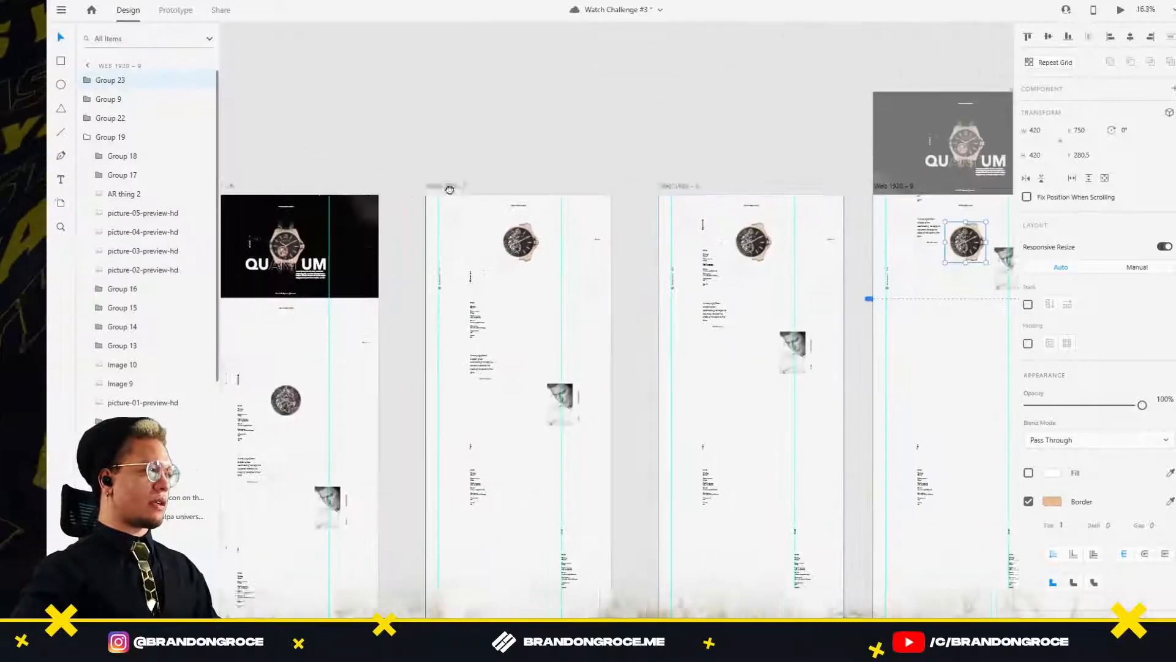
{"action": "left_click", "coordinate": [409, 184]}
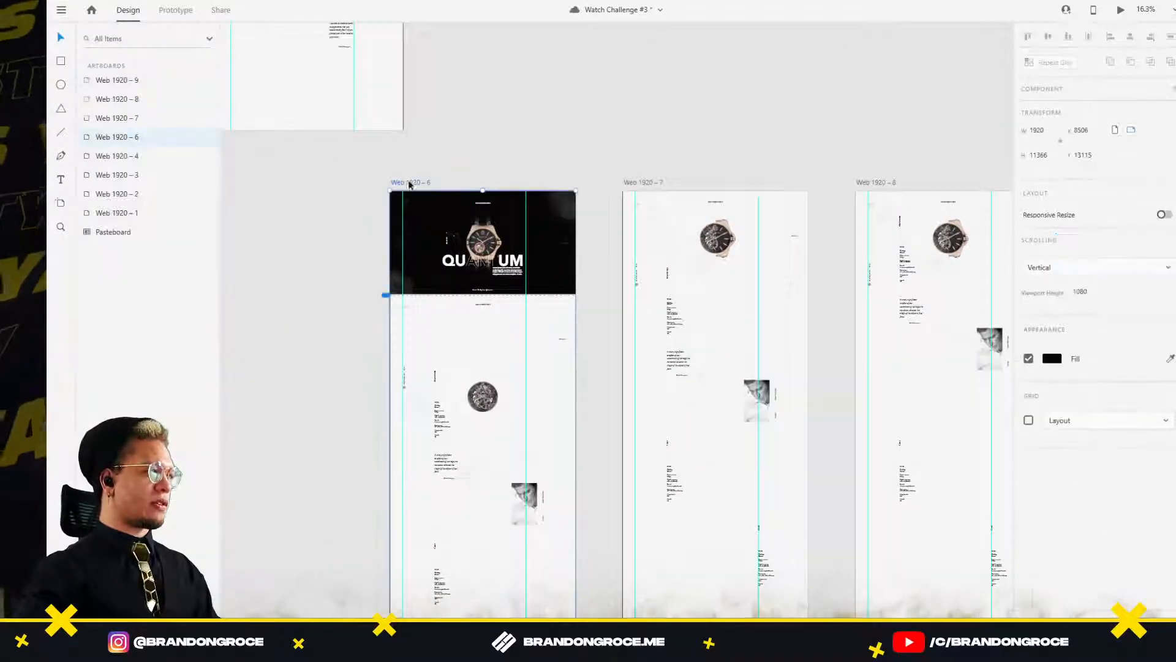
{"action": "left_click", "coordinate": [1116, 16]}
{"action": "scroll", "coordinate": [928, 207], "scroll_direction": "down", "scroll_amount": 5}
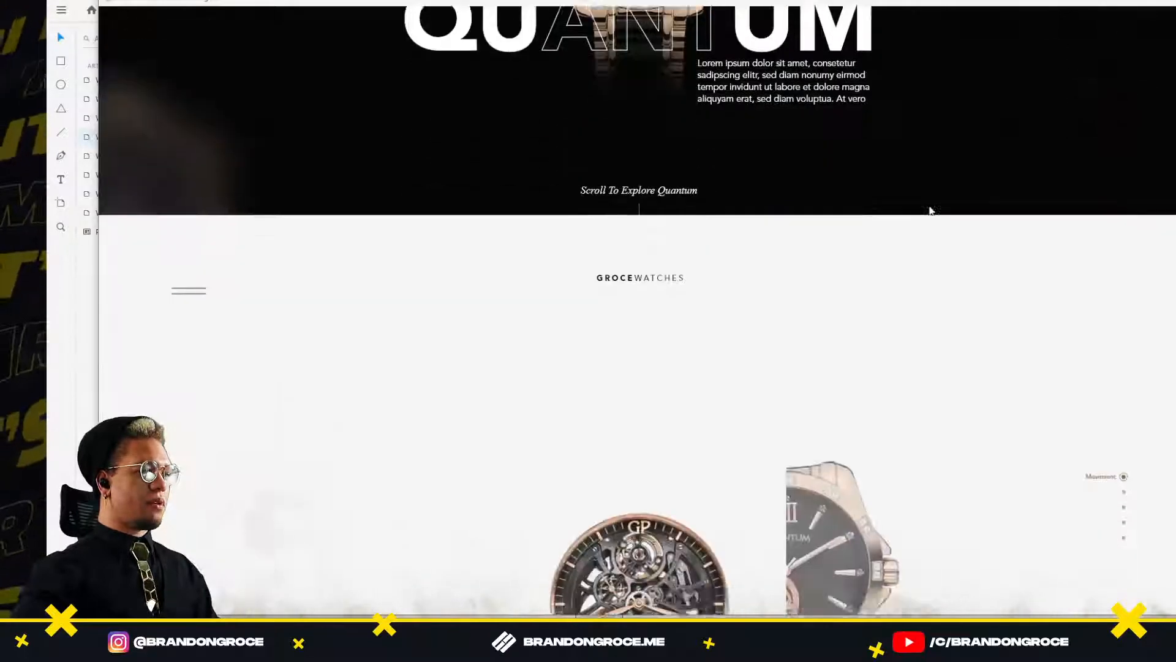
{"action": "scroll", "coordinate": [931, 210], "scroll_direction": "down", "scroll_amount": 2}
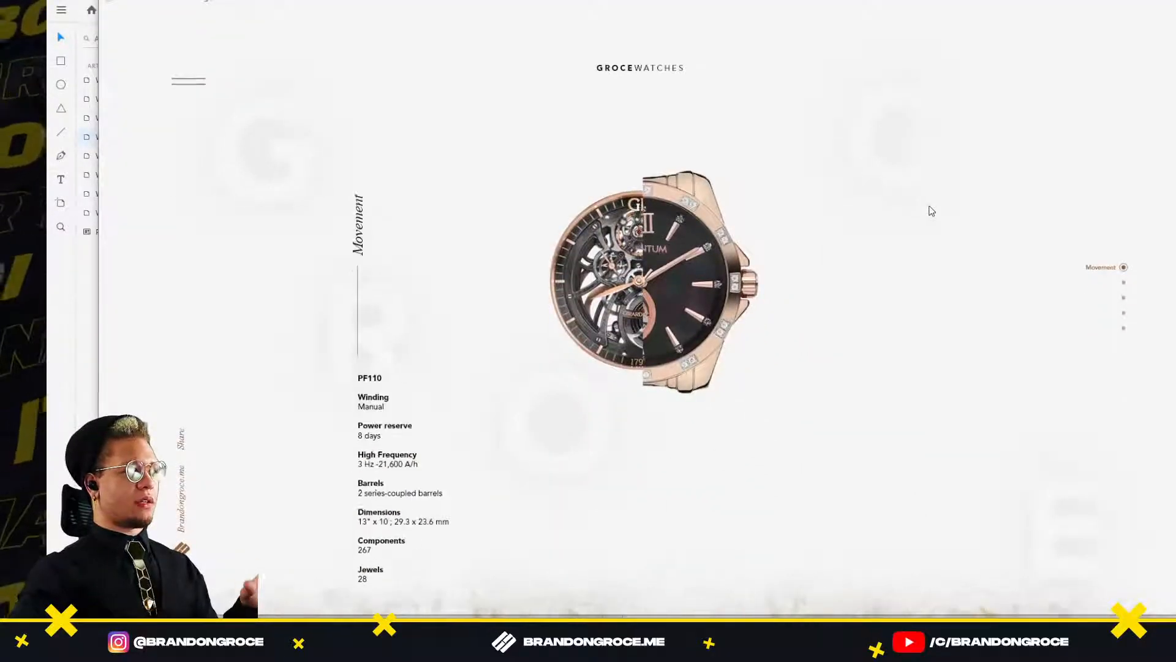
{"action": "scroll", "coordinate": [931, 211], "scroll_direction": "down", "scroll_amount": 5}
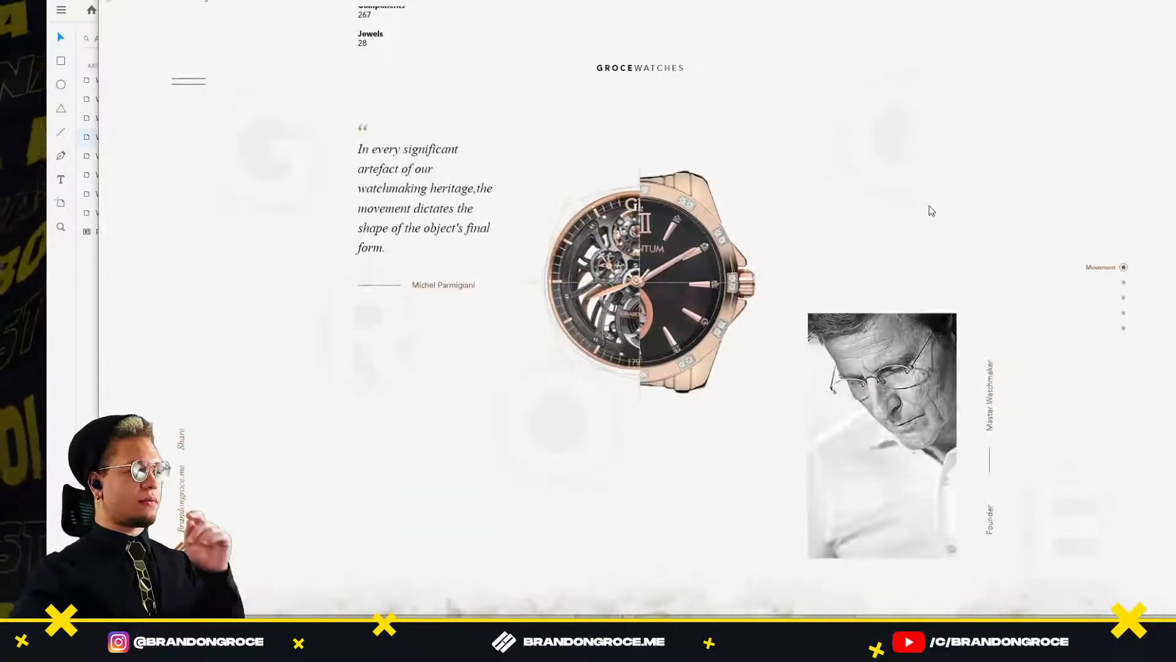
{"action": "left_click", "coordinate": [1164, 3]}
Try centring the watch's Group 9 horizontally on artboard Web 1920 – 9.
{"action": "scroll", "coordinate": [942, 125], "scroll_direction": "right", "scroll_amount": 5}
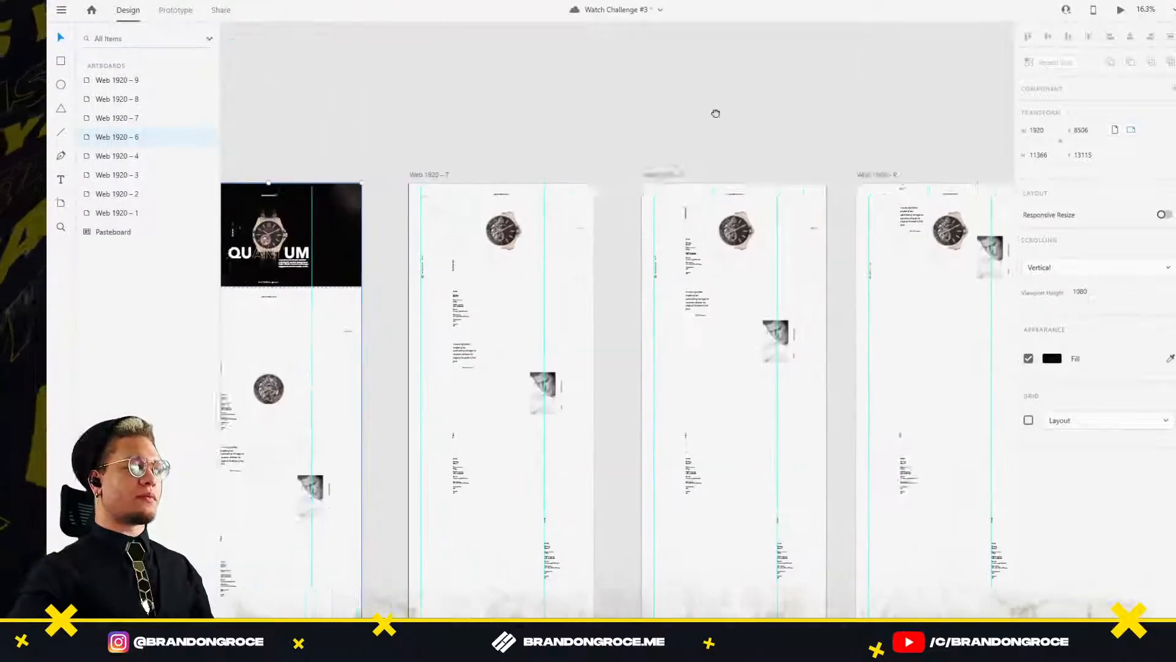
{"action": "scroll", "coordinate": [454, 199], "scroll_direction": "up", "scroll_amount": 5}
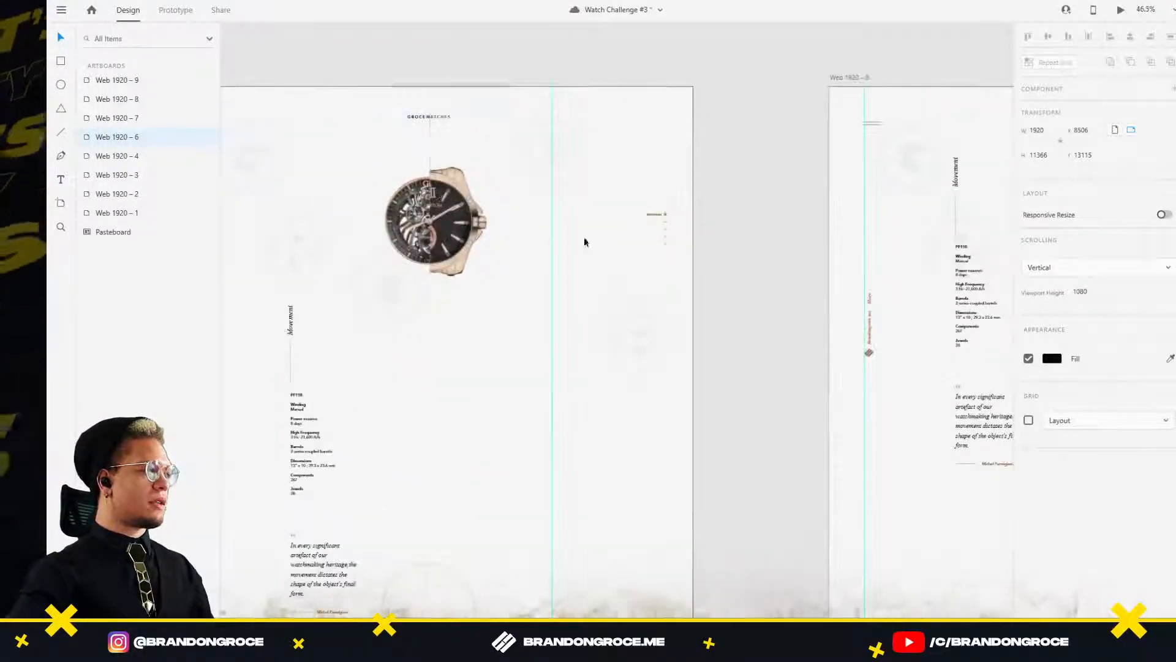
{"action": "scroll", "coordinate": [605, 242], "scroll_direction": "right", "scroll_amount": 10}
{"action": "left_click_drag", "start_coordinate": [870, 218], "coordinate": [864, 218]}
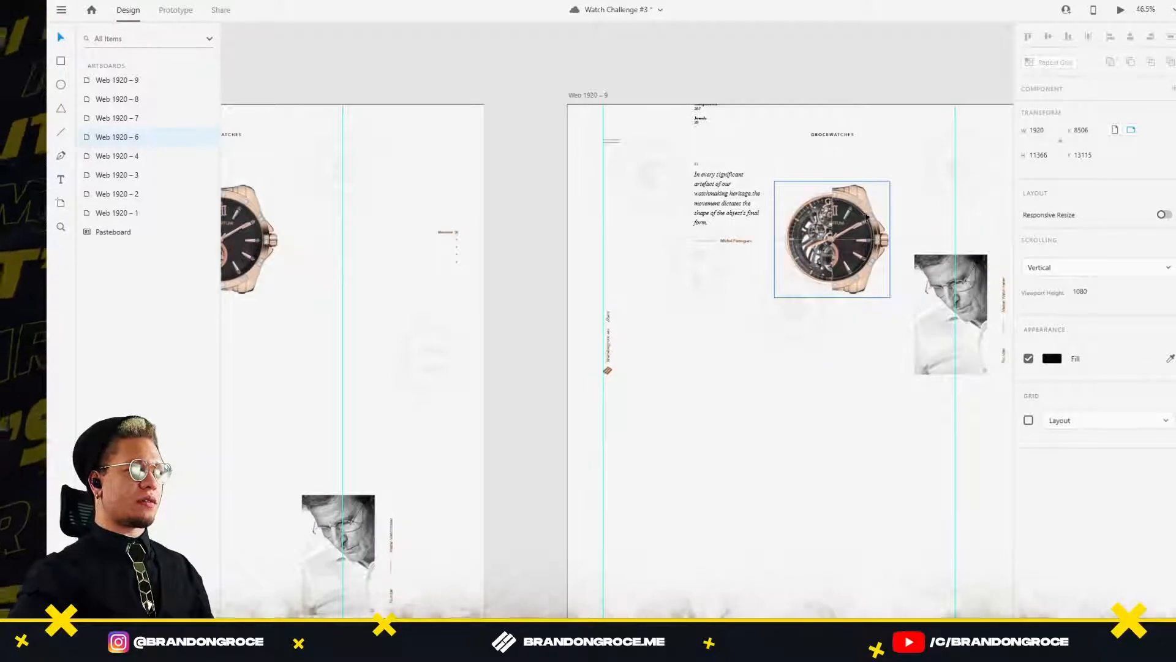
{"action": "left_click", "coordinate": [867, 216]}
{"action": "left_click", "coordinate": [1130, 38]}
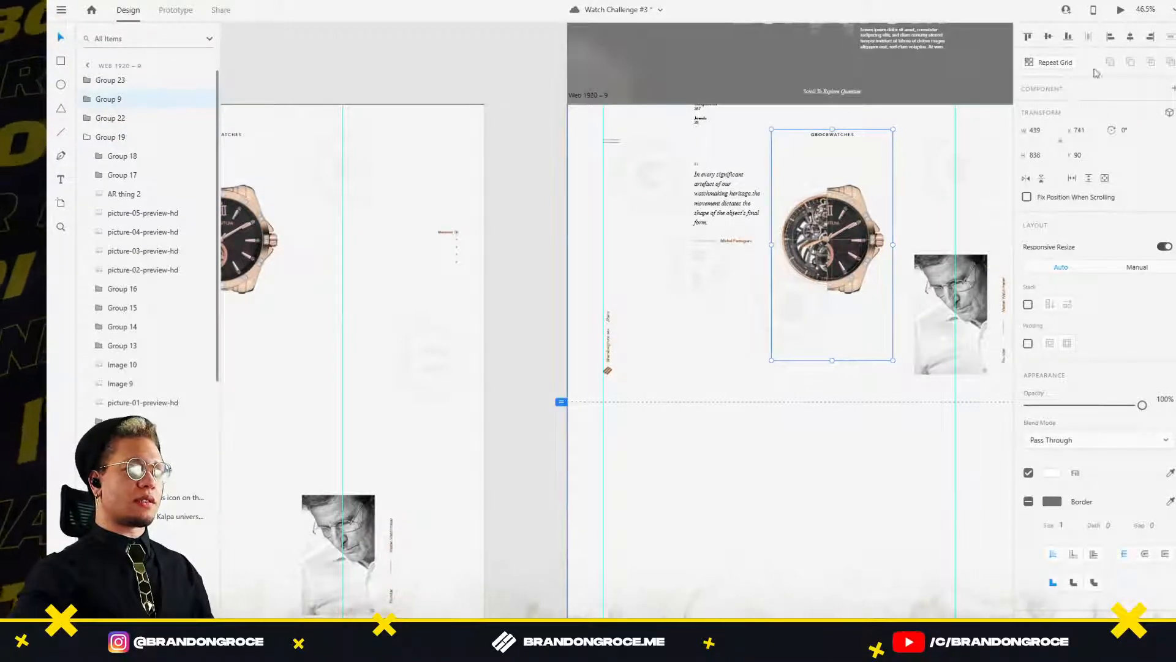
Try centring the watch's Group 9 horizontally on artboard Web 1920 – 8.
{"action": "scroll", "coordinate": [848, 255], "scroll_direction": "right", "scroll_amount": 5}
{"action": "scroll", "coordinate": [848, 255], "scroll_direction": "down", "scroll_amount": 2}
{"action": "left_click", "coordinate": [610, 77]}
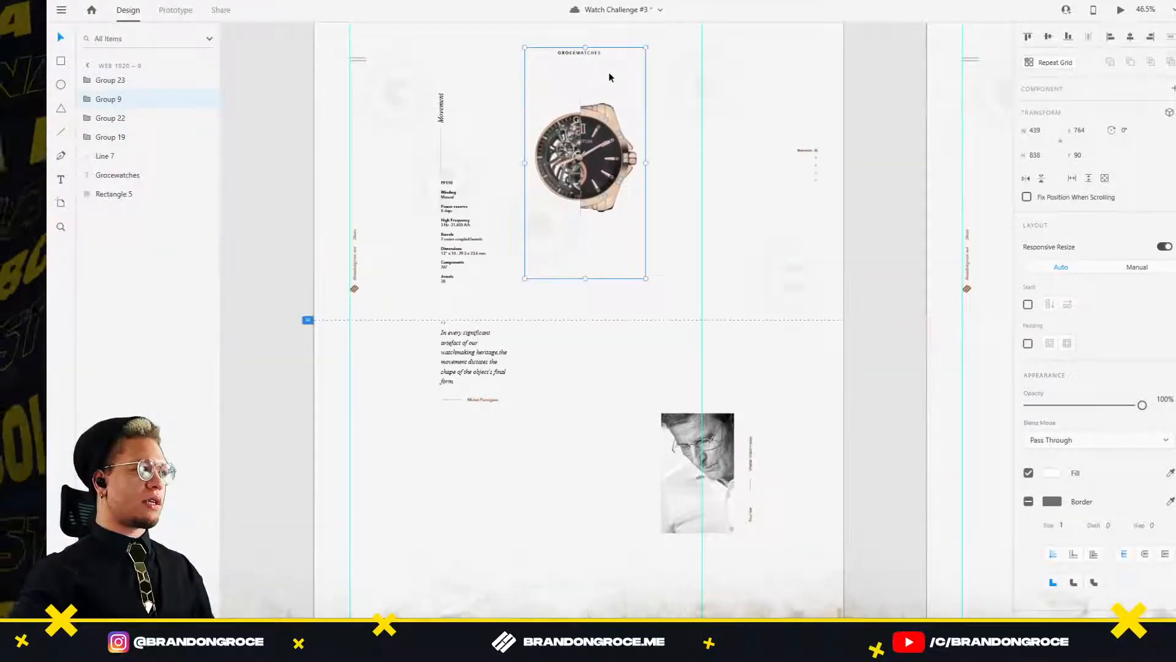
{"action": "left_click", "coordinate": [1130, 38]}
Try centring the watch's Group 9 horizontally on artboard Web 1920 – 7, and undo the alignment.
{"action": "scroll", "coordinate": [471, 213], "scroll_direction": "left", "scroll_amount": 10}
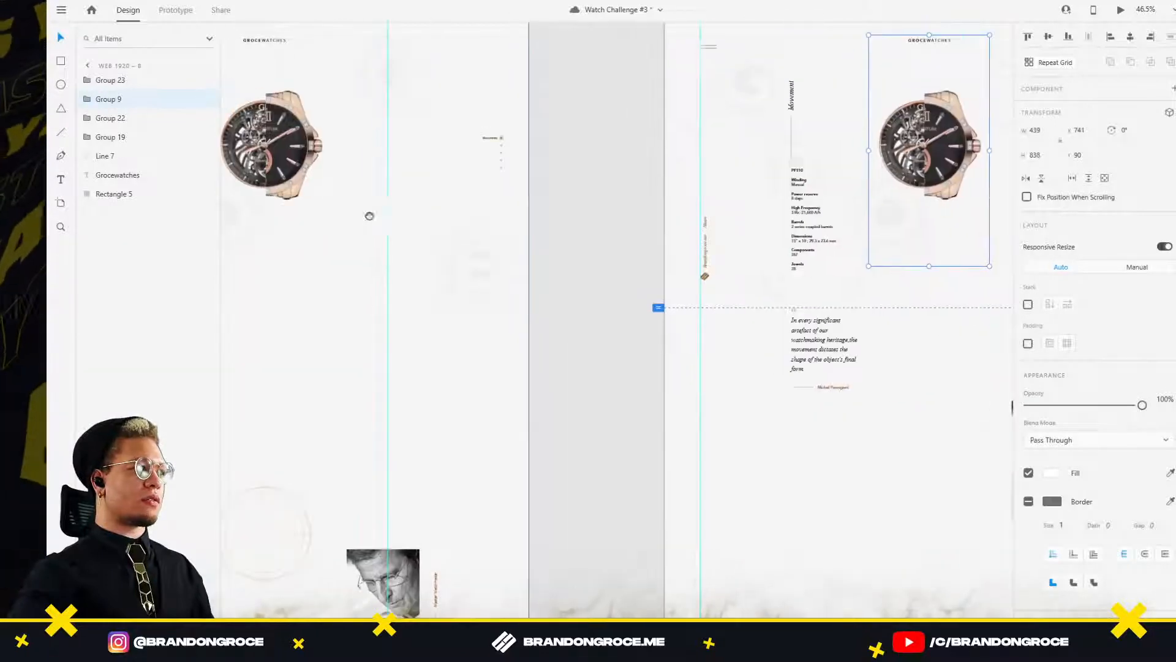
{"action": "left_click", "coordinate": [729, 137]}
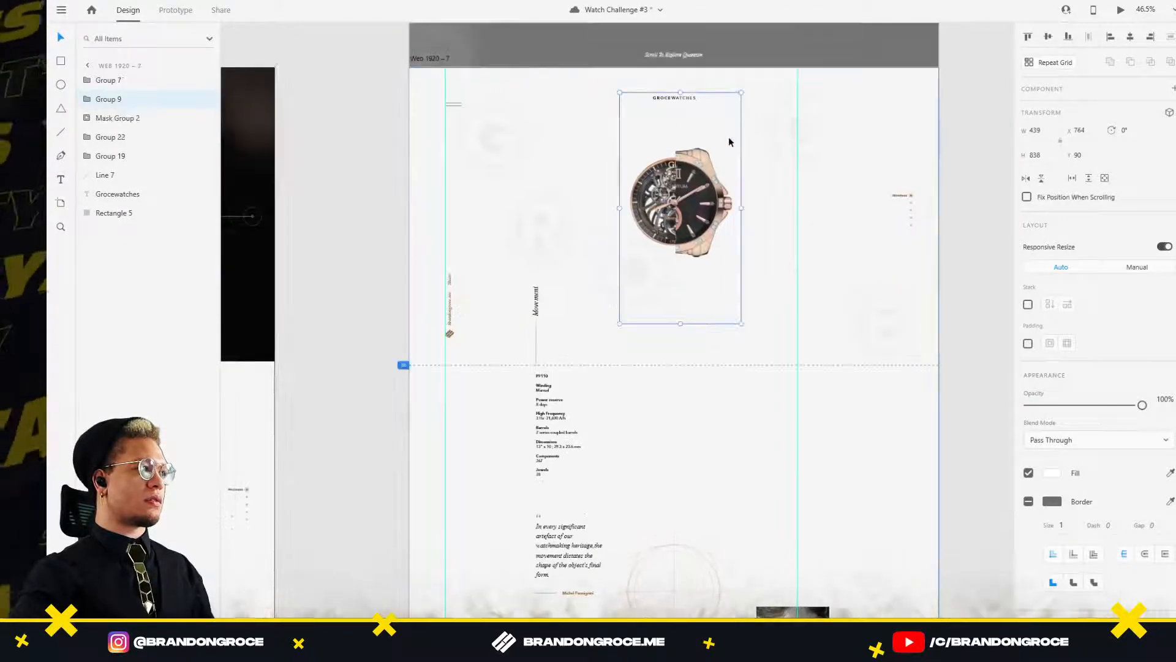
{"action": "left_click", "coordinate": [1132, 41]}
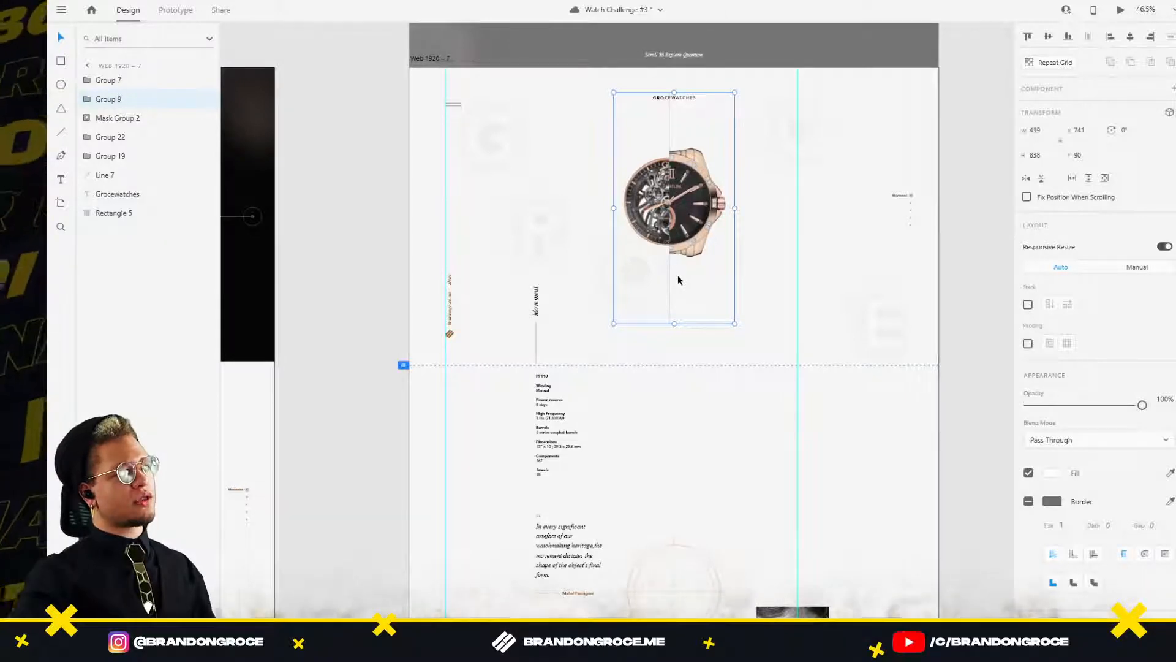
{"action": "key", "text": "ctrl+z"}
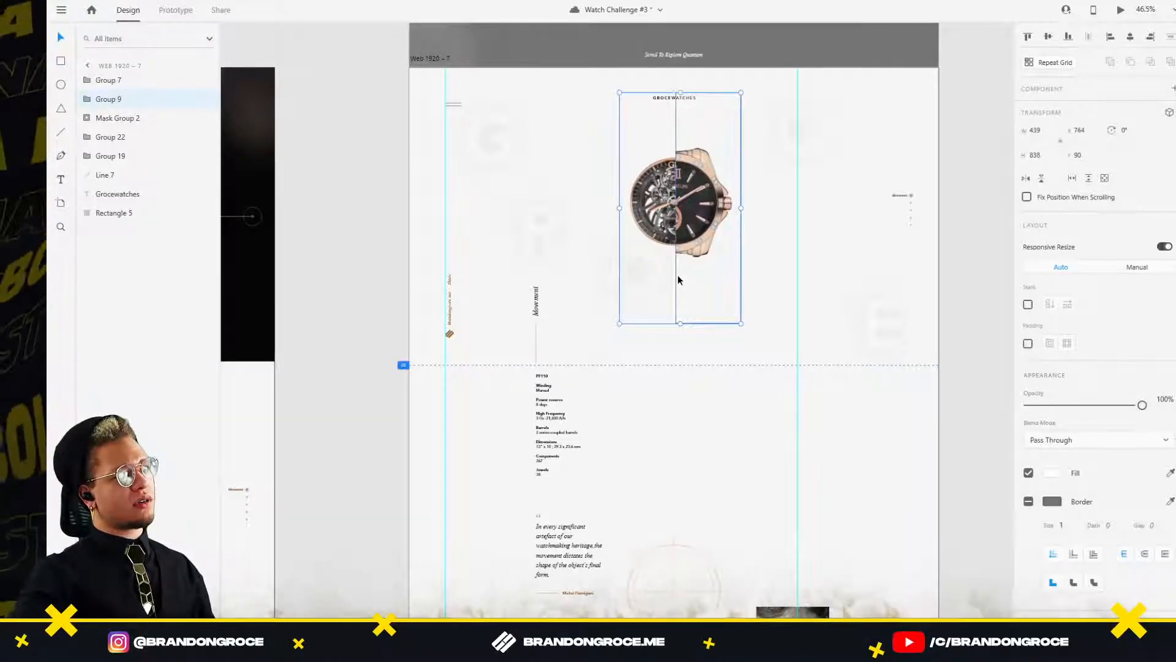
Move Group 23, the construction lines over the watch on Web 1920 – 9, horizontally to X 759.
{"action": "left_click_drag", "start_coordinate": [858, 236], "coordinate": [378, 360]}
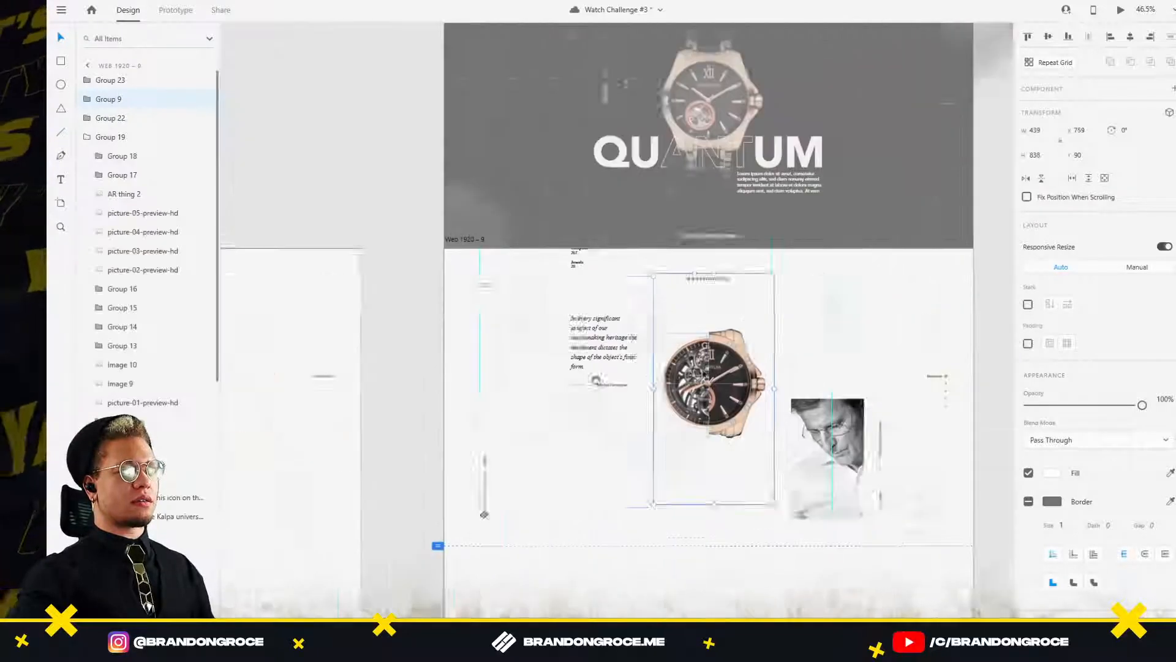
{"action": "left_click_drag", "start_coordinate": [720, 379], "coordinate": [598, 378]}
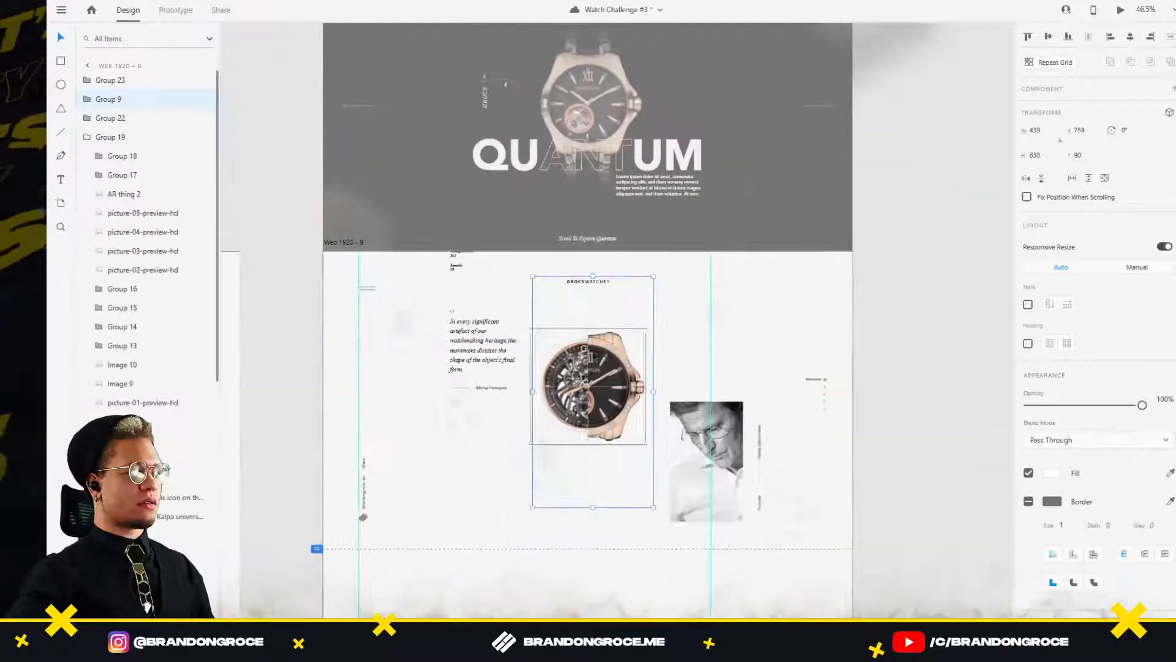
{"action": "scroll", "coordinate": [606, 373], "scroll_direction": "up", "scroll_amount": 7}
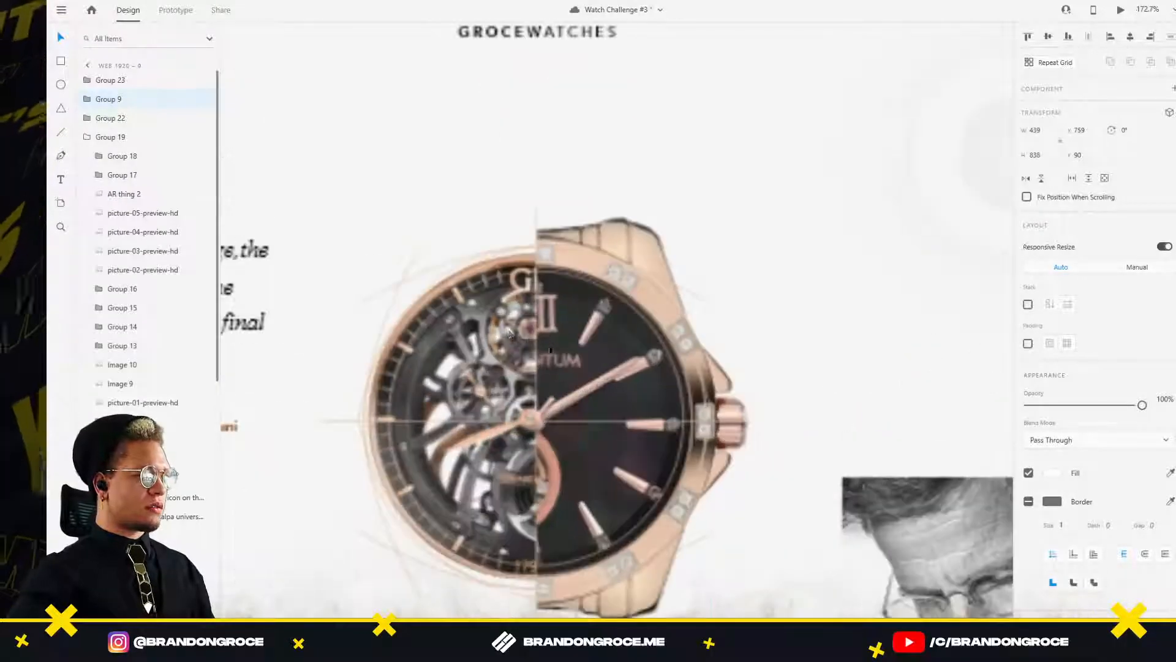
{"action": "left_click", "coordinate": [402, 281]}
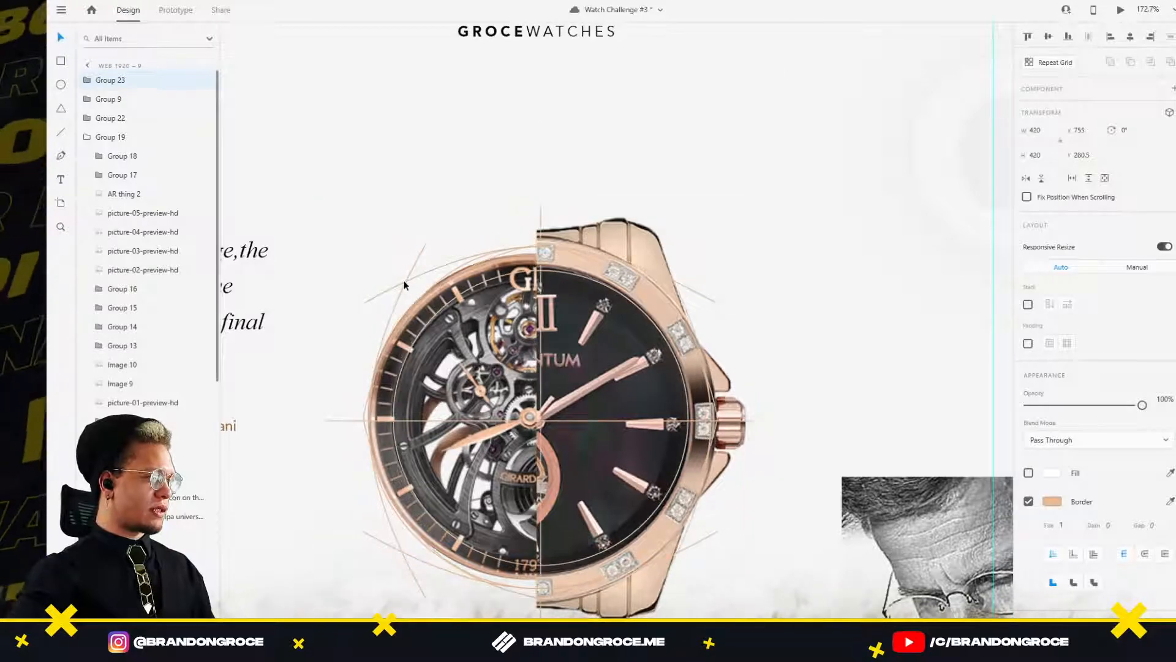
{"action": "left_click_drag", "start_coordinate": [405, 285], "coordinate": [410, 285]}
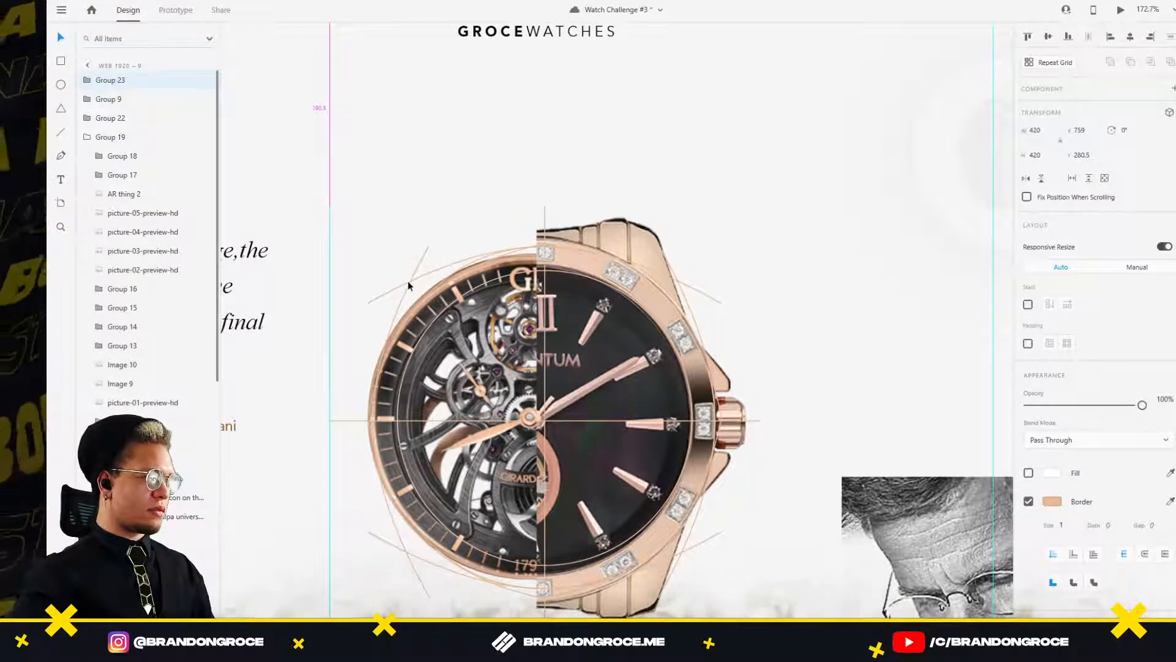
Expand Group 23 on Web 1920 – 8 and raise the opacity of its Line 12 to 100%.
{"action": "scroll", "coordinate": [408, 285], "scroll_direction": "down", "scroll_amount": 5}
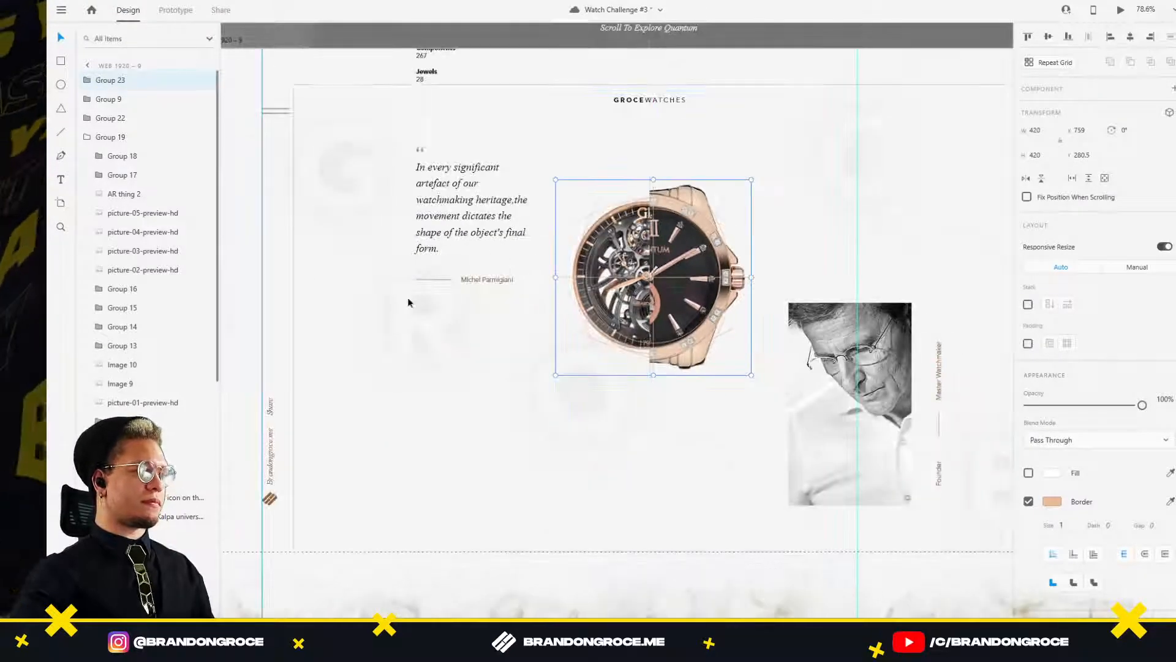
{"action": "left_click_drag", "start_coordinate": [408, 300], "coordinate": [928, 242]}
{"action": "left_click_drag", "start_coordinate": [472, 275], "coordinate": [828, 268]}
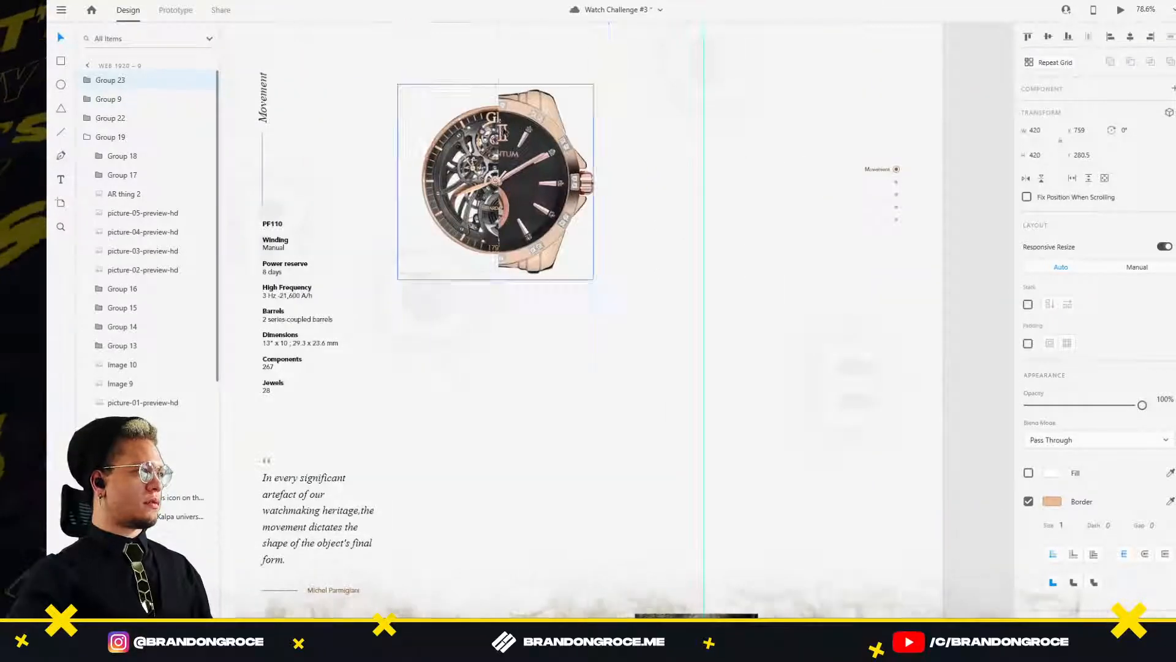
{"action": "left_click", "coordinate": [497, 150]}
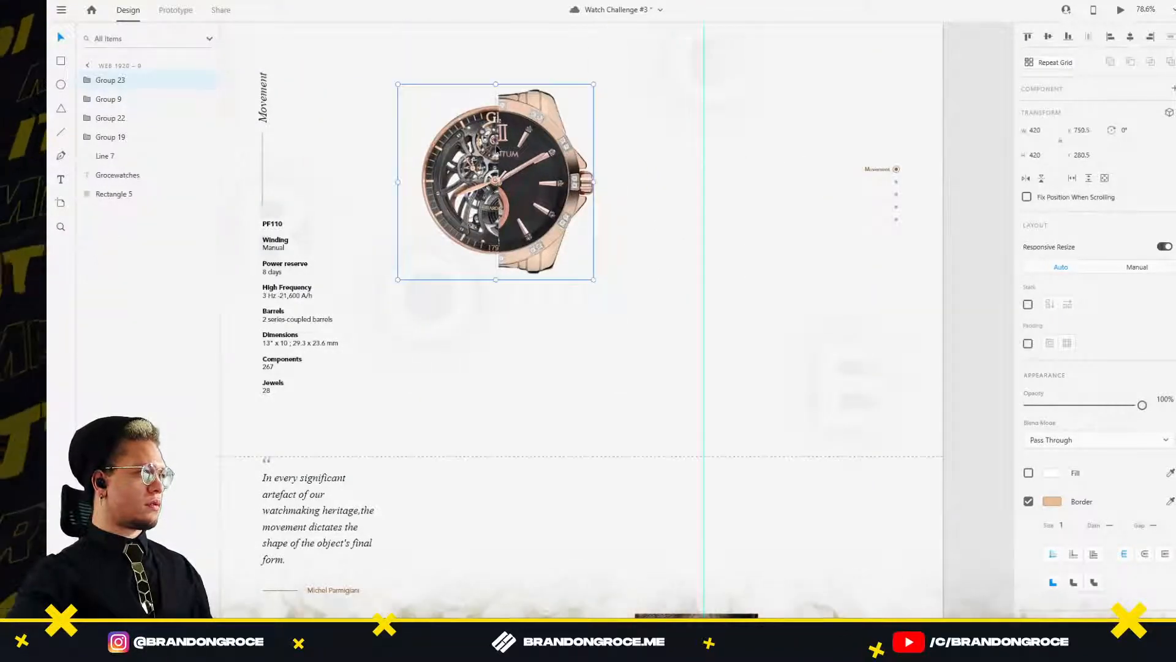
{"action": "scroll", "coordinate": [440, 160], "scroll_direction": "up", "scroll_amount": 3}
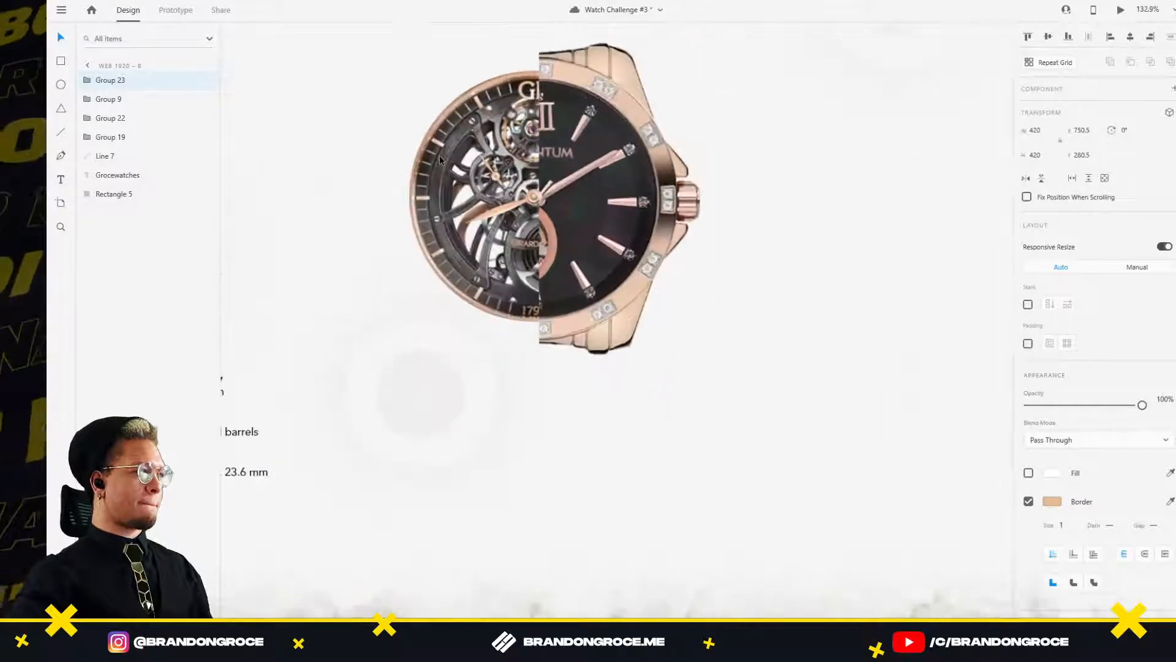
{"action": "left_click", "coordinate": [89, 82]}
{"action": "left_click", "coordinate": [120, 103]}
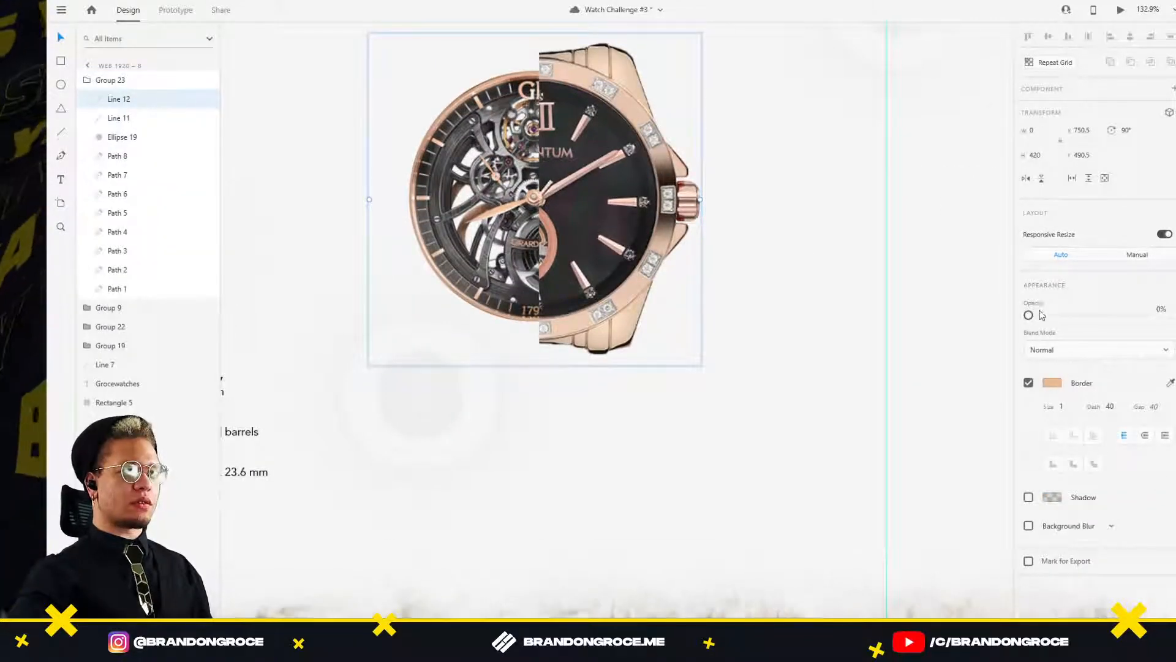
{"action": "left_click_drag", "start_coordinate": [1042, 315], "coordinate": [1162, 308]}
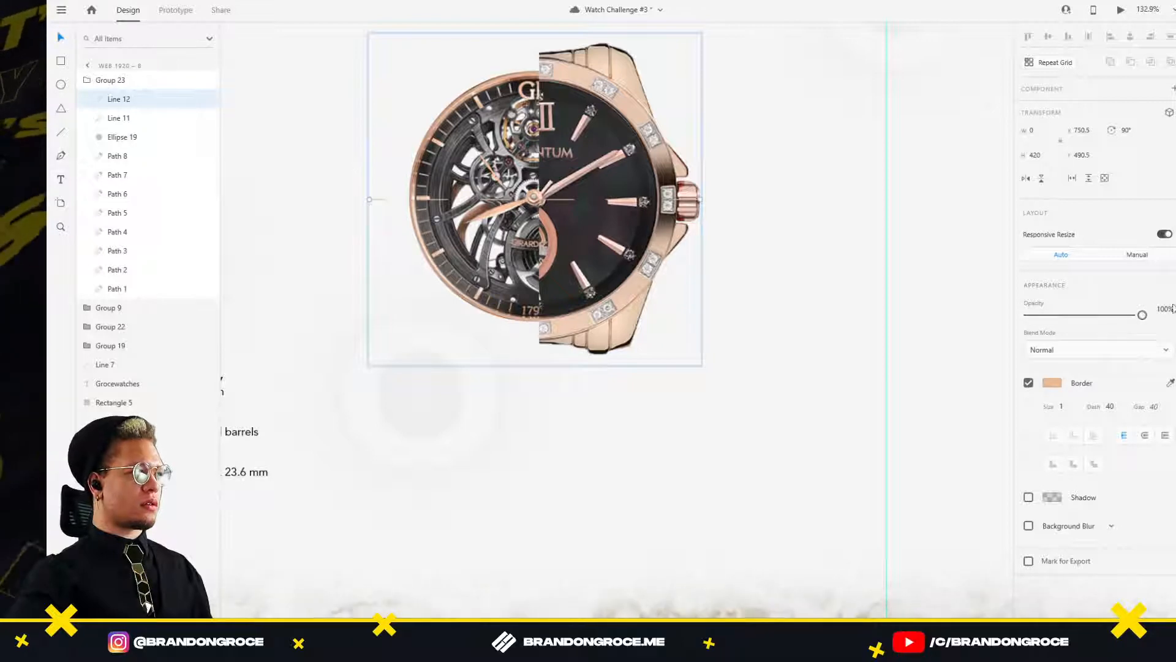
Move Group 23 on Web 1920 – 8 horizontally to X 773.5 over the watch and deselect it.
{"action": "left_click", "coordinate": [104, 82]}
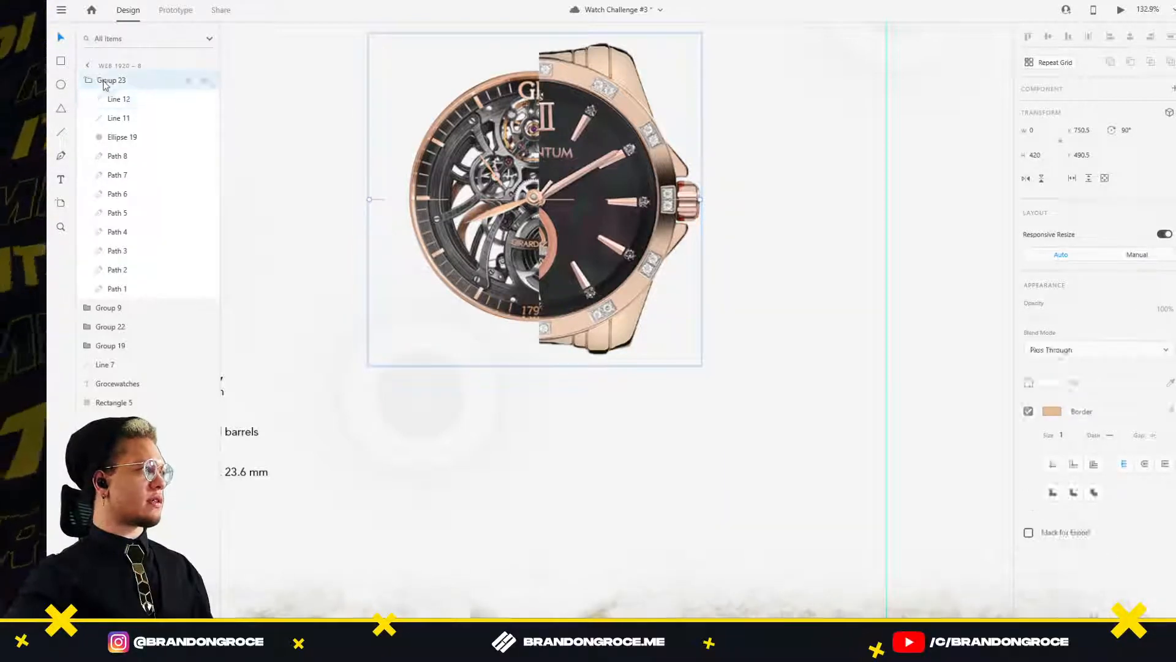
{"action": "left_click", "coordinate": [394, 199]}
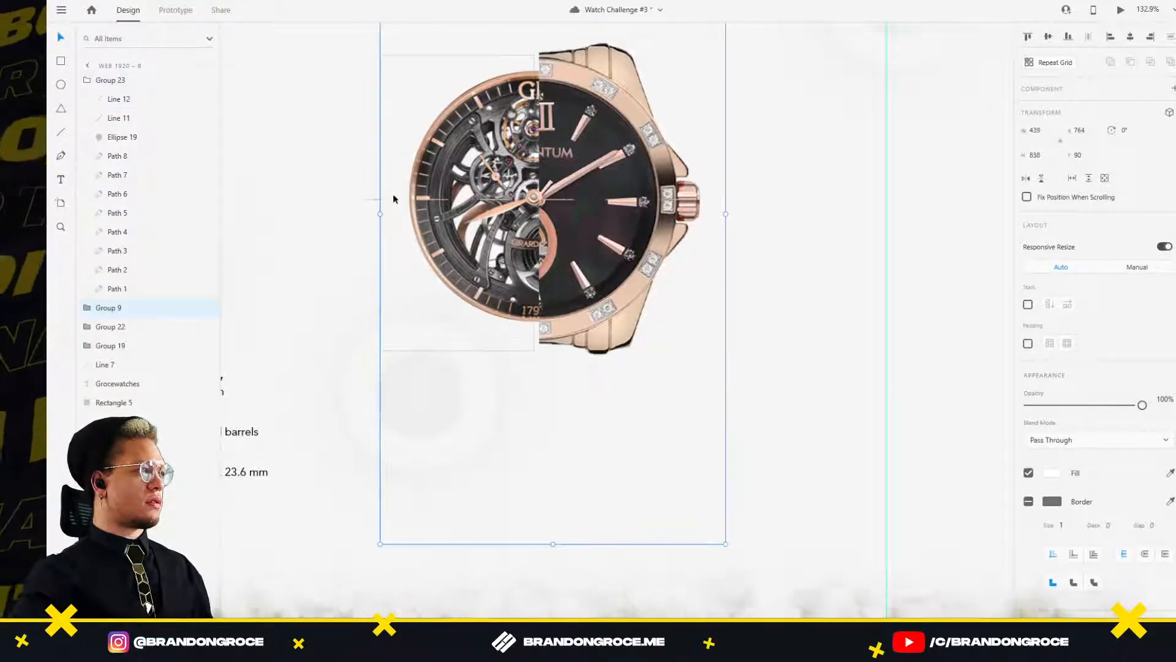
{"action": "left_click_drag", "start_coordinate": [376, 199], "coordinate": [394, 201]}
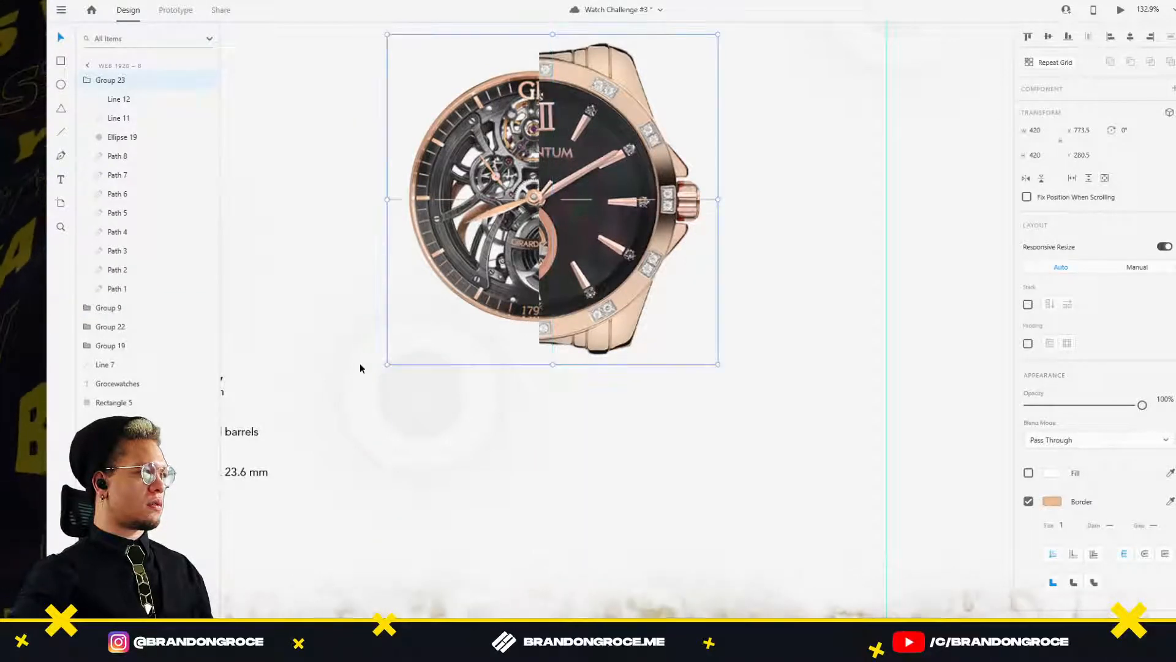
{"action": "left_click", "coordinate": [280, 333]}
Set the opacity of Line 12 in Group 23 on Web 1920 – 8 to 0%.
{"action": "scroll", "coordinate": [281, 339], "scroll_direction": "down", "scroll_amount": 5}
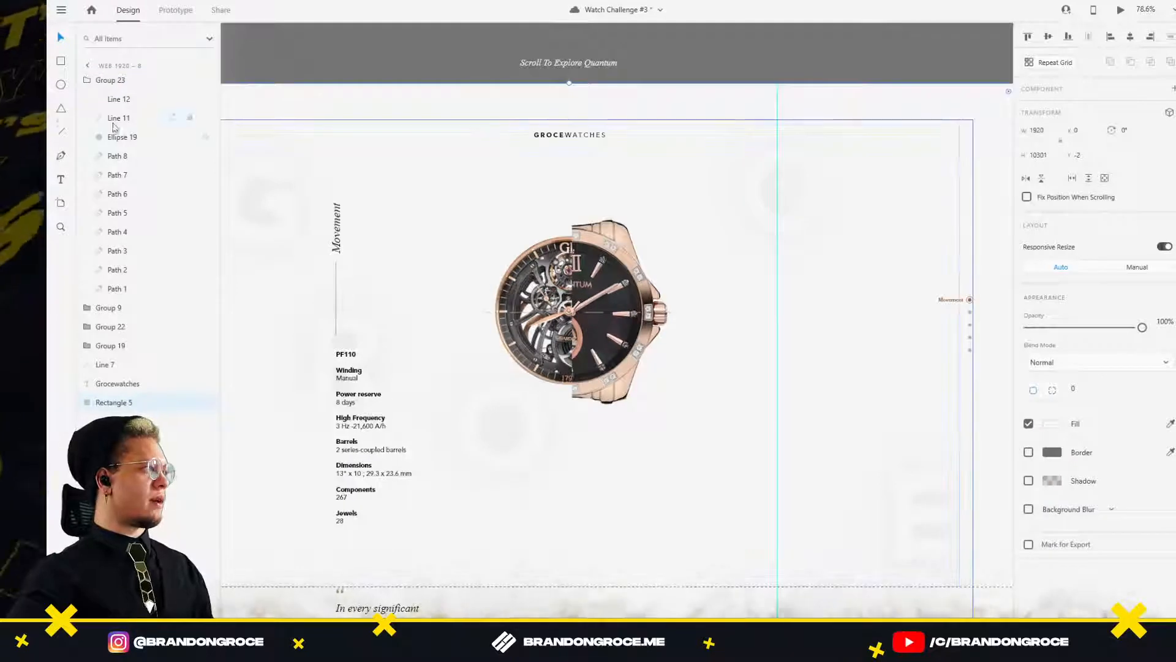
{"action": "left_click", "coordinate": [120, 100]}
{"action": "left_click_drag", "start_coordinate": [1121, 314], "coordinate": [1029, 315]}
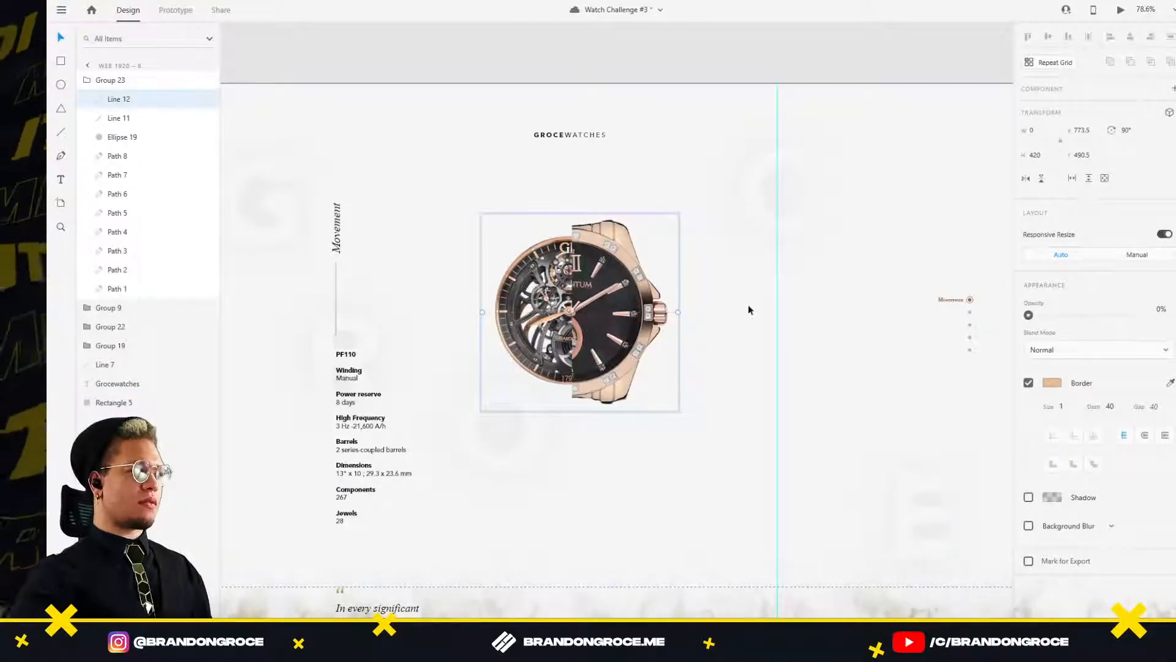
Preview the prototype from Web 1920 – 6 again and check the watch and construction line transitions down to the founder portrait.
{"action": "scroll", "coordinate": [653, 214], "scroll_direction": "down", "scroll_amount": 5}
{"action": "scroll", "coordinate": [423, 183], "scroll_direction": "left", "scroll_amount": 5}
{"action": "scroll", "coordinate": [423, 184], "scroll_direction": "down", "scroll_amount": 2}
{"action": "left_click", "coordinate": [398, 148]}
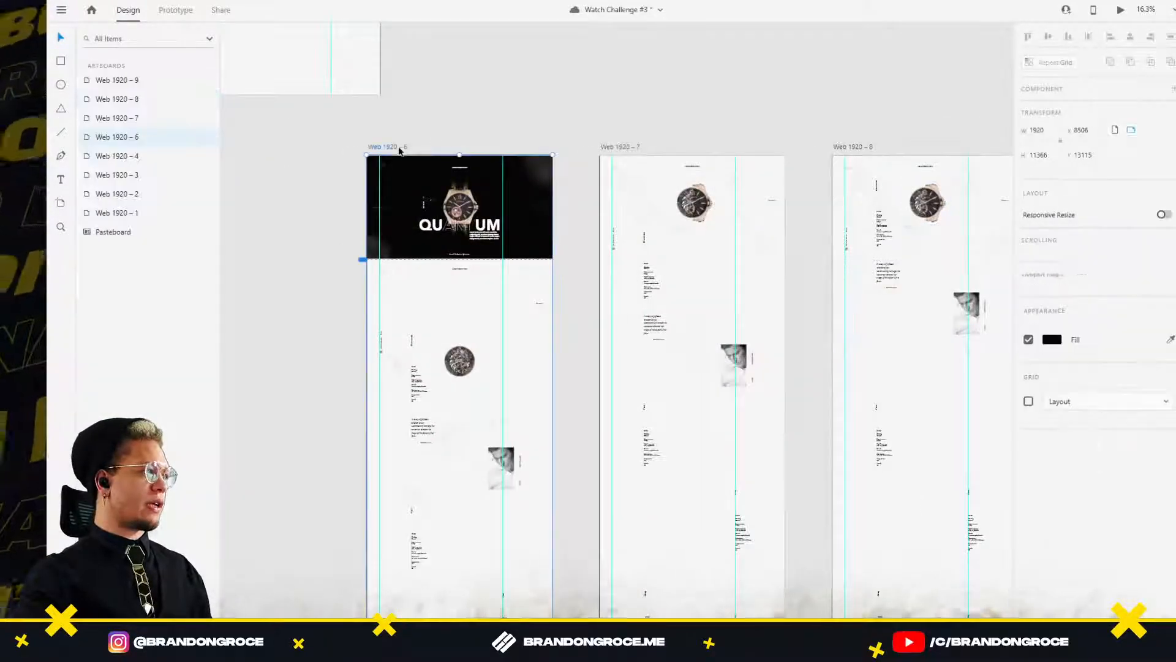
{"action": "left_click", "coordinate": [1120, 10]}
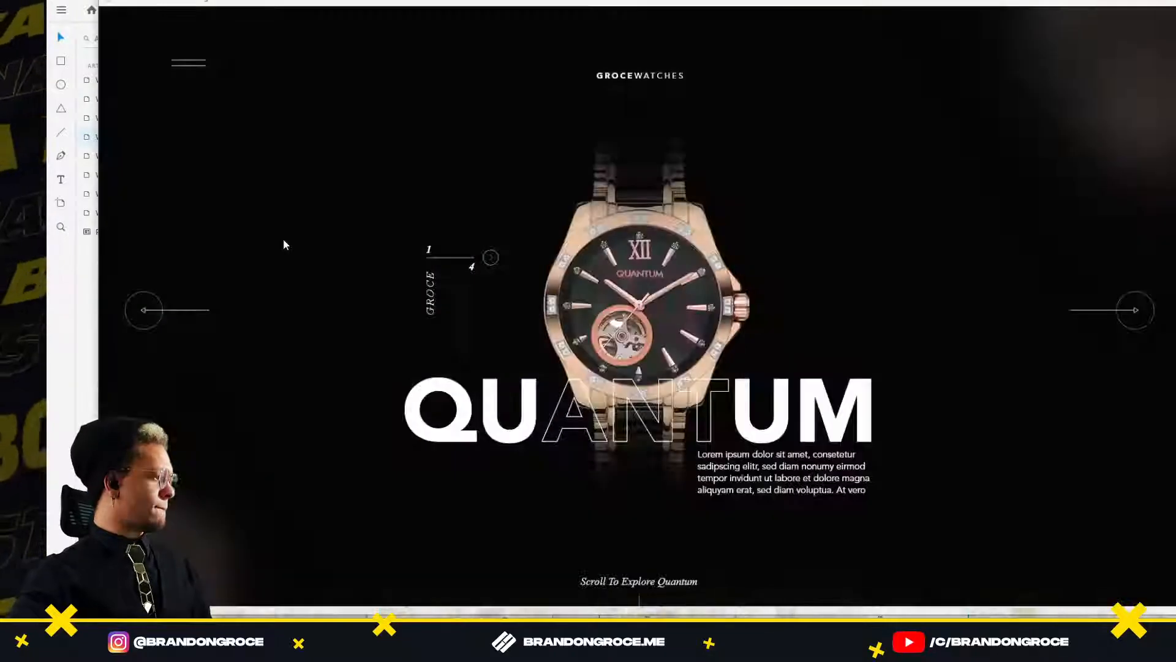
{"action": "scroll", "coordinate": [283, 240], "scroll_direction": "down", "scroll_amount": 5}
{"action": "scroll", "coordinate": [288, 243], "scroll_direction": "down", "scroll_amount": 2}
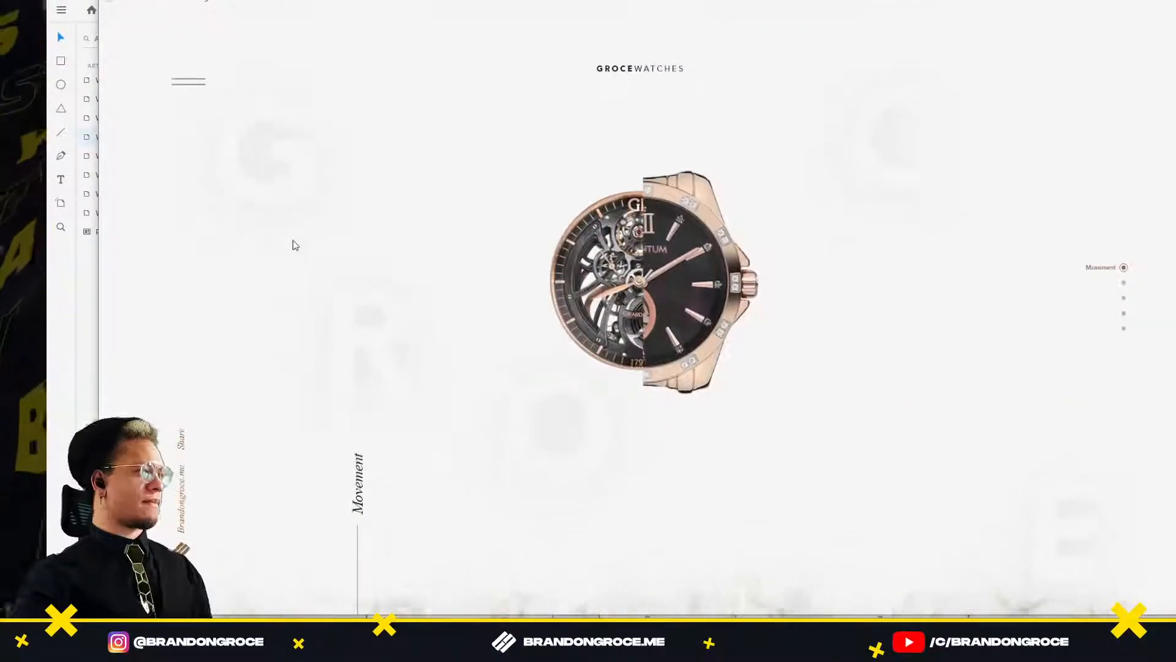
{"action": "scroll", "coordinate": [758, 248], "scroll_direction": "down", "scroll_amount": 5}
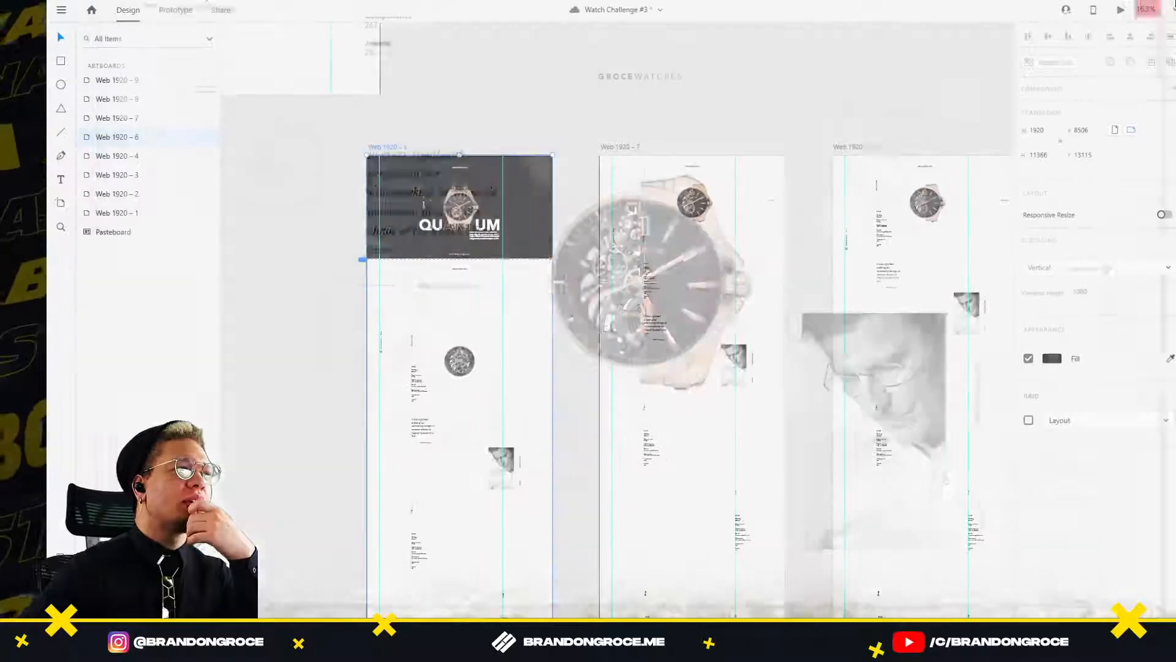
Move Group 23 on Web 1920 – 9 slightly right over the watch and realign its Line 11 with the dial's central split.
{"action": "scroll", "coordinate": [677, 129], "scroll_direction": "right", "scroll_amount": 5}
{"action": "scroll", "coordinate": [607, 195], "scroll_direction": "up", "scroll_amount": 5}
{"action": "scroll", "coordinate": [608, 189], "scroll_direction": "up", "scroll_amount": 5}
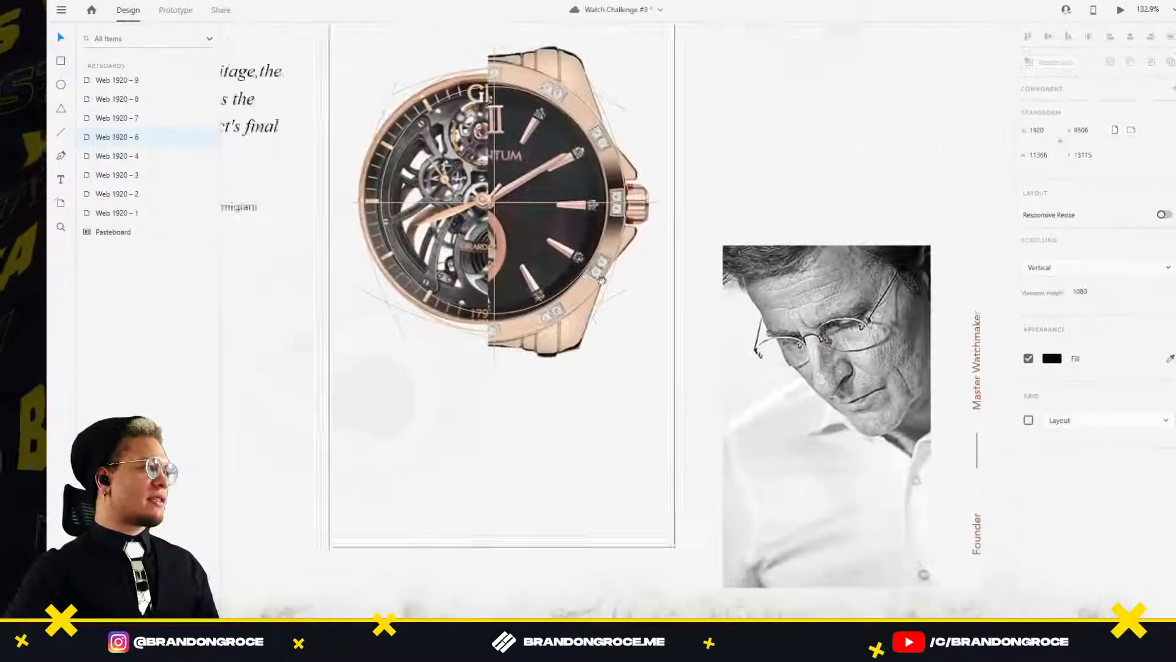
{"action": "left_click", "coordinate": [670, 150]}
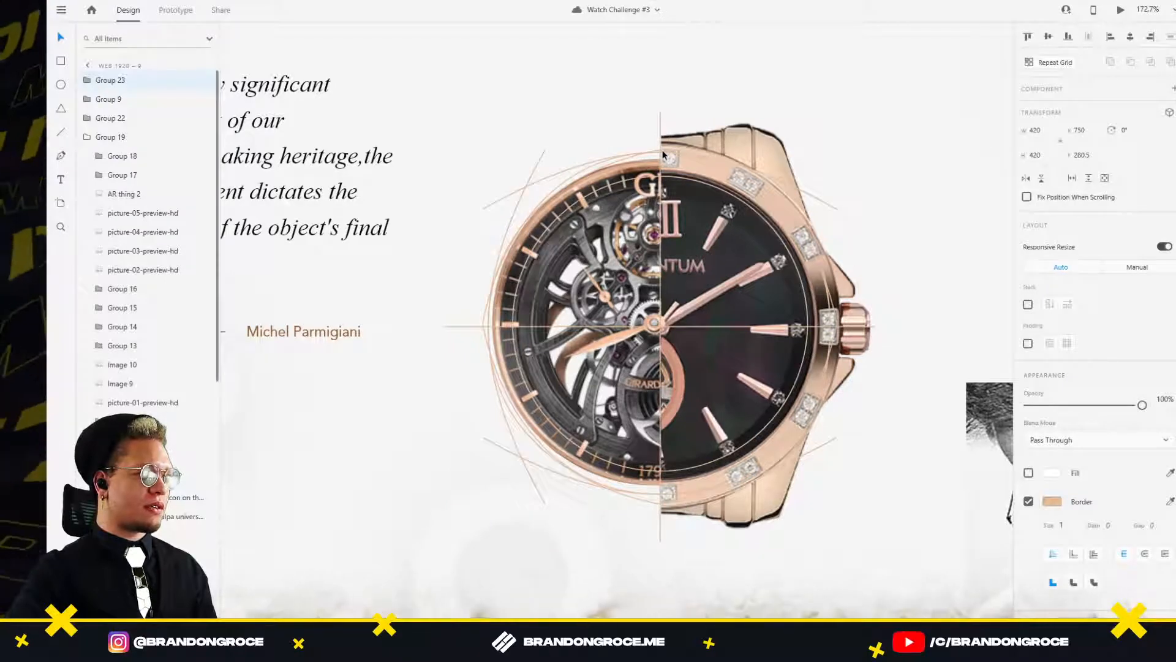
{"action": "left_click_drag", "start_coordinate": [663, 150], "coordinate": [677, 212]}
{"action": "left_click", "coordinate": [670, 214], "text": "ctrl"}
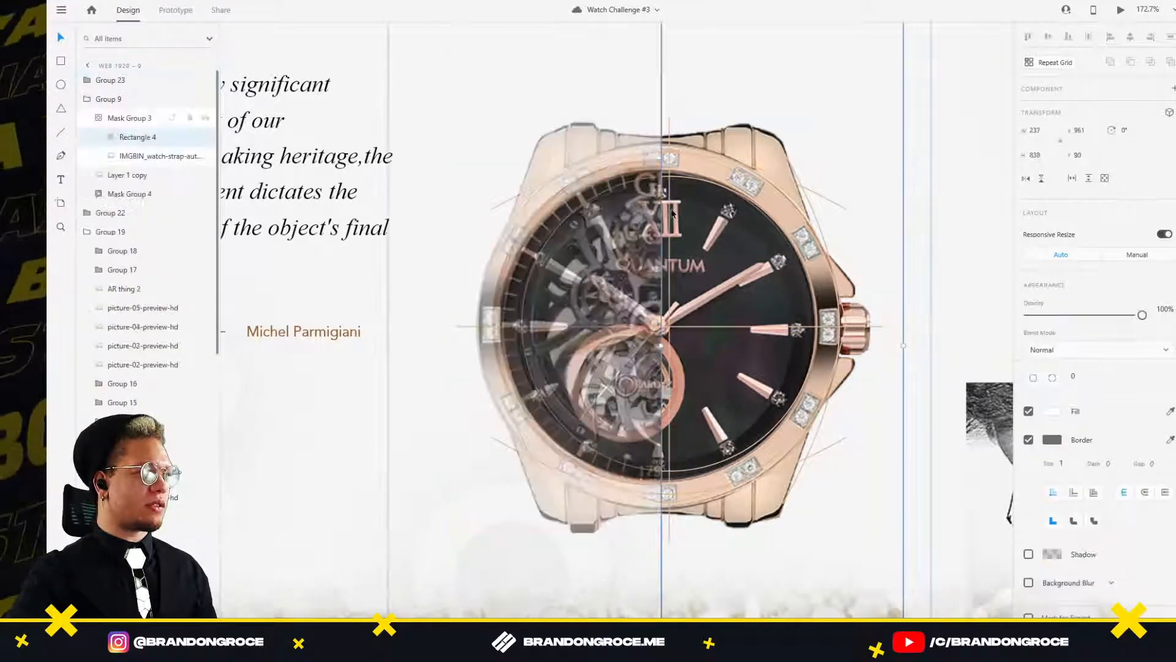
{"action": "left_click", "coordinate": [955, 128]}
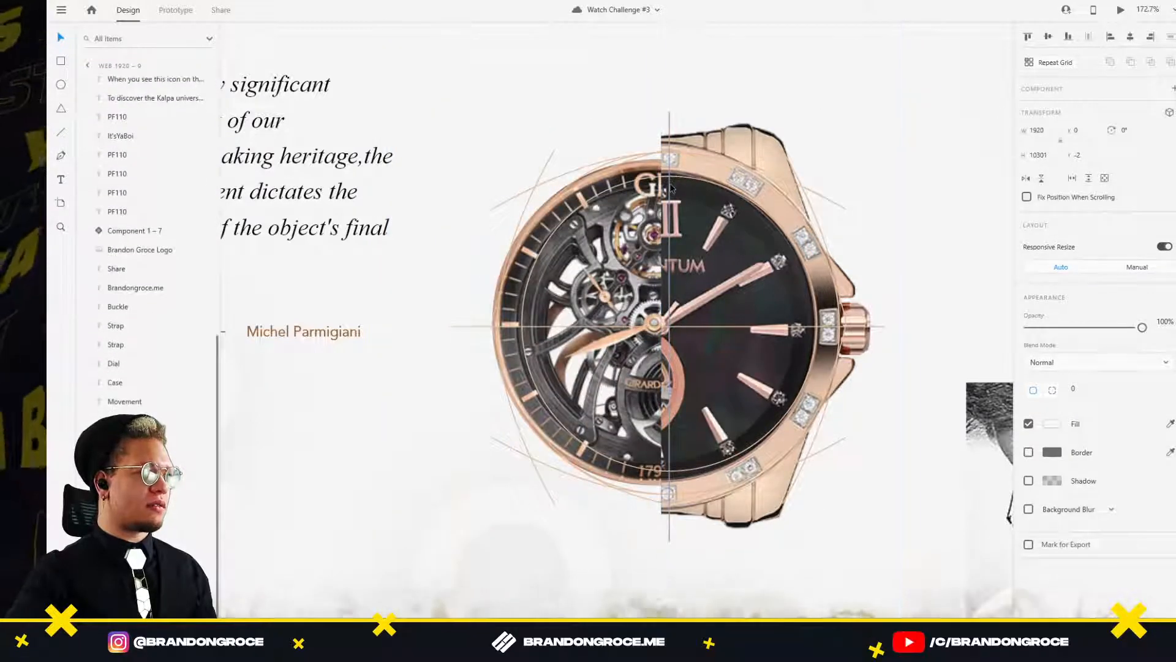
{"action": "left_click", "coordinate": [669, 184]}
{"action": "double_click", "coordinate": [666, 189]}
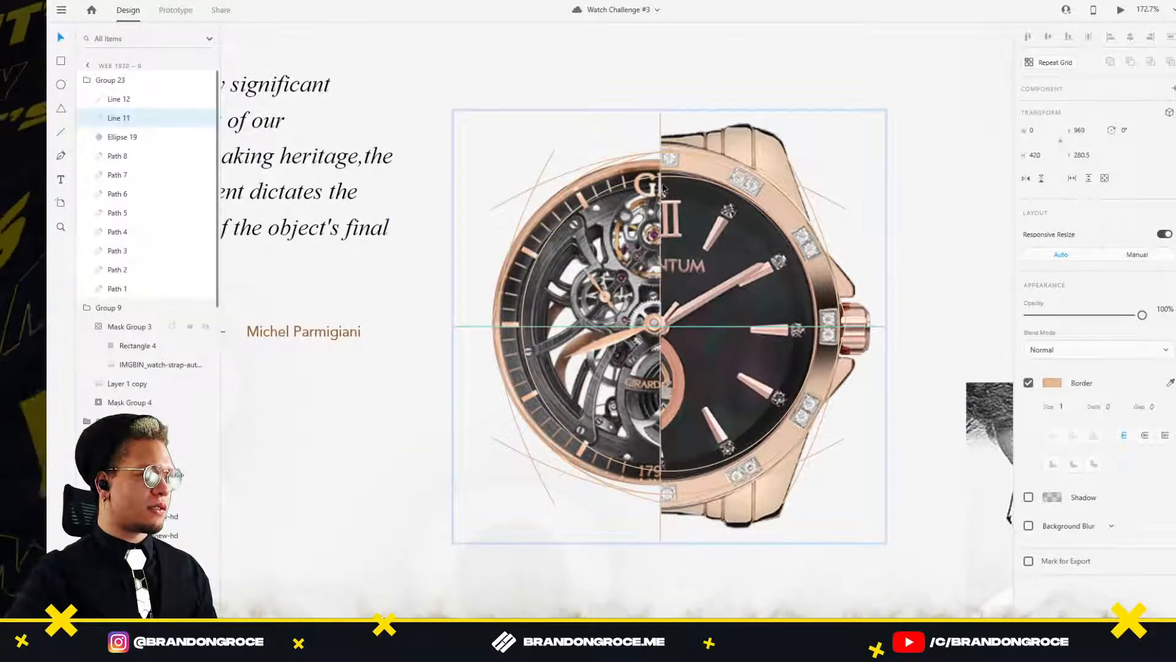
Nudge the circular Path 9 in Group 23 on Web 1920 – 9 right by 5 px to X 824.5 and deselect it.
{"action": "left_click", "coordinate": [522, 337]}
{"action": "double_click", "coordinate": [522, 337]}
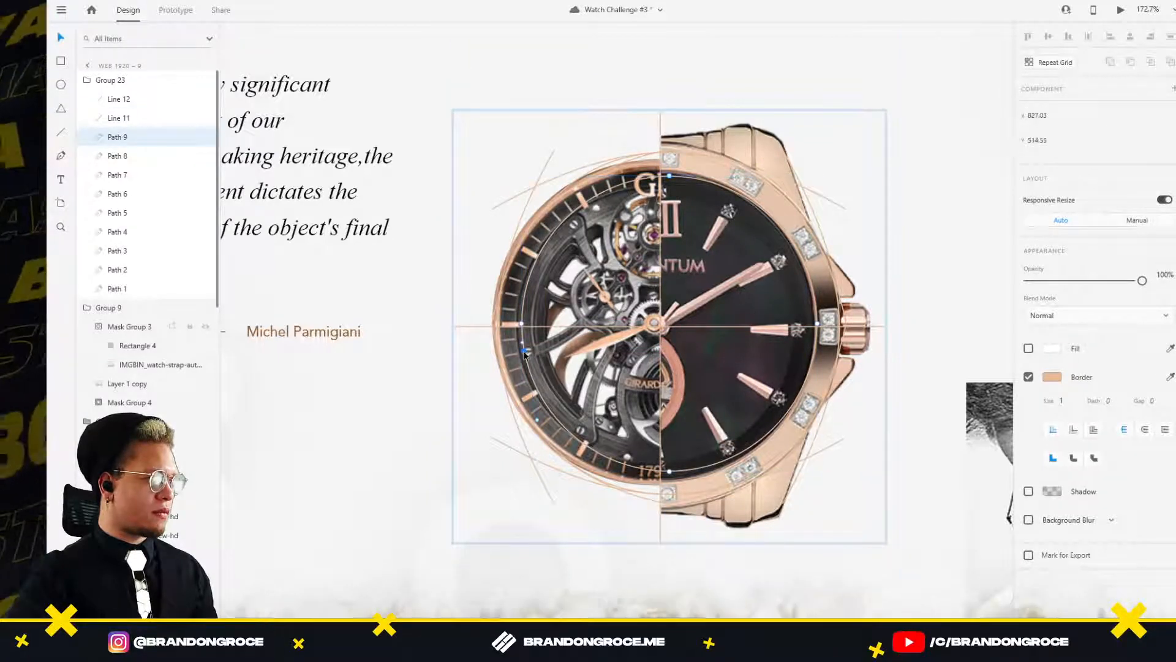
{"action": "left_click", "coordinate": [412, 374]}
{"action": "left_click", "coordinate": [538, 393]}
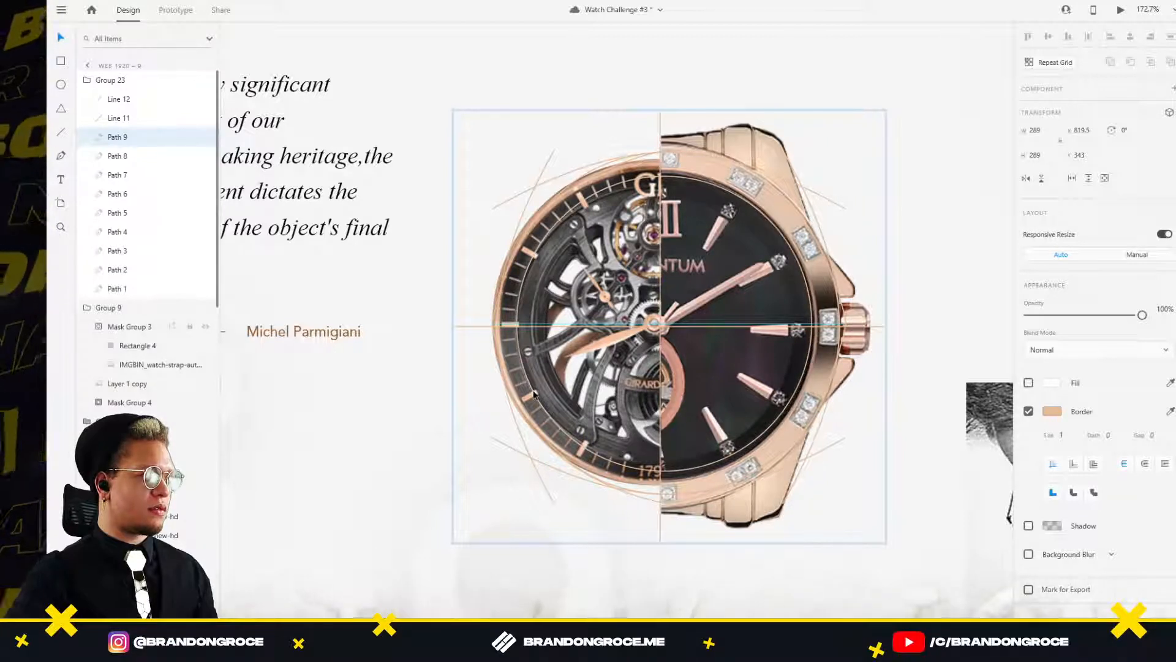
{"action": "key", "text": "Right"}
{"action": "key", "text": "Right"}
{"action": "key", "text": "Right"}
{"action": "key", "text": "Right"}
{"action": "key", "text": "Right"}
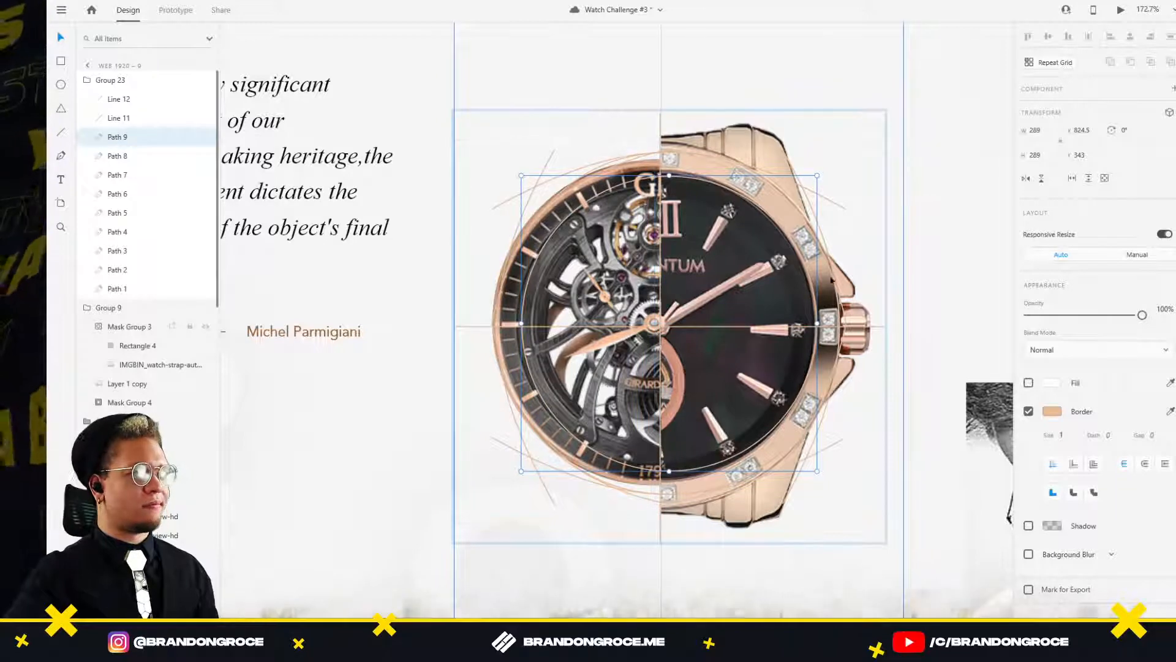
{"action": "left_click", "coordinate": [678, 153]}
{"action": "left_click", "coordinate": [966, 118]}
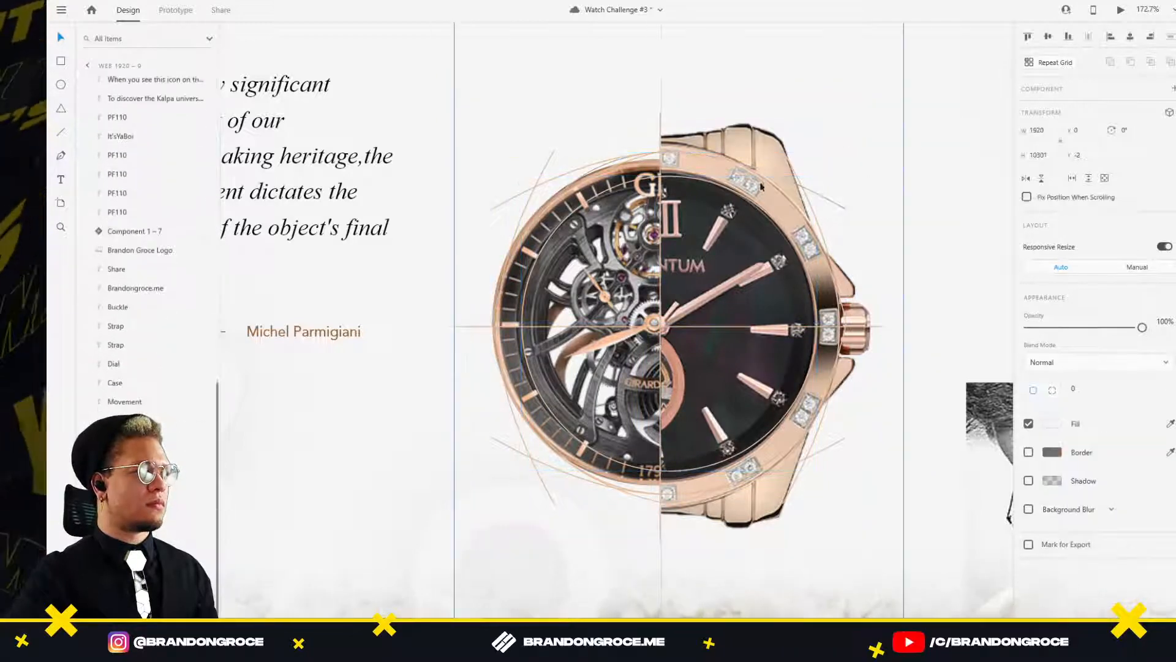
Move Group 23 on Web 1920 – 9 to X 750, align its Line 11 at X 960, and deselect.
{"action": "left_click", "coordinate": [751, 175]}
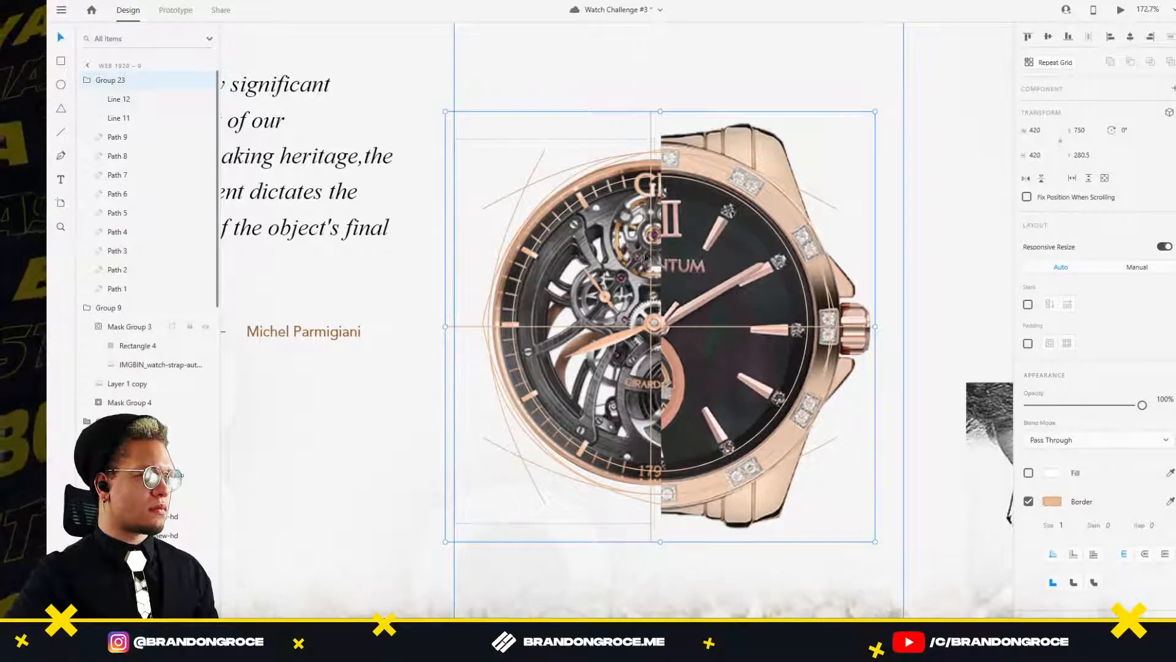
{"action": "double_click", "coordinate": [652, 255]}
{"action": "left_click_drag", "start_coordinate": [652, 256], "coordinate": [666, 251]}
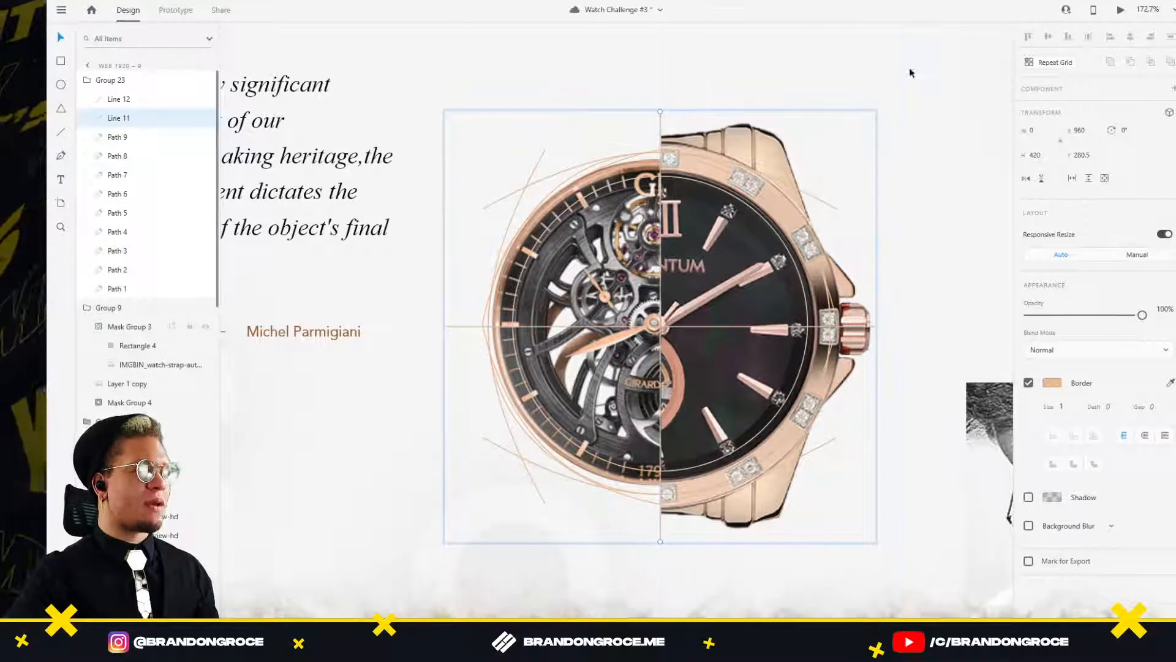
{"action": "left_click", "coordinate": [962, 72]}
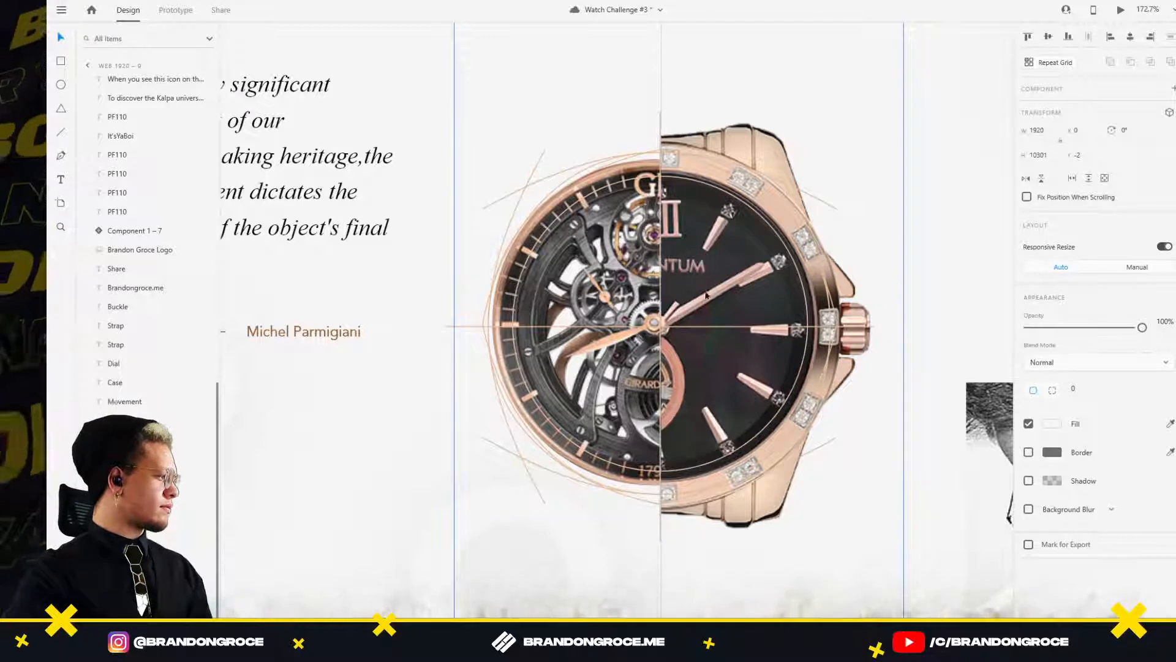
{"action": "scroll", "coordinate": [638, 292], "scroll_direction": "down", "scroll_amount": 5}
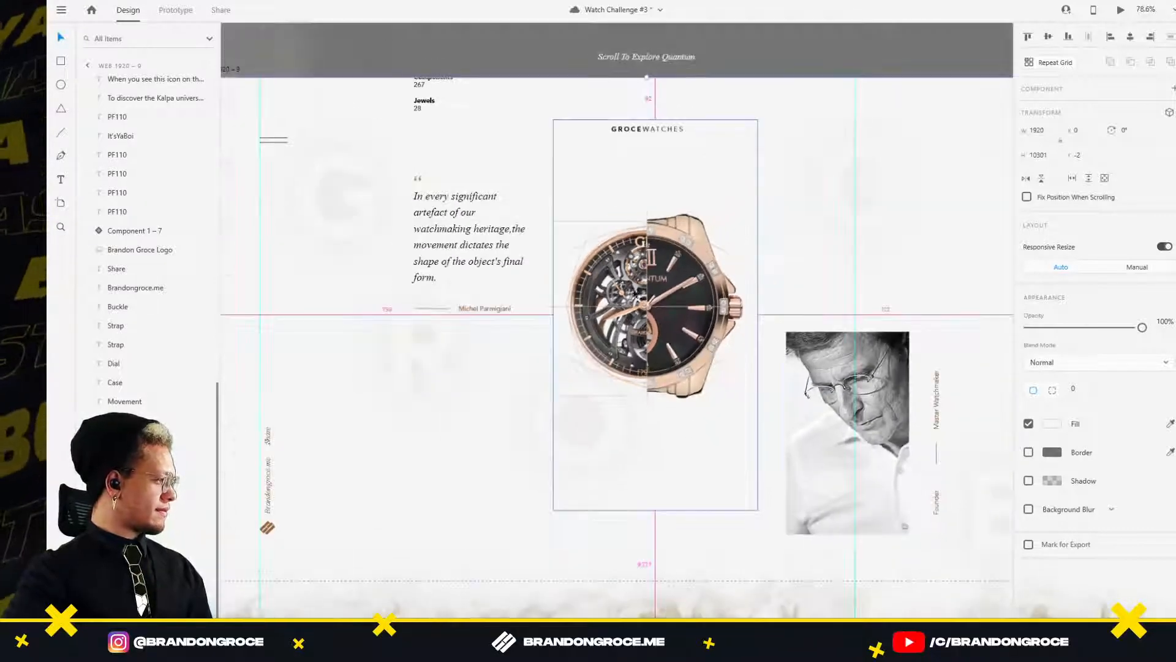
{"action": "scroll", "coordinate": [687, 300], "scroll_direction": "down", "scroll_amount": 3}
{"action": "left_click_drag", "start_coordinate": [608, 329], "coordinate": [665, 322]}
{"action": "scroll", "coordinate": [665, 322], "scroll_direction": "down", "scroll_amount": 3}
{"action": "left_click", "coordinate": [481, 133]}
{"action": "left_click_drag", "start_coordinate": [563, 136], "coordinate": [892, 146]}
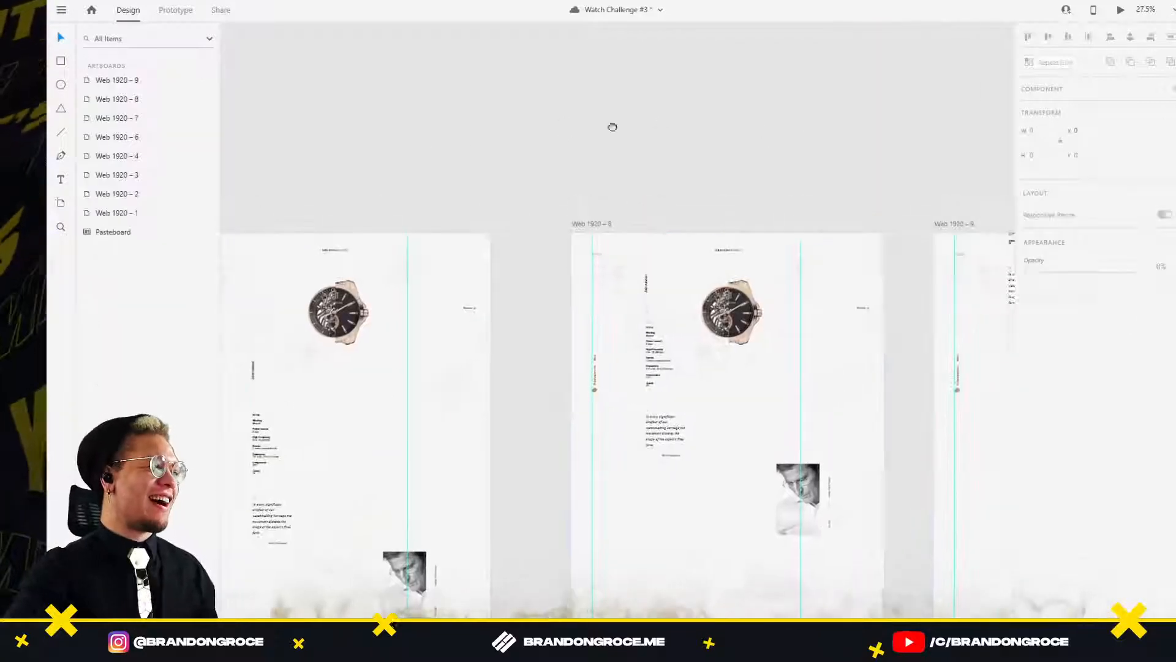
{"action": "left_click_drag", "start_coordinate": [367, 188], "coordinate": [601, 104]}
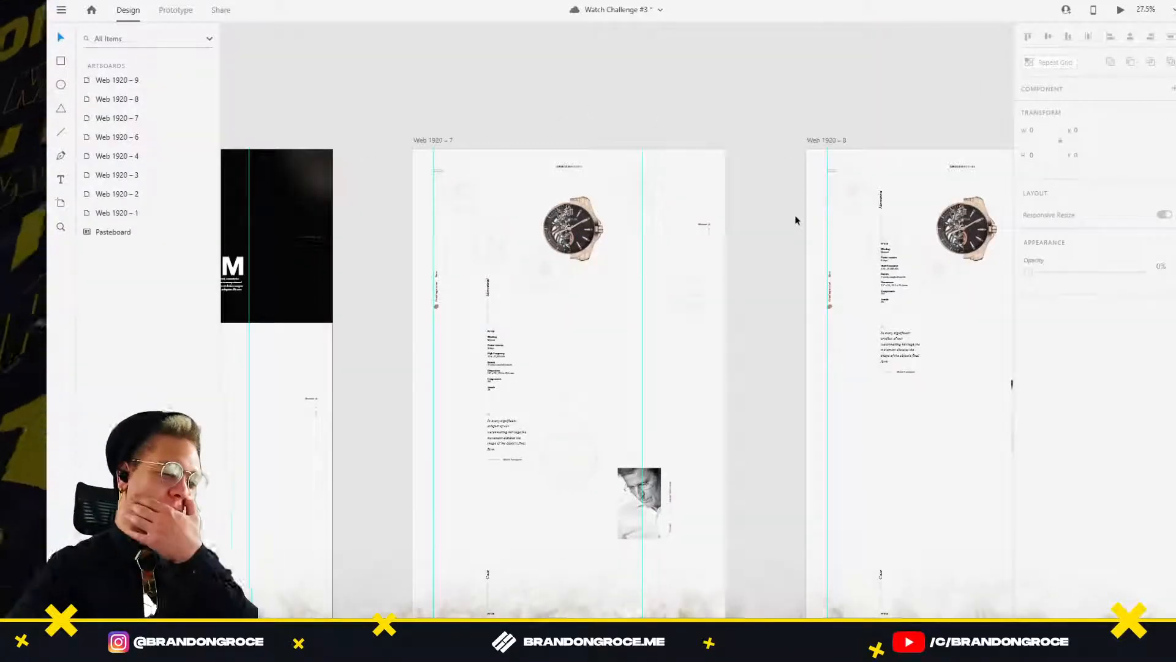
Switch to Chrome and search the web in a new tab for "custom discord emojis".
{"action": "mouse_move", "coordinate": [677, 596]}
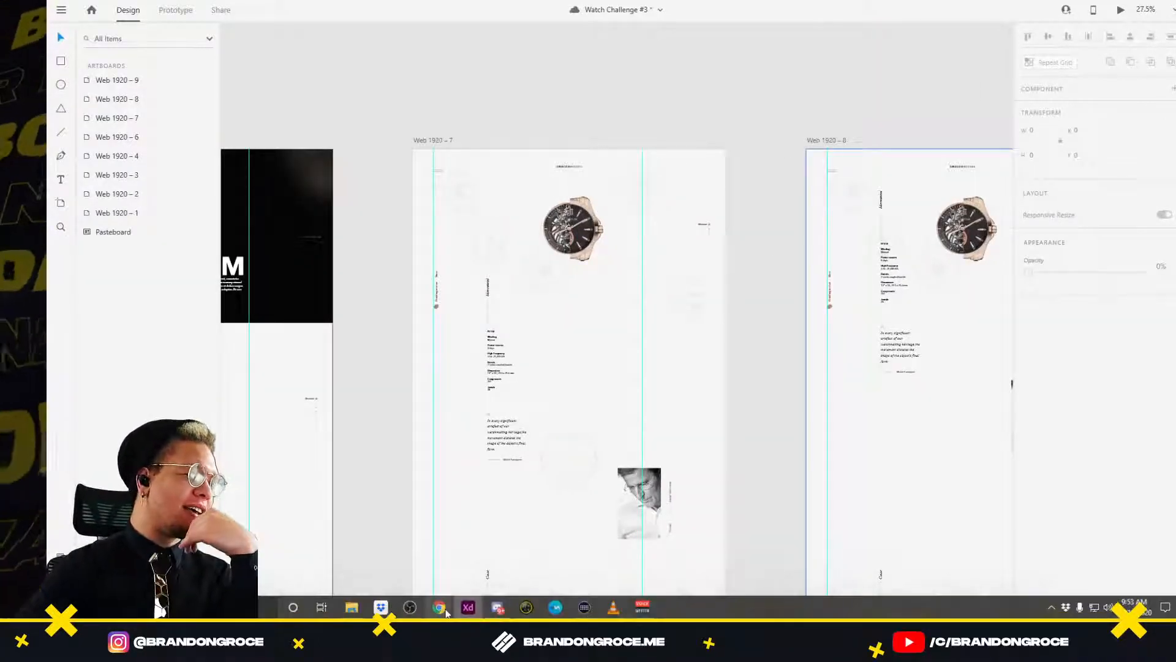
{"action": "mouse_move", "coordinate": [439, 607]}
{"action": "left_click", "coordinate": [473, 557]}
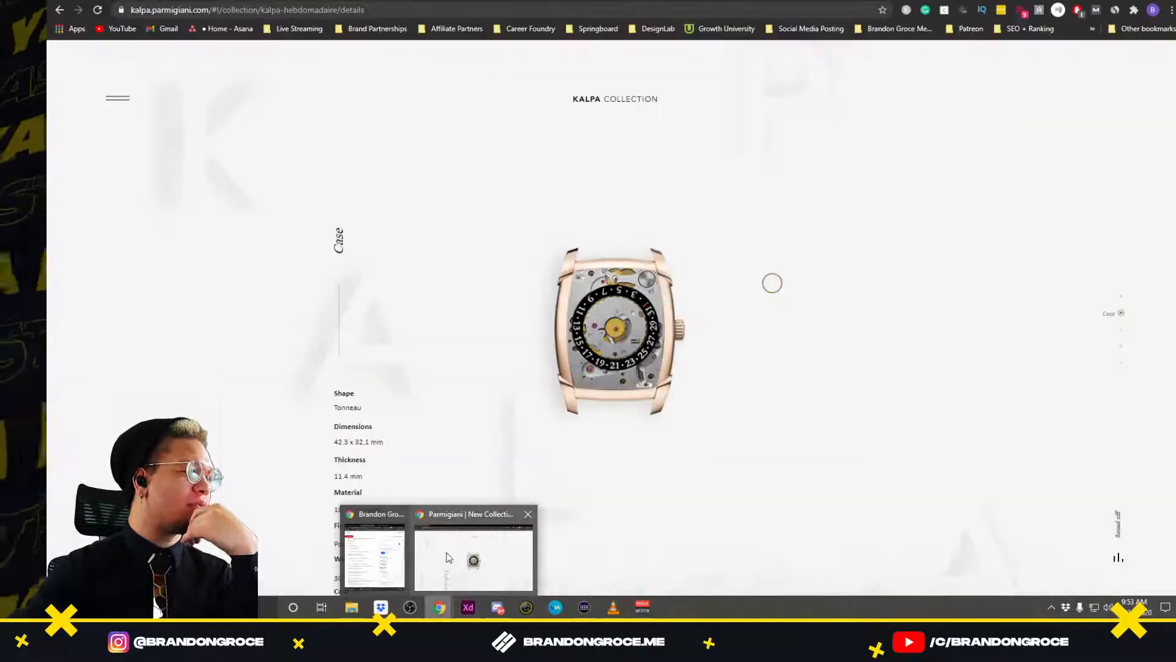
{"action": "left_click", "coordinate": [448, 518]}
{"action": "key", "text": "ctrl+t"}
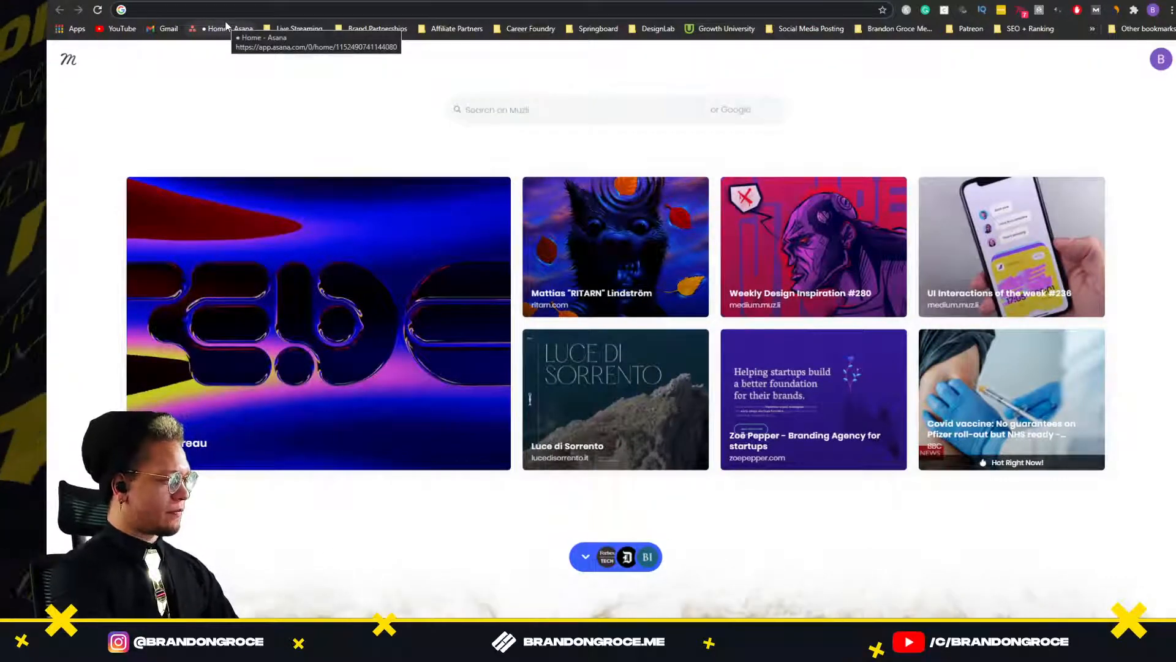
{"action": "type", "text": "cus"}
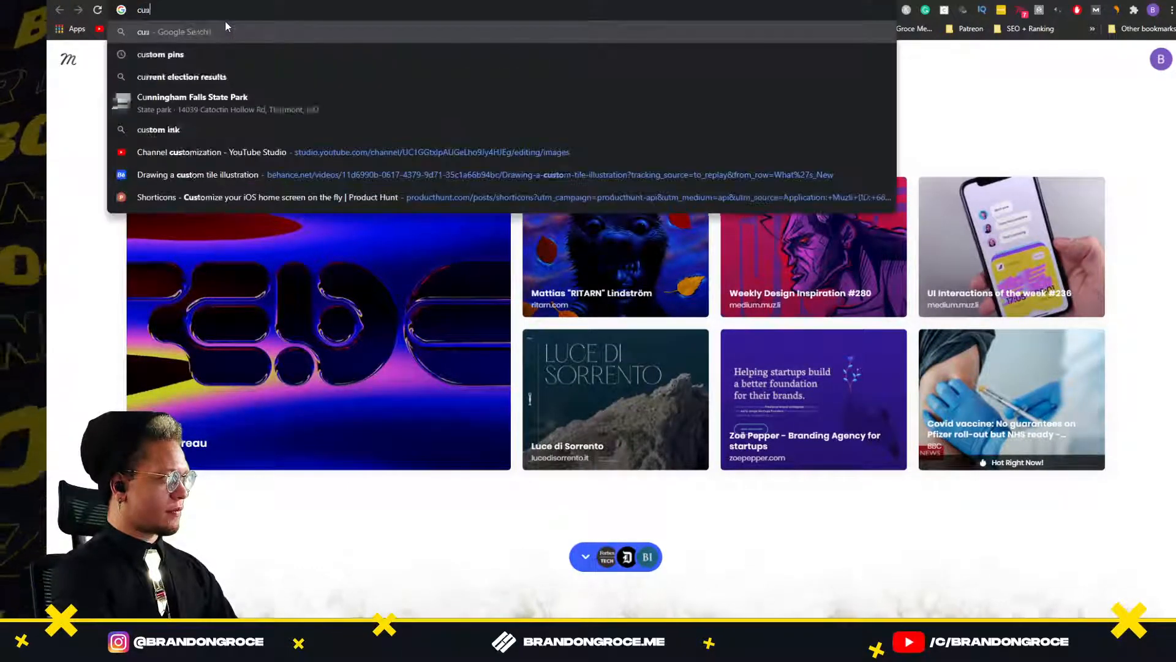
{"action": "type", "text": "tom discord"}
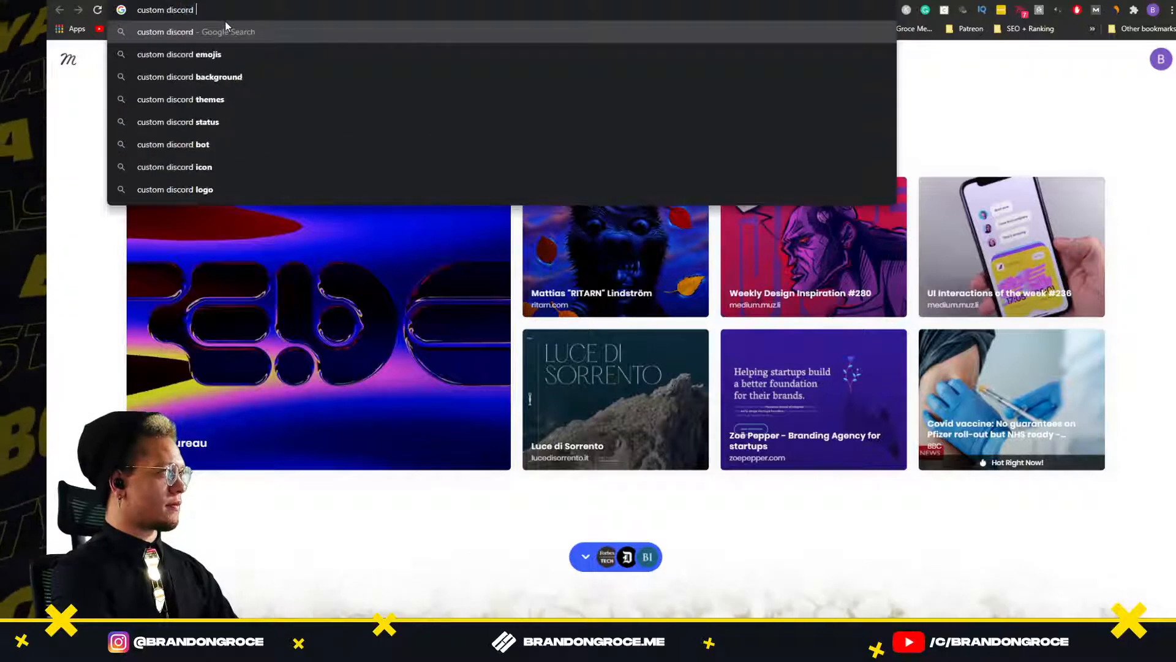
{"action": "key", "text": "Down"}
{"action": "key", "text": "Return"}
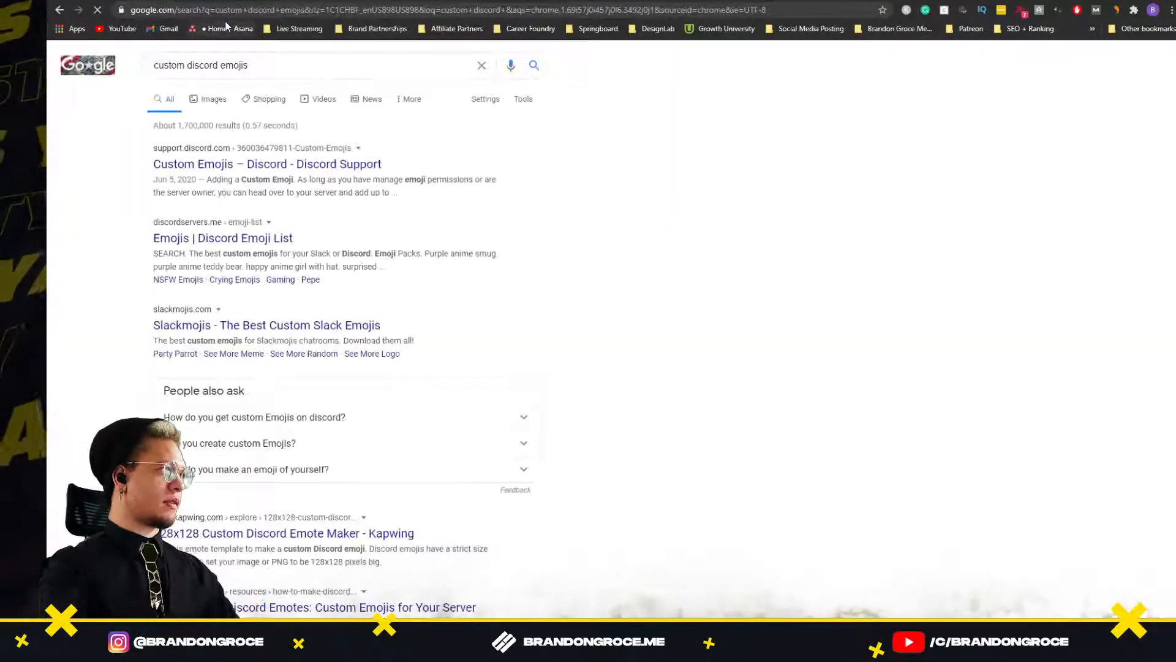
Open the Discord Support article on custom emojis and read through its upload requirements and animated emoji sections.
{"action": "left_click", "coordinate": [302, 164]}
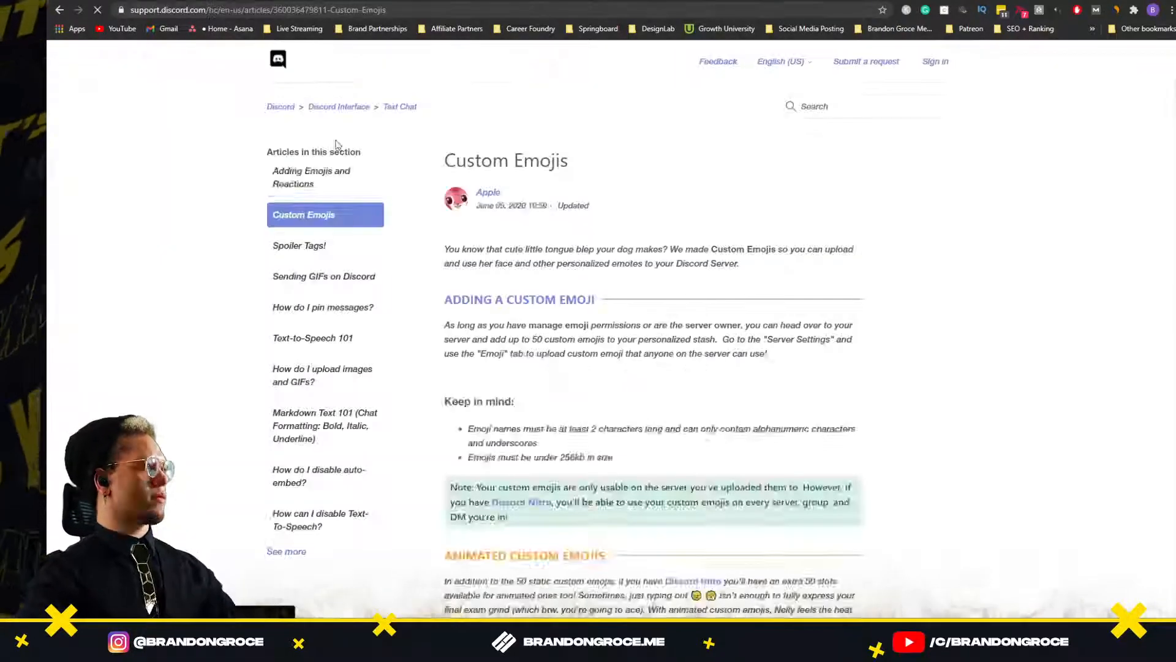
{"action": "scroll", "coordinate": [599, 336], "scroll_direction": "down", "scroll_amount": 2}
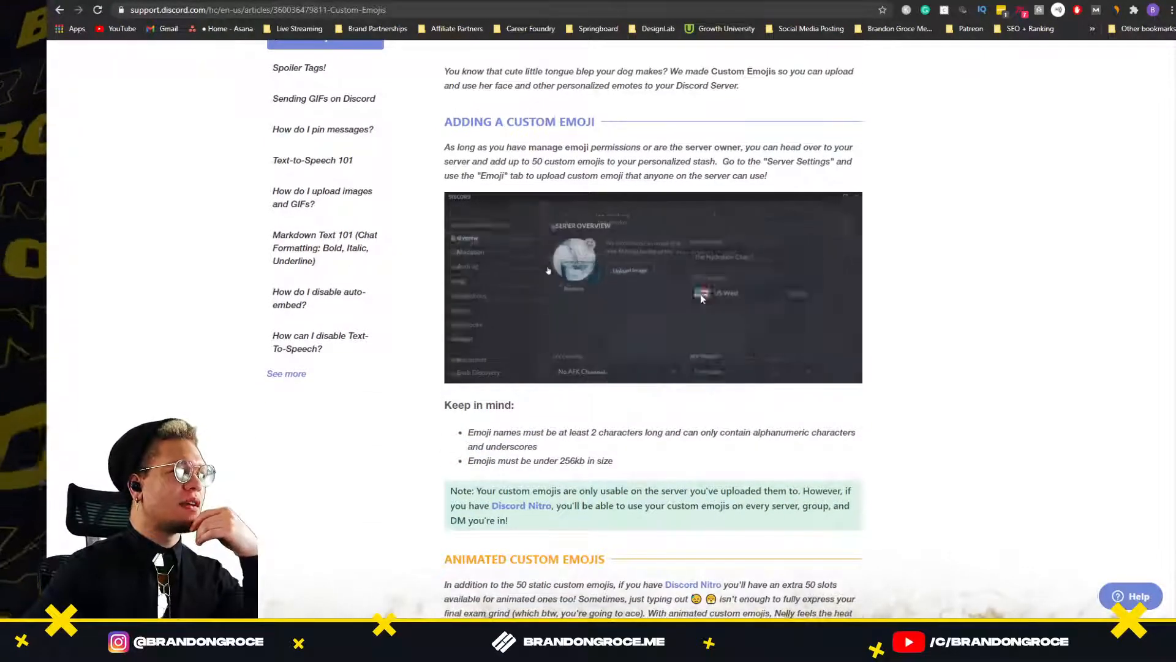
{"action": "scroll", "coordinate": [702, 299], "scroll_direction": "down", "scroll_amount": 6}
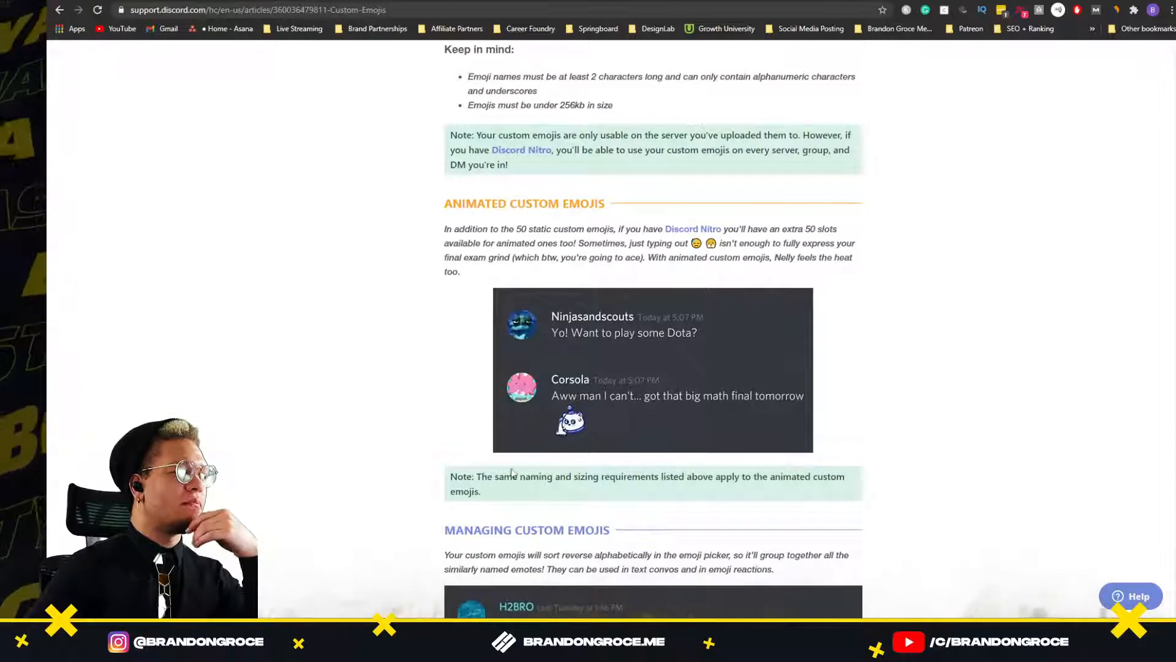
{"action": "scroll", "coordinate": [581, 422], "scroll_direction": "down", "scroll_amount": 4}
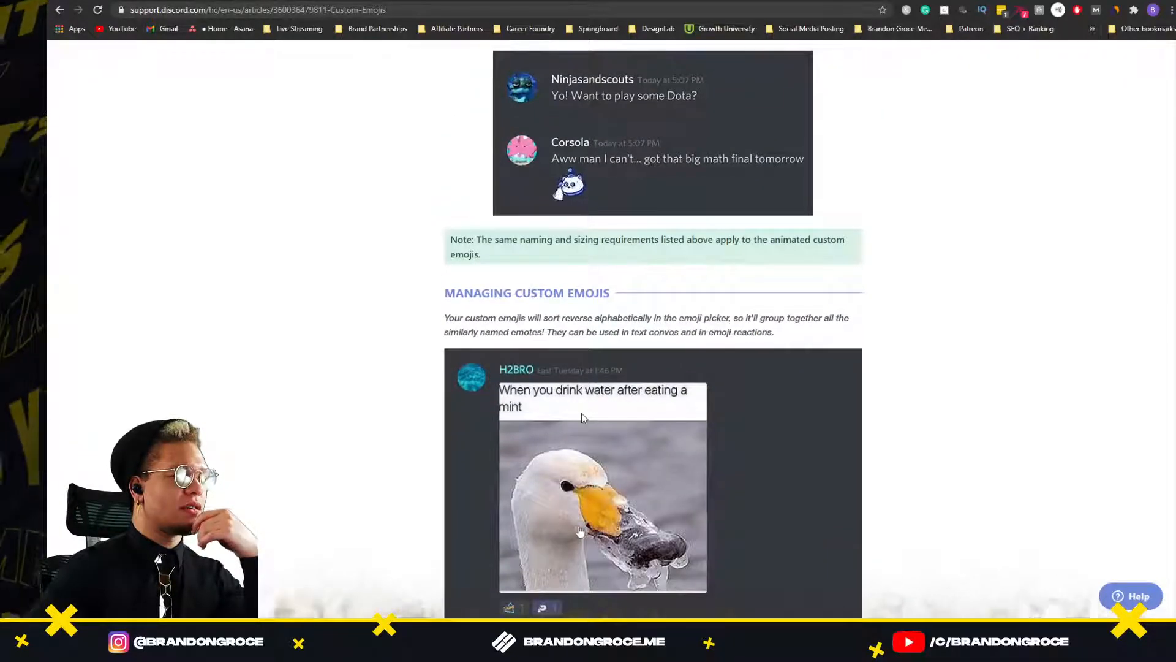
{"action": "scroll", "coordinate": [582, 416], "scroll_direction": "down", "scroll_amount": 12}
{"action": "scroll", "coordinate": [583, 399], "scroll_direction": "down", "scroll_amount": 2}
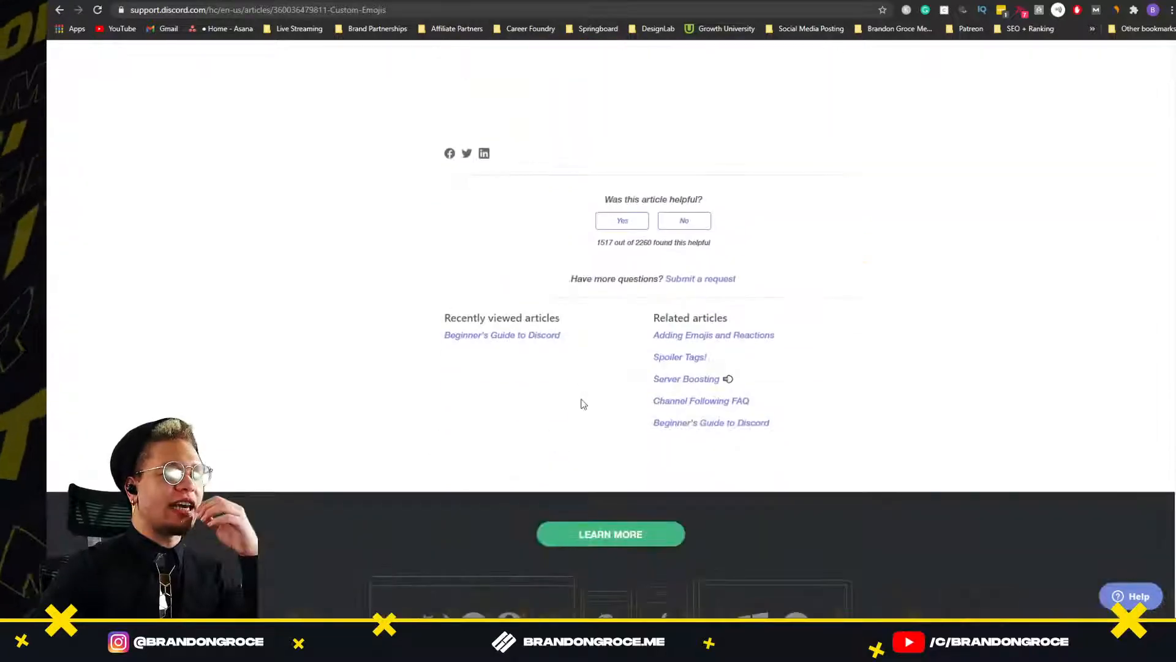
{"action": "scroll", "coordinate": [582, 404], "scroll_direction": "up", "scroll_amount": 3}
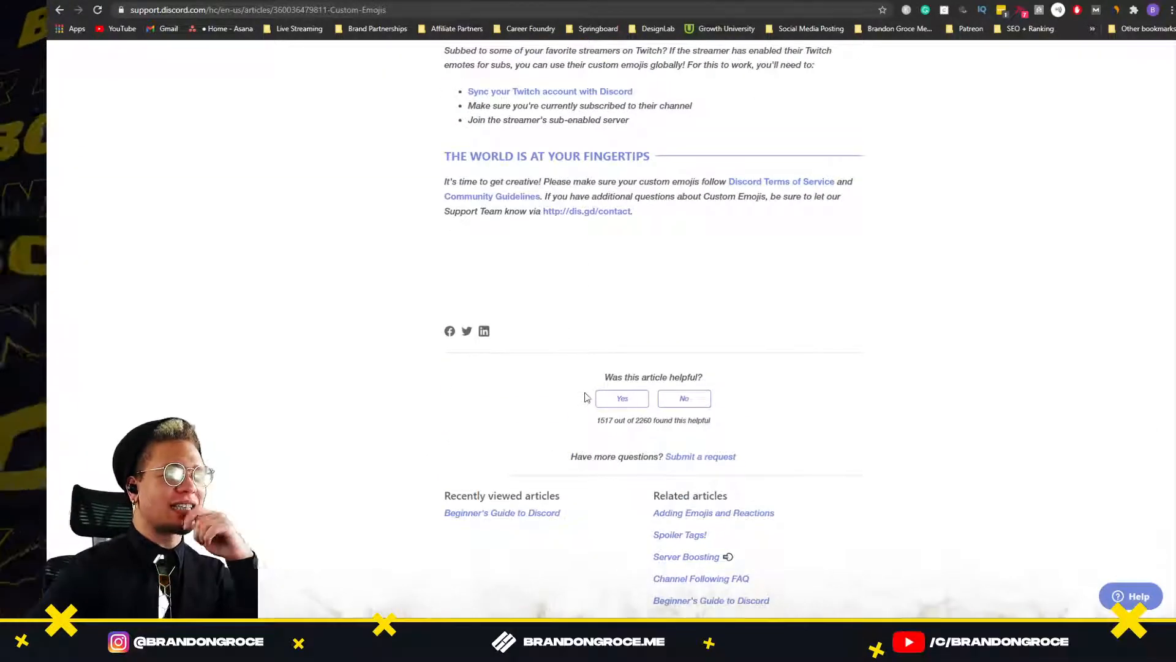
{"action": "scroll", "coordinate": [587, 395], "scroll_direction": "up", "scroll_amount": 20}
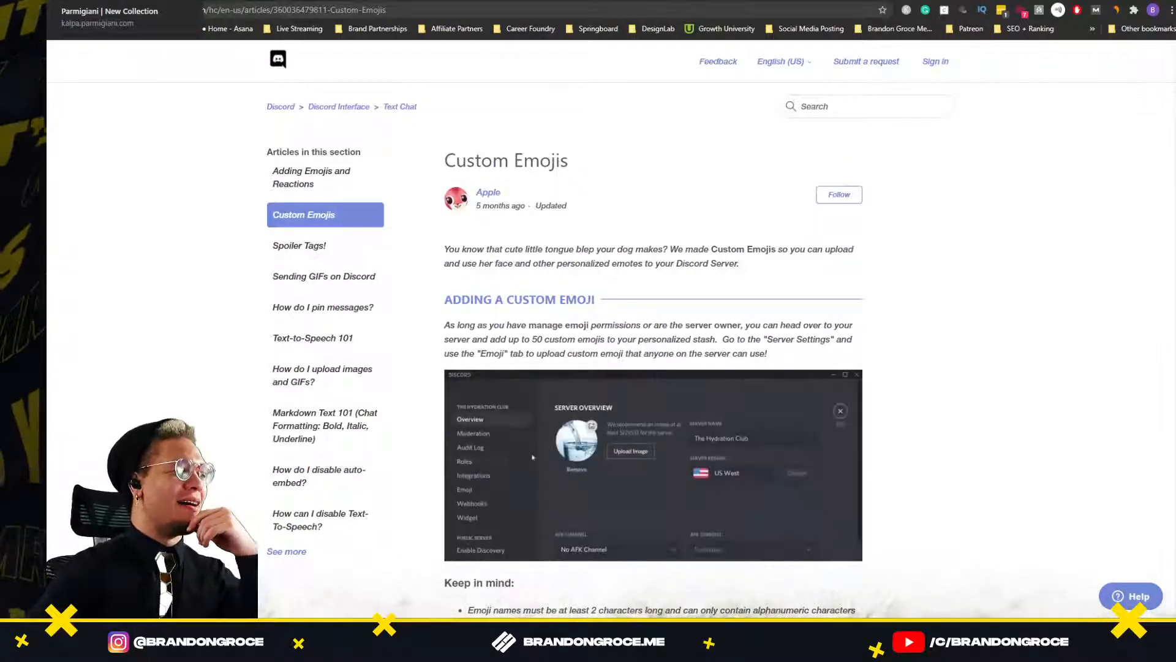
Bring the Parmigiani Kalpa Collection page back up as the watch layout reference.
{"action": "left_click", "coordinate": [98, 1]}
{"action": "left_click", "coordinate": [343, 1]}
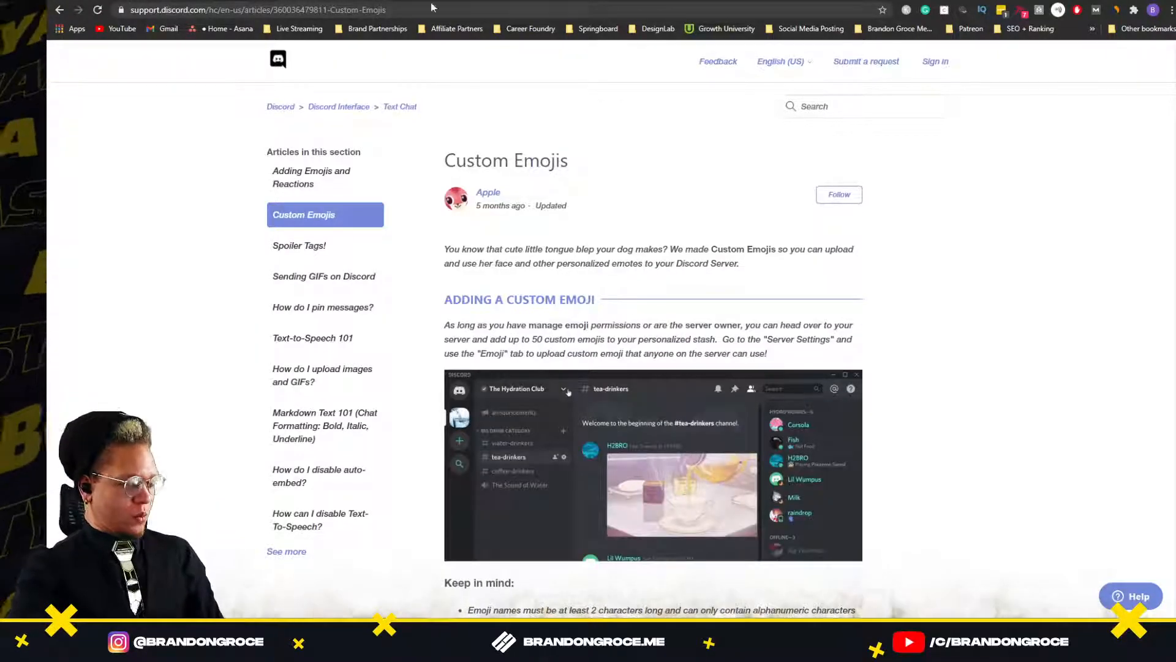
{"action": "left_click", "coordinate": [98, 1]}
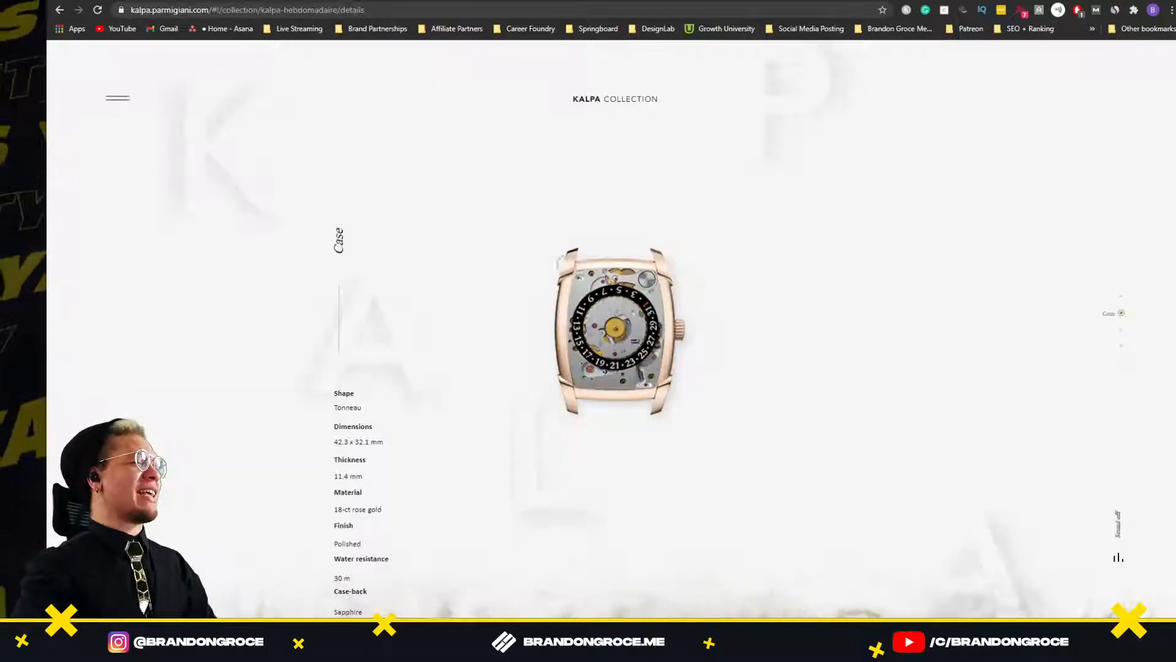
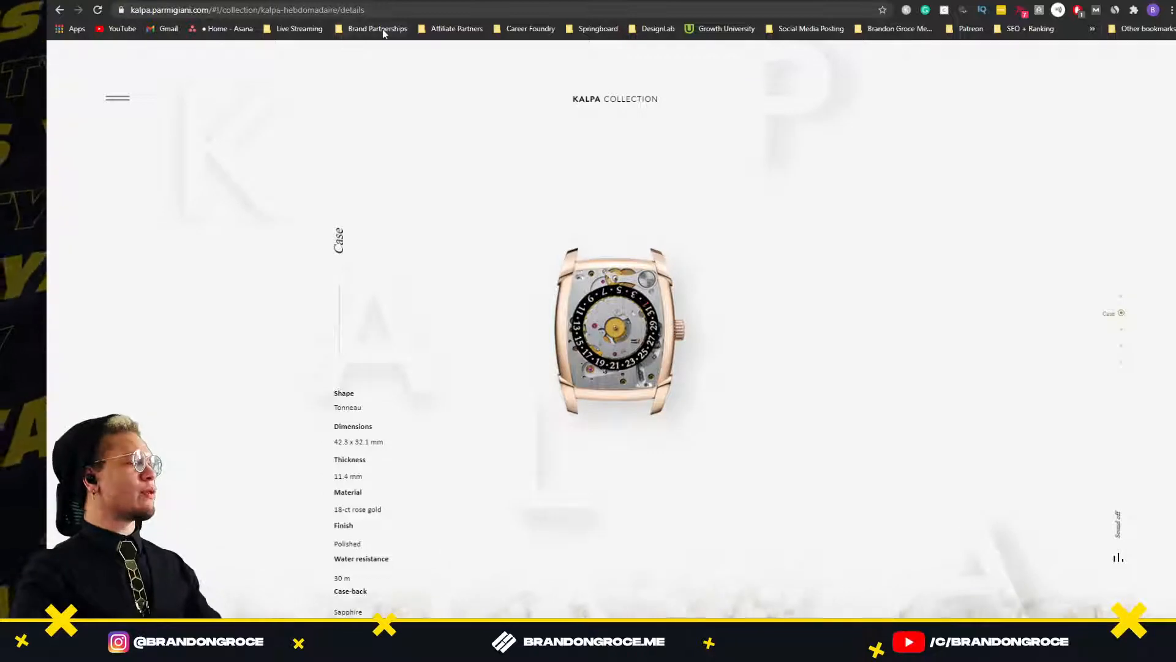
Switch back to Adobe XD and preview the prototype starting from Web 1920 – 6.
{"action": "key", "text": "alt+Tab"}
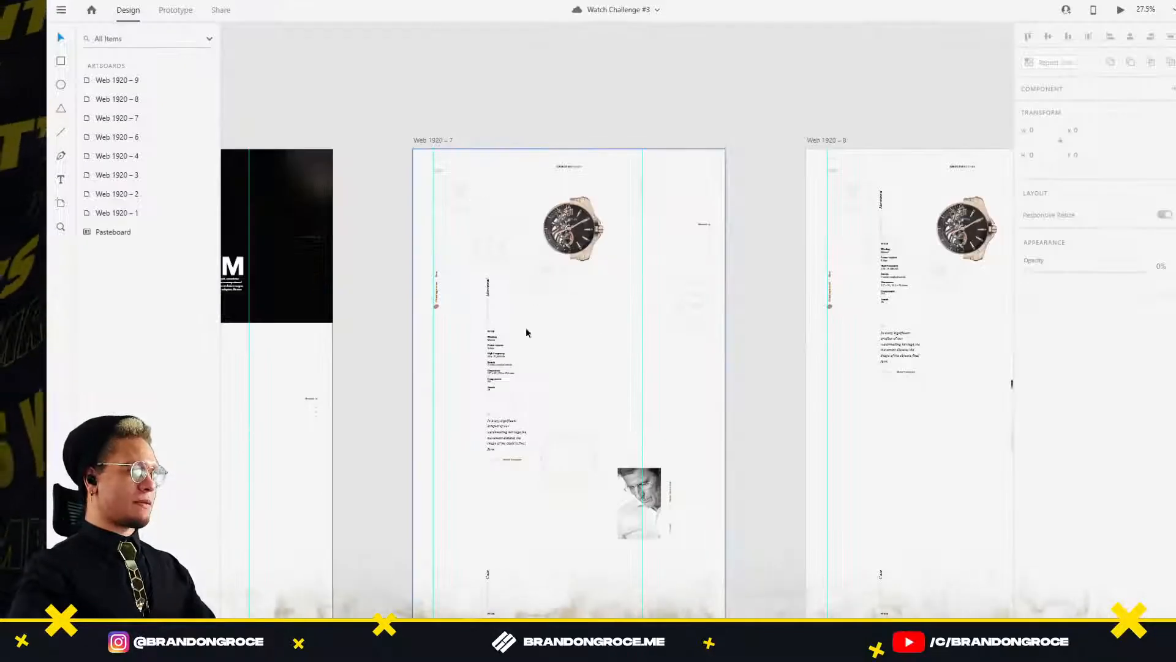
{"action": "left_click_drag", "start_coordinate": [467, 323], "coordinate": [592, 268]}
{"action": "left_click_drag", "start_coordinate": [438, 230], "coordinate": [688, 243]}
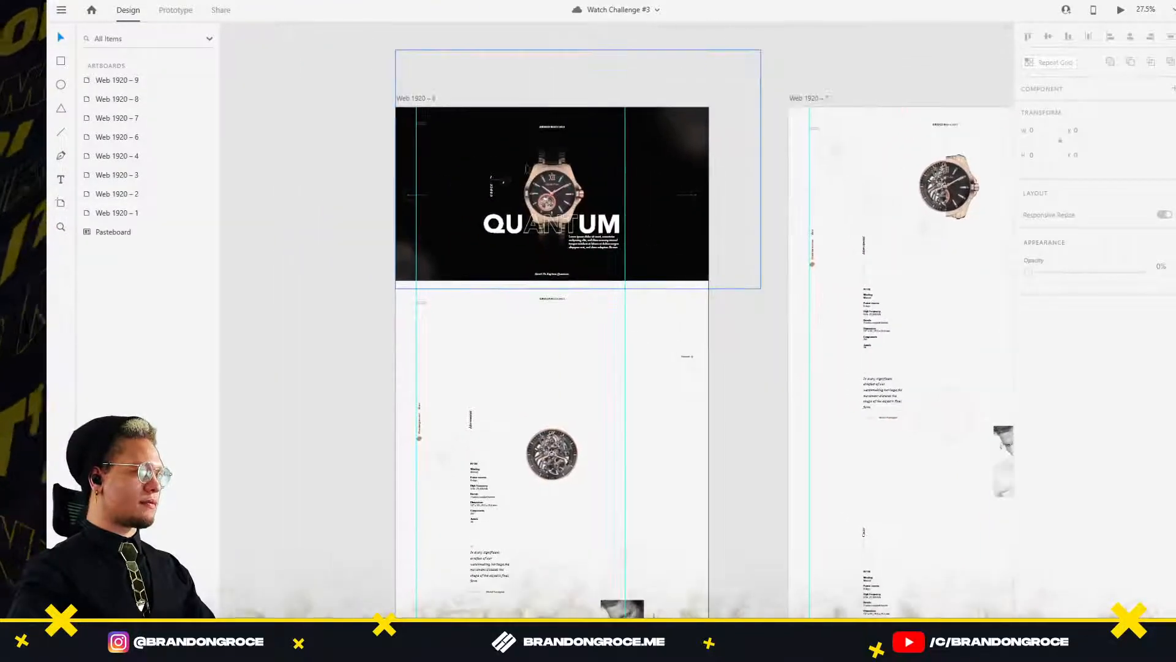
{"action": "left_click", "coordinate": [409, 99]}
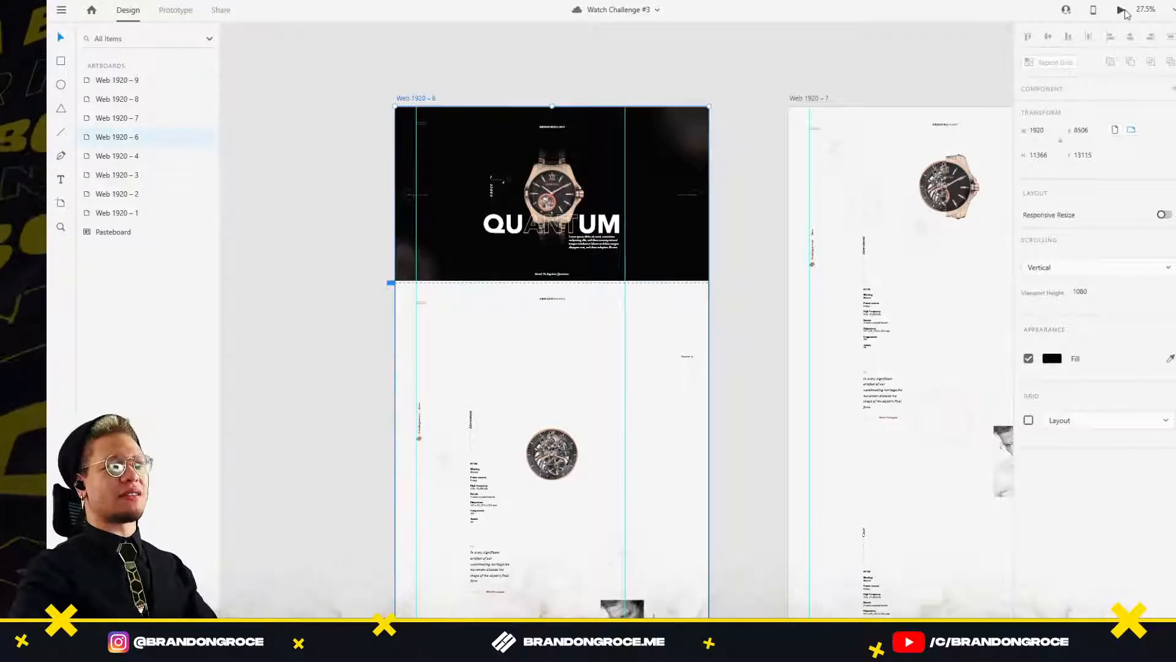
{"action": "key", "text": "ctrl+Return"}
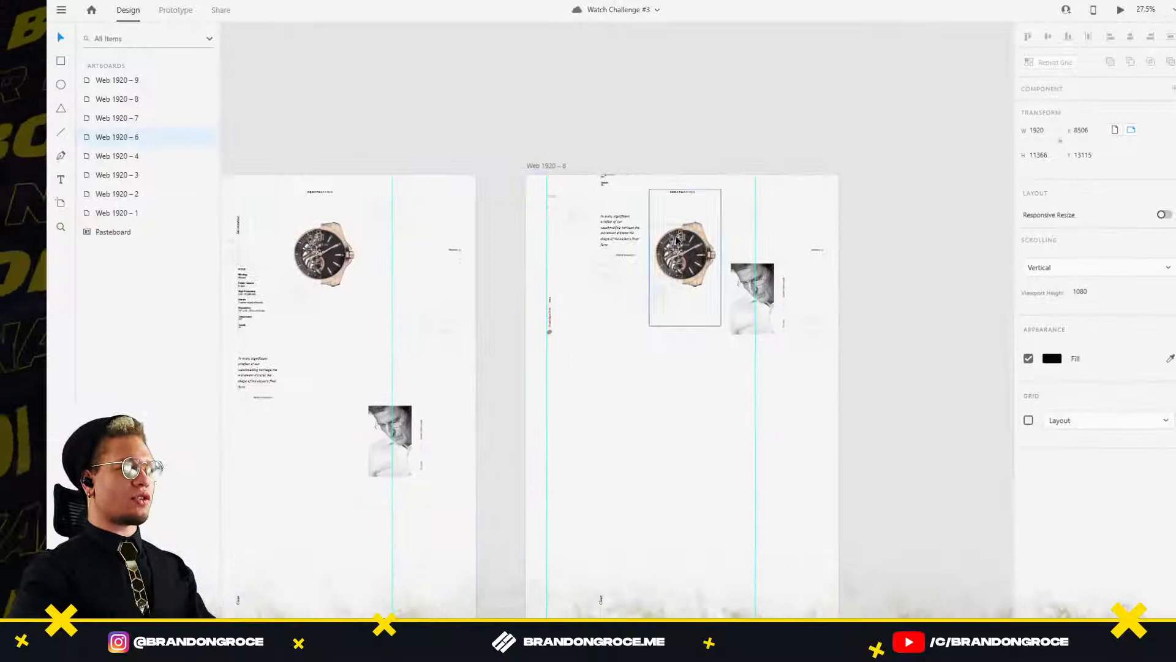
Replace the watch group on Web 1920 – 9 with a copy from Web 1920 – 8, stacked directly beneath the construction-line group.
{"action": "left_click", "coordinate": [677, 241]}
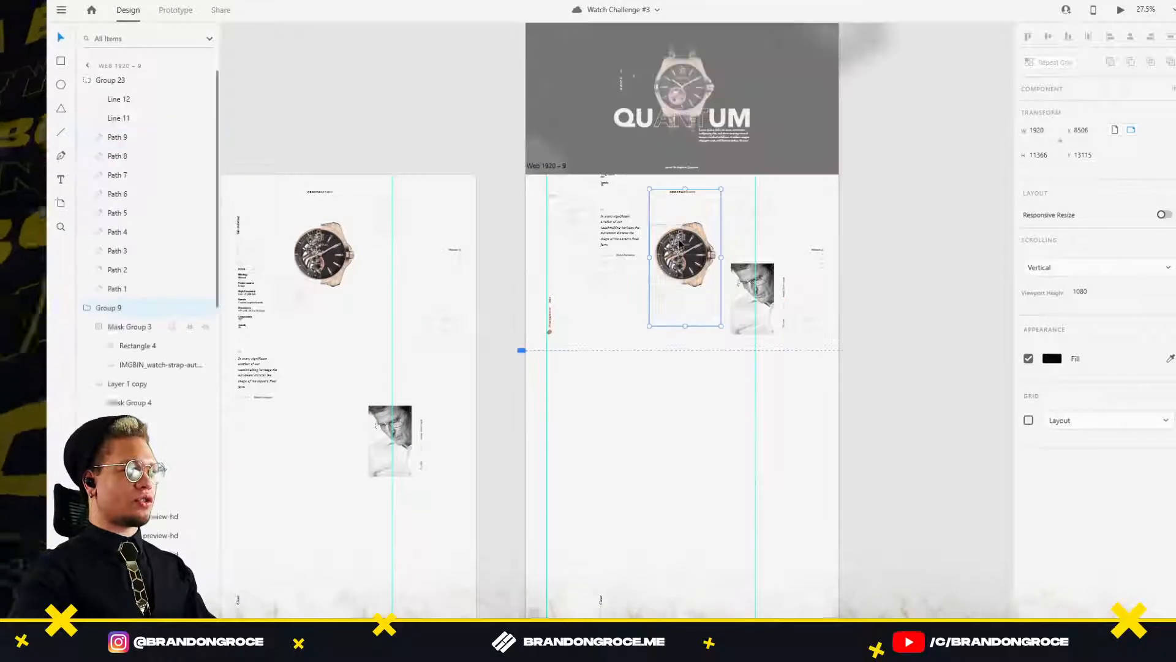
{"action": "key", "text": "Delete"}
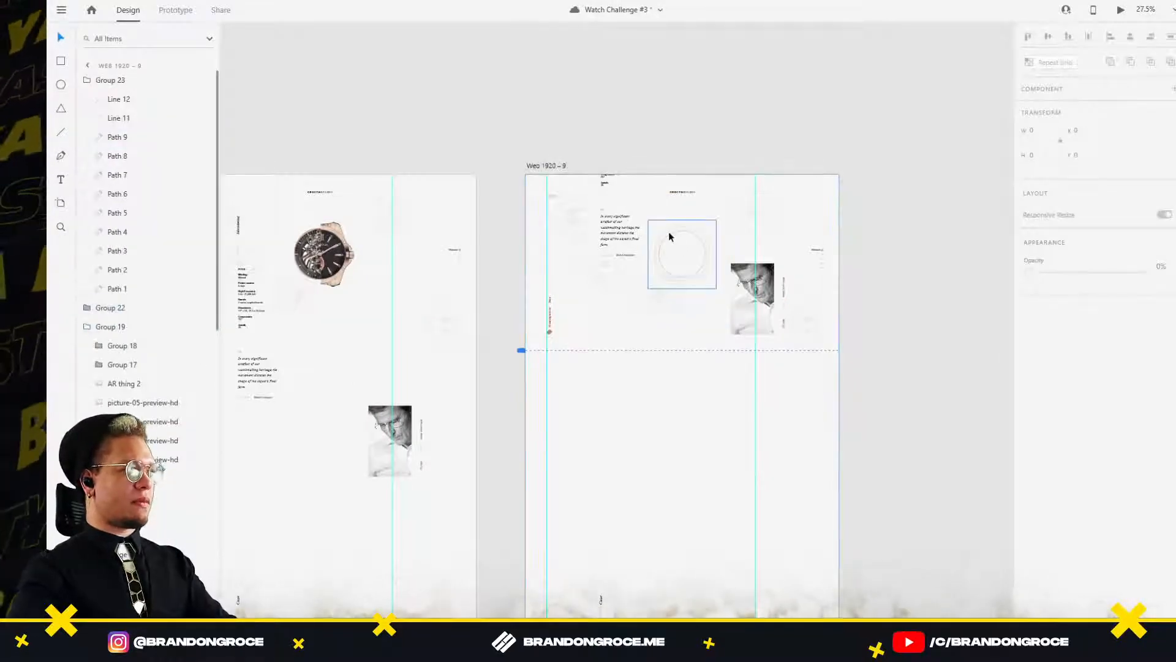
{"action": "left_click", "coordinate": [676, 233]}
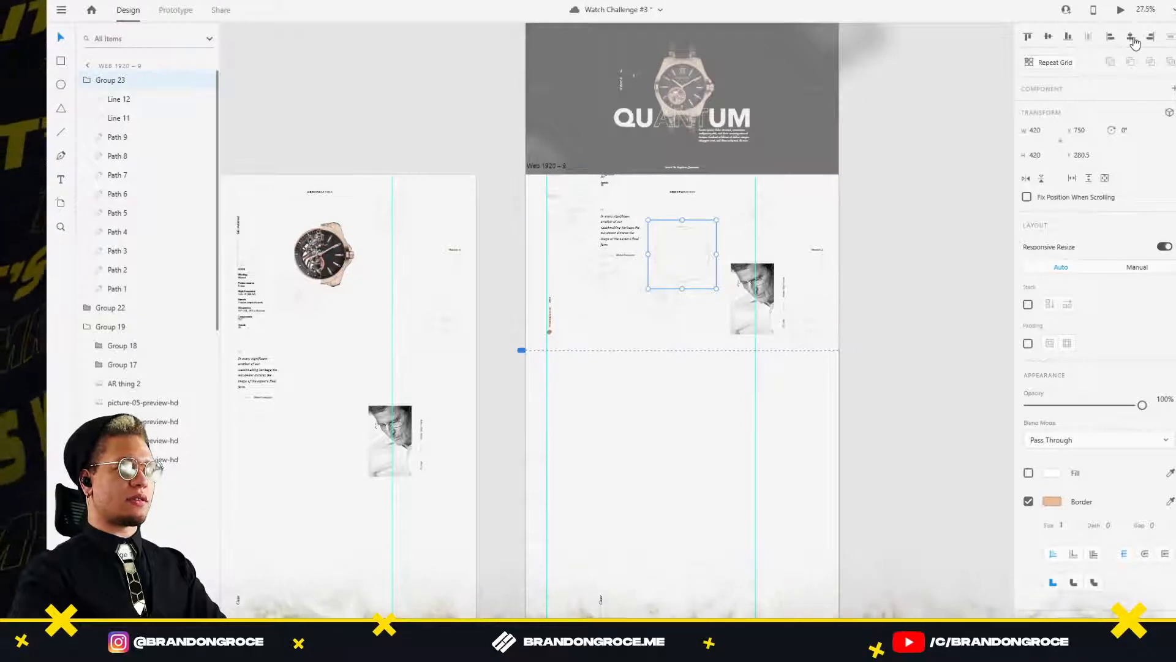
{"action": "left_click", "coordinate": [342, 255]}
{"action": "key", "text": "ctrl+c"}
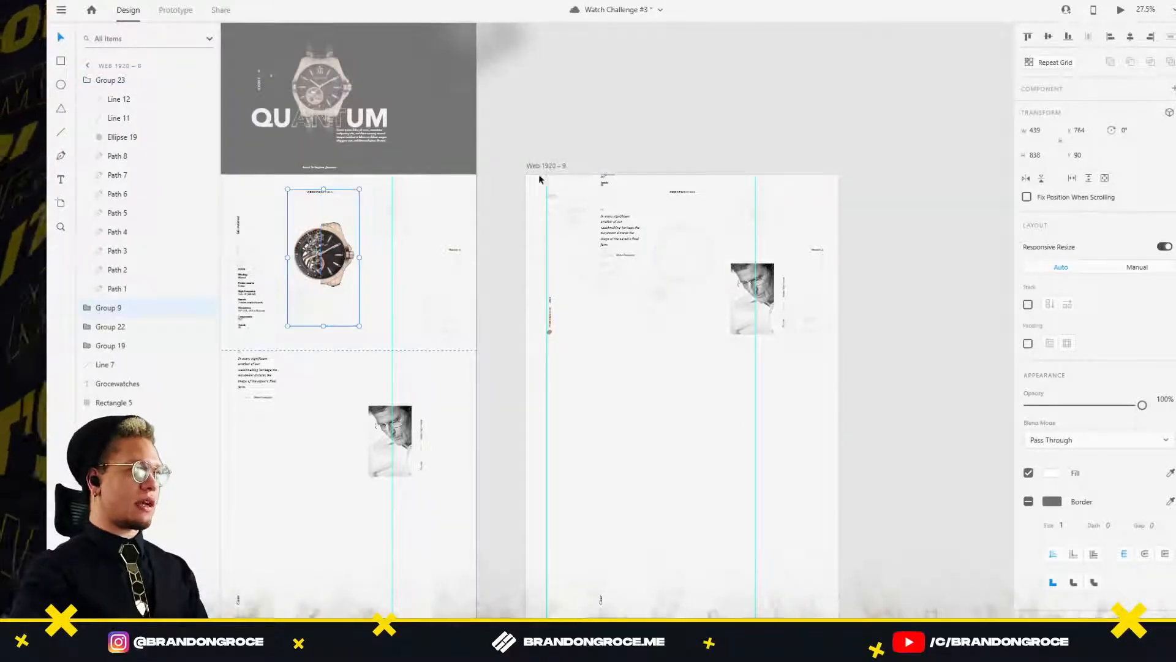
{"action": "left_click", "coordinate": [540, 167]}
{"action": "key", "text": "ctrl+v"}
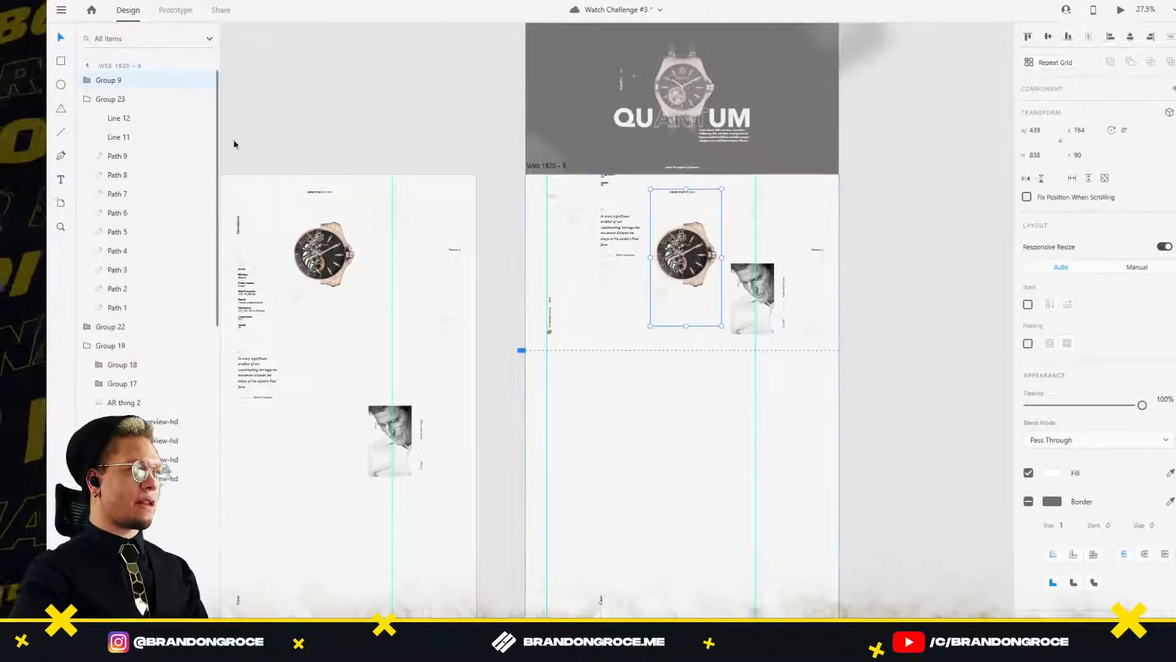
{"action": "left_click", "coordinate": [86, 100]}
{"action": "left_click_drag", "start_coordinate": [111, 114], "coordinate": [111, 116]}
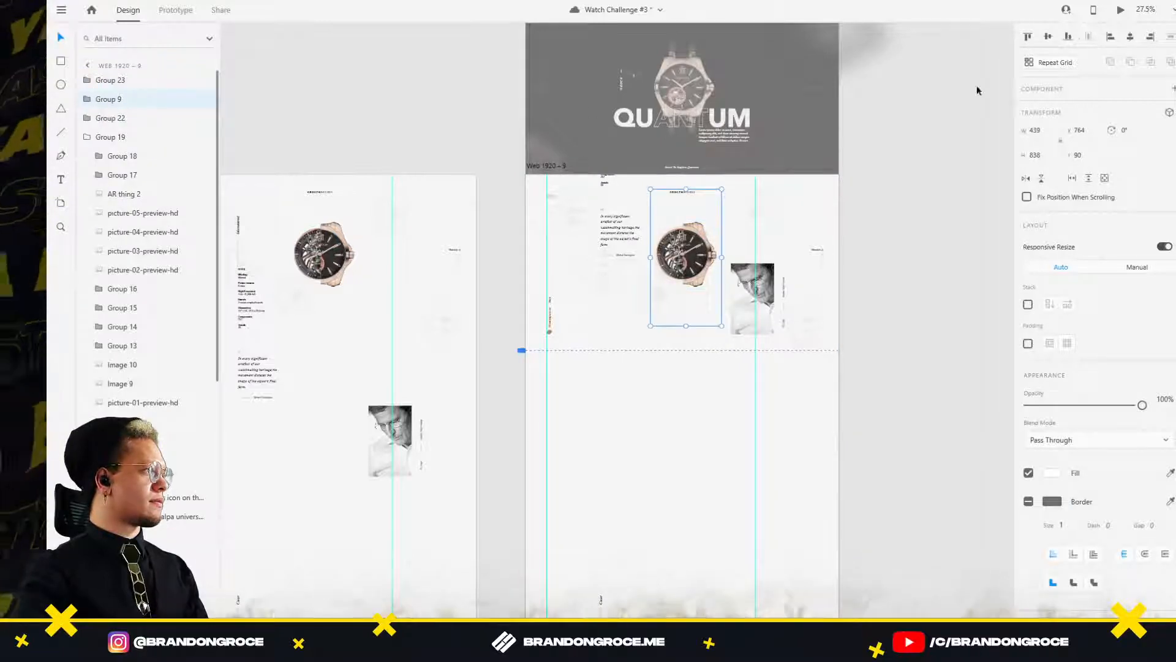
Preview the prototype twice from Web 1920 – 8 to check the scroll transition into Web 1920 – 9.
{"action": "left_click_drag", "start_coordinate": [540, 88], "coordinate": [582, 215]}
{"action": "left_click", "coordinate": [475, 181]}
{"action": "left_click", "coordinate": [598, 293]}
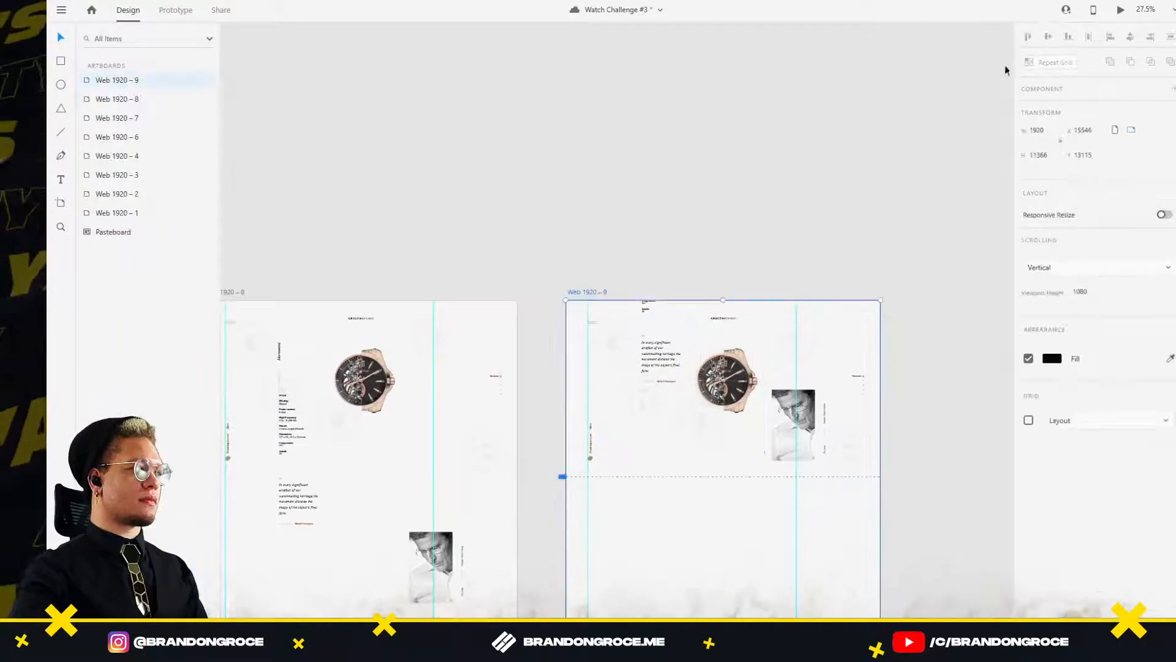
{"action": "left_click_drag", "start_coordinate": [431, 188], "coordinate": [688, 151]}
{"action": "left_click", "coordinate": [492, 254]}
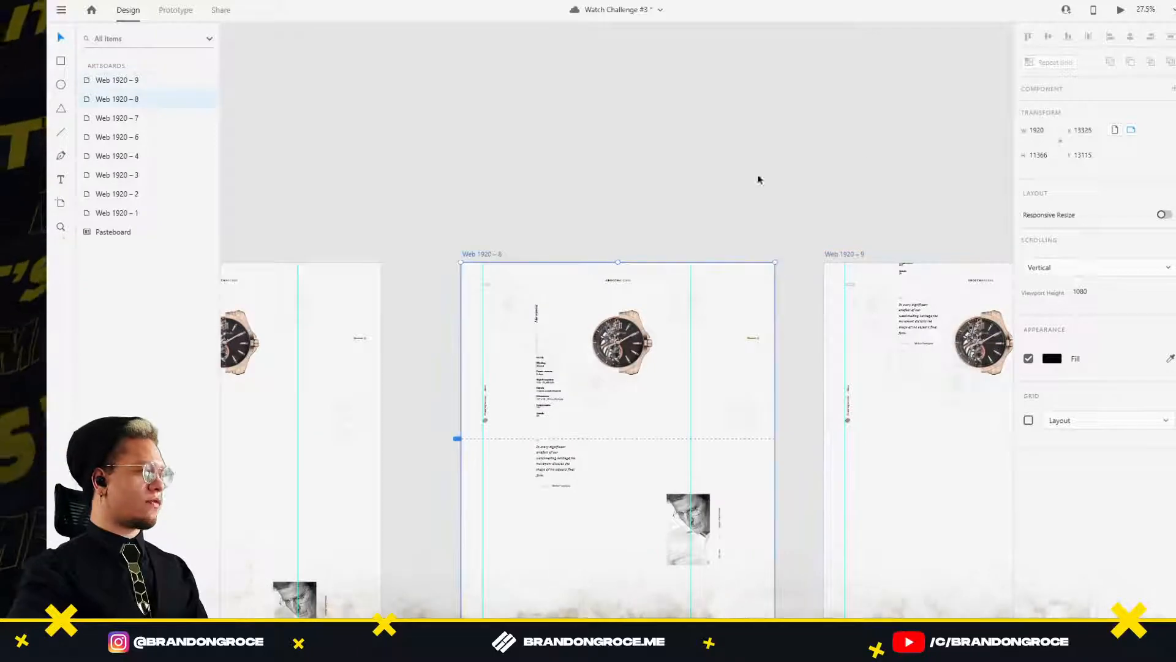
{"action": "left_click", "coordinate": [1122, 11]}
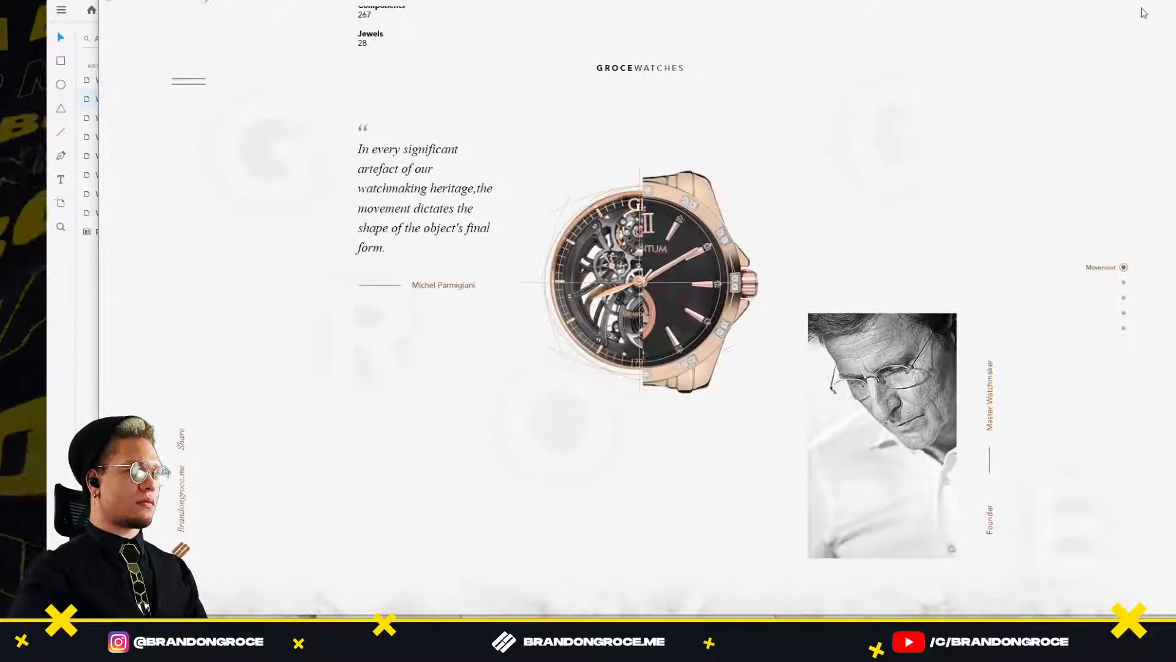
{"action": "left_click", "coordinate": [1162, 4]}
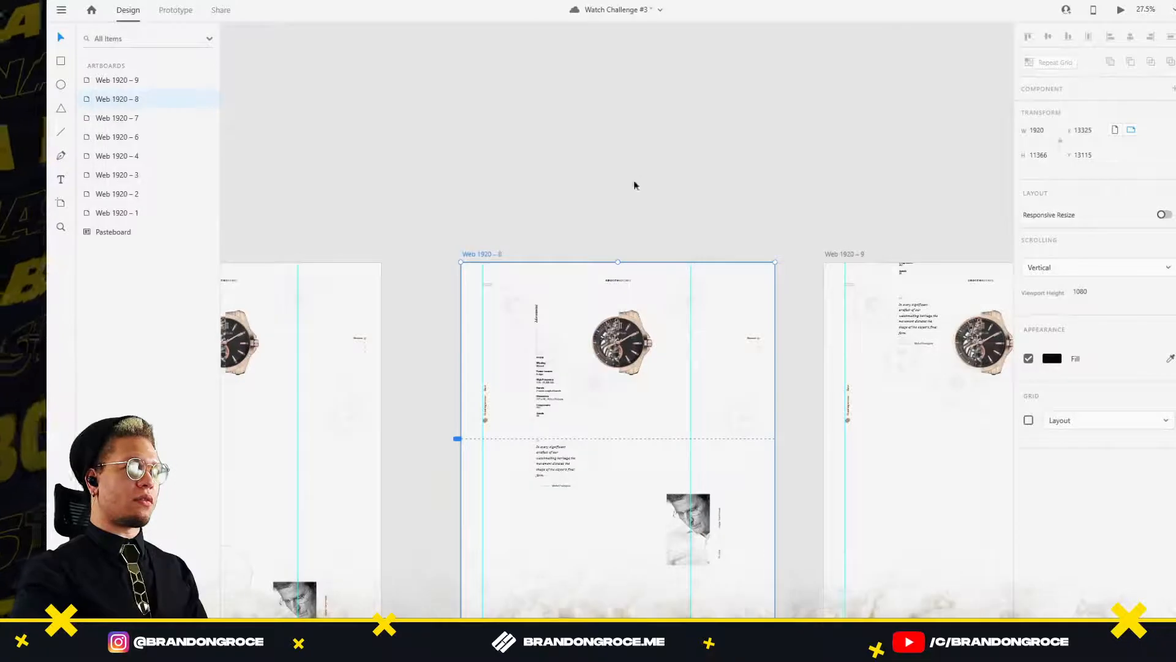
{"action": "left_click", "coordinate": [1121, 11]}
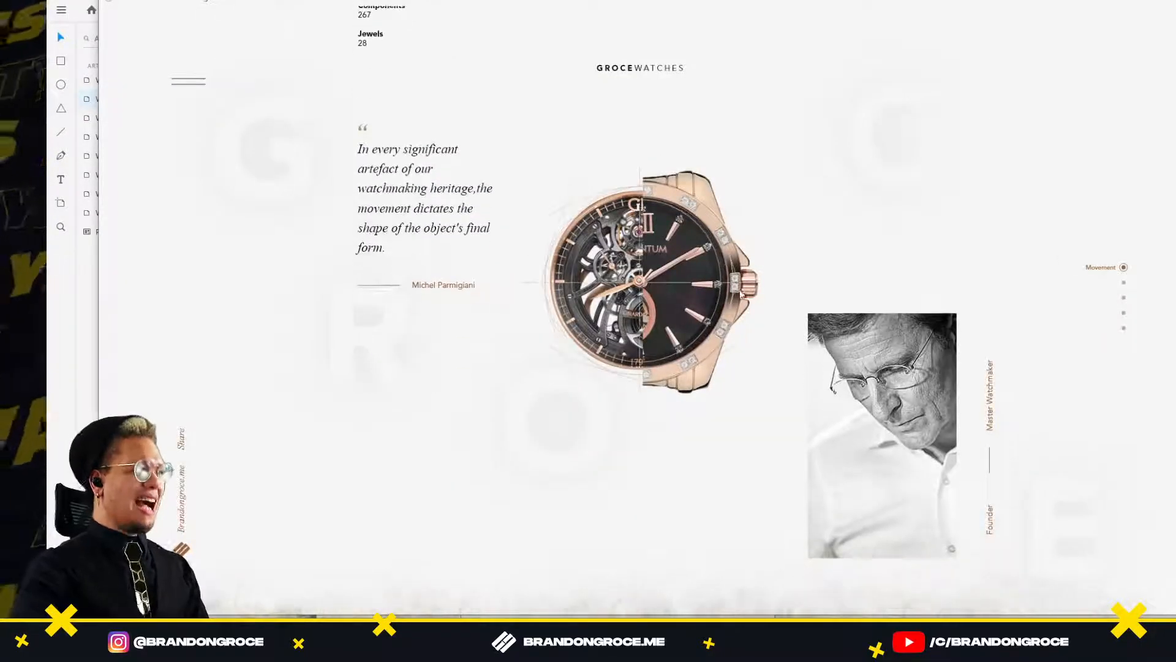
{"action": "left_click", "coordinate": [1163, 4]}
Compare the construction lines on the last two artboards, try deleting the group on Web 1920 – 8, and undo the deletion.
{"action": "scroll", "coordinate": [533, 310], "scroll_direction": "right", "scroll_amount": 3}
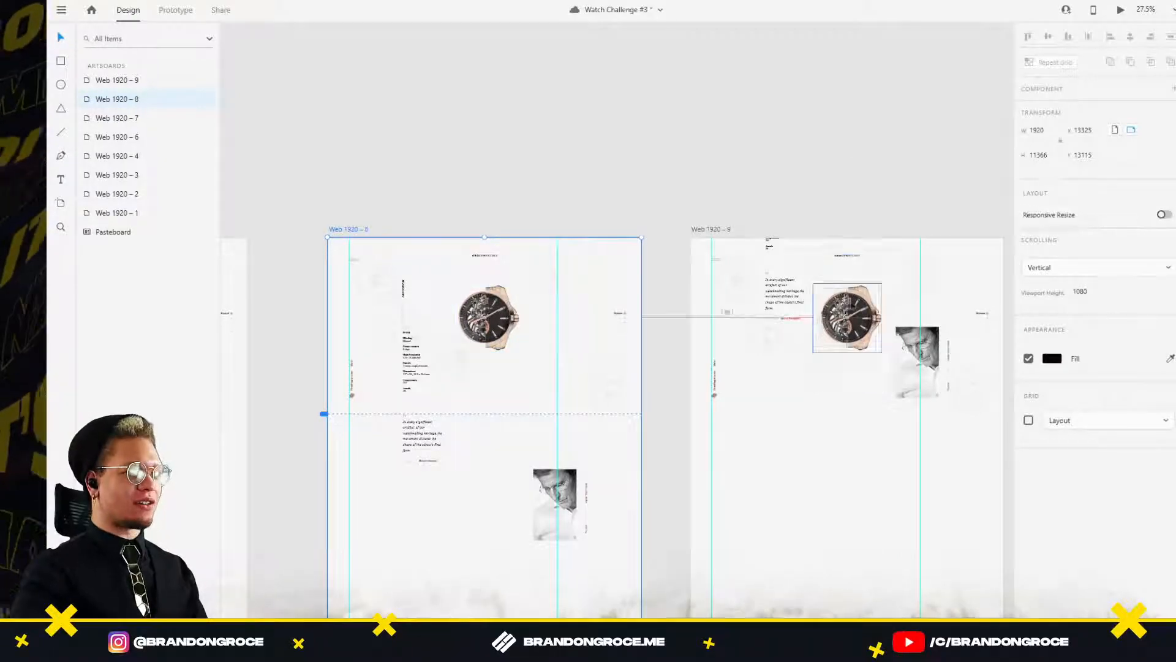
{"action": "scroll", "coordinate": [848, 318], "scroll_direction": "up", "scroll_amount": 5}
{"action": "left_click", "coordinate": [705, 271]}
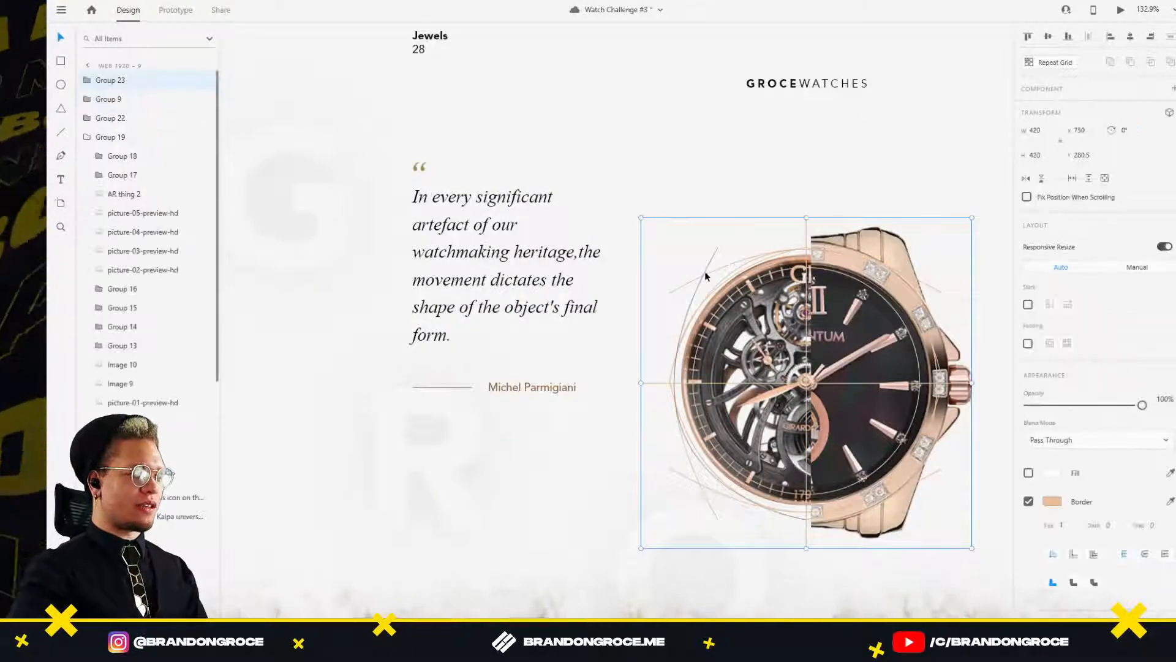
{"action": "scroll", "coordinate": [544, 273], "scroll_direction": "down", "scroll_amount": 5}
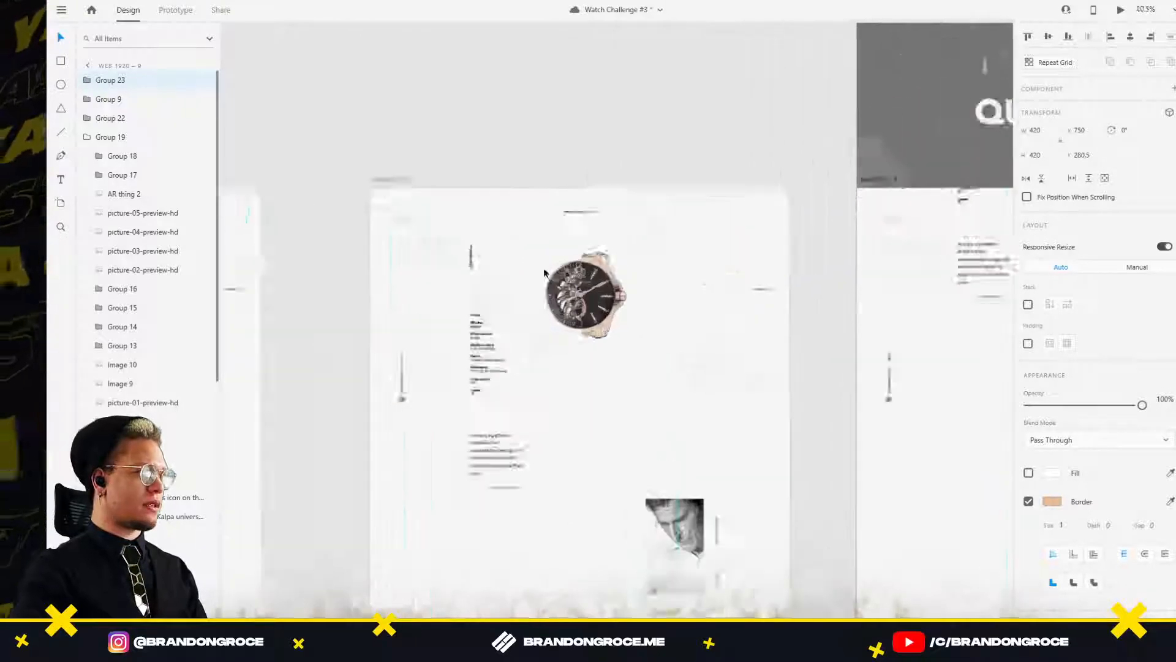
{"action": "scroll", "coordinate": [544, 273], "scroll_direction": "up", "scroll_amount": 4}
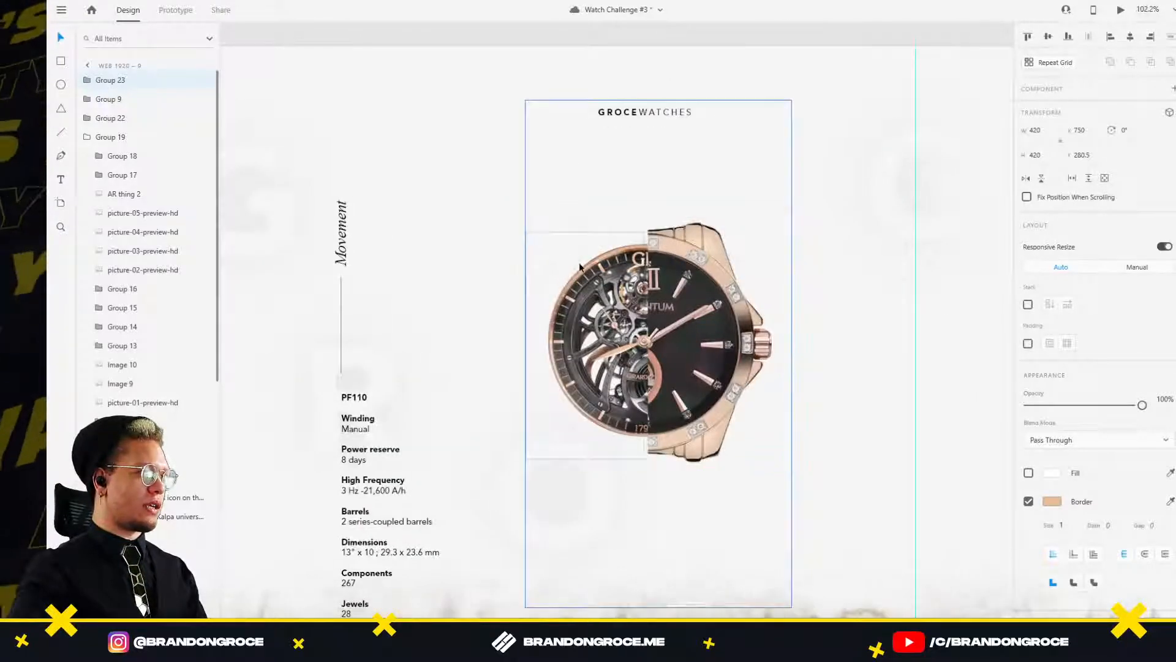
{"action": "left_click", "coordinate": [578, 265]}
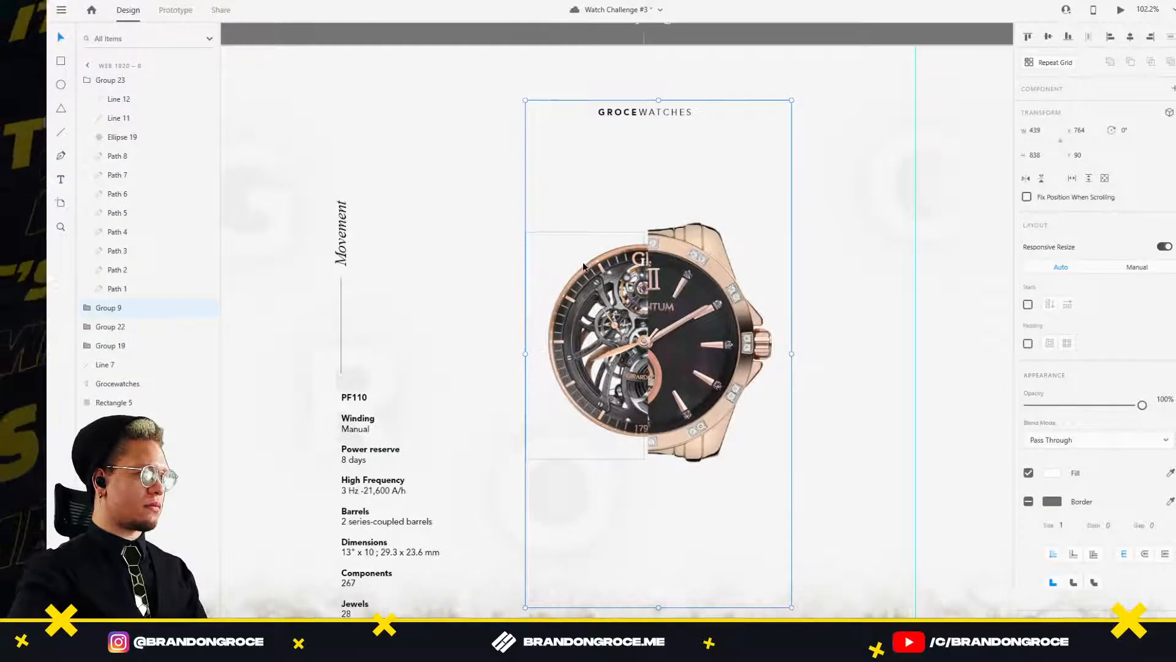
{"action": "left_click", "coordinate": [581, 266]}
{"action": "key", "text": "Delete"}
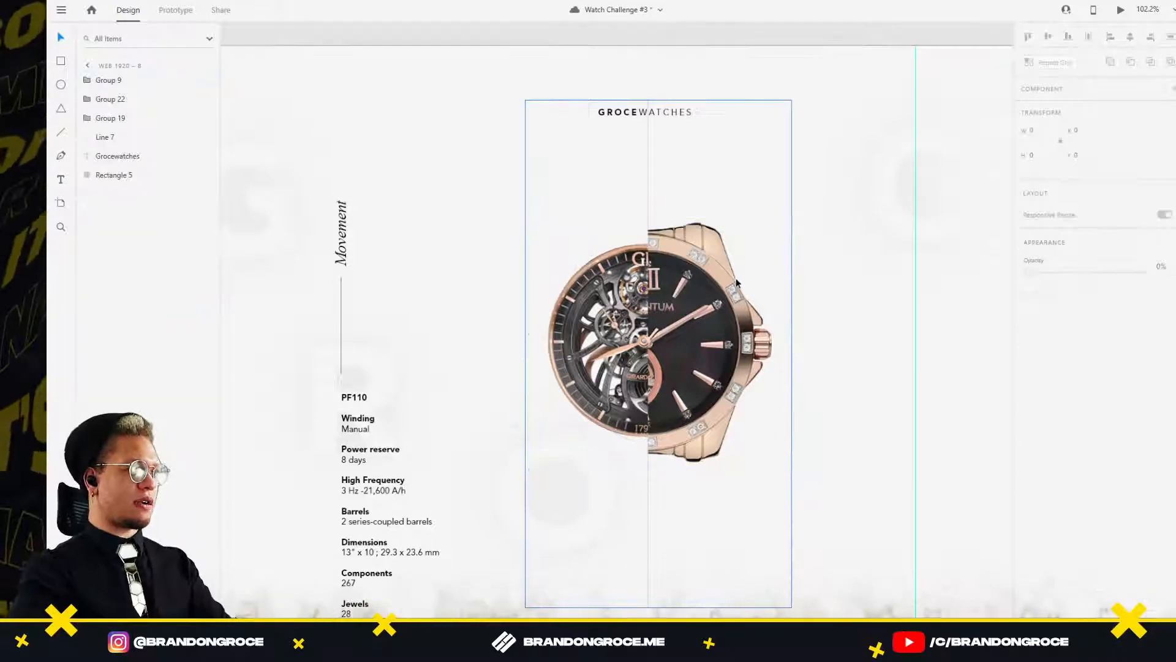
{"action": "key", "text": "ctrl+z"}
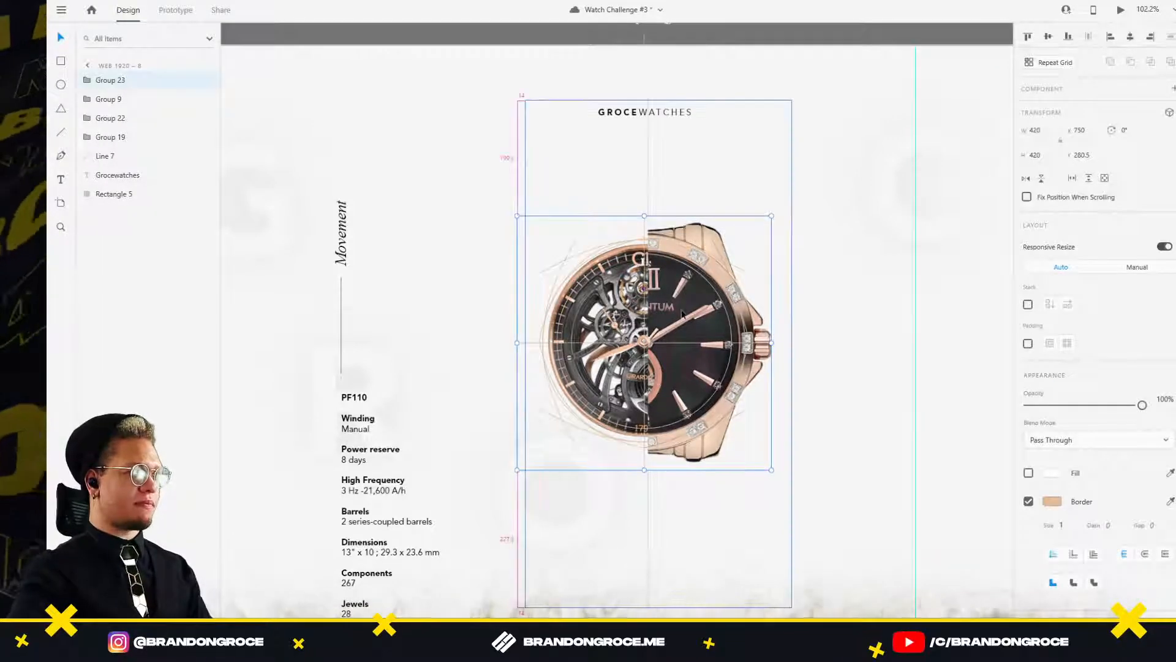
Try shifting the masked watch image slightly left inside the watch group on Web 1920 – 9, and undo the move.
{"action": "scroll", "coordinate": [682, 314], "scroll_direction": "up", "scroll_amount": 3}
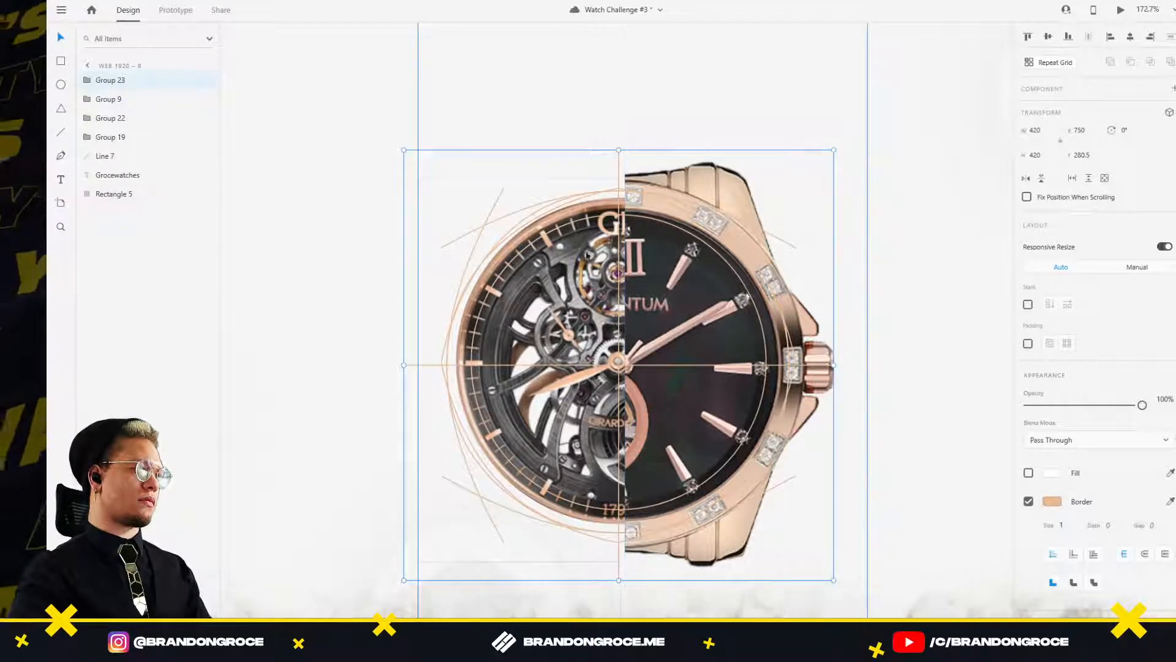
{"action": "key", "text": "ctrl+0"}
{"action": "scroll", "coordinate": [590, 241], "scroll_direction": "down", "scroll_amount": 4}
{"action": "left_click_drag", "start_coordinate": [981, 236], "coordinate": [606, 270]}
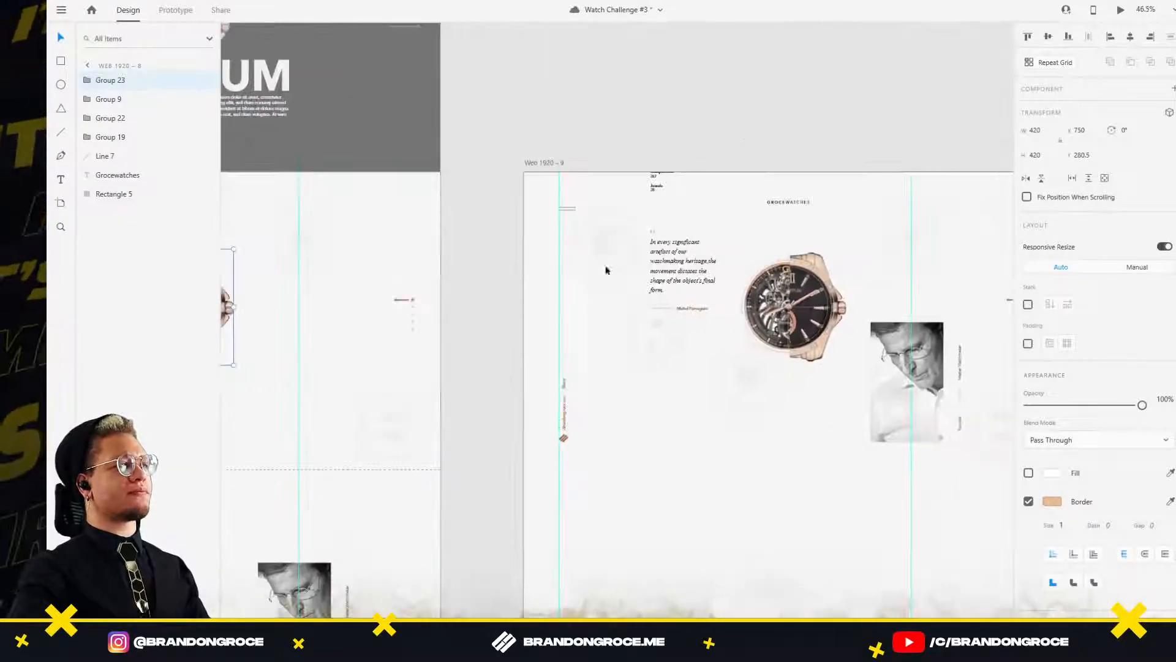
{"action": "scroll", "coordinate": [838, 300], "scroll_direction": "up", "scroll_amount": 6}
{"action": "scroll", "coordinate": [835, 320], "scroll_direction": "down", "scroll_amount": 5}
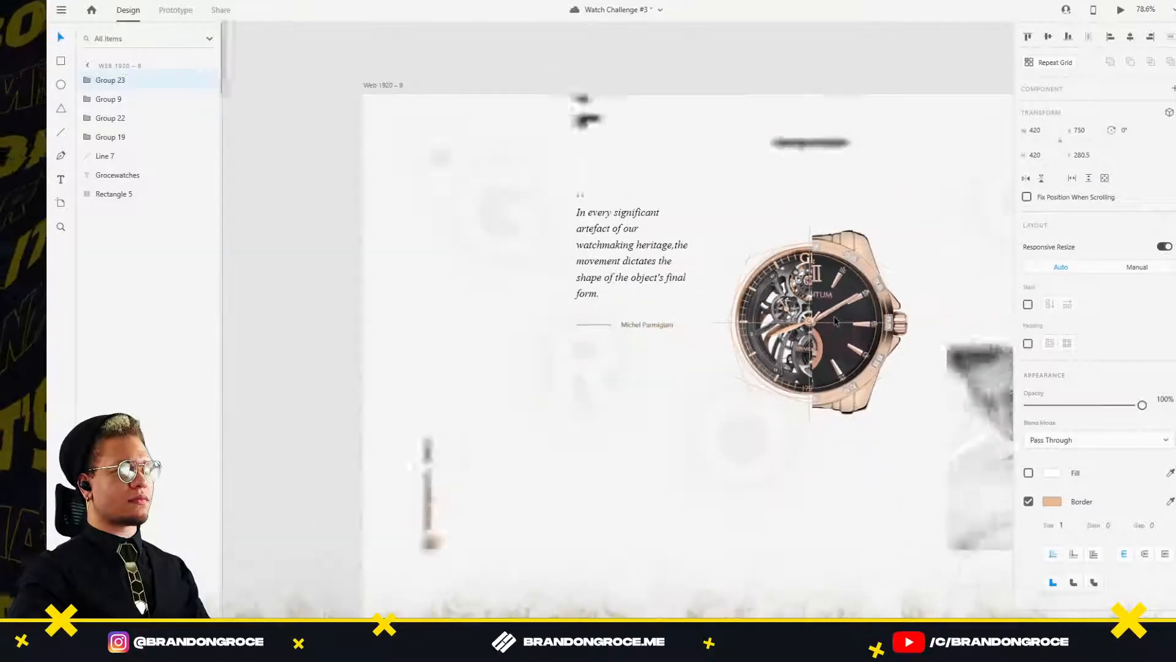
{"action": "scroll", "coordinate": [833, 303], "scroll_direction": "up", "scroll_amount": 7}
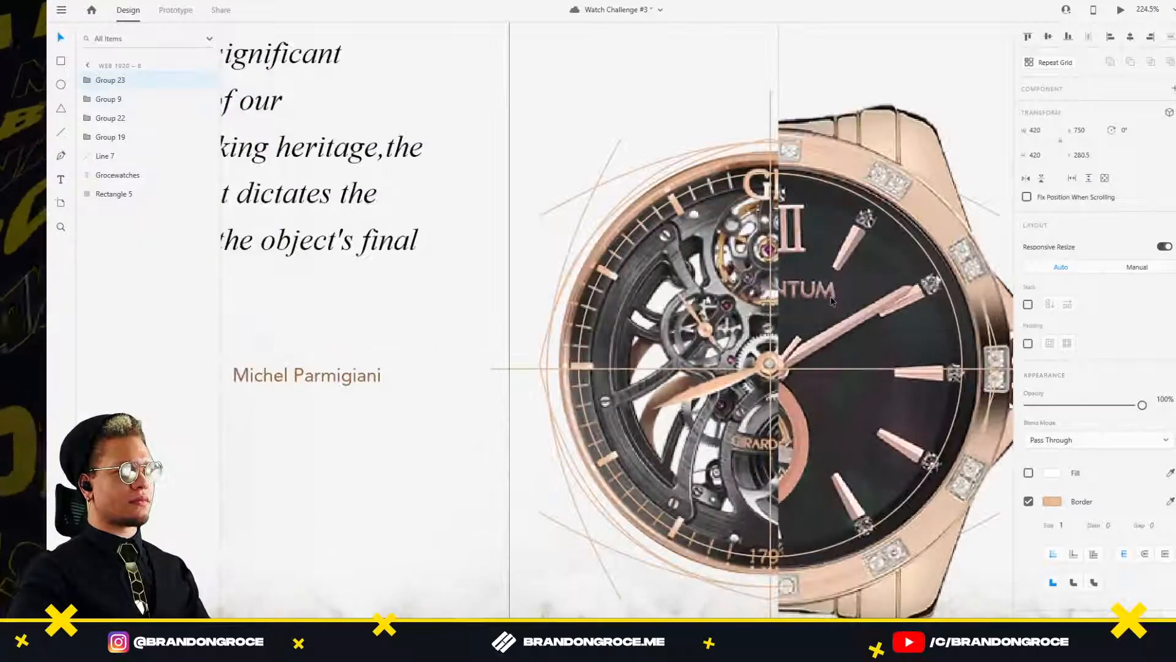
{"action": "left_click", "coordinate": [877, 267], "text": "ctrl"}
{"action": "left_click_drag", "start_coordinate": [890, 264], "coordinate": [884, 263]}
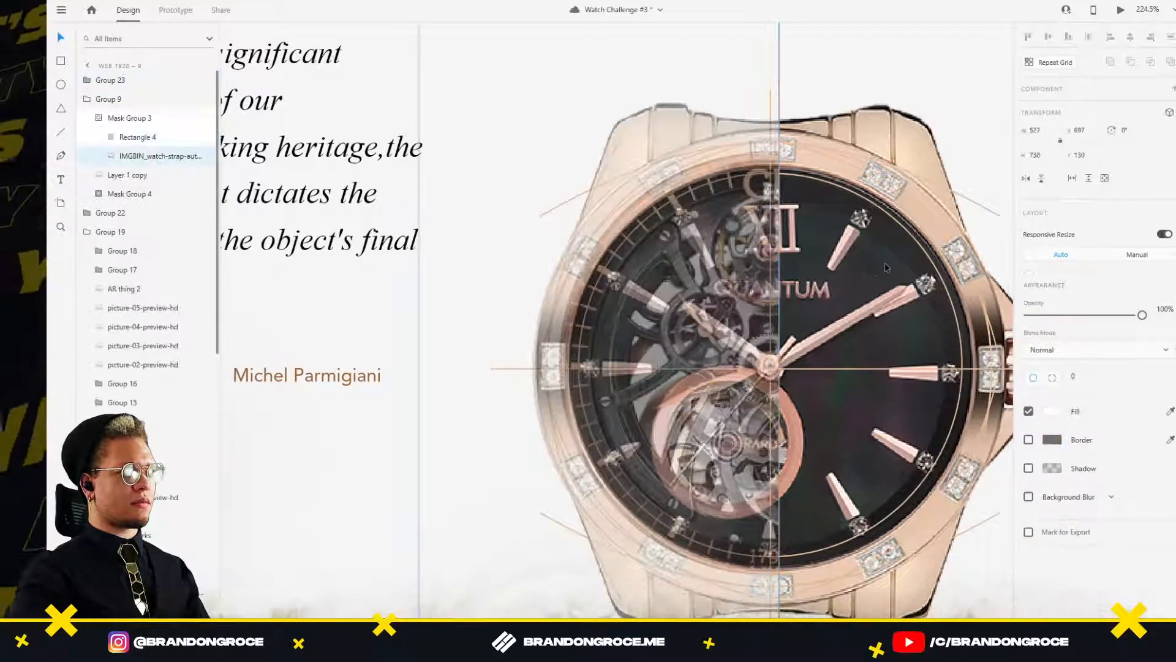
{"action": "key", "text": "ctrl+z"}
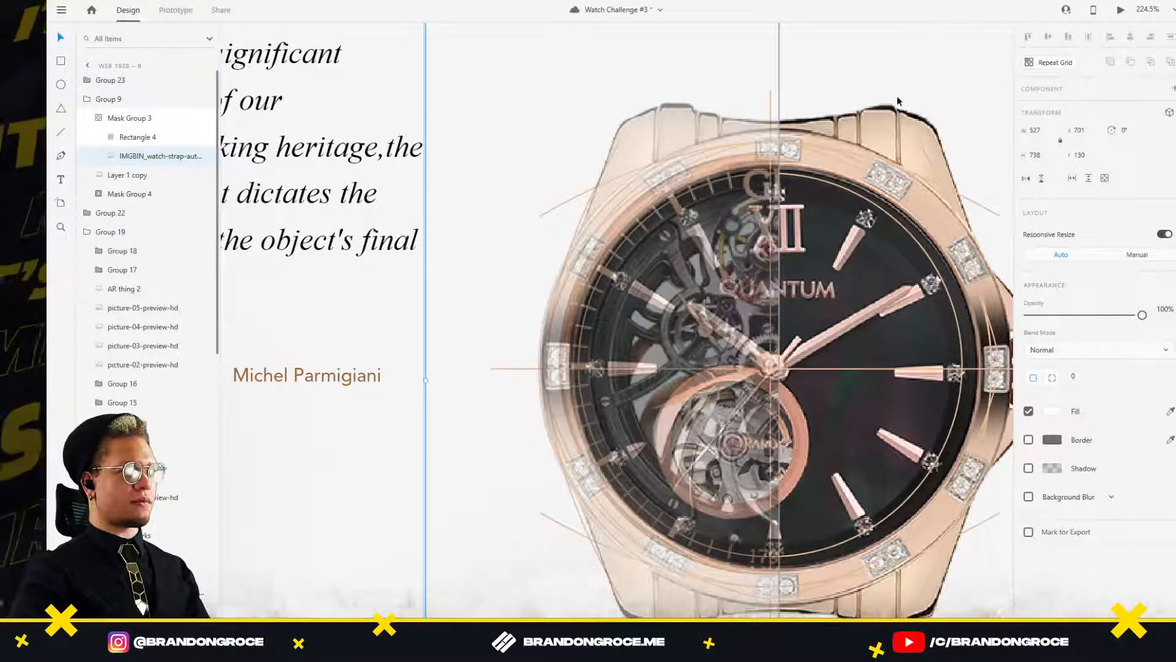
Move the construction-line group on Web 1920 – 9 right to X 755, onto the watch's split line.
{"action": "scroll", "coordinate": [711, 152], "scroll_direction": "down", "scroll_amount": 4}
{"action": "left_click", "coordinate": [510, 420]}
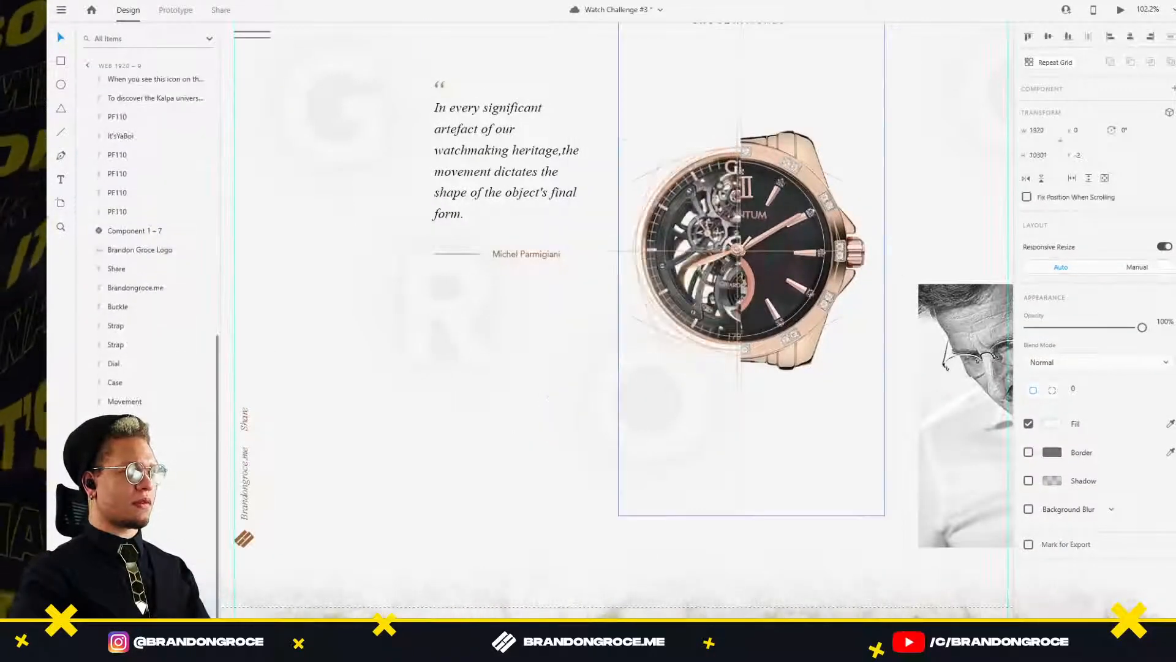
{"action": "scroll", "coordinate": [747, 285], "scroll_direction": "up", "scroll_amount": 5}
{"action": "scroll", "coordinate": [809, 215], "scroll_direction": "down", "scroll_amount": 4}
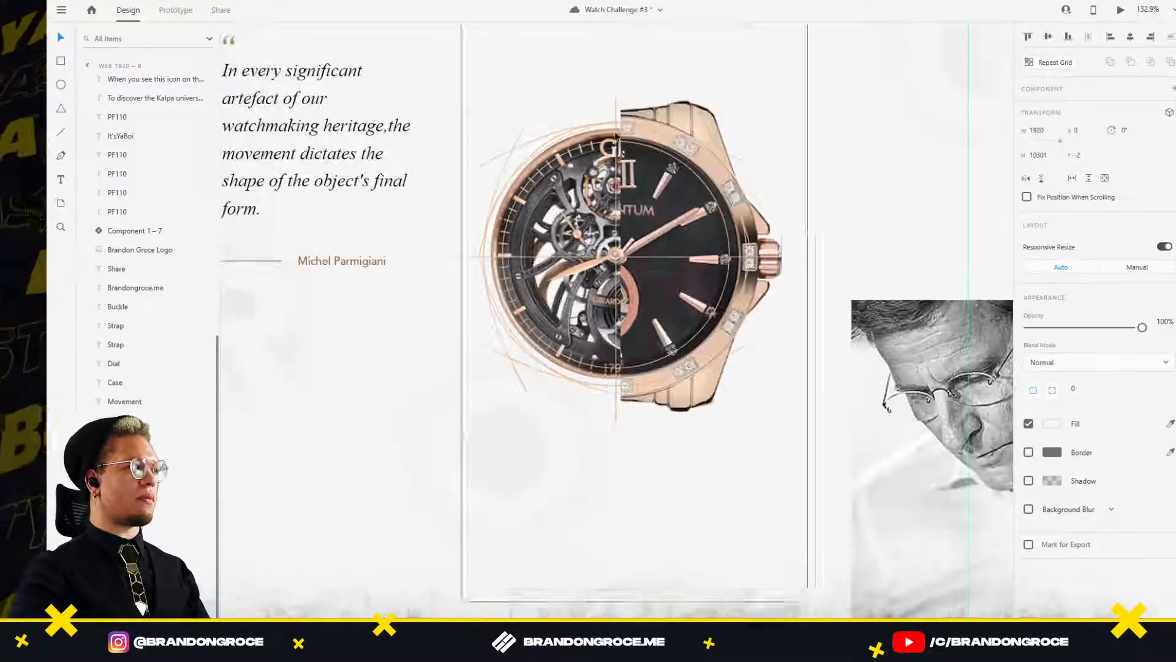
{"action": "left_click", "coordinate": [617, 136]}
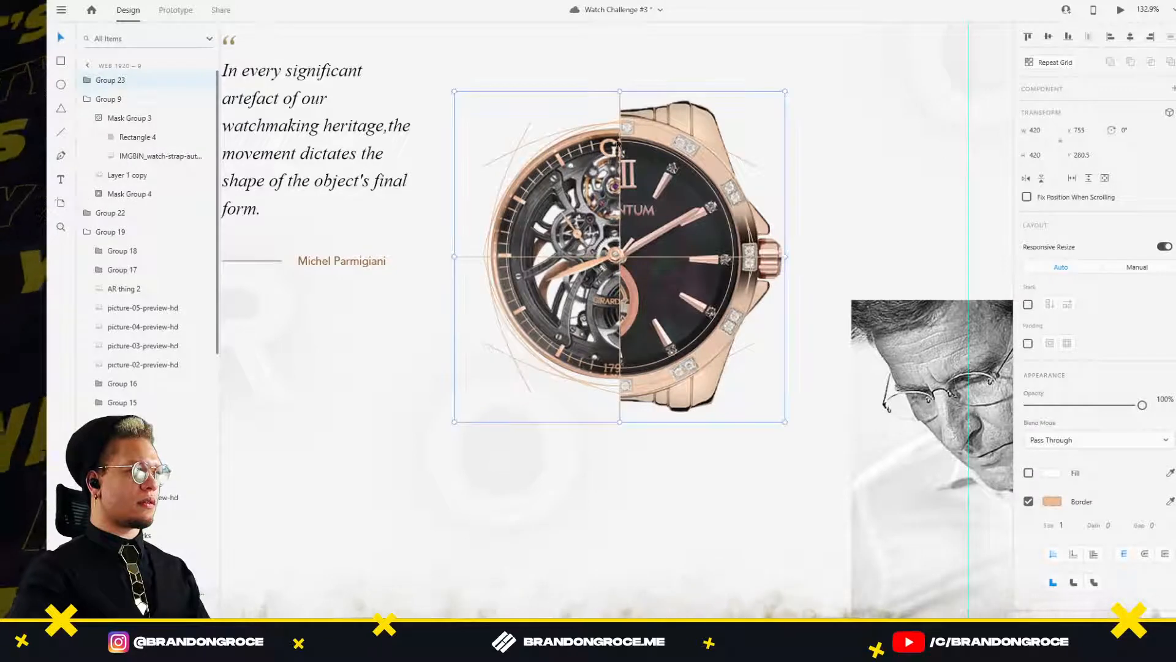
Move the construction-line group on Web 1920 – 8 right to X 756, so its vertical line meets the watch's split.
{"action": "scroll", "coordinate": [325, 320], "scroll_direction": "down", "scroll_amount": 4}
{"action": "left_click_drag", "start_coordinate": [405, 320], "coordinate": [912, 298]}
{"action": "left_click_drag", "start_coordinate": [493, 300], "coordinate": [790, 305]}
{"action": "scroll", "coordinate": [465, 279], "scroll_direction": "up", "scroll_amount": 7}
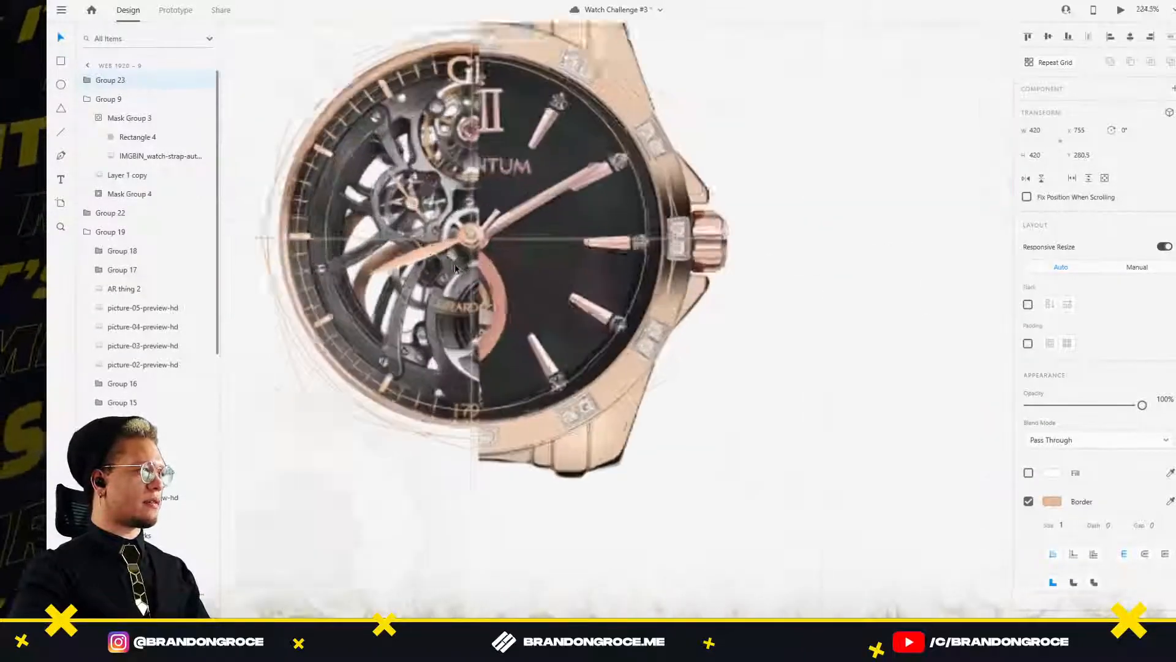
{"action": "left_click", "coordinate": [473, 237]}
{"action": "key", "text": "Left"}
{"action": "left_click_drag", "start_coordinate": [474, 237], "coordinate": [478, 237]}
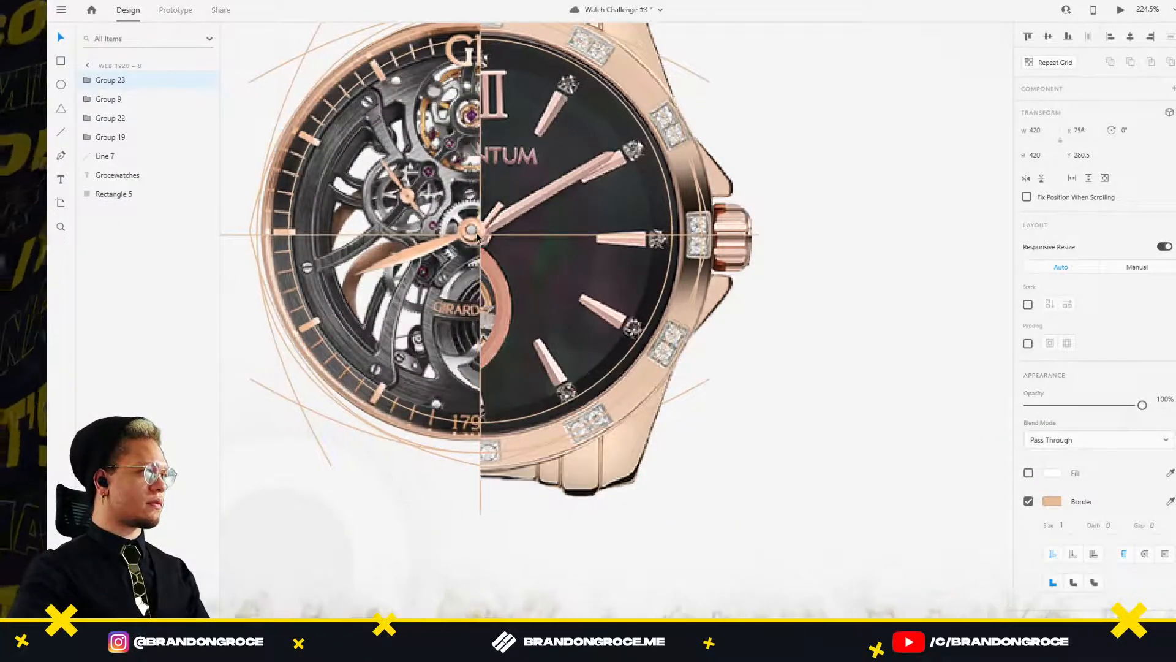
Preview the prototype again from Web 1920 – 8 to check how the realigned construction lines behave during the scroll transition.
{"action": "scroll", "coordinate": [481, 236], "scroll_direction": "down", "scroll_amount": 7}
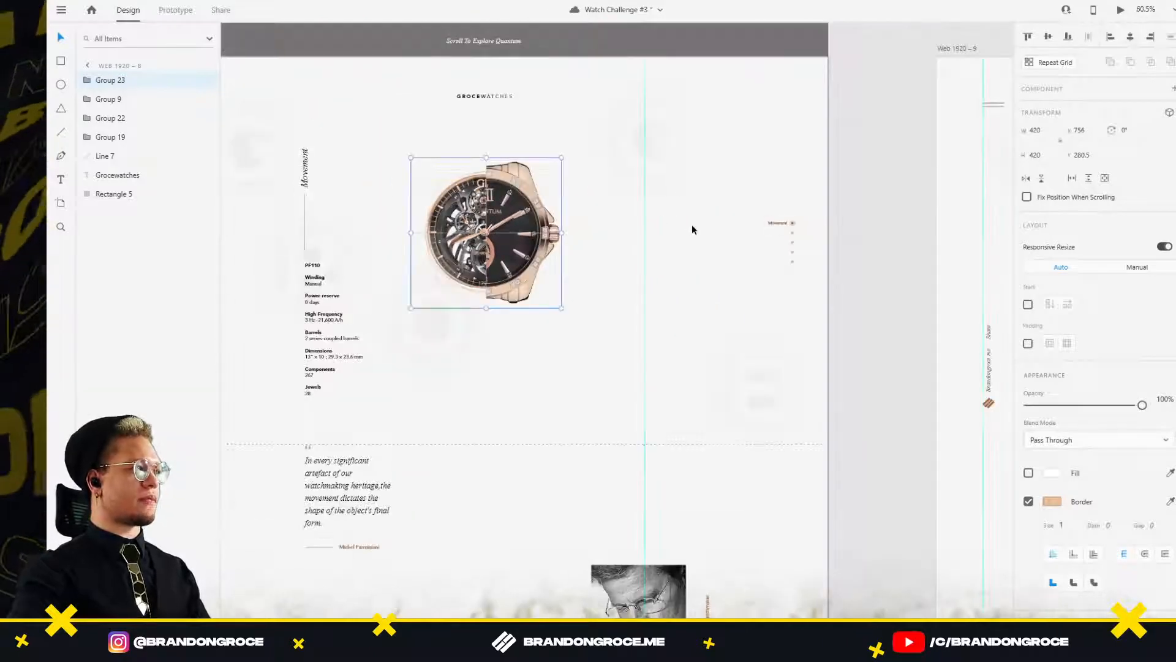
{"action": "left_click_drag", "start_coordinate": [840, 178], "coordinate": [588, 270]}
{"action": "scroll", "coordinate": [601, 260], "scroll_direction": "down", "scroll_amount": 4}
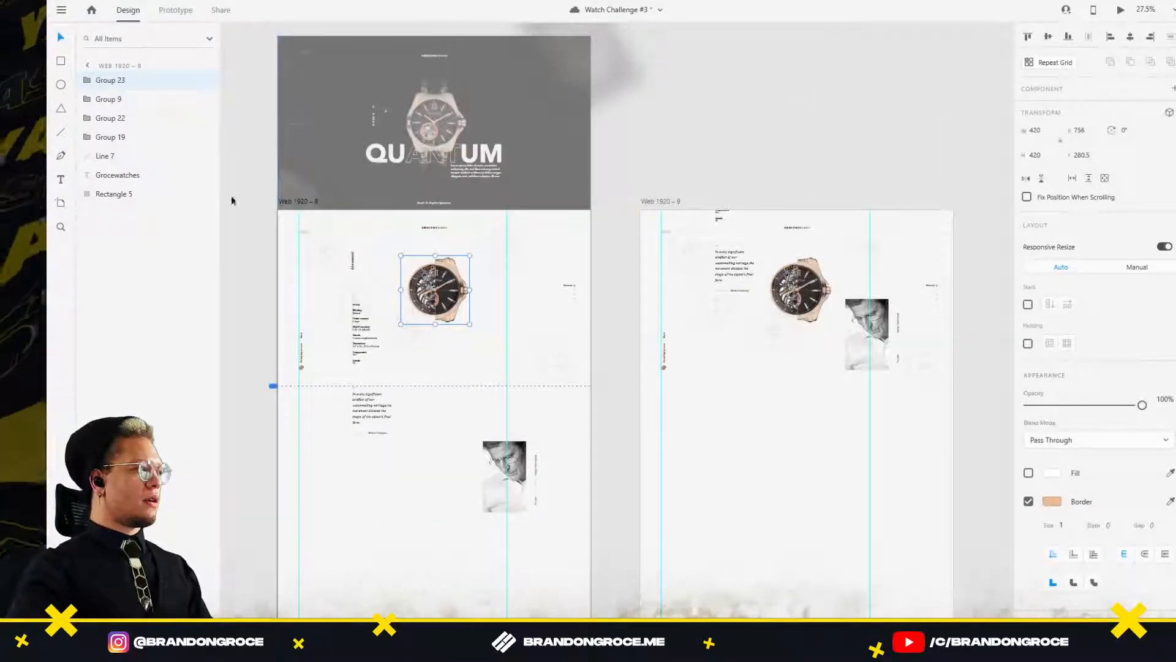
{"action": "left_click_drag", "start_coordinate": [262, 194], "coordinate": [349, 246]}
{"action": "left_click", "coordinate": [325, 128]}
{"action": "left_click", "coordinate": [402, 255]}
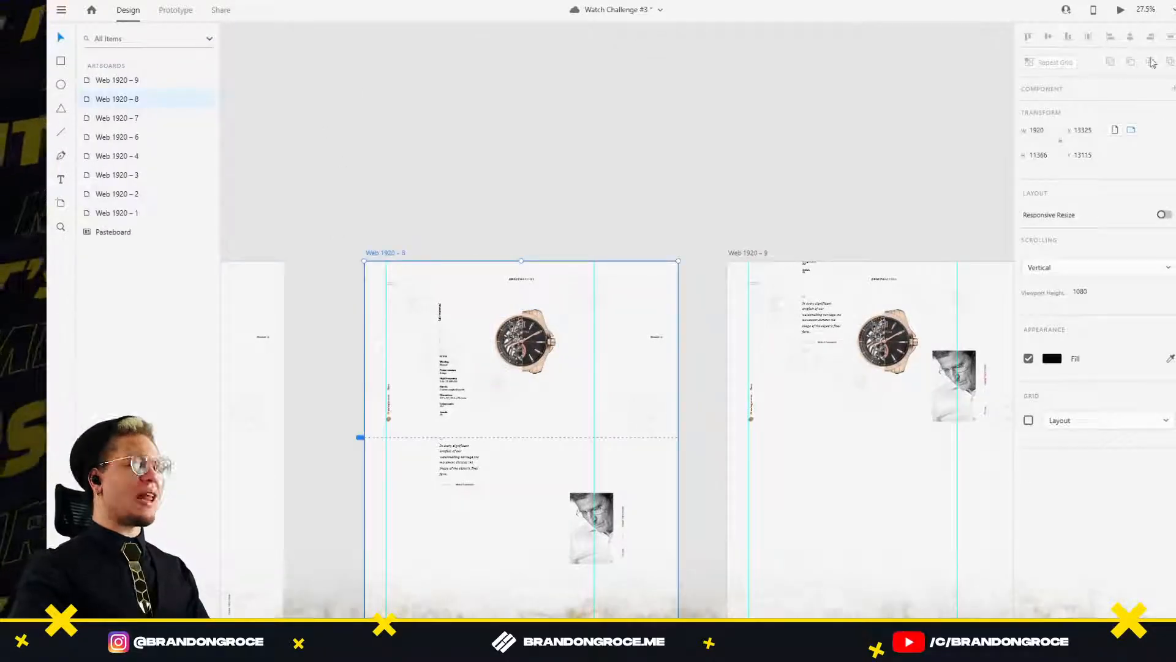
{"action": "left_click", "coordinate": [1120, 13]}
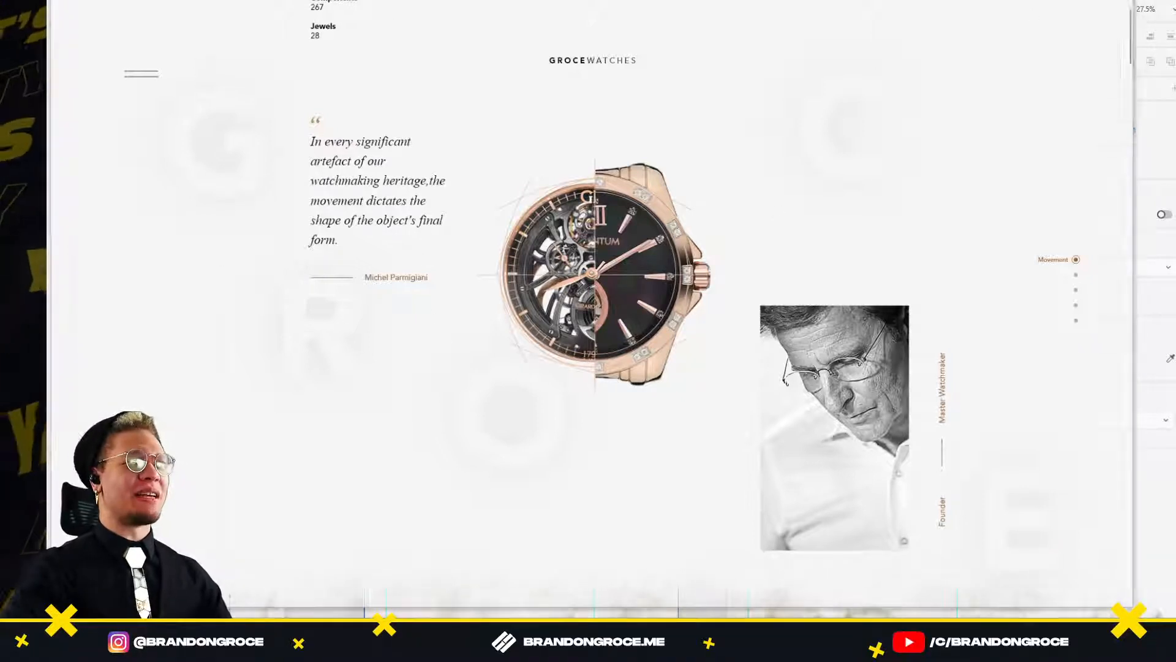
{"action": "left_click", "coordinate": [1121, 1]}
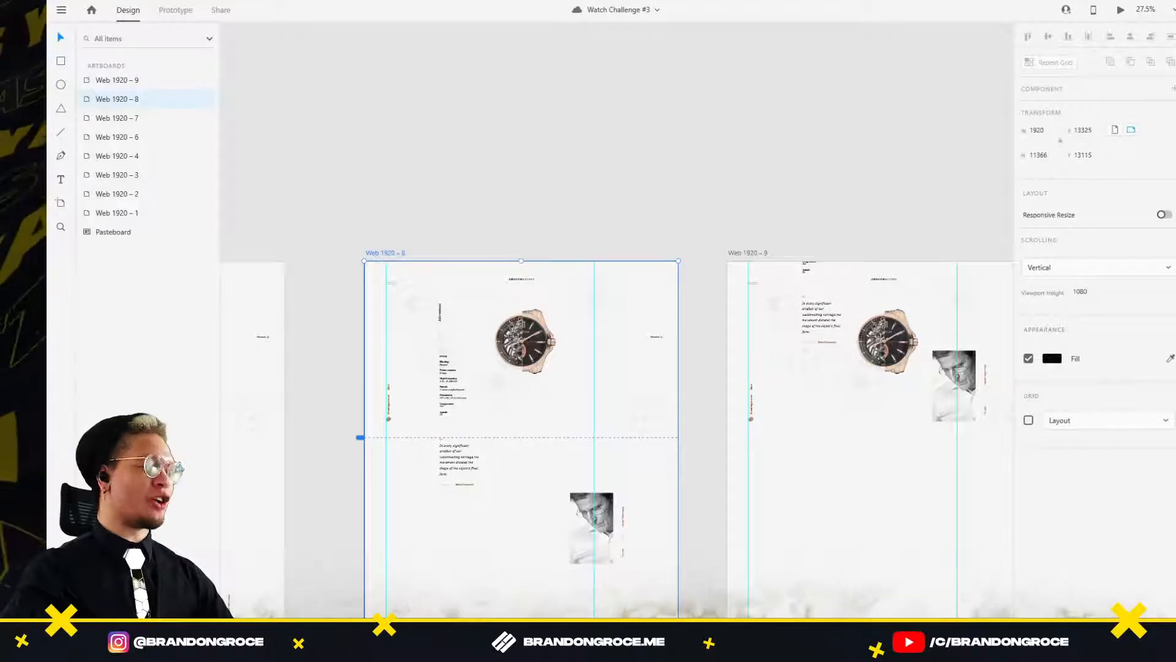
{"action": "left_click", "coordinate": [1121, 10]}
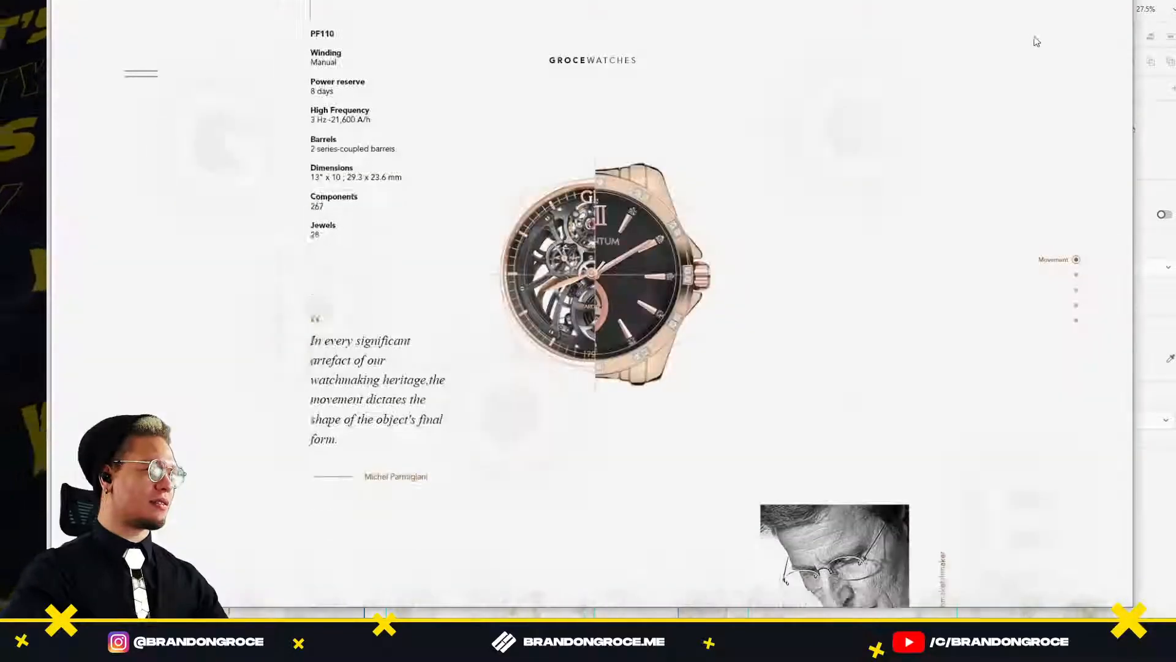
Scroll the prototype preview down to the founder portrait section and close the preview.
{"action": "scroll", "coordinate": [1036, 41], "scroll_direction": "down", "scroll_amount": 3}
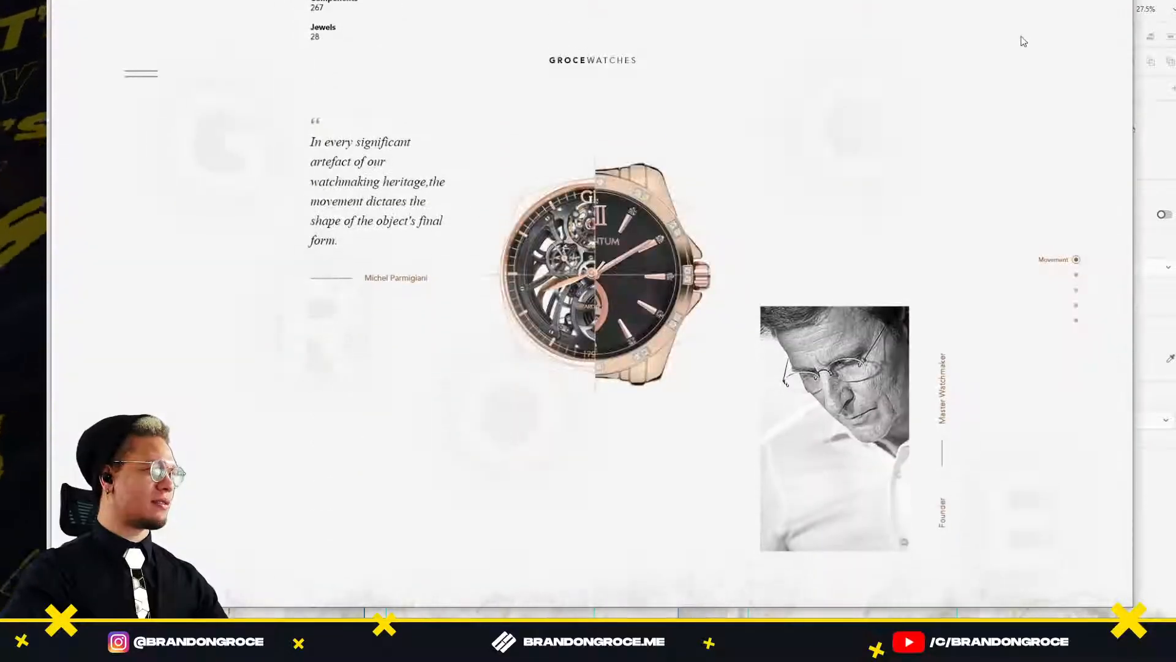
{"action": "left_click", "coordinate": [1110, 2]}
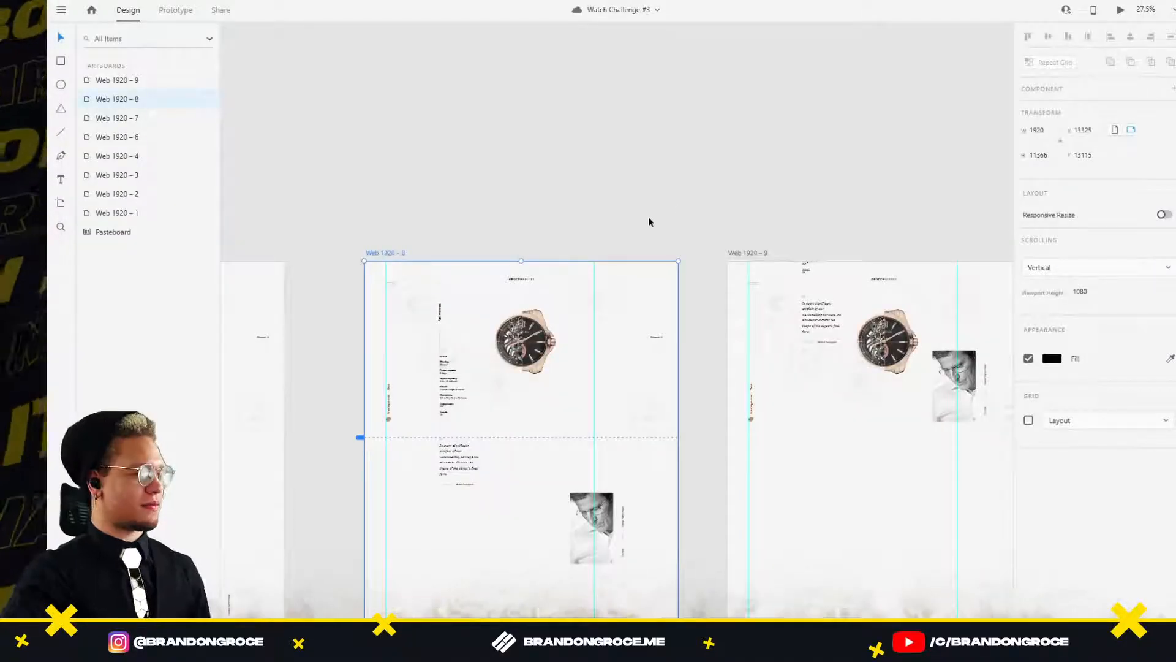
Duplicate the Web 1920 – 9 artboard and place the copy beside it at the end of the row.
{"action": "left_click_drag", "start_coordinate": [728, 130], "coordinate": [531, 26]}
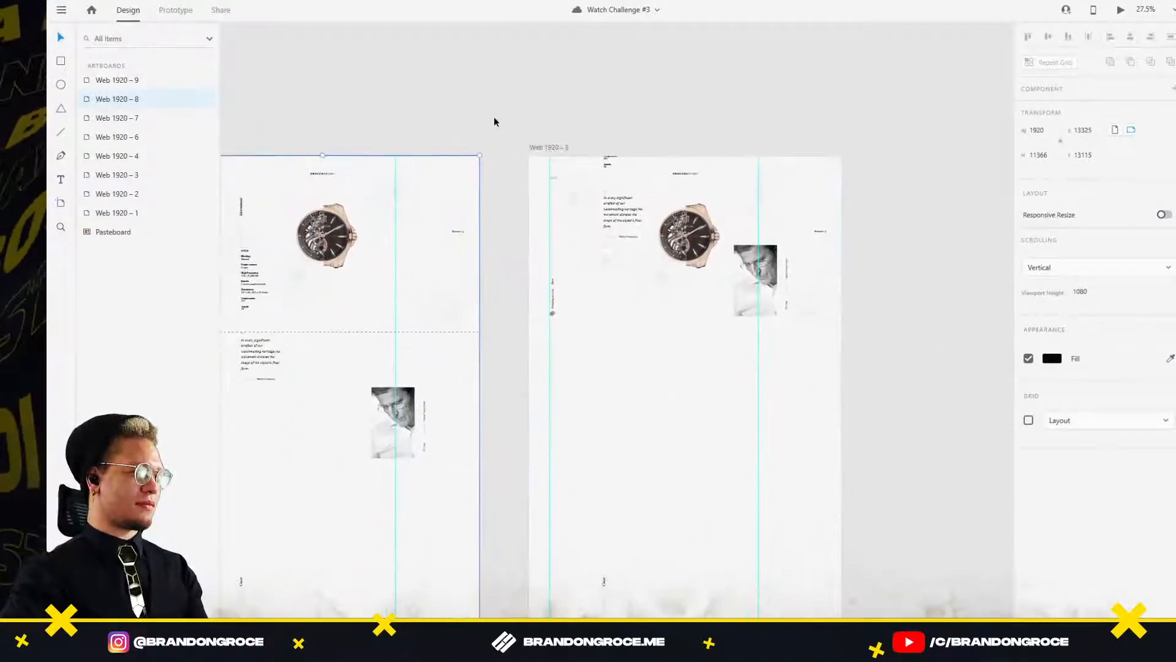
{"action": "left_click_drag", "start_coordinate": [368, 189], "coordinate": [530, 112]}
{"action": "left_click_drag", "start_coordinate": [689, 395], "coordinate": [659, 311]}
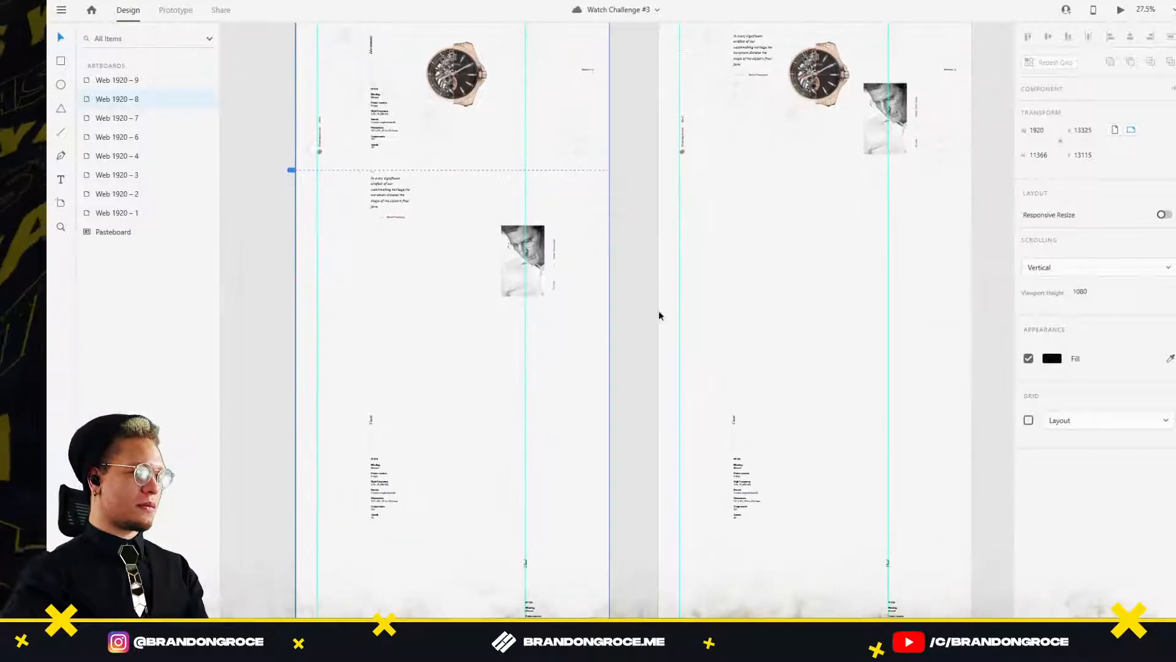
{"action": "scroll", "coordinate": [659, 311], "scroll_direction": "down", "scroll_amount": 5}
{"action": "left_click_drag", "start_coordinate": [817, 336], "coordinate": [661, 381]}
{"action": "left_click_drag", "start_coordinate": [525, 204], "coordinate": [696, 201]}
{"action": "scroll", "coordinate": [932, 339], "scroll_direction": "right", "scroll_amount": 2}
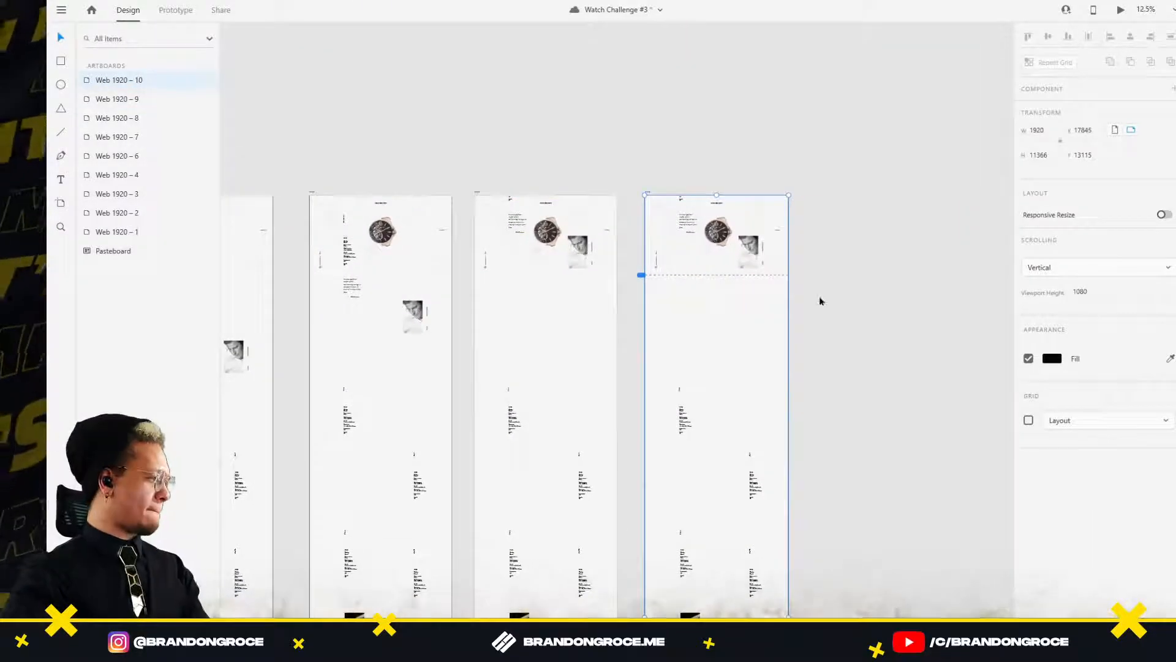
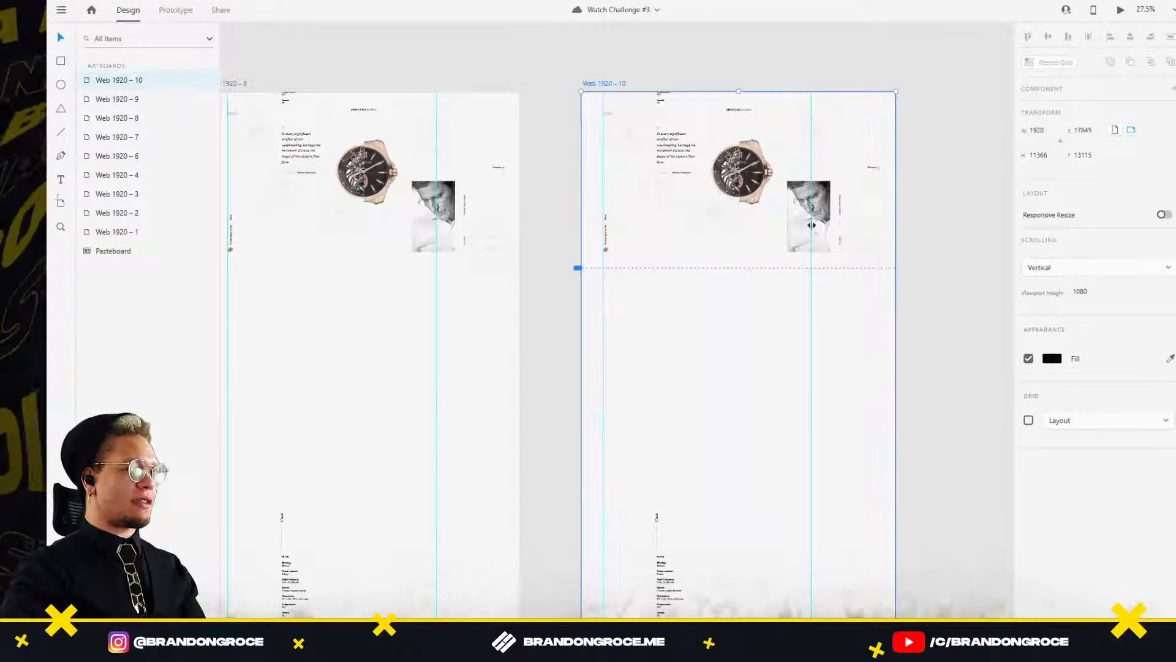
Try moving the specs, quote and founder portrait upward together on Web 1920 – 10, and undo the move.
{"action": "left_click", "coordinate": [672, 113]}
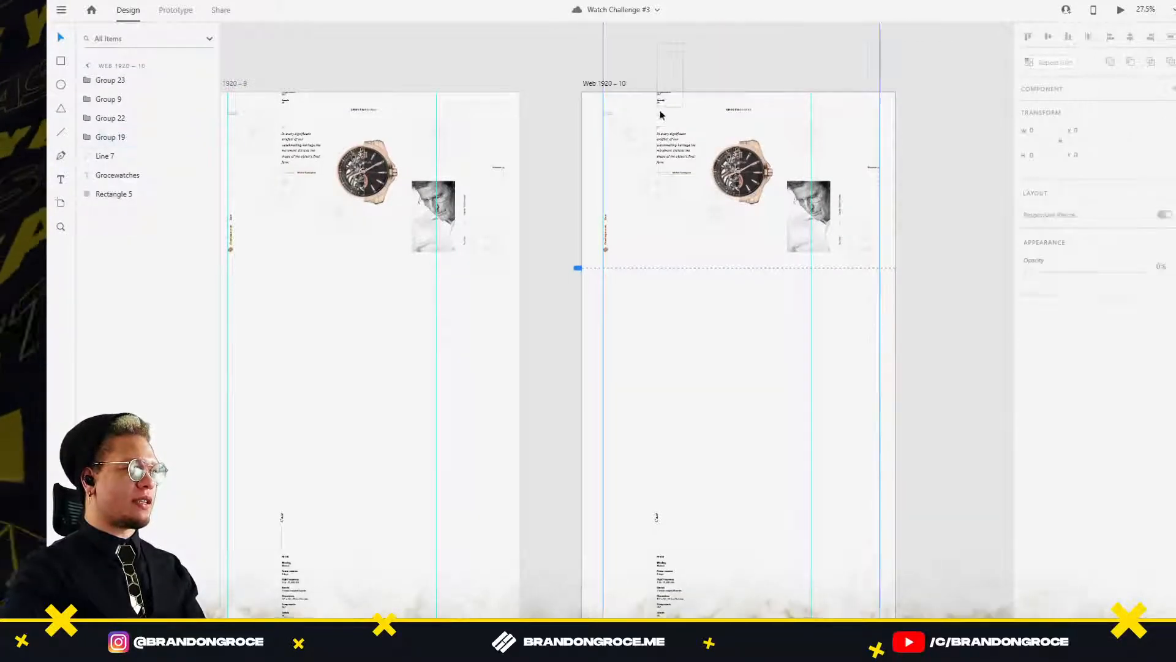
{"action": "double_click", "coordinate": [660, 105]}
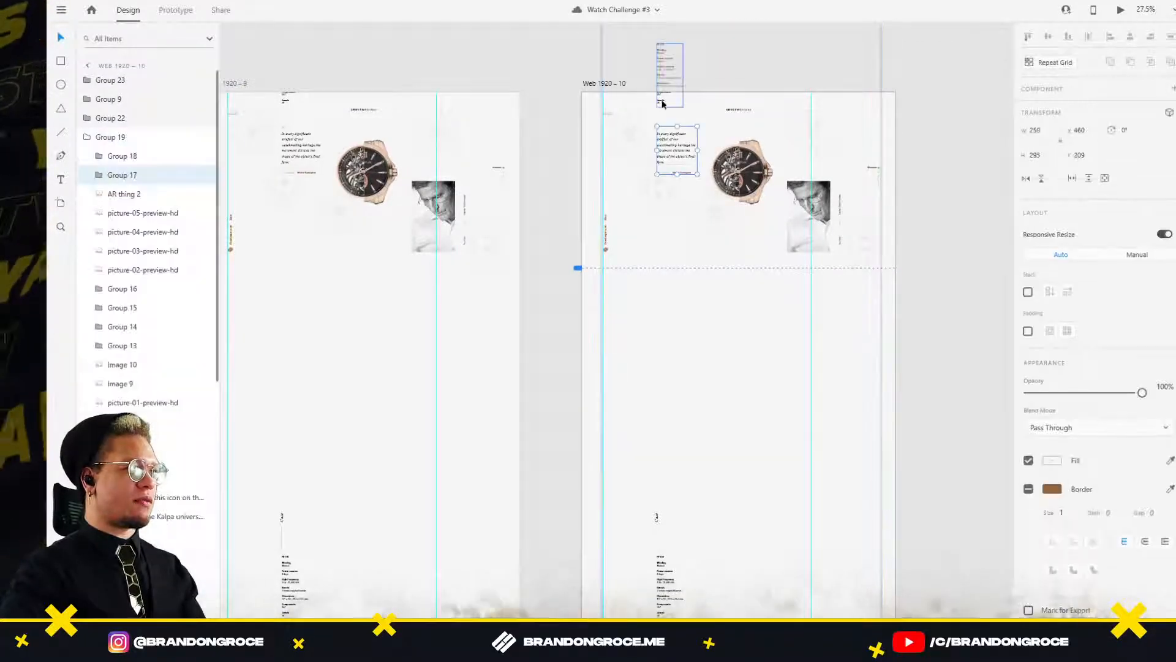
{"action": "left_click", "coordinate": [798, 217], "text": "shift"}
{"action": "left_click_drag", "start_coordinate": [799, 222], "coordinate": [796, 210]}
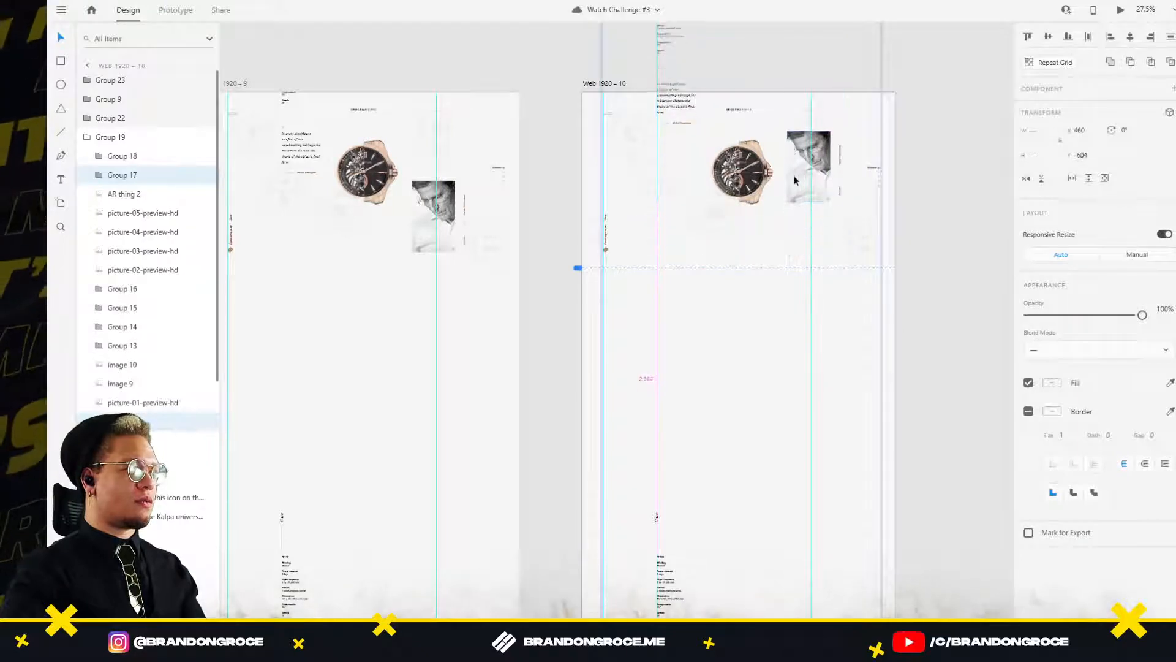
{"action": "key", "text": "ctrl+z"}
{"action": "scroll", "coordinate": [927, 431], "scroll_direction": "down", "scroll_amount": 5}
{"action": "scroll", "coordinate": [927, 431], "scroll_direction": "right", "scroll_amount": 3}
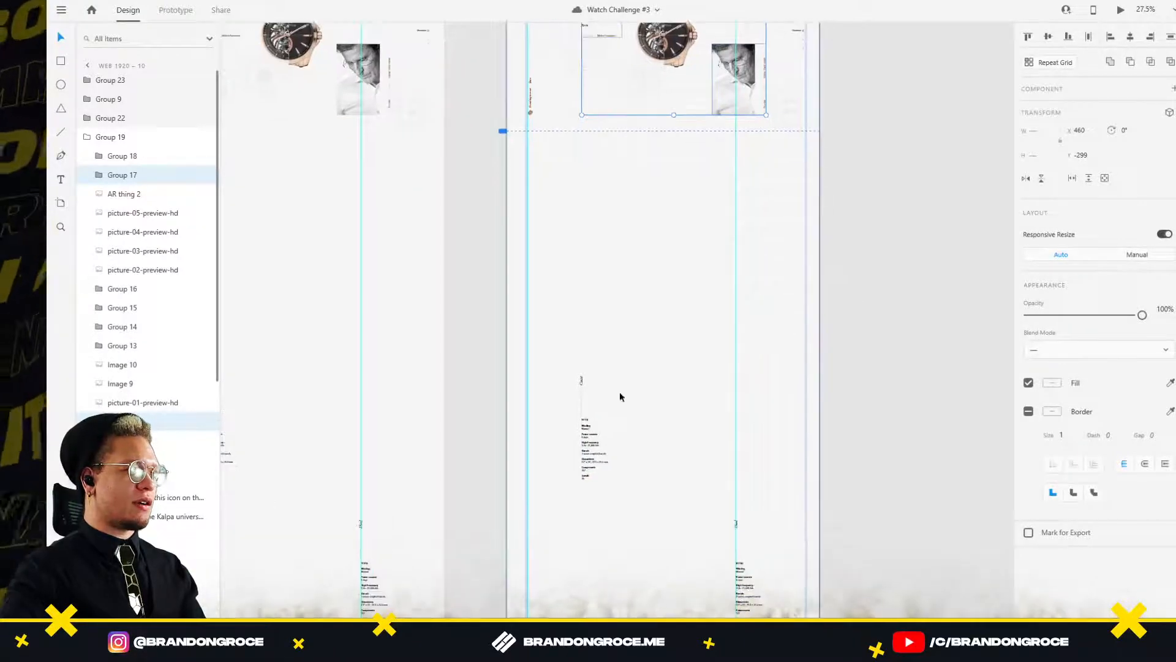
{"action": "left_click", "coordinate": [592, 432]}
{"action": "left_click", "coordinate": [580, 383], "text": "shift"}
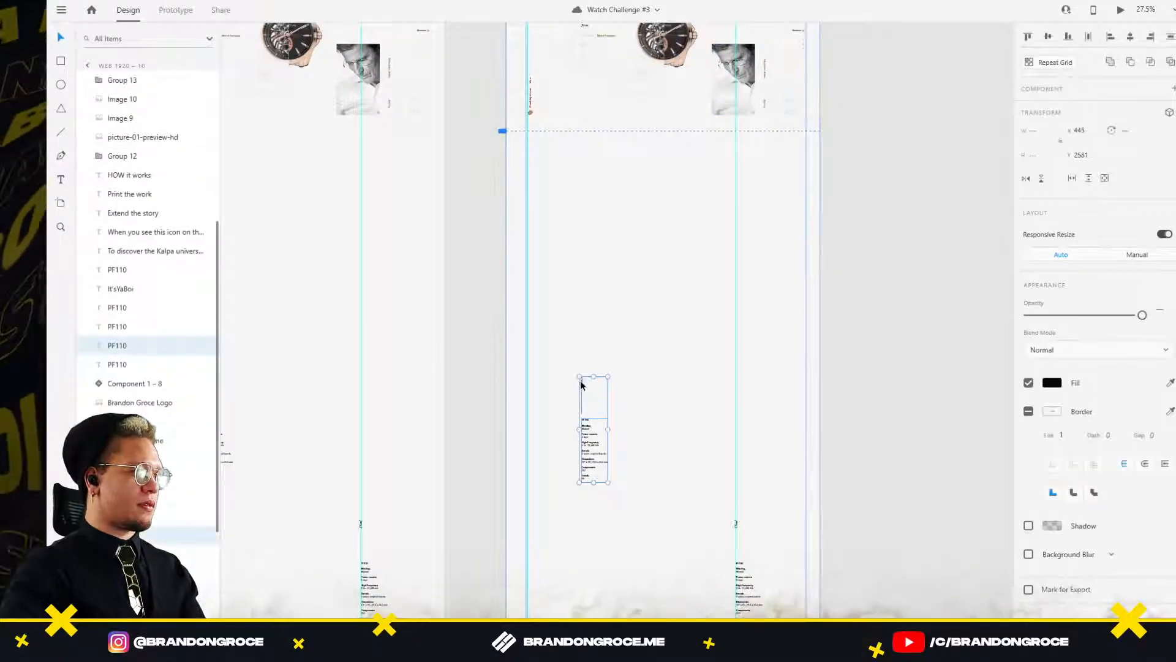
{"action": "left_click", "coordinate": [737, 524], "text": "shift"}
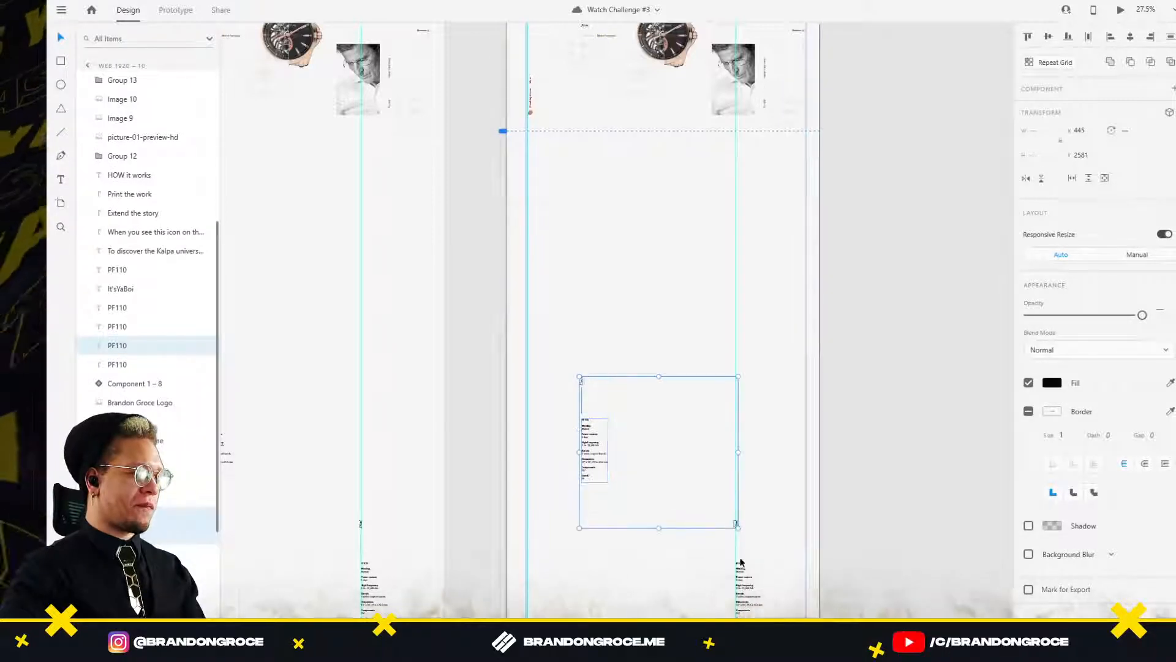
{"action": "scroll", "coordinate": [714, 297], "scroll_direction": "down", "scroll_amount": 5}
{"action": "scroll", "coordinate": [736, 412], "scroll_direction": "up", "scroll_amount": 3}
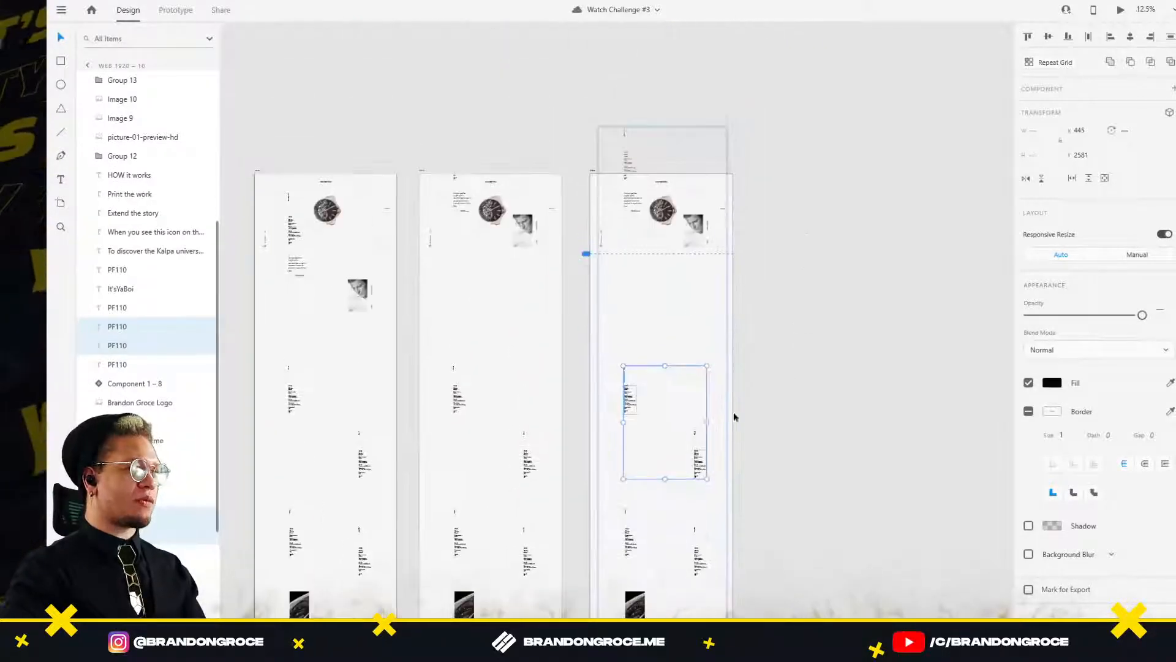
{"action": "left_click", "coordinate": [735, 413]}
Move the content group on Web 1920 – 10 up to Y -2993, bringing the Case specs beside the watch.
{"action": "left_click", "coordinate": [626, 344]}
{"action": "left_click_drag", "start_coordinate": [626, 344], "coordinate": [624, 226]}
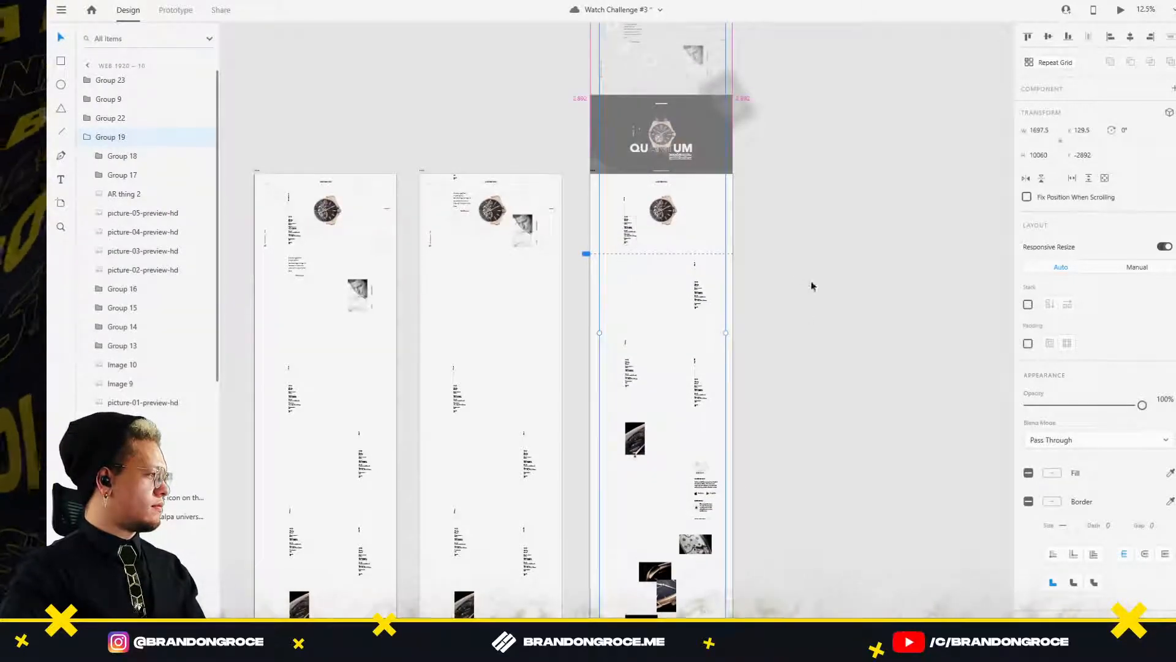
{"action": "scroll", "coordinate": [726, 240], "scroll_direction": "up", "scroll_amount": 5}
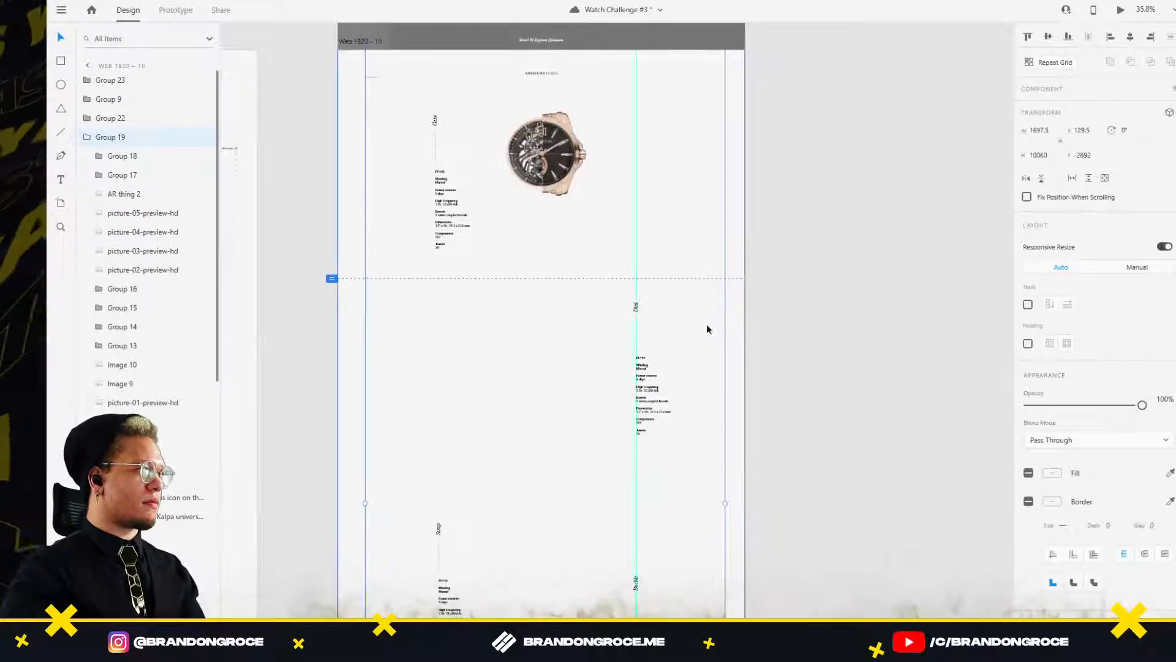
{"action": "left_click", "coordinate": [443, 341]}
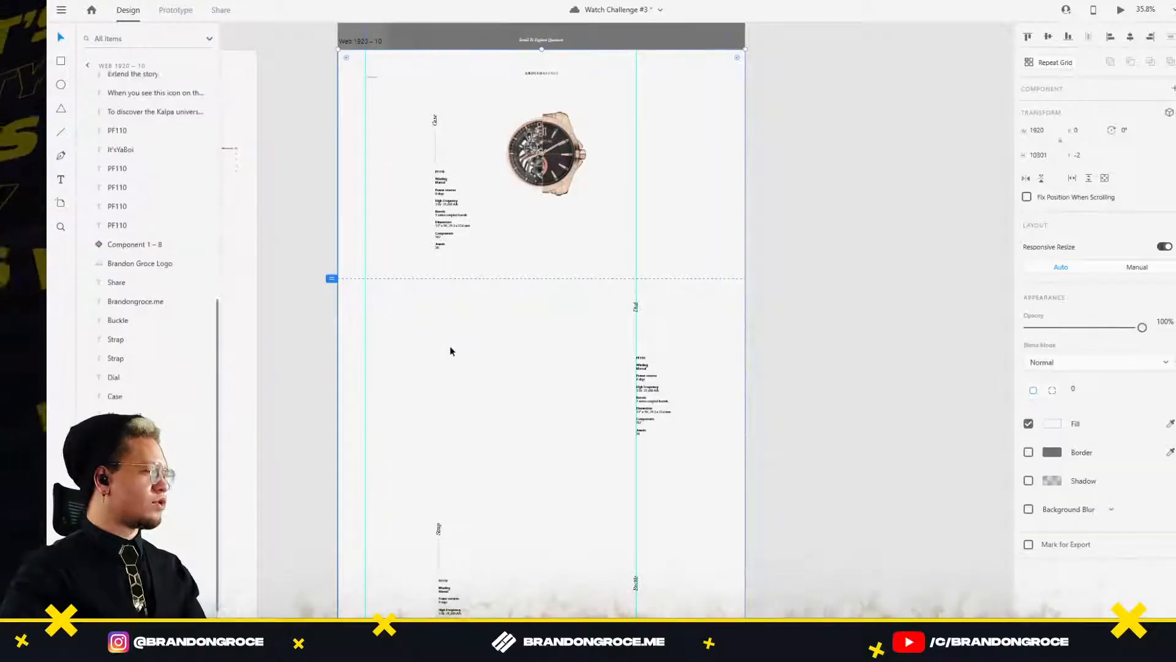
{"action": "left_click_drag", "start_coordinate": [443, 225], "coordinate": [440, 203]}
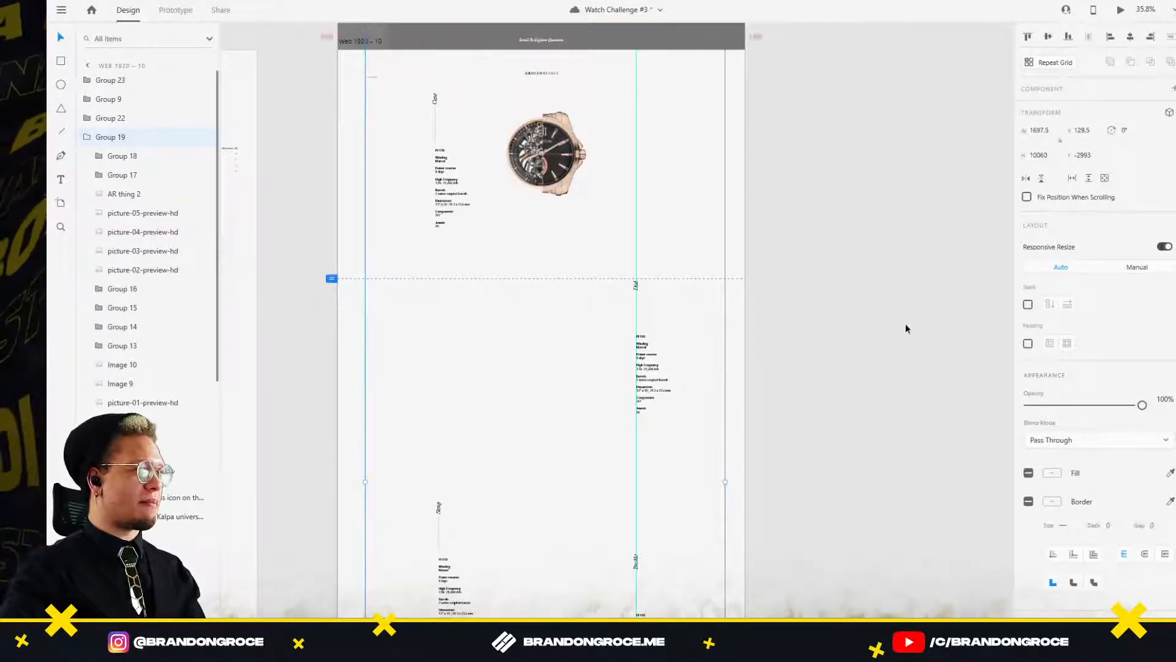
Duplicate the Web 1920 – 10 artboard and place the copy beside it.
{"action": "scroll", "coordinate": [907, 329], "scroll_direction": "down", "scroll_amount": 2}
{"action": "left_click_drag", "start_coordinate": [888, 323], "coordinate": [690, 327]}
{"action": "left_click", "coordinate": [776, 235]}
{"action": "scroll", "coordinate": [777, 235], "scroll_direction": "down", "scroll_amount": 1}
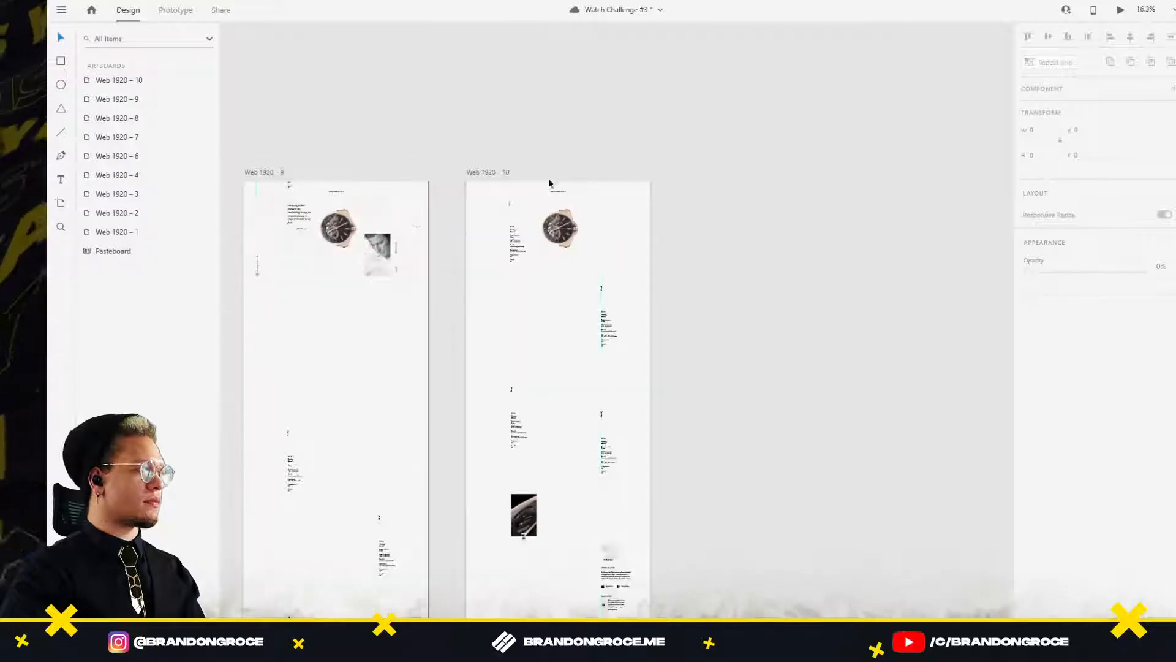
{"action": "left_click_drag", "start_coordinate": [484, 174], "coordinate": [724, 178]}
Move the content group on Web 1920 – 11 up to Y -3822, bringing the Dial specs beside the watch, and duplicate that artboard.
{"action": "left_click_drag", "start_coordinate": [895, 329], "coordinate": [702, 251]}
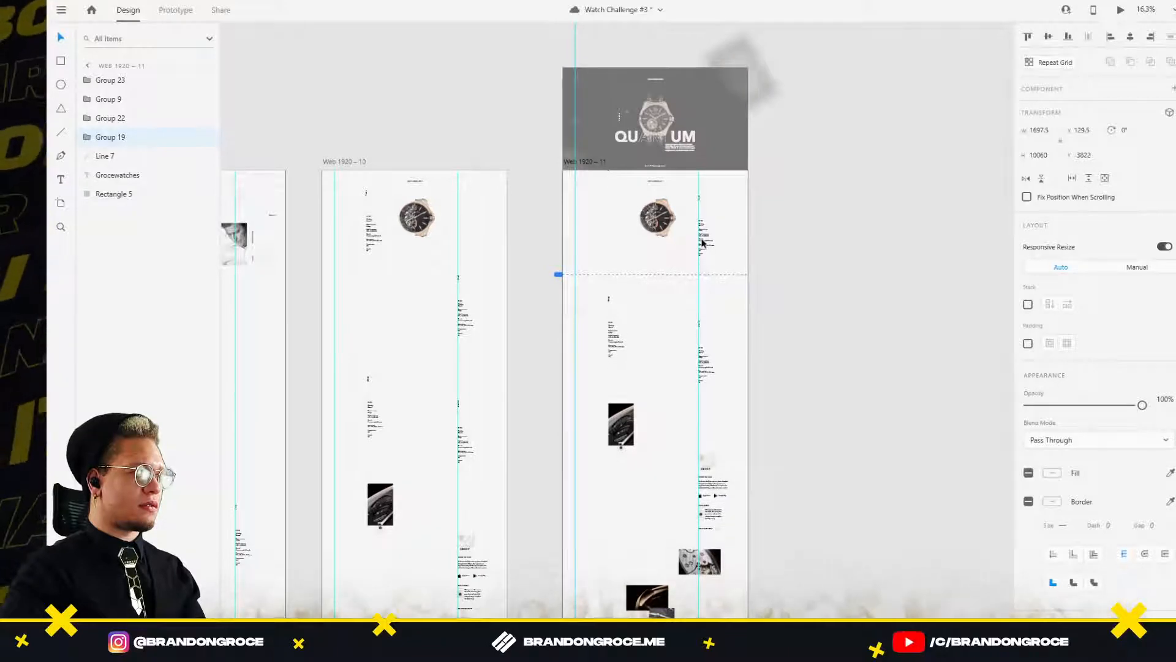
{"action": "left_click", "coordinate": [793, 263]}
{"action": "scroll", "coordinate": [642, 234], "scroll_direction": "up", "scroll_amount": 1}
{"action": "left_click_drag", "start_coordinate": [583, 174], "coordinate": [819, 176]}
Move all artboards up and left on the canvas to free space, and shift the loose pasteboard items up and left clear of them.
{"action": "scroll", "coordinate": [814, 145], "scroll_direction": "down", "scroll_amount": 8}
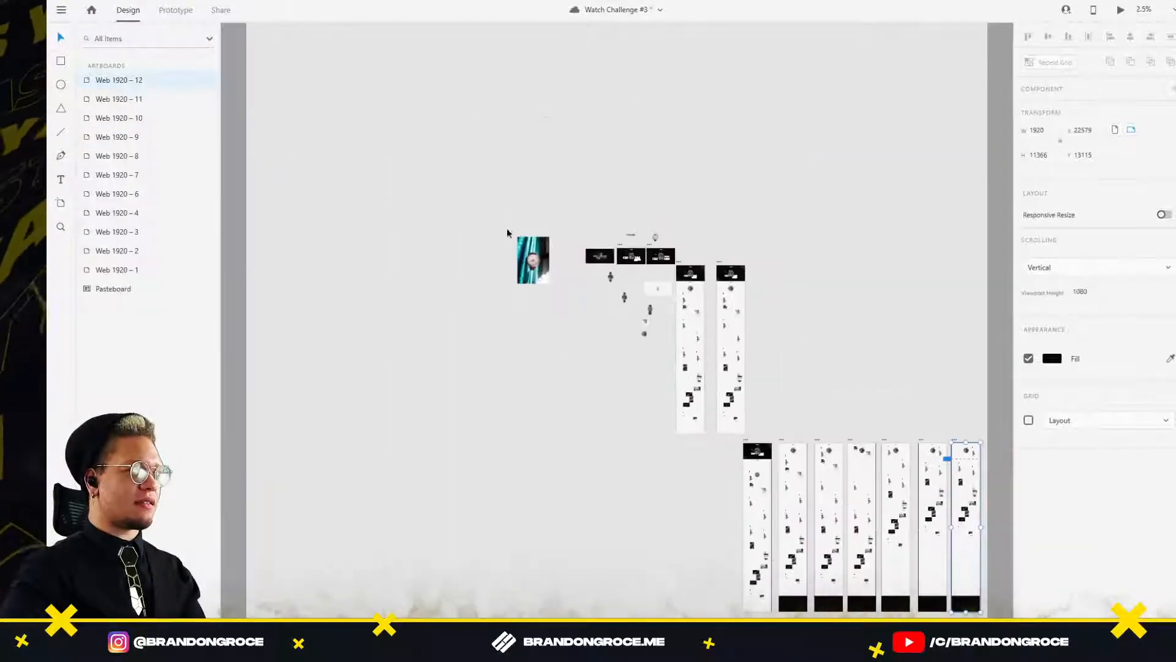
{"action": "left_click_drag", "start_coordinate": [420, 180], "coordinate": [979, 612]}
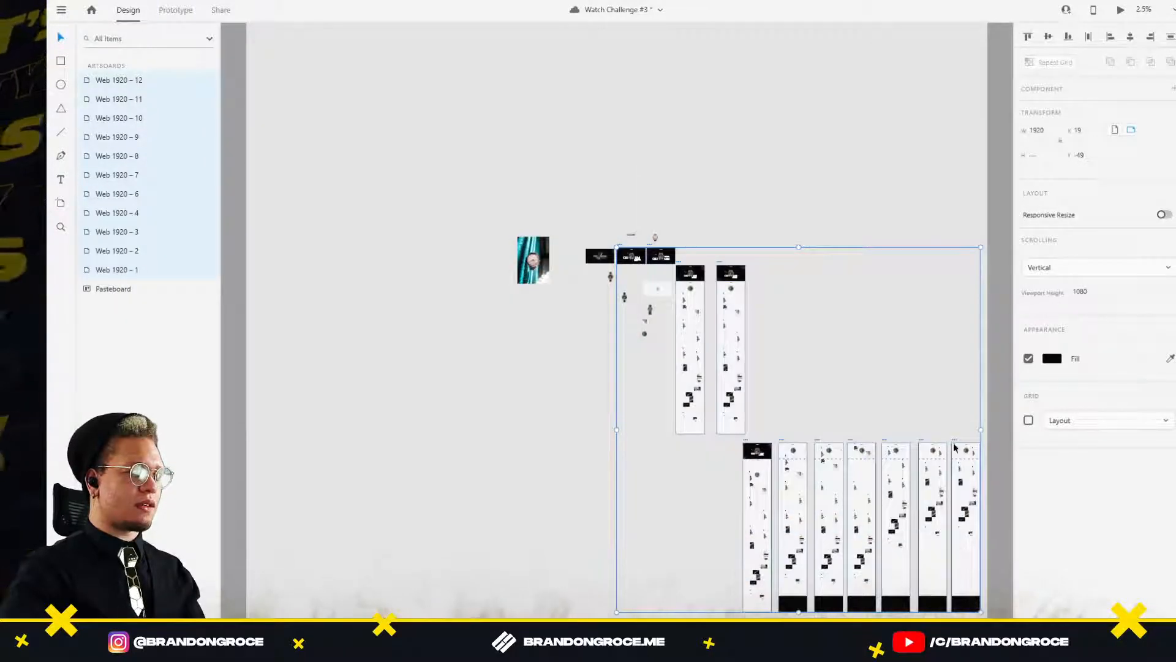
{"action": "left_click_drag", "start_coordinate": [955, 442], "coordinate": [664, 375]}
{"action": "left_click_drag", "start_coordinate": [510, 172], "coordinate": [698, 348]}
{"action": "left_click_drag", "start_coordinate": [545, 269], "coordinate": [339, 78]}
{"action": "left_click", "coordinate": [604, 356]}
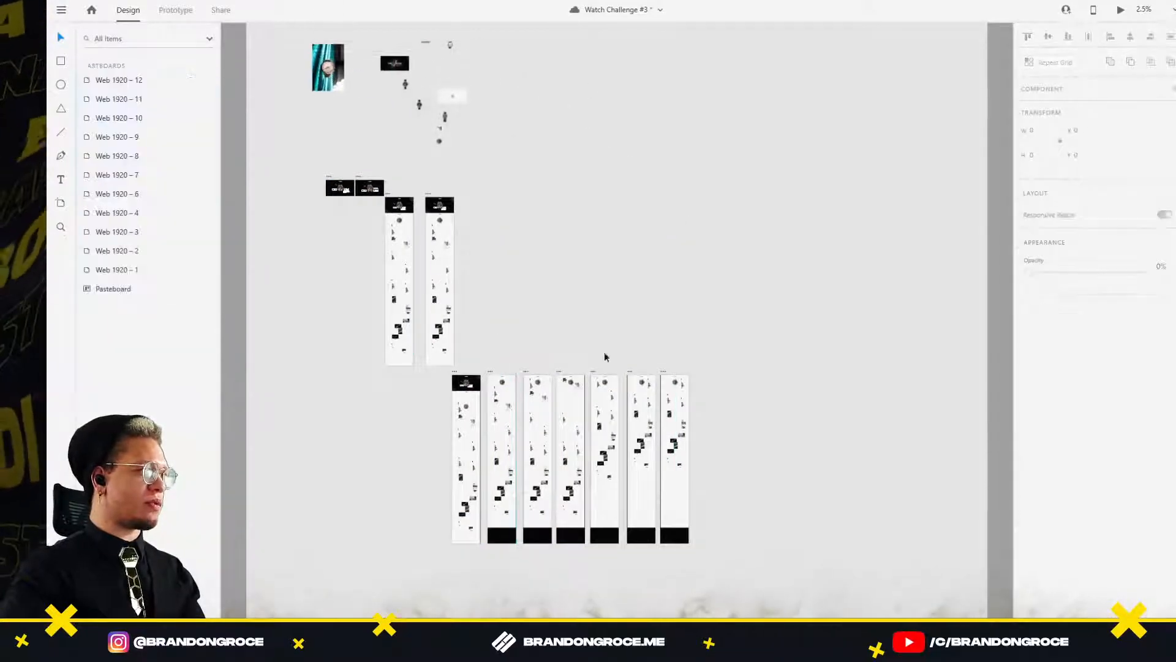
Duplicate the Web 1920 – 12 artboard, place the copy beside it, and save the document.
{"action": "scroll", "coordinate": [651, 433], "scroll_direction": "up", "scroll_amount": 2}
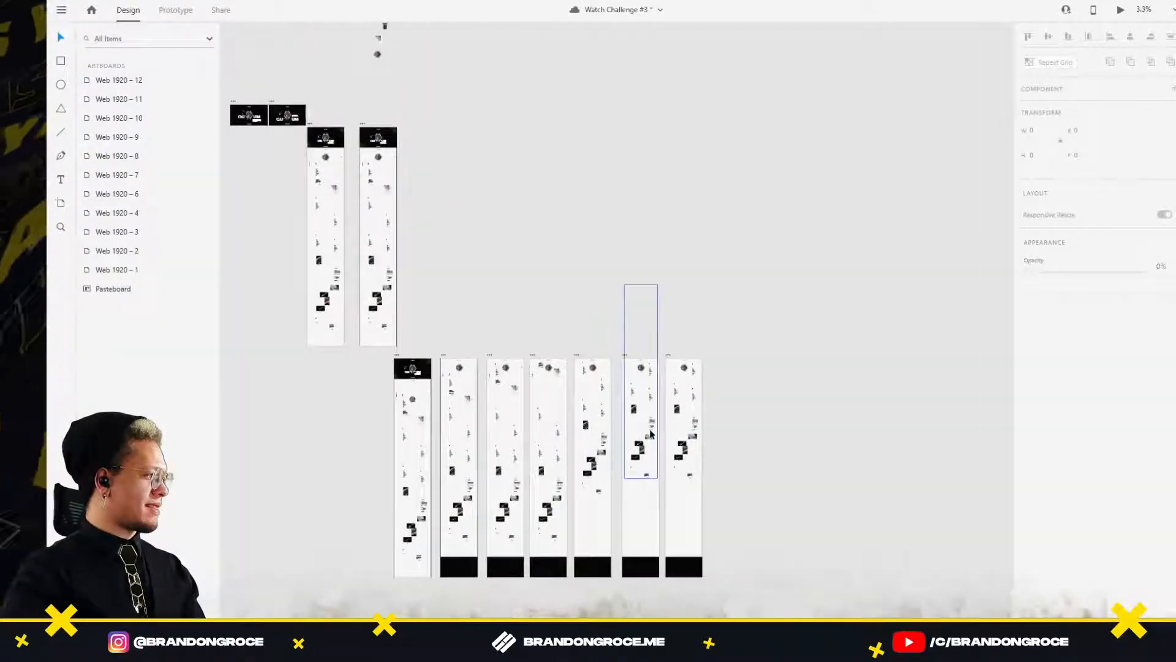
{"action": "scroll", "coordinate": [651, 433], "scroll_direction": "up", "scroll_amount": 3}
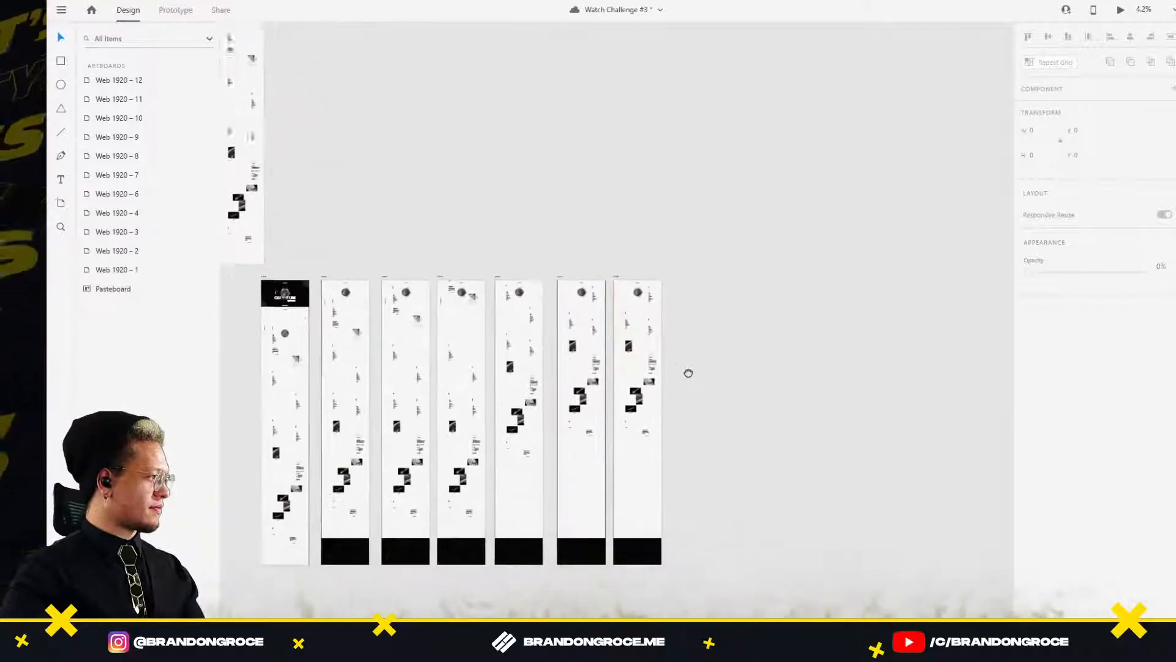
{"action": "scroll", "coordinate": [569, 306], "scroll_direction": "up", "scroll_amount": 5}
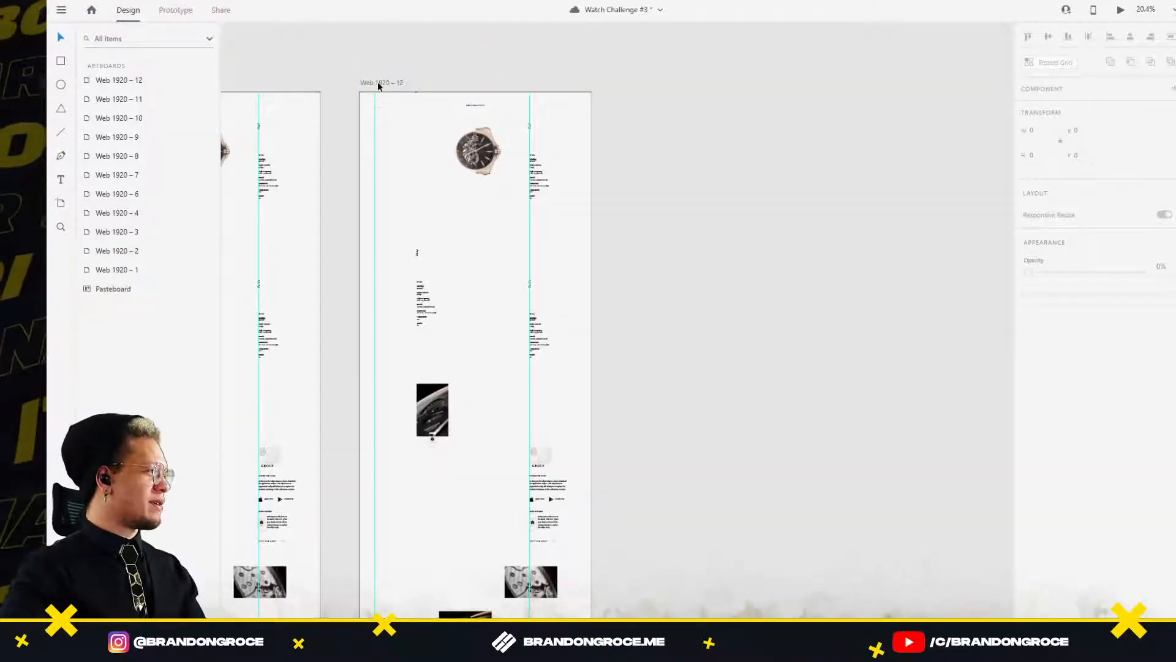
{"action": "left_click_drag", "start_coordinate": [377, 83], "coordinate": [646, 109]}
{"action": "left_click", "coordinate": [666, 38]}
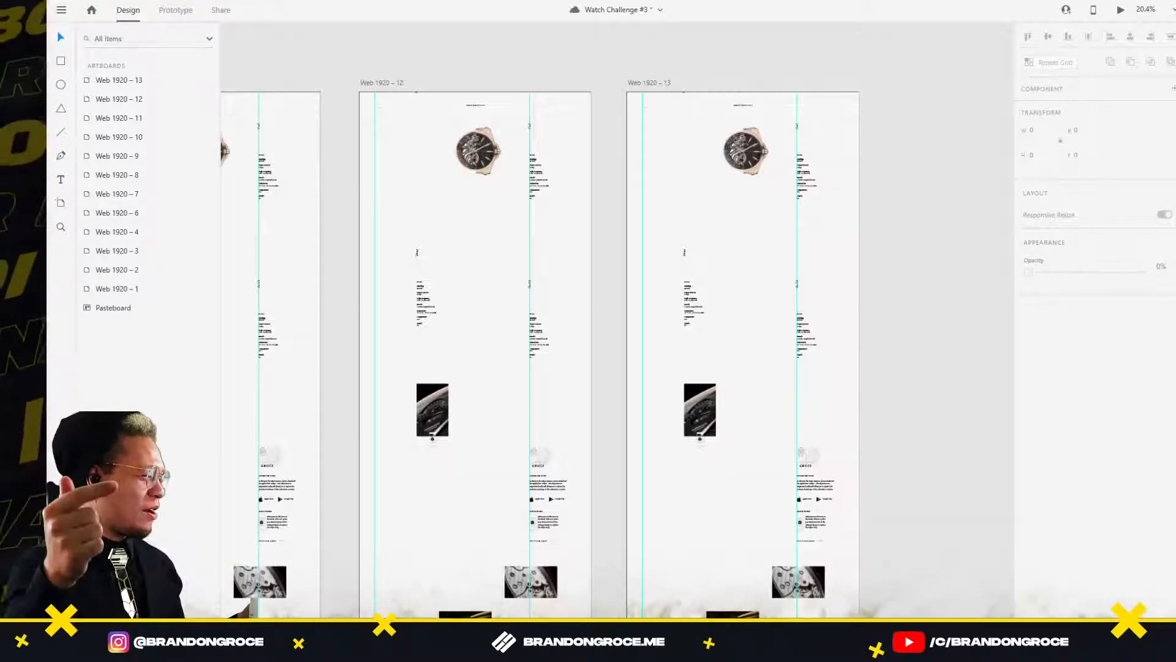
{"action": "key", "text": "ctrl+s"}
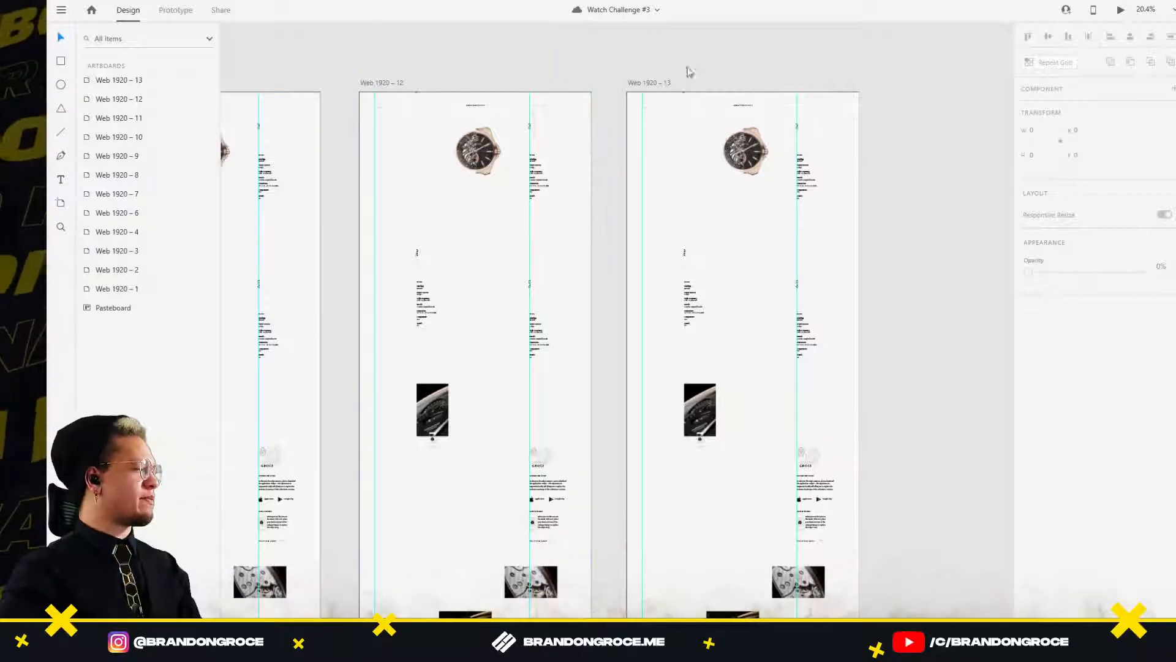
Switch to the web browser and open IMGBIN's World of Warcraft PNG page in a new tab.
{"action": "key", "text": "alt+Tab"}
{"action": "left_click", "coordinate": [631, 249]}
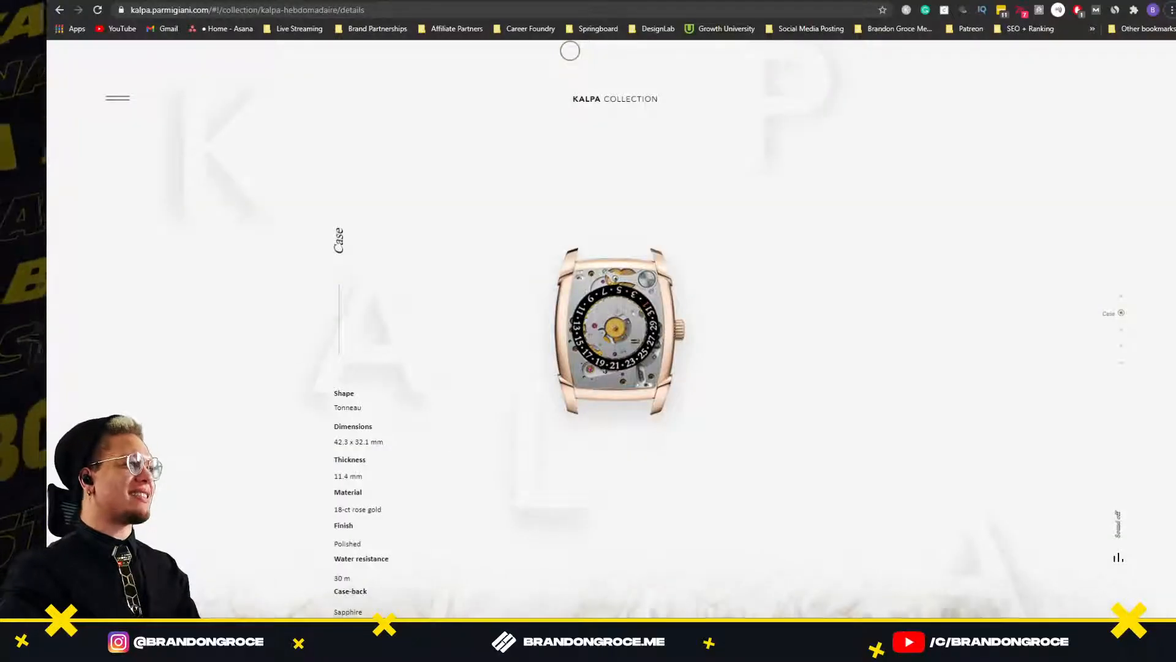
{"action": "key", "text": "ctrl+t"}
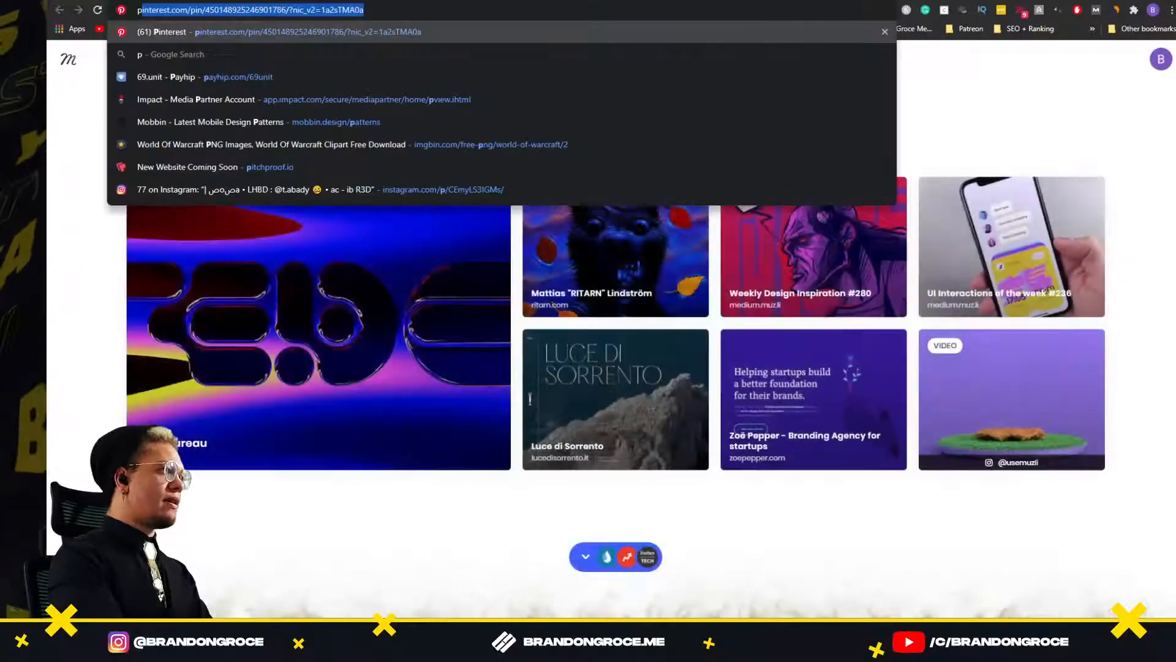
{"action": "type", "text": "png"}
{"action": "left_click", "coordinate": [202, 145]}
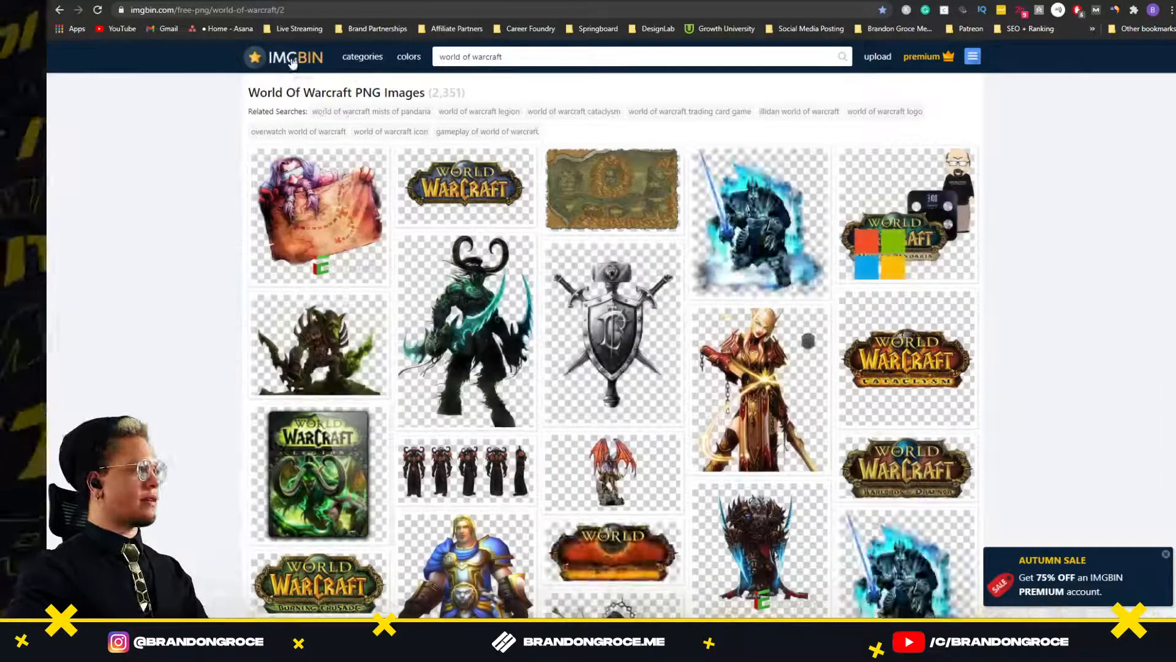
Search IMGBIN for "watch" and browse the results for transparent watch images.
{"action": "left_click", "coordinate": [484, 56]}
{"action": "key", "text": "ctrl+a"}
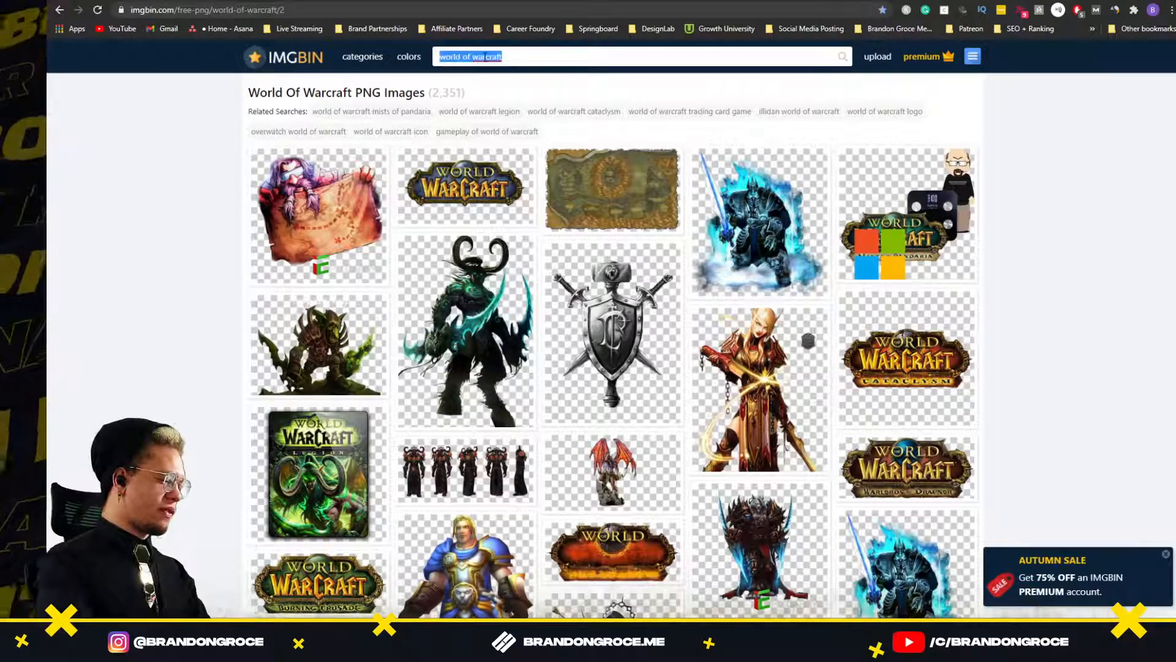
{"action": "type", "text": "watch"}
{"action": "key", "text": "Return"}
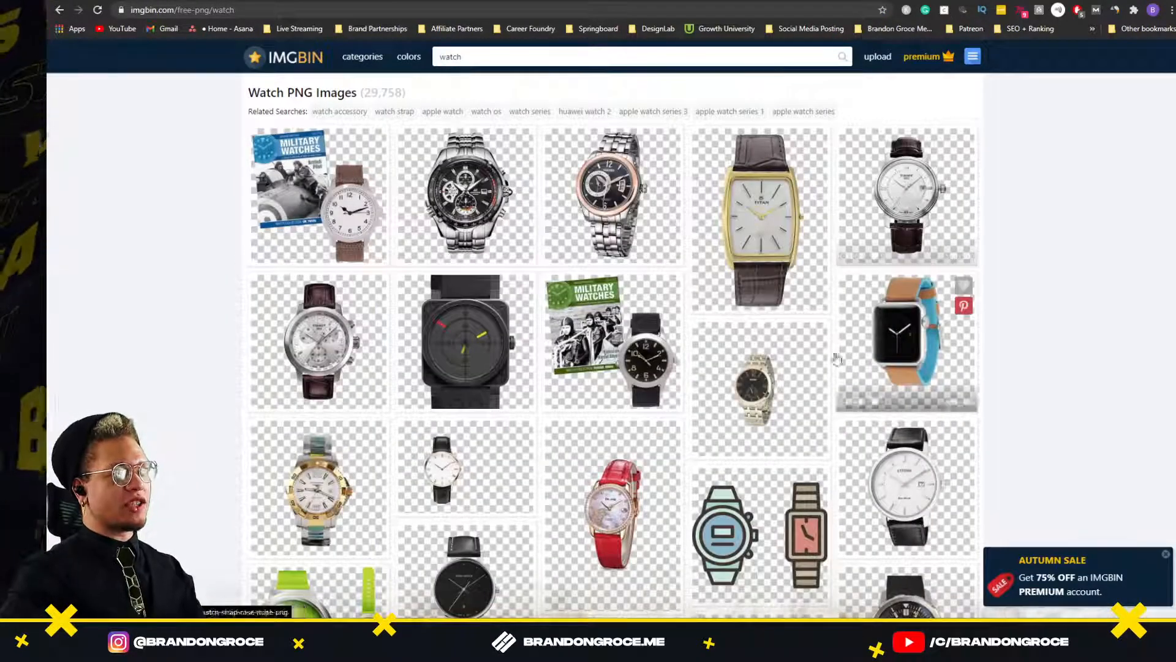
{"action": "scroll", "coordinate": [838, 386], "scroll_direction": "down", "scroll_amount": 3}
{"action": "scroll", "coordinate": [846, 362], "scroll_direction": "down", "scroll_amount": 10}
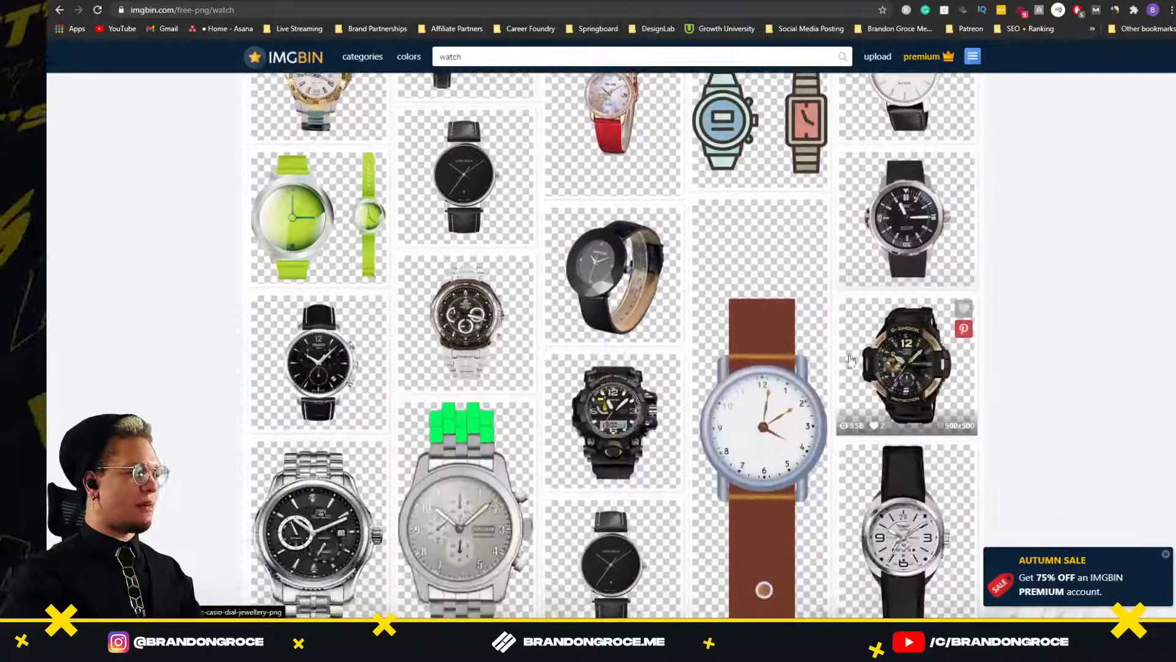
{"action": "scroll", "coordinate": [463, 263], "scroll_direction": "down", "scroll_amount": 3}
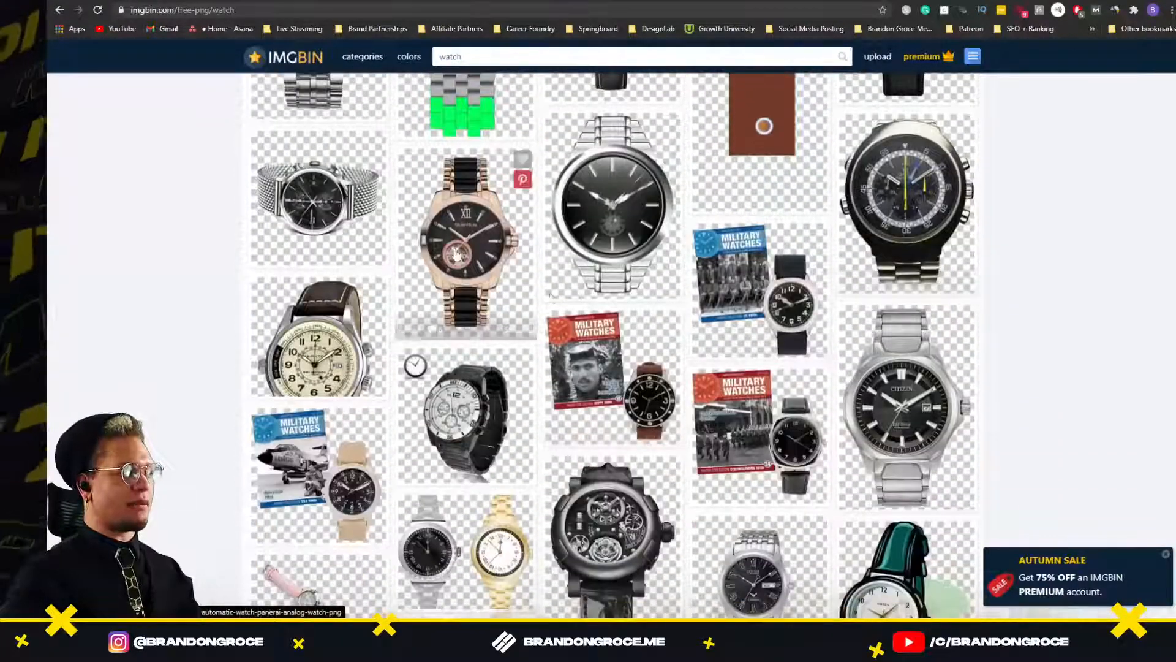
{"action": "scroll", "coordinate": [462, 246], "scroll_direction": "down", "scroll_amount": 9}
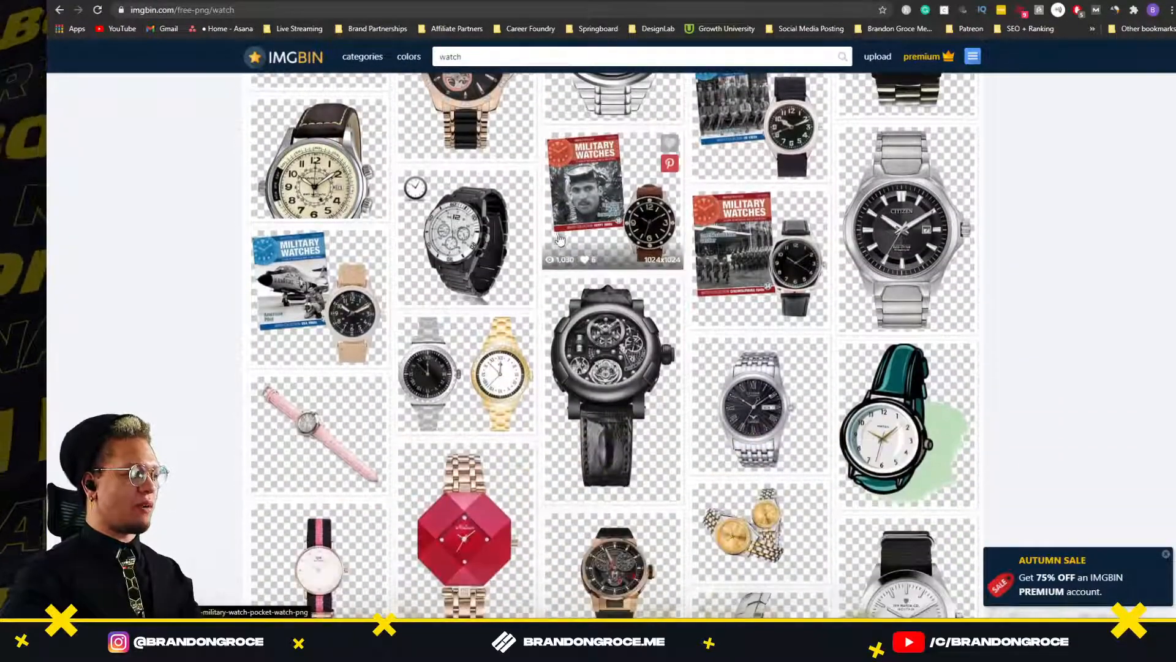
Browse the IMGBIN watch images and compare them with the Case section of the Kalpa collection details page.
{"action": "scroll", "coordinate": [562, 240], "scroll_direction": "down", "scroll_amount": 1}
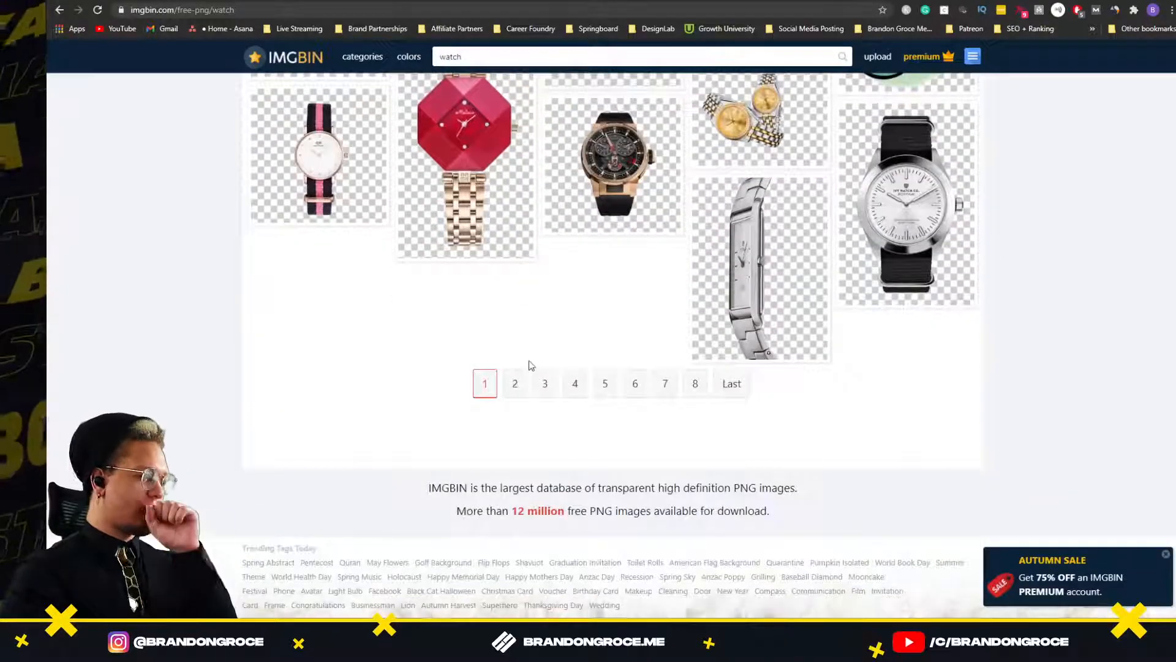
{"action": "scroll", "coordinate": [542, 351], "scroll_direction": "up", "scroll_amount": 20}
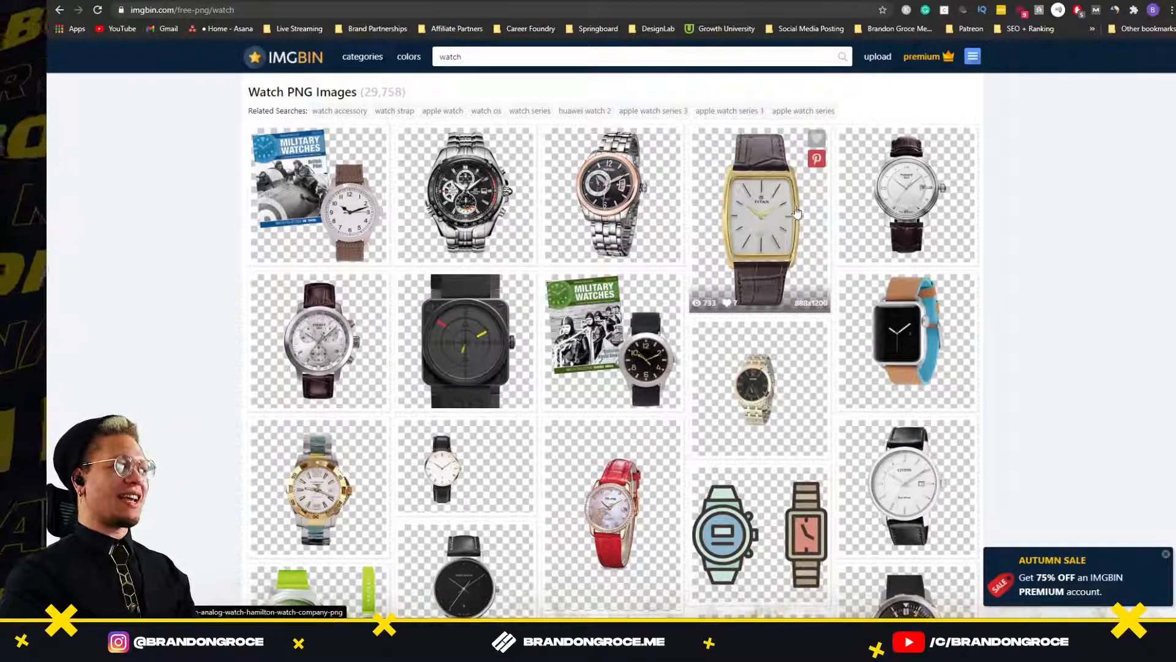
{"action": "scroll", "coordinate": [912, 337], "scroll_direction": "down", "scroll_amount": 3}
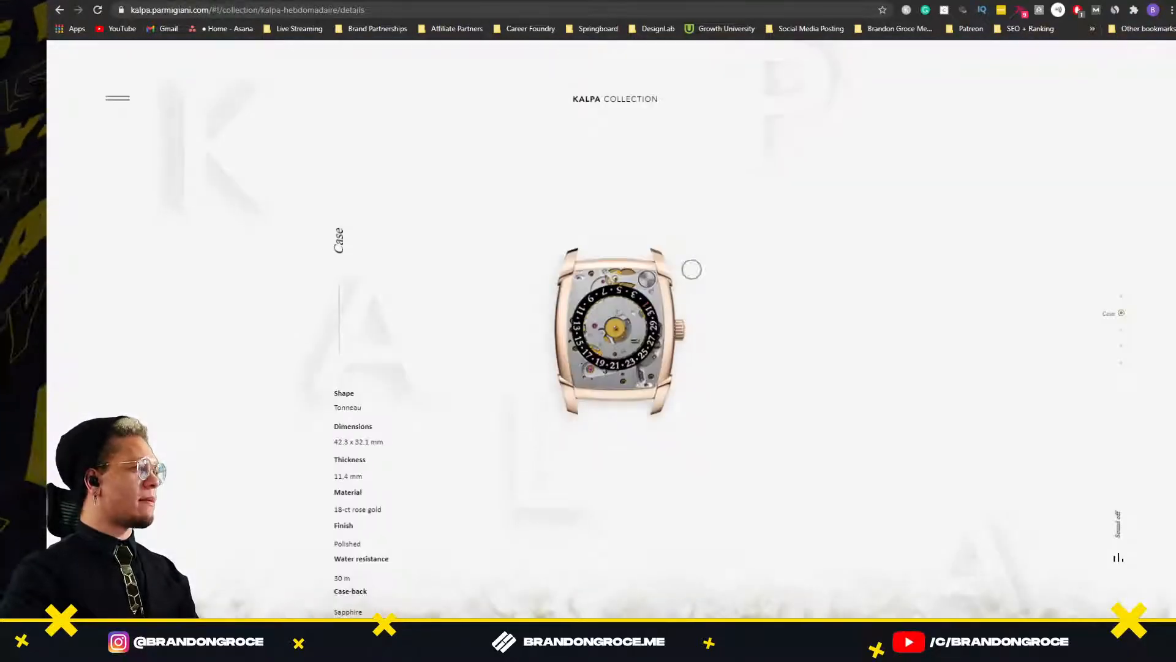
{"action": "scroll", "coordinate": [692, 270], "scroll_direction": "down", "scroll_amount": 4}
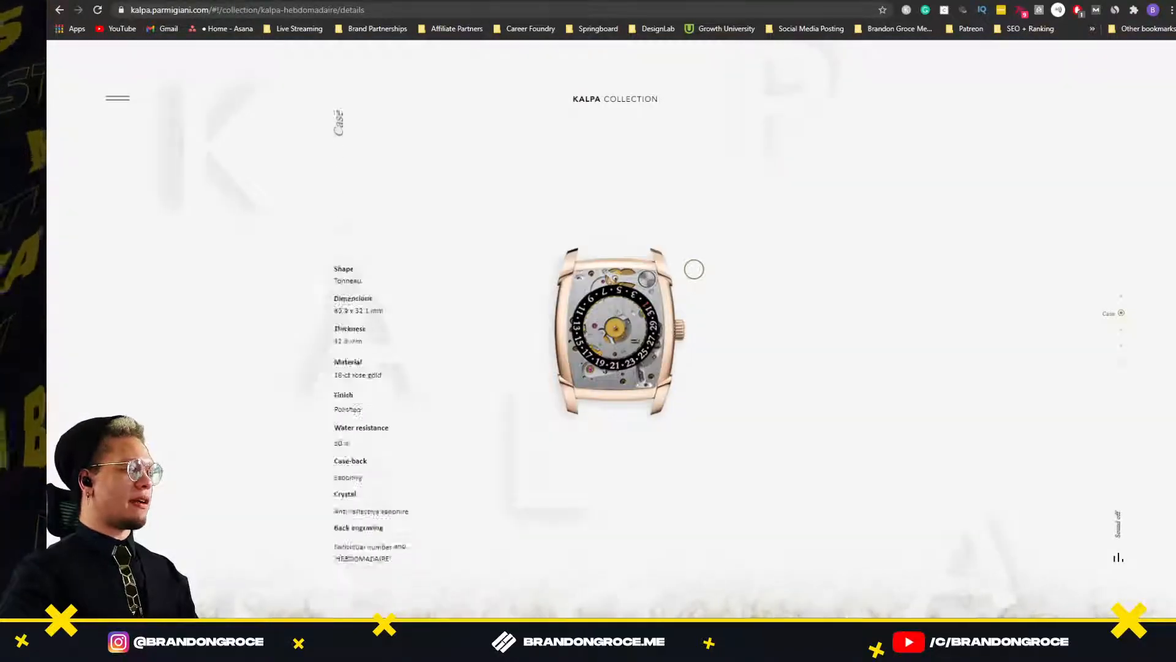
{"action": "left_click", "coordinate": [386, 1]}
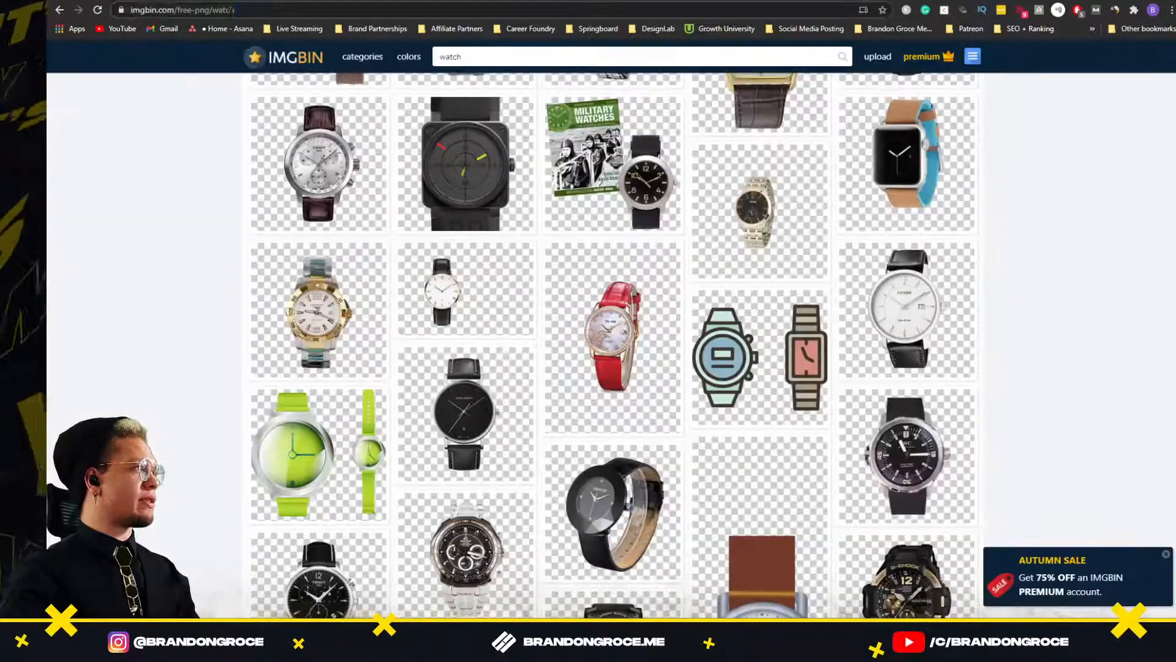
{"action": "key", "text": "alt+Tab"}
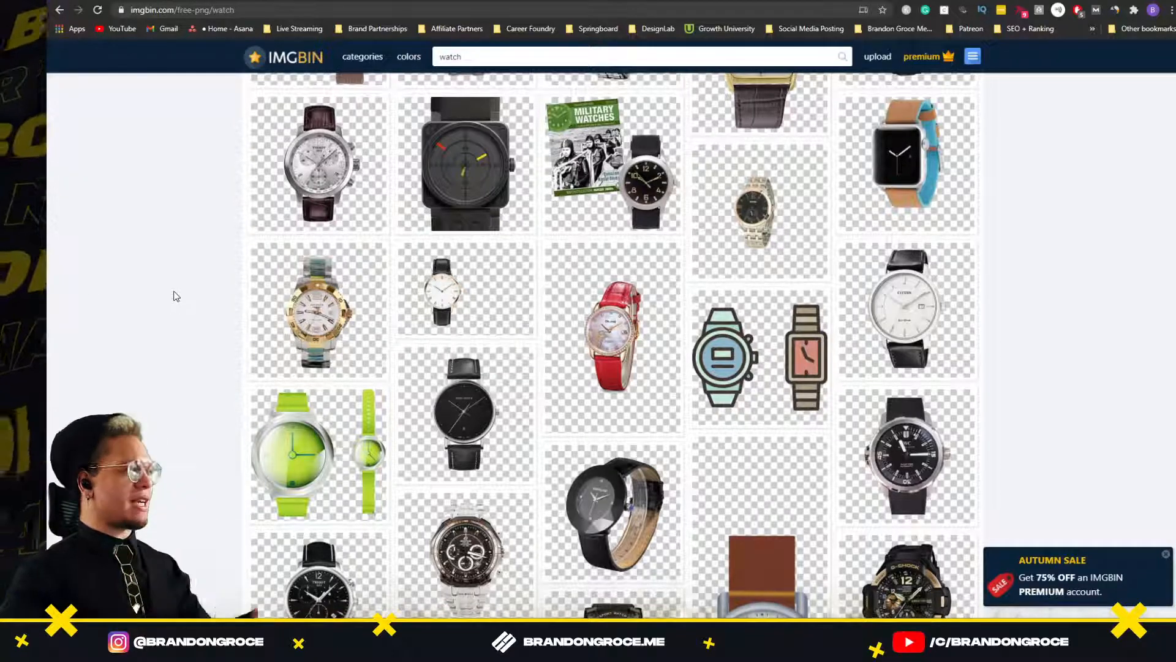
{"action": "key", "text": "alt+Tab"}
{"action": "scroll", "coordinate": [573, 256], "scroll_direction": "down", "scroll_amount": 3}
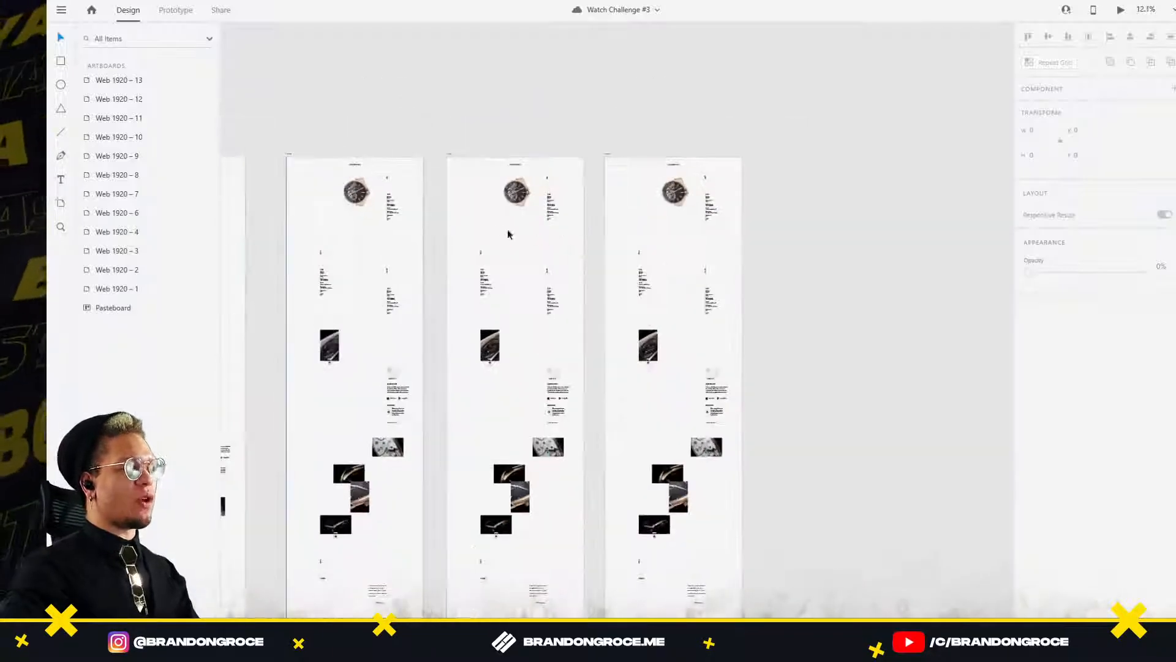
{"action": "key", "text": "alt+Tab"}
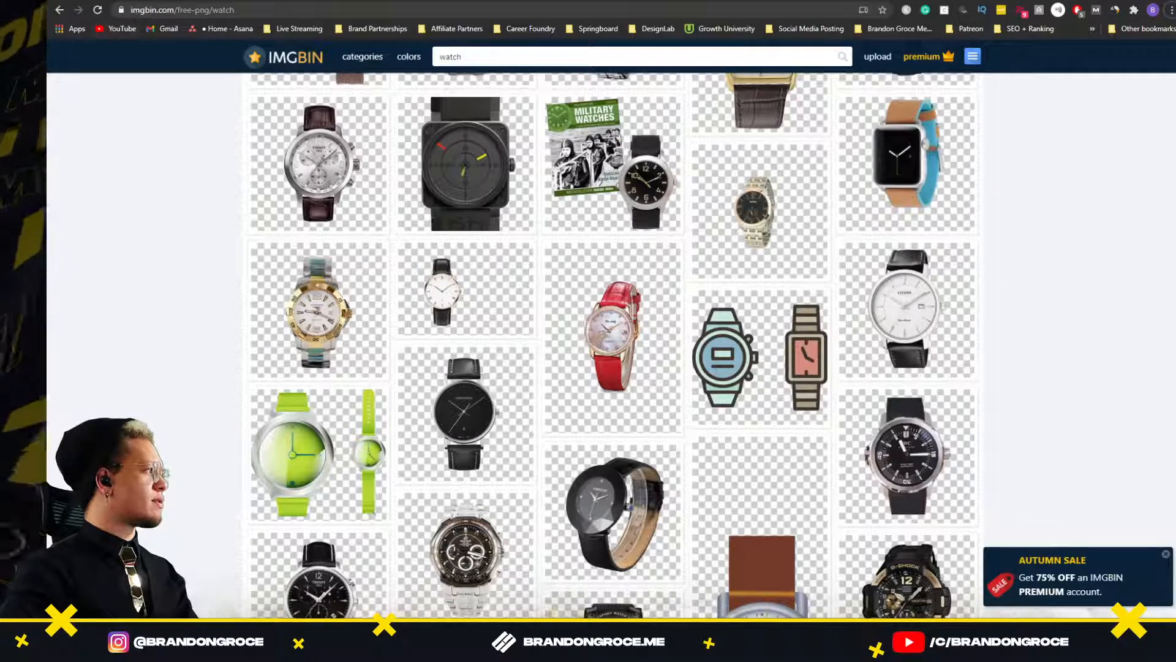
Open Behance in place of the IMGBIN page and look through the past livestreams in the profile's Videos section.
{"action": "left_click", "coordinate": [425, 18]}
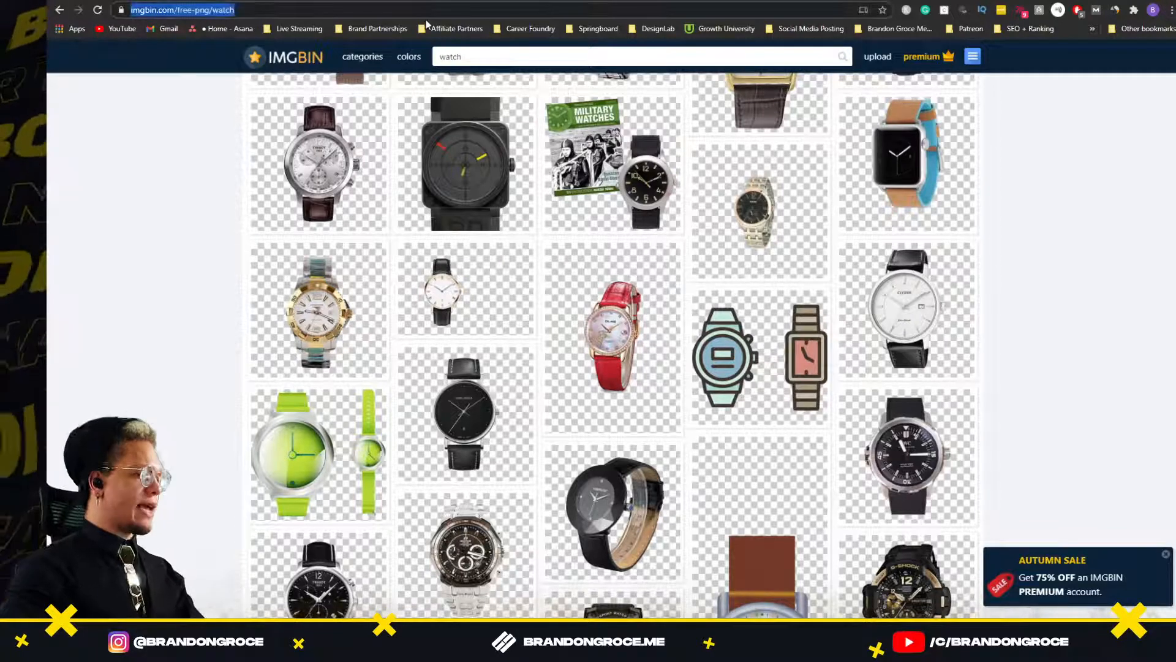
{"action": "type", "text": "beh"}
{"action": "key", "text": "Return"}
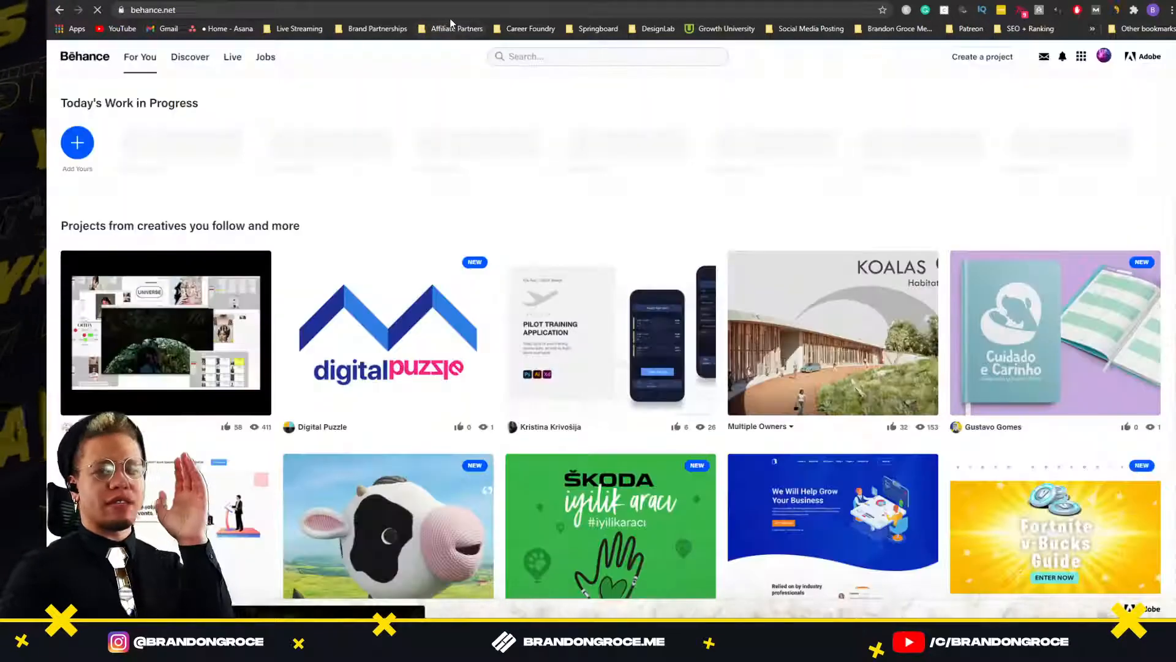
{"action": "left_click", "coordinate": [1063, 57]}
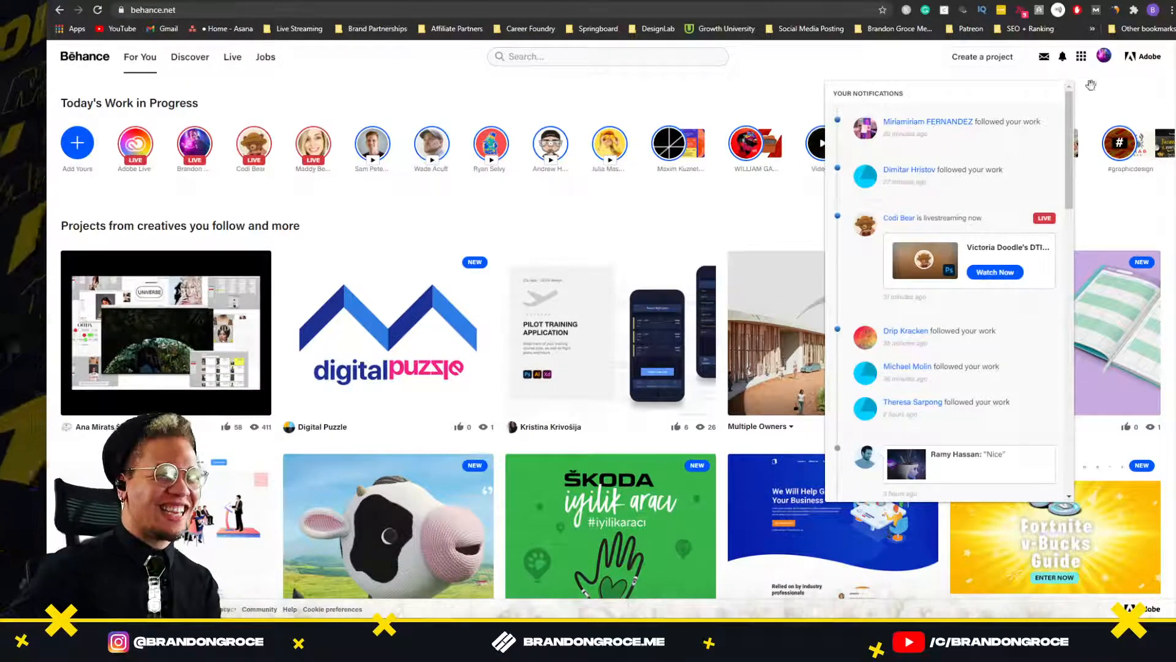
{"action": "mouse_move", "coordinate": [1111, 75]}
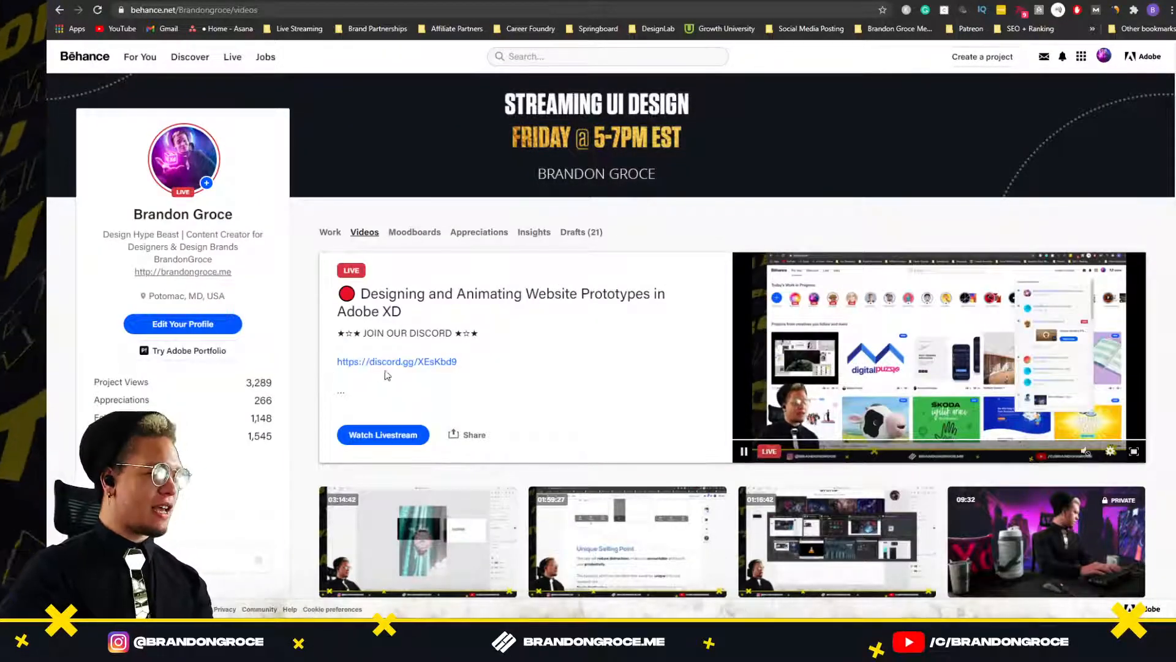
{"action": "scroll", "coordinate": [387, 375], "scroll_direction": "down", "scroll_amount": 1}
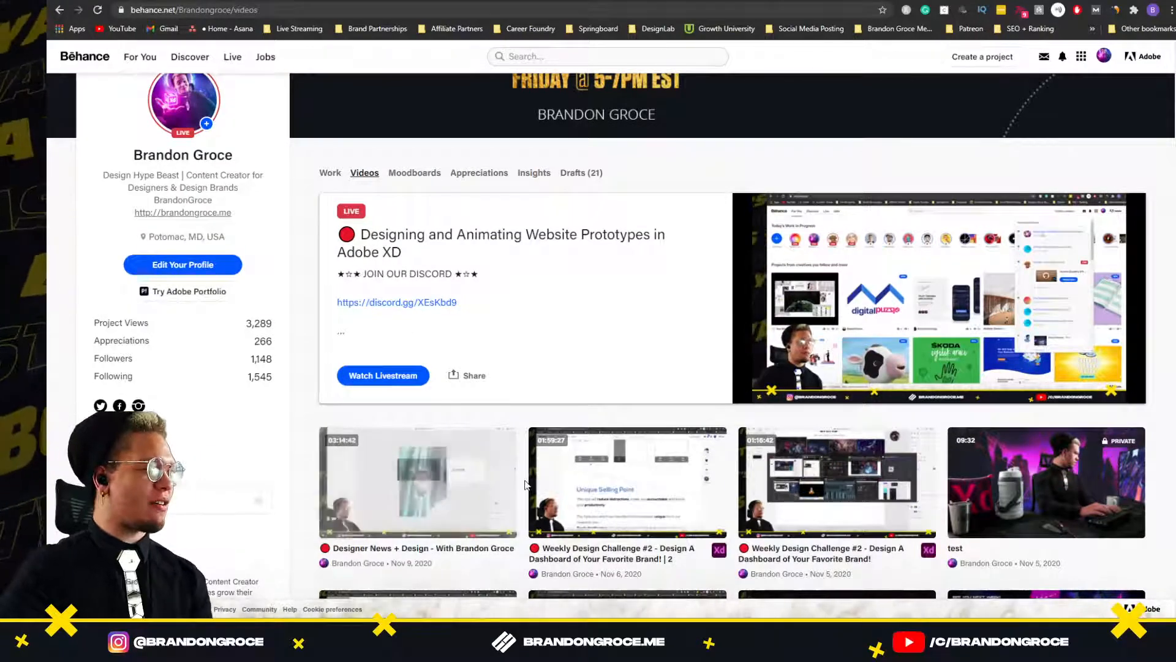
{"action": "scroll", "coordinate": [502, 437], "scroll_direction": "down", "scroll_amount": 2}
{"action": "scroll", "coordinate": [800, 506], "scroll_direction": "down", "scroll_amount": 1}
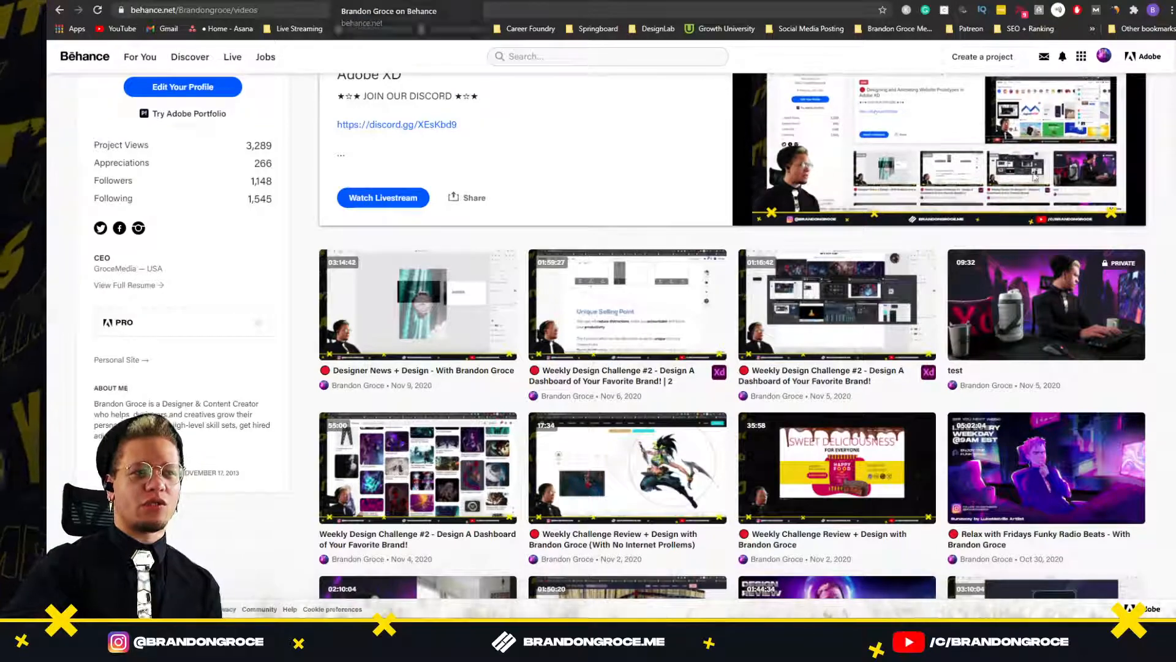
{"action": "mouse_move", "coordinate": [1020, 325]}
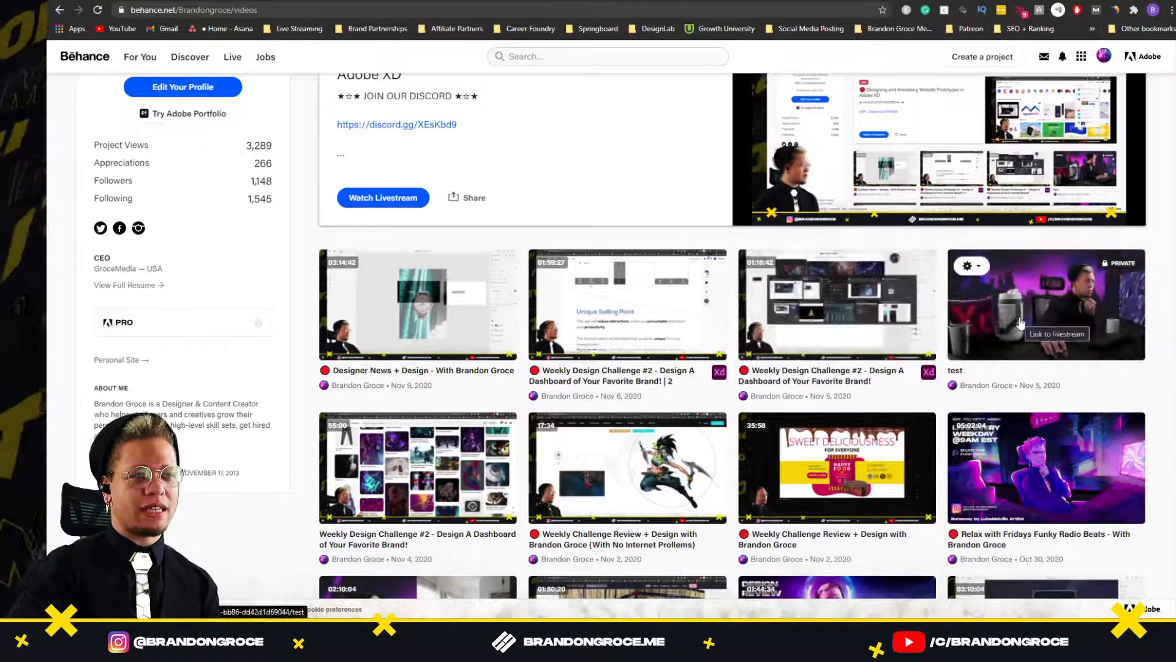
{"action": "scroll", "coordinate": [368, 191], "scroll_direction": "up", "scroll_amount": 4}
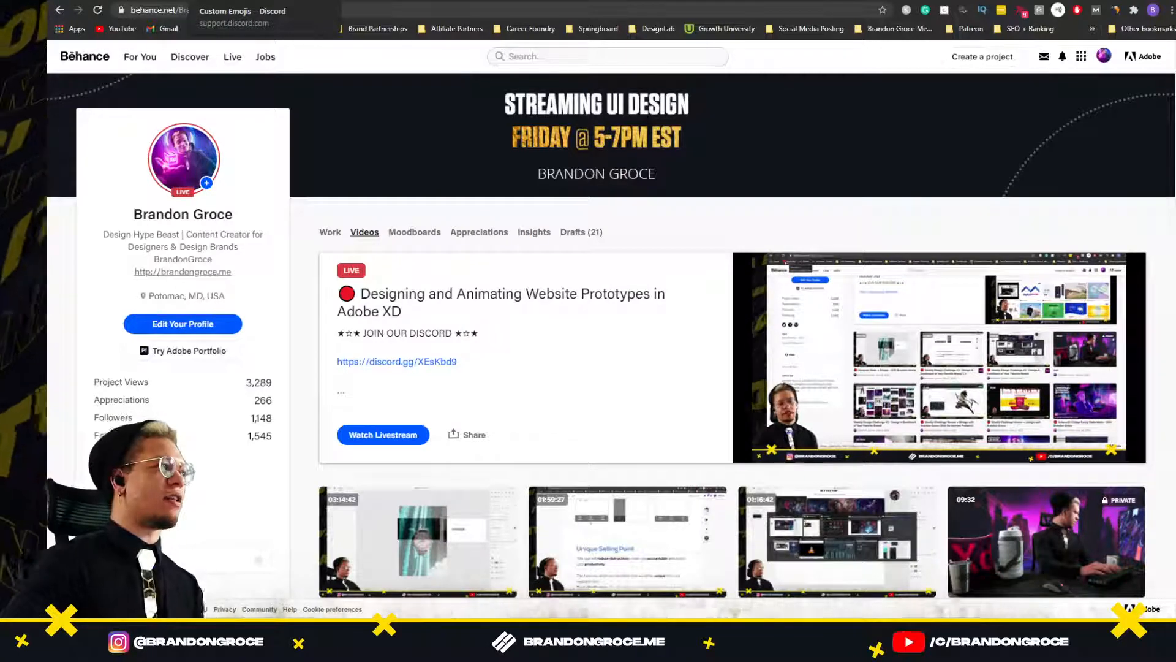
Return to the Kalpa collection page, then switch to Adobe XD and view the Web 1920 – 12 and Web 1920 – 13 artboards.
{"action": "left_click", "coordinate": [215, 0]}
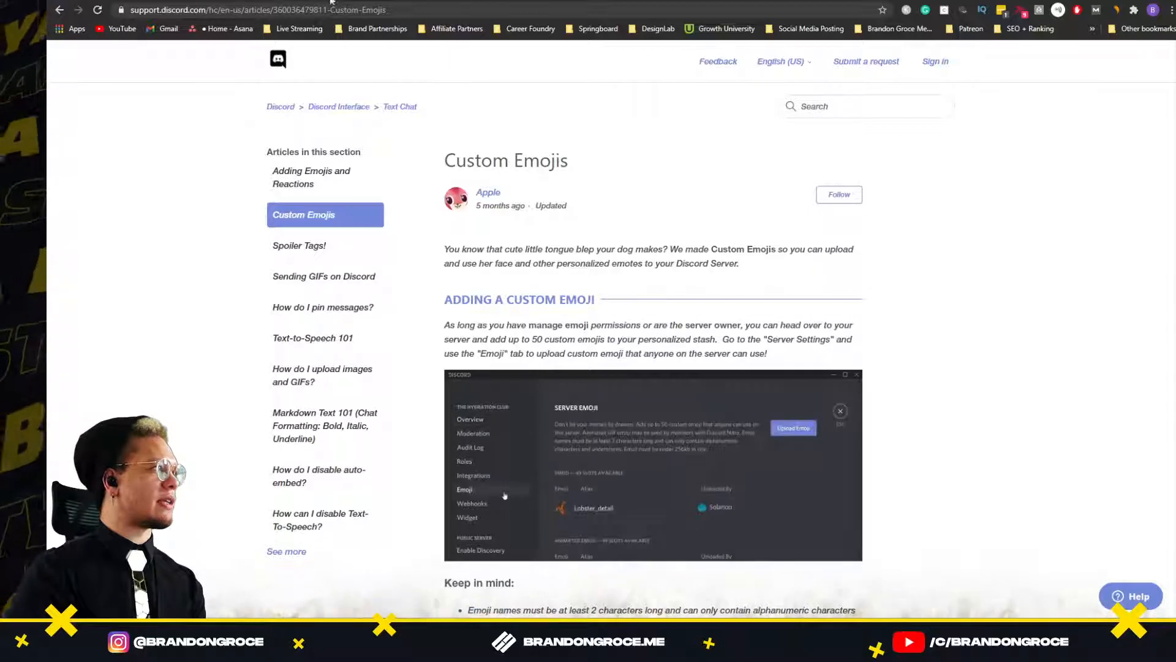
{"action": "left_click", "coordinate": [300, 0]}
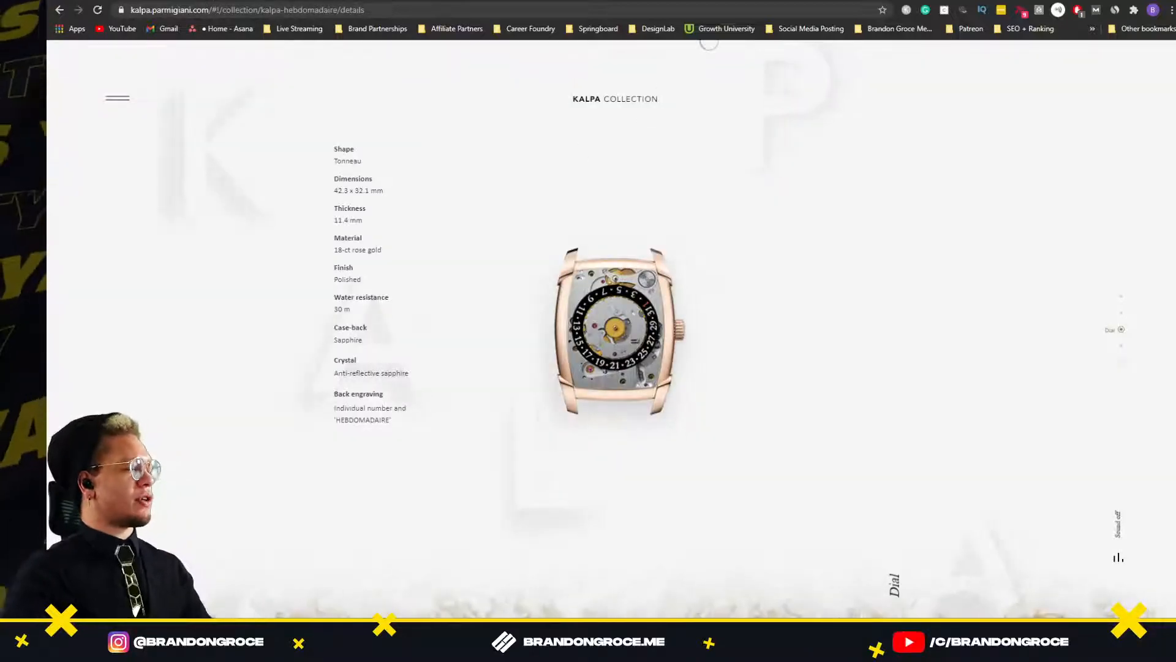
{"action": "key", "text": "alt+Tab"}
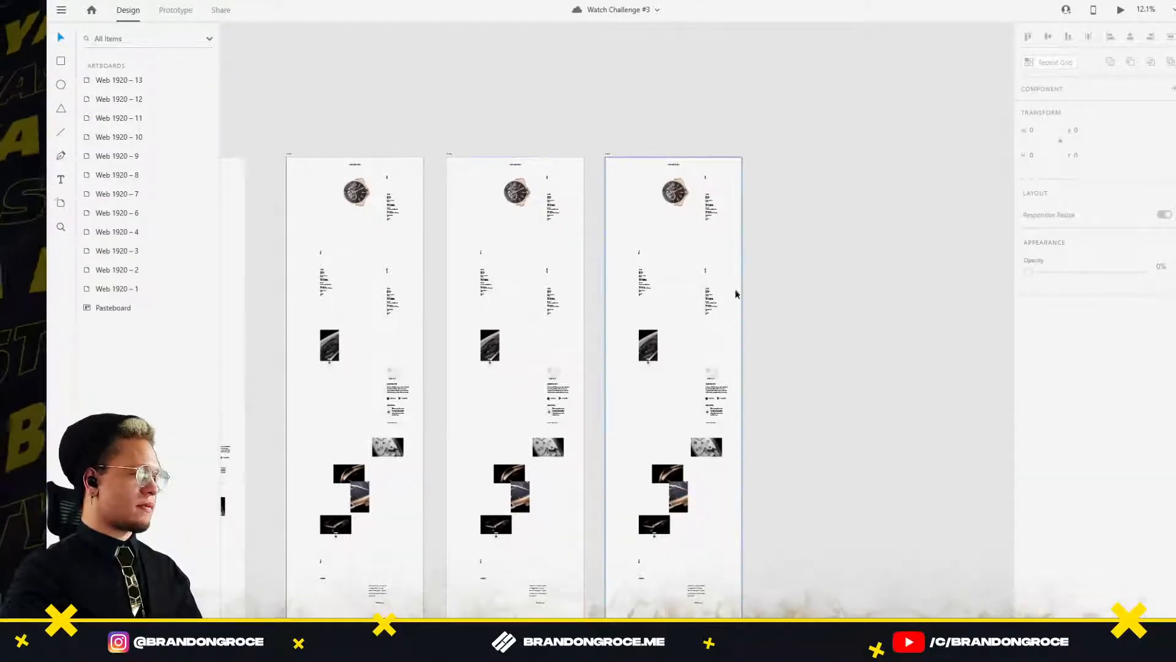
{"action": "scroll", "coordinate": [735, 294], "scroll_direction": "down", "scroll_amount": 2}
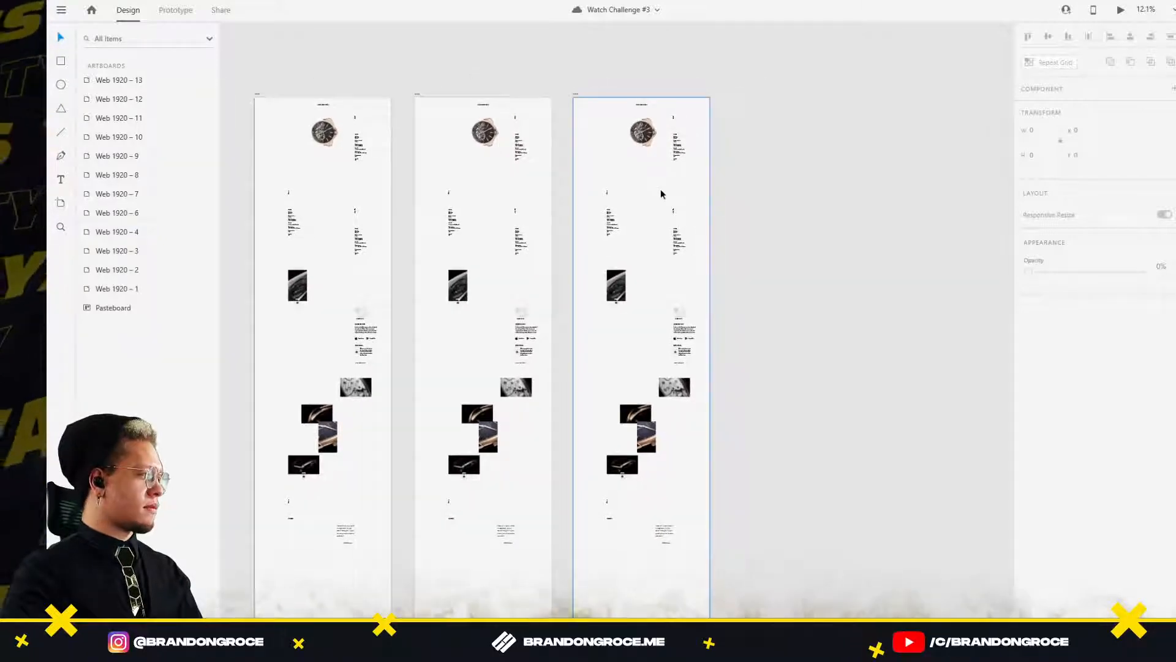
{"action": "scroll", "coordinate": [660, 193], "scroll_direction": "up", "scroll_amount": 1}
{"action": "scroll", "coordinate": [661, 192], "scroll_direction": "up", "scroll_amount": 1}
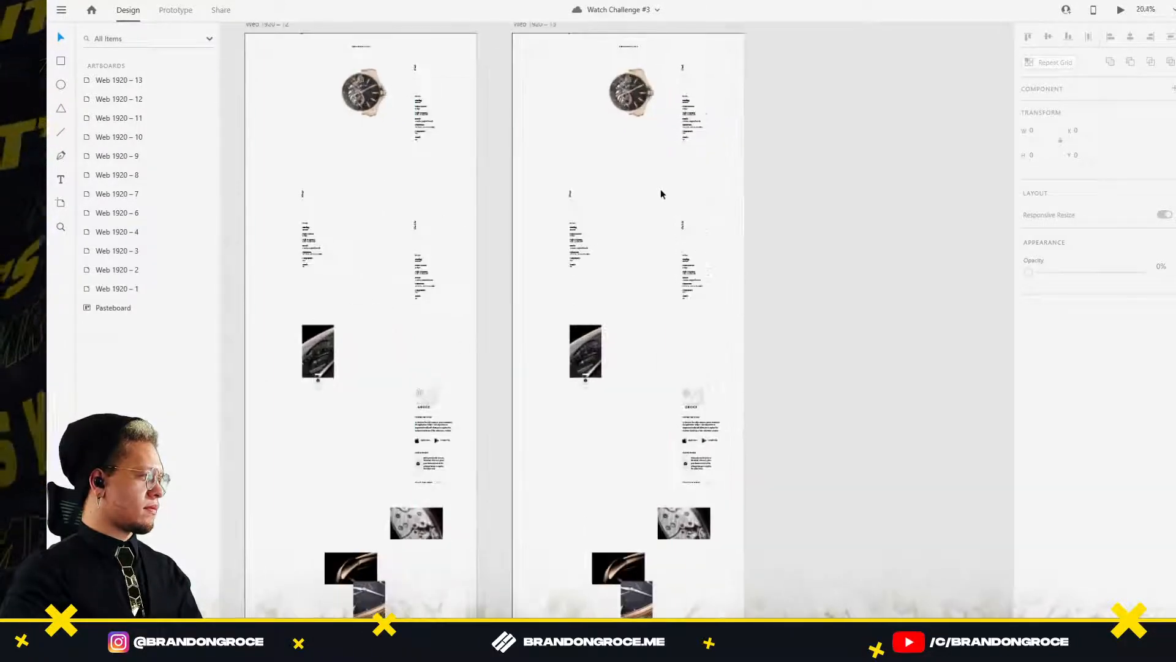
Go back to the earlier Web 1920 – 6 and Web 1920 – 7 artboards and examine the watch group on Web 1920 – 7.
{"action": "left_click", "coordinate": [576, 238]}
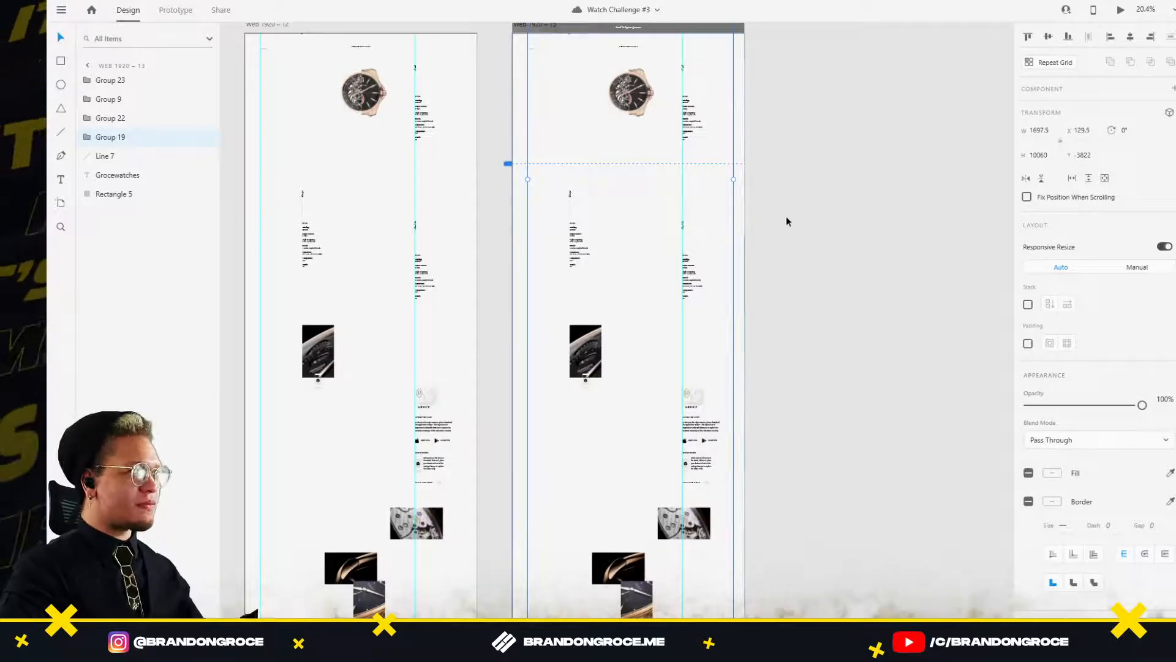
{"action": "left_click_drag", "start_coordinate": [815, 191], "coordinate": [738, 268]}
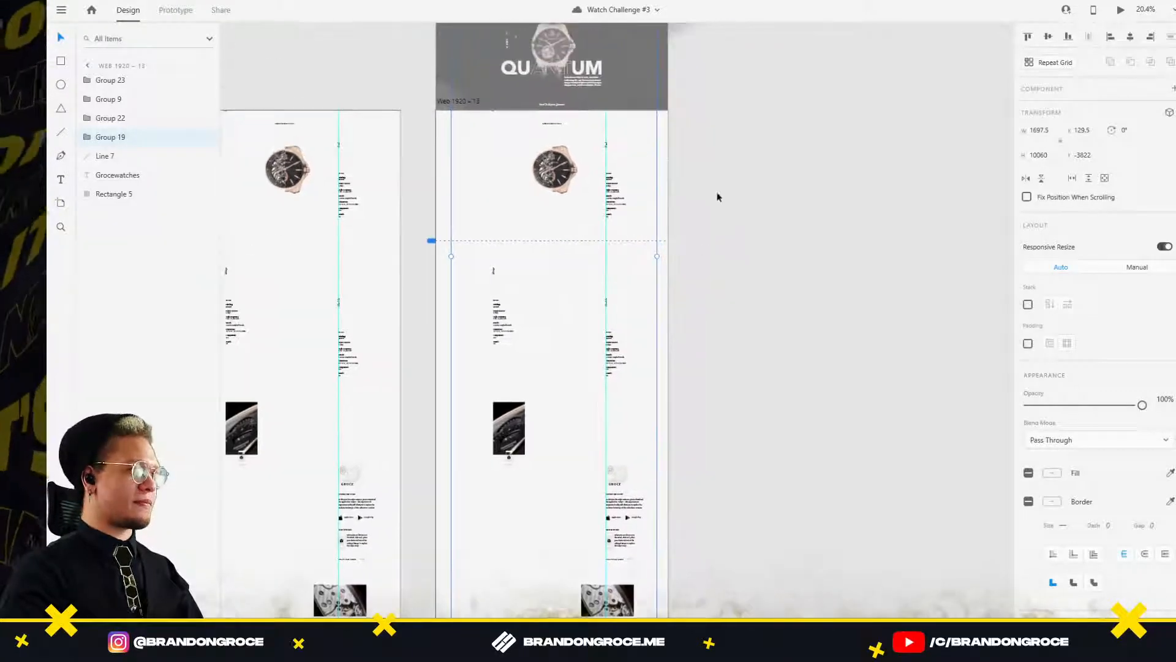
{"action": "left_click_drag", "start_coordinate": [717, 194], "coordinate": [741, 205]}
{"action": "left_click", "coordinate": [762, 226]}
{"action": "left_click_drag", "start_coordinate": [433, 234], "coordinate": [717, 132]}
{"action": "left_click_drag", "start_coordinate": [462, 223], "coordinate": [790, 92]}
{"action": "mouse_move", "coordinate": [375, 227]}
{"action": "left_mouse_down"}
{"action": "mouse_move", "coordinate": [580, 202]}
{"action": "mouse_move", "coordinate": [1016, 480]}
{"action": "left_mouse_up"}
{"action": "left_click_drag", "start_coordinate": [518, 270], "coordinate": [913, 292]}
{"action": "left_click_drag", "start_coordinate": [585, 272], "coordinate": [666, 272]}
{"action": "scroll", "coordinate": [612, 203], "scroll_direction": "up", "scroll_amount": 6}
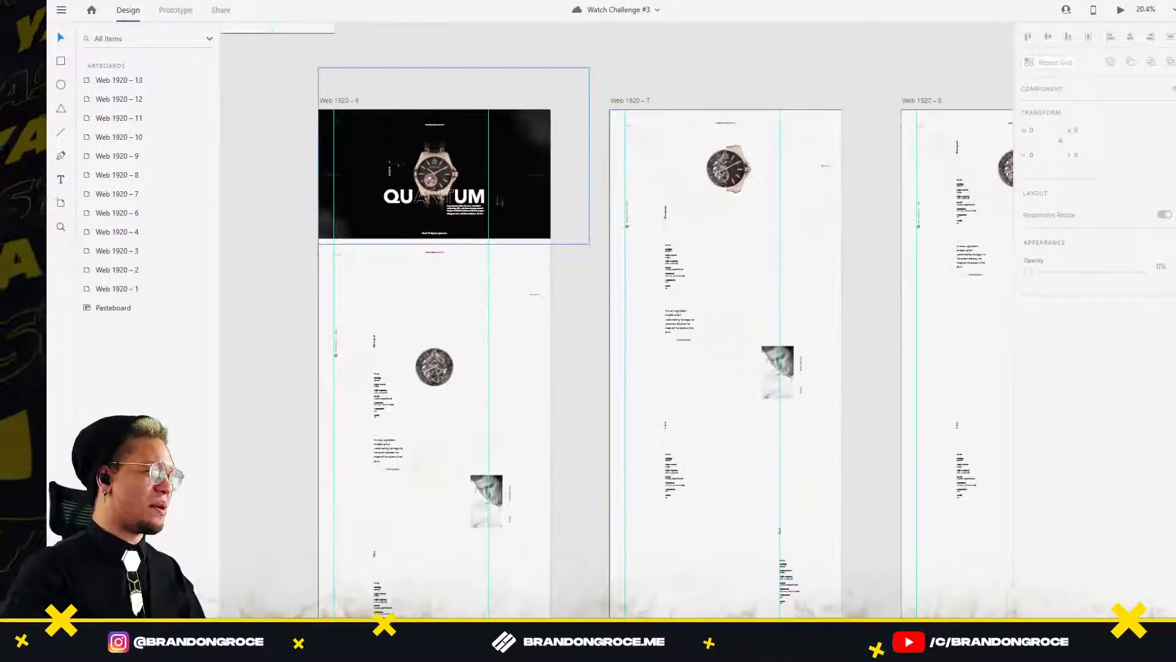
{"action": "left_click", "coordinate": [709, 147]}
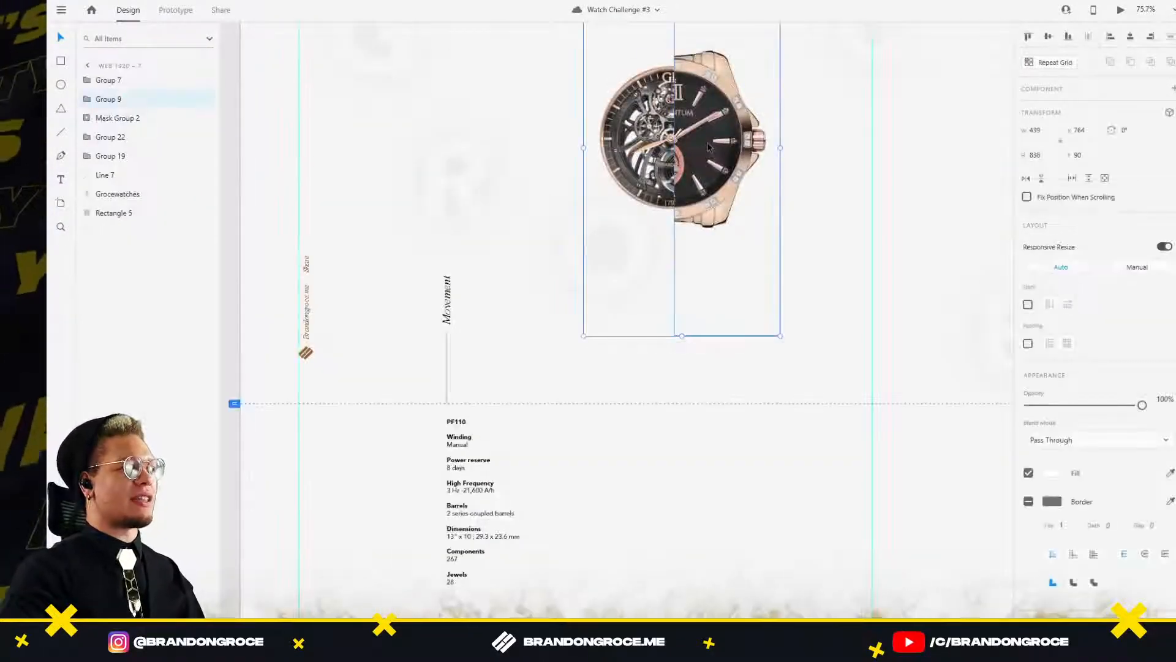
Copy the watch movement group from the Web 1920 – 6 artboard and place the copy on the empty pasteboard beside it.
{"action": "scroll", "coordinate": [655, 382], "scroll_direction": "down", "scroll_amount": 4}
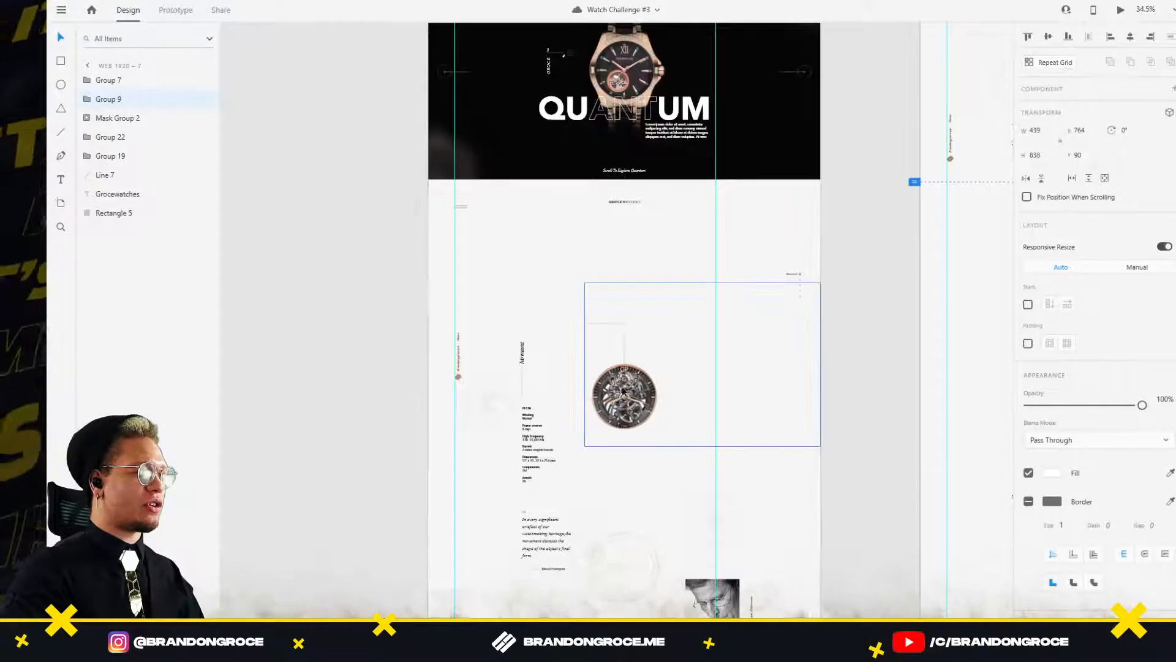
{"action": "left_click", "coordinate": [622, 391]}
{"action": "left_click_drag", "start_coordinate": [760, 249], "coordinate": [771, 191]}
{"action": "left_click_drag", "start_coordinate": [702, 285], "coordinate": [581, 188]}
{"action": "left_click", "coordinate": [514, 394]}
{"action": "left_click_drag", "start_coordinate": [515, 245], "coordinate": [446, 254]}
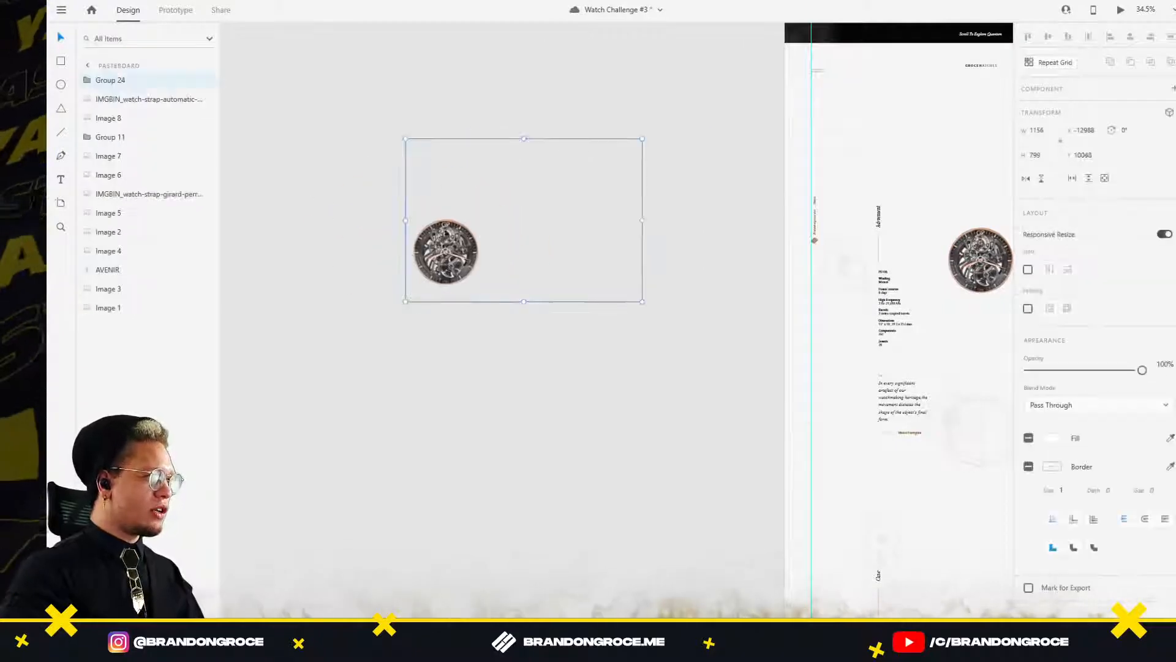
Inspect the mask rectangle and the watch image inside Mask Group 3 of the copied watch group.
{"action": "left_click_drag", "start_coordinate": [358, 107], "coordinate": [663, 343]}
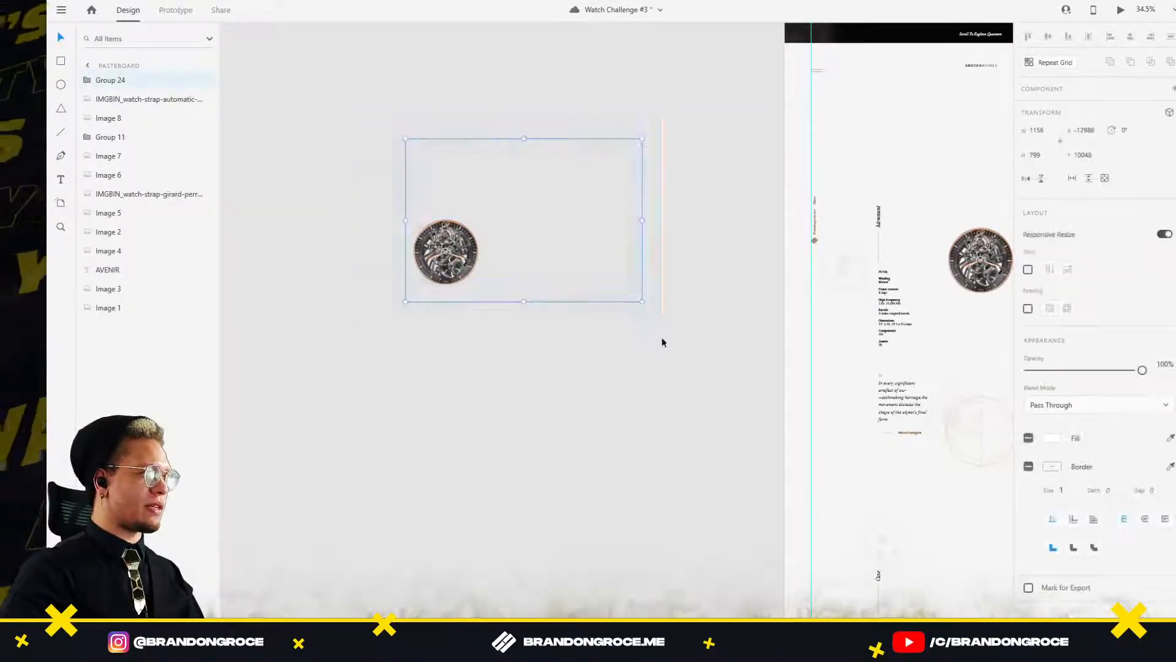
{"action": "left_click", "coordinate": [663, 340]}
{"action": "left_click", "coordinate": [616, 200], "text": "ctrl"}
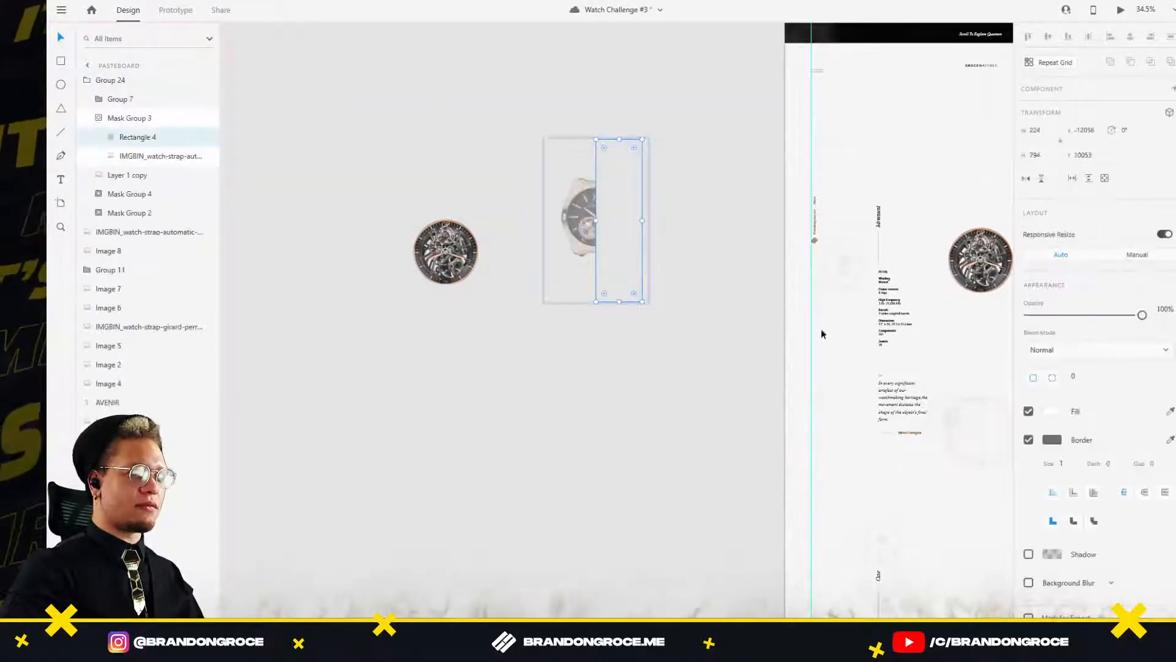
{"action": "left_click", "coordinate": [577, 229]}
{"action": "left_click", "coordinate": [577, 404]}
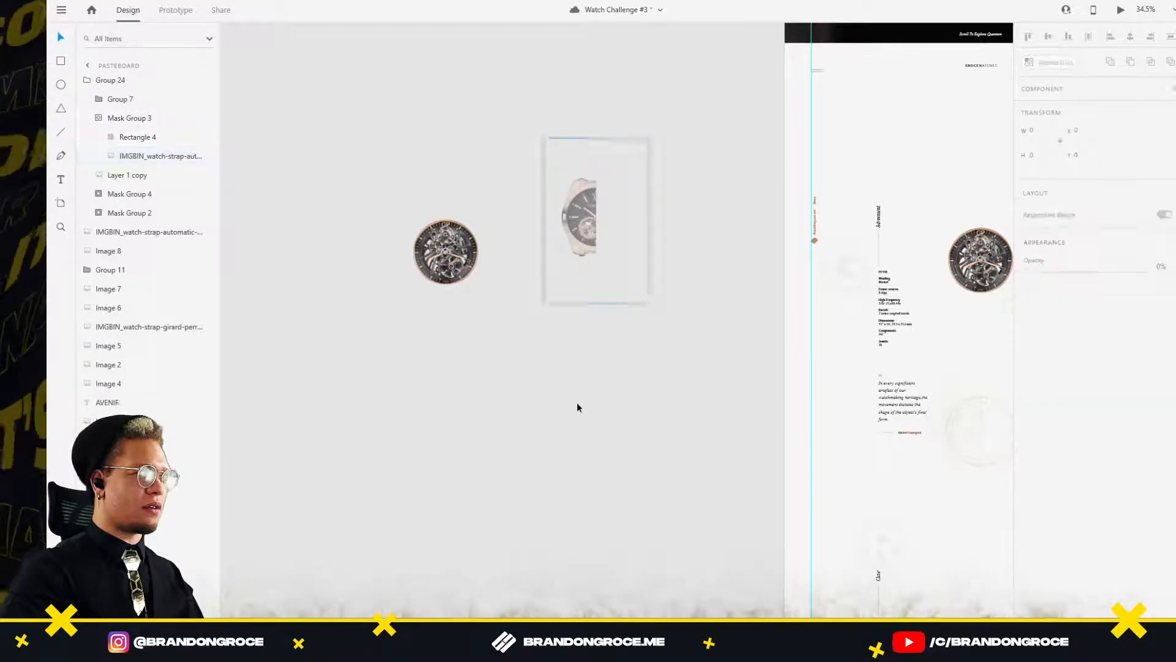
{"action": "left_click", "coordinate": [620, 248]}
{"action": "left_click", "coordinate": [592, 388]}
{"action": "left_click", "coordinate": [617, 398]}
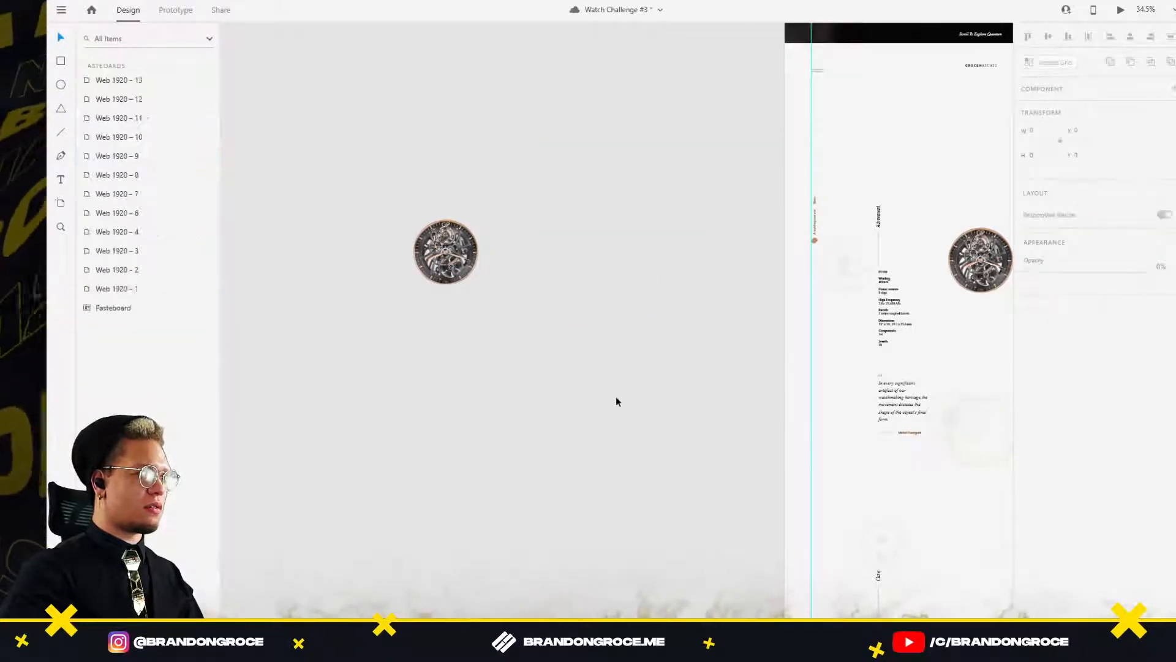
Raise the opacity of the Layer 1 copy image in the copied watch group to 100%.
{"action": "left_click", "coordinate": [459, 258]}
{"action": "double_click", "coordinate": [416, 236]}
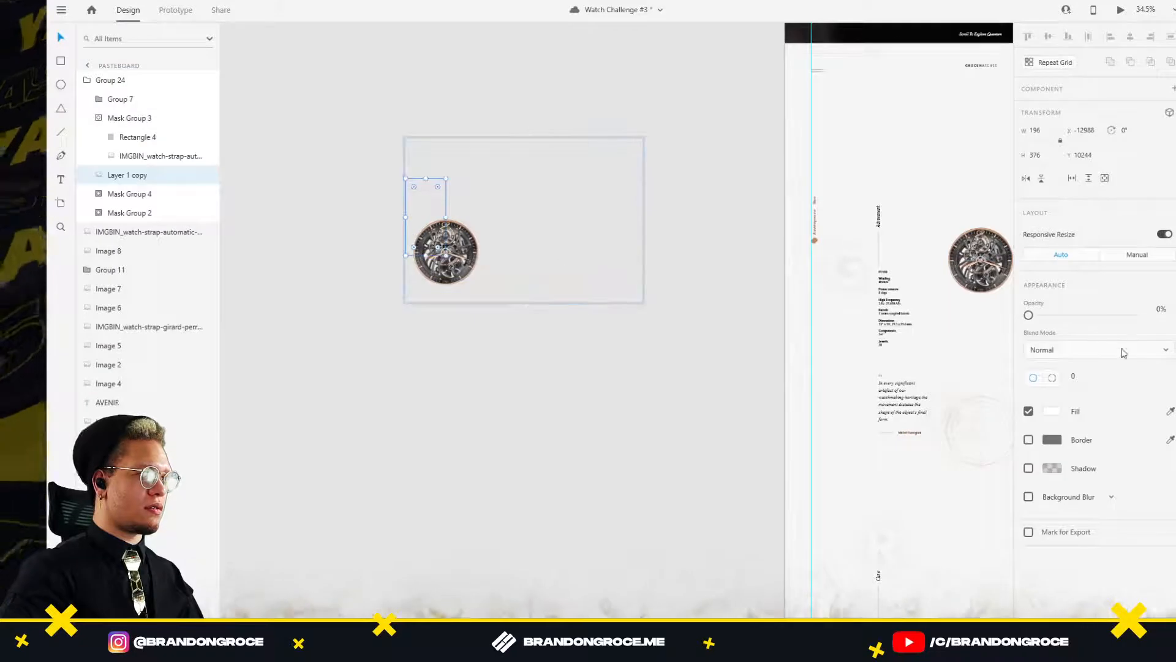
{"action": "left_click_drag", "start_coordinate": [1029, 316], "coordinate": [1142, 315]}
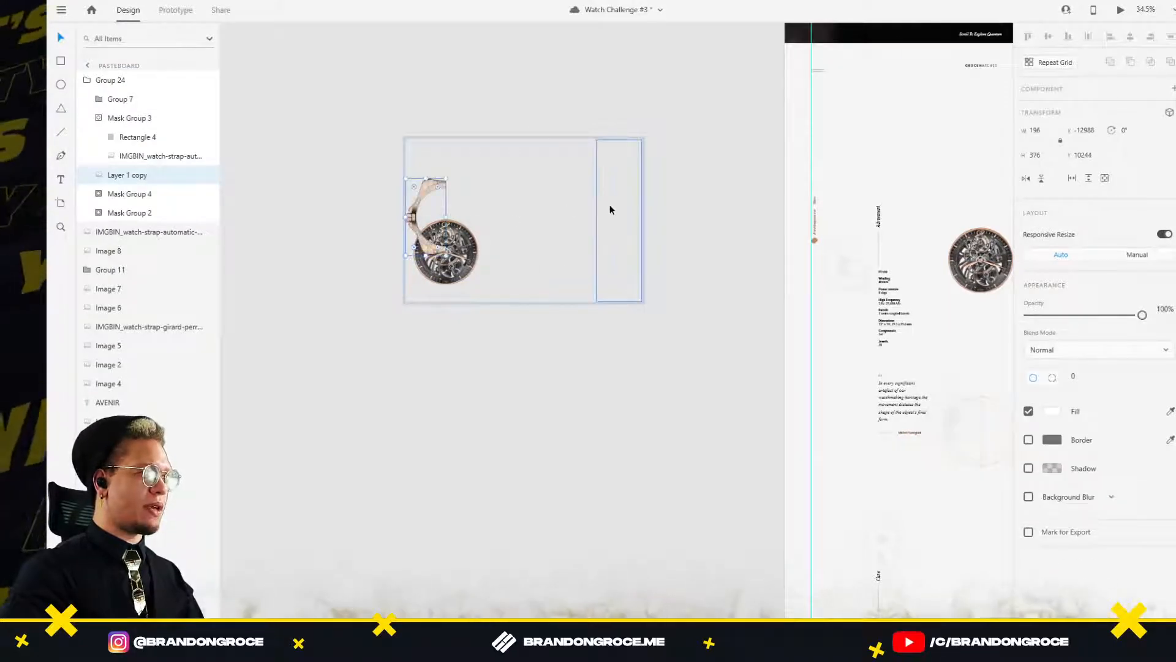
Examine how the mask rectangle crops the watch image inside Mask Group 3 of the copied watch group.
{"action": "double_click", "coordinate": [610, 209]}
{"action": "left_click", "coordinate": [573, 218]}
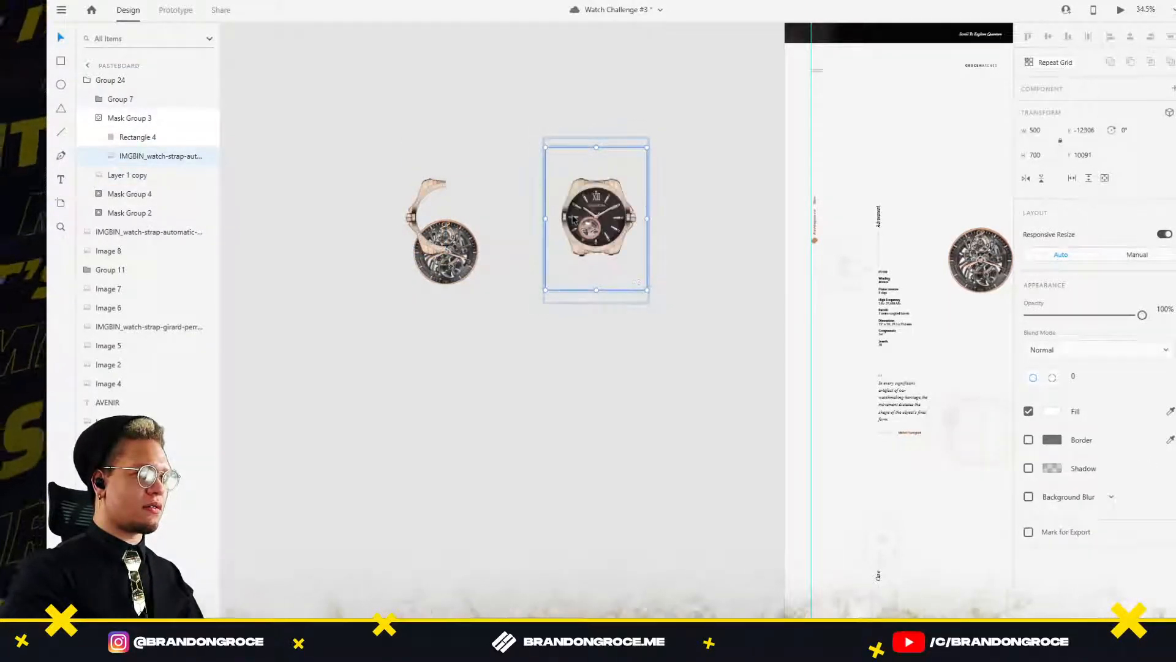
{"action": "left_click", "coordinate": [618, 237]}
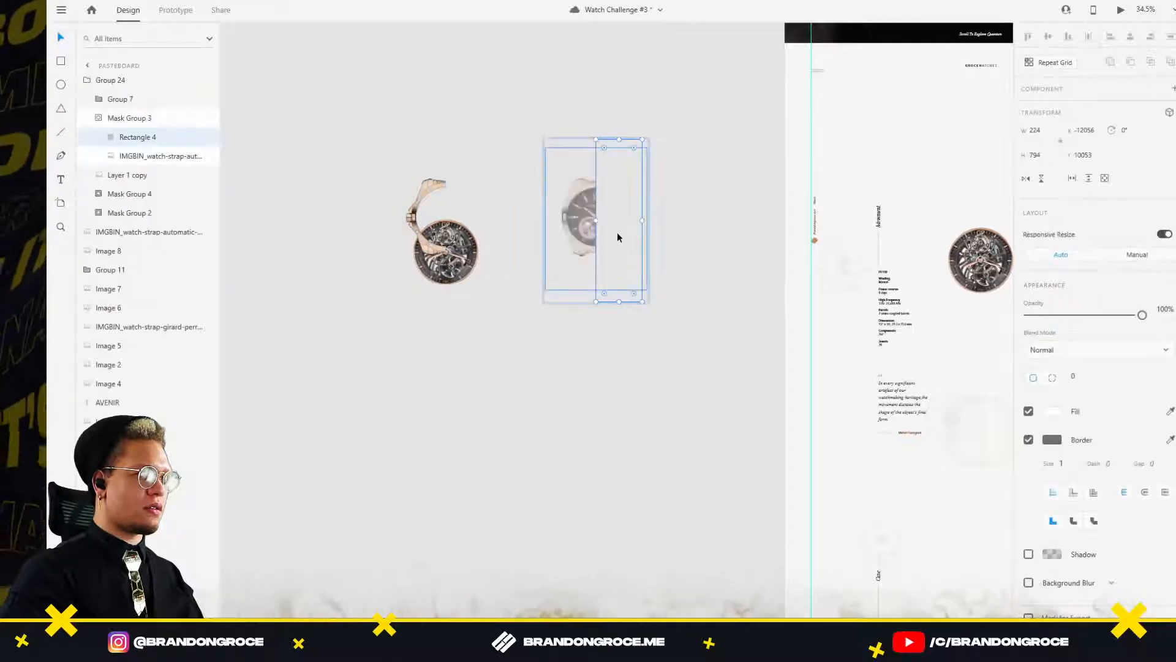
{"action": "left_click", "coordinate": [617, 238]}
{"action": "key", "text": "Delete"}
{"action": "left_click", "coordinate": [600, 209]}
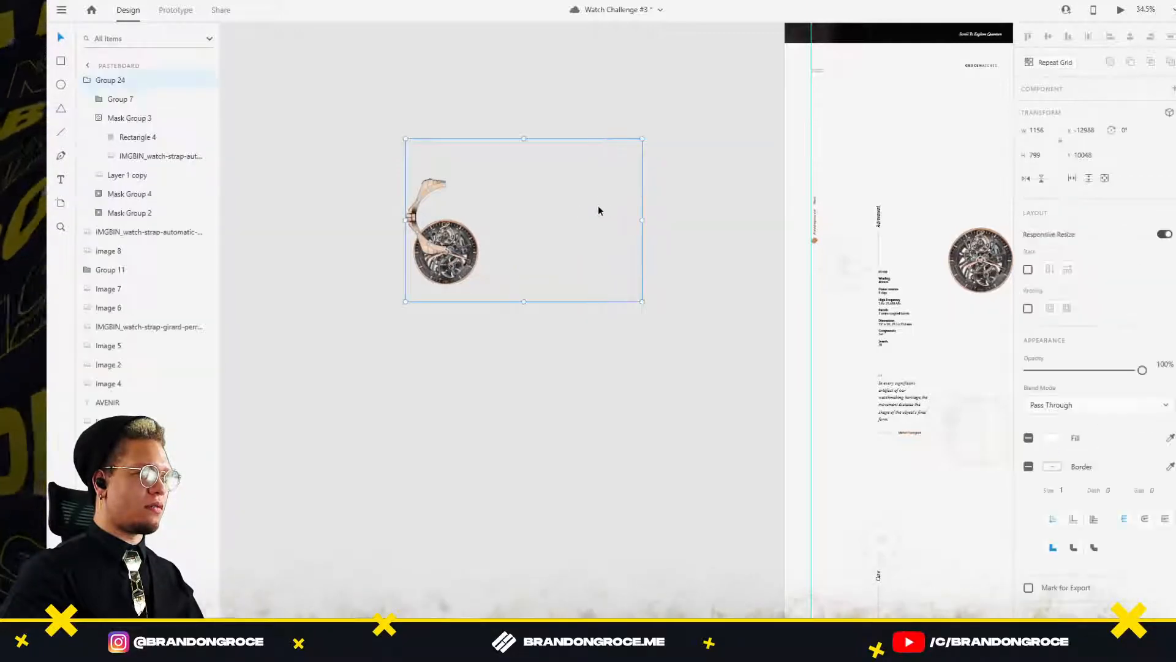
{"action": "left_click", "coordinate": [592, 220]}
{"action": "double_click", "coordinate": [624, 223]}
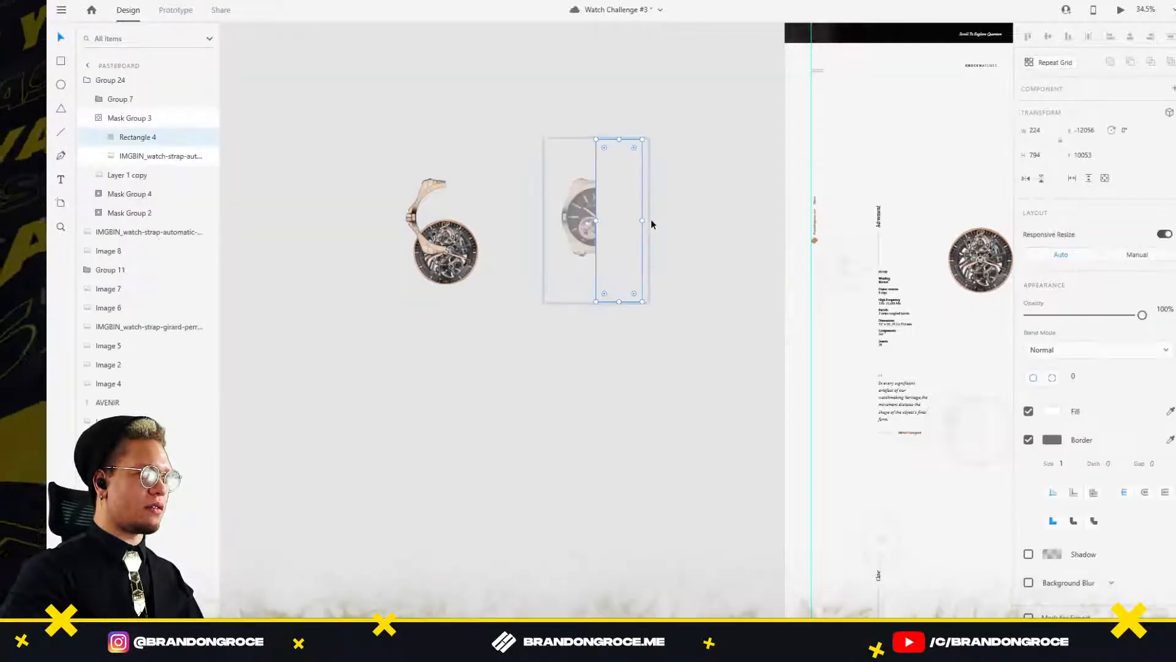
Try shifting the watch image inside Mask Group 3 of the copied group, and undo back past the Layer 1 copy opacity change.
{"action": "left_click_drag", "start_coordinate": [619, 222], "coordinate": [644, 223]}
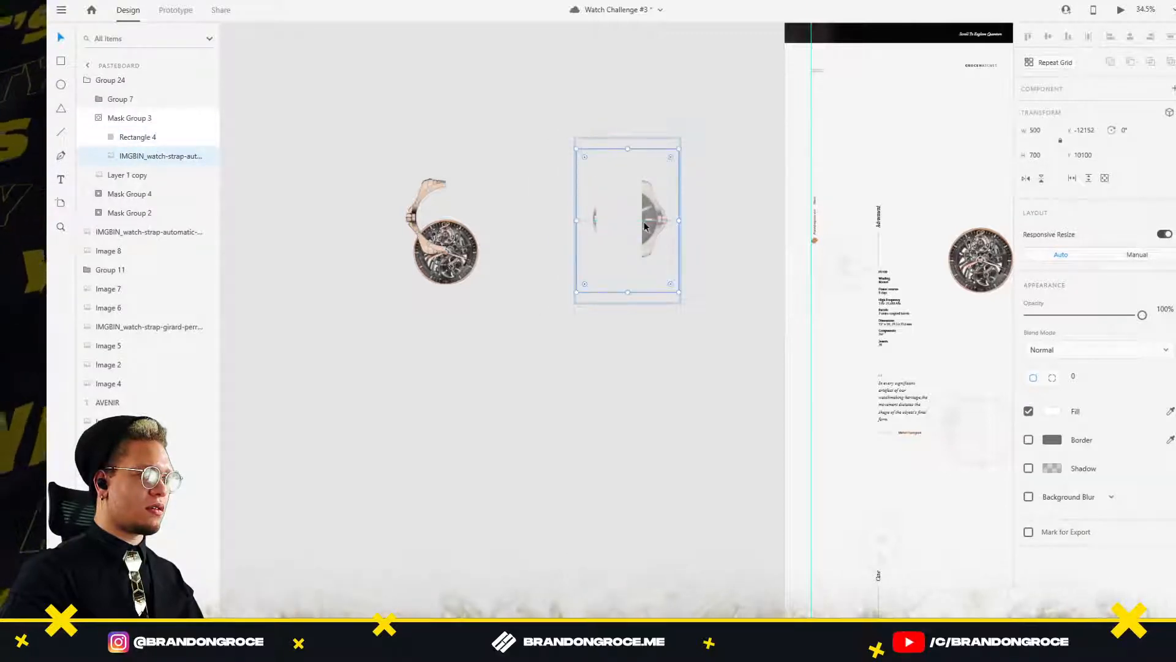
{"action": "key", "text": "ctrl+z"}
{"action": "key", "text": "ctrl+z"}
{"action": "key", "text": "ctrl+z"}
Examine the movement image in Mask Group 4 and the mask rectangle in Mask Group 3 of the copied watch group.
{"action": "left_click", "coordinate": [656, 445]}
{"action": "left_click_drag", "start_coordinate": [556, 389], "coordinate": [136, 477]}
{"action": "left_click_drag", "start_coordinate": [548, 232], "coordinate": [729, 239]}
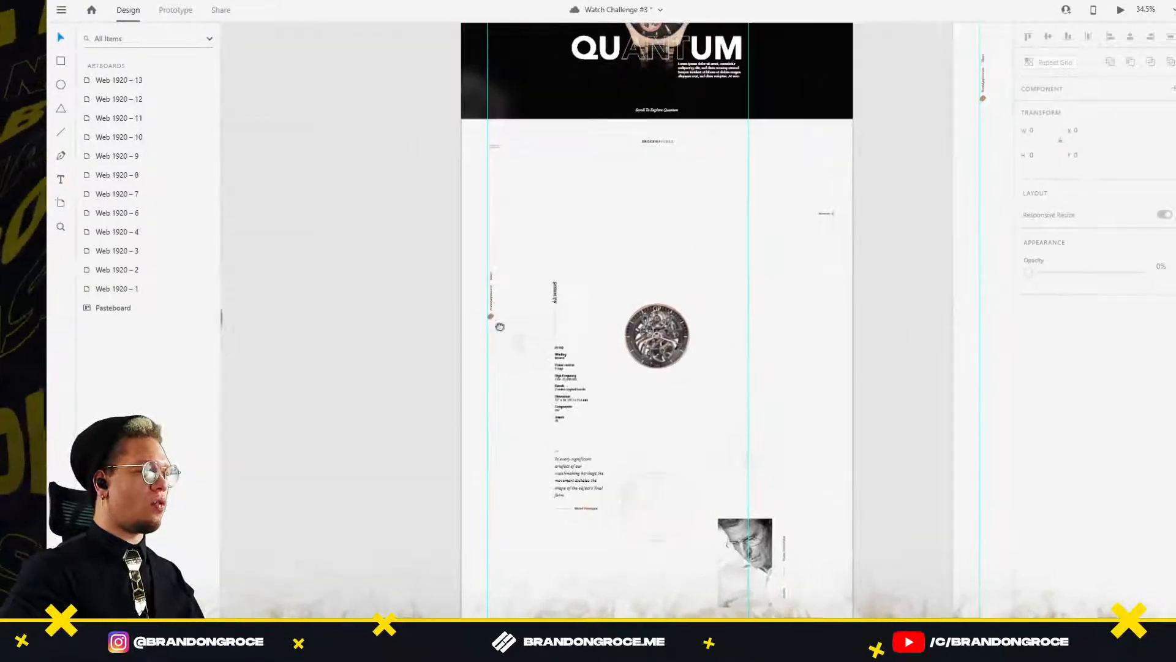
{"action": "left_click_drag", "start_coordinate": [239, 322], "coordinate": [502, 236]}
{"action": "left_click", "coordinate": [466, 241], "text": "ctrl"}
{"action": "left_click", "coordinate": [465, 241]}
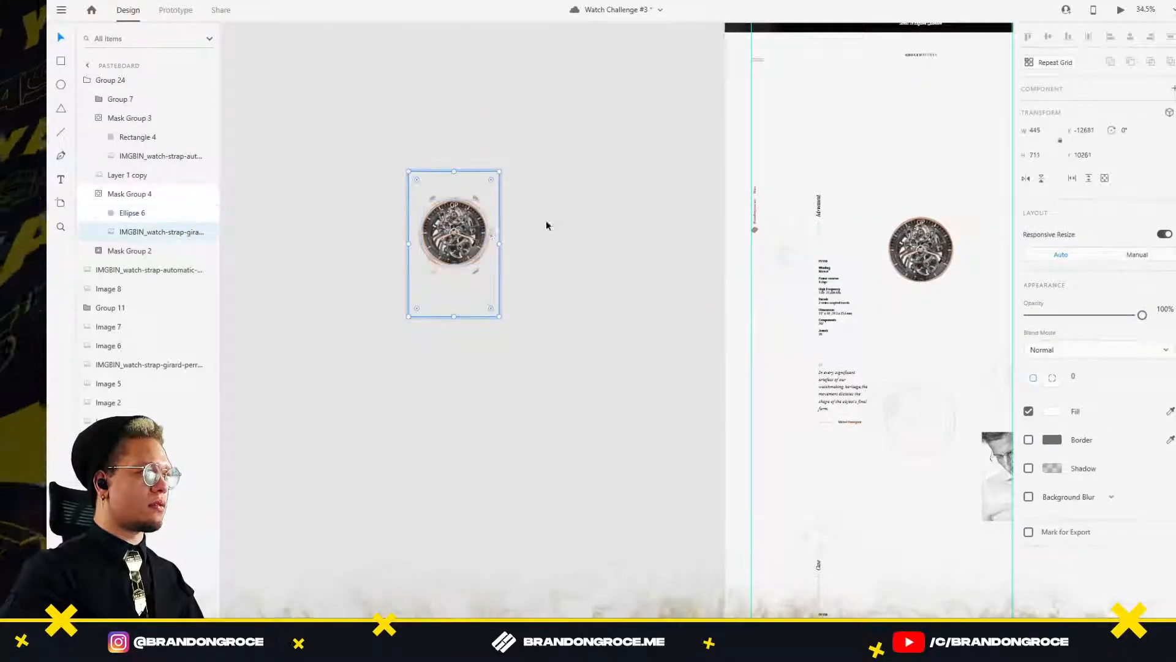
{"action": "left_click", "coordinate": [546, 223]}
{"action": "left_click", "coordinate": [429, 238]}
{"action": "double_click", "coordinate": [635, 193]}
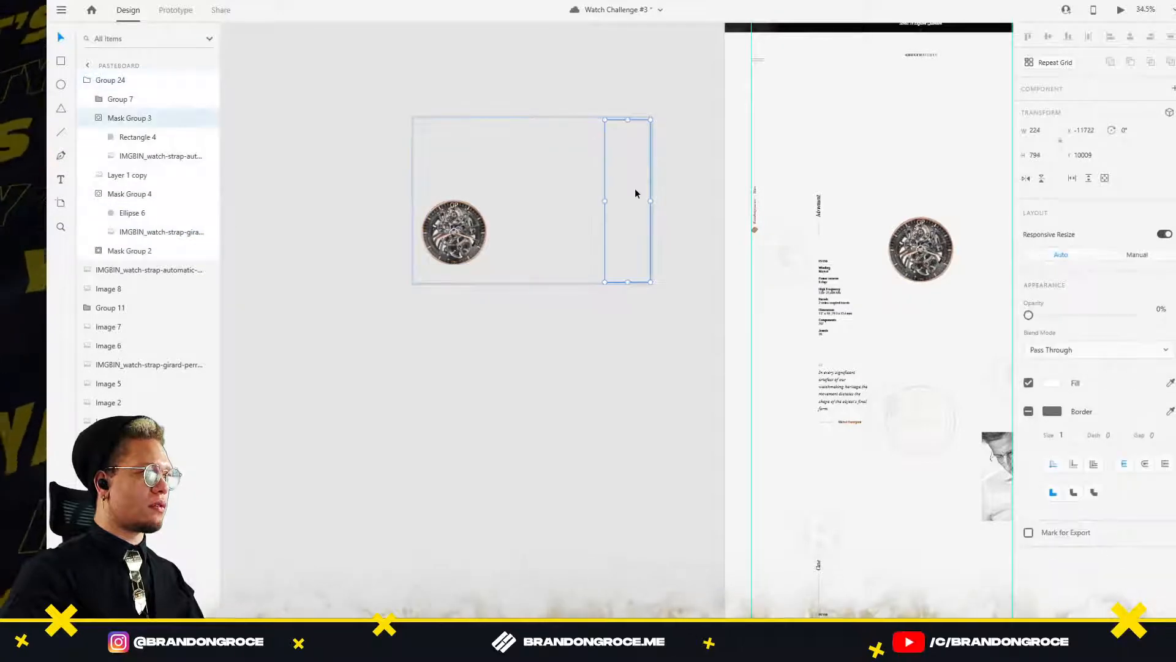
{"action": "double_click", "coordinate": [636, 193]}
{"action": "key", "text": "Delete"}
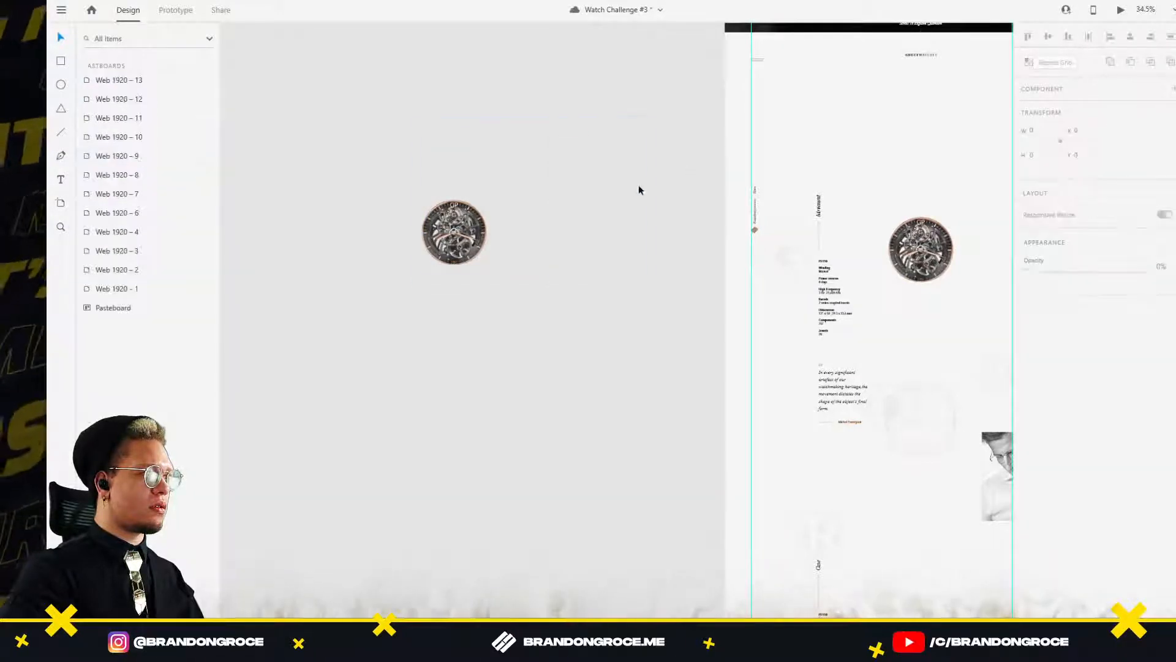
{"action": "double_click", "coordinate": [617, 196]}
{"action": "double_click", "coordinate": [618, 198]}
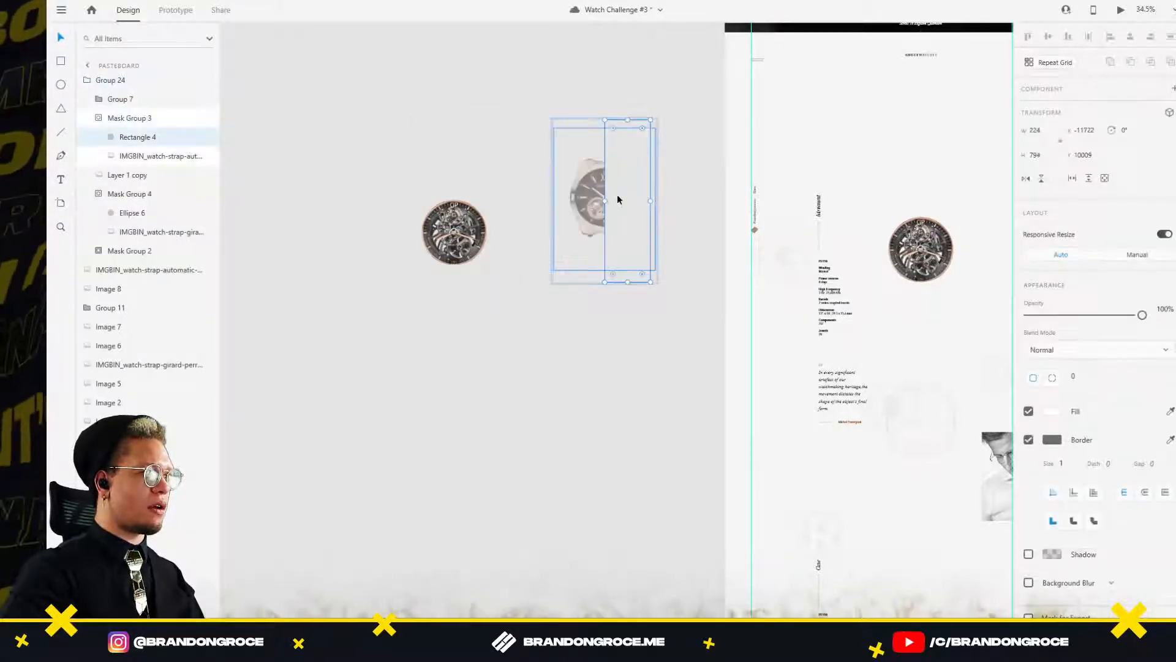
Examine the masked watch image and the movement mask within Group 9 on the Web 1920 – 7 artboard.
{"action": "left_click_drag", "start_coordinate": [669, 186], "coordinate": [229, 274]}
{"action": "left_click_drag", "start_coordinate": [802, 195], "coordinate": [346, 432]}
{"action": "scroll", "coordinate": [525, 239], "scroll_direction": "up", "scroll_amount": 2}
{"action": "scroll", "coordinate": [525, 239], "scroll_direction": "up", "scroll_amount": 3}
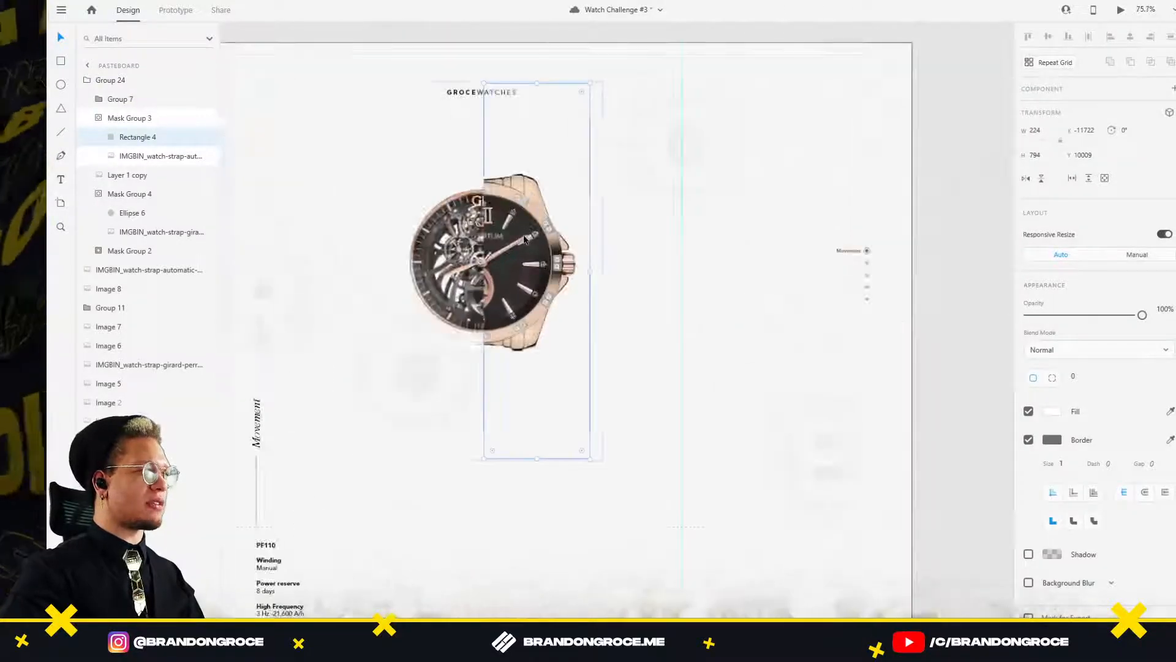
{"action": "left_click", "coordinate": [522, 240], "text": "ctrl"}
{"action": "left_click", "coordinate": [458, 257], "text": "ctrl"}
{"action": "left_click", "coordinate": [513, 244]}
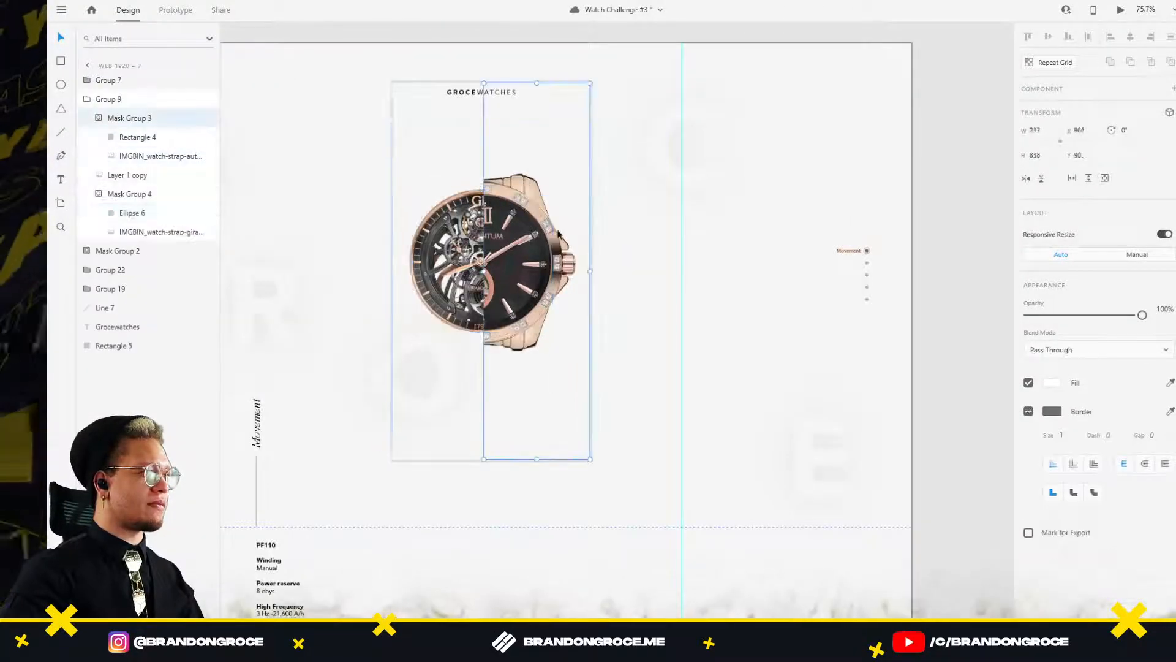
{"action": "double_click", "coordinate": [521, 245]}
{"action": "mouse_move", "coordinate": [548, 245]}
{"action": "left_mouse_down"}
{"action": "mouse_move", "coordinate": [597, 246]}
{"action": "mouse_move", "coordinate": [547, 254]}
{"action": "left_mouse_up"}
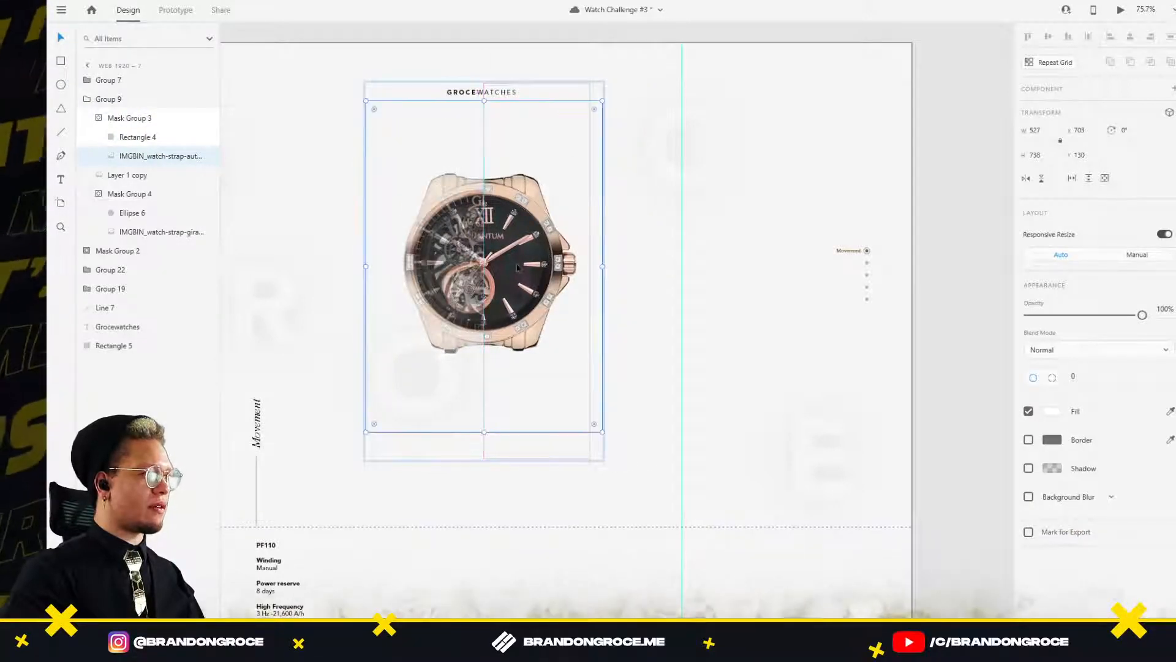
{"action": "left_click", "coordinate": [677, 182]}
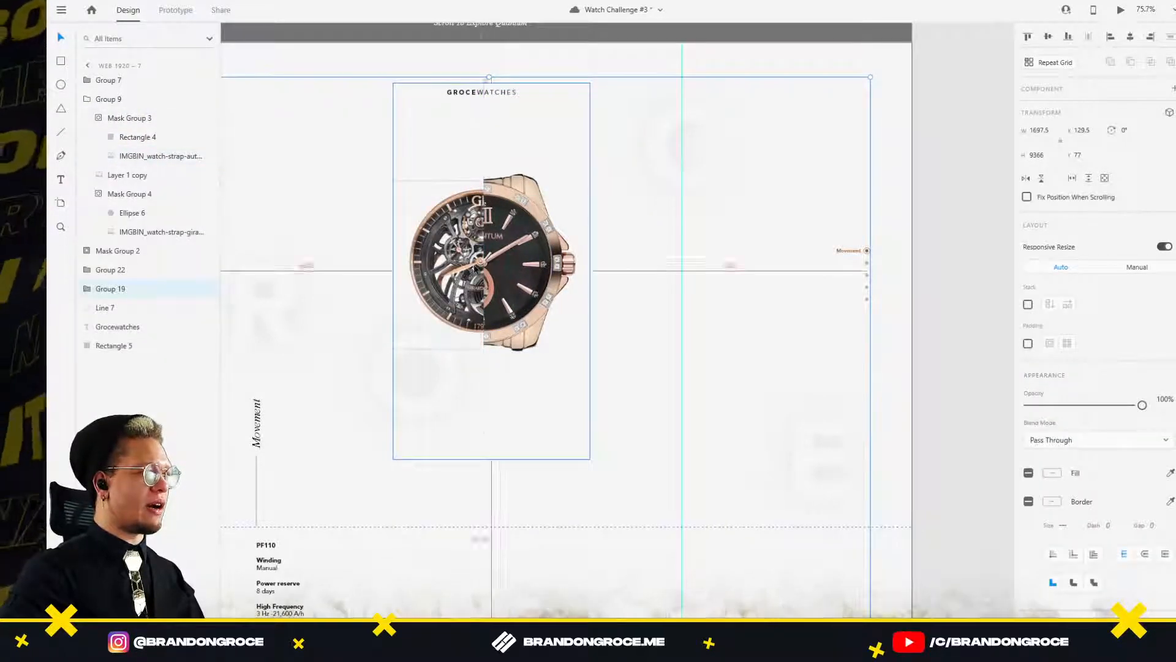
Preview the Layer 1 copy image on Web 1920 – 7 by changing its opacity, and return it to 0%.
{"action": "scroll", "coordinate": [474, 265], "scroll_direction": "up", "scroll_amount": 5}
{"action": "scroll", "coordinate": [545, 279], "scroll_direction": "down", "scroll_amount": 4}
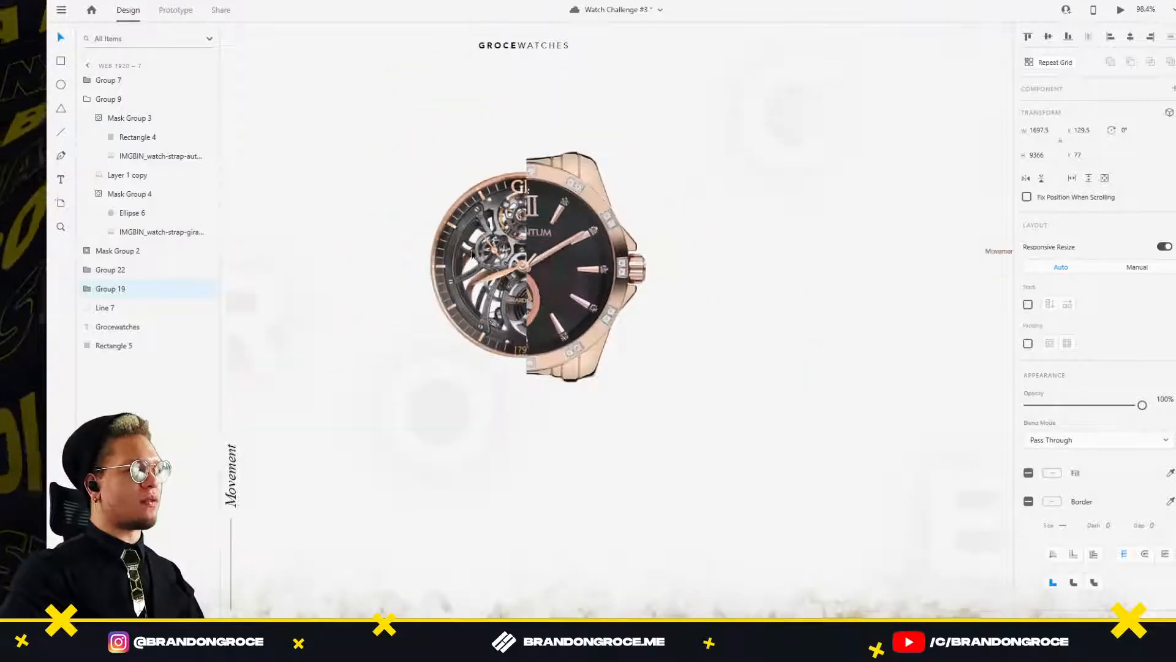
{"action": "double_click", "coordinate": [472, 253]}
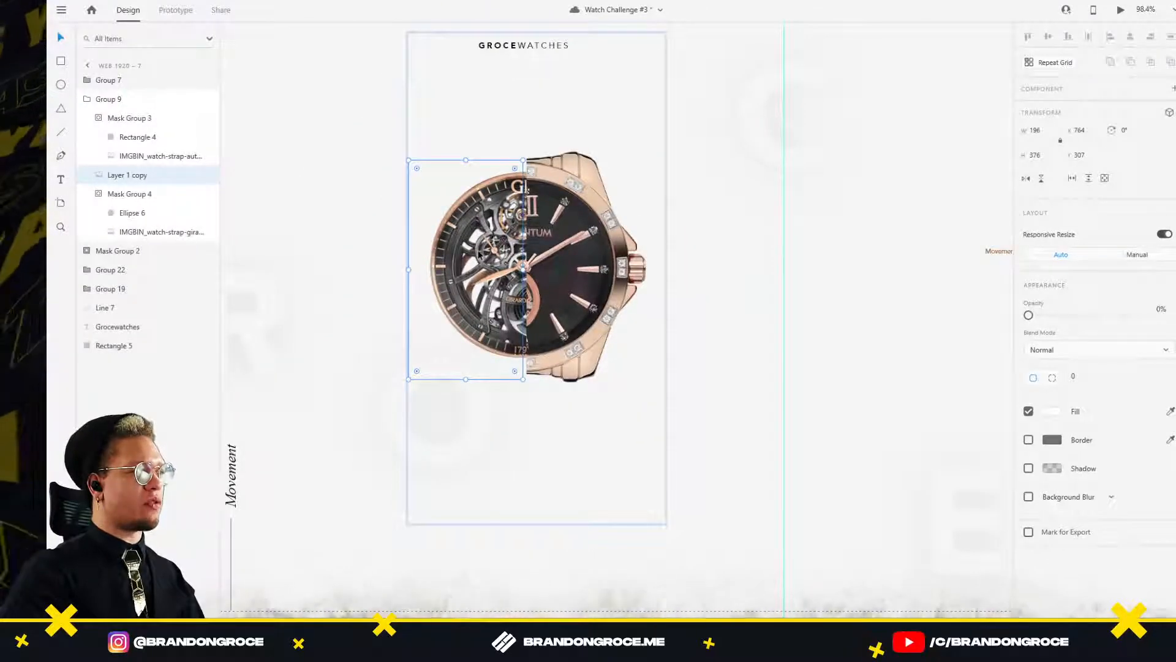
{"action": "left_click_drag", "start_coordinate": [1029, 315], "coordinate": [993, 329]}
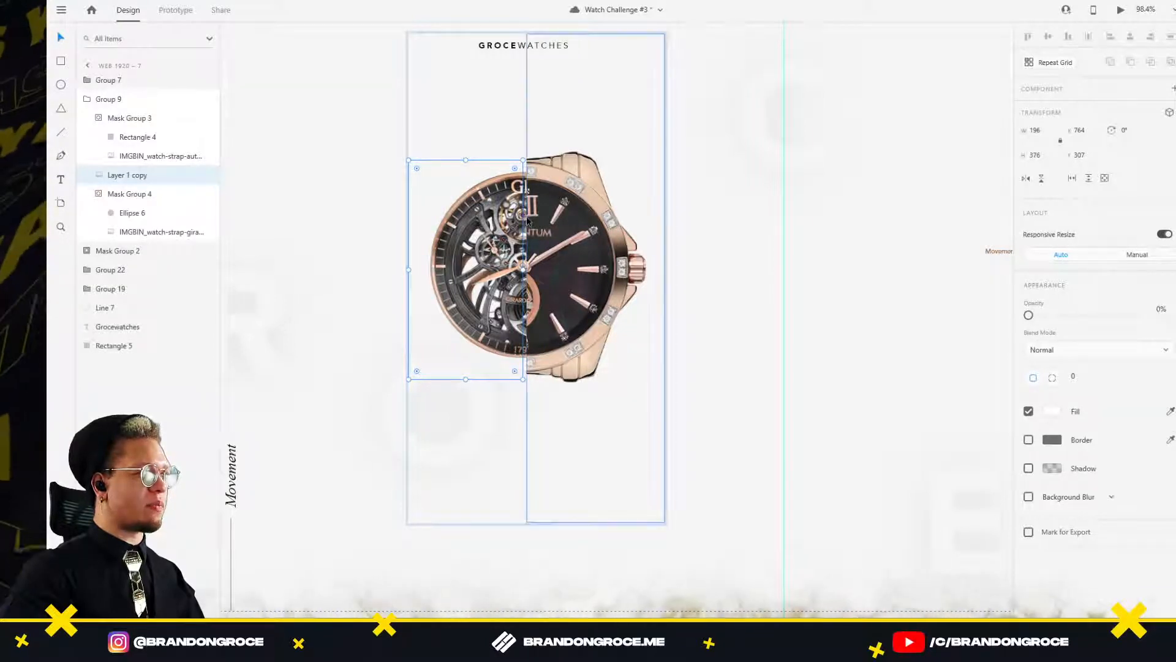
Try moving the watch group on Web 1920 – 7 sideways and undo the move.
{"action": "double_click", "coordinate": [529, 222]}
{"action": "left_click", "coordinate": [778, 258]}
{"action": "scroll", "coordinate": [711, 252], "scroll_direction": "down", "scroll_amount": 5}
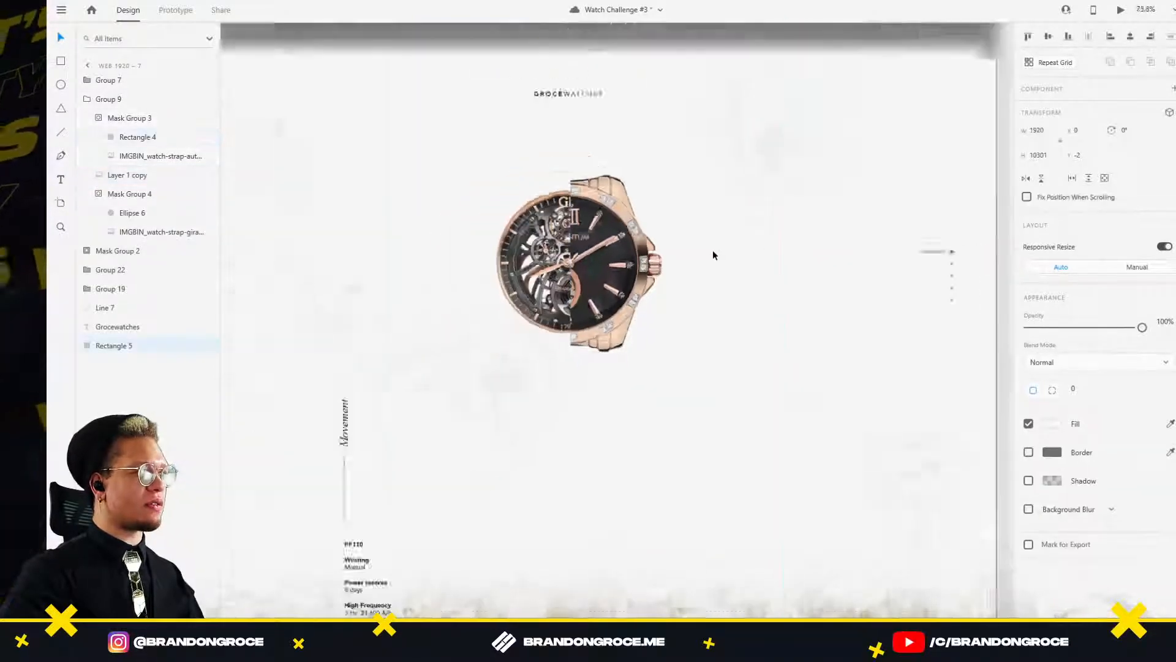
{"action": "left_click_drag", "start_coordinate": [800, 236], "coordinate": [790, 240]}
{"action": "left_click_drag", "start_coordinate": [638, 240], "coordinate": [690, 240]}
{"action": "key", "text": "ctrl+z"}
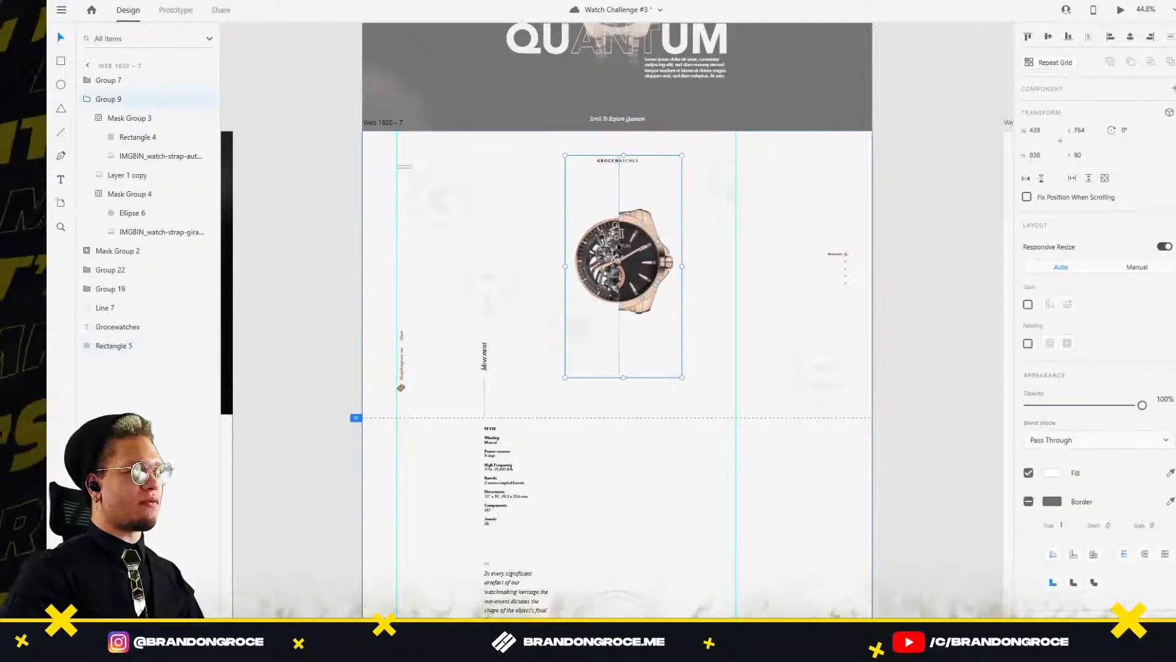
Try showing the Layer 1 copy image beside the masked watch on Web 1920 – 7 and hide it again at 0% opacity.
{"action": "double_click", "coordinate": [641, 237]}
{"action": "left_click", "coordinate": [781, 183]}
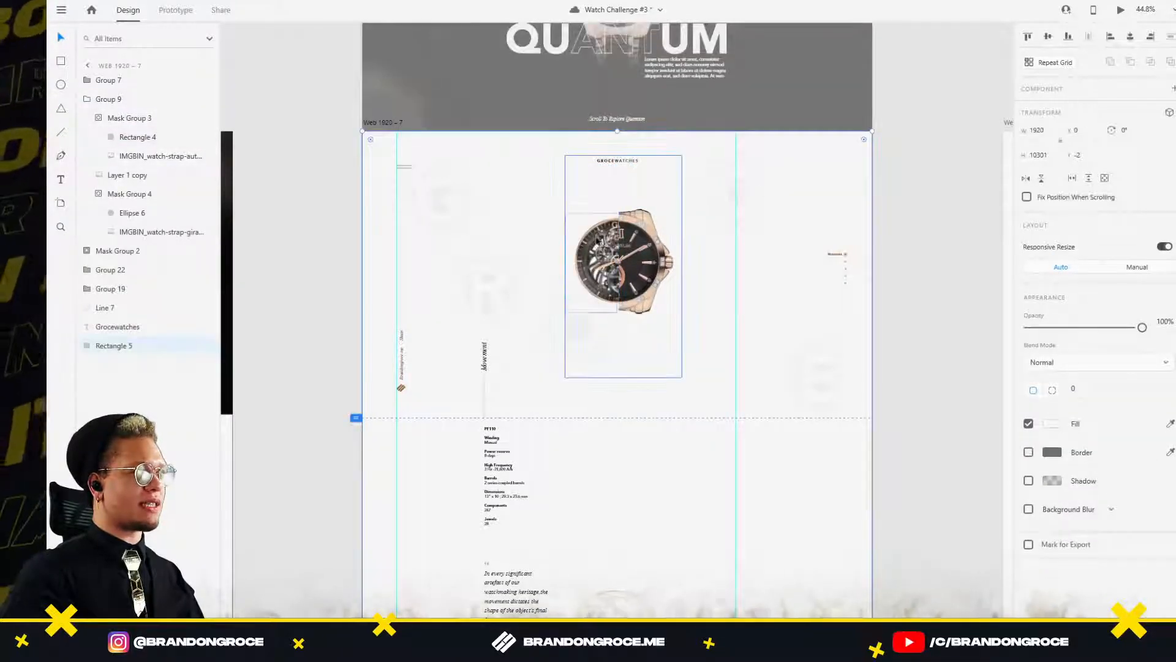
{"action": "double_click", "coordinate": [598, 238]}
{"action": "left_click_drag", "start_coordinate": [1030, 315], "coordinate": [1142, 315]}
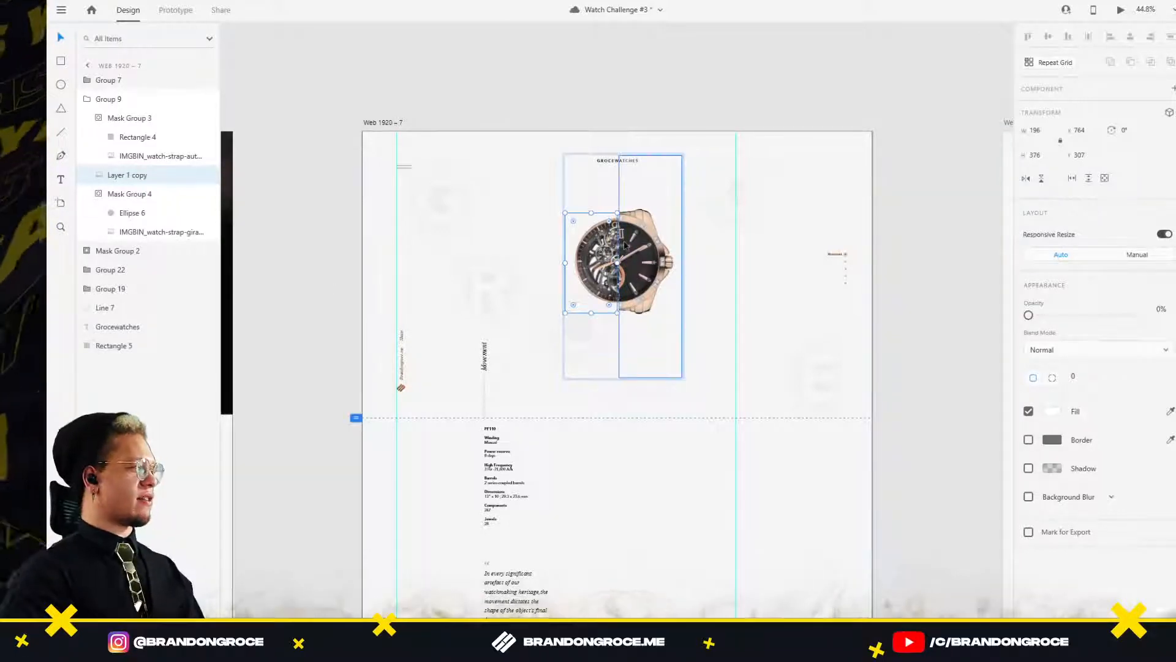
Review the watch and content placement across the artboards from Web 1920 – 8 through Web 1920 – 13.
{"action": "scroll", "coordinate": [625, 246], "scroll_direction": "down", "scroll_amount": 2}
{"action": "left_click_drag", "start_coordinate": [654, 273], "coordinate": [277, 275]}
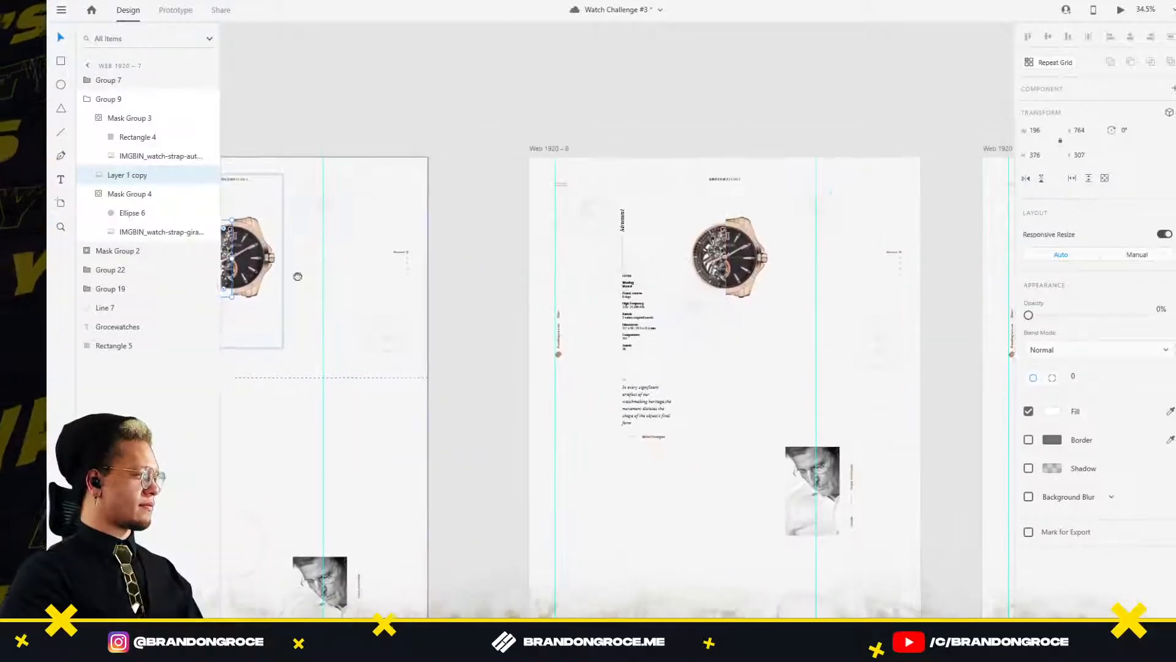
{"action": "left_click", "coordinate": [547, 132]}
{"action": "scroll", "coordinate": [554, 125], "scroll_direction": "right", "scroll_amount": 10}
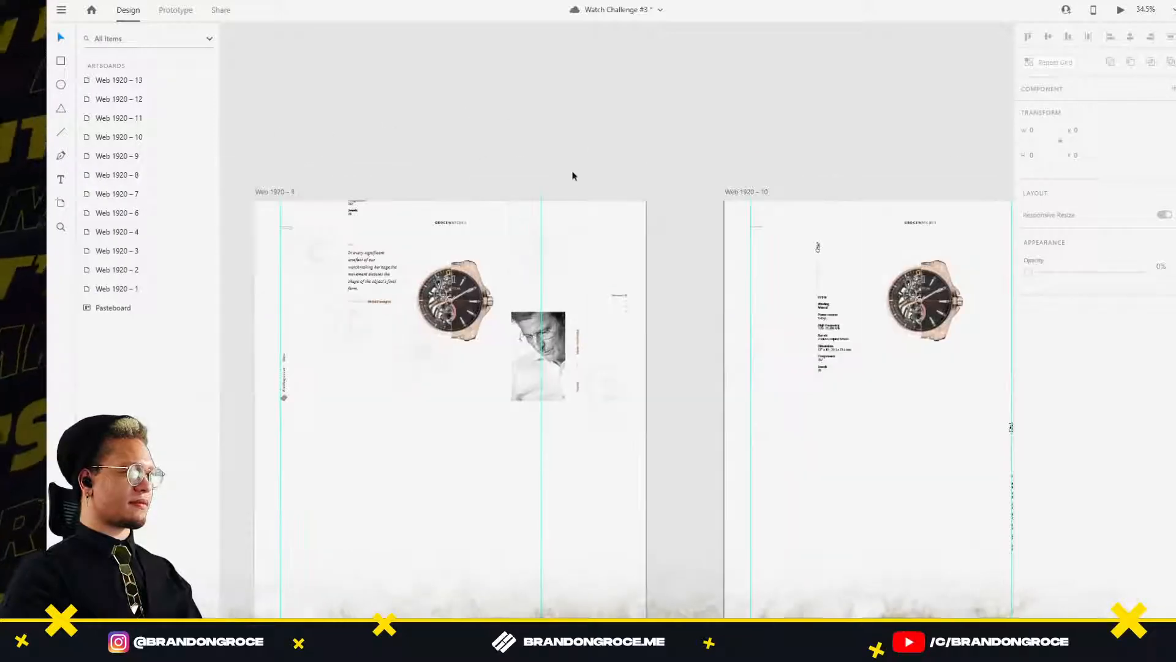
{"action": "left_click_drag", "start_coordinate": [565, 197], "coordinate": [541, 137]}
{"action": "scroll", "coordinate": [570, 179], "scroll_direction": "down", "scroll_amount": 4}
{"action": "left_click_drag", "start_coordinate": [751, 289], "coordinate": [315, 171]}
{"action": "left_click_drag", "start_coordinate": [753, 162], "coordinate": [265, 194]}
{"action": "scroll", "coordinate": [728, 231], "scroll_direction": "down", "scroll_amount": 3}
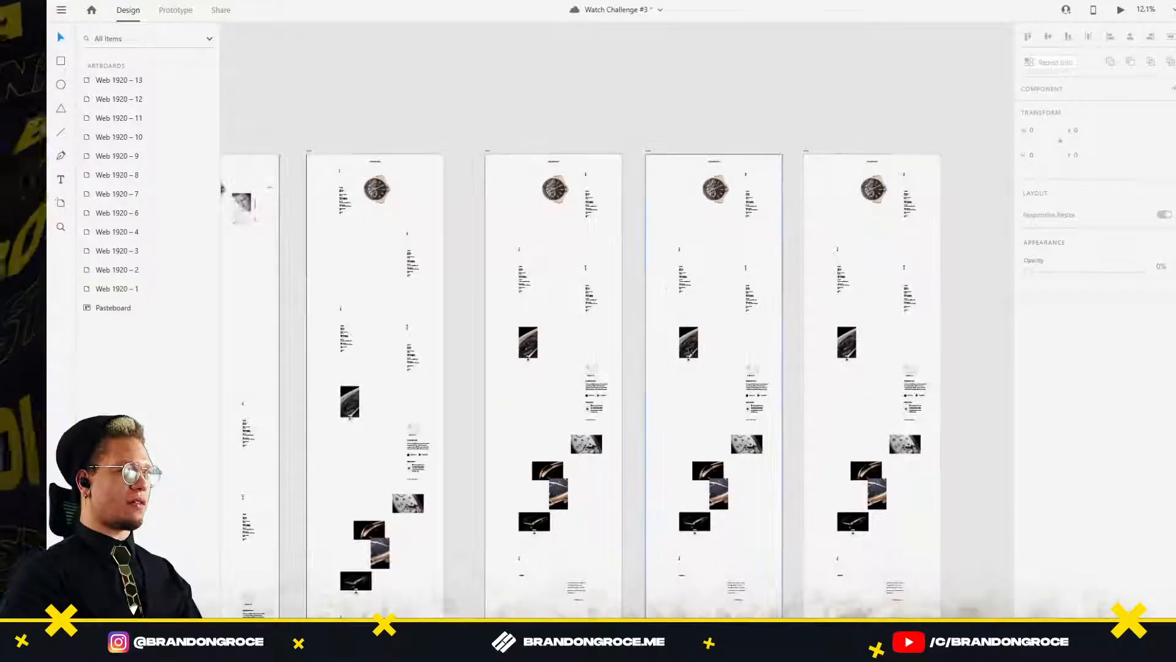
{"action": "left_click_drag", "start_coordinate": [515, 323], "coordinate": [636, 249]}
{"action": "scroll", "coordinate": [636, 248], "scroll_direction": "down", "scroll_amount": 3}
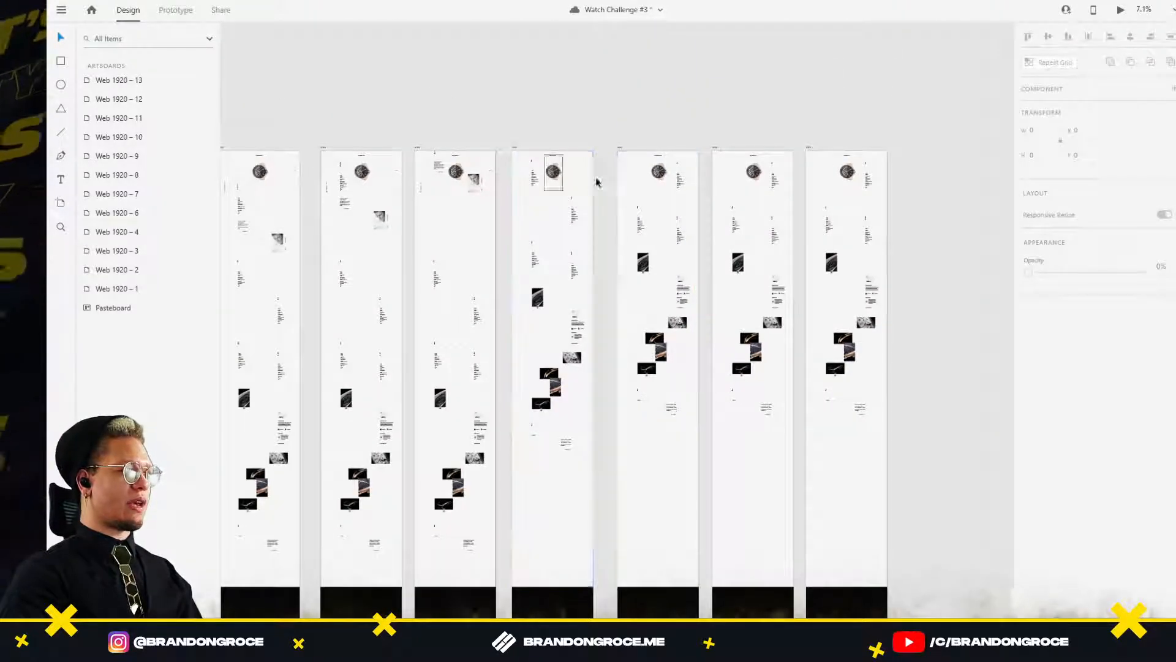
Try shifting the content group, Group 19, vertically on Web 1920 – 12 and undo the move.
{"action": "scroll", "coordinate": [689, 197], "scroll_direction": "up", "scroll_amount": 5}
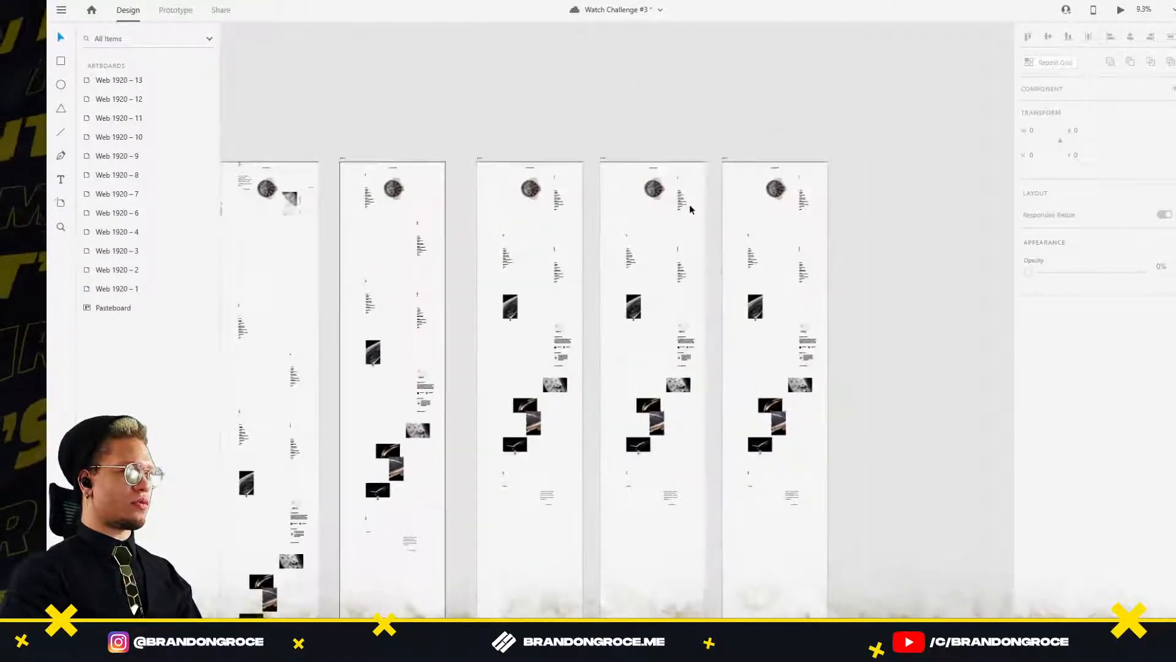
{"action": "left_click_drag", "start_coordinate": [514, 365], "coordinate": [512, 336]}
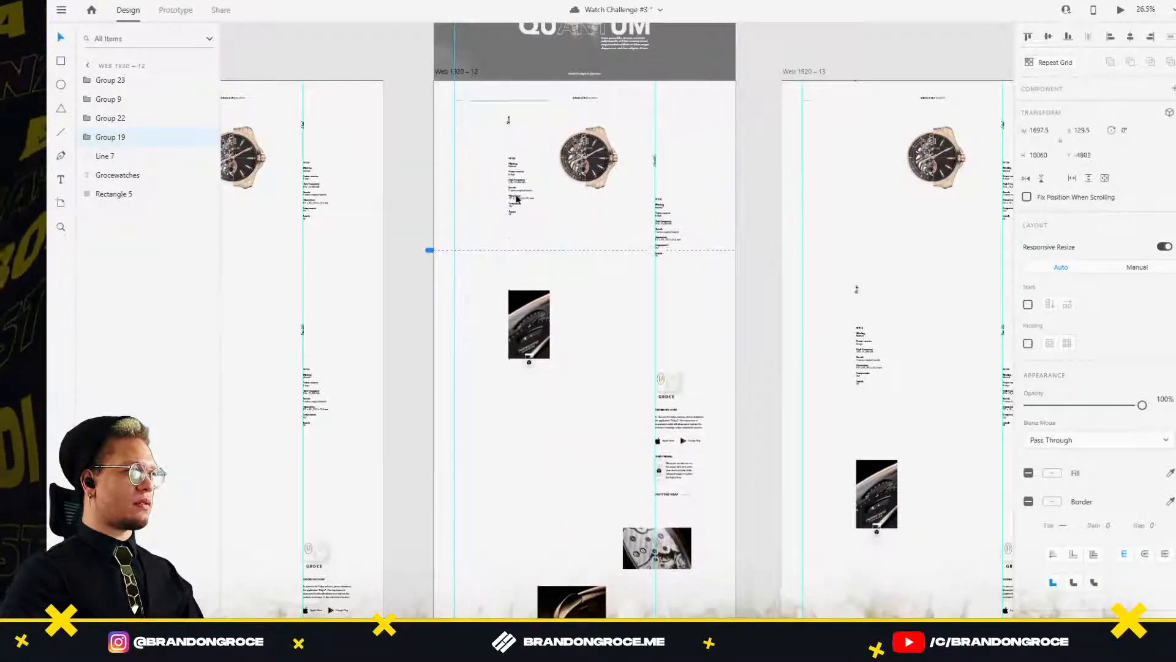
{"action": "left_click_drag", "start_coordinate": [517, 196], "coordinate": [515, 169]}
{"action": "key", "text": "ctrl+z"}
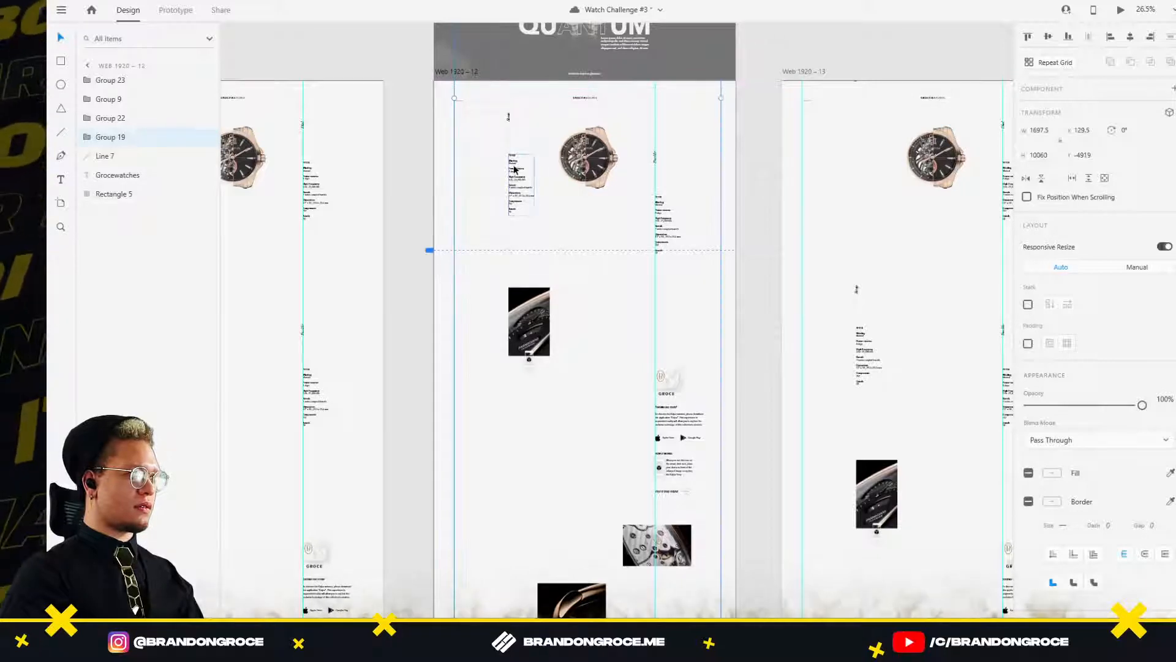
Move the second specs column and its title up on Web 1920 – 12, and shift the whole content group down slightly.
{"action": "double_click", "coordinate": [660, 221]}
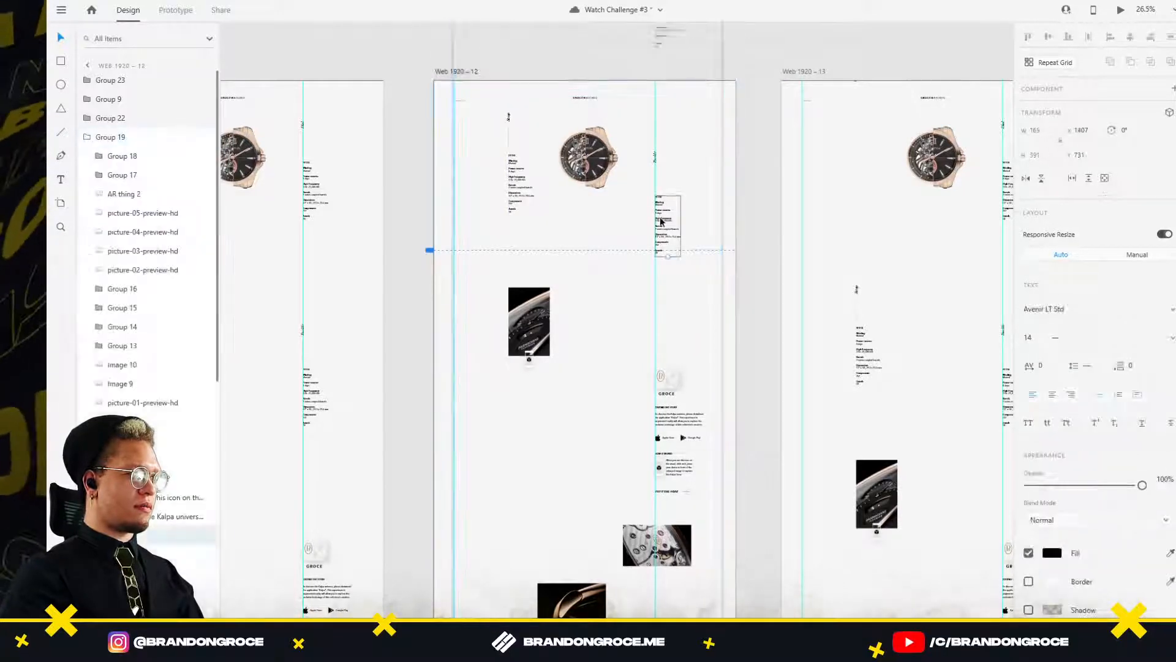
{"action": "left_click", "coordinate": [658, 159], "text": "shift"}
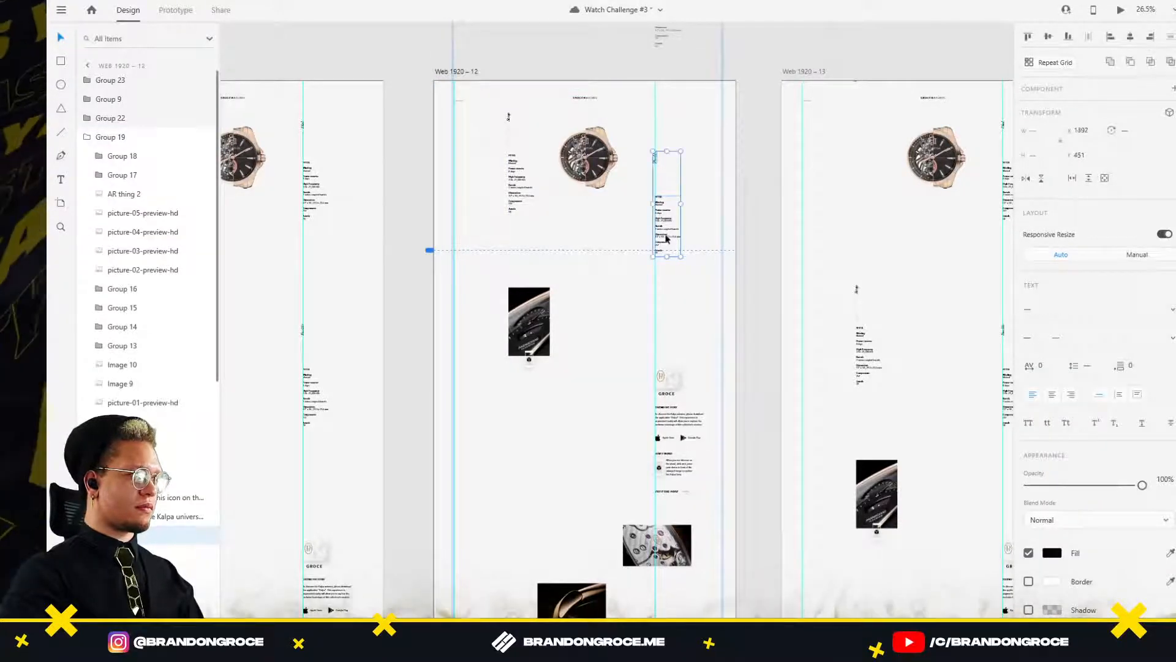
{"action": "left_click_drag", "start_coordinate": [664, 236], "coordinate": [668, 220]}
{"action": "left_click", "coordinate": [729, 223]}
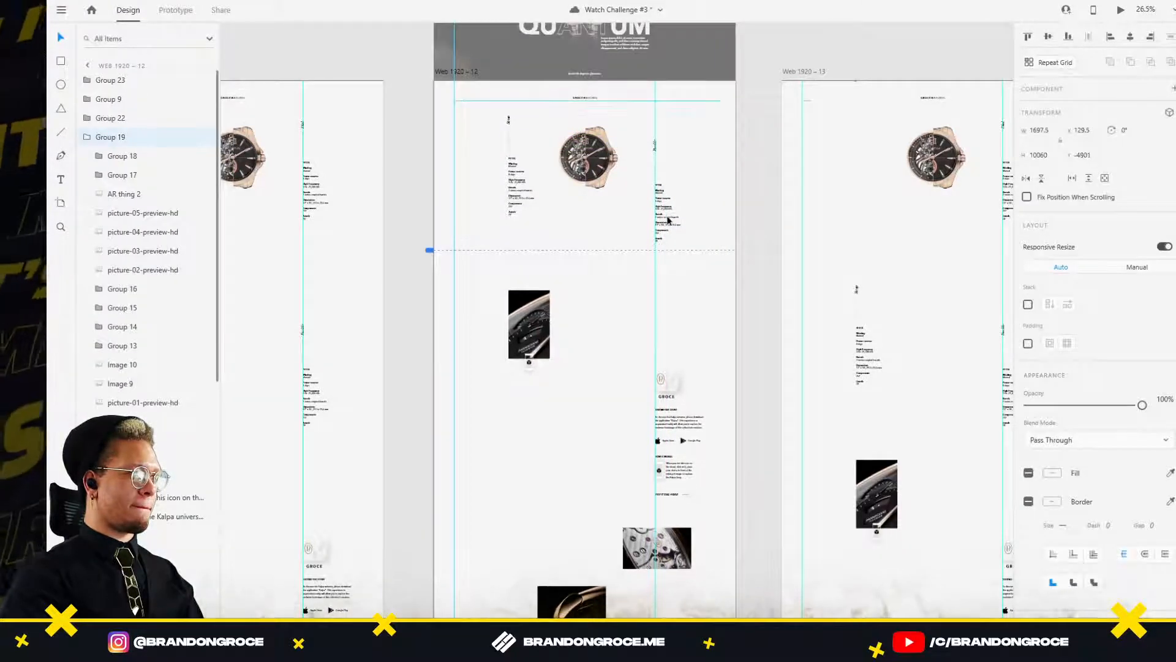
{"action": "left_click", "coordinate": [750, 204]}
Lower the opacity of both specs columns and their titles below the fold line on Web 1920 – 11 to about 17%.
{"action": "left_click_drag", "start_coordinate": [250, 245], "coordinate": [569, 222]}
{"action": "left_click", "coordinate": [475, 315]}
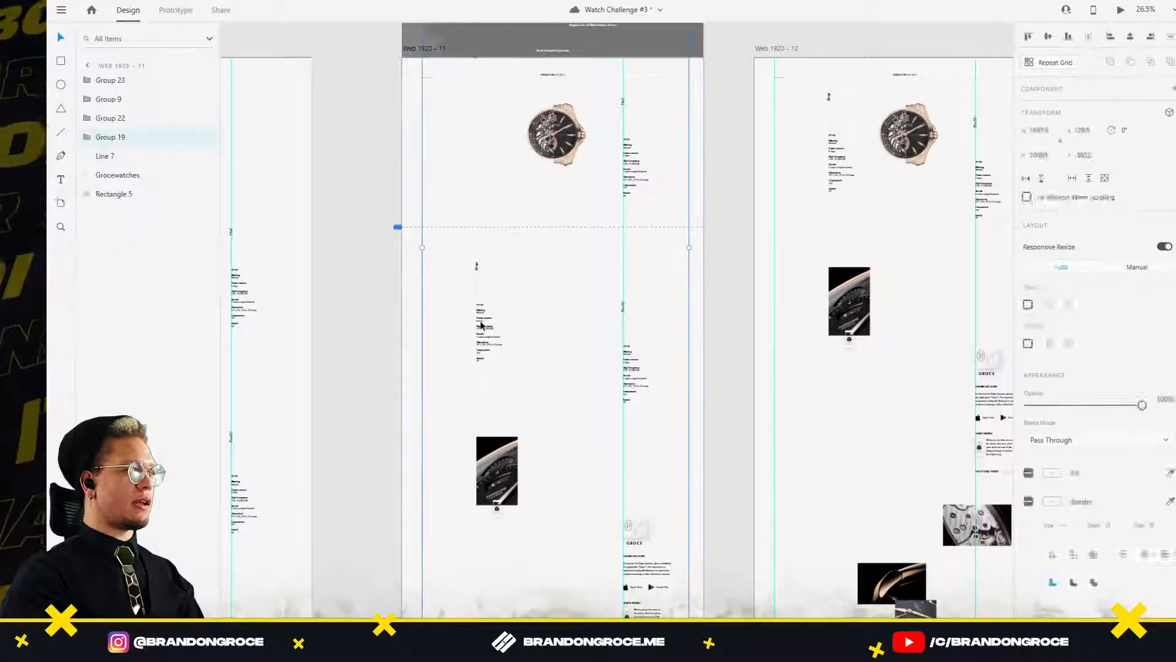
{"action": "double_click", "coordinate": [477, 309]}
{"action": "left_click", "coordinate": [479, 268], "text": "shift"}
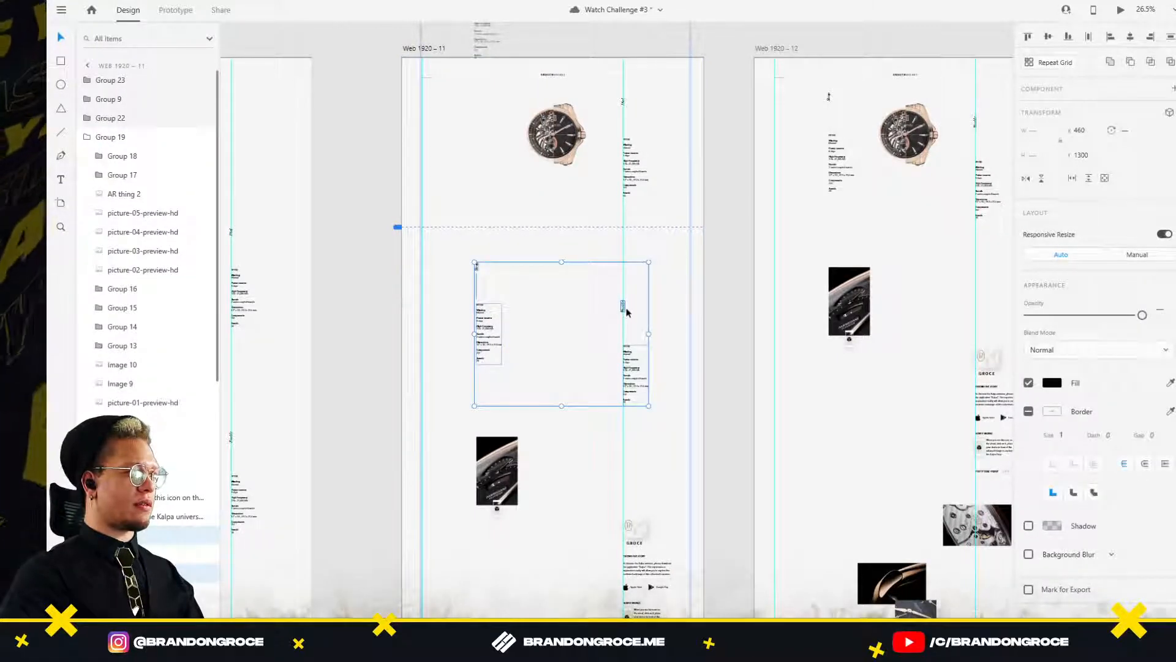
{"action": "left_click_drag", "start_coordinate": [1126, 323], "coordinate": [1060, 324]}
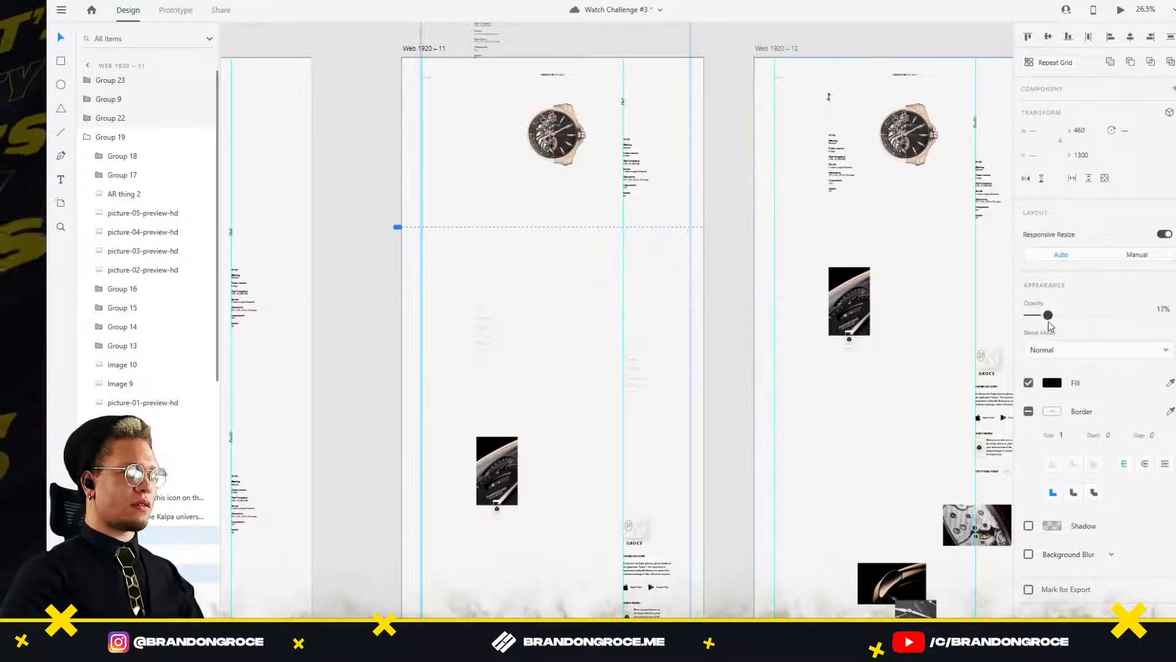
{"action": "left_click", "coordinate": [725, 323]}
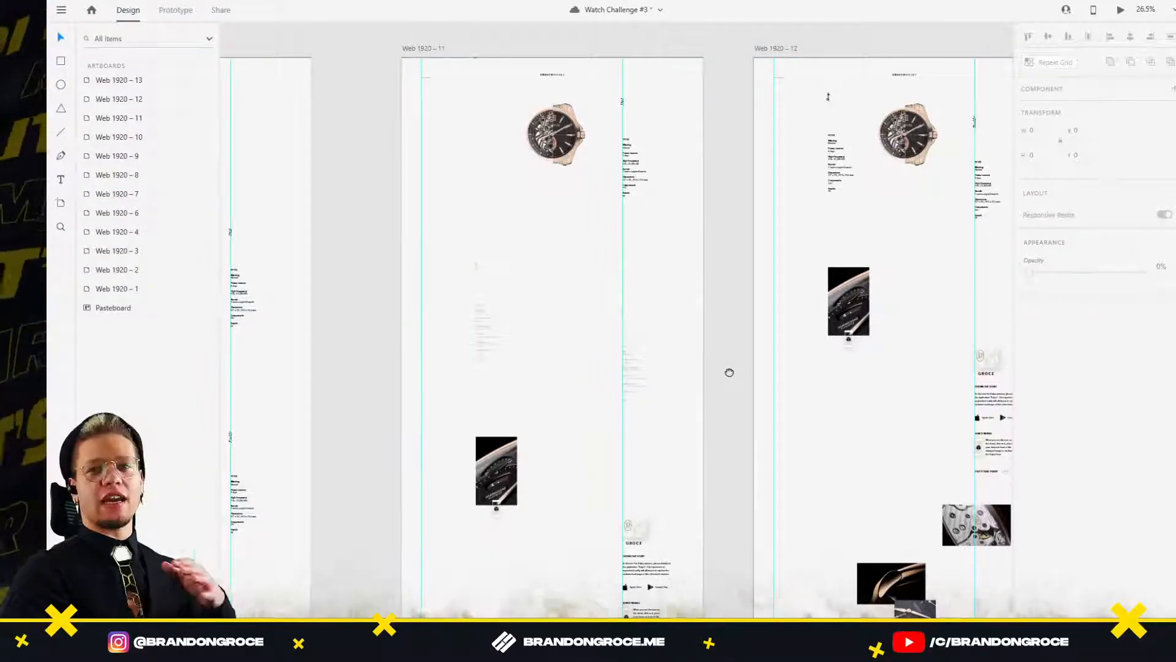
{"action": "left_click_drag", "start_coordinate": [727, 368], "coordinate": [510, 361]}
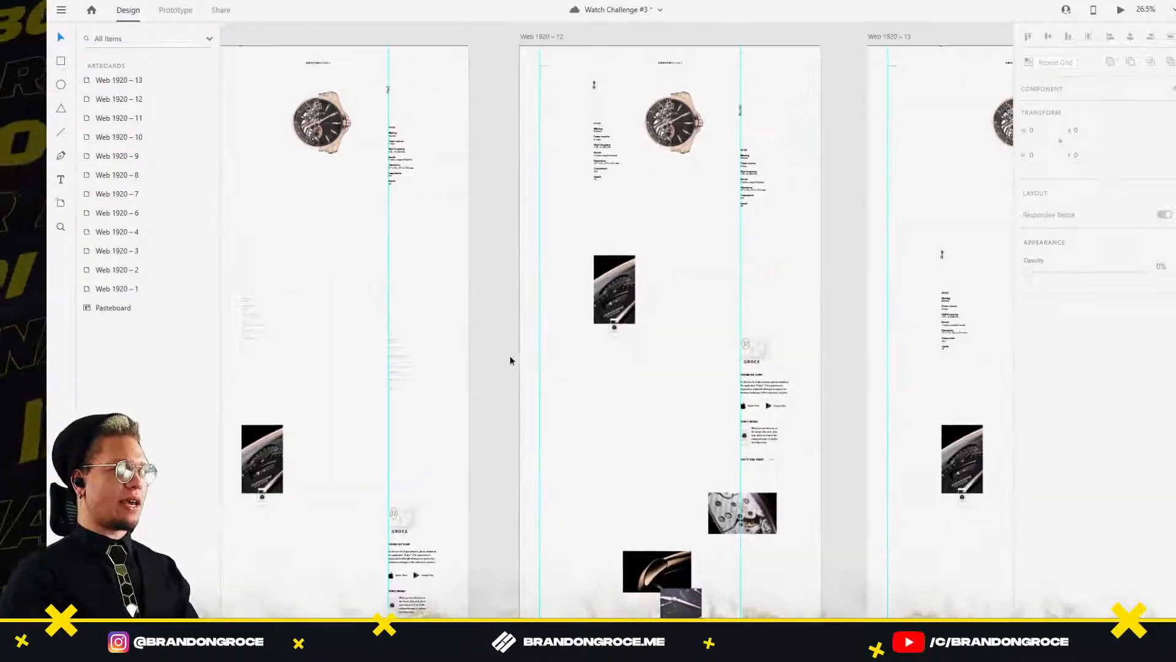
{"action": "double_click", "coordinate": [616, 292]}
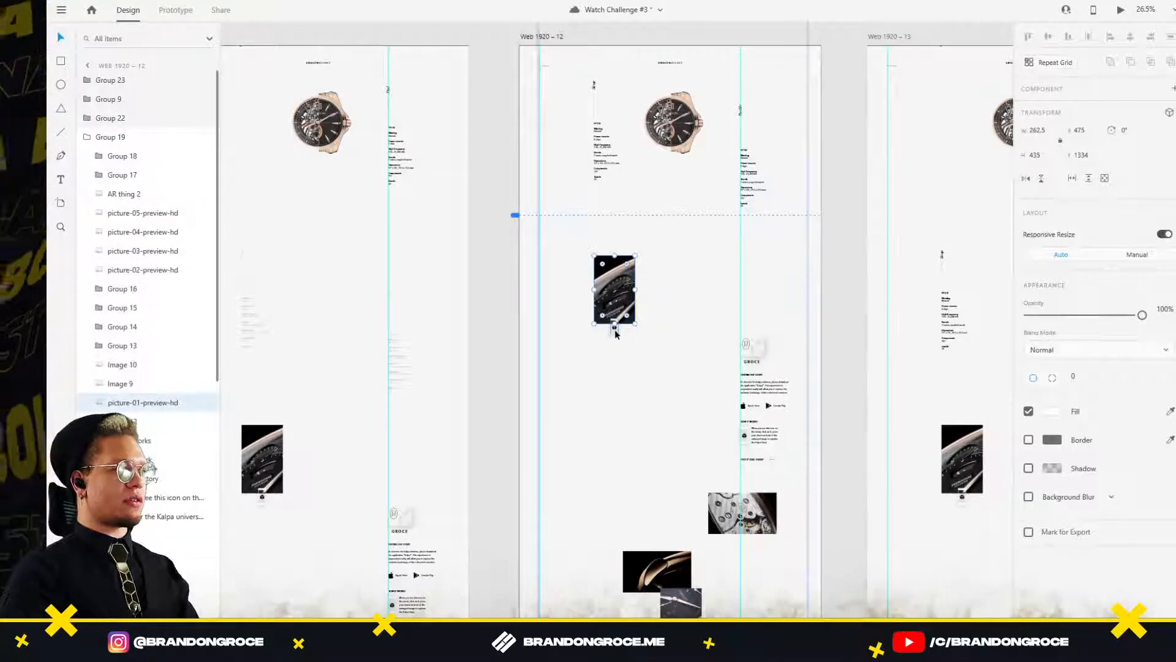
{"action": "left_click", "coordinate": [670, 253]}
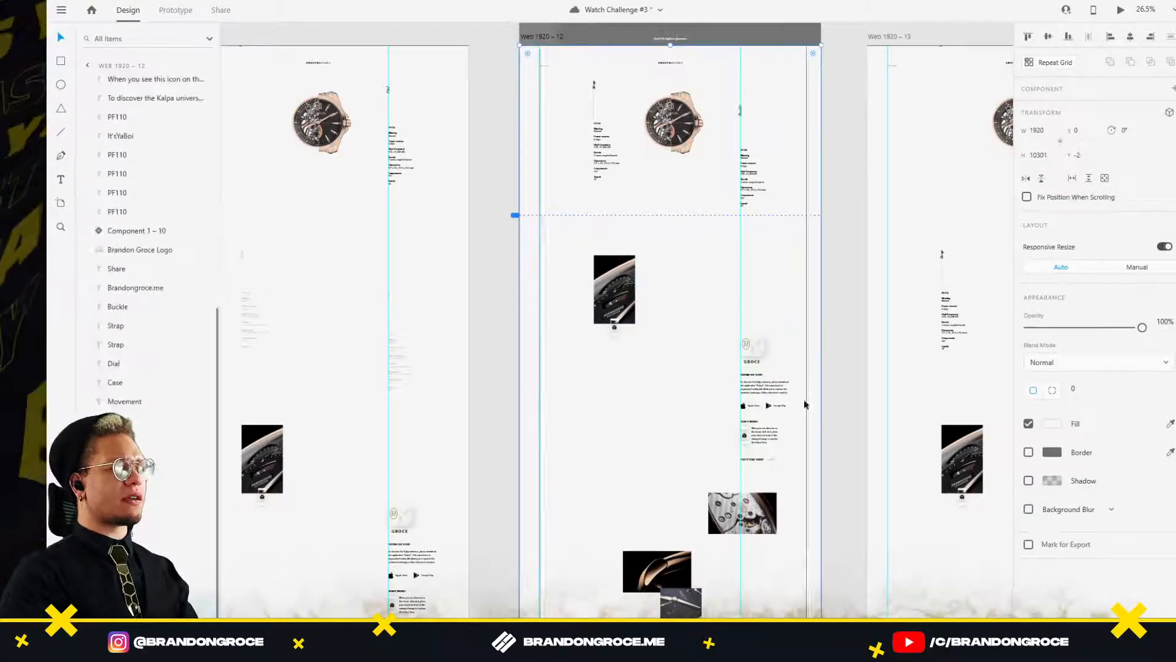
{"action": "left_click", "coordinate": [764, 357]}
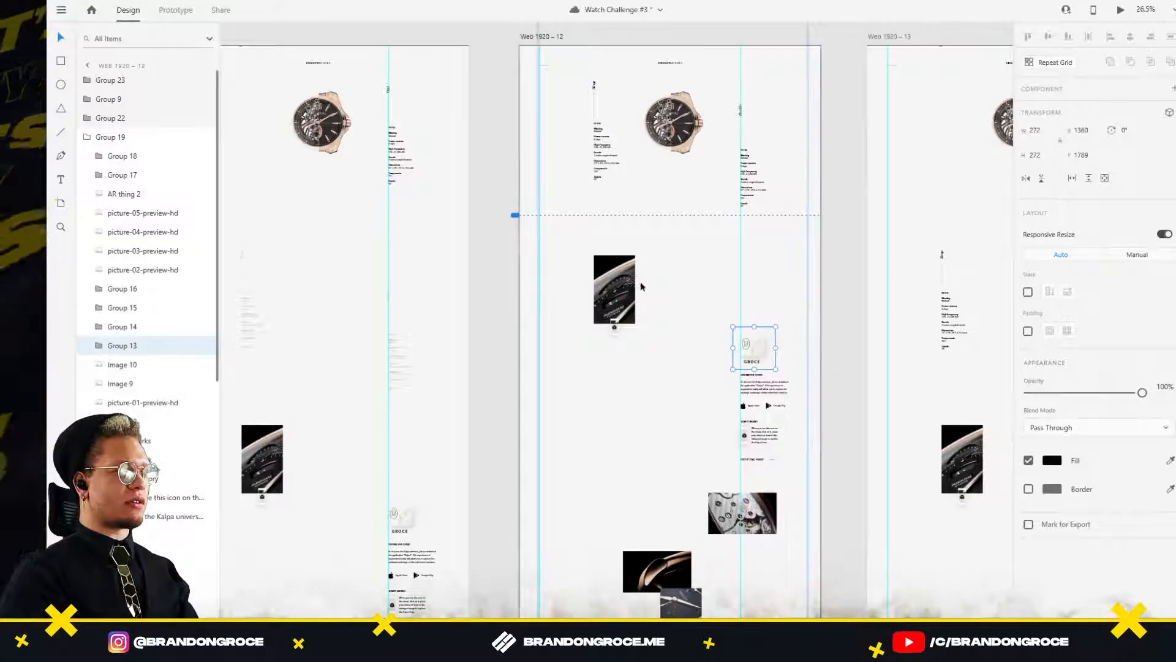
{"action": "left_click", "coordinate": [622, 285]}
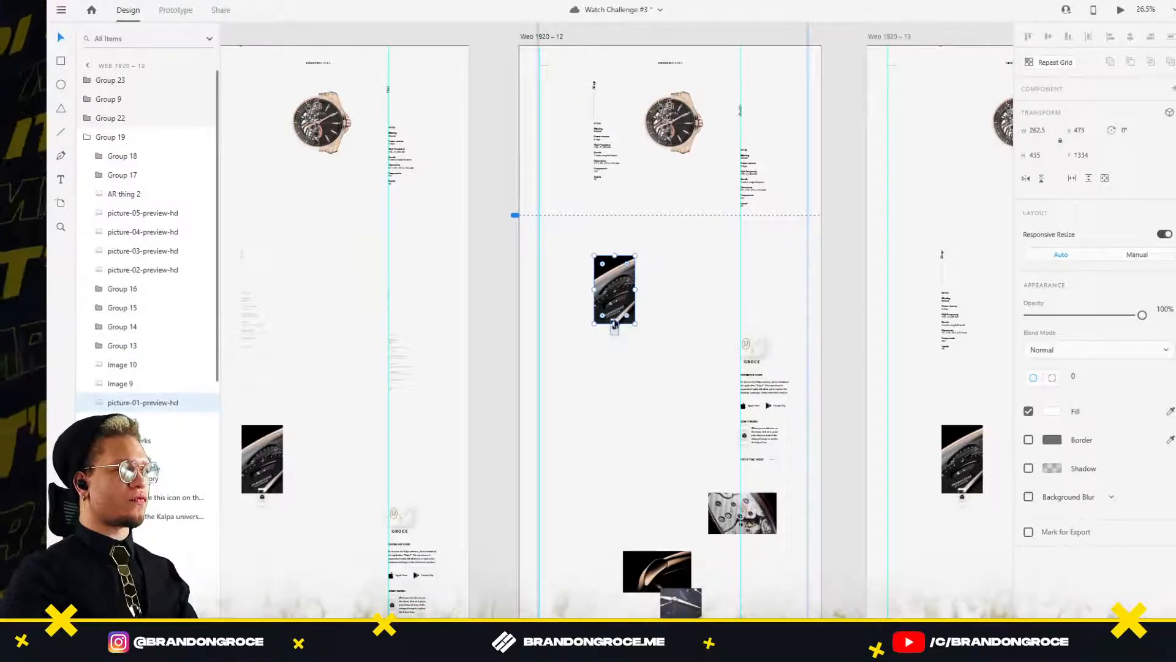
{"action": "scroll", "coordinate": [623, 326], "scroll_direction": "down", "scroll_amount": 4}
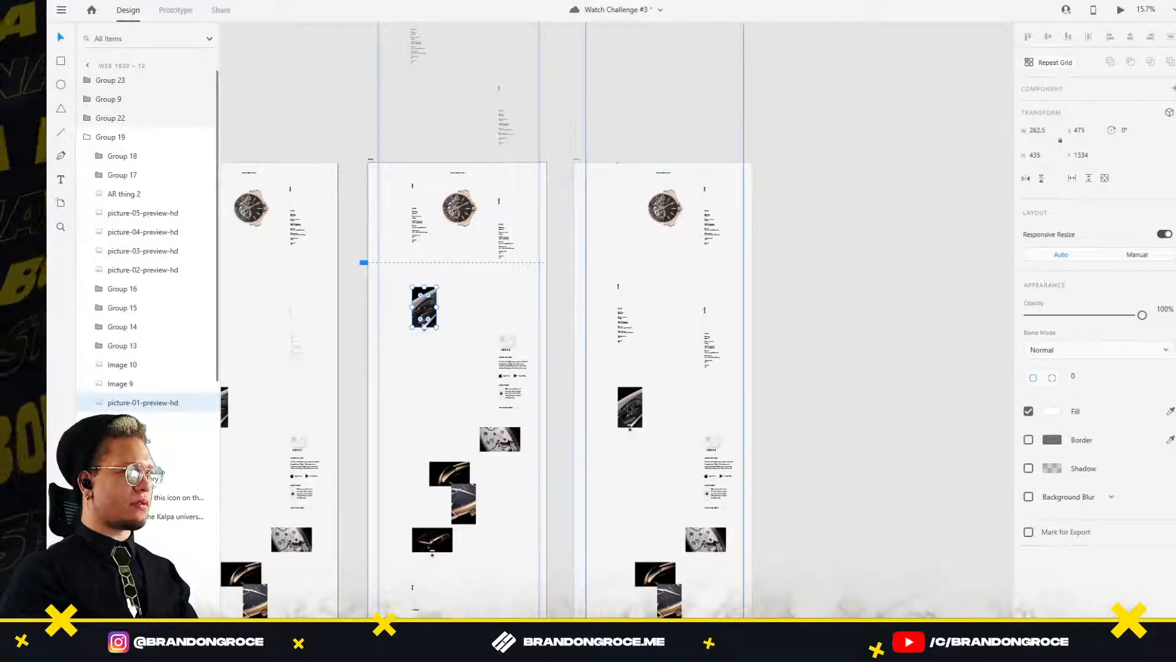
Replace the Web 1920 – 13 artboard with a duplicate of Web 1920 – 12.
{"action": "left_click", "coordinate": [576, 160]}
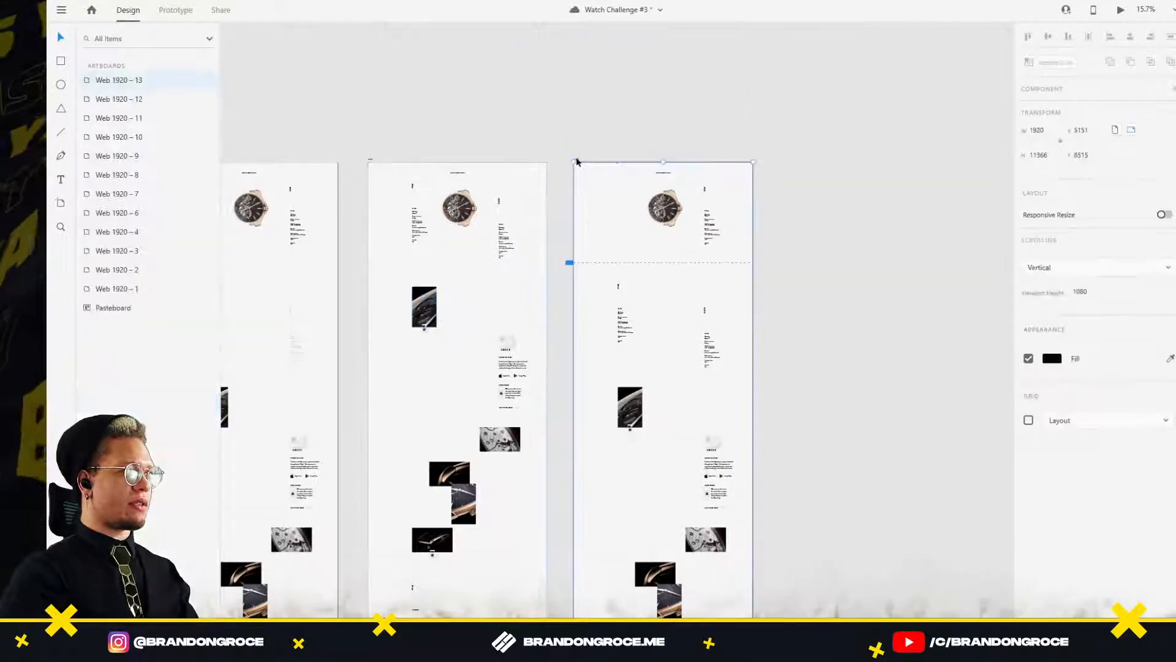
{"action": "key", "text": "Delete"}
{"action": "key", "text": "ctrl+z"}
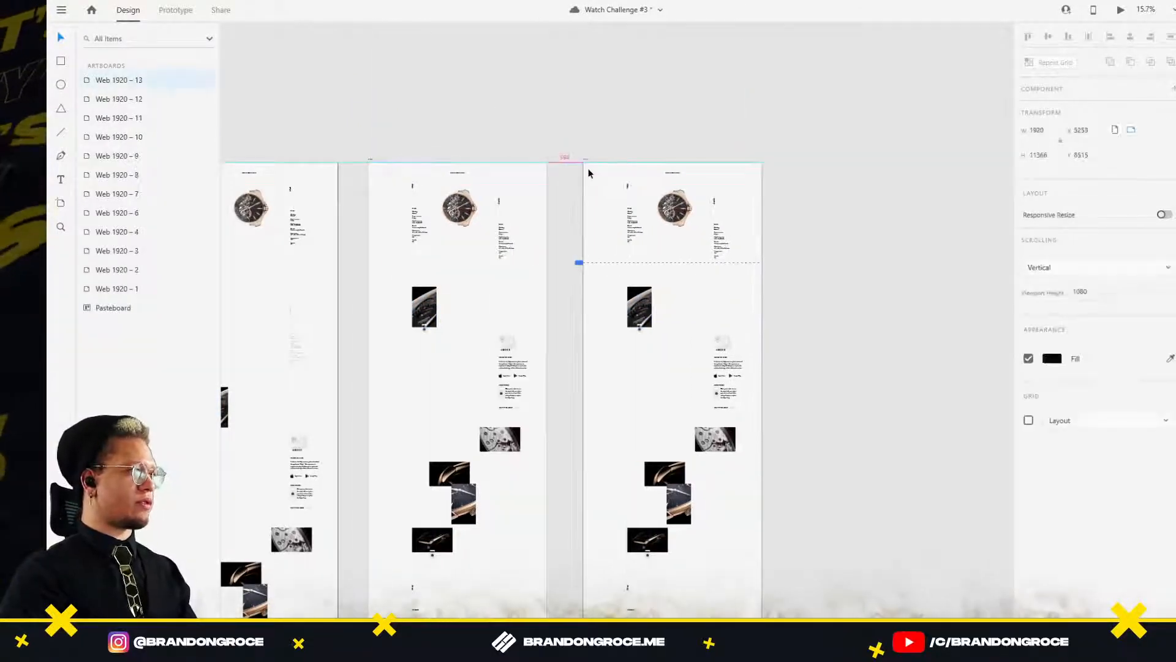
Move the content group, Group 19, up on Web 1920 – 13 until the first watch picture sits beside the watch.
{"action": "left_click_drag", "start_coordinate": [336, 123], "coordinate": [472, 106]}
{"action": "left_click_drag", "start_coordinate": [867, 204], "coordinate": [681, 210]}
{"action": "scroll", "coordinate": [603, 299], "scroll_direction": "up", "scroll_amount": 3}
{"action": "left_click_drag", "start_coordinate": [607, 299], "coordinate": [621, 140]}
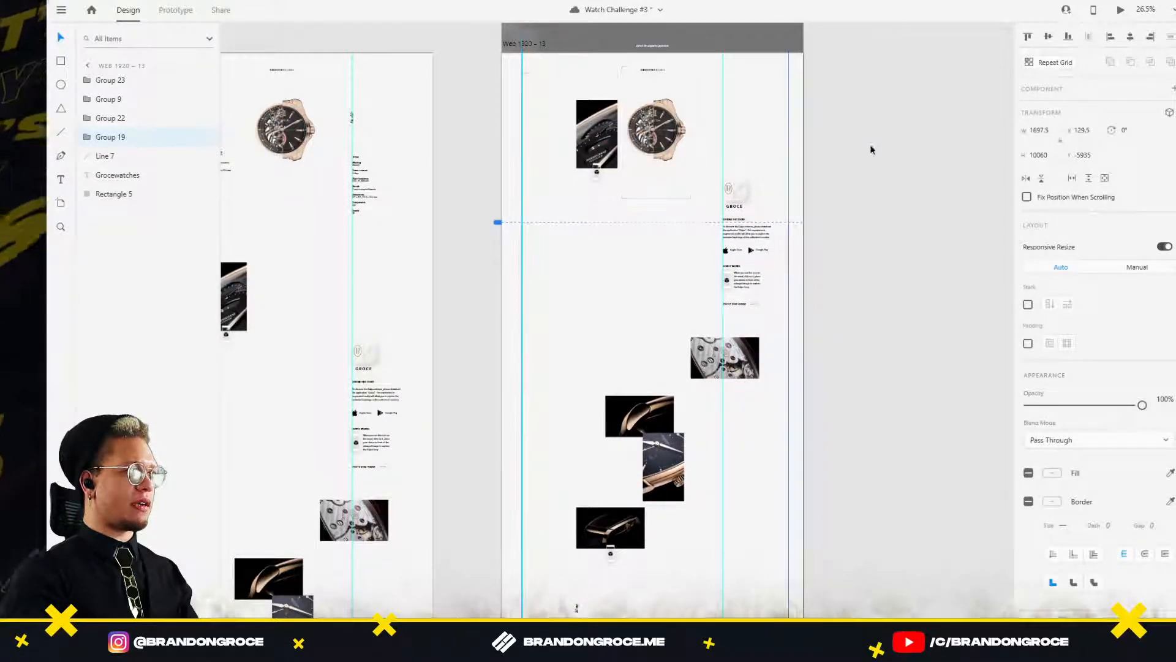
{"action": "left_click", "coordinate": [871, 147]}
{"action": "left_click", "coordinate": [604, 144]}
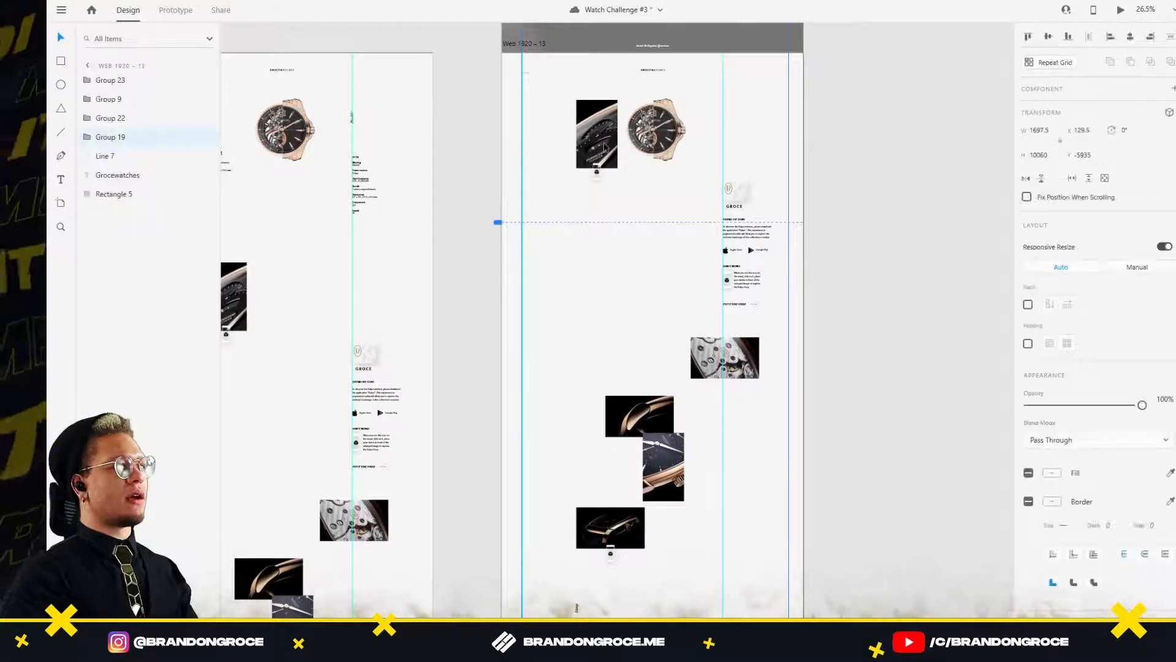
Review the picture and specs placement from Web 1920 – 12 back to Web 1920 – 10.
{"action": "scroll", "coordinate": [542, 218], "scroll_direction": "left", "scroll_amount": 4}
{"action": "scroll", "coordinate": [541, 218], "scroll_direction": "down", "scroll_amount": 2}
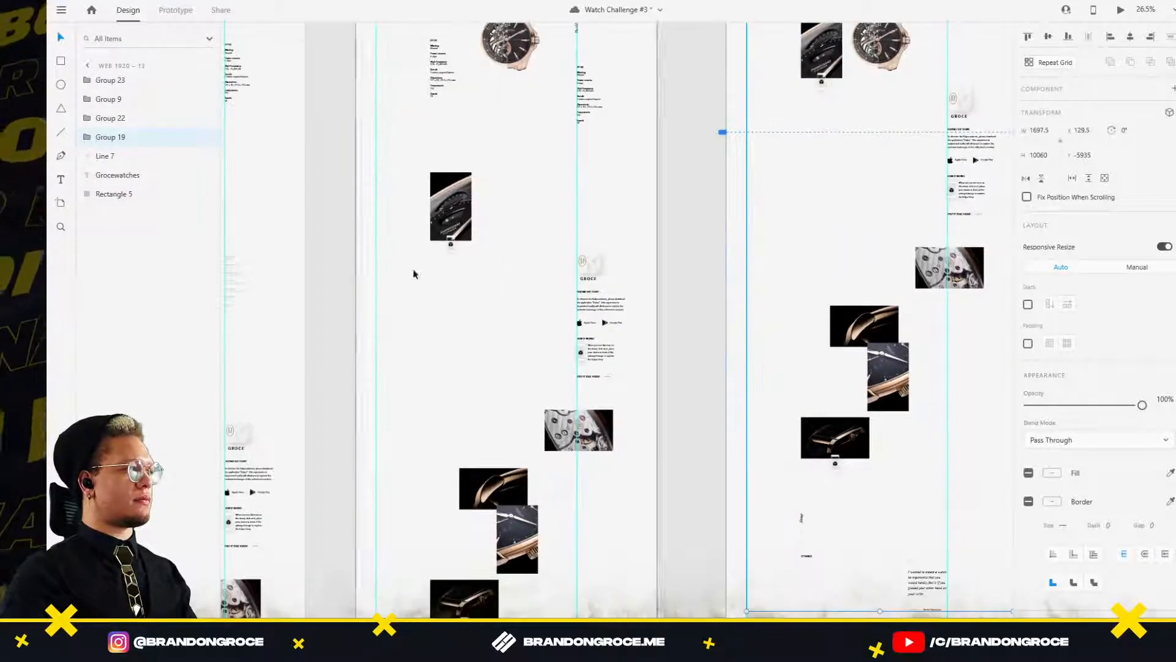
{"action": "left_click_drag", "start_coordinate": [670, 199], "coordinate": [776, 312]}
{"action": "scroll", "coordinate": [549, 281], "scroll_direction": "up", "scroll_amount": 3}
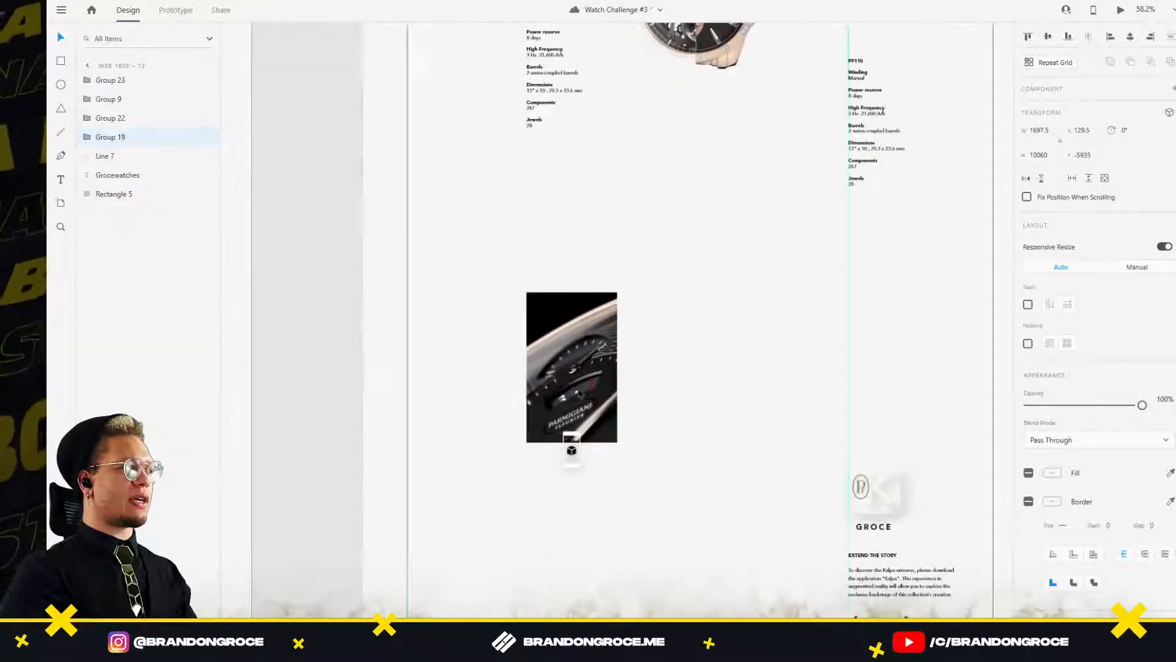
{"action": "scroll", "coordinate": [663, 355], "scroll_direction": "down", "scroll_amount": 2}
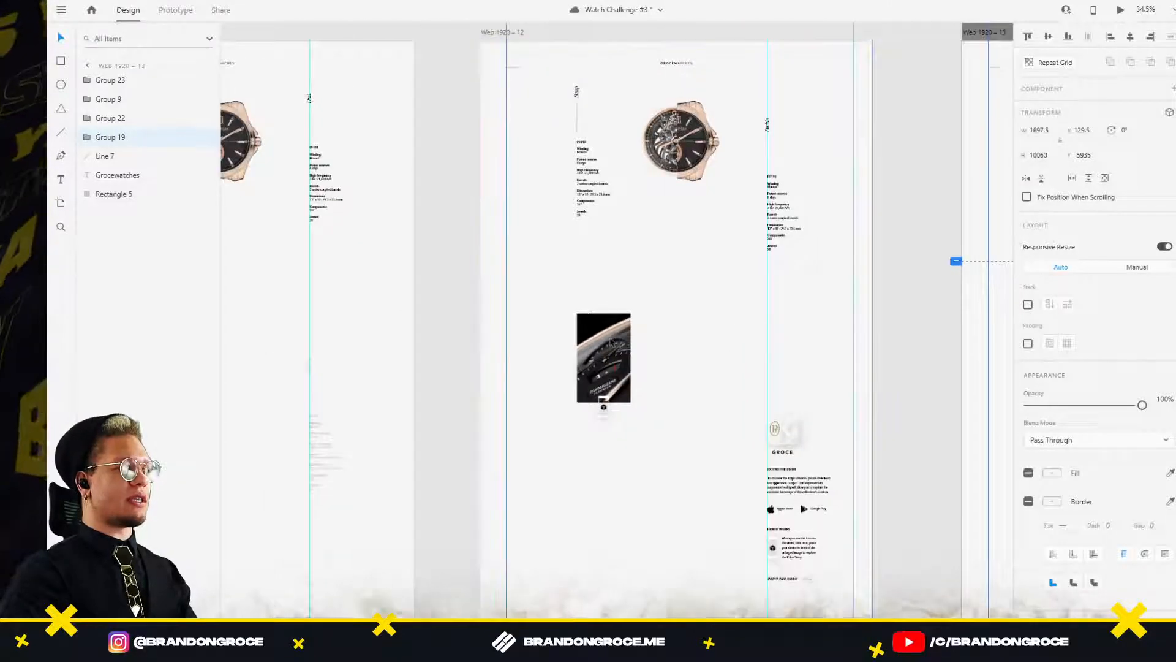
{"action": "left_click_drag", "start_coordinate": [707, 288], "coordinate": [899, 308]}
{"action": "mouse_move", "coordinate": [481, 279]}
{"action": "left_mouse_down"}
{"action": "mouse_move", "coordinate": [635, 300]}
{"action": "mouse_move", "coordinate": [788, 248]}
{"action": "left_mouse_up"}
{"action": "left_click_drag", "start_coordinate": [313, 211], "coordinate": [498, 279]}
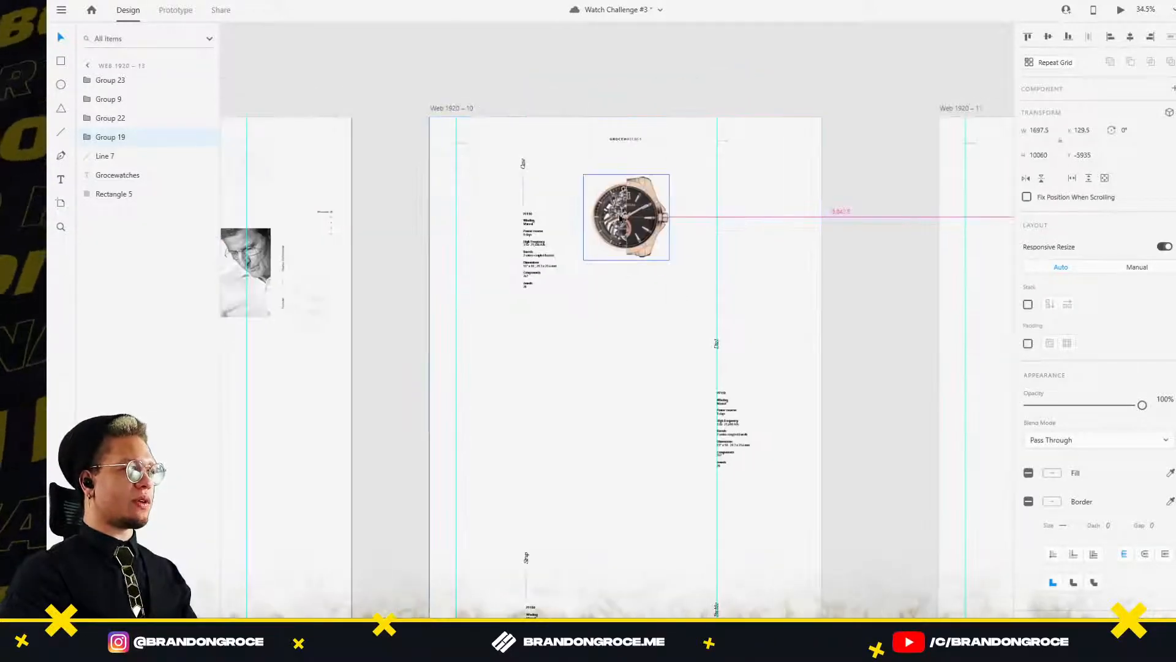
Set the opacity of the watch line drawing, Group 23, to 0% on Web 1920 – 10.
{"action": "left_click", "coordinate": [604, 219]}
{"action": "scroll", "coordinate": [605, 218], "scroll_direction": "up", "scroll_amount": 5}
{"action": "left_click", "coordinate": [581, 186]}
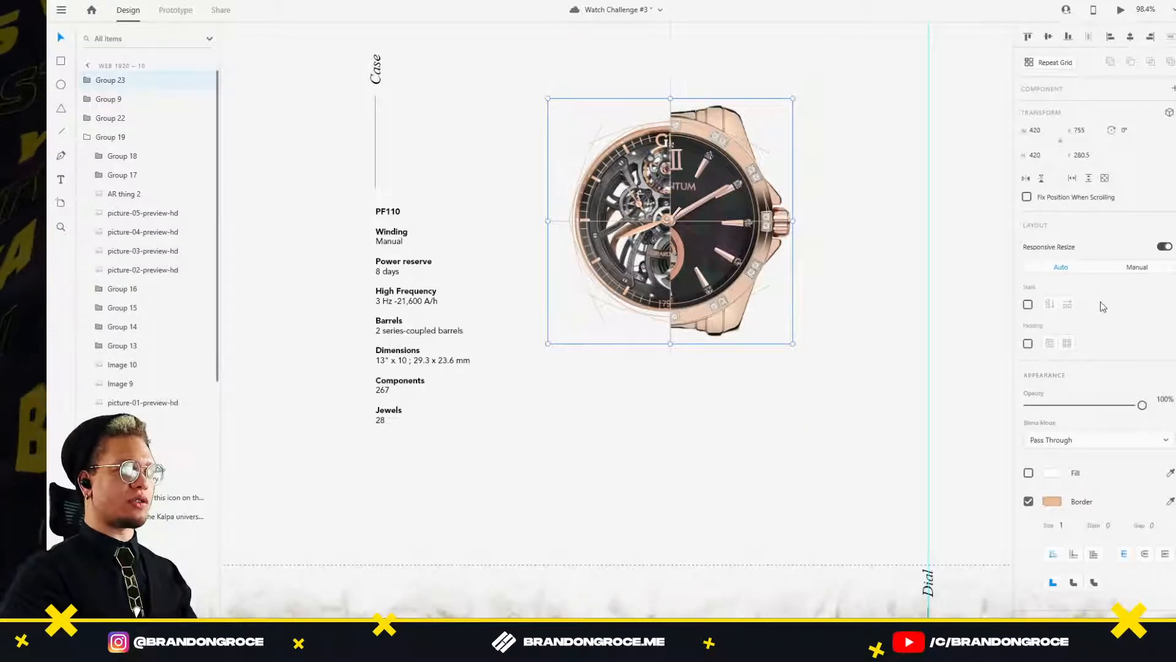
{"action": "left_click_drag", "start_coordinate": [1144, 406], "coordinate": [1024, 405]}
Set the opacity of the watch line drawing, Group 23, to 0% on Web 1920 – 11.
{"action": "scroll", "coordinate": [852, 322], "scroll_direction": "down", "scroll_amount": 4}
{"action": "left_click_drag", "start_coordinate": [886, 314], "coordinate": [384, 274]}
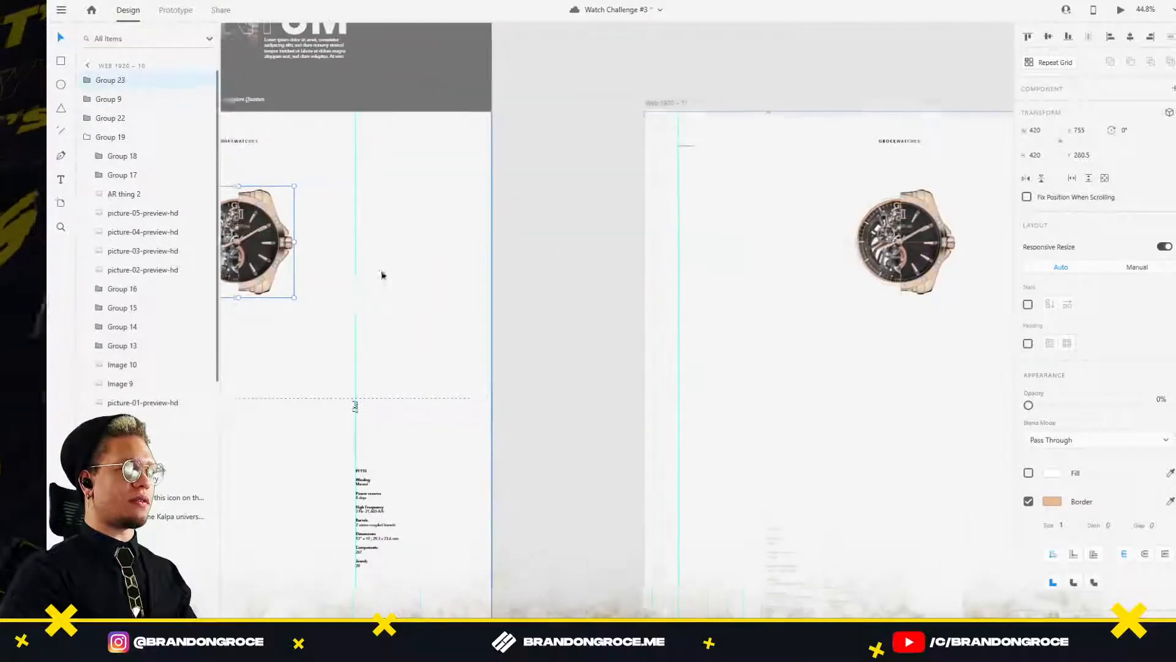
{"action": "left_click_drag", "start_coordinate": [725, 261], "coordinate": [499, 275]}
{"action": "left_click", "coordinate": [633, 257]}
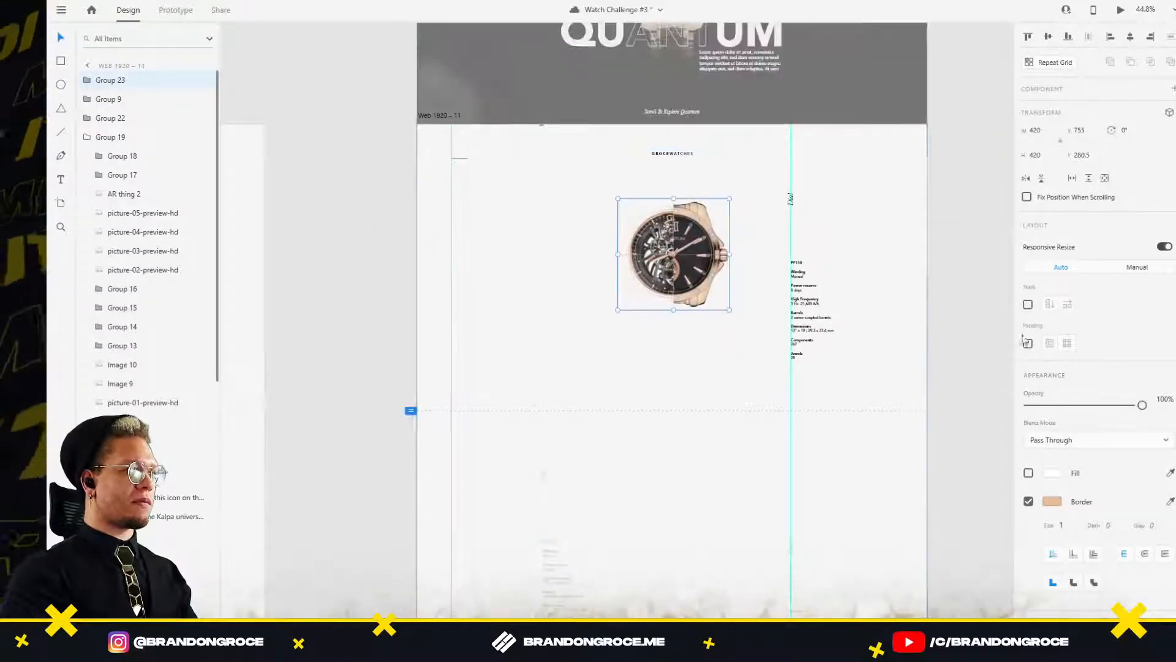
{"action": "left_click_drag", "start_coordinate": [1143, 406], "coordinate": [1025, 405]}
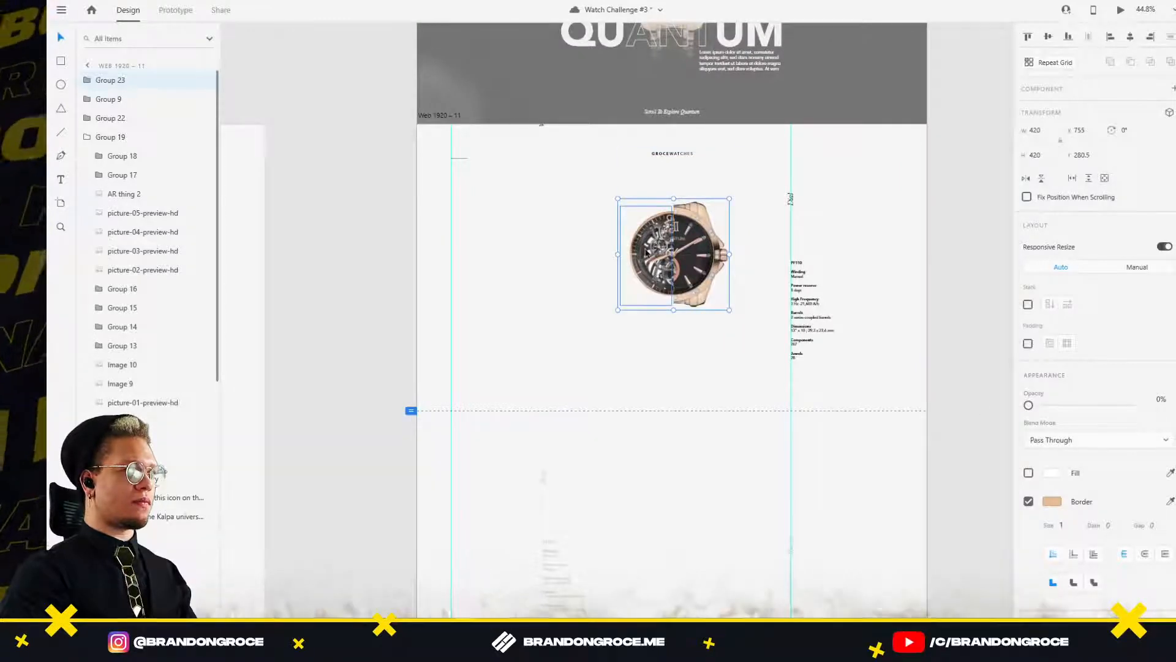
Set the opacity of the skeleton watch half, Layer 1 copy, to 100% on Web 1920 – 11.
{"action": "scroll", "coordinate": [496, 302], "scroll_direction": "down", "scroll_amount": 5}
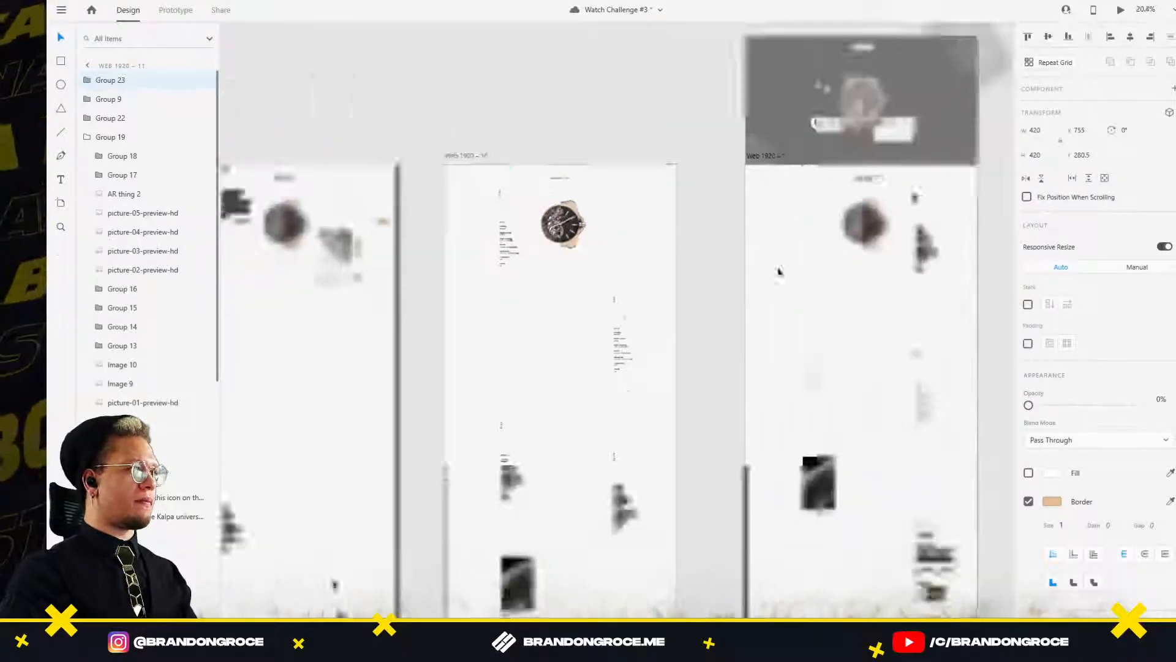
{"action": "left_click_drag", "start_coordinate": [779, 271], "coordinate": [518, 236]}
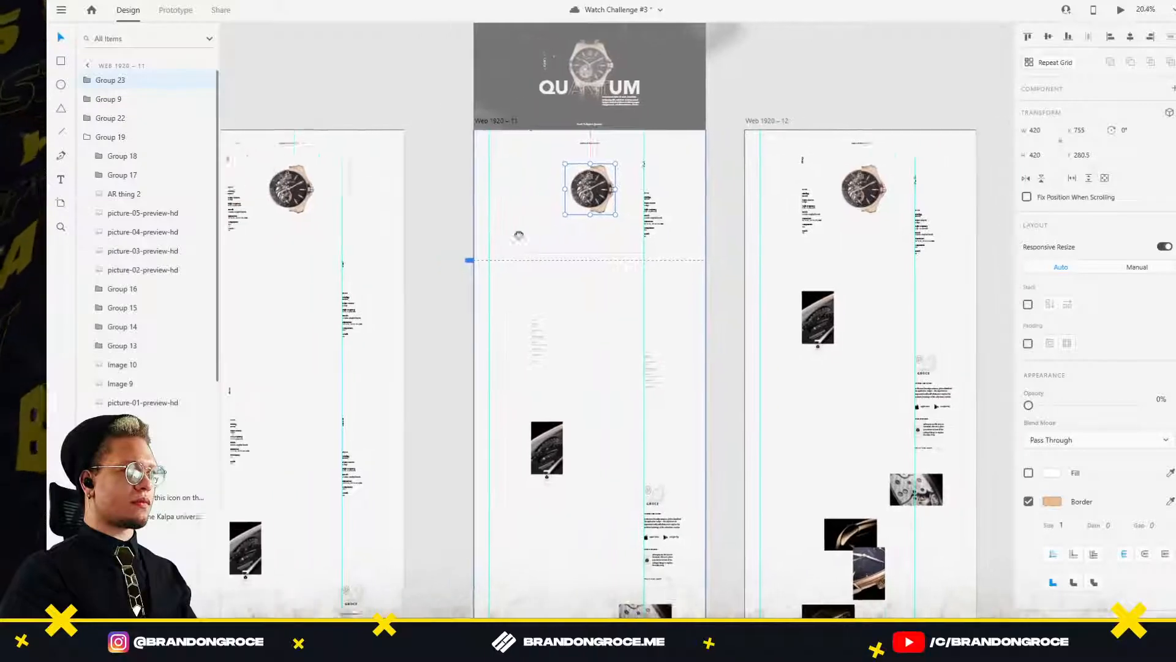
{"action": "scroll", "coordinate": [518, 236], "scroll_direction": "up", "scroll_amount": 6}
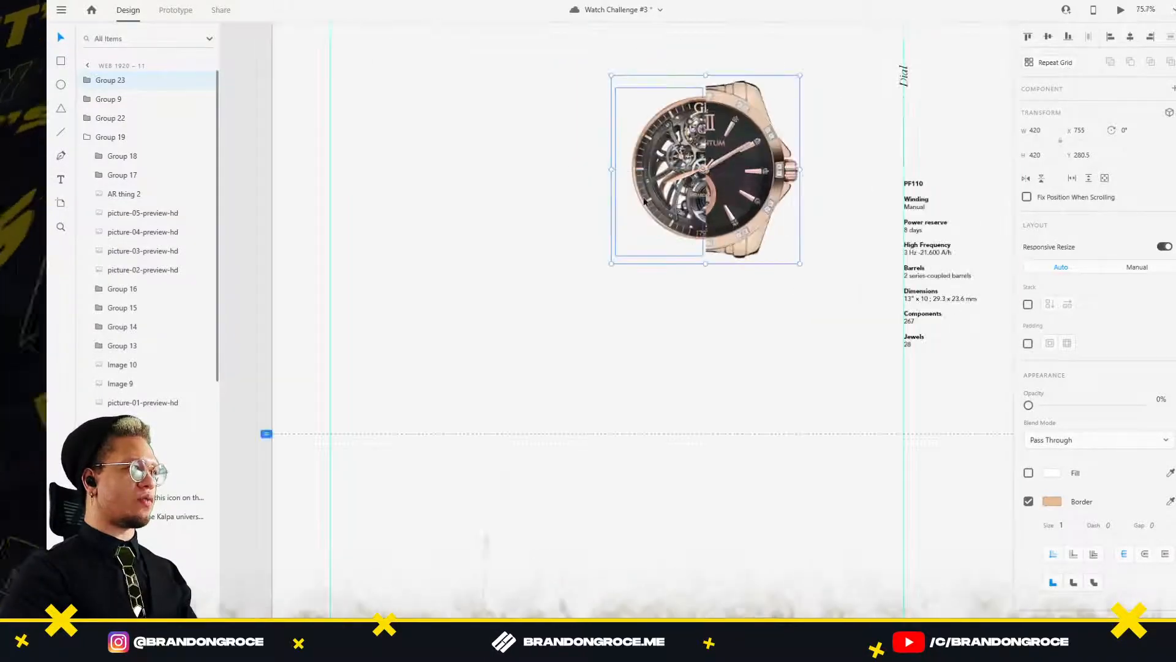
{"action": "double_click", "coordinate": [645, 203]}
{"action": "left_click_drag", "start_coordinate": [1029, 315], "coordinate": [1142, 315]}
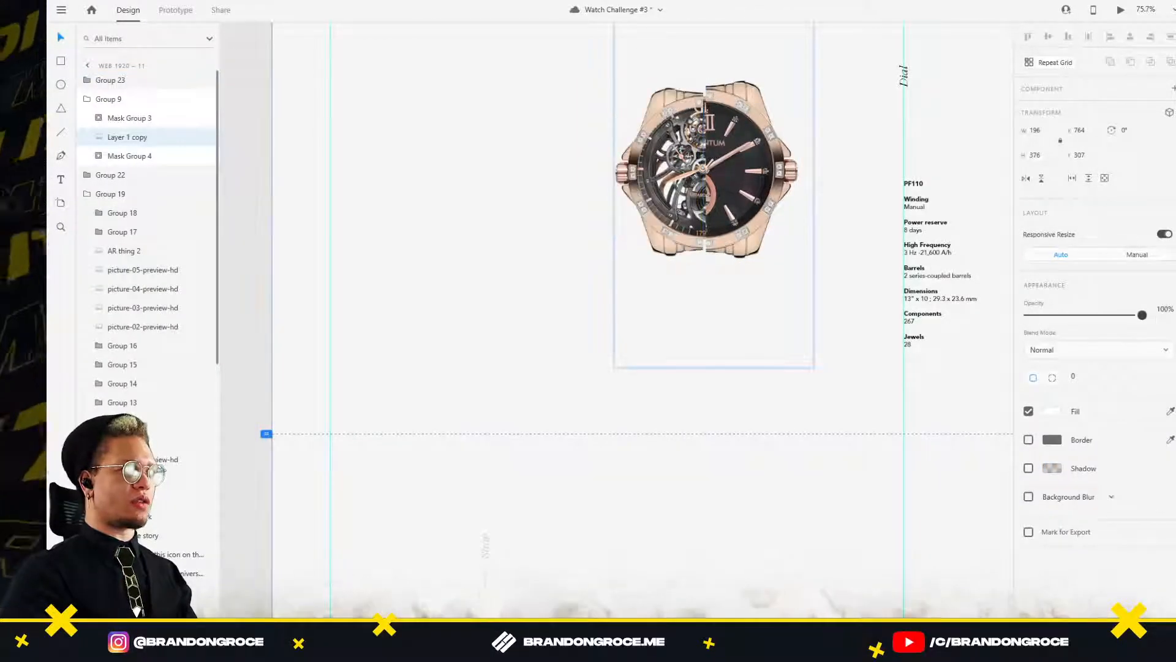
{"action": "left_click_drag", "start_coordinate": [779, 245], "coordinate": [660, 333]}
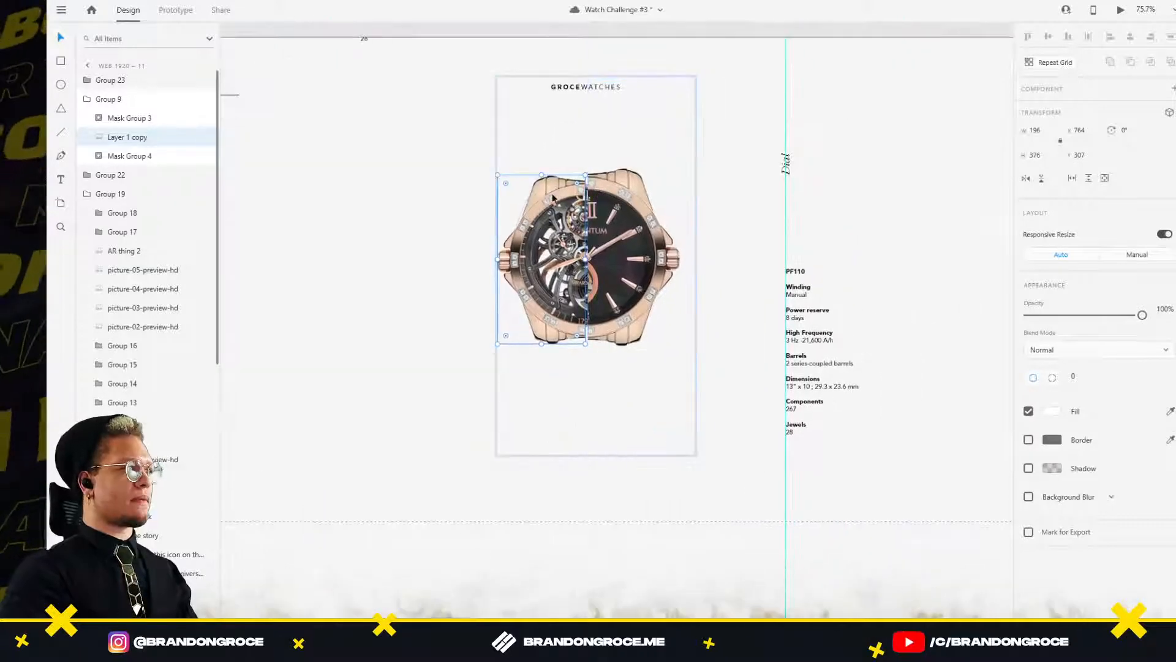
Set the opacity of the skeleton watch half, Layer 1 copy, to 100% on Web 1920 – 10.
{"action": "scroll", "coordinate": [439, 277], "scroll_direction": "down", "scroll_amount": 5}
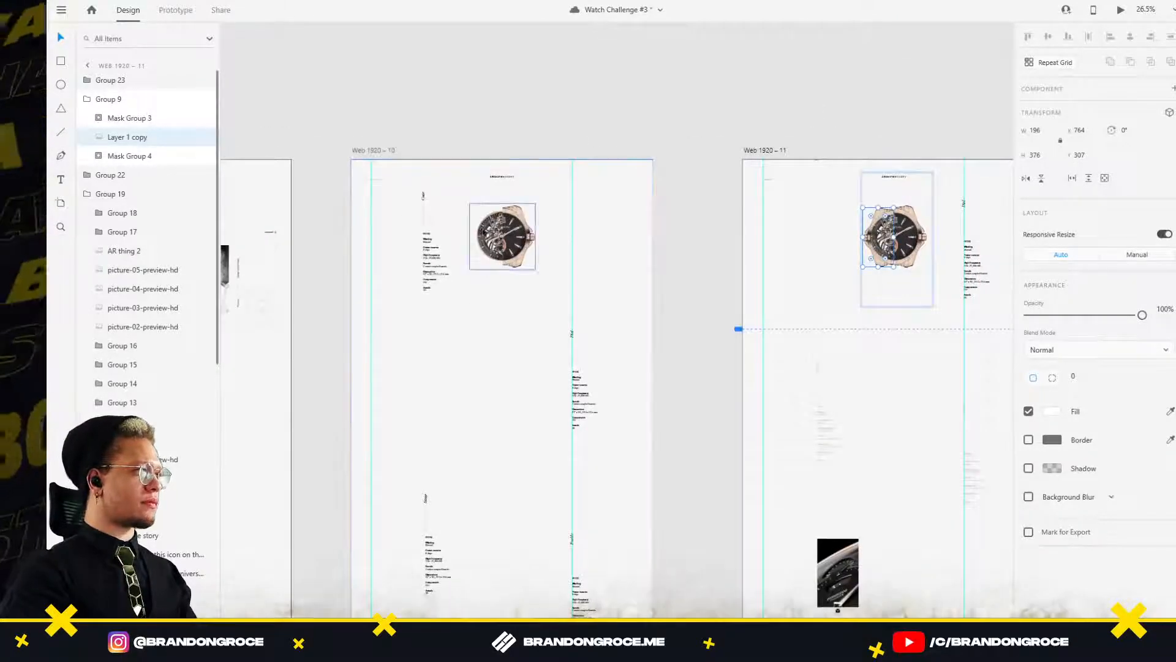
{"action": "left_click", "coordinate": [480, 216]}
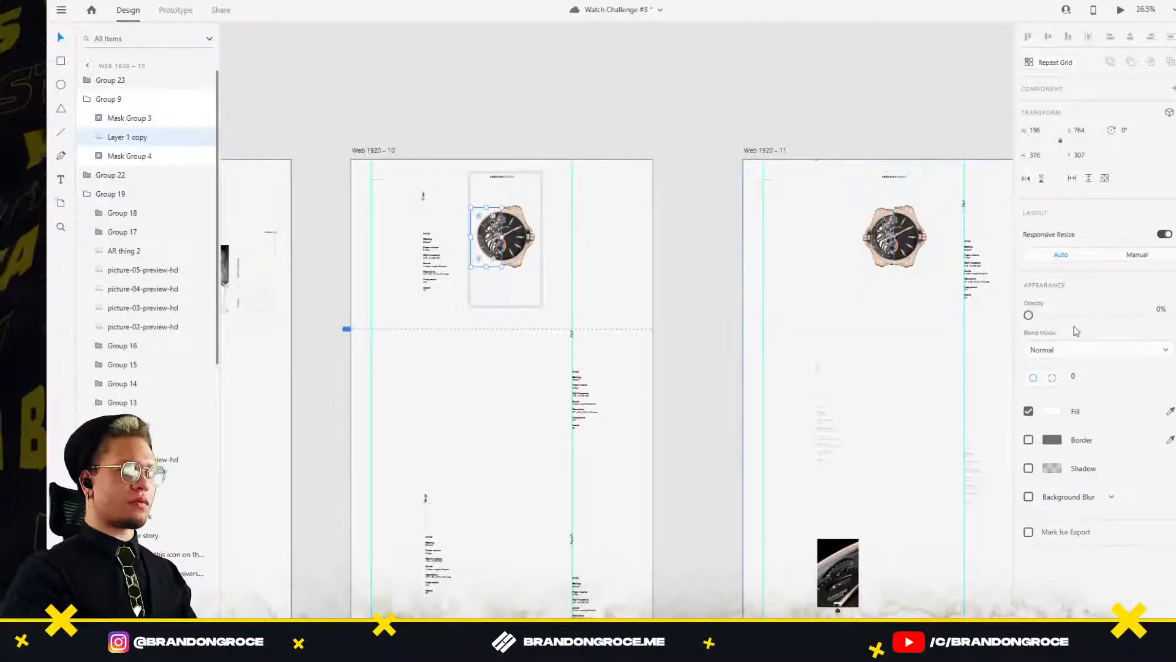
{"action": "scroll", "coordinate": [452, 222], "scroll_direction": "up", "scroll_amount": 5}
{"action": "left_click", "coordinate": [549, 196]}
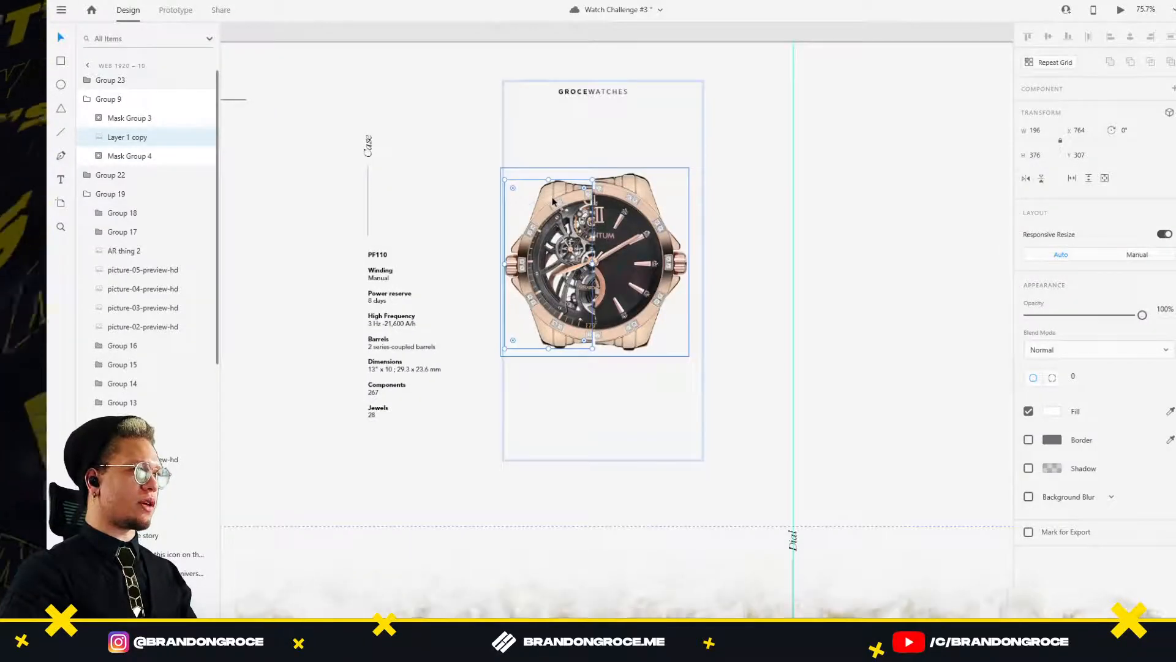
{"action": "key", "text": "ctrl+z"}
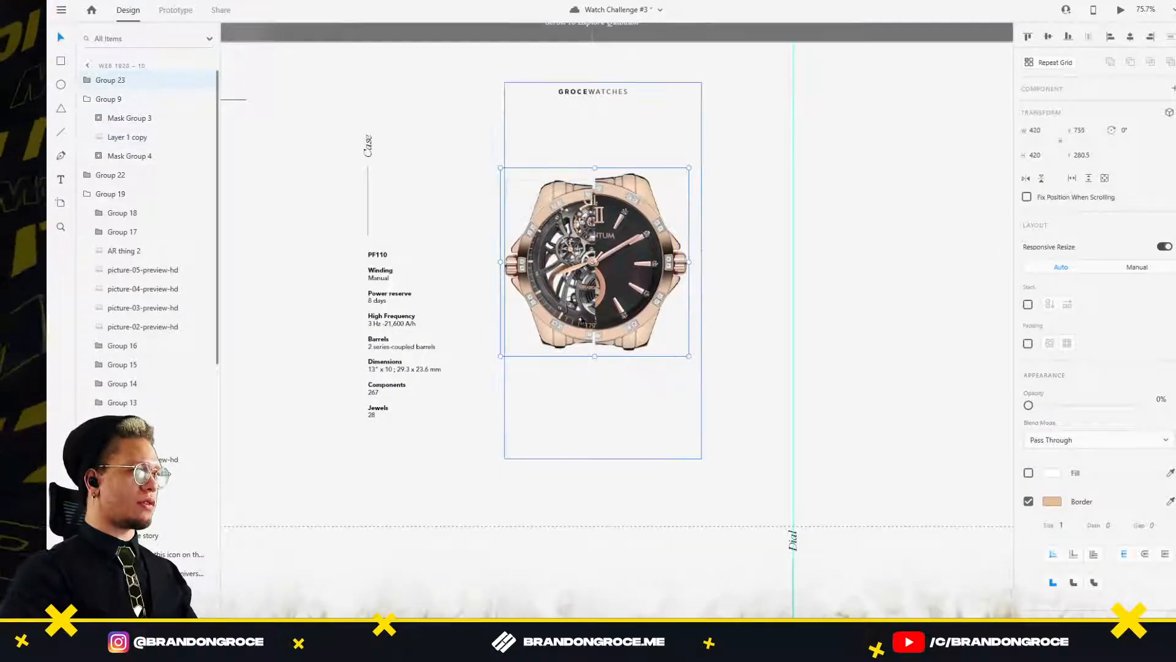
Enlarge Layer 1 copy on Web 1920 – 10 to about 207 × 397, aligning it with the watch's other half.
{"action": "scroll", "coordinate": [564, 239], "scroll_direction": "up", "scroll_amount": 4}
{"action": "left_click", "coordinate": [564, 239], "text": "ctrl"}
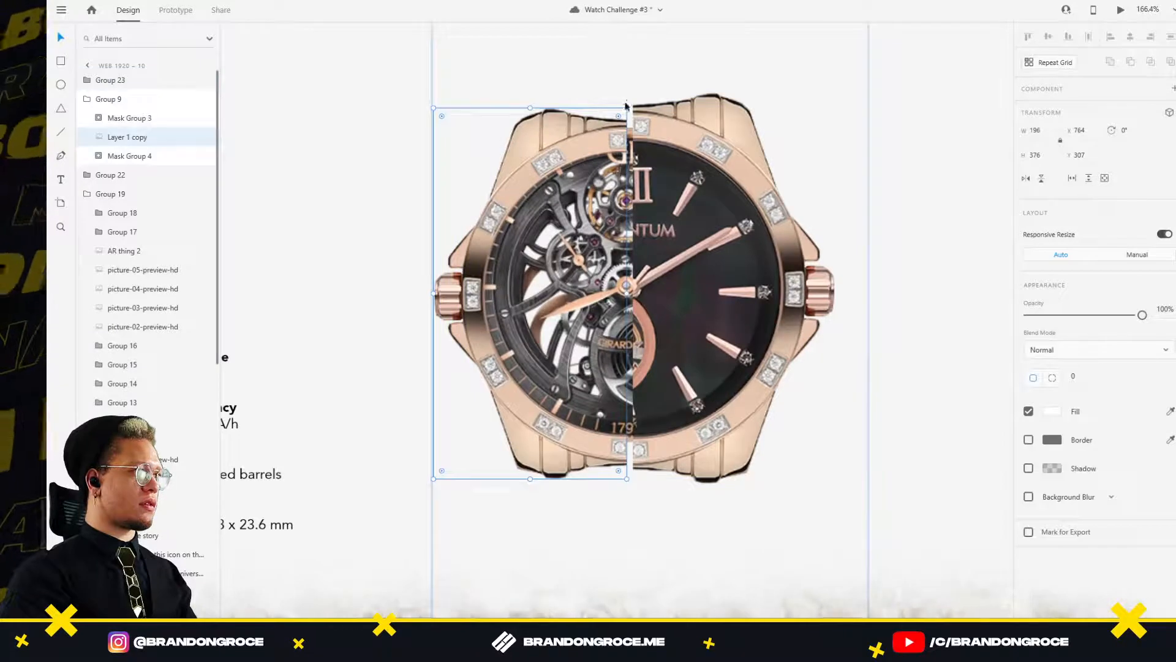
{"action": "left_click_drag", "start_coordinate": [626, 107], "coordinate": [641, 98]}
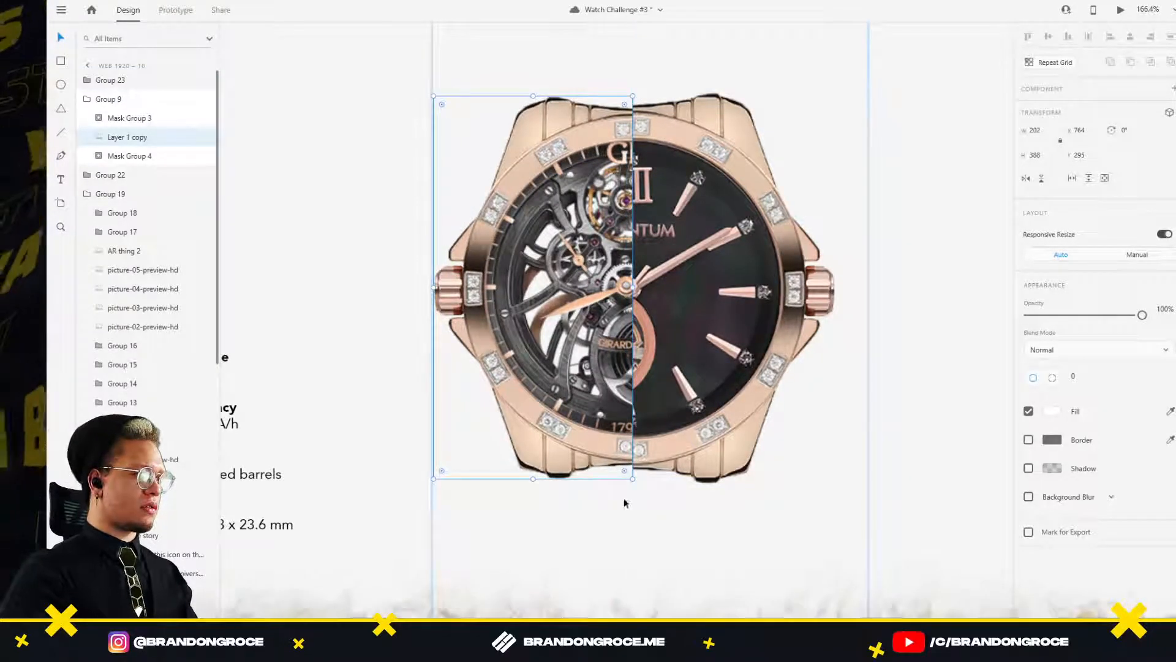
{"action": "left_click_drag", "start_coordinate": [432, 480], "coordinate": [422, 485]}
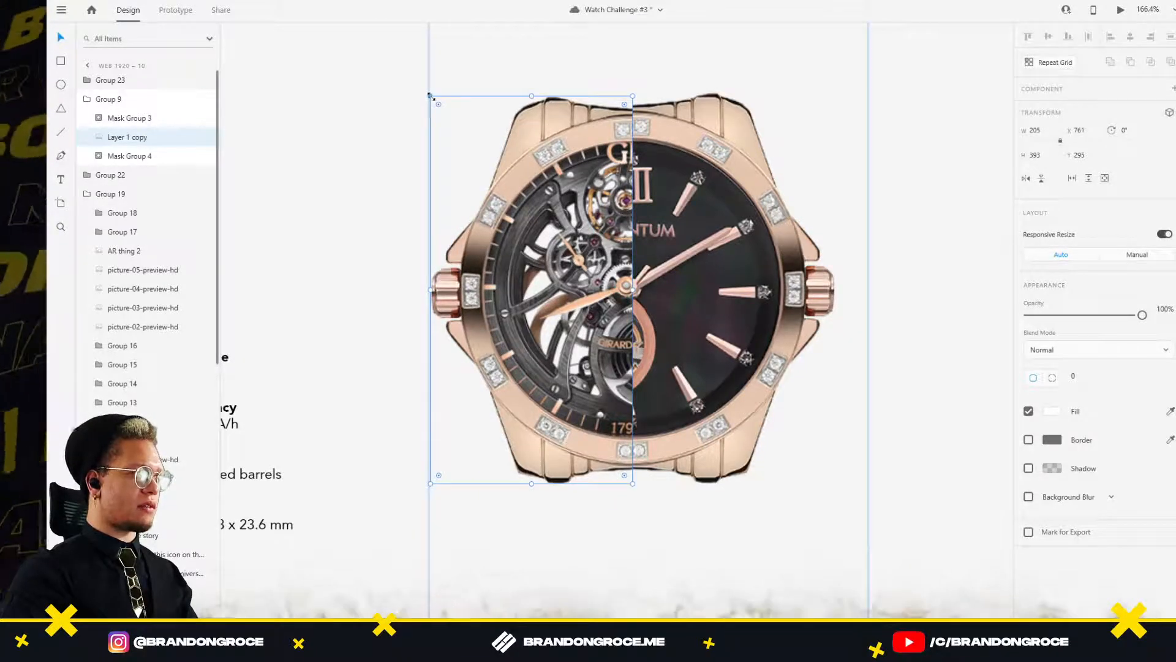
{"action": "left_click_drag", "start_coordinate": [426, 96], "coordinate": [414, 92]}
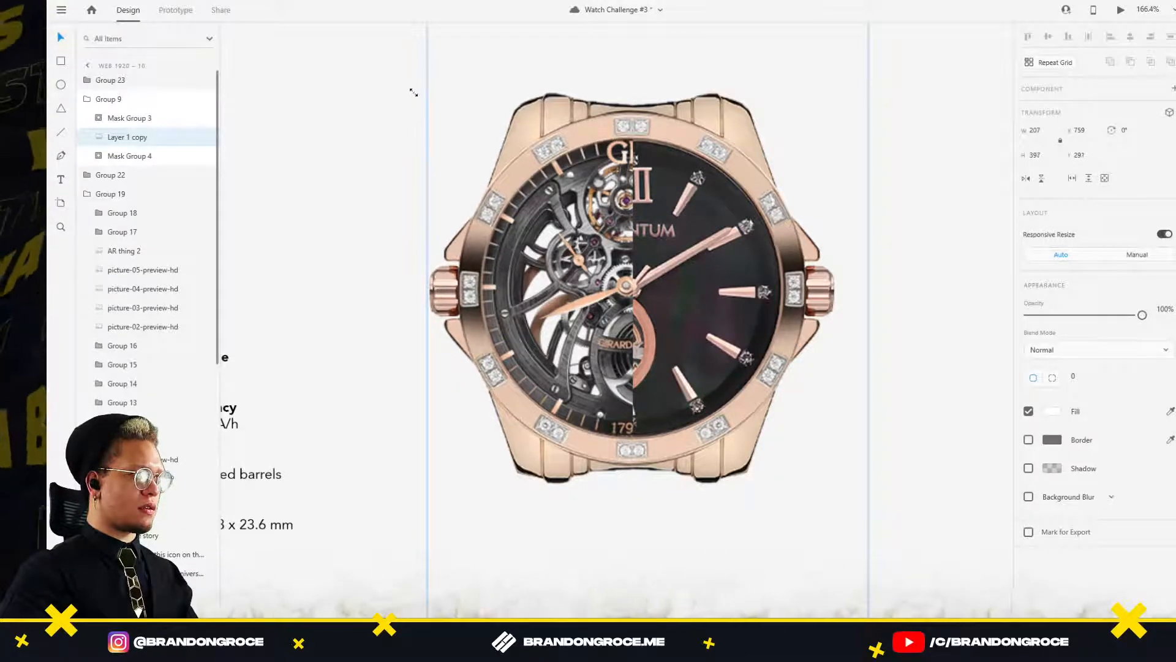
Set the width of the left watch case half, Layer 1 copy, to 207 on Web 1920 – 11, keeping its proportions.
{"action": "scroll", "coordinate": [729, 263], "scroll_direction": "down", "scroll_amount": 5}
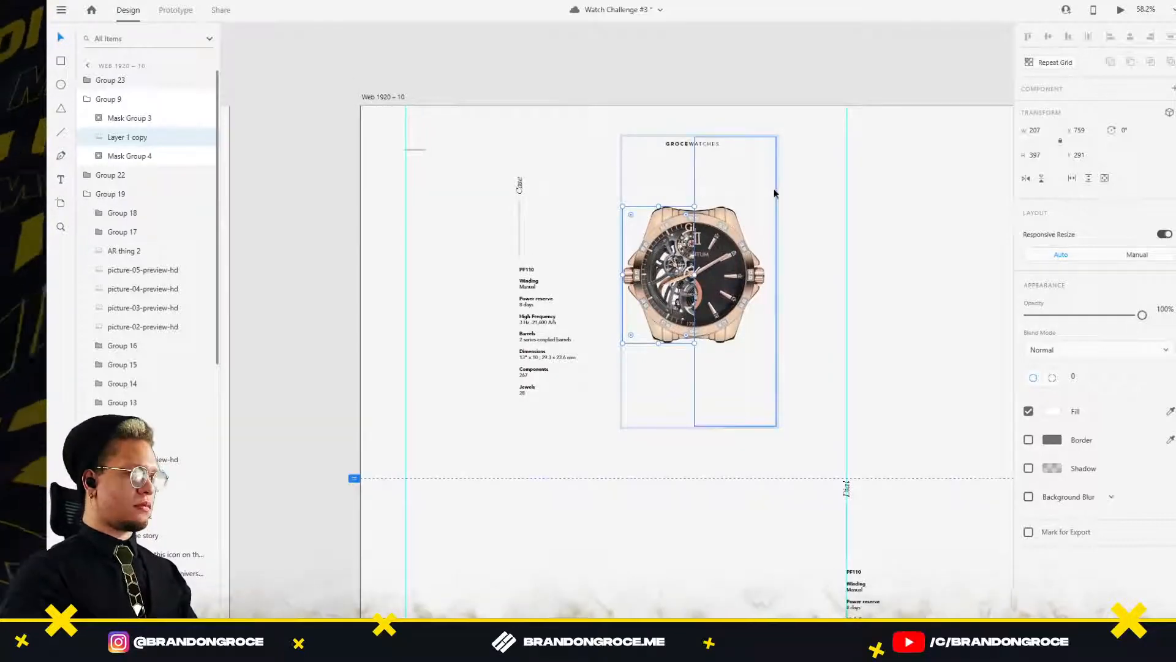
{"action": "scroll", "coordinate": [890, 178], "scroll_direction": "right", "scroll_amount": 10}
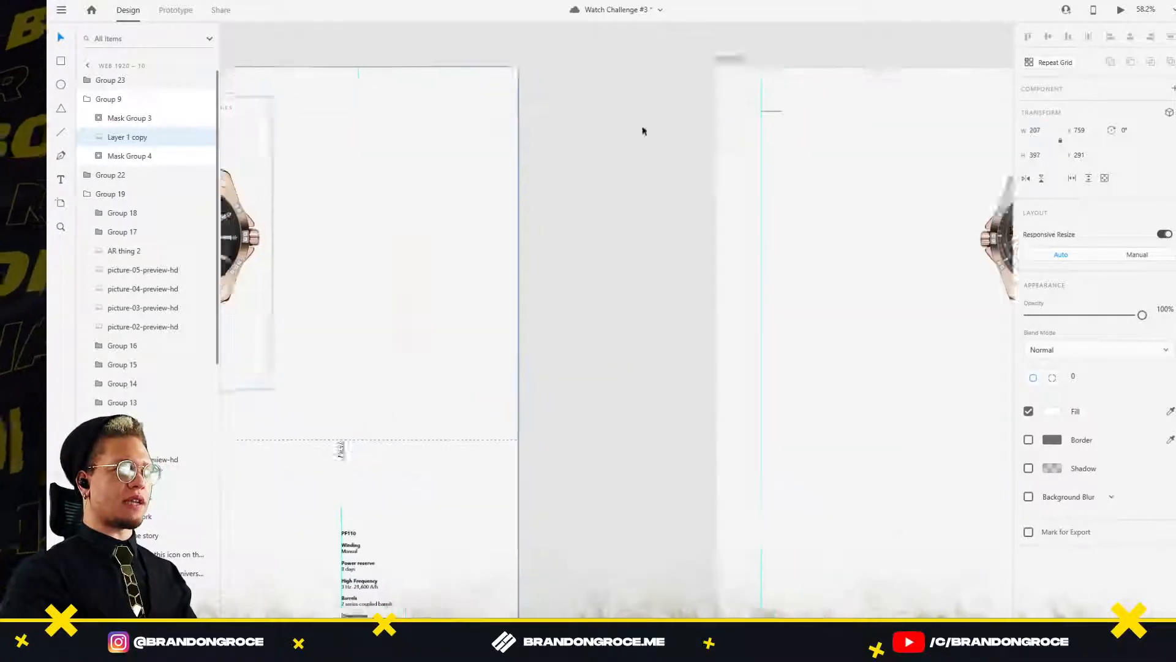
{"action": "double_click", "coordinate": [749, 204]}
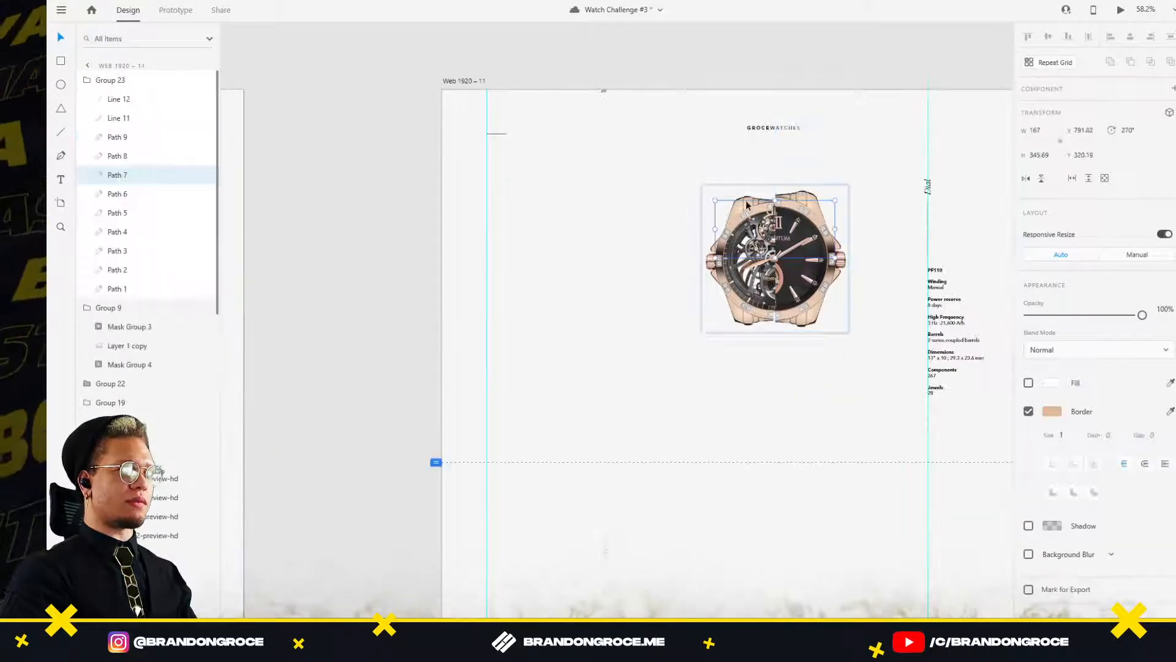
{"action": "left_click", "coordinate": [743, 204]}
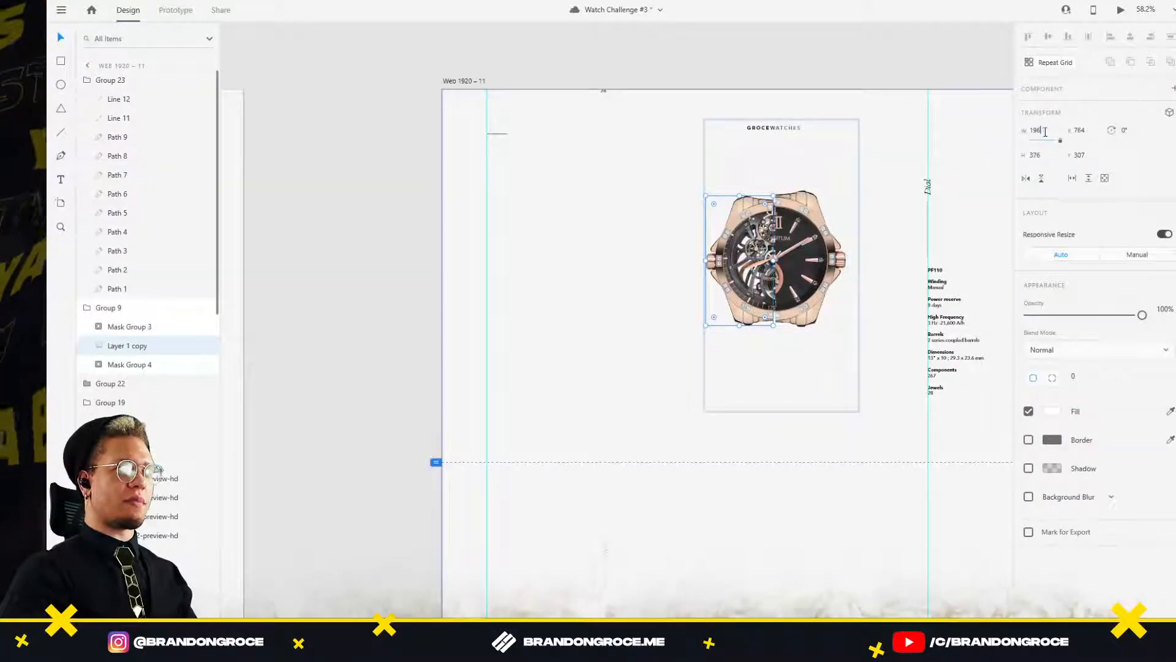
{"action": "key", "text": "Return"}
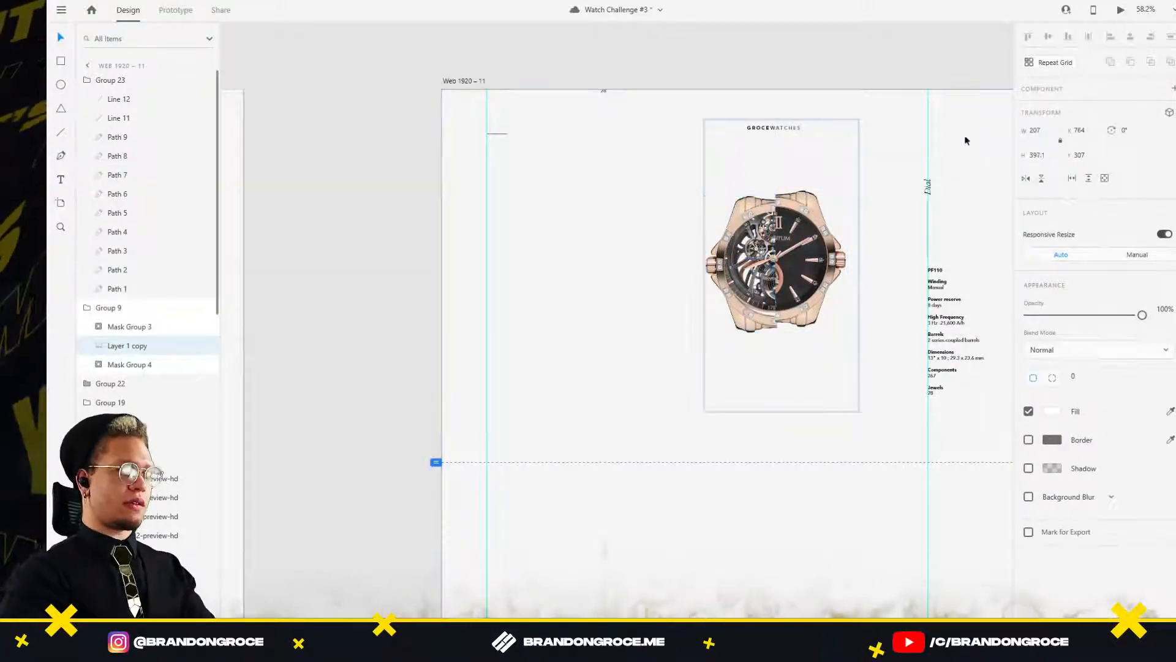
Move Layer 1 copy on Web 1920 – 11 up to Y 291, aligning it with the watch's other half.
{"action": "scroll", "coordinate": [755, 212], "scroll_direction": "up", "scroll_amount": 5}
{"action": "double_click", "coordinate": [750, 200]}
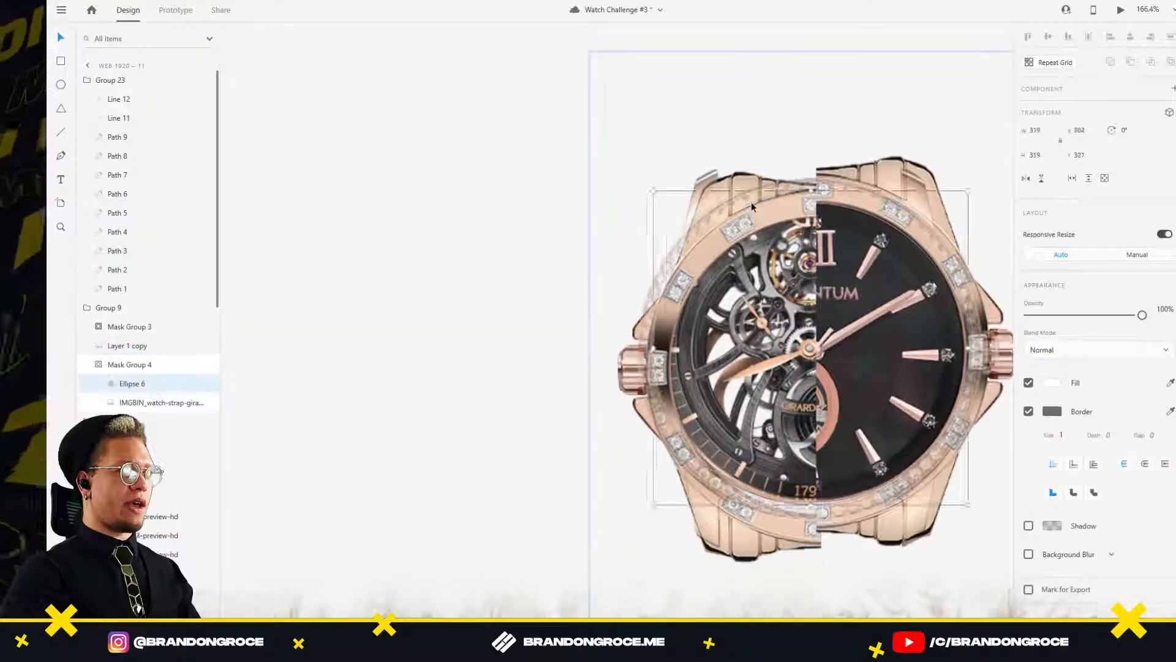
{"action": "left_click", "coordinate": [731, 187]}
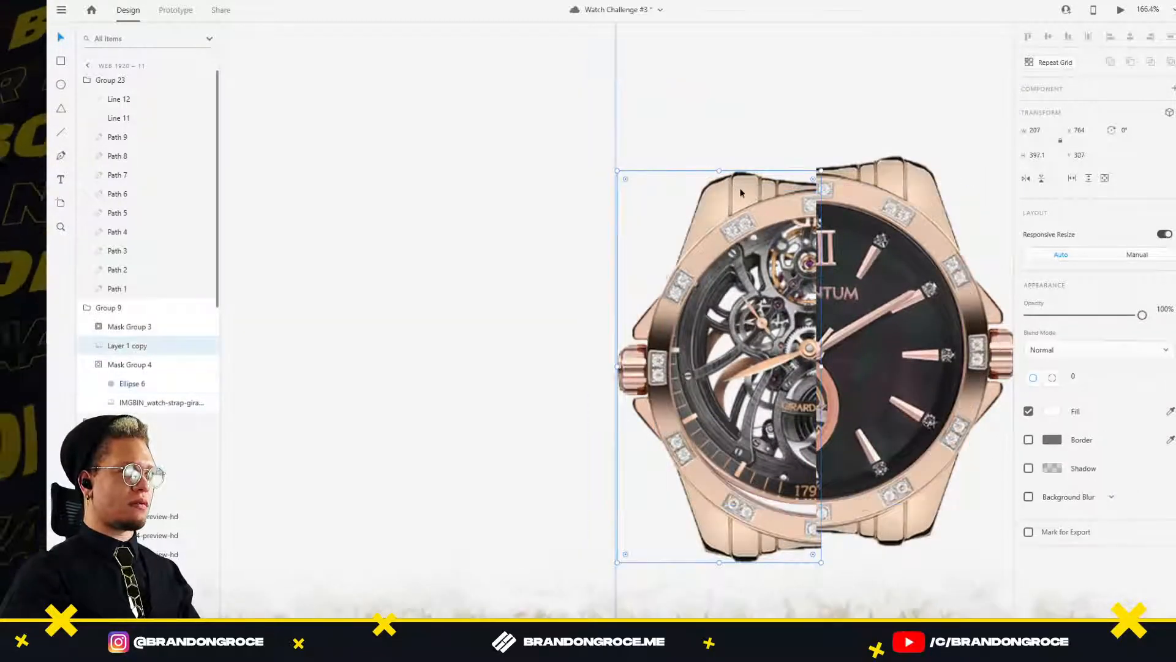
{"action": "left_click_drag", "start_coordinate": [741, 192], "coordinate": [747, 174]}
Shift Layer 1 copy on Web 1920 – 10 left to X 555 and set its opacity to 0%.
{"action": "scroll", "coordinate": [748, 174], "scroll_direction": "down", "scroll_amount": 5}
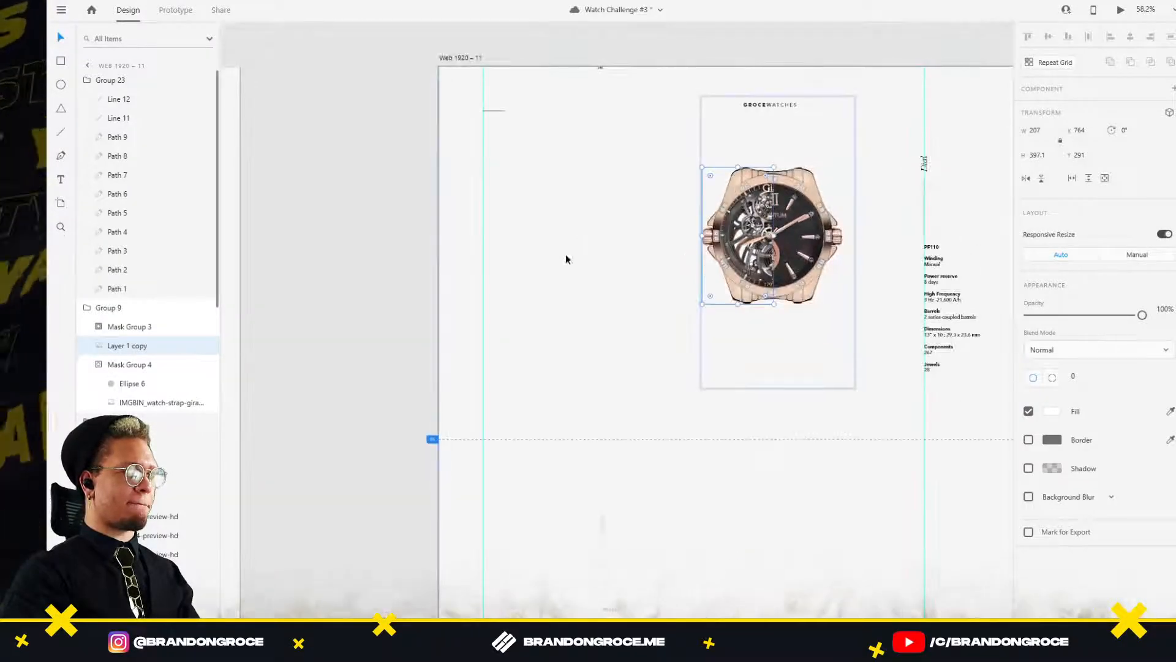
{"action": "scroll", "coordinate": [565, 259], "scroll_direction": "left", "scroll_amount": 10}
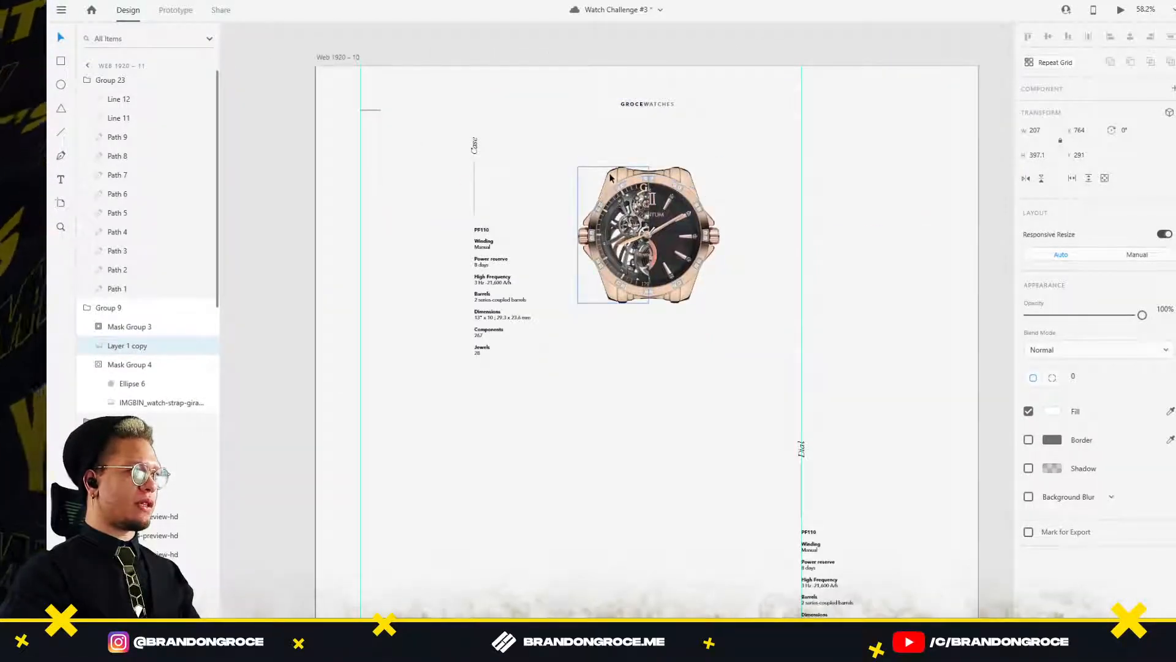
{"action": "left_click_drag", "start_coordinate": [611, 178], "coordinate": [541, 178]}
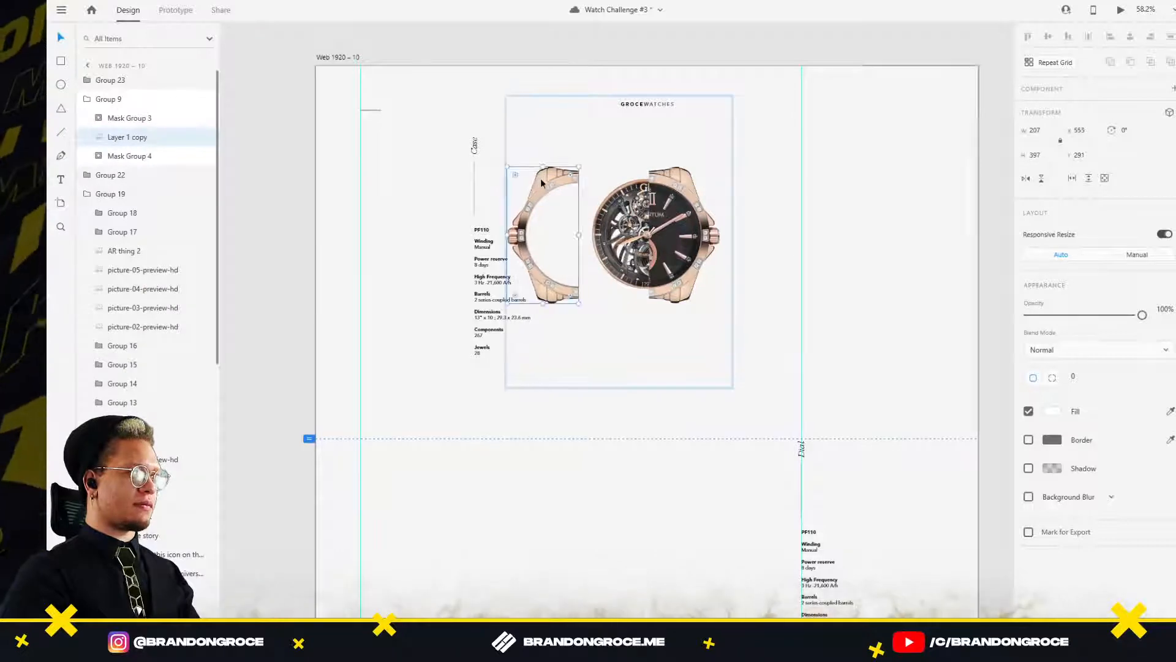
{"action": "left_click_drag", "start_coordinate": [1143, 317], "coordinate": [922, 317]}
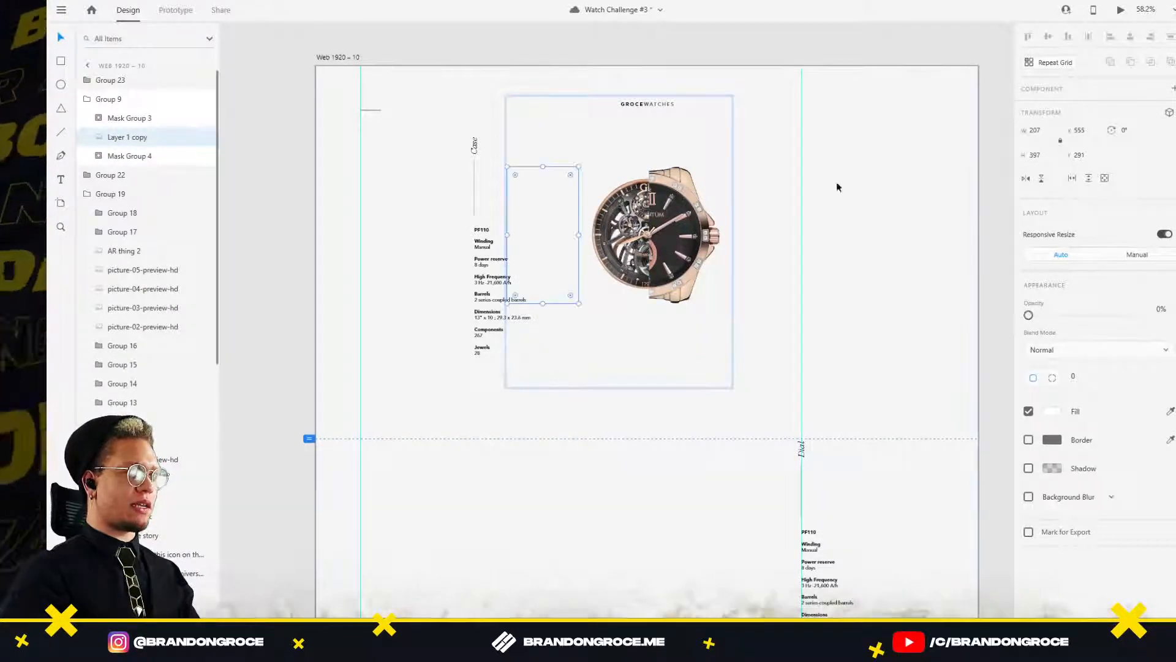
Link Web 1920 – 9 to Web 1920 – 10, and Web 1920 – 10 to Web 1920 – 11, with timed Auto-Animate transitions.
{"action": "scroll", "coordinate": [711, 101], "scroll_direction": "down", "scroll_amount": 5}
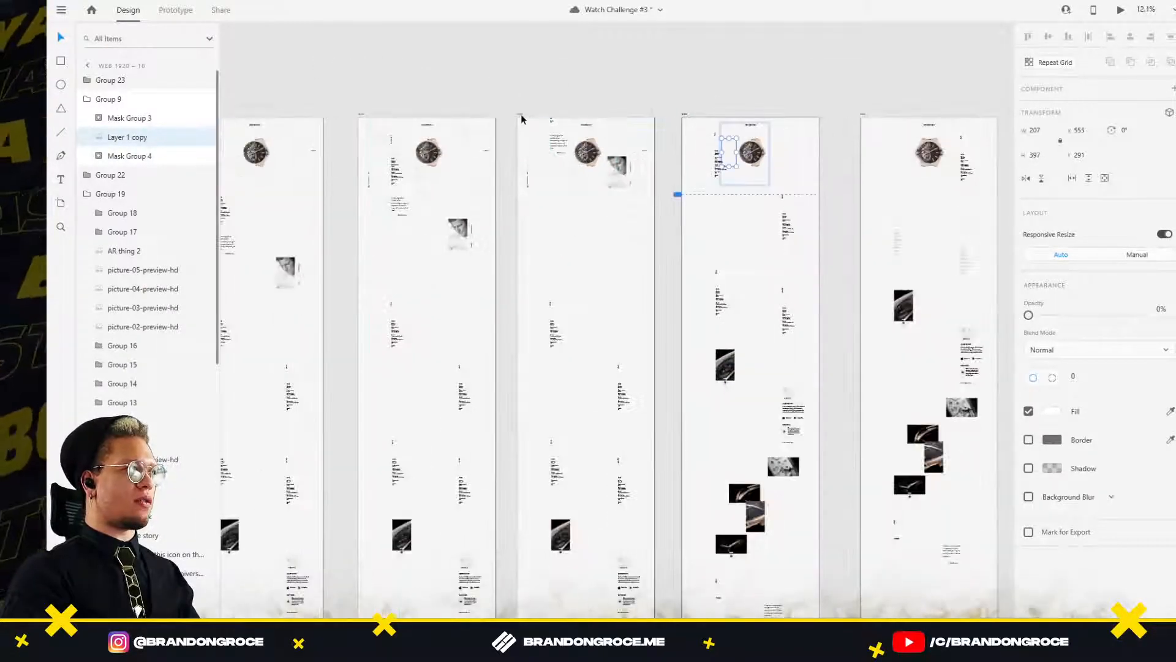
{"action": "left_click", "coordinate": [521, 115]}
{"action": "left_click", "coordinate": [174, 11]}
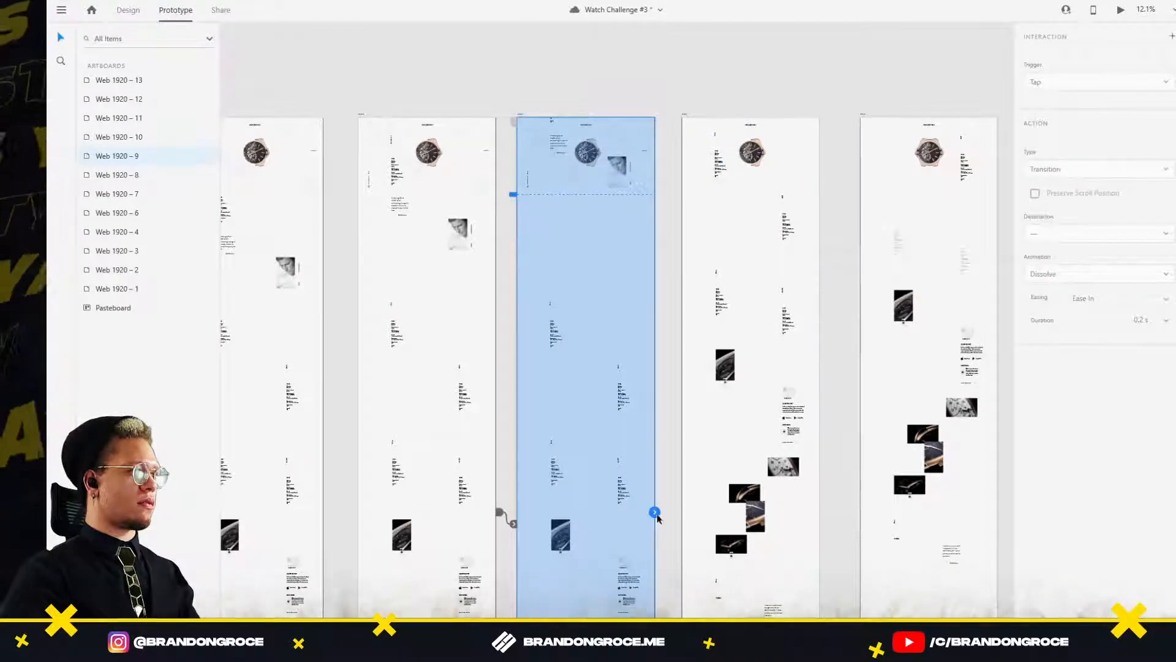
{"action": "left_click_drag", "start_coordinate": [654, 511], "coordinate": [741, 299]}
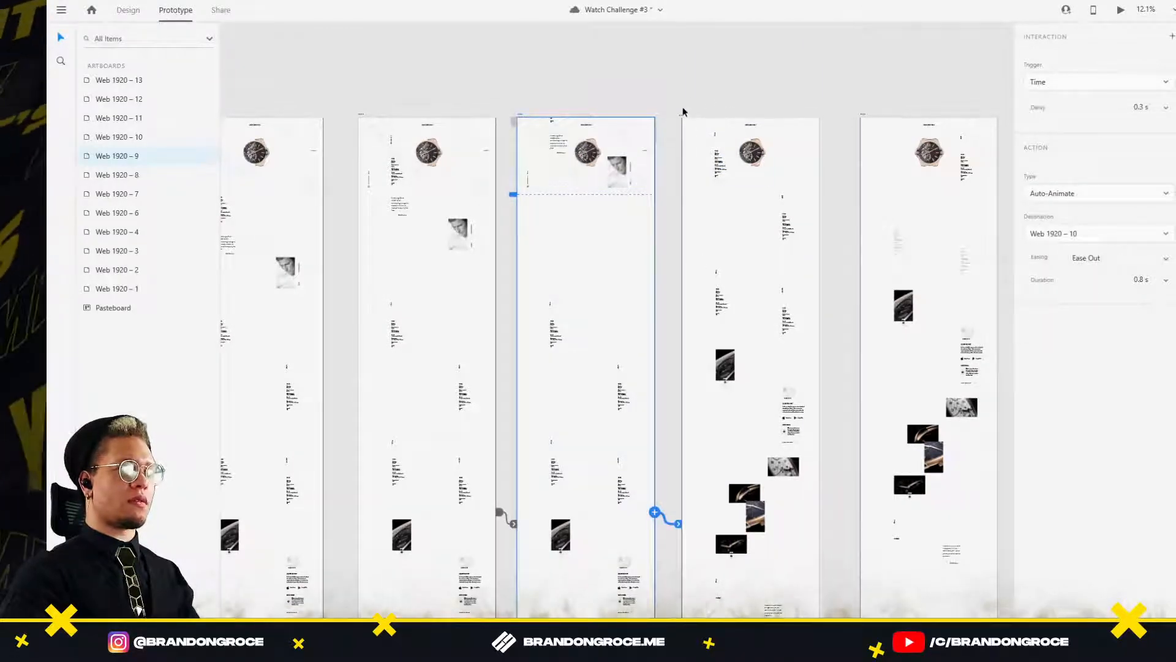
{"action": "left_click", "coordinate": [685, 115]}
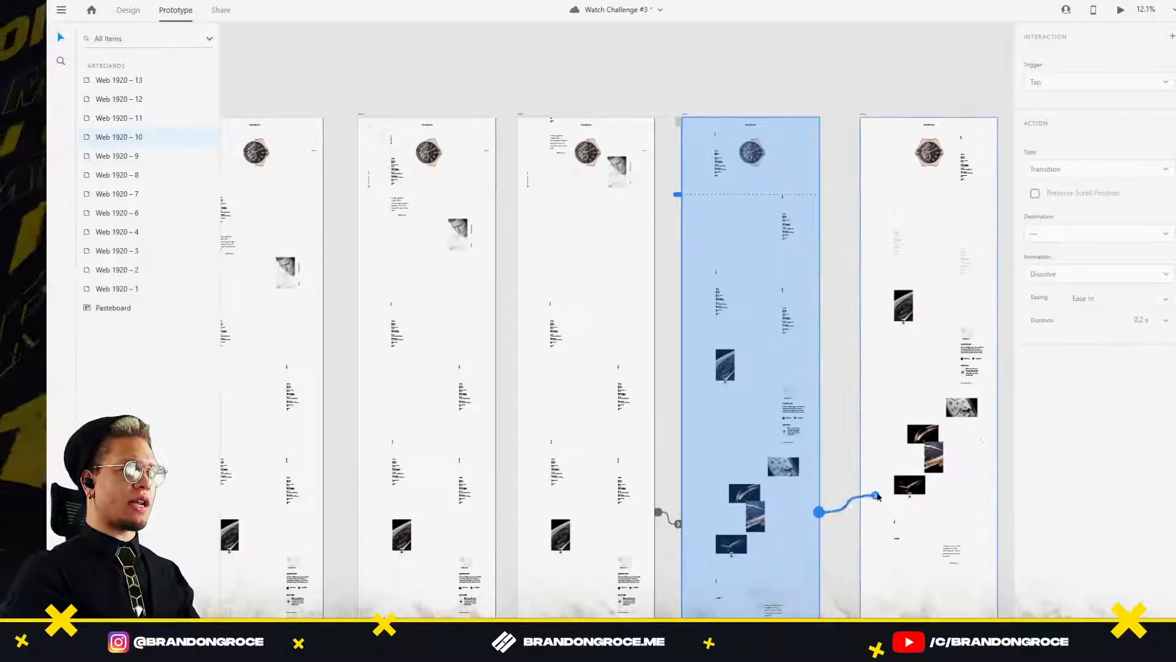
{"action": "left_click_drag", "start_coordinate": [878, 496], "coordinate": [880, 493]}
Link Web 1920 – 11 to Web 1920 – 12, and Web 1920 – 12 to Web 1920 – 13, with timed Auto-Animate transitions.
{"action": "left_click_drag", "start_coordinate": [837, 417], "coordinate": [490, 376]}
{"action": "left_click", "coordinate": [516, 74]}
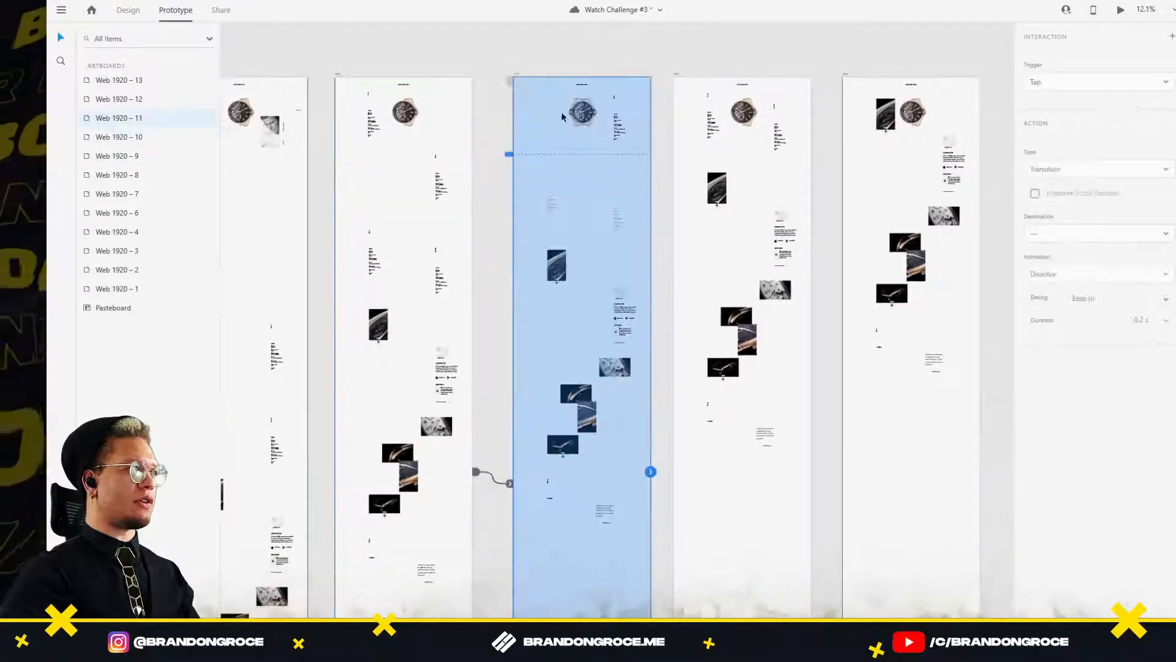
{"action": "left_click_drag", "start_coordinate": [652, 472], "coordinate": [764, 416]}
{"action": "left_click_drag", "start_coordinate": [831, 199], "coordinate": [691, 231]}
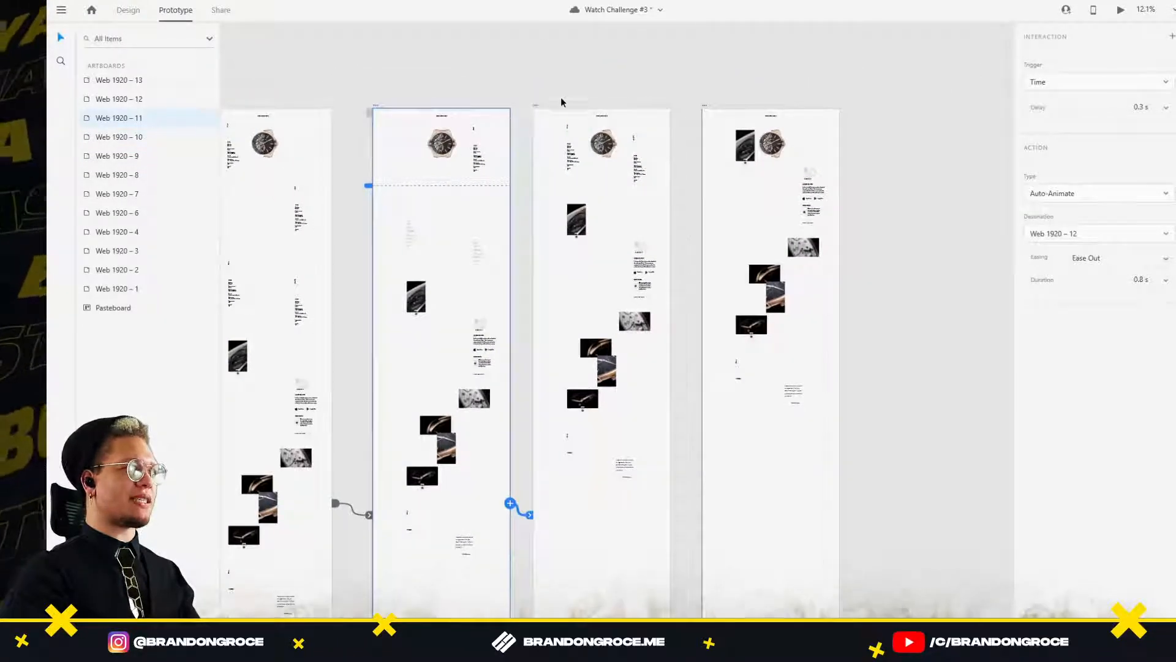
{"action": "left_click", "coordinate": [533, 107]}
{"action": "left_click_drag", "start_coordinate": [671, 504], "coordinate": [790, 469]}
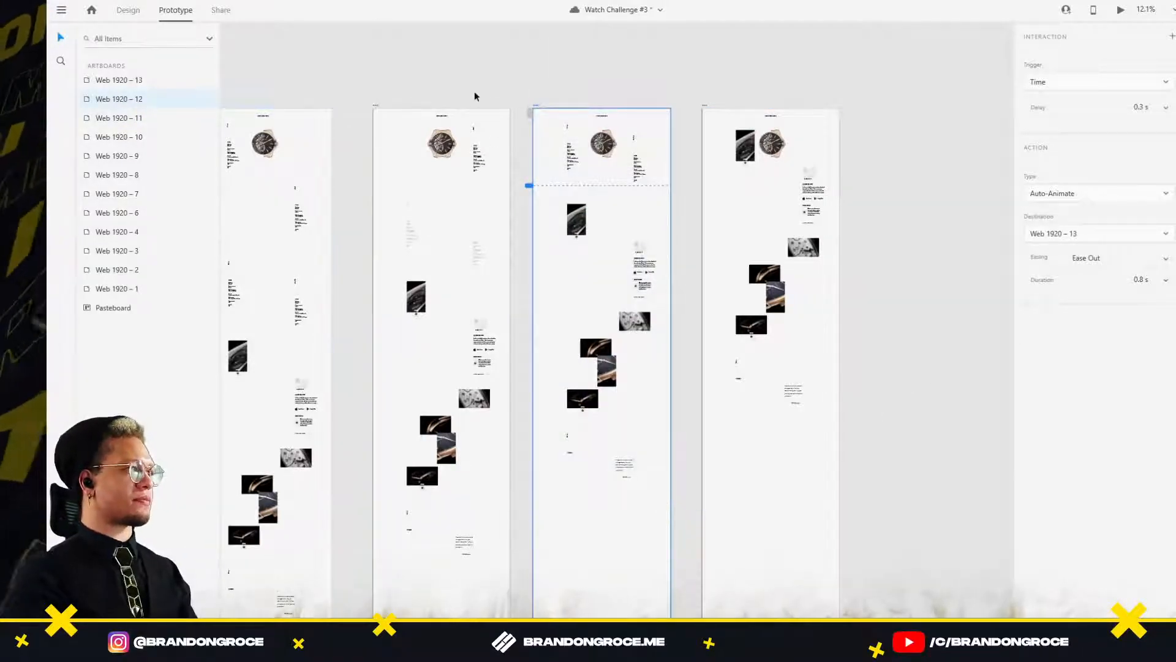
Preview the prototype from Web 1920 – 6 through the chained artboards, then close the preview.
{"action": "scroll", "coordinate": [536, 90], "scroll_direction": "down", "scroll_amount": 5}
{"action": "left_click", "coordinate": [370, 95]}
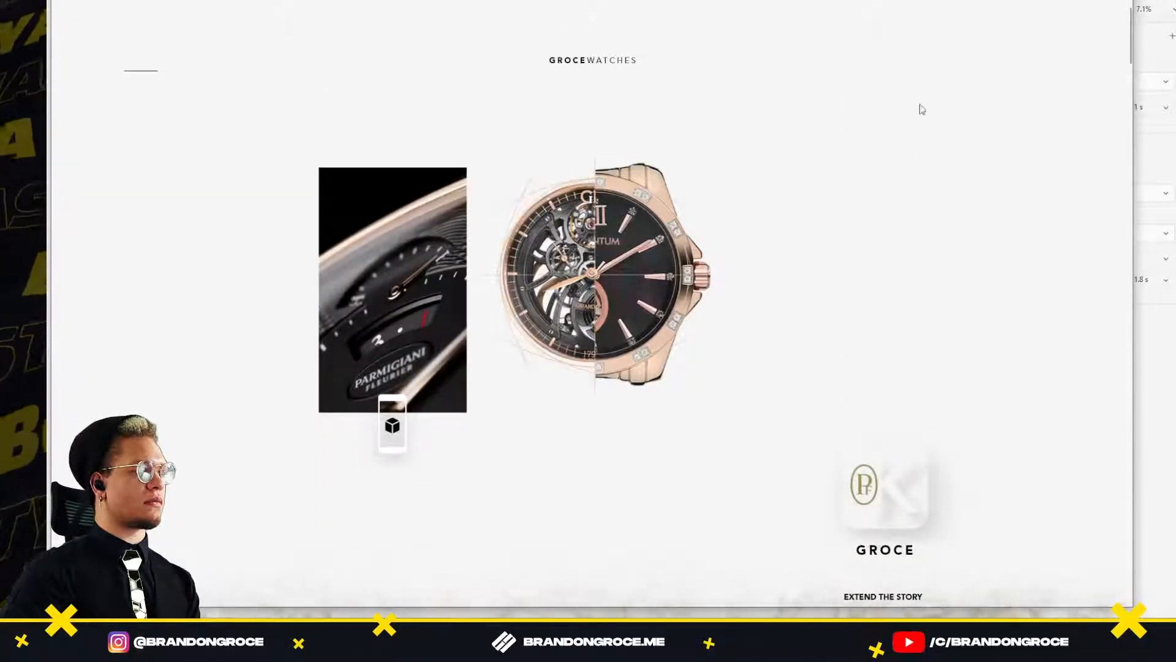
{"action": "left_click", "coordinate": [1120, 1]}
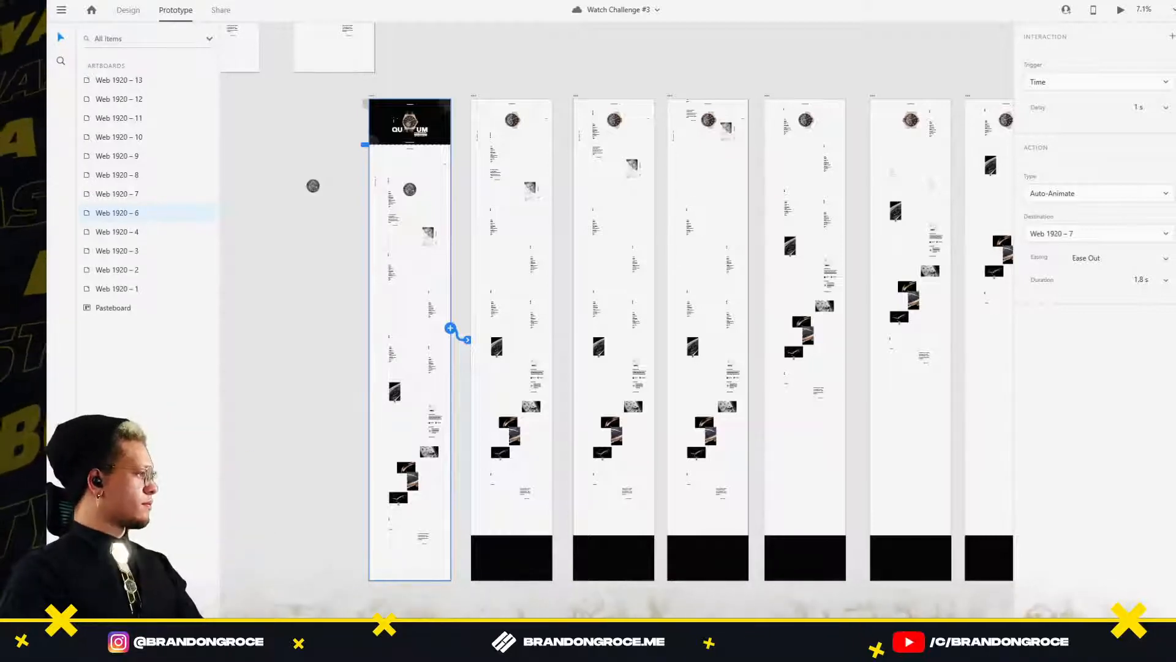
Set the duration of the transition from Web 1920 – 7 to Web 1920 – 8 to 1 s.
{"action": "scroll", "coordinate": [638, 78], "scroll_direction": "right", "scroll_amount": 5}
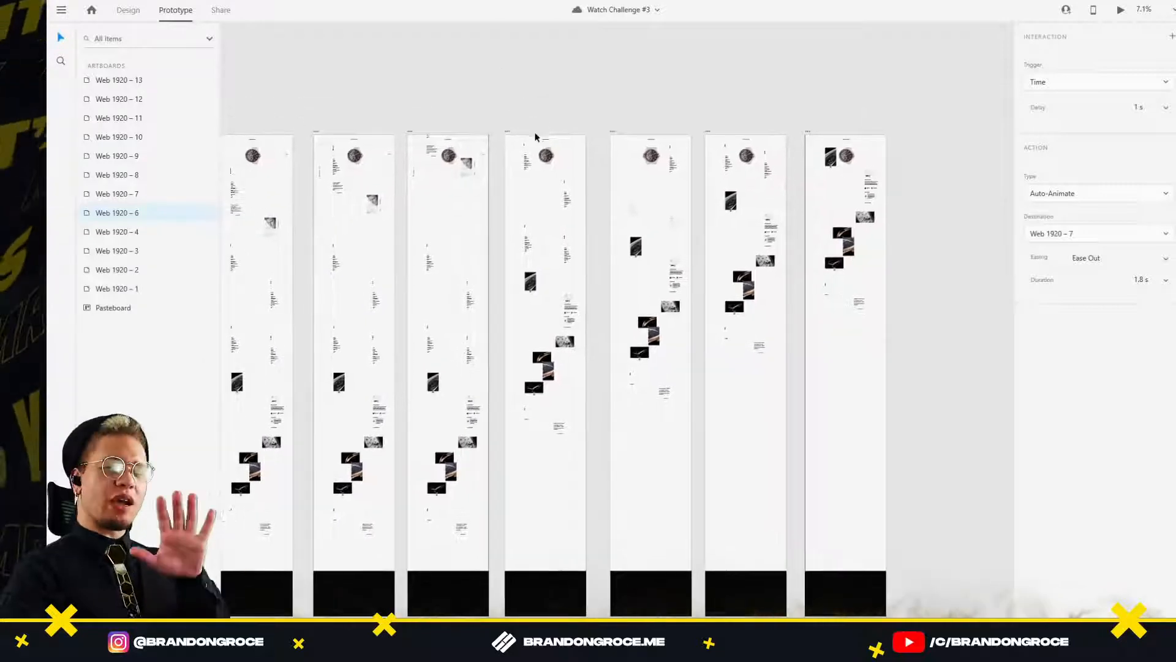
{"action": "scroll", "coordinate": [481, 132], "scroll_direction": "left", "scroll_amount": 2}
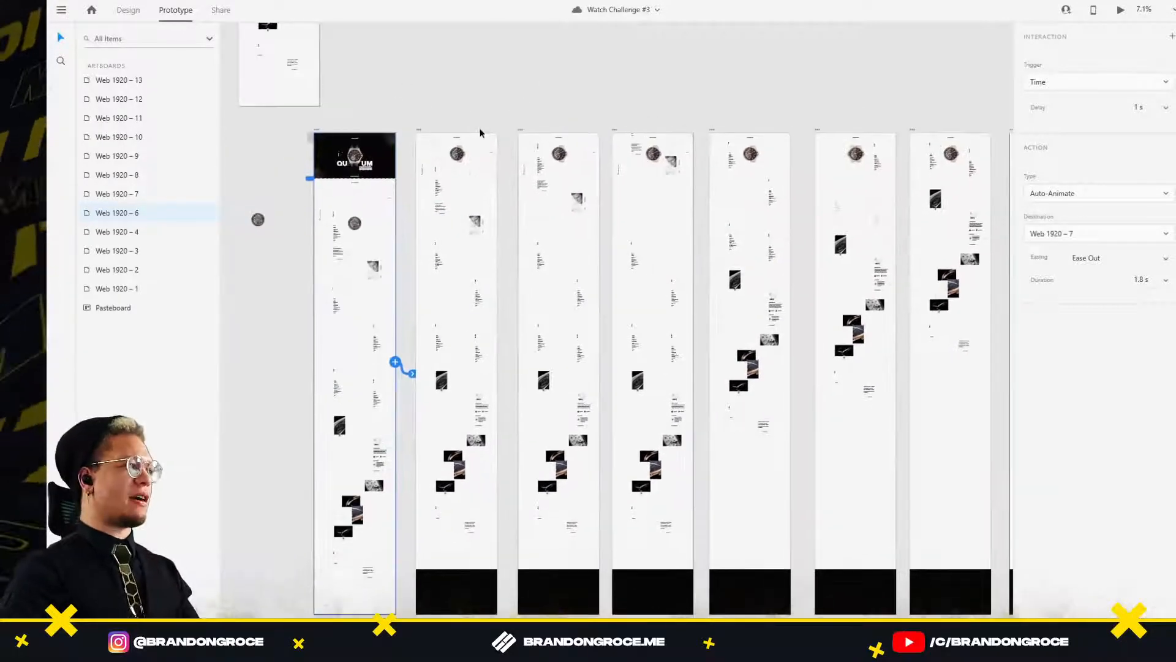
{"action": "left_click", "coordinate": [418, 128]}
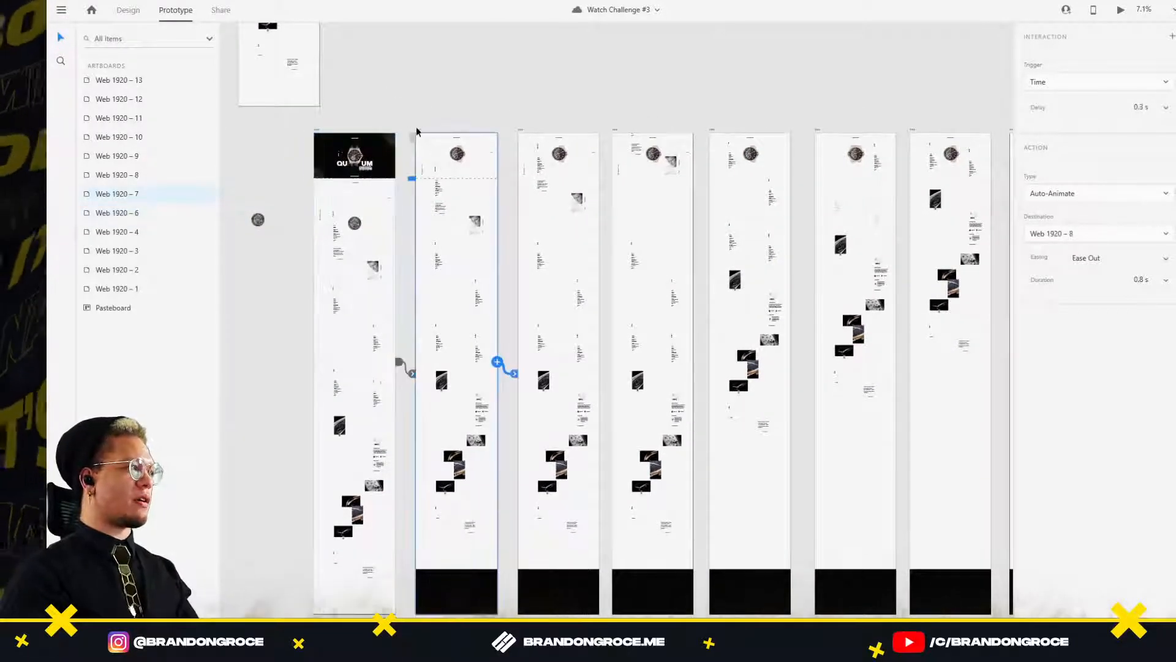
{"action": "left_click", "coordinate": [520, 129]}
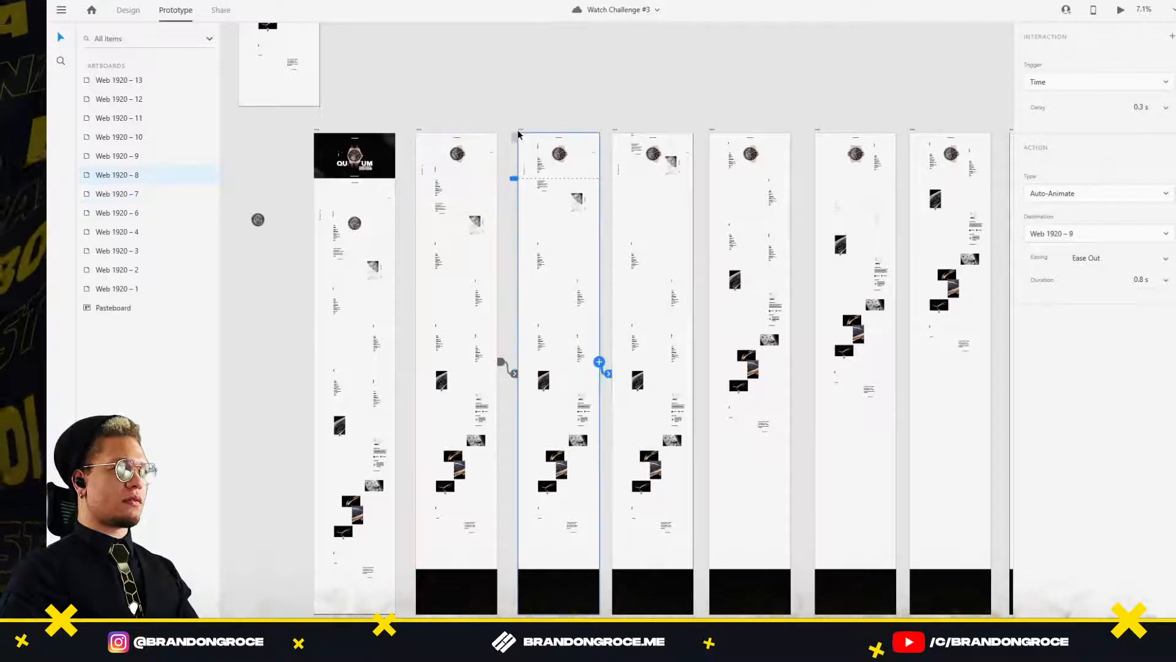
{"action": "left_click", "coordinate": [417, 129]}
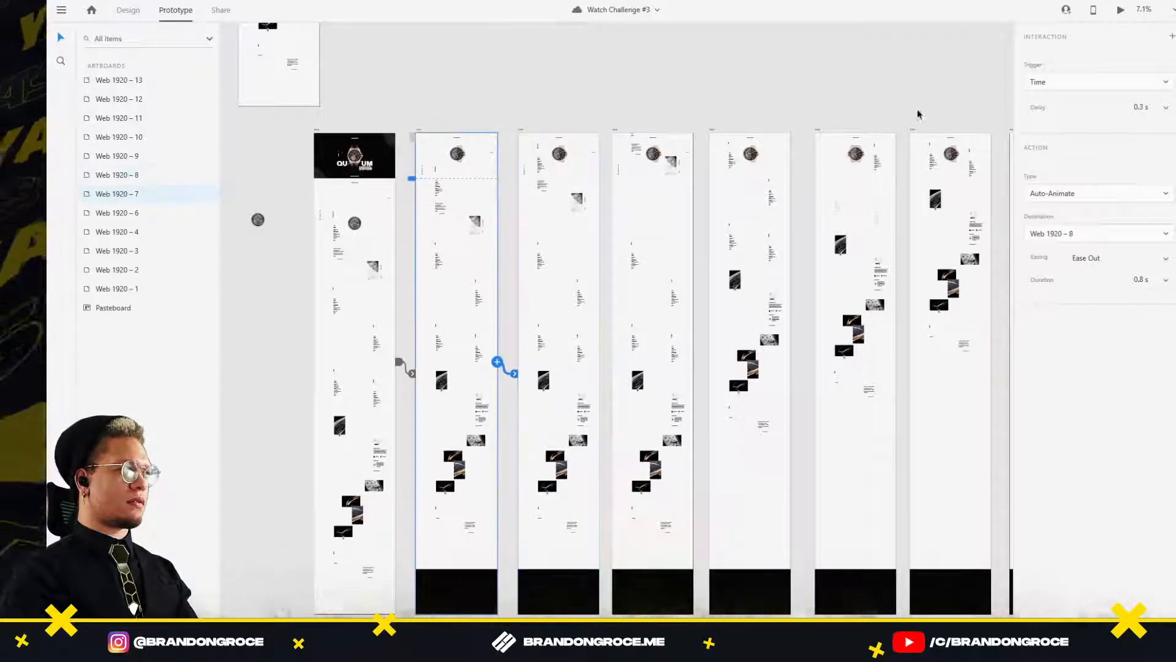
{"action": "left_click", "coordinate": [1161, 280]}
{"action": "left_click", "coordinate": [1145, 309]}
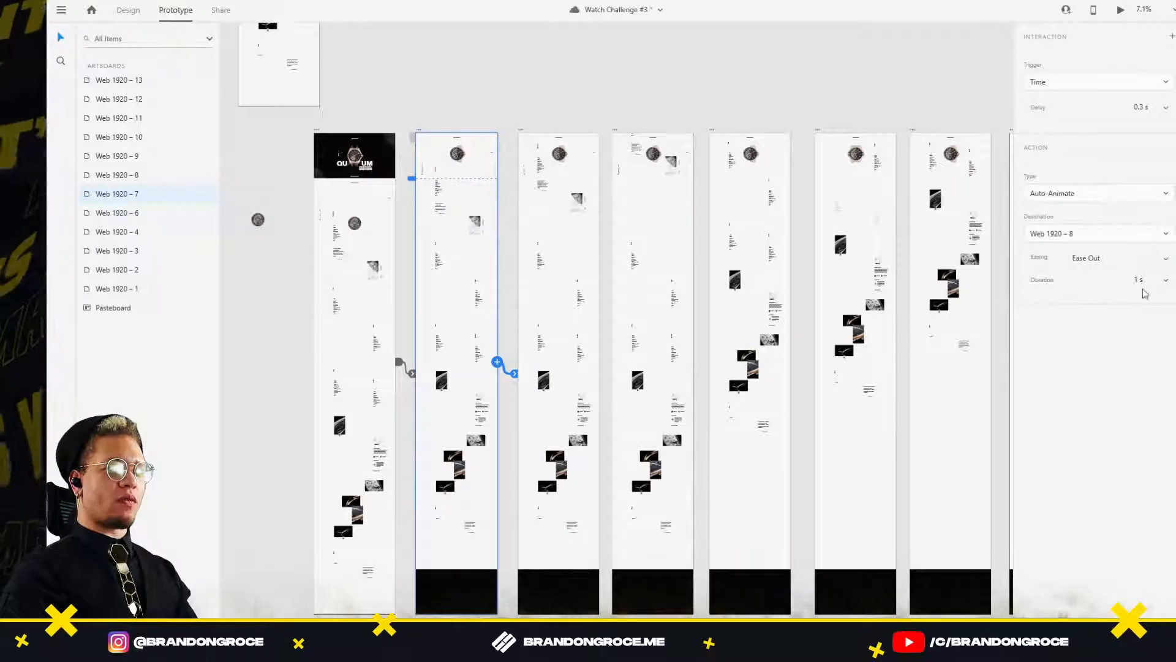
Set the duration of the transitions leaving Web 1920 – 8 and Web 1920 – 9 to 1 s.
{"action": "left_click", "coordinate": [521, 130]}
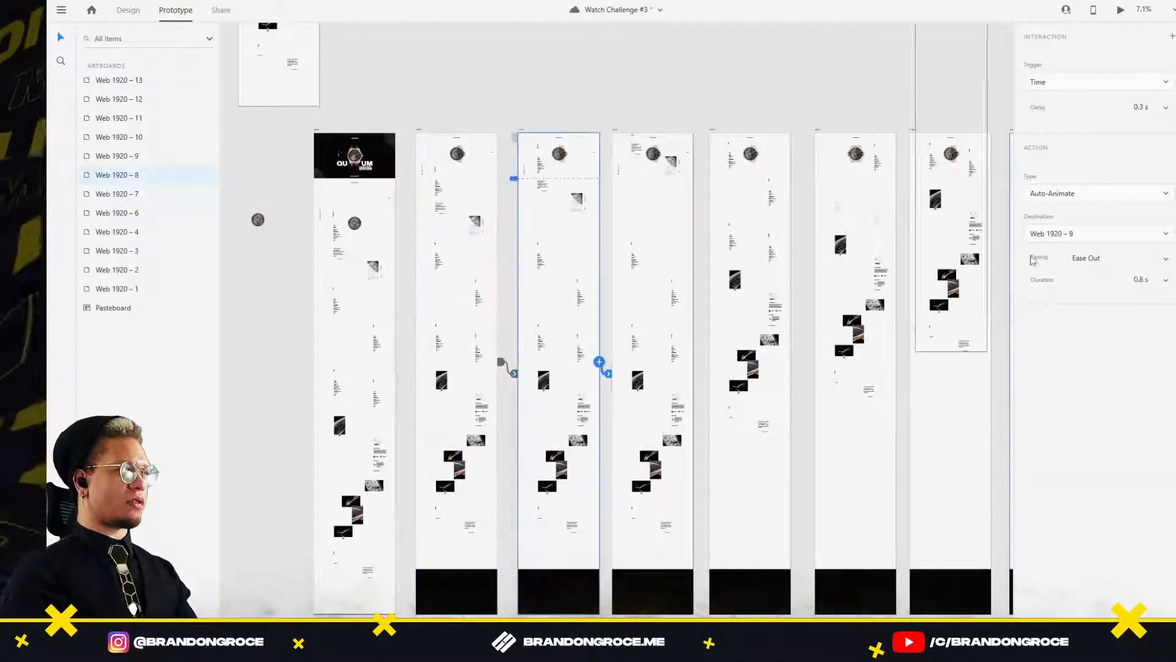
{"action": "left_click", "coordinate": [1161, 280]}
{"action": "left_click", "coordinate": [1147, 302]}
{"action": "left_click", "coordinate": [615, 128]}
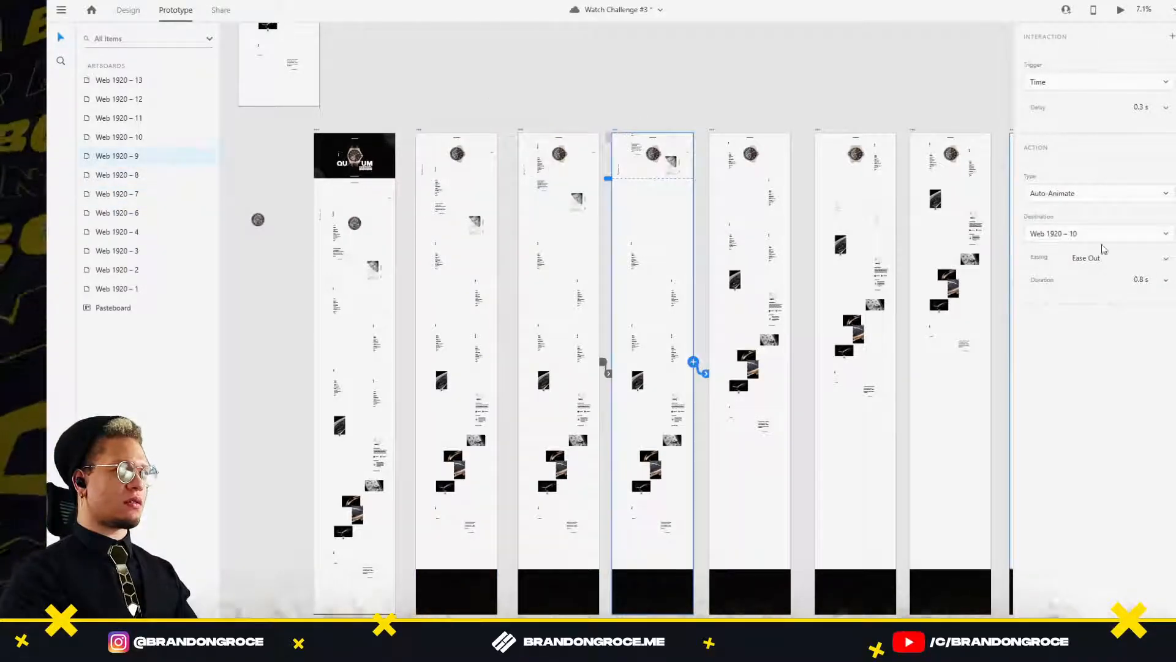
{"action": "left_click", "coordinate": [1161, 280]}
{"action": "left_click", "coordinate": [1143, 302]}
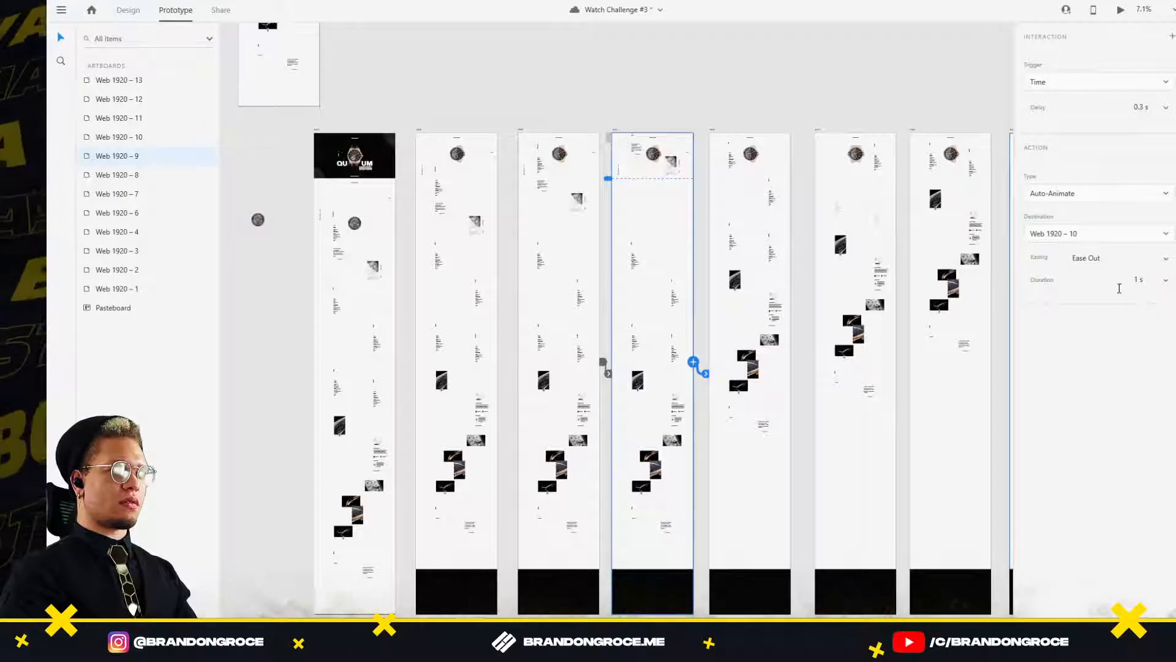
Set the duration of the transitions leaving Web 1920 – 10 and Web 1920 – 11 to 1 s.
{"action": "left_click", "coordinate": [713, 129]}
{"action": "left_click", "coordinate": [1134, 309]}
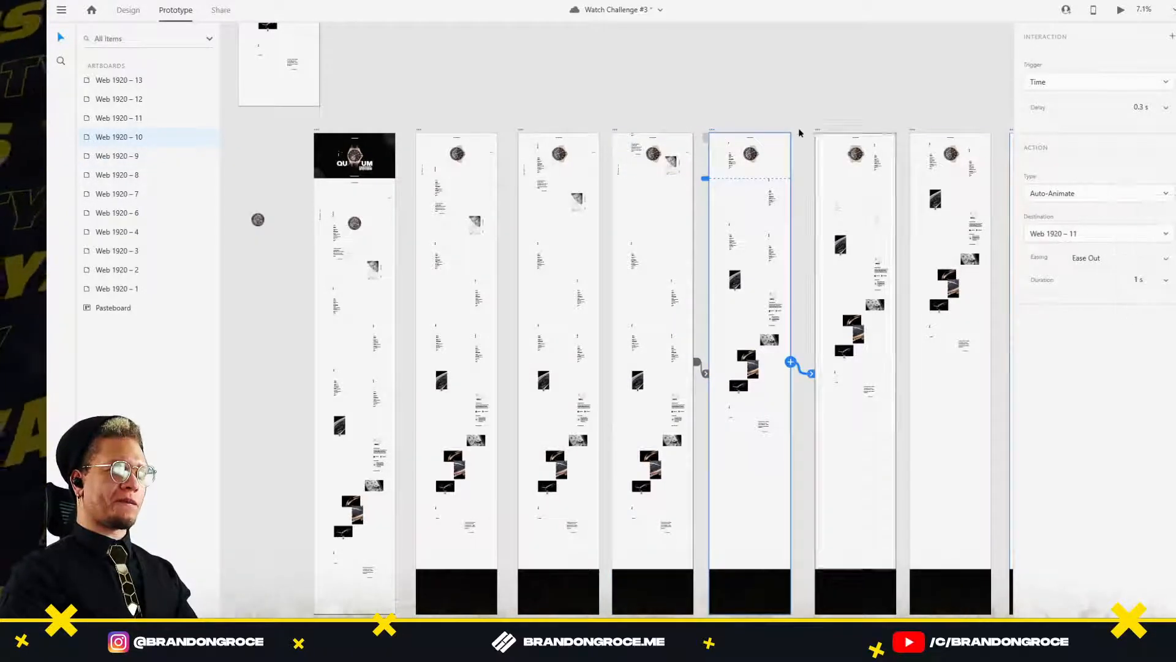
{"action": "left_click", "coordinate": [817, 129]}
{"action": "left_click", "coordinate": [1166, 280]}
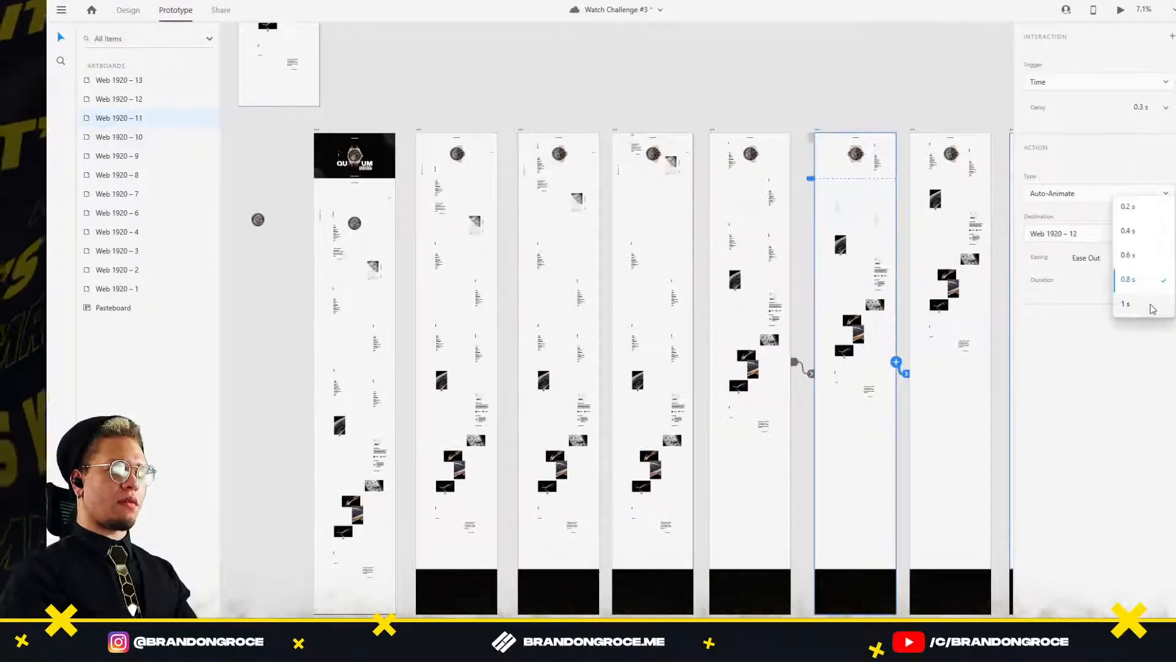
{"action": "left_click", "coordinate": [1134, 309]}
Set the duration of the transition from Web 1920 – 12 to Web 1920 – 13 to 1 s.
{"action": "left_click", "coordinate": [911, 132]}
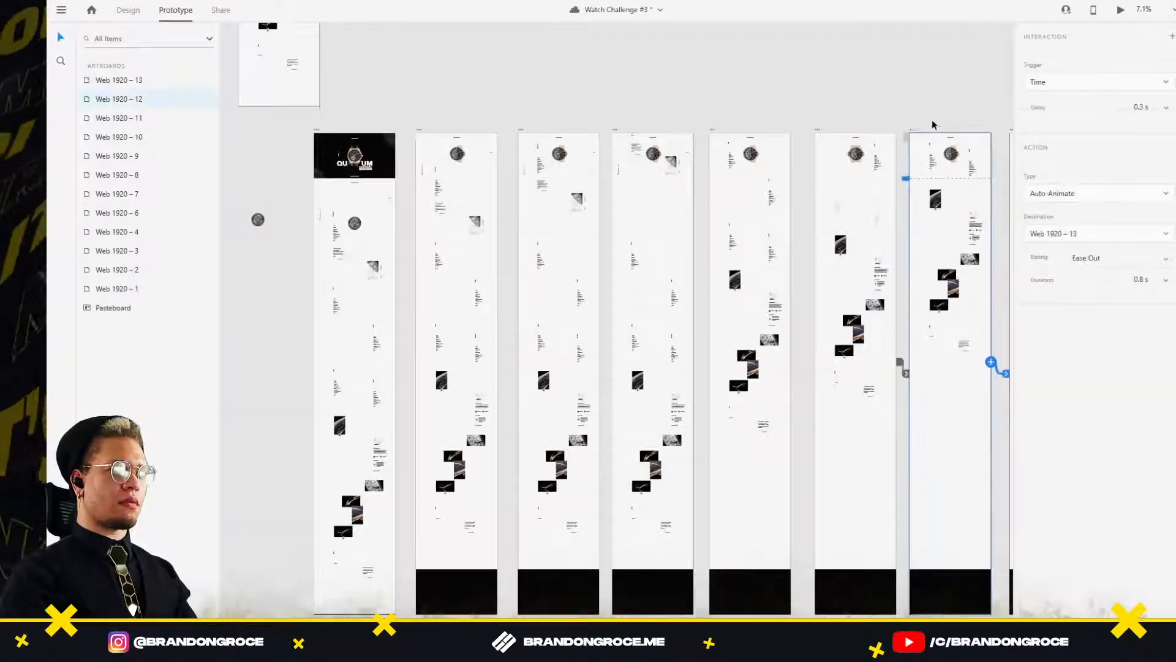
{"action": "left_click_drag", "start_coordinate": [932, 119], "coordinate": [645, 114]}
{"action": "left_click", "coordinate": [1166, 281]}
{"action": "left_click", "coordinate": [1135, 309]}
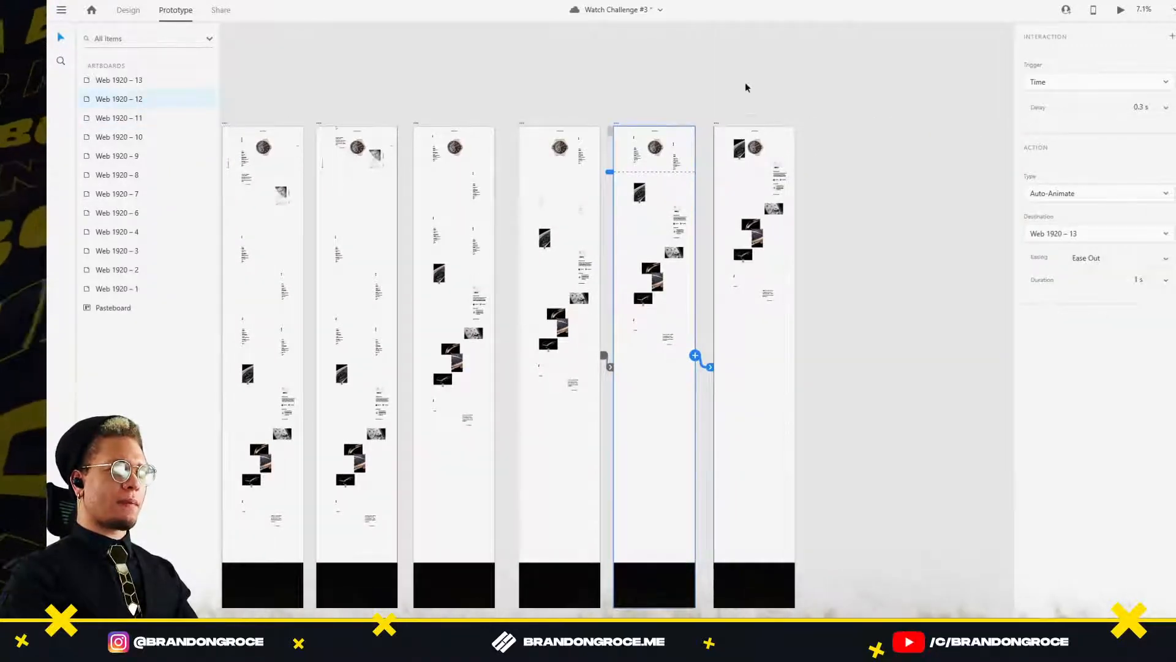
Copy the geometric line-art group around the watch on Web 1920 – 9 and paste it onto an empty area of the pasteboard.
{"action": "scroll", "coordinate": [691, 82], "scroll_direction": "left", "scroll_amount": 5}
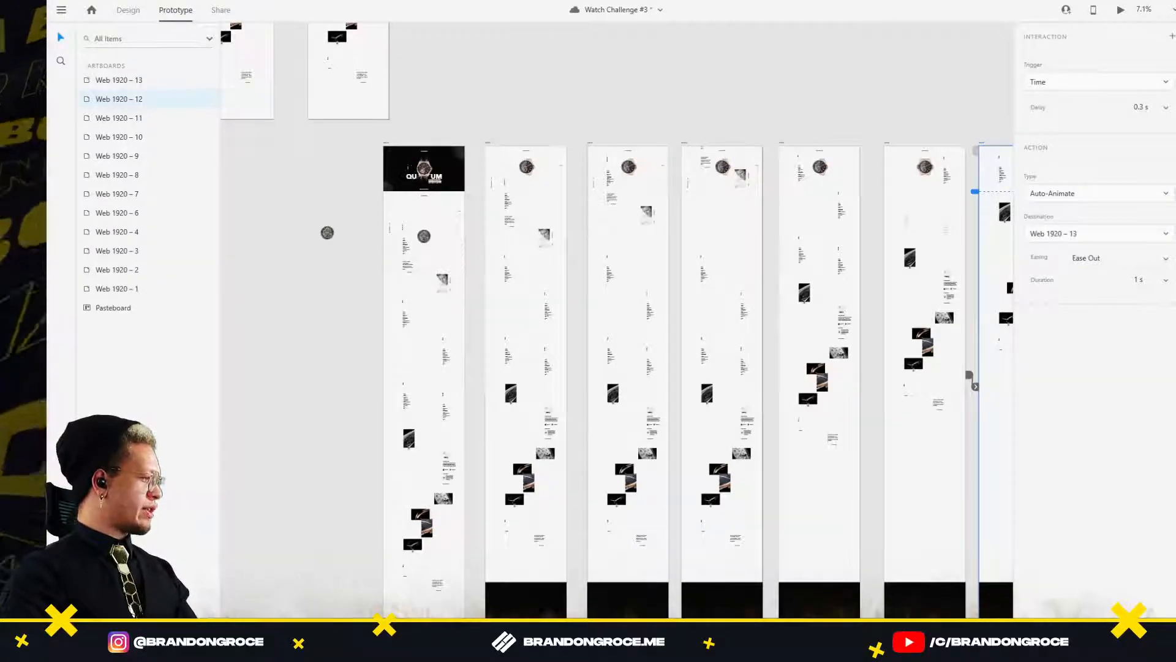
{"action": "scroll", "coordinate": [794, 237], "scroll_direction": "up", "scroll_amount": 10}
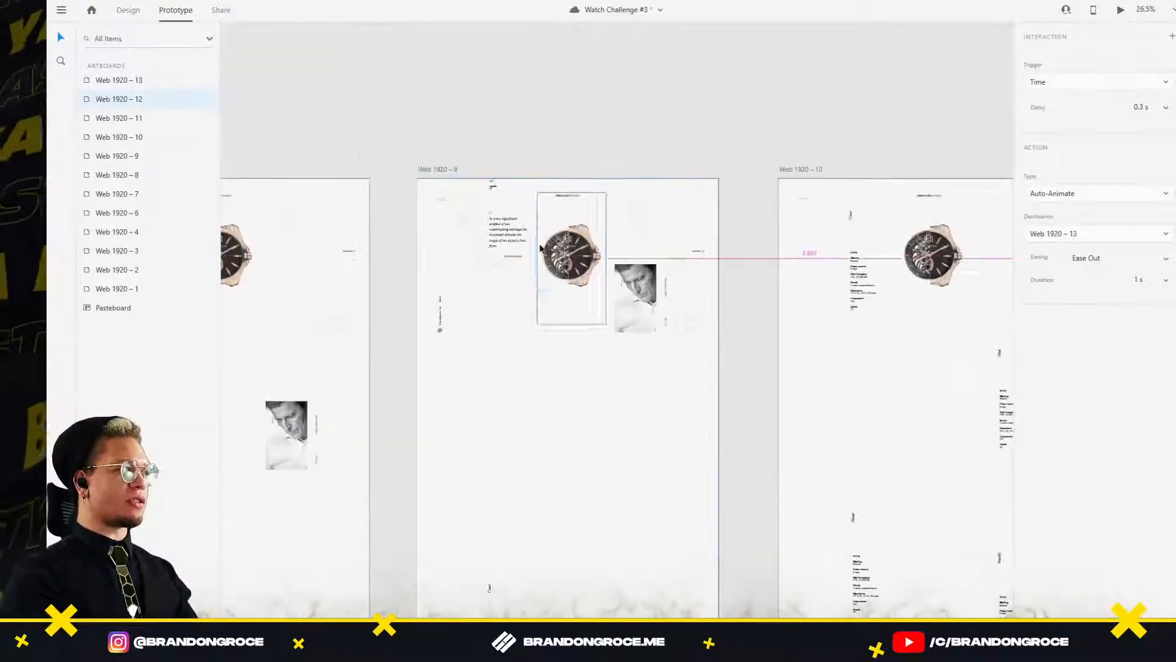
{"action": "left_click", "coordinate": [562, 218]}
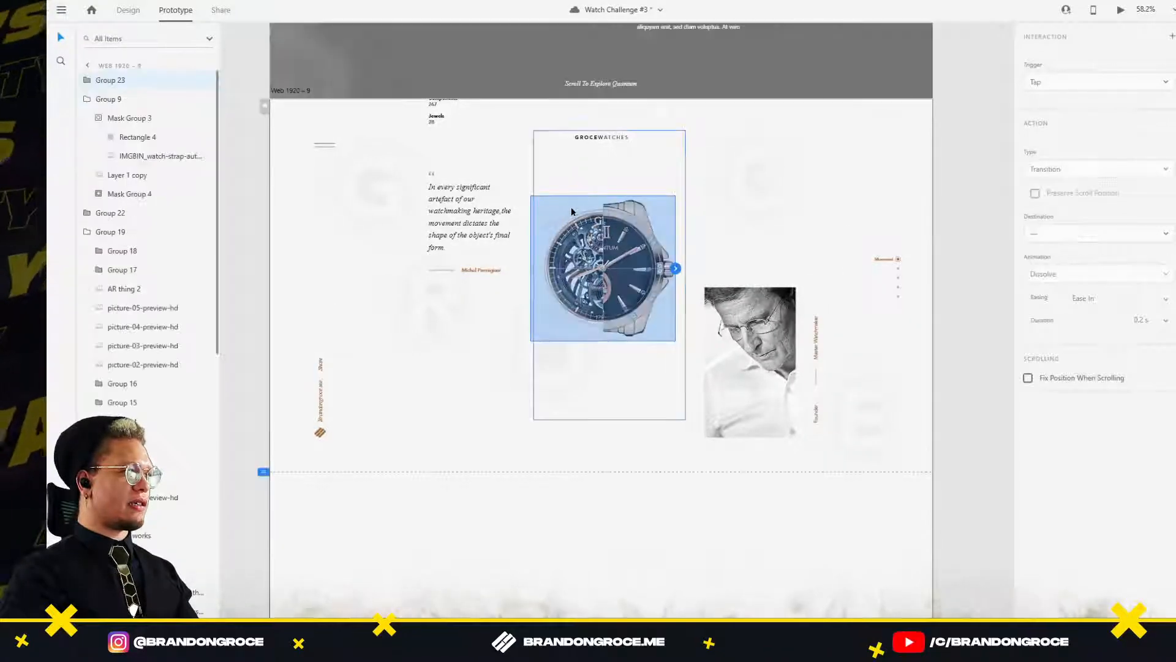
{"action": "left_click_drag", "start_coordinate": [615, 97], "coordinate": [641, 572]}
{"action": "left_click_drag", "start_coordinate": [659, 226], "coordinate": [665, 607]}
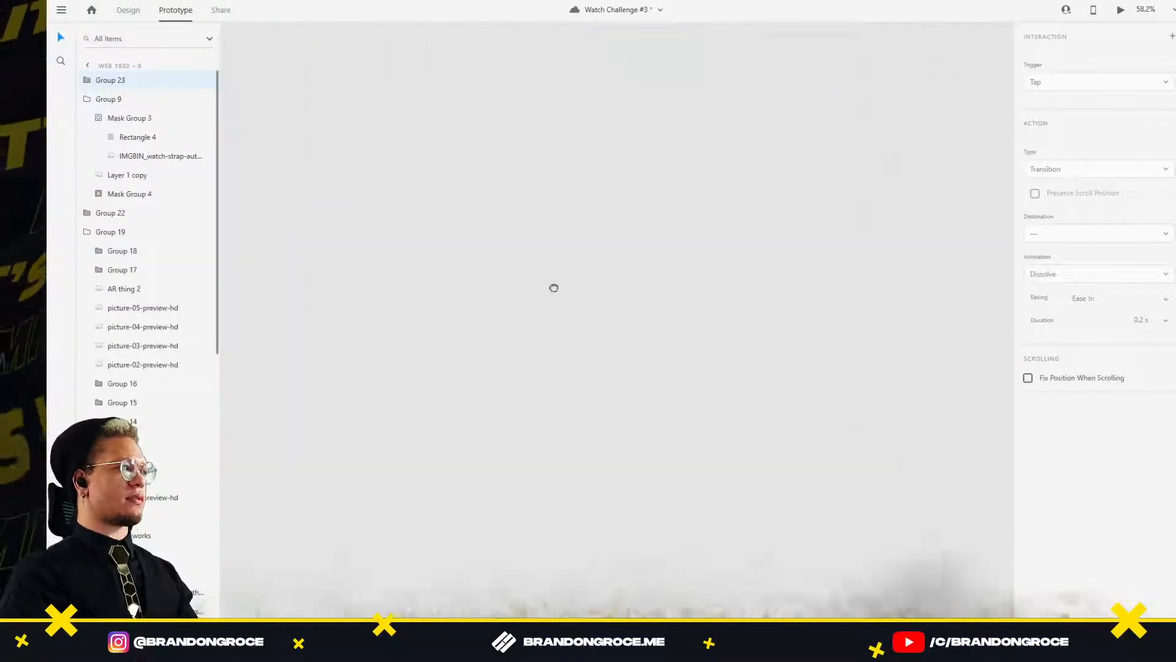
{"action": "key", "text": "ctrl+v"}
{"action": "left_click", "coordinate": [539, 344]}
In Design mode, draw a circle about 246 px in diameter beside the pasted line drawing and remove its fill.
{"action": "left_click", "coordinate": [128, 10]}
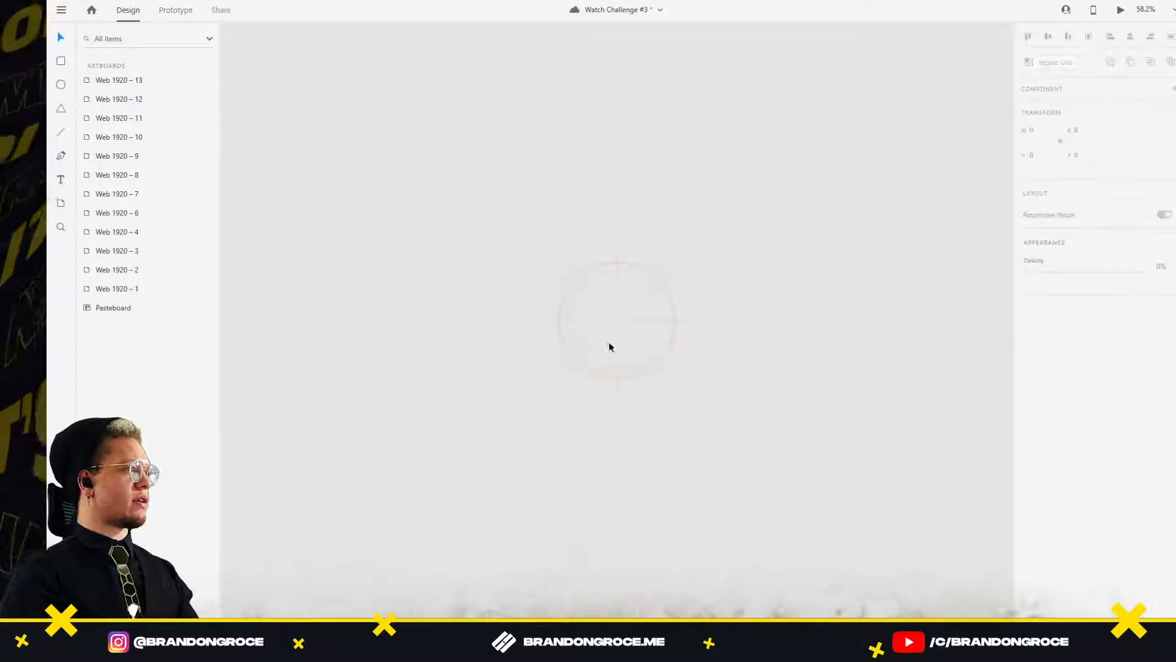
{"action": "scroll", "coordinate": [609, 337], "scroll_direction": "up", "scroll_amount": 5}
{"action": "left_click_drag", "start_coordinate": [769, 273], "coordinate": [515, 300]}
{"action": "key", "text": "e"}
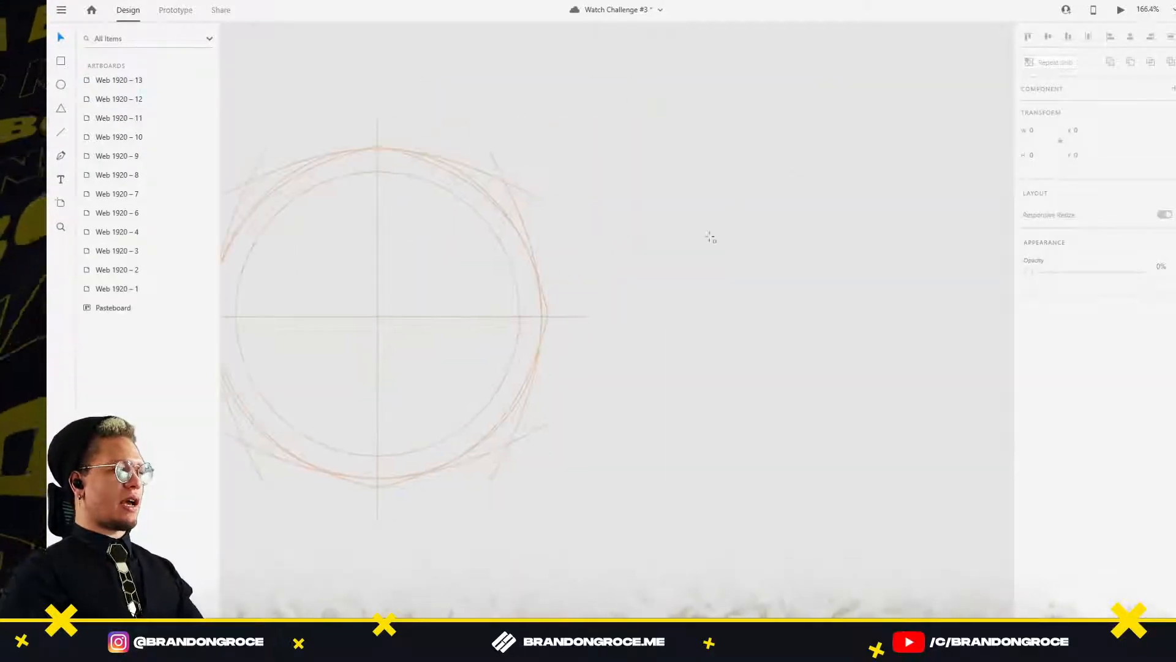
{"action": "mouse_move", "coordinate": [701, 195]}
{"action": "left_mouse_down"}
{"action": "mouse_move", "coordinate": [794, 308]}
{"action": "mouse_move", "coordinate": [1013, 496]}
{"action": "mouse_move", "coordinate": [835, 447]}
{"action": "mouse_move", "coordinate": [842, 437]}
{"action": "left_mouse_up"}
{"action": "key", "text": "v"}
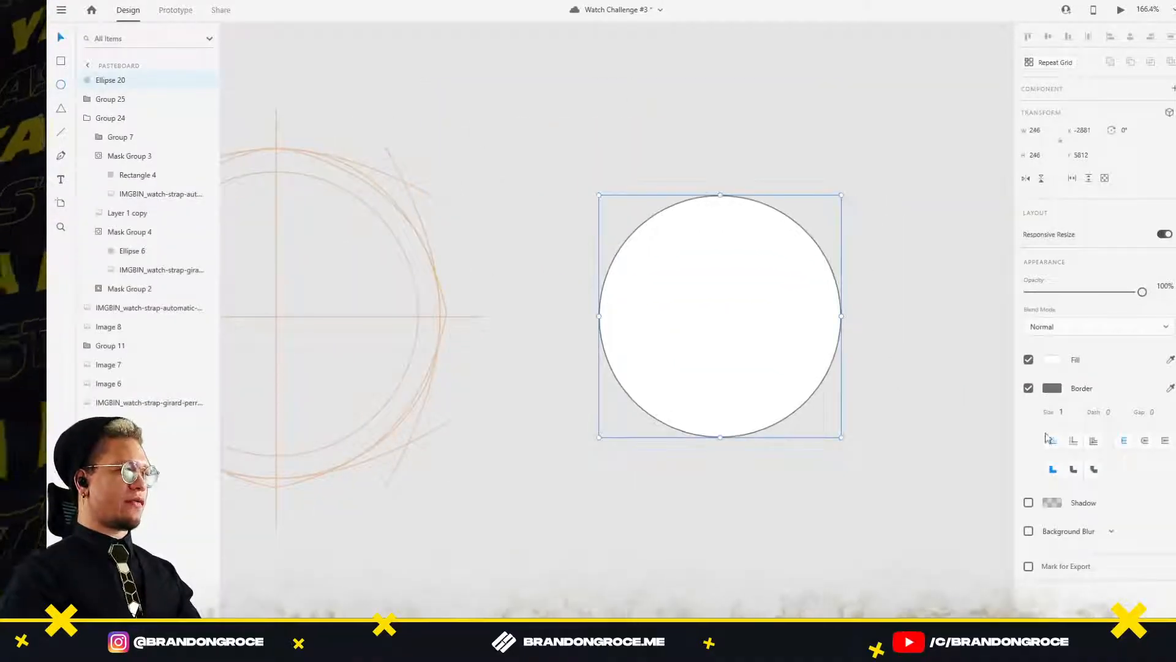
{"action": "left_click", "coordinate": [1029, 361]}
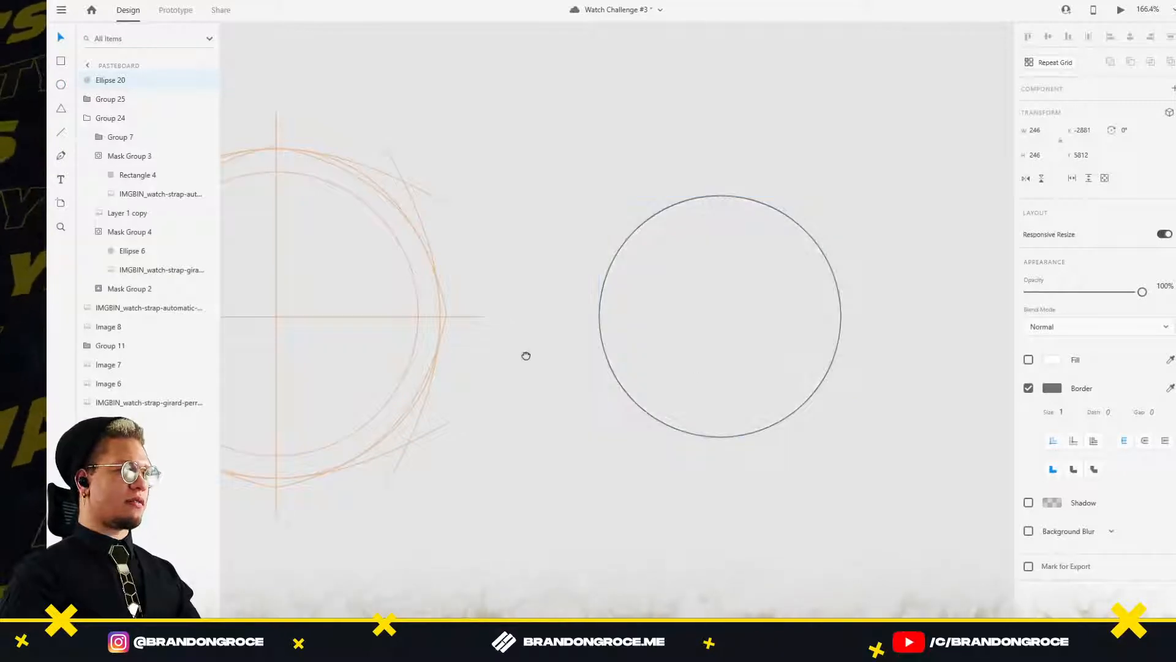
Duplicate the circle in place and enlarge one of the two concentrically to about 286 px.
{"action": "left_click_drag", "start_coordinate": [526, 355], "coordinate": [650, 342]}
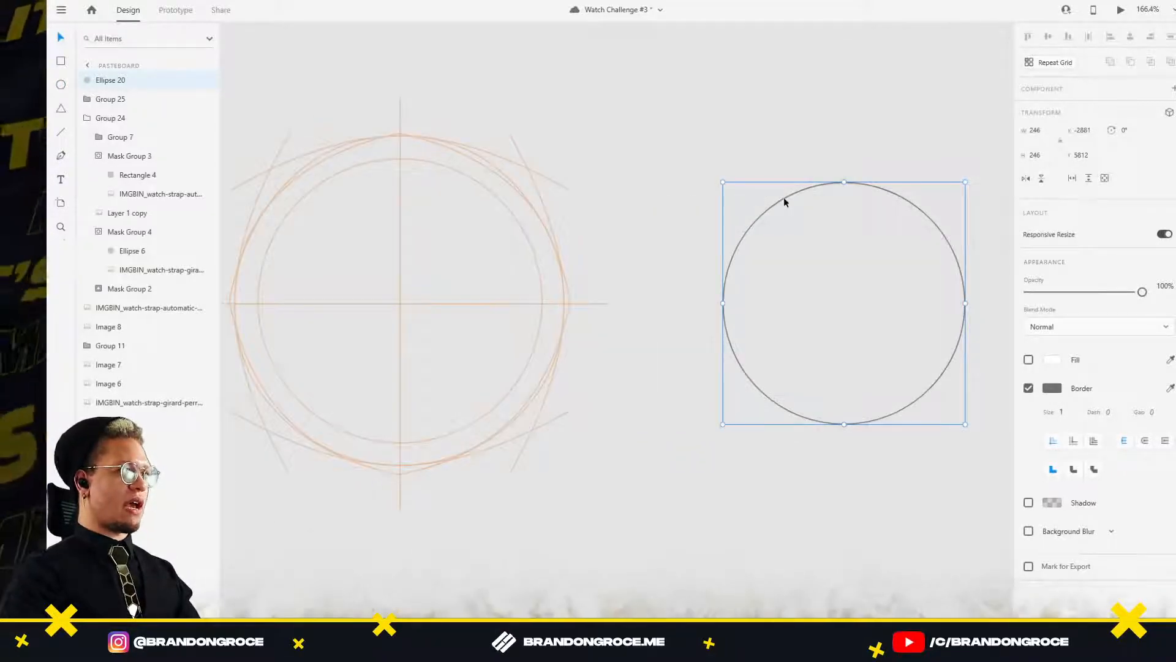
{"action": "key", "text": "ctrl+d"}
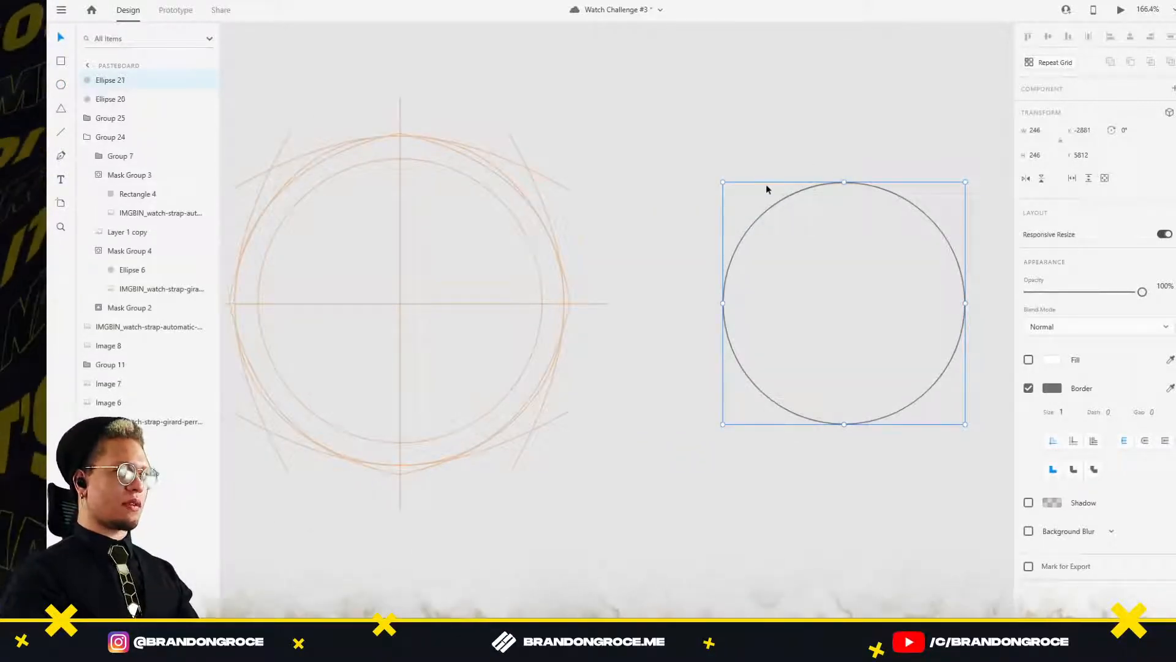
{"action": "left_click_drag", "start_coordinate": [721, 181], "coordinate": [694, 163]}
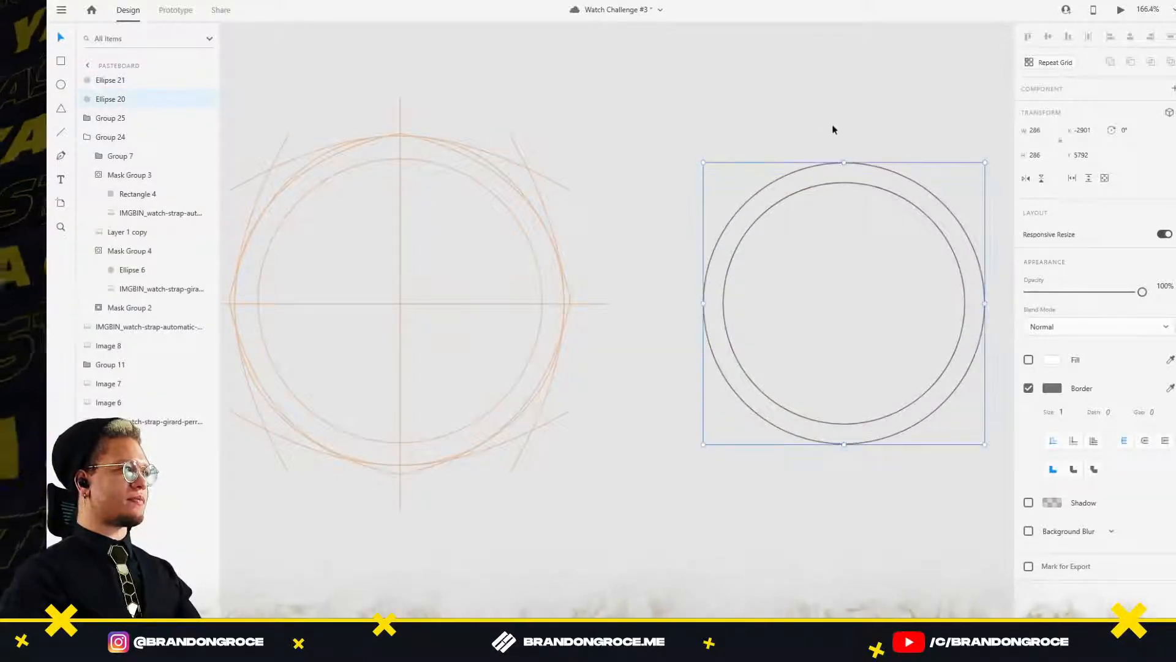
Try to move a curved path from the line drawing over the two concentric circles, and undo the move.
{"action": "scroll", "coordinate": [878, 132], "scroll_direction": "down", "scroll_amount": 3}
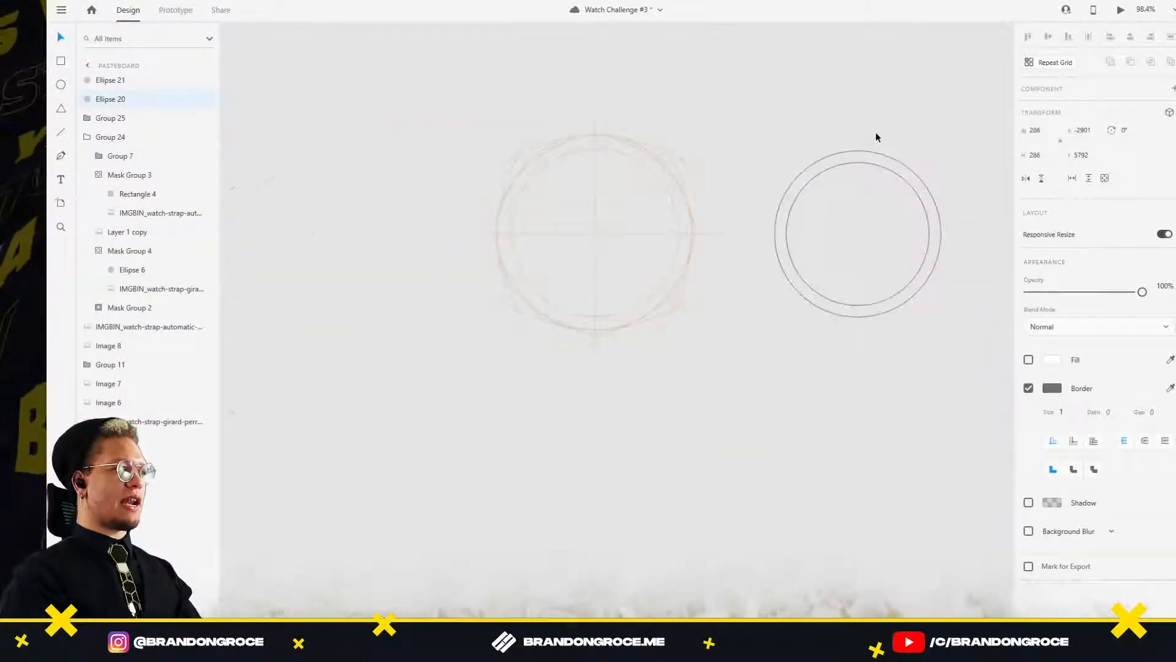
{"action": "left_click", "coordinate": [616, 134]}
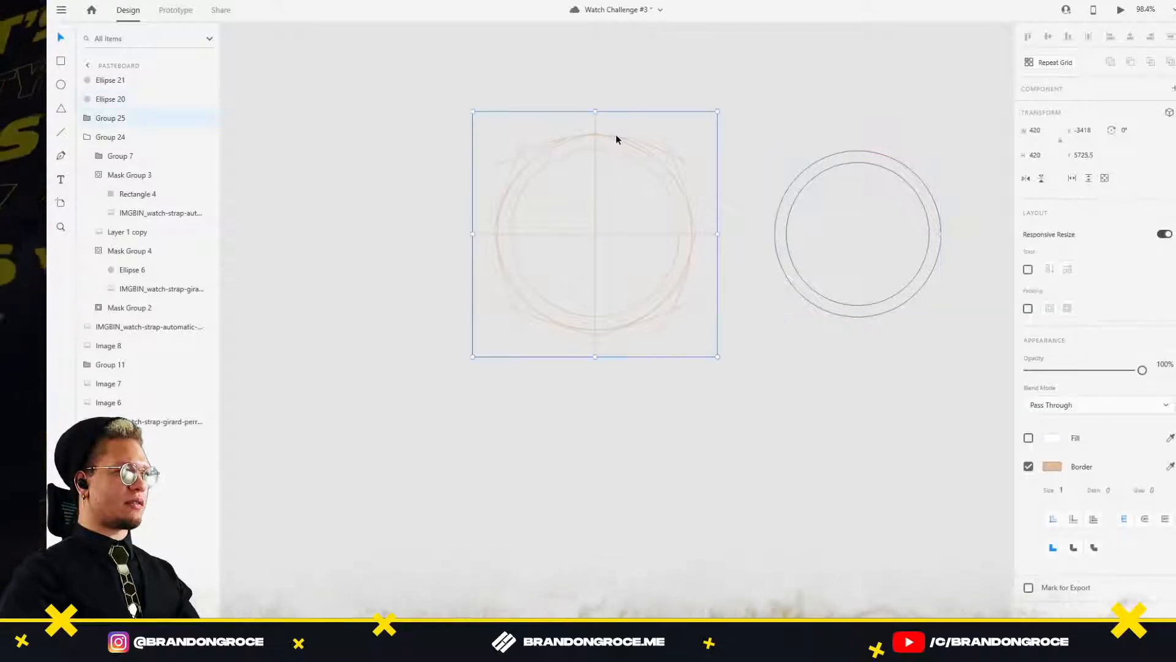
{"action": "double_click", "coordinate": [649, 143]}
{"action": "left_click_drag", "start_coordinate": [649, 143], "coordinate": [891, 142]}
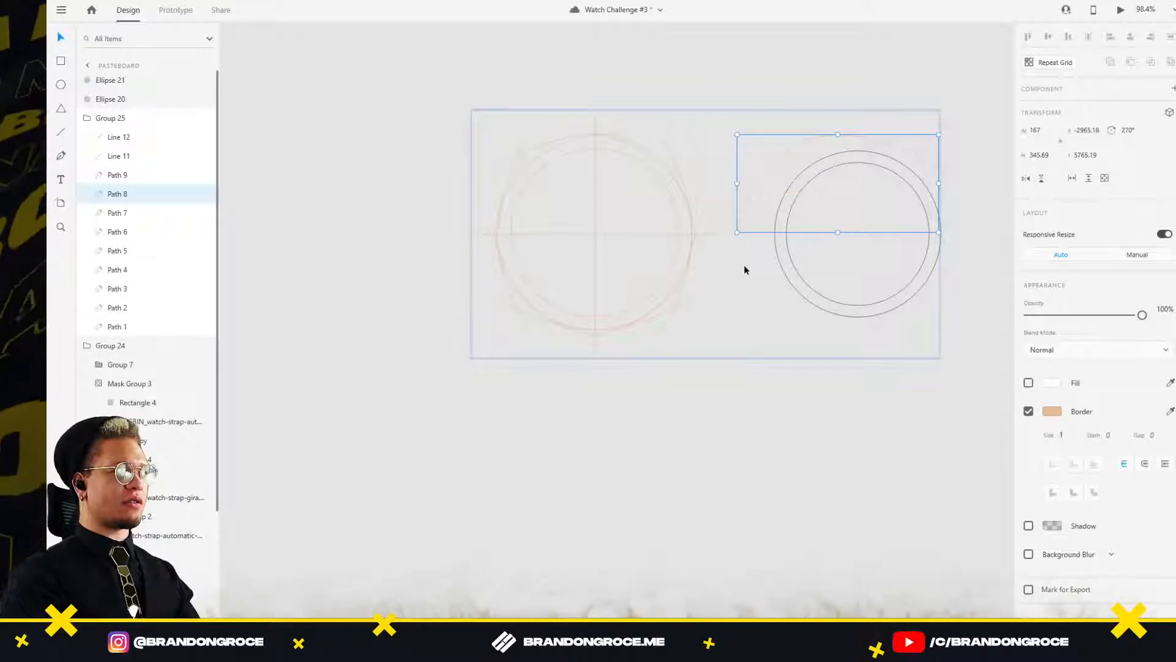
{"action": "key", "text": "ctrl+z"}
Draw a vertical line about 394 px long through the middle of the standalone watch dial on the pasteboard.
{"action": "scroll", "coordinate": [715, 463], "scroll_direction": "down", "scroll_amount": 5}
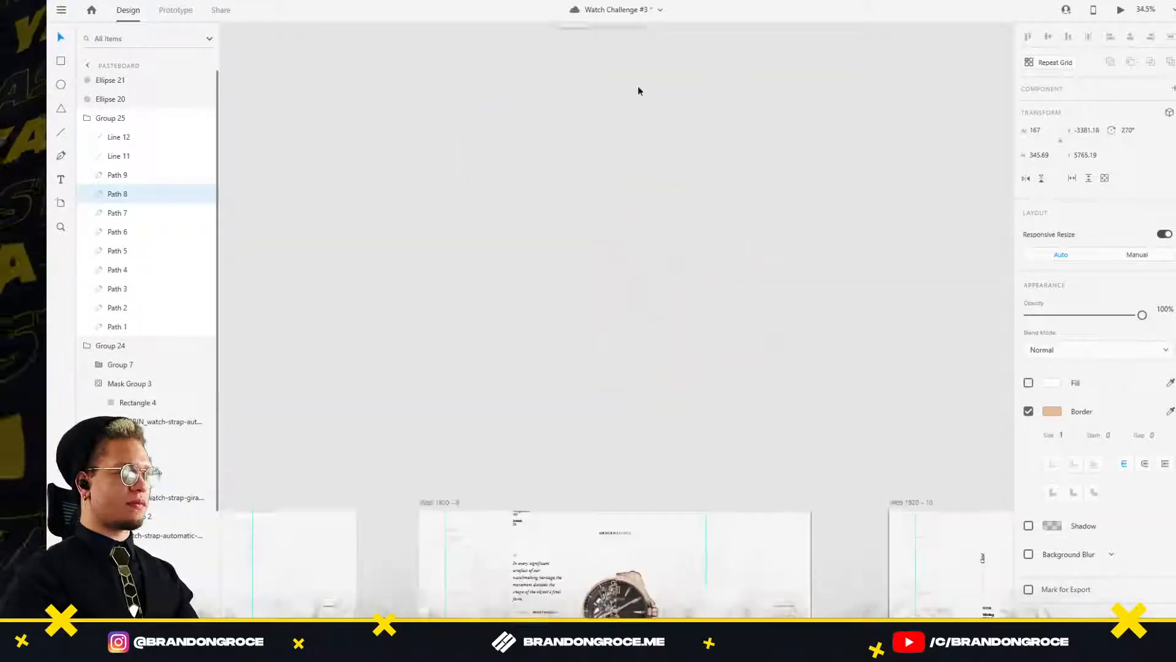
{"action": "left_click_drag", "start_coordinate": [584, 576], "coordinate": [567, 320]}
{"action": "scroll", "coordinate": [567, 320], "scroll_direction": "up", "scroll_amount": 8}
{"action": "scroll", "coordinate": [642, 312], "scroll_direction": "down", "scroll_amount": 8}
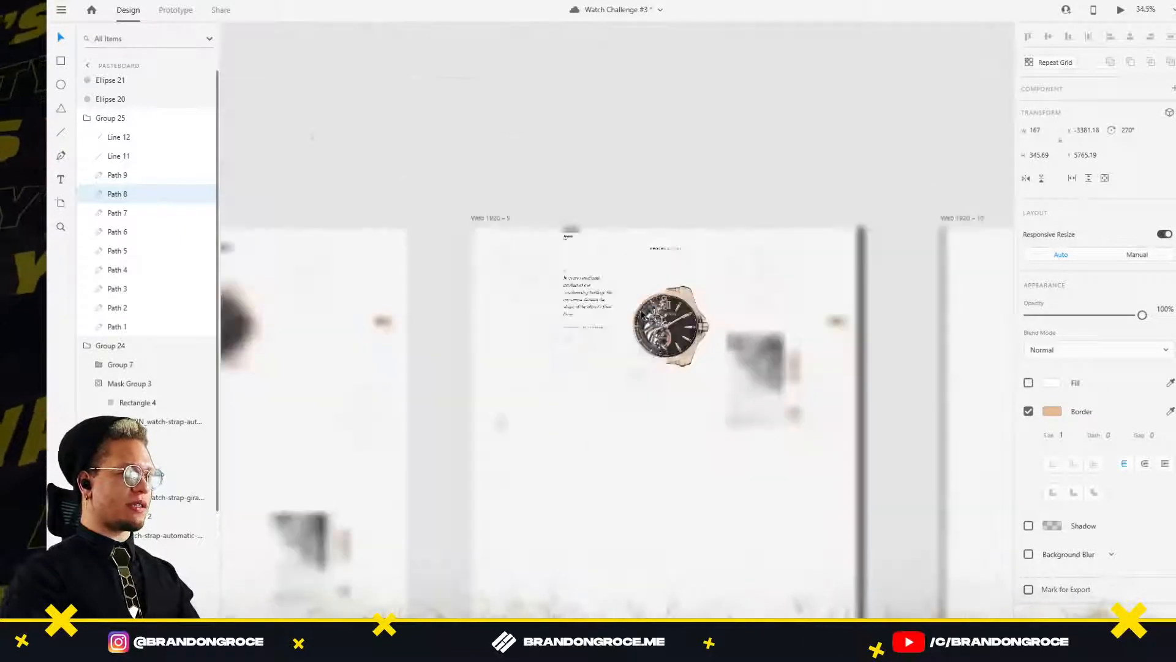
{"action": "scroll", "coordinate": [642, 313], "scroll_direction": "down", "scroll_amount": 5}
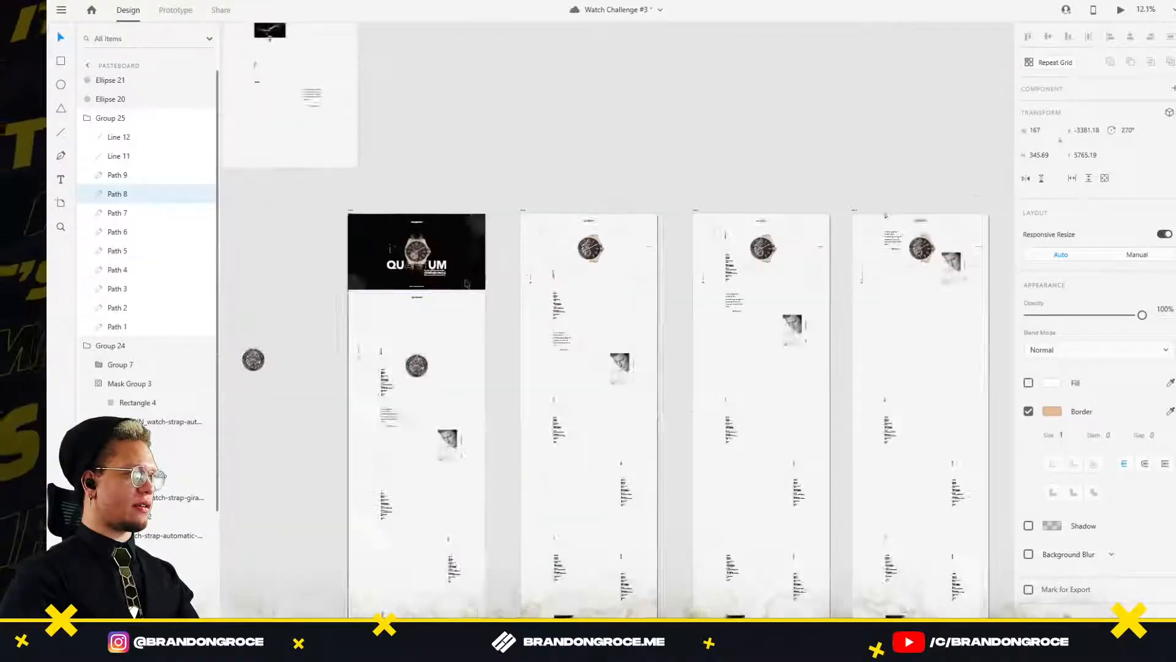
{"action": "left_click_drag", "start_coordinate": [332, 346], "coordinate": [543, 289]}
{"action": "scroll", "coordinate": [416, 300], "scroll_direction": "up", "scroll_amount": 8}
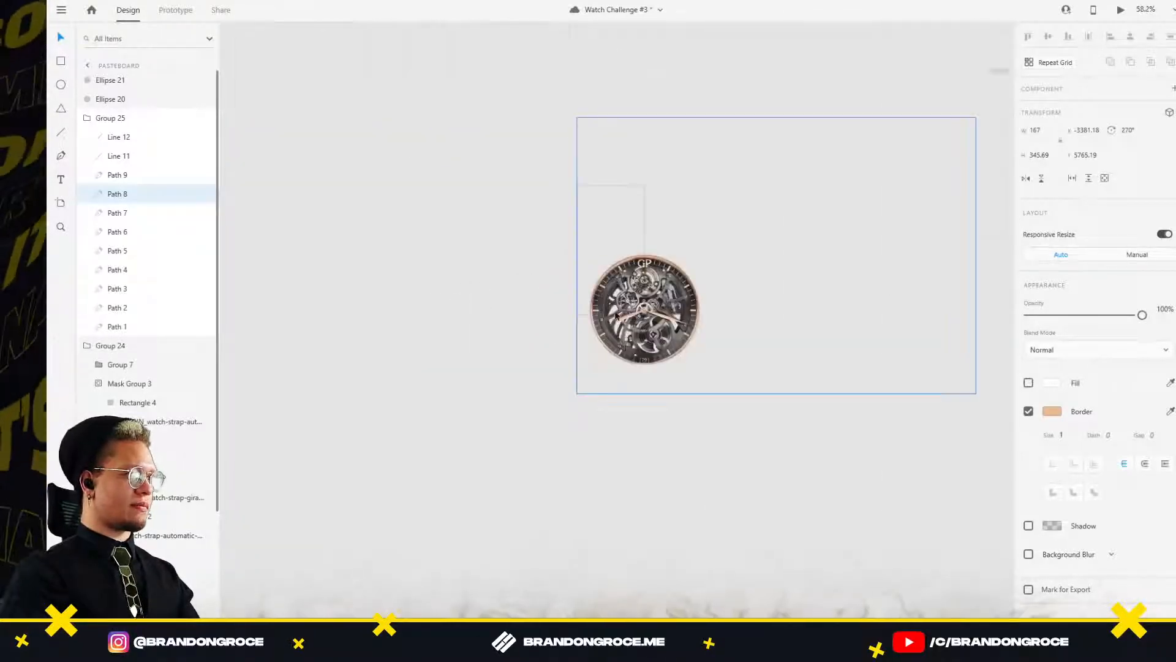
{"action": "scroll", "coordinate": [616, 315], "scroll_direction": "up", "scroll_amount": 4}
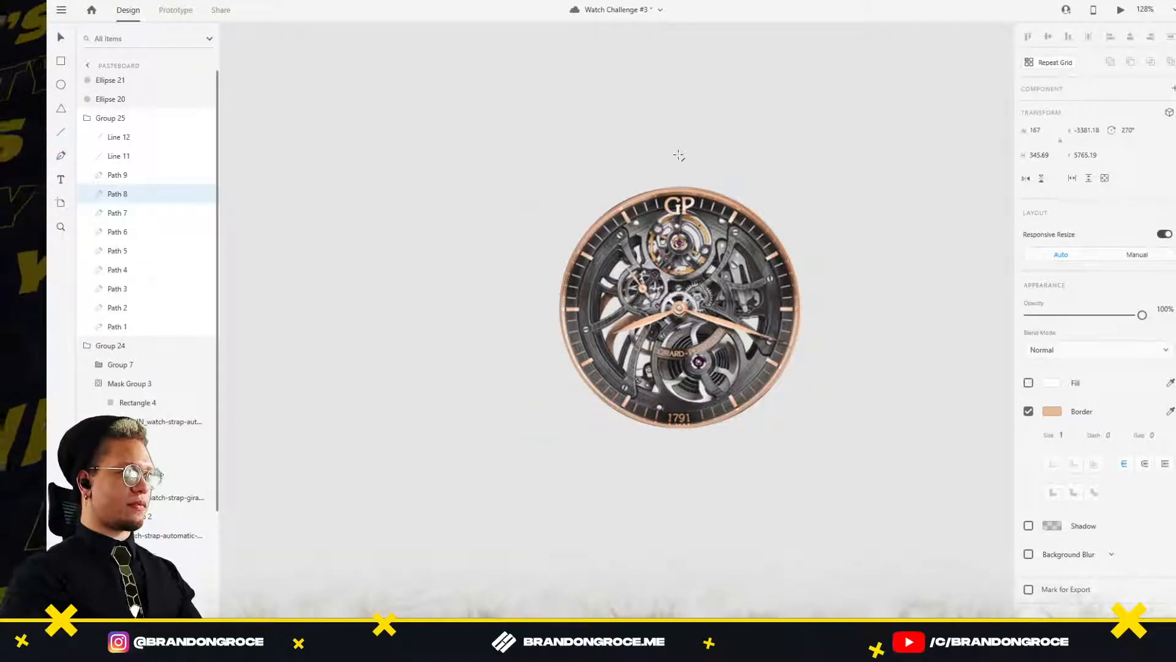
{"action": "left_click_drag", "start_coordinate": [679, 156], "coordinate": [670, 455]}
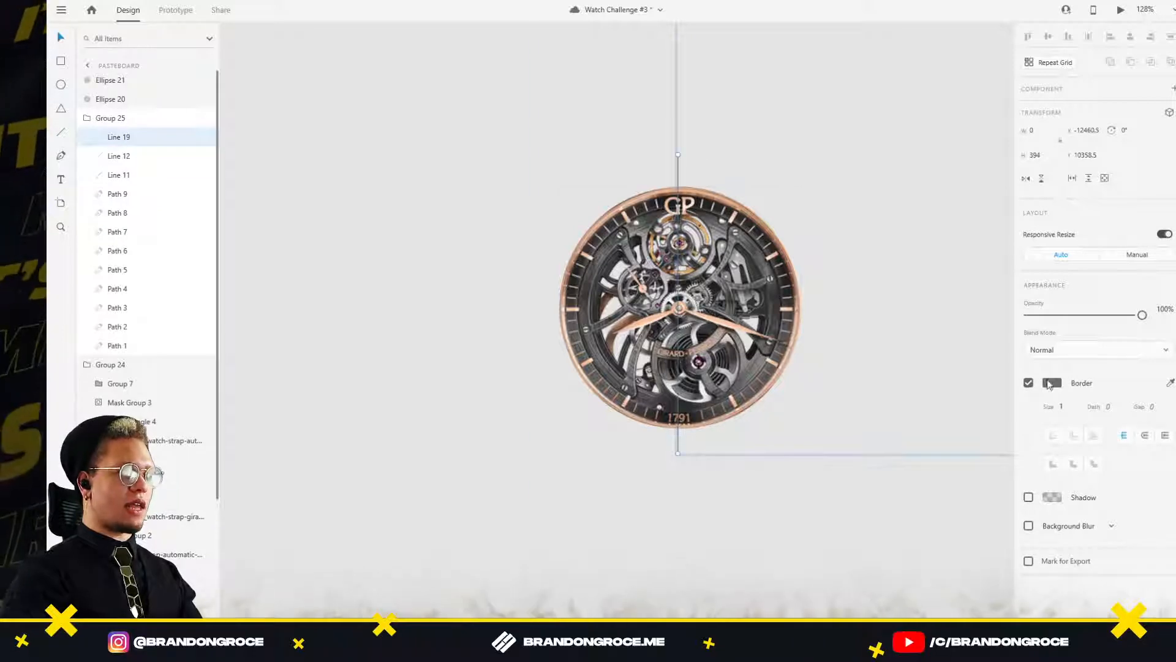
Set the vertical line's border to the saved light peach swatch and align the line with the dial's center.
{"action": "left_click", "coordinate": [1053, 386]}
{"action": "left_click", "coordinate": [944, 454]}
{"action": "left_click", "coordinate": [739, 508]}
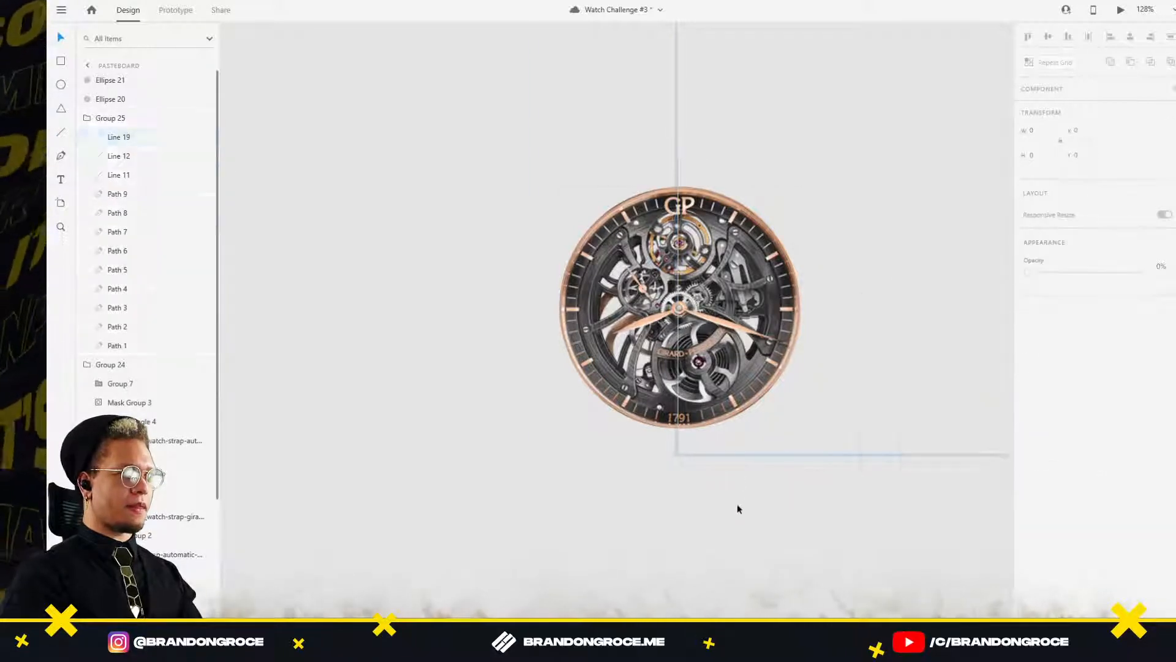
{"action": "left_click", "coordinate": [678, 422]}
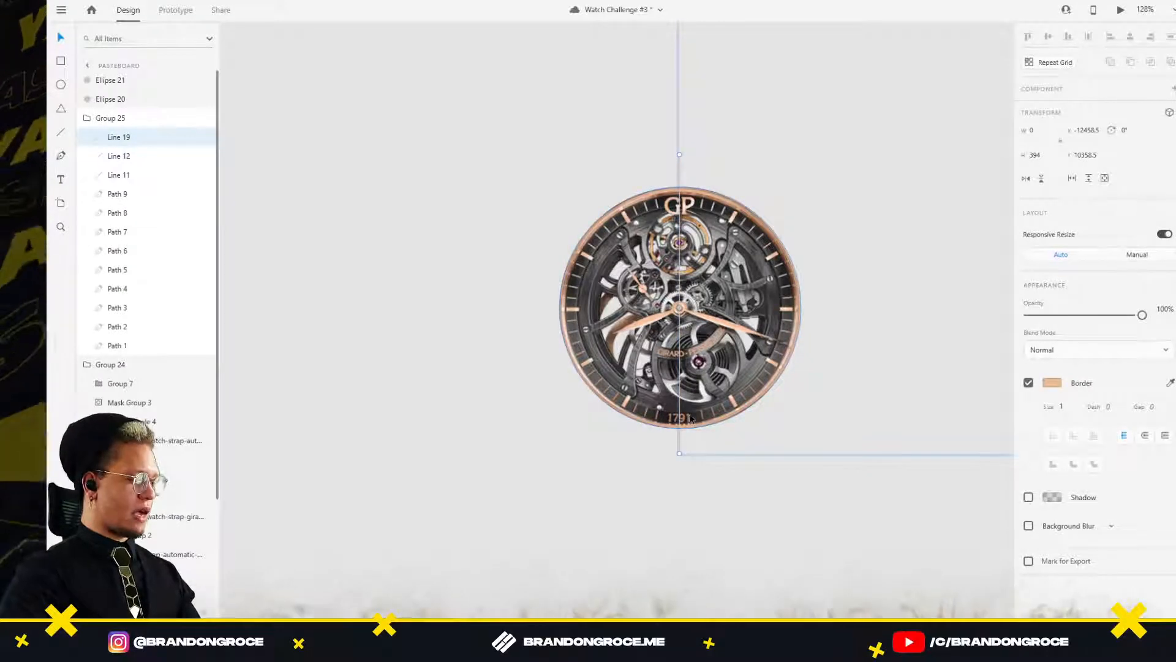
Duplicate the vertical line, rotate the copy to 90°, and center the resulting crosshair on the watch dial.
{"action": "key", "text": "ctrl+d"}
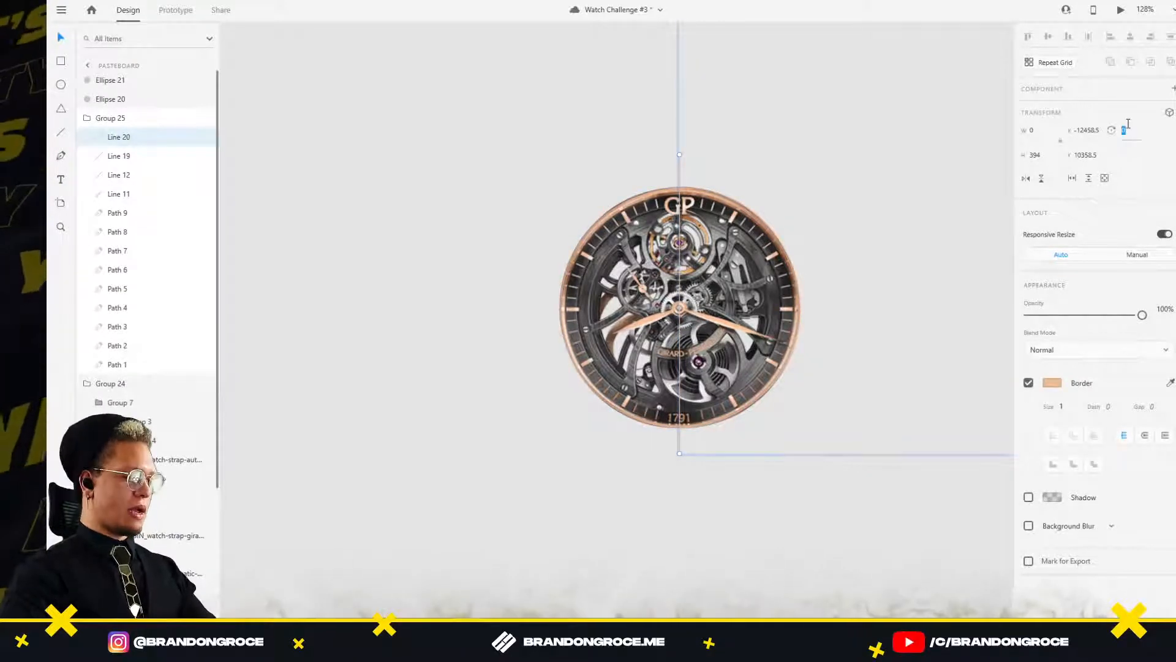
{"action": "type", "text": "90"}
{"action": "key", "text": "Return"}
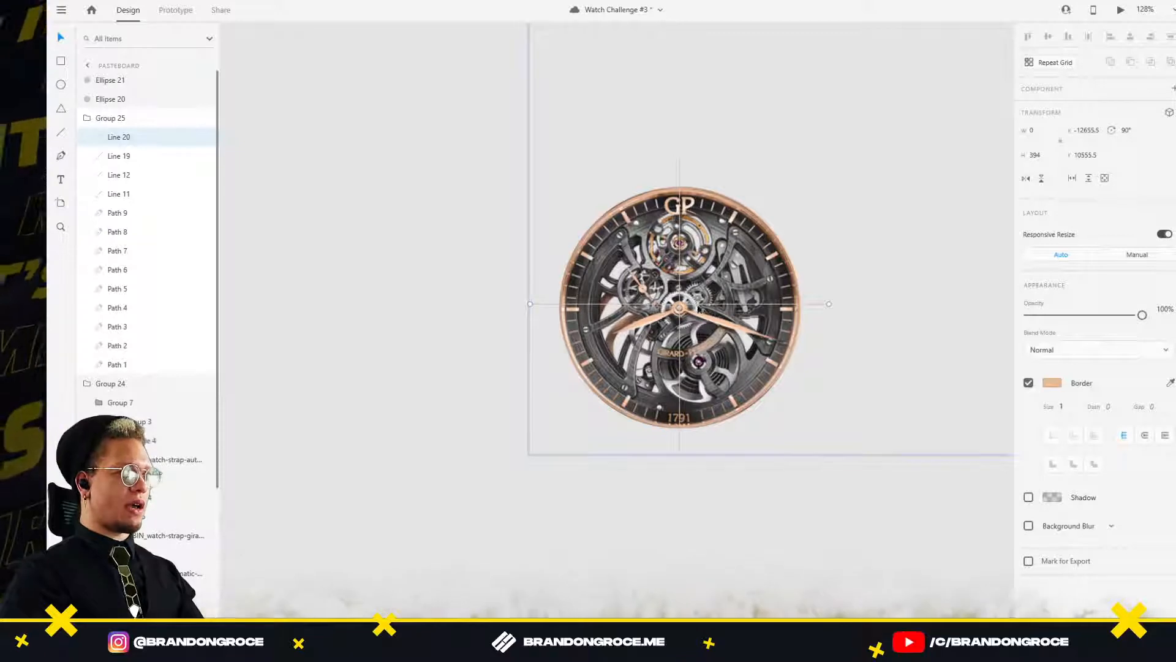
{"action": "left_click", "coordinate": [679, 311], "text": "shift"}
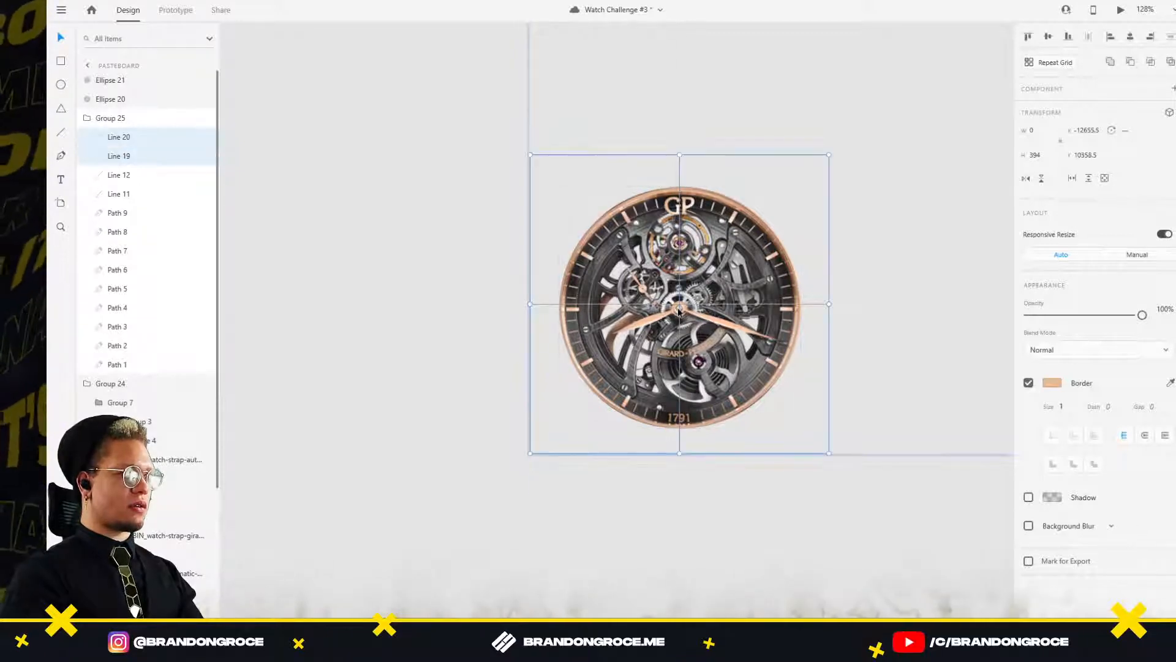
{"action": "left_click", "coordinate": [822, 104]}
Draw a circle about 302 px in diameter and center it on the watch dial just inside the bezel.
{"action": "key", "text": "e"}
{"action": "left_click_drag", "start_coordinate": [590, 232], "coordinate": [816, 458]}
{"action": "key", "text": "v"}
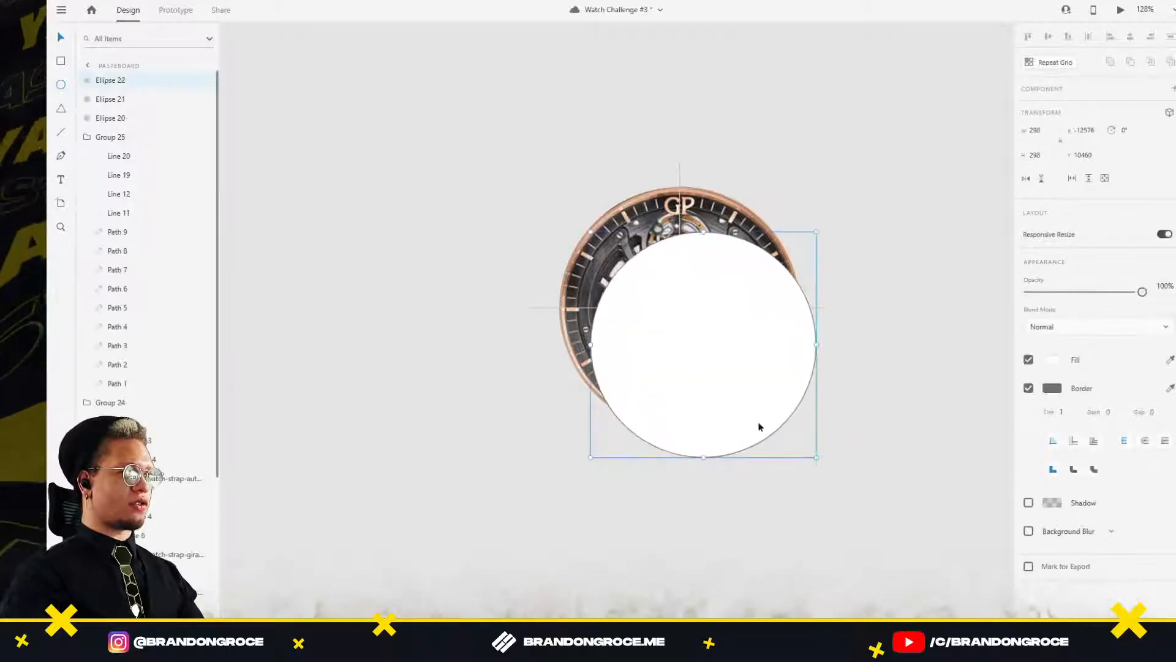
{"action": "mouse_move", "coordinate": [738, 371]}
{"action": "left_mouse_down"}
{"action": "mouse_move", "coordinate": [692, 337]}
{"action": "mouse_move", "coordinate": [714, 341]}
{"action": "left_mouse_up"}
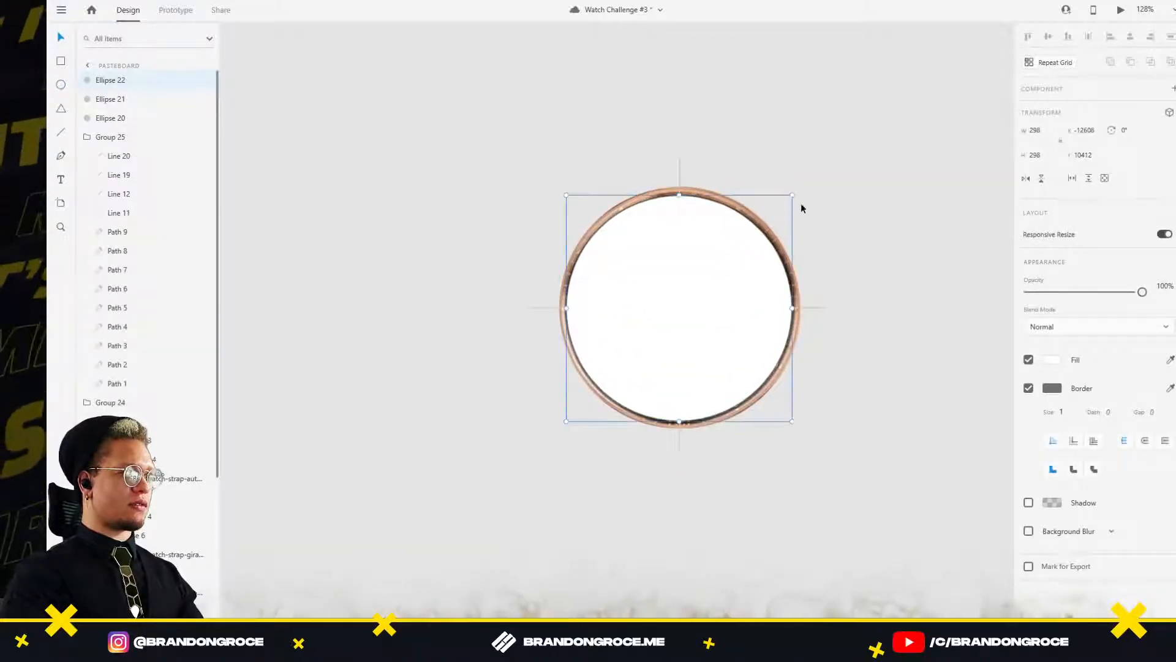
{"action": "left_click_drag", "start_coordinate": [793, 195], "coordinate": [801, 192]}
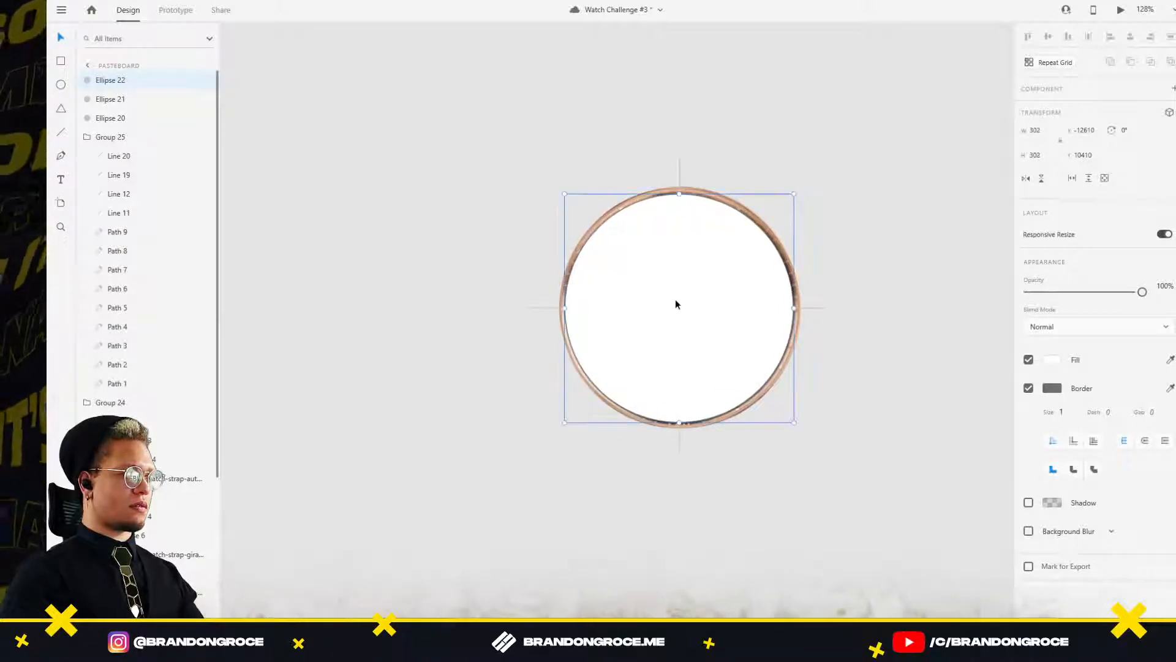
{"action": "left_click_drag", "start_coordinate": [676, 300], "coordinate": [675, 299]}
Remove the fill of the circle over the dial and set its border to the saved light peach swatch.
{"action": "left_click", "coordinate": [1029, 361]}
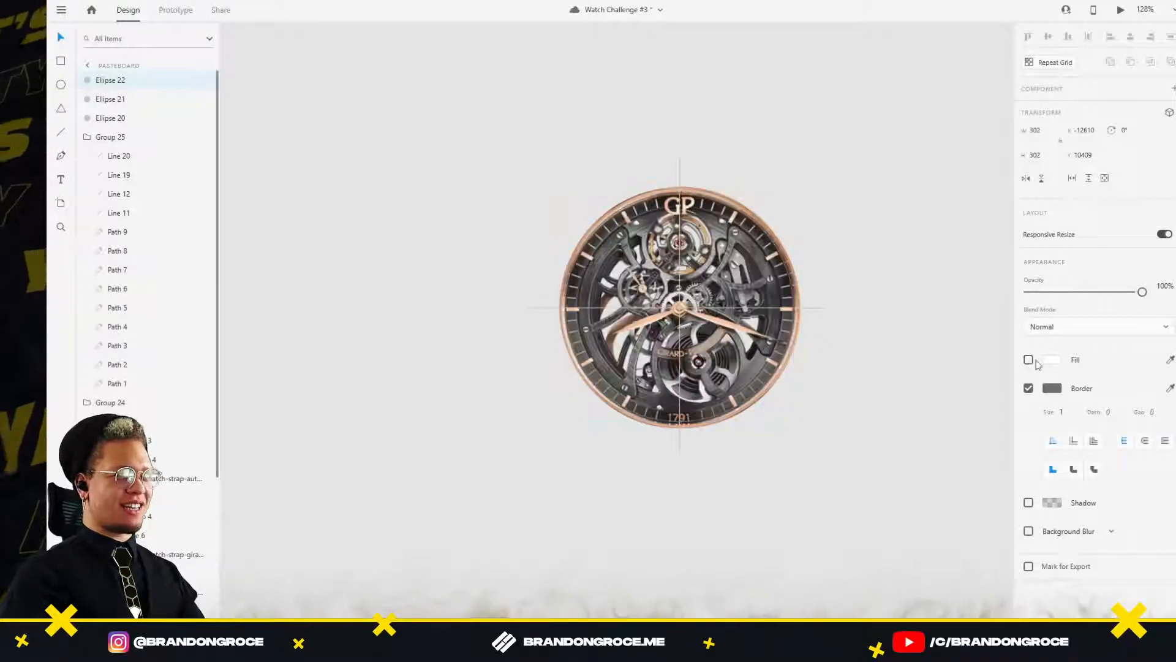
{"action": "left_click", "coordinate": [1052, 388]}
{"action": "left_click", "coordinate": [943, 459]}
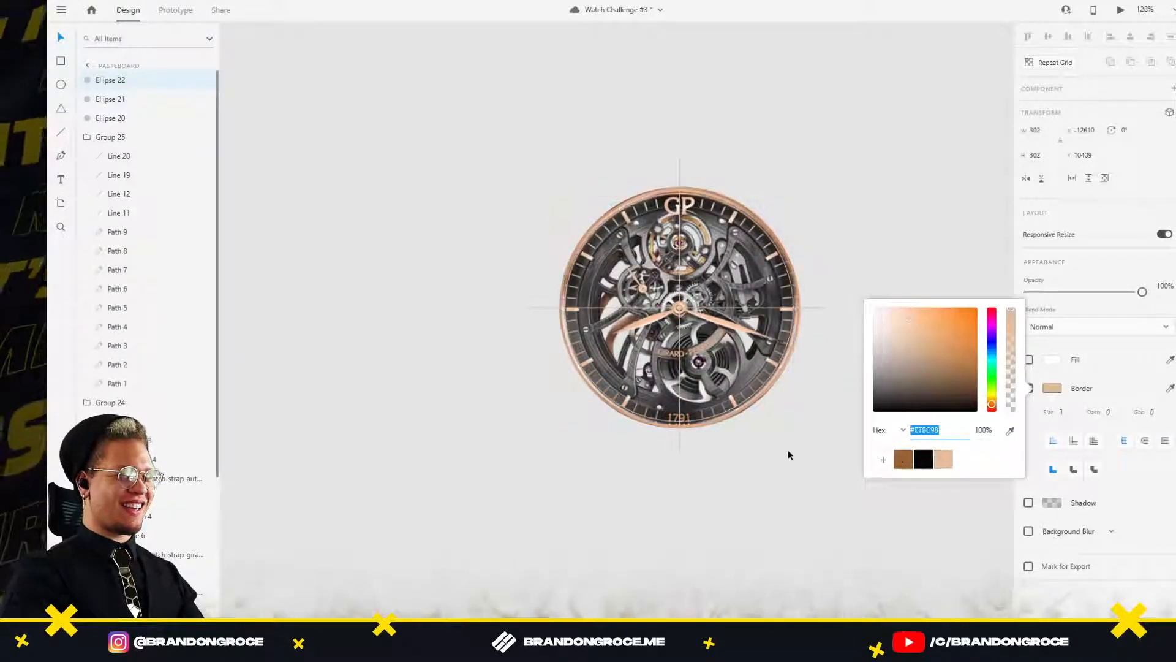
{"action": "left_click", "coordinate": [784, 449]}
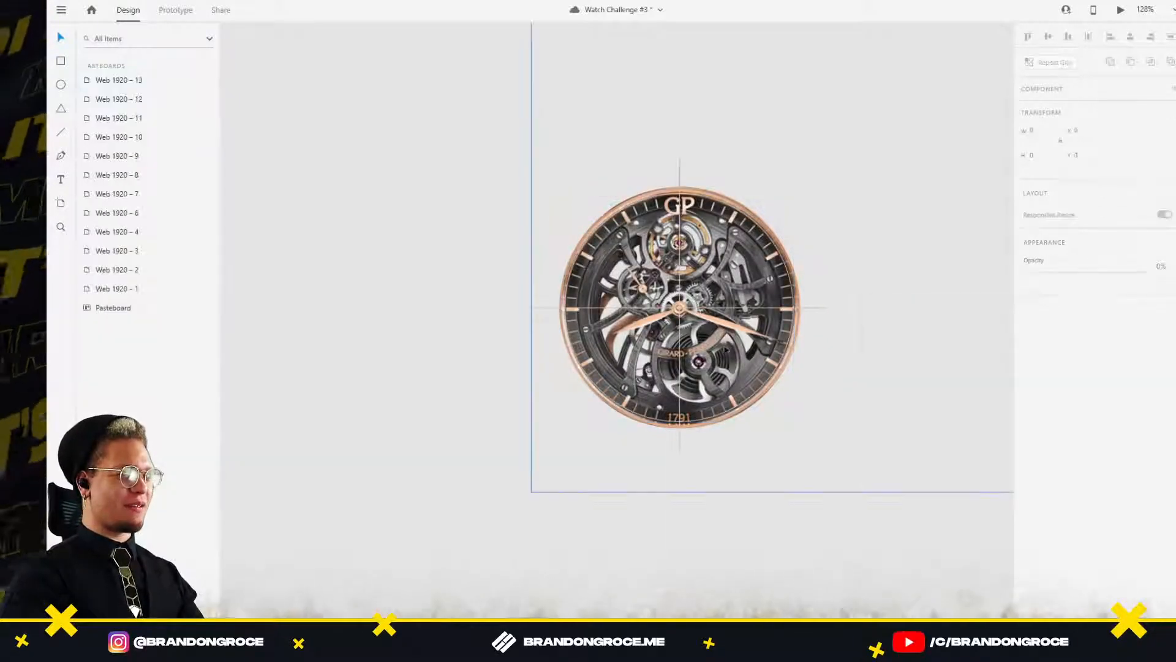
Duplicate the peach circle and enlarge the copy concentrically to about 334 px, just outside the dial's bezel.
{"action": "left_click", "coordinate": [640, 202]}
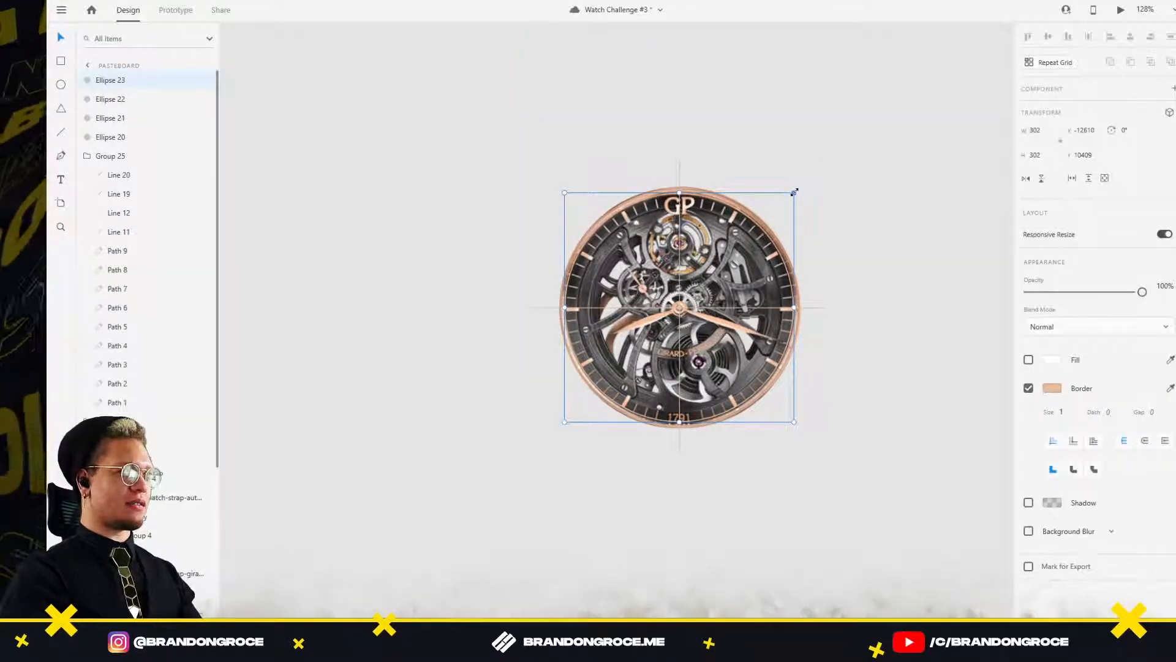
{"action": "left_click_drag", "start_coordinate": [795, 192], "coordinate": [820, 181]}
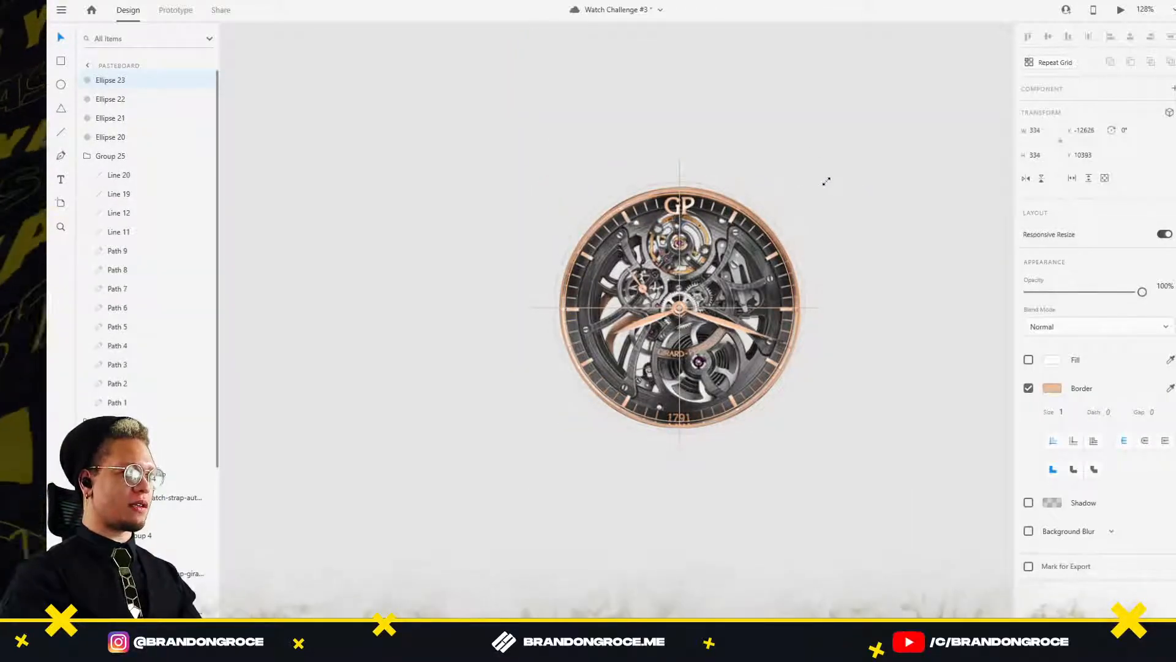
{"action": "left_click_drag", "start_coordinate": [825, 181], "coordinate": [825, 182]}
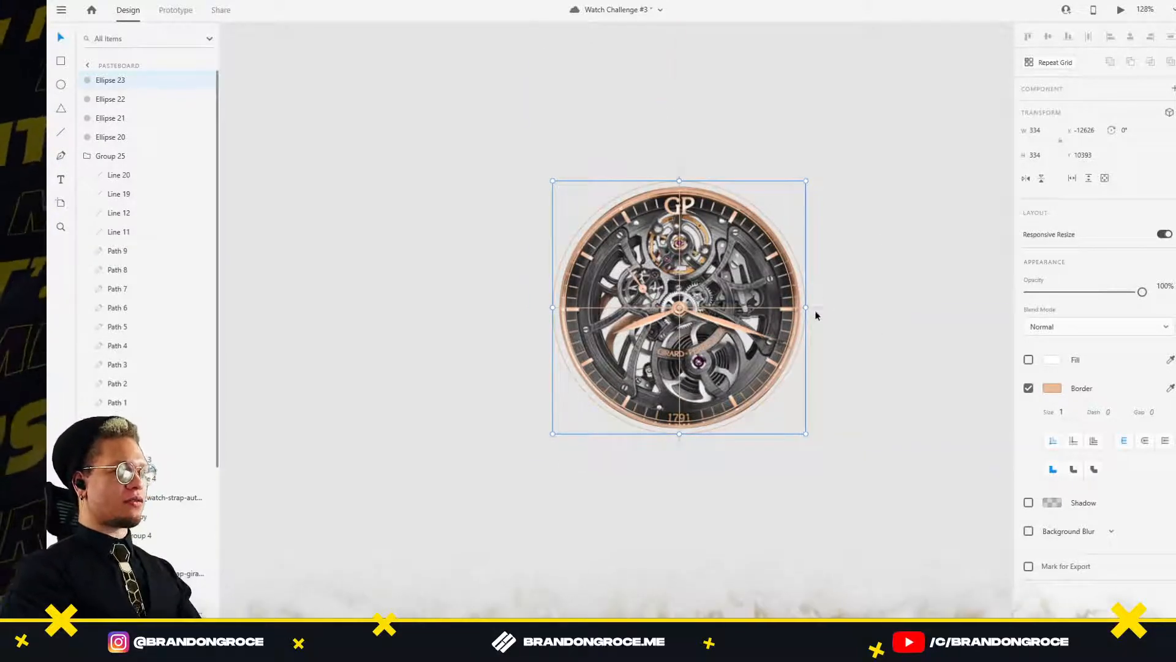
{"action": "left_click", "coordinate": [825, 377]}
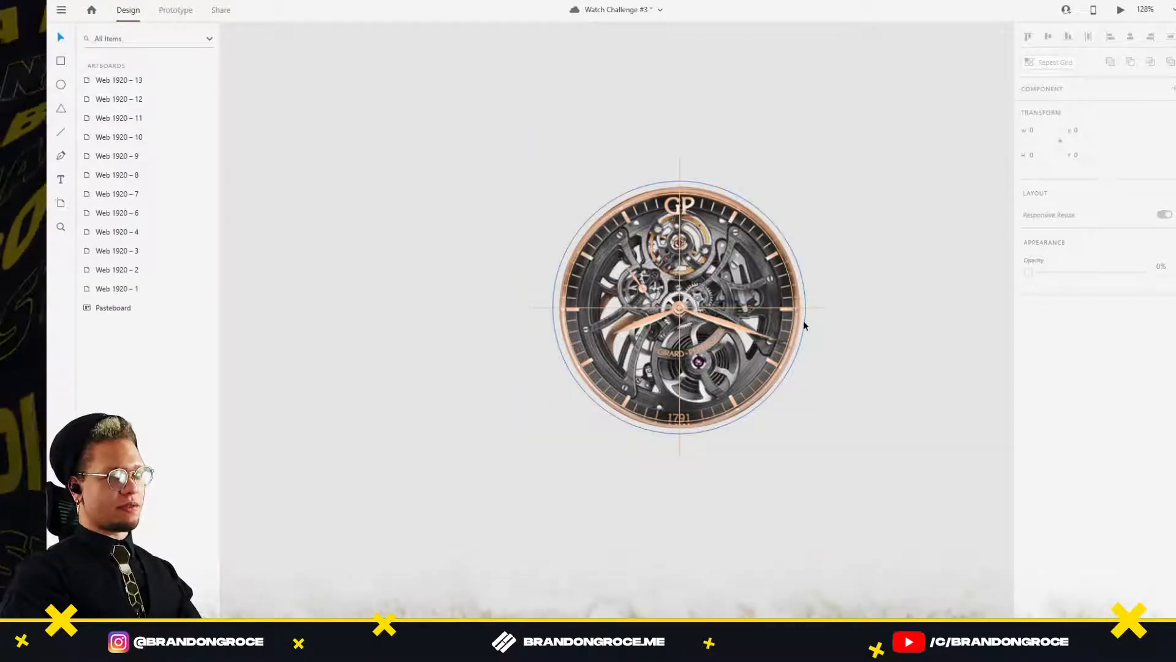
Try to delete the left anchor point of the outer peach circle, and undo the deletion.
{"action": "left_click", "coordinate": [803, 321]}
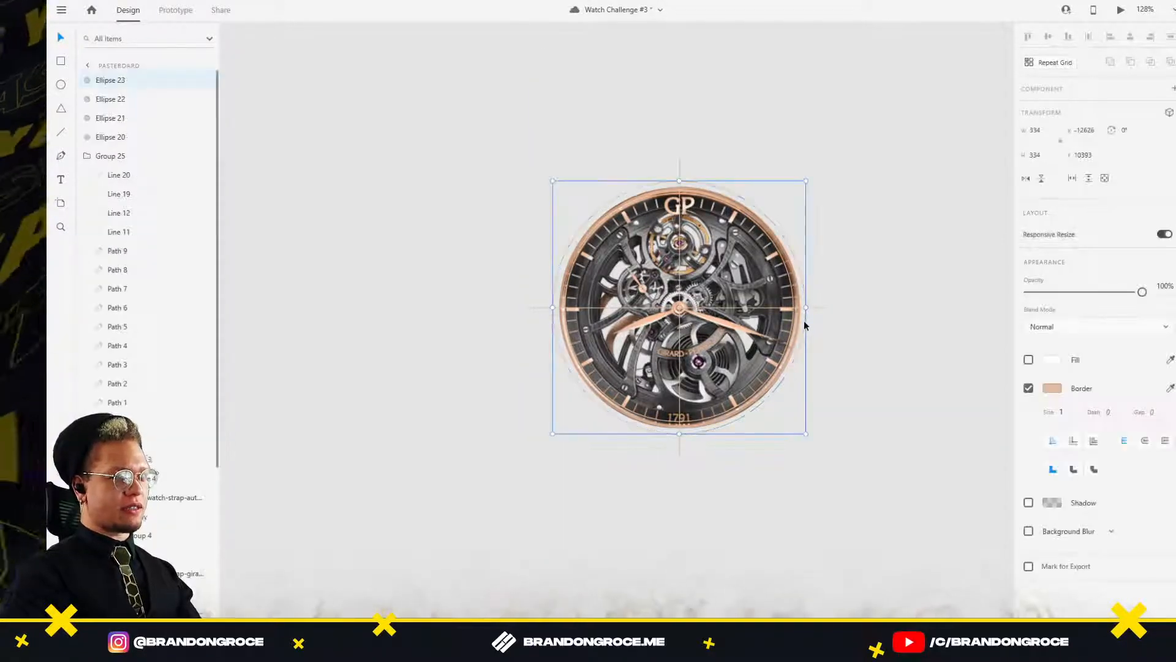
{"action": "double_click", "coordinate": [804, 321]}
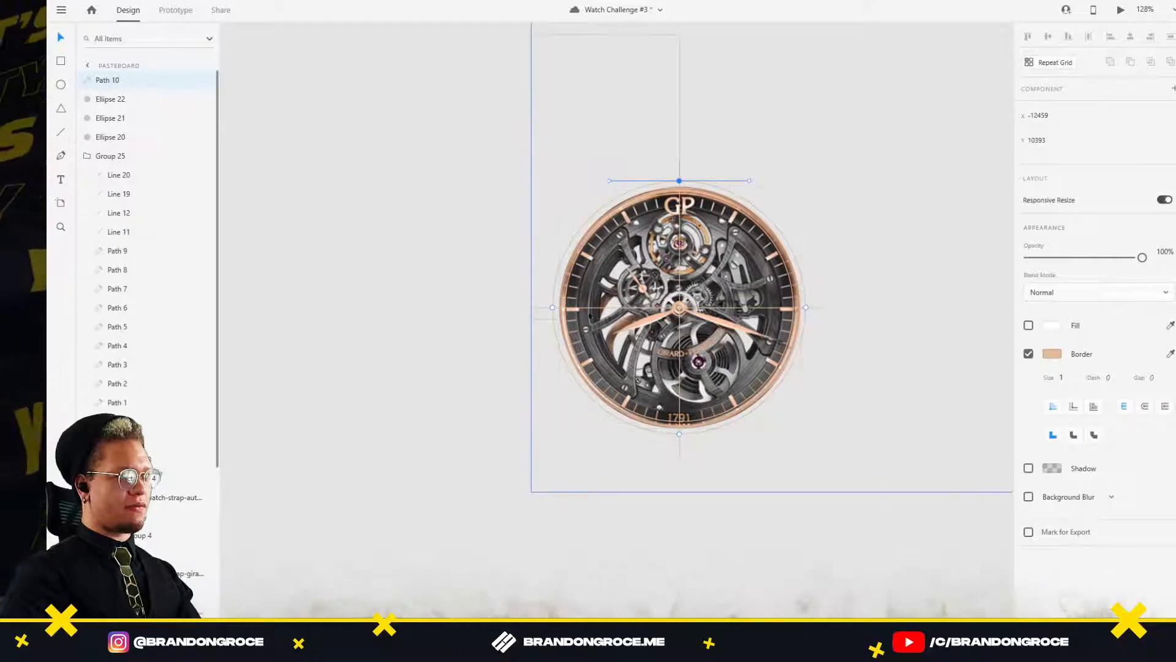
{"action": "left_click", "coordinate": [552, 307]}
{"action": "key", "text": "Delete"}
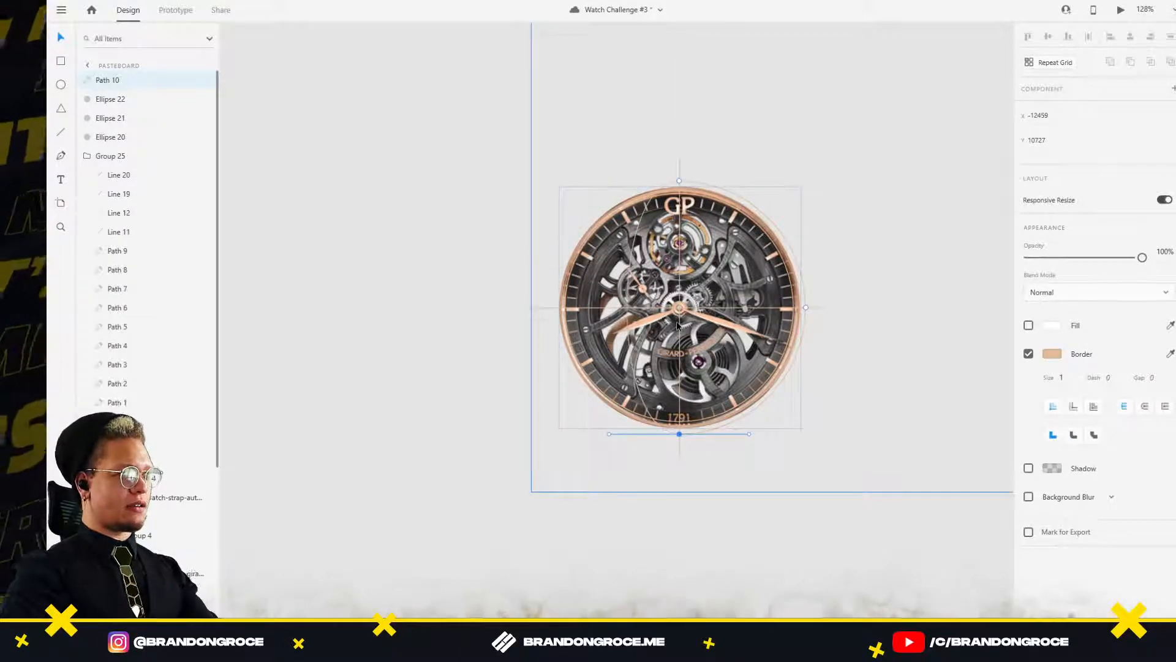
{"action": "key", "text": "ctrl+z"}
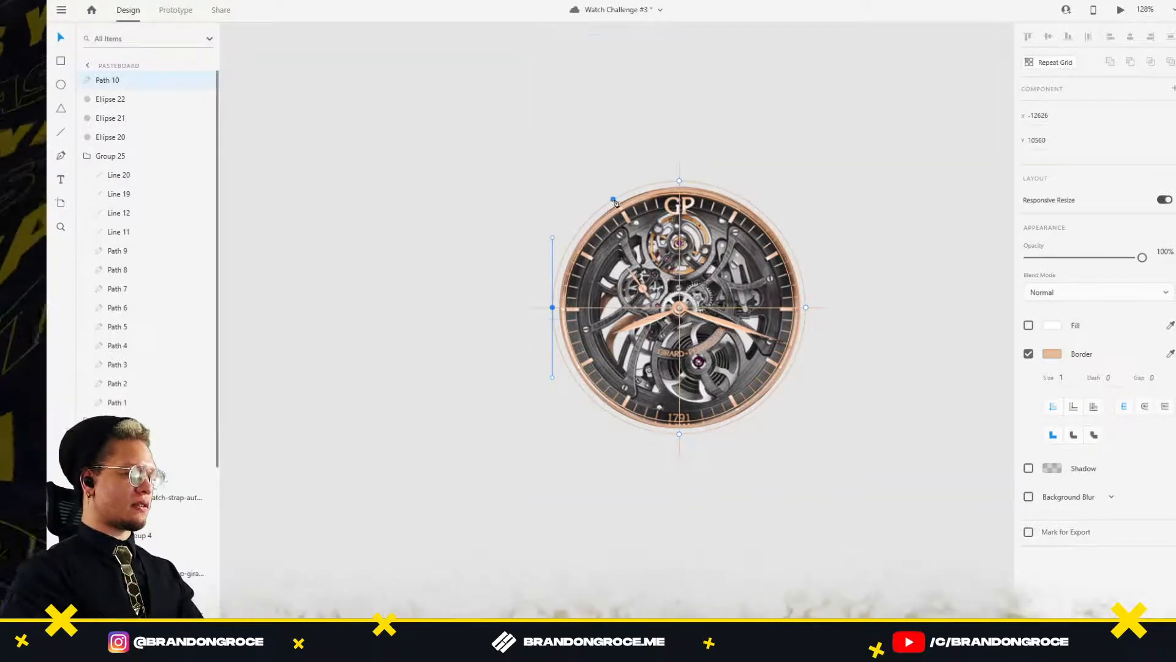
Duplicate the outer peach circle and place the copy on the empty pasteboard beside the watch dial.
{"action": "left_click", "coordinate": [616, 203]}
{"action": "left_click", "coordinate": [642, 185]}
{"action": "left_click_drag", "start_coordinate": [642, 185], "coordinate": [275, 187], "text": "alt"}
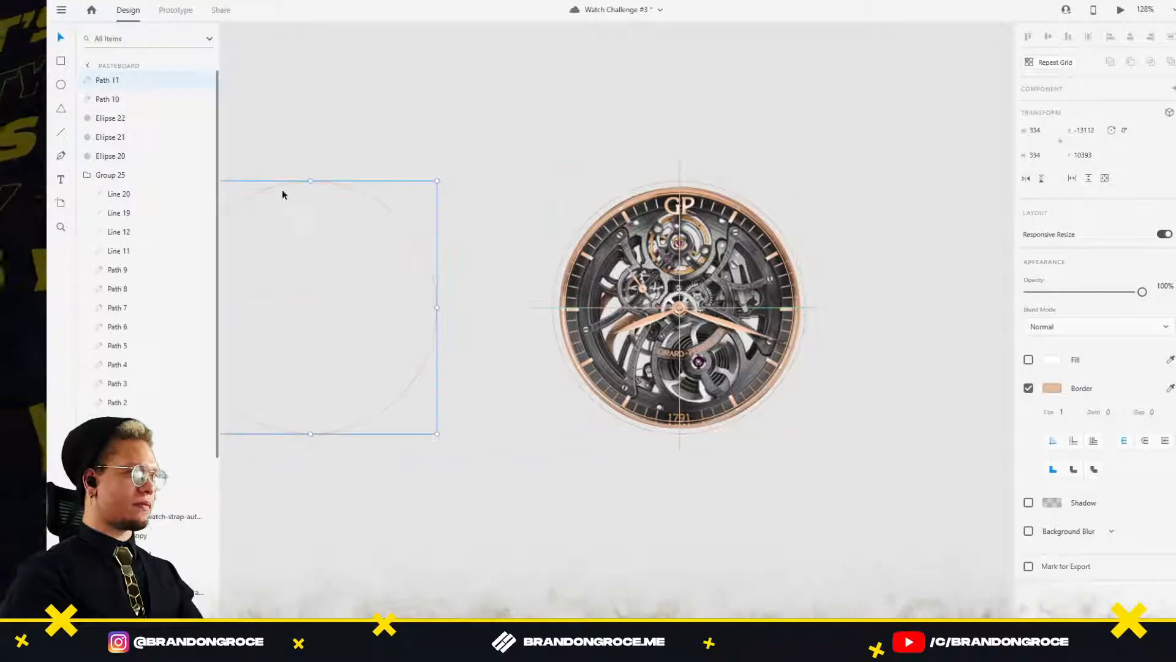
{"action": "left_click_drag", "start_coordinate": [388, 95], "coordinate": [882, 106]}
{"action": "left_click_drag", "start_coordinate": [871, 153], "coordinate": [670, 126]}
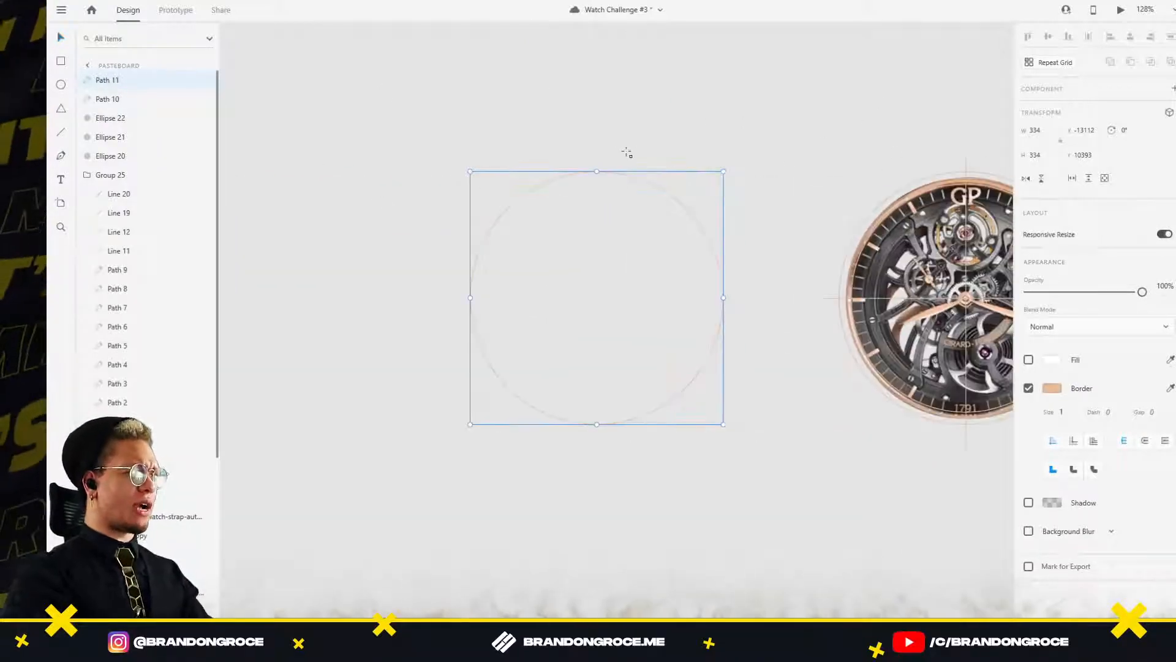
Draw a square about 202 px wide over the circle copy's upper-right quarter and mask the circle with it.
{"action": "key", "text": "r"}
{"action": "mouse_move", "coordinate": [598, 146]}
{"action": "left_mouse_down", "text": "shift"}
{"action": "mouse_move", "coordinate": [622, 186]}
{"action": "mouse_move", "coordinate": [763, 322]}
{"action": "mouse_move", "coordinate": [750, 319]}
{"action": "left_mouse_up", "text": "shift"}
{"action": "left_click", "coordinate": [719, 335], "text": "shift"}
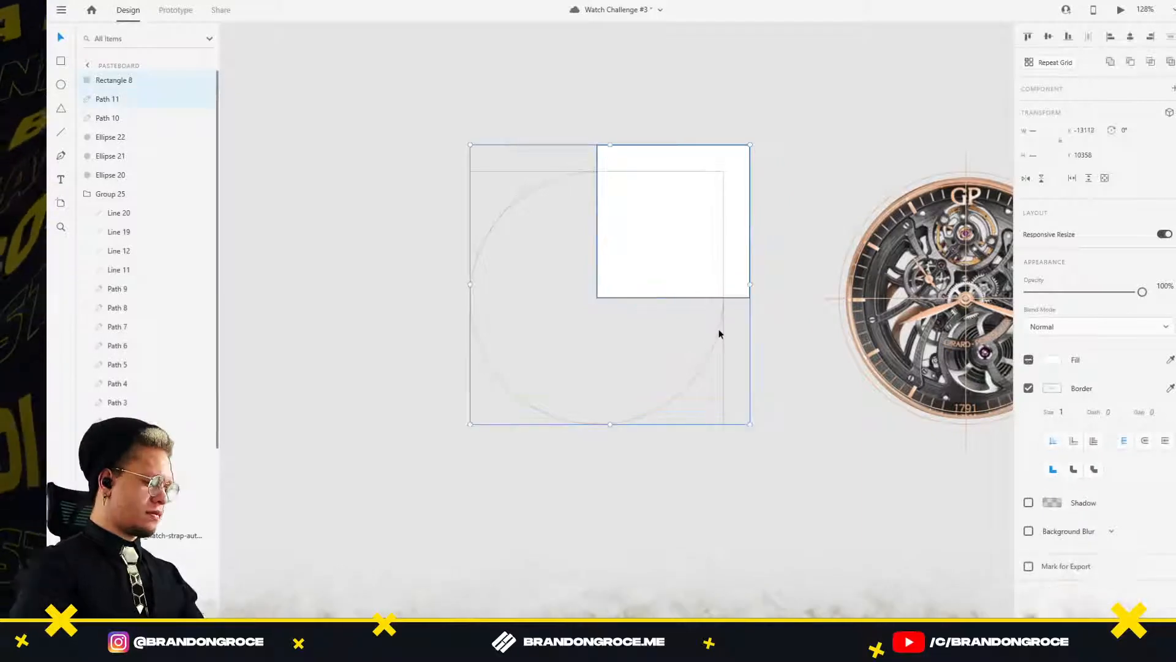
{"action": "key", "text": "ctrl+shift+m"}
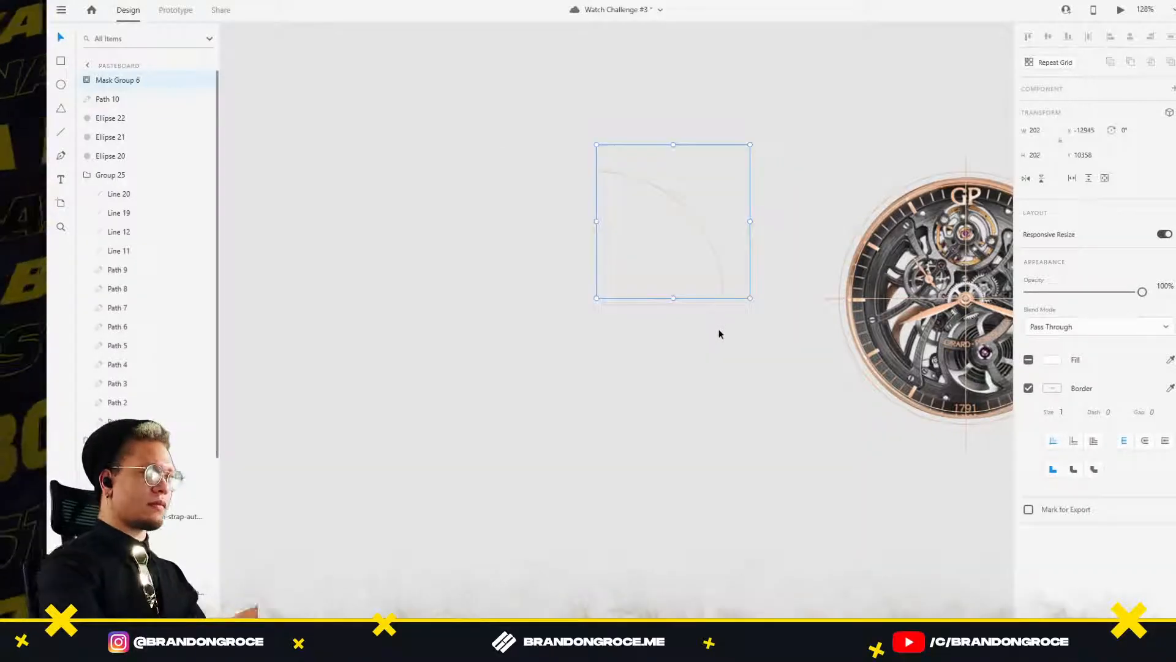
Try positioning the masked quarter arc over the watch dial, returning it to its spot beside the dial.
{"action": "left_click", "coordinate": [457, 131]}
{"action": "left_click_drag", "start_coordinate": [666, 193], "coordinate": [650, 140]}
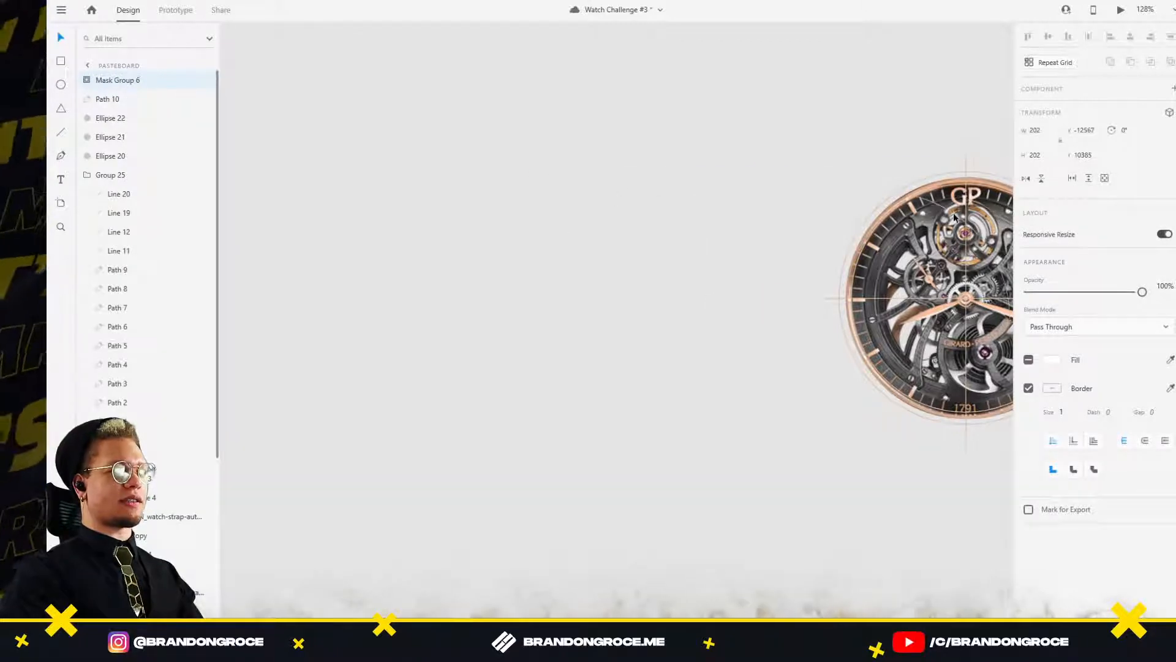
{"action": "left_click_drag", "start_coordinate": [954, 217], "coordinate": [720, 217]}
{"action": "left_click_drag", "start_coordinate": [720, 217], "coordinate": [432, 196]}
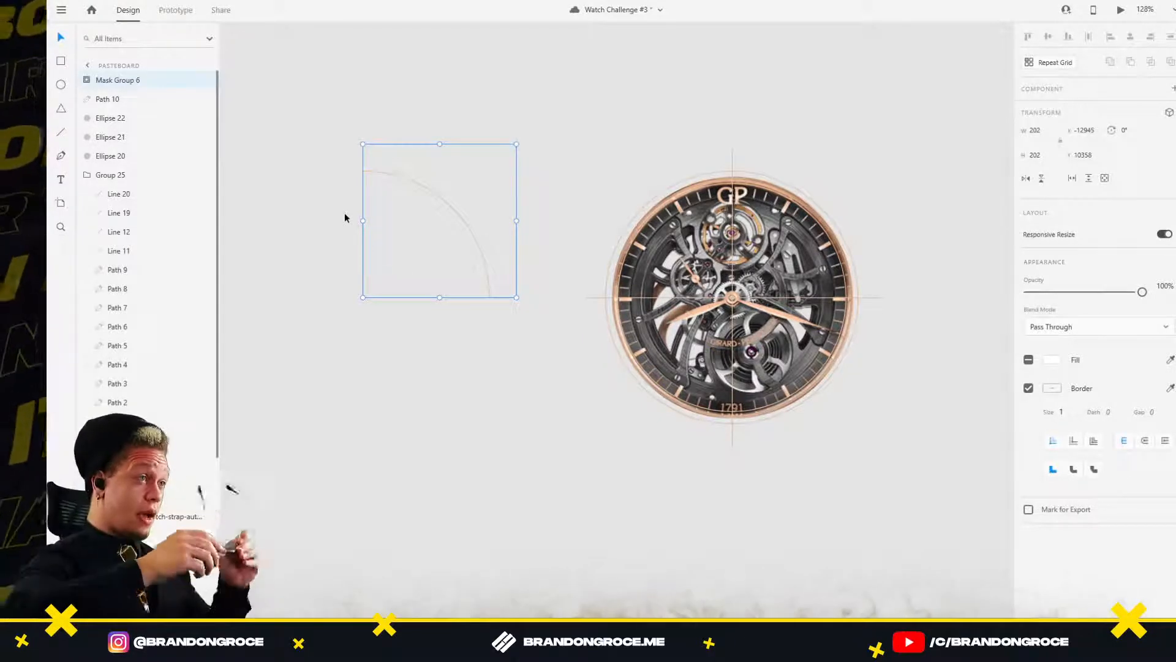
{"action": "left_click", "coordinate": [564, 156]}
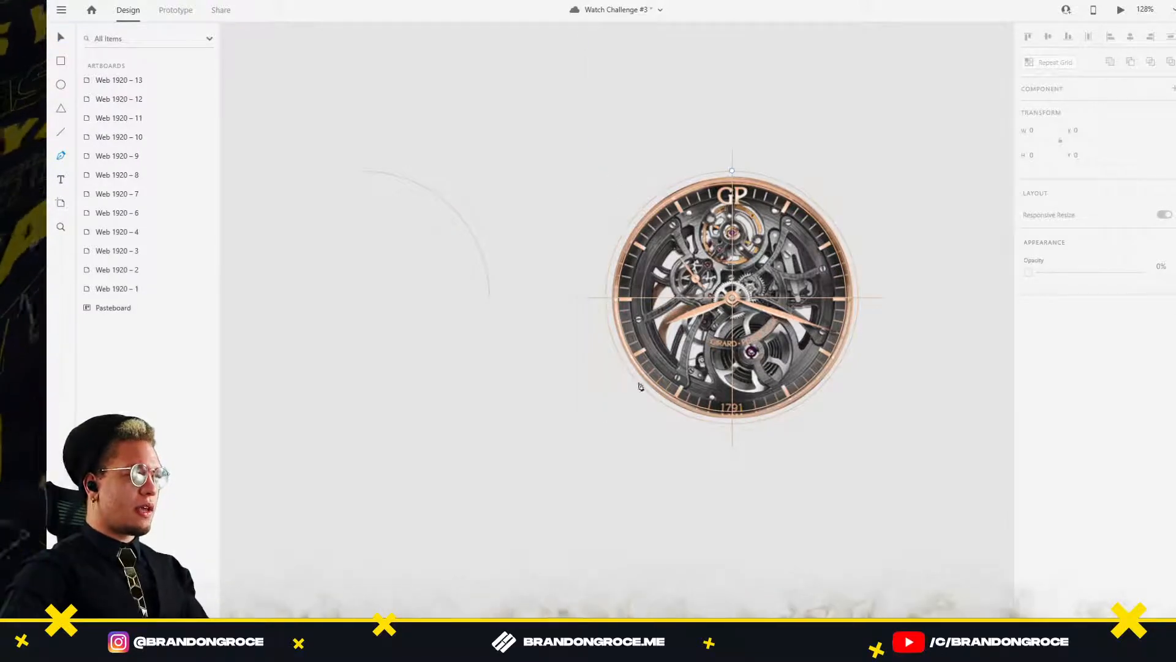
Try drawing a curved Pen path from the outer circle's bottom point to its left point, and undo it.
{"action": "left_click", "coordinate": [732, 421]}
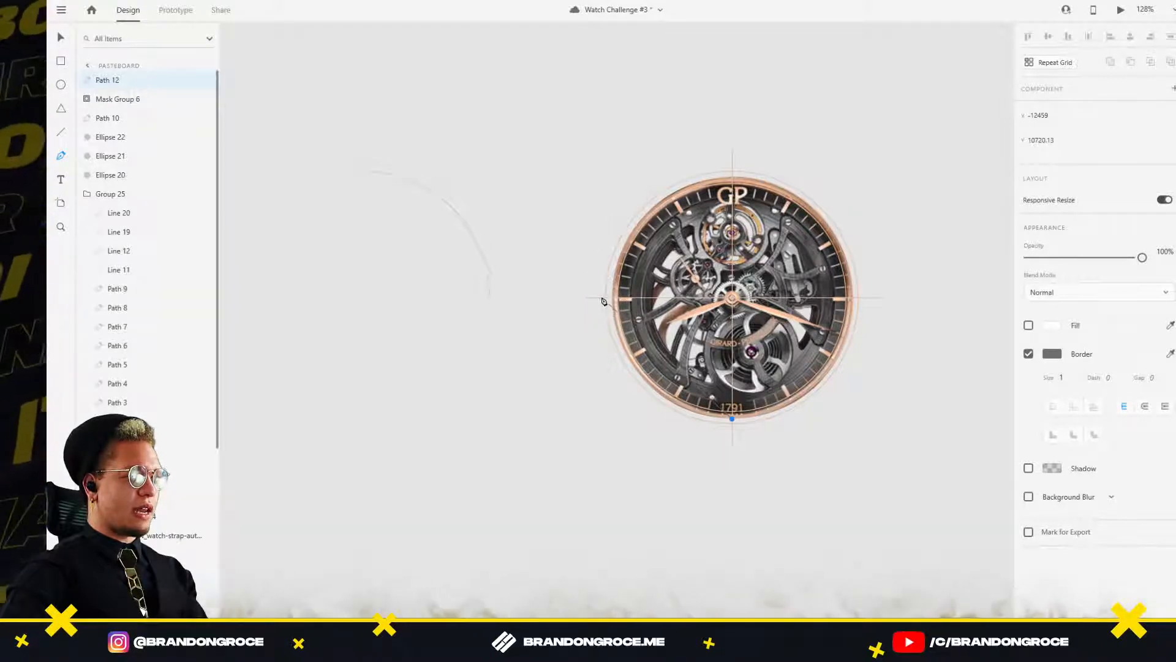
{"action": "left_click_drag", "start_coordinate": [605, 299], "coordinate": [602, 161]}
{"action": "key", "text": "ctrl+z"}
{"action": "key", "text": "v"}
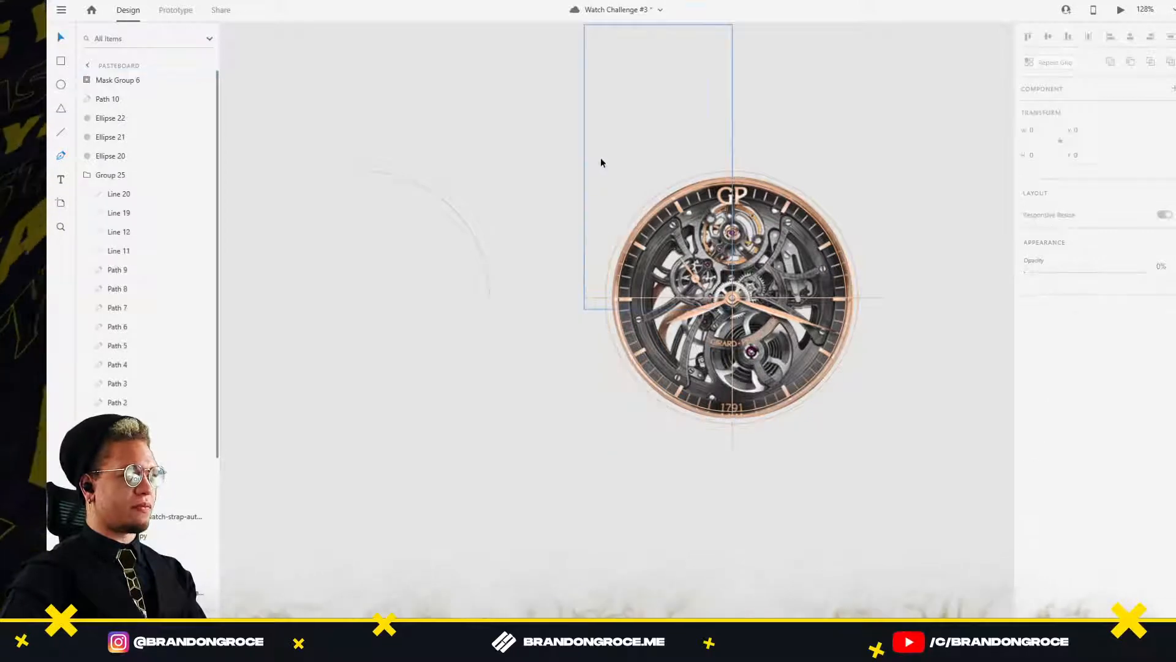
Inspect how the construction-line artwork on Web 1920 – 7 is built by moving its right-hand arc aside and undoing the move.
{"action": "left_click", "coordinate": [506, 244]}
{"action": "scroll", "coordinate": [520, 199], "scroll_direction": "down", "scroll_amount": 3}
{"action": "scroll", "coordinate": [520, 201], "scroll_direction": "down", "scroll_amount": 3}
{"action": "scroll", "coordinate": [672, 202], "scroll_direction": "right", "scroll_amount": 5}
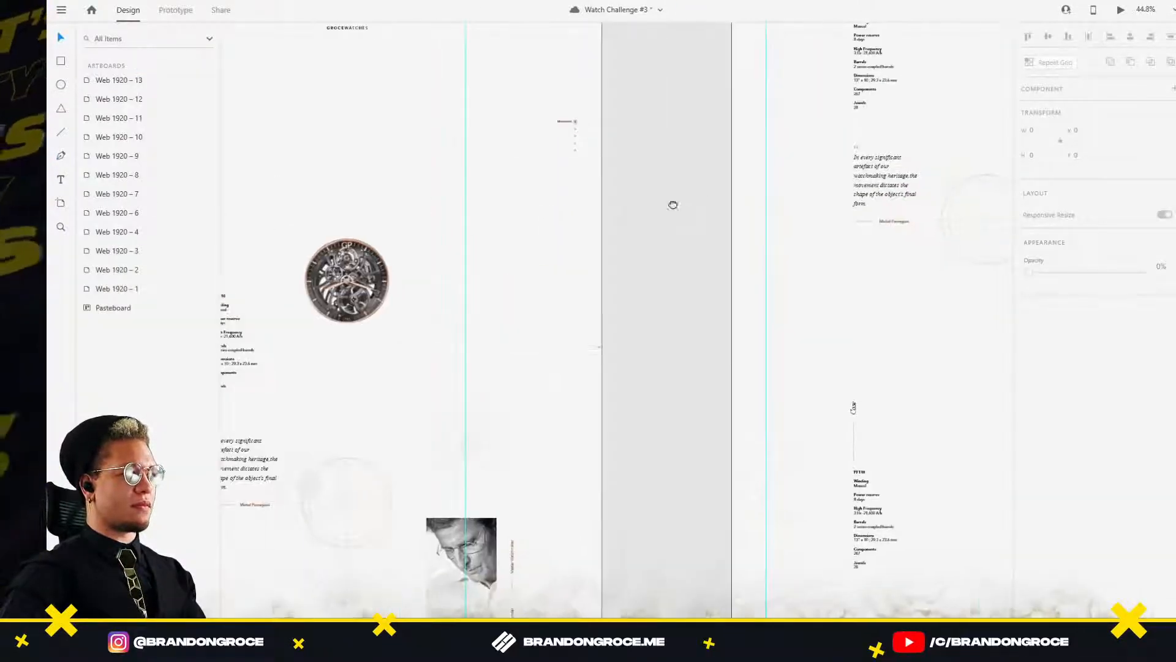
{"action": "scroll", "coordinate": [375, 278], "scroll_direction": "down", "scroll_amount": 3}
{"action": "scroll", "coordinate": [313, 318], "scroll_direction": "up", "scroll_amount": 5}
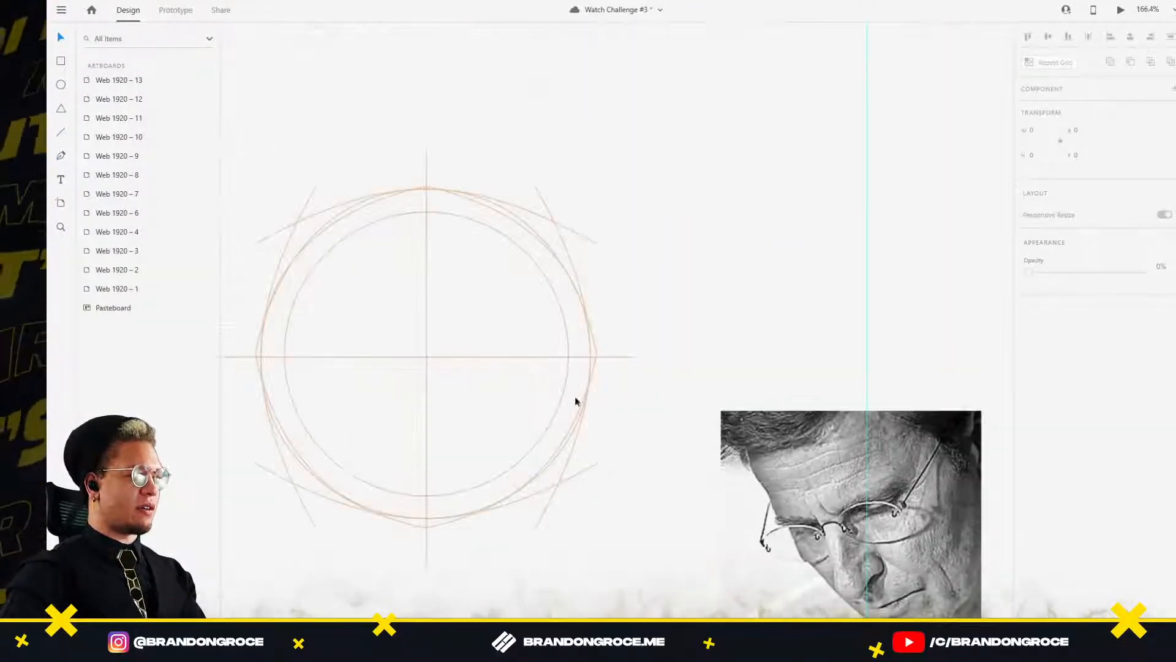
{"action": "left_click", "coordinate": [559, 482]}
{"action": "left_click", "coordinate": [557, 479]}
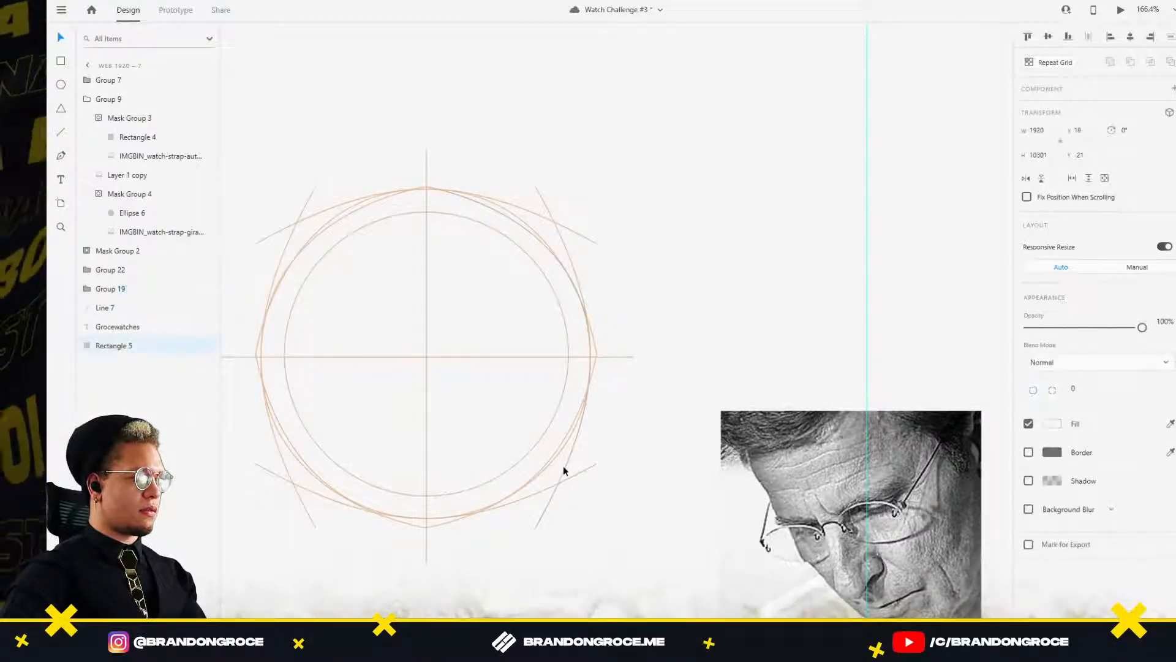
{"action": "double_click", "coordinate": [565, 466]}
{"action": "left_click_drag", "start_coordinate": [566, 464], "coordinate": [733, 455]}
{"action": "key", "text": "ctrl+z"}
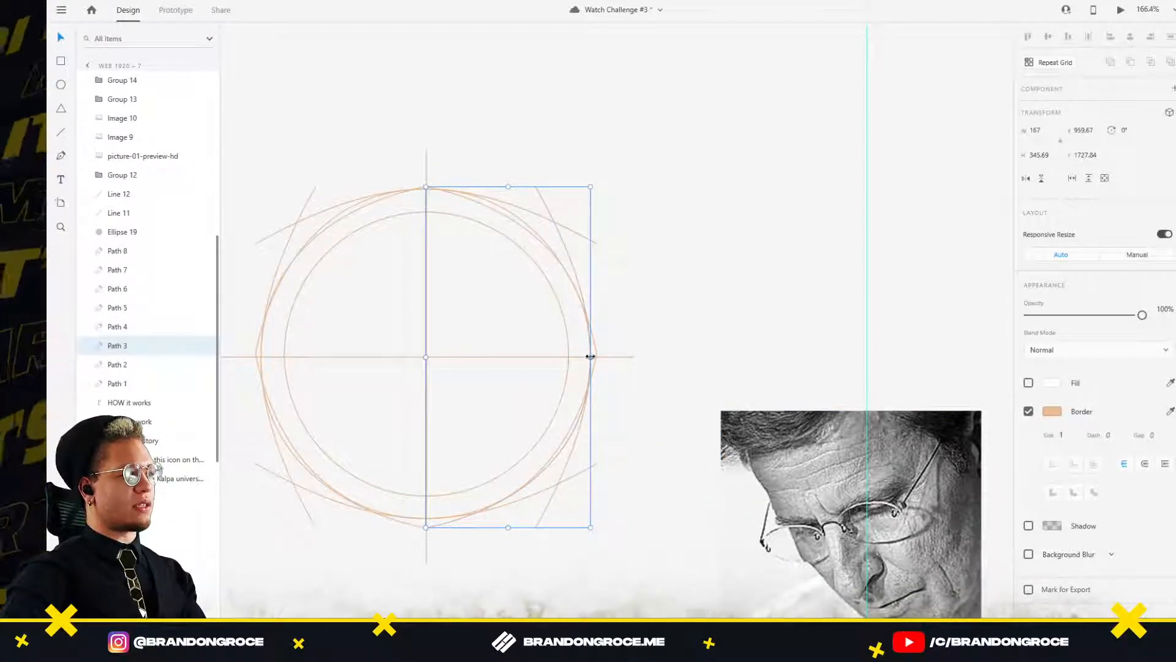
Try placing the masked quarter arc against the upper-right rim of the watch dial, and undo the move.
{"action": "scroll", "coordinate": [709, 219], "scroll_direction": "down", "scroll_amount": 10}
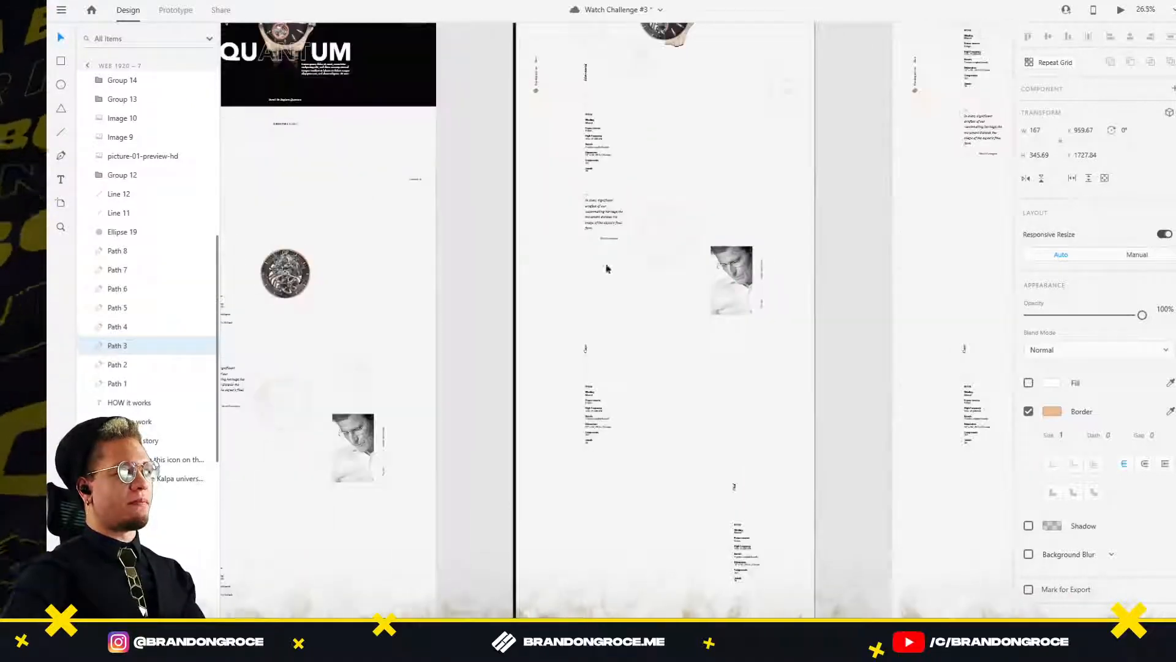
{"action": "left_click_drag", "start_coordinate": [328, 255], "coordinate": [564, 237]}
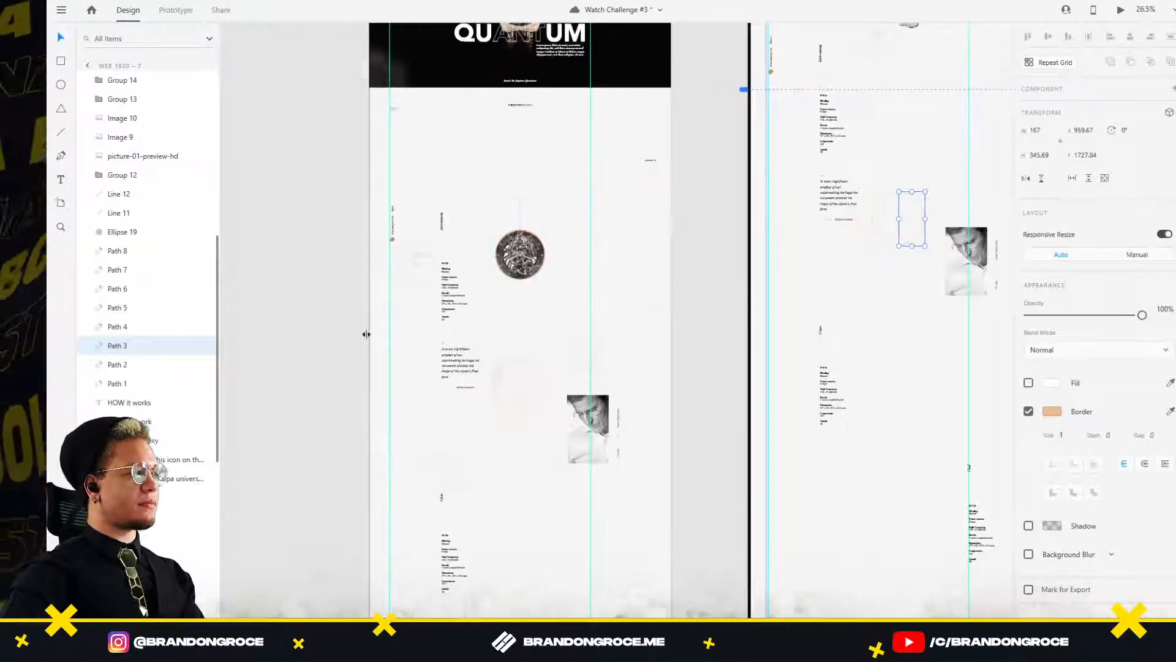
{"action": "left_click_drag", "start_coordinate": [365, 333], "coordinate": [645, 290]}
{"action": "scroll", "coordinate": [382, 158], "scroll_direction": "up", "scroll_amount": 7}
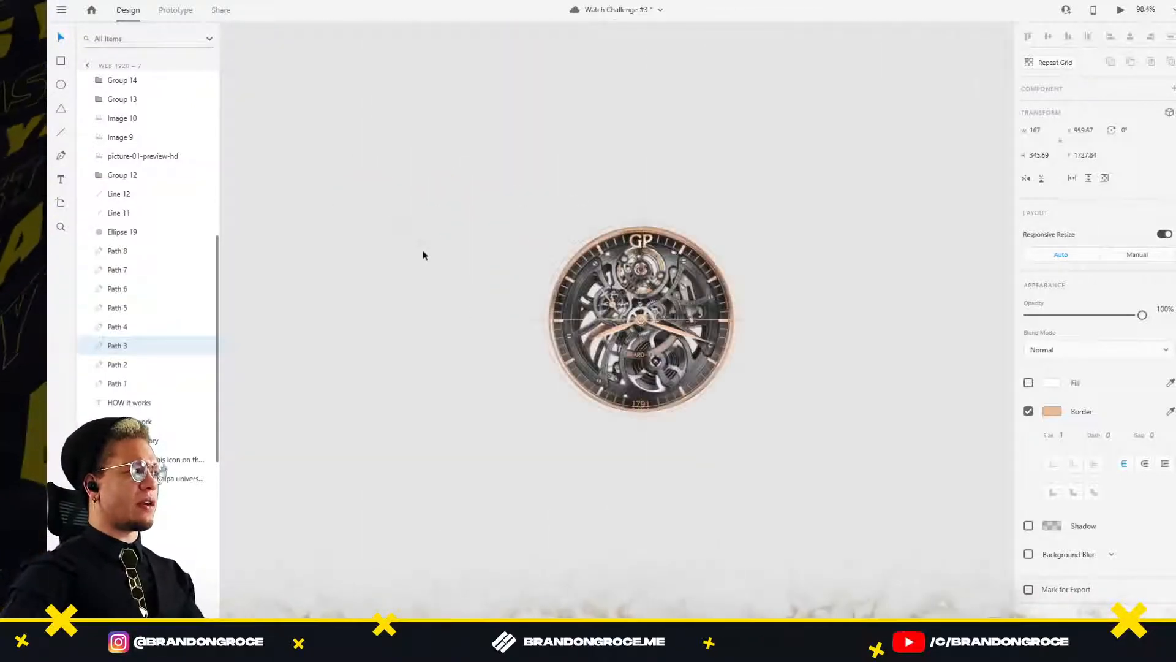
{"action": "left_click", "coordinate": [422, 253]}
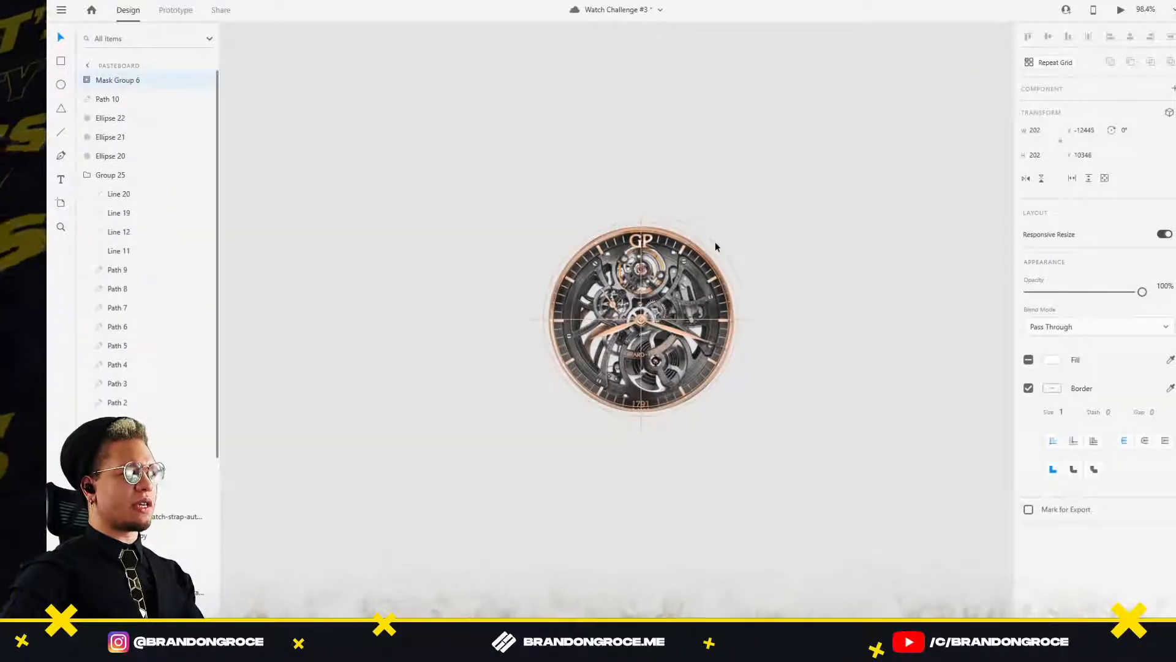
{"action": "left_click_drag", "start_coordinate": [716, 243], "coordinate": [714, 243]}
{"action": "key", "text": "ctrl+z"}
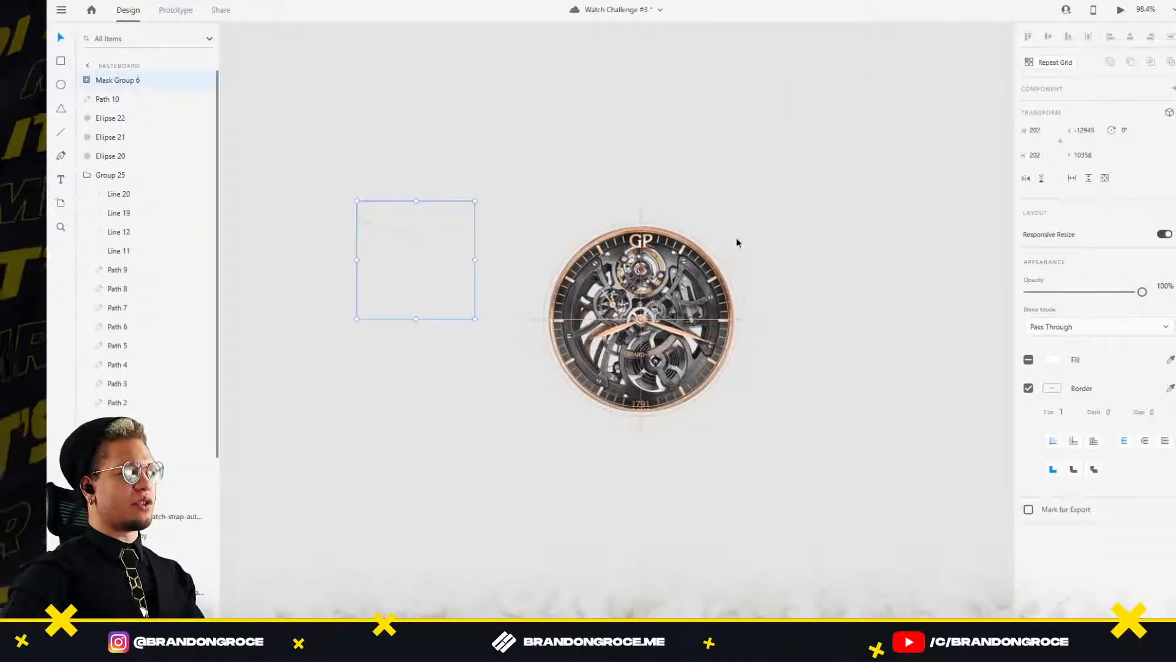
{"action": "key", "text": "ctrl+z"}
{"action": "key", "text": "ctrl+z"}
{"action": "scroll", "coordinate": [781, 203], "scroll_direction": "down", "scroll_amount": 3}
{"action": "left_click_drag", "start_coordinate": [790, 206], "coordinate": [320, 197]}
{"action": "scroll", "coordinate": [320, 193], "scroll_direction": "down", "scroll_amount": 3}
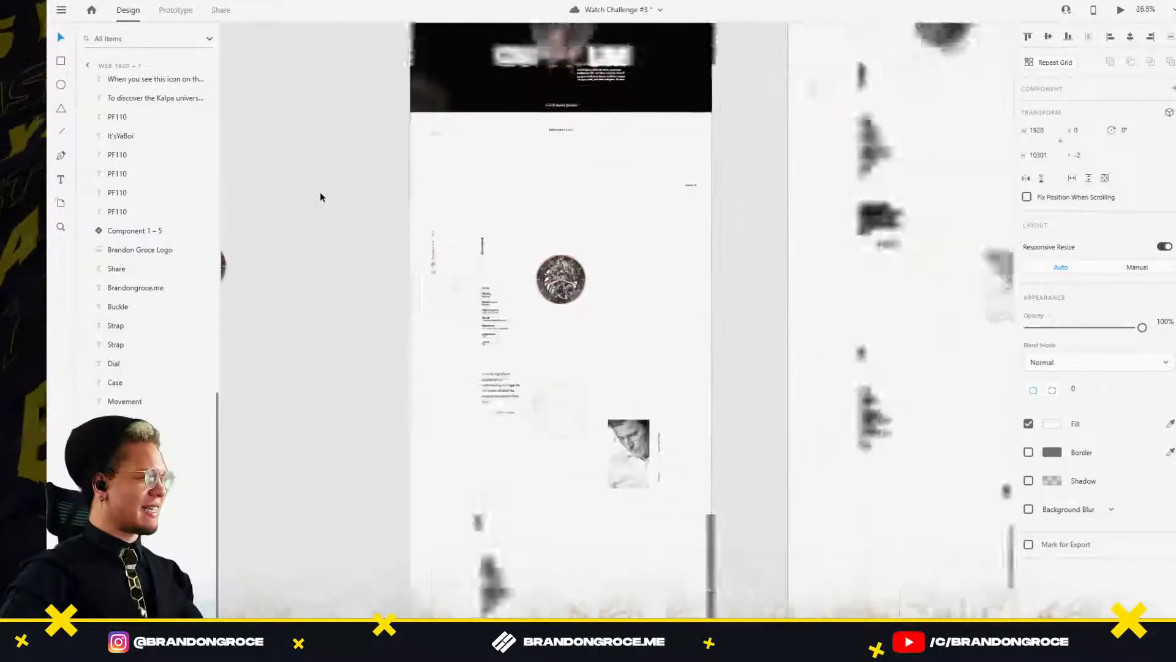
{"action": "left_click_drag", "start_coordinate": [955, 313], "coordinate": [856, 320]}
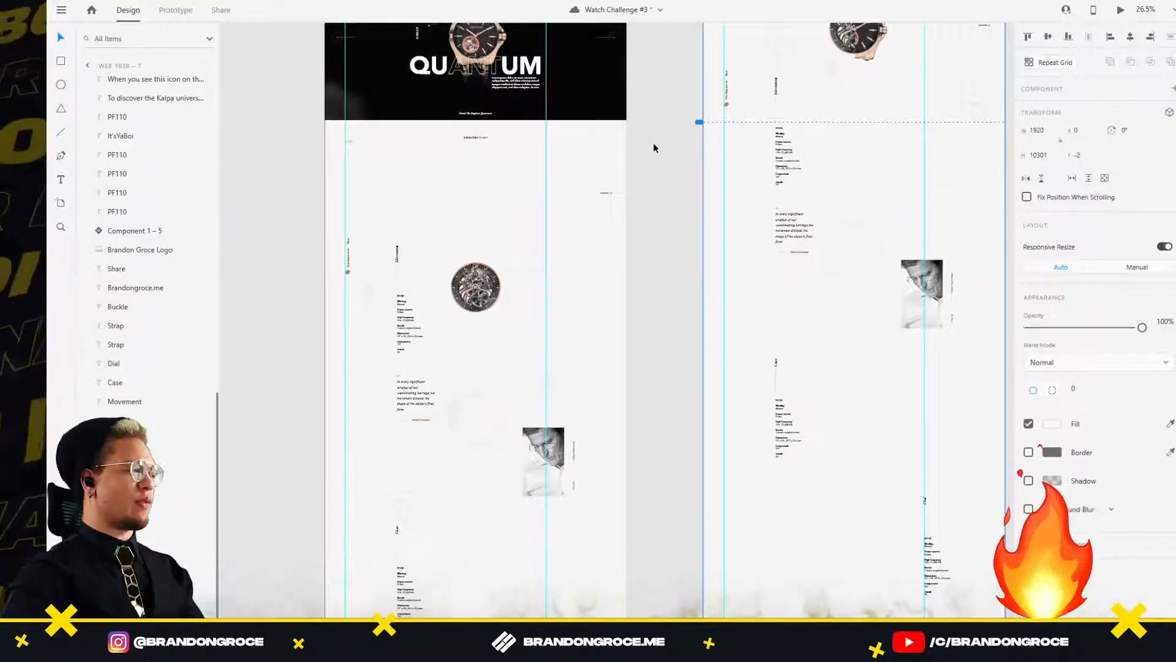
{"action": "scroll", "coordinate": [656, 142], "scroll_direction": "down", "scroll_amount": 5}
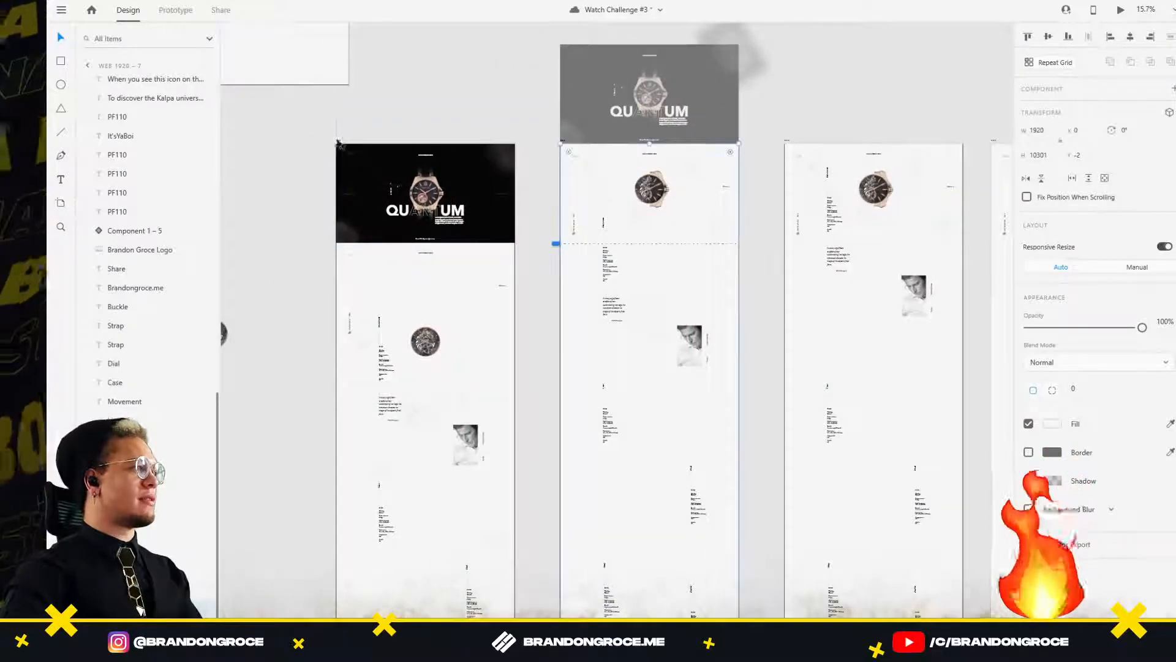
Preview the prototype from the Web 1920 – 6 artboard and look through the Quantum page down to the Extend the Story section.
{"action": "left_click", "coordinate": [339, 141]}
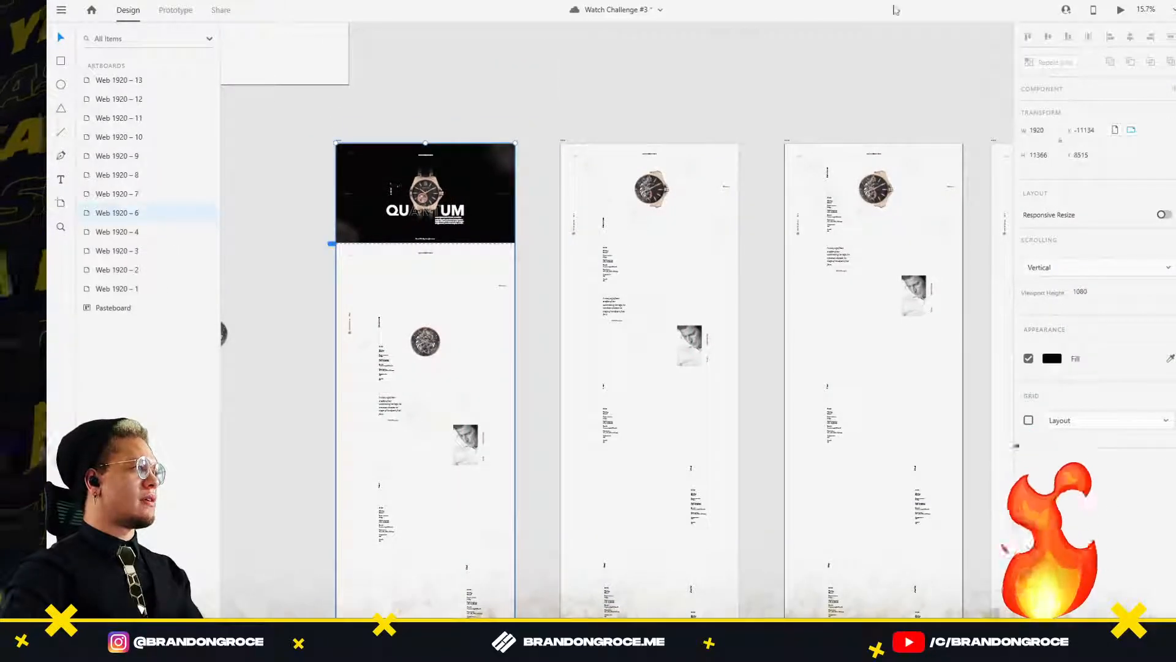
{"action": "left_click", "coordinate": [1123, 9]}
{"action": "scroll", "coordinate": [777, 125], "scroll_direction": "down", "scroll_amount": 5}
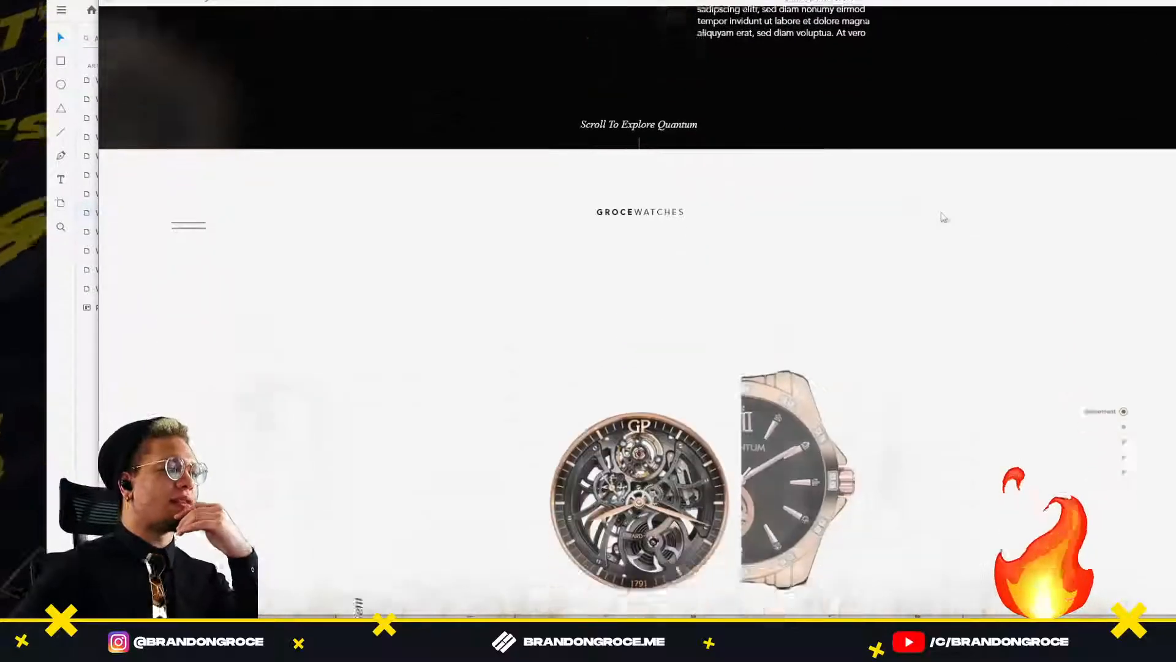
{"action": "scroll", "coordinate": [895, 237], "scroll_direction": "down", "scroll_amount": 6}
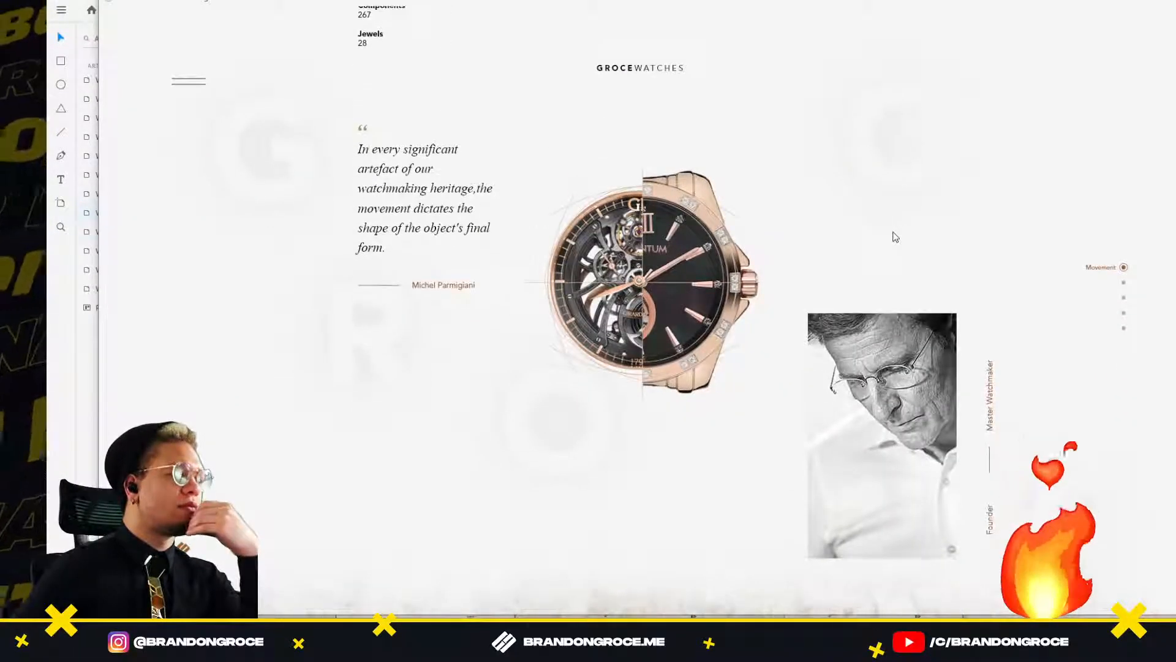
{"action": "scroll", "coordinate": [893, 237], "scroll_direction": "up", "scroll_amount": 5}
{"action": "scroll", "coordinate": [711, 84], "scroll_direction": "down", "scroll_amount": 5}
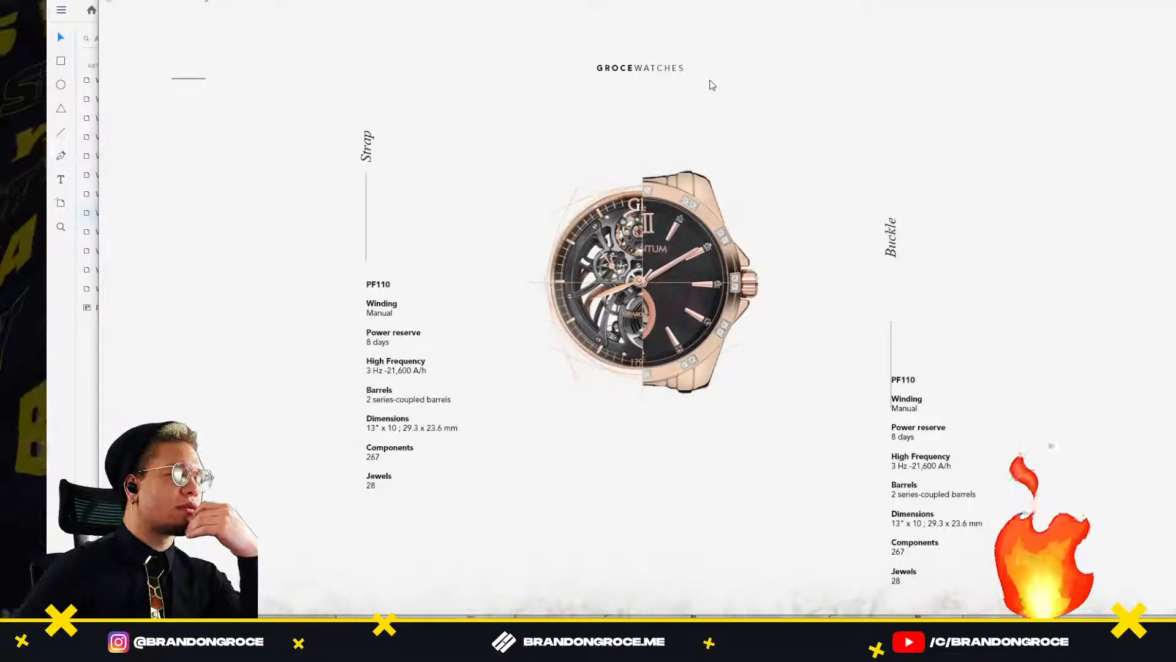
{"action": "scroll", "coordinate": [711, 85], "scroll_direction": "down", "scroll_amount": 5}
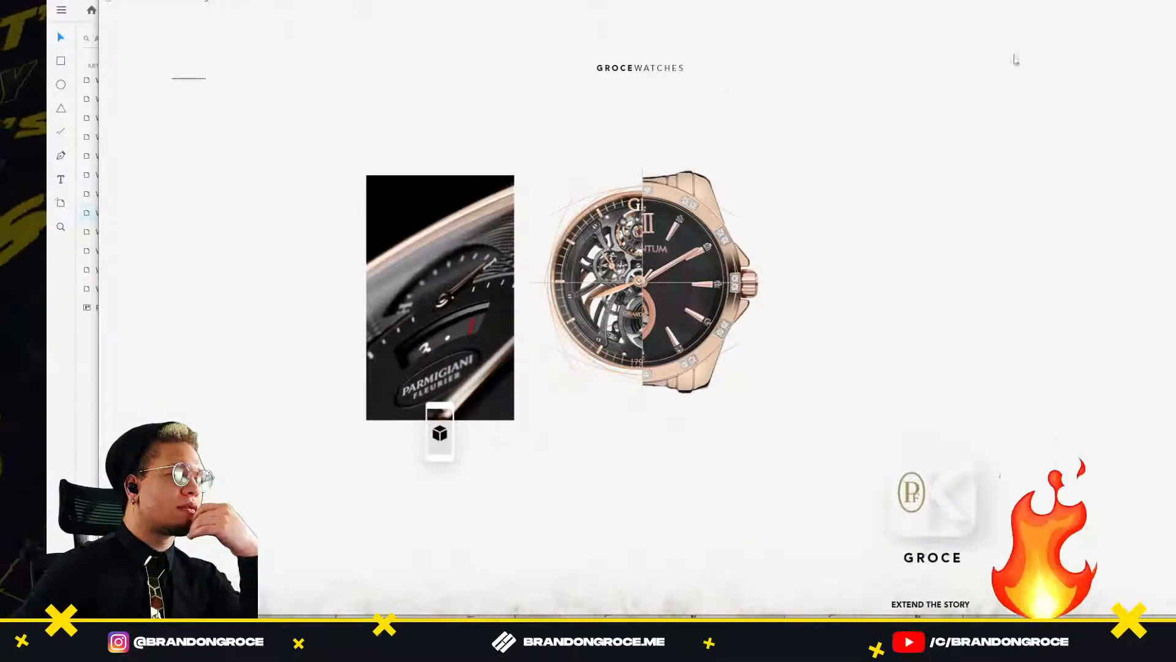
{"action": "key", "text": "Escape"}
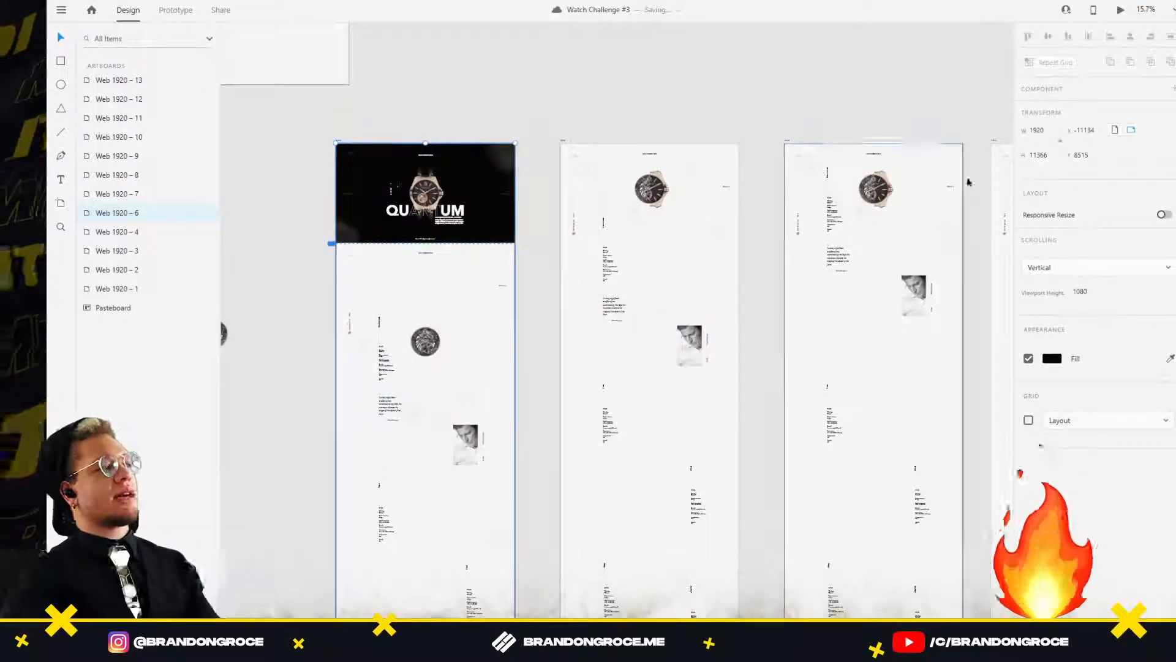
In Prototype mode, set the time trigger delay of the Web 1920 – 7 artboard to 0.6 s.
{"action": "left_click", "coordinate": [176, 10]}
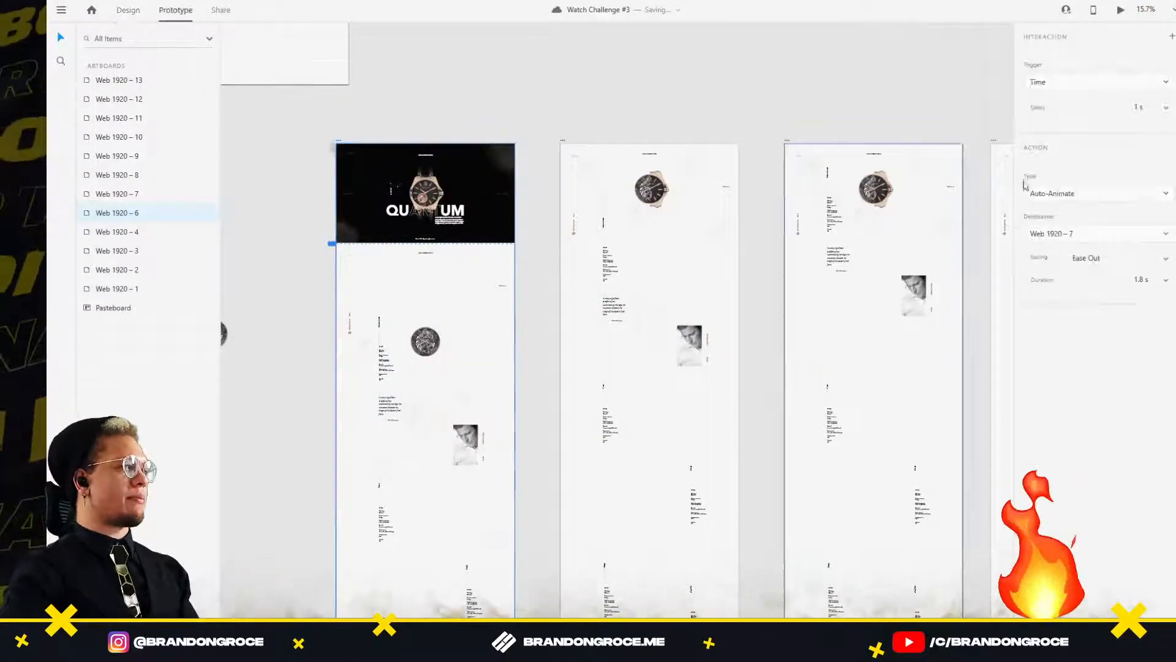
{"action": "left_click", "coordinate": [560, 139]}
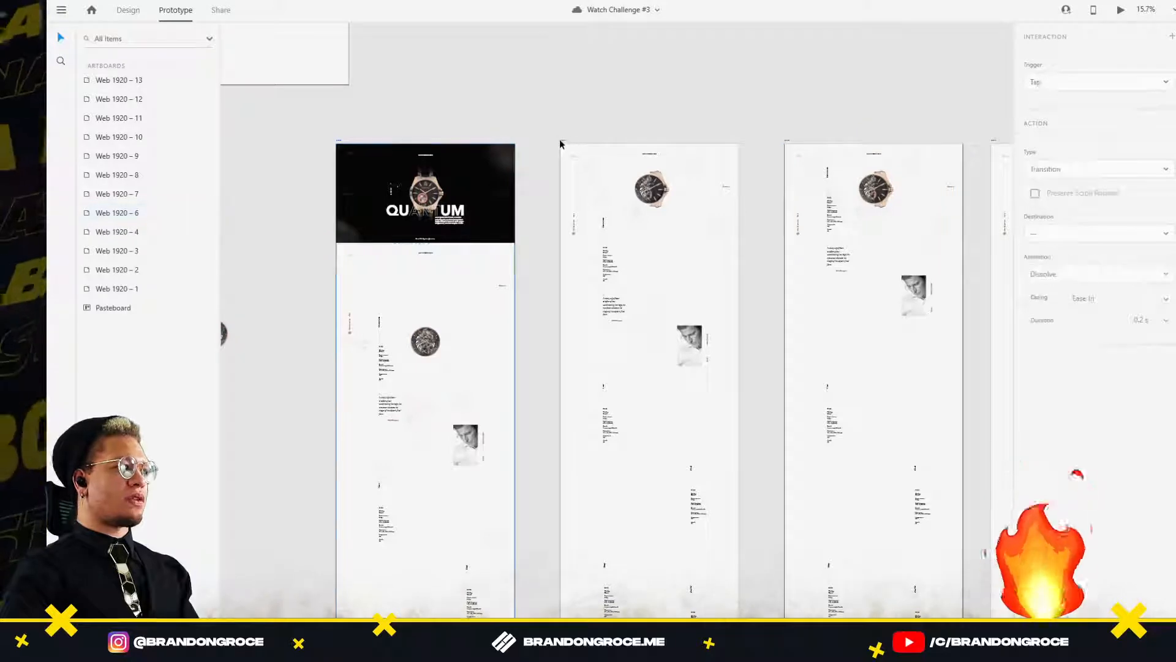
{"action": "left_click", "coordinate": [564, 141]}
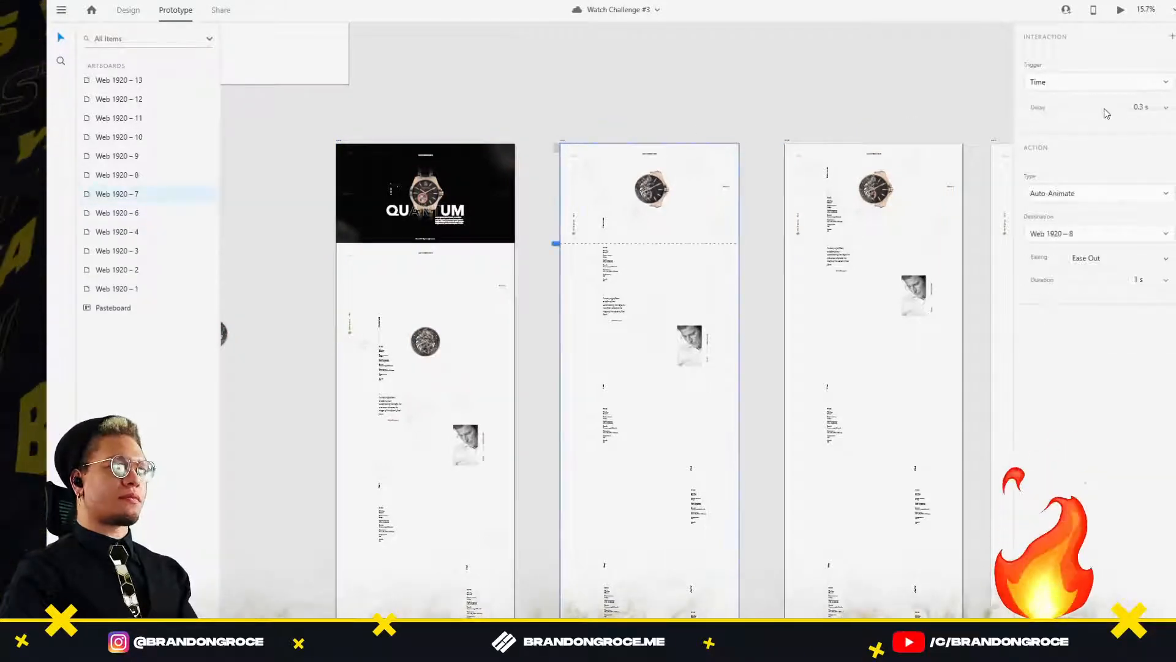
{"action": "left_click", "coordinate": [1167, 110]}
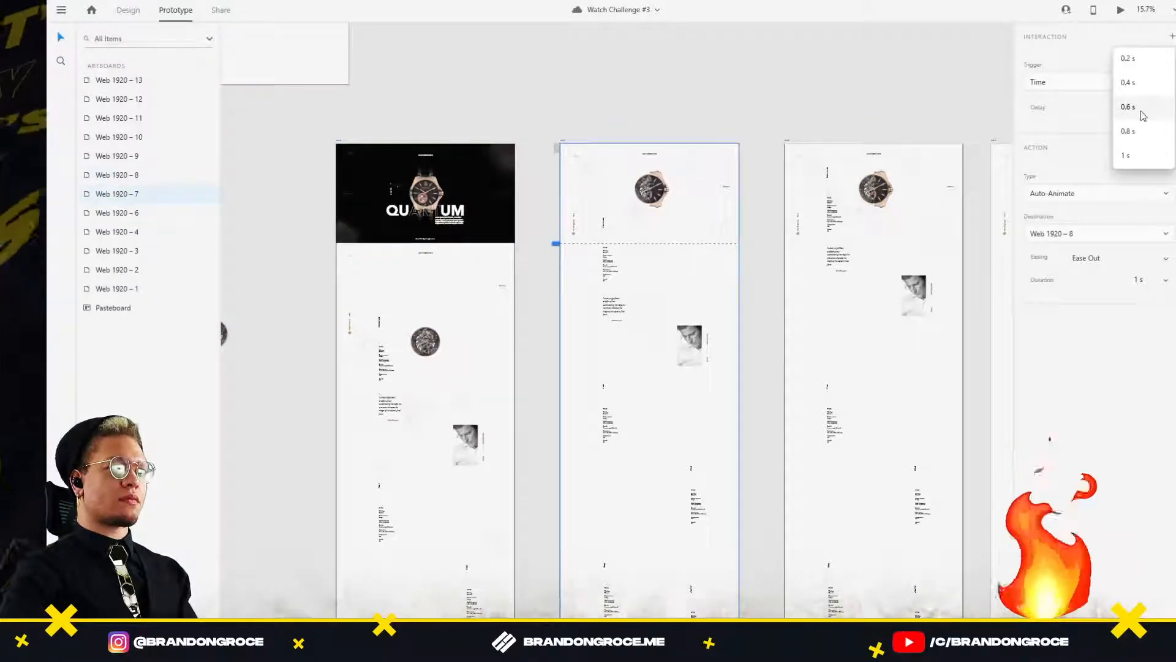
{"action": "left_click", "coordinate": [1144, 110]}
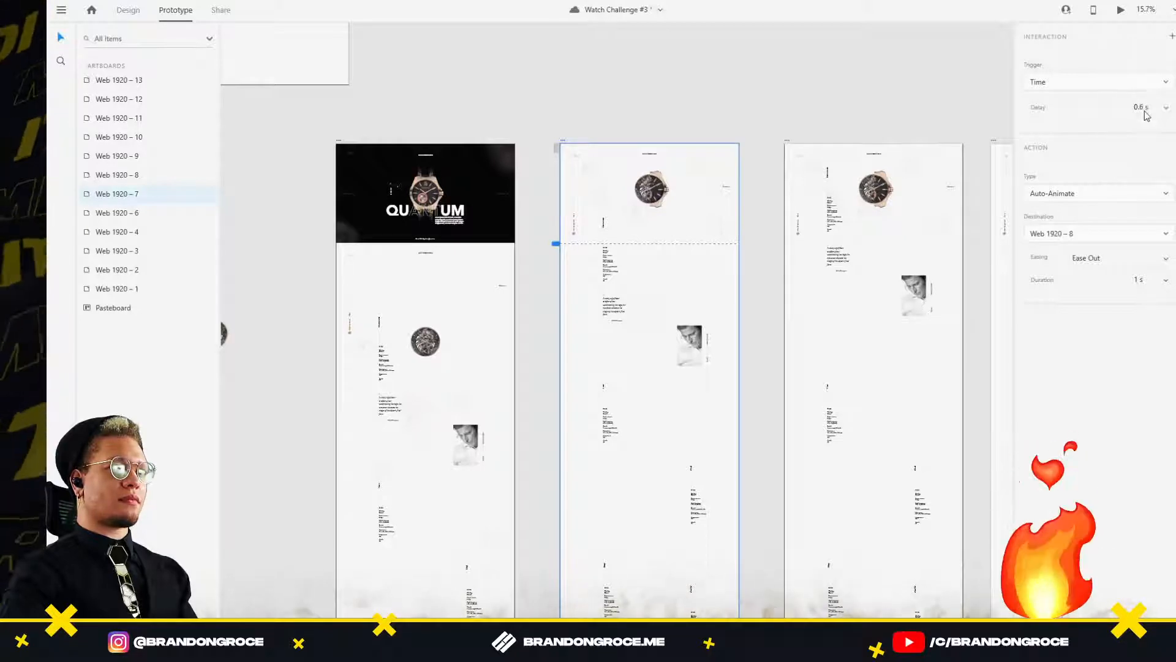
Set the time trigger delay of the Web 1920 – 8 and Web 1920 – 9 artboards to 0.6 s each.
{"action": "scroll", "coordinate": [753, 132], "scroll_direction": "right", "scroll_amount": 3}
{"action": "left_click", "coordinate": [708, 146]}
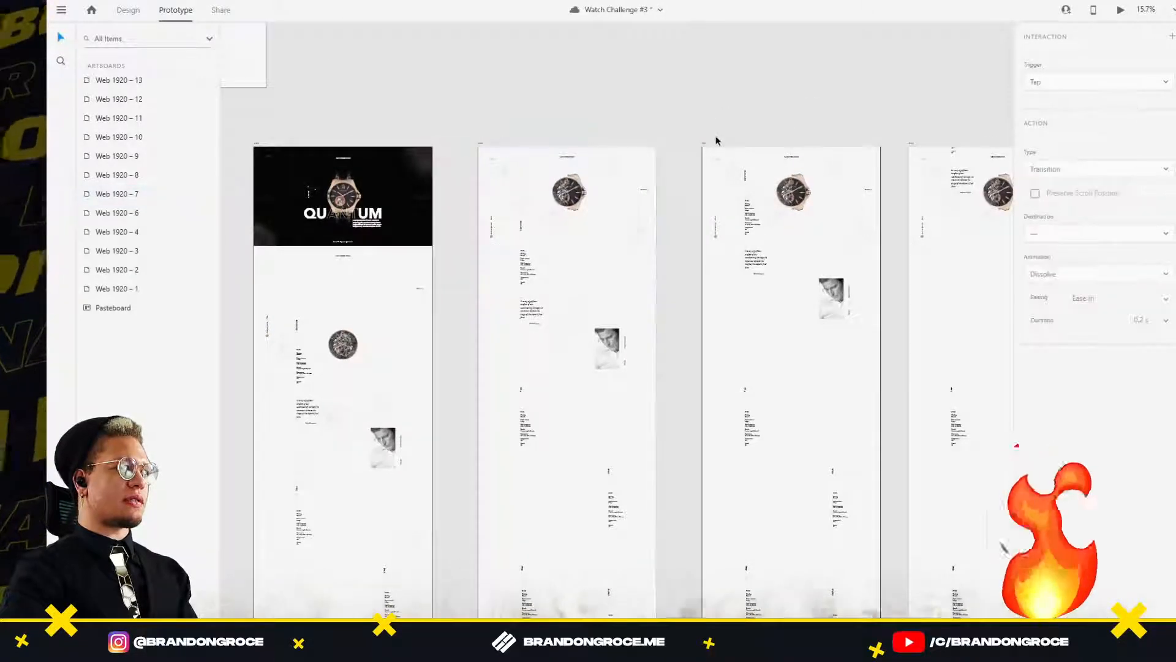
{"action": "left_click", "coordinate": [1166, 108]}
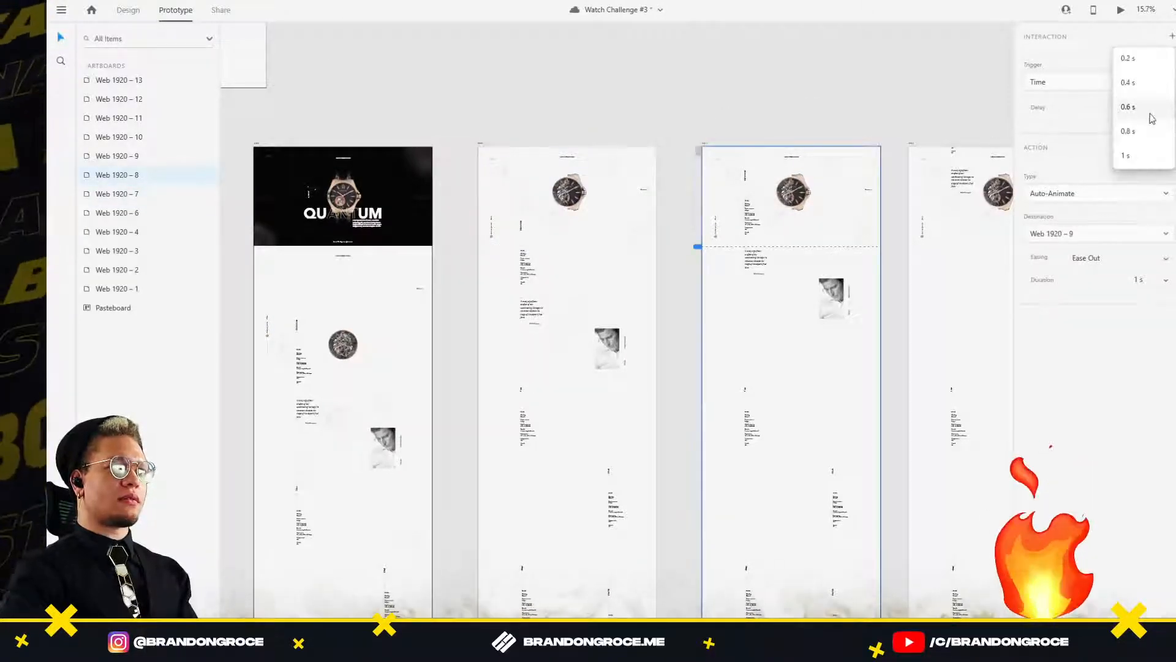
{"action": "left_click", "coordinate": [1149, 113]}
{"action": "left_click_drag", "start_coordinate": [846, 119], "coordinate": [515, 115]}
{"action": "left_click", "coordinate": [580, 140]}
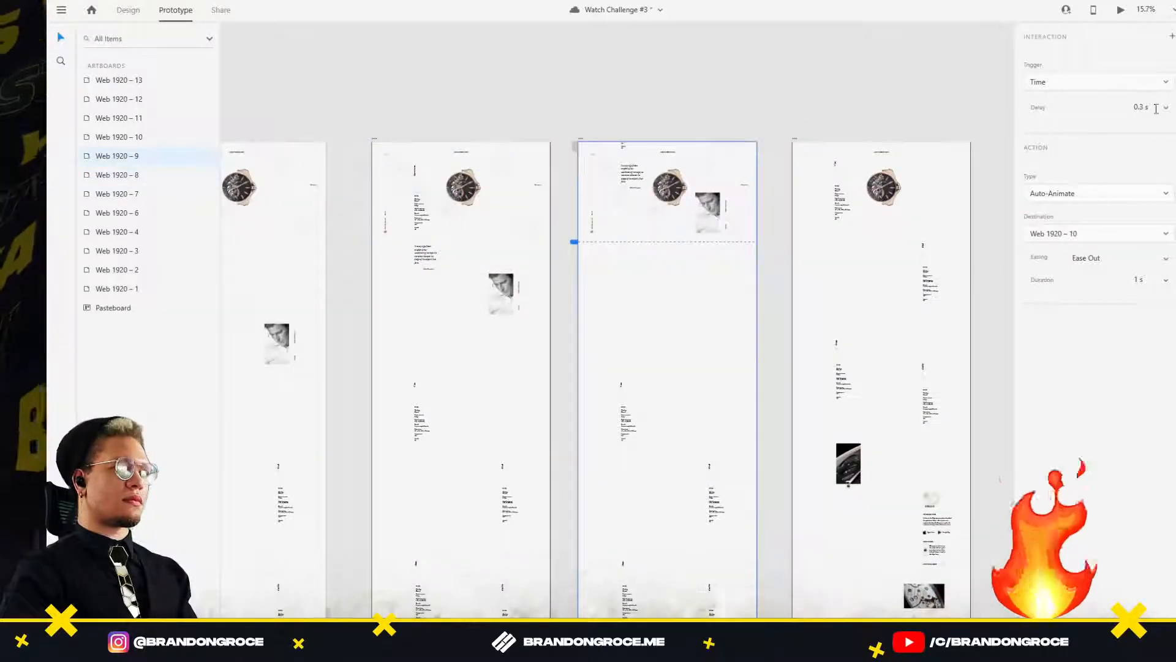
{"action": "left_click", "coordinate": [1166, 110]}
{"action": "left_click", "coordinate": [1150, 110]}
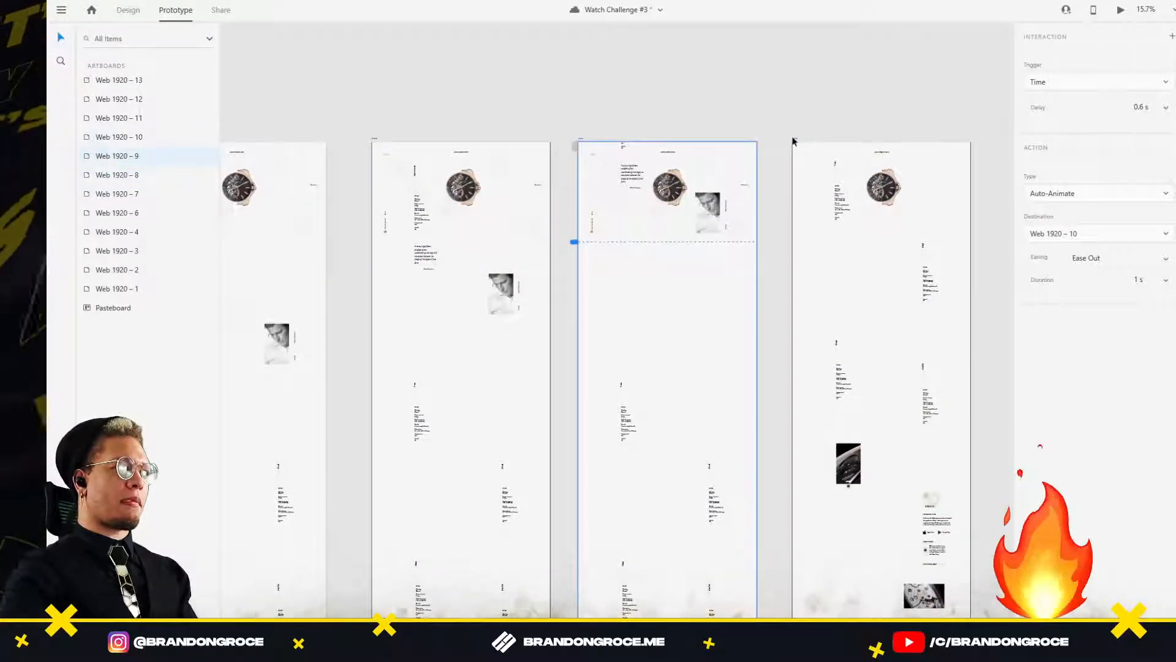
Set the time trigger delay of the Web 1920 – 10 and Web 1920 – 11 artboards to 0.6 s each.
{"action": "left_click", "coordinate": [793, 141]}
{"action": "left_click", "coordinate": [1166, 108]}
{"action": "left_click", "coordinate": [1145, 114]}
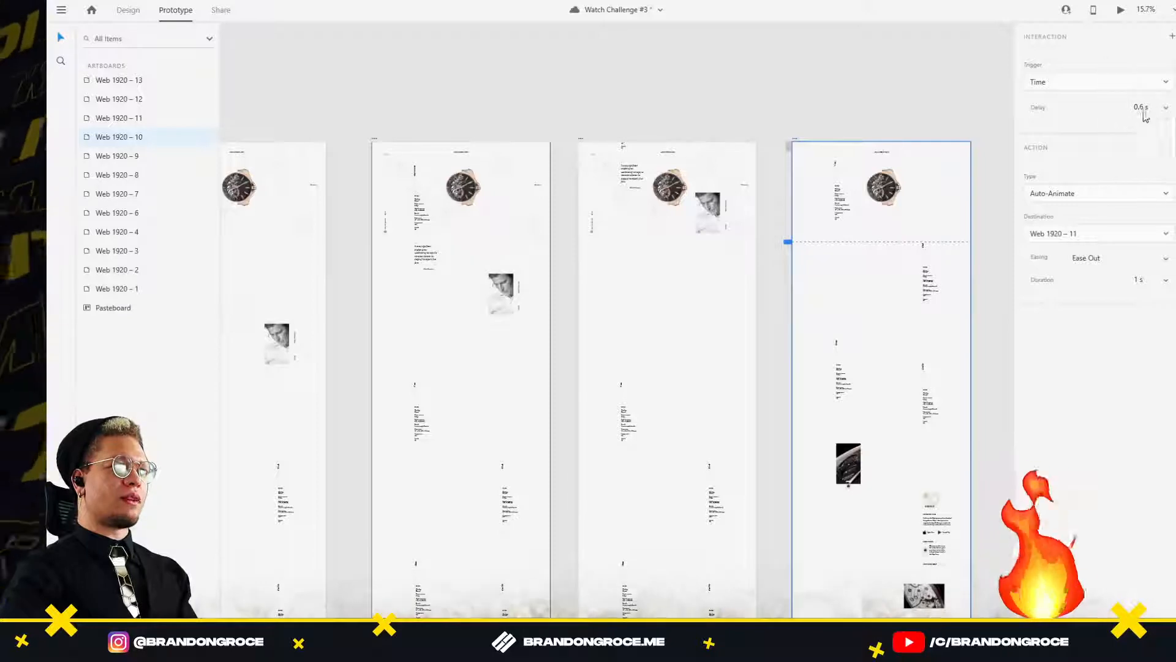
{"action": "scroll", "coordinate": [573, 100], "scroll_direction": "right", "scroll_amount": 5}
{"action": "left_click", "coordinate": [688, 130]}
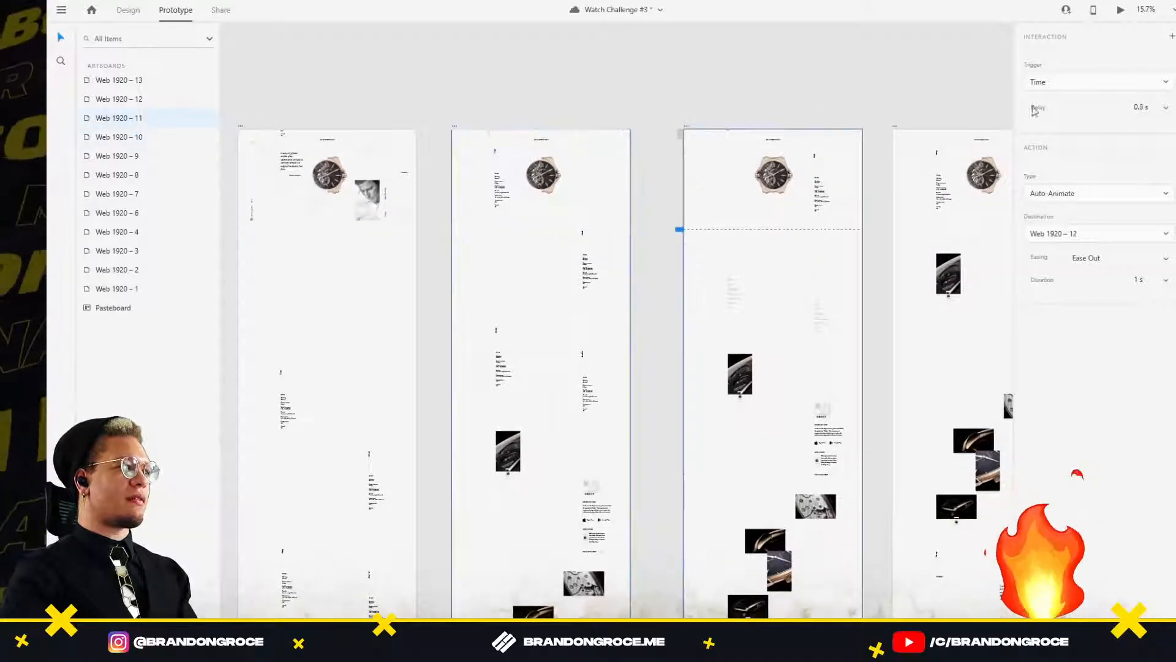
{"action": "left_click", "coordinate": [1166, 108]}
{"action": "left_click", "coordinate": [1142, 116]}
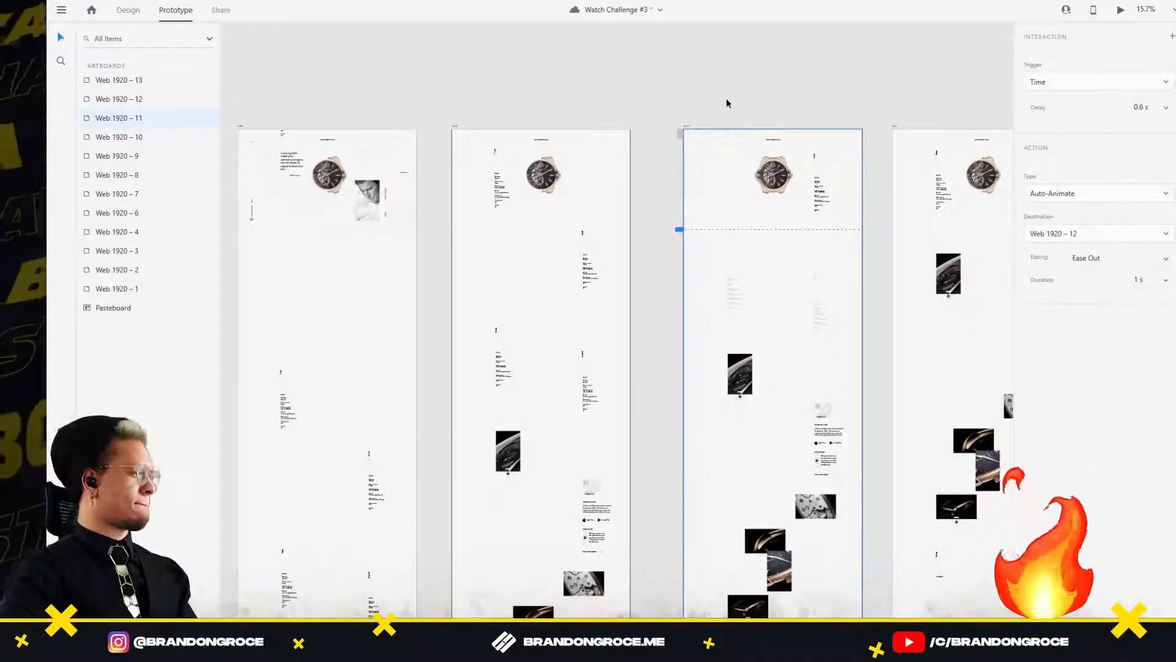
Set the time trigger delay of Web 1920 – 12 to 0.6 s and check the interaction settings of Web 1920 – 13.
{"action": "left_click_drag", "start_coordinate": [727, 100], "coordinate": [387, 118]}
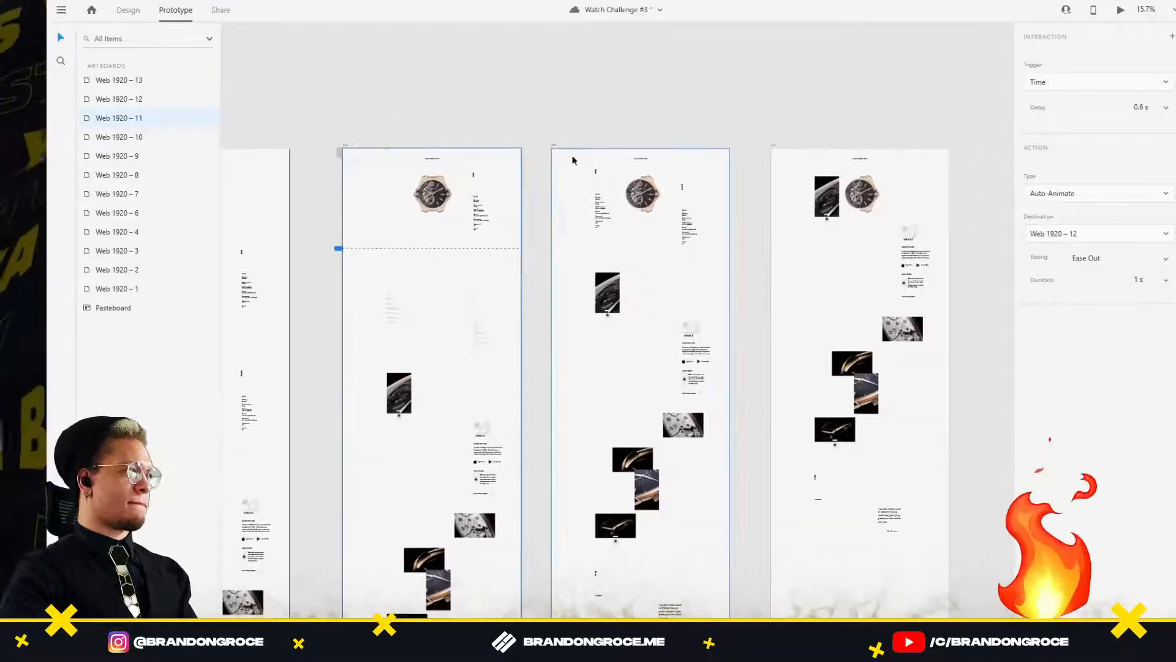
{"action": "left_click", "coordinate": [554, 147]}
{"action": "left_click", "coordinate": [1166, 108]}
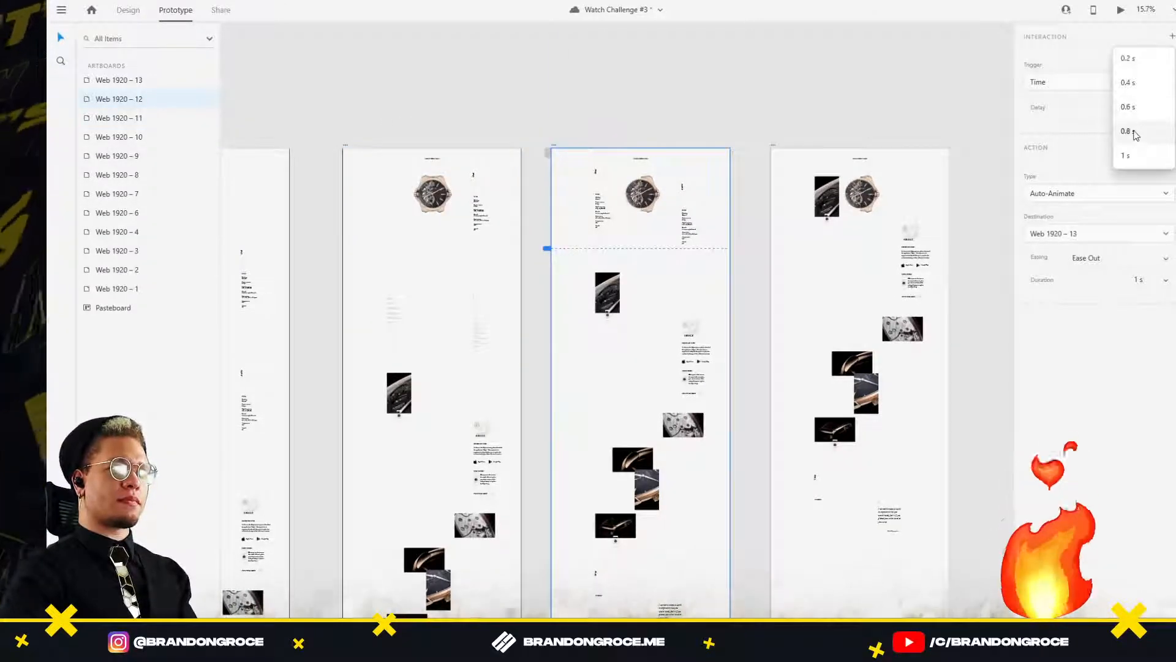
{"action": "left_click", "coordinate": [1140, 125]}
{"action": "left_click_drag", "start_coordinate": [766, 131], "coordinate": [671, 132]}
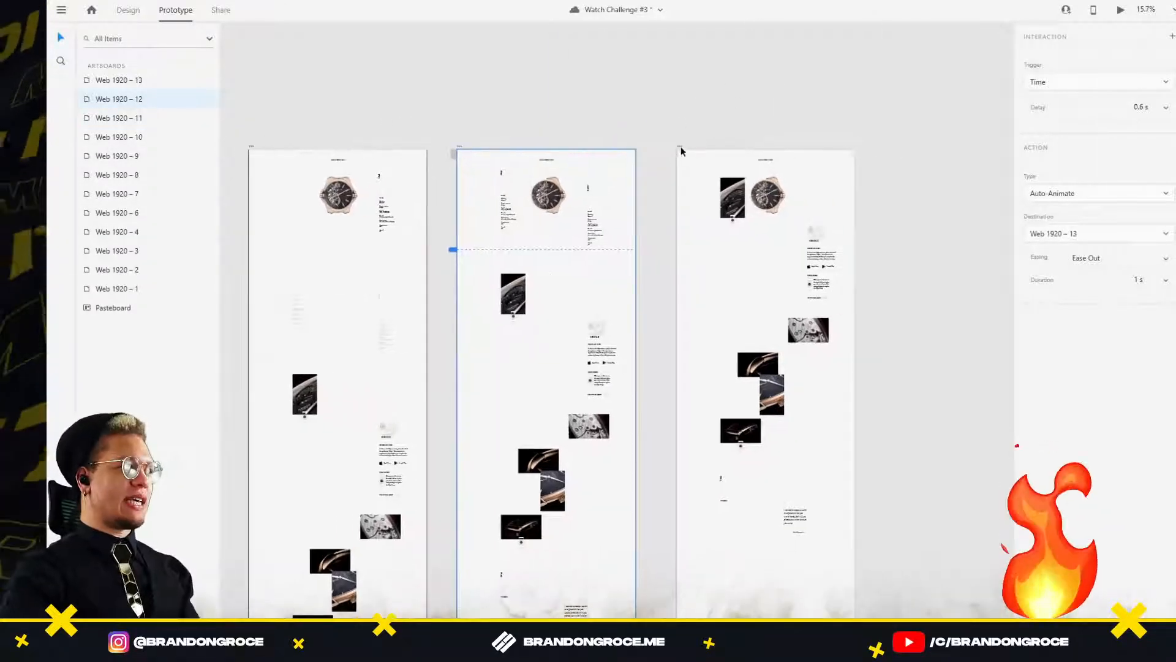
{"action": "left_click", "coordinate": [682, 148]}
Preview the prototype from the Web 1920 – 6 artboard to check the timing of the auto-animated transitions.
{"action": "scroll", "coordinate": [650, 115], "scroll_direction": "down", "scroll_amount": 5}
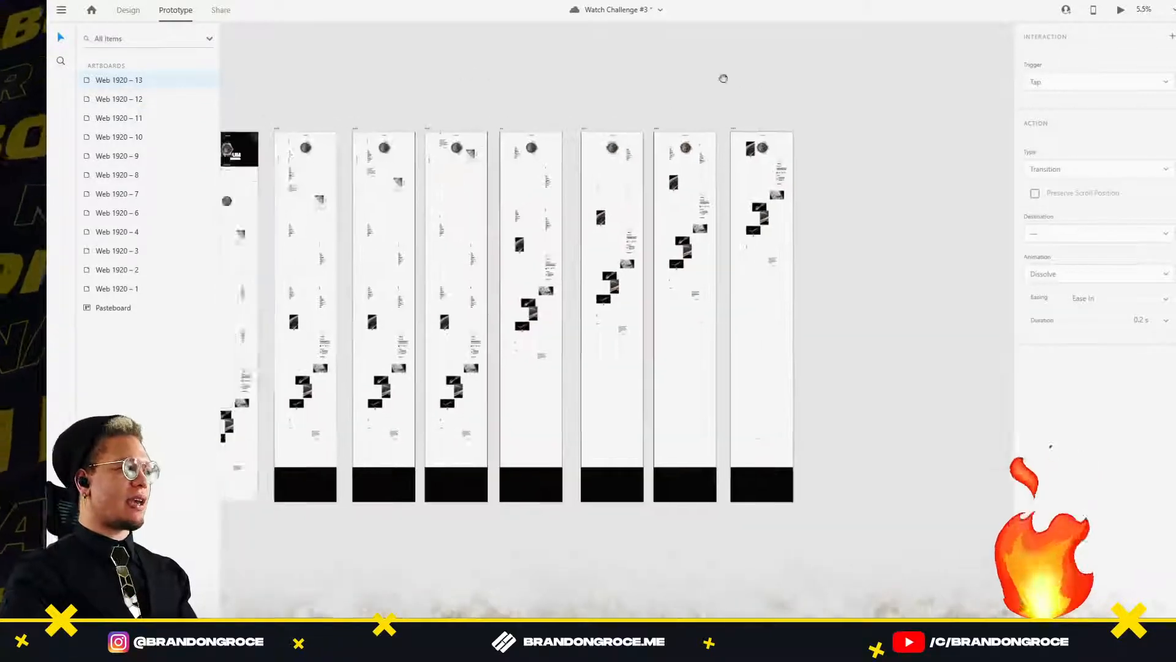
{"action": "left_click", "coordinate": [472, 123]}
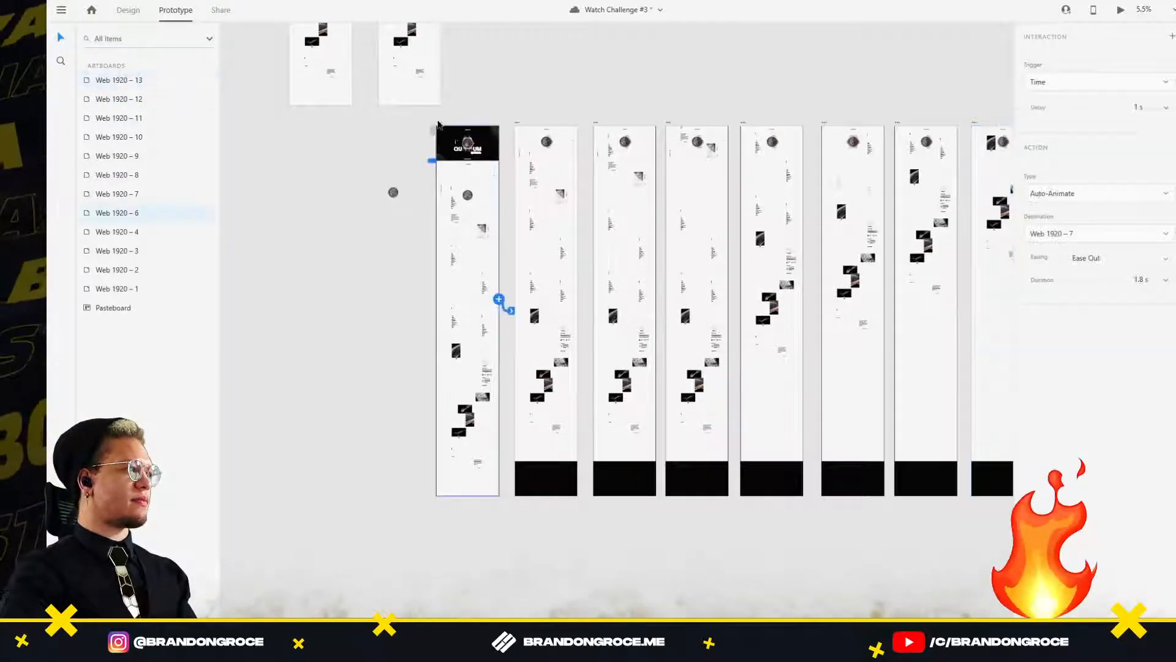
{"action": "left_click", "coordinate": [1120, 10]}
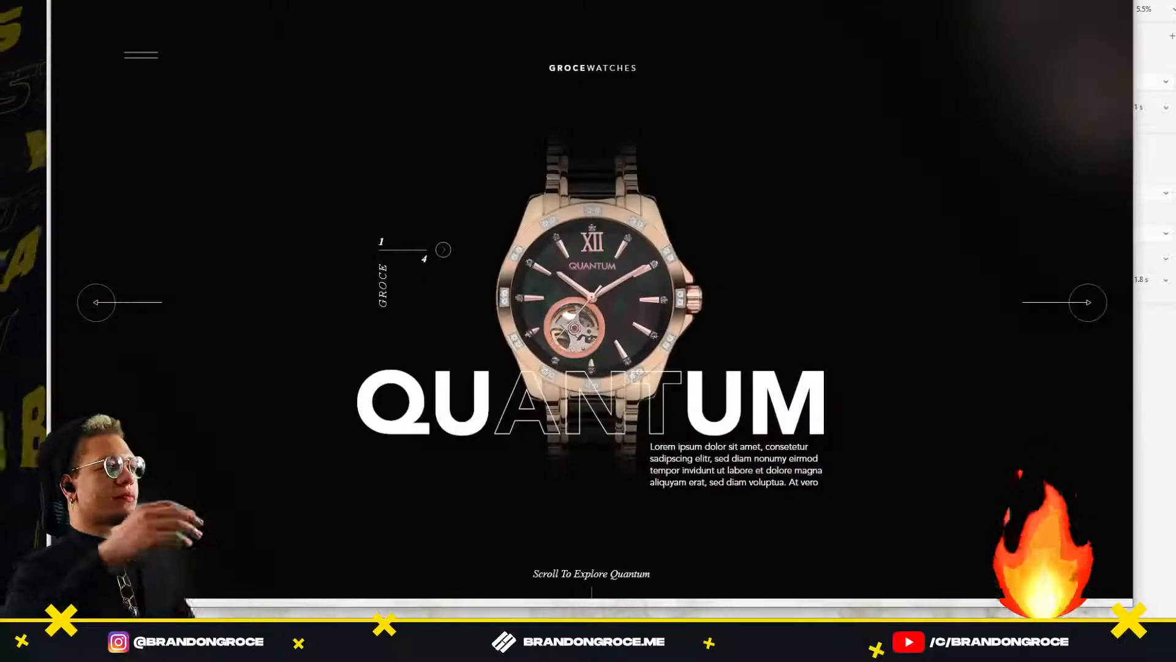
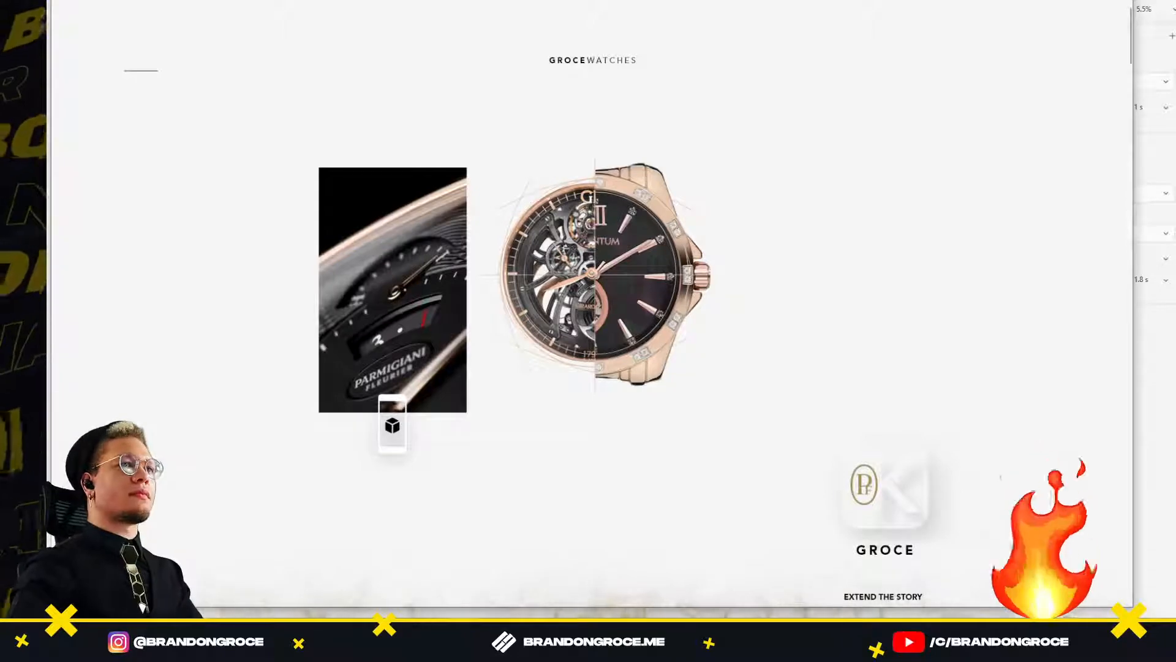
{"action": "key", "text": "Escape"}
Select the contents of the Web 1920 – 9 artboard and switch to Design mode.
{"action": "left_click_drag", "start_coordinate": [785, 215], "coordinate": [612, 202]}
{"action": "scroll", "coordinate": [530, 156], "scroll_direction": "up", "scroll_amount": 2}
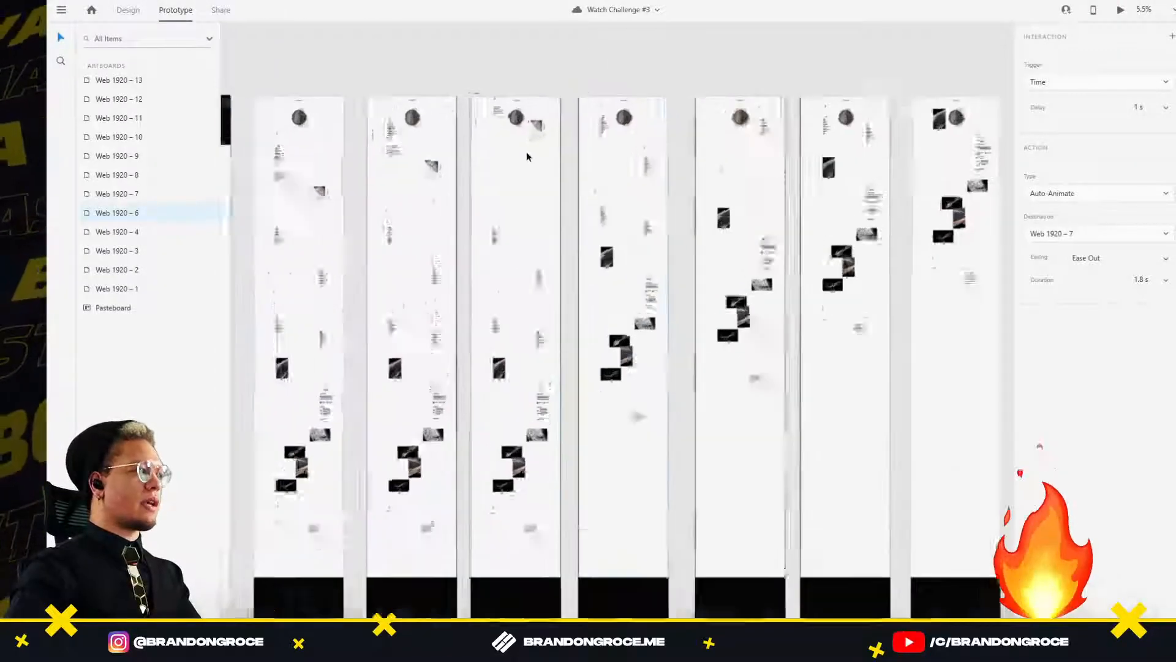
{"action": "scroll", "coordinate": [527, 157], "scroll_direction": "up", "scroll_amount": 2}
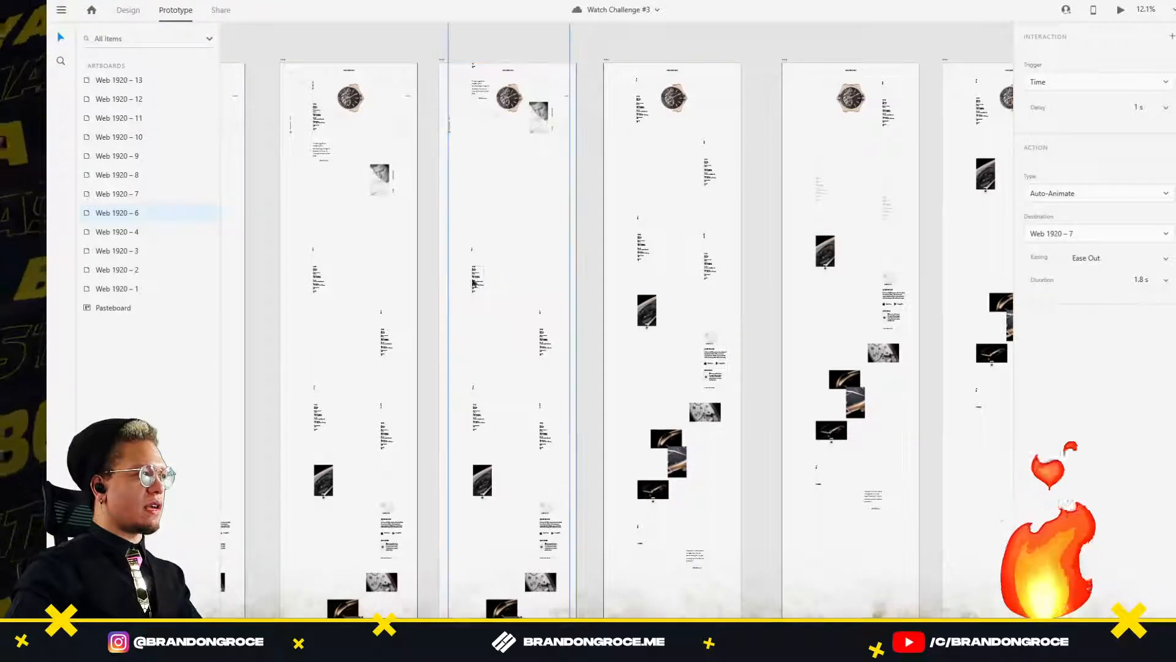
{"action": "left_click_drag", "start_coordinate": [484, 297], "coordinate": [522, 197]}
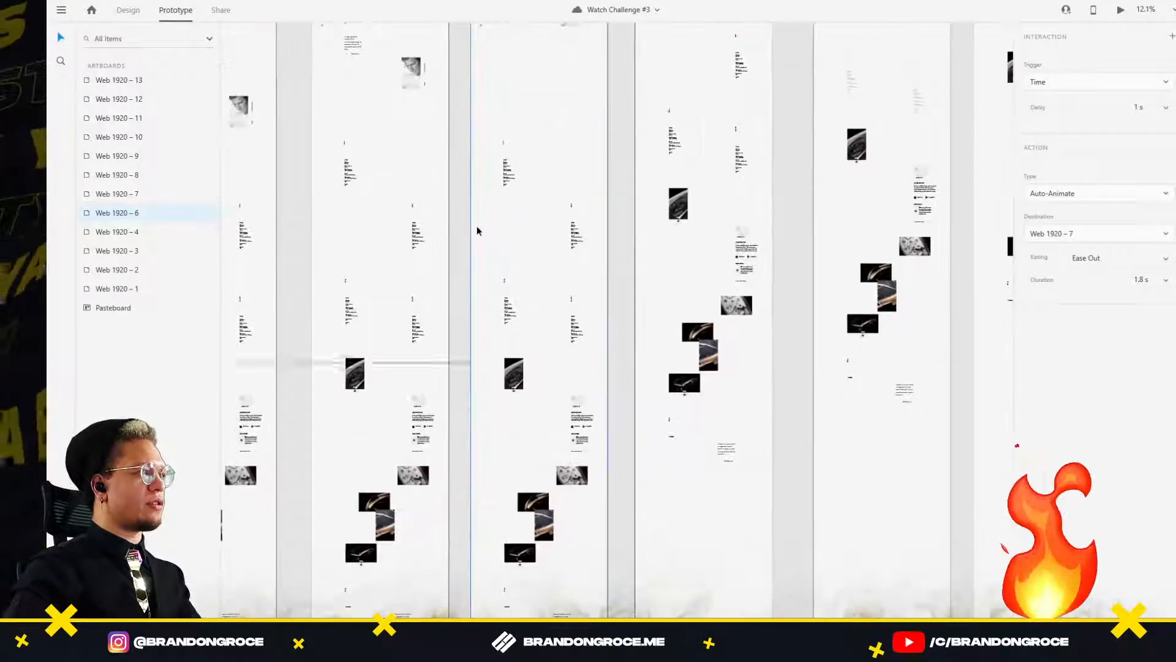
{"action": "scroll", "coordinate": [477, 231], "scroll_direction": "down", "scroll_amount": 3}
{"action": "left_click", "coordinate": [479, 184]}
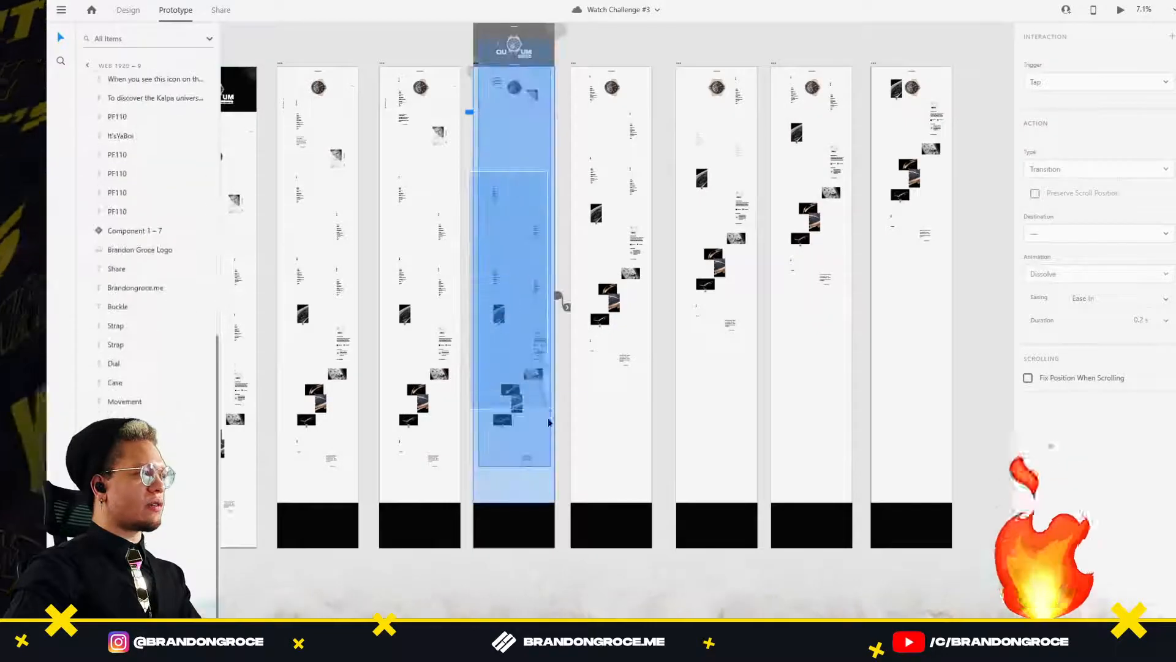
{"action": "left_click", "coordinate": [125, 12]}
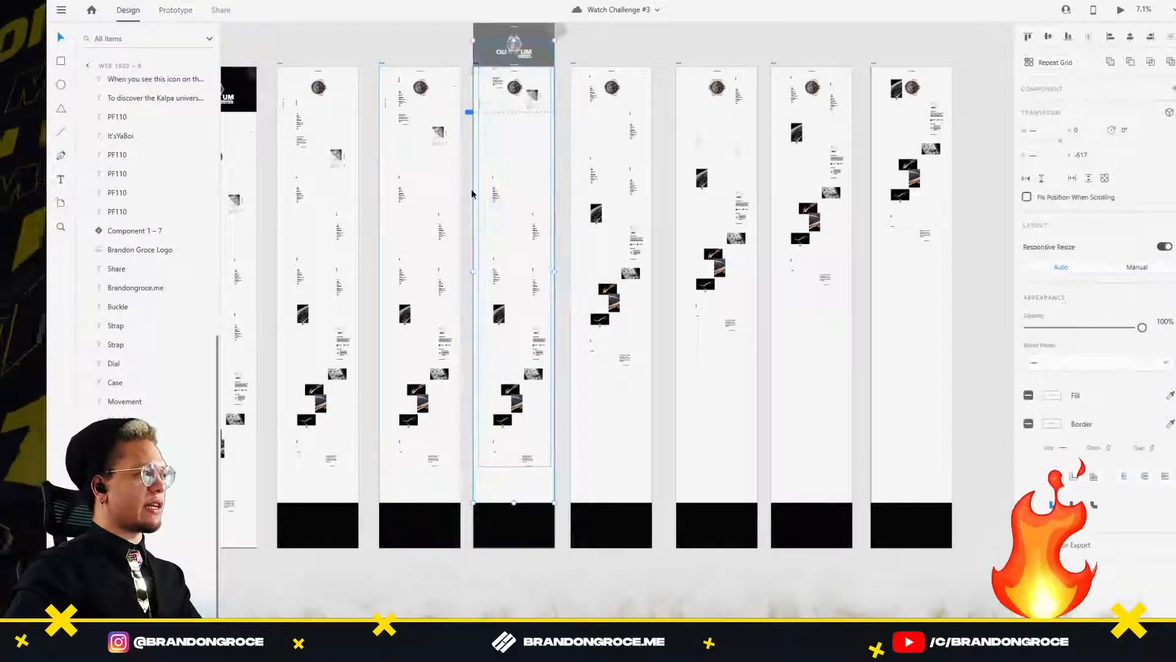
Select the page content of the Web 1920 – 9 artboard as one group, without its full-width background.
{"action": "left_click", "coordinate": [468, 173]}
{"action": "left_click", "coordinate": [467, 172]}
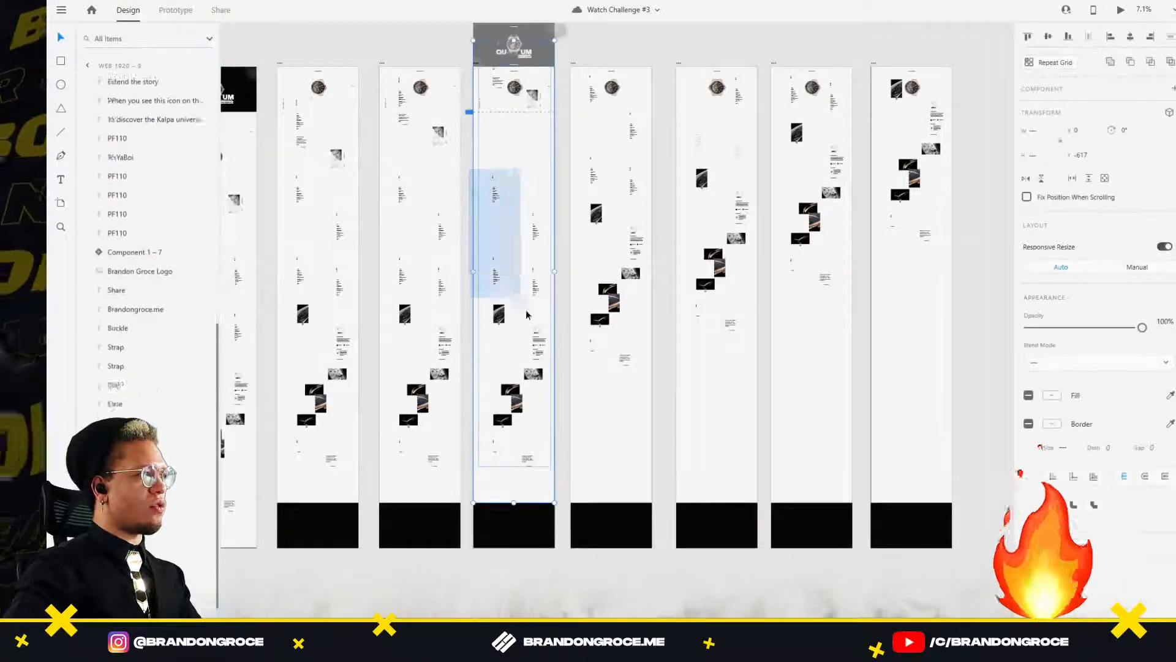
{"action": "scroll", "coordinate": [514, 184], "scroll_direction": "up", "scroll_amount": 5}
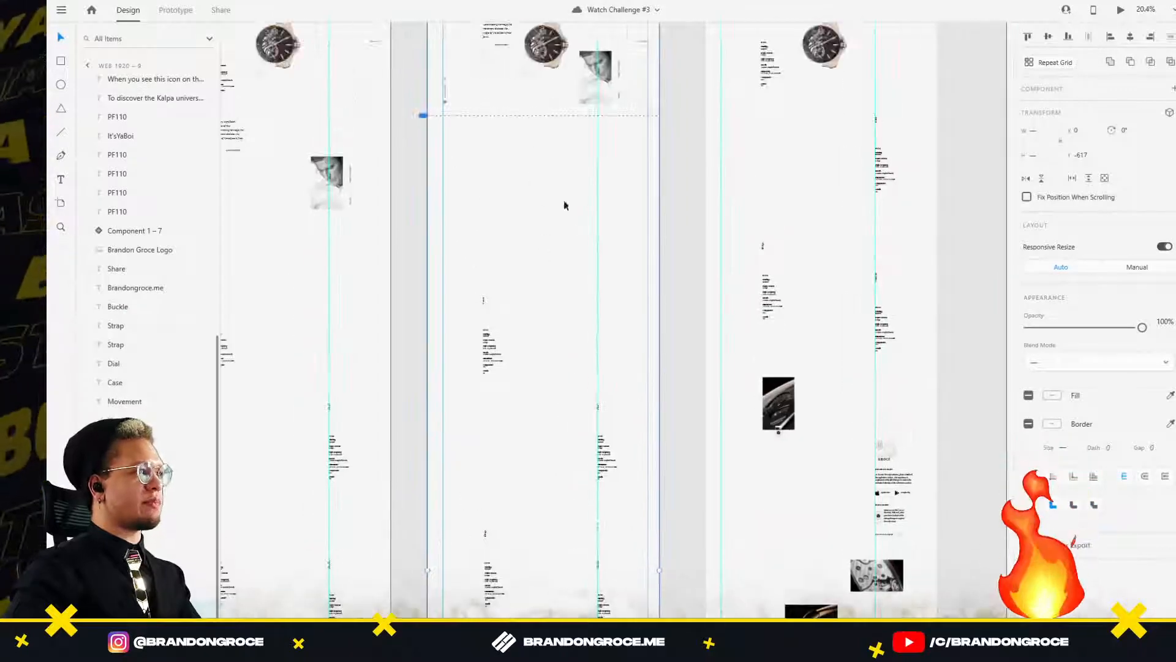
{"action": "scroll", "coordinate": [540, 274], "scroll_direction": "down", "scroll_amount": 3}
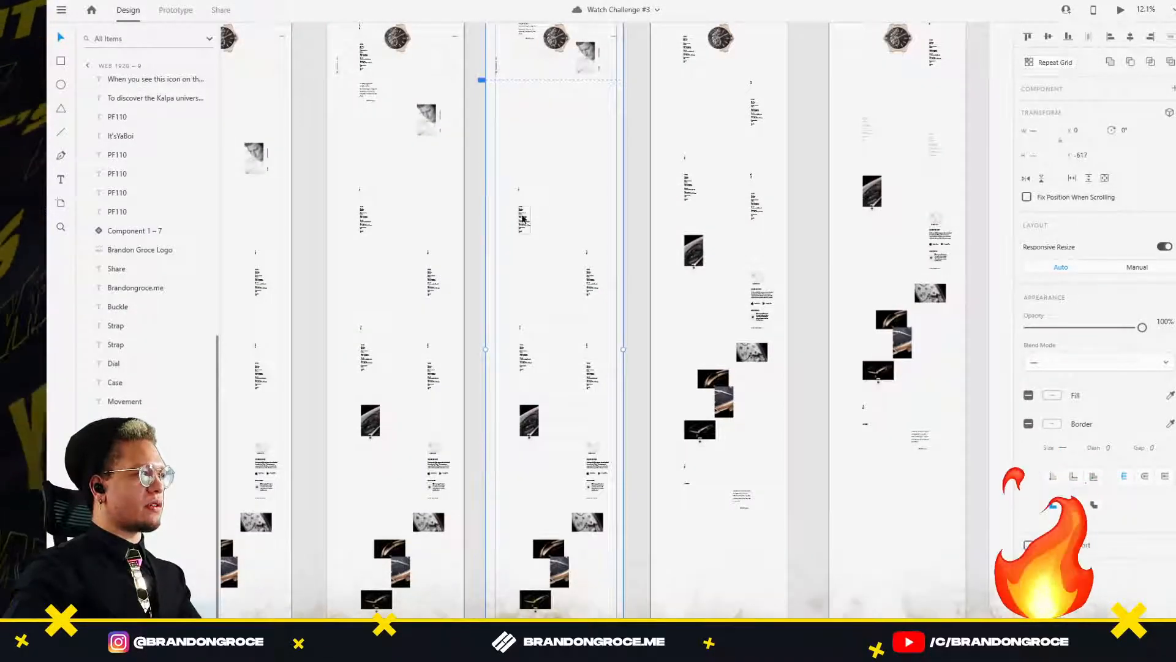
{"action": "left_click", "coordinate": [524, 219]}
{"action": "left_click_drag", "start_coordinate": [481, 182], "coordinate": [609, 523]}
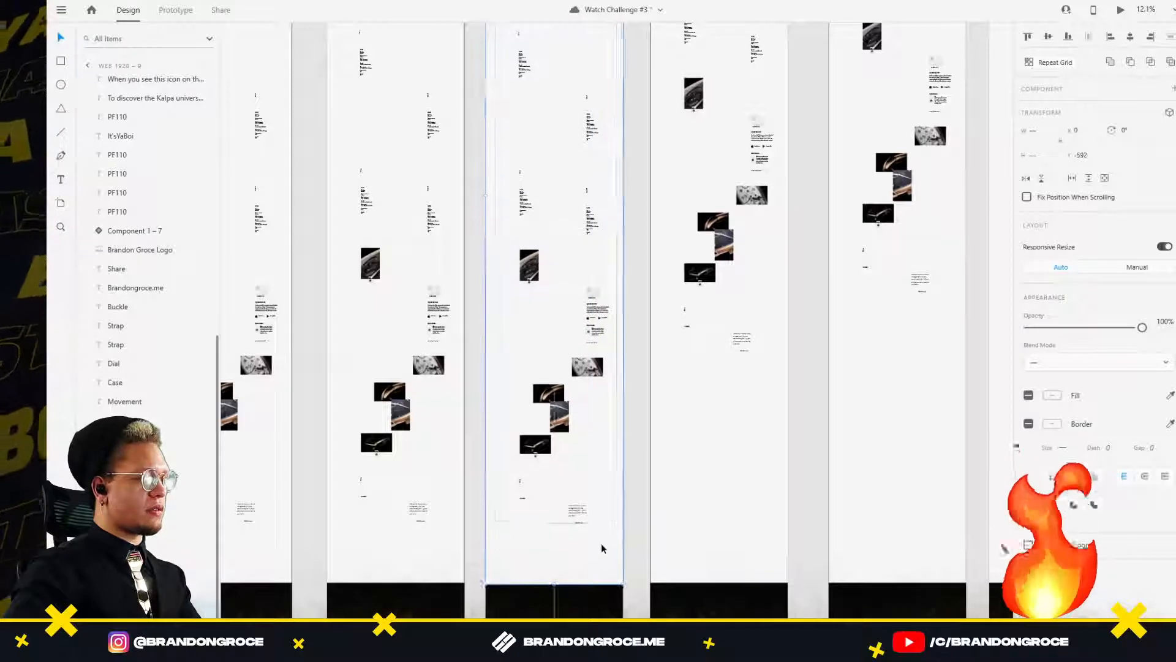
{"action": "key", "text": "ctrl+g"}
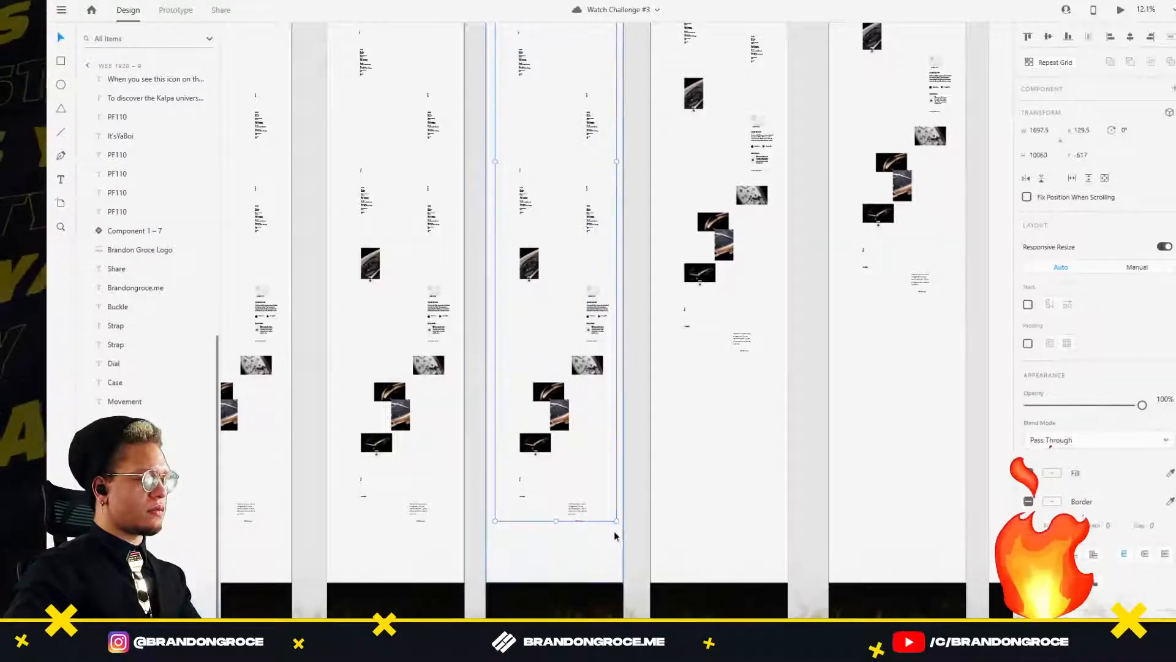
Select the closing quote, the Strap label with its line and footer text, and the product photos inside the Web 1920 – 9 content group.
{"action": "scroll", "coordinate": [579, 509], "scroll_direction": "up", "scroll_amount": 5}
{"action": "double_click", "coordinate": [577, 509]}
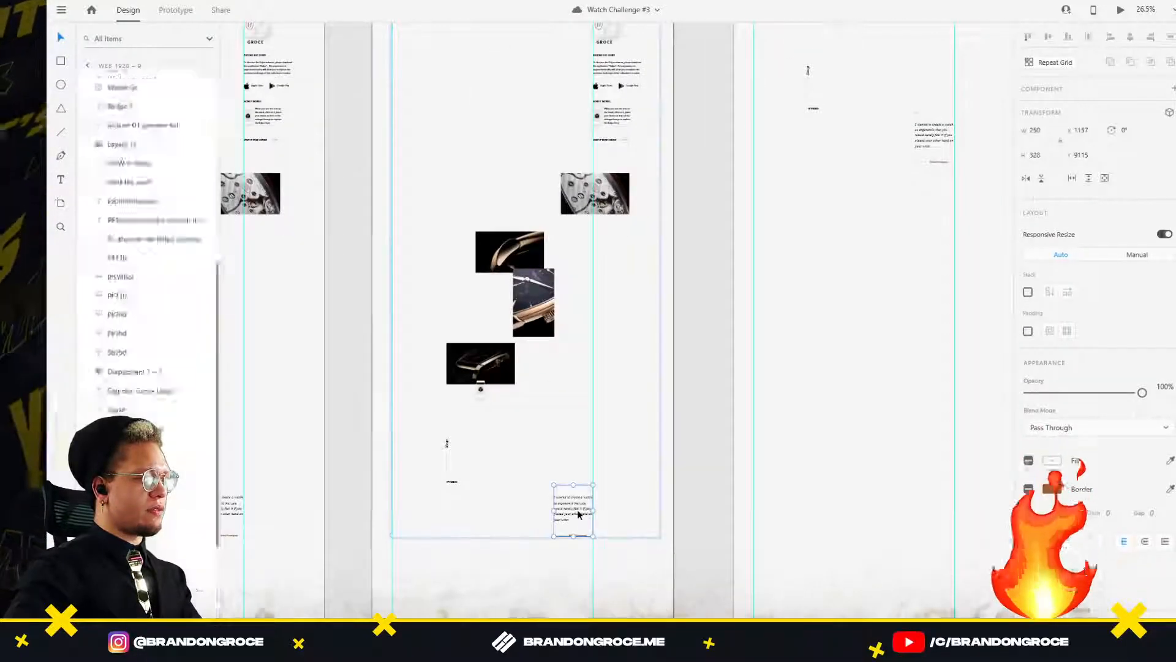
{"action": "left_click", "coordinate": [451, 481], "text": "shift"}
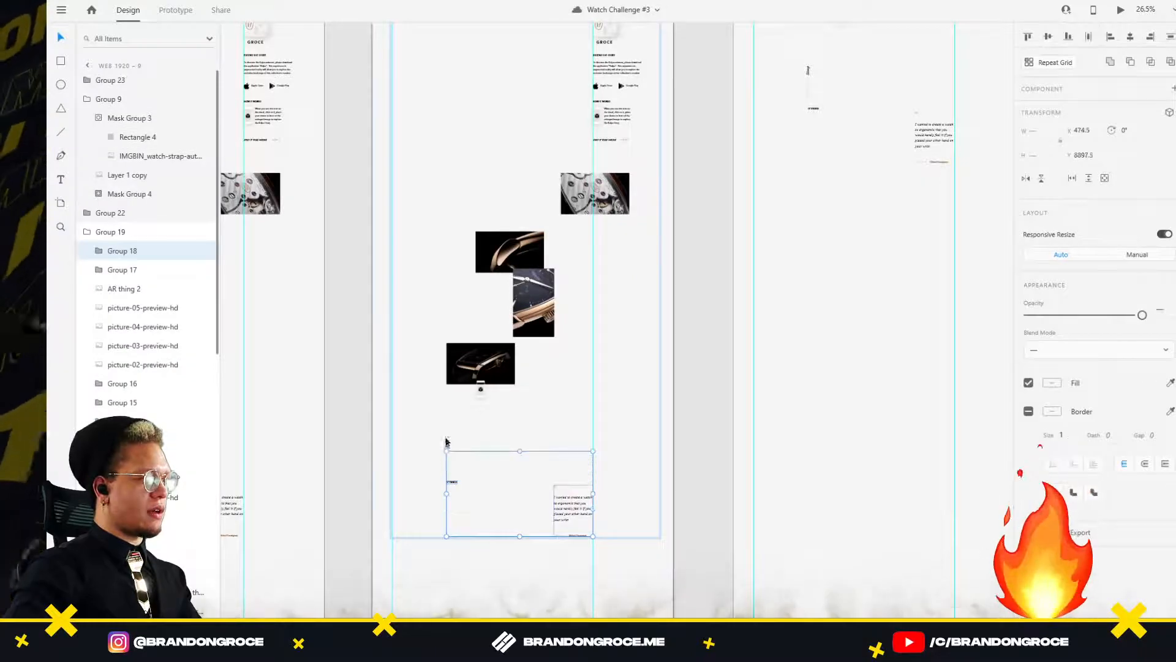
{"action": "left_click", "coordinate": [478, 388], "text": "shift"}
{"action": "left_click", "coordinate": [531, 307], "text": "shift"}
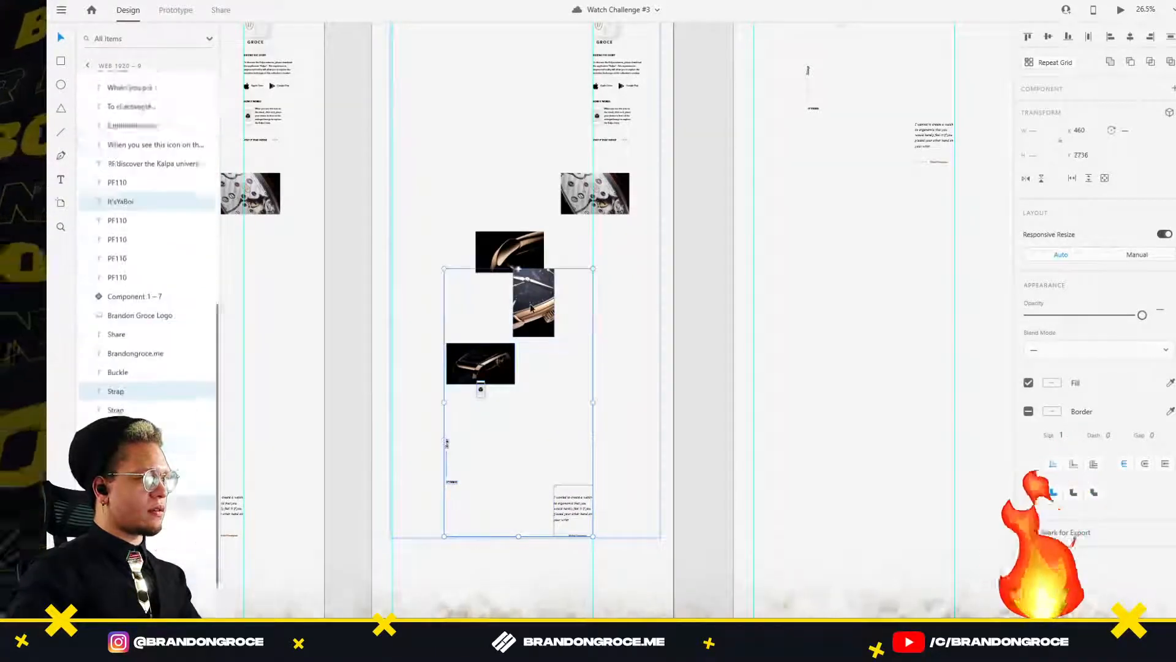
{"action": "left_click", "coordinate": [523, 252], "text": "shift"}
{"action": "left_click", "coordinate": [591, 196], "text": "shift"}
Add the Print the Work link, How It Works block, store badges, Extend the Story text and Groce logo to the selection.
{"action": "left_click_drag", "start_coordinate": [622, 113], "coordinate": [585, 216]}
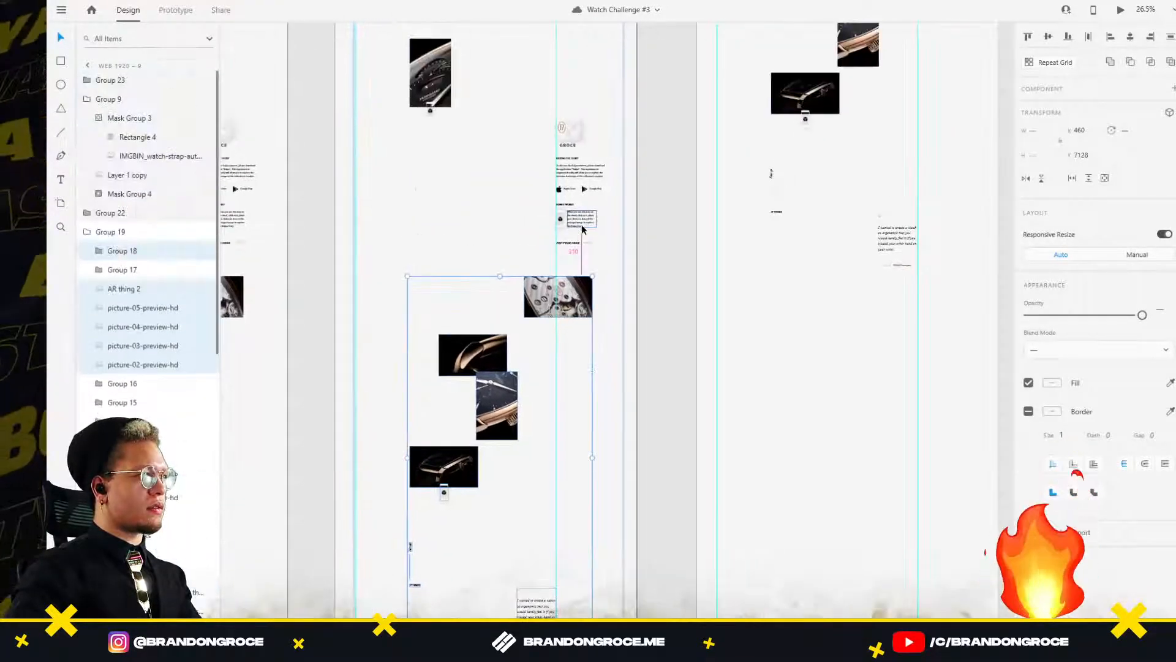
{"action": "scroll", "coordinate": [582, 229], "scroll_direction": "up", "scroll_amount": 4}
{"action": "left_click", "coordinate": [596, 263], "text": "shift"}
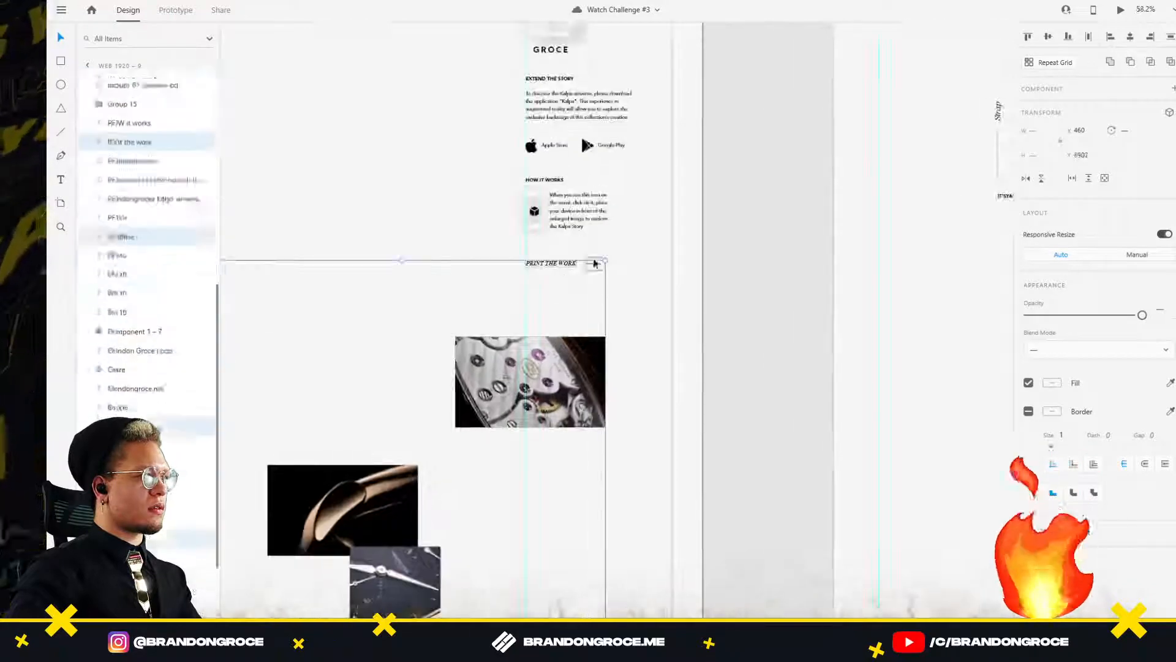
{"action": "left_click", "coordinate": [594, 223], "text": "shift"}
{"action": "left_click", "coordinate": [545, 179], "text": "shift"}
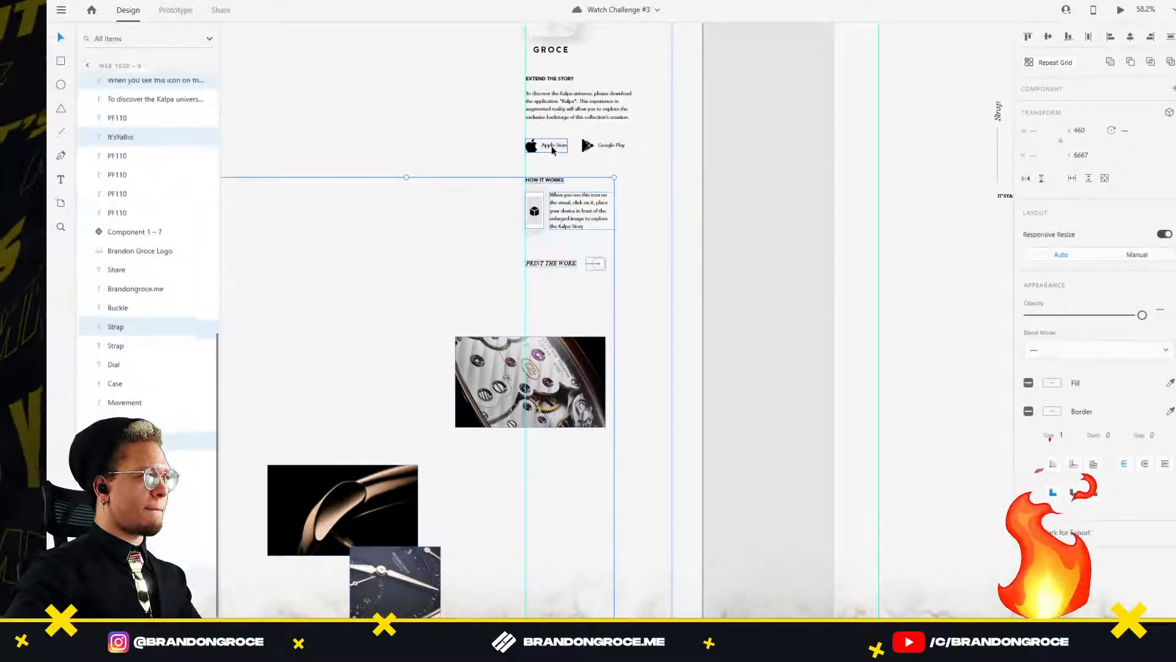
{"action": "left_click", "coordinate": [553, 149], "text": "shift"}
{"action": "left_click", "coordinate": [604, 145], "text": "shift"}
{"action": "left_click", "coordinate": [582, 98], "text": "shift"}
{"action": "left_click", "coordinate": [560, 80], "text": "shift"}
{"action": "left_click", "coordinate": [555, 54], "text": "shift"}
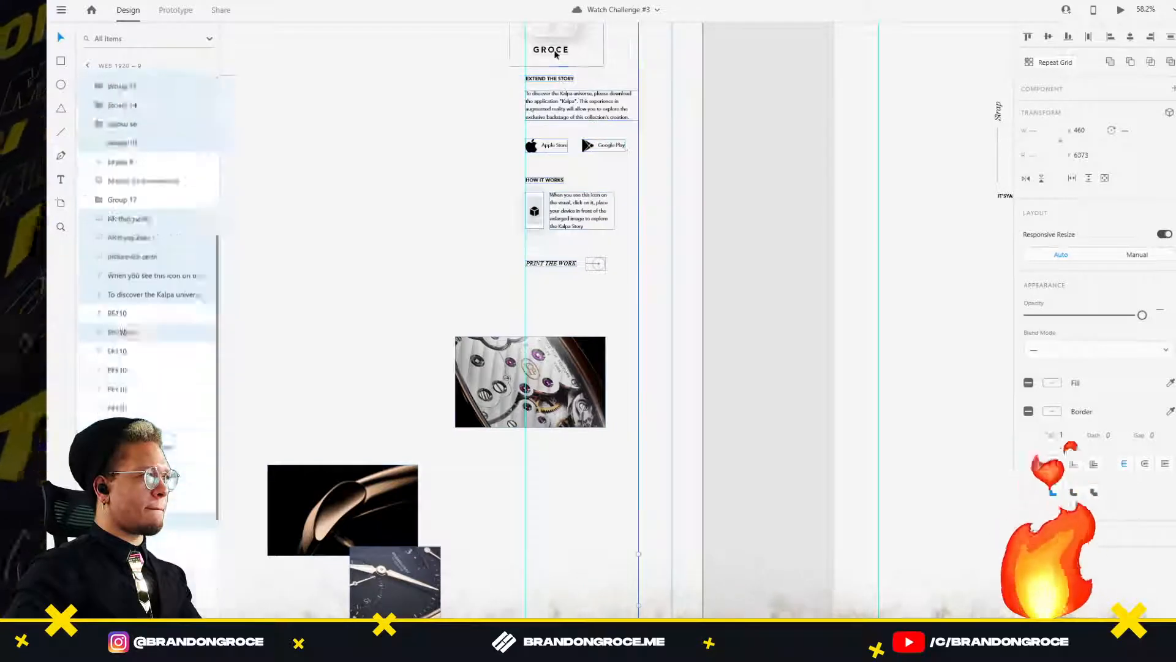
Extend the selection with the dial photo and its AR icon, plus the Buckle and Strap labels, lines and spec lists.
{"action": "scroll", "coordinate": [555, 54], "scroll_direction": "up", "scroll_amount": 7}
{"action": "scroll", "coordinate": [474, 404], "scroll_direction": "left", "scroll_amount": 4}
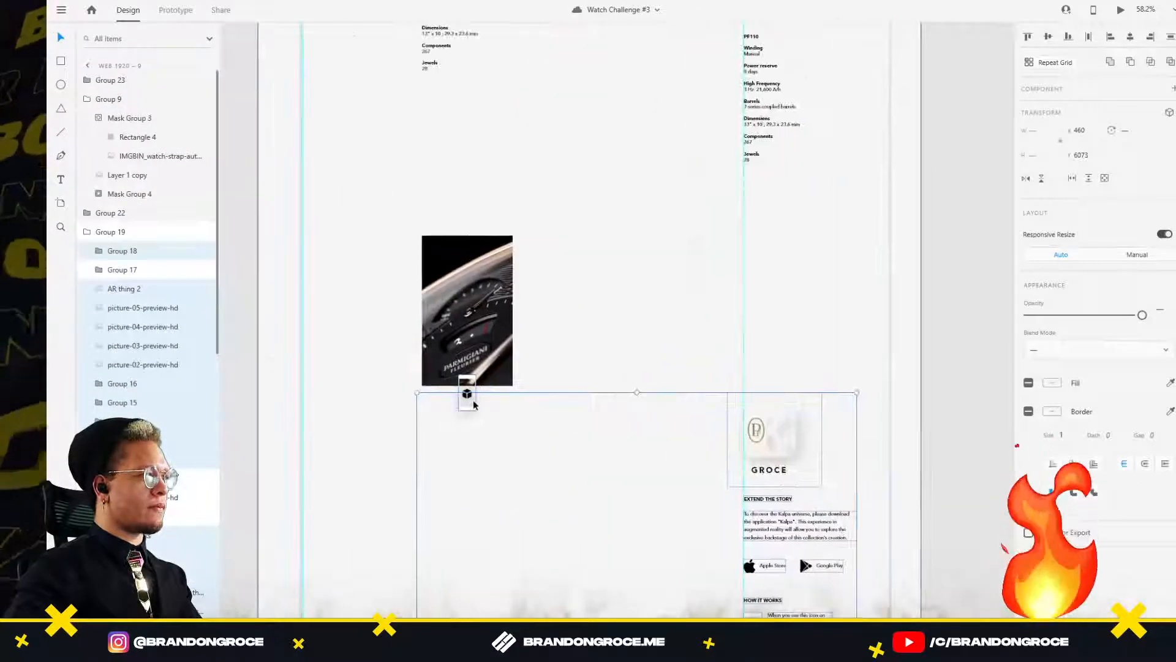
{"action": "scroll", "coordinate": [596, 312], "scroll_direction": "up", "scroll_amount": 4}
{"action": "scroll", "coordinate": [596, 312], "scroll_direction": "right", "scroll_amount": 1}
{"action": "left_click", "coordinate": [711, 332], "text": "shift"}
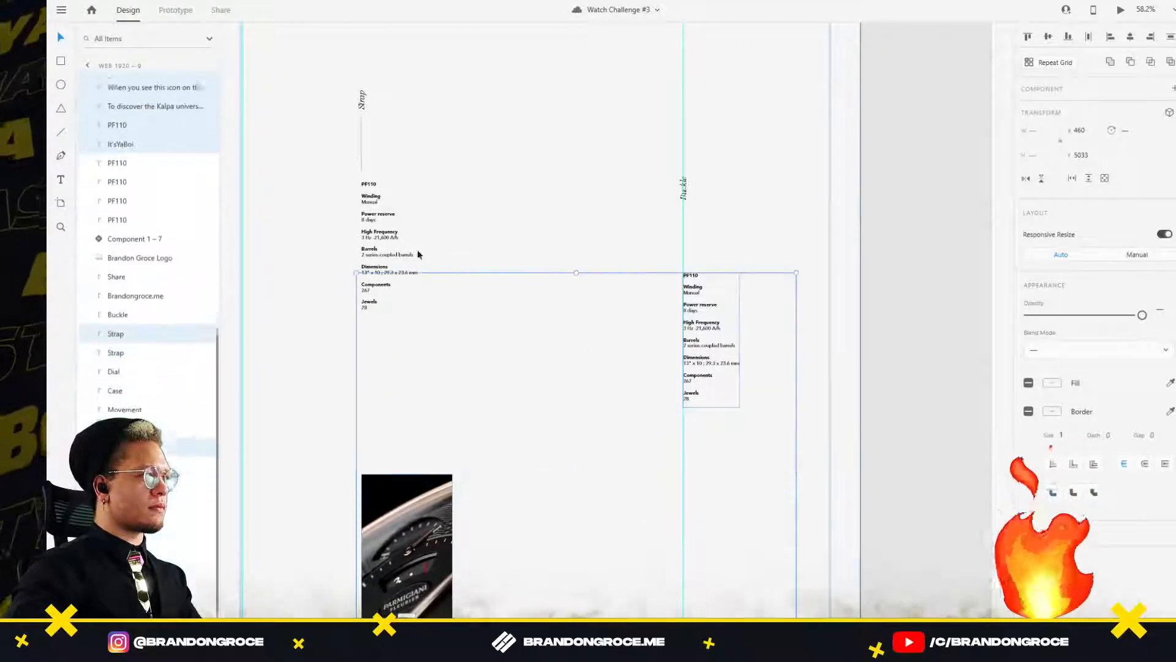
{"action": "left_click", "coordinate": [418, 254], "text": "shift"}
{"action": "scroll", "coordinate": [689, 218], "scroll_direction": "up", "scroll_amount": 5}
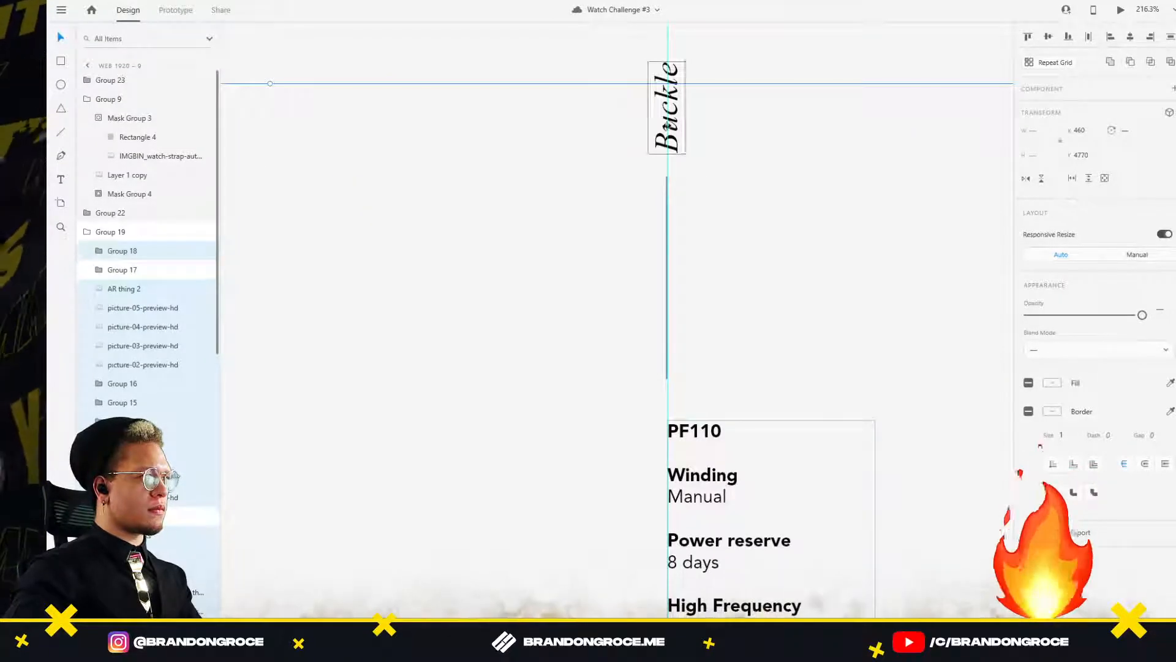
{"action": "left_click", "coordinate": [659, 136], "text": "shift"}
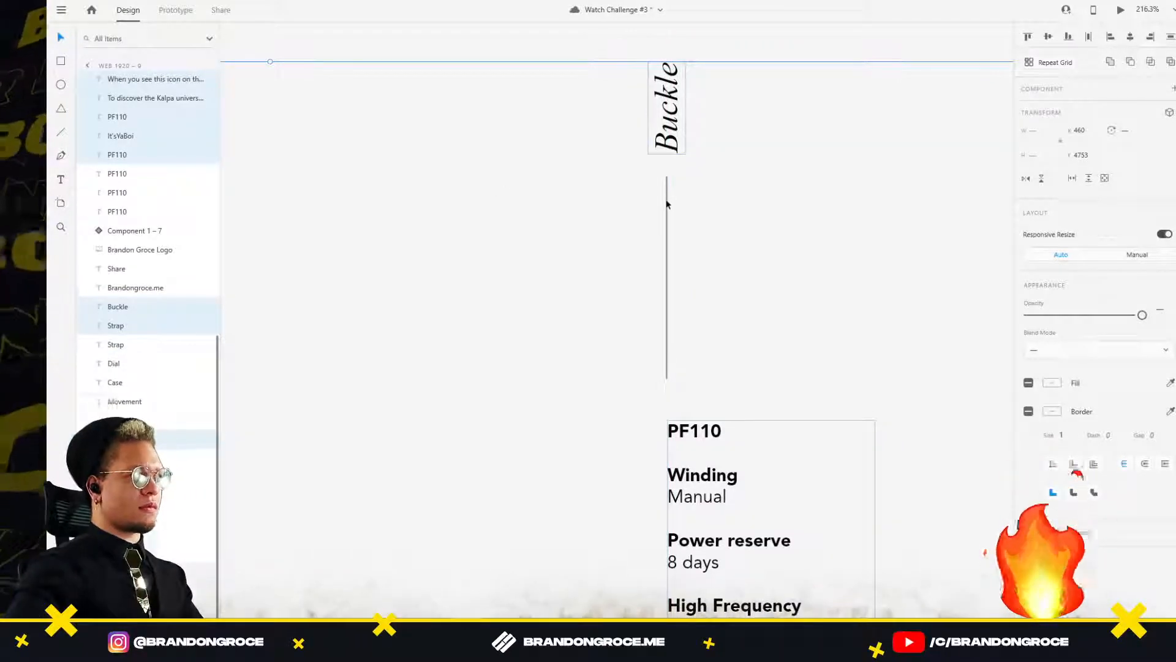
{"action": "scroll", "coordinate": [470, 184], "scroll_direction": "down", "scroll_amount": 3}
{"action": "left_click_drag", "start_coordinate": [449, 181], "coordinate": [827, 359]}
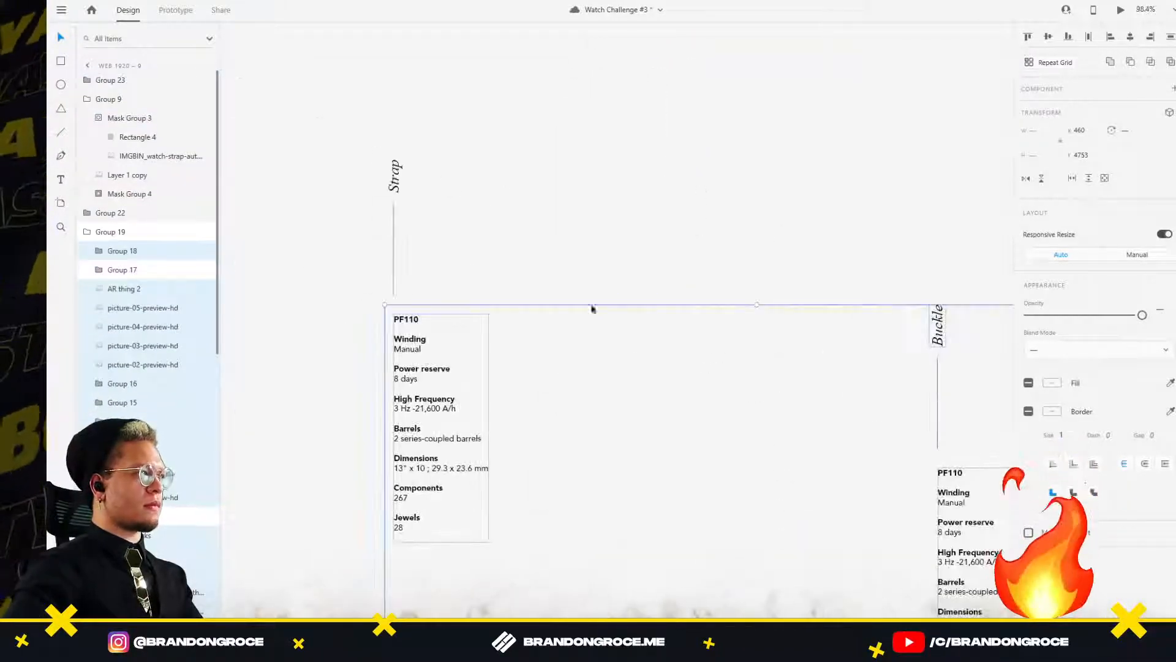
{"action": "scroll", "coordinate": [615, 273], "scroll_direction": "down", "scroll_amount": 5}
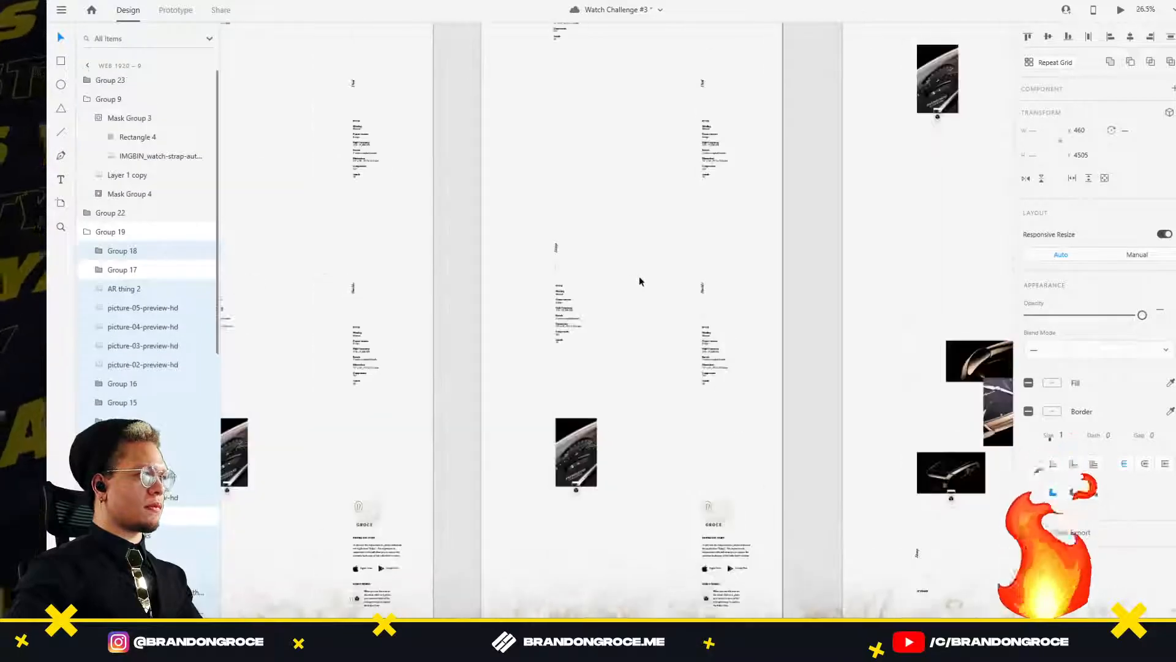
Add the Dial and Case labels with their vertical lines and PF110 spec lists to the selection on Web 1920 – 9.
{"action": "scroll", "coordinate": [640, 281], "scroll_direction": "down", "scroll_amount": 3}
{"action": "scroll", "coordinate": [664, 235], "scroll_direction": "up", "scroll_amount": 5}
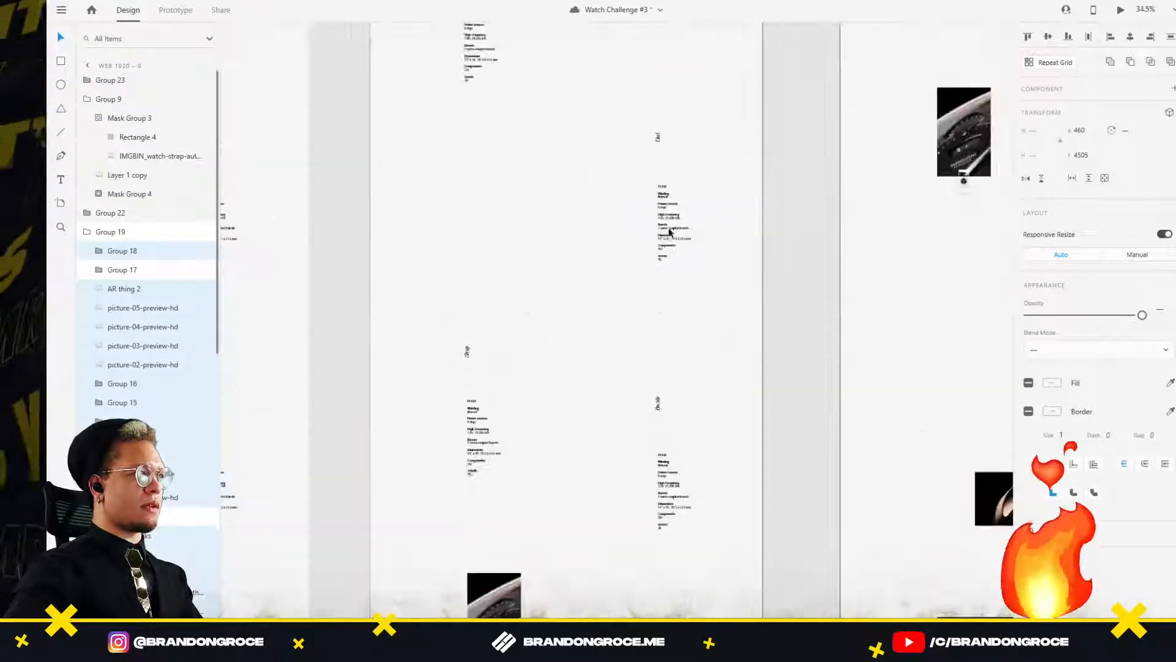
{"action": "left_click", "coordinate": [662, 195], "text": "shift"}
{"action": "left_click", "coordinate": [657, 161], "text": "shift"}
{"action": "left_click", "coordinate": [657, 138], "text": "shift"}
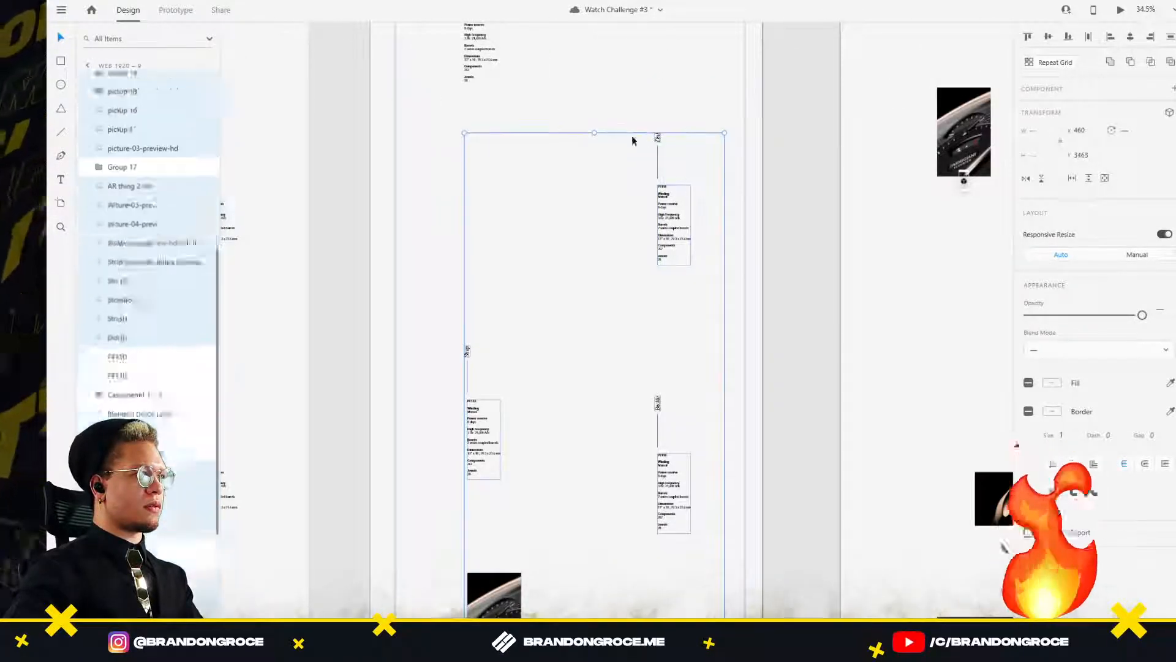
{"action": "left_click_drag", "start_coordinate": [608, 142], "coordinate": [725, 453]}
{"action": "left_click", "coordinate": [593, 385], "text": "shift"}
{"action": "left_click", "coordinate": [582, 306], "text": "shift"}
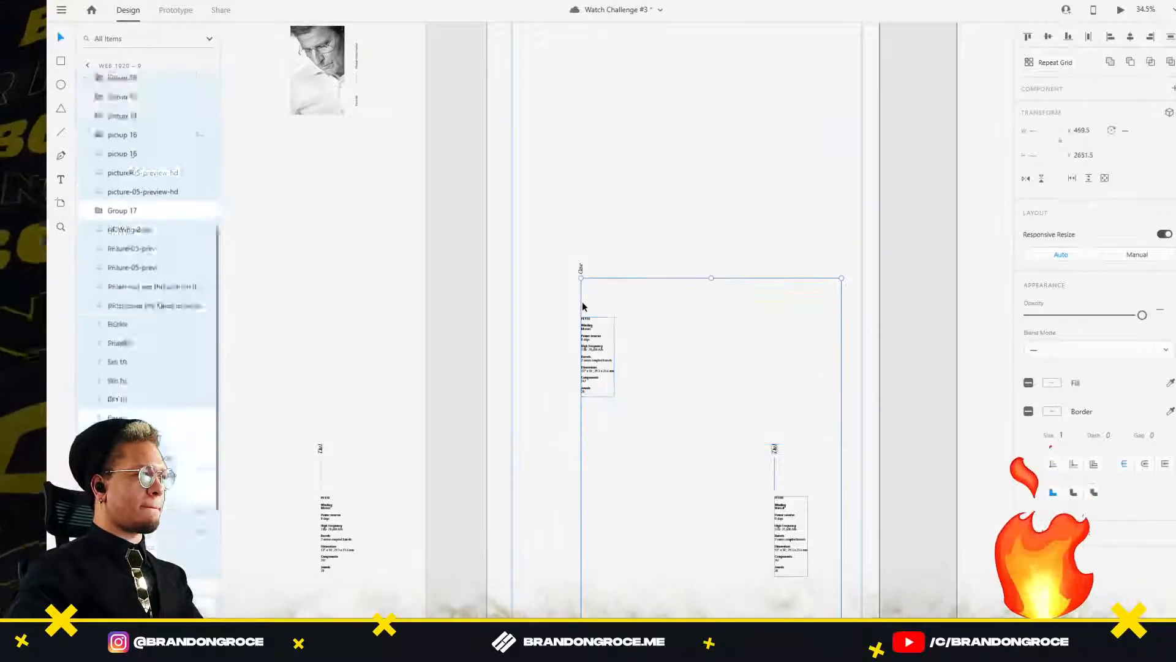
{"action": "left_click", "coordinate": [582, 271], "text": "shift"}
Move the selected page content up on the Web 1920 – 9 artboard to Y 1078 and deselect it.
{"action": "scroll", "coordinate": [617, 281], "scroll_direction": "down", "scroll_amount": 5}
{"action": "left_click_drag", "start_coordinate": [605, 307], "coordinate": [604, 203]}
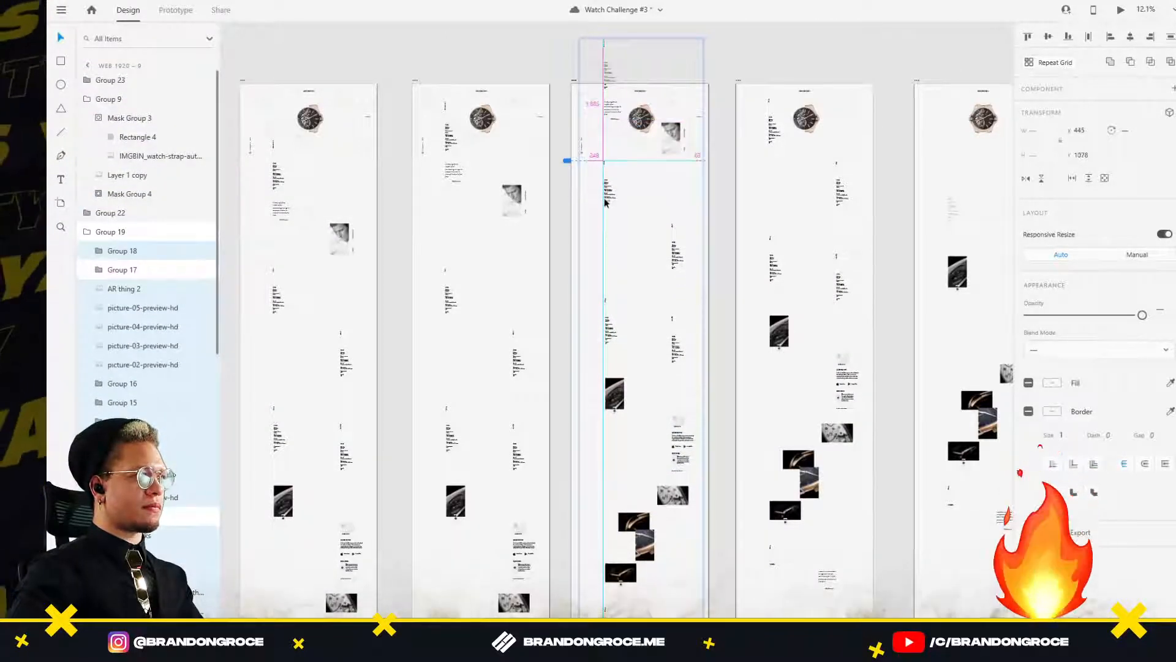
{"action": "left_click_drag", "start_coordinate": [716, 200], "coordinate": [630, 106]}
{"action": "scroll", "coordinate": [638, 64], "scroll_direction": "down", "scroll_amount": 5}
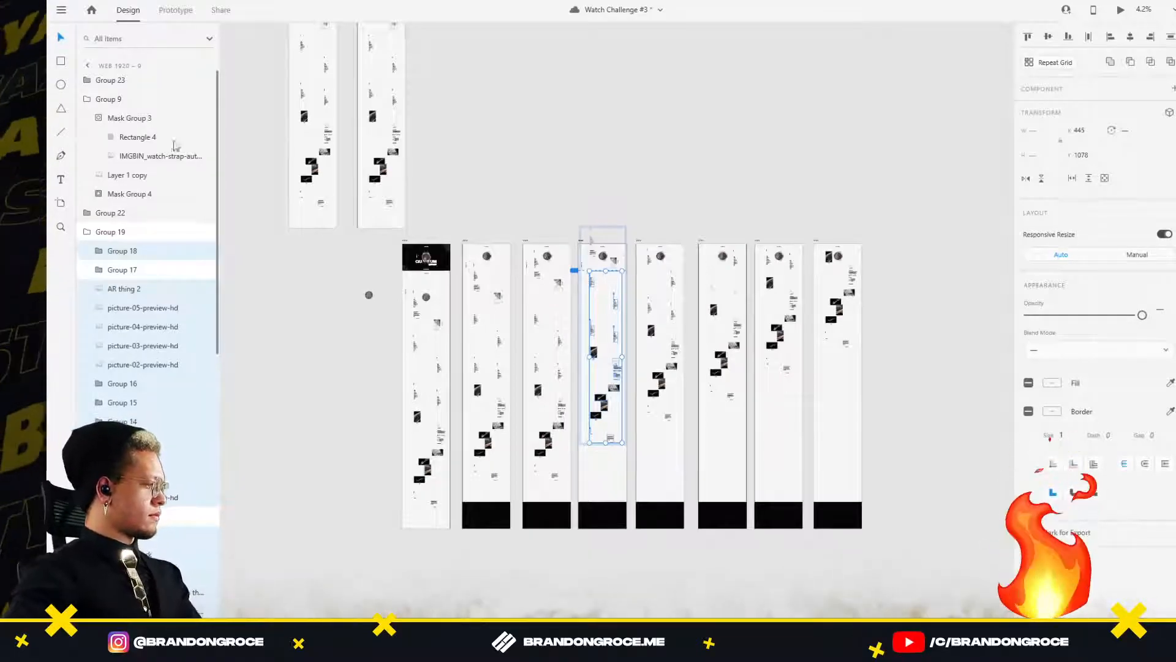
{"action": "left_click", "coordinate": [633, 197]}
Preview the prototype from the Web 1920 – 6 artboard, scroll through the hero and watch sections, and close the preview.
{"action": "scroll", "coordinate": [632, 204], "scroll_direction": "up", "scroll_amount": 5}
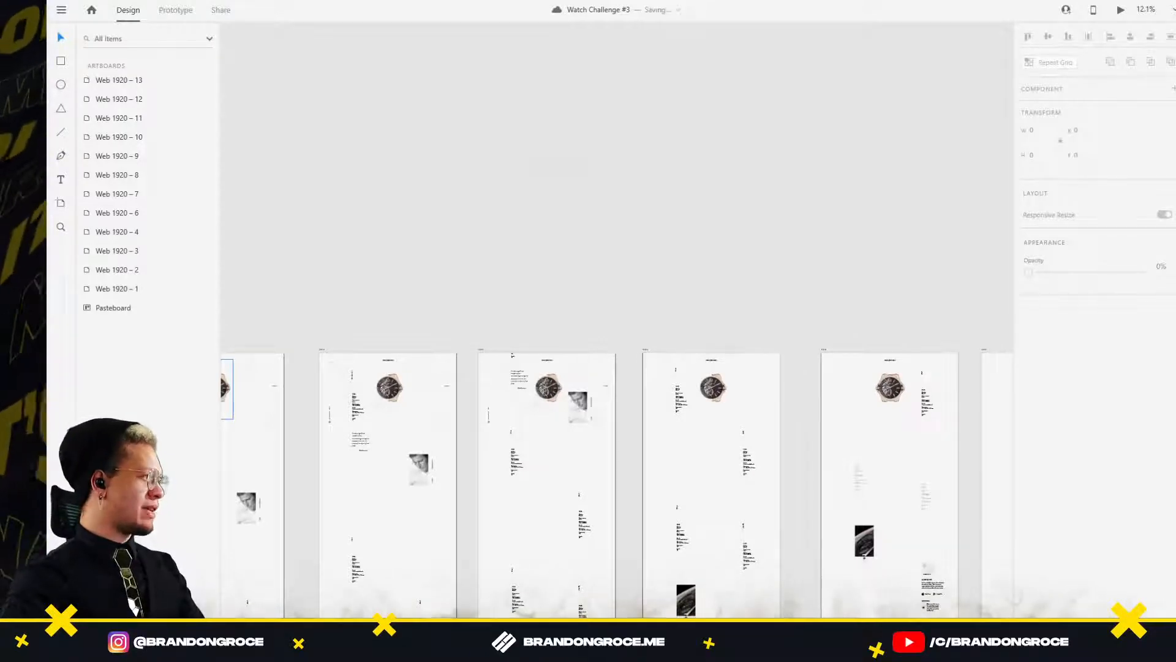
{"action": "scroll", "coordinate": [358, 155], "scroll_direction": "down", "scroll_amount": 3}
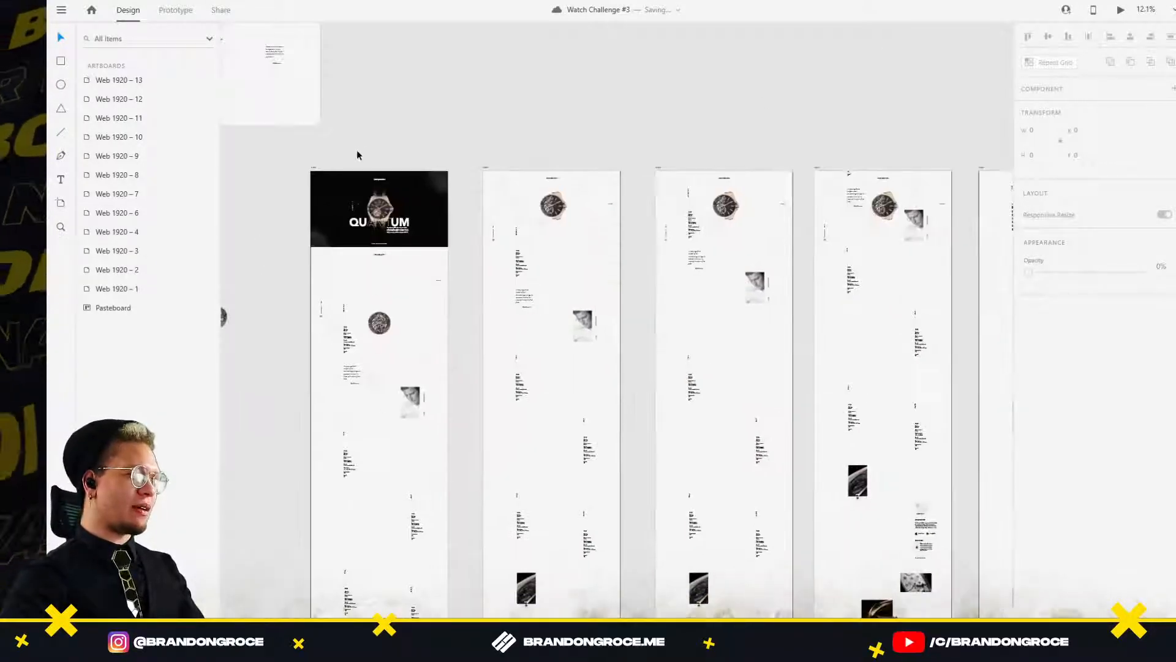
{"action": "left_click", "coordinate": [323, 172]}
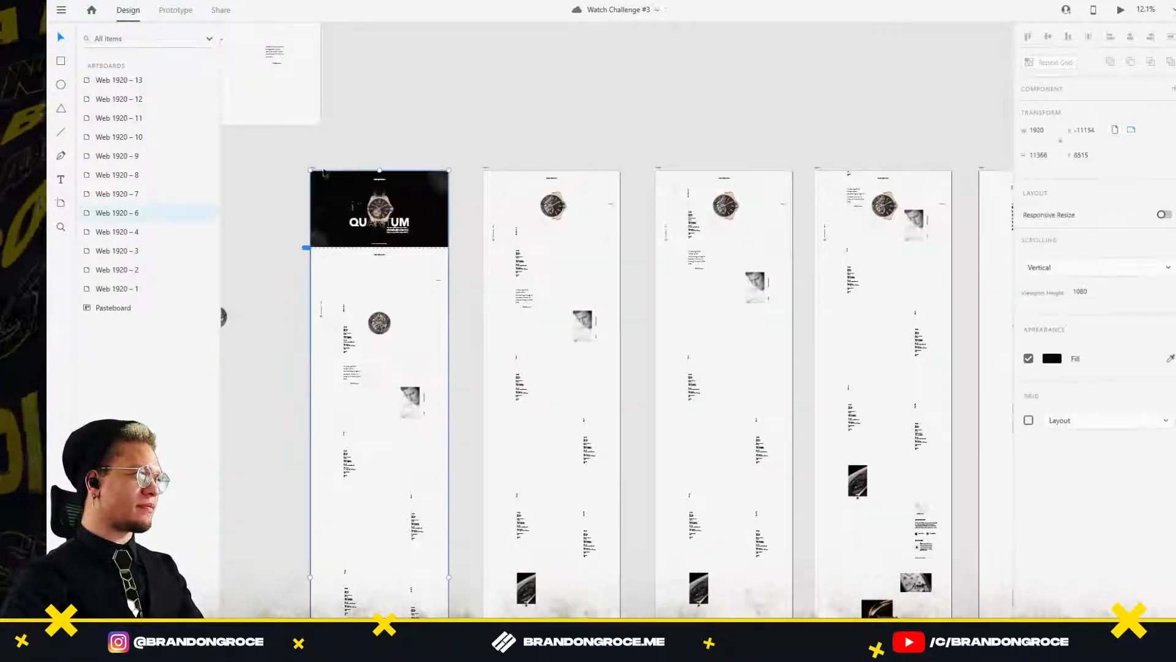
{"action": "left_click", "coordinate": [1122, 10]}
{"action": "scroll", "coordinate": [927, 210], "scroll_direction": "down", "scroll_amount": 10}
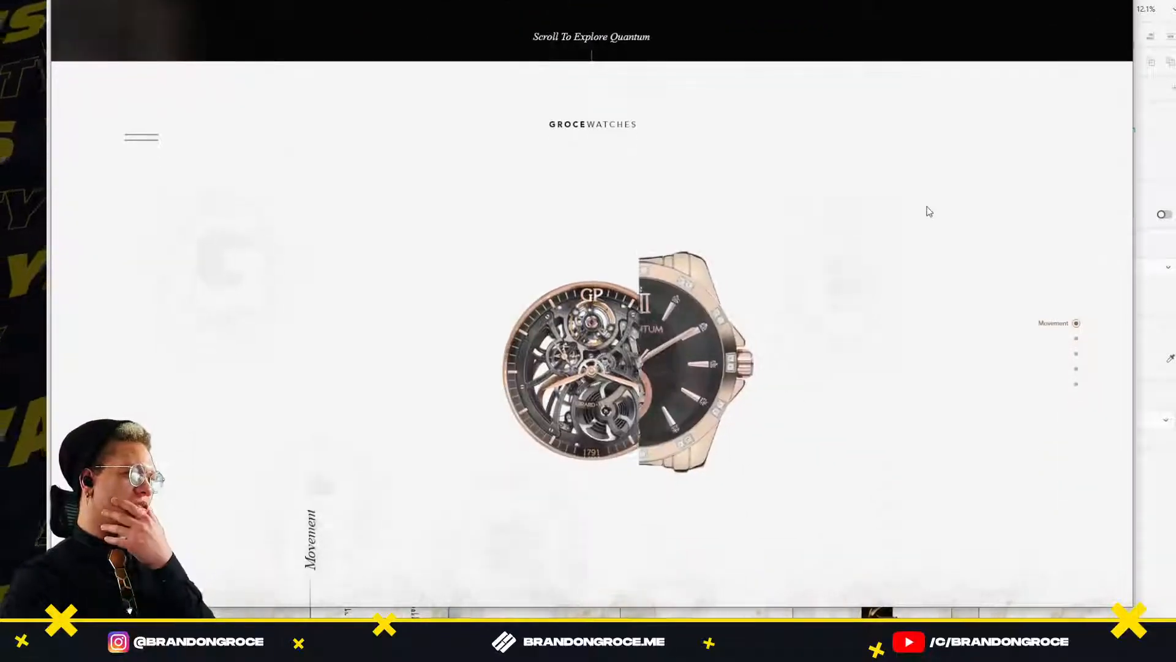
{"action": "scroll", "coordinate": [929, 211], "scroll_direction": "down", "scroll_amount": 4}
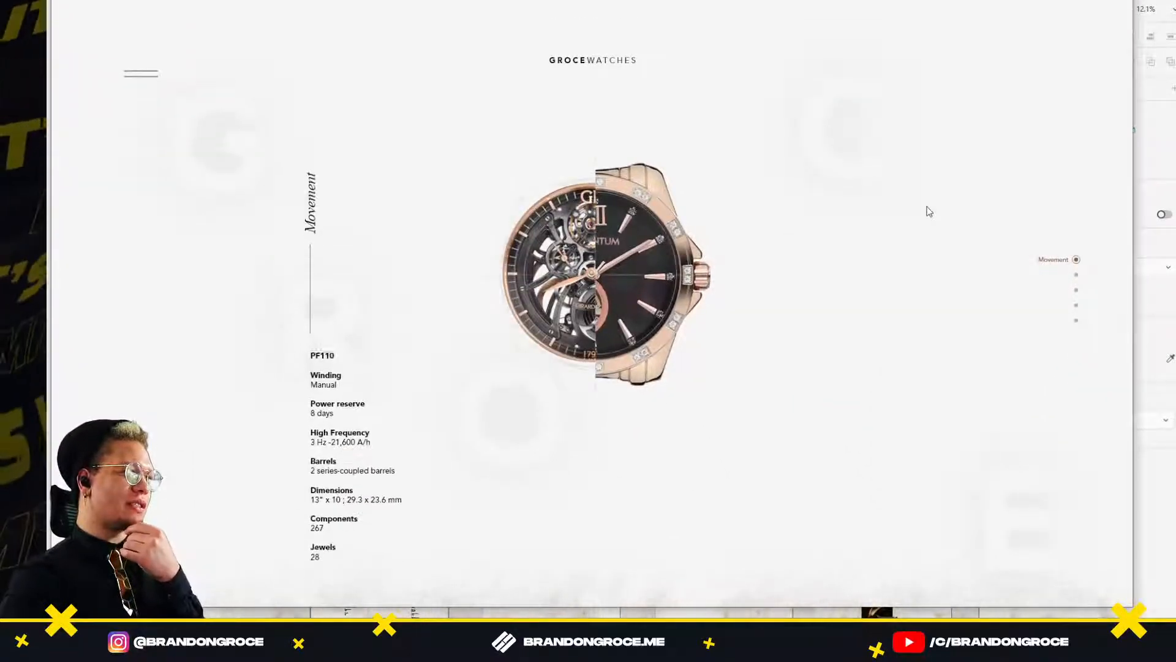
{"action": "scroll", "coordinate": [928, 211], "scroll_direction": "down", "scroll_amount": 4}
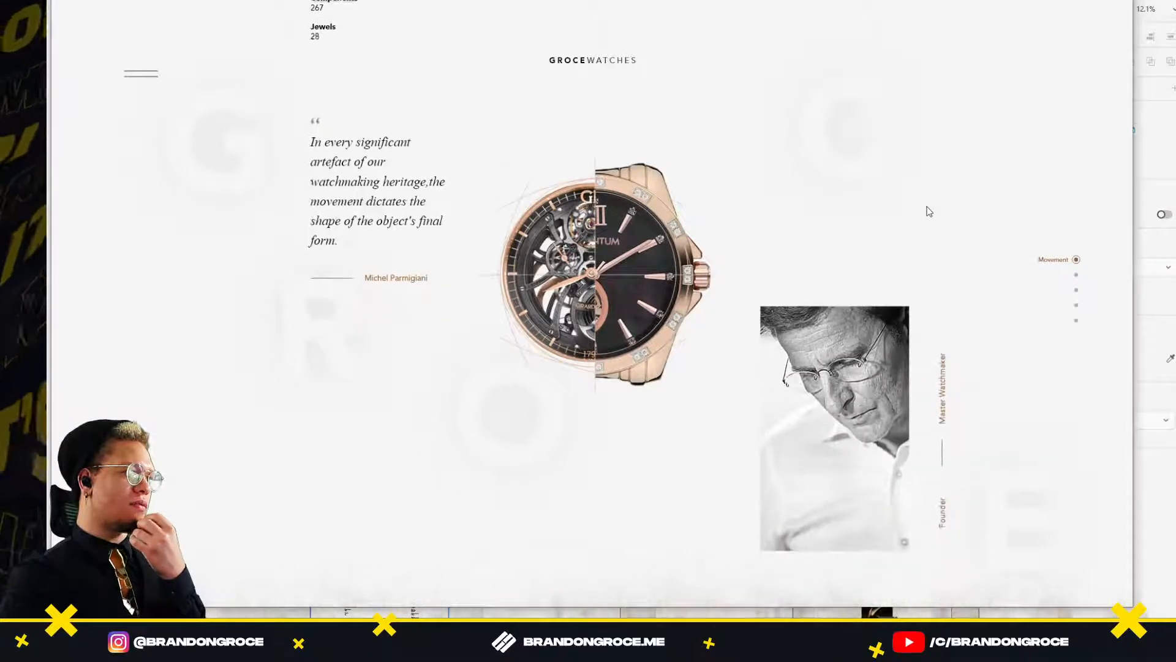
{"action": "scroll", "coordinate": [928, 211], "scroll_direction": "down", "scroll_amount": 3}
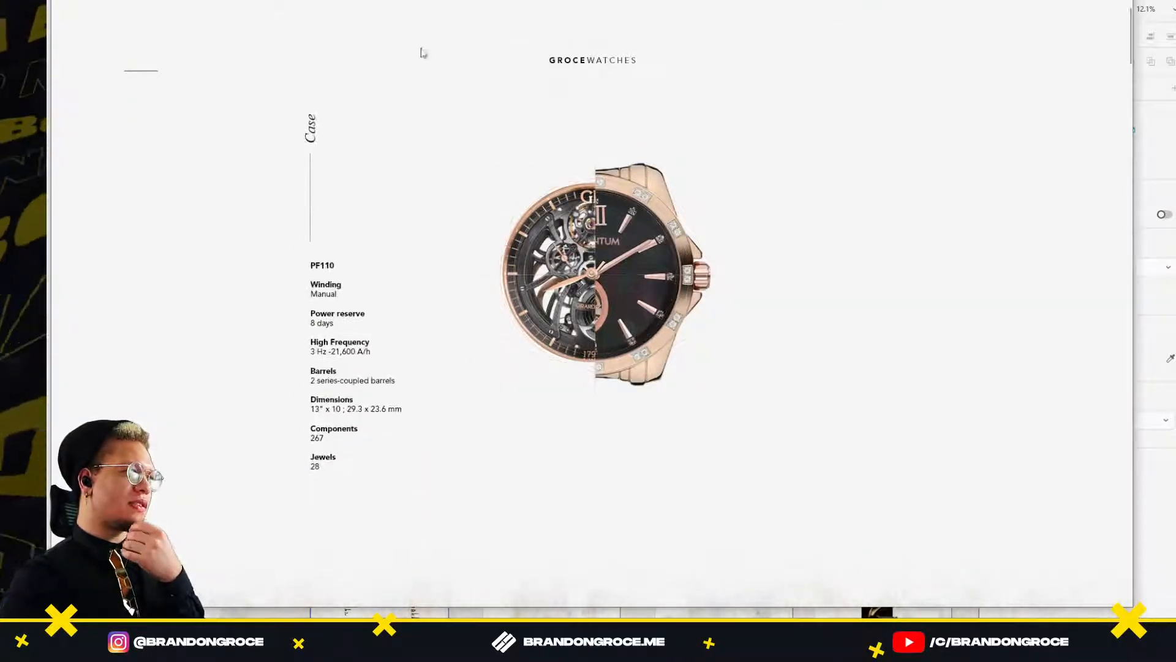
{"action": "scroll", "coordinate": [284, 192], "scroll_direction": "down", "scroll_amount": 3}
{"action": "scroll", "coordinate": [283, 194], "scroll_direction": "down", "scroll_amount": 1}
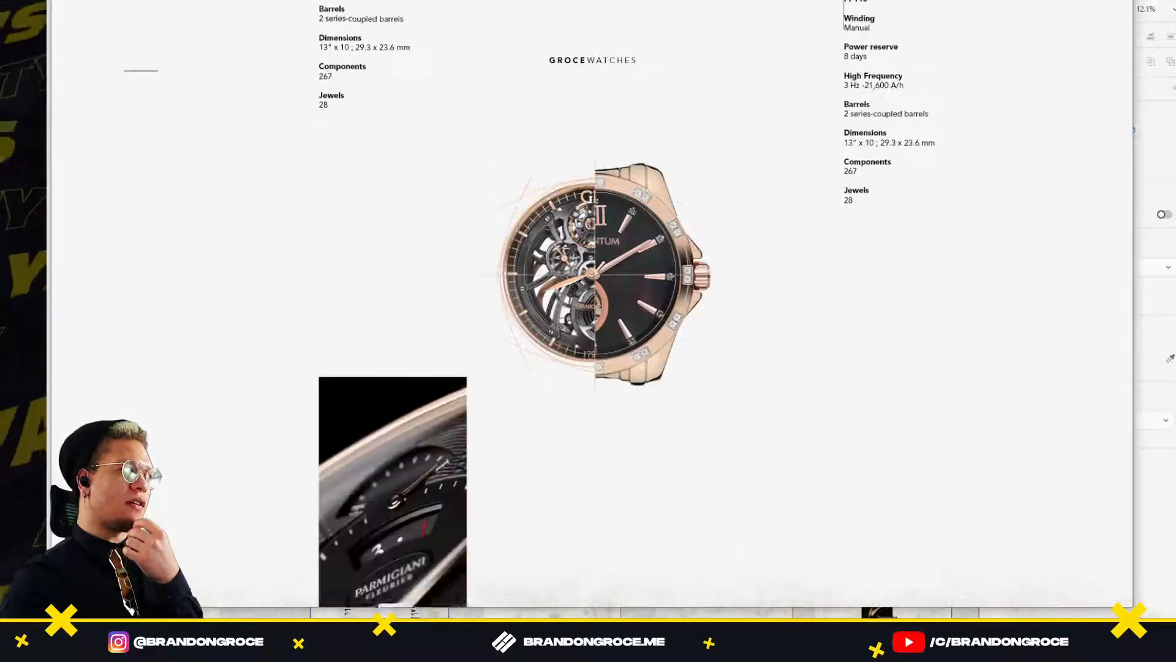
{"action": "left_click", "coordinate": [1119, 1]}
Set the opacity of the line-drawing group over the watch on Web 1920 – 12 to 0%.
{"action": "left_click_drag", "start_coordinate": [833, 176], "coordinate": [497, 163]}
{"action": "left_click_drag", "start_coordinate": [818, 206], "coordinate": [454, 184]}
{"action": "scroll", "coordinate": [714, 176], "scroll_direction": "up", "scroll_amount": 10}
{"action": "left_click", "coordinate": [507, 108]}
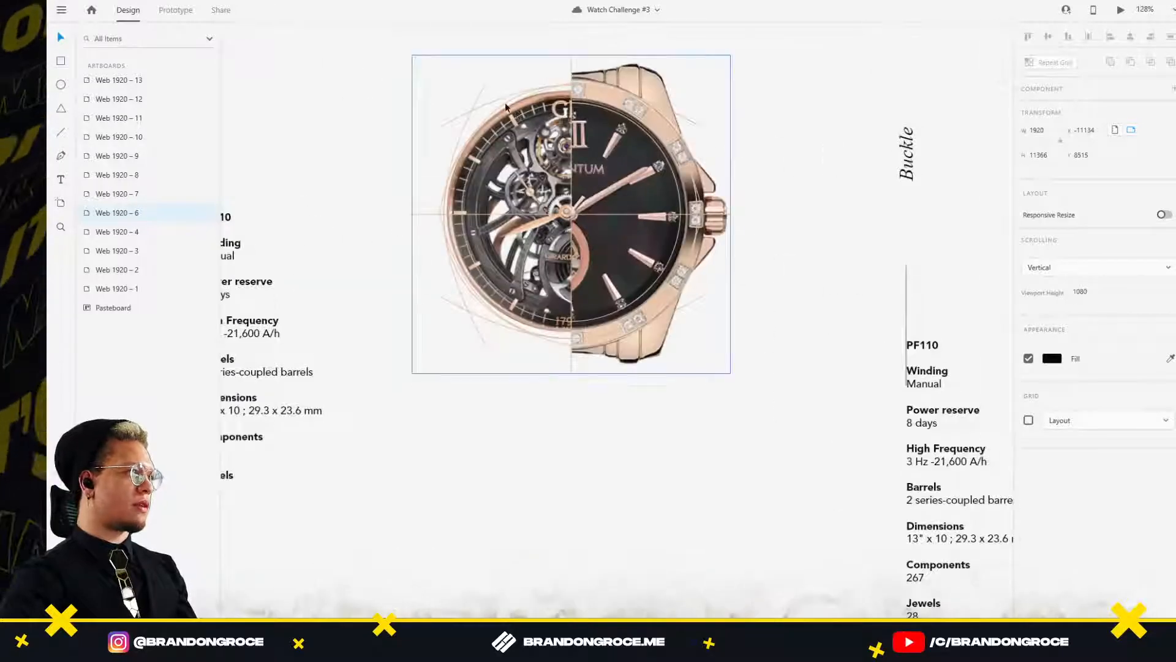
{"action": "left_click_drag", "start_coordinate": [1132, 408], "coordinate": [1026, 405]}
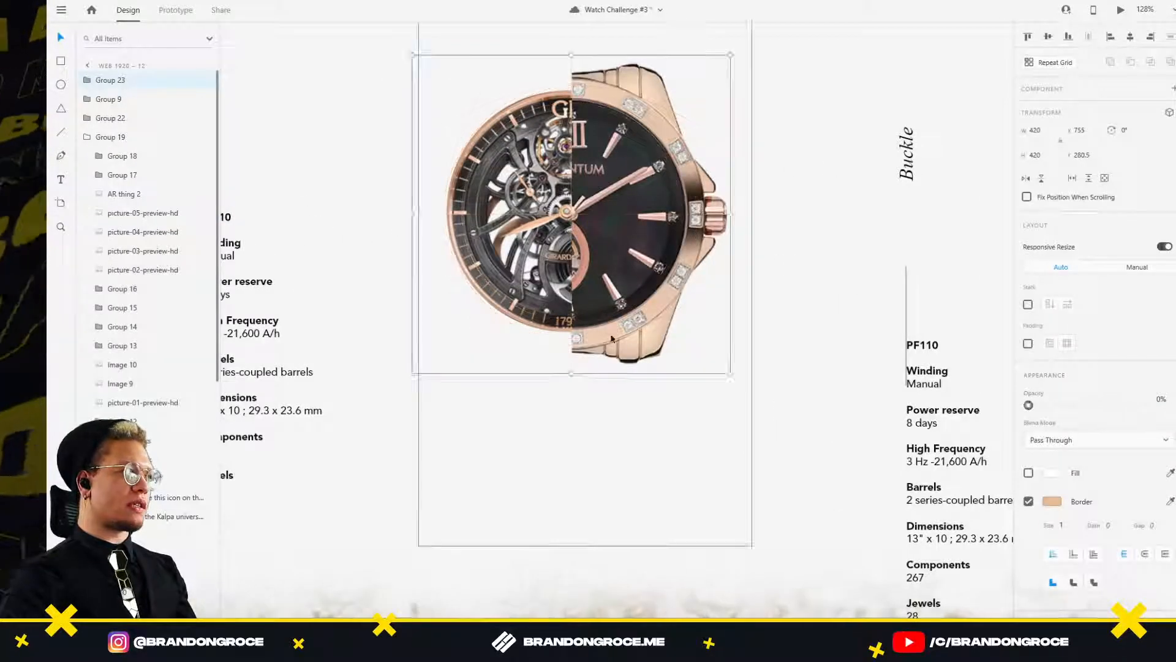
Reduce the watch's line-drawing overlay group on the Web 1920 – 13 artboard to 0% opacity.
{"action": "scroll", "coordinate": [696, 351], "scroll_direction": "down", "scroll_amount": 5}
{"action": "left_click_drag", "start_coordinate": [828, 335], "coordinate": [496, 306]}
{"action": "scroll", "coordinate": [662, 246], "scroll_direction": "up", "scroll_amount": 5}
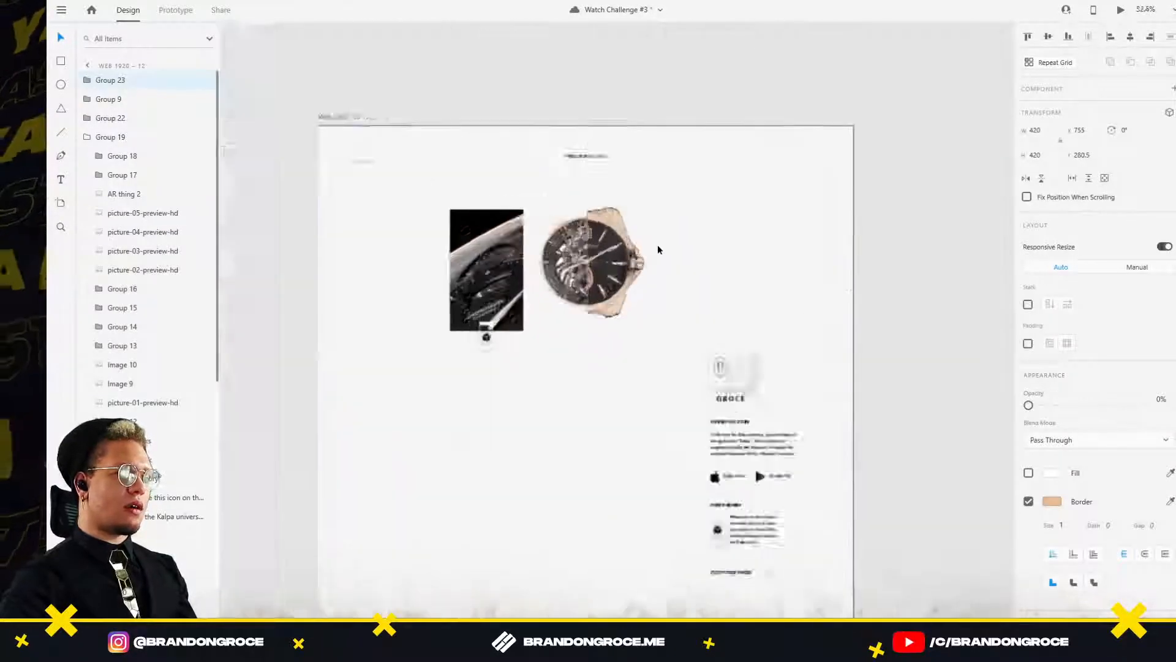
{"action": "left_click", "coordinate": [579, 193]}
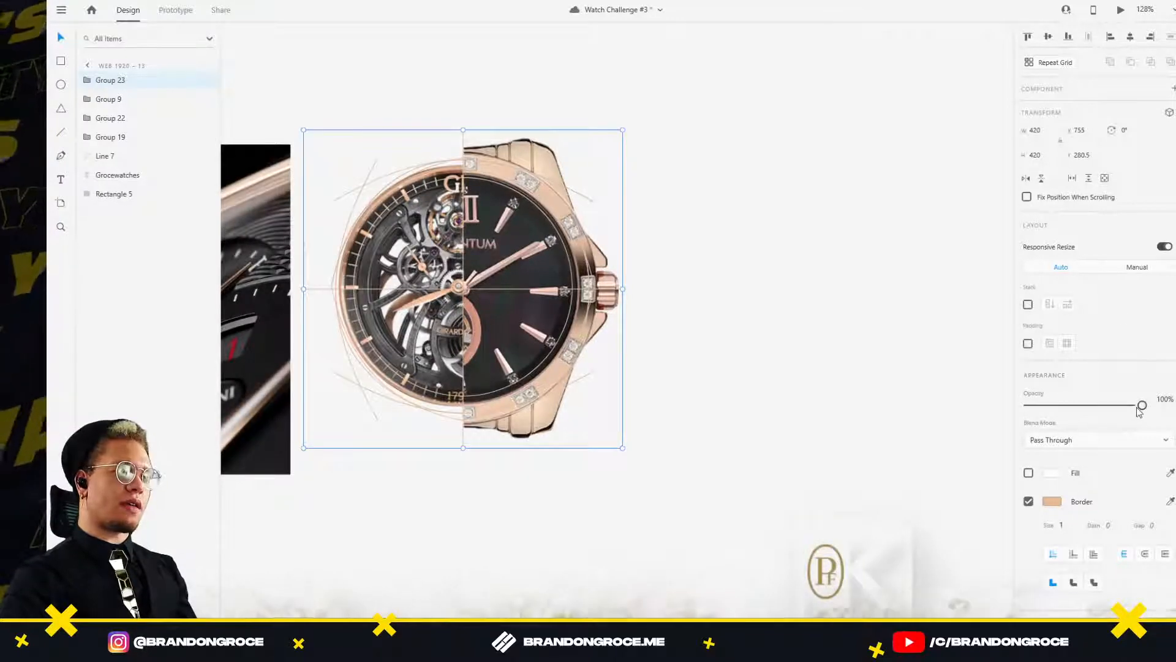
{"action": "left_click_drag", "start_coordinate": [1143, 405], "coordinate": [1026, 406]}
Enlarge the dial photo inside its frame on Web 1920 – 13 to crop it slightly tighter.
{"action": "scroll", "coordinate": [678, 333], "scroll_direction": "down", "scroll_amount": 5}
{"action": "scroll", "coordinate": [612, 441], "scroll_direction": "up", "scroll_amount": 3}
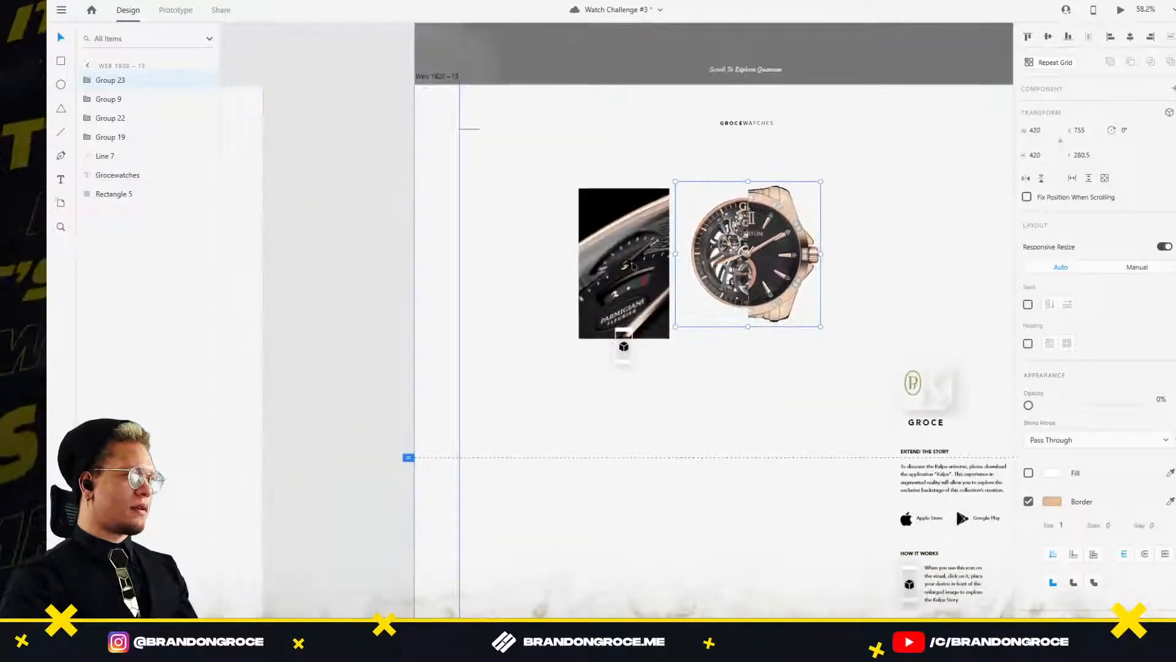
{"action": "double_click", "coordinate": [626, 248]}
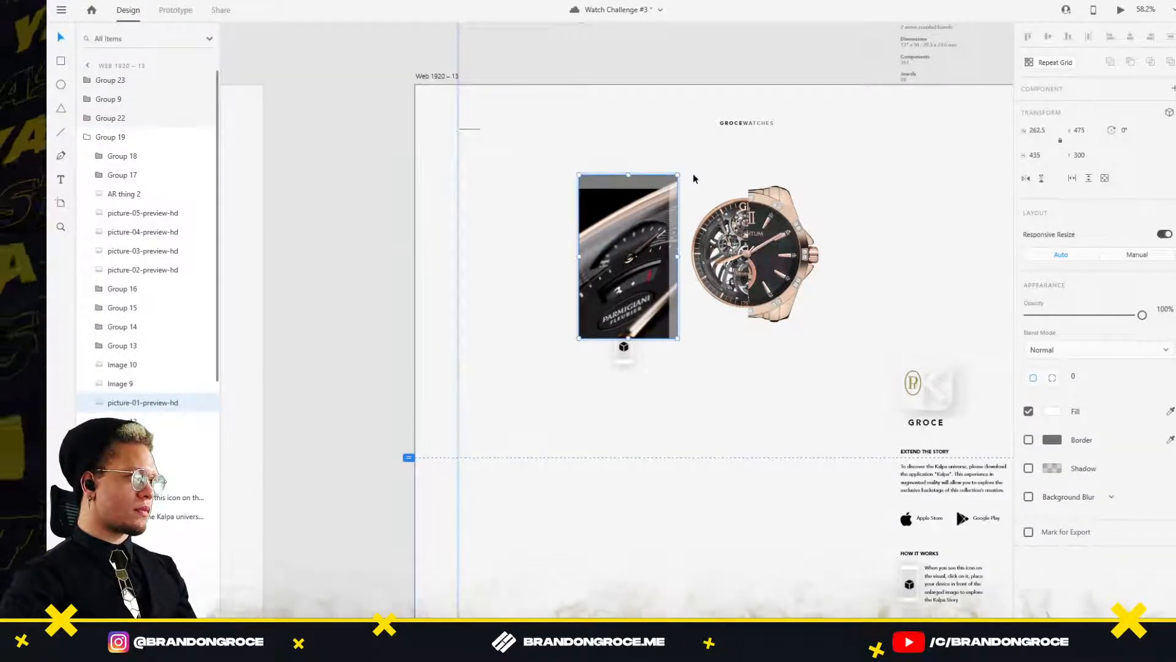
Scale up the dial photo within its unchanged frame on Web 1920 – 12 and exit the image crop.
{"action": "left_click_drag", "start_coordinate": [280, 423], "coordinate": [634, 322]}
{"action": "scroll", "coordinate": [635, 322], "scroll_direction": "down", "scroll_amount": 4}
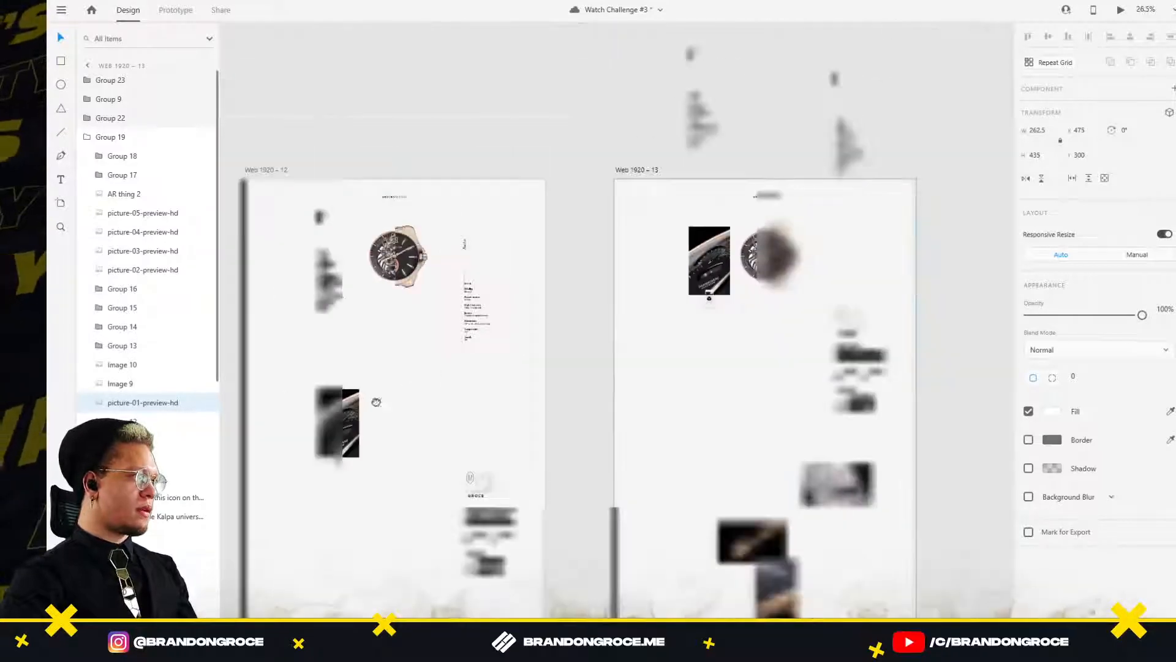
{"action": "left_click_drag", "start_coordinate": [376, 402], "coordinate": [575, 281]}
{"action": "scroll", "coordinate": [611, 296], "scroll_direction": "up", "scroll_amount": 4}
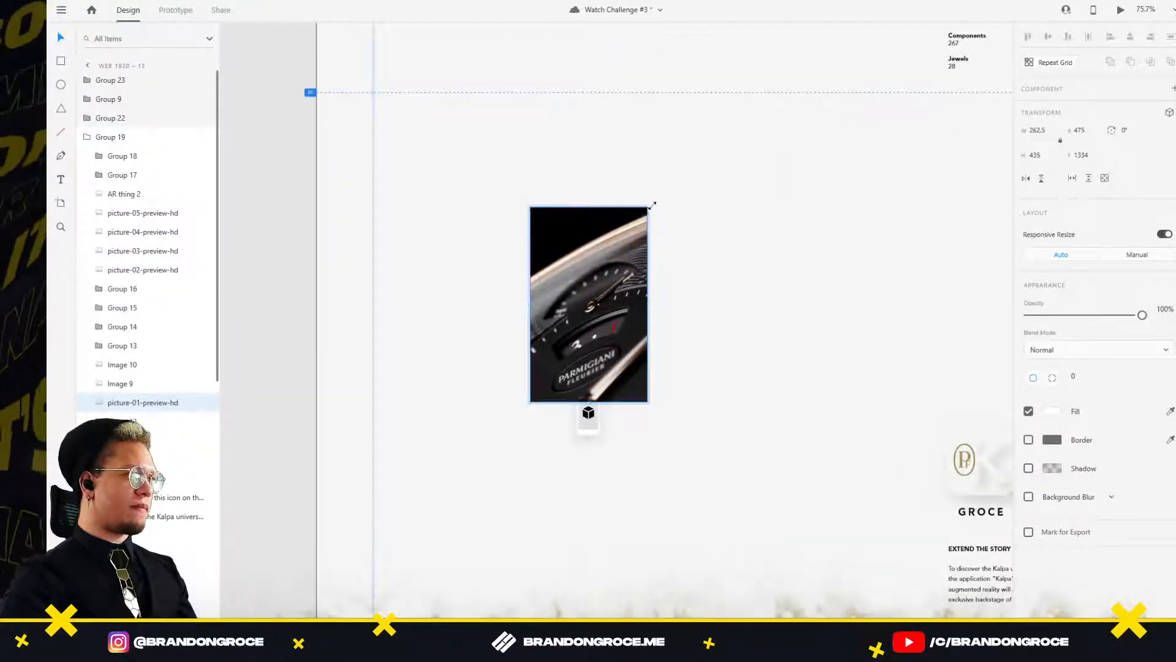
{"action": "left_click", "coordinate": [748, 161]}
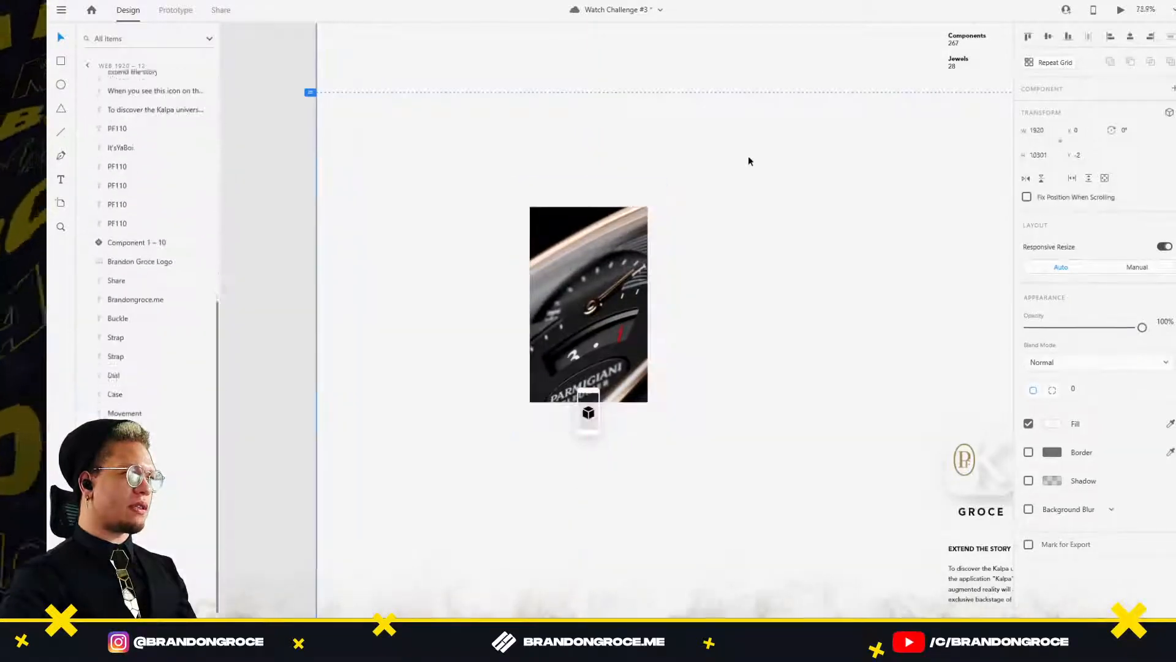
Delete the Group 19 content group from the Web 1920 – 10 artboard.
{"action": "scroll", "coordinate": [748, 158], "scroll_direction": "down", "scroll_amount": 4}
{"action": "left_click_drag", "start_coordinate": [740, 201], "coordinate": [768, 349]}
{"action": "scroll", "coordinate": [593, 370], "scroll_direction": "down", "scroll_amount": 3}
{"action": "left_click_drag", "start_coordinate": [233, 398], "coordinate": [616, 321]}
{"action": "scroll", "coordinate": [552, 358], "scroll_direction": "down", "scroll_amount": 3}
{"action": "left_click_drag", "start_coordinate": [522, 303], "coordinate": [546, 283]}
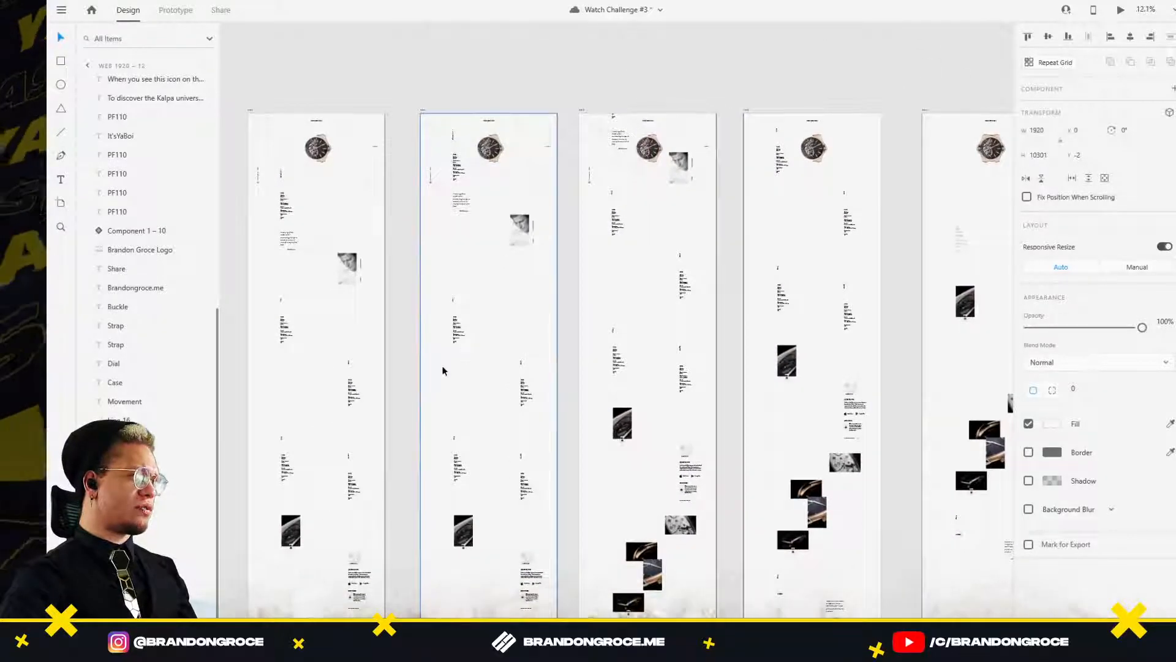
{"action": "left_click_drag", "start_coordinate": [443, 370], "coordinate": [457, 360]}
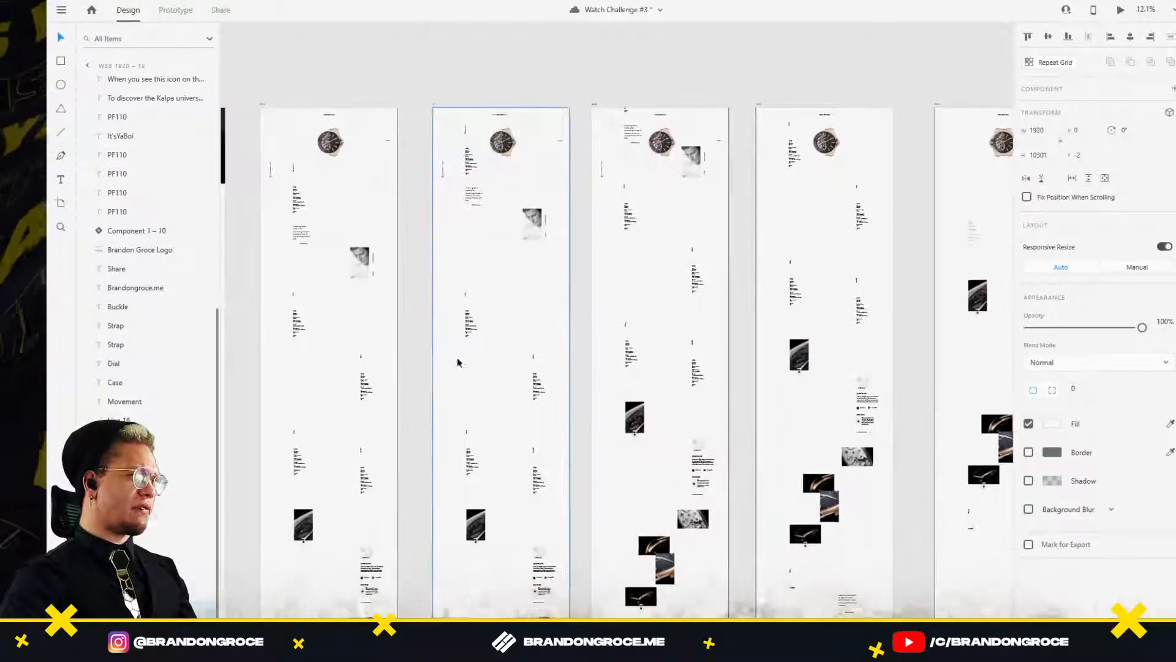
{"action": "left_click", "coordinate": [860, 199]}
{"action": "left_click_drag", "start_coordinate": [818, 115], "coordinate": [601, 270]}
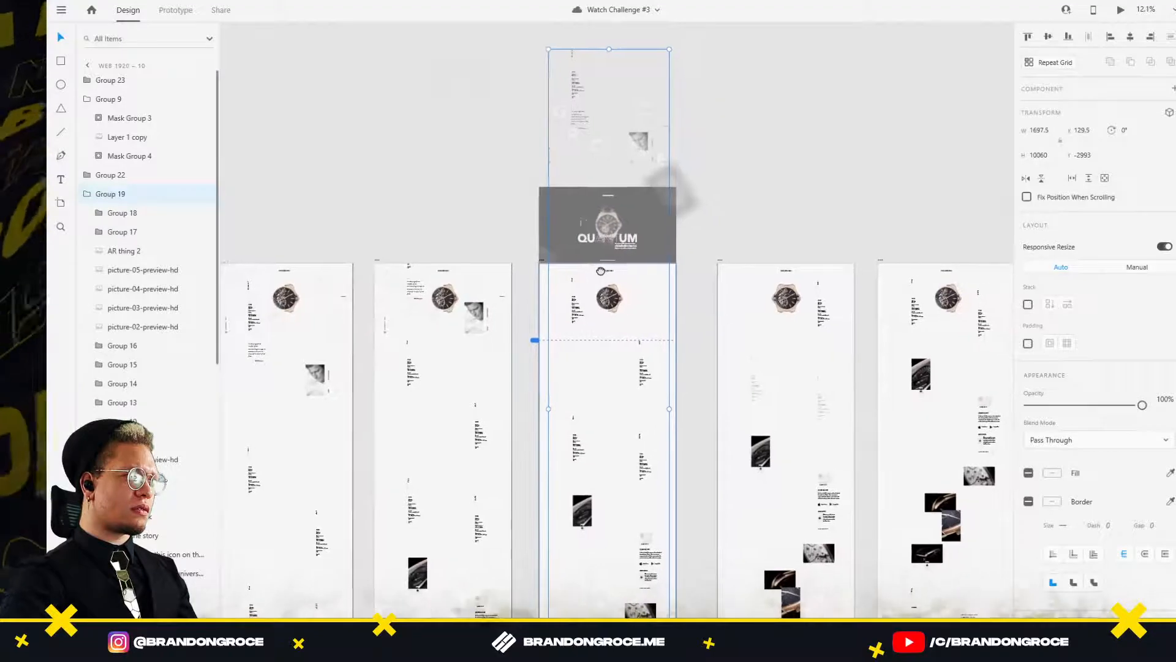
{"action": "scroll", "coordinate": [600, 400], "scroll_direction": "down", "scroll_amount": 5}
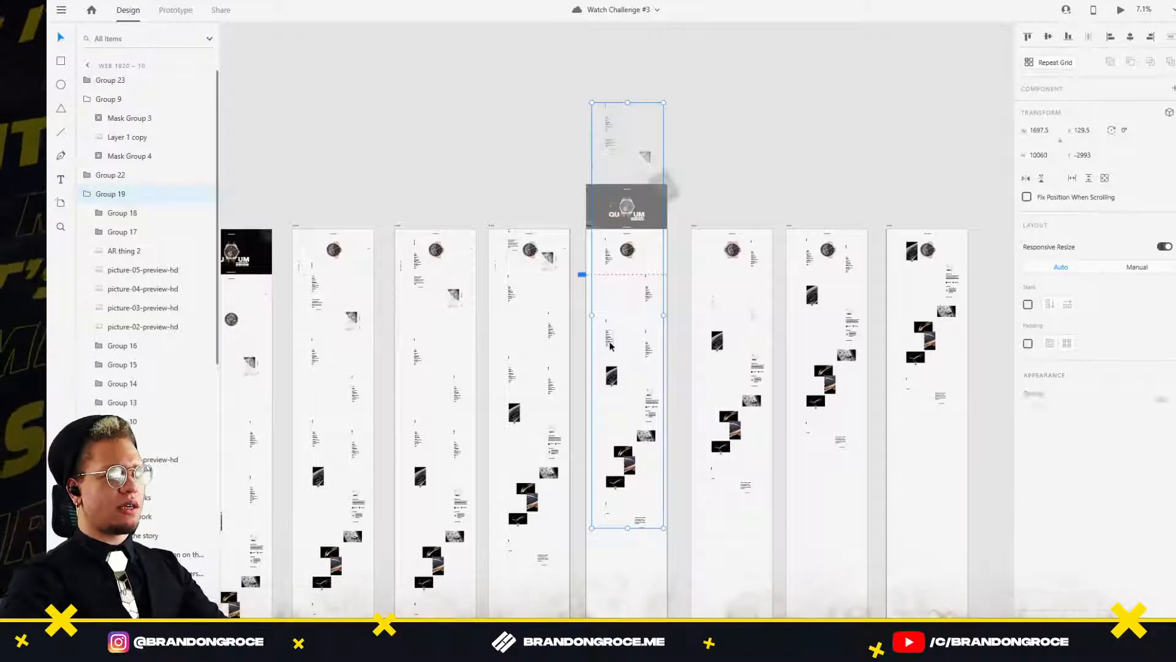
{"action": "key", "text": "Delete"}
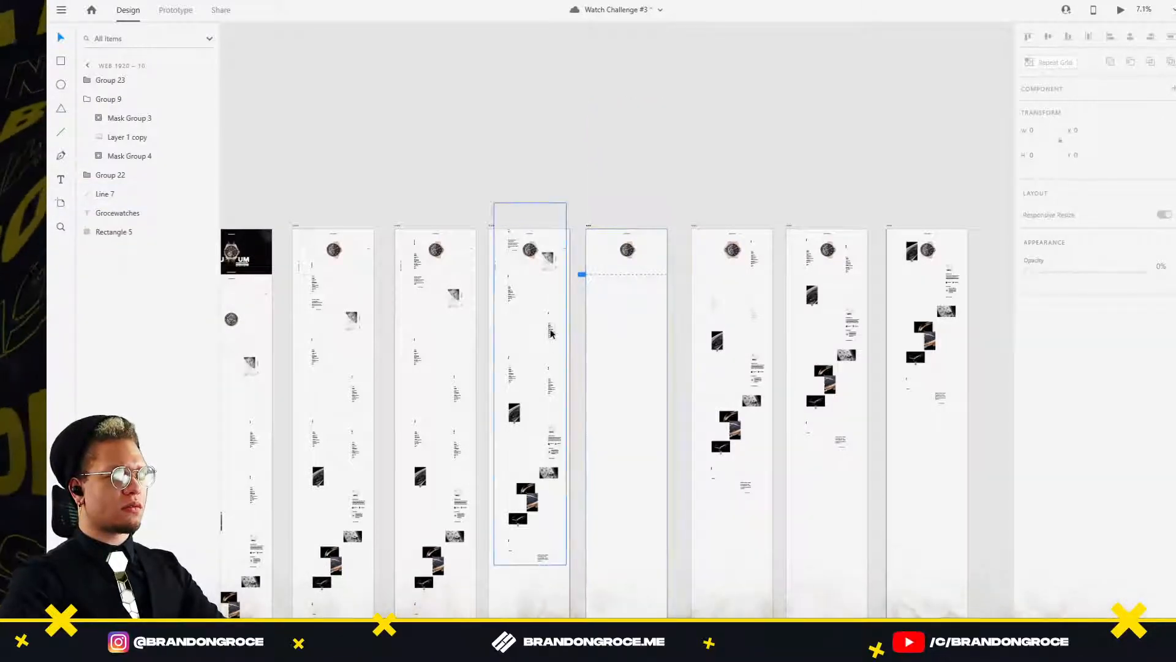
Paste a copy of Group 19 from Web 1920 – 9 onto the Web 1920 – 10 artboard.
{"action": "key", "text": "ctrl+z"}
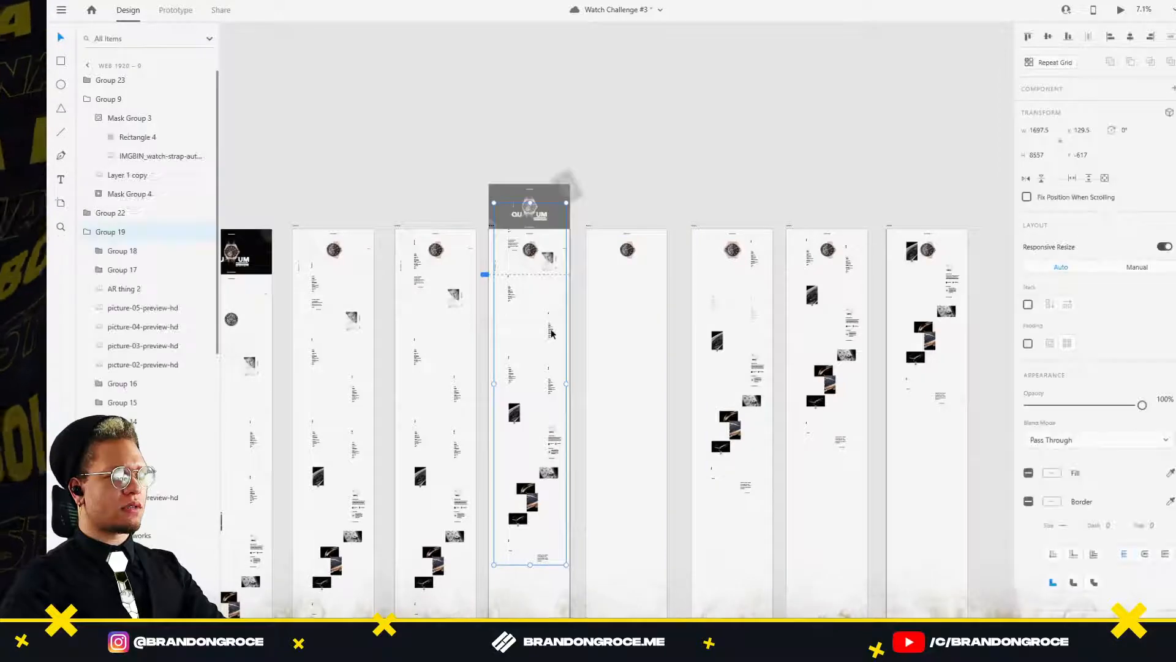
{"action": "left_click", "coordinate": [588, 224]}
{"action": "key", "text": "ctrl+v"}
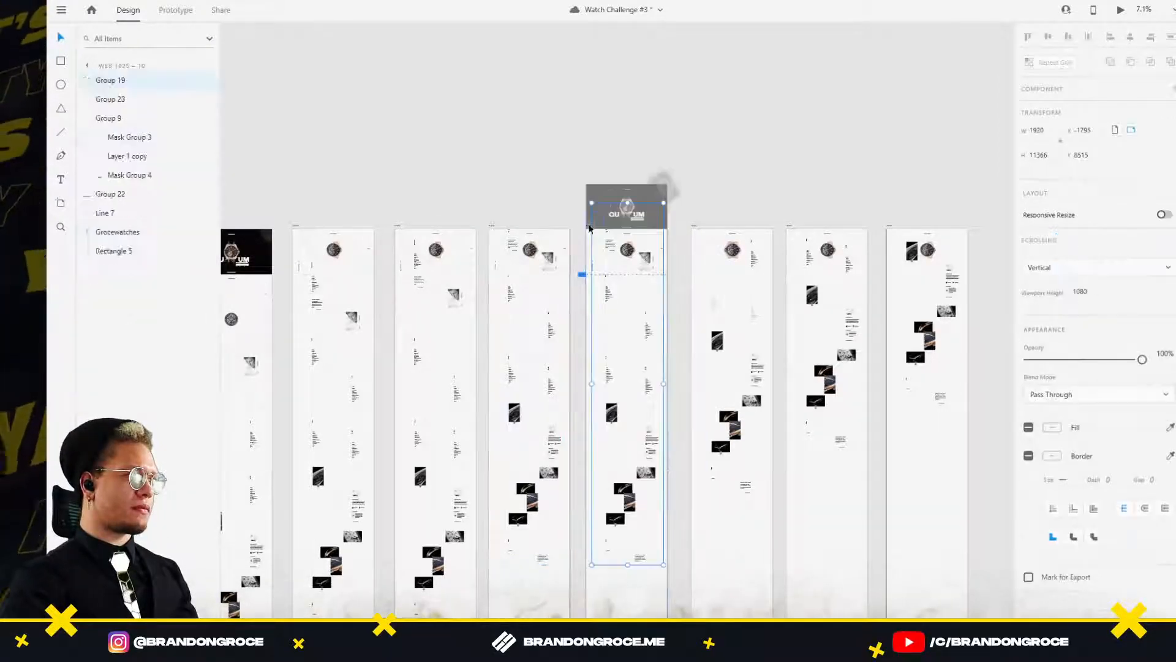
Move the pasted content group straight up on Web 1920 – 10 to a Y position of -1451.
{"action": "scroll", "coordinate": [633, 288], "scroll_direction": "up", "scroll_amount": 3}
{"action": "scroll", "coordinate": [633, 285], "scroll_direction": "up", "scroll_amount": 3}
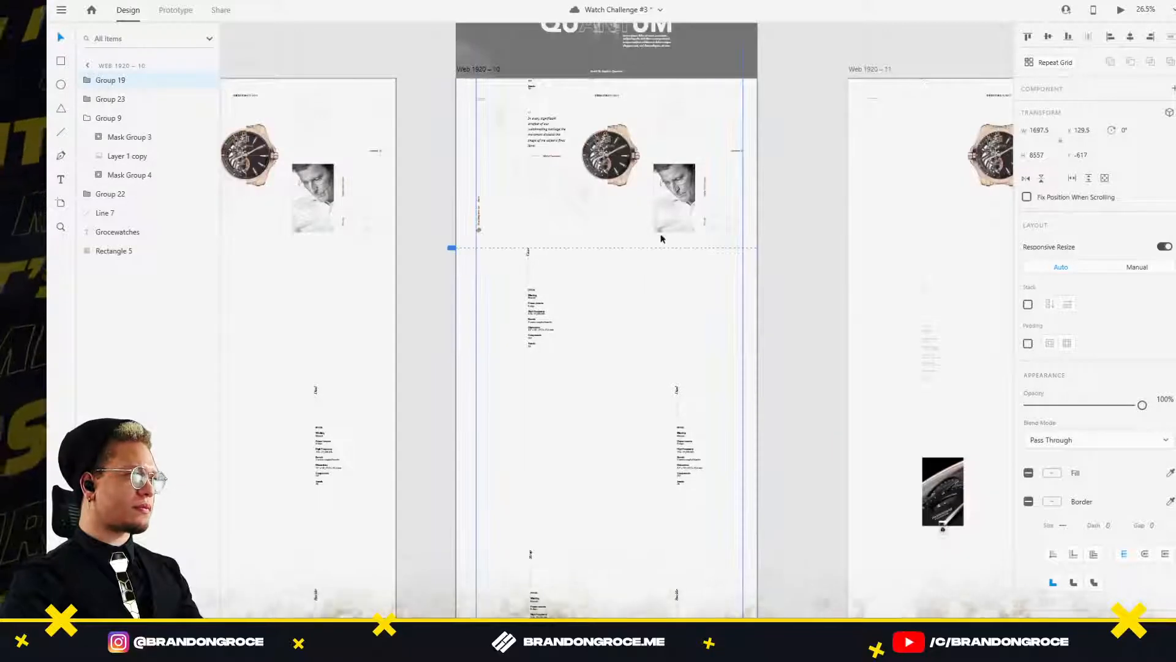
{"action": "left_click_drag", "start_coordinate": [666, 224], "coordinate": [678, 88]}
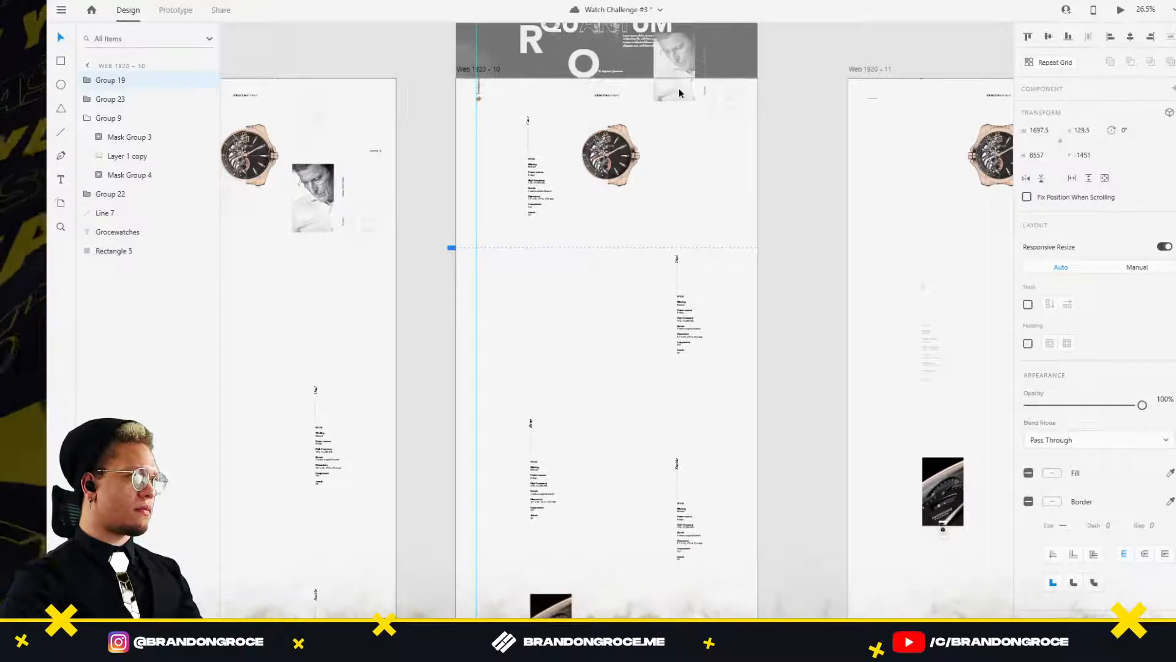
Set the opacity of the founder portrait group, Group 12, on Web 1920 – 10 to 0%.
{"action": "left_click", "coordinate": [763, 155]}
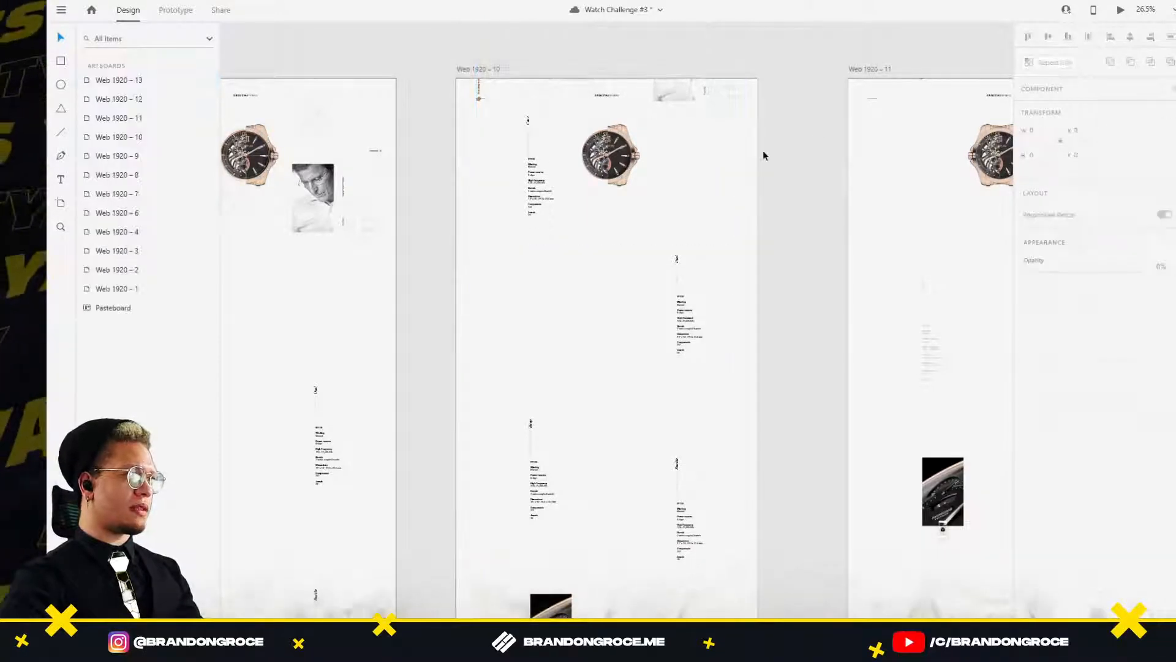
{"action": "left_click", "coordinate": [678, 89]}
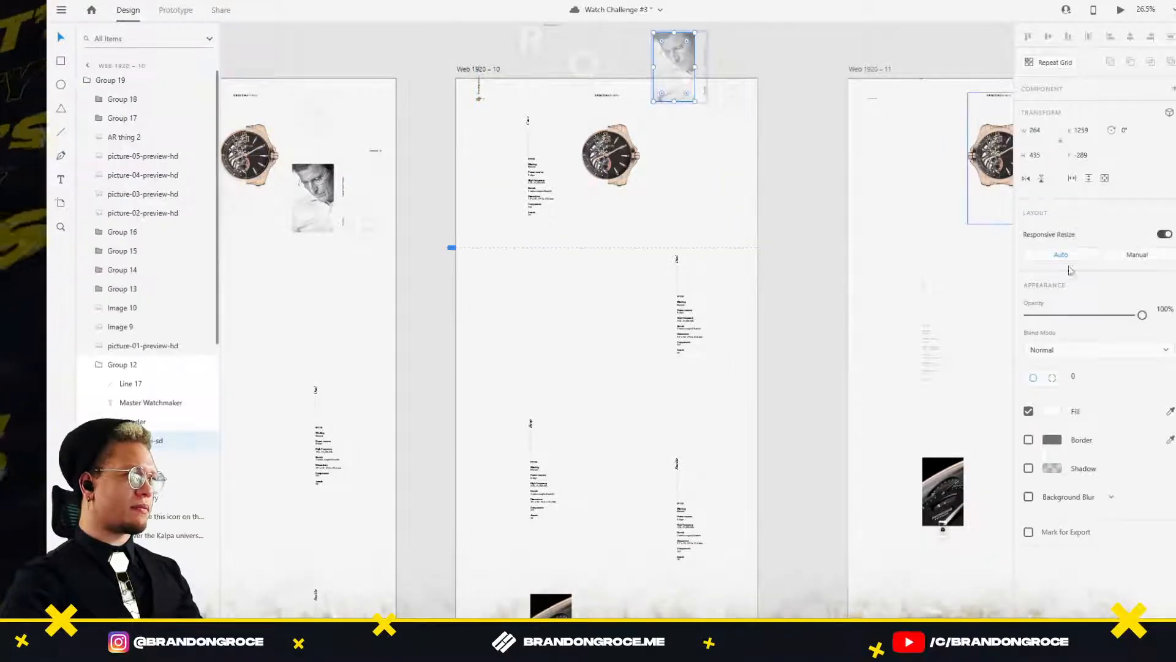
{"action": "double_click", "coordinate": [724, 98]}
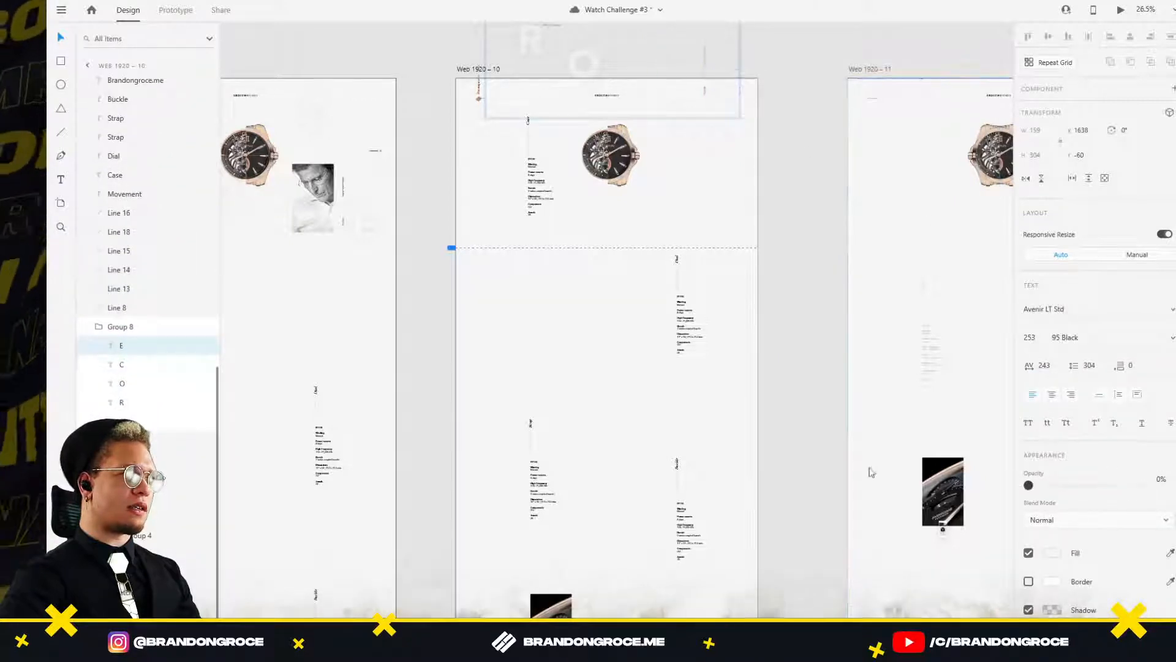
{"action": "scroll", "coordinate": [697, 88], "scroll_direction": "up", "scroll_amount": 5}
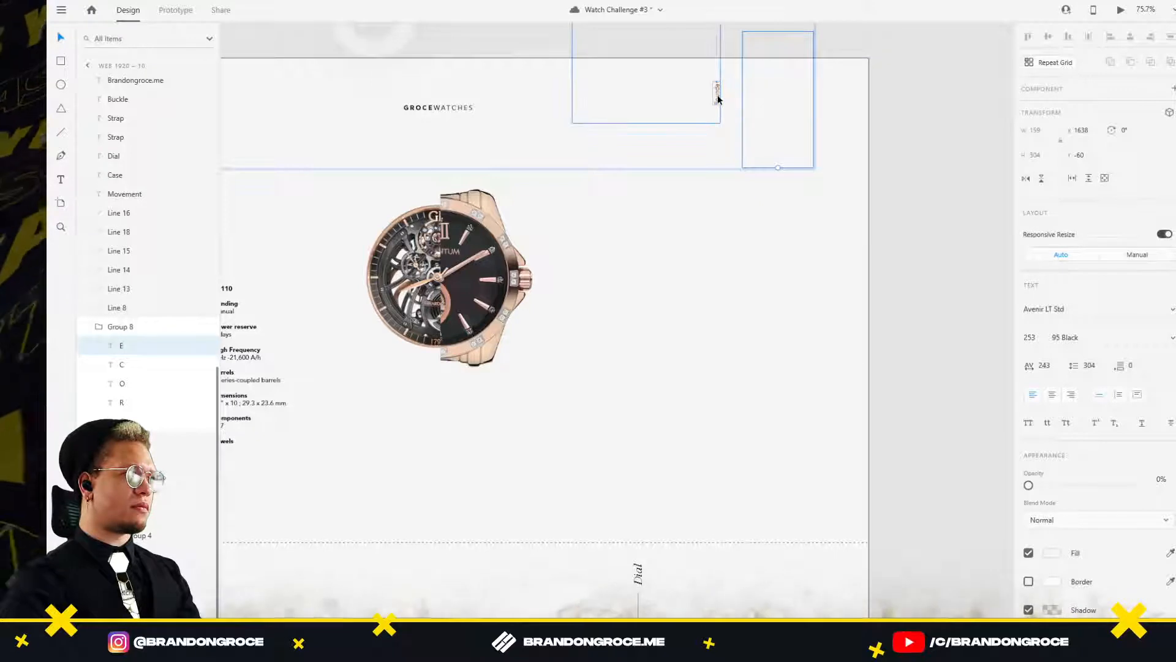
{"action": "left_click", "coordinate": [691, 95]}
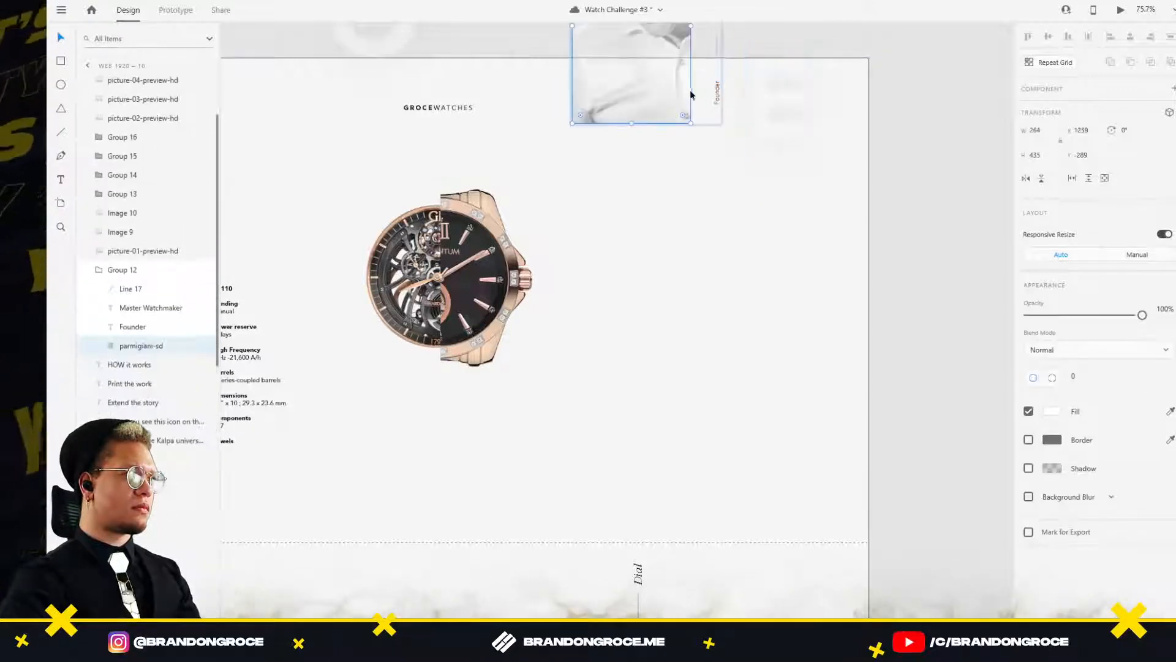
{"action": "left_click", "coordinate": [653, 85]}
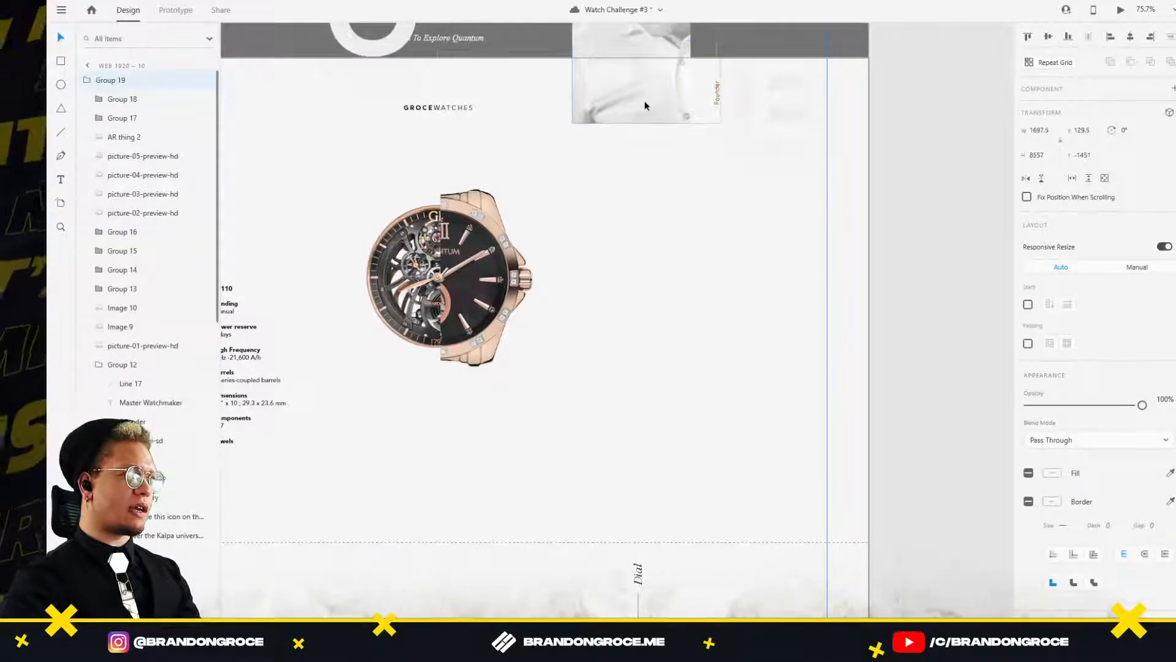
{"action": "double_click", "coordinate": [646, 105]}
{"action": "left_click_drag", "start_coordinate": [1142, 393], "coordinate": [962, 395]}
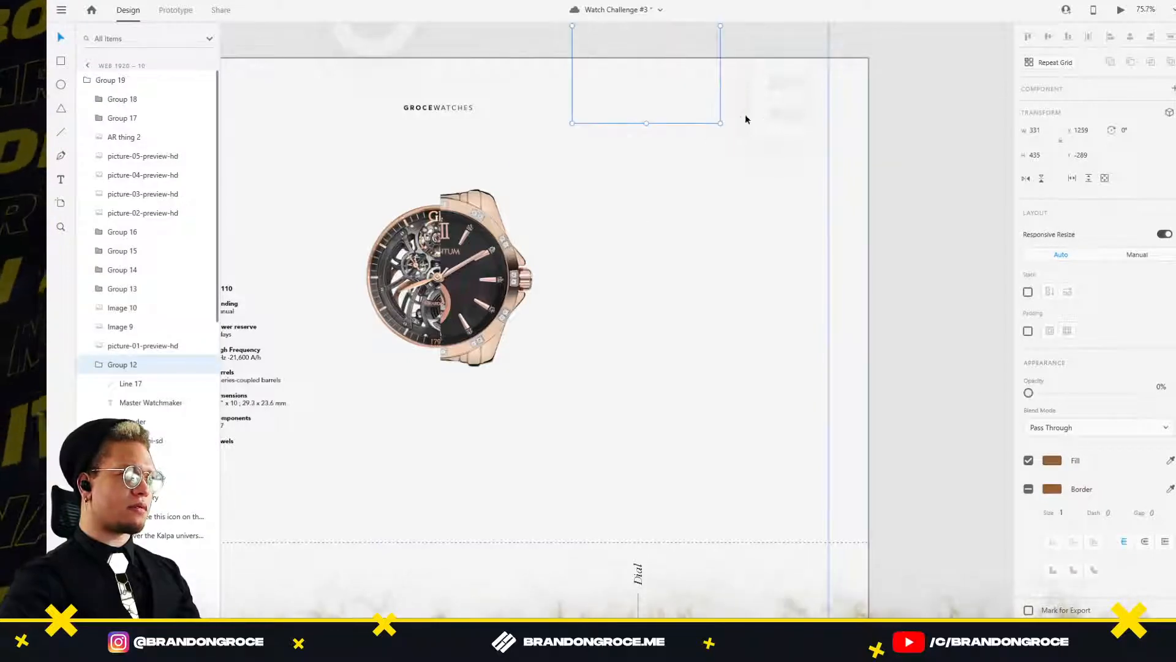
Set the opacity of the faint background letter E on Web 1920 – 10 to 0% and deselect it.
{"action": "double_click", "coordinate": [762, 116]}
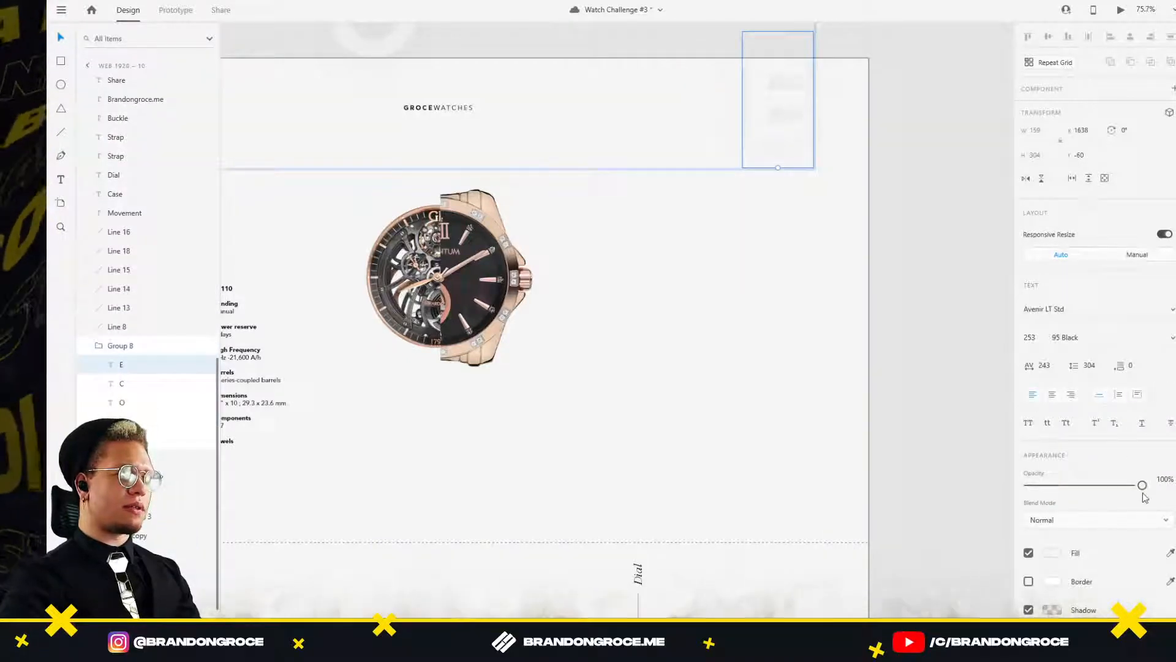
{"action": "left_click_drag", "start_coordinate": [1144, 494], "coordinate": [777, 439]}
{"action": "left_click", "coordinate": [925, 270]}
Undo the opacity changes and the upward move of the content group on Web 1920 – 10.
{"action": "scroll", "coordinate": [925, 271], "scroll_direction": "down", "scroll_amount": 5}
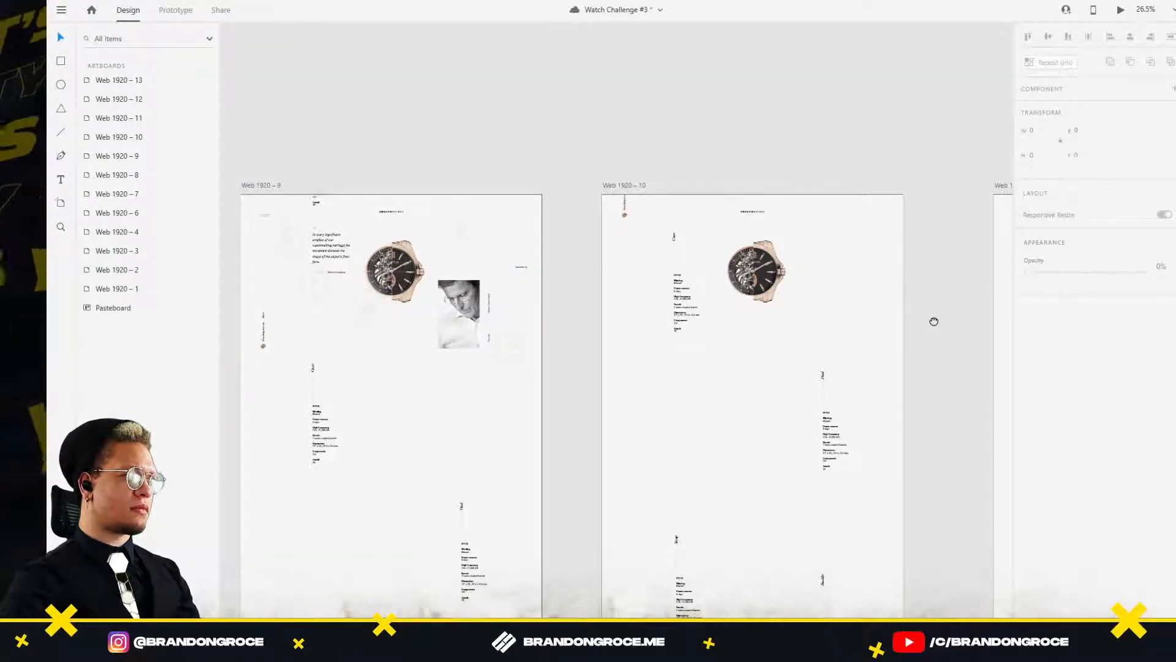
{"action": "left_click_drag", "start_coordinate": [634, 356], "coordinate": [677, 346]}
{"action": "key", "text": "ctrl+z"}
{"action": "key", "text": "ctrl+z"}
{"action": "key", "text": "ctrl+z"}
{"action": "key", "text": "ctrl+z"}
{"action": "key", "text": "ctrl+z"}
{"action": "key", "text": "ctrl+z"}
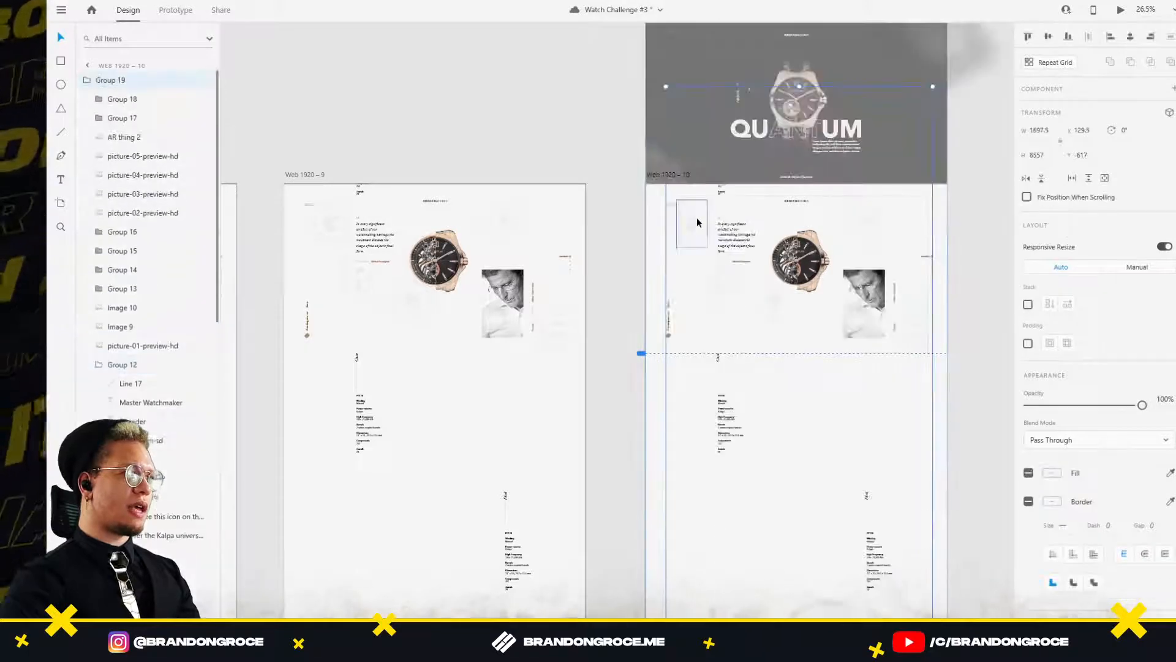
Compare the pasted content on Web 1920 – 10 with the neighbouring artboards and check its vertical logo and link elements.
{"action": "left_click_drag", "start_coordinate": [705, 291], "coordinate": [840, 228]}
{"action": "scroll", "coordinate": [427, 280], "scroll_direction": "down", "scroll_amount": 4}
{"action": "scroll", "coordinate": [427, 280], "scroll_direction": "down", "scroll_amount": 1}
{"action": "mouse_move", "coordinate": [438, 301]}
{"action": "left_mouse_down"}
{"action": "mouse_move", "coordinate": [570, 280]}
{"action": "mouse_move", "coordinate": [685, 284]}
{"action": "mouse_move", "coordinate": [639, 298]}
{"action": "mouse_move", "coordinate": [426, 291]}
{"action": "left_mouse_up"}
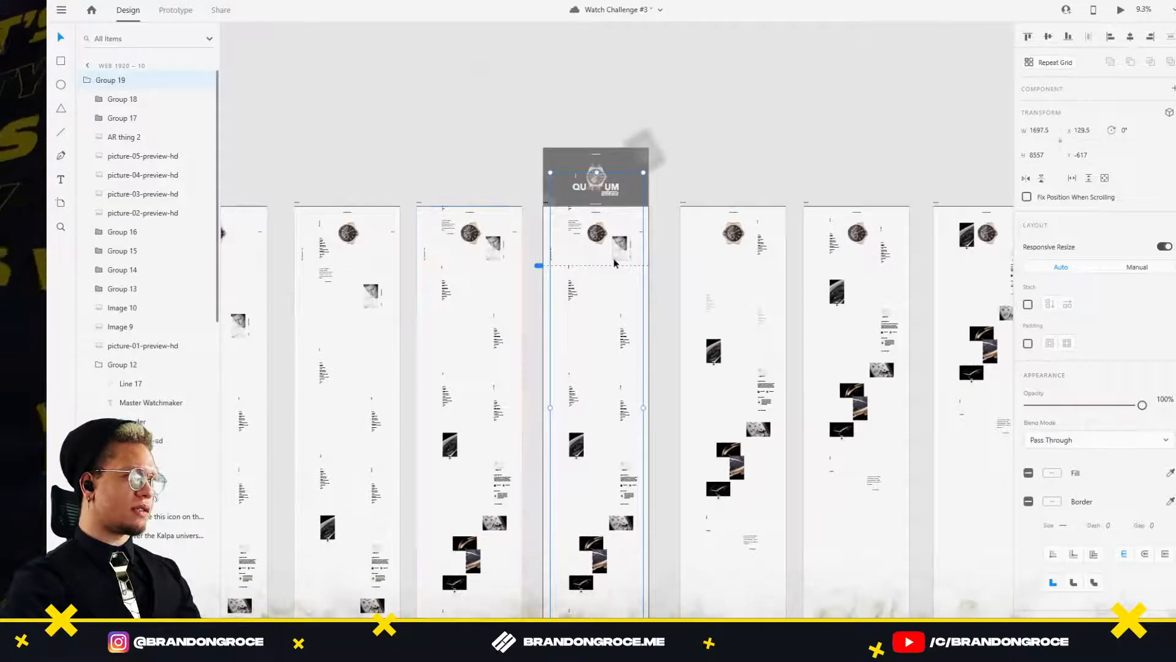
{"action": "scroll", "coordinate": [615, 262], "scroll_direction": "up", "scroll_amount": 3}
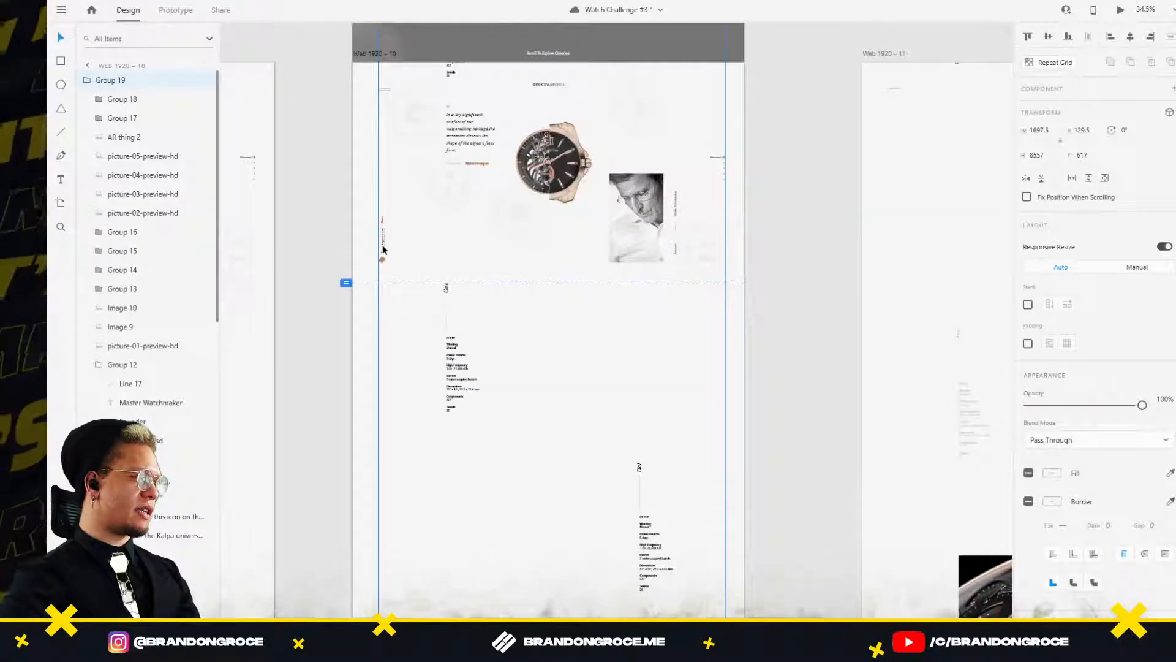
{"action": "scroll", "coordinate": [506, 220], "scroll_direction": "down", "scroll_amount": 3}
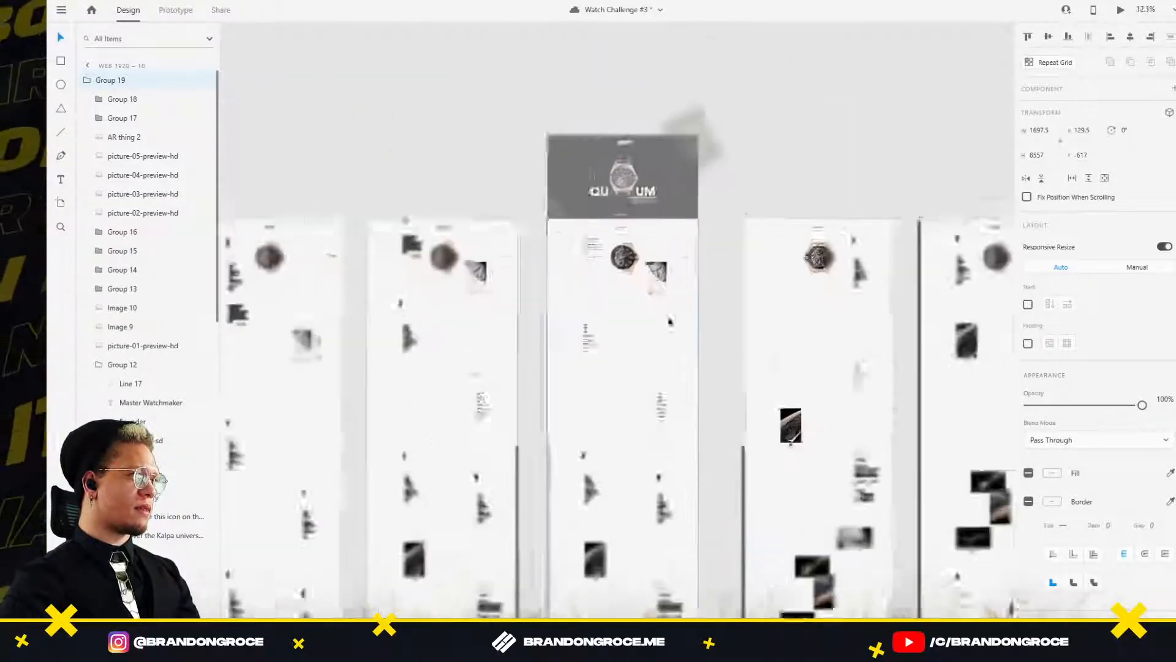
{"action": "scroll", "coordinate": [565, 308], "scroll_direction": "up", "scroll_amount": 3}
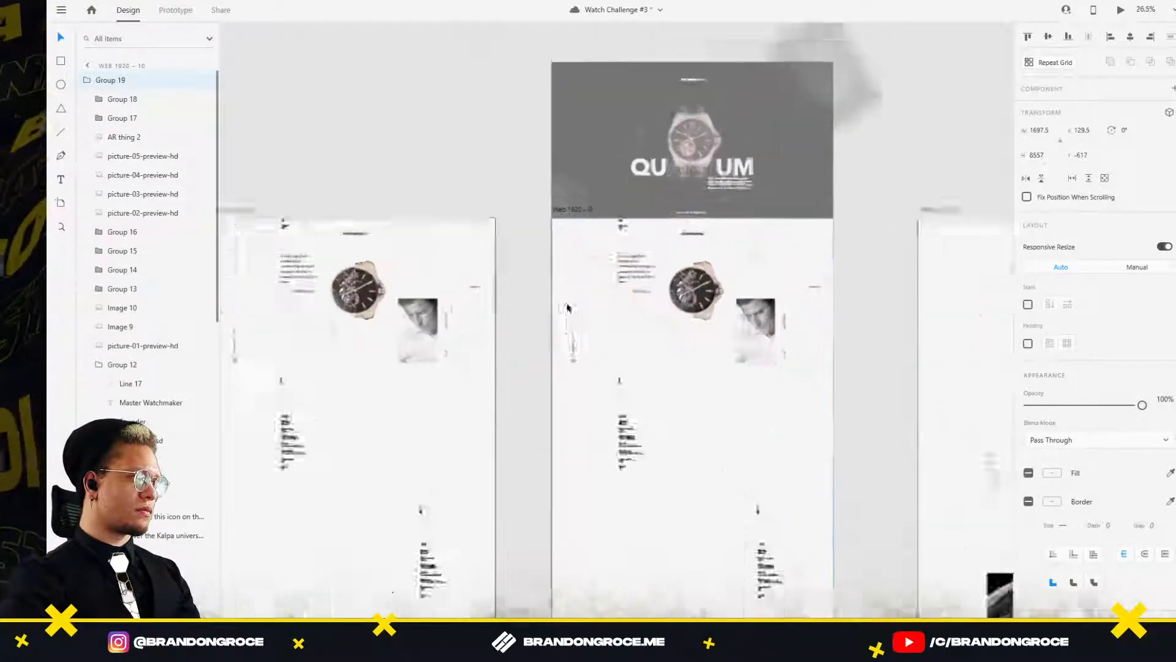
{"action": "left_click", "coordinate": [575, 361]}
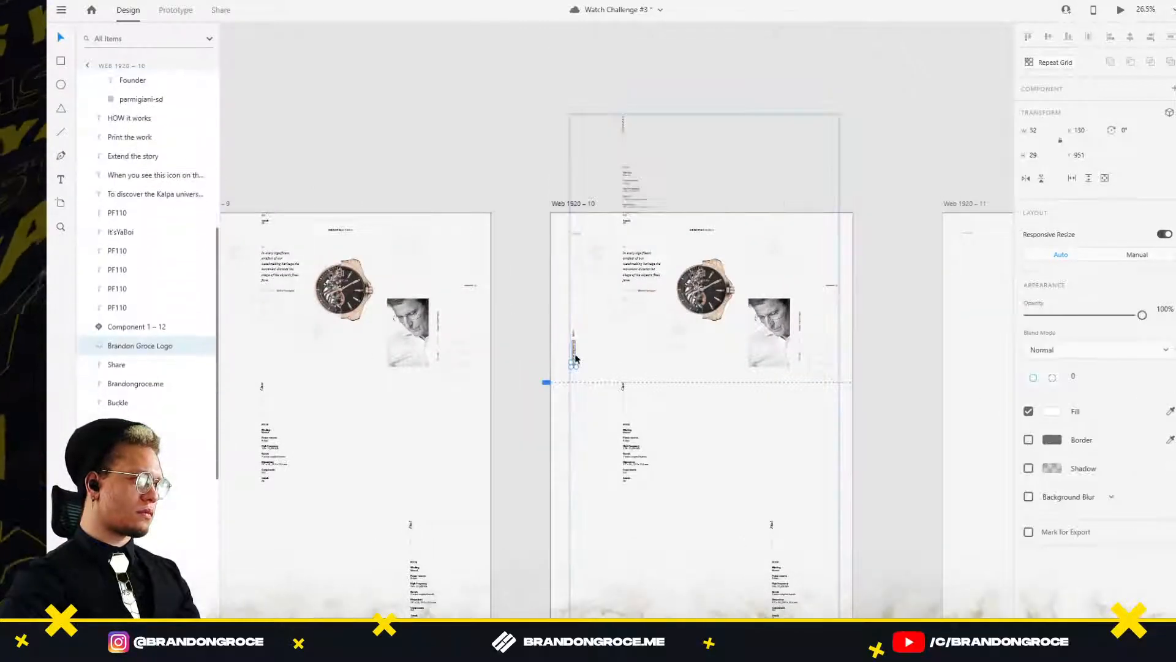
{"action": "left_click", "coordinate": [576, 354], "text": "shift"}
{"action": "left_click", "coordinate": [516, 356]}
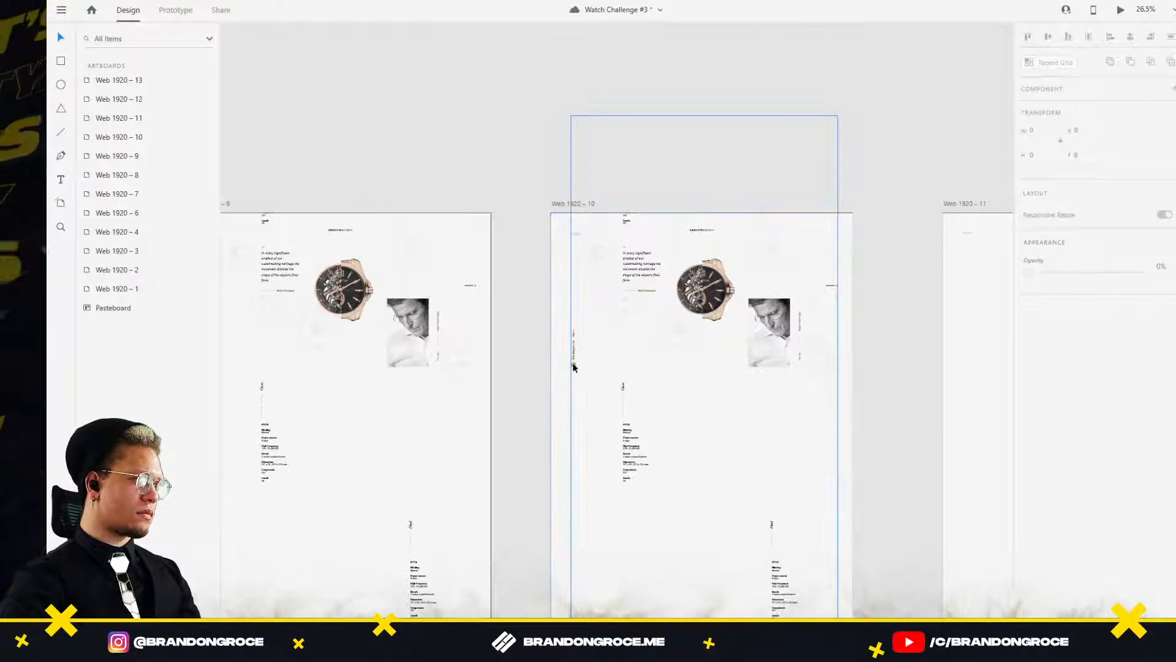
Review the Web 1920 – 8 and Web 1920 – 9 layouts and save the document.
{"action": "left_click_drag", "start_coordinate": [708, 429], "coordinate": [839, 355]}
{"action": "left_click_drag", "start_coordinate": [245, 328], "coordinate": [658, 344]}
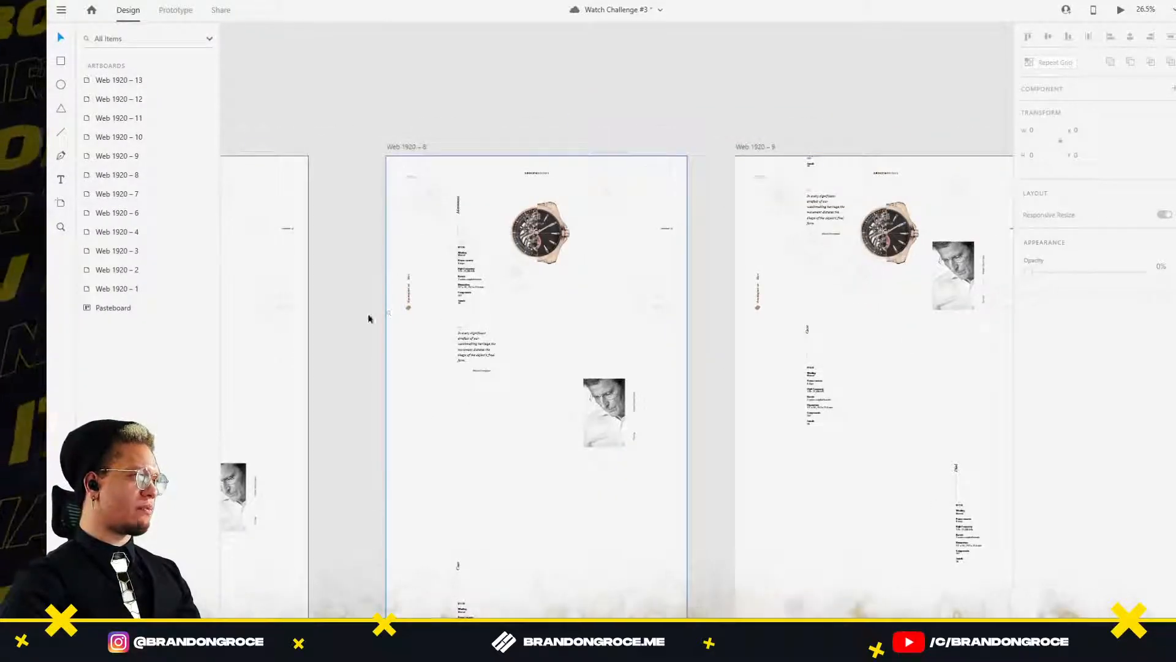
{"action": "left_click_drag", "start_coordinate": [368, 318], "coordinate": [92, 309]}
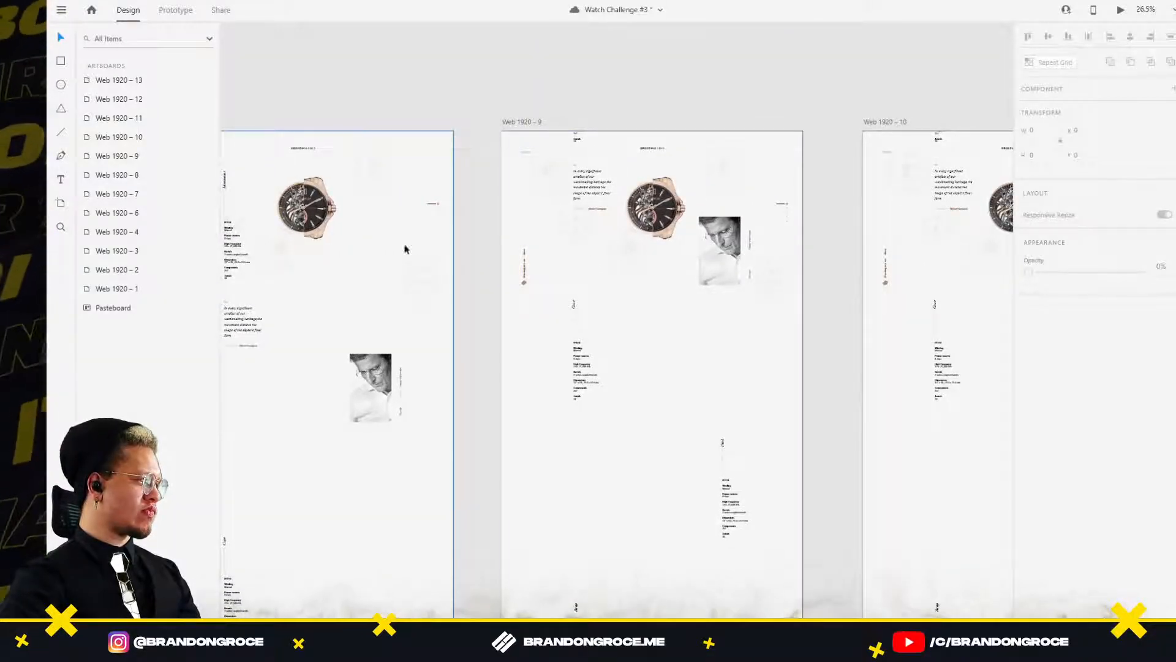
{"action": "key", "text": "ctrl+s"}
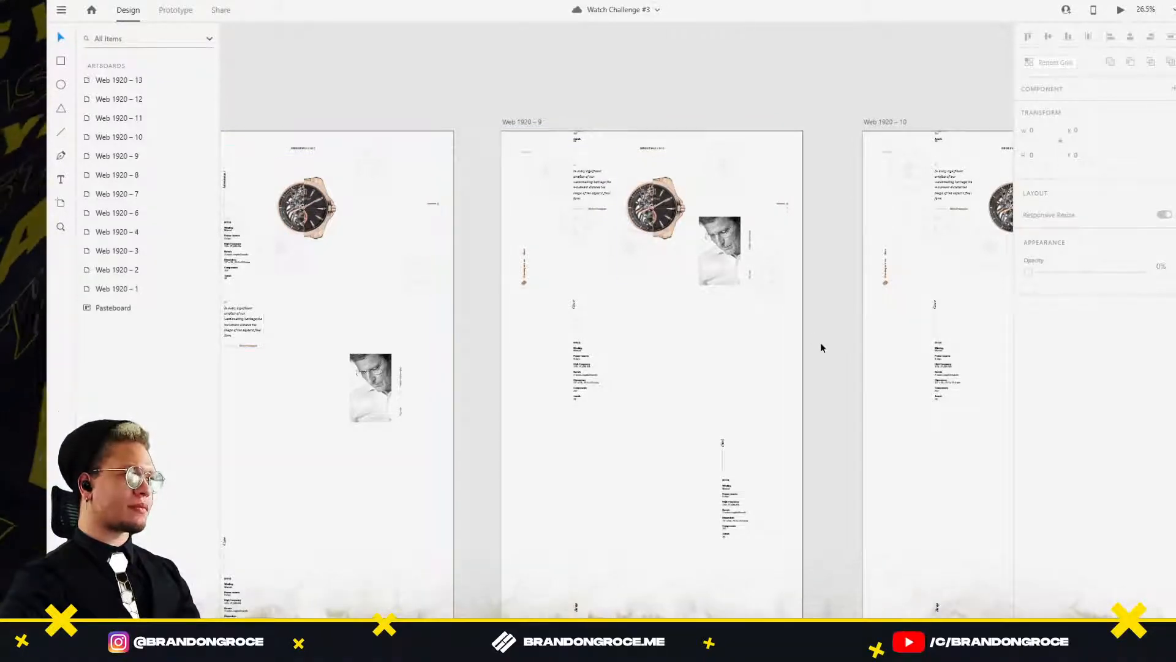
Take the Component 1 – 12 section indicator out of Group 19 on Web 1920 – 10 and place it above the group.
{"action": "left_click_drag", "start_coordinate": [822, 344], "coordinate": [324, 341]}
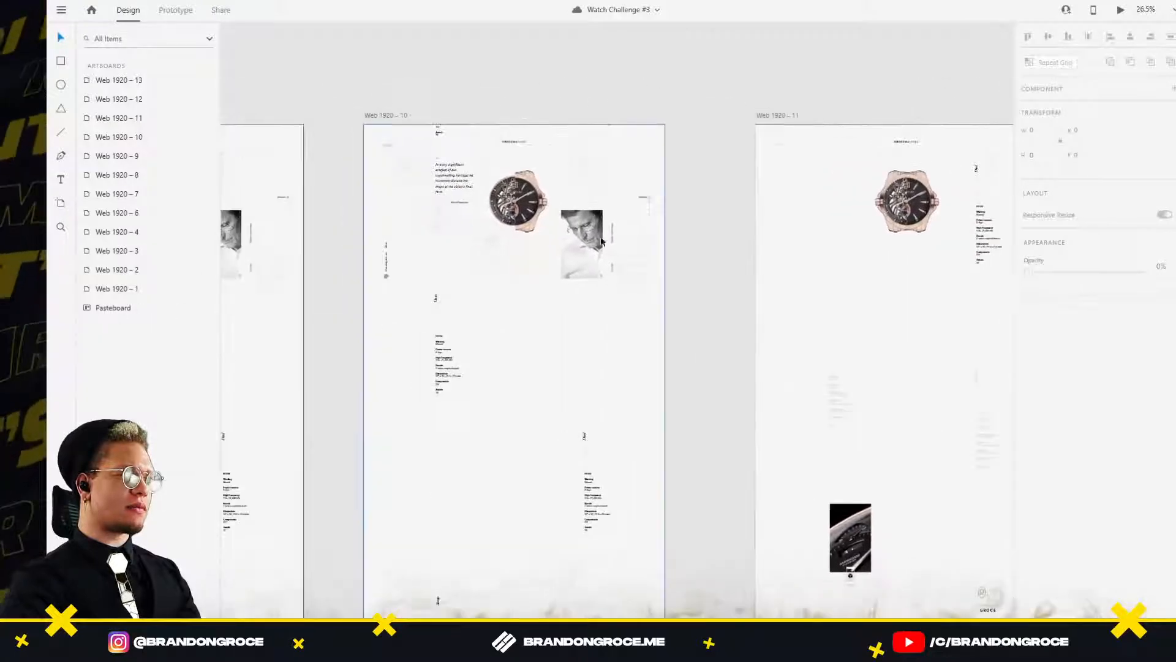
{"action": "scroll", "coordinate": [646, 210], "scroll_direction": "up", "scroll_amount": 5}
{"action": "left_click", "coordinate": [690, 176]}
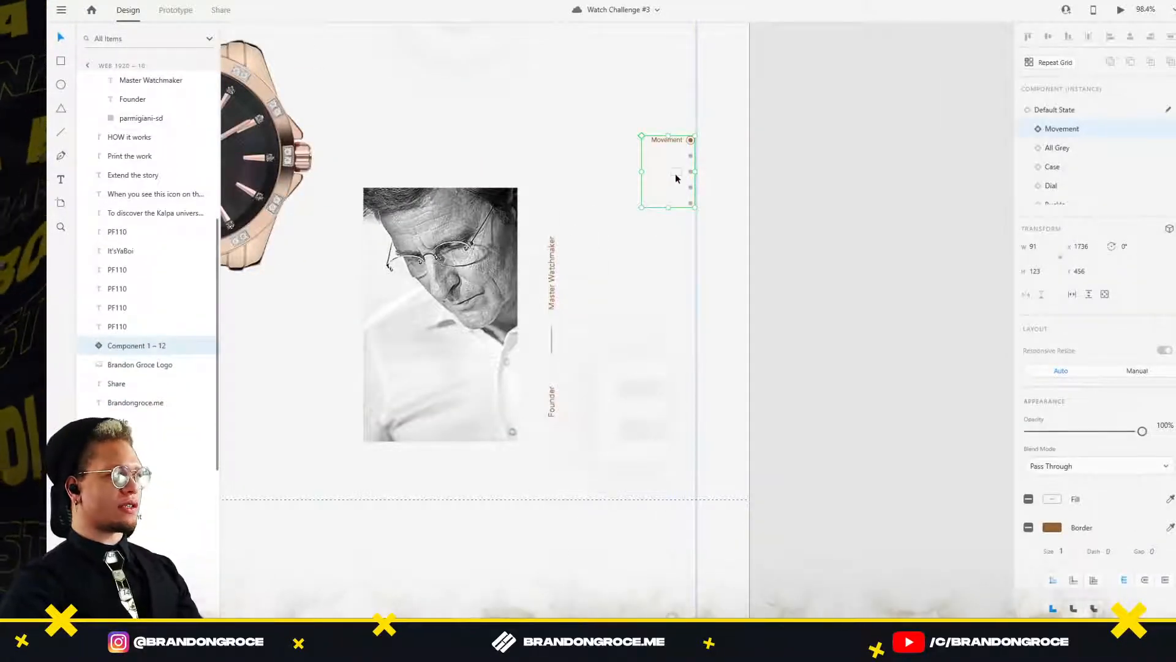
{"action": "key", "text": "ctrl+shift+]"}
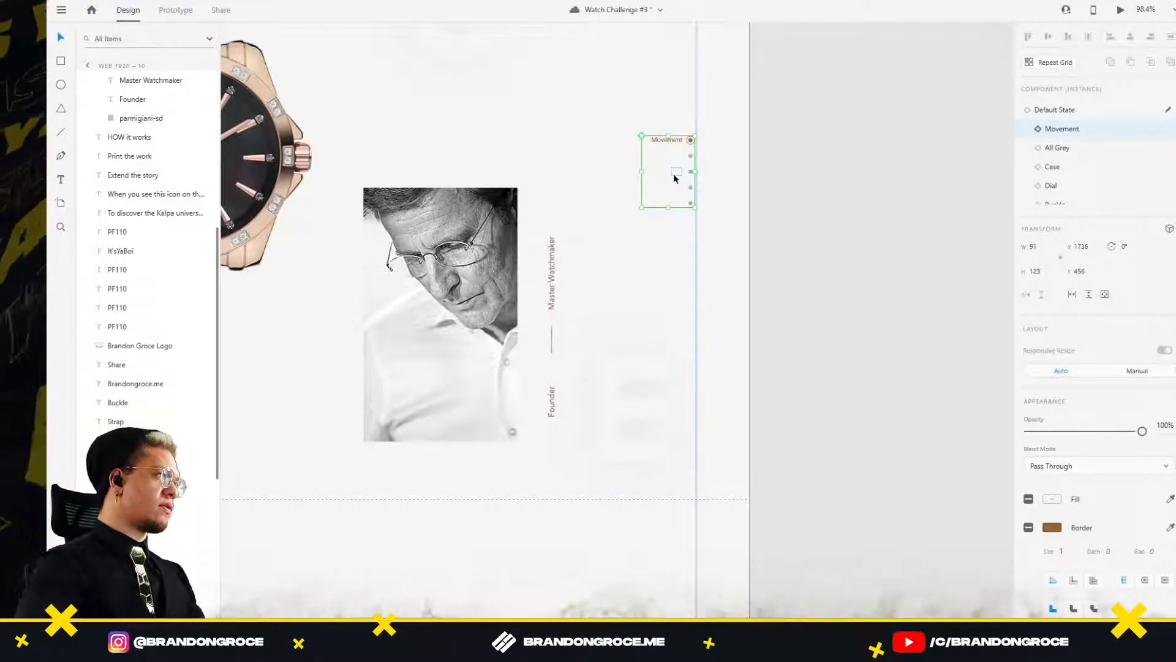
{"action": "scroll", "coordinate": [163, 160], "scroll_direction": "up", "scroll_amount": 5}
{"action": "left_click_drag", "start_coordinate": [128, 100], "coordinate": [131, 79]}
{"action": "scroll", "coordinate": [491, 173], "scroll_direction": "down", "scroll_amount": 5}
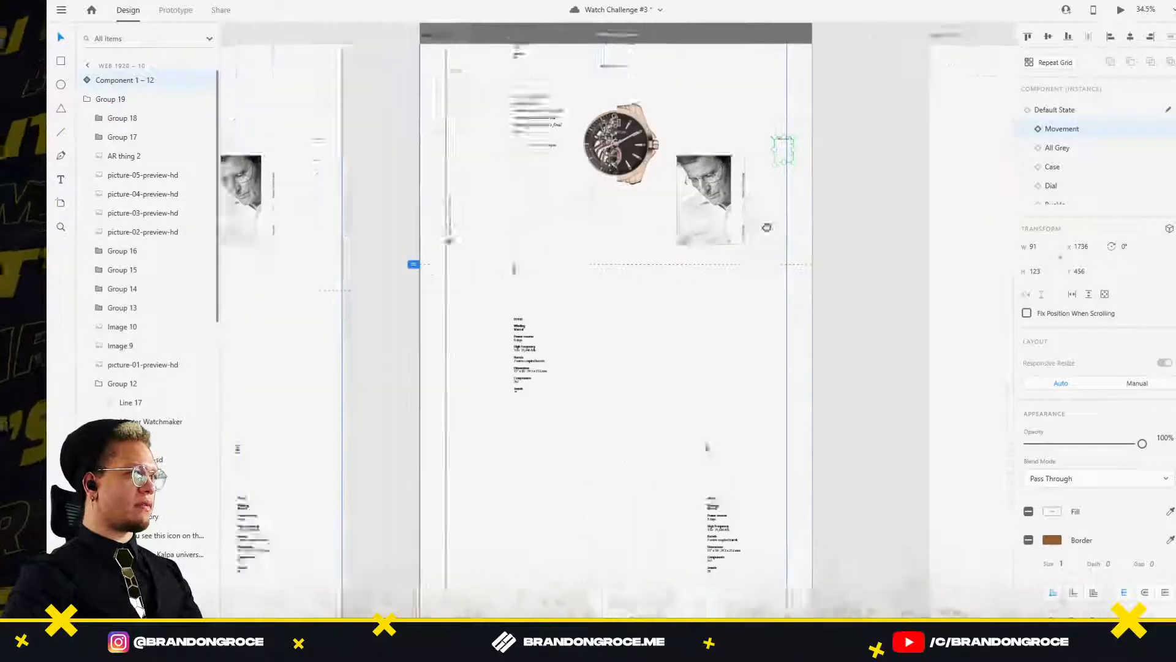
Turn the vertical logo, website link and Share text on Web 1920 – 10 into one component.
{"action": "left_click_drag", "start_coordinate": [767, 228], "coordinate": [873, 229]}
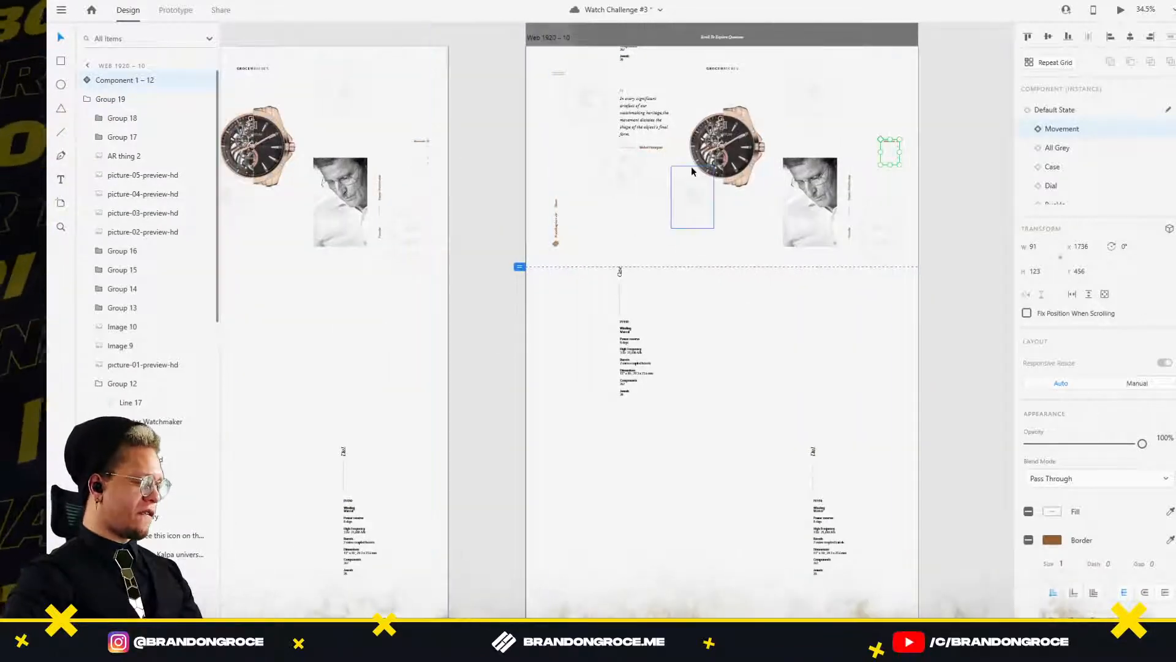
{"action": "left_click", "coordinate": [555, 242]}
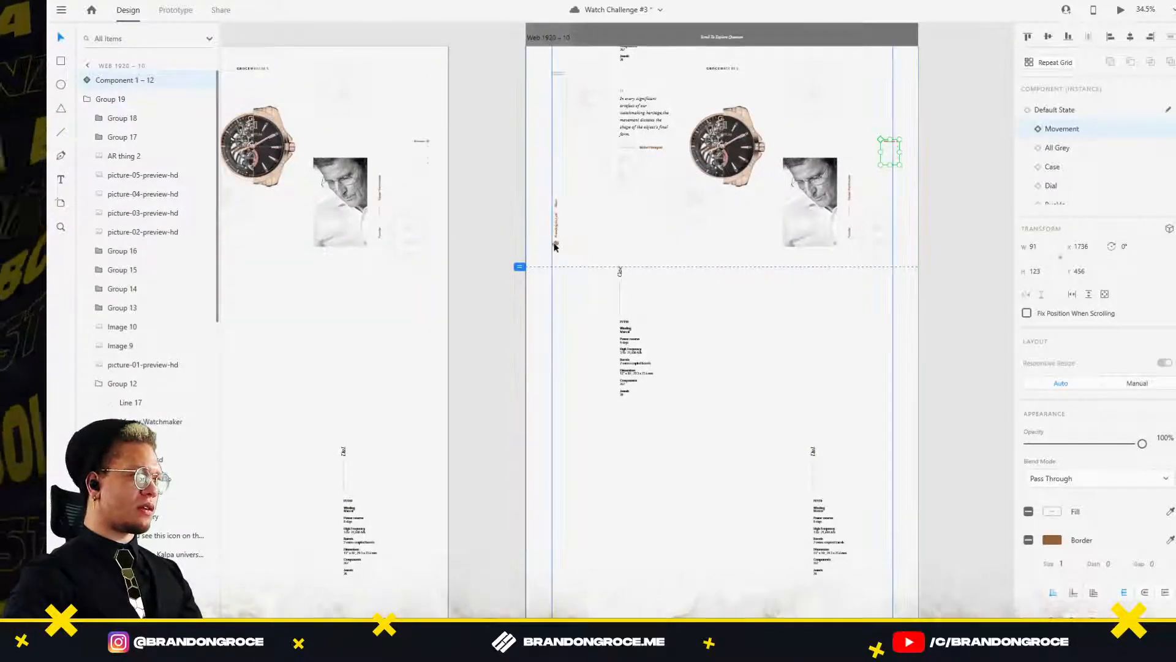
{"action": "left_click", "coordinate": [556, 224], "text": "shift"}
{"action": "left_click", "coordinate": [555, 205], "text": "shift"}
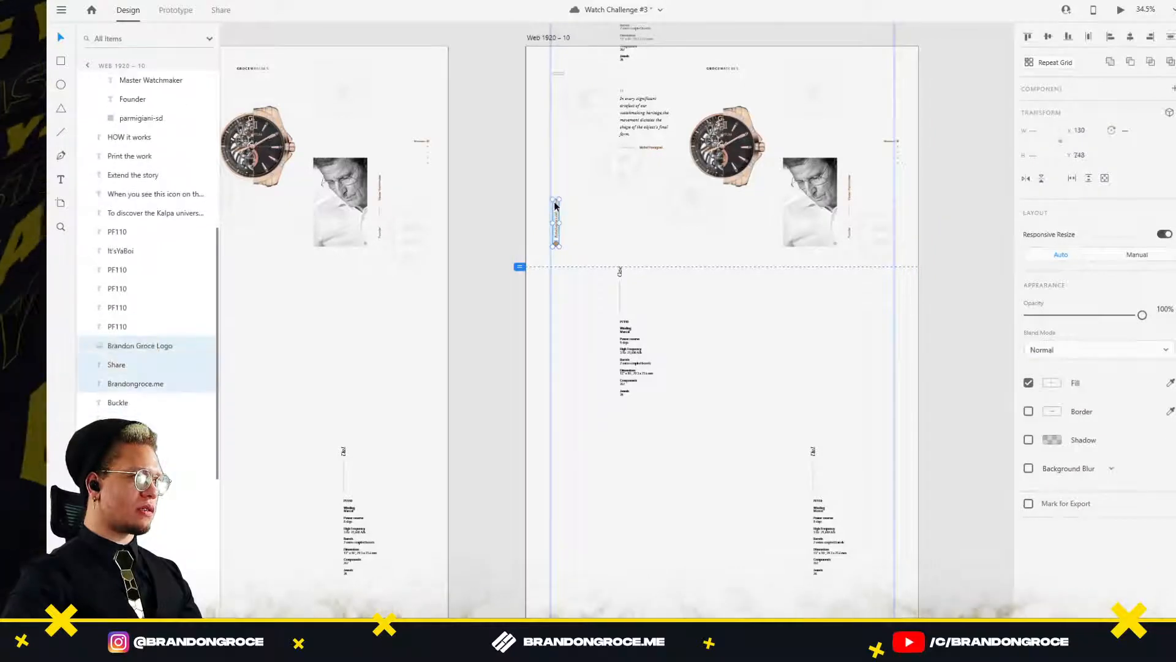
{"action": "key", "text": "ctrl+k"}
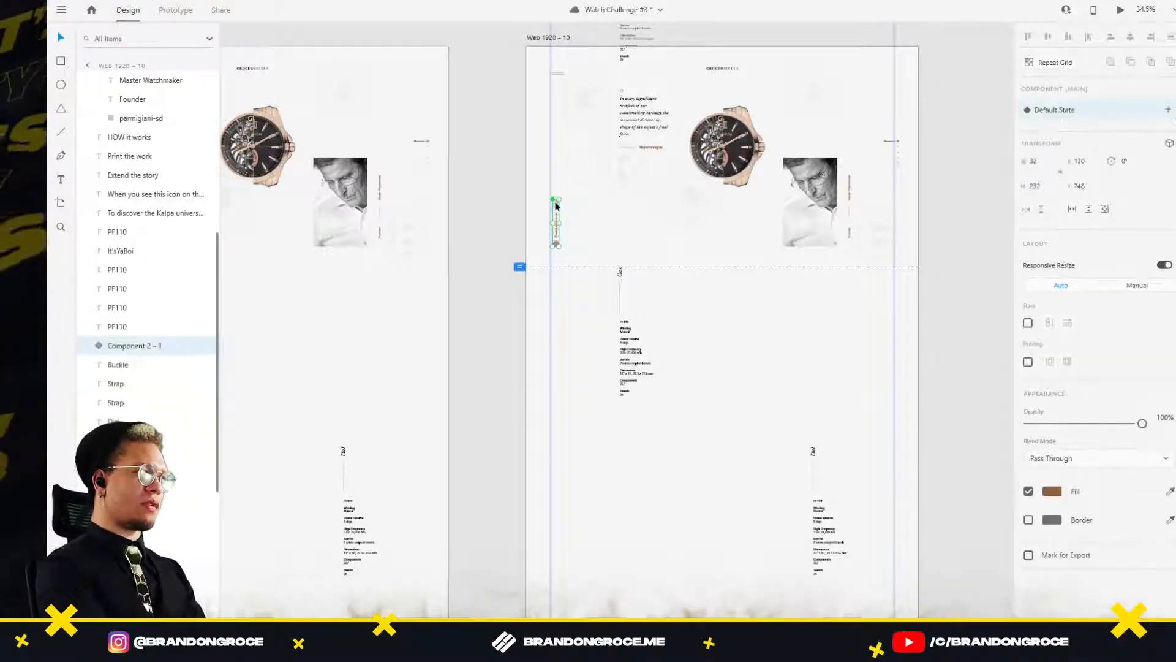
Move the new logo-and-links component out of Group 19, placing it with the section indicator above the group on Web 1920 – 10.
{"action": "left_click", "coordinate": [898, 152], "text": "shift"}
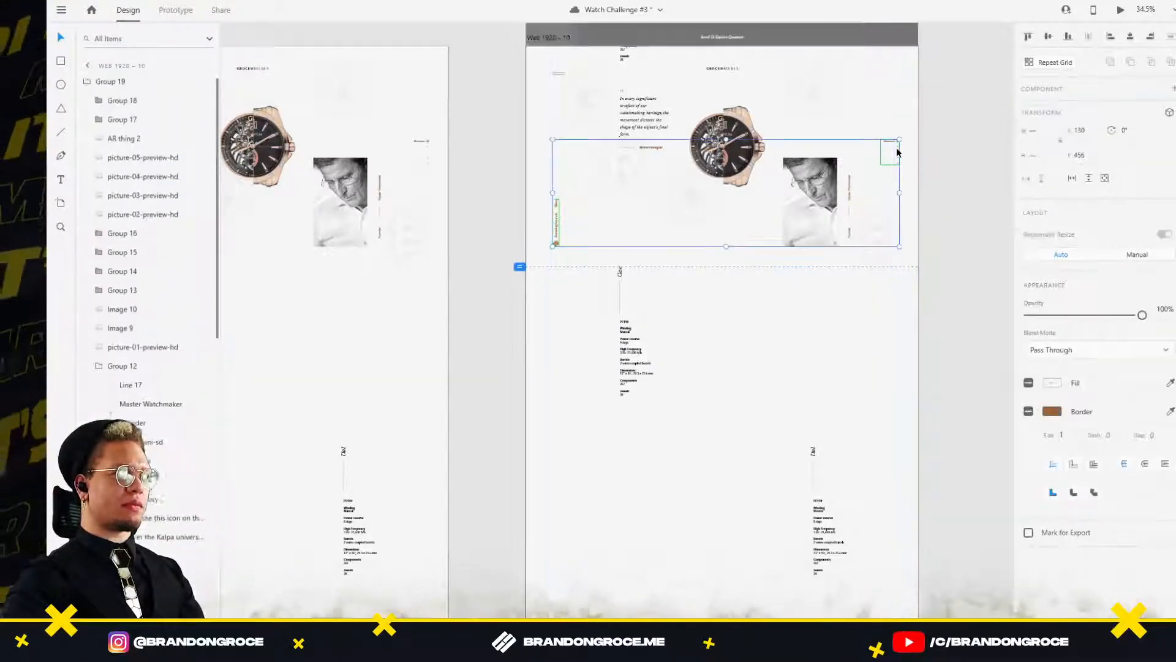
{"action": "key", "text": "Delete"}
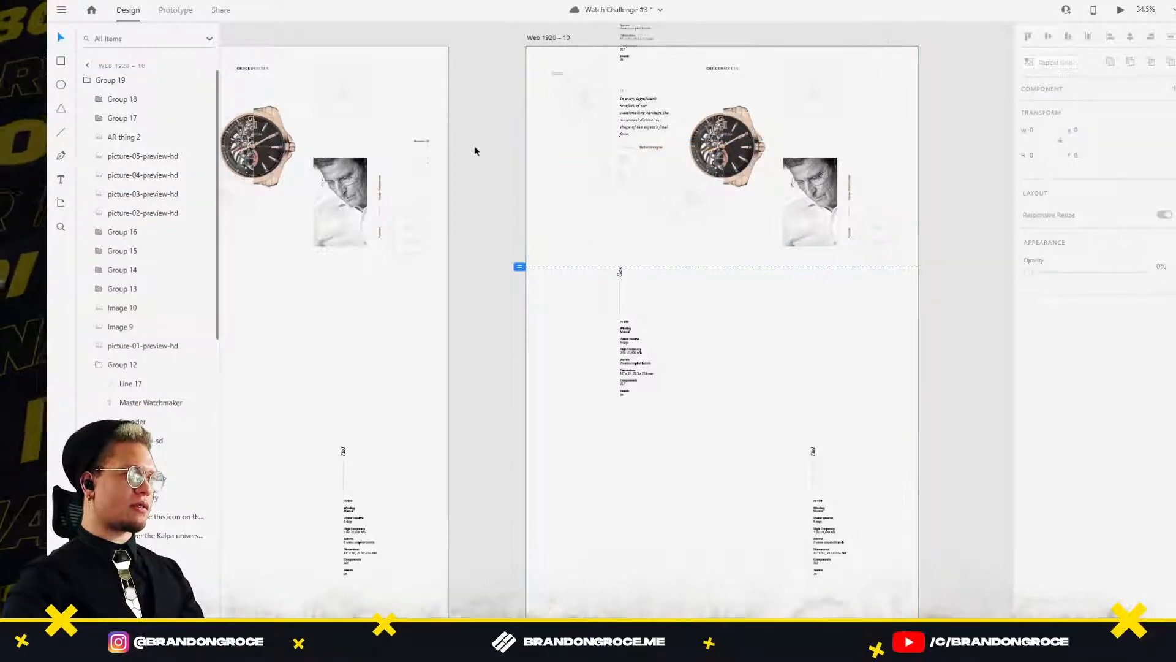
{"action": "key", "text": "ctrl+z"}
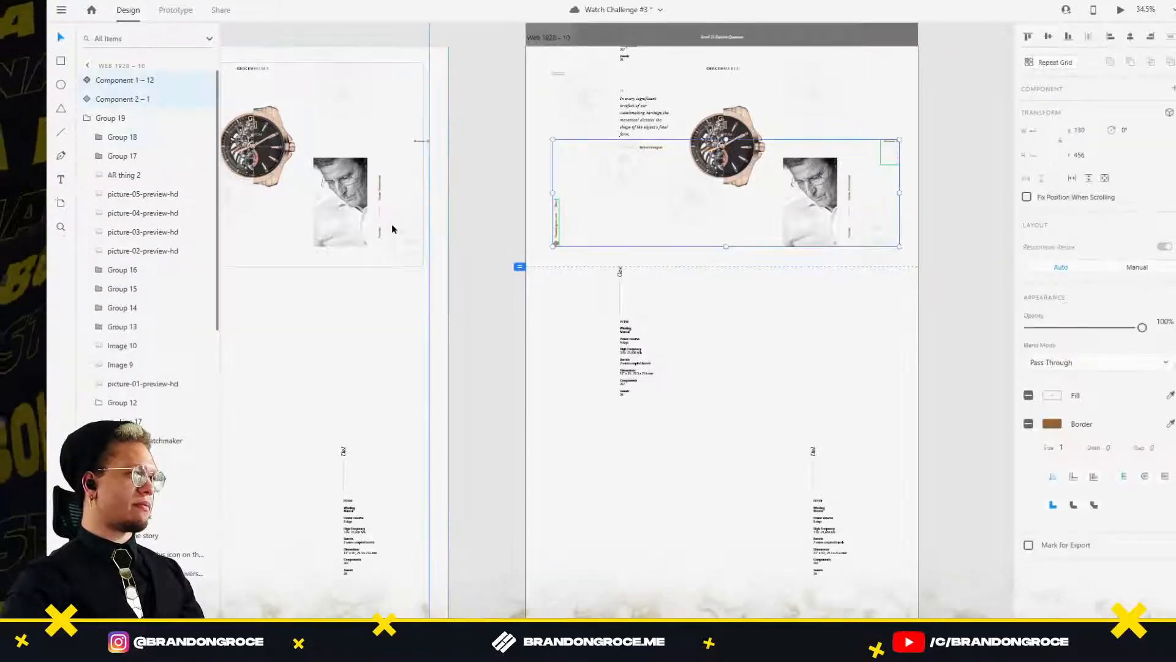
Replace the vertical logo, links and section indicator in Group 19 on Web 1920 – 9 with copies of the two components.
{"action": "scroll", "coordinate": [392, 232], "scroll_direction": "left", "scroll_amount": 5}
{"action": "double_click", "coordinate": [429, 250]}
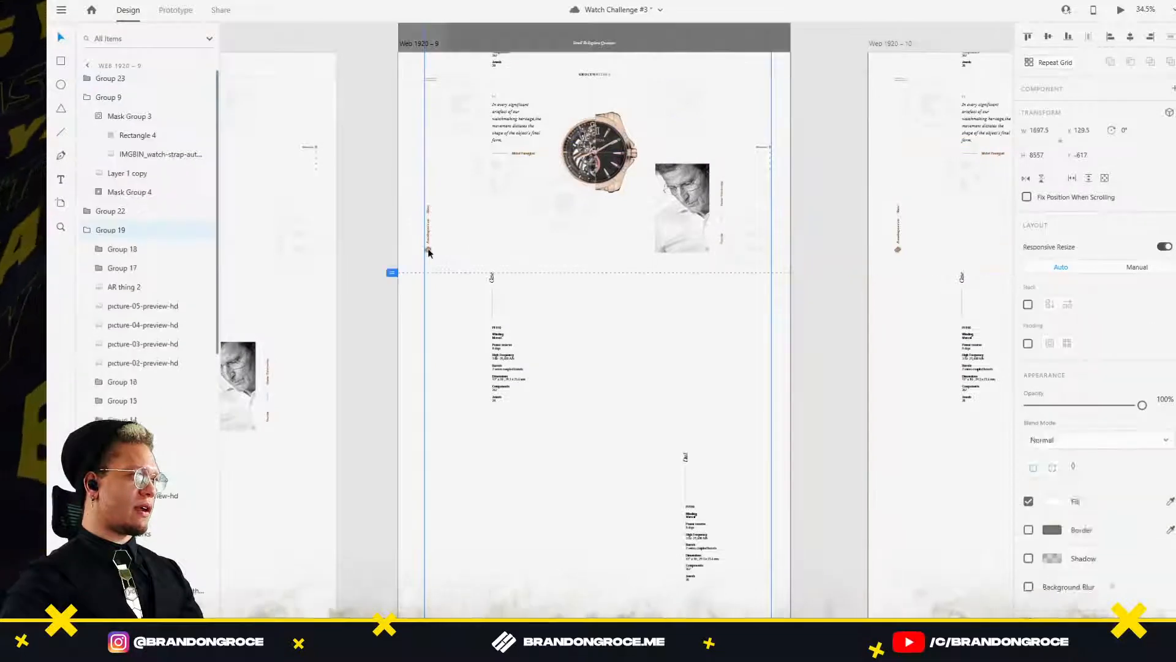
{"action": "left_click", "coordinate": [428, 233], "text": "shift"}
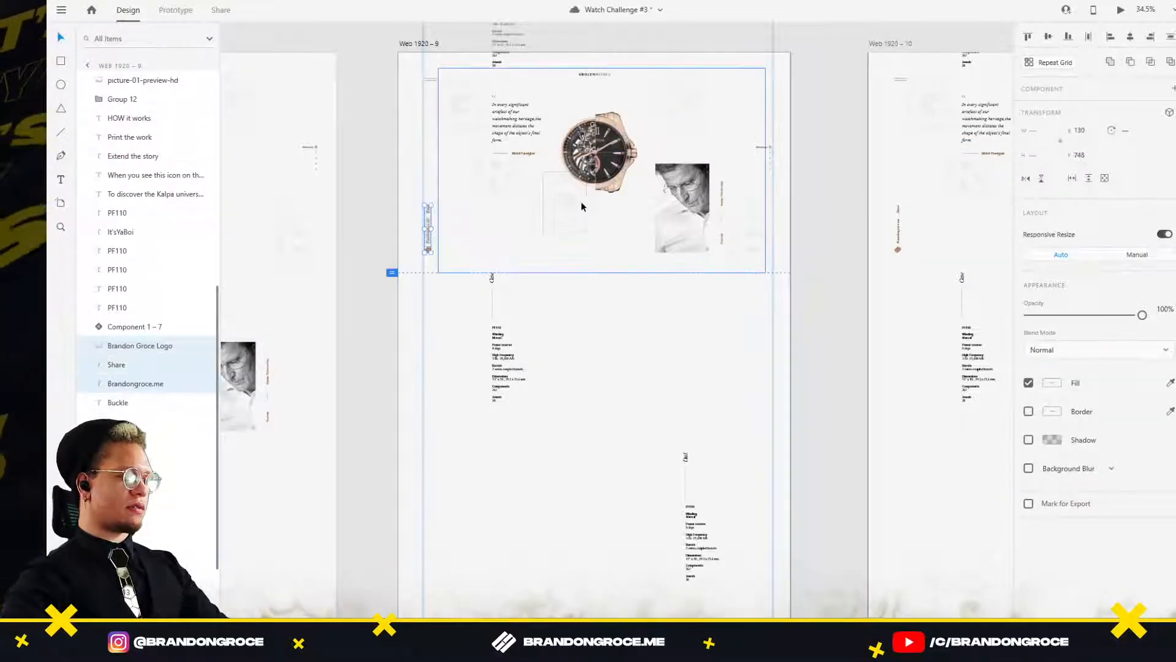
{"action": "key", "text": "Delete"}
{"action": "left_click", "coordinate": [766, 163]}
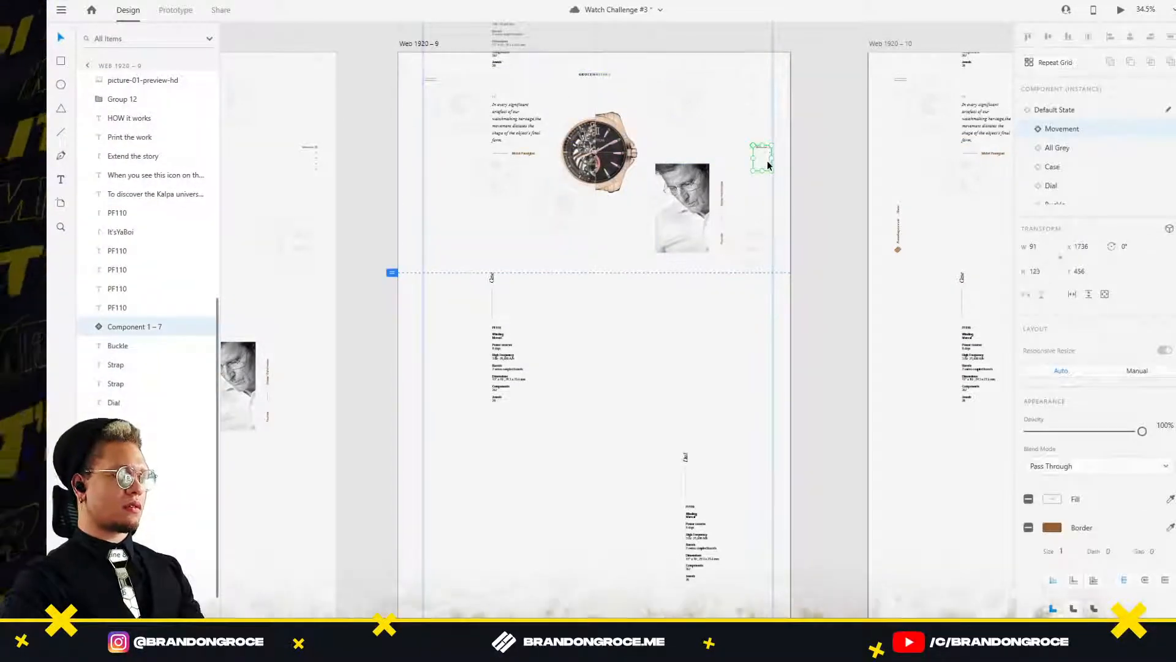
{"action": "key", "text": "Delete"}
{"action": "scroll", "coordinate": [792, 243], "scroll_direction": "down", "scroll_amount": 3}
{"action": "key", "text": "ctrl+v"}
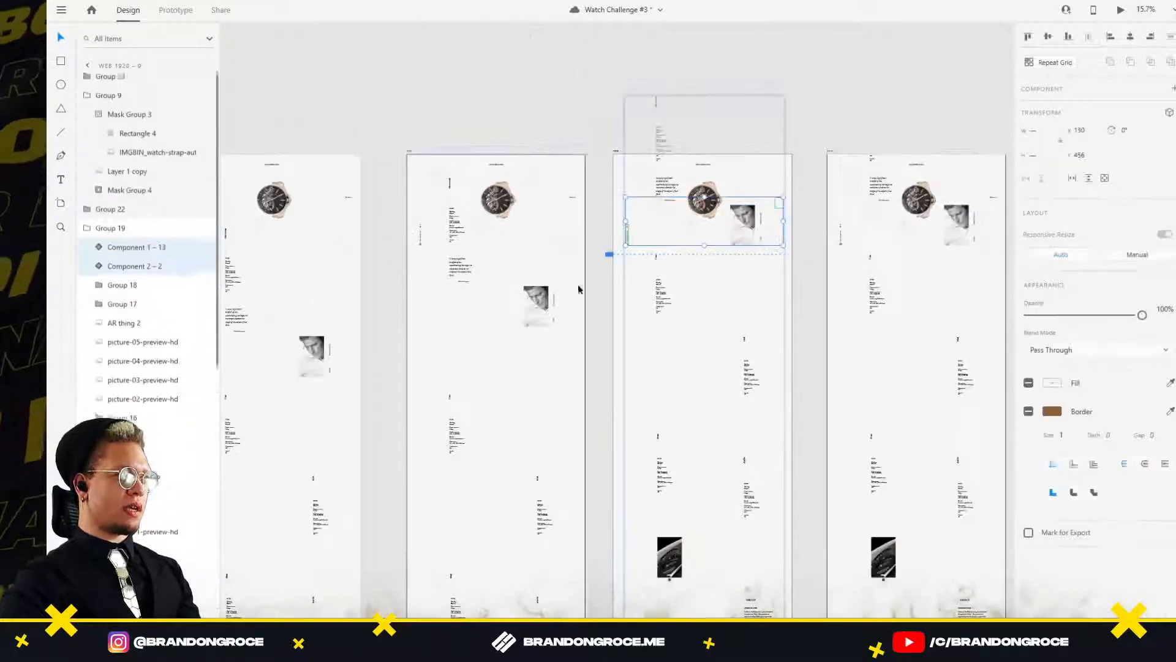
Swap the separate logo, link, Share and section indicator elements on Web 1920 – 8 for the two copied components.
{"action": "left_click_drag", "start_coordinate": [422, 268], "coordinate": [585, 278]}
{"action": "scroll", "coordinate": [586, 276], "scroll_direction": "up", "scroll_amount": 4}
{"action": "double_click", "coordinate": [586, 194]}
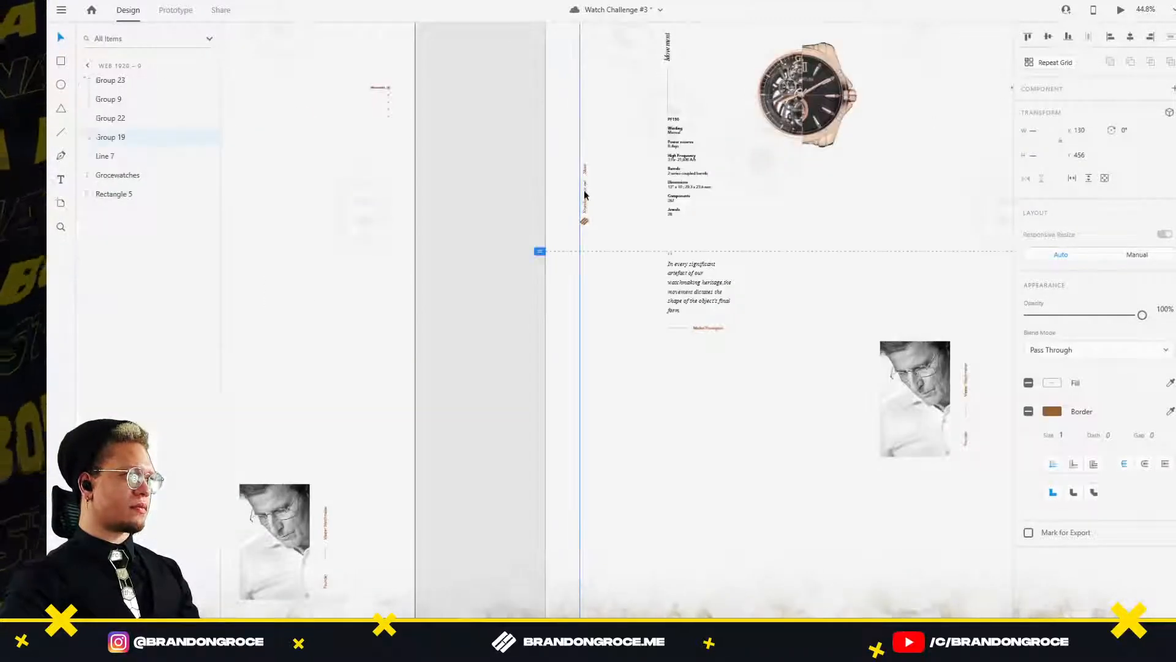
{"action": "left_click", "coordinate": [583, 222], "text": "shift"}
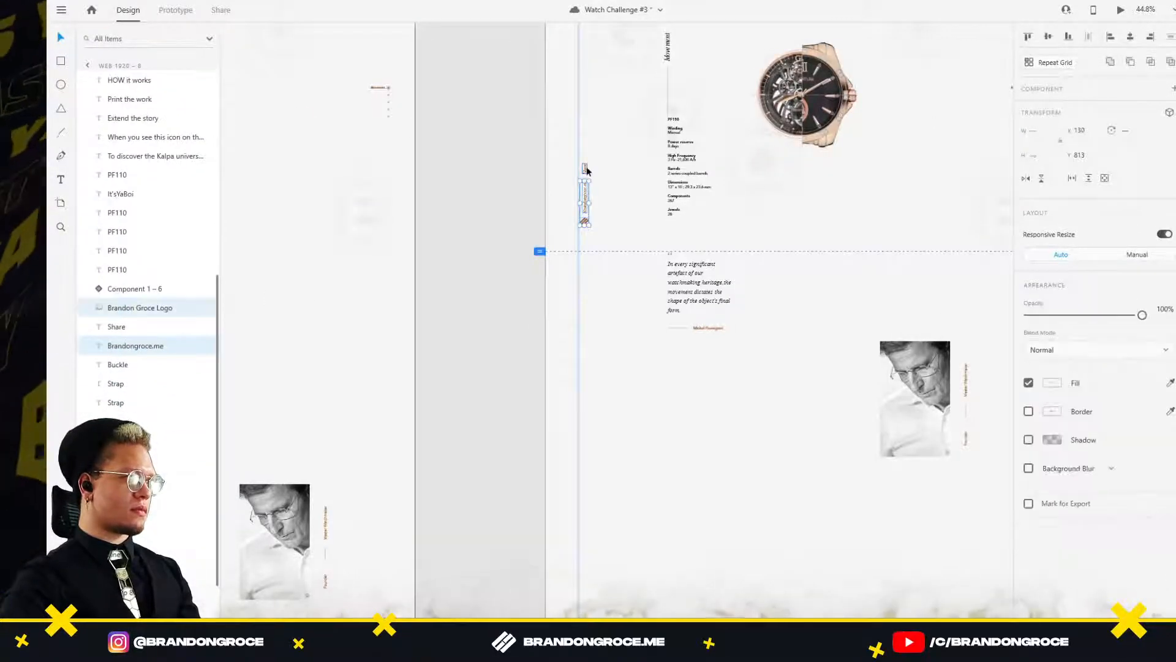
{"action": "left_click", "coordinate": [586, 168], "text": "shift"}
{"action": "scroll", "coordinate": [764, 192], "scroll_direction": "up", "scroll_amount": 3}
{"action": "scroll", "coordinate": [764, 192], "scroll_direction": "right", "scroll_amount": 5}
{"action": "left_click", "coordinate": [700, 273], "text": "shift"}
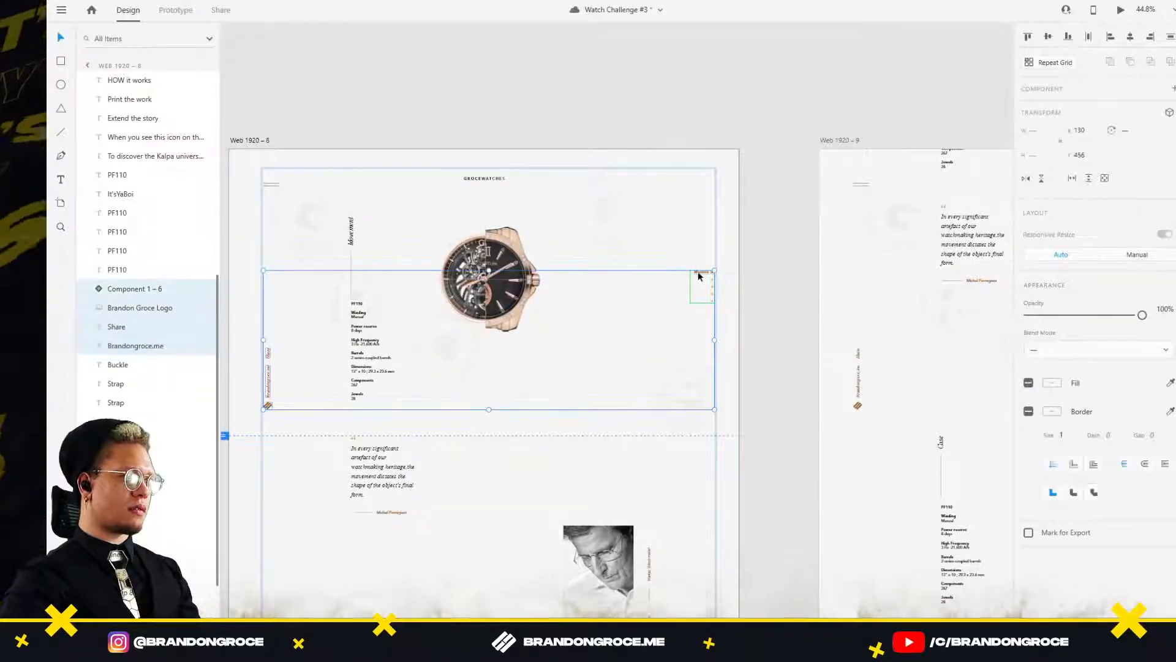
{"action": "key", "text": "Delete"}
{"action": "key", "text": "ctrl+v"}
Delete the old vertical logo, links and section indicator from Web 1920 – 7 and paste the two components in their place.
{"action": "scroll", "coordinate": [667, 425], "scroll_direction": "down", "scroll_amount": 5}
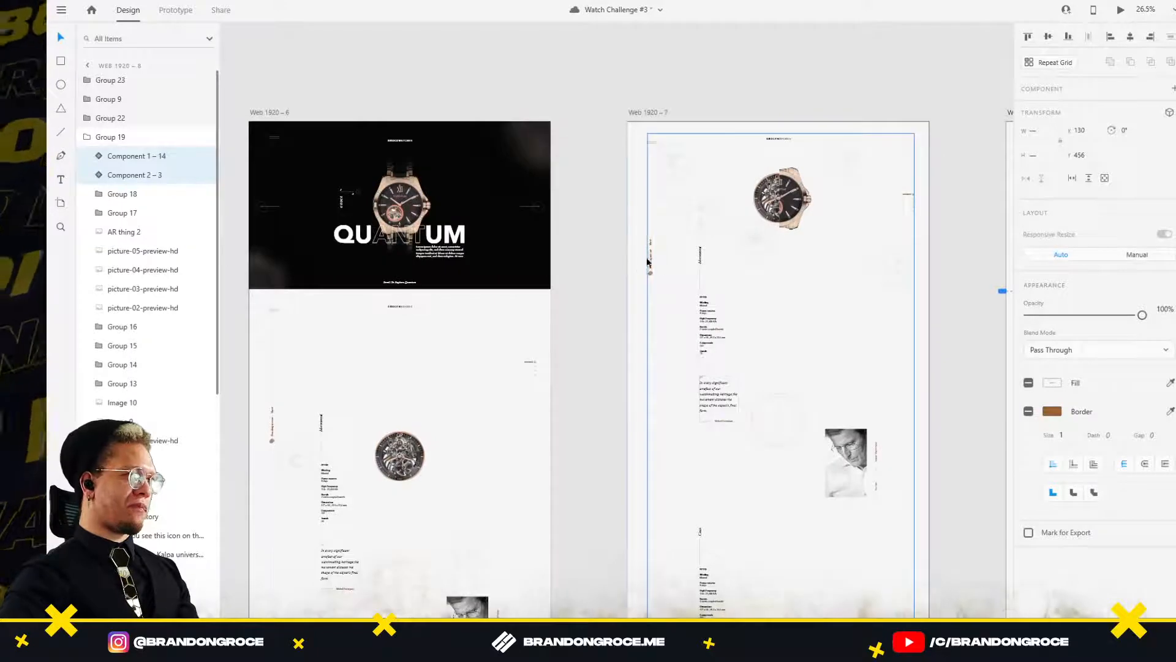
{"action": "left_click_drag", "start_coordinate": [527, 361], "coordinate": [549, 296]}
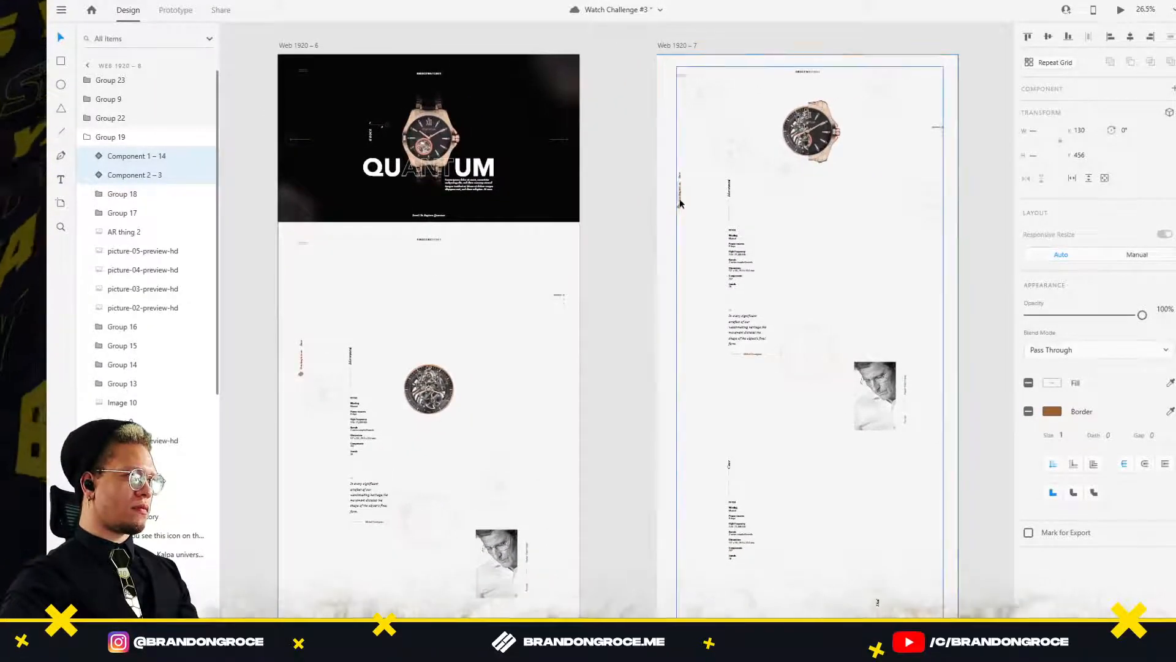
{"action": "double_click", "coordinate": [679, 199]}
{"action": "left_click", "coordinate": [679, 206], "text": "shift"}
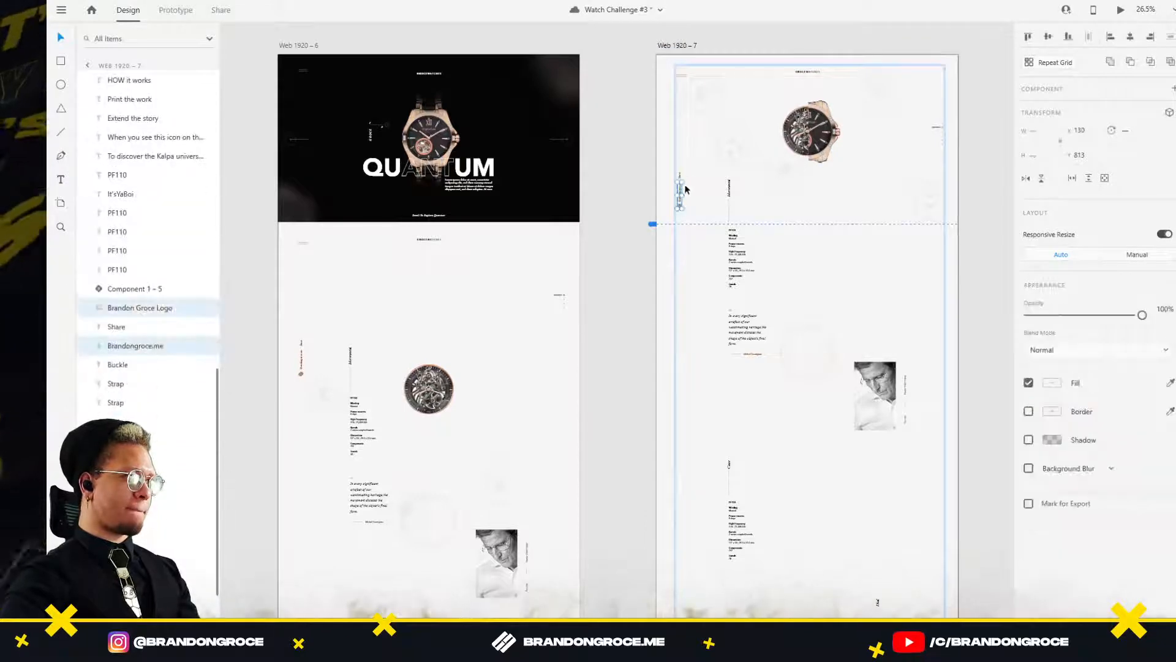
{"action": "left_click", "coordinate": [680, 176], "text": "shift"}
{"action": "left_click", "coordinate": [933, 132], "text": "shift"}
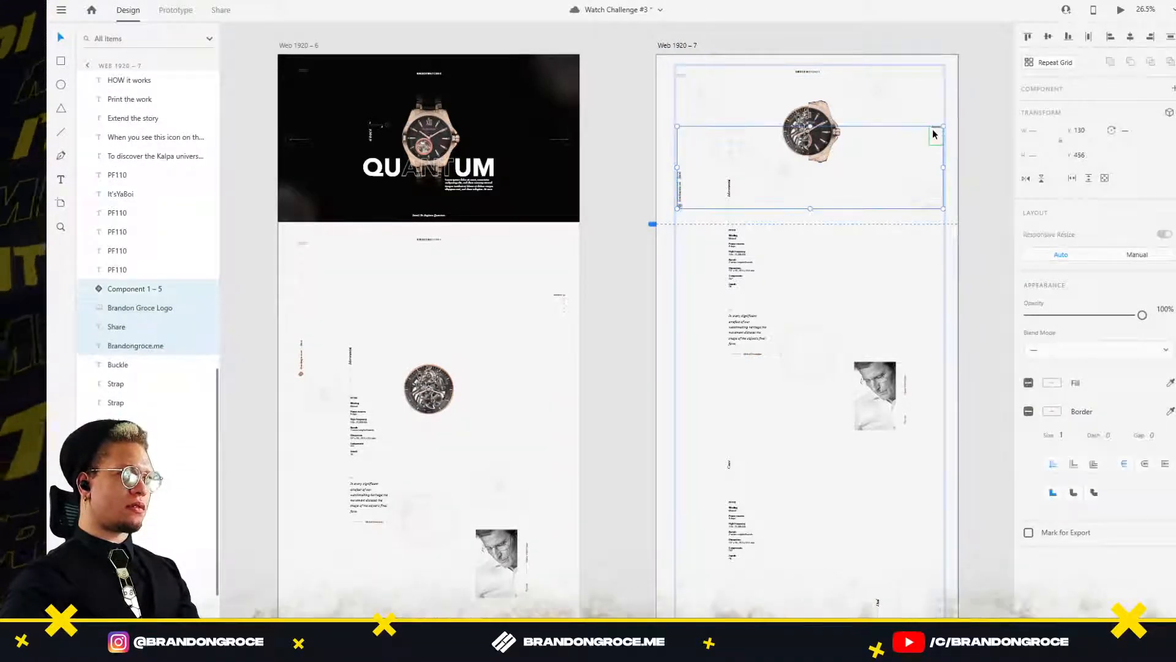
{"action": "key", "text": "Delete"}
{"action": "key", "text": "ctrl+v"}
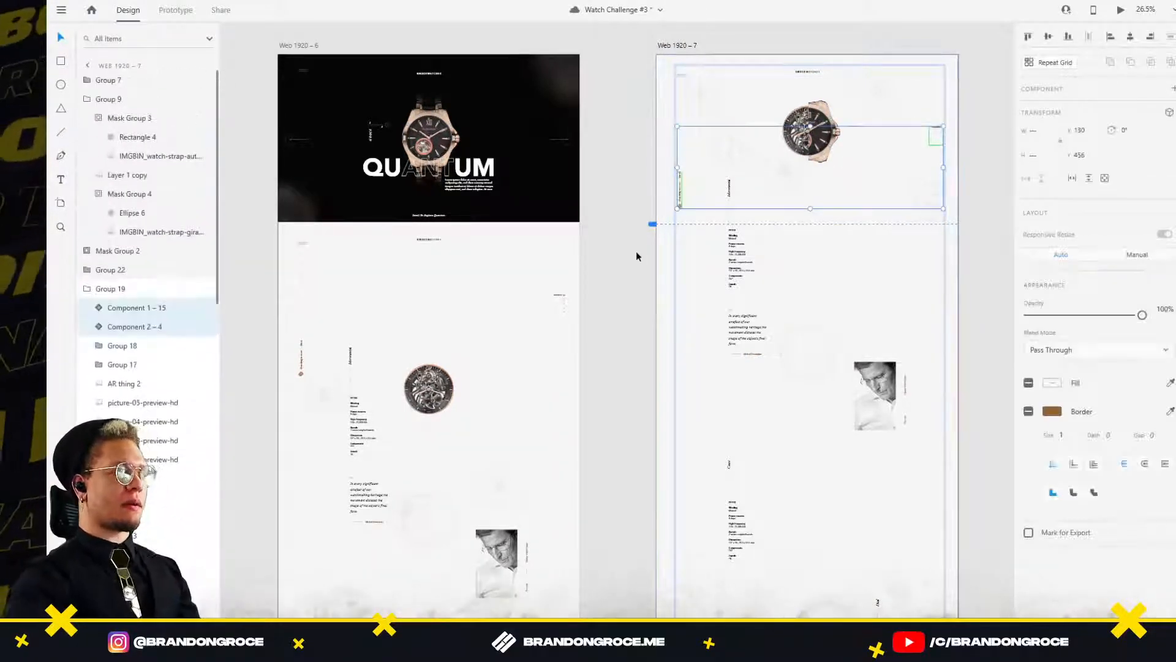
Set the section indicator component on Web 1920 – 8 to the Movement state.
{"action": "scroll", "coordinate": [647, 202], "scroll_direction": "right", "scroll_amount": 10}
{"action": "scroll", "coordinate": [647, 203], "scroll_direction": "up", "scroll_amount": 2}
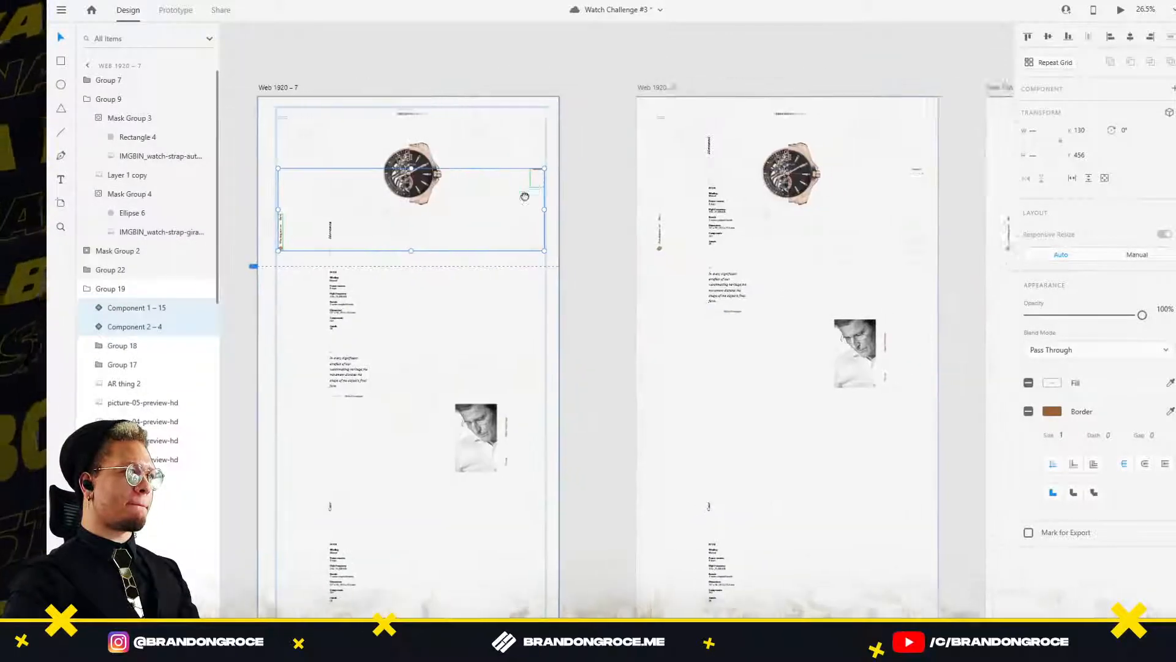
{"action": "left_click", "coordinate": [849, 190]}
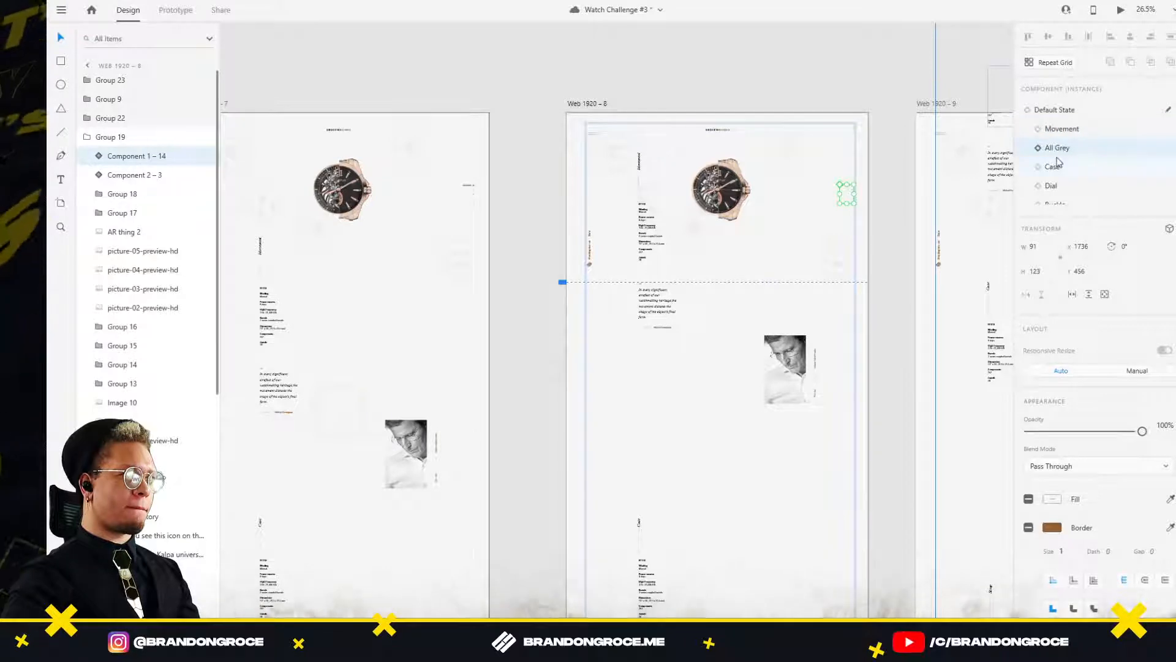
{"action": "left_click", "coordinate": [1060, 129]}
Try to replace the vertical logo, links and section indicator on Web 1920 – 6 with the two copied components.
{"action": "scroll", "coordinate": [538, 325], "scroll_direction": "left", "scroll_amount": 10}
{"action": "scroll", "coordinate": [504, 257], "scroll_direction": "down", "scroll_amount": 2}
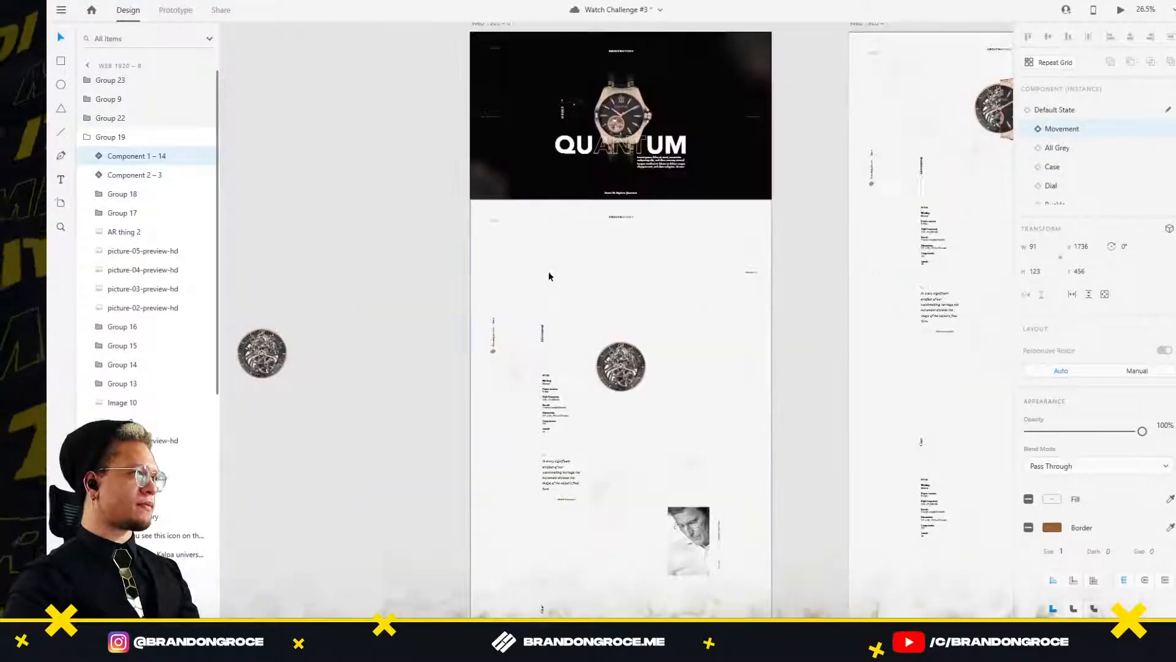
{"action": "left_click", "coordinate": [494, 347]}
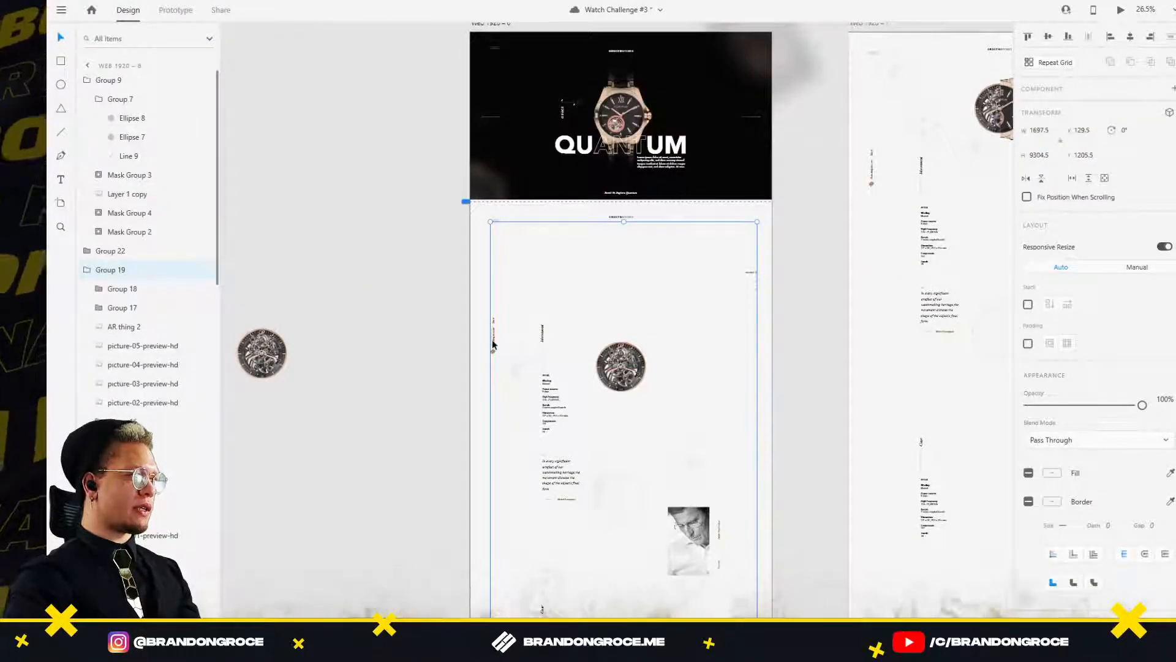
{"action": "double_click", "coordinate": [493, 341]}
{"action": "left_click", "coordinate": [494, 351], "text": "shift"}
{"action": "left_click", "coordinate": [495, 321], "text": "shift"}
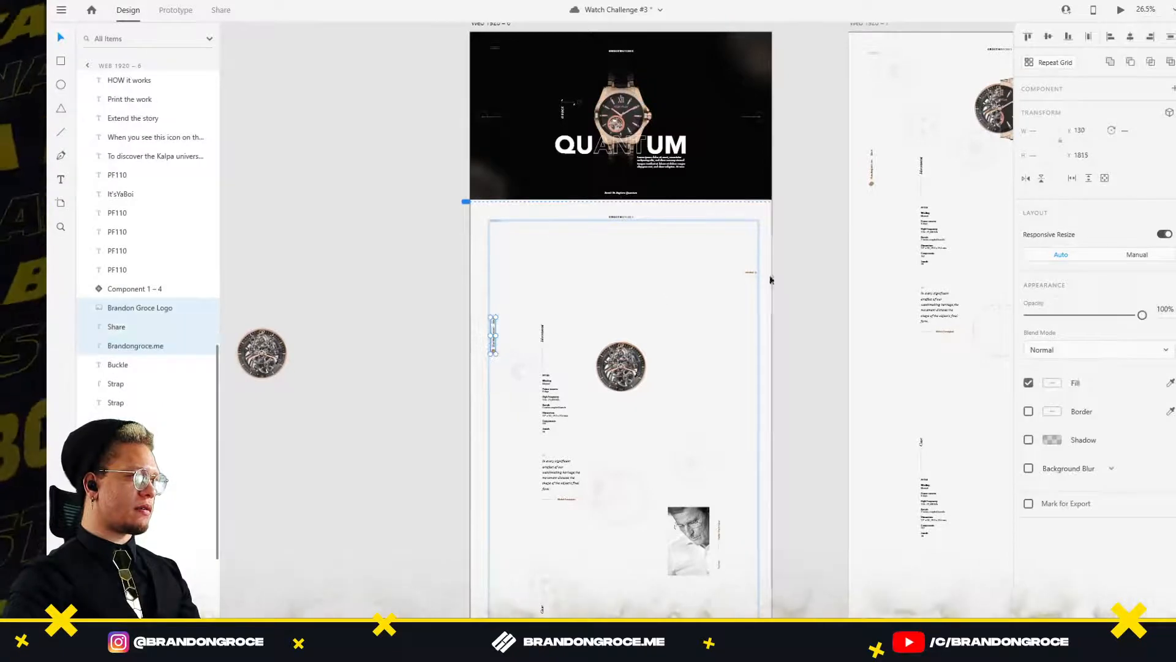
{"action": "left_click", "coordinate": [755, 279], "text": "shift"}
{"action": "key", "text": "ctrl+x"}
{"action": "key", "text": "ctrl+v"}
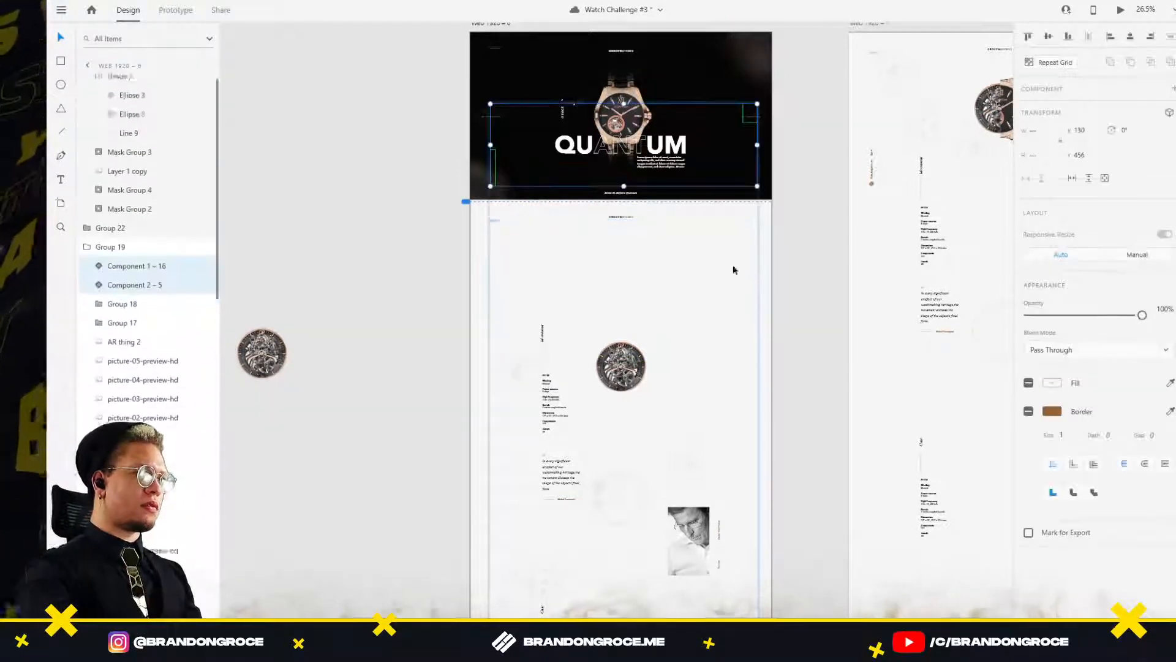
Try to reposition the pasted components on Web 1920 – 6, and undo the replacement to restore the original elements.
{"action": "key", "text": "ctrl+z"}
{"action": "key", "text": "ctrl+z"}
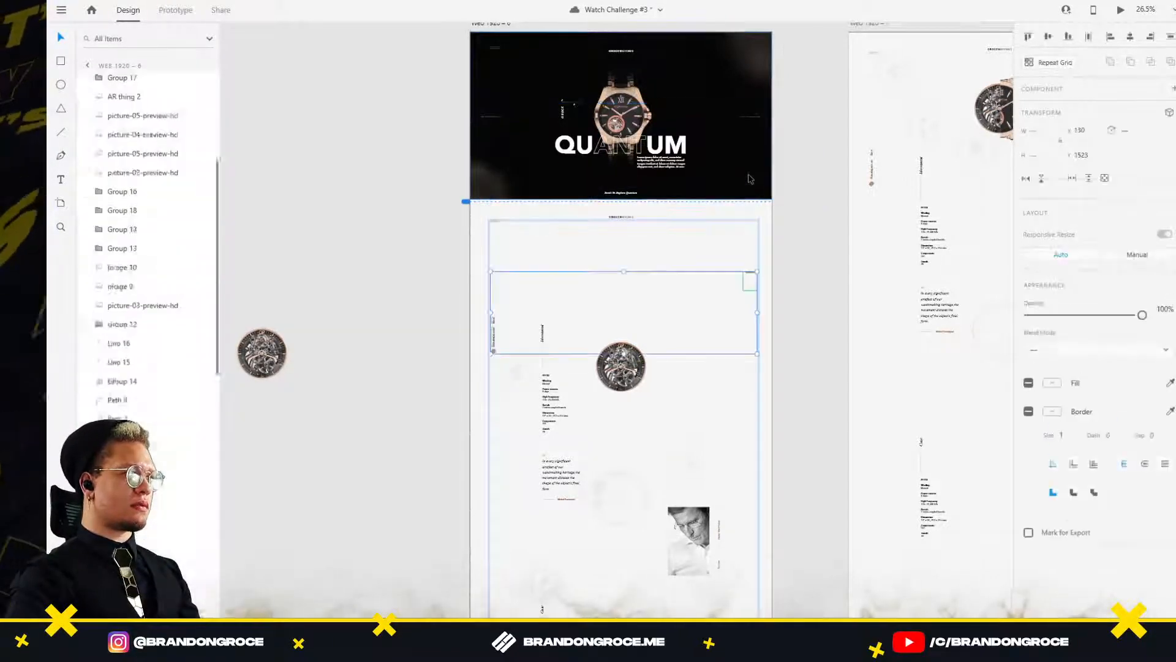
{"action": "key", "text": "ctrl+shift+z"}
{"action": "key", "text": "ctrl+shift+z"}
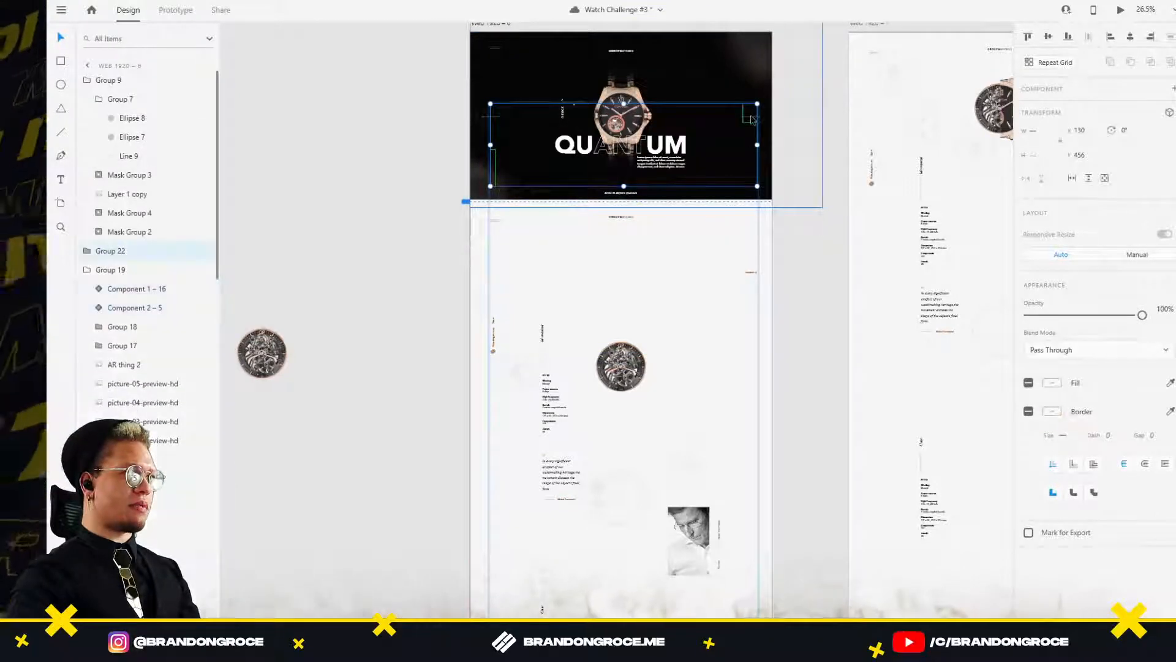
{"action": "left_click_drag", "start_coordinate": [729, 158], "coordinate": [729, 126]}
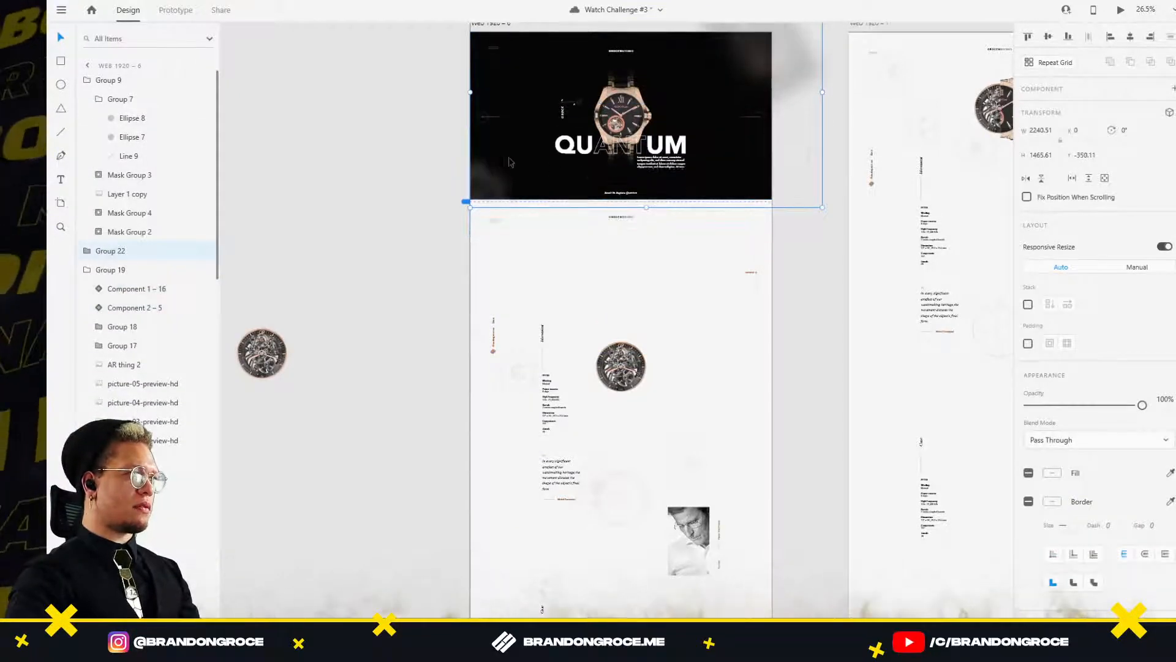
{"action": "key", "text": "ctrl+z"}
{"action": "key", "text": "ctrl+z"}
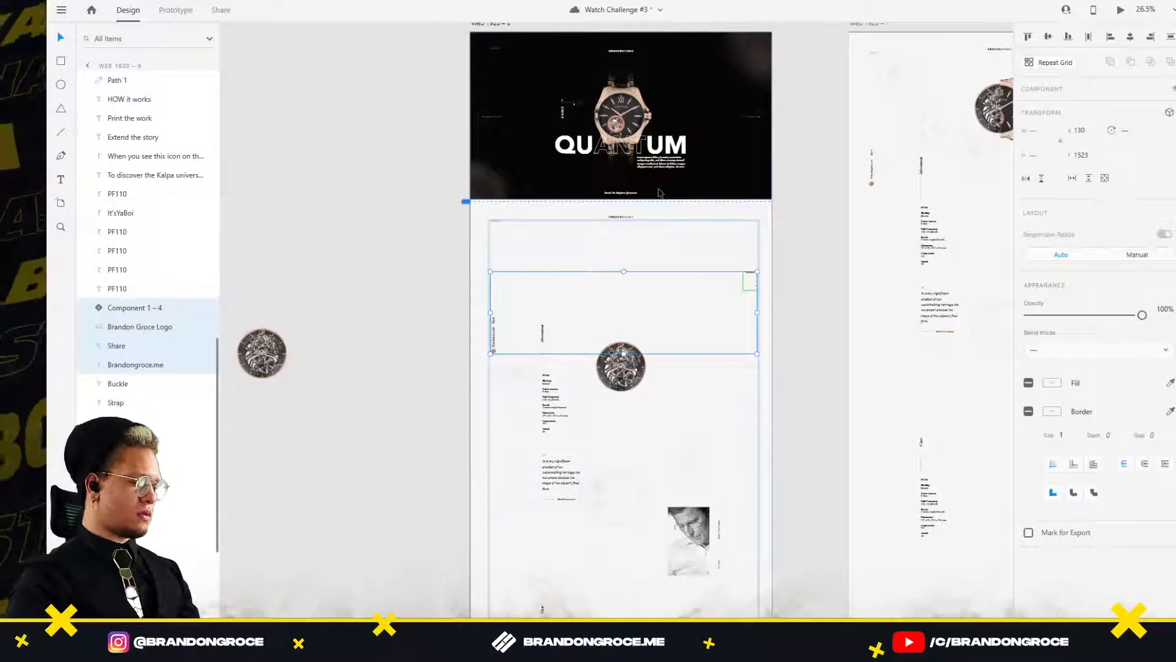
Paste the two components into Group 19 on Web 1920 – 6 and lower them to Y 1523, over the original elements.
{"action": "key", "text": "ctrl+x"}
{"action": "key", "text": "ctrl+v"}
{"action": "left_click_drag", "start_coordinate": [733, 150], "coordinate": [733, 150]}
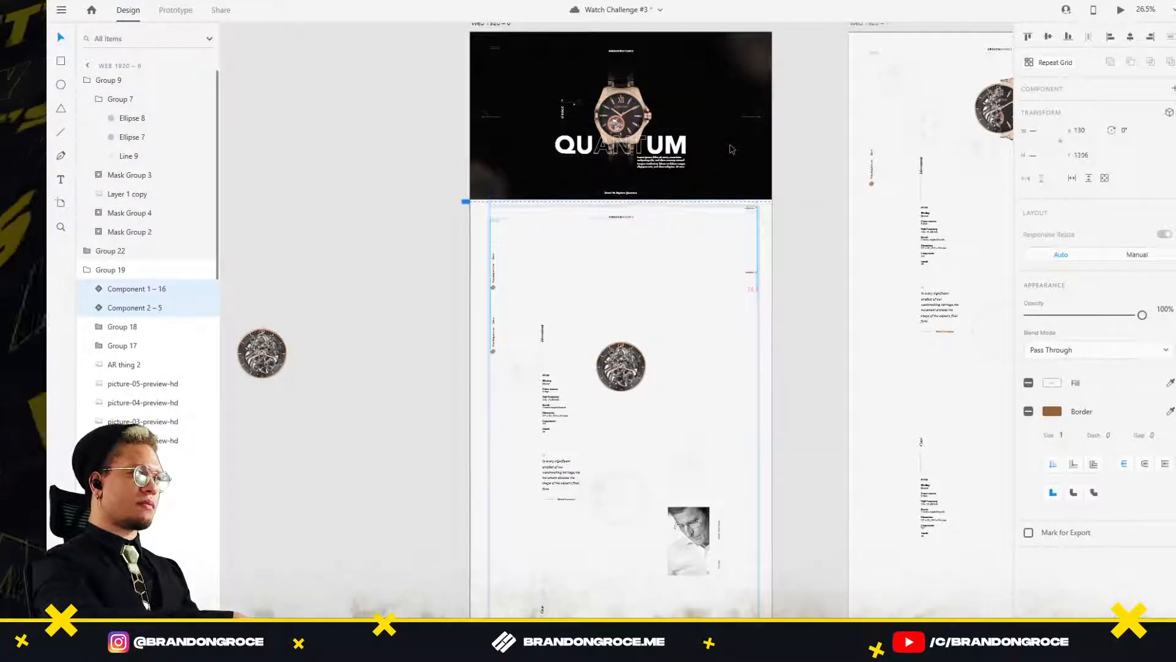
{"action": "key", "text": "shift+Down"}
{"action": "key", "text": "shift+Down"}
{"action": "key", "text": "shift+Down"}
{"action": "key", "text": "shift+Down"}
{"action": "key", "text": "shift+Down"}
{"action": "key", "text": "shift+Down"}
{"action": "key", "text": "shift+Down"}
{"action": "key", "text": "shift+Down"}
{"action": "key", "text": "shift+Down"}
{"action": "key", "text": "shift+Down"}
{"action": "key", "text": "shift+Down"}
{"action": "key", "text": "shift+Down"}
{"action": "key", "text": "shift+Down"}
{"action": "key", "text": "shift+Down"}
{"action": "key", "text": "shift+Down"}
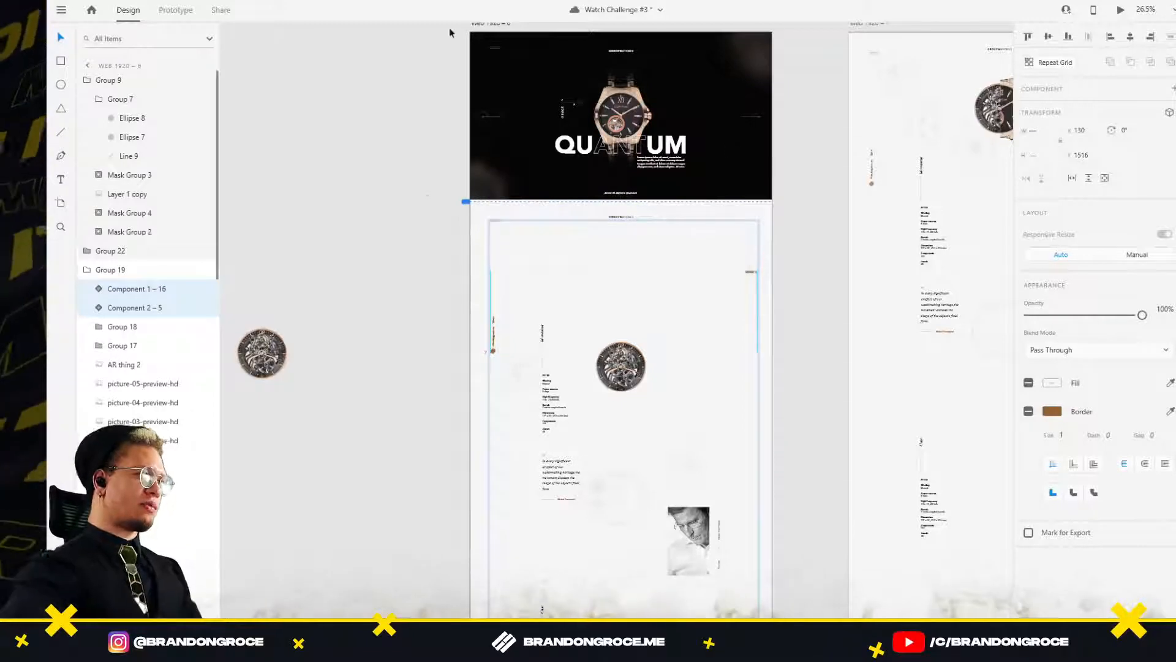
{"action": "scroll", "coordinate": [517, 344], "scroll_direction": "up", "scroll_amount": 8}
{"action": "left_click_drag", "start_coordinate": [389, 323], "coordinate": [388, 331]}
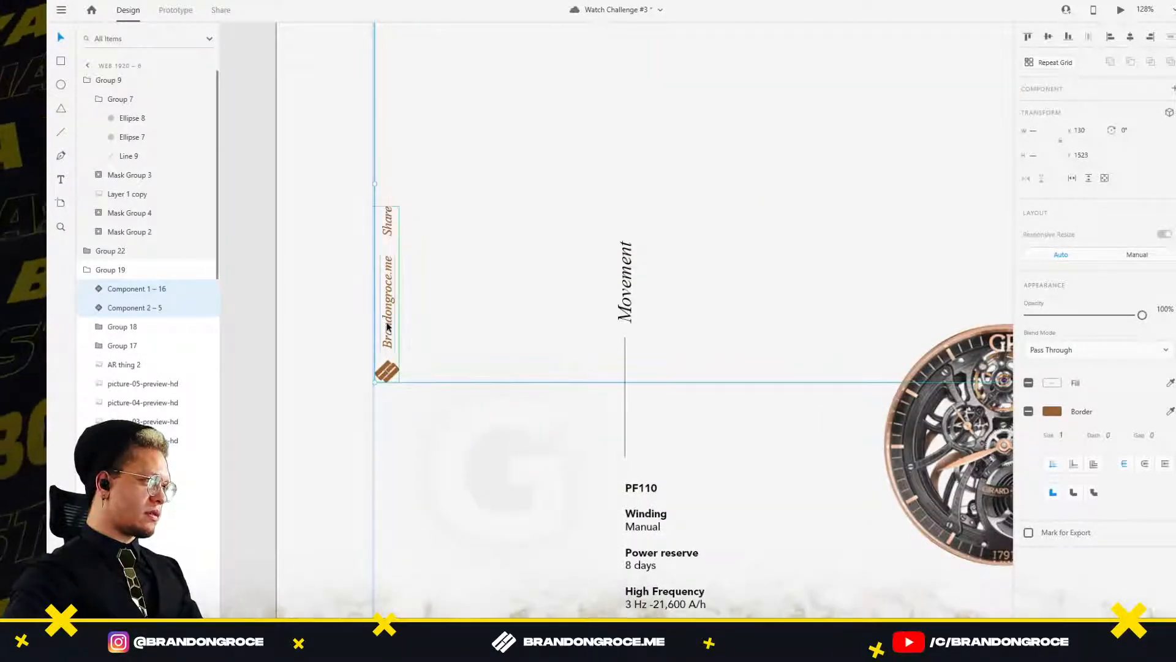
Delete the original logo, Share and Brandongroce.me links and section indicator on Web 1920 – 6, and paste the two components in place.
{"action": "double_click", "coordinate": [387, 328]}
{"action": "left_click", "coordinate": [388, 372], "text": "shift"}
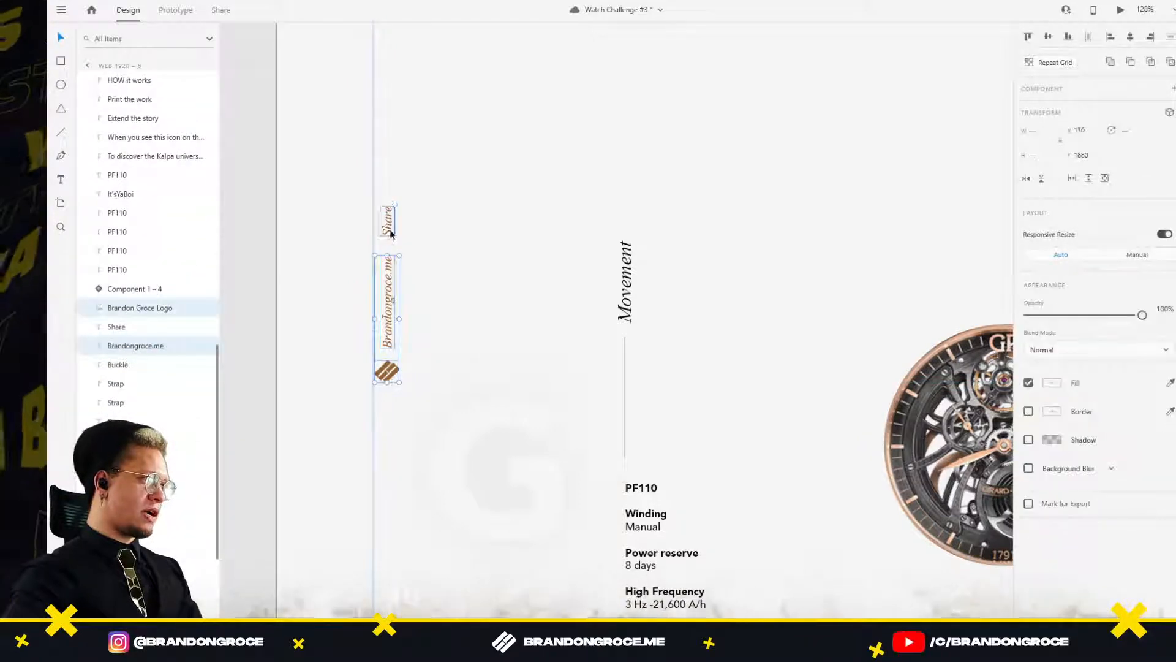
{"action": "left_click", "coordinate": [387, 222], "text": "shift"}
{"action": "scroll", "coordinate": [580, 266], "scroll_direction": "down", "scroll_amount": 4}
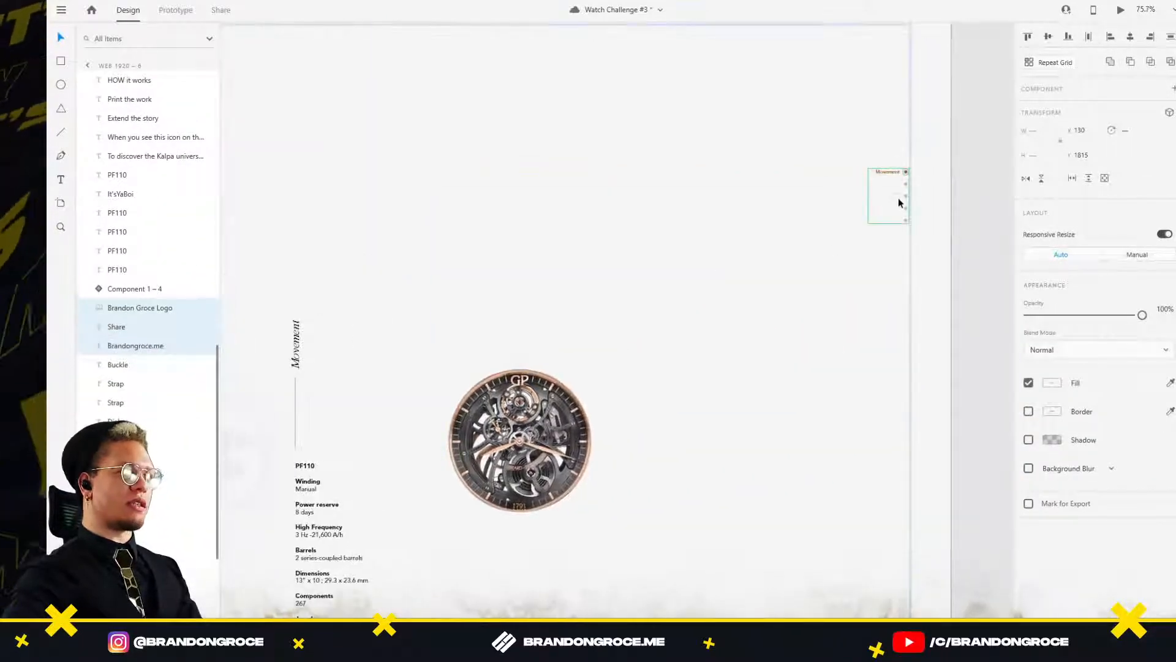
{"action": "left_click", "coordinate": [898, 198]}
{"action": "left_click_drag", "start_coordinate": [972, 240], "coordinate": [1046, 225]}
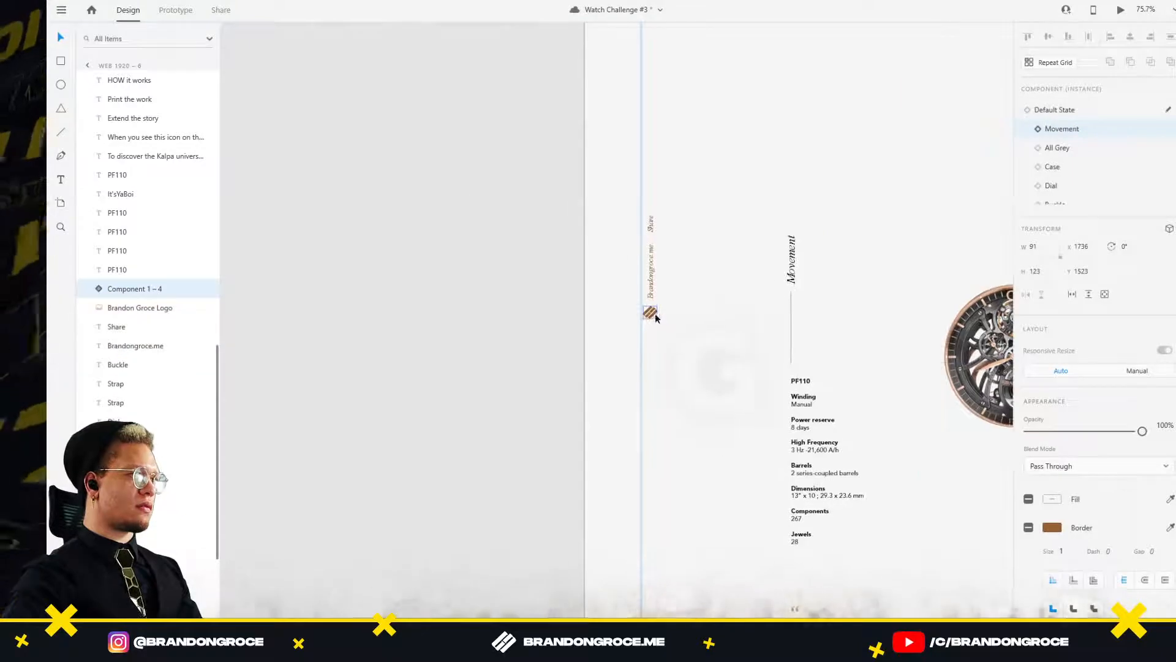
{"action": "left_click", "coordinate": [651, 312], "text": "shift"}
{"action": "key", "text": "Delete"}
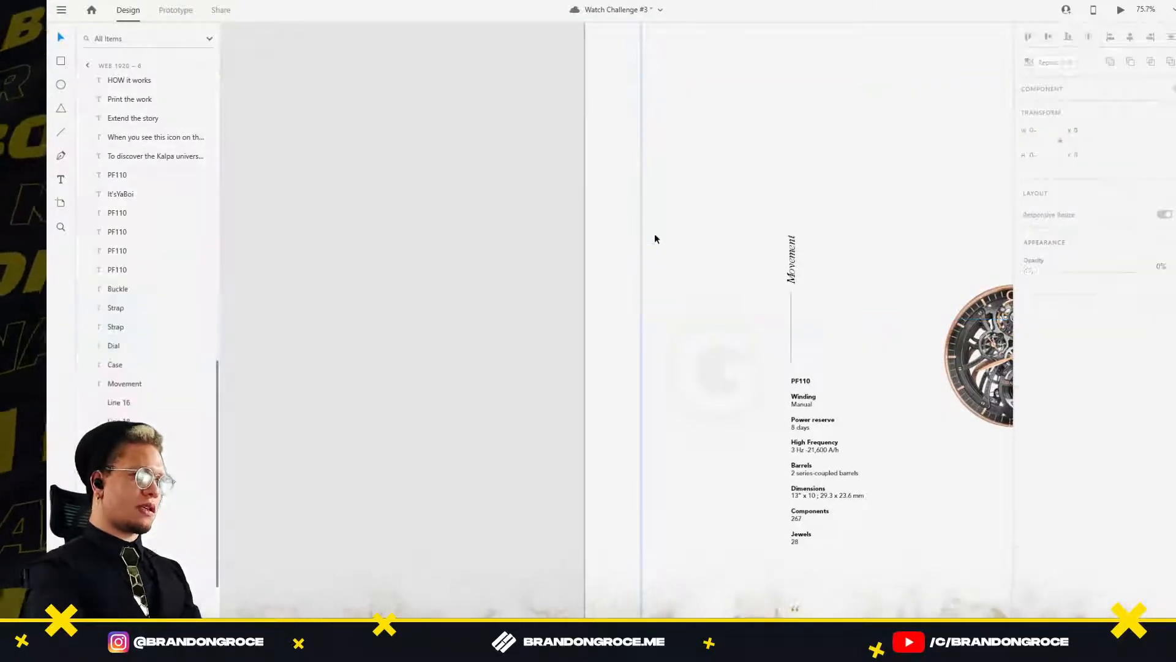
{"action": "key", "text": "ctrl+v"}
{"action": "scroll", "coordinate": [741, 165], "scroll_direction": "down", "scroll_amount": 5}
{"action": "left_click_drag", "start_coordinate": [654, 207], "coordinate": [571, 267]}
{"action": "left_click", "coordinate": [571, 267]}
Move Group 19 on Web 1920 – 10 up to Y -1554.
{"action": "scroll", "coordinate": [671, 153], "scroll_direction": "right", "scroll_amount": 5}
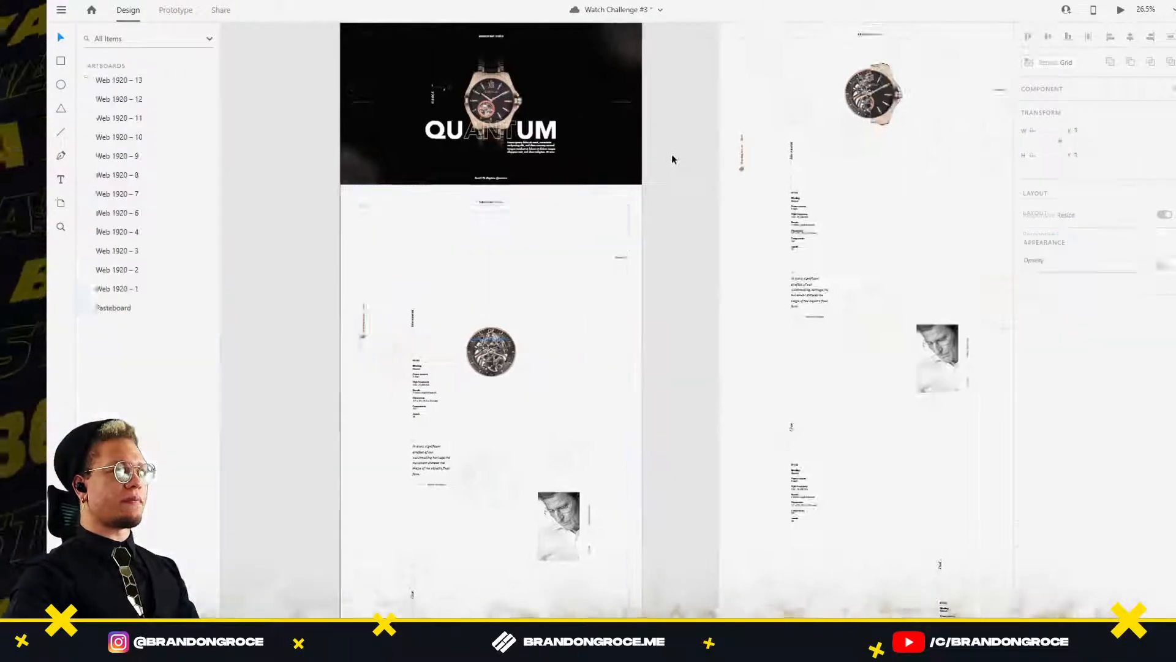
{"action": "scroll", "coordinate": [672, 151], "scroll_direction": "down", "scroll_amount": 3}
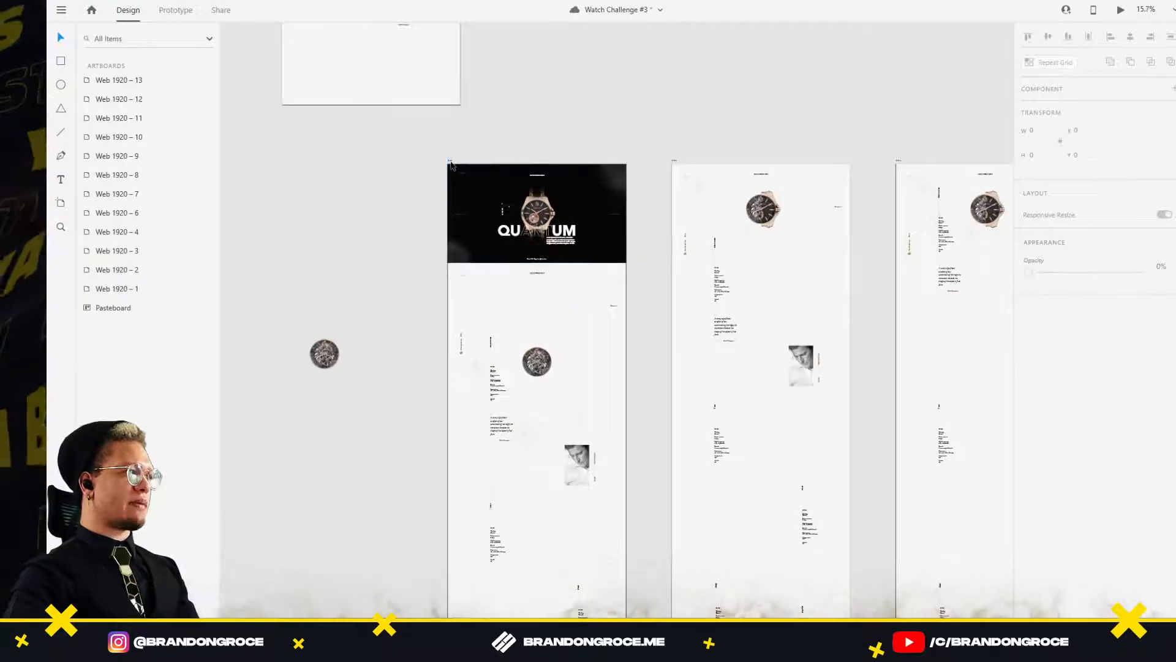
{"action": "left_click", "coordinate": [450, 163]}
{"action": "scroll", "coordinate": [724, 97], "scroll_direction": "right", "scroll_amount": 10}
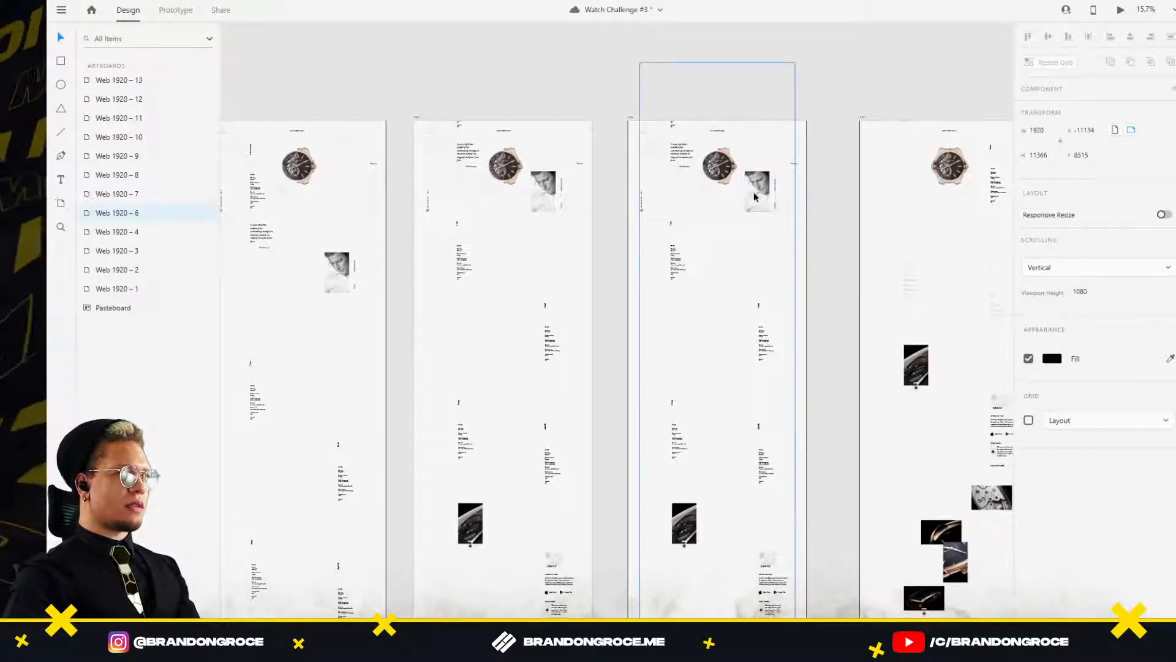
{"action": "scroll", "coordinate": [756, 196], "scroll_direction": "left", "scroll_amount": 3}
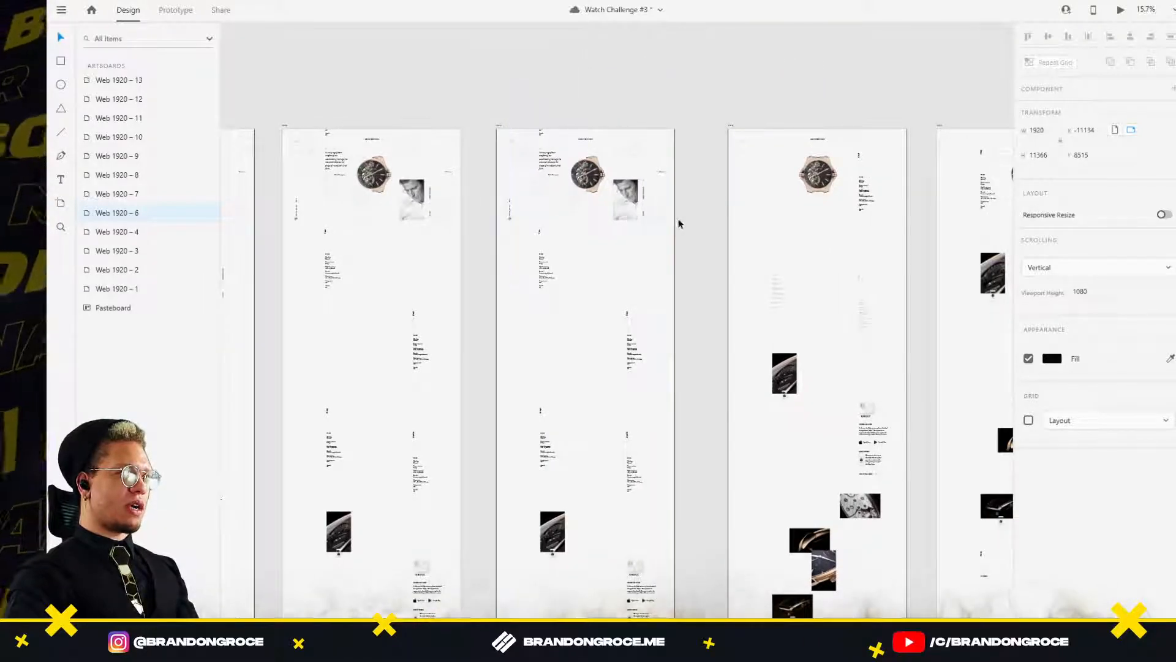
{"action": "scroll", "coordinate": [693, 210], "scroll_direction": "right", "scroll_amount": 3}
{"action": "scroll", "coordinate": [559, 202], "scroll_direction": "up", "scroll_amount": 2}
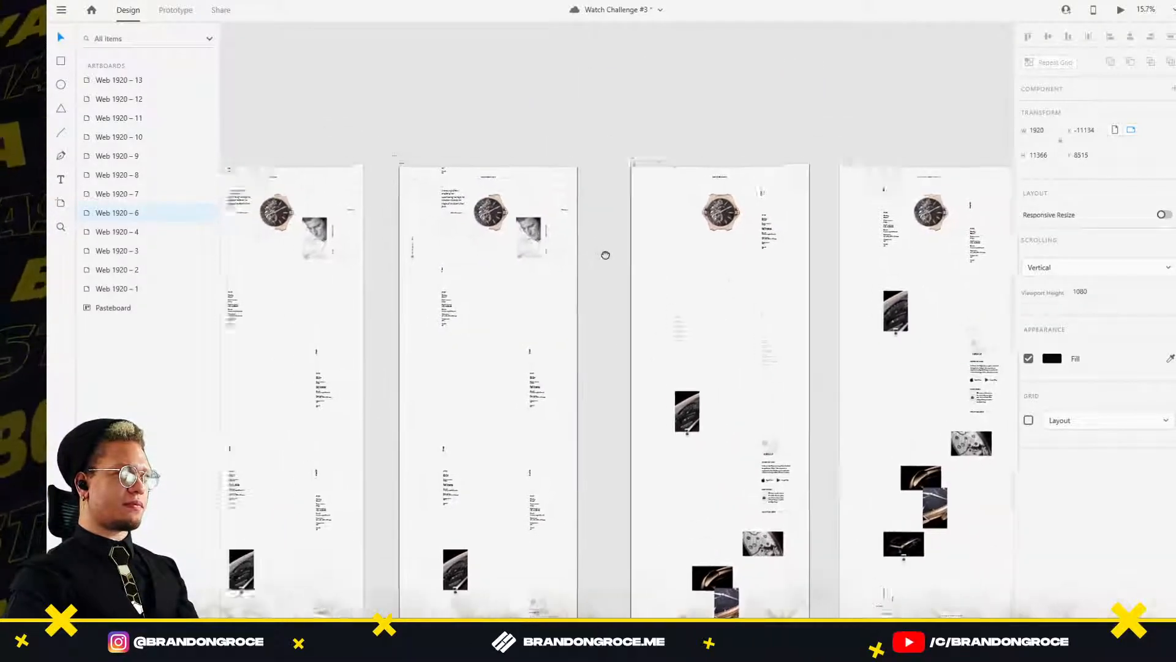
{"action": "left_click", "coordinate": [545, 249]}
{"action": "mouse_move", "coordinate": [544, 252]}
{"action": "left_mouse_down"}
{"action": "mouse_move", "coordinate": [530, 250]}
{"action": "mouse_move", "coordinate": [538, 218]}
{"action": "mouse_move", "coordinate": [538, 232]}
{"action": "left_mouse_up"}
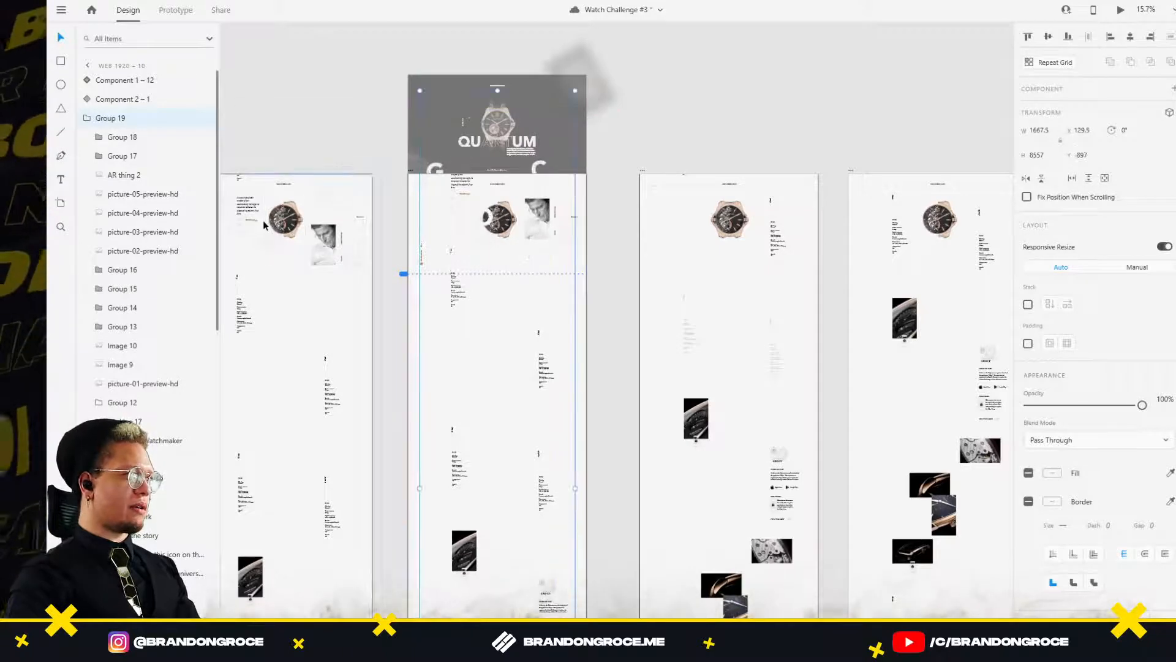
{"action": "left_click_drag", "start_coordinate": [273, 251], "coordinate": [480, 247]}
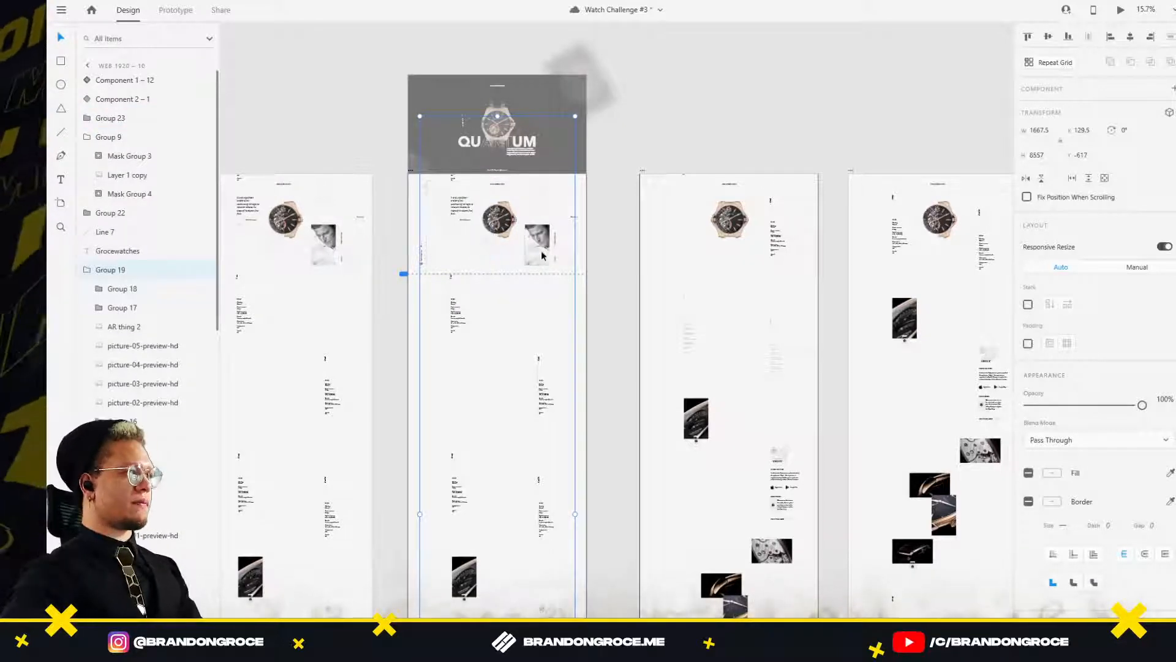
{"action": "left_click_drag", "start_coordinate": [541, 256], "coordinate": [564, 169]}
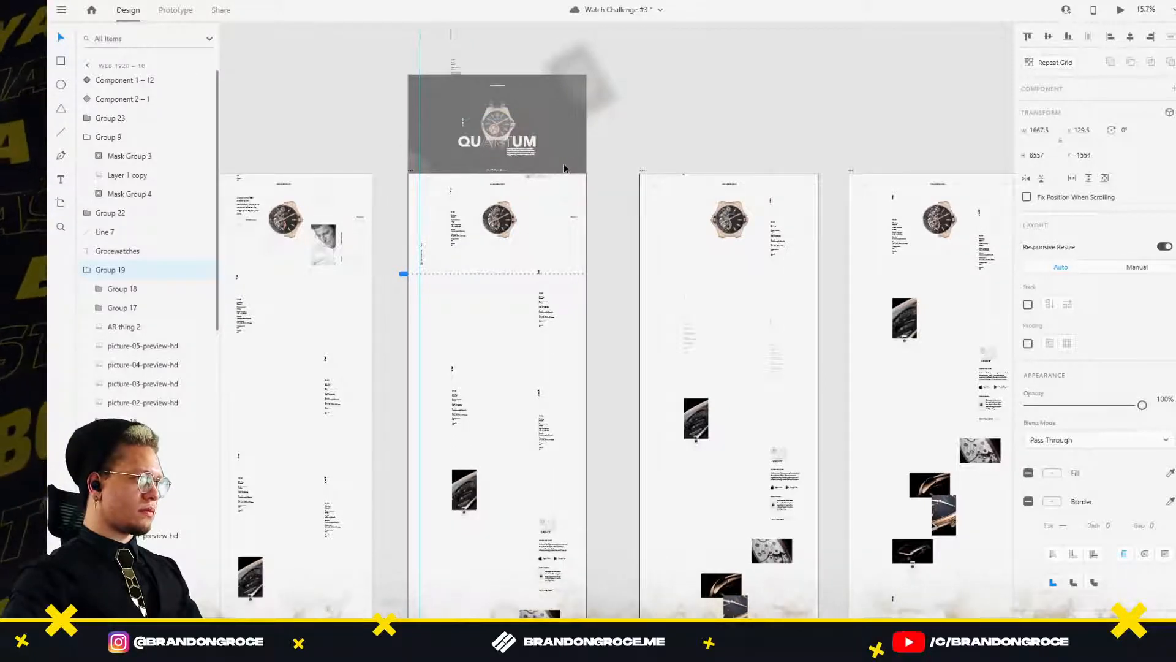
Set the opacity of the watchmaker portrait group and the background letter E on Web 1920 – 10 to 0%.
{"action": "scroll", "coordinate": [550, 184], "scroll_direction": "up", "scroll_amount": 5}
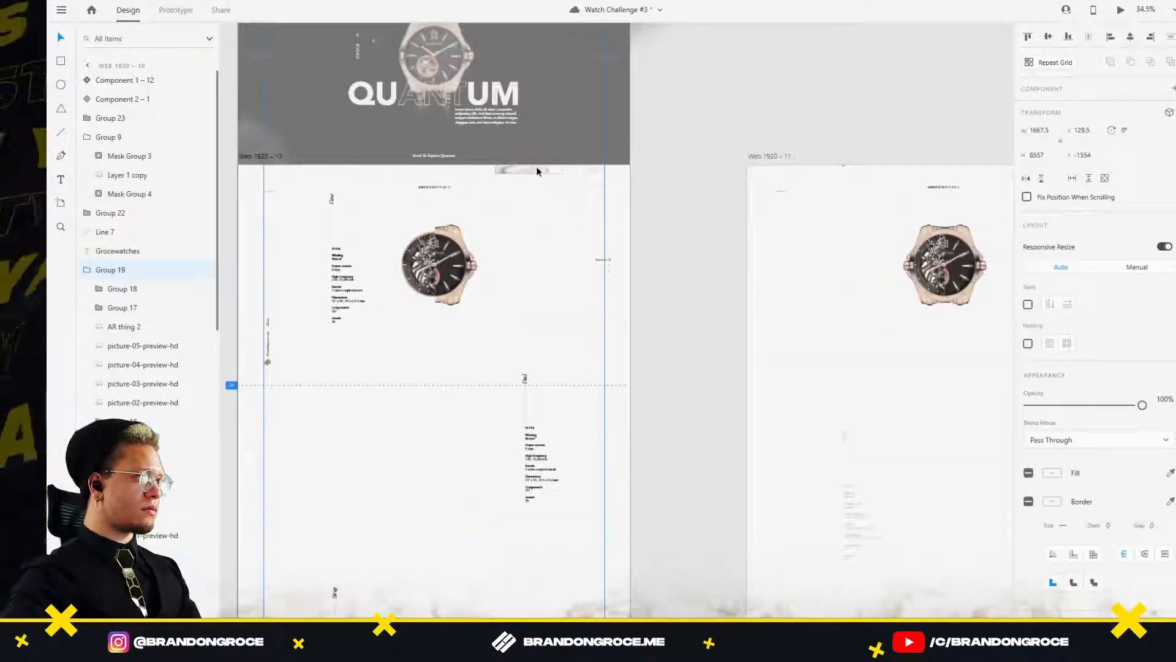
{"action": "double_click", "coordinate": [538, 172]}
{"action": "left_click_drag", "start_coordinate": [1141, 392], "coordinate": [974, 393]}
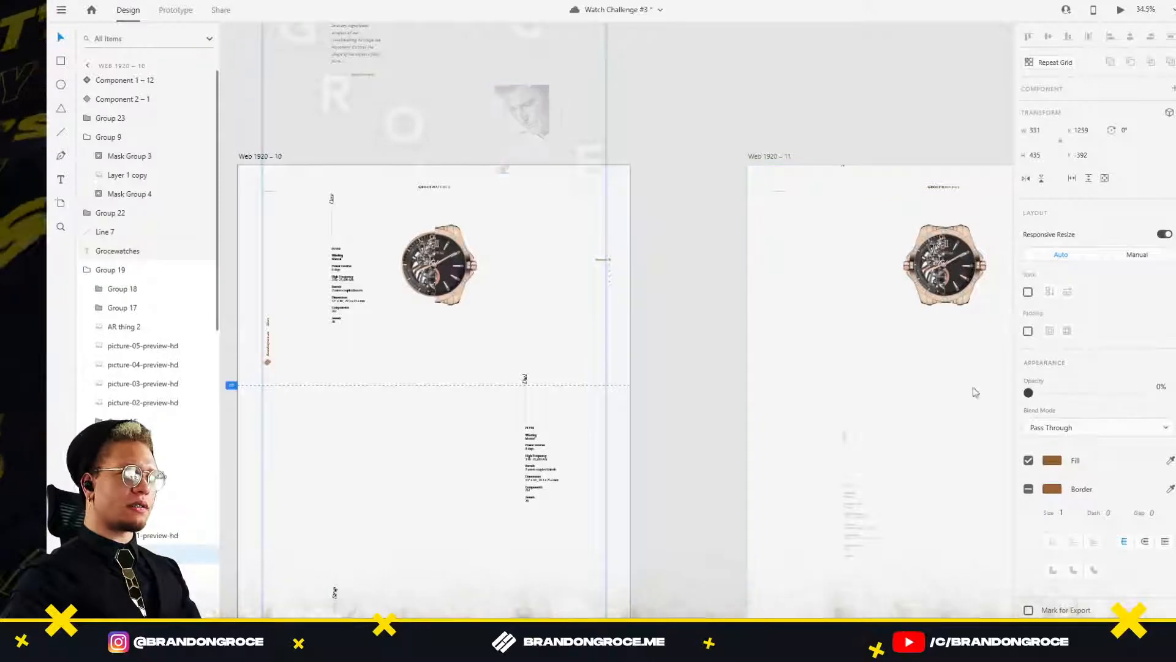
{"action": "left_click", "coordinate": [602, 167]}
{"action": "left_click_drag", "start_coordinate": [1131, 479], "coordinate": [988, 498]}
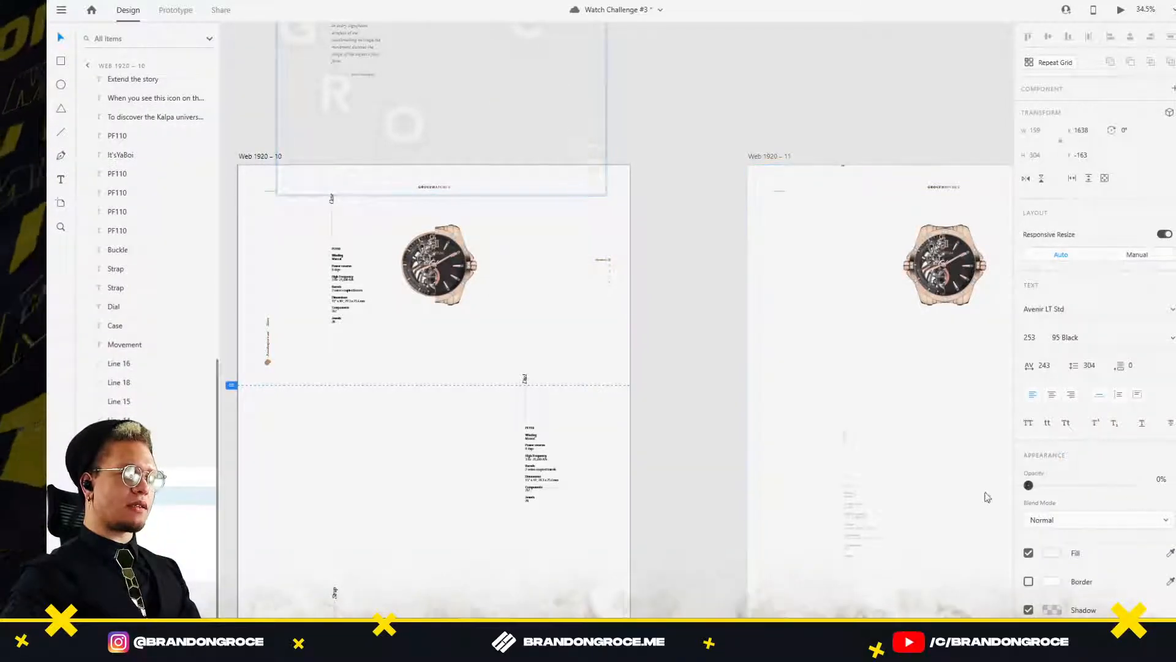
{"action": "left_click", "coordinate": [705, 396]}
Set the opacity of the PF110 specification text above the quote on Web 1920 – 9 to 0%.
{"action": "scroll", "coordinate": [681, 389], "scroll_direction": "down", "scroll_amount": 4}
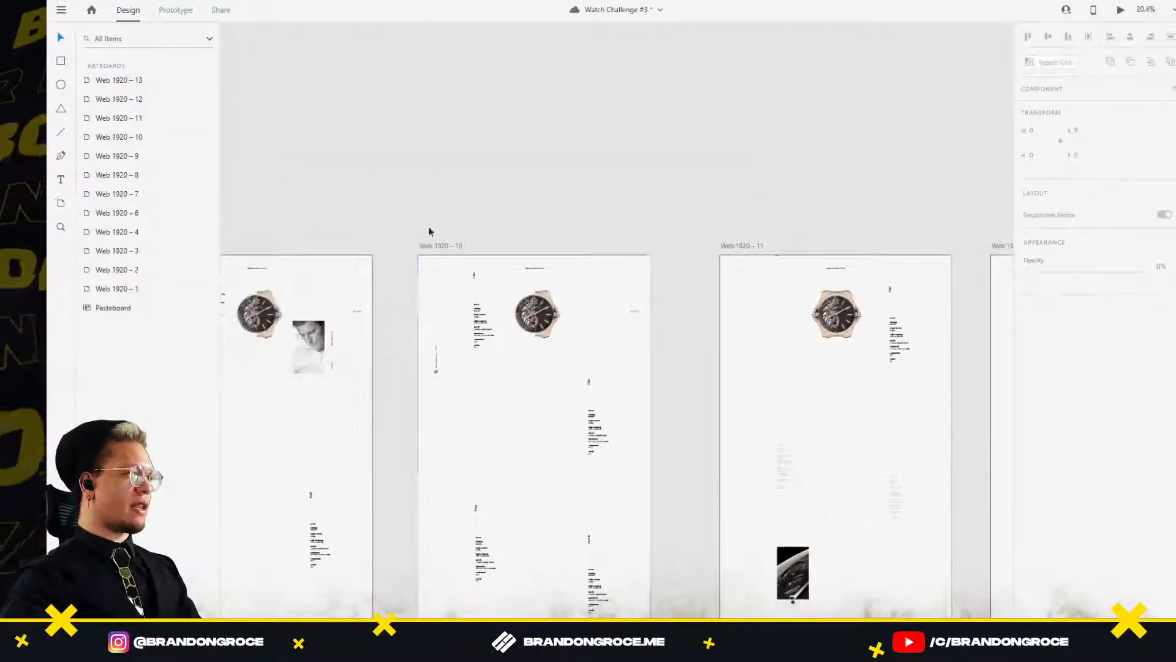
{"action": "left_click_drag", "start_coordinate": [429, 231], "coordinate": [622, 118]}
{"action": "scroll", "coordinate": [357, 144], "scroll_direction": "down", "scroll_amount": 2}
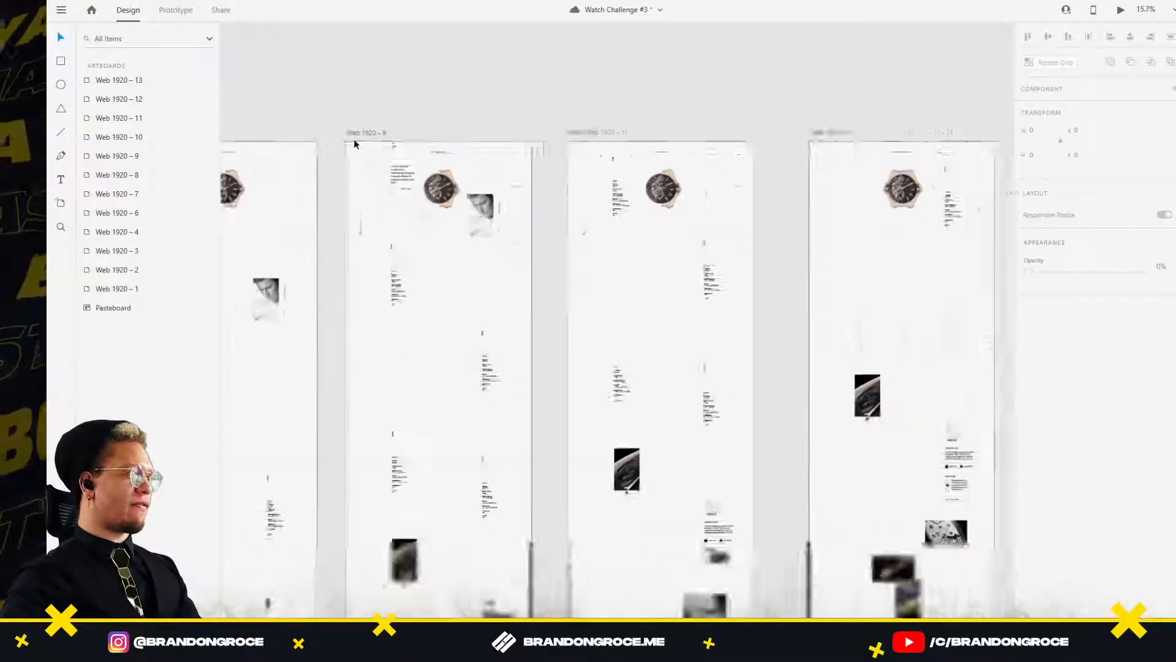
{"action": "left_click_drag", "start_coordinate": [351, 119], "coordinate": [562, 98]}
{"action": "scroll", "coordinate": [562, 105], "scroll_direction": "up", "scroll_amount": 8}
{"action": "left_click", "coordinate": [599, 127]}
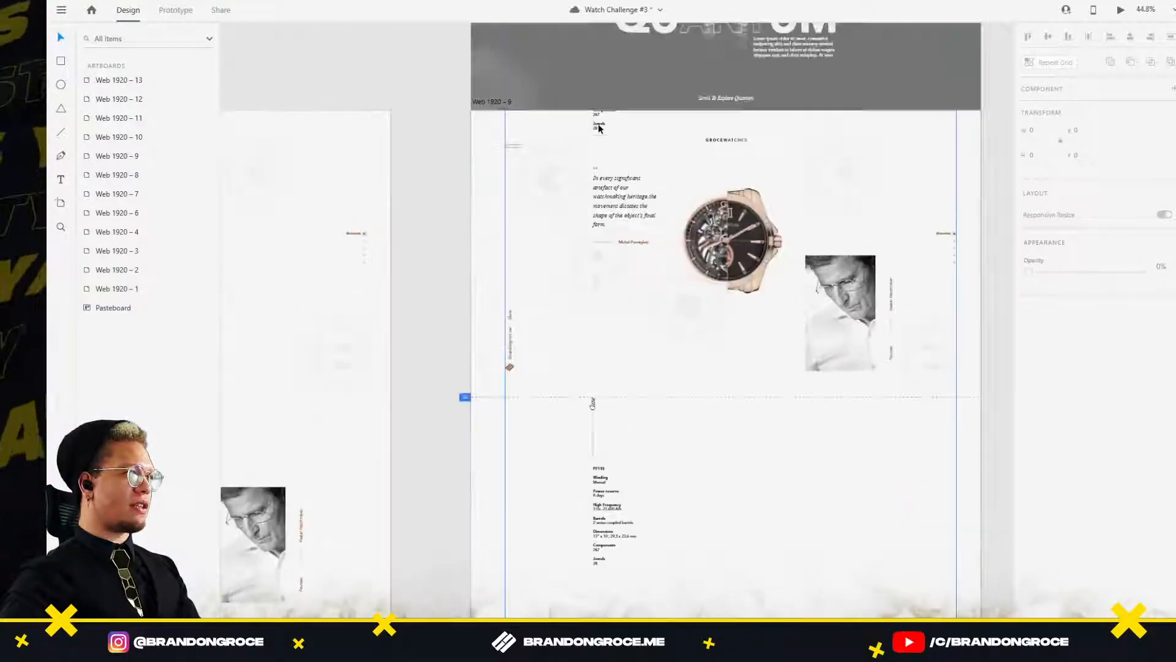
{"action": "key", "text": "0"}
{"action": "key", "text": "0"}
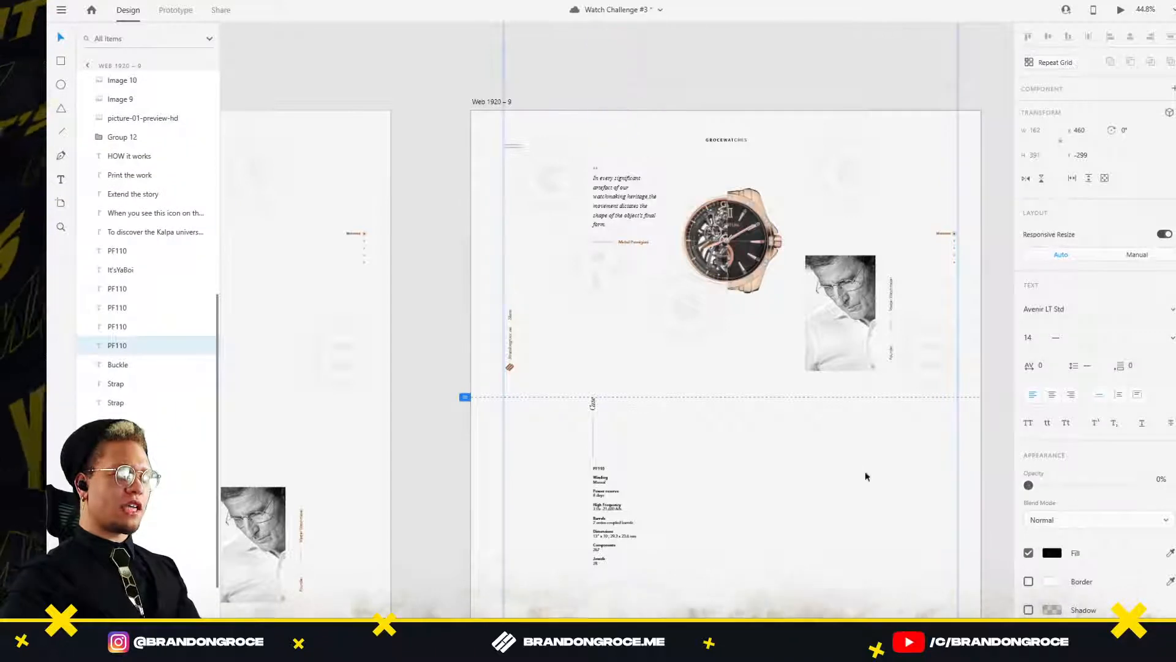
{"action": "left_click", "coordinate": [451, 129]}
Undo the opacity changes on Web 1920 – 9 and 10 and the last move of Group 19.
{"action": "scroll", "coordinate": [451, 129], "scroll_direction": "down", "scroll_amount": 5}
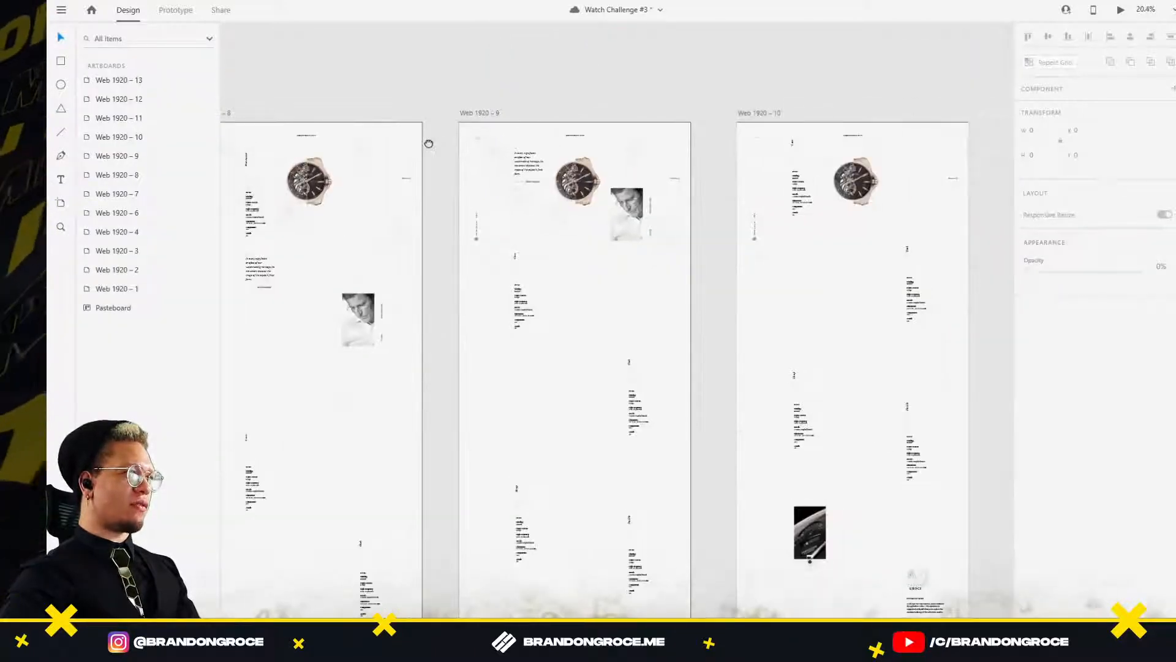
{"action": "left_click_drag", "start_coordinate": [429, 143], "coordinate": [491, 149]}
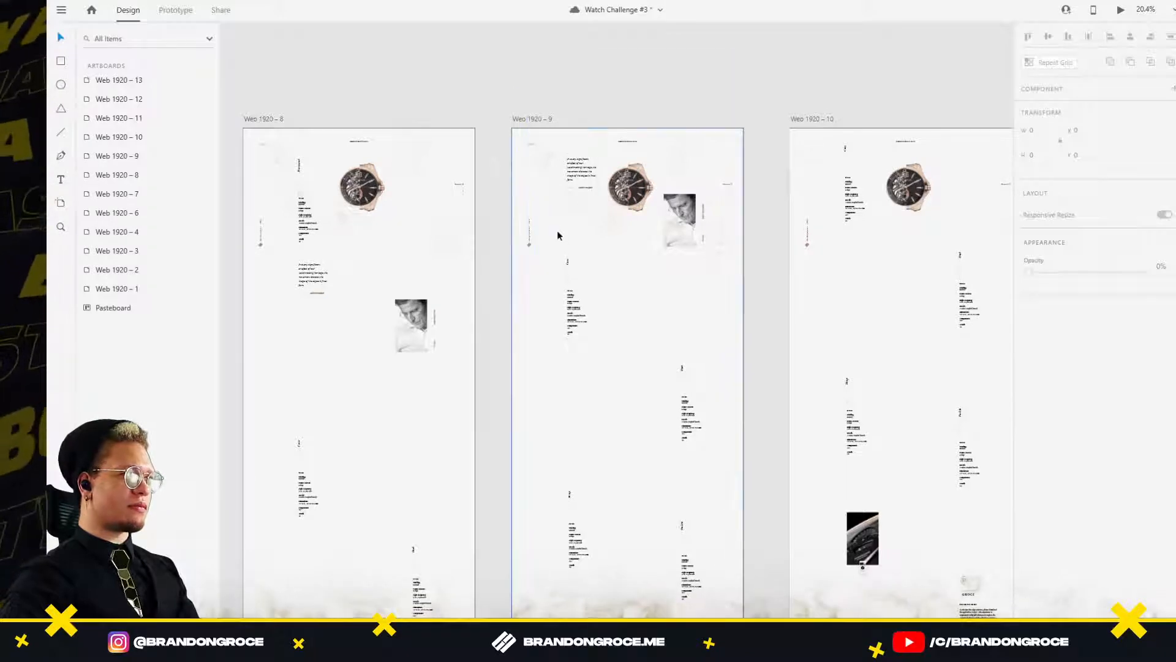
{"action": "left_click_drag", "start_coordinate": [575, 204], "coordinate": [342, 239]}
{"action": "left_click", "coordinate": [541, 138], "text": "ctrl"}
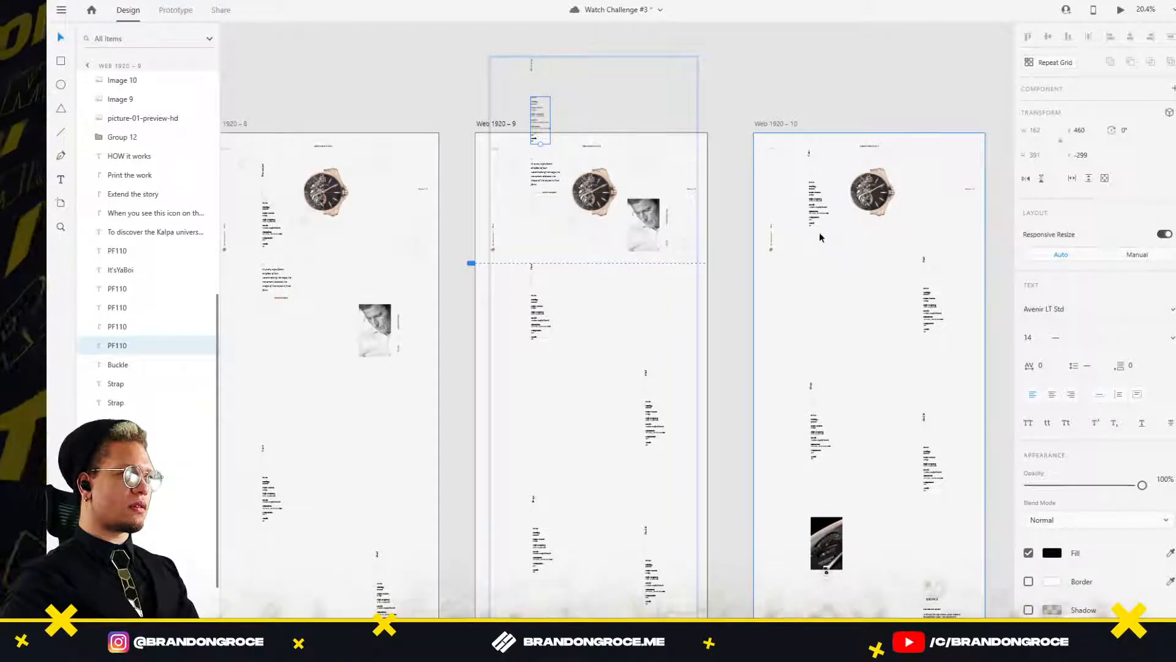
{"action": "key", "text": "ctrl+z"}
{"action": "key", "text": "ctrl+z"}
{"action": "key", "text": "ctrl+z"}
{"action": "key", "text": "ctrl+z"}
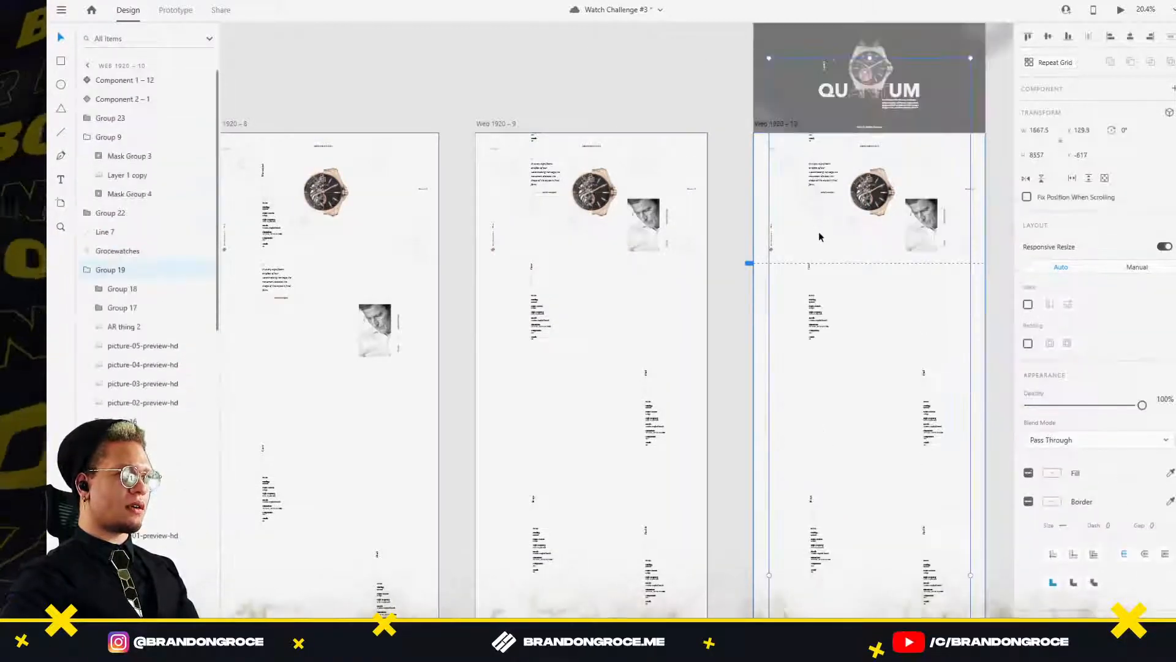
Examine how the content and background lettering line up across the artboards from Web 1920 – 6 to 13.
{"action": "scroll", "coordinate": [820, 237], "scroll_direction": "right", "scroll_amount": 5}
{"action": "scroll", "coordinate": [664, 242], "scroll_direction": "right", "scroll_amount": 5}
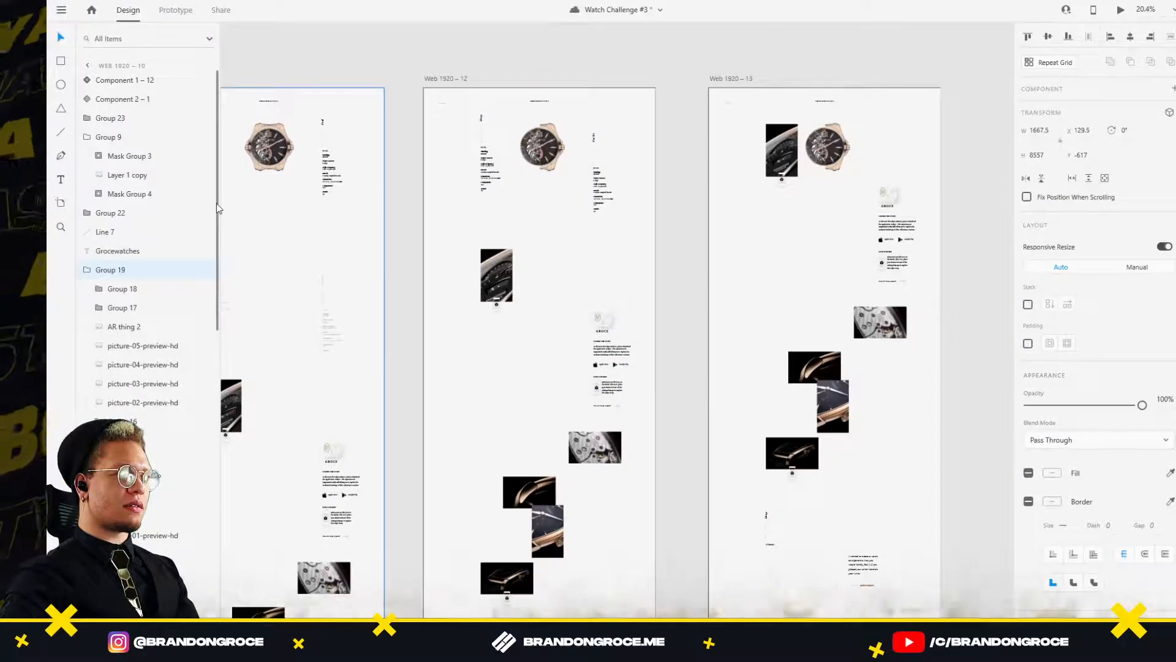
{"action": "scroll", "coordinate": [546, 230], "scroll_direction": "down", "scroll_amount": 3}
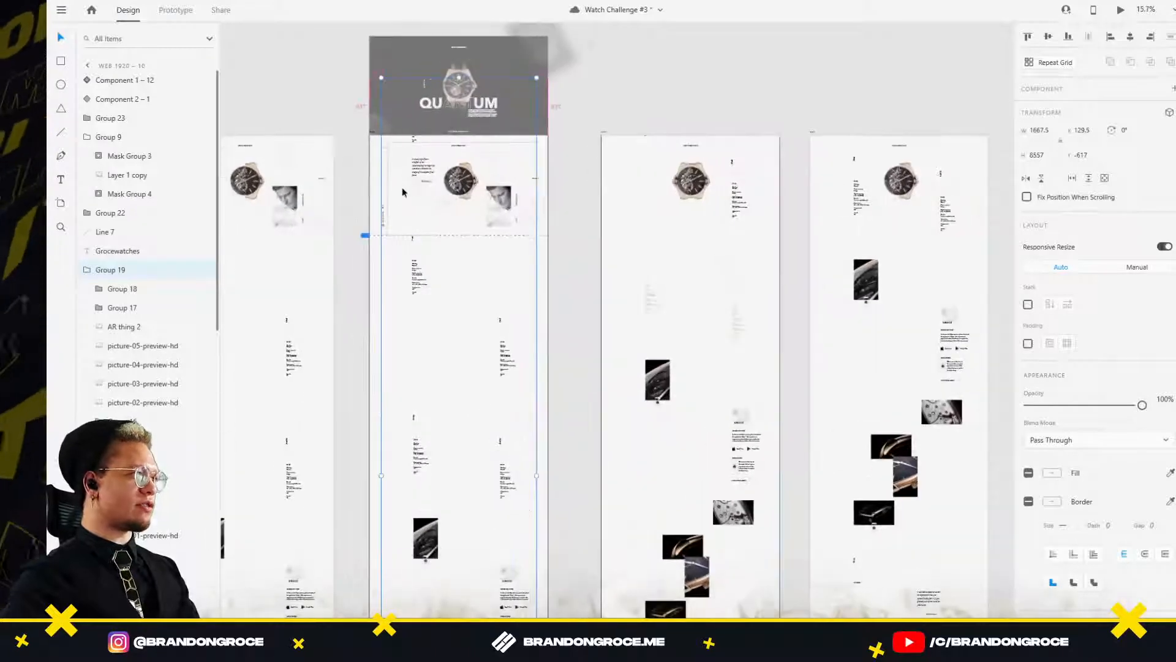
{"action": "scroll", "coordinate": [393, 184], "scroll_direction": "up", "scroll_amount": 5}
{"action": "scroll", "coordinate": [709, 226], "scroll_direction": "down", "scroll_amount": 5}
{"action": "left_click", "coordinate": [594, 187]}
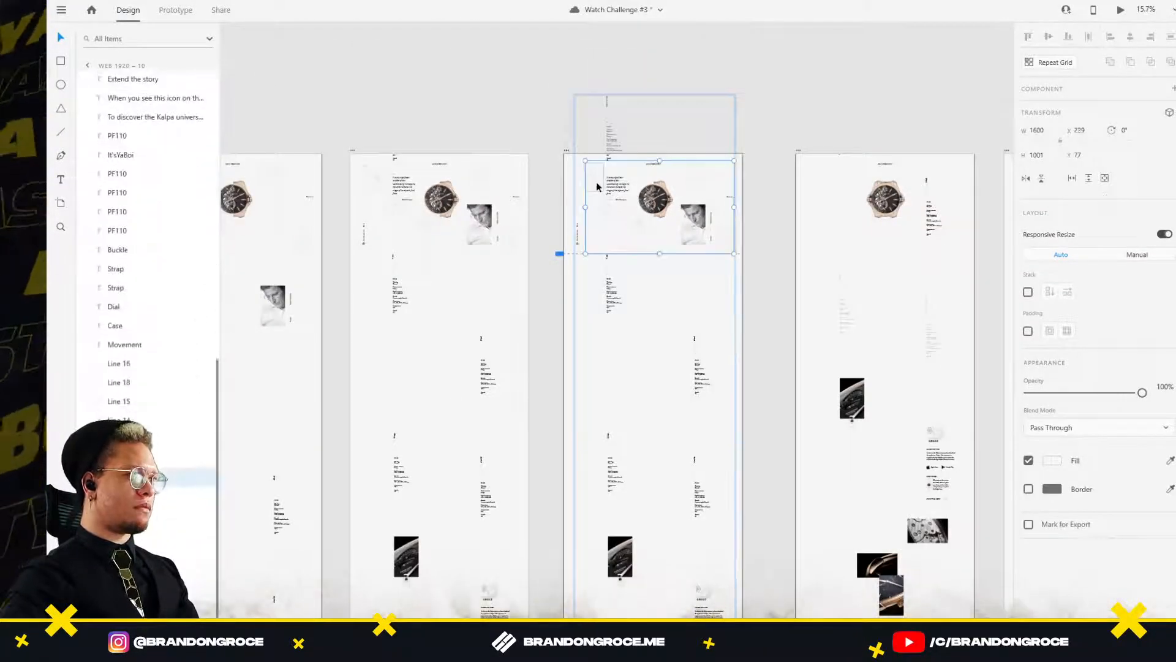
{"action": "left_click_drag", "start_coordinate": [827, 255], "coordinate": [654, 241]}
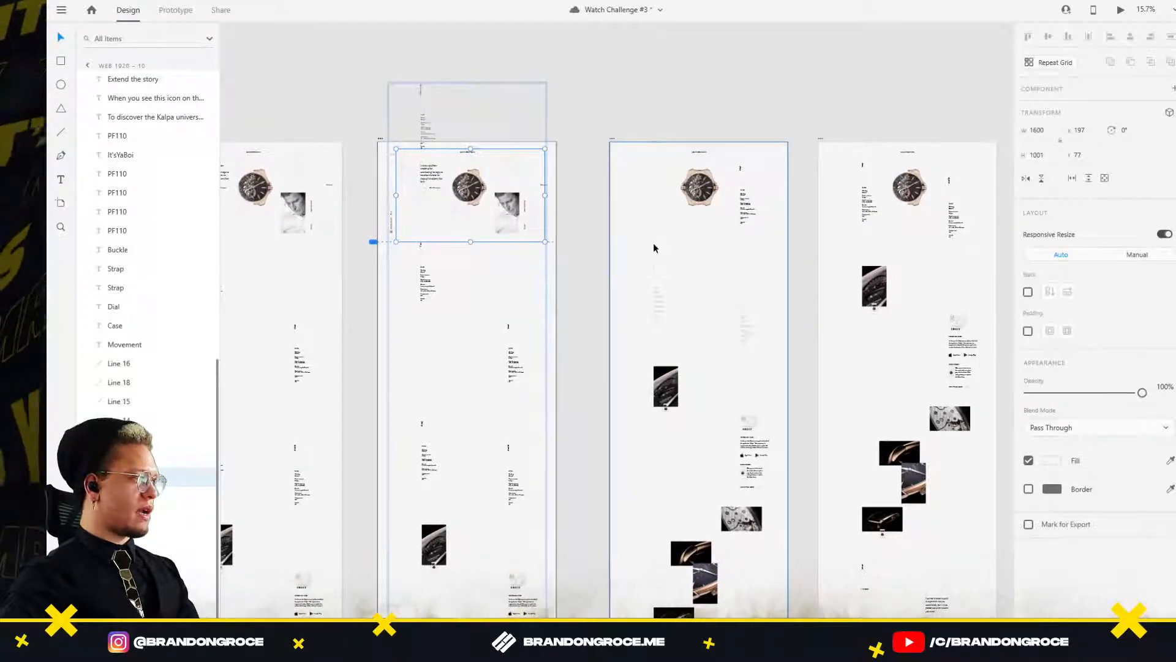
{"action": "left_click_drag", "start_coordinate": [653, 242], "coordinate": [768, 242]}
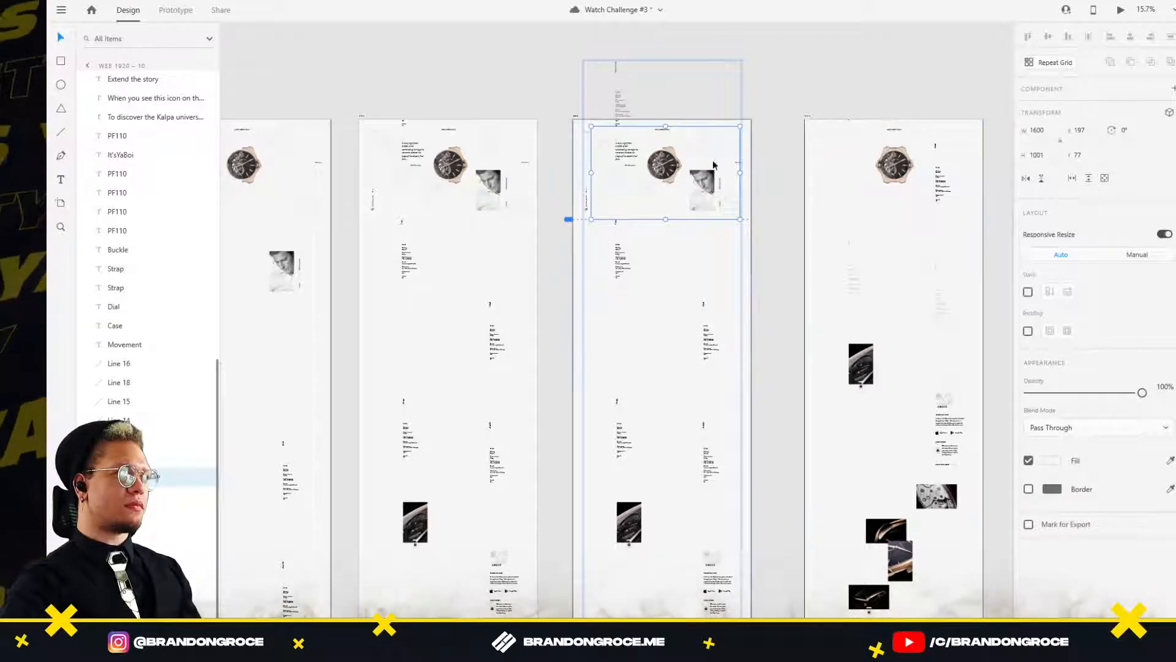
{"action": "scroll", "coordinate": [714, 165], "scroll_direction": "down", "scroll_amount": 5}
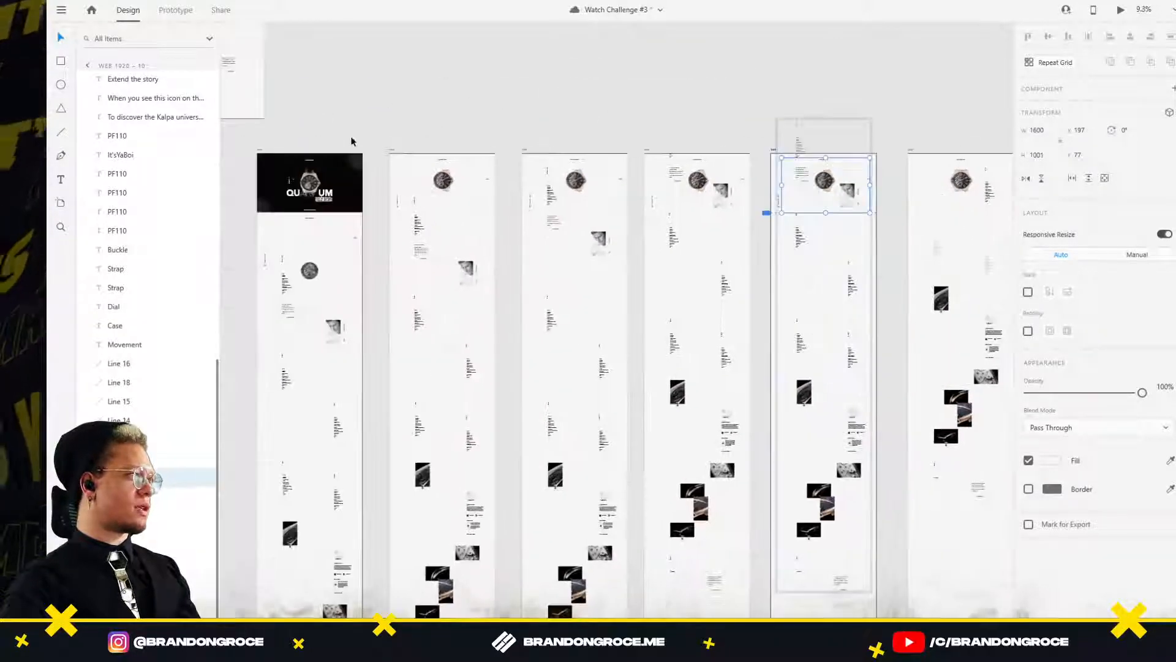
Preview the prototype from Web 1920 – 6 and check the transitions through the Movement, quote, Dial, Strap and Buckle sections.
{"action": "left_click", "coordinate": [262, 151]}
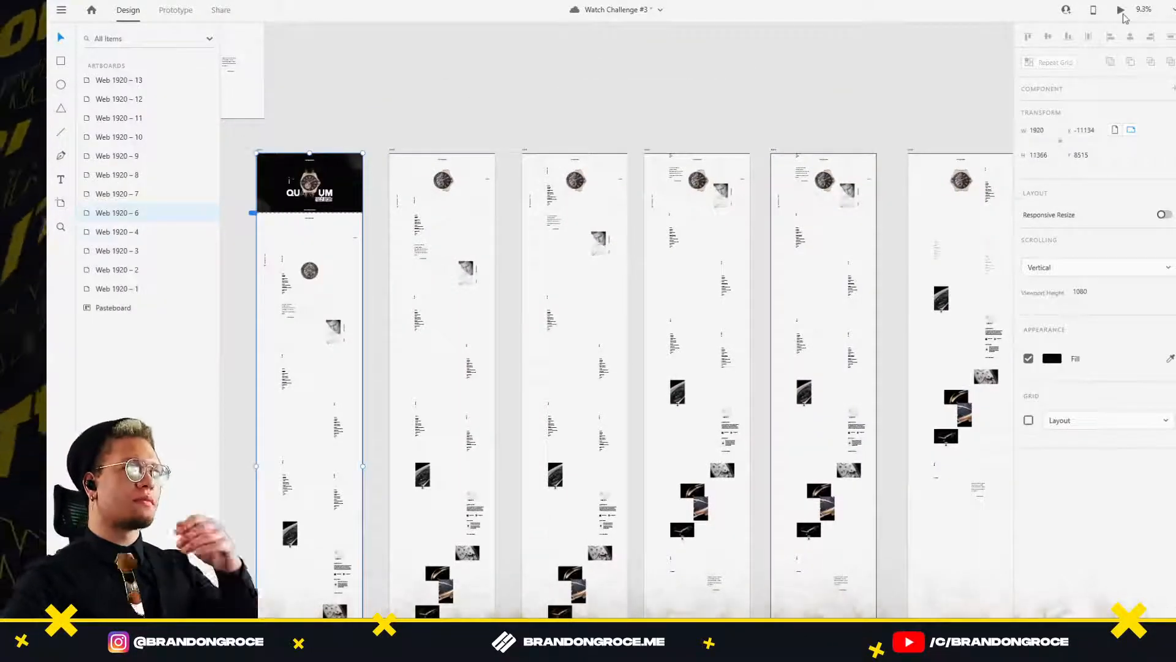
{"action": "key", "text": "ctrl+Return"}
{"action": "scroll", "coordinate": [1029, 153], "scroll_direction": "down", "scroll_amount": 8}
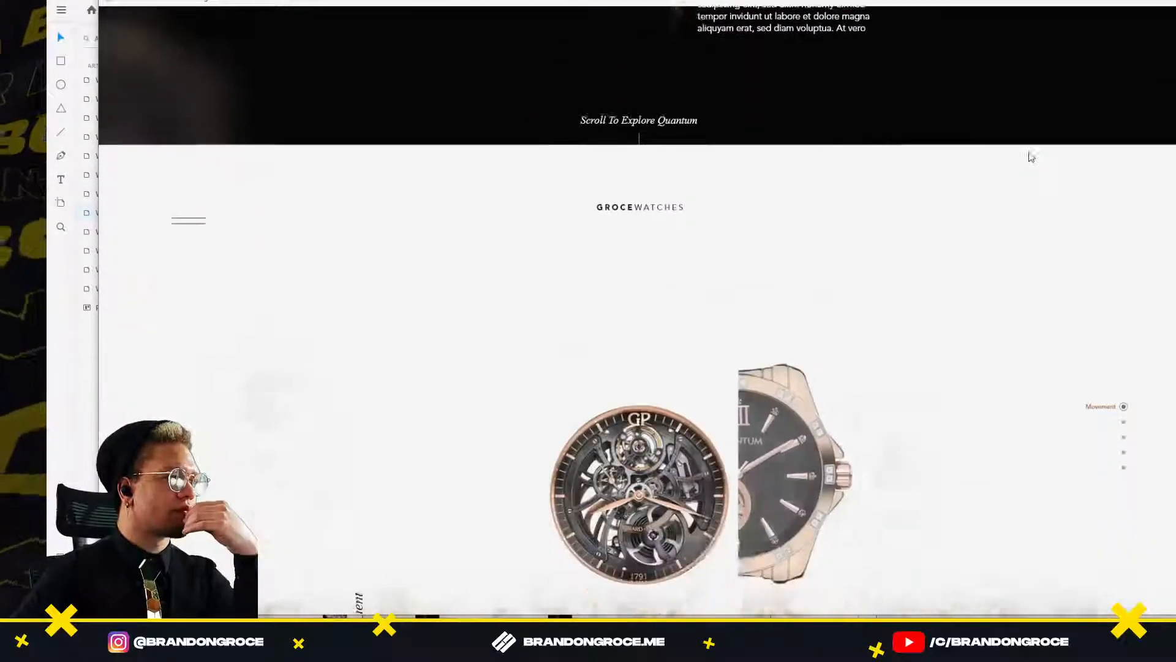
{"action": "scroll", "coordinate": [1031, 157], "scroll_direction": "down", "scroll_amount": 1}
{"action": "scroll", "coordinate": [1032, 157], "scroll_direction": "down", "scroll_amount": 6}
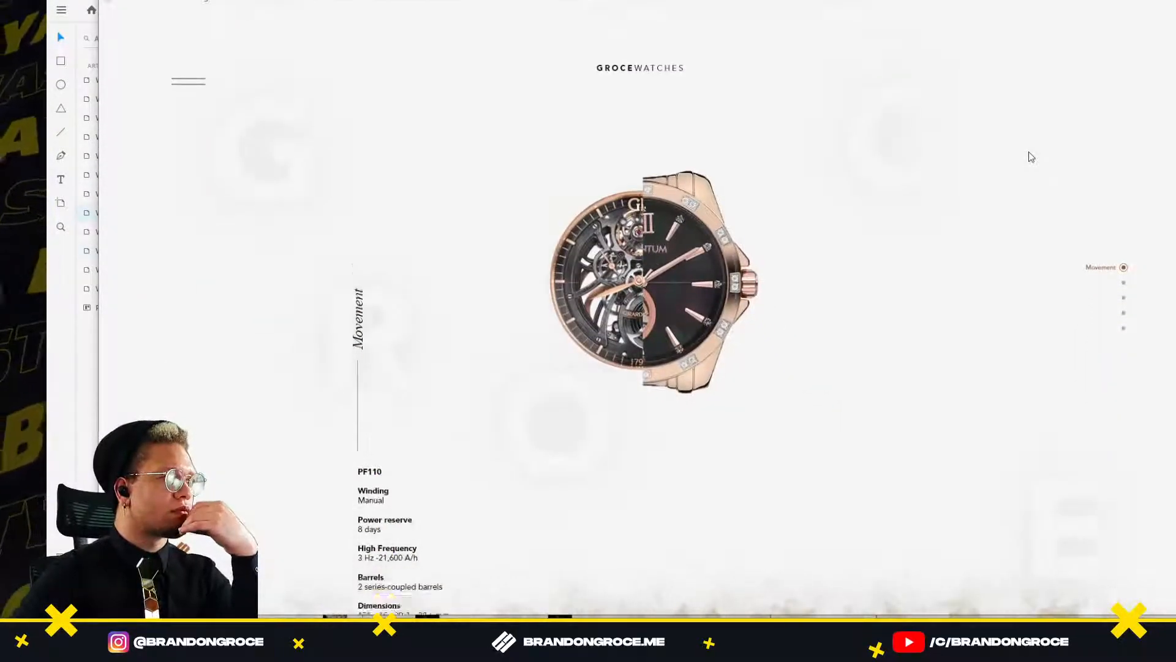
{"action": "scroll", "coordinate": [1032, 156], "scroll_direction": "down", "scroll_amount": 5}
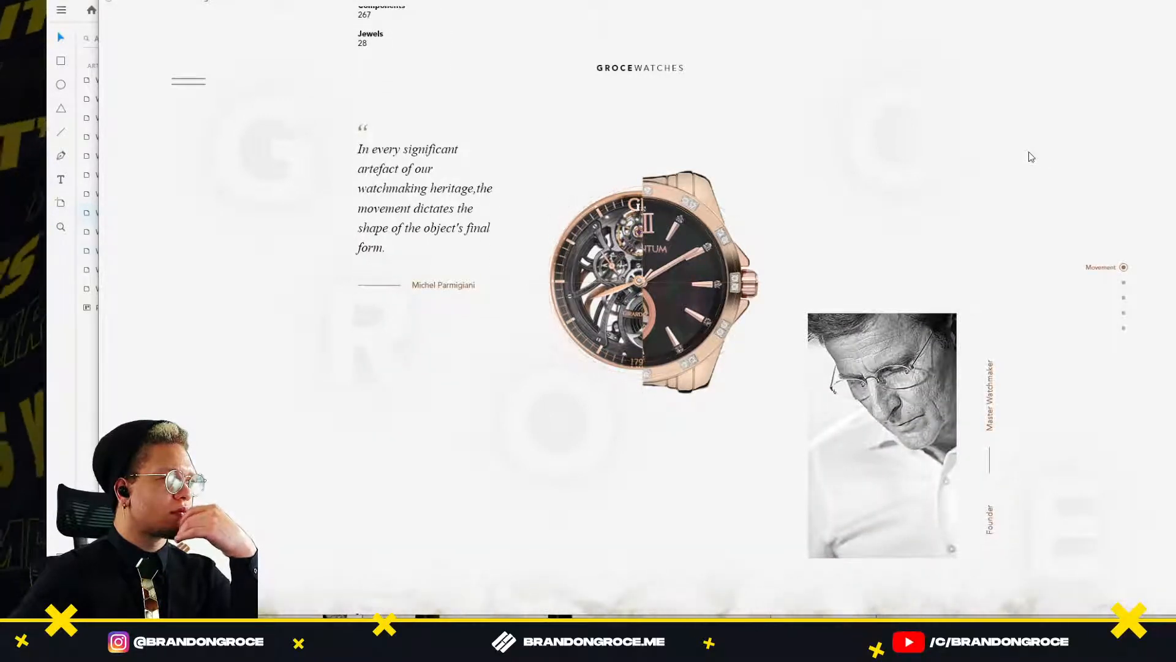
{"action": "scroll", "coordinate": [1032, 157], "scroll_direction": "up", "scroll_amount": 5}
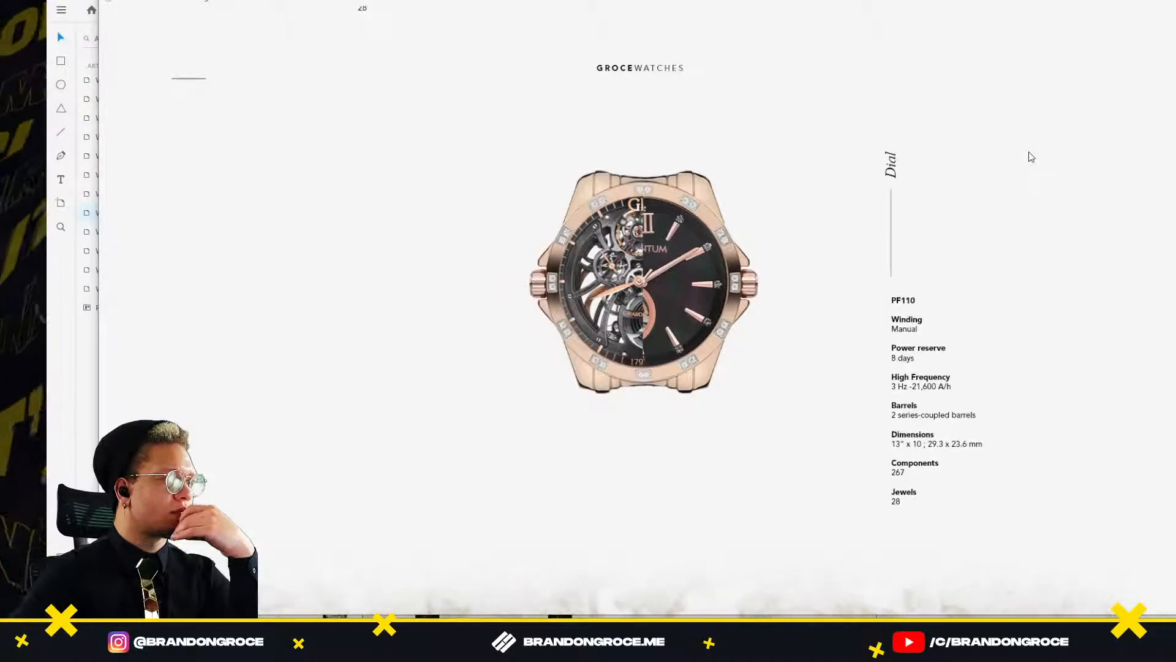
{"action": "scroll", "coordinate": [1032, 157], "scroll_direction": "down", "scroll_amount": 6}
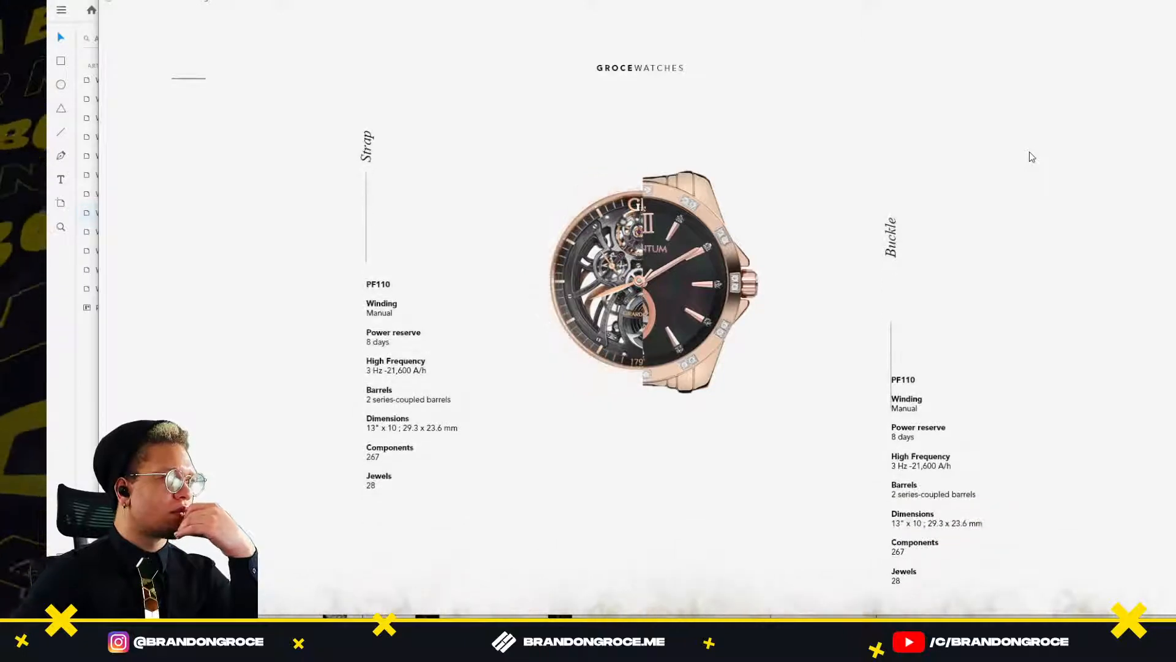
Check the preview from the Strap and Buckle sections through the dial photo to the Groce block, and close it.
{"action": "scroll", "coordinate": [1032, 157], "scroll_direction": "down", "scroll_amount": 6}
{"action": "scroll", "coordinate": [1083, 165], "scroll_direction": "down", "scroll_amount": 2}
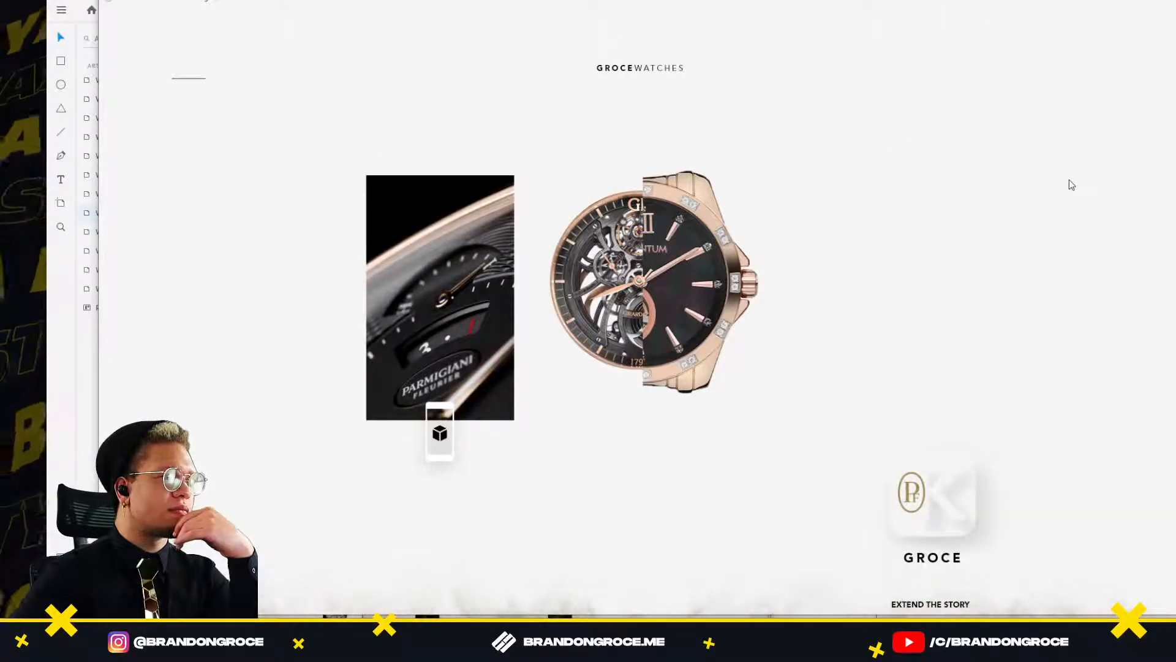
{"action": "key", "text": "Escape"}
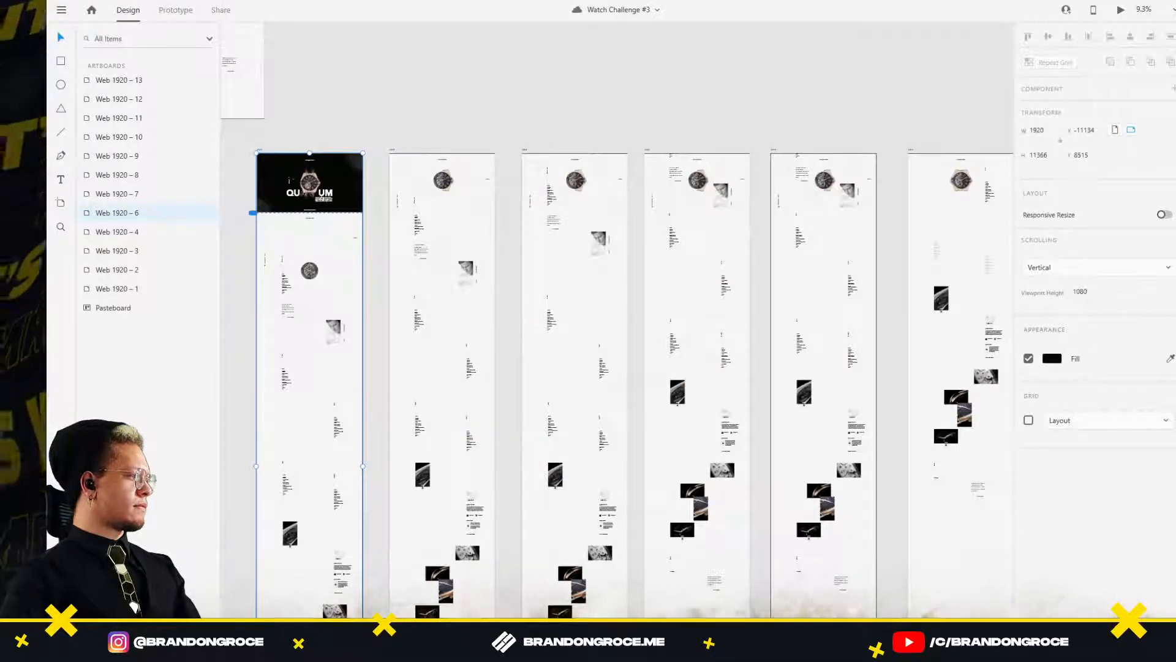
Delete the artboards Web 1920 – 11, Web 1920 – 12 and Web 1920 – 13.
{"action": "scroll", "coordinate": [590, 108], "scroll_direction": "up", "scroll_amount": 3}
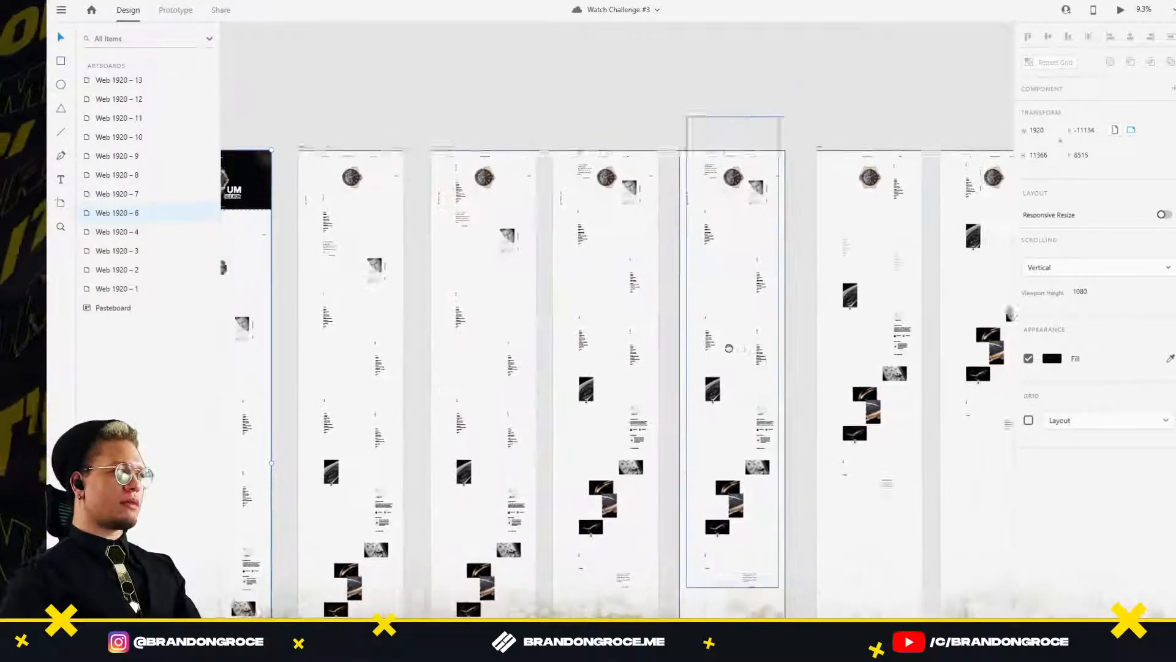
{"action": "scroll", "coordinate": [590, 108], "scroll_direction": "up", "scroll_amount": 2}
{"action": "left_click_drag", "start_coordinate": [698, 208], "coordinate": [633, 209]}
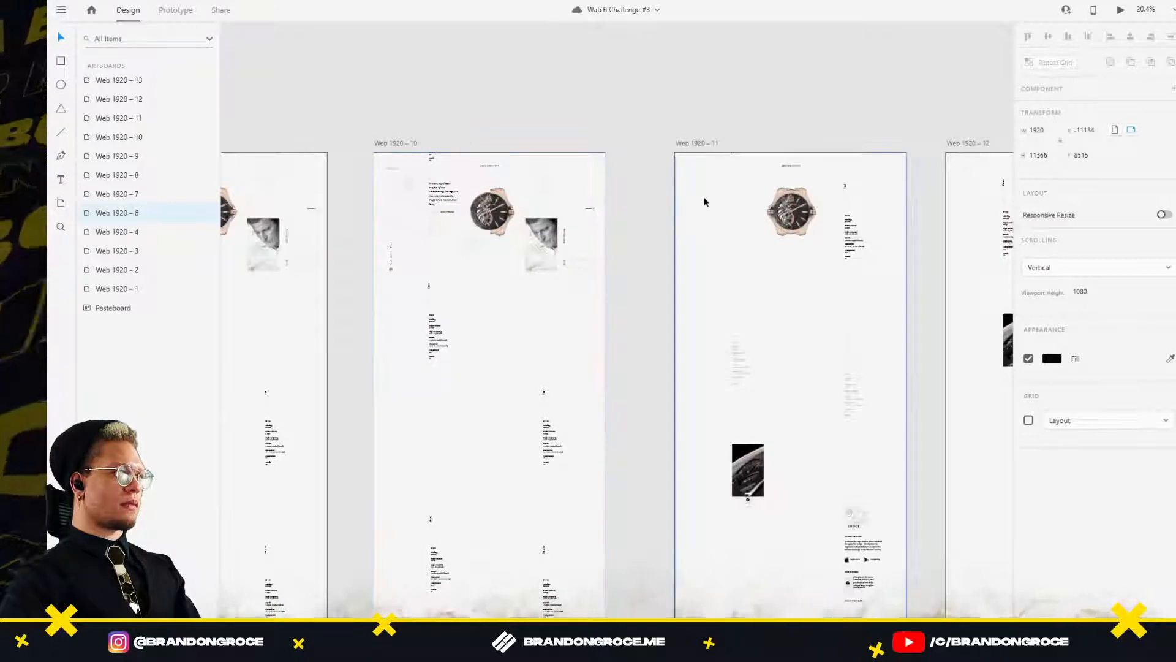
{"action": "scroll", "coordinate": [704, 200], "scroll_direction": "down", "scroll_amount": 3}
{"action": "left_click_drag", "start_coordinate": [743, 184], "coordinate": [617, 147]}
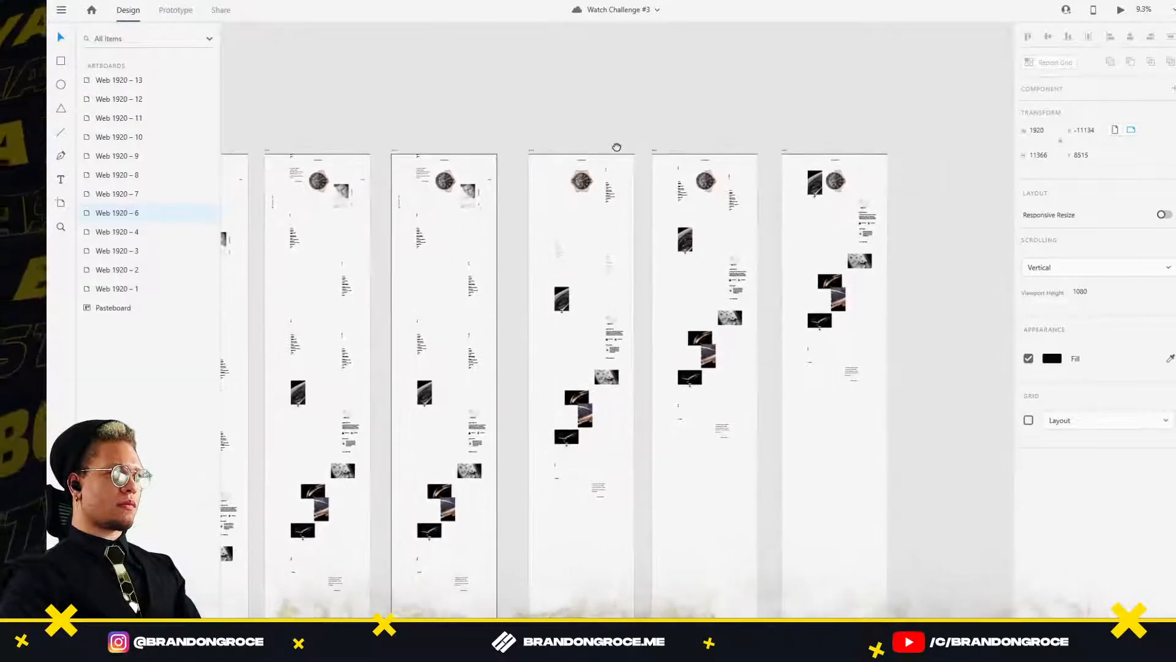
{"action": "left_click", "coordinate": [532, 151]}
{"action": "key", "text": "Delete"}
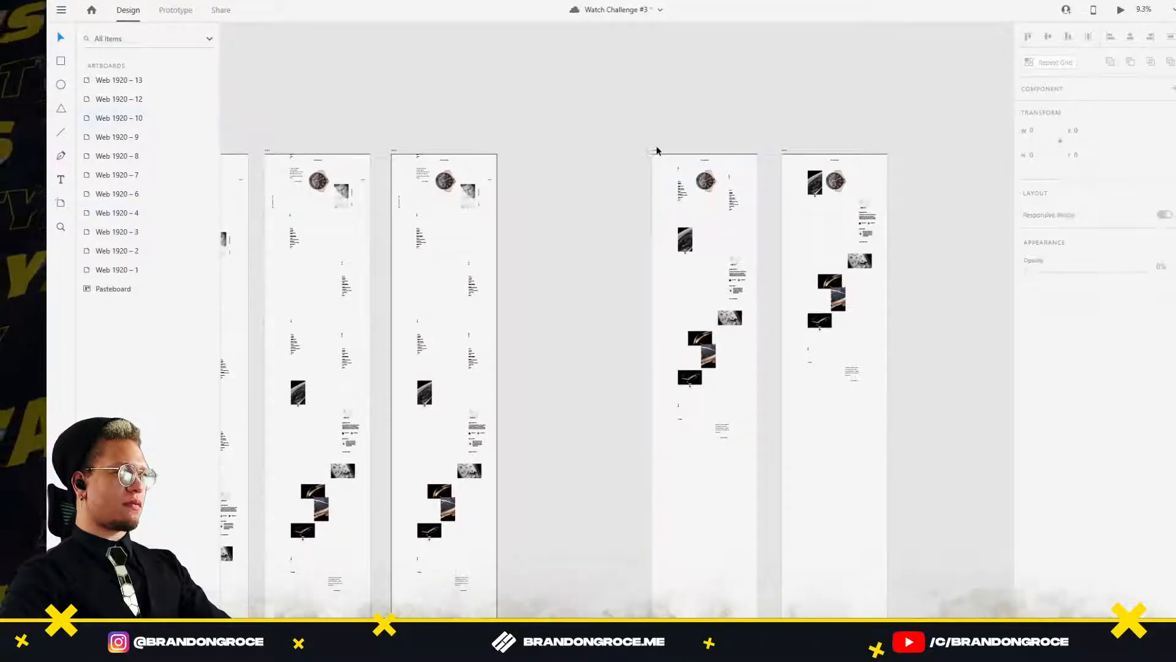
{"action": "left_click", "coordinate": [654, 150]}
{"action": "key", "text": "Delete"}
{"action": "left_click", "coordinate": [783, 150]}
{"action": "key", "text": "Delete"}
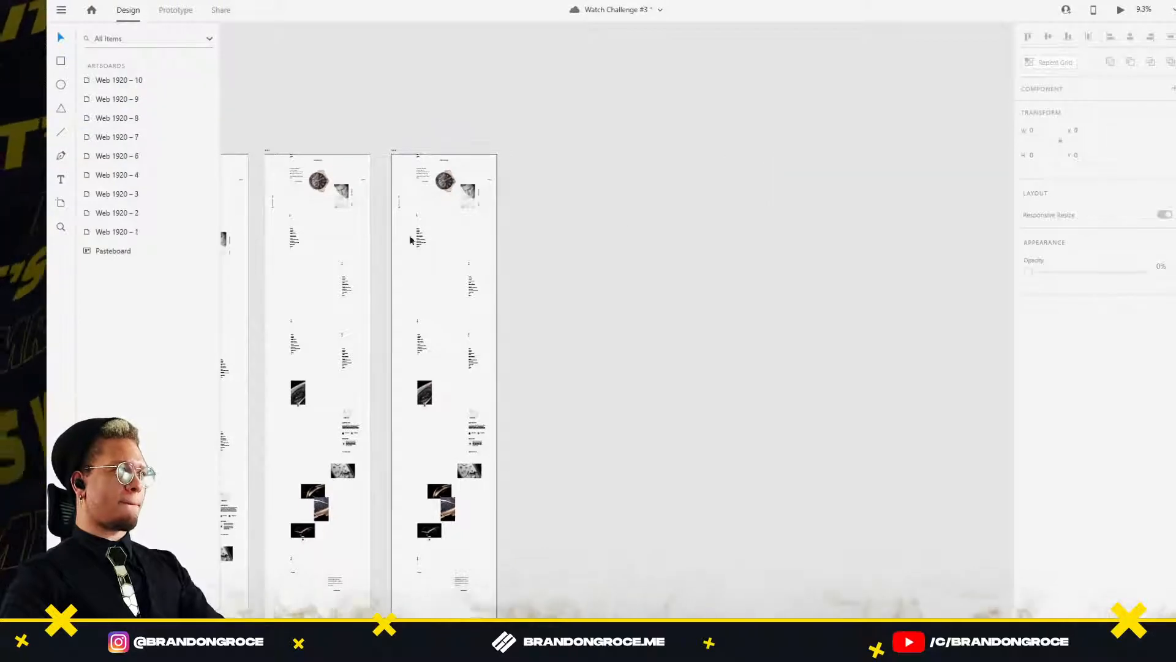
Try to move the artboard Web 1920 – 10 farther away from Web 1920 – 9.
{"action": "scroll", "coordinate": [403, 212], "scroll_direction": "up", "scroll_amount": 4}
{"action": "scroll", "coordinate": [486, 238], "scroll_direction": "down", "scroll_amount": 3}
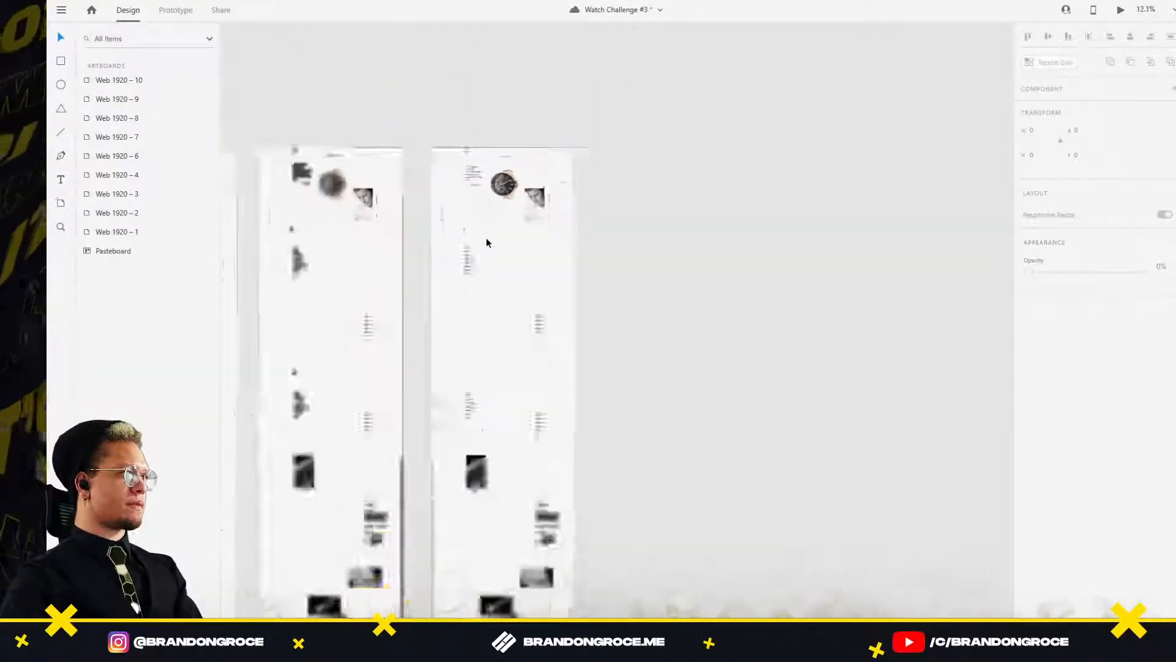
{"action": "left_click_drag", "start_coordinate": [438, 148], "coordinate": [622, 149]}
{"action": "key", "text": "ctrl+z"}
{"action": "left_click_drag", "start_coordinate": [425, 218], "coordinate": [574, 208]}
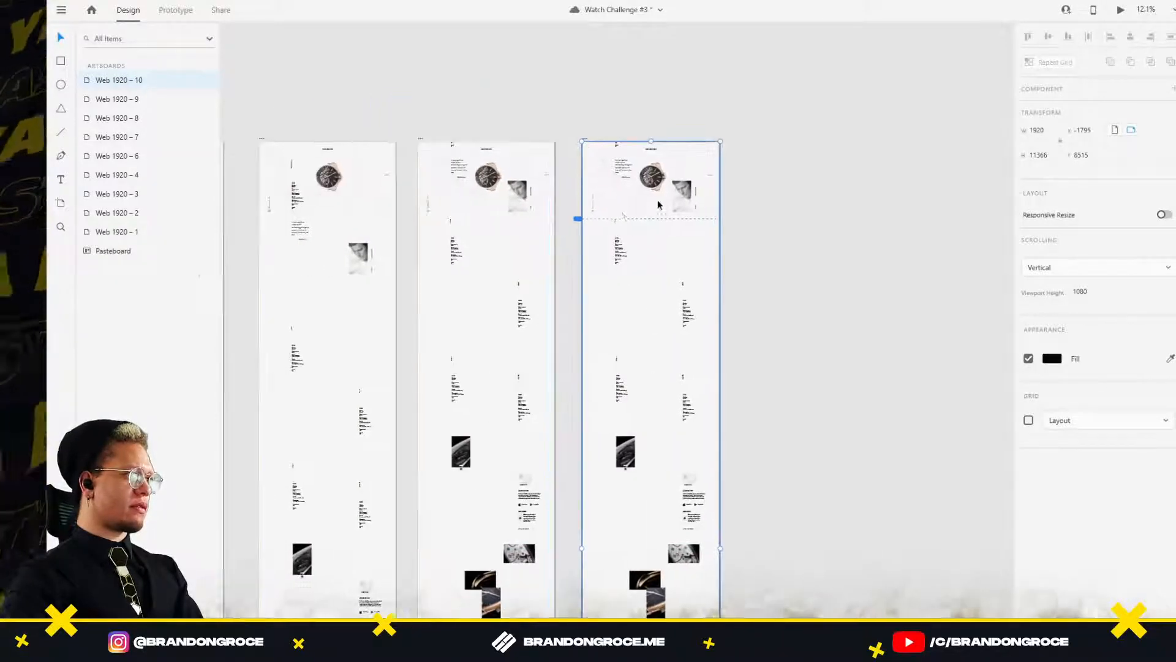
{"action": "scroll", "coordinate": [659, 205], "scroll_direction": "up", "scroll_amount": 4}
{"action": "left_click", "coordinate": [563, 179]}
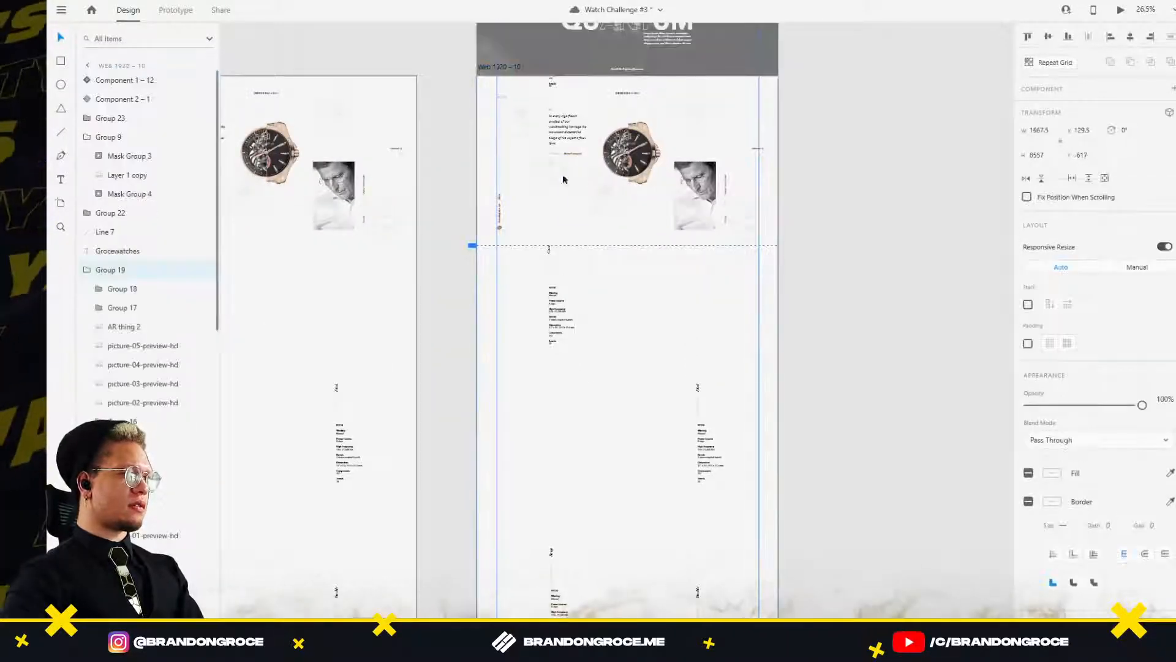
{"action": "double_click", "coordinate": [551, 113]}
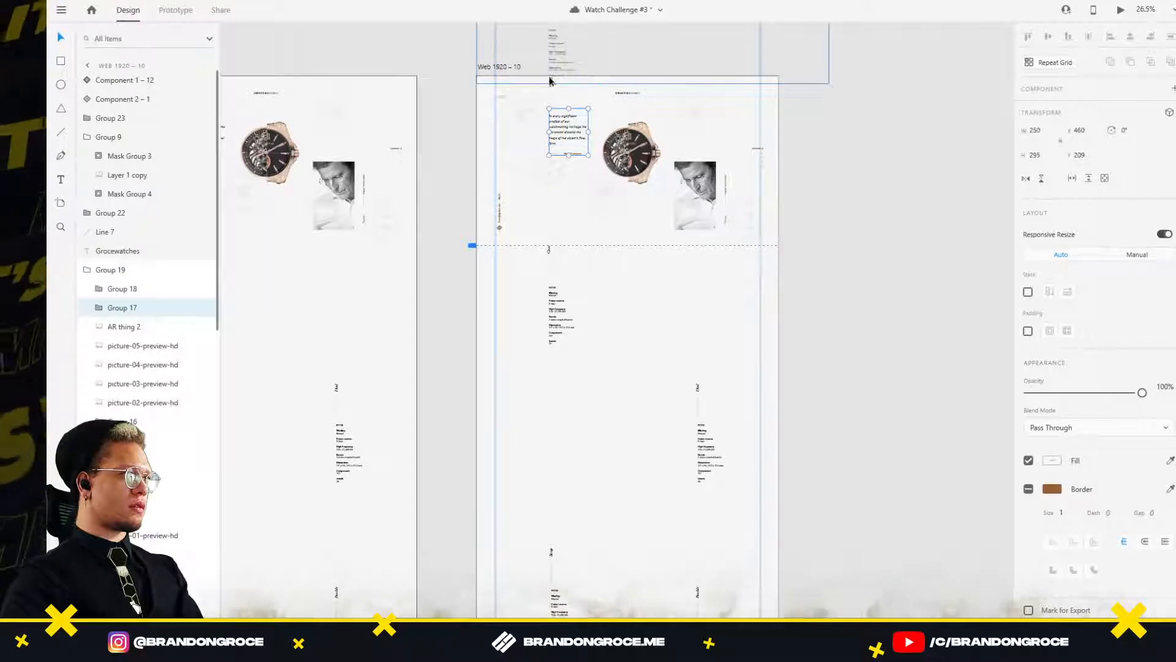
{"action": "left_click", "coordinate": [550, 85], "text": "shift"}
{"action": "left_click", "coordinate": [699, 191], "text": "shift"}
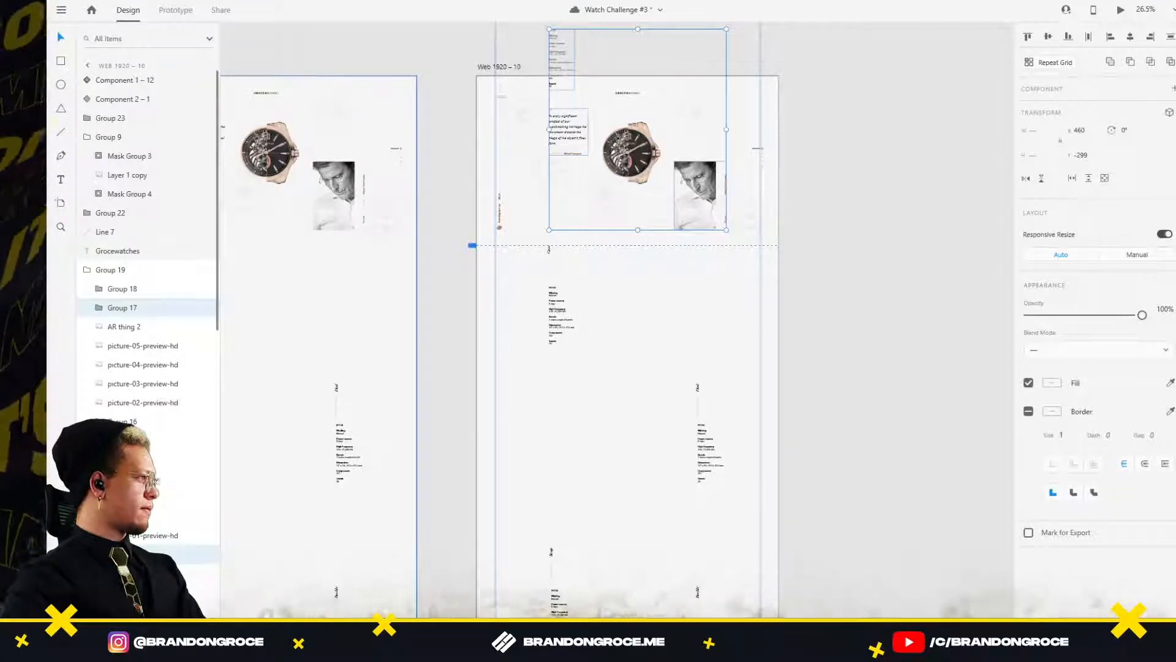
Switch to the browser and open the past live stream "Design A Website In Adobe XD (UI/UX Design)" from the YouTube channel page.
{"action": "left_click_drag", "start_coordinate": [49, 227], "coordinate": [574, 76]}
{"action": "double_click", "coordinate": [572, 75]}
{"action": "scroll", "coordinate": [592, 294], "scroll_direction": "down", "scroll_amount": 4}
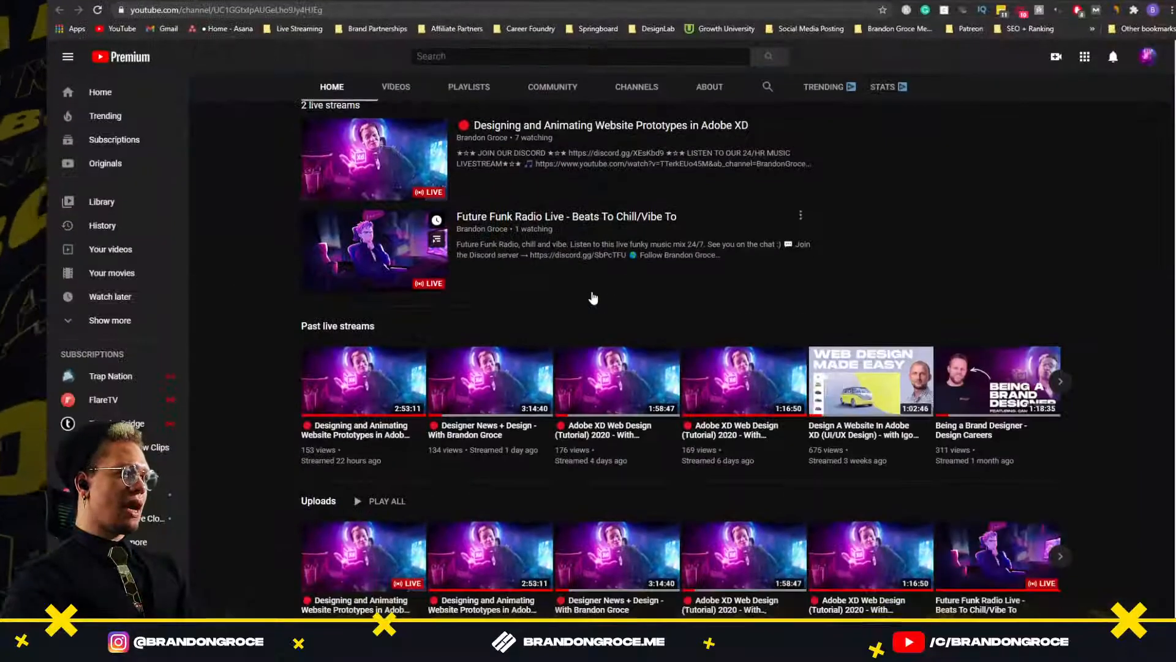
{"action": "scroll", "coordinate": [593, 299], "scroll_direction": "down", "scroll_amount": 2}
{"action": "left_click", "coordinate": [858, 275]}
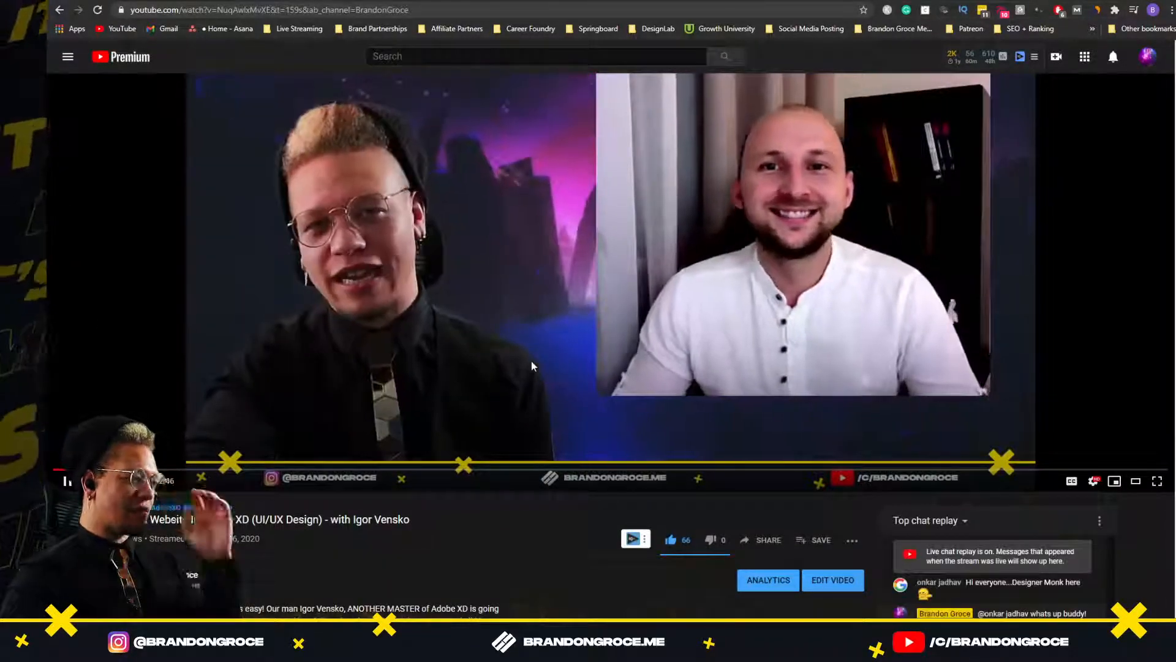
Skip ahead in the live stream to the van website's artboard demonstration and select the video's page address.
{"action": "scroll", "coordinate": [532, 366], "scroll_direction": "down", "scroll_amount": 3}
{"action": "left_click", "coordinate": [395, 11]}
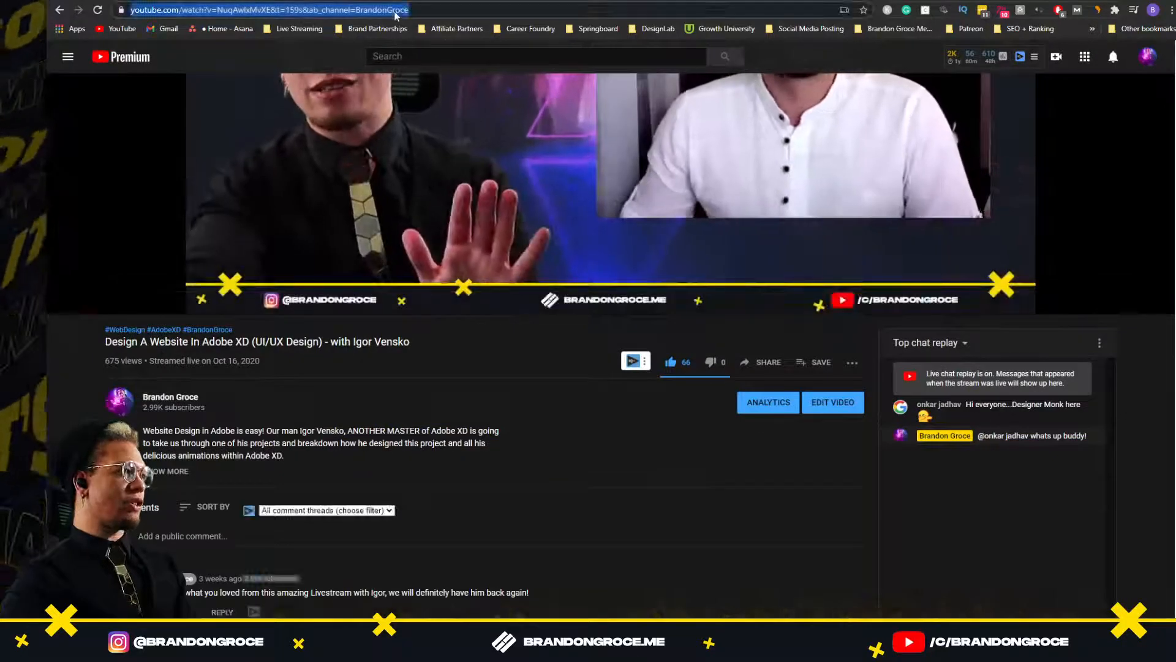
{"action": "scroll", "coordinate": [533, 306], "scroll_direction": "up", "scroll_amount": 3}
{"action": "left_click", "coordinate": [376, 529]}
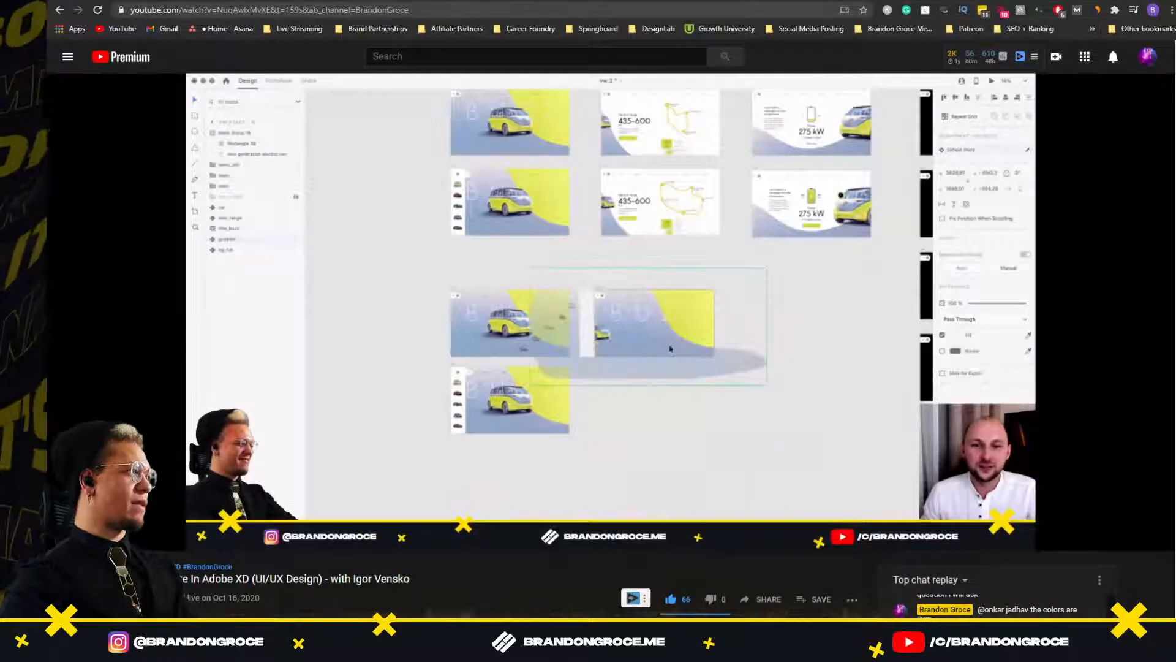
{"action": "key", "text": "ctrl+l"}
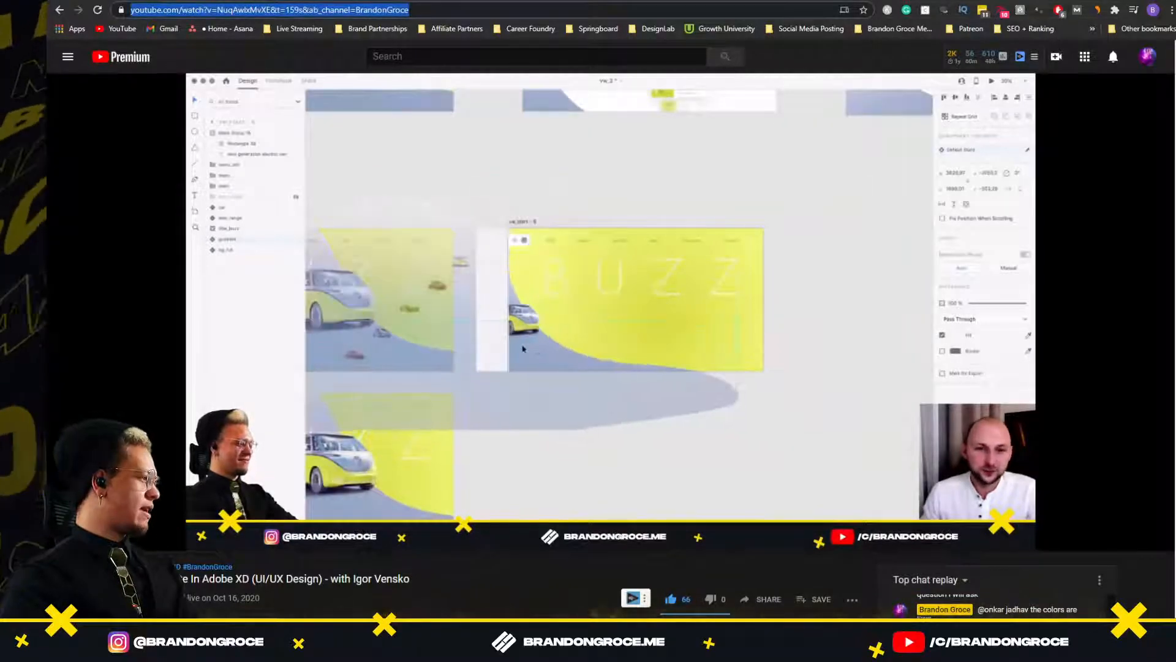
{"action": "key", "text": "alt+Tab"}
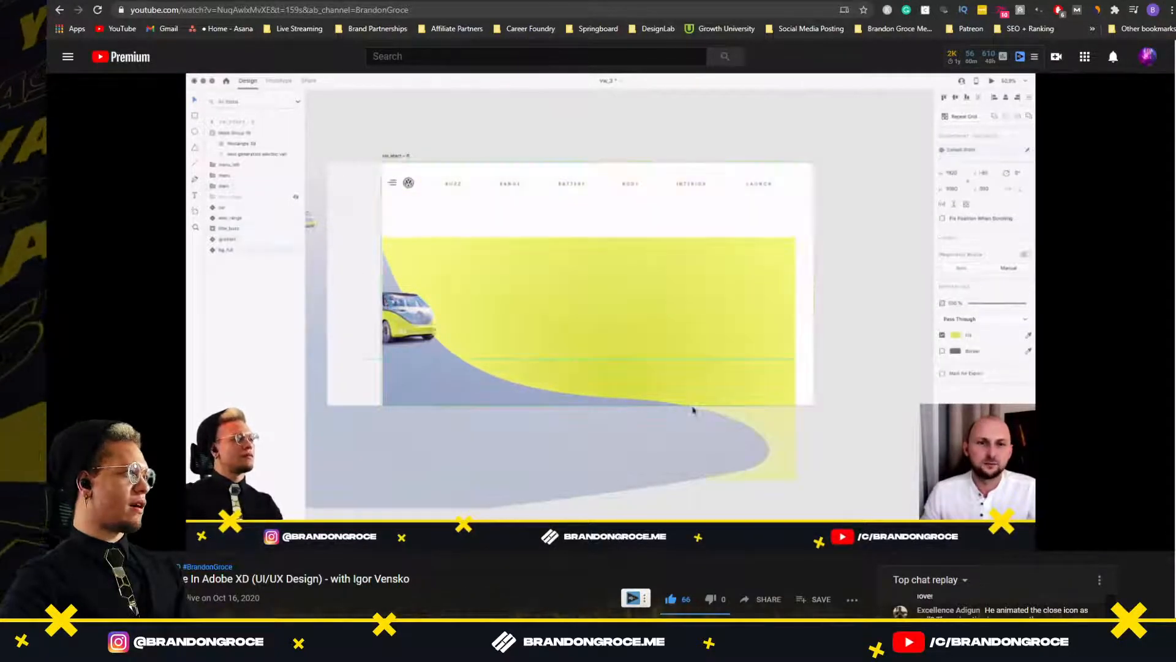
Switch back to Adobe XD and select the quote, the PF110 text above it and the portrait photo inside Group 19 on Web 1920 – 10.
{"action": "key", "text": "alt+Tab"}
{"action": "left_click", "coordinate": [815, 249]}
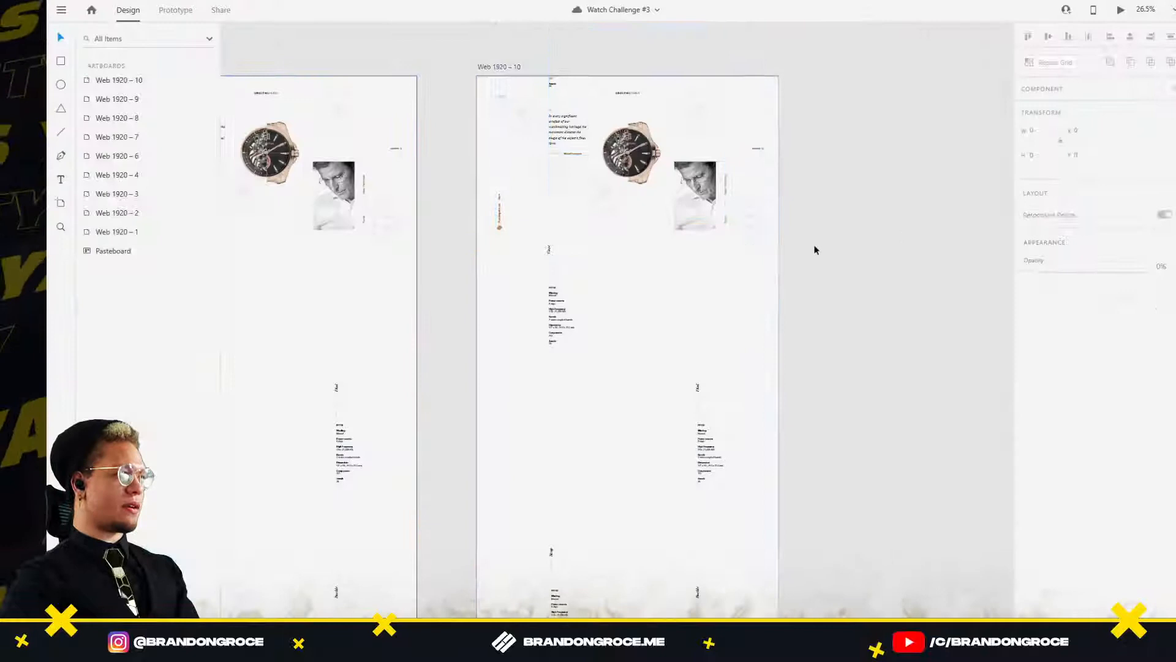
{"action": "left_click", "coordinate": [555, 140]}
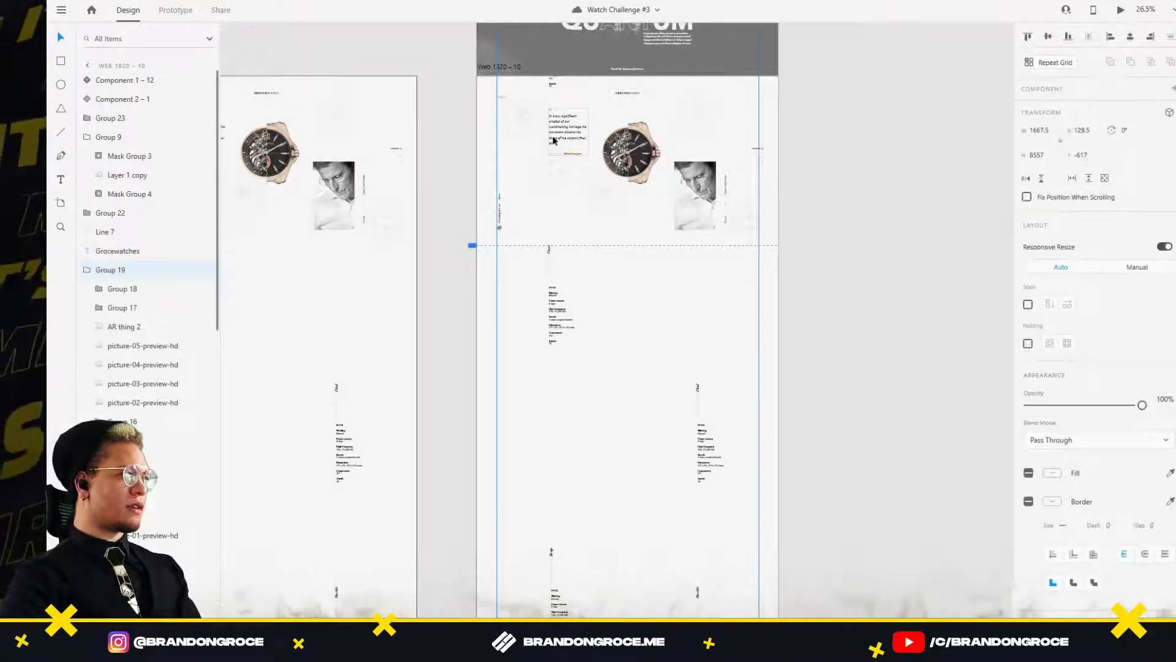
{"action": "double_click", "coordinate": [554, 141]}
{"action": "left_click", "coordinate": [554, 84], "text": "shift"}
{"action": "left_click", "coordinate": [695, 197], "text": "shift"}
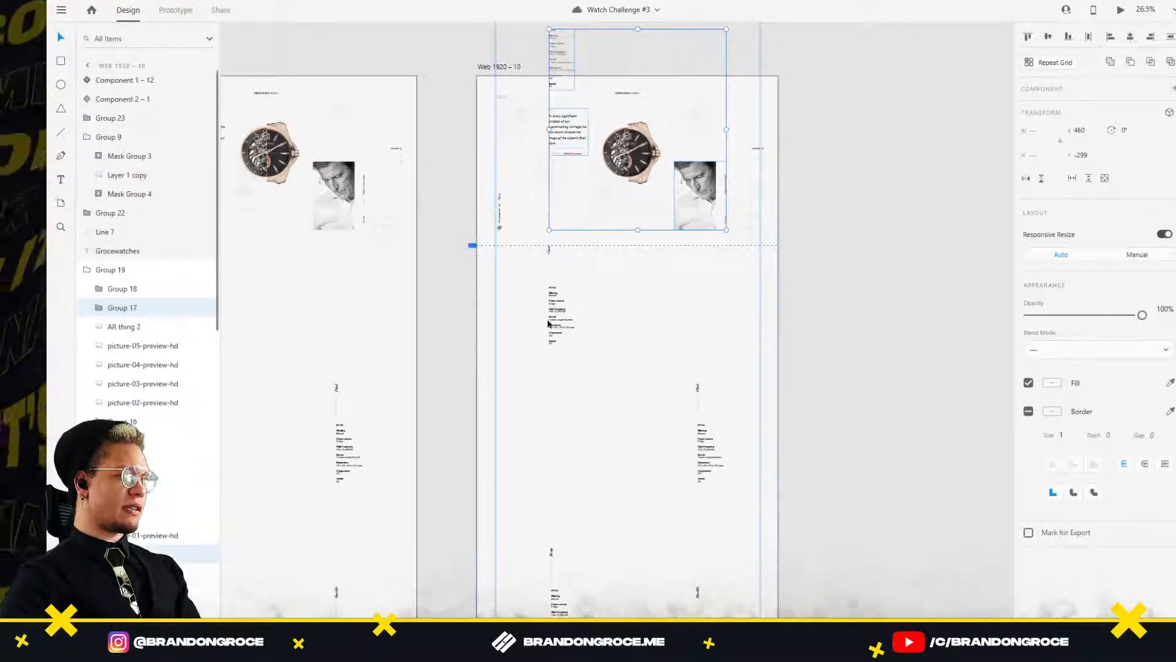
Add the Case, Dial, Strap and Buckle headings with their lines and PF110 specification texts to the selection.
{"action": "left_click", "coordinate": [549, 251], "text": "shift"}
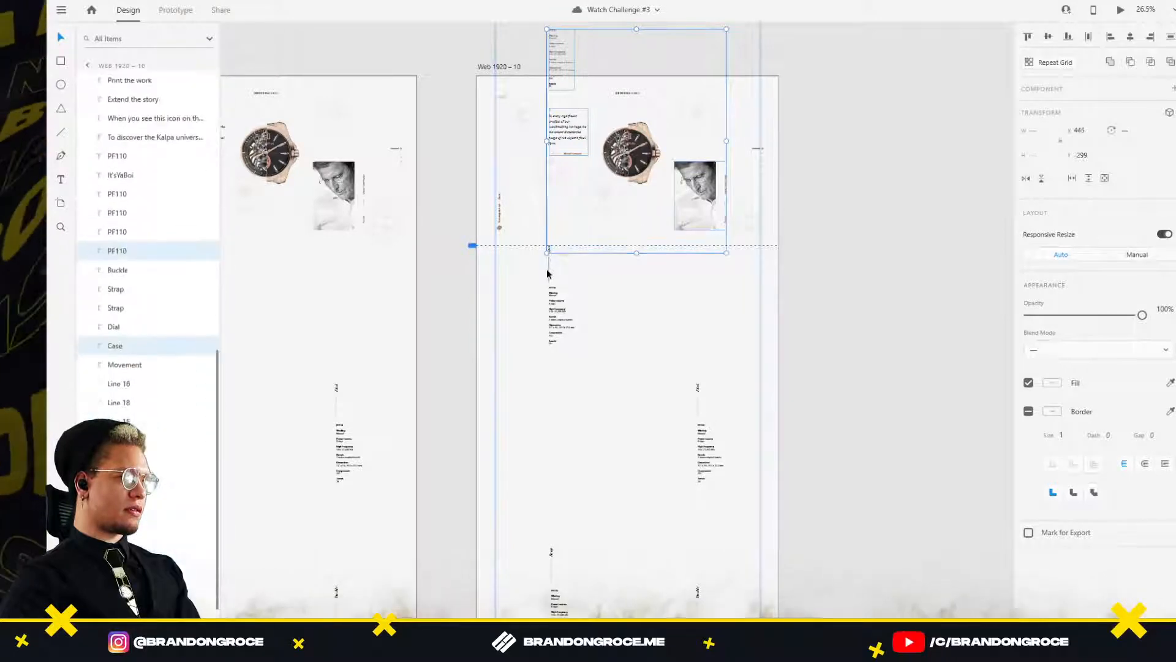
{"action": "left_click", "coordinate": [549, 270], "text": "shift"}
{"action": "left_click", "coordinate": [551, 294], "text": "shift"}
{"action": "left_click_drag", "start_coordinate": [655, 430], "coordinate": [589, 284]}
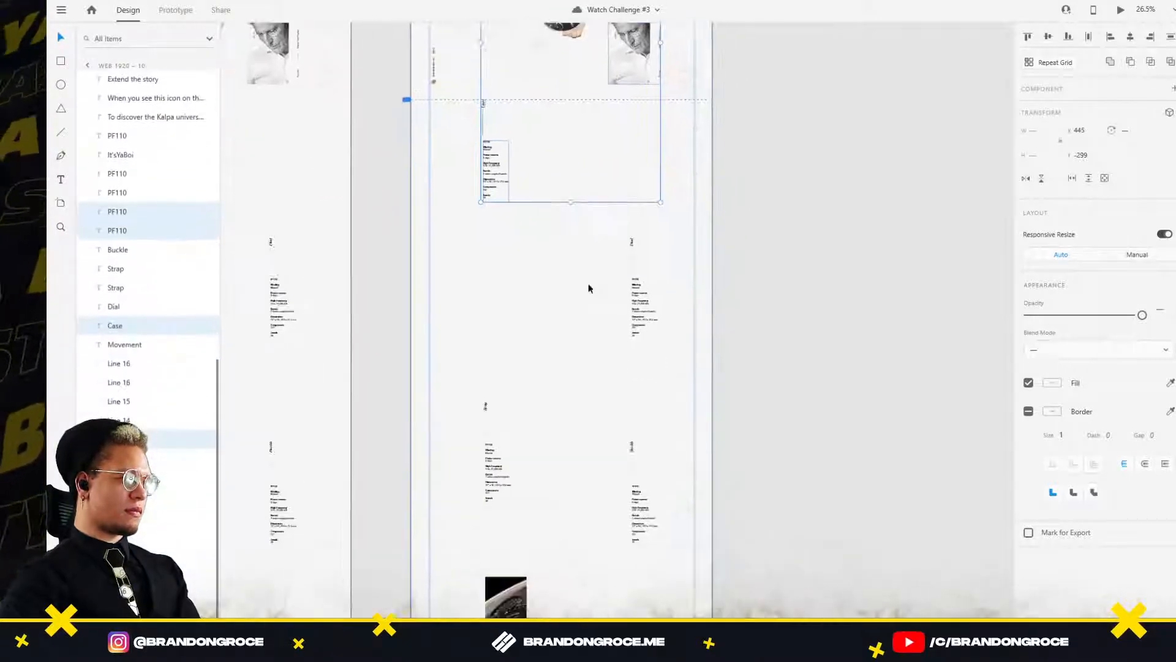
{"action": "left_click", "coordinate": [632, 244], "text": "shift"}
{"action": "left_click", "coordinate": [633, 263], "text": "shift"}
{"action": "left_click", "coordinate": [643, 317], "text": "shift"}
{"action": "scroll", "coordinate": [573, 417], "scroll_direction": "down", "scroll_amount": 4}
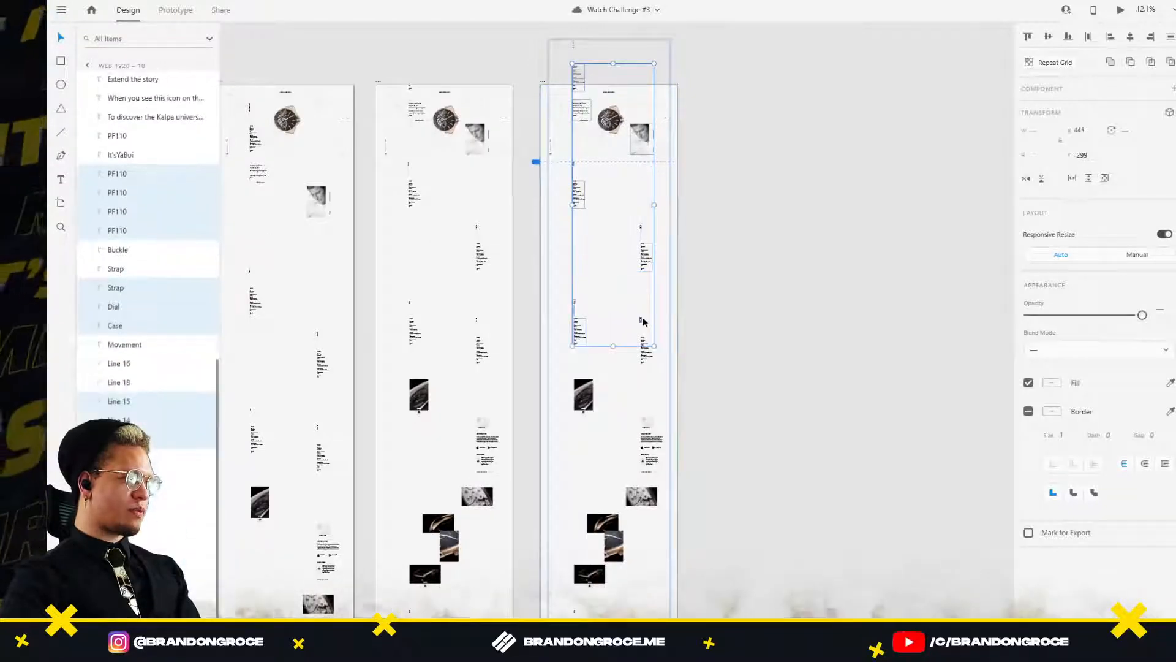
{"action": "left_click", "coordinate": [645, 351], "text": "shift"}
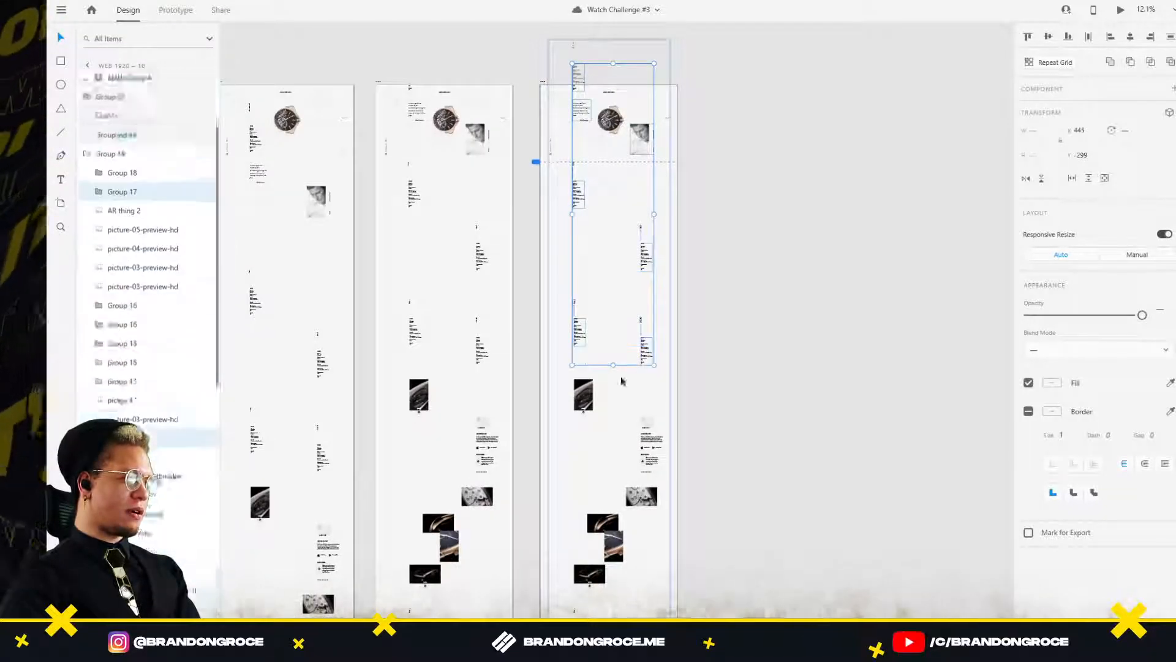
Add the black dial photo, the Groce logo and the Extend the Story, app store, How It Works and Print the Work items to the selection.
{"action": "left_click", "coordinate": [584, 398], "text": "shift"}
{"action": "scroll", "coordinate": [583, 410], "scroll_direction": "up", "scroll_amount": 4}
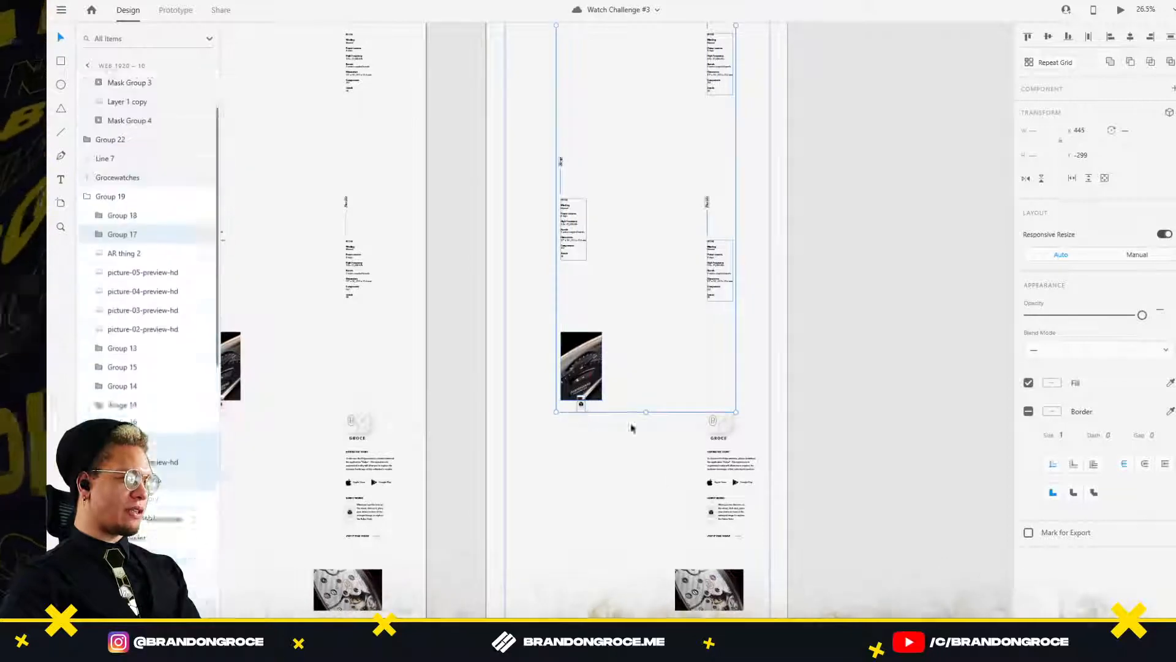
{"action": "left_click", "coordinate": [716, 424], "text": "shift"}
{"action": "left_click", "coordinate": [716, 452], "text": "shift"}
{"action": "left_click", "coordinate": [718, 465], "text": "shift"}
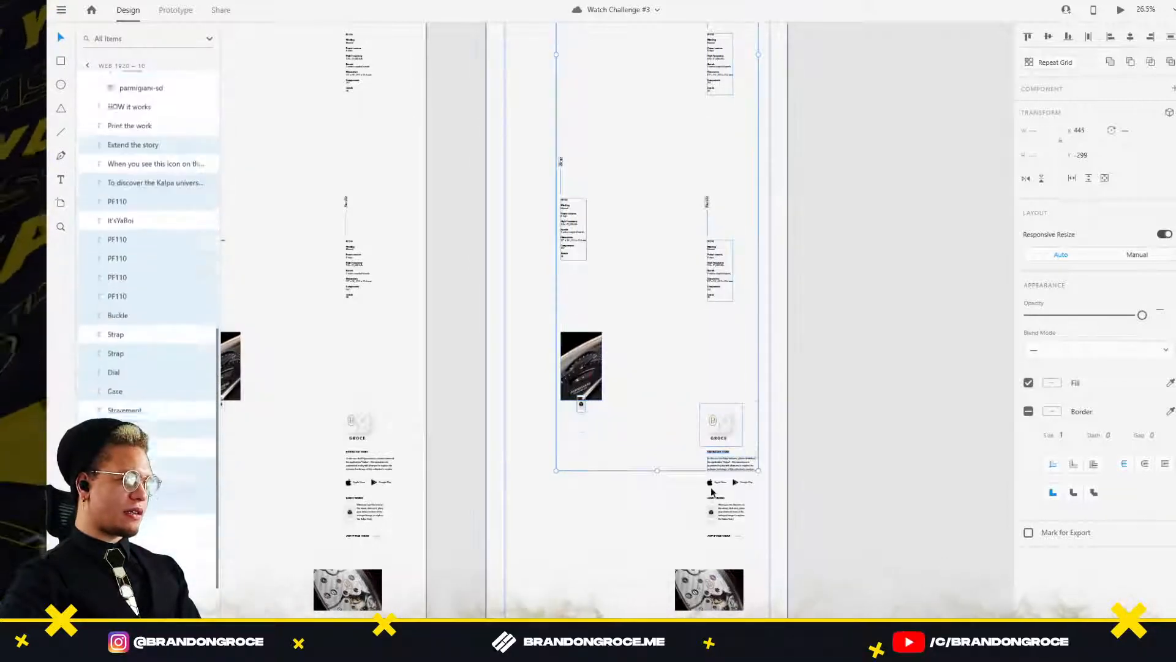
{"action": "left_click", "coordinate": [715, 482], "text": "shift"}
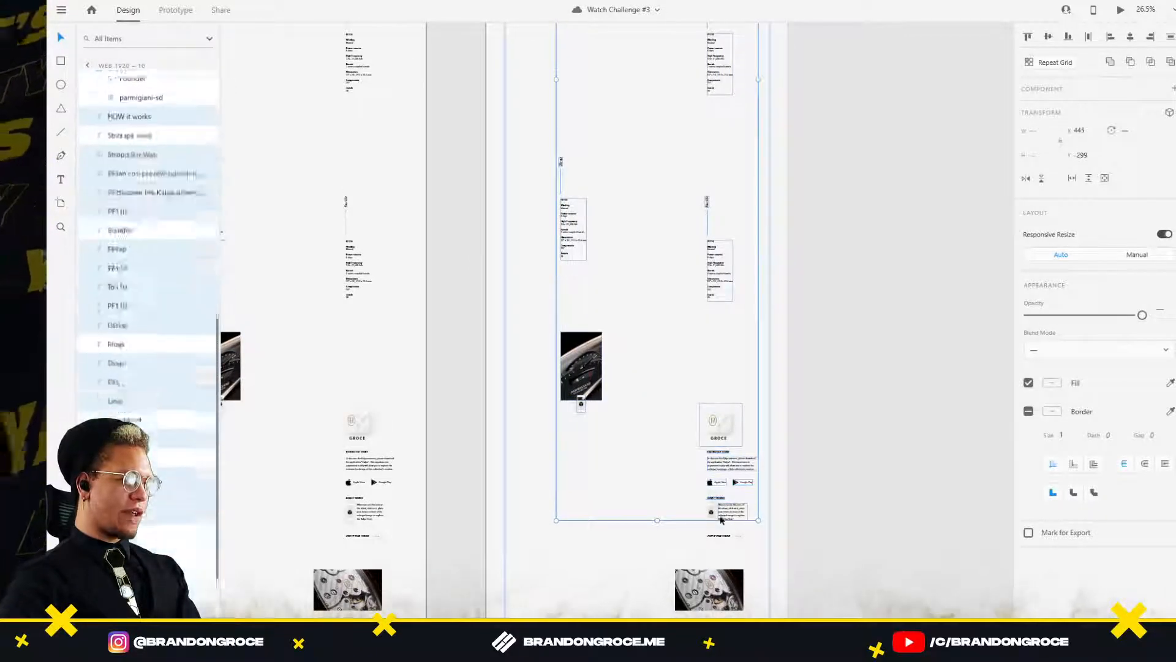
{"action": "left_click", "coordinate": [739, 537], "text": "shift"}
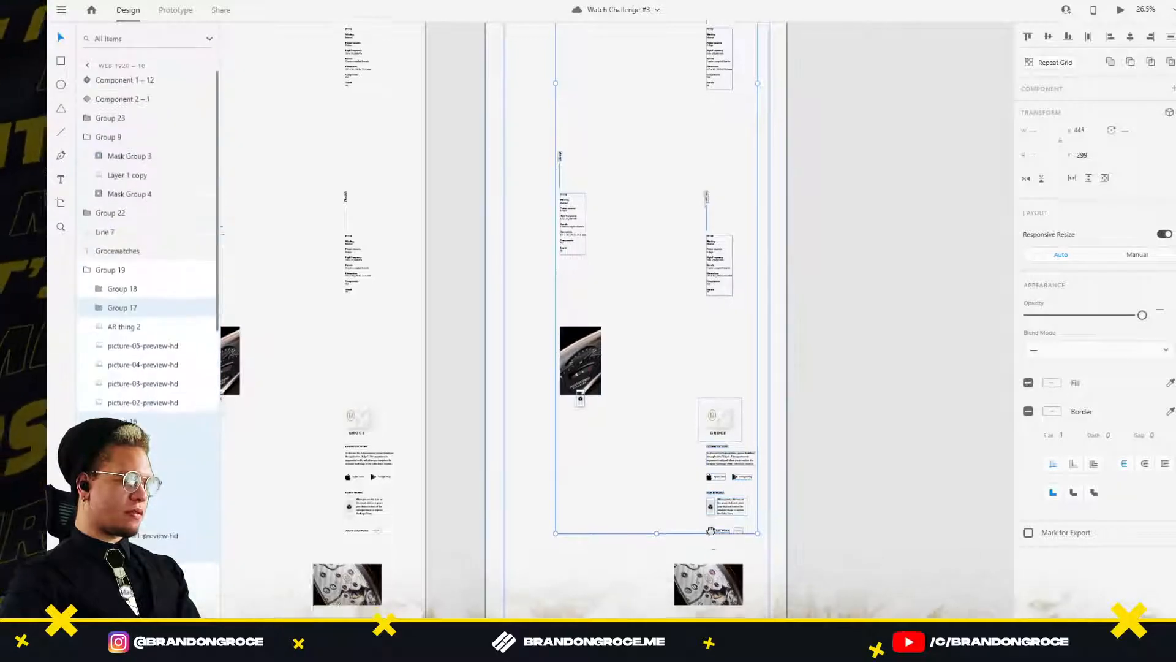
Extend the selection with the lower watch photos, the phone icon, the last vertical heading with its line and caption, and the closing quote.
{"action": "left_click_drag", "start_coordinate": [711, 597], "coordinate": [688, 390]}
{"action": "left_click_drag", "start_coordinate": [625, 496], "coordinate": [669, 253]}
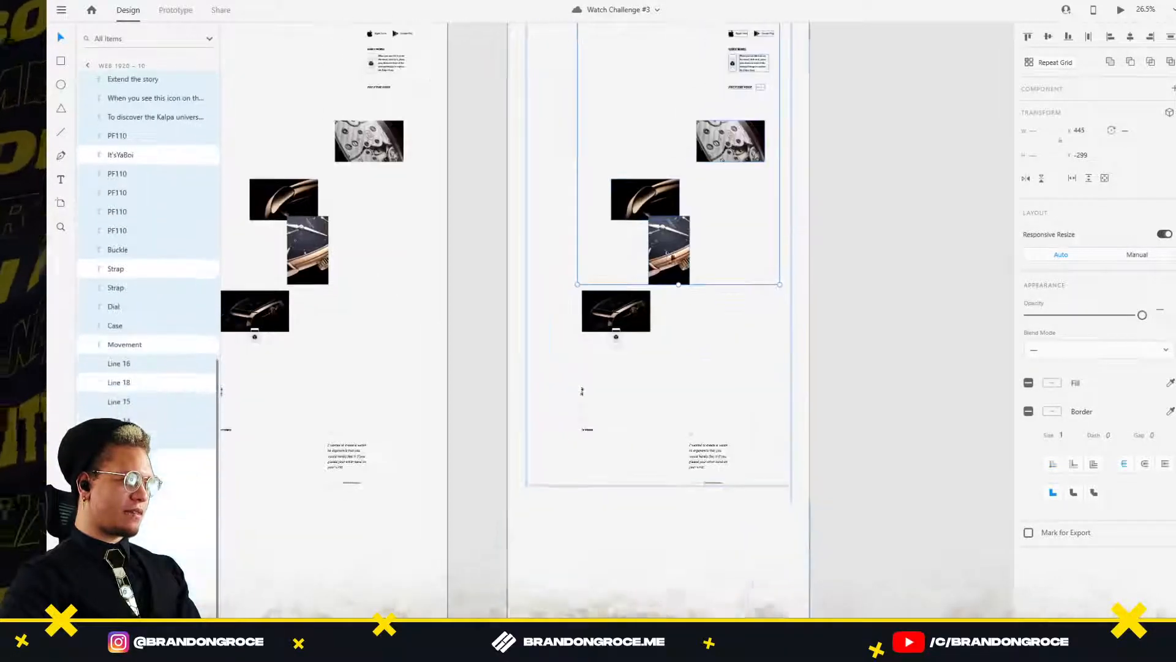
{"action": "left_click", "coordinate": [616, 311], "text": "shift"}
{"action": "left_click", "coordinate": [617, 336], "text": "shift"}
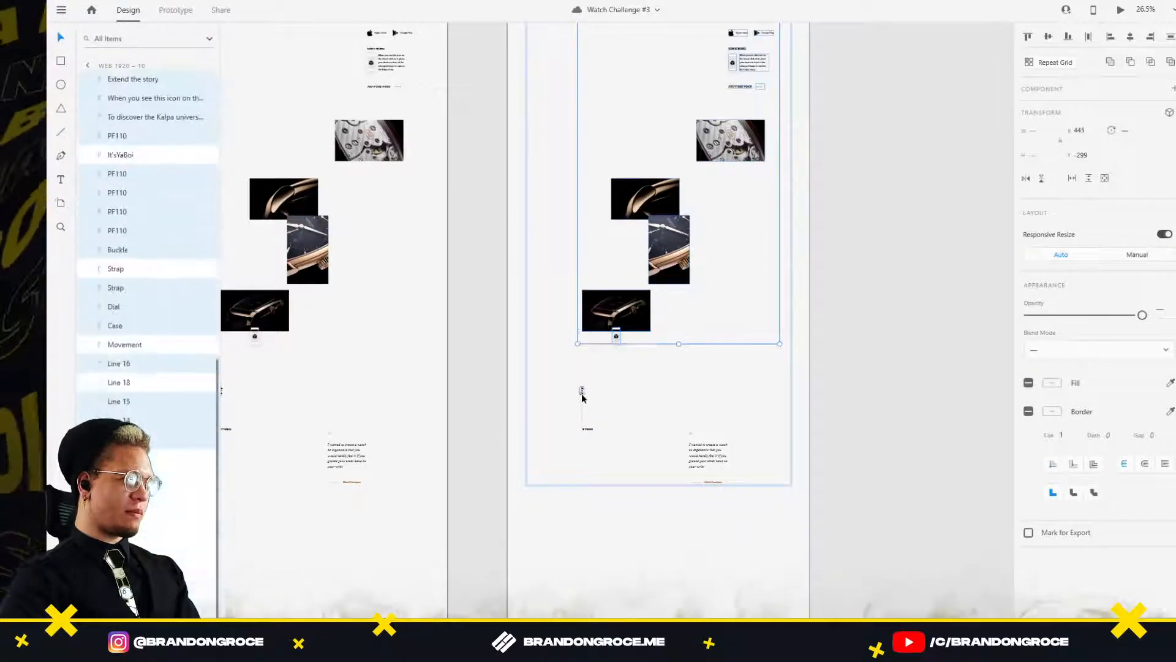
{"action": "left_click", "coordinate": [581, 393], "text": "shift"}
{"action": "left_click", "coordinate": [587, 429], "text": "shift"}
{"action": "left_click", "coordinate": [685, 442], "text": "shift"}
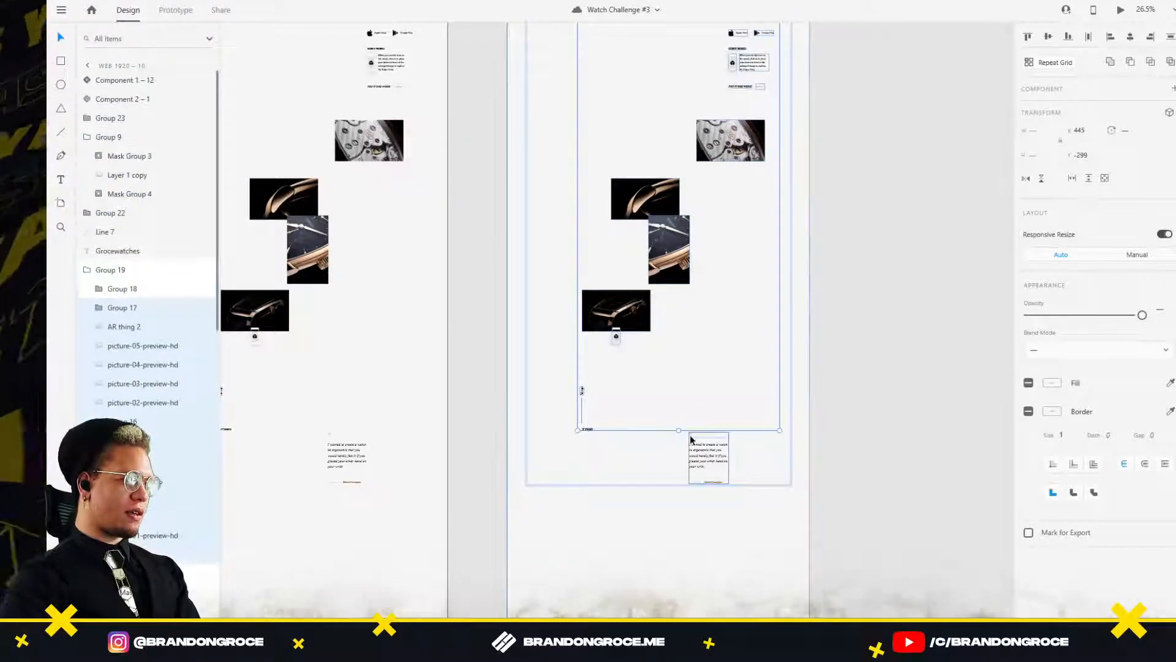
Move the selected content up on Web 1920 – 10 until the Case section sits beside the watch.
{"action": "scroll", "coordinate": [694, 300], "scroll_direction": "down", "scroll_amount": 5}
{"action": "scroll", "coordinate": [723, 179], "scroll_direction": "up", "scroll_amount": 3}
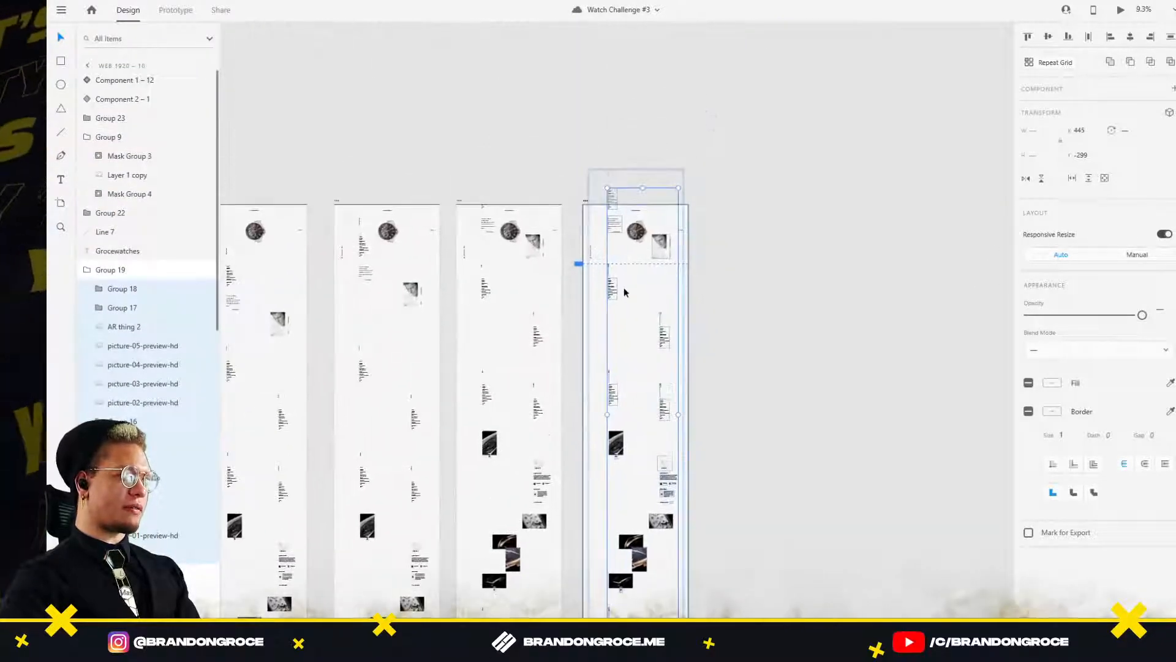
{"action": "scroll", "coordinate": [623, 284], "scroll_direction": "up", "scroll_amount": 2}
{"action": "scroll", "coordinate": [620, 274], "scroll_direction": "up", "scroll_amount": 3}
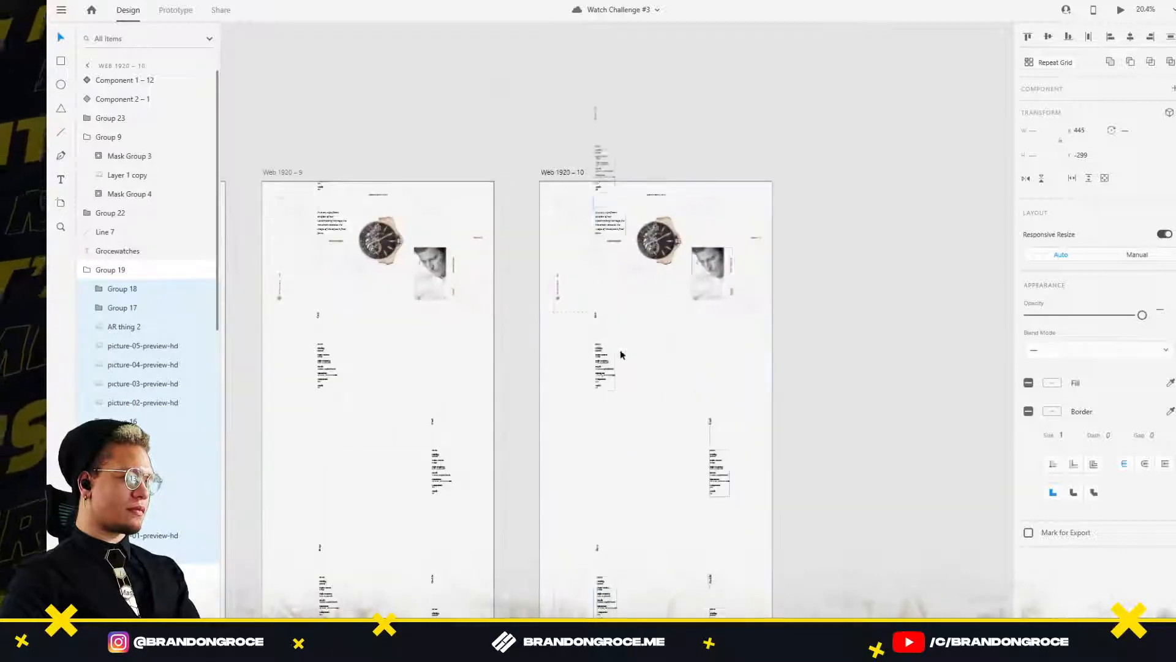
{"action": "left_click_drag", "start_coordinate": [619, 351], "coordinate": [588, 255]}
{"action": "left_click", "coordinate": [788, 220]}
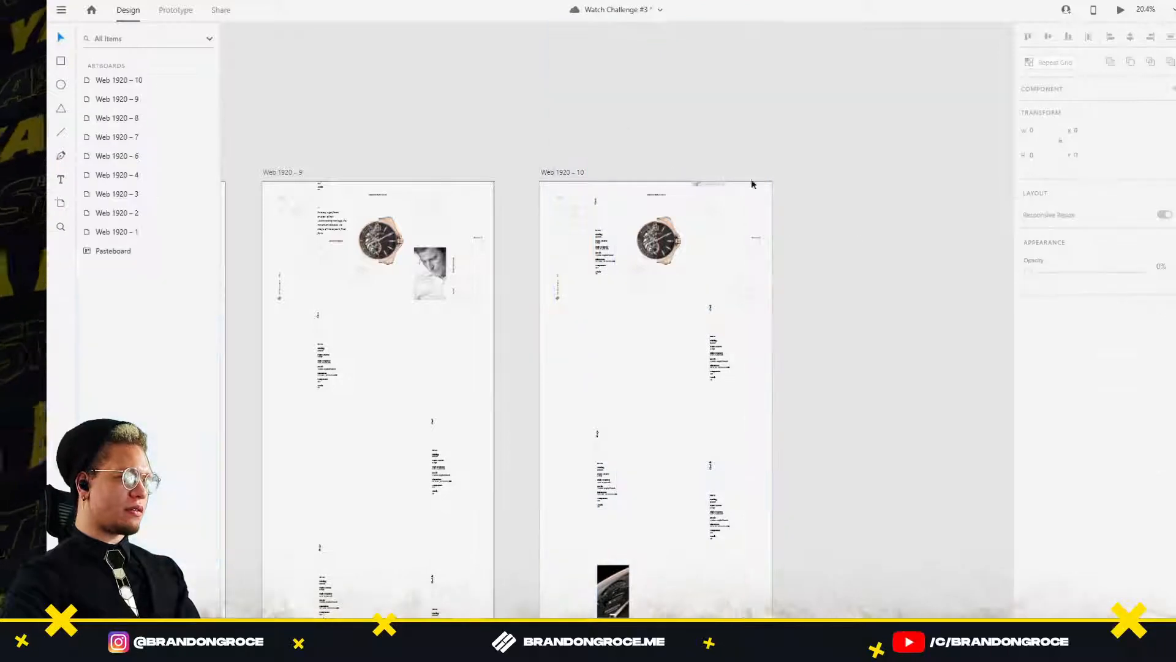
Hide the portrait photo that extends above the top edge of Web 1920 – 10.
{"action": "left_click", "coordinate": [707, 183]}
{"action": "double_click", "coordinate": [707, 184]}
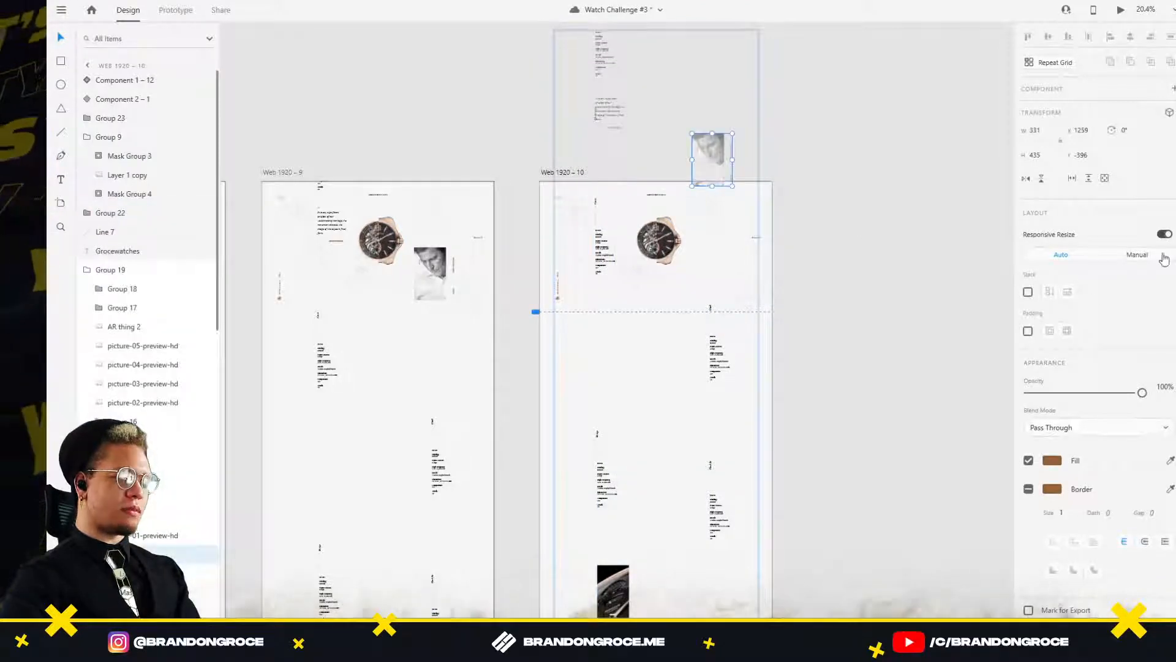
{"action": "left_click", "coordinate": [811, 381]}
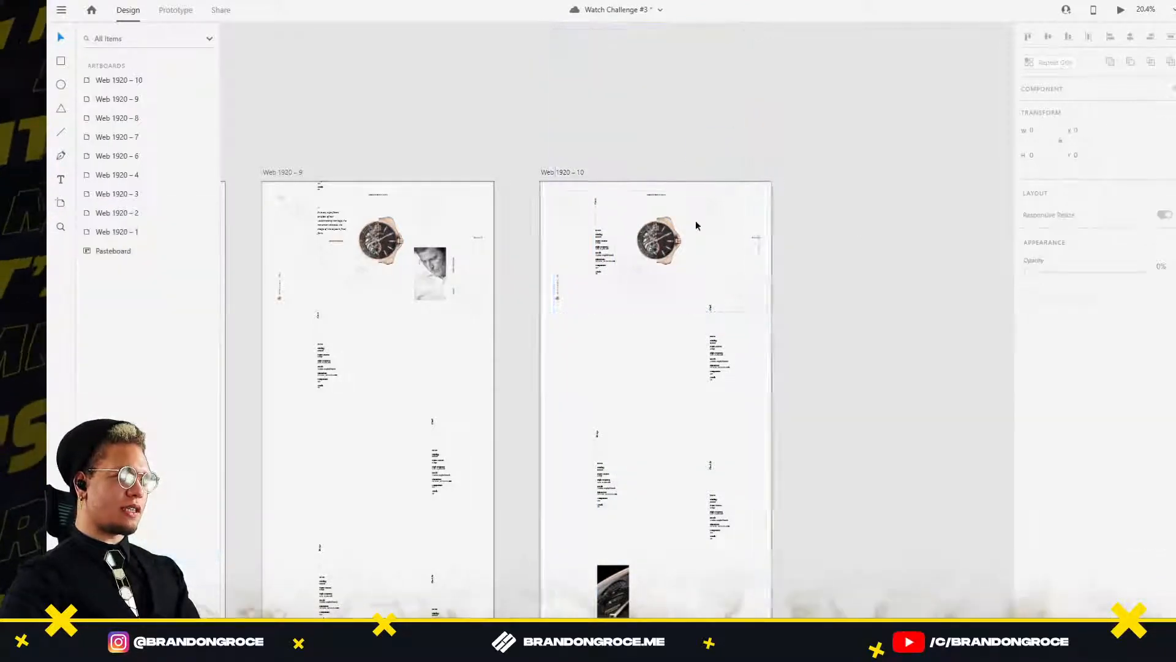
Move the Case heading, its line and the specification text down together to line up beside the watch on Web 1920 – 10.
{"action": "scroll", "coordinate": [696, 219], "scroll_direction": "up", "scroll_amount": 10}
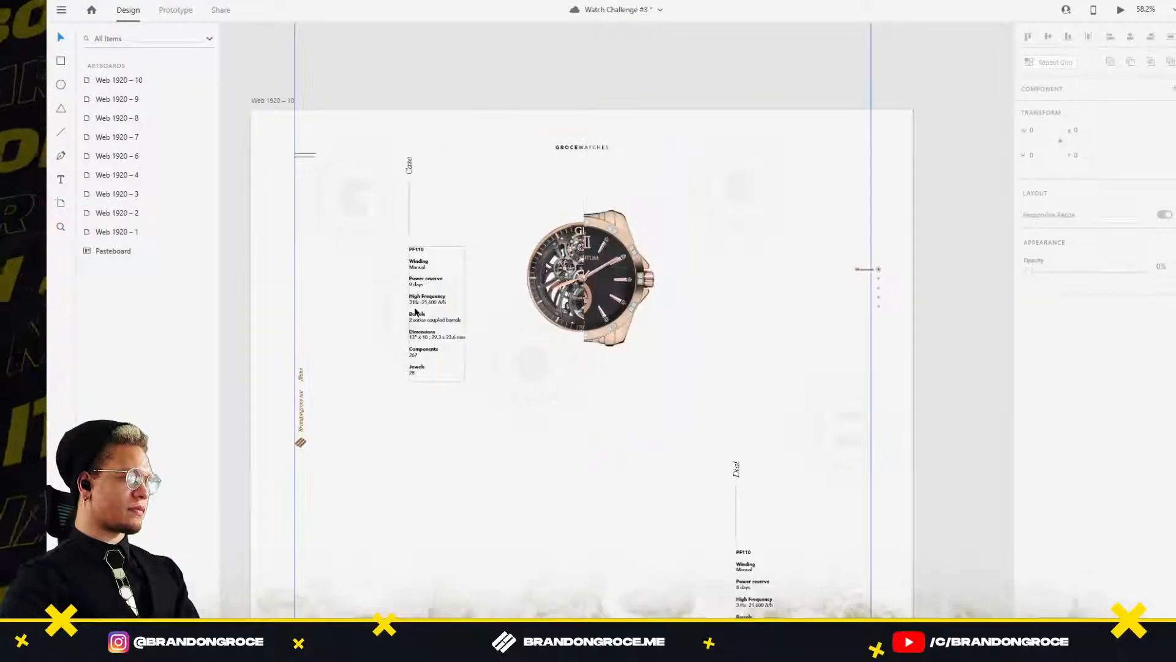
{"action": "left_click", "coordinate": [423, 270]}
{"action": "left_click_drag", "start_coordinate": [409, 168], "coordinate": [411, 305]}
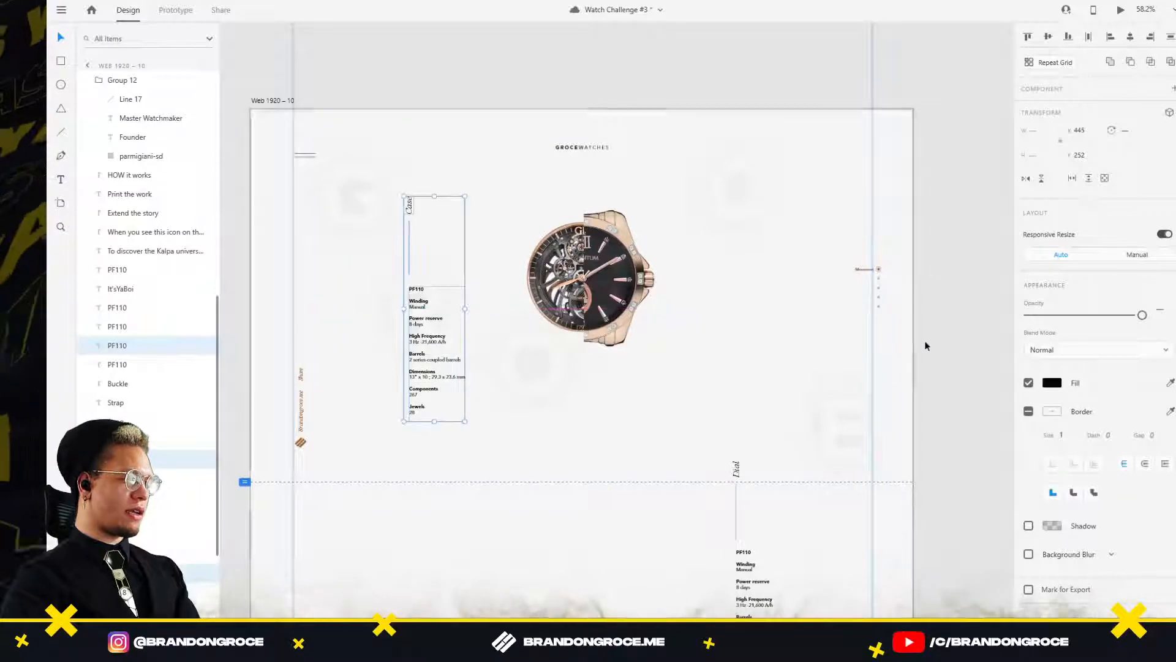
{"action": "left_click", "coordinate": [954, 332]}
Duplicate Web 1920 – 10 to its right and compare the watch across the neighbouring artboards.
{"action": "scroll", "coordinate": [926, 305], "scroll_direction": "down", "scroll_amount": 5}
{"action": "left_click_drag", "start_coordinate": [916, 305], "coordinate": [713, 207]}
{"action": "scroll", "coordinate": [647, 202], "scroll_direction": "down", "scroll_amount": 3}
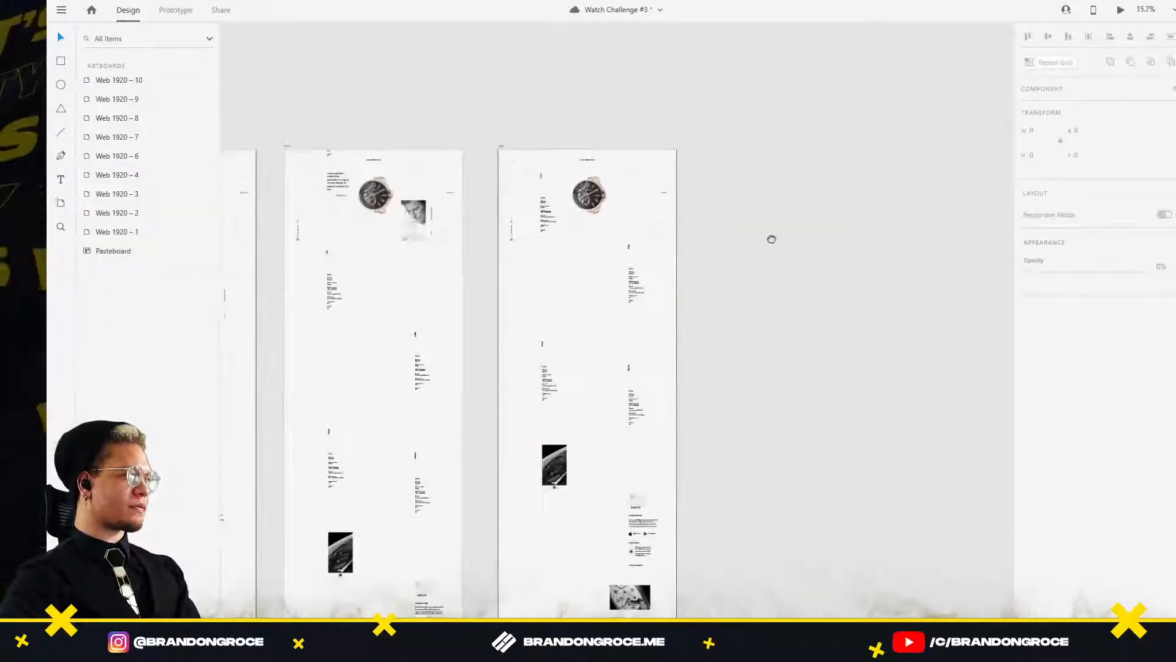
{"action": "left_click_drag", "start_coordinate": [772, 239], "coordinate": [700, 234]}
{"action": "left_click_drag", "start_coordinate": [430, 137], "coordinate": [682, 157]}
{"action": "left_click_drag", "start_coordinate": [415, 73], "coordinate": [898, 90]}
{"action": "left_click_drag", "start_coordinate": [597, 103], "coordinate": [685, 96]}
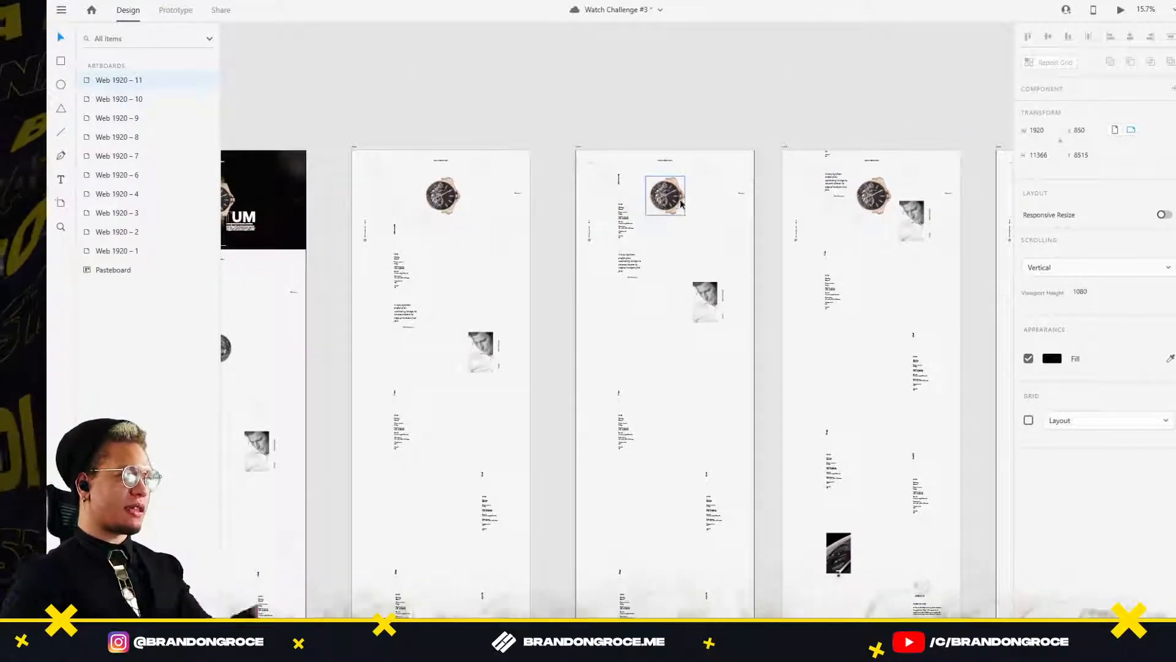
{"action": "scroll", "coordinate": [680, 199], "scroll_direction": "up", "scroll_amount": 3}
{"action": "scroll", "coordinate": [672, 269], "scroll_direction": "up", "scroll_amount": 5}
{"action": "left_click_drag", "start_coordinate": [818, 289], "coordinate": [319, 239]}
{"action": "mouse_move", "coordinate": [725, 265]}
{"action": "left_mouse_down"}
{"action": "mouse_move", "coordinate": [361, 240]}
{"action": "mouse_move", "coordinate": [397, 264]}
{"action": "mouse_move", "coordinate": [863, 245]}
{"action": "mouse_move", "coordinate": [598, 265]}
{"action": "mouse_move", "coordinate": [260, 243]}
{"action": "left_mouse_up"}
{"action": "scroll", "coordinate": [522, 258], "scroll_direction": "down", "scroll_amount": 2}
{"action": "left_click_drag", "start_coordinate": [821, 229], "coordinate": [562, 210]}
{"action": "scroll", "coordinate": [637, 208], "scroll_direction": "up", "scroll_amount": 2}
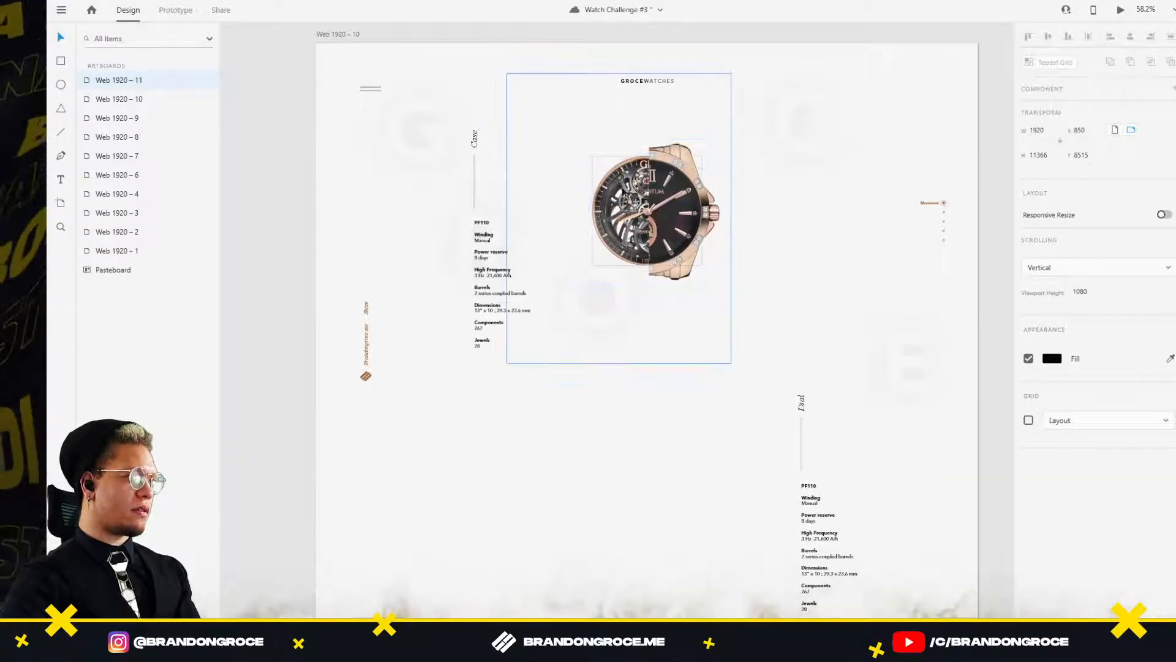
Set the hidden left case half in Web 1920 – 10 to 100% opacity and move it against the watch to complete the case.
{"action": "left_click", "coordinate": [577, 208]}
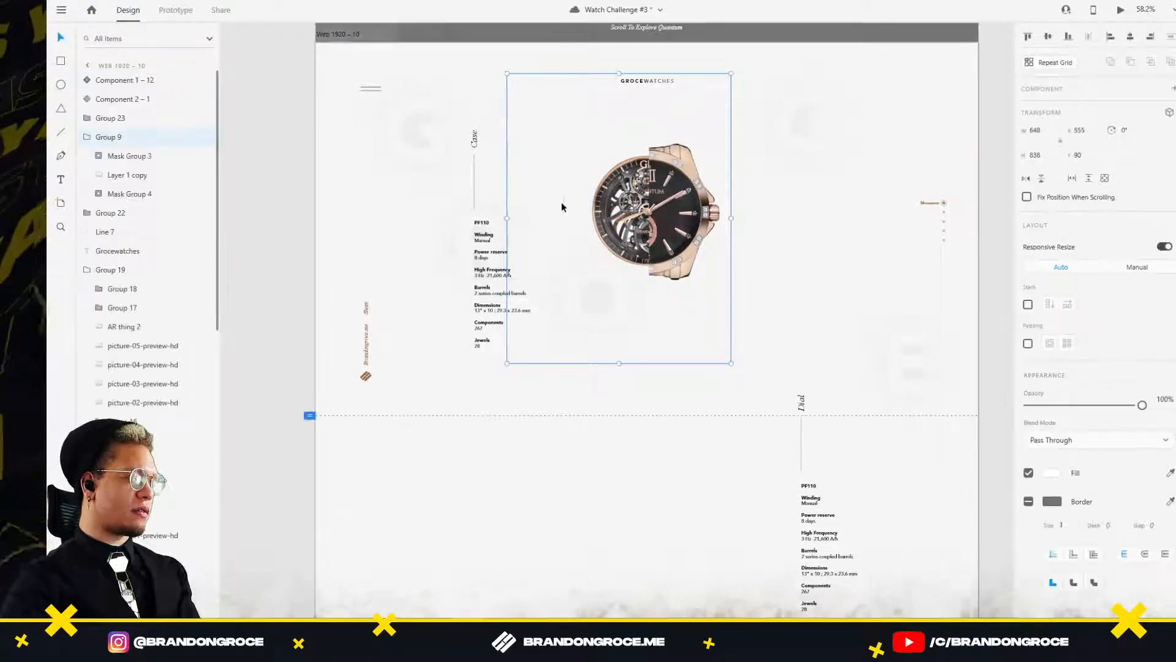
{"action": "double_click", "coordinate": [534, 210]}
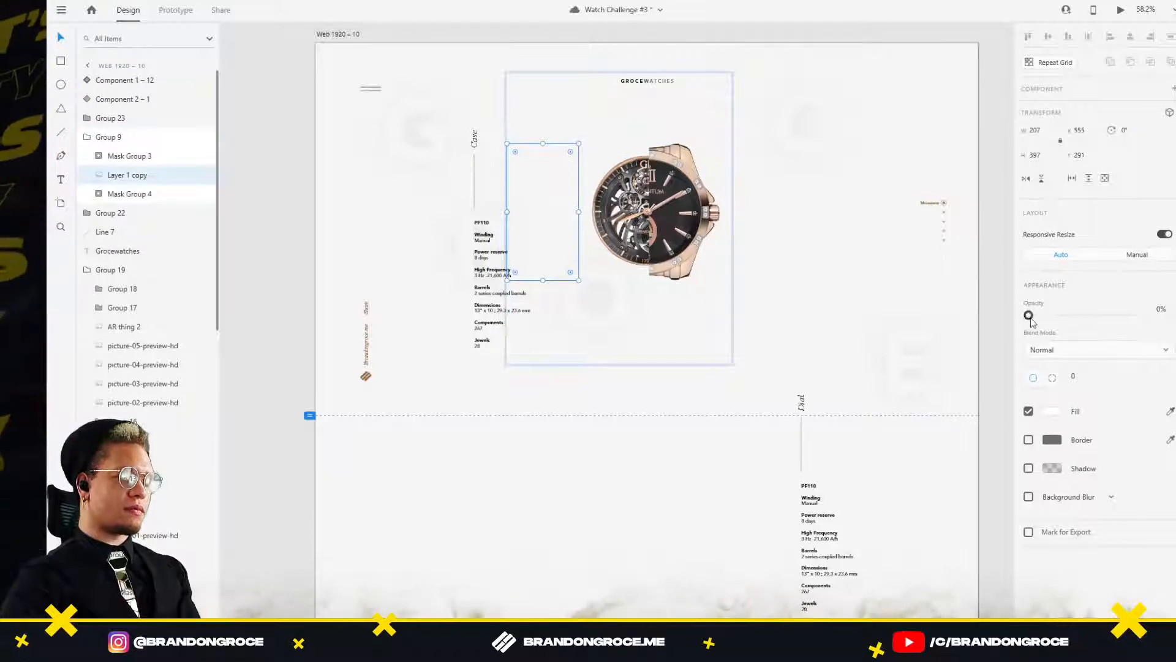
{"action": "left_click_drag", "start_coordinate": [1028, 315], "coordinate": [1162, 320]}
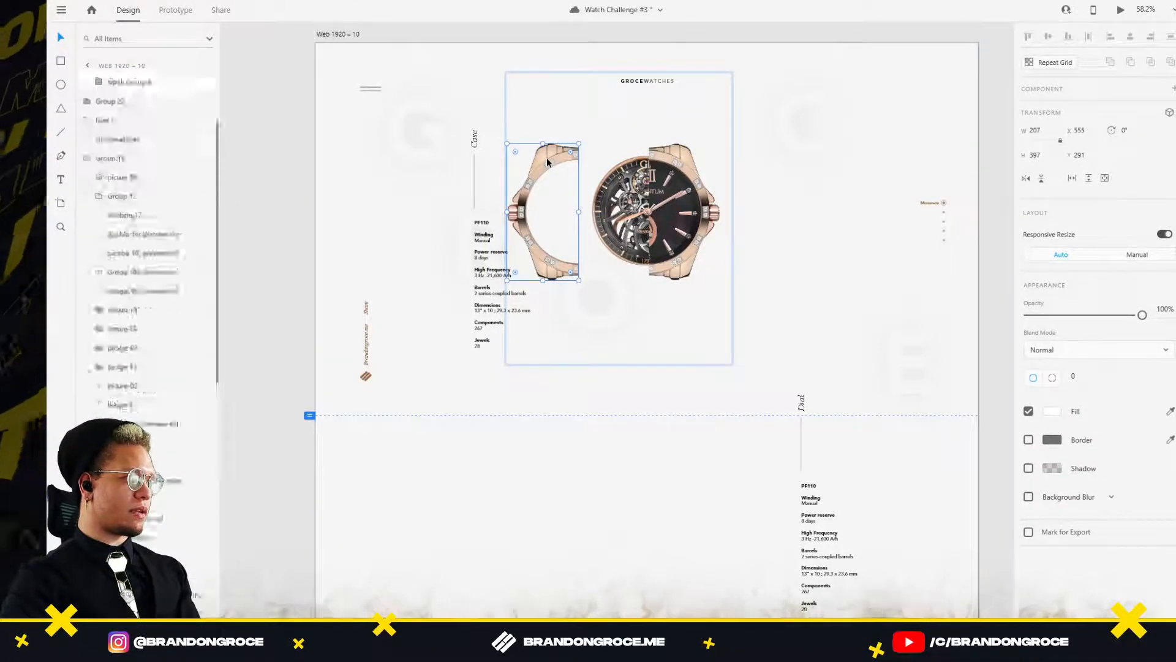
{"action": "left_click_drag", "start_coordinate": [545, 156], "coordinate": [618, 167]}
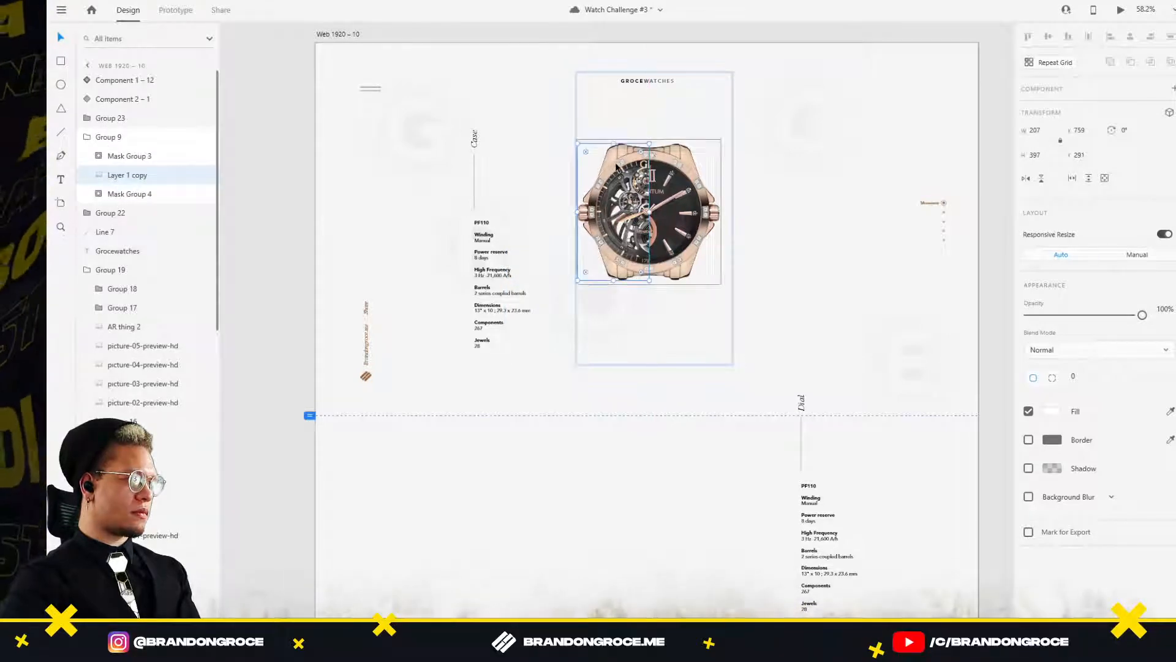
{"action": "scroll", "coordinate": [653, 152], "scroll_direction": "up", "scroll_amount": 6}
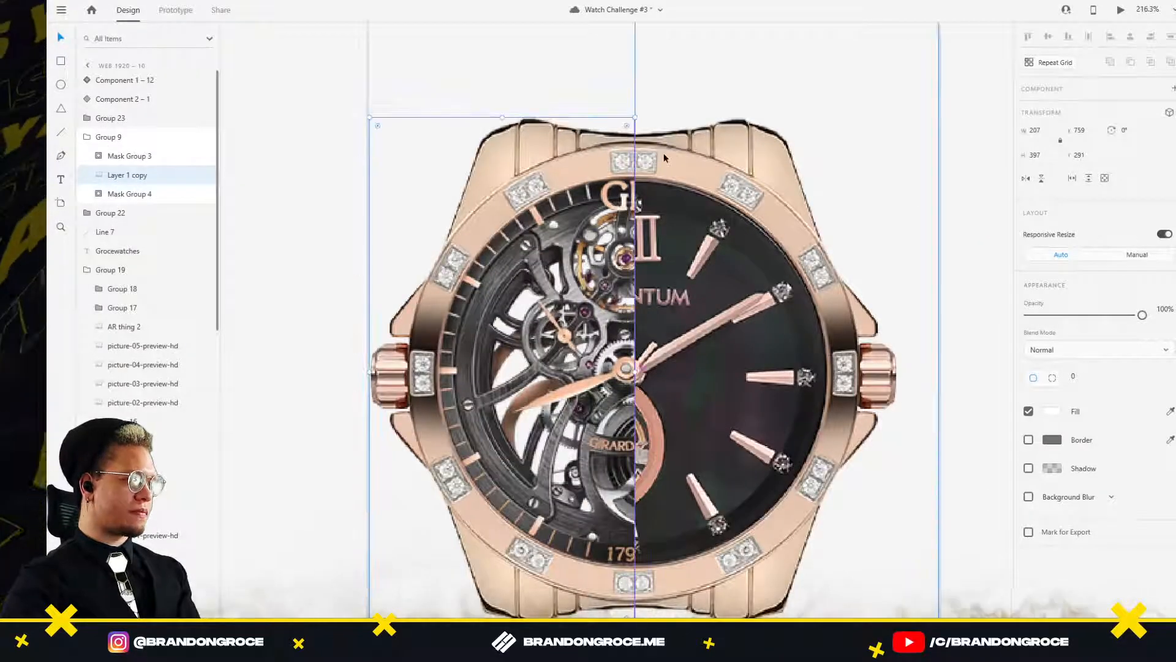
{"action": "scroll", "coordinate": [664, 158], "scroll_direction": "down", "scroll_amount": 10}
Delete the outdated duplicate artboard and place a fresh copy of Web 1920 – 10 to its right.
{"action": "left_click", "coordinate": [748, 152]}
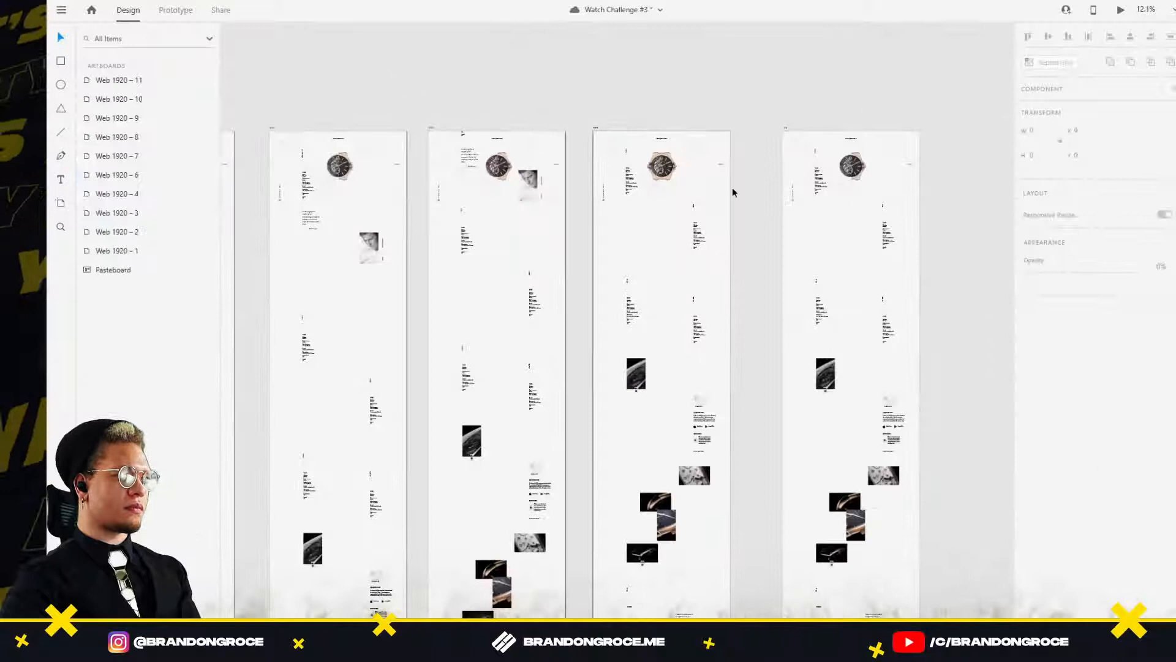
{"action": "left_click", "coordinate": [786, 127]}
{"action": "key", "text": "Delete"}
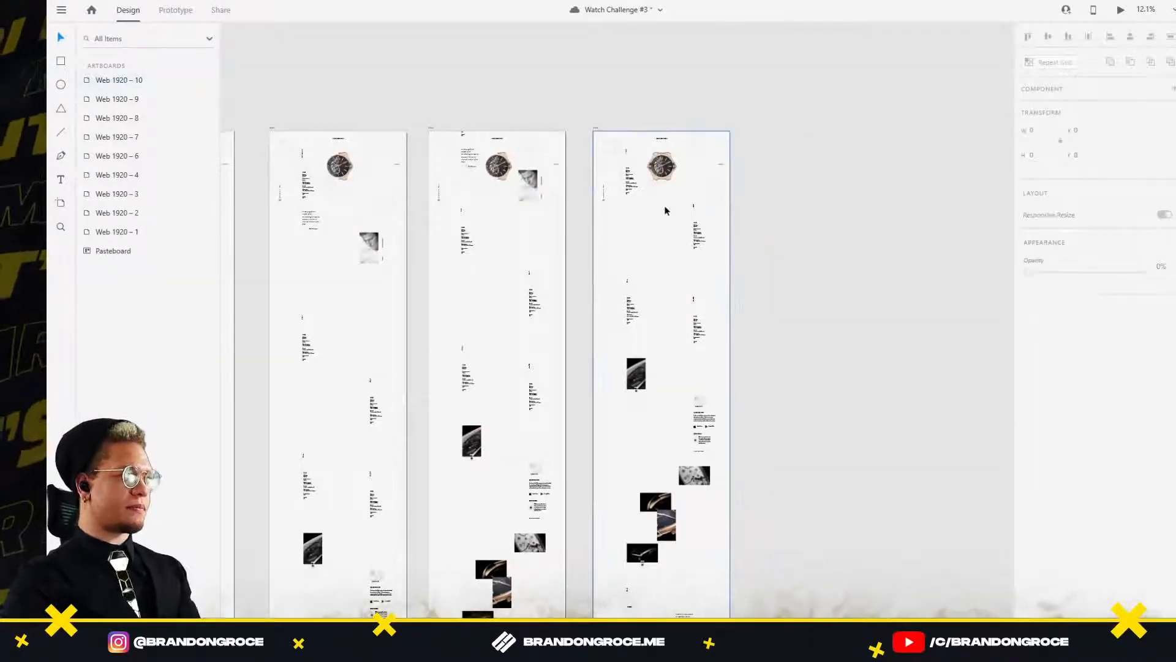
{"action": "scroll", "coordinate": [666, 211], "scroll_direction": "up", "scroll_amount": 2}
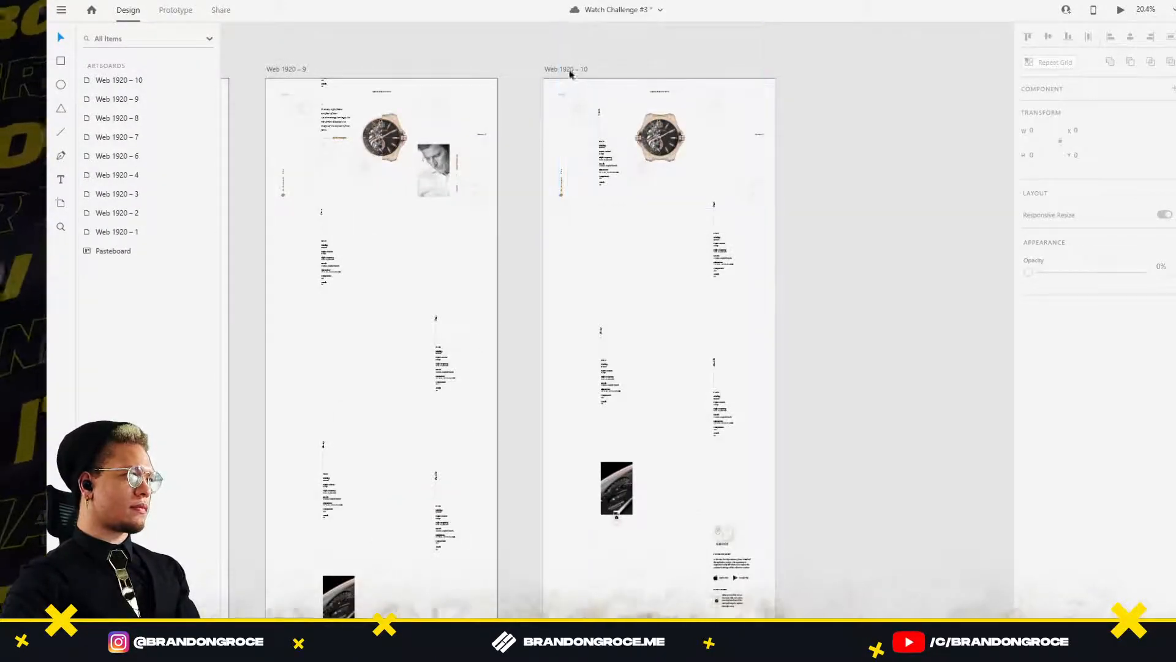
{"action": "left_click_drag", "start_coordinate": [572, 72], "coordinate": [844, 113]}
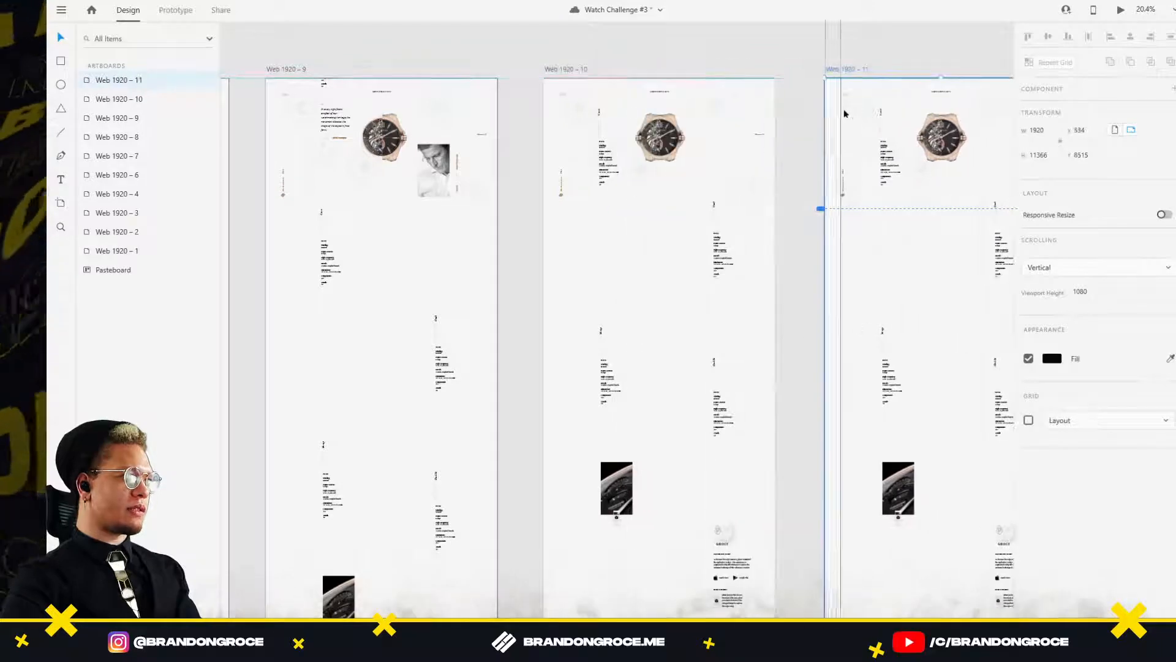
{"action": "left_click", "coordinate": [725, 58]}
{"action": "left_click_drag", "start_coordinate": [740, 72], "coordinate": [553, 63]}
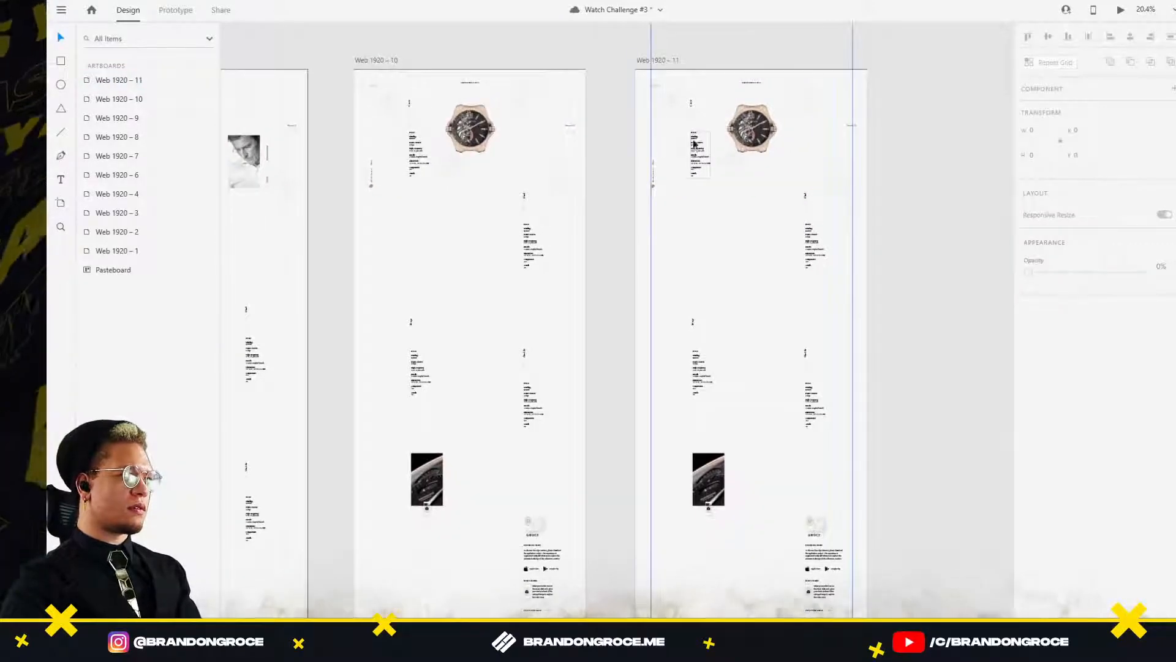
Select the Case, Dial, Strap and Buckle headings with their lines and PF110 specification texts on Web 1920 – 11.
{"action": "scroll", "coordinate": [701, 166], "scroll_direction": "up", "scroll_amount": 3}
{"action": "left_click", "coordinate": [697, 160]}
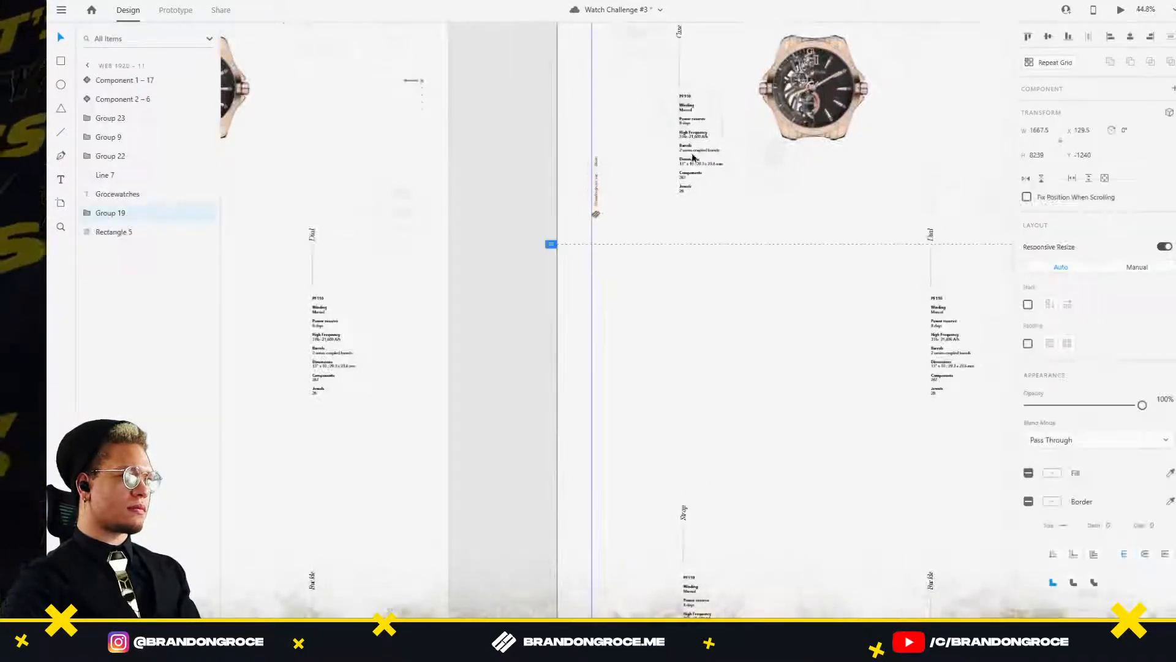
{"action": "double_click", "coordinate": [689, 156]}
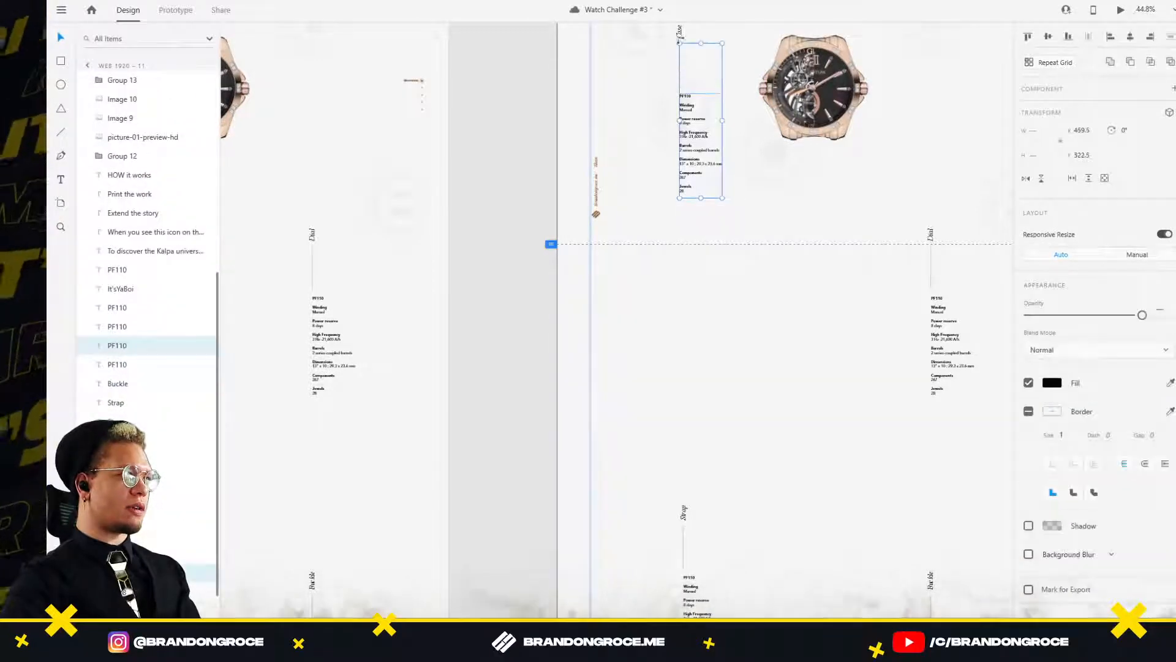
{"action": "left_click_drag", "start_coordinate": [843, 244], "coordinate": [677, 329]}
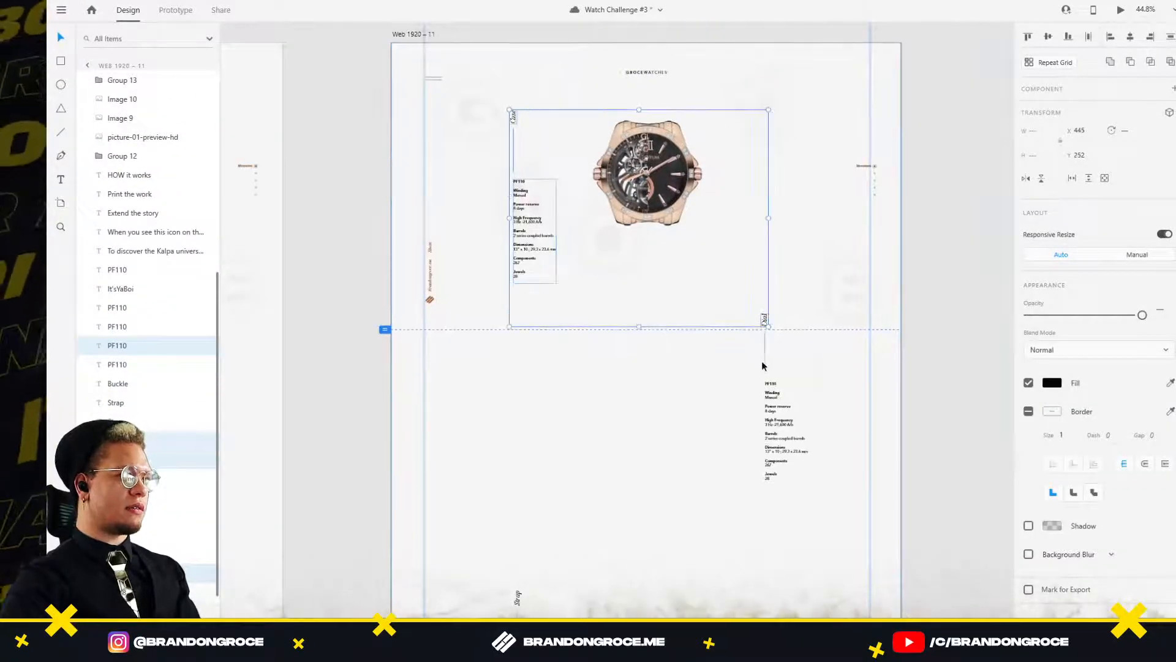
{"action": "left_click", "coordinate": [767, 375], "text": "shift"}
{"action": "scroll", "coordinate": [549, 329], "scroll_direction": "down", "scroll_amount": 5}
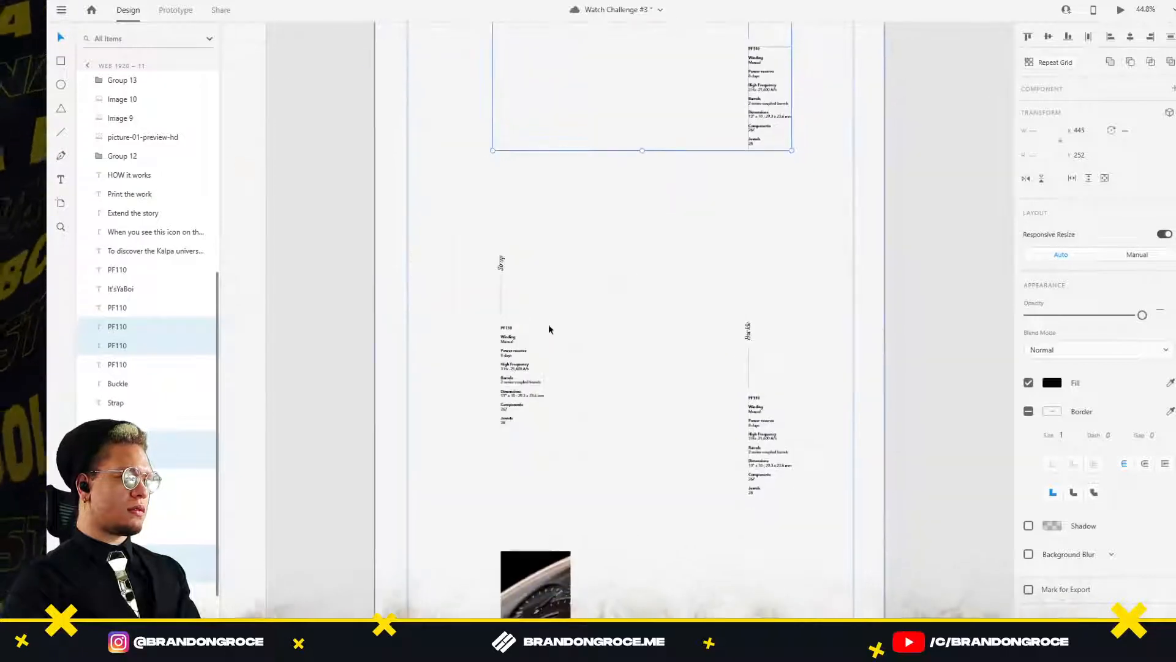
{"action": "left_click", "coordinate": [515, 373], "text": "shift"}
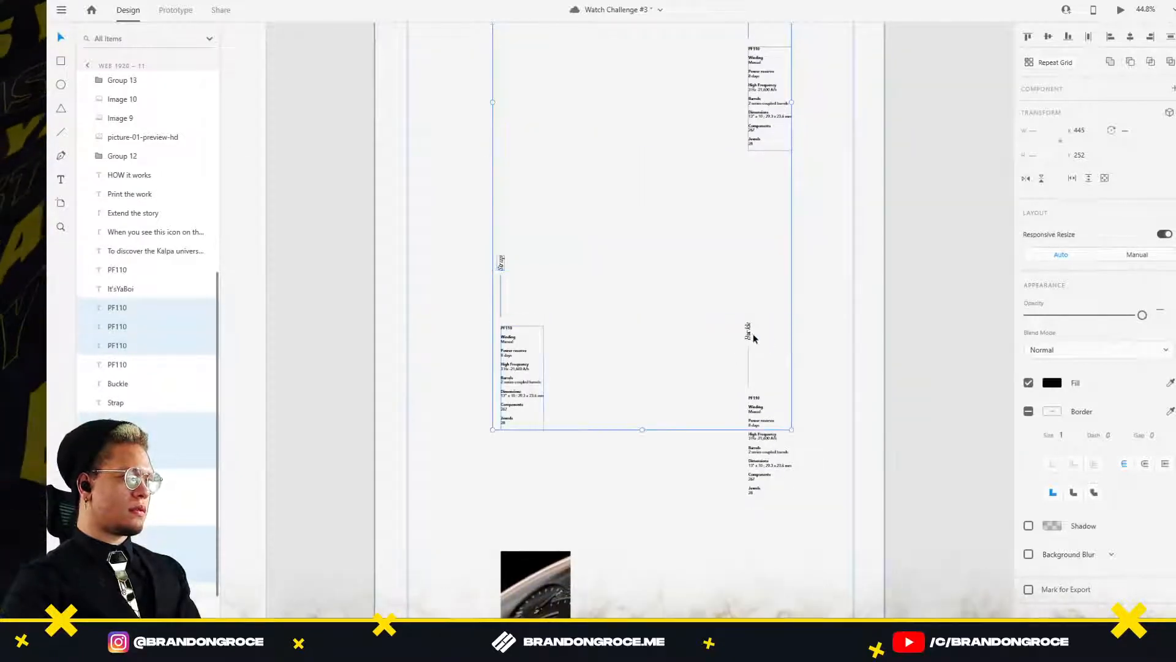
{"action": "left_click", "coordinate": [763, 447], "text": "shift"}
Add the black dial photo, its phone icon, the Groce logo and the Extend the Story, app store, How It Works and Print the Work items to the selection.
{"action": "scroll", "coordinate": [760, 448], "scroll_direction": "down", "scroll_amount": 5}
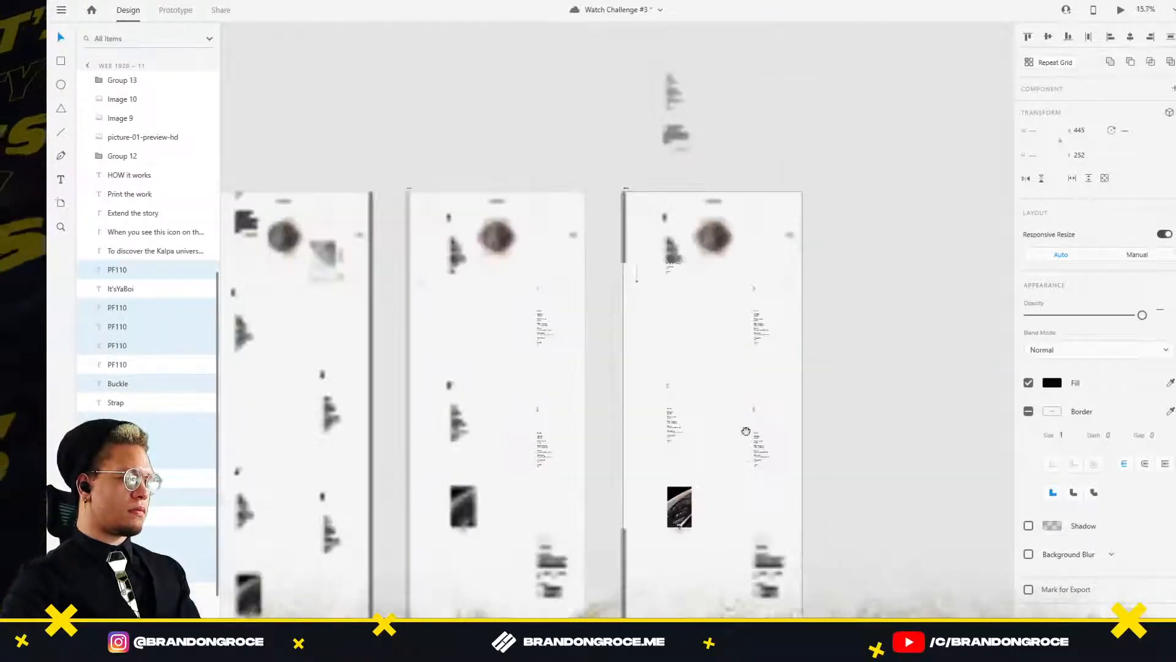
{"action": "left_click_drag", "start_coordinate": [746, 431], "coordinate": [736, 248]}
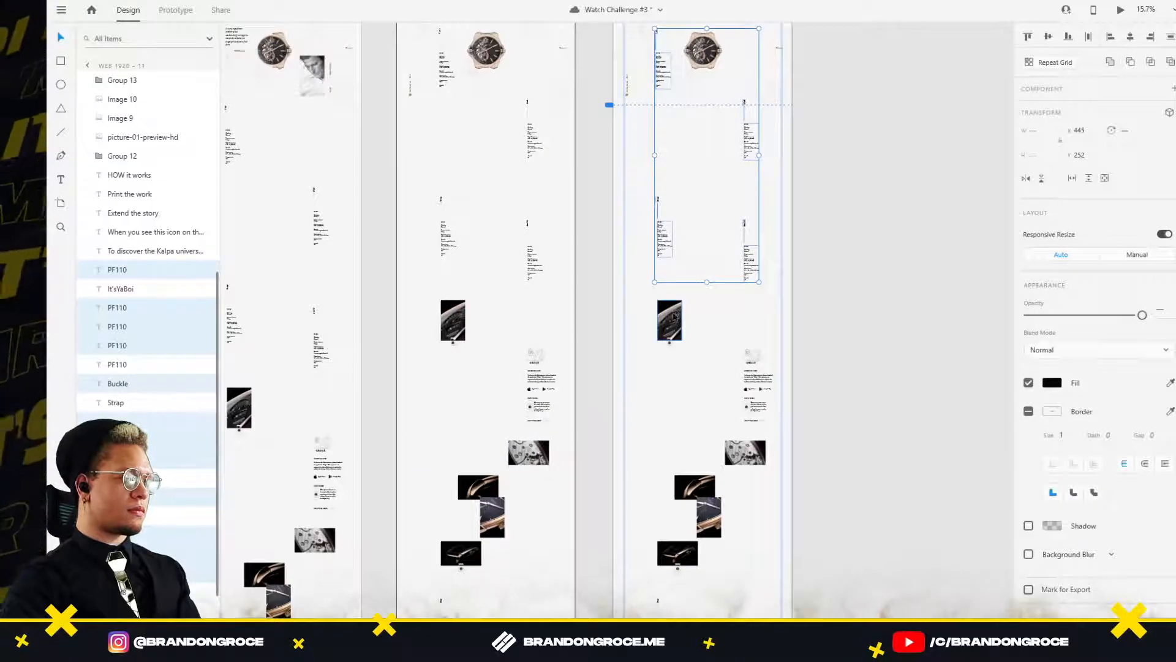
{"action": "left_click", "coordinate": [674, 316], "text": "shift"}
{"action": "left_click", "coordinate": [668, 342], "text": "shift"}
{"action": "left_click", "coordinate": [755, 360], "text": "shift"}
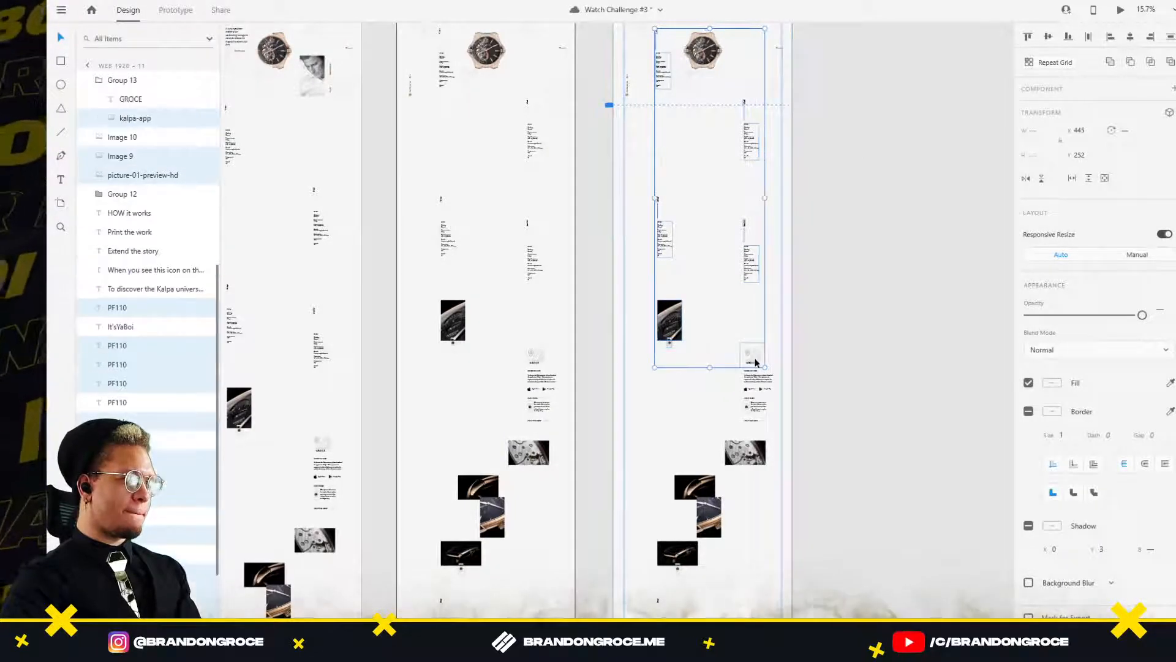
{"action": "left_click", "coordinate": [752, 376], "text": "shift"}
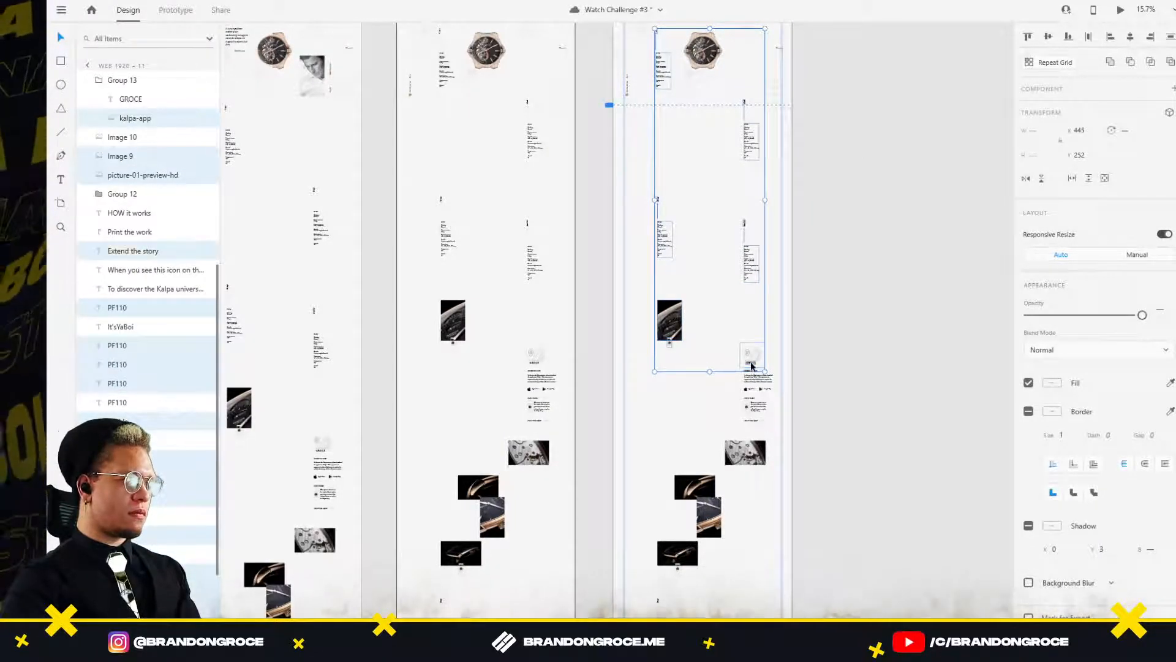
{"action": "left_click", "coordinate": [753, 389], "text": "shift"}
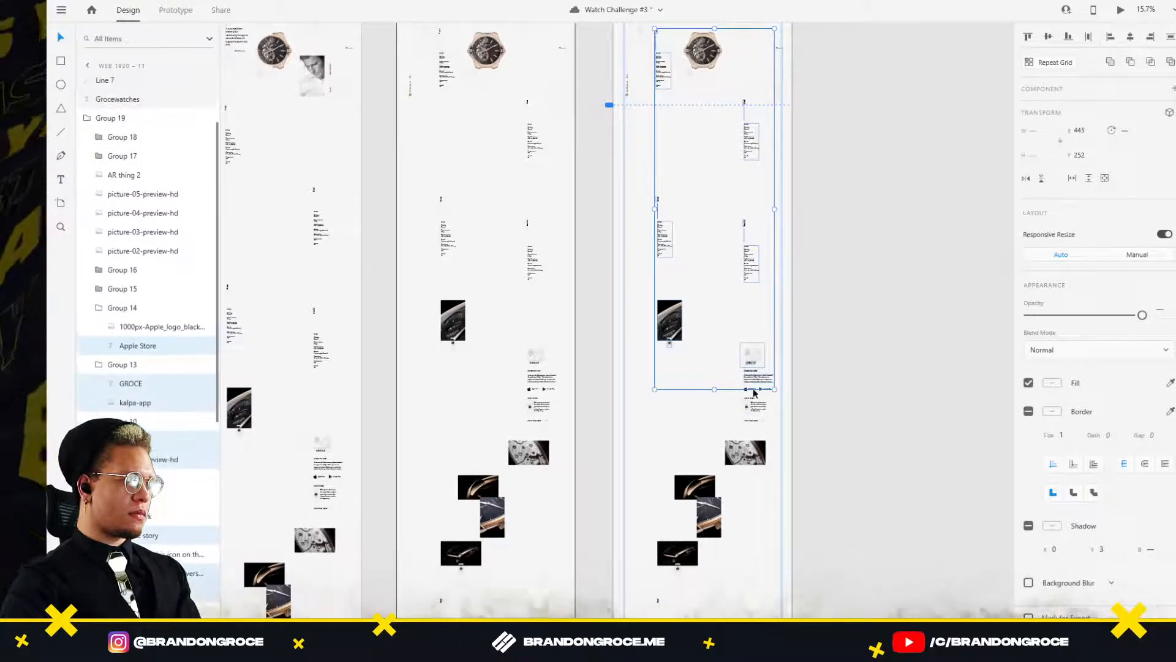
{"action": "left_click", "coordinate": [746, 391], "text": "shift"}
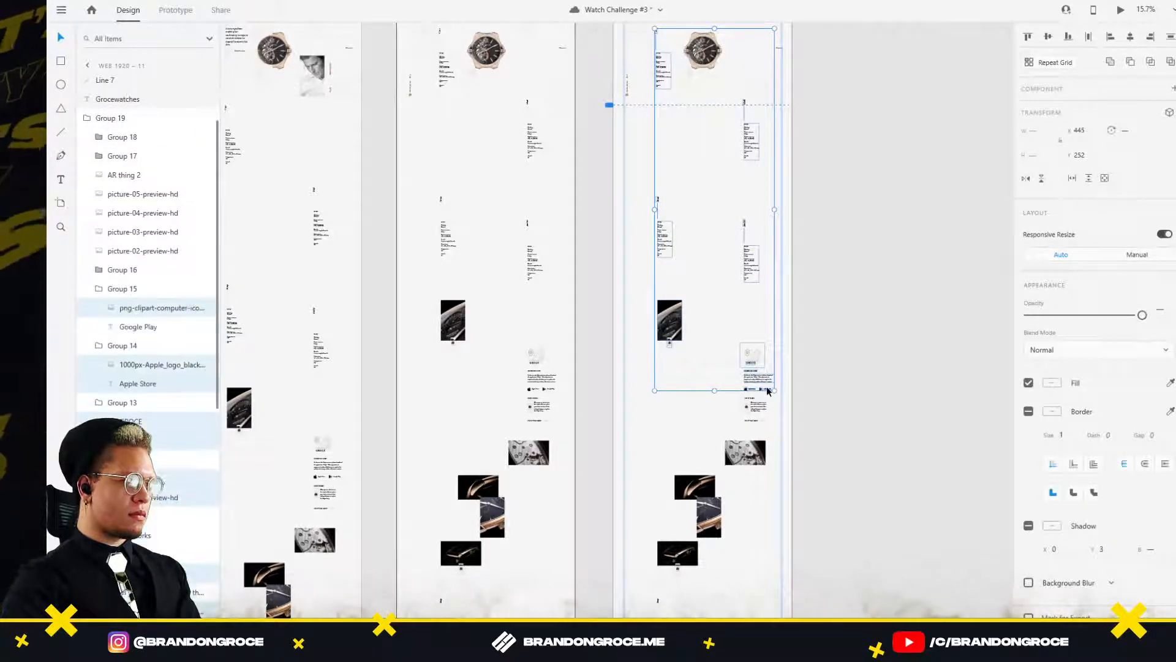
{"action": "left_click", "coordinate": [749, 408], "text": "shift"}
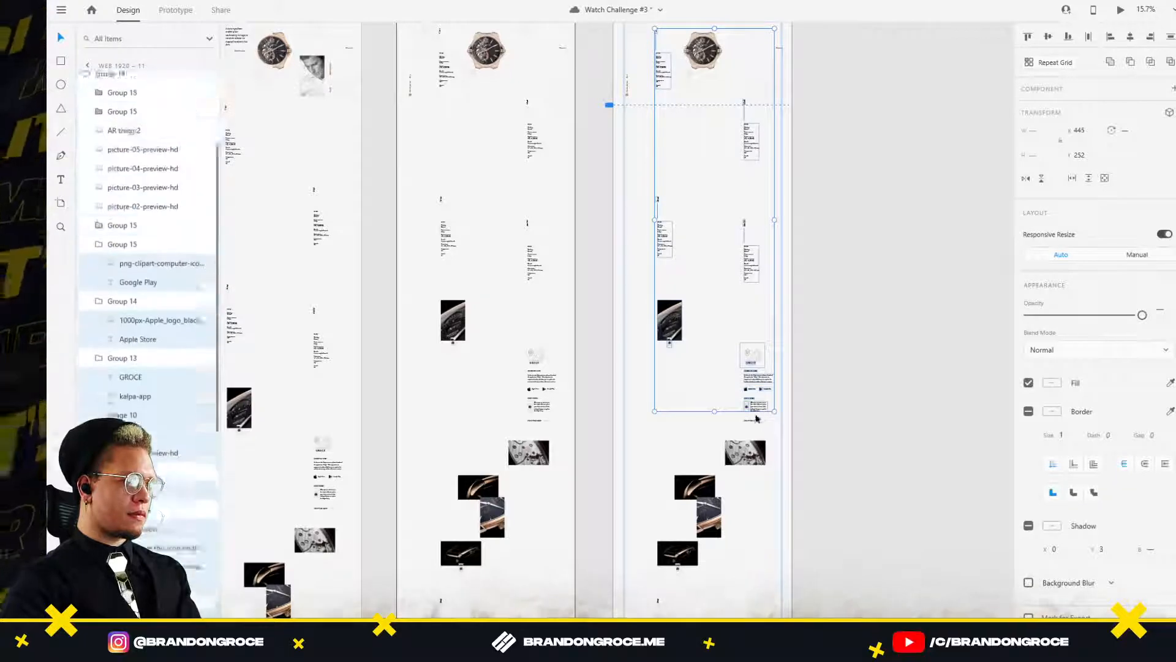
{"action": "scroll", "coordinate": [749, 410], "scroll_direction": "up", "scroll_amount": 5}
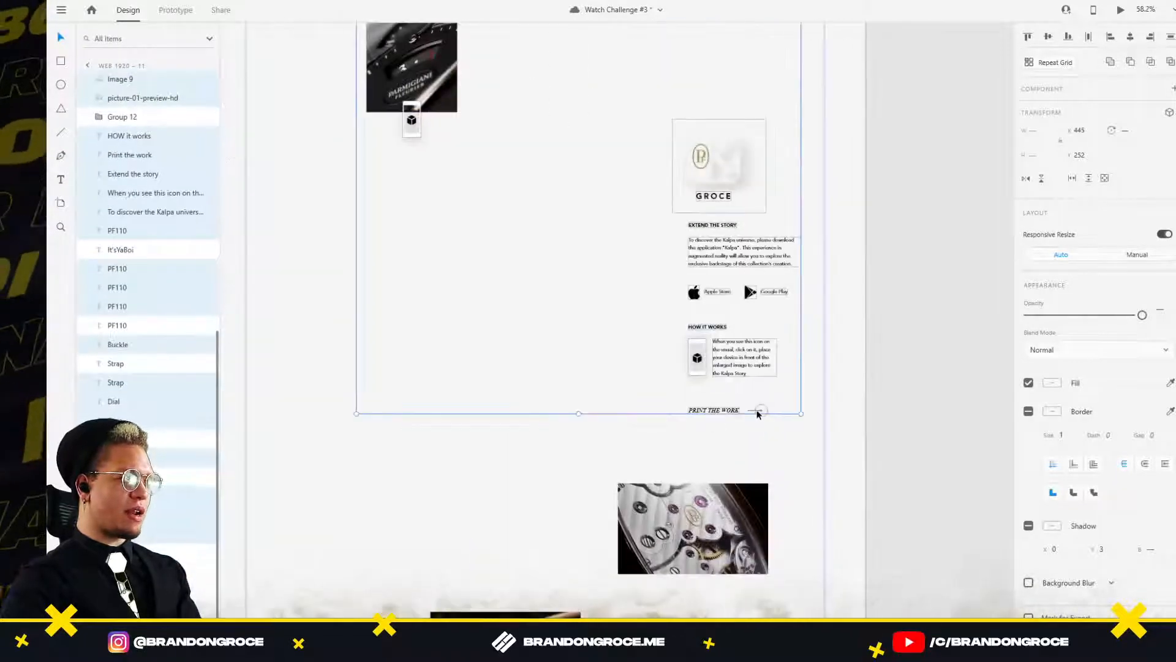
{"action": "left_click", "coordinate": [758, 415], "text": "shift"}
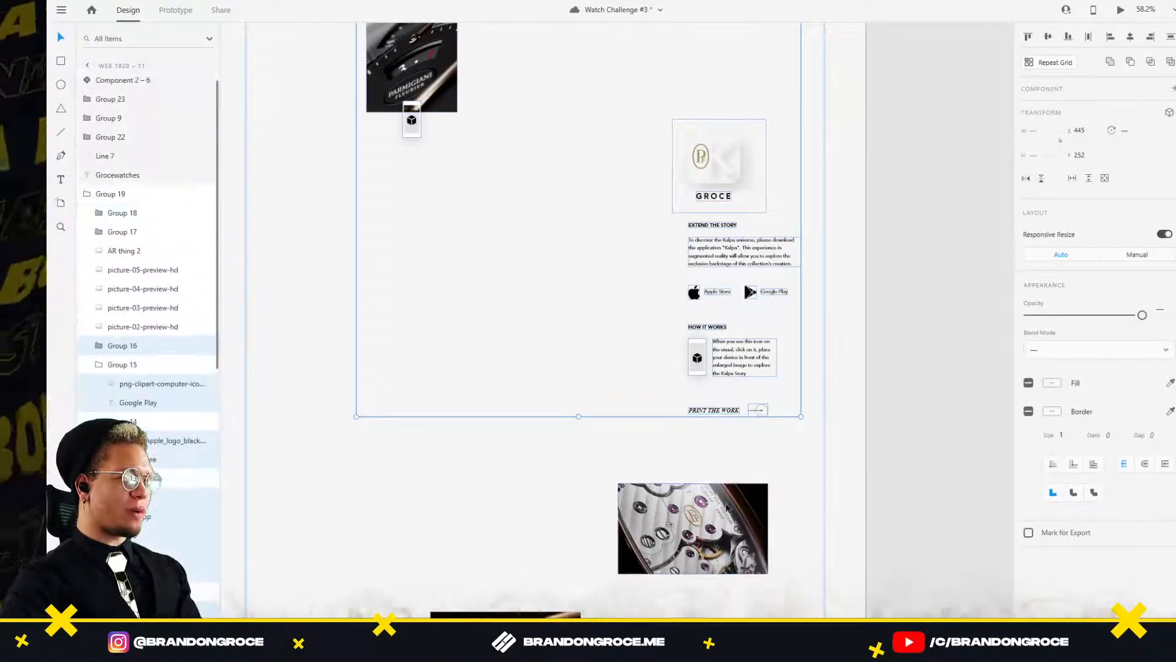
Extend the selection with the lower watch photos, their phone icon, the last Strap heading with its line and caption, and the closing quote.
{"action": "left_click", "coordinate": [665, 529], "text": "shift"}
{"action": "left_click_drag", "start_coordinate": [557, 631], "coordinate": [694, 291]}
{"action": "left_click", "coordinate": [686, 313], "text": "shift"}
{"action": "left_click", "coordinate": [689, 417], "text": "shift"}
{"action": "left_click_drag", "start_coordinate": [591, 554], "coordinate": [670, 336]}
{"action": "left_click", "coordinate": [667, 346], "text": "shift"}
{"action": "left_click_drag", "start_coordinate": [661, 412], "coordinate": [732, 157]}
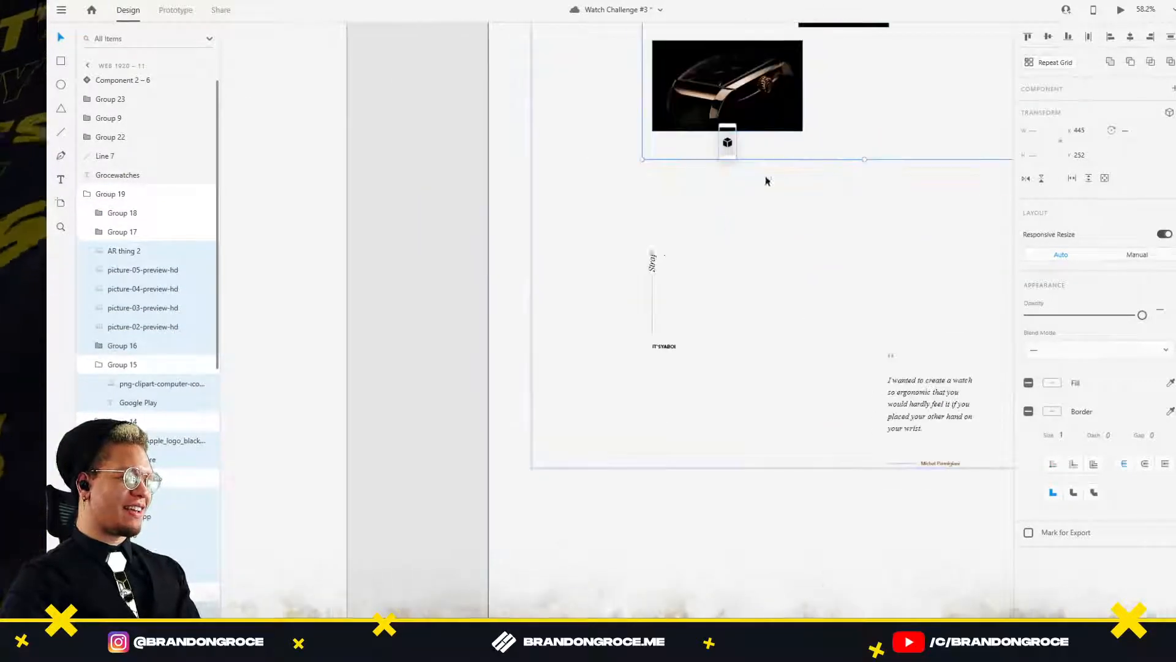
{"action": "left_click", "coordinate": [652, 260], "text": "shift"}
{"action": "left_click", "coordinate": [665, 347], "text": "shift"}
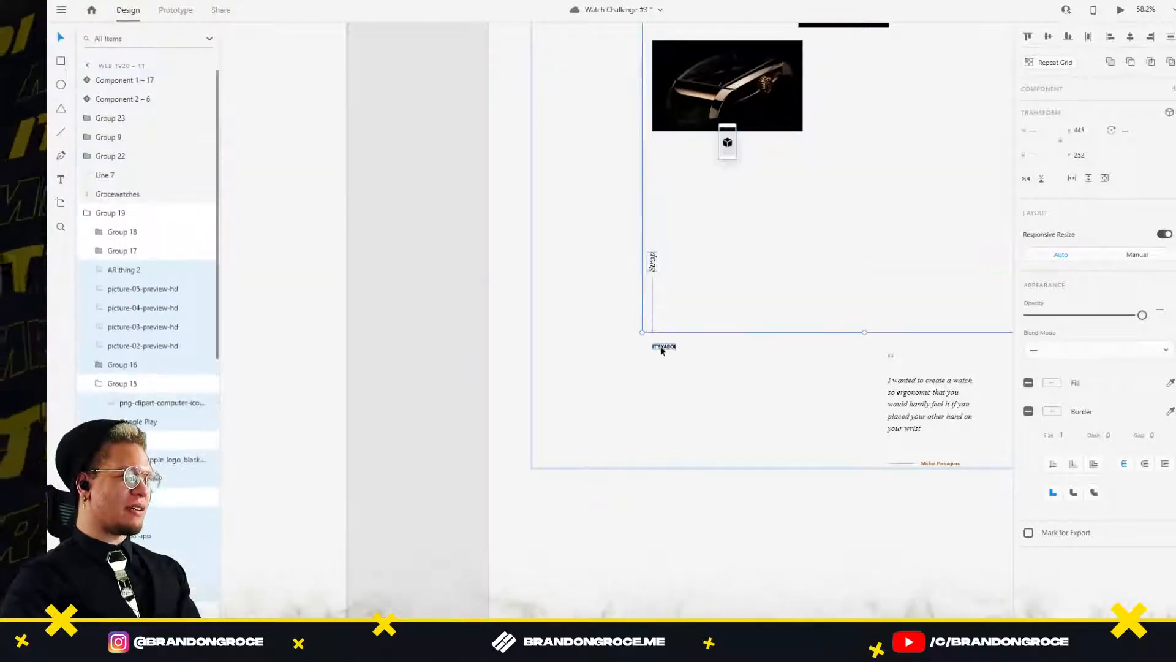
{"action": "left_click", "coordinate": [892, 385], "text": "shift"}
Move the selected content up on Web 1920 – 11 so the Dial section sits beside the watch.
{"action": "scroll", "coordinate": [866, 253], "scroll_direction": "down", "scroll_amount": 5}
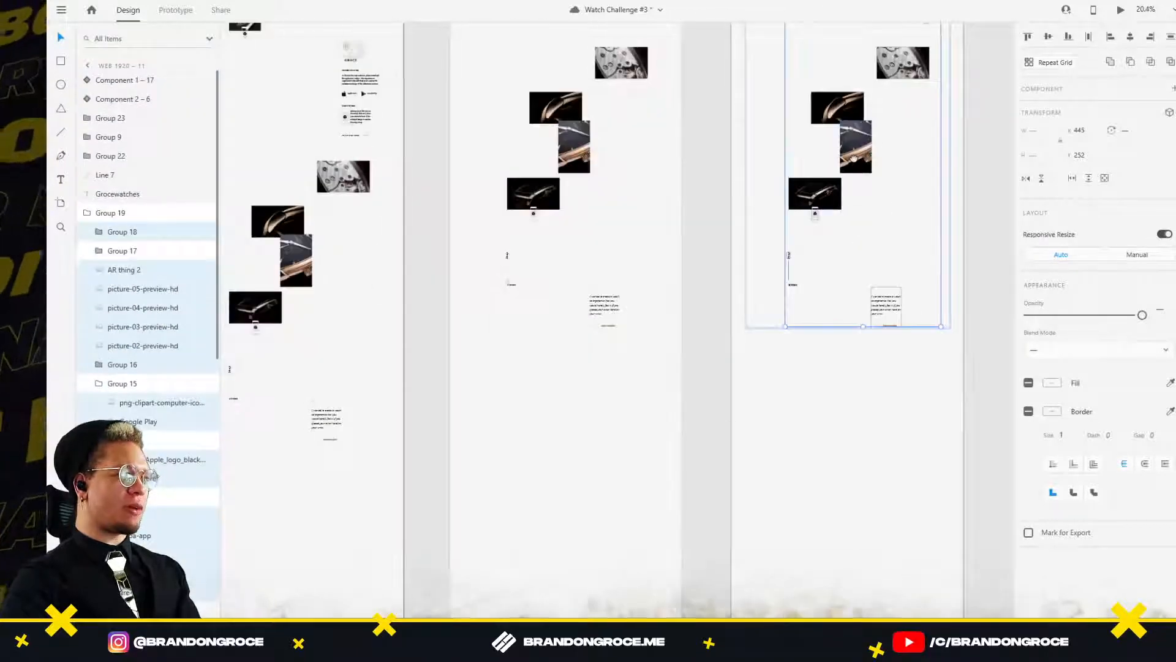
{"action": "left_click_drag", "start_coordinate": [848, 147], "coordinate": [662, 255]}
{"action": "left_click_drag", "start_coordinate": [658, 64], "coordinate": [605, 254]}
{"action": "left_click_drag", "start_coordinate": [596, 209], "coordinate": [631, 438]}
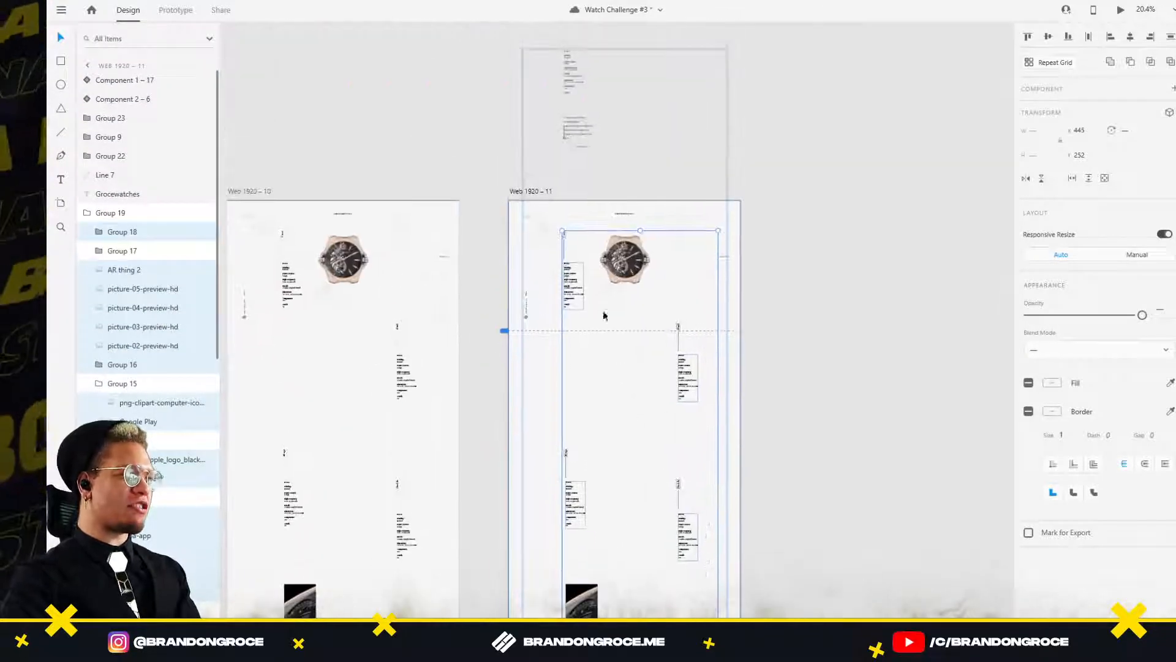
{"action": "scroll", "coordinate": [569, 302], "scroll_direction": "up", "scroll_amount": 3}
{"action": "left_click_drag", "start_coordinate": [570, 276], "coordinate": [561, 116]}
{"action": "left_click", "coordinate": [859, 120]}
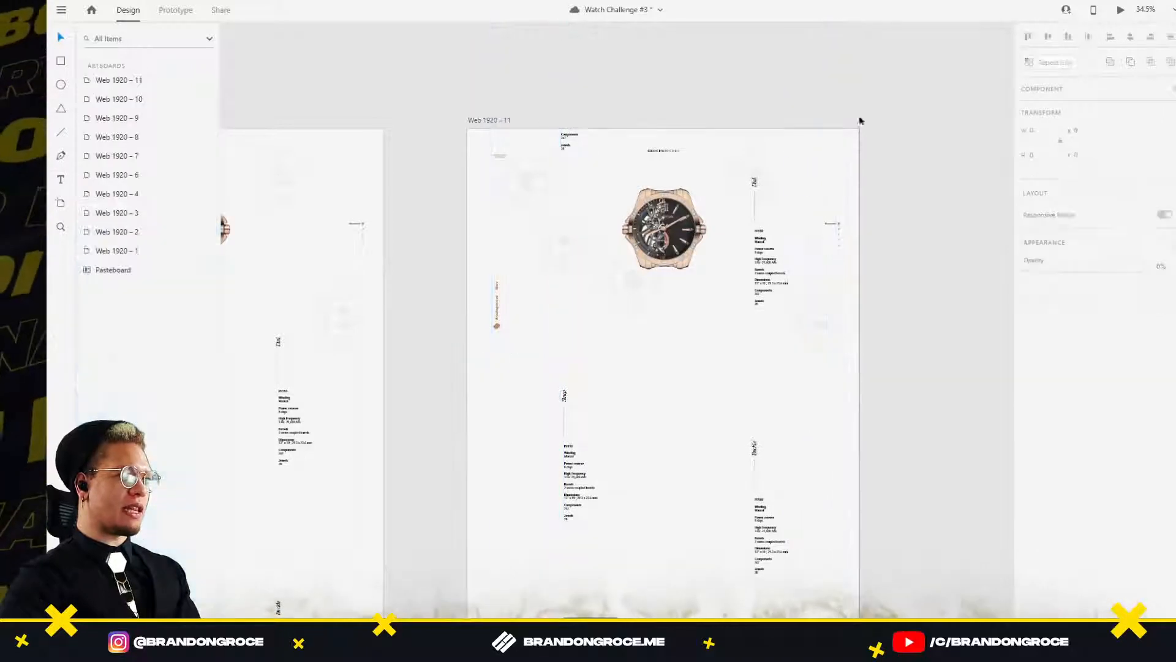
Set the opacity of the leftover Case specification text at the upper edge of Web 1920 – 11 to 0%.
{"action": "left_click", "coordinate": [576, 145]}
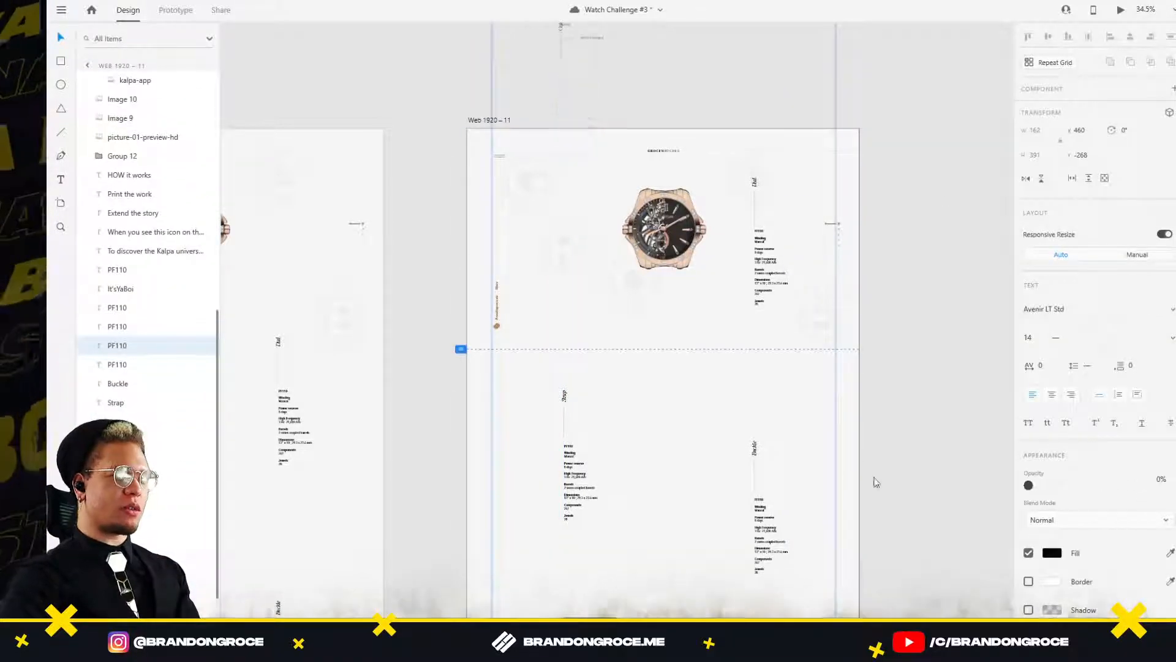
{"action": "left_click", "coordinate": [945, 329]}
{"action": "left_click_drag", "start_coordinate": [926, 355], "coordinate": [915, 293]}
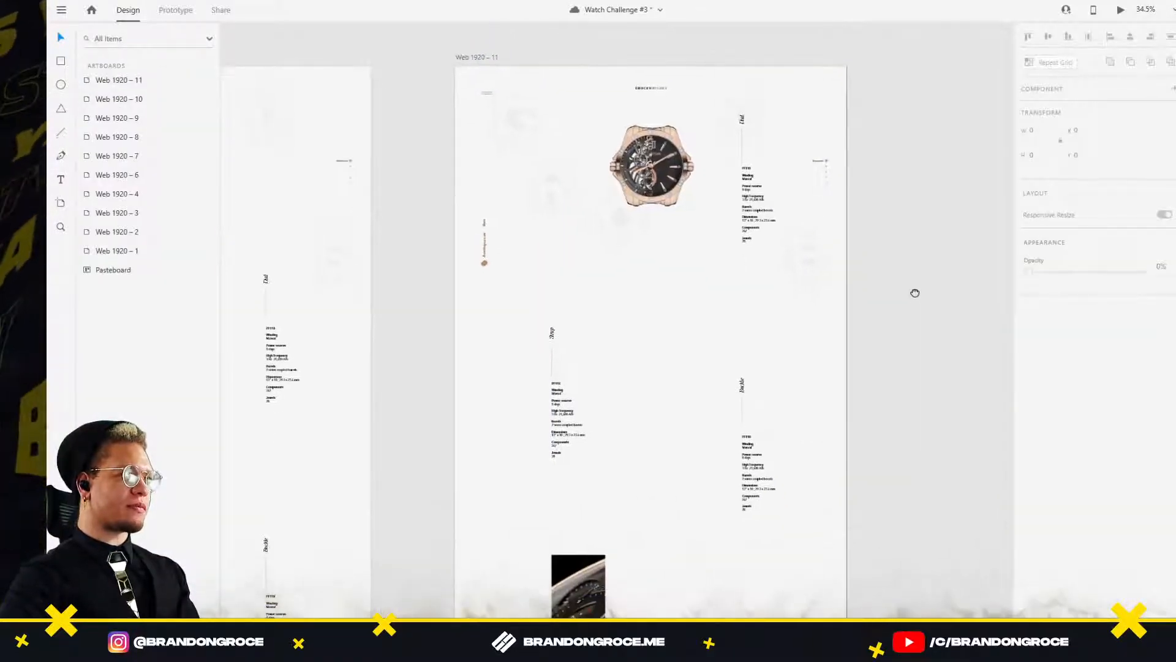
Switch the section navigation component on Web 1920 – 11 to its Dial state.
{"action": "scroll", "coordinate": [840, 132], "scroll_direction": "up", "scroll_amount": 6}
{"action": "left_click", "coordinate": [777, 248]}
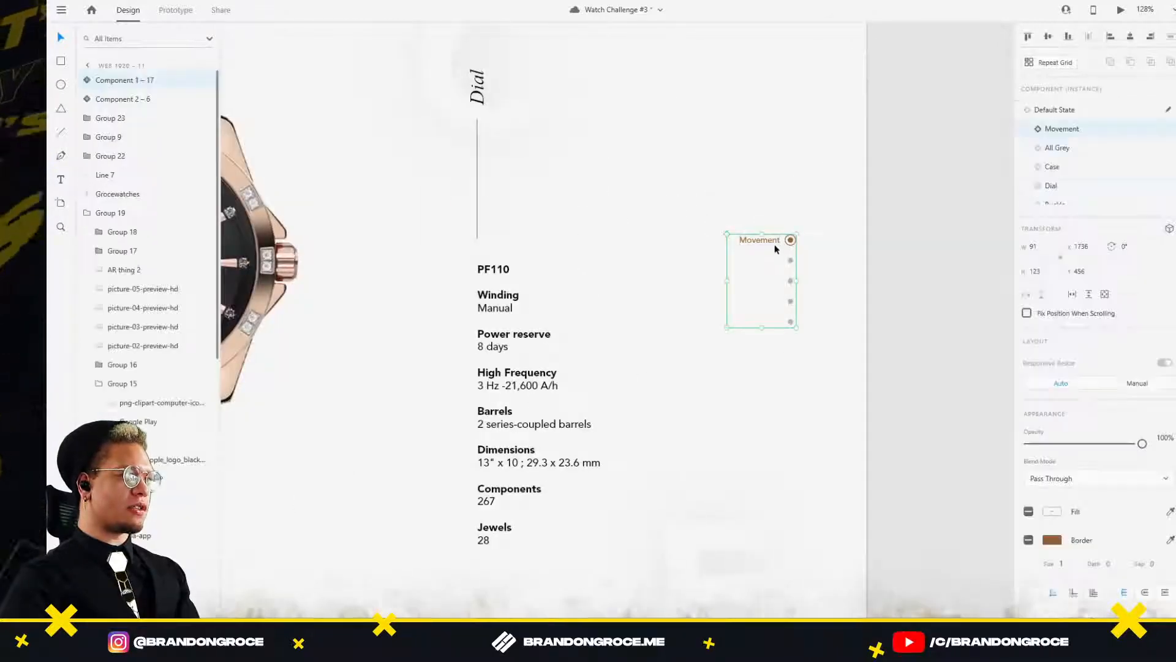
{"action": "left_click", "coordinate": [1051, 186]}
Switch the section navigation component on Web 1920 – 10 to its Case state.
{"action": "scroll", "coordinate": [690, 236], "scroll_direction": "down", "scroll_amount": 5}
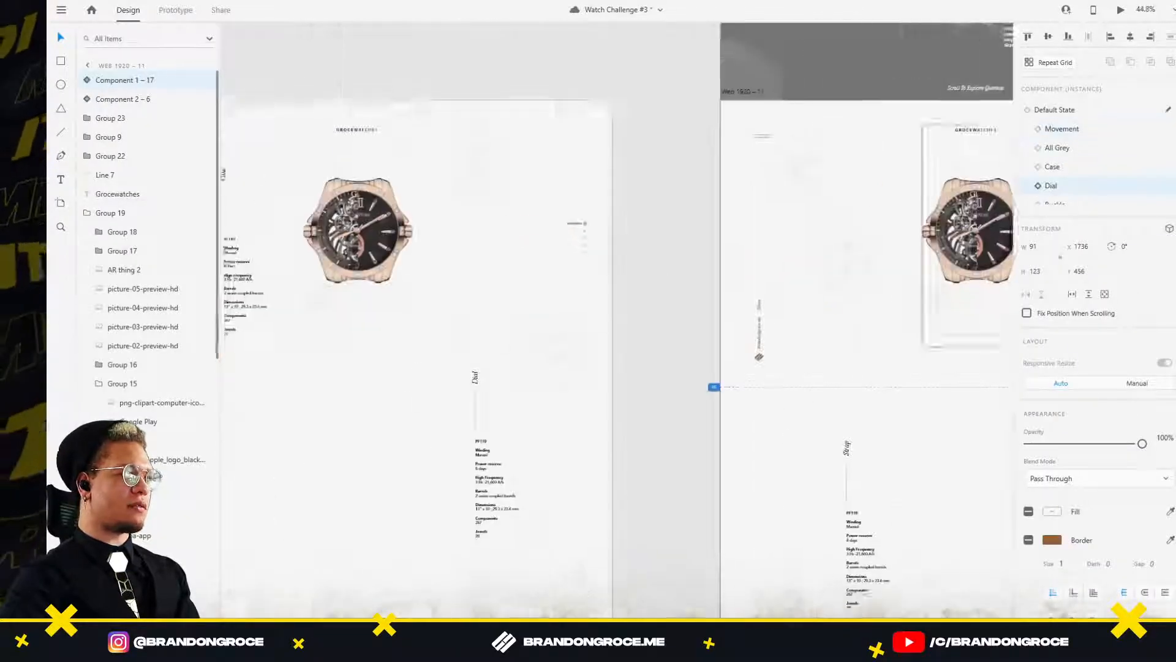
{"action": "scroll", "coordinate": [646, 224], "scroll_direction": "up", "scroll_amount": 2}
{"action": "left_click", "coordinate": [766, 199]}
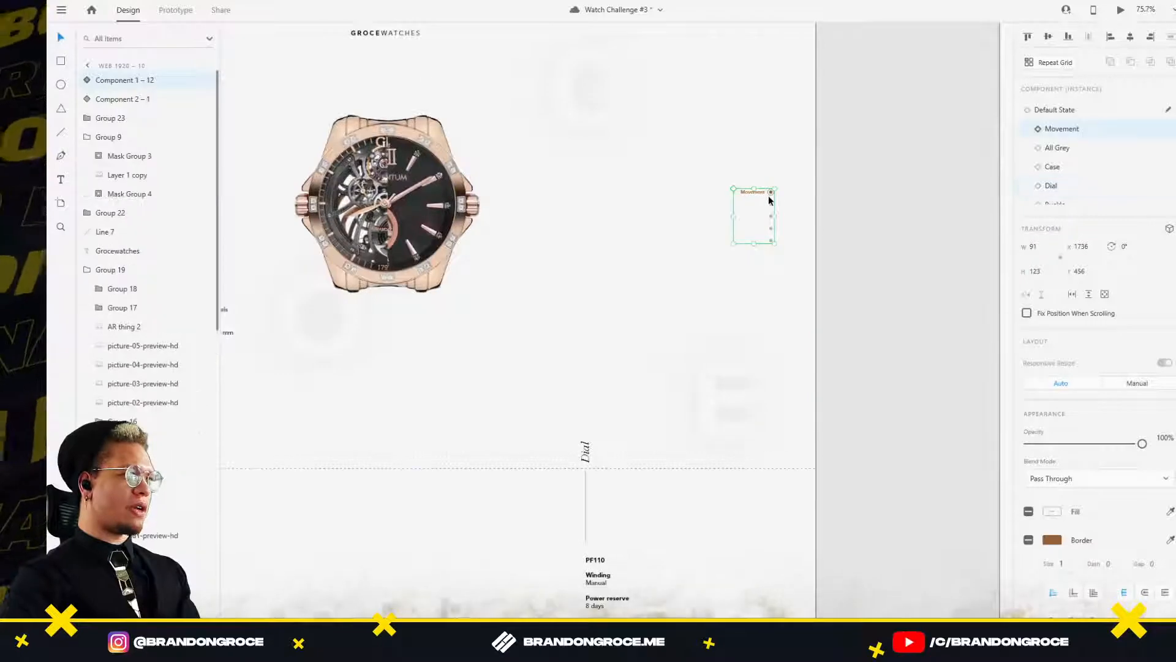
{"action": "left_click", "coordinate": [1064, 169]}
Check the navigation component's state on Web 1920 – 9 against its available states and the neighbouring artboards.
{"action": "scroll", "coordinate": [748, 274], "scroll_direction": "down", "scroll_amount": 3}
{"action": "left_click_drag", "start_coordinate": [638, 268], "coordinate": [1036, 246]}
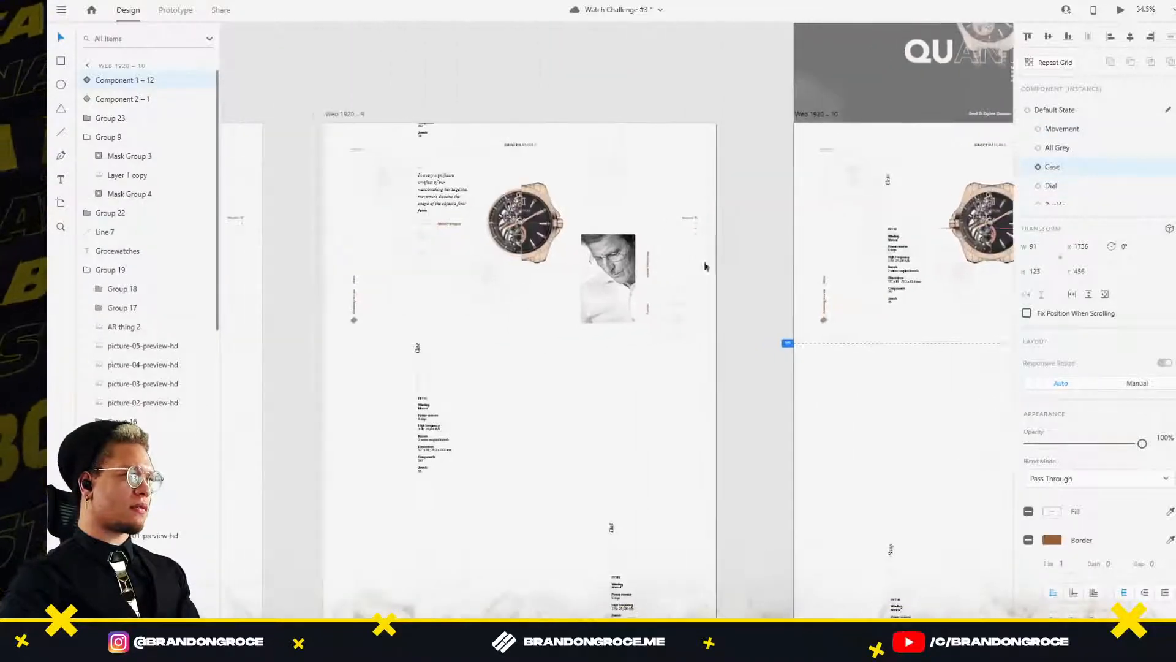
{"action": "scroll", "coordinate": [693, 250], "scroll_direction": "up", "scroll_amount": 2}
{"action": "left_click", "coordinate": [712, 196]}
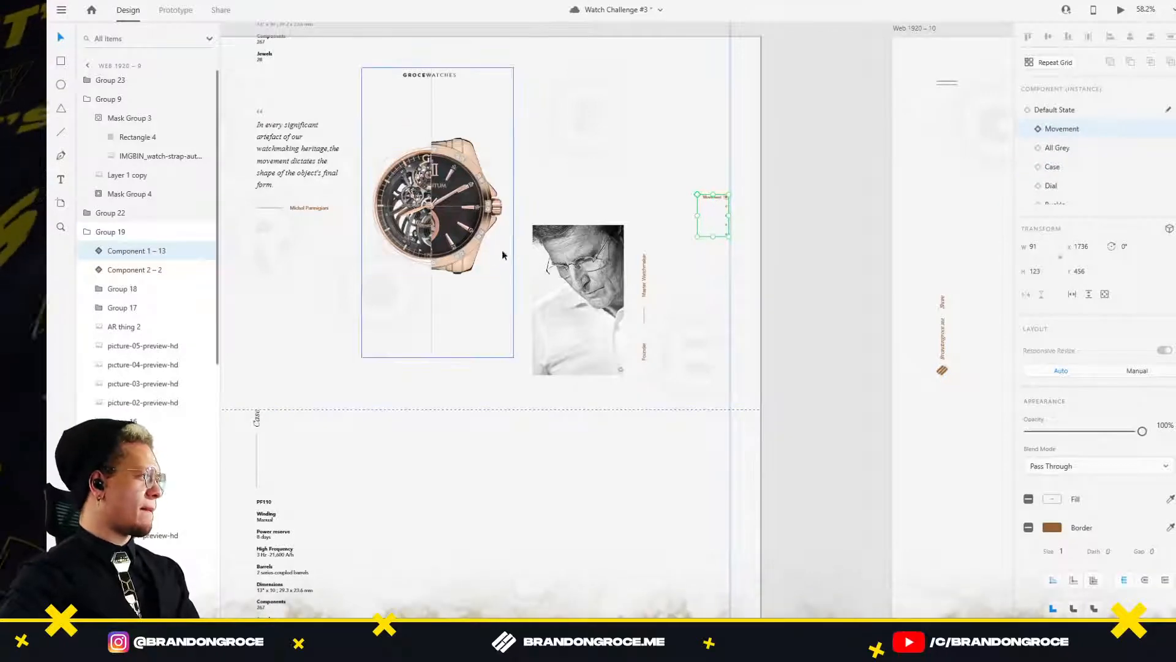
{"action": "left_click_drag", "start_coordinate": [302, 179], "coordinate": [394, 265]}
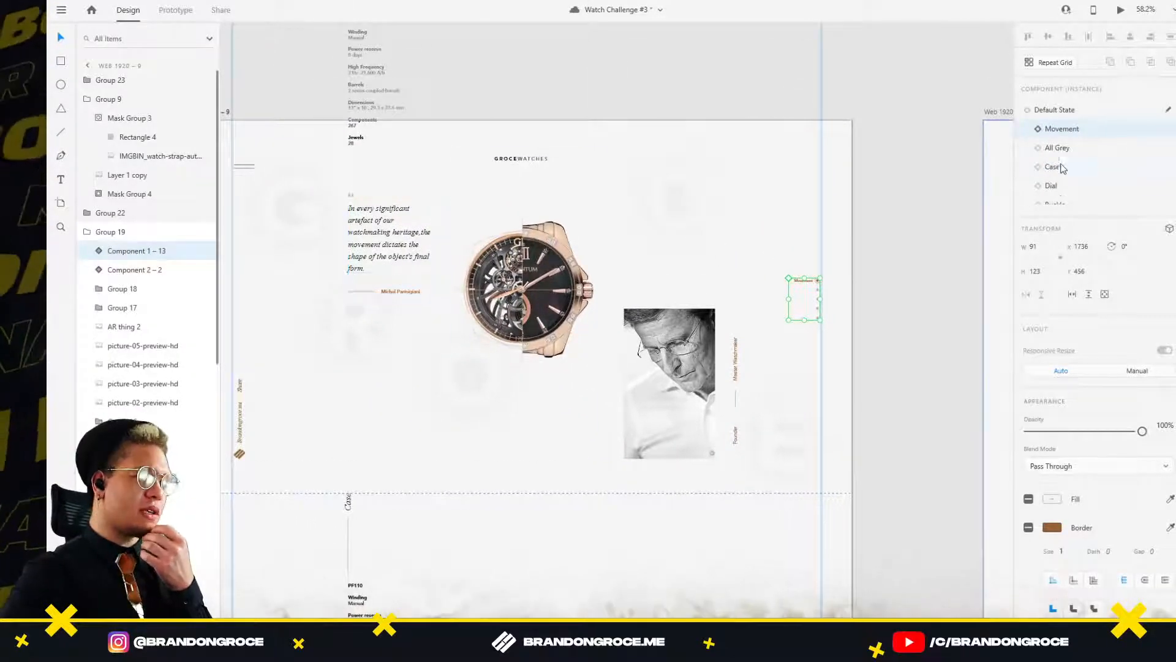
{"action": "scroll", "coordinate": [1058, 165], "scroll_direction": "down", "scroll_amount": 1}
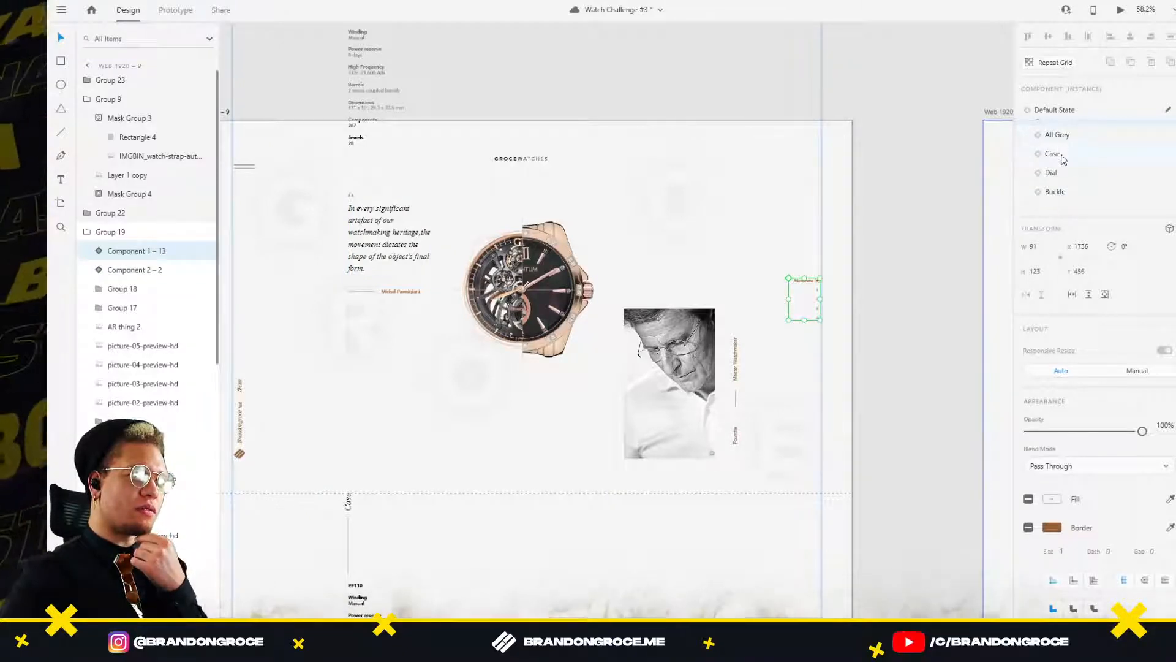
{"action": "scroll", "coordinate": [1065, 153], "scroll_direction": "up", "scroll_amount": 1}
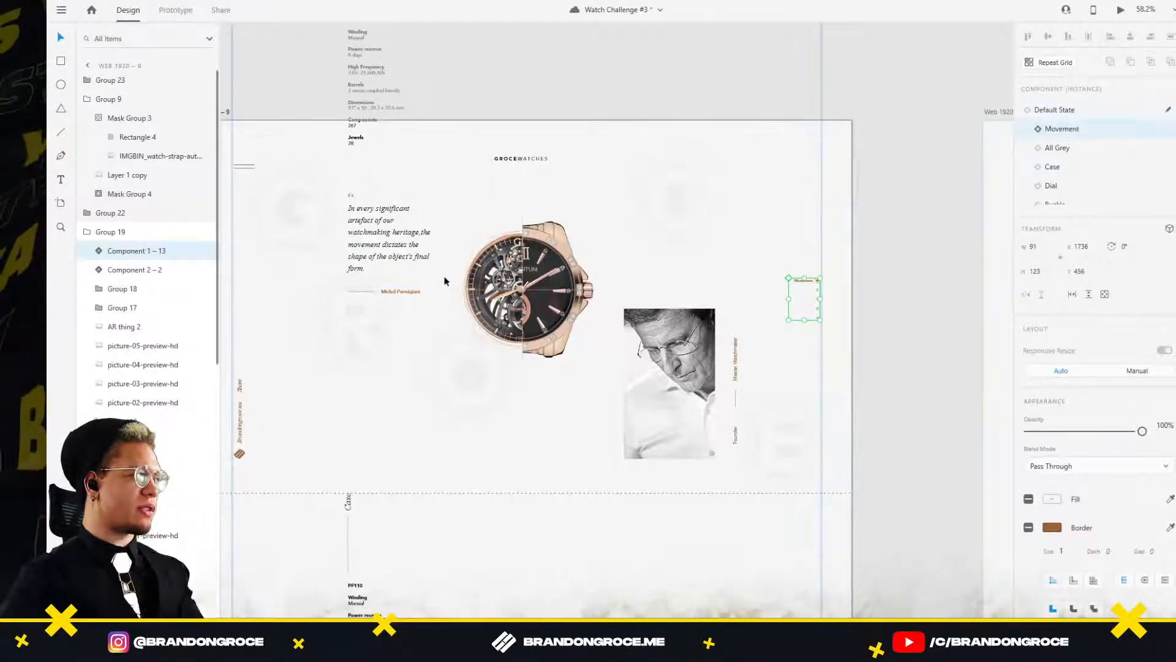
{"action": "scroll", "coordinate": [443, 276], "scroll_direction": "down", "scroll_amount": 3}
{"action": "left_click_drag", "start_coordinate": [400, 298], "coordinate": [917, 285]}
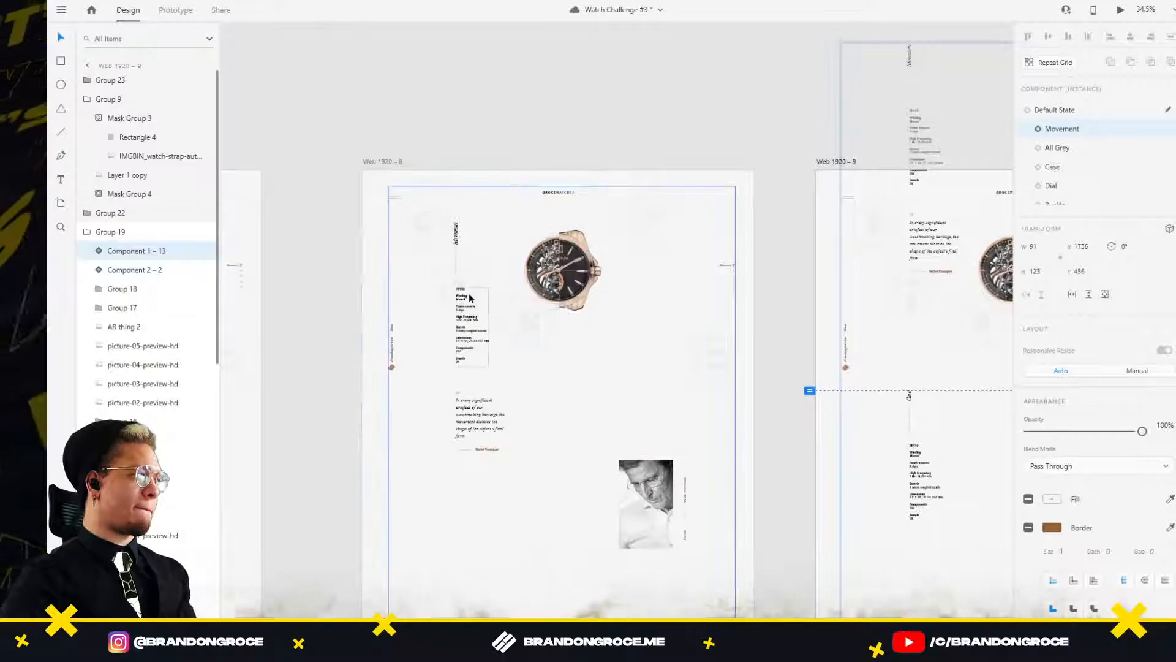
{"action": "scroll", "coordinate": [472, 294], "scroll_direction": "up", "scroll_amount": 1}
{"action": "left_click_drag", "start_coordinate": [782, 364], "coordinate": [319, 284]}
{"action": "scroll", "coordinate": [716, 252], "scroll_direction": "down", "scroll_amount": 2}
Duplicate the Web 1920 – 11 artboard and place the copy to its right.
{"action": "left_click_drag", "start_coordinate": [867, 323], "coordinate": [439, 244]}
{"action": "left_click_drag", "start_coordinate": [772, 214], "coordinate": [490, 277]}
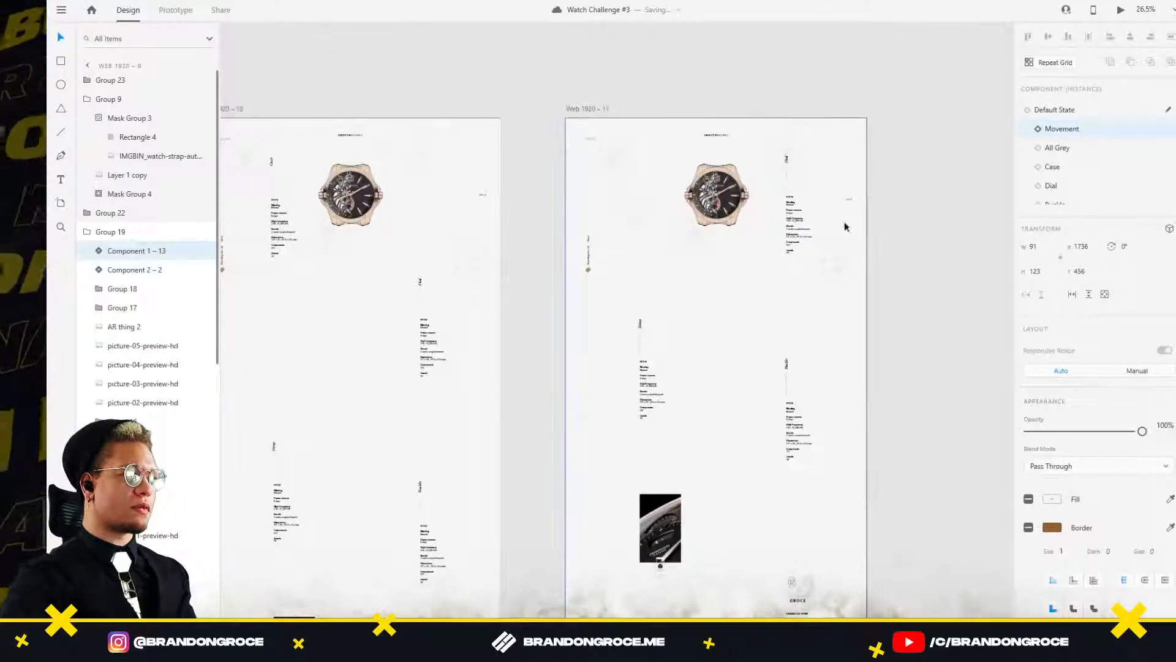
{"action": "scroll", "coordinate": [870, 323], "scroll_direction": "down", "scroll_amount": 3}
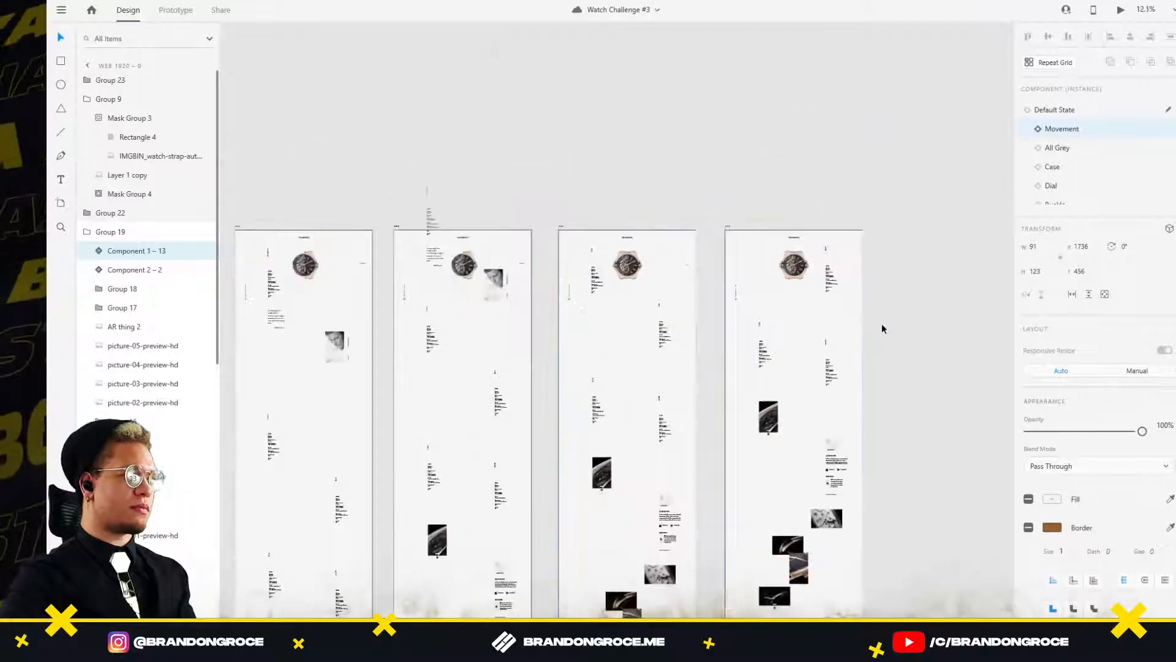
{"action": "left_click_drag", "start_coordinate": [881, 323], "coordinate": [655, 264]}
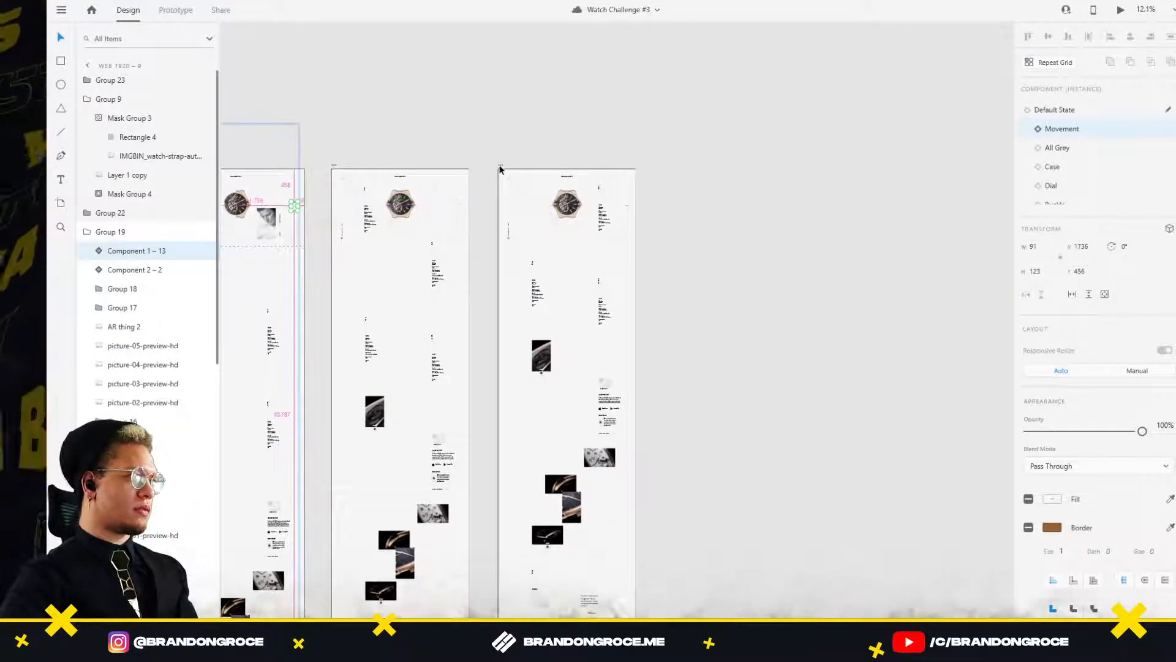
{"action": "left_click_drag", "start_coordinate": [500, 166], "coordinate": [665, 171]}
Select the Dial, Strap and Buckle headings with their lines and PF110 specification texts on Web 1920 – 12.
{"action": "scroll", "coordinate": [780, 268], "scroll_direction": "up", "scroll_amount": 3}
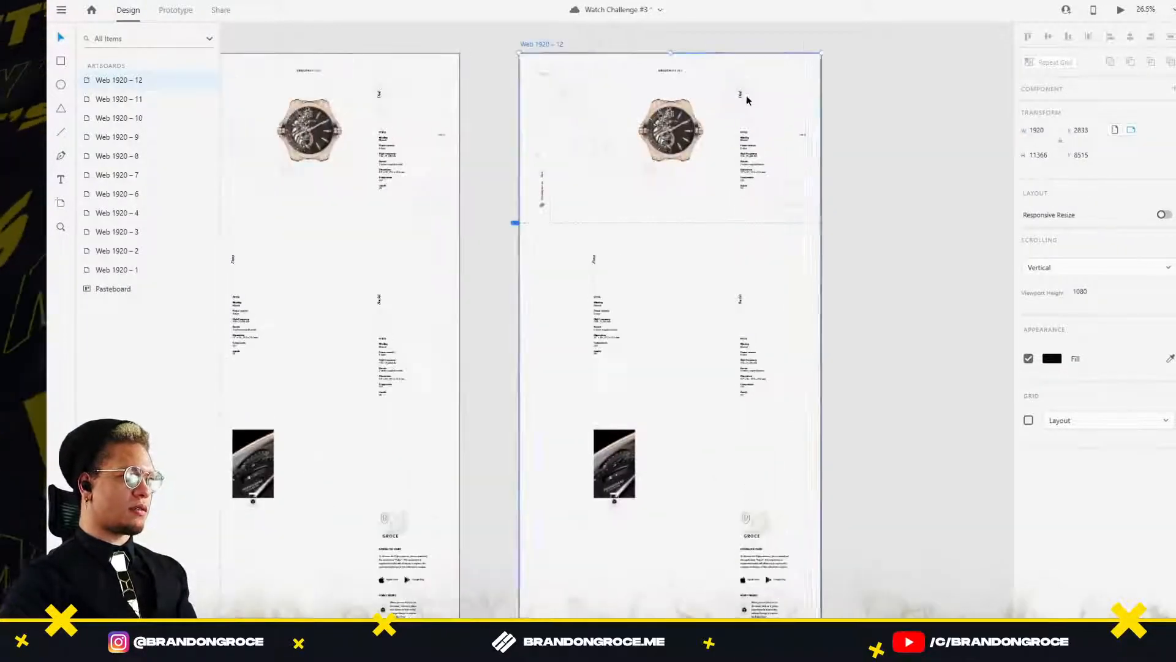
{"action": "left_click", "coordinate": [740, 99]}
{"action": "double_click", "coordinate": [740, 96]}
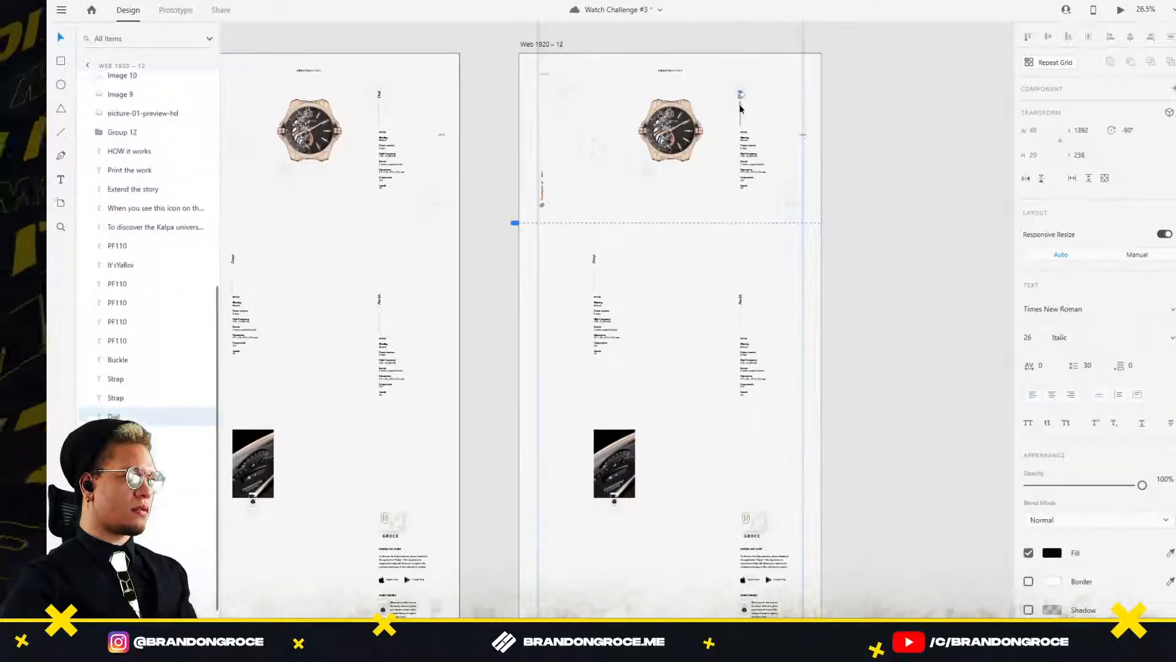
{"action": "left_click", "coordinate": [748, 156], "text": "shift"}
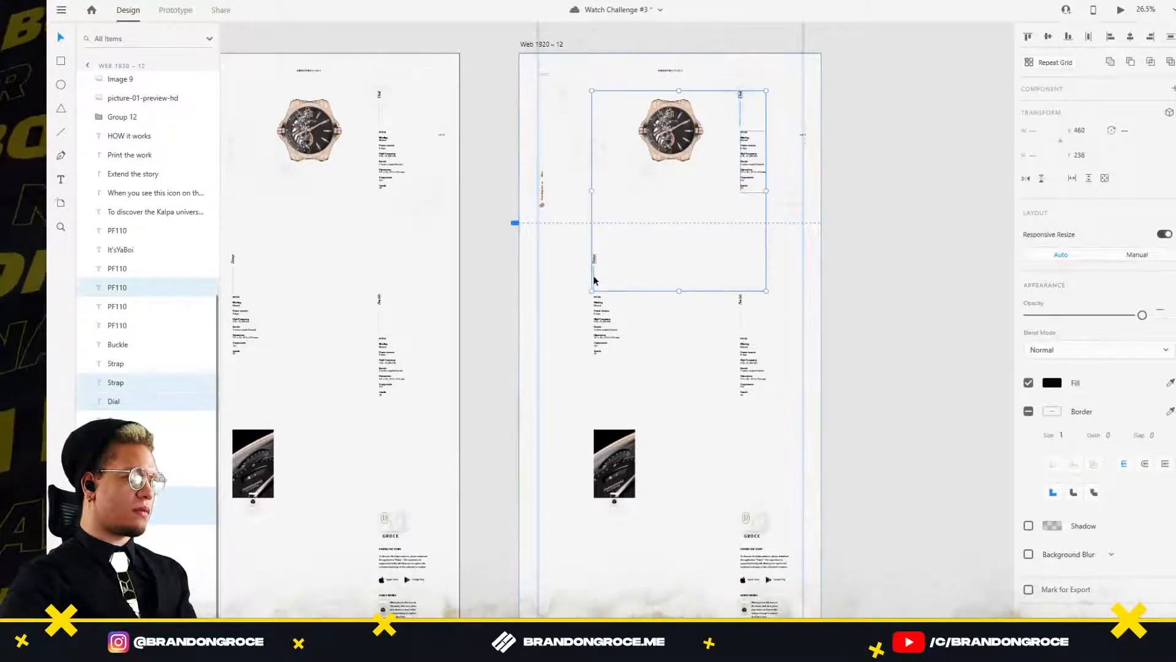
{"action": "left_click", "coordinate": [604, 310], "text": "shift"}
{"action": "left_click", "coordinate": [748, 366], "text": "shift"}
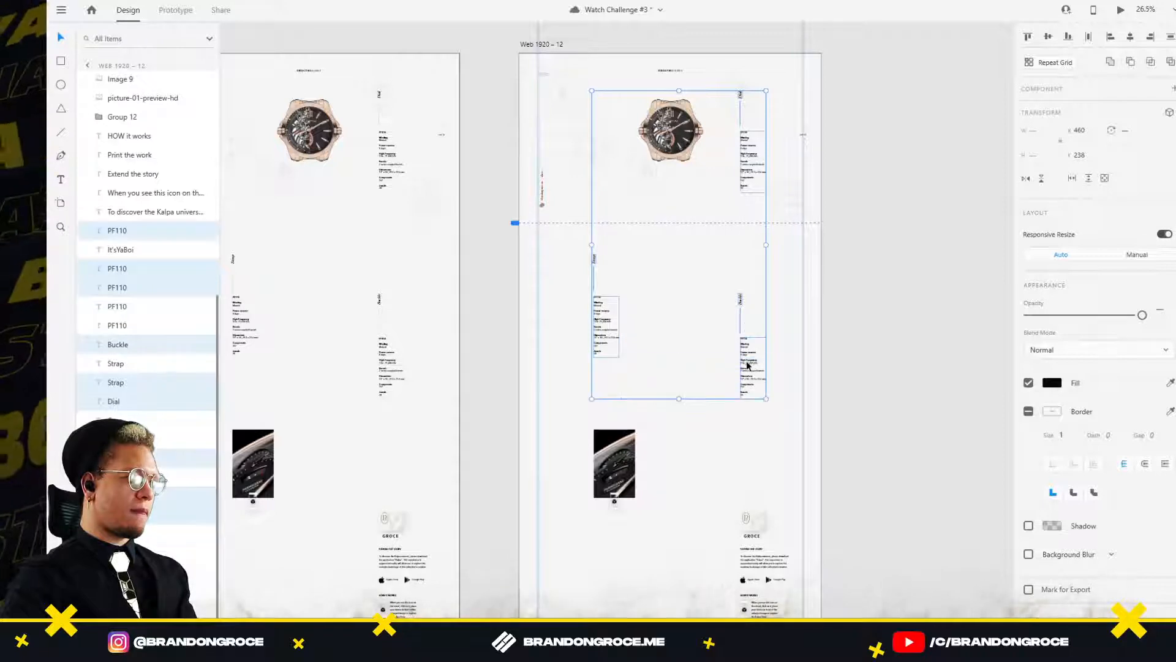
Add the black dial photo, its phone icon, the Groce logo and the Extend the Story, How It Works and Print the Work items to the selection.
{"action": "left_click", "coordinate": [621, 471], "text": "shift"}
{"action": "scroll", "coordinate": [693, 325], "scroll_direction": "down", "scroll_amount": 5}
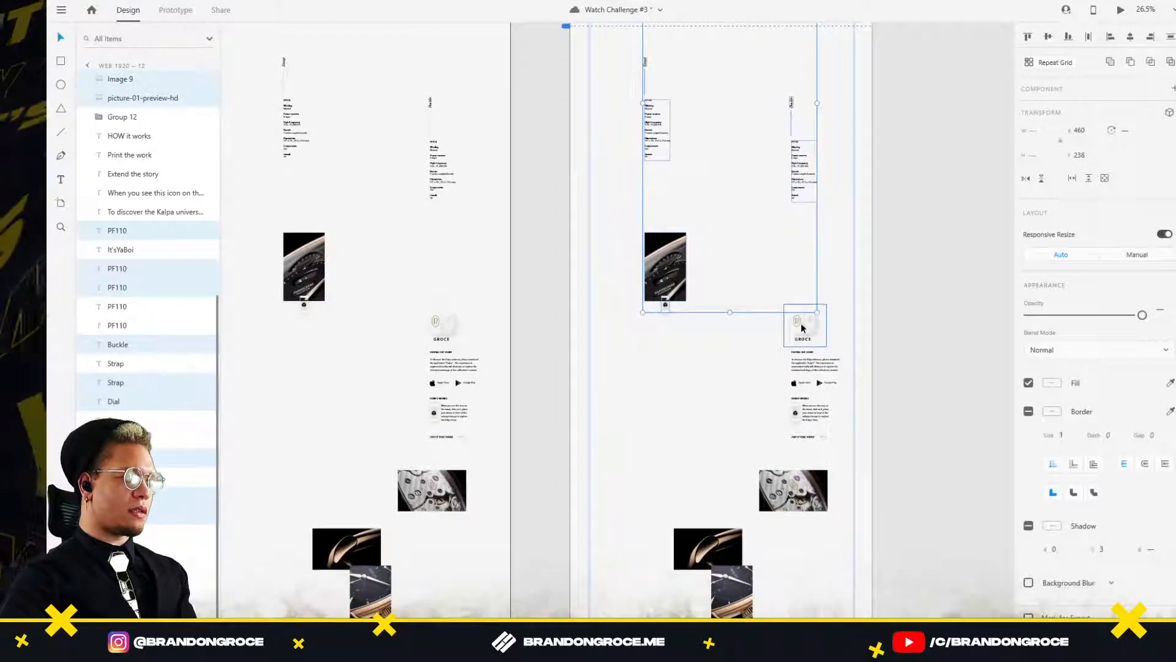
{"action": "left_click", "coordinate": [806, 360], "text": "shift"}
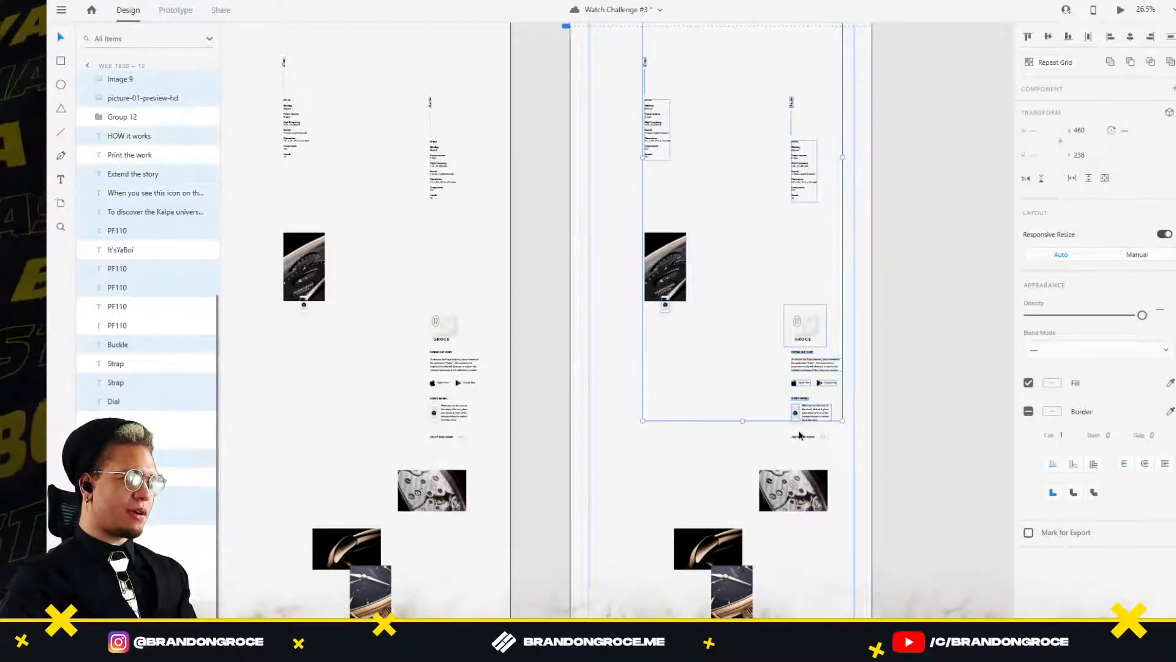
{"action": "left_click", "coordinate": [822, 437], "text": "shift"}
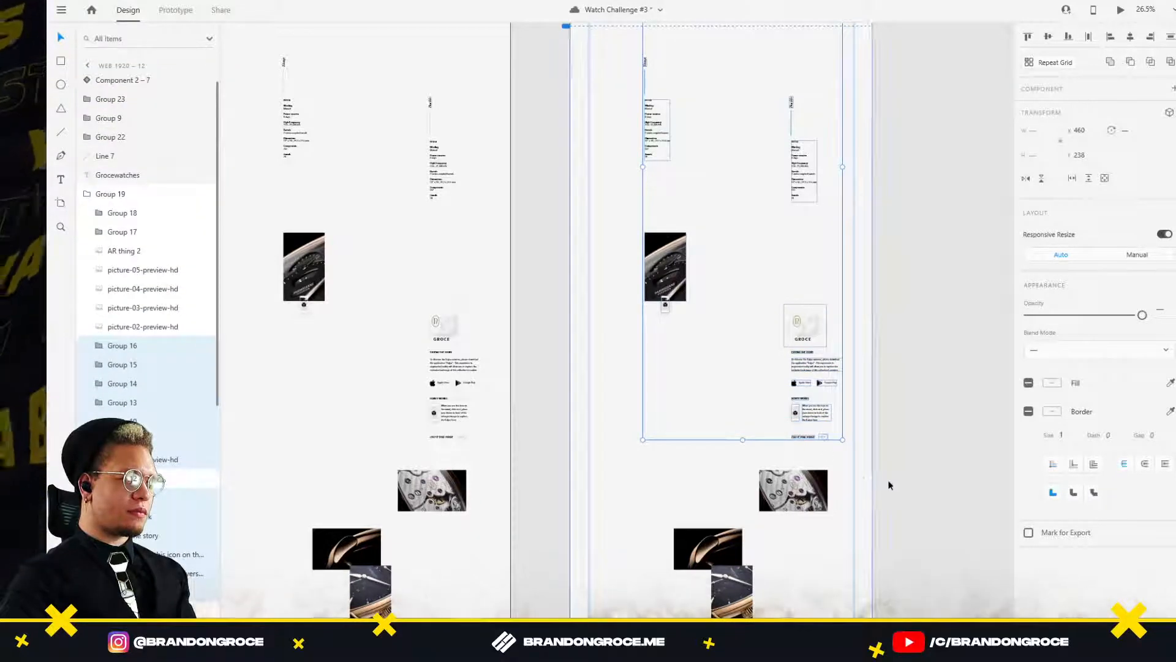
Extend the selection with the lower watch photos, their phone icon, the last Strap heading with its line and caption, and the closing quote.
{"action": "scroll", "coordinate": [888, 404], "scroll_direction": "down", "scroll_amount": 1}
{"action": "scroll", "coordinate": [888, 404], "scroll_direction": "down", "scroll_amount": 4}
{"action": "left_click", "coordinate": [781, 258], "text": "shift"}
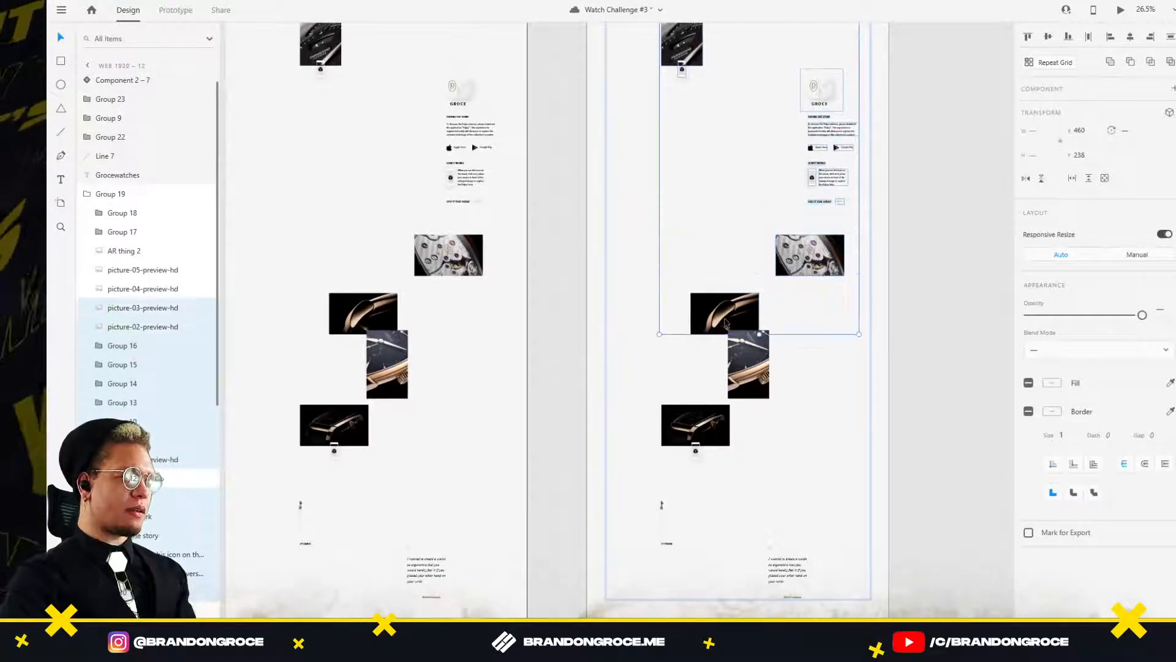
{"action": "left_click", "coordinate": [695, 445], "text": "shift"}
{"action": "left_click_drag", "start_coordinate": [720, 492], "coordinate": [759, 321]}
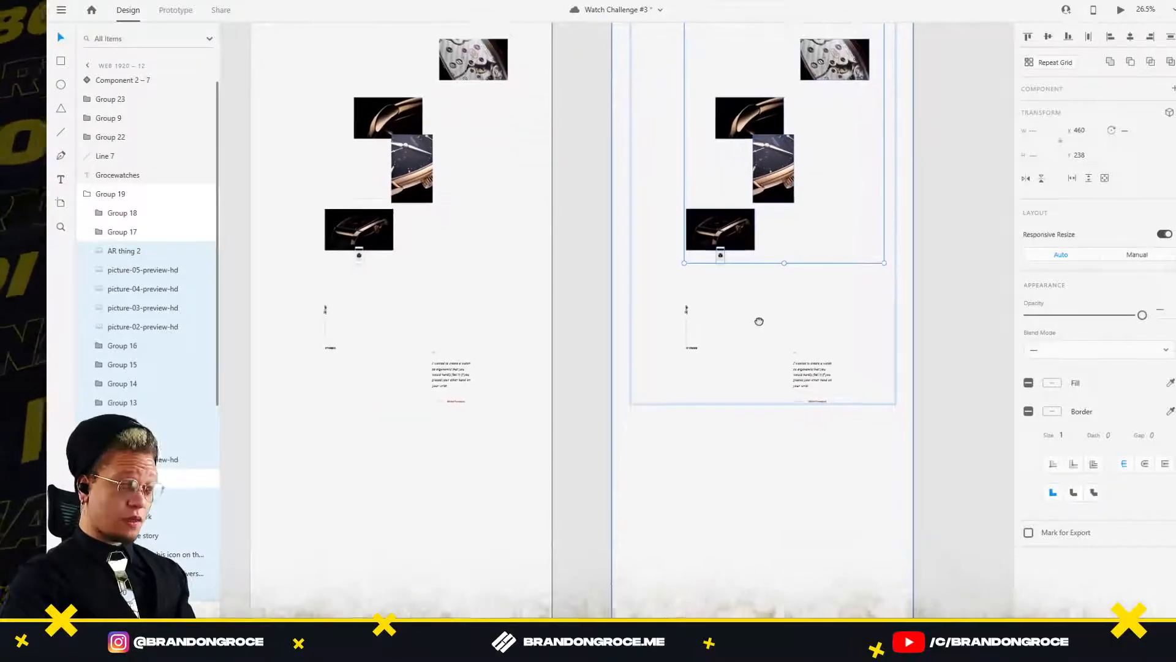
{"action": "left_click", "coordinate": [687, 309], "text": "shift"}
{"action": "left_click", "coordinate": [693, 349], "text": "shift"}
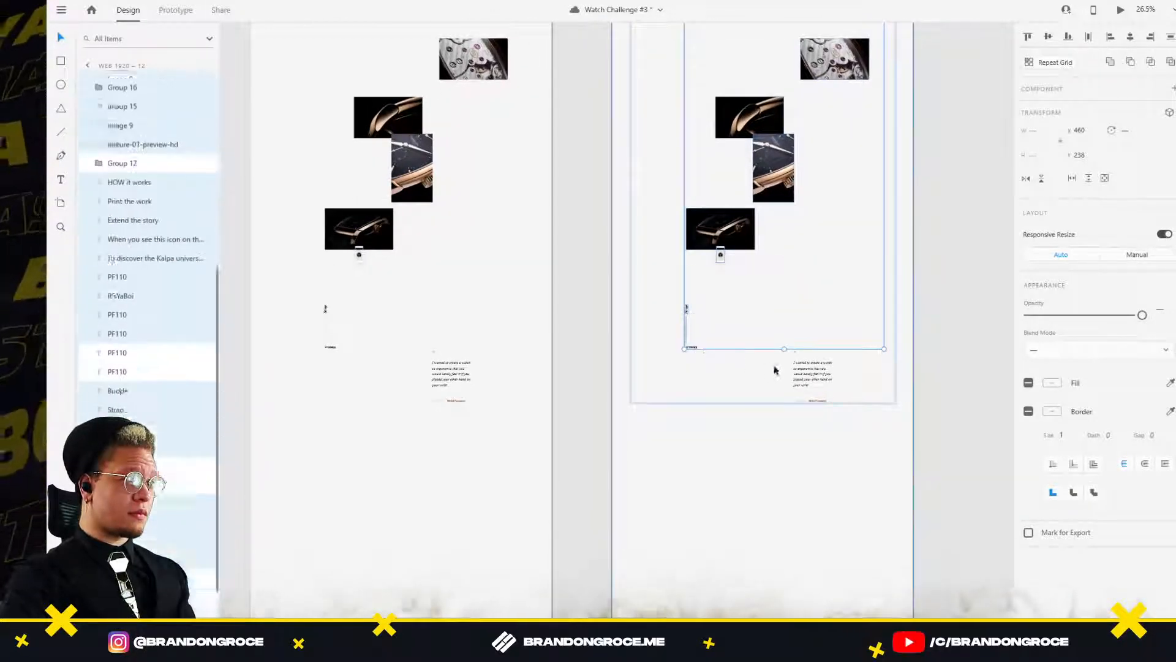
{"action": "left_click", "coordinate": [807, 366], "text": "shift"}
Move the selected content up to Y -875 on Web 1920 – 12 so the Strap section sits beside the watch.
{"action": "left_click_drag", "start_coordinate": [852, 130], "coordinate": [774, 427]}
{"action": "scroll", "coordinate": [774, 431], "scroll_direction": "up", "scroll_amount": 5}
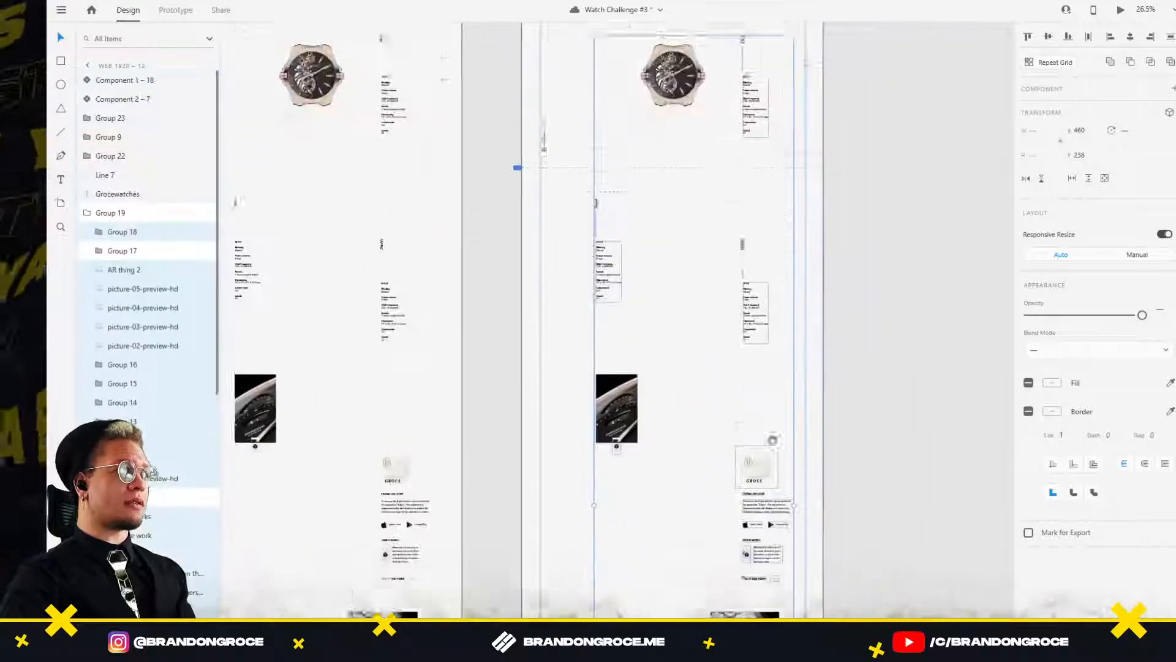
{"action": "left_click_drag", "start_coordinate": [601, 294], "coordinate": [602, 119]}
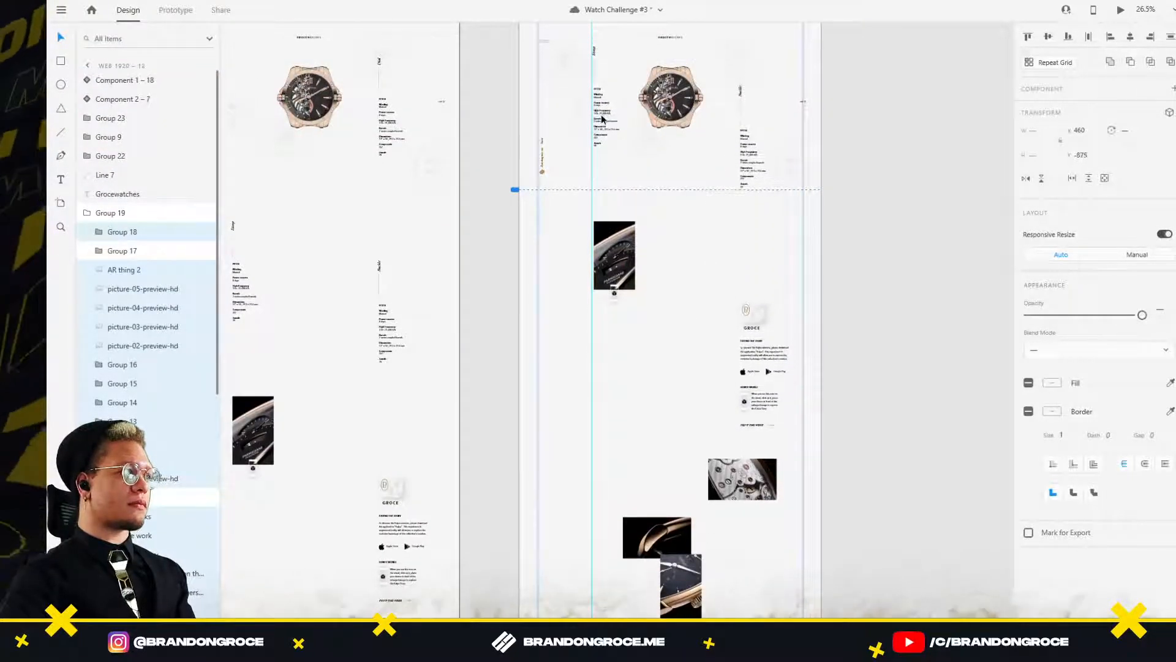
Duplicate the Web 1920 – 12 artboard and place the copy to its right.
{"action": "left_click_drag", "start_coordinate": [902, 227], "coordinate": [780, 268]}
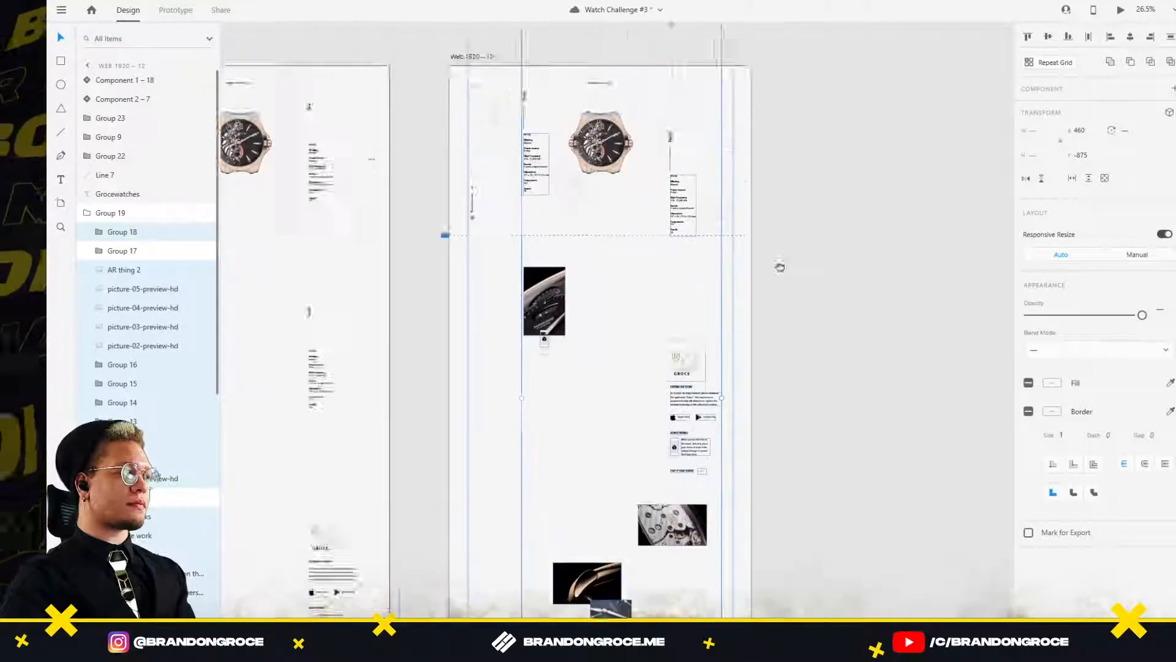
{"action": "scroll", "coordinate": [777, 238], "scroll_direction": "down", "scroll_amount": 3}
{"action": "scroll", "coordinate": [777, 238], "scroll_direction": "down", "scroll_amount": 3}
{"action": "key", "text": "Escape"}
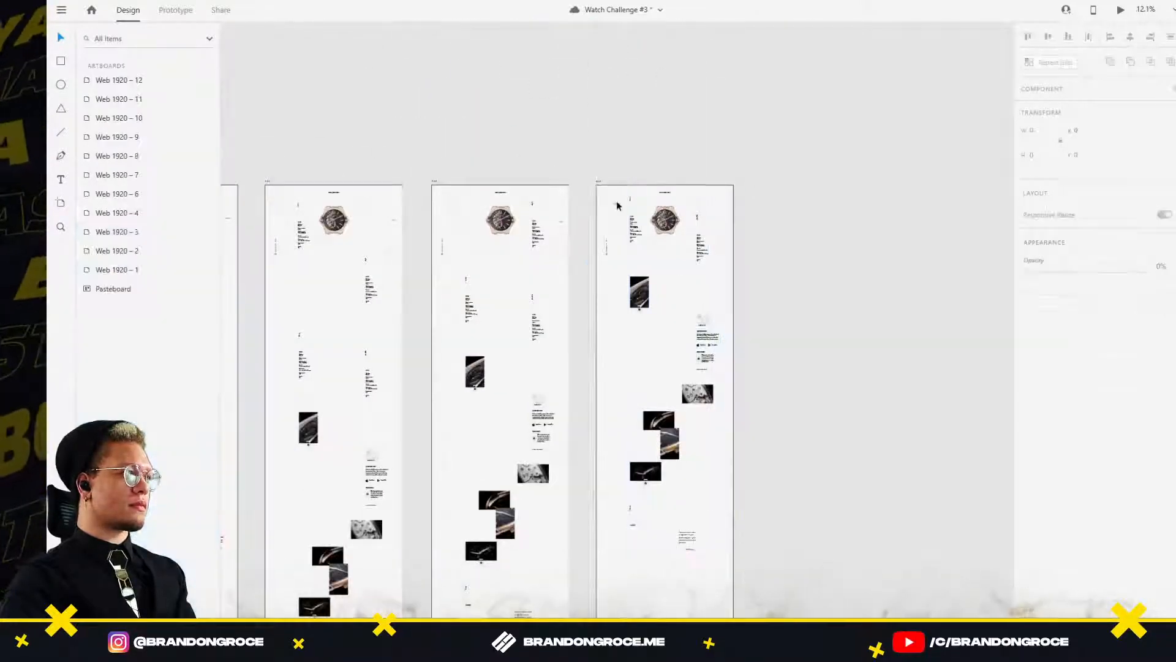
{"action": "left_click_drag", "start_coordinate": [598, 183], "coordinate": [775, 188]}
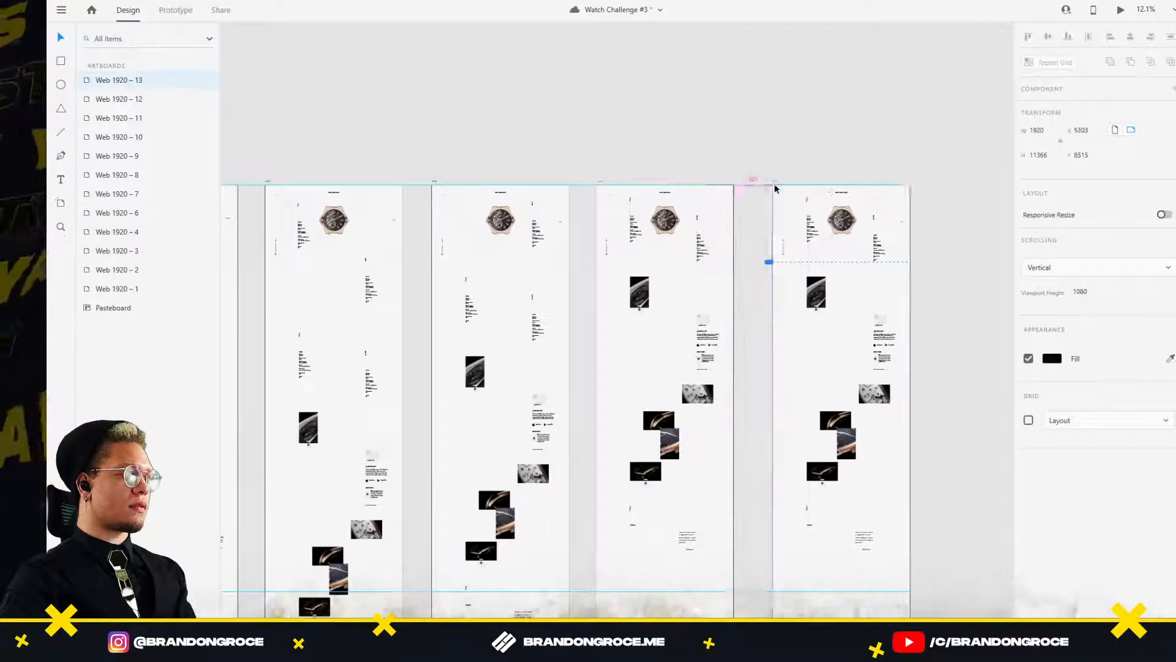
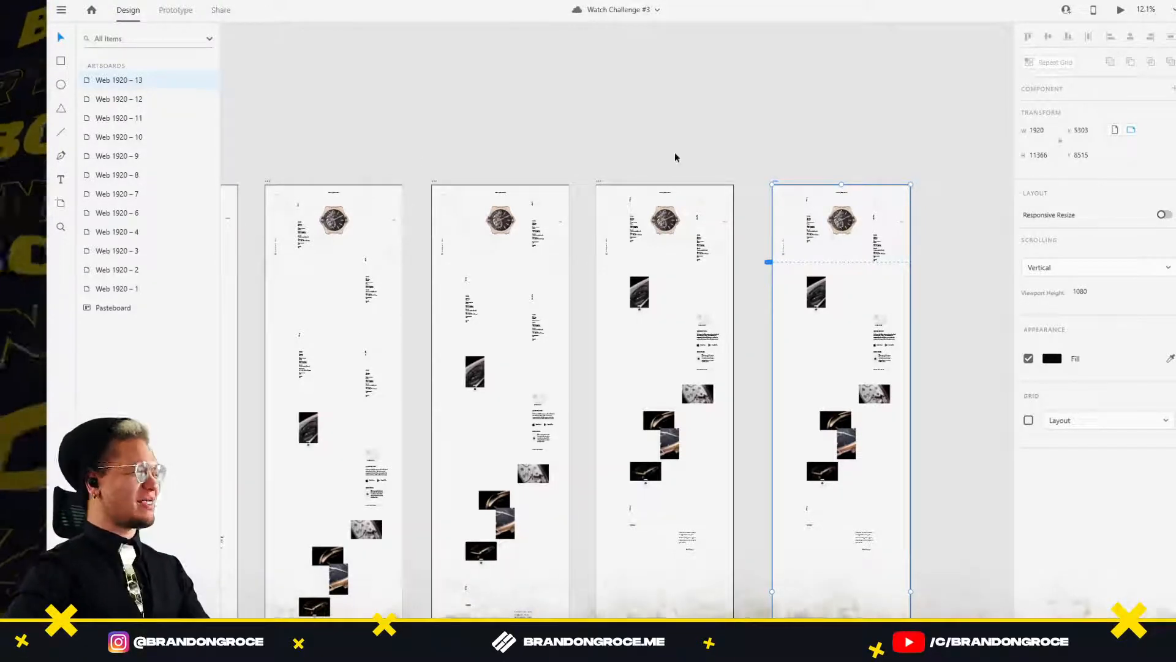
{"action": "scroll", "coordinate": [839, 164], "scroll_direction": "right", "scroll_amount": 5}
{"action": "scroll", "coordinate": [838, 164], "scroll_direction": "down", "scroll_amount": 2}
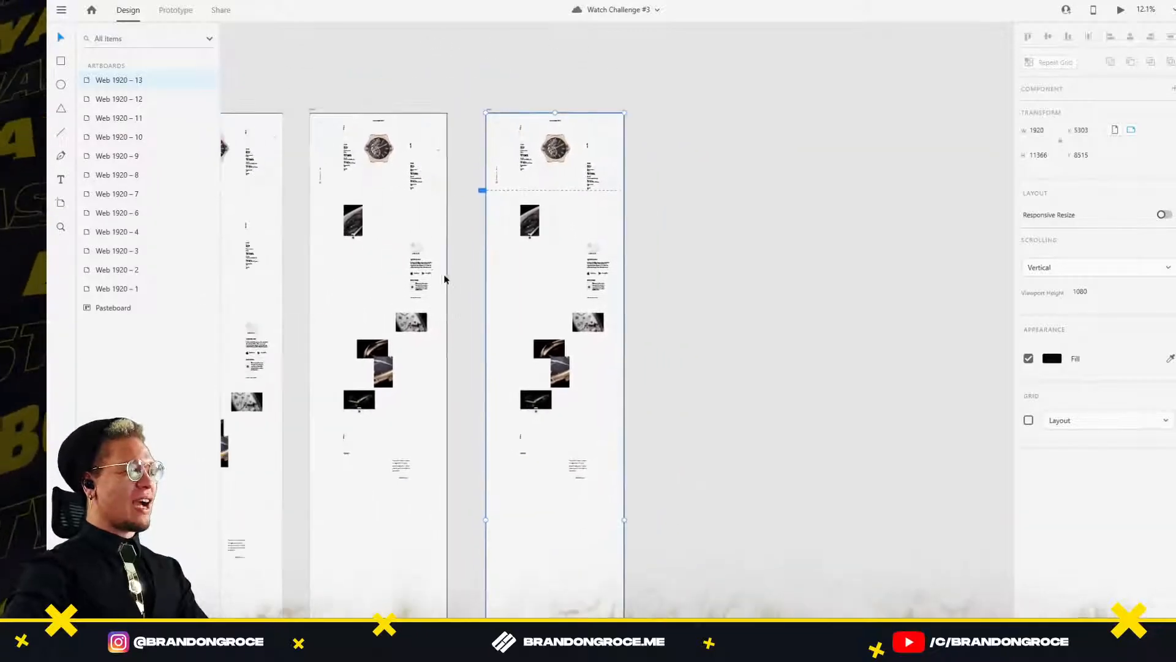
{"action": "scroll", "coordinate": [517, 162], "scroll_direction": "up", "scroll_amount": 5}
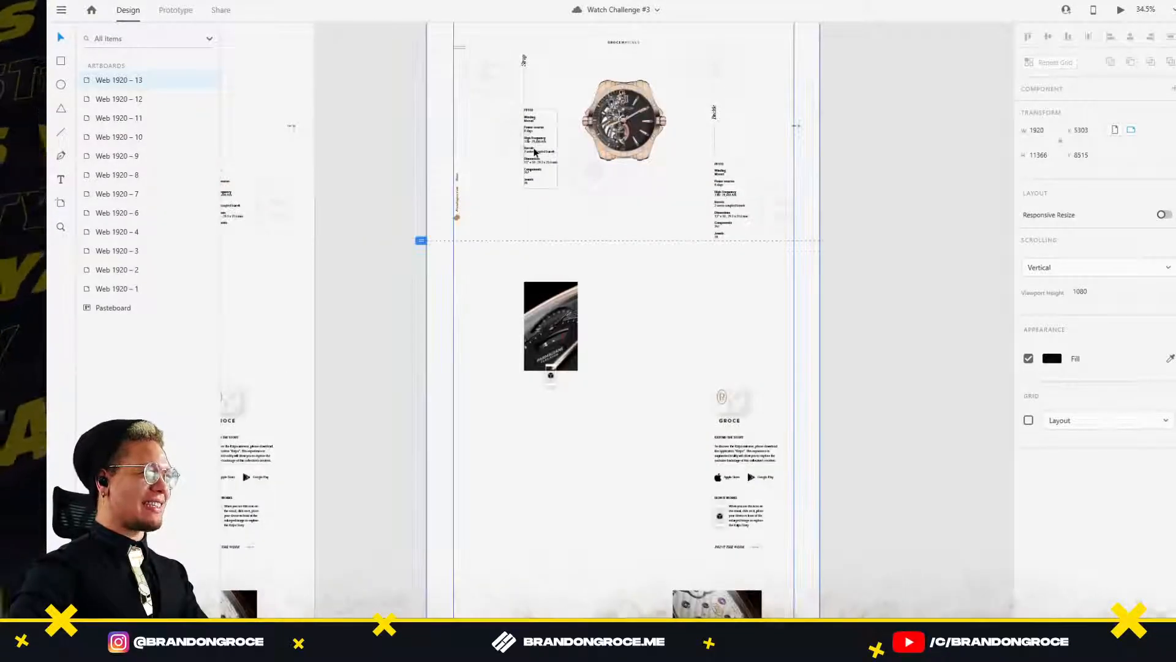
{"action": "left_click", "coordinate": [535, 152]}
{"action": "left_click", "coordinate": [524, 68], "text": "shift"}
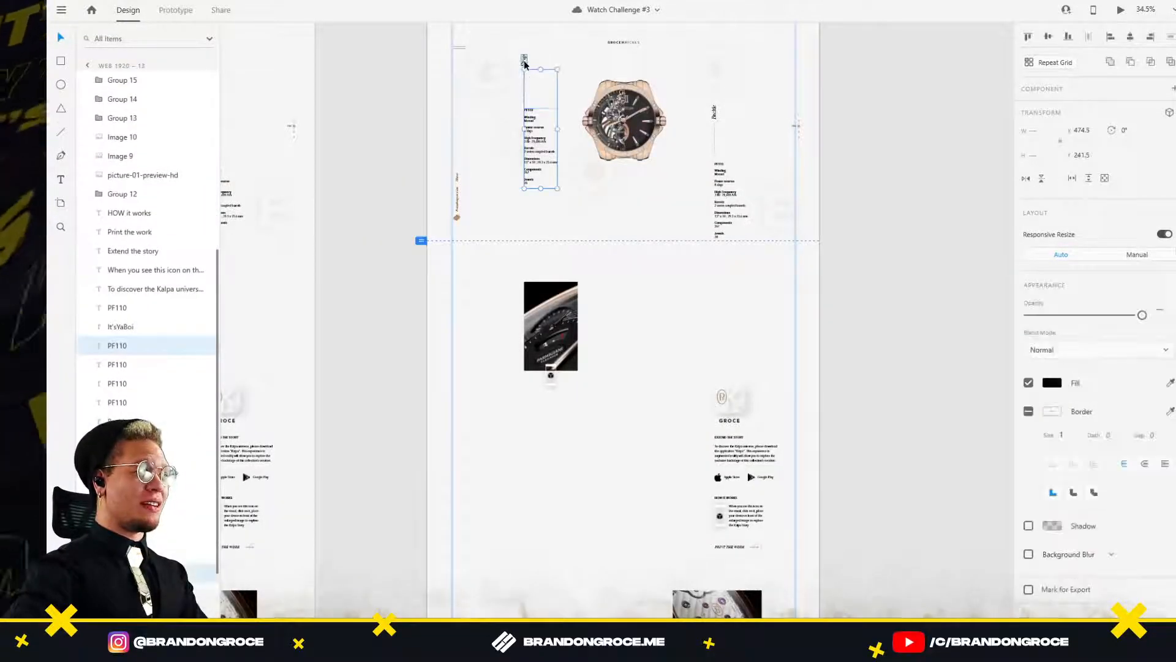
{"action": "left_click", "coordinate": [715, 117], "text": "shift"}
{"action": "left_click", "coordinate": [726, 236], "text": "shift"}
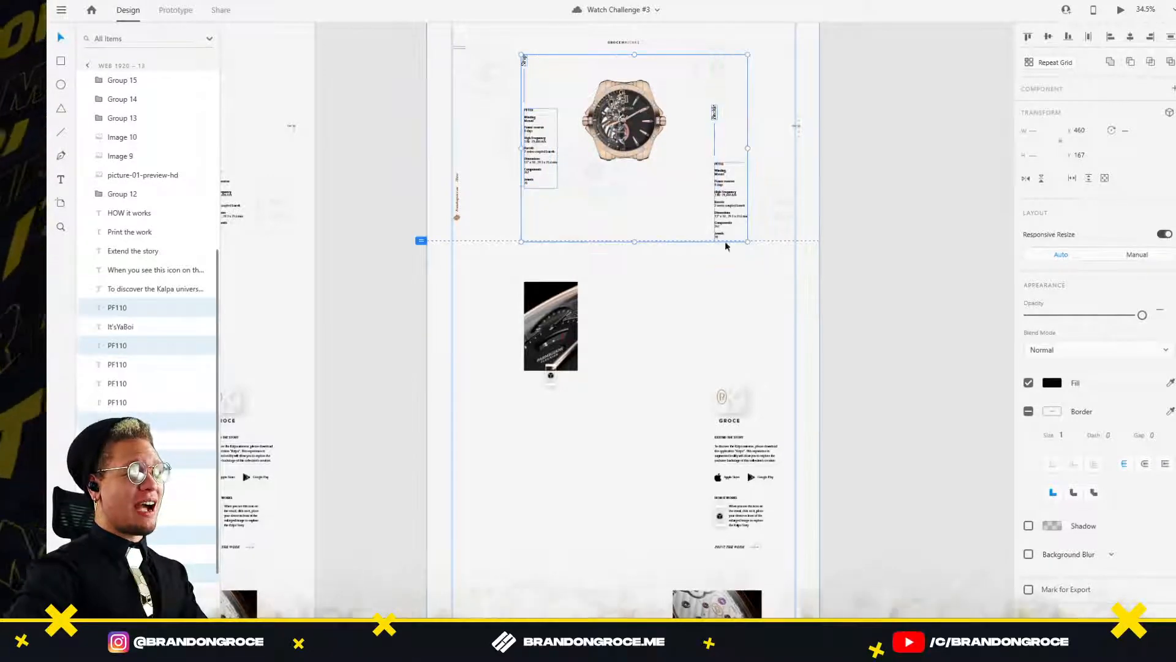
Switch the section navigation component on Web 1920 – 12 to its Buckle state.
{"action": "scroll", "coordinate": [759, 269], "scroll_direction": "down", "scroll_amount": 2}
{"action": "left_click_drag", "start_coordinate": [758, 269], "coordinate": [716, 330]}
{"action": "scroll", "coordinate": [865, 142], "scroll_direction": "up", "scroll_amount": 5}
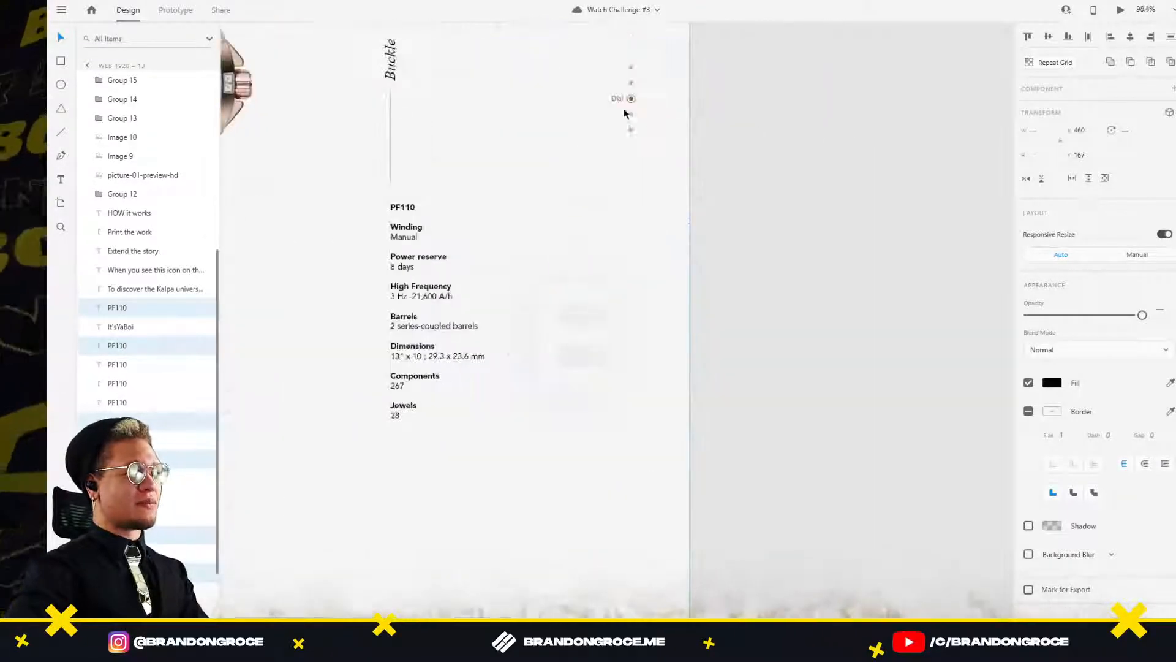
{"action": "left_click", "coordinate": [628, 102]}
{"action": "scroll", "coordinate": [402, 163], "scroll_direction": "down", "scroll_amount": 4}
{"action": "left_click_drag", "start_coordinate": [276, 202], "coordinate": [627, 209]}
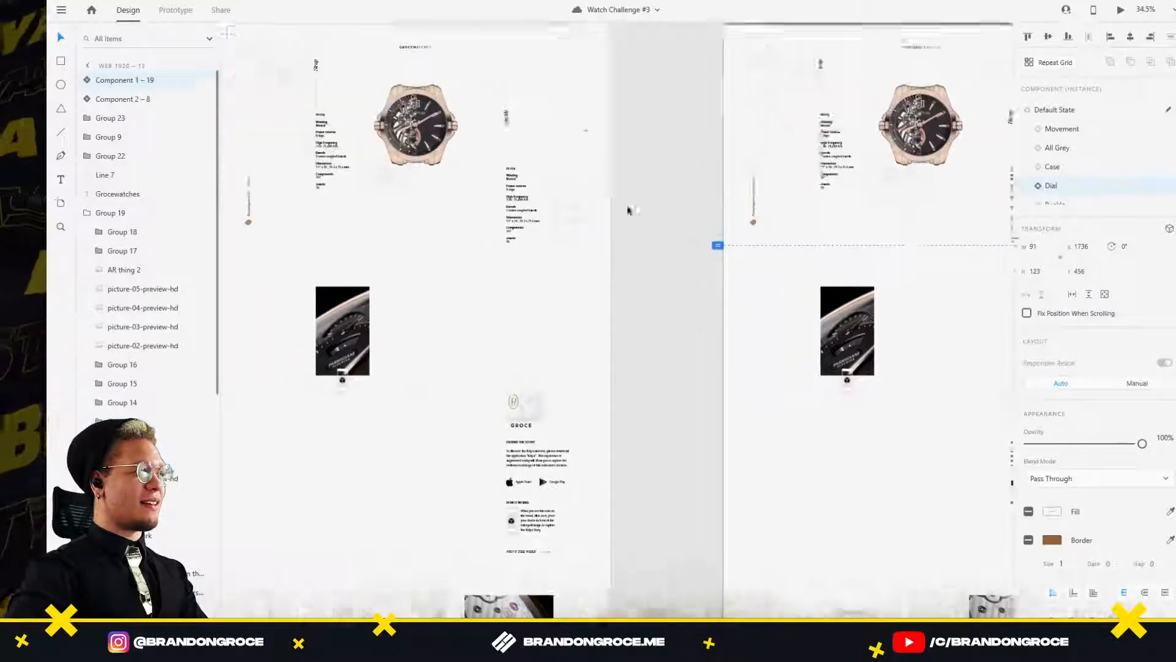
{"action": "scroll", "coordinate": [615, 138], "scroll_direction": "up", "scroll_amount": 4}
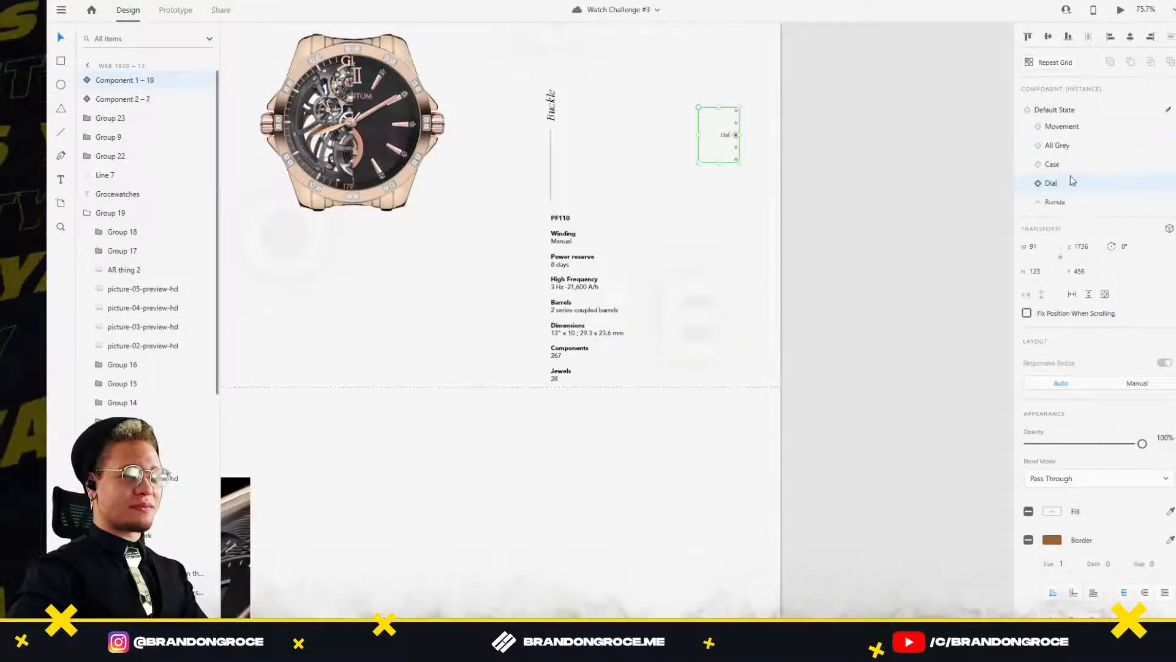
{"action": "scroll", "coordinate": [1071, 176], "scroll_direction": "down", "scroll_amount": 1}
{"action": "left_click", "coordinate": [1068, 191]}
{"action": "scroll", "coordinate": [813, 190], "scroll_direction": "down", "scroll_amount": 3}
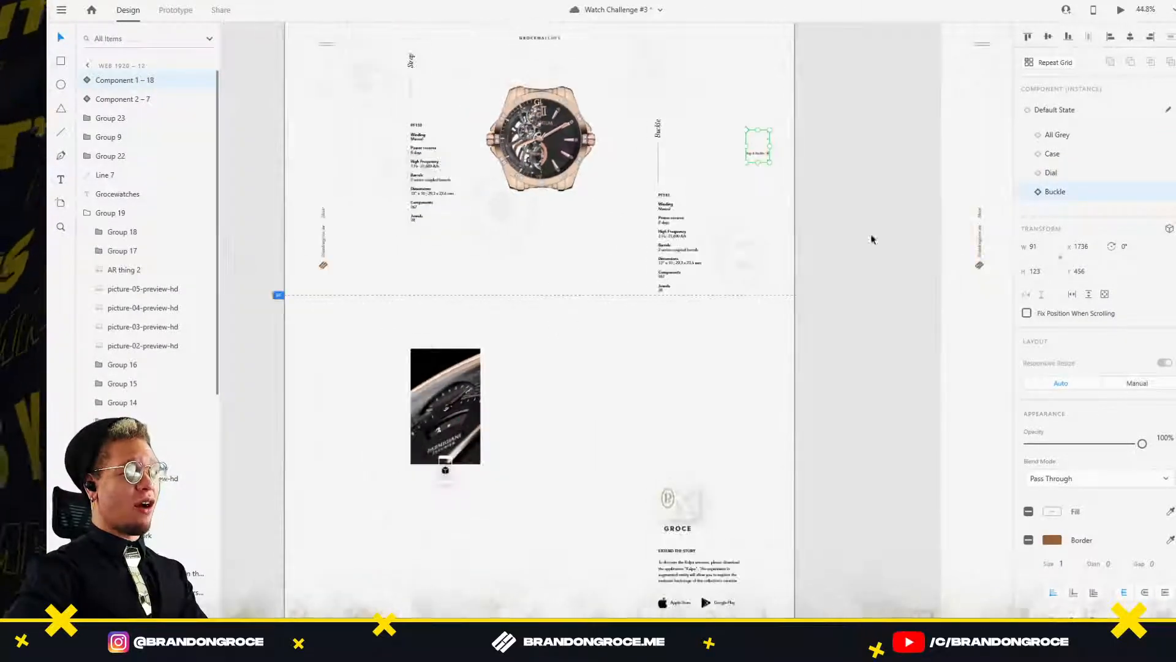
Select the Strap and Buckle headings with their lines and spec lists, plus the black dial photo and its phone icon, on Web 1920 – 13.
{"action": "scroll", "coordinate": [701, 221], "scroll_direction": "down", "scroll_amount": 5}
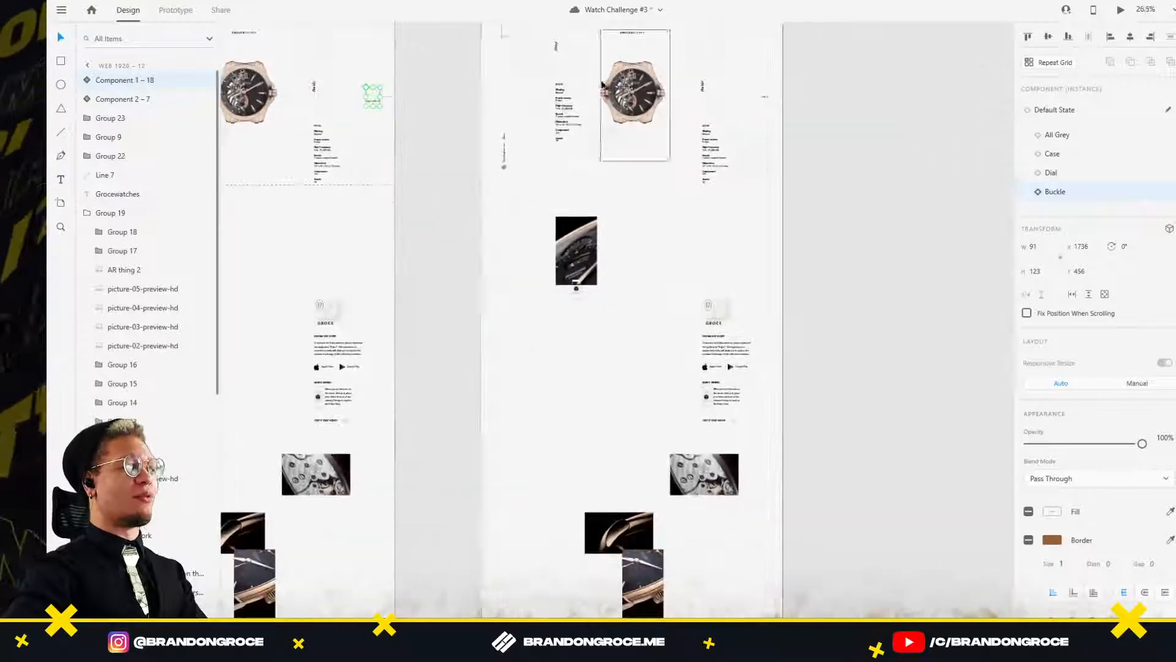
{"action": "scroll", "coordinate": [595, 131], "scroll_direction": "up", "scroll_amount": 2}
{"action": "left_click", "coordinate": [527, 181]}
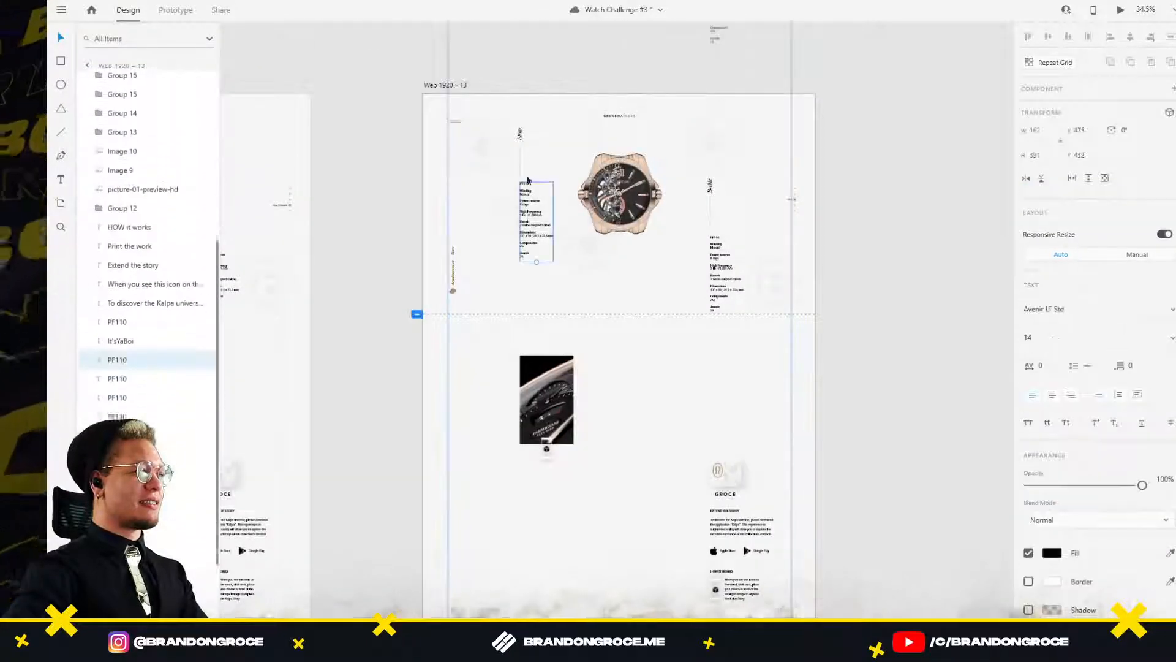
{"action": "left_click", "coordinate": [521, 155], "text": "shift"}
{"action": "left_click", "coordinate": [520, 134], "text": "shift"}
{"action": "left_click", "coordinate": [711, 188], "text": "shift"}
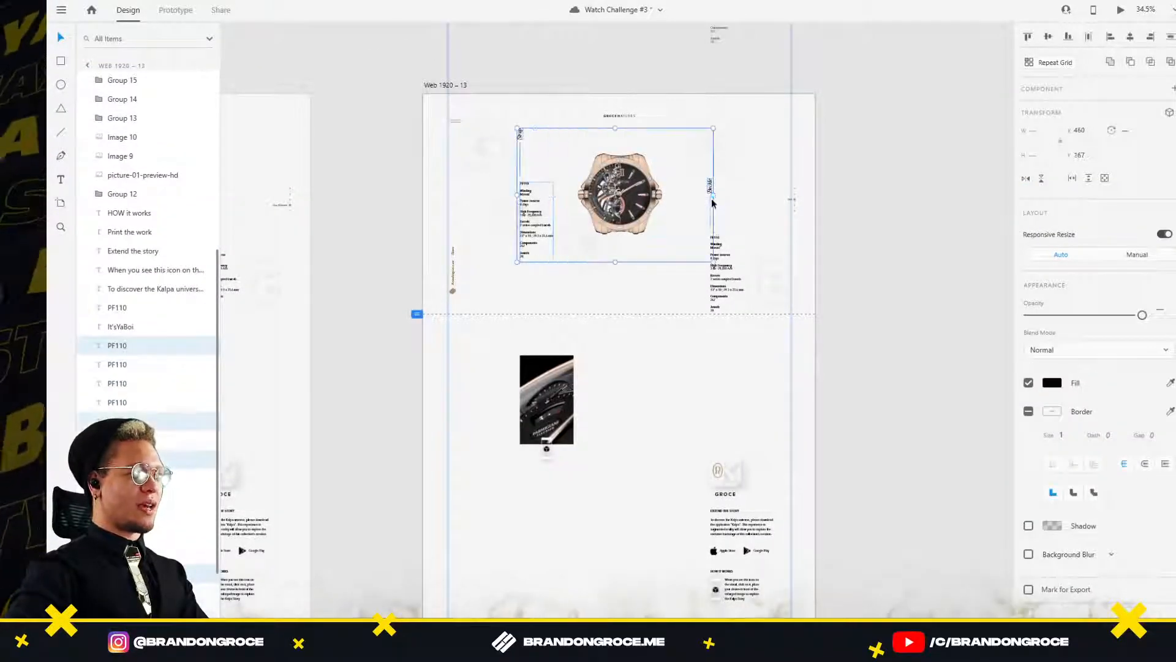
{"action": "left_click", "coordinate": [715, 245], "text": "shift"}
{"action": "scroll", "coordinate": [709, 425], "scroll_direction": "down", "scroll_amount": 5}
{"action": "left_click", "coordinate": [561, 214], "text": "shift"}
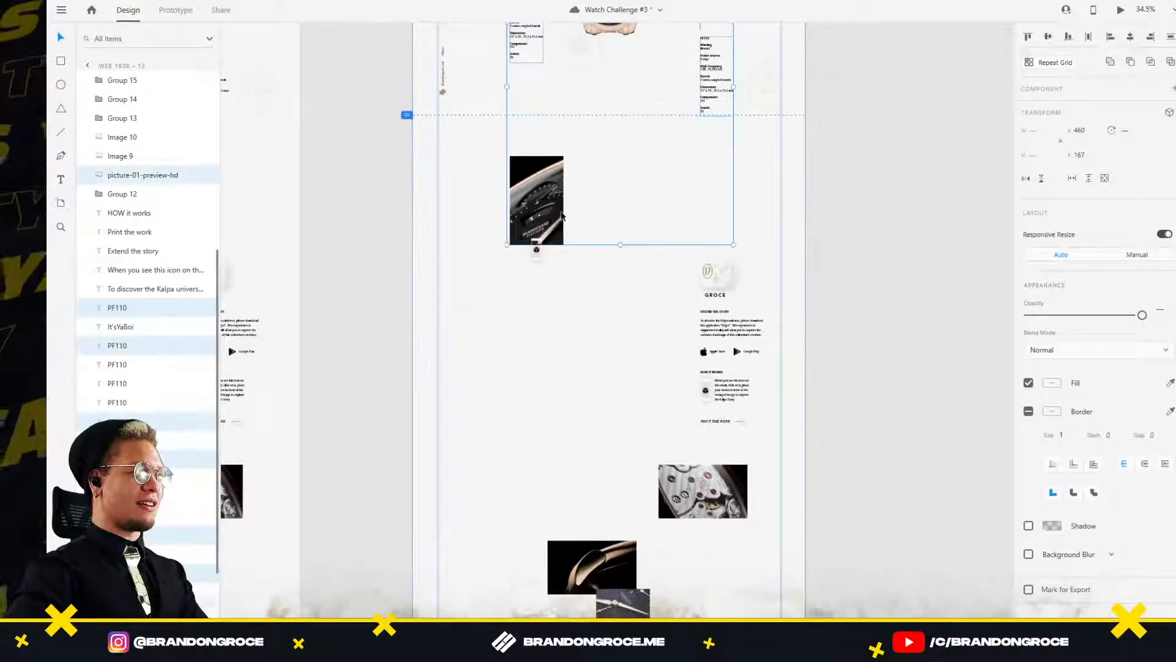
{"action": "left_click", "coordinate": [538, 253], "text": "shift"}
Add the Groce logo, the Extend the Story text and store badges, and the How It Works and Print the Work items to the selection.
{"action": "left_click_drag", "start_coordinate": [643, 317], "coordinate": [517, 194]}
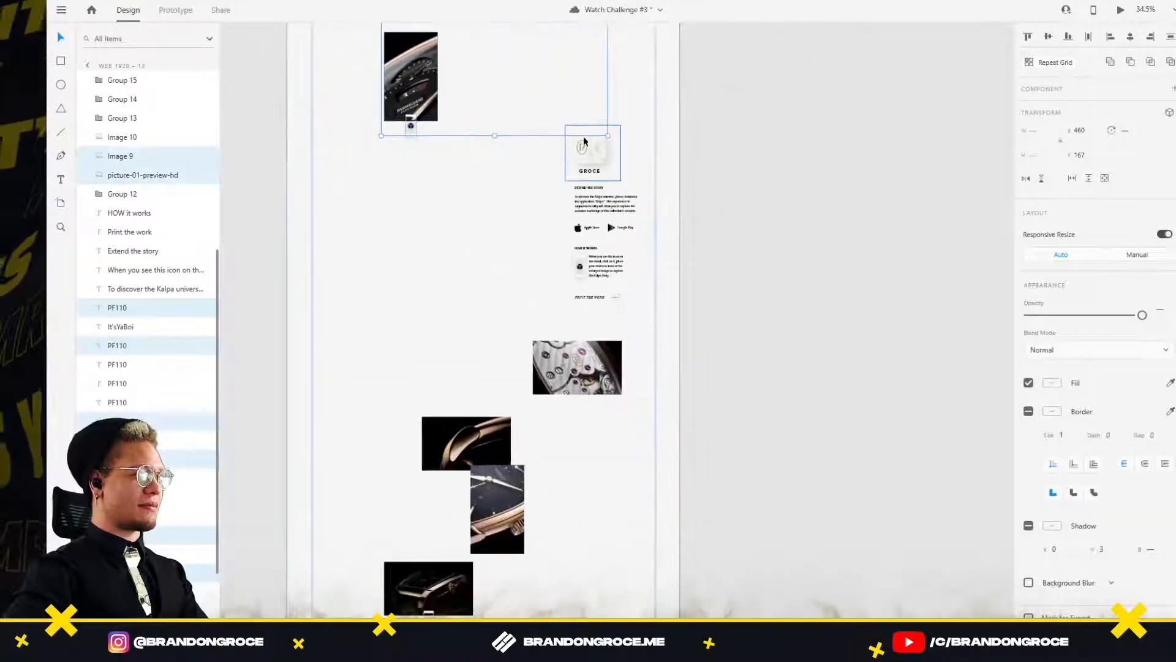
{"action": "left_click", "coordinate": [586, 147], "text": "shift"}
{"action": "left_click", "coordinate": [593, 188], "text": "shift"}
{"action": "left_click", "coordinate": [597, 202], "text": "shift"}
{"action": "left_click", "coordinate": [583, 228], "text": "shift"}
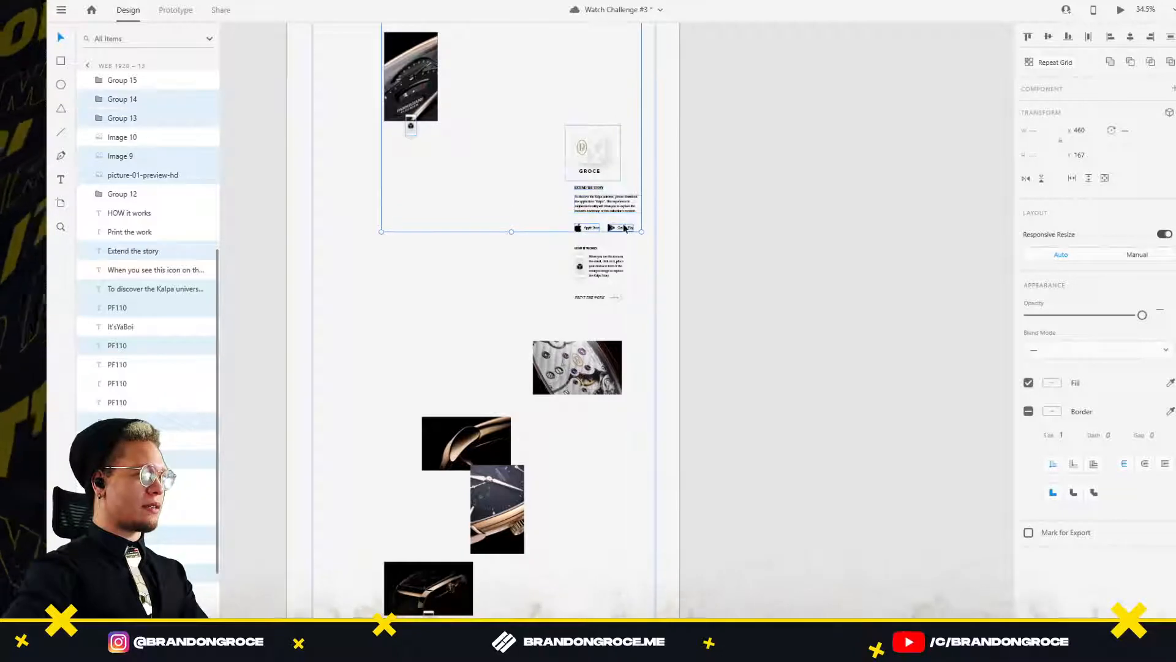
{"action": "left_click", "coordinate": [622, 228], "text": "shift"}
{"action": "left_click", "coordinate": [594, 250], "text": "shift"}
{"action": "left_click", "coordinate": [606, 266], "text": "shift"}
{"action": "left_click", "coordinate": [579, 266], "text": "shift"}
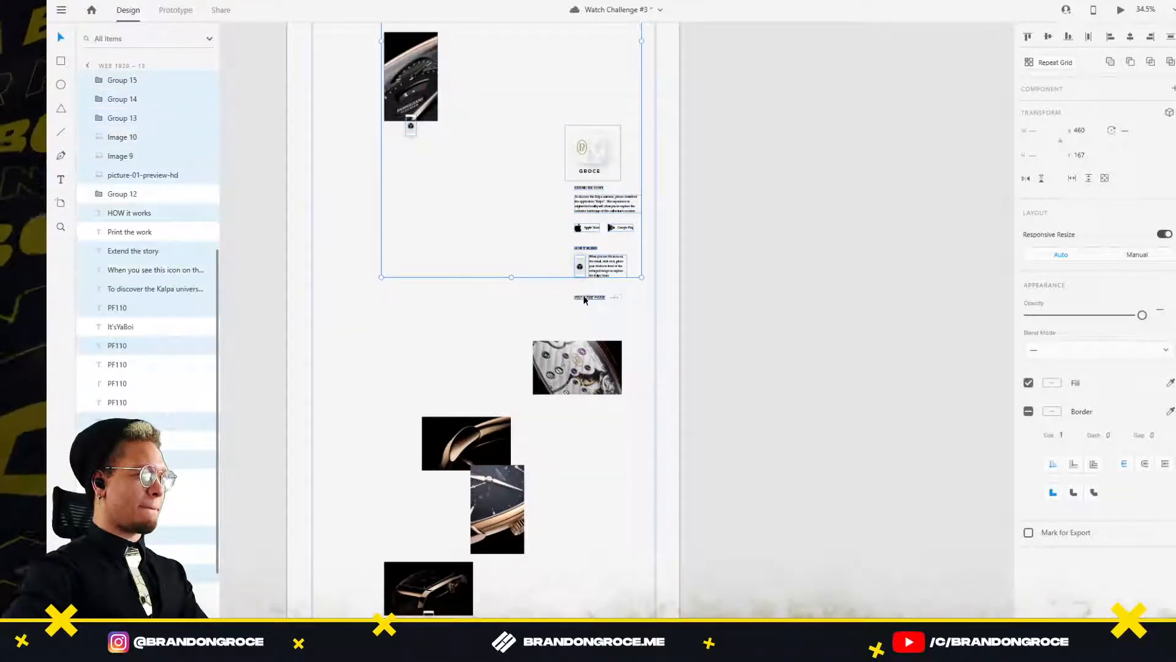
{"action": "left_click", "coordinate": [590, 297], "text": "shift"}
{"action": "left_click", "coordinate": [616, 298], "text": "shift"}
Extend the selection with the four lower watch photos, their phone icon, the last Strap heading with its caption, and the closing quote.
{"action": "left_click_drag", "start_coordinate": [607, 317], "coordinate": [662, 158]}
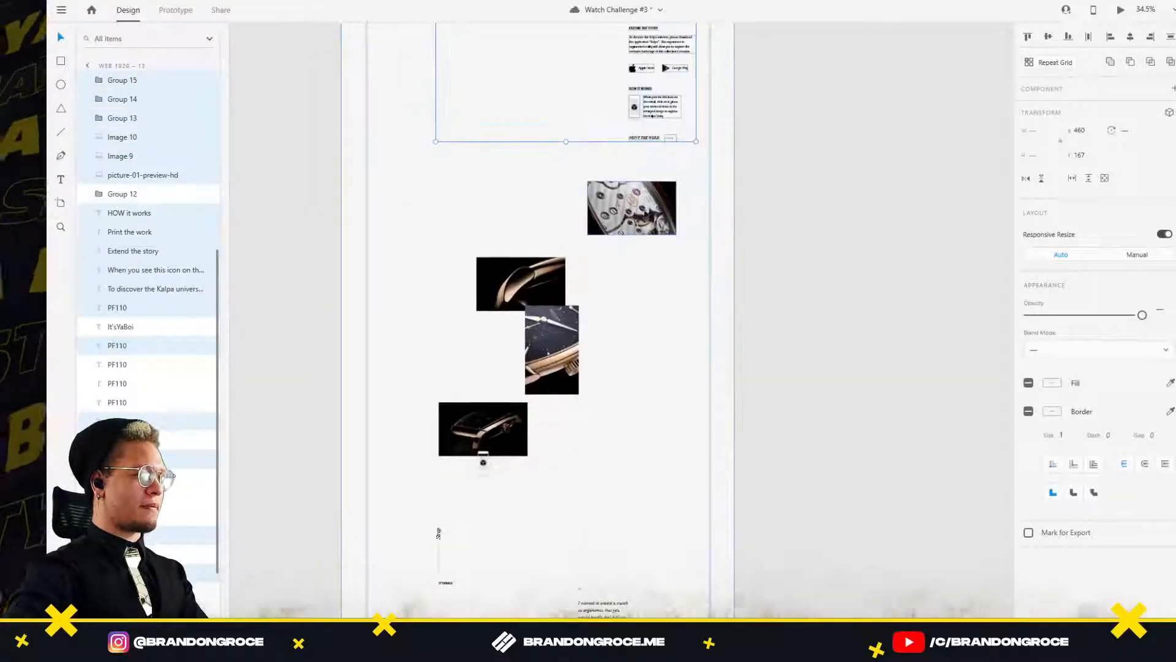
{"action": "left_click", "coordinate": [626, 208], "text": "shift"}
{"action": "left_click", "coordinate": [545, 283], "text": "shift"}
{"action": "left_click", "coordinate": [552, 346], "text": "shift"}
{"action": "left_click", "coordinate": [482, 429], "text": "shift"}
{"action": "left_click_drag", "start_coordinate": [483, 466], "coordinate": [653, 294]}
{"action": "left_click", "coordinate": [608, 361], "text": "shift"}
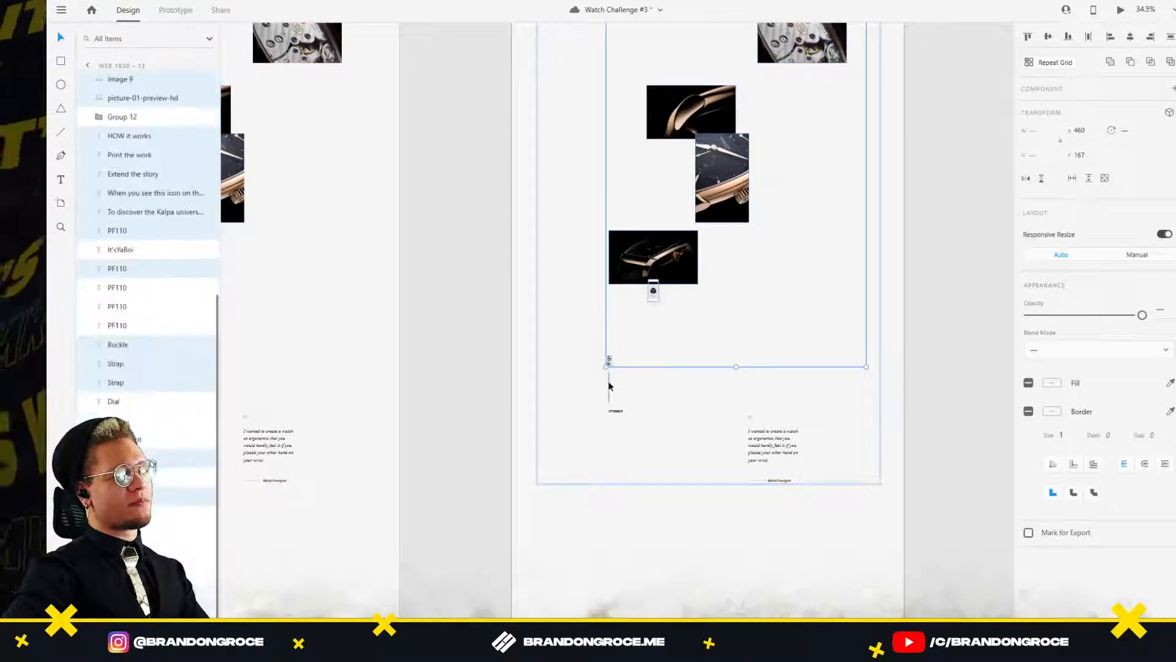
{"action": "left_click", "coordinate": [614, 413], "text": "shift"}
{"action": "left_click", "coordinate": [752, 421], "text": "shift"}
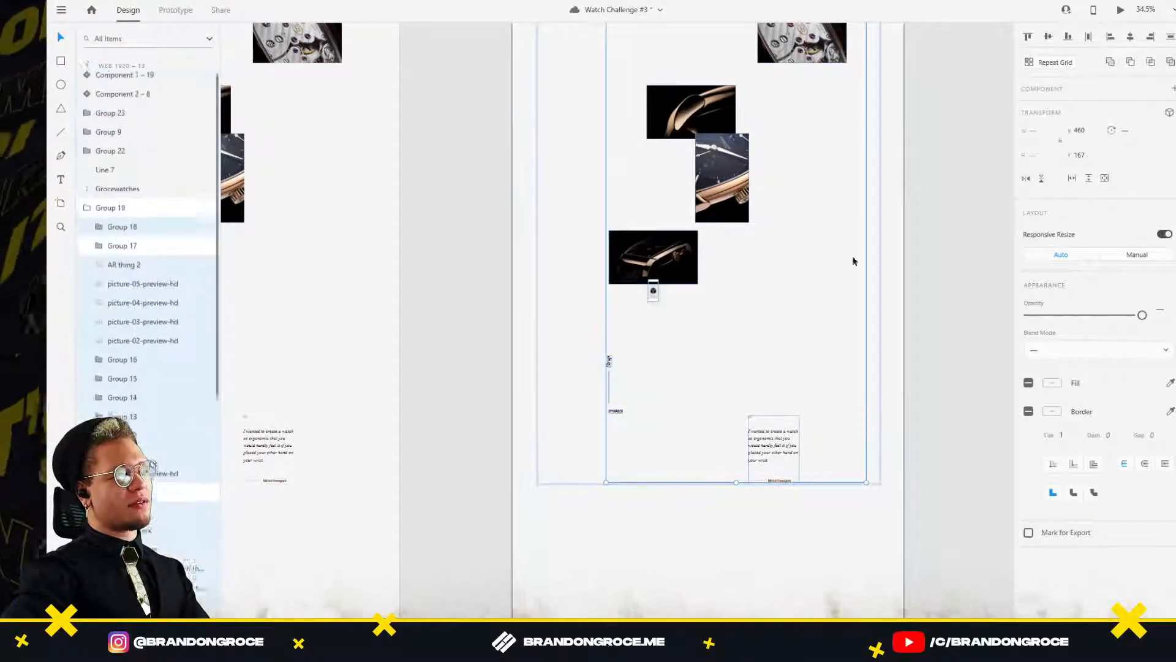
Move the selected content up to Y -806 on Web 1920 – 13 so the black dial photo sits beside the watch.
{"action": "scroll", "coordinate": [835, 193], "scroll_direction": "down", "scroll_amount": 4}
{"action": "scroll", "coordinate": [834, 187], "scroll_direction": "down", "scroll_amount": 1}
{"action": "left_click_drag", "start_coordinate": [783, 155], "coordinate": [628, 451]}
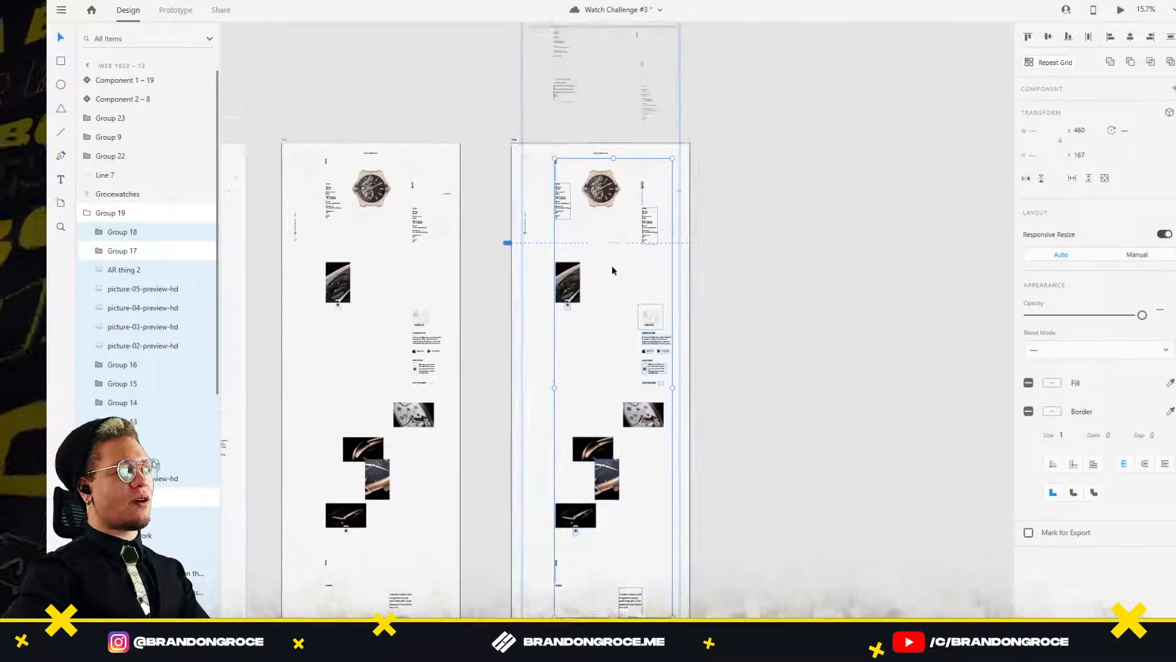
{"action": "left_click_drag", "start_coordinate": [614, 266], "coordinate": [619, 336]}
{"action": "scroll", "coordinate": [625, 336], "scroll_direction": "up", "scroll_amount": 6}
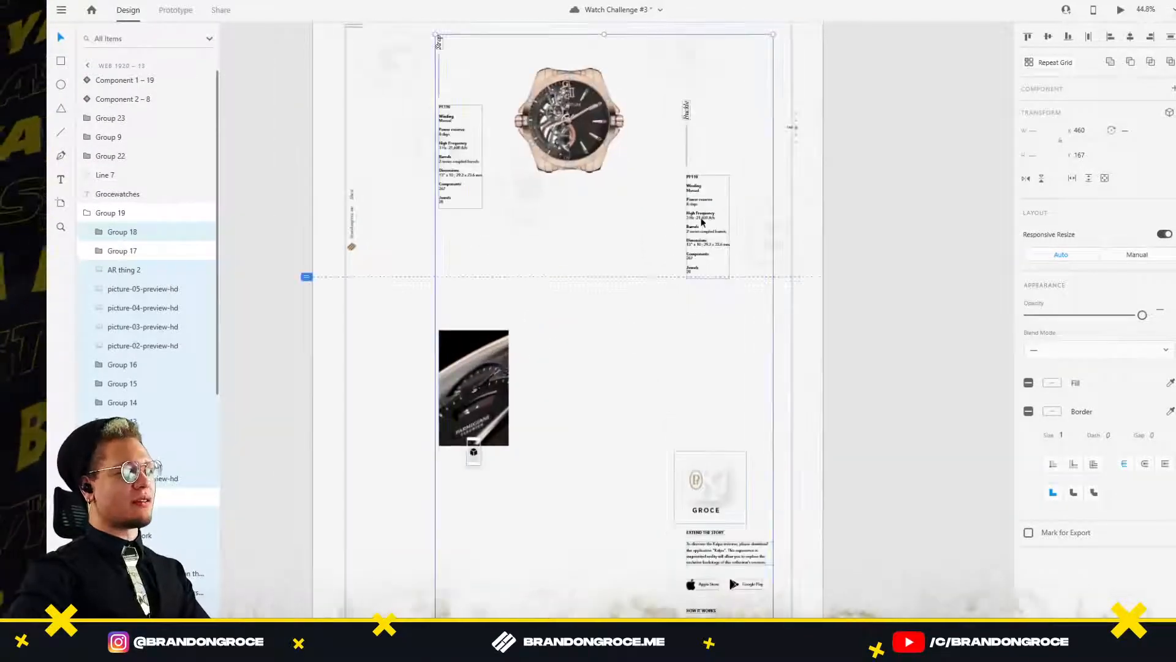
{"action": "left_click_drag", "start_coordinate": [702, 226], "coordinate": [722, 101]}
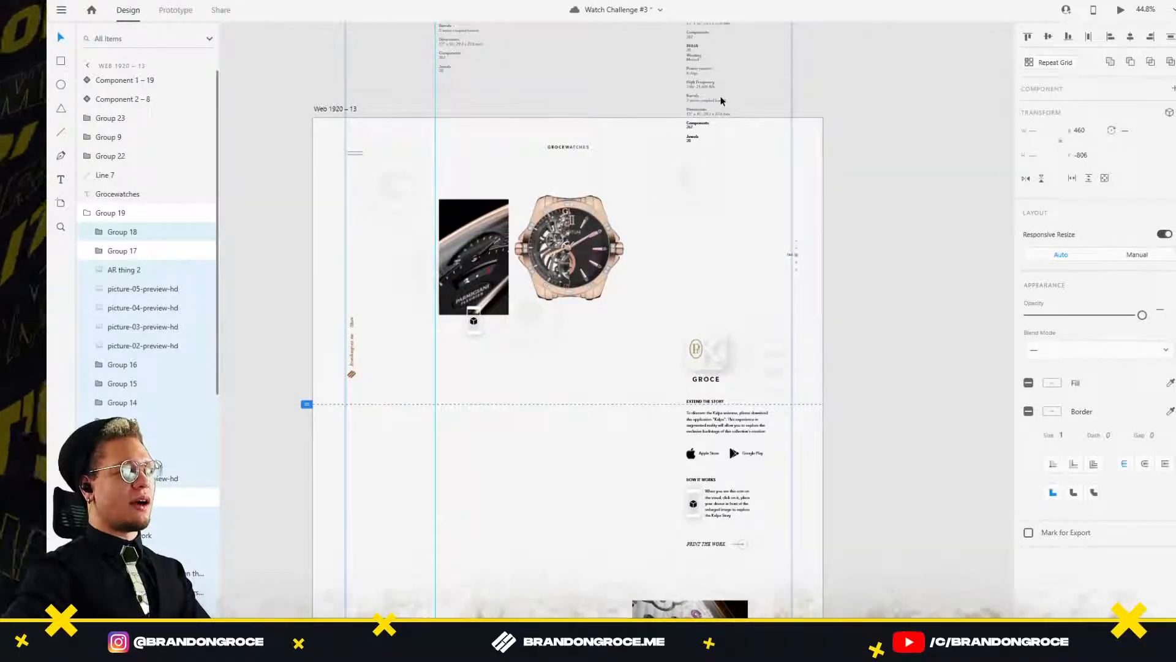
{"action": "left_click_drag", "start_coordinate": [721, 101], "coordinate": [721, 101]}
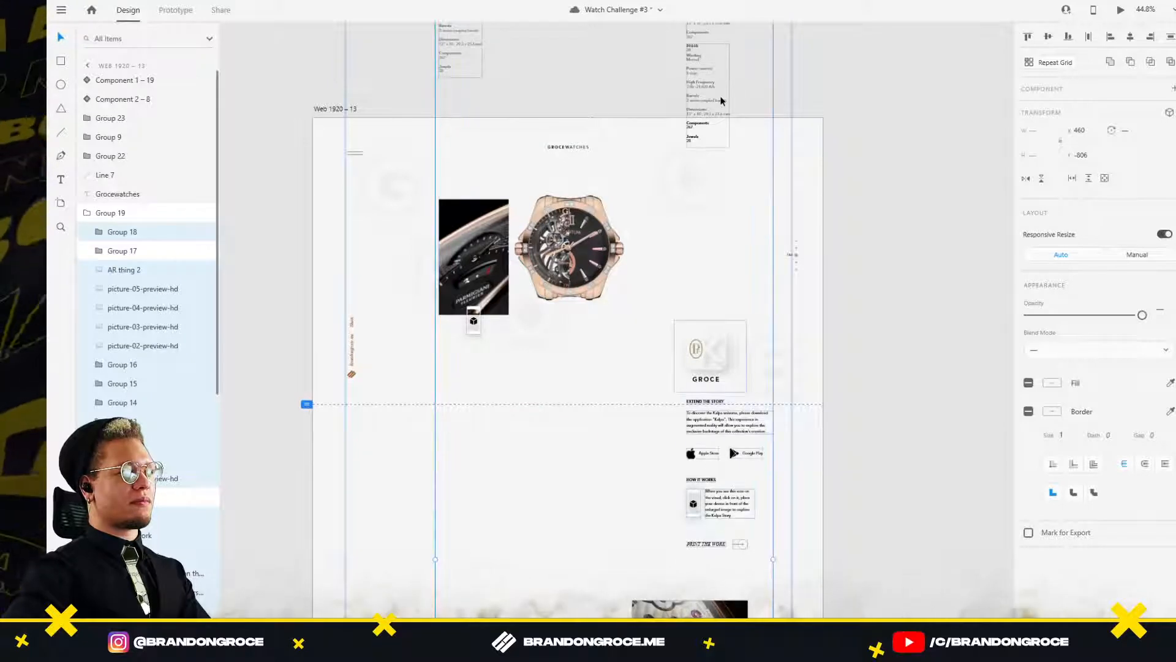
Make the PF110 spec text that overlaps the upper edge of Web 1920 – 13 fully transparent.
{"action": "left_click", "coordinate": [701, 154]}
{"action": "double_click", "coordinate": [696, 130]}
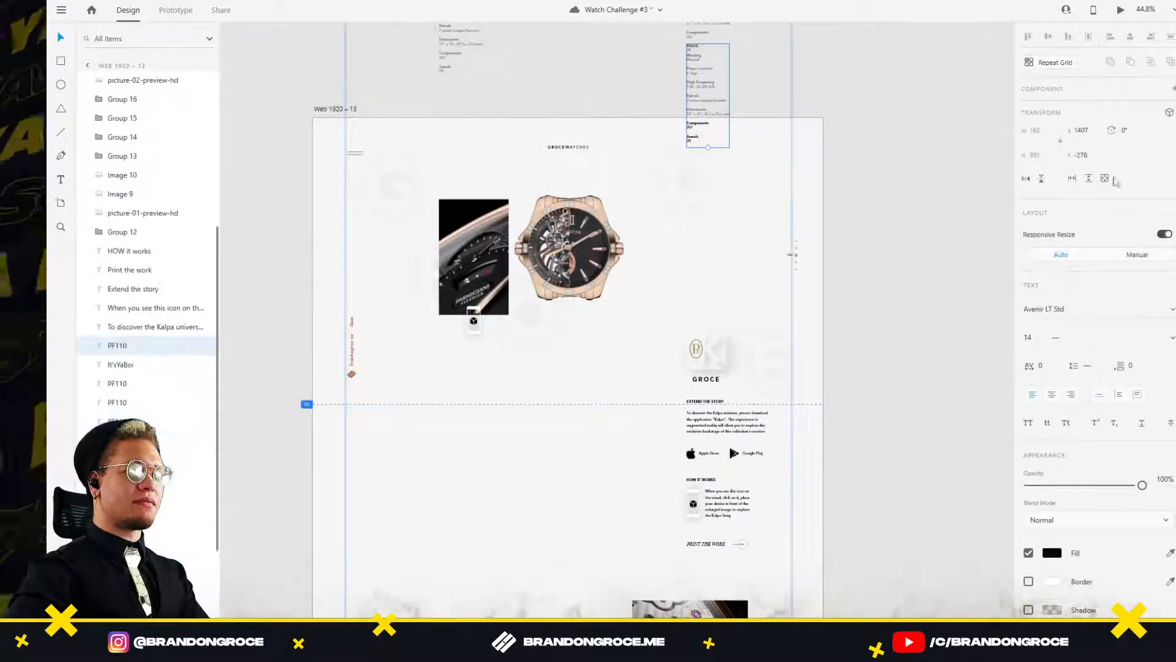
{"action": "left_click_drag", "start_coordinate": [1141, 485], "coordinate": [972, 473]}
{"action": "left_click", "coordinate": [893, 347]}
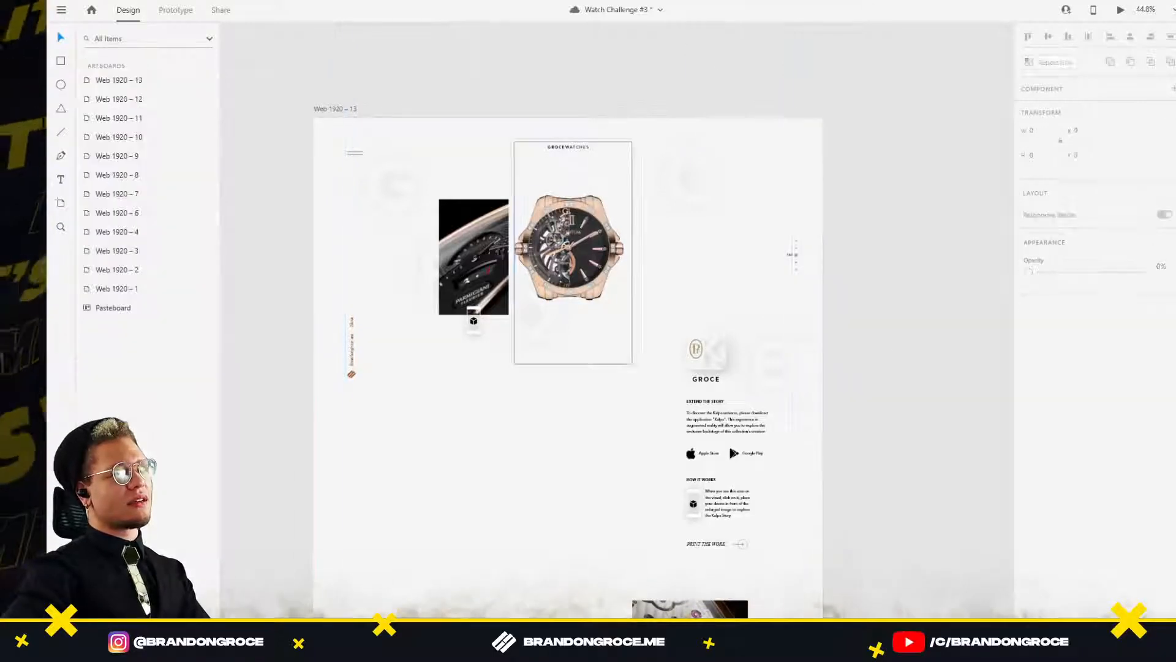
Try to enlarge the black dial photo on Web 1920 – 12 from its corner.
{"action": "left_click", "coordinate": [467, 240]}
{"action": "double_click", "coordinate": [465, 239]}
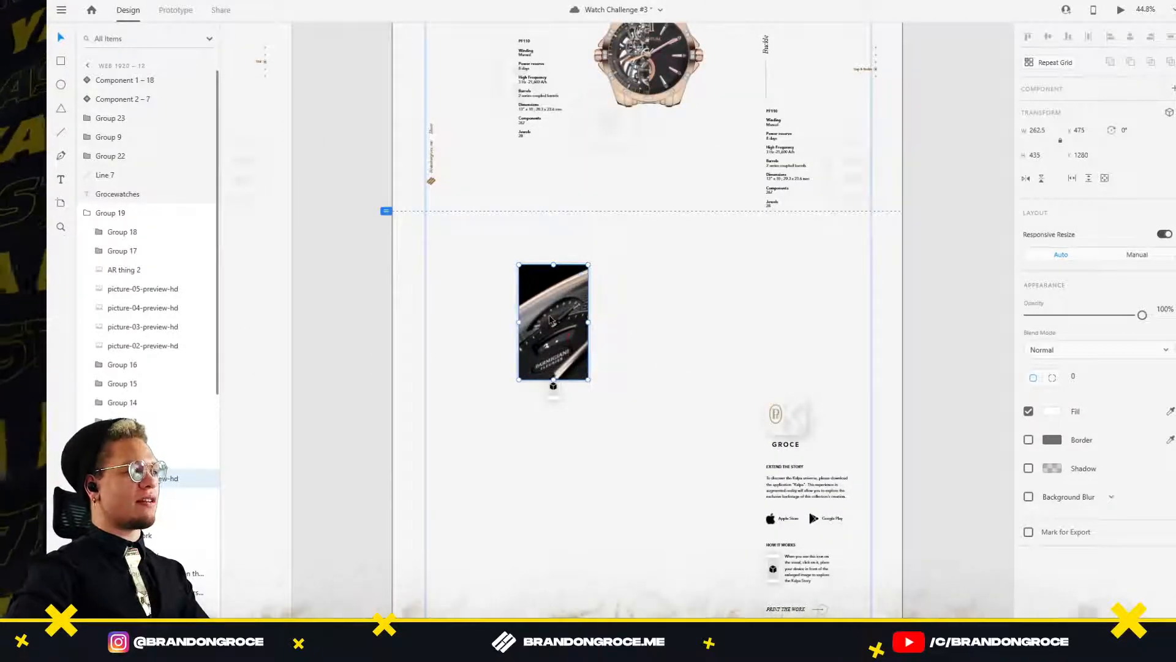
{"action": "left_click_drag", "start_coordinate": [590, 262], "coordinate": [602, 262]}
{"action": "left_click", "coordinate": [366, 282]}
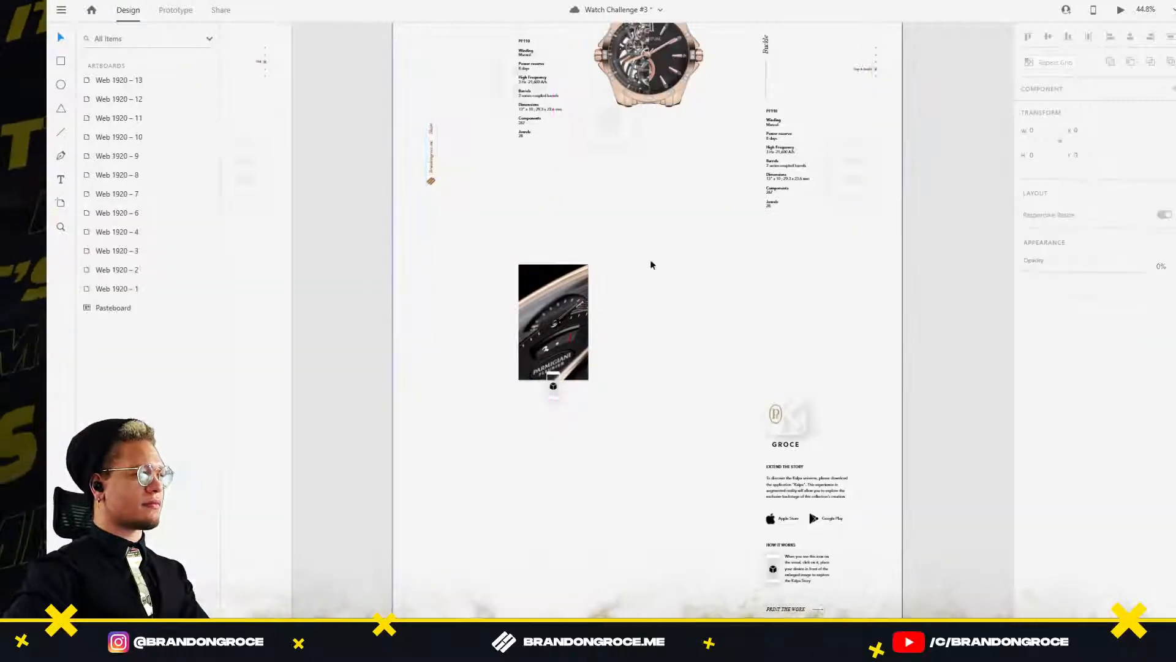
{"action": "left_click_drag", "start_coordinate": [771, 258], "coordinate": [770, 259]}
{"action": "scroll", "coordinate": [603, 284], "scroll_direction": "down", "scroll_amount": 5}
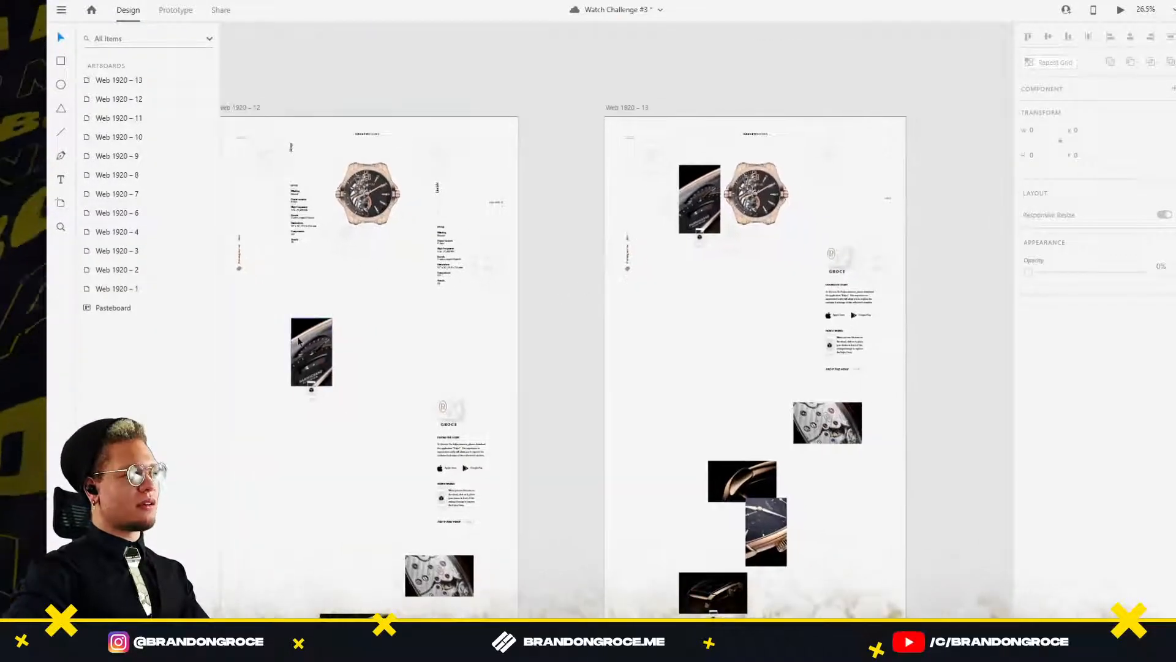
{"action": "left_click", "coordinate": [298, 342]}
{"action": "left_click", "coordinate": [300, 342]}
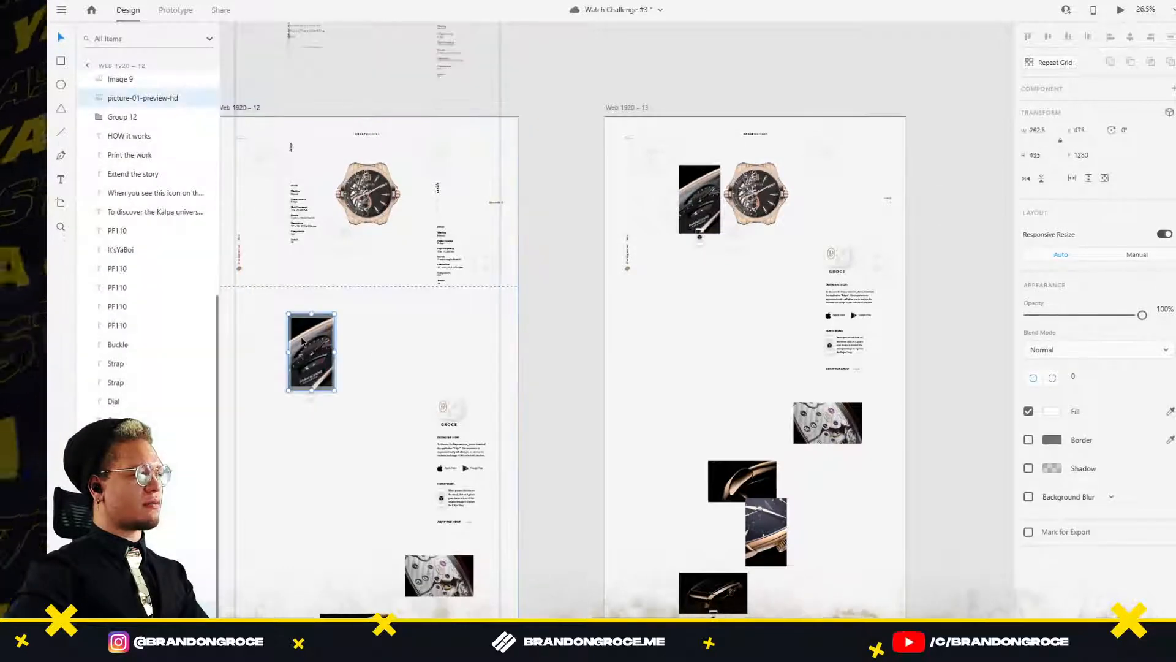
{"action": "left_click_drag", "start_coordinate": [335, 314], "coordinate": [340, 306]}
{"action": "left_click", "coordinate": [558, 301]}
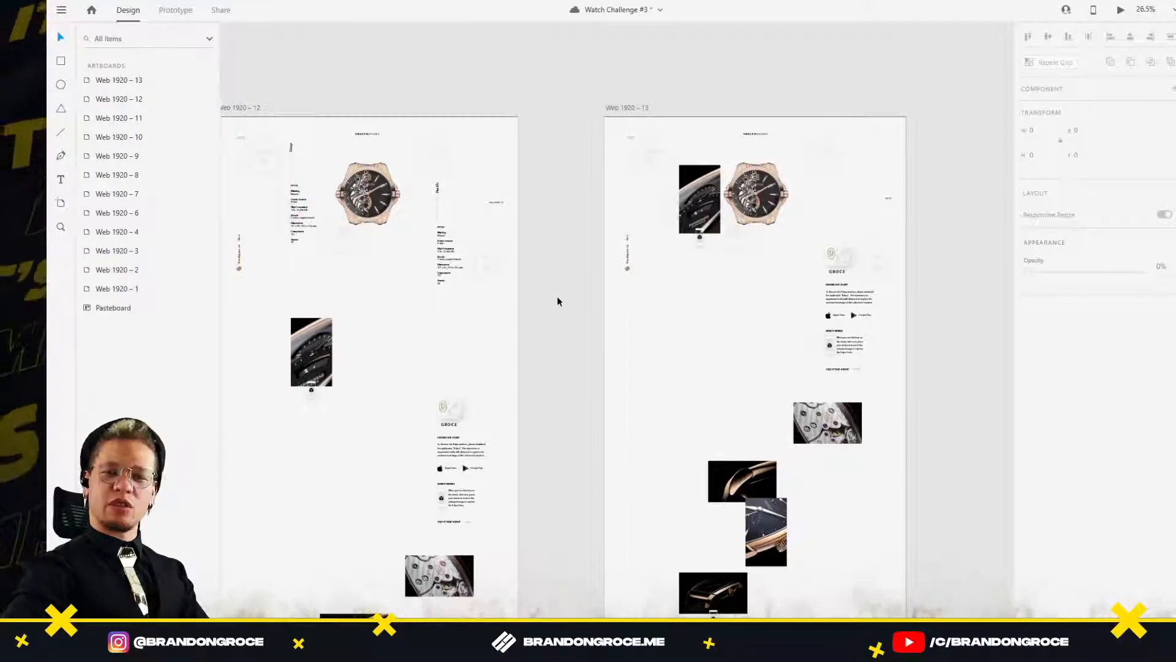
Preview the prototype starting from the Web 1920 – 12 artboard, and close the preview.
{"action": "scroll", "coordinate": [554, 186], "scroll_direction": "down", "scroll_amount": 3}
{"action": "left_click", "coordinate": [360, 144]}
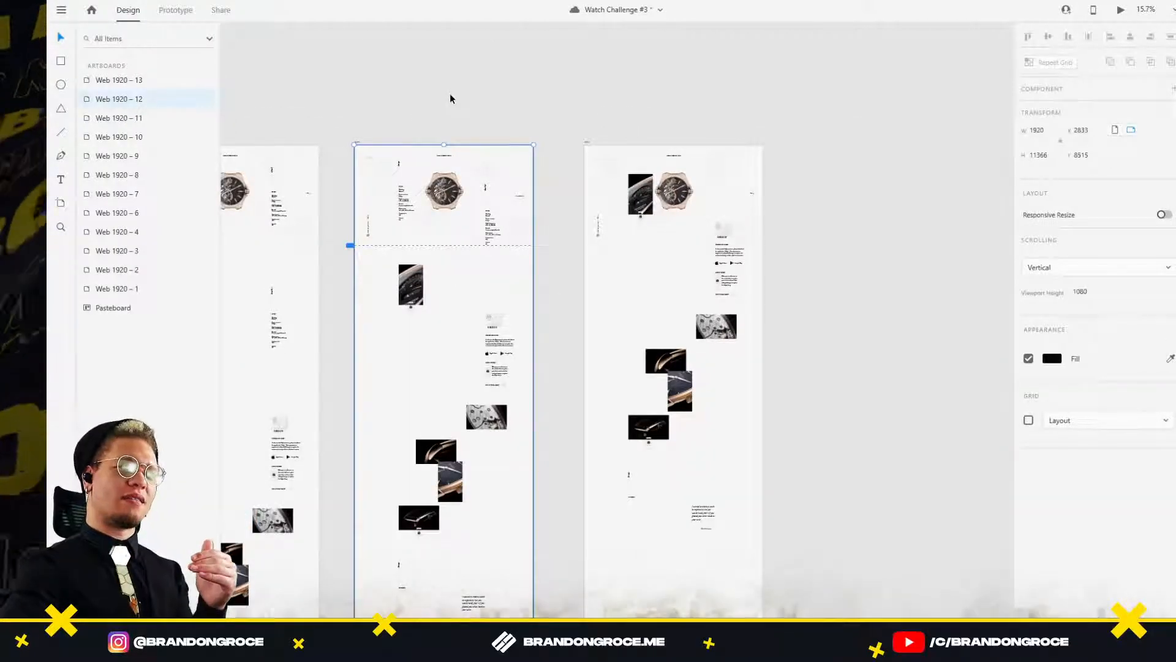
{"action": "left_click", "coordinate": [1122, 10]}
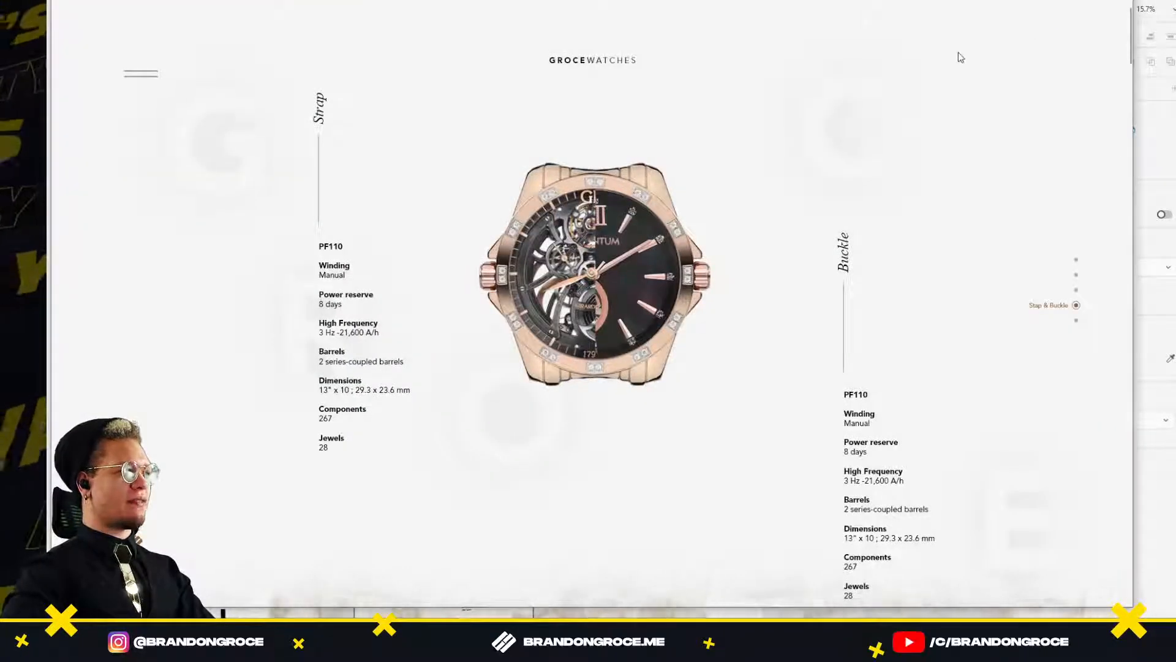
{"action": "key", "text": "Escape"}
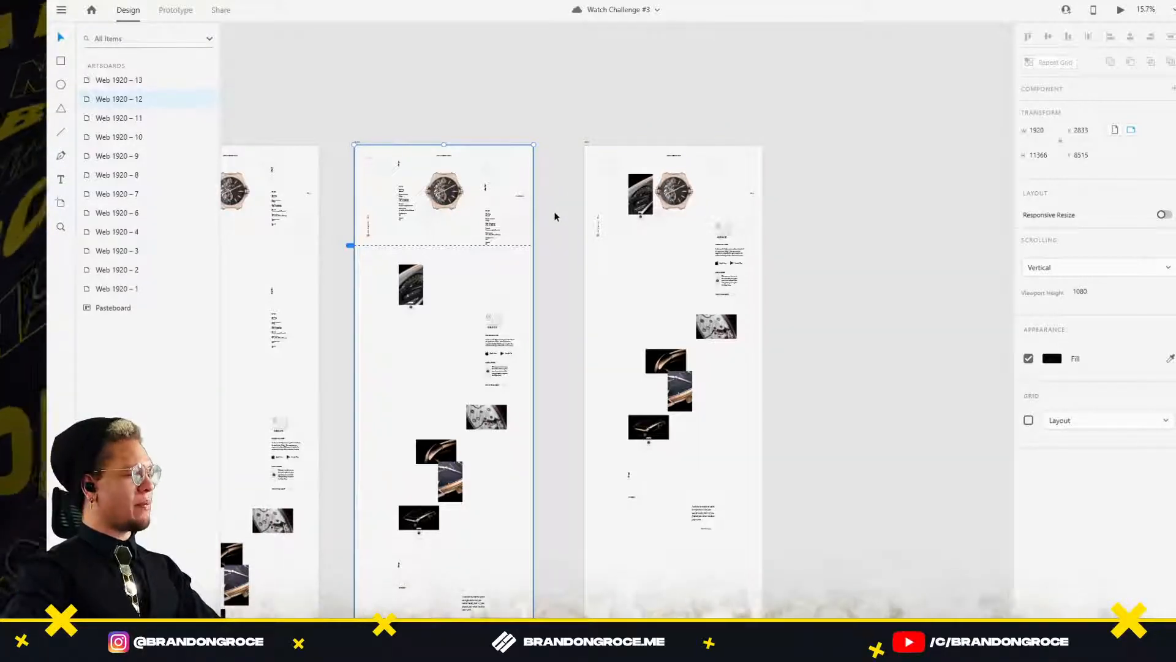
{"action": "scroll", "coordinate": [556, 217], "scroll_direction": "up", "scroll_amount": 3}
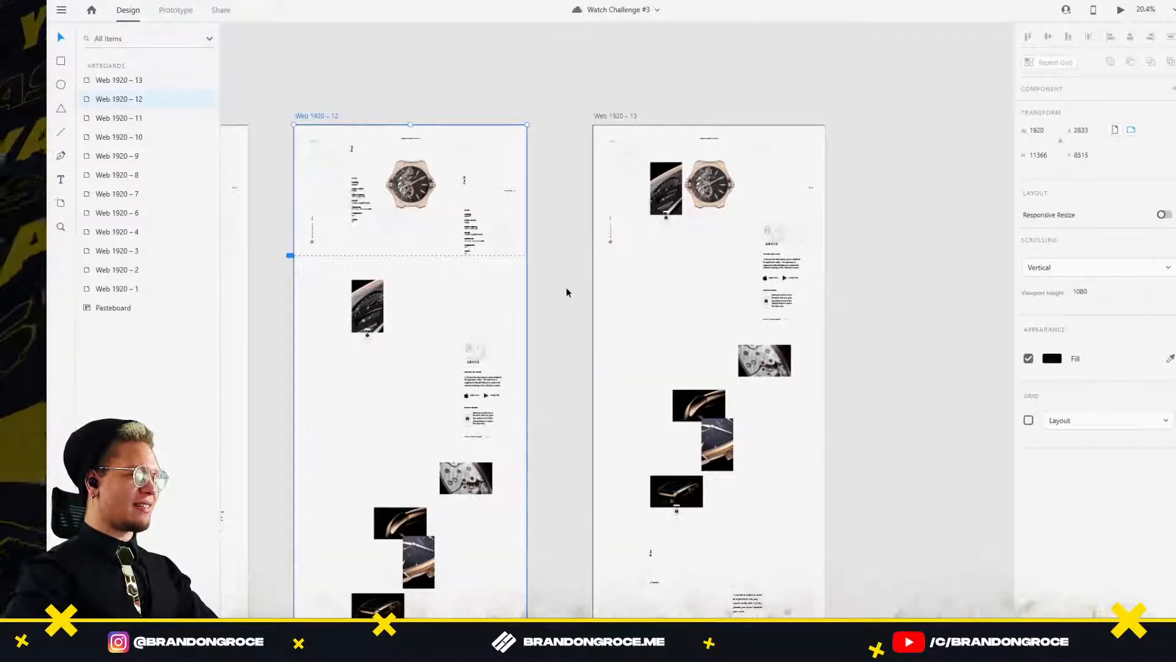
{"action": "left_click_drag", "start_coordinate": [554, 298], "coordinate": [645, 319]}
{"action": "scroll", "coordinate": [500, 286], "scroll_direction": "up", "scroll_amount": 5}
{"action": "left_click_drag", "start_coordinate": [698, 346], "coordinate": [328, 332]}
{"action": "scroll", "coordinate": [467, 316], "scroll_direction": "down", "scroll_amount": 4}
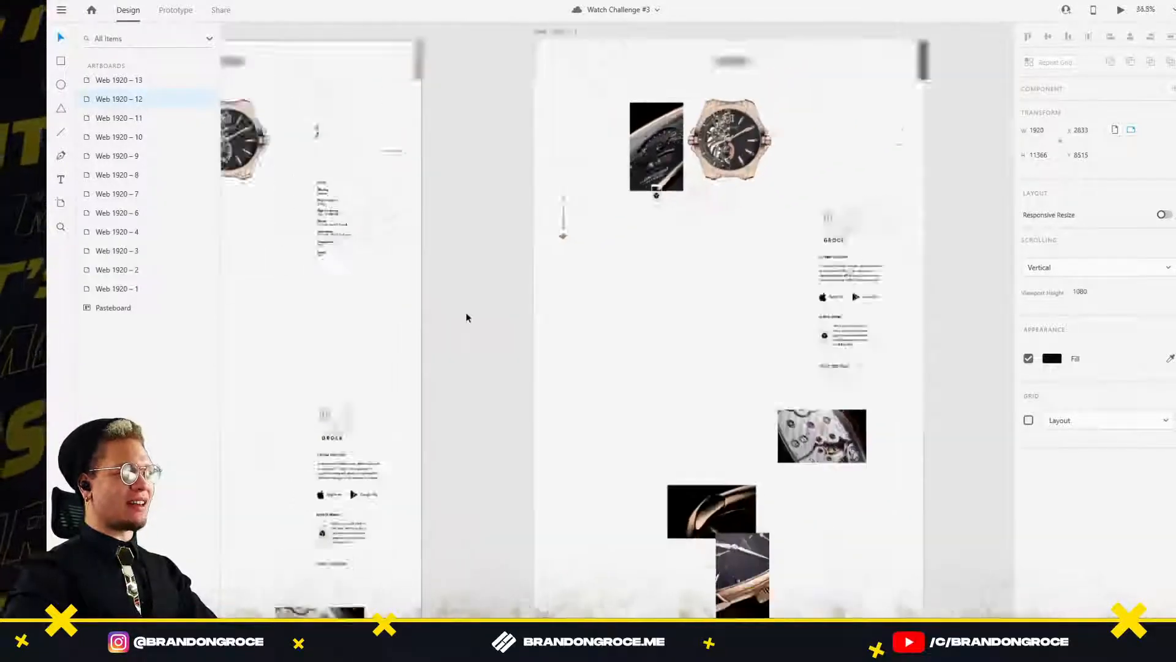
{"action": "left_click_drag", "start_coordinate": [467, 314], "coordinate": [562, 295]}
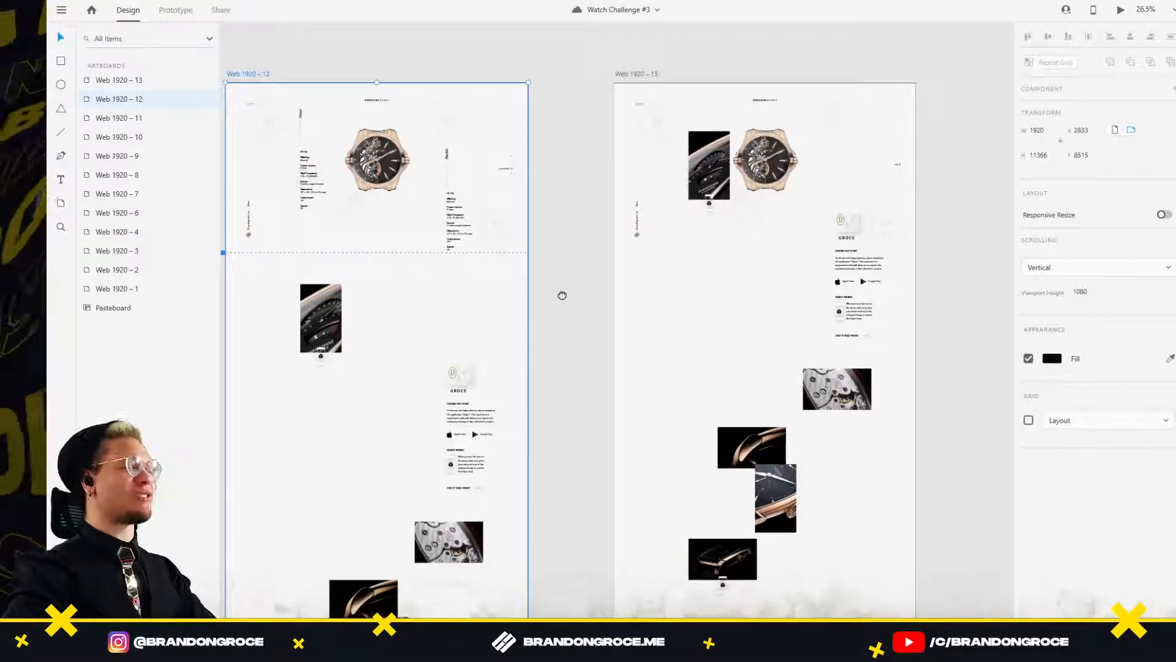
Duplicate the Web 1920 – 13 artboard beside itself to make Web 1920 – 14.
{"action": "left_click", "coordinate": [635, 73]}
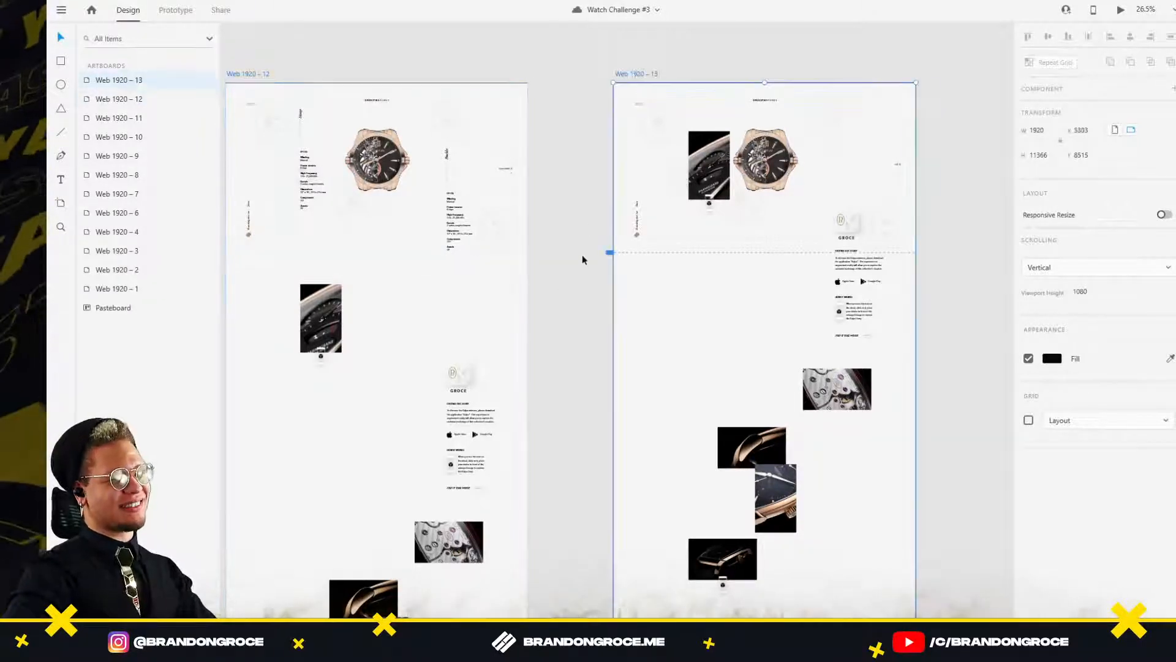
{"action": "left_click_drag", "start_coordinate": [573, 263], "coordinate": [455, 198]}
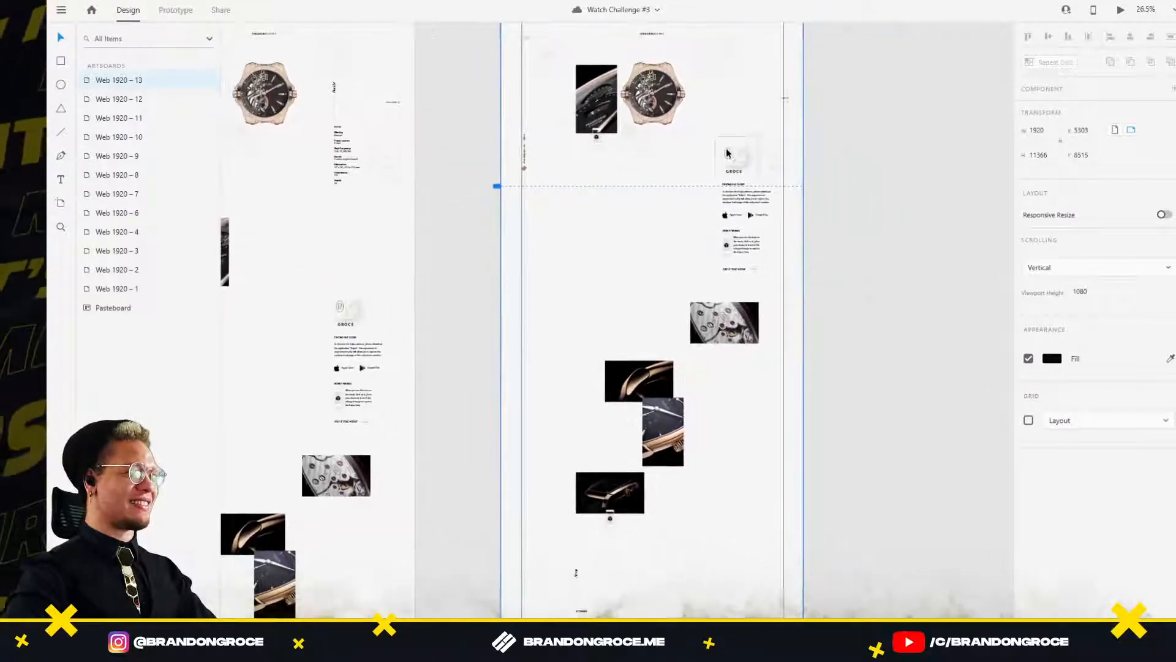
{"action": "scroll", "coordinate": [638, 120], "scroll_direction": "down", "scroll_amount": 1}
{"action": "scroll", "coordinate": [638, 121], "scroll_direction": "down", "scroll_amount": 5}
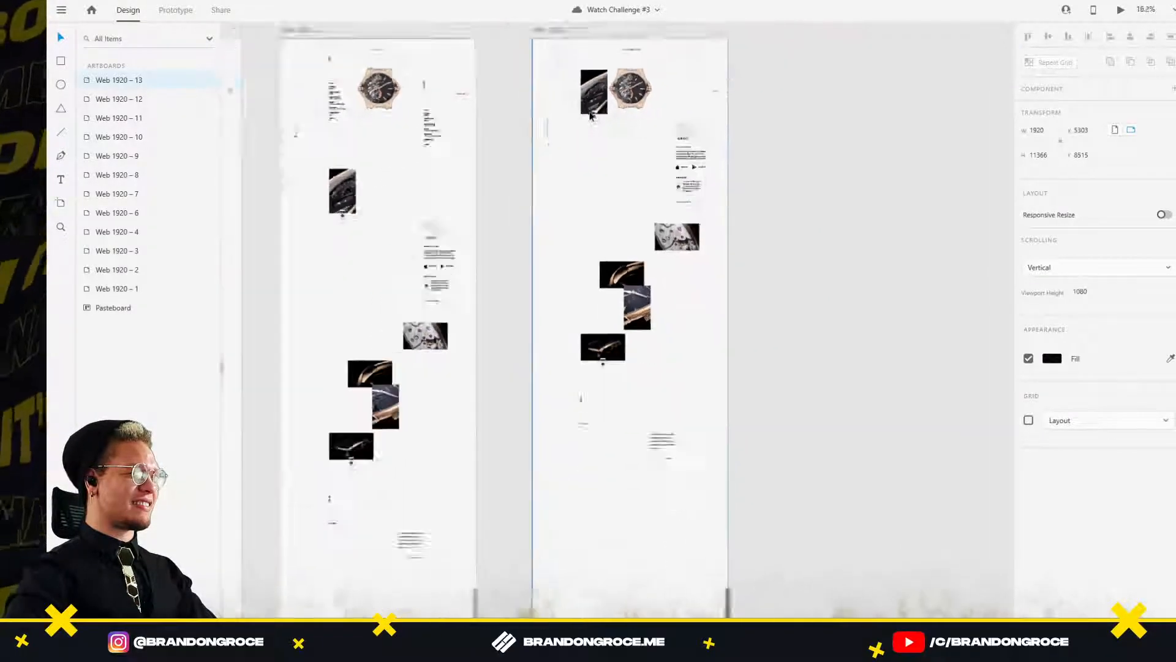
{"action": "left_click_drag", "start_coordinate": [560, 152], "coordinate": [508, 207]}
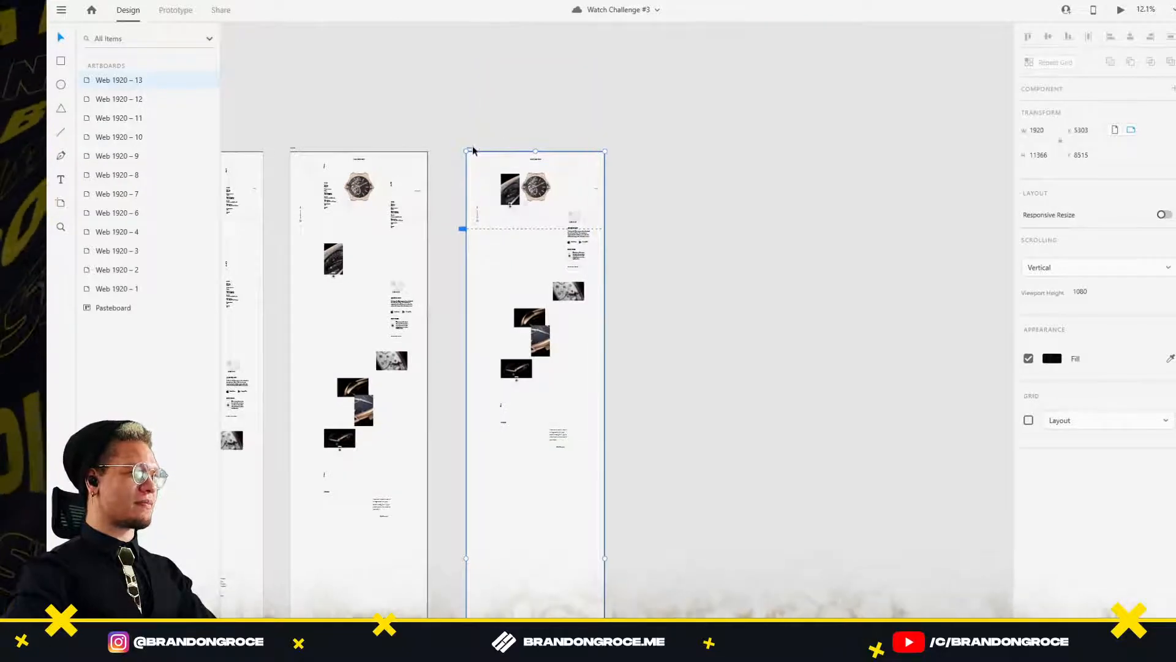
{"action": "left_click_drag", "start_coordinate": [472, 151], "coordinate": [641, 147]}
Move the black dial photo, Groce story section, watch photos and closing text on Web 1920 – 14 up to Y -292, putting the story beside the watch.
{"action": "scroll", "coordinate": [680, 146], "scroll_direction": "up", "scroll_amount": 5}
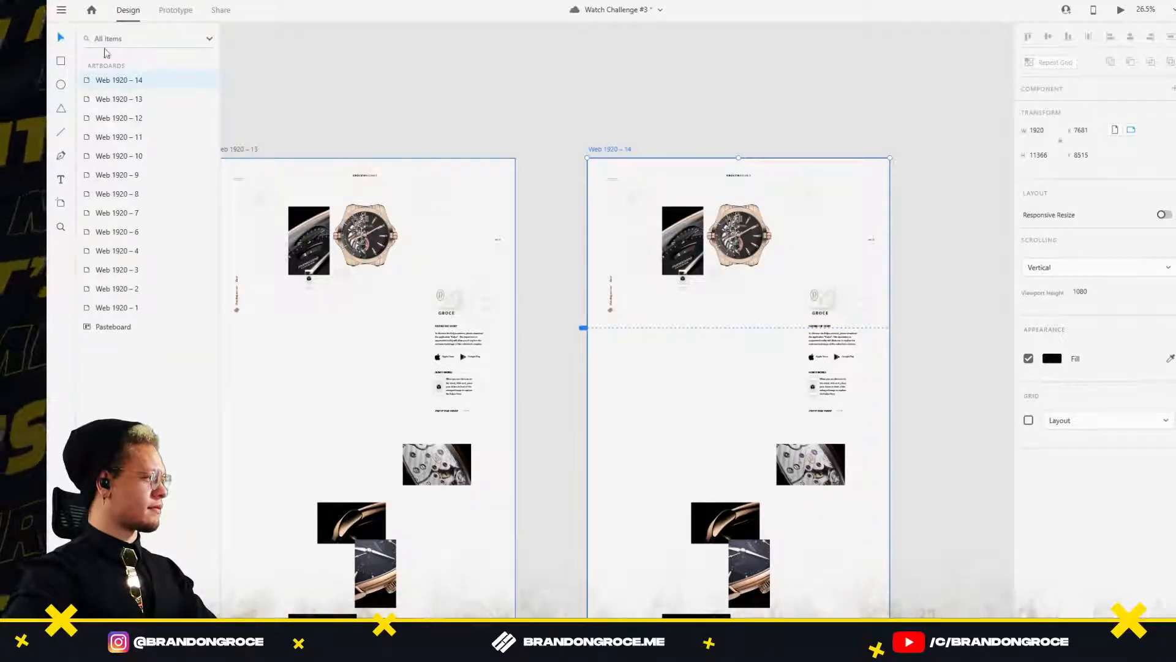
{"action": "left_click_drag", "start_coordinate": [695, 248], "coordinate": [645, 201]}
{"action": "left_click_drag", "start_coordinate": [513, 205], "coordinate": [524, 179]}
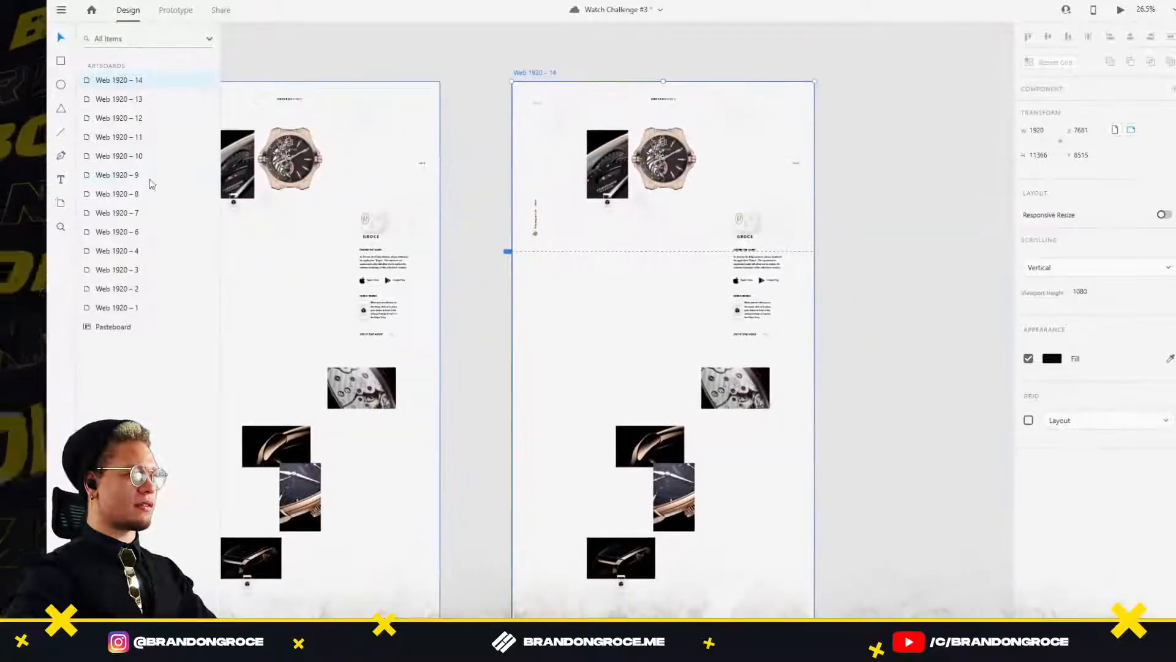
{"action": "double_click", "coordinate": [606, 172]}
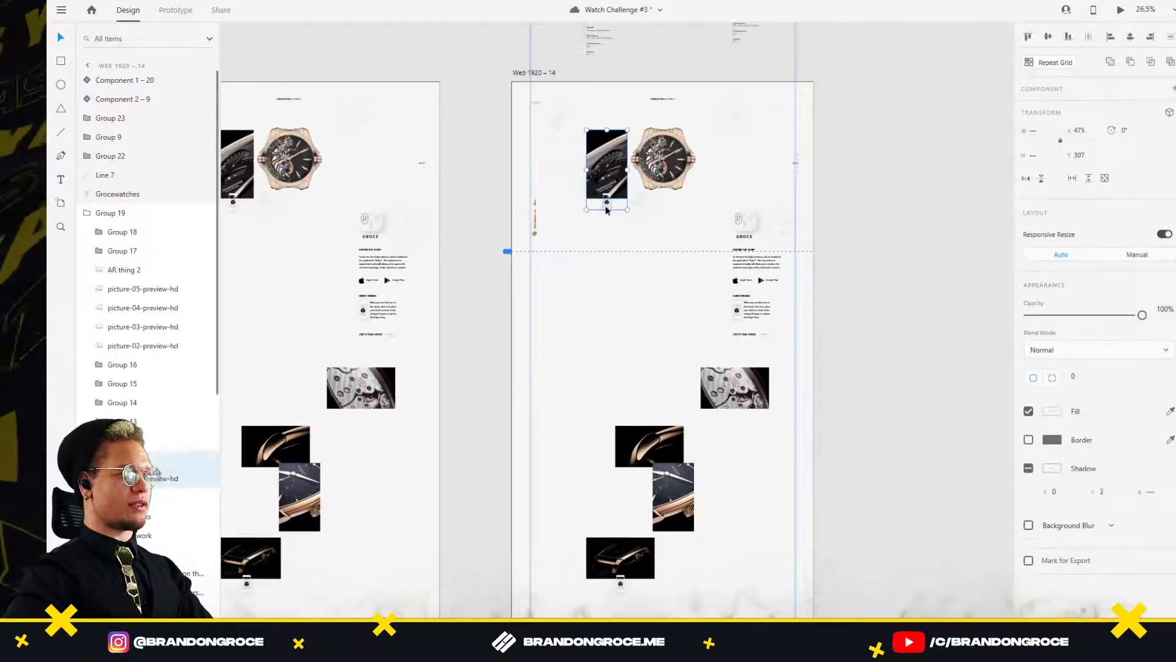
{"action": "left_click", "coordinate": [745, 236], "text": "shift"}
{"action": "left_click", "coordinate": [747, 261], "text": "shift"}
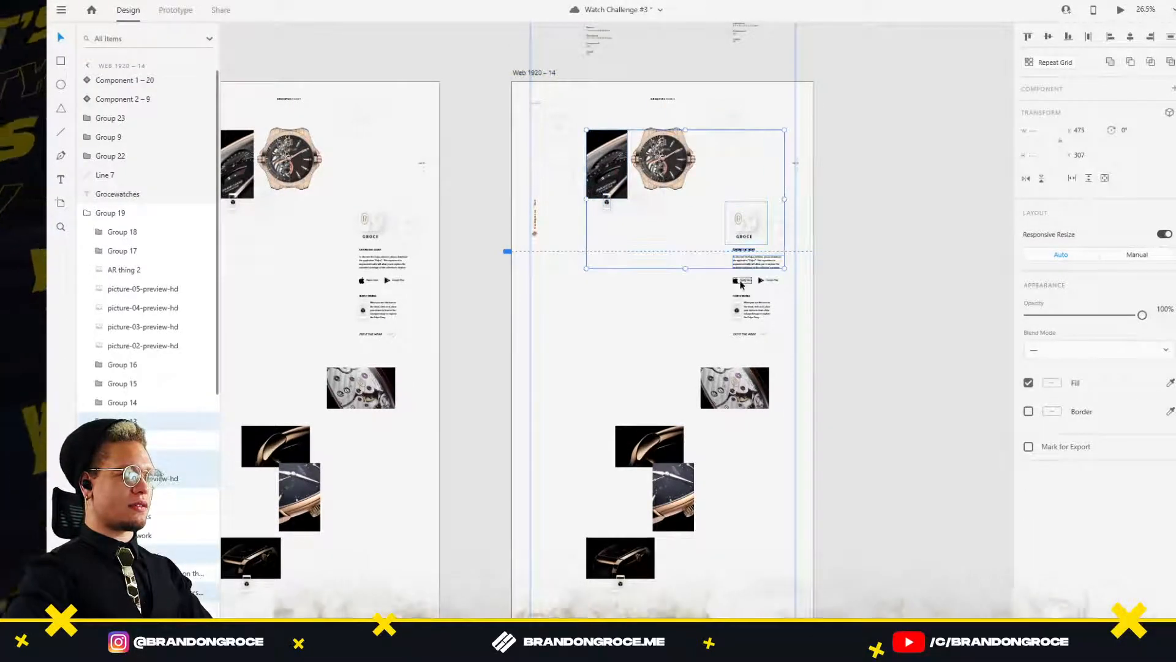
{"action": "left_click", "coordinate": [742, 282], "text": "shift"}
{"action": "left_click", "coordinate": [761, 282], "text": "shift"}
{"action": "left_click", "coordinate": [744, 299], "text": "shift"}
{"action": "left_click", "coordinate": [756, 311], "text": "shift"}
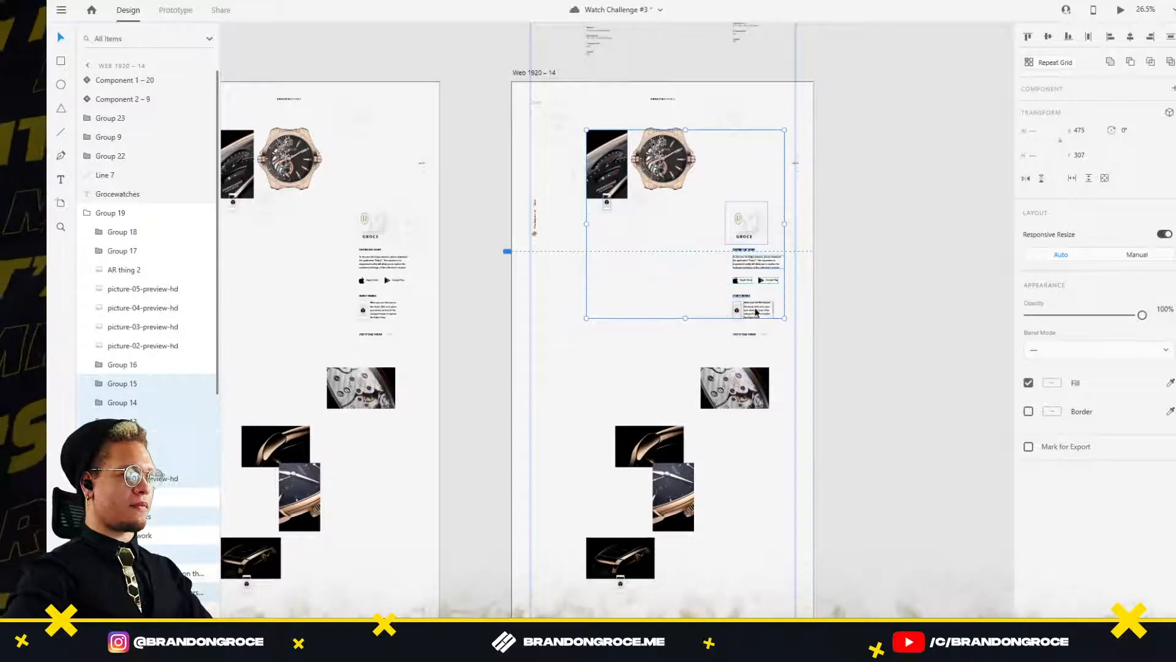
{"action": "left_click", "coordinate": [744, 334], "text": "shift"}
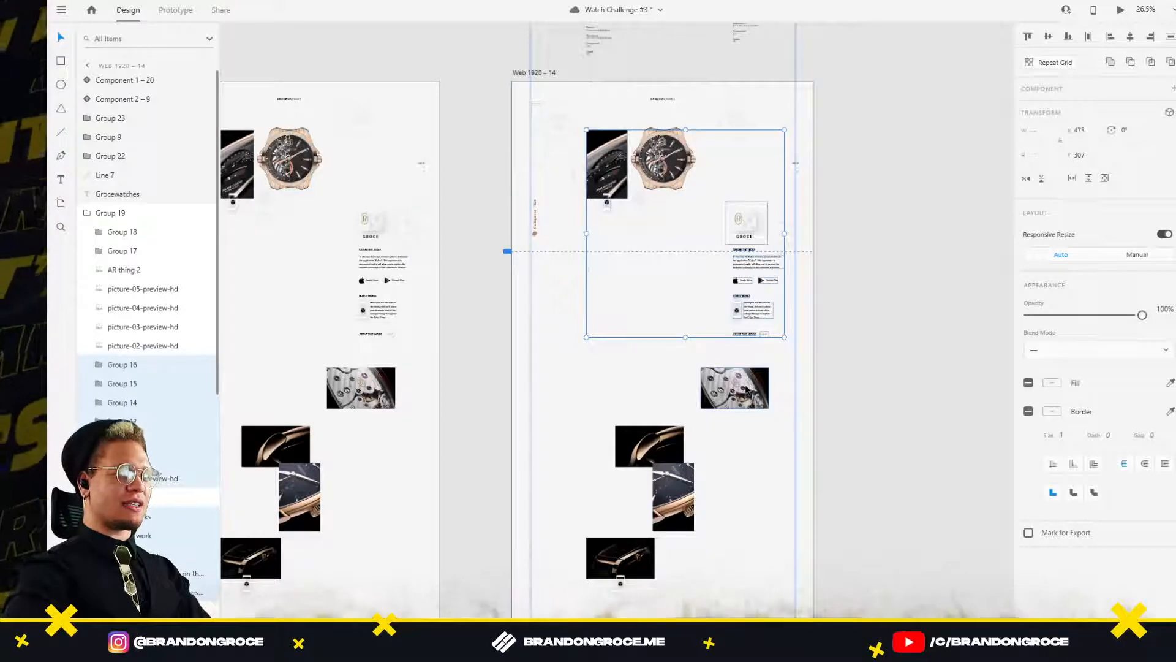
{"action": "left_click", "coordinate": [747, 389], "text": "shift"}
{"action": "left_click", "coordinate": [654, 445], "text": "shift"}
{"action": "left_click", "coordinate": [672, 508], "text": "shift"}
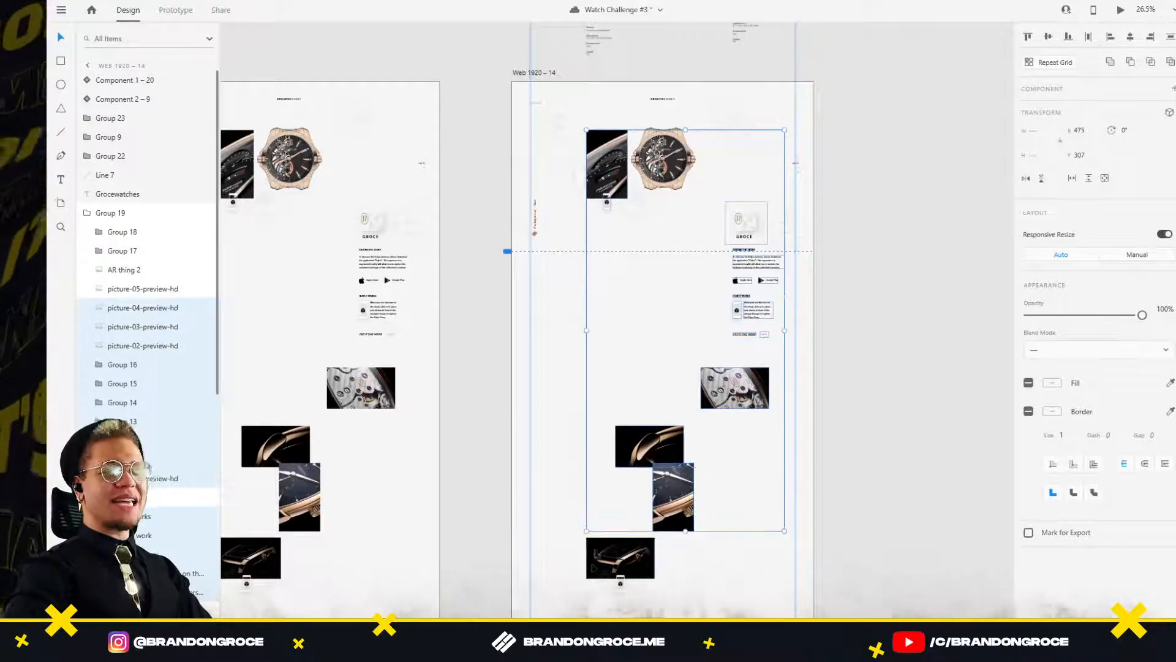
{"action": "left_click", "coordinate": [616, 558], "text": "shift"}
{"action": "left_click", "coordinate": [621, 583], "text": "shift"}
{"action": "scroll", "coordinate": [722, 422], "scroll_direction": "down", "scroll_amount": 3}
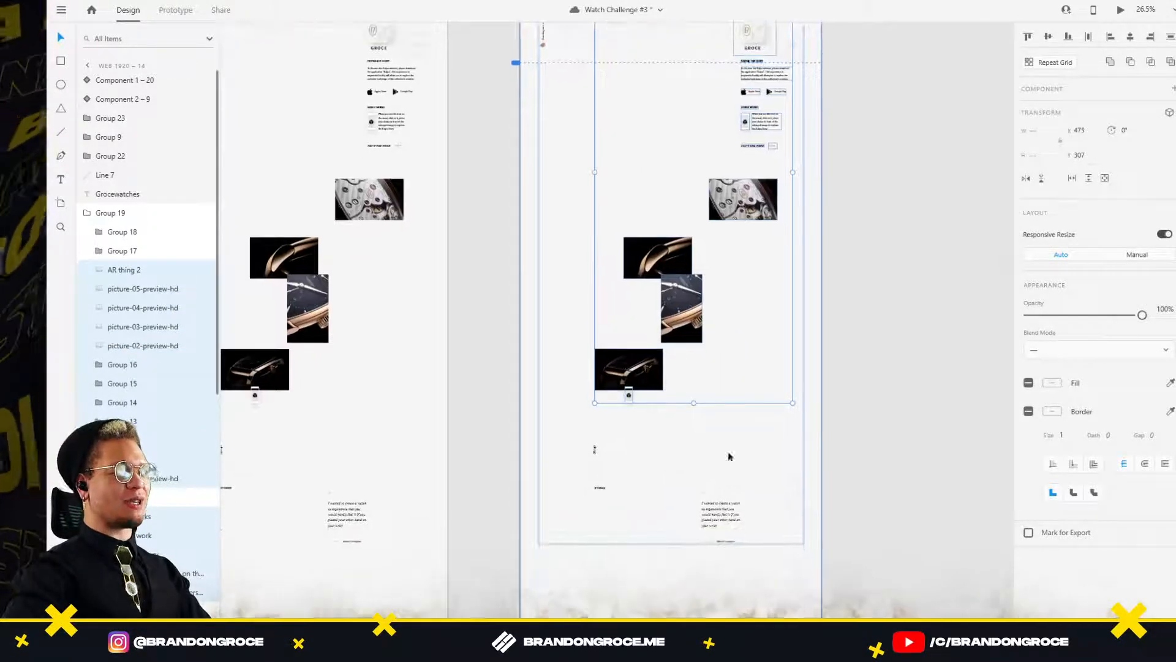
{"action": "left_click", "coordinate": [595, 450], "text": "shift"}
{"action": "left_click", "coordinate": [600, 489], "text": "shift"}
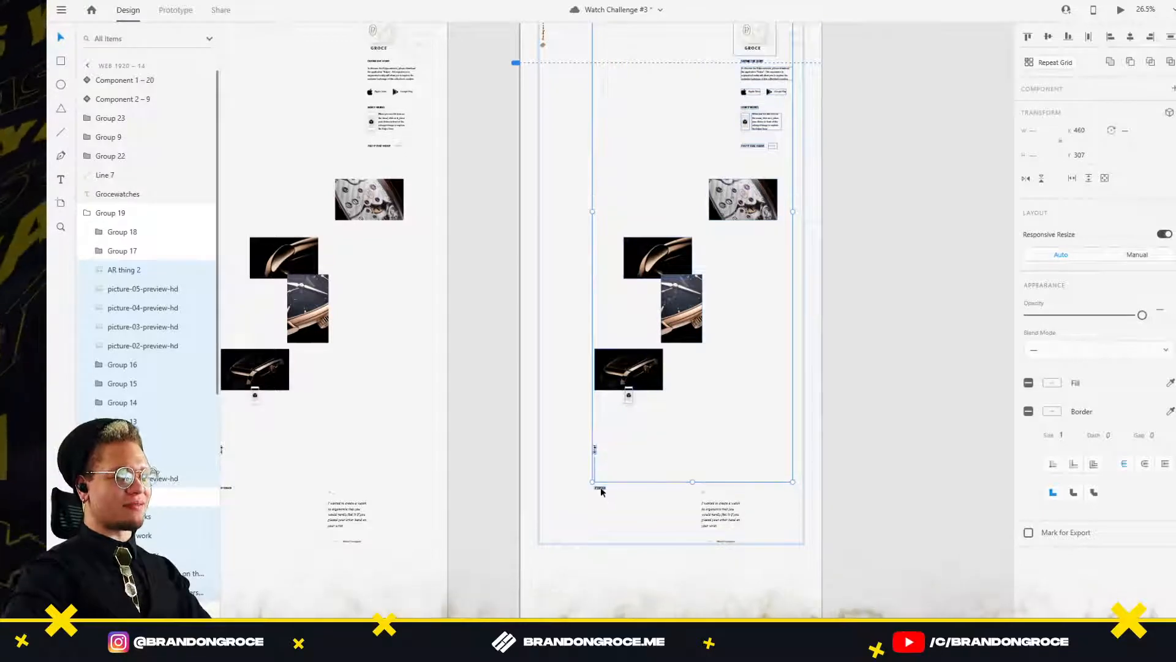
{"action": "scroll", "coordinate": [737, 329], "scroll_direction": "down", "scroll_amount": 3}
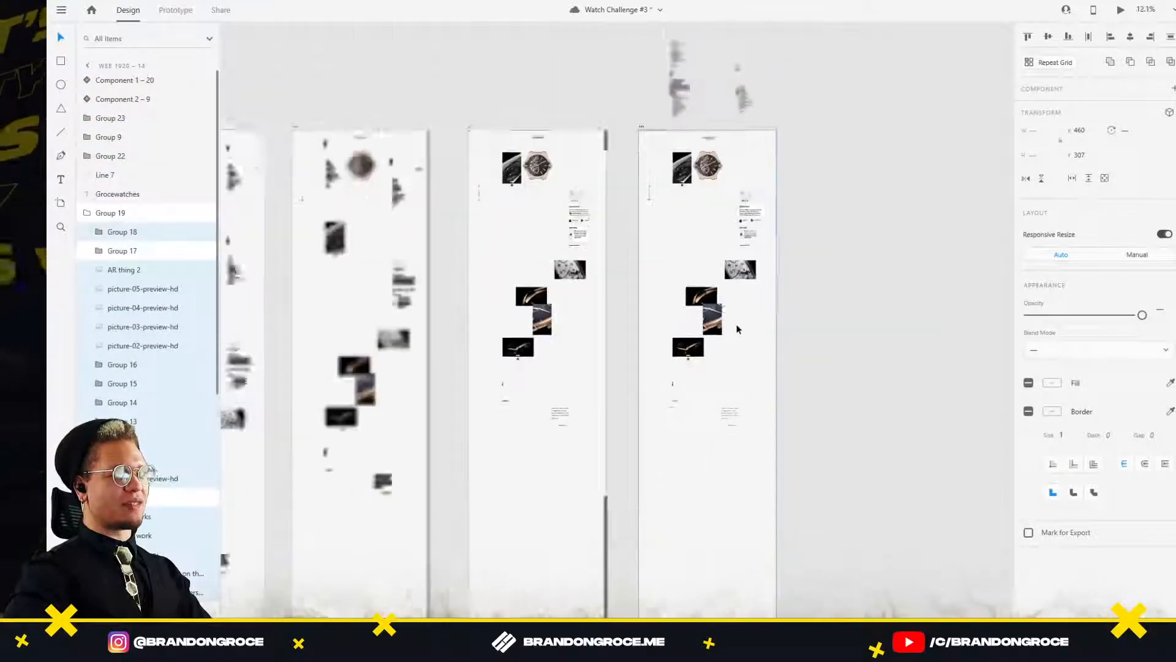
{"action": "scroll", "coordinate": [737, 329], "scroll_direction": "up", "scroll_amount": 3}
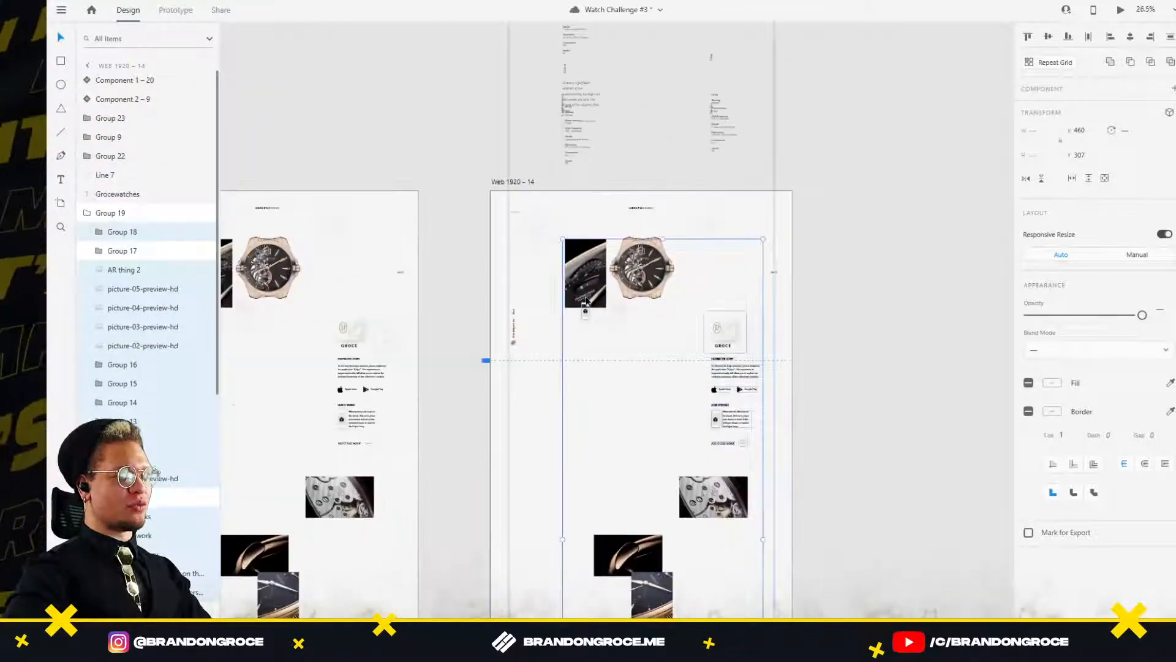
{"action": "left_click_drag", "start_coordinate": [587, 302], "coordinate": [599, 209]}
{"action": "left_click", "coordinate": [918, 306]}
Duplicate the Web 1920 – 14 artboard beside itself to make Web 1920 – 15.
{"action": "left_click_drag", "start_coordinate": [867, 322], "coordinate": [818, 296]}
{"action": "scroll", "coordinate": [628, 270], "scroll_direction": "down", "scroll_amount": 4}
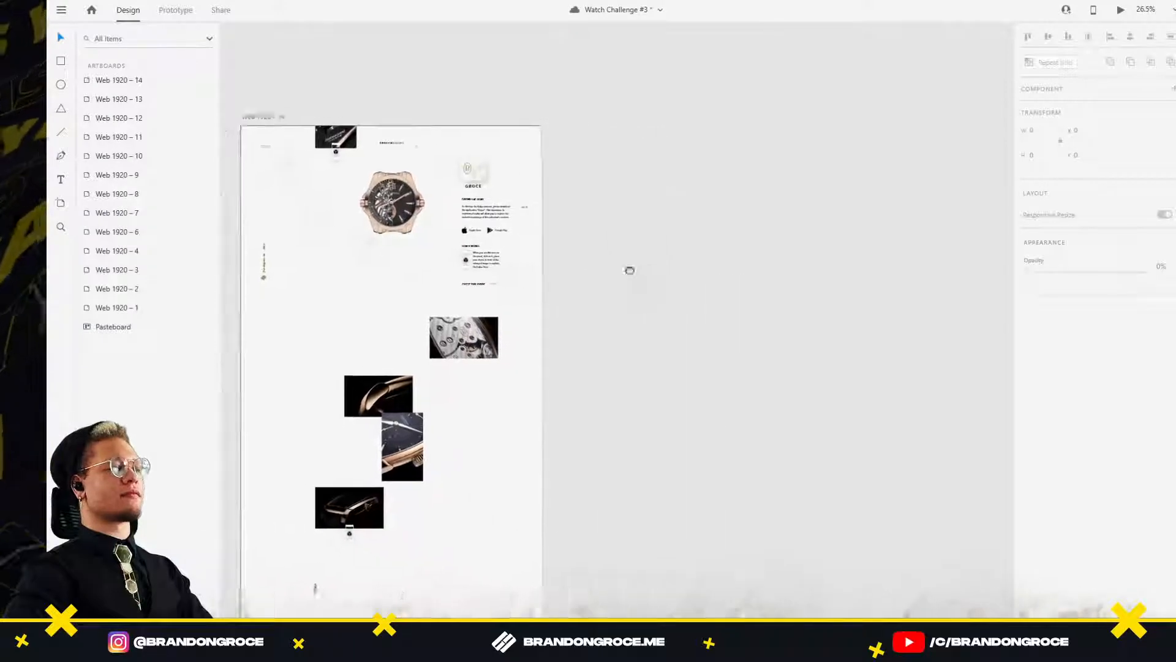
{"action": "left_click_drag", "start_coordinate": [610, 170], "coordinate": [515, 232]}
{"action": "left_click_drag", "start_coordinate": [517, 227], "coordinate": [622, 231]}
{"action": "left_click", "coordinate": [647, 200]}
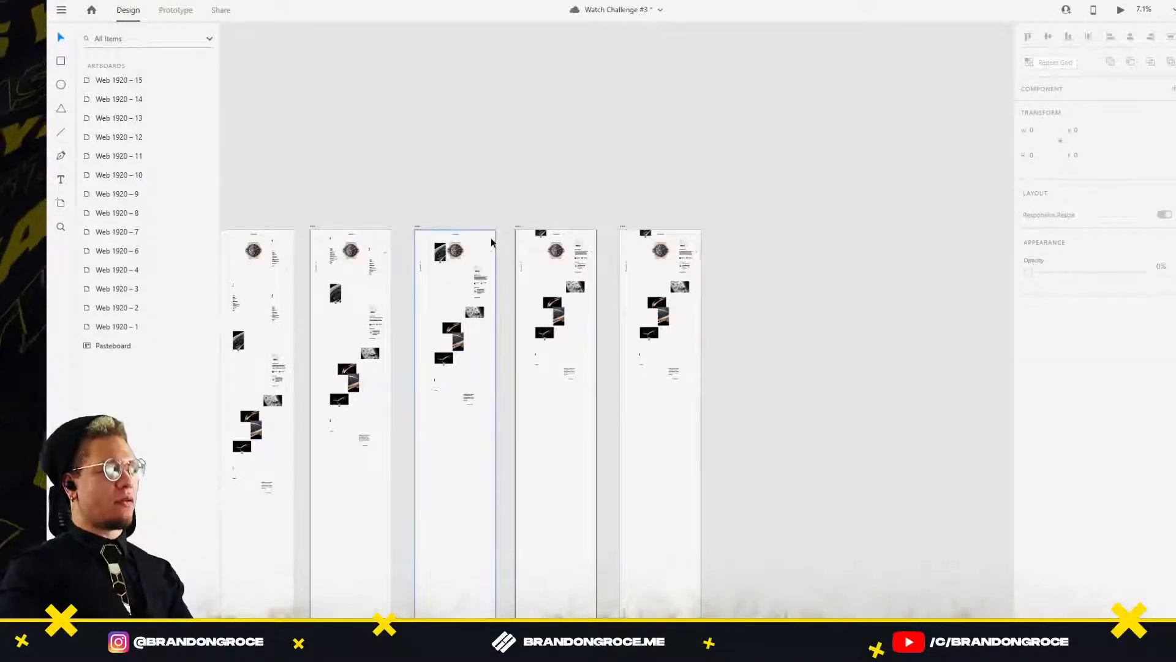
Move the black dial photo, Groce story section, watch photos and closing text up on Web 1920 – 15 so the silver movement photo sits beside the watch.
{"action": "scroll", "coordinate": [539, 239], "scroll_direction": "up", "scroll_amount": 5}
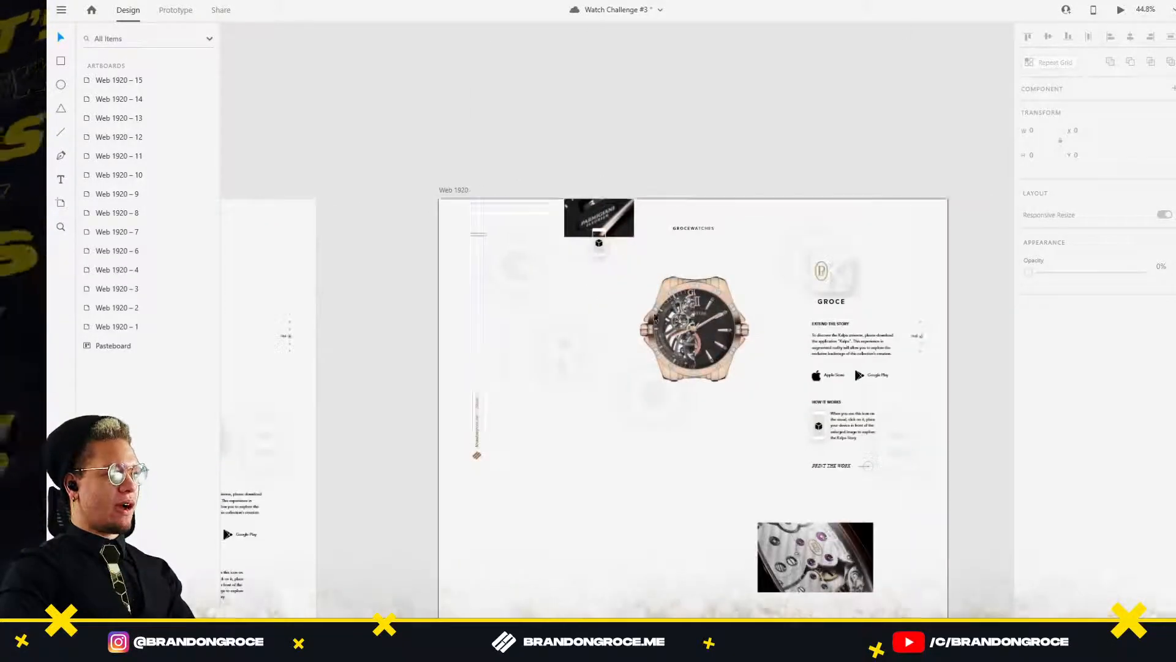
{"action": "left_click_drag", "start_coordinate": [735, 398], "coordinate": [488, 386]}
{"action": "left_click_drag", "start_coordinate": [702, 393], "coordinate": [507, 370]}
{"action": "left_click_drag", "start_coordinate": [671, 363], "coordinate": [276, 297]}
{"action": "scroll", "coordinate": [424, 267], "scroll_direction": "down", "scroll_amount": 2}
{"action": "left_click", "coordinate": [424, 183]}
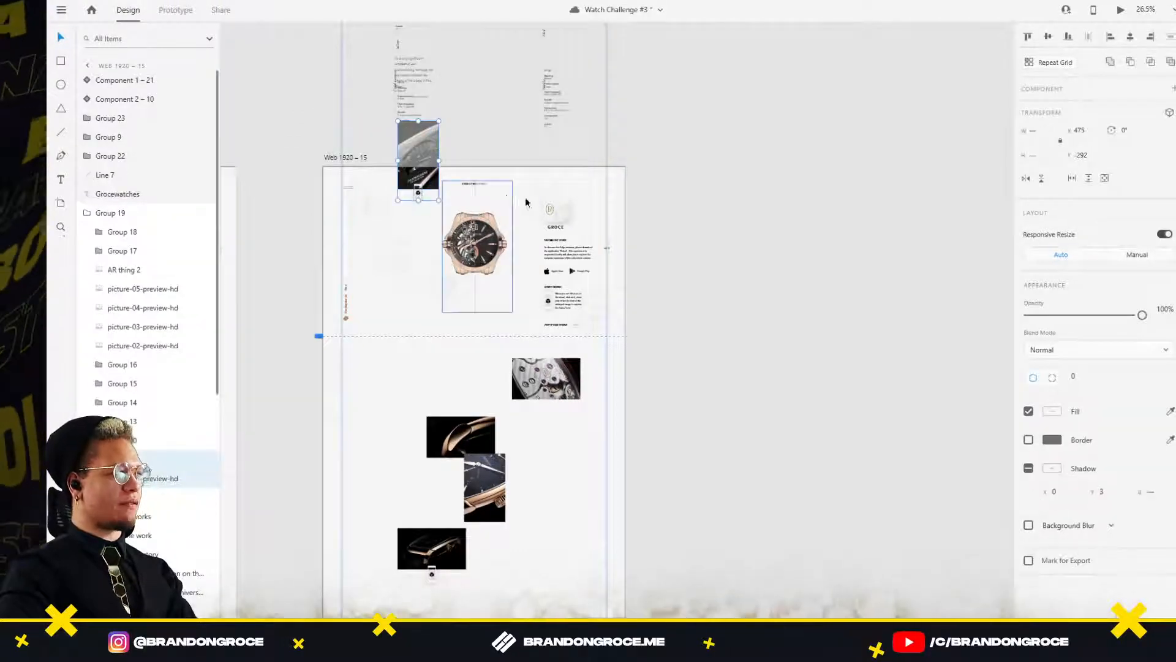
{"action": "left_click", "coordinate": [554, 215], "text": "shift"}
{"action": "left_click", "coordinate": [557, 241], "text": "shift"}
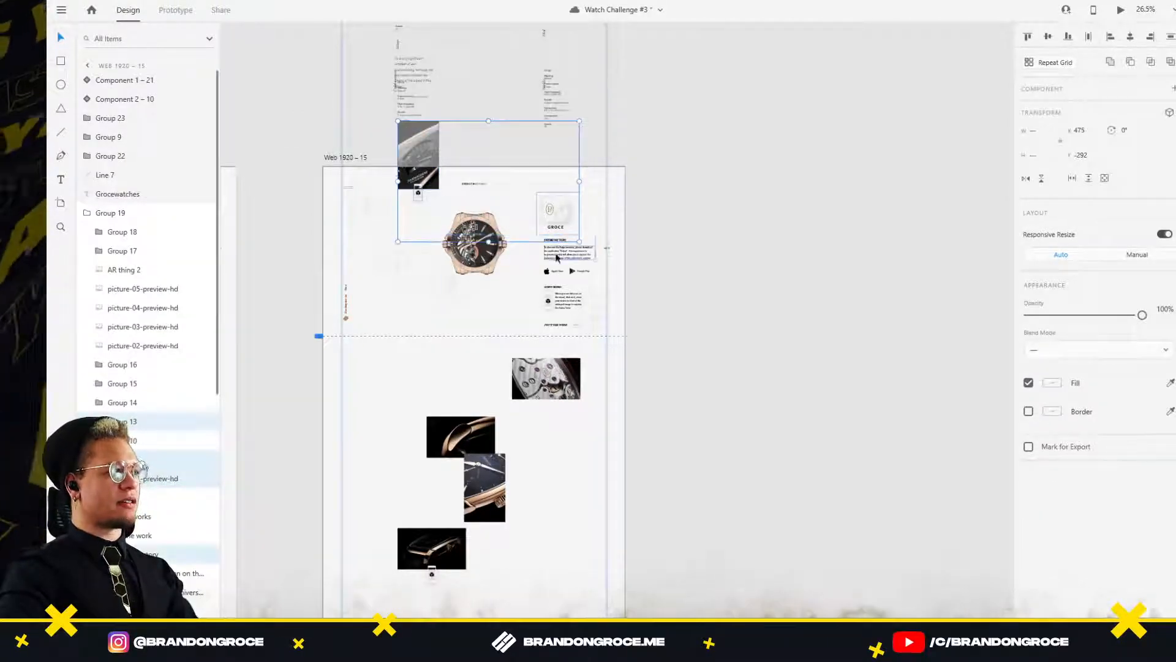
{"action": "left_click", "coordinate": [564, 252], "text": "shift"}
{"action": "left_click", "coordinate": [556, 271], "text": "shift"}
{"action": "left_click", "coordinate": [585, 271], "text": "shift"}
{"action": "left_click", "coordinate": [553, 288], "text": "shift"}
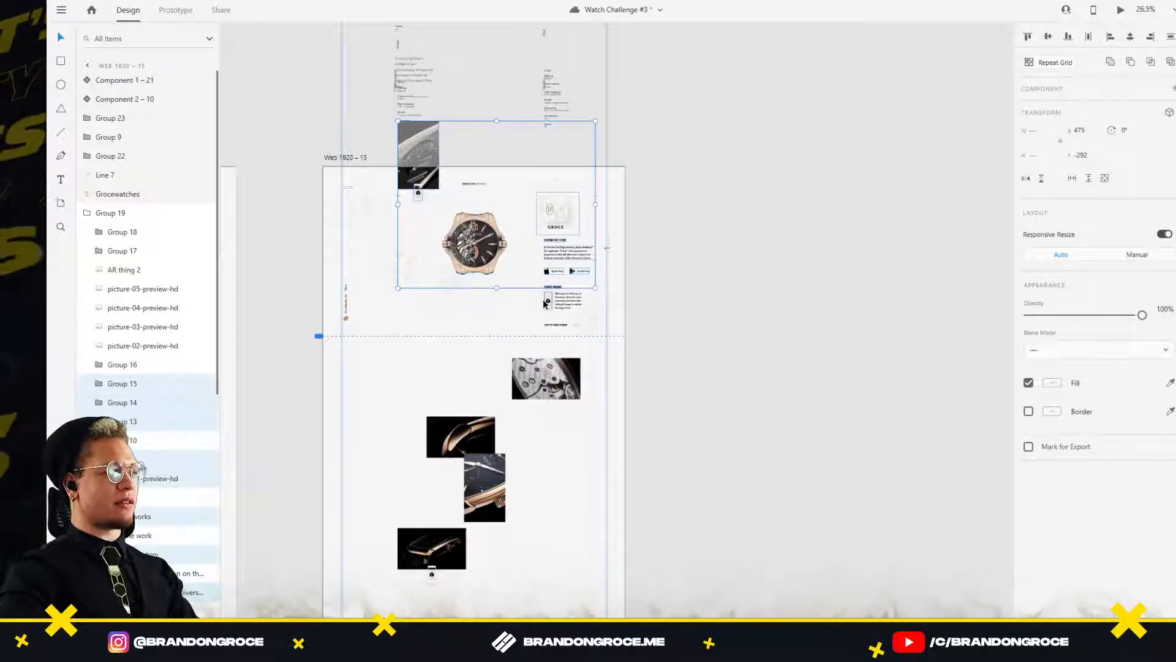
{"action": "left_click", "coordinate": [568, 301], "text": "shift"}
{"action": "left_click", "coordinate": [575, 326], "text": "shift"}
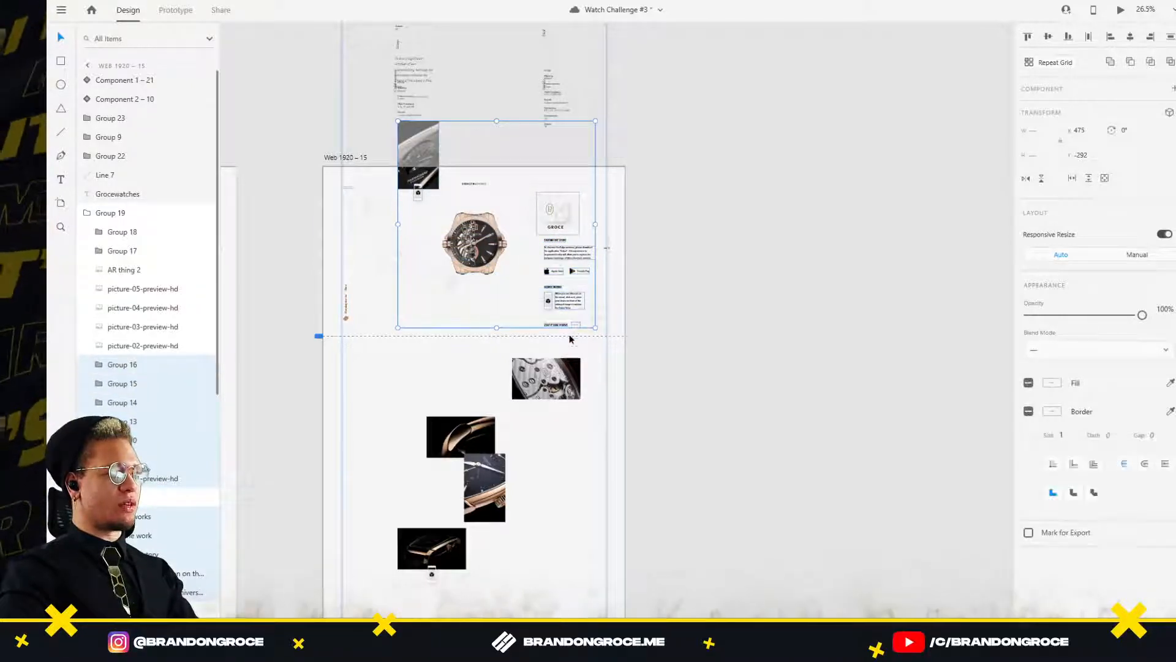
{"action": "scroll", "coordinate": [575, 328], "scroll_direction": "down", "scroll_amount": 3}
{"action": "scroll", "coordinate": [575, 328], "scroll_direction": "left", "scroll_amount": 1}
{"action": "left_click", "coordinate": [585, 297], "text": "shift"}
{"action": "left_click", "coordinate": [508, 346], "text": "shift"}
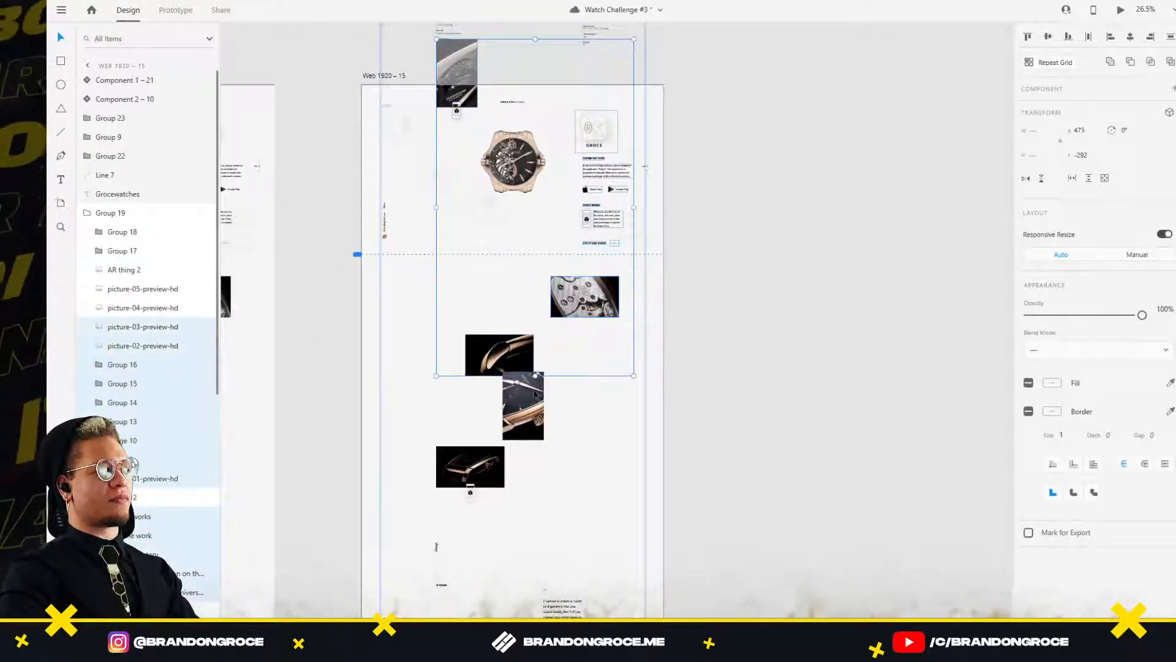
{"action": "left_click", "coordinate": [524, 407], "text": "shift"}
{"action": "left_click", "coordinate": [469, 469], "text": "shift"}
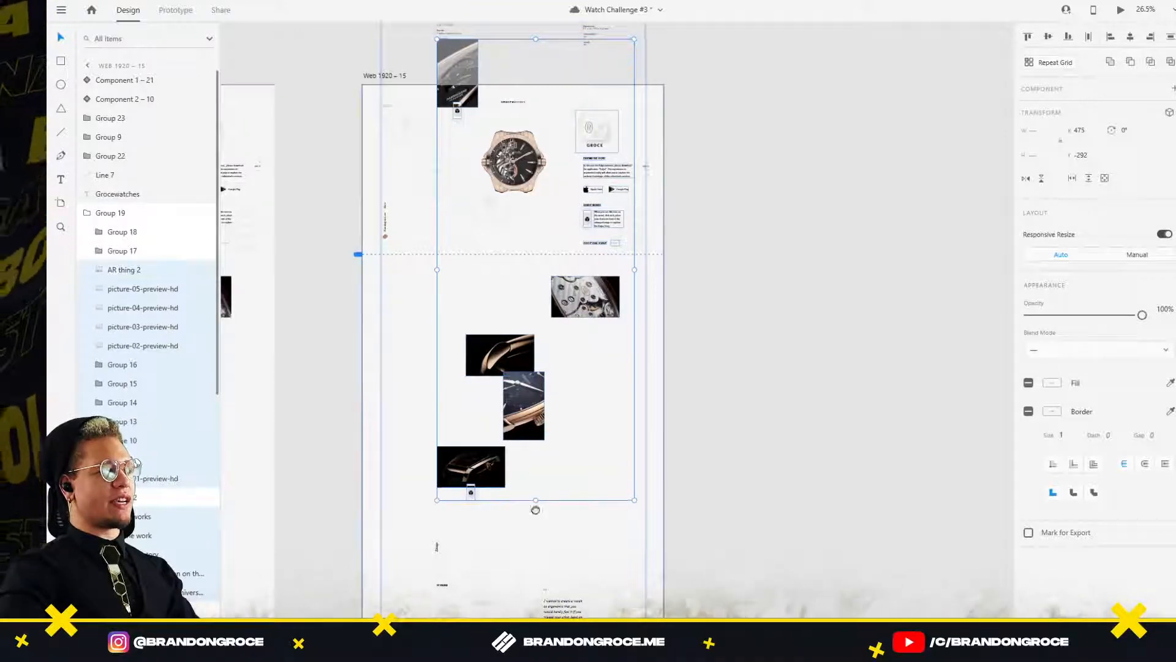
{"action": "scroll", "coordinate": [468, 500], "scroll_direction": "down", "scroll_amount": 3}
{"action": "scroll", "coordinate": [469, 499], "scroll_direction": "left", "scroll_amount": 1}
{"action": "left_click", "coordinate": [437, 546], "text": "shift"}
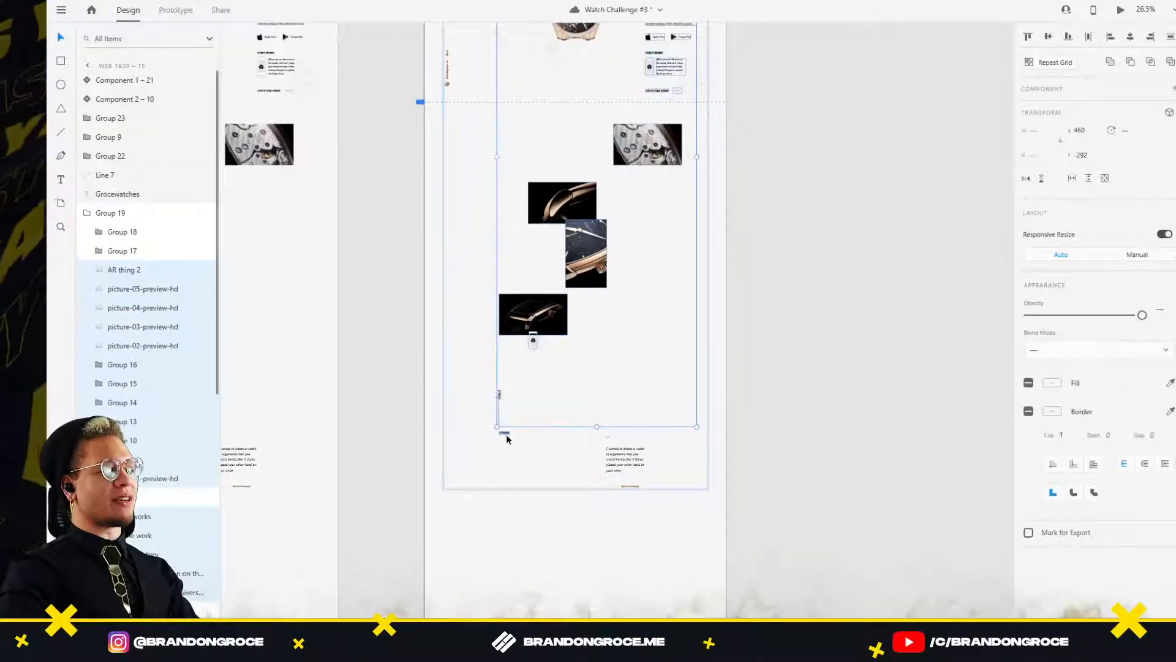
{"action": "left_click", "coordinate": [631, 465], "text": "shift"}
{"action": "scroll", "coordinate": [677, 327], "scroll_direction": "up", "scroll_amount": 1}
{"action": "left_click_drag", "start_coordinate": [678, 327], "coordinate": [704, 466]}
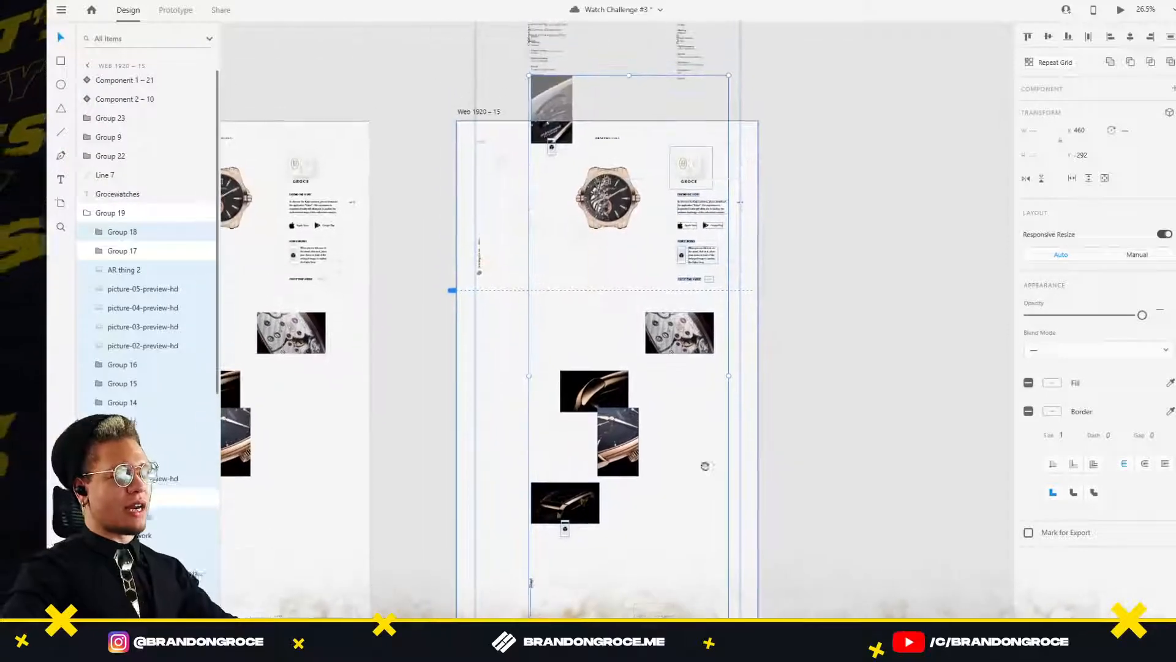
{"action": "left_click_drag", "start_coordinate": [679, 334], "coordinate": [674, 187]}
{"action": "left_click", "coordinate": [804, 210]}
Bring the blue dial photo to the front within Group 19 on Web 1920 – 15 and try moving it up over the watch.
{"action": "scroll", "coordinate": [581, 263], "scroll_direction": "up", "scroll_amount": 3}
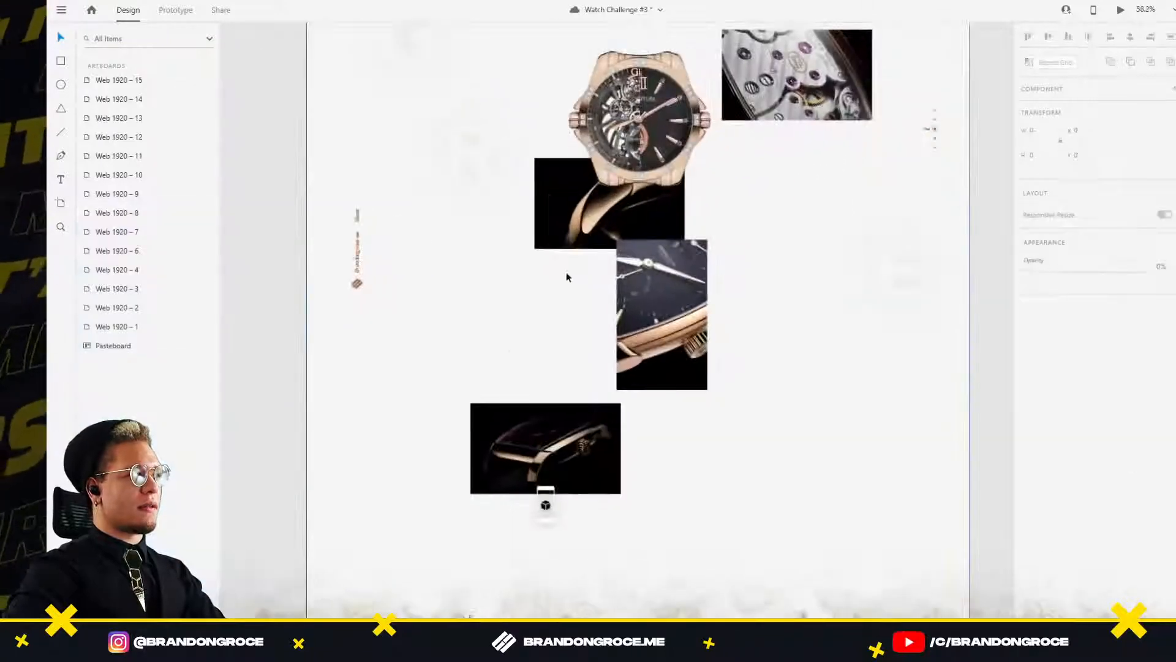
{"action": "left_click", "coordinate": [674, 285]}
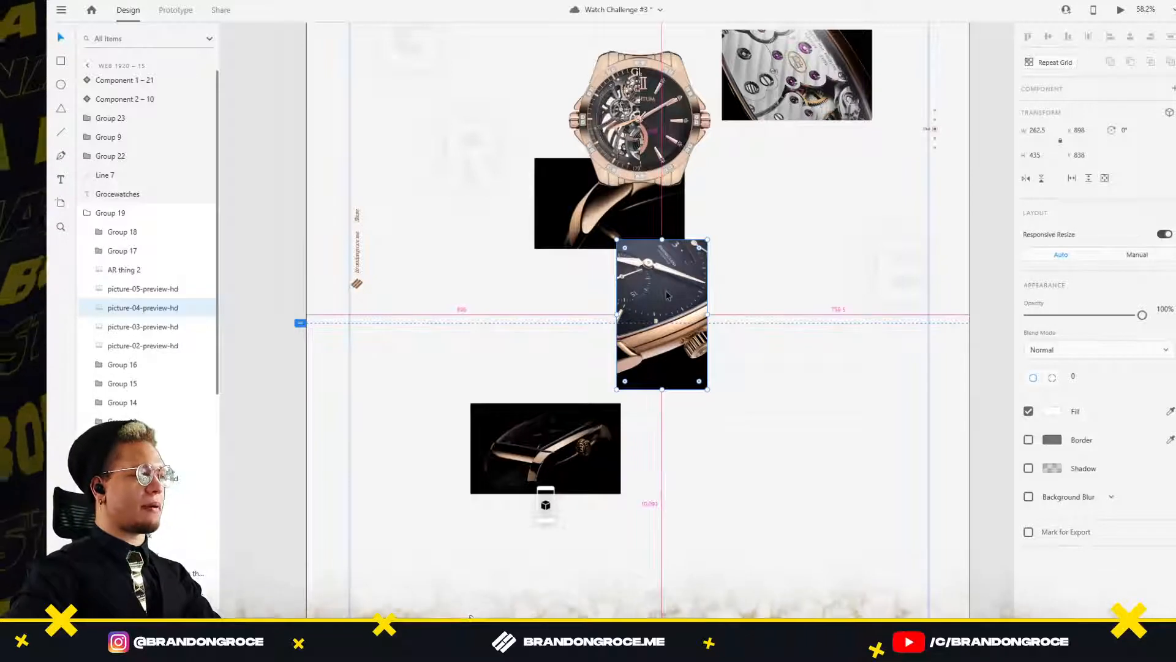
{"action": "key", "text": "ctrl+shift+bracketright"}
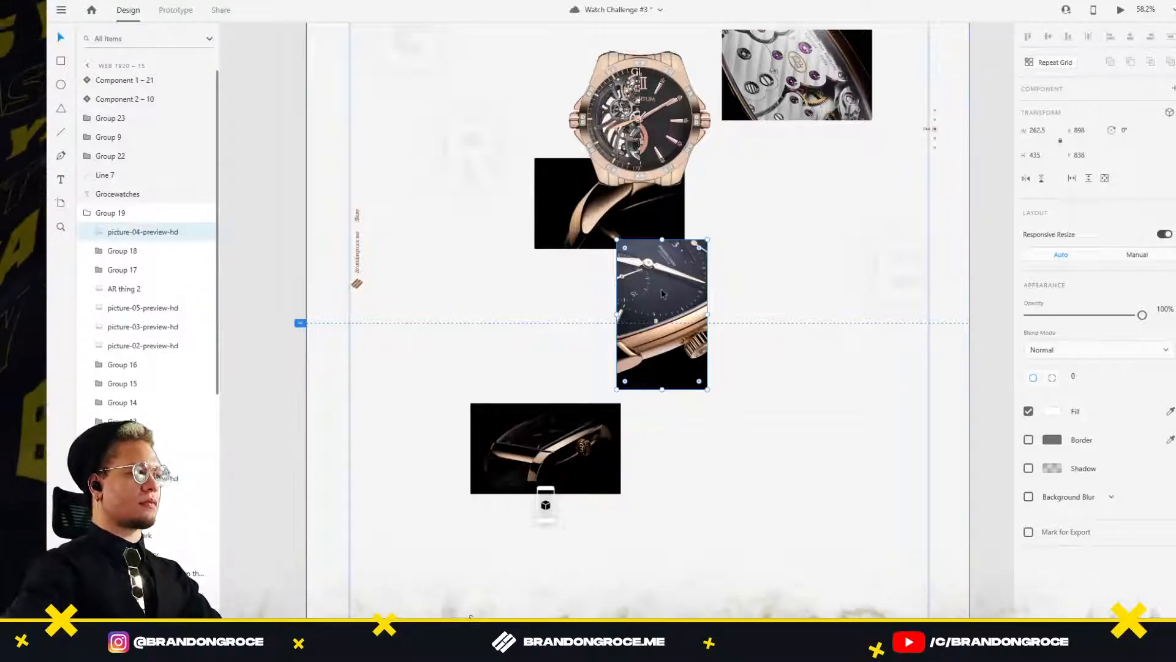
{"action": "left_click_drag", "start_coordinate": [662, 292], "coordinate": [664, 180]}
{"action": "key", "text": "ctrl+z"}
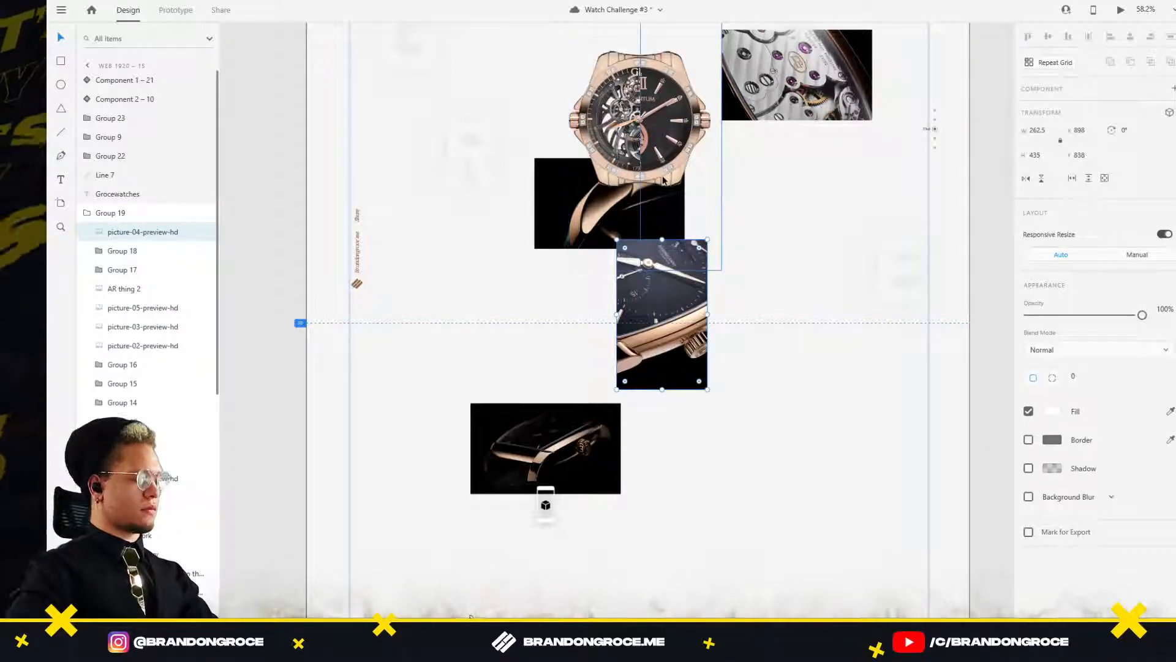
Take the blue dial photo out of Group 19 and place it above all other layers on Web 1920 – 15 and Web 1920 – 14.
{"action": "key", "text": "Delete"}
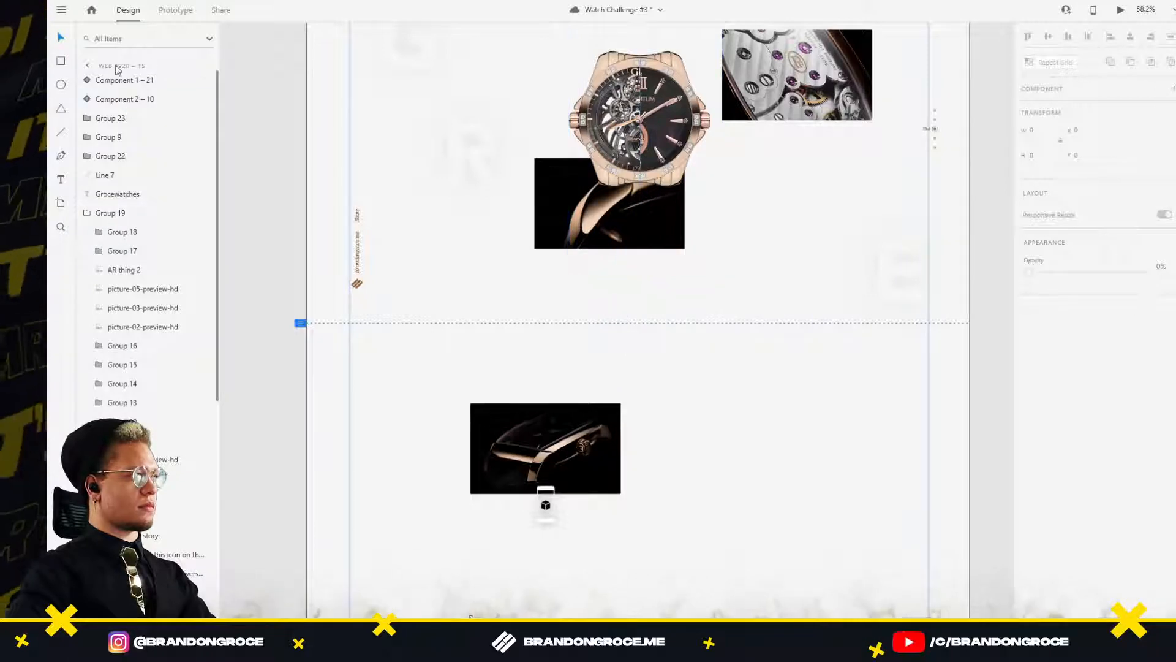
{"action": "key", "text": "ctrl+z"}
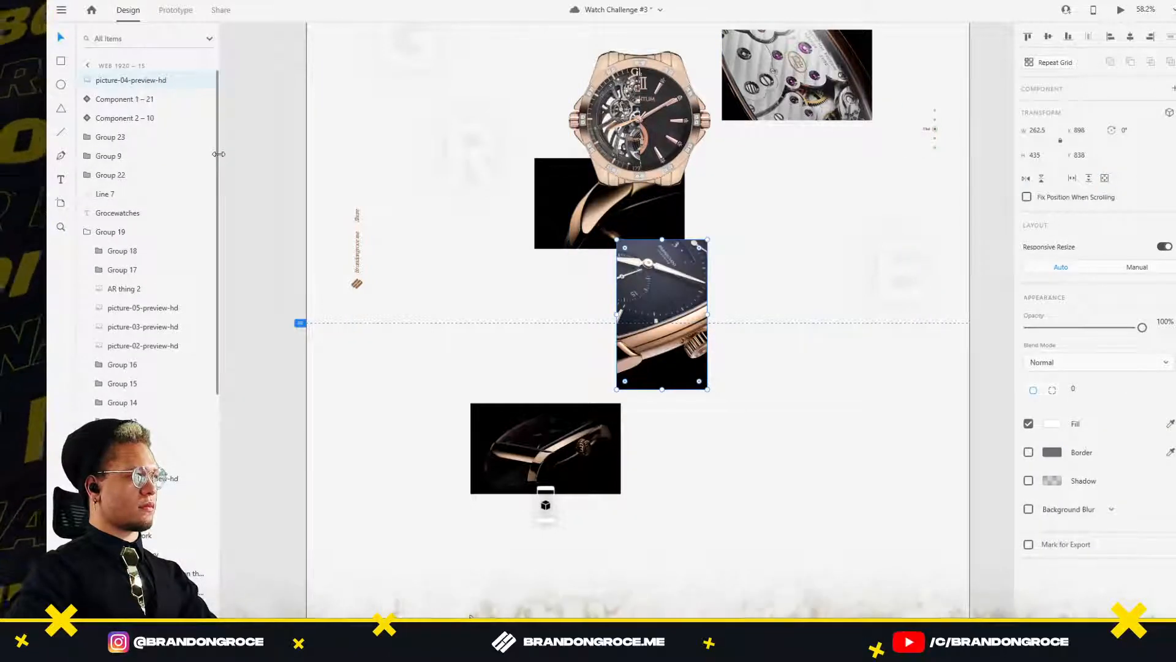
{"action": "scroll", "coordinate": [601, 221], "scroll_direction": "down", "scroll_amount": 5}
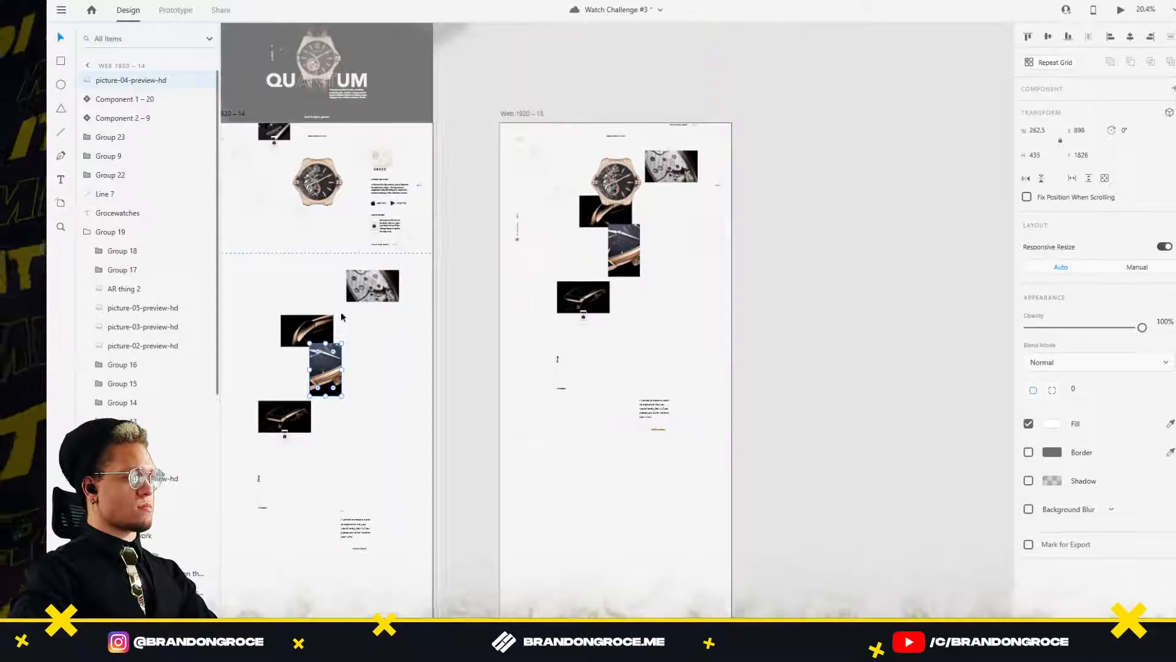
{"action": "left_click", "coordinate": [596, 246]}
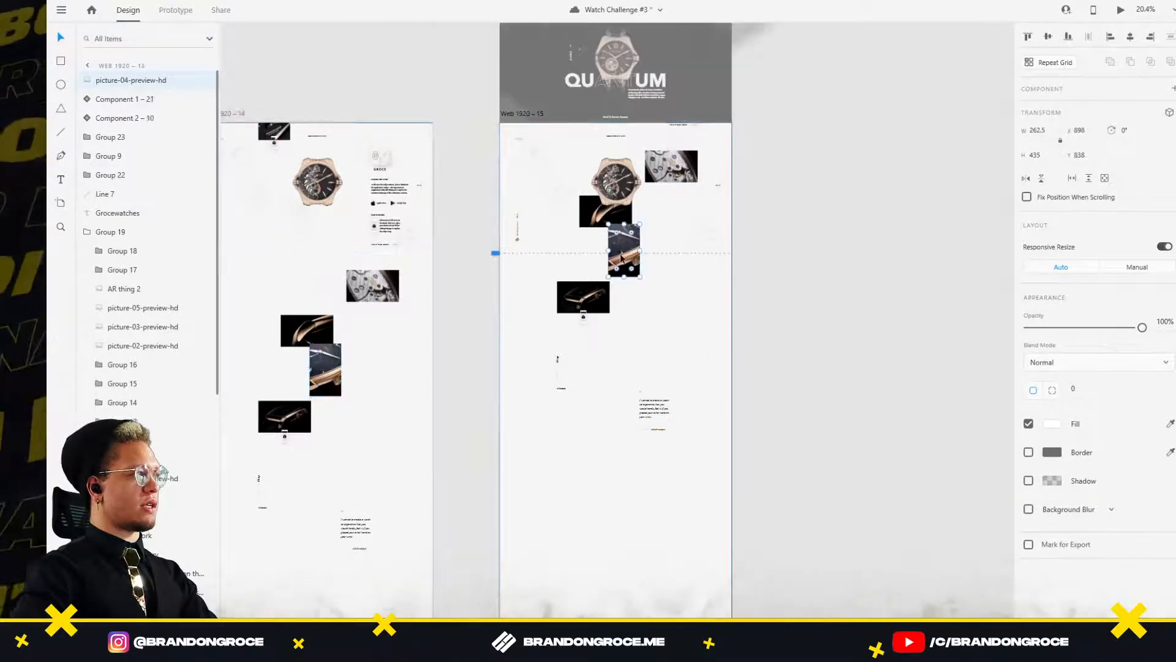
{"action": "key", "text": "ctrl+v"}
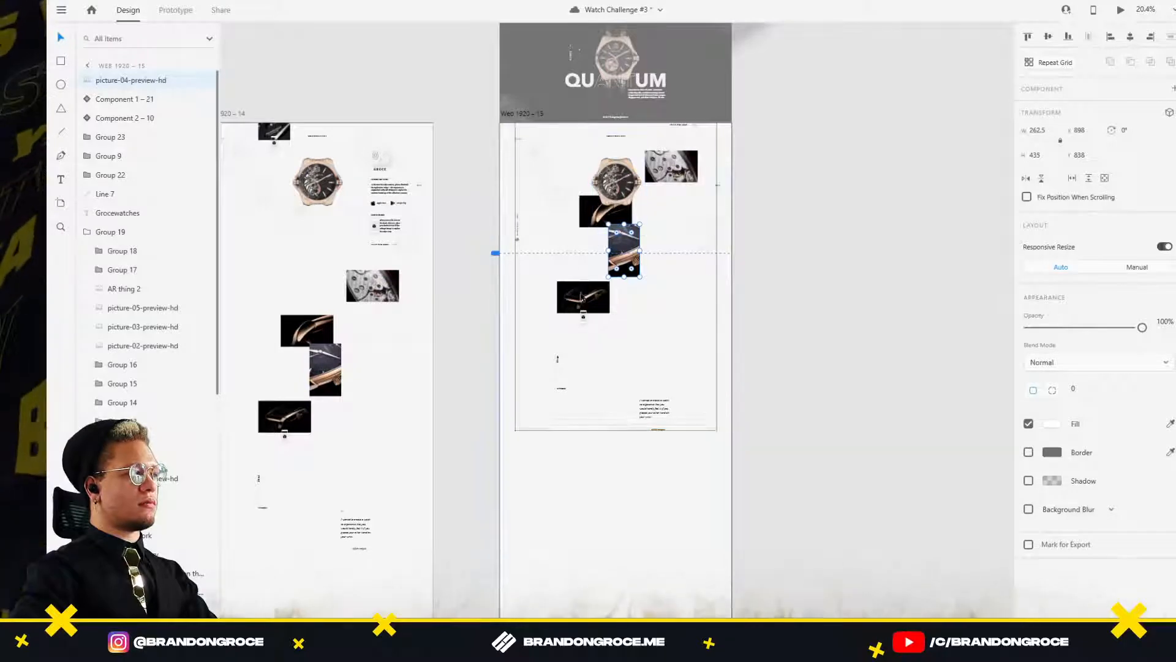
Deselect the blue dial photo on Web 1920 – 15 and save the document.
{"action": "left_click", "coordinate": [603, 366]}
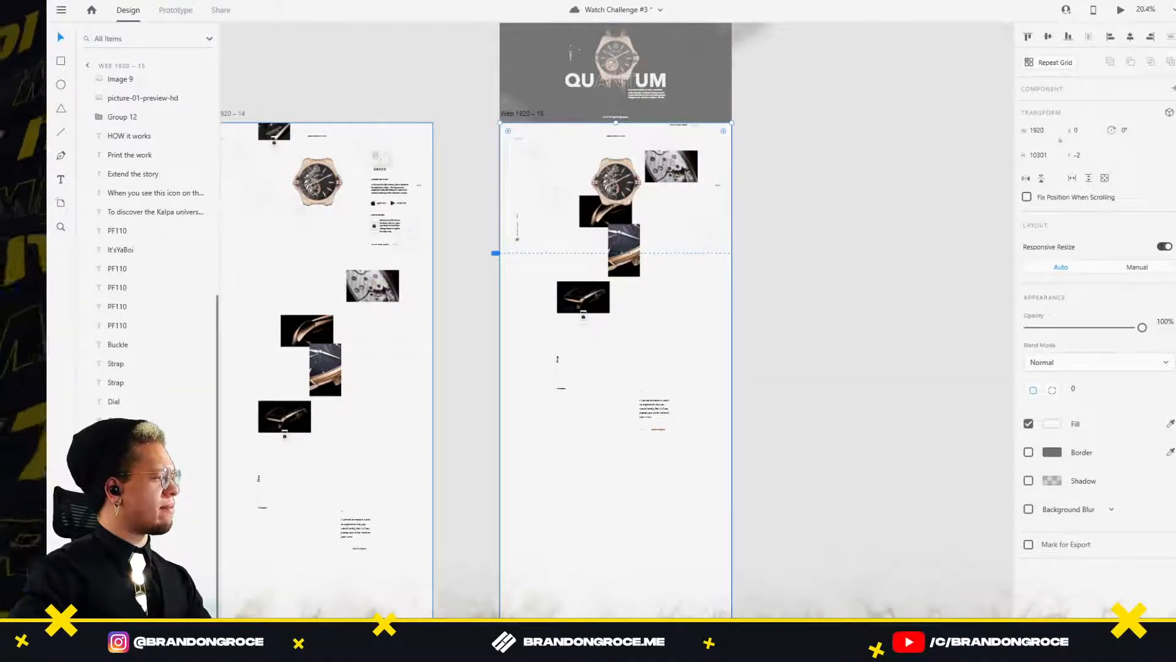
{"action": "key", "text": "ctrl+s"}
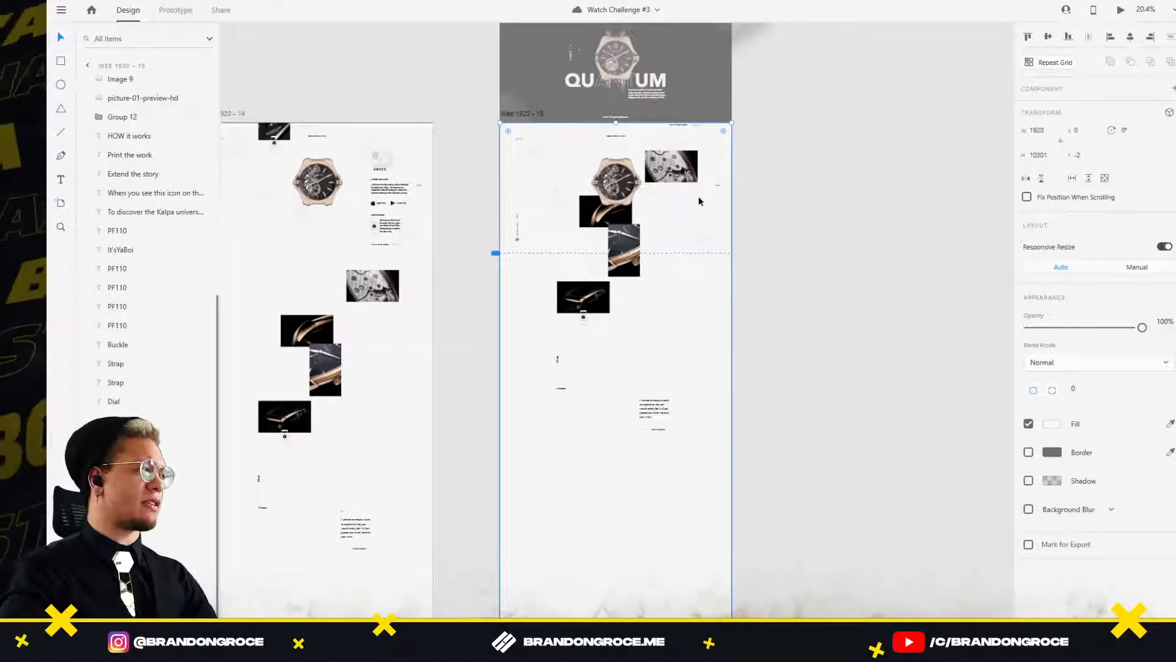
Add the note "Make video on how to make nav component" on the pasteboard above Web 1920 – 14 and enlarge its text.
{"action": "scroll", "coordinate": [545, 87], "scroll_direction": "up", "scroll_amount": 5}
{"action": "scroll", "coordinate": [545, 87], "scroll_direction": "left", "scroll_amount": 8}
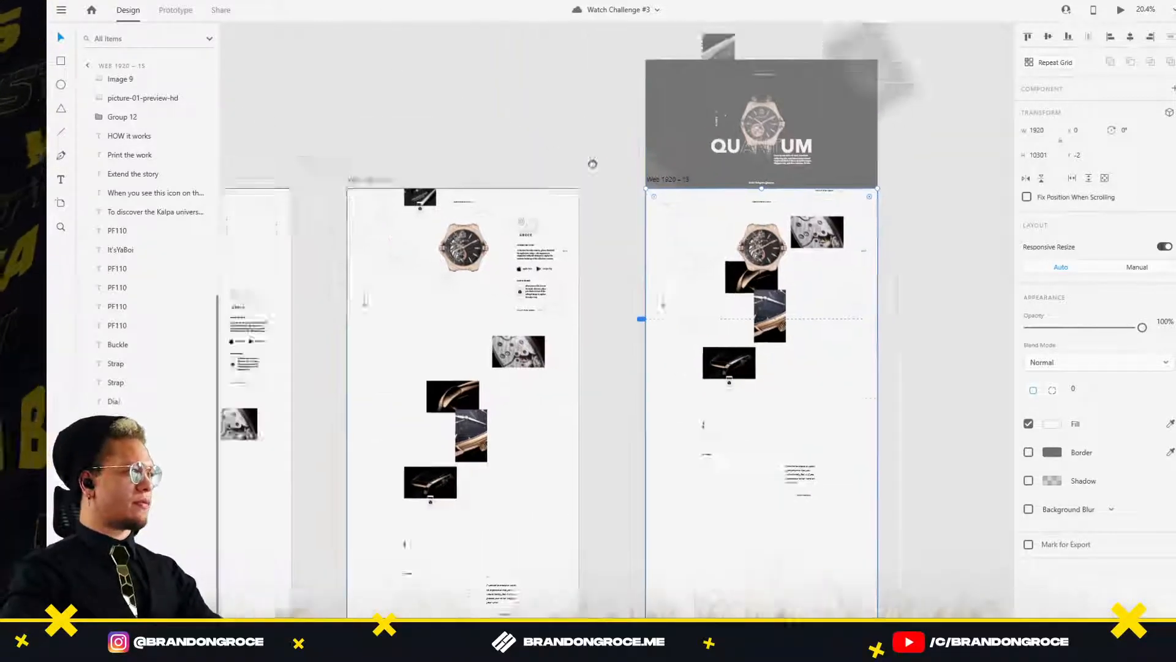
{"action": "scroll", "coordinate": [512, 152], "scroll_direction": "up", "scroll_amount": 3}
{"action": "key", "text": "t"}
{"action": "left_click", "coordinate": [512, 152]}
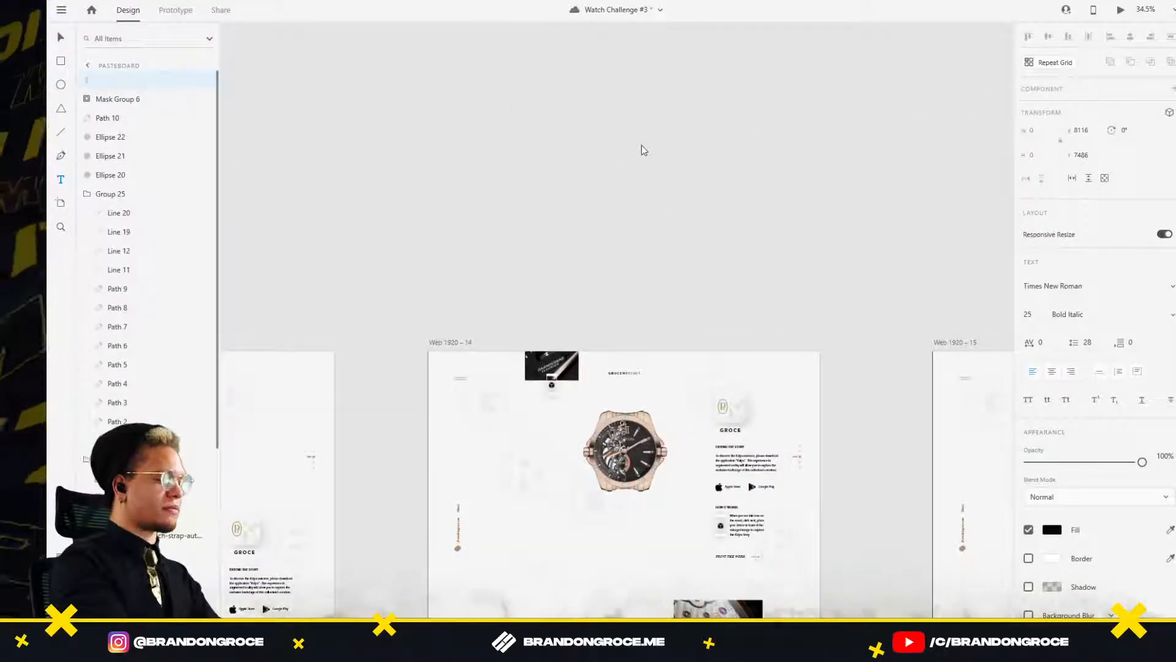
{"action": "type", "text": "Make vid"}
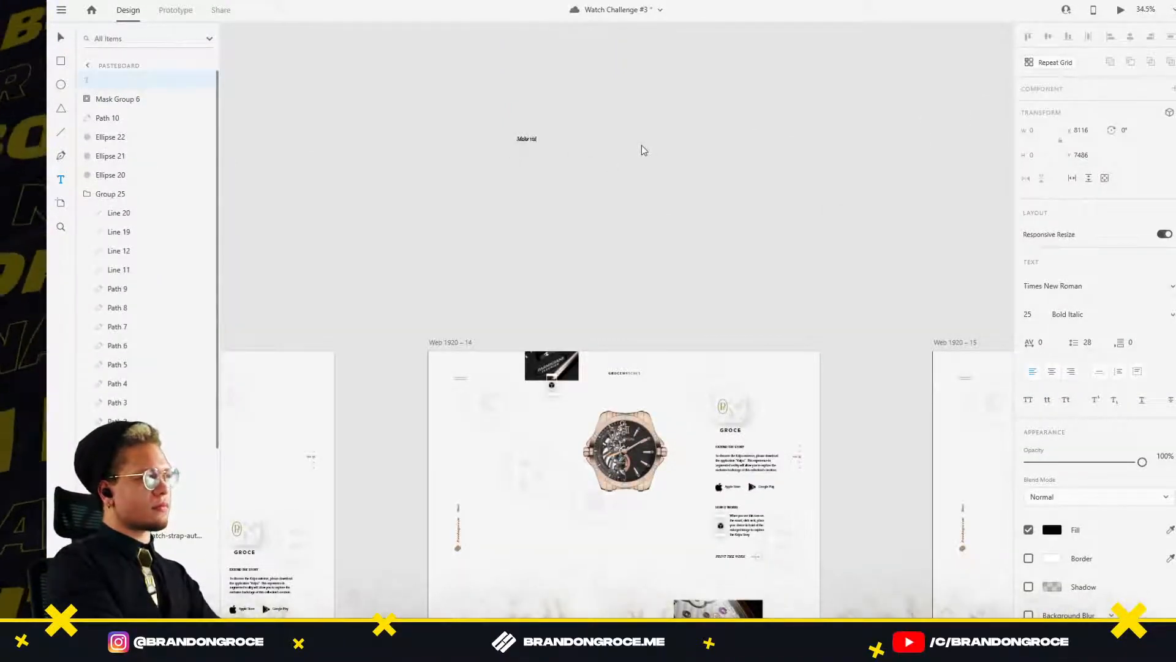
{"action": "type", "text": "eo an how to"}
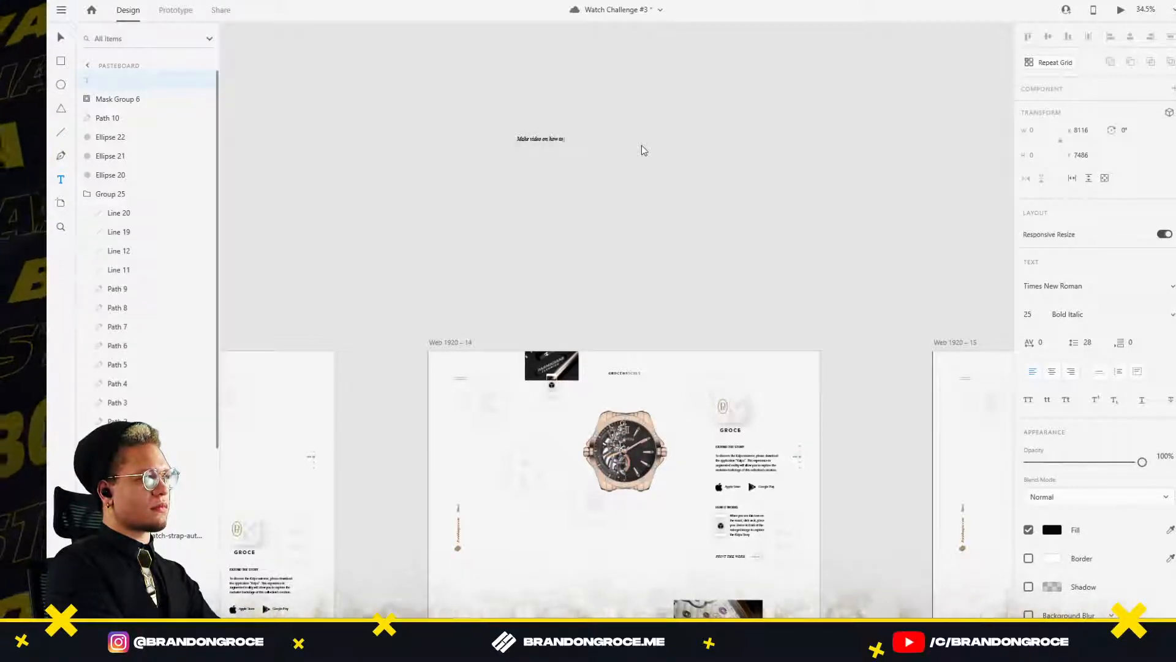
{"action": "type", "text": " make nav component"}
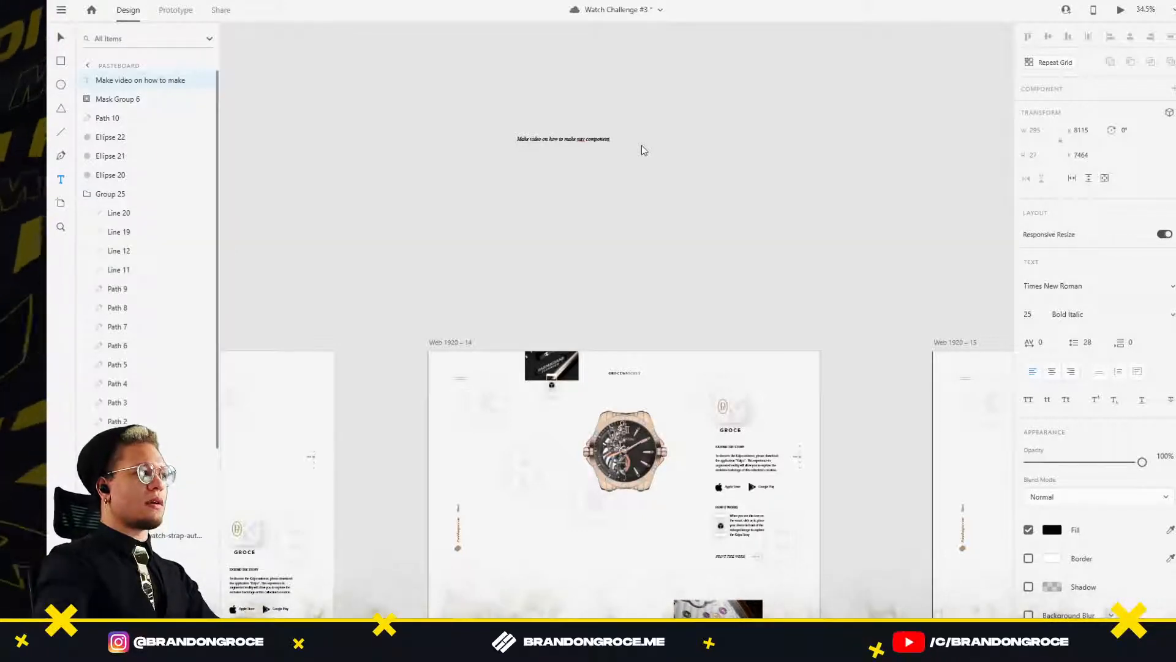
{"action": "key", "text": "Escape"}
{"action": "left_click_drag", "start_coordinate": [563, 142], "coordinate": [562, 158]}
{"action": "key", "text": "v"}
{"action": "left_click", "coordinate": [613, 55]}
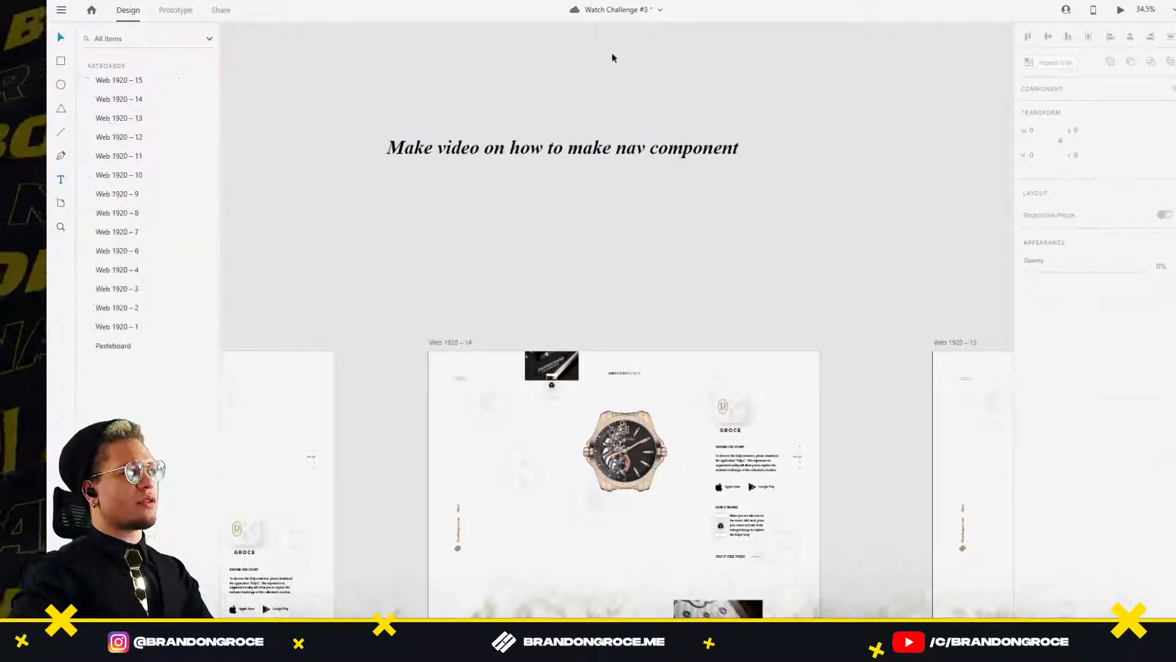
Duplicate the Web 1920 – 15 artboard beside itself to make Web 1920 – 16.
{"action": "scroll", "coordinate": [810, 132], "scroll_direction": "down", "scroll_amount": 4}
{"action": "left_click_drag", "start_coordinate": [809, 151], "coordinate": [389, 201]}
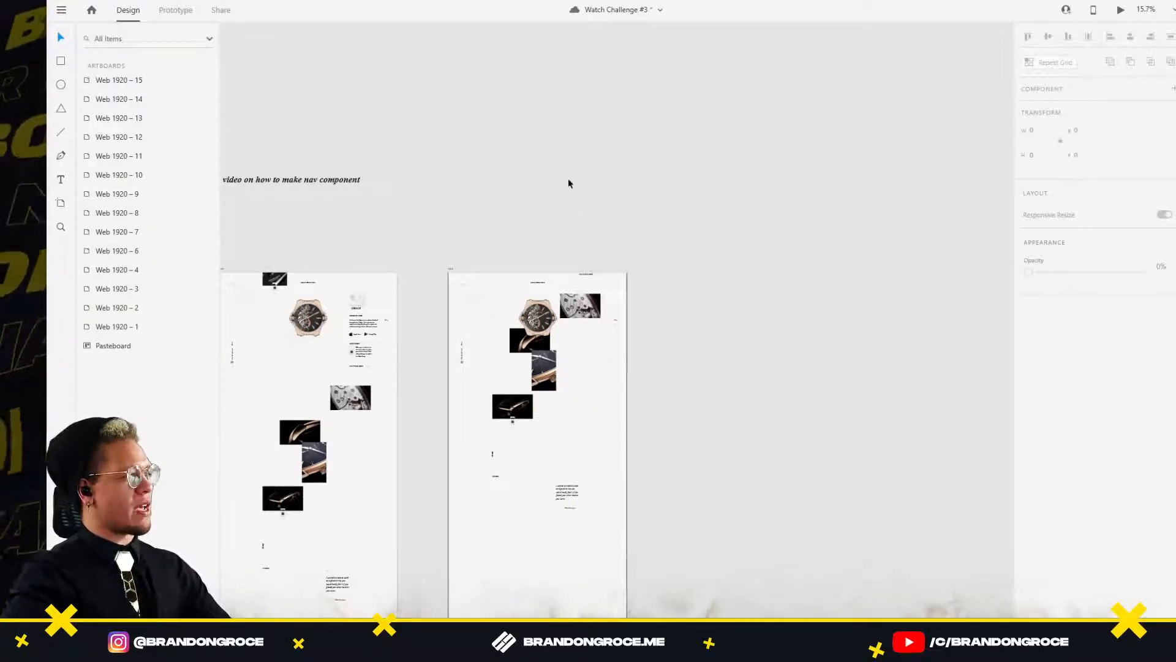
{"action": "left_click_drag", "start_coordinate": [559, 200], "coordinate": [646, 132]}
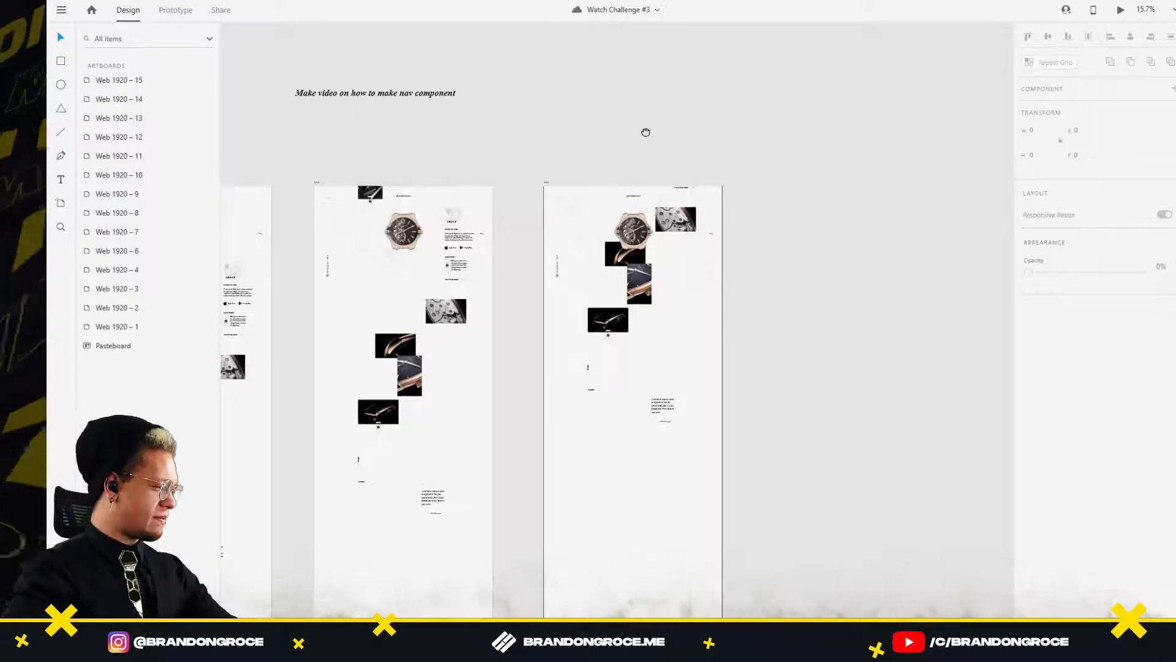
{"action": "left_click_drag", "start_coordinate": [646, 133], "coordinate": [664, 97]}
{"action": "left_click_drag", "start_coordinate": [798, 273], "coordinate": [802, 212]}
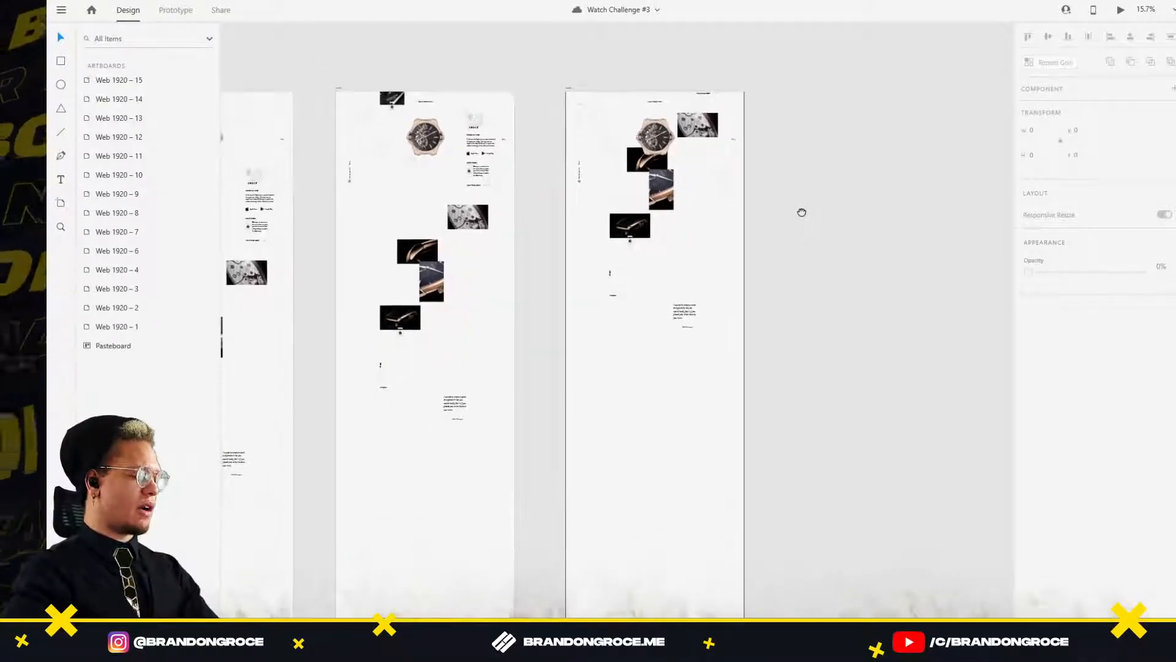
{"action": "scroll", "coordinate": [795, 308], "scroll_direction": "up", "scroll_amount": 3}
{"action": "left_click_drag", "start_coordinate": [648, 257], "coordinate": [680, 429]}
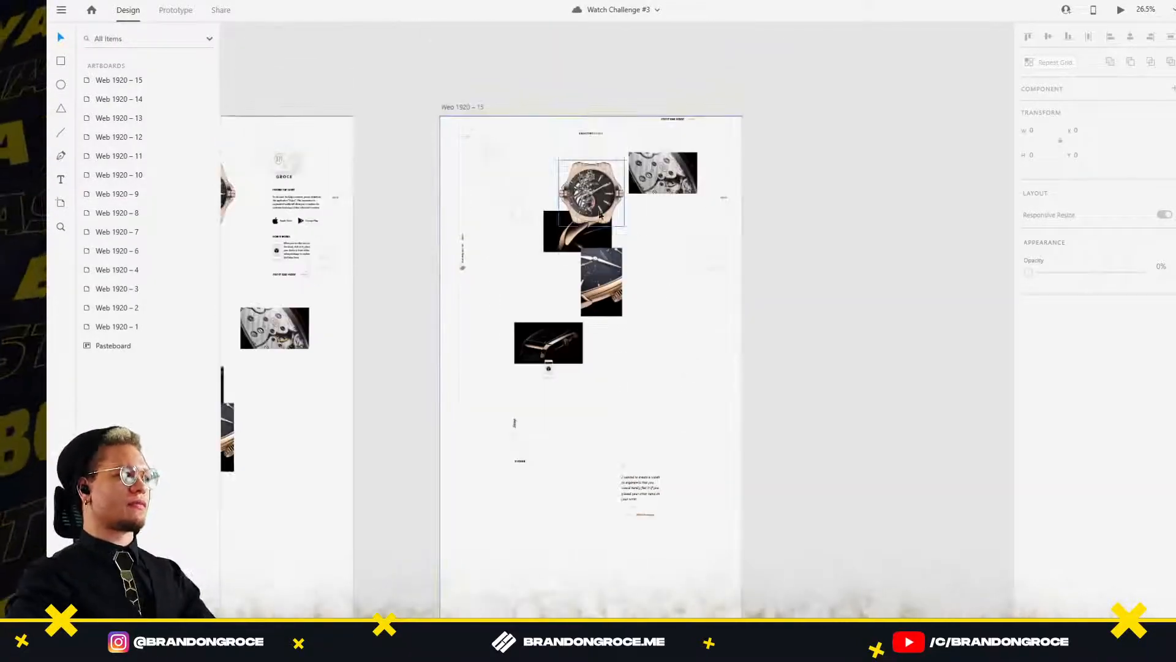
{"action": "double_click", "coordinate": [565, 243]}
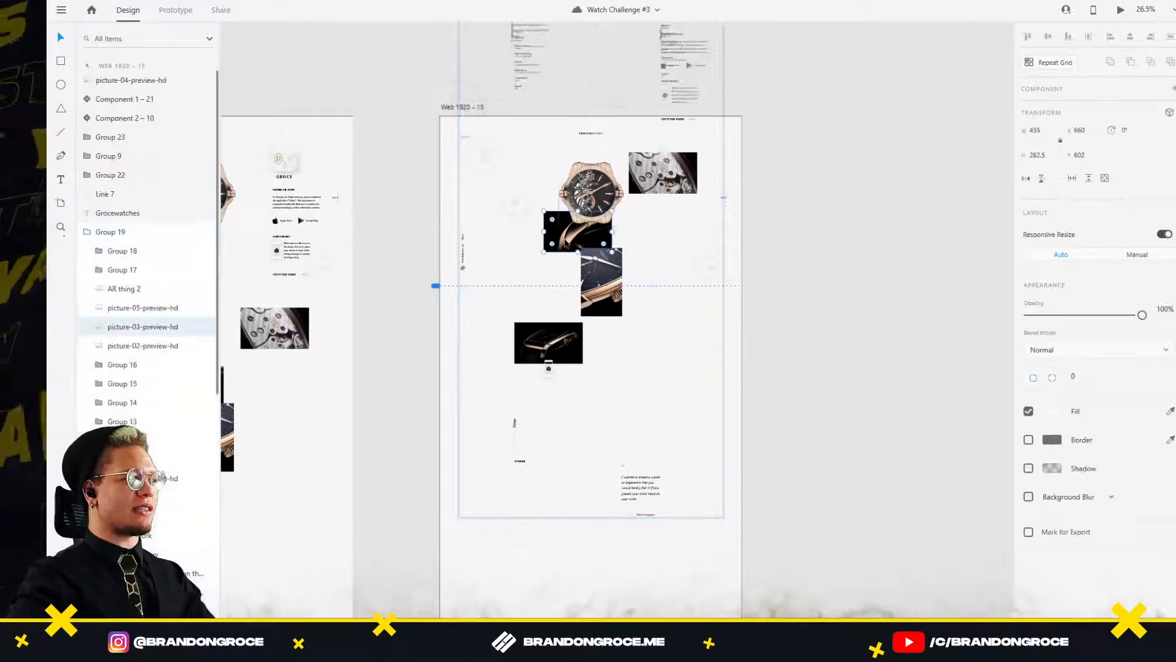
{"action": "left_click", "coordinate": [684, 172], "text": "shift"}
{"action": "left_click_drag", "start_coordinate": [487, 294], "coordinate": [480, 210]}
{"action": "left_click", "coordinate": [432, 51]}
{"action": "left_click_drag", "start_coordinate": [432, 52], "coordinate": [751, 43]}
{"action": "left_click", "coordinate": [458, 53]}
{"action": "scroll", "coordinate": [451, 42], "scroll_direction": "down", "scroll_amount": 3}
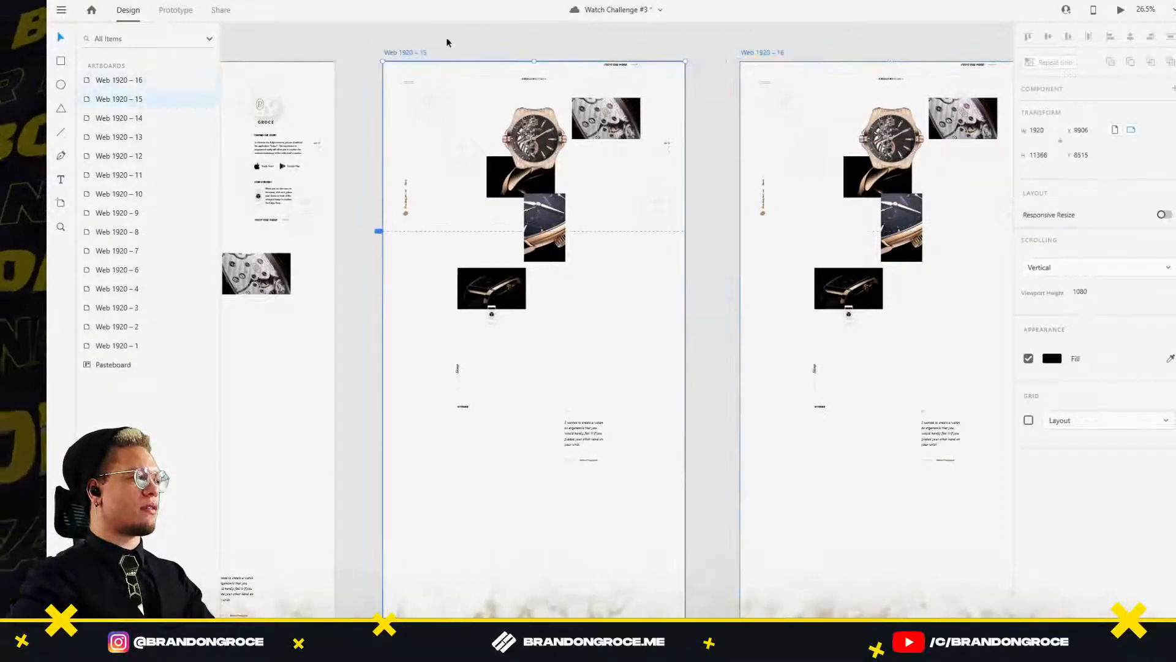
{"action": "left_click_drag", "start_coordinate": [448, 42], "coordinate": [556, 118]}
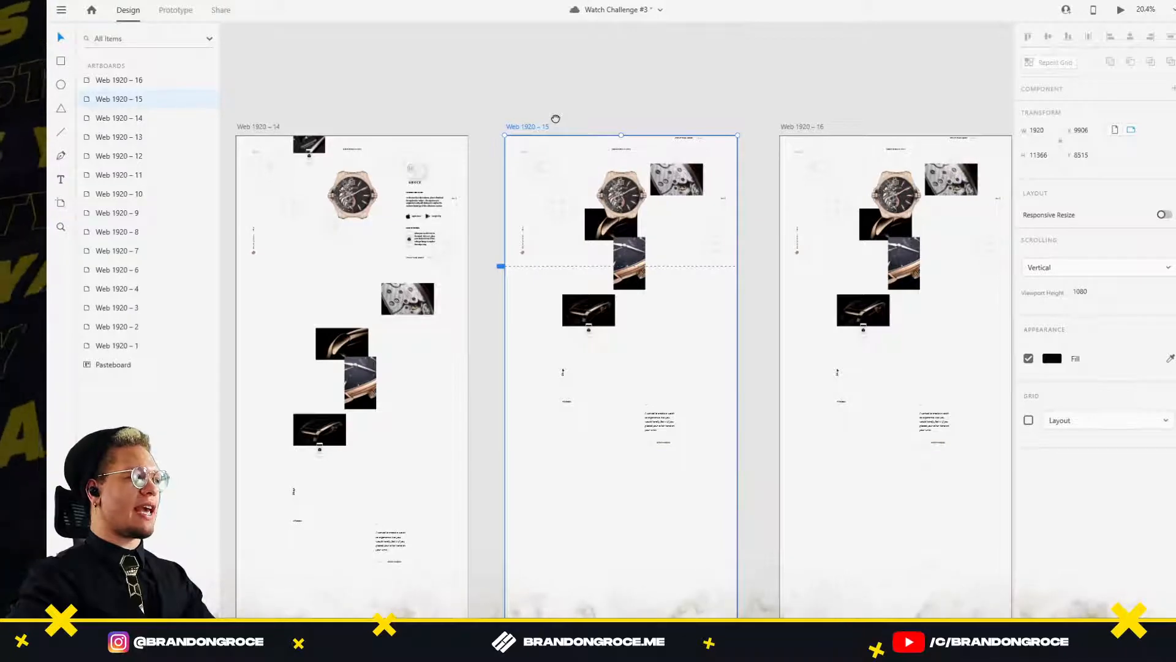
{"action": "left_click_drag", "start_coordinate": [556, 118], "coordinate": [368, 123]}
{"action": "left_click", "coordinate": [703, 219]}
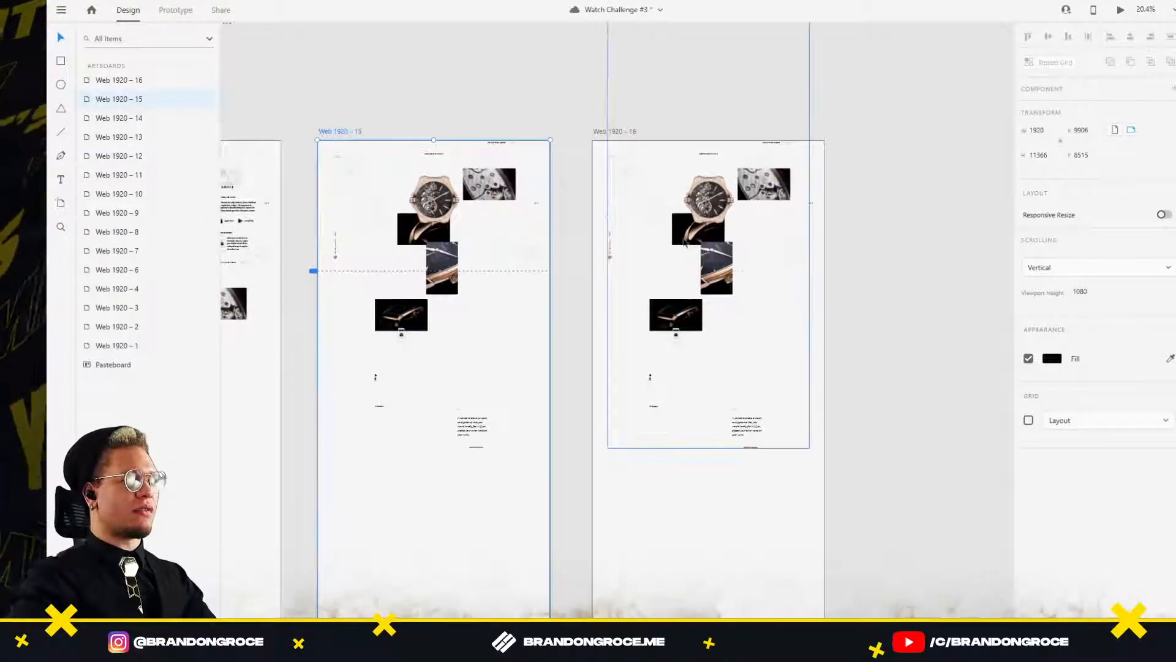
{"action": "double_click", "coordinate": [674, 230]}
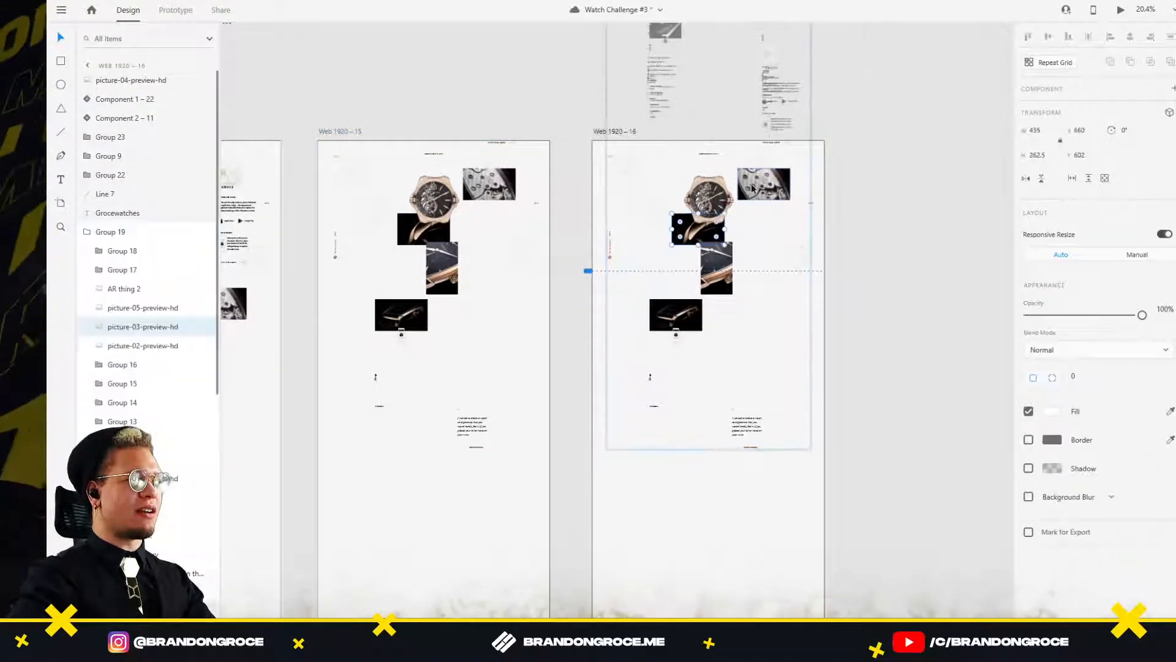
{"action": "left_click", "coordinate": [752, 188], "text": "shift"}
{"action": "left_click", "coordinate": [715, 270], "text": "shift"}
{"action": "left_click", "coordinate": [663, 316], "text": "shift"}
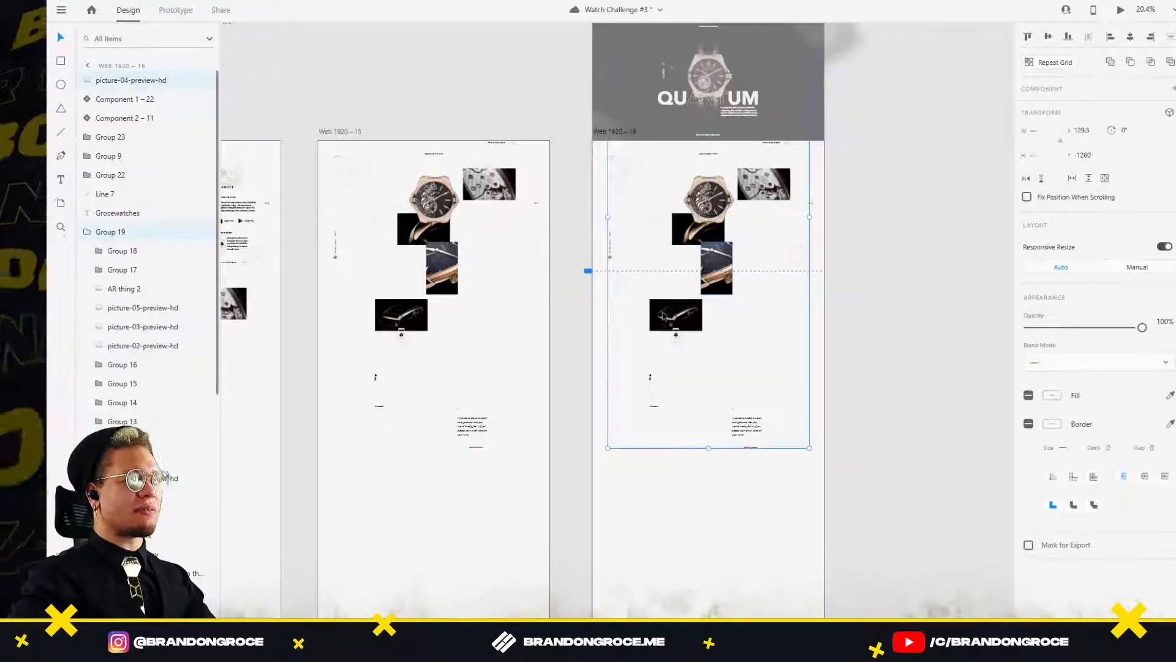
Move the watch photos, AR icon, Strap section and closing quote up together on Web 1920 – 16 so the lowest black photo sits beside the watch.
{"action": "left_click", "coordinate": [663, 315]}
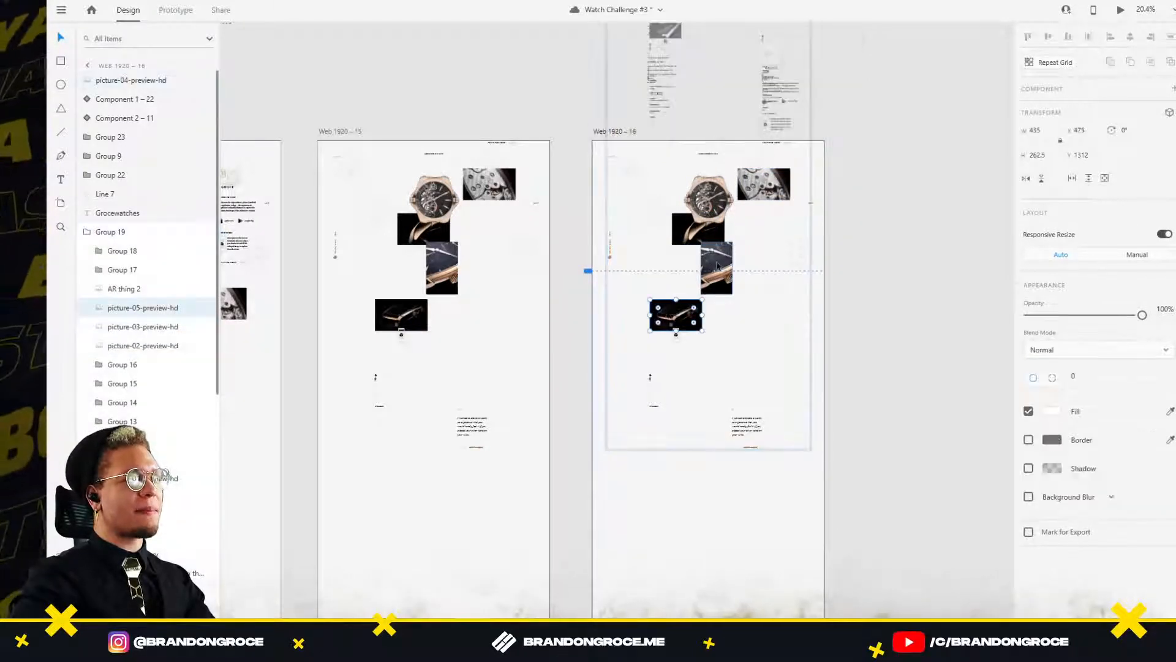
{"action": "left_click", "coordinate": [651, 376], "text": "shift"}
{"action": "left_click", "coordinate": [745, 425], "text": "shift"}
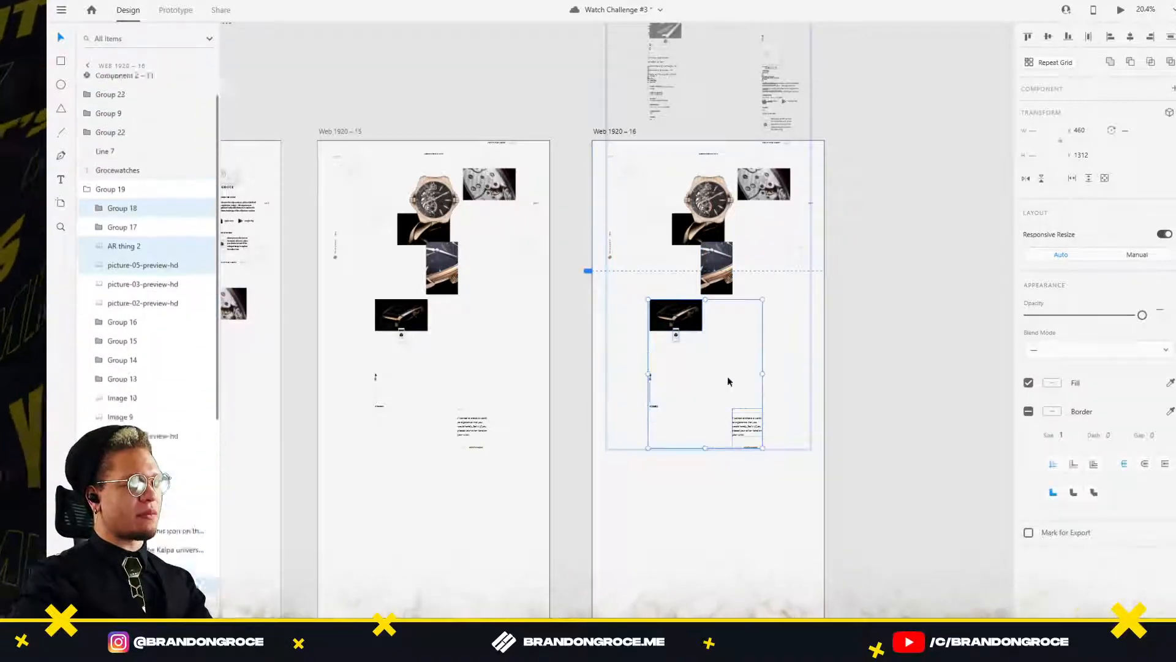
{"action": "left_click", "coordinate": [693, 239], "text": "shift"}
{"action": "left_click", "coordinate": [761, 187], "text": "shift"}
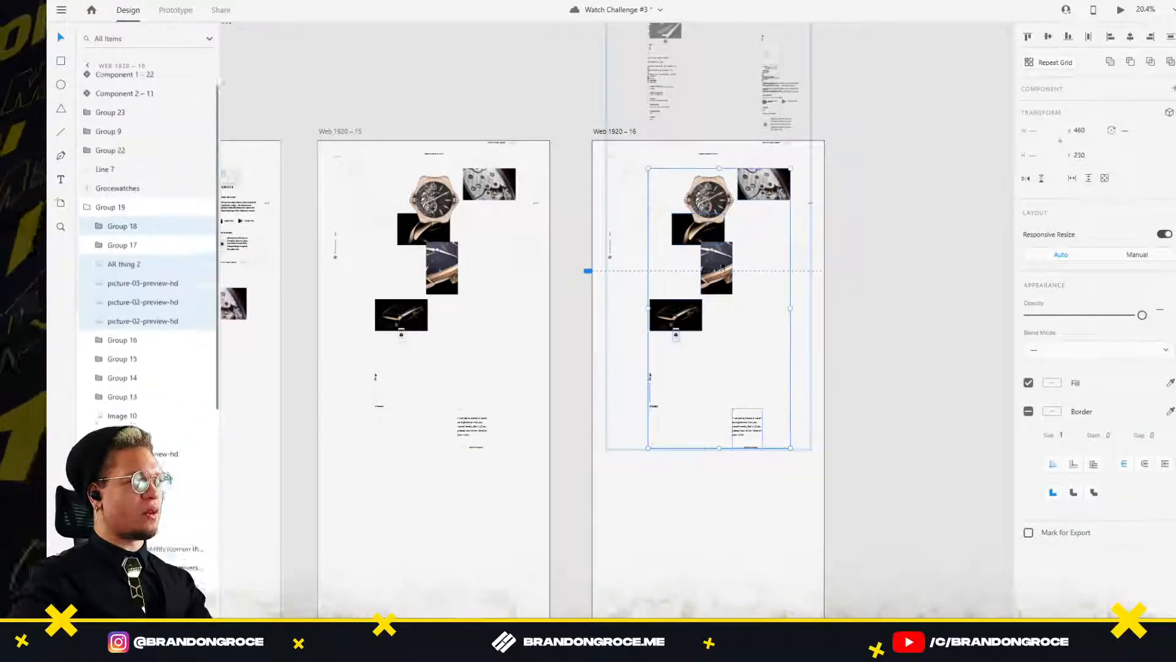
{"action": "left_click", "coordinate": [720, 286], "text": "shift"}
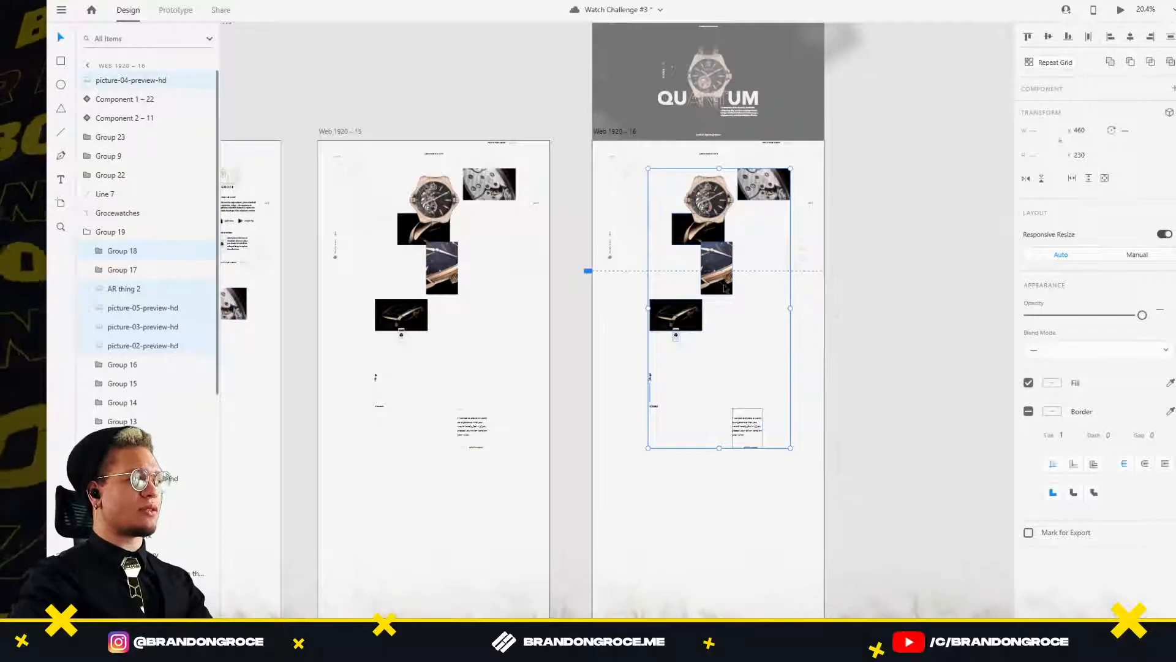
{"action": "left_click_drag", "start_coordinate": [720, 287], "coordinate": [764, 140]}
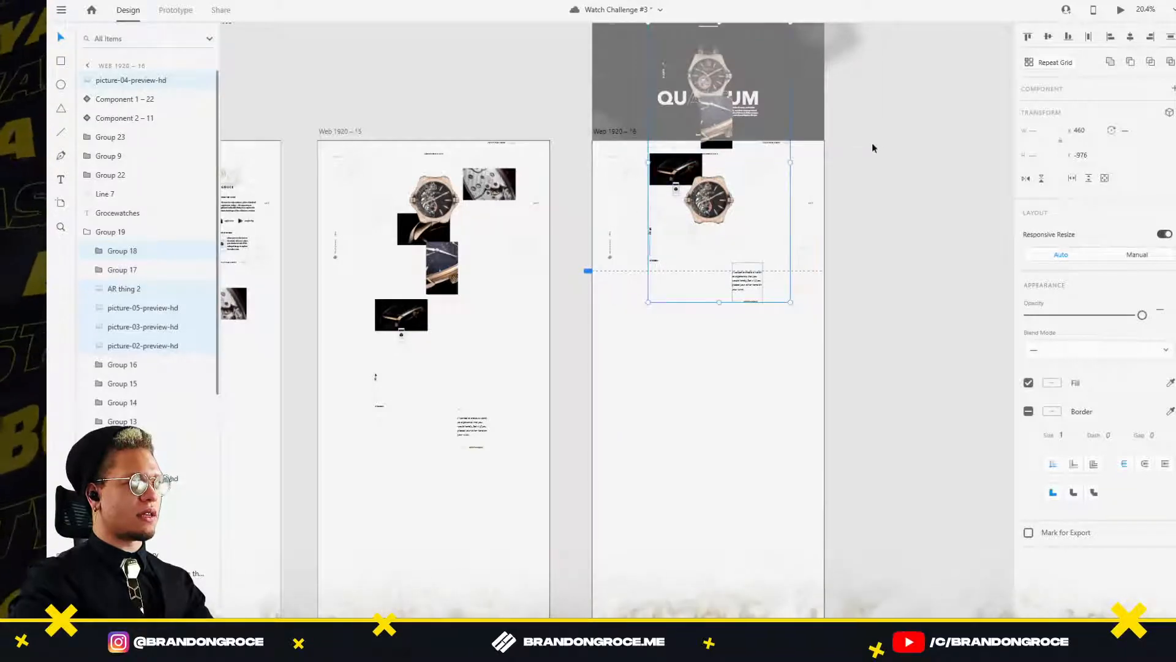
{"action": "left_click", "coordinate": [873, 147]}
Duplicate the Web 1920 – 16 artboard beside itself to make Web 1920 – 17.
{"action": "scroll", "coordinate": [870, 155], "scroll_direction": "down", "scroll_amount": 10}
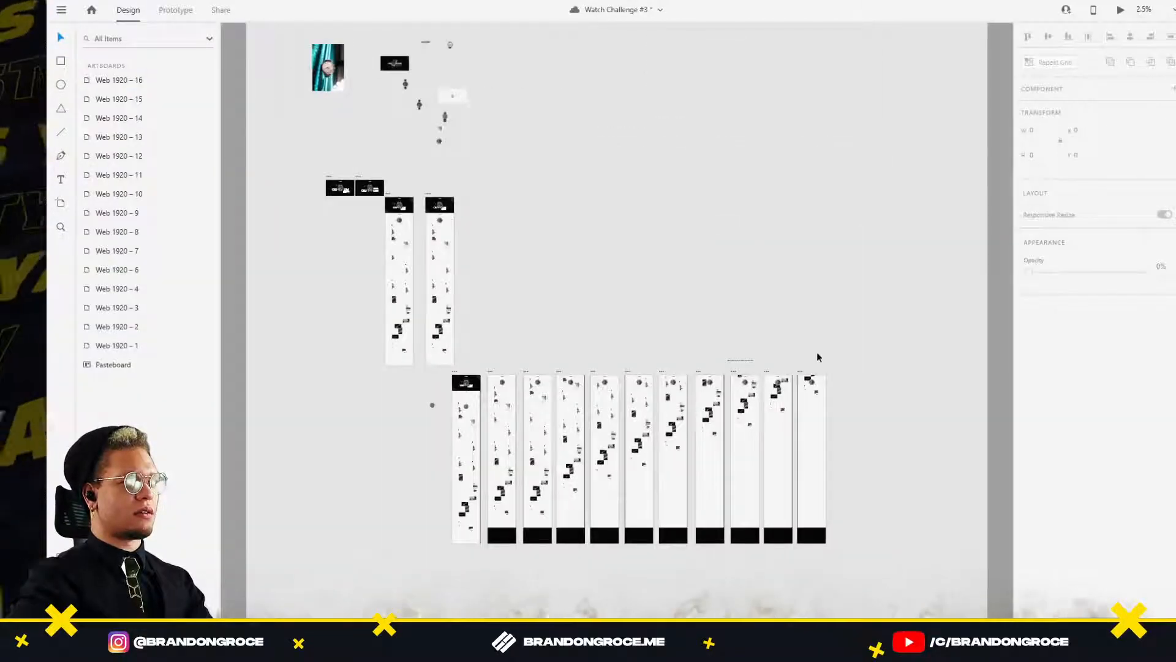
{"action": "left_click_drag", "start_coordinate": [801, 371], "coordinate": [837, 371]}
{"action": "scroll", "coordinate": [881, 386], "scroll_direction": "up", "scroll_amount": 10}
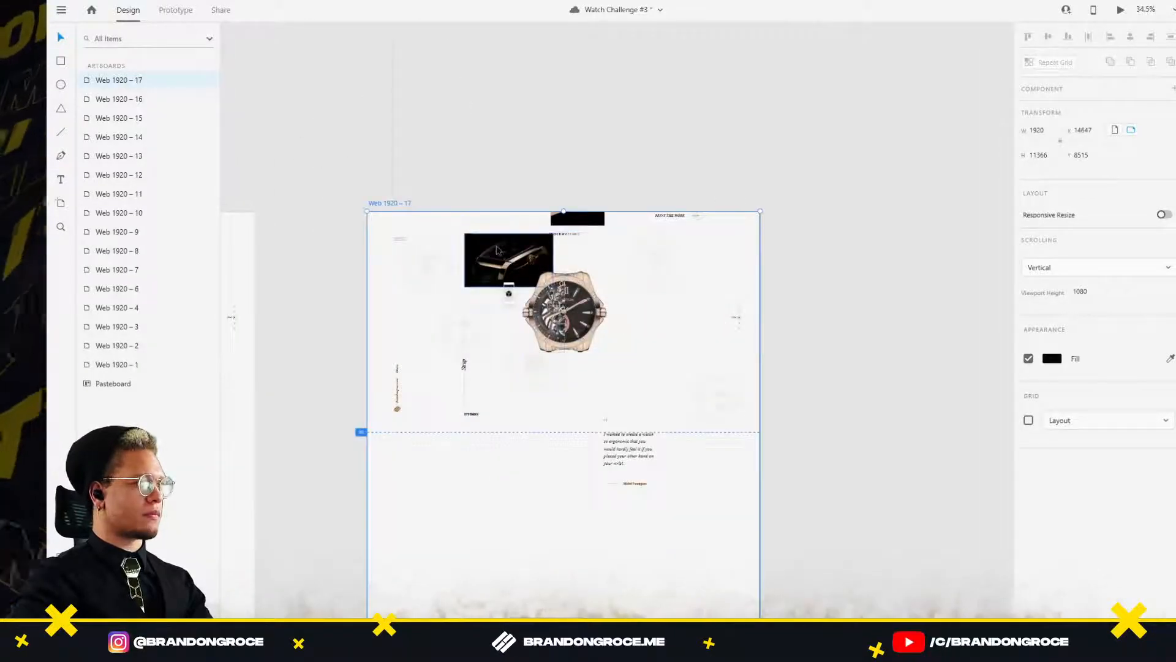
{"action": "double_click", "coordinate": [498, 250]}
{"action": "left_click", "coordinate": [511, 297], "text": "shift"}
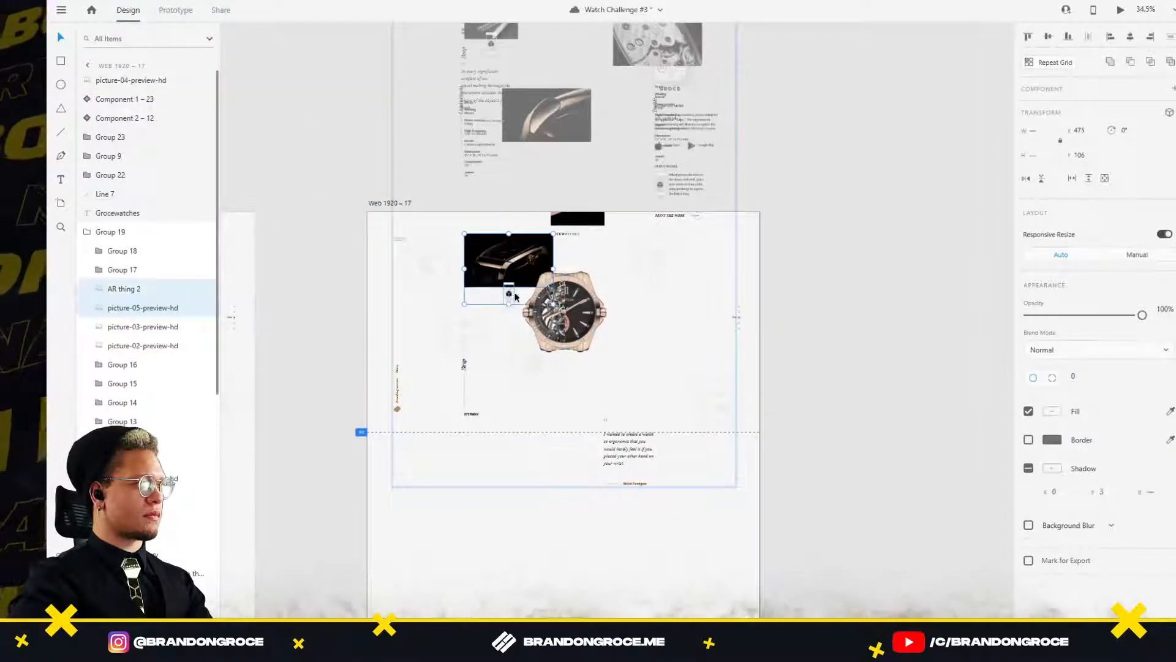
{"action": "left_click", "coordinate": [601, 221], "text": "shift"}
{"action": "left_click", "coordinate": [464, 364], "text": "shift"}
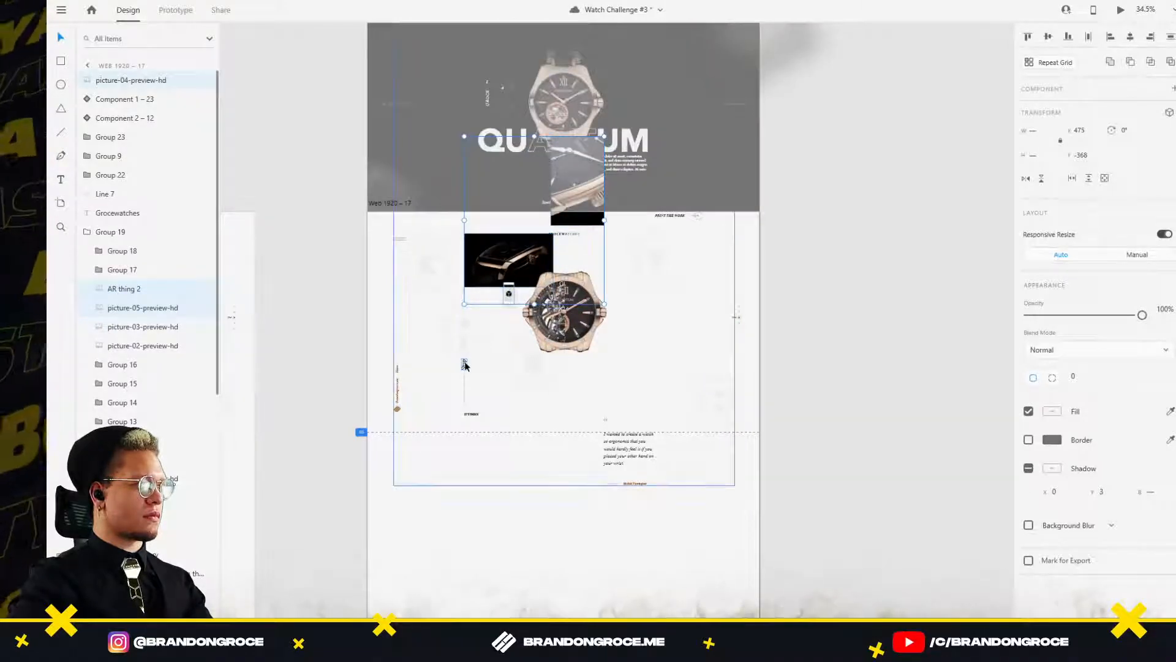
{"action": "left_click", "coordinate": [472, 413], "text": "shift"}
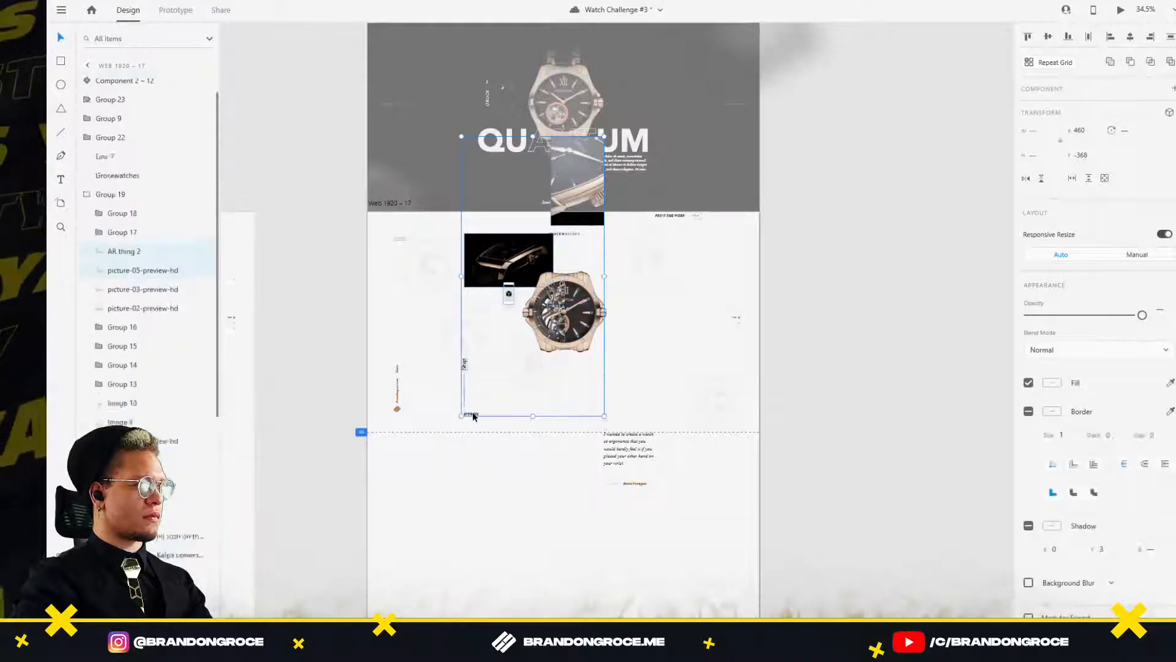
{"action": "left_click", "coordinate": [619, 446], "text": "shift"}
{"action": "double_click", "coordinate": [619, 446]}
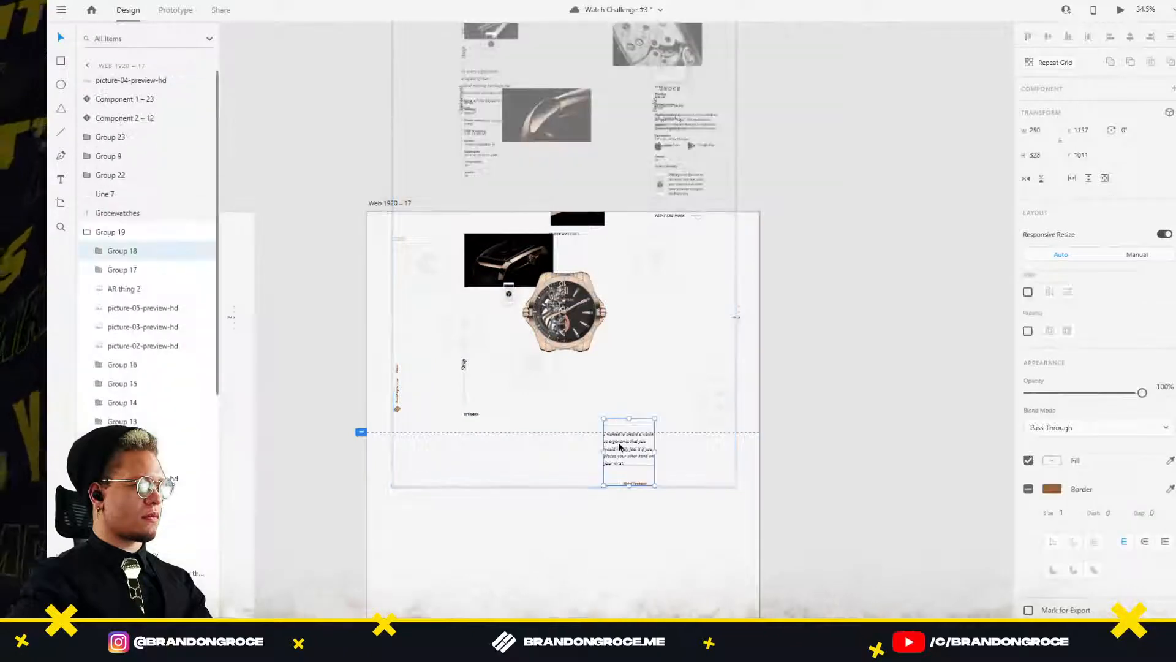
{"action": "left_click", "coordinate": [472, 413], "text": "shift"}
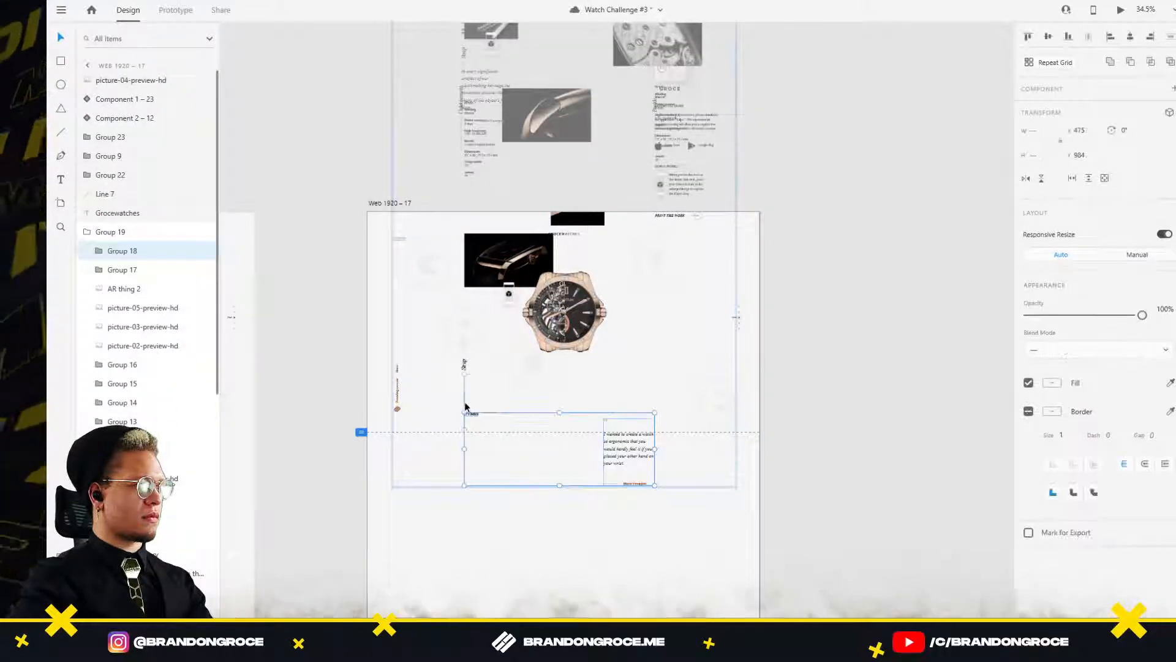
{"action": "left_click", "coordinate": [464, 364], "text": "shift"}
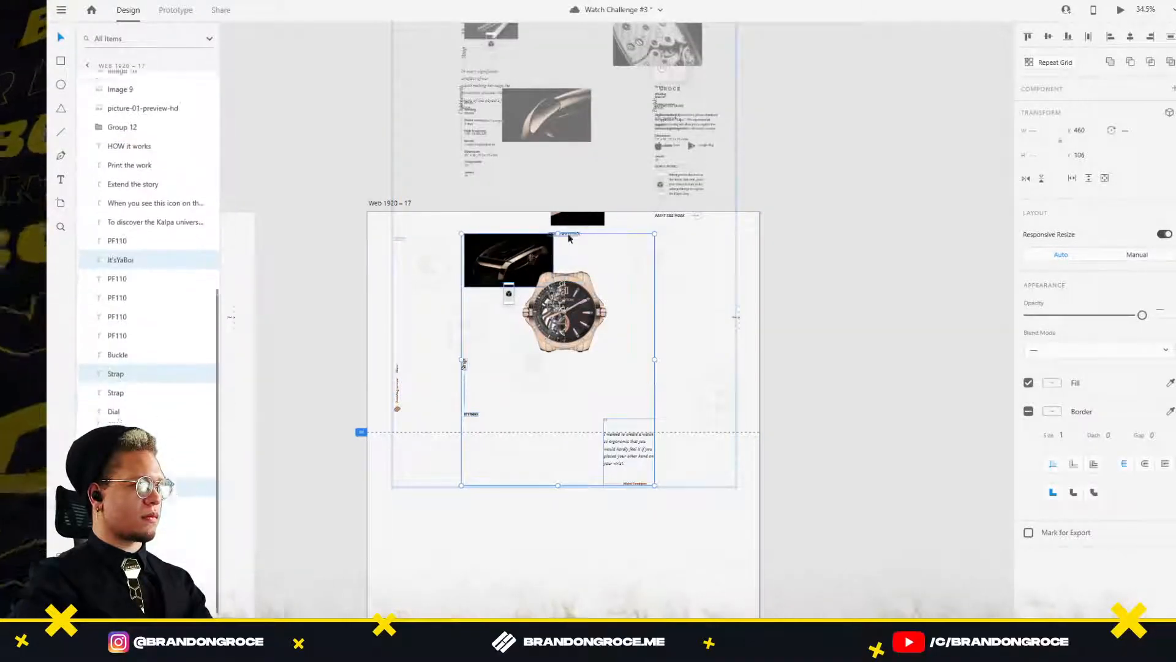
{"action": "left_click", "coordinate": [581, 313], "text": "shift"}
{"action": "left_click", "coordinate": [578, 219], "text": "shift"}
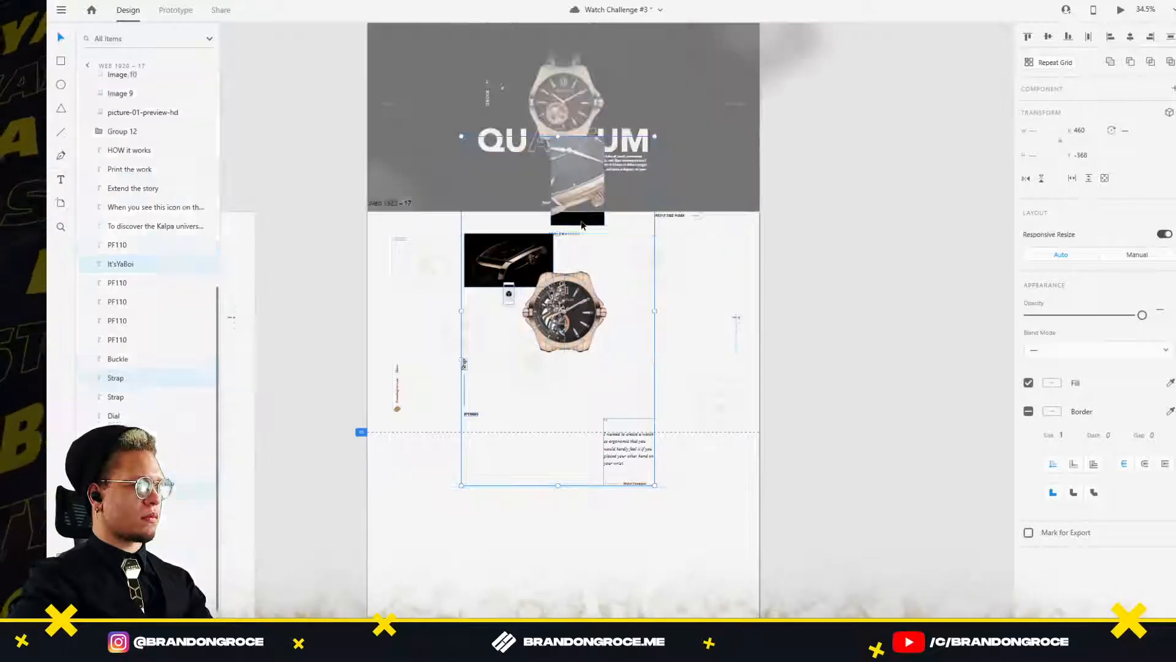
{"action": "left_click", "coordinate": [688, 216]}
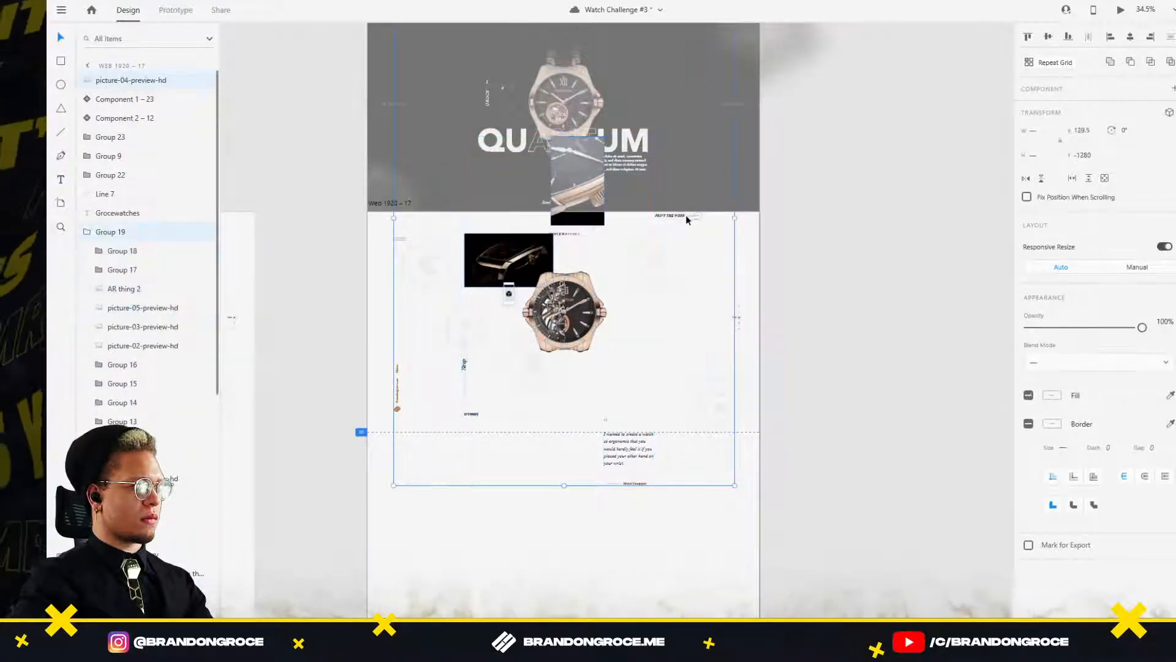
{"action": "left_click", "coordinate": [681, 219], "text": "shift"}
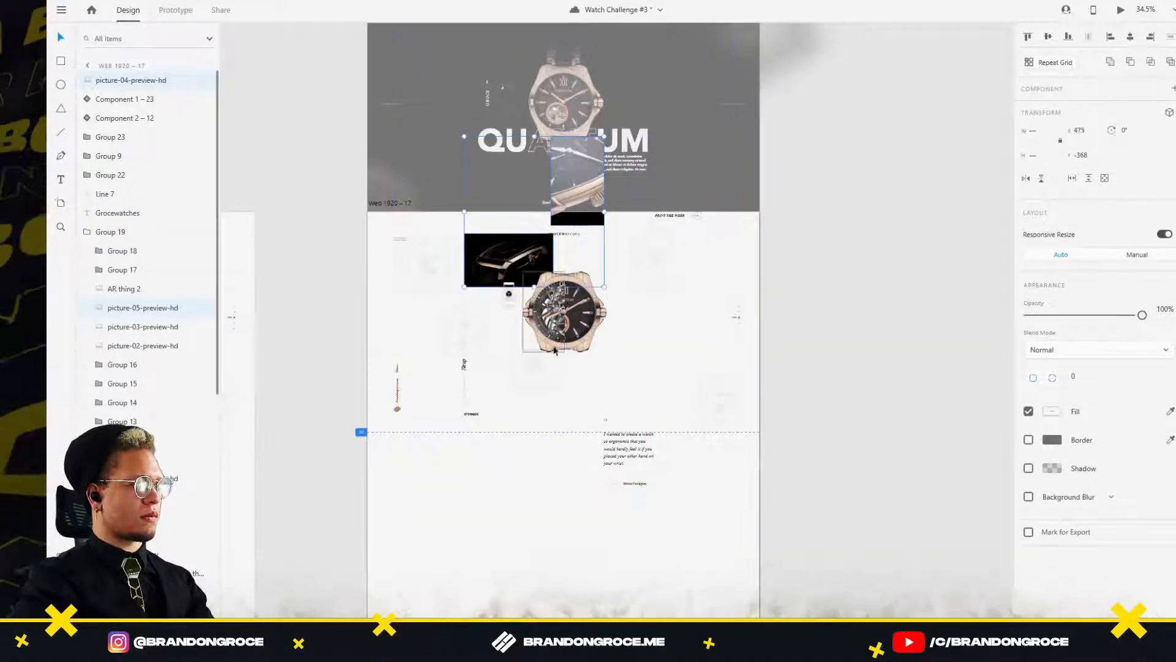
Move the remaining photos, AR icon, Strap section, Print the work link and quote up together on Web 1920 – 17, bringing the quote beside the watch.
{"action": "left_click", "coordinate": [620, 453]}
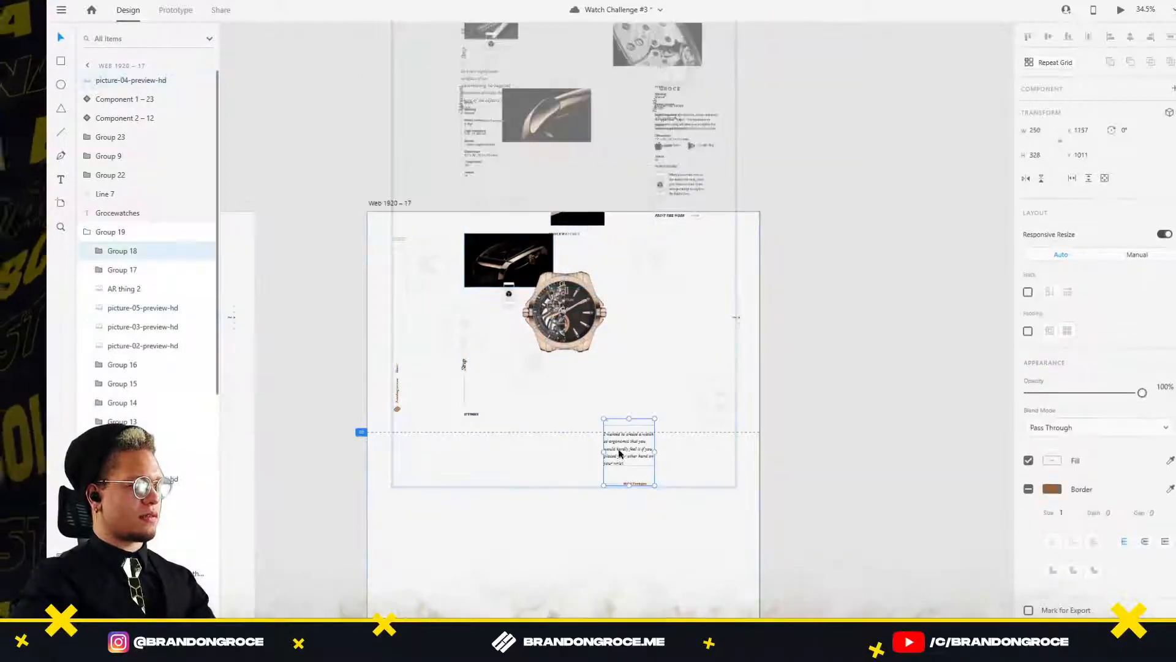
{"action": "left_click", "coordinate": [469, 414], "text": "shift"}
{"action": "left_click", "coordinate": [464, 396], "text": "shift"}
{"action": "left_click", "coordinate": [464, 364], "text": "shift"}
{"action": "left_click", "coordinate": [506, 278], "text": "shift"}
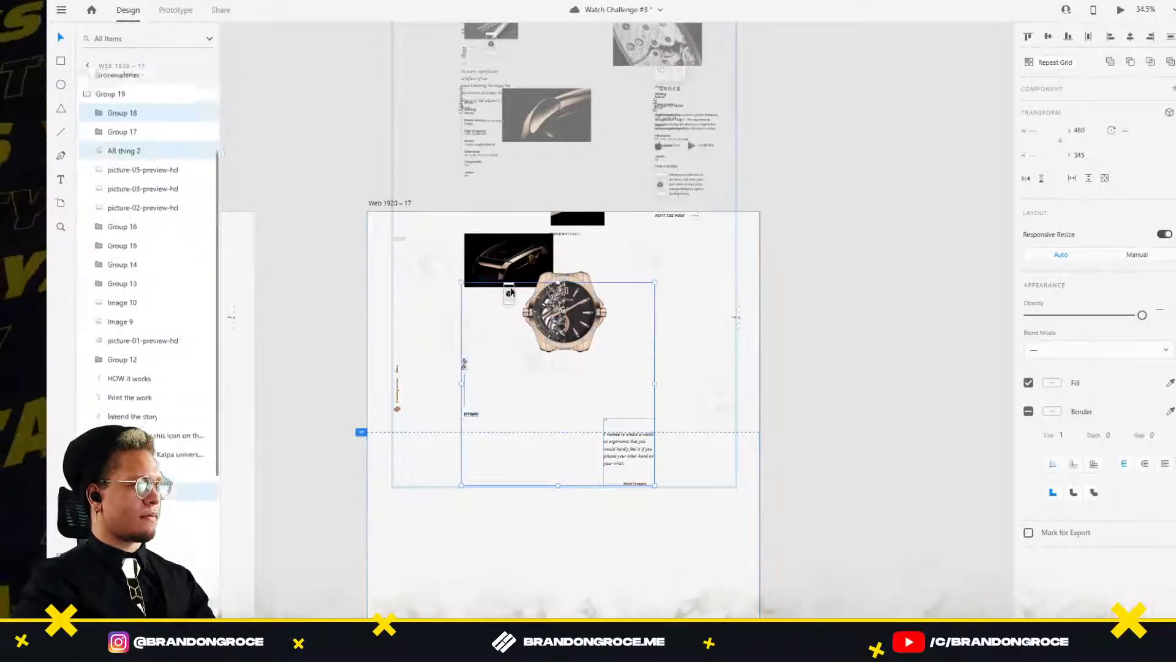
{"action": "left_click", "coordinate": [584, 223], "text": "shift"}
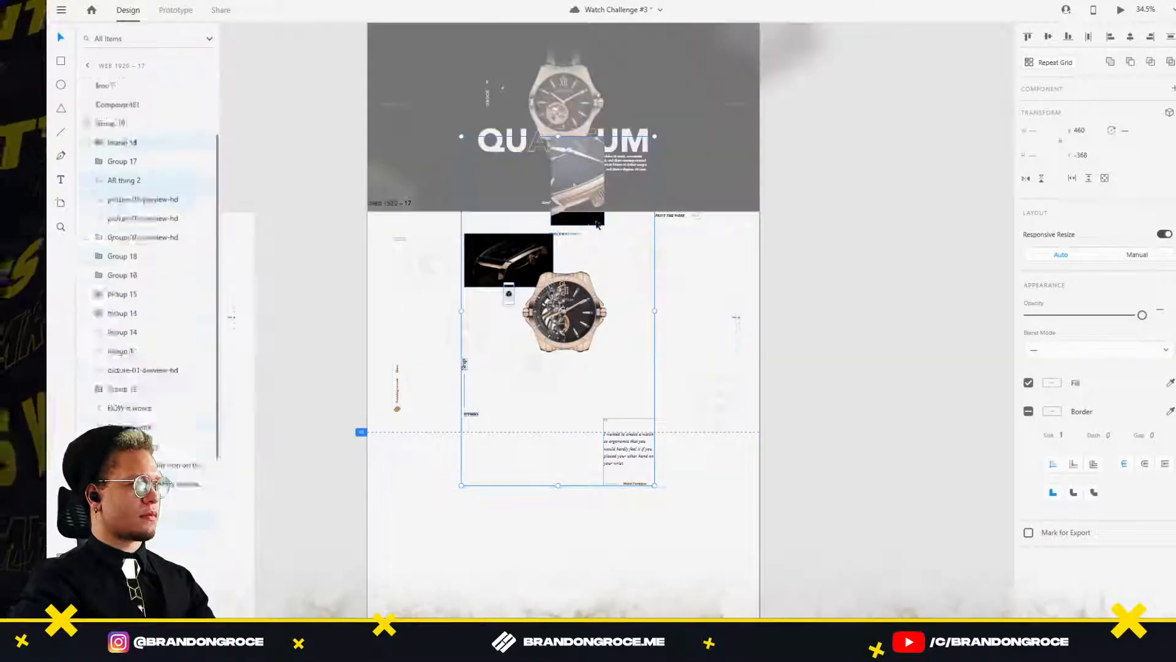
{"action": "left_click", "coordinate": [683, 216], "text": "shift"}
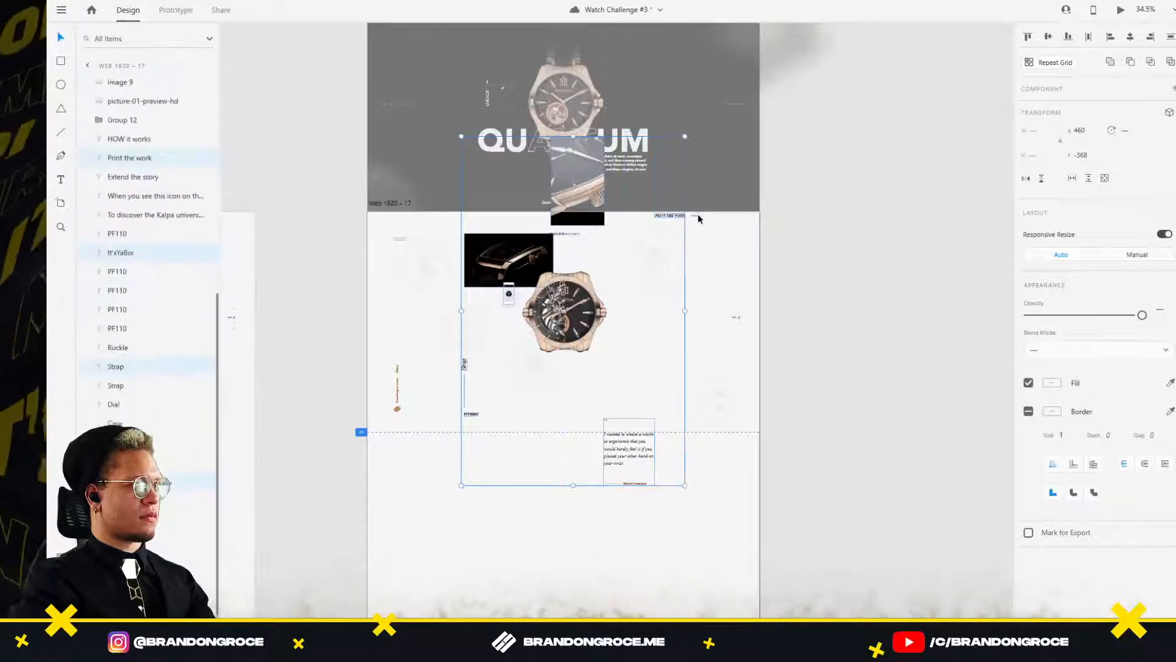
{"action": "left_click", "coordinate": [696, 216], "text": "shift"}
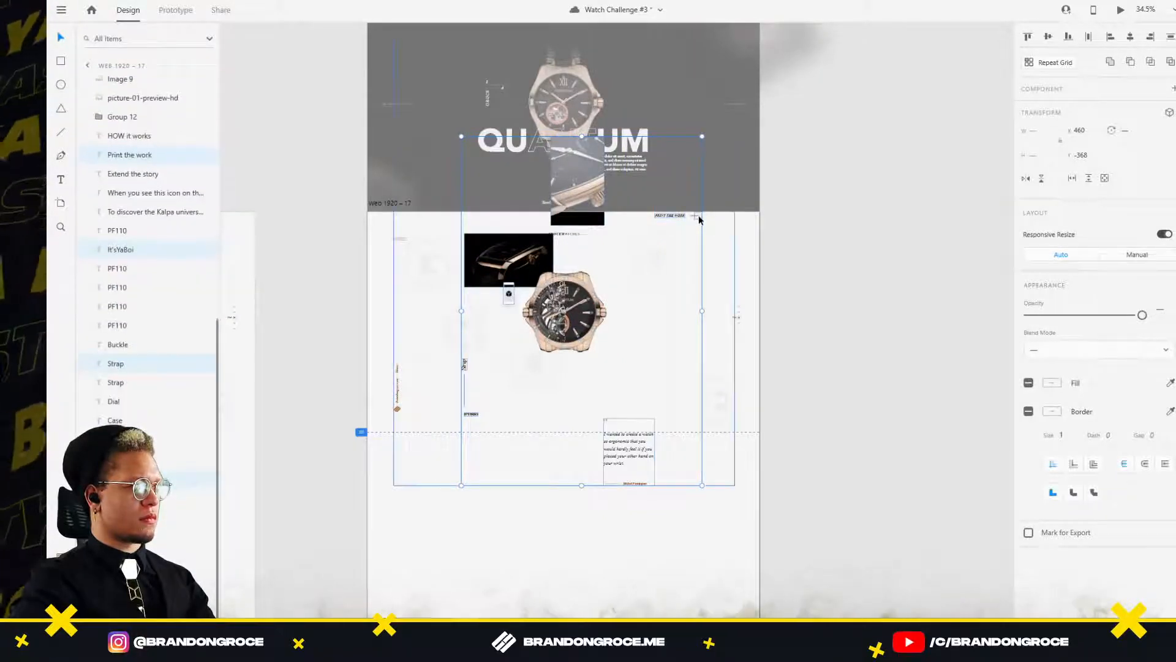
{"action": "scroll", "coordinate": [700, 219], "scroll_direction": "up", "scroll_amount": 10}
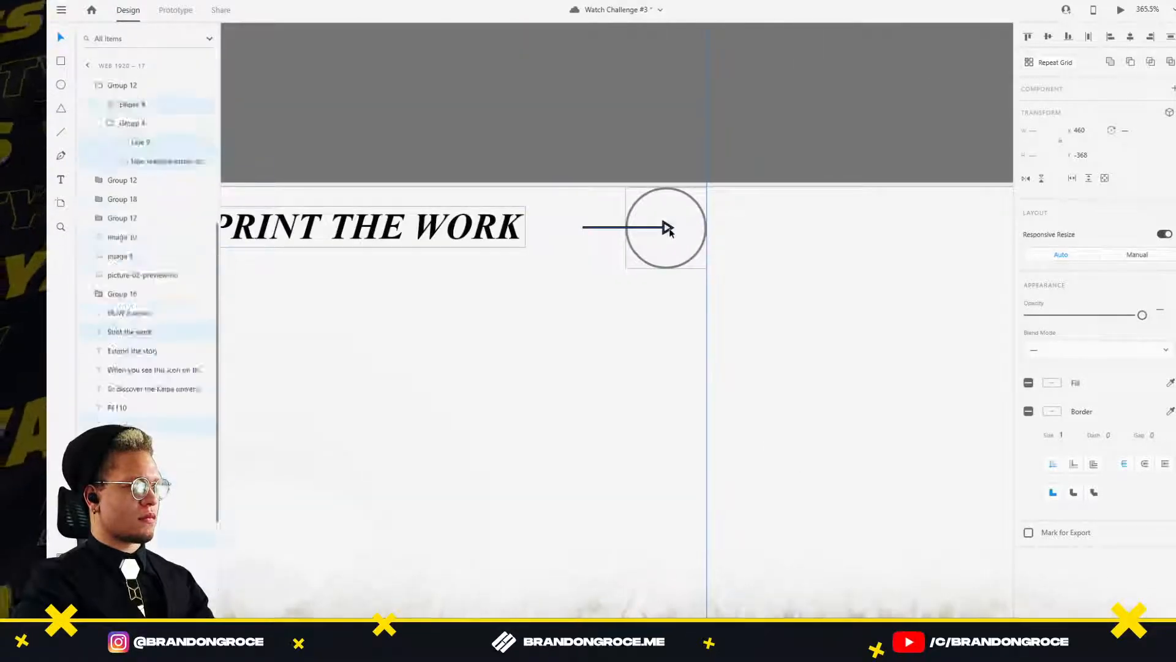
{"action": "scroll", "coordinate": [668, 233], "scroll_direction": "down", "scroll_amount": 10}
{"action": "left_click_drag", "start_coordinate": [532, 271], "coordinate": [534, 210]}
{"action": "left_click", "coordinate": [608, 223]}
Examine the moved content on Web 1920 – 17, including the photo above the artboard, against the preceding artboards.
{"action": "scroll", "coordinate": [491, 242], "scroll_direction": "up", "scroll_amount": 5}
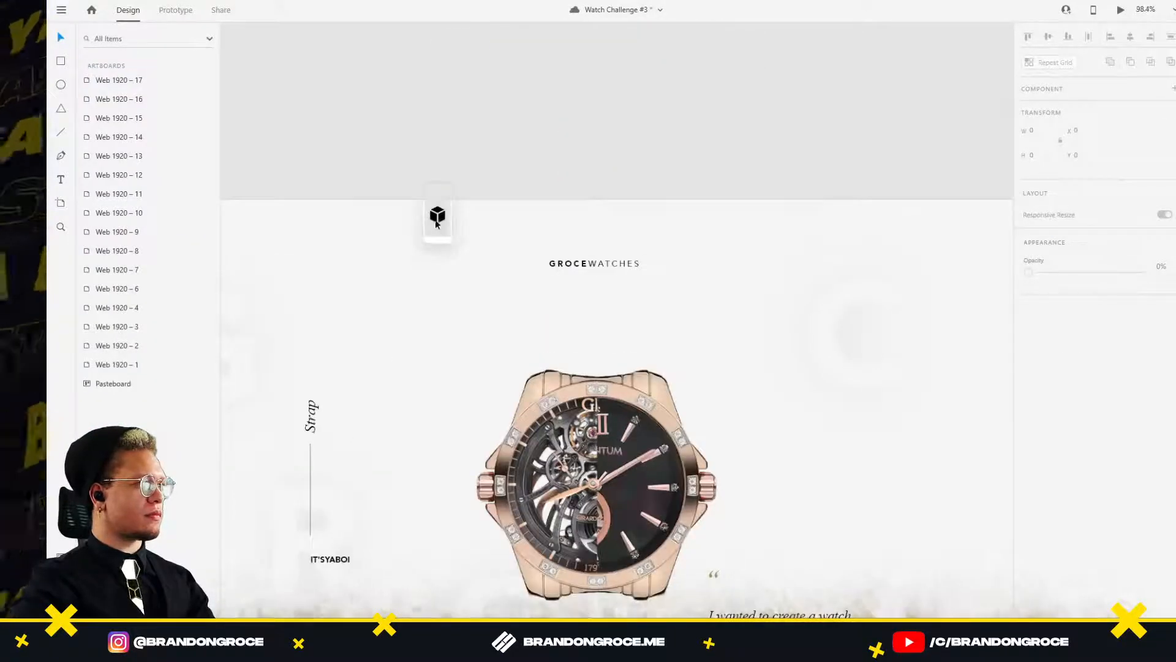
{"action": "scroll", "coordinate": [438, 221], "scroll_direction": "down", "scroll_amount": 7}
{"action": "scroll", "coordinate": [429, 228], "scroll_direction": "down", "scroll_amount": 3}
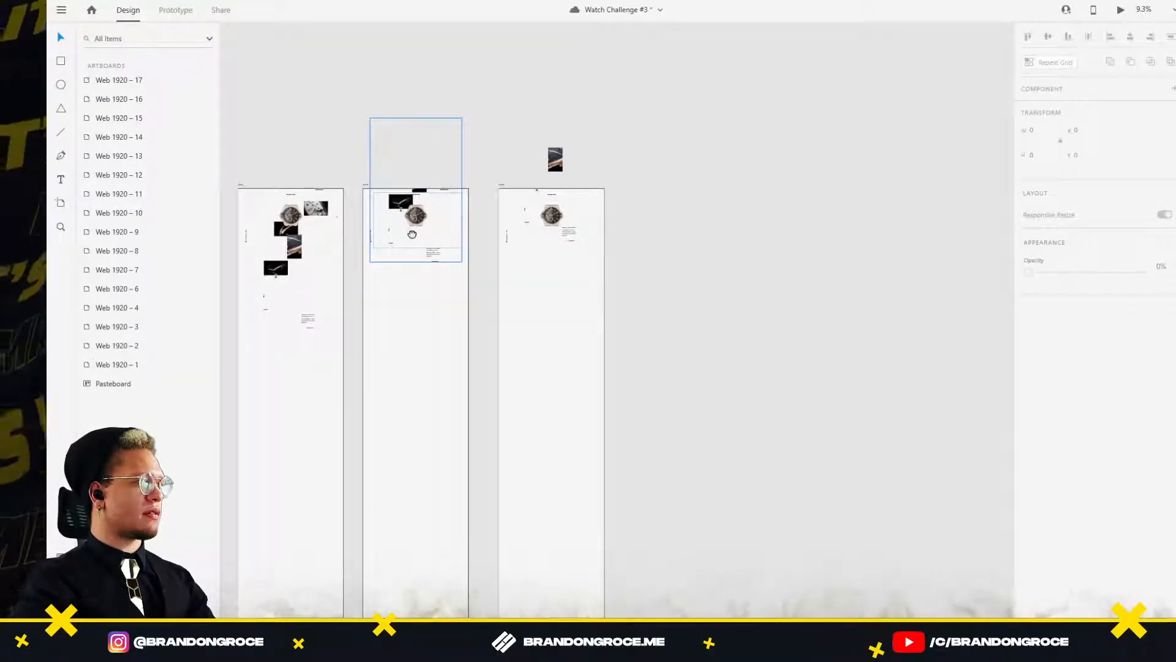
{"action": "scroll", "coordinate": [481, 190], "scroll_direction": "up", "scroll_amount": 4}
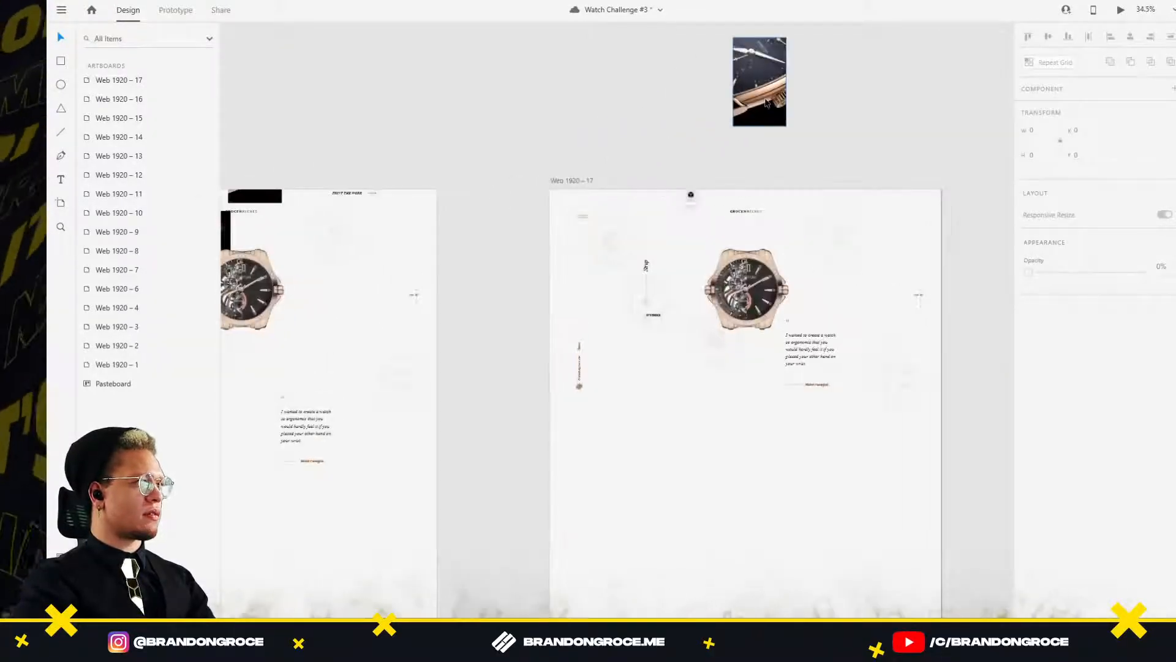
{"action": "left_click_drag", "start_coordinate": [766, 103], "coordinate": [772, 166]}
{"action": "left_click_drag", "start_coordinate": [1143, 327], "coordinate": [1024, 331]}
{"action": "left_click", "coordinate": [450, 130]}
{"action": "scroll", "coordinate": [450, 131], "scroll_direction": "down", "scroll_amount": 5}
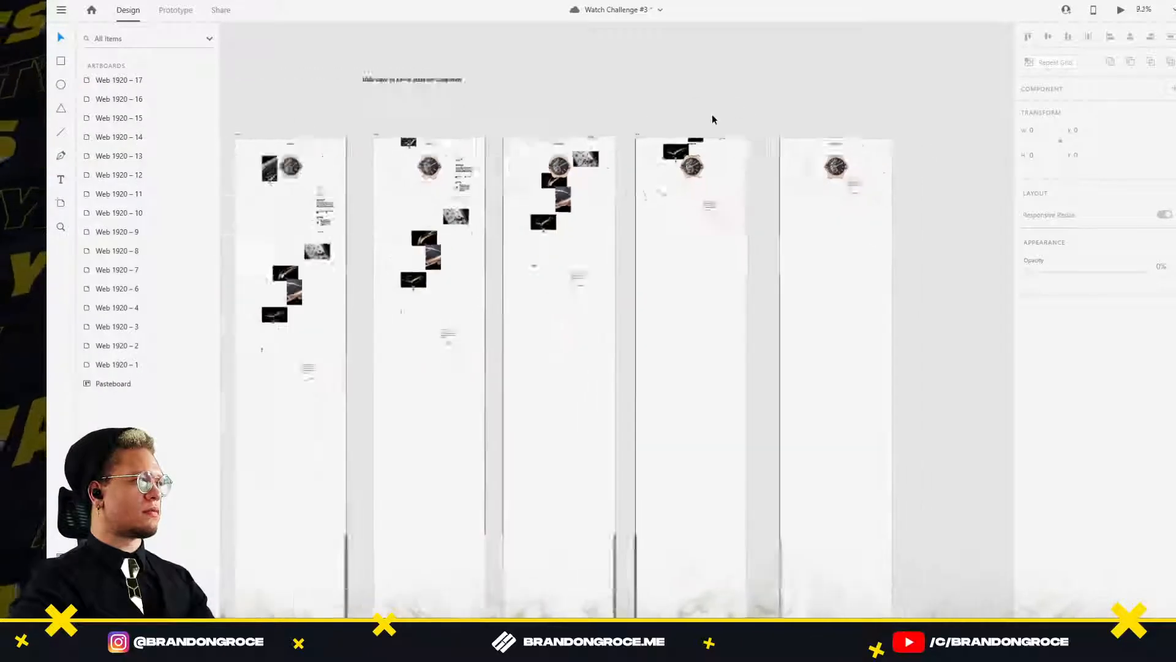
Shorten the Web 1920 – 6 artboard from below to a height of about 10770, ending just under the closing quote.
{"action": "left_click_drag", "start_coordinate": [507, 227], "coordinate": [862, 206]}
{"action": "left_click_drag", "start_coordinate": [314, 171], "coordinate": [516, 170]}
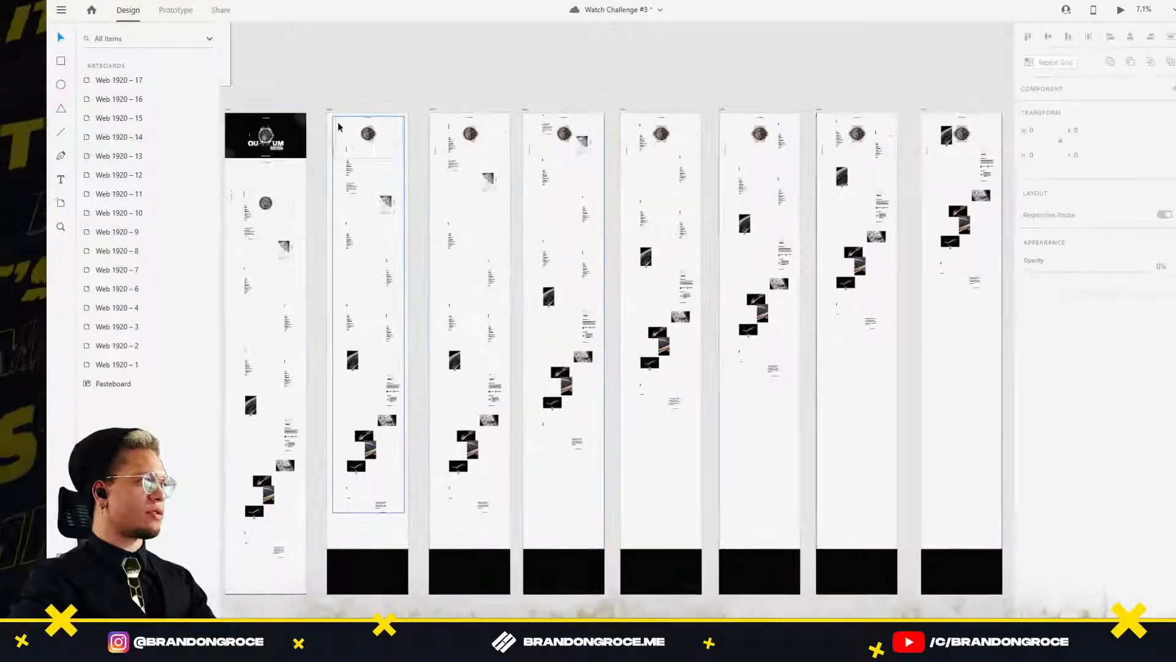
{"action": "left_click_drag", "start_coordinate": [339, 124], "coordinate": [514, 106]}
{"action": "left_click", "coordinate": [405, 95]}
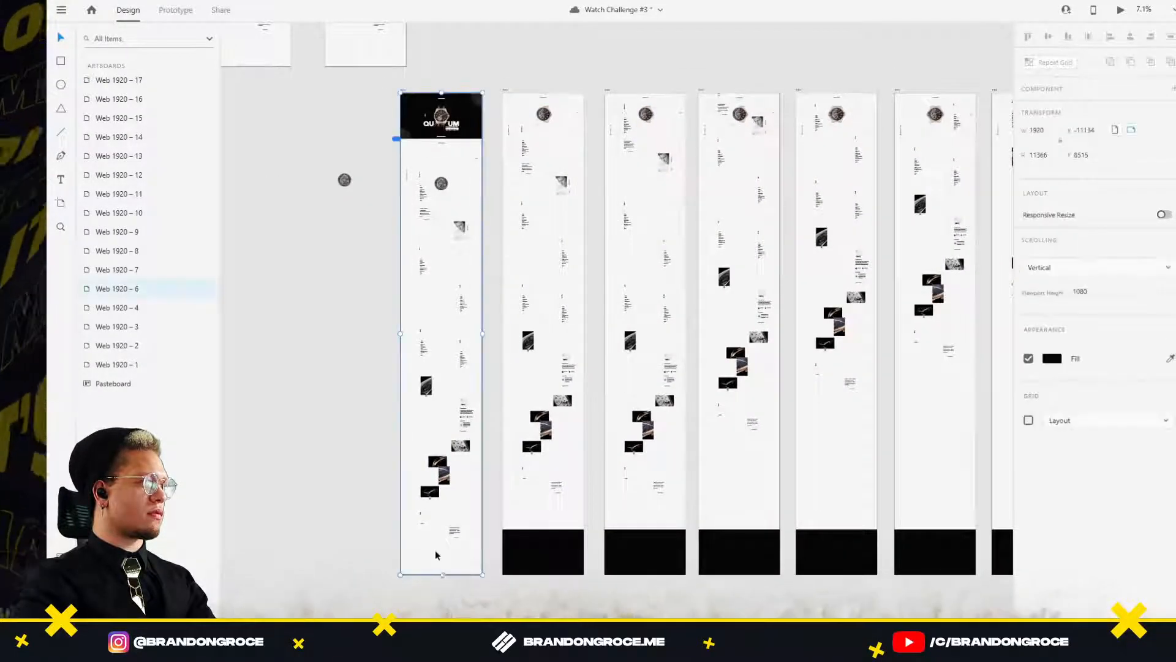
{"action": "left_click_drag", "start_coordinate": [440, 574], "coordinate": [450, 549]}
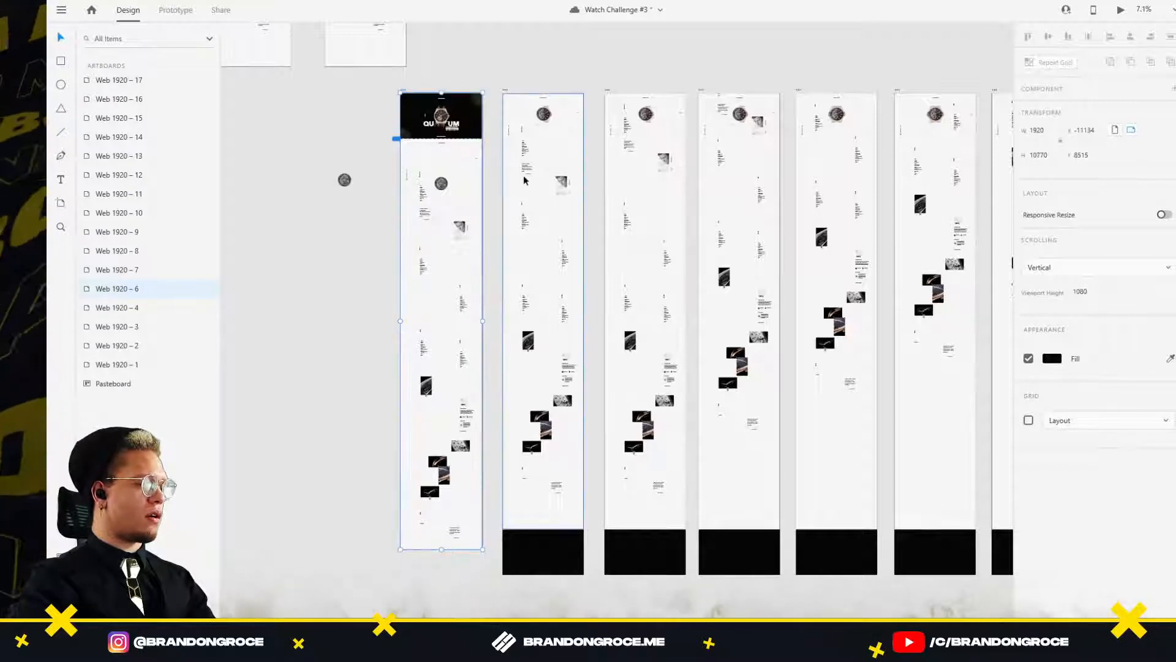
Shorten Web 1920 – 7 and Web 1920 – 8 to a height of about 9692, cutting off the empty black area below the quote.
{"action": "left_click", "coordinate": [506, 93]}
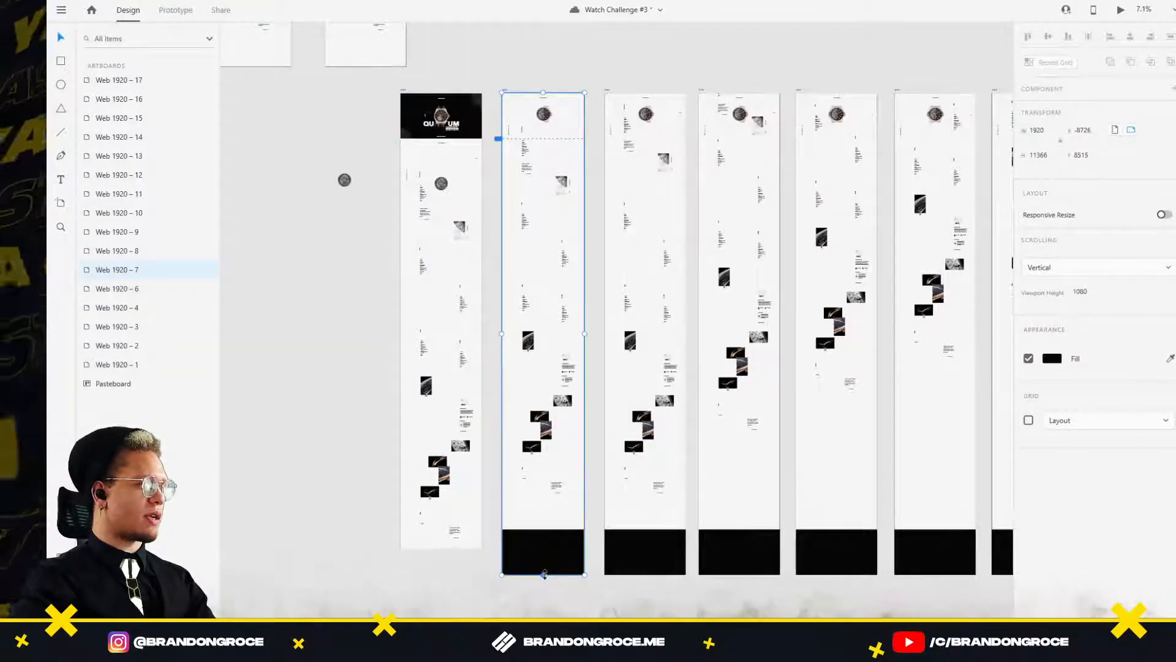
{"action": "left_click_drag", "start_coordinate": [544, 574], "coordinate": [544, 504]}
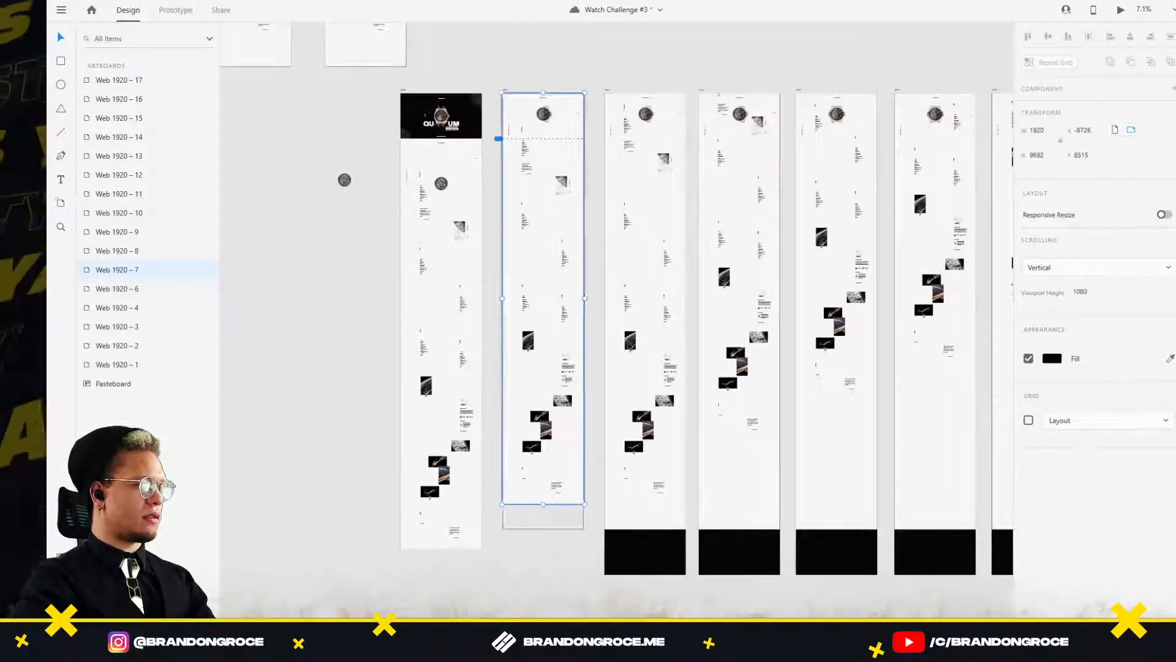
{"action": "left_click", "coordinate": [607, 93]}
{"action": "left_click_drag", "start_coordinate": [650, 574], "coordinate": [650, 505]}
Shorten Web 1920 – 9 to a height of about 8235 and Web 1920 – 10 to about 7367, ending just below their quotes.
{"action": "left_click_drag", "start_coordinate": [703, 91], "coordinate": [793, 33]}
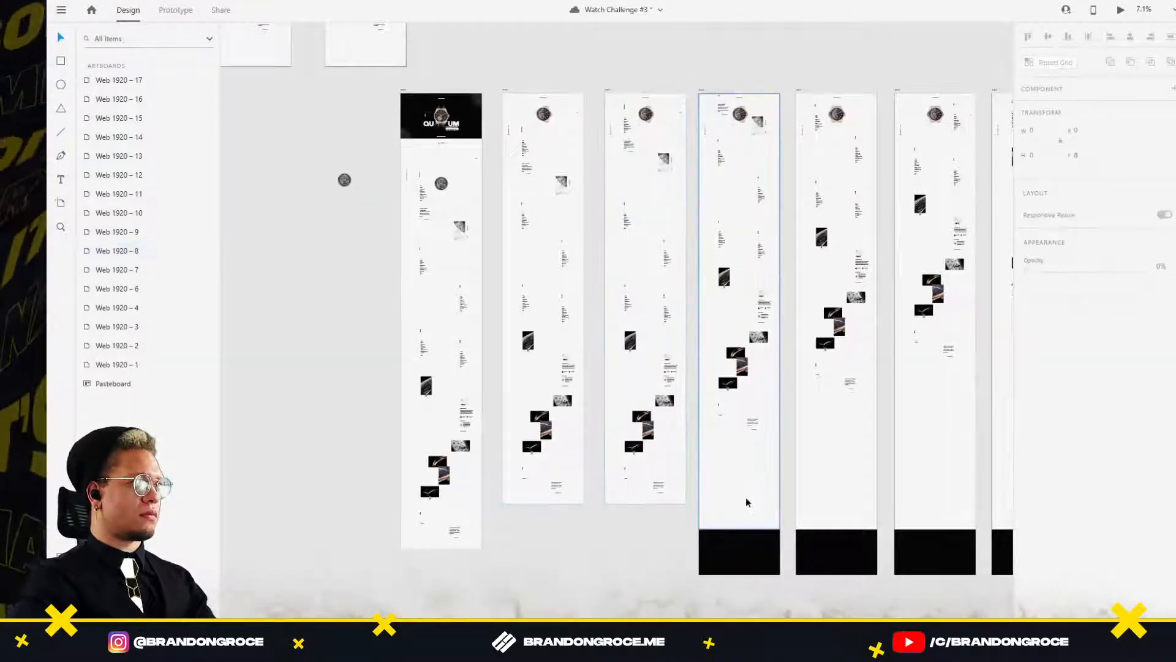
{"action": "left_click", "coordinate": [701, 92]}
{"action": "left_click_drag", "start_coordinate": [739, 574], "coordinate": [741, 442]}
{"action": "left_click_drag", "start_coordinate": [730, 506], "coordinate": [564, 520]}
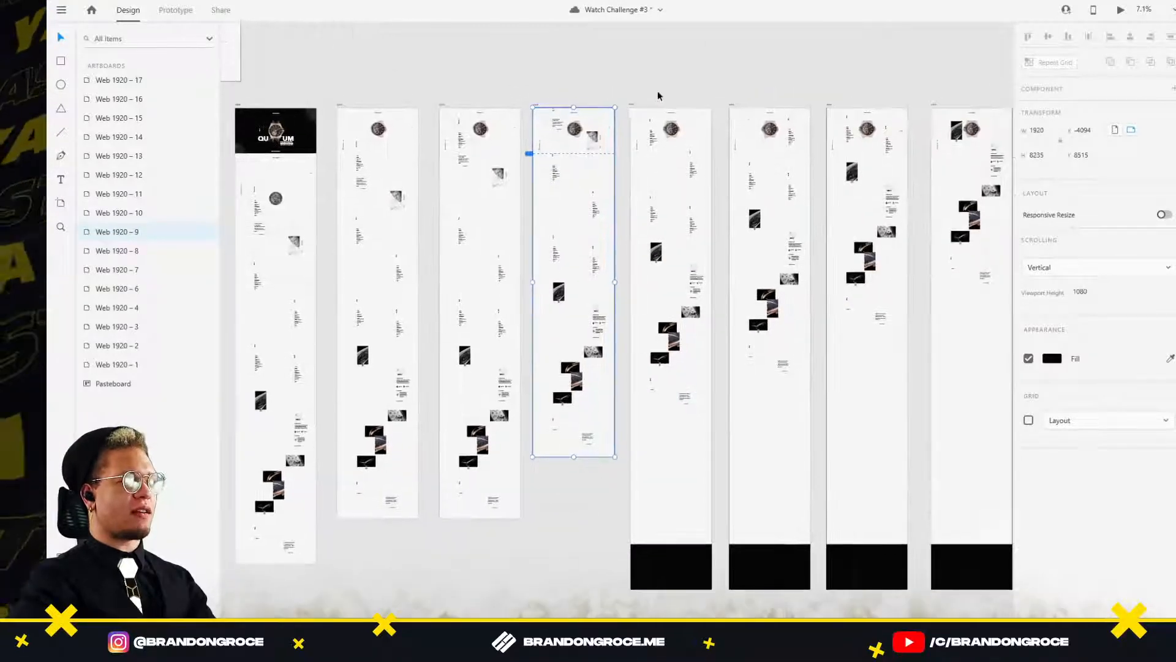
{"action": "left_click", "coordinate": [635, 106]}
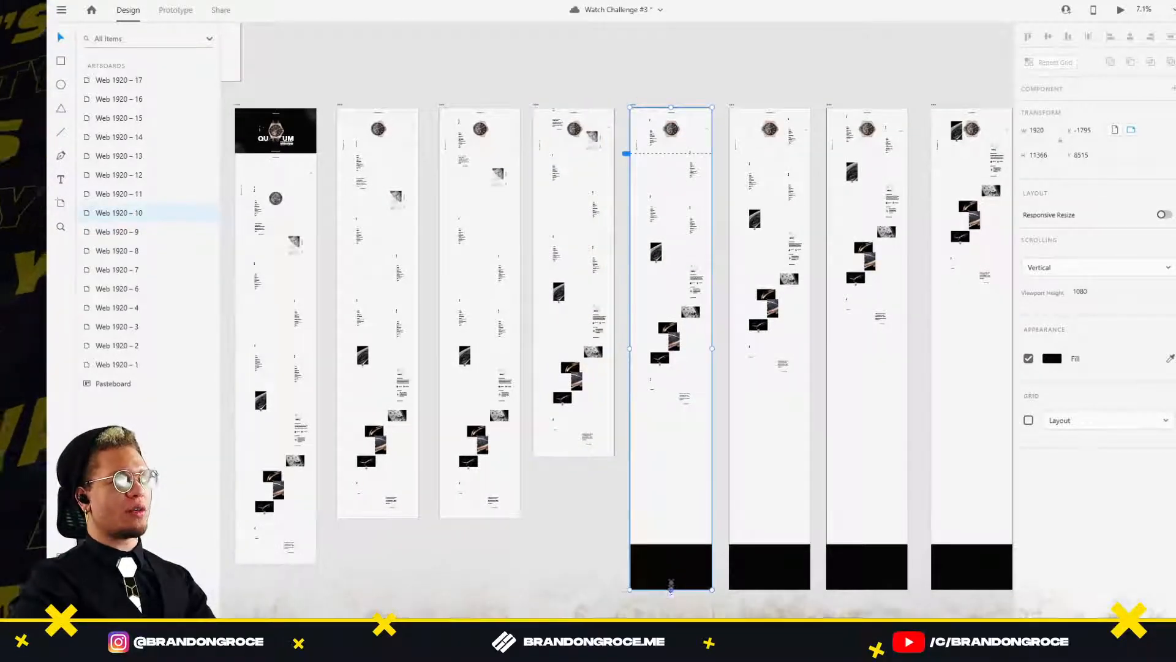
{"action": "left_click_drag", "start_coordinate": [671, 589], "coordinate": [671, 421]}
{"action": "scroll", "coordinate": [613, 441], "scroll_direction": "right", "scroll_amount": 3}
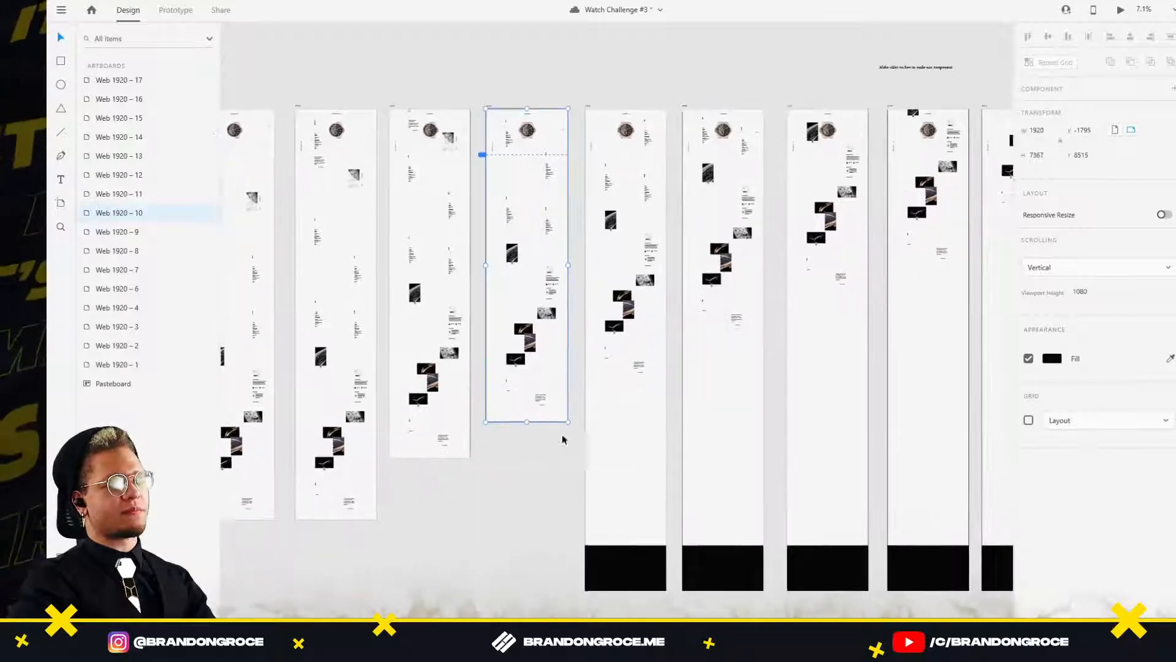
Shorten the Web 1920 – 11 and Web 1920 – 12 artboards so each ends just below its closing quote.
{"action": "left_click", "coordinate": [589, 106]}
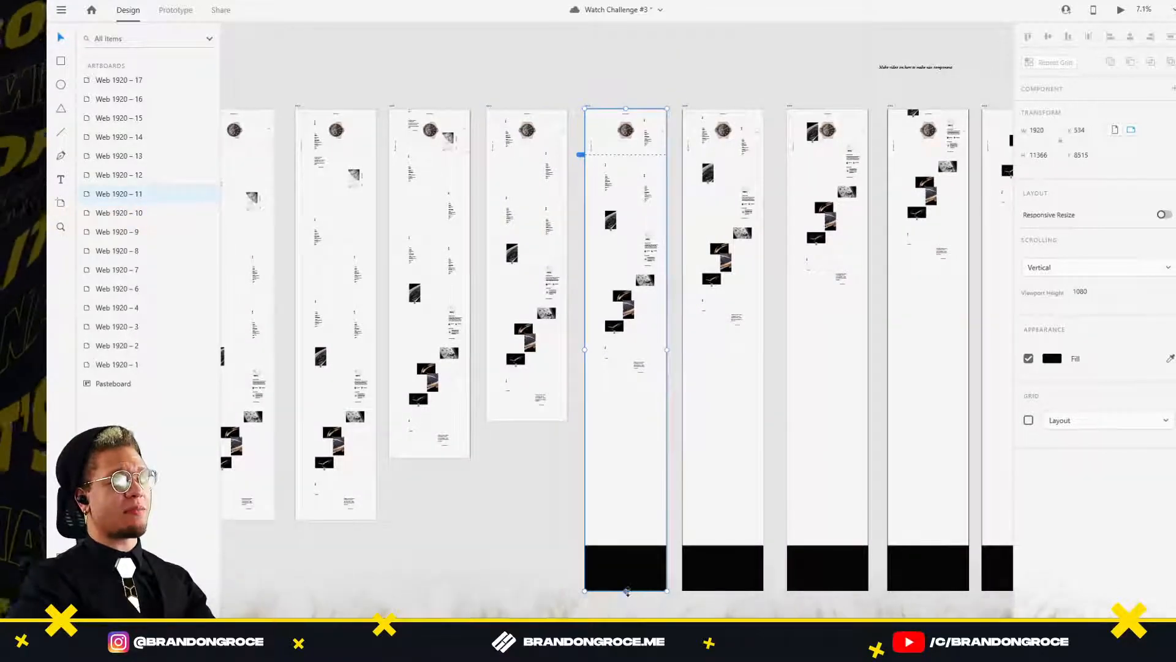
{"action": "left_click_drag", "start_coordinate": [628, 591], "coordinate": [628, 393]}
{"action": "left_click", "coordinate": [652, 475]}
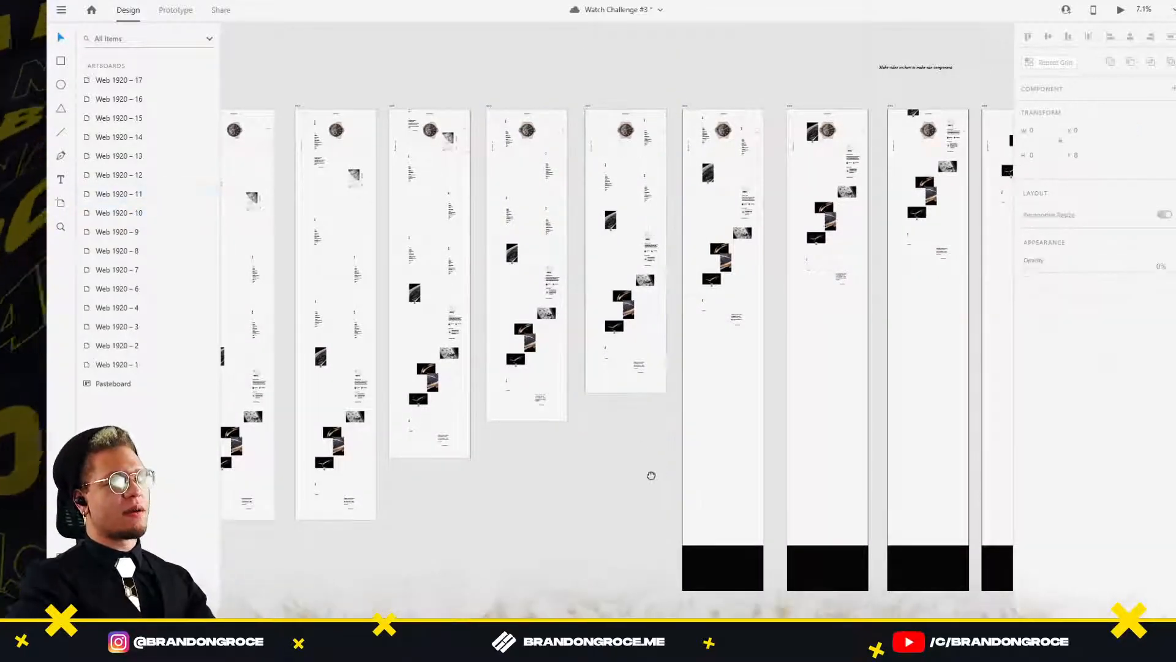
{"action": "scroll", "coordinate": [652, 475], "scroll_direction": "right", "scroll_amount": 2}
{"action": "left_click", "coordinate": [585, 105]}
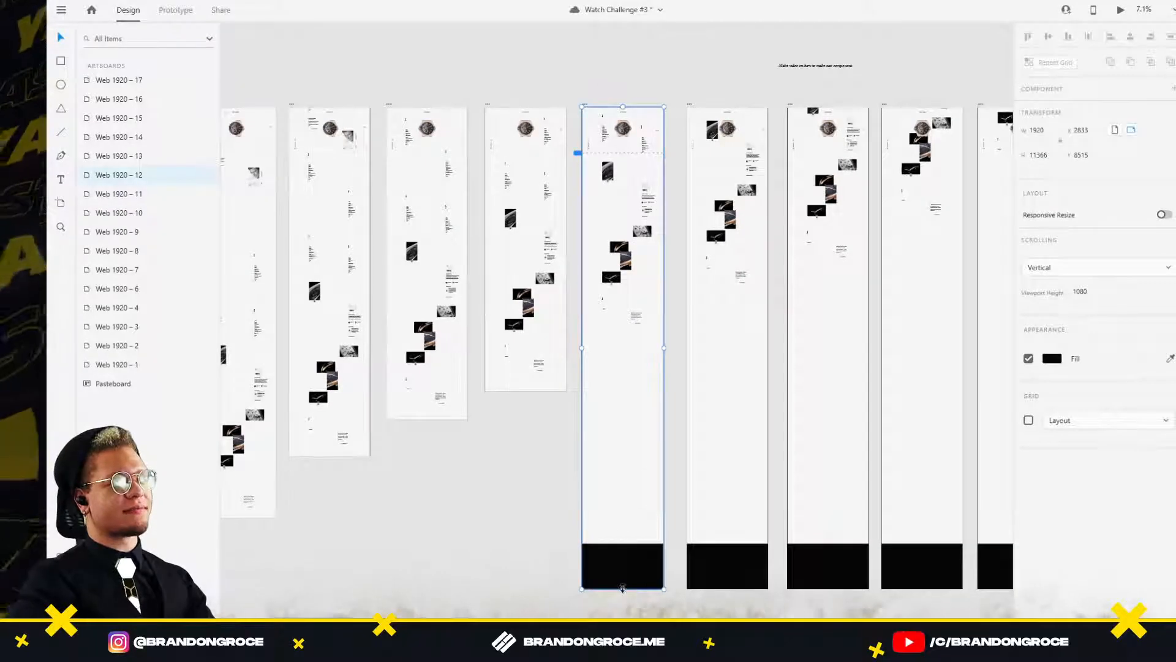
{"action": "left_click_drag", "start_coordinate": [622, 588], "coordinate": [622, 338]}
{"action": "left_click", "coordinate": [633, 429]}
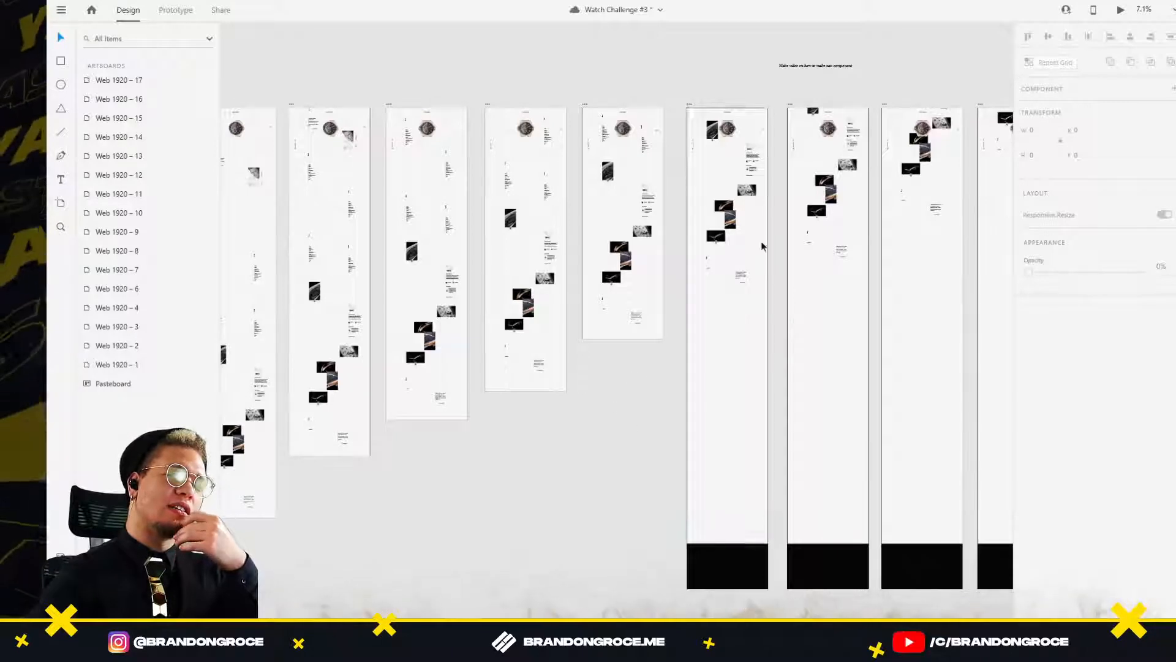
Open the document's invitation settings to view its members and coediting option.
{"action": "left_click", "coordinate": [1066, 11]}
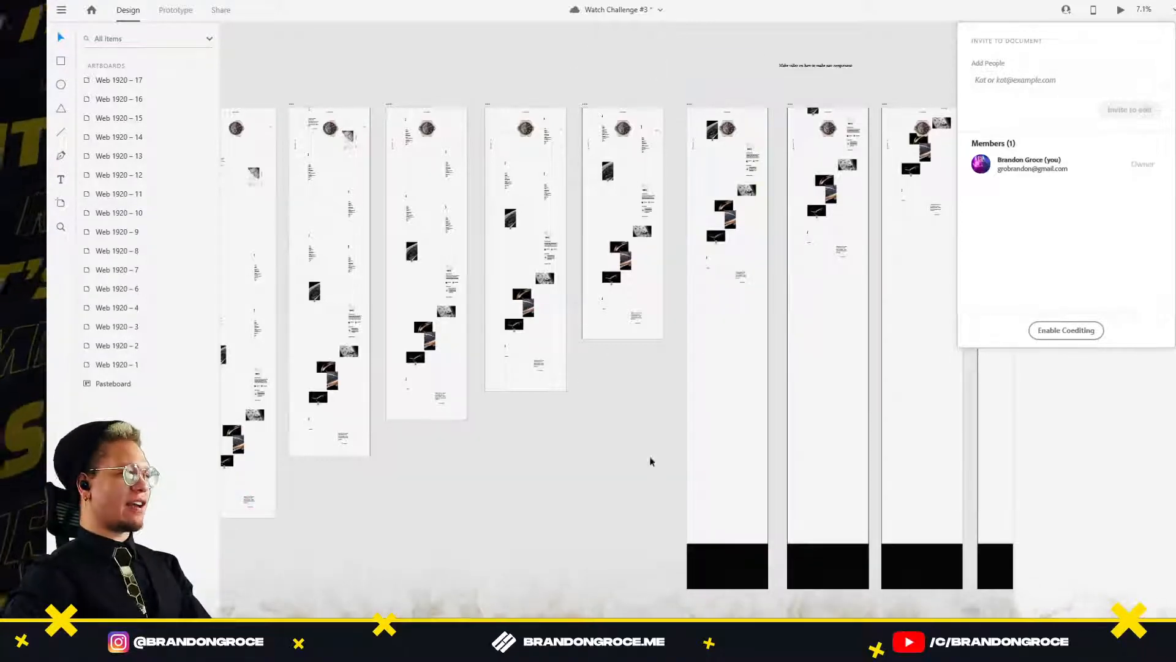
Shorten artboards Web 1920 – 13, 14 and 15 to about 4412, 3922 and 2997 px high, ending below their content.
{"action": "left_click", "coordinate": [690, 107]}
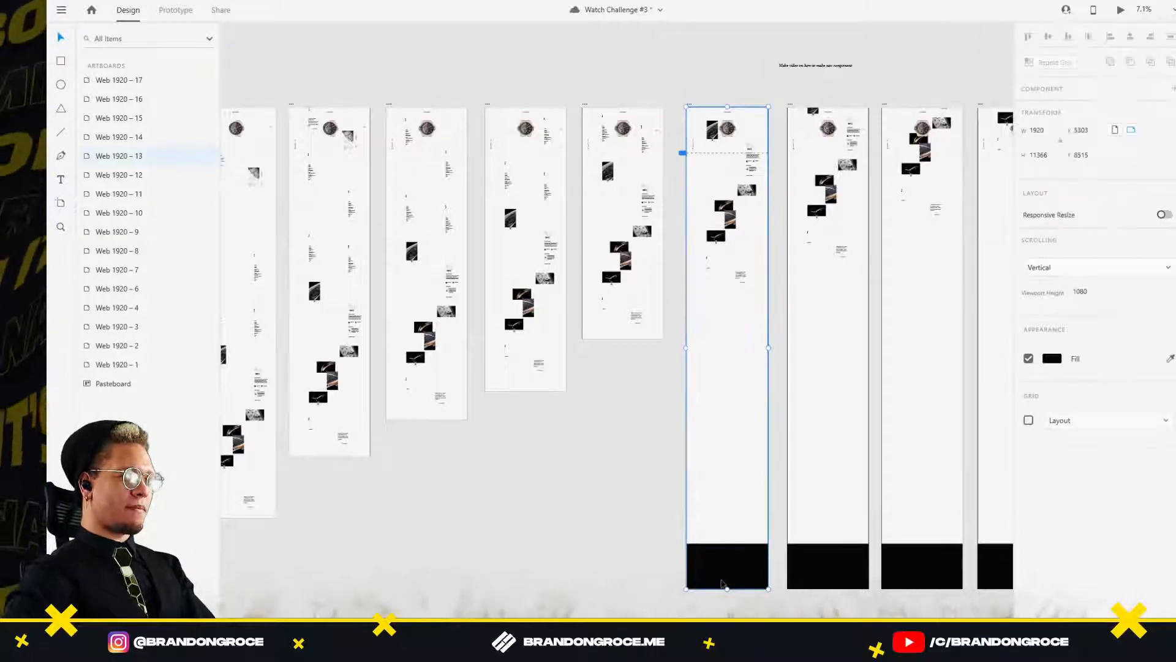
{"action": "left_click_drag", "start_coordinate": [750, 589], "coordinate": [752, 295]}
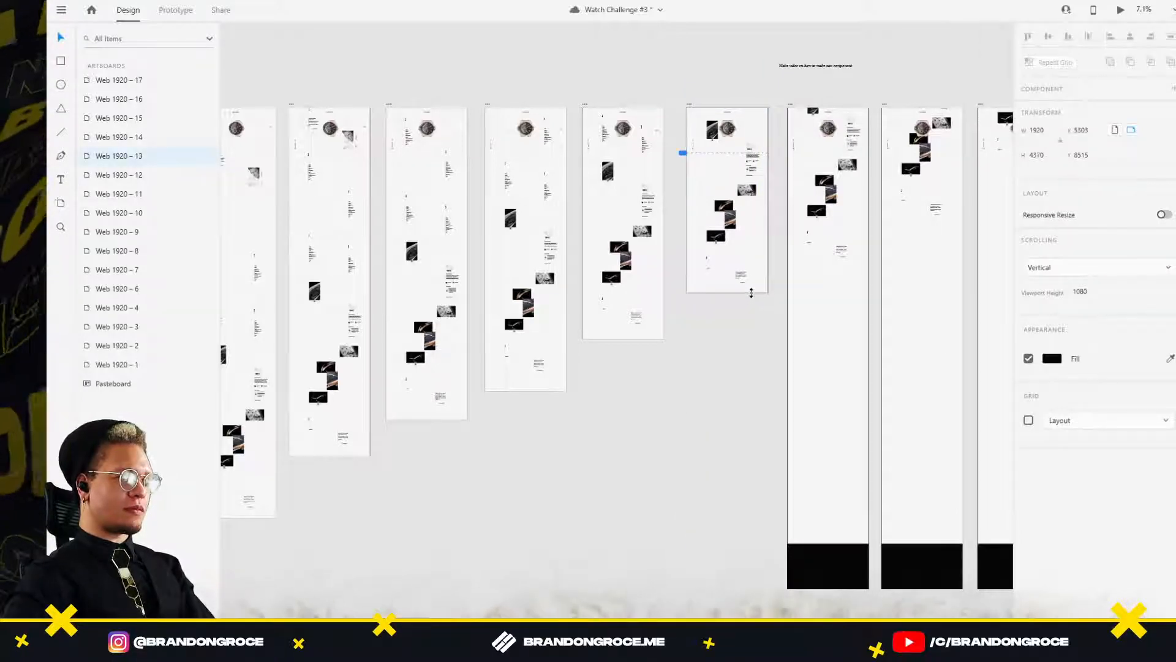
{"action": "scroll", "coordinate": [749, 304], "scroll_direction": "right", "scroll_amount": 3}
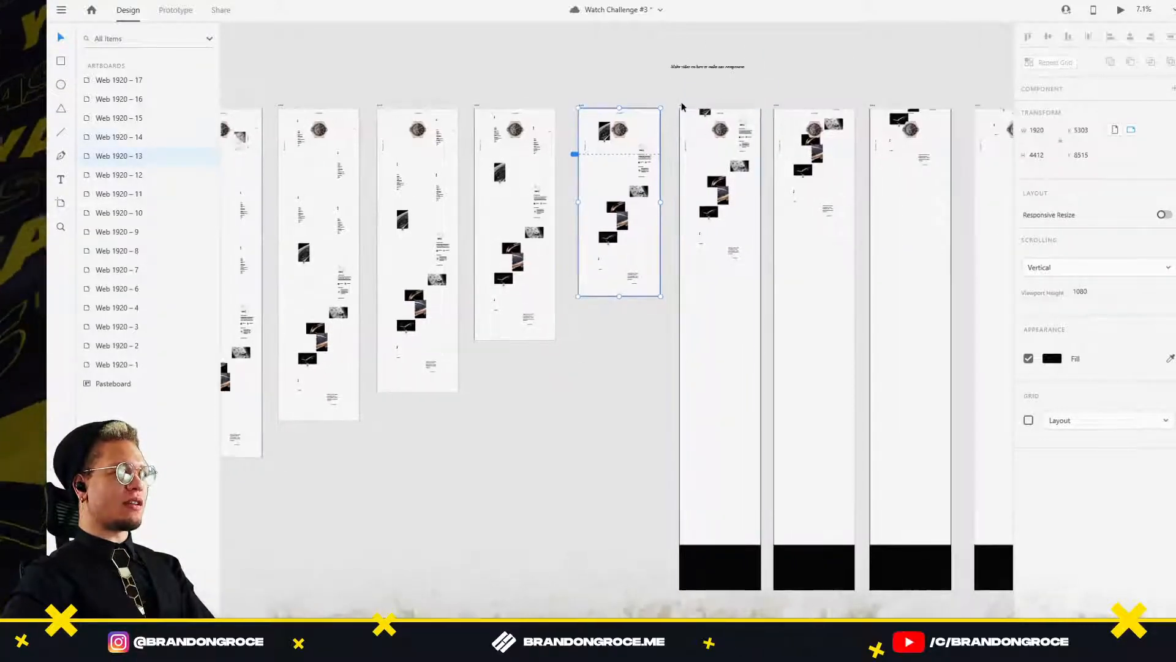
{"action": "left_click", "coordinate": [688, 106]}
{"action": "left_click_drag", "start_coordinate": [726, 589], "coordinate": [725, 275]}
{"action": "scroll", "coordinate": [729, 377], "scroll_direction": "right", "scroll_amount": 5}
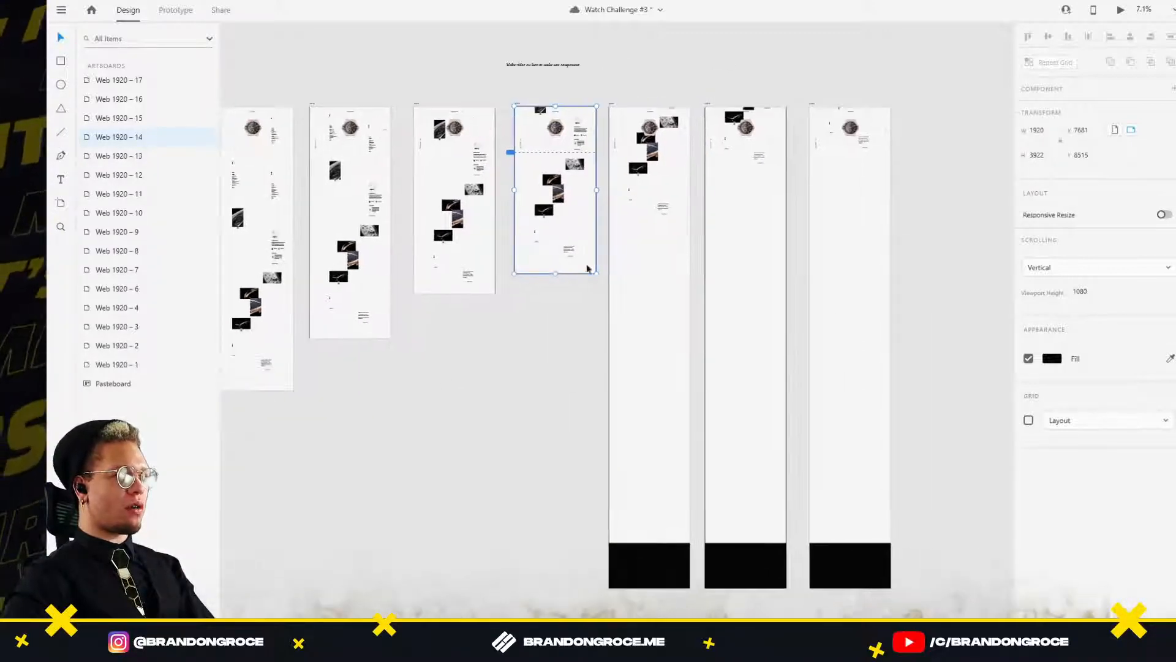
{"action": "left_click", "coordinate": [612, 105]}
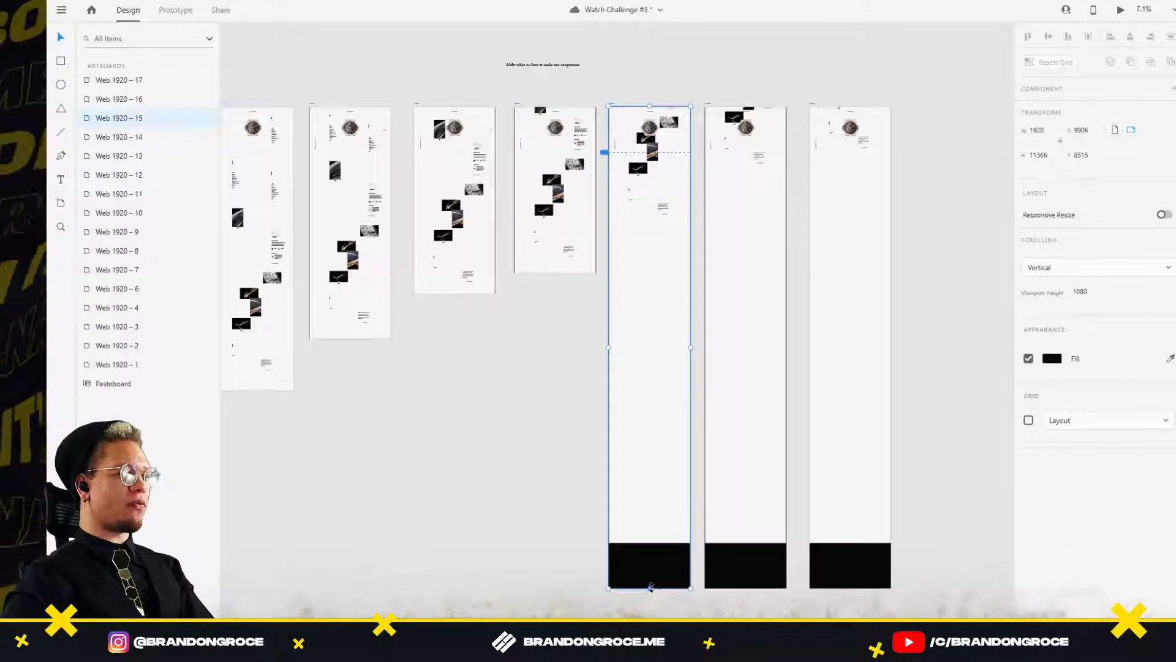
{"action": "left_click_drag", "start_coordinate": [651, 587], "coordinate": [649, 234]}
Add the text note "Ask people who want to join in the challenge the day before" on the pasteboard above the artboards.
{"action": "left_click_drag", "start_coordinate": [479, 273], "coordinate": [599, 451]}
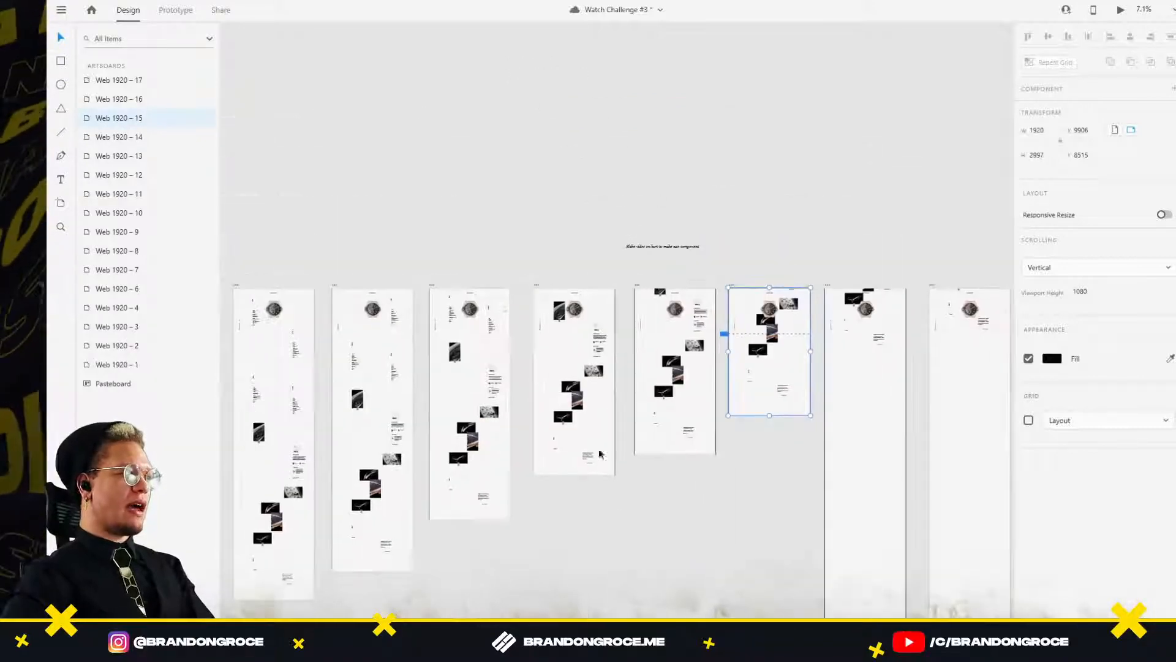
{"action": "scroll", "coordinate": [500, 180], "scroll_direction": "up", "scroll_amount": 5}
{"action": "key", "text": "t"}
{"action": "left_click", "coordinate": [545, 181]}
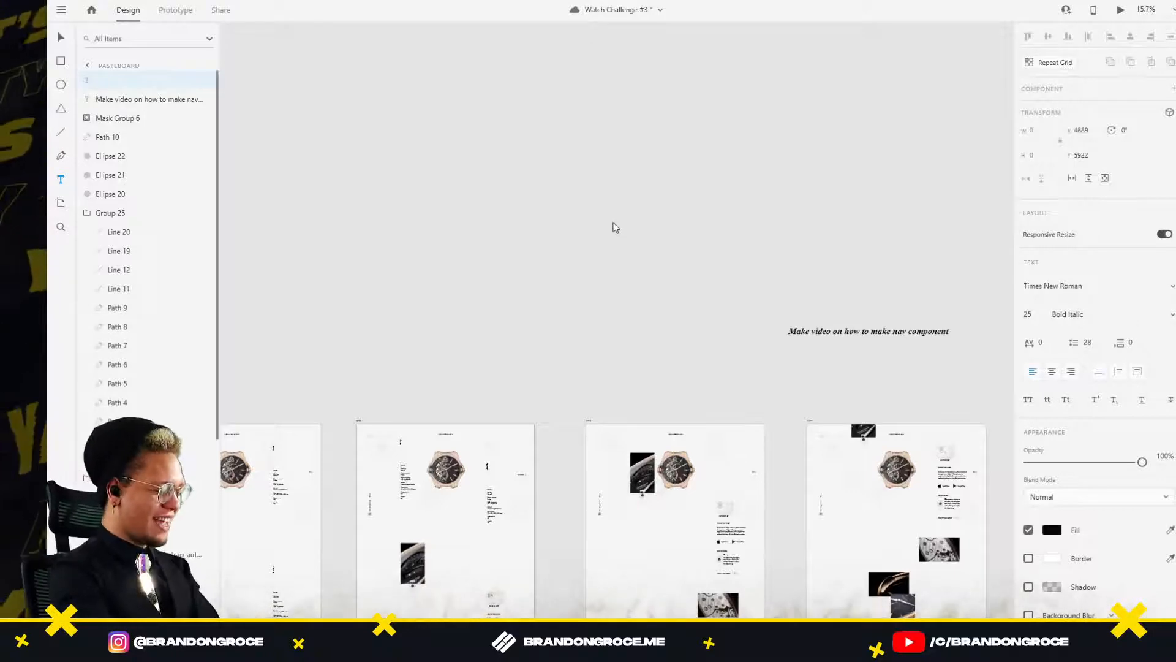
{"action": "type", "text": "example"}
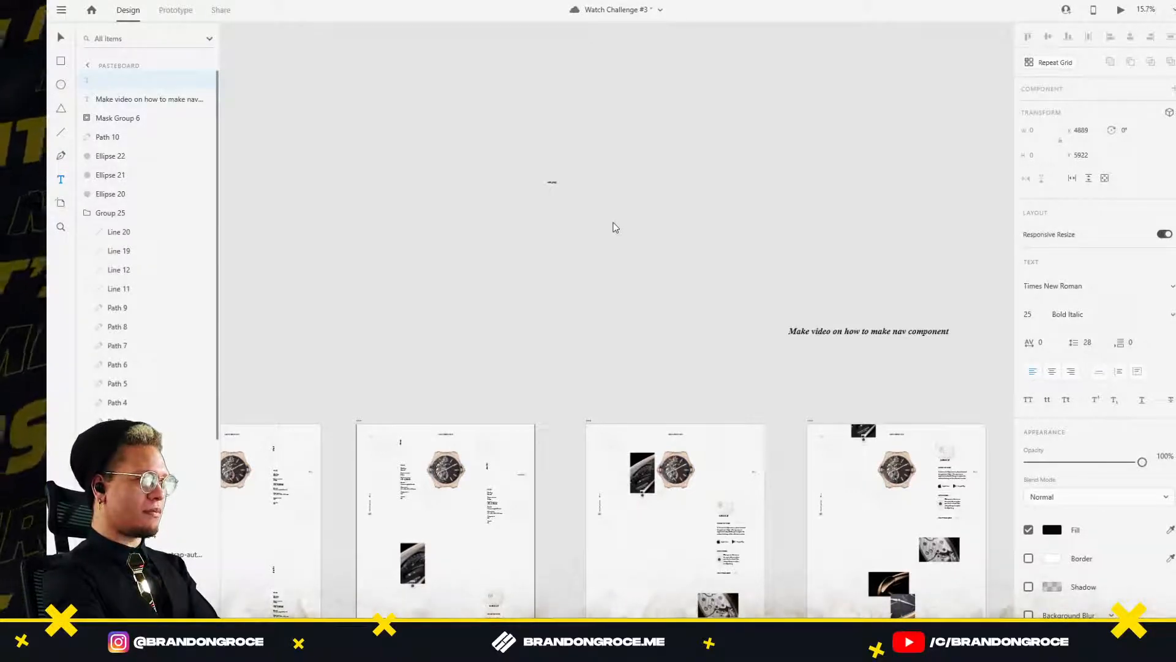
{"action": "type", "text": "ct"}
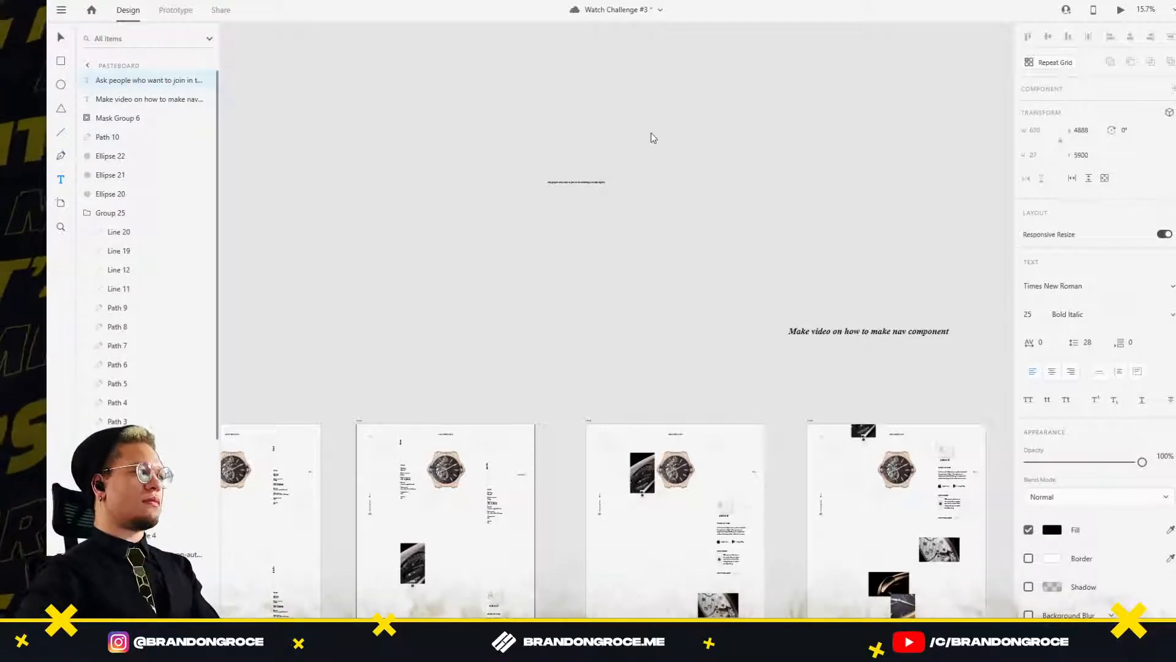
Enlarge the new pasteboard note's text to size 115.
{"action": "scroll", "coordinate": [572, 184], "scroll_direction": "up", "scroll_amount": 5}
{"action": "left_click_drag", "start_coordinate": [634, 227], "coordinate": [631, 259]}
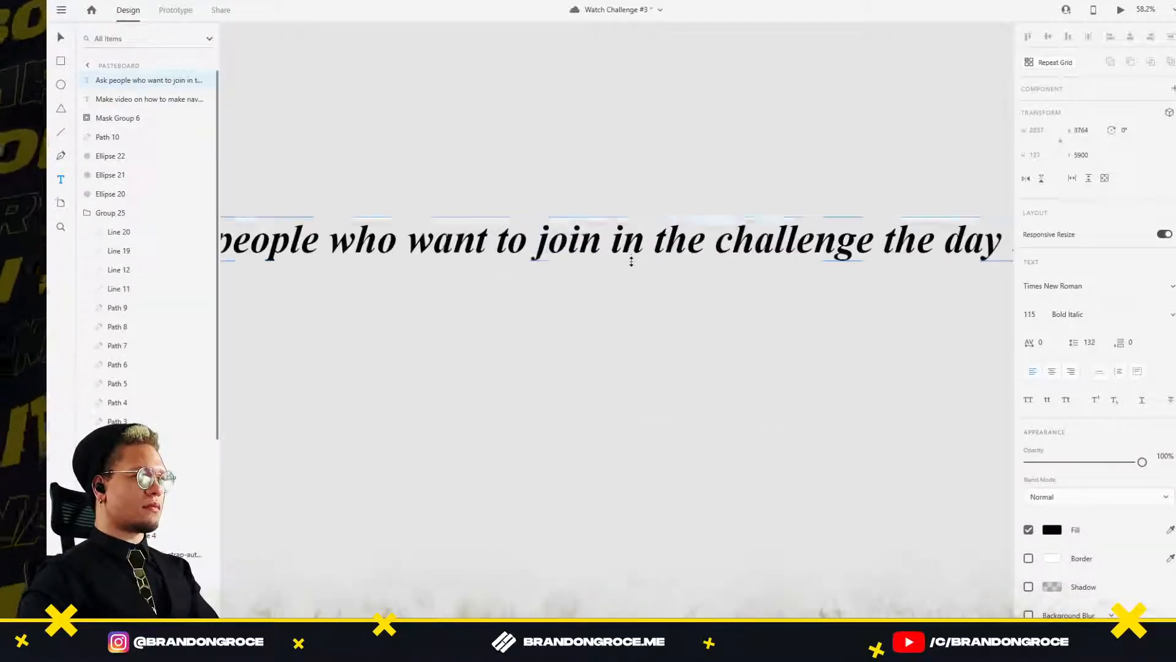
{"action": "left_click", "coordinate": [664, 141]}
{"action": "scroll", "coordinate": [665, 141], "scroll_direction": "down", "scroll_amount": 2}
Add a second line to the note: "Get their emails to send them the XD file to join the day of the challenge".
{"action": "left_click_drag", "start_coordinate": [725, 149], "coordinate": [667, 134]}
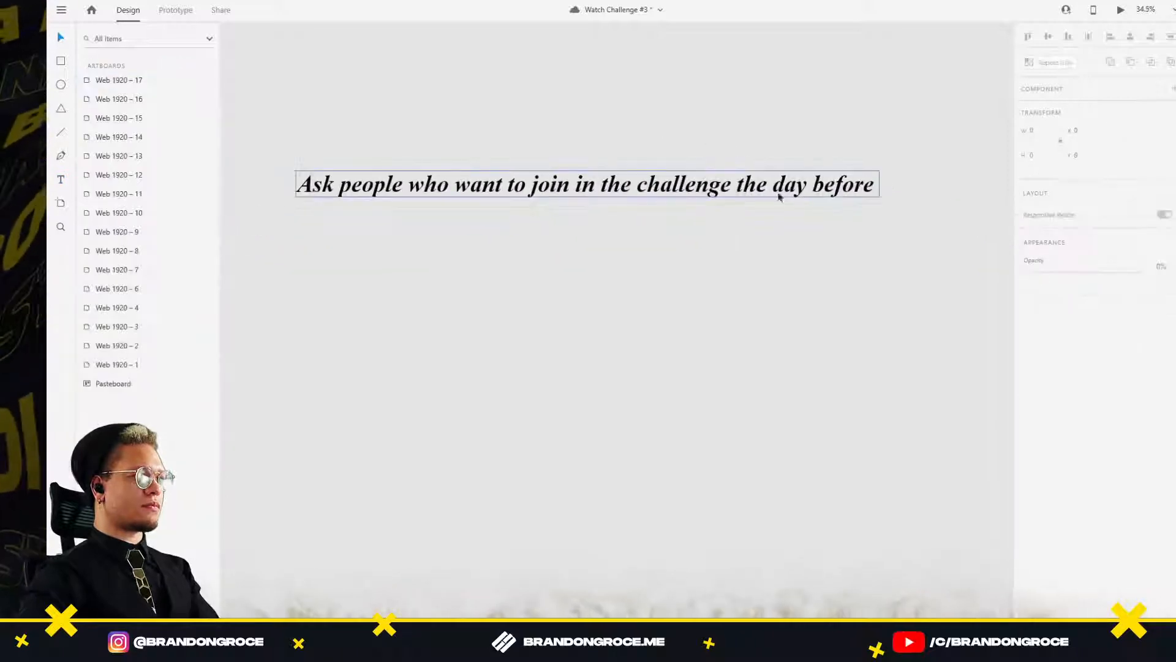
{"action": "double_click", "coordinate": [804, 189]}
{"action": "left_click", "coordinate": [824, 185]}
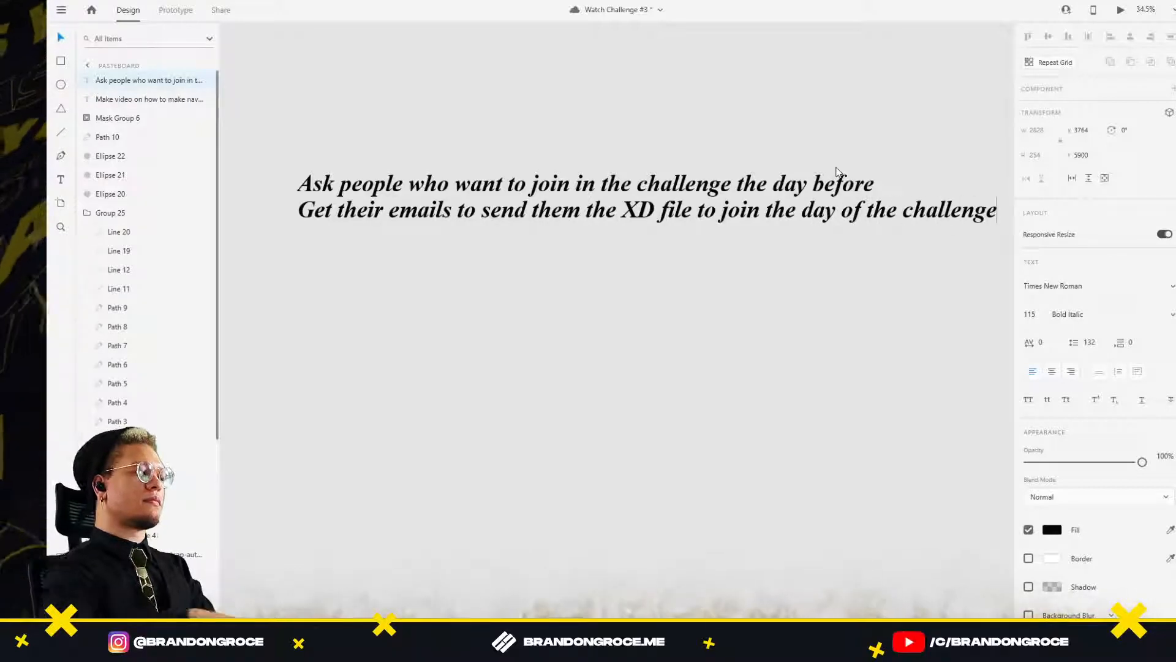
Shorten artboard Web 1920 – 16 so that it ends just below its content.
{"action": "scroll", "coordinate": [781, 121], "scroll_direction": "down", "scroll_amount": 5}
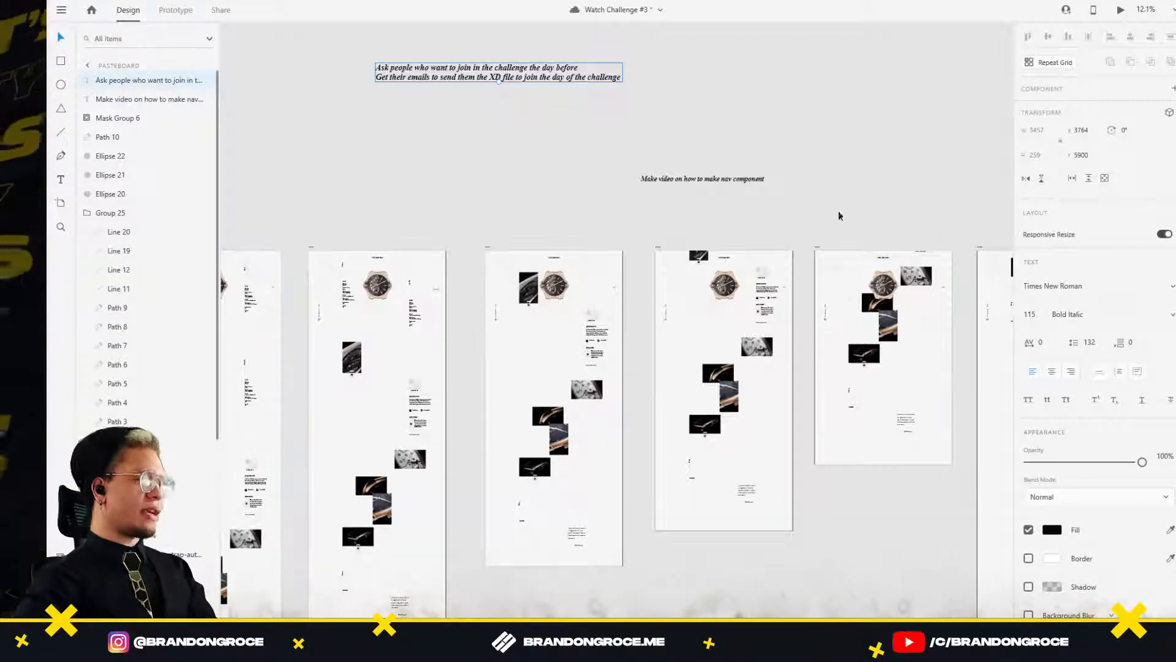
{"action": "scroll", "coordinate": [668, 176], "scroll_direction": "right", "scroll_amount": 5}
{"action": "scroll", "coordinate": [668, 176], "scroll_direction": "down", "scroll_amount": 1}
{"action": "left_click", "coordinate": [583, 177]}
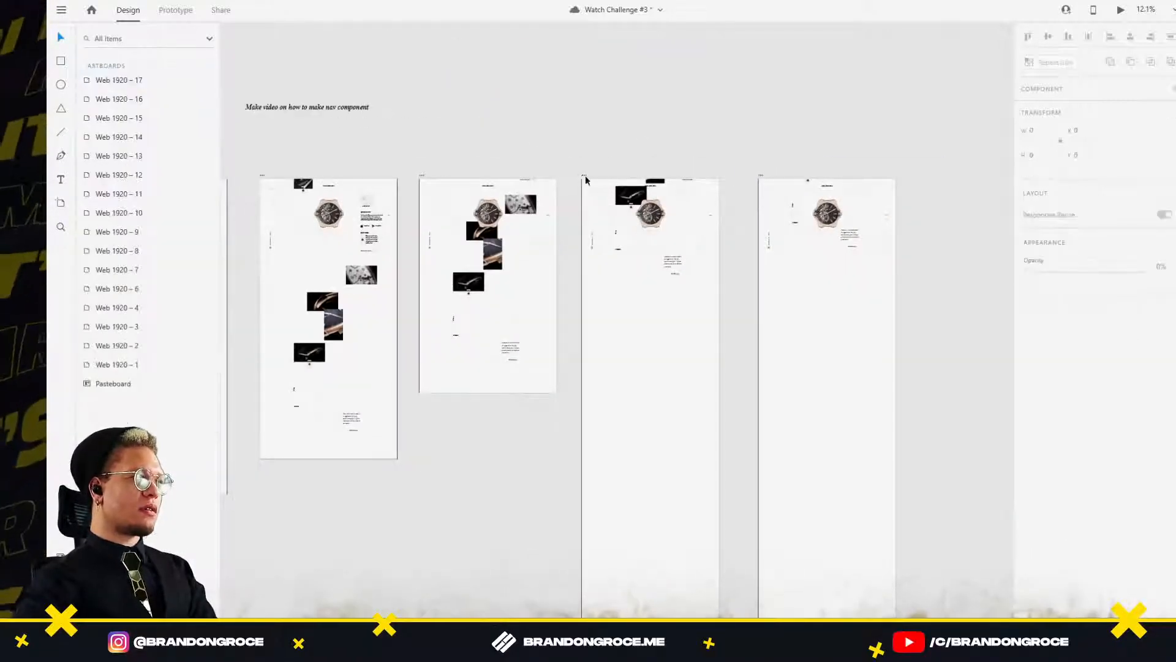
{"action": "left_click", "coordinate": [586, 178]}
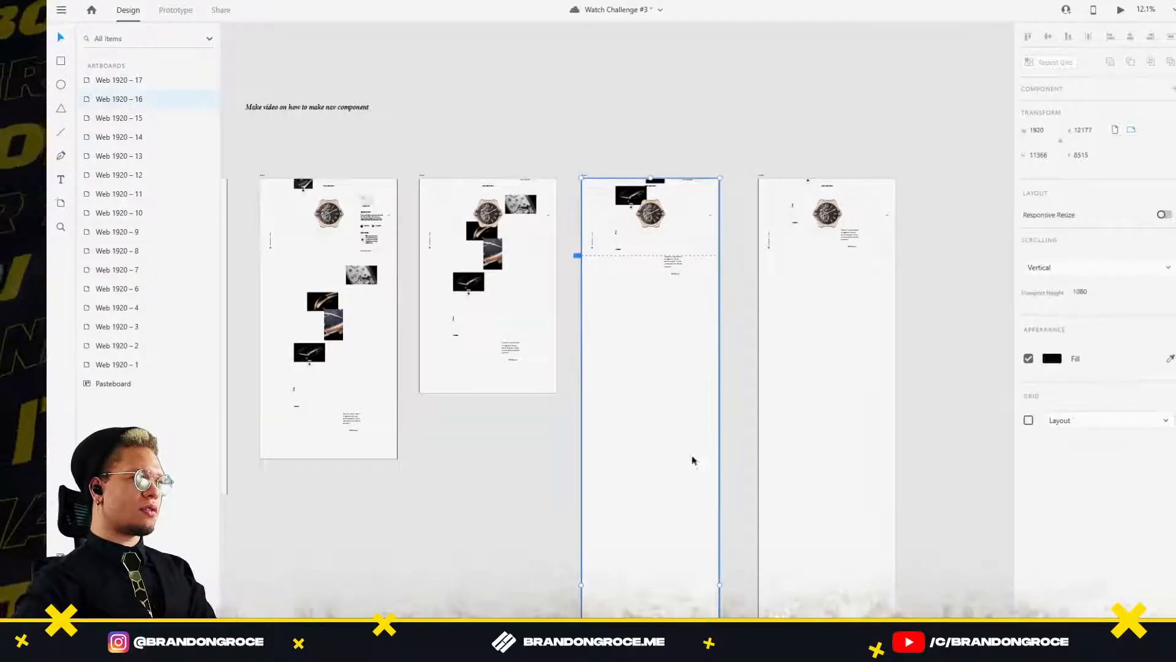
{"action": "scroll", "coordinate": [638, 365], "scroll_direction": "down", "scroll_amount": 5}
{"action": "left_click_drag", "start_coordinate": [716, 491], "coordinate": [718, 245]}
Shorten artboard Web 1920 – 17 to about 1074 px high, just below the quote.
{"action": "left_click", "coordinate": [757, 203]}
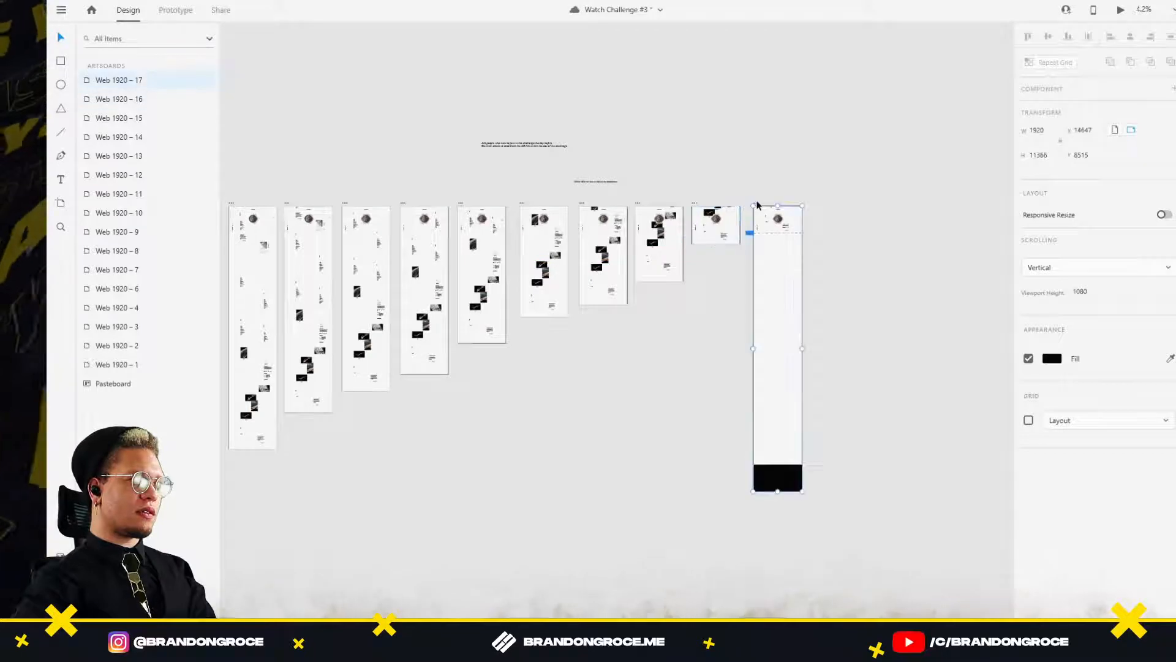
{"action": "left_click_drag", "start_coordinate": [777, 490], "coordinate": [764, 180]}
{"action": "scroll", "coordinate": [785, 239], "scroll_direction": "up", "scroll_amount": 5}
{"action": "scroll", "coordinate": [755, 229], "scroll_direction": "up", "scroll_amount": 3}
{"action": "scroll", "coordinate": [755, 231], "scroll_direction": "up", "scroll_amount": 3}
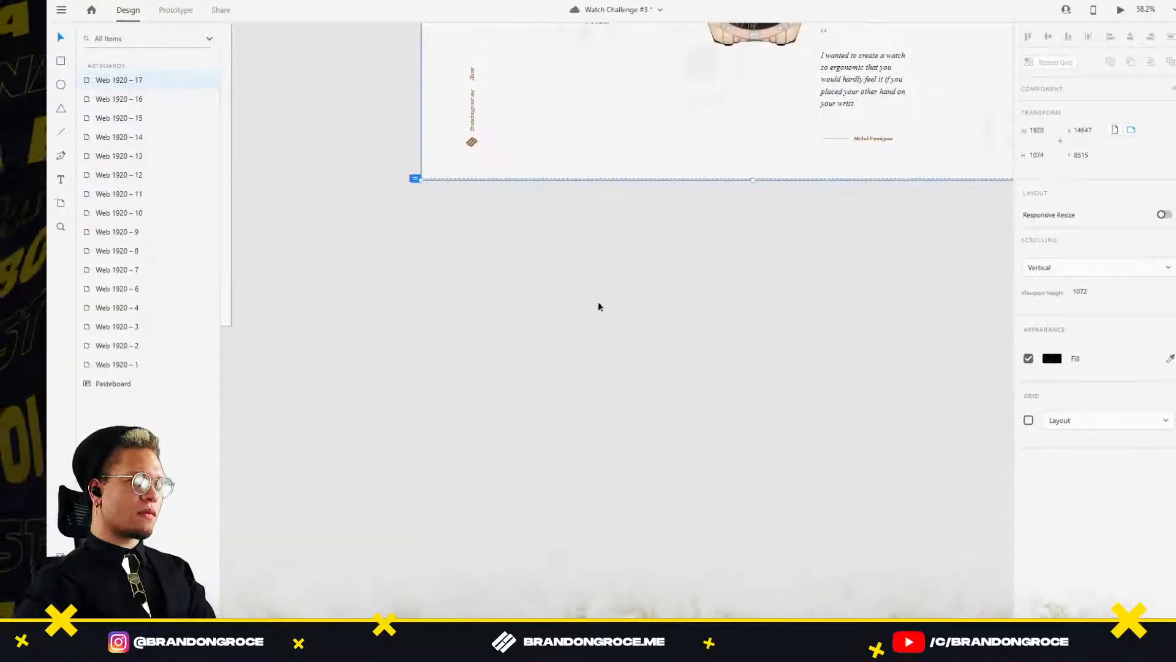
Try to enlarge the silver watch-movement photo on artboard Web 1920 – 14.
{"action": "scroll", "coordinate": [597, 301], "scroll_direction": "down", "scroll_amount": 6}
{"action": "left_click_drag", "start_coordinate": [382, 451], "coordinate": [770, 402]}
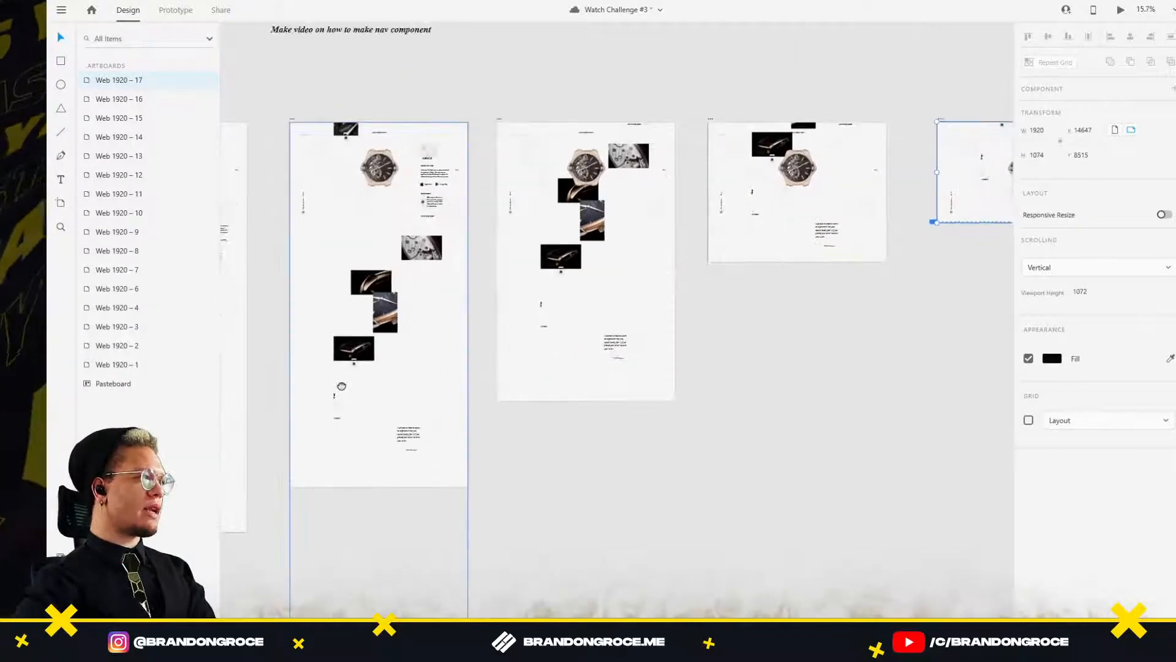
{"action": "left_click_drag", "start_coordinate": [341, 388], "coordinate": [414, 382]}
{"action": "scroll", "coordinate": [473, 248], "scroll_direction": "up", "scroll_amount": 1}
{"action": "scroll", "coordinate": [473, 248], "scroll_direction": "up", "scroll_amount": 3}
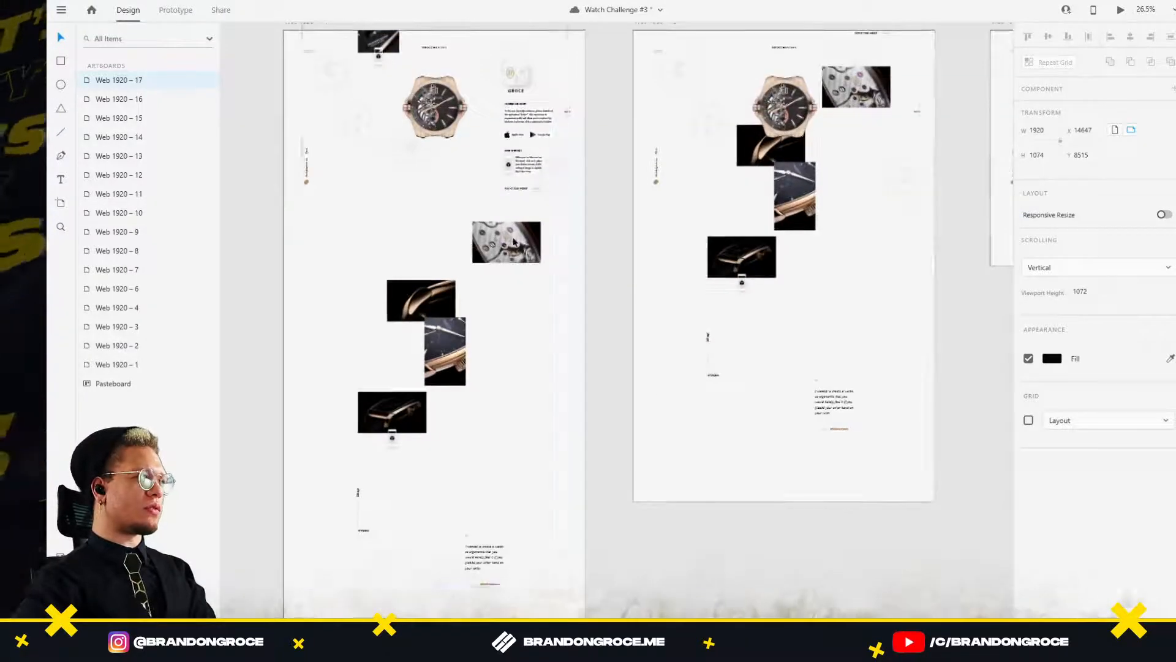
{"action": "left_click", "coordinate": [513, 242]}
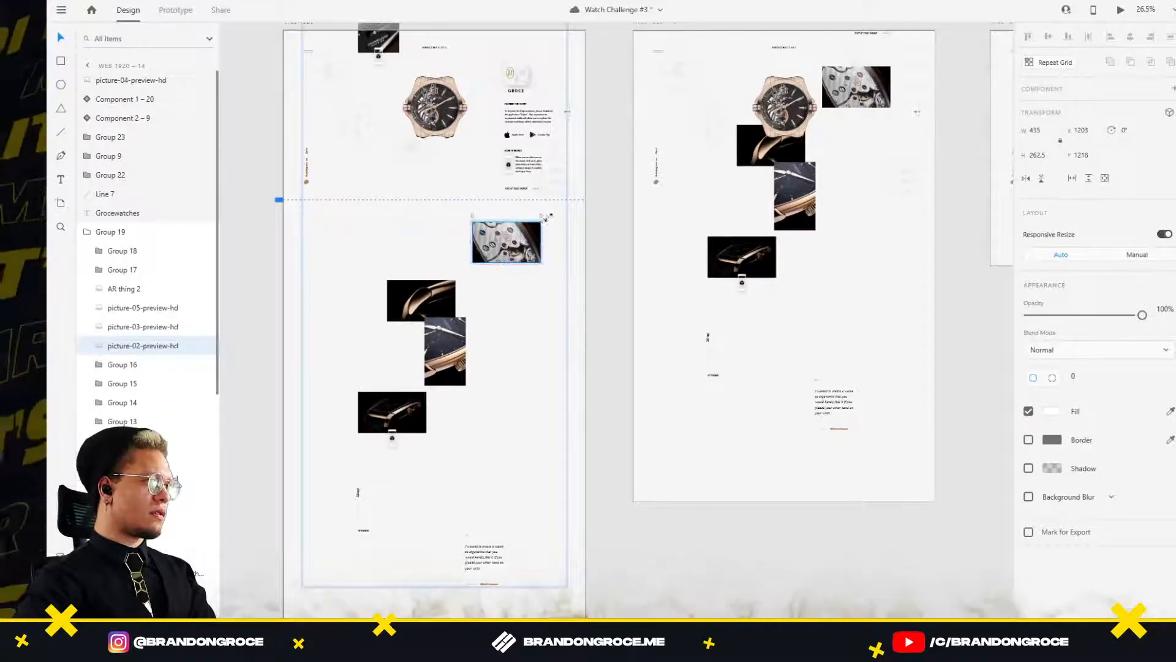
{"action": "left_click_drag", "start_coordinate": [545, 219], "coordinate": [552, 215]}
{"action": "key", "text": "ctrl+z"}
Scale up the gold-bezel photo and the blue-dial photo within their frames on artboard Web 1920 – 14.
{"action": "left_click", "coordinate": [423, 308]}
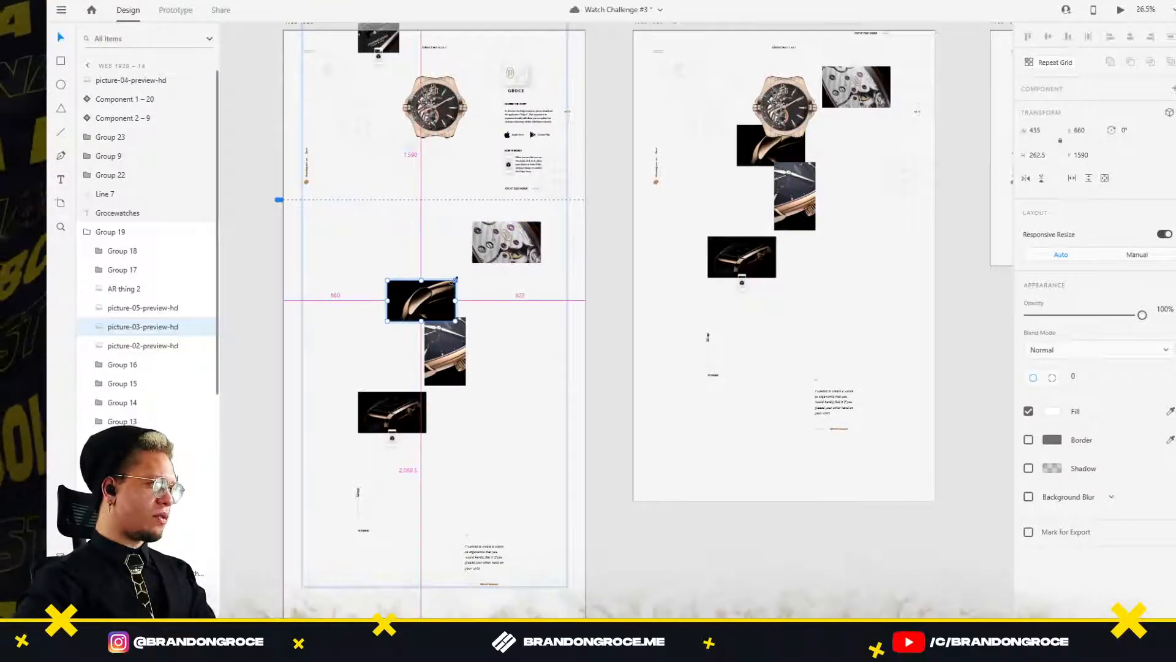
{"action": "left_click_drag", "start_coordinate": [455, 280], "coordinate": [463, 276]}
{"action": "left_click", "coordinate": [448, 350]}
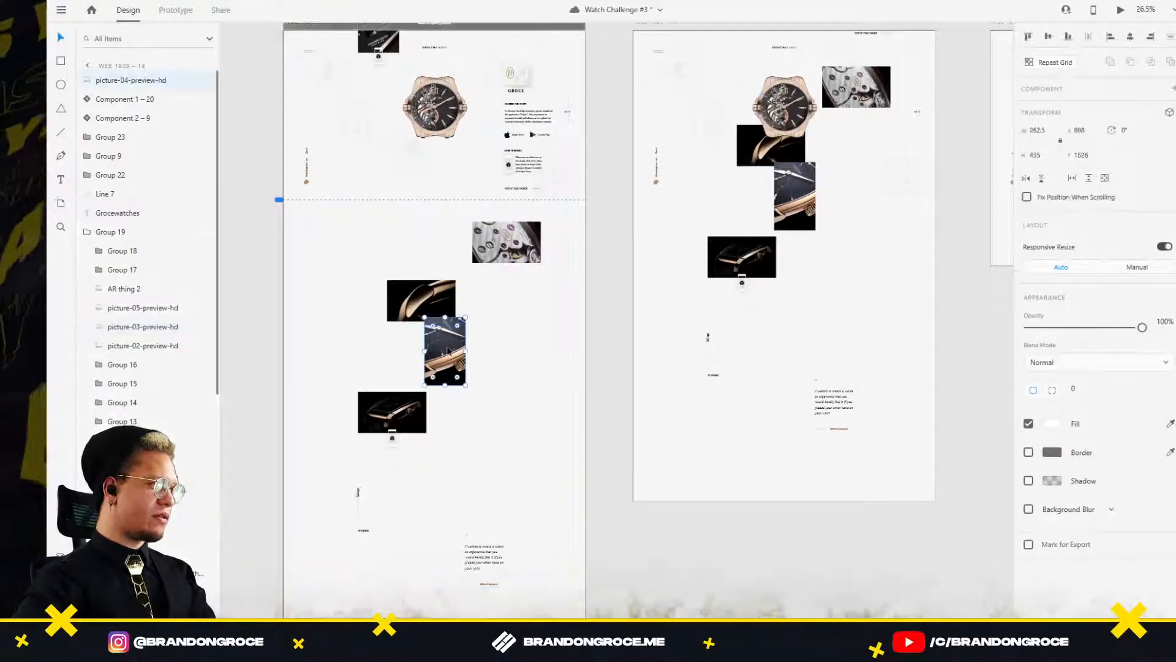
{"action": "left_click_drag", "start_coordinate": [467, 317], "coordinate": [478, 306]}
{"action": "left_click", "coordinate": [506, 329]}
Try to enlarge the frame of the lowest dark watch photo to about 533 by 322.5 px.
{"action": "left_click_drag", "start_coordinate": [404, 427], "coordinate": [446, 362]}
{"action": "double_click", "coordinate": [441, 348]}
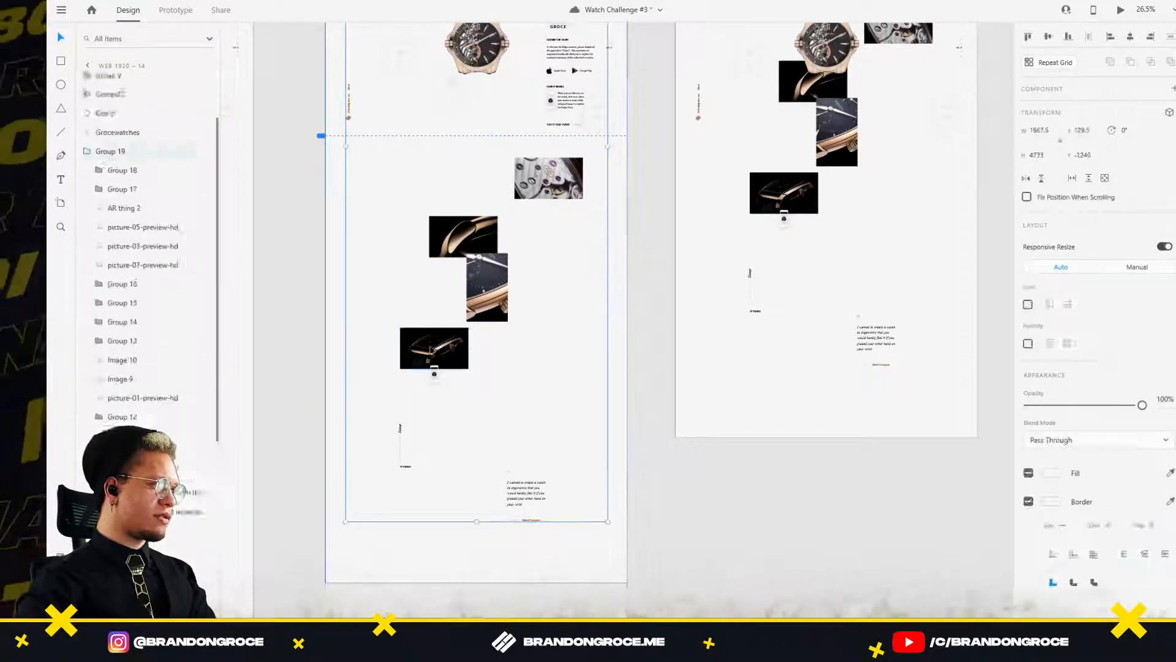
{"action": "left_click_drag", "start_coordinate": [471, 327], "coordinate": [478, 323]}
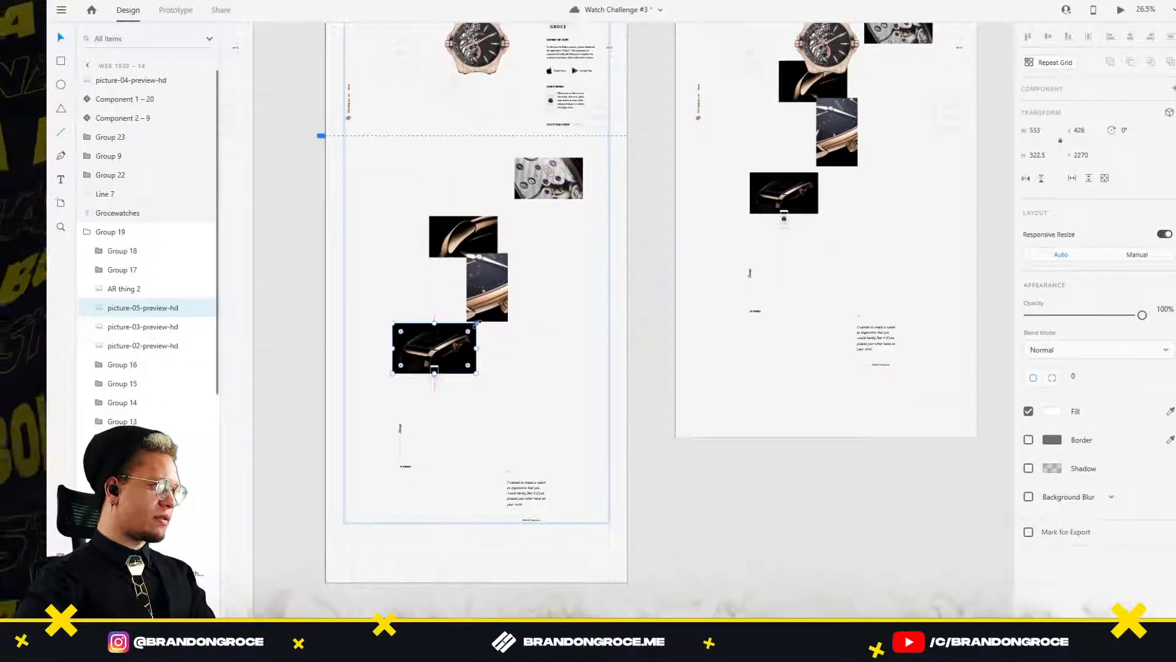
{"action": "key", "text": "ctrl+z"}
{"action": "left_click", "coordinate": [470, 325], "text": "shift"}
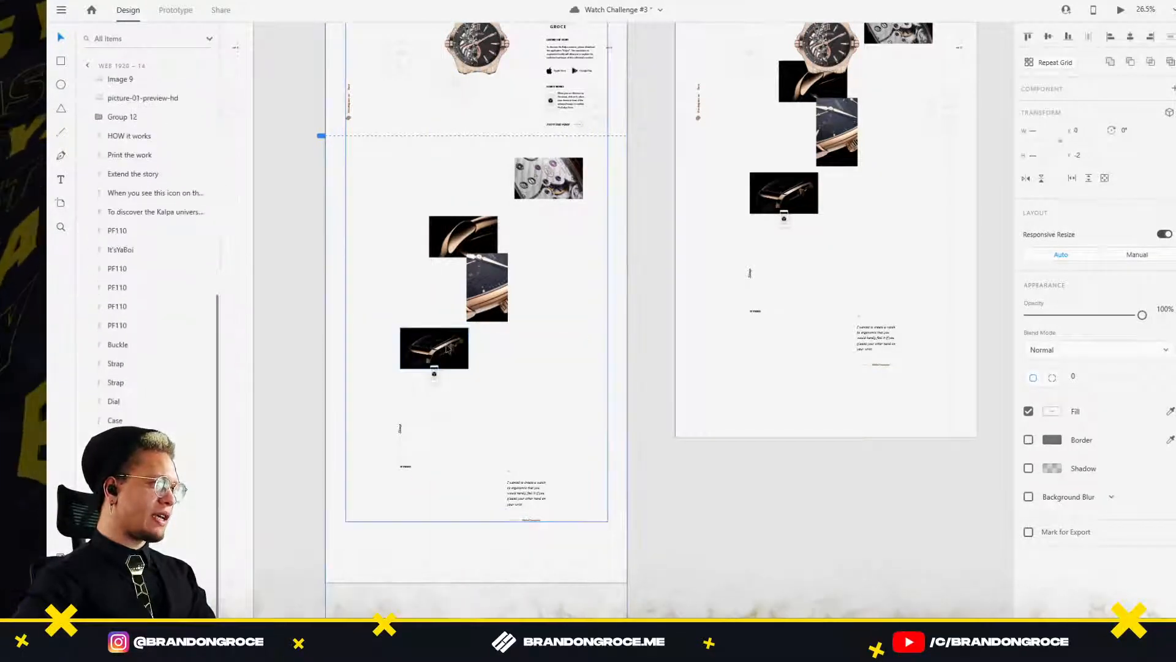
Scale up the lowest dark watch photo within its frame on artboard Web 1920 – 14.
{"action": "left_click", "coordinate": [448, 348]}
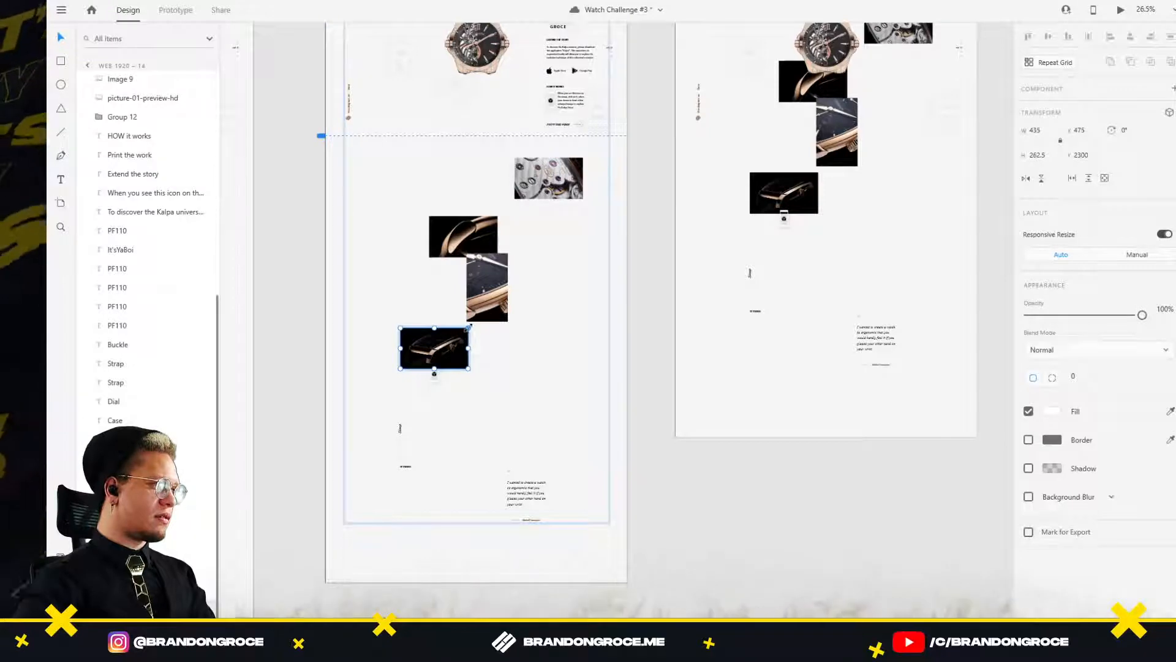
{"action": "left_click_drag", "start_coordinate": [469, 326], "coordinate": [500, 318]}
{"action": "left_click", "coordinate": [654, 282]}
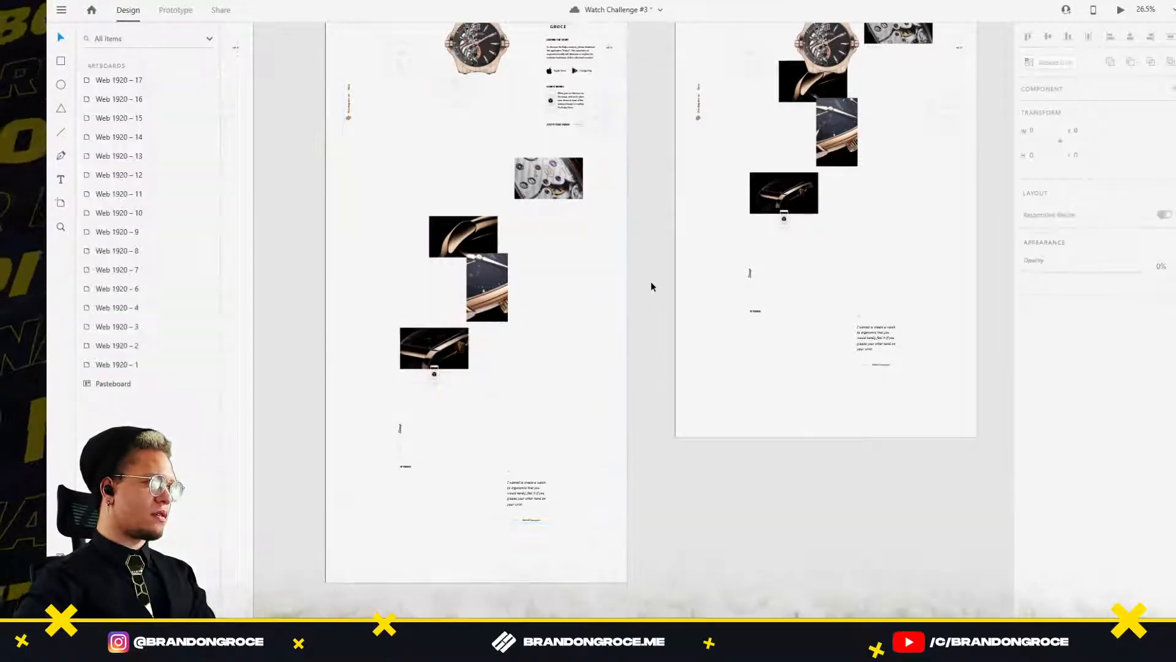
Move the four watch photos lower on artboard Web 1920 – 14 by different amounts, with the watch-movement photo at about Y 1581.
{"action": "scroll", "coordinate": [651, 282], "scroll_direction": "down", "scroll_amount": 4}
{"action": "scroll", "coordinate": [579, 280], "scroll_direction": "up", "scroll_amount": 3}
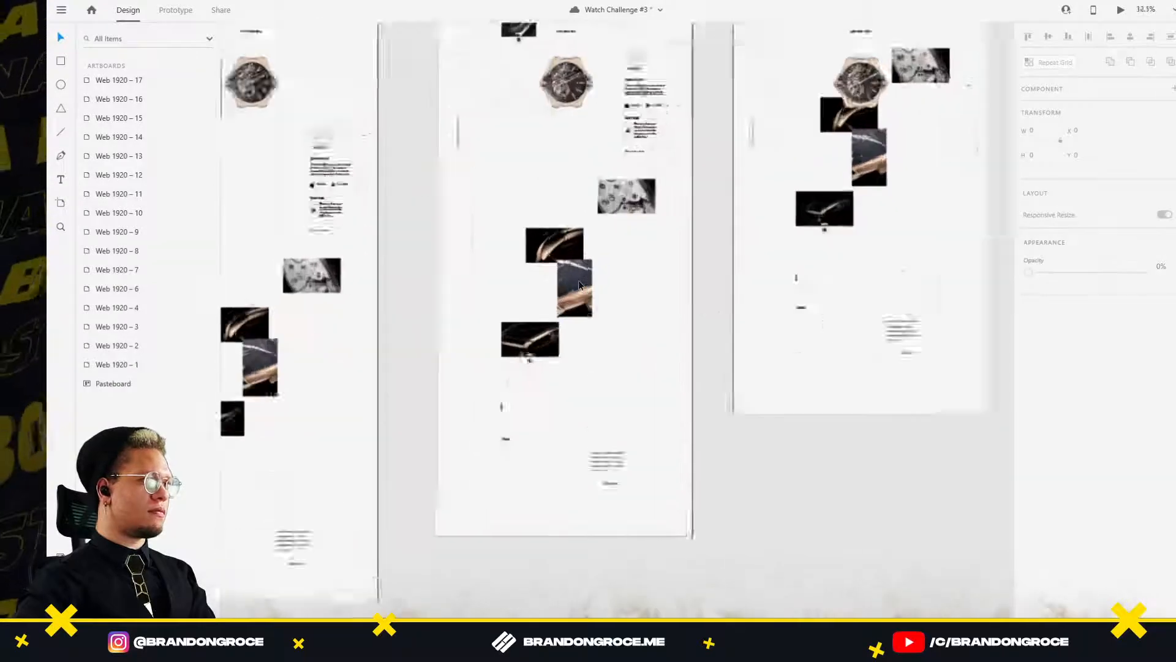
{"action": "scroll", "coordinate": [579, 285], "scroll_direction": "up", "scroll_amount": 2}
{"action": "left_click_drag", "start_coordinate": [500, 366], "coordinate": [501, 404]}
{"action": "left_click_drag", "start_coordinate": [578, 291], "coordinate": [578, 428]}
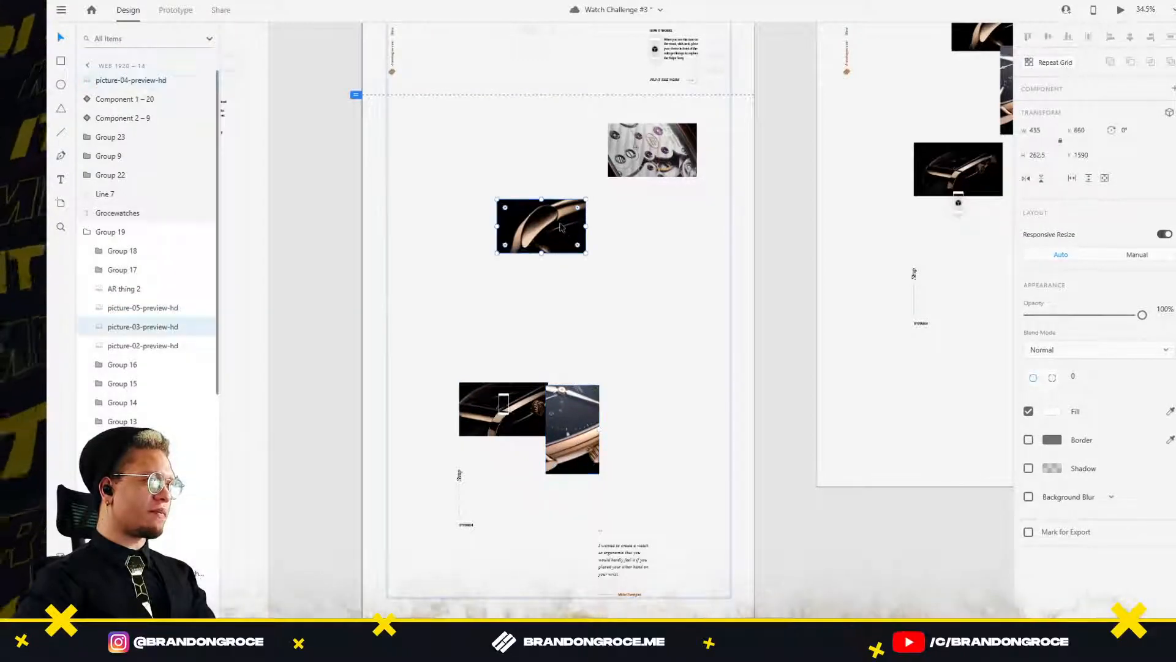
{"action": "left_click_drag", "start_coordinate": [564, 230], "coordinate": [564, 312]}
{"action": "left_click", "coordinate": [648, 152]}
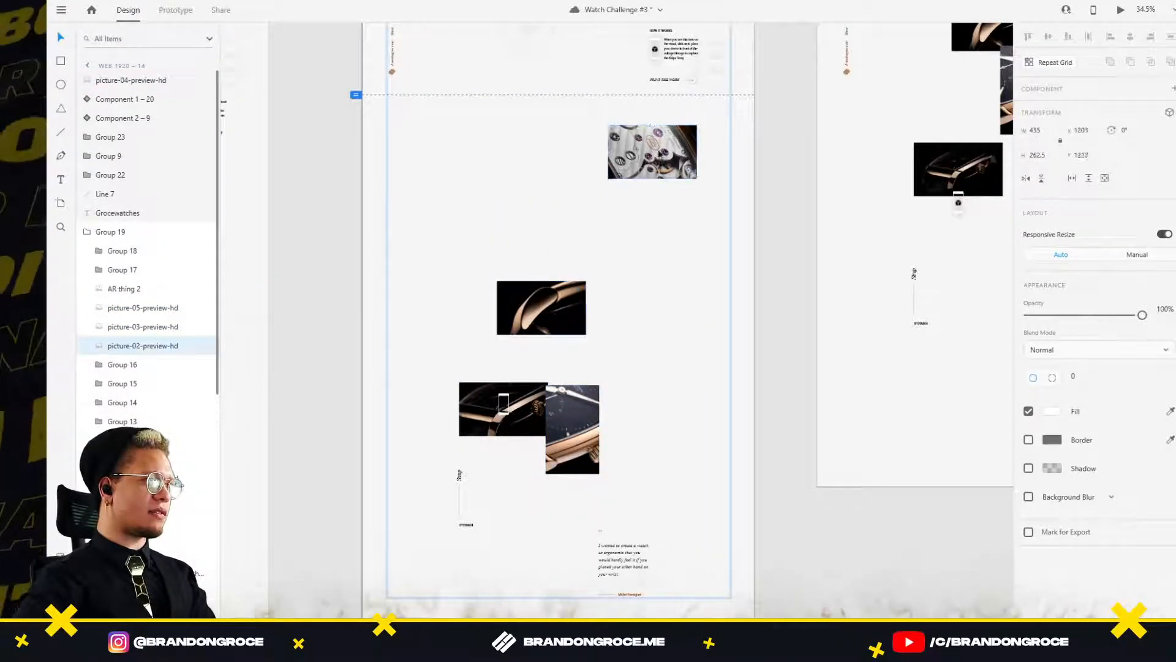
{"action": "left_click_drag", "start_coordinate": [648, 151], "coordinate": [647, 223]}
Look over the row of scroll artboards from Web 1920 – 14 back to the first one, Web 1920 – 6.
{"action": "scroll", "coordinate": [652, 222], "scroll_direction": "down", "scroll_amount": 5}
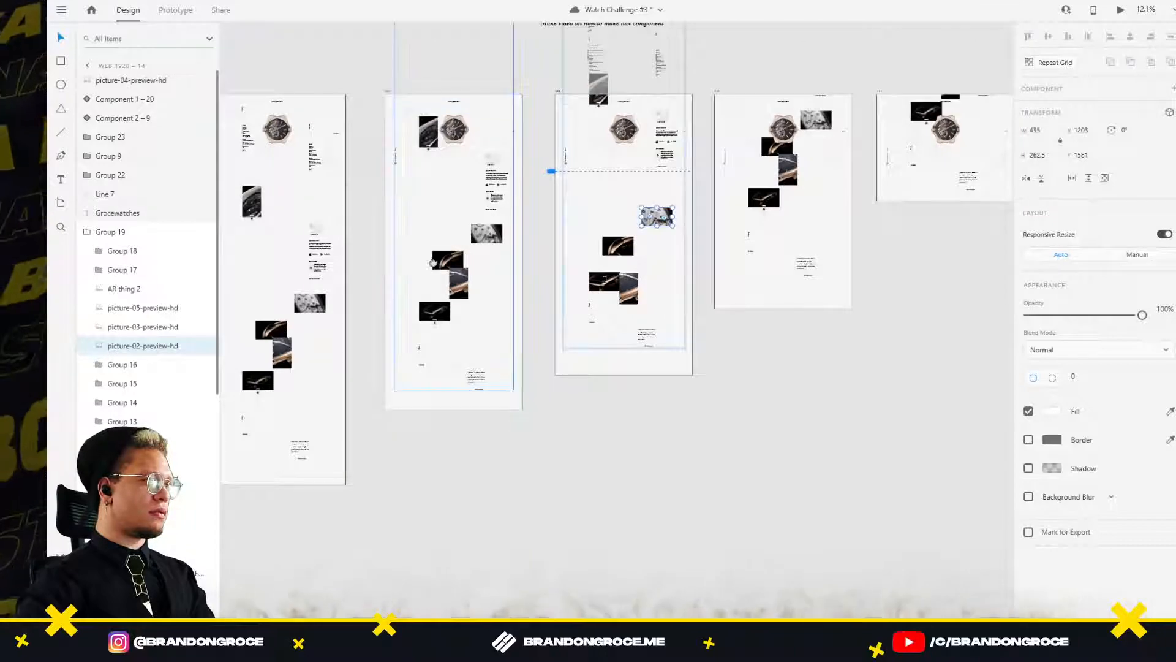
{"action": "left_click_drag", "start_coordinate": [465, 257], "coordinate": [866, 330]}
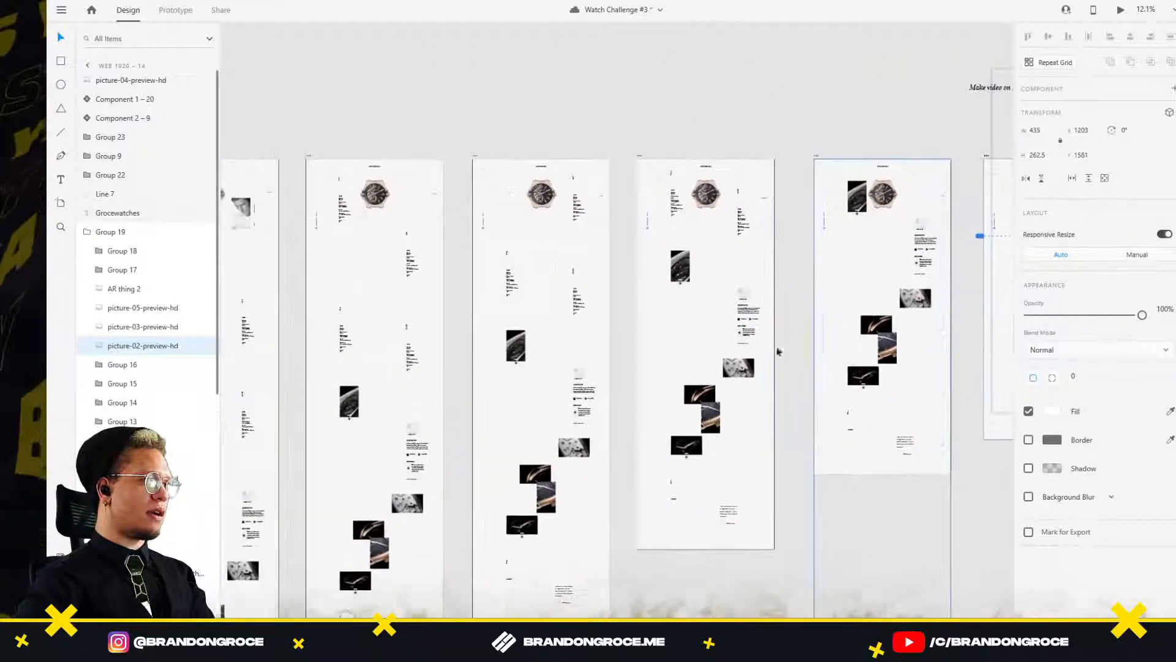
{"action": "scroll", "coordinate": [666, 337], "scroll_direction": "down", "scroll_amount": 5}
{"action": "left_click_drag", "start_coordinate": [429, 152], "coordinate": [639, 173]}
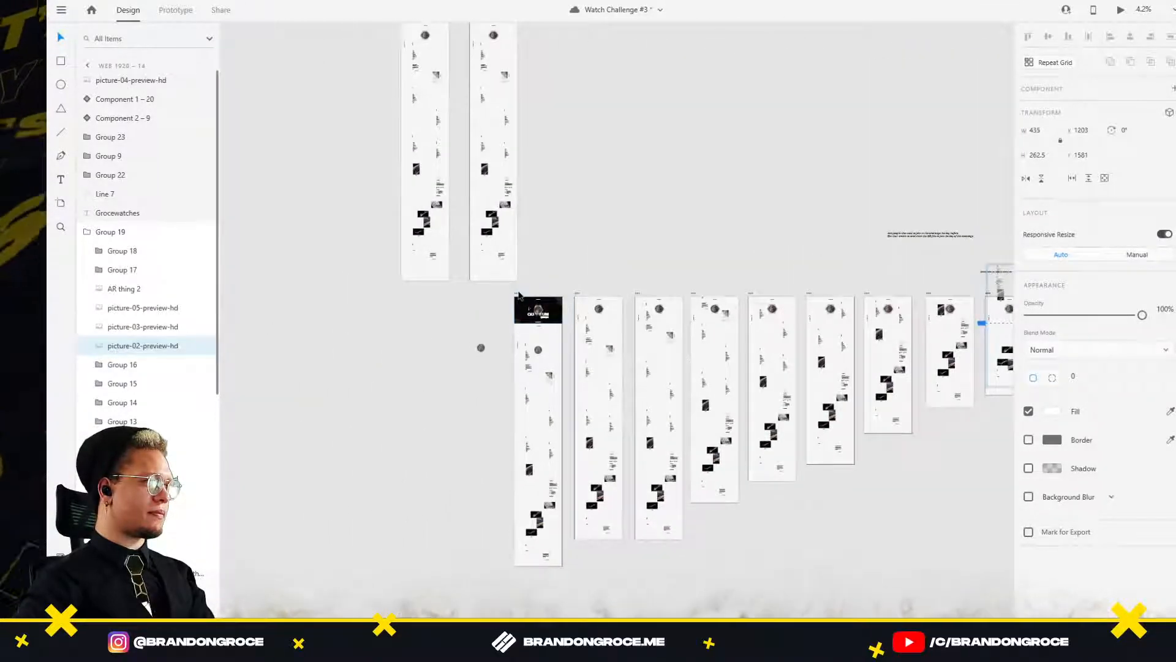
{"action": "left_click", "coordinate": [518, 296]}
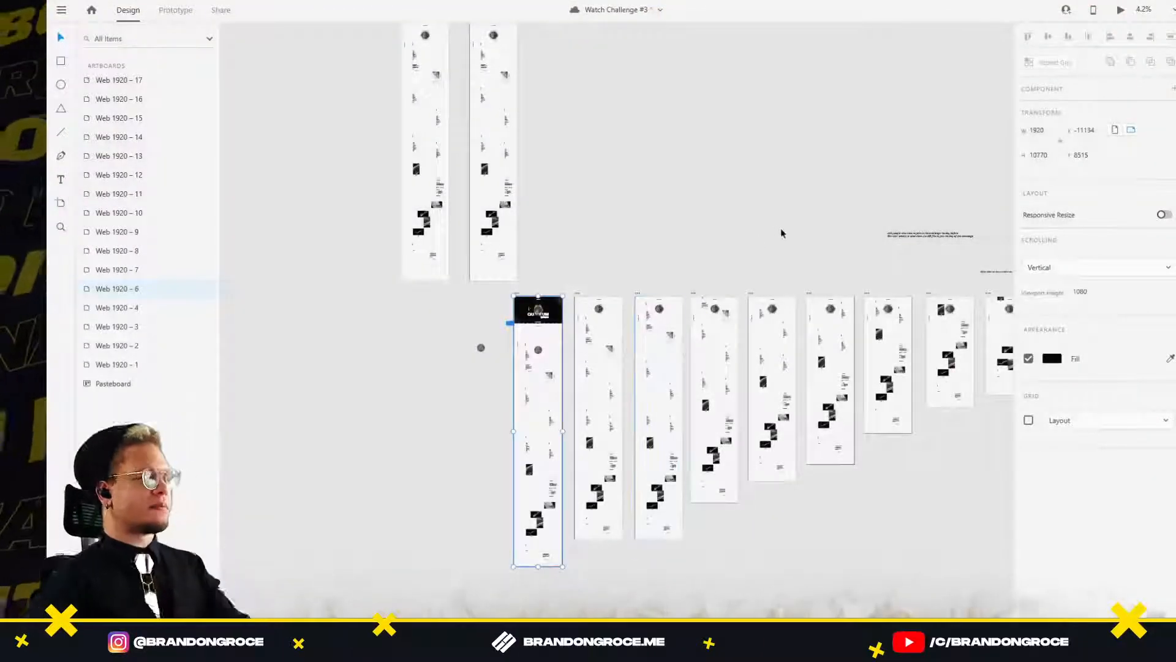
{"action": "scroll", "coordinate": [447, 205], "scroll_direction": "up", "scroll_amount": 5}
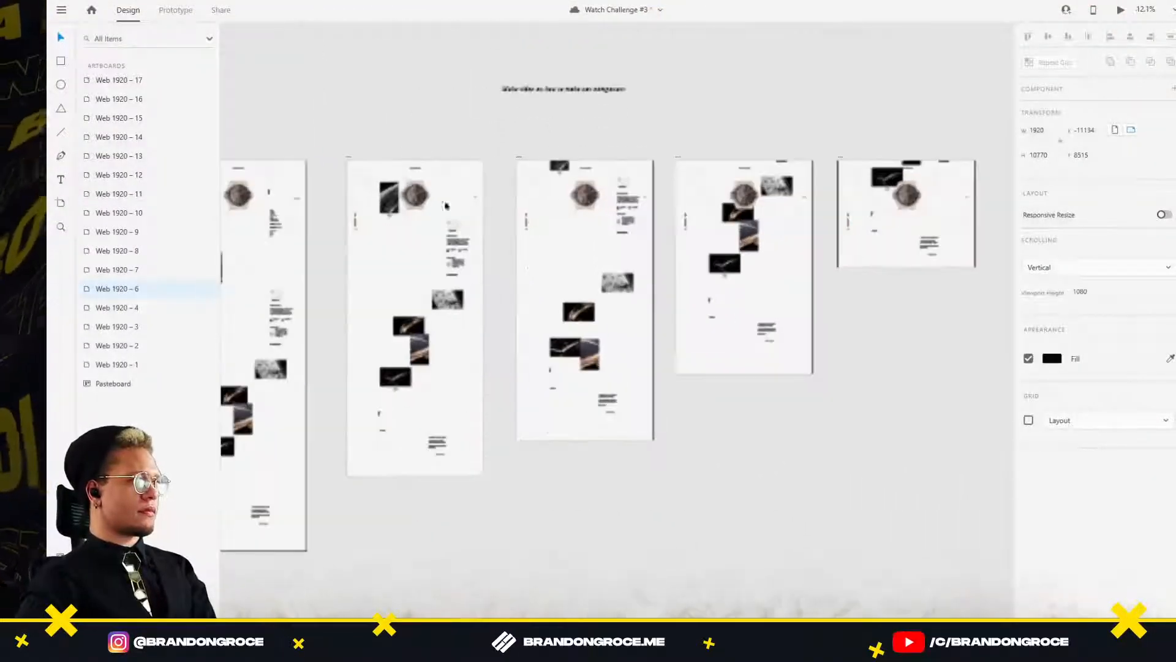
Switch to prototyping and link artboard Web 1920 – 10 to Web 1920 – 11 with a timed Auto-Animate transition, 0.6 s delay and 1 s Ease Out.
{"action": "left_click", "coordinate": [349, 157]}
{"action": "left_click", "coordinate": [176, 10]}
{"action": "scroll", "coordinate": [561, 131], "scroll_direction": "left", "scroll_amount": 6}
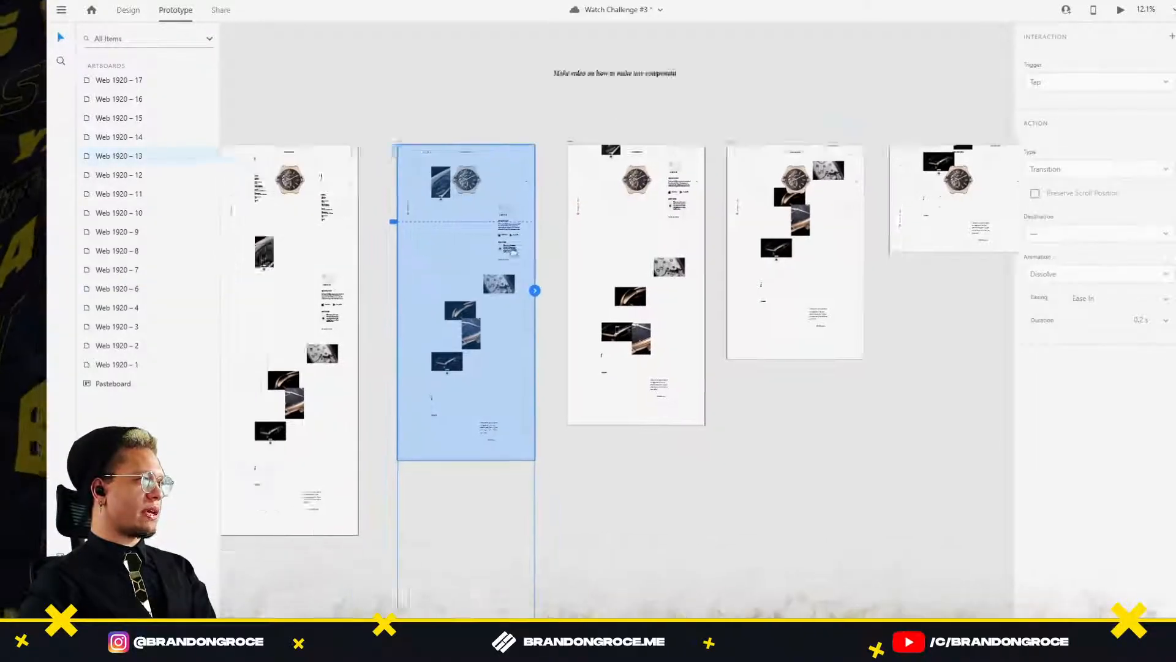
{"action": "left_click", "coordinate": [546, 115]}
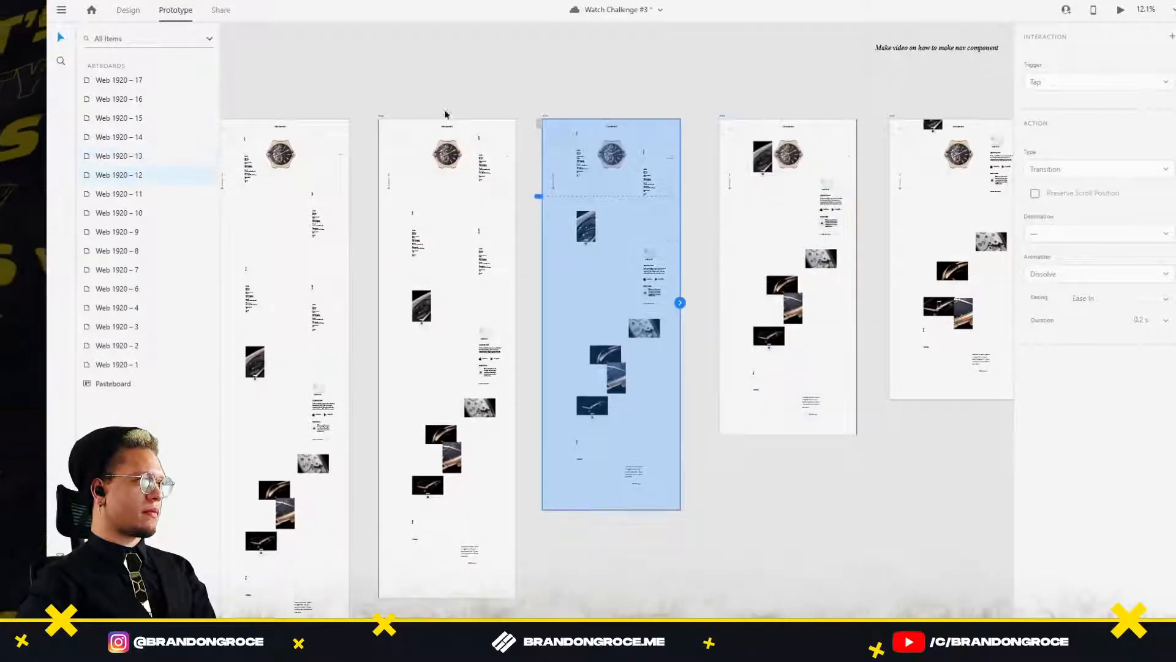
{"action": "left_click", "coordinate": [381, 118]}
{"action": "scroll", "coordinate": [501, 112], "scroll_direction": "left", "scroll_amount": 5}
{"action": "left_click", "coordinate": [504, 112]}
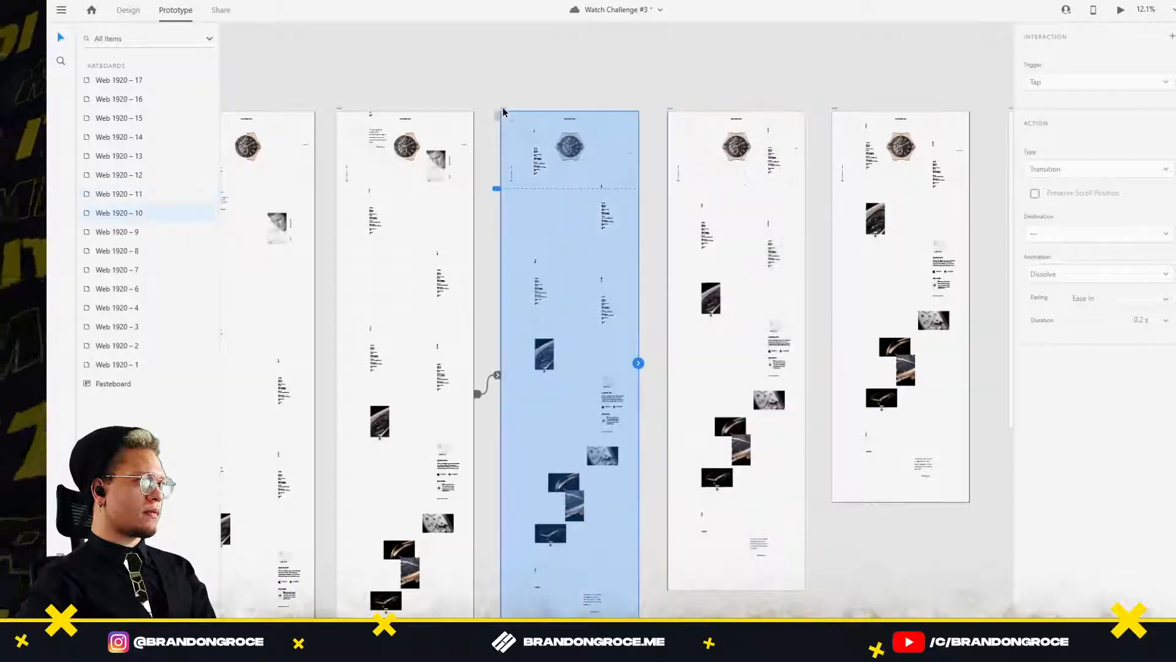
{"action": "left_click_drag", "start_coordinate": [639, 363], "coordinate": [735, 356]}
Link artboard Web 1920 – 11 to Web 1920 – 12, and Web 1920 – 12 to Web 1920 – 13.
{"action": "scroll", "coordinate": [674, 367], "scroll_direction": "right", "scroll_amount": 5}
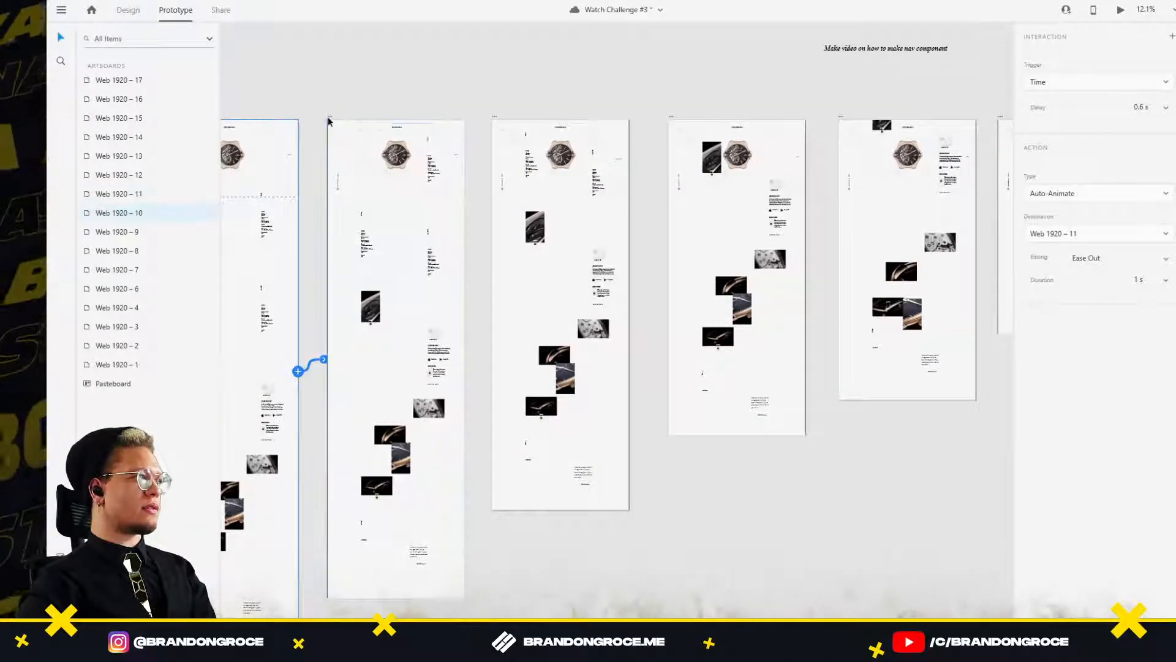
{"action": "left_click", "coordinate": [329, 118]}
{"action": "left_click_drag", "start_coordinate": [471, 350], "coordinate": [604, 328]}
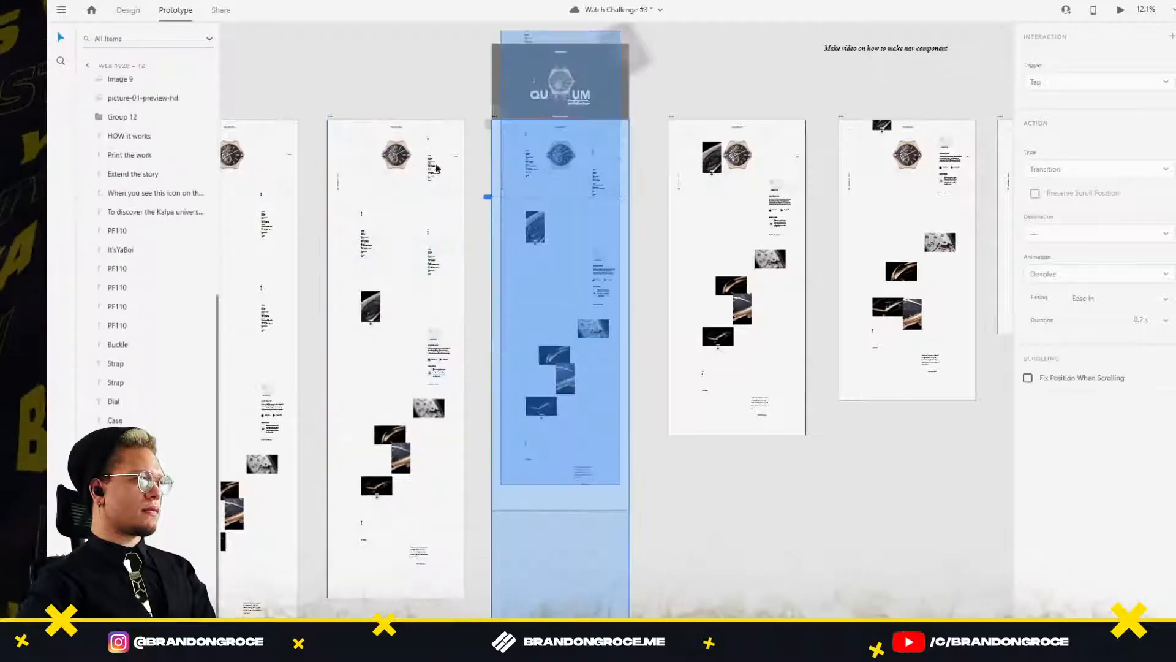
{"action": "left_click", "coordinate": [329, 111]}
{"action": "left_click", "coordinate": [328, 116]}
{"action": "left_click_drag", "start_coordinate": [466, 348], "coordinate": [674, 276]}
{"action": "left_click", "coordinate": [493, 116]}
{"action": "scroll", "coordinate": [502, 119], "scroll_direction": "right", "scroll_amount": 4}
Link artboard Web 1920 – 13 to Web 1920 – 14, and Web 1920 – 14 to Web 1920 – 15 with timed Auto-Animate.
{"action": "left_click", "coordinate": [436, 135]}
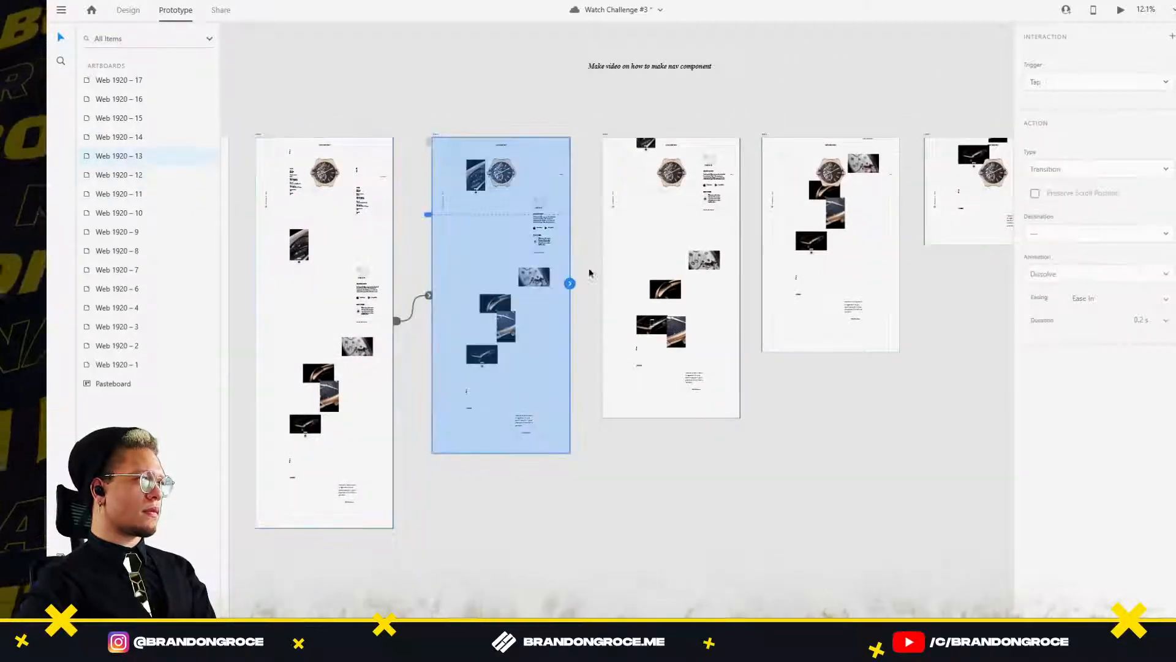
{"action": "left_click_drag", "start_coordinate": [571, 283], "coordinate": [606, 273]}
{"action": "scroll", "coordinate": [606, 272], "scroll_direction": "right", "scroll_amount": 4}
{"action": "left_click", "coordinate": [391, 179]}
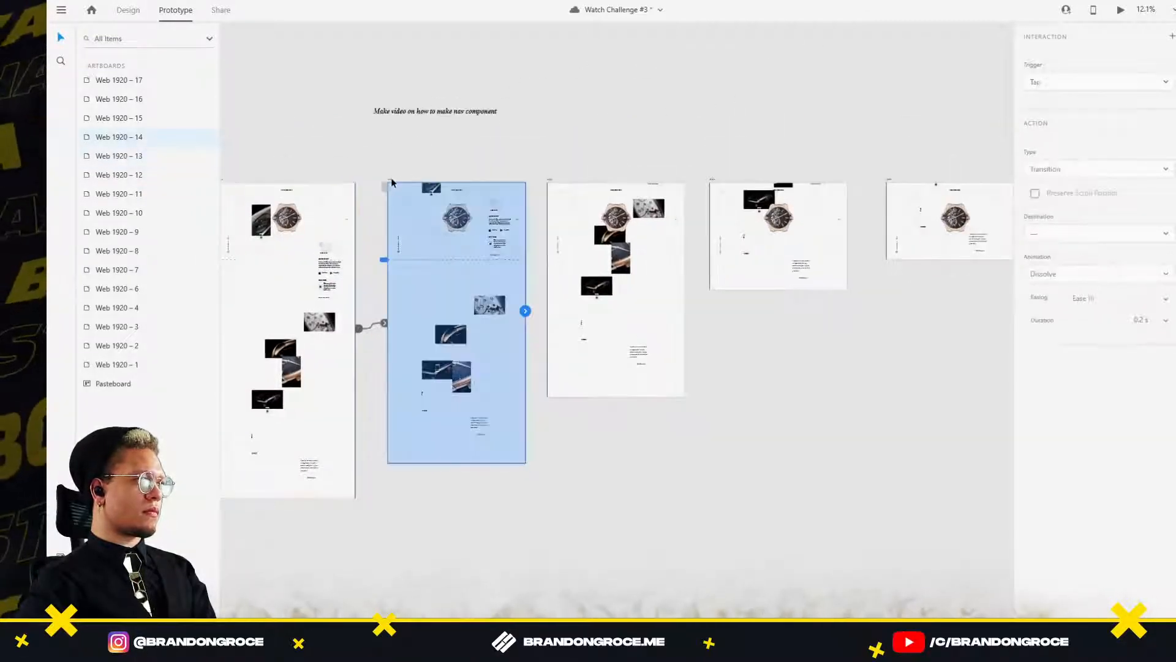
{"action": "left_click_drag", "start_coordinate": [528, 311], "coordinate": [563, 288]}
{"action": "scroll", "coordinate": [396, 218], "scroll_direction": "right", "scroll_amount": 4}
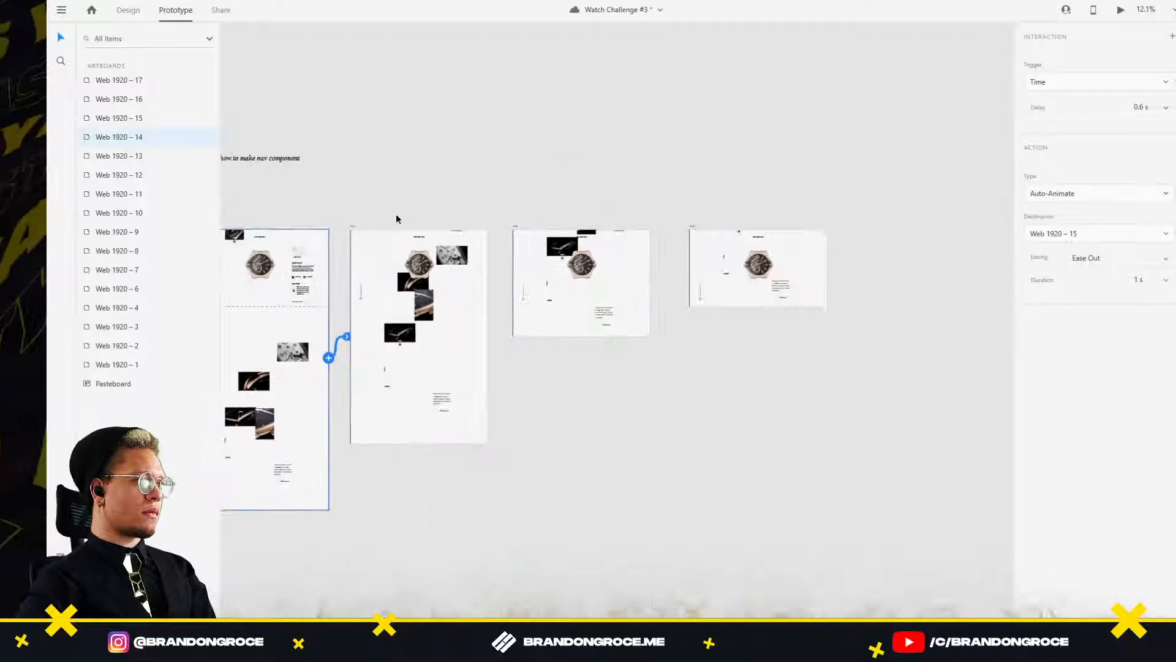
Link artboard Web 1920 – 15 to Web 1920 – 16, and Web 1920 – 16 to Web 1920 – 17 with timed Auto-Animate.
{"action": "left_click", "coordinate": [352, 229]}
{"action": "left_click_drag", "start_coordinate": [487, 324], "coordinate": [595, 309]}
{"action": "left_click", "coordinate": [516, 230]}
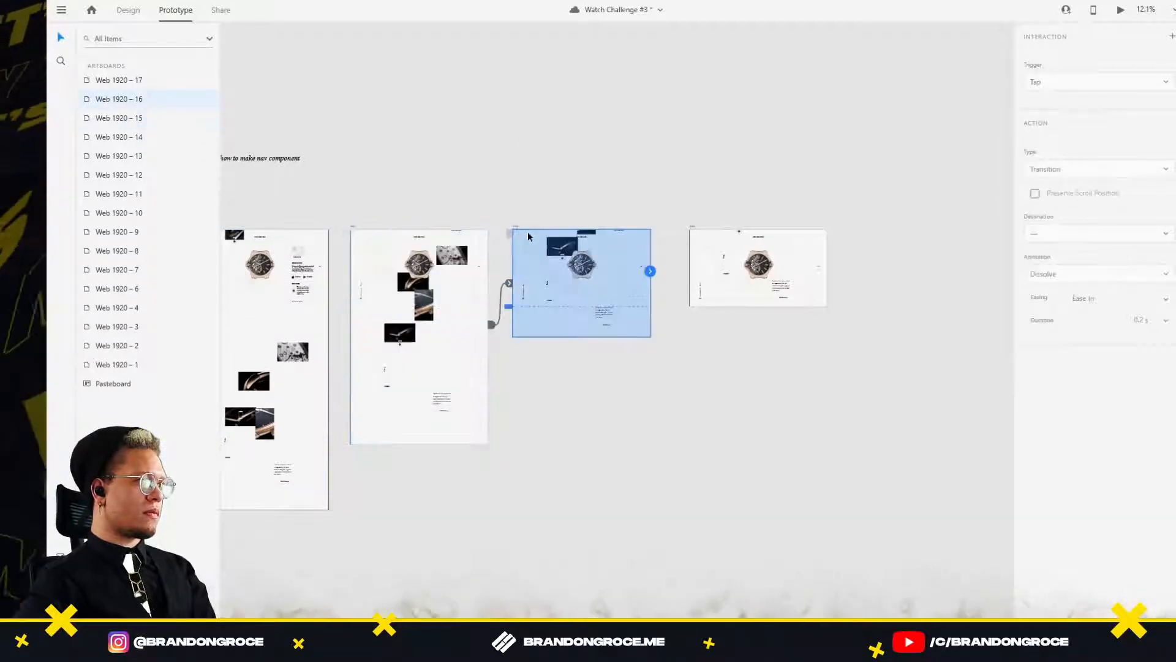
{"action": "left_click_drag", "start_coordinate": [650, 271], "coordinate": [758, 269]}
Preview the whole prototype starting from artboard Web 1920 – 6, and close the preview.
{"action": "scroll", "coordinate": [643, 386], "scroll_direction": "down", "scroll_amount": 5}
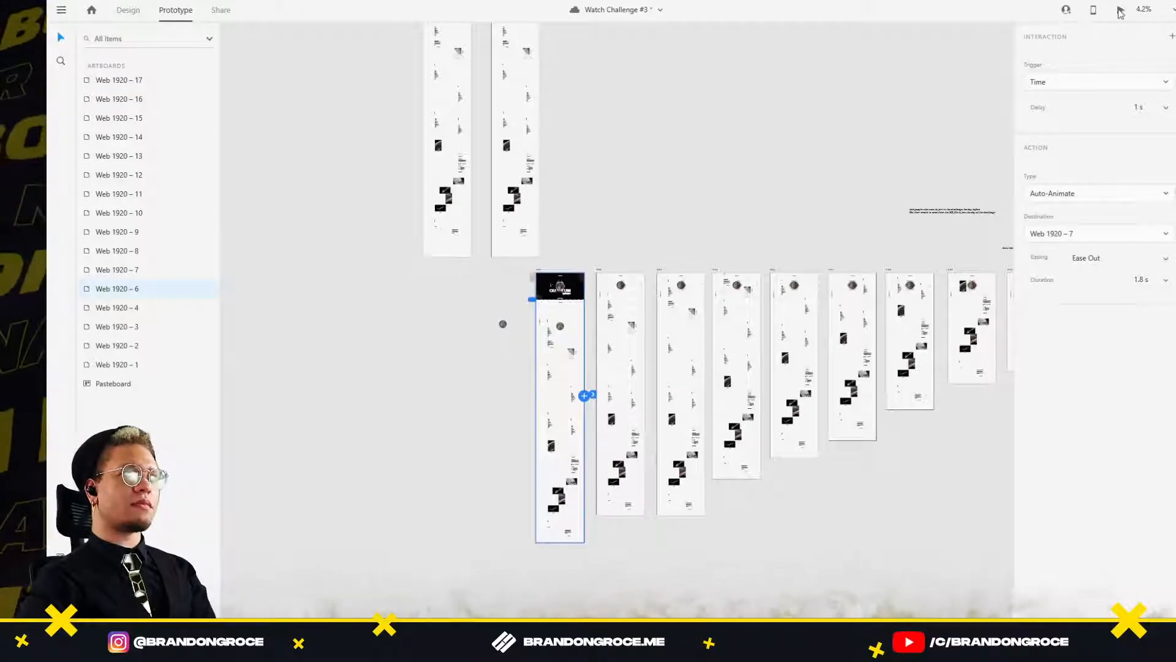
{"action": "left_click", "coordinate": [1120, 11]}
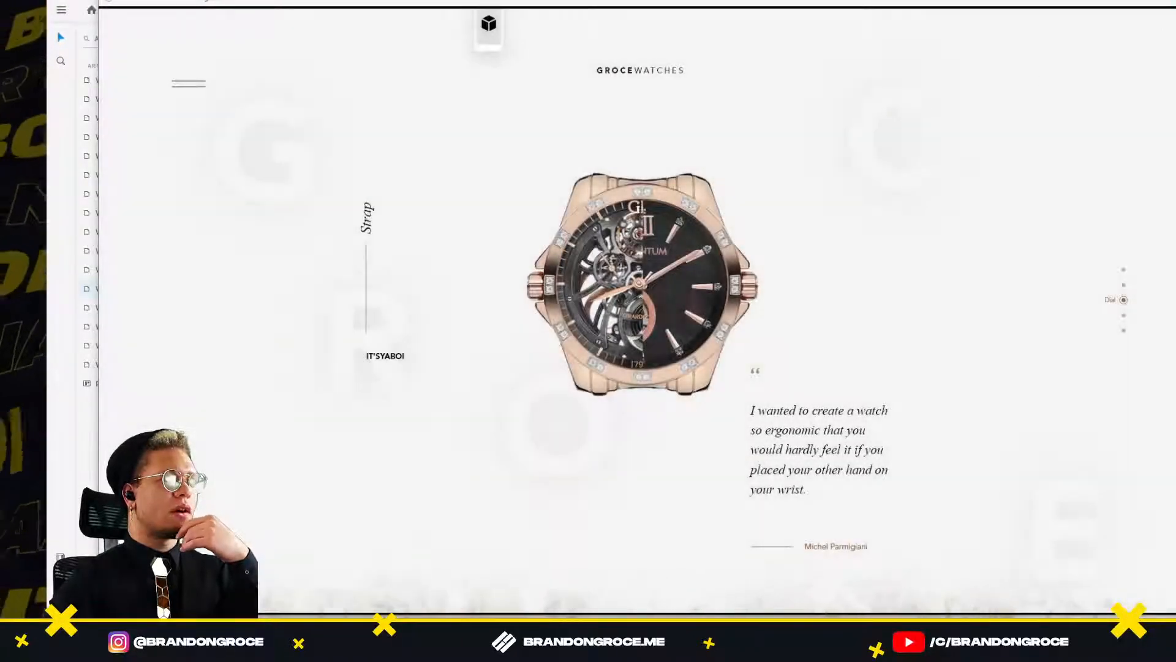
{"action": "left_click", "coordinate": [1170, 2]}
Check the interactions of the last artboards, and preview the prototype starting from Web 1920 – 15.
{"action": "left_click_drag", "start_coordinate": [719, 181], "coordinate": [343, 176]}
{"action": "left_click", "coordinate": [804, 265]}
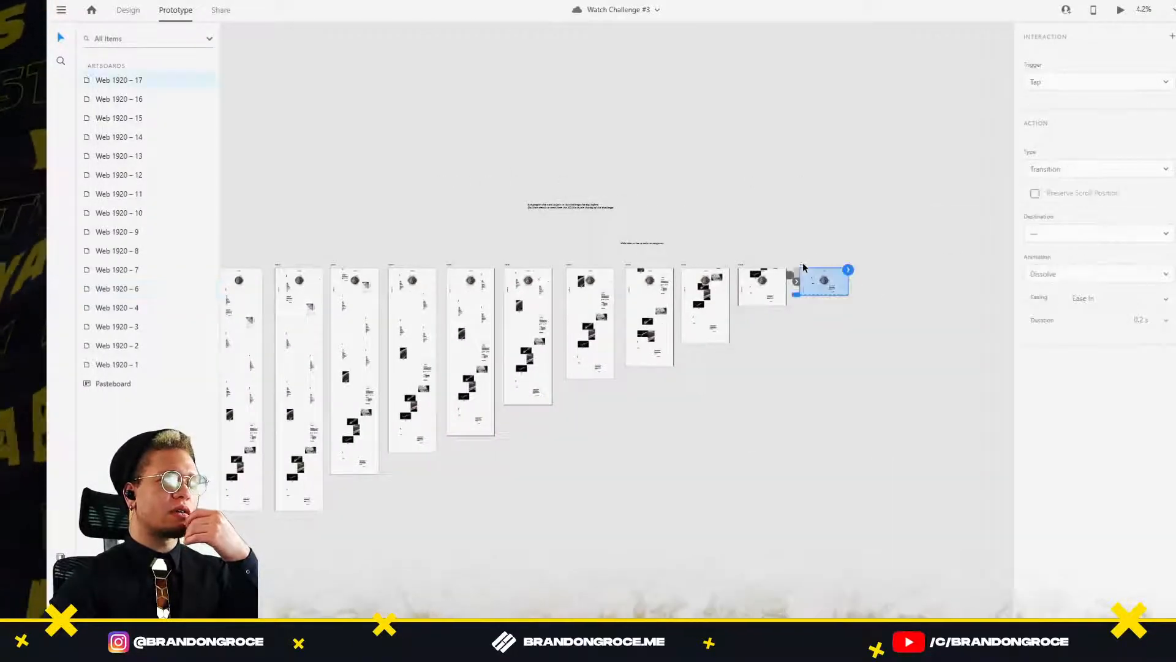
{"action": "left_click", "coordinate": [741, 267]}
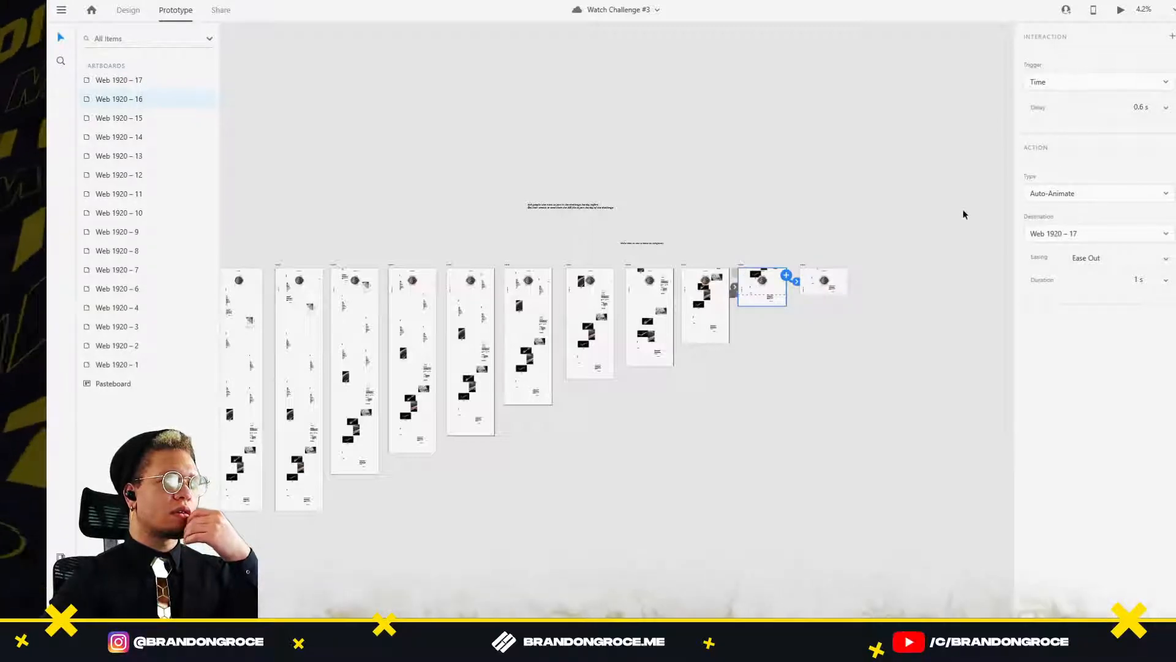
{"action": "left_click_drag", "start_coordinate": [692, 434], "coordinate": [847, 338]}
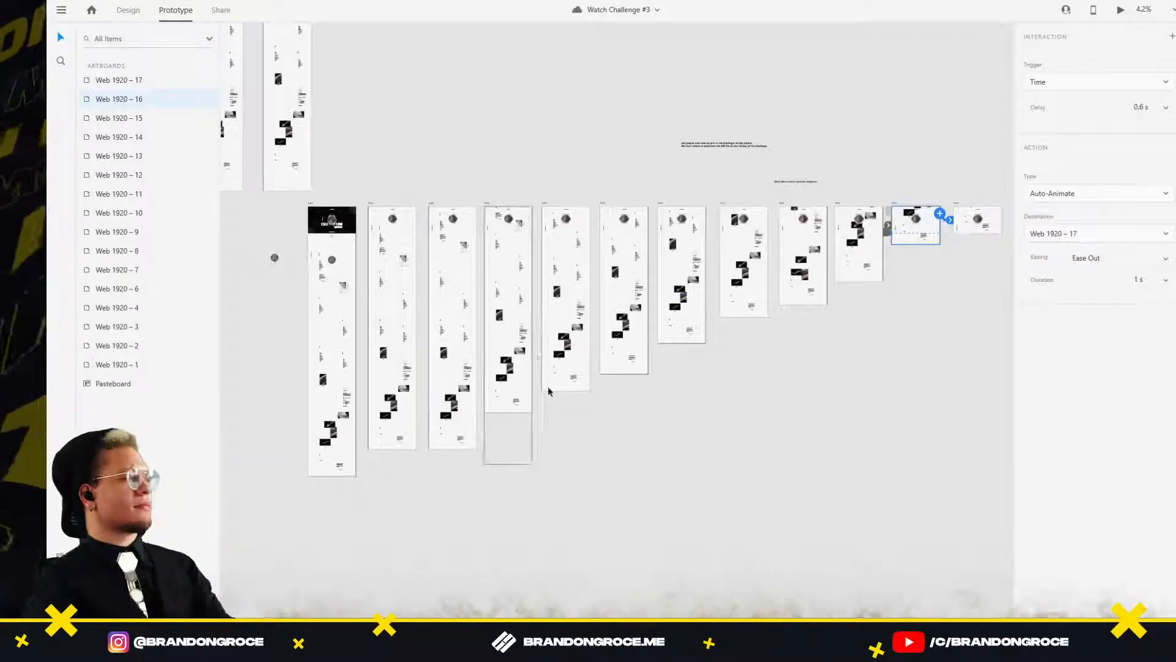
{"action": "scroll", "coordinate": [882, 220], "scroll_direction": "up", "scroll_amount": 5}
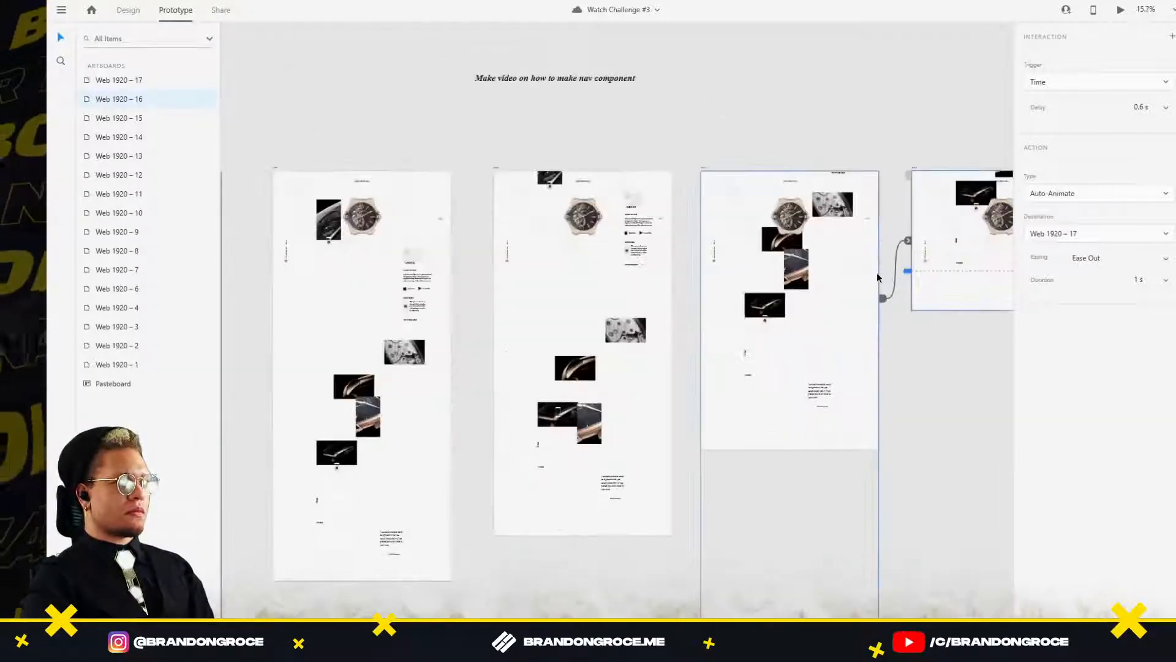
{"action": "left_click", "coordinate": [702, 170]}
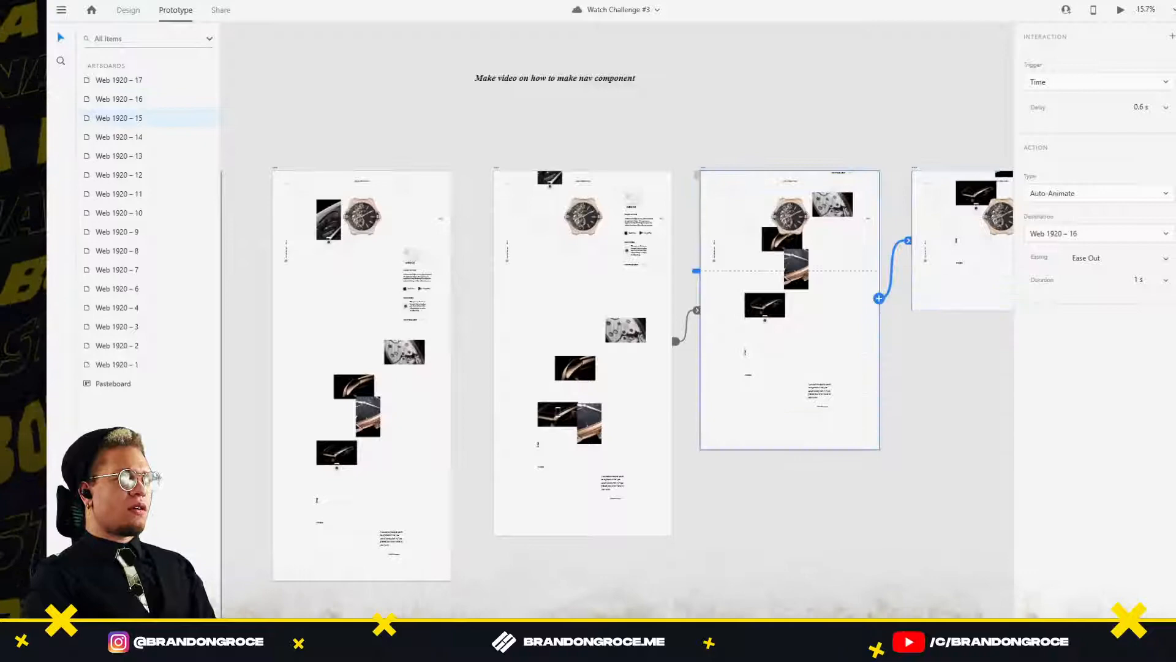
{"action": "left_click", "coordinate": [1120, 11]}
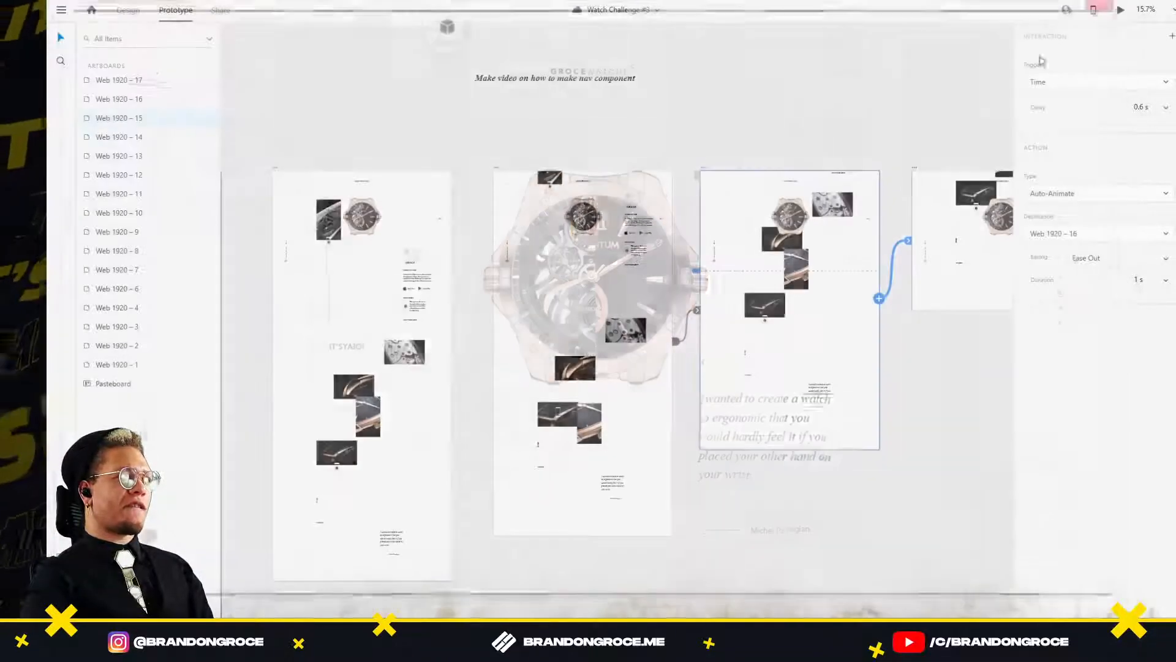
Delete the last artboard, Web 1920 – 17, and put a duplicate of Web 1920 – 16 in its place.
{"action": "scroll", "coordinate": [714, 134], "scroll_direction": "right", "scroll_amount": 5}
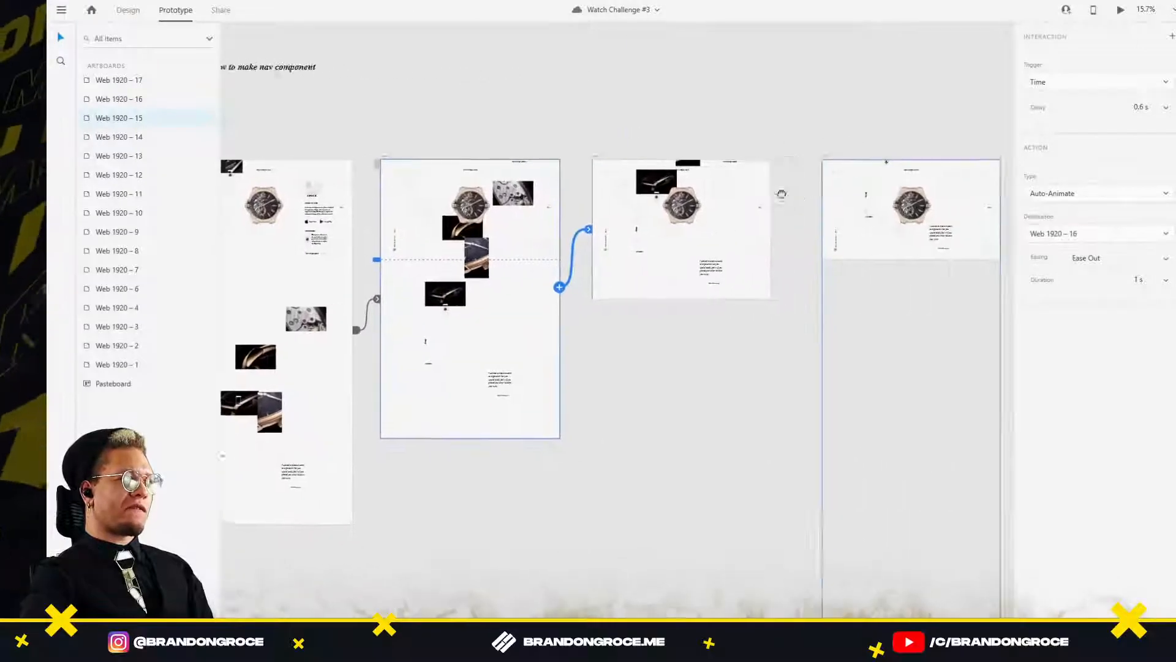
{"action": "scroll", "coordinate": [781, 194], "scroll_direction": "right", "scroll_amount": 3}
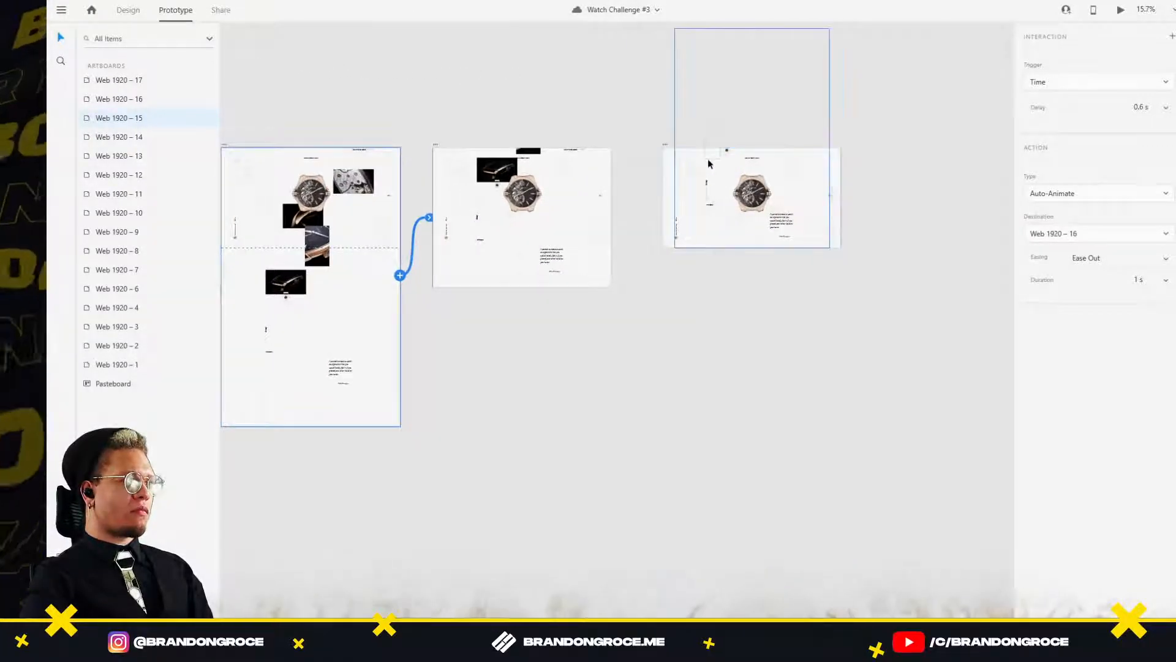
{"action": "left_click", "coordinate": [667, 145]}
{"action": "key", "text": "Delete"}
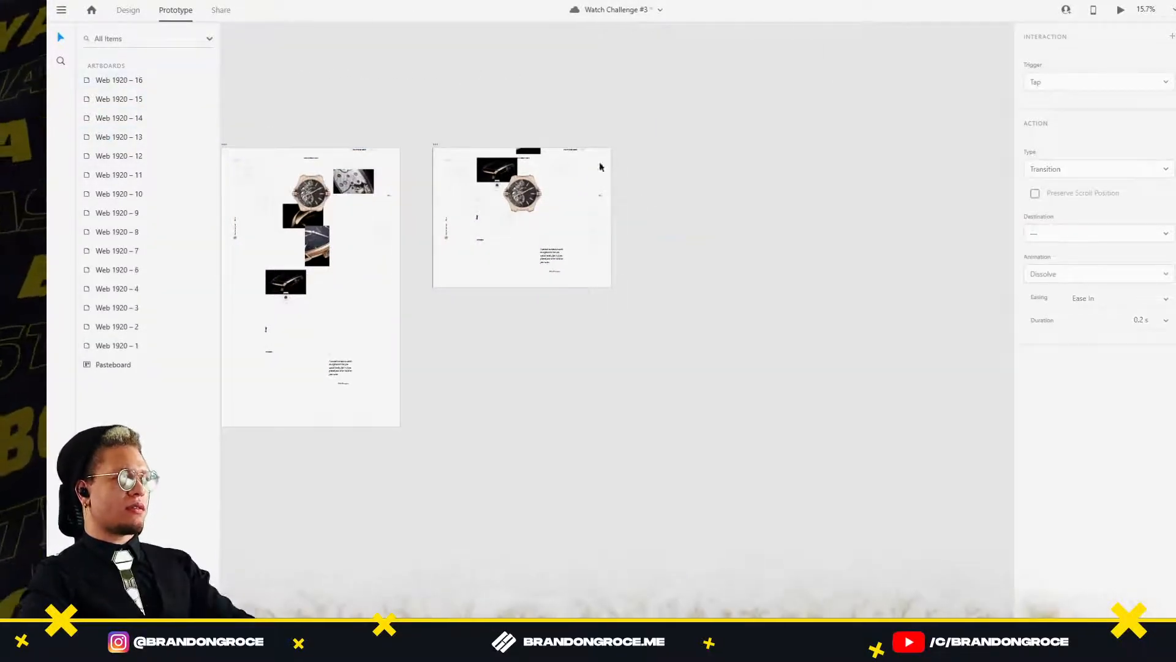
{"action": "left_click_drag", "start_coordinate": [435, 145], "coordinate": [654, 129]}
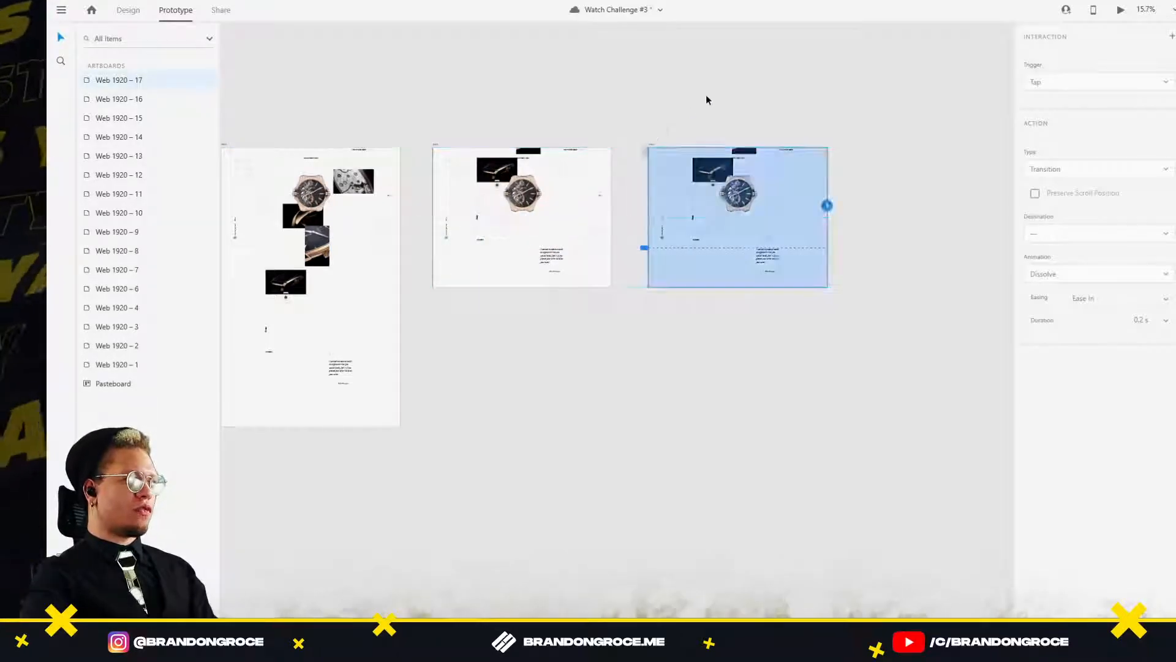
{"action": "left_click", "coordinate": [706, 94]}
In the design view, move the Strap label, its line and caption, the quote, the AR icon and the upper watch photos higher on Web 1920 – 17.
{"action": "scroll", "coordinate": [724, 175], "scroll_direction": "up", "scroll_amount": 4}
{"action": "double_click", "coordinate": [696, 165]}
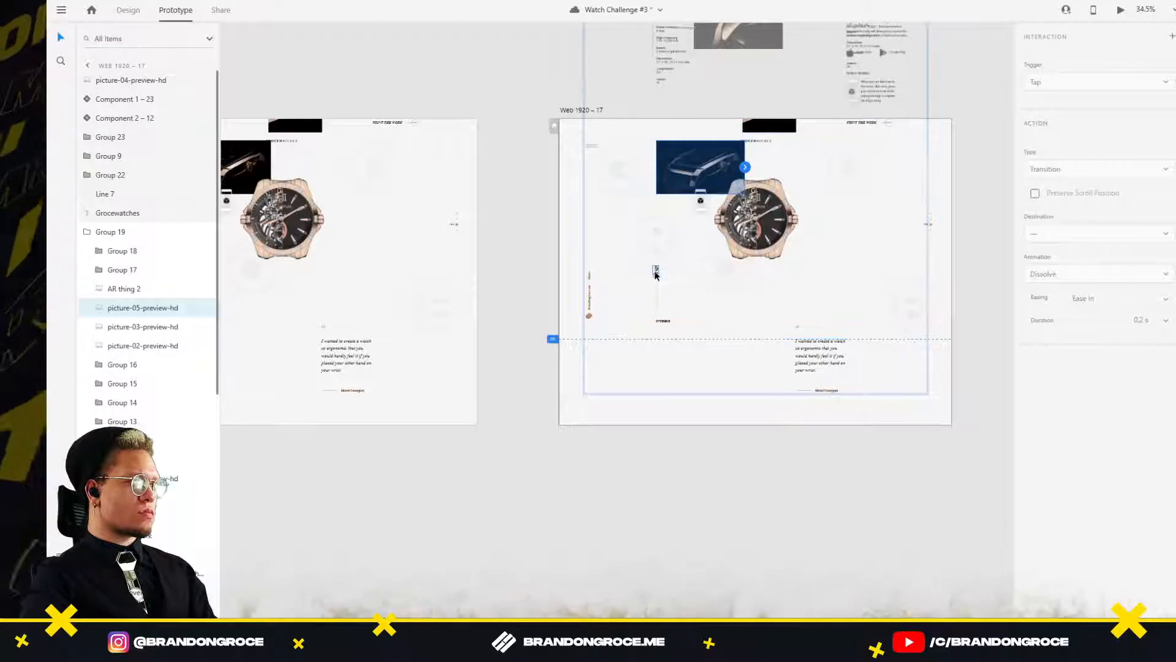
{"action": "left_click", "coordinate": [657, 282]}
{"action": "left_click", "coordinate": [127, 11]}
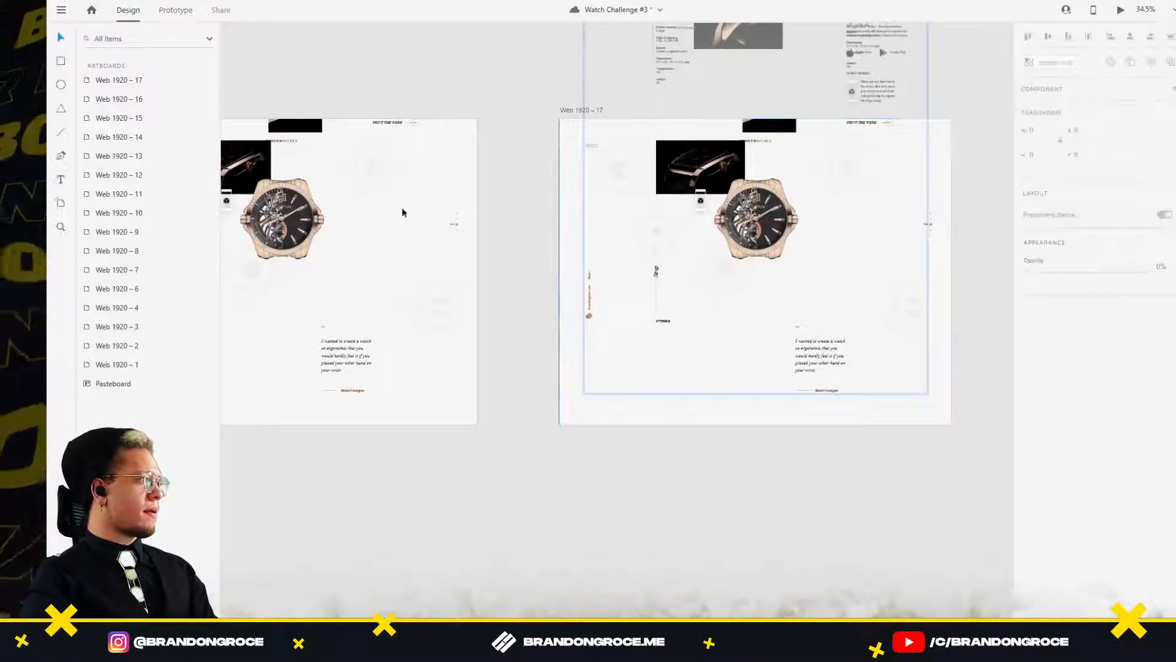
{"action": "left_click", "coordinate": [660, 322]}
{"action": "left_click", "coordinate": [656, 293], "text": "shift"}
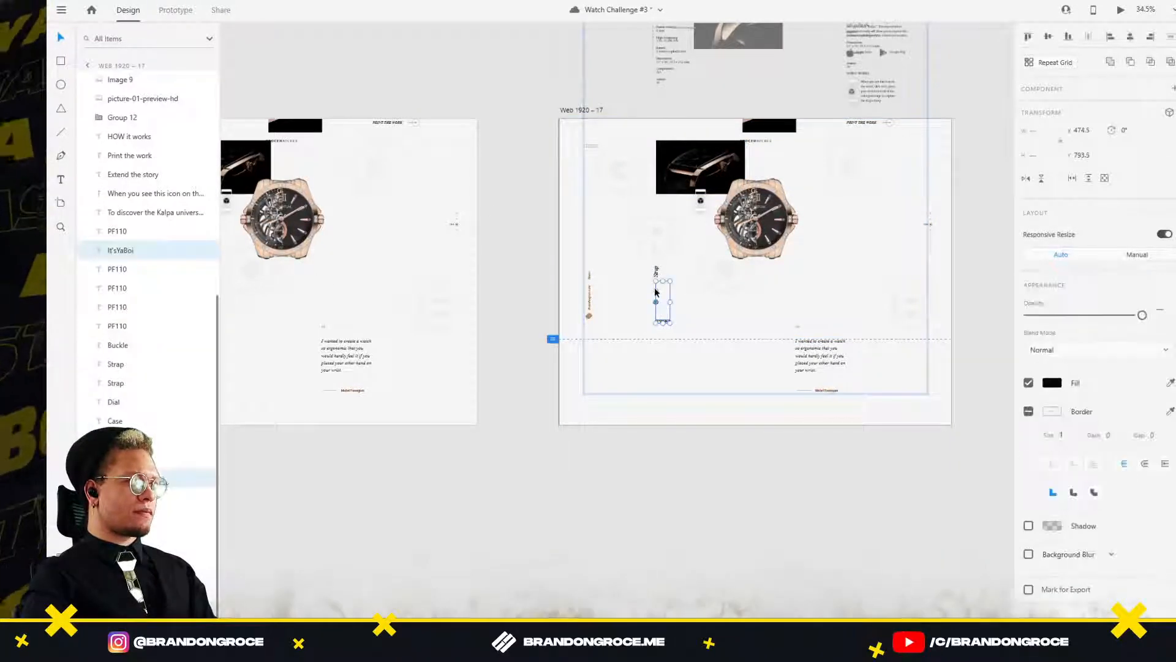
{"action": "left_click", "coordinate": [658, 273], "text": "shift"}
{"action": "left_click", "coordinate": [815, 354], "text": "shift"}
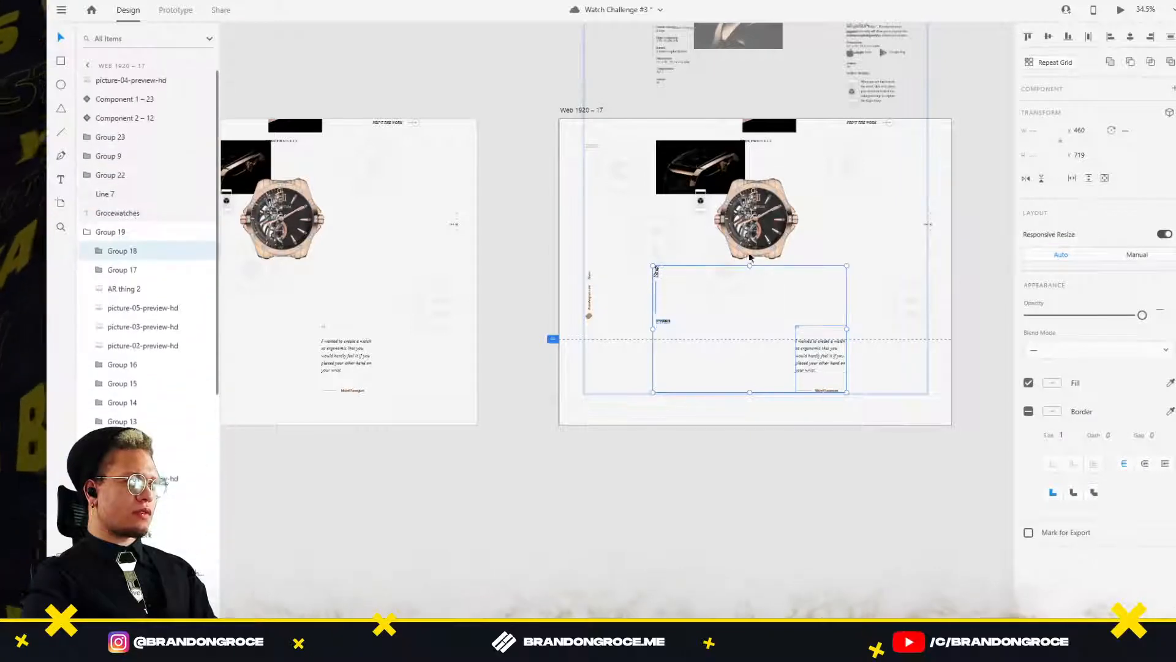
{"action": "left_click", "coordinate": [680, 174], "text": "shift"}
{"action": "left_click", "coordinate": [701, 201], "text": "shift"}
{"action": "left_click", "coordinate": [758, 125], "text": "shift"}
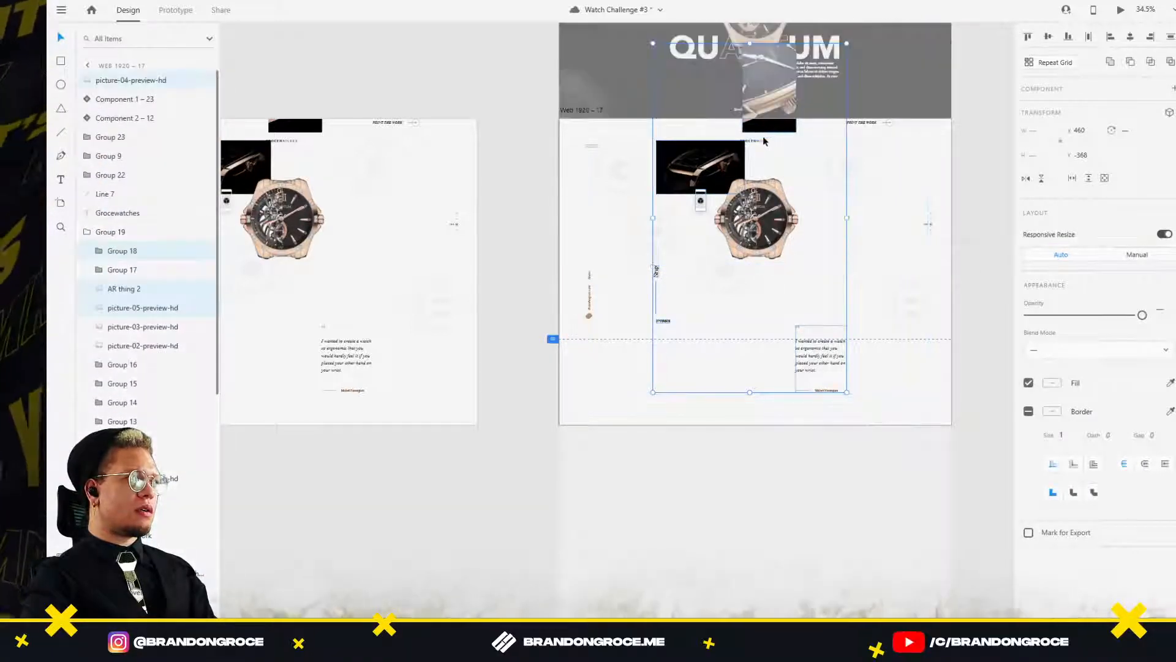
{"action": "left_click_drag", "start_coordinate": [784, 127], "coordinate": [803, 48]}
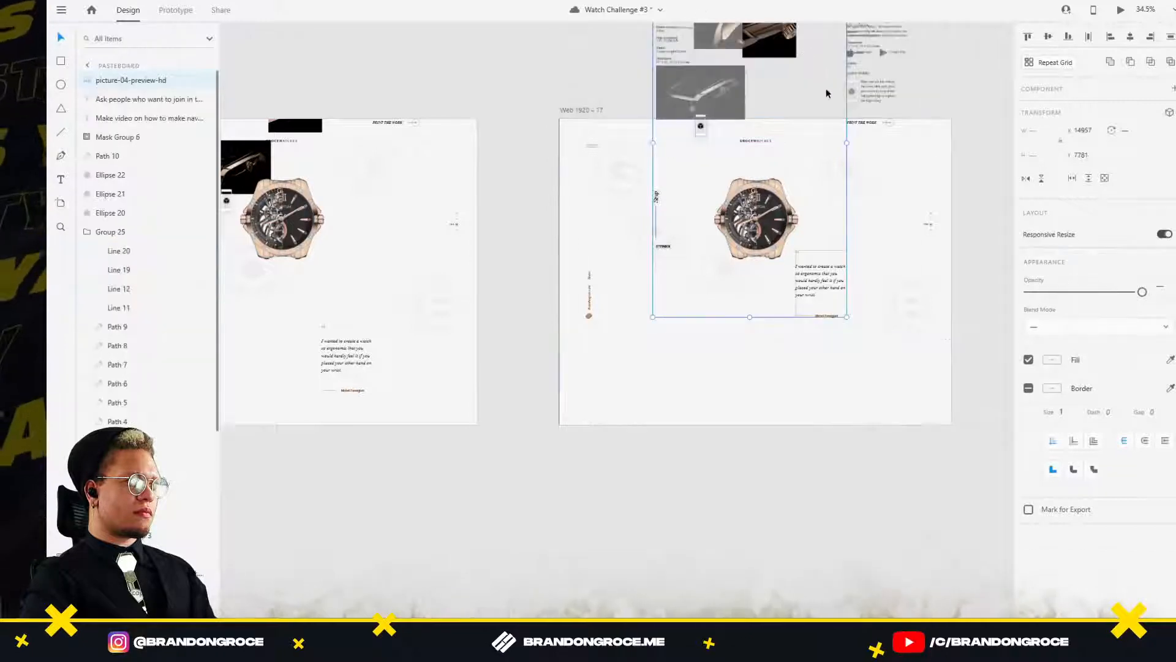
Compare the layout and side navigation dots of artboard Web 1920 – 17 with the preceding artboards.
{"action": "scroll", "coordinate": [531, 260], "scroll_direction": "left", "scroll_amount": 5}
{"action": "left_click_drag", "start_coordinate": [428, 277], "coordinate": [770, 229]}
{"action": "left_click_drag", "start_coordinate": [519, 251], "coordinate": [326, 236]}
{"action": "scroll", "coordinate": [570, 233], "scroll_direction": "up", "scroll_amount": 4}
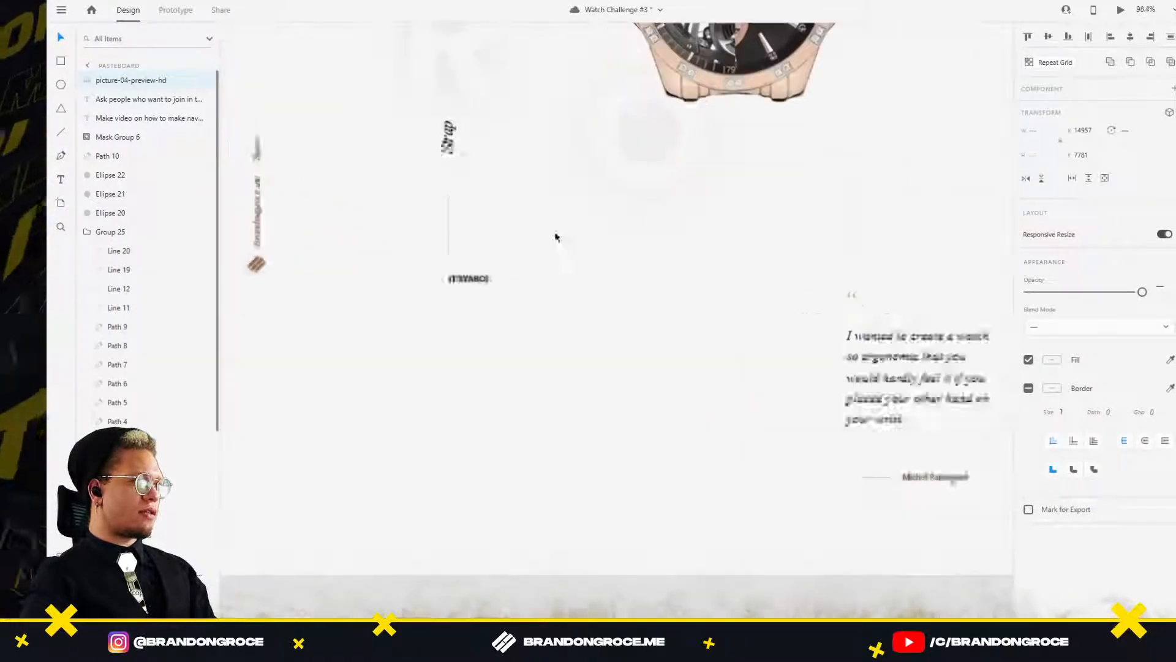
{"action": "scroll", "coordinate": [663, 156], "scroll_direction": "down", "scroll_amount": 3}
{"action": "left_click_drag", "start_coordinate": [797, 174], "coordinate": [583, 268]}
{"action": "scroll", "coordinate": [714, 184], "scroll_direction": "up", "scroll_amount": 5}
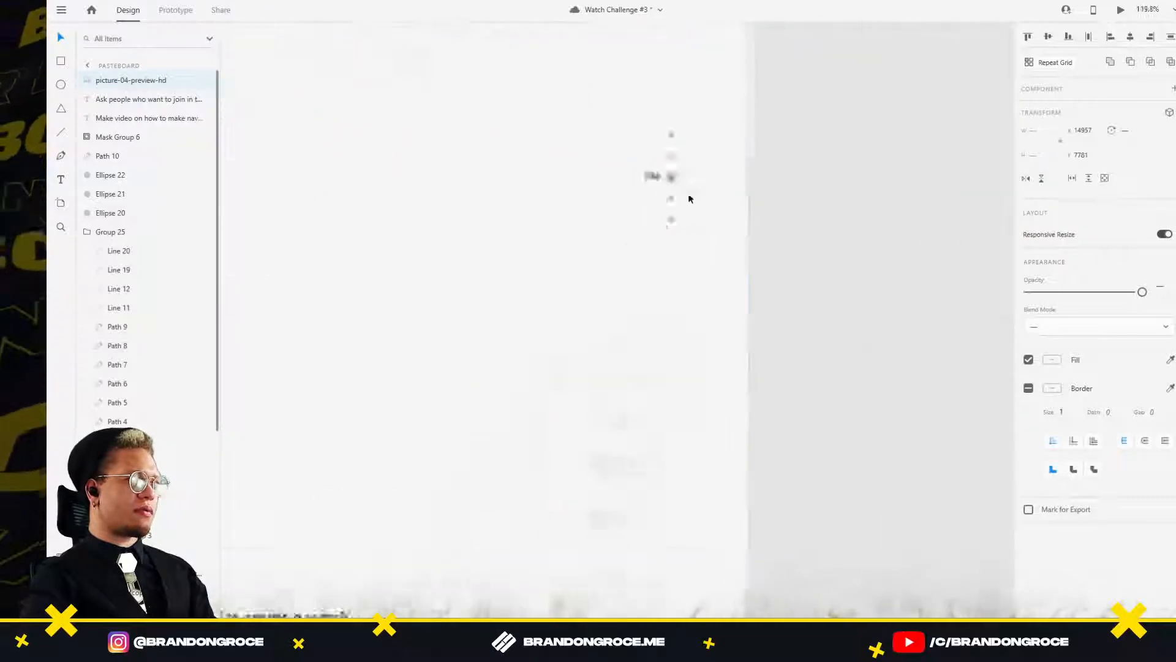
{"action": "scroll", "coordinate": [475, 274], "scroll_direction": "down", "scroll_amount": 4}
{"action": "left_click_drag", "start_coordinate": [294, 281], "coordinate": [1114, 205]}
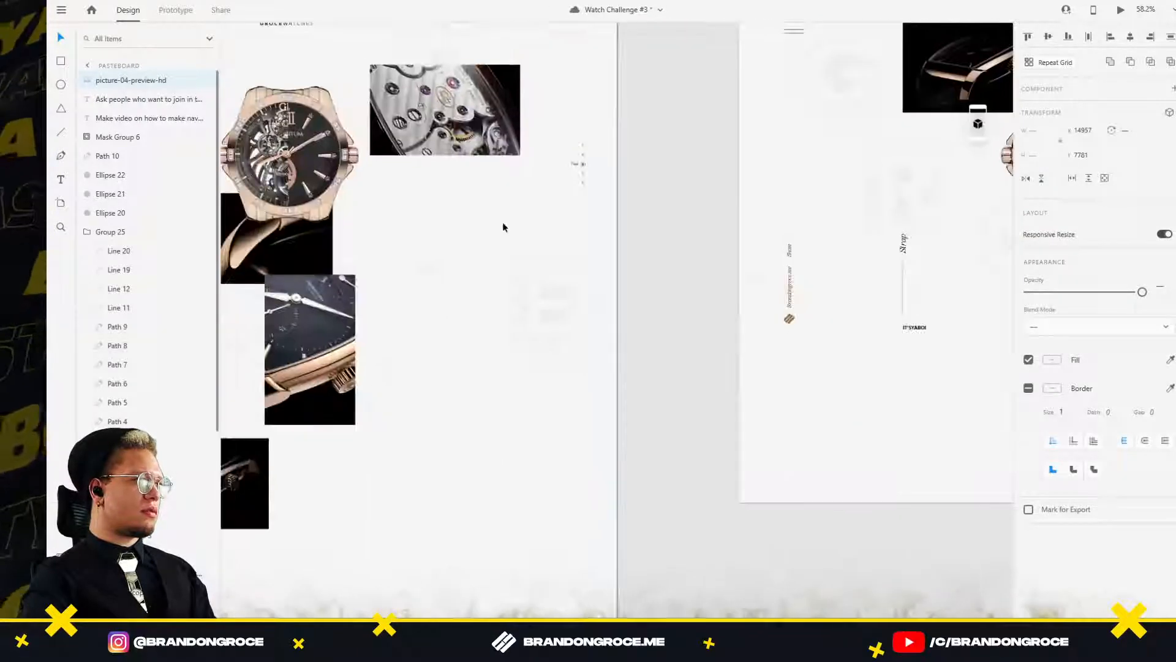
Compare the side navigation and content layout across artboards Web 1920 – 12 to Web 1920 – 15.
{"action": "left_click_drag", "start_coordinate": [514, 218], "coordinate": [803, 214]}
{"action": "scroll", "coordinate": [563, 233], "scroll_direction": "down", "scroll_amount": 2}
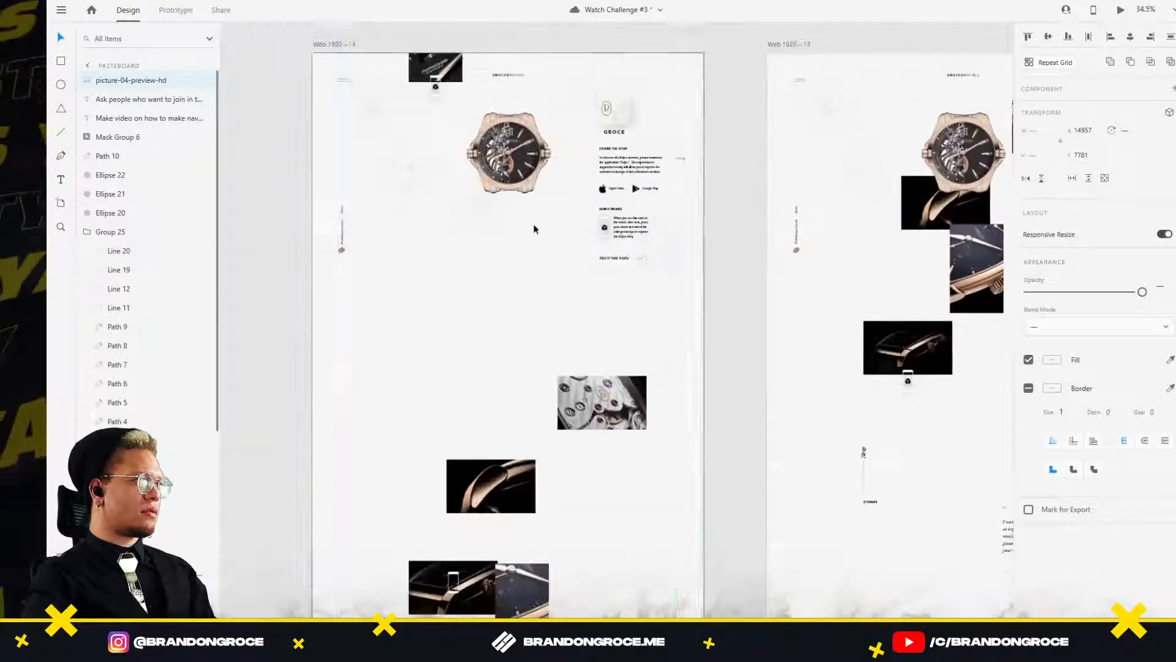
{"action": "left_click_drag", "start_coordinate": [397, 200], "coordinate": [873, 145]}
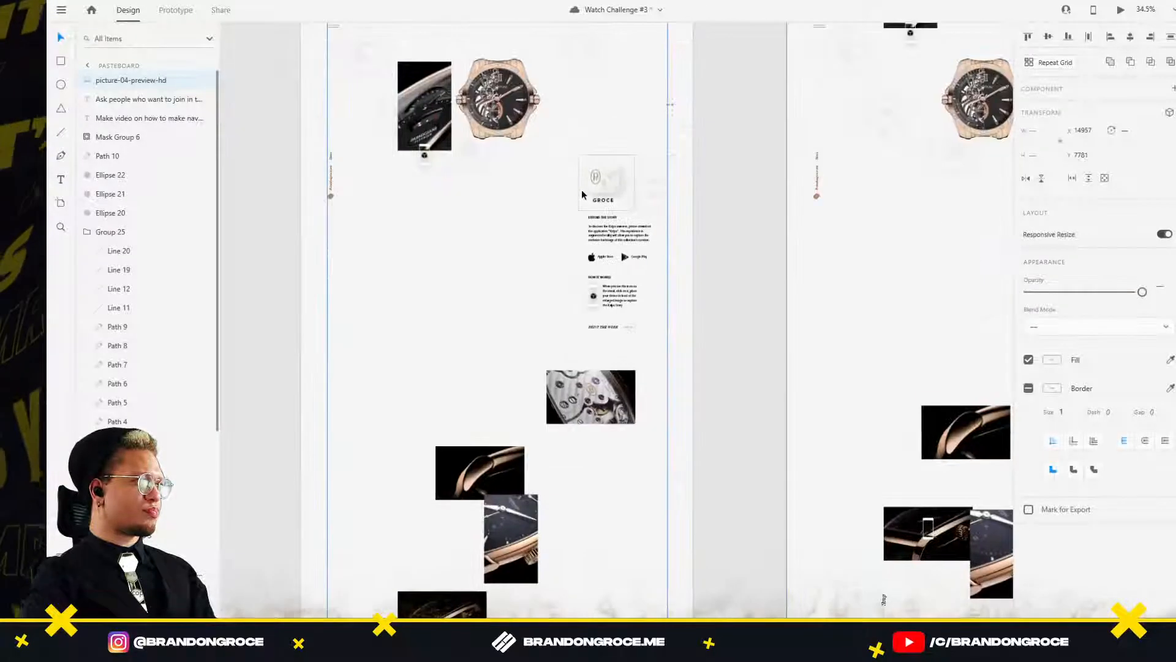
{"action": "left_click_drag", "start_coordinate": [511, 191], "coordinate": [504, 439]}
{"action": "left_click_drag", "start_coordinate": [316, 472], "coordinate": [832, 414]}
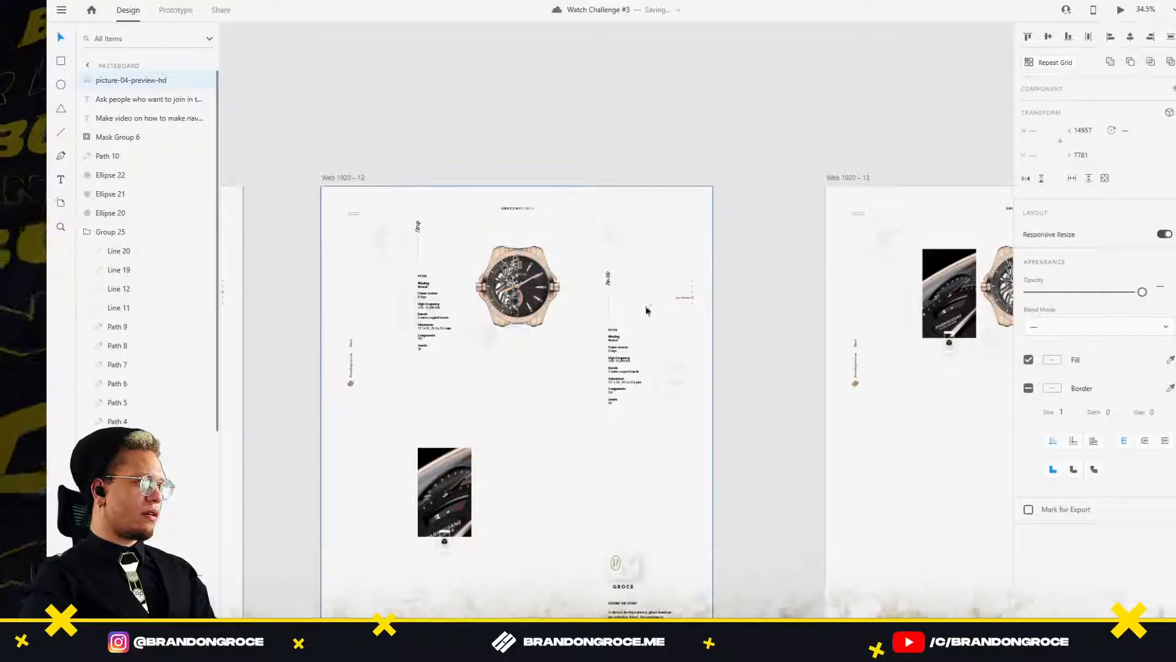
{"action": "scroll", "coordinate": [752, 320], "scroll_direction": "down", "scroll_amount": 10}
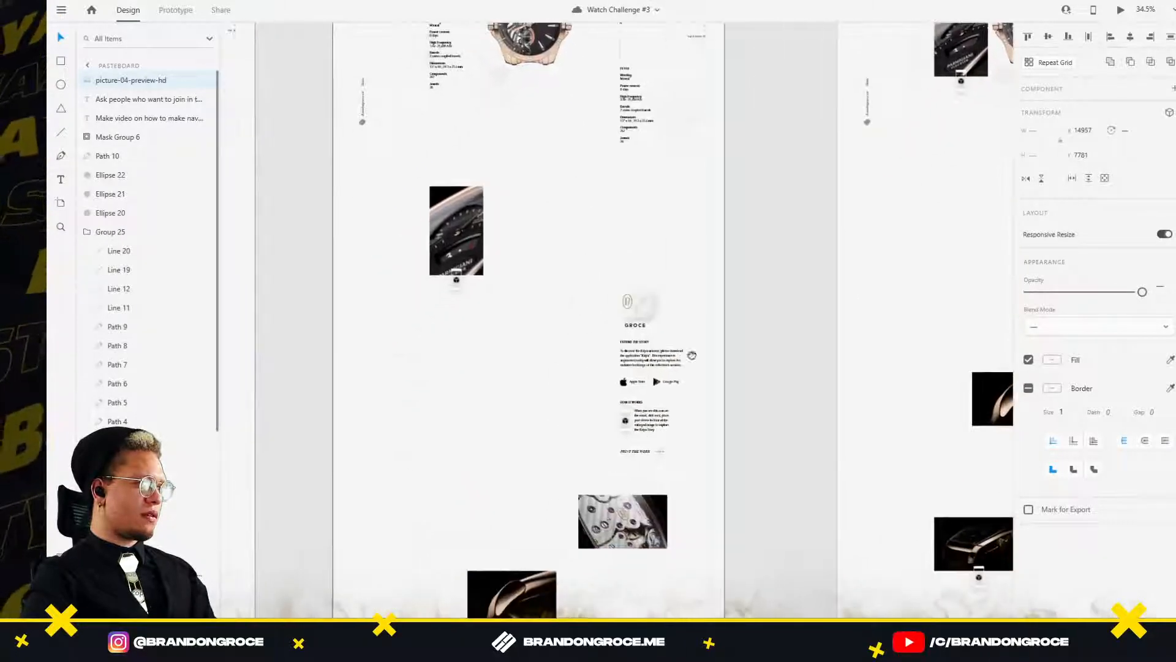
{"action": "scroll", "coordinate": [760, 323], "scroll_direction": "down", "scroll_amount": 5}
{"action": "left_click_drag", "start_coordinate": [621, 139], "coordinate": [554, 396]}
Switch the side navigation dots component on artboard Web 1920 – 13 to its Buckle state.
{"action": "scroll", "coordinate": [533, 345], "scroll_direction": "up", "scroll_amount": 4}
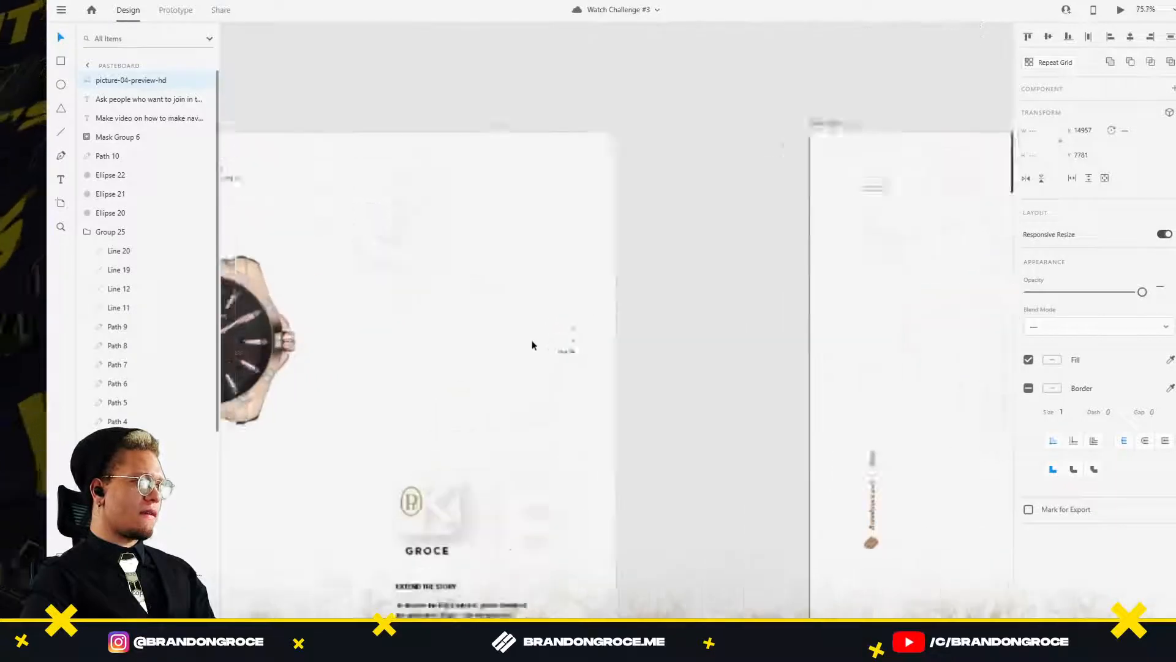
{"action": "left_click", "coordinate": [572, 350]}
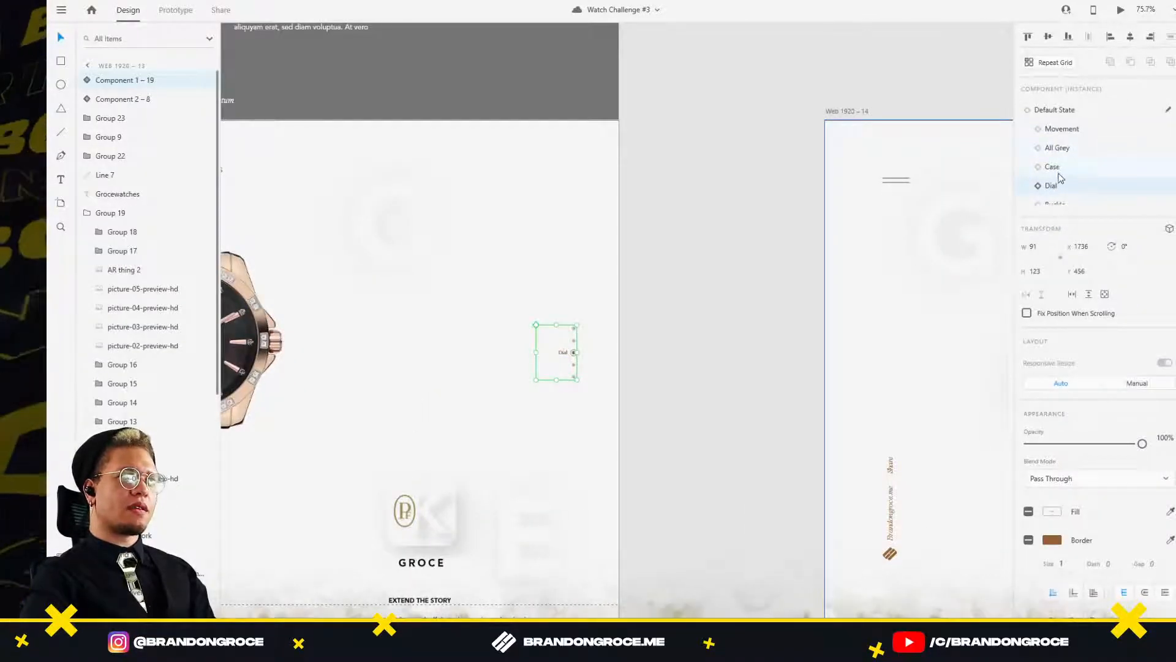
{"action": "scroll", "coordinate": [1054, 177], "scroll_direction": "down", "scroll_amount": 1}
{"action": "left_click", "coordinate": [1055, 177]}
Switch the side navigation dots component on artboard Web 1920 – 14 to its Gallery state.
{"action": "left_click_drag", "start_coordinate": [704, 341], "coordinate": [580, 277]}
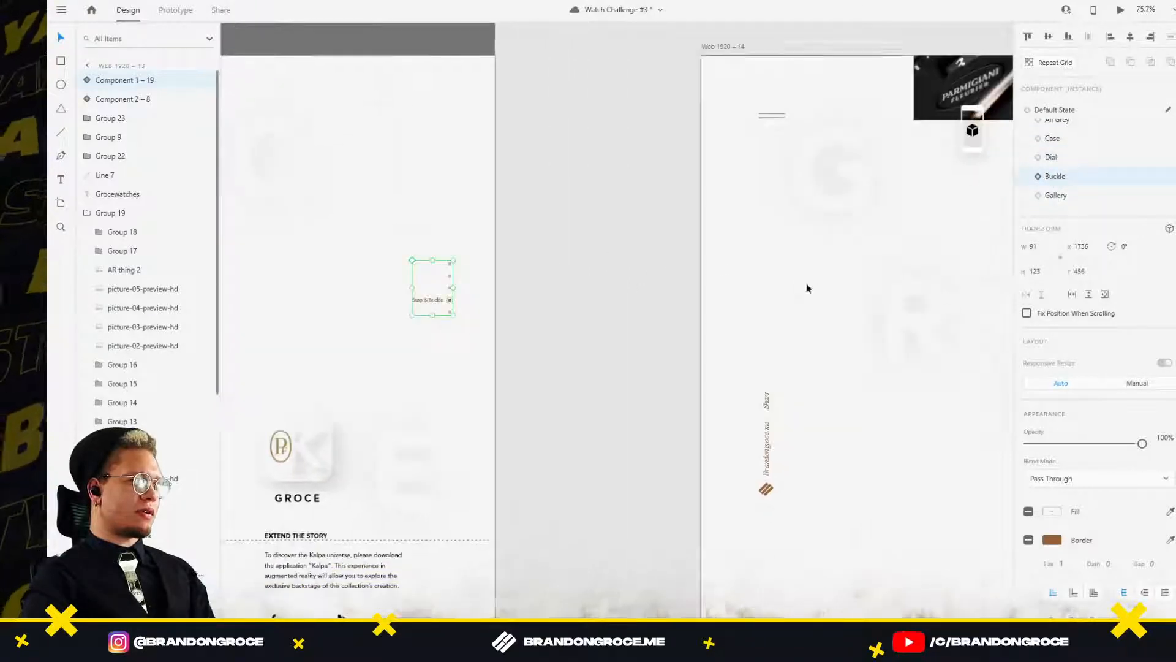
{"action": "left_click_drag", "start_coordinate": [806, 288], "coordinate": [355, 223]}
{"action": "left_click_drag", "start_coordinate": [807, 233], "coordinate": [545, 296]}
{"action": "scroll", "coordinate": [552, 263], "scroll_direction": "down", "scroll_amount": 4}
{"action": "scroll", "coordinate": [572, 303], "scroll_direction": "up", "scroll_amount": 3}
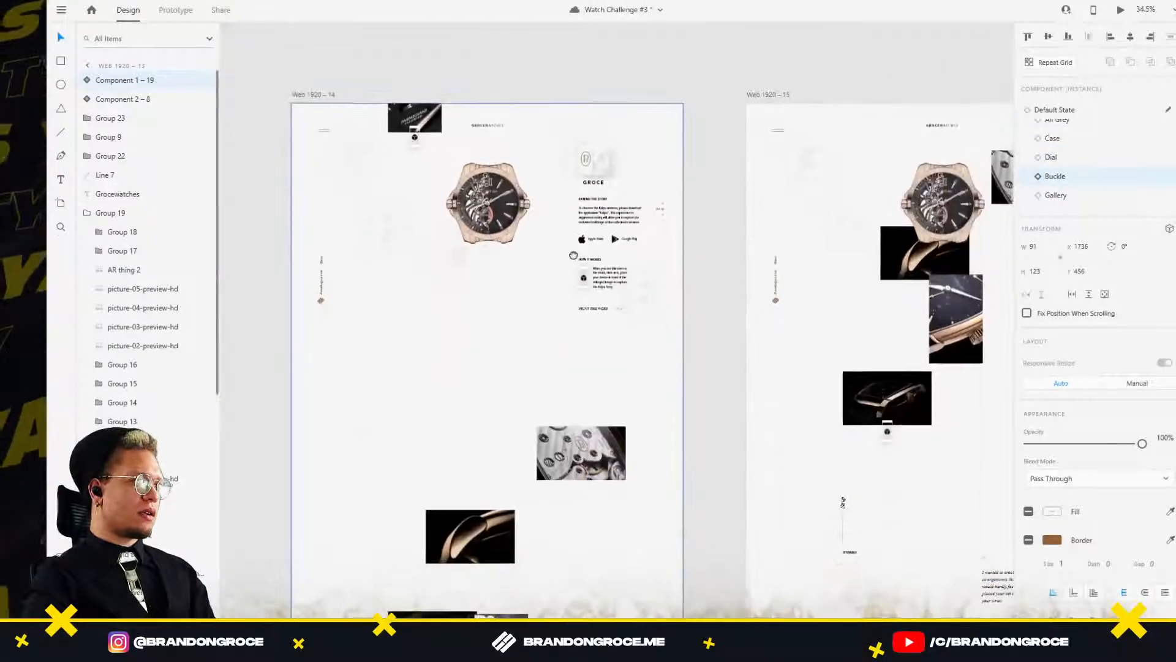
{"action": "left_click", "coordinate": [678, 212]}
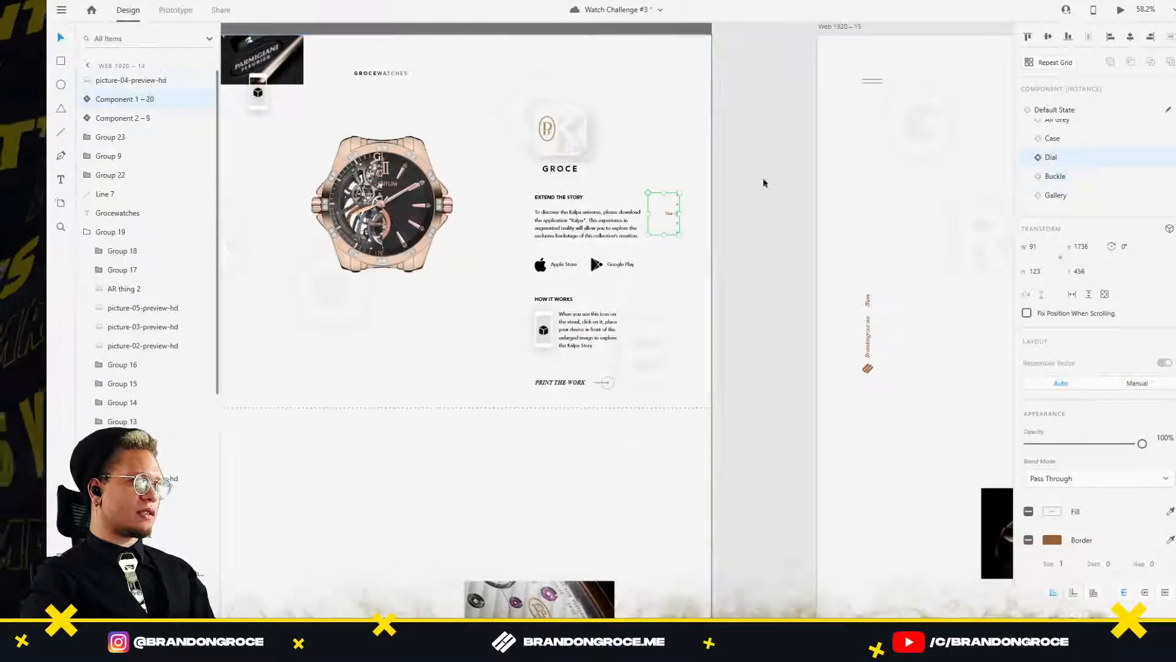
{"action": "left_click", "coordinate": [1067, 194]}
Set the side navigation dots on artboard Web 1920 – 15 to the Gallery state.
{"action": "scroll", "coordinate": [756, 321], "scroll_direction": "down", "scroll_amount": 5}
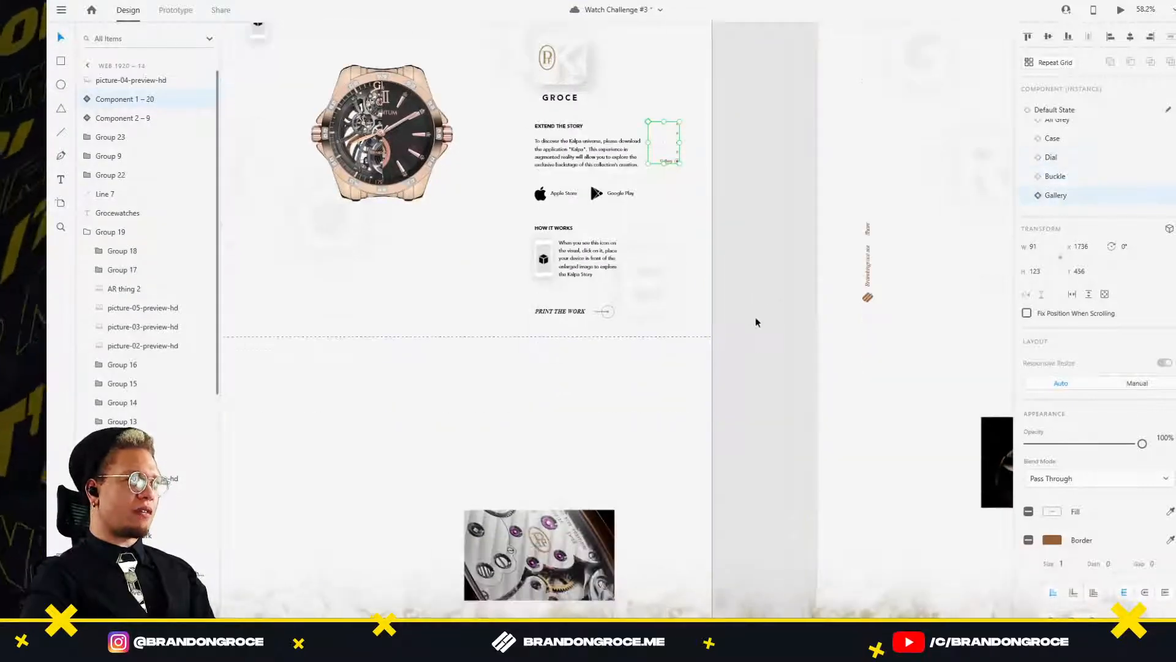
{"action": "scroll", "coordinate": [739, 280], "scroll_direction": "down", "scroll_amount": 3}
{"action": "left_click_drag", "start_coordinate": [739, 281], "coordinate": [474, 314]}
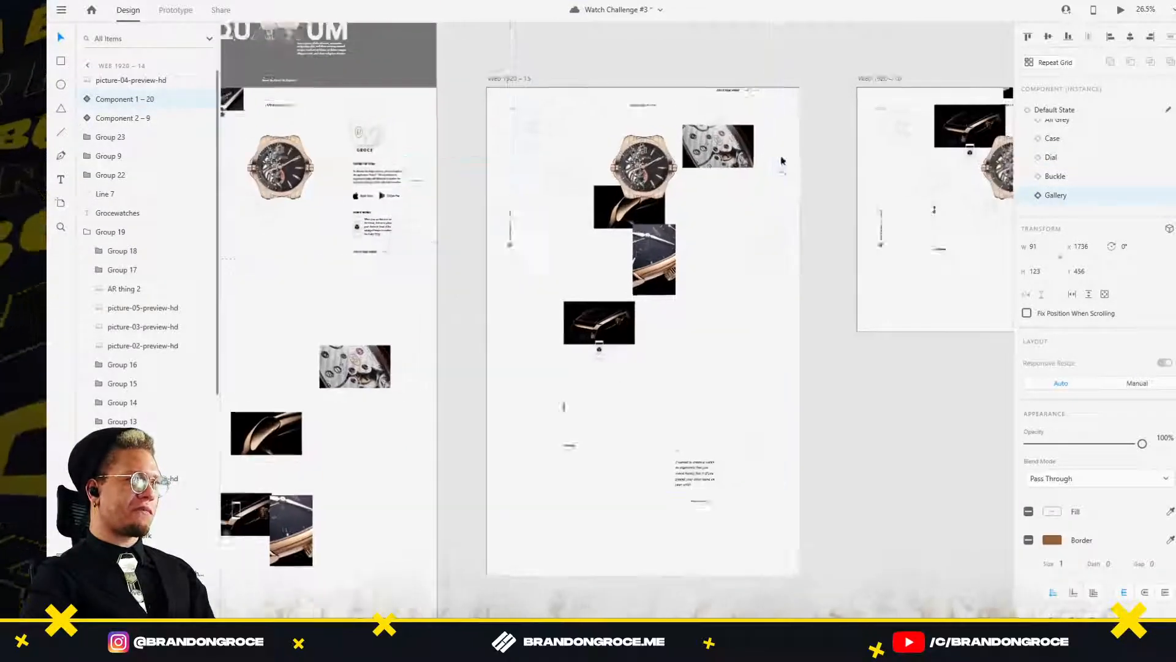
{"action": "scroll", "coordinate": [769, 157], "scroll_direction": "up", "scroll_amount": 4}
{"action": "left_click", "coordinate": [789, 202]}
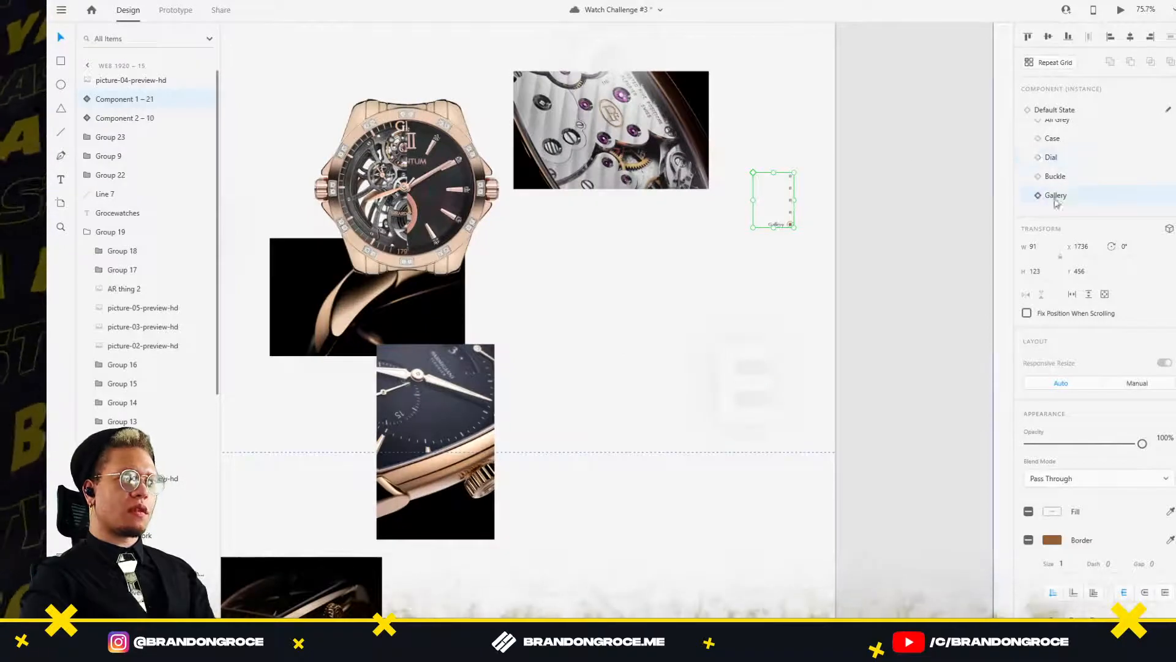
Set the side navigation dots on artboards Web 1920 – 16 and Web 1920 – 17 to the Gallery state.
{"action": "scroll", "coordinate": [716, 285], "scroll_direction": "down", "scroll_amount": 3}
{"action": "left_click_drag", "start_coordinate": [841, 315], "coordinate": [328, 306]}
{"action": "scroll", "coordinate": [691, 248], "scroll_direction": "up", "scroll_amount": 4}
{"action": "left_click", "coordinate": [738, 189]}
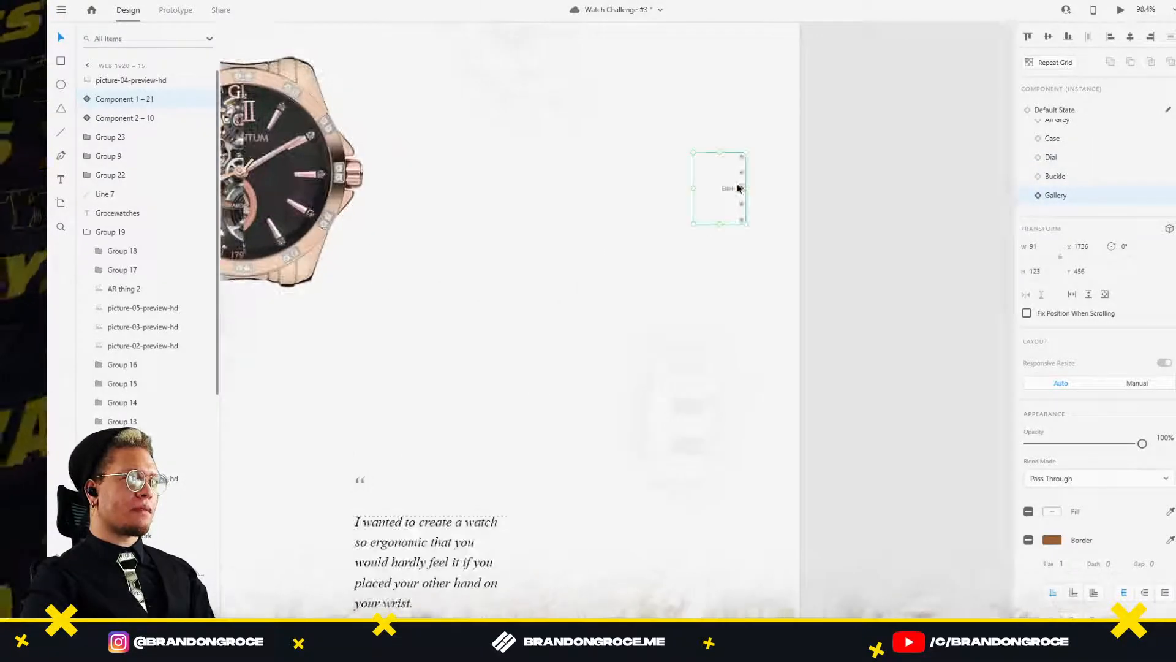
{"action": "left_click", "coordinate": [1035, 195]}
{"action": "scroll", "coordinate": [473, 266], "scroll_direction": "down", "scroll_amount": 4}
{"action": "scroll", "coordinate": [963, 192], "scroll_direction": "up", "scroll_amount": 3}
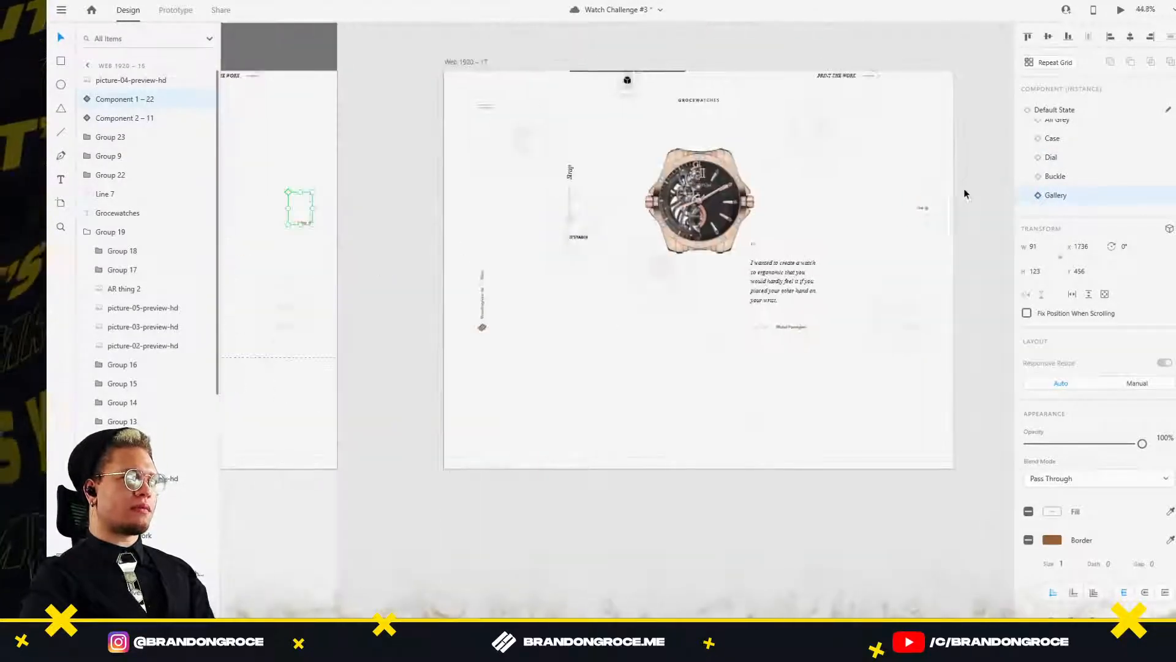
{"action": "left_click", "coordinate": [923, 209]}
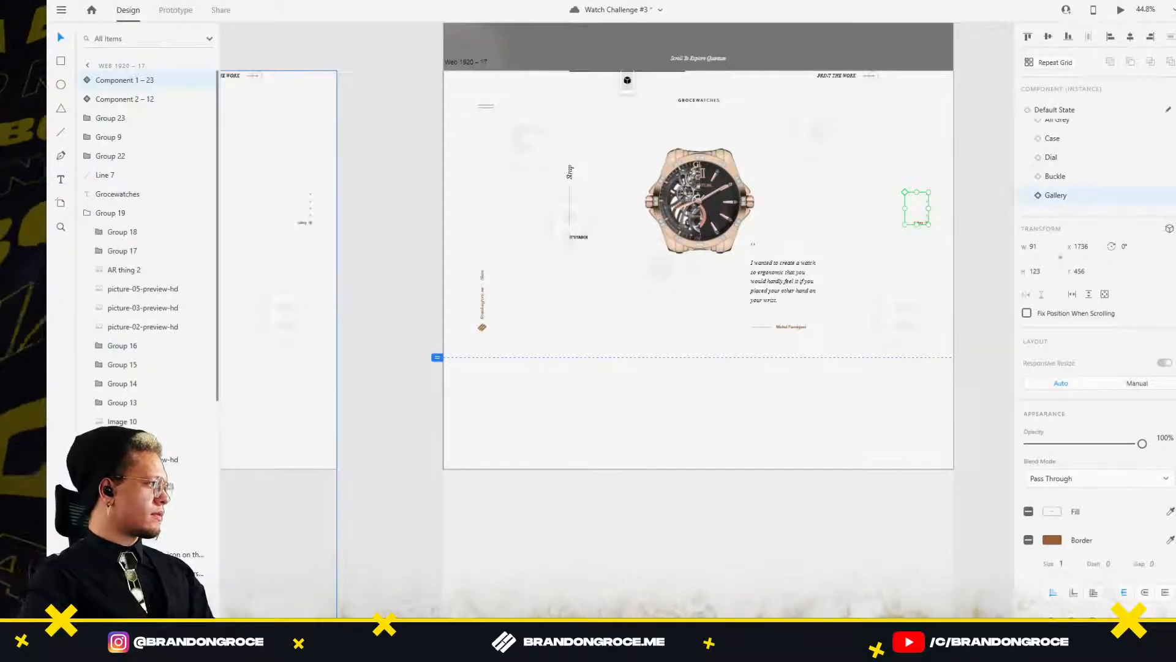
Preview the prototype starting from Web 1920 – 6 and scroll through the Movement and Case sections.
{"action": "scroll", "coordinate": [420, 199], "scroll_direction": "down", "scroll_amount": 5}
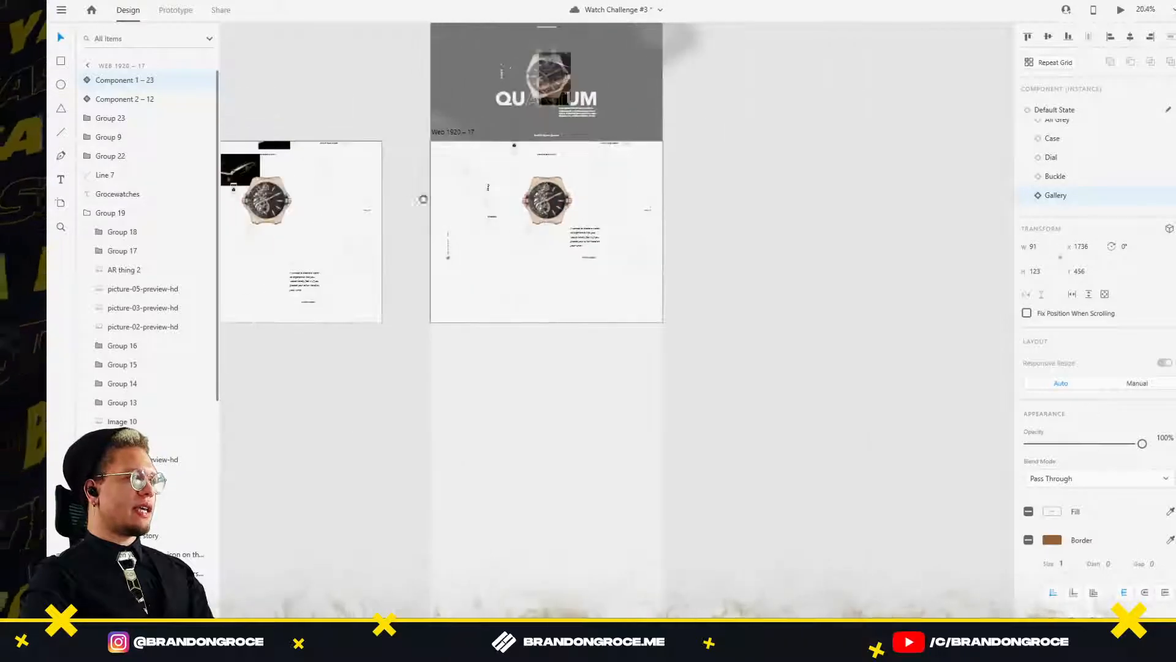
{"action": "scroll", "coordinate": [671, 239], "scroll_direction": "down", "scroll_amount": 4}
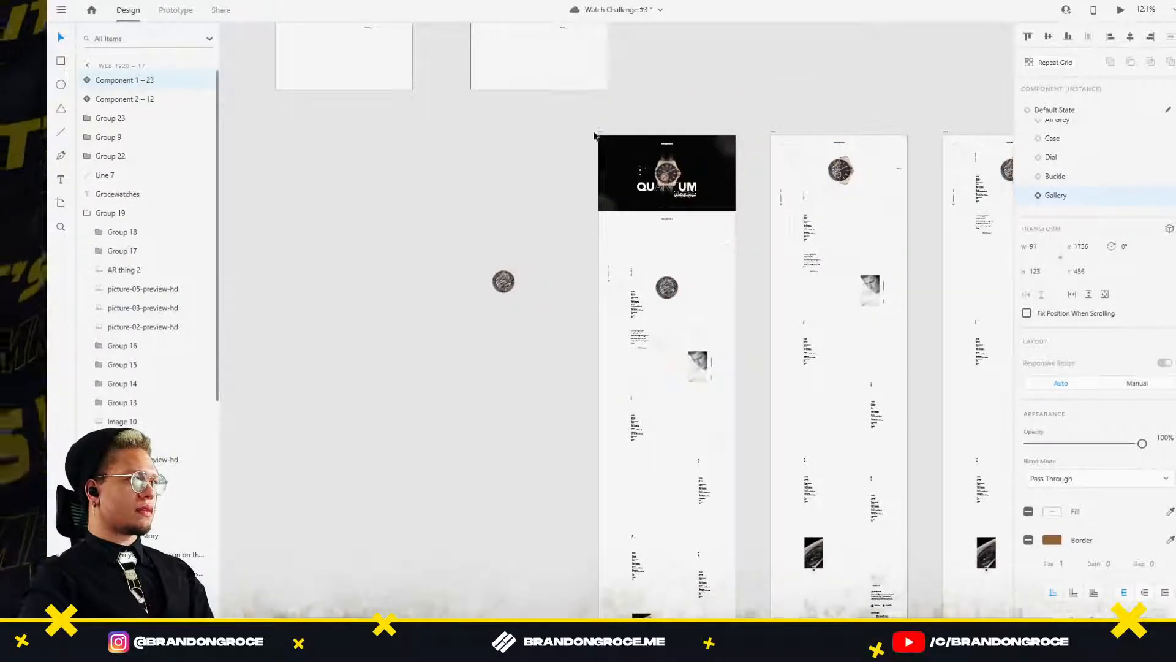
{"action": "left_click", "coordinate": [595, 132]}
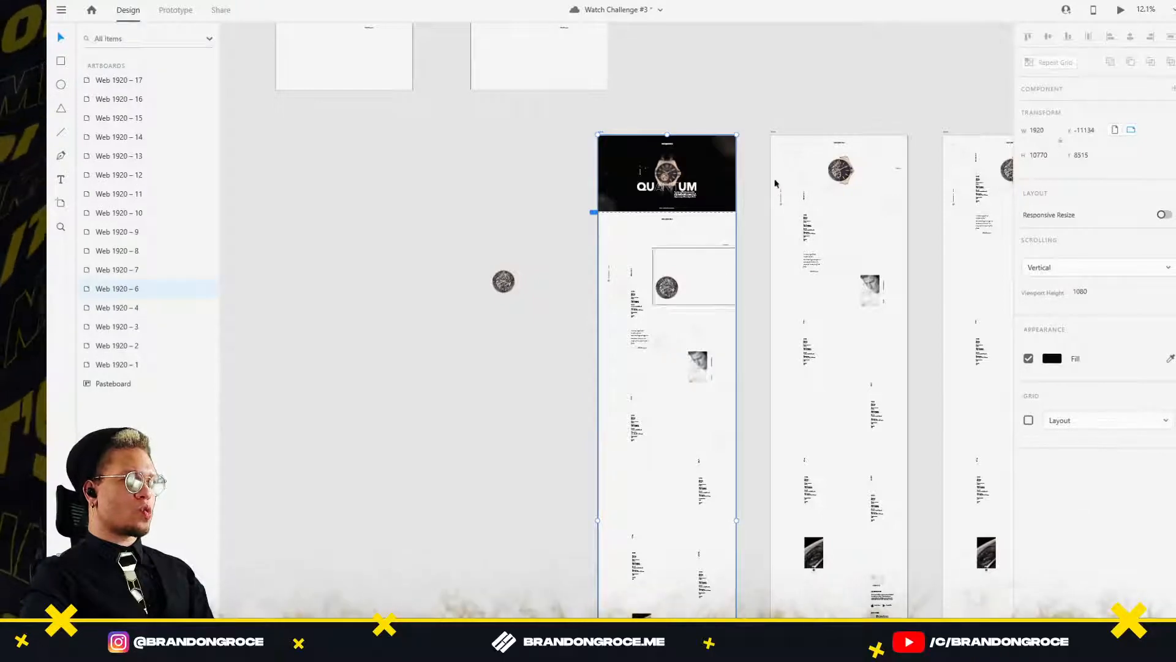
{"action": "left_click", "coordinate": [1119, 12]}
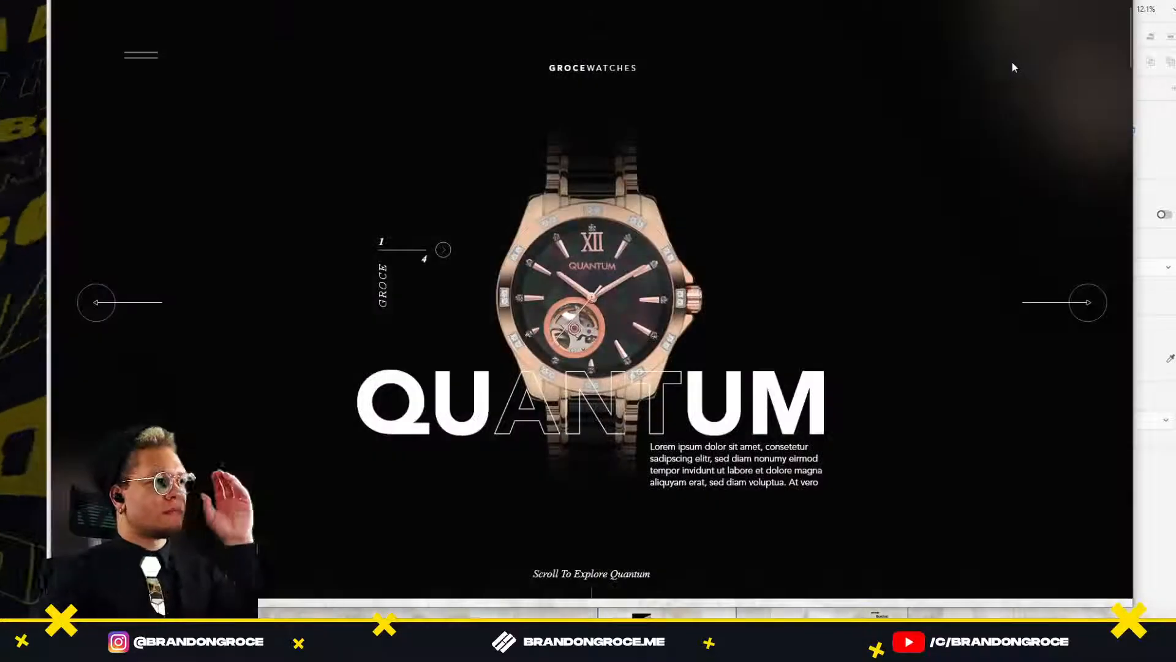
{"action": "scroll", "coordinate": [1003, 104], "scroll_direction": "down", "scroll_amount": 5}
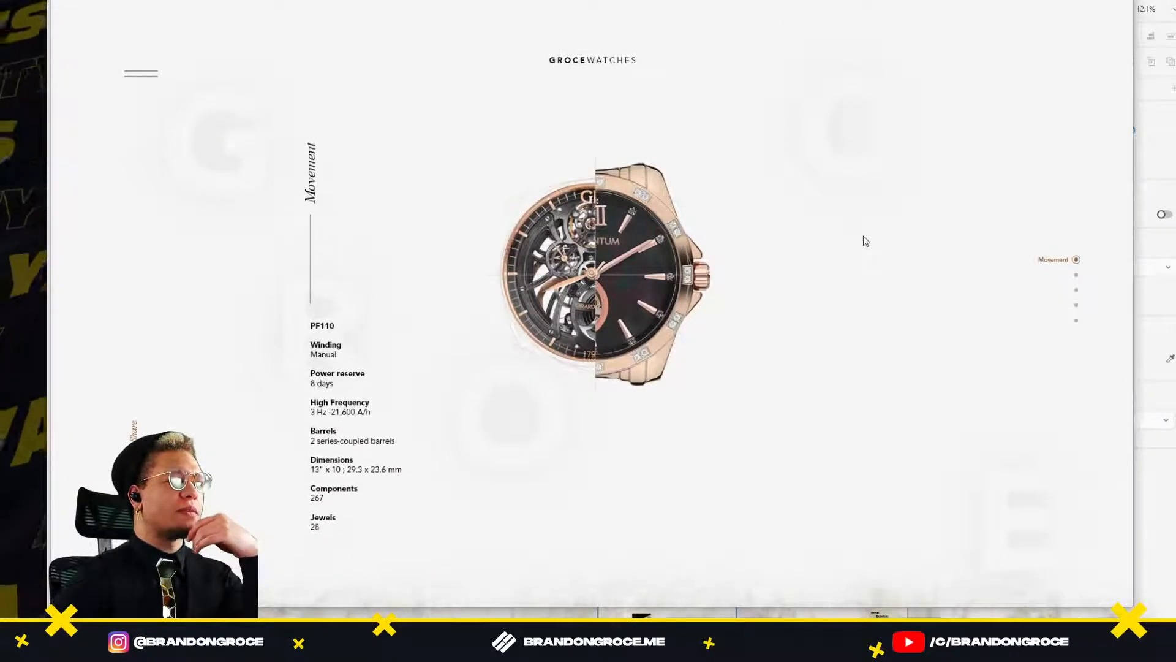
{"action": "scroll", "coordinate": [865, 240], "scroll_direction": "down", "scroll_amount": 5}
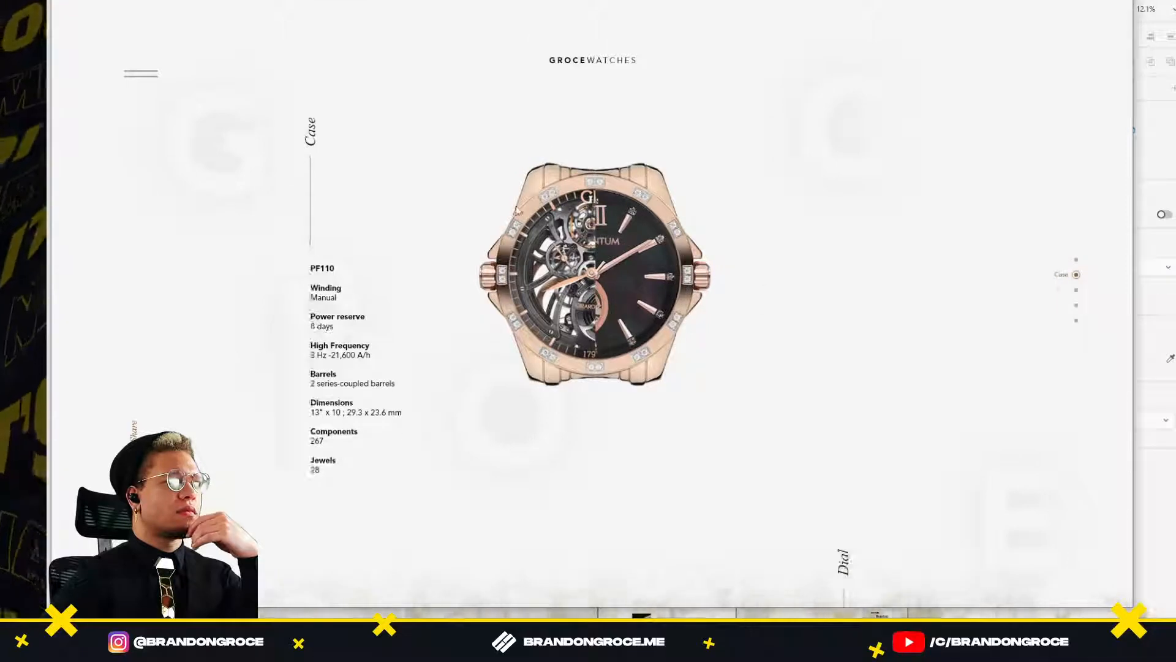
{"action": "key", "text": "Escape"}
On artboard Web 1920 – 9, select the hidden watch case half, Layer 1 copy, and set its opacity to 100%.
{"action": "left_click_drag", "start_coordinate": [845, 228], "coordinate": [506, 280]}
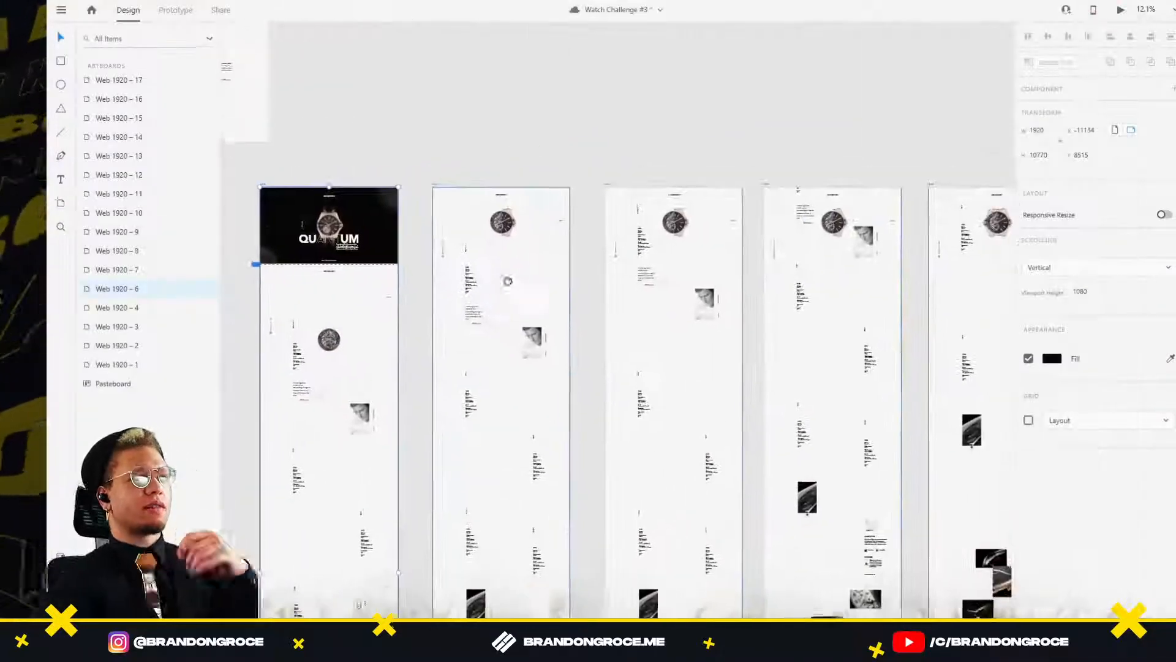
{"action": "left_click_drag", "start_coordinate": [818, 227], "coordinate": [541, 253]}
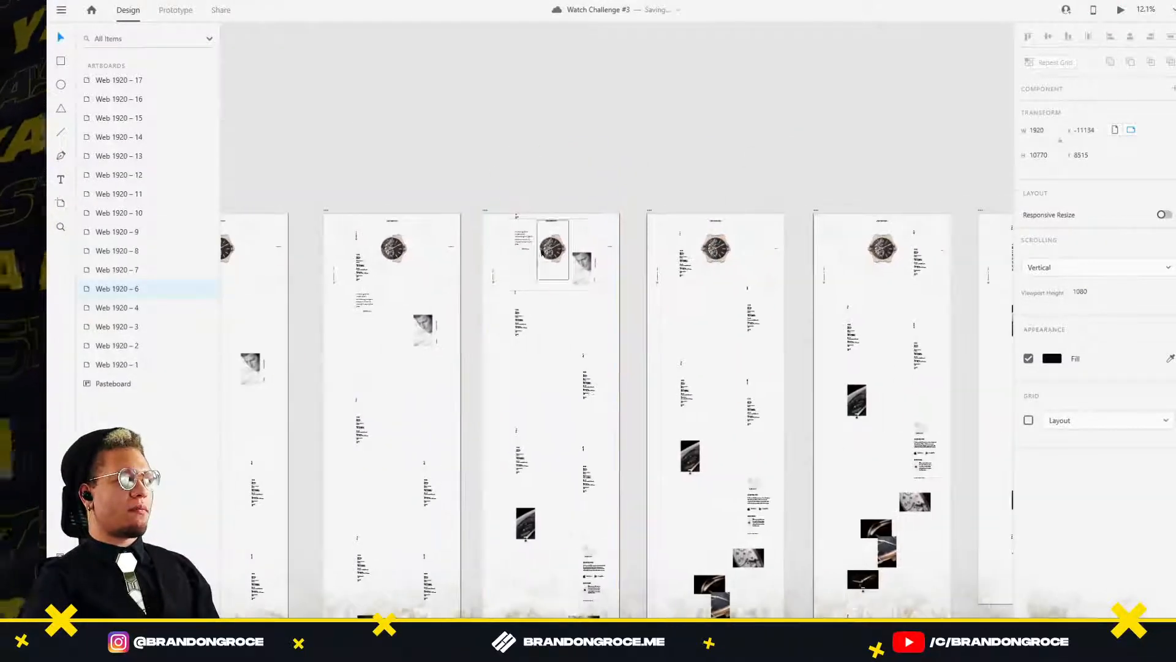
{"action": "scroll", "coordinate": [544, 248], "scroll_direction": "up", "scroll_amount": 5}
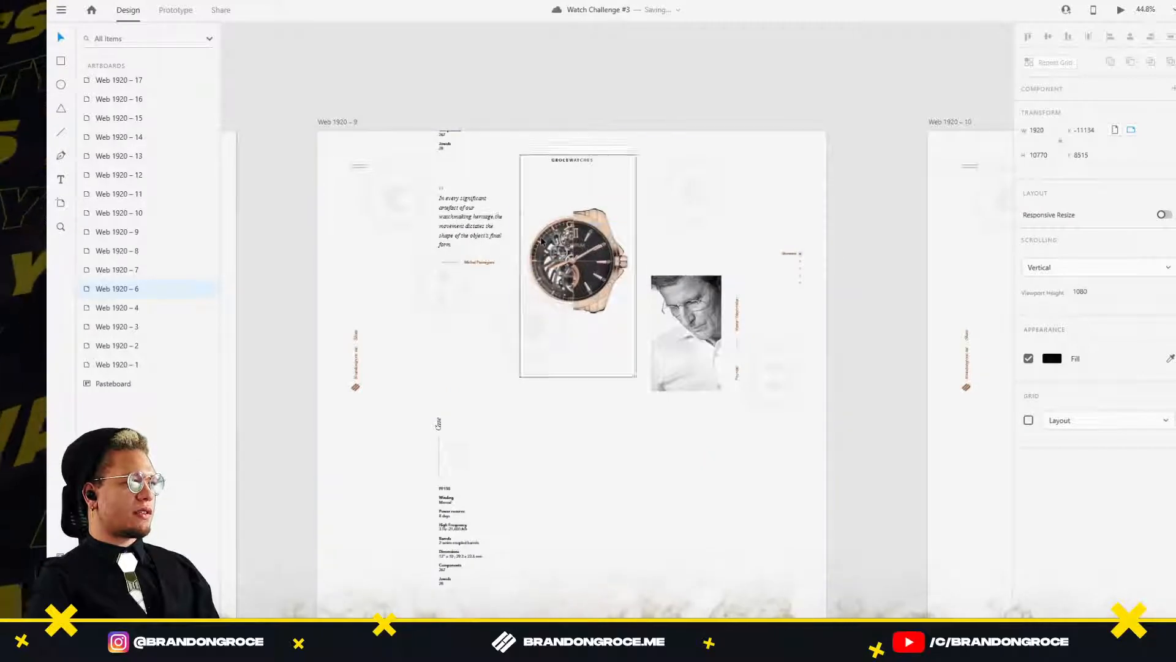
{"action": "double_click", "coordinate": [524, 243]}
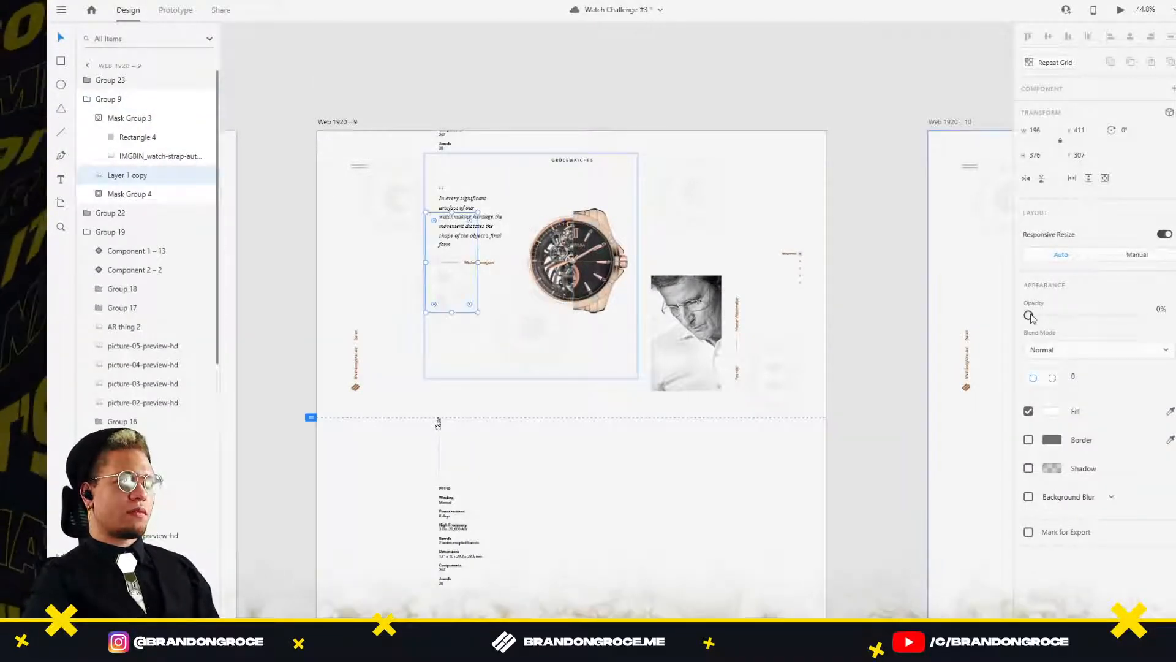
{"action": "left_click_drag", "start_coordinate": [1029, 316], "coordinate": [1143, 315]}
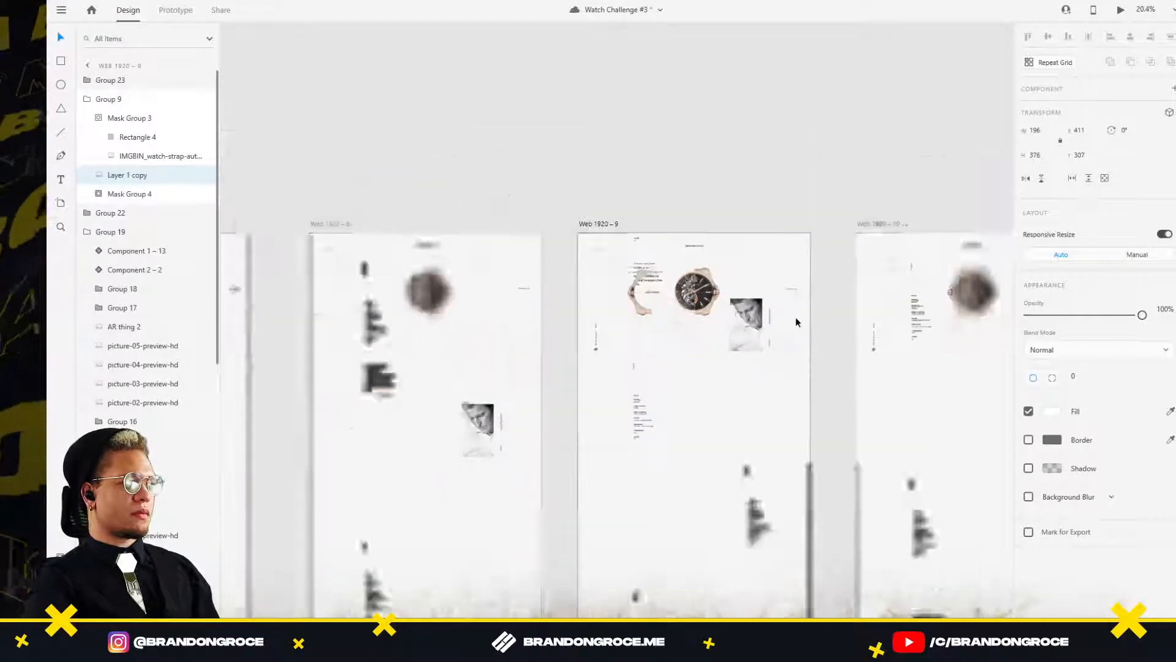
Move Layer 1 copy on Web 1920 – 9 beside the watch at X 670, and set its opacity to 0%.
{"action": "scroll", "coordinate": [591, 318], "scroll_direction": "down", "scroll_amount": 5}
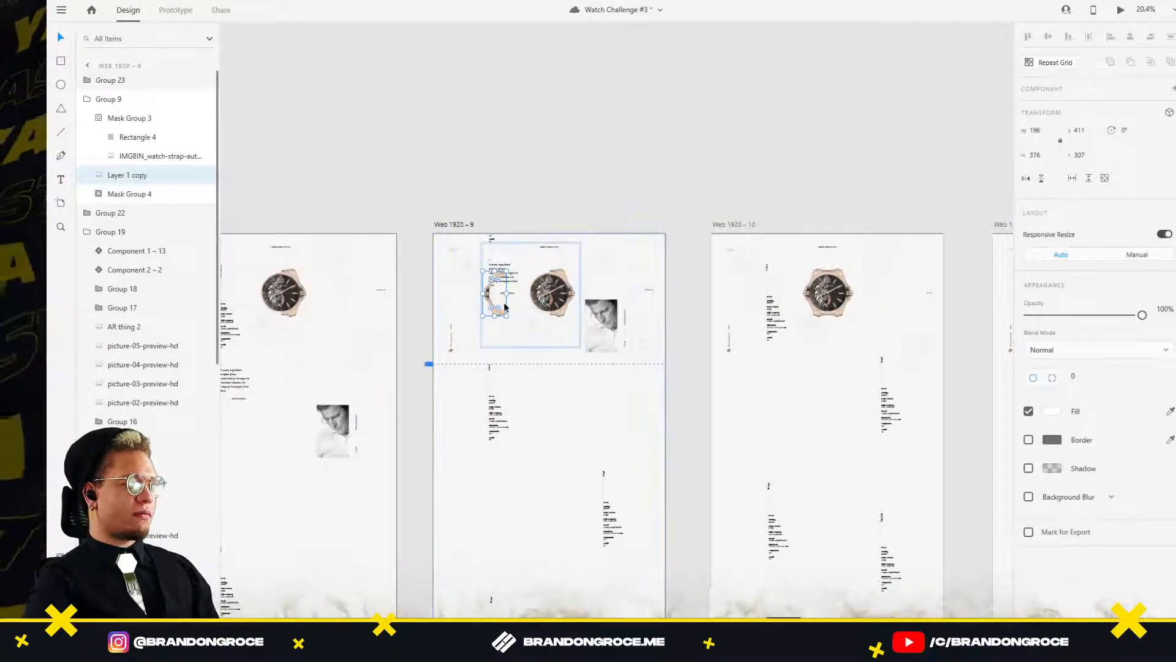
{"action": "scroll", "coordinate": [505, 307], "scroll_direction": "up", "scroll_amount": 5}
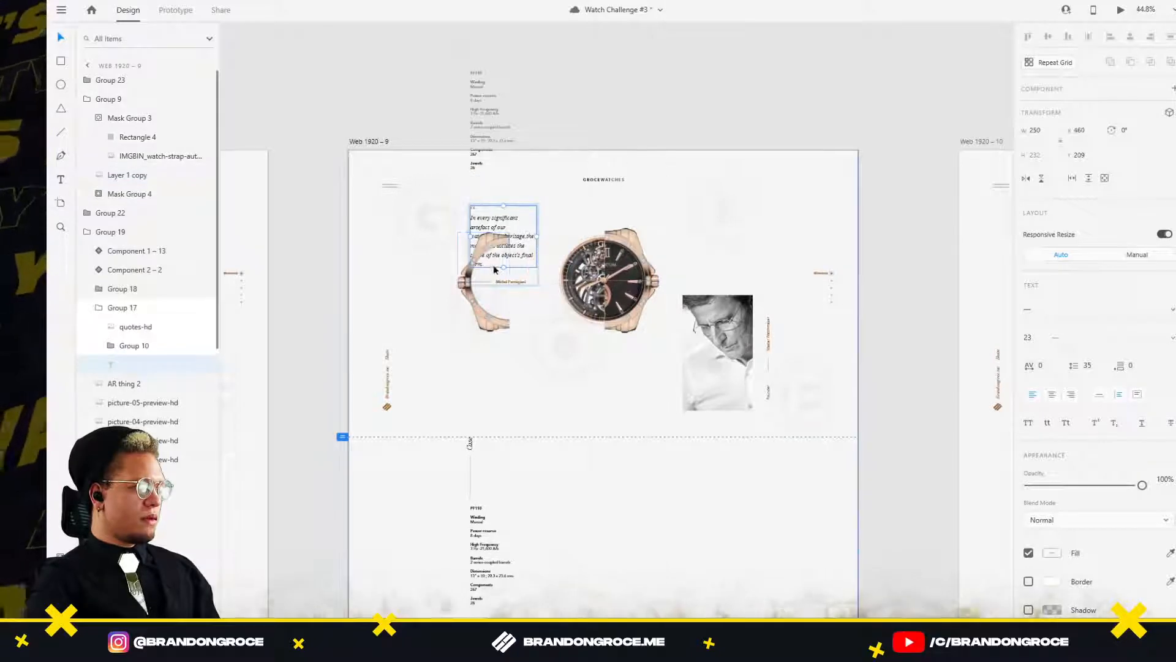
{"action": "left_click_drag", "start_coordinate": [471, 303], "coordinate": [541, 314]}
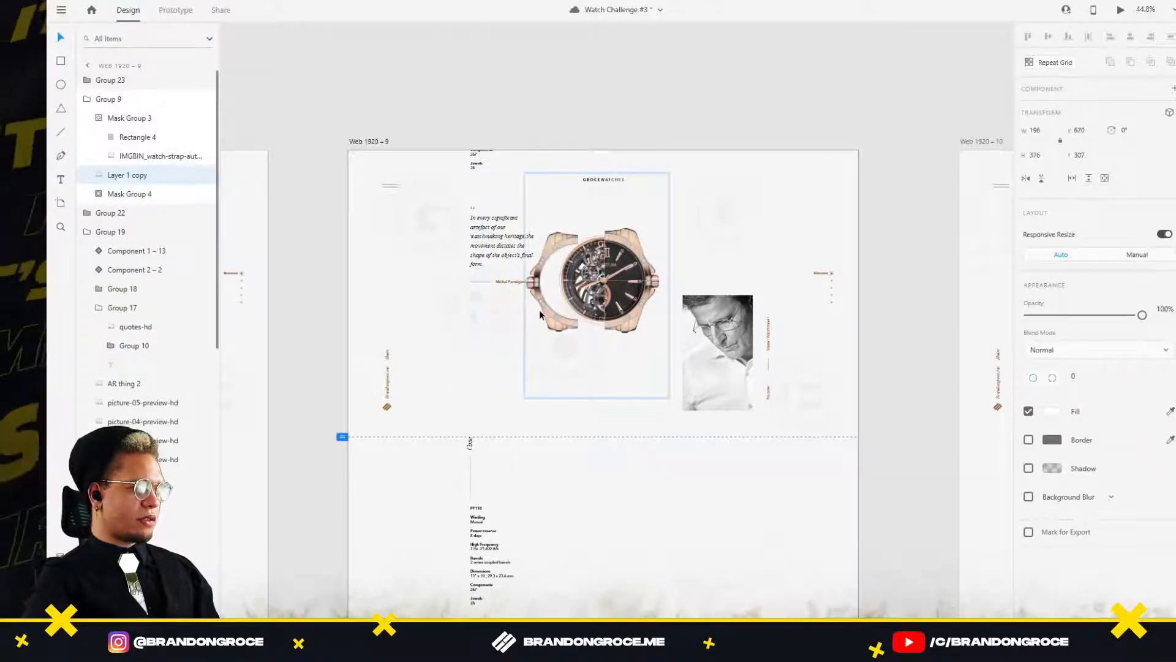
{"action": "left_click_drag", "start_coordinate": [1142, 315], "coordinate": [1029, 315]}
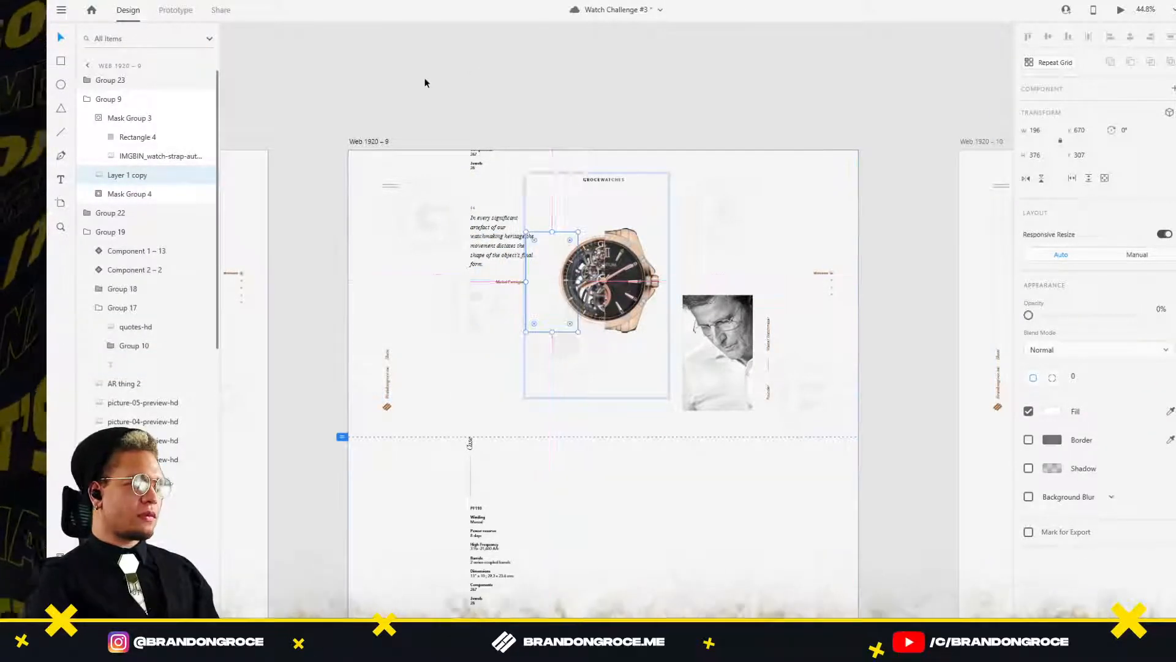
Preview the whole scroll animation from artboard Web 1920 – 6 through to the Gallery and Strap content.
{"action": "scroll", "coordinate": [426, 80], "scroll_direction": "down", "scroll_amount": 10}
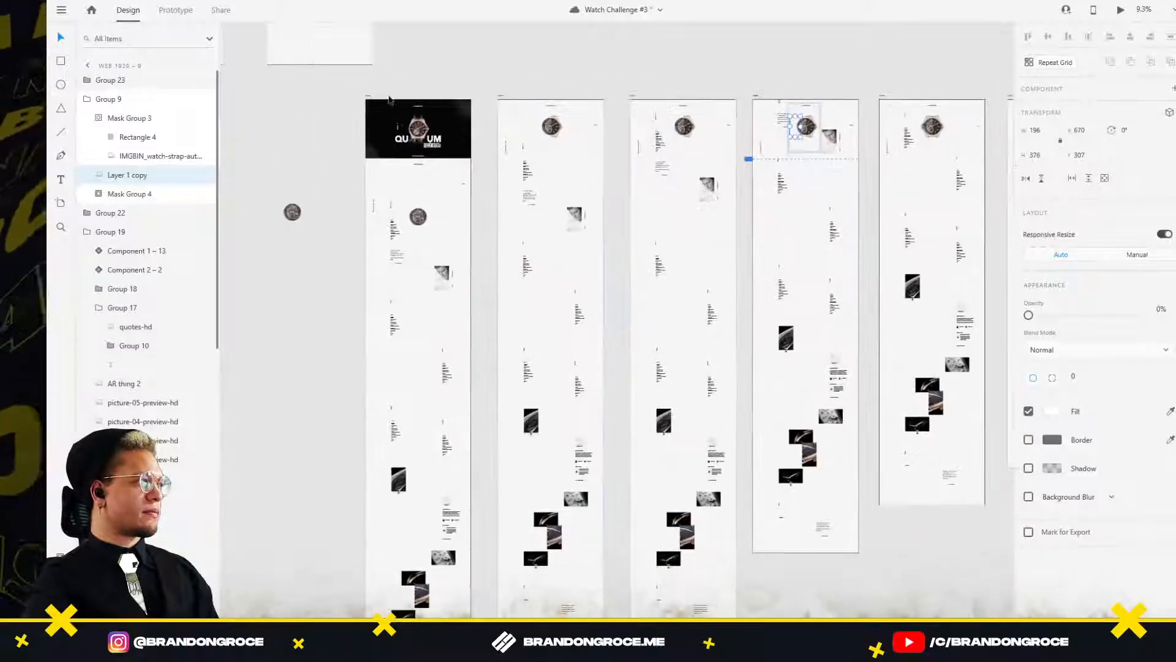
{"action": "left_click", "coordinate": [388, 98]}
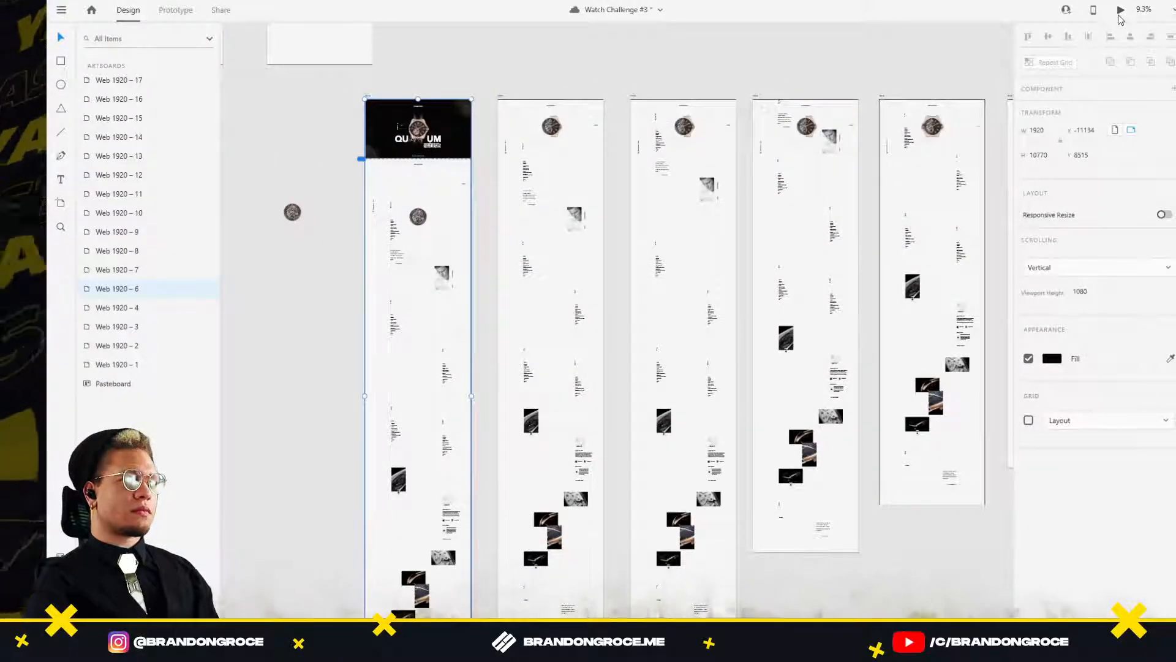
{"action": "left_click", "coordinate": [1120, 13]}
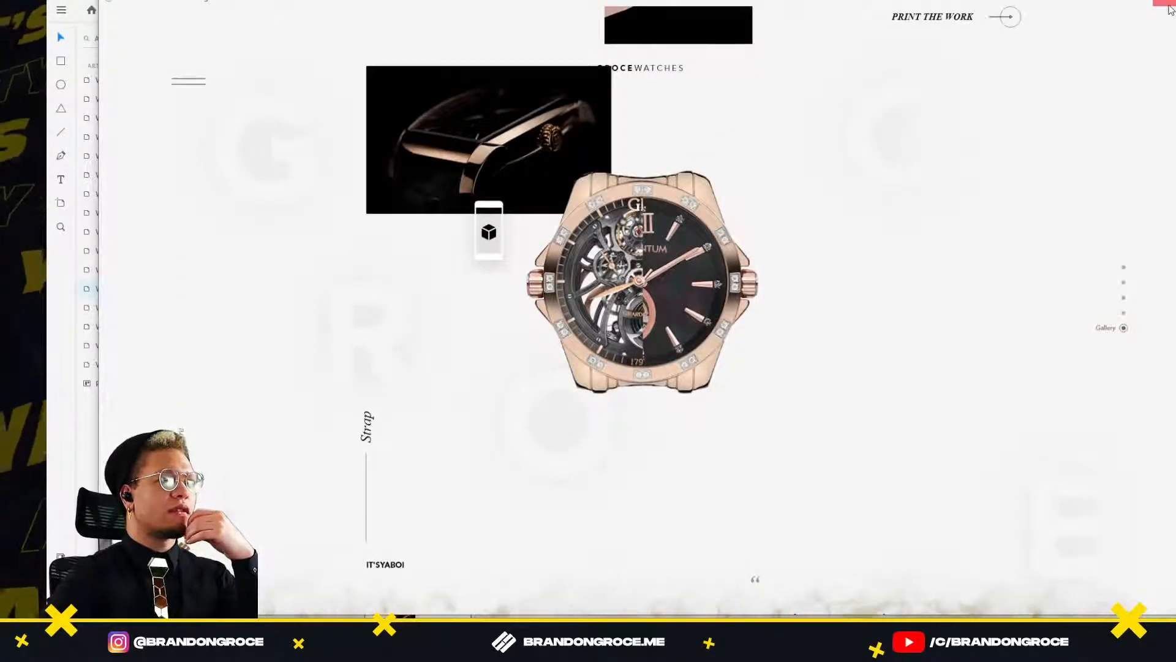
{"action": "left_click", "coordinate": [1169, 5]}
On artboard Web 1920 – 14, move picture-04 down beside the quote text and picture-05 down to X 475, Y 2810.
{"action": "left_click_drag", "start_coordinate": [817, 309], "coordinate": [592, 274]}
{"action": "left_click_drag", "start_coordinate": [827, 255], "coordinate": [570, 326]}
{"action": "left_click_drag", "start_coordinate": [794, 244], "coordinate": [404, 270]}
{"action": "scroll", "coordinate": [695, 213], "scroll_direction": "up", "scroll_amount": 5}
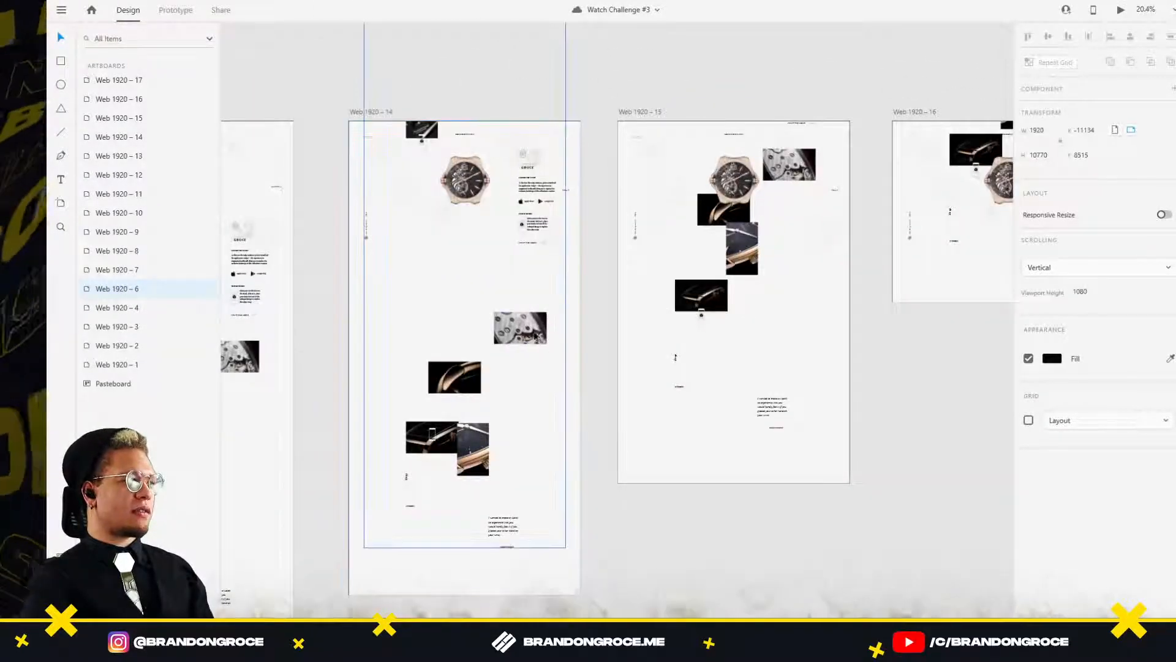
{"action": "left_click", "coordinate": [470, 431]}
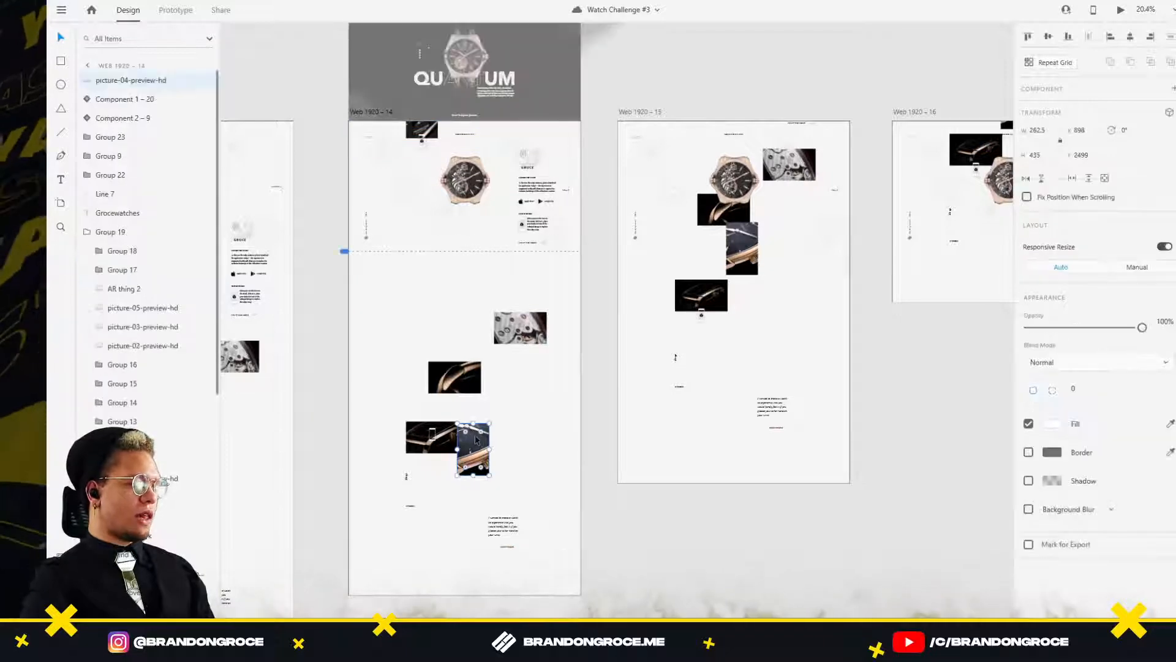
{"action": "left_click_drag", "start_coordinate": [471, 431], "coordinate": [471, 522]}
{"action": "left_click", "coordinate": [432, 441]}
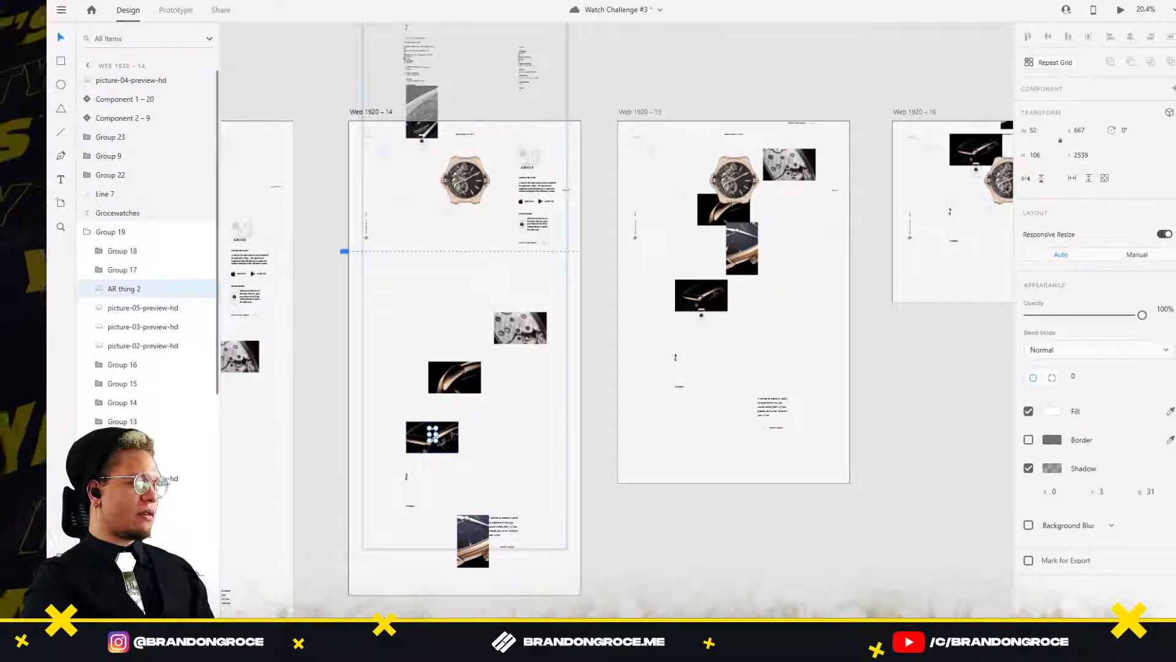
{"action": "left_click", "coordinate": [447, 445]}
{"action": "left_click_drag", "start_coordinate": [447, 444], "coordinate": [441, 481]}
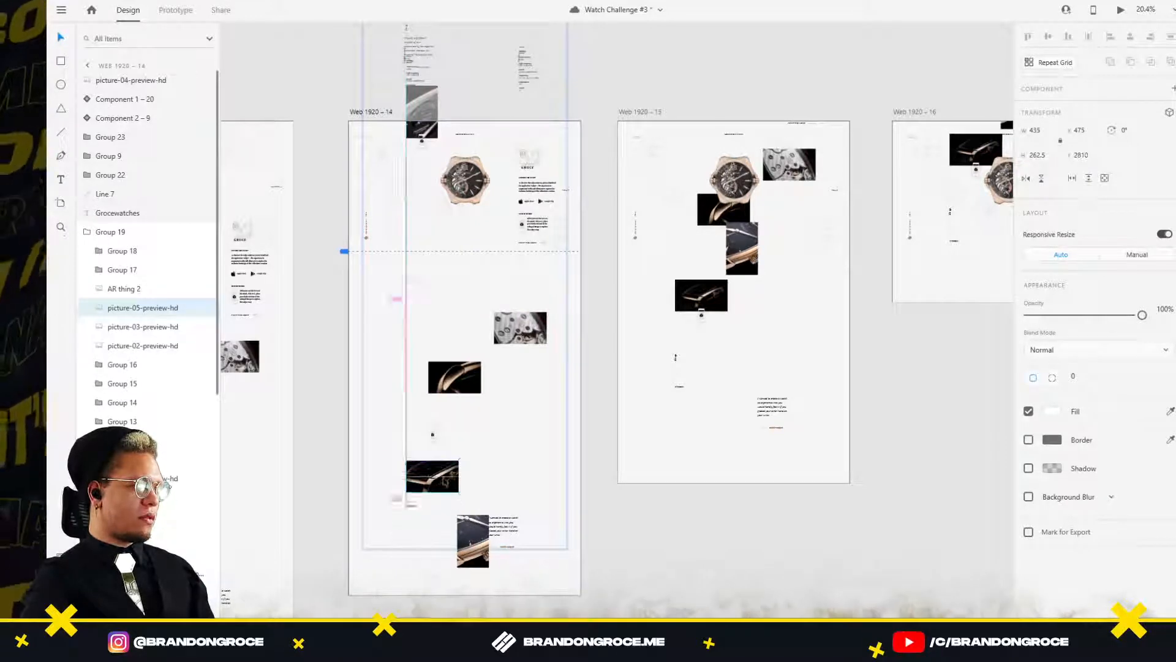
Move the movement photo higher on Web 1920 – 14 and shift picture-03 up to X 660, Y 1838.
{"action": "left_click", "coordinate": [471, 384]}
{"action": "left_click_drag", "start_coordinate": [537, 324], "coordinate": [541, 281]}
{"action": "left_click", "coordinate": [477, 375]}
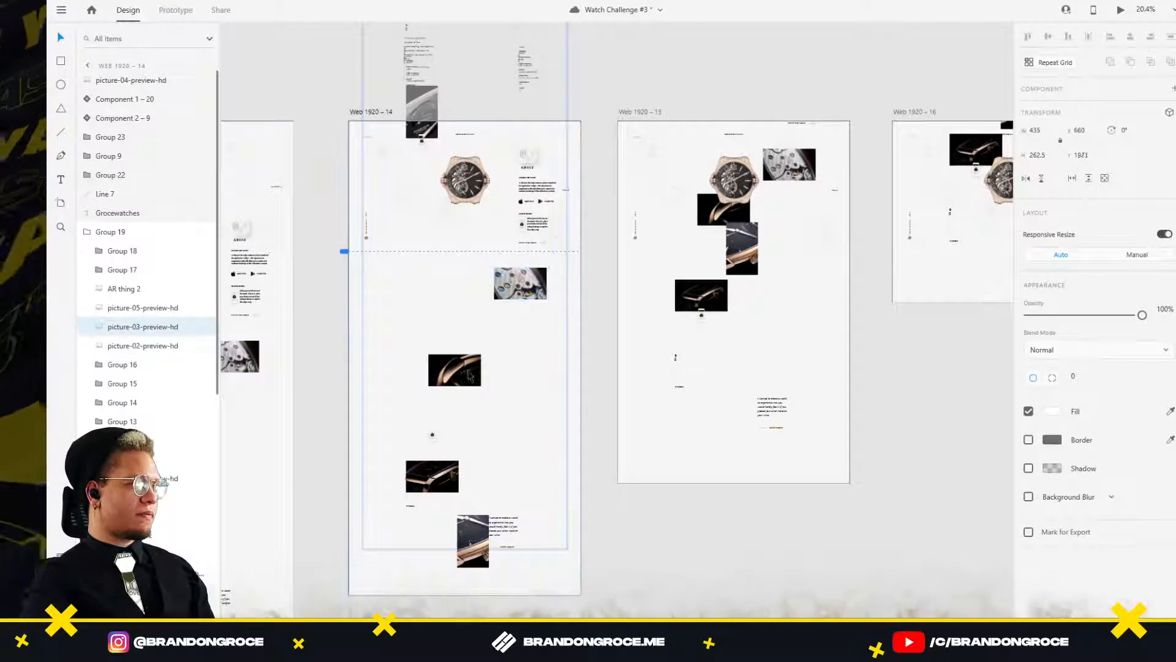
Preview the prototype starting from Web 1920 – 13 and scroll through the Gallery photos to the Strap section.
{"action": "scroll", "coordinate": [344, 202], "scroll_direction": "down", "scroll_amount": 5}
{"action": "scroll", "coordinate": [344, 202], "scroll_direction": "up", "scroll_amount": 2}
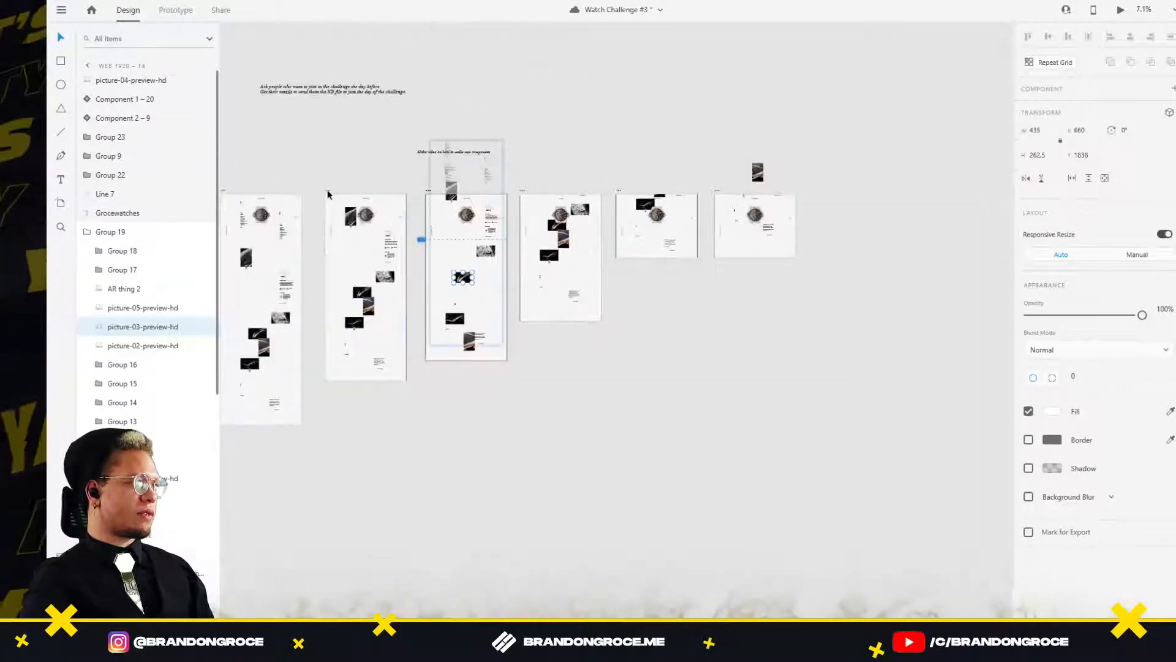
{"action": "left_click", "coordinate": [327, 191]}
{"action": "left_click", "coordinate": [1122, 10]}
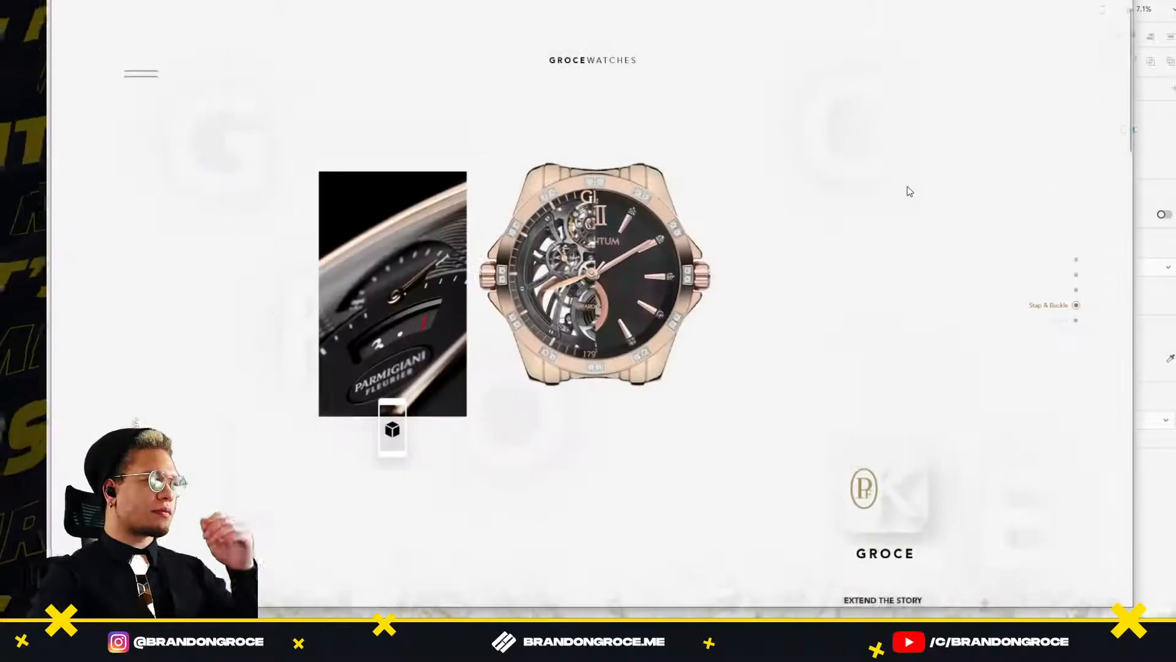
{"action": "scroll", "coordinate": [908, 188], "scroll_direction": "down", "scroll_amount": 5}
{"action": "scroll", "coordinate": [907, 186], "scroll_direction": "down", "scroll_amount": 6}
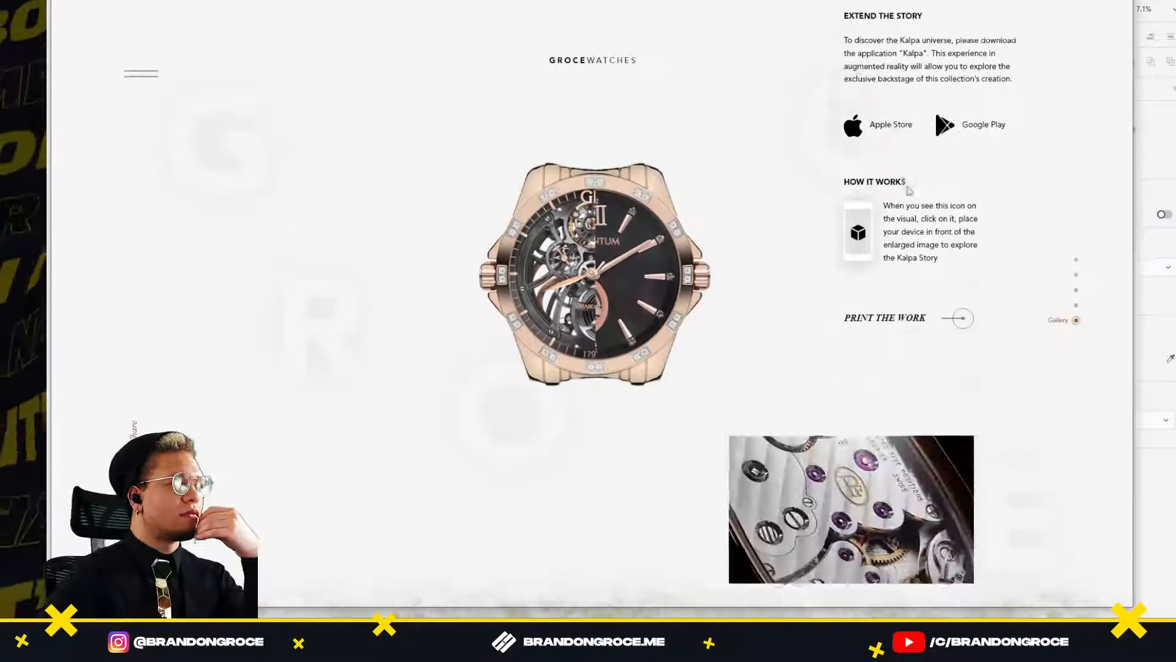
{"action": "scroll", "coordinate": [704, 493], "scroll_direction": "down", "scroll_amount": 5}
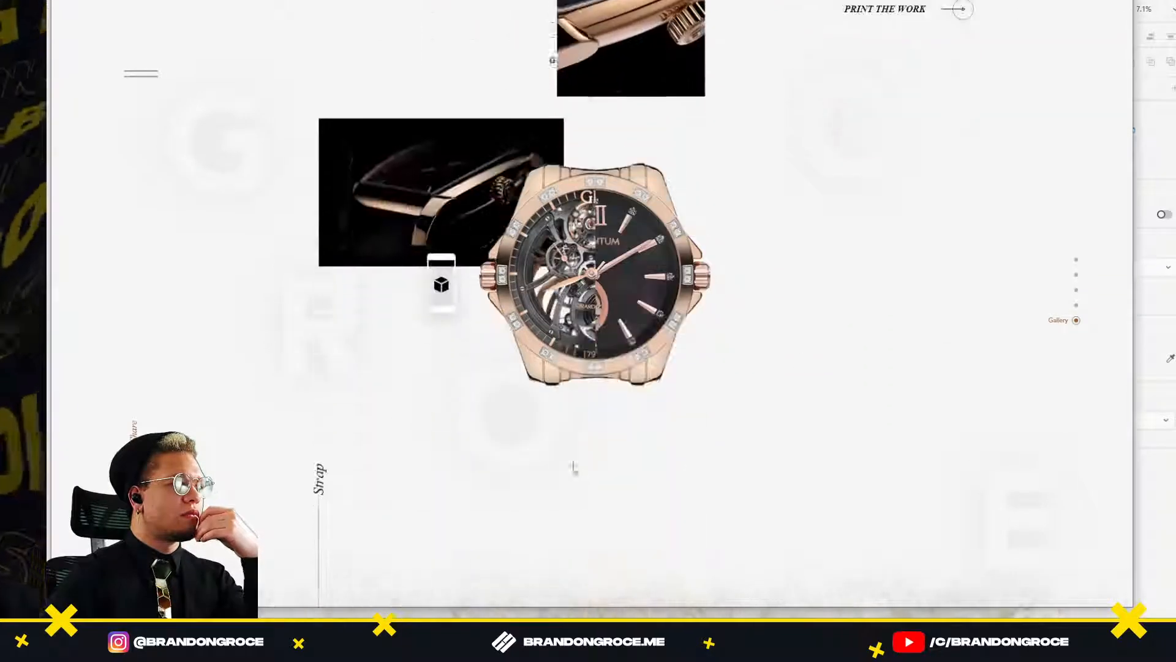
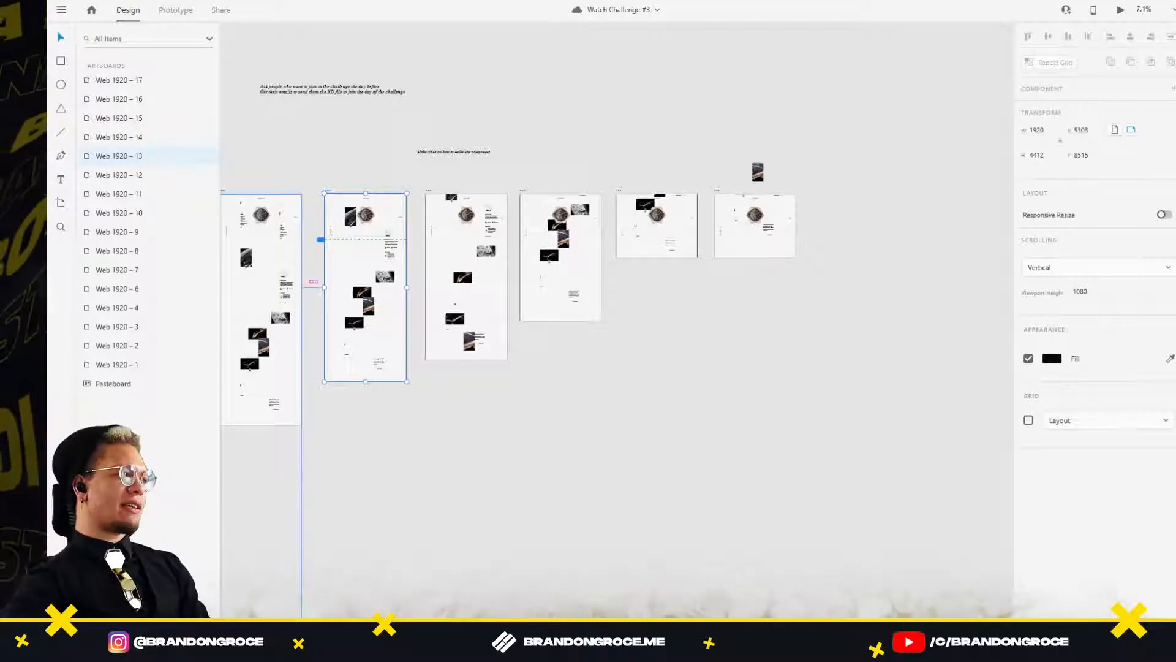
Select the watch group, Group 9, on artboard Web 1920 – 13 and turn on 3D Transforms.
{"action": "scroll", "coordinate": [304, 218], "scroll_direction": "up", "scroll_amount": 5}
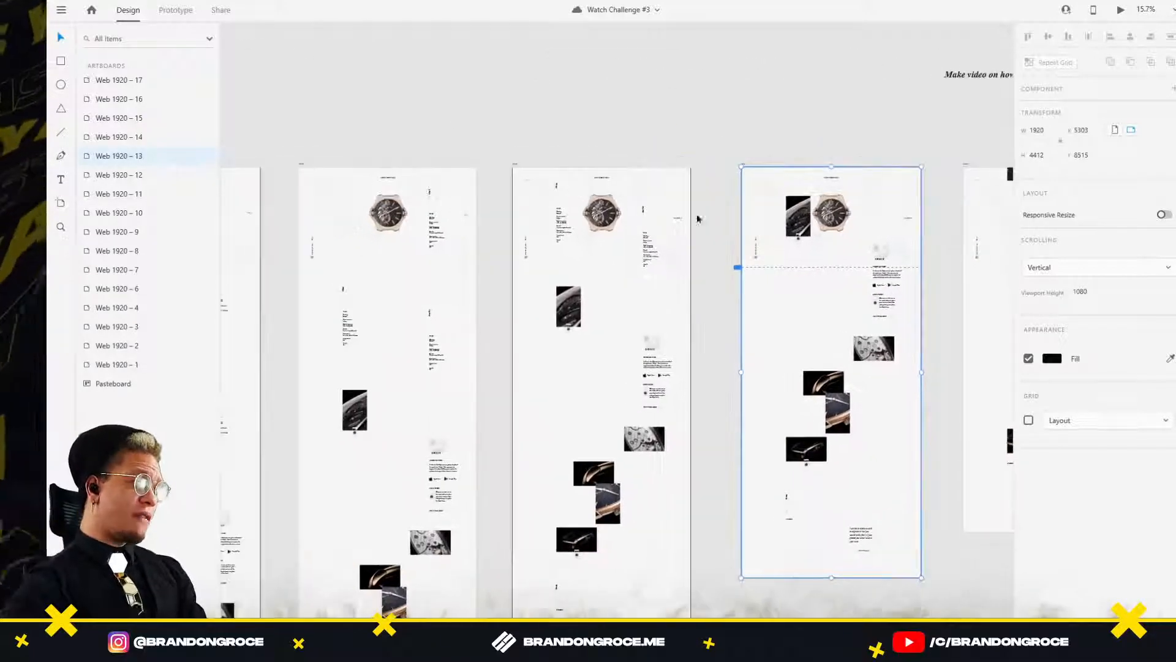
{"action": "left_click", "coordinate": [604, 216]}
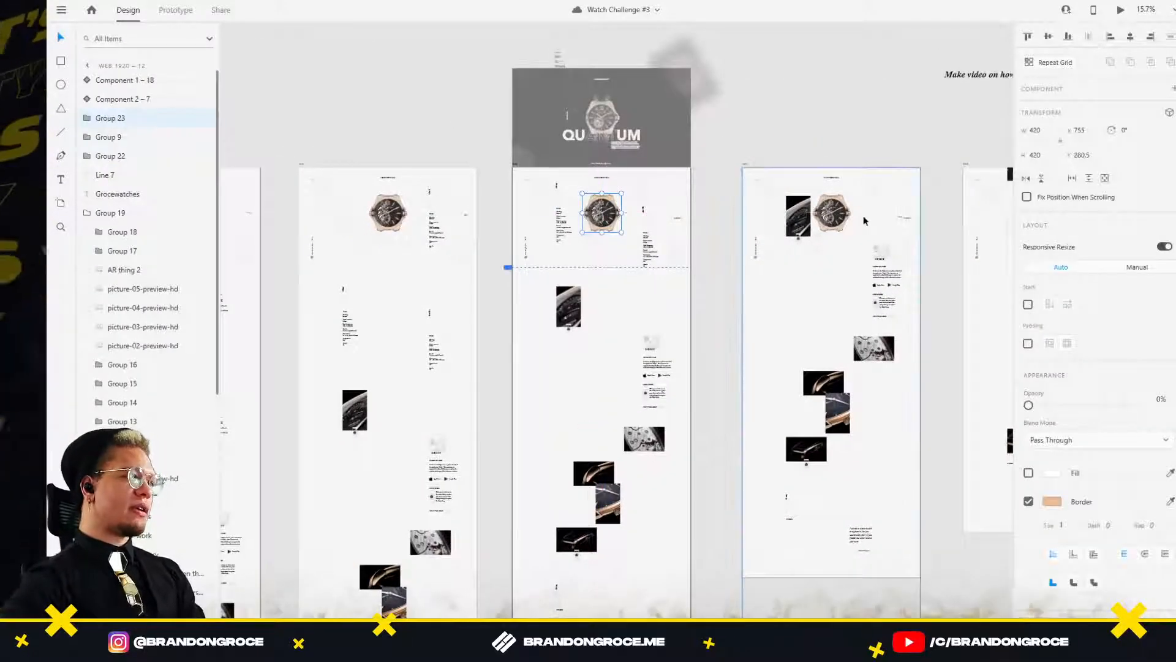
{"action": "left_click", "coordinate": [839, 242]}
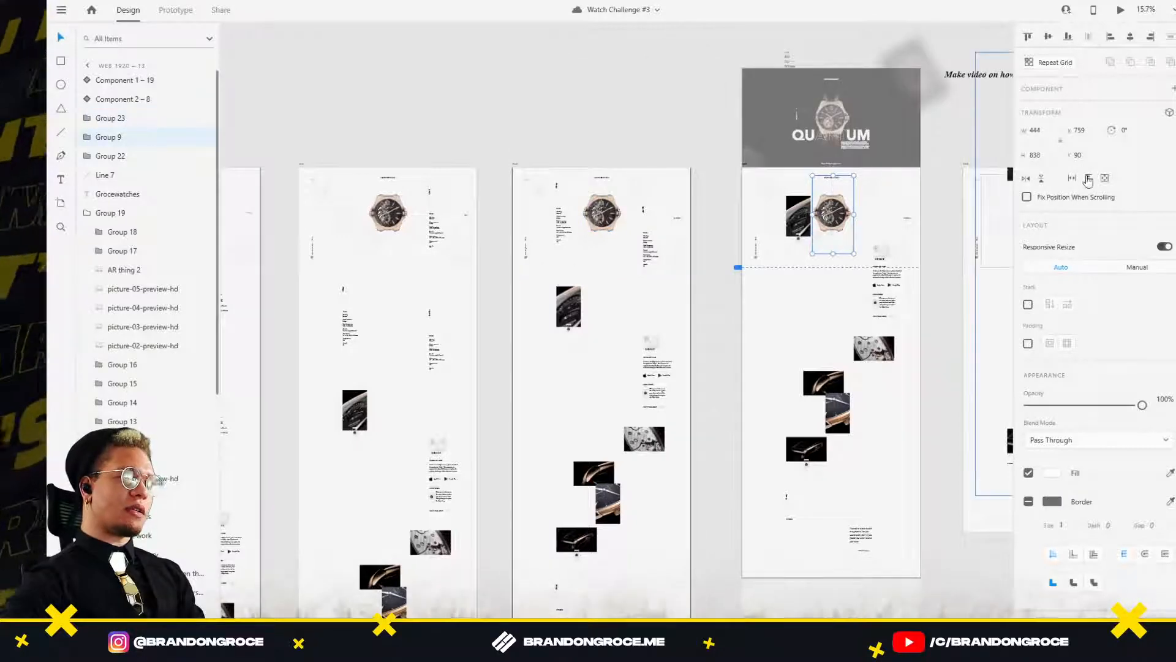
{"action": "left_click", "coordinate": [1169, 113]}
Try to manipulate the watch group on Web 1920 – 13 in 3D and undo the change.
{"action": "scroll", "coordinate": [815, 276], "scroll_direction": "up", "scroll_amount": 6}
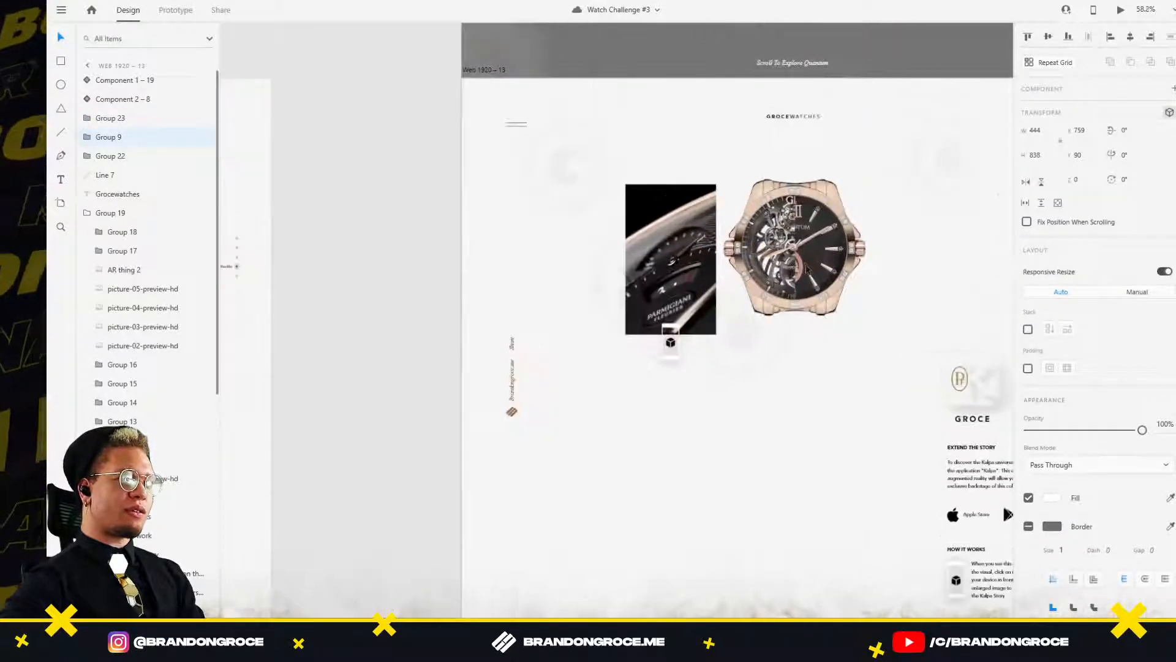
{"action": "left_click_drag", "start_coordinate": [802, 248], "coordinate": [821, 274]}
{"action": "key", "text": "ctrl+z"}
Delete the stray watch dial lying on the pasteboard beside artboard Web 1920 – 6.
{"action": "scroll", "coordinate": [821, 275], "scroll_direction": "down", "scroll_amount": 3}
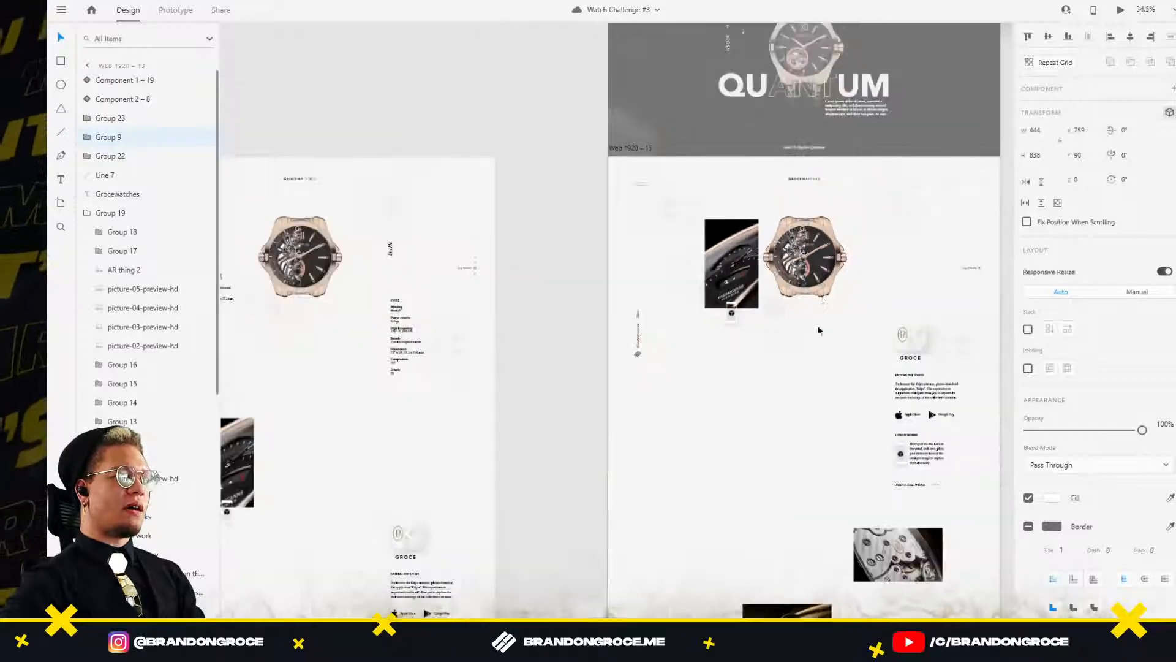
{"action": "left_click_drag", "start_coordinate": [819, 379], "coordinate": [678, 431]}
{"action": "scroll", "coordinate": [425, 376], "scroll_direction": "down", "scroll_amount": 8}
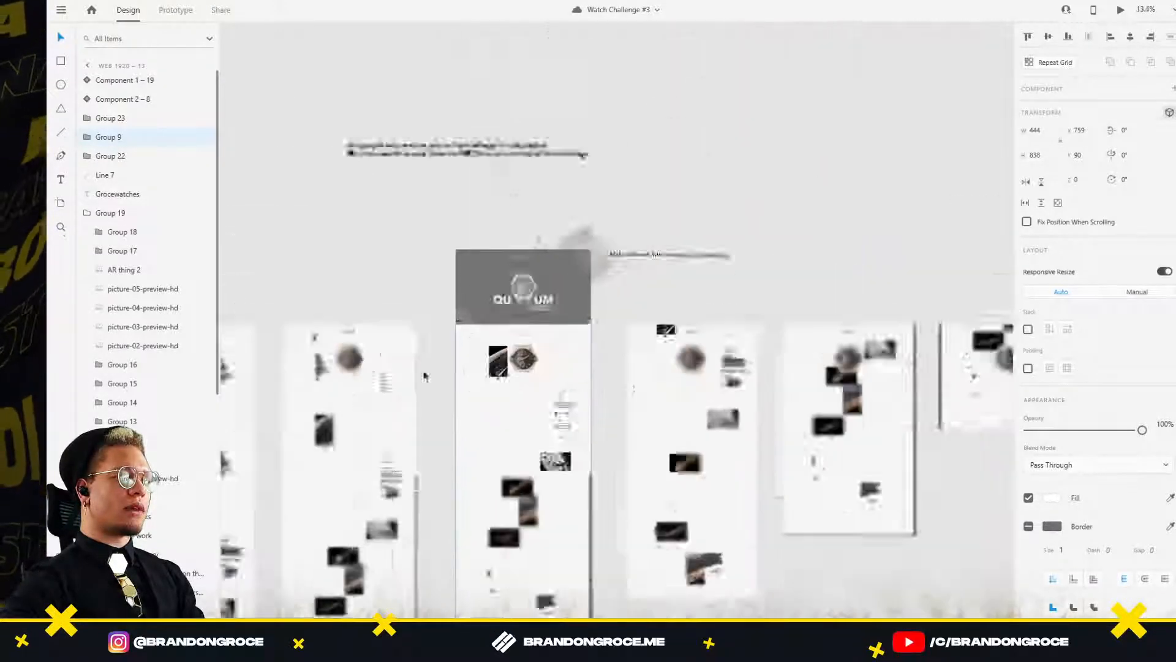
{"action": "left_click_drag", "start_coordinate": [425, 375], "coordinate": [730, 335]}
{"action": "left_click_drag", "start_coordinate": [307, 334], "coordinate": [951, 332]}
{"action": "left_click_drag", "start_coordinate": [326, 300], "coordinate": [613, 242]}
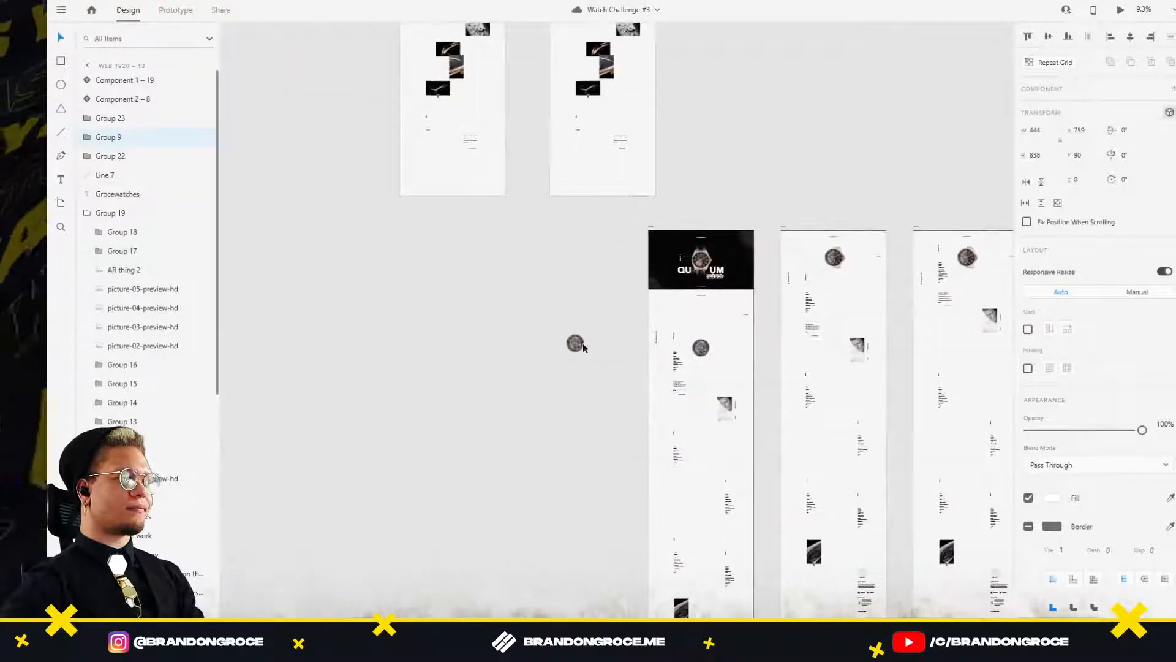
{"action": "left_click_drag", "start_coordinate": [564, 313], "coordinate": [629, 357]}
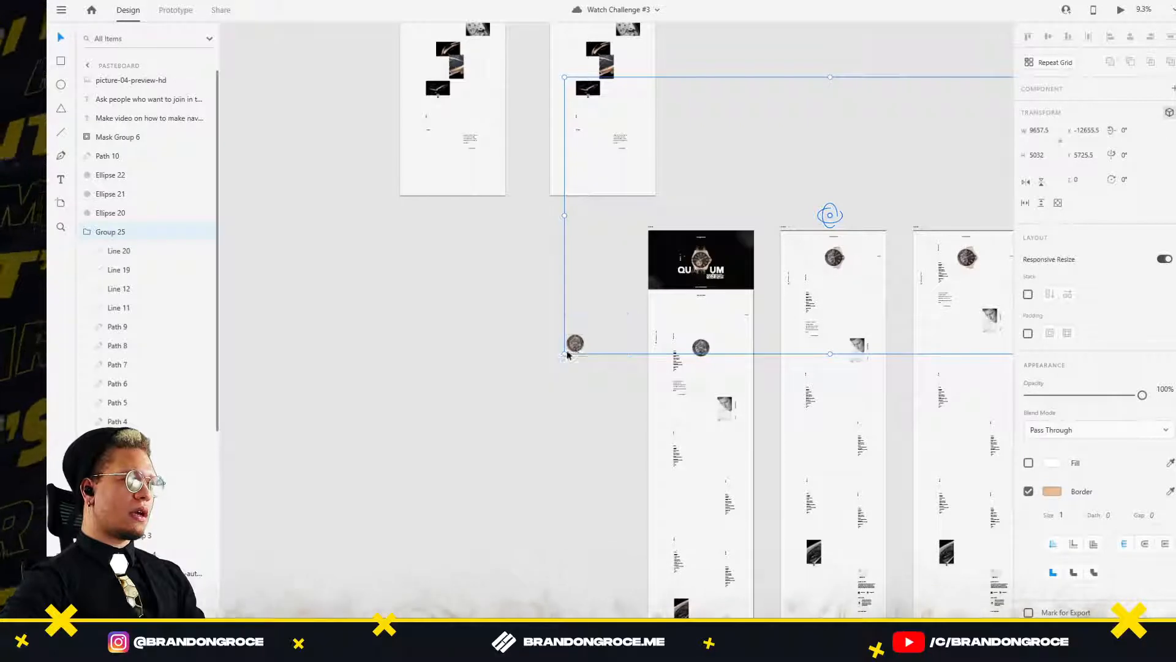
{"action": "left_click", "coordinate": [570, 354]}
{"action": "left_click_drag", "start_coordinate": [564, 311], "coordinate": [628, 356]}
{"action": "key", "text": "Delete"}
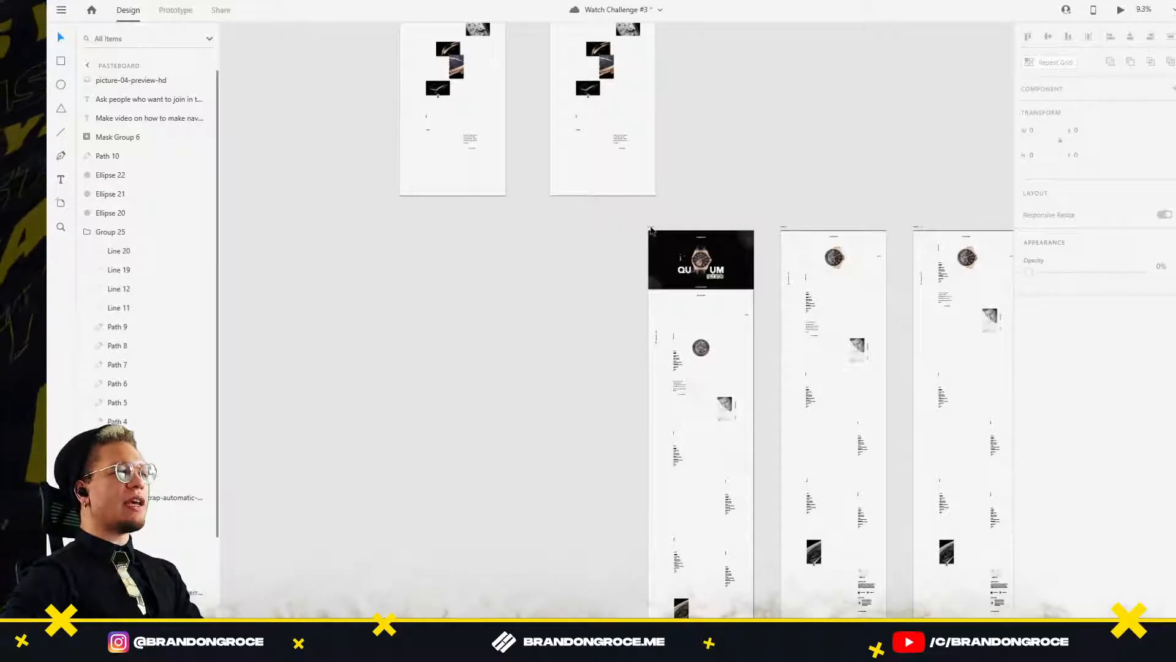
Duplicate artboard Web 1920 – 6 beside the original at X -13419 and shorten the copy to a height of 1071.
{"action": "left_click_drag", "start_coordinate": [651, 230], "coordinate": [518, 291]}
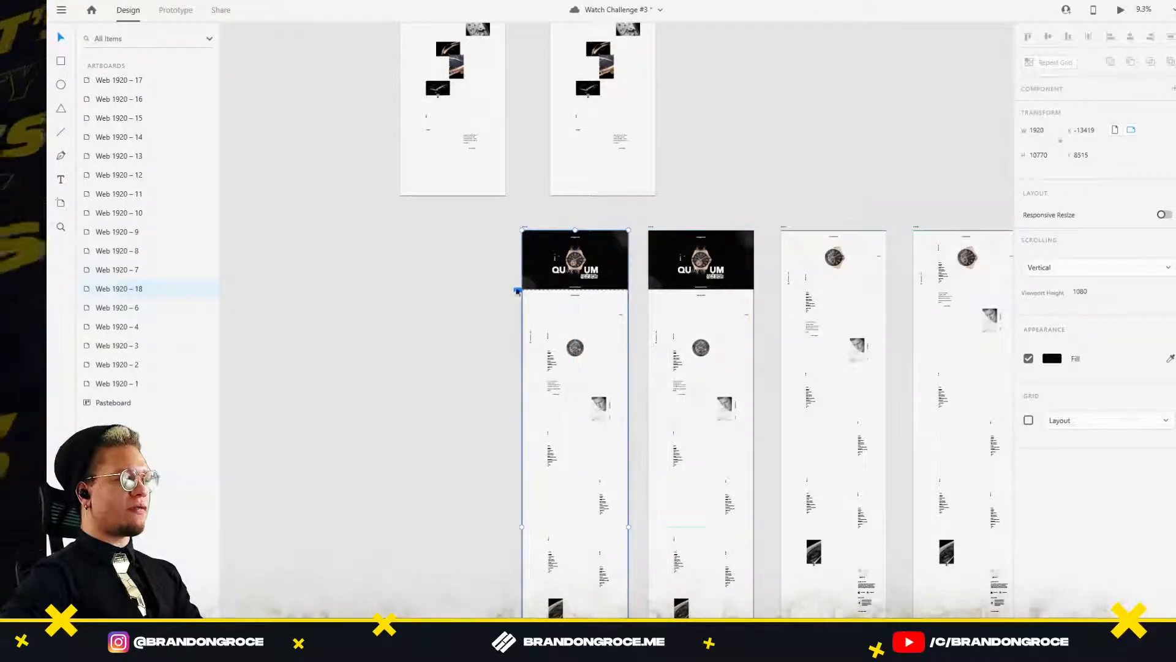
{"action": "scroll", "coordinate": [473, 420], "scroll_direction": "down", "scroll_amount": 1}
{"action": "scroll", "coordinate": [478, 435], "scroll_direction": "down", "scroll_amount": 4}
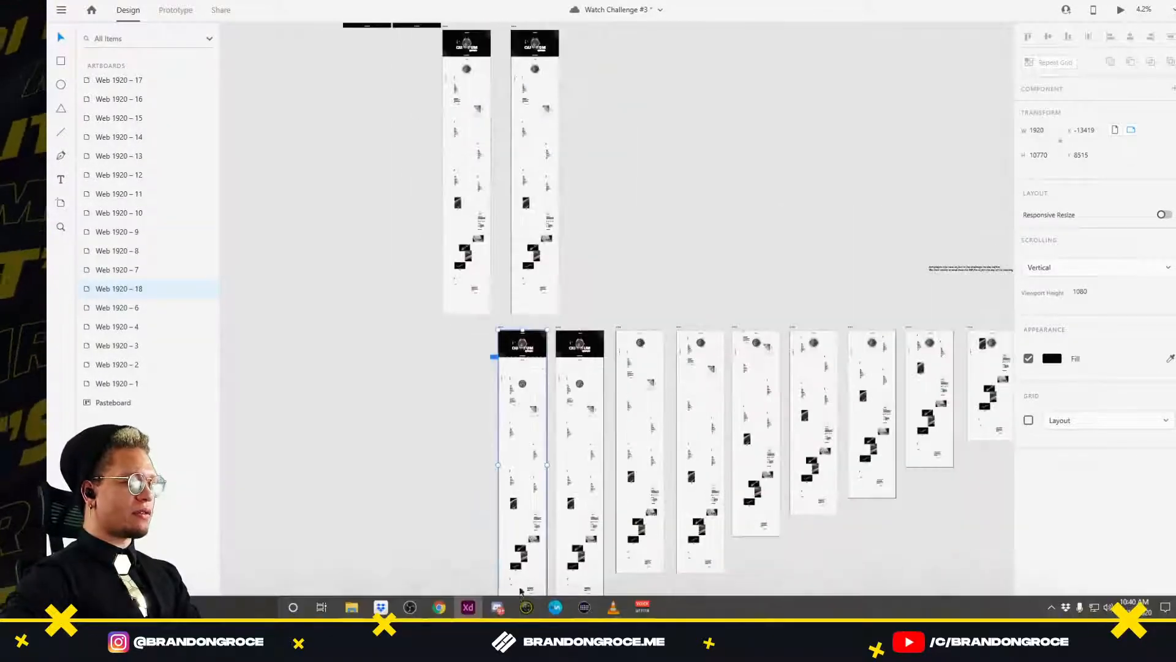
{"action": "left_click_drag", "start_coordinate": [521, 599], "coordinate": [541, 357]}
{"action": "scroll", "coordinate": [528, 331], "scroll_direction": "up", "scroll_amount": 8}
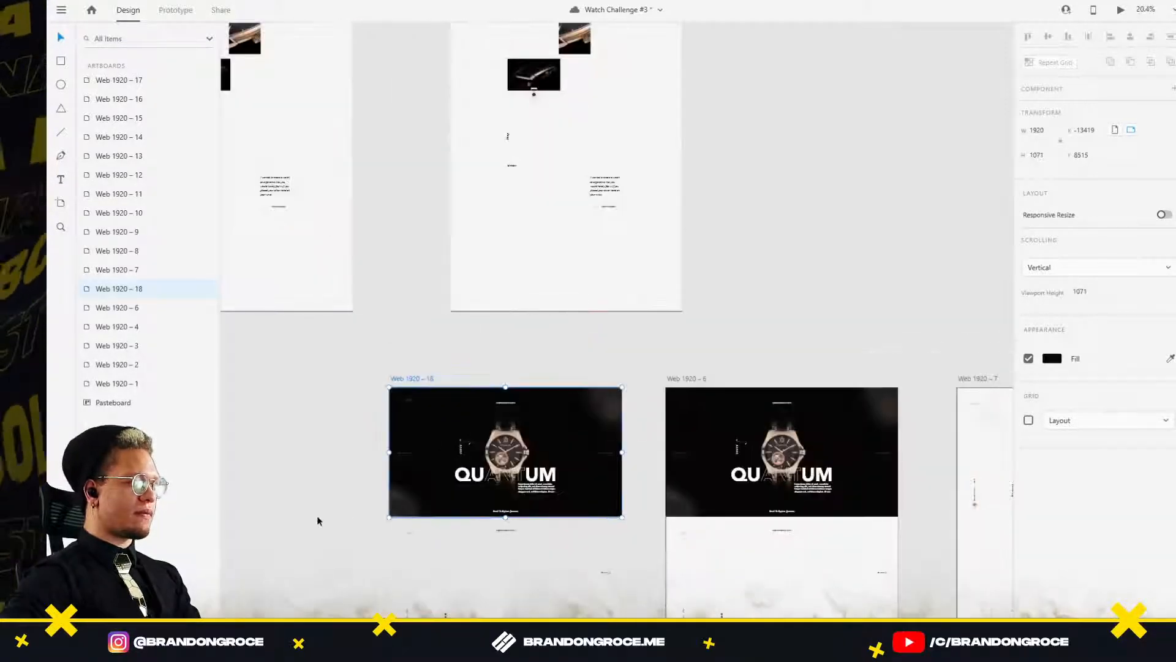
Examine the Quantum title, the watch group and the content group below the hero on artboard Web 1920 – 18.
{"action": "scroll", "coordinate": [294, 500], "scroll_direction": "up", "scroll_amount": 6}
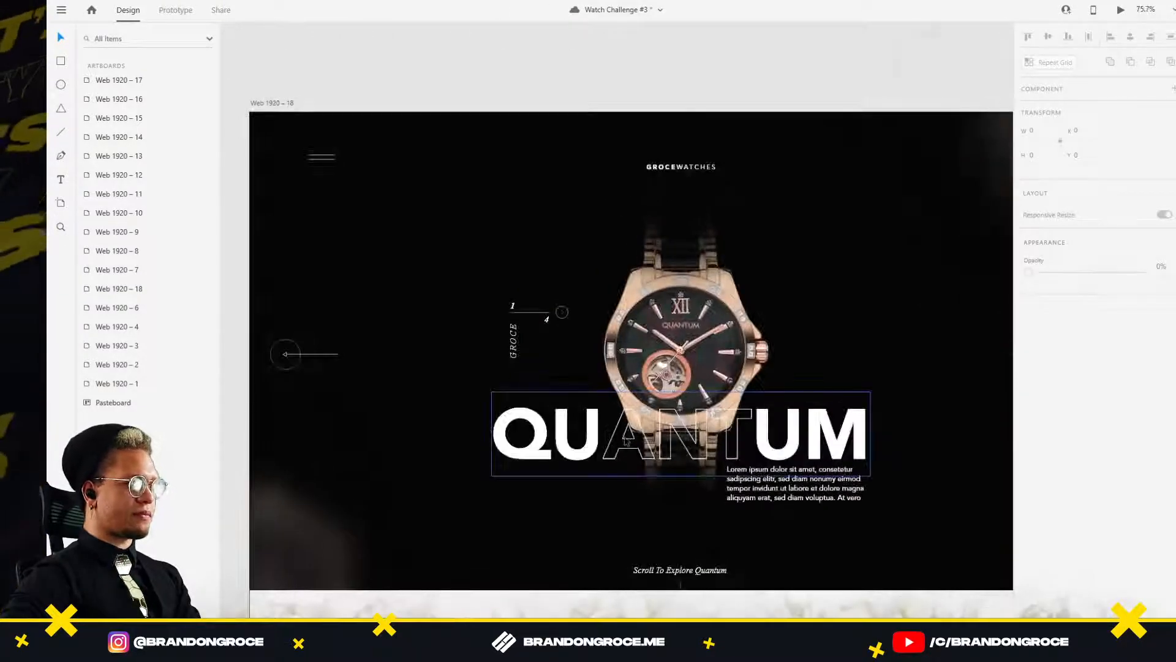
{"action": "left_click", "coordinate": [626, 440], "text": "ctrl"}
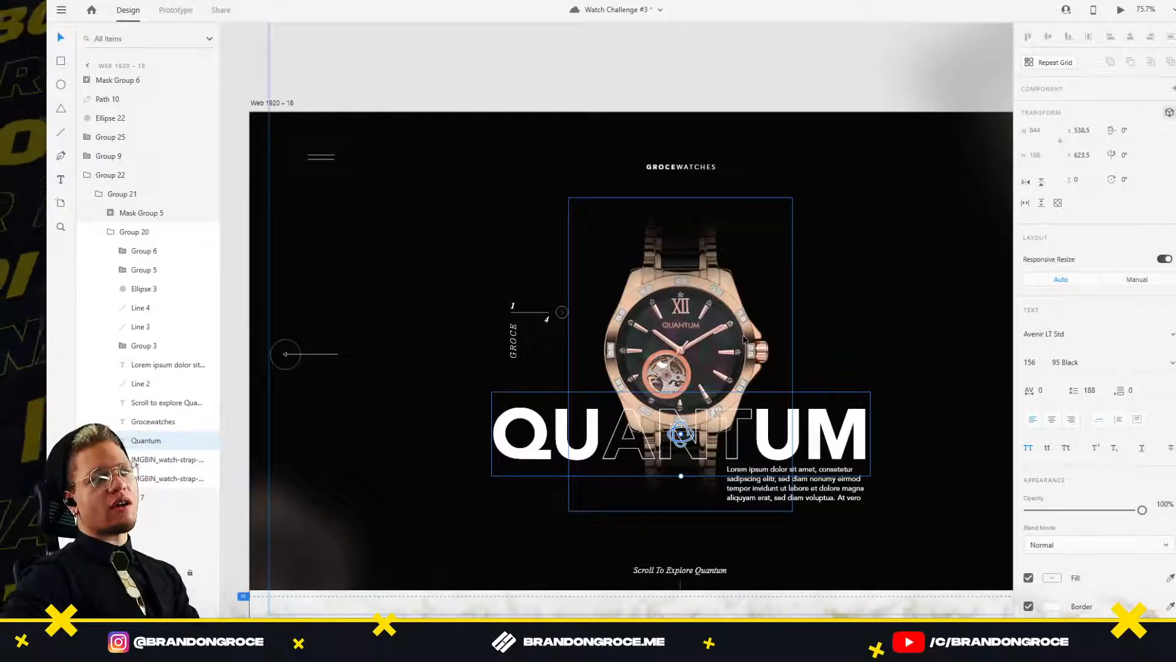
{"action": "scroll", "coordinate": [750, 339], "scroll_direction": "down", "scroll_amount": 8}
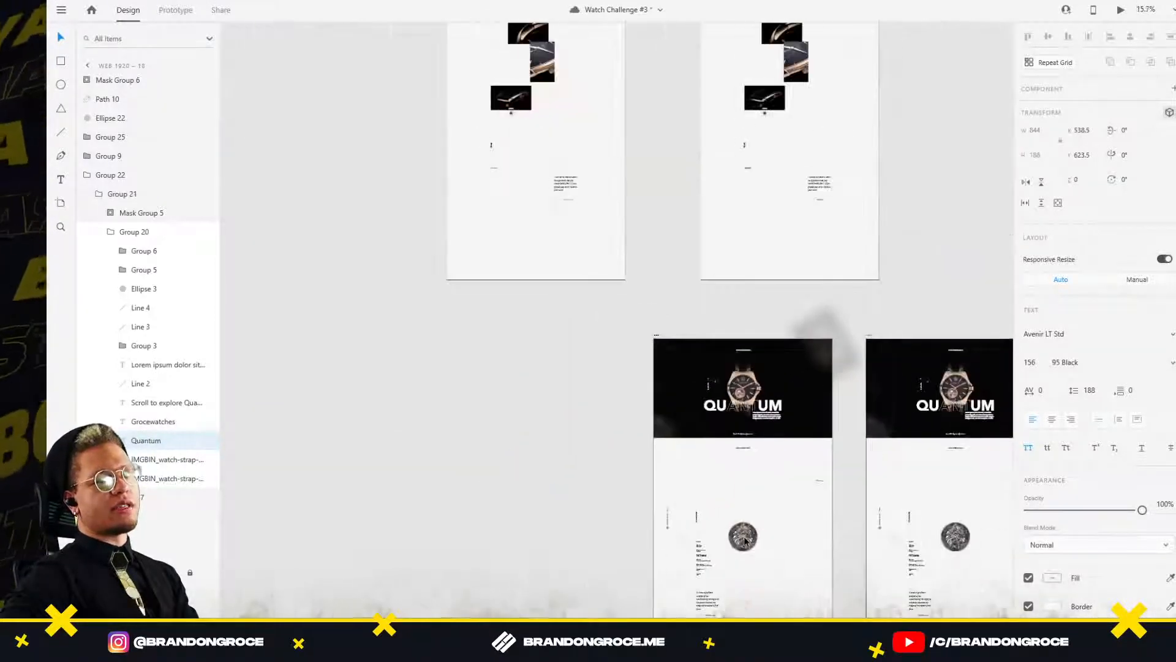
{"action": "left_click", "coordinate": [743, 539]}
{"action": "left_click_drag", "start_coordinate": [621, 477], "coordinate": [553, 303]}
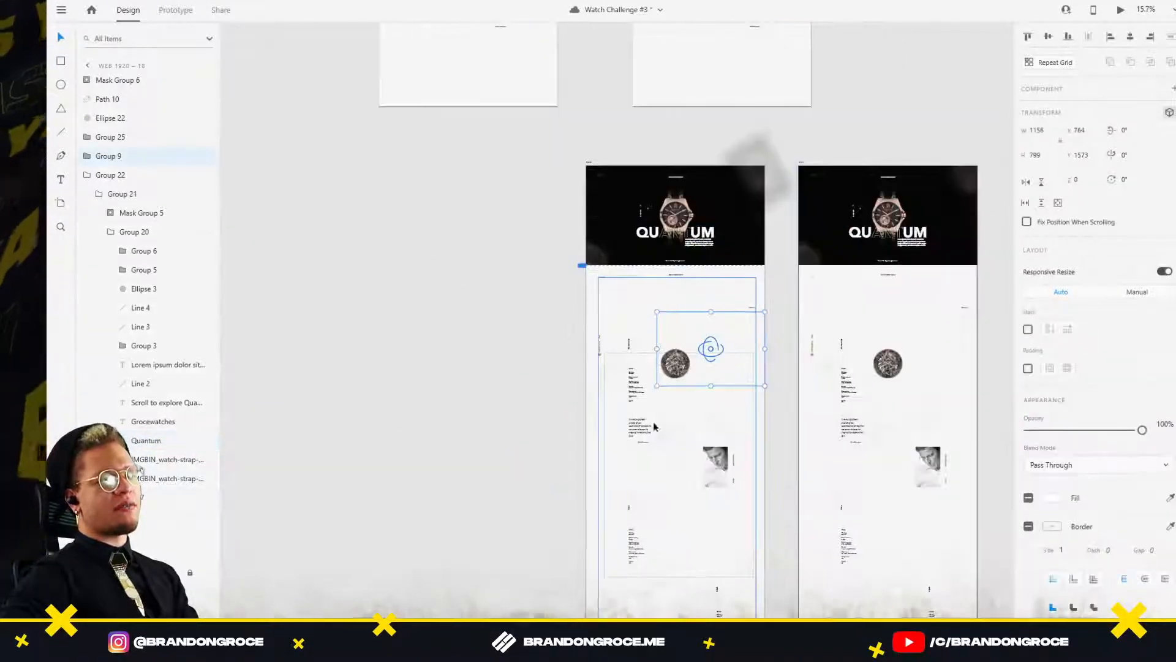
{"action": "left_click", "coordinate": [636, 423]}
{"action": "left_click_drag", "start_coordinate": [503, 424], "coordinate": [383, 259]}
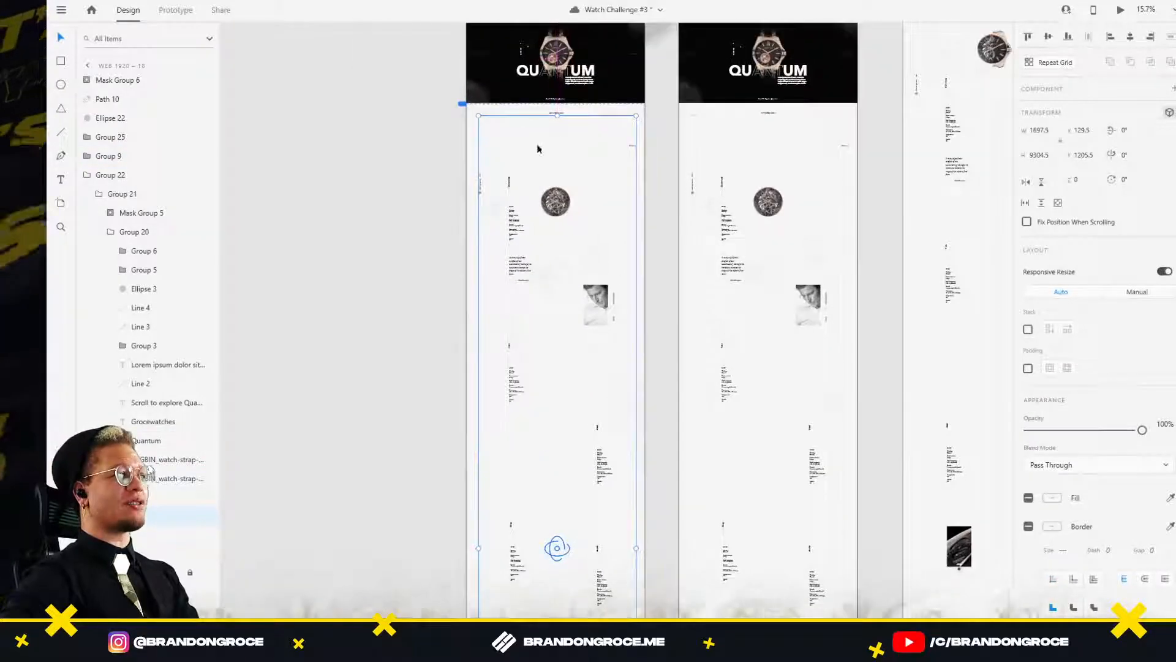
{"action": "scroll", "coordinate": [400, 226], "scroll_direction": "down", "scroll_amount": 3}
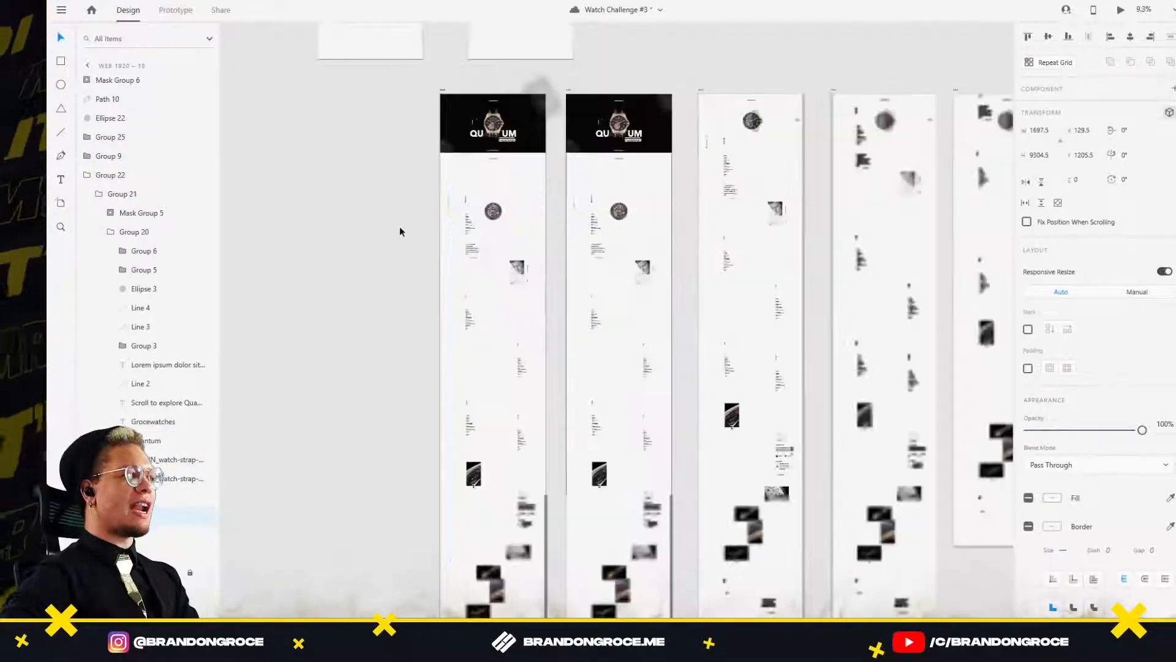
Shorten artboard Web 1920 – 18 so it ends just below the second Grocewatches header under the dark hero.
{"action": "left_click_drag", "start_coordinate": [400, 226], "coordinate": [501, 171]}
{"action": "left_click", "coordinate": [544, 44]}
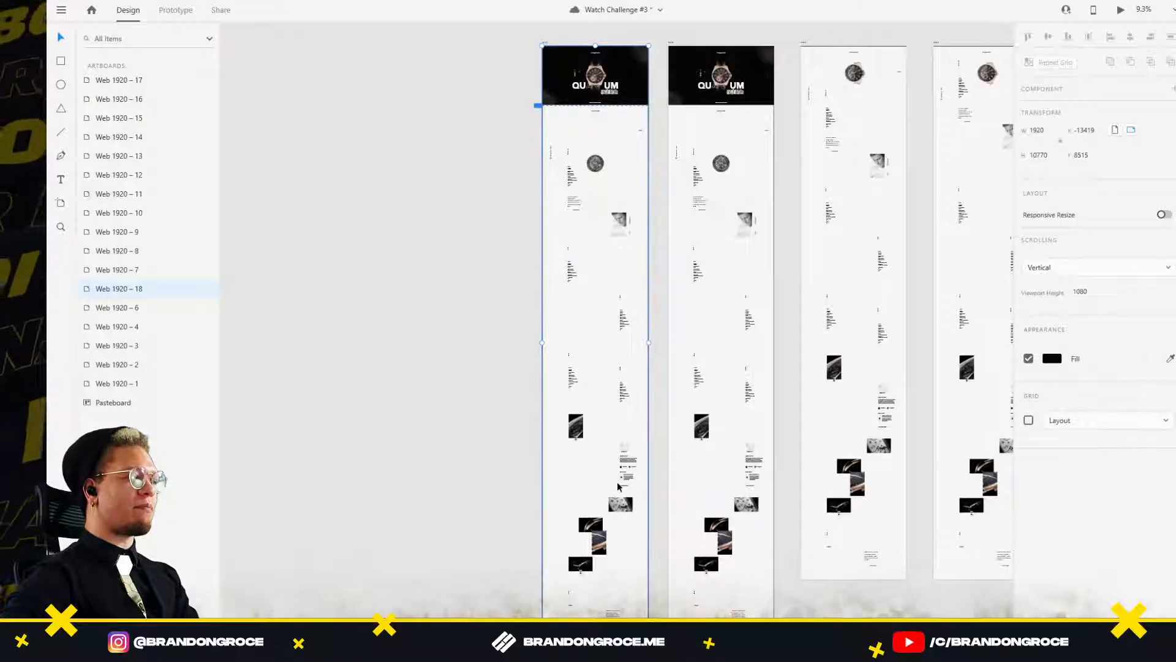
{"action": "scroll", "coordinate": [525, 462], "scroll_direction": "down", "scroll_amount": 3}
{"action": "scroll", "coordinate": [592, 491], "scroll_direction": "down", "scroll_amount": 2}
{"action": "left_click_drag", "start_coordinate": [588, 499], "coordinate": [588, 191]}
{"action": "left_click", "coordinate": [479, 227]}
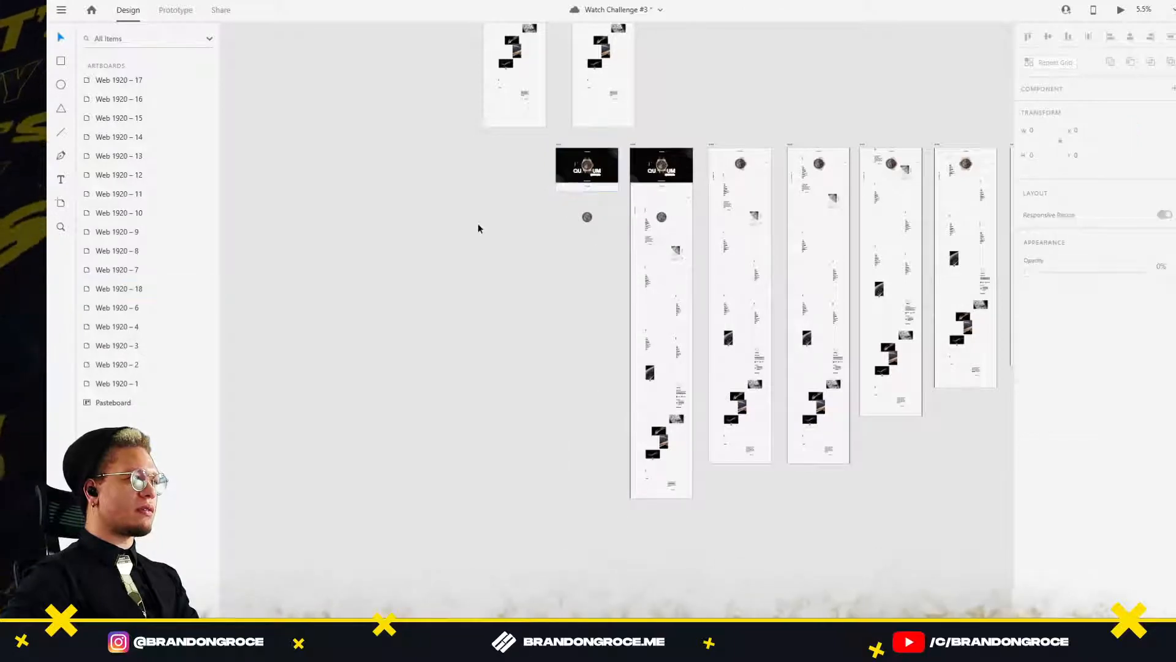
Delete the watch group, Group 9, left on the pasteboard below artboard Web 1920 – 18.
{"action": "scroll", "coordinate": [560, 224], "scroll_direction": "up", "scroll_amount": 3}
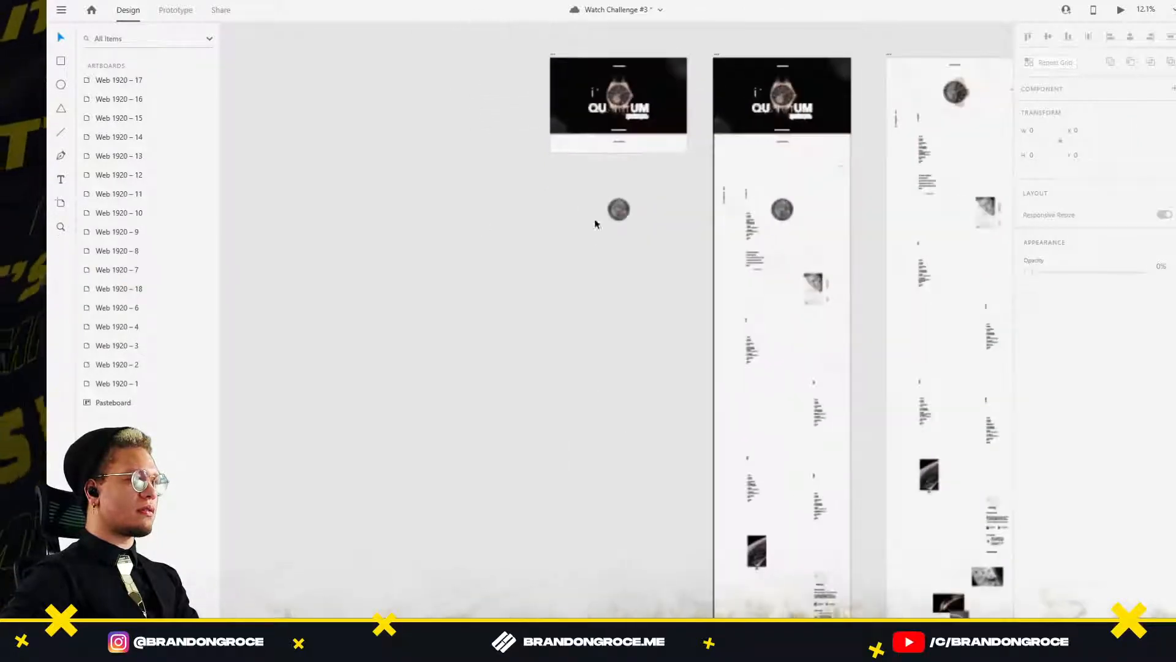
{"action": "left_click", "coordinate": [625, 220]}
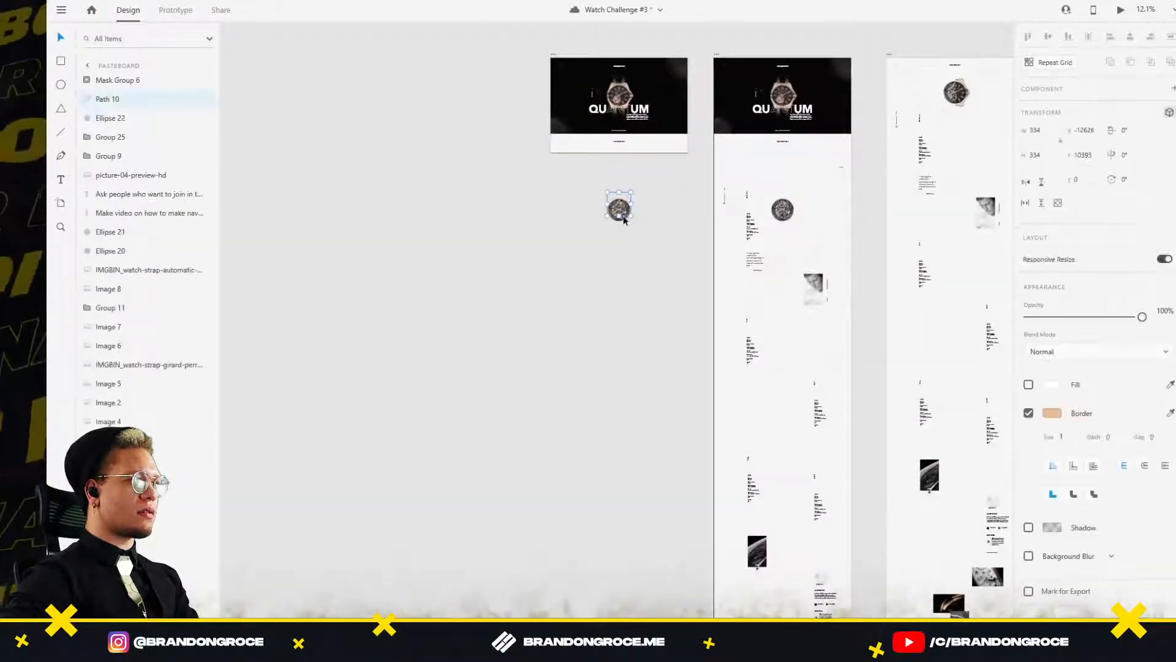
{"action": "key", "text": "Delete"}
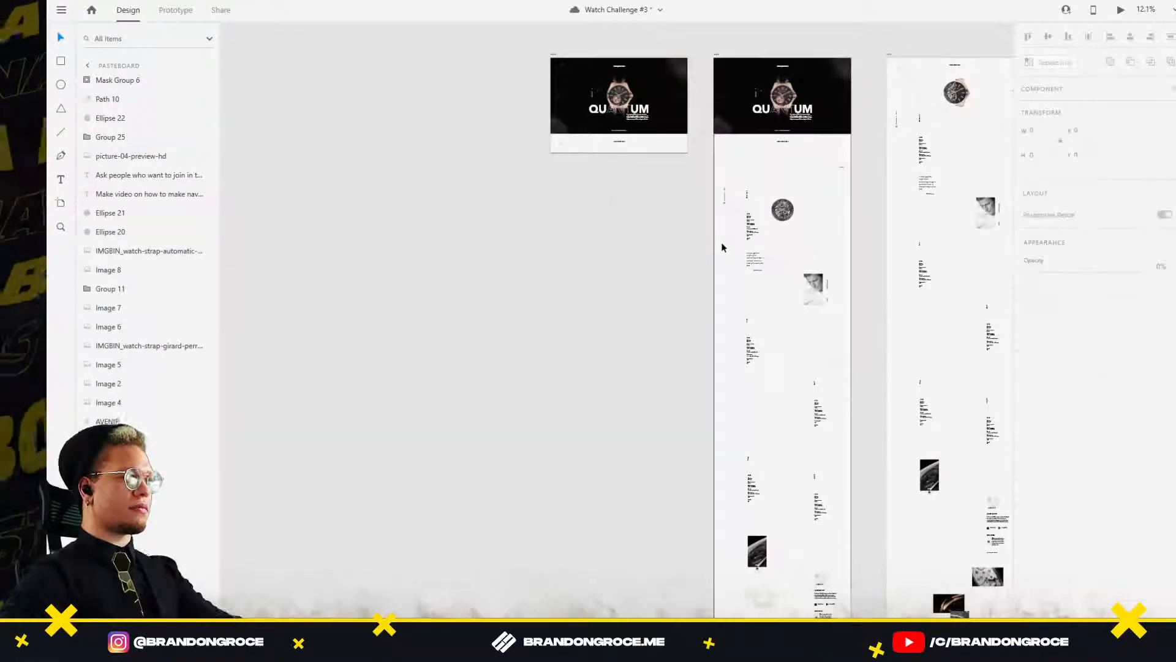
Move the Quantum title on artboard Web 1920 – 18 to about X 478.76, Y 604.01, rotate it 19° and set its opacity to 0%.
{"action": "scroll", "coordinate": [653, 208], "scroll_direction": "up", "scroll_amount": 5}
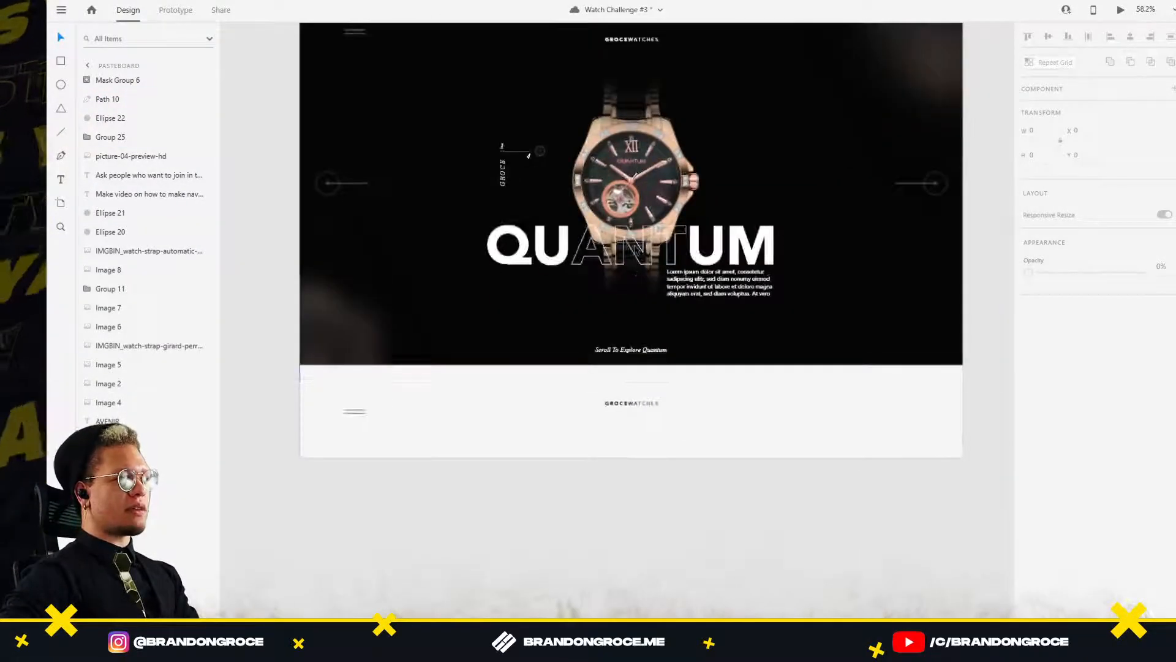
{"action": "left_click", "coordinate": [633, 247]}
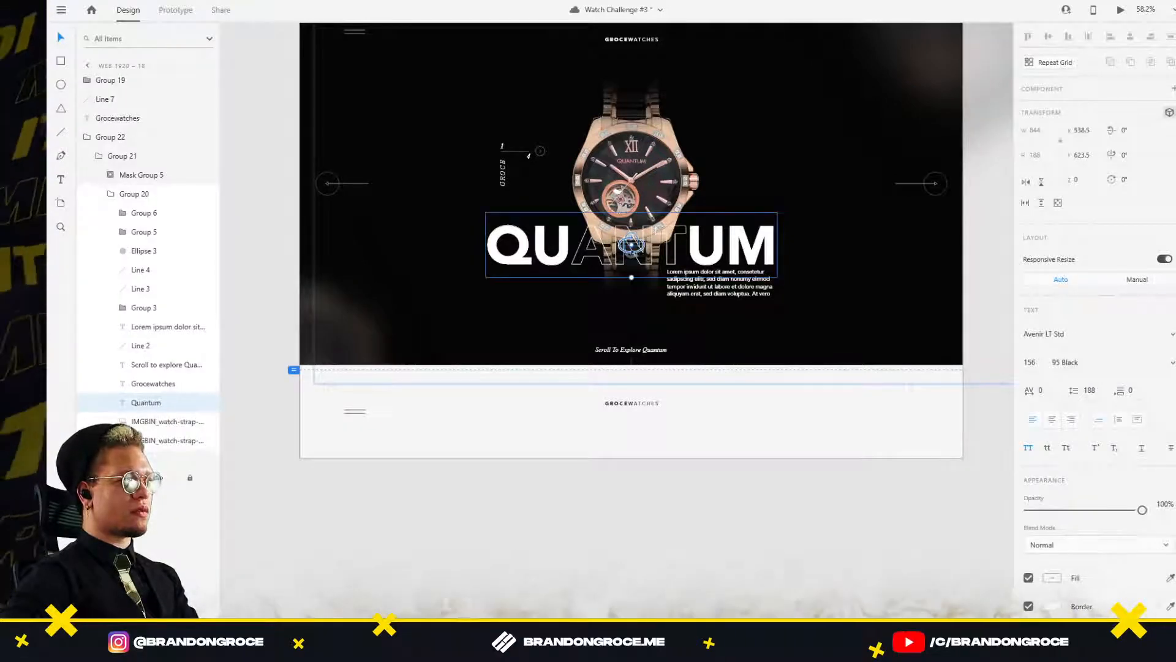
{"action": "left_click_drag", "start_coordinate": [631, 245], "coordinate": [667, 255]}
{"action": "left_click_drag", "start_coordinate": [1143, 511], "coordinate": [1024, 515]}
{"action": "scroll", "coordinate": [802, 523], "scroll_direction": "down", "scroll_amount": 4}
{"action": "left_click_drag", "start_coordinate": [828, 527], "coordinate": [383, 359]}
{"action": "scroll", "coordinate": [383, 358], "scroll_direction": "down", "scroll_amount": 5}
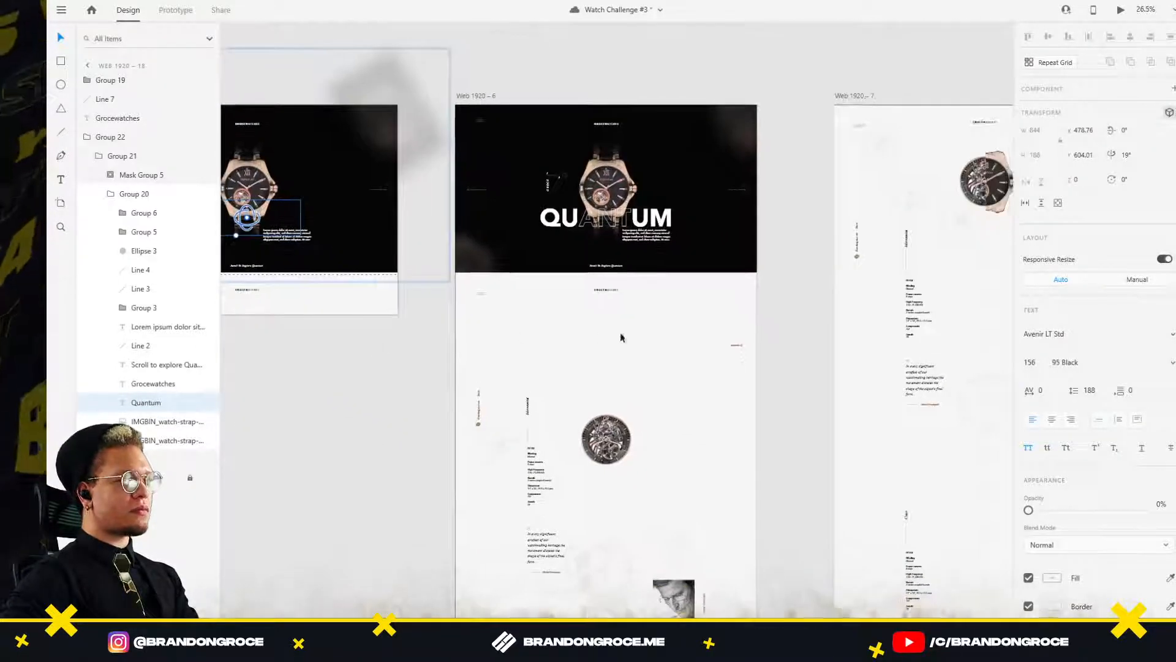
Preview the prototype from artboard Web 1920 – 18, then from Web 1920 – 6, and scroll through the Movement section.
{"action": "left_click", "coordinate": [321, 133]}
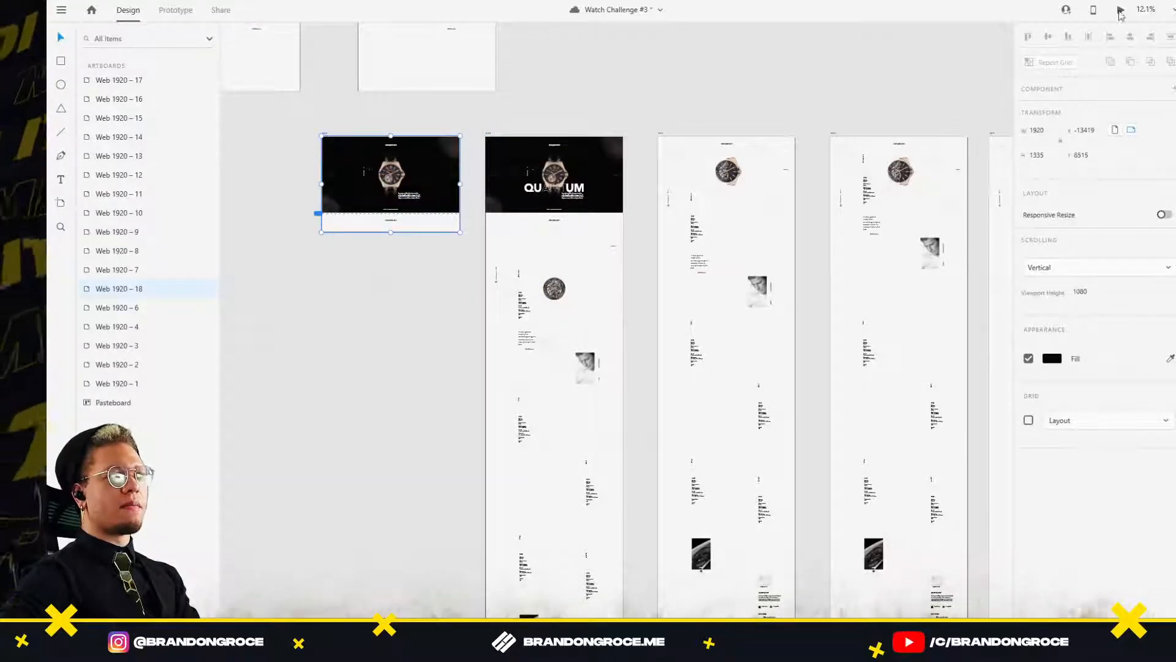
{"action": "left_click", "coordinate": [1120, 10]}
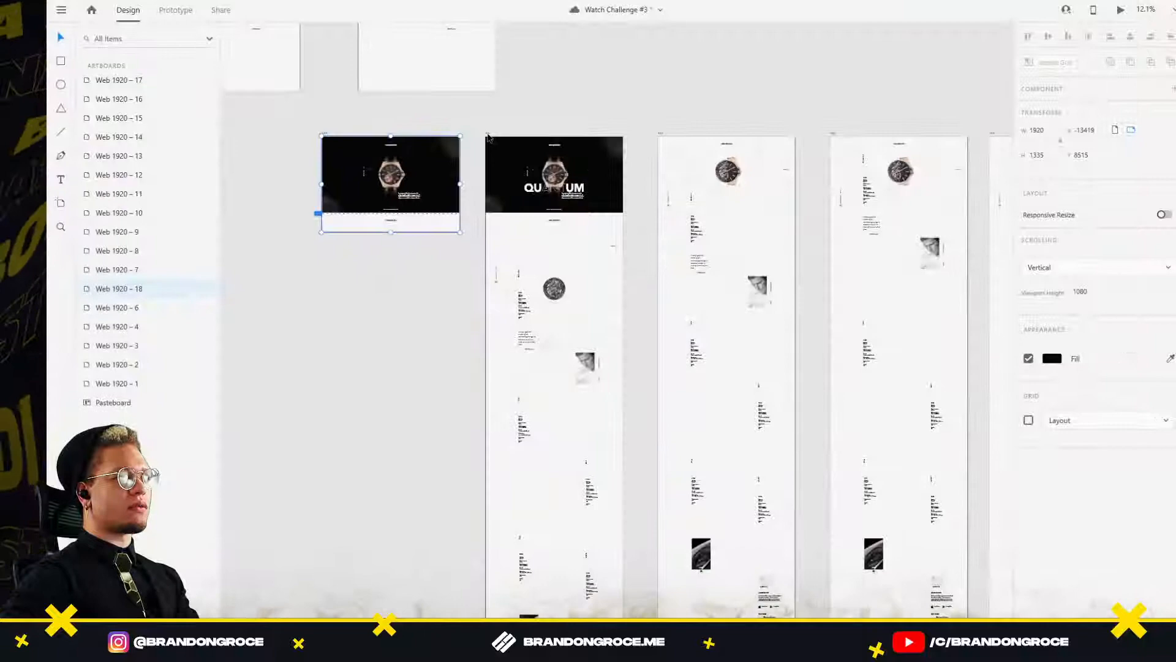
{"action": "left_click", "coordinate": [488, 134]}
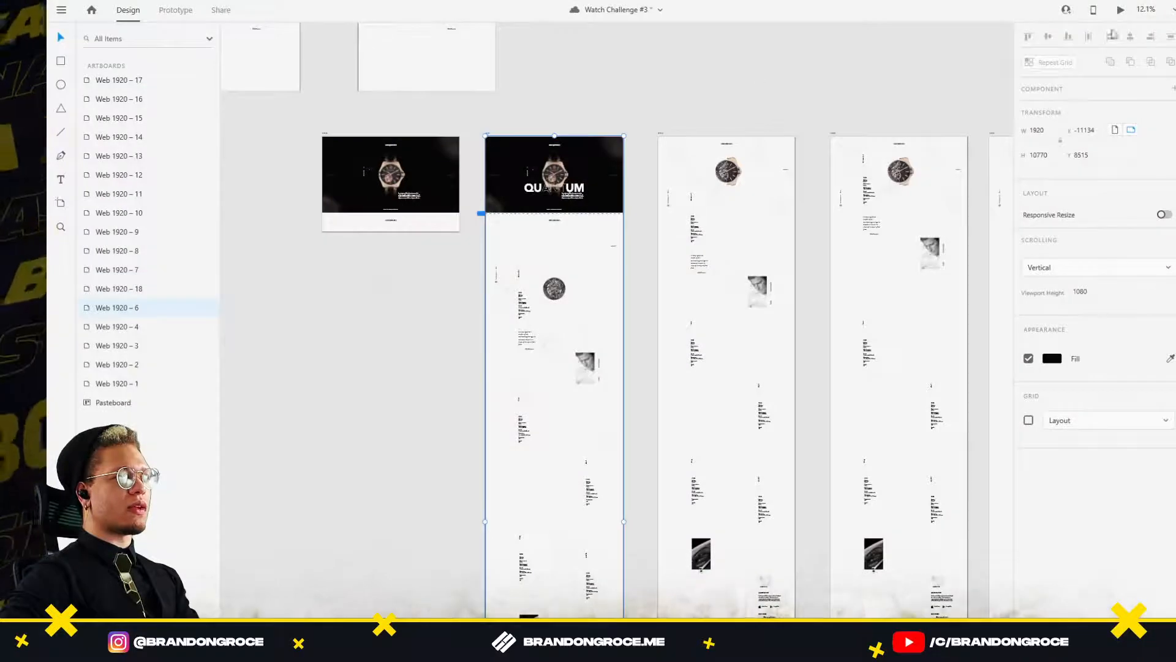
{"action": "left_click", "coordinate": [1120, 11]}
{"action": "scroll", "coordinate": [785, 414], "scroll_direction": "down", "scroll_amount": 7}
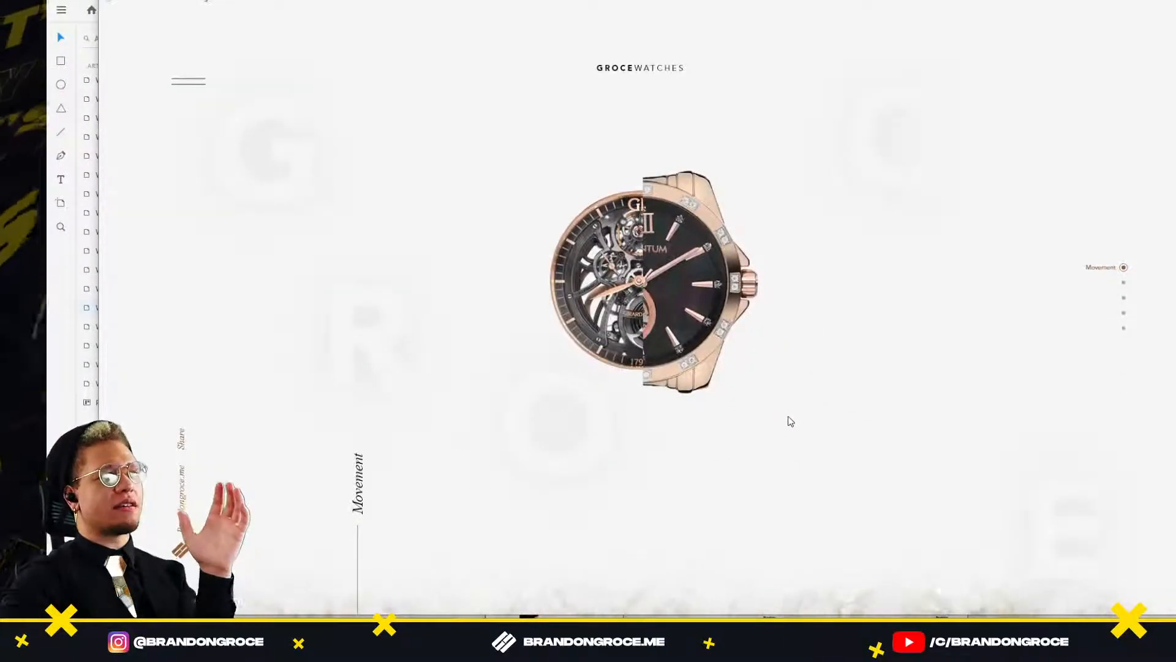
{"action": "scroll", "coordinate": [797, 422], "scroll_direction": "down", "scroll_amount": 5}
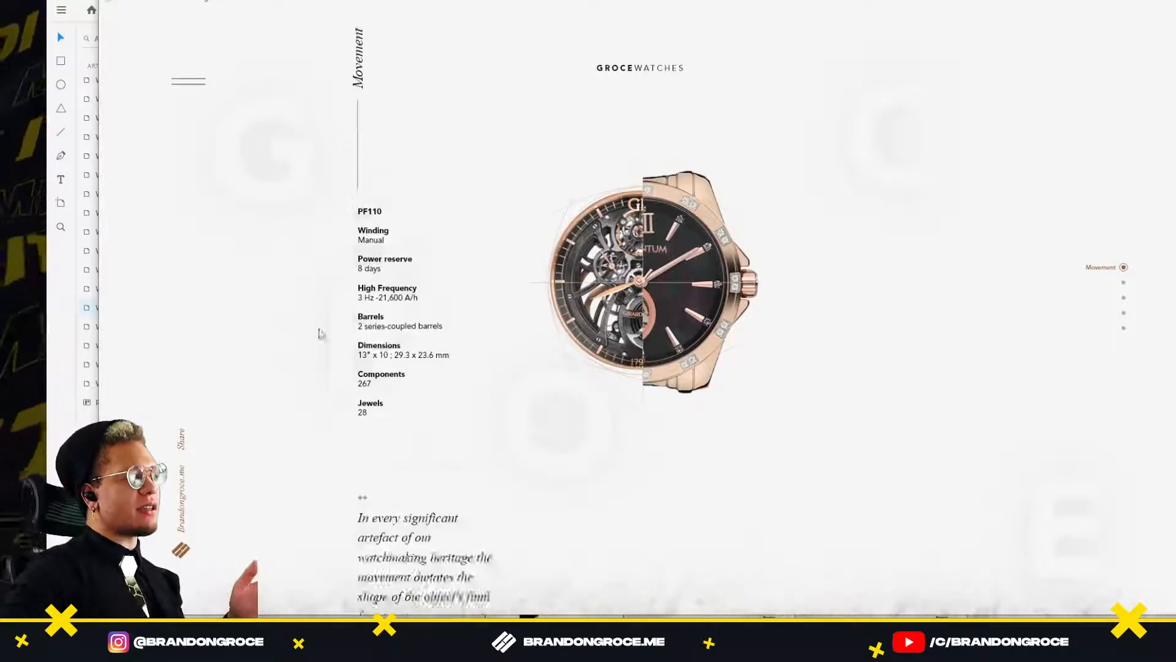
Examine the Case, Dial, Strap & Buckle and gallery sections in the preview, then close it.
{"action": "left_click", "coordinate": [1024, 432]}
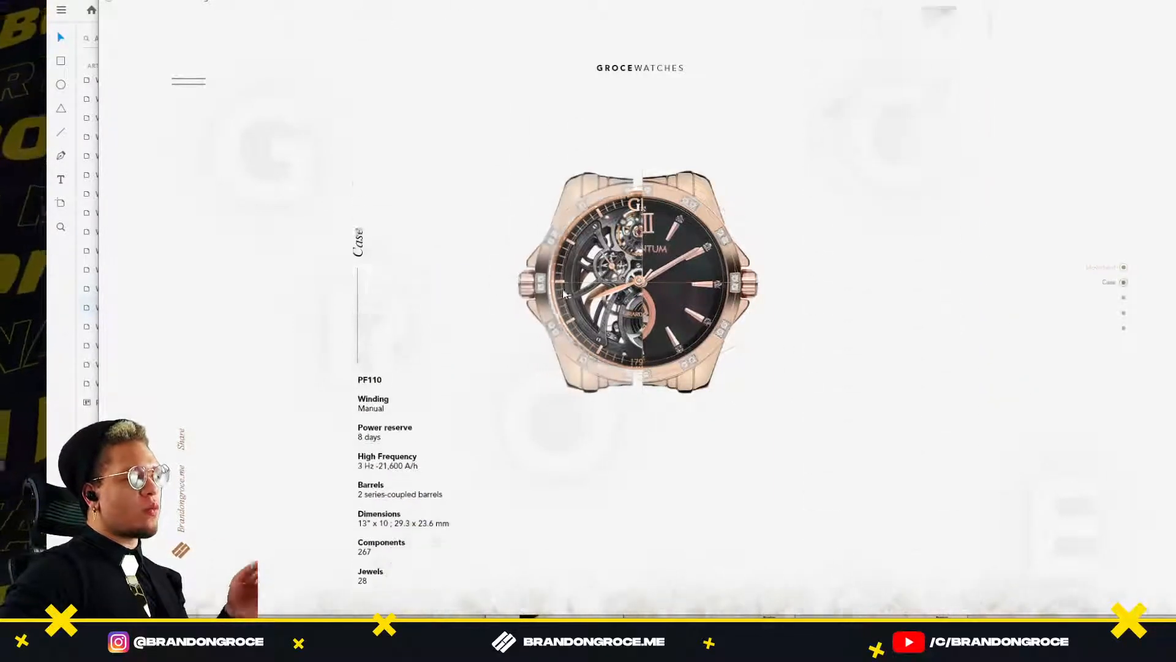
{"action": "left_click", "coordinate": [506, 313]}
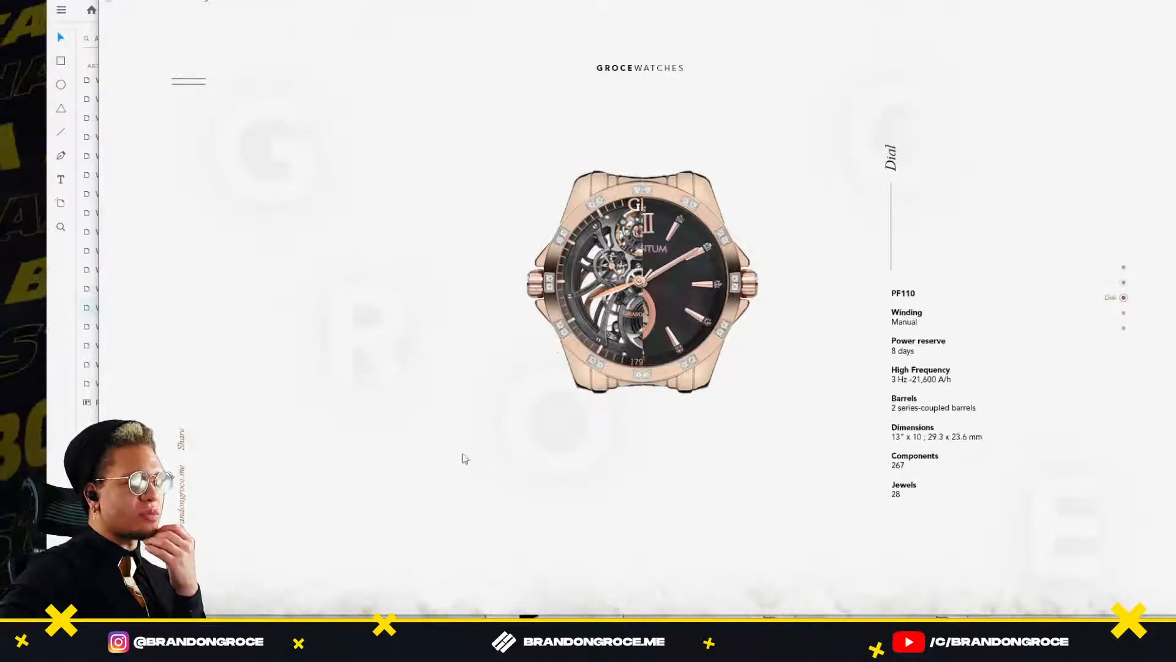
{"action": "scroll", "coordinate": [594, 425], "scroll_direction": "down", "scroll_amount": 1}
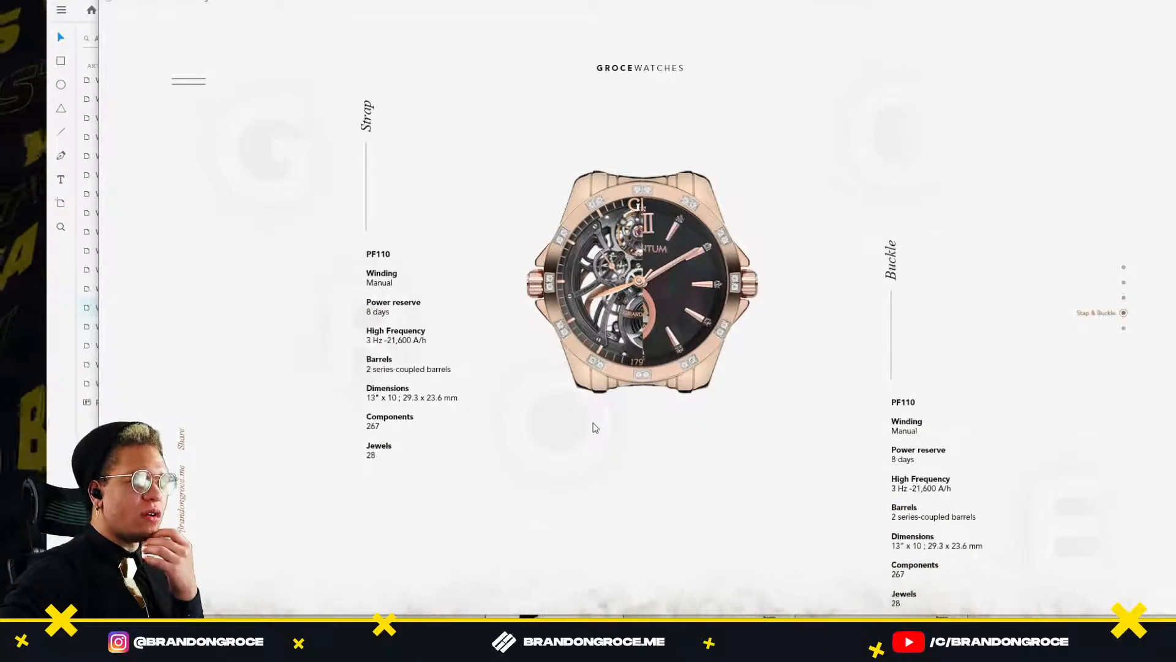
{"action": "left_click", "coordinate": [689, 307]}
{"action": "scroll", "coordinate": [689, 311], "scroll_direction": "down", "scroll_amount": 5}
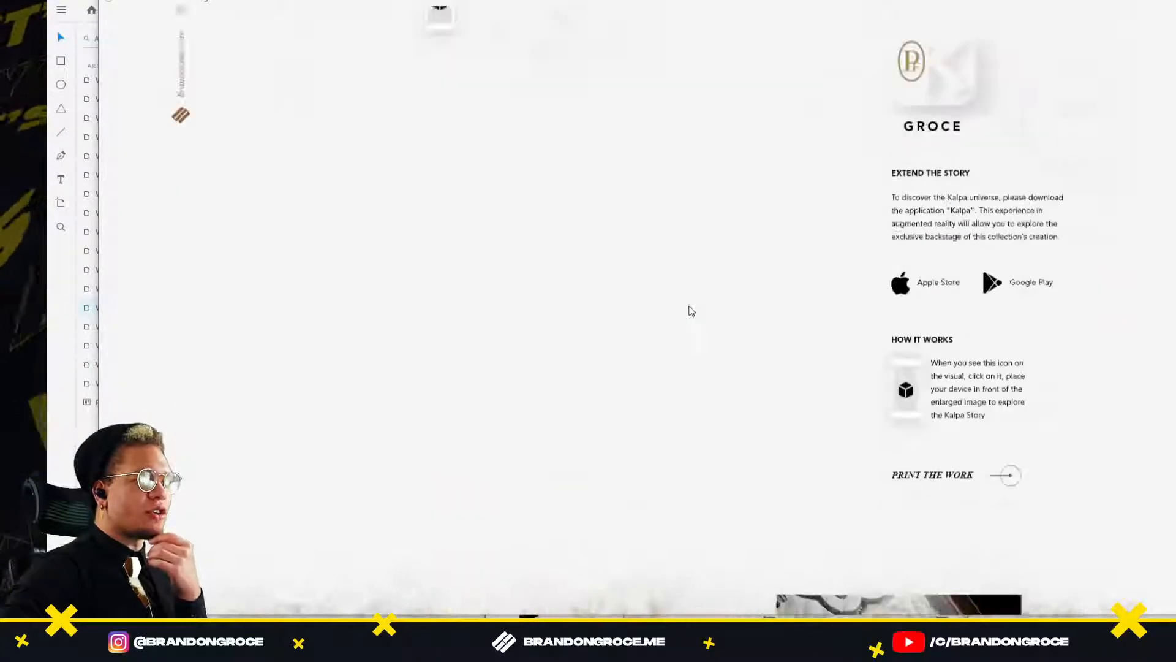
{"action": "scroll", "coordinate": [704, 322], "scroll_direction": "down", "scroll_amount": 5}
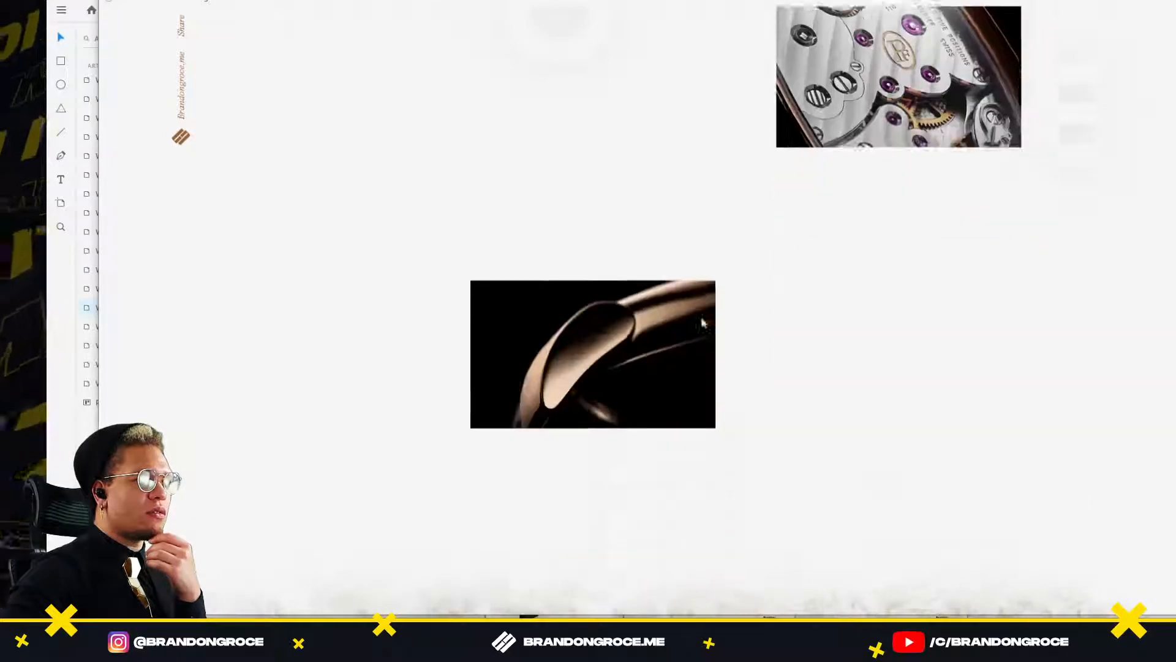
{"action": "scroll", "coordinate": [704, 323], "scroll_direction": "up", "scroll_amount": 3}
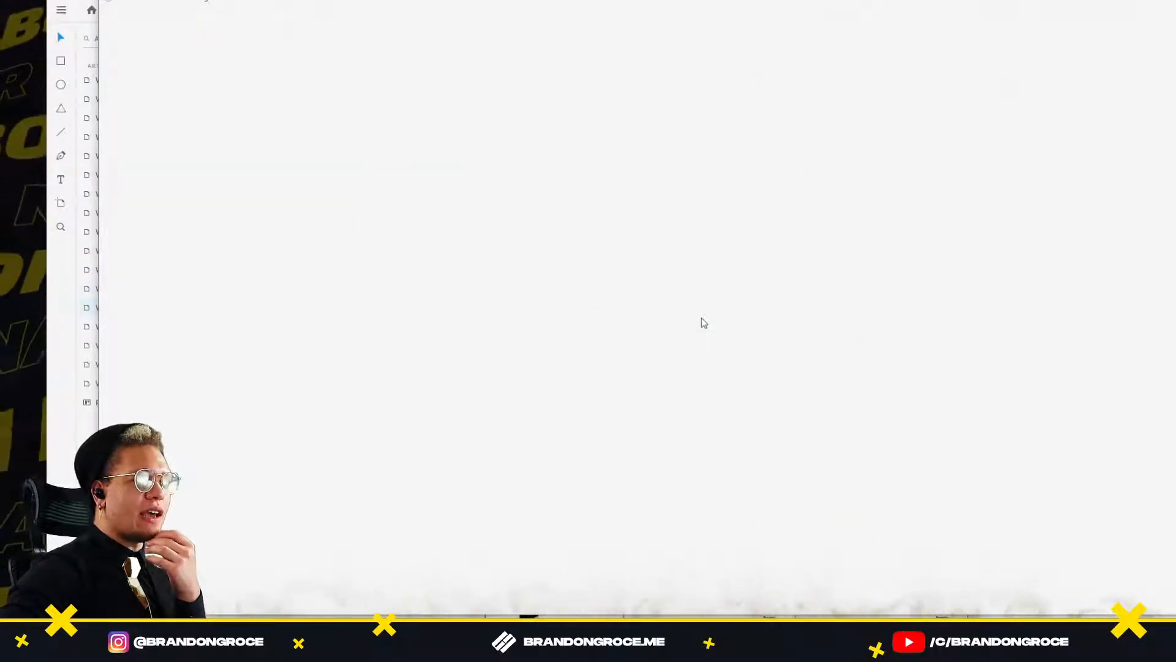
{"action": "scroll", "coordinate": [704, 322], "scroll_direction": "up", "scroll_amount": 2}
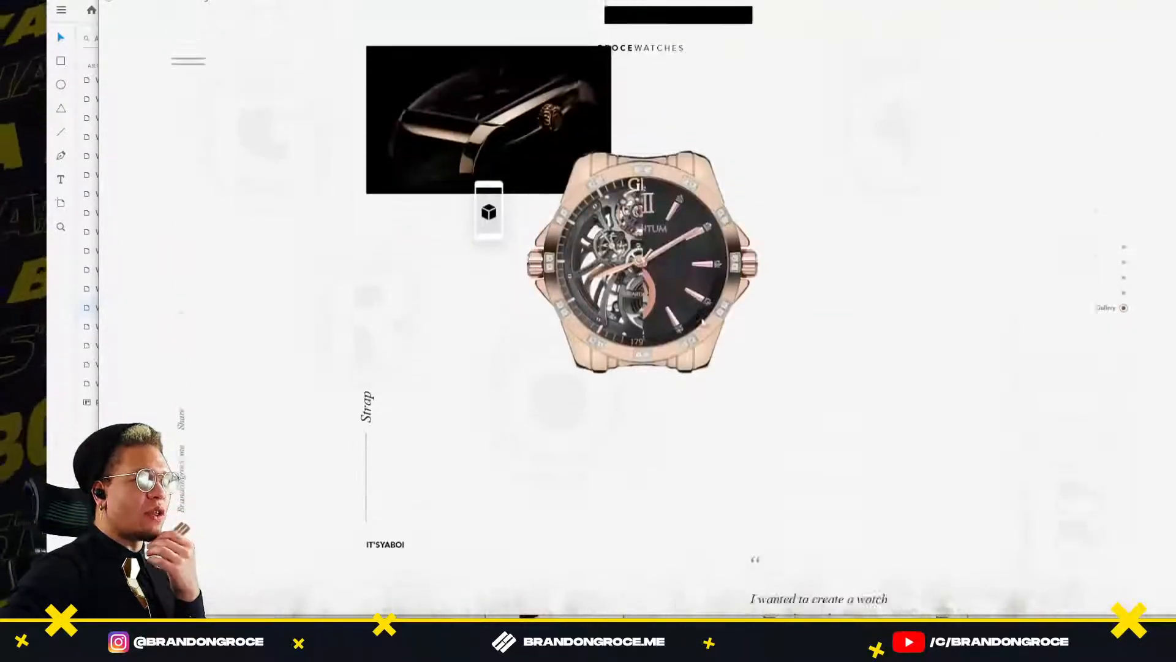
{"action": "left_click", "coordinate": [1170, 12]}
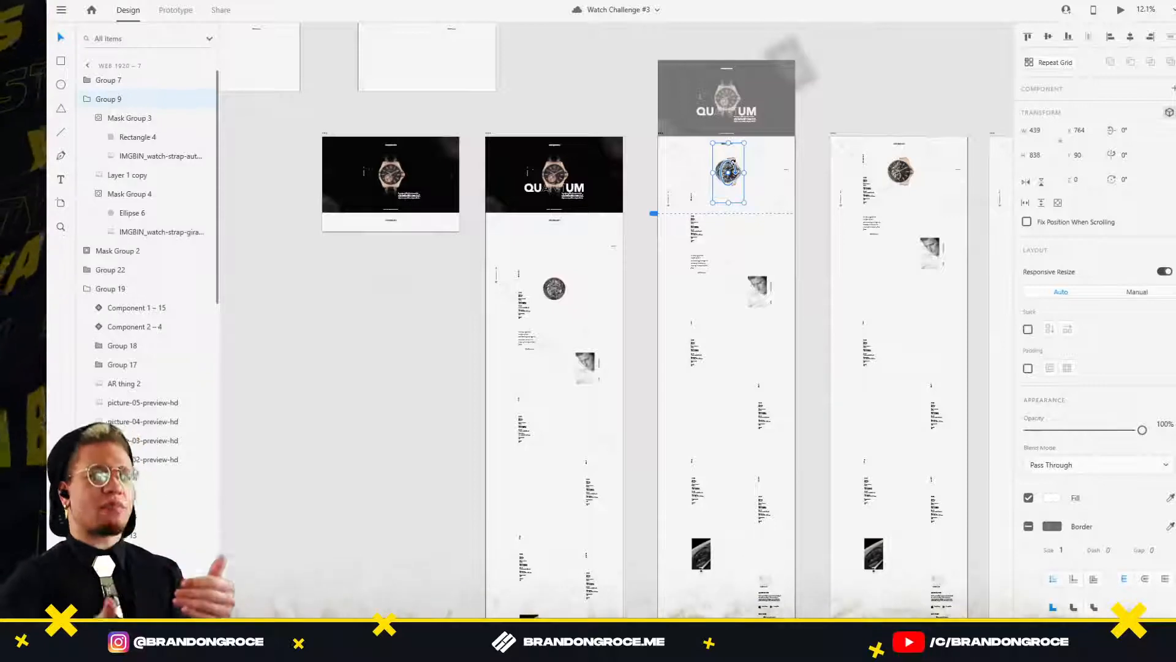
Compare the watch group and content arrangement on artboard Web 1920 – 6 with the artboards following it in the row.
{"action": "left_click", "coordinate": [553, 112]}
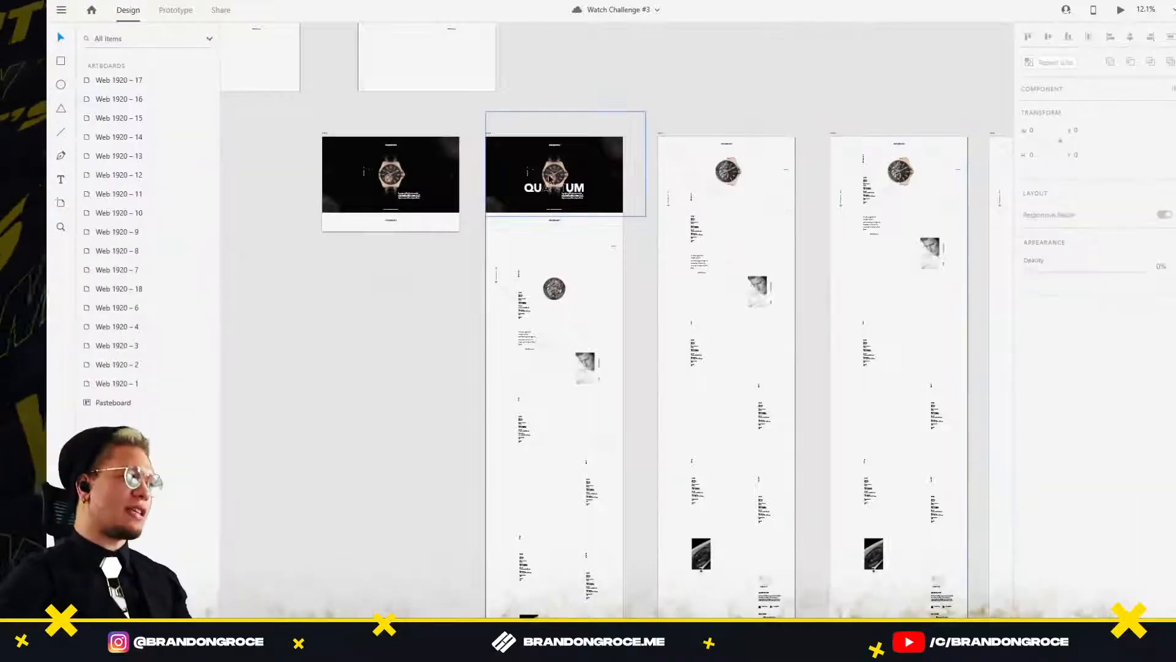
{"action": "left_click", "coordinate": [565, 175]}
{"action": "left_click", "coordinate": [583, 272]}
{"action": "left_click_drag", "start_coordinate": [675, 253], "coordinate": [759, 219]}
{"action": "scroll", "coordinate": [558, 92], "scroll_direction": "down", "scroll_amount": 5}
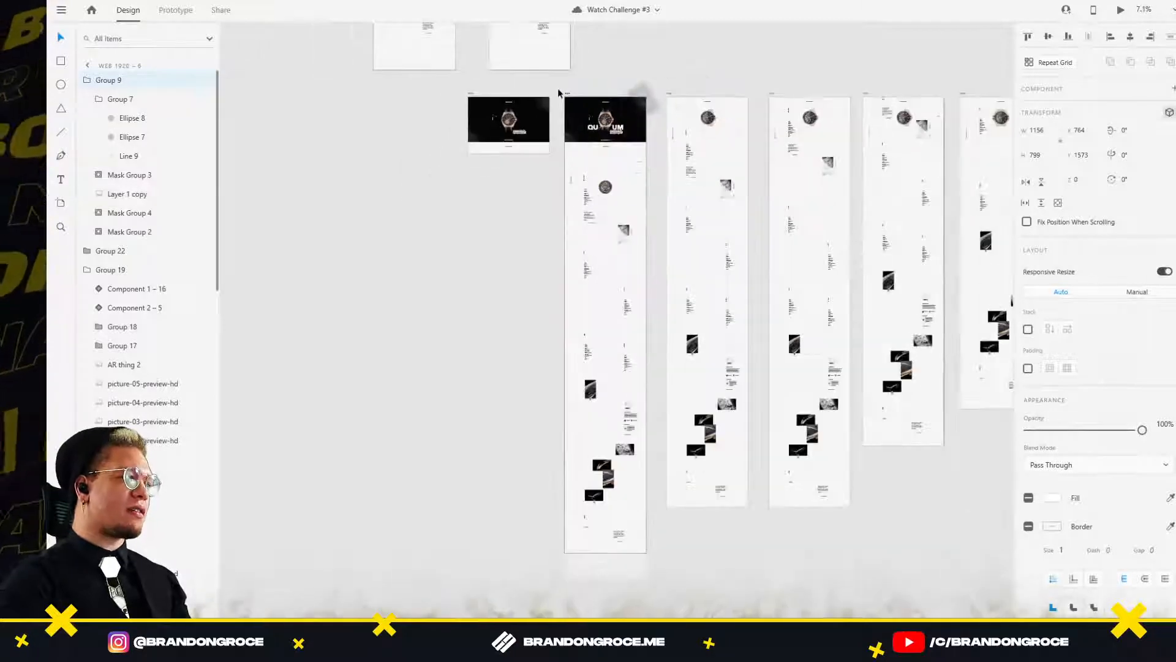
{"action": "left_click_drag", "start_coordinate": [558, 85], "coordinate": [610, 335]}
{"action": "left_click", "coordinate": [420, 291]}
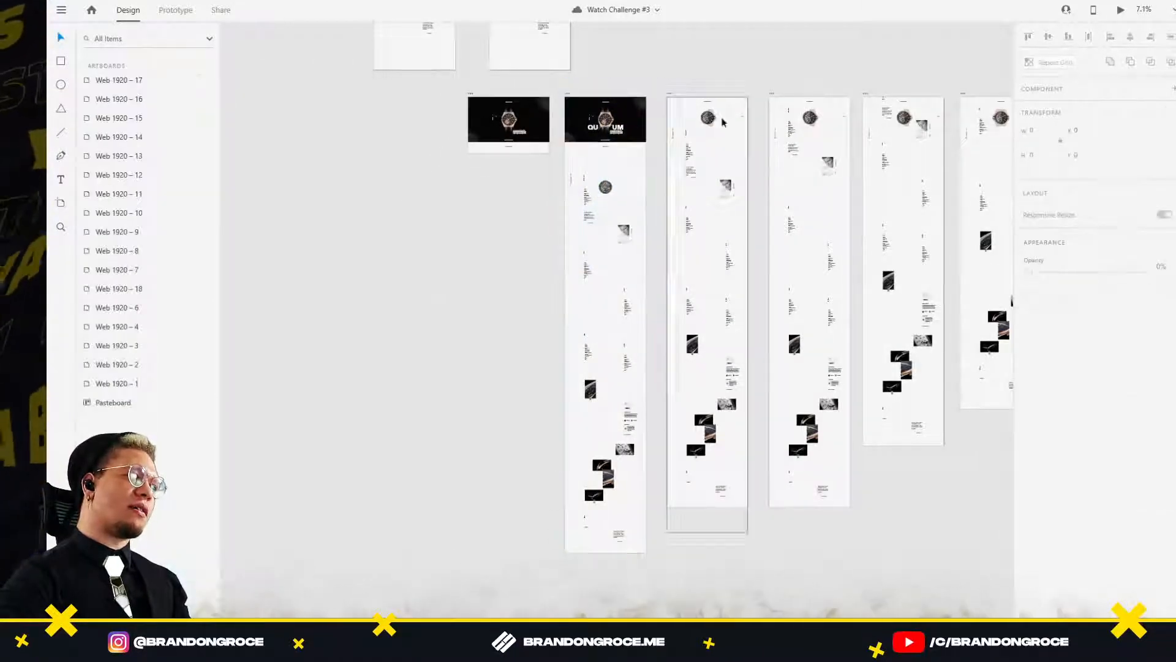
{"action": "left_click_drag", "start_coordinate": [762, 186], "coordinate": [27, 211]}
{"action": "left_click_drag", "start_coordinate": [570, 207], "coordinate": [1087, 220]}
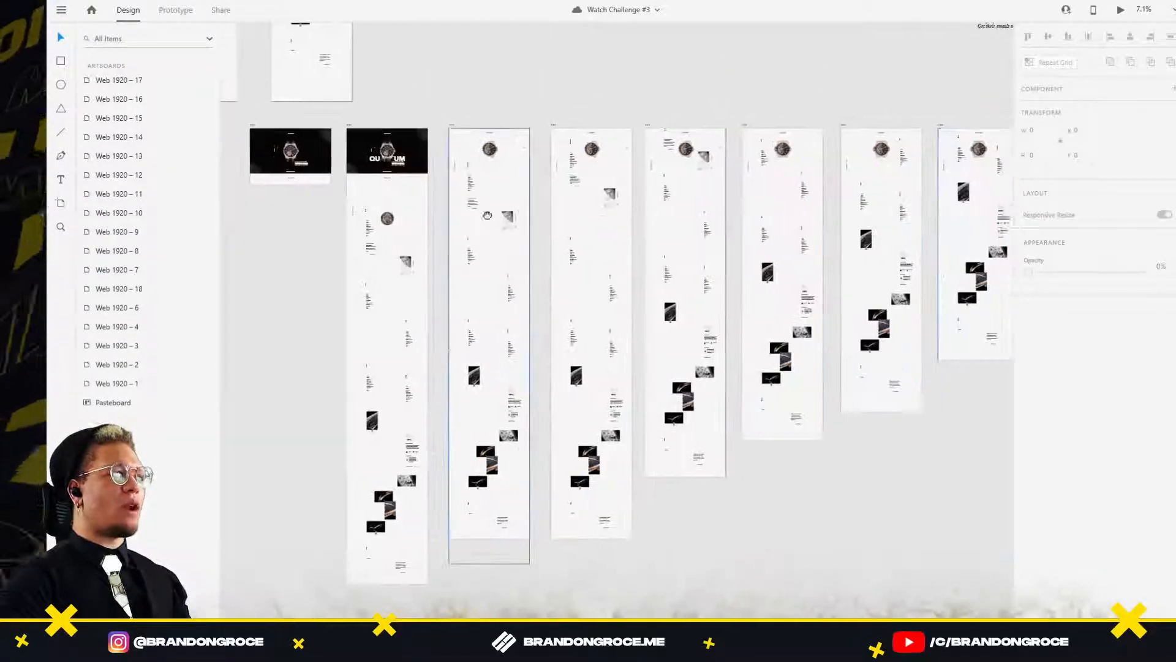
{"action": "left_click_drag", "start_coordinate": [490, 226], "coordinate": [655, 204]}
{"action": "left_click_drag", "start_coordinate": [502, 95], "coordinate": [601, 574]}
{"action": "left_click", "coordinate": [473, 221]}
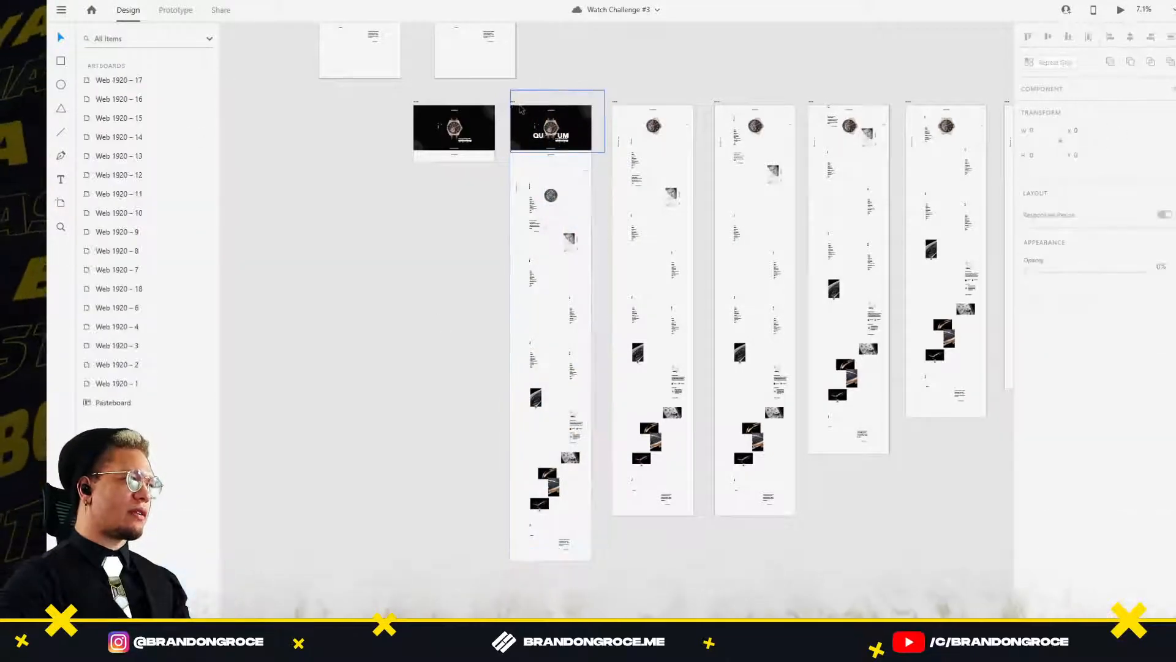
Duplicate artboards Web 1920 – 6 and Web 1920 – 7 side by side into the empty area before Web 1920 – 18.
{"action": "left_click_drag", "start_coordinate": [512, 102], "coordinate": [196, 113]}
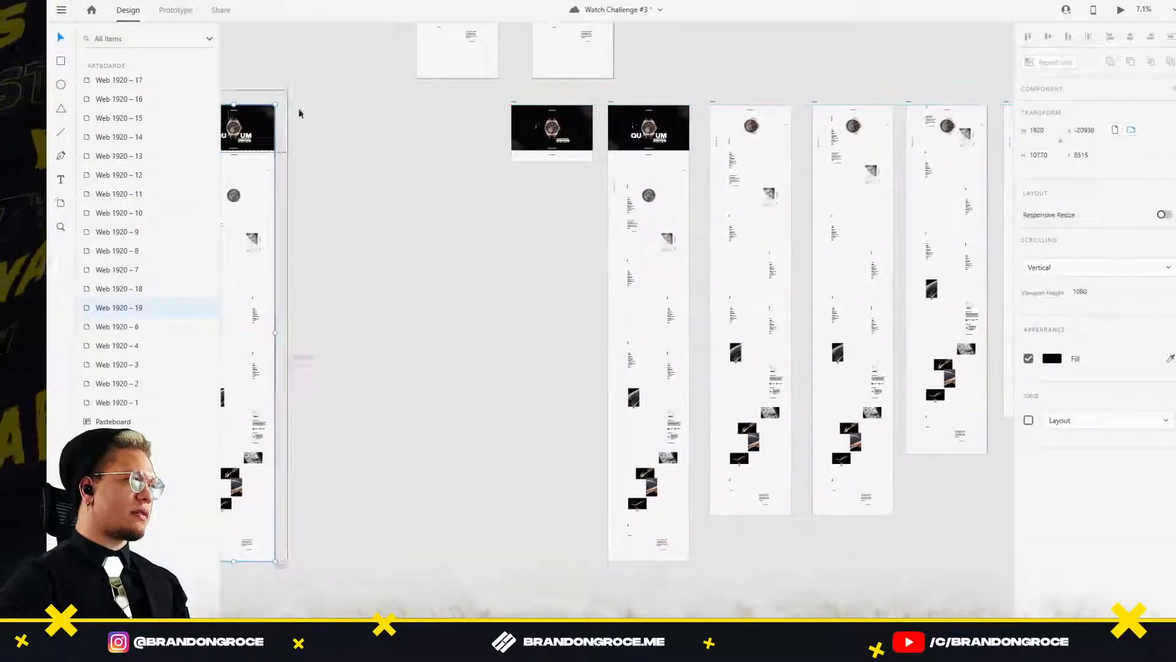
{"action": "left_click_drag", "start_coordinate": [713, 102], "coordinate": [287, 157]}
{"action": "left_click", "coordinate": [294, 66]}
{"action": "left_click_drag", "start_coordinate": [338, 125], "coordinate": [538, 144]}
Group the contents of duplicate artboard Web 1920 – 19 into one group and those of Web 1920 – 20 into another.
{"action": "left_click_drag", "start_coordinate": [366, 101], "coordinate": [472, 591]}
{"action": "key", "text": "ctrl+g"}
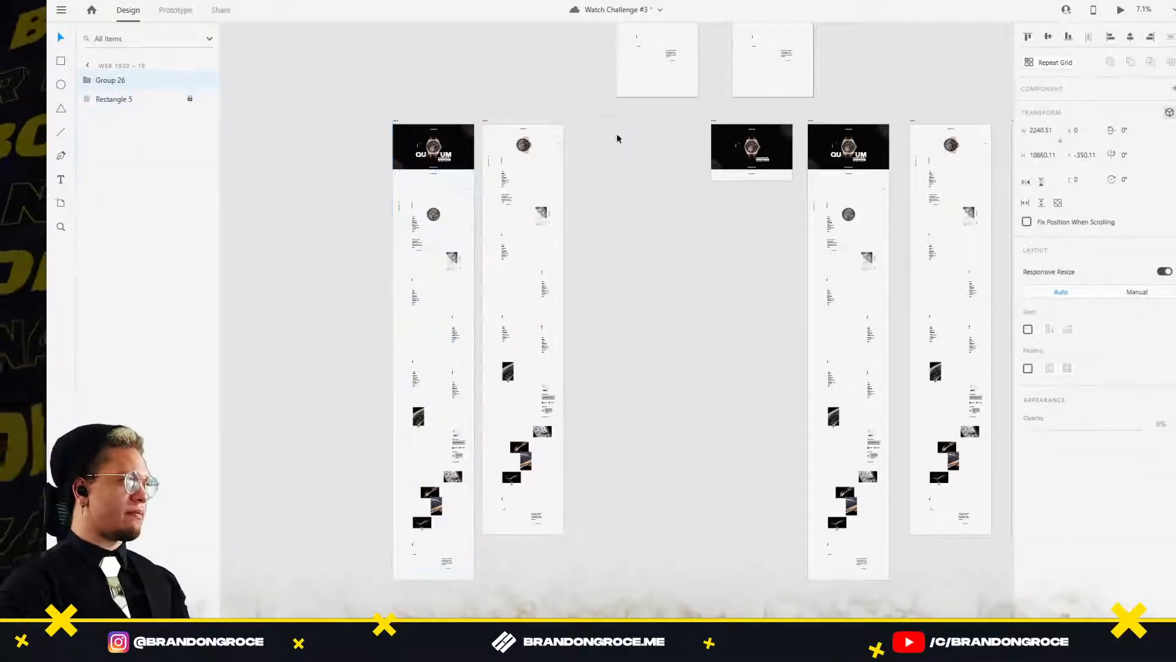
{"action": "left_click_drag", "start_coordinate": [622, 126], "coordinate": [485, 550]}
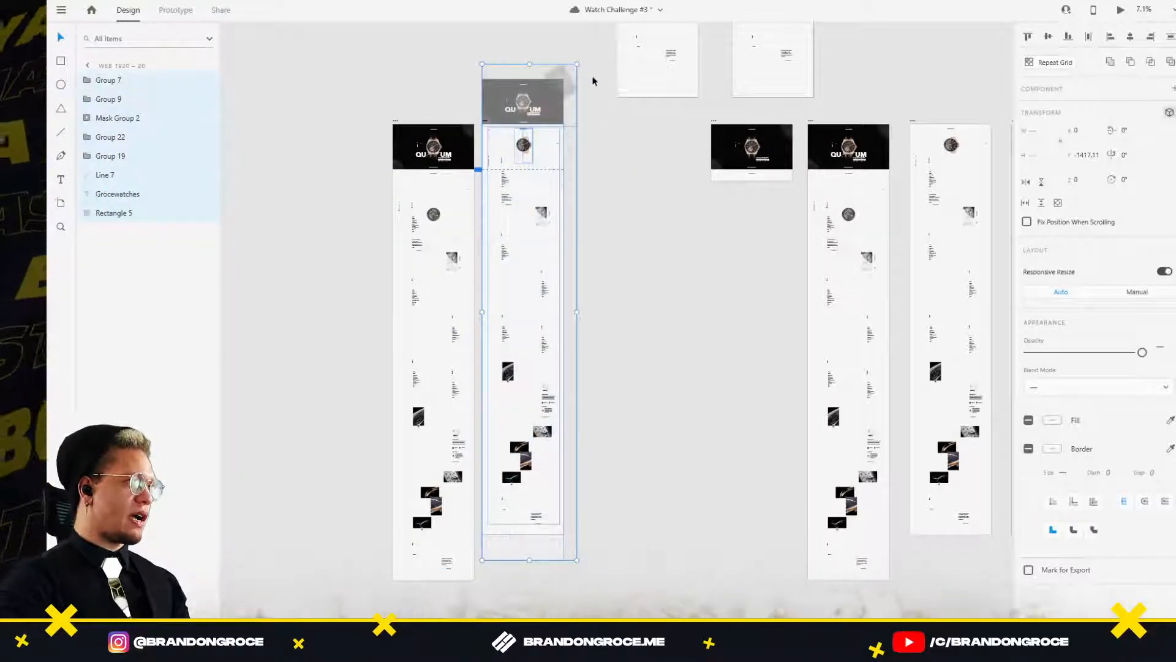
{"action": "left_click_drag", "start_coordinate": [592, 79], "coordinate": [484, 558]}
{"action": "key", "text": "ctrl+g"}
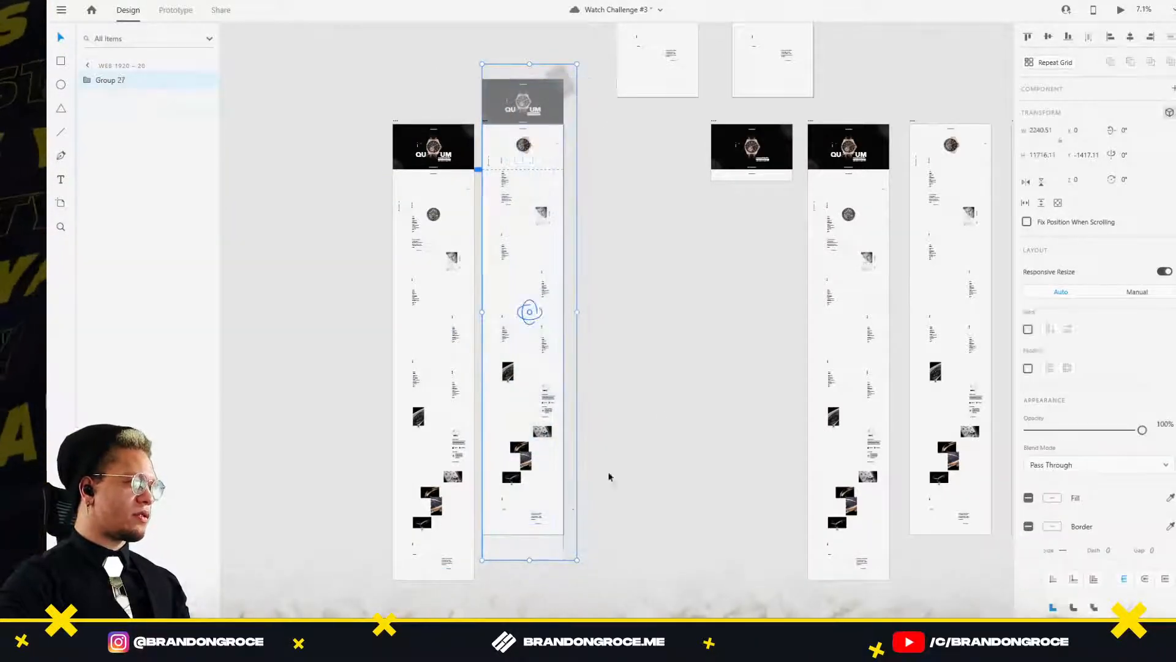
{"action": "left_click", "coordinate": [609, 475]}
Rename the content group on artboard Web 1920 – 20 as Group 26 to match the group on Web 1920 – 19.
{"action": "left_click", "coordinate": [455, 331]}
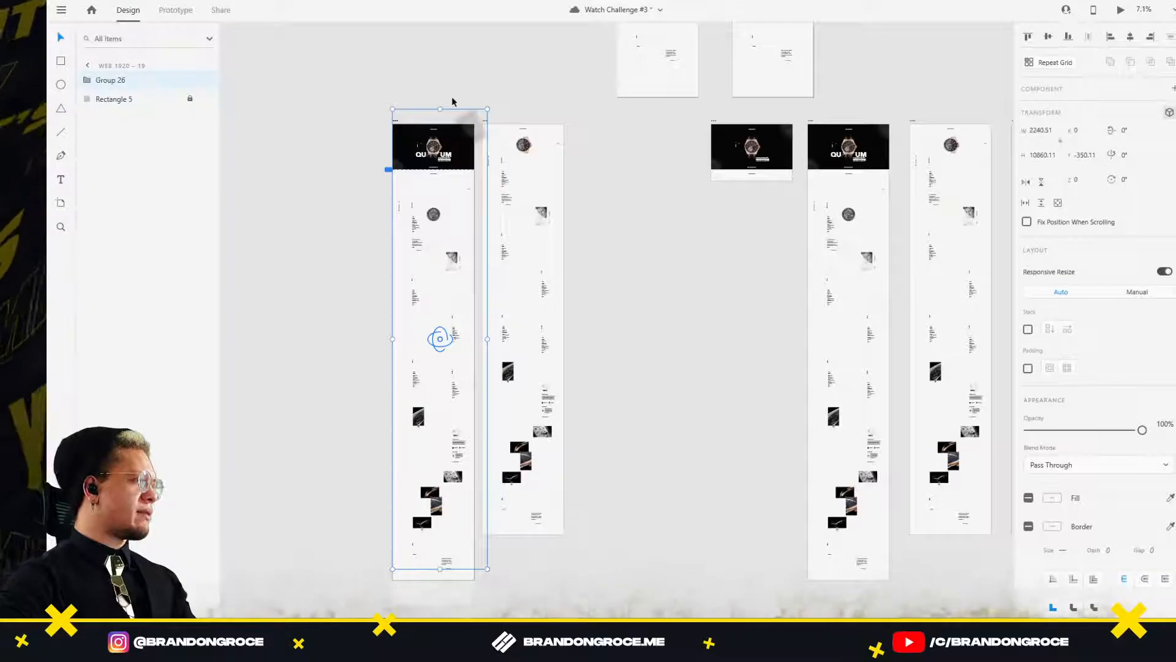
{"action": "left_click", "coordinate": [512, 142]}
{"action": "double_click", "coordinate": [111, 80]}
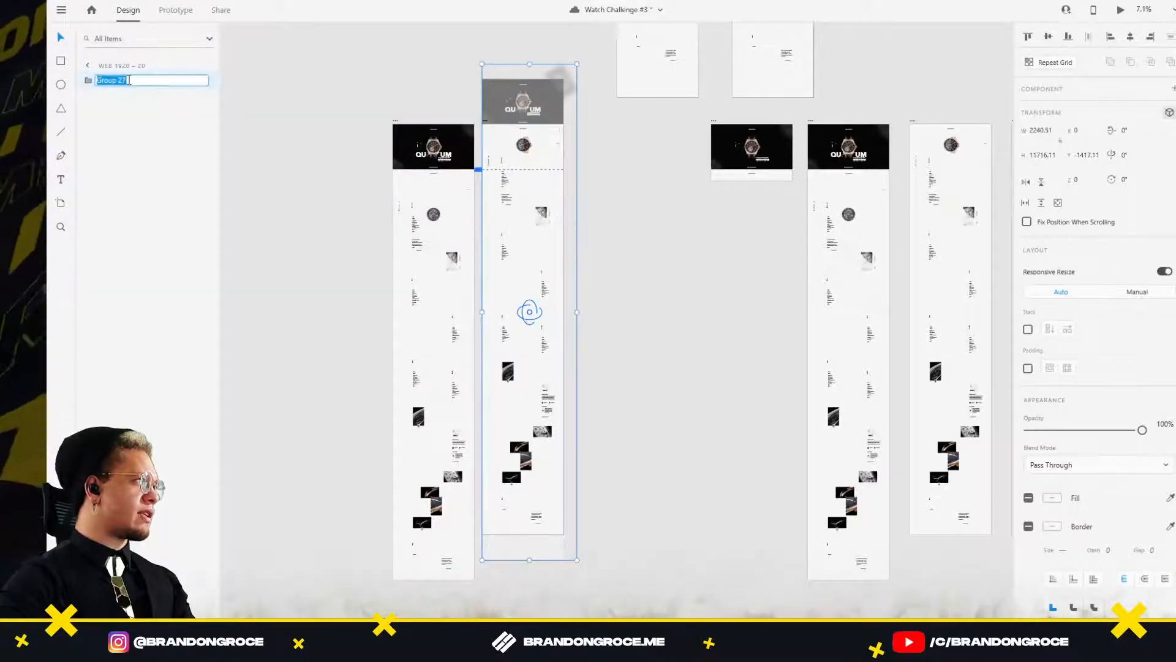
{"action": "type", "text": "Group 26"}
{"action": "key", "text": "Return"}
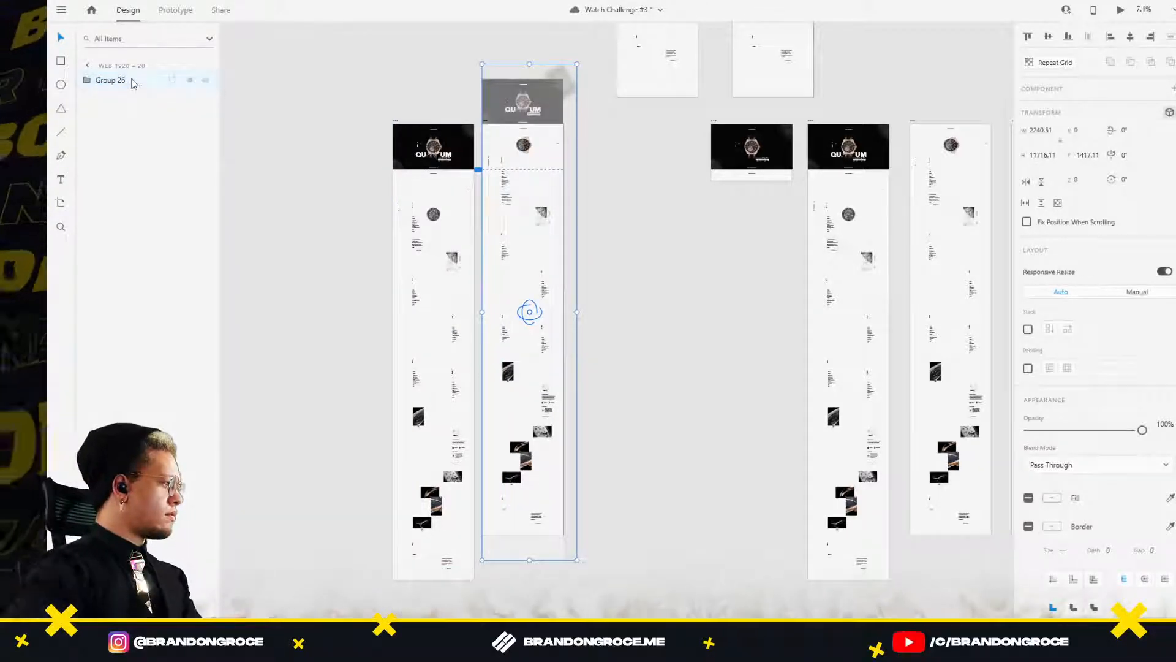
{"action": "left_click", "coordinate": [288, 77]}
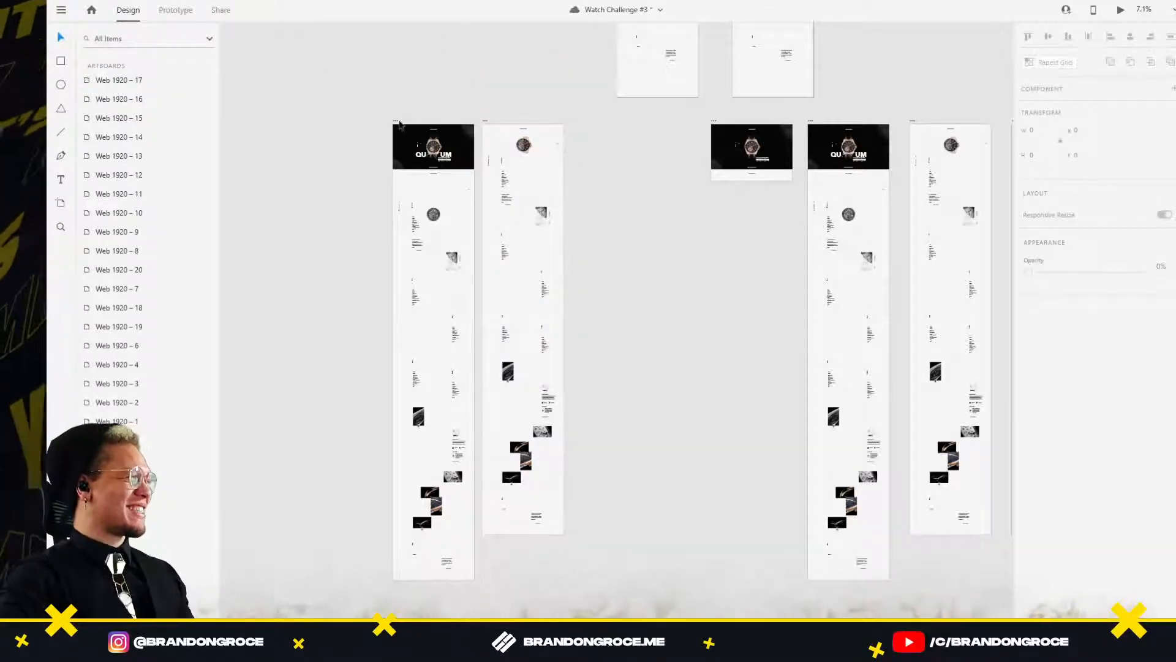
Shorten artboard Web 1920 – 19 to the dark hero section with a height of 1080.
{"action": "left_click", "coordinate": [398, 124]}
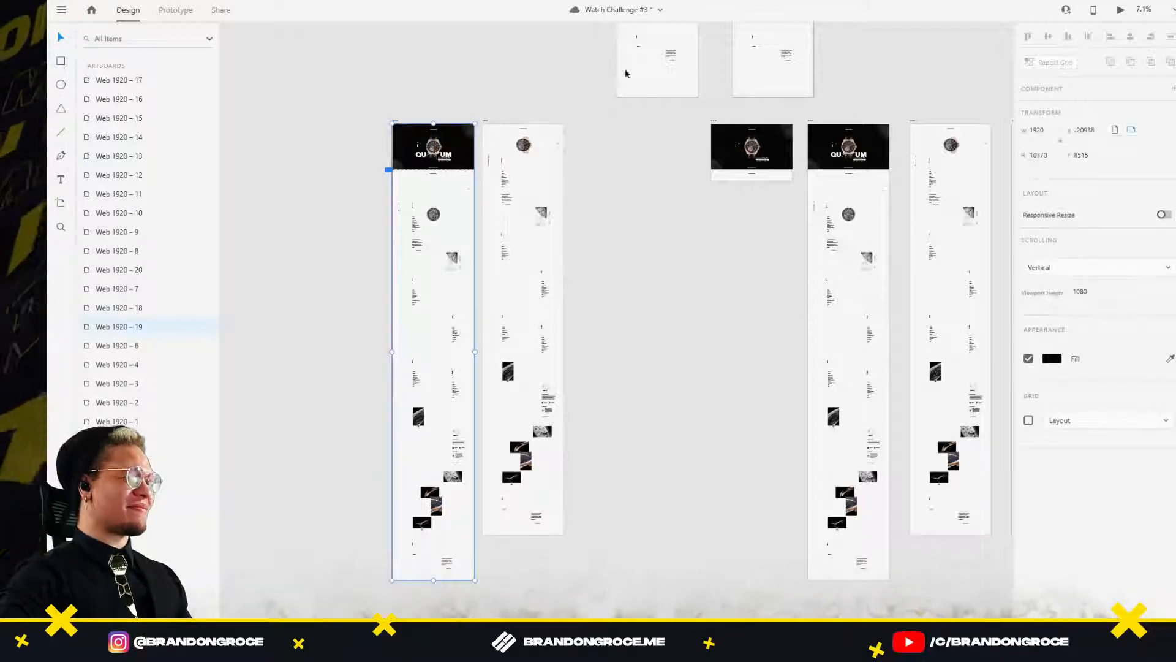
{"action": "left_click_drag", "start_coordinate": [433, 579], "coordinate": [423, 152]}
{"action": "scroll", "coordinate": [439, 178], "scroll_direction": "up", "scroll_amount": 5}
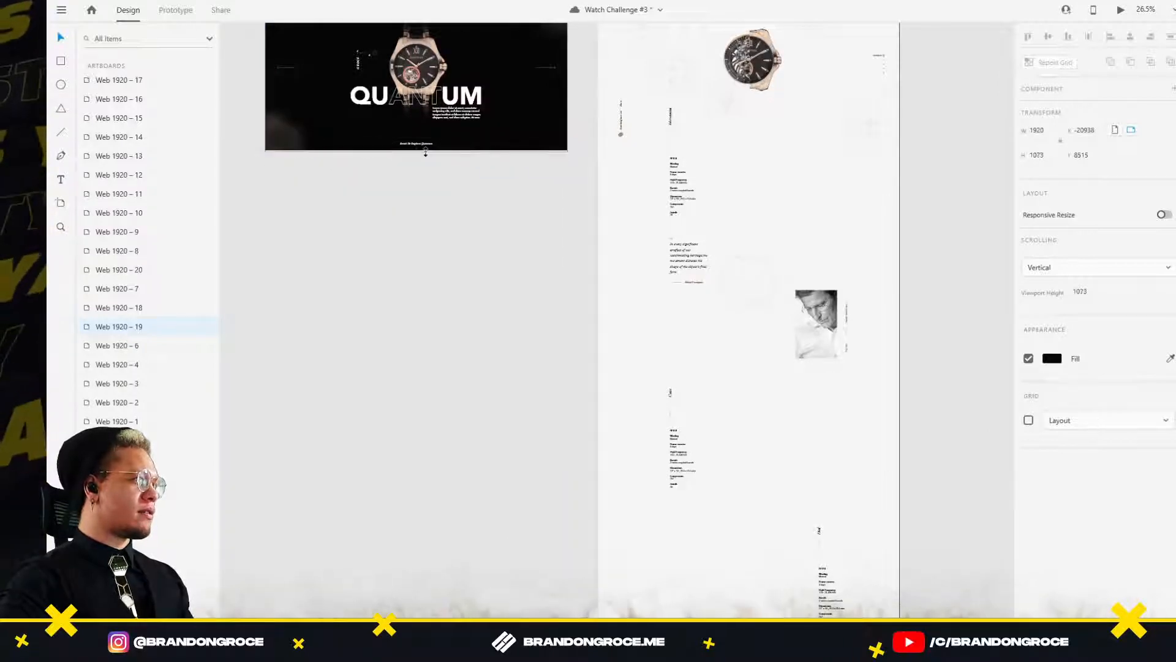
{"action": "left_click", "coordinate": [1039, 156]}
{"action": "type", "text": "1080"}
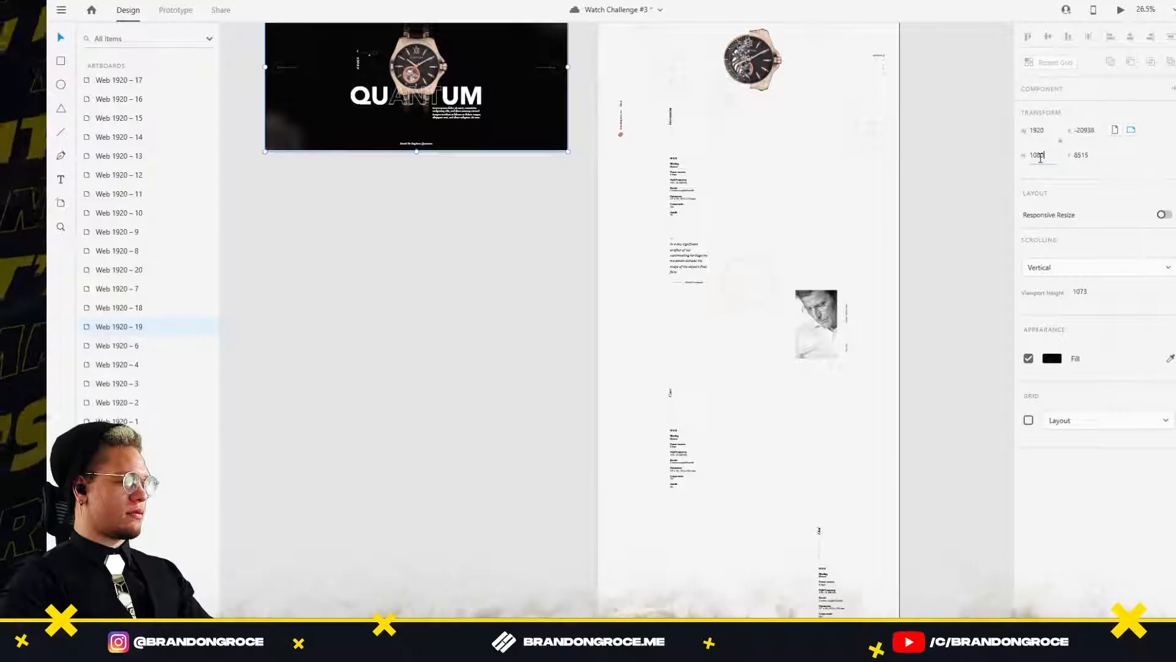
{"action": "key", "text": "Return"}
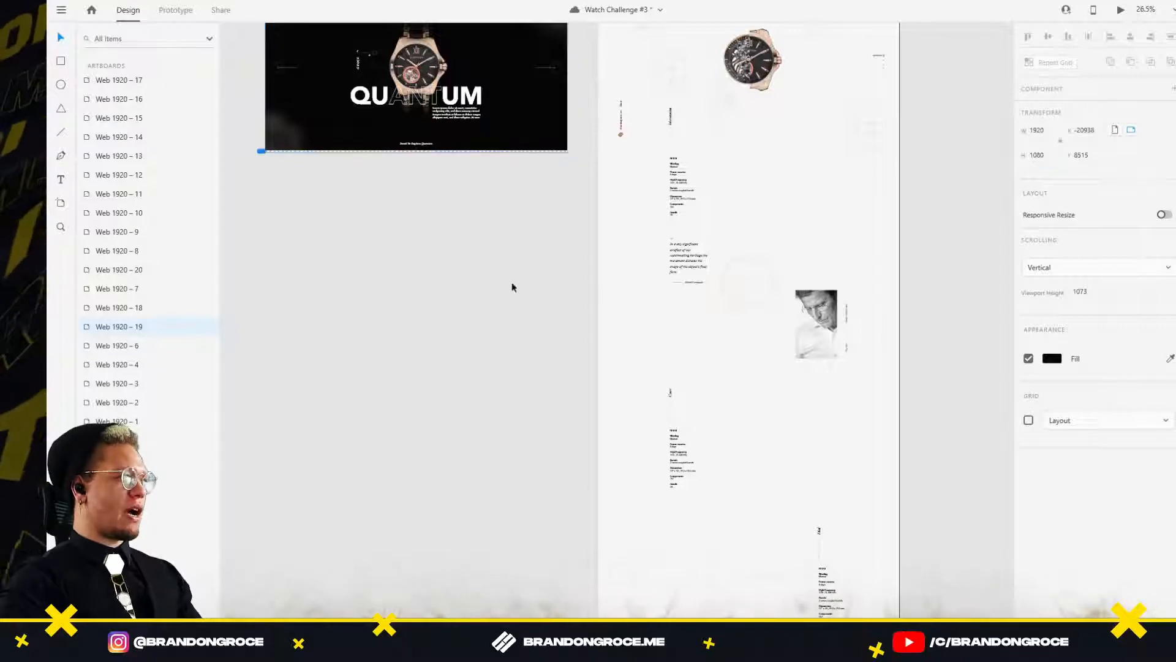
Set the height of artboard Web 1920 – 20 to 1080 so that only its hero section remains.
{"action": "scroll", "coordinate": [490, 306], "scroll_direction": "up", "scroll_amount": 4}
{"action": "scroll", "coordinate": [490, 306], "scroll_direction": "right", "scroll_amount": 2}
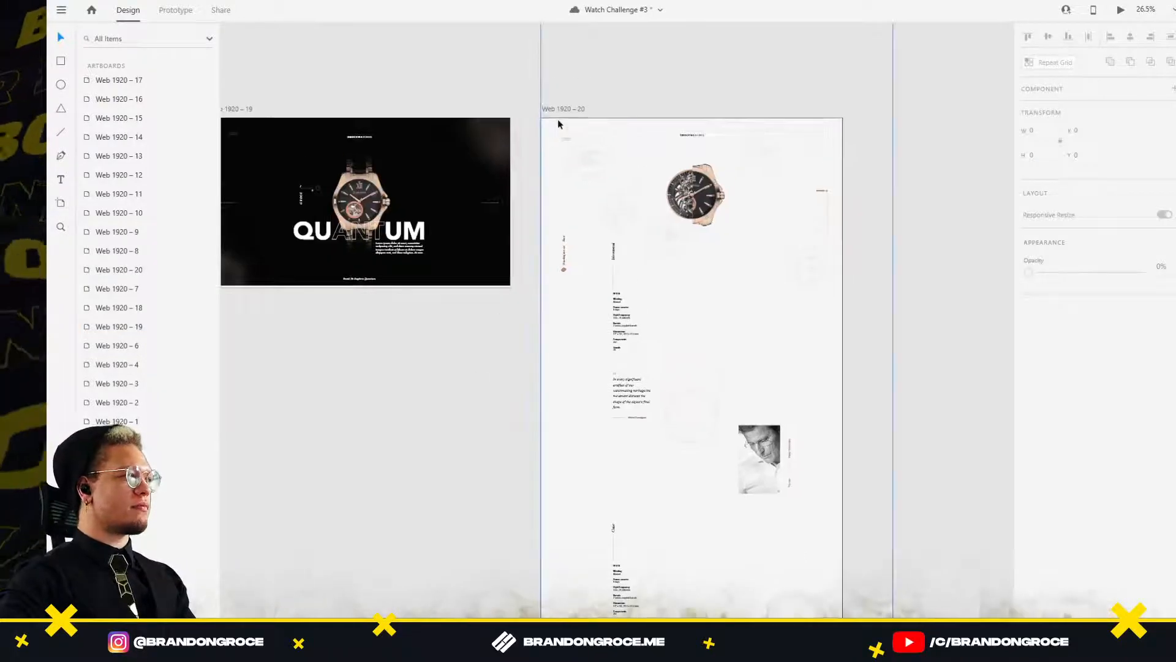
{"action": "left_click", "coordinate": [558, 119]}
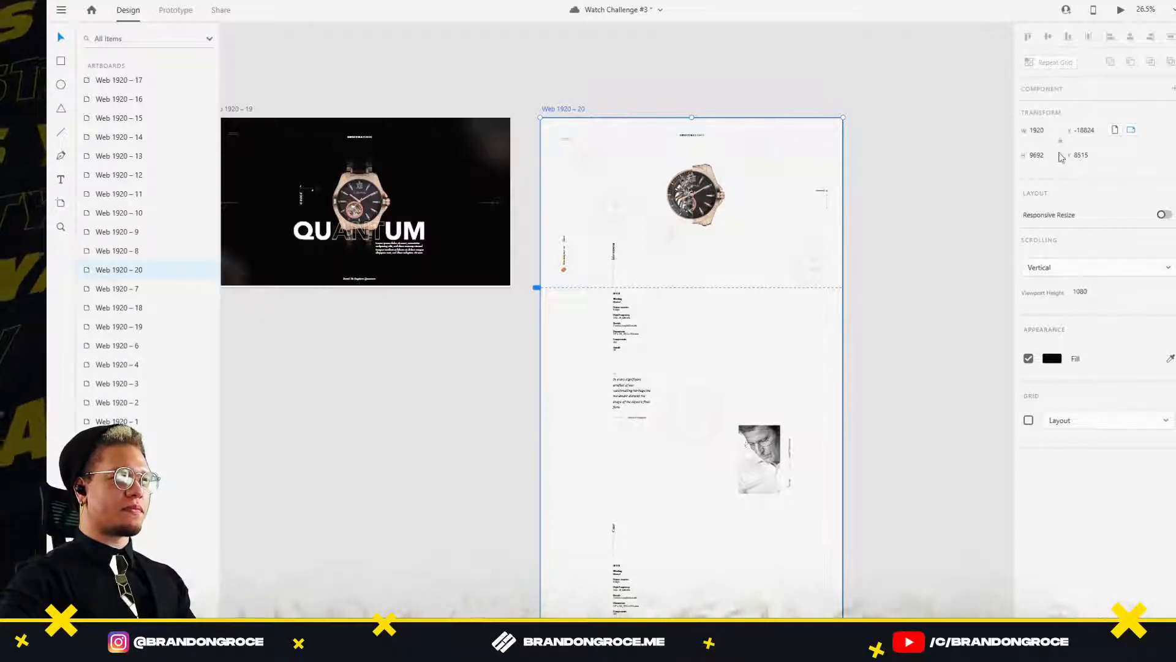
{"action": "type", "text": "1"}
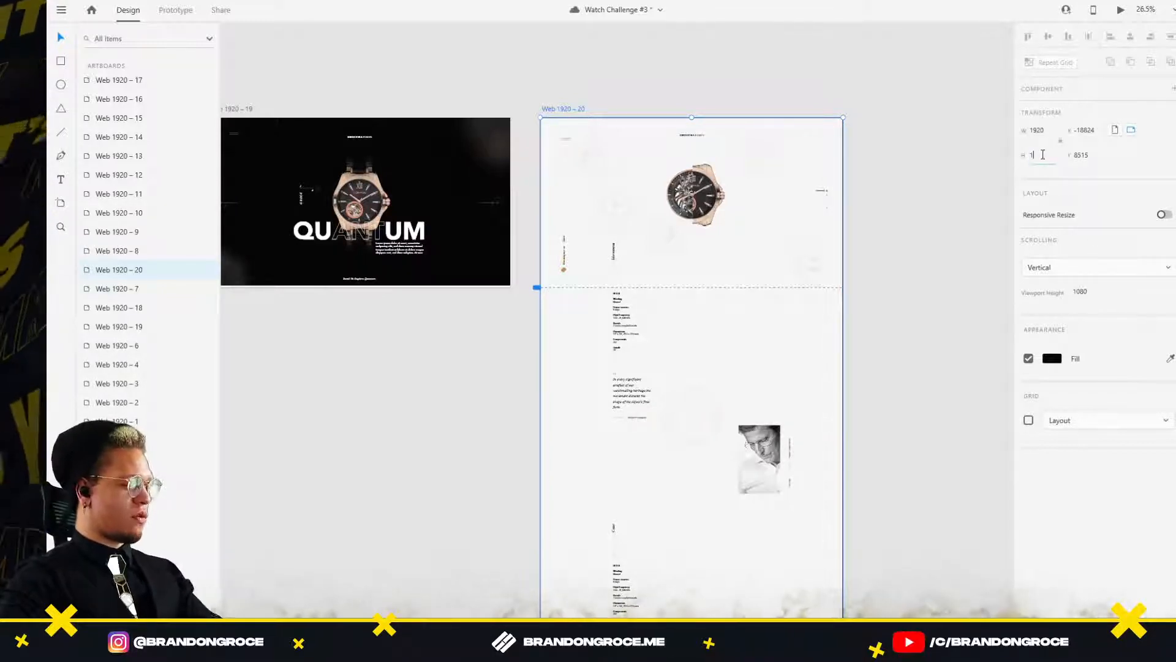
{"action": "type", "text": "080"}
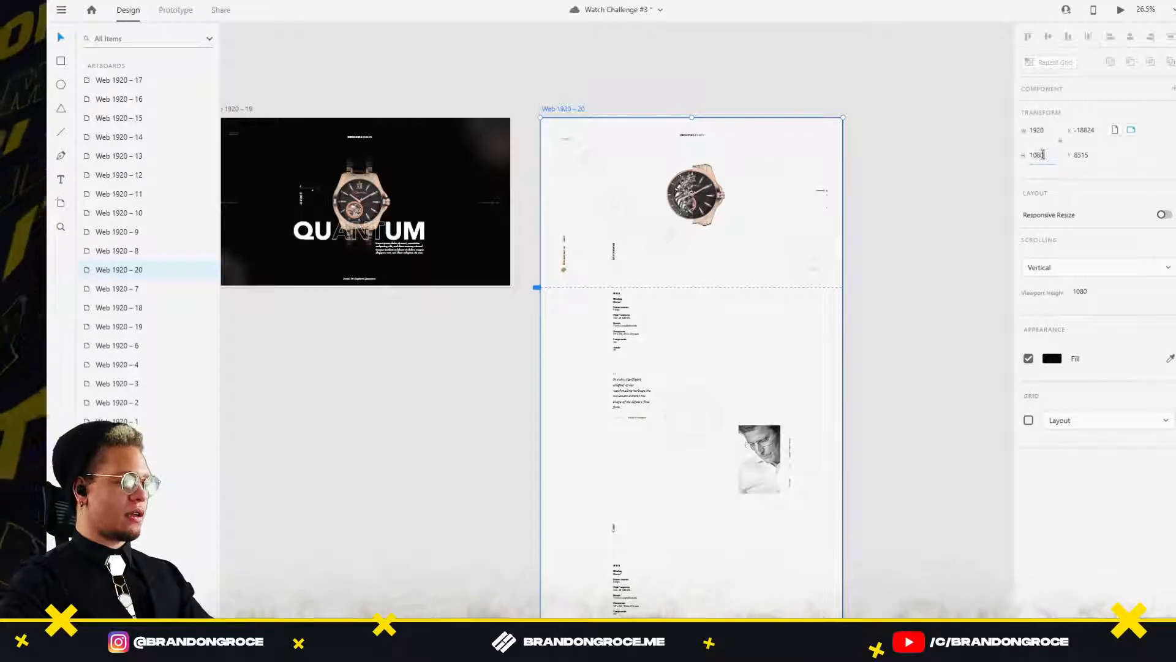
{"action": "key", "text": "Return"}
{"action": "left_click", "coordinate": [498, 68]}
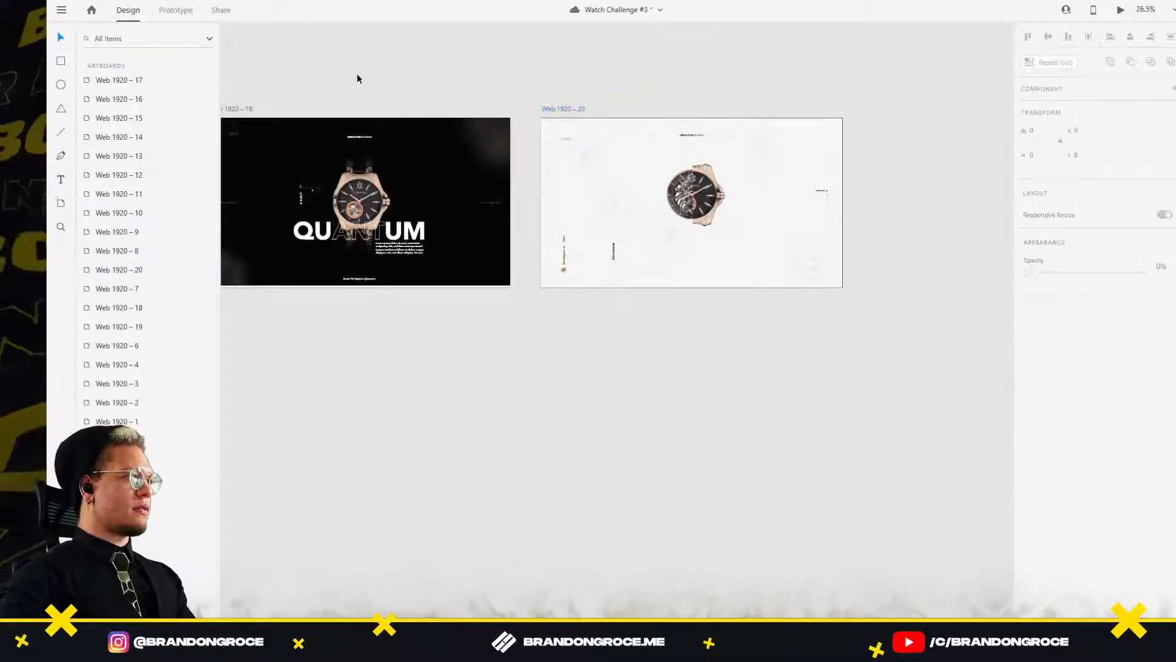
Preview the prototype from artboard Web 1920 – 19 to test its Auto-Animate transition to Web 1920 – 20.
{"action": "left_click_drag", "start_coordinate": [270, 89], "coordinate": [490, 97]}
{"action": "left_click", "coordinate": [444, 116]}
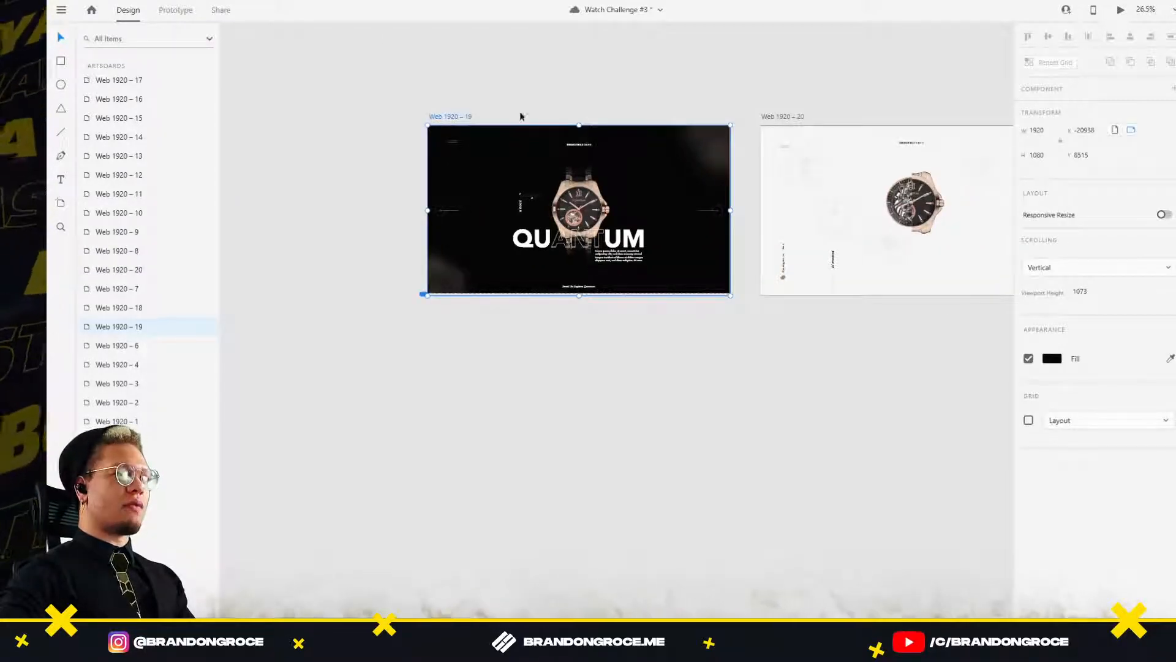
{"action": "left_click", "coordinate": [175, 10]}
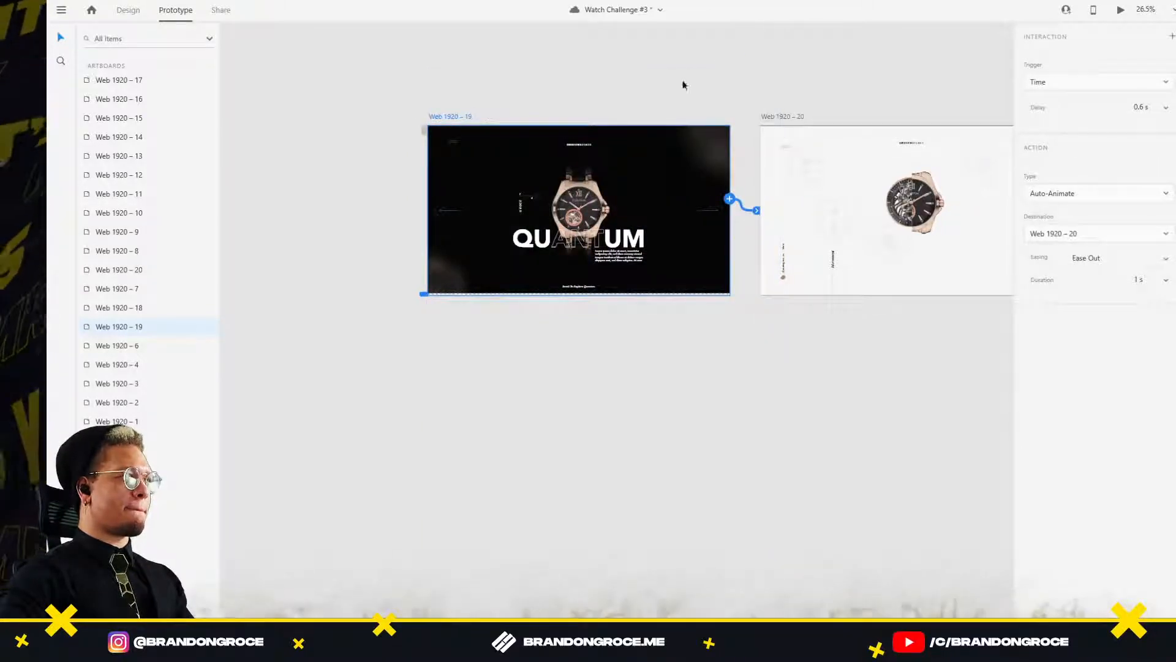
{"action": "left_click", "coordinate": [1120, 12]}
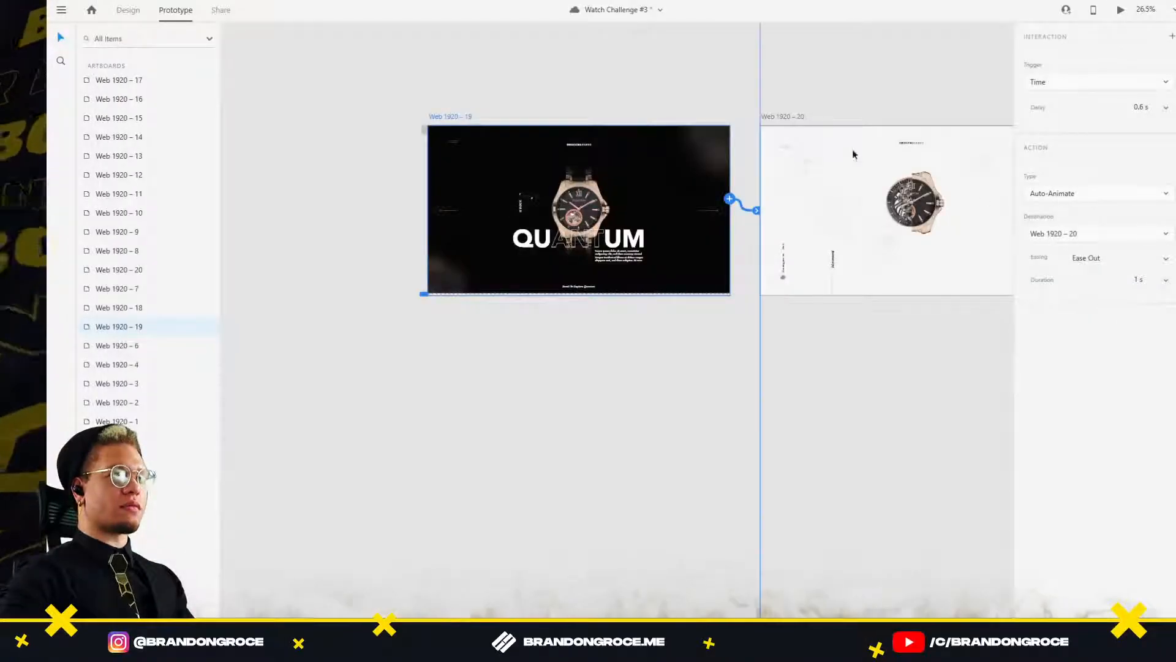
Inspect Group 26 on artboards Web 1920 – 19 and 20 and compare them with the row of full-length scroll artboards.
{"action": "left_click", "coordinate": [561, 180]}
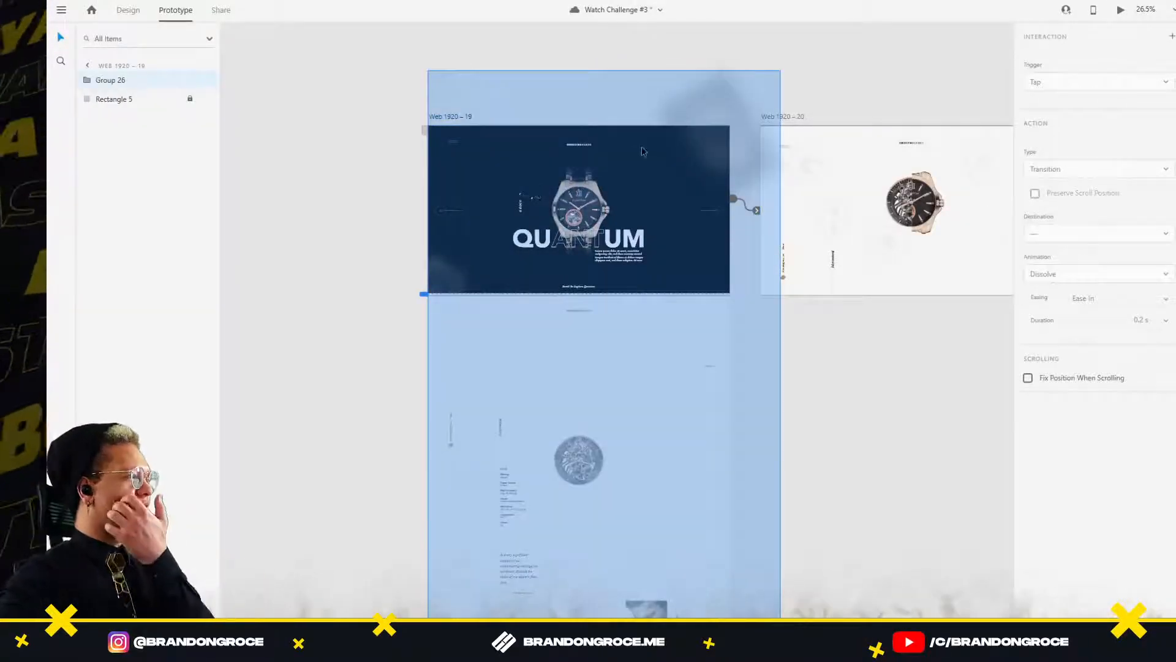
{"action": "left_click", "coordinate": [868, 158]}
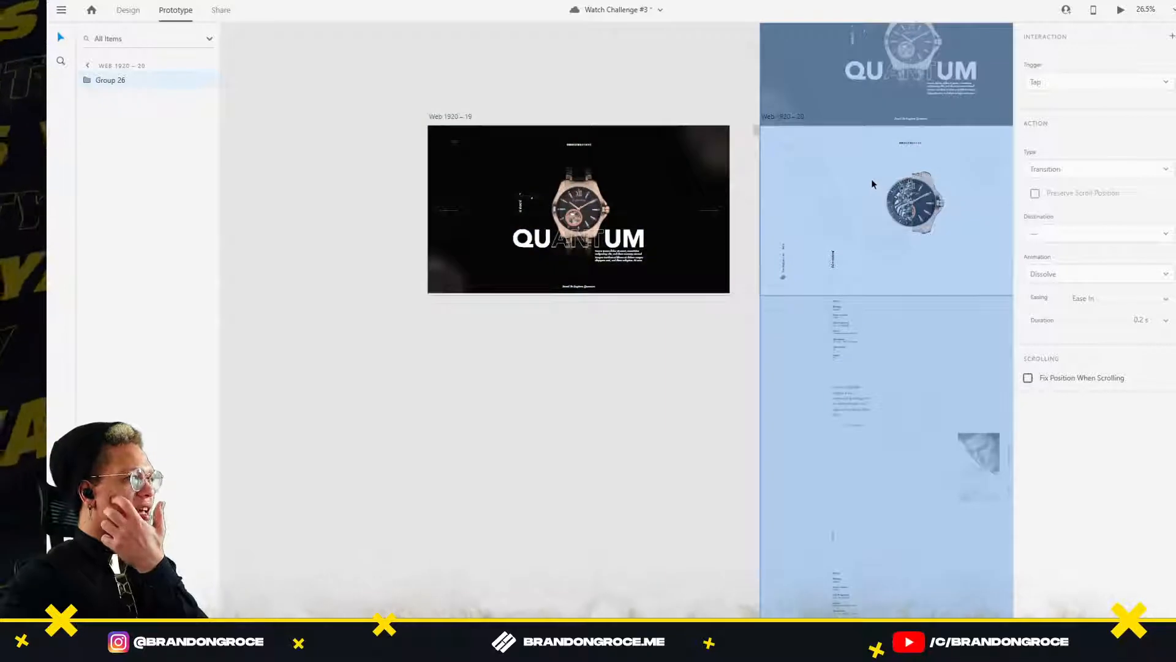
{"action": "left_click", "coordinate": [431, 117]}
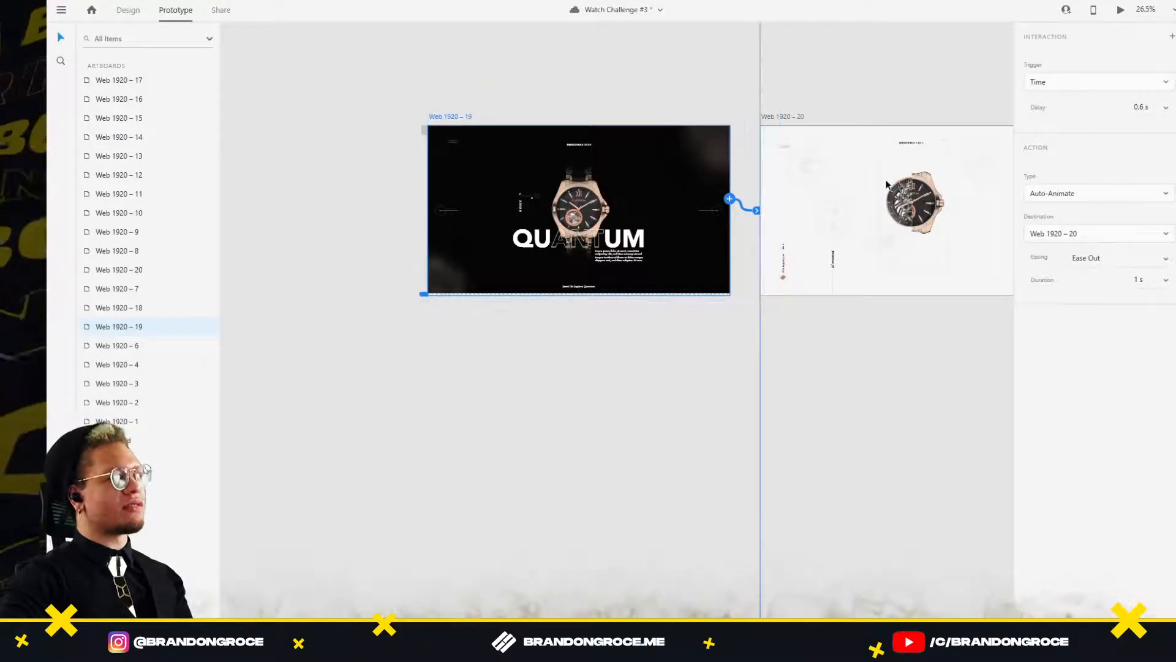
{"action": "scroll", "coordinate": [582, 134], "scroll_direction": "down", "scroll_amount": 5}
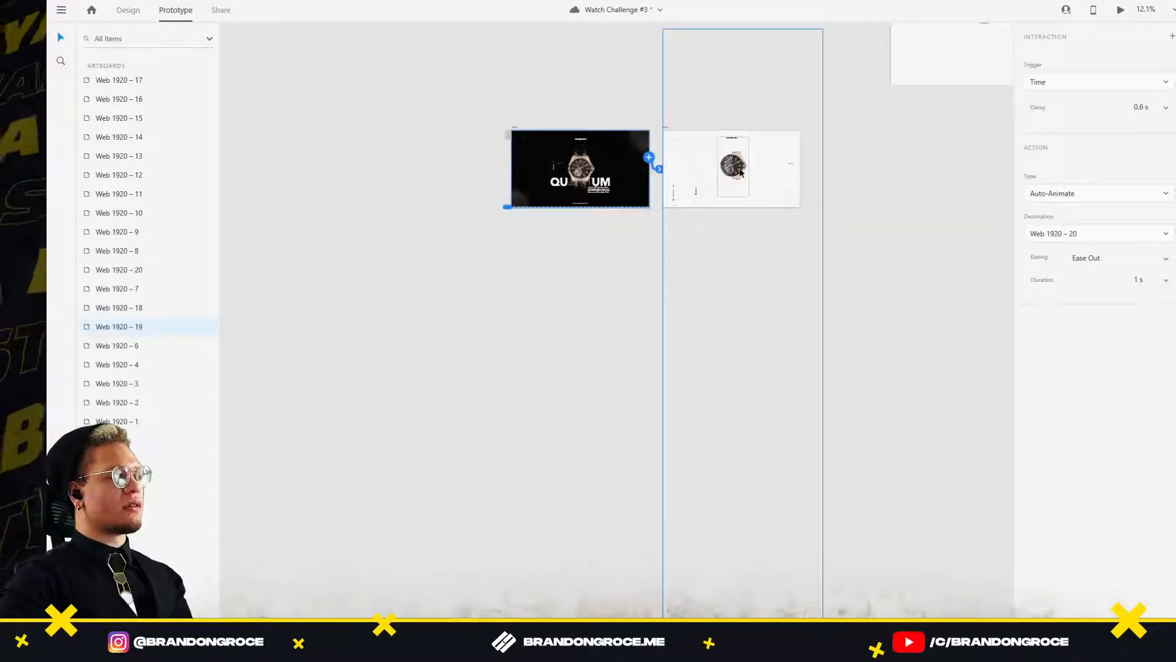
{"action": "left_click", "coordinate": [741, 173]}
{"action": "left_click", "coordinate": [908, 177]}
{"action": "scroll", "coordinate": [903, 190], "scroll_direction": "down", "scroll_amount": 5}
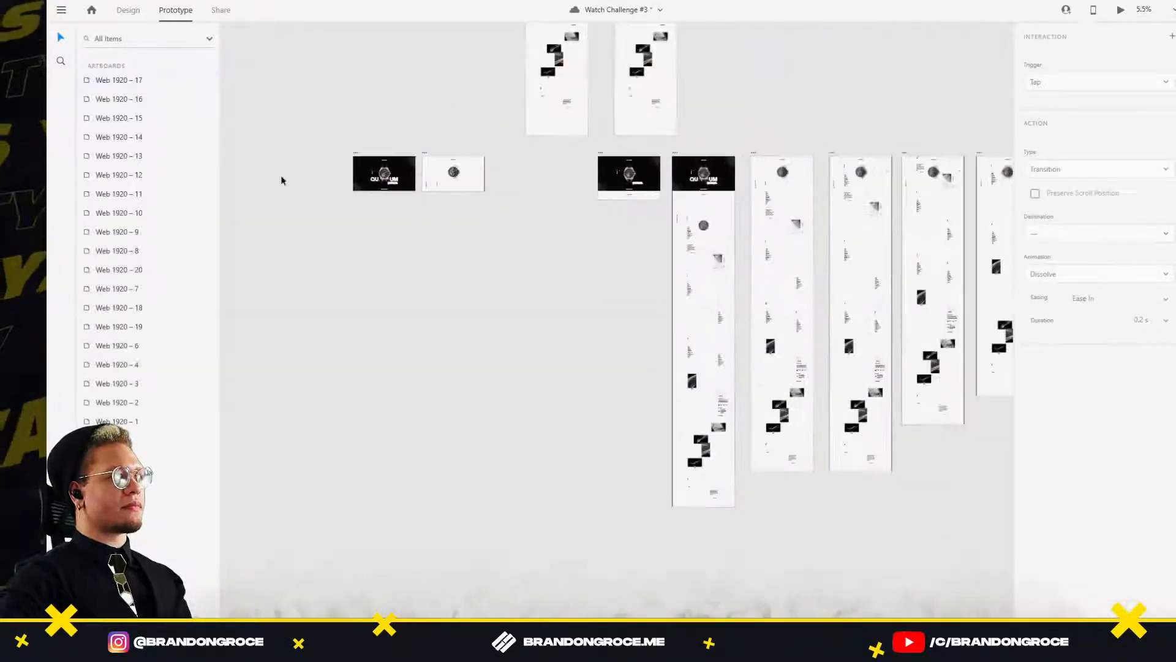
{"action": "scroll", "coordinate": [281, 178], "scroll_direction": "up", "scroll_amount": 10}
{"action": "left_click_drag", "start_coordinate": [596, 262], "coordinate": [257, 329]}
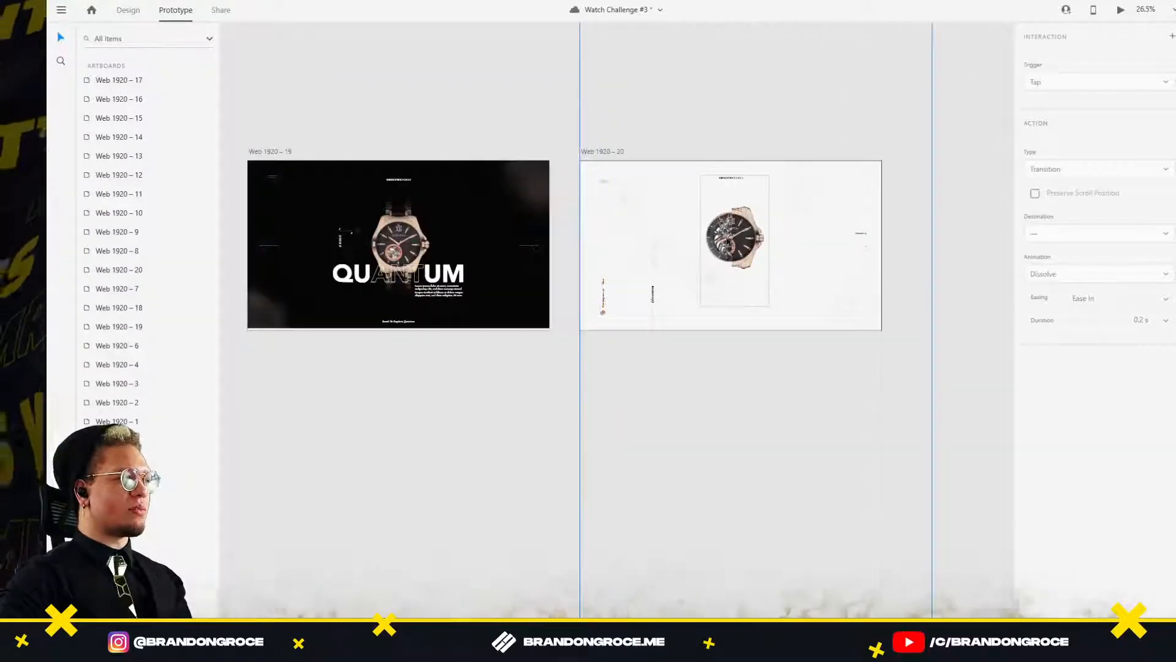
{"action": "left_click", "coordinate": [719, 241]}
{"action": "left_click", "coordinate": [463, 68]}
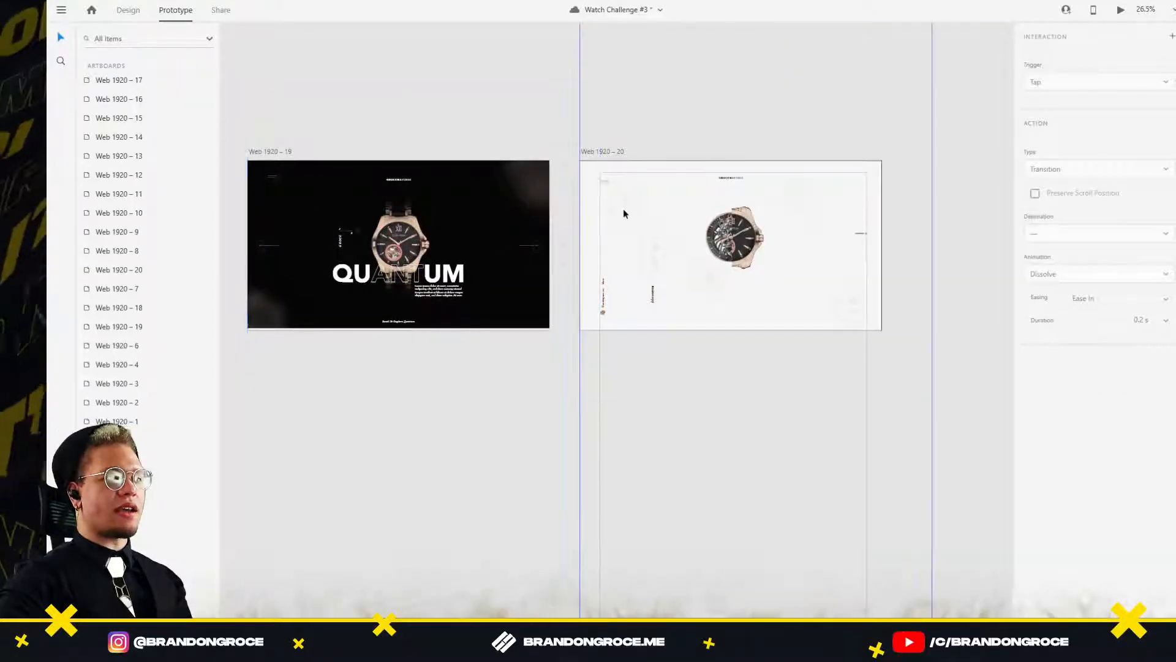
{"action": "scroll", "coordinate": [624, 213], "scroll_direction": "down", "scroll_amount": 4}
{"action": "scroll", "coordinate": [746, 226], "scroll_direction": "down", "scroll_amount": 3}
{"action": "left_click_drag", "start_coordinate": [980, 245], "coordinate": [399, 208]}
{"action": "left_click_drag", "start_coordinate": [764, 298], "coordinate": [334, 295]}
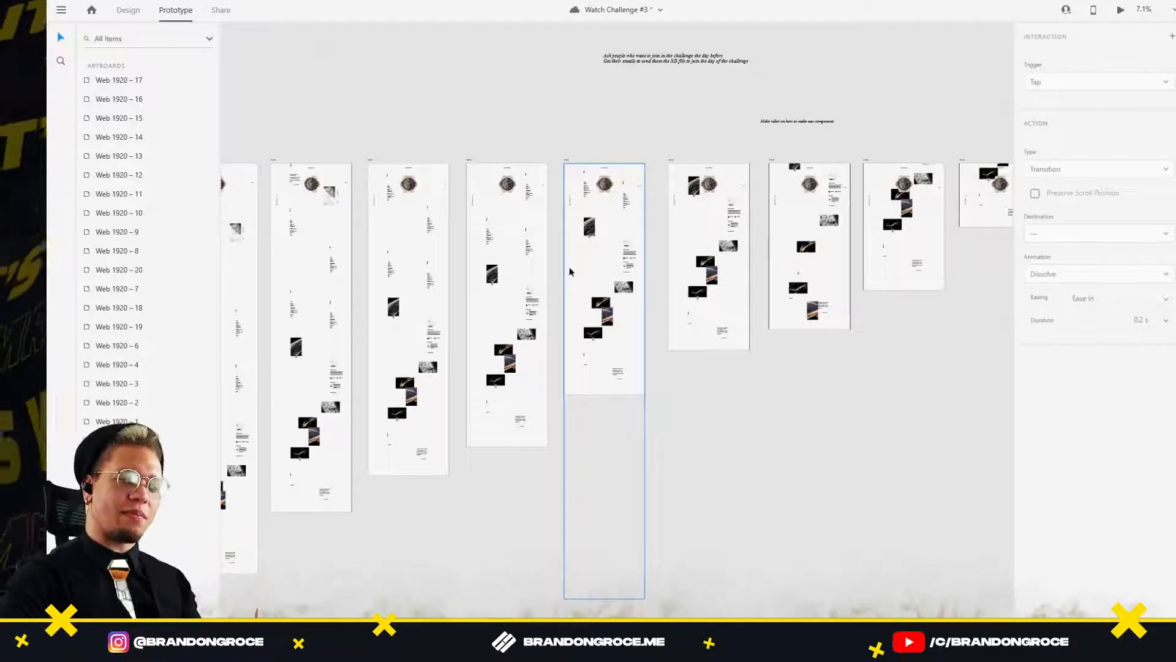
{"action": "left_click_drag", "start_coordinate": [474, 130], "coordinate": [864, 118]}
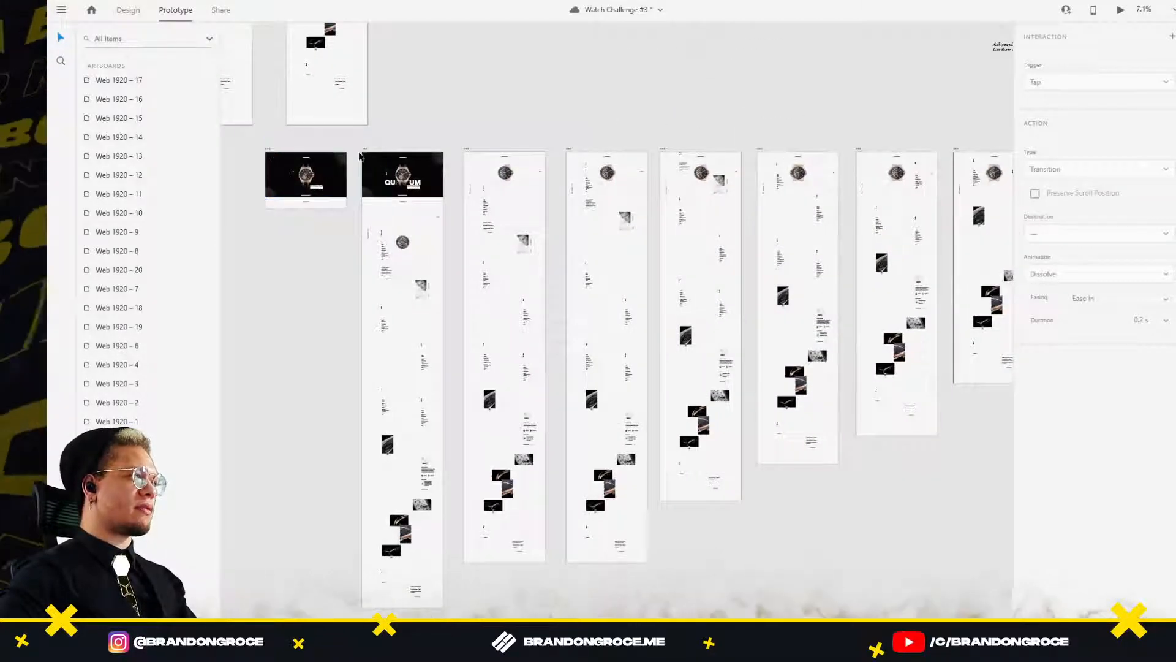
{"action": "scroll", "coordinate": [247, 227], "scroll_direction": "up", "scroll_amount": 2}
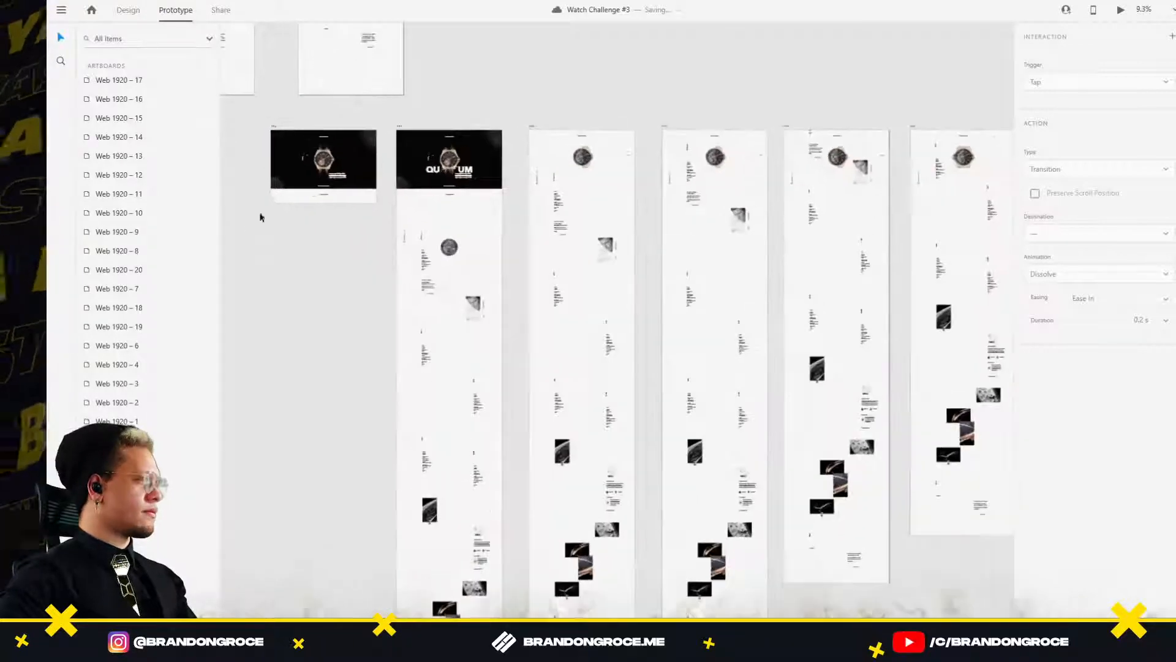
Preview the prototype from artboard Web 1920 – 6 through the scroll sections, and close the preview.
{"action": "left_click", "coordinate": [400, 127]}
{"action": "left_click", "coordinate": [1123, 12]}
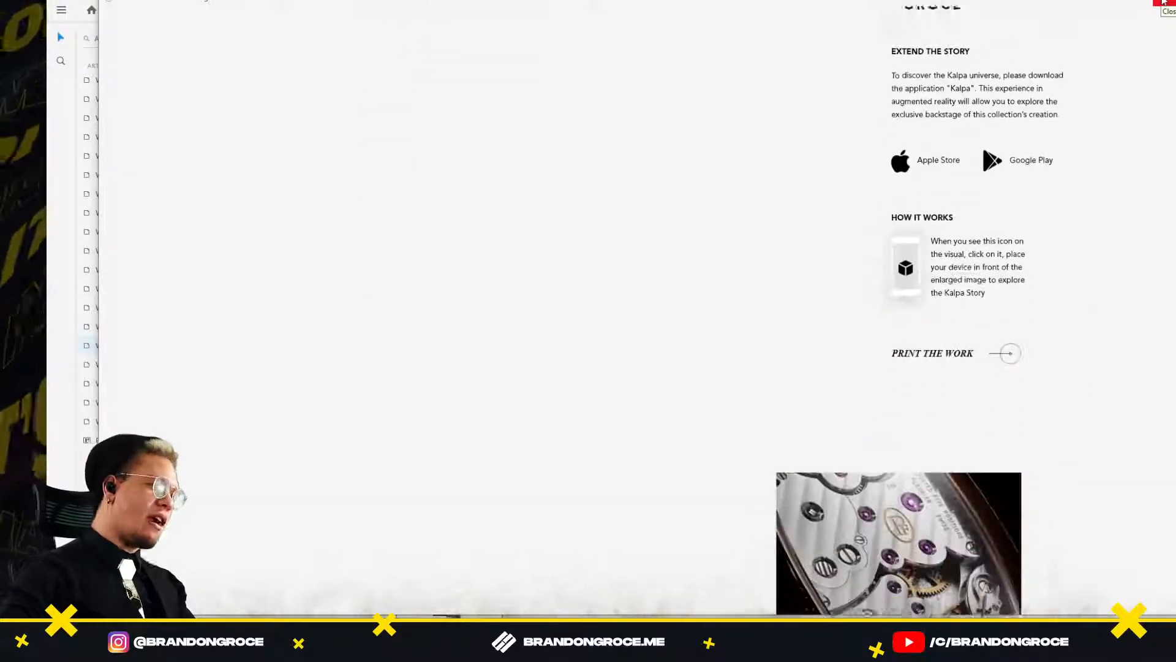
{"action": "left_click", "coordinate": [1163, 2]}
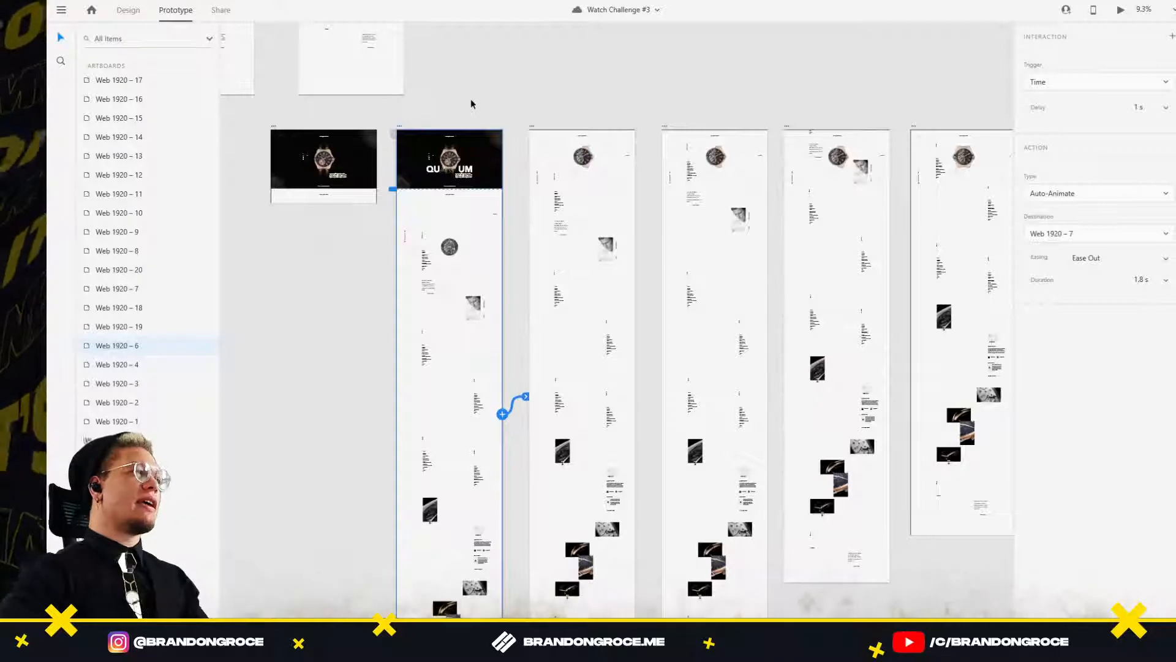
{"action": "left_click", "coordinate": [592, 87]}
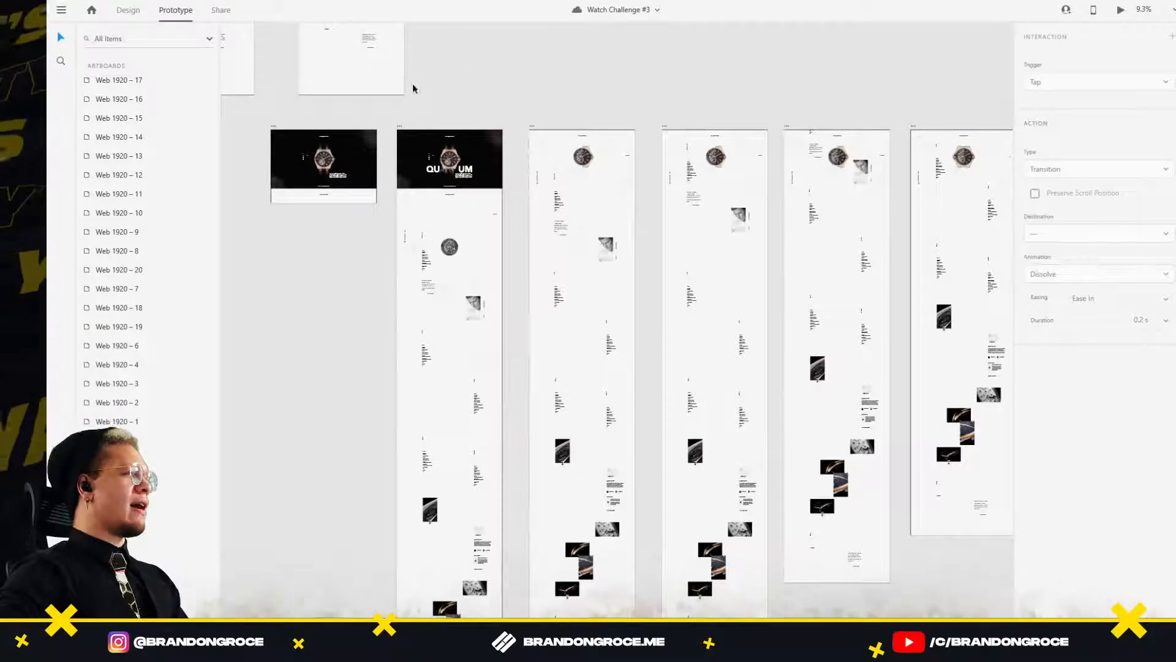
Extend artboard Web 1920 – 18 downward to the full page length of the neighbouring Web 1920 – 6.
{"action": "left_click", "coordinate": [273, 131]}
{"action": "left_click", "coordinate": [127, 11]}
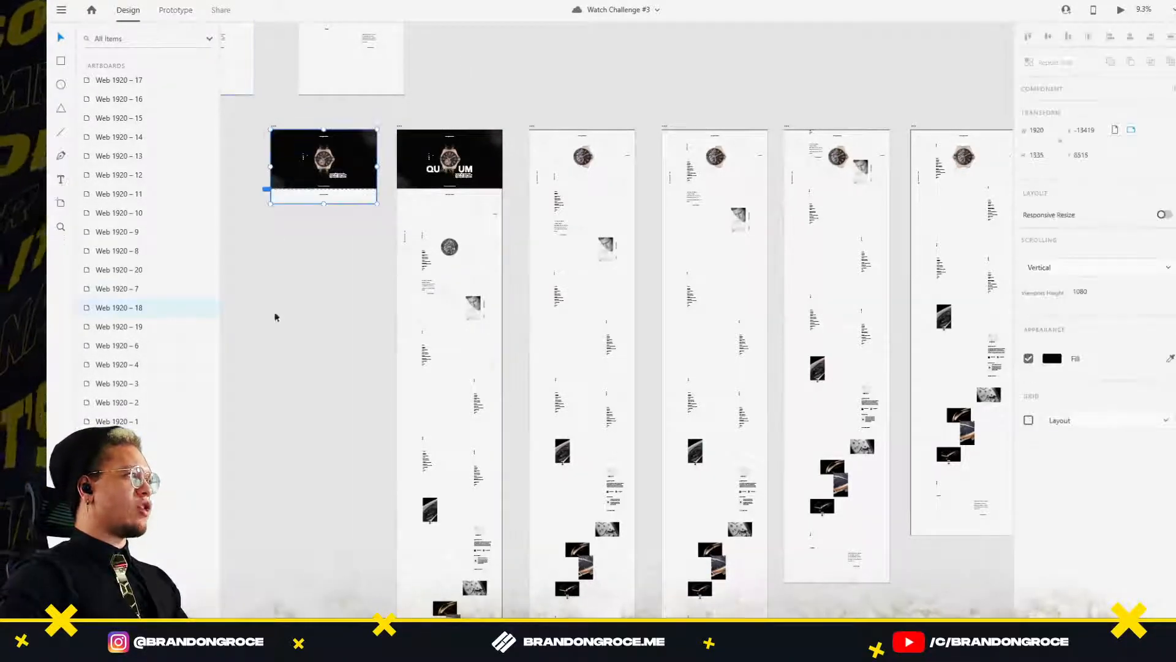
{"action": "left_click_drag", "start_coordinate": [276, 315], "coordinate": [450, 257]}
{"action": "left_click_drag", "start_coordinate": [499, 147], "coordinate": [499, 544]}
{"action": "left_click", "coordinate": [386, 417]}
{"action": "scroll", "coordinate": [381, 155], "scroll_direction": "down", "scroll_amount": 4}
{"action": "left_click_drag", "start_coordinate": [409, 158], "coordinate": [464, 313]}
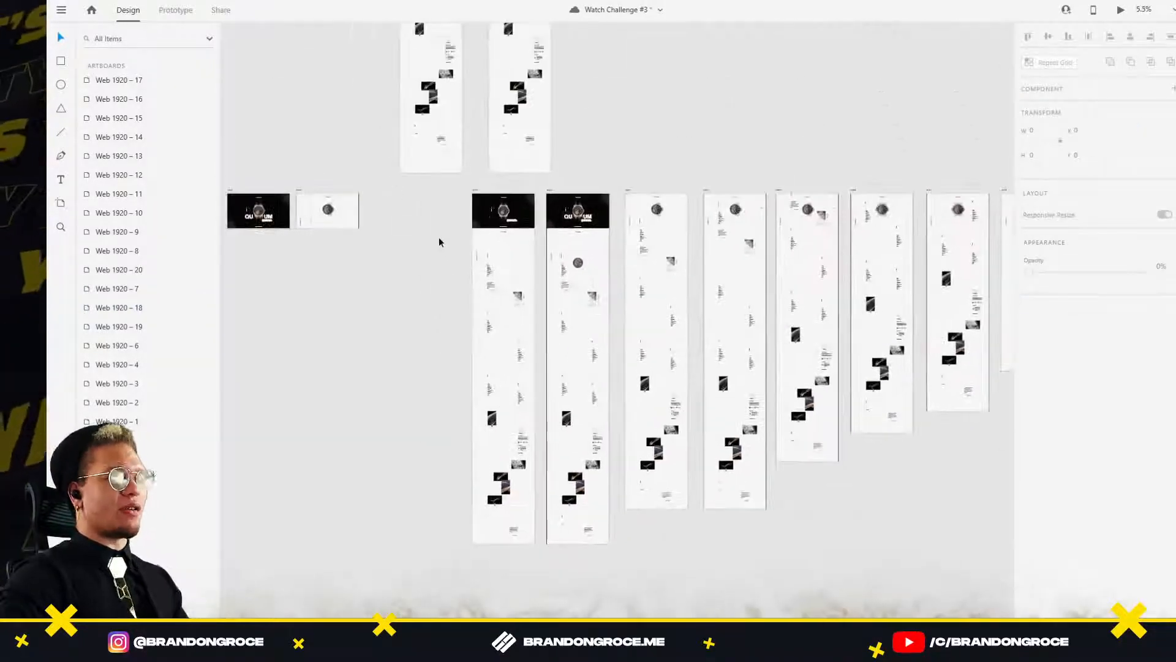
Rotate the Lorem ipsum paragraph in the Web 1920 – 18 hero 30° around its vertical axis and fade it to 0% opacity.
{"action": "scroll", "coordinate": [555, 259], "scroll_direction": "up", "scroll_amount": 5}
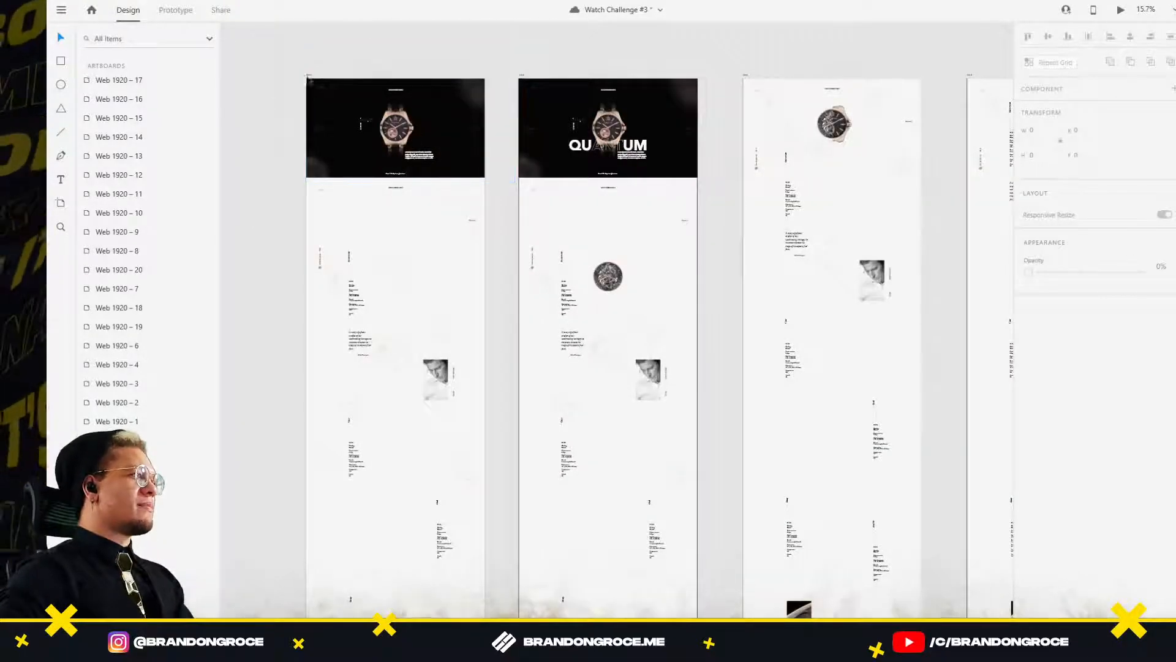
{"action": "scroll", "coordinate": [346, 153], "scroll_direction": "up", "scroll_amount": 5}
{"action": "left_click", "coordinate": [551, 162]}
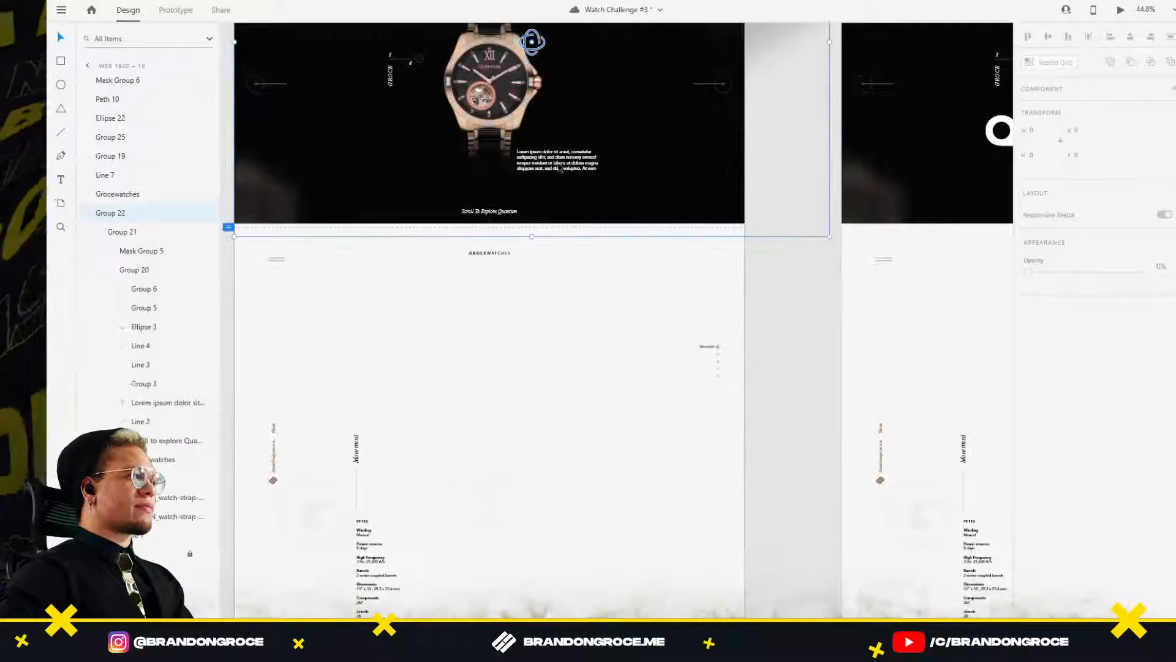
{"action": "left_click", "coordinate": [557, 164], "text": "ctrl"}
{"action": "scroll", "coordinate": [561, 191], "scroll_direction": "up", "scroll_amount": 4}
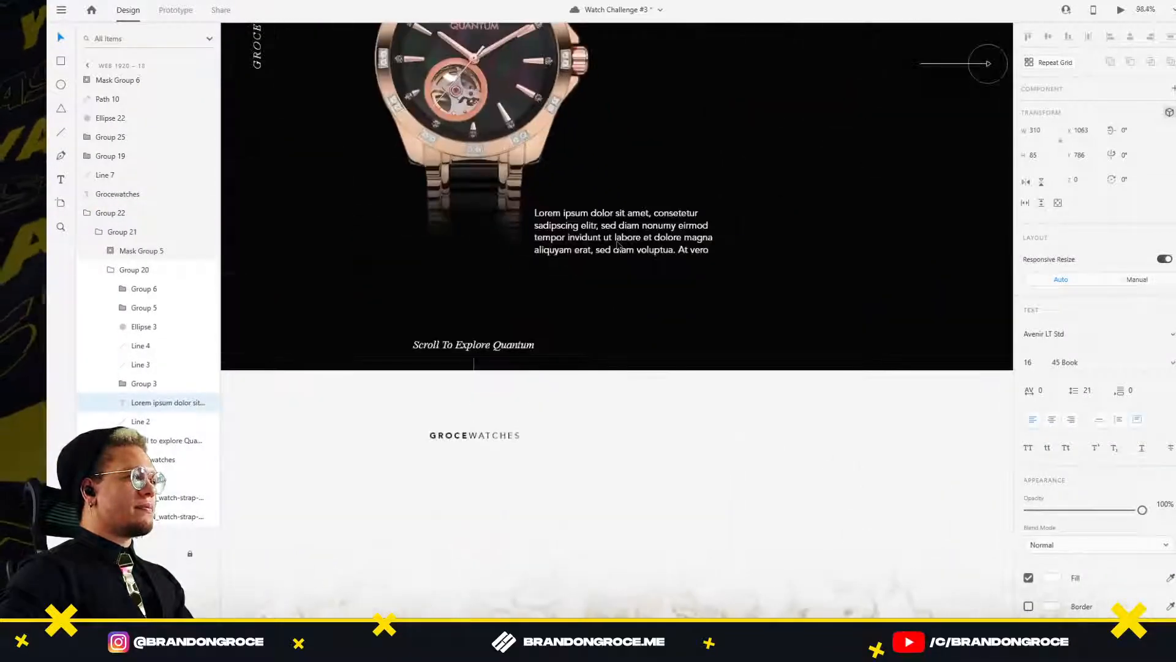
{"action": "left_click_drag", "start_coordinate": [620, 240], "coordinate": [643, 240]}
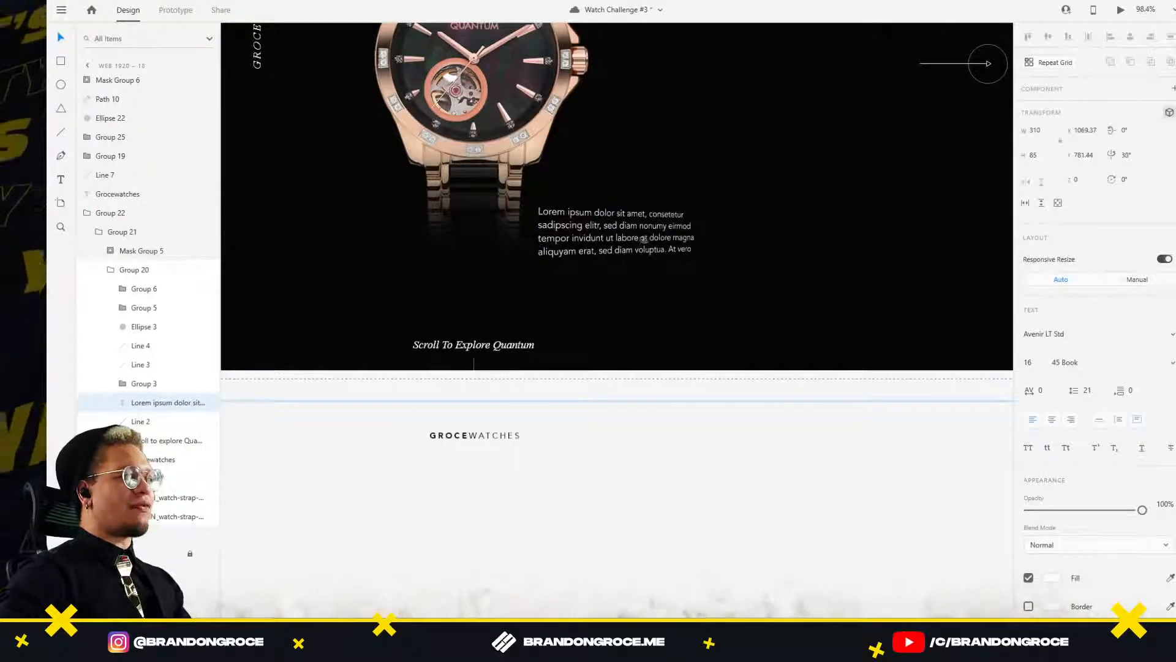
{"action": "left_click_drag", "start_coordinate": [1142, 510], "coordinate": [1029, 510]}
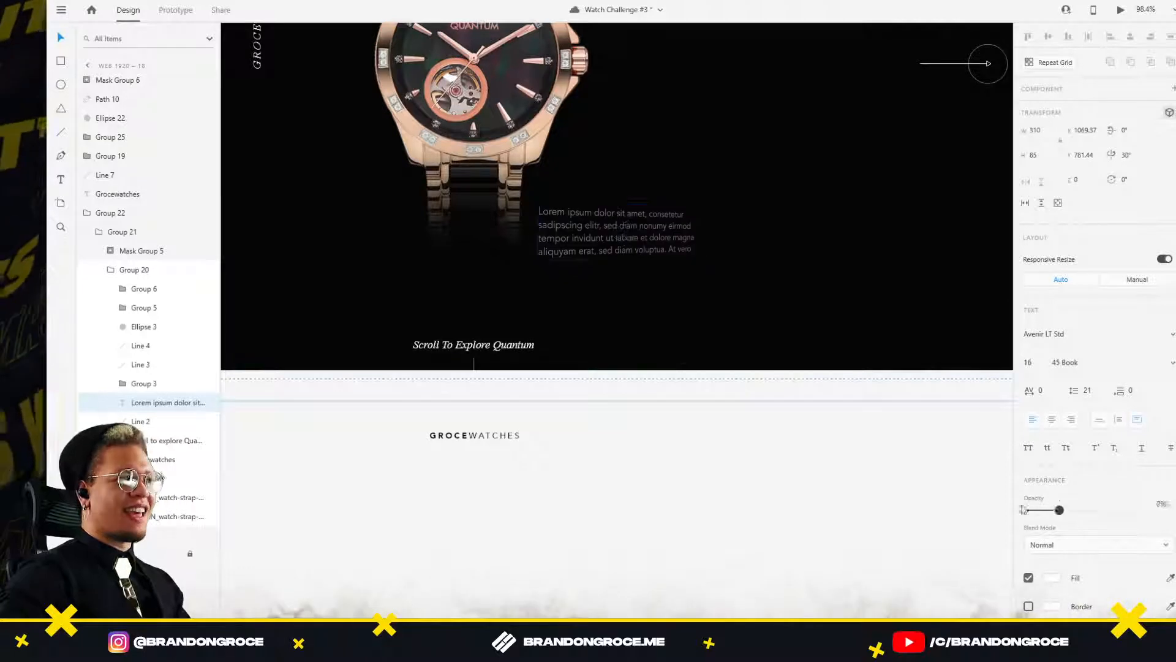
Move the Scroll To Explore Quantum text slightly down and the vertical Groce label to Y 610.5, fading both to 0% opacity.
{"action": "left_click", "coordinate": [479, 348]}
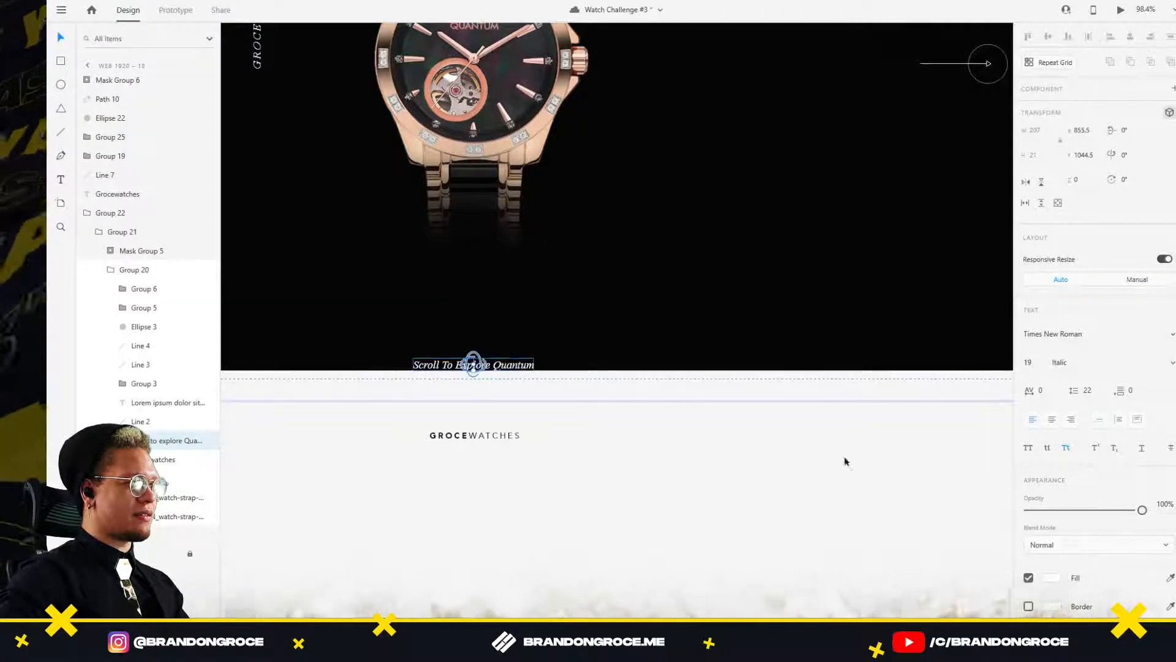
{"action": "left_click_drag", "start_coordinate": [1142, 511], "coordinate": [898, 501]}
{"action": "left_click_drag", "start_coordinate": [514, 222], "coordinate": [941, 494]}
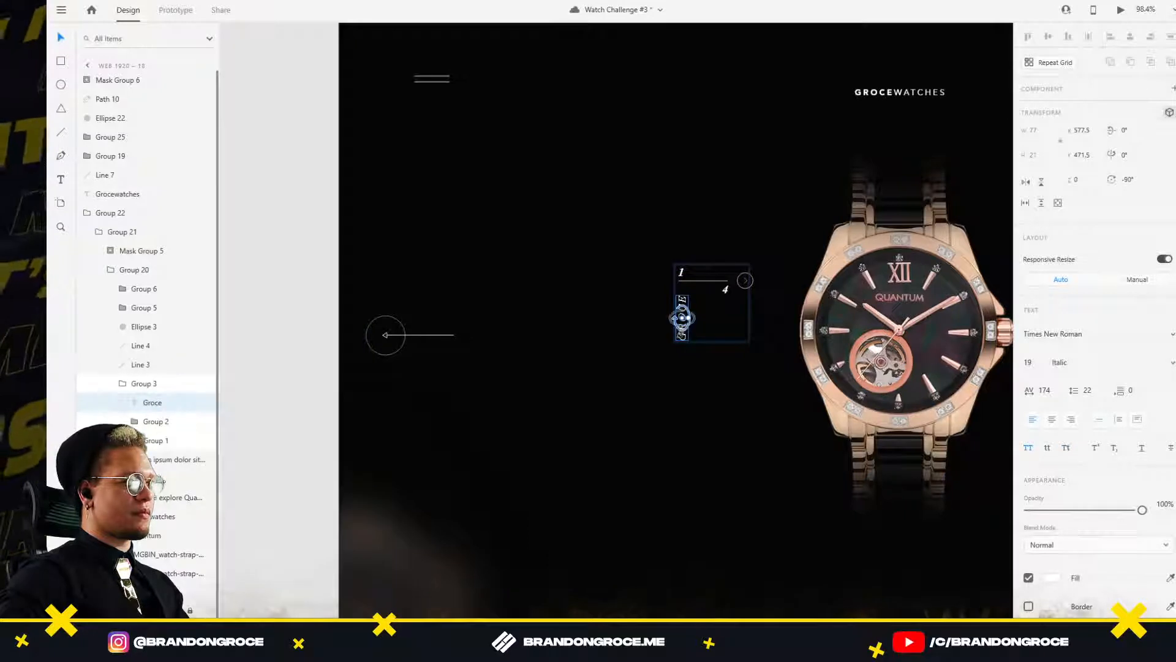
{"action": "left_click_drag", "start_coordinate": [682, 337], "coordinate": [682, 422]}
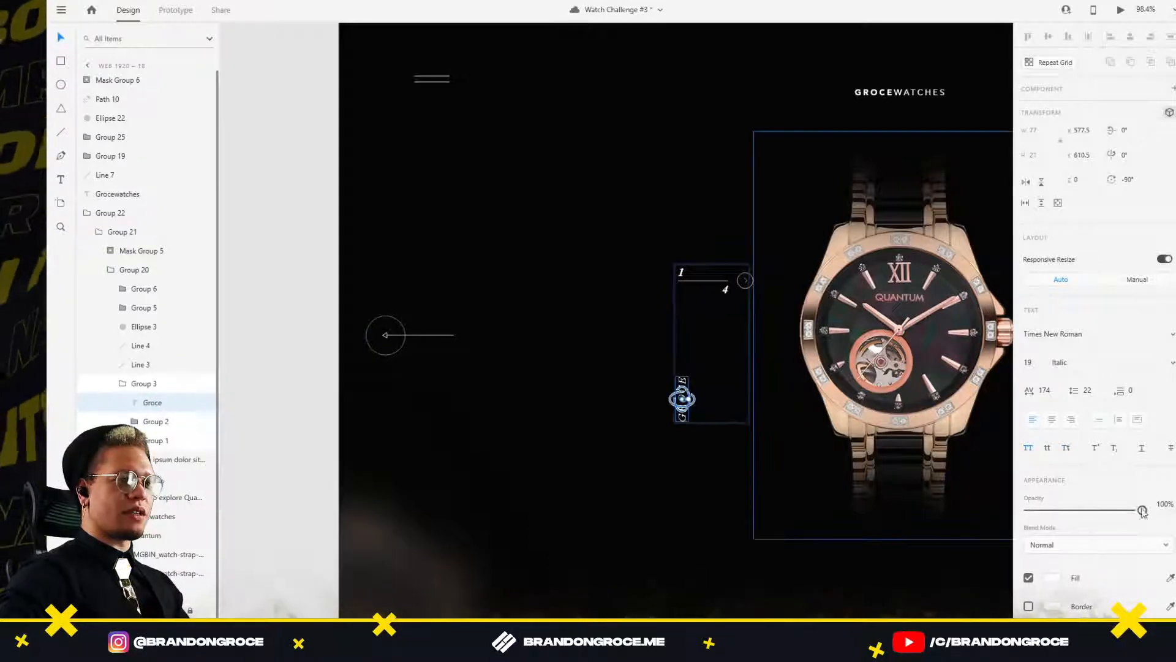
{"action": "left_click_drag", "start_coordinate": [1143, 511], "coordinate": [1029, 511]}
Move the hero's 1/4 slide counter down to Y 460 and fade it to 0% opacity.
{"action": "scroll", "coordinate": [778, 291], "scroll_direction": "up", "scroll_amount": 5}
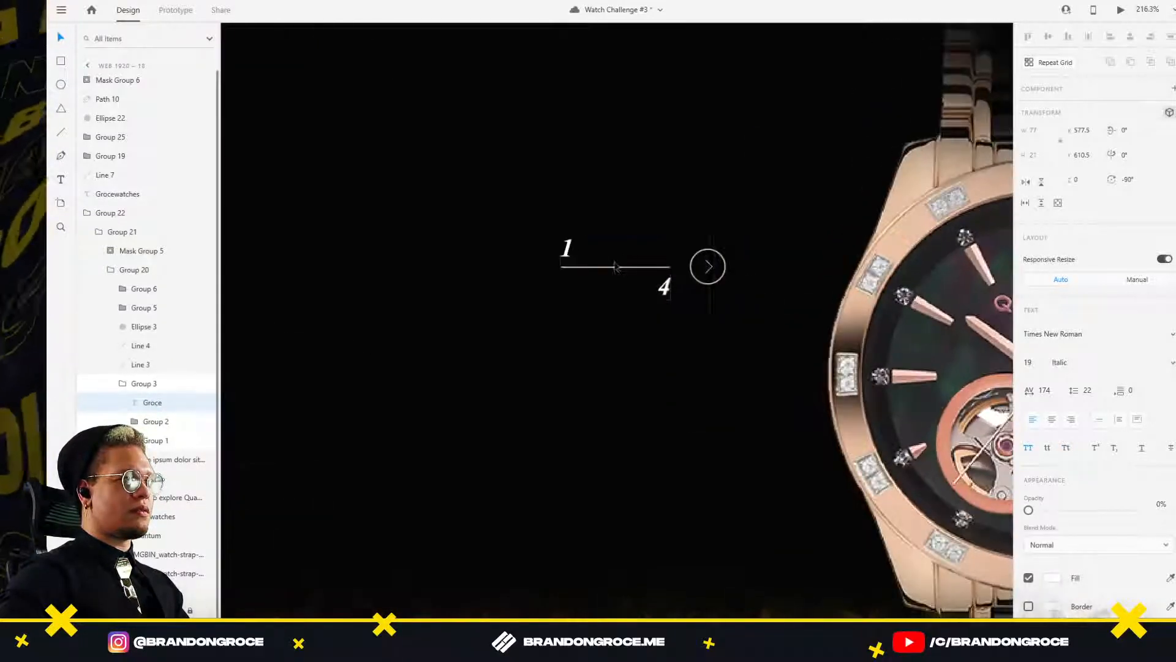
{"action": "left_click", "coordinate": [615, 267]}
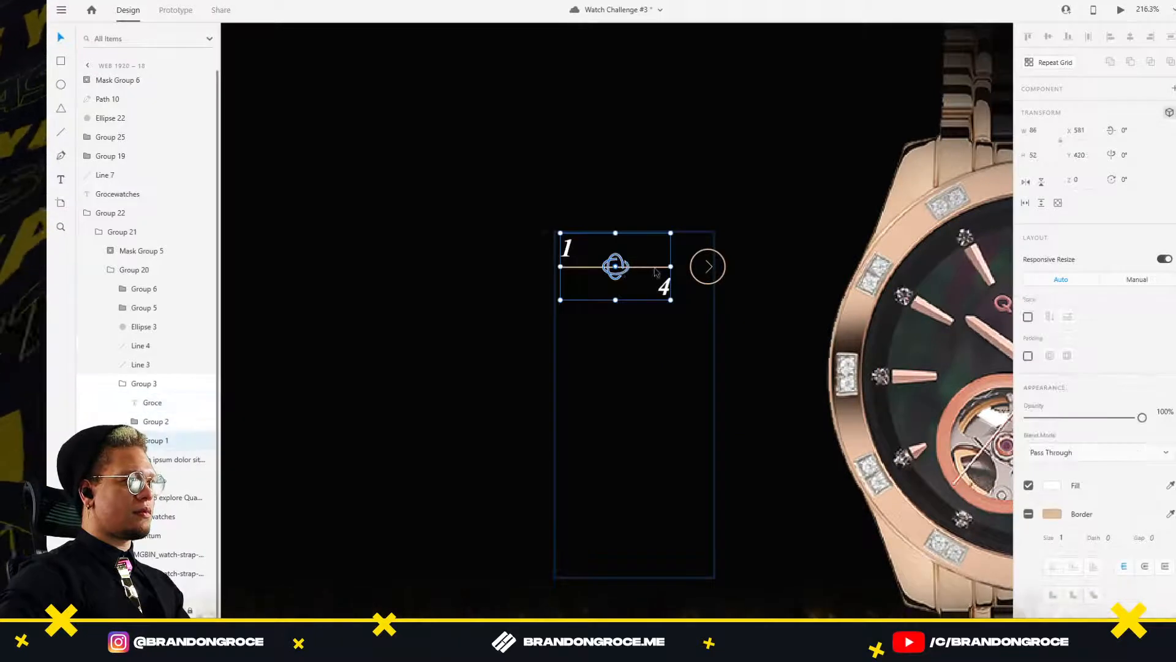
{"action": "left_click_drag", "start_coordinate": [656, 272], "coordinate": [409, 281]}
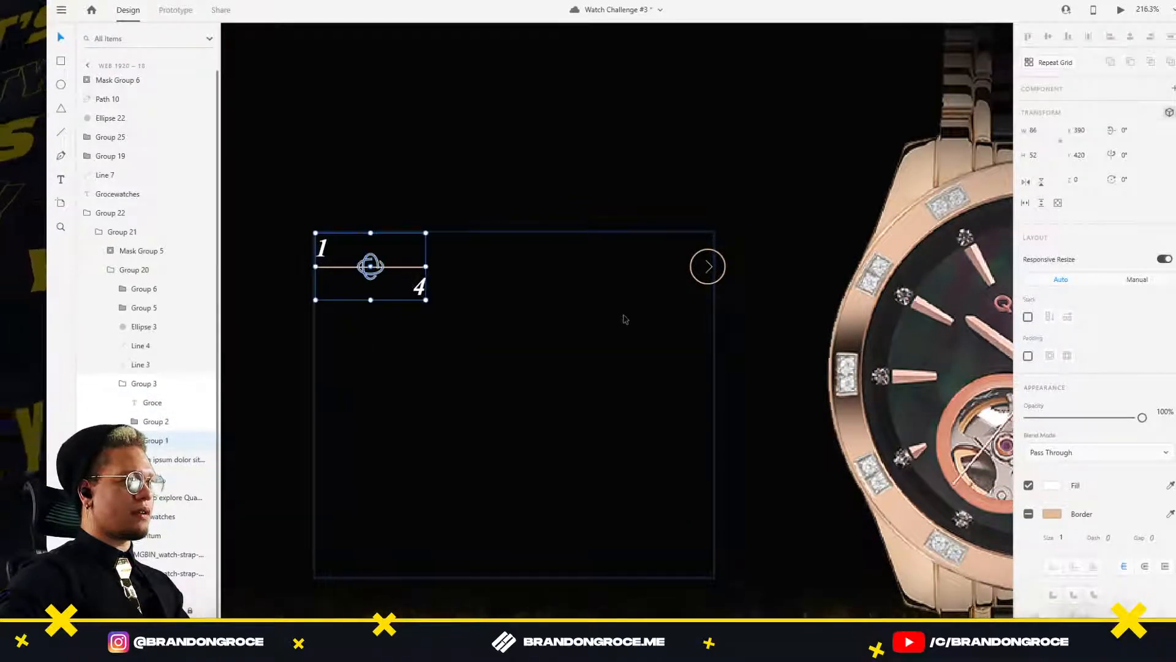
{"action": "key", "text": "ctrl+z"}
{"action": "key", "text": "shift+Down"}
{"action": "key", "text": "shift+Down"}
{"action": "key", "text": "shift+Down"}
{"action": "key", "text": "shift+Down"}
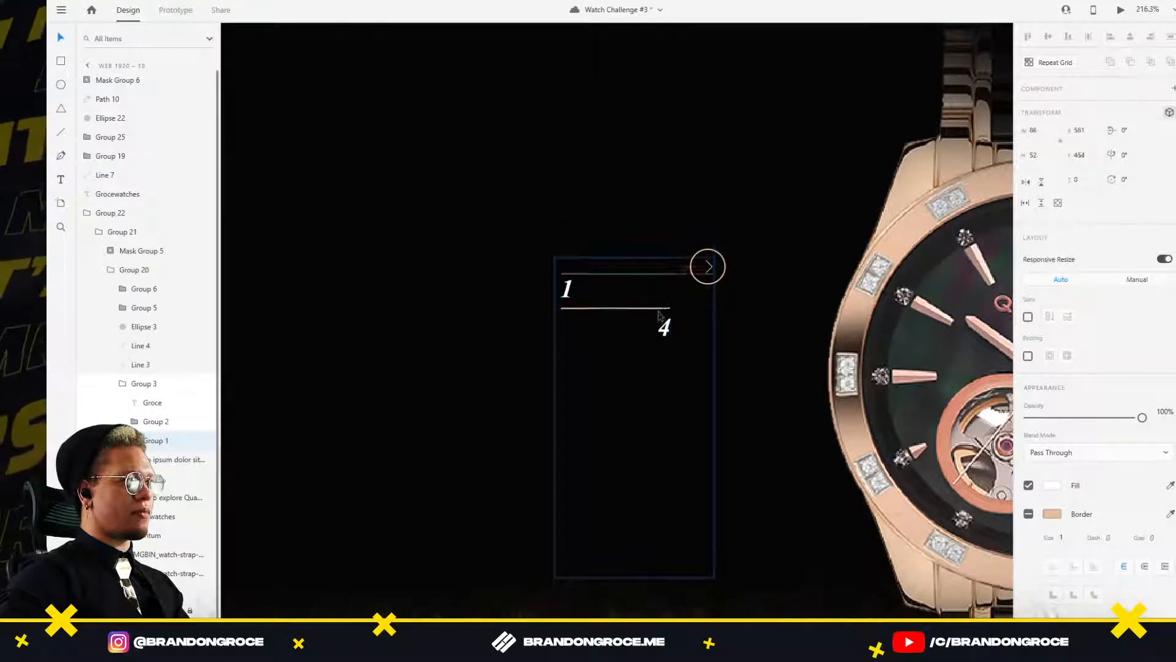
{"action": "left_click_drag", "start_coordinate": [1143, 419], "coordinate": [815, 409]}
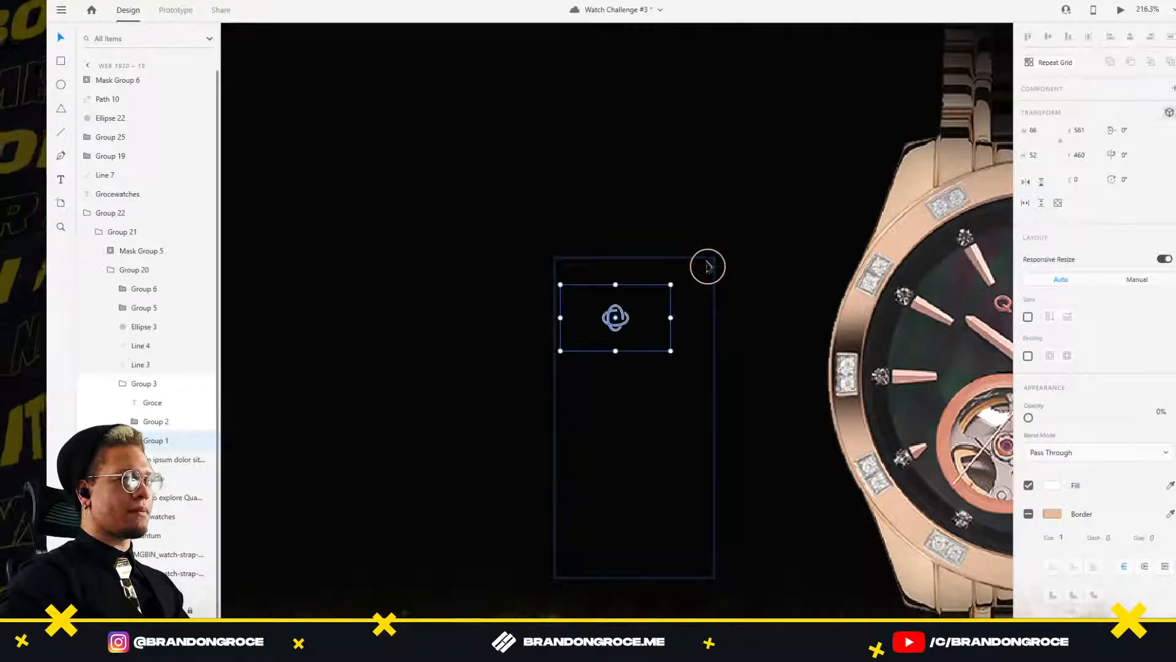
Shift the small circled arrow beside the watch left to X 653 and fade it to 0% opacity.
{"action": "left_click", "coordinate": [709, 272]}
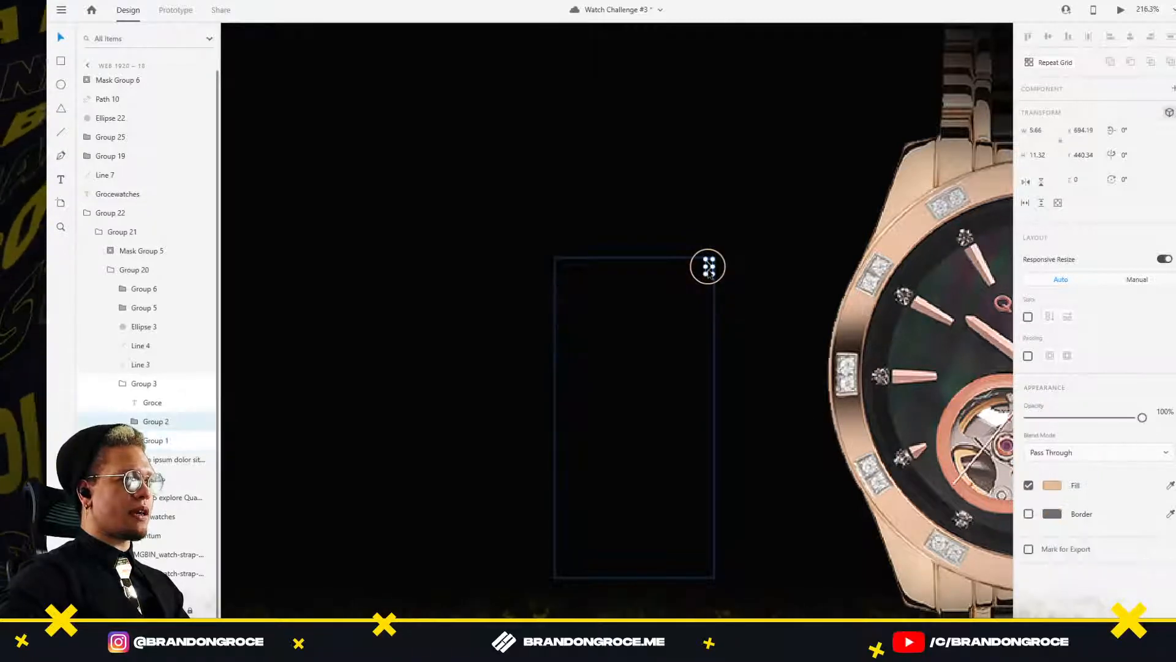
{"action": "left_click", "coordinate": [725, 274], "text": "shift"}
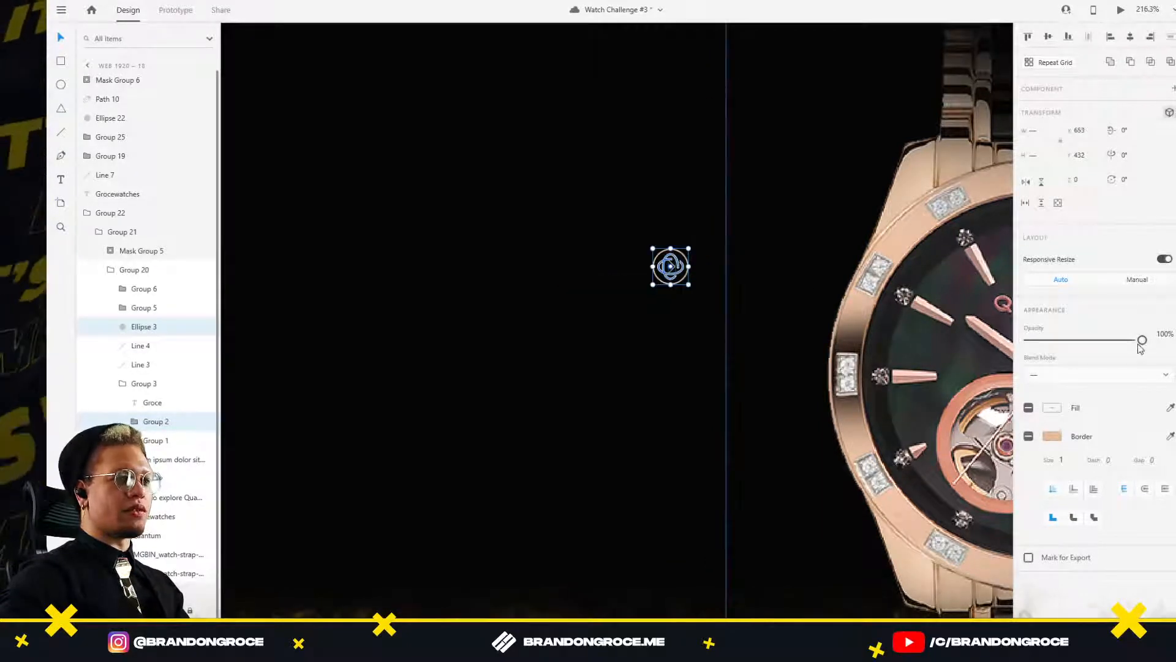
{"action": "left_click_drag", "start_coordinate": [1141, 341], "coordinate": [1028, 340]}
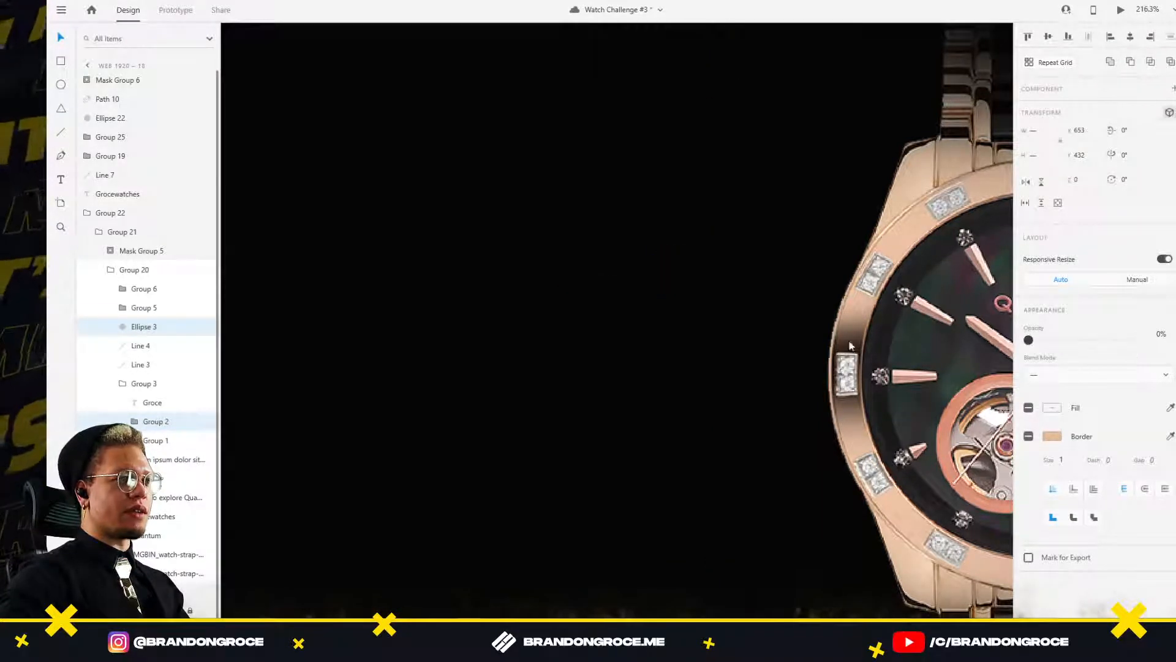
{"action": "key", "text": "ctrl+0"}
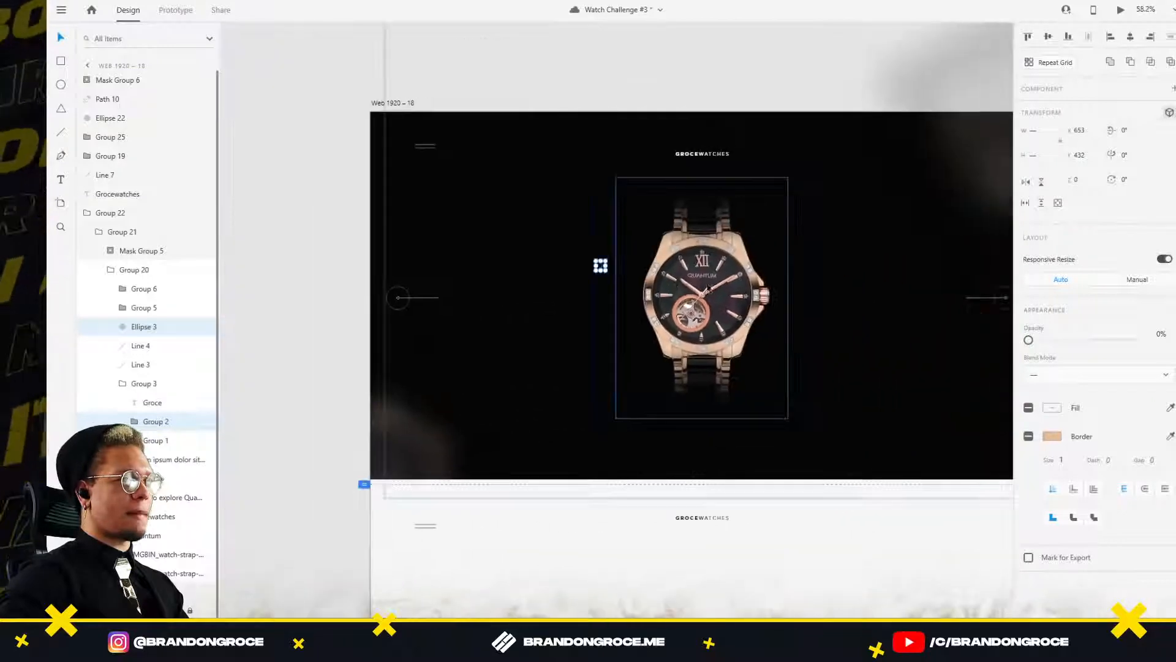
Rotate the hero watch image 9° around its vertical axis.
{"action": "left_click", "coordinate": [701, 297]}
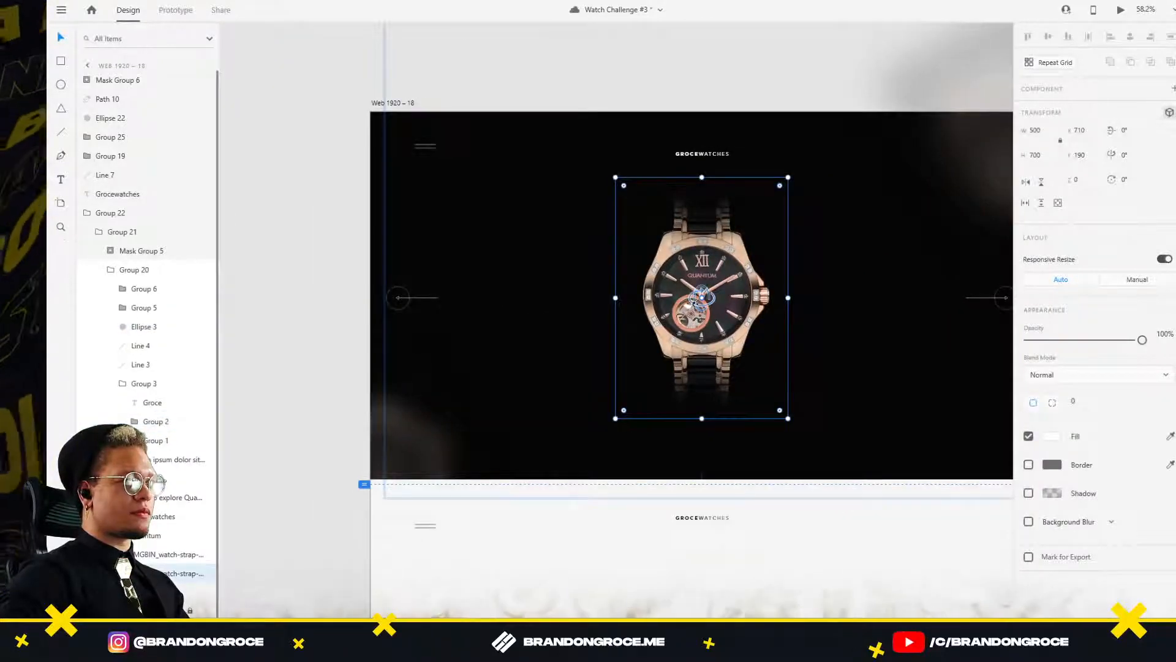
{"action": "mouse_move", "coordinate": [707, 294]}
{"action": "left_mouse_down"}
{"action": "mouse_move", "coordinate": [717, 302]}
{"action": "mouse_move", "coordinate": [700, 280]}
{"action": "mouse_move", "coordinate": [704, 300]}
{"action": "left_mouse_up"}
{"action": "key", "text": "ctrl+z"}
{"action": "key", "text": "ctrl+z"}
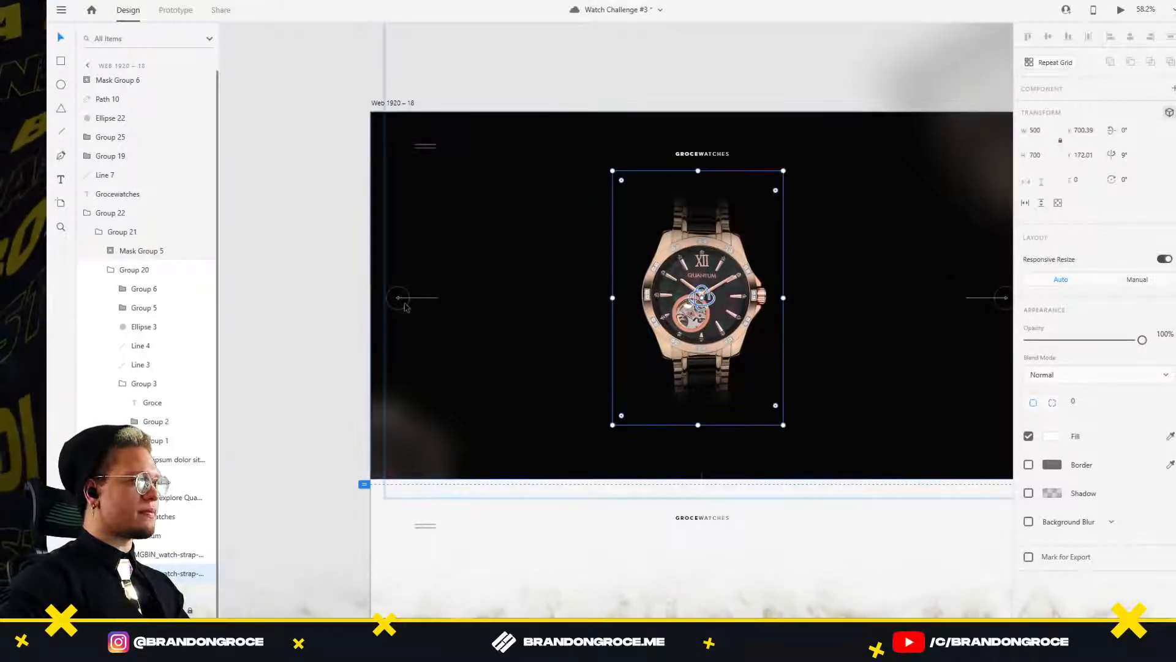
Move the left and right hero arrows inward to X 84 and X 1699, and fade both out completely.
{"action": "left_click_drag", "start_coordinate": [405, 306], "coordinate": [424, 303]}
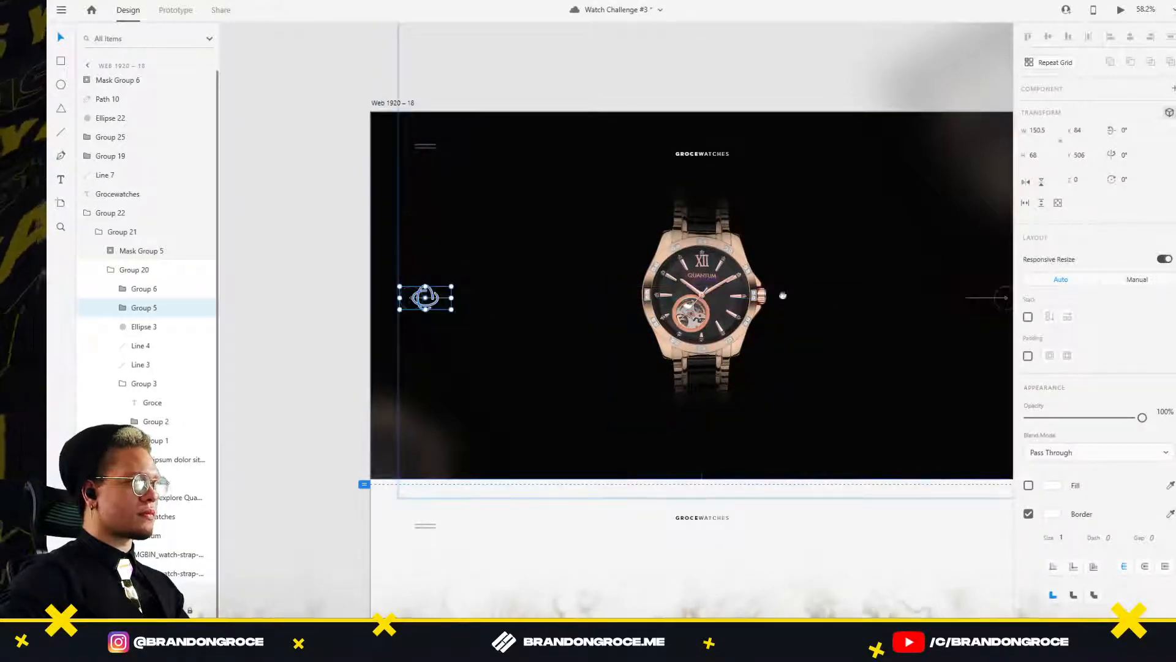
{"action": "left_click_drag", "start_coordinate": [946, 306], "coordinate": [796, 283]}
{"action": "left_click_drag", "start_coordinate": [501, 293], "coordinate": [607, 285]}
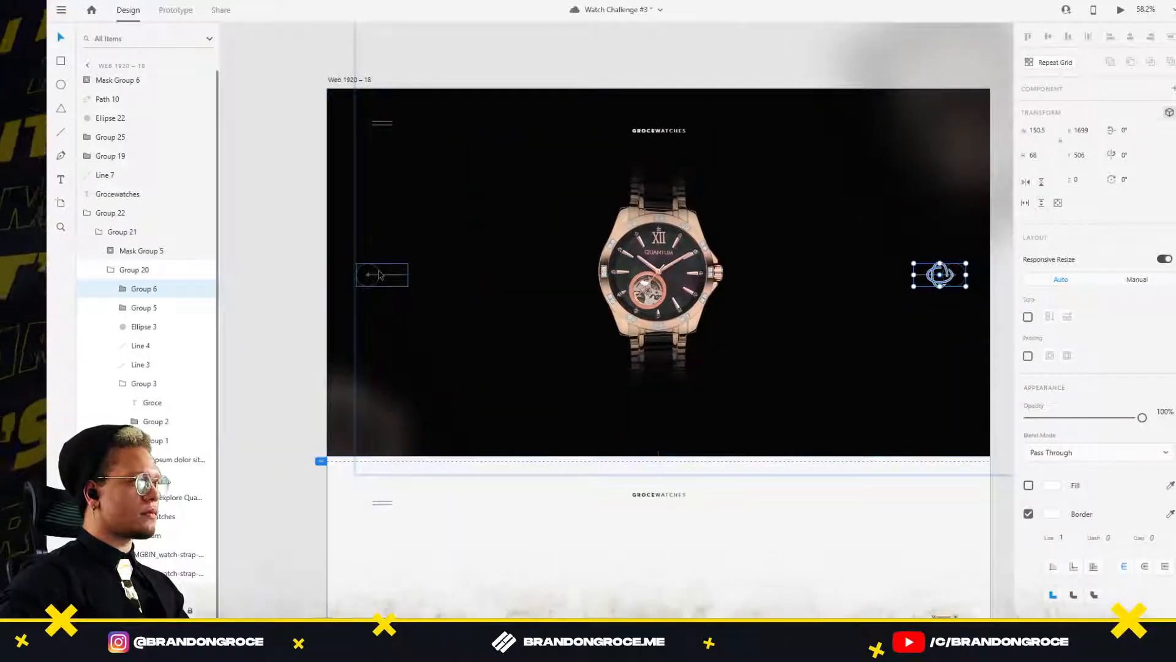
{"action": "left_click", "coordinate": [375, 275], "text": "shift"}
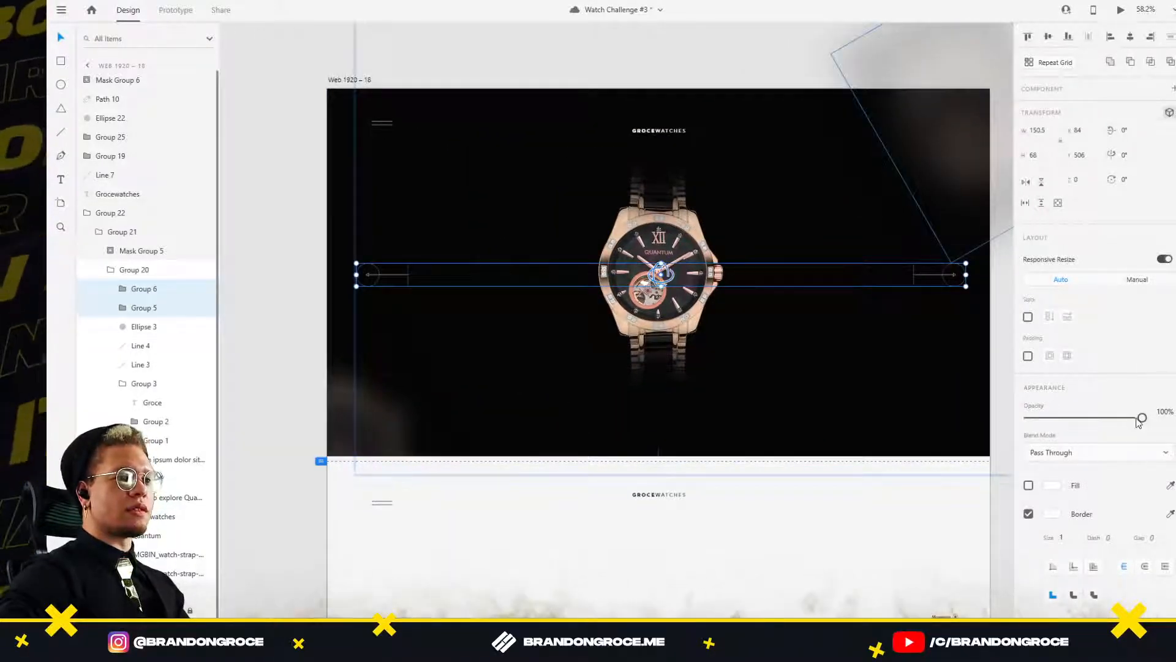
{"action": "scroll", "coordinate": [562, 57], "scroll_direction": "down", "scroll_amount": 3}
{"action": "left_click", "coordinate": [615, 54]}
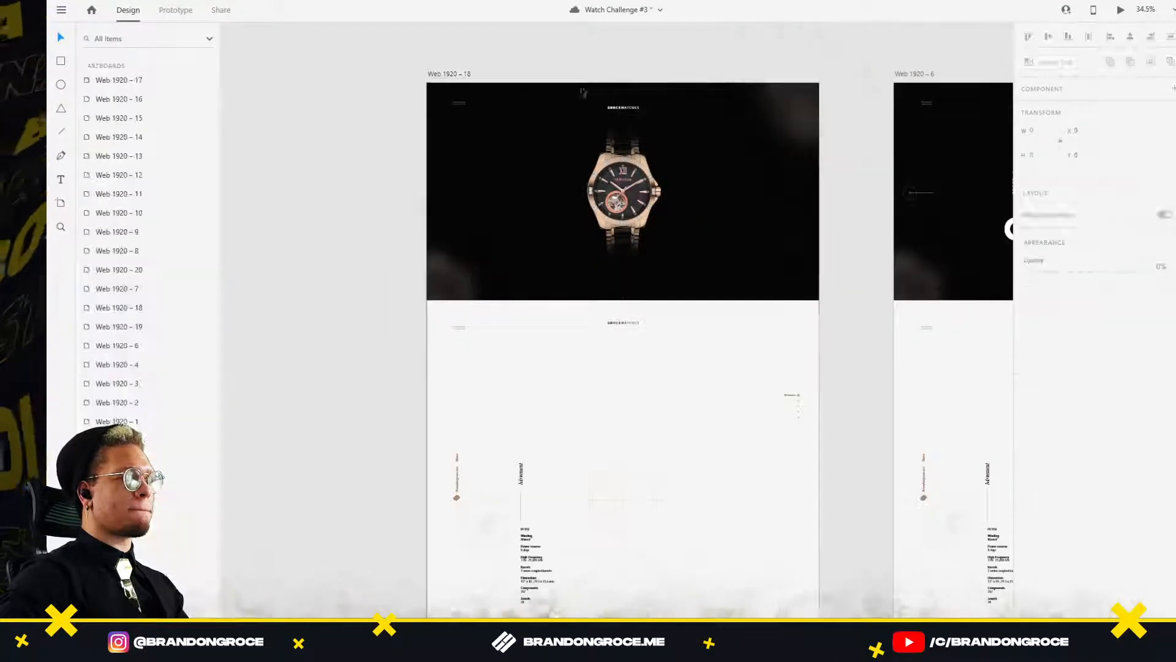
Fade the watch image in the Web 1920 – 18 hero to 0% opacity.
{"action": "left_click", "coordinate": [625, 191]}
{"action": "left_click", "coordinate": [607, 197], "text": "ctrl"}
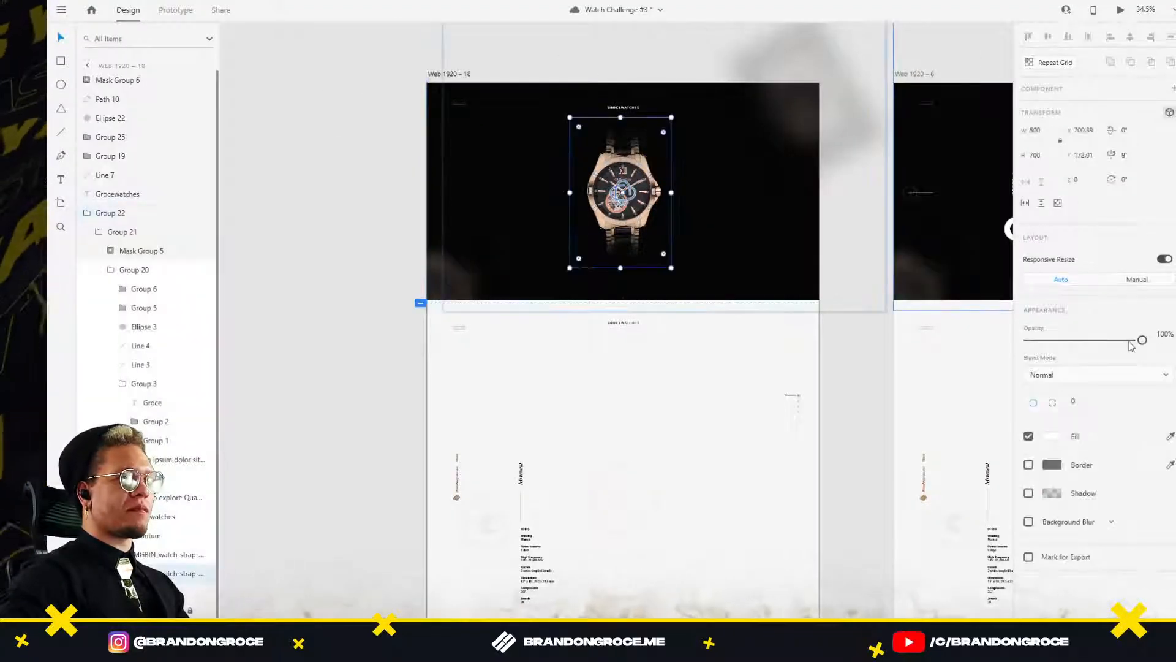
{"action": "left_click_drag", "start_coordinate": [1131, 346], "coordinate": [954, 342]}
{"action": "scroll", "coordinate": [653, 136], "scroll_direction": "up", "scroll_amount": 3}
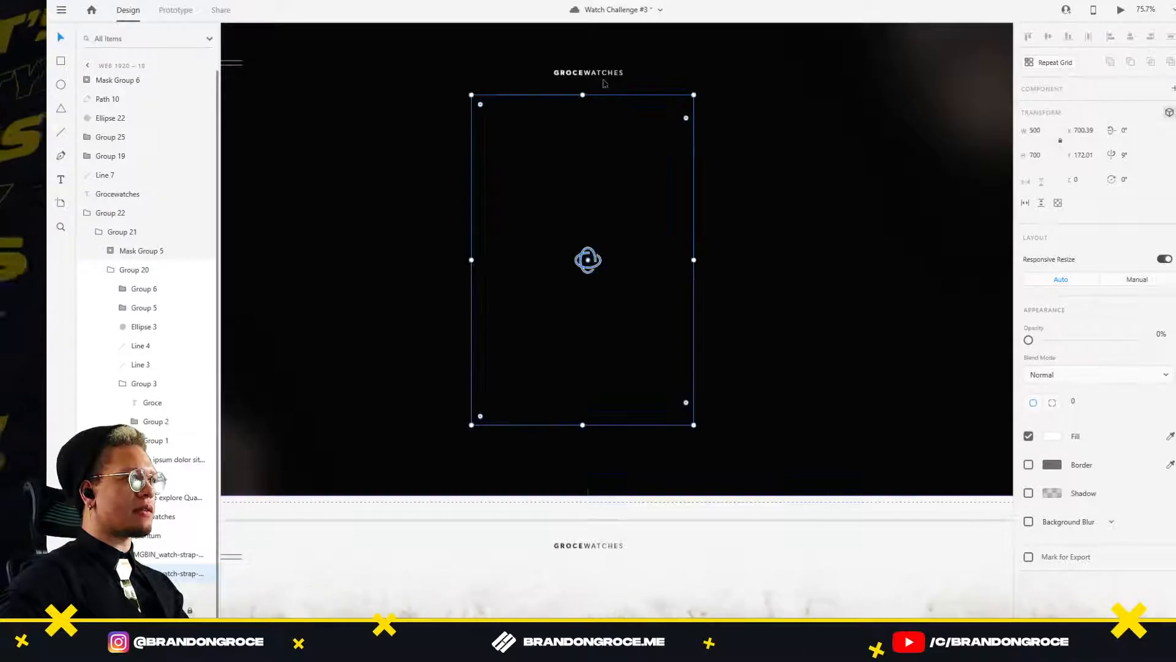
Try lowering the hero's Grocewatches title to Y 155, and move it back up to Y 115.
{"action": "left_click", "coordinate": [606, 75]}
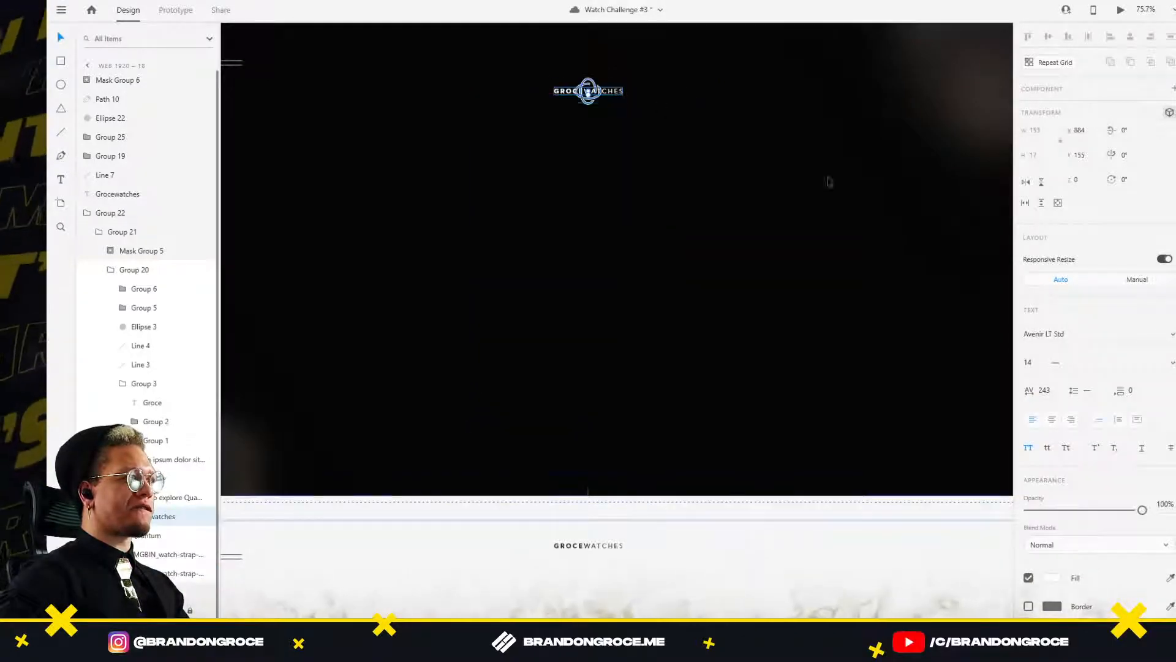
{"action": "scroll", "coordinate": [651, 175], "scroll_direction": "down", "scroll_amount": 2}
{"action": "key", "text": "shift+Up"}
{"action": "key", "text": "shift+Up"}
{"action": "key", "text": "shift+Up"}
{"action": "key", "text": "shift+Up"}
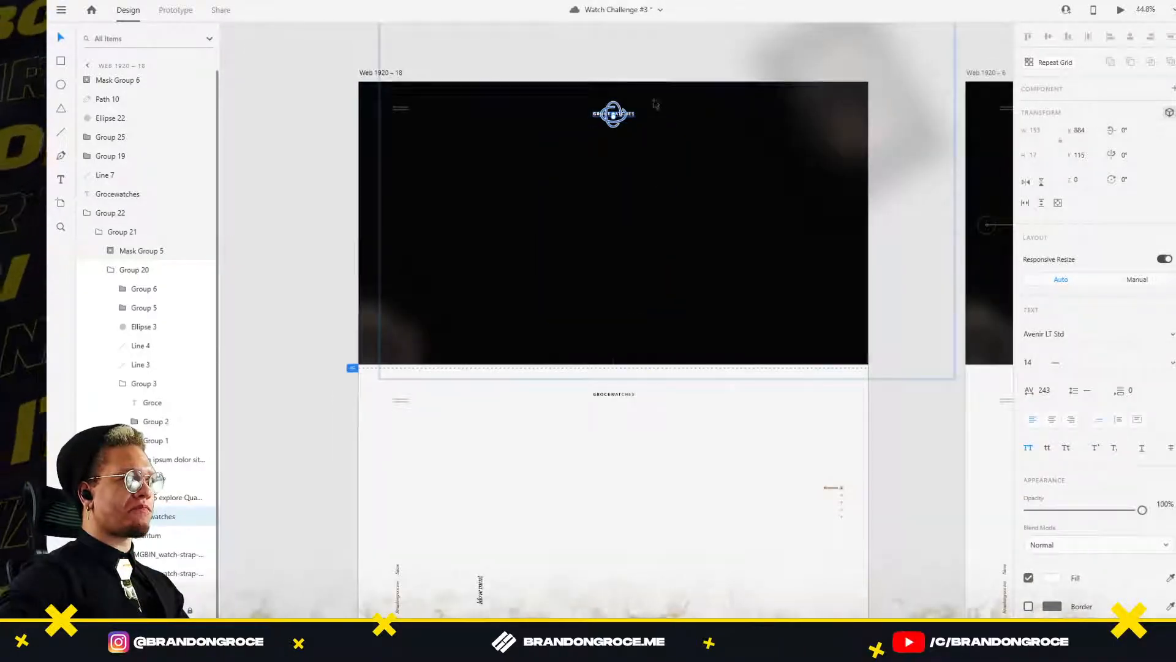
Duplicate artboard Web 1920 – 18 and place the copy directly to its left, aligned at the top.
{"action": "scroll", "coordinate": [634, 47], "scroll_direction": "down", "scroll_amount": 1}
{"action": "left_click", "coordinate": [279, 87]}
{"action": "left_click_drag", "start_coordinate": [323, 103], "coordinate": [575, 183]}
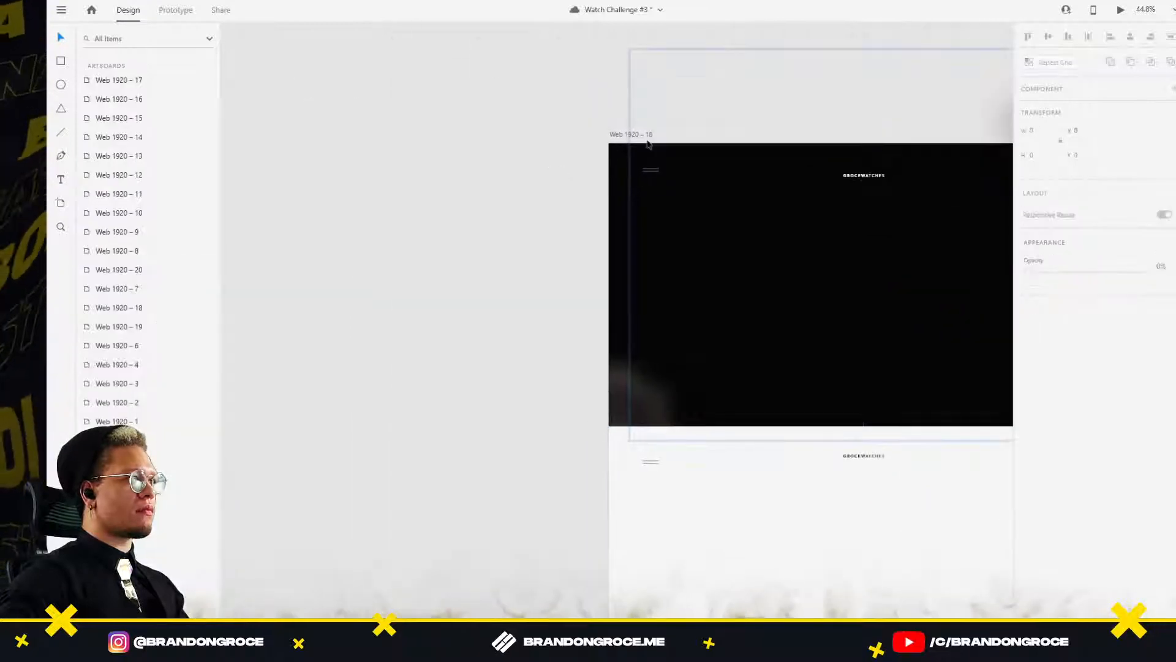
{"action": "left_click_drag", "start_coordinate": [649, 144], "coordinate": [259, 147]}
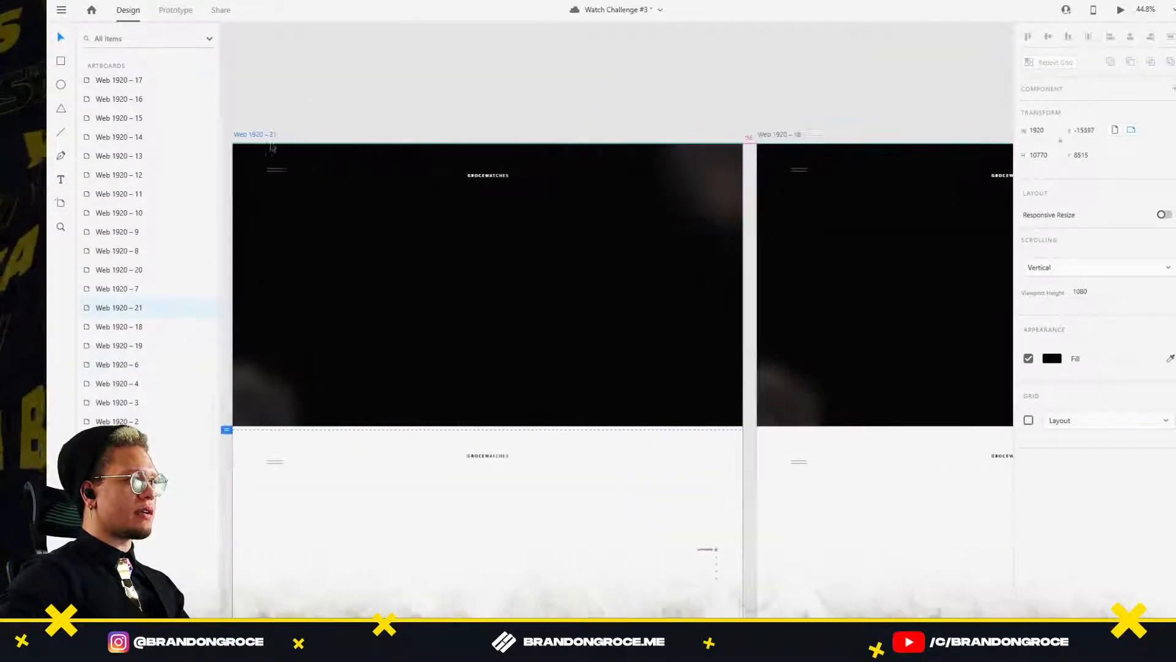
On artboard Web 1920 – 21, move the hero's Grocewatches title down to Y 182 and fade it to 0% opacity.
{"action": "double_click", "coordinate": [500, 178]}
{"action": "left_click_drag", "start_coordinate": [484, 181], "coordinate": [484, 193]}
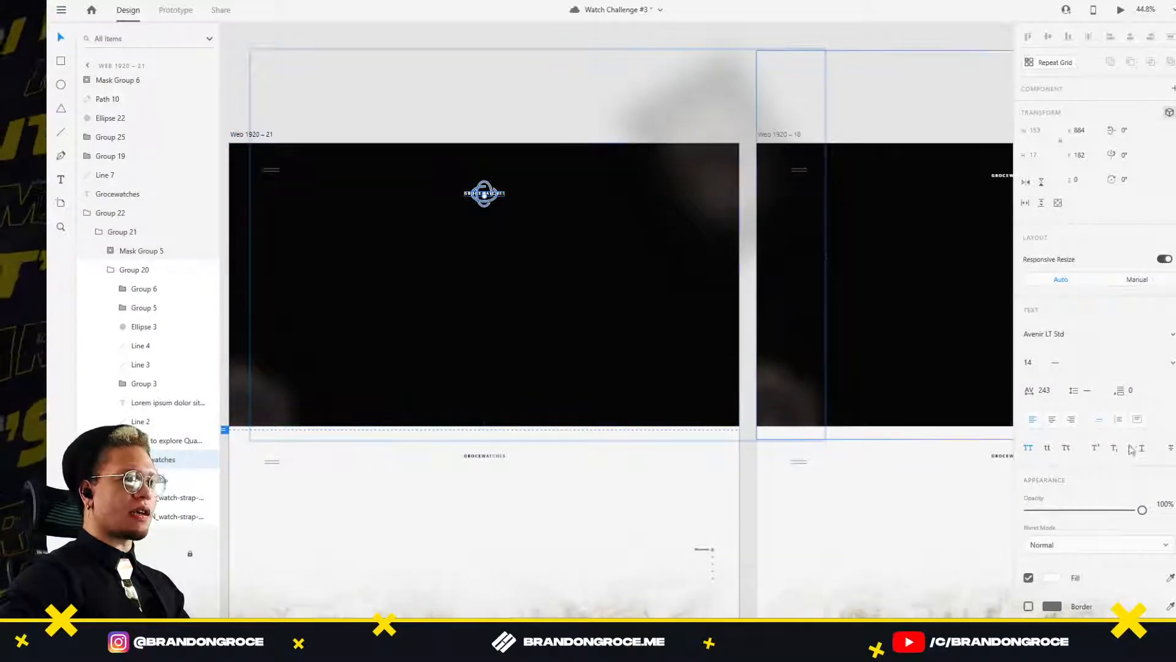
{"action": "left_click_drag", "start_coordinate": [1143, 511], "coordinate": [1028, 511]}
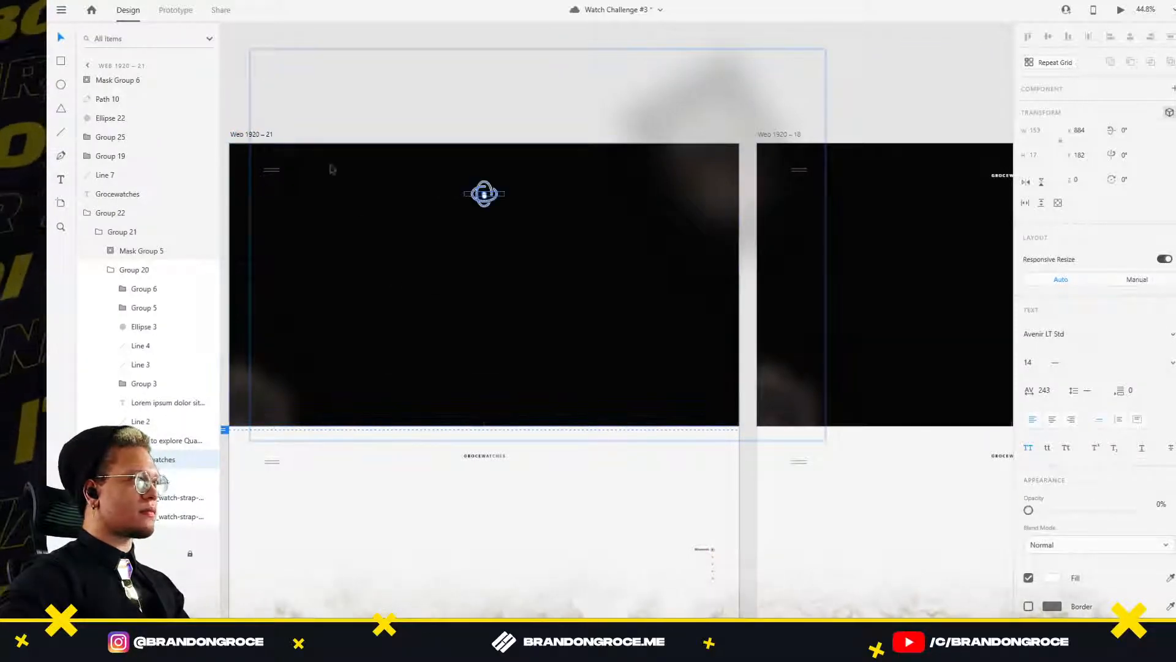
Fade the two menu lines in the Web 1920 – 21 hero to 0% opacity.
{"action": "scroll", "coordinate": [298, 181], "scroll_direction": "up", "scroll_amount": 3}
{"action": "left_click_drag", "start_coordinate": [559, 229], "coordinate": [740, 240]}
{"action": "left_click", "coordinate": [437, 197]}
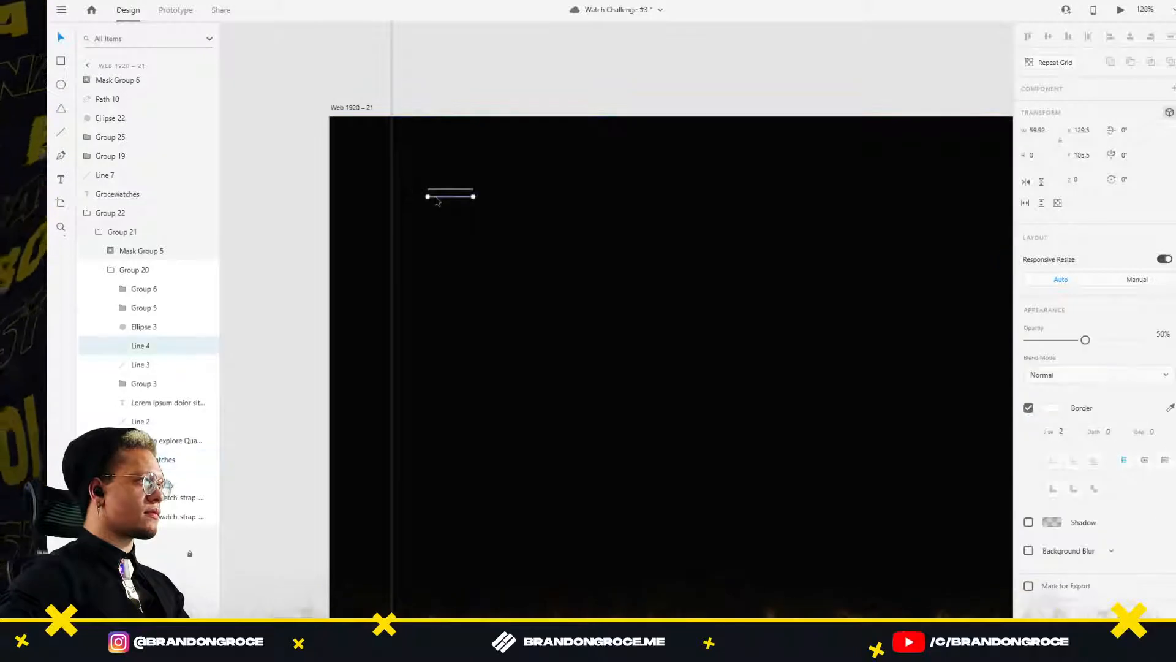
{"action": "left_click", "coordinate": [445, 190], "text": "shift"}
{"action": "left_click_drag", "start_coordinate": [1085, 340], "coordinate": [1028, 339]}
{"action": "scroll", "coordinate": [642, 304], "scroll_direction": "down", "scroll_amount": 10}
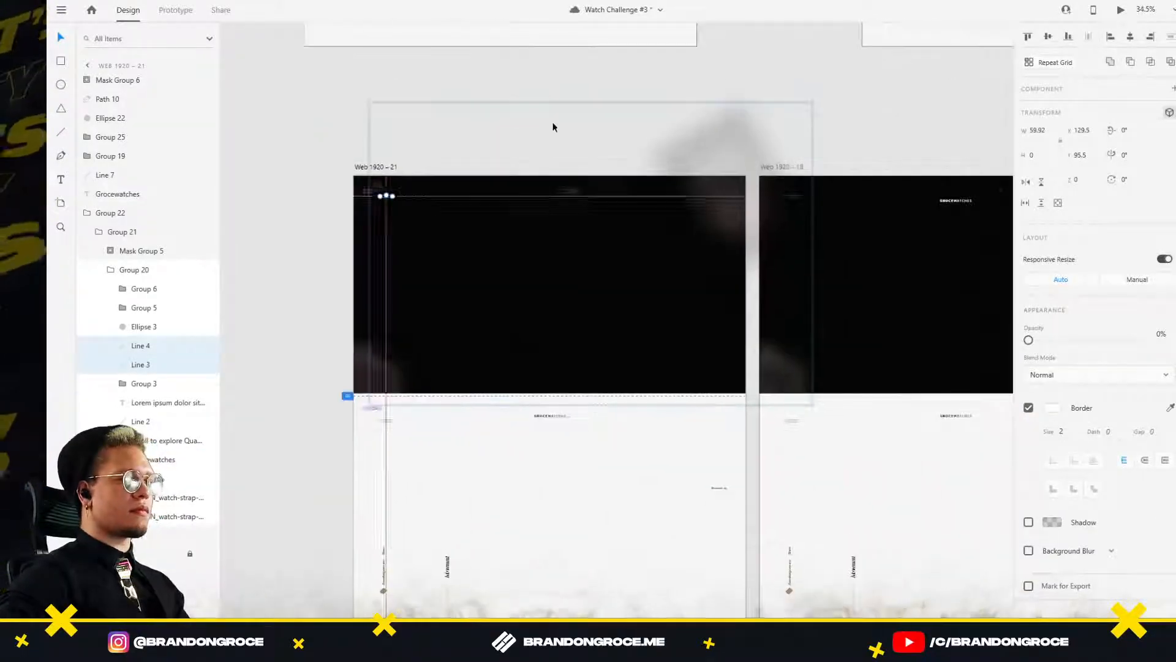
{"action": "left_click", "coordinate": [615, 121]}
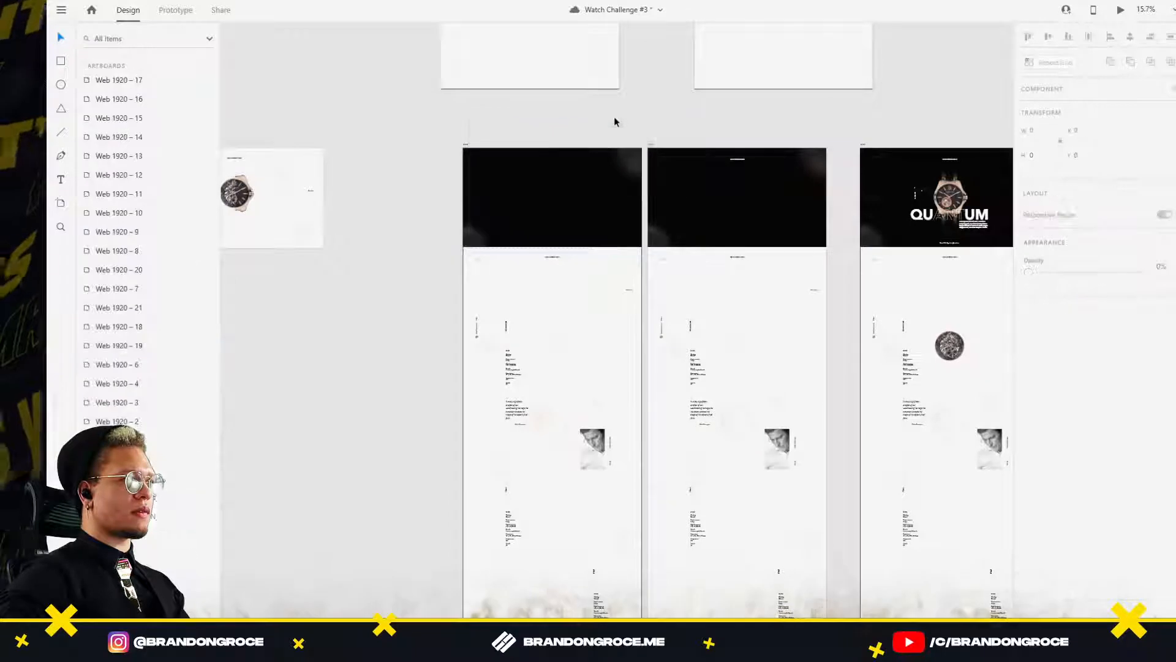
Move artboard Web 1920 – 21 farther left to X -16036, widening the gap to Web 1920 – 18.
{"action": "left_click", "coordinate": [464, 145]}
{"action": "left_click", "coordinate": [176, 10]}
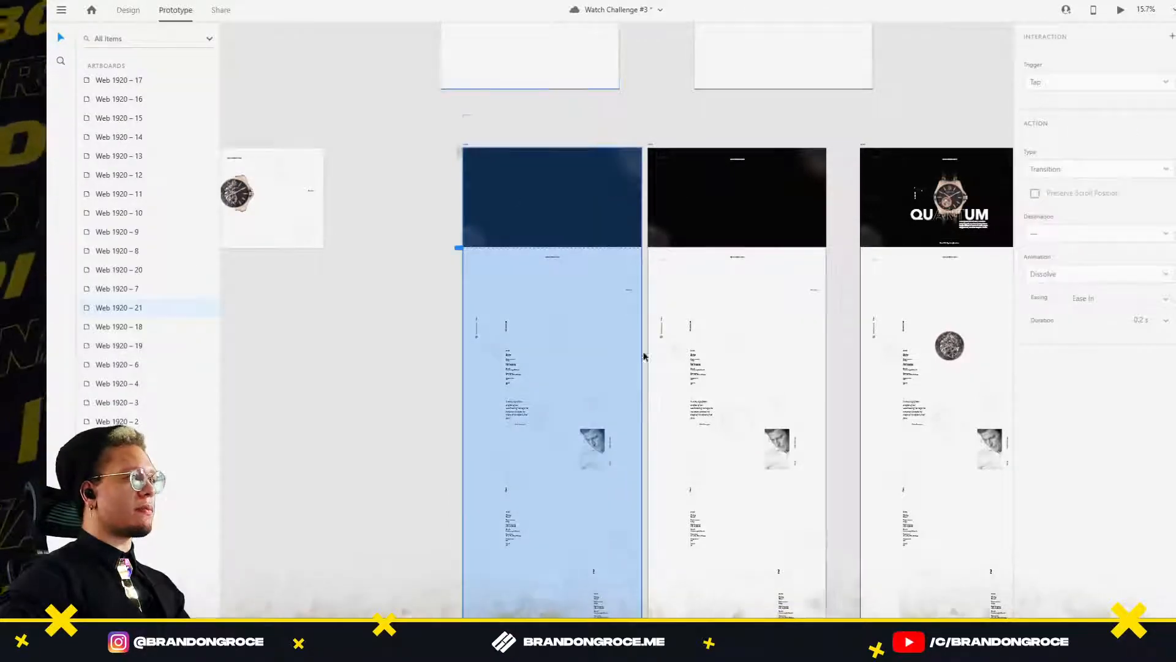
{"action": "left_click_drag", "start_coordinate": [468, 147], "coordinate": [410, 146]}
Link artboard Web 1920 – 21 to Web 1920 – 18 with a Time trigger, 0.6 s delay, and Auto-Animate, Ease Out, 1 s.
{"action": "left_click_drag", "start_coordinate": [405, 115], "coordinate": [612, 252]}
{"action": "scroll", "coordinate": [634, 326], "scroll_direction": "down", "scroll_amount": 3}
{"action": "left_click_drag", "start_coordinate": [633, 328], "coordinate": [564, 187]}
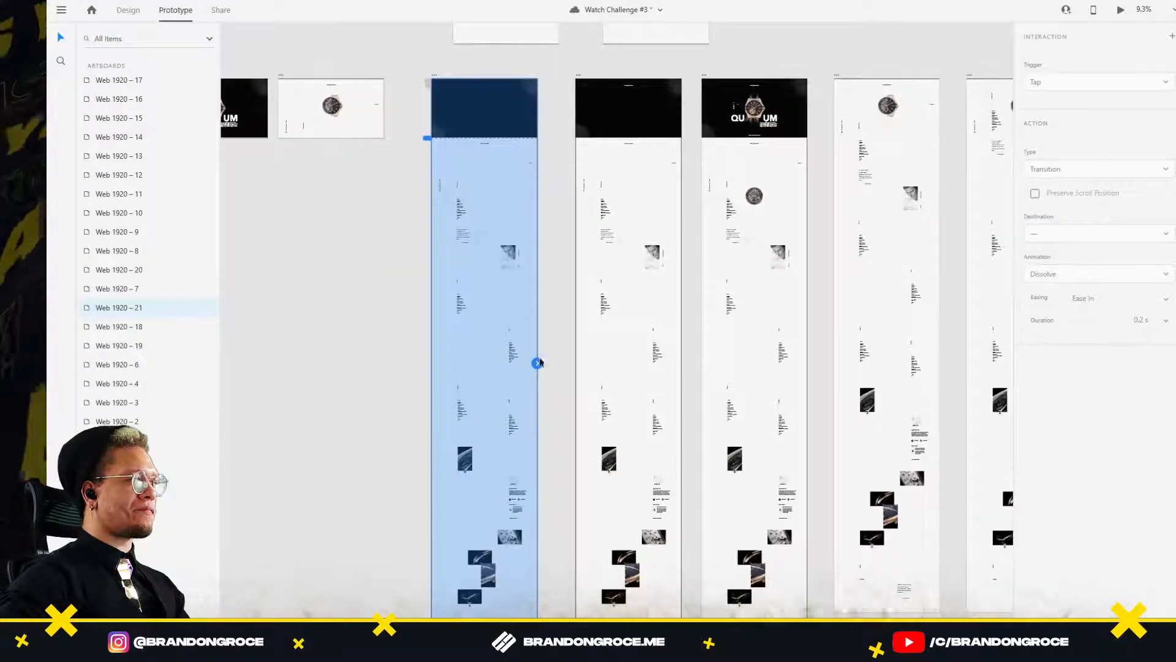
{"action": "left_click_drag", "start_coordinate": [538, 362], "coordinate": [652, 323]}
{"action": "left_click_drag", "start_coordinate": [544, 143], "coordinate": [538, 226]}
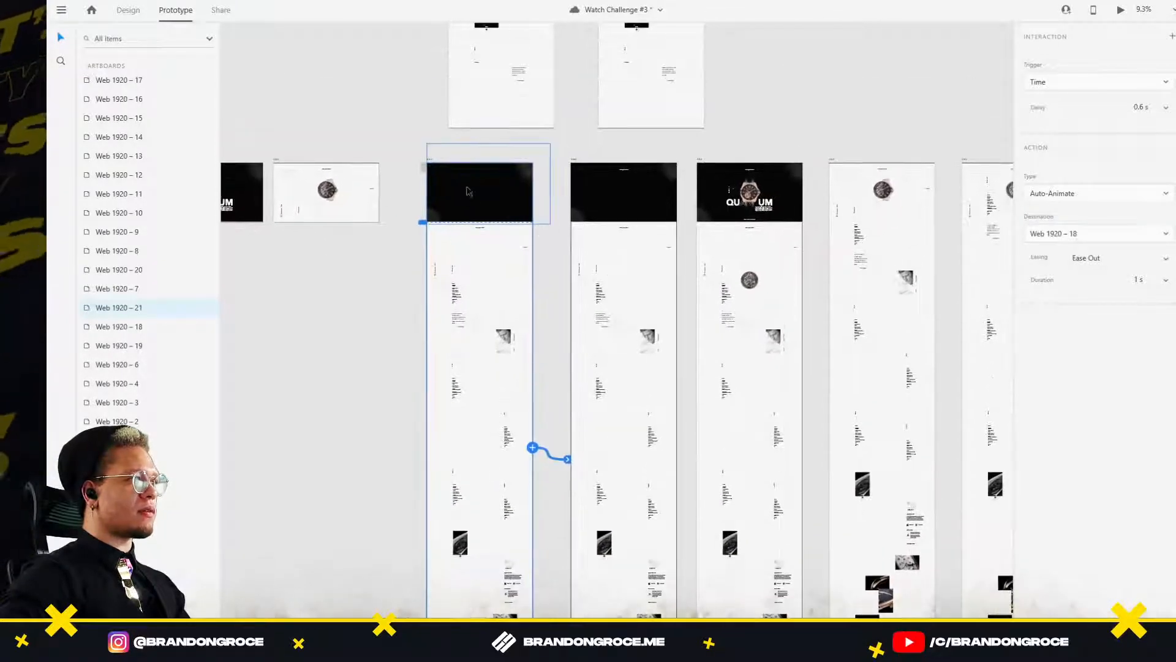
Shorten artboard Web 1920 – 21 from its lower edge so that only the hero section remains.
{"action": "left_click", "coordinate": [348, 199]}
{"action": "left_click", "coordinate": [413, 141]}
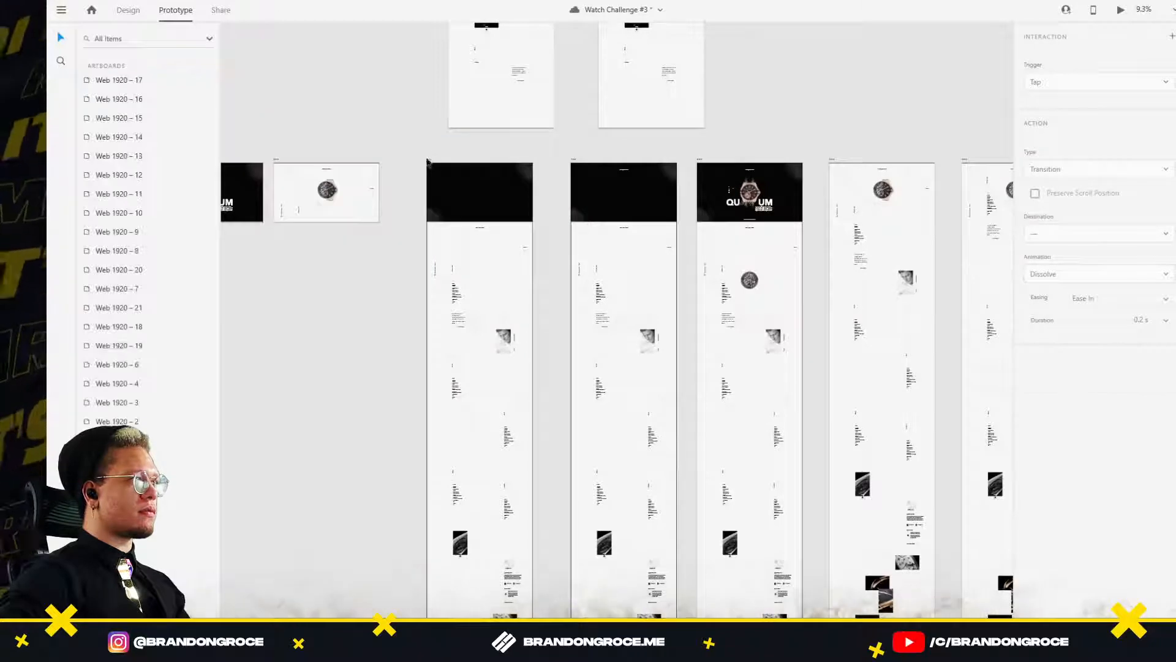
{"action": "left_click", "coordinate": [430, 160]}
{"action": "left_click_drag", "start_coordinate": [379, 312], "coordinate": [449, 64]}
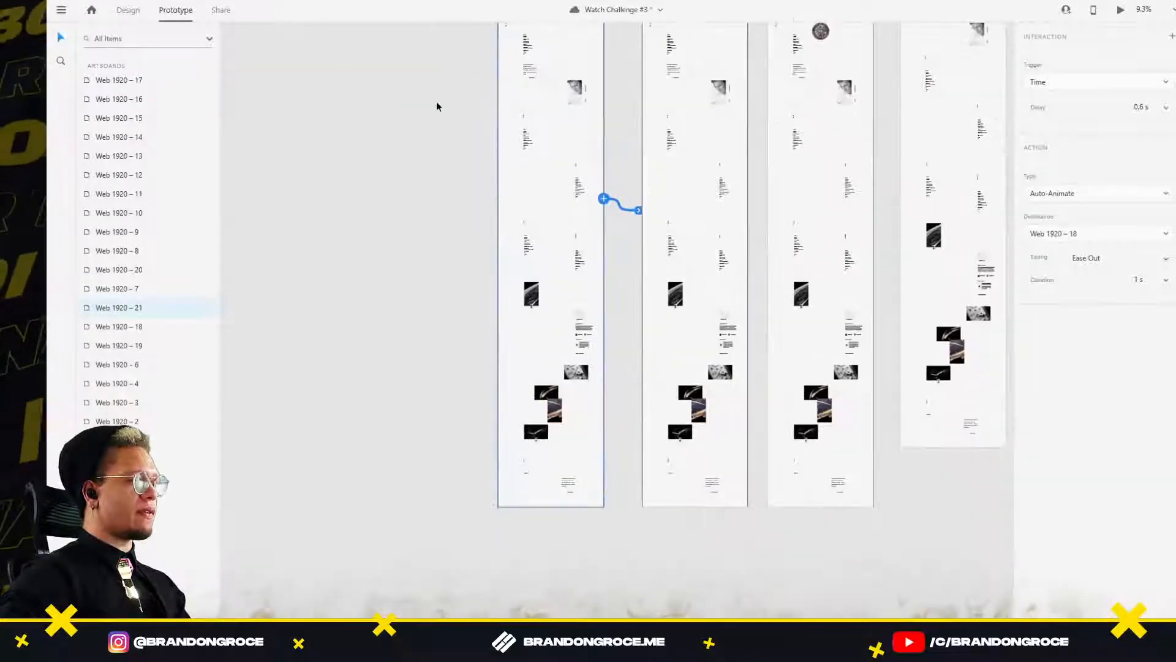
{"action": "scroll", "coordinate": [436, 101], "scroll_direction": "up", "scroll_amount": 2}
{"action": "key", "text": "ctrl+1"}
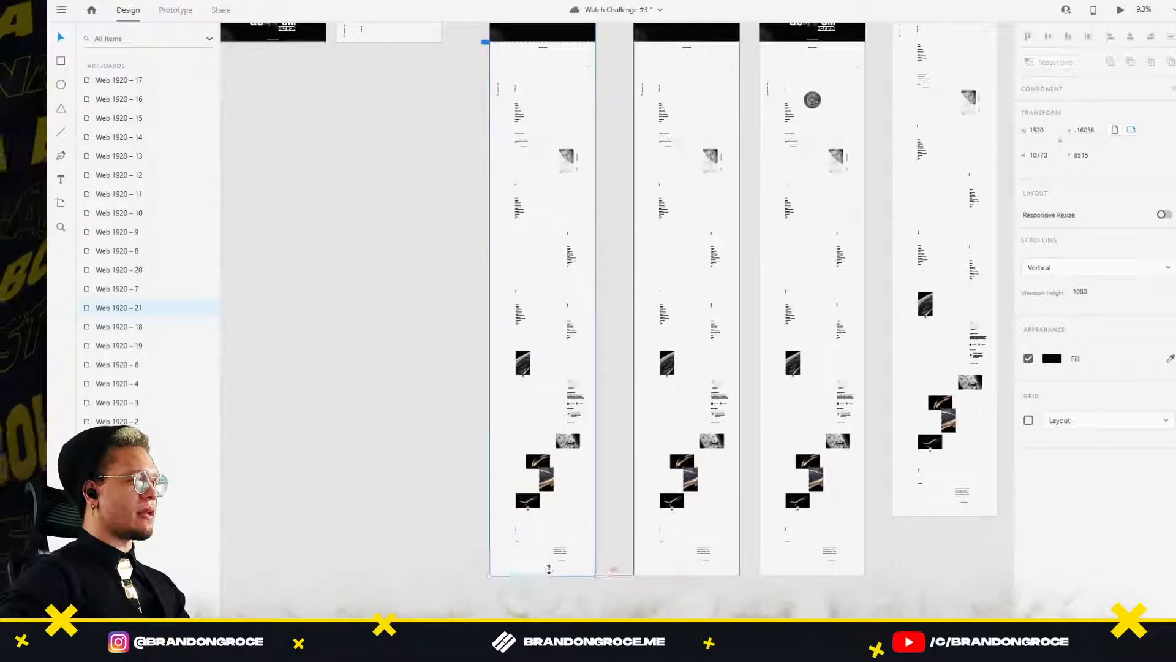
{"action": "left_click_drag", "start_coordinate": [542, 575], "coordinate": [557, 44]}
{"action": "left_click", "coordinate": [601, 113]}
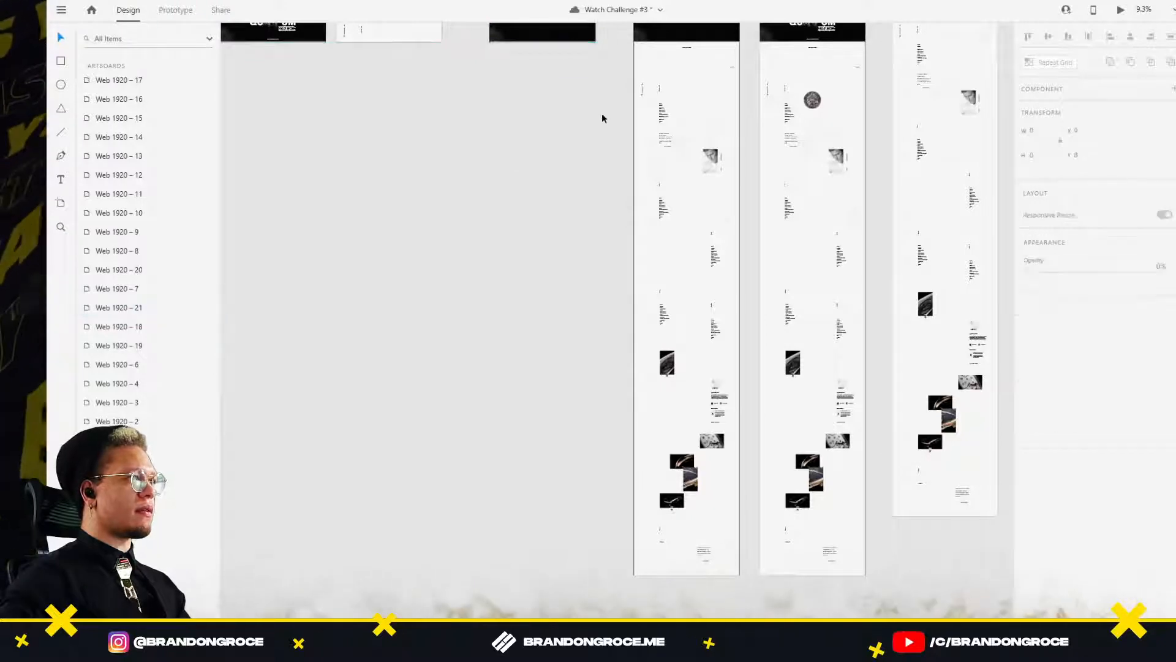
Shorten artboard Web 1920 – 18 from its lower edge so that only the hero section remains.
{"action": "left_click_drag", "start_coordinate": [594, 116], "coordinate": [559, 289]}
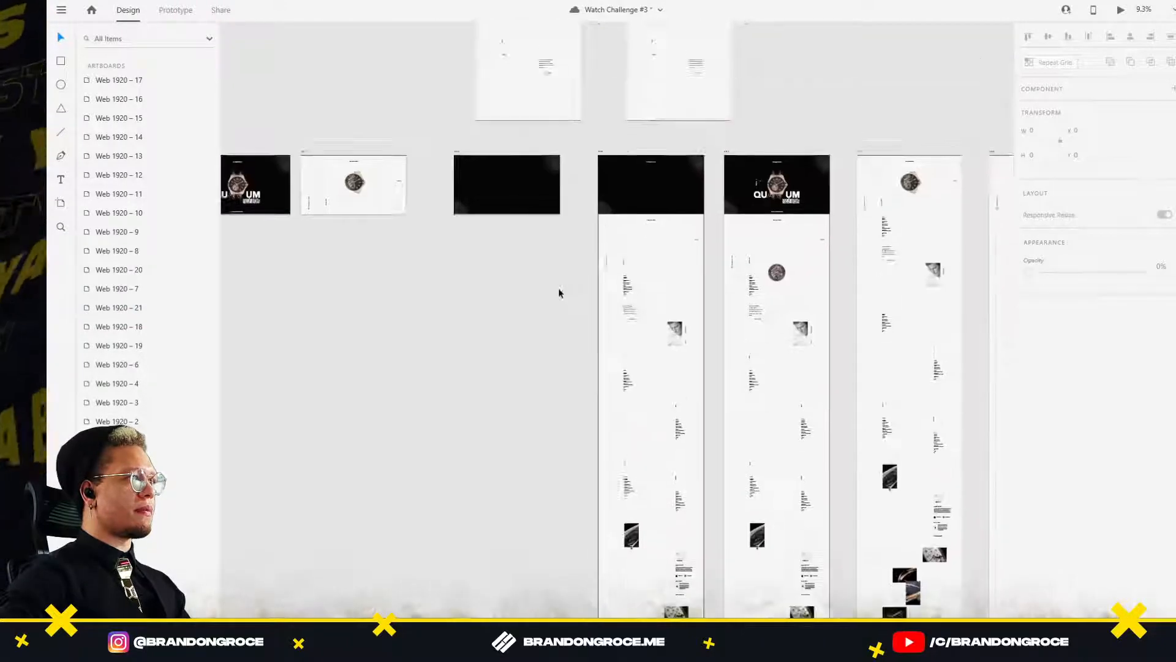
{"action": "left_click", "coordinate": [605, 152]}
{"action": "scroll", "coordinate": [637, 303], "scroll_direction": "down", "scroll_amount": 4}
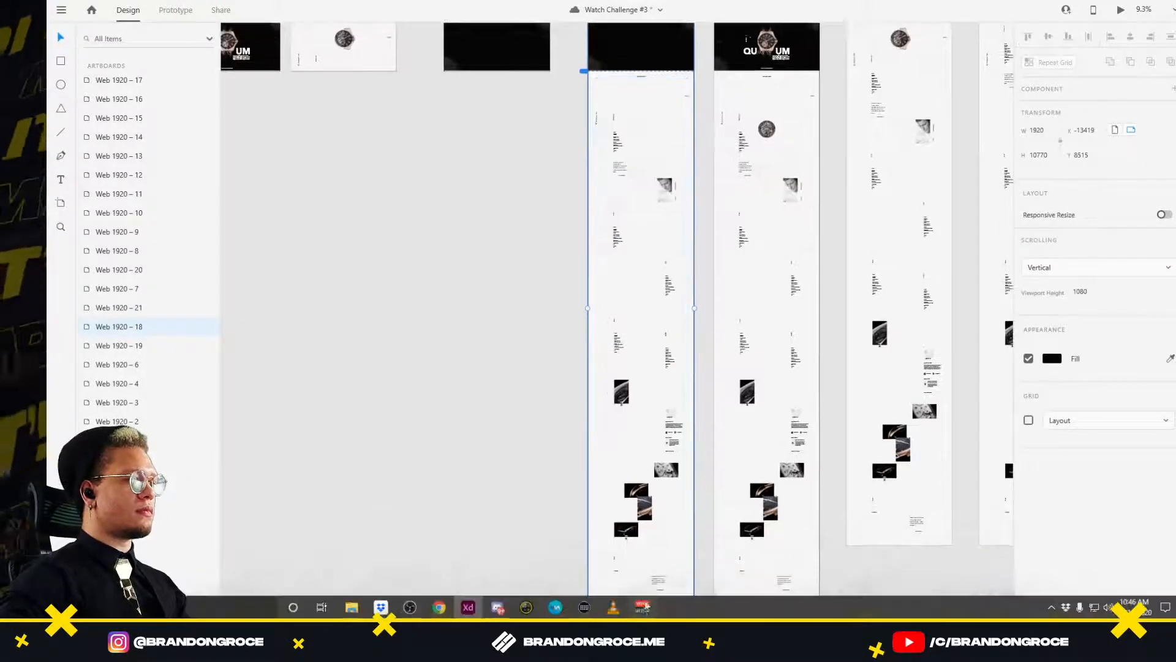
{"action": "left_click_drag", "start_coordinate": [640, 605], "coordinate": [651, 73]}
{"action": "left_click", "coordinate": [563, 121]}
{"action": "left_click_drag", "start_coordinate": [562, 121], "coordinate": [534, 328]}
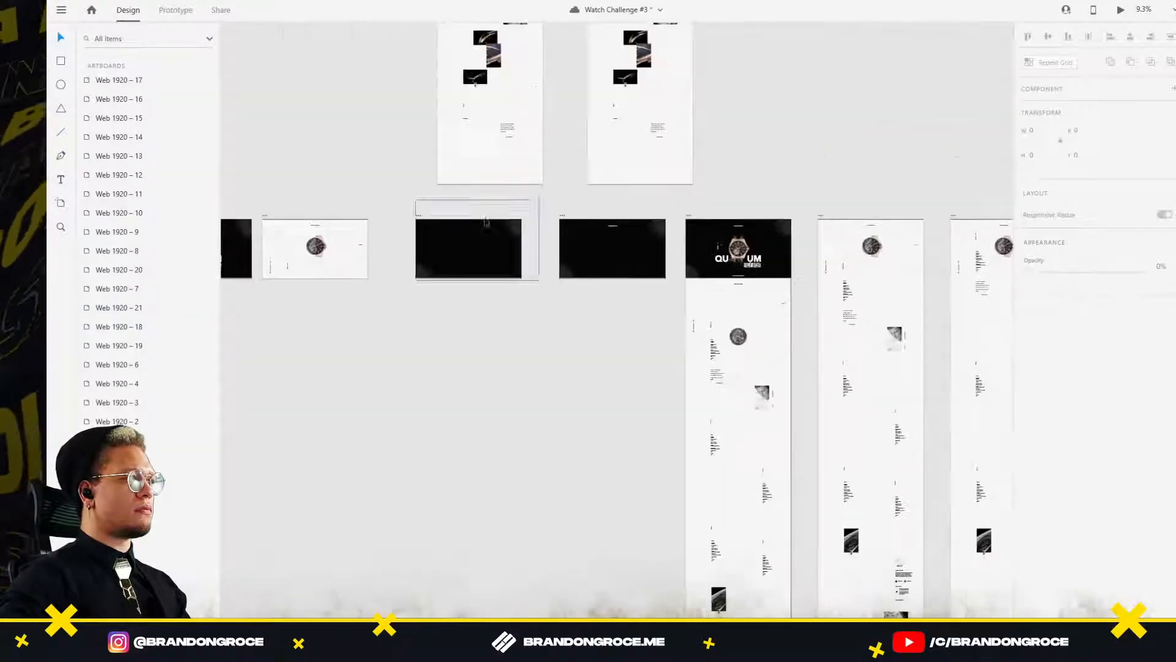
Link artboard Web 1920 – 18 to Web 1920 – 6 with a Time trigger, 0.6 s delay, and Auto-Animate, Ease Out, 1 s.
{"action": "left_click", "coordinate": [418, 217]}
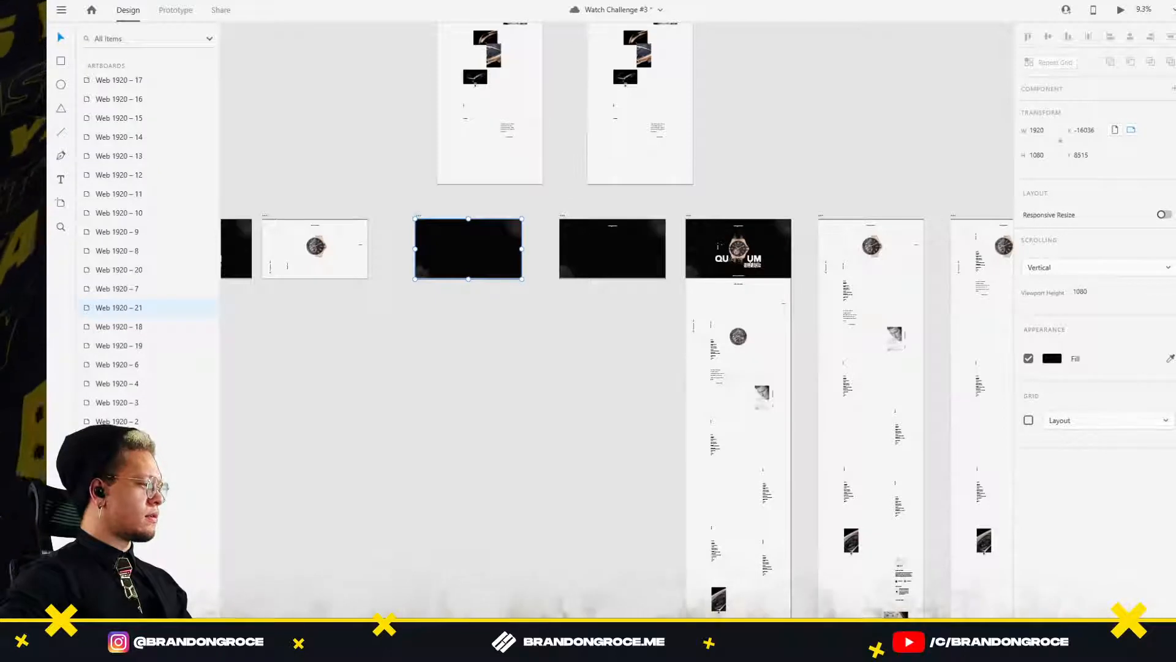
{"action": "scroll", "coordinate": [478, 245], "scroll_direction": "up", "scroll_amount": 3}
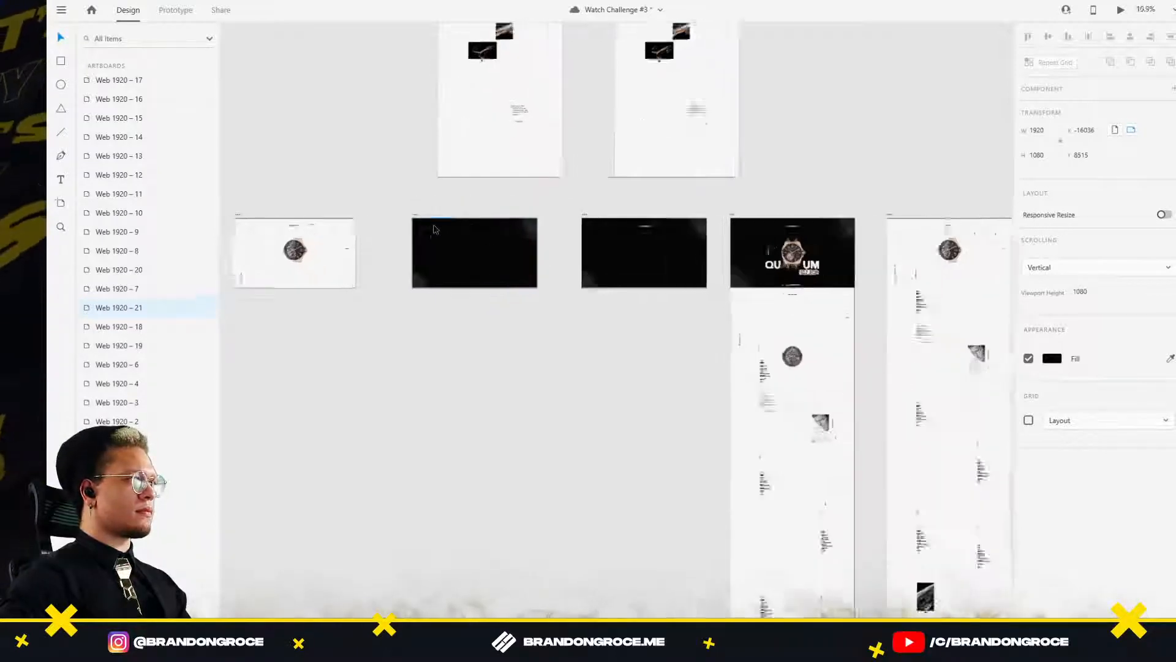
{"action": "left_click", "coordinate": [176, 10]}
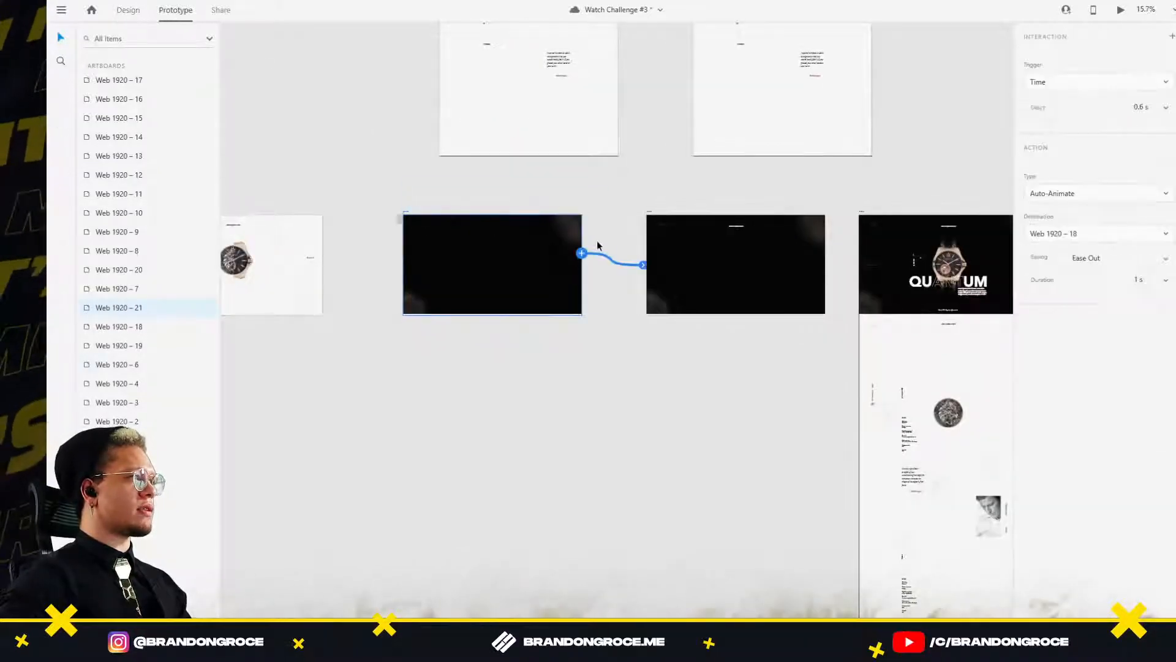
{"action": "left_click", "coordinate": [653, 212]}
{"action": "left_click", "coordinate": [649, 218]}
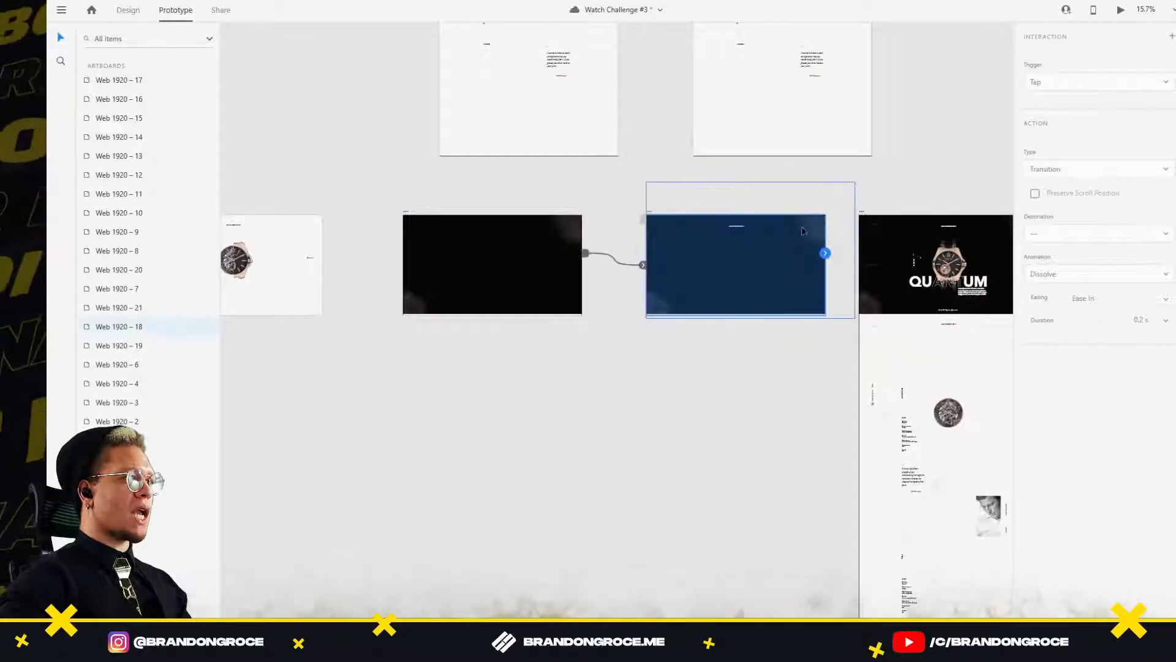
{"action": "left_click", "coordinate": [825, 253]}
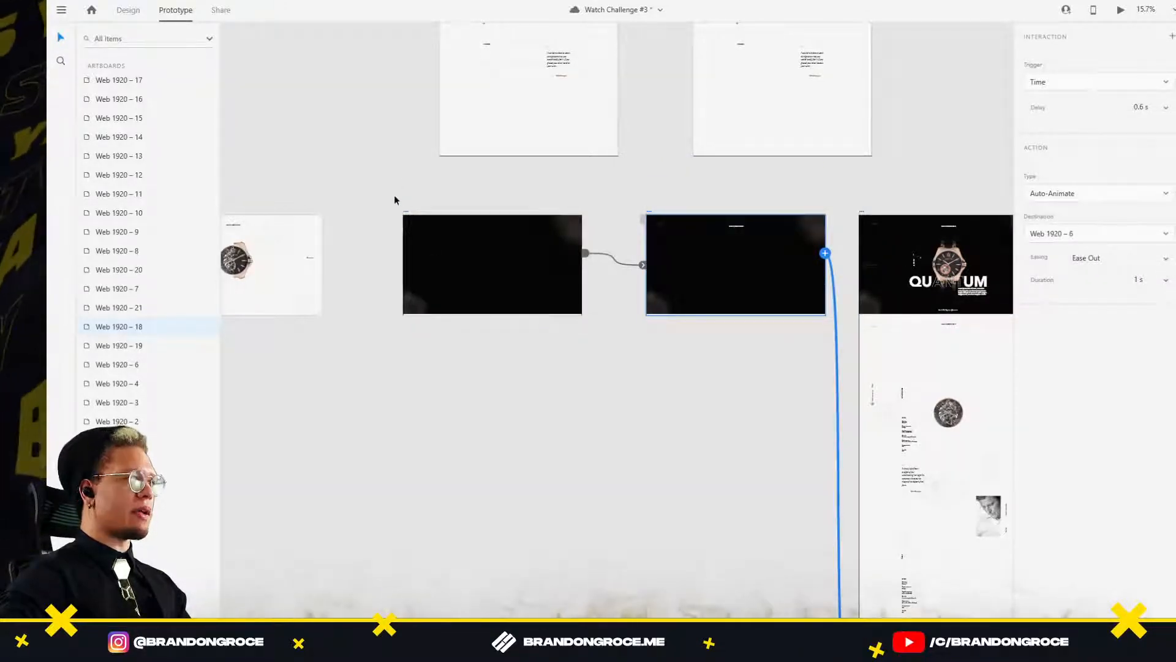
Set the delay of the timed transitions on artboards Web 1920 – 21 and Web 1920 – 18 to 0 s.
{"action": "left_click", "coordinate": [406, 215]}
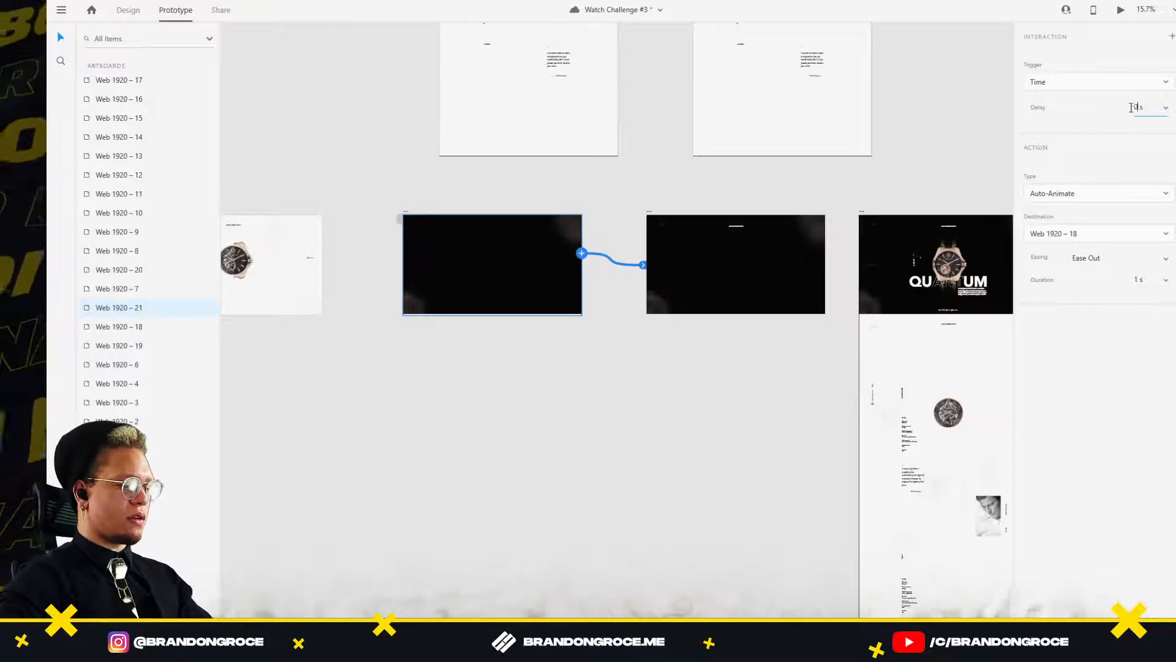
{"action": "left_click", "coordinate": [648, 213]}
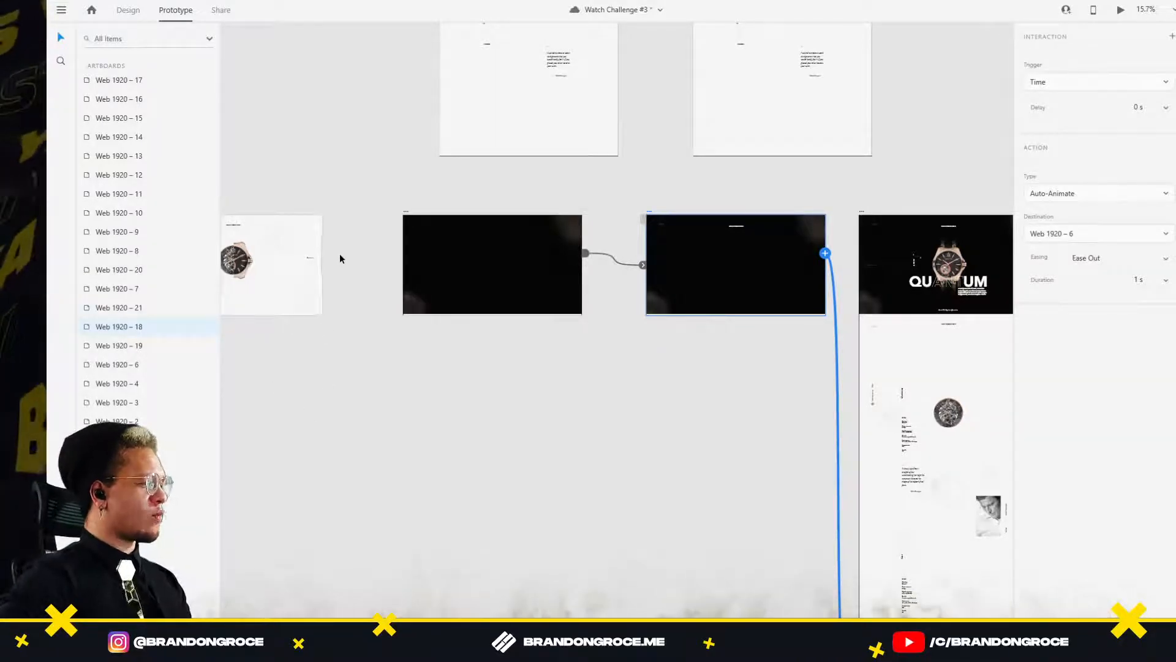
Preview the prototype repeatedly from artboard Web 1920 – 21 to check the hero's opening animation.
{"action": "left_click", "coordinate": [406, 216]}
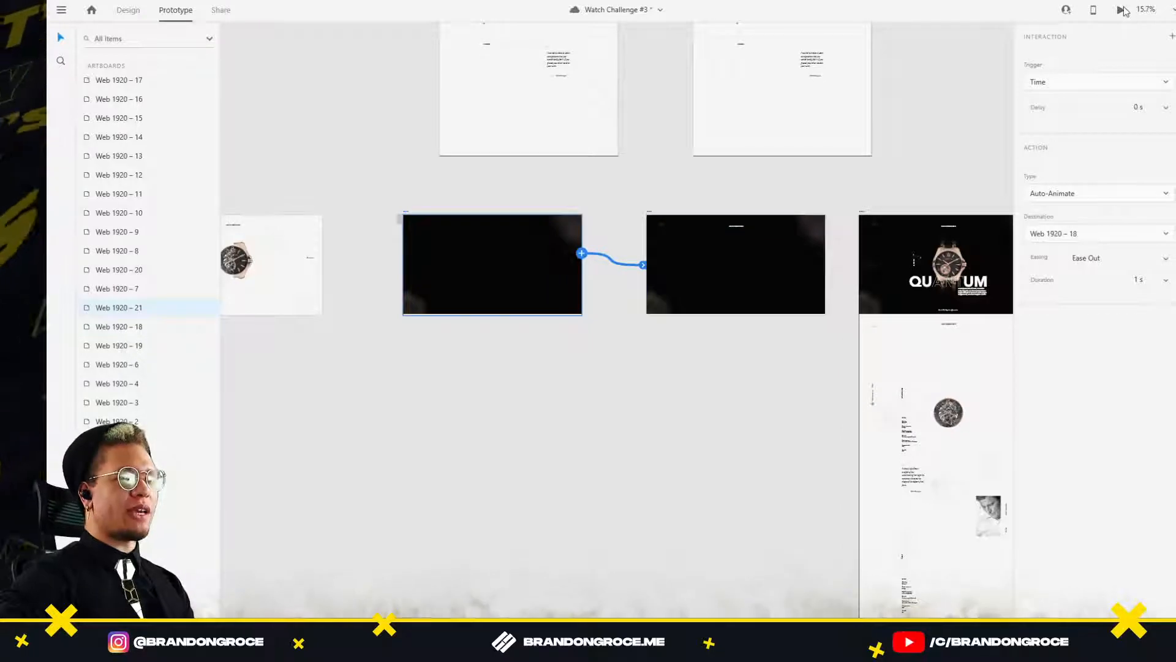
{"action": "left_click", "coordinate": [1122, 10]}
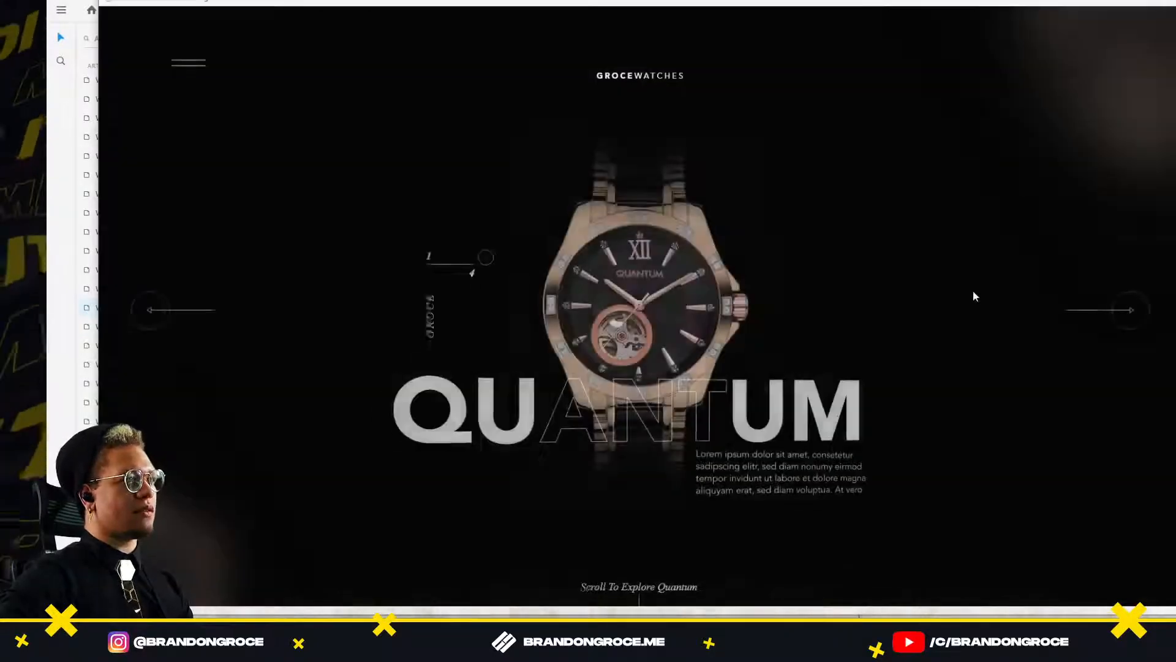
{"action": "scroll", "coordinate": [990, 233], "scroll_direction": "down", "scroll_amount": 6}
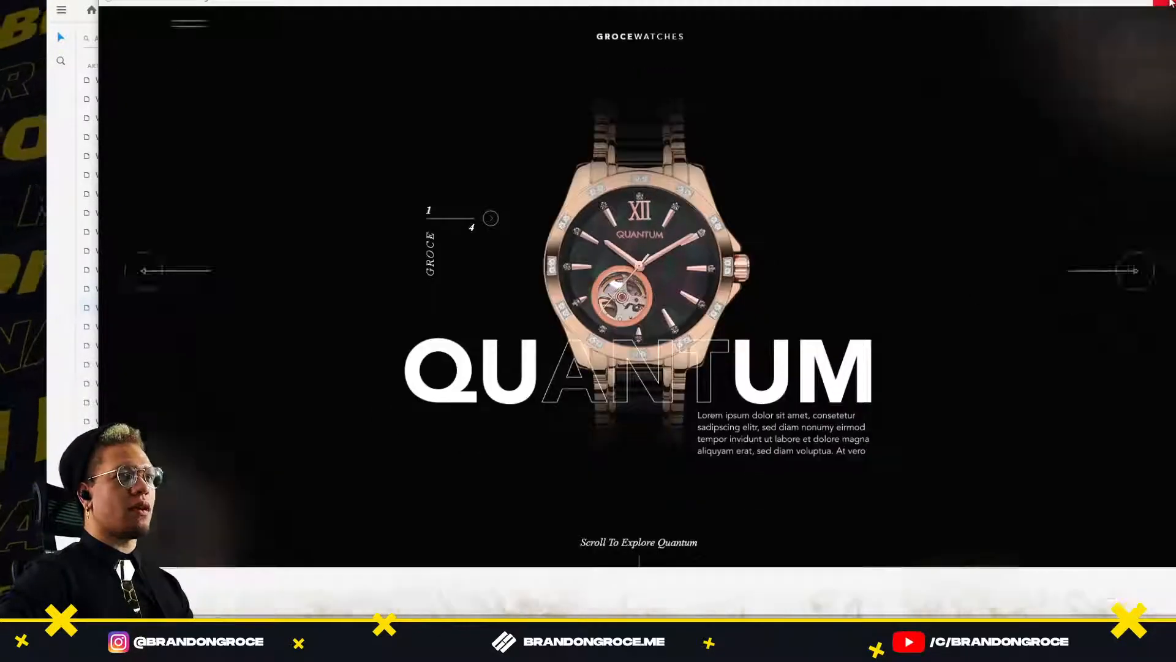
{"action": "left_click", "coordinate": [1168, 2]}
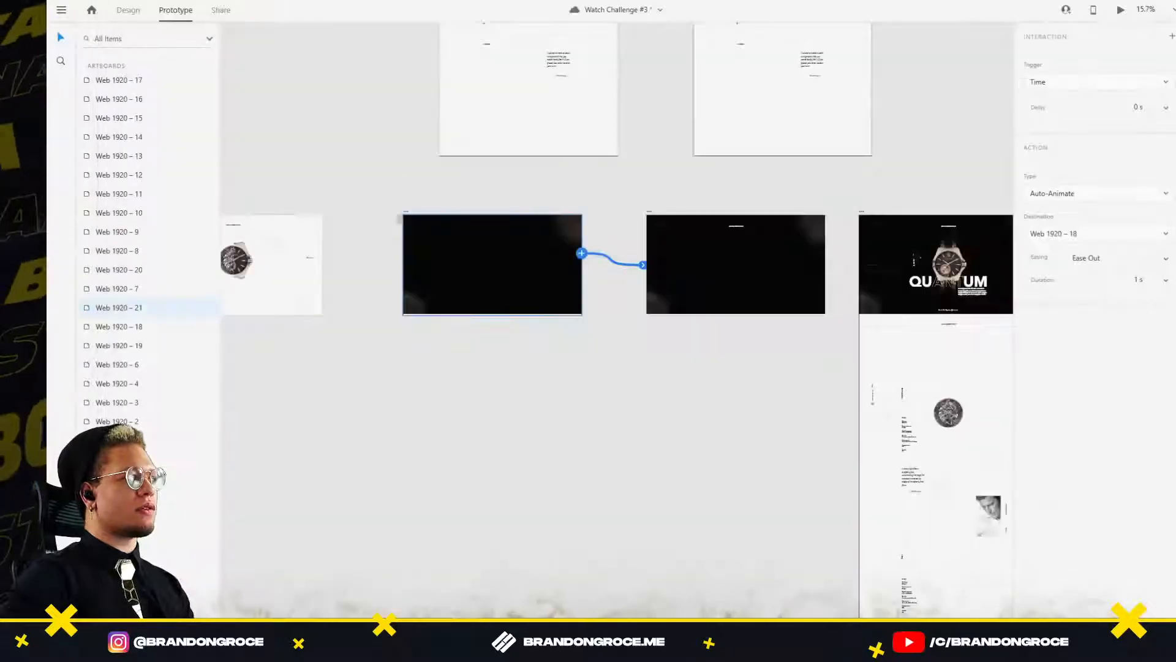
{"action": "left_click", "coordinate": [1119, 12]}
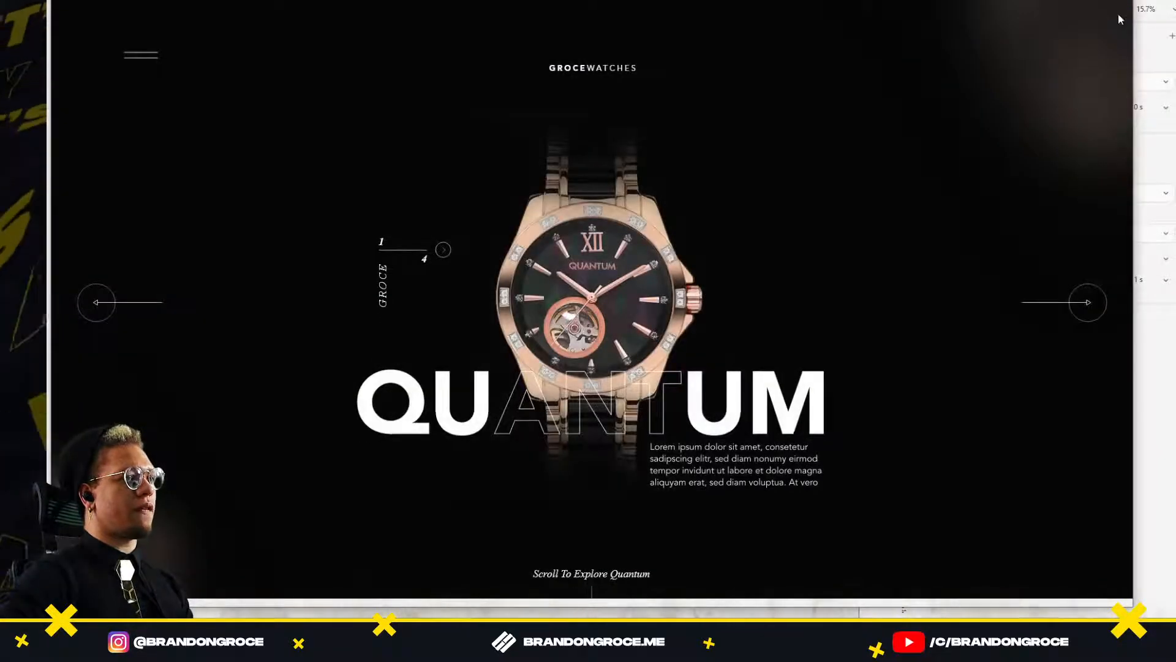
{"action": "scroll", "coordinate": [1118, 14], "scroll_direction": "down", "scroll_amount": 2}
{"action": "left_click", "coordinate": [1120, 1]}
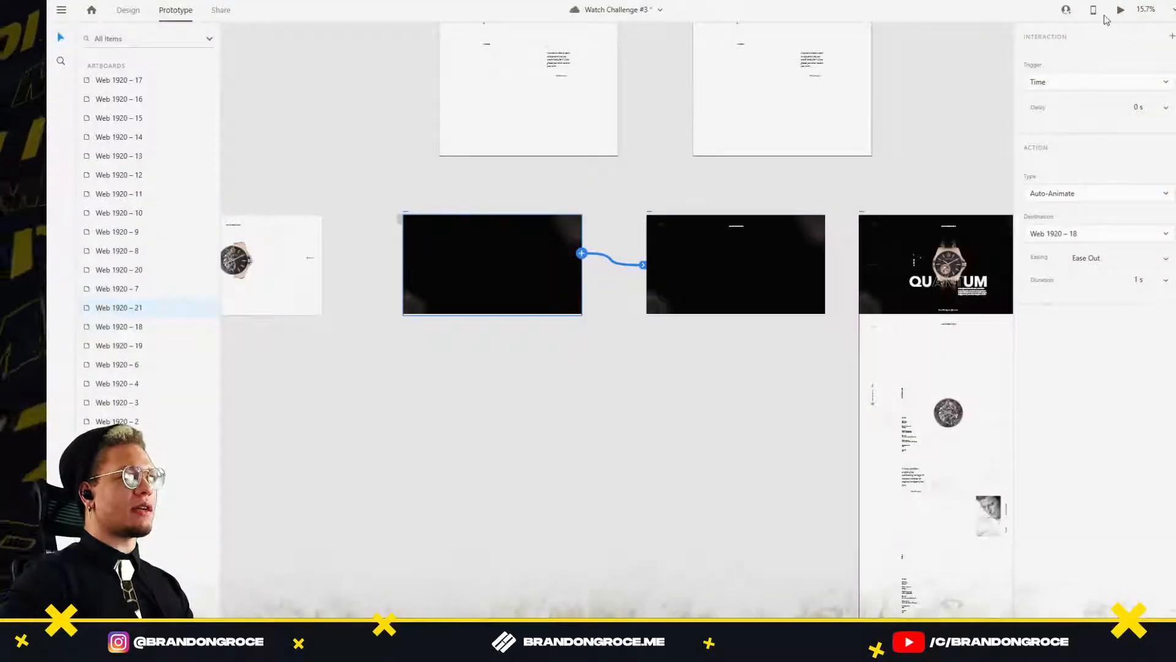
{"action": "left_click", "coordinate": [1120, 12]}
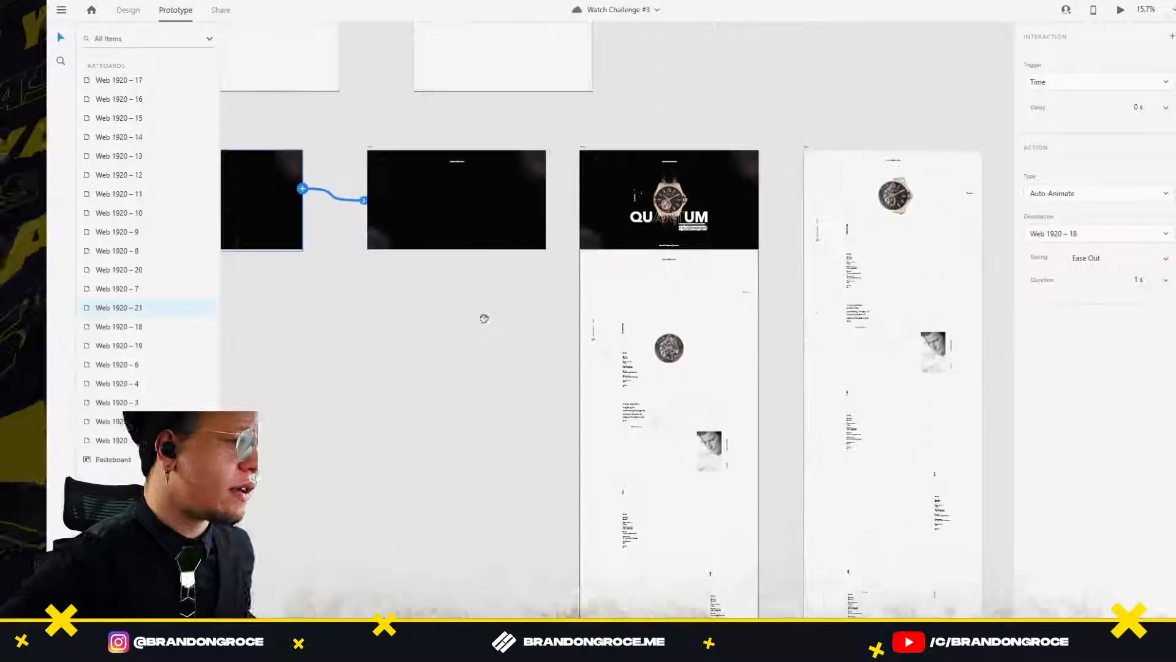
Link artboard Web 1920 – 16 to Web 1920 – 17 with a Time trigger, 0.6 s delay, and Auto-Animate, Ease Out, 1 s.
{"action": "left_click_drag", "start_coordinate": [788, 334], "coordinate": [613, 274]}
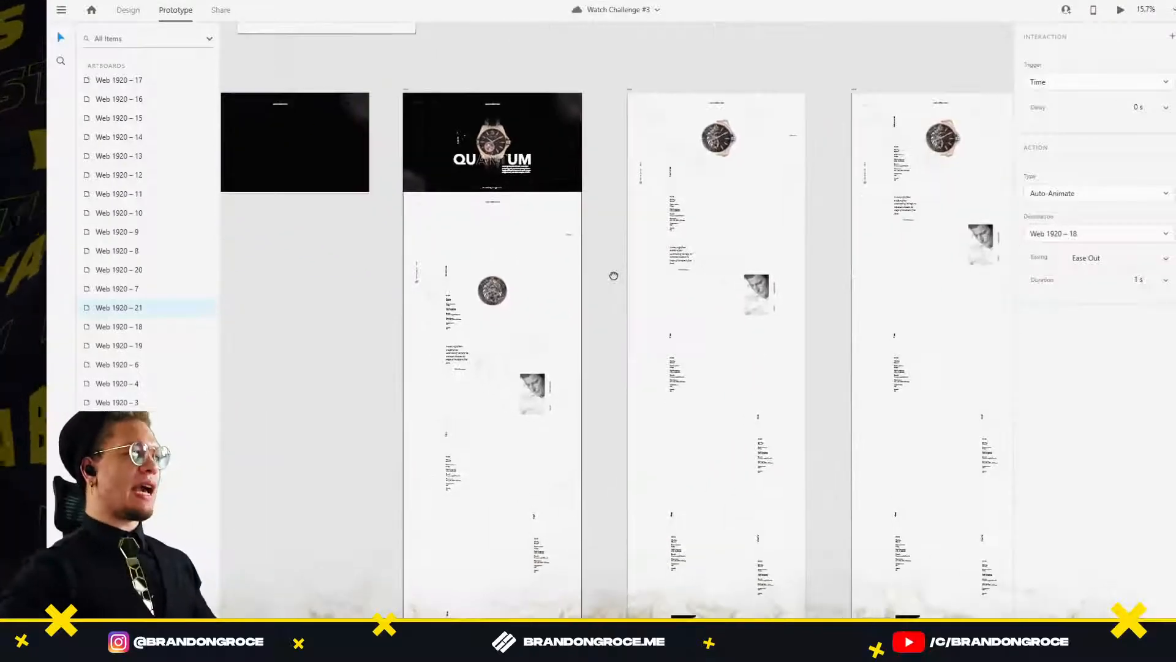
{"action": "left_click_drag", "start_coordinate": [815, 266], "coordinate": [175, 244]}
{"action": "left_click_drag", "start_coordinate": [741, 194], "coordinate": [61, 179]}
{"action": "left_click_drag", "start_coordinate": [858, 203], "coordinate": [50, 234]}
{"action": "scroll", "coordinate": [651, 137], "scroll_direction": "up", "scroll_amount": 2}
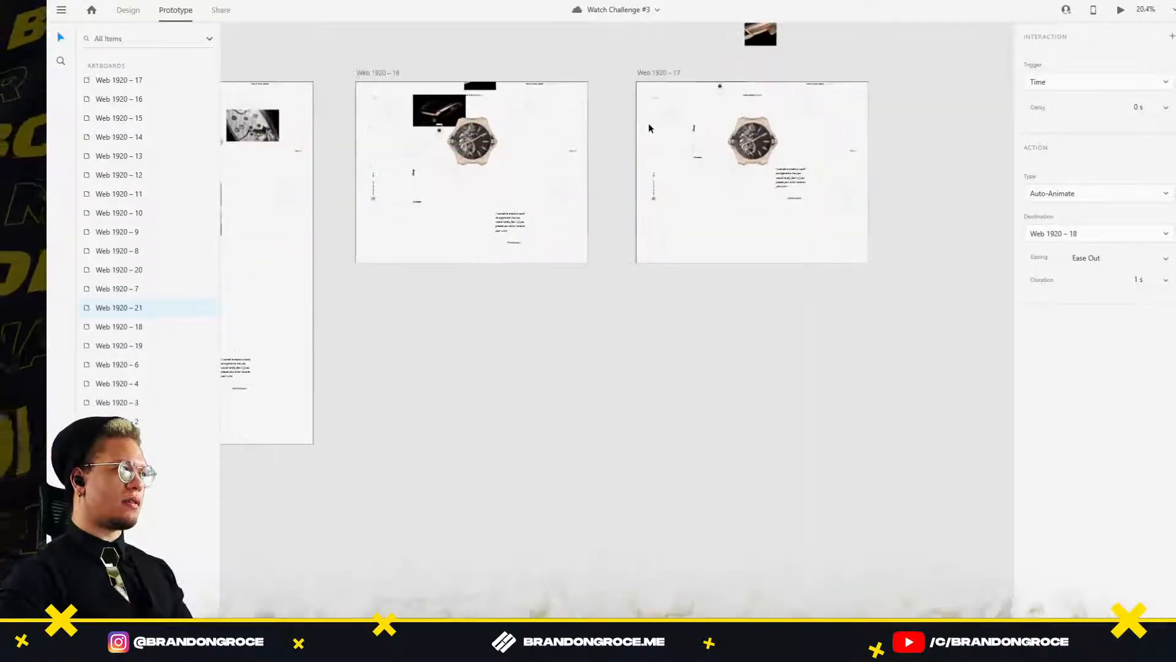
{"action": "left_click", "coordinate": [394, 80]}
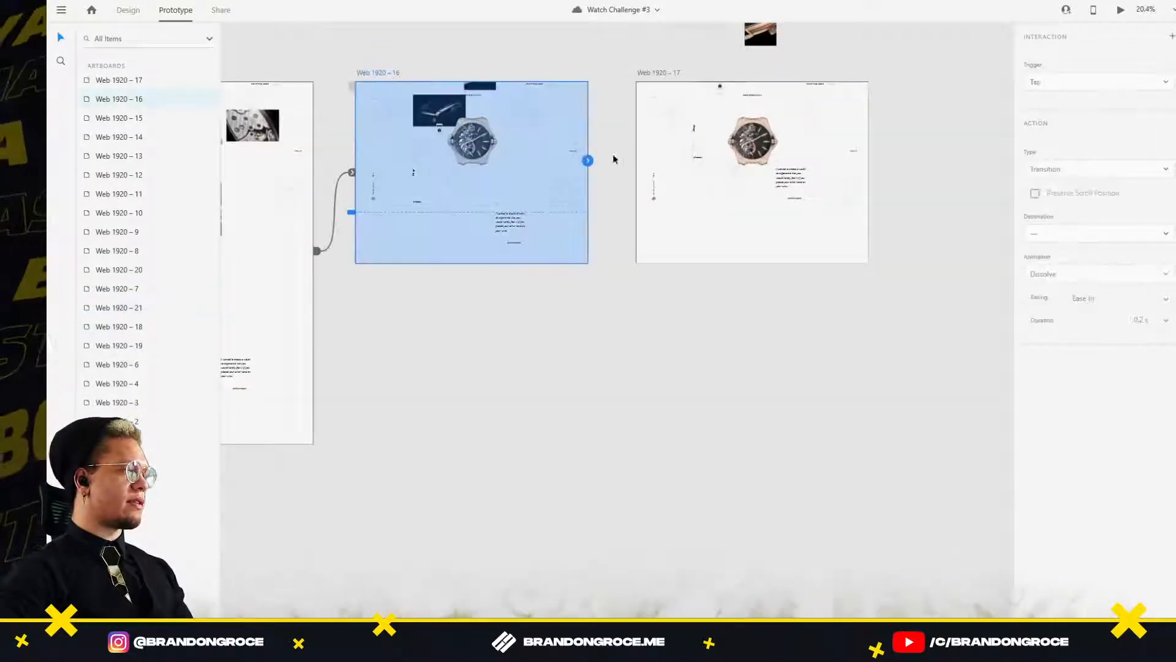
{"action": "left_click_drag", "start_coordinate": [587, 161], "coordinate": [696, 163]}
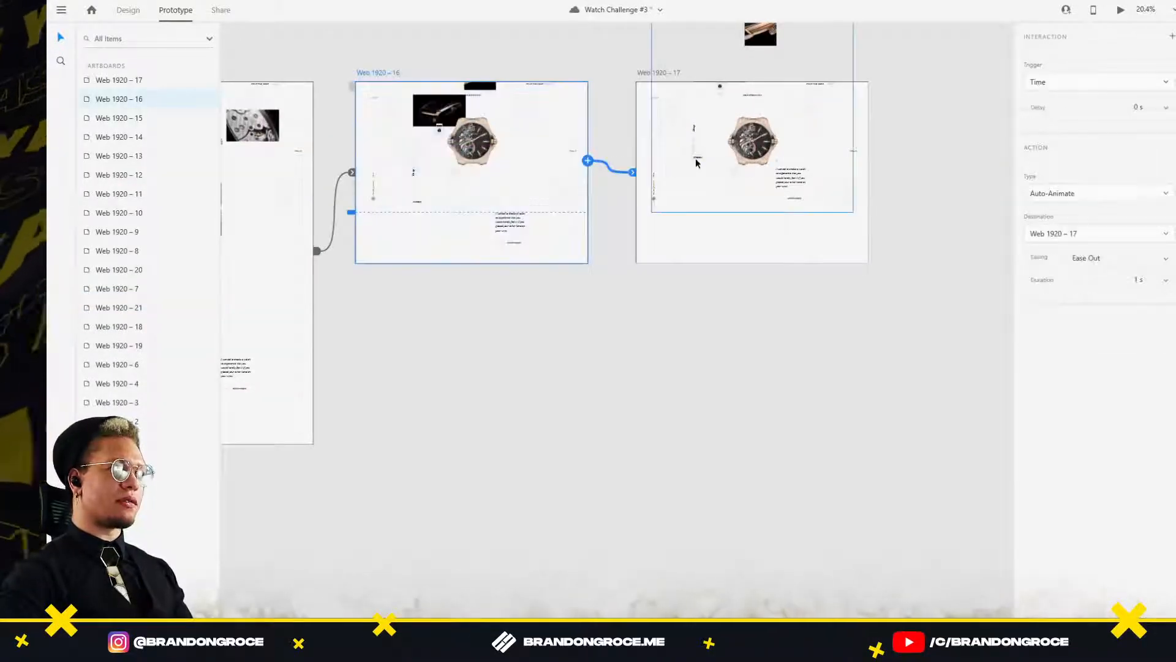
{"action": "left_click", "coordinate": [1142, 105]}
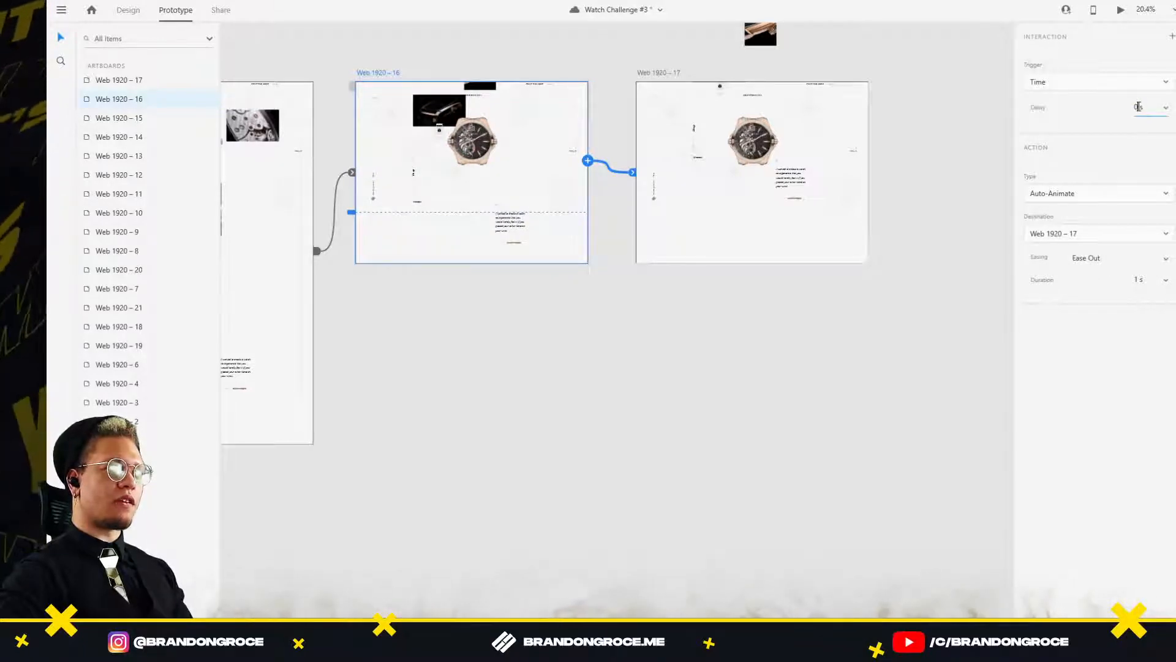
{"action": "type", "text": "0.6"}
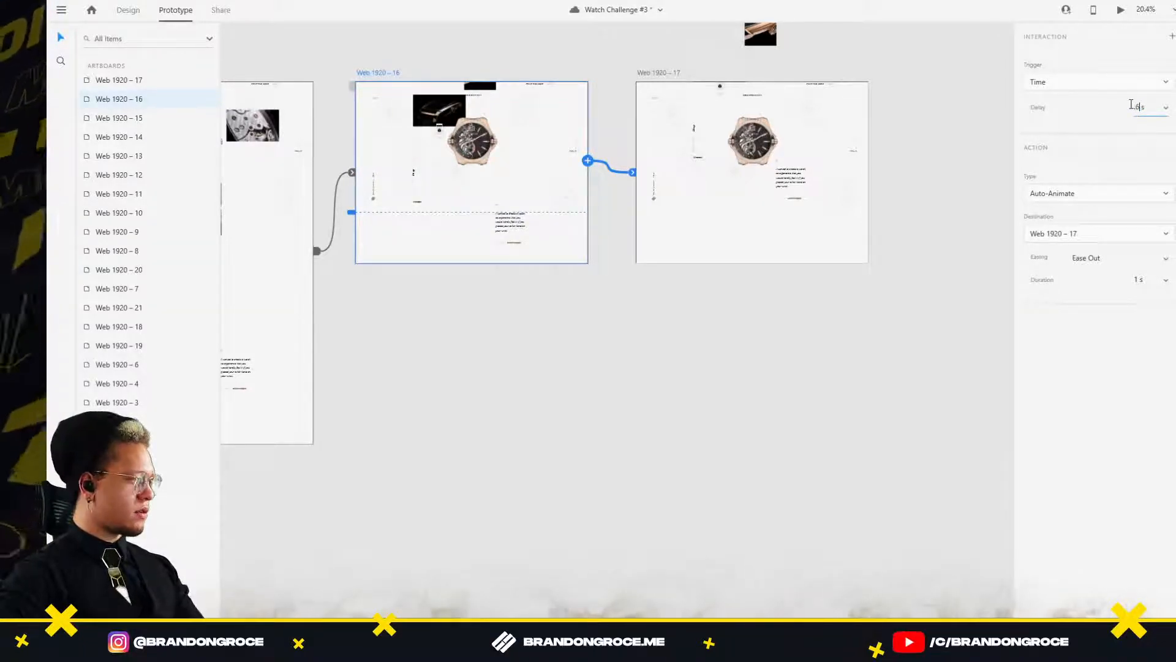
{"action": "left_click", "coordinate": [747, 258]}
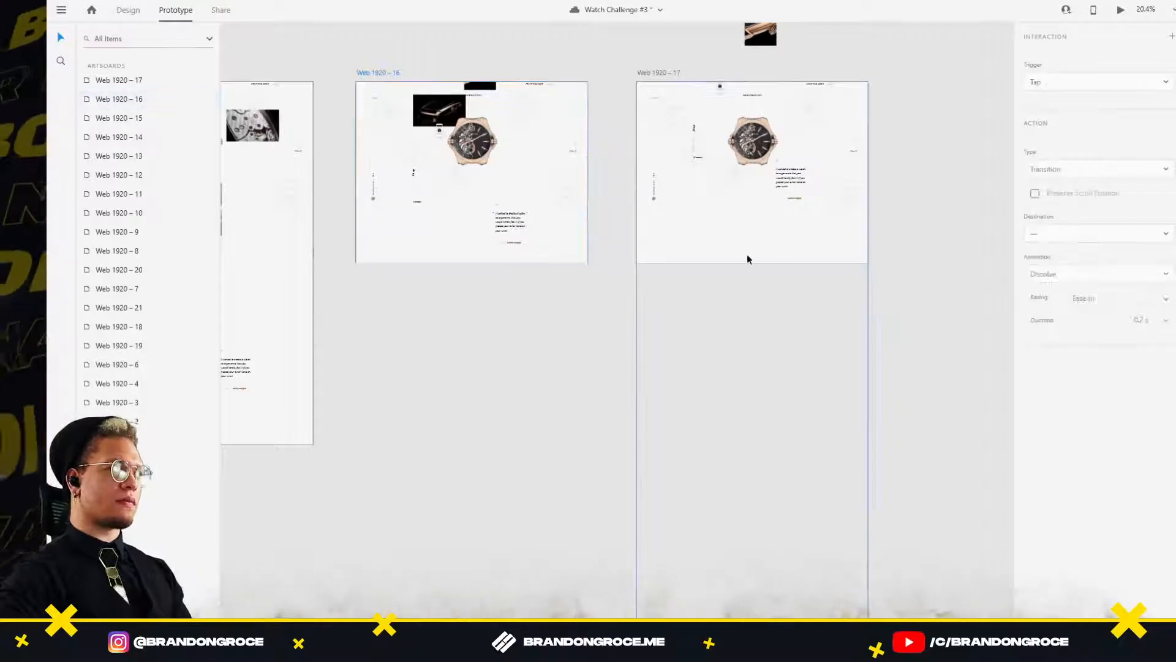
Delete the leftover artboards Web 1920 – 19 and Web 1920 – 20 beside the faded hero artboards.
{"action": "scroll", "coordinate": [747, 258], "scroll_direction": "down", "scroll_amount": 10}
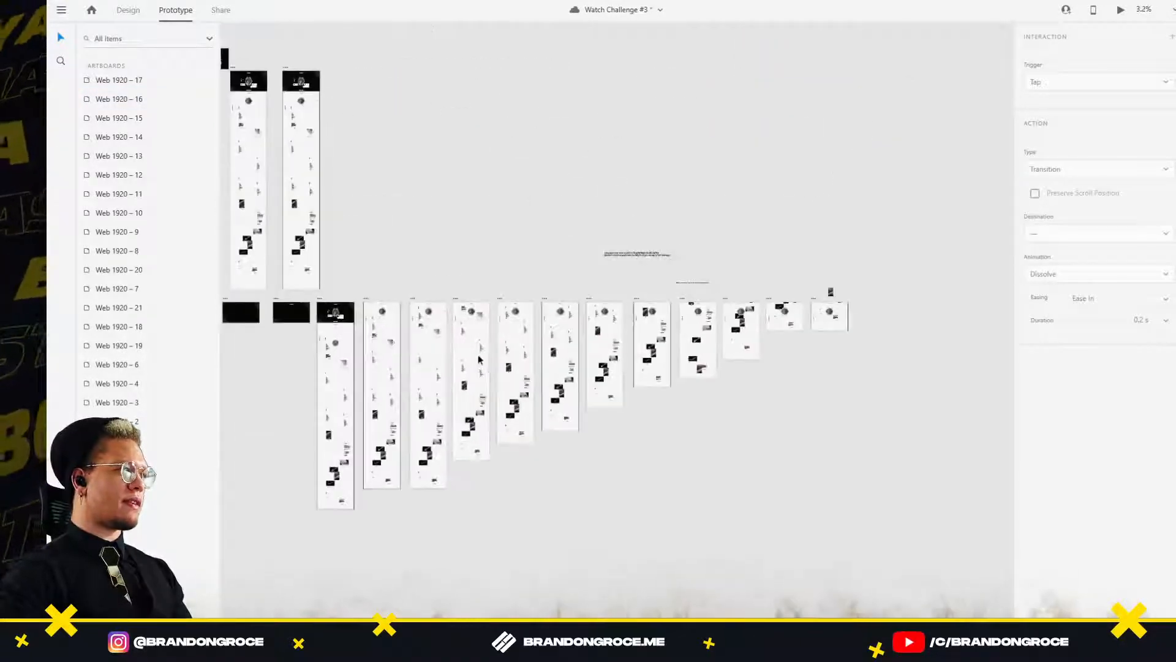
{"action": "left_click_drag", "start_coordinate": [486, 317], "coordinate": [552, 326]}
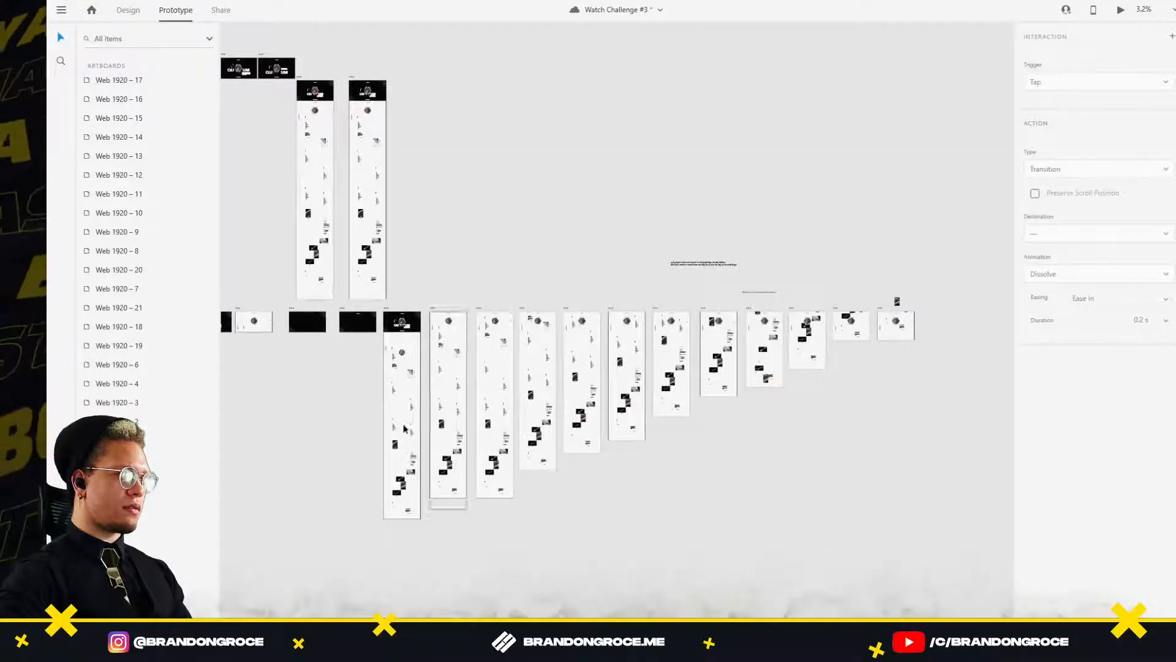
{"action": "left_click_drag", "start_coordinate": [309, 414], "coordinate": [467, 379]}
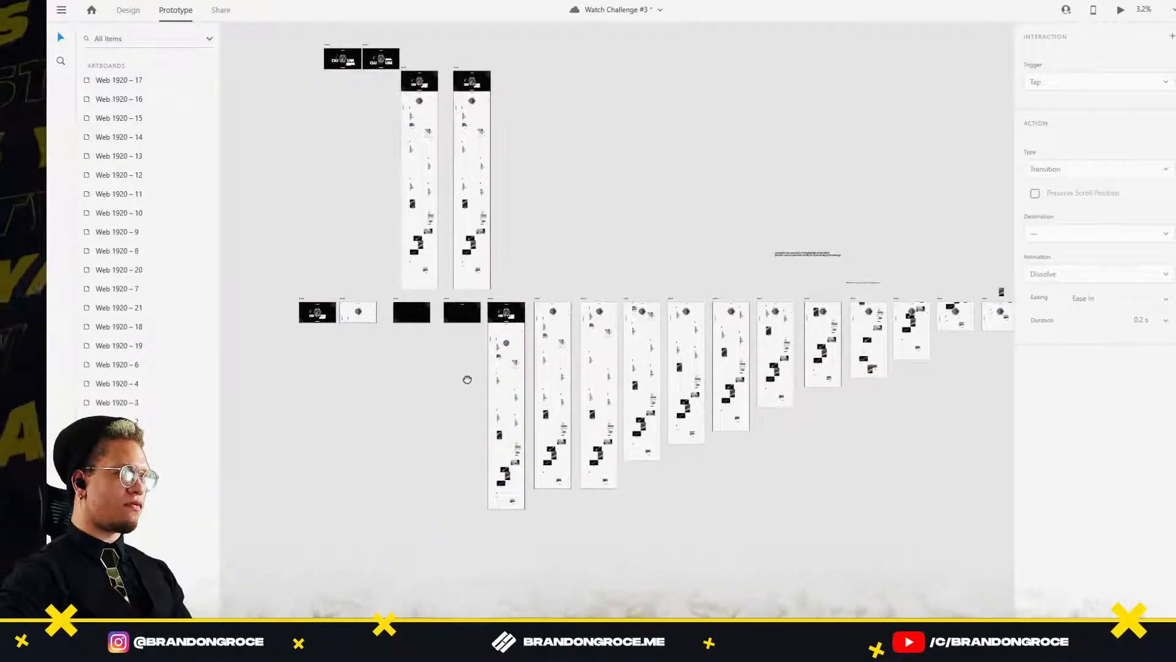
{"action": "scroll", "coordinate": [392, 334], "scroll_direction": "up", "scroll_amount": 8}
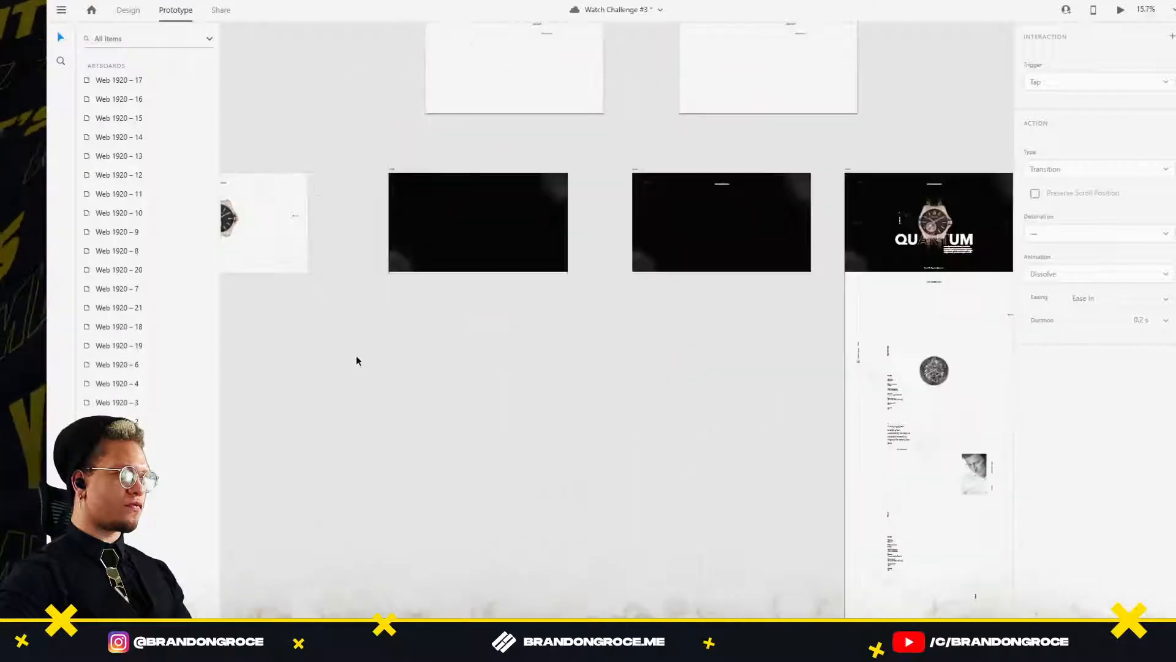
{"action": "left_click_drag", "start_coordinate": [358, 358], "coordinate": [671, 360]}
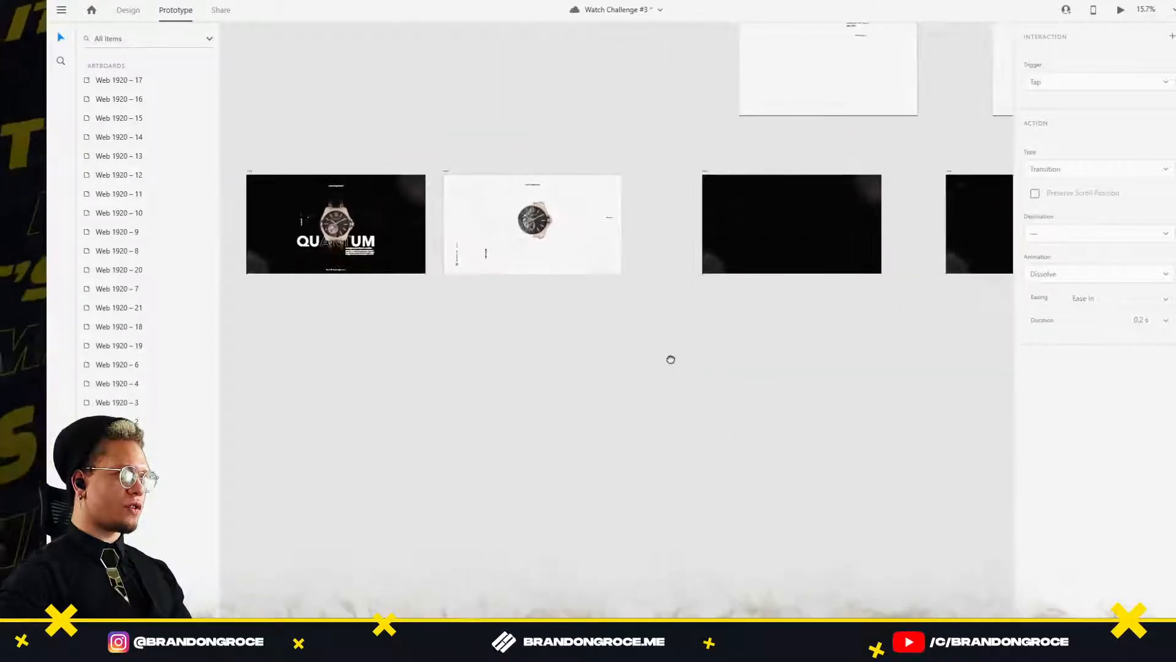
{"action": "left_click", "coordinate": [251, 172]}
{"action": "left_click", "coordinate": [446, 171]}
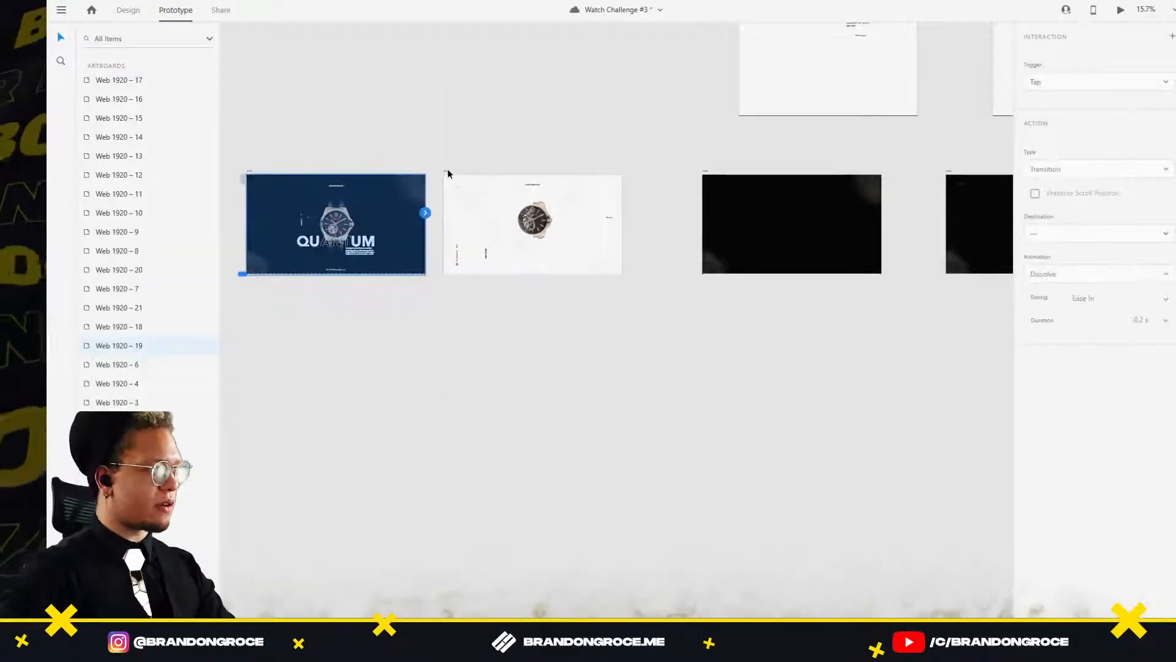
{"action": "key", "text": "Delete"}
{"action": "left_click", "coordinate": [256, 170]}
{"action": "key", "text": "Delete"}
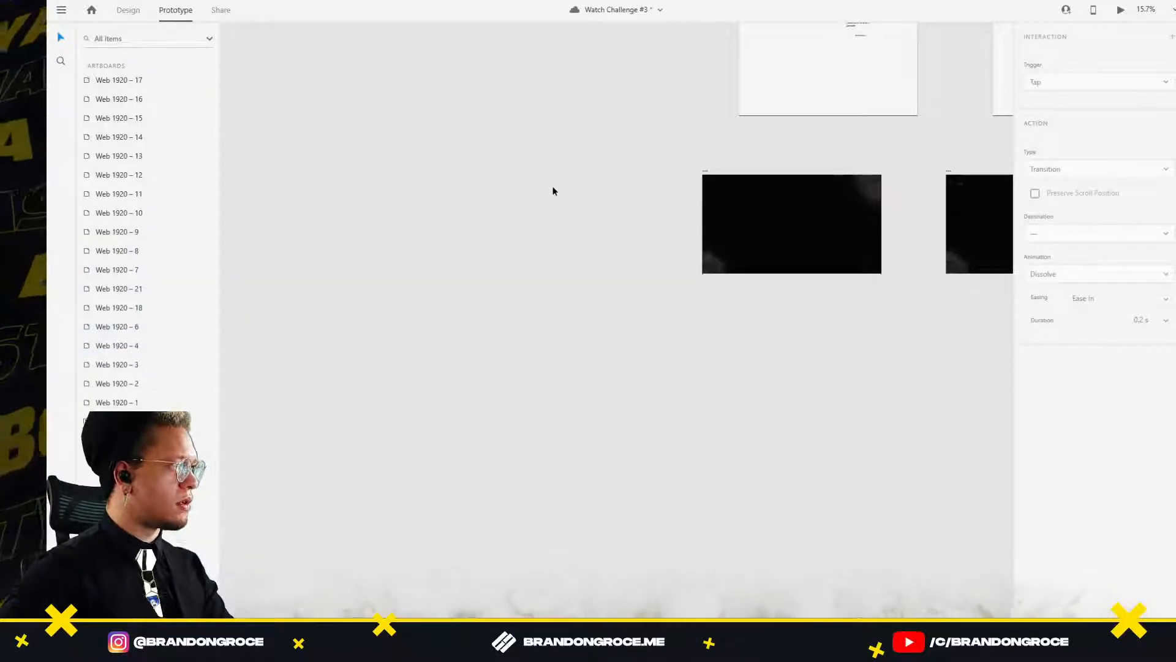
Duplicate the last artboard in the row, Web 1920 – 17, placing the copy to its right.
{"action": "scroll", "coordinate": [617, 202], "scroll_direction": "down", "scroll_amount": 6}
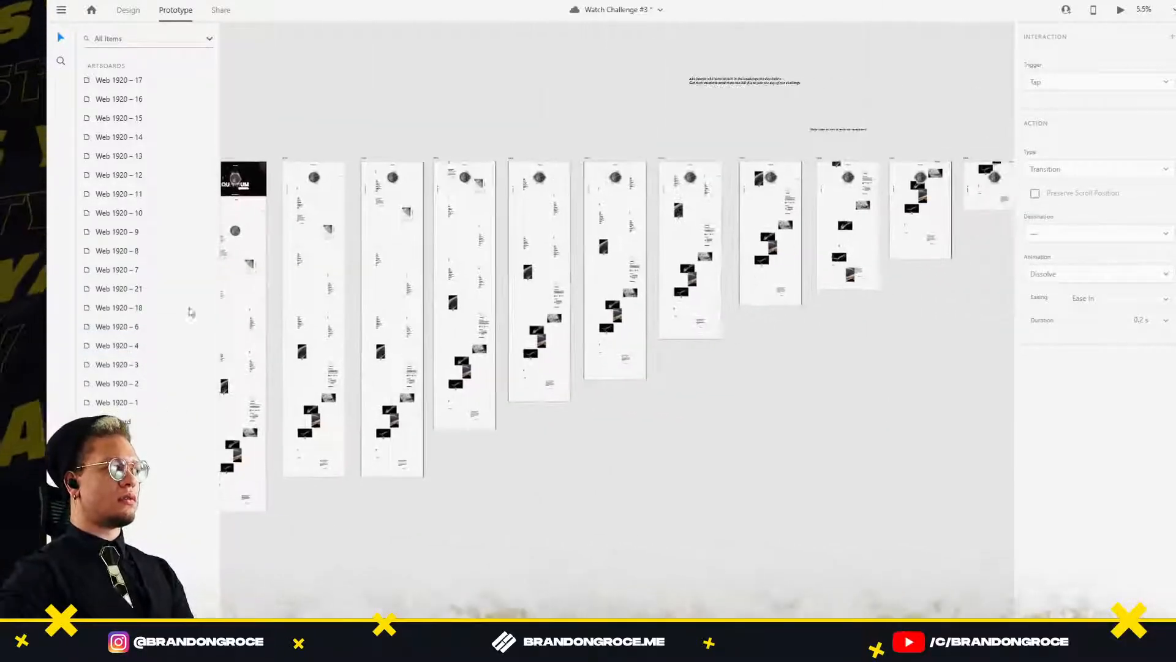
{"action": "left_click_drag", "start_coordinate": [785, 407], "coordinate": [392, 373]}
{"action": "left_click_drag", "start_coordinate": [675, 128], "coordinate": [781, 131]}
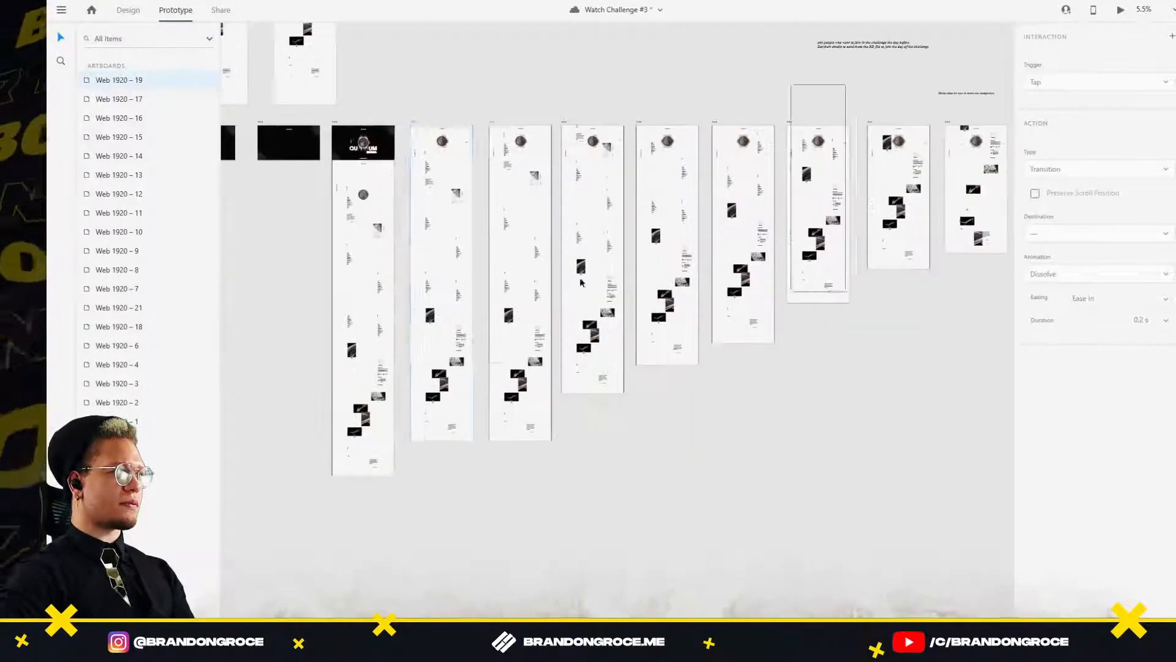
Copy the dark hero group from artboard Web 1920 – 21 and paste it onto the duplicated last artboard, Web 1920 – 19.
{"action": "scroll", "coordinate": [437, 180], "scroll_direction": "up", "scroll_amount": 5}
{"action": "left_click", "coordinate": [523, 111]}
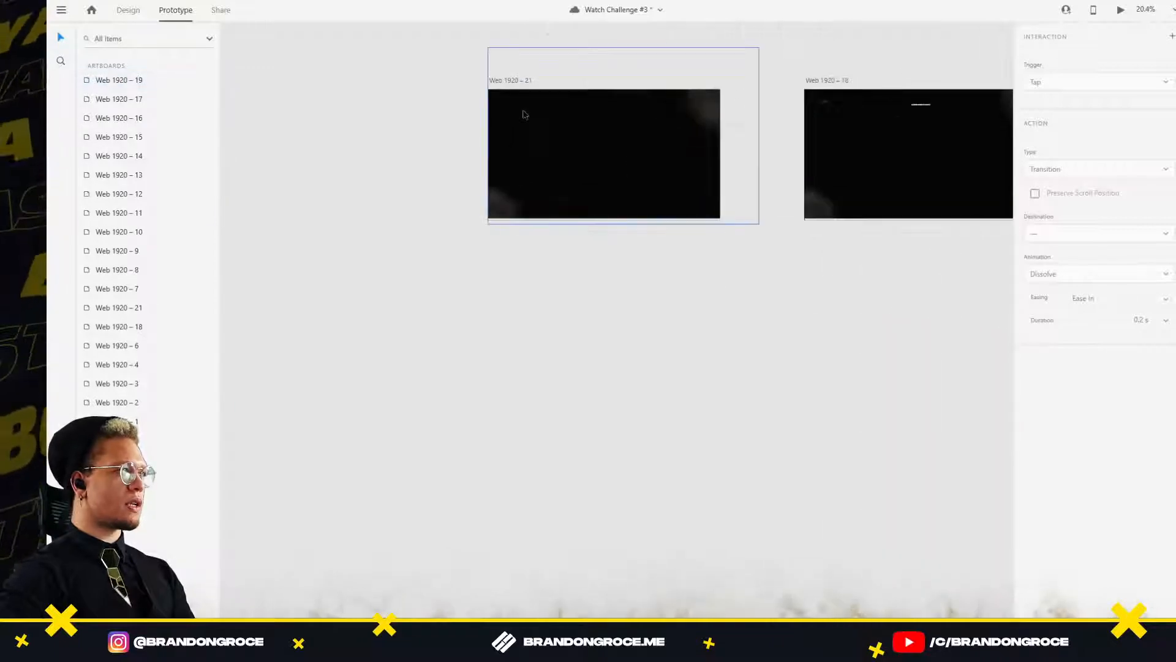
{"action": "left_click", "coordinate": [113, 9]}
{"action": "left_click", "coordinate": [464, 120]}
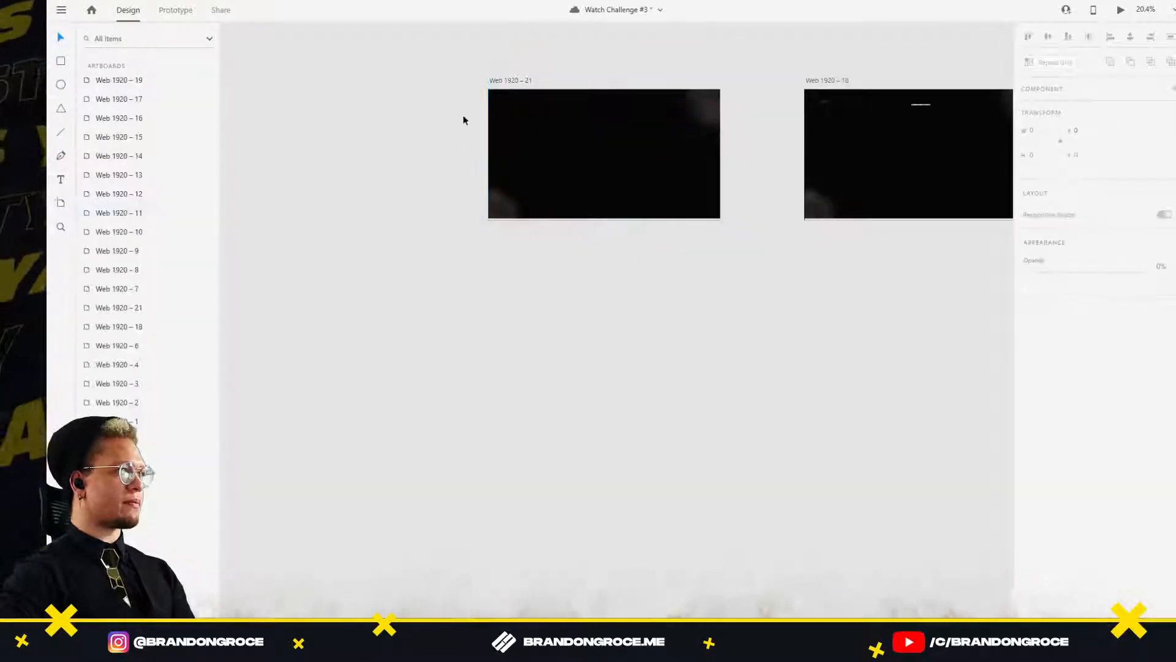
{"action": "left_click_drag", "start_coordinate": [468, 102], "coordinate": [728, 216]}
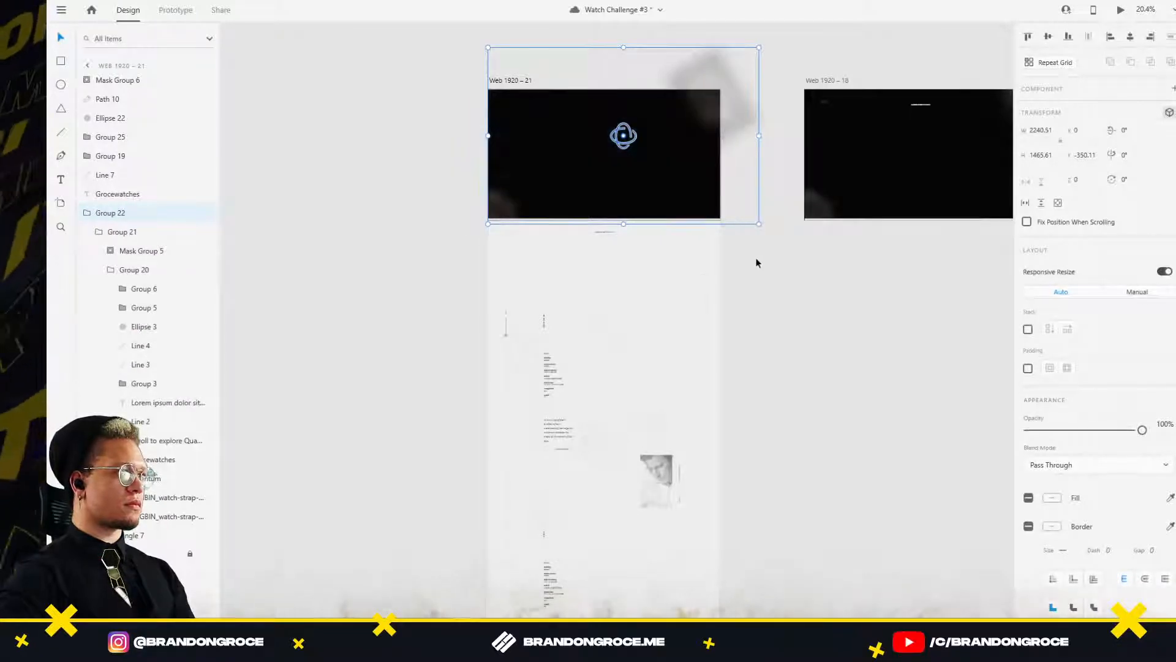
{"action": "scroll", "coordinate": [814, 346], "scroll_direction": "down", "scroll_amount": 6}
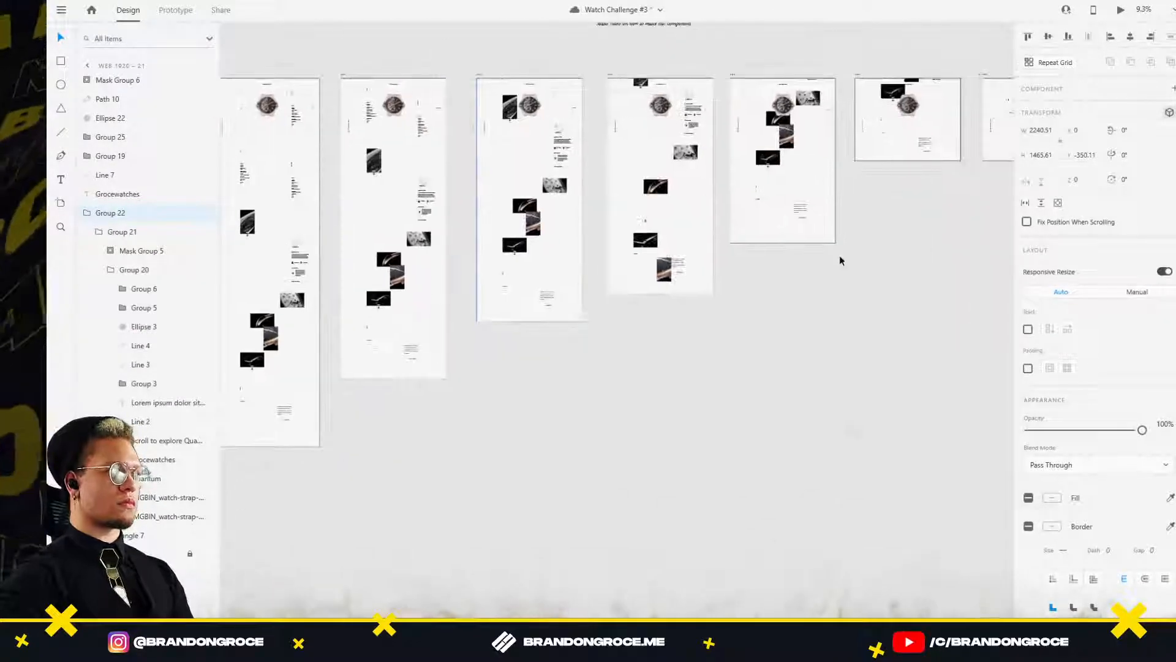
{"action": "scroll", "coordinate": [704, 220], "scroll_direction": "right", "scroll_amount": 5}
{"action": "scroll", "coordinate": [592, 181], "scroll_direction": "up", "scroll_amount": 1}
{"action": "left_click", "coordinate": [564, 129]}
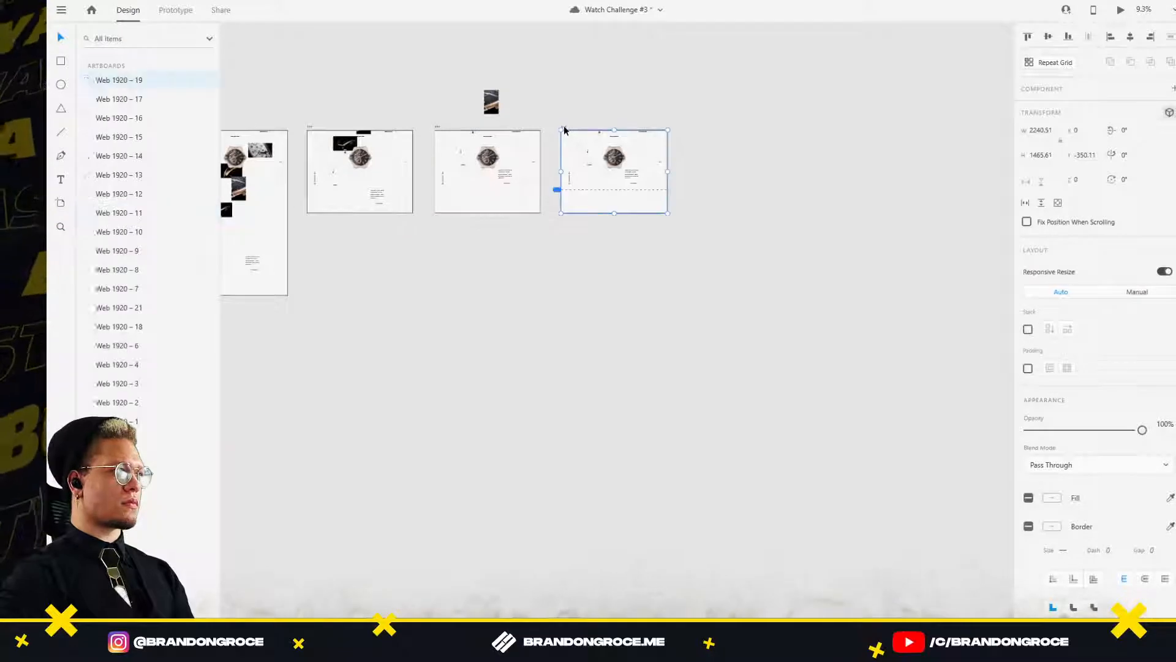
{"action": "key", "text": "ctrl+v"}
{"action": "scroll", "coordinate": [601, 172], "scroll_direction": "up", "scroll_amount": 4}
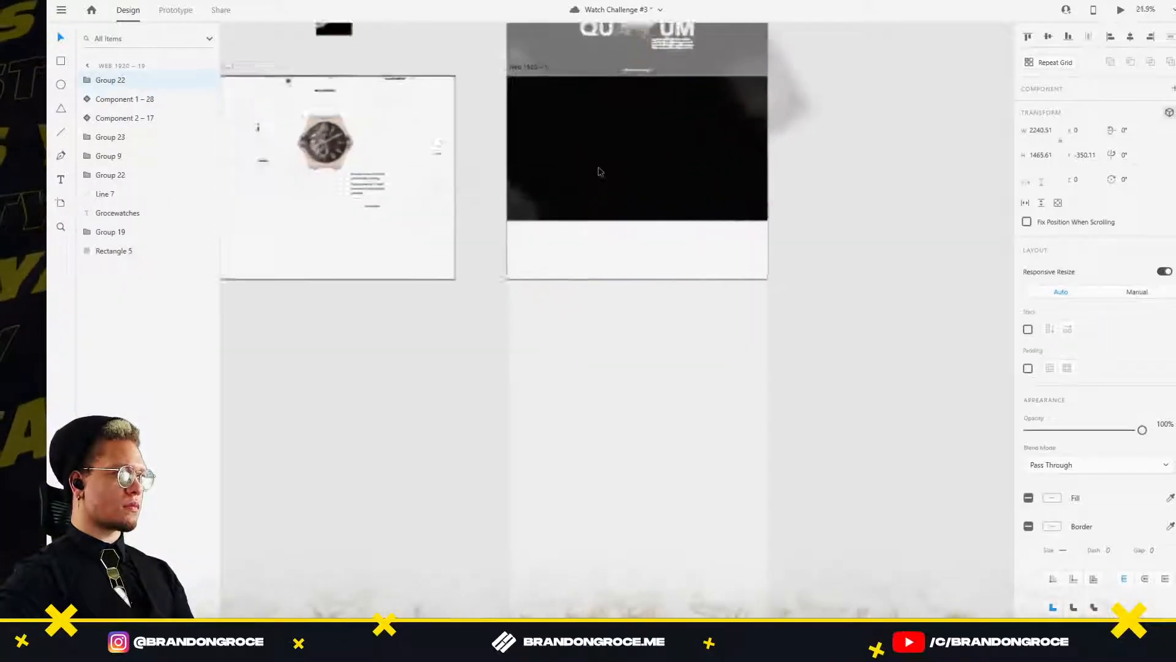
{"action": "scroll", "coordinate": [778, 252], "scroll_direction": "up", "scroll_amount": 3}
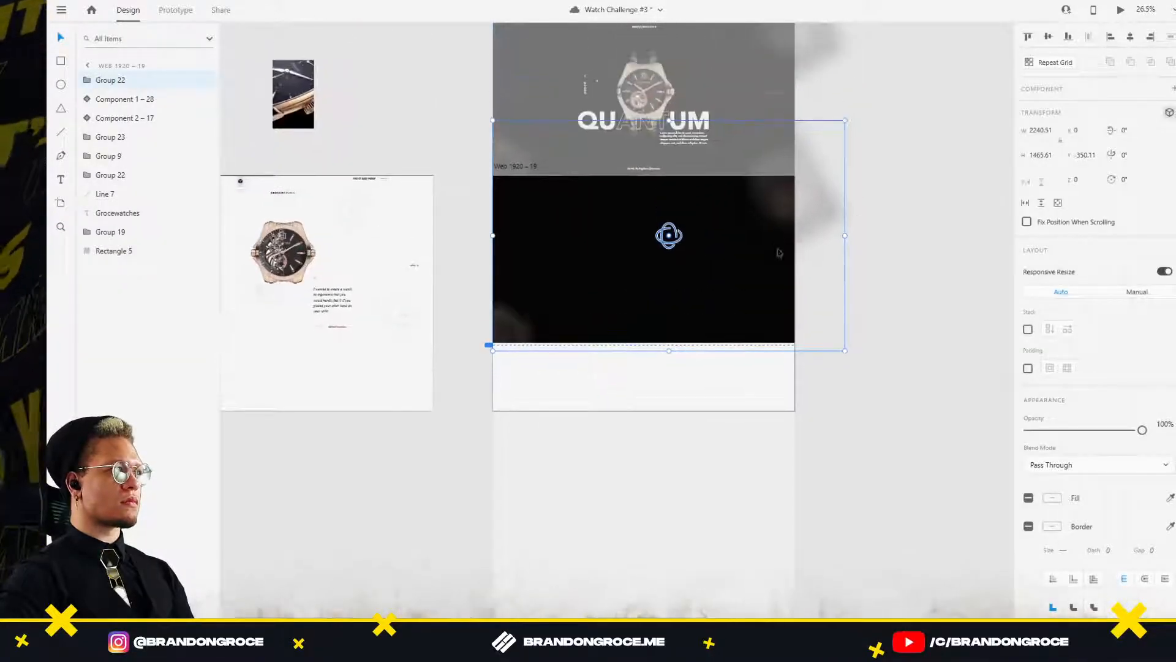
{"action": "left_click_drag", "start_coordinate": [773, 241], "coordinate": [788, 241]}
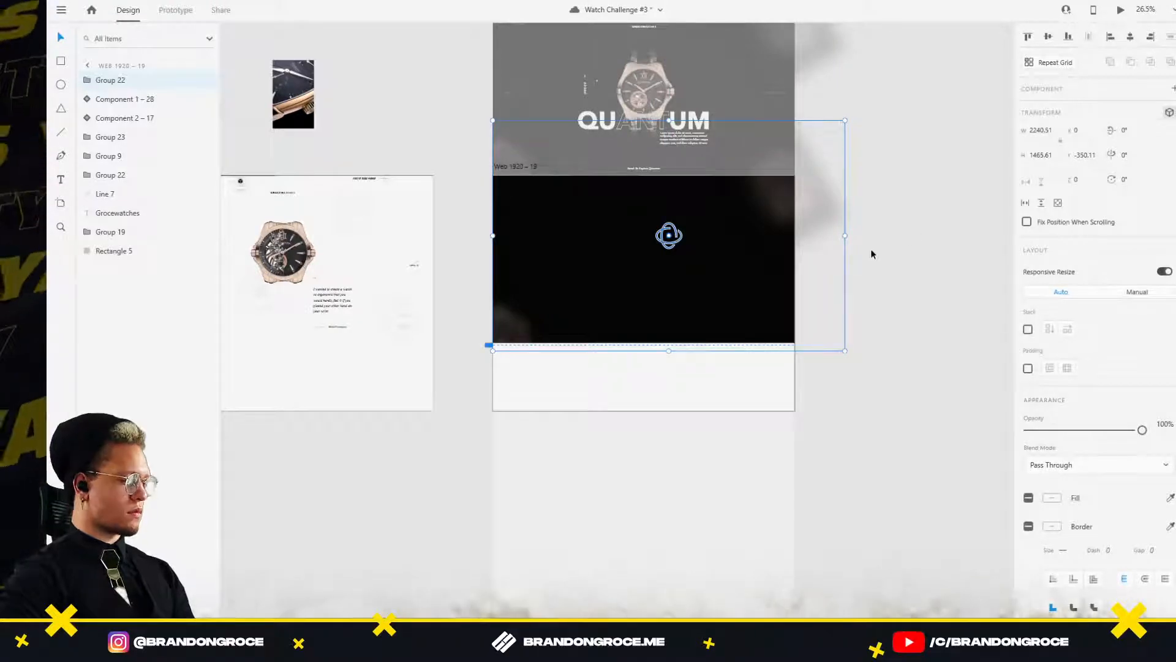
{"action": "left_click", "coordinate": [889, 273]}
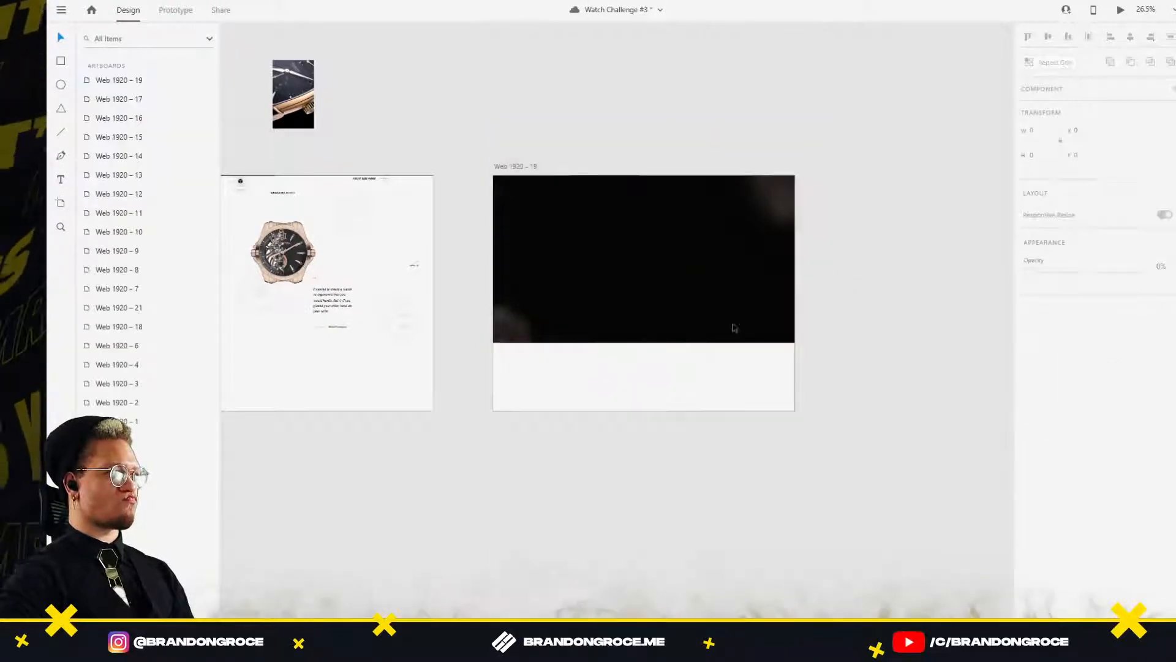
Paste the hero group onto Web 1920 – 17, move it down to Y 730.89, and set its opacity to 0%.
{"action": "scroll", "coordinate": [612, 307], "scroll_direction": "left", "scroll_amount": 5}
{"action": "left_click", "coordinate": [491, 208]}
{"action": "key", "text": "ctrl+v"}
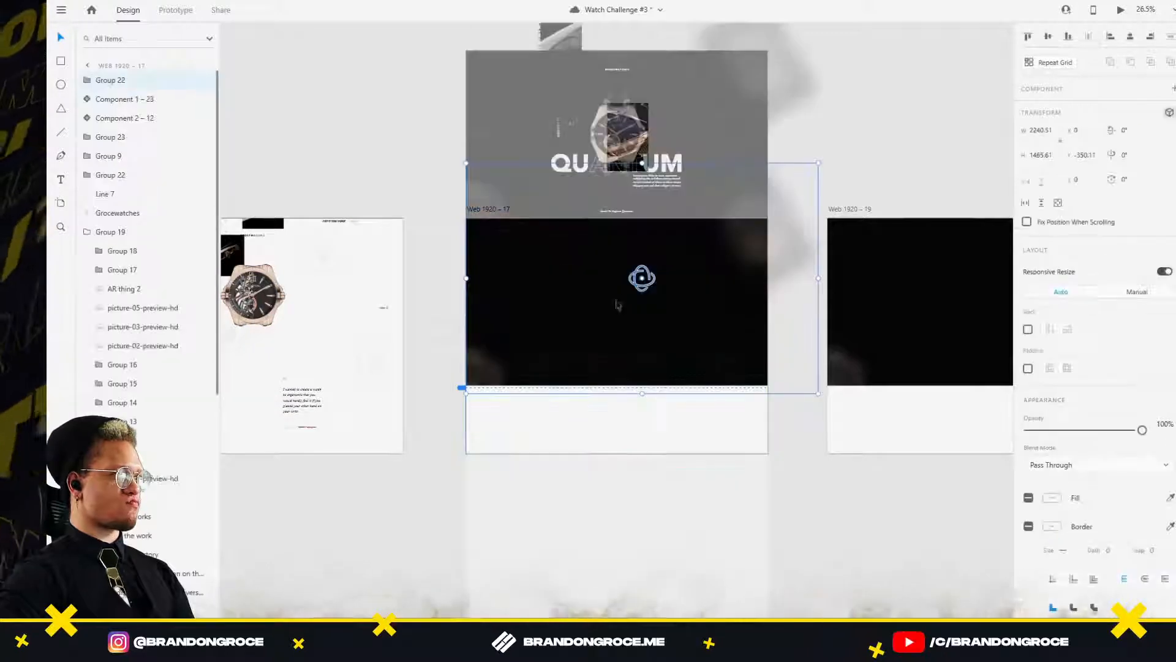
{"action": "left_click_drag", "start_coordinate": [574, 286], "coordinate": [573, 460]}
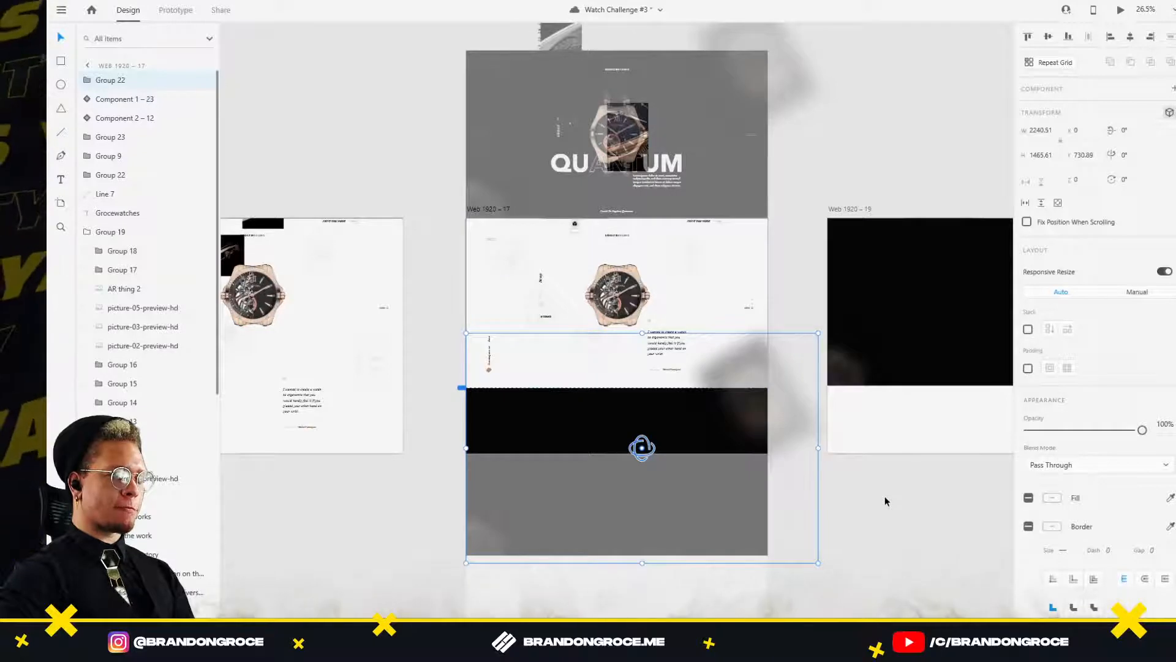
{"action": "left_click_drag", "start_coordinate": [1143, 432], "coordinate": [1008, 449]}
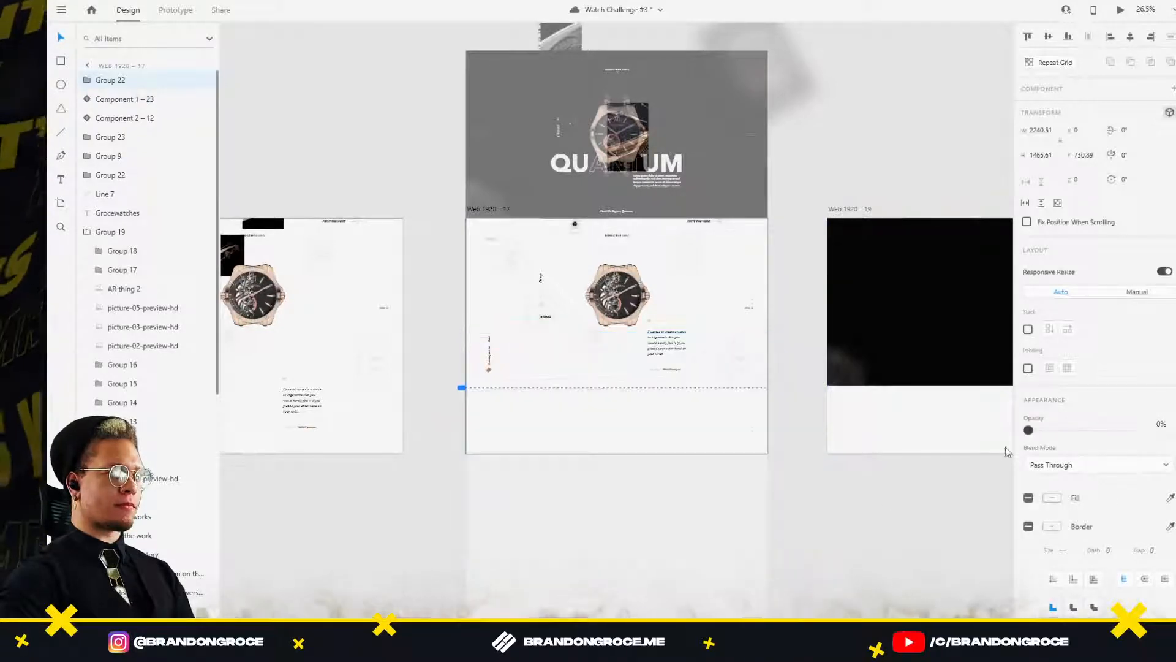
Move the hero group on Web 1920 – 19 down to Y 730.89, matching the transparent copy on Web 1920 – 17.
{"action": "left_click", "coordinate": [909, 533]}
{"action": "left_click_drag", "start_coordinate": [849, 484], "coordinate": [561, 459]}
{"action": "left_click_drag", "start_coordinate": [776, 287], "coordinate": [769, 451]}
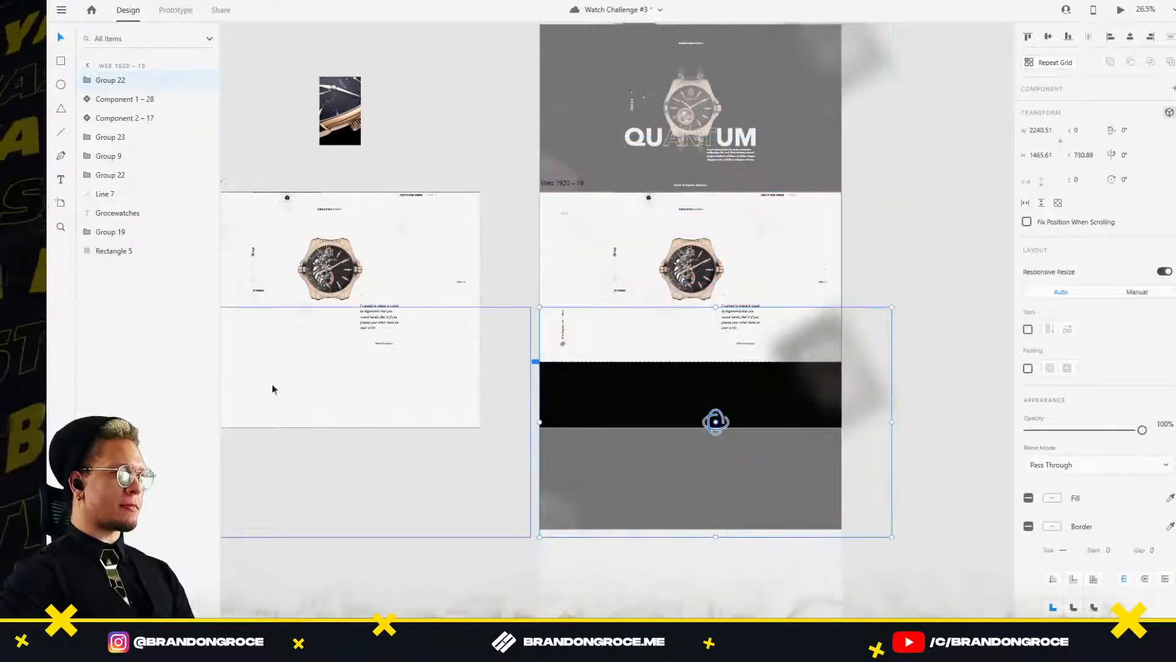
{"action": "left_click", "coordinate": [284, 394]}
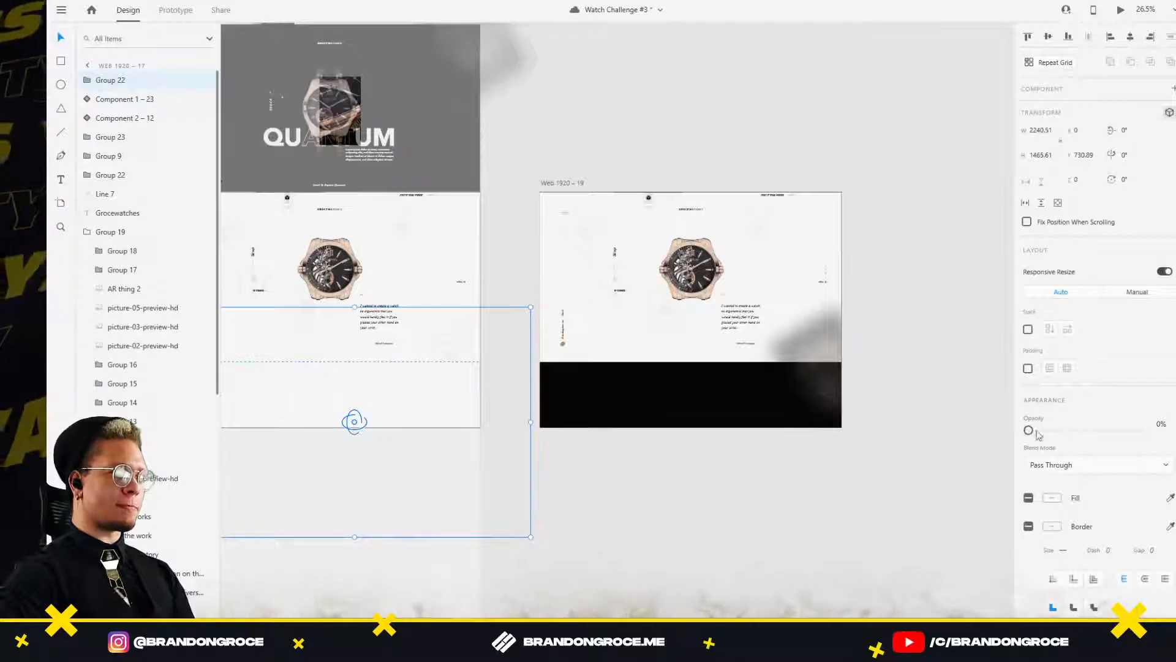
{"action": "mouse_move", "coordinate": [1036, 431]}
{"action": "left_mouse_down"}
{"action": "mouse_move", "coordinate": [1094, 430]}
{"action": "mouse_move", "coordinate": [1030, 430]}
{"action": "left_mouse_up"}
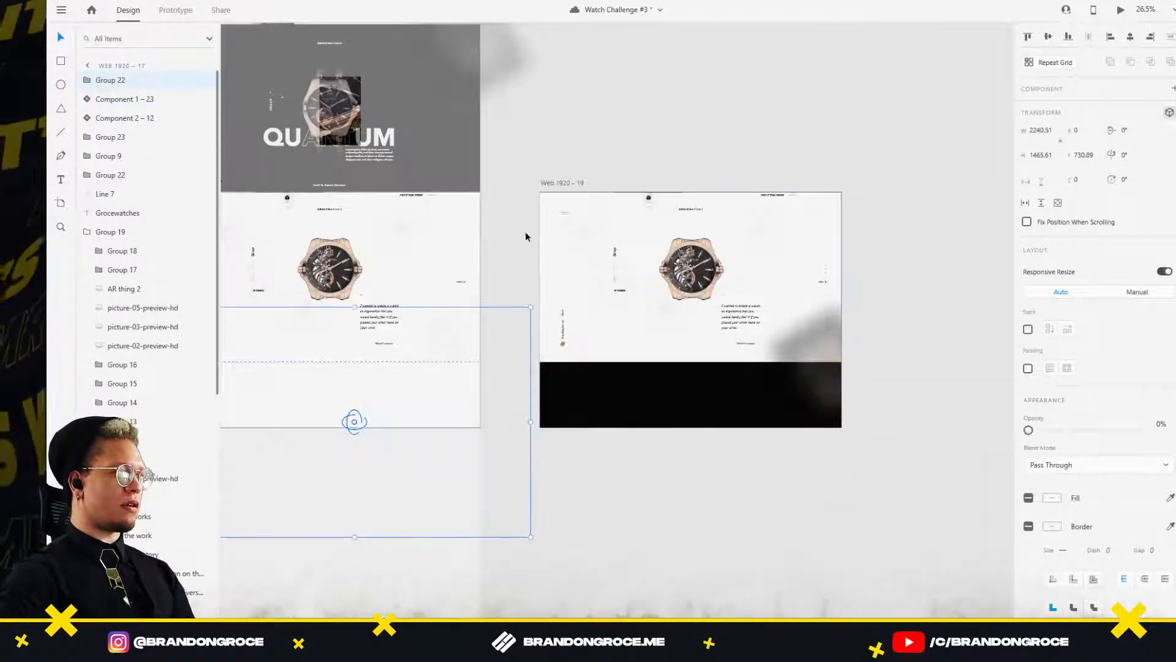
Move the large faint background letters inside the content group of Web 1920 – 19 up above the artboard.
{"action": "scroll", "coordinate": [693, 283], "scroll_direction": "up", "scroll_amount": 2}
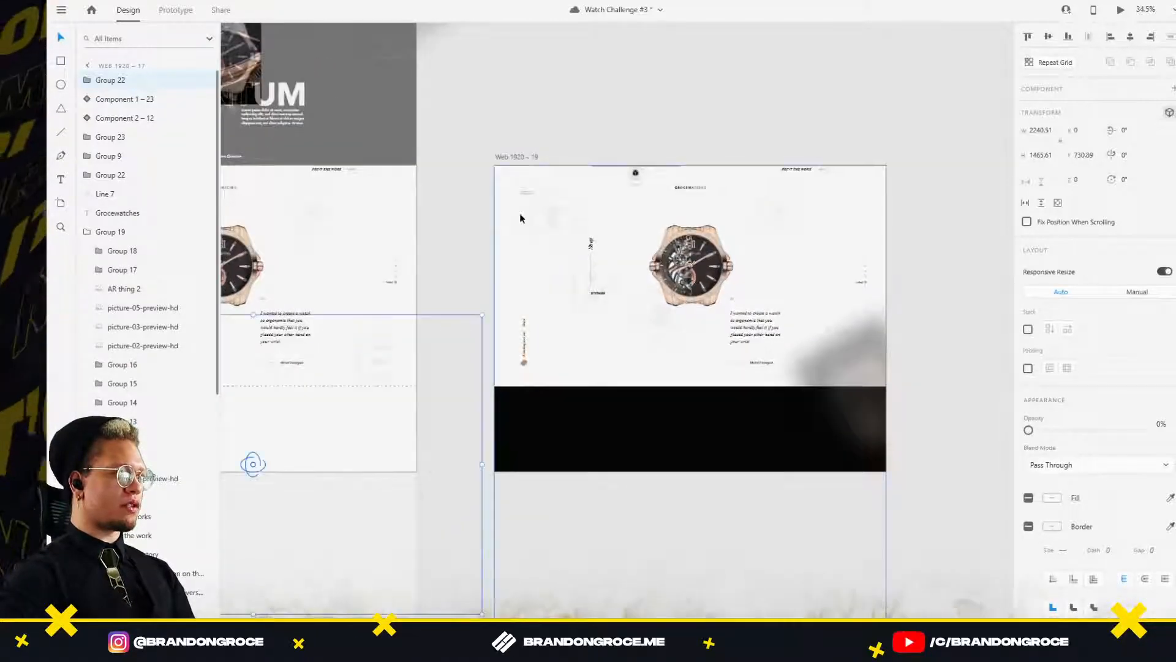
{"action": "double_click", "coordinate": [561, 223]}
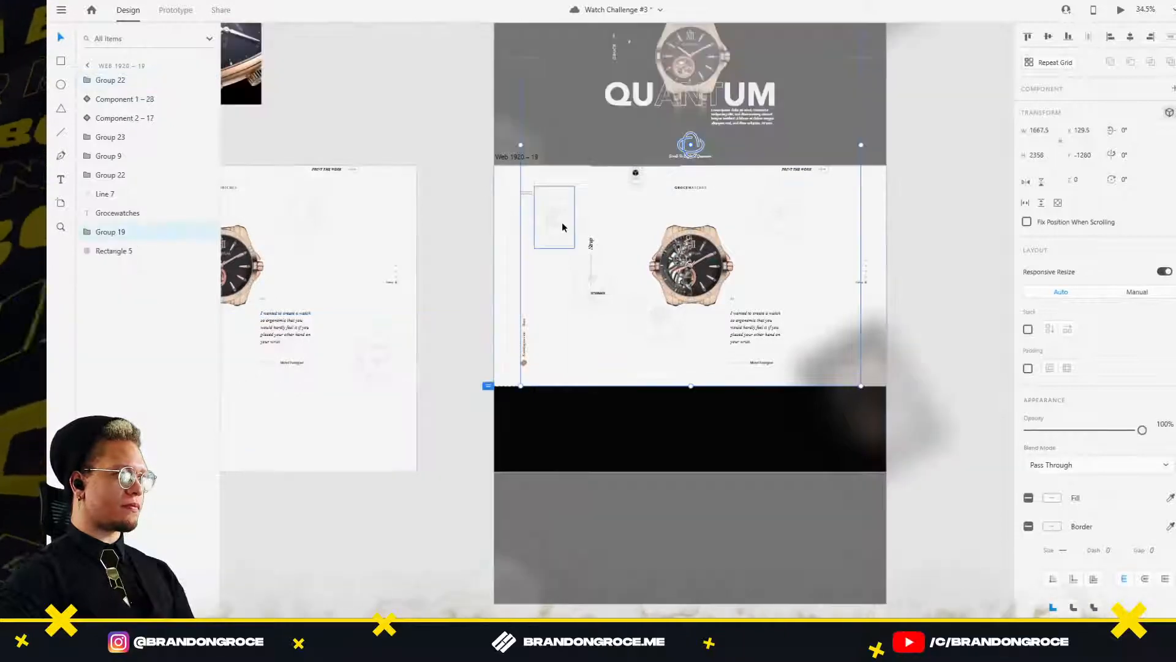
{"action": "left_click_drag", "start_coordinate": [564, 234], "coordinate": [563, 135]}
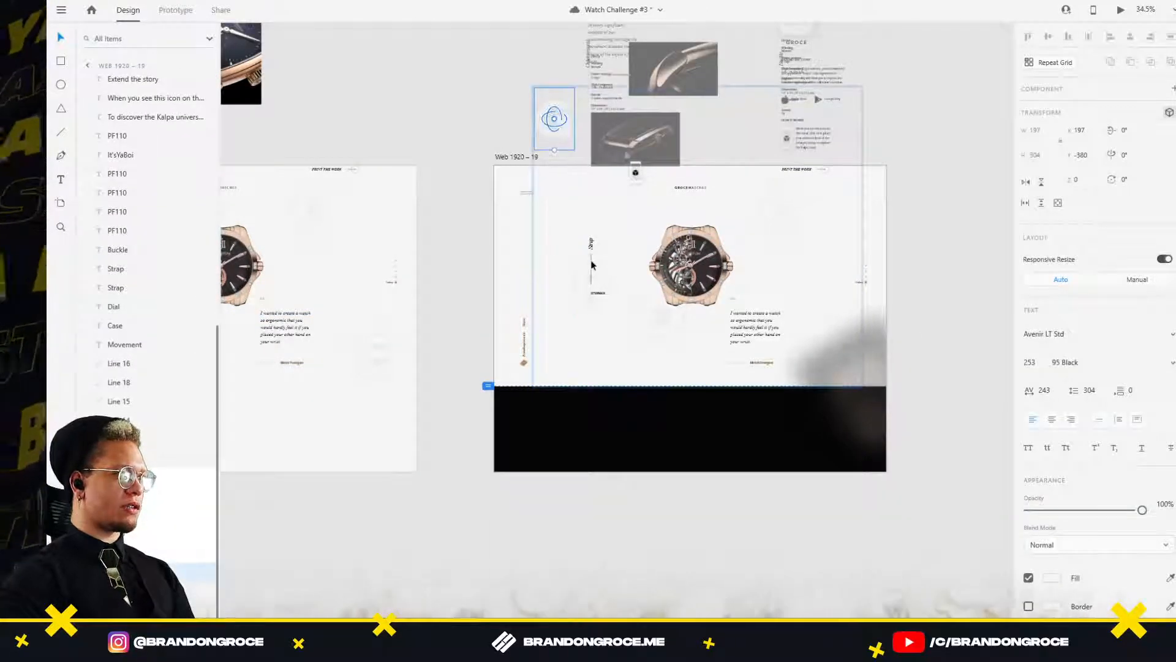
{"action": "left_click", "coordinate": [602, 278], "text": "shift"}
{"action": "left_click", "coordinate": [608, 281]}
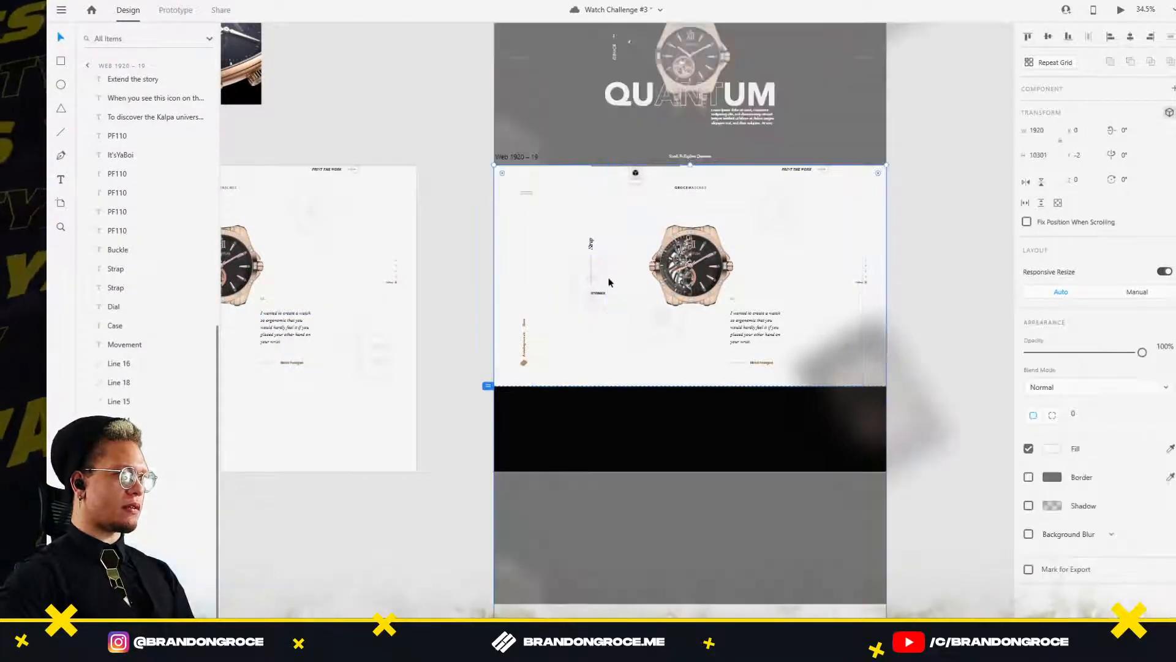
{"action": "double_click", "coordinate": [600, 280]}
{"action": "left_click_drag", "start_coordinate": [606, 170], "coordinate": [606, 105]}
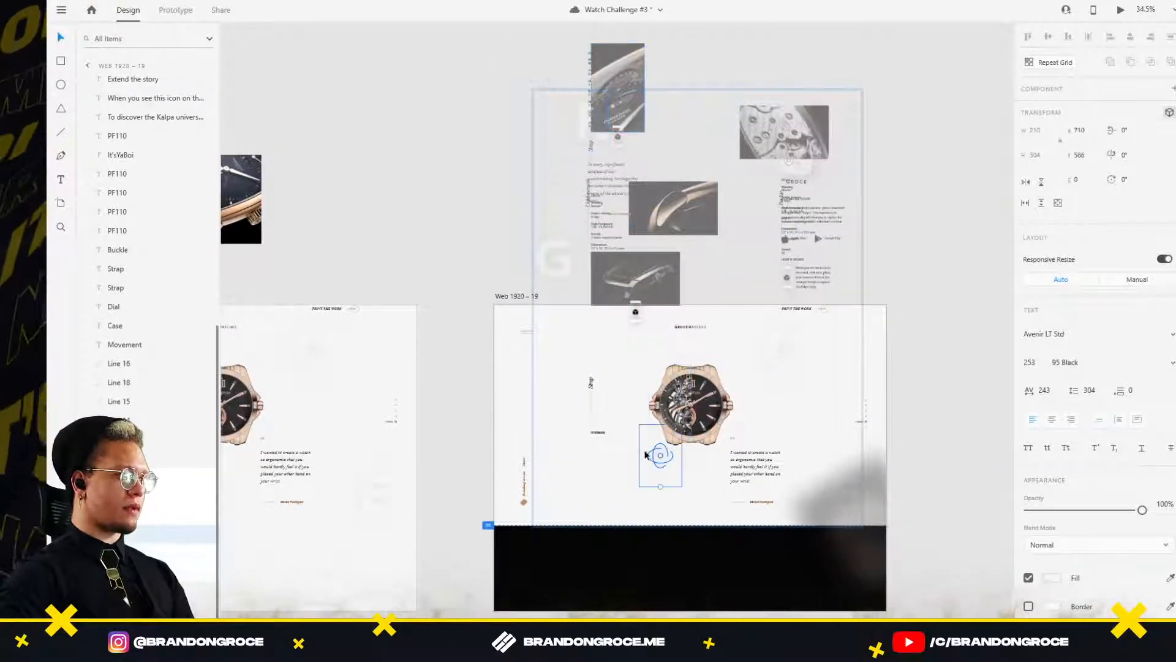
{"action": "left_click_drag", "start_coordinate": [642, 456], "coordinate": [657, 106]}
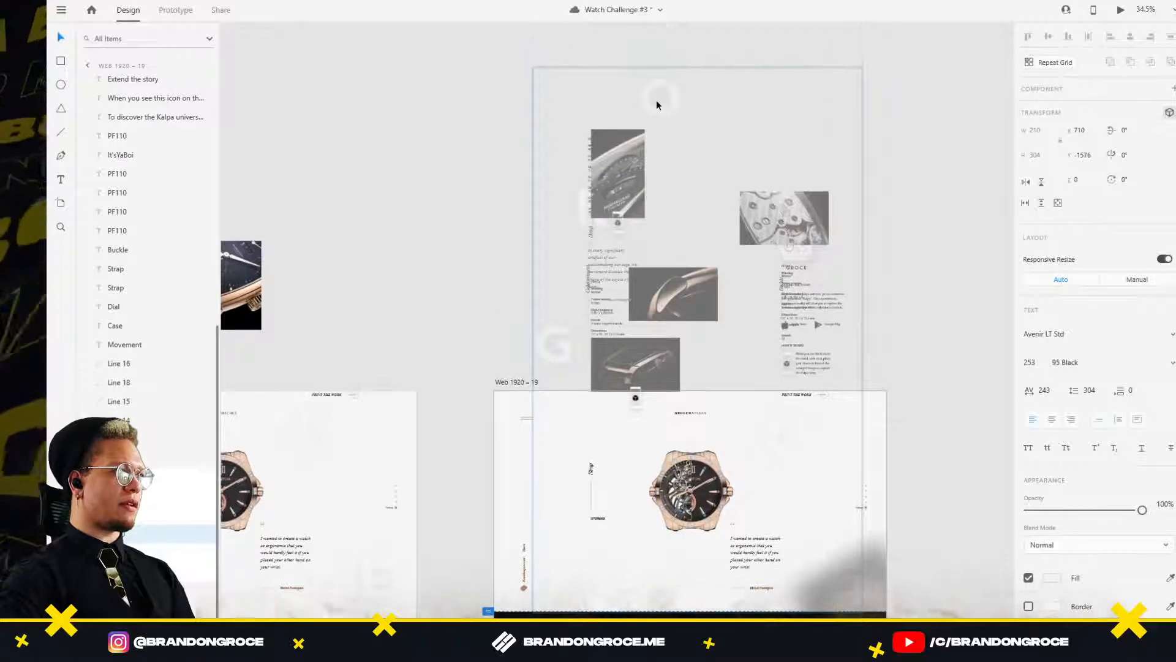
{"action": "left_click", "coordinate": [791, 461]}
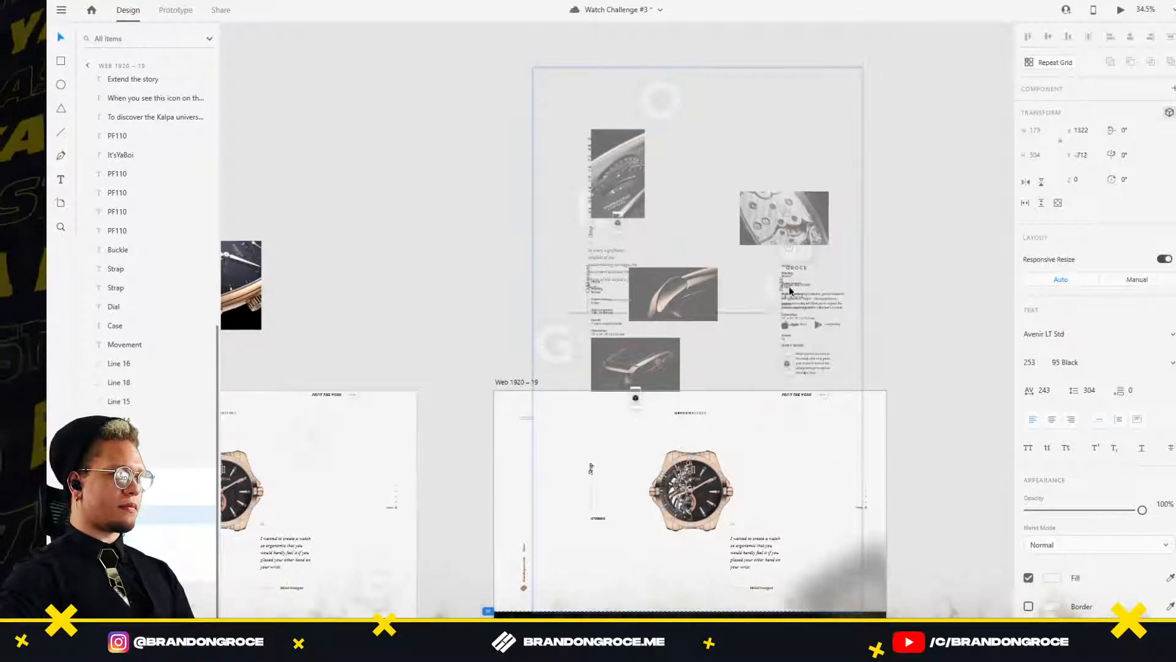
{"action": "scroll", "coordinate": [803, 443], "scroll_direction": "down", "scroll_amount": 3}
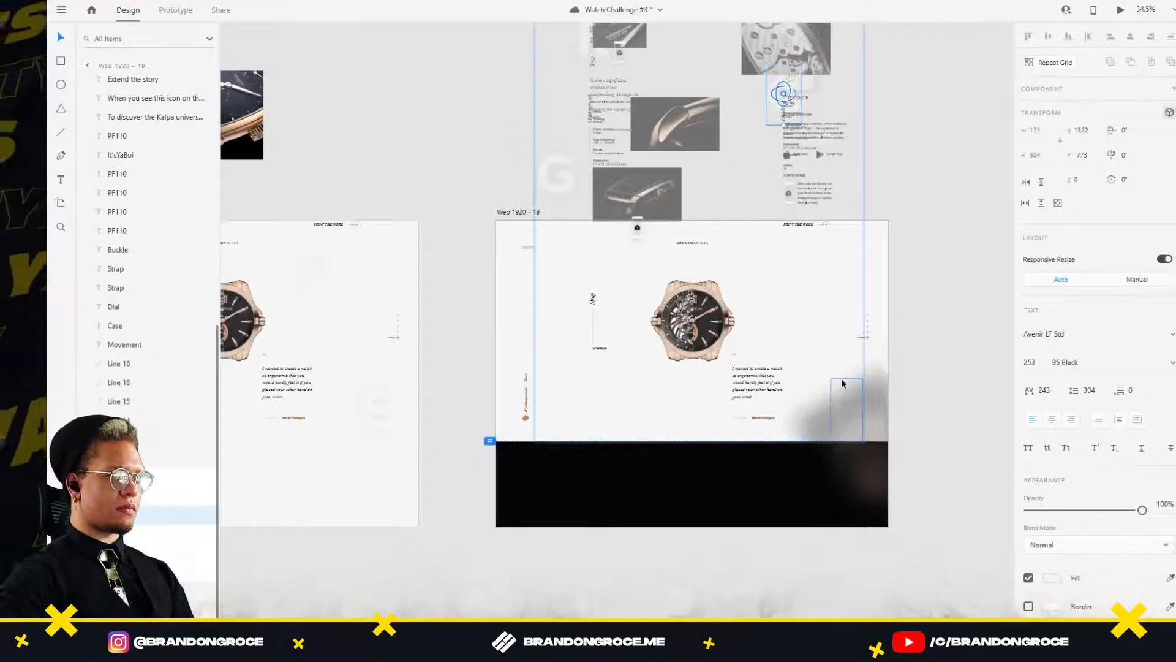
{"action": "left_click_drag", "start_coordinate": [837, 388], "coordinate": [859, 110]}
{"action": "scroll", "coordinate": [859, 247], "scroll_direction": "down", "scroll_amount": 10}
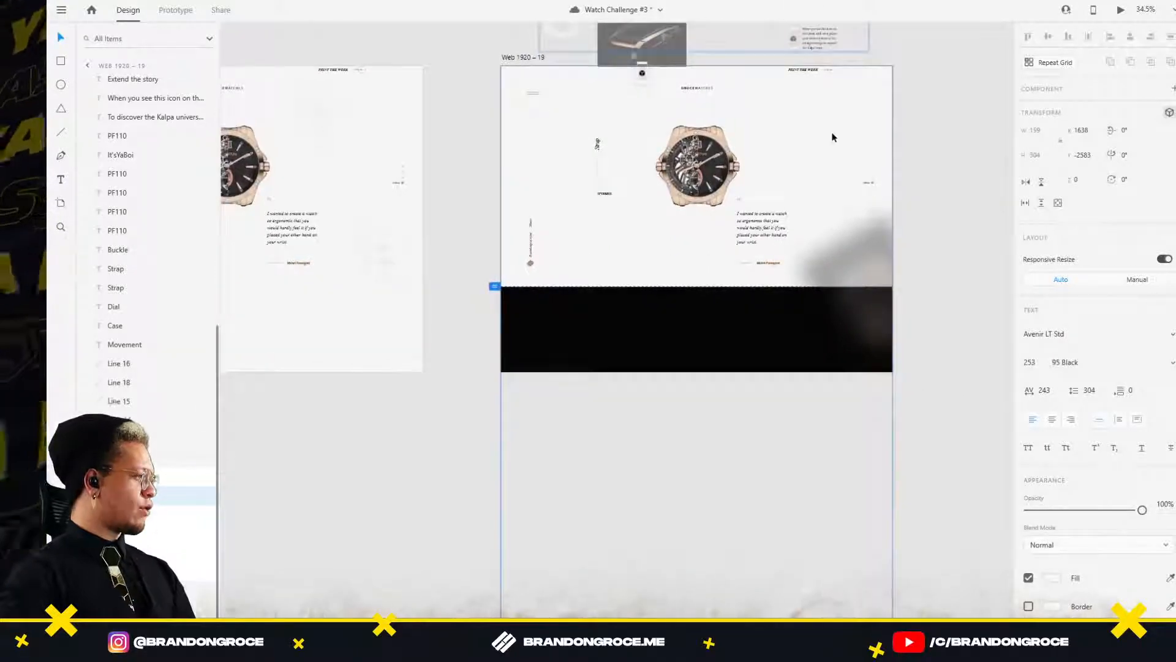
Draw a 468 × 419 rectangle over the blurred strap within the black band and mask the strap image with it.
{"action": "left_click", "coordinate": [914, 196]}
{"action": "left_click_drag", "start_coordinate": [663, 264], "coordinate": [545, 258]}
{"action": "left_click", "coordinate": [753, 306]}
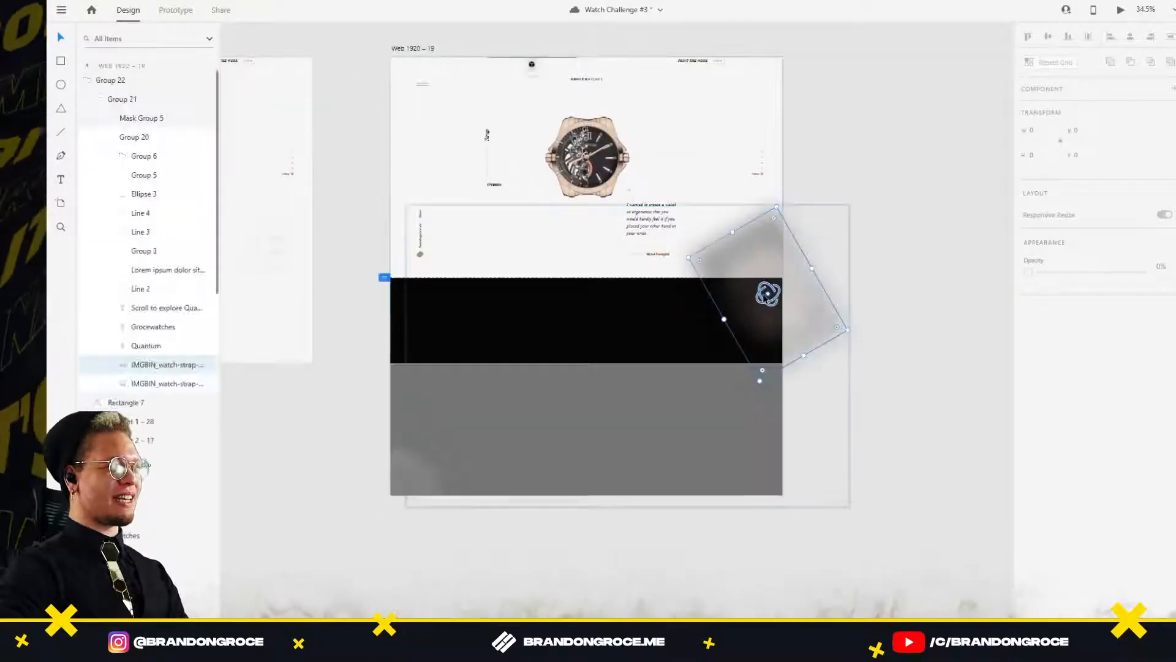
{"action": "left_click", "coordinate": [809, 326]}
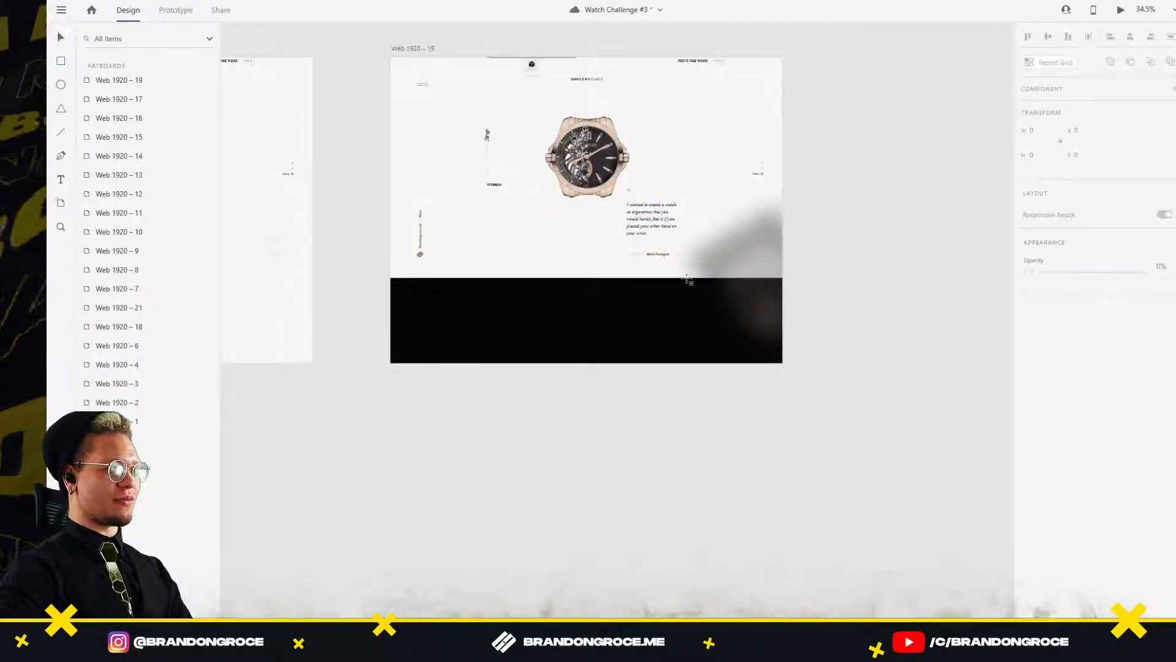
{"action": "left_click_drag", "start_coordinate": [687, 278], "coordinate": [788, 364]}
{"action": "key", "text": "v"}
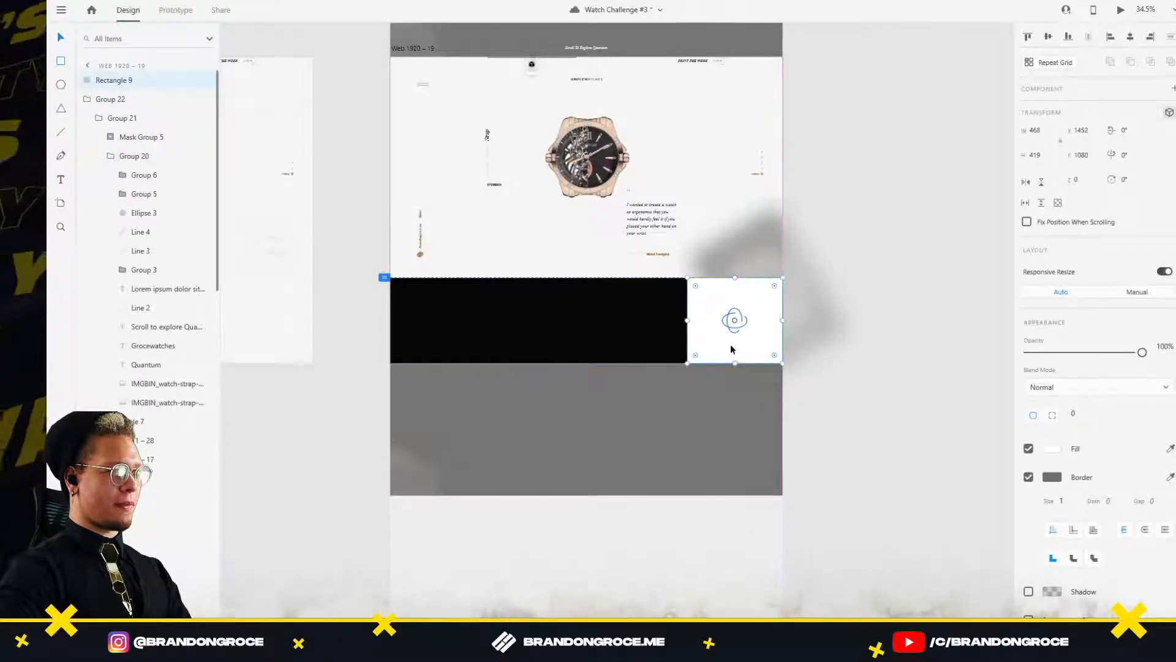
{"action": "left_click", "coordinate": [751, 253], "text": "shift"}
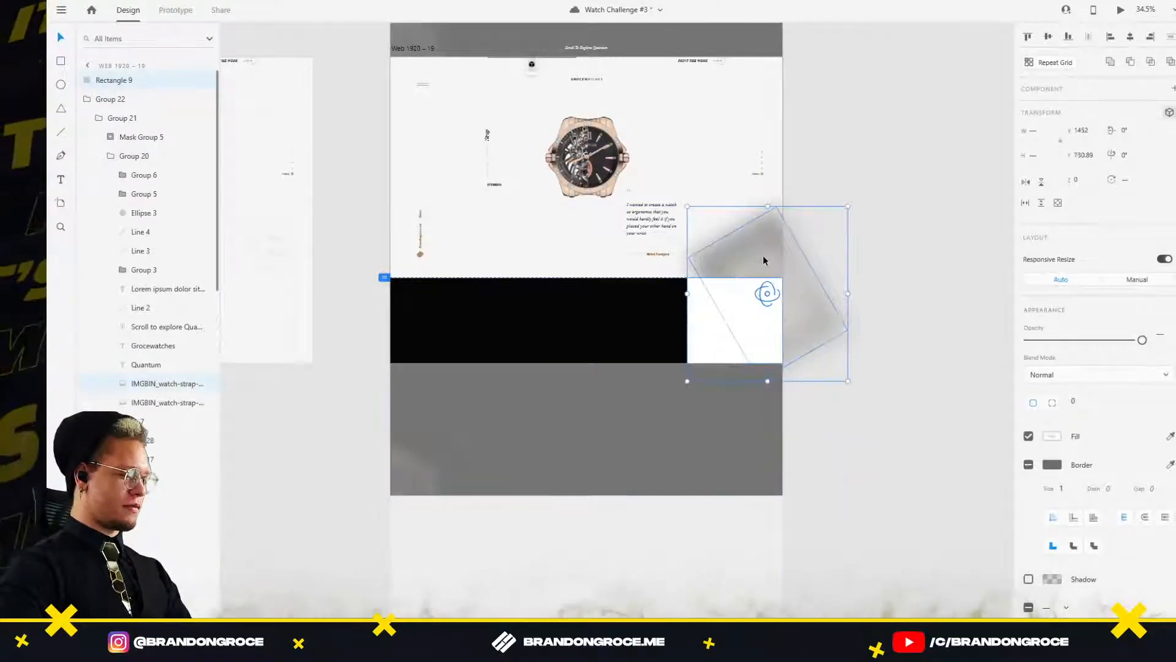
{"action": "key", "text": "ctrl+shift+m"}
{"action": "left_click", "coordinate": [801, 270]}
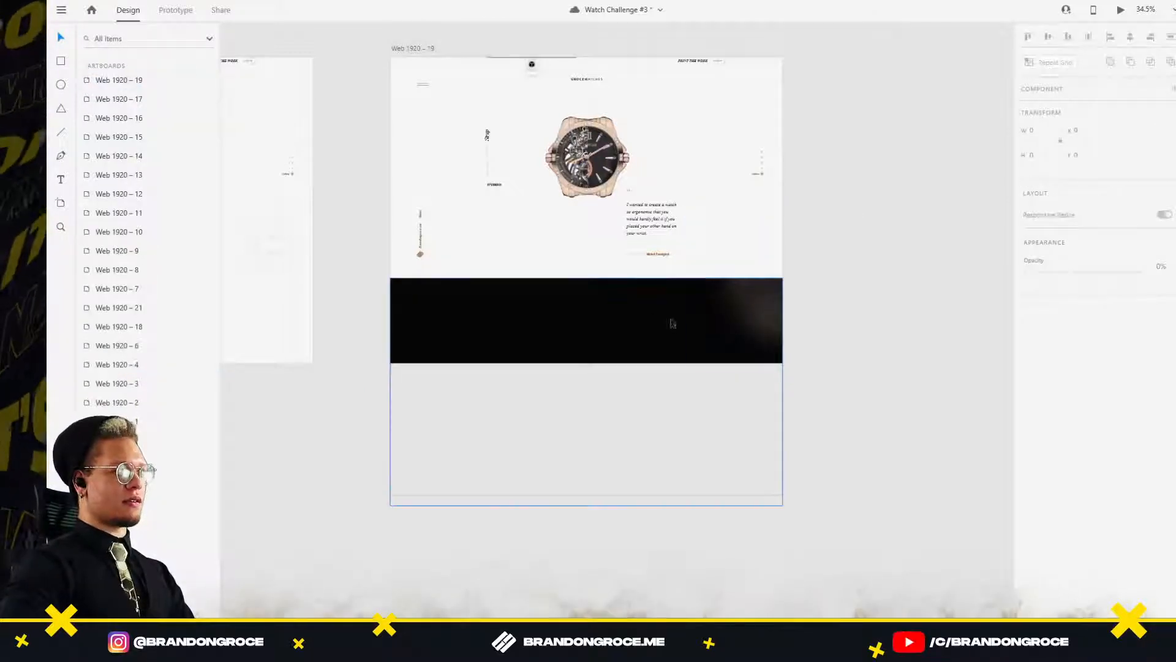
Group the masked strap image with the dark hero group on Web 1920 – 19.
{"action": "left_click", "coordinate": [625, 317]}
{"action": "left_click_drag", "start_coordinate": [729, 339], "coordinate": [659, 344]}
{"action": "key", "text": "ctrl+z"}
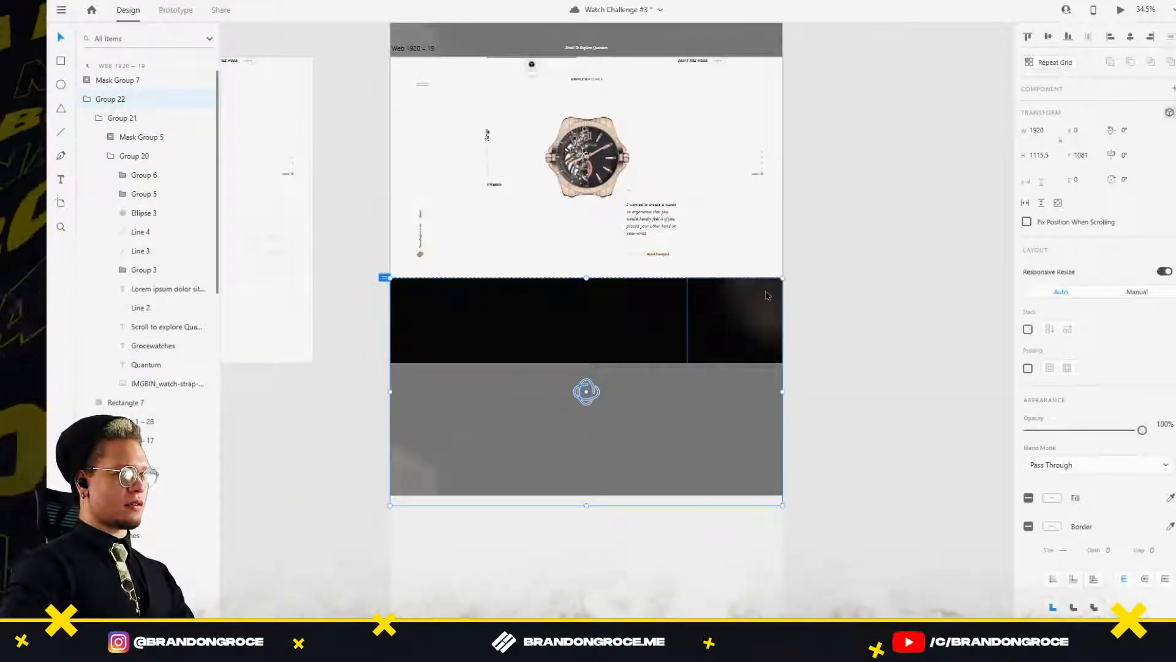
{"action": "left_click", "coordinate": [767, 296], "text": "shift"}
{"action": "key", "text": "ctrl+g"}
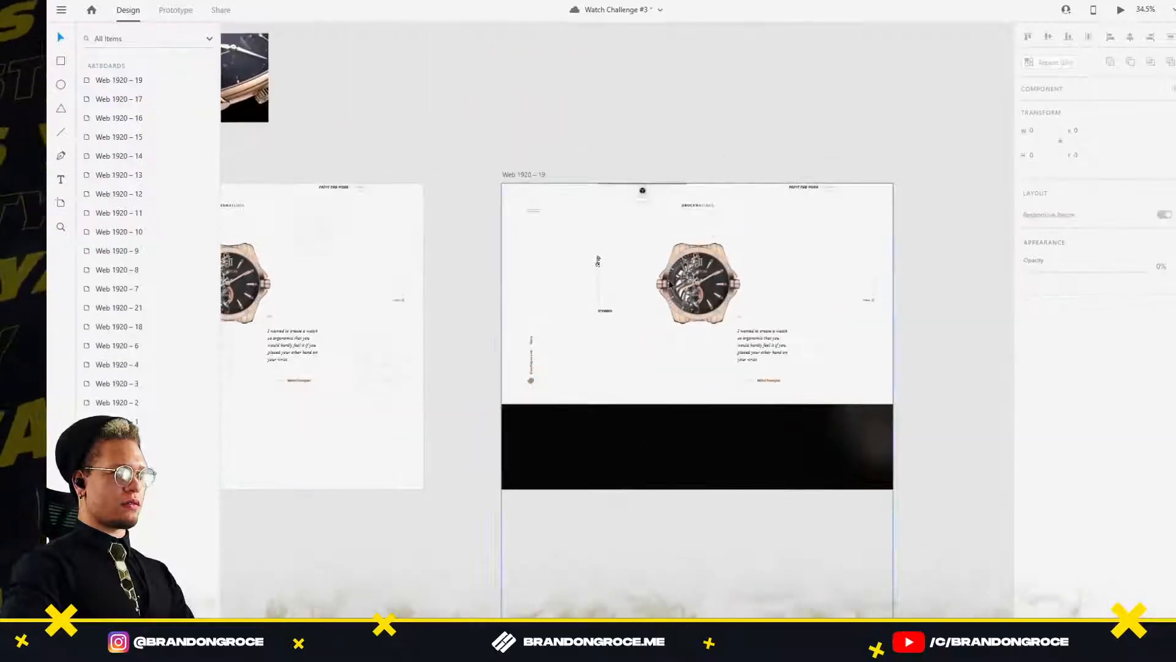
Move the scrolling content group, Group 19, up to Y -3507 on Web 1920 – 19.
{"action": "left_click", "coordinate": [670, 284]}
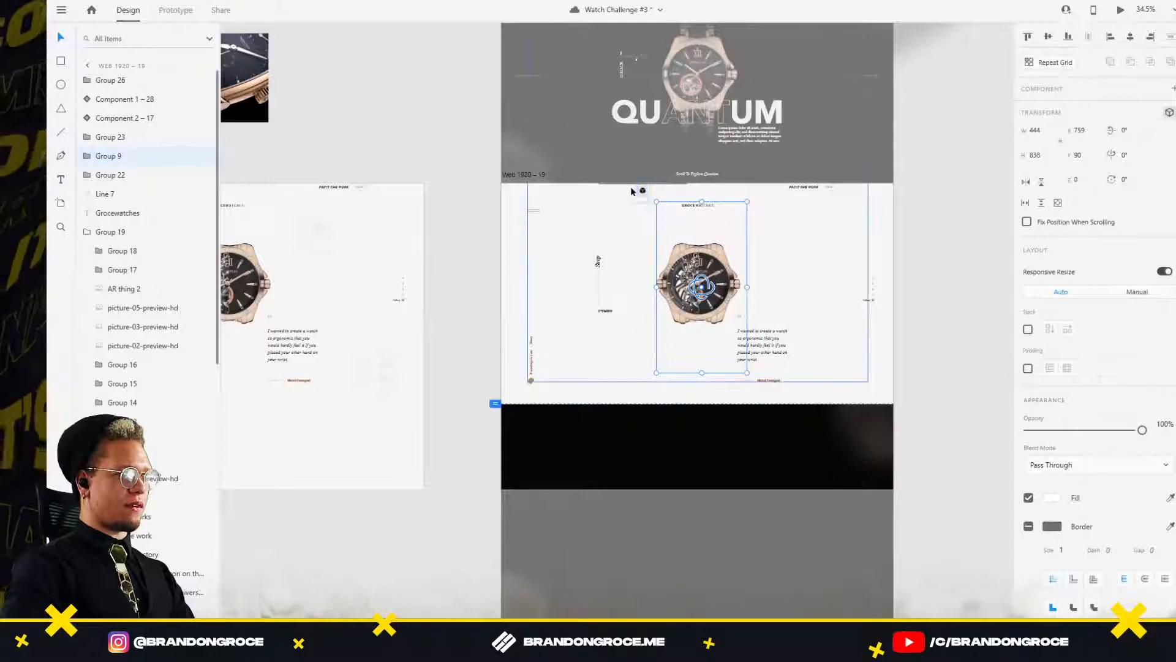
{"action": "double_click", "coordinate": [641, 190]}
{"action": "left_click", "coordinate": [974, 279]}
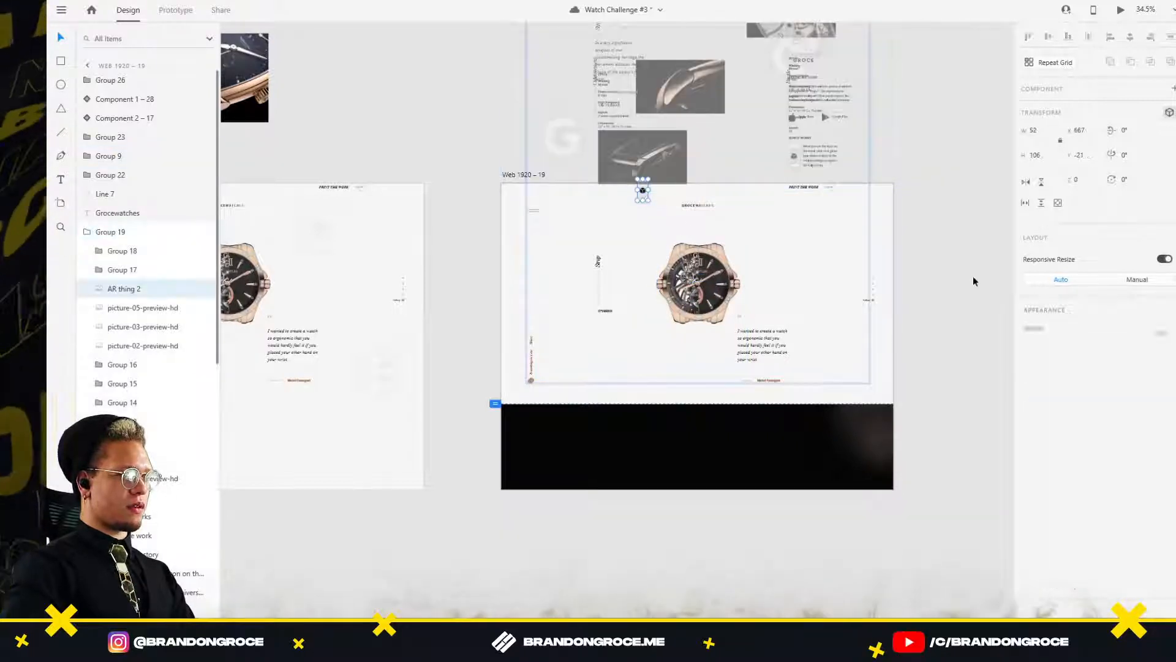
{"action": "left_click", "coordinate": [643, 191]}
{"action": "left_click_drag", "start_coordinate": [643, 192], "coordinate": [639, 92]}
{"action": "scroll", "coordinate": [714, 436], "scroll_direction": "down", "scroll_amount": 2}
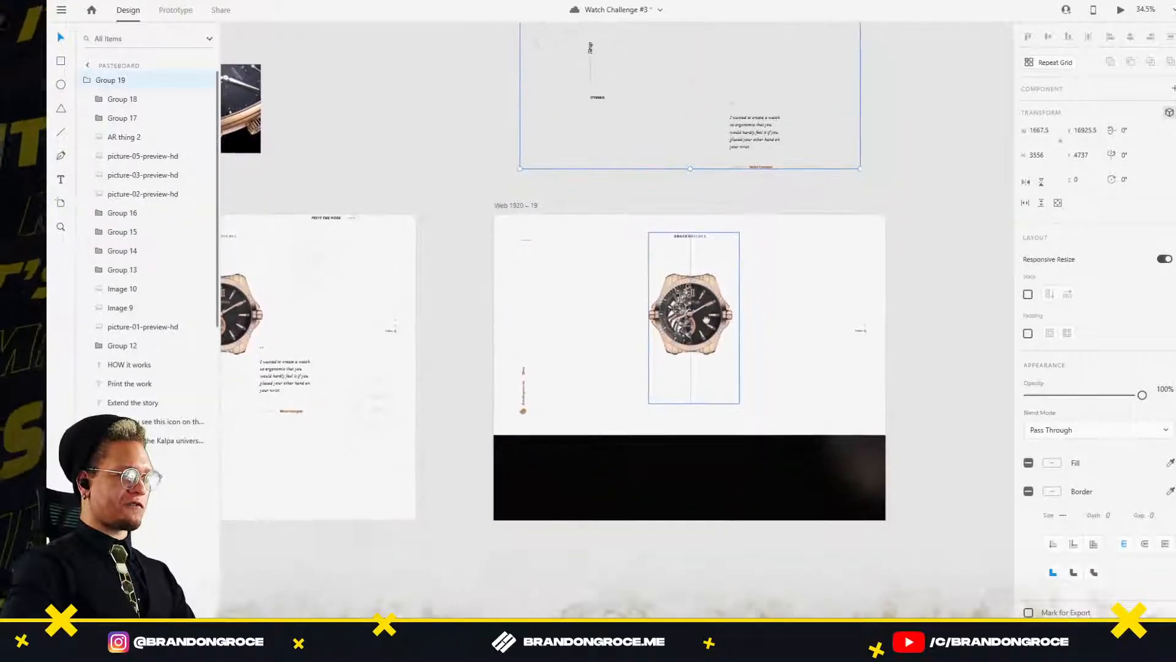
{"action": "key", "text": "ctrl+z"}
{"action": "left_click_drag", "start_coordinate": [764, 285], "coordinate": [766, 185]}
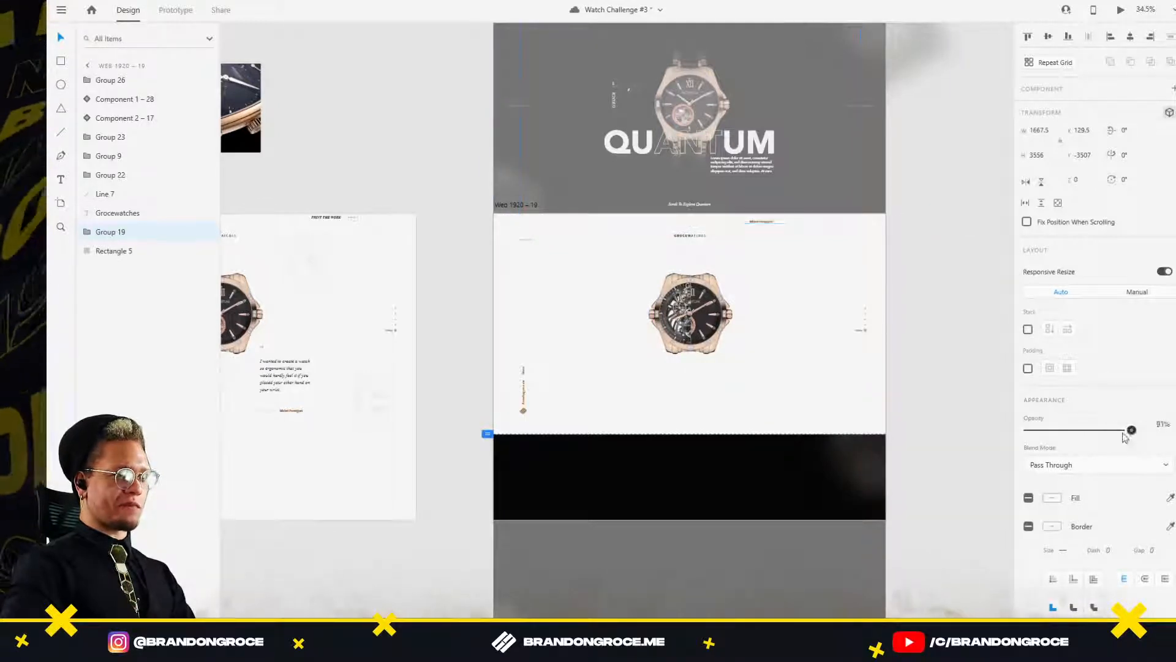
Slant the upper edge of the black rectangle on Web 1920 – 19 by raising its right corner to about Y 706.
{"action": "left_click", "coordinate": [738, 472]}
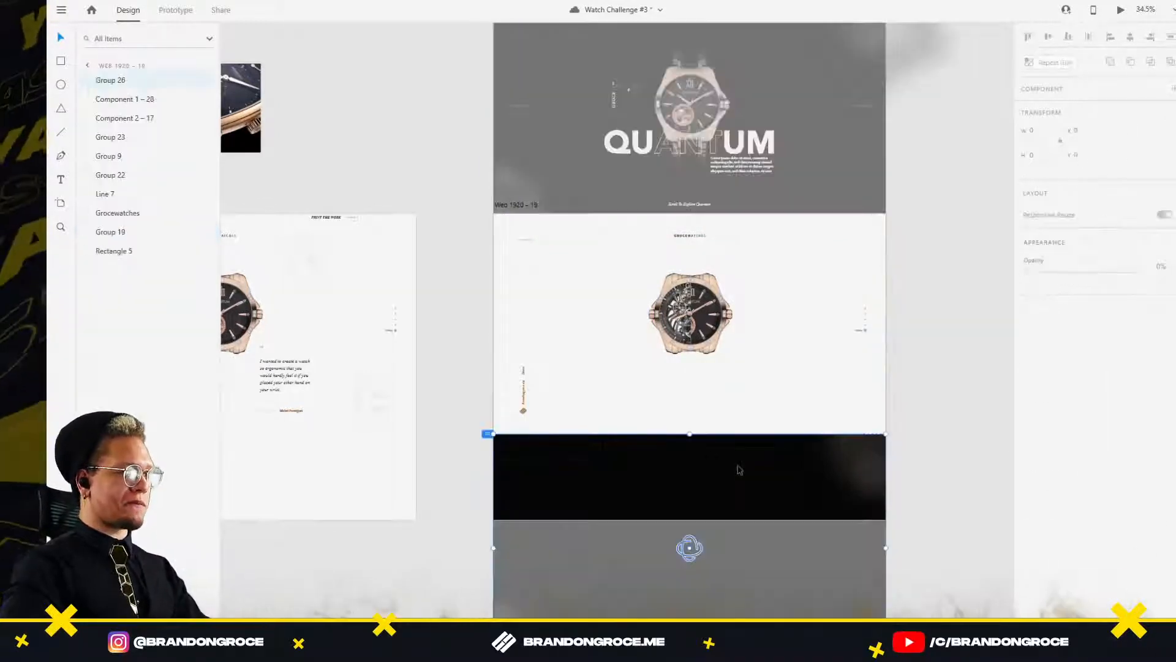
{"action": "double_click", "coordinate": [746, 467]}
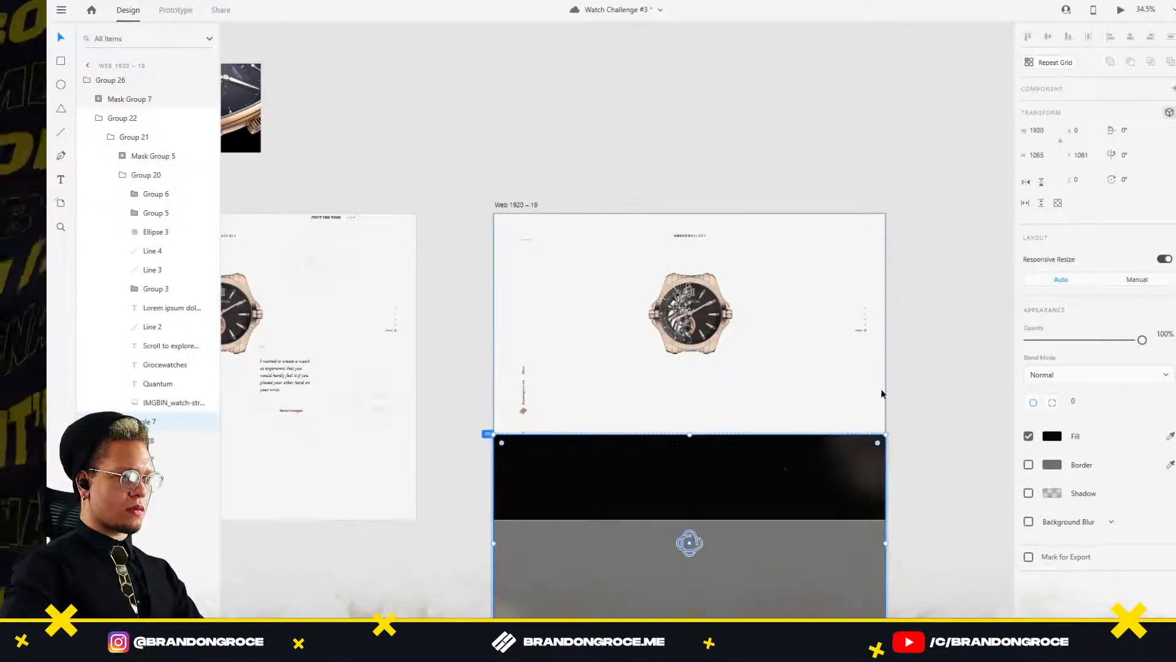
{"action": "double_click", "coordinate": [778, 469]}
{"action": "left_click_drag", "start_coordinate": [886, 434], "coordinate": [887, 362]}
{"action": "left_click", "coordinate": [926, 340]}
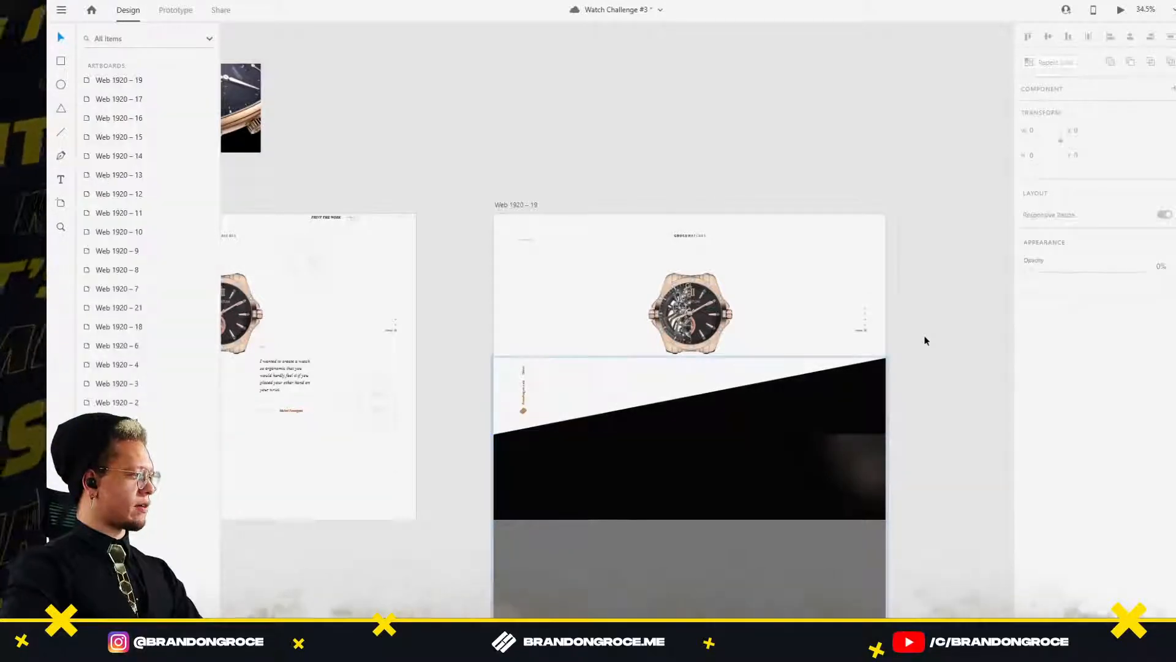
Move the masked strap image up to Y 706 so it sits in the raised corner of the black shape.
{"action": "scroll", "coordinate": [924, 336], "scroll_direction": "down", "scroll_amount": 3}
{"action": "scroll", "coordinate": [902, 328], "scroll_direction": "right", "scroll_amount": 2}
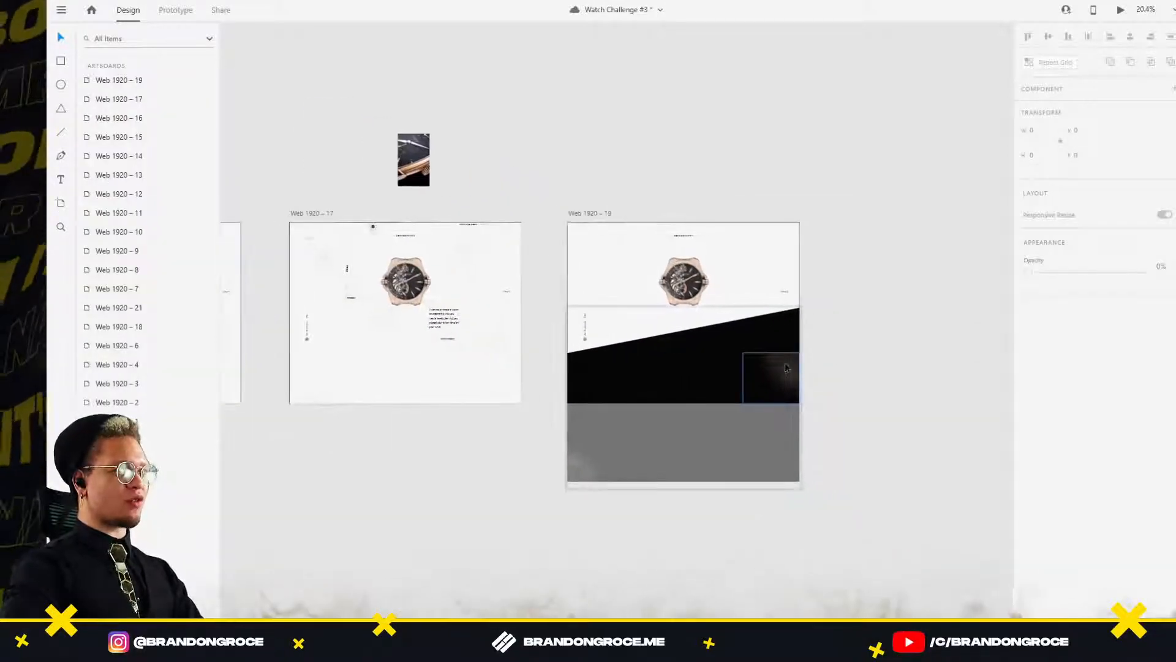
{"action": "scroll", "coordinate": [802, 378], "scroll_direction": "up", "scroll_amount": 3}
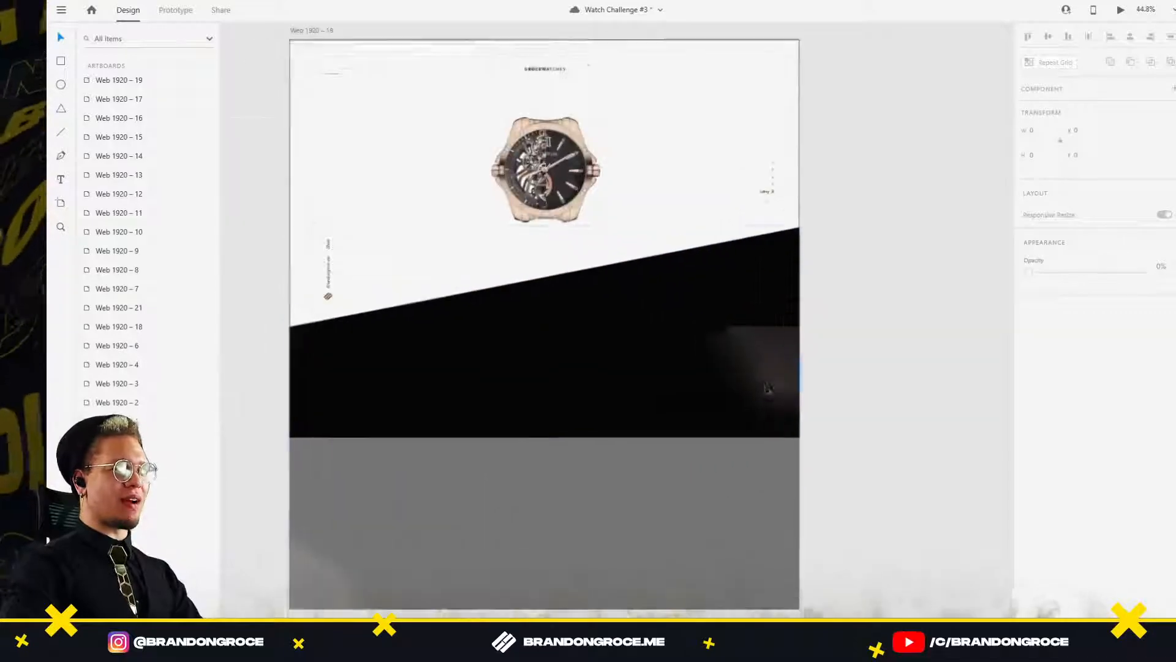
{"action": "left_click", "coordinate": [774, 385], "text": "ctrl"}
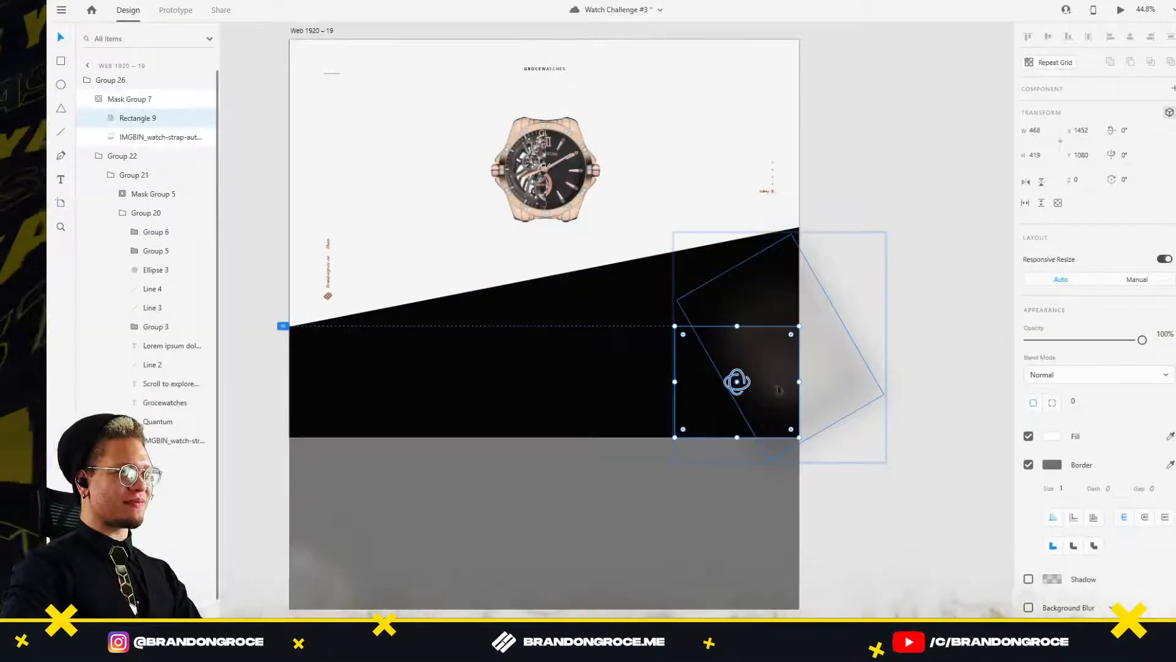
{"action": "left_click", "coordinate": [761, 465]}
{"action": "double_click", "coordinate": [768, 359]}
{"action": "left_click_drag", "start_coordinate": [766, 366], "coordinate": [770, 281]}
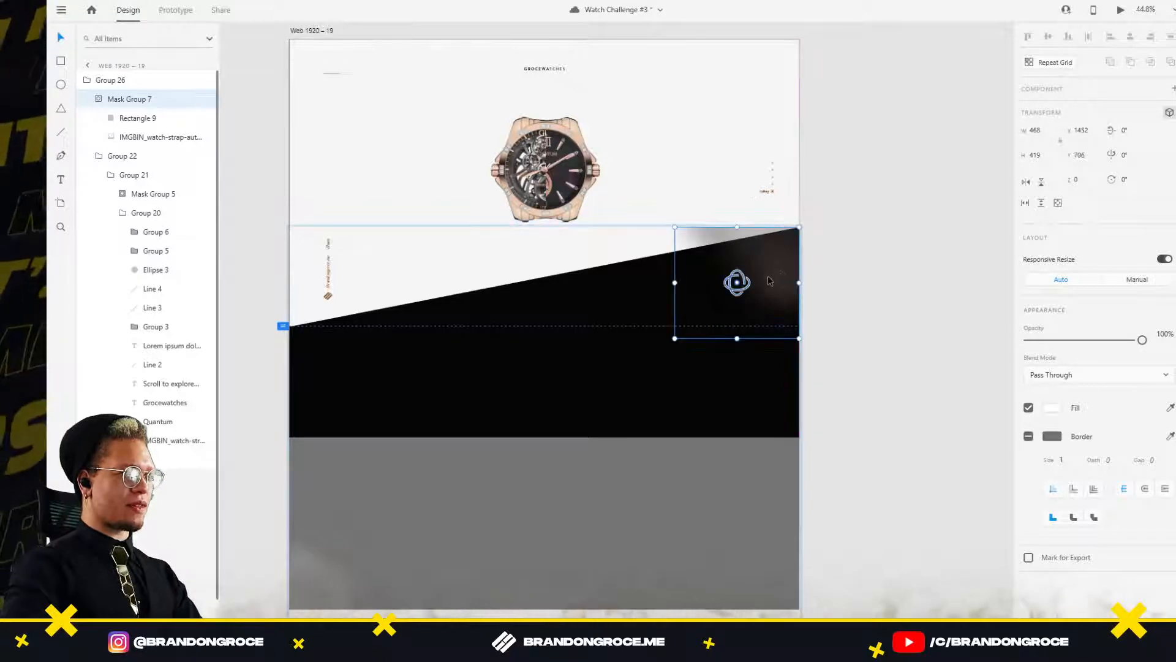
Reshape the strap image's mask by lowering its upper-left corner to about Y 797, matching the black shape's slanted edge.
{"action": "double_click", "coordinate": [706, 258]}
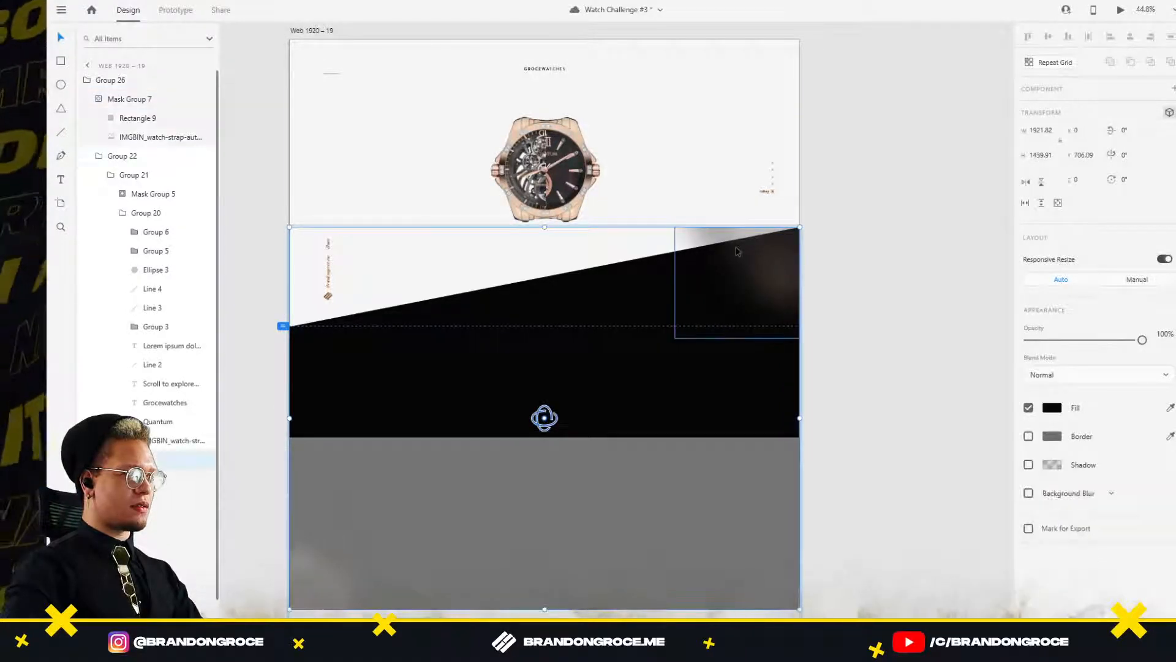
{"action": "left_click", "coordinate": [730, 250]}
{"action": "left_click", "coordinate": [720, 256], "text": "ctrl"}
{"action": "left_click", "coordinate": [721, 259]}
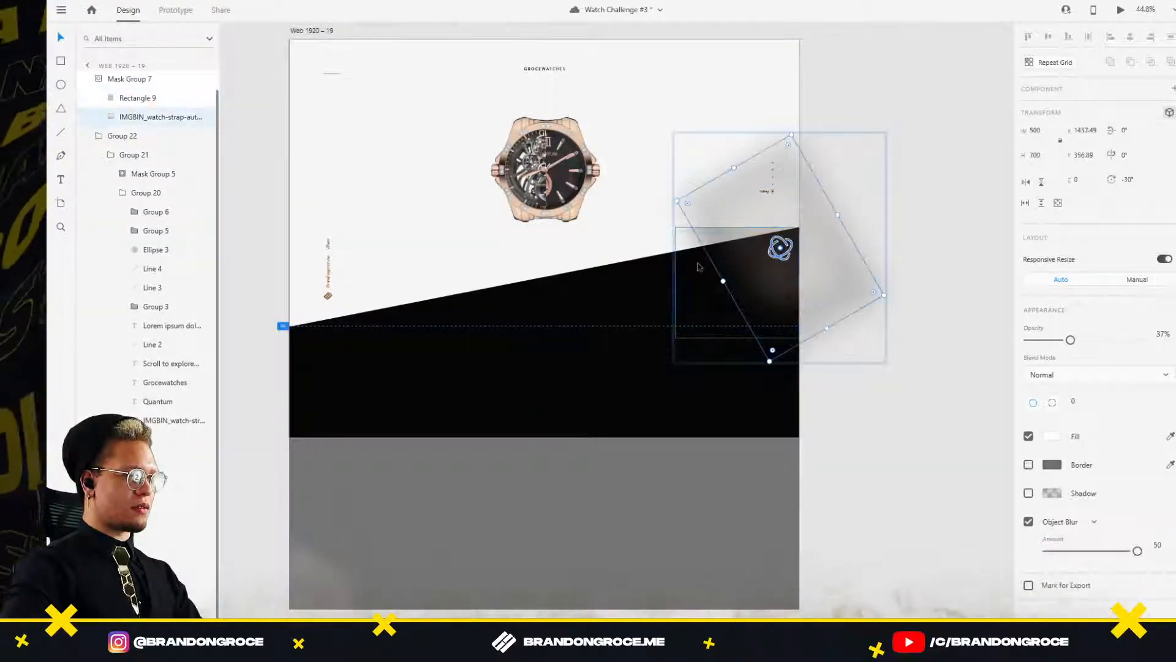
{"action": "left_click", "coordinate": [698, 266]}
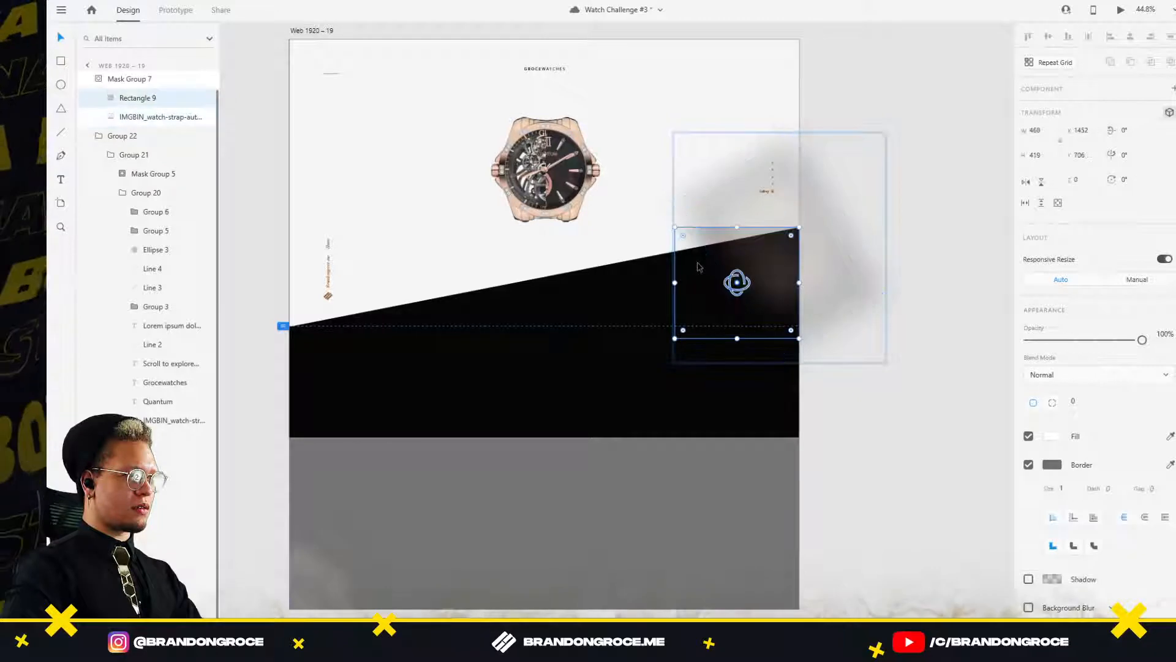
{"action": "double_click", "coordinate": [685, 230]}
{"action": "left_click", "coordinate": [674, 227]}
{"action": "left_click_drag", "start_coordinate": [677, 233], "coordinate": [680, 257]}
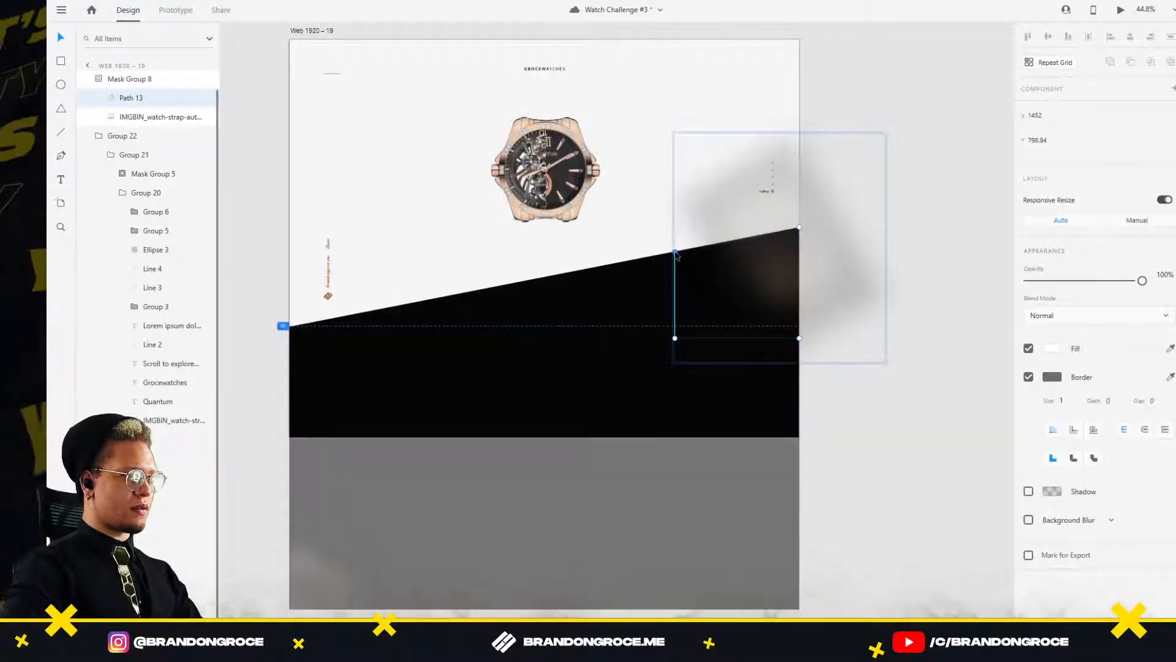
{"action": "left_click", "coordinate": [926, 214]}
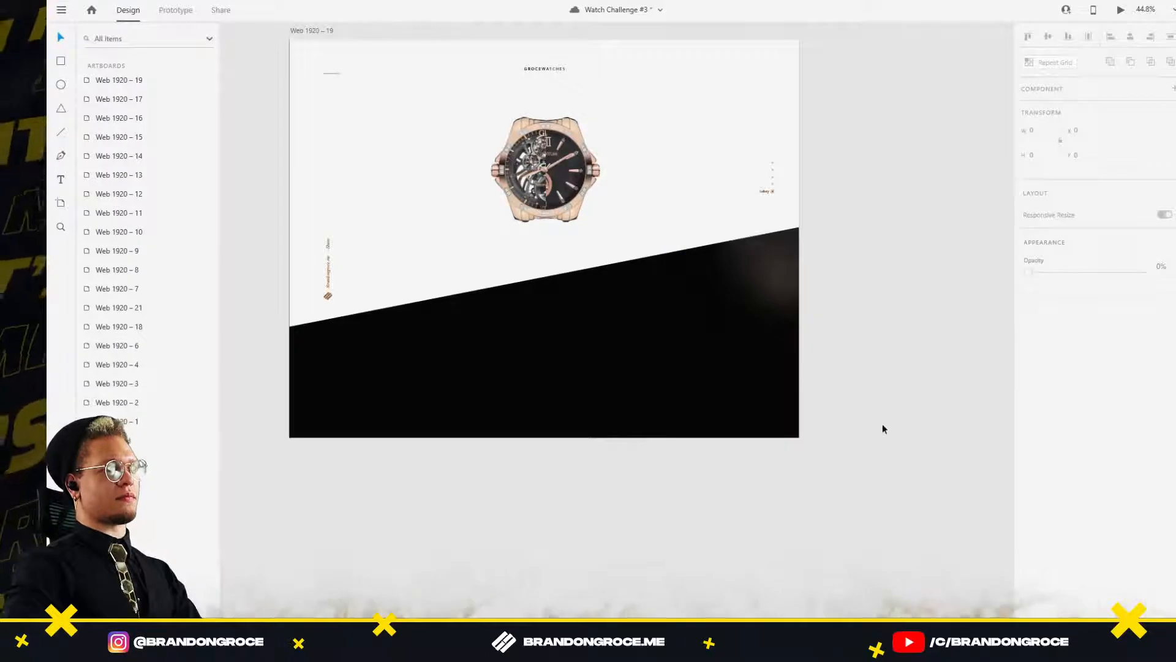
Rotate the watch group on Web 1920 – 19 around its vertical axis to -215°.
{"action": "scroll", "coordinate": [882, 424], "scroll_direction": "down", "scroll_amount": 3}
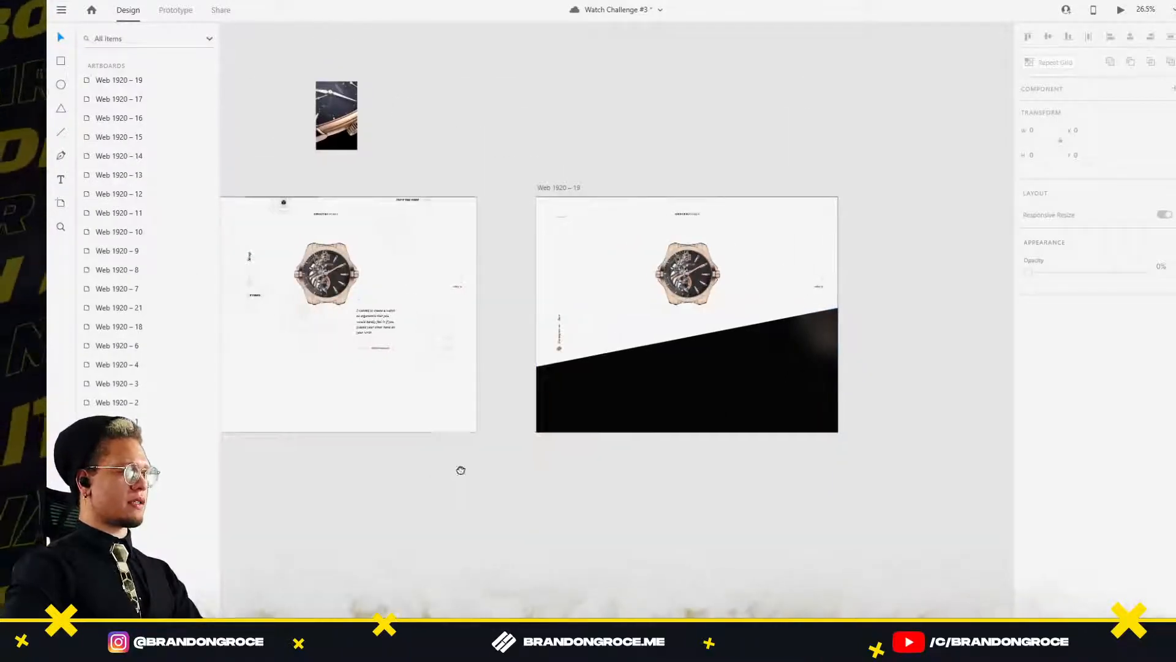
{"action": "left_click_drag", "start_coordinate": [460, 469], "coordinate": [523, 444]}
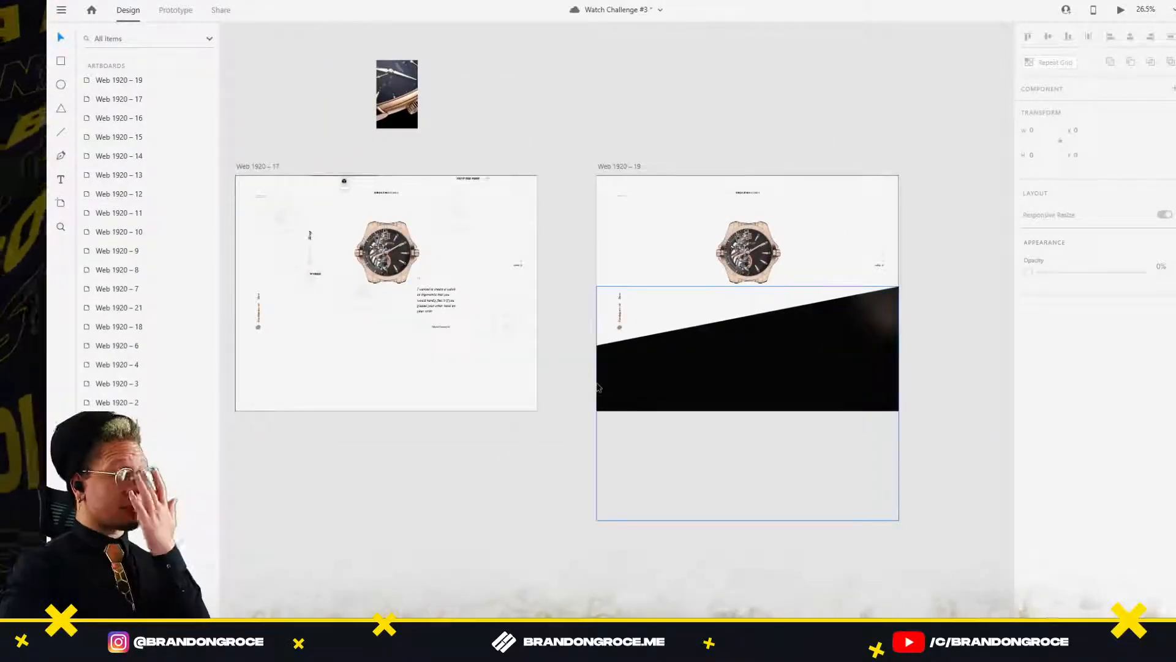
{"action": "left_click", "coordinate": [750, 256]}
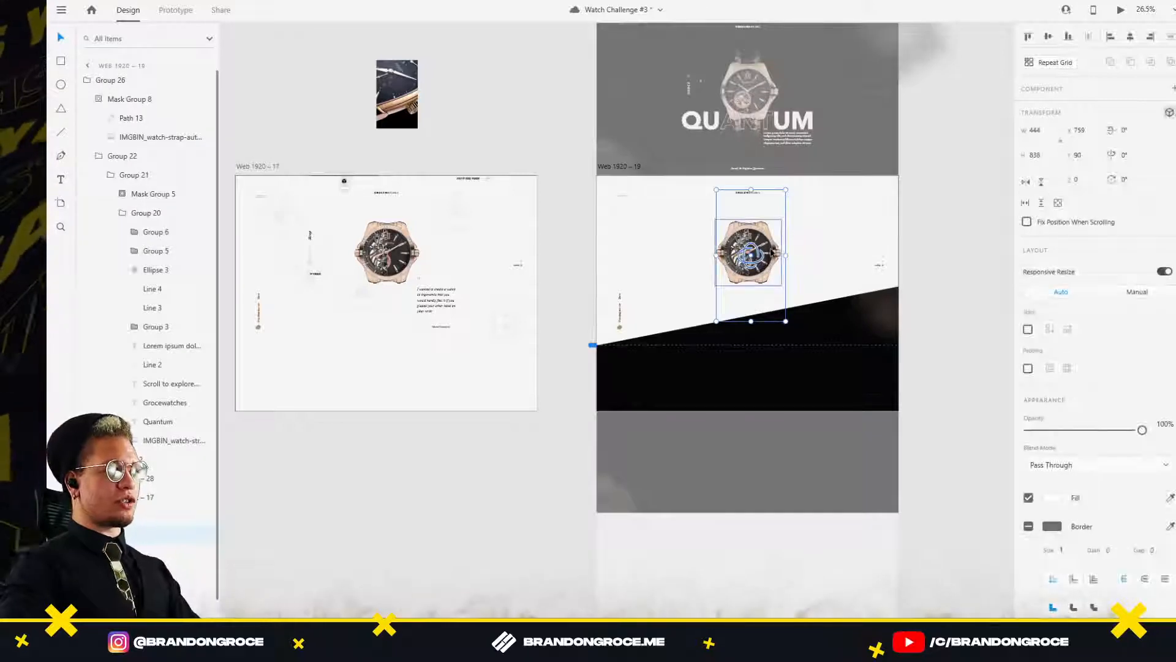
{"action": "left_click", "coordinate": [1126, 155]}
{"action": "type", "text": "32"}
{"action": "key", "text": "Return"}
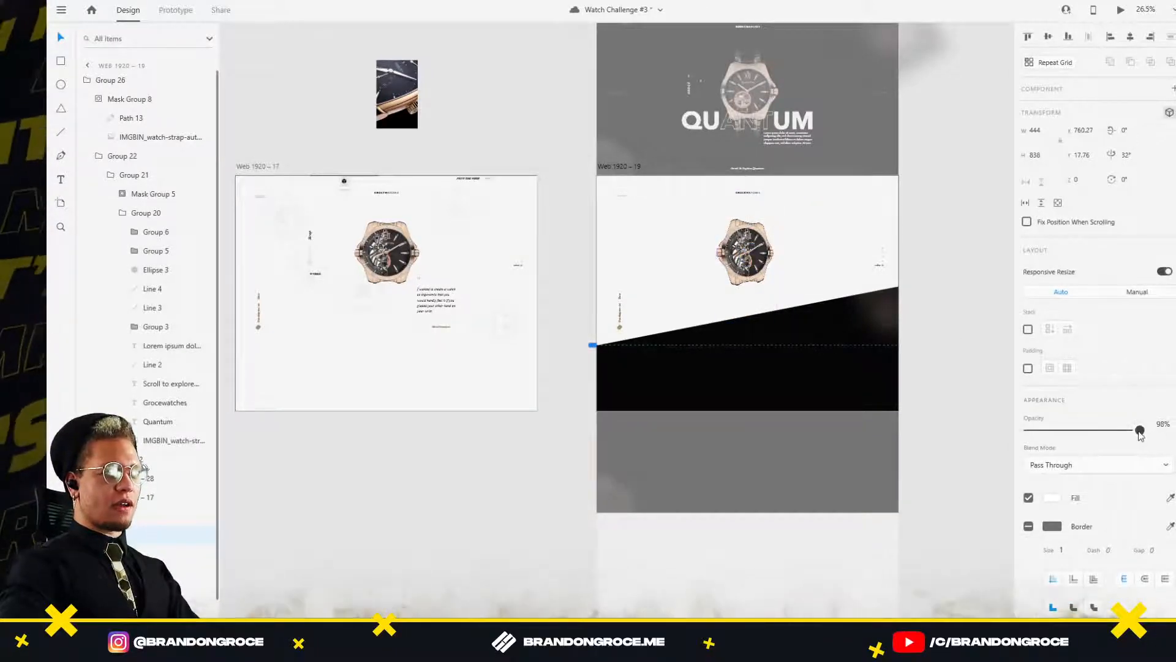
{"action": "left_click_drag", "start_coordinate": [1142, 427], "coordinate": [899, 462]}
{"action": "key", "text": "ctrl+z"}
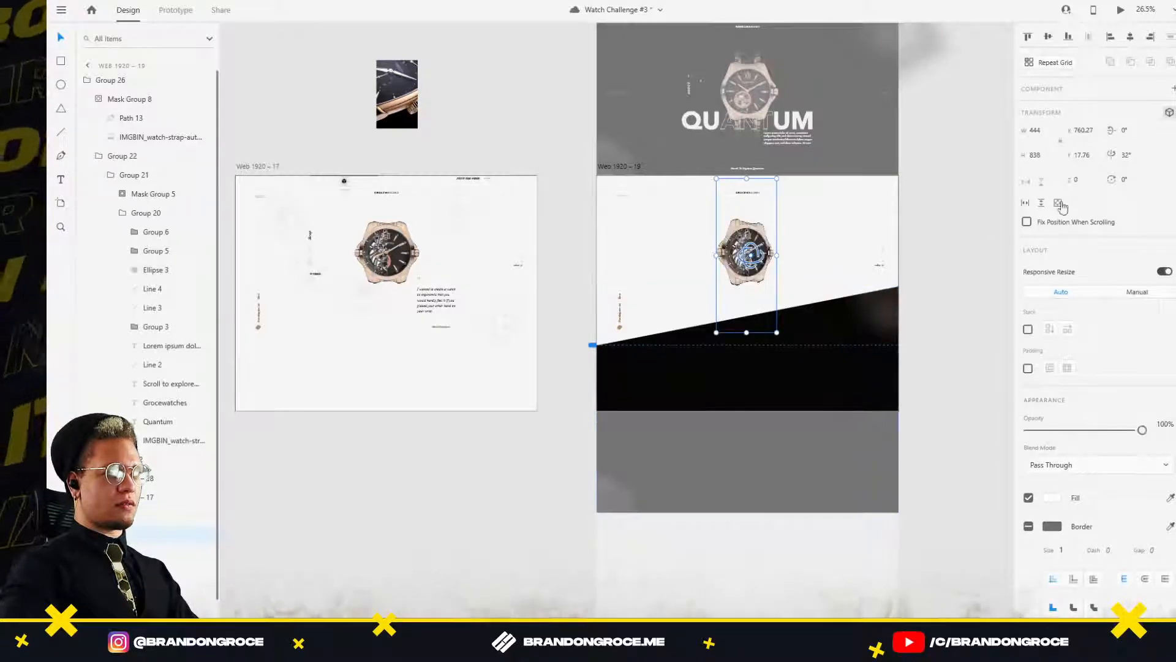
{"action": "left_click_drag", "start_coordinate": [1131, 158], "coordinate": [1128, 210]}
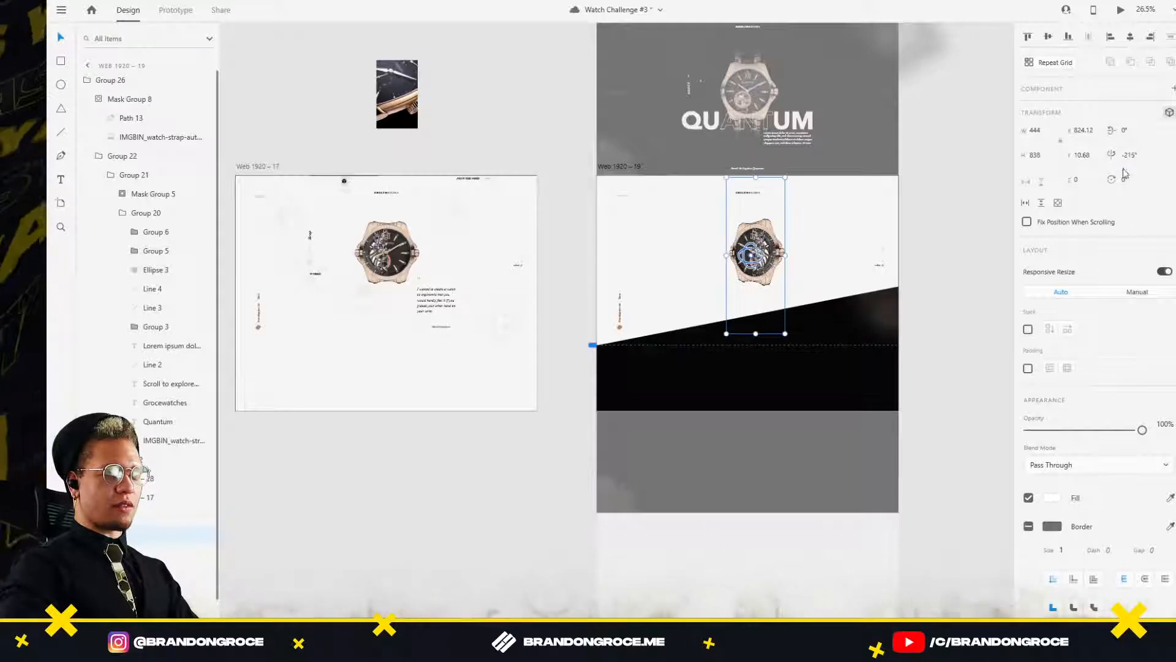
Shift the rotated watch group to about X 802 and lower its opacity to 0%.
{"action": "double_click", "coordinate": [775, 239]}
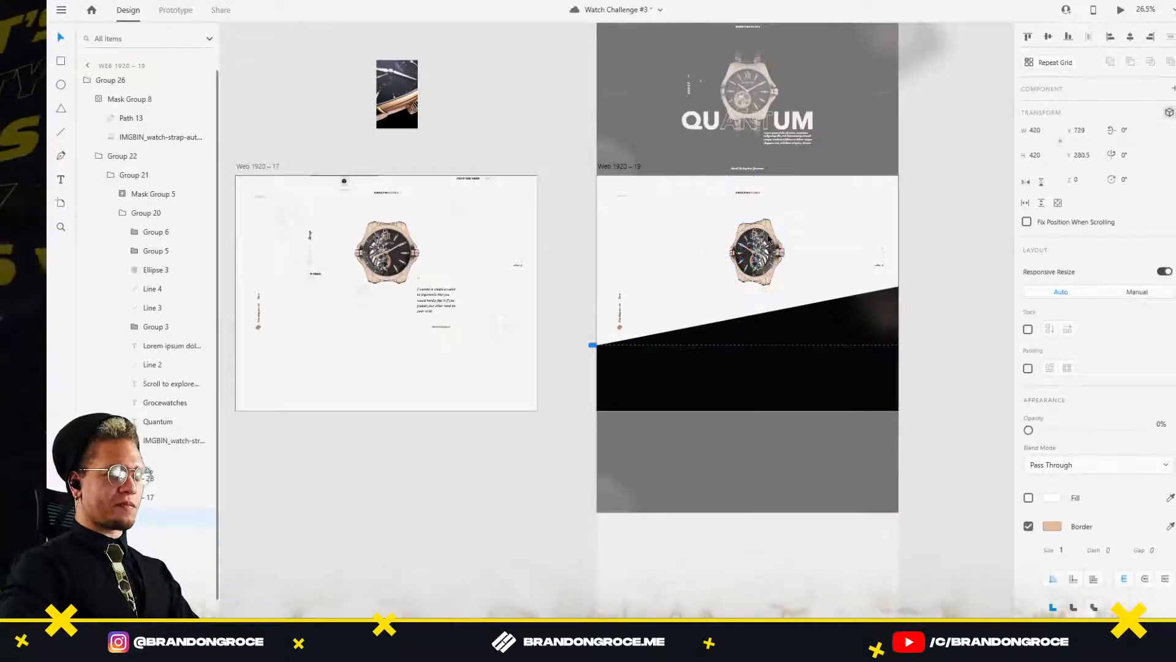
{"action": "left_click_drag", "start_coordinate": [768, 239], "coordinate": [772, 239]}
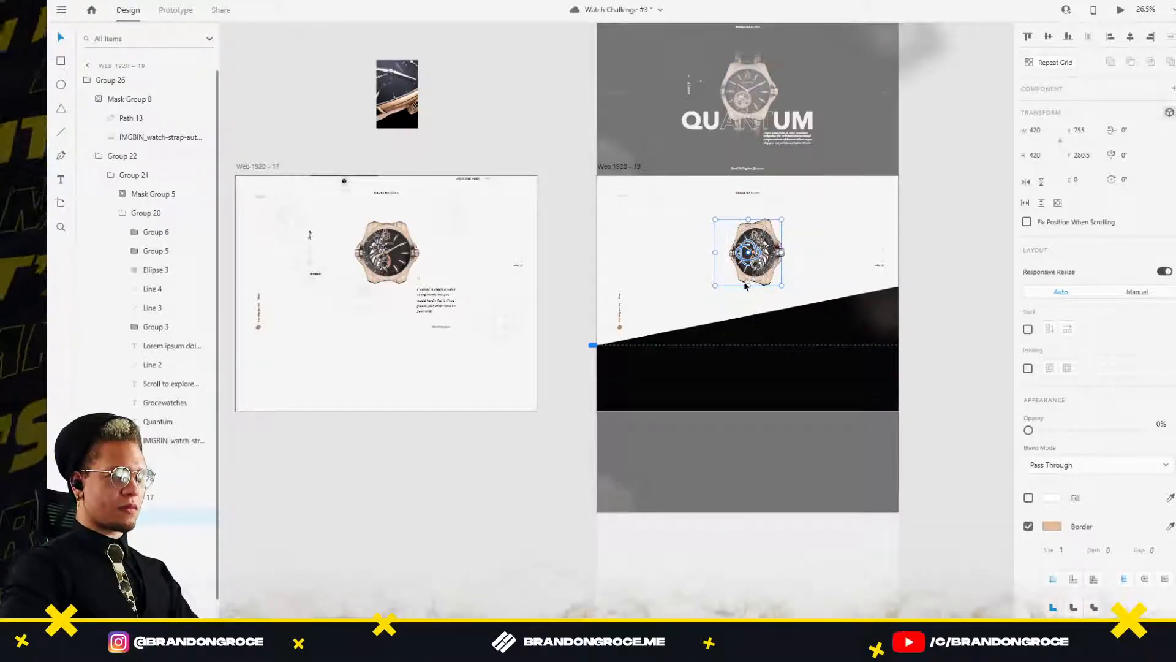
{"action": "left_click_drag", "start_coordinate": [747, 281], "coordinate": [741, 285]}
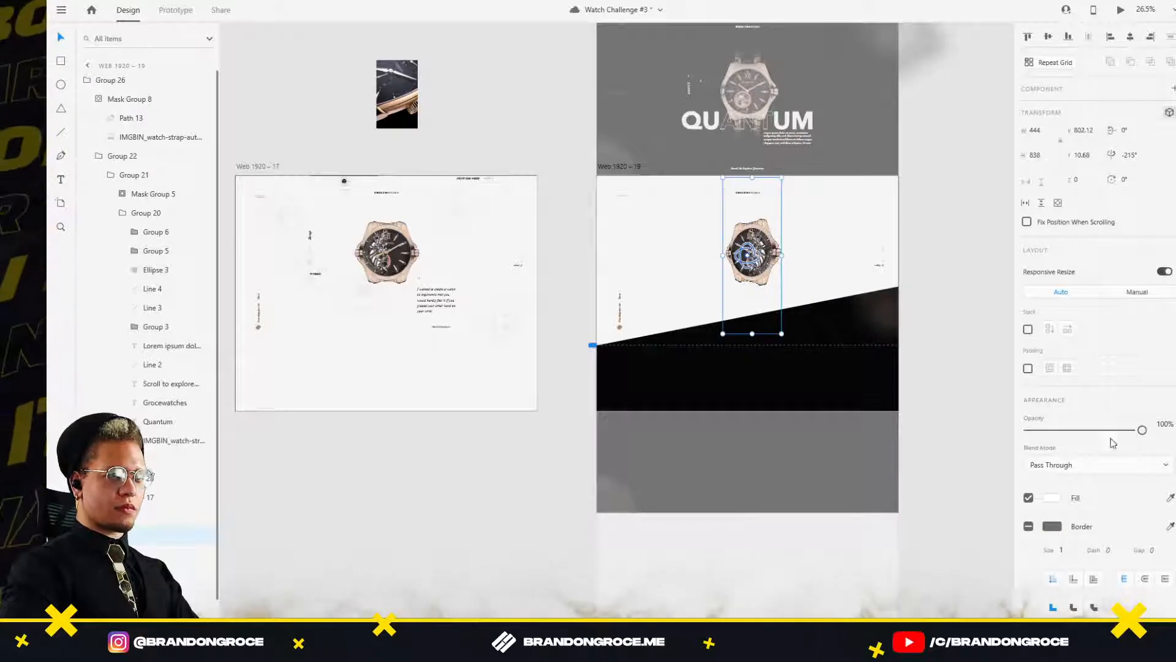
{"action": "left_click_drag", "start_coordinate": [1141, 430], "coordinate": [1029, 431]}
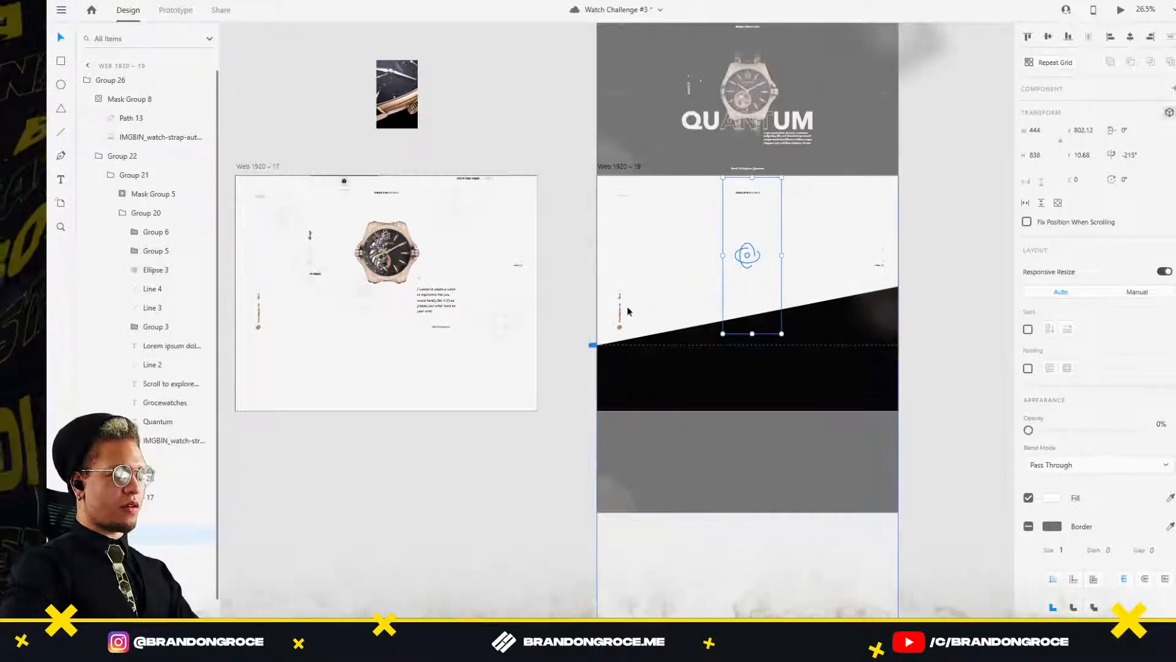
Move the dark hero group, Group 26, up to about Y -433 so its lower edge meets the viewport line.
{"action": "left_click_drag", "start_coordinate": [710, 410], "coordinate": [746, 242]}
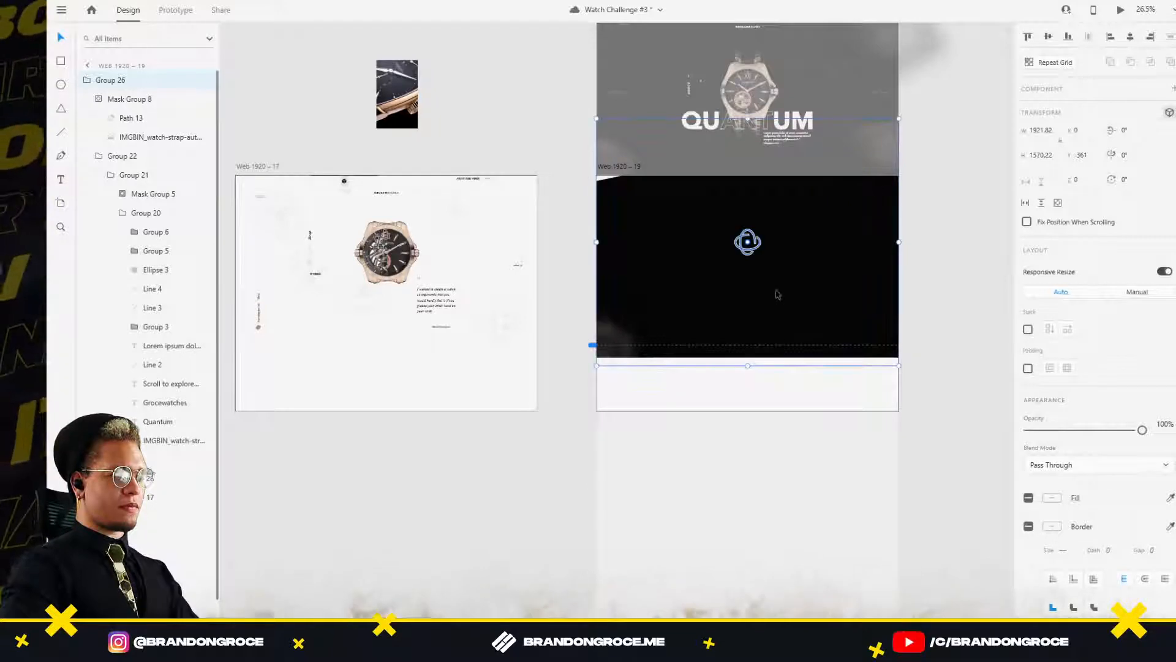
{"action": "left_click_drag", "start_coordinate": [778, 294], "coordinate": [782, 290]}
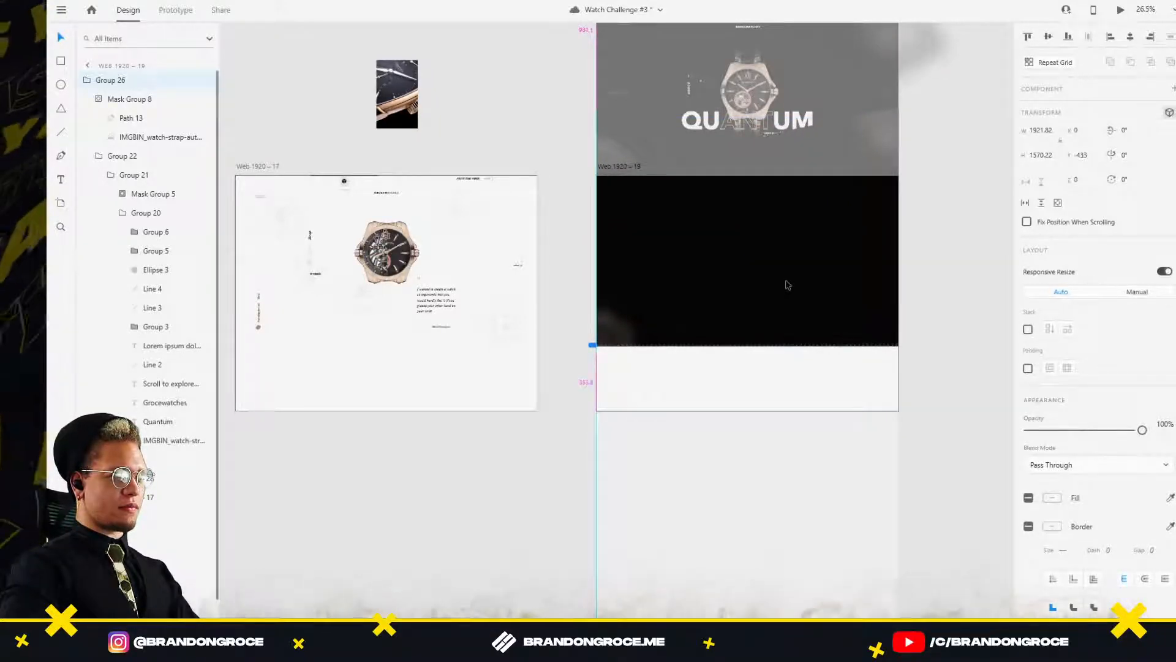
{"action": "left_click_drag", "start_coordinate": [790, 285], "coordinate": [790, 282]}
Shorten the Web 1920 – 19 artboard to a height of 1081 px, ending at the dark section's lower edge.
{"action": "left_click", "coordinate": [638, 163]}
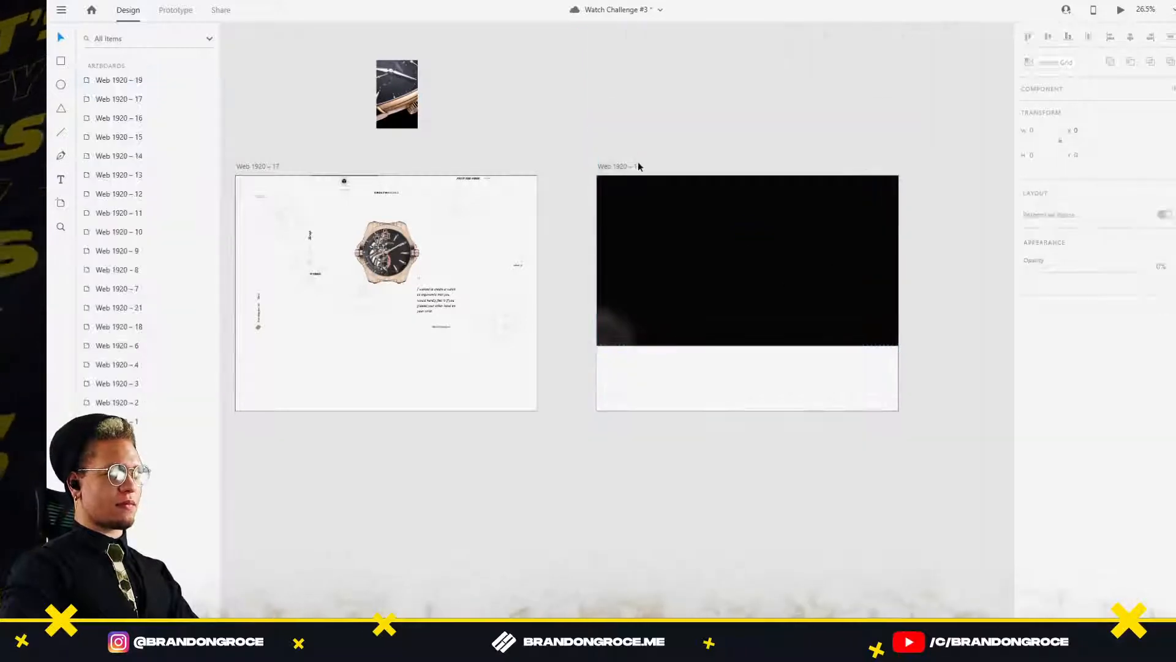
{"action": "left_click_drag", "start_coordinate": [748, 410], "coordinate": [754, 347]}
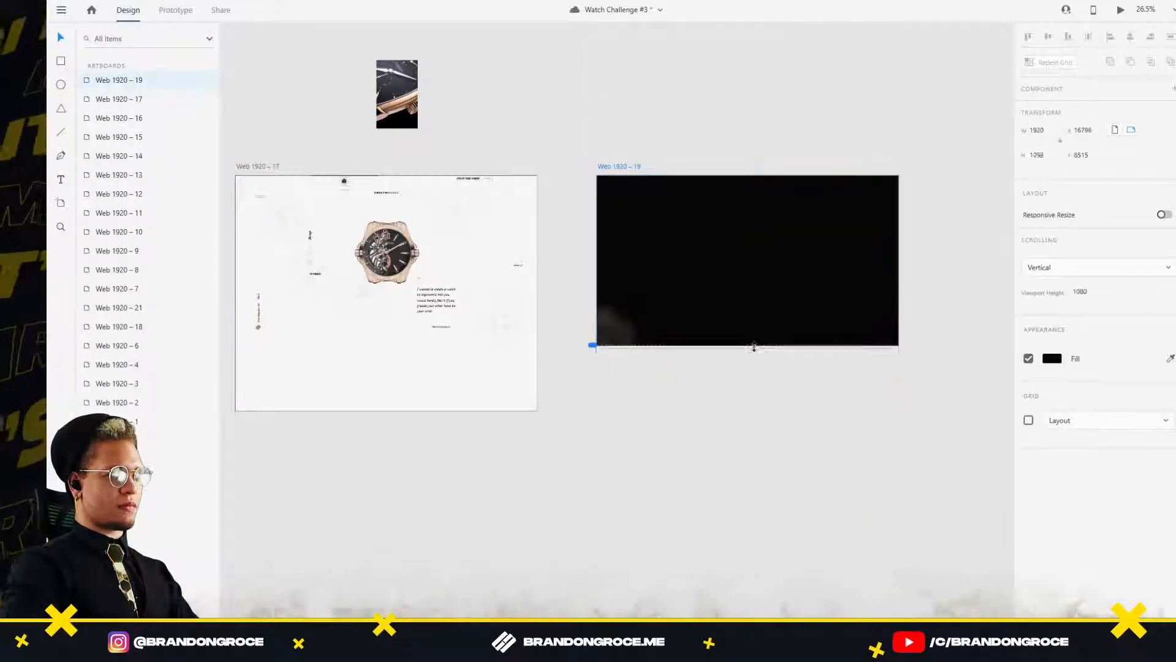
{"action": "left_click", "coordinate": [775, 428]}
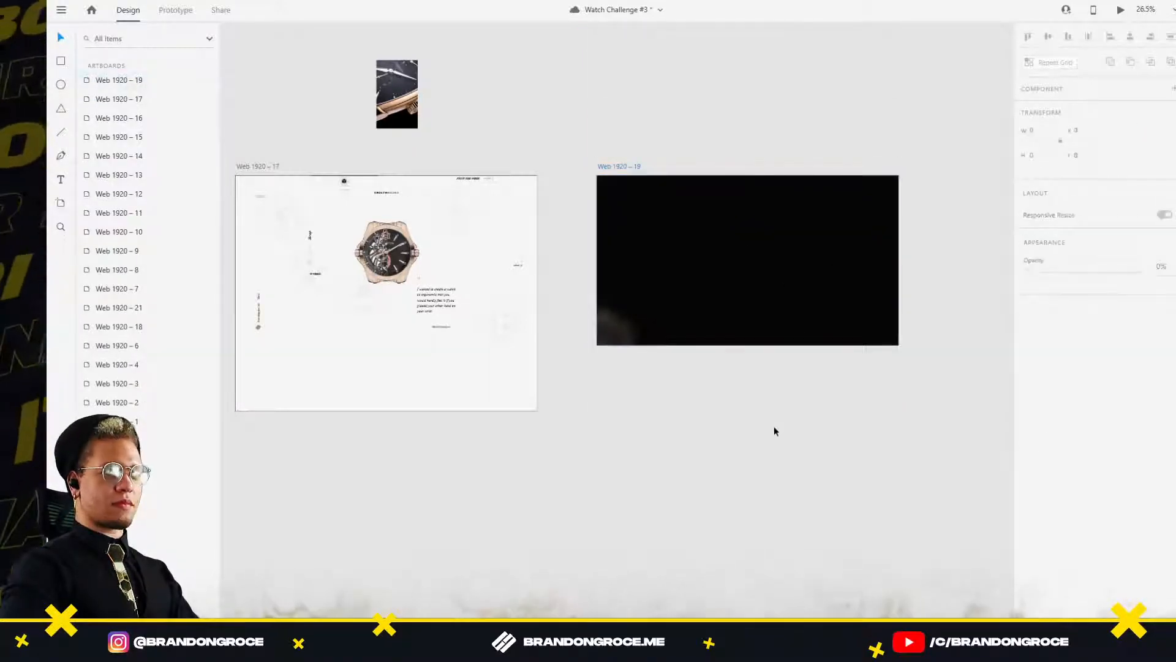
Link Web 1920 – 19 to Web 1920 – 21 with a Time trigger, 0.6 s delay, and a 1 s Ease Out Auto-Animate.
{"action": "scroll", "coordinate": [774, 428], "scroll_direction": "down", "scroll_amount": 5}
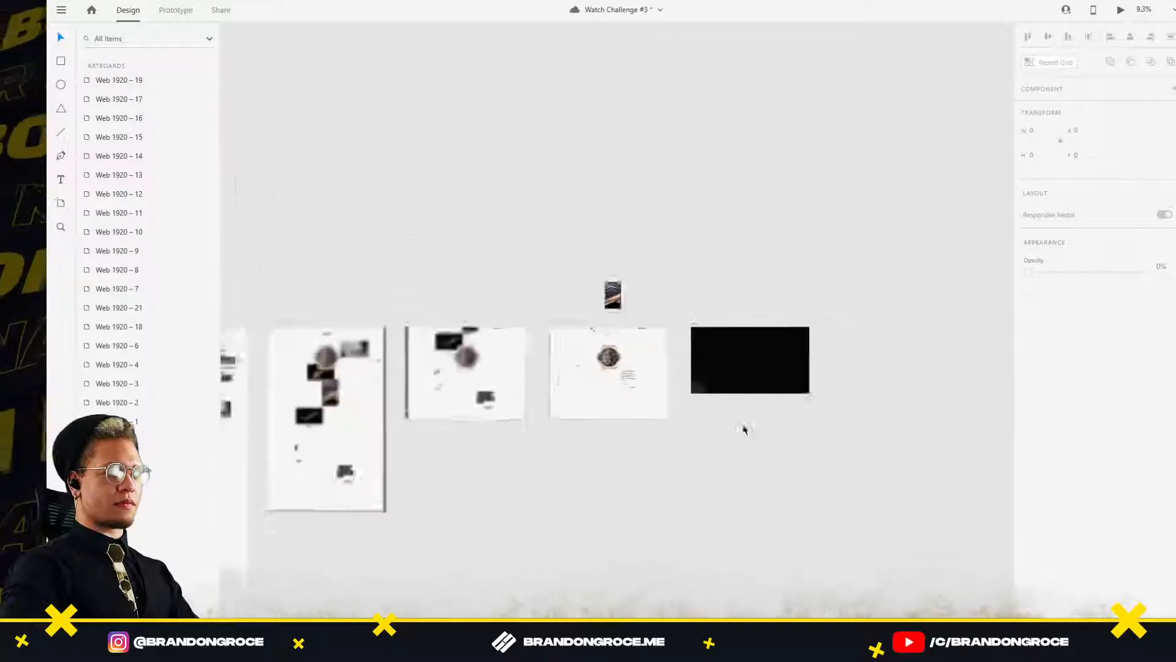
{"action": "left_click", "coordinate": [702, 337]}
{"action": "scroll", "coordinate": [781, 517], "scroll_direction": "down", "scroll_amount": 5}
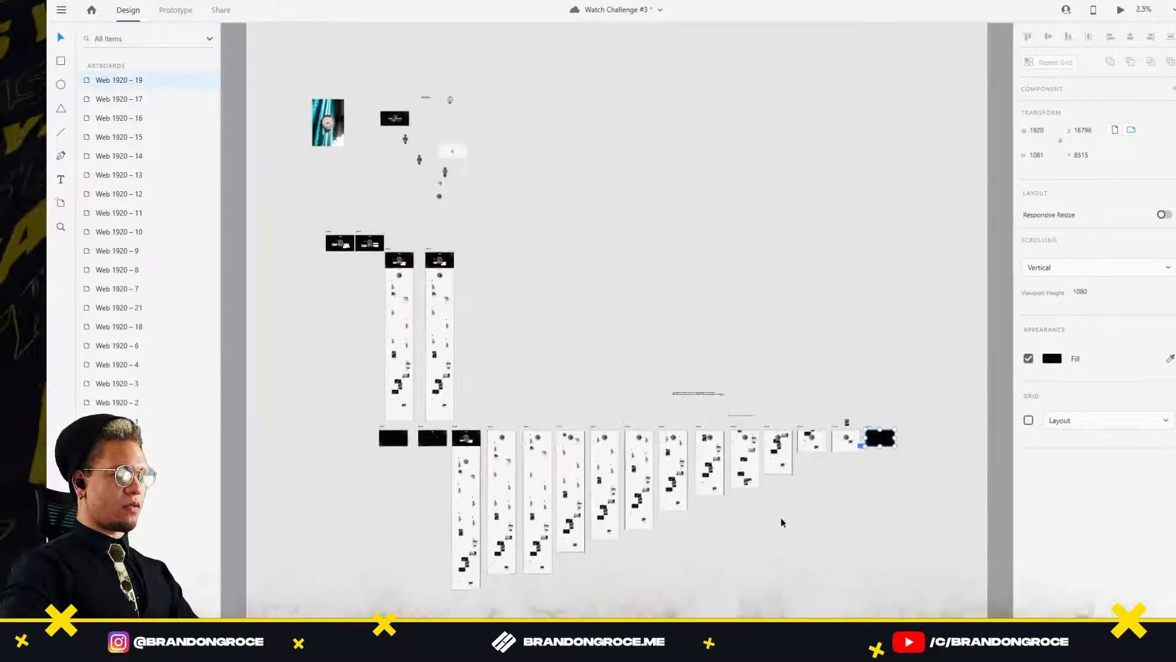
{"action": "scroll", "coordinate": [388, 446], "scroll_direction": "up", "scroll_amount": 5}
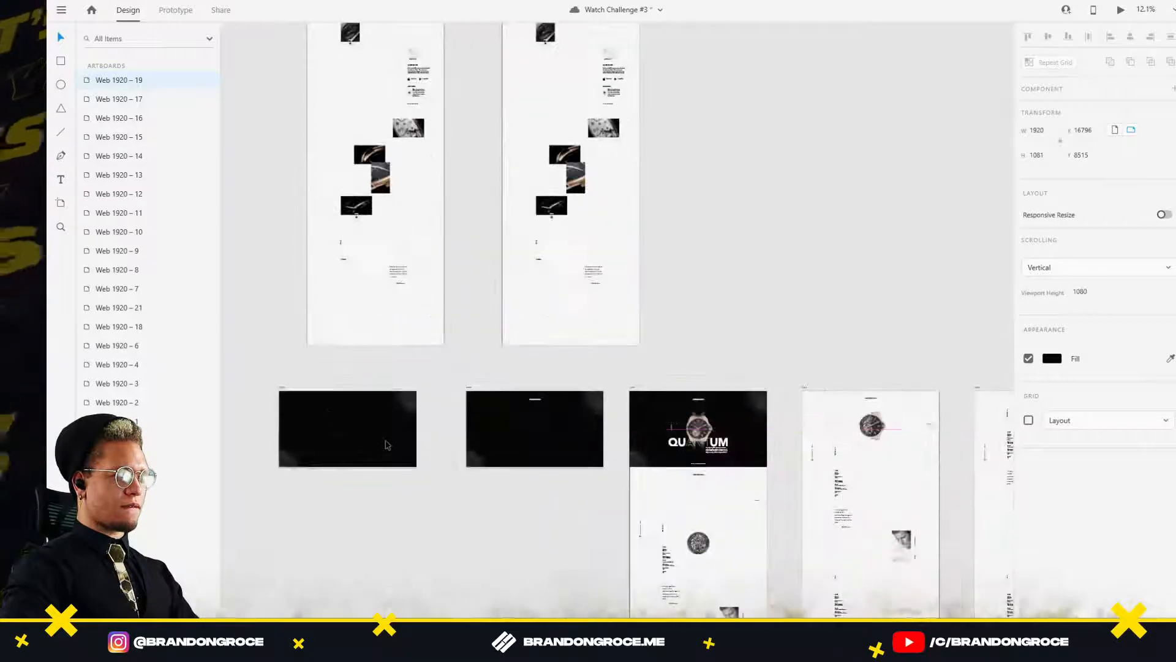
{"action": "scroll", "coordinate": [384, 445], "scroll_direction": "down", "scroll_amount": 5}
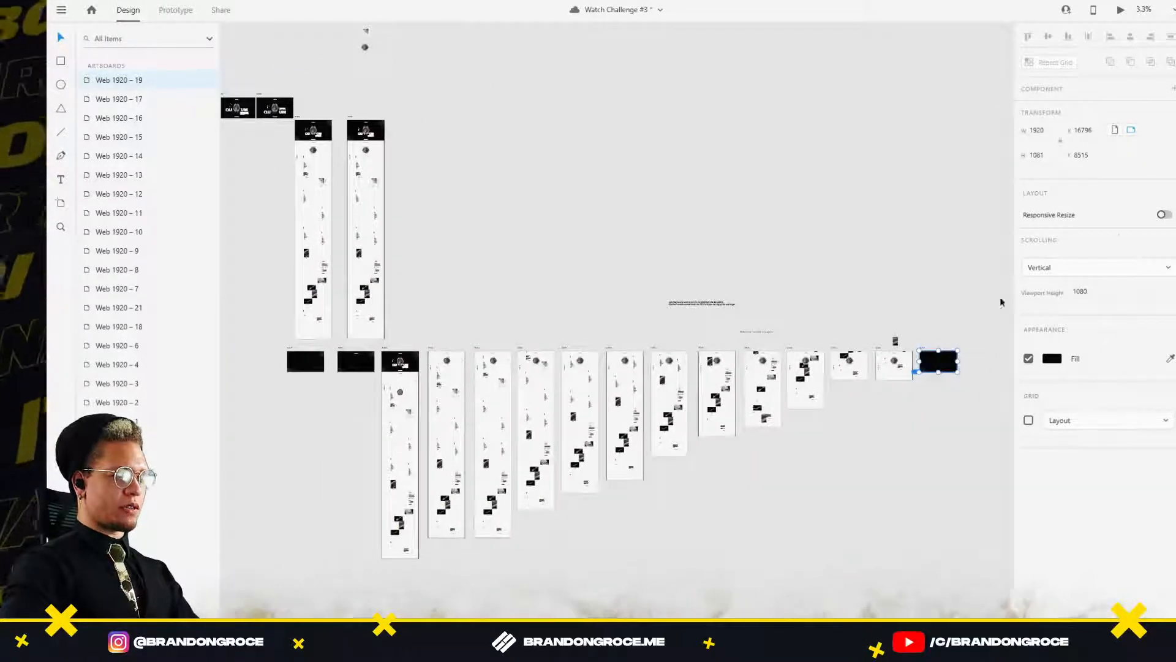
{"action": "left_click", "coordinate": [177, 11]}
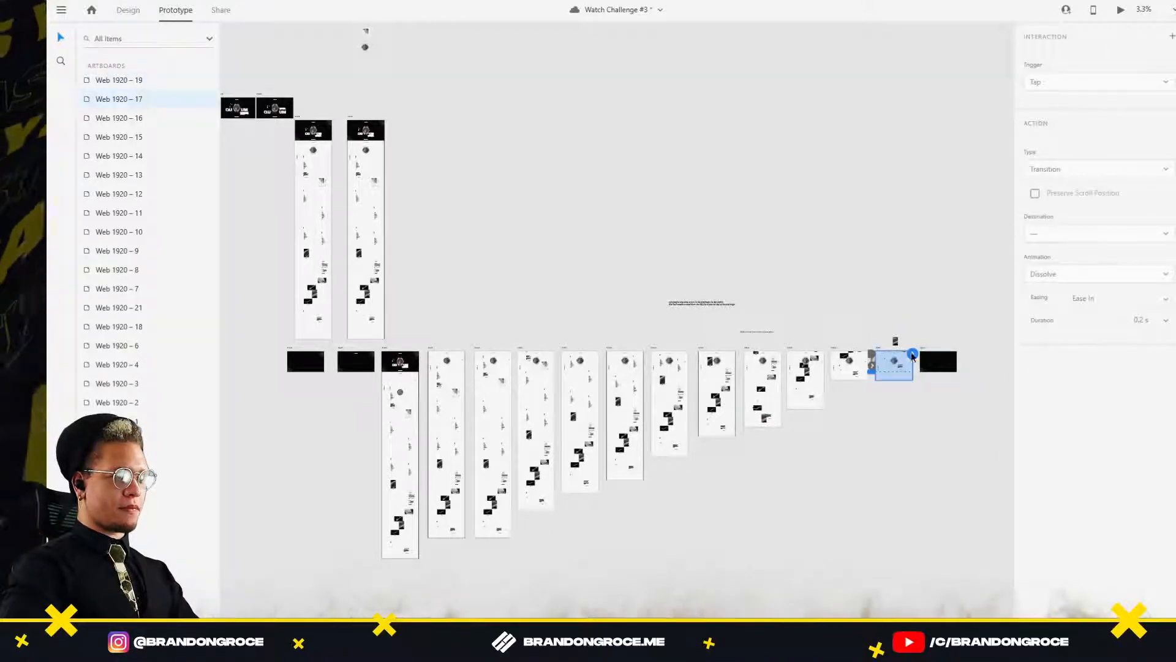
{"action": "left_click_drag", "start_coordinate": [912, 355], "coordinate": [392, 365]}
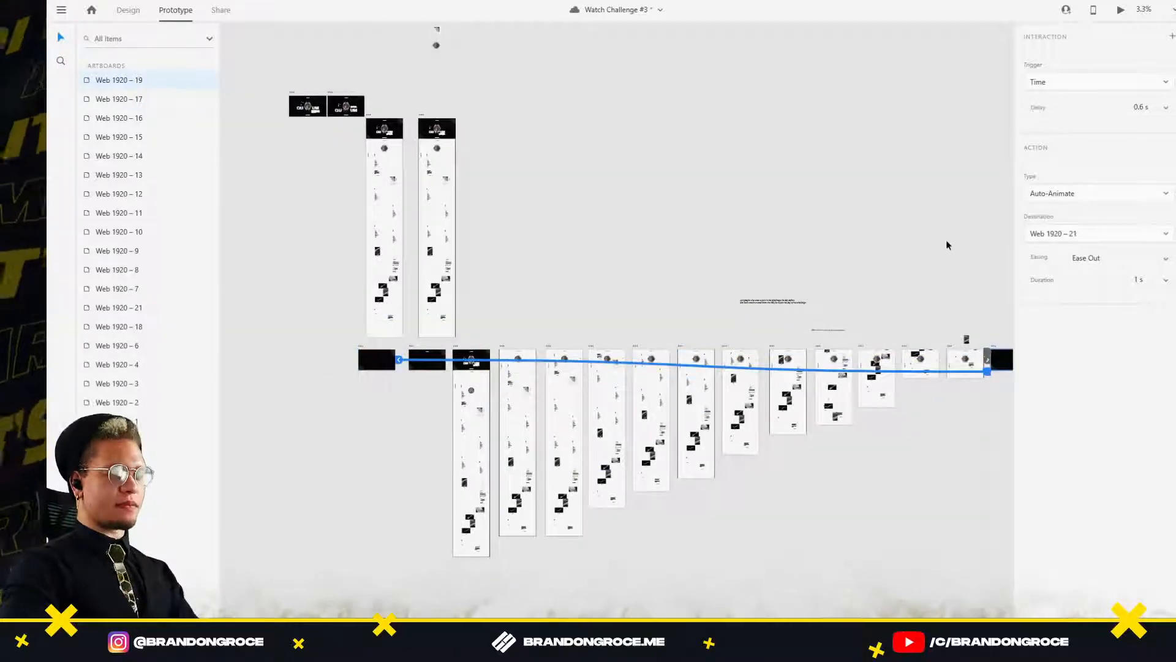
Set the Time interaction on Web 1920 – 19 to a 0 s delay and a 1 s Auto-Animate duration.
{"action": "left_click", "coordinate": [1167, 108]}
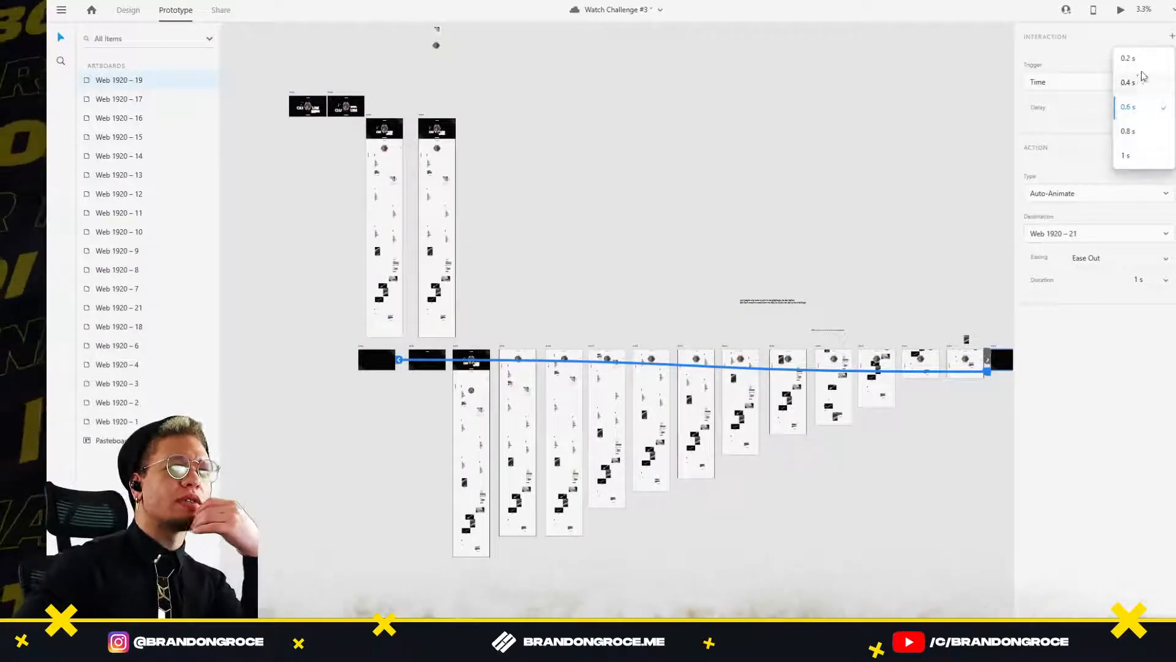
{"action": "left_click", "coordinate": [1090, 119]}
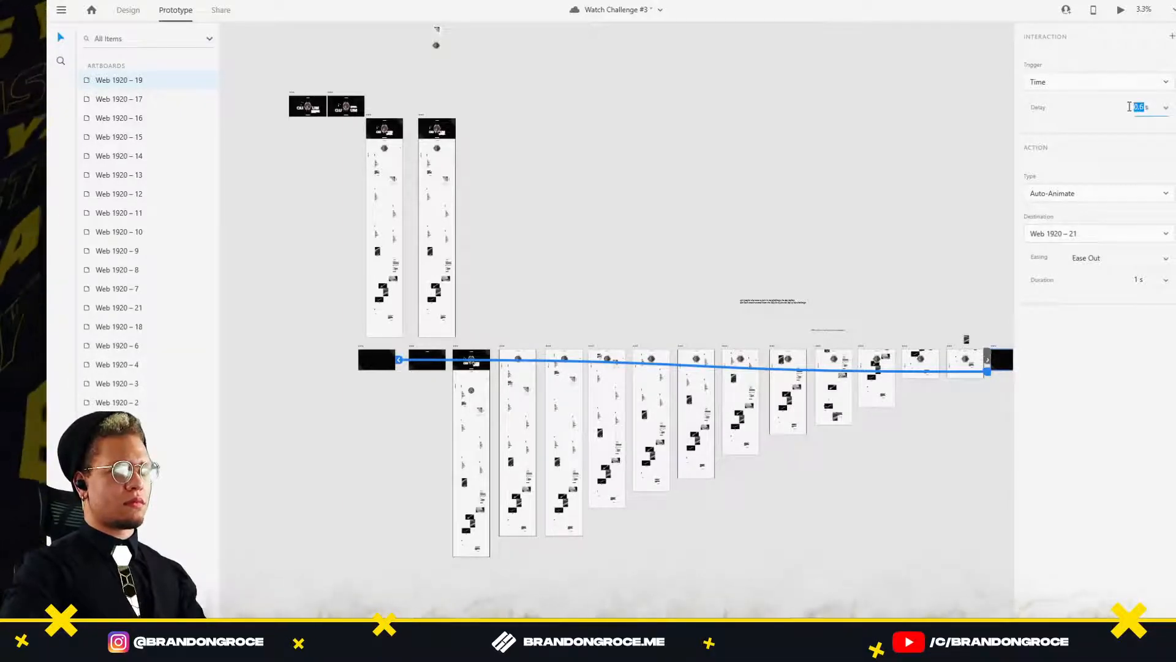
{"action": "left_click", "coordinate": [1166, 283]}
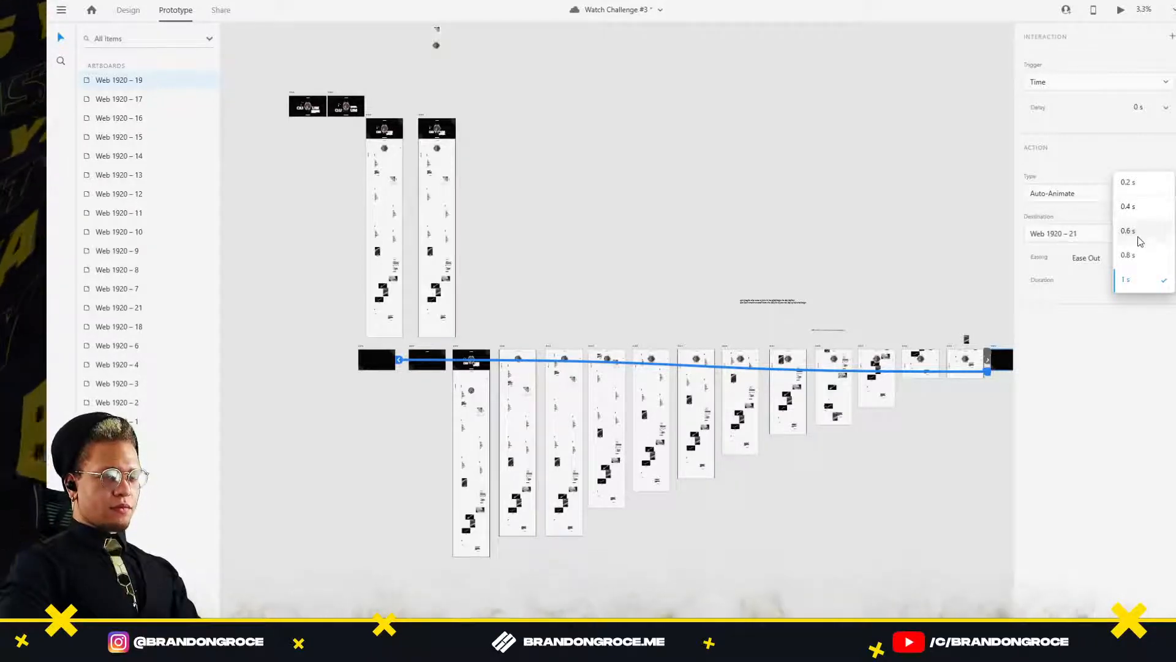
{"action": "left_click", "coordinate": [1138, 283]}
{"action": "left_click", "coordinate": [908, 465]}
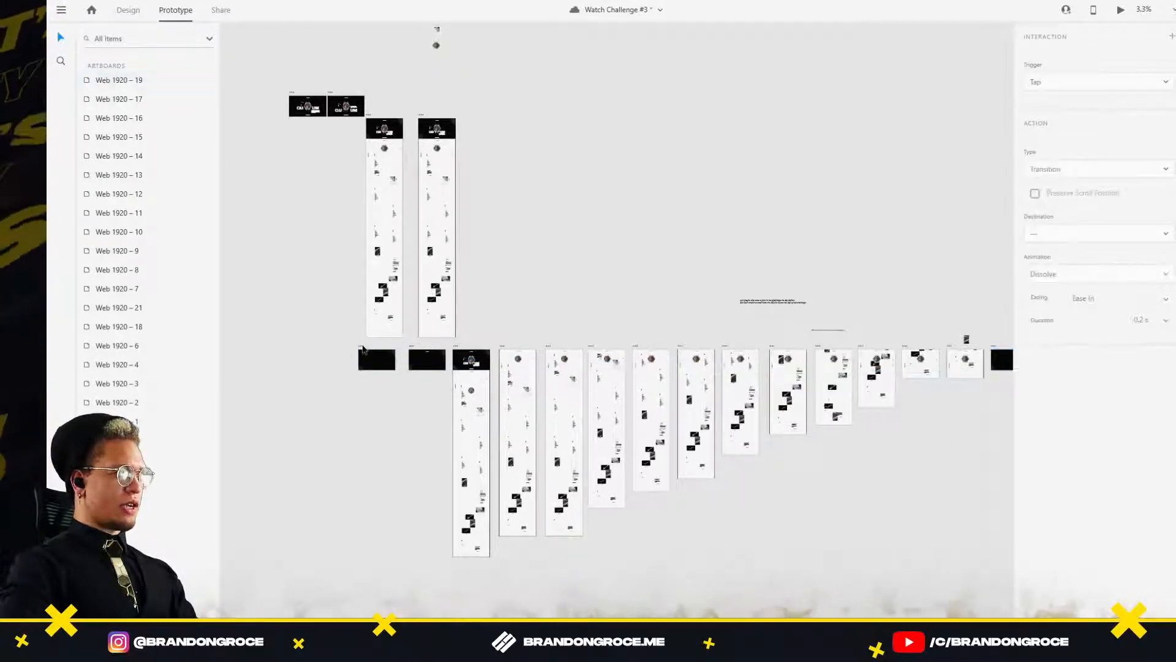
Preview the prototype from the opening artboard Web 1920 – 21 and check the dark group on the final artboard.
{"action": "left_click", "coordinate": [378, 359]}
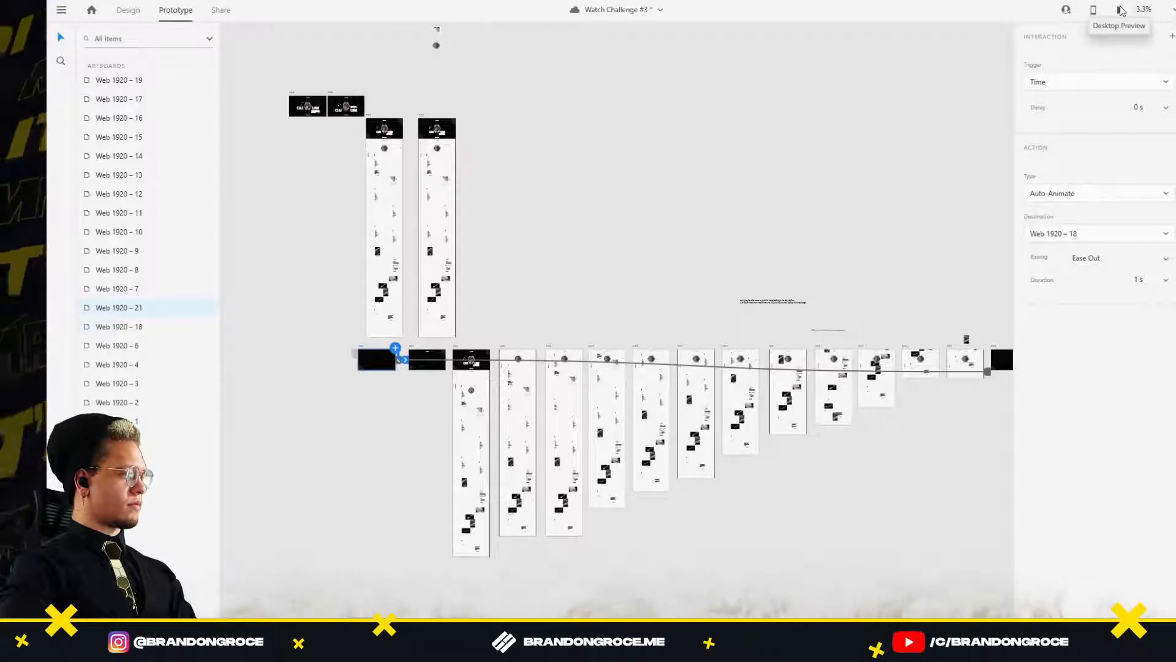
{"action": "left_click", "coordinate": [1121, 9]}
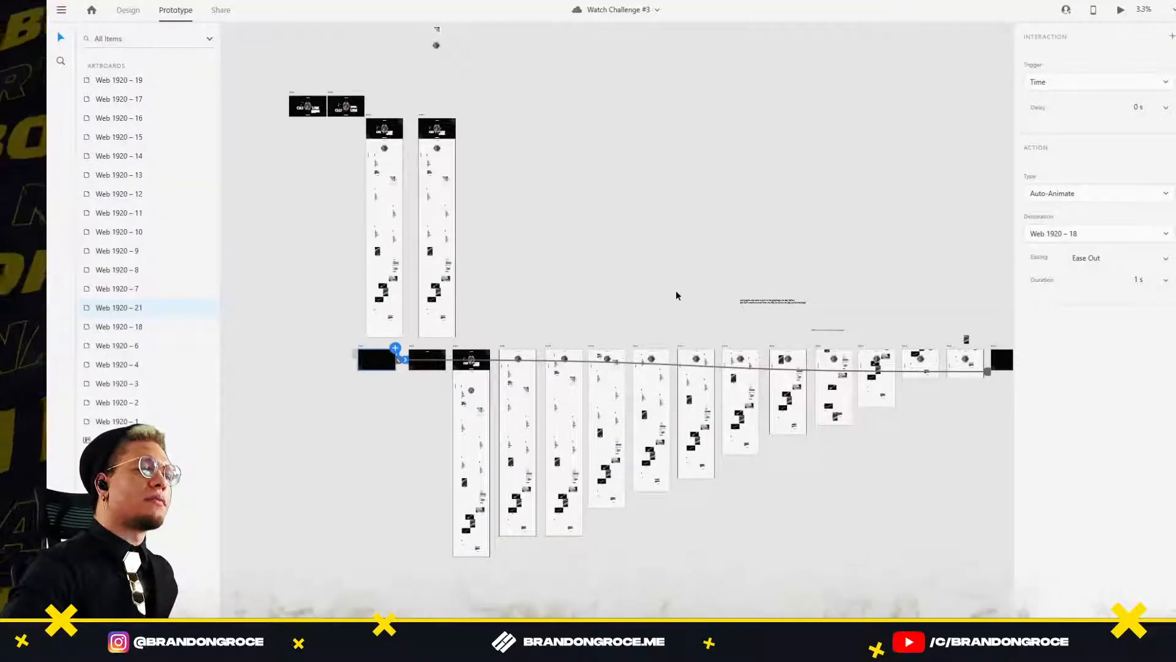
{"action": "left_click_drag", "start_coordinate": [675, 292], "coordinate": [627, 242]}
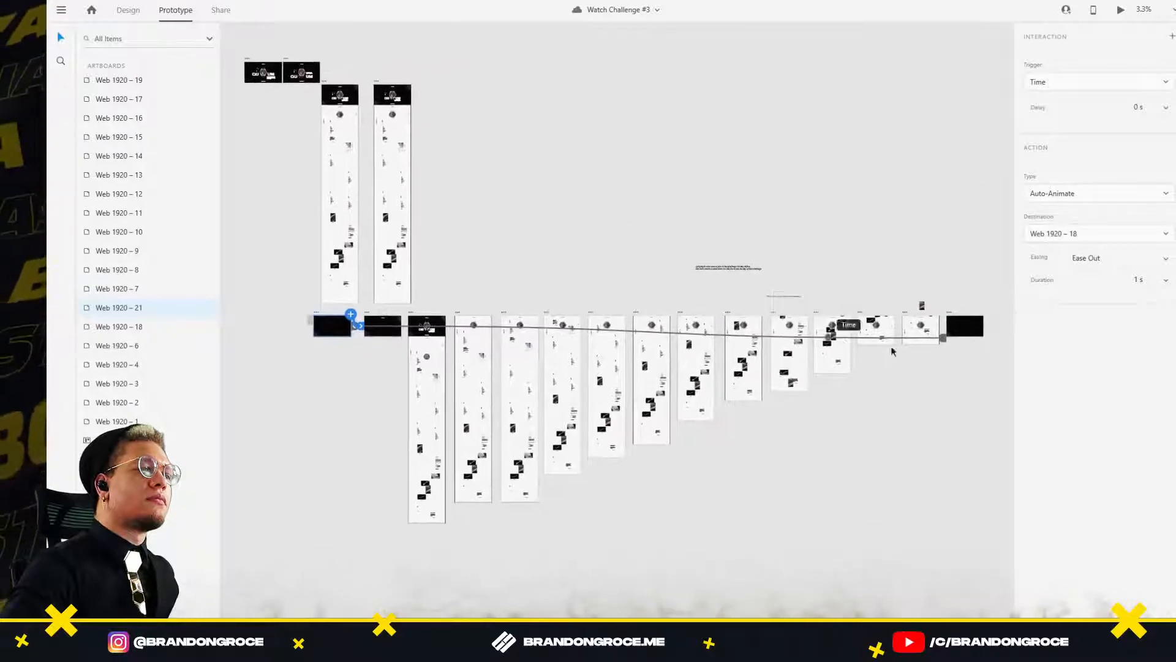
{"action": "left_click", "coordinate": [964, 338]}
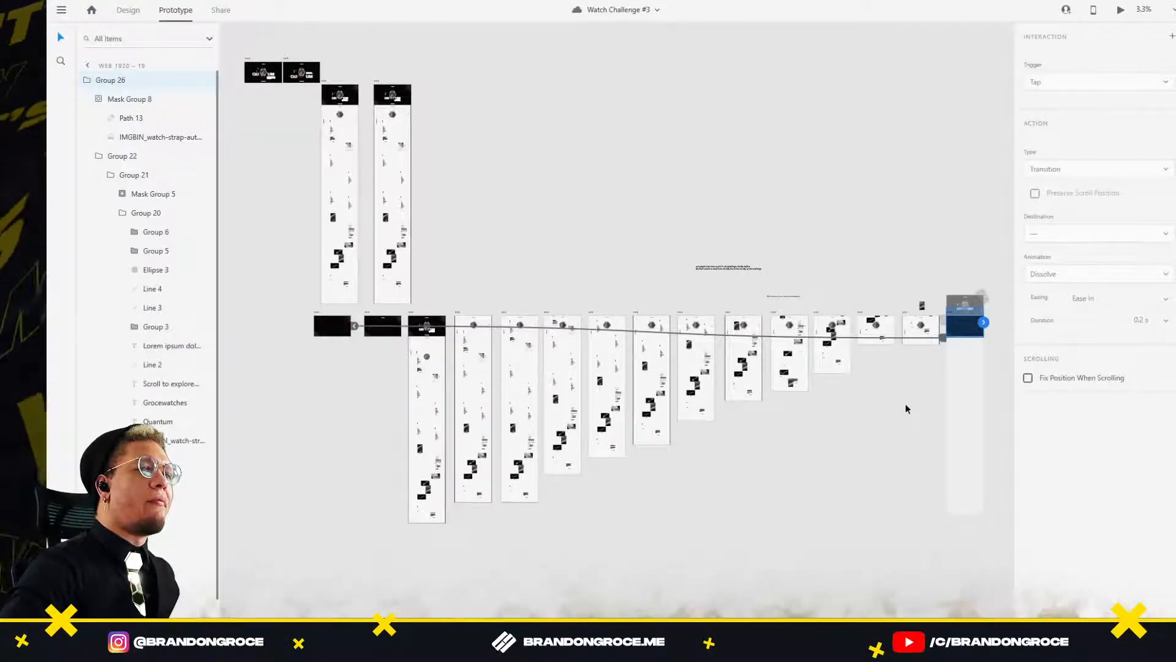
Place a copy of the opening artboard Web 1920 – 21 just to the left of the original.
{"action": "left_click", "coordinate": [317, 318]}
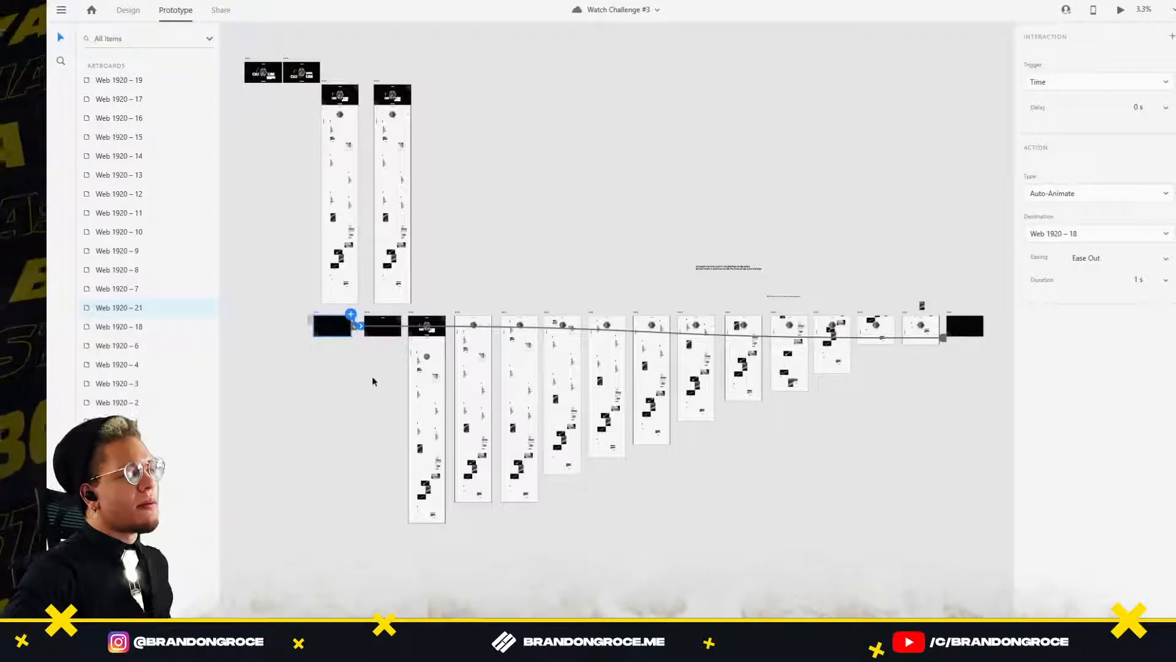
{"action": "scroll", "coordinate": [278, 370], "scroll_direction": "up", "scroll_amount": 5}
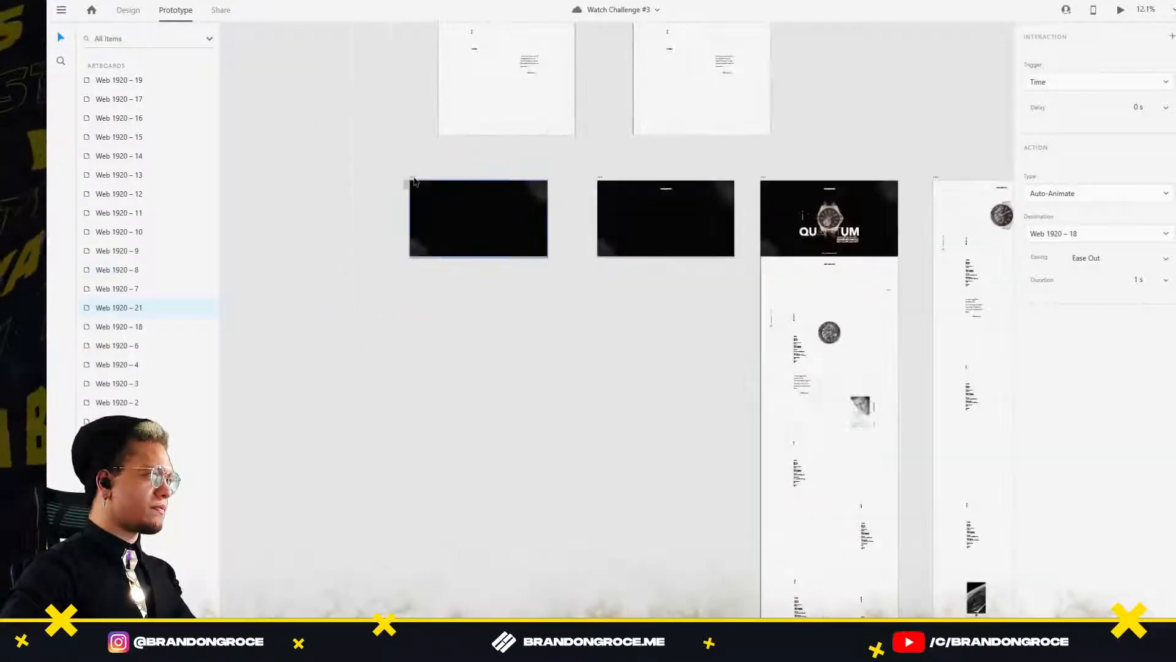
{"action": "left_click_drag", "start_coordinate": [414, 192], "coordinate": [260, 191]}
{"action": "scroll", "coordinate": [376, 343], "scroll_direction": "down", "scroll_amount": 5}
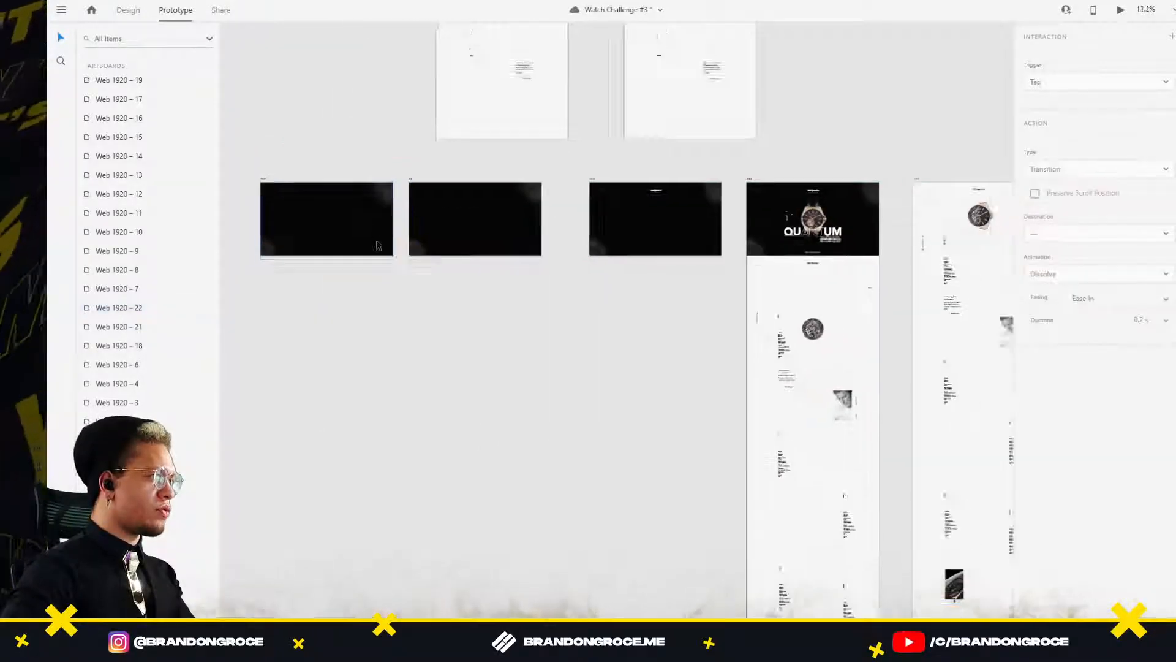
Redirect the Time Auto-Animate link of Web 1920 – 19 to the copied opening artboard, Web 1920 – 22.
{"action": "left_click", "coordinate": [404, 317]}
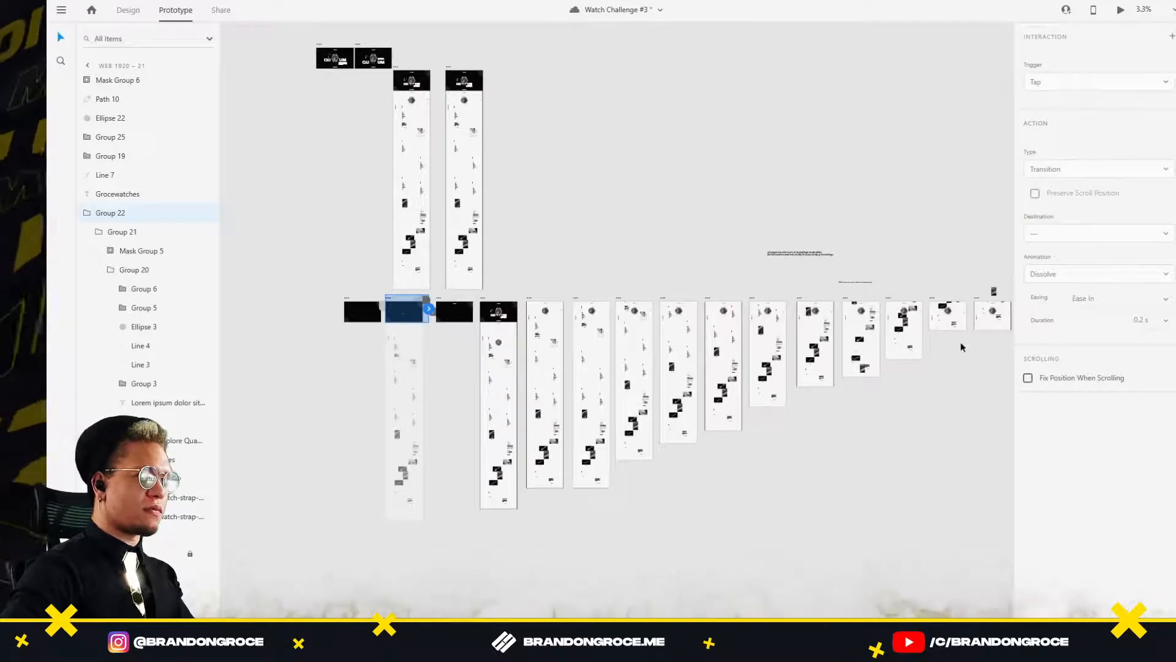
{"action": "scroll", "coordinate": [919, 319], "scroll_direction": "right", "scroll_amount": 3}
{"action": "left_click", "coordinate": [865, 298]}
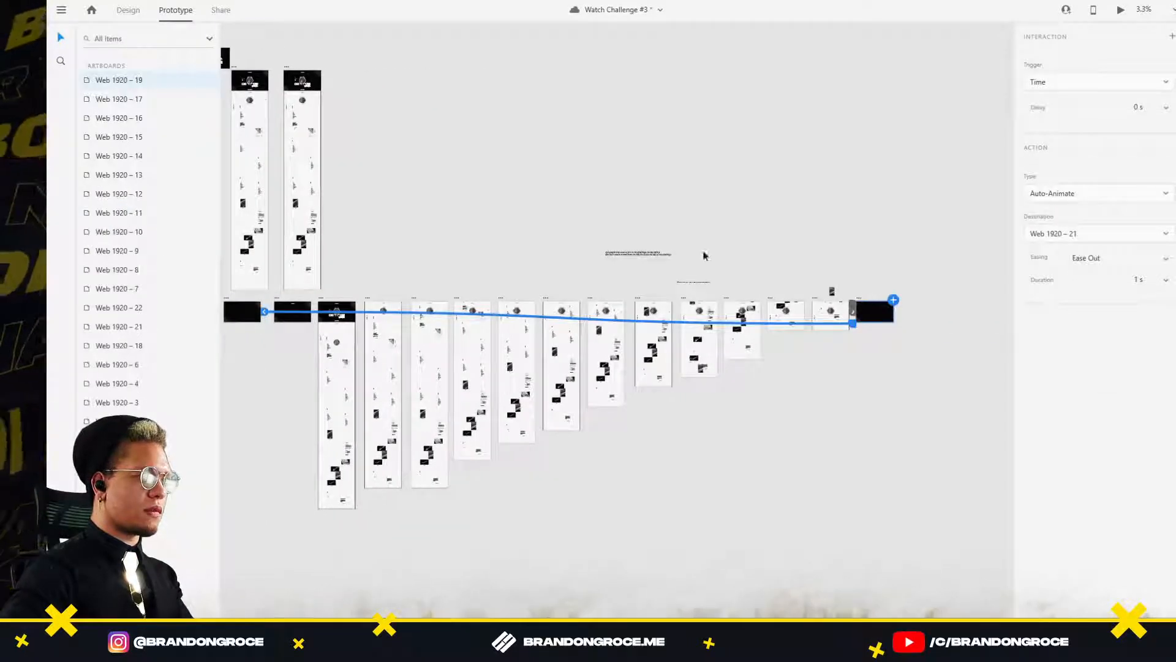
{"action": "left_click_drag", "start_coordinate": [705, 256], "coordinate": [780, 228]}
{"action": "left_click_drag", "start_coordinate": [342, 315], "coordinate": [281, 318]}
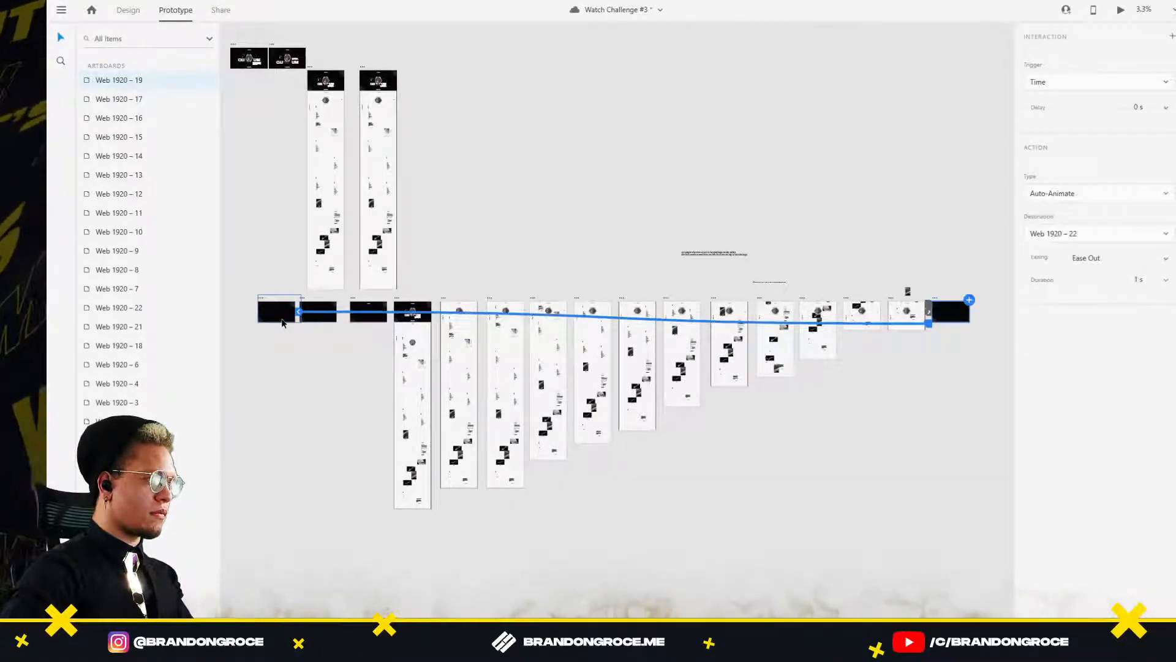
Preview the prototype from Web 1920 – 17 to check the transition into the final artboard and back to the opening.
{"action": "left_click", "coordinate": [259, 264]}
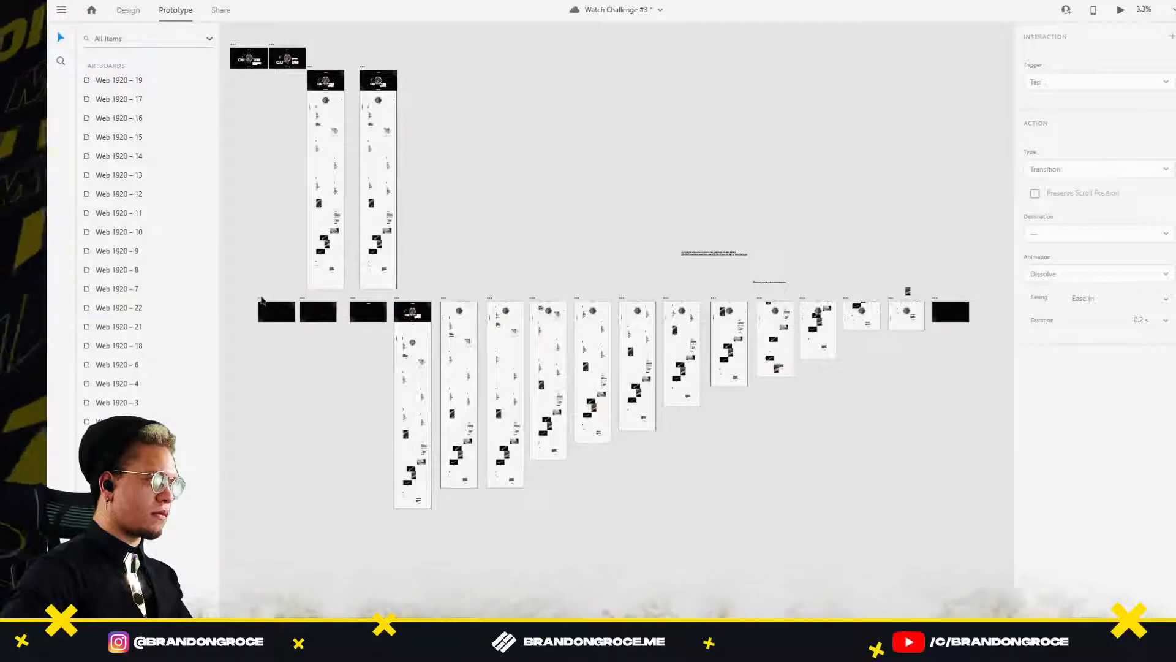
{"action": "left_click", "coordinate": [262, 300]}
{"action": "left_click", "coordinate": [891, 300]}
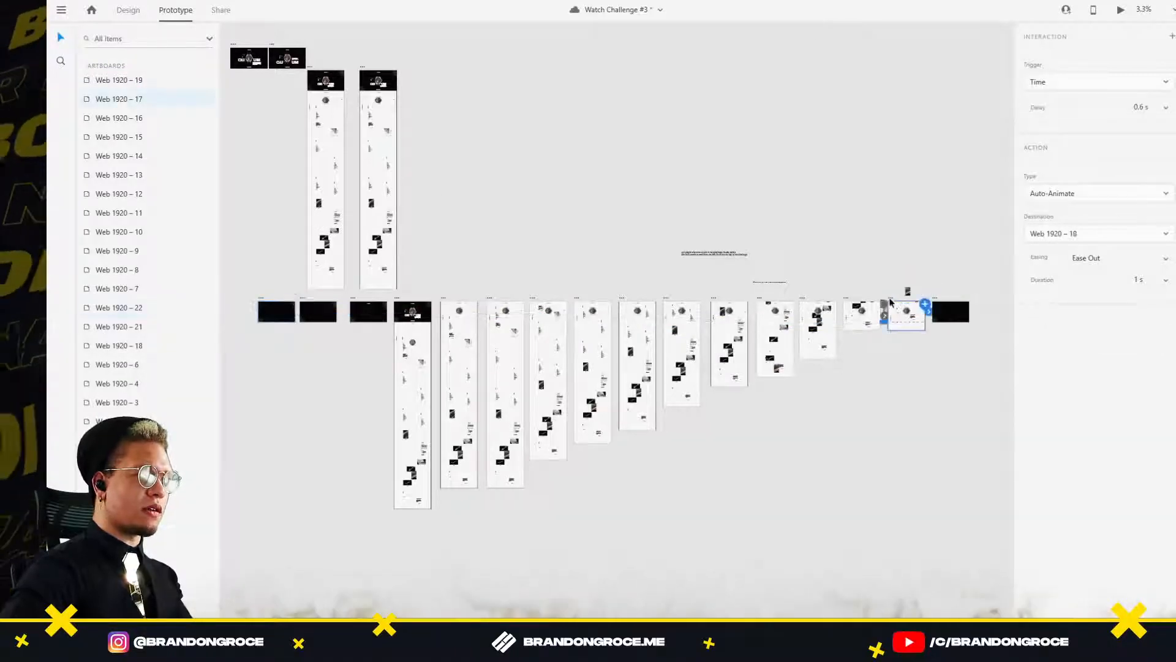
{"action": "key", "text": "ctrl+Return"}
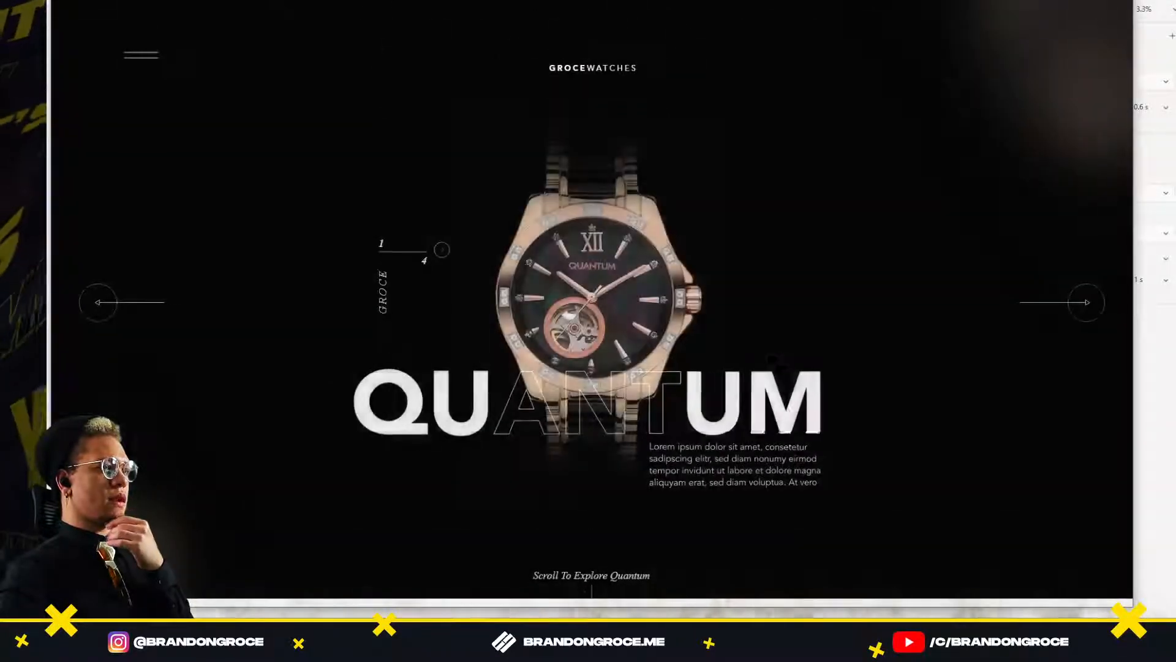
{"action": "key", "text": "Escape"}
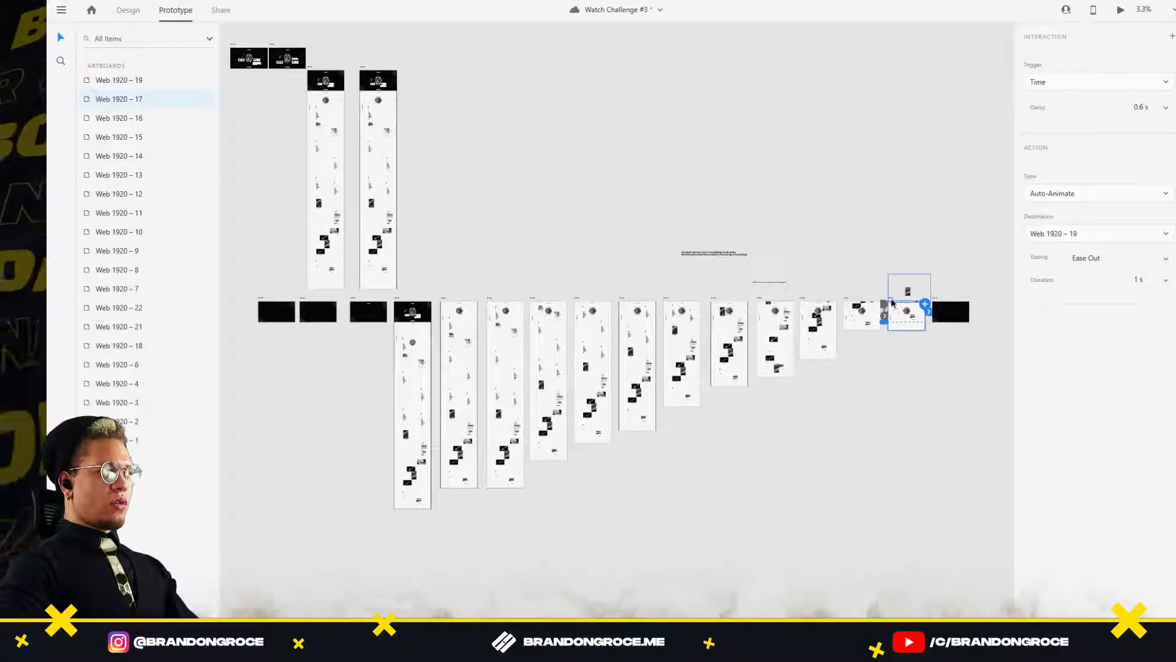
{"action": "left_click", "coordinate": [1122, 10]}
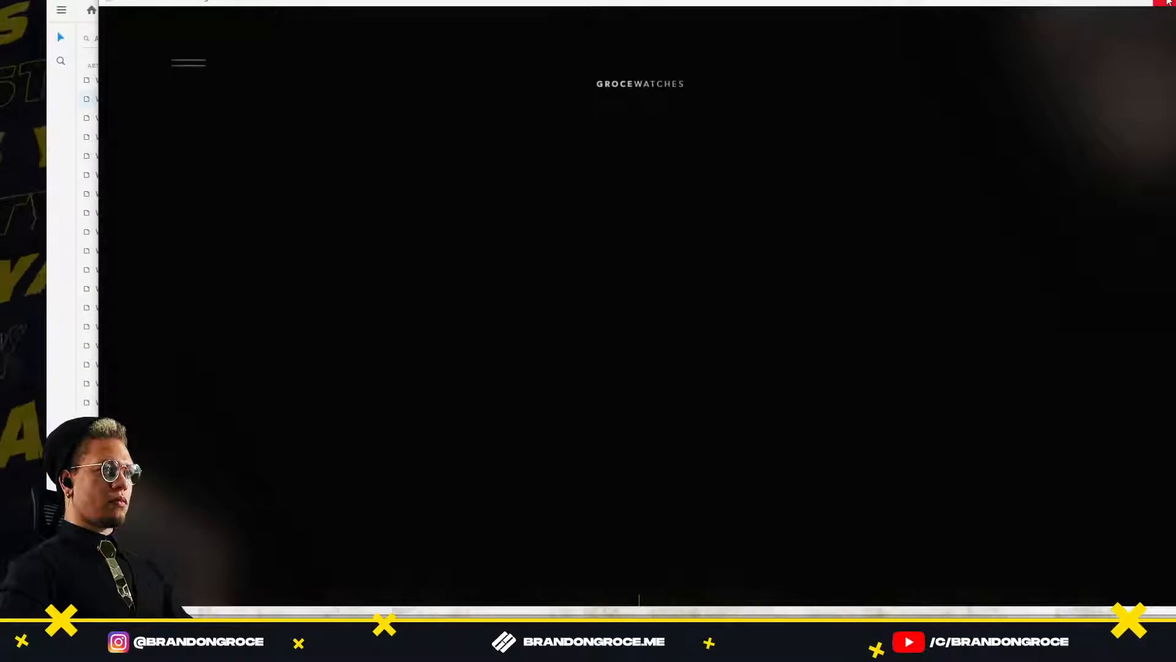
{"action": "left_click", "coordinate": [1169, 3]}
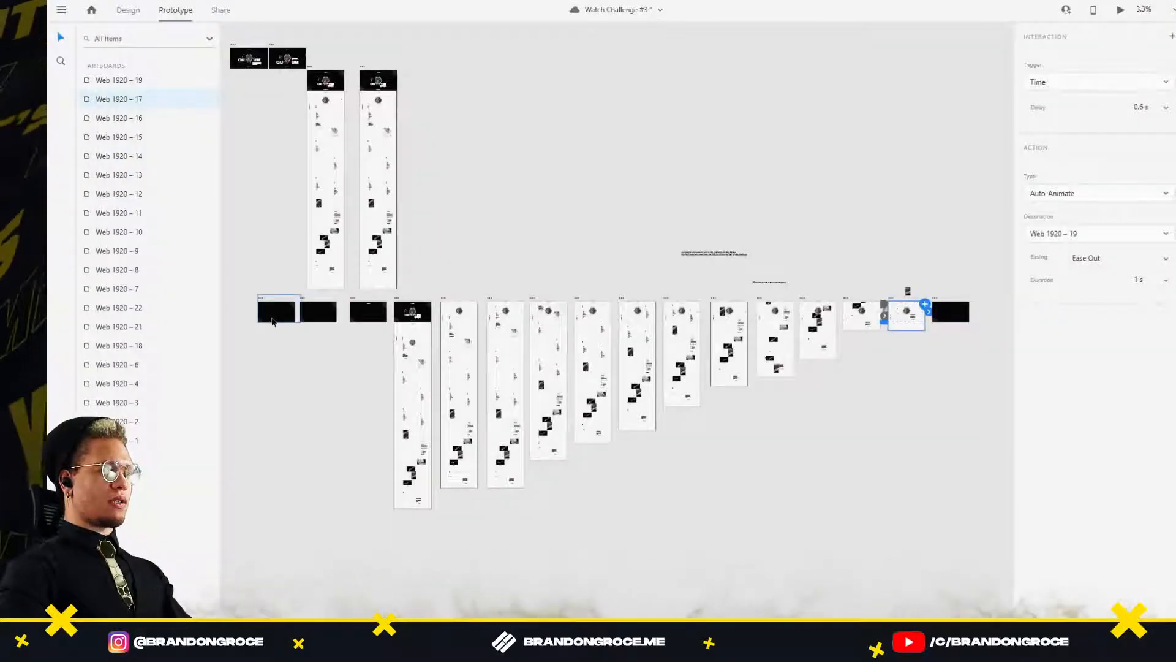
Delete the copied opening artboard, Web 1920 – 22.
{"action": "left_click", "coordinate": [274, 320]}
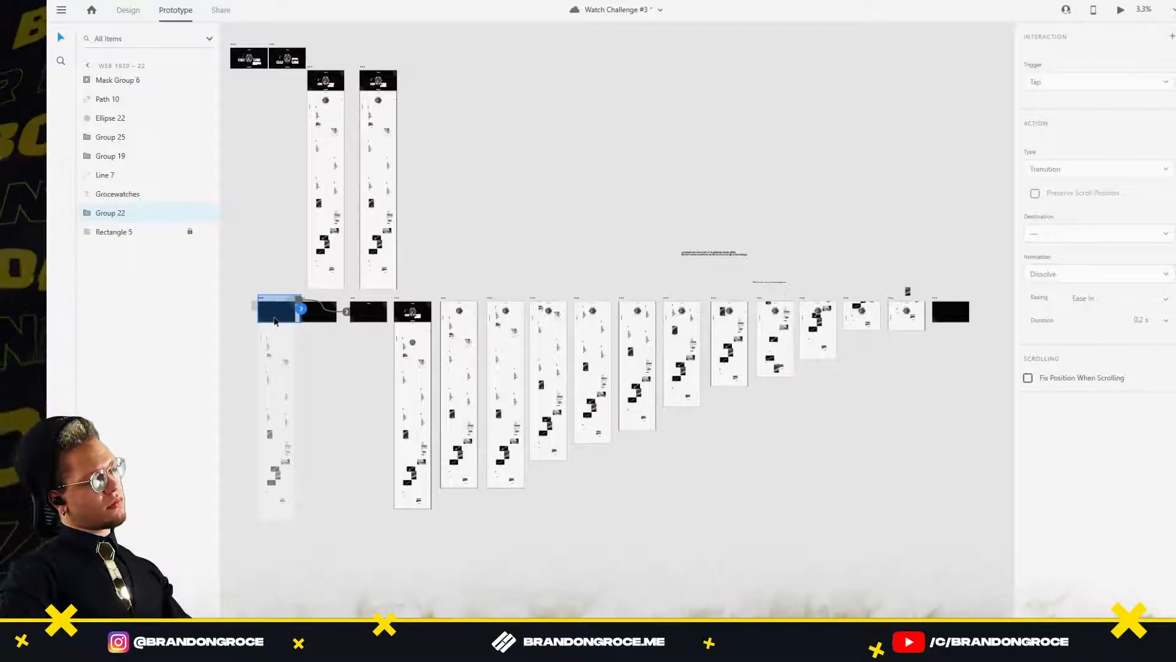
{"action": "left_click", "coordinate": [937, 301]}
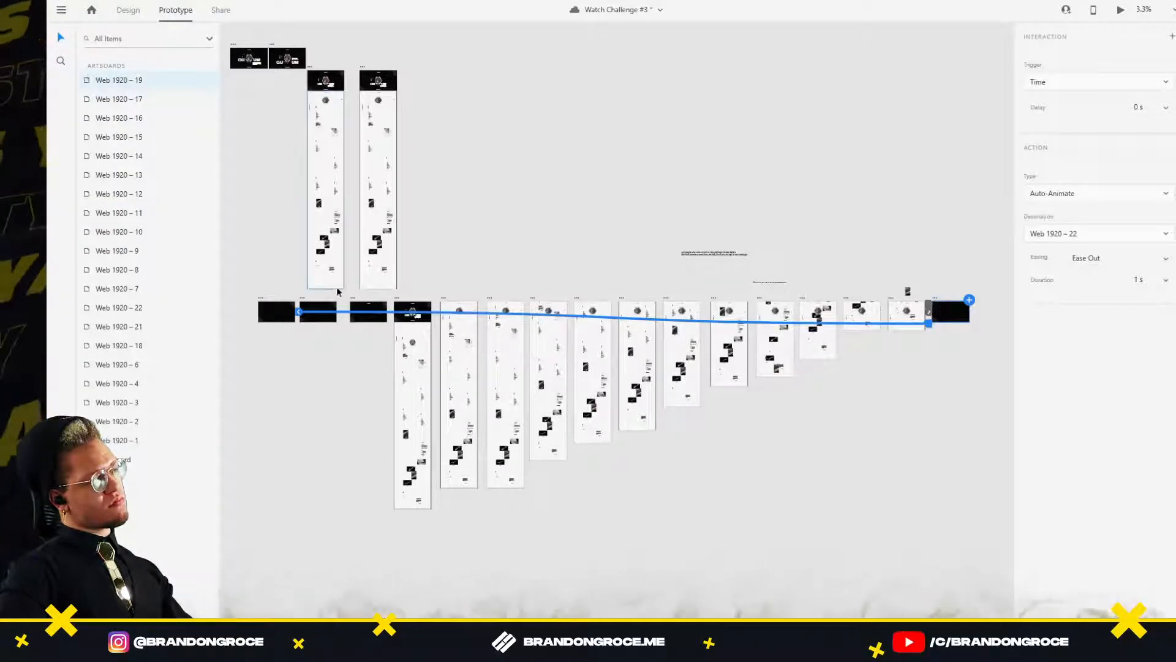
{"action": "left_click", "coordinate": [265, 304]}
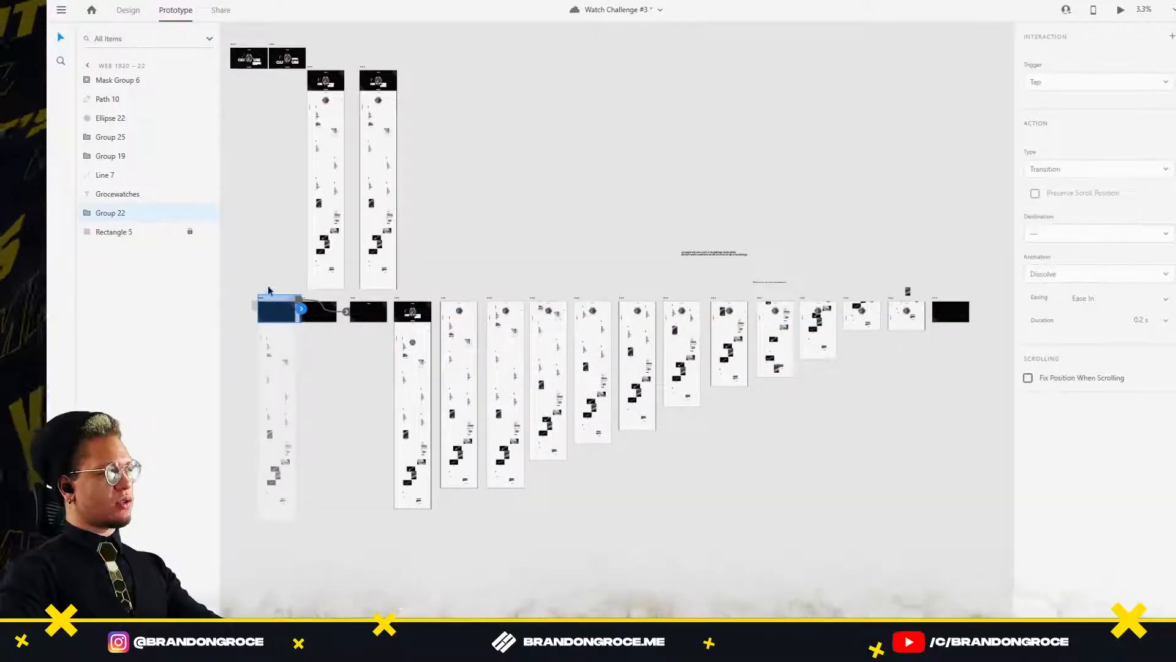
{"action": "key", "text": "Delete"}
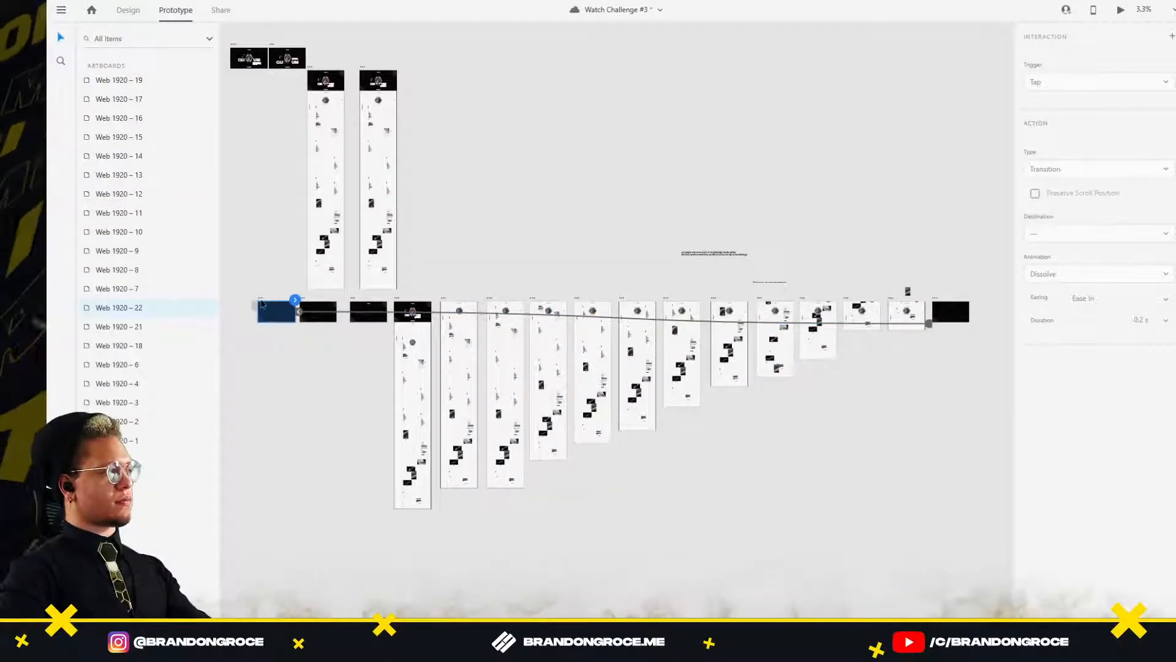
{"action": "key", "text": "Delete"}
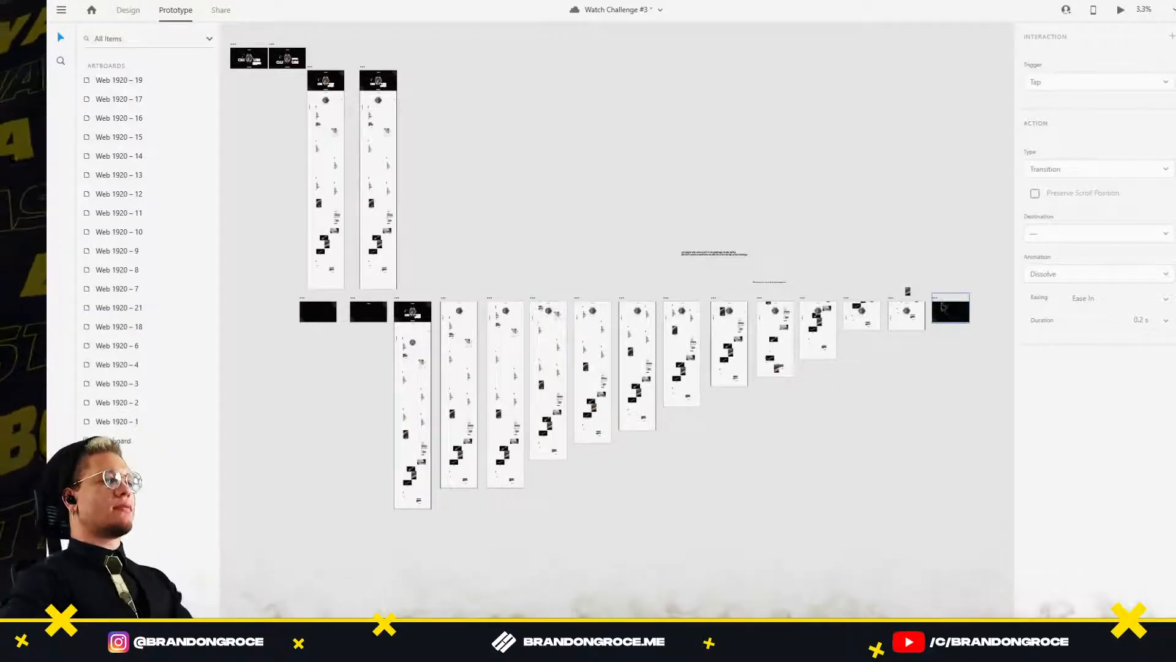
Place a copy of the final dark artboard, Web 1920 – 19, directly below the original.
{"action": "left_click", "coordinate": [936, 303]}
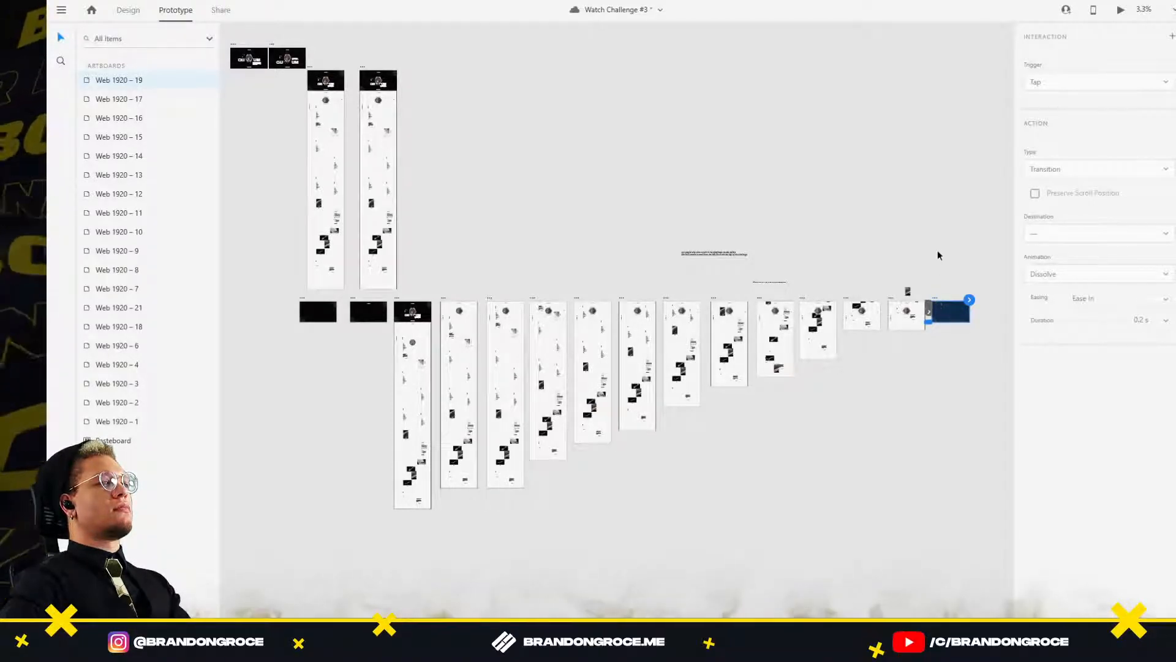
{"action": "left_click", "coordinate": [936, 302]}
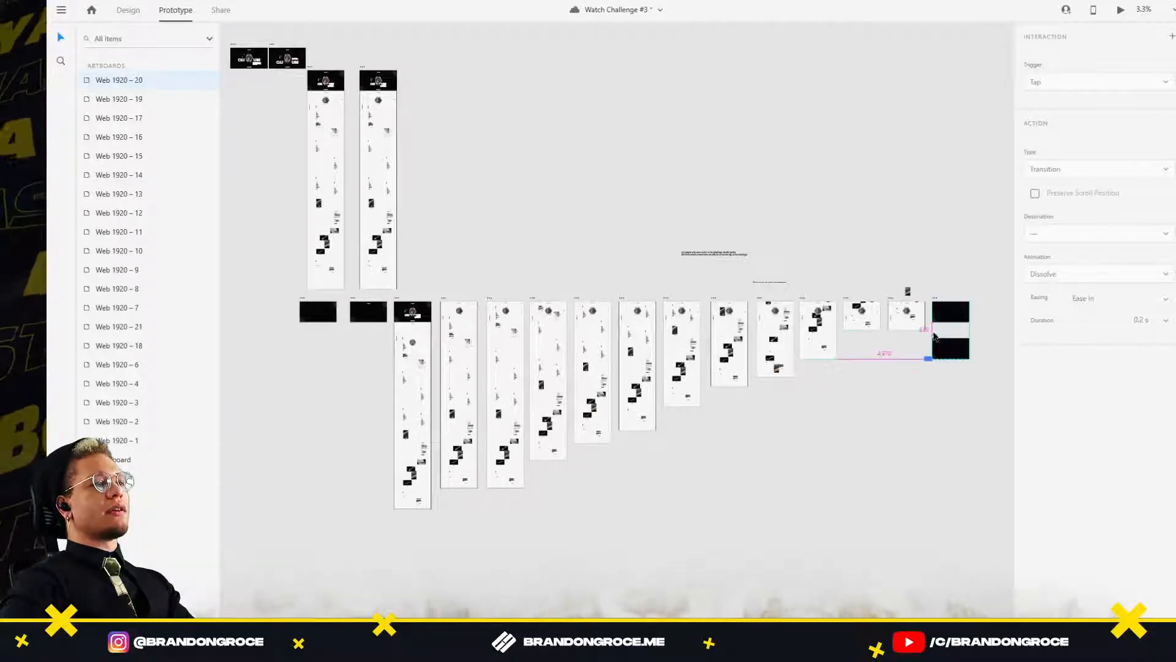
{"action": "scroll", "coordinate": [941, 349], "scroll_direction": "up", "scroll_amount": 8}
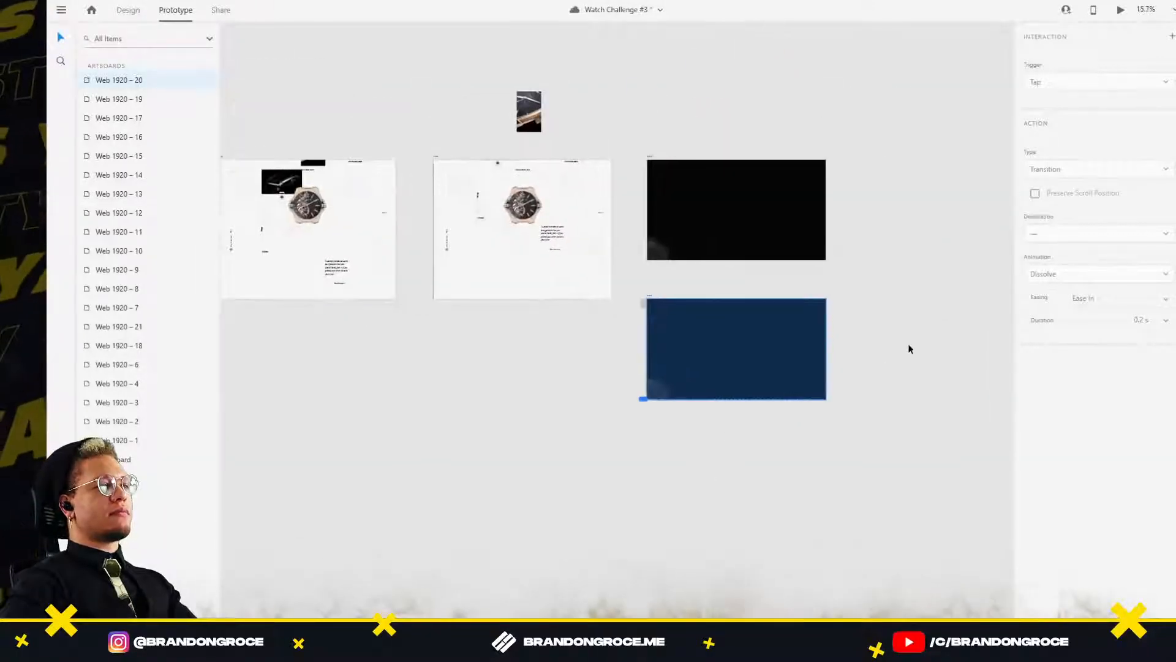
{"action": "left_click", "coordinate": [909, 349]}
In Design mode, draw a 1920 × 1081 rectangle at X 0, Y 0 covering the whole copied artboard.
{"action": "scroll", "coordinate": [872, 358], "scroll_direction": "up", "scroll_amount": 4}
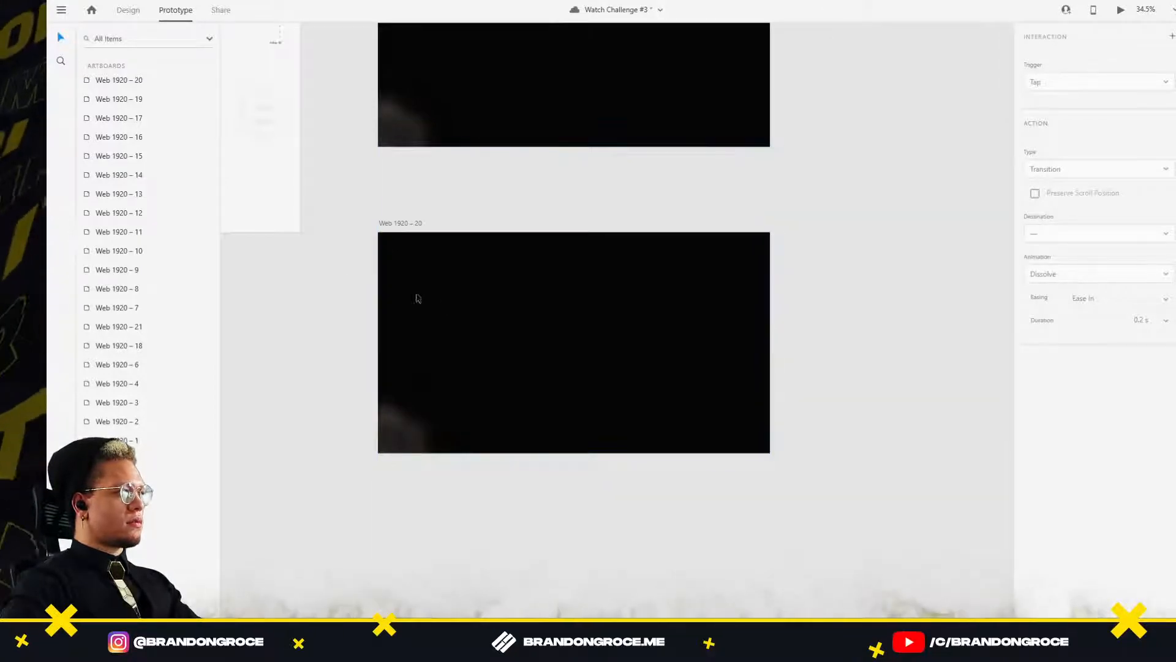
{"action": "left_click", "coordinate": [447, 307]}
{"action": "left_click", "coordinate": [812, 342]}
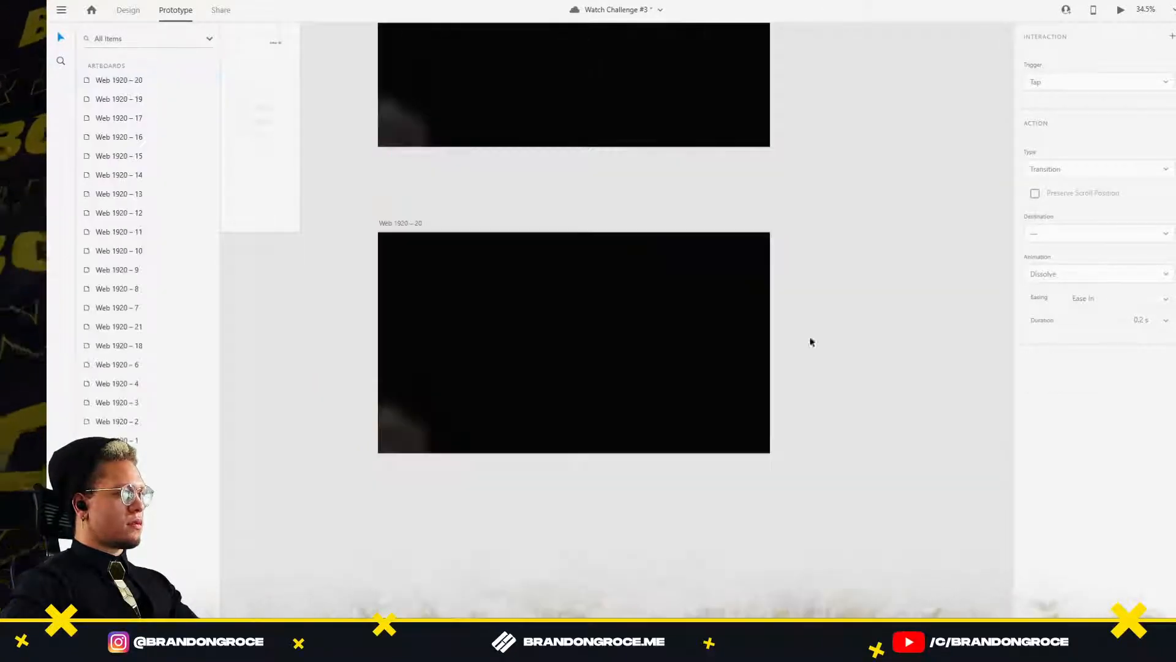
{"action": "left_click", "coordinate": [131, 11]}
{"action": "mouse_move", "coordinate": [378, 233]}
{"action": "left_mouse_down"}
{"action": "mouse_move", "coordinate": [589, 336]}
{"action": "mouse_move", "coordinate": [772, 457]}
{"action": "left_mouse_up"}
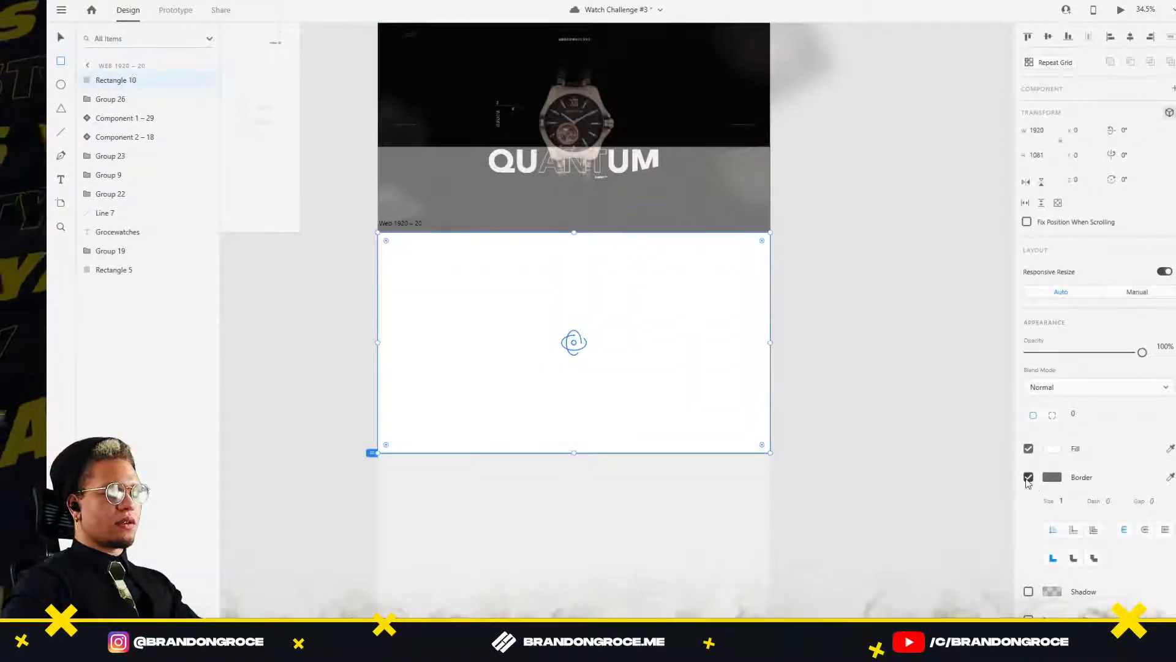
Remove the border of the rectangle covering Web 1920 – 20 and fill it with black.
{"action": "left_click", "coordinate": [1030, 478]}
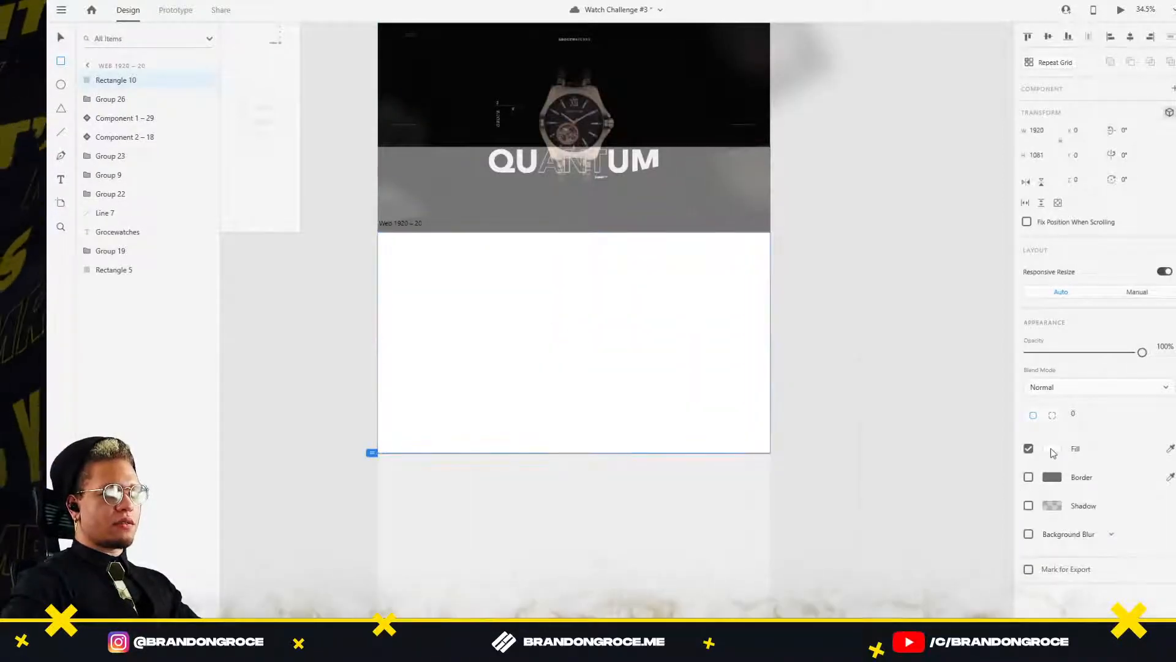
{"action": "left_click", "coordinate": [1052, 448]}
{"action": "left_click", "coordinate": [923, 528]}
{"action": "left_click", "coordinate": [792, 323]}
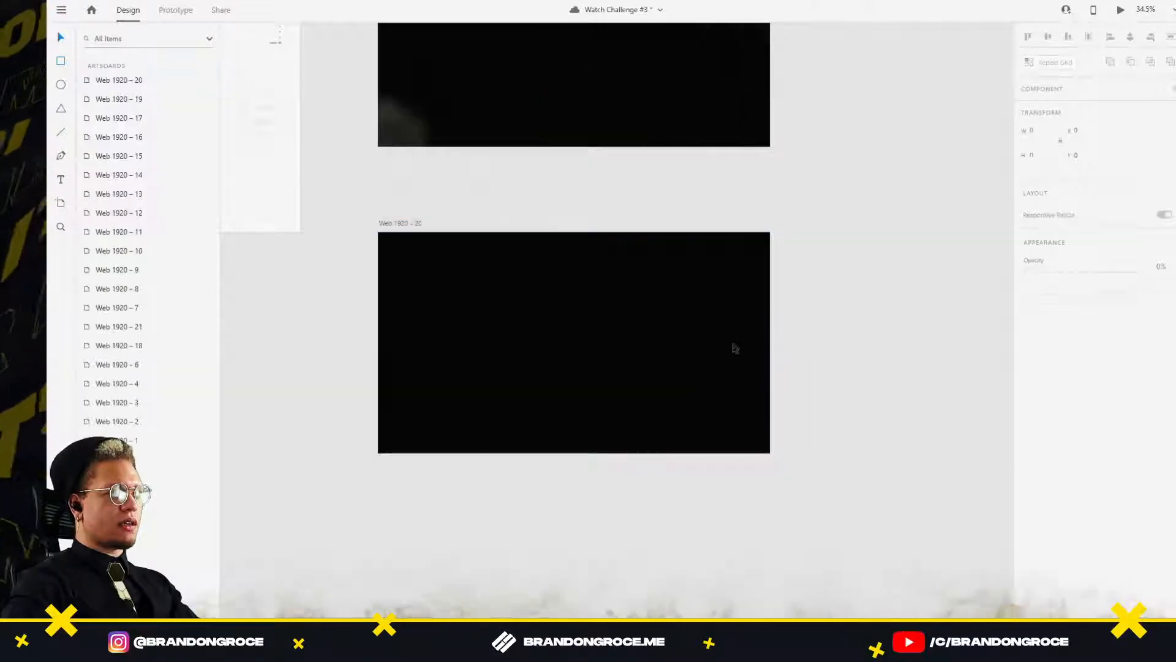
{"action": "key", "text": "v"}
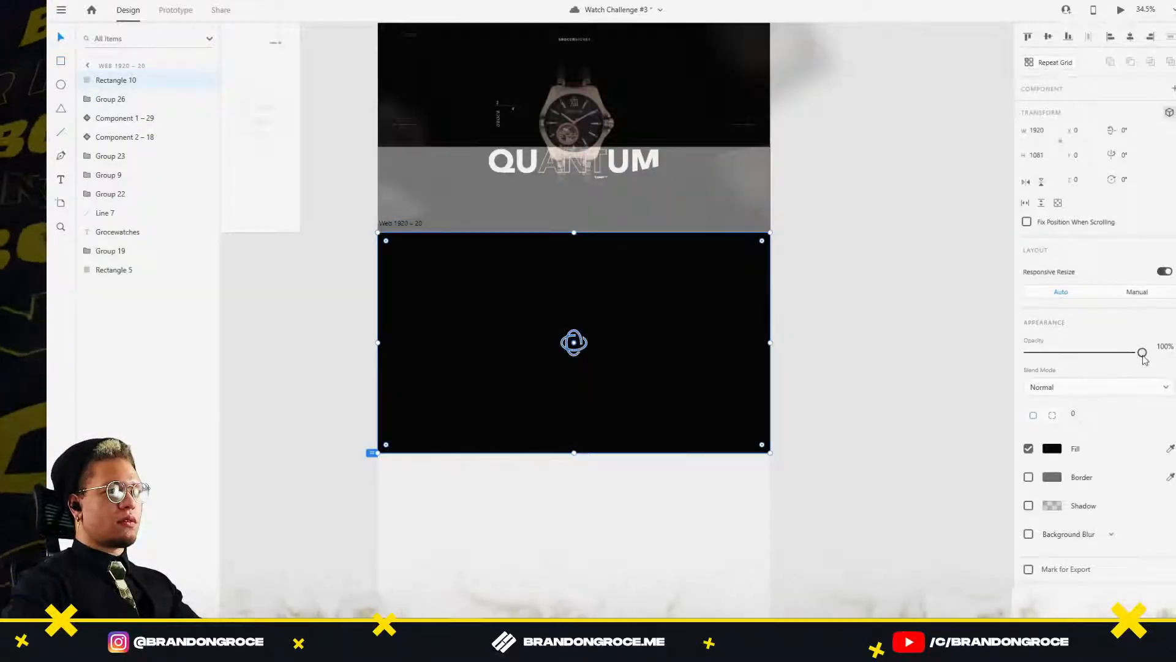
{"action": "left_click_drag", "start_coordinate": [1144, 357], "coordinate": [1145, 360]}
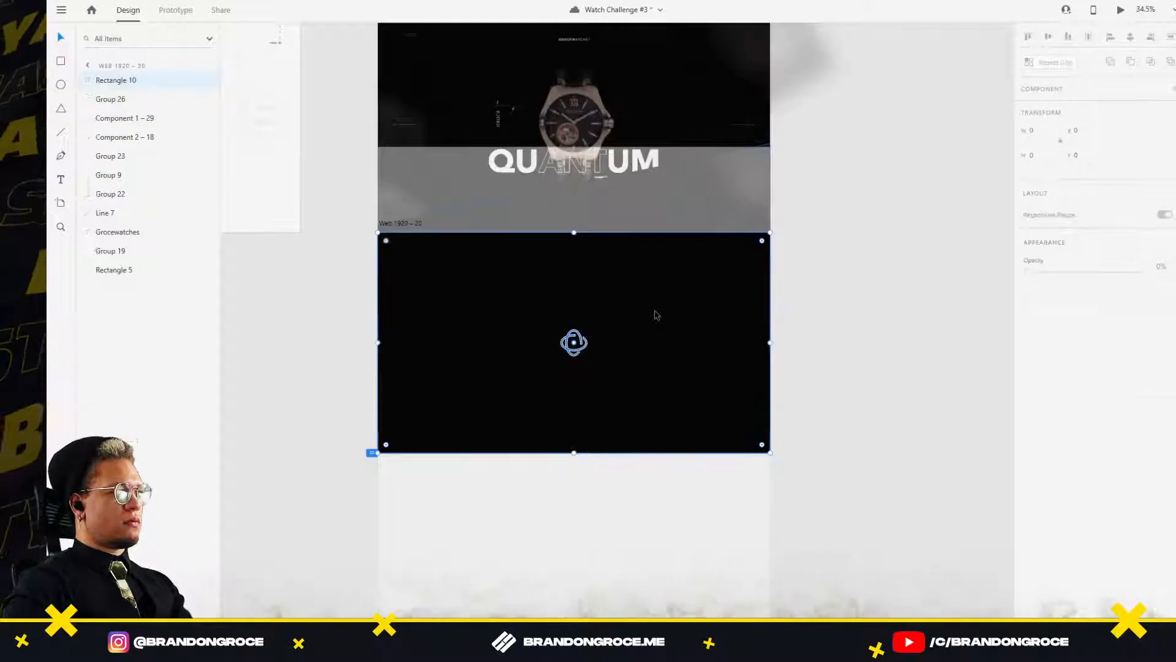
Place a copy of the black cover rectangle over artboard Web 1920 – 19 and set its opacity to 0%.
{"action": "scroll", "coordinate": [903, 401], "scroll_direction": "up", "scroll_amount": 4}
{"action": "left_click", "coordinate": [375, 205]}
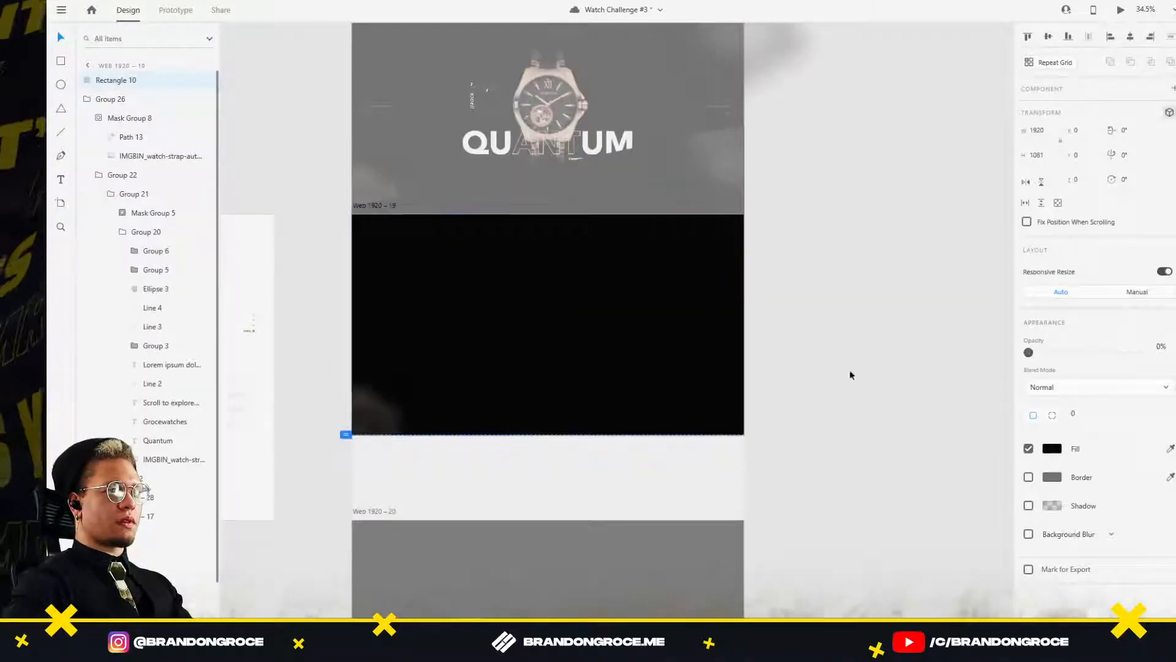
{"action": "left_click", "coordinate": [817, 349]}
Copy the black cover rectangle from Web 1920 – 20 onto opening artboard Web 1920 – 21 and set its opacity to 0%.
{"action": "scroll", "coordinate": [817, 349], "scroll_direction": "down", "scroll_amount": 5}
{"action": "scroll", "coordinate": [778, 348], "scroll_direction": "down", "scroll_amount": 3}
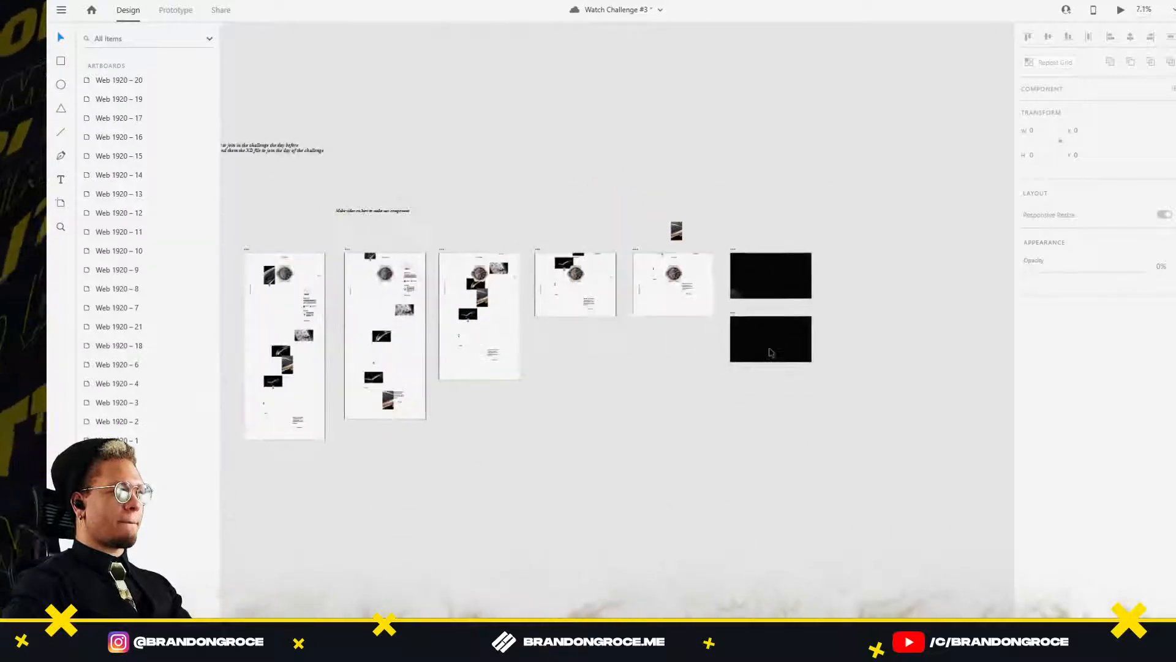
{"action": "left_click", "coordinate": [776, 348]}
{"action": "left_click_drag", "start_coordinate": [618, 447], "coordinate": [868, 378]}
{"action": "left_click_drag", "start_coordinate": [318, 319], "coordinate": [737, 310]}
{"action": "left_click_drag", "start_coordinate": [279, 263], "coordinate": [698, 314]}
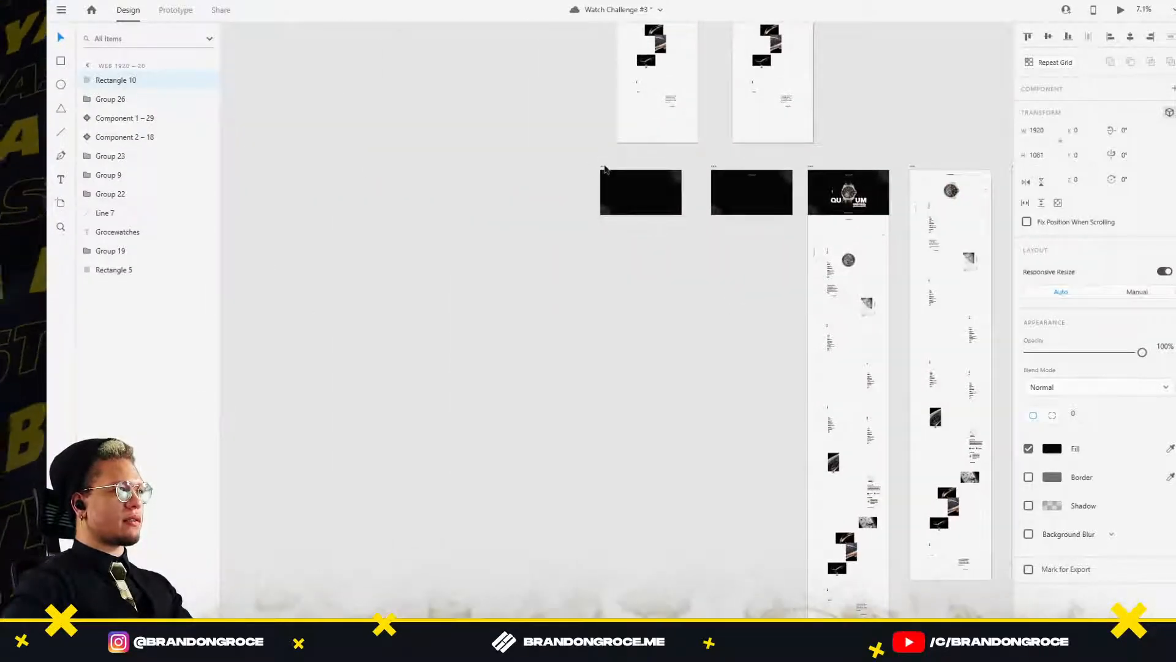
{"action": "left_click", "coordinate": [604, 167]}
{"action": "key", "text": "ctrl+v"}
{"action": "left_click_drag", "start_coordinate": [1141, 353], "coordinate": [1025, 354]}
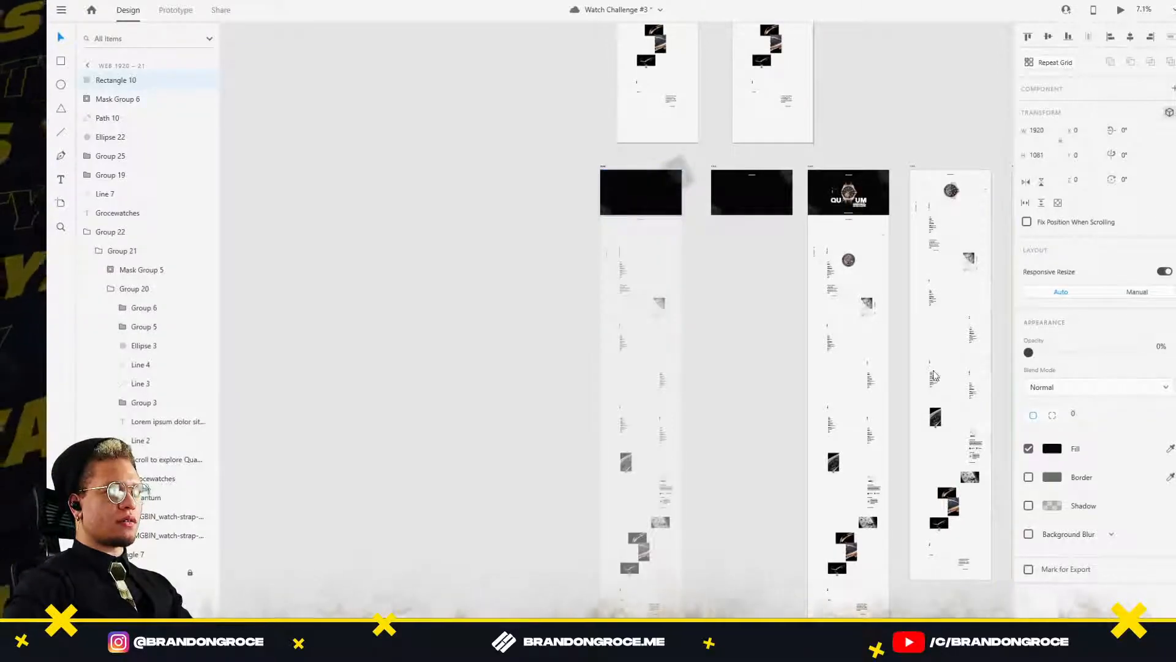
{"action": "left_click", "coordinate": [733, 328]}
In Prototype mode, link Web 1920 – 19 to 20, and 20 to 21 with a Time trigger, 0 s delay, Auto-Animate, Ease Out, 1 s.
{"action": "scroll", "coordinate": [733, 329], "scroll_direction": "down", "scroll_amount": 4}
{"action": "scroll", "coordinate": [888, 475], "scroll_direction": "down", "scroll_amount": 1}
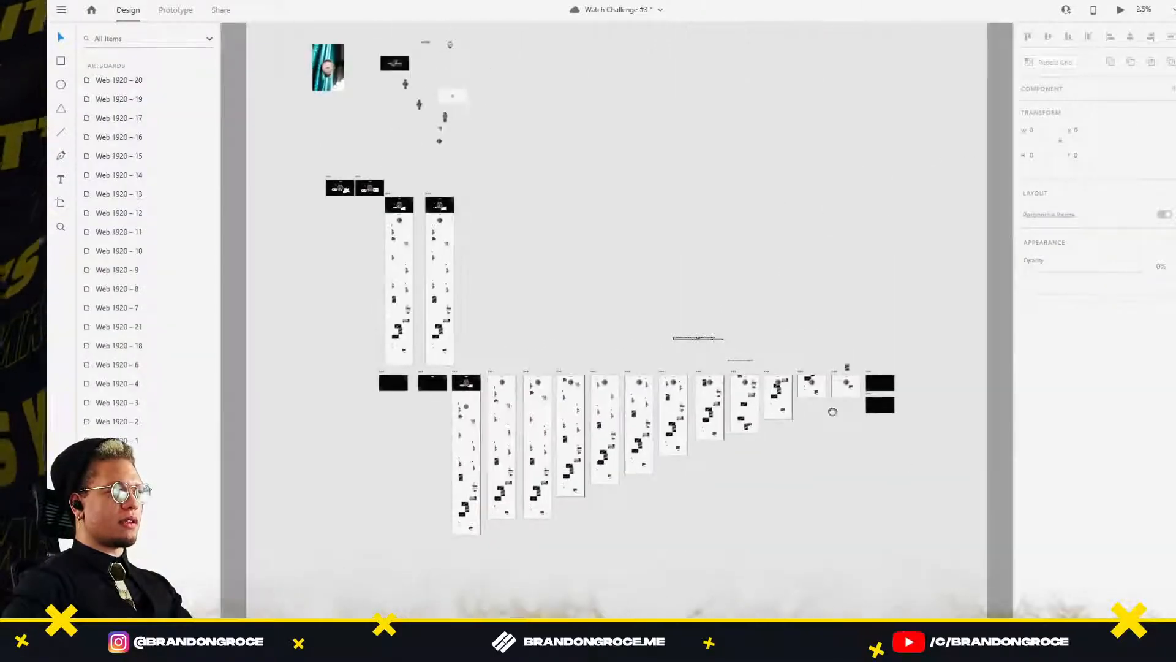
{"action": "scroll", "coordinate": [835, 408], "scroll_direction": "up", "scroll_amount": 5}
{"action": "left_click", "coordinate": [891, 405]}
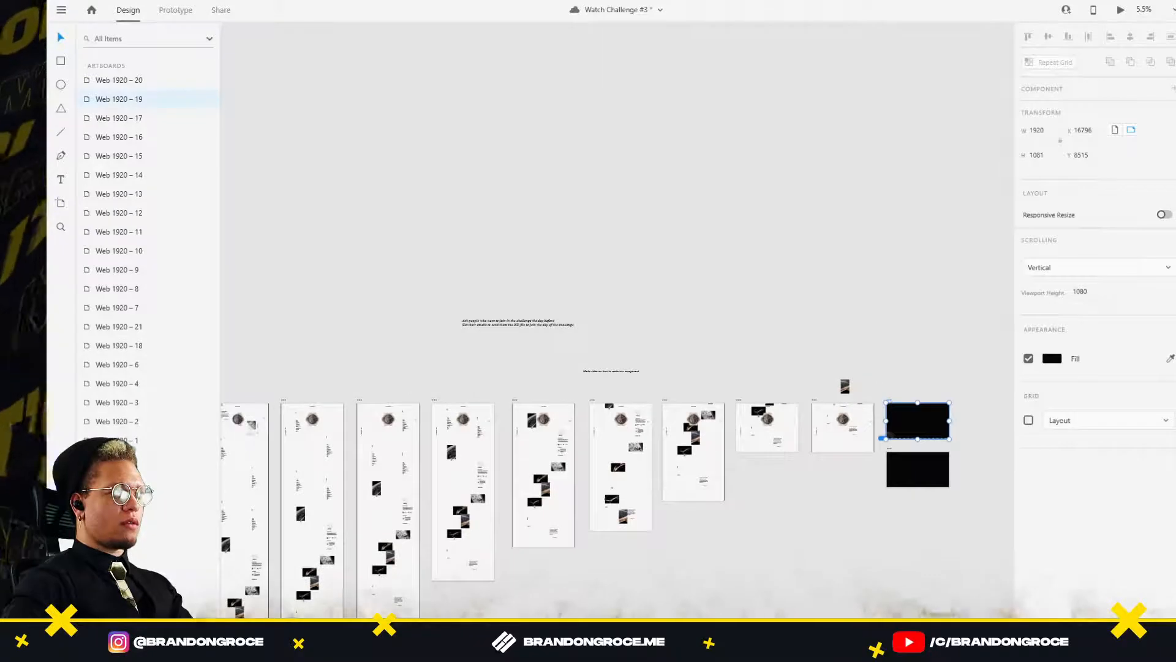
{"action": "key", "text": "ctrl+Tab"}
{"action": "left_click_drag", "start_coordinate": [950, 409], "coordinate": [406, 471]}
{"action": "left_click", "coordinate": [931, 472]}
{"action": "scroll", "coordinate": [848, 518], "scroll_direction": "down", "scroll_amount": 5}
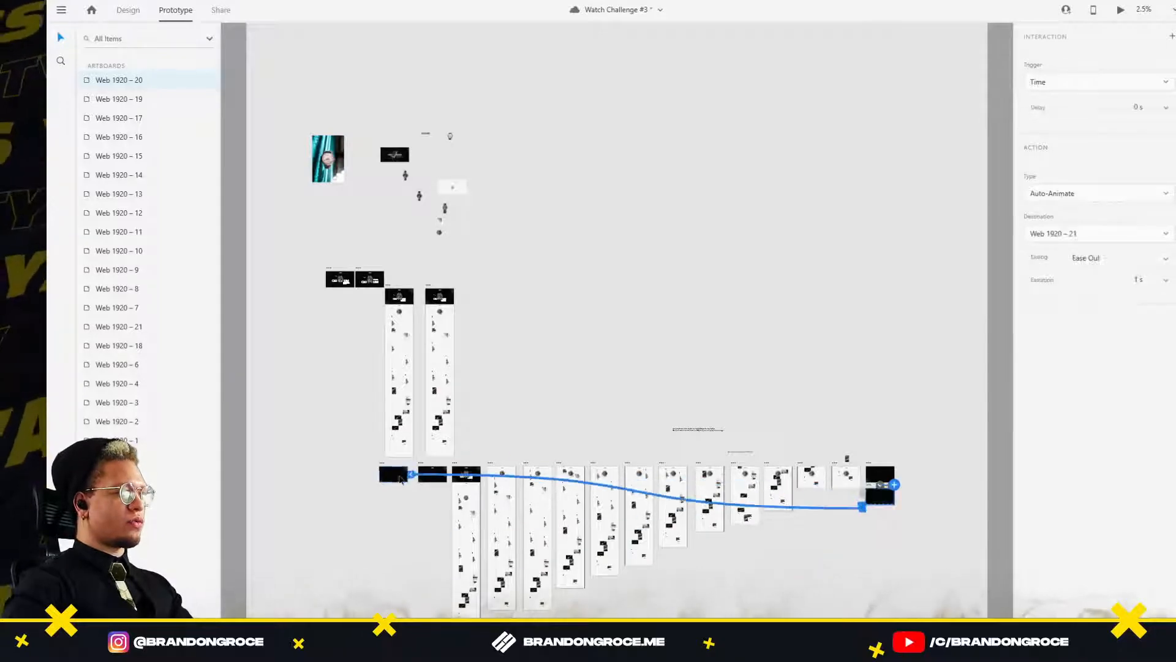
Preview the prototype from Web 1920 – 16 to check the fade through black back to the opening watch screen.
{"action": "left_click", "coordinate": [1118, 11]}
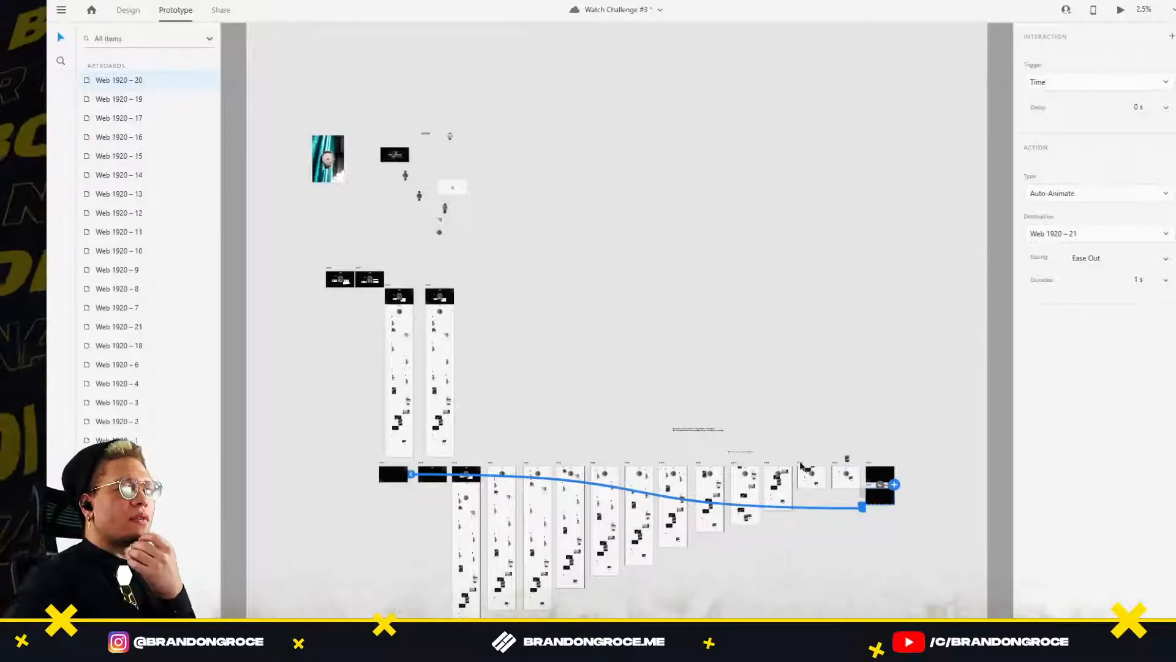
{"action": "left_click", "coordinate": [801, 465]}
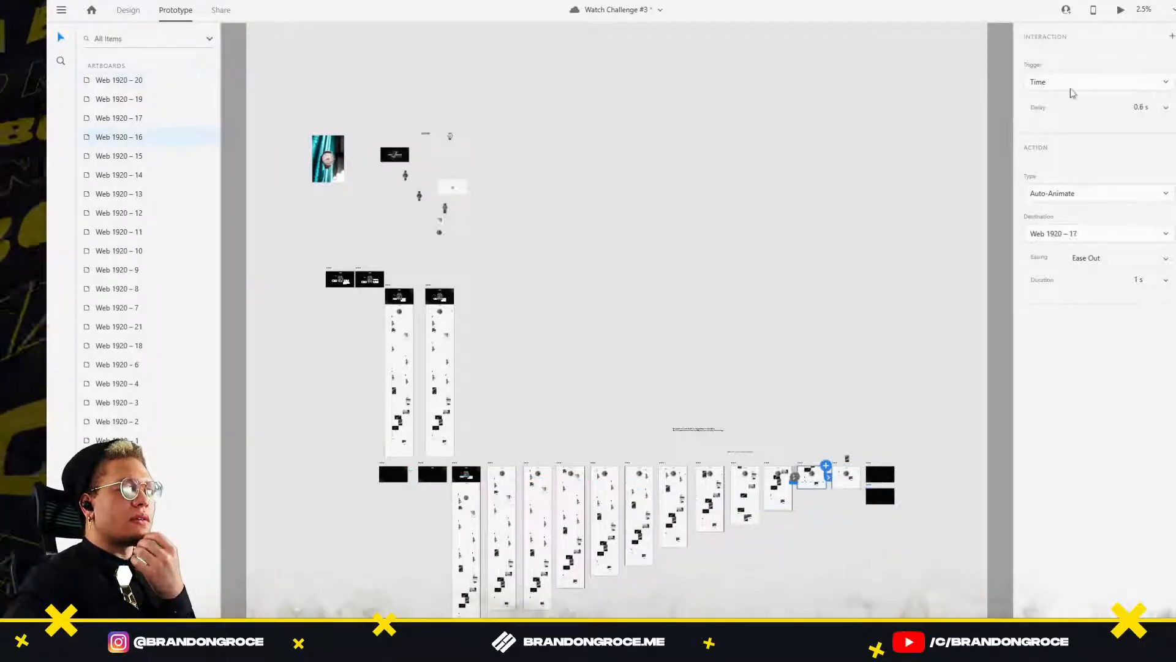
{"action": "left_click", "coordinate": [1118, 11]}
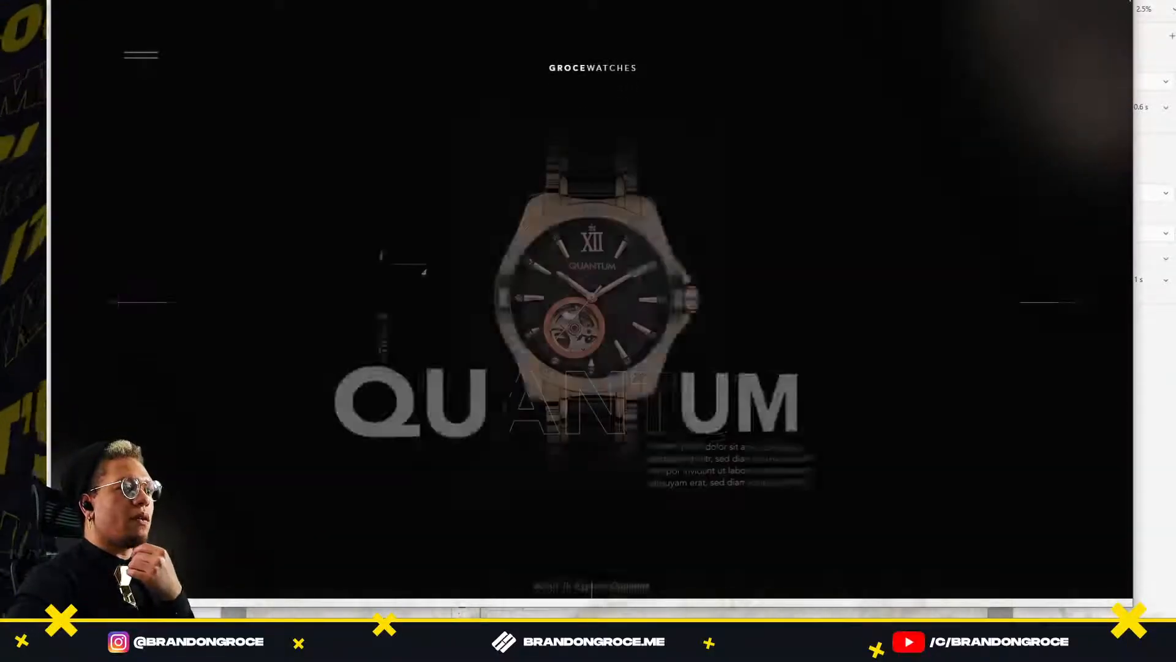
{"action": "key", "text": "Escape"}
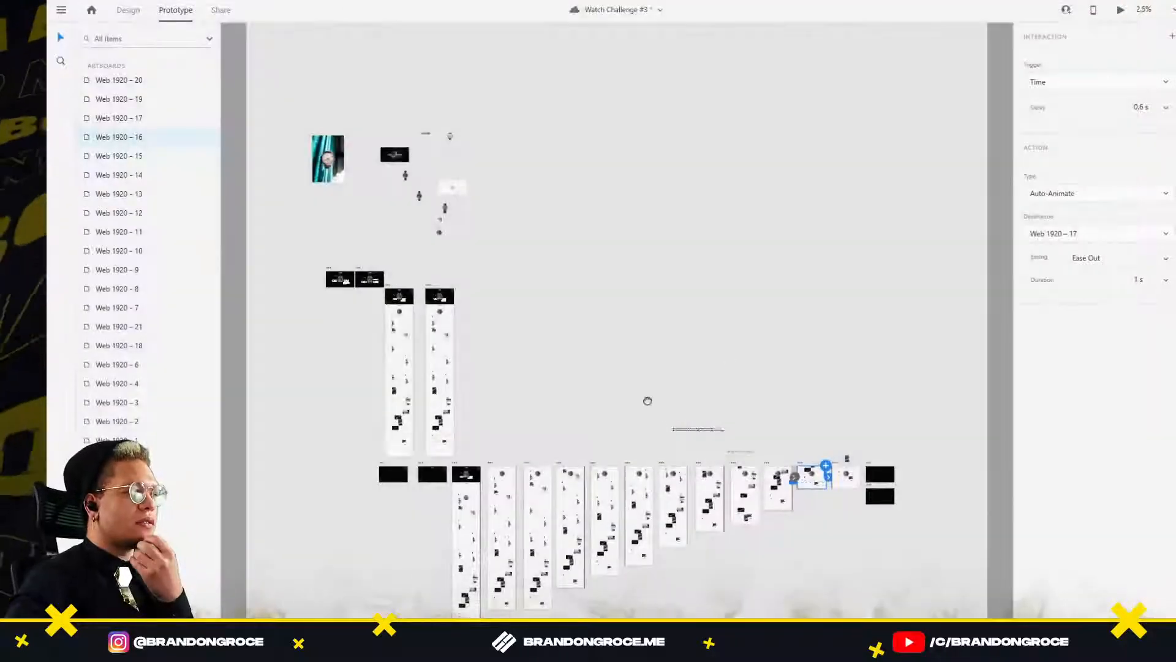
In Design mode, delete the tall white background rectangle, Rectangle 5, from artboard Web 1920 – 20.
{"action": "scroll", "coordinate": [648, 401], "scroll_direction": "down", "scroll_amount": 3}
{"action": "left_click", "coordinate": [404, 385]}
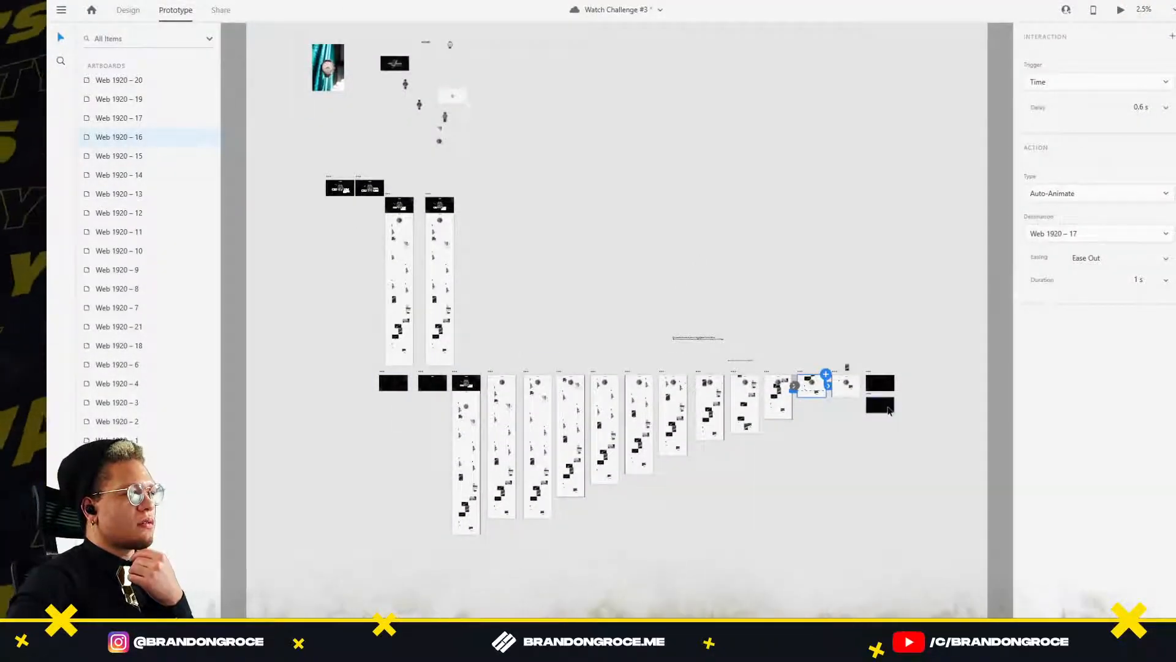
{"action": "left_click", "coordinate": [888, 409]}
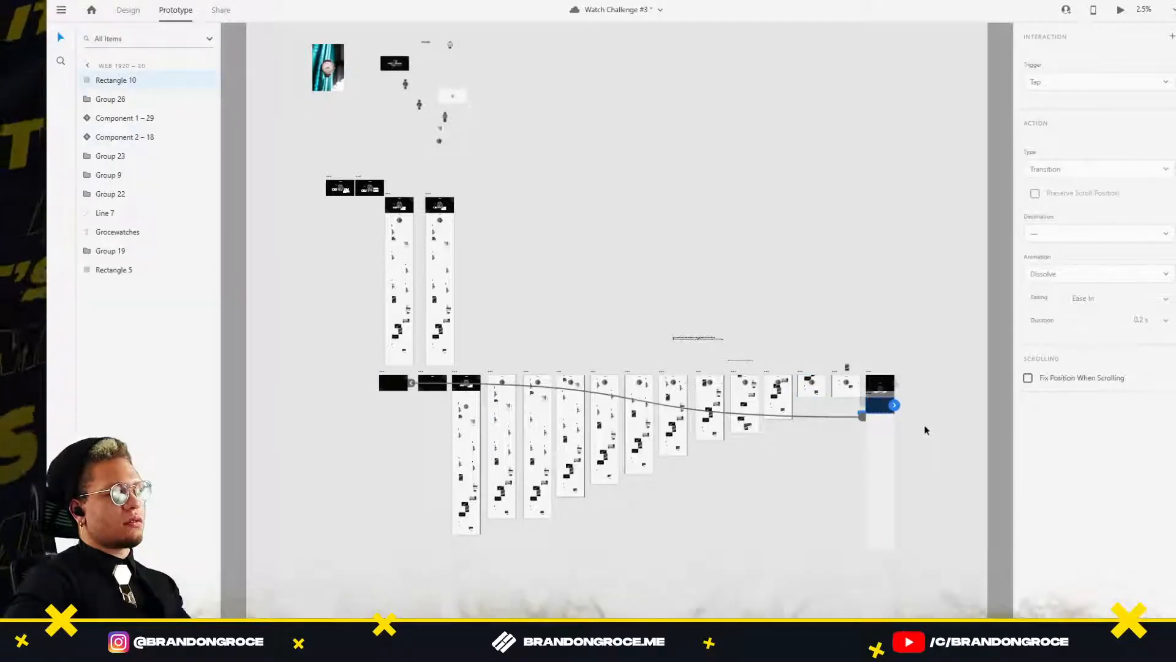
{"action": "scroll", "coordinate": [925, 411], "scroll_direction": "up", "scroll_amount": 5}
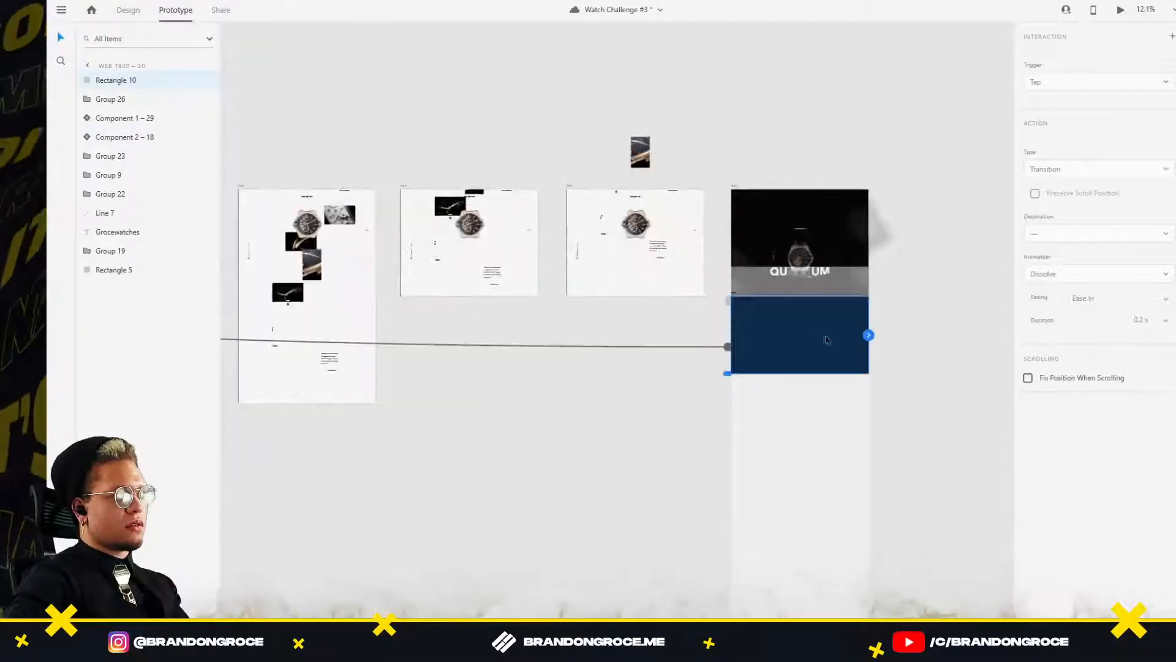
{"action": "left_click", "coordinate": [128, 10]}
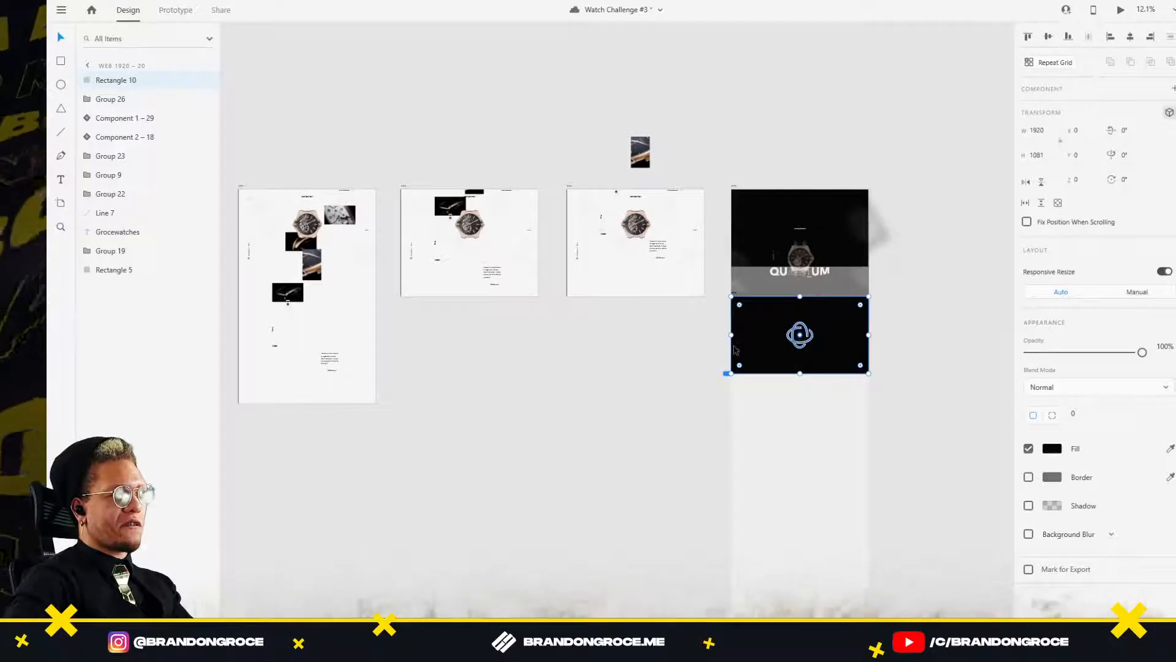
{"action": "left_click", "coordinate": [756, 425]}
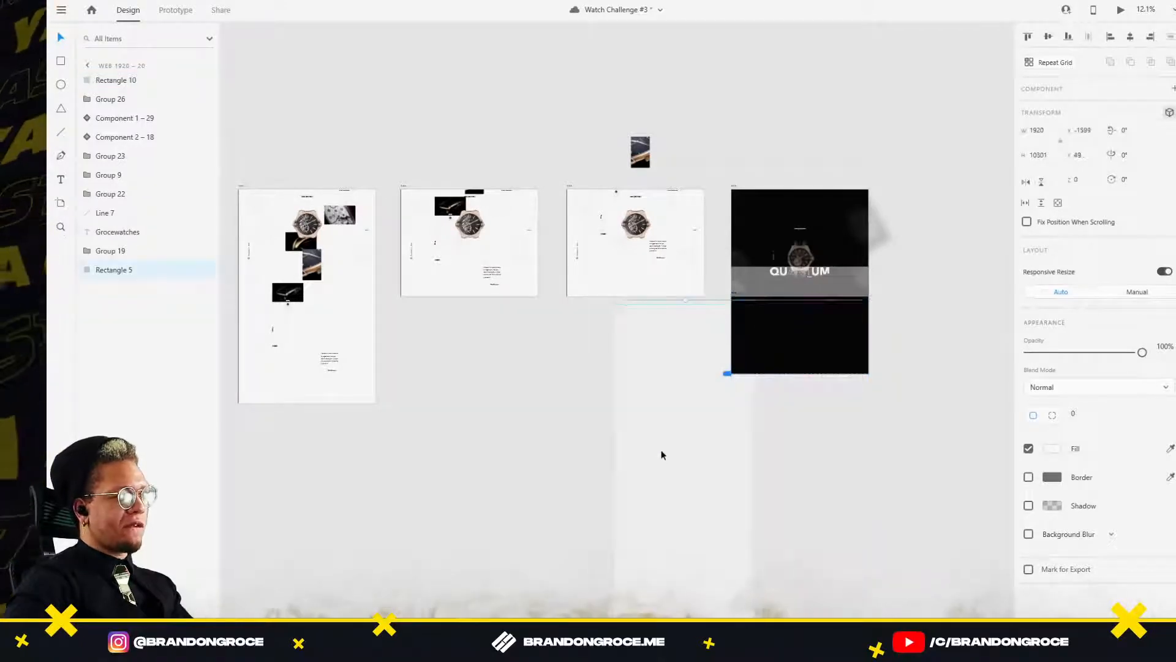
{"action": "key", "text": "Delete"}
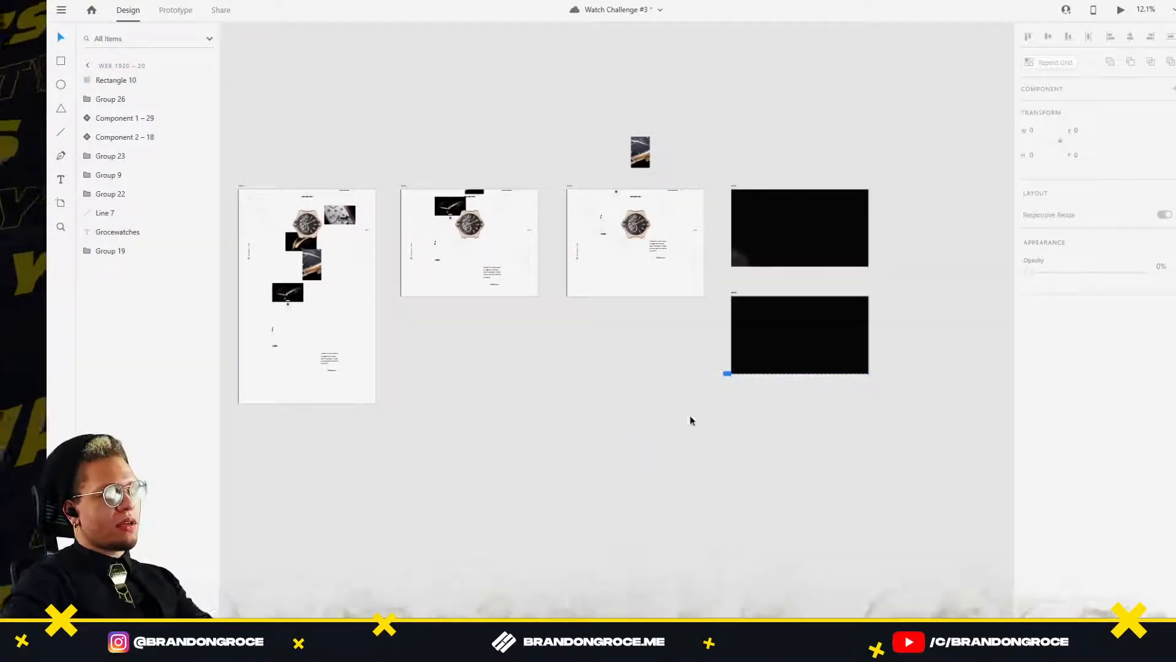
Preview the ending transition from artboard Web 1920 – 17, and close the preview.
{"action": "left_click", "coordinate": [734, 294]}
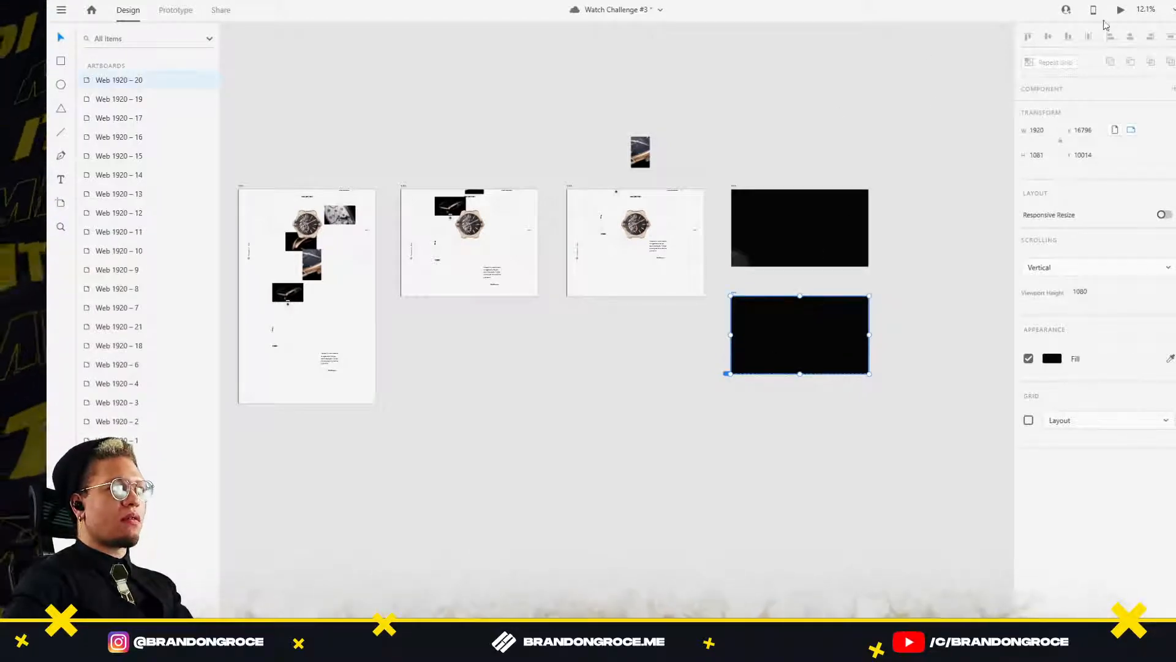
{"action": "left_click", "coordinate": [569, 187]}
{"action": "left_click", "coordinate": [1120, 11]}
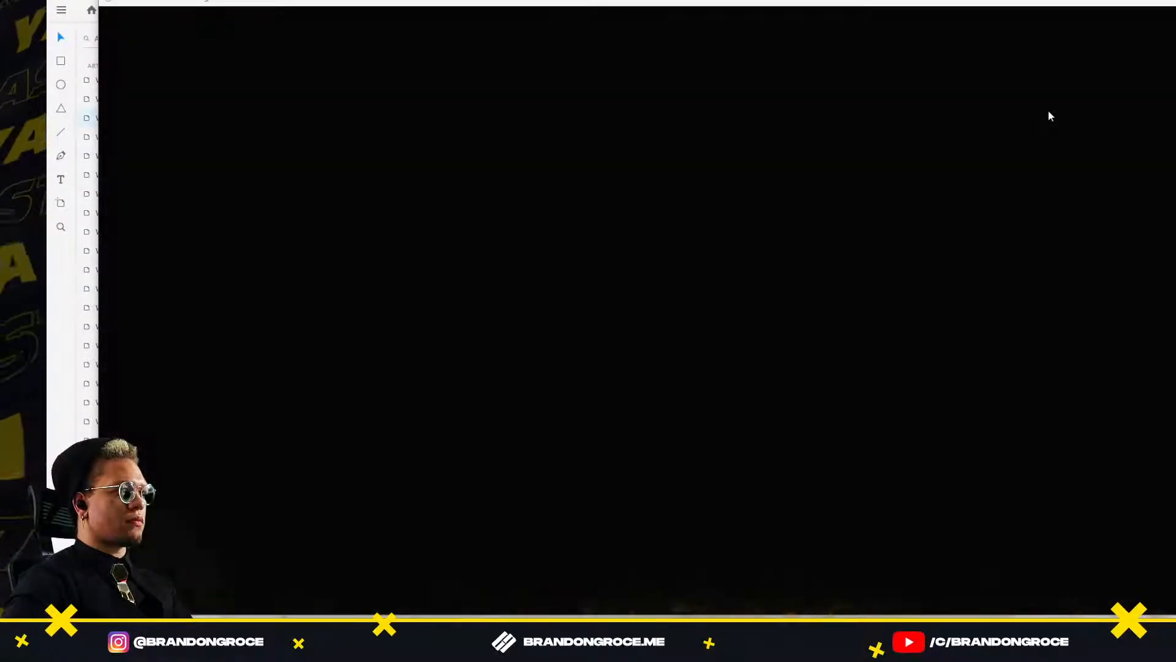
{"action": "left_click", "coordinate": [1164, 3]}
Set the opacity of the black cover rectangle on opening artboard Web 1920 – 21 to 100%.
{"action": "scroll", "coordinate": [527, 335], "scroll_direction": "down", "scroll_amount": 6}
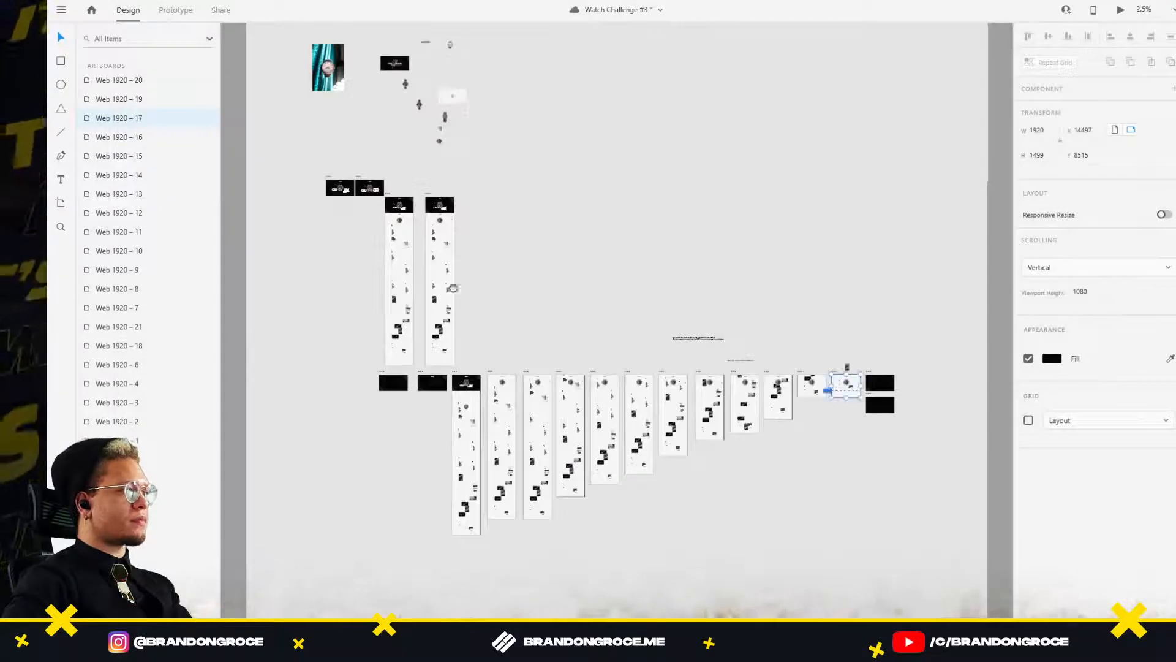
{"action": "scroll", "coordinate": [384, 397], "scroll_direction": "up", "scroll_amount": 5}
{"action": "left_click", "coordinate": [375, 348]}
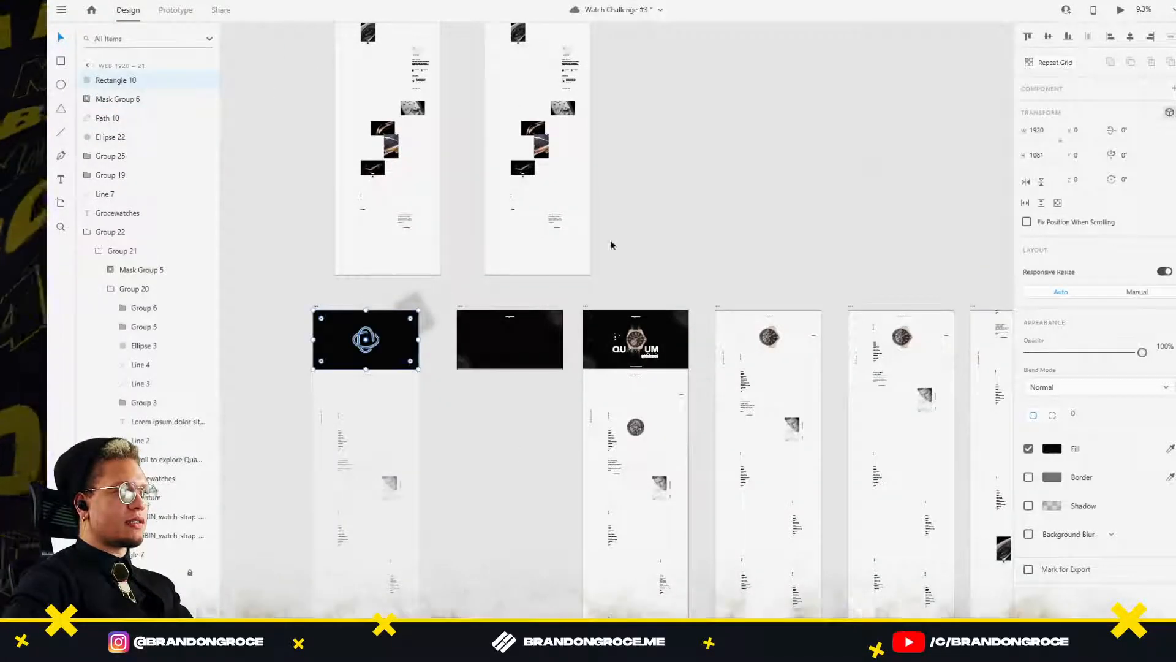
{"action": "left_click", "coordinate": [304, 294]}
{"action": "left_click", "coordinate": [315, 305]}
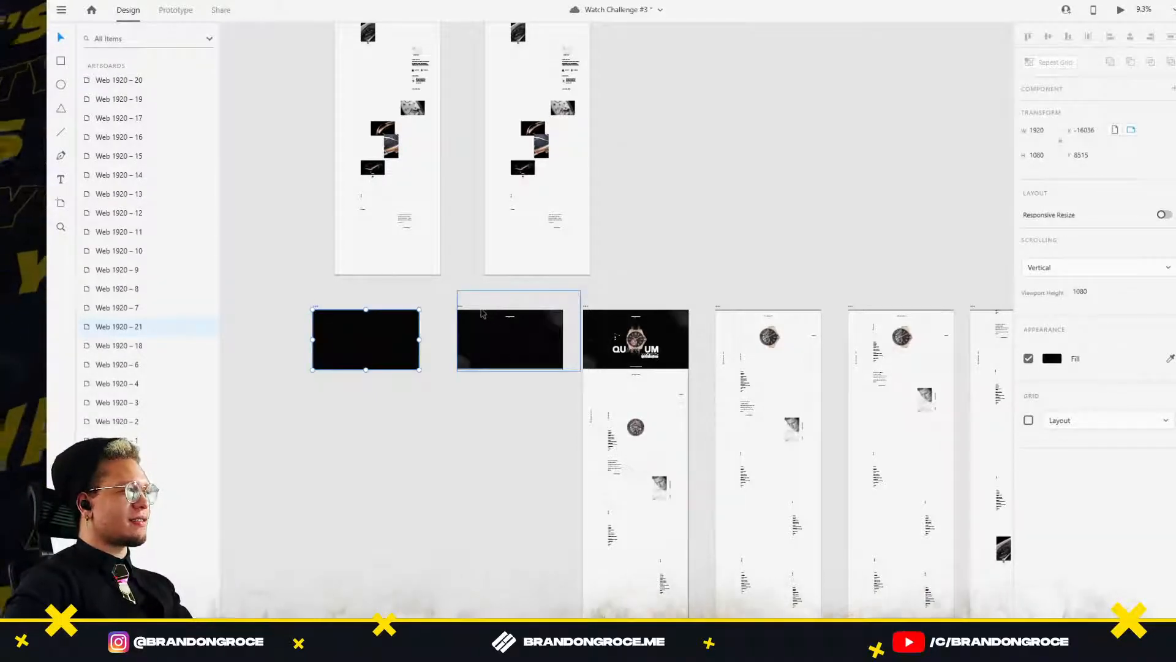
Preview the loop from Web 1920 – 17 back to the opening, and scroll through the watch page down to the gallery section.
{"action": "scroll", "coordinate": [723, 253], "scroll_direction": "down", "scroll_amount": 5}
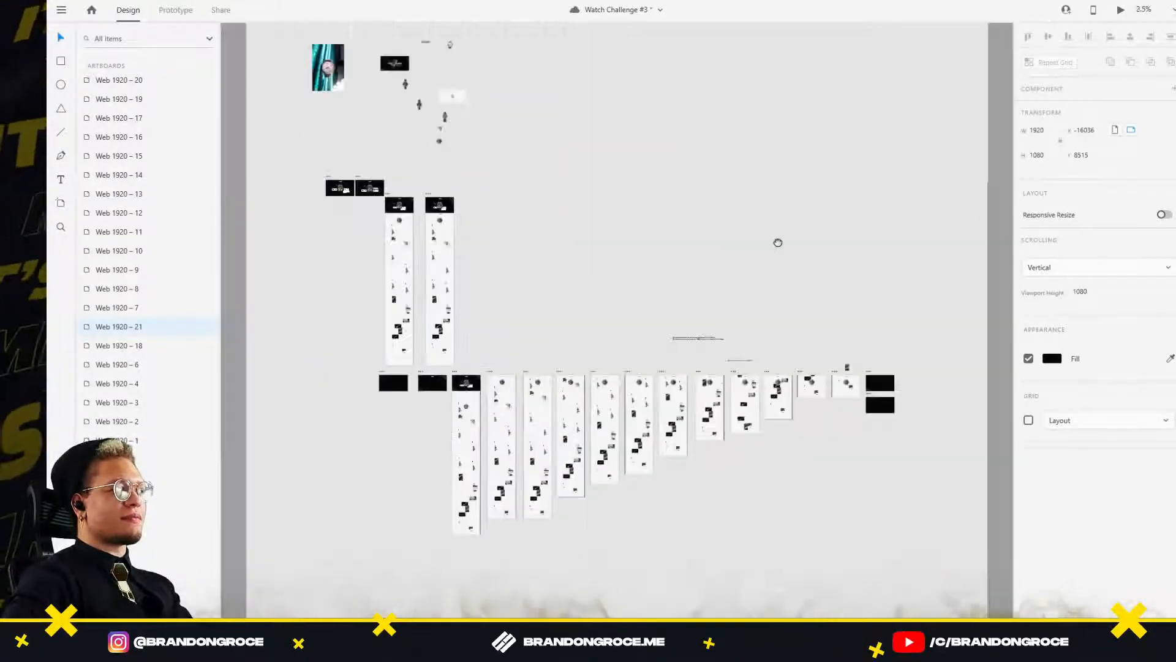
{"action": "left_click", "coordinate": [835, 378]}
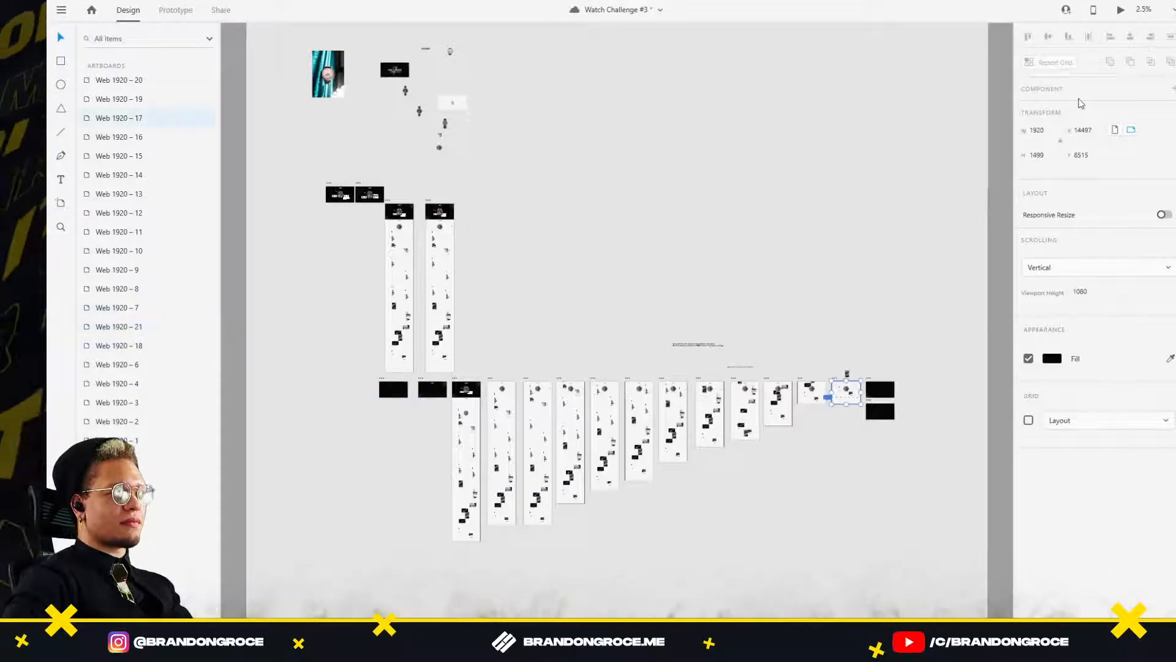
{"action": "left_click", "coordinate": [1121, 10]}
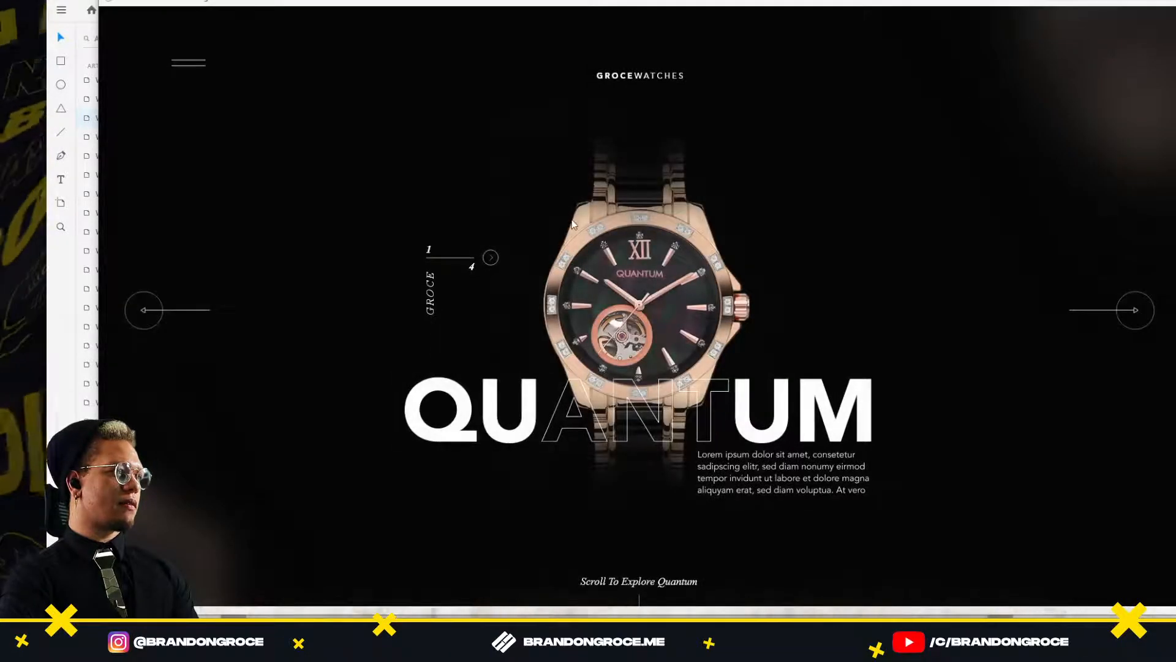
{"action": "scroll", "coordinate": [572, 203], "scroll_direction": "down", "scroll_amount": 7}
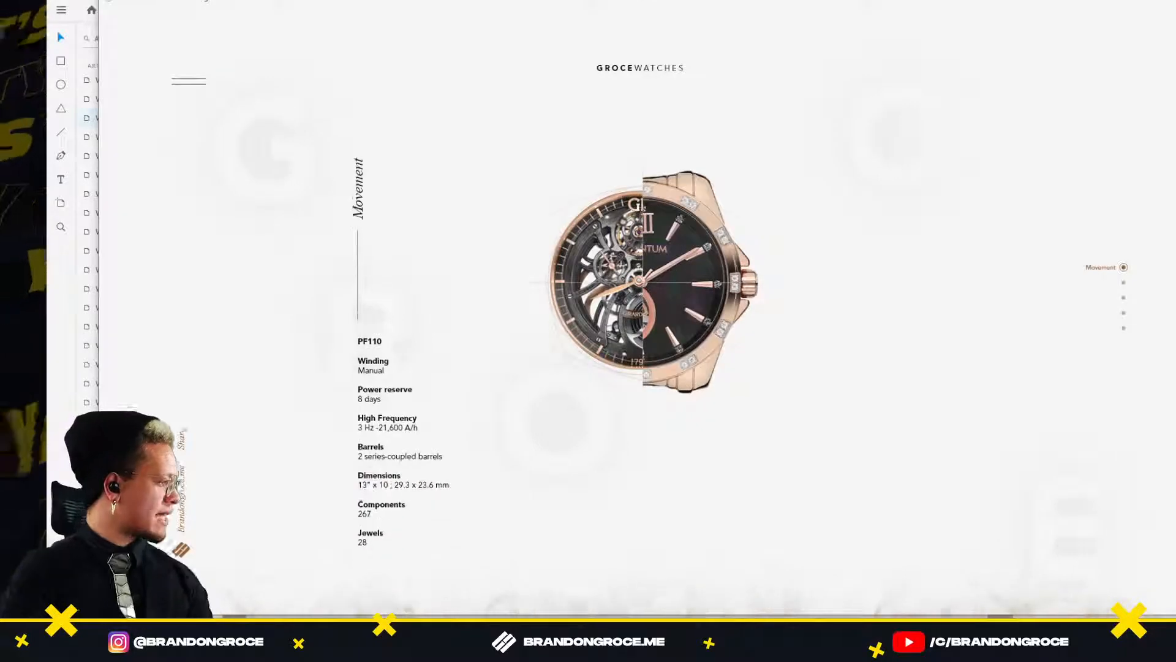
{"action": "scroll", "coordinate": [637, 306], "scroll_direction": "down", "scroll_amount": 7}
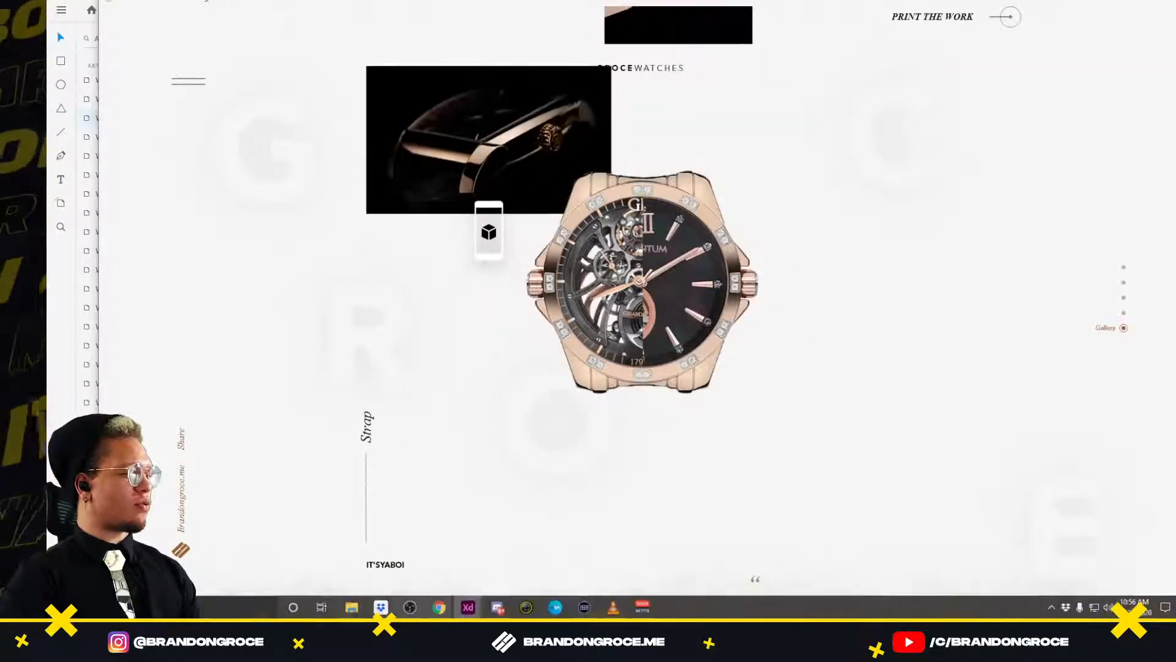
Switch to Discord, review the Challenge #3 watch store post in weekly-design-challenges, and open the challenge-submissions channel.
{"action": "left_click", "coordinate": [497, 607]}
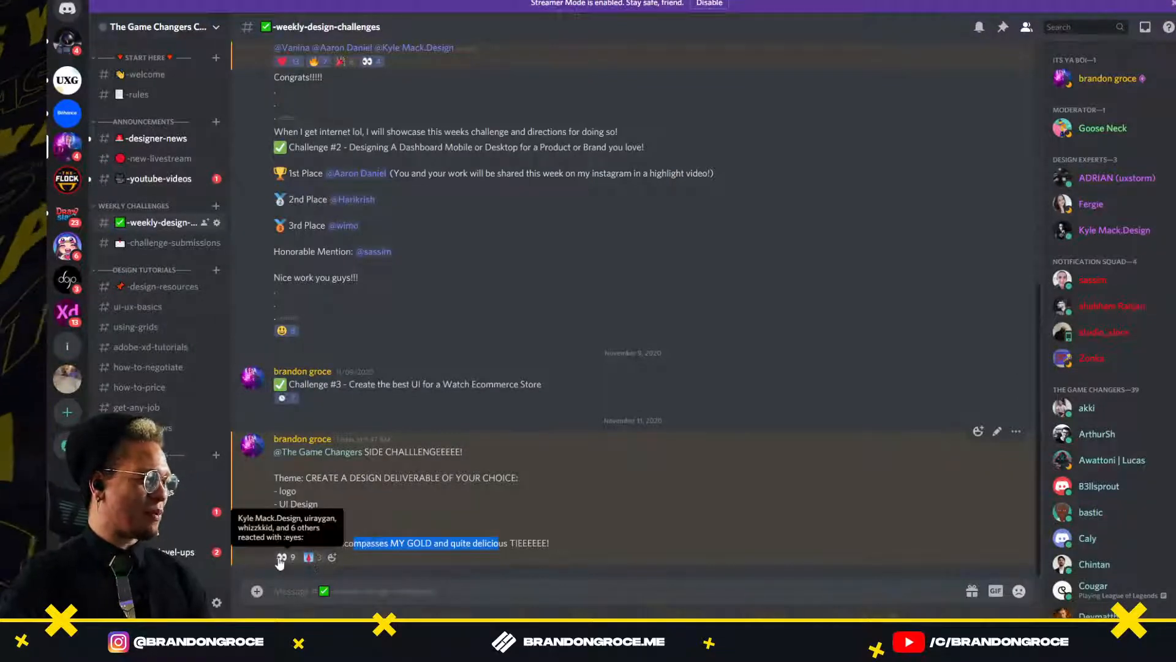
{"action": "mouse_move", "coordinate": [312, 565]}
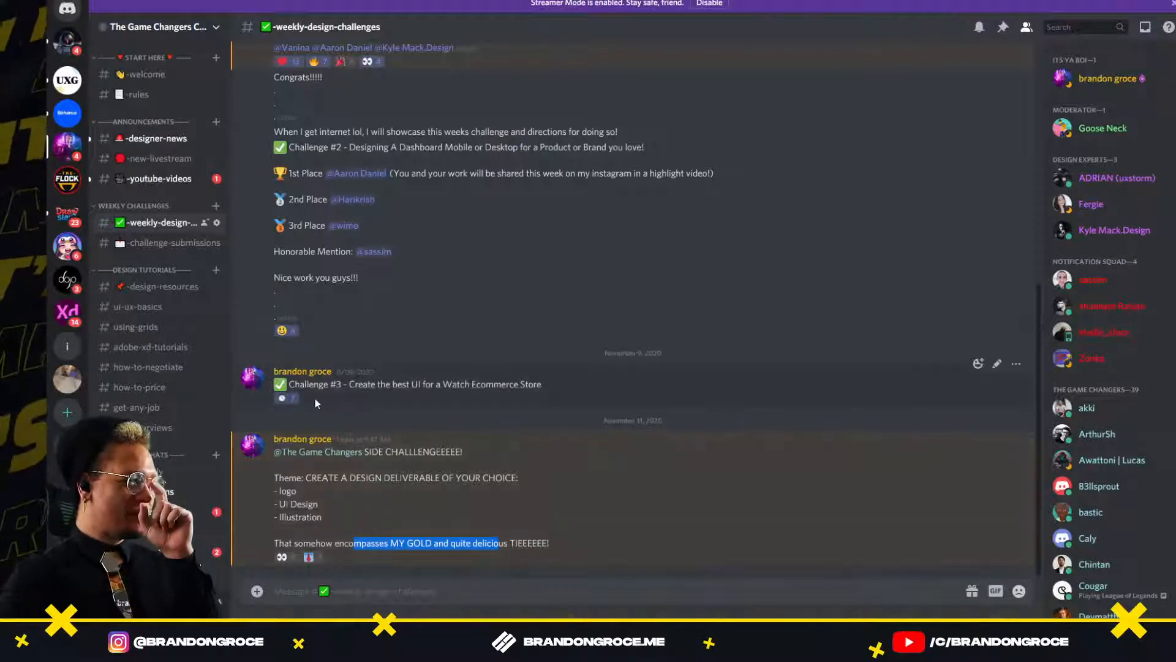
{"action": "left_click_drag", "start_coordinate": [309, 385], "coordinate": [477, 385]}
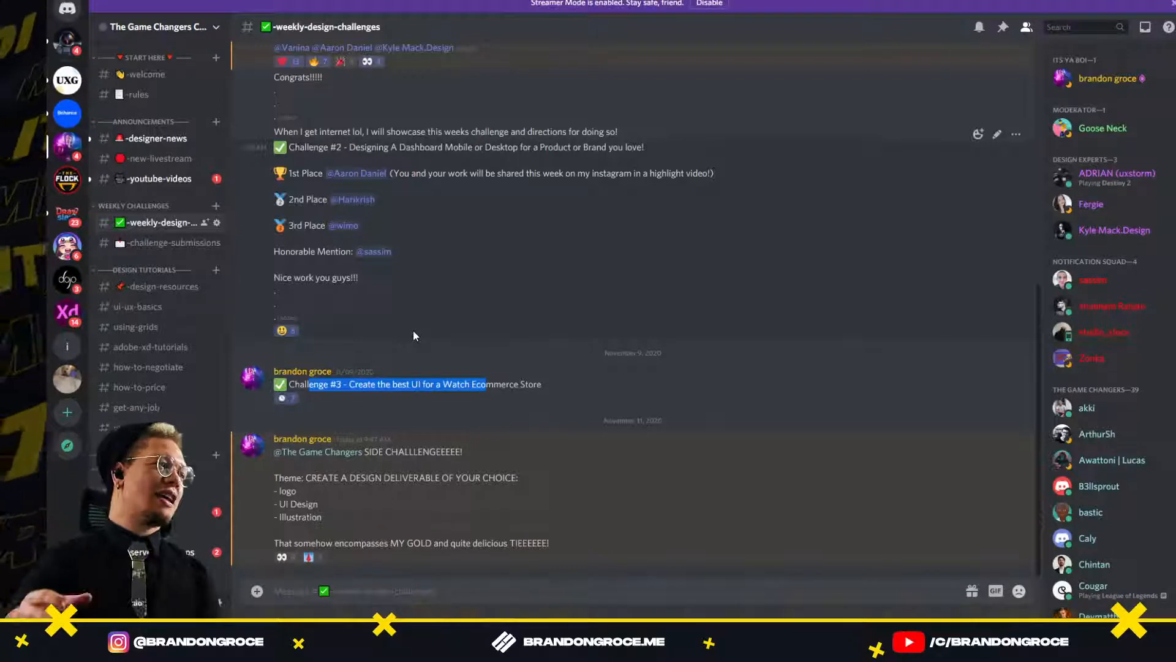
{"action": "left_click", "coordinate": [161, 243]}
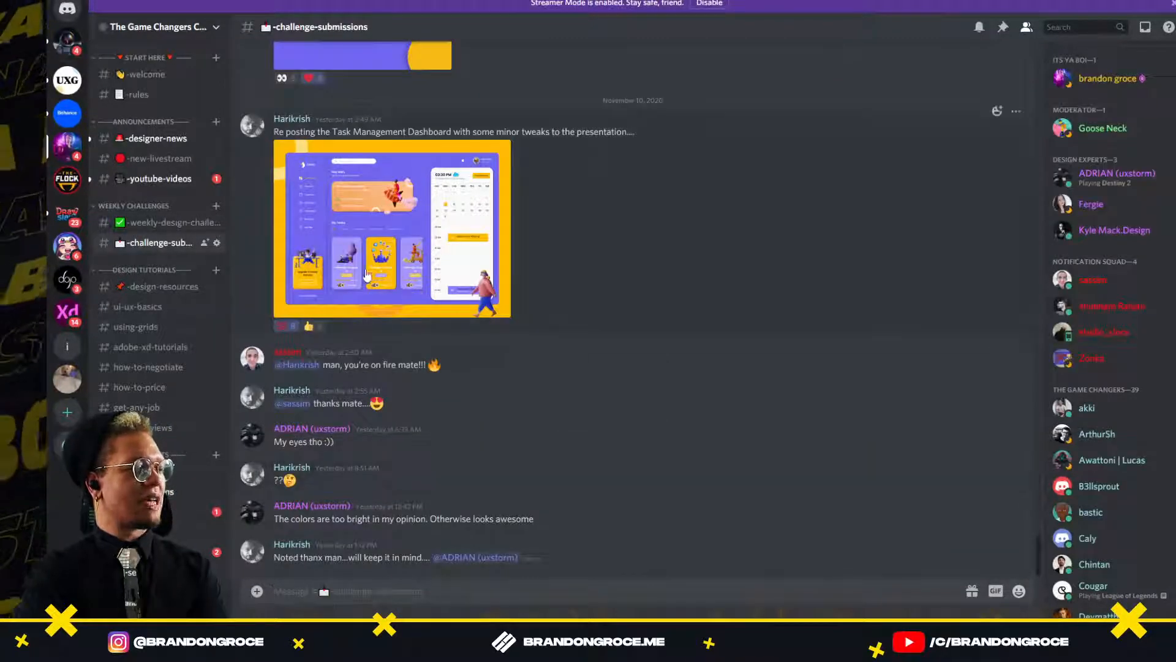